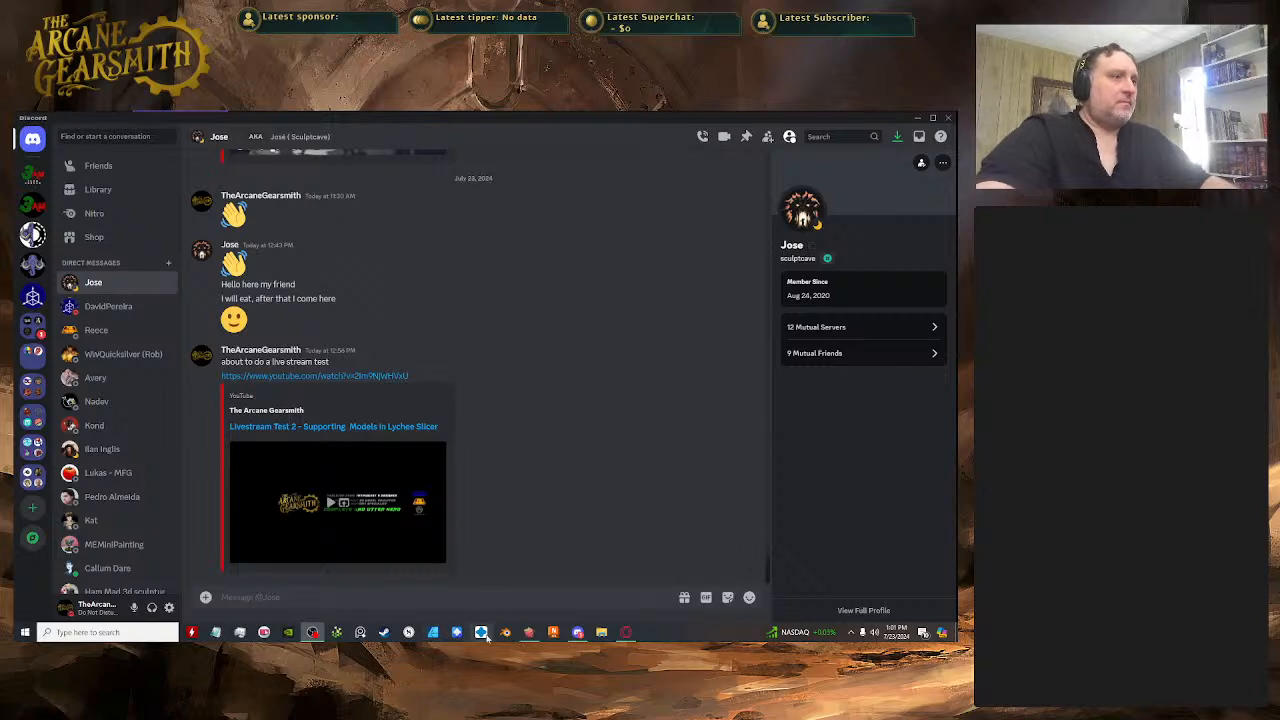
- Switch to Lychee Slicer and examine the berserker miniature from the front and back
{"action": "left_click", "coordinate": [528, 634]}
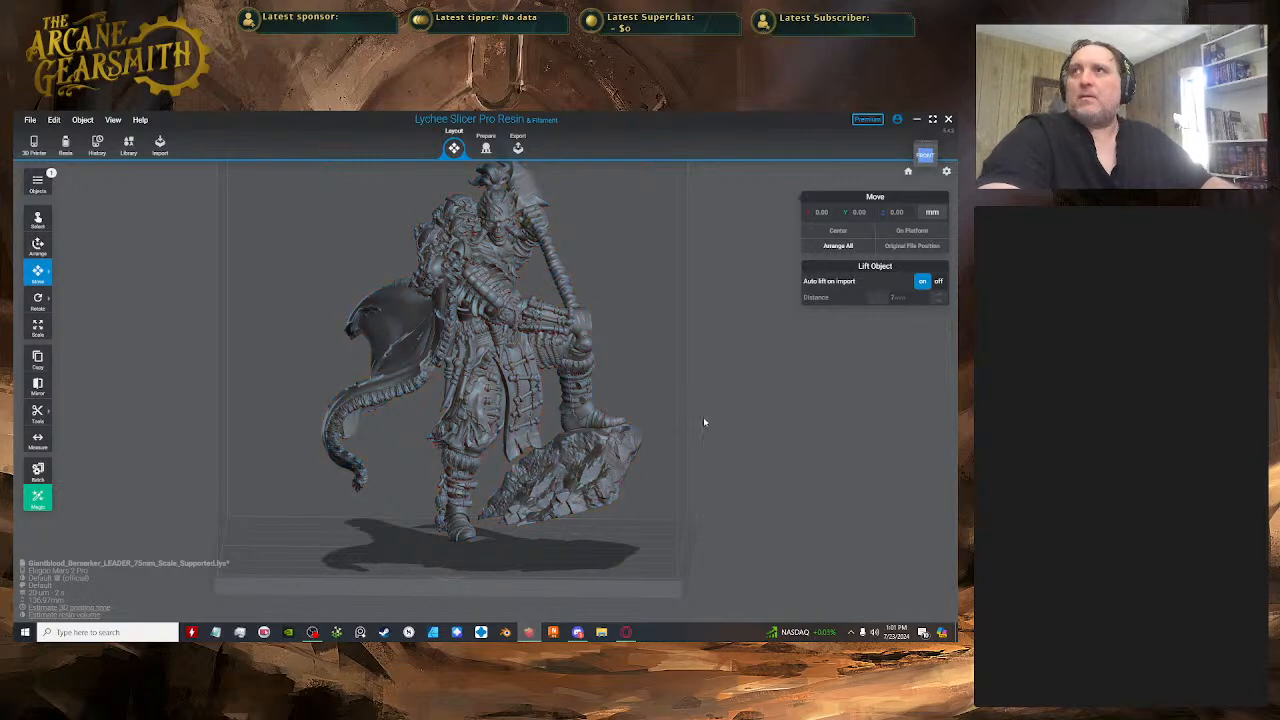
{"action": "scroll", "coordinate": [612, 424], "scroll_direction": "up", "scroll_amount": 1}
{"action": "middle_click_drag", "start_coordinate": [626, 357], "coordinate": [705, 448]}
{"action": "scroll", "coordinate": [489, 401], "scroll_direction": "down", "scroll_amount": 8}
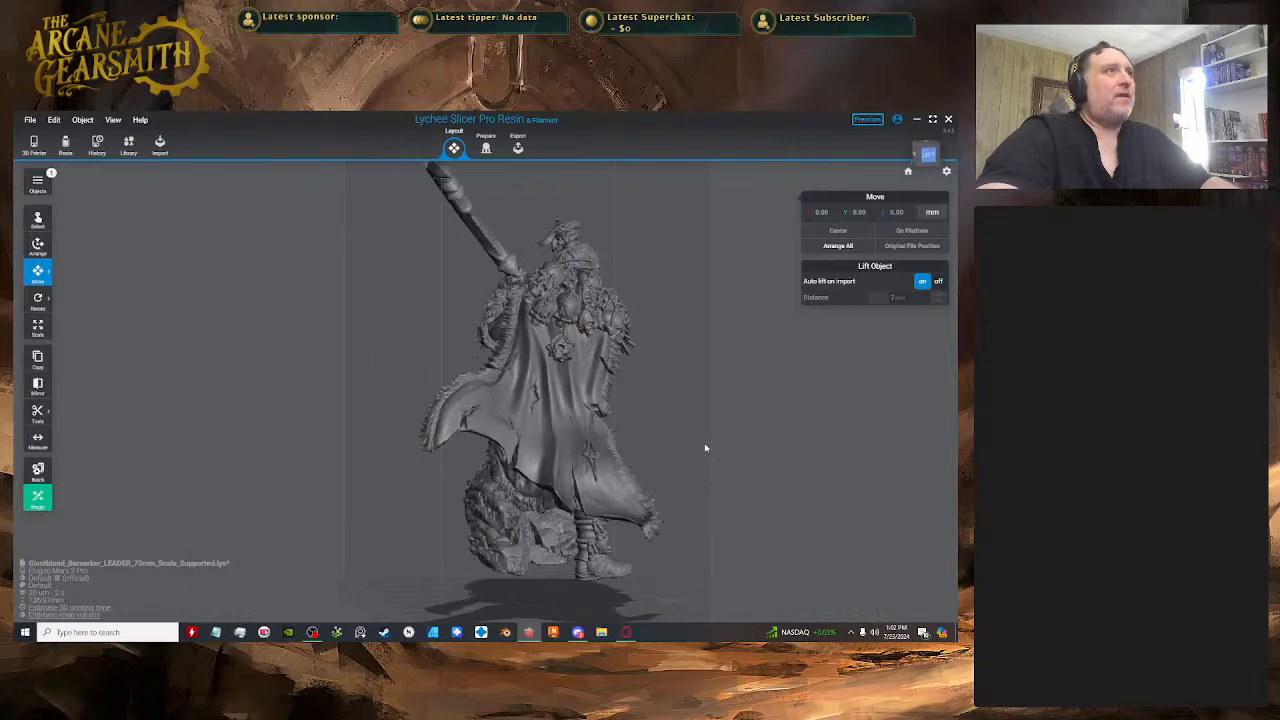
{"action": "right_click_drag", "start_coordinate": [705, 448], "coordinate": [427, 438]}
{"action": "mouse_move", "coordinate": [626, 504]}
{"action": "right_mouse_down"}
{"action": "mouse_move", "coordinate": [611, 451]}
{"action": "mouse_move", "coordinate": [614, 494]}
{"action": "mouse_move", "coordinate": [631, 491]}
{"action": "right_mouse_up"}
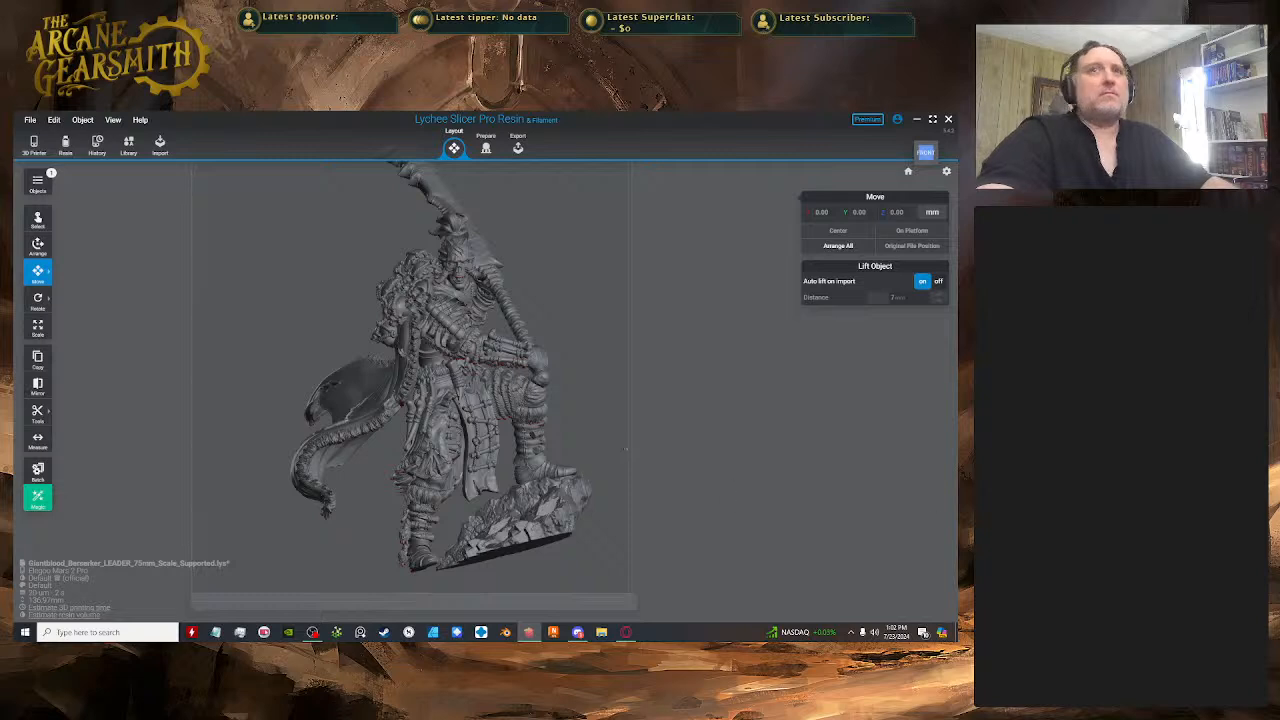
- Switch to Discord and check the job-openings and updates-moonsoon channels of the Arcane Minis server
{"action": "left_click", "coordinate": [577, 633]}
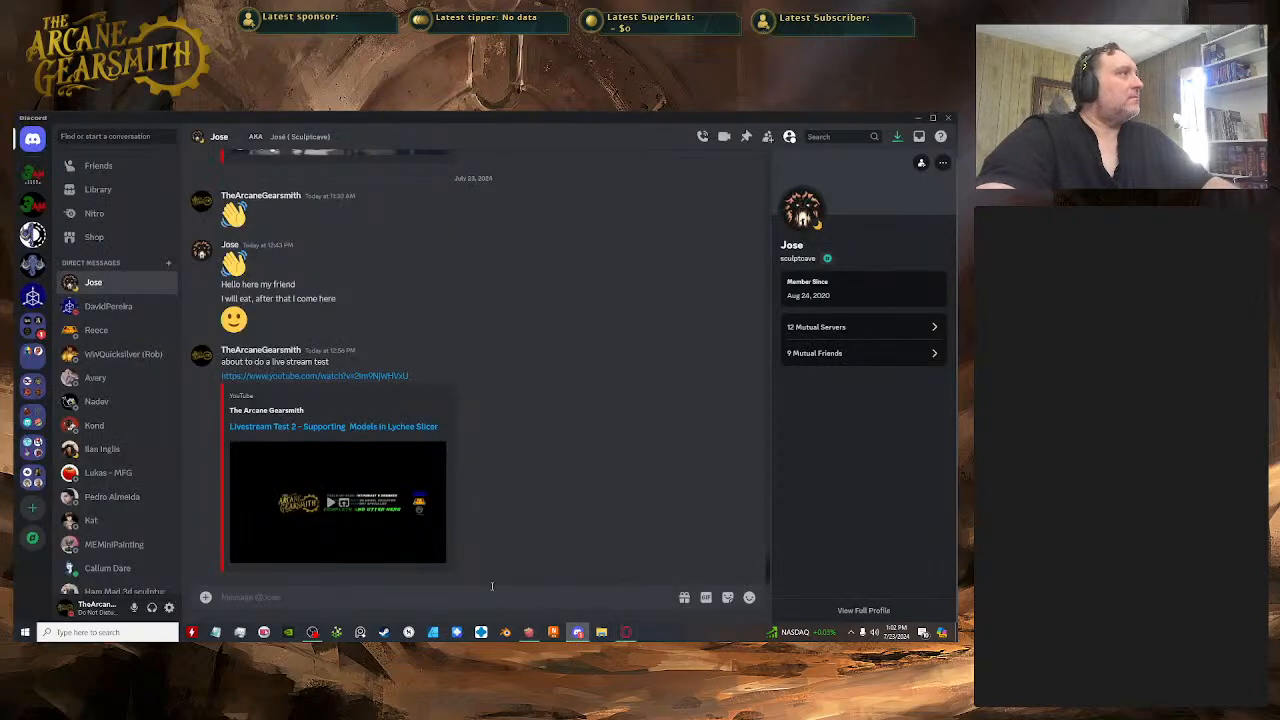
{"action": "left_click", "coordinate": [32, 330]}
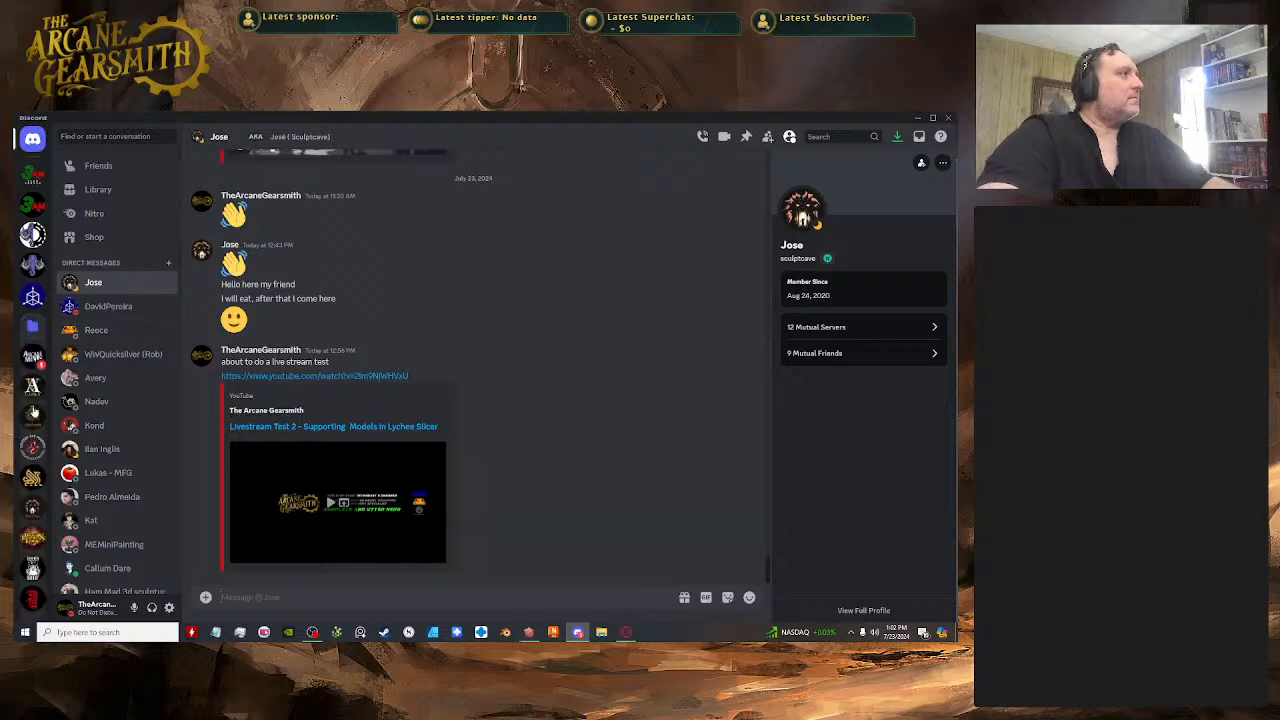
{"action": "left_click", "coordinate": [34, 358]}
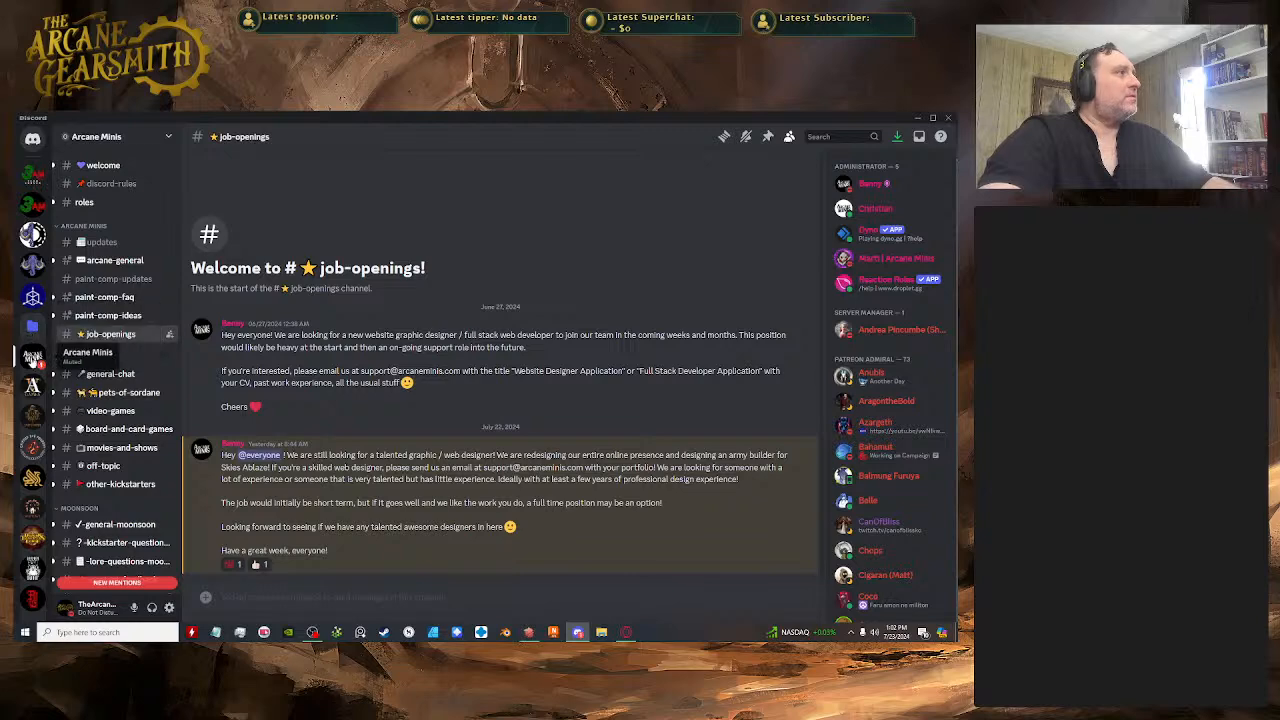
{"action": "scroll", "coordinate": [129, 449], "scroll_direction": "down", "scroll_amount": 5}
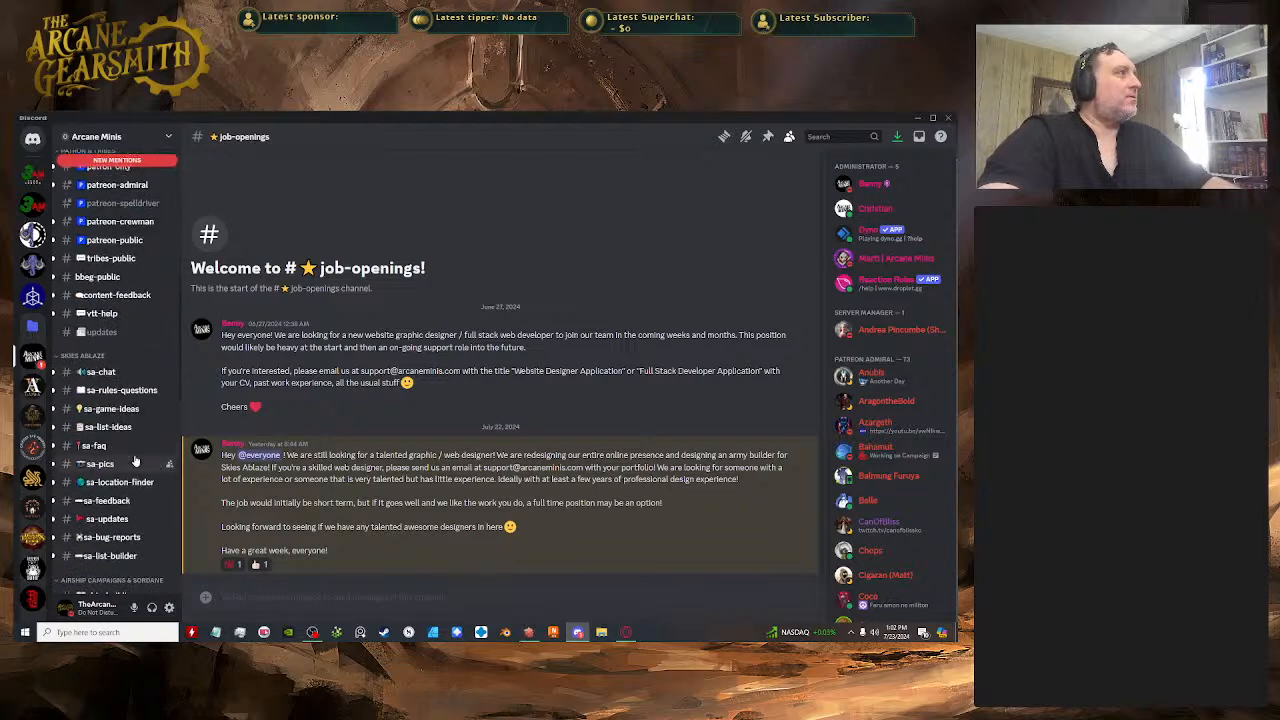
{"action": "left_click", "coordinate": [118, 270]}
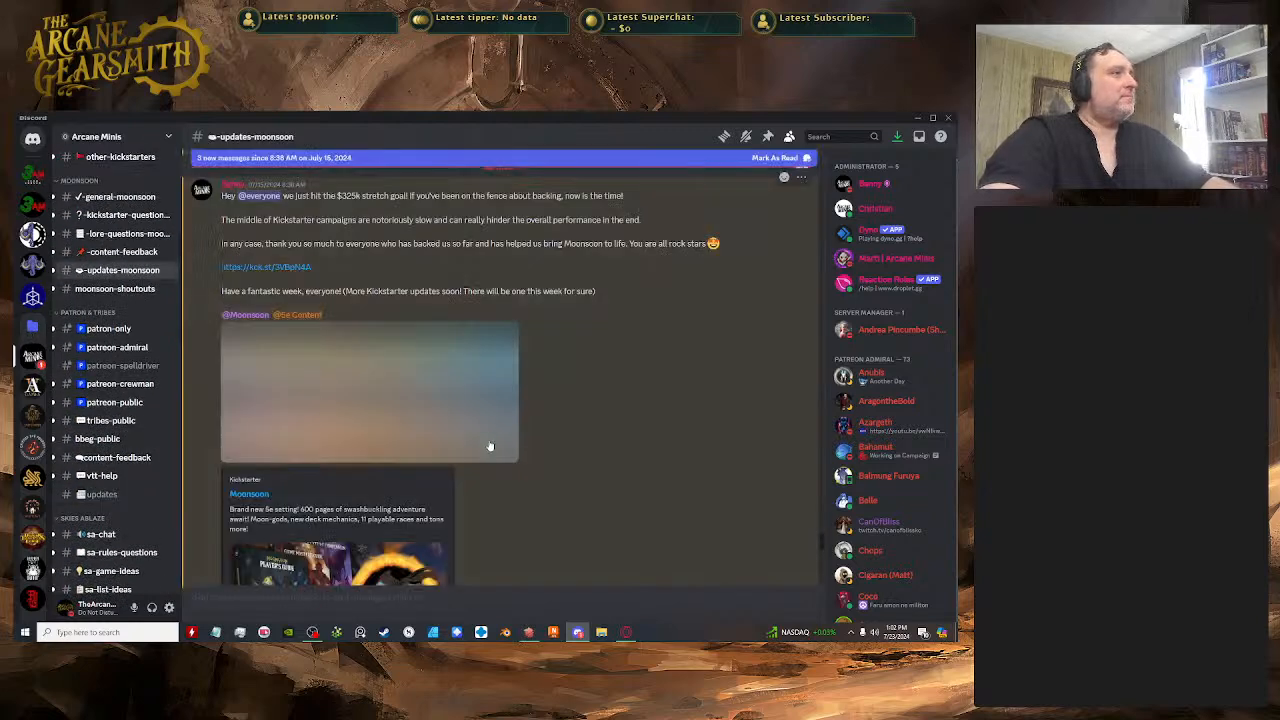
{"action": "left_click", "coordinate": [31, 333]}
{"action": "left_click", "coordinate": [32, 140]}
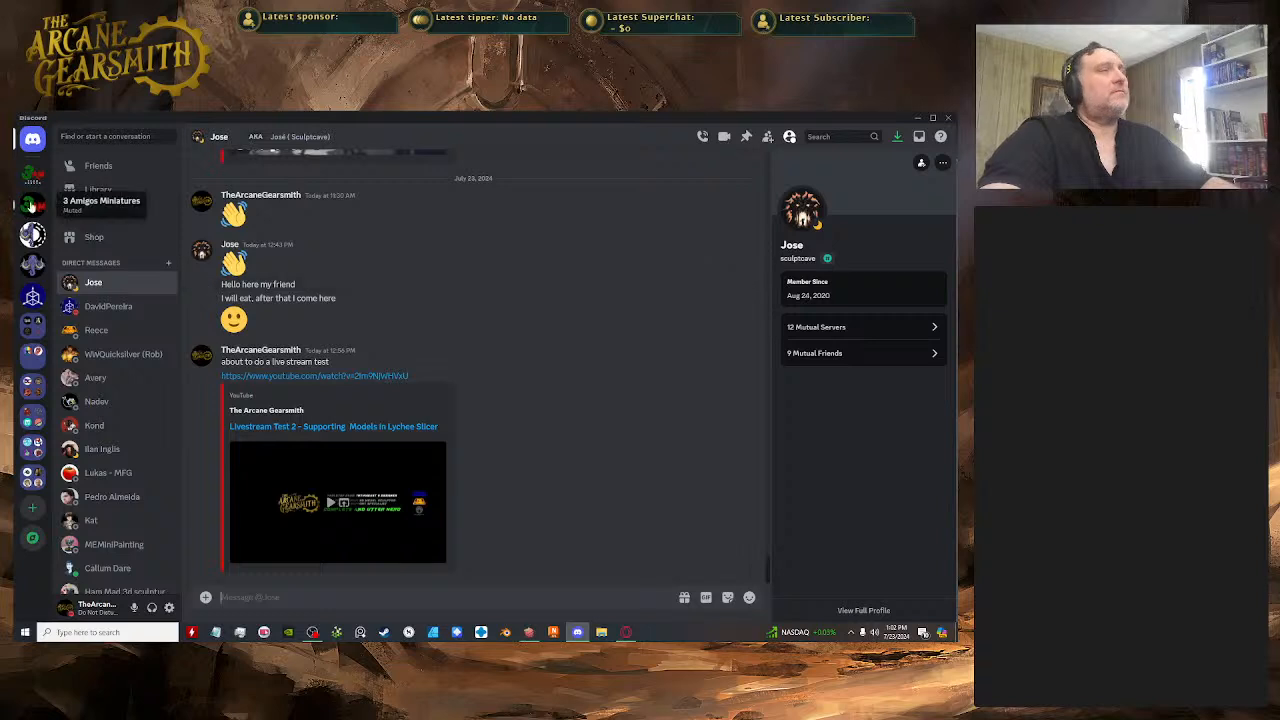
- Join the Team Tavern voice channel in the Three Amigos Miniatures server and send the recent direct-message contact "In tavern for audio"
{"action": "left_click", "coordinate": [32, 176]}
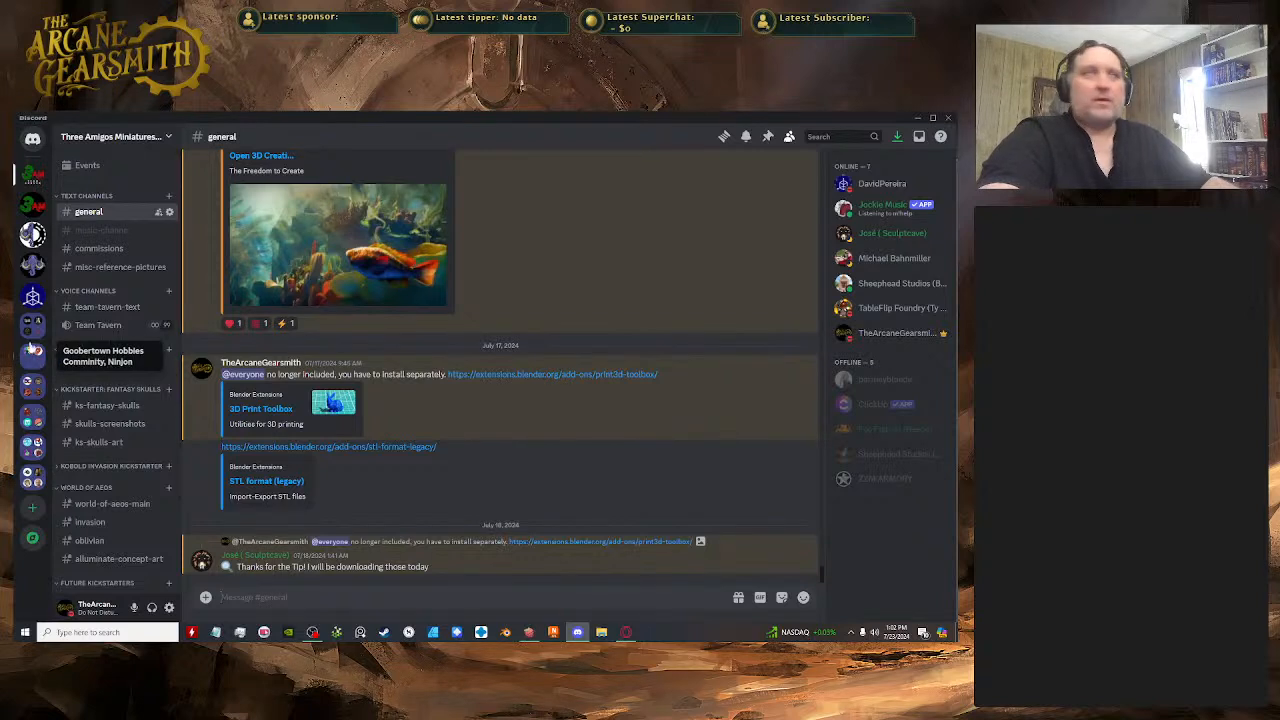
{"action": "left_click", "coordinate": [98, 325]}
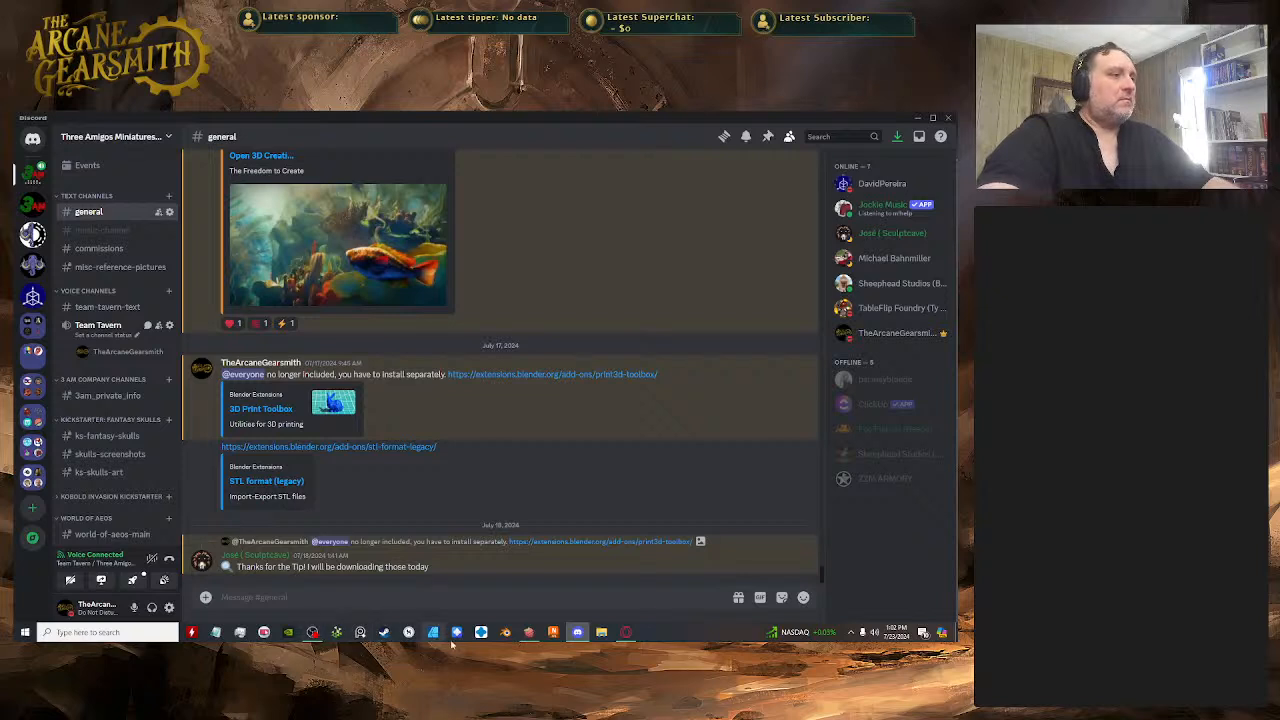
{"action": "left_click", "coordinate": [32, 139]}
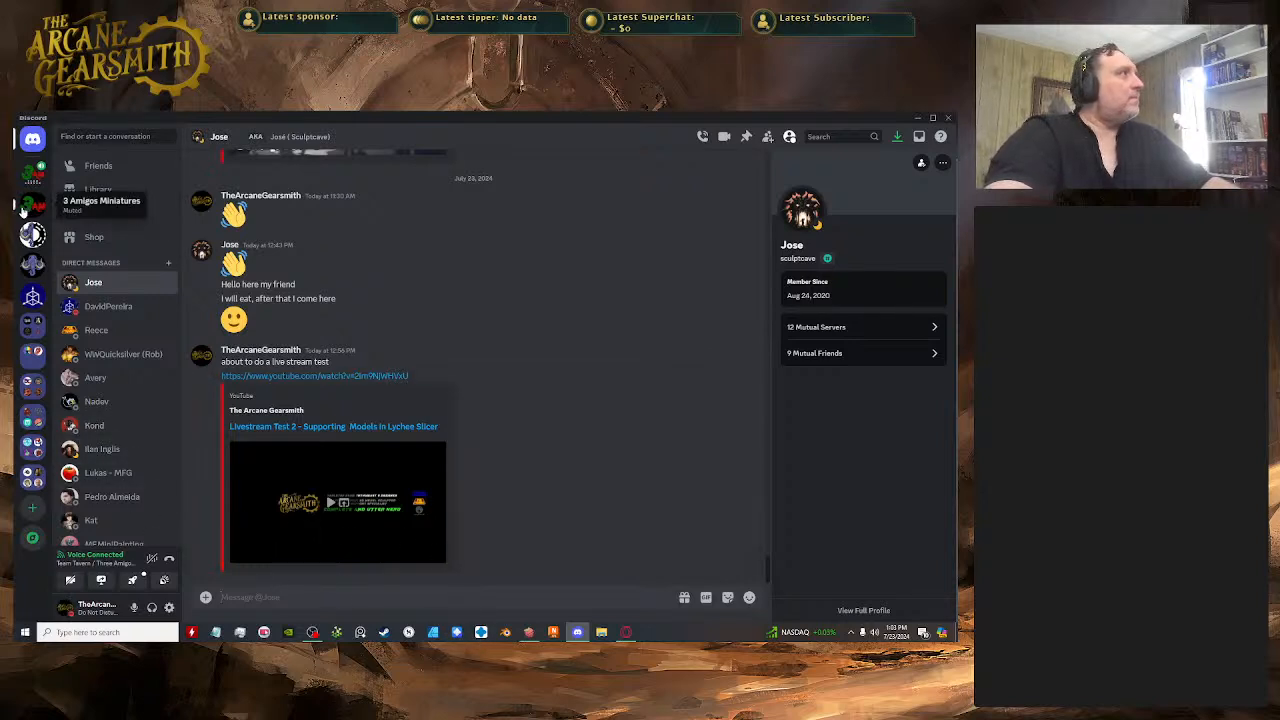
{"action": "left_click", "coordinate": [299, 595]}
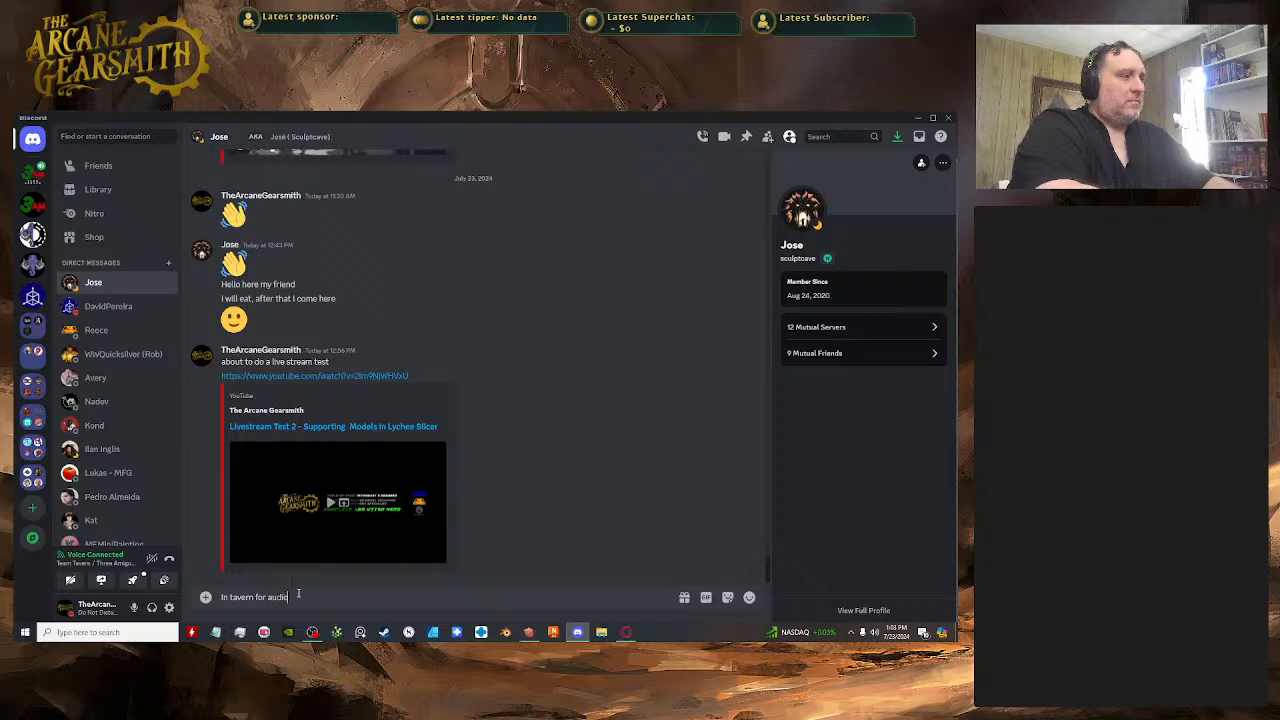
{"action": "key", "text": "Return"}
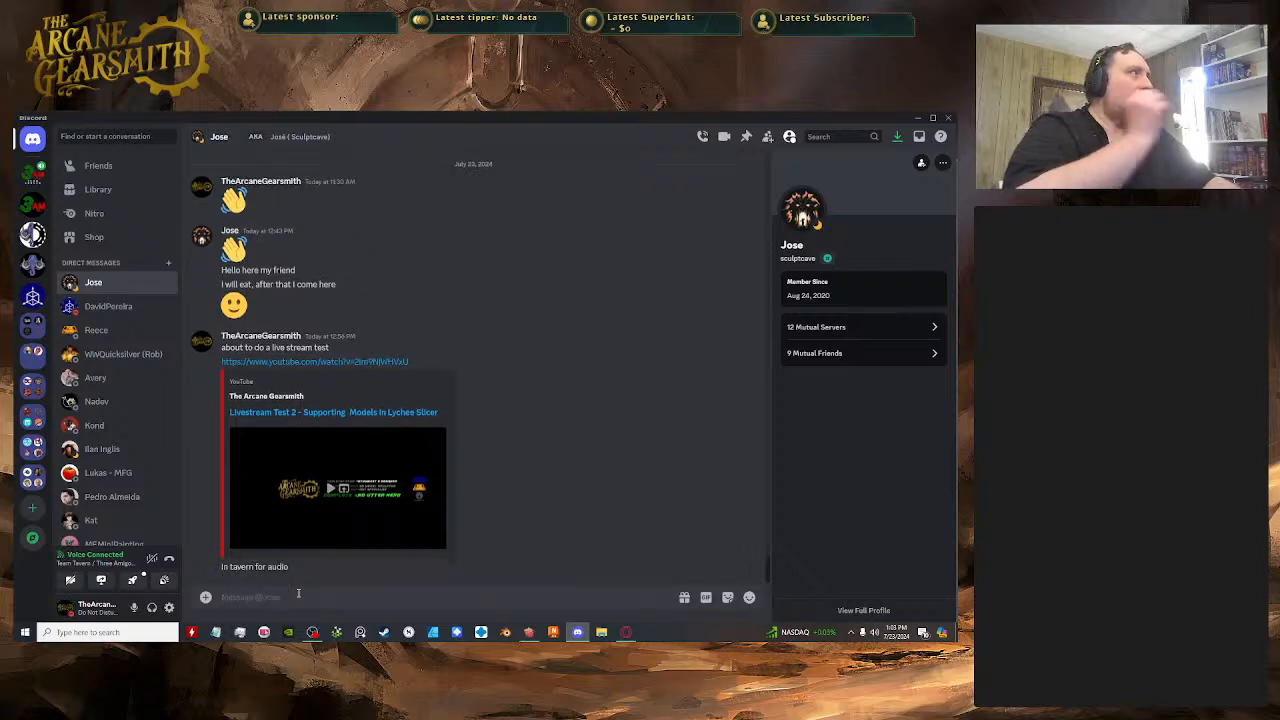
- Switch back to Lychee Slicer and examine the berserker's weapon, head and upper-body details up close
{"action": "left_click", "coordinate": [529, 634]}
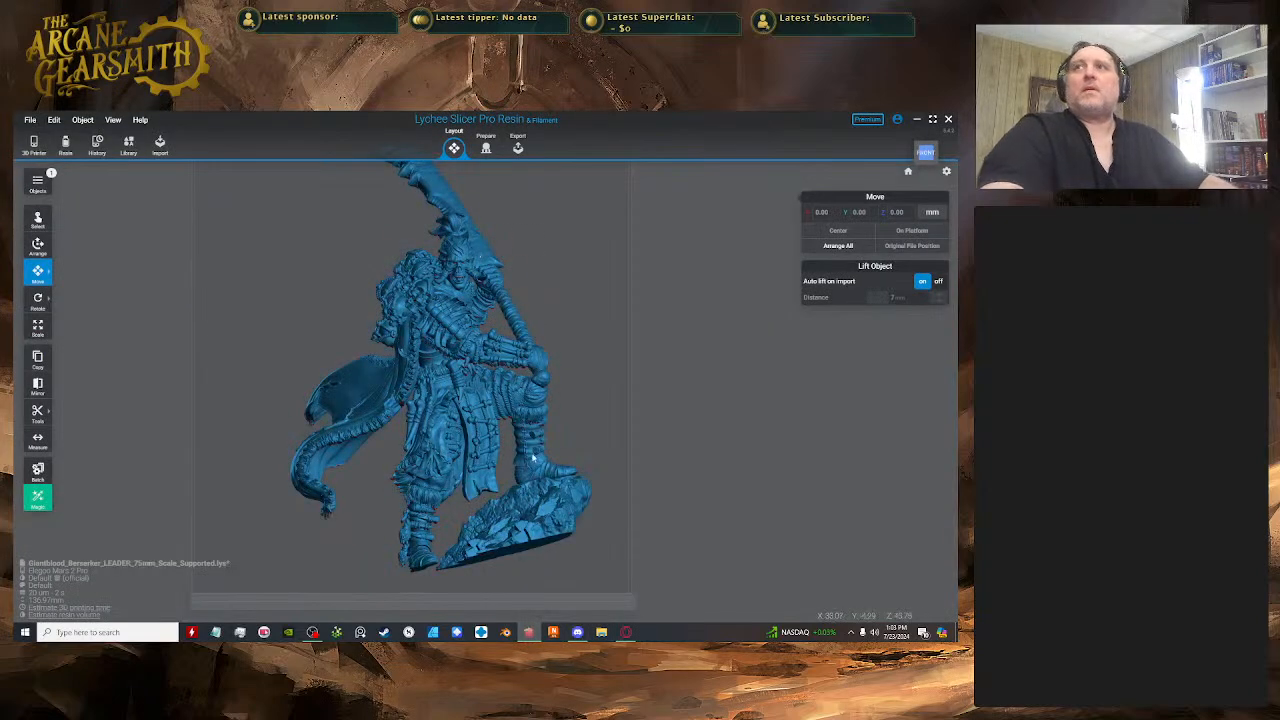
{"action": "left_click_drag", "start_coordinate": [232, 195], "coordinate": [280, 414]}
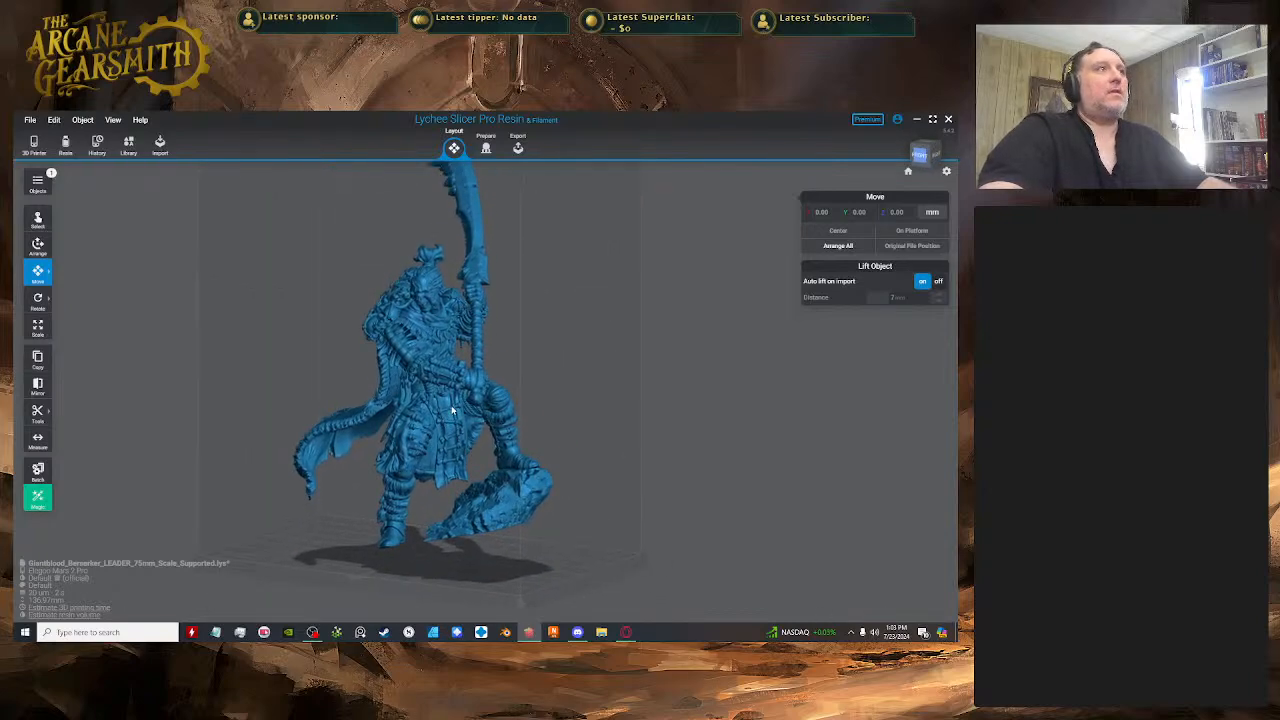
{"action": "left_click_drag", "start_coordinate": [452, 410], "coordinate": [276, 414]}
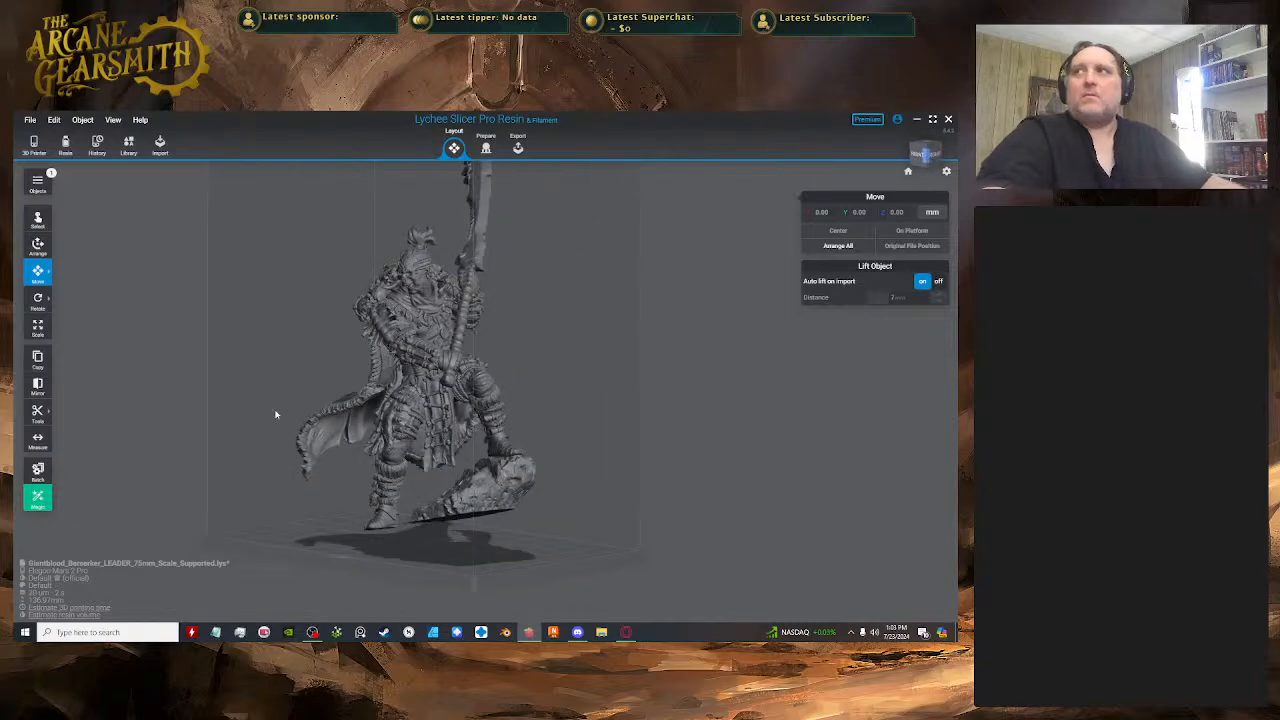
{"action": "scroll", "coordinate": [278, 403], "scroll_direction": "up", "scroll_amount": 5}
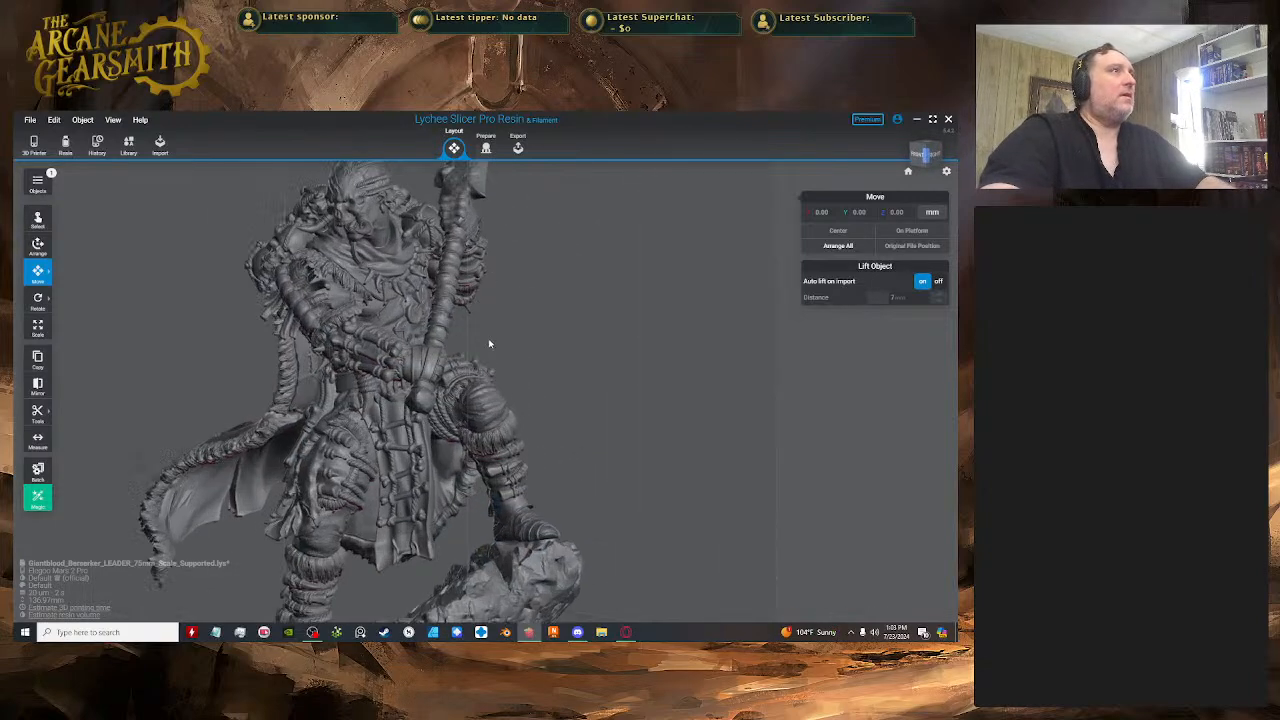
{"action": "left_click_drag", "start_coordinate": [309, 366], "coordinate": [353, 347]}
{"action": "scroll", "coordinate": [550, 330], "scroll_direction": "up", "scroll_amount": 5}
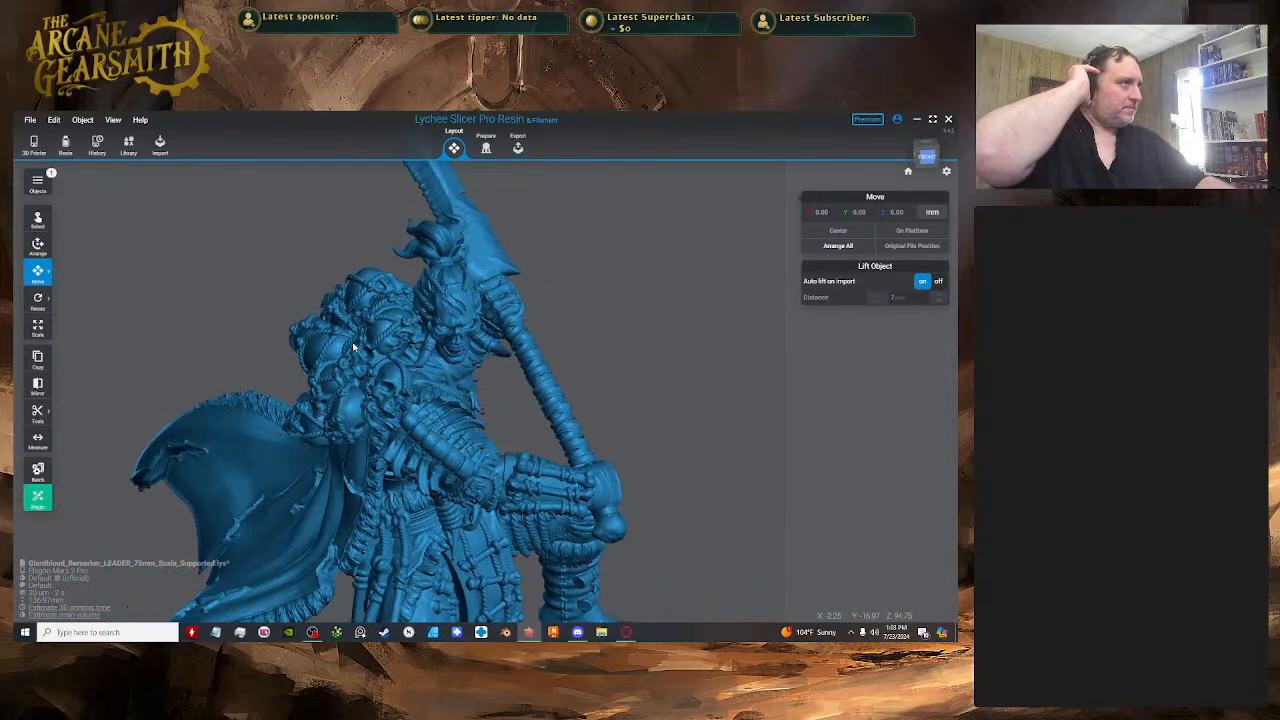
{"action": "left_click", "coordinate": [744, 385]}
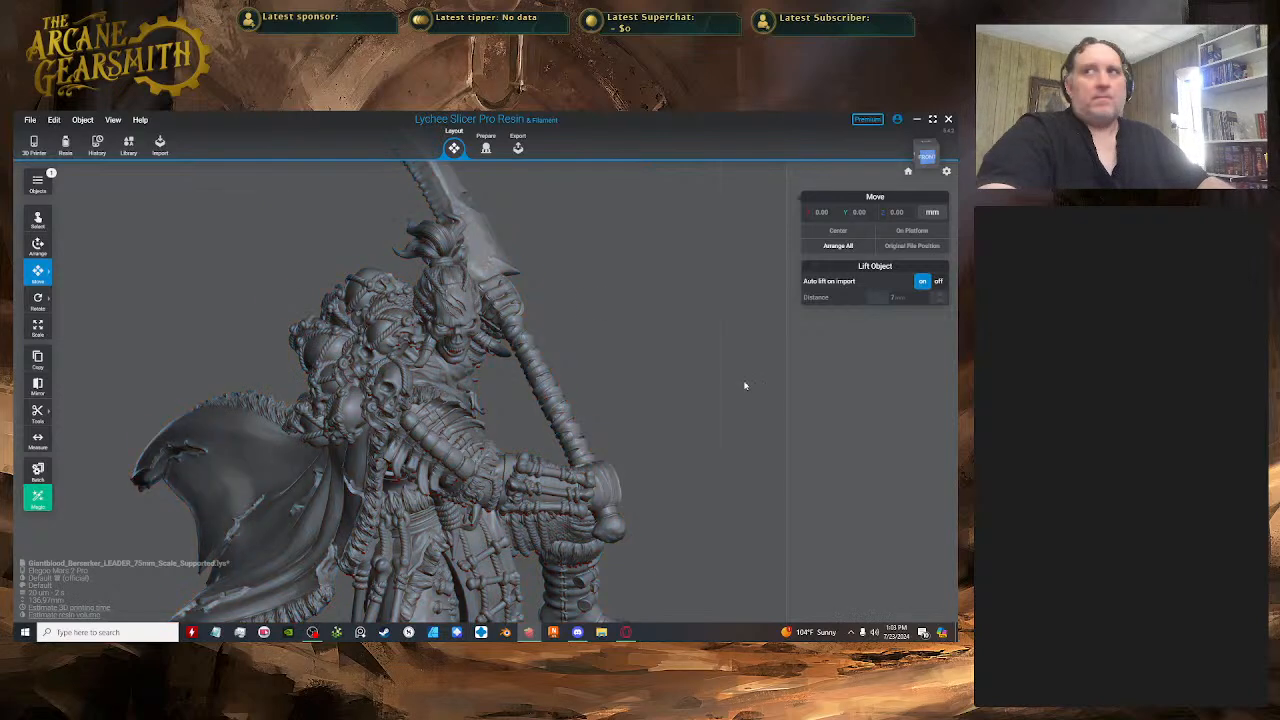
- Examine the whole berserker figure from the front and sides, including the cape, legs and rock base
{"action": "left_click", "coordinate": [542, 390]}
{"action": "left_click_drag", "start_coordinate": [542, 390], "coordinate": [522, 291]}
{"action": "left_click_drag", "start_coordinate": [606, 329], "coordinate": [541, 372]}
{"action": "left_click", "coordinate": [349, 408]}
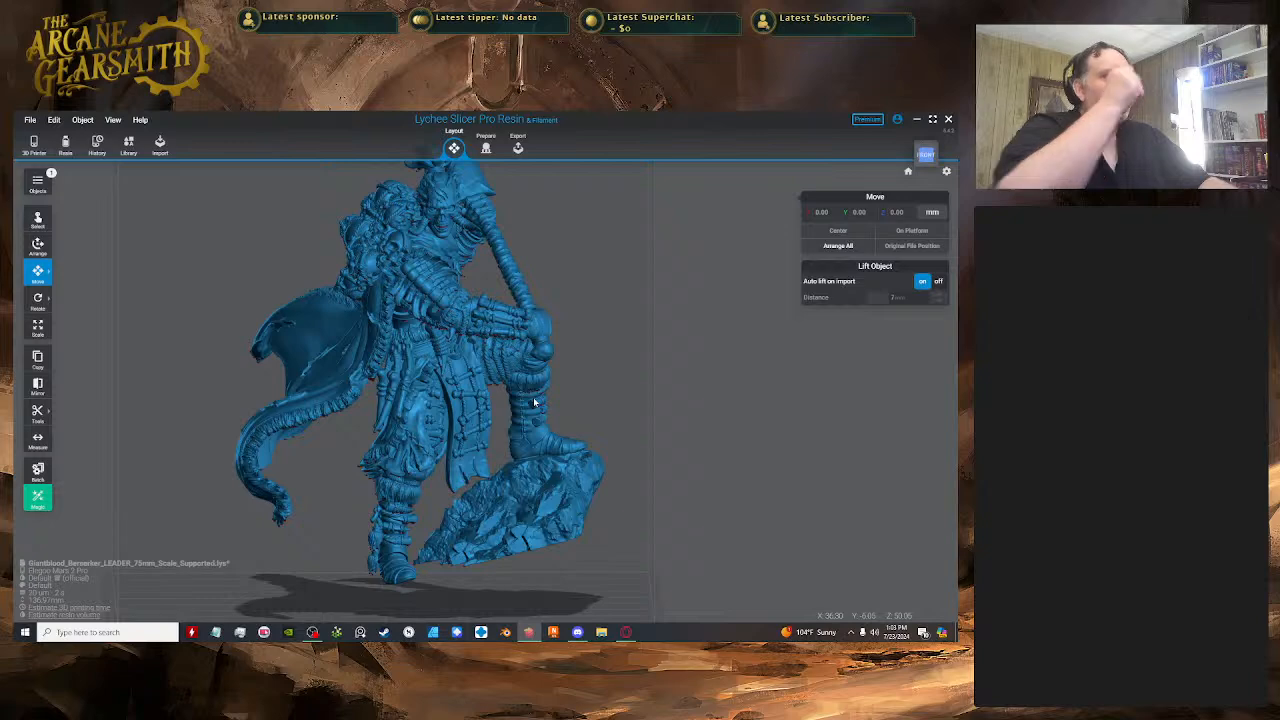
{"action": "left_click", "coordinate": [577, 269]}
{"action": "left_click_drag", "start_coordinate": [622, 487], "coordinate": [381, 476]}
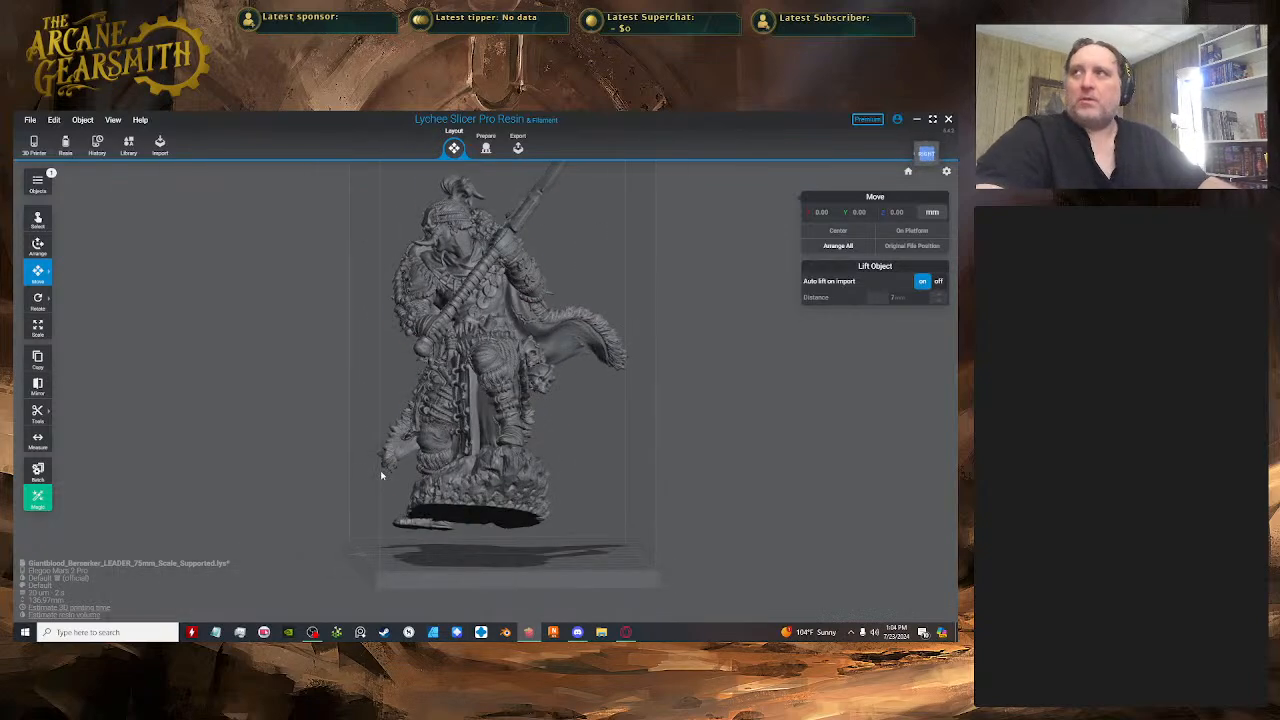
{"action": "left_click", "coordinate": [534, 465]}
{"action": "mouse_move", "coordinate": [323, 443]}
{"action": "left_mouse_down"}
{"action": "mouse_move", "coordinate": [271, 451]}
{"action": "mouse_move", "coordinate": [505, 456]}
{"action": "mouse_move", "coordinate": [337, 459]}
{"action": "left_mouse_up"}
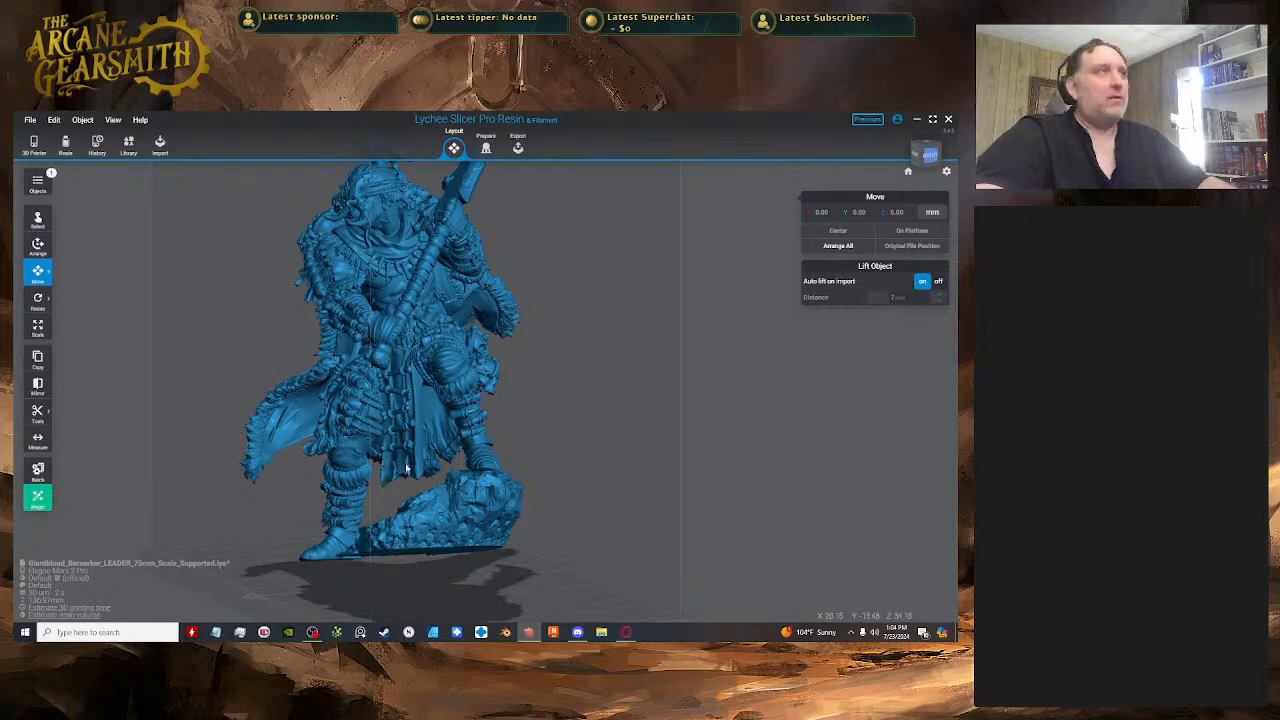
{"action": "left_click_drag", "start_coordinate": [406, 468], "coordinate": [404, 540]}
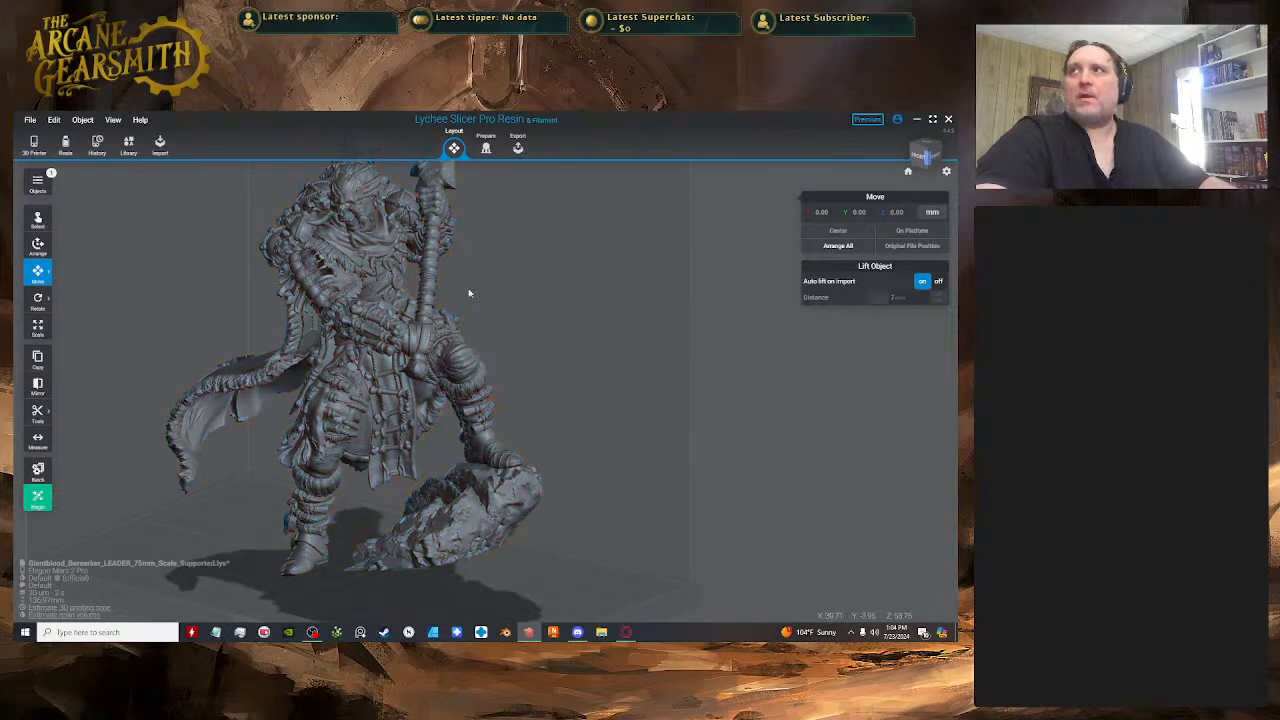
{"action": "left_click_drag", "start_coordinate": [469, 293], "coordinate": [509, 400]}
- Select the berserker model and examine the undersides of the rock base and raised foot for unsupported islands
{"action": "left_click", "coordinate": [503, 388]}
{"action": "scroll", "coordinate": [492, 349], "scroll_direction": "up", "scroll_amount": 5}
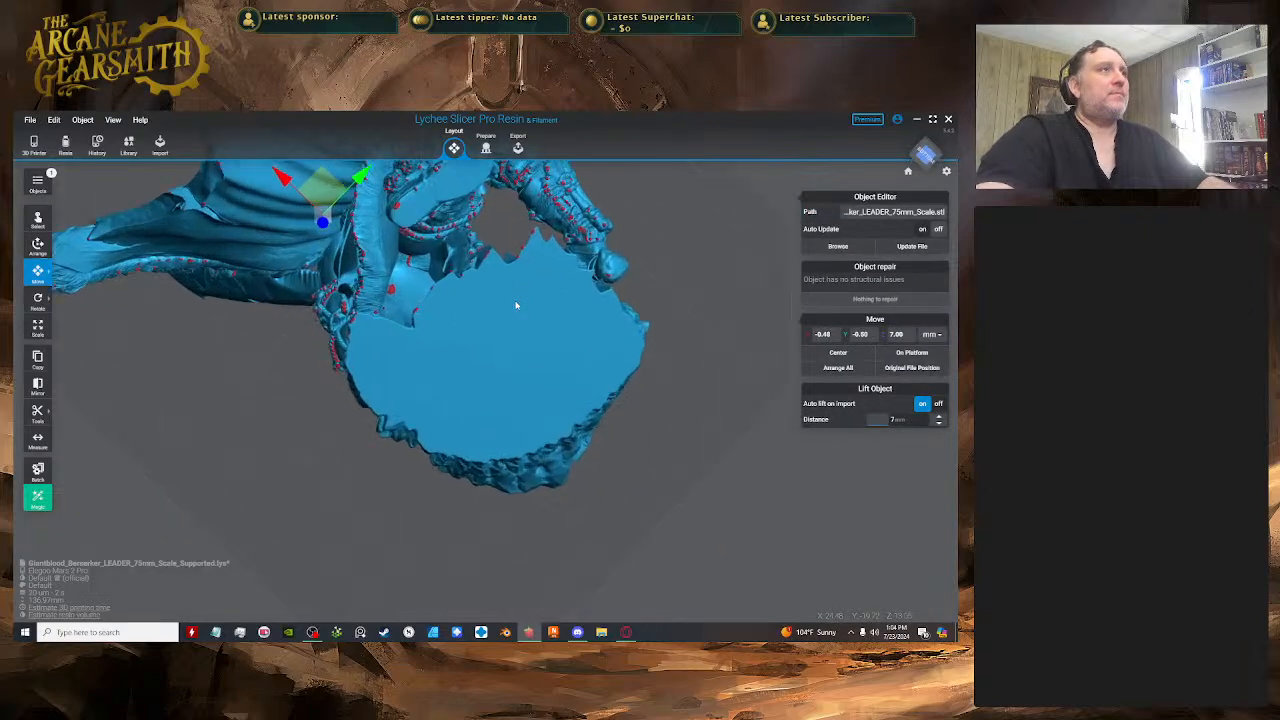
{"action": "left_click_drag", "start_coordinate": [516, 305], "coordinate": [571, 480]}
{"action": "scroll", "coordinate": [430, 385], "scroll_direction": "up", "scroll_amount": 4}
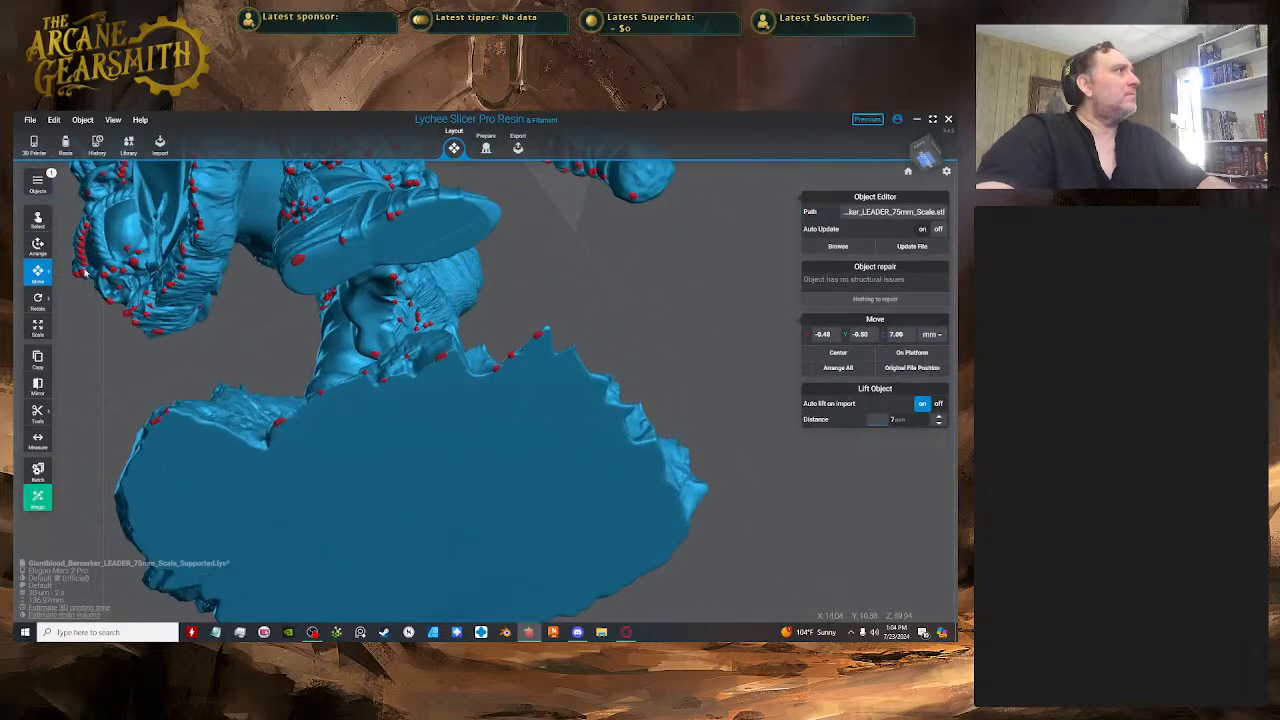
{"action": "left_click", "coordinate": [40, 273]}
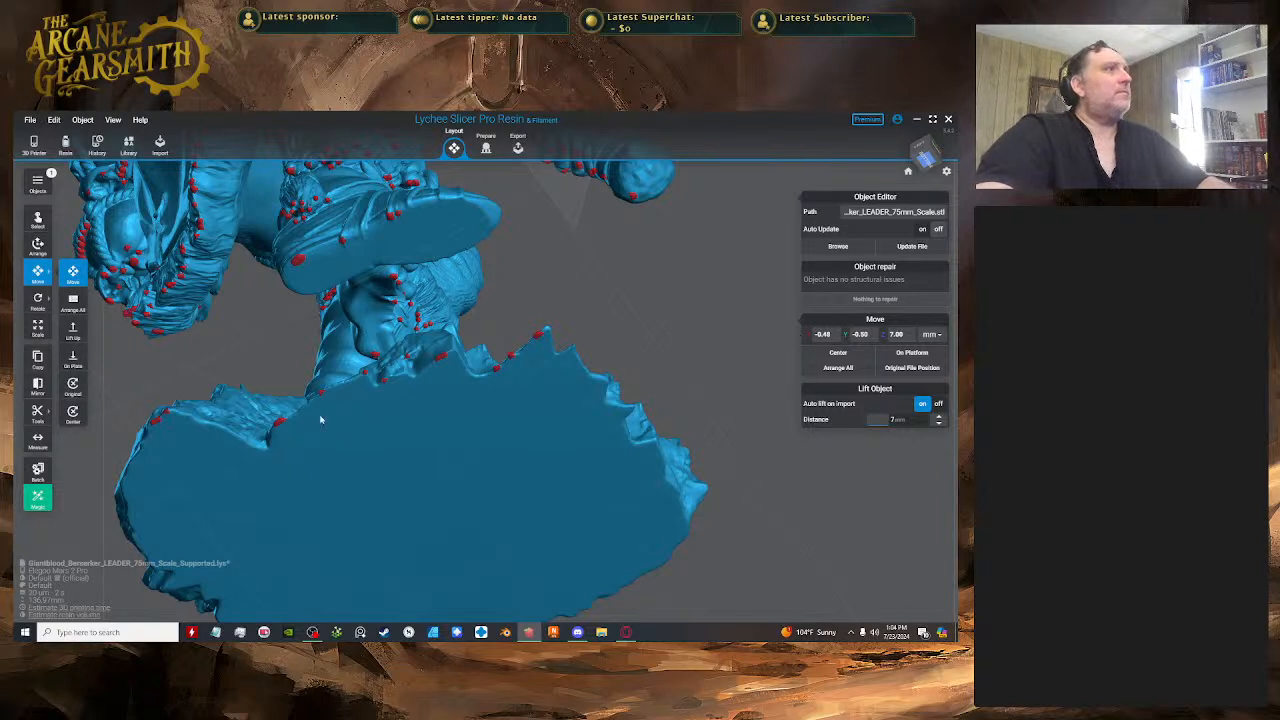
{"action": "left_click_drag", "start_coordinate": [320, 420], "coordinate": [380, 423]}
{"action": "scroll", "coordinate": [408, 427], "scroll_direction": "down", "scroll_amount": 5}
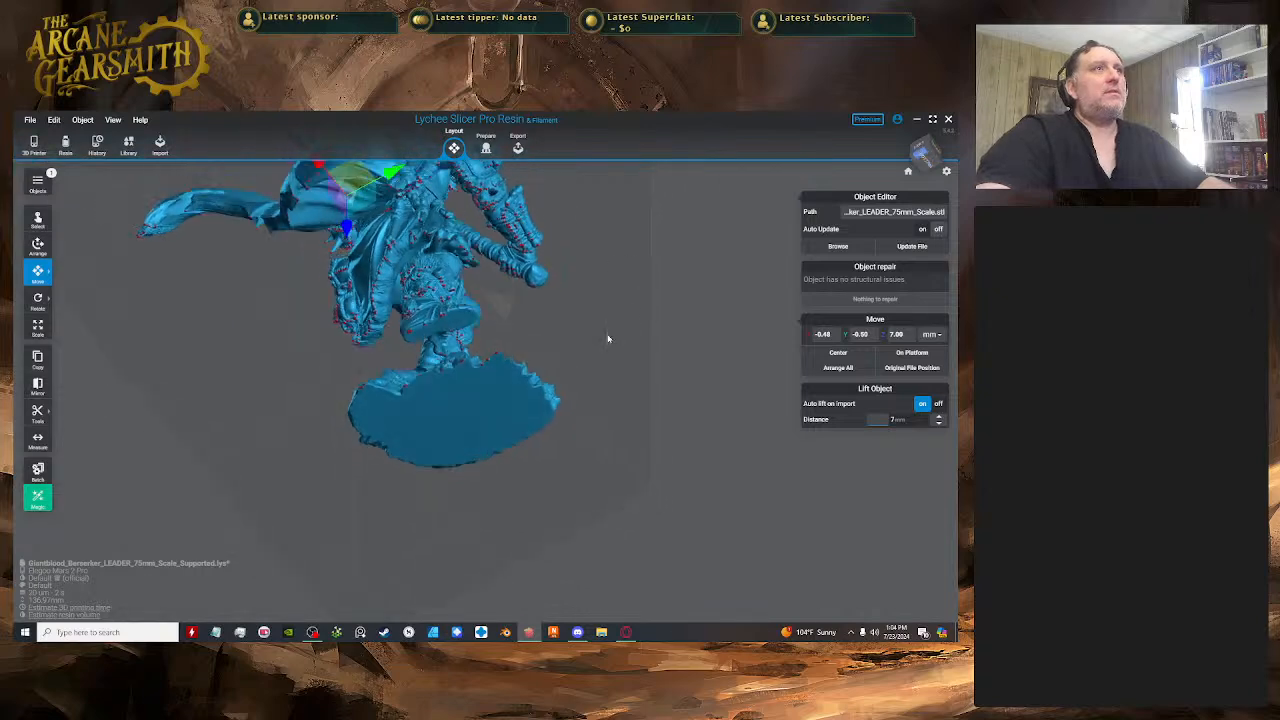
{"action": "left_click_drag", "start_coordinate": [609, 337], "coordinate": [482, 401]}
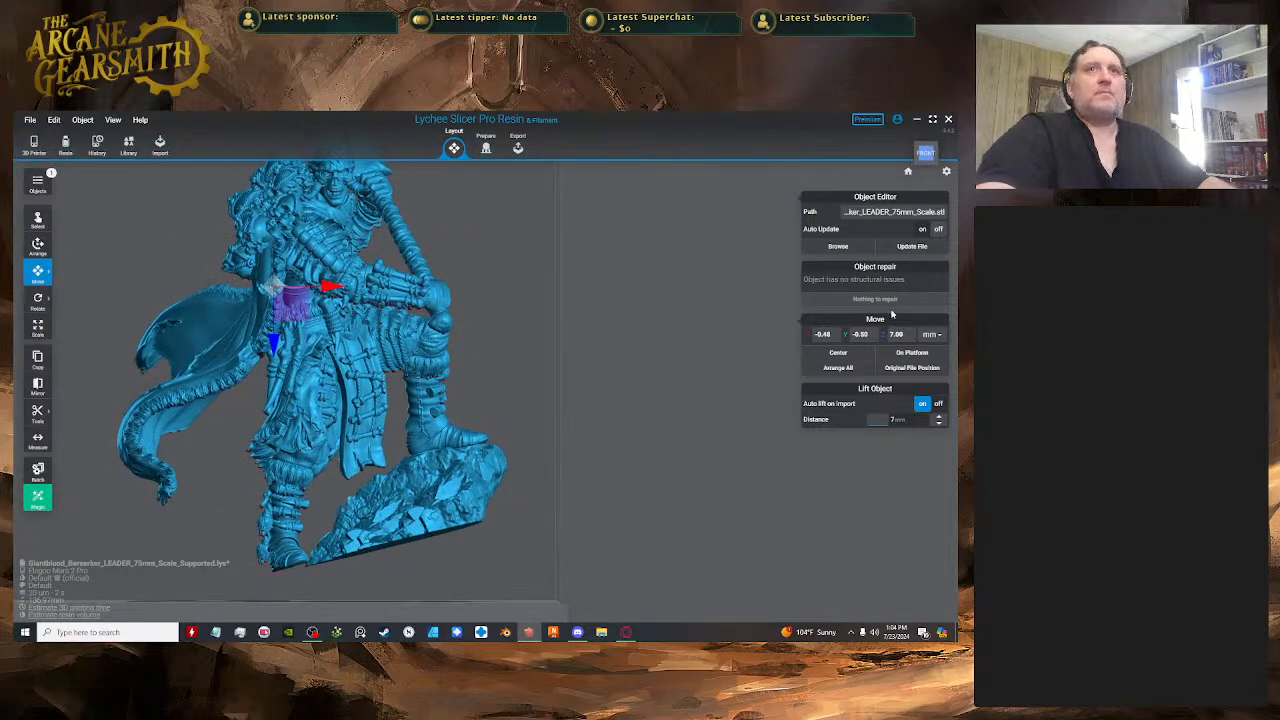
- Enter the support preparation mode and try a Light 3 support on an island at the edge of the rock base's underside
{"action": "left_click", "coordinate": [485, 148]}
{"action": "scroll", "coordinate": [204, 467], "scroll_direction": "down", "scroll_amount": 1}
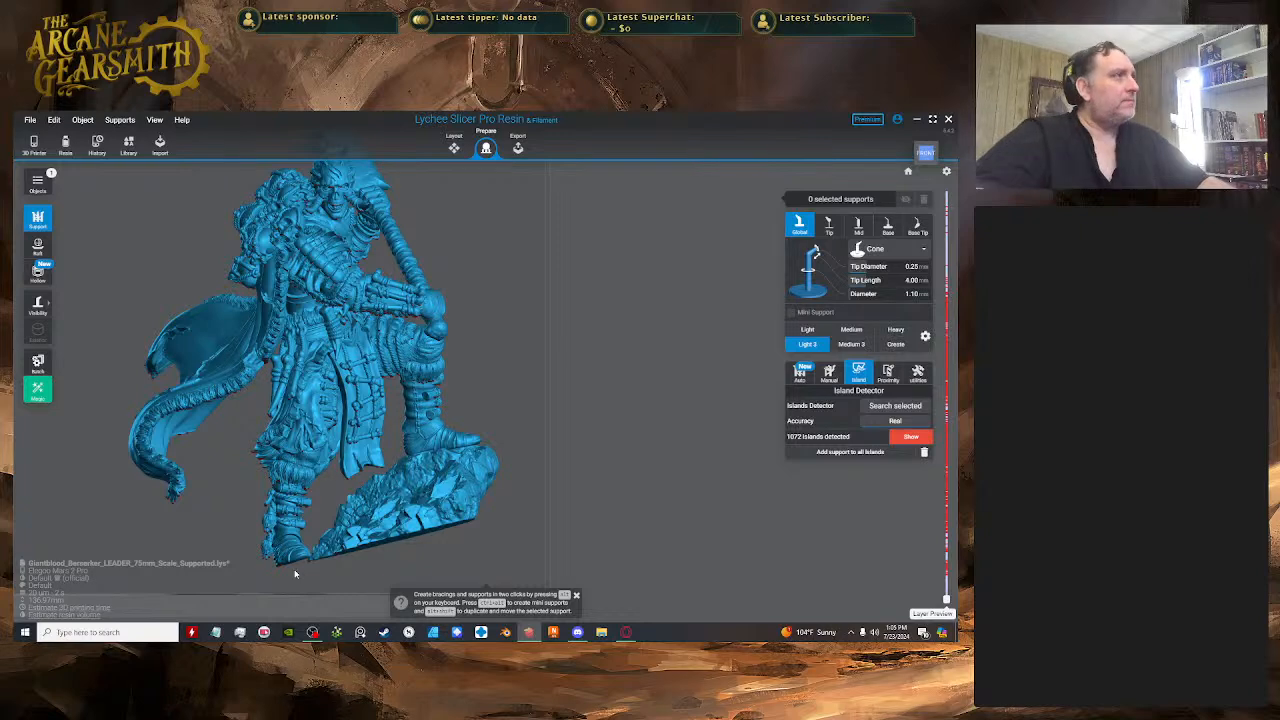
{"action": "right_click_drag", "start_coordinate": [465, 520], "coordinate": [731, 331]}
{"action": "scroll", "coordinate": [407, 339], "scroll_direction": "up", "scroll_amount": 3}
{"action": "scroll", "coordinate": [407, 339], "scroll_direction": "up", "scroll_amount": 3}
{"action": "left_click", "coordinate": [389, 310]}
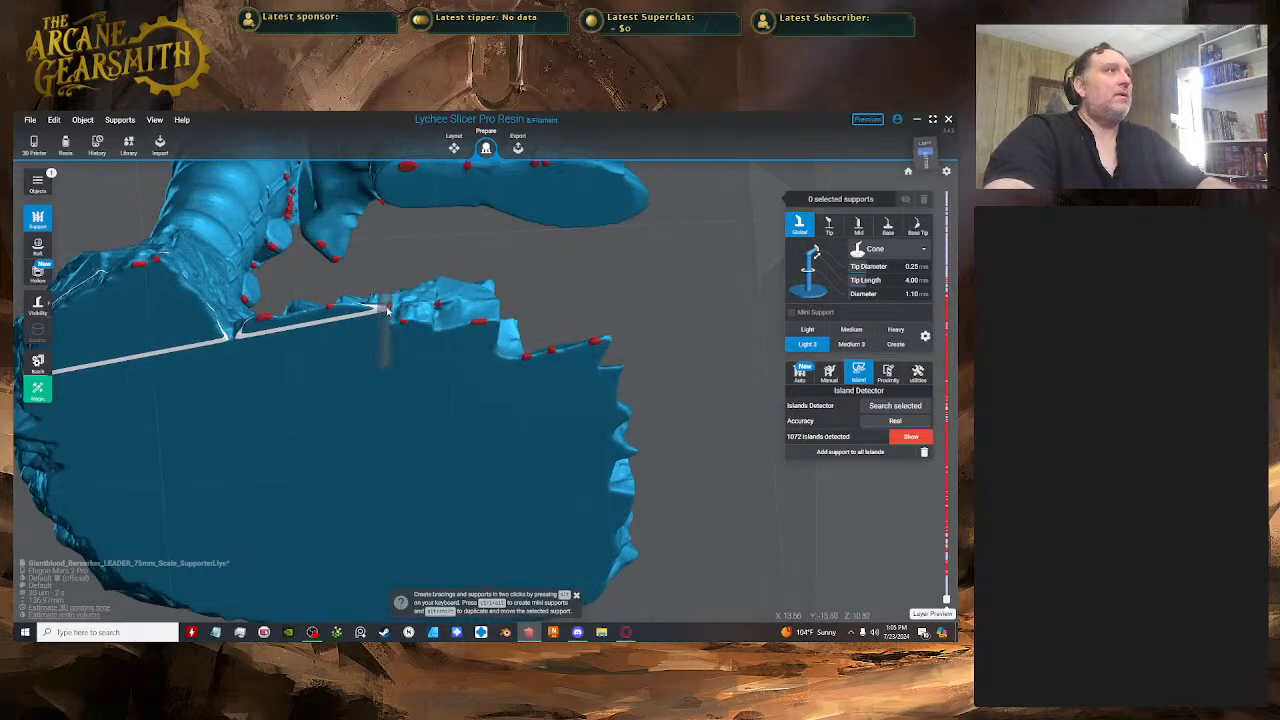
- Replace the light support at the rock's underside edge with a Medium preset support and adjust its upper part in Advanced Editing Mode
{"action": "left_click", "coordinate": [861, 333]}
{"action": "key", "text": "Delete"}
{"action": "right_click_drag", "start_coordinate": [504, 388], "coordinate": [528, 402]}
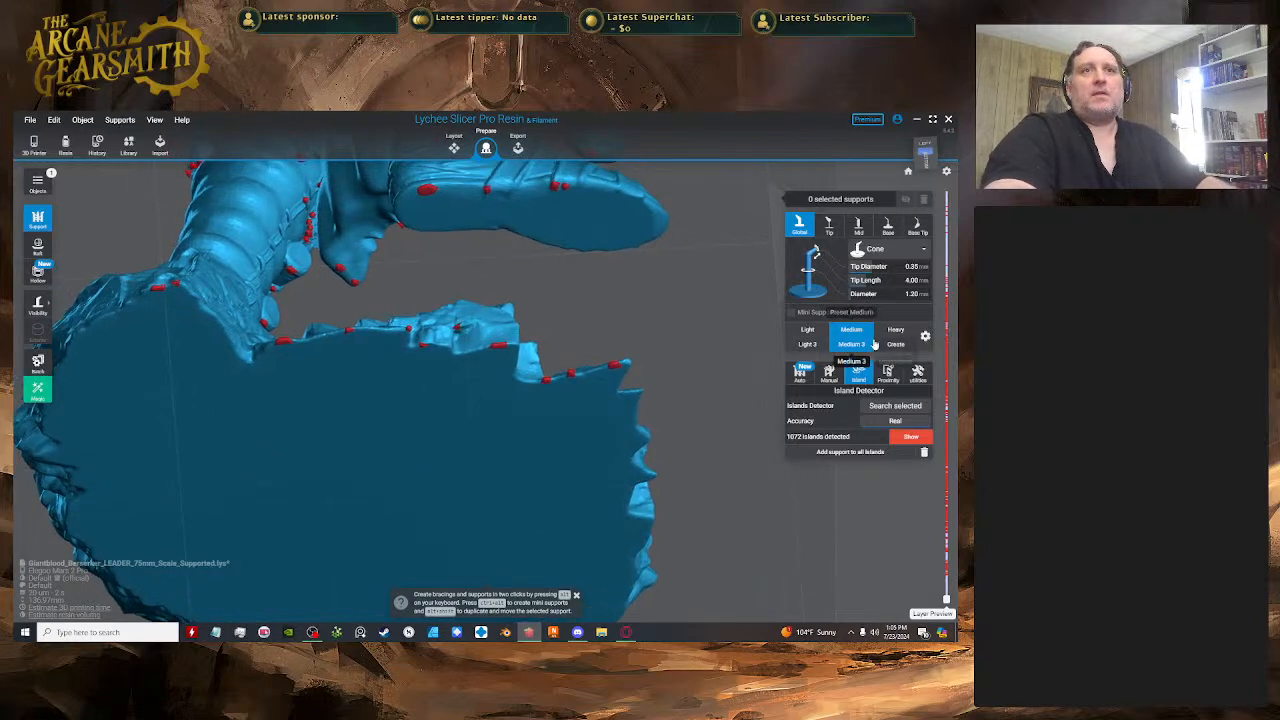
{"action": "right_click_drag", "start_coordinate": [446, 349], "coordinate": [419, 349]}
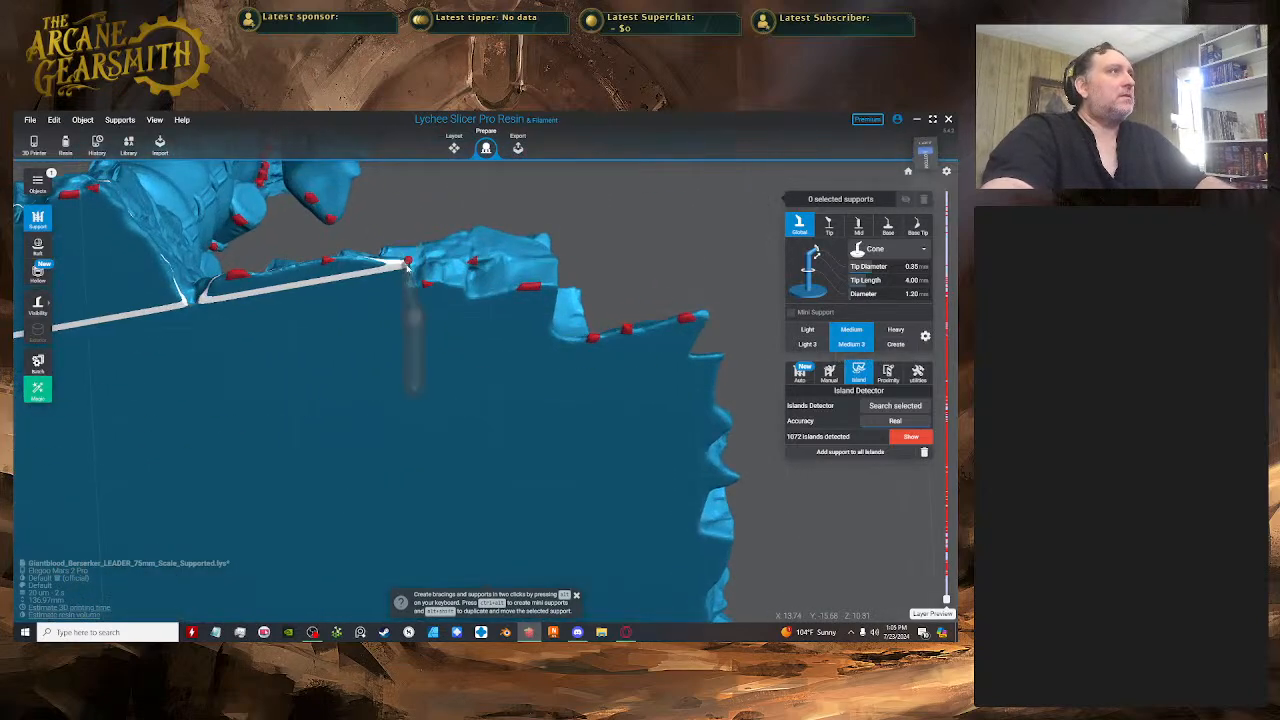
{"action": "left_click", "coordinate": [425, 344]}
{"action": "left_click", "coordinate": [422, 334]}
{"action": "left_click_drag", "start_coordinate": [429, 337], "coordinate": [421, 322]}
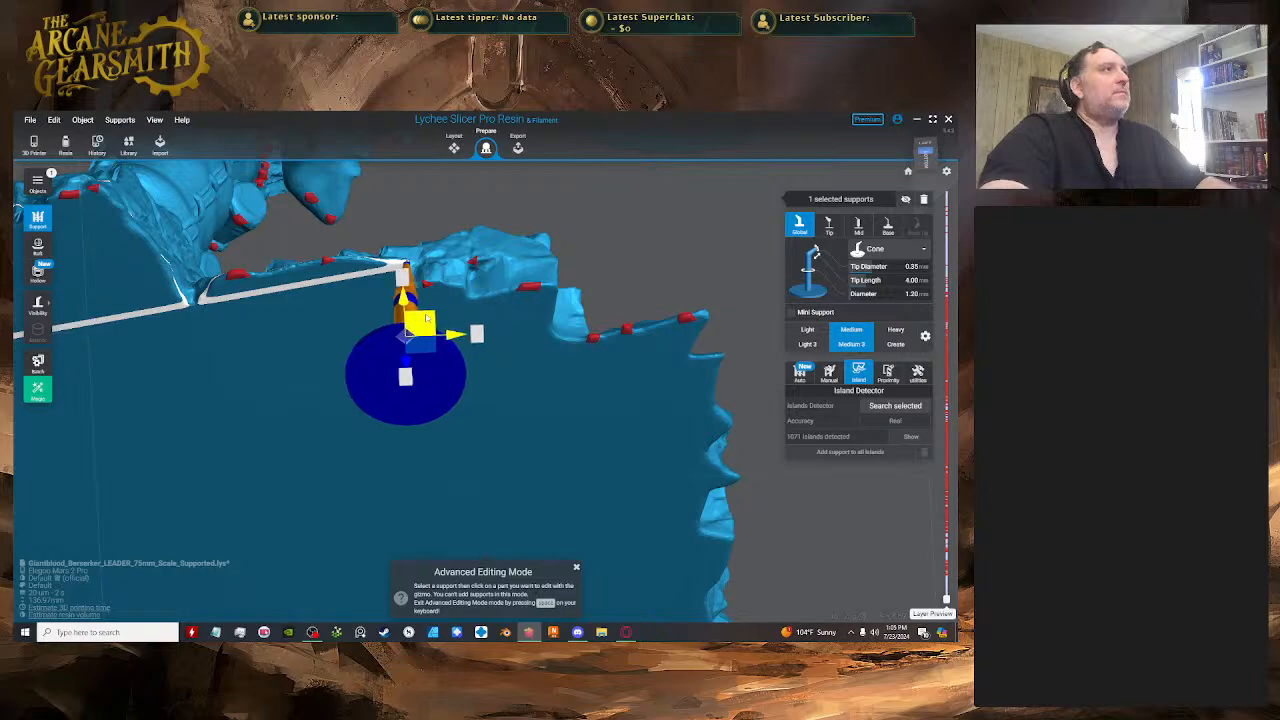
{"action": "key", "text": "space"}
{"action": "right_click_drag", "start_coordinate": [421, 321], "coordinate": [477, 400]}
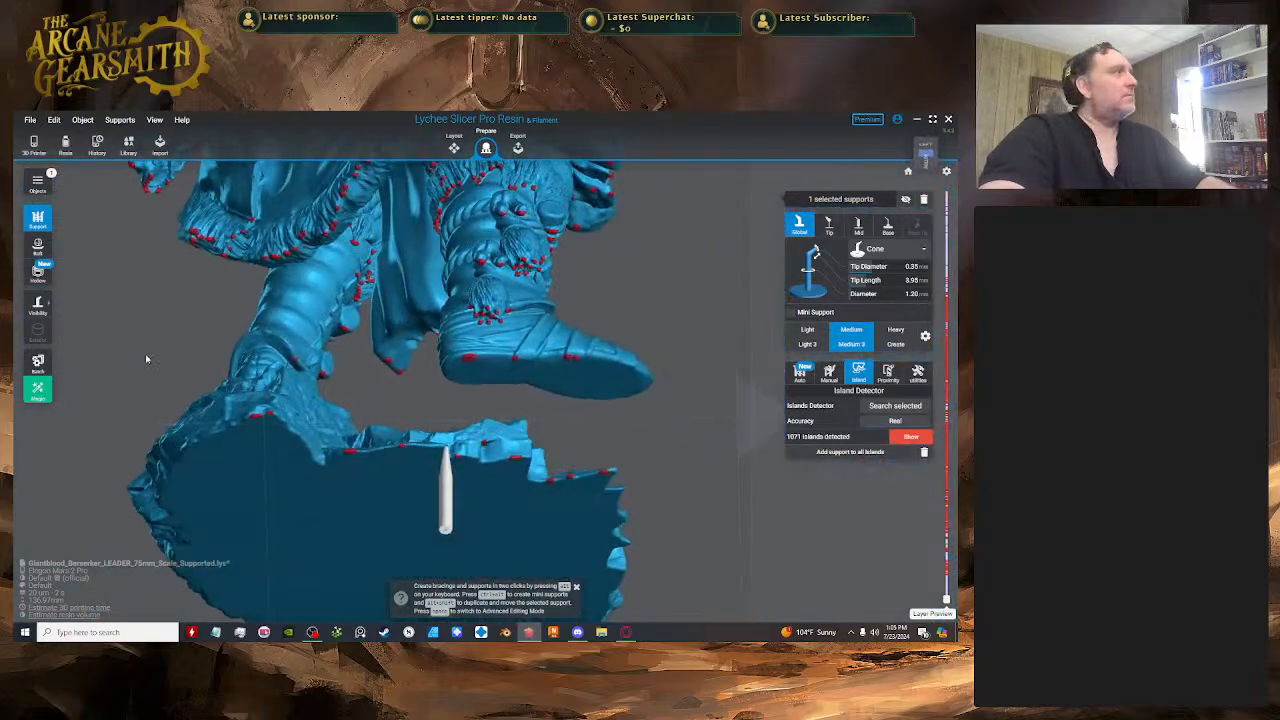
- Choose the raft style with 0.50 mm thickness and 100% scale, and save it as the raft preset
{"action": "left_click", "coordinate": [38, 244]}
{"action": "left_click", "coordinate": [860, 248]}
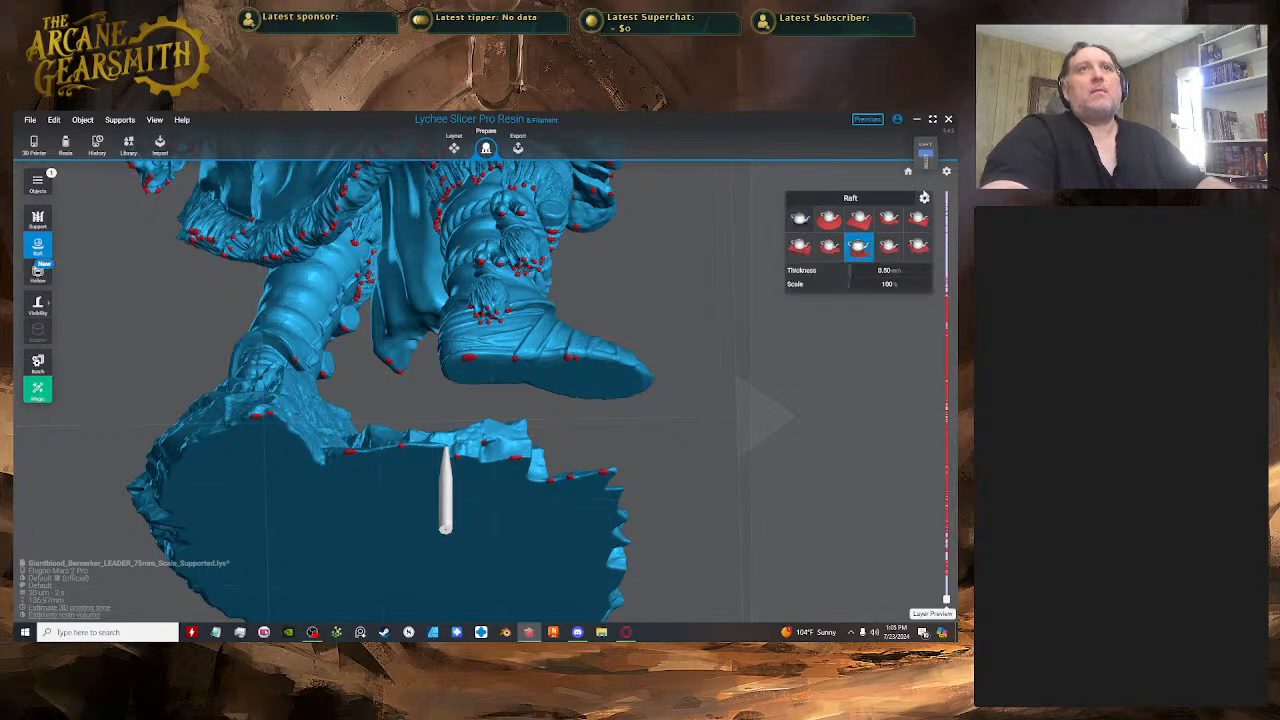
{"action": "left_click", "coordinate": [924, 198]}
{"action": "left_click", "coordinate": [870, 216]}
{"action": "scroll", "coordinate": [600, 395], "scroll_direction": "down", "scroll_amount": 2}
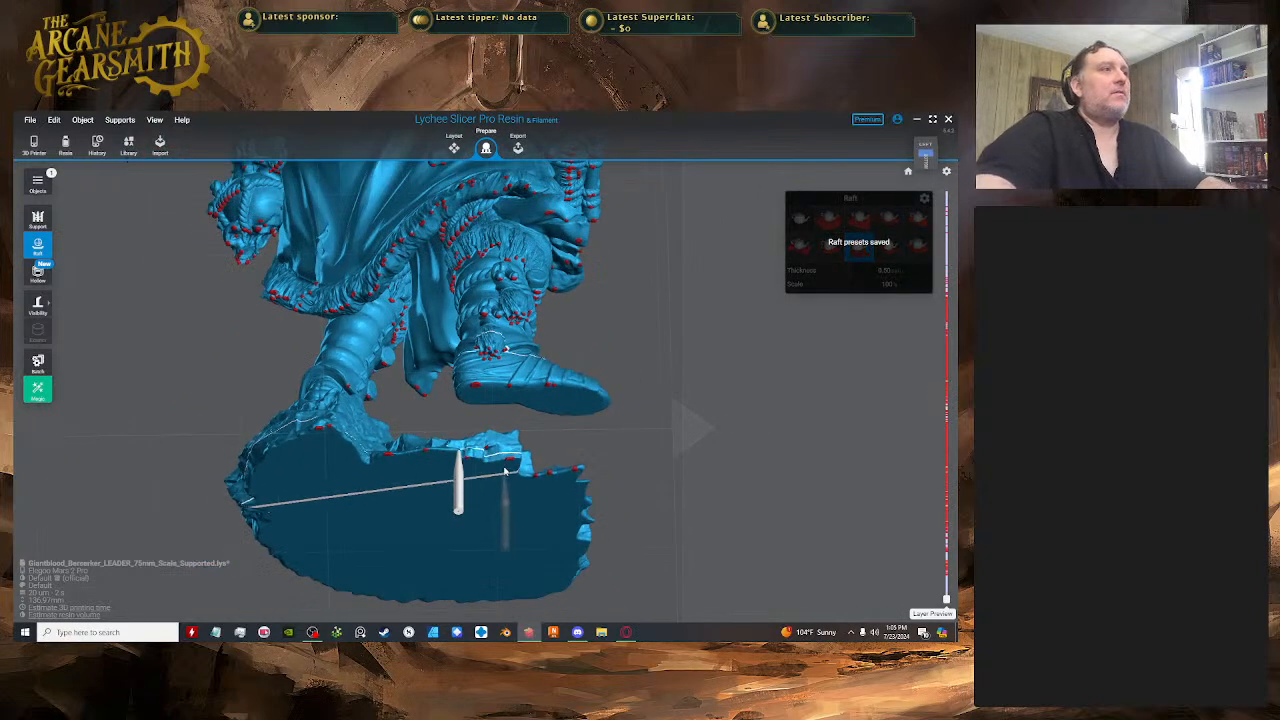
- Try the no-raft option, save it as the raft preset, and select the support under the rock
{"action": "left_click", "coordinate": [801, 224]}
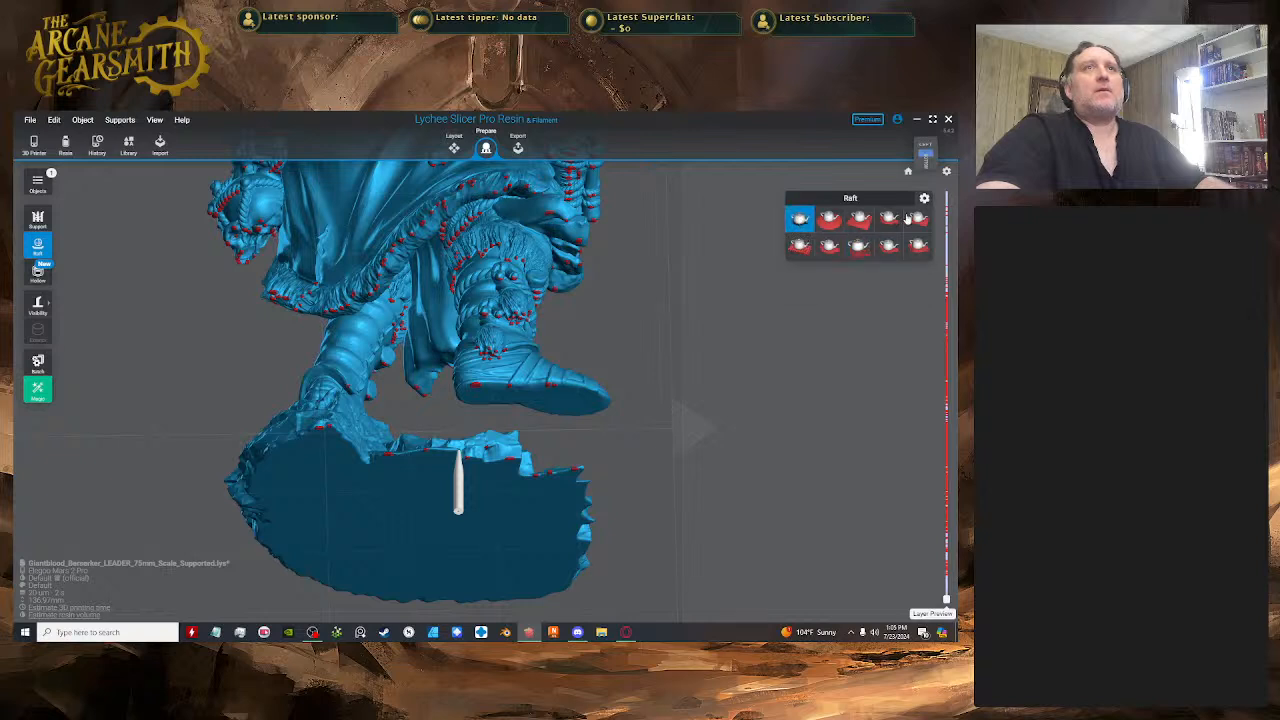
{"action": "left_click", "coordinate": [925, 200]}
{"action": "left_click", "coordinate": [905, 216]}
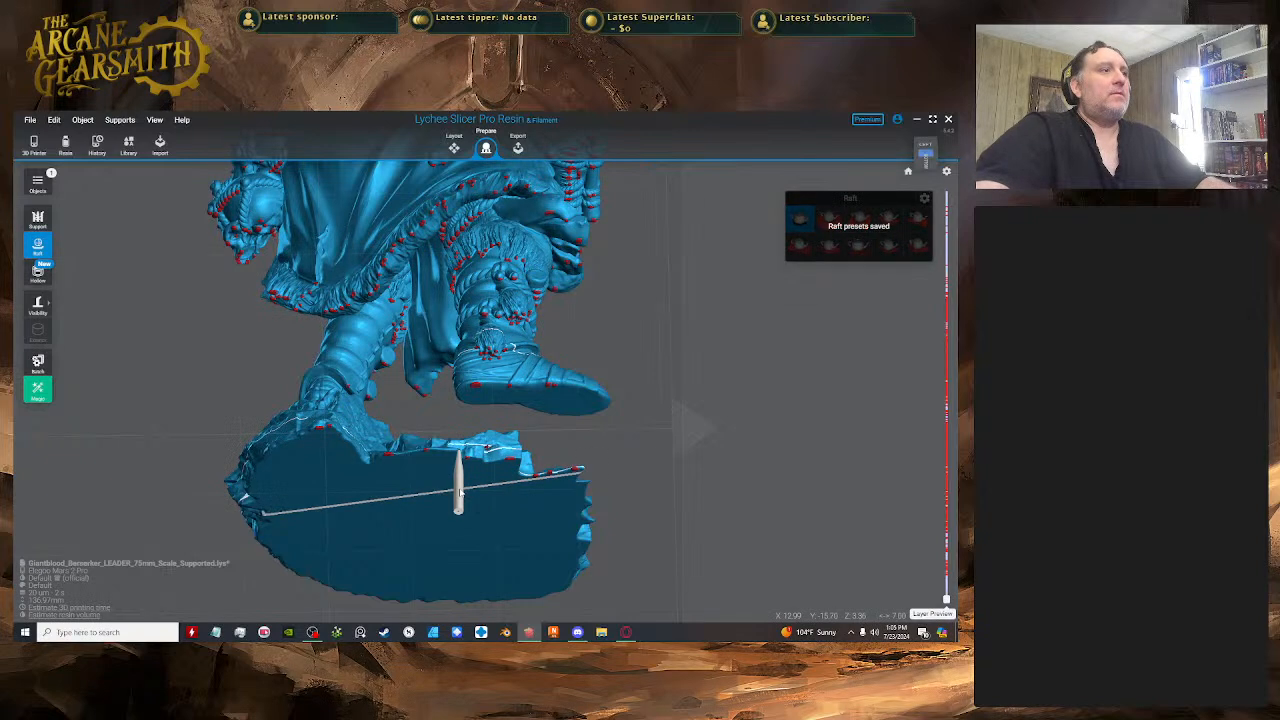
{"action": "left_click", "coordinate": [462, 486]}
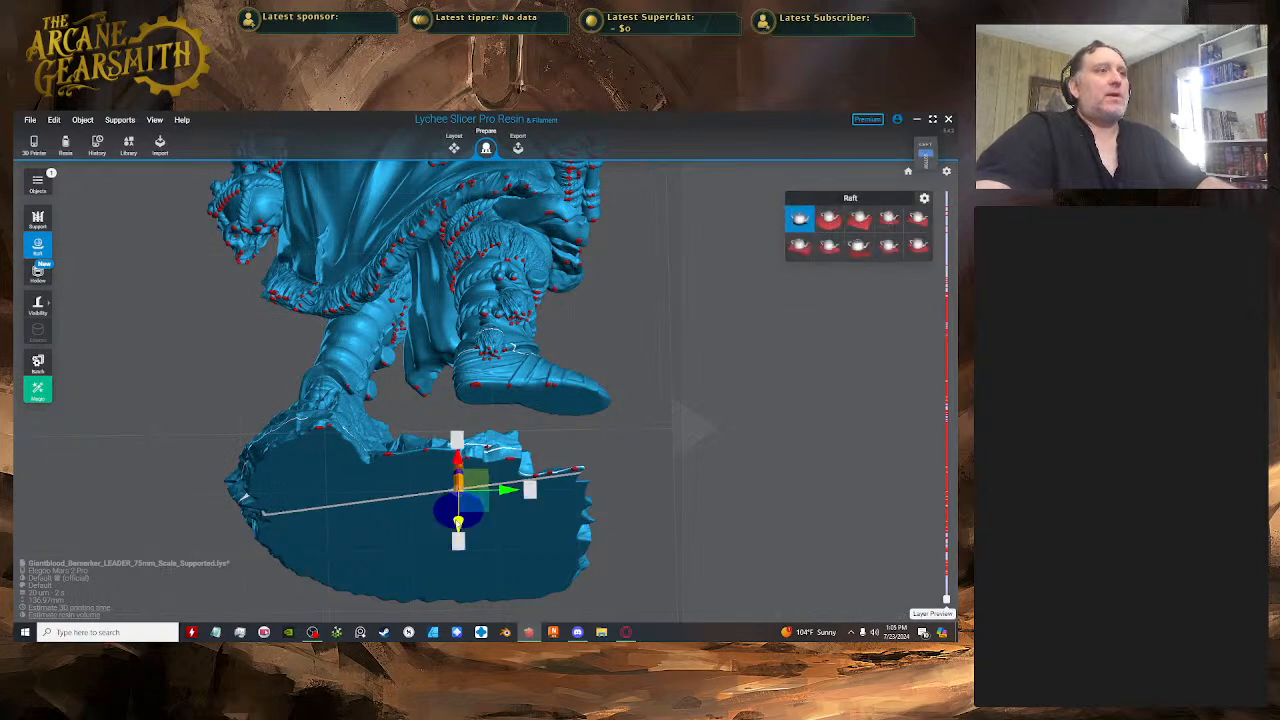
{"action": "key", "text": "Delete"}
- Switch back to the raft with 0.50 mm thickness and 100% scale, save it as the preset, and deselect the support
{"action": "left_click", "coordinate": [857, 246]}
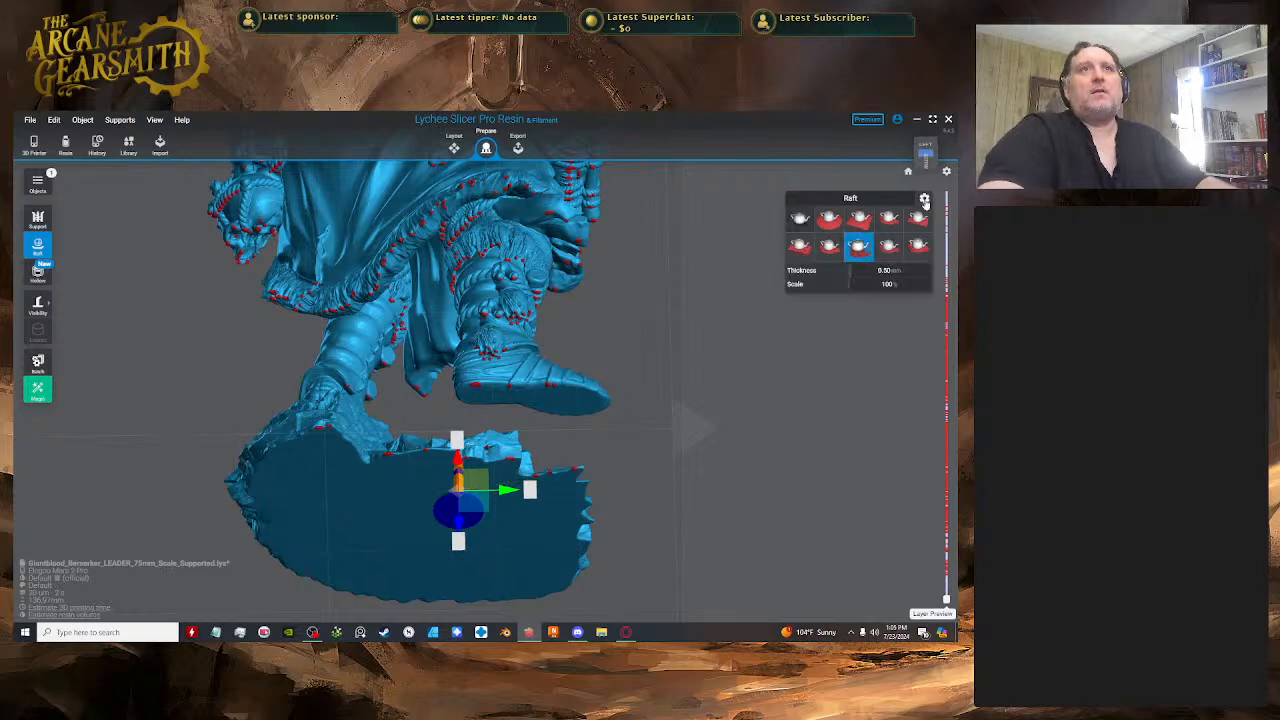
{"action": "left_click", "coordinate": [925, 198]}
{"action": "left_click", "coordinate": [905, 216]}
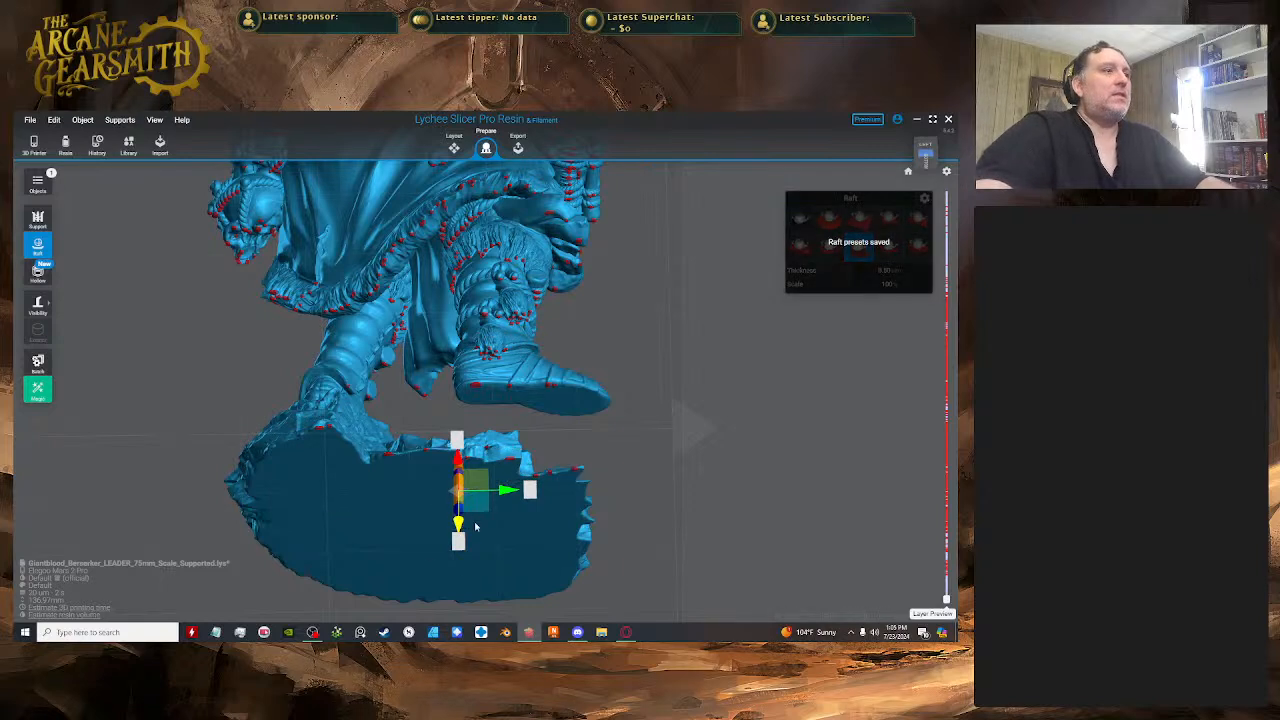
{"action": "scroll", "coordinate": [540, 491], "scroll_direction": "up", "scroll_amount": 5}
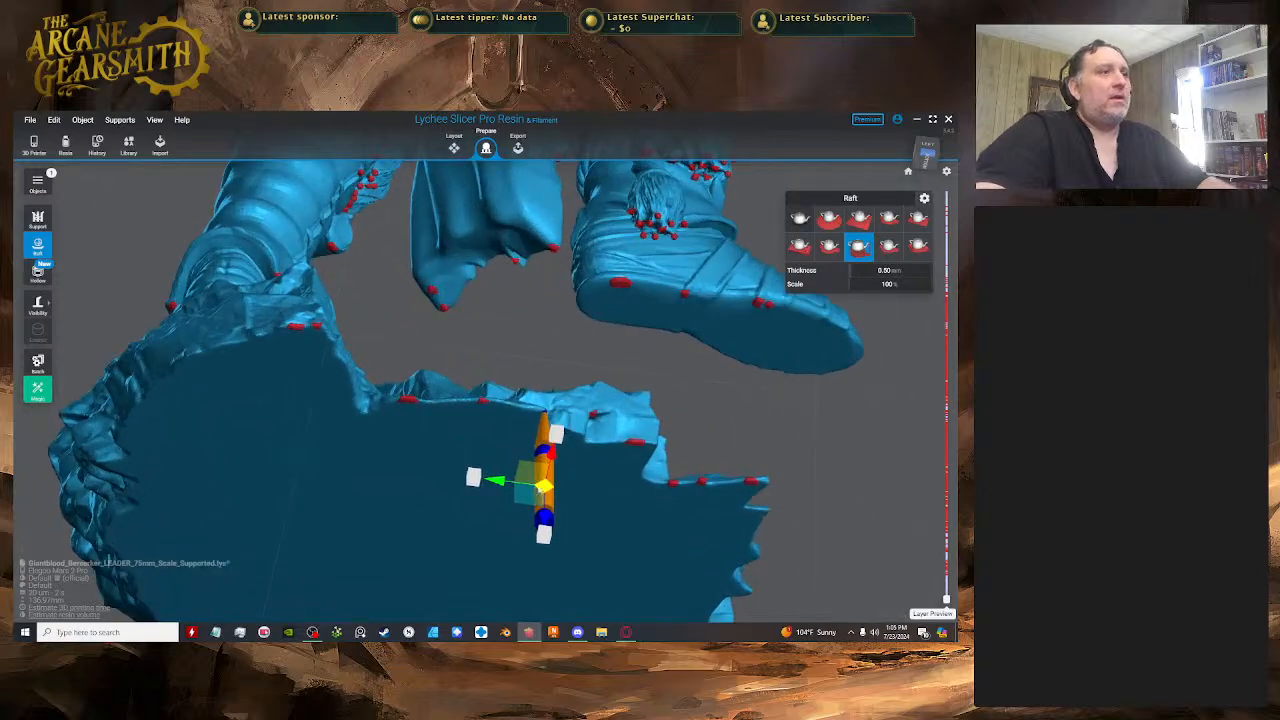
{"action": "left_click", "coordinate": [592, 486]}
{"action": "scroll", "coordinate": [601, 484], "scroll_direction": "down", "scroll_amount": 4}
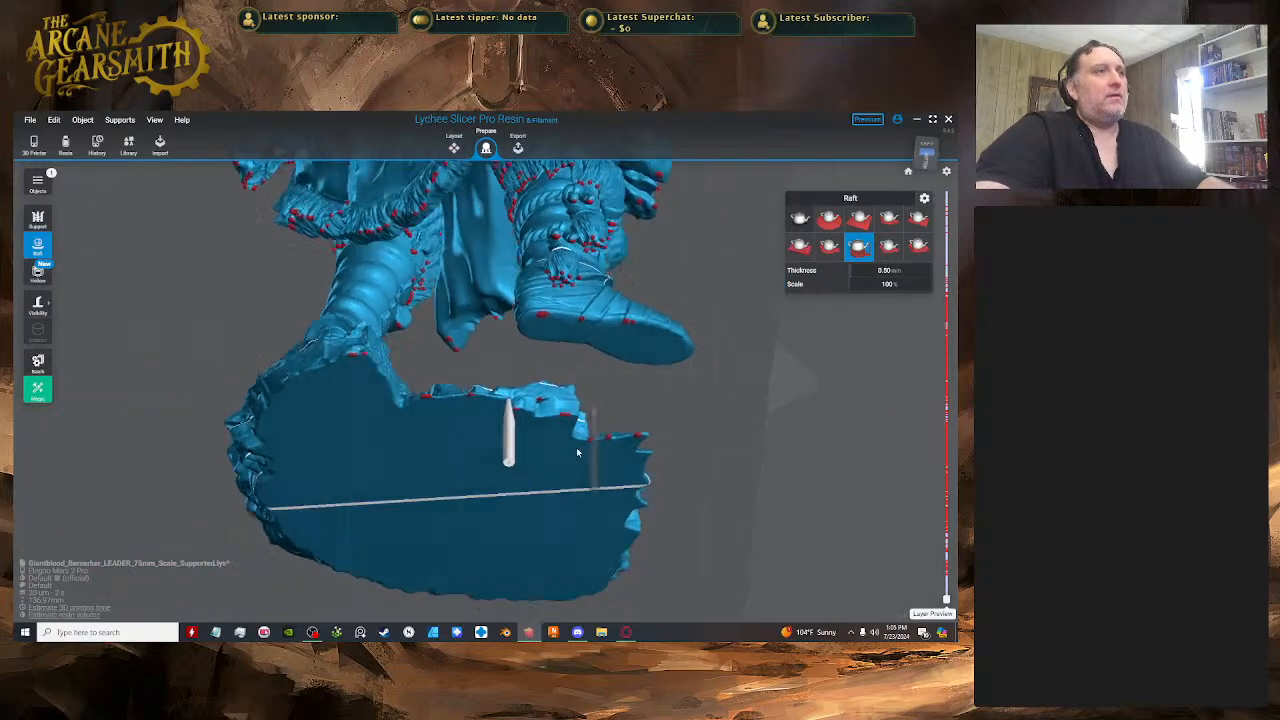
- Add two supports beside the first one at the edge of the rock's underside and reposition their shafts
{"action": "right_click_drag", "start_coordinate": [577, 449], "coordinate": [365, 461]}
{"action": "middle_click_drag", "start_coordinate": [365, 461], "coordinate": [529, 407]}
{"action": "right_click_drag", "start_coordinate": [529, 407], "coordinate": [668, 345]}
{"action": "middle_click_drag", "start_coordinate": [668, 345], "coordinate": [589, 372]}
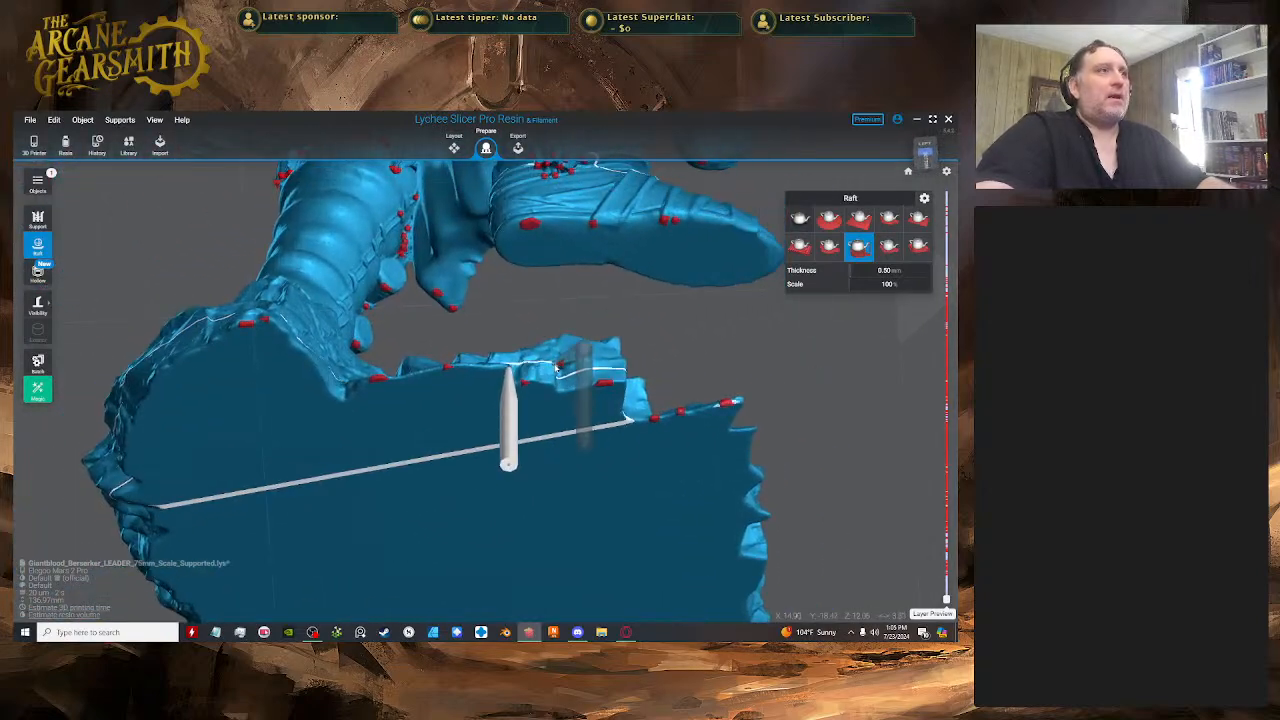
{"action": "right_click_drag", "start_coordinate": [629, 320], "coordinate": [581, 357]}
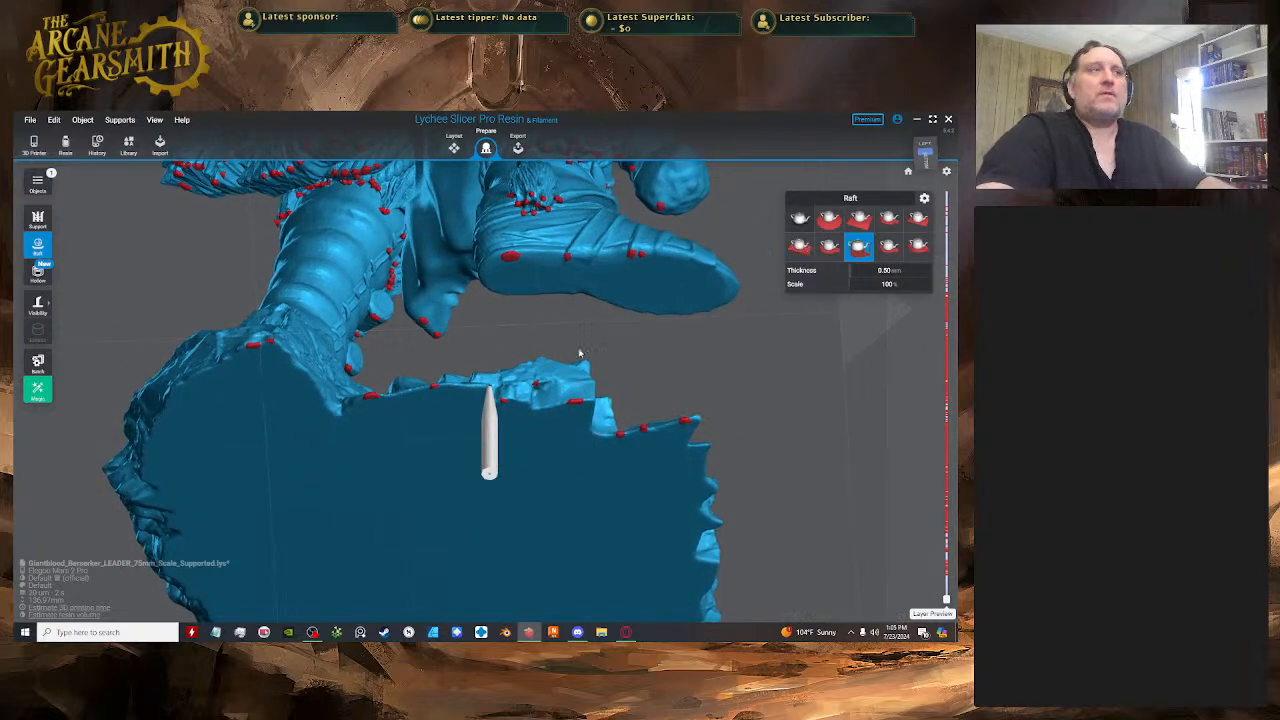
{"action": "left_click", "coordinate": [476, 442]}
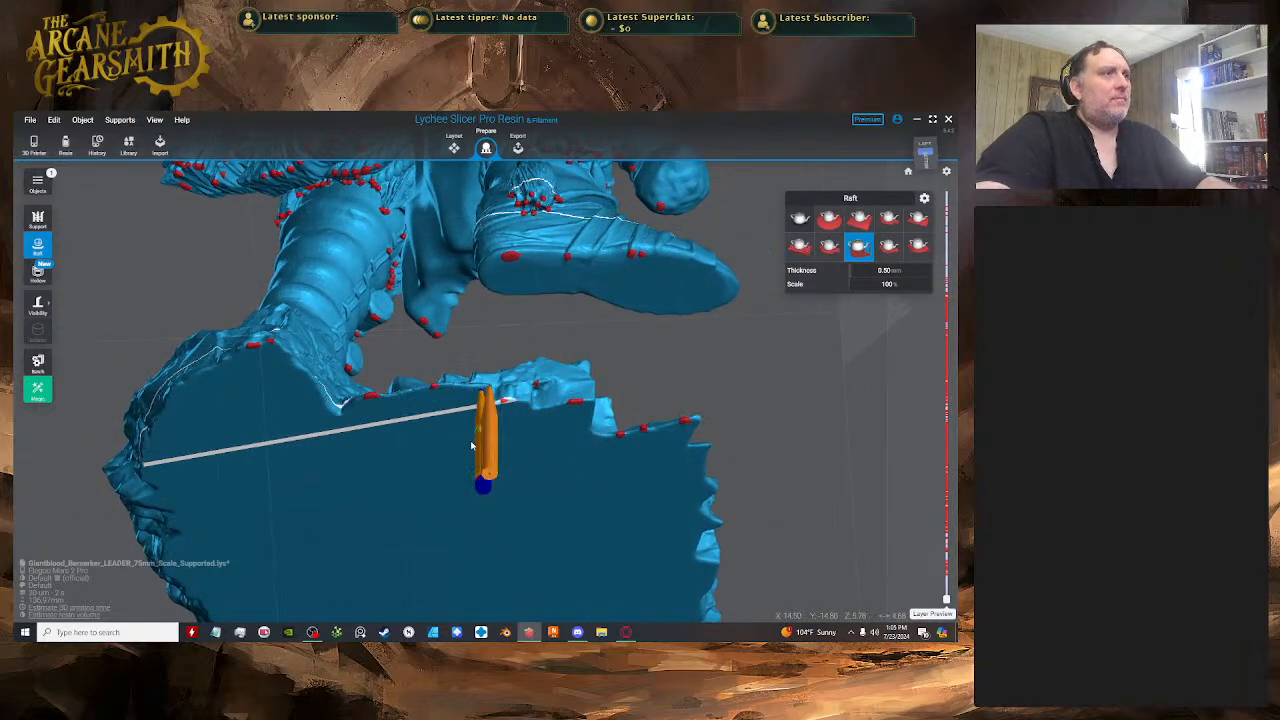
{"action": "left_click_drag", "start_coordinate": [491, 442], "coordinate": [477, 427]}
{"action": "left_click", "coordinate": [474, 402]}
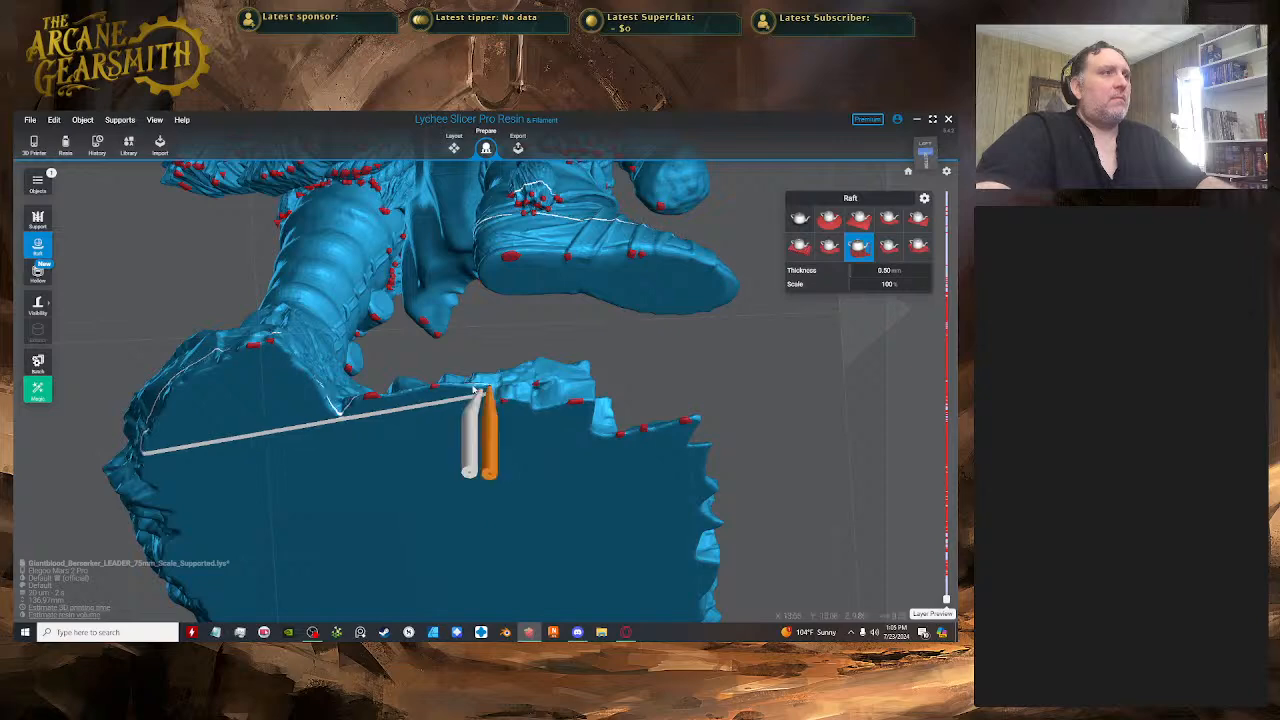
{"action": "right_click_drag", "start_coordinate": [464, 397], "coordinate": [586, 457]}
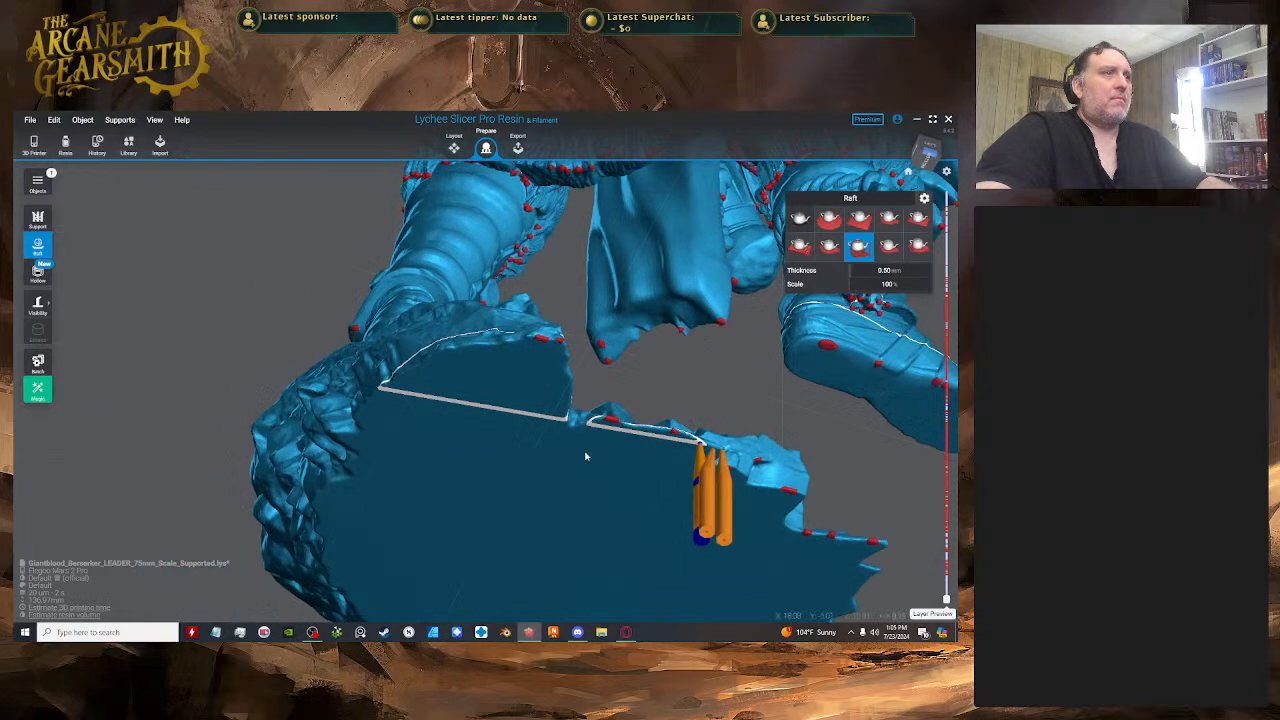
{"action": "left_click", "coordinate": [697, 500]}
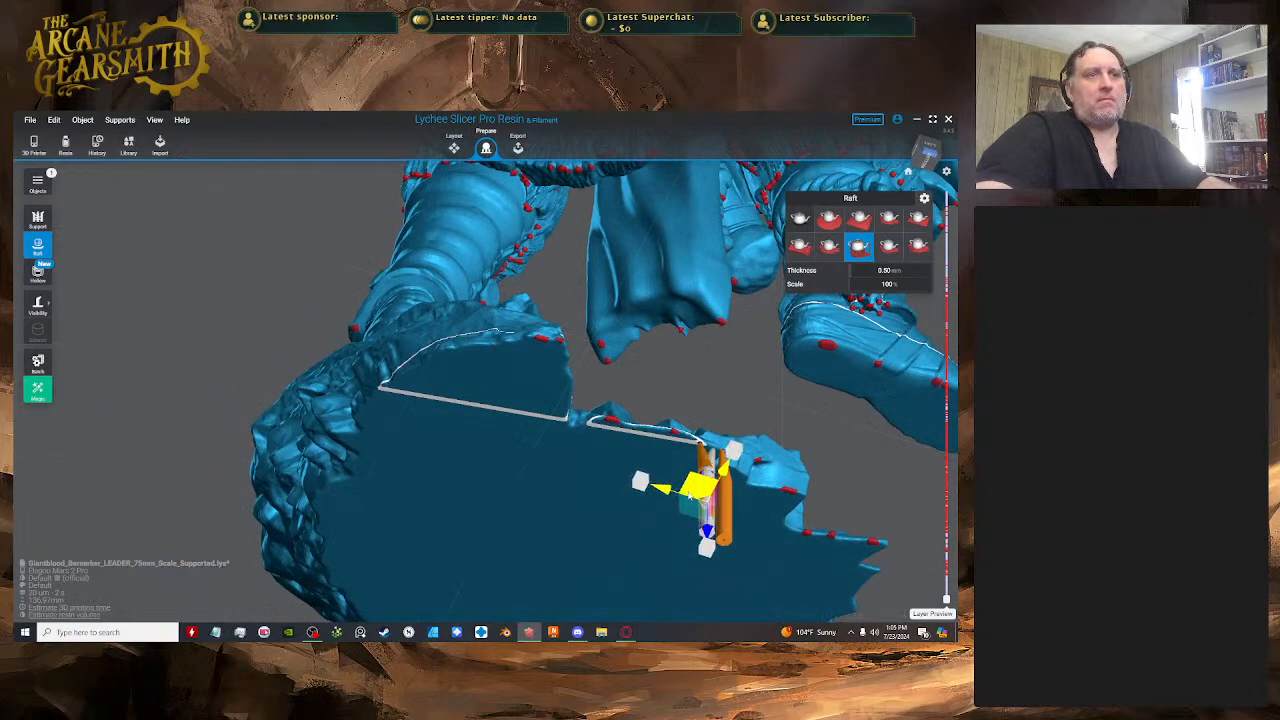
{"action": "left_click", "coordinate": [758, 468]}
{"action": "right_click_drag", "start_coordinate": [758, 468], "coordinate": [594, 437]}
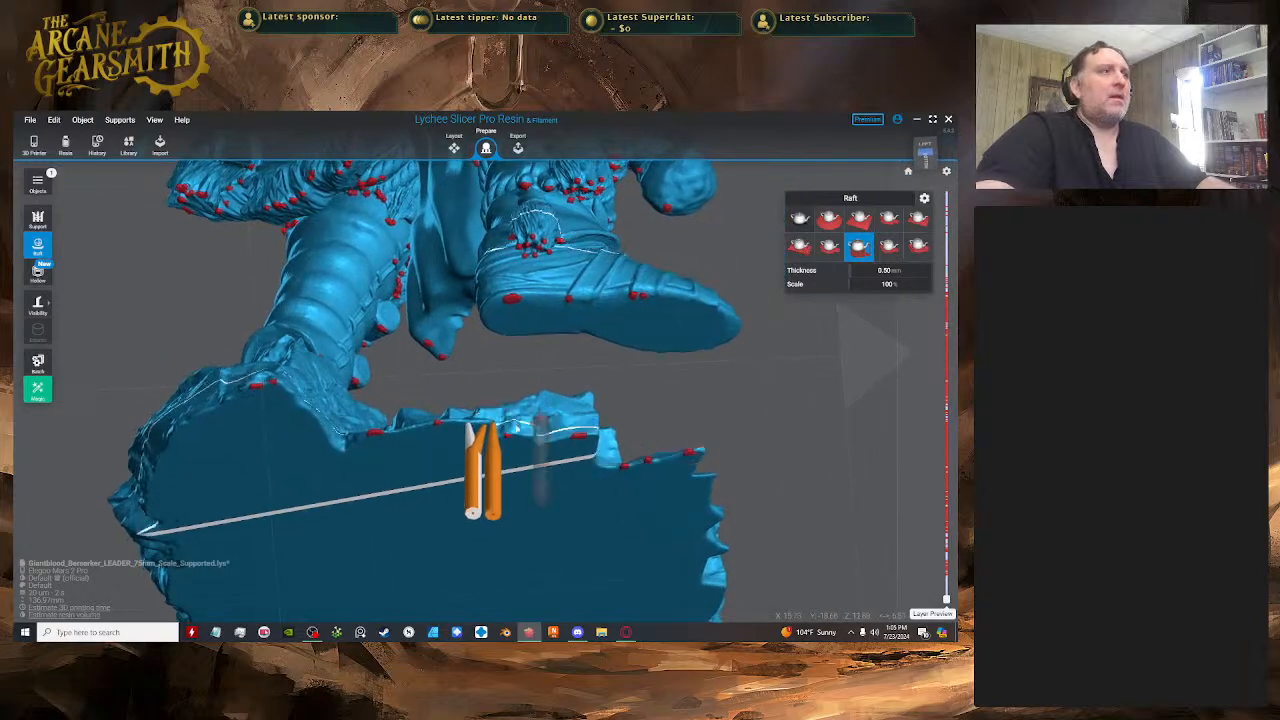
- Add more supports on the other side of the first one under the rock's edge and pull their shafts into the cluster
{"action": "scroll", "coordinate": [467, 444], "scroll_direction": "up", "scroll_amount": 3}
{"action": "right_click_drag", "start_coordinate": [467, 444], "coordinate": [346, 396]}
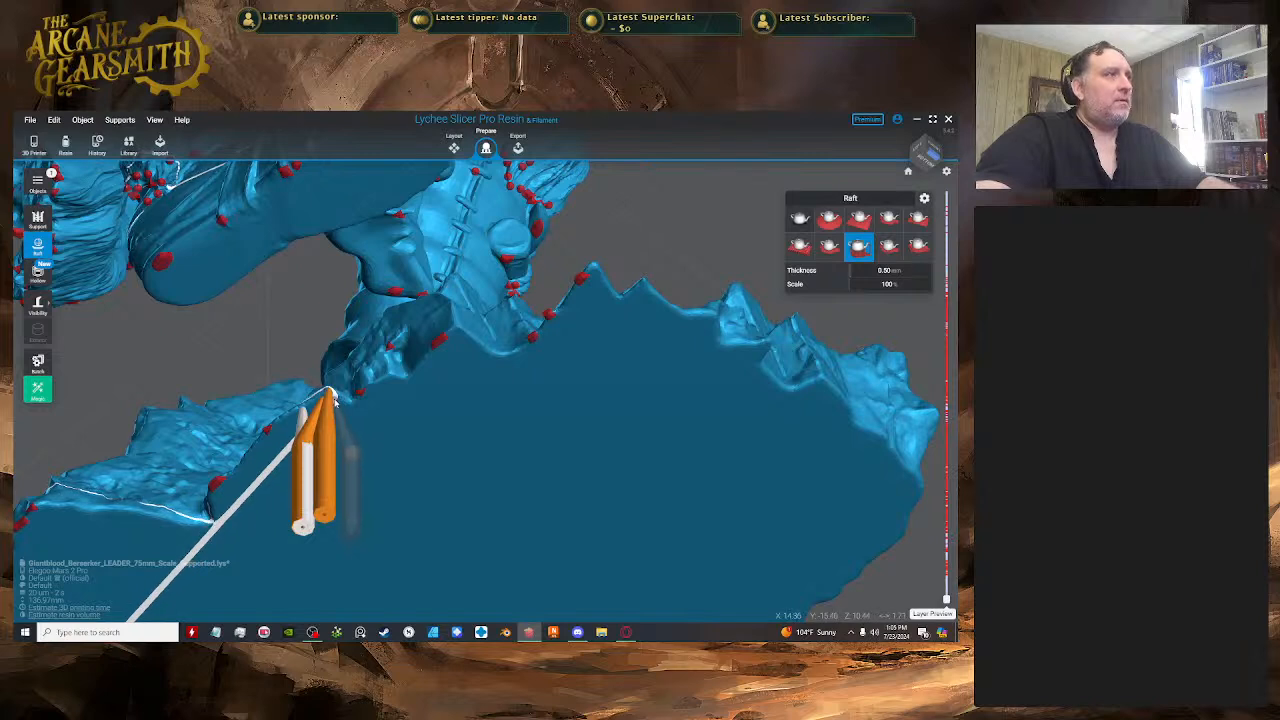
{"action": "left_click", "coordinate": [340, 413]}
{"action": "left_click_drag", "start_coordinate": [349, 474], "coordinate": [345, 466]}
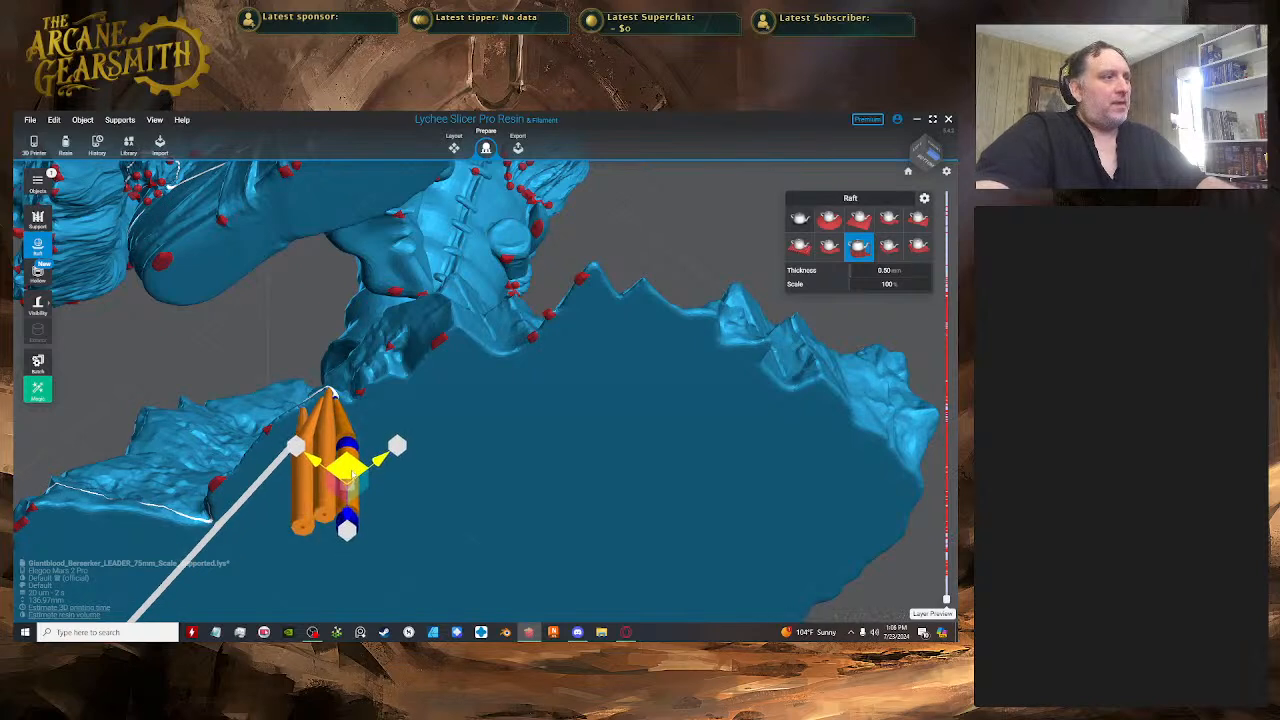
{"action": "left_click", "coordinate": [372, 428]}
{"action": "left_click", "coordinate": [355, 408]}
{"action": "left_click", "coordinate": [373, 484]}
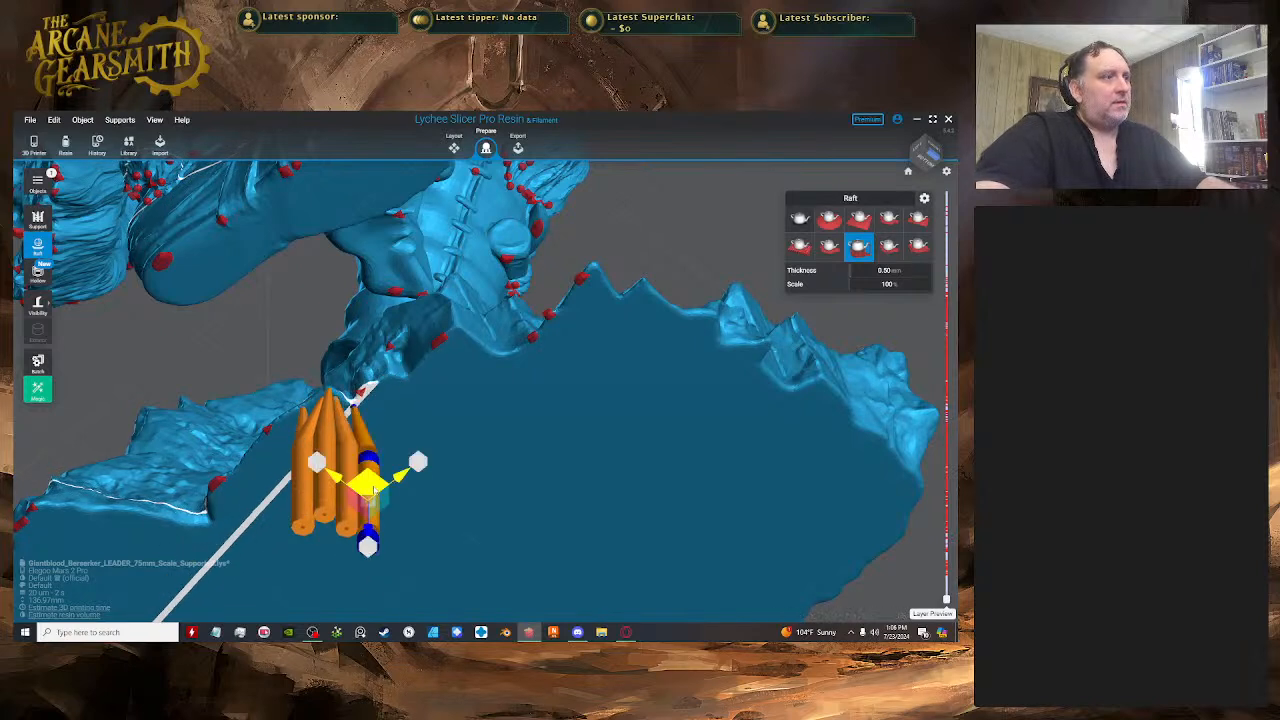
{"action": "left_click_drag", "start_coordinate": [375, 484], "coordinate": [358, 472]}
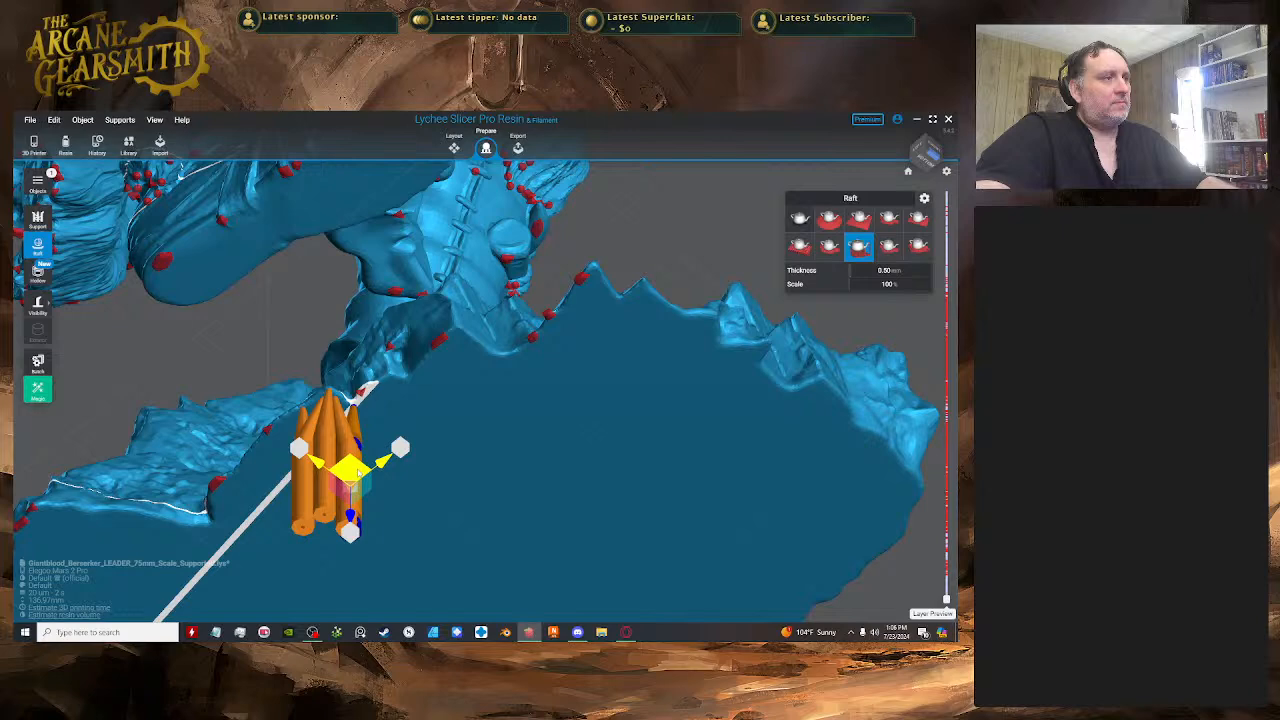
{"action": "left_click", "coordinate": [363, 397]}
{"action": "left_click_drag", "start_coordinate": [376, 468], "coordinate": [359, 447]}
- Examine the support cluster under the rock and the whole figure standing above the build plate
{"action": "scroll", "coordinate": [415, 438], "scroll_direction": "down", "scroll_amount": 3}
{"action": "middle_click_drag", "start_coordinate": [528, 494], "coordinate": [514, 117]}
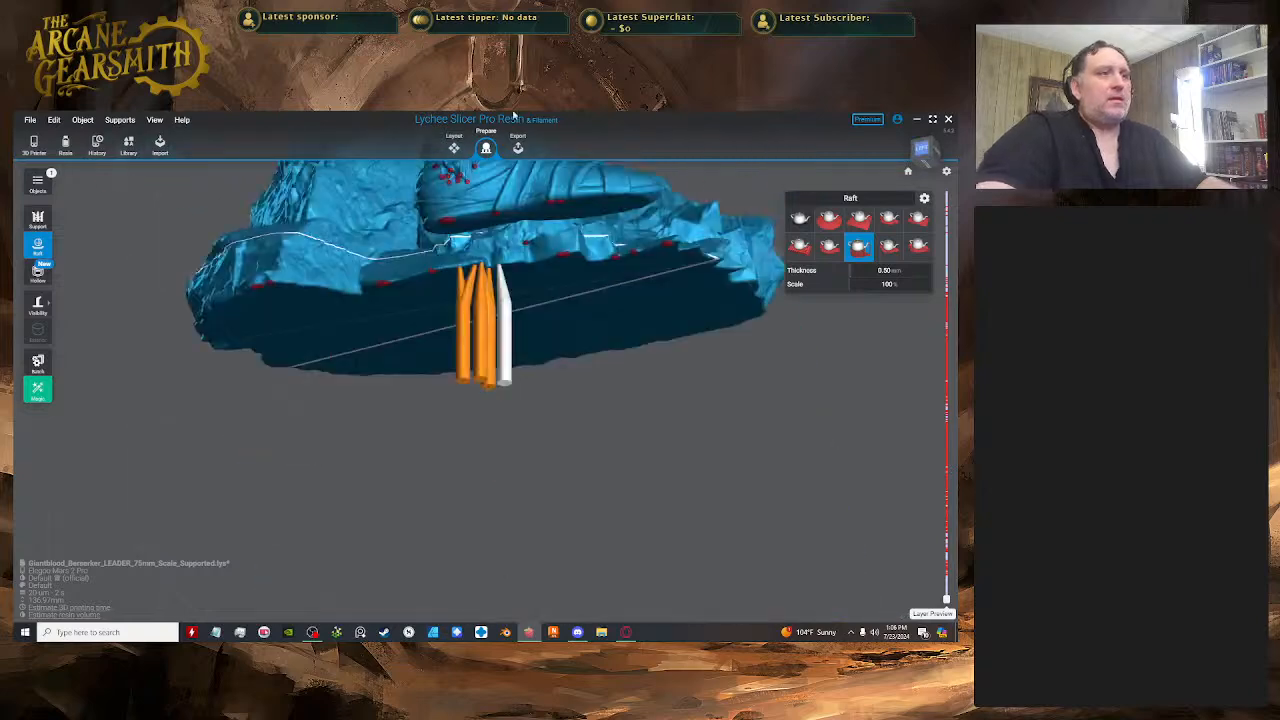
{"action": "scroll", "coordinate": [514, 117], "scroll_direction": "down", "scroll_amount": 3}
{"action": "right_click_drag", "start_coordinate": [563, 309], "coordinate": [540, 414]}
{"action": "scroll", "coordinate": [523, 347], "scroll_direction": "up", "scroll_amount": 4}
{"action": "scroll", "coordinate": [540, 414], "scroll_direction": "down", "scroll_amount": 10}
{"action": "scroll", "coordinate": [467, 510], "scroll_direction": "up", "scroll_amount": 2}
{"action": "scroll", "coordinate": [467, 510], "scroll_direction": "up", "scroll_amount": 3}
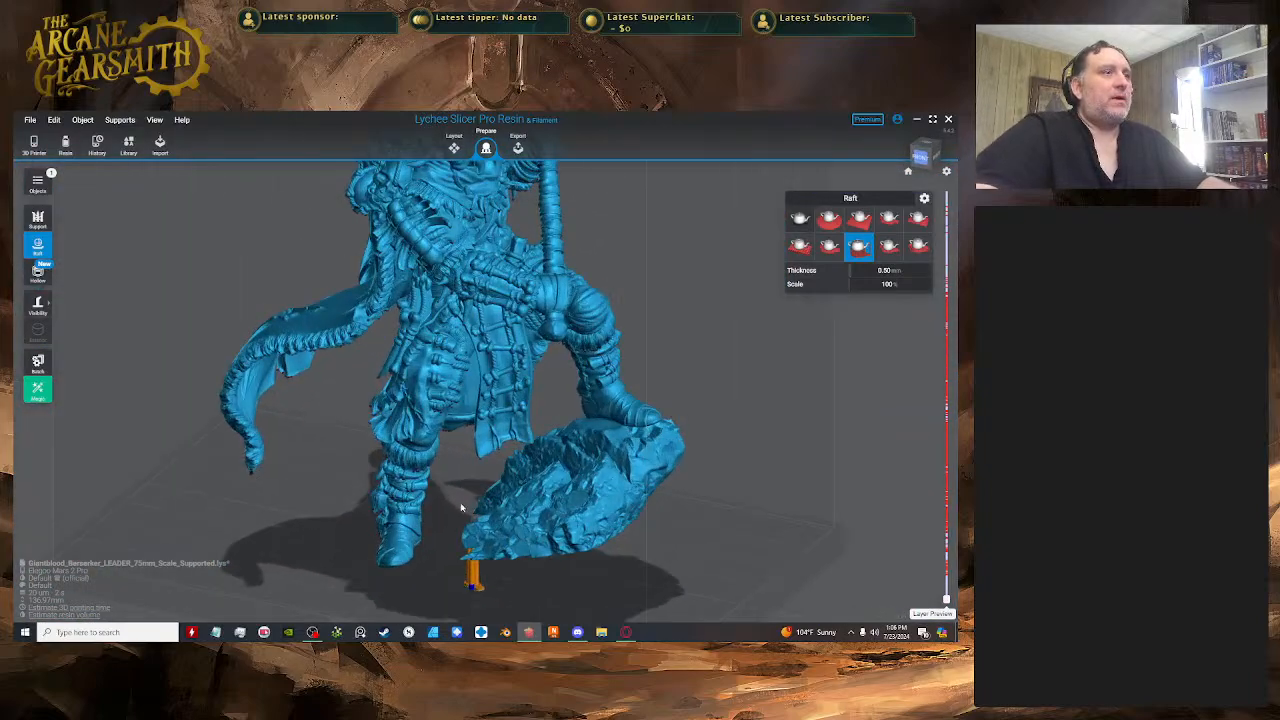
- Place a row of supports along the rock's lower edge from the cleft near the rear leg to the existing cluster
{"action": "right_click_drag", "start_coordinate": [467, 510], "coordinate": [425, 436]}
{"action": "scroll", "coordinate": [494, 458], "scroll_direction": "up", "scroll_amount": 4}
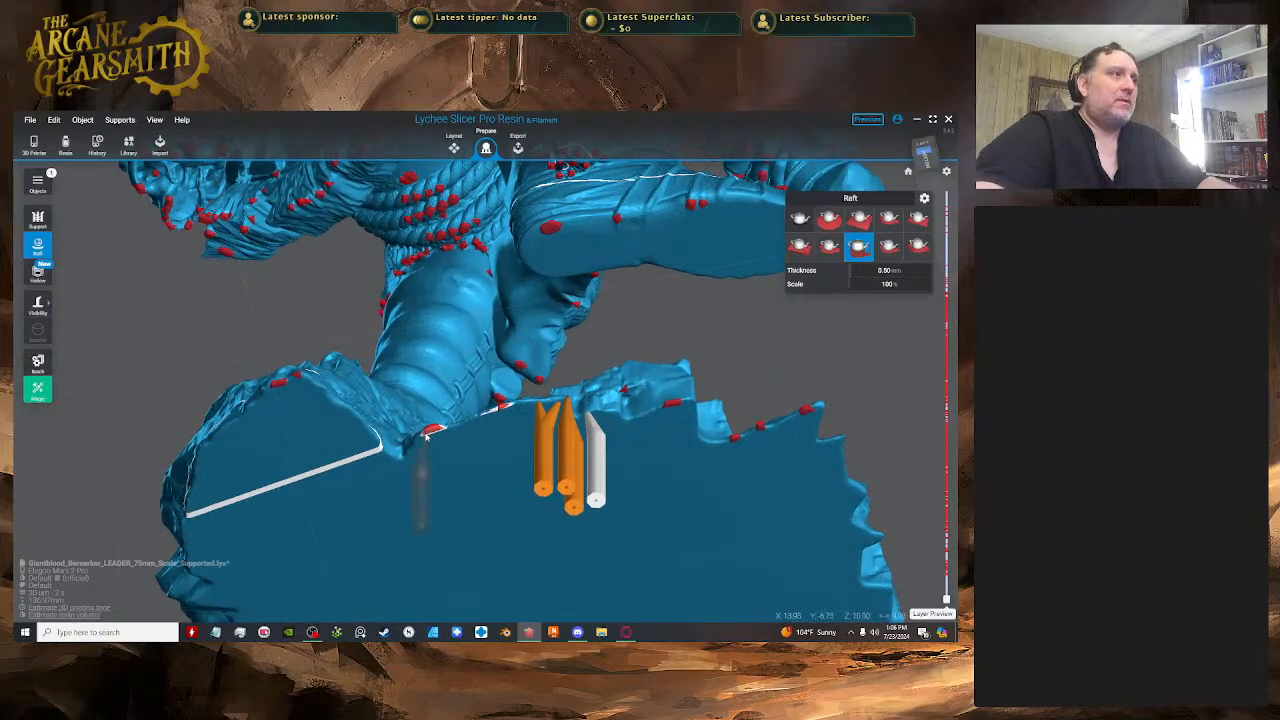
{"action": "left_click", "coordinate": [425, 437]}
{"action": "left_click", "coordinate": [406, 476]}
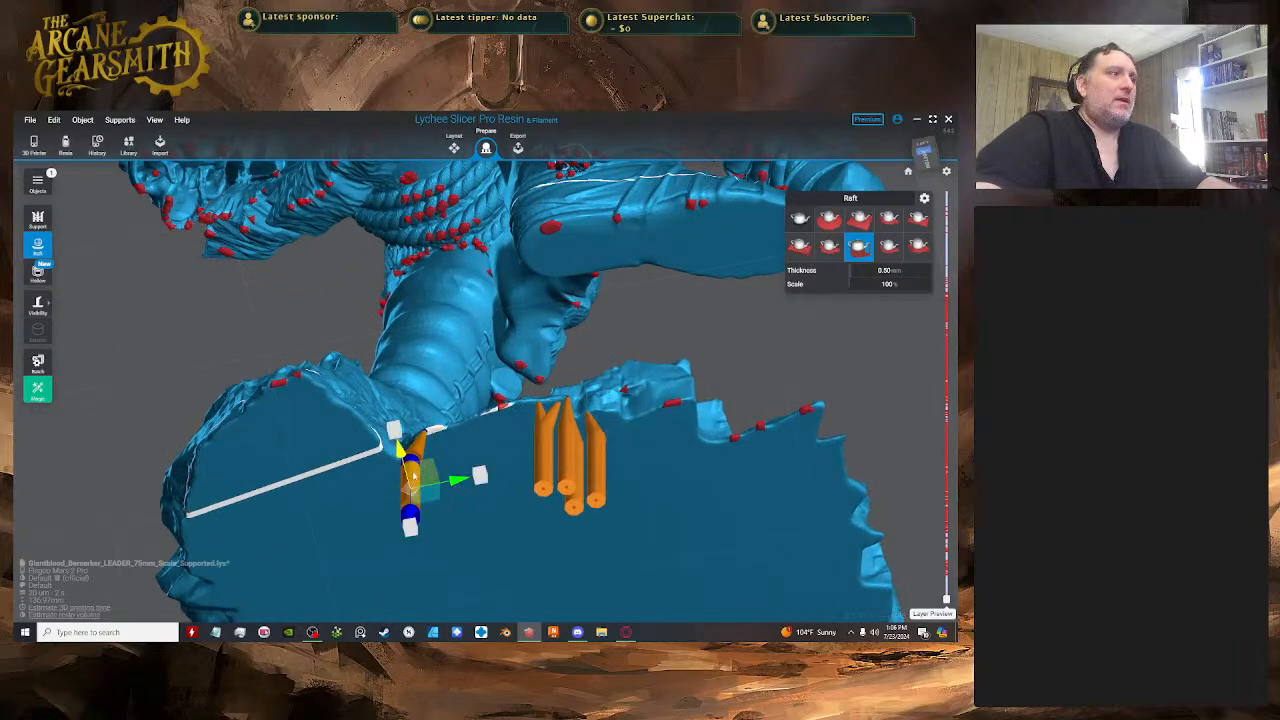
{"action": "left_click", "coordinate": [436, 435]}
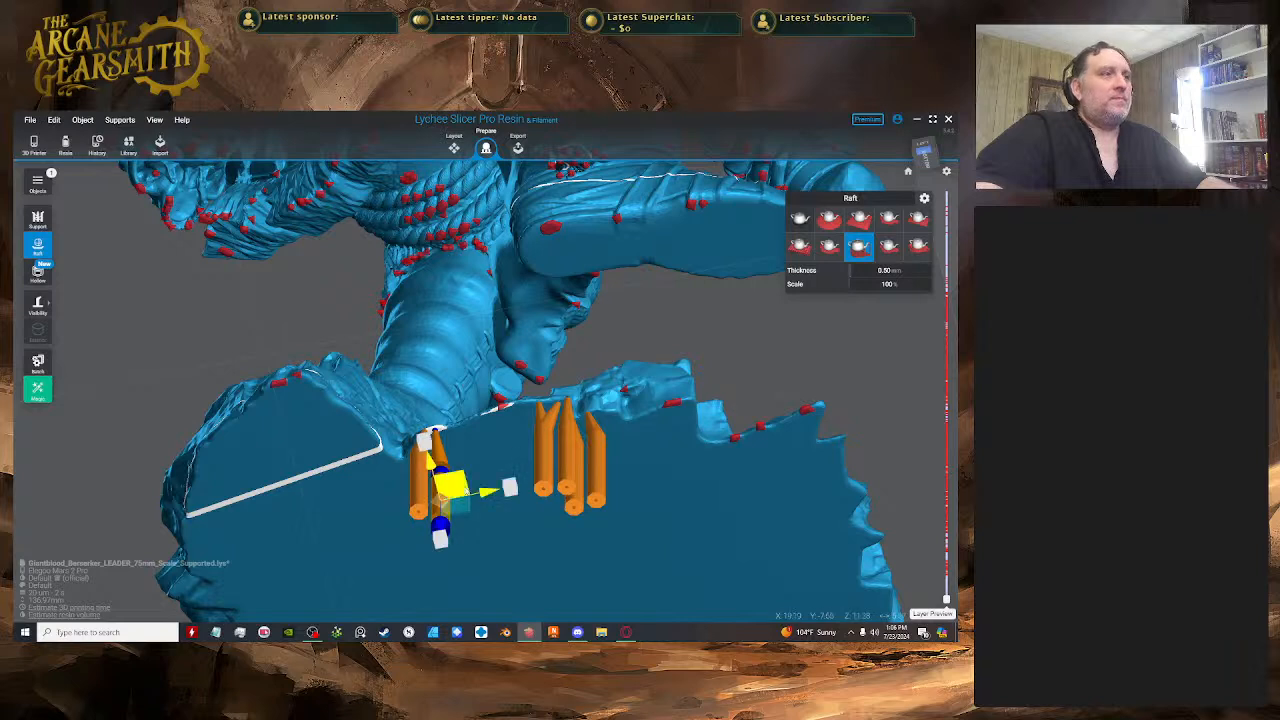
{"action": "left_click", "coordinate": [453, 433]}
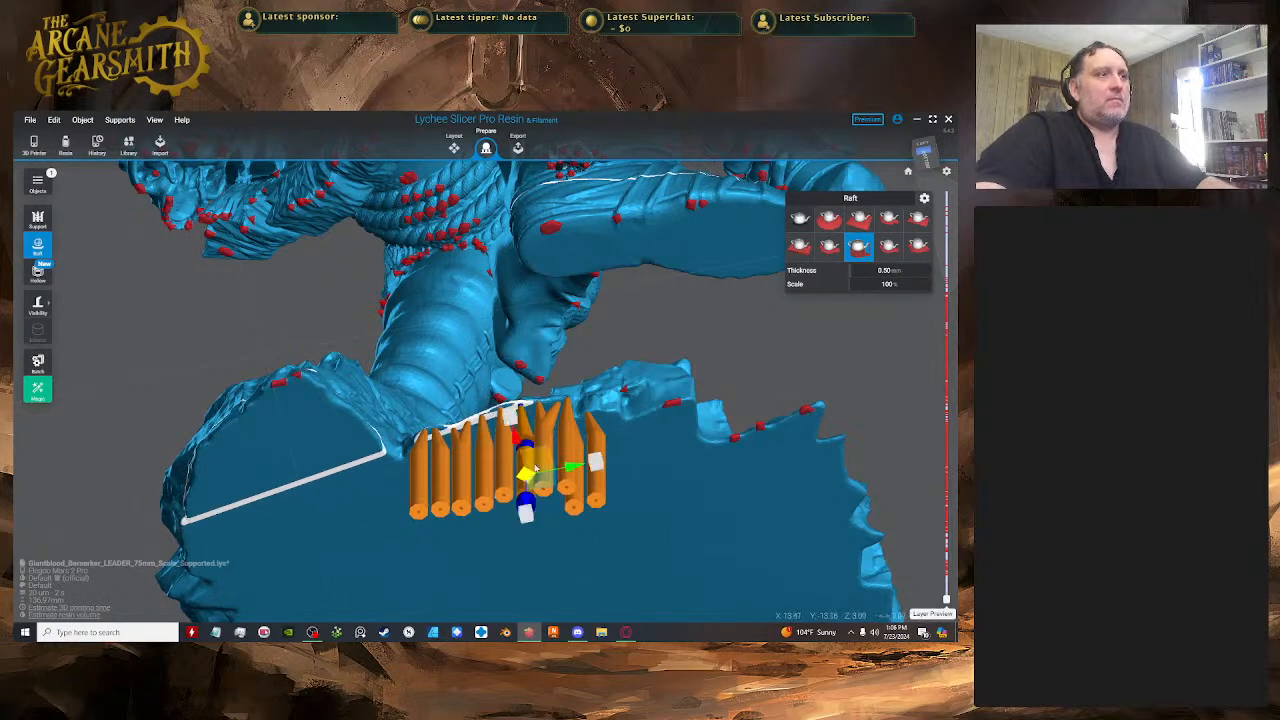
- Adjust the supports in the middle of the row in Advanced Editing Mode so they line up along the rock's edge
{"action": "right_click_drag", "start_coordinate": [503, 470], "coordinate": [536, 410]}
{"action": "left_click", "coordinate": [543, 418]}
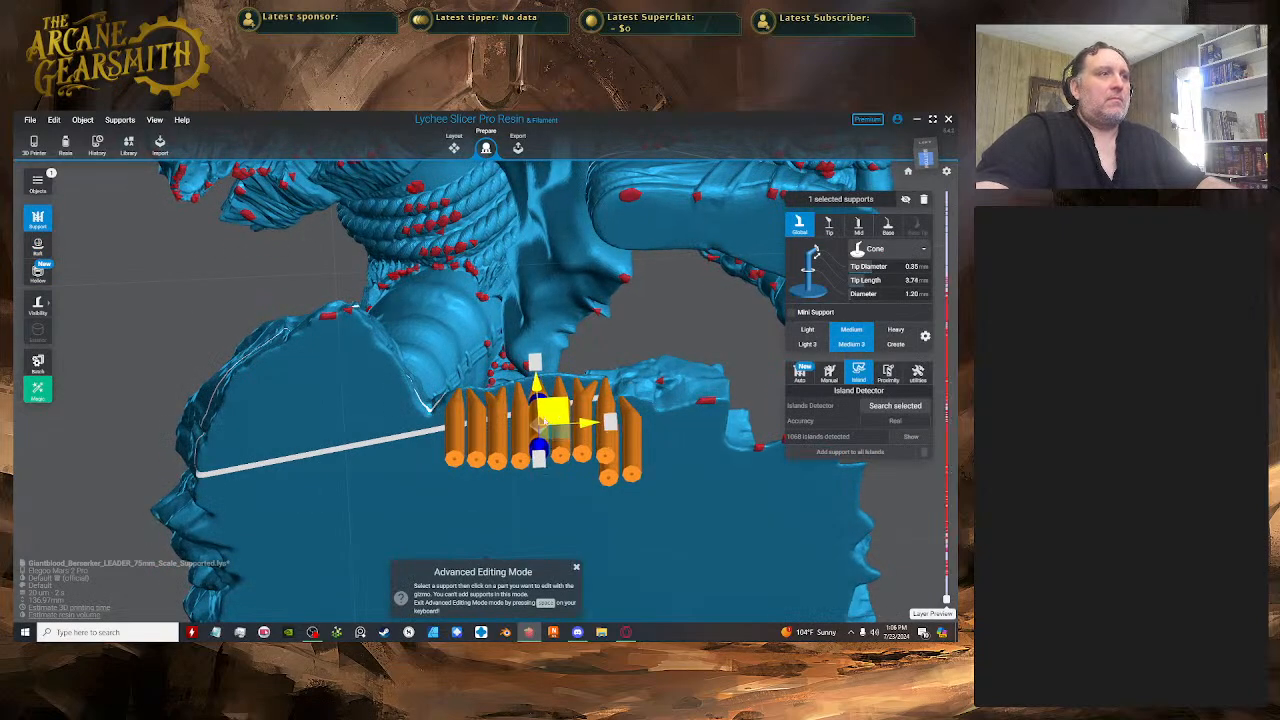
{"action": "key", "text": "Escape"}
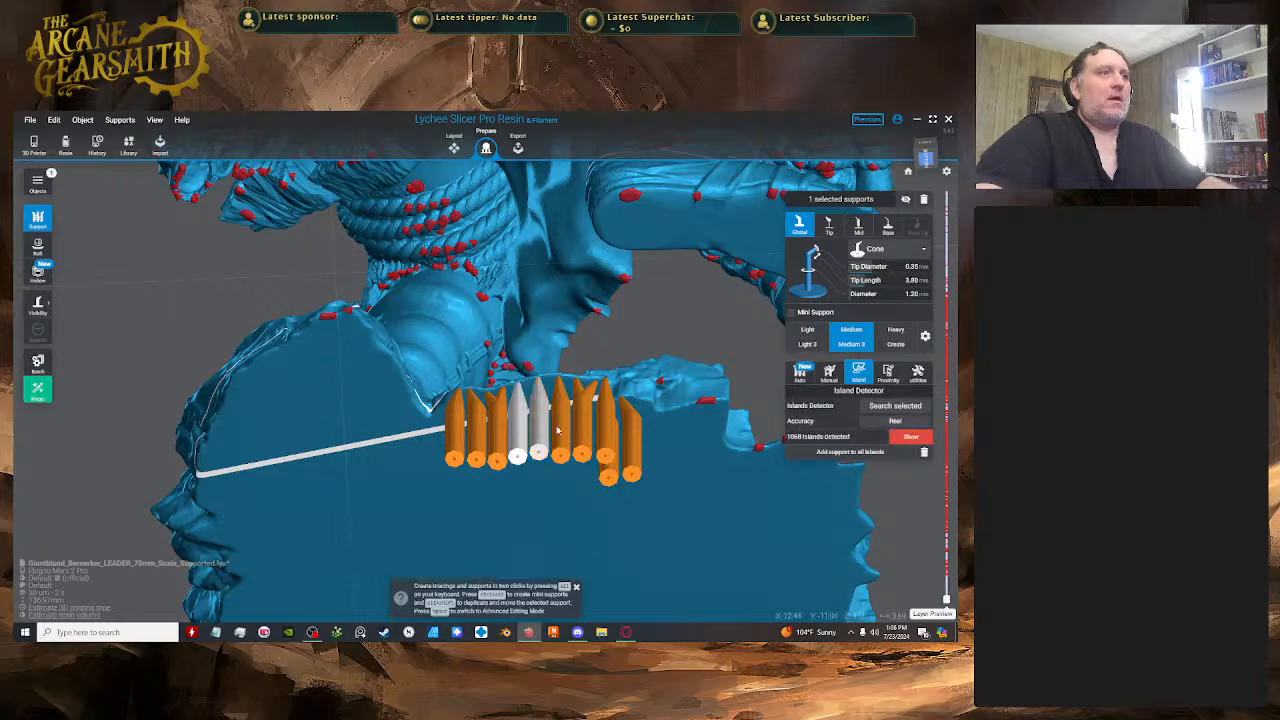
{"action": "right_click_drag", "start_coordinate": [588, 426], "coordinate": [562, 440]}
{"action": "key", "text": "space"}
- Extend the far end of the support cluster with further Medium supports and adjust their shafts in Advanced Editing Mode
{"action": "scroll", "coordinate": [560, 437], "scroll_direction": "down", "scroll_amount": 10}
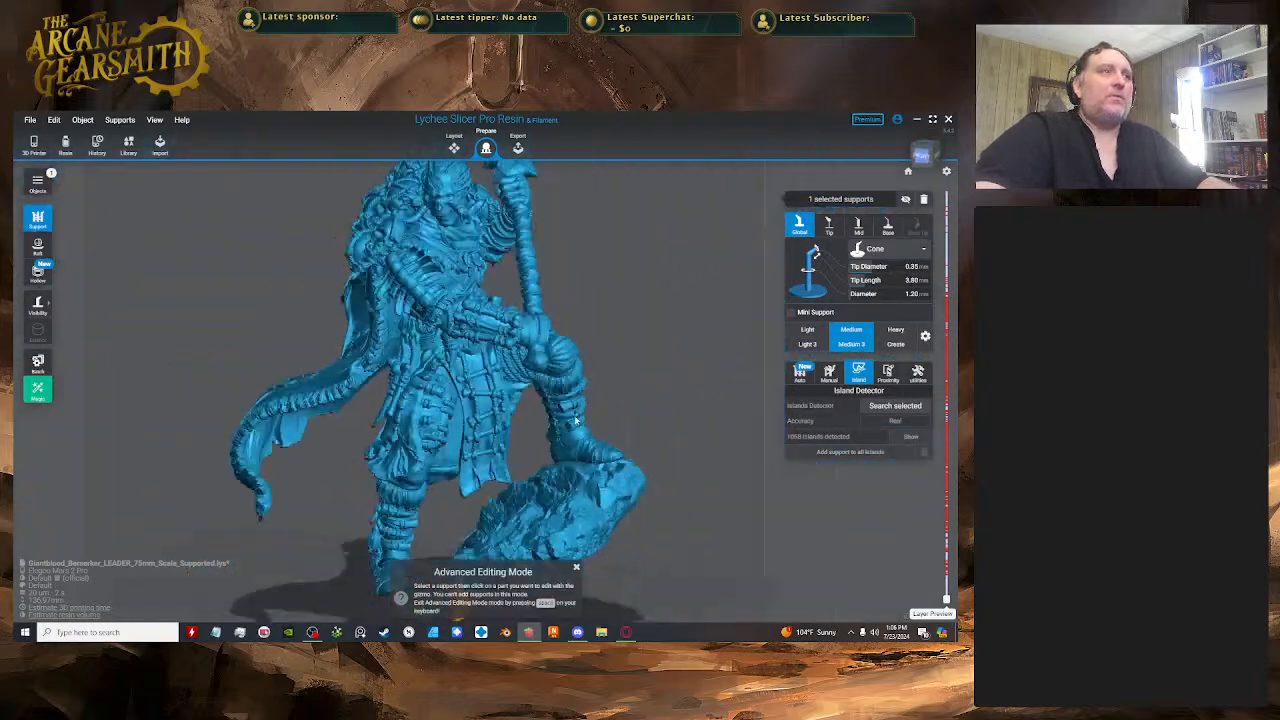
{"action": "scroll", "coordinate": [531, 515], "scroll_direction": "up", "scroll_amount": 6}
{"action": "right_click_drag", "start_coordinate": [531, 515], "coordinate": [500, 440]}
{"action": "scroll", "coordinate": [521, 393], "scroll_direction": "up", "scroll_amount": 5}
{"action": "key", "text": "space"}
{"action": "key", "text": "space"}
{"action": "left_click", "coordinate": [503, 476]}
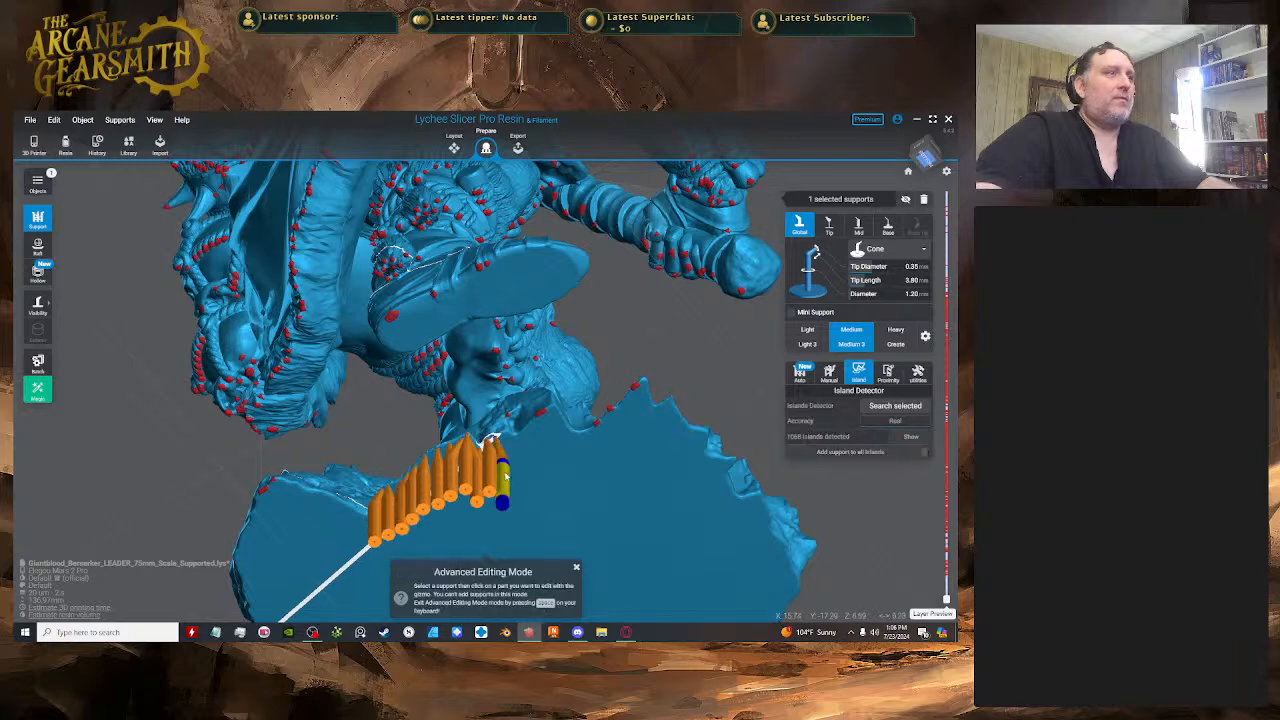
{"action": "key", "text": "space"}
{"action": "right_click_drag", "start_coordinate": [517, 458], "coordinate": [517, 432]}
{"action": "key", "text": "space"}
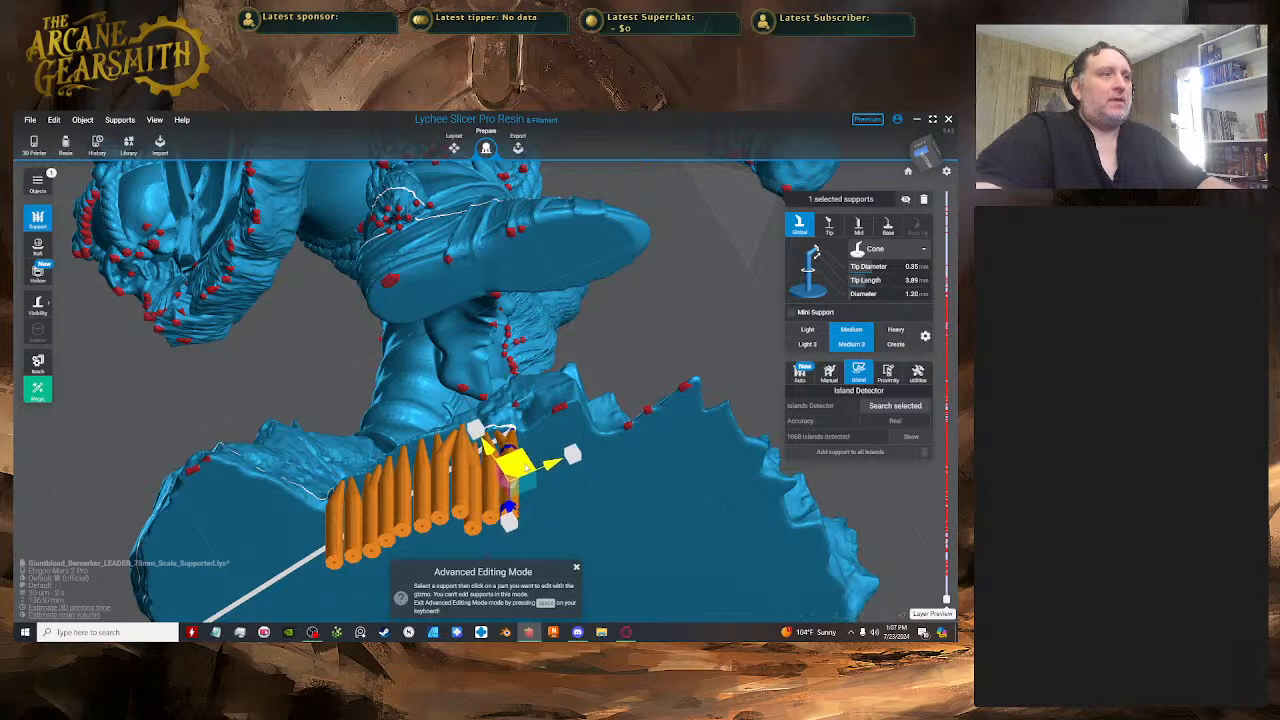
- Extend the row past the support cluster with further Medium supports along the rock's lower edge and adjust their shafts
{"action": "key", "text": "space"}
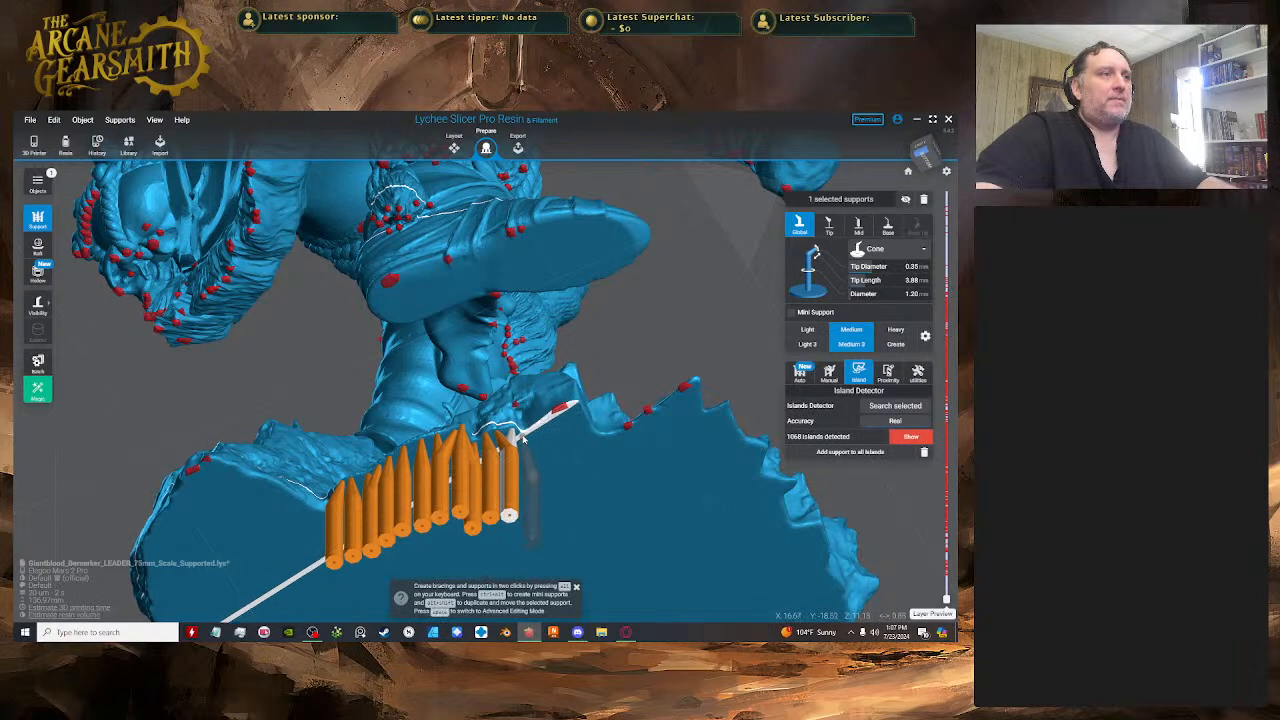
{"action": "key", "text": "space"}
{"action": "key", "text": "space"}
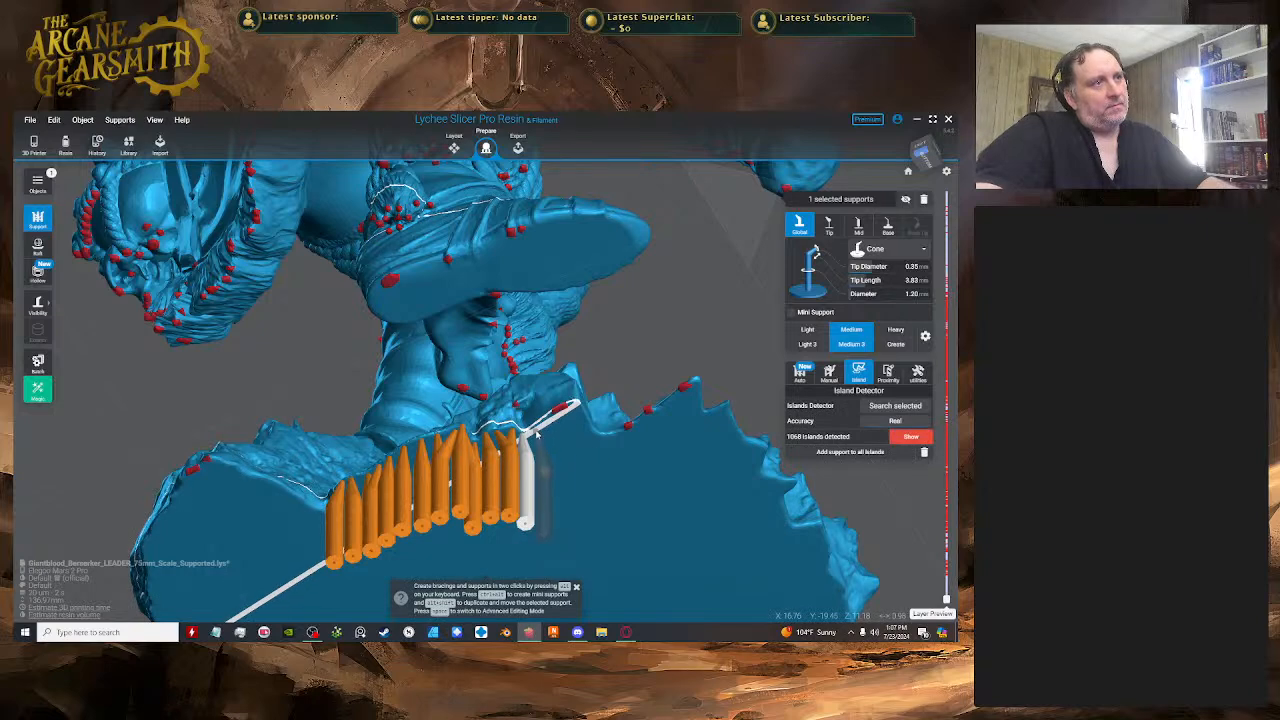
{"action": "key", "text": "space"}
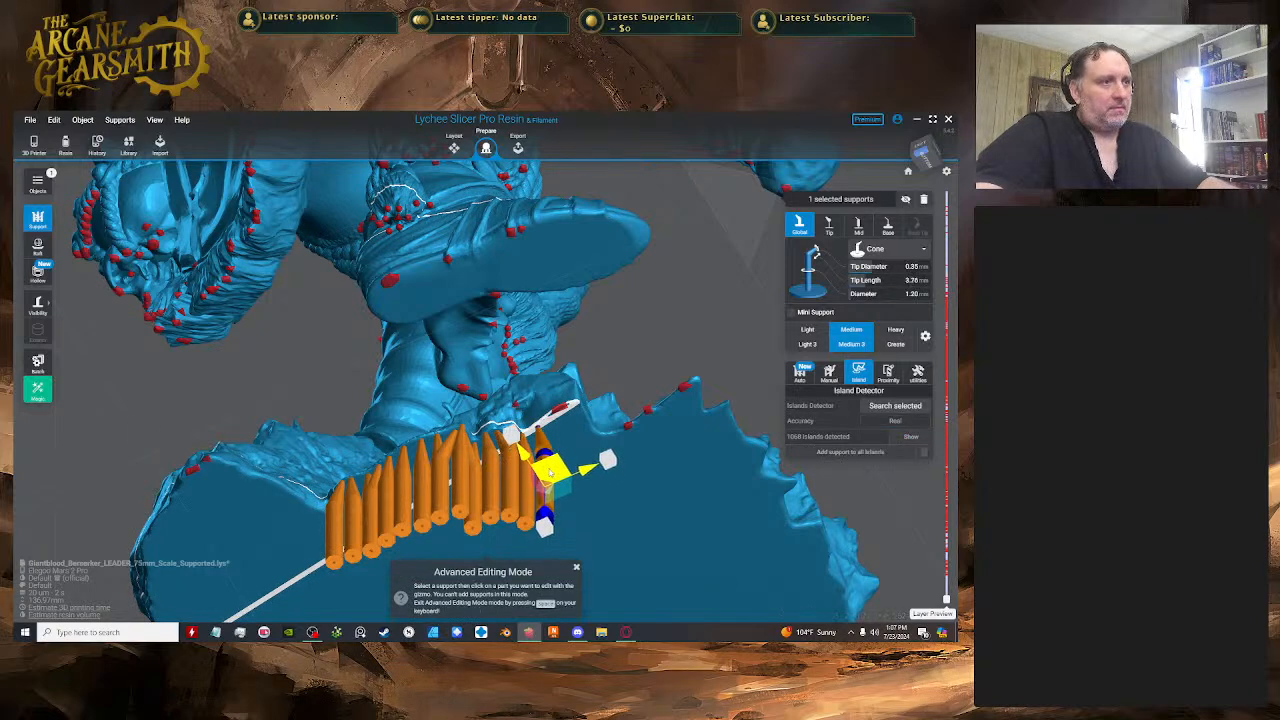
{"action": "key", "text": "space"}
{"action": "right_click_drag", "start_coordinate": [549, 473], "coordinate": [492, 440]}
- Place Medium supports out to the protruding rock block's corner and move their shafts under the edge in Advanced Editing Mode
{"action": "key", "text": "space"}
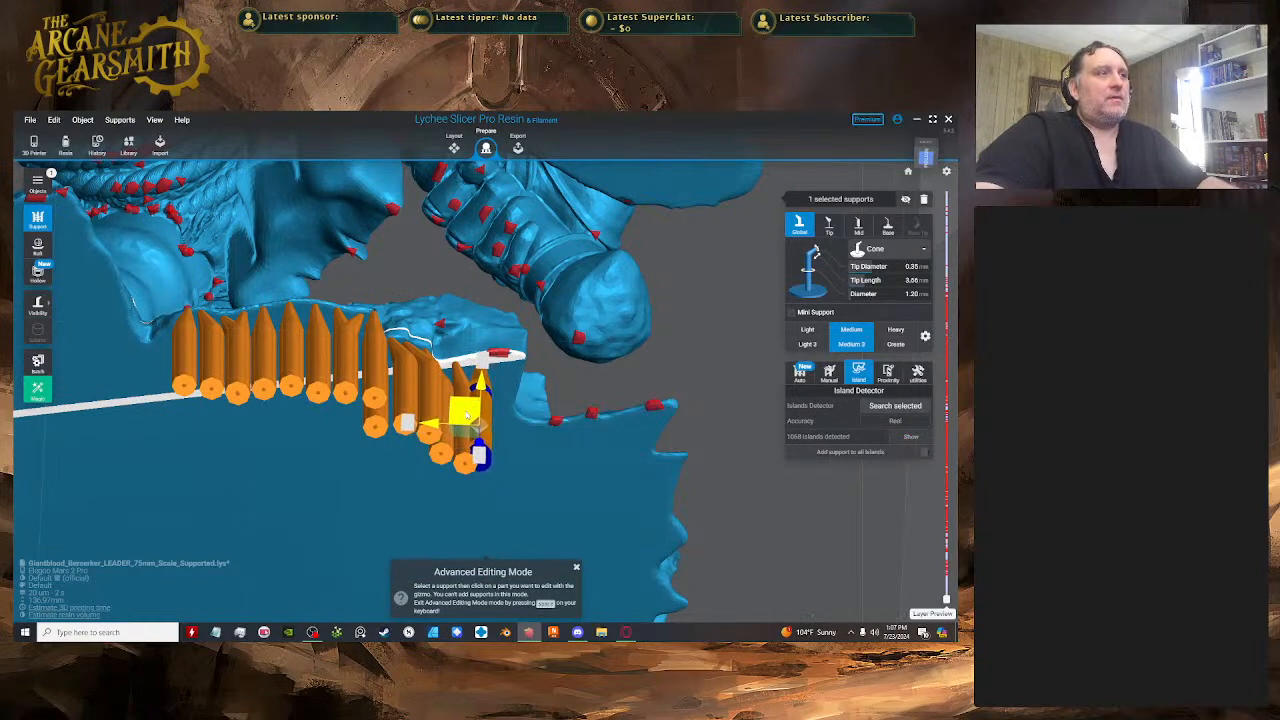
{"action": "left_click_drag", "start_coordinate": [467, 413], "coordinate": [500, 358]}
{"action": "key", "text": "space"}
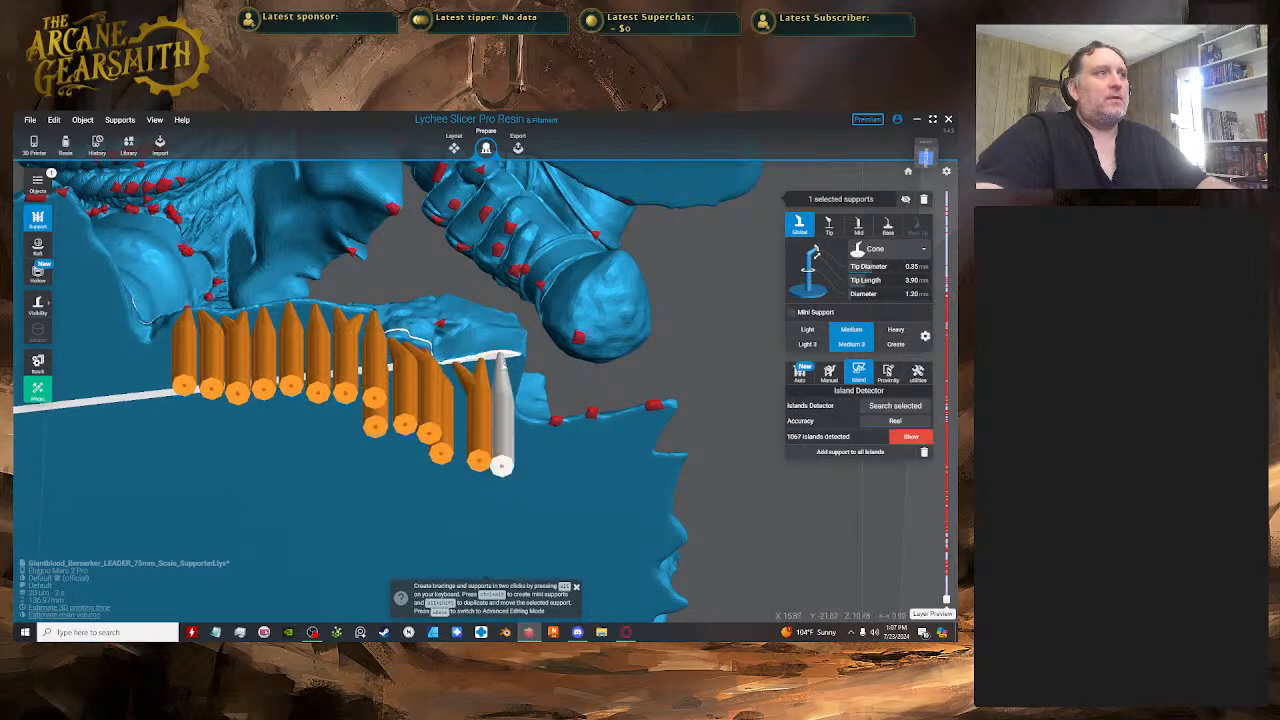
{"action": "key", "text": "space"}
{"action": "key", "text": "space"}
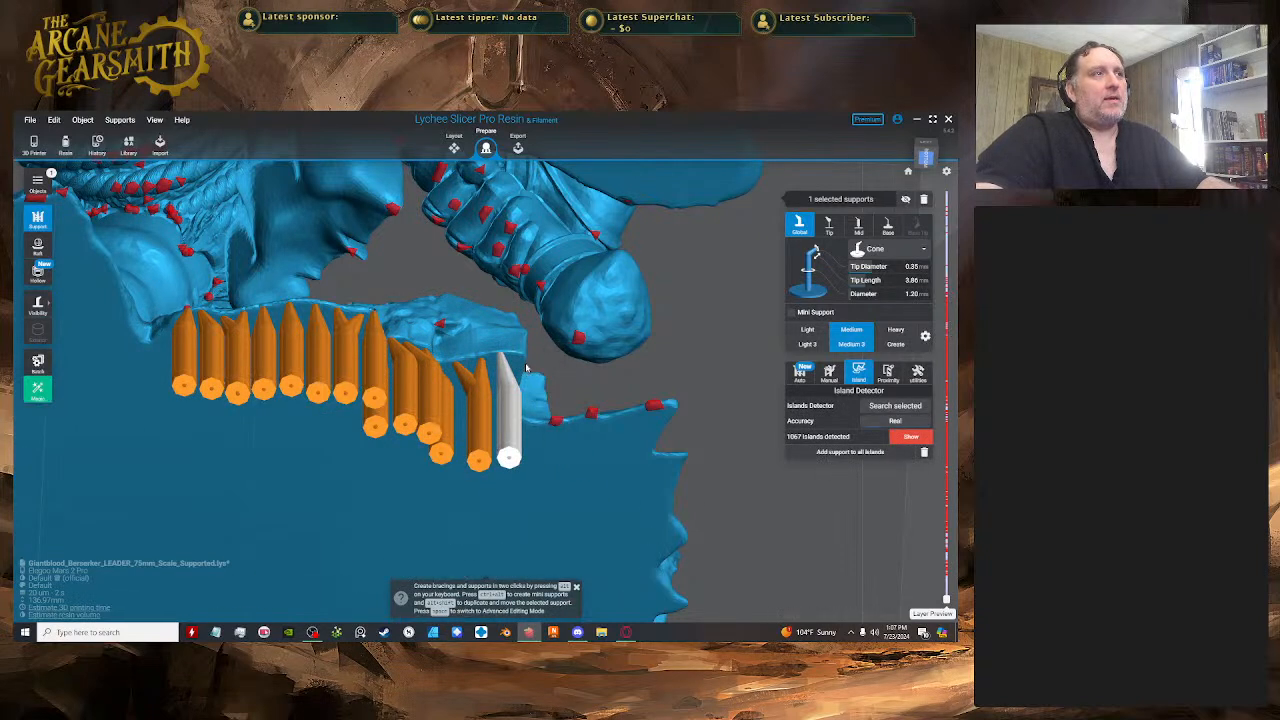
{"action": "left_click_drag", "start_coordinate": [505, 417], "coordinate": [522, 428]}
{"action": "key", "text": "space"}
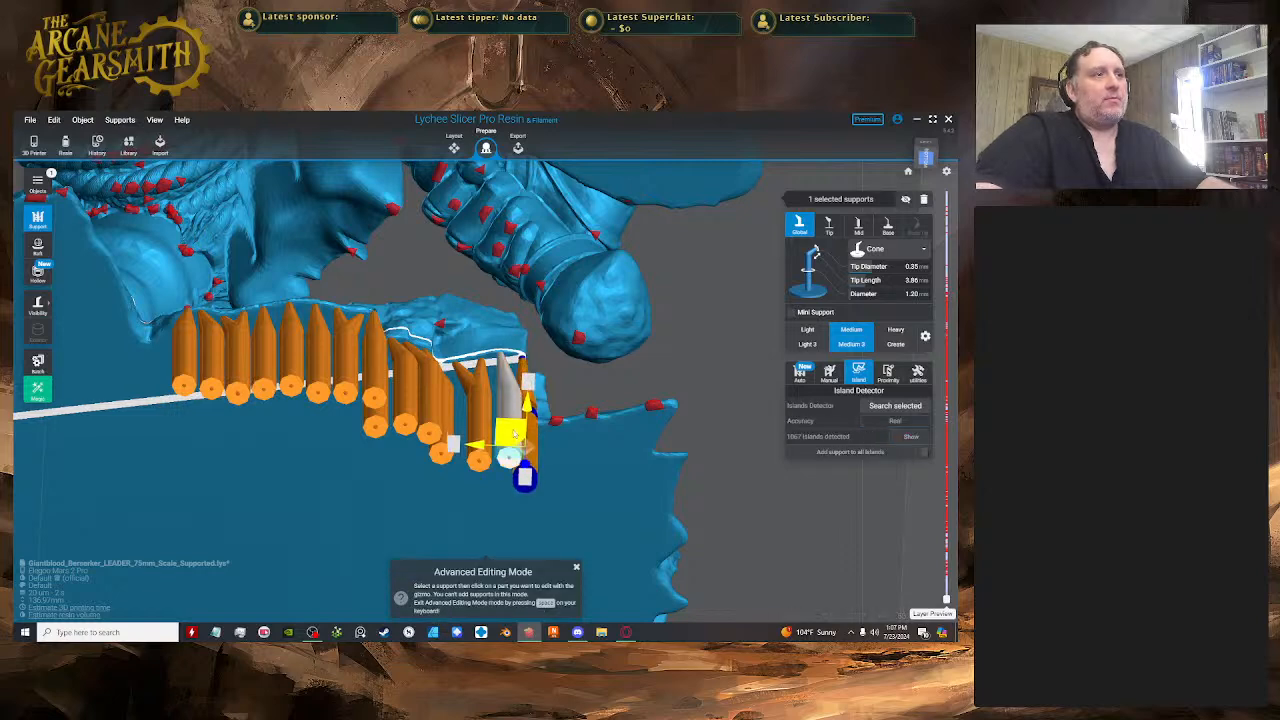
{"action": "key", "text": "space"}
- Fill the gap between the cluster and the corner supports with another Medium support and position its shaft
{"action": "right_click_drag", "start_coordinate": [515, 422], "coordinate": [405, 352]}
{"action": "key", "text": "space"}
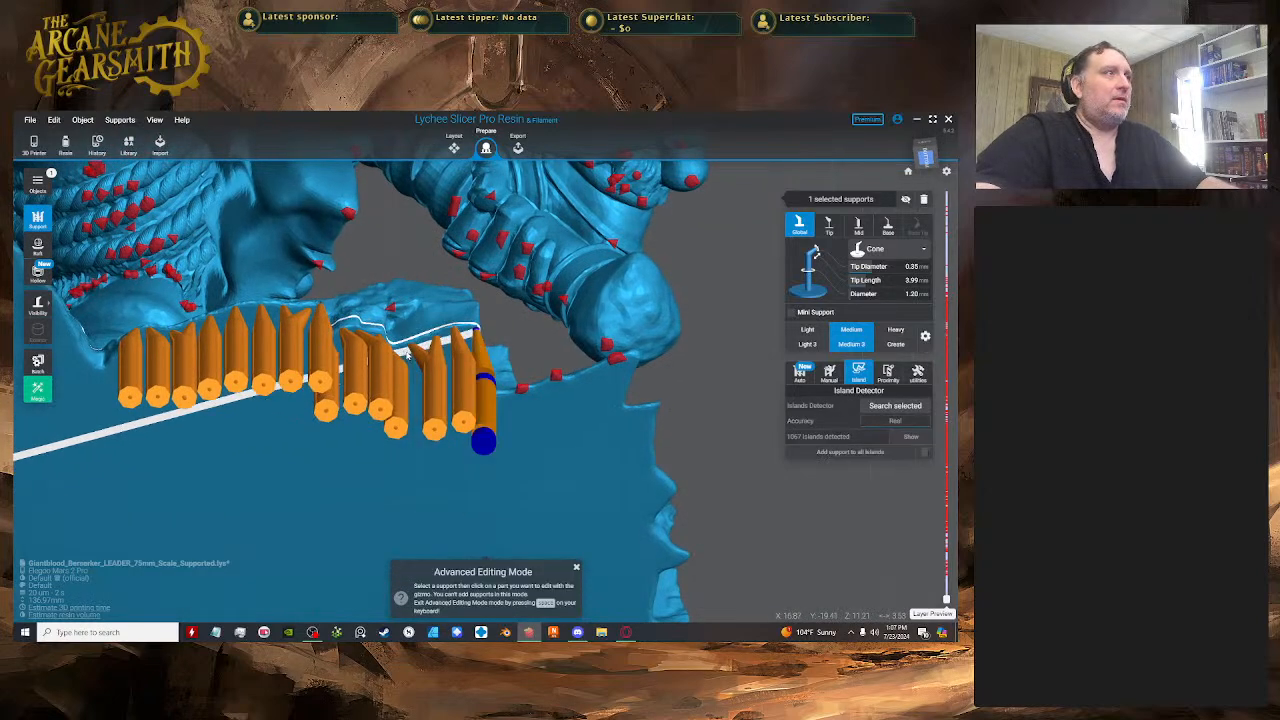
{"action": "key", "text": "space"}
{"action": "key", "text": "space"}
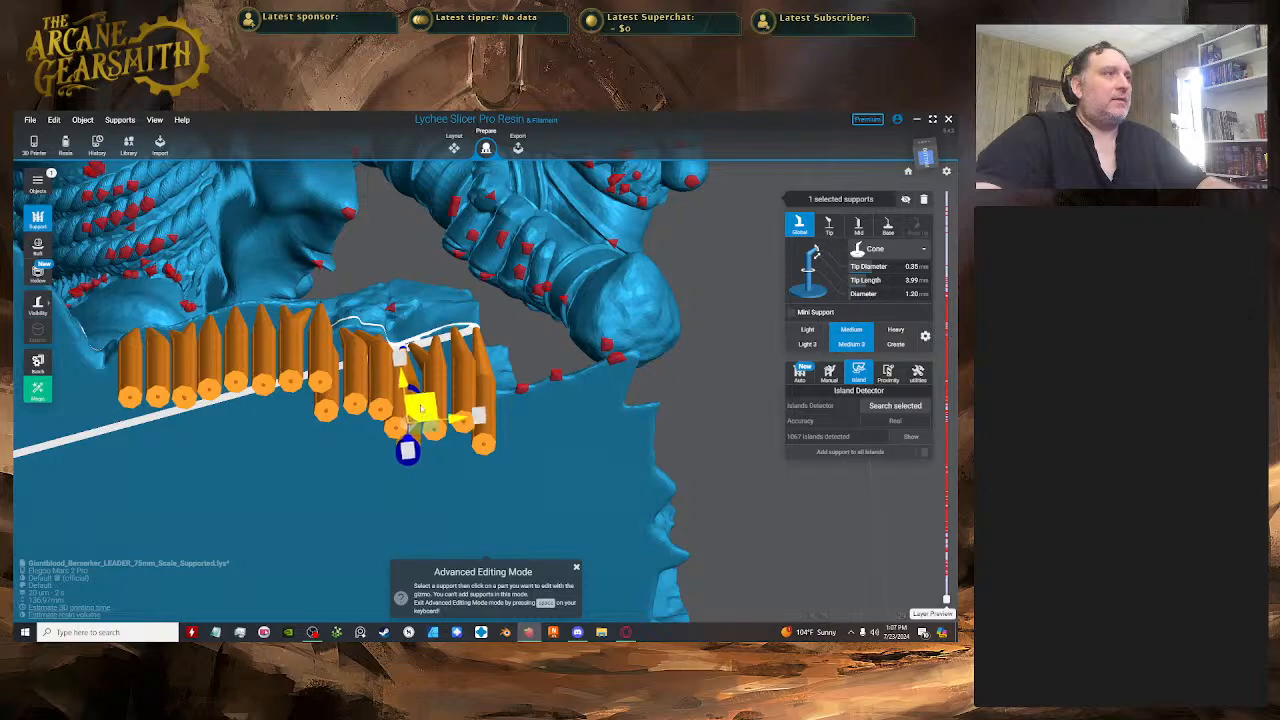
{"action": "key", "text": "space"}
- Reposition the shaft of the support at the rock block's front corner so it stands closer to its tip
{"action": "right_click_drag", "start_coordinate": [394, 423], "coordinate": [480, 357]}
{"action": "scroll", "coordinate": [480, 357], "scroll_direction": "down", "scroll_amount": 10}
{"action": "key", "text": "space"}
{"action": "right_click_drag", "start_coordinate": [500, 460], "coordinate": [489, 516]}
{"action": "scroll", "coordinate": [545, 375], "scroll_direction": "down", "scroll_amount": 5}
{"action": "scroll", "coordinate": [489, 516], "scroll_direction": "up", "scroll_amount": 10}
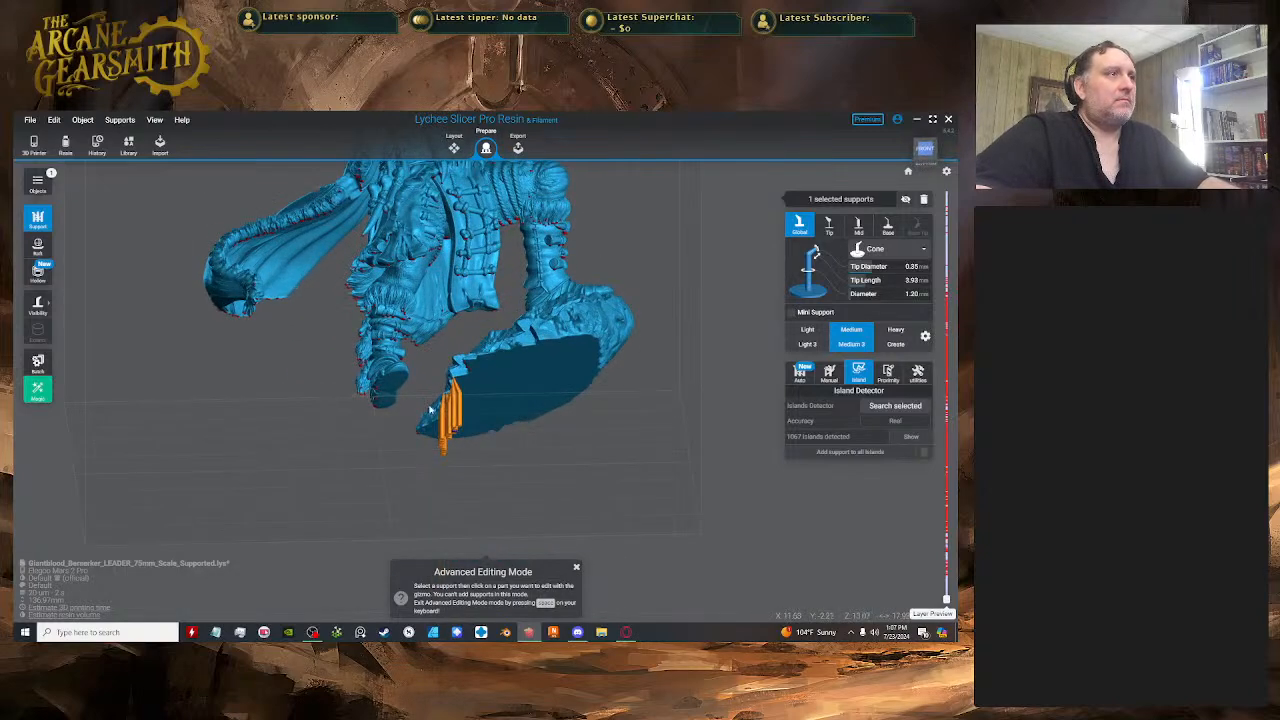
{"action": "scroll", "coordinate": [428, 404], "scroll_direction": "up", "scroll_amount": 5}
{"action": "left_click", "coordinate": [434, 418]}
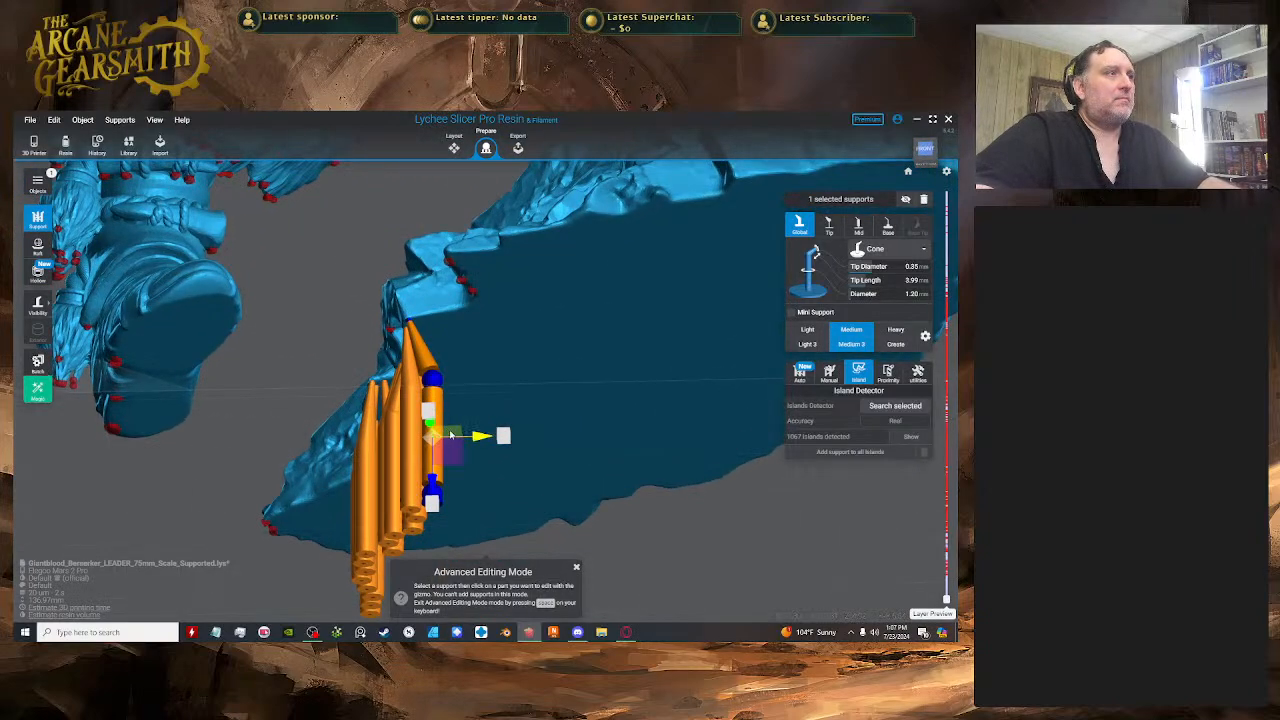
{"action": "left_click_drag", "start_coordinate": [431, 429], "coordinate": [426, 431]}
{"action": "key", "text": "space"}
- Start a run of Medium supports along the short front face of the rock block, beginning at its corner
{"action": "right_click_drag", "start_coordinate": [436, 410], "coordinate": [434, 272]}
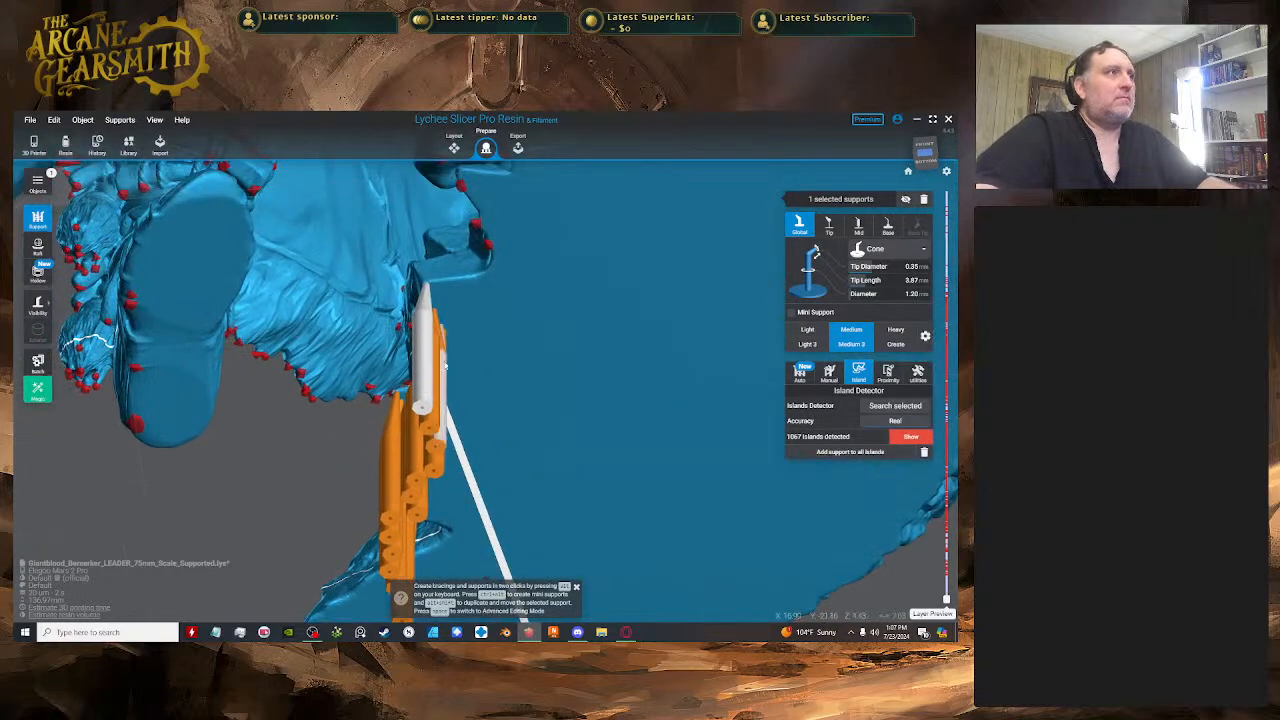
{"action": "left_click_drag", "start_coordinate": [435, 270], "coordinate": [434, 287]}
{"action": "key", "text": "space"}
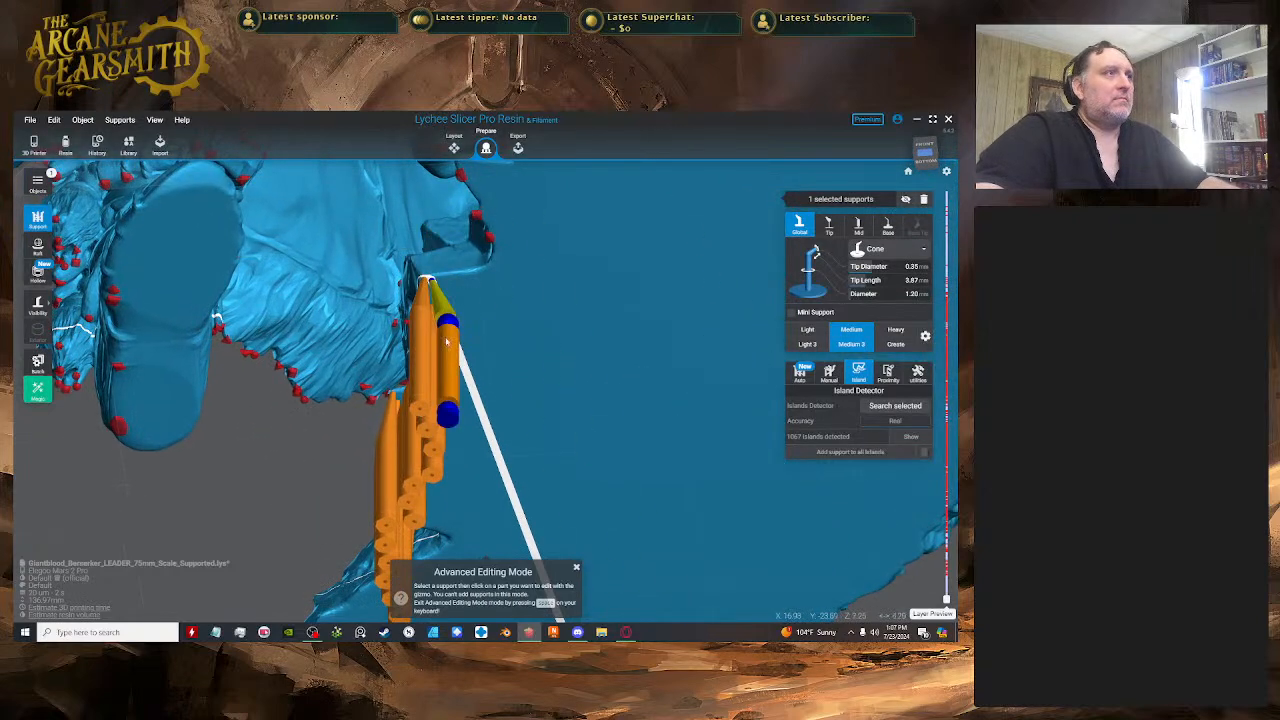
{"action": "left_click_drag", "start_coordinate": [463, 347], "coordinate": [460, 347]}
{"action": "key", "text": "space"}
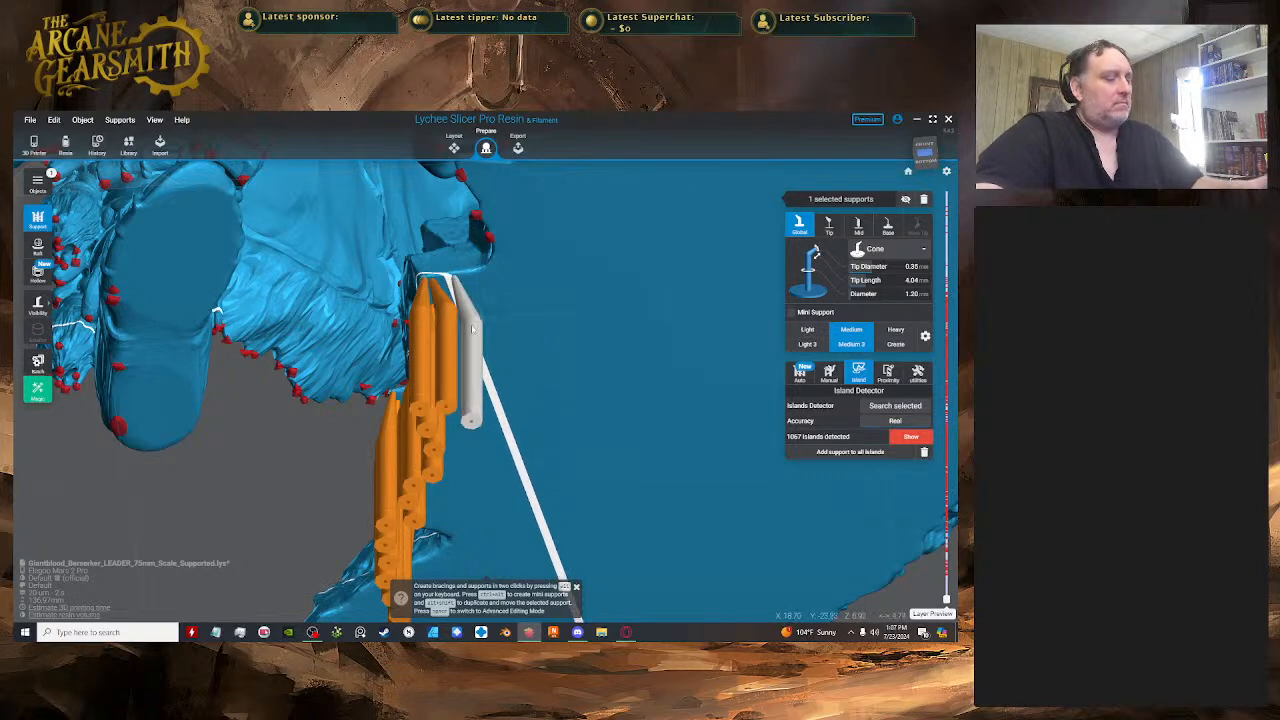
- Continue the supports across the rock block's front face, shifting each shaft in Advanced Editing Mode to stand directly below its tip
{"action": "key", "text": "space"}
{"action": "key", "text": "space"}
{"action": "key", "text": "space"}
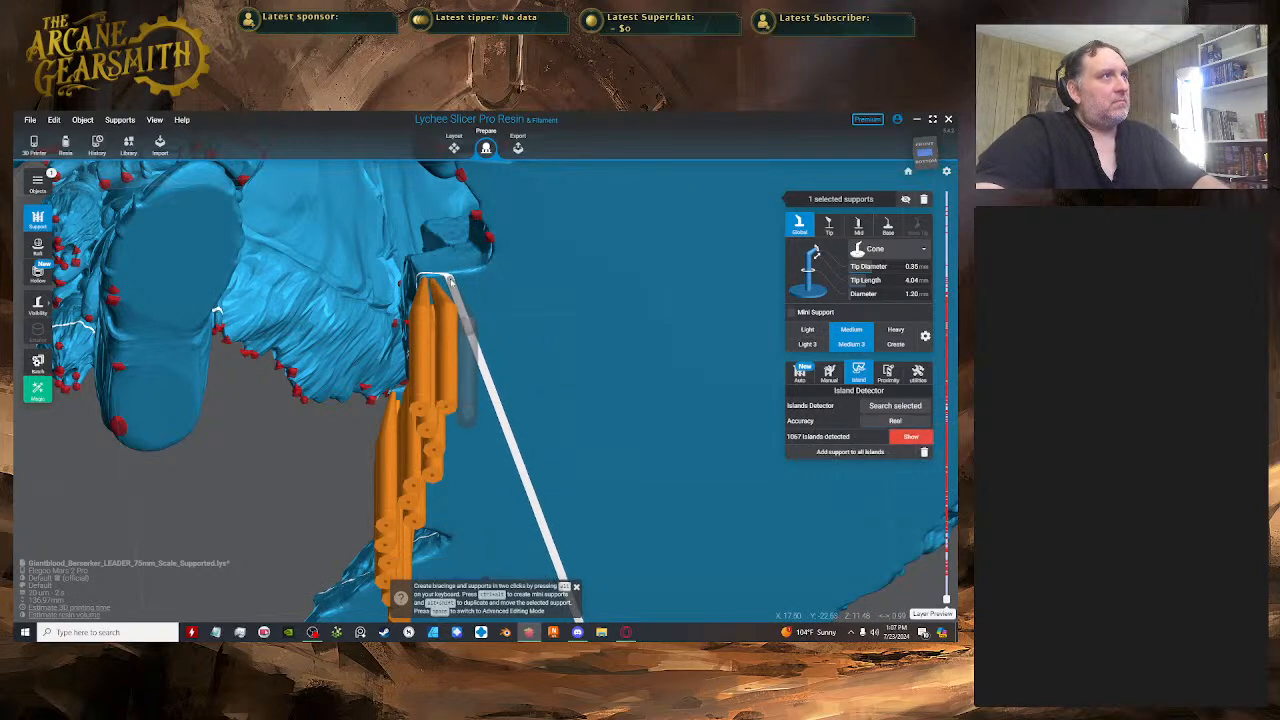
{"action": "left_click", "coordinate": [470, 358]}
{"action": "left_click_drag", "start_coordinate": [485, 359], "coordinate": [468, 345]}
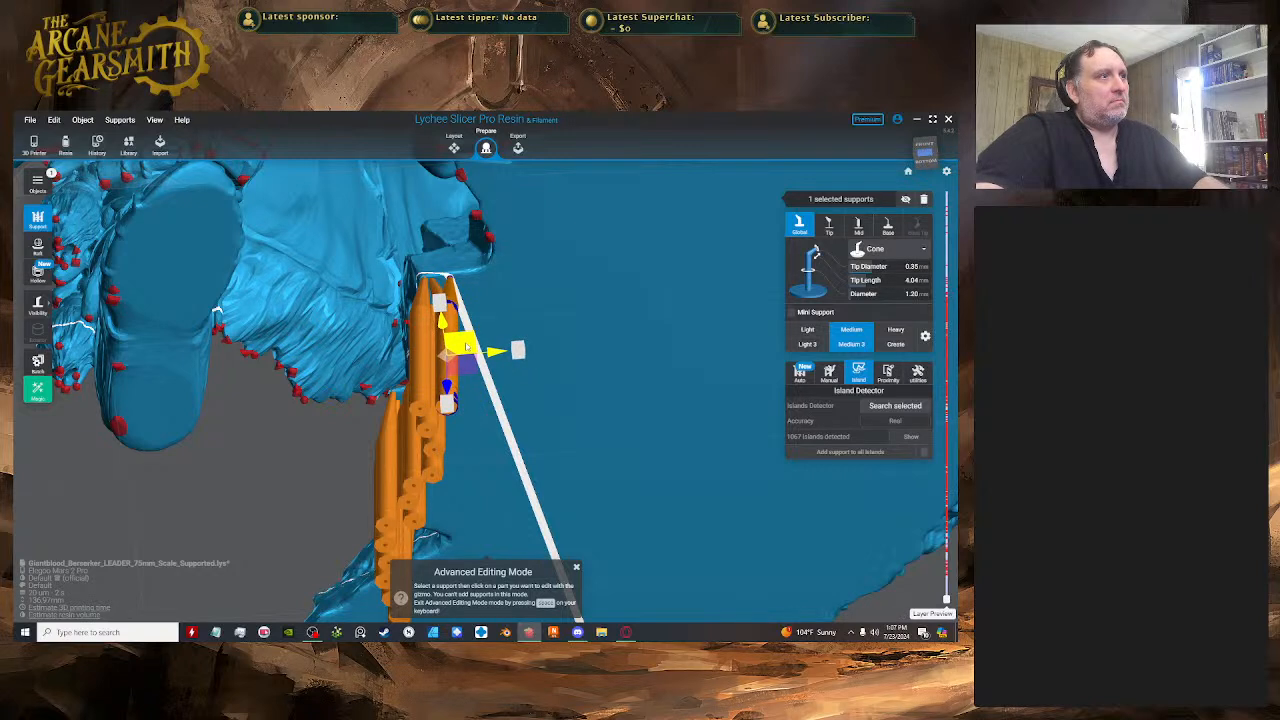
{"action": "key", "text": "space"}
{"action": "key", "text": "space"}
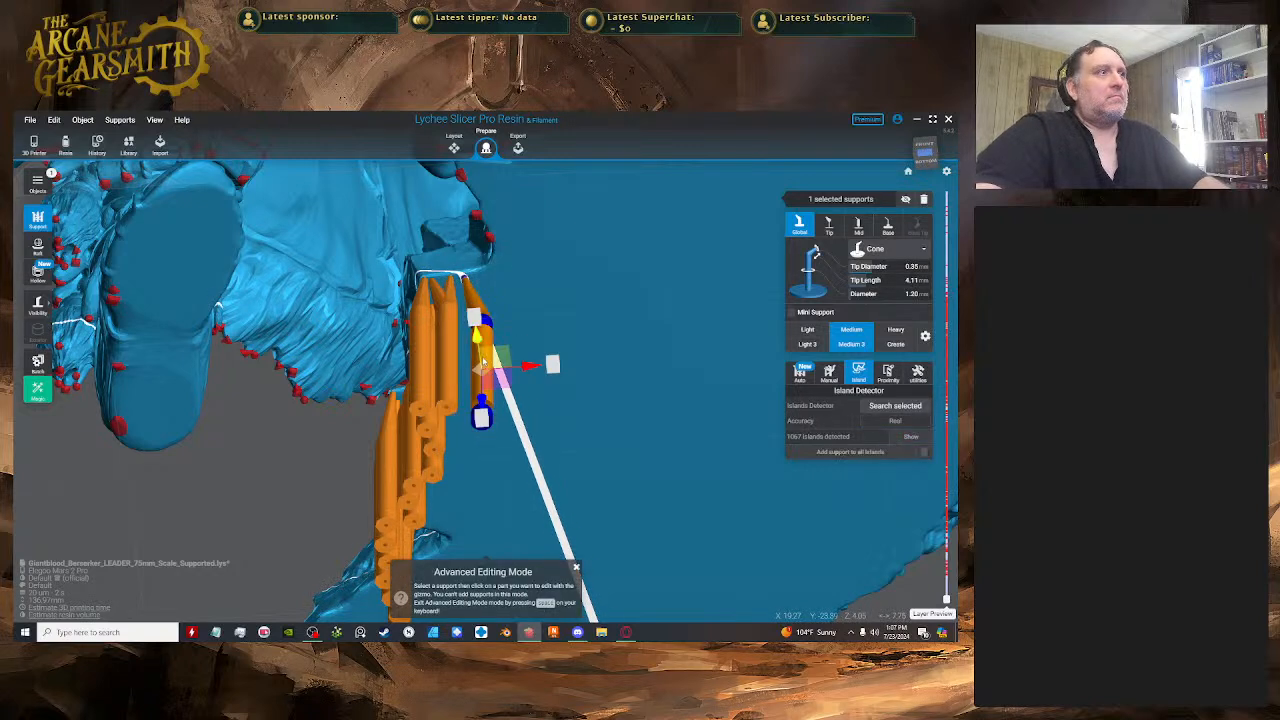
{"action": "left_click_drag", "start_coordinate": [549, 363], "coordinate": [546, 346]}
{"action": "key", "text": "space"}
- Switch to Discord, check the server's general channel and the direct messages, and return to Lychee Slicer
{"action": "left_click", "coordinate": [578, 634]}
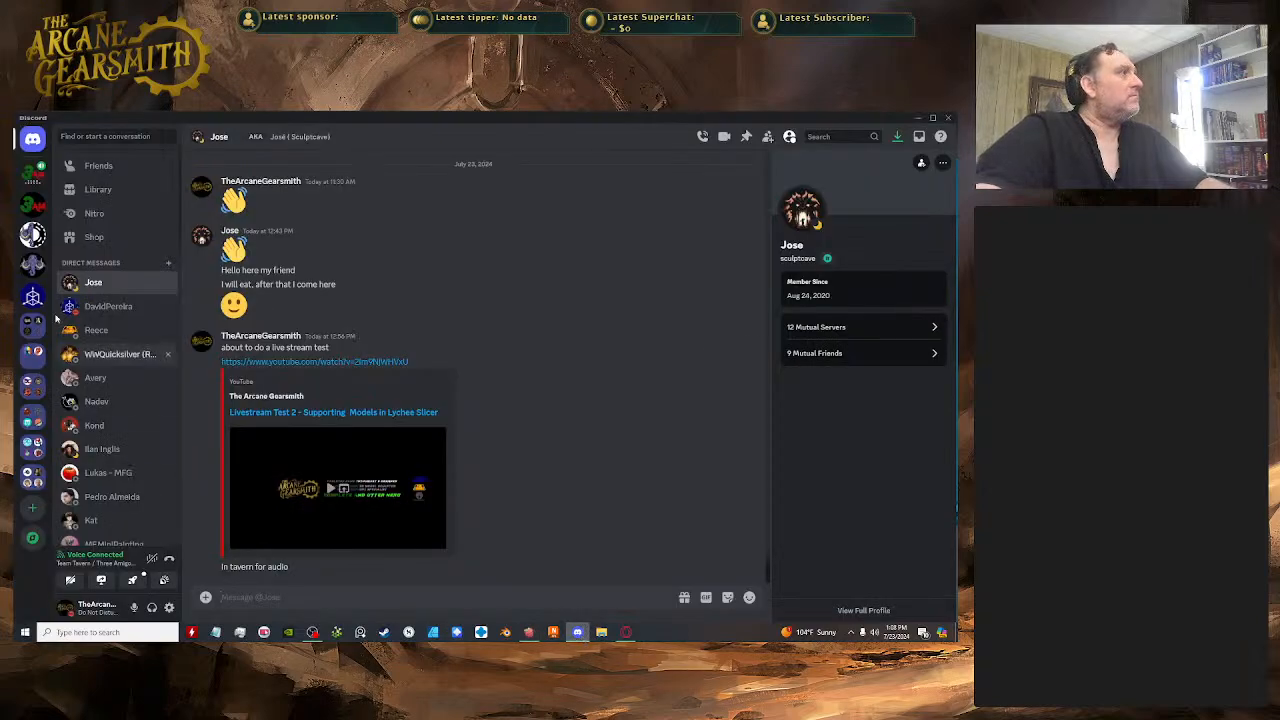
{"action": "left_click", "coordinate": [33, 178]}
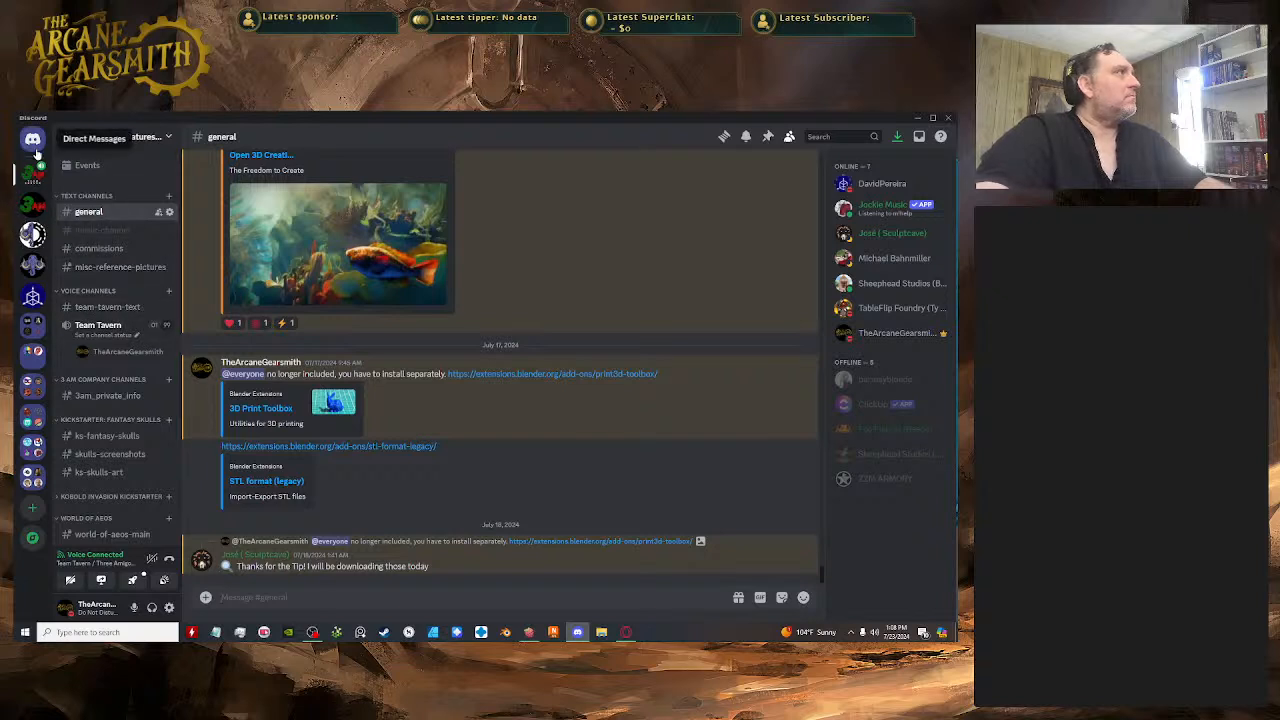
{"action": "left_click", "coordinate": [33, 140]}
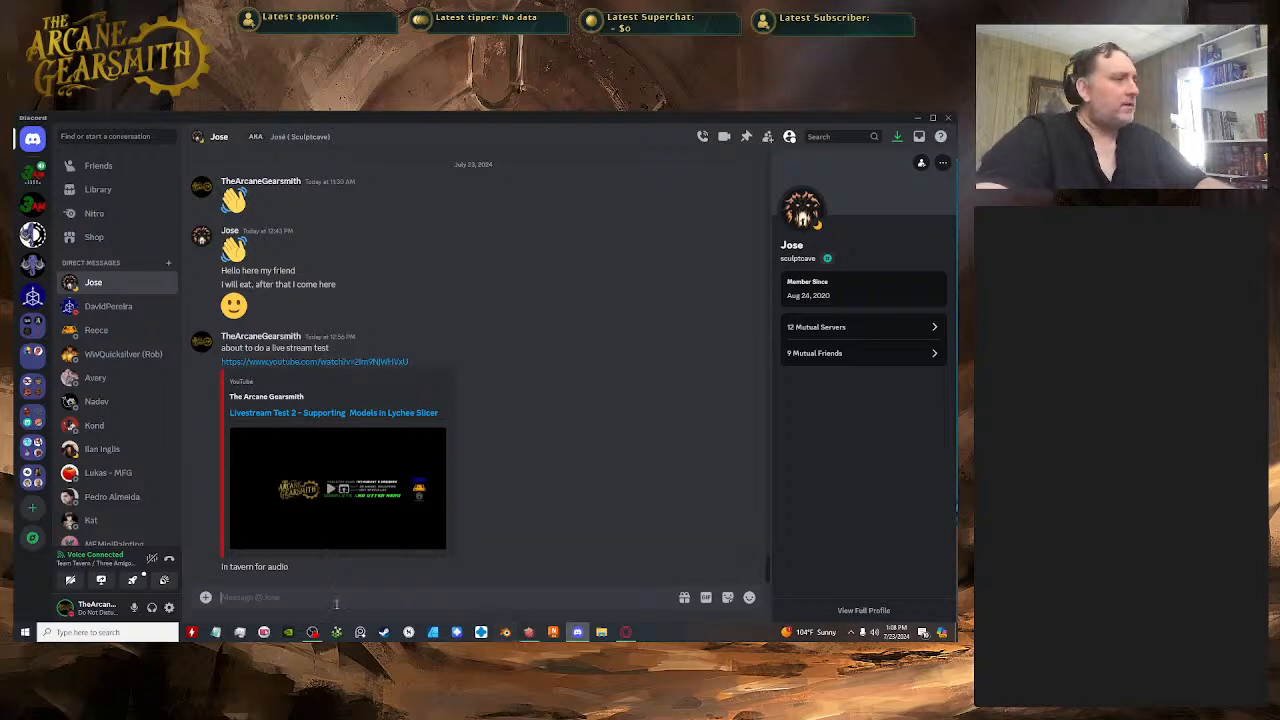
{"action": "mouse_move", "coordinate": [588, 645]}
{"action": "left_click", "coordinate": [529, 632]}
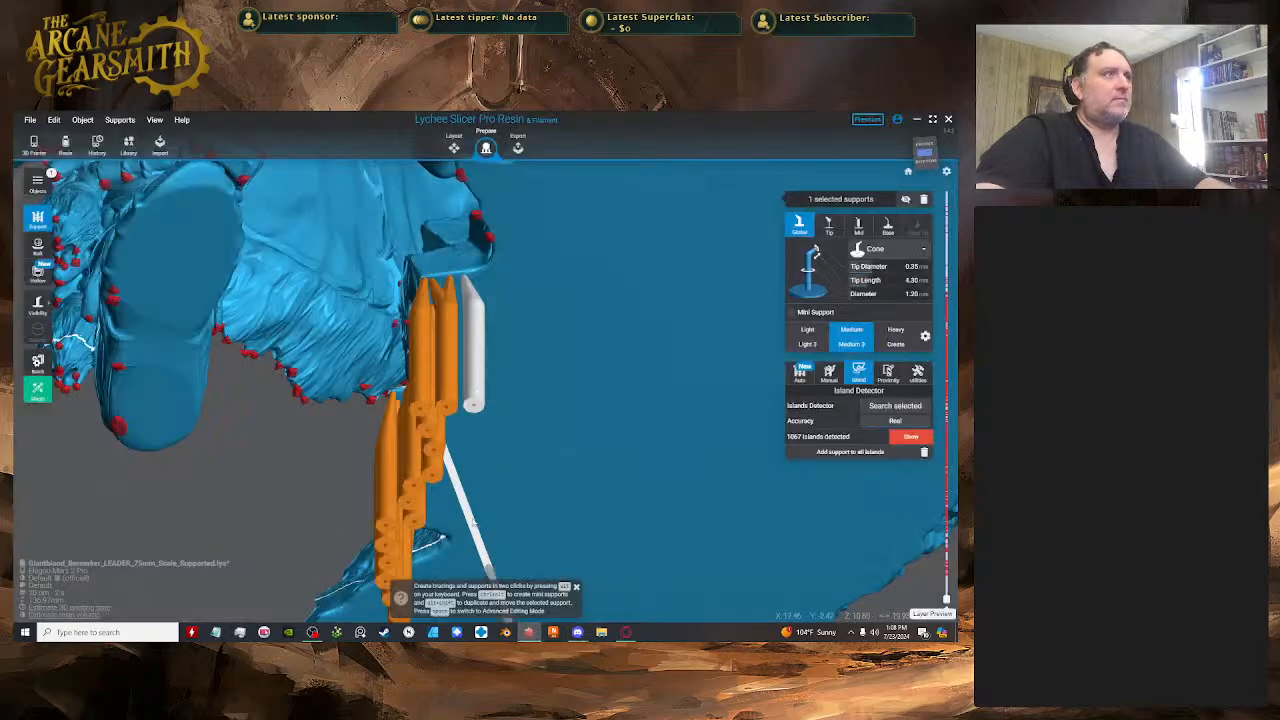
- Add Medium supports at the inner corner of the rock's notch and just beyond it, aligning the corner support's shaft
{"action": "scroll", "coordinate": [469, 408], "scroll_direction": "up", "scroll_amount": 3}
{"action": "key", "text": "space"}
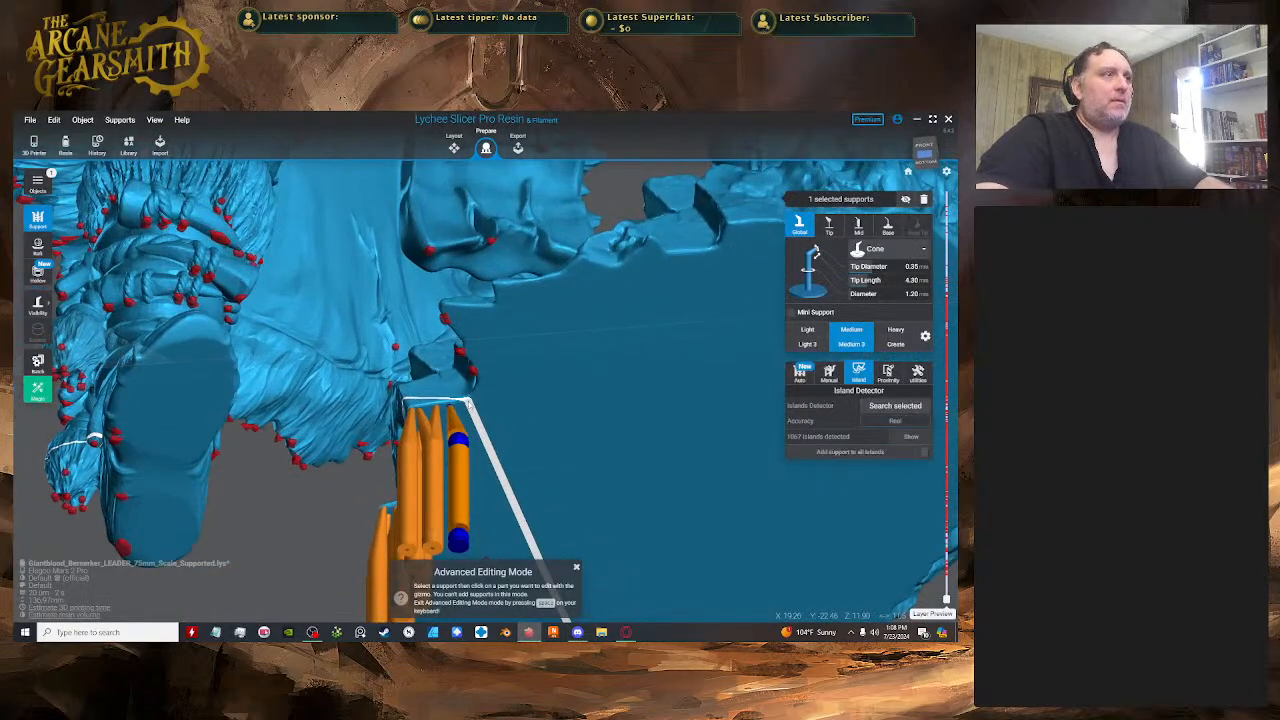
{"action": "key", "text": "space"}
{"action": "left_click", "coordinate": [470, 402]}
{"action": "key", "text": "space"}
{"action": "left_click_drag", "start_coordinate": [487, 502], "coordinate": [485, 485]}
{"action": "key", "text": "space"}
{"action": "left_click", "coordinate": [478, 371]}
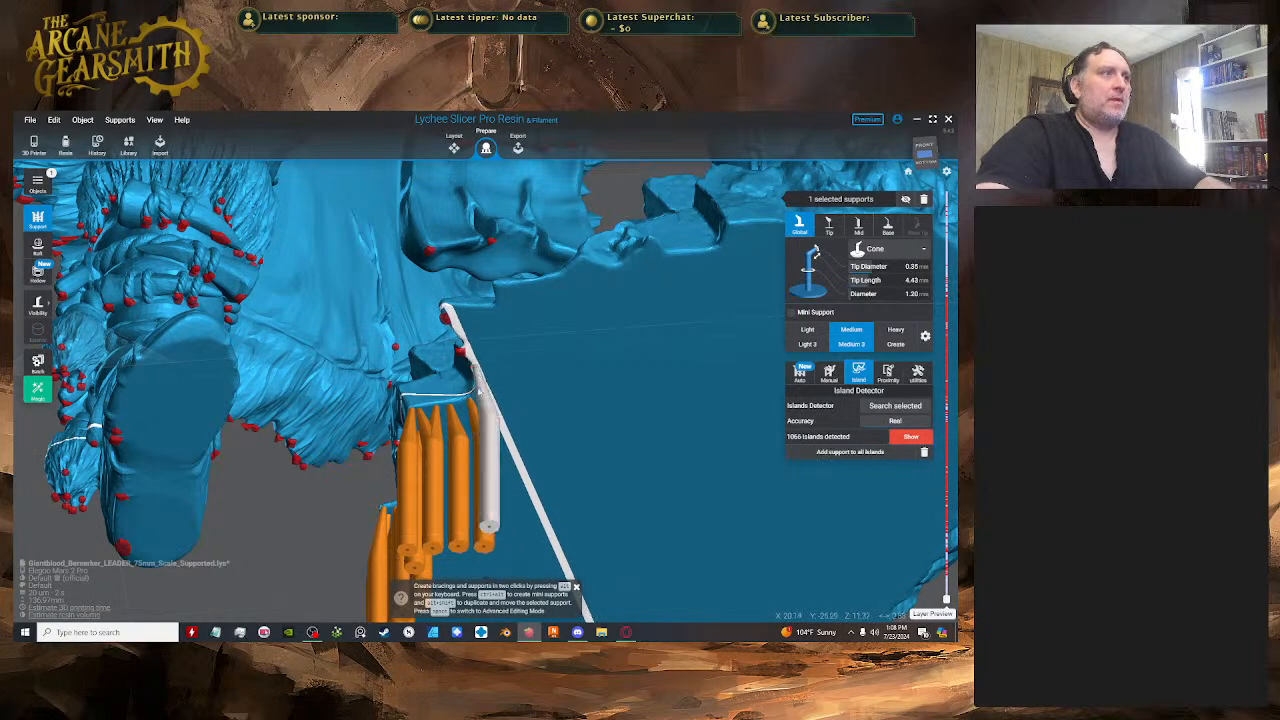
- Place another support in the gap before the row's end support and move its shaft against the neighbouring supports
{"action": "key", "text": "space"}
{"action": "right_click_drag", "start_coordinate": [480, 400], "coordinate": [334, 386]}
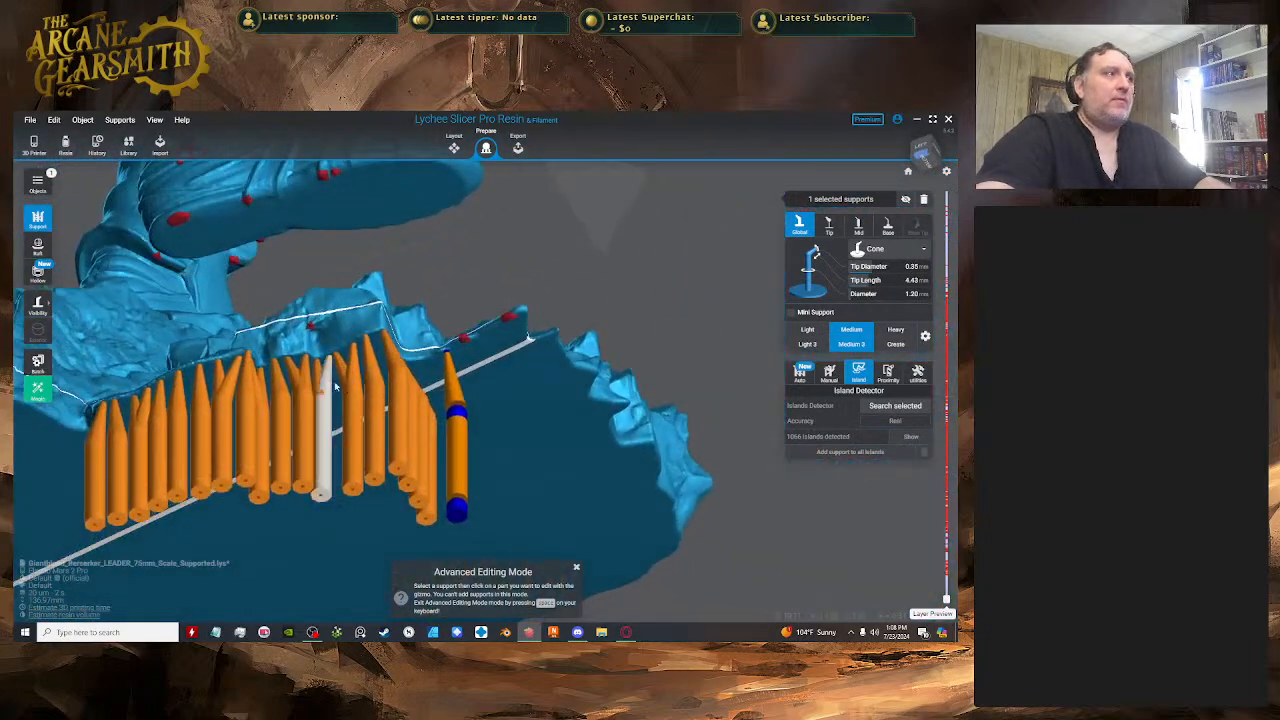
{"action": "scroll", "coordinate": [450, 365], "scroll_direction": "up", "scroll_amount": 3}
{"action": "key", "text": "space"}
{"action": "key", "text": "space"}
{"action": "key", "text": "space"}
{"action": "left_click", "coordinate": [414, 362]}
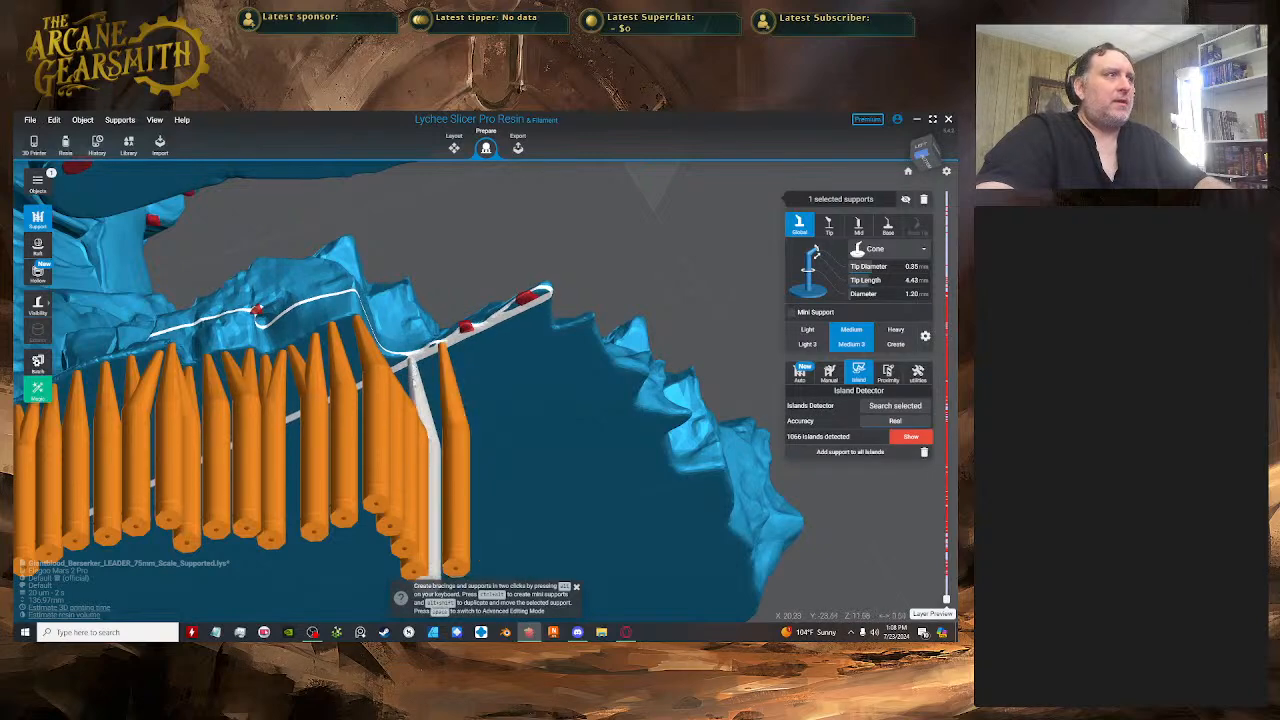
{"action": "key", "text": "space"}
{"action": "right_click_drag", "start_coordinate": [436, 440], "coordinate": [385, 428]}
{"action": "left_click", "coordinate": [288, 410]}
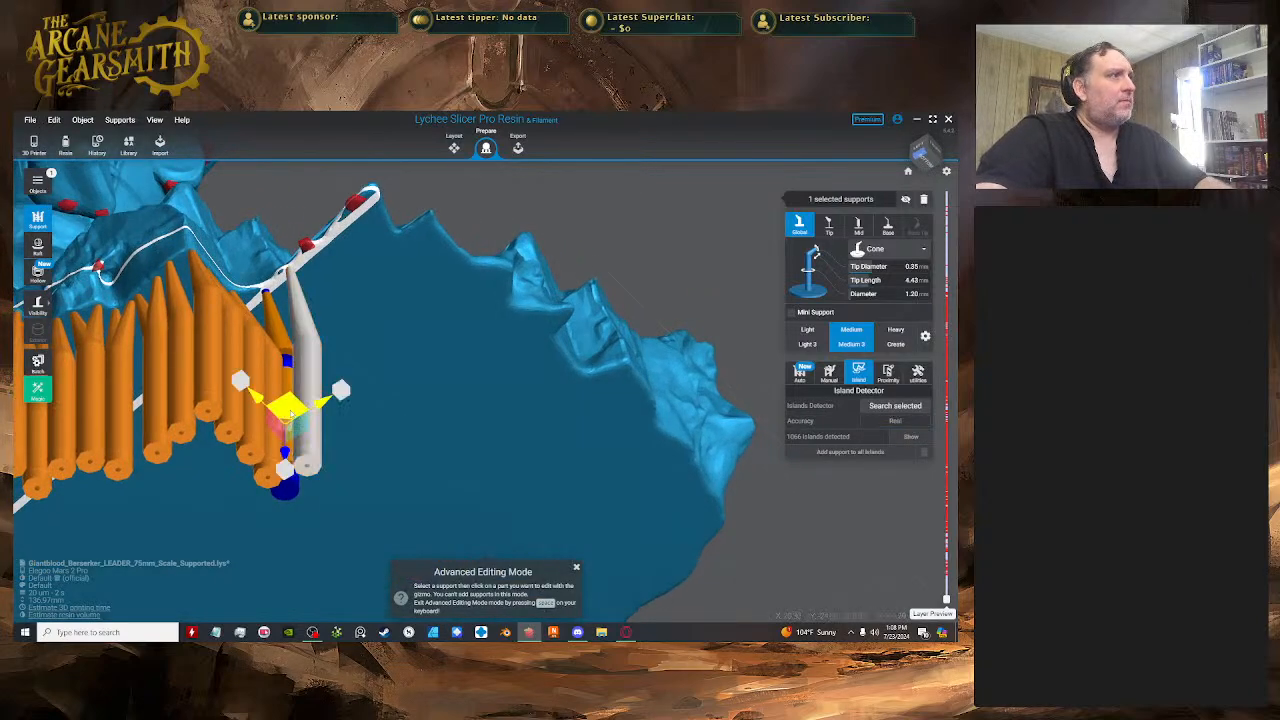
{"action": "left_click_drag", "start_coordinate": [290, 411], "coordinate": [272, 401]}
{"action": "key", "text": "space"}
- Move the row's end support shaft toward its neighbours so it stands directly below its tip
{"action": "right_click_drag", "start_coordinate": [272, 401], "coordinate": [313, 364]}
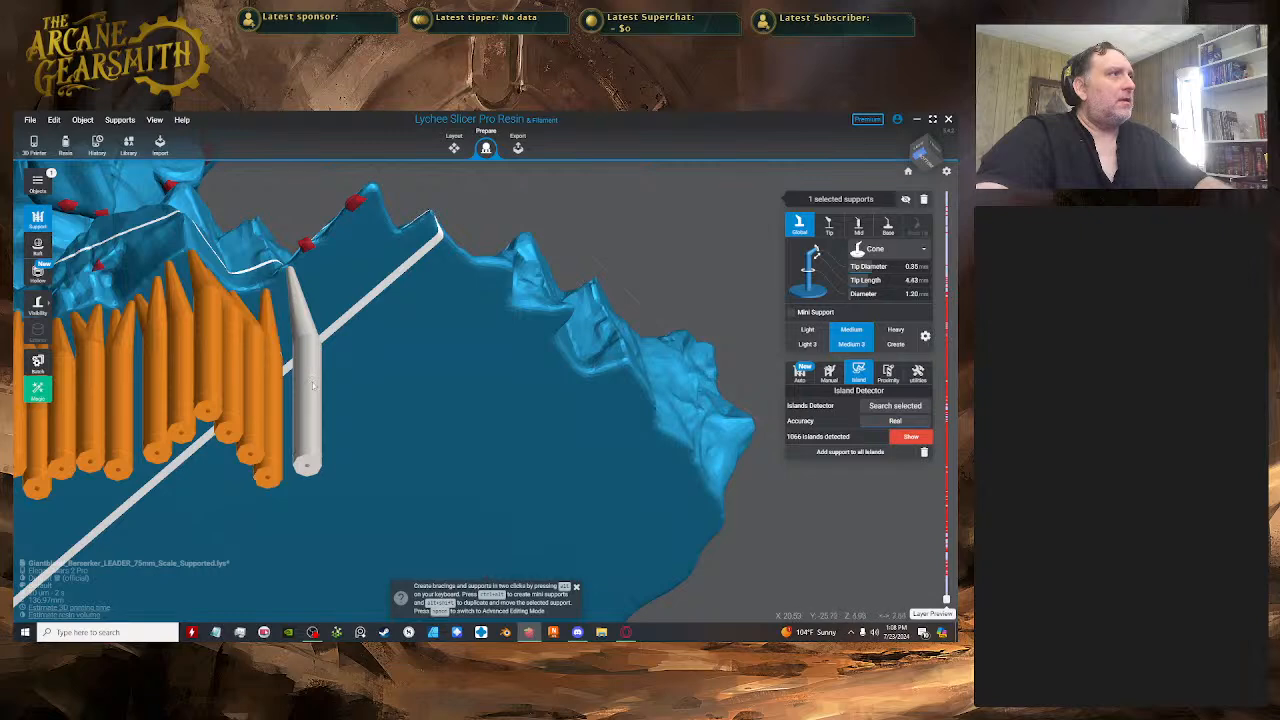
{"action": "key", "text": "space"}
{"action": "left_click", "coordinate": [313, 386]}
{"action": "left_click_drag", "start_coordinate": [312, 388], "coordinate": [292, 371]}
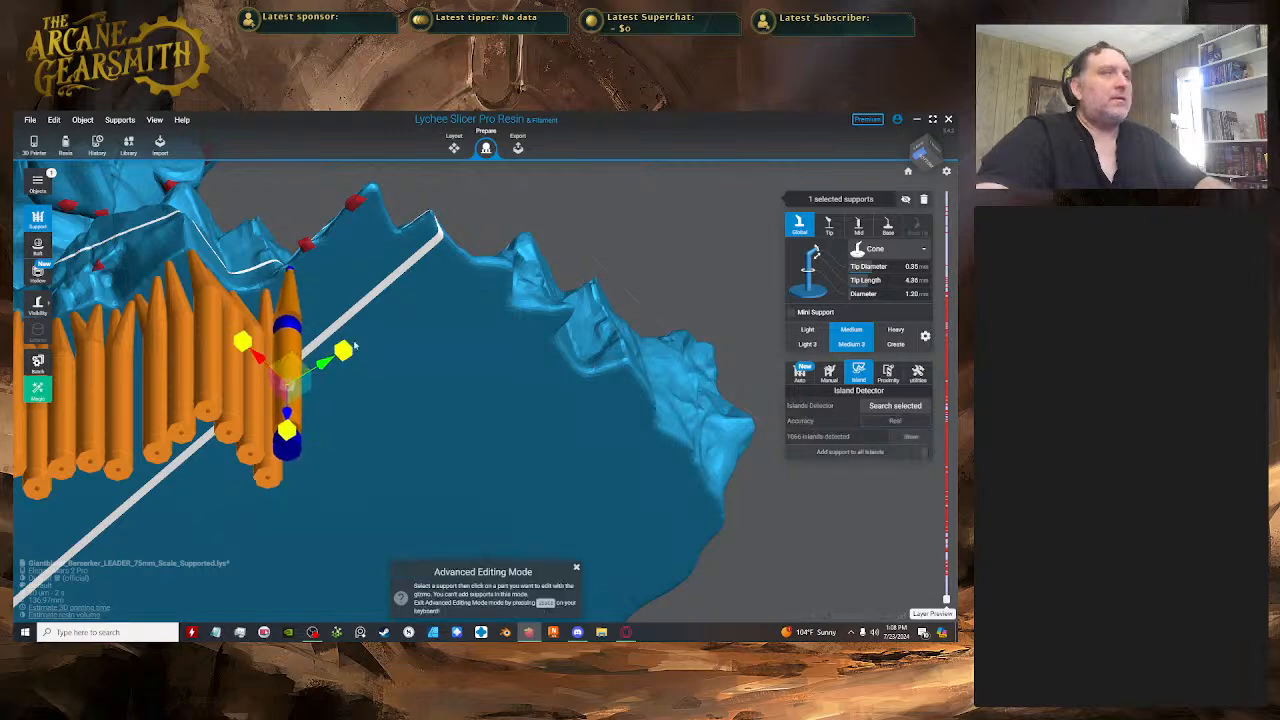
{"action": "right_click_drag", "start_coordinate": [354, 346], "coordinate": [451, 352]}
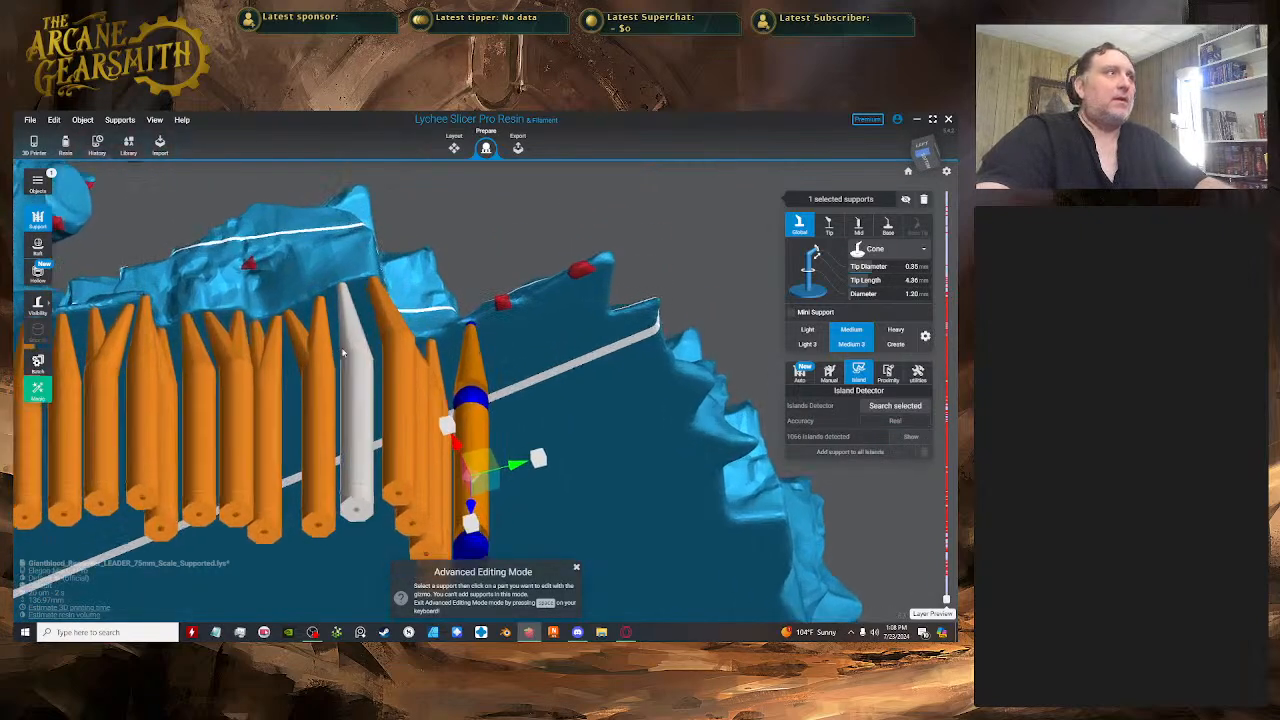
- Add a mini support from the rock's edge to the end support's shaft and set its lower tip diameter to 1.00 mm
{"action": "left_click", "coordinate": [449, 337], "text": "alt"}
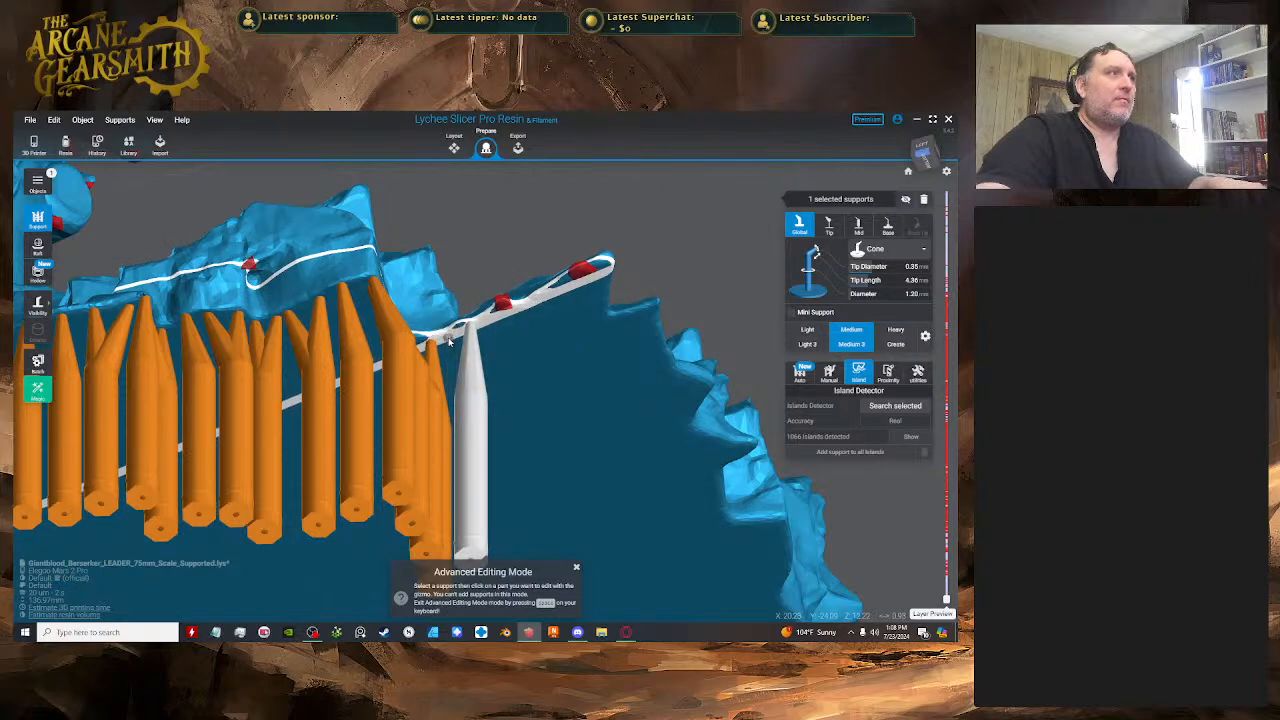
{"action": "left_click", "coordinate": [473, 394], "text": "alt"}
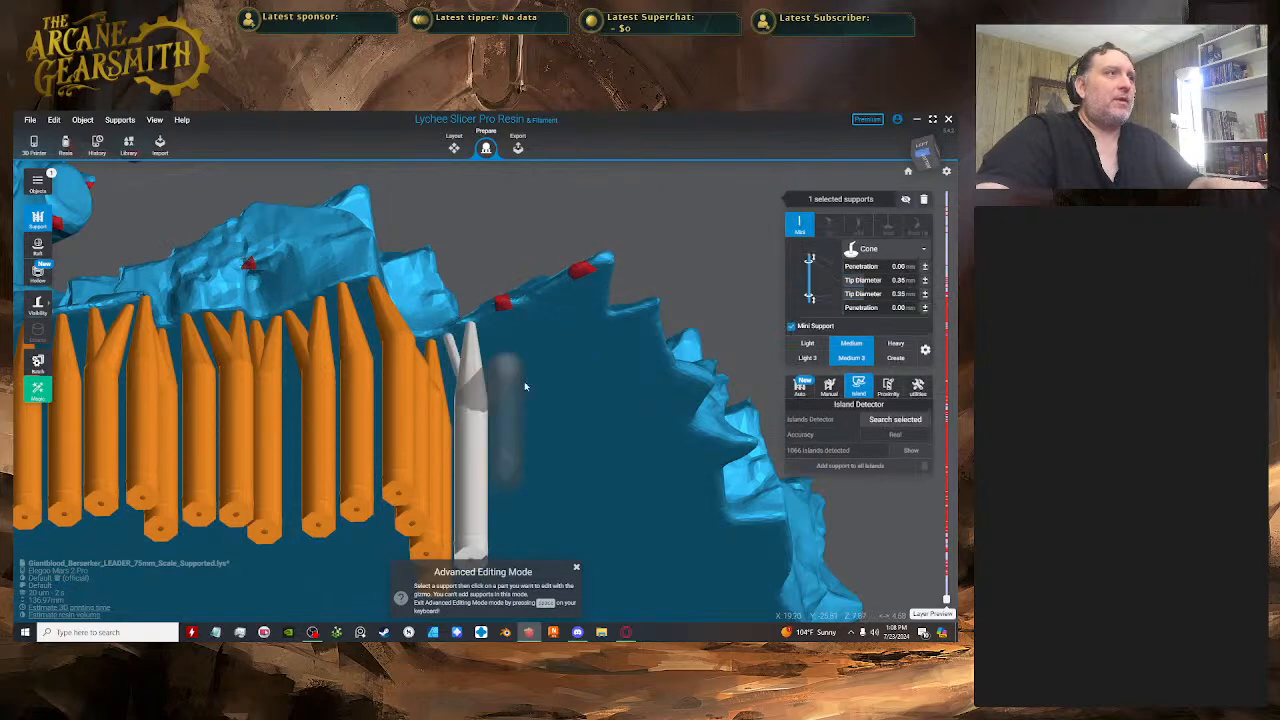
{"action": "left_click", "coordinate": [905, 293]}
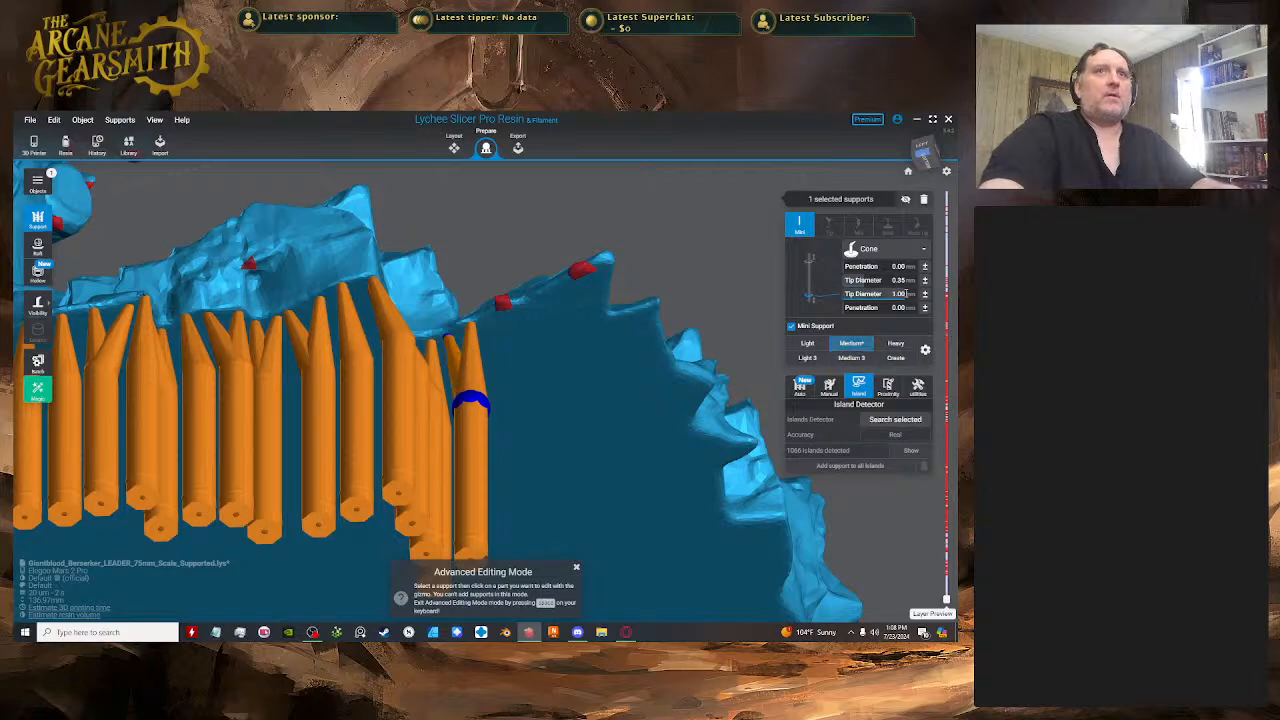
- Place a support at the next marked island along the rock's edge and adjust its shaft in Advanced Editing Mode
{"action": "scroll", "coordinate": [726, 363], "scroll_direction": "down", "scroll_amount": 8}
{"action": "right_click_drag", "start_coordinate": [598, 375], "coordinate": [597, 283]}
{"action": "scroll", "coordinate": [597, 283], "scroll_direction": "up", "scroll_amount": 2}
{"action": "middle_click_drag", "start_coordinate": [597, 283], "coordinate": [528, 322]}
{"action": "scroll", "coordinate": [528, 322], "scroll_direction": "up", "scroll_amount": 3}
{"action": "key", "text": "space"}
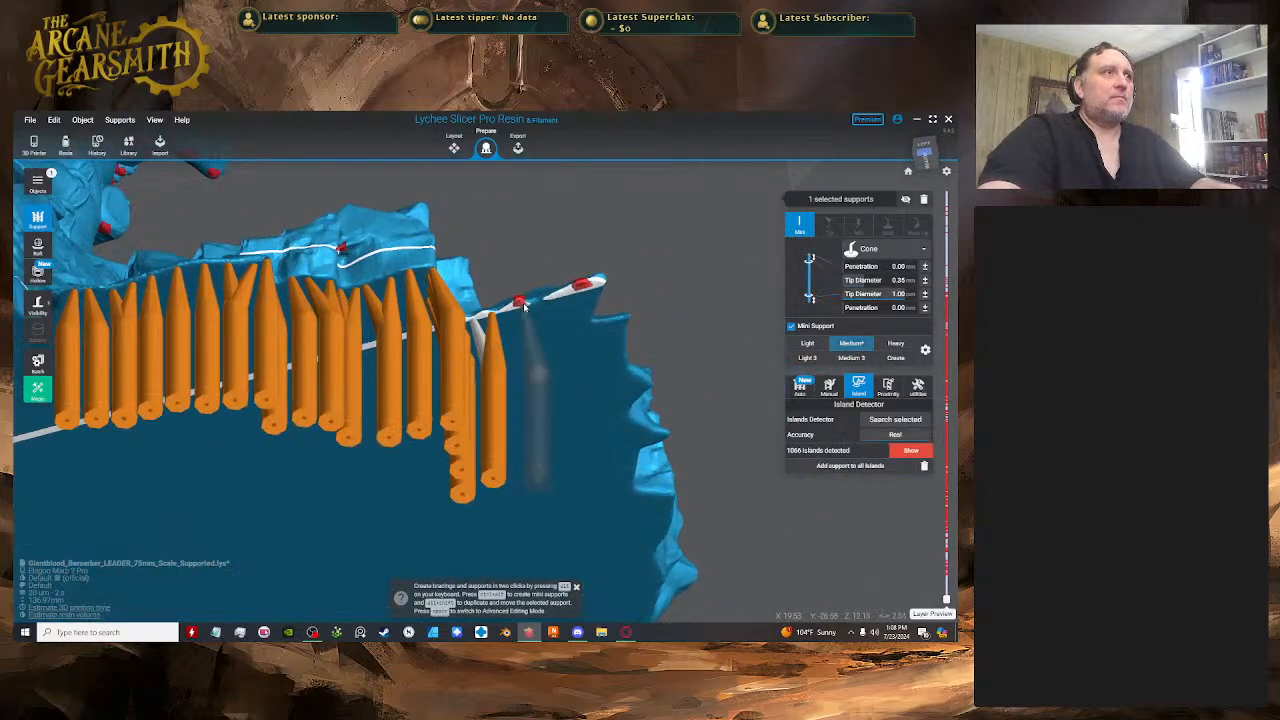
{"action": "left_click", "coordinate": [519, 304]}
{"action": "key", "text": "space"}
{"action": "left_click", "coordinate": [531, 422]}
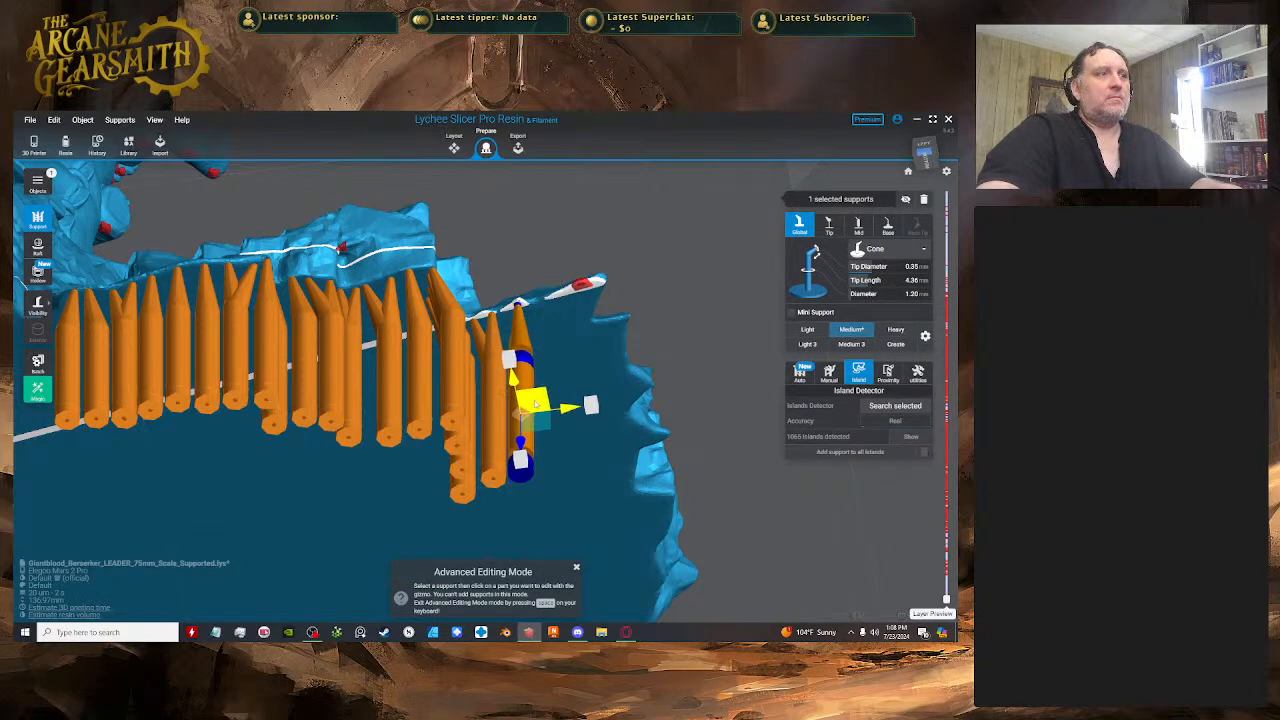
{"action": "key", "text": "space"}
{"action": "scroll", "coordinate": [671, 414], "scroll_direction": "down", "scroll_amount": 5}
{"action": "right_click_drag", "start_coordinate": [671, 414], "coordinate": [615, 607]}
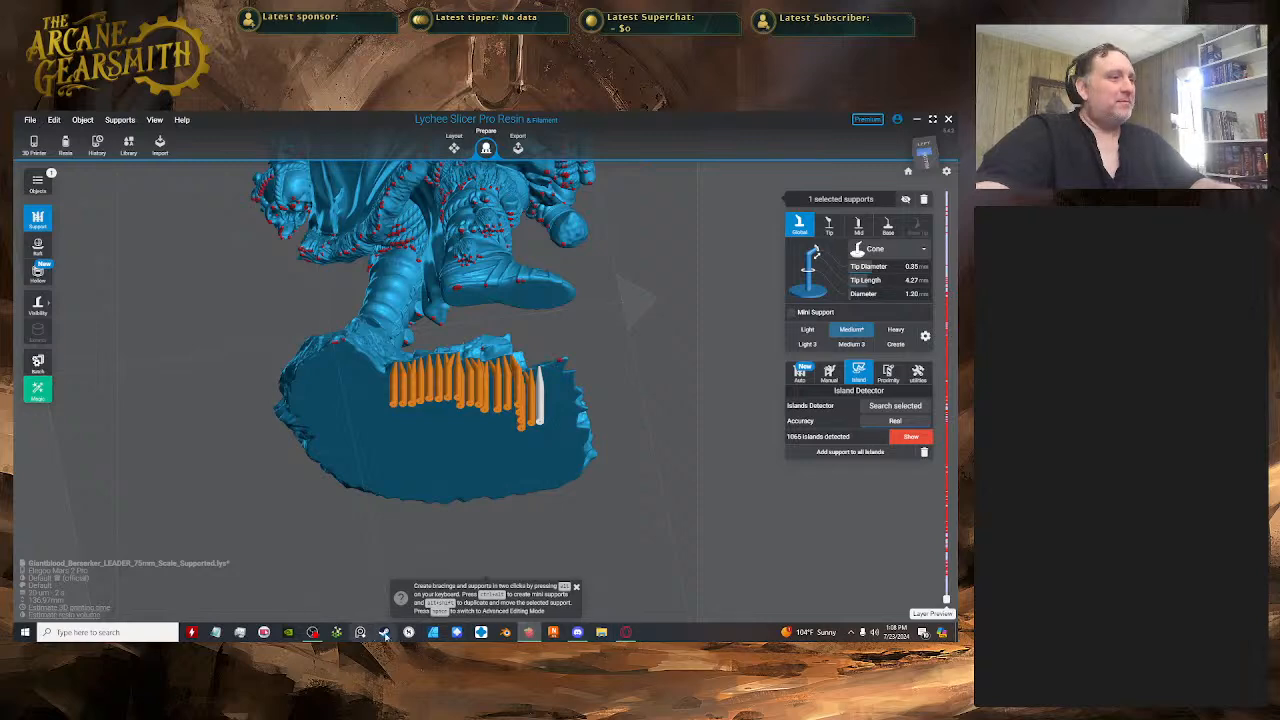
- Switch to Discord and copy the YouTube livestream link from the message already sent in the direct chat
{"action": "left_click", "coordinate": [577, 632]}
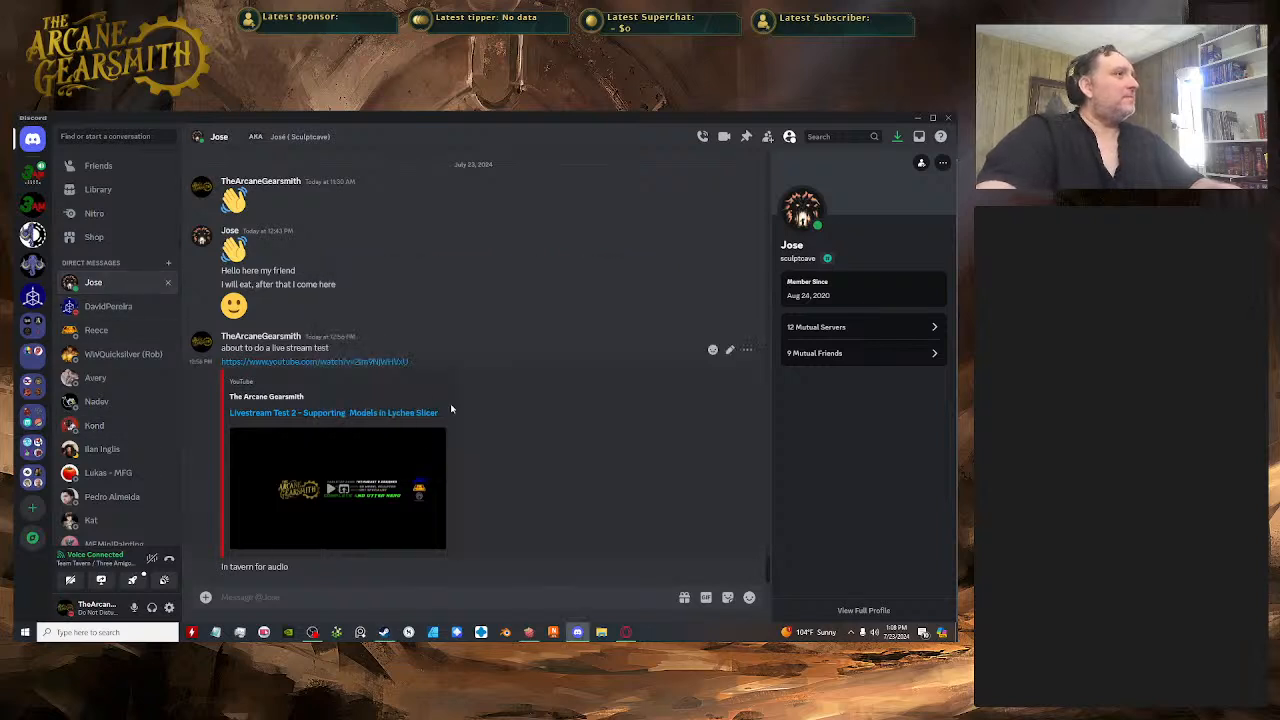
{"action": "left_click", "coordinate": [729, 349]}
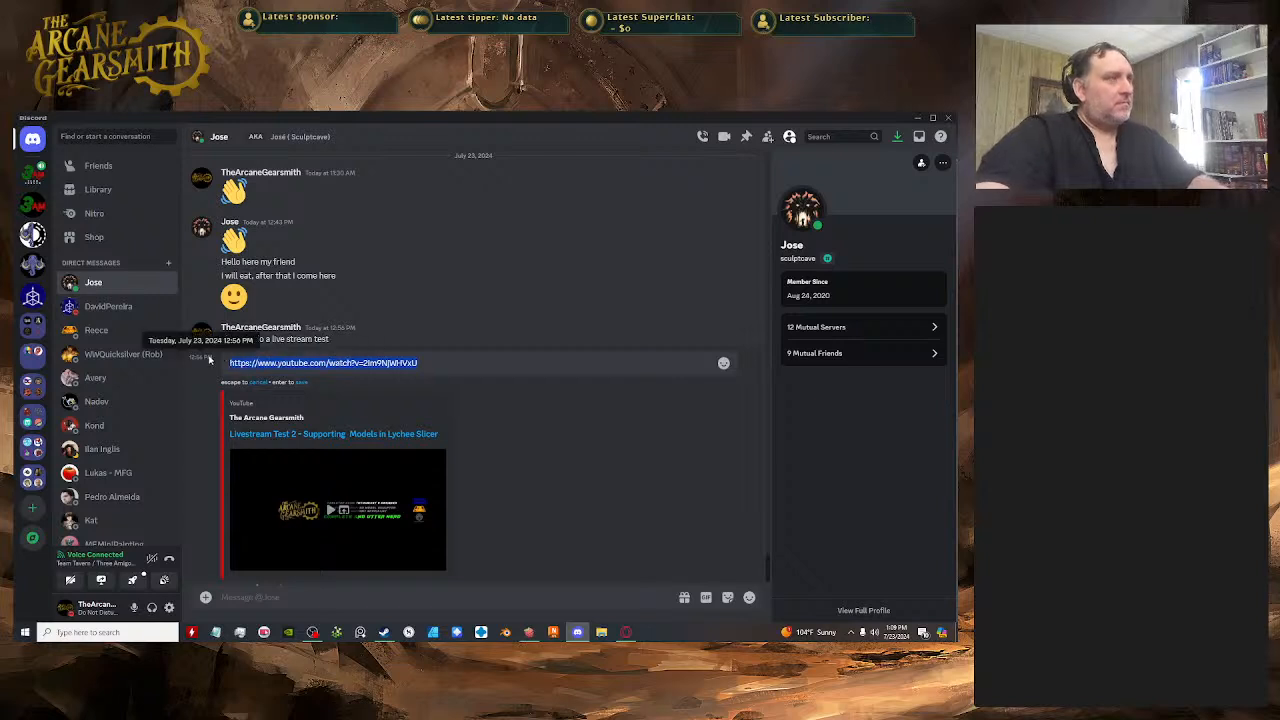
{"action": "left_click", "coordinate": [918, 119]}
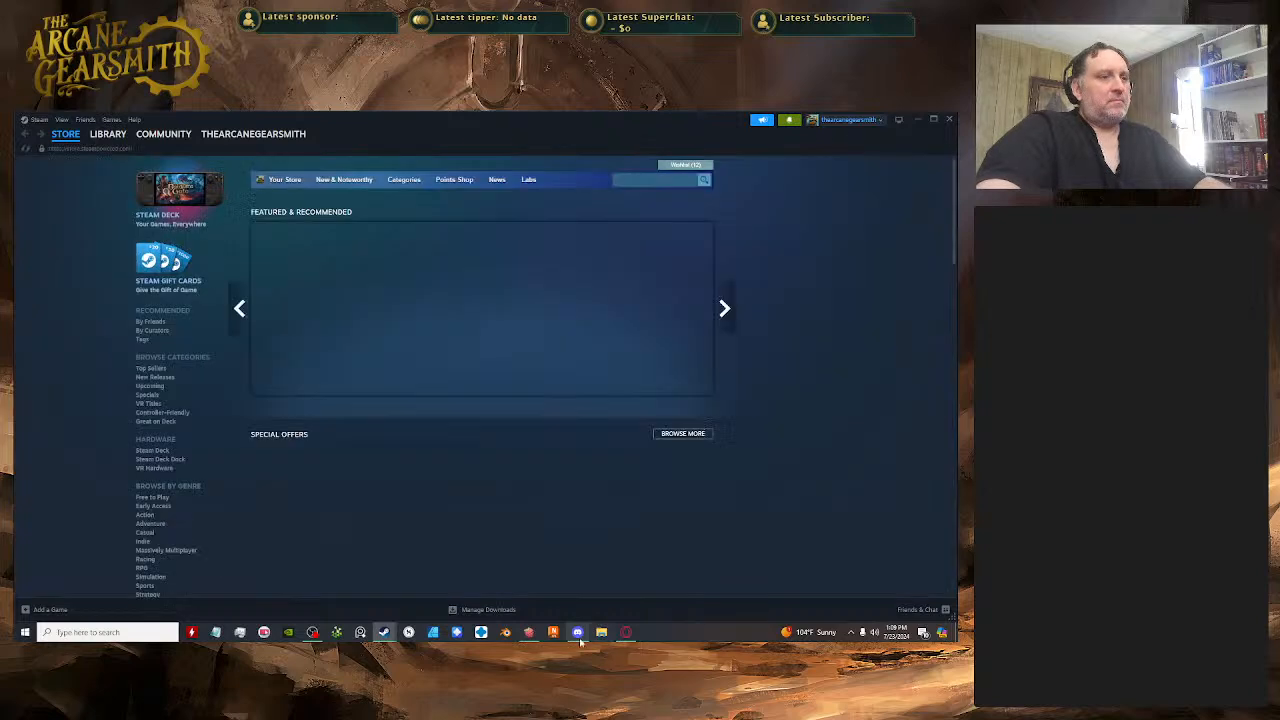
- Close the Steam store window and its publisher sale pop-up, and exit Steam completely
{"action": "mouse_move", "coordinate": [576, 638]}
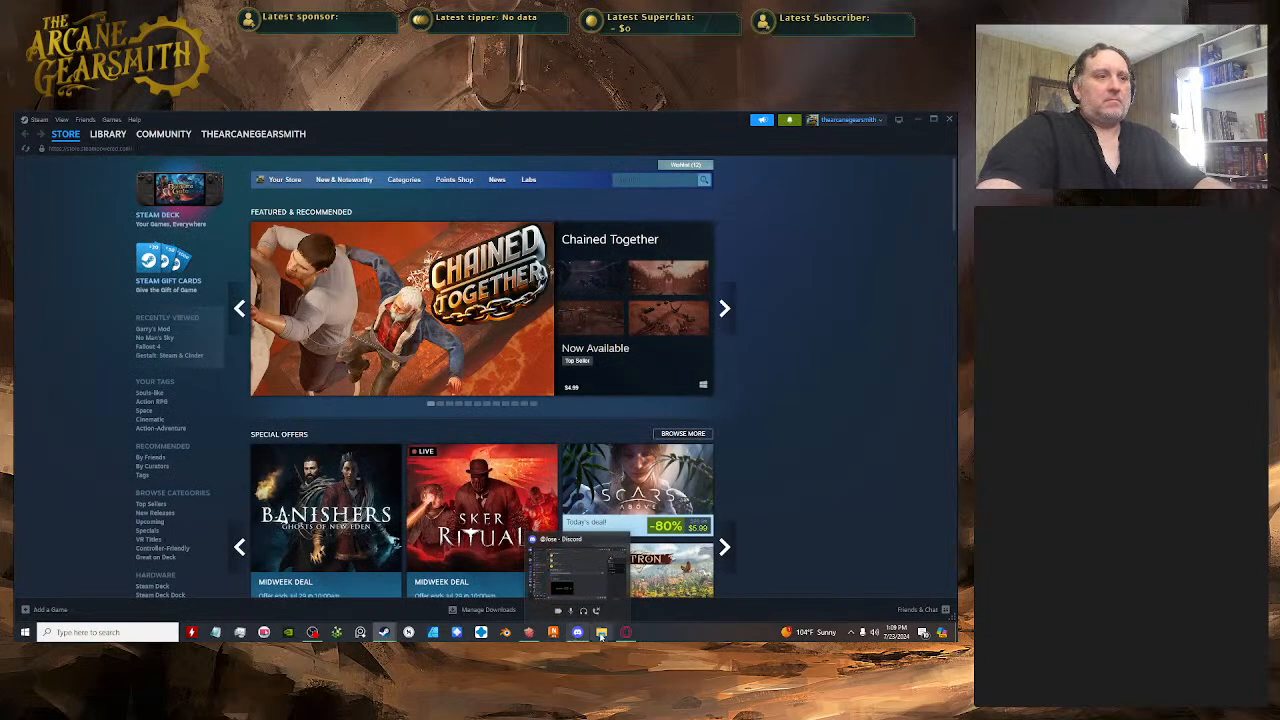
{"action": "left_click", "coordinate": [950, 120]}
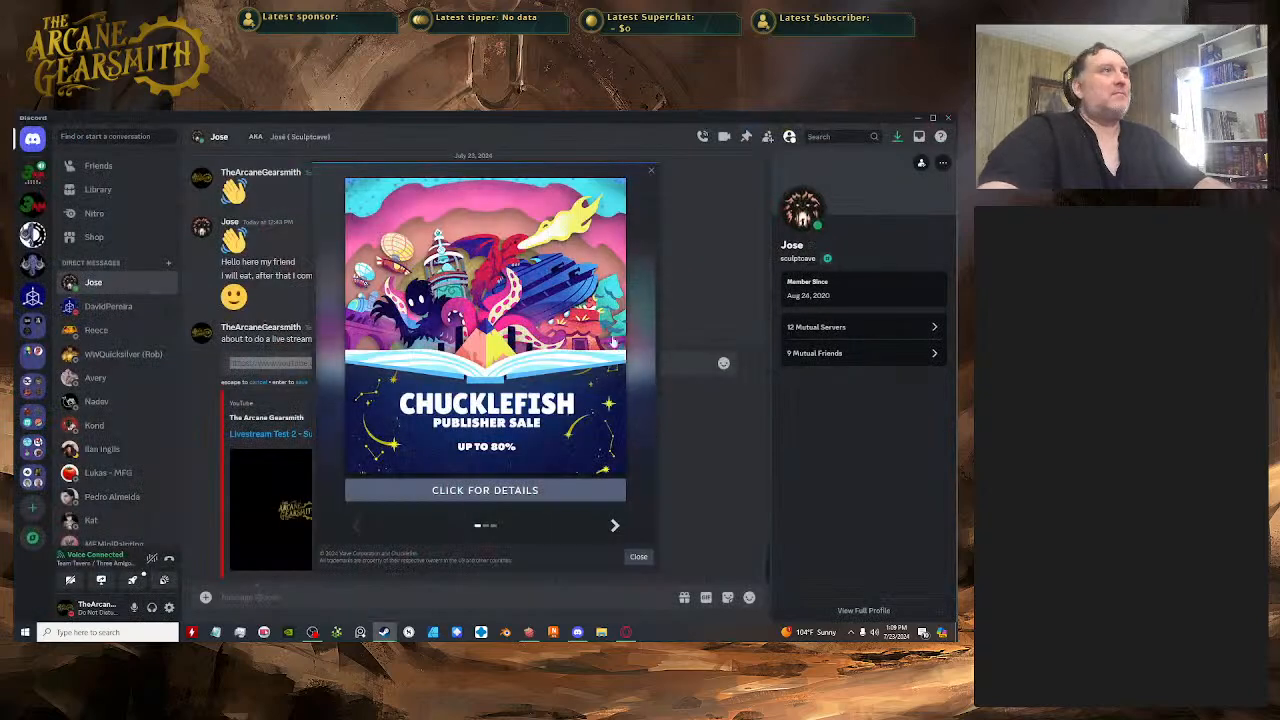
{"action": "left_click", "coordinate": [651, 170]}
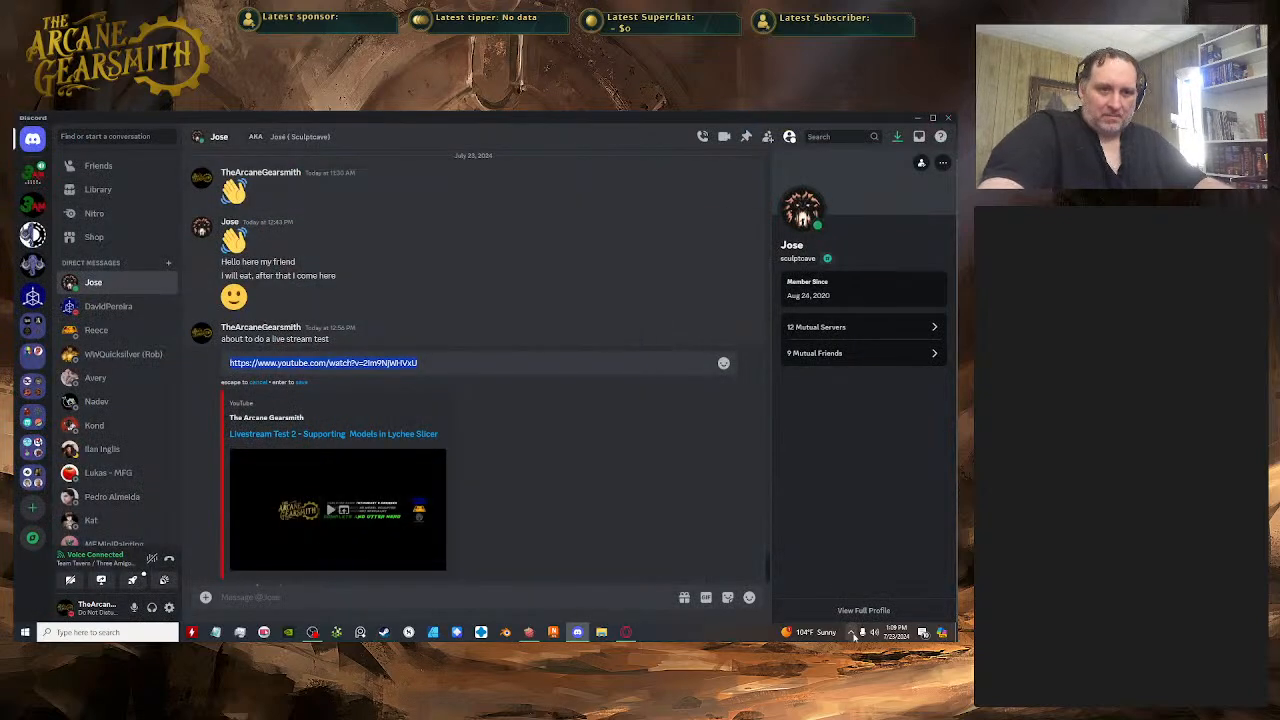
{"action": "left_click", "coordinate": [851, 634]}
{"action": "right_click", "coordinate": [823, 575]}
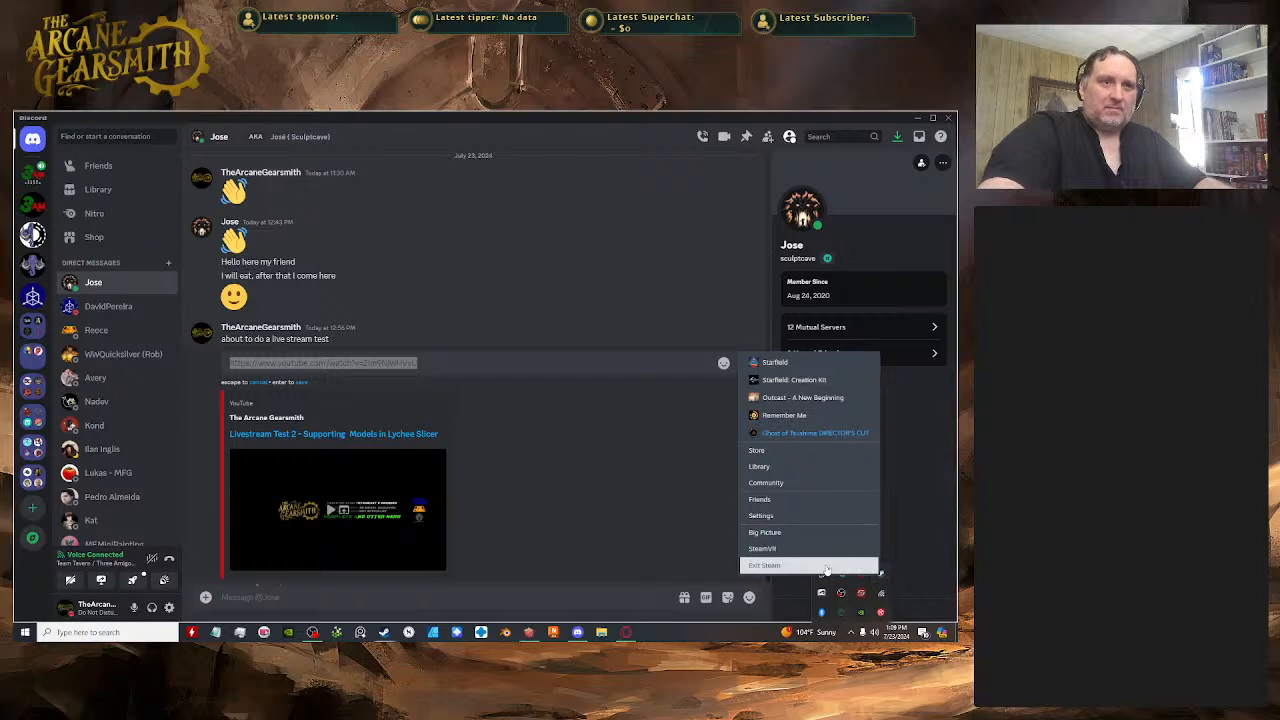
{"action": "left_click", "coordinate": [765, 565]}
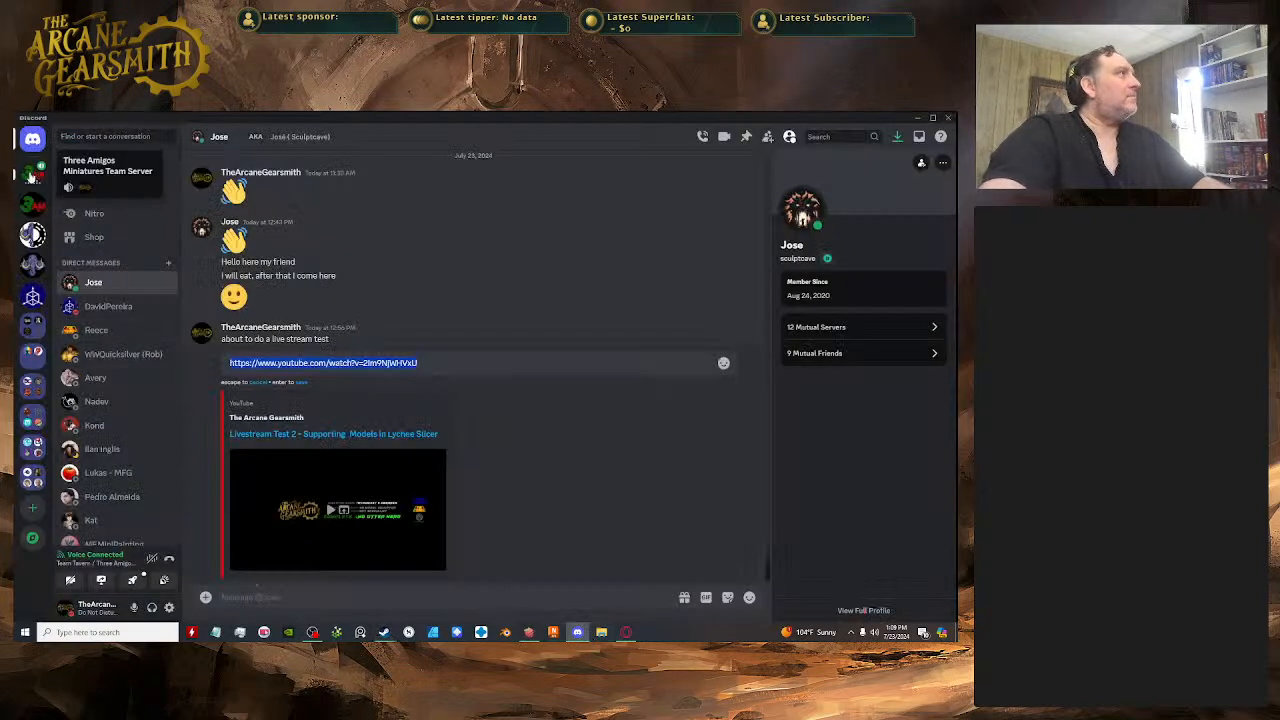
- Post "I am doing a test livestream to do supports...." with the YouTube livestream link in the MF Internal server's general-chat
{"action": "left_click", "coordinate": [32, 234]}
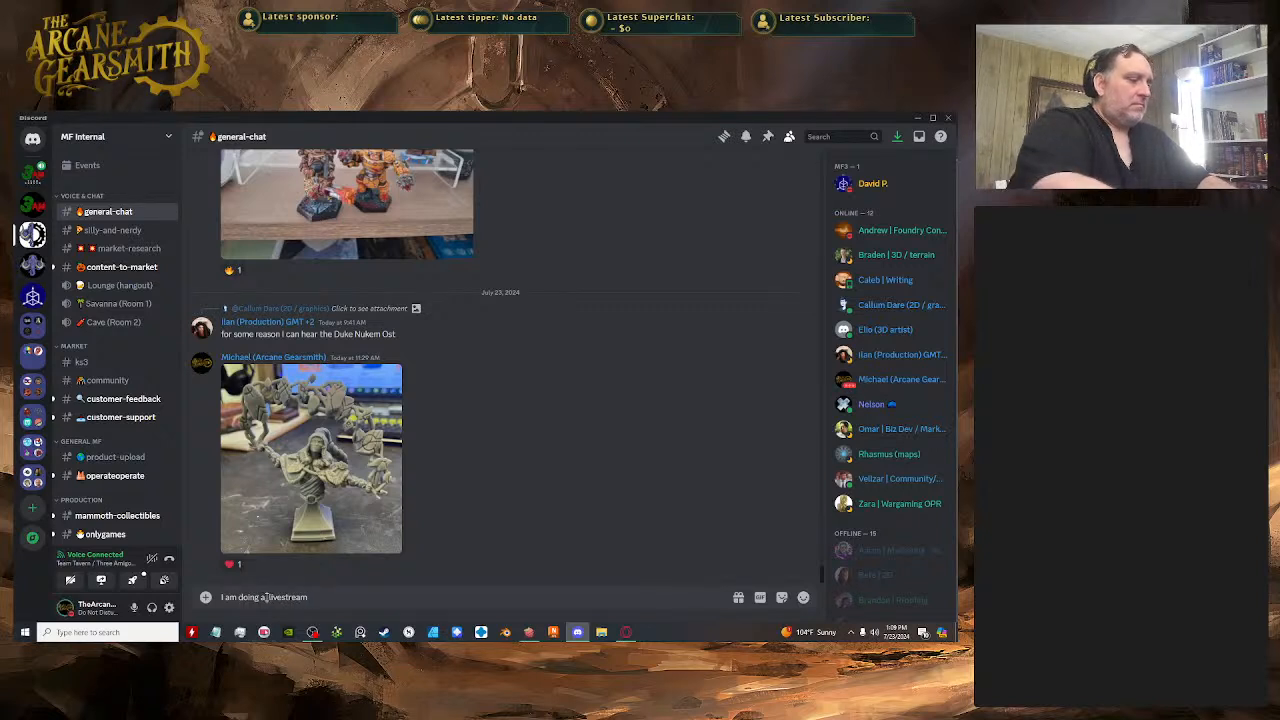
{"action": "type", "text": "3d"}
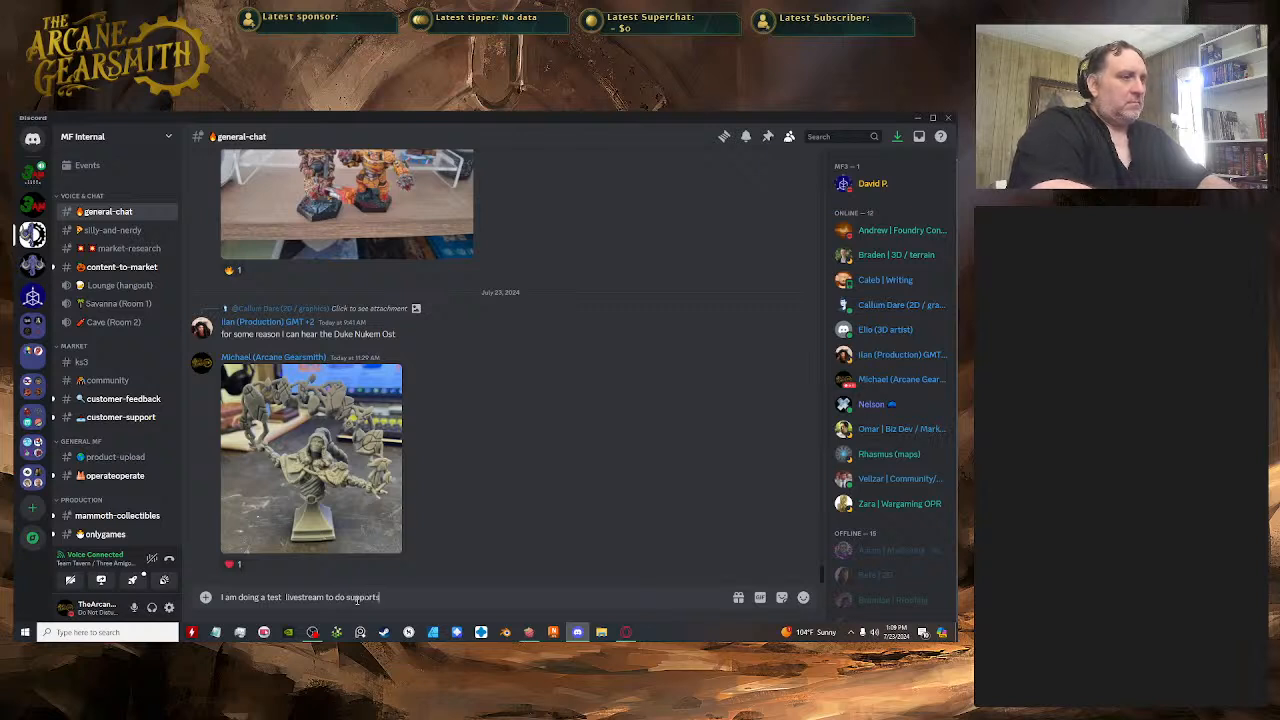
{"action": "type", "text": "."}
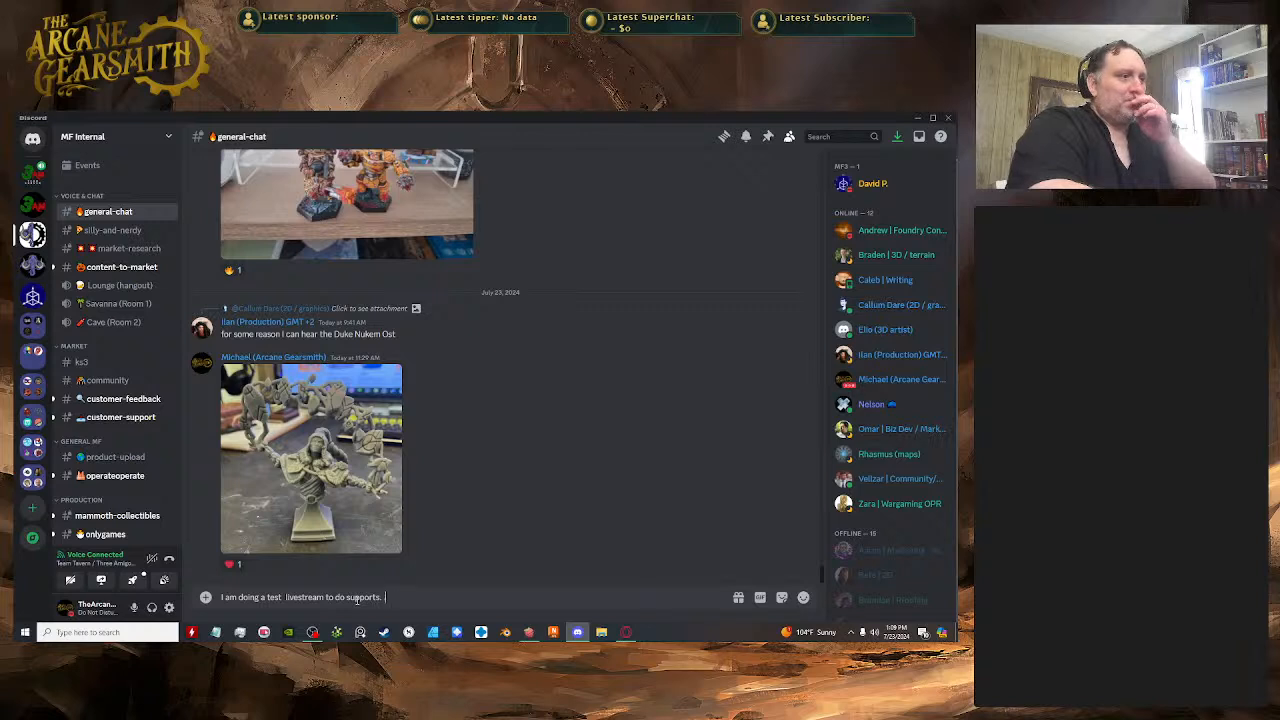
{"action": "type", "text": ".."}
{"action": "type", "text": "https://www.youtube.com/watch?v=2bvPNjWhVxL"}
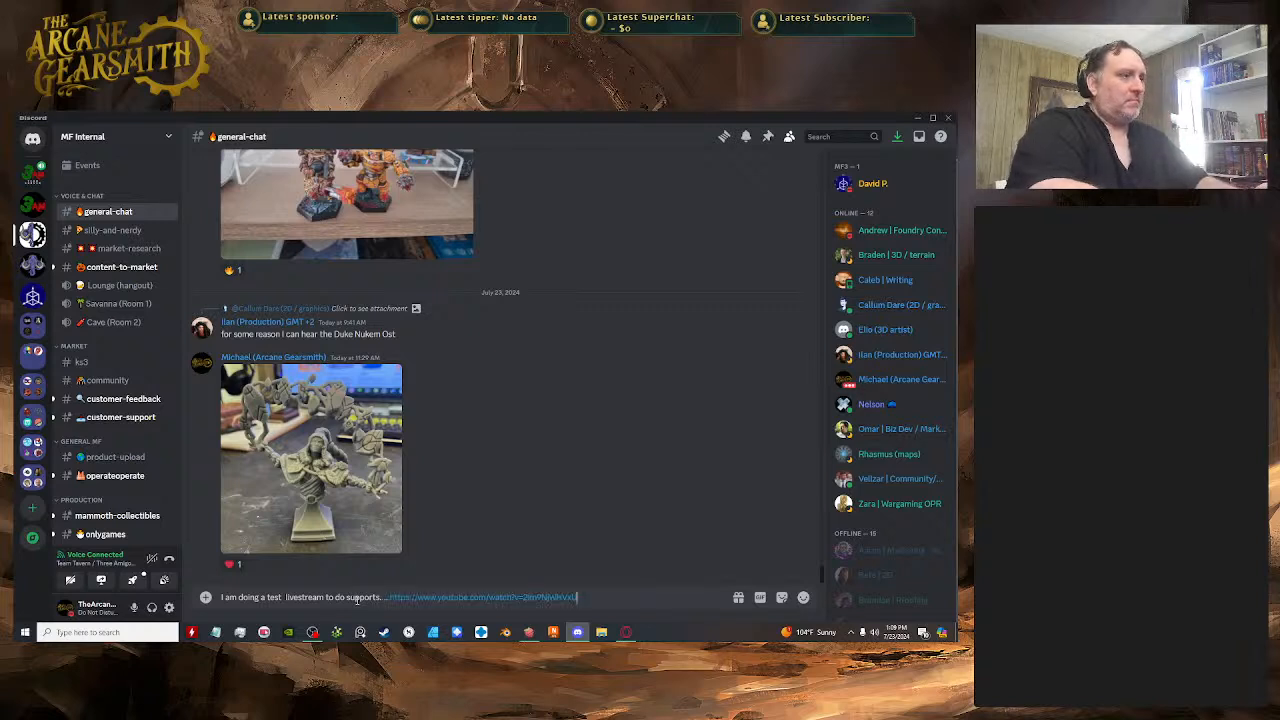
{"action": "key", "text": "Return"}
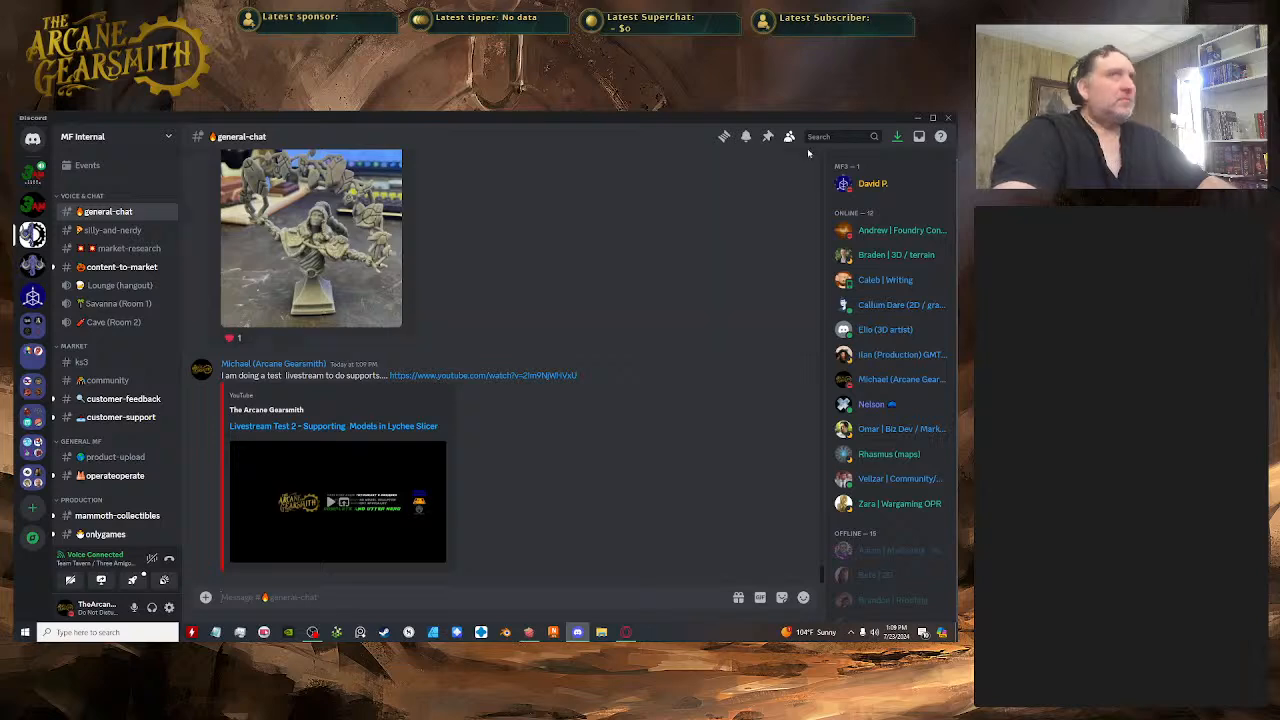
- Switch back to Lychee Slicer and close the empty, unsaved Blender window
{"action": "left_click", "coordinate": [529, 632]}
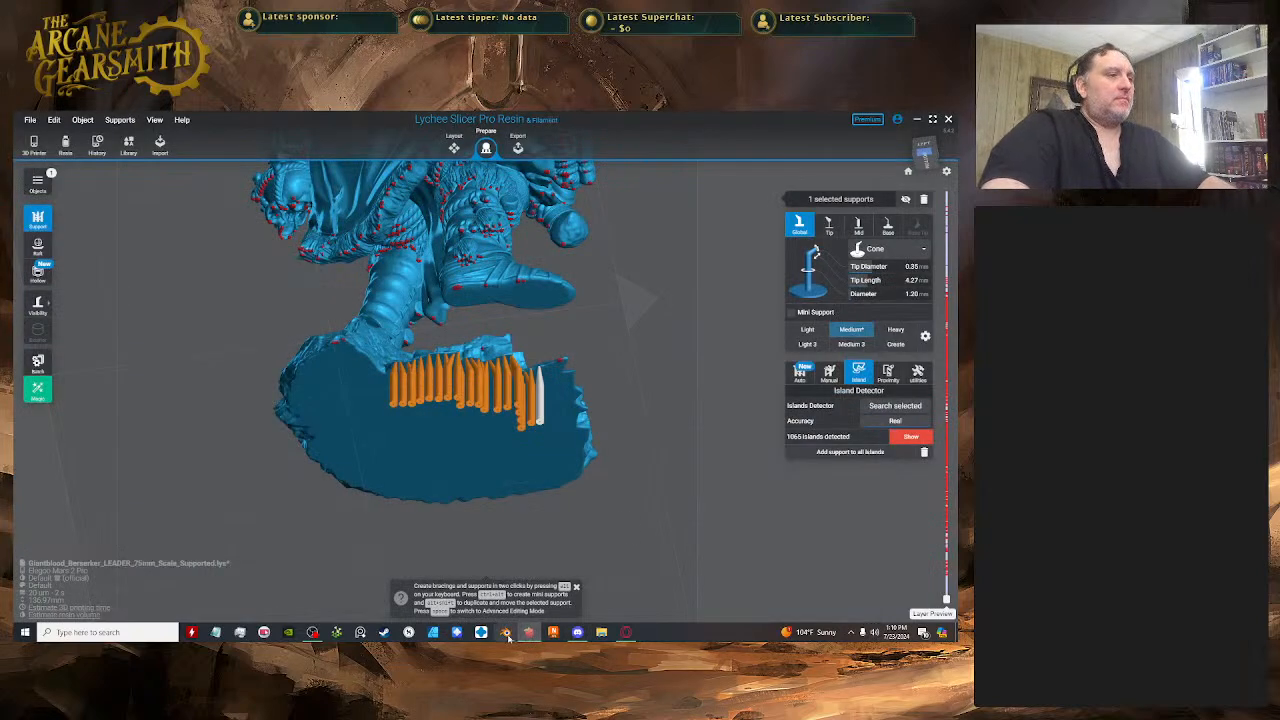
{"action": "scroll", "coordinate": [597, 414], "scroll_direction": "down", "scroll_amount": 3}
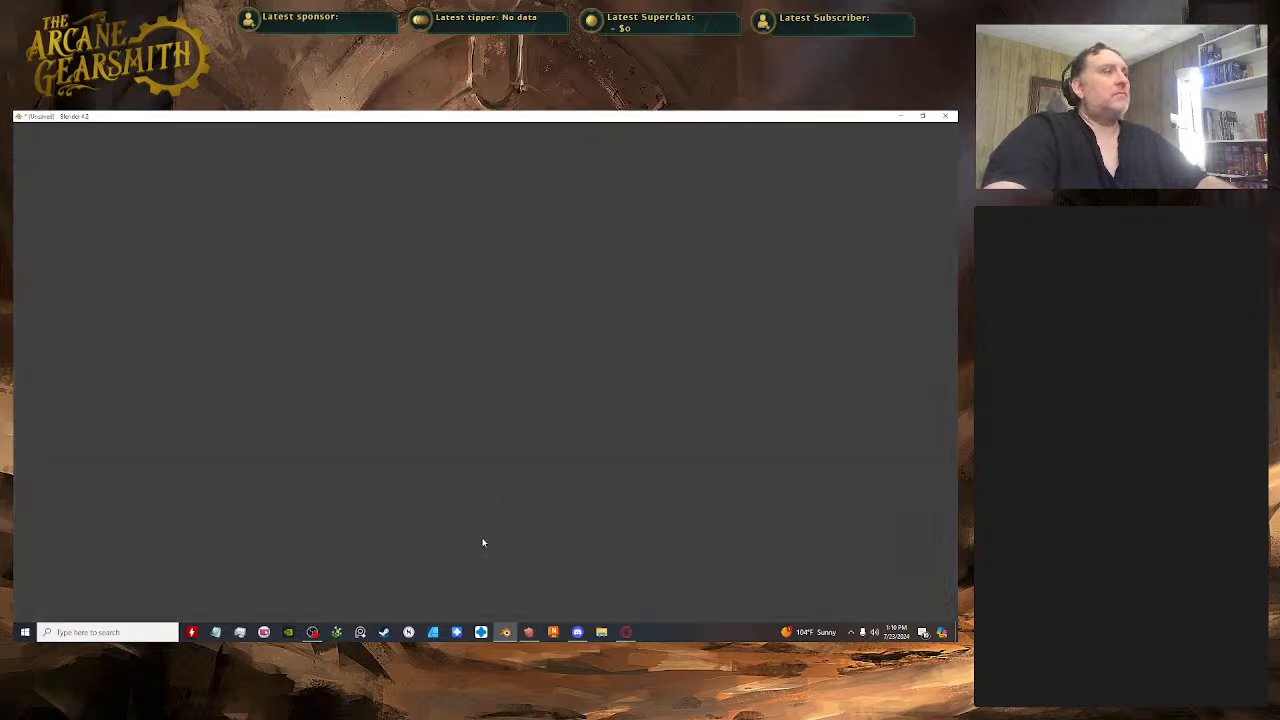
{"action": "mouse_move", "coordinate": [506, 635]}
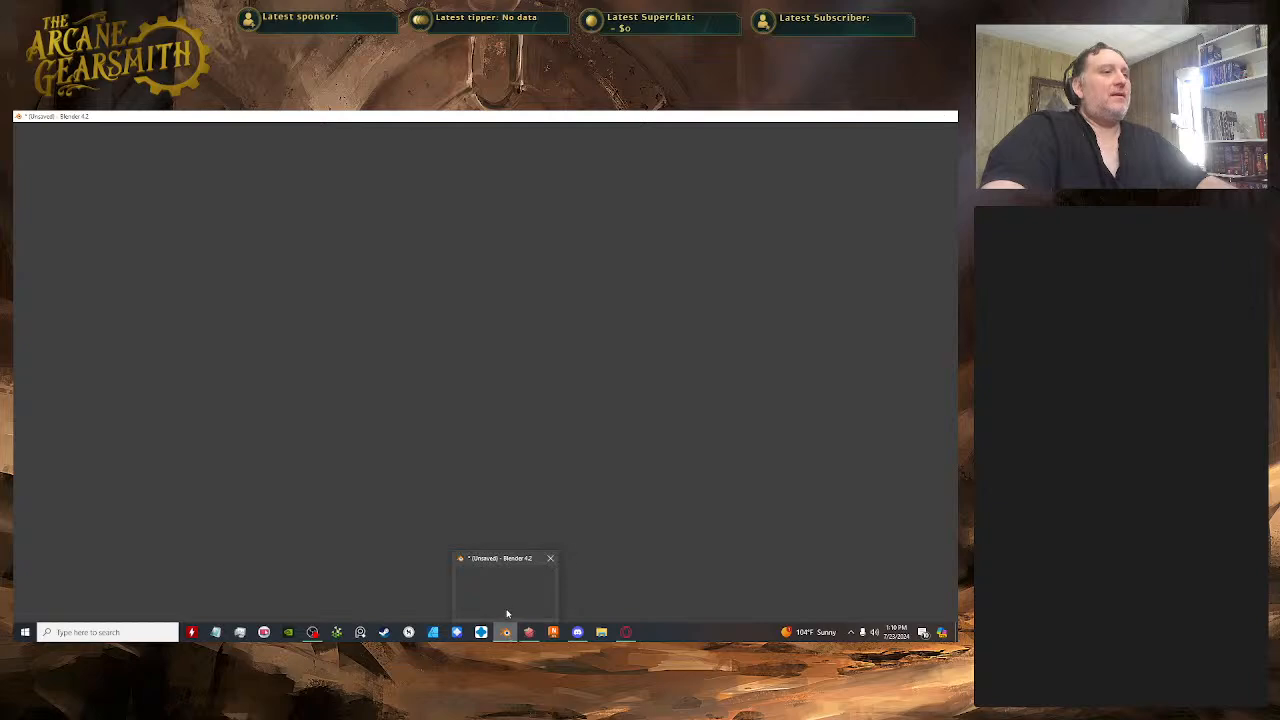
{"action": "left_click", "coordinate": [551, 560]}
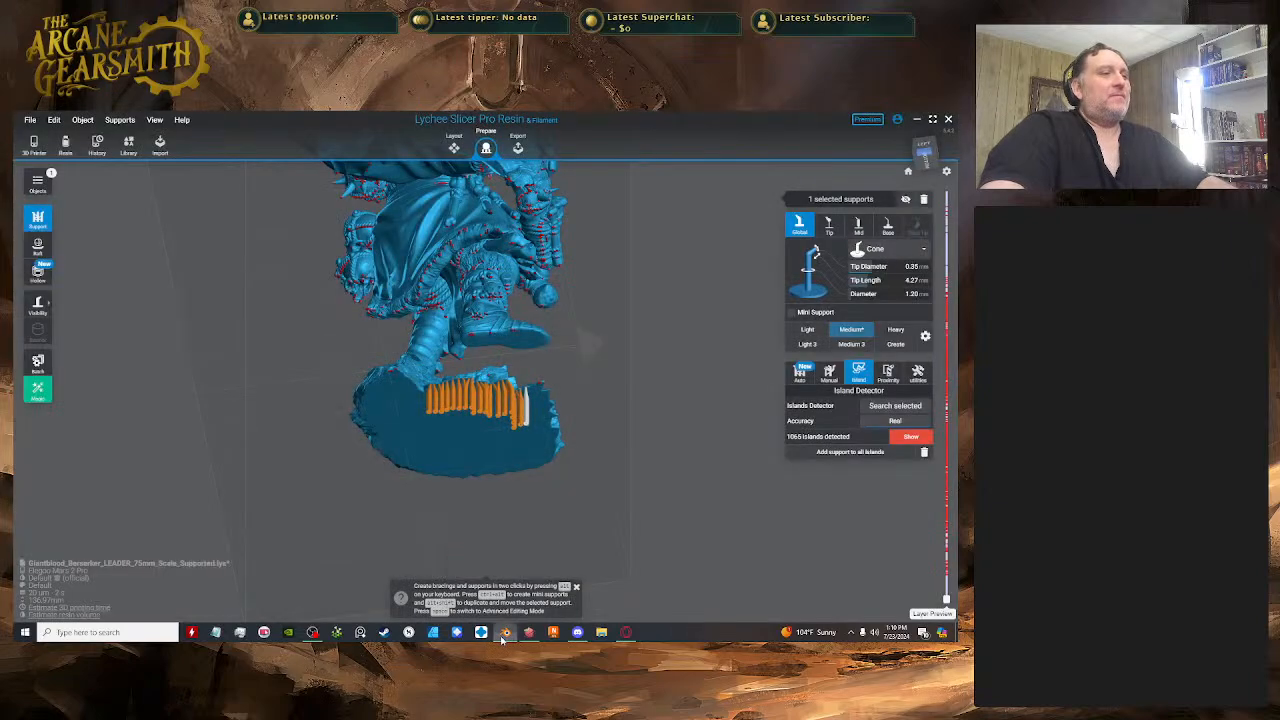
{"action": "right_click", "coordinate": [506, 633]}
{"action": "left_click", "coordinate": [487, 612]}
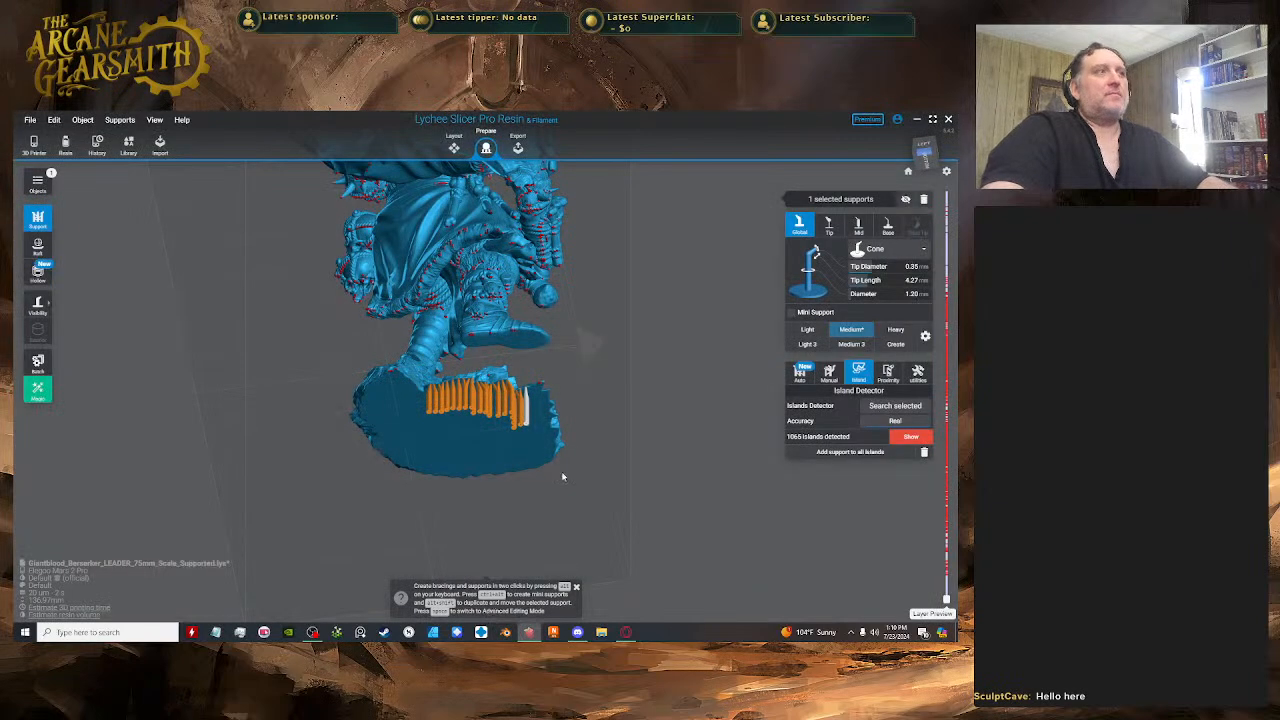
- Restart Lychee Slicer, dismiss the 6.0.2 update offer and reload the last scene, the 75 mm Berserker Leader supported file
{"action": "right_click_drag", "start_coordinate": [609, 386], "coordinate": [525, 512]}
{"action": "right_click_drag", "start_coordinate": [560, 463], "coordinate": [603, 437]}
{"action": "right_click_drag", "start_coordinate": [680, 347], "coordinate": [599, 405]}
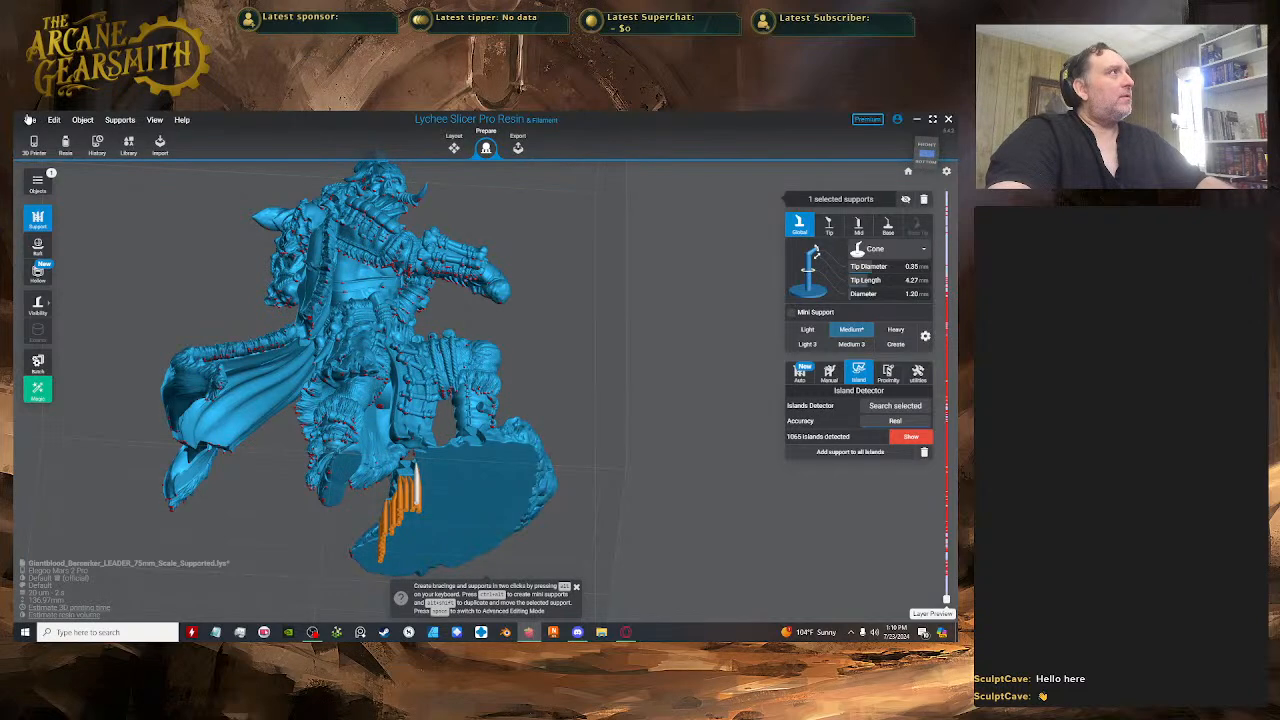
{"action": "left_click", "coordinate": [949, 121]}
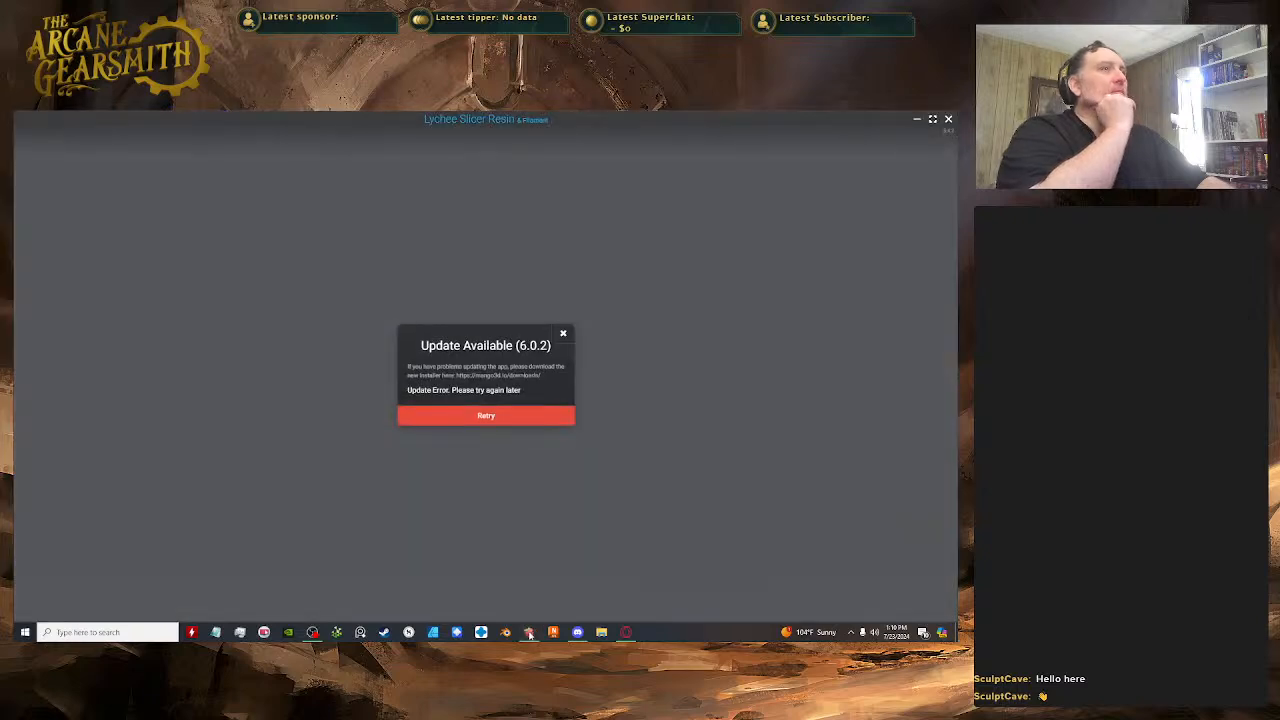
{"action": "left_click", "coordinate": [563, 334]}
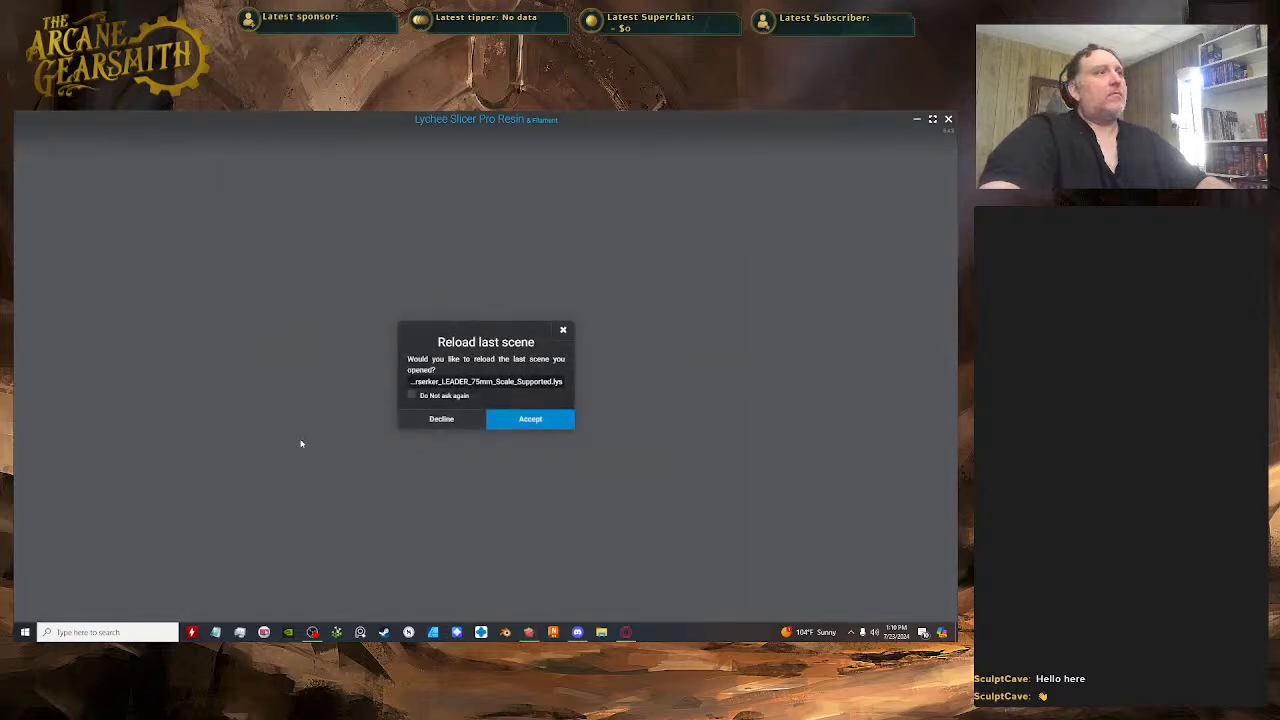
{"action": "left_click", "coordinate": [522, 424]}
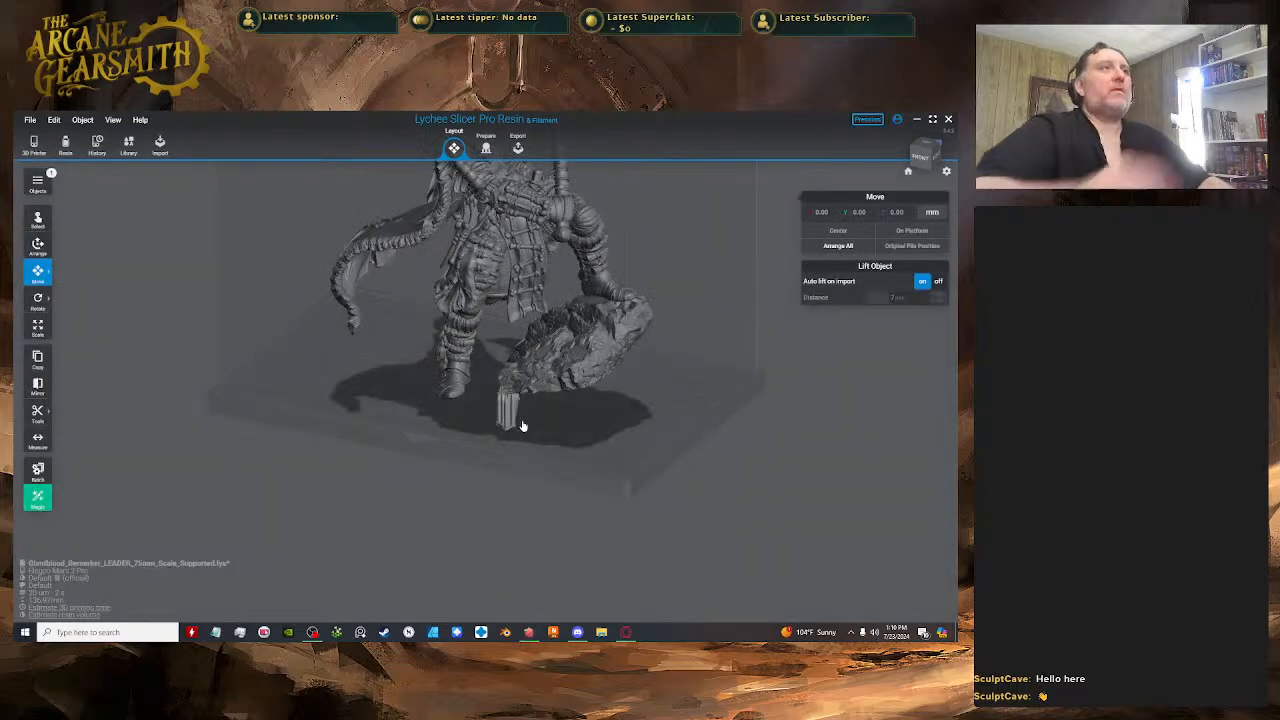
- Select the berserker model and switch from layout to support preparation
{"action": "left_click", "coordinate": [511, 253]}
{"action": "right_click_drag", "start_coordinate": [511, 253], "coordinate": [522, 335]}
{"action": "scroll", "coordinate": [522, 335], "scroll_direction": "up", "scroll_amount": 8}
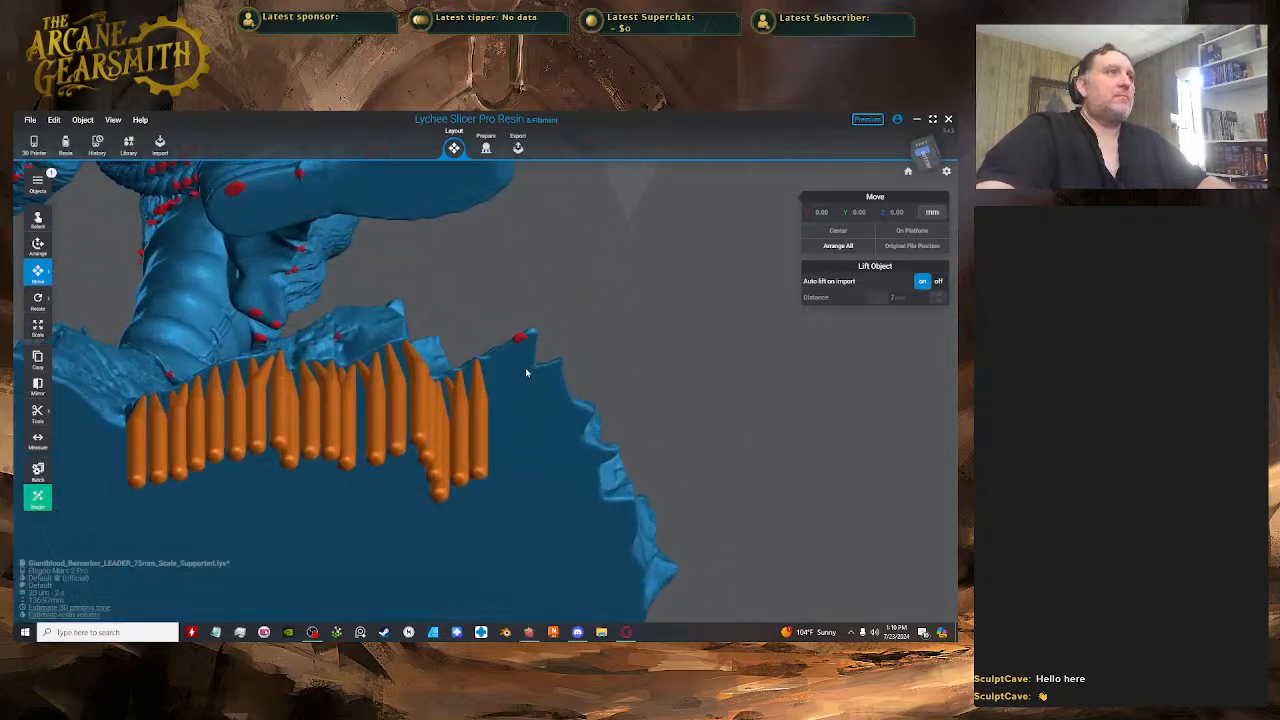
{"action": "left_click", "coordinate": [522, 340]}
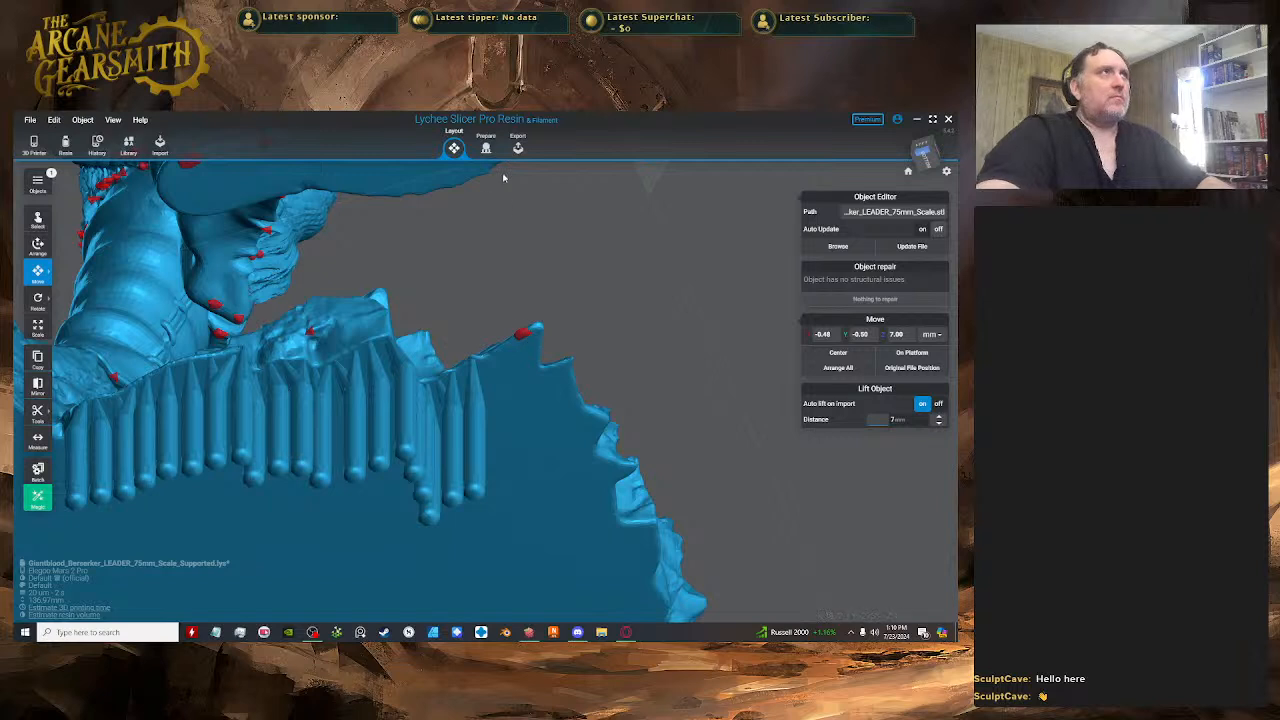
{"action": "left_click", "coordinate": [486, 148]}
- Place a medium support at the marked island near the rock edge's corner and shift its shaft toward the row in Advanced Editing Mode
{"action": "left_click", "coordinate": [532, 384]}
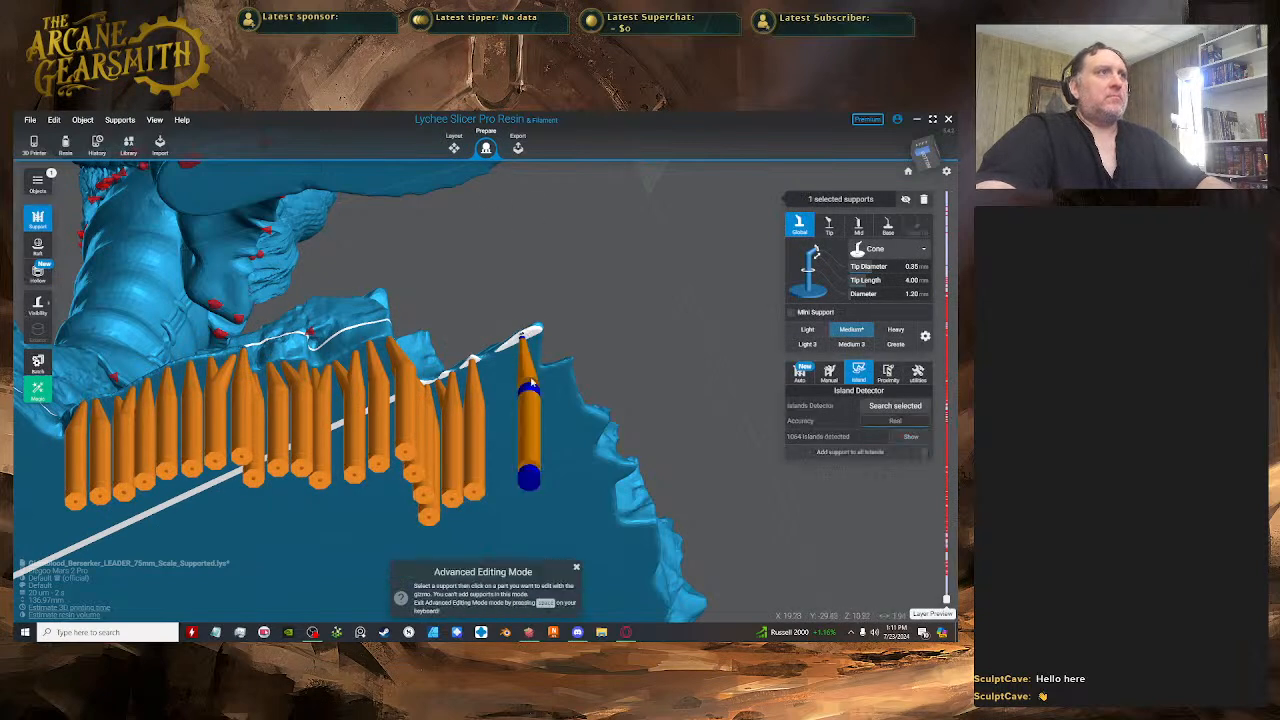
{"action": "left_click", "coordinate": [534, 412]}
{"action": "left_click_drag", "start_coordinate": [537, 414], "coordinate": [530, 406]}
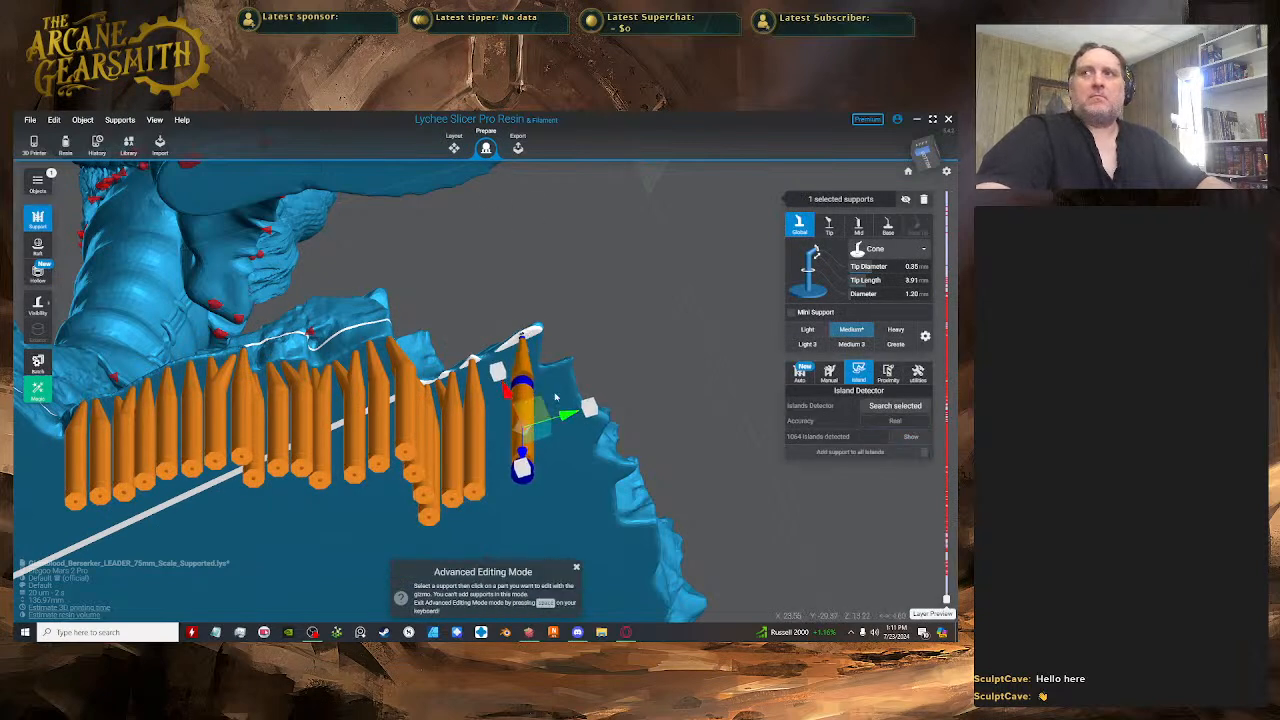
{"action": "right_click_drag", "start_coordinate": [555, 398], "coordinate": [540, 329]}
{"action": "key", "text": "space"}
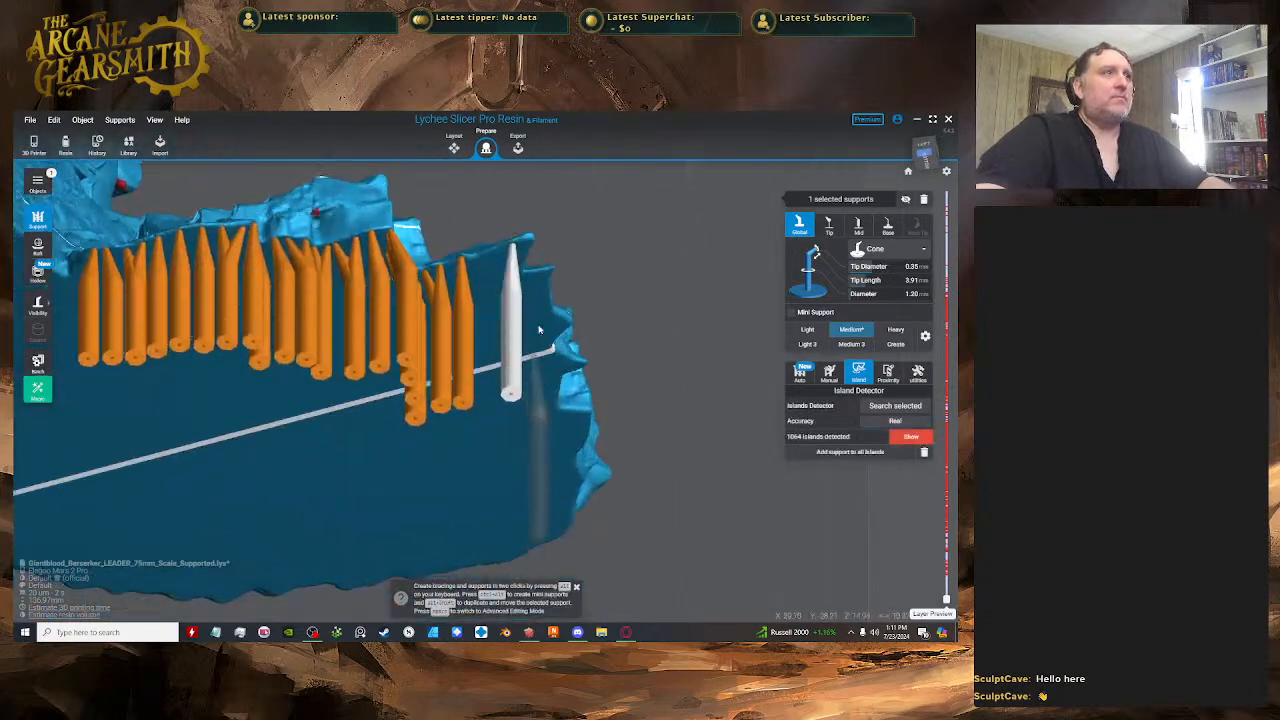
- Place another medium support at the very corner of the rock's edge and adjust its shaft beside the previous support
{"action": "scroll", "coordinate": [537, 300], "scroll_direction": "up", "scroll_amount": 1}
{"action": "key", "text": "space"}
{"action": "key", "text": "space"}
{"action": "left_click", "coordinate": [526, 240]}
{"action": "key", "text": "space"}
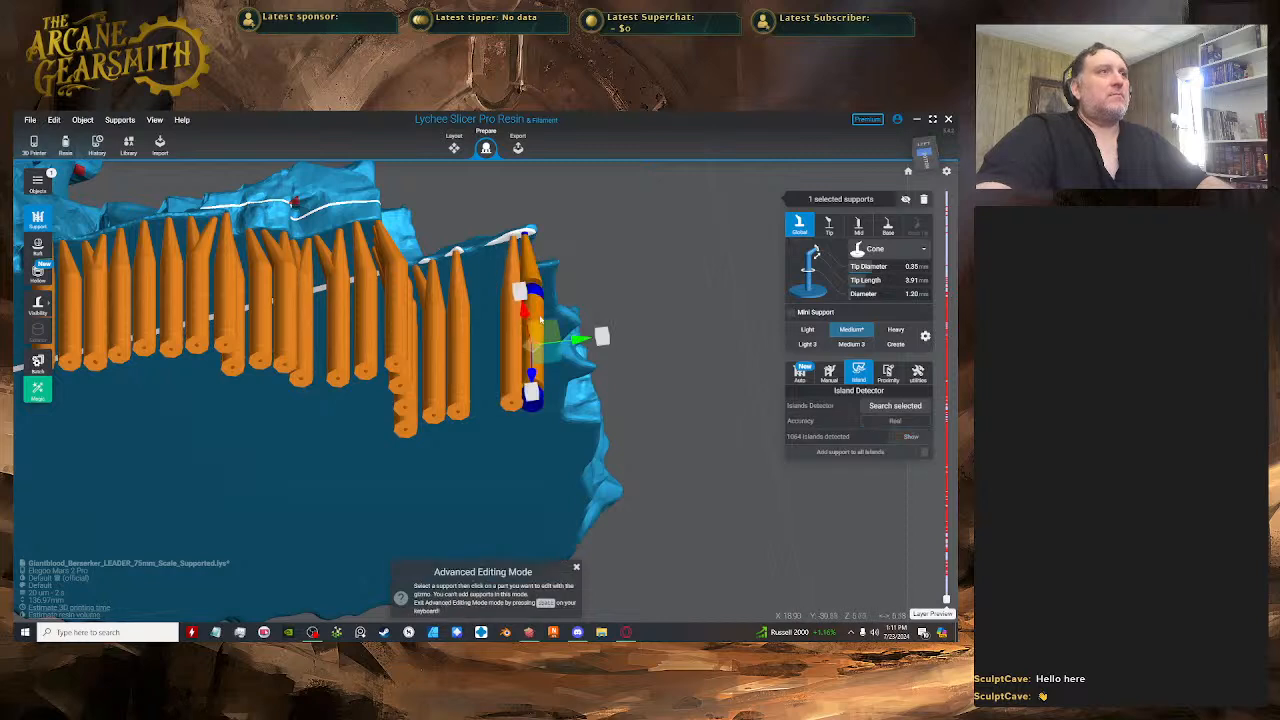
{"action": "left_click_drag", "start_coordinate": [545, 335], "coordinate": [545, 327]}
{"action": "key", "text": "space"}
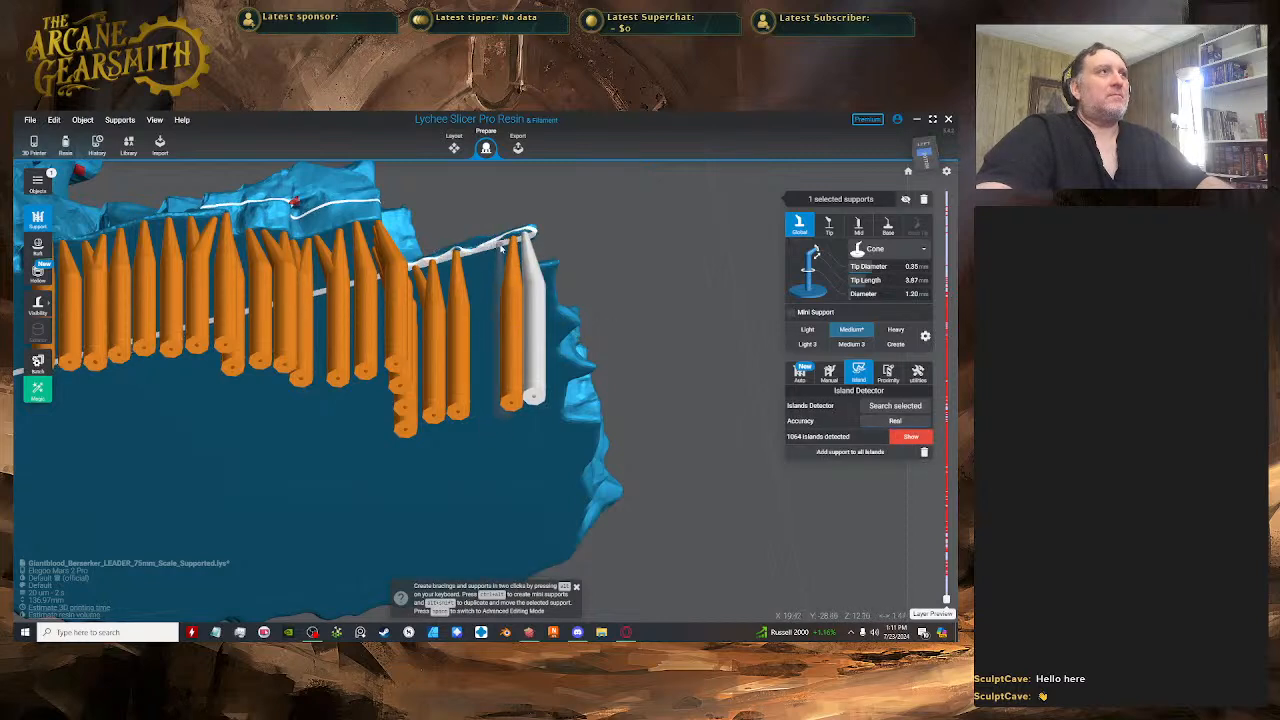
- Place a medium support in the gap before the two corner supports and move its shaft toward the existing row
{"action": "key", "text": "space"}
{"action": "left_click_drag", "start_coordinate": [507, 344], "coordinate": [491, 344]}
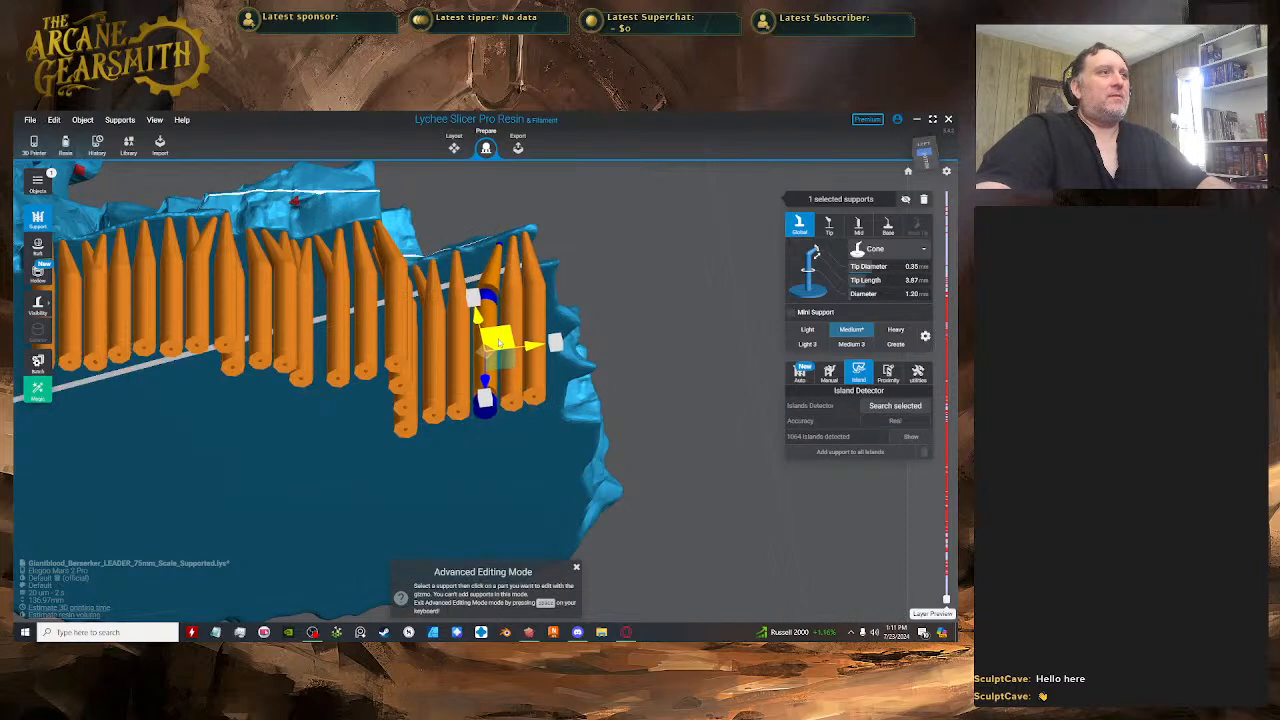
{"action": "key", "text": "space"}
- Add one more medium support in the remaining gap and move its shaft into the shaft of the adjacent support
{"action": "key", "text": "space"}
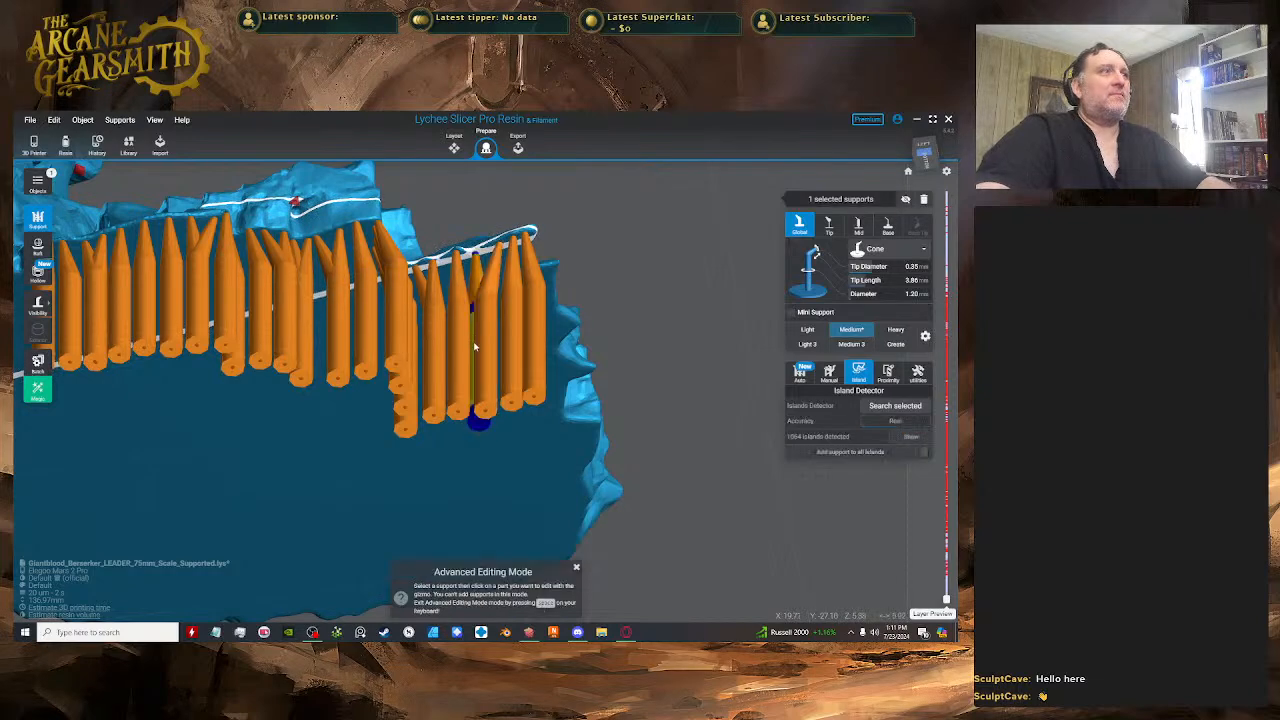
{"action": "left_click_drag", "start_coordinate": [498, 341], "coordinate": [495, 341]}
{"action": "key", "text": "space"}
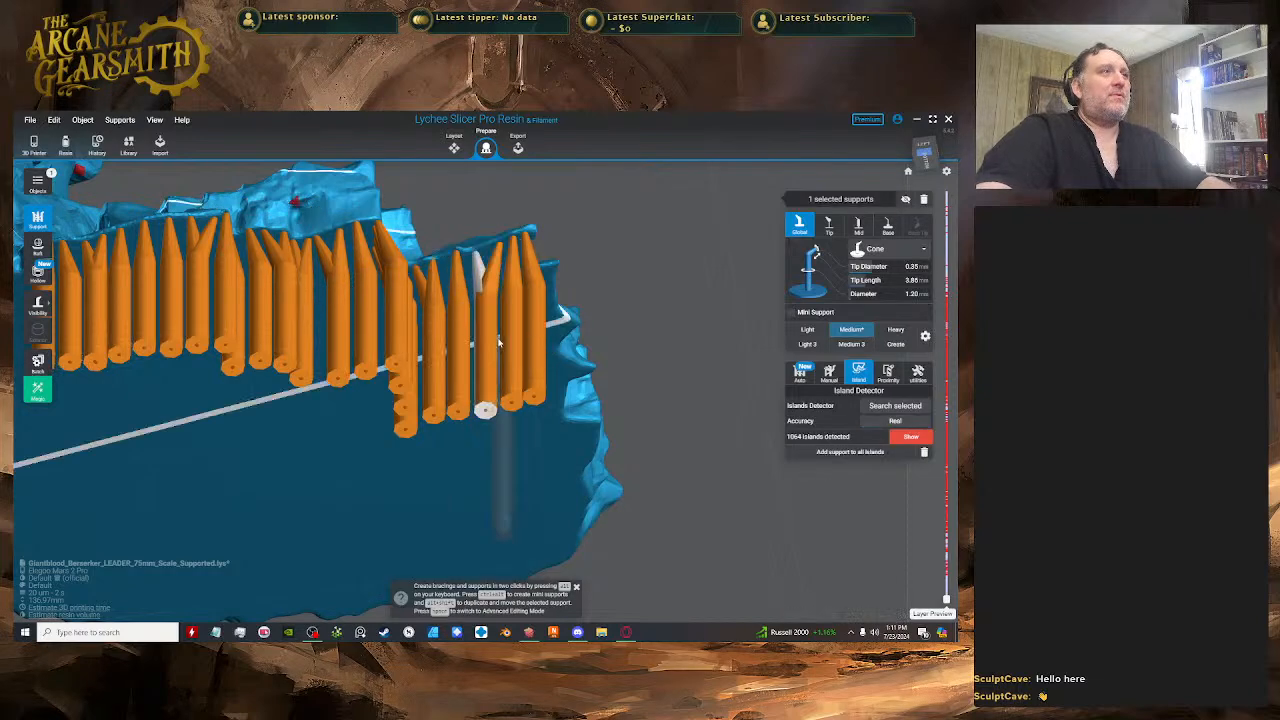
- Examine the rock base's front, underside and edge beyond the support row to find where supports should continue
{"action": "scroll", "coordinate": [660, 361], "scroll_direction": "down", "scroll_amount": 4}
{"action": "middle_click_drag", "start_coordinate": [661, 364], "coordinate": [637, 426]}
{"action": "right_click_drag", "start_coordinate": [637, 426], "coordinate": [397, 549]}
{"action": "middle_click_drag", "start_coordinate": [397, 549], "coordinate": [503, 374]}
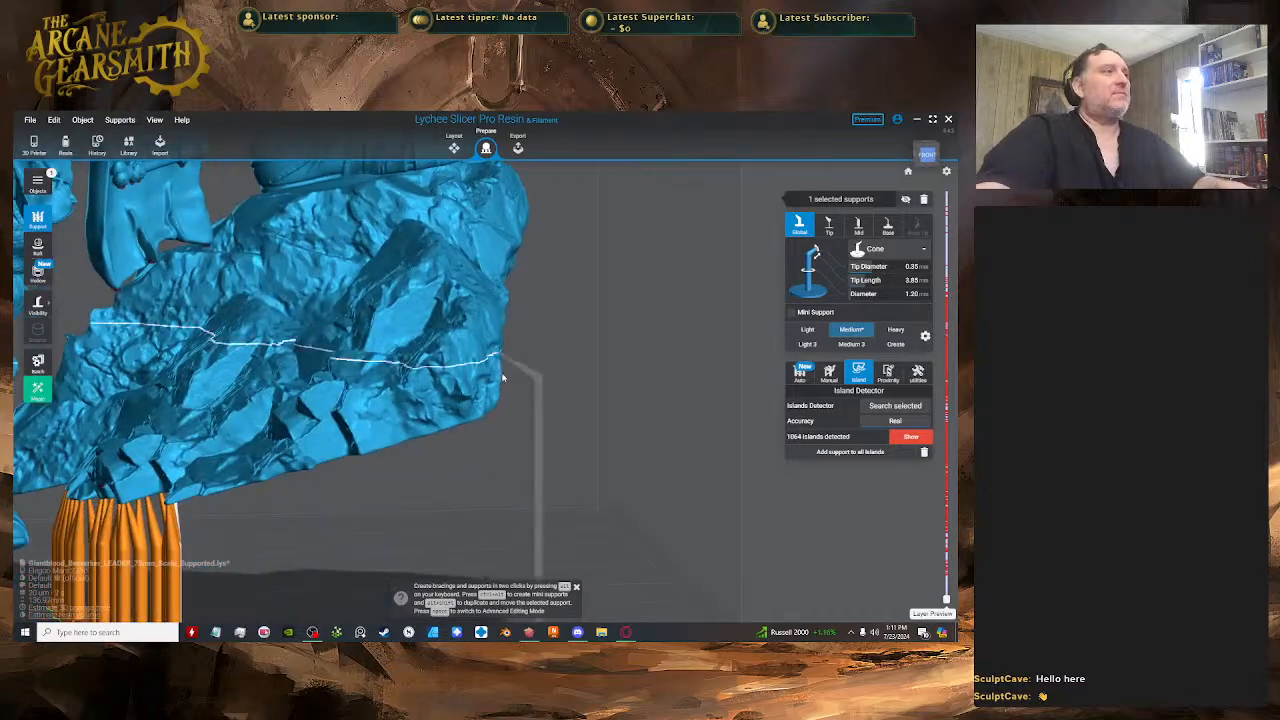
{"action": "right_click_drag", "start_coordinate": [503, 374], "coordinate": [470, 290]}
{"action": "middle_click_drag", "start_coordinate": [470, 290], "coordinate": [588, 266]}
{"action": "scroll", "coordinate": [588, 266], "scroll_direction": "up", "scroll_amount": 2}
{"action": "right_click_drag", "start_coordinate": [429, 315], "coordinate": [398, 310]}
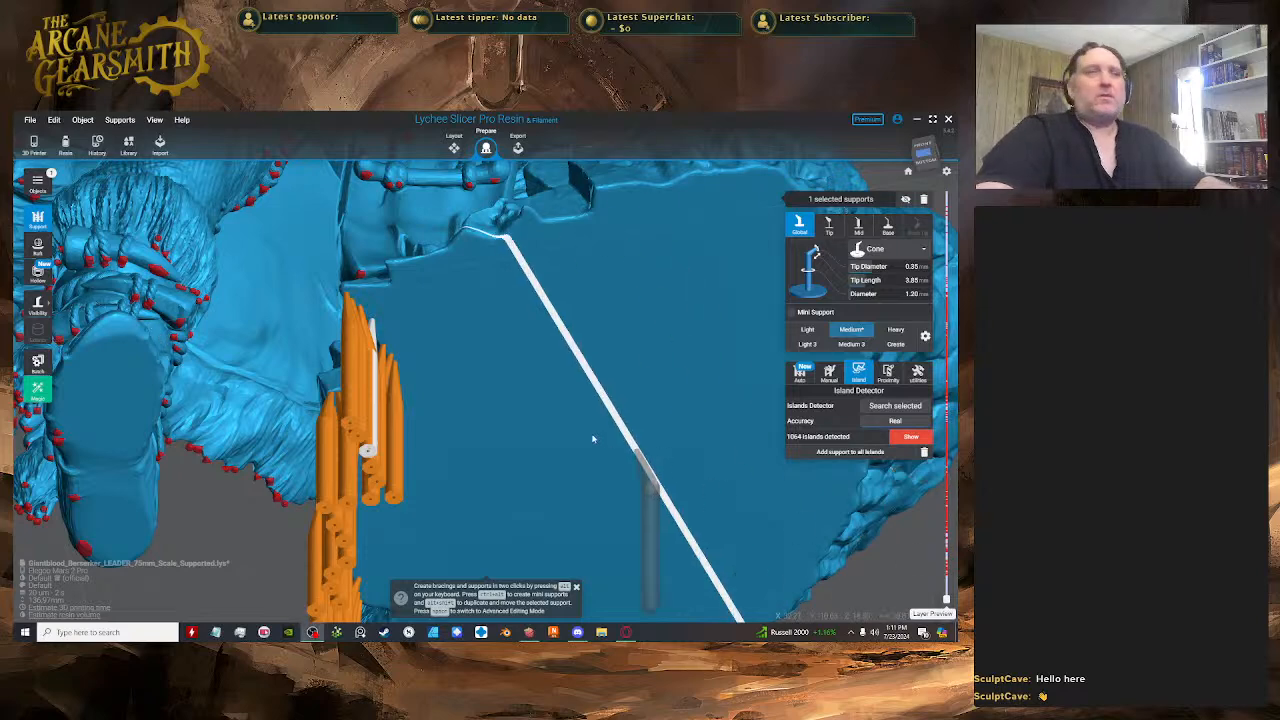
{"action": "scroll", "coordinate": [491, 478], "scroll_direction": "down", "scroll_amount": 3}
{"action": "right_click_drag", "start_coordinate": [491, 476], "coordinate": [432, 403]}
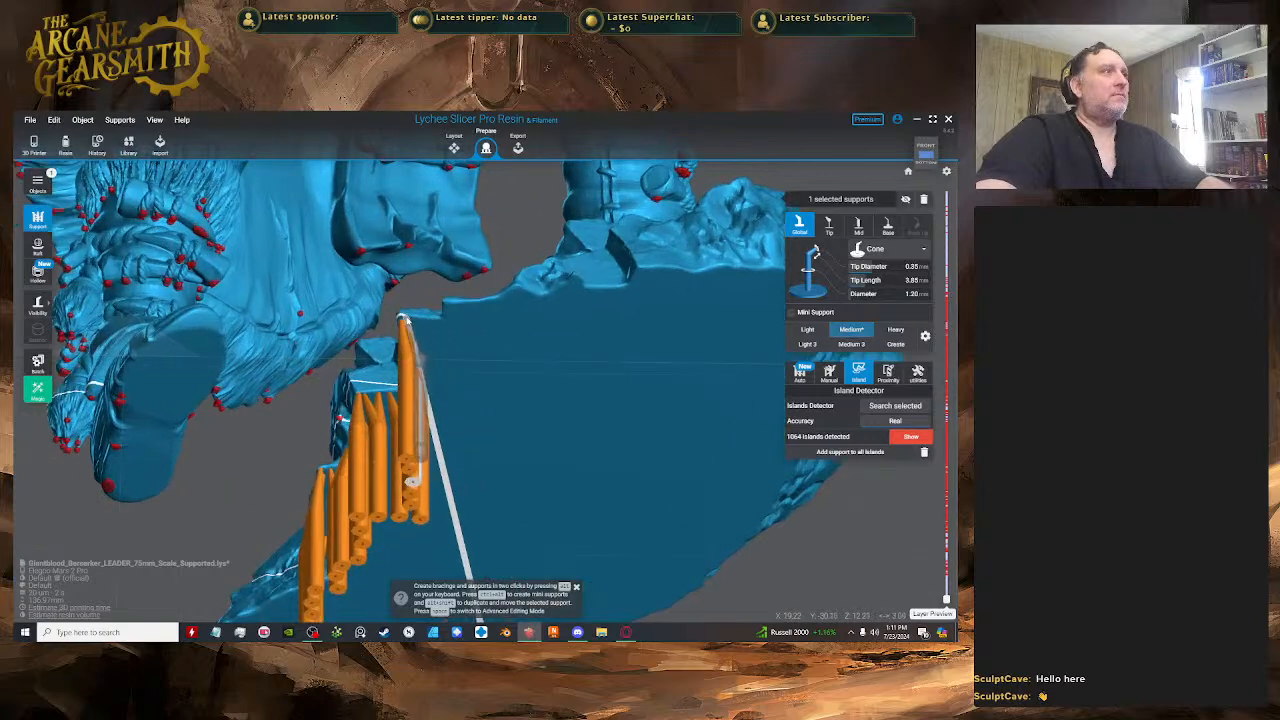
- Move the newest support's shaft into the row, and place and align another medium support beside it on the rock's edge
{"action": "key", "text": "space"}
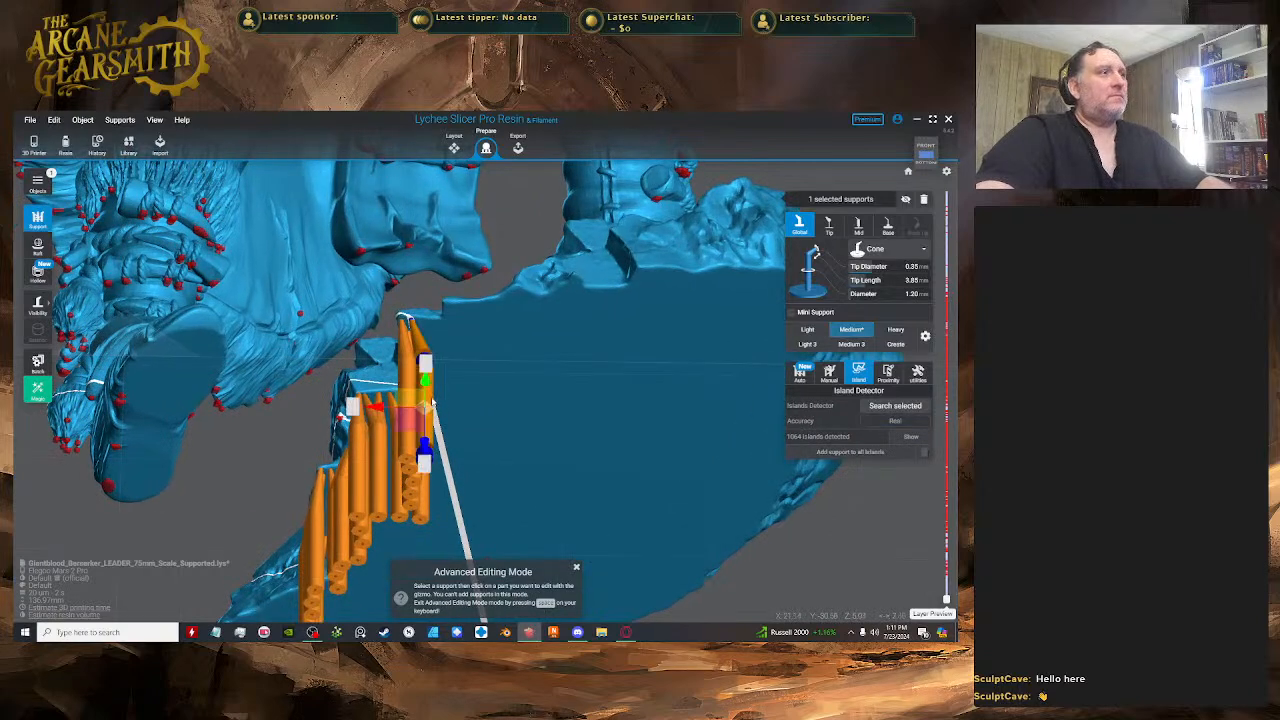
{"action": "mouse_move", "coordinate": [413, 395]}
{"action": "left_mouse_down"}
{"action": "mouse_move", "coordinate": [451, 402]}
{"action": "mouse_move", "coordinate": [424, 400]}
{"action": "left_mouse_up"}
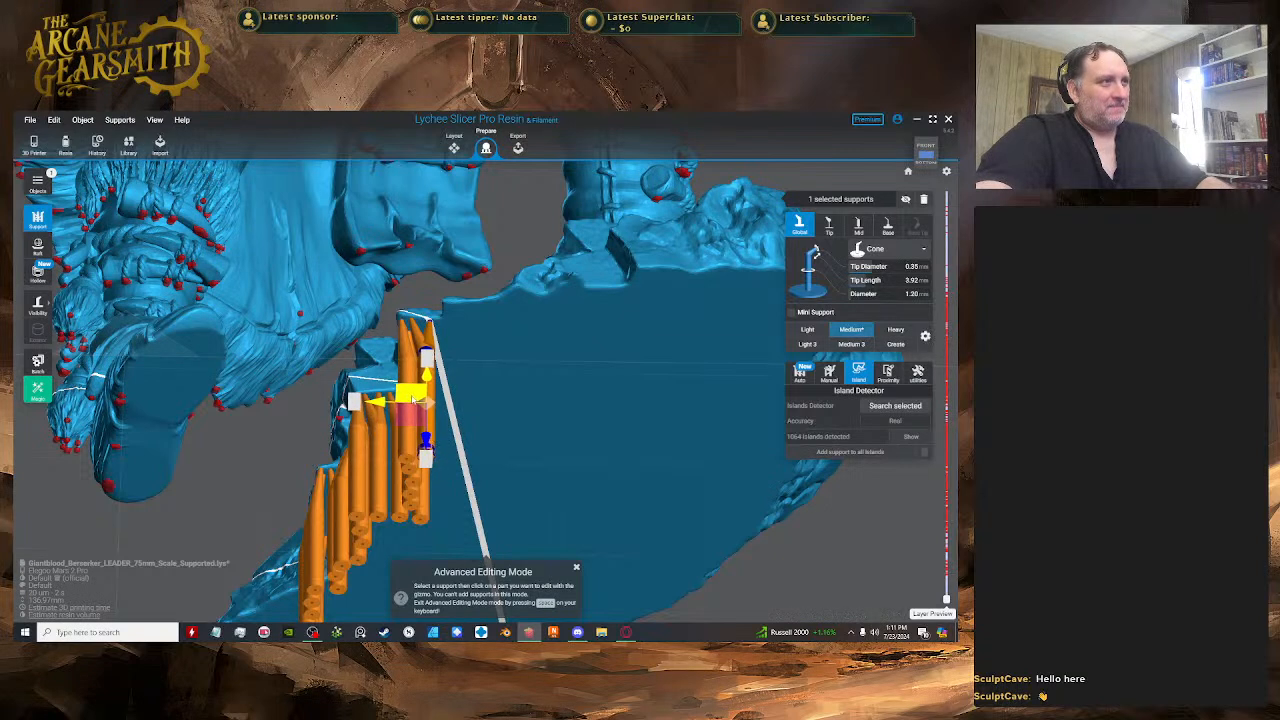
{"action": "key", "text": "space"}
{"action": "key", "text": "space"}
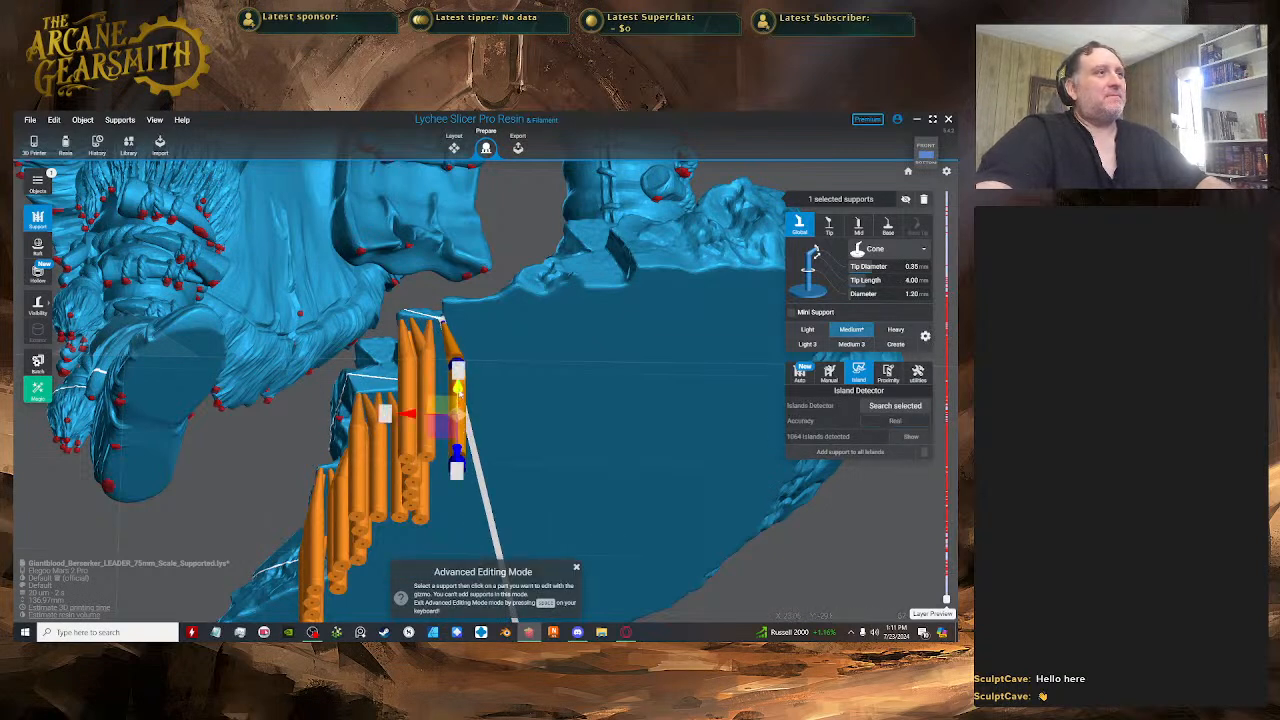
{"action": "left_click_drag", "start_coordinate": [436, 401], "coordinate": [430, 392]}
{"action": "key", "text": "space"}
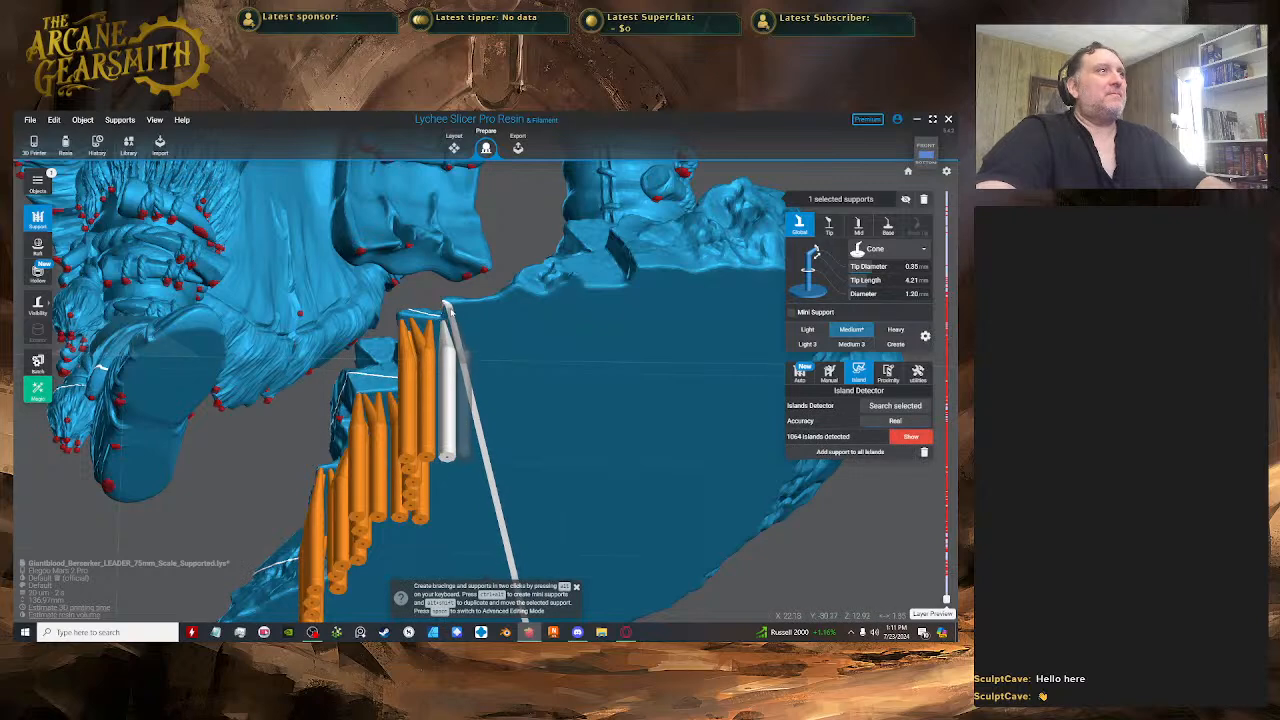
- Place a medium support on the next raised point of the rock's edge and move its shaft toward the row
{"action": "left_click", "coordinate": [447, 307]}
{"action": "key", "text": "space"}
{"action": "right_click_drag", "start_coordinate": [468, 345], "coordinate": [584, 373]}
{"action": "left_click", "coordinate": [540, 371]}
{"action": "left_click_drag", "start_coordinate": [545, 372], "coordinate": [520, 365]}
{"action": "key", "text": "space"}
- Add a medium mini support between the last supports at the end of the row
{"action": "right_click_drag", "start_coordinate": [606, 385], "coordinate": [535, 360]}
{"action": "scroll", "coordinate": [543, 357], "scroll_direction": "up", "scroll_amount": 4}
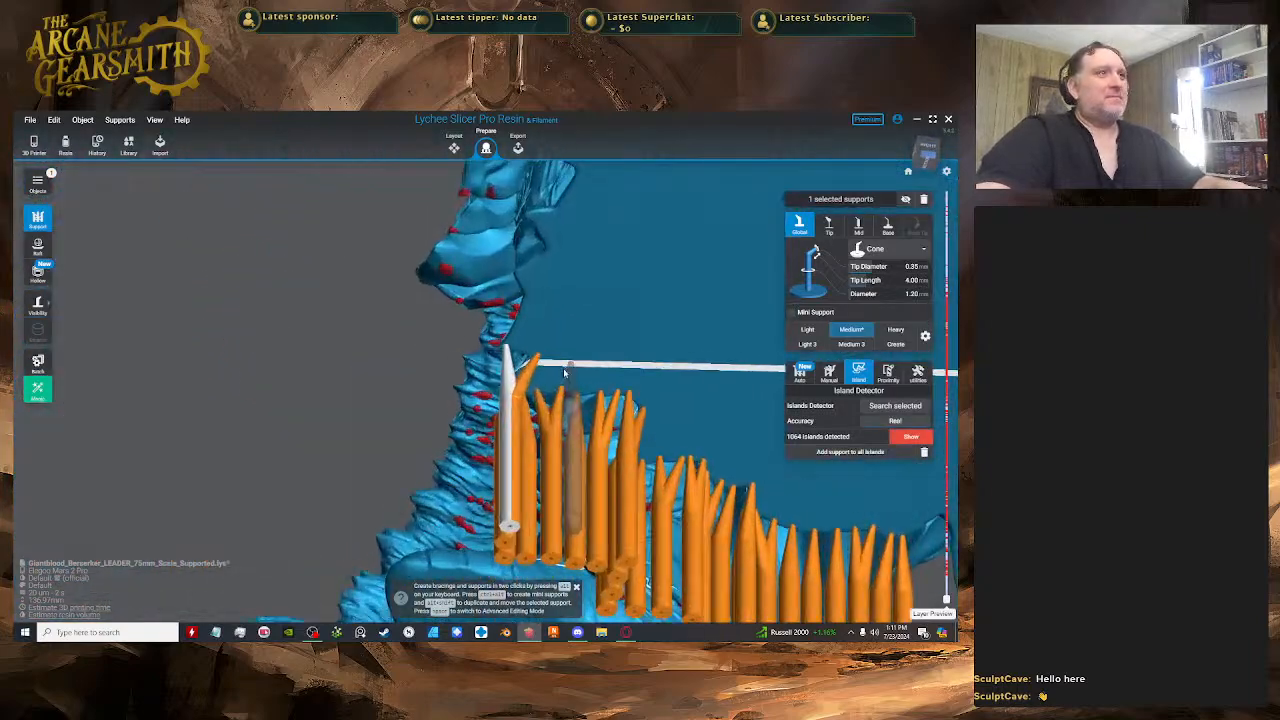
{"action": "left_click", "coordinate": [509, 409]}
{"action": "right_click_drag", "start_coordinate": [509, 409], "coordinate": [488, 424]}
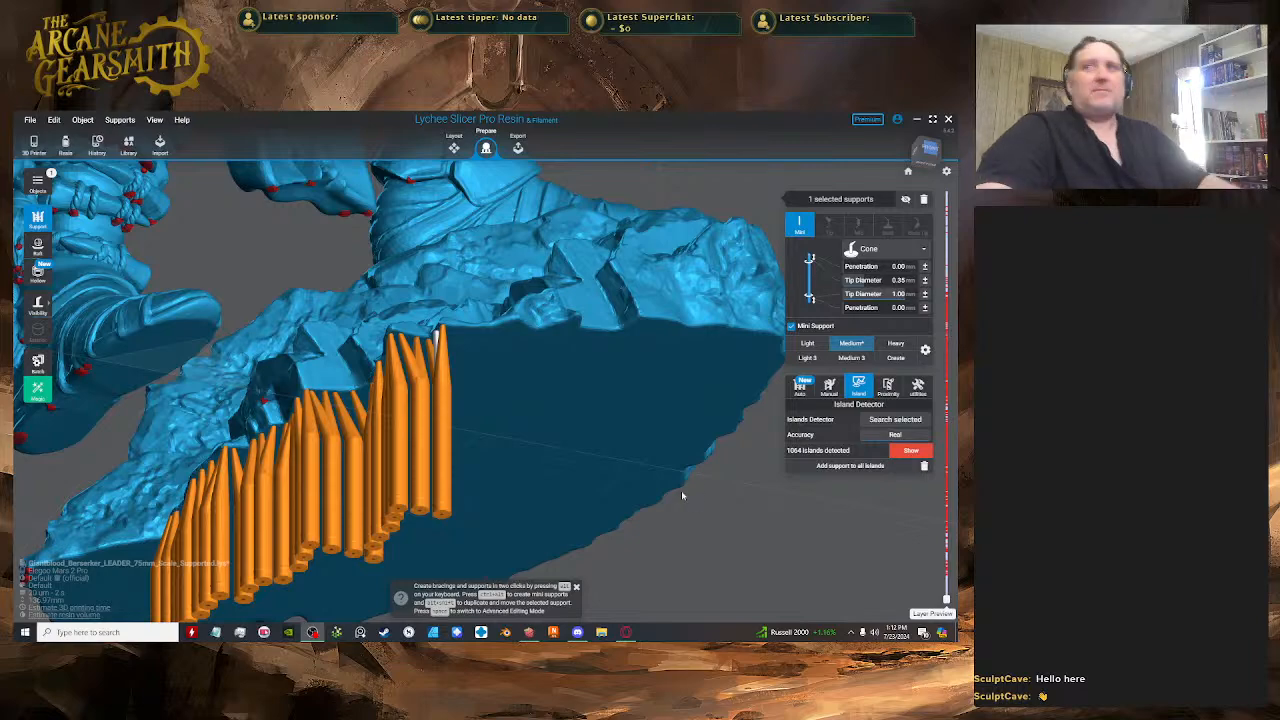
- Place a medium support on the edge just past the mini support and reposition its shaft beside the row
{"action": "scroll", "coordinate": [510, 345], "scroll_direction": "down", "scroll_amount": 1}
{"action": "scroll", "coordinate": [475, 330], "scroll_direction": "up", "scroll_amount": 2}
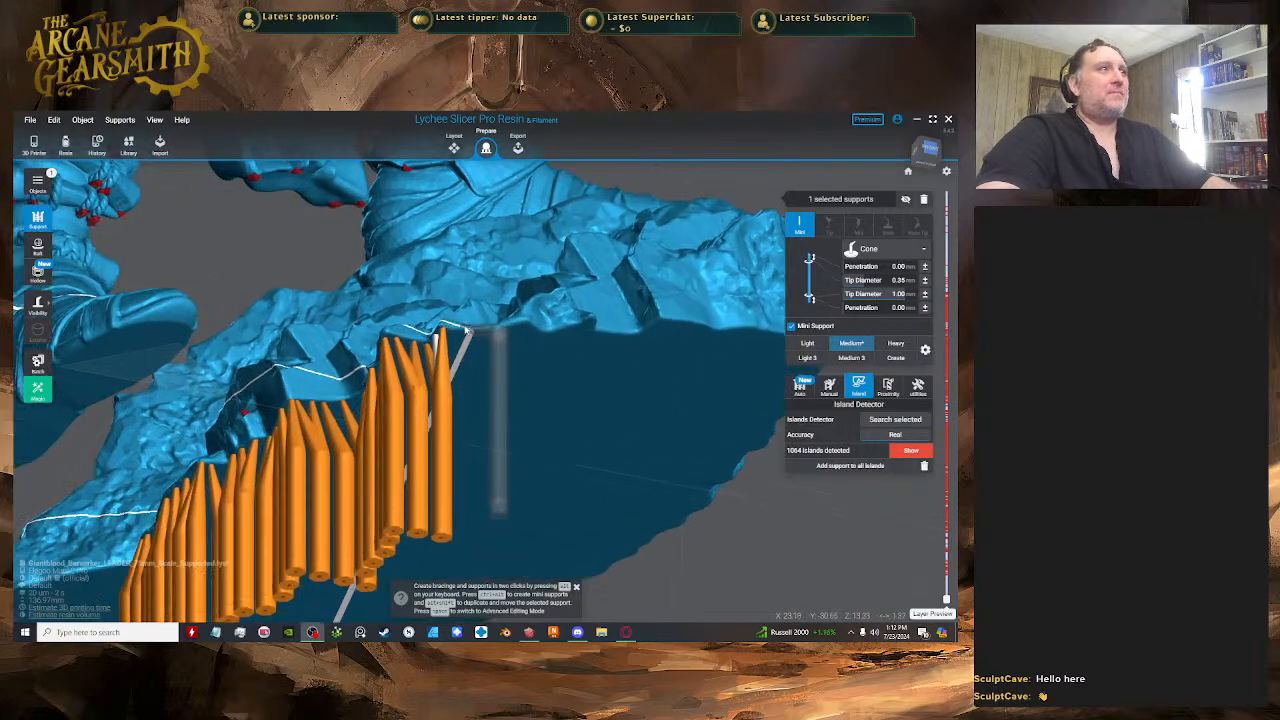
{"action": "right_click_drag", "start_coordinate": [478, 330], "coordinate": [490, 376]}
{"action": "left_click", "coordinate": [480, 370]}
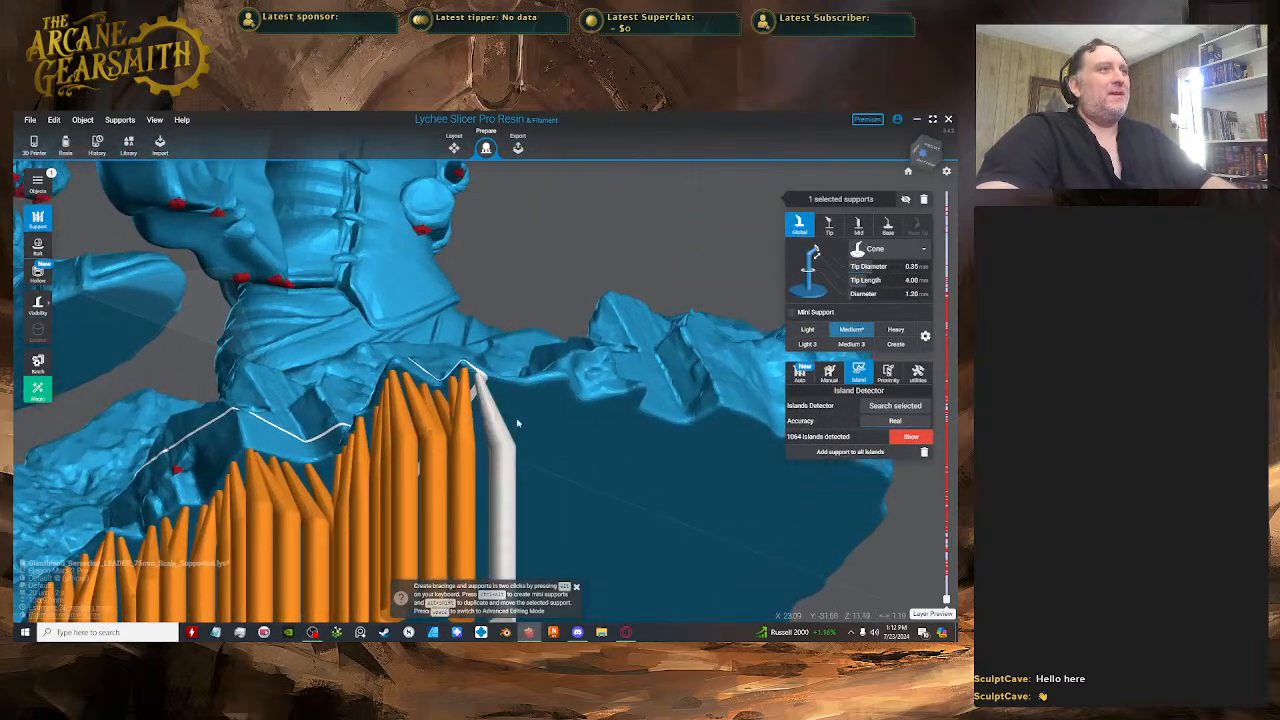
{"action": "key", "text": "space"}
{"action": "right_click_drag", "start_coordinate": [518, 424], "coordinate": [540, 410]}
{"action": "left_click", "coordinate": [530, 418]}
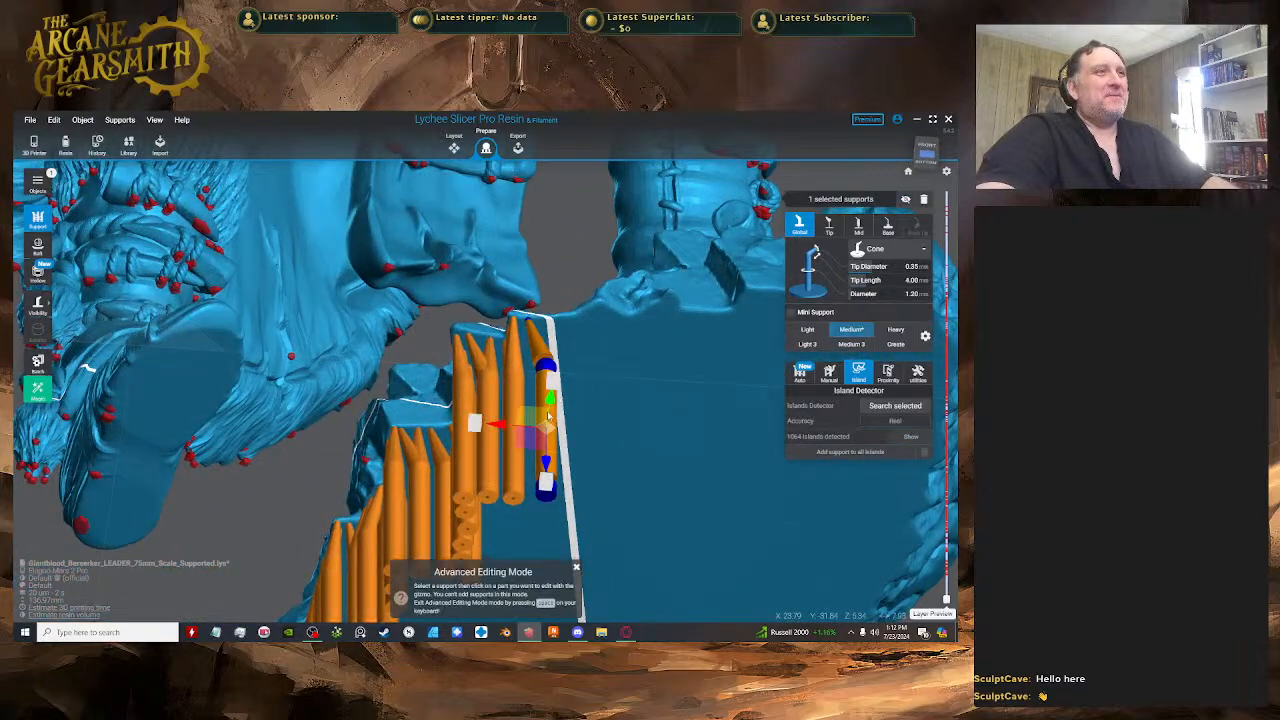
{"action": "key", "text": "space"}
- Extend the row with one more medium support on the flat edge under the loincloth and shift its shaft inward
{"action": "right_click_drag", "start_coordinate": [535, 423], "coordinate": [550, 345]}
{"action": "left_click", "coordinate": [543, 323]}
{"action": "key", "text": "space"}
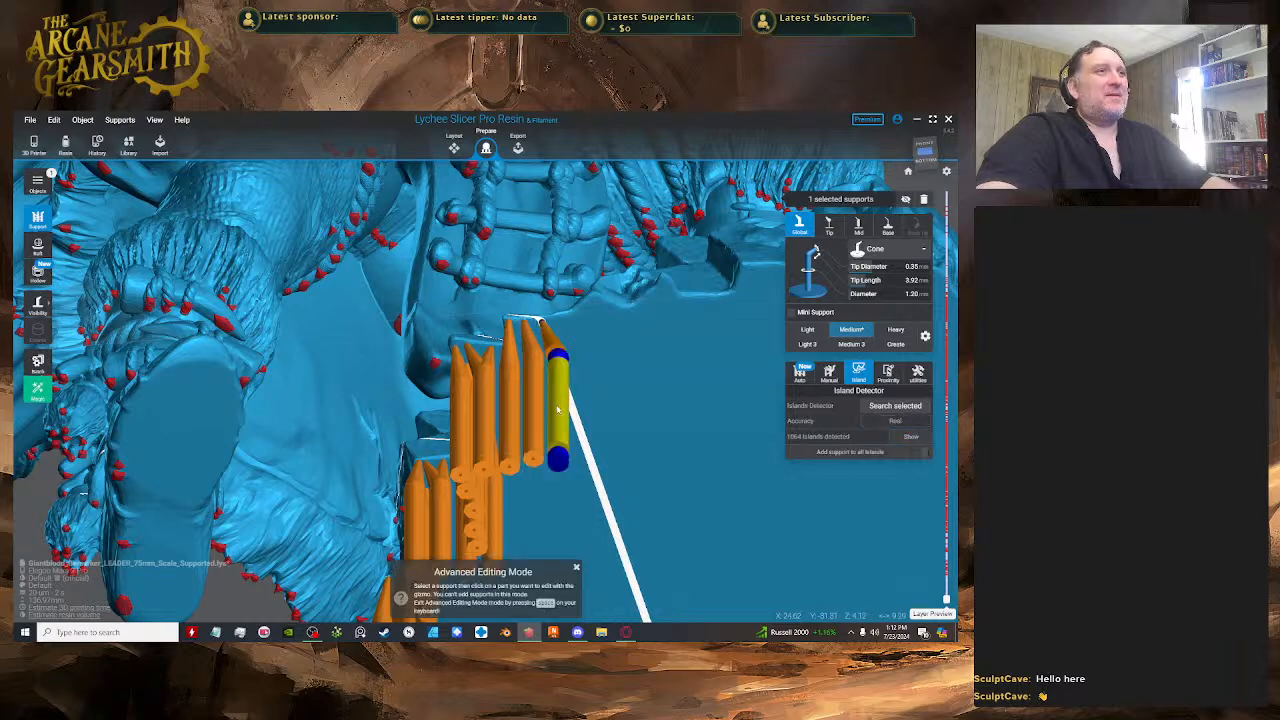
{"action": "key", "text": "space"}
{"action": "key", "text": "space"}
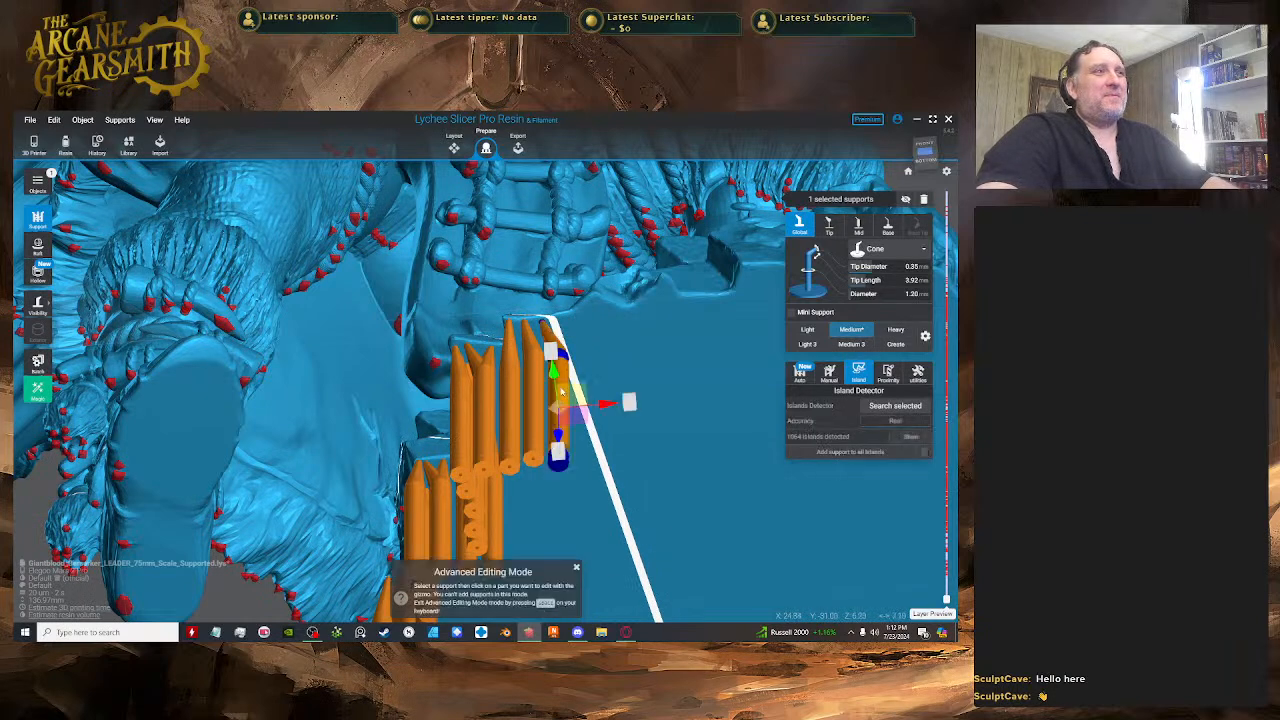
{"action": "mouse_move", "coordinate": [553, 391]}
{"action": "left_mouse_down"}
{"action": "mouse_move", "coordinate": [572, 400]}
{"action": "mouse_move", "coordinate": [560, 396]}
{"action": "left_mouse_up"}
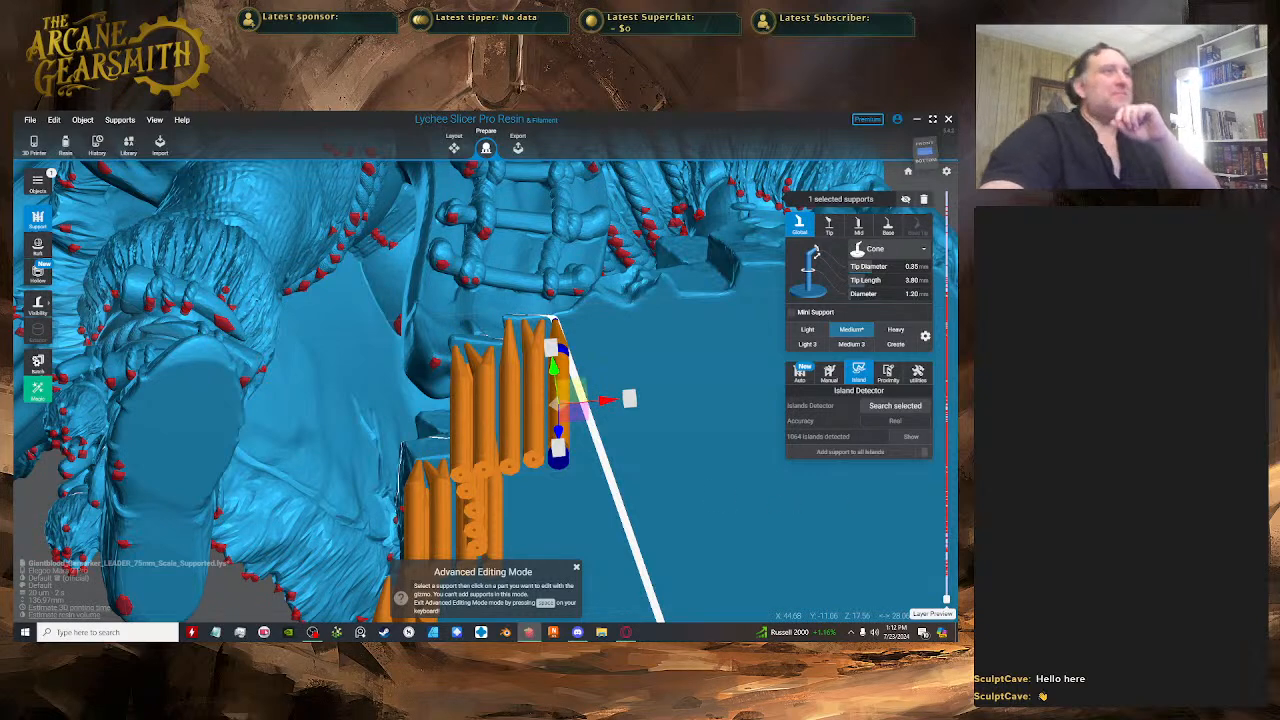
- Bring the whole miniature into view and save the project
{"action": "scroll", "coordinate": [383, 366], "scroll_direction": "down", "scroll_amount": 8}
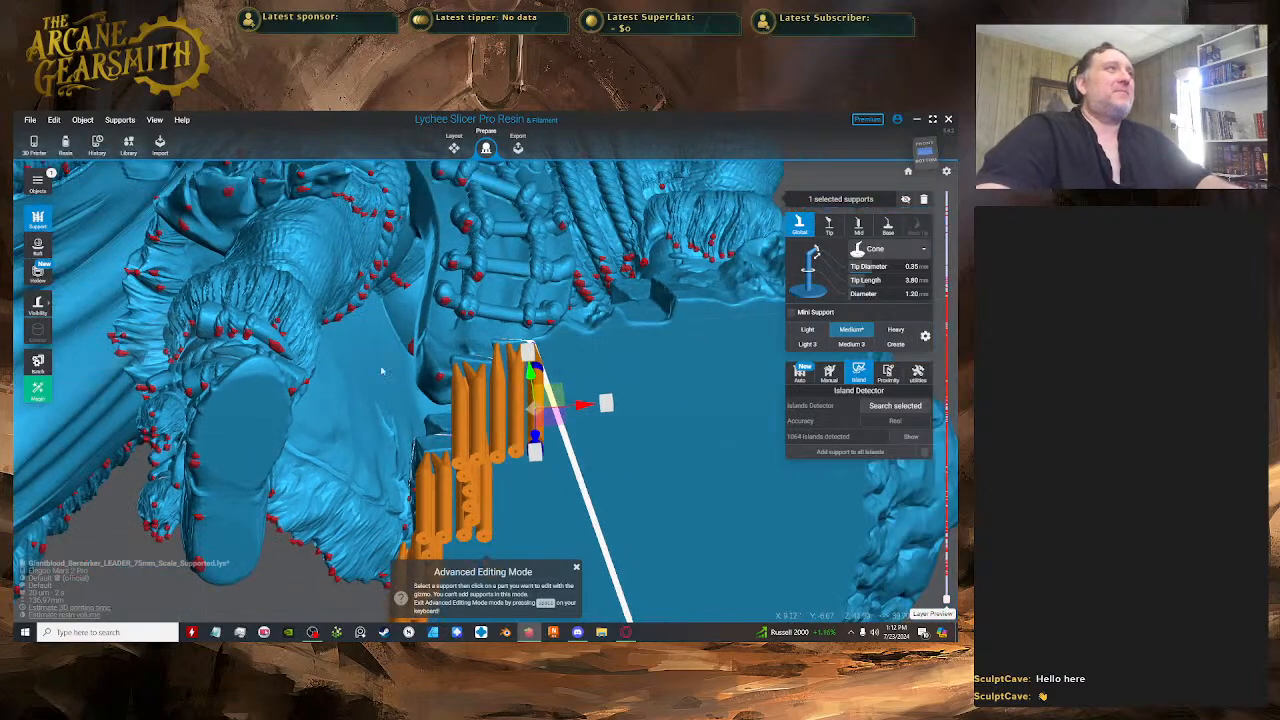
{"action": "right_click_drag", "start_coordinate": [383, 370], "coordinate": [527, 405]}
{"action": "middle_click_drag", "start_coordinate": [527, 405], "coordinate": [564, 472]}
{"action": "right_click_drag", "start_coordinate": [564, 472], "coordinate": [565, 390]}
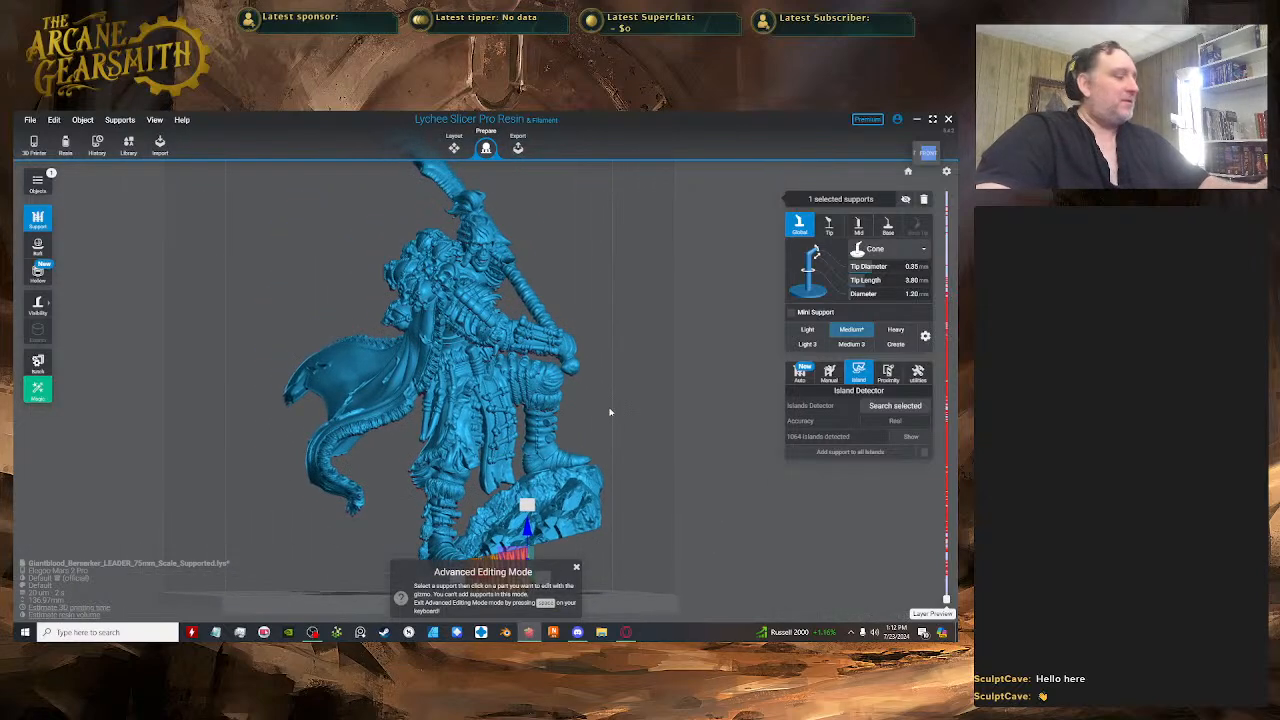
{"action": "key", "text": "ctrl+s"}
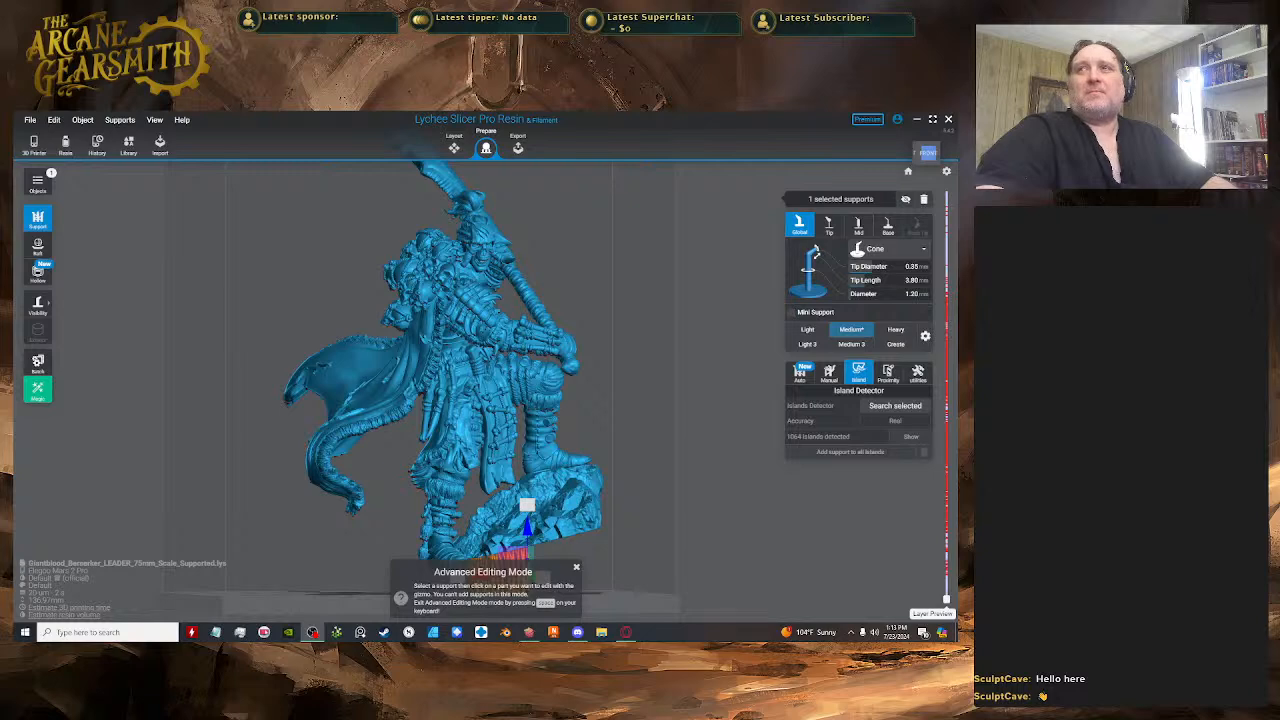
- Return to the end of the row on the rock's underside, place the next medium support and move its shaft closer
{"action": "scroll", "coordinate": [743, 534], "scroll_direction": "down", "scroll_amount": 2}
{"action": "right_click_drag", "start_coordinate": [743, 534], "coordinate": [529, 389]}
{"action": "scroll", "coordinate": [571, 443], "scroll_direction": "up", "scroll_amount": 8}
{"action": "key", "text": "space"}
{"action": "scroll", "coordinate": [534, 398], "scroll_direction": "down", "scroll_amount": 8}
{"action": "scroll", "coordinate": [529, 389], "scroll_direction": "up", "scroll_amount": 4}
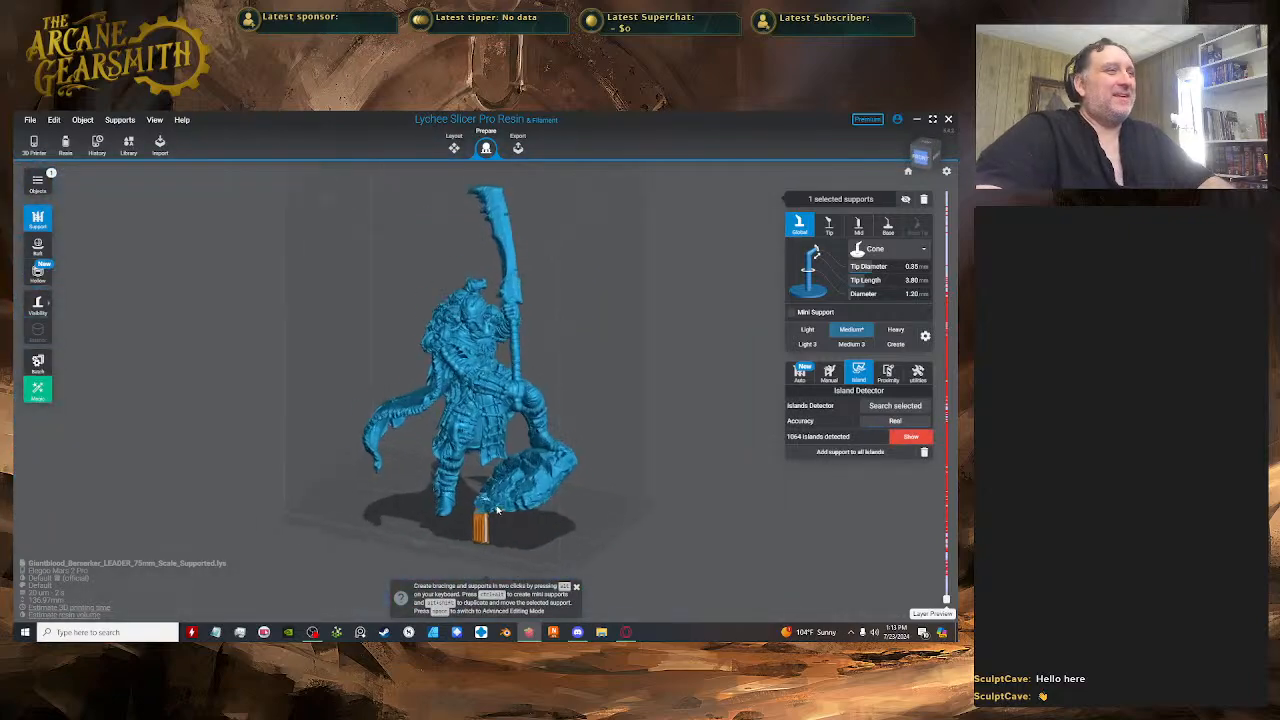
{"action": "right_click_drag", "start_coordinate": [549, 543], "coordinate": [586, 415]}
{"action": "left_click", "coordinate": [586, 415]}
{"action": "scroll", "coordinate": [586, 415], "scroll_direction": "up", "scroll_amount": 4}
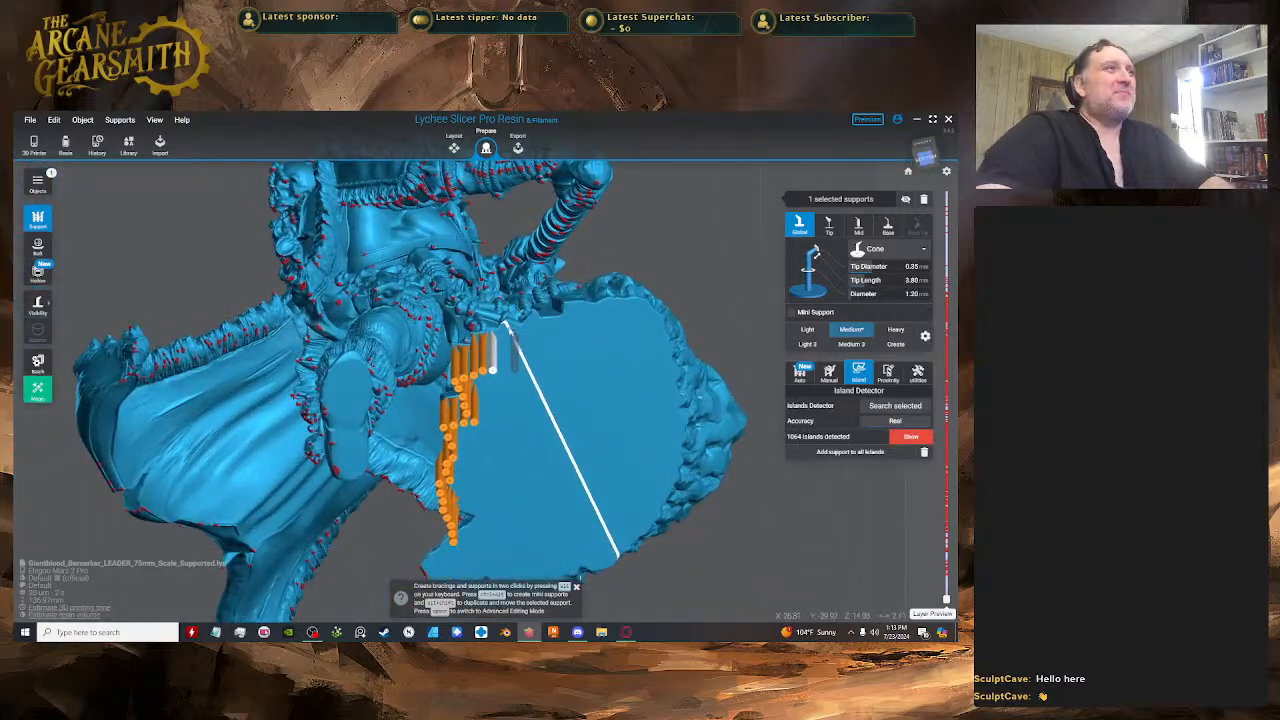
{"action": "left_click", "coordinate": [619, 553]}
{"action": "right_click_drag", "start_coordinate": [619, 553], "coordinate": [575, 470]}
{"action": "key", "text": "space"}
{"action": "left_click_drag", "start_coordinate": [568, 410], "coordinate": [547, 390]}
{"action": "key", "text": "space"}
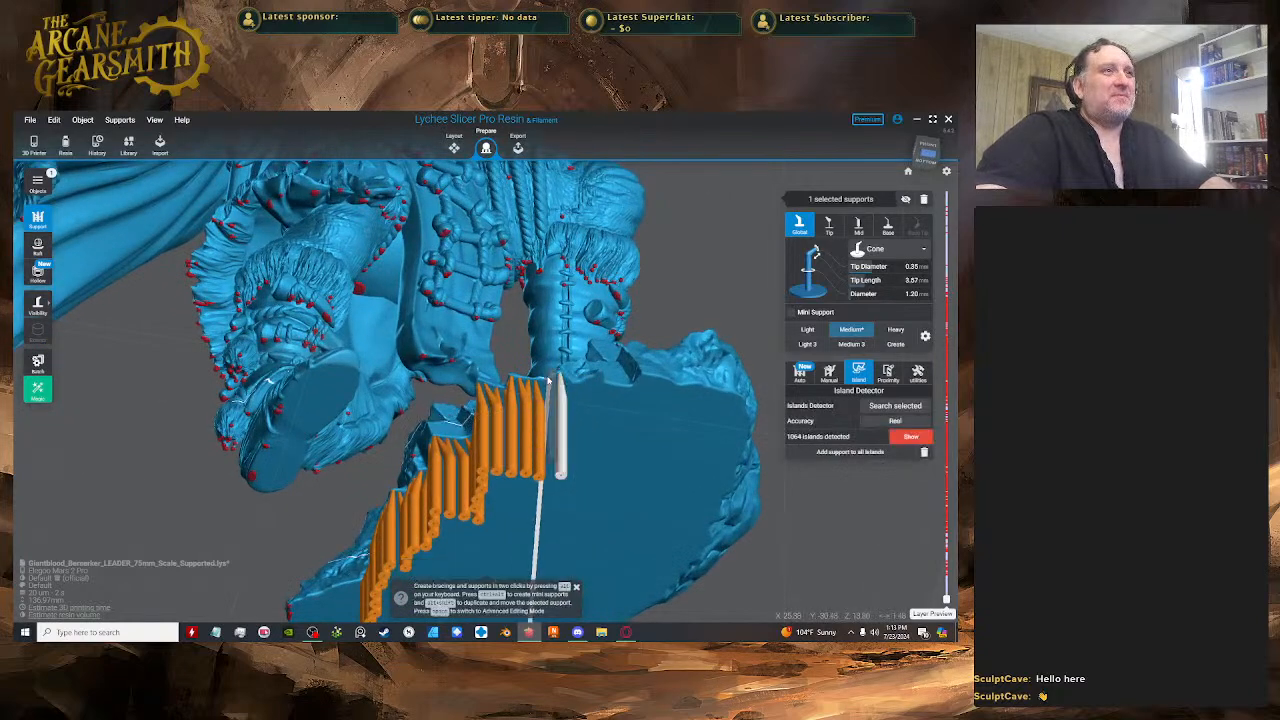
- Continue the row with further medium supports along the rock's edge, moving each shaft toward its neighbour
{"action": "key", "text": "space"}
{"action": "right_click_drag", "start_coordinate": [547, 390], "coordinate": [470, 373]}
{"action": "key", "text": "space"}
{"action": "key", "text": "space"}
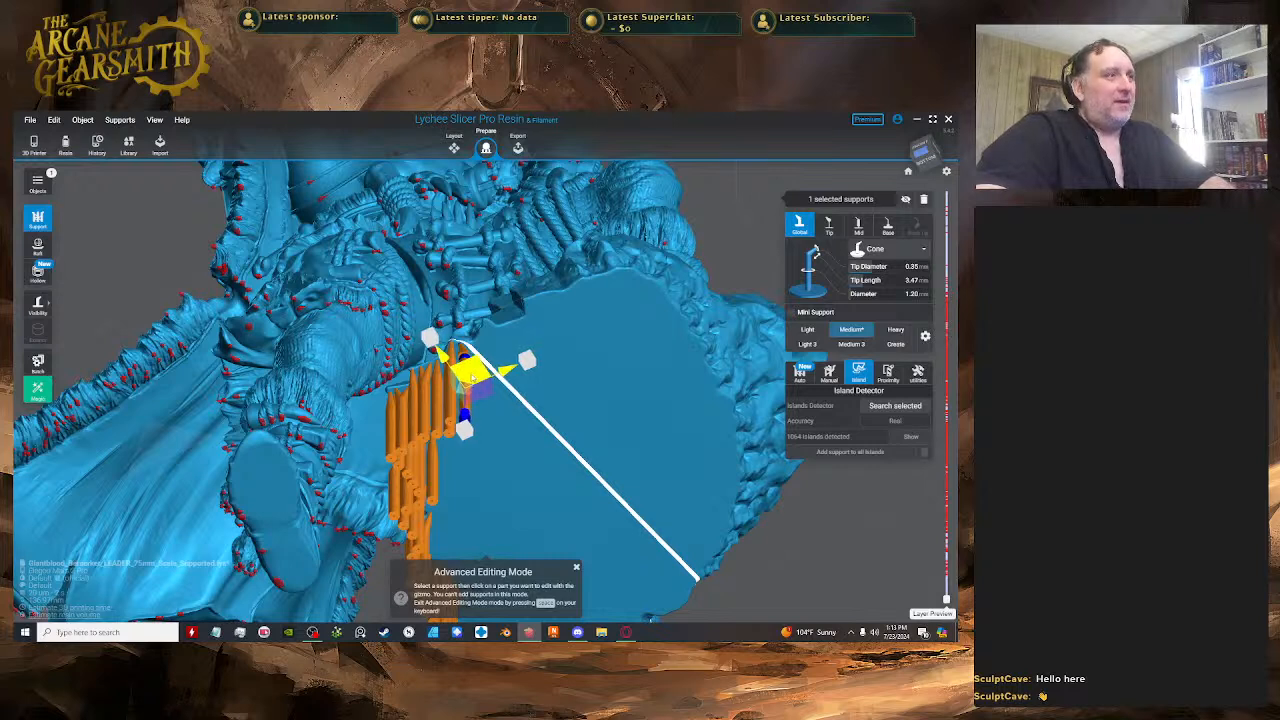
{"action": "key", "text": "space"}
{"action": "key", "text": "space"}
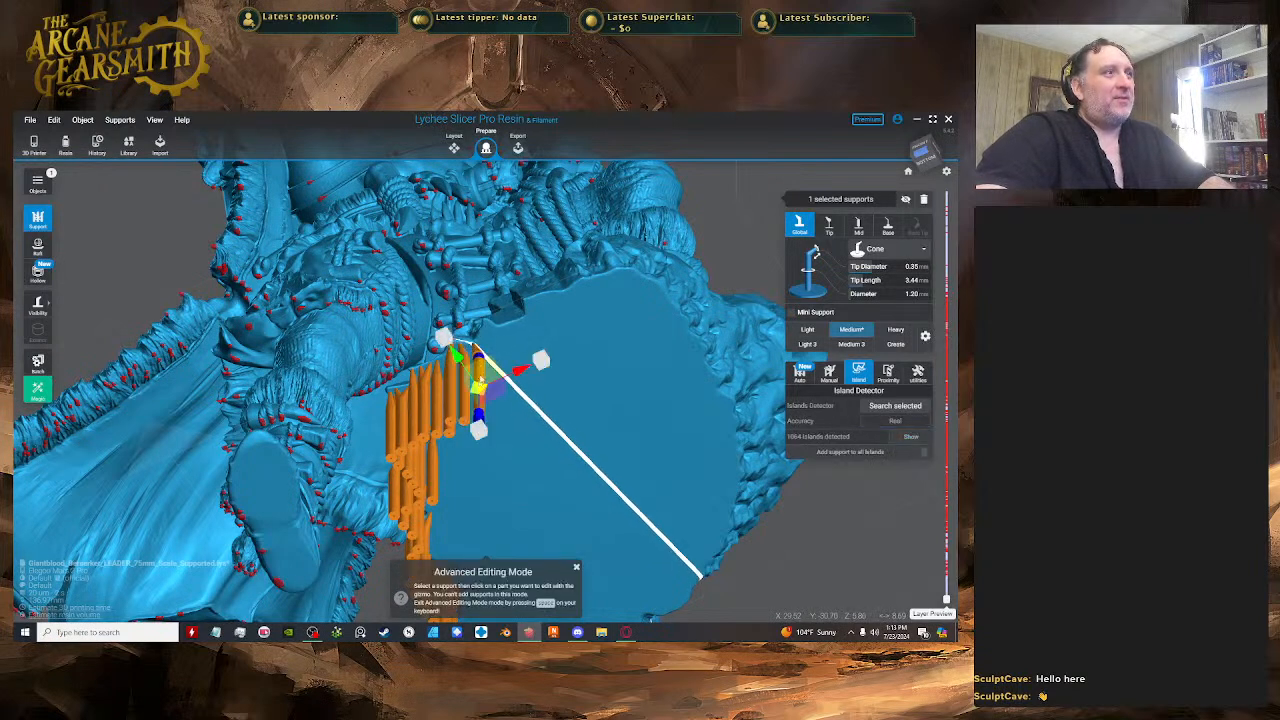
{"action": "key", "text": "space"}
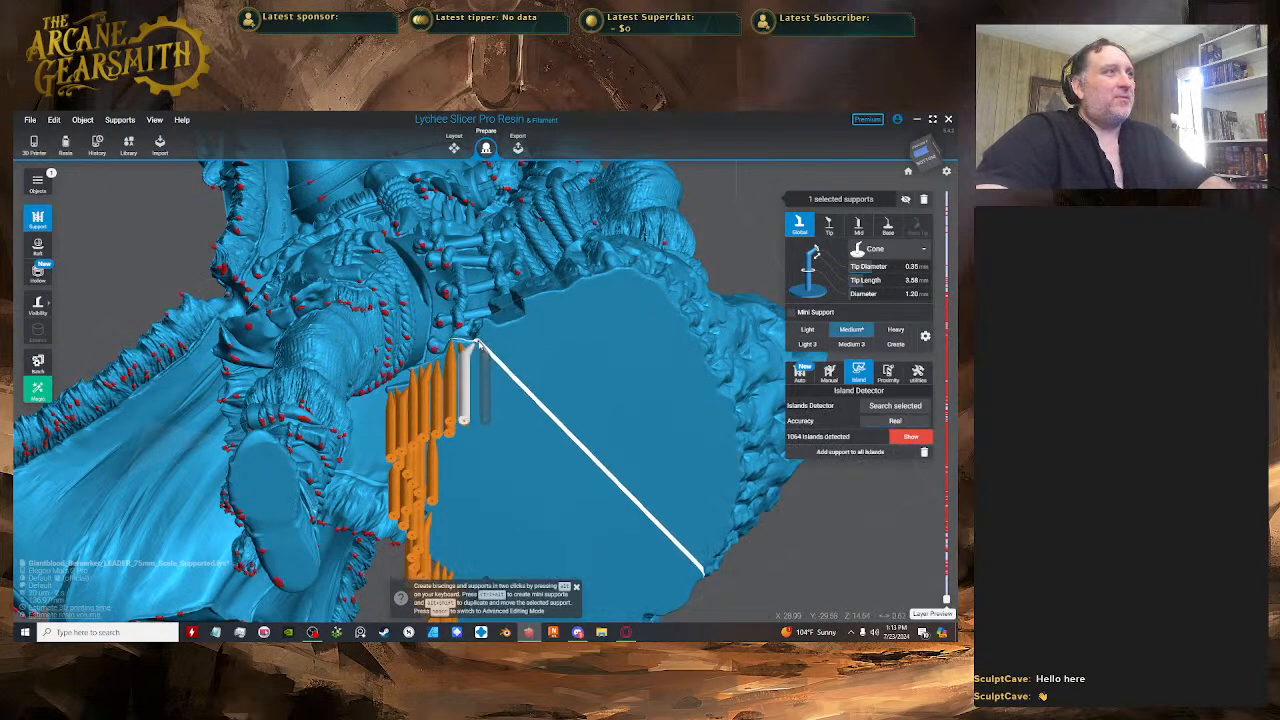
- Place a medium support at the edge corner after the last one and adjust its shaft
{"action": "left_click", "coordinate": [478, 344]}
{"action": "key", "text": "space"}
{"action": "right_click_drag", "start_coordinate": [477, 374], "coordinate": [480, 359]}
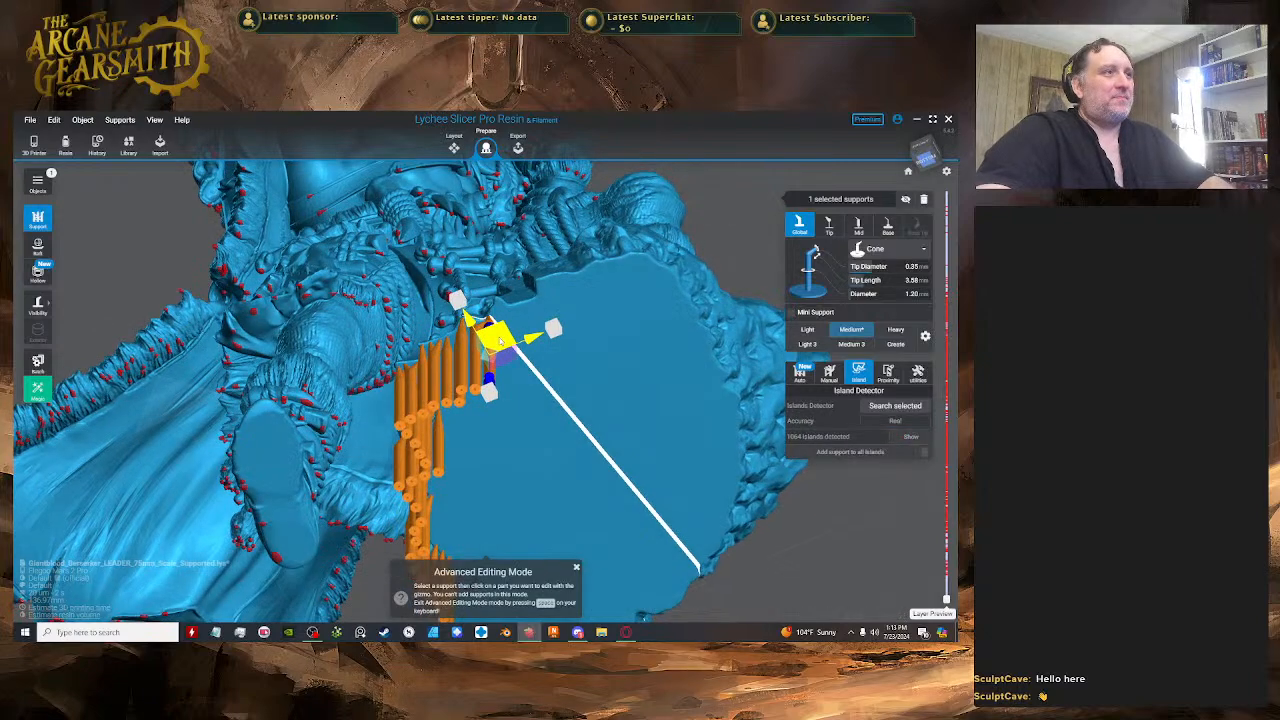
{"action": "key", "text": "space"}
- Place a medium support beside the notch in the rock's edge and move its shaft closer to the row
{"action": "left_click", "coordinate": [497, 305]}
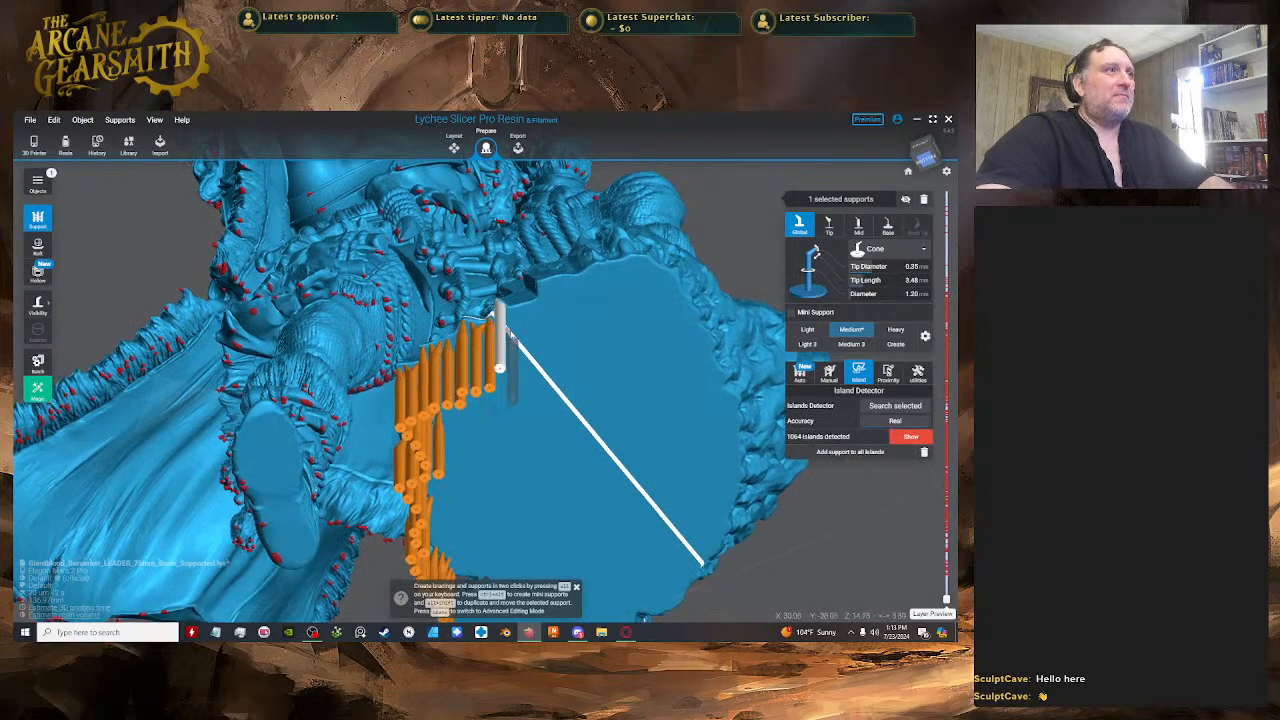
{"action": "key", "text": "space"}
{"action": "right_click_drag", "start_coordinate": [497, 305], "coordinate": [525, 410]}
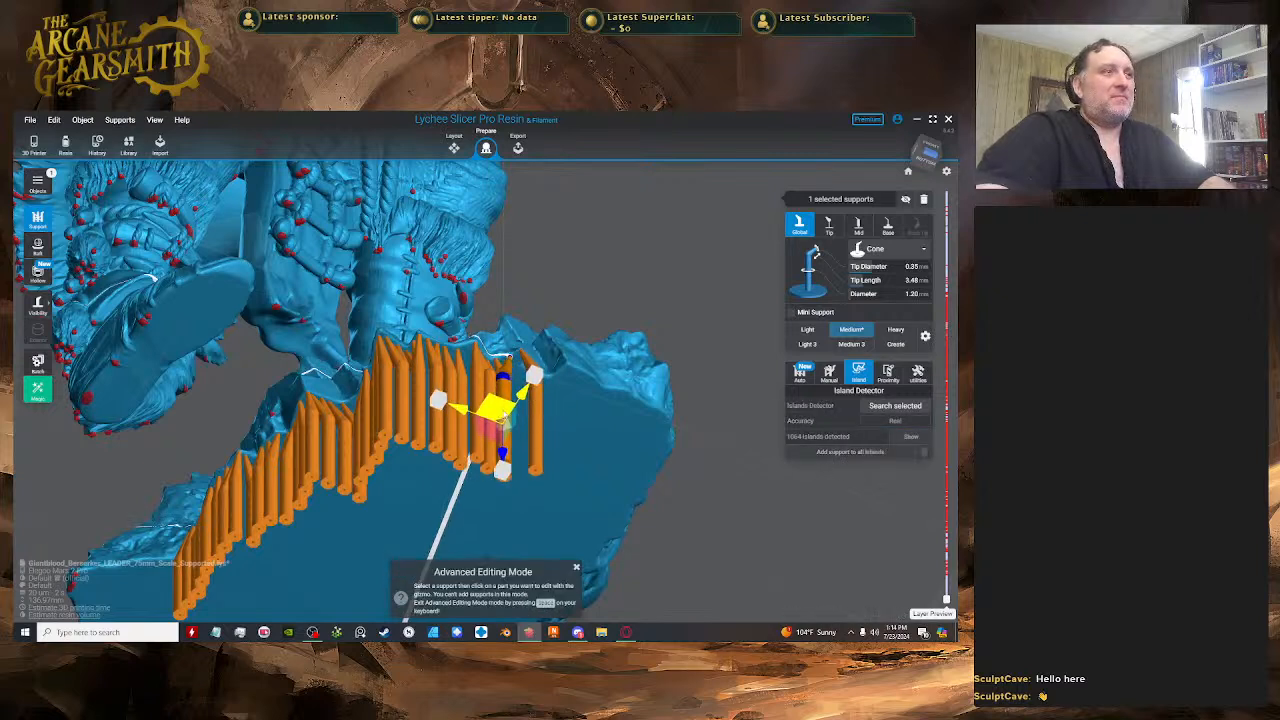
{"action": "key", "text": "space"}
{"action": "key", "text": "space"}
{"action": "left_click_drag", "start_coordinate": [530, 406], "coordinate": [517, 411]}
{"action": "key", "text": "space"}
- Add the next medium support on the underside edge along the notch and align its shaft with the row
{"action": "right_click_drag", "start_coordinate": [561, 436], "coordinate": [537, 399]}
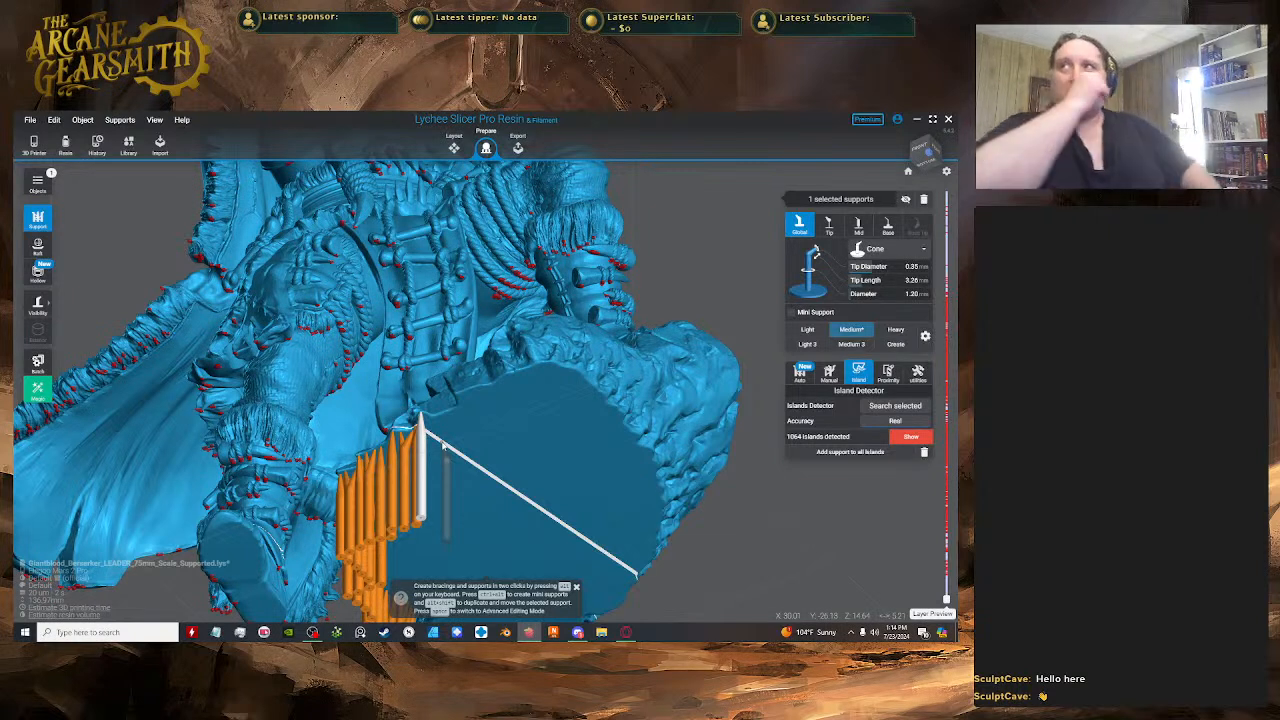
{"action": "right_click_drag", "start_coordinate": [443, 447], "coordinate": [463, 300]}
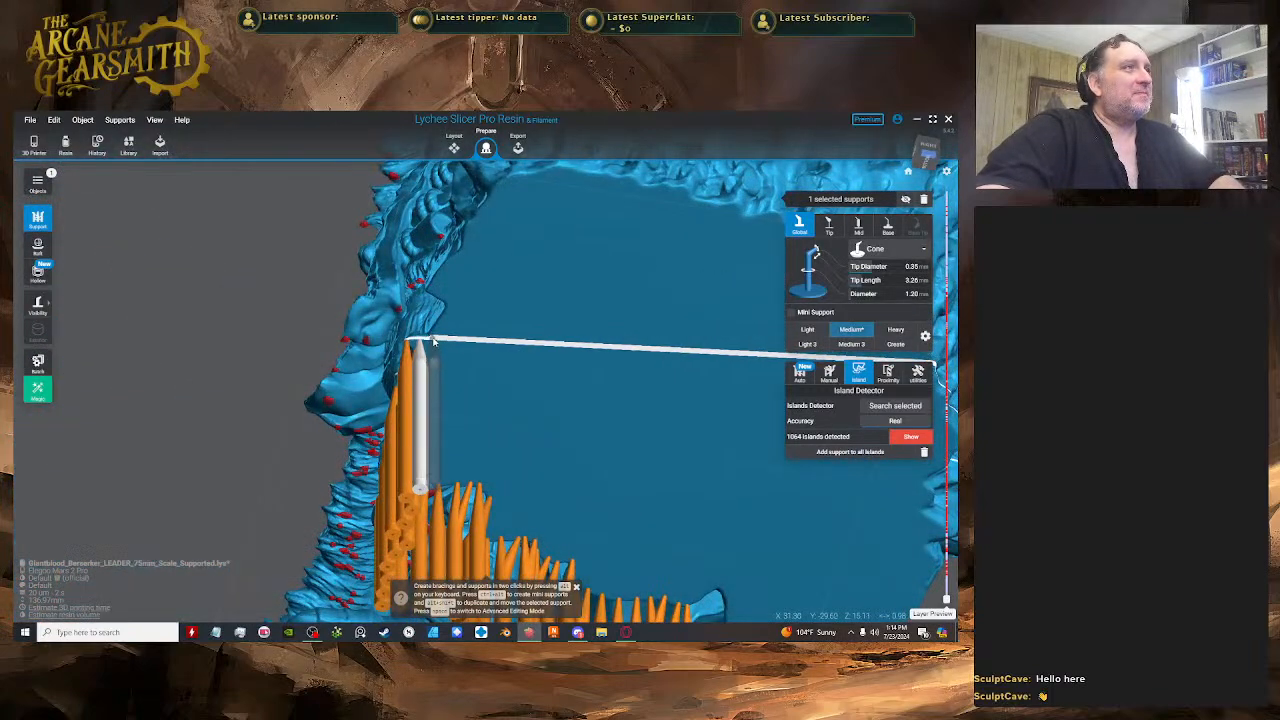
{"action": "left_click", "coordinate": [432, 338]}
{"action": "key", "text": "space"}
{"action": "left_click", "coordinate": [437, 404]}
{"action": "left_click_drag", "start_coordinate": [428, 417], "coordinate": [434, 417]}
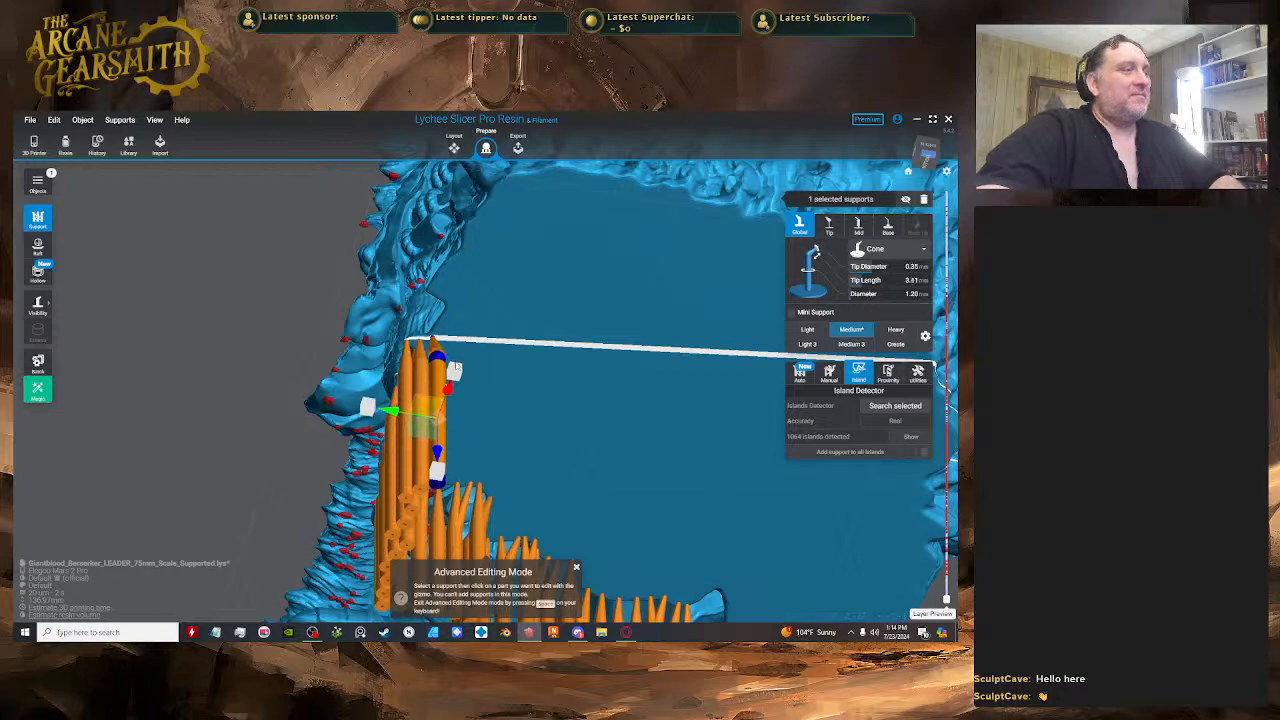
{"action": "right_click_drag", "start_coordinate": [434, 417], "coordinate": [572, 295]}
{"action": "key", "text": "space"}
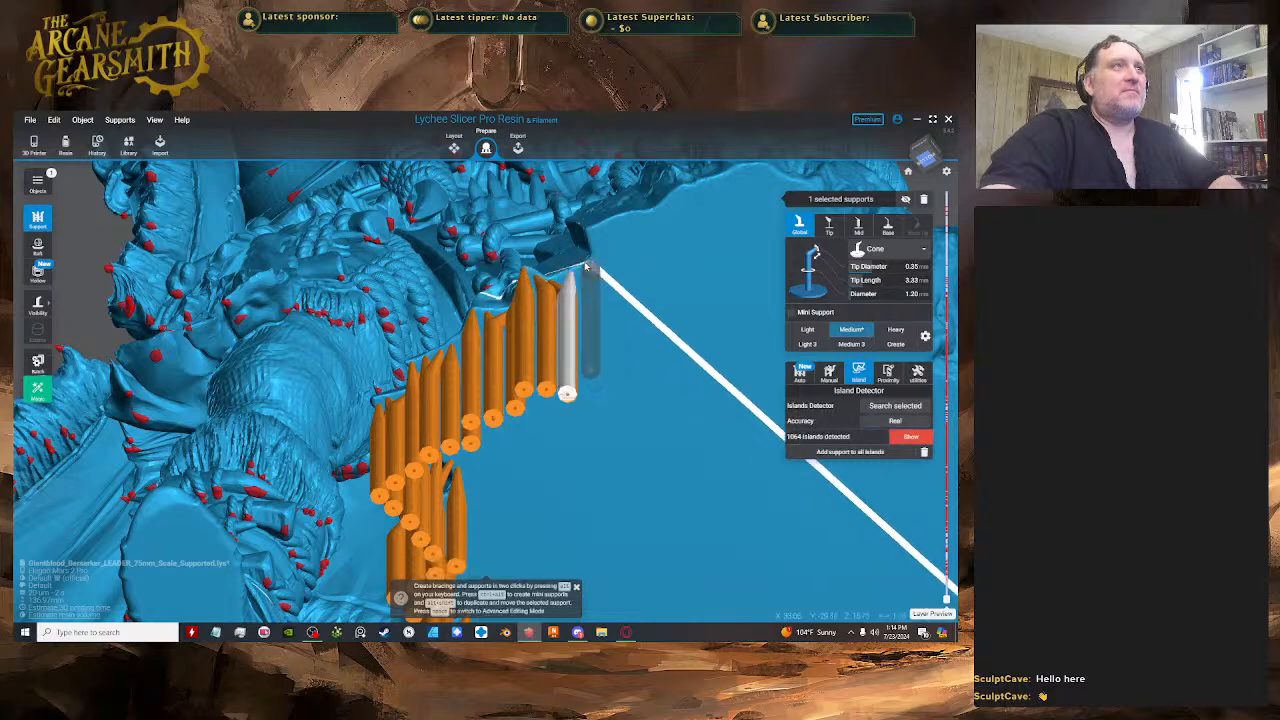
- Place a medium support near the outer corner of the notch and adjust its shaft beside the previous one
{"action": "left_click", "coordinate": [586, 266]}
{"action": "key", "text": "space"}
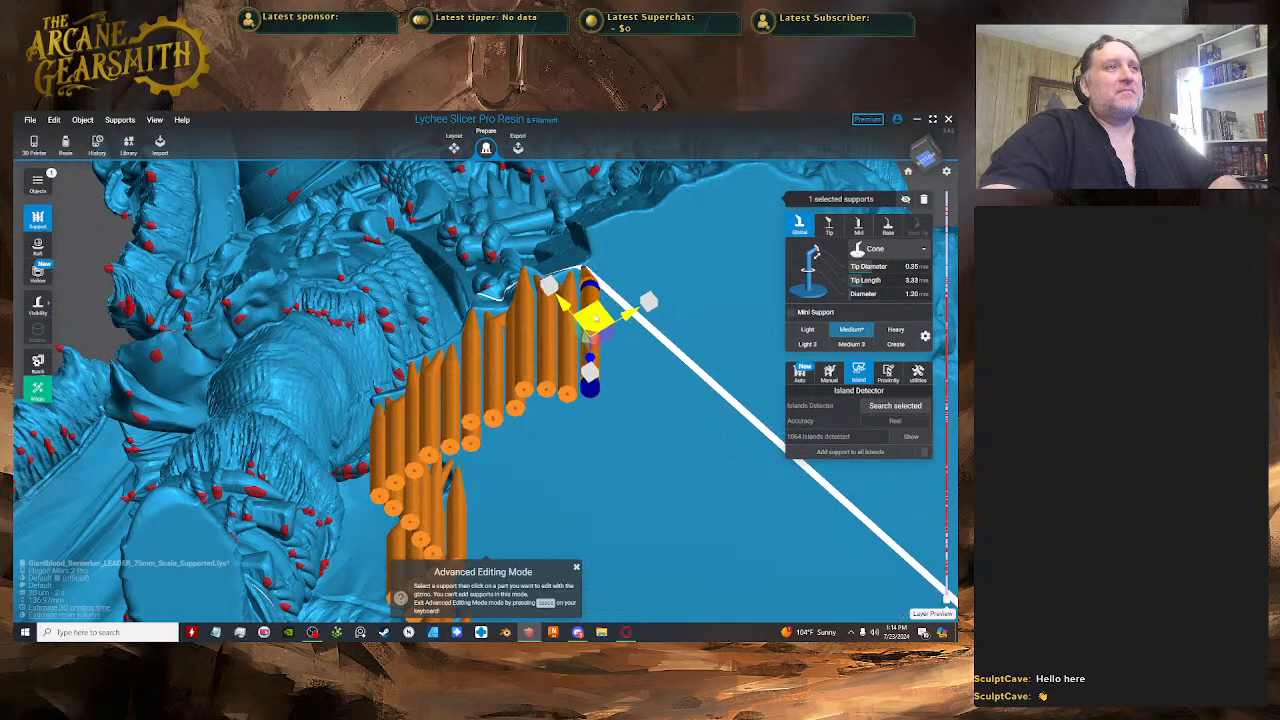
{"action": "key", "text": "space"}
- Add one more medium support past the notch's outer corner and check its shaft from the other side
{"action": "left_click", "coordinate": [599, 265]}
{"action": "key", "text": "space"}
{"action": "right_click_drag", "start_coordinate": [599, 268], "coordinate": [590, 326]}
{"action": "left_click", "coordinate": [589, 332]}
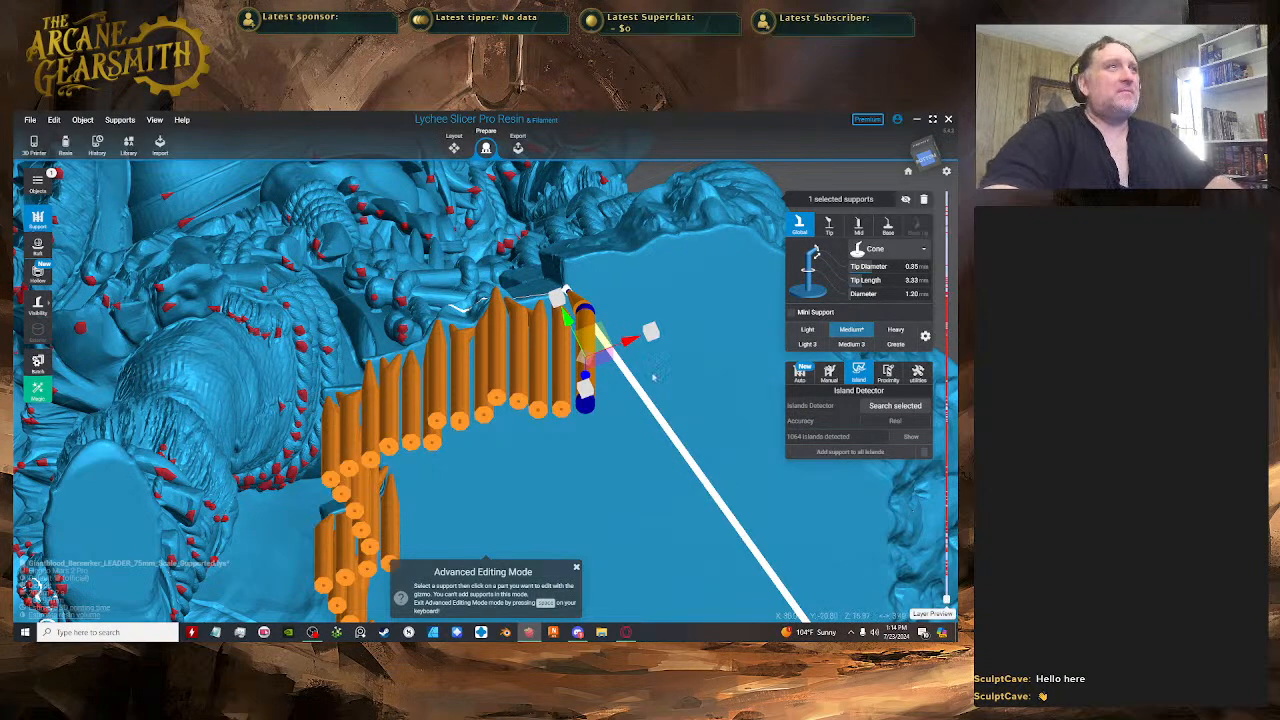
{"action": "right_click_drag", "start_coordinate": [655, 352], "coordinate": [586, 373]}
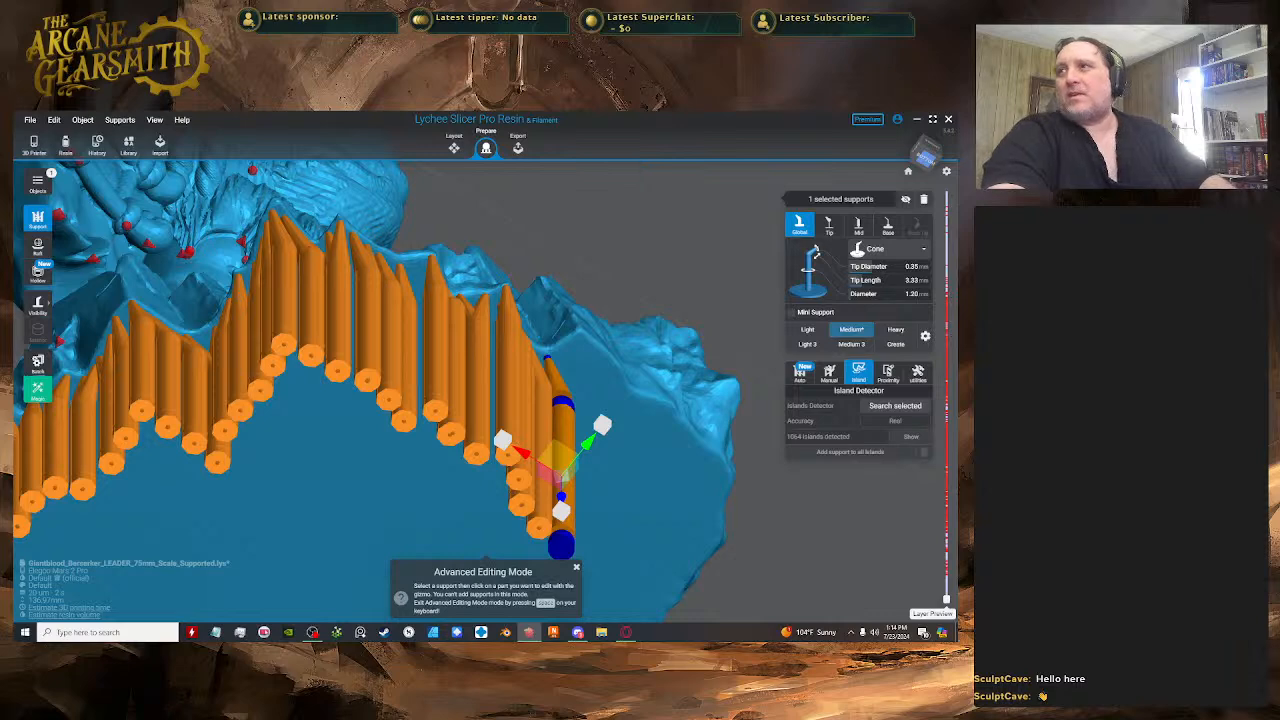
- Switch to the web browser to check the running livestream's page and briefly open the YouTube home page
{"action": "key", "text": "alt+Tab"}
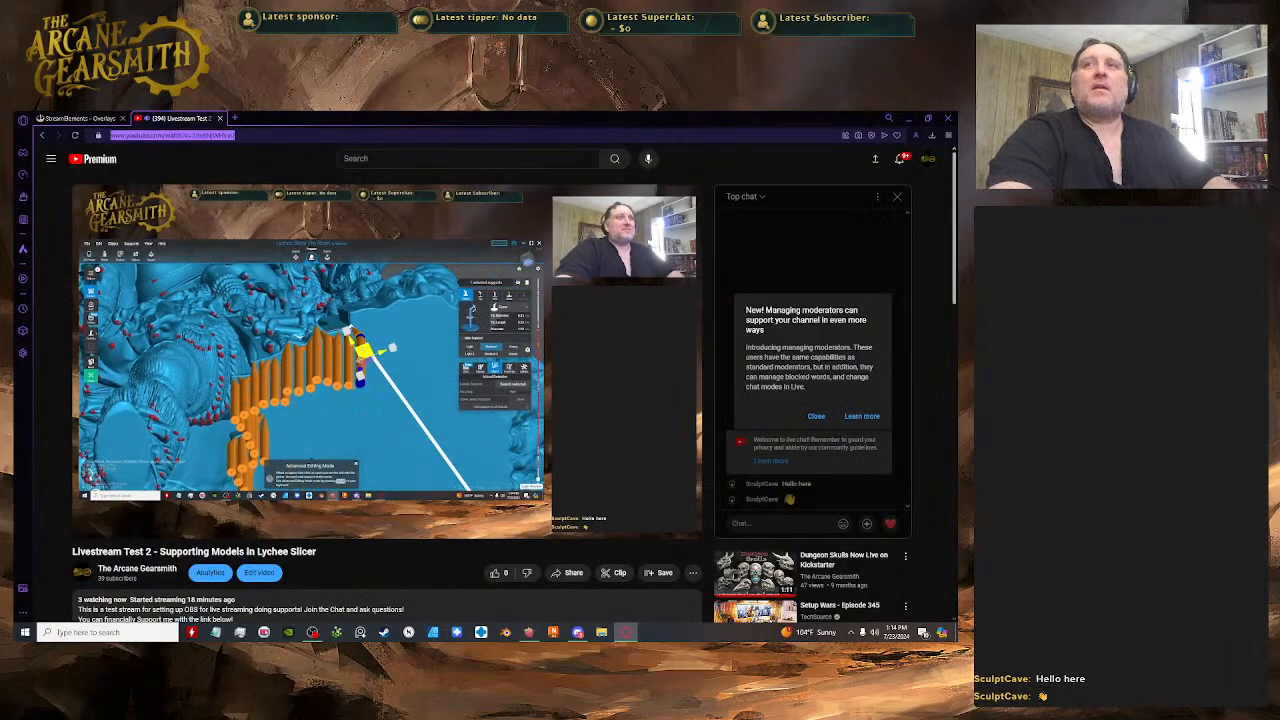
{"action": "key", "text": "alt+Tab"}
{"action": "key", "text": "alt+Tab"}
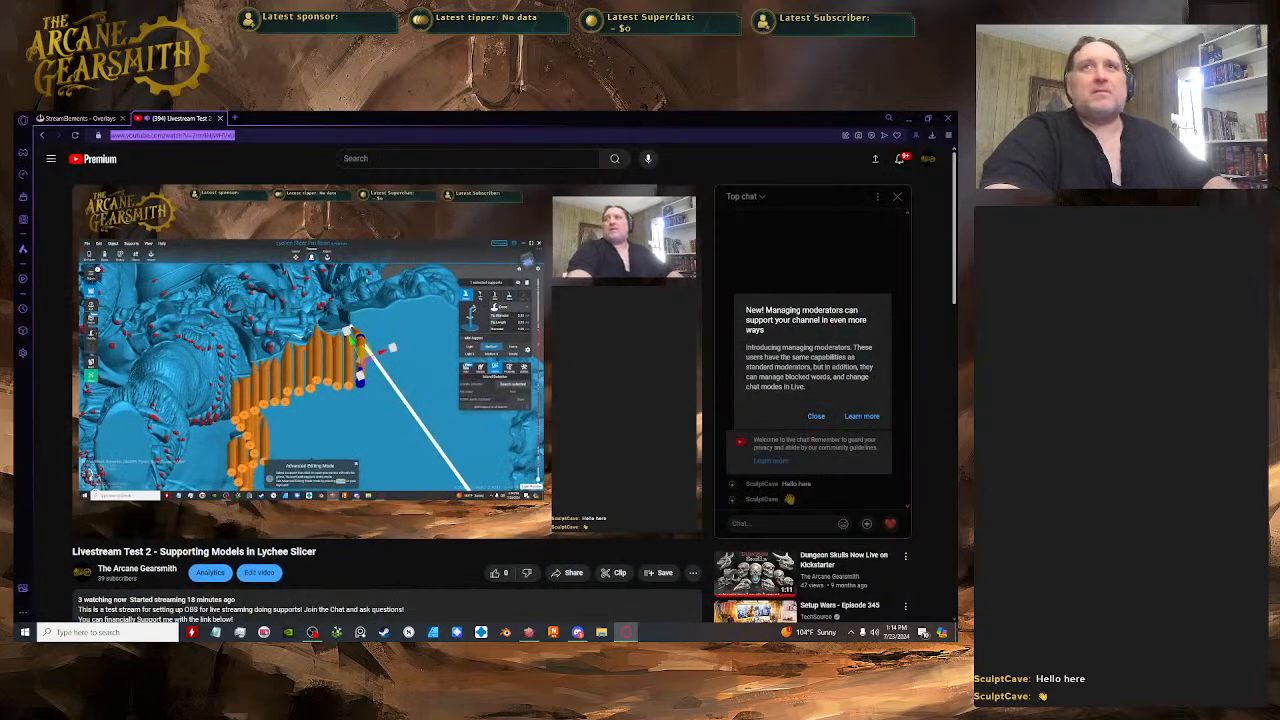
{"action": "left_click", "coordinate": [235, 118]}
{"action": "left_click", "coordinate": [294, 312]}
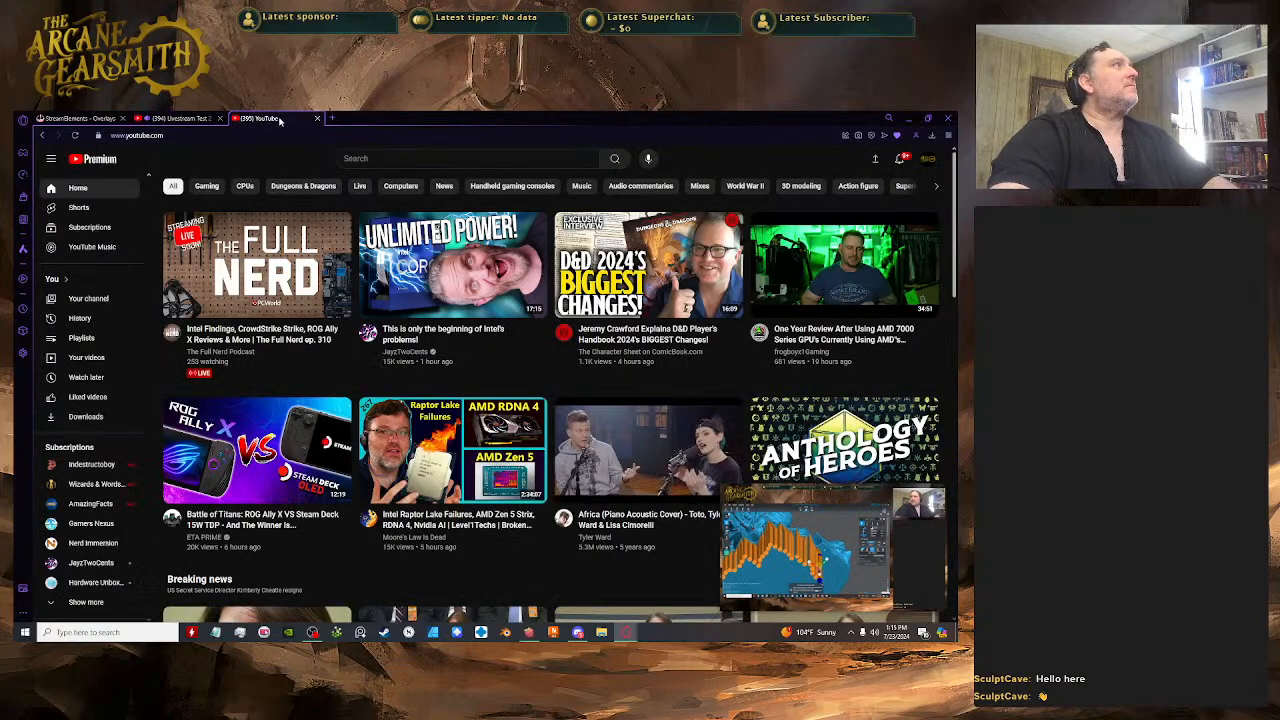
{"action": "left_click_drag", "start_coordinate": [281, 119], "coordinate": [283, 111]}
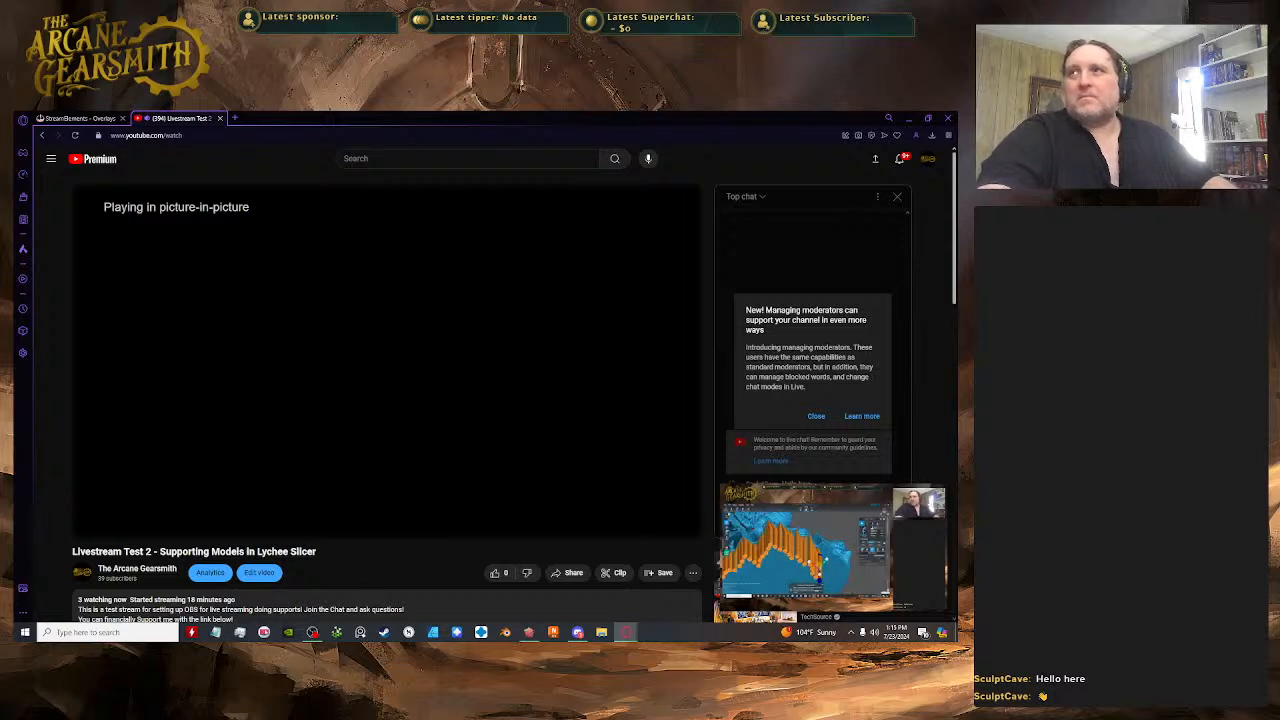
- Dismiss the moderator notice, close the livestream's browser tab and switch back to Lychee Slicer
{"action": "left_click", "coordinate": [816, 416]}
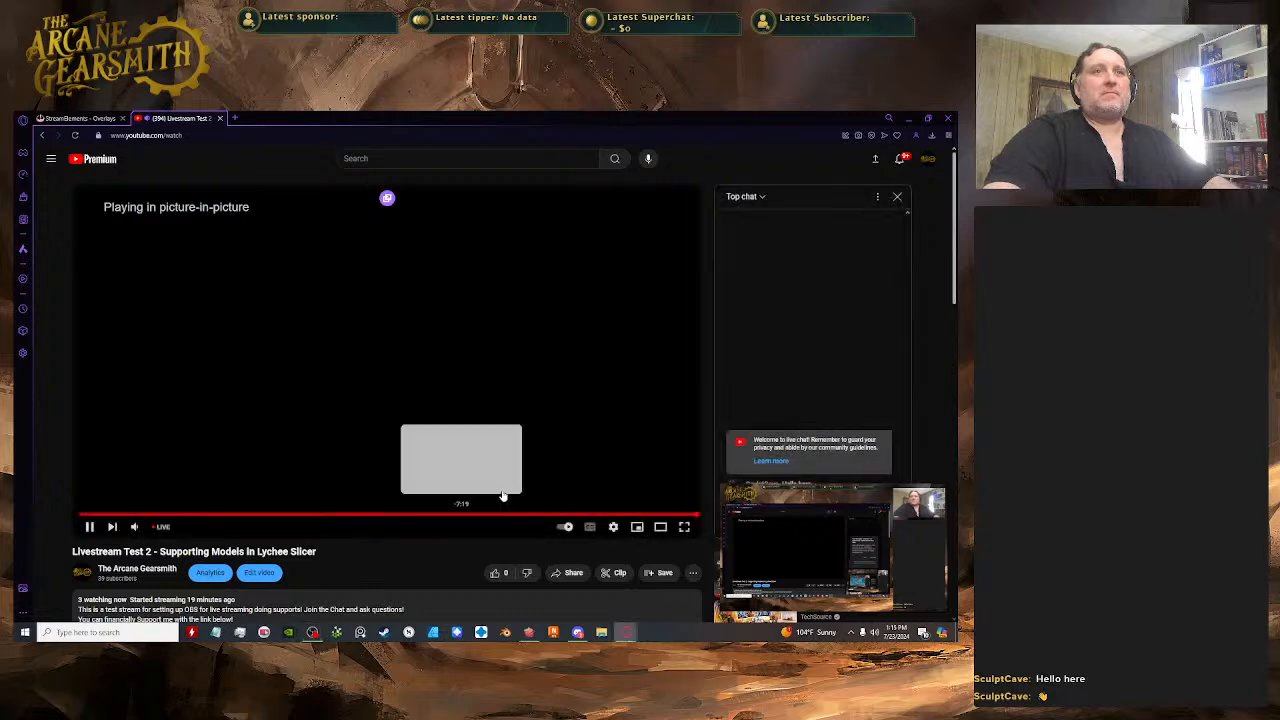
{"action": "scroll", "coordinate": [457, 500], "scroll_direction": "down", "scroll_amount": 3}
{"action": "scroll", "coordinate": [596, 392], "scroll_direction": "up", "scroll_amount": 3}
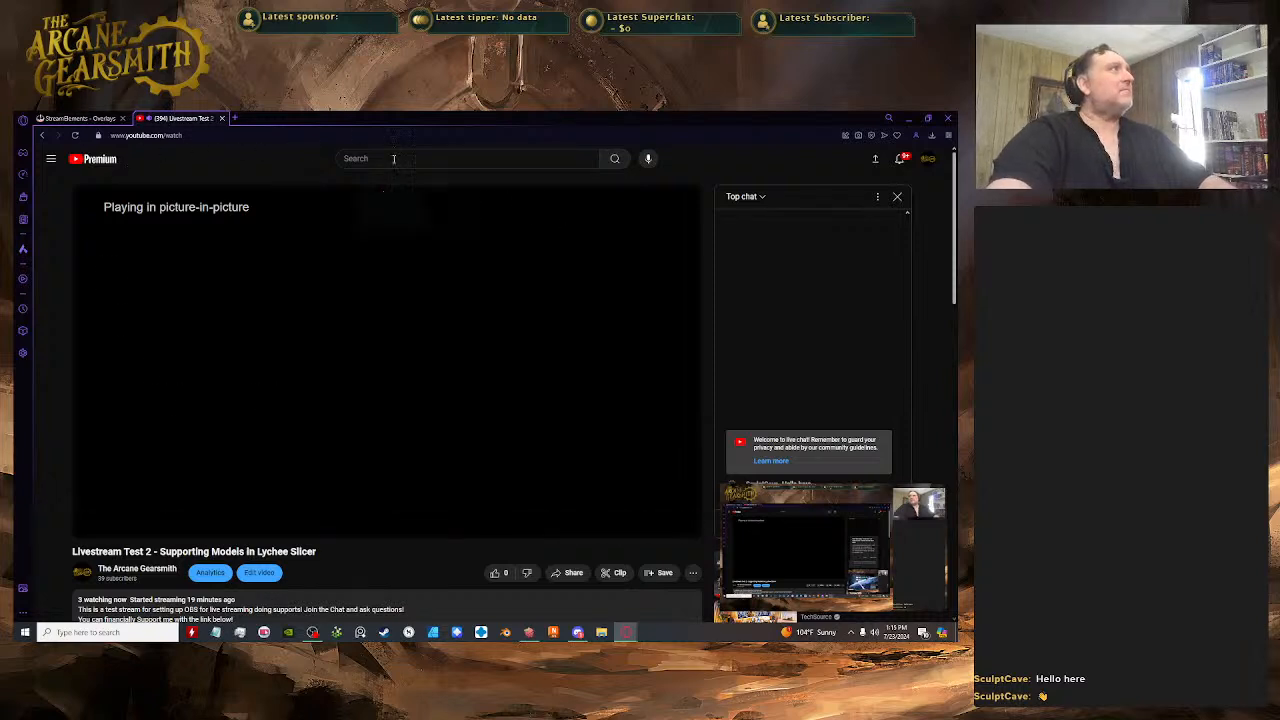
{"action": "left_click", "coordinate": [220, 118]}
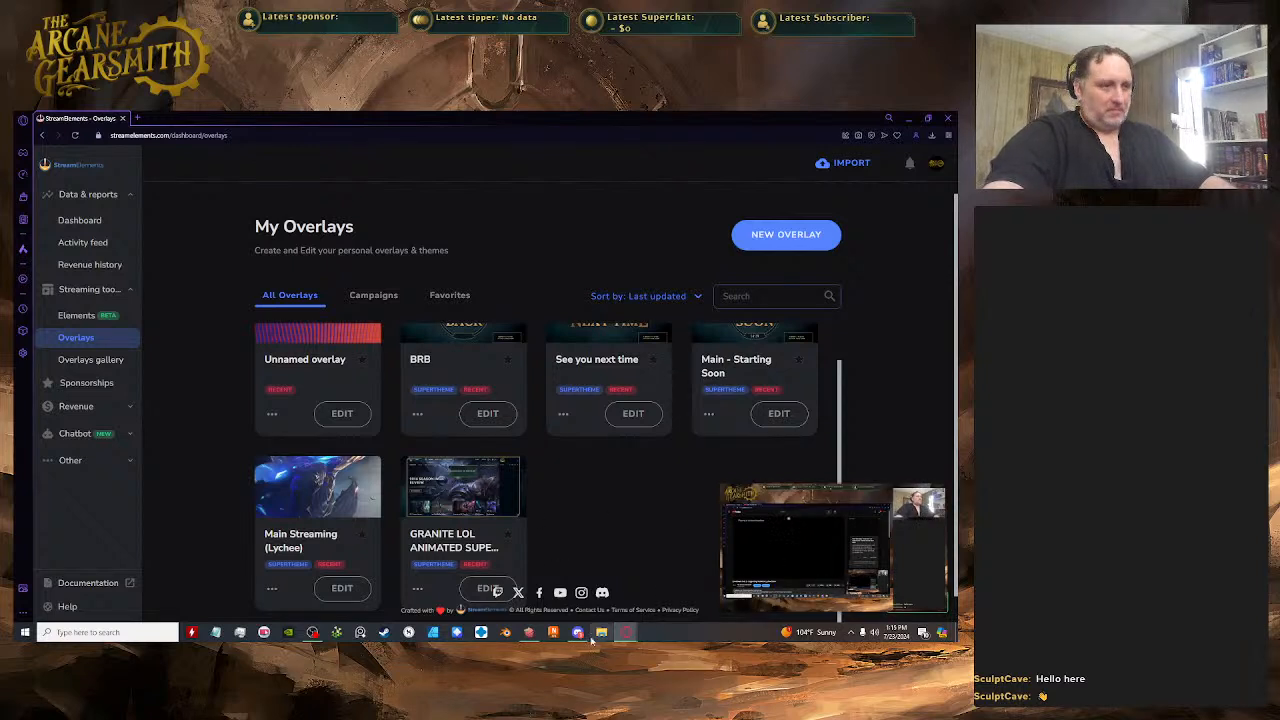
{"action": "mouse_move", "coordinate": [578, 634]}
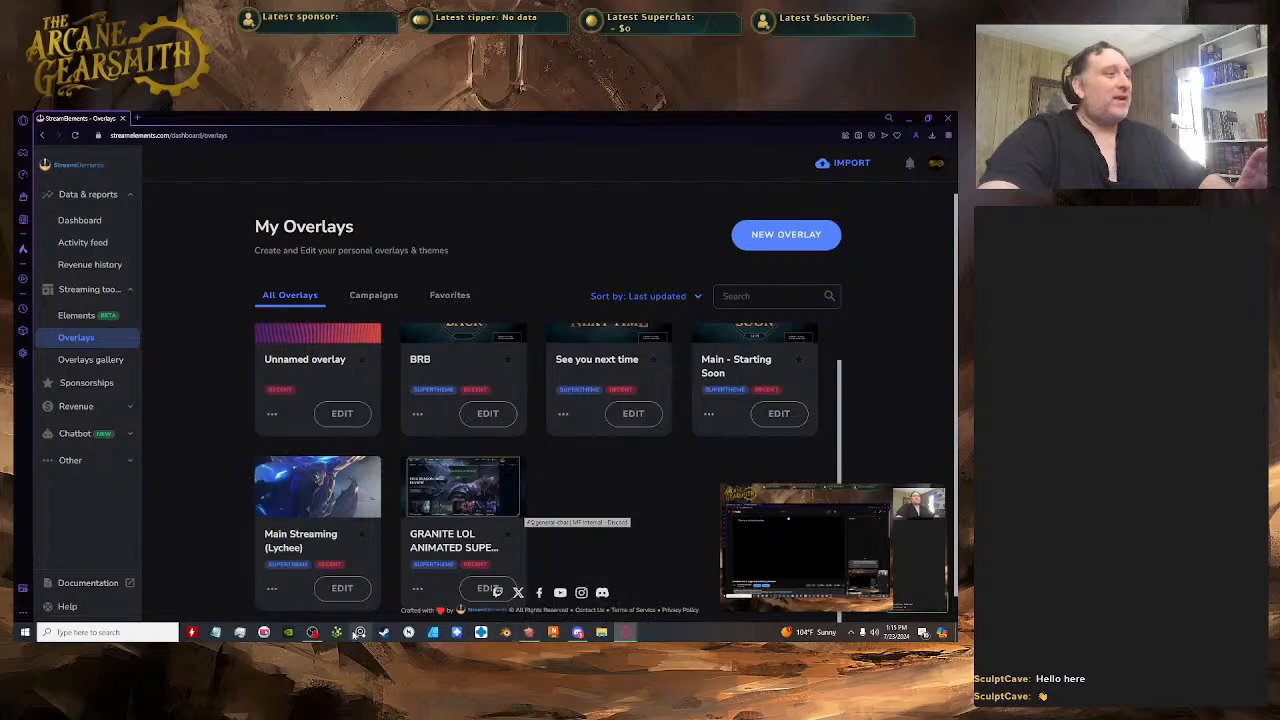
{"action": "left_click", "coordinate": [533, 634]}
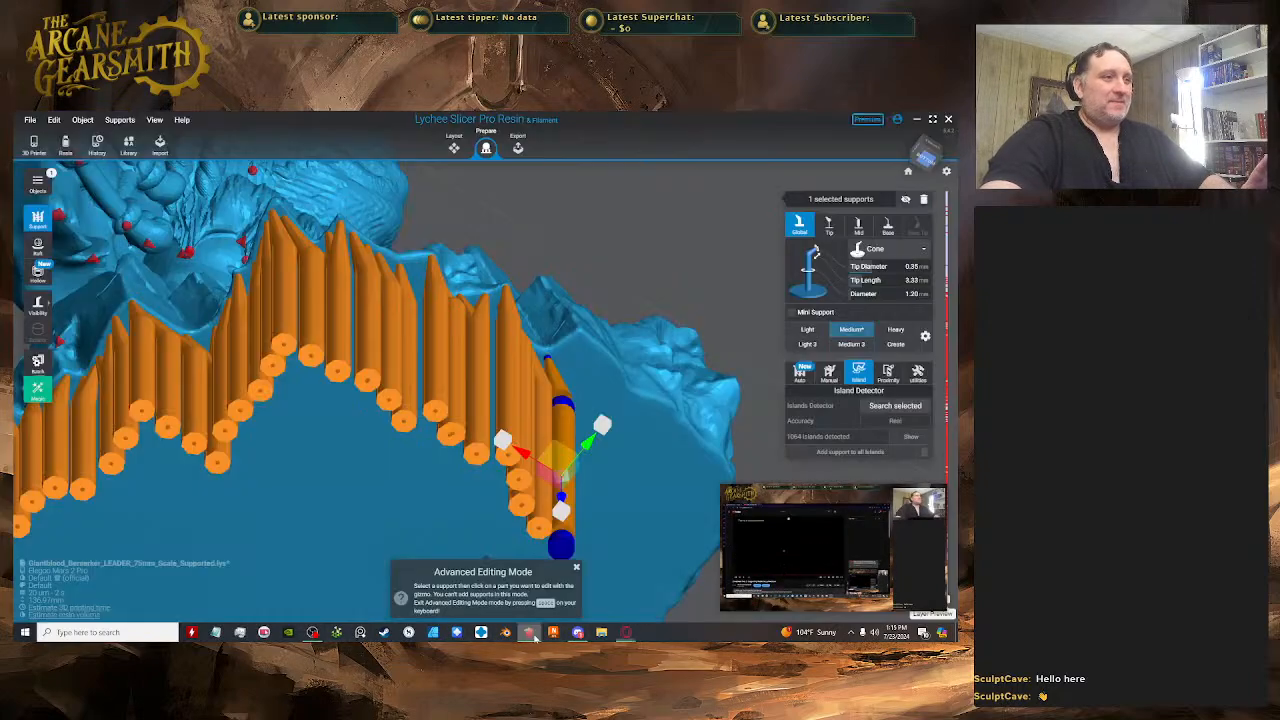
- Shift the shaft of the last support past the notch slightly and check its alignment from several angles
{"action": "scroll", "coordinate": [715, 452], "scroll_direction": "down", "scroll_amount": 3}
{"action": "right_click_drag", "start_coordinate": [858, 455], "coordinate": [556, 456]}
{"action": "left_click_drag", "start_coordinate": [556, 457], "coordinate": [557, 465]}
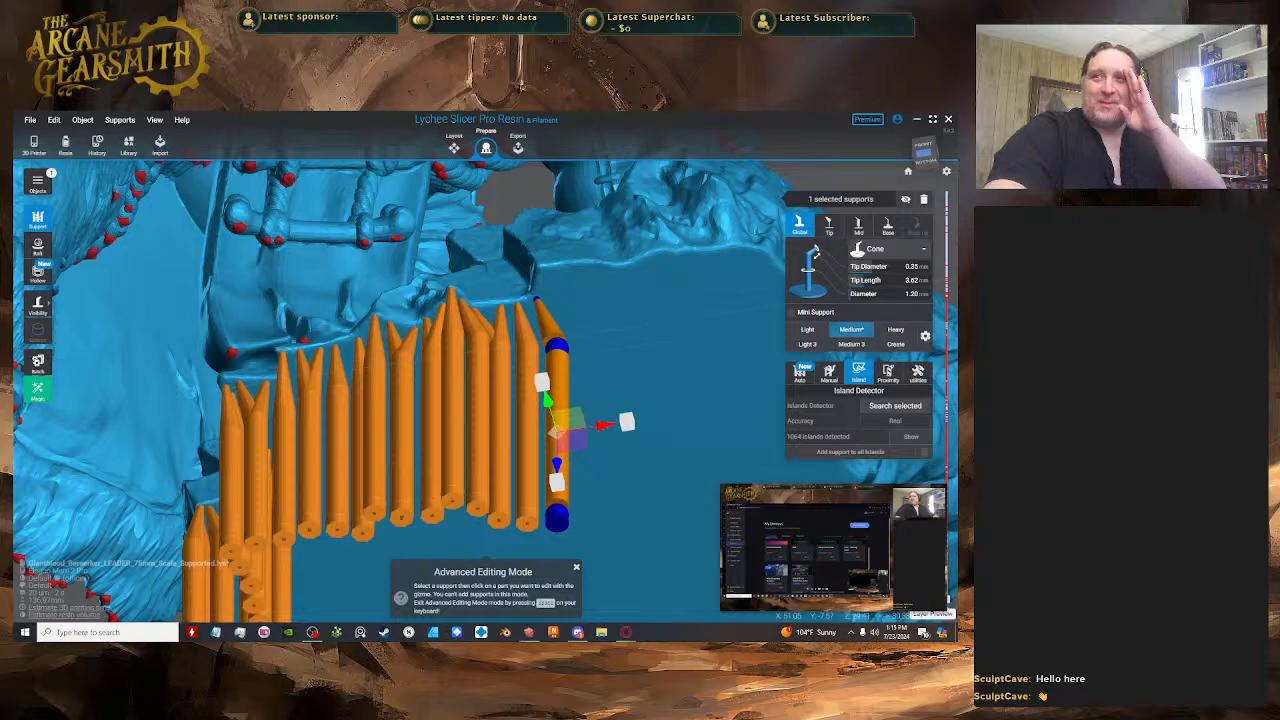
{"action": "key", "text": "alt+Tab"}
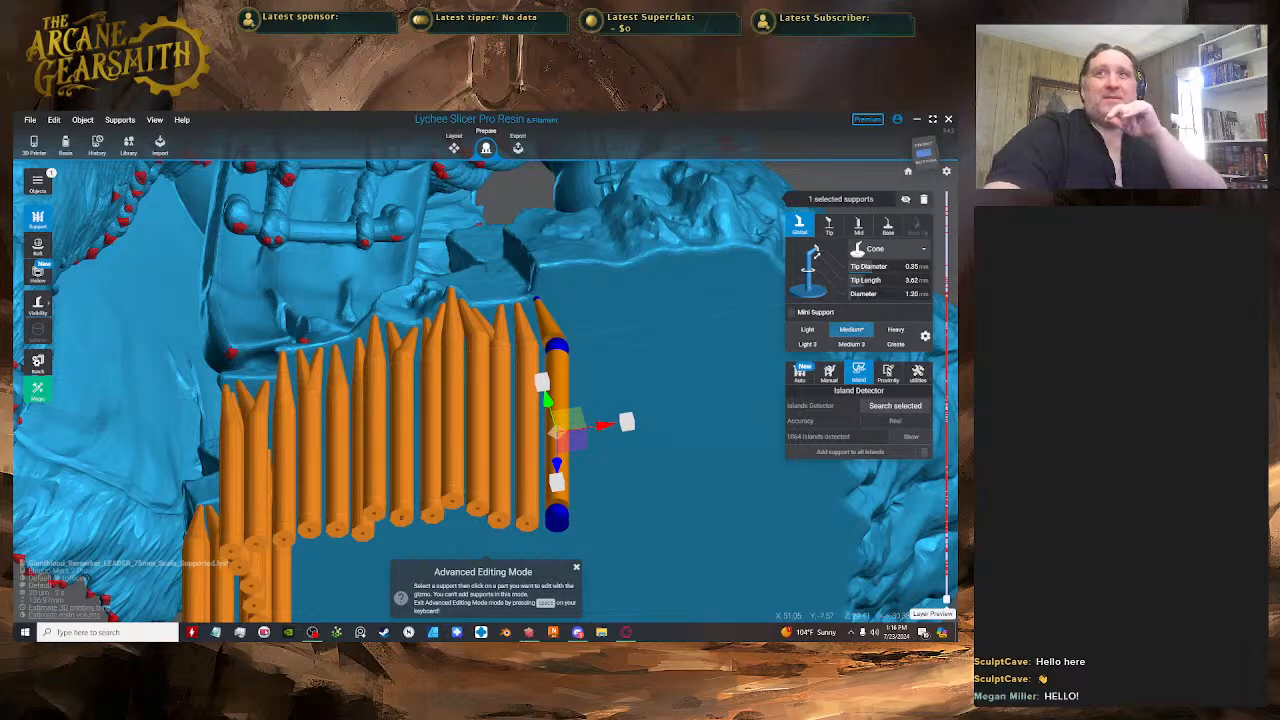
{"action": "scroll", "coordinate": [558, 358], "scroll_direction": "down", "scroll_amount": 2}
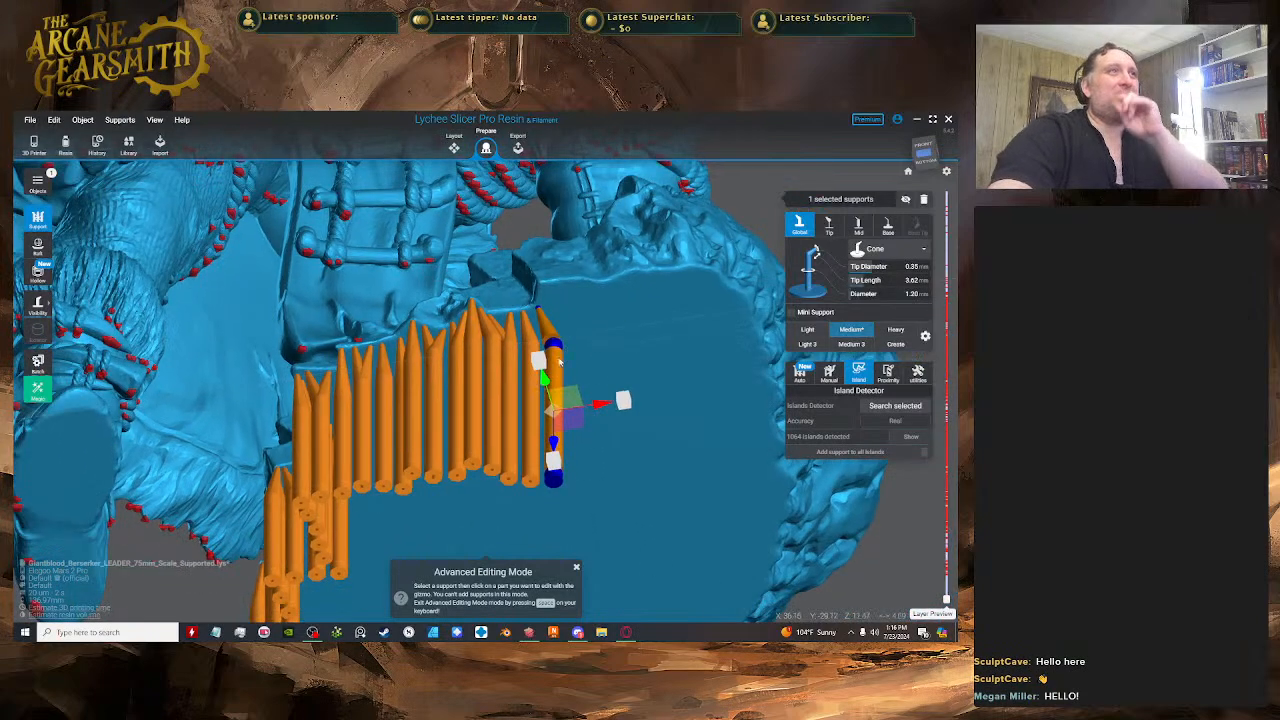
{"action": "right_click_drag", "start_coordinate": [560, 362], "coordinate": [567, 321]}
{"action": "scroll", "coordinate": [567, 320], "scroll_direction": "up", "scroll_amount": 2}
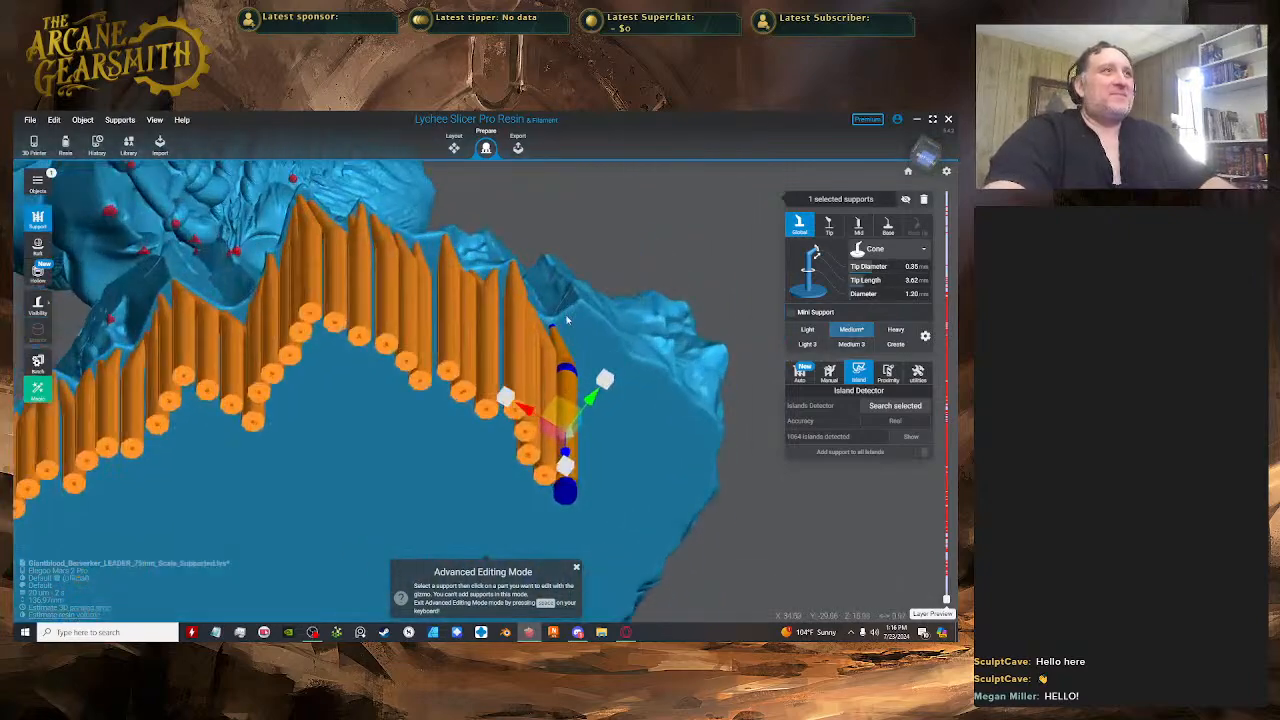
- Place another medium support beside the last one past the notch and shift its shaft closer to the row
{"action": "key", "text": "space"}
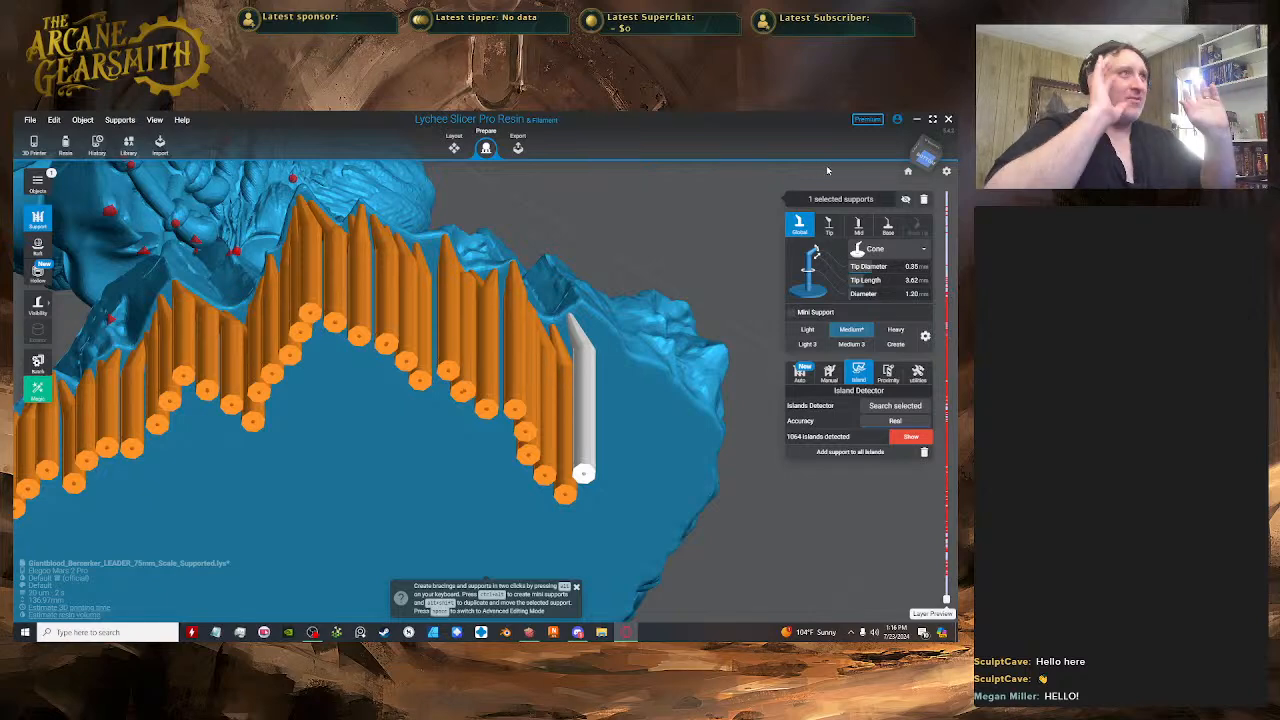
{"action": "scroll", "coordinate": [586, 372], "scroll_direction": "down", "scroll_amount": 3}
{"action": "right_click_drag", "start_coordinate": [588, 396], "coordinate": [586, 374]}
{"action": "key", "text": "space"}
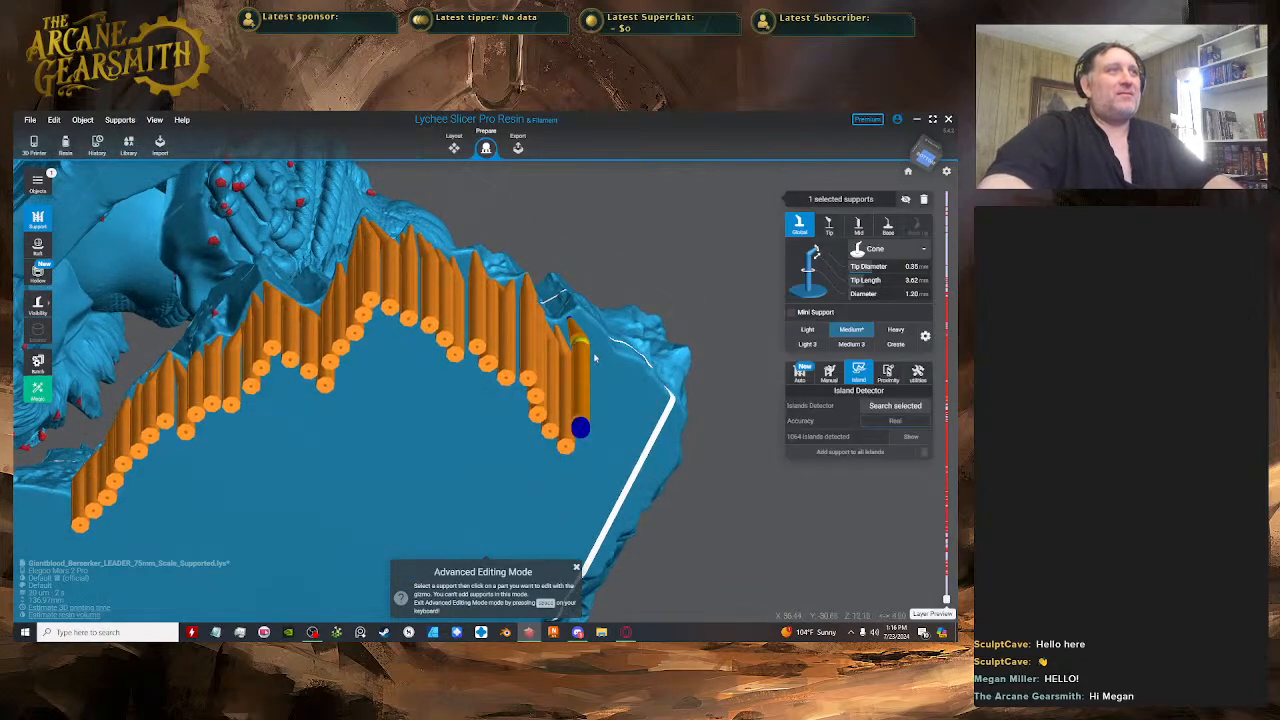
{"action": "left_click", "coordinate": [585, 373]}
{"action": "key", "text": "space"}
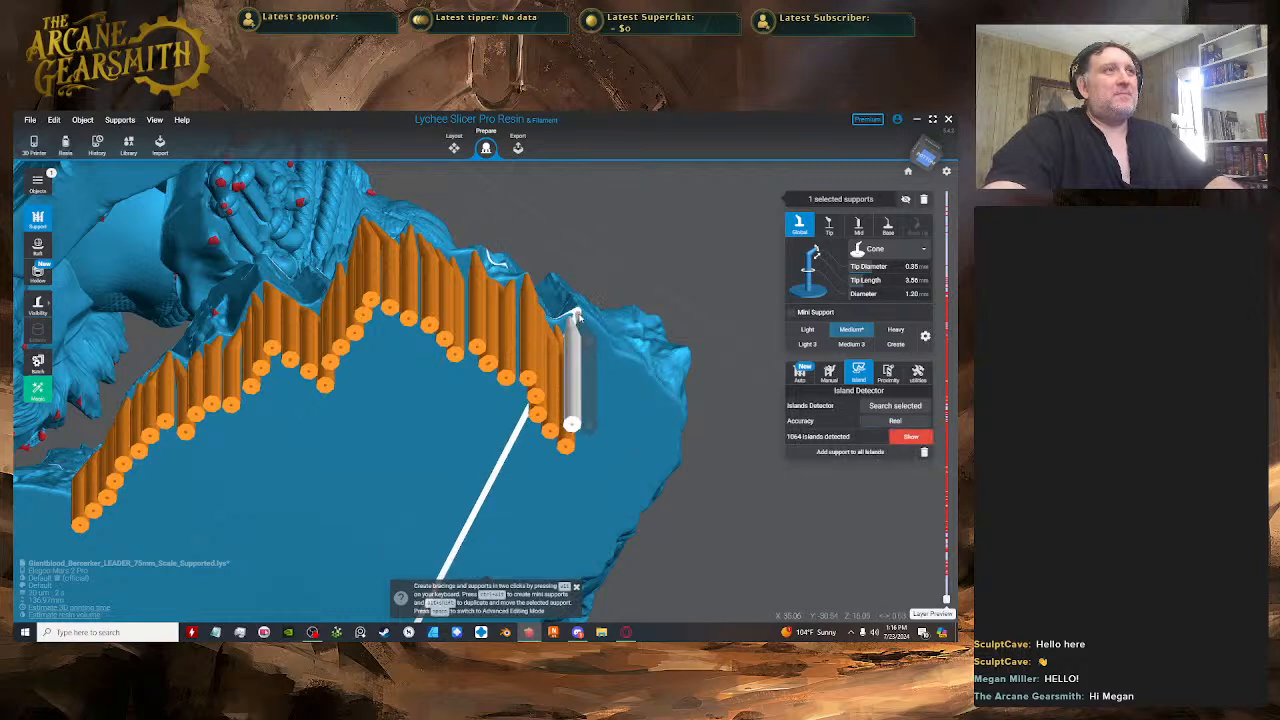
- Add the next medium support along the edge past the notch and check its shaft from the other side
{"action": "key", "text": "space"}
{"action": "left_click", "coordinate": [588, 355]}
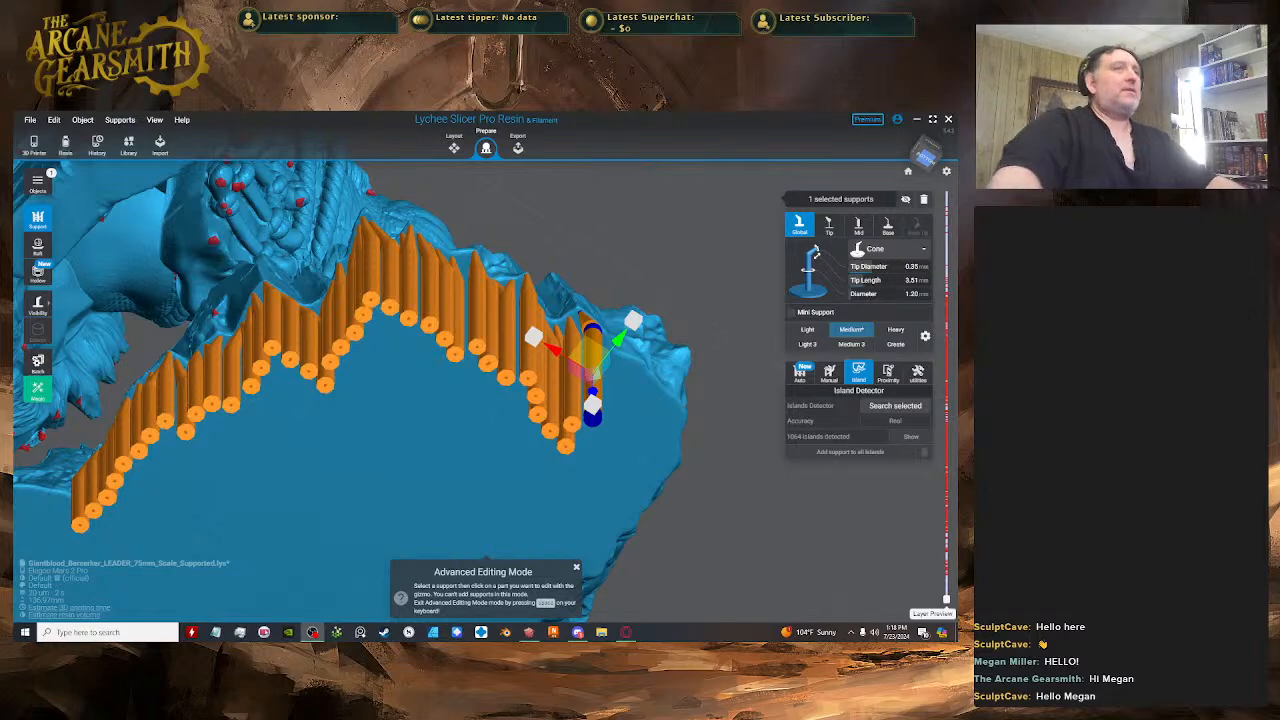
{"action": "scroll", "coordinate": [646, 366], "scroll_direction": "down", "scroll_amount": 3}
{"action": "right_click_drag", "start_coordinate": [646, 366], "coordinate": [477, 315]}
{"action": "key", "text": "space"}
{"action": "scroll", "coordinate": [448, 335], "scroll_direction": "up", "scroll_amount": 3}
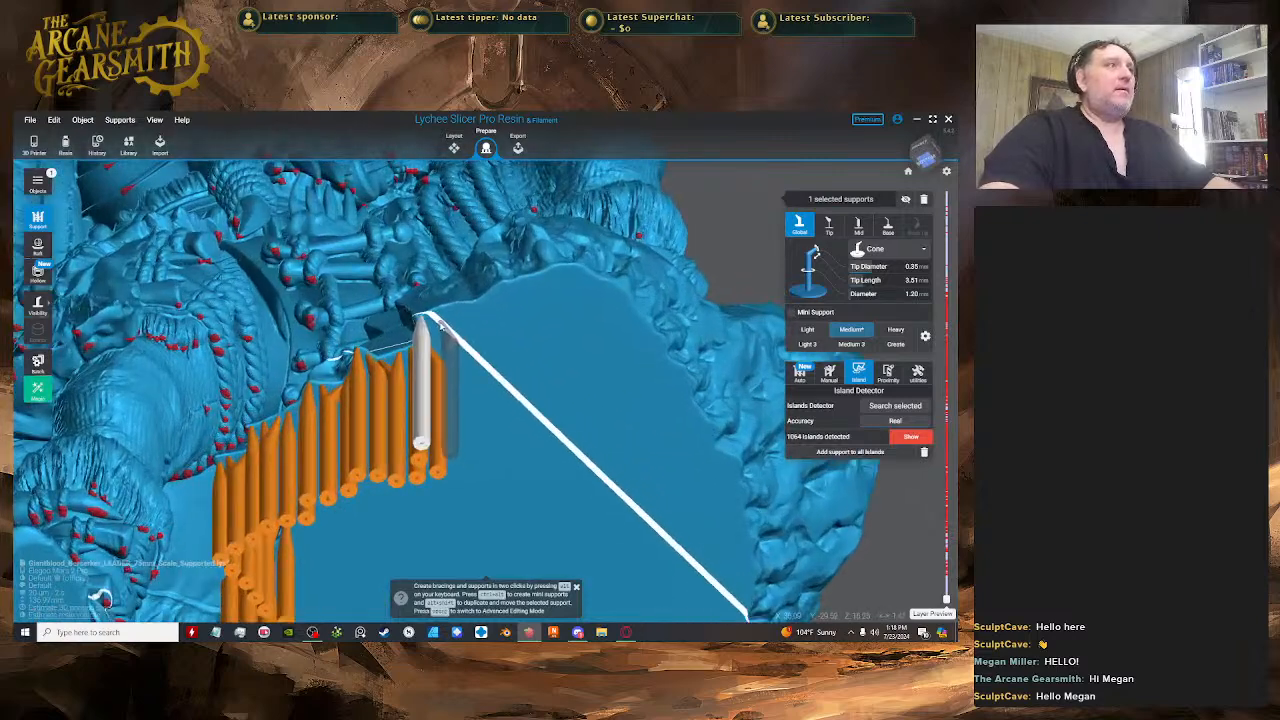
- Extend the row with two medium supports along the short straight edge beyond the notch, keeping their shafts aligned
{"action": "key", "text": "space"}
{"action": "key", "text": "space"}
{"action": "left_click", "coordinate": [444, 330]}
{"action": "key", "text": "space"}
{"action": "key", "text": "space"}
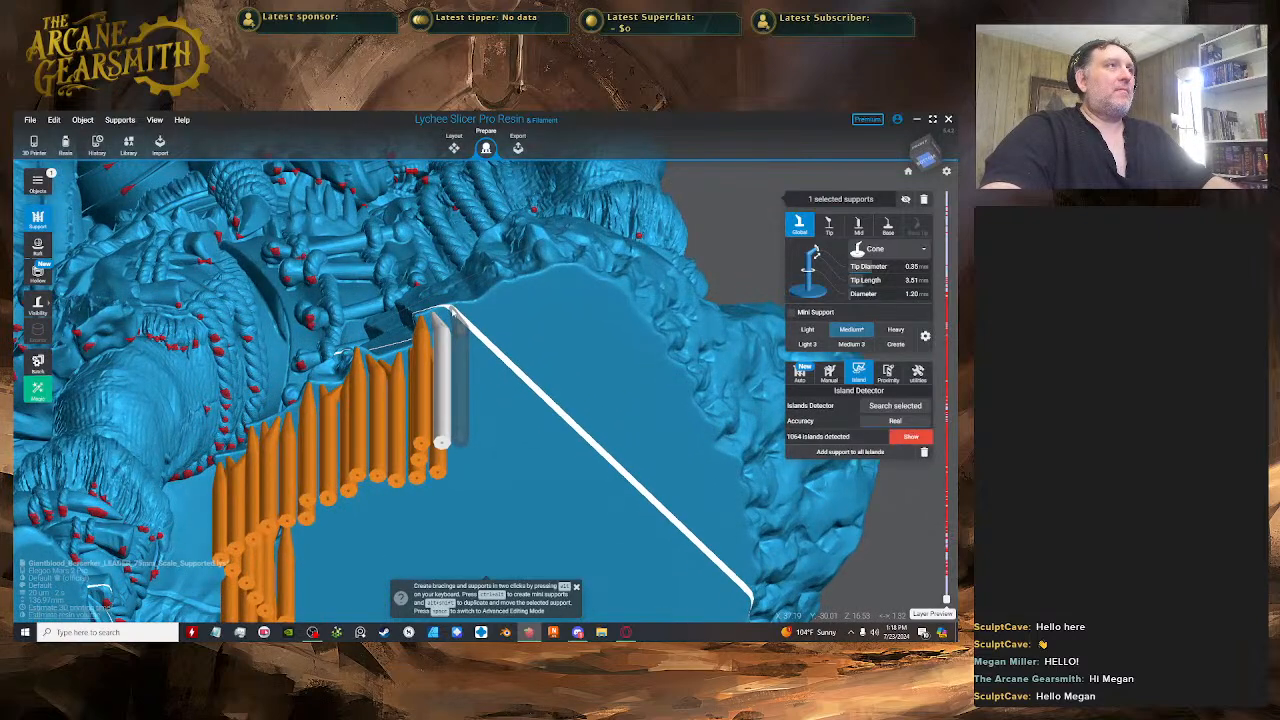
{"action": "left_click", "coordinate": [456, 308]}
{"action": "key", "text": "space"}
{"action": "key", "text": "space"}
- Place five evenly spaced medium supports along the rising underside edge toward the rock base's outer corner
{"action": "left_click", "coordinate": [478, 307]}
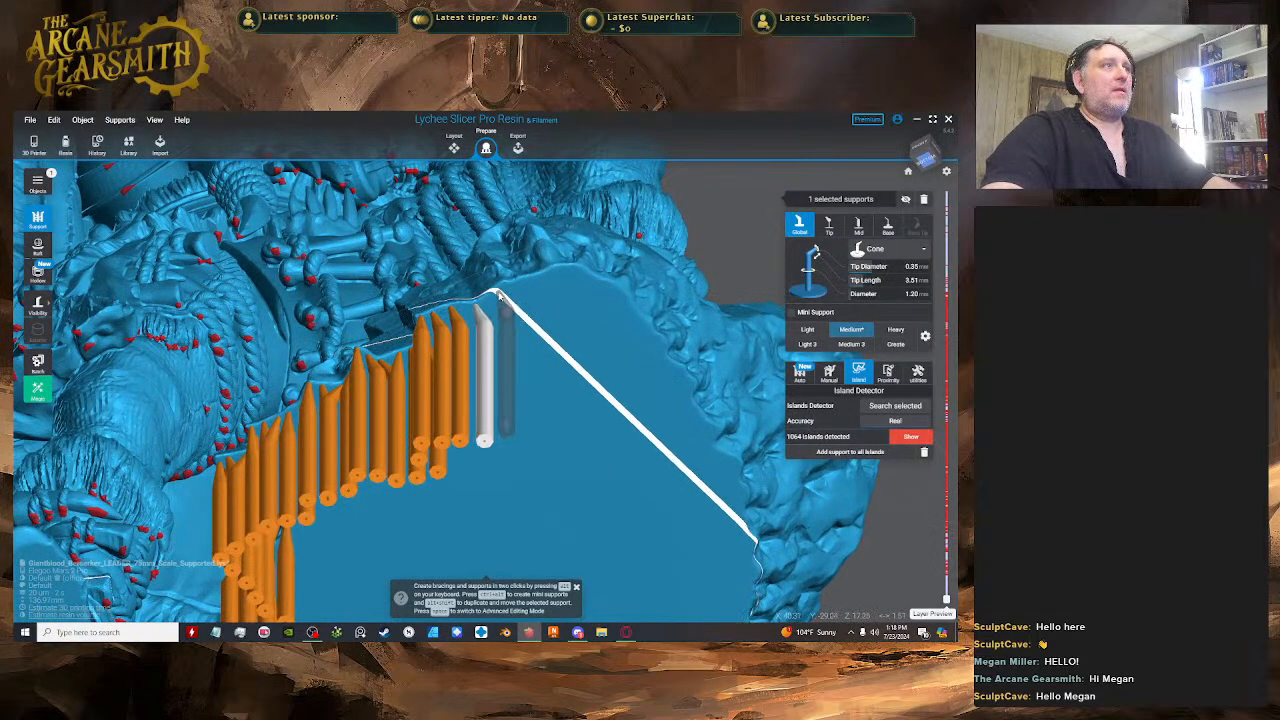
{"action": "left_click", "coordinate": [506, 292]}
{"action": "left_click", "coordinate": [528, 287]}
{"action": "left_click", "coordinate": [550, 277]}
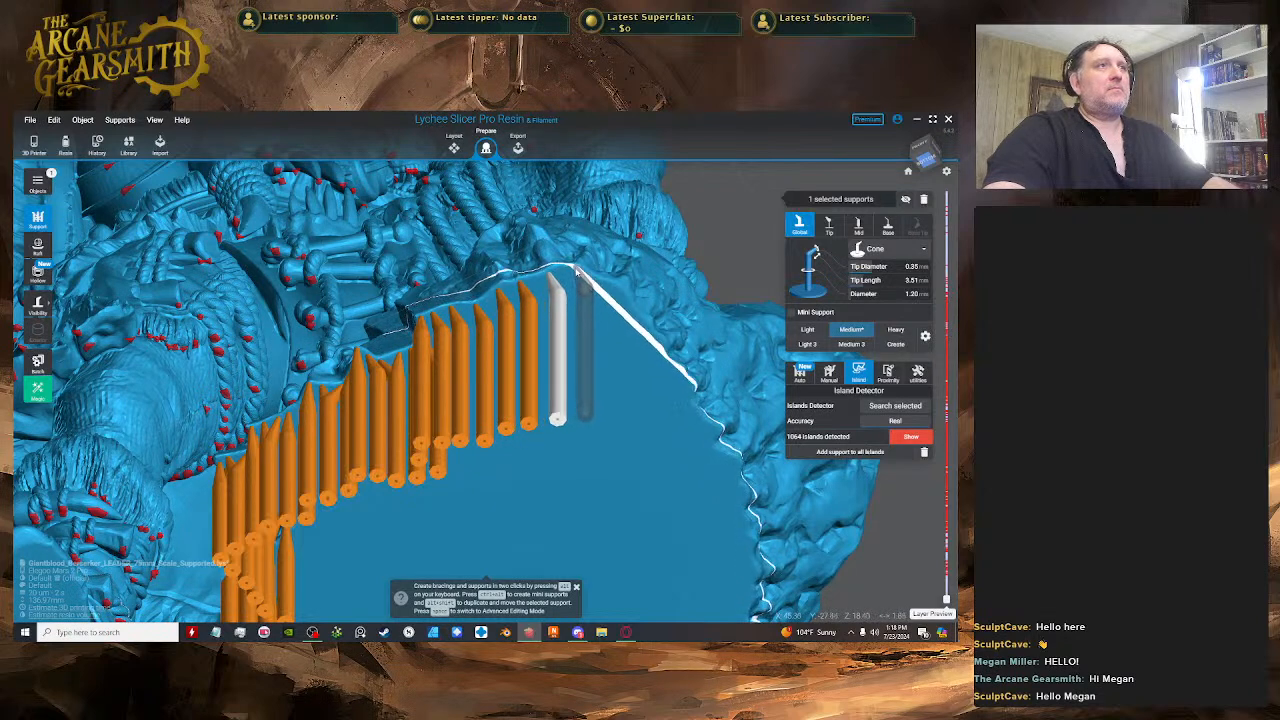
{"action": "left_click", "coordinate": [574, 286]}
- Continue the row around the rock base's outer corner with three medium supports
{"action": "right_click_drag", "start_coordinate": [576, 288], "coordinate": [525, 303]}
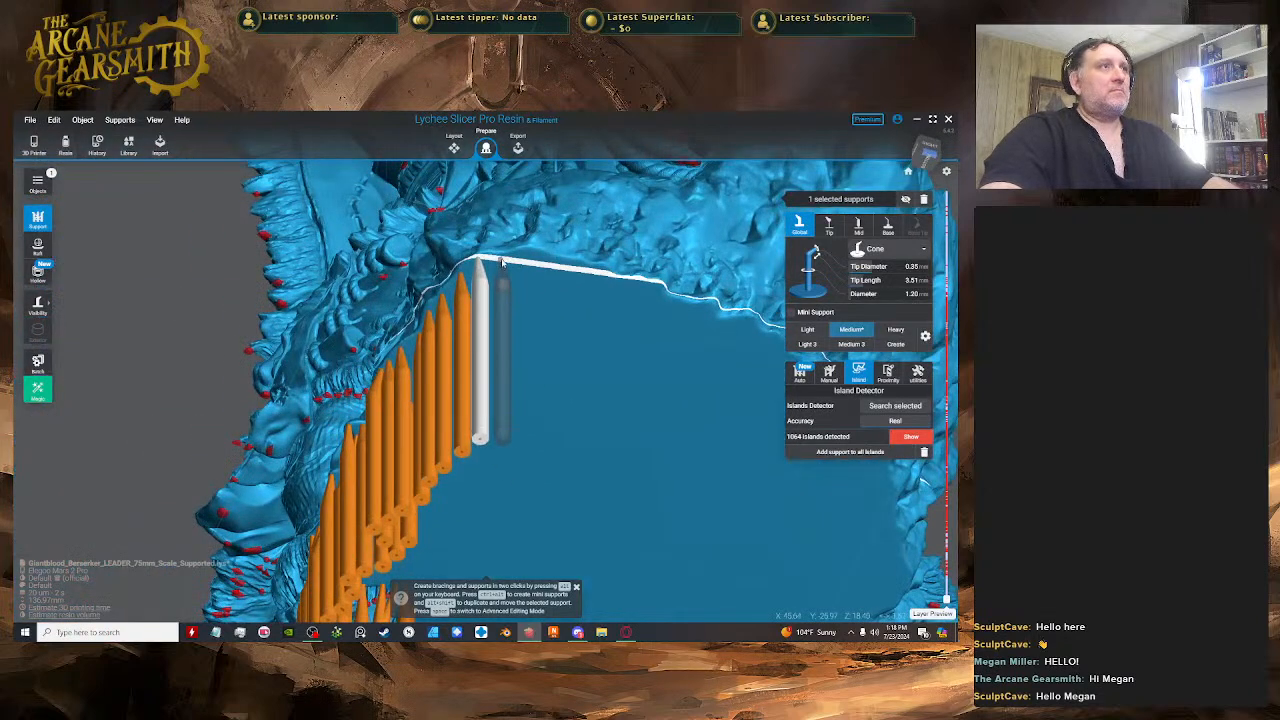
{"action": "left_click", "coordinate": [504, 270]}
{"action": "left_click", "coordinate": [527, 275]}
{"action": "left_click", "coordinate": [549, 280]}
- Place seven more evenly spaced medium supports along the long underside edge beyond the outer corner
{"action": "right_click_drag", "start_coordinate": [595, 293], "coordinate": [505, 255]}
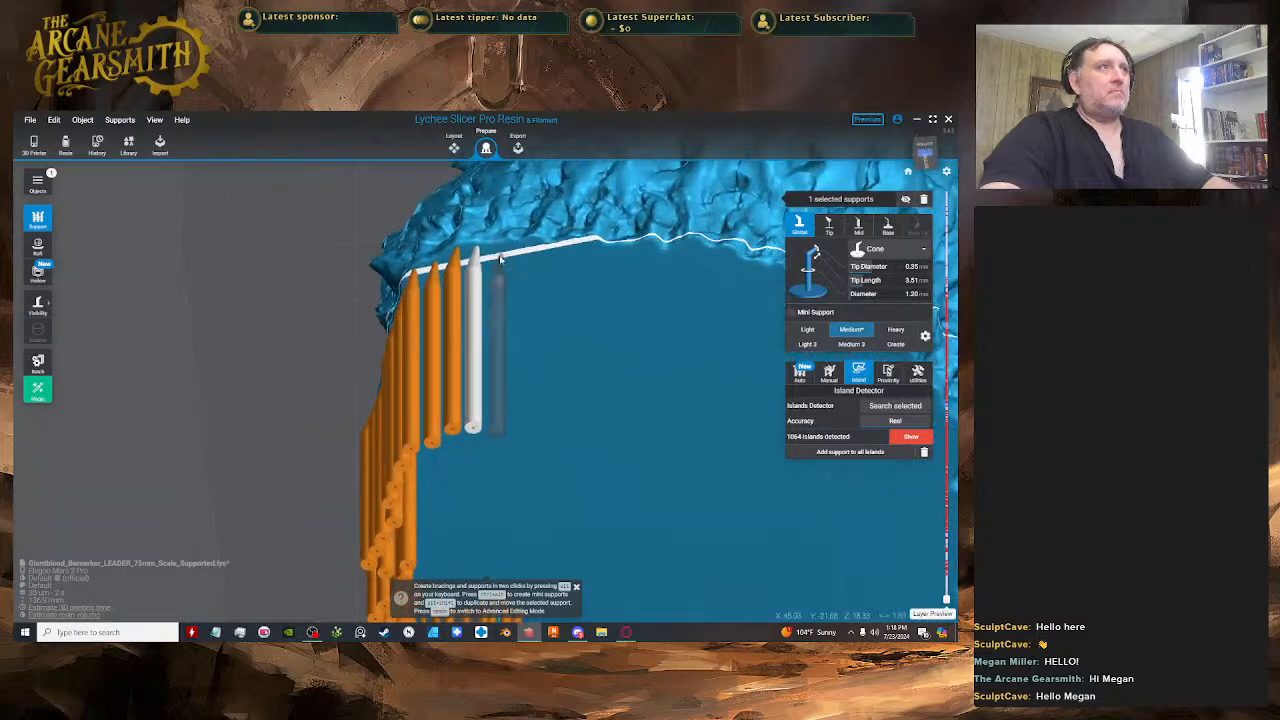
{"action": "left_click", "coordinate": [495, 250]}
{"action": "left_click", "coordinate": [519, 246]}
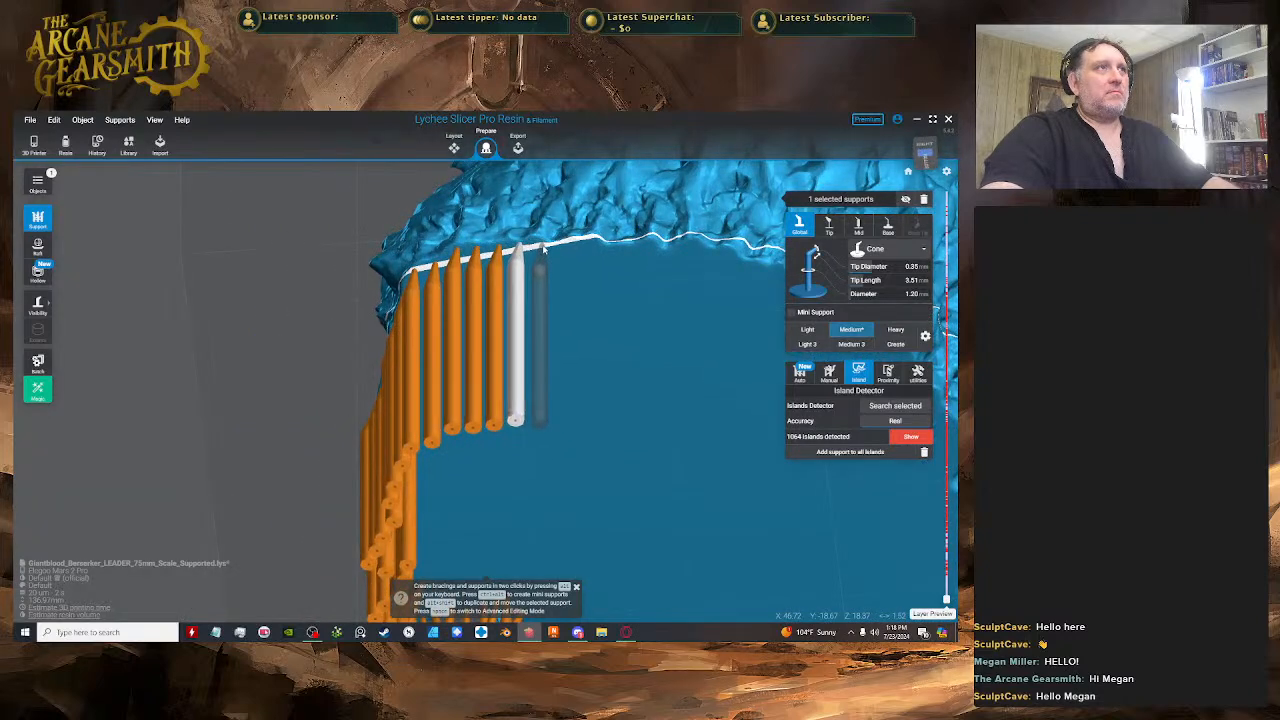
{"action": "left_click", "coordinate": [543, 243]}
{"action": "left_click", "coordinate": [565, 241]}
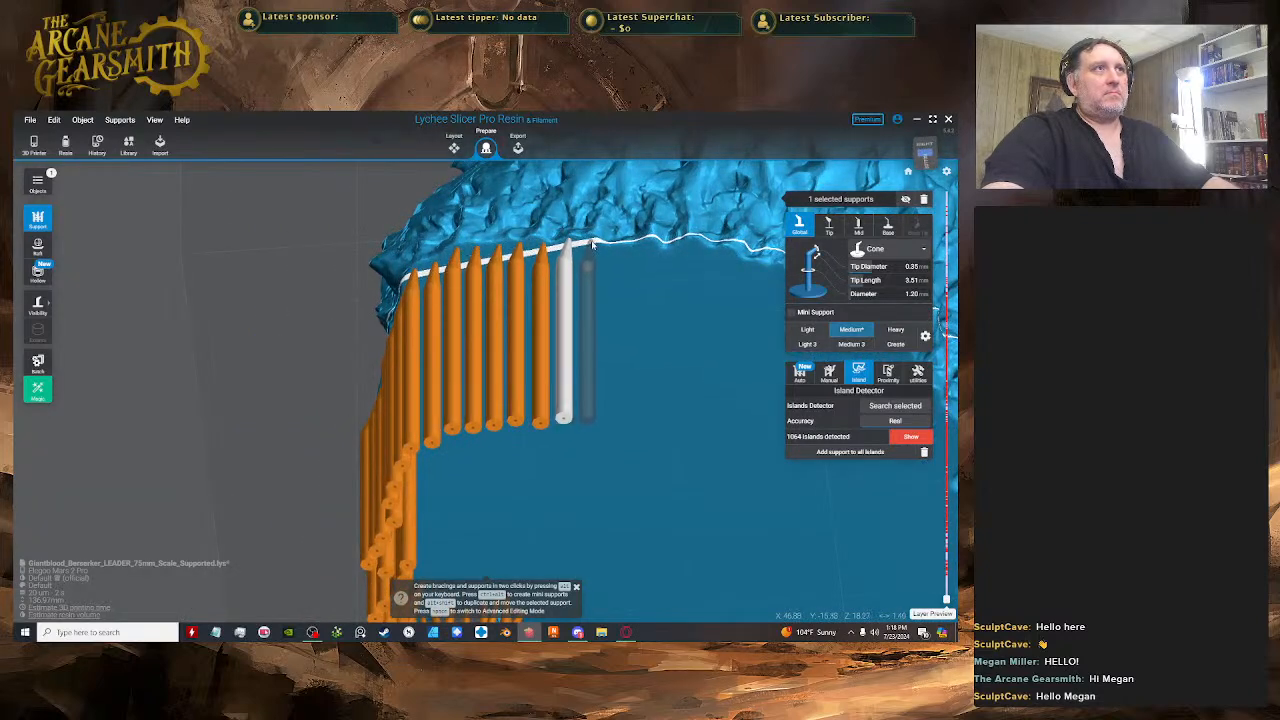
{"action": "left_click", "coordinate": [588, 244]}
{"action": "left_click", "coordinate": [609, 252]}
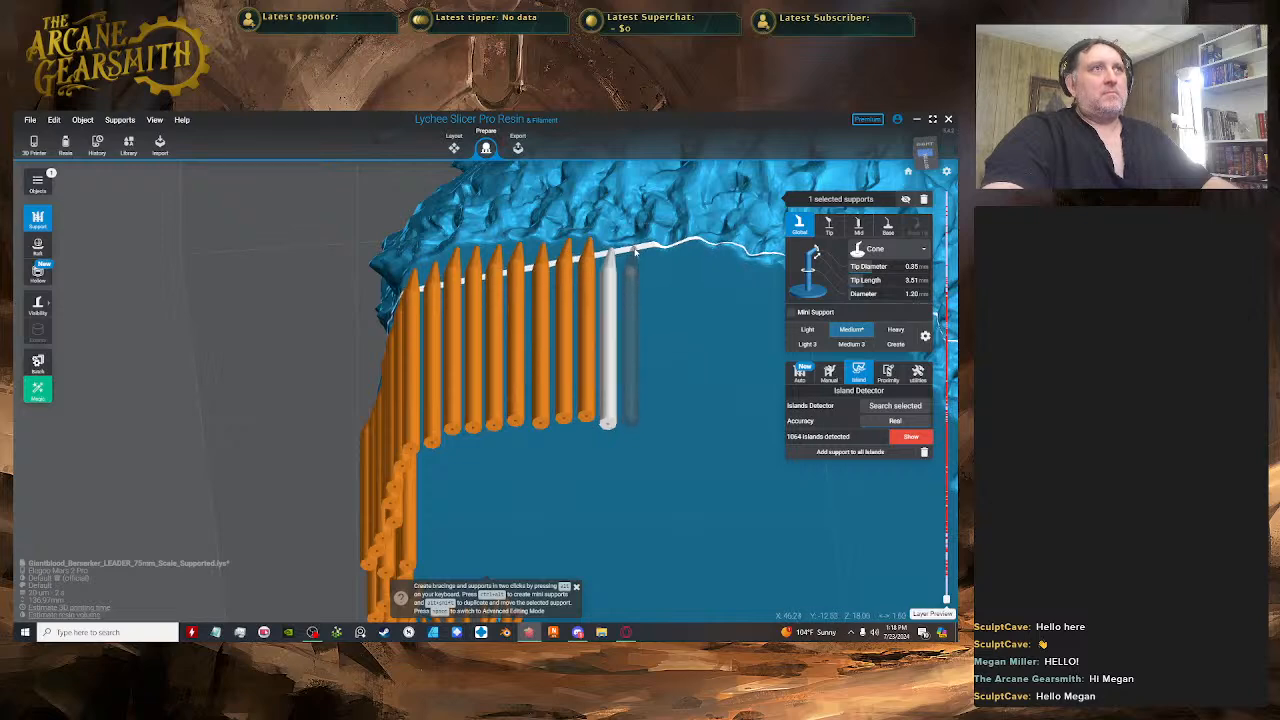
{"action": "left_click", "coordinate": [632, 248]}
- Fill the gap before the last support with an extra medium support and shift its shaft clear of its neighbours
{"action": "right_click_drag", "start_coordinate": [632, 250], "coordinate": [560, 255]}
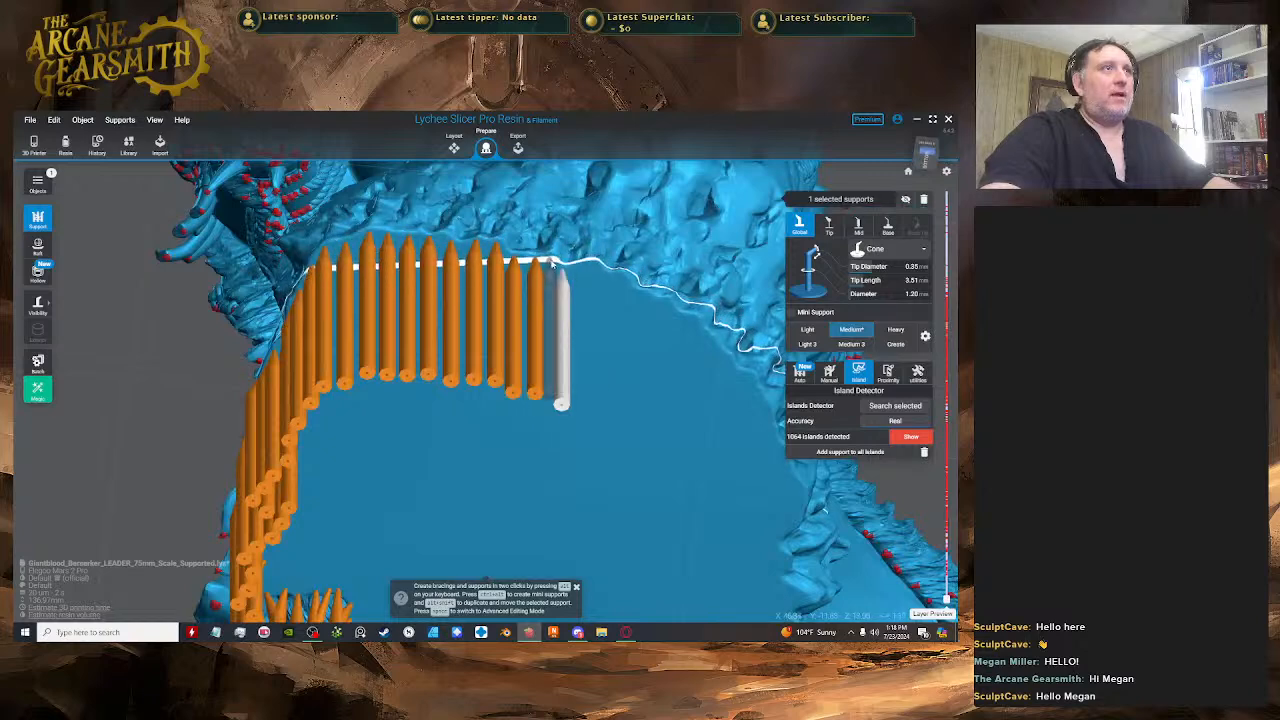
{"action": "left_click", "coordinate": [549, 263]}
{"action": "middle_click_drag", "start_coordinate": [549, 263], "coordinate": [521, 325]}
{"action": "right_click_drag", "start_coordinate": [521, 325], "coordinate": [512, 316]}
{"action": "key", "text": "space"}
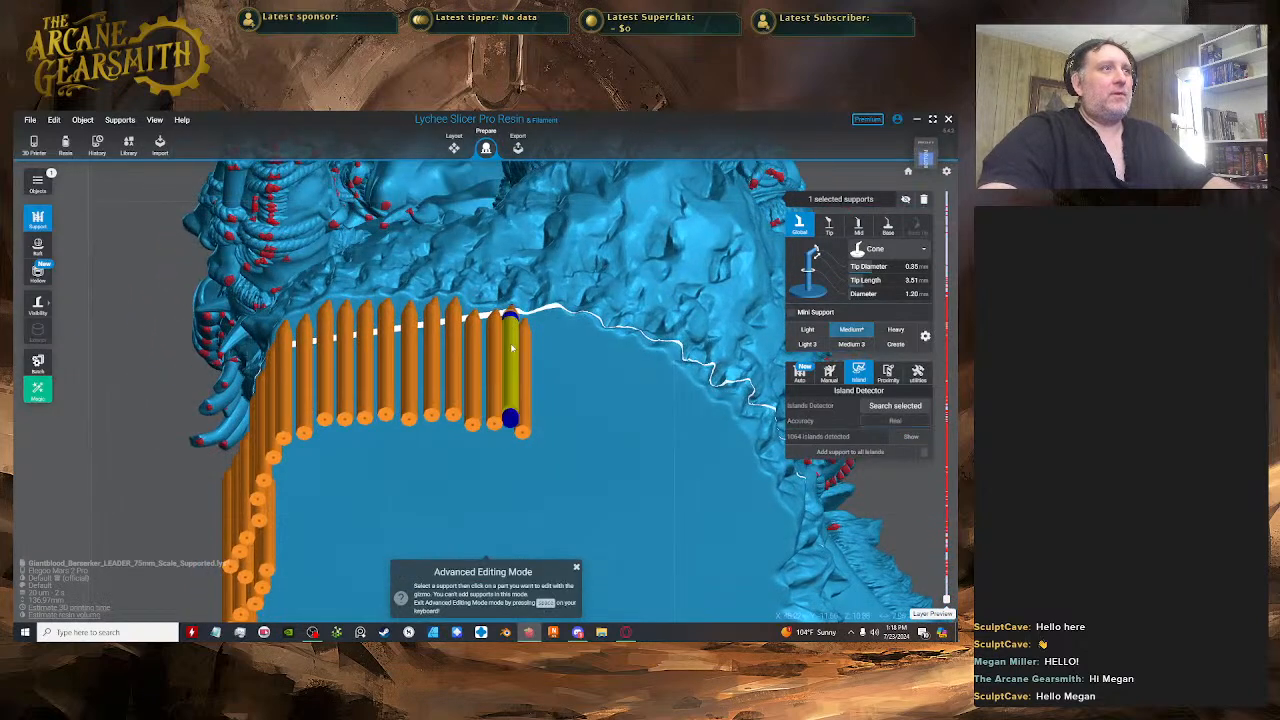
{"action": "left_click", "coordinate": [512, 358]}
{"action": "left_click_drag", "start_coordinate": [502, 355], "coordinate": [505, 349]}
{"action": "key", "text": "space"}
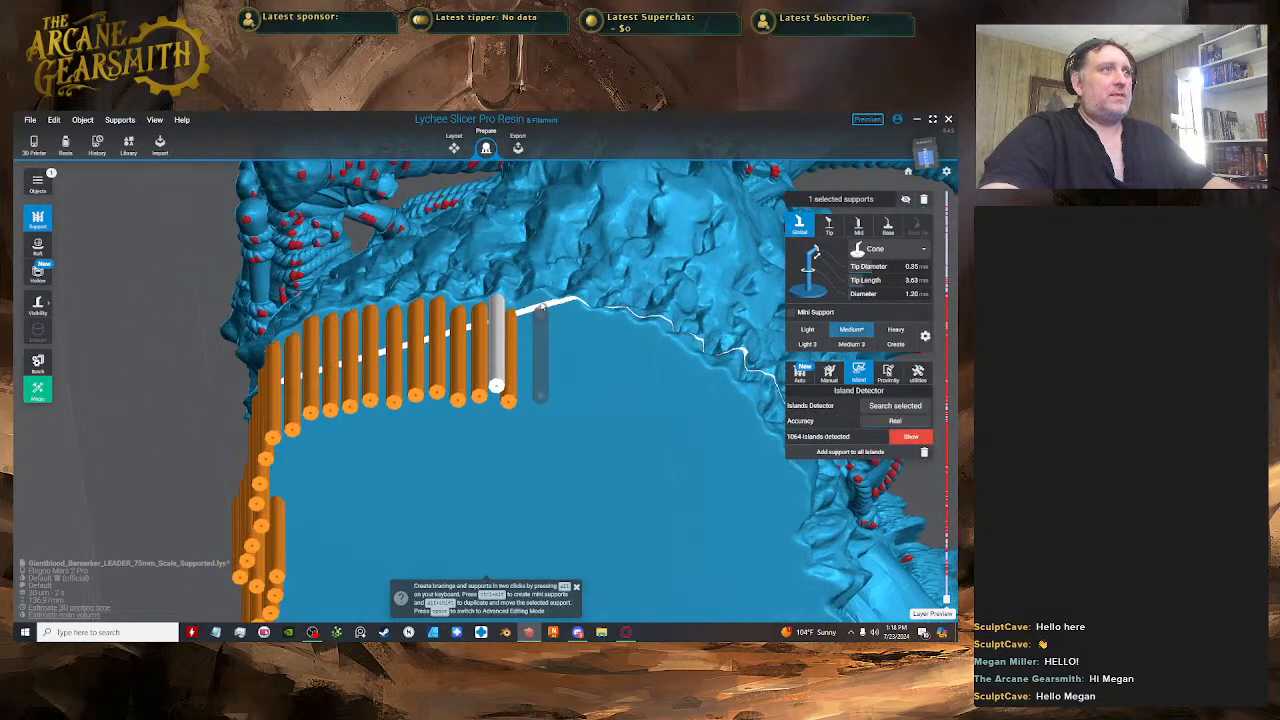
- Add a medium support beyond the filled gap and adjust its shaft to line up with the row
{"action": "right_click_drag", "start_coordinate": [505, 348], "coordinate": [550, 345]}
{"action": "key", "text": "space"}
{"action": "left_click", "coordinate": [520, 330]}
{"action": "key", "text": "space"}
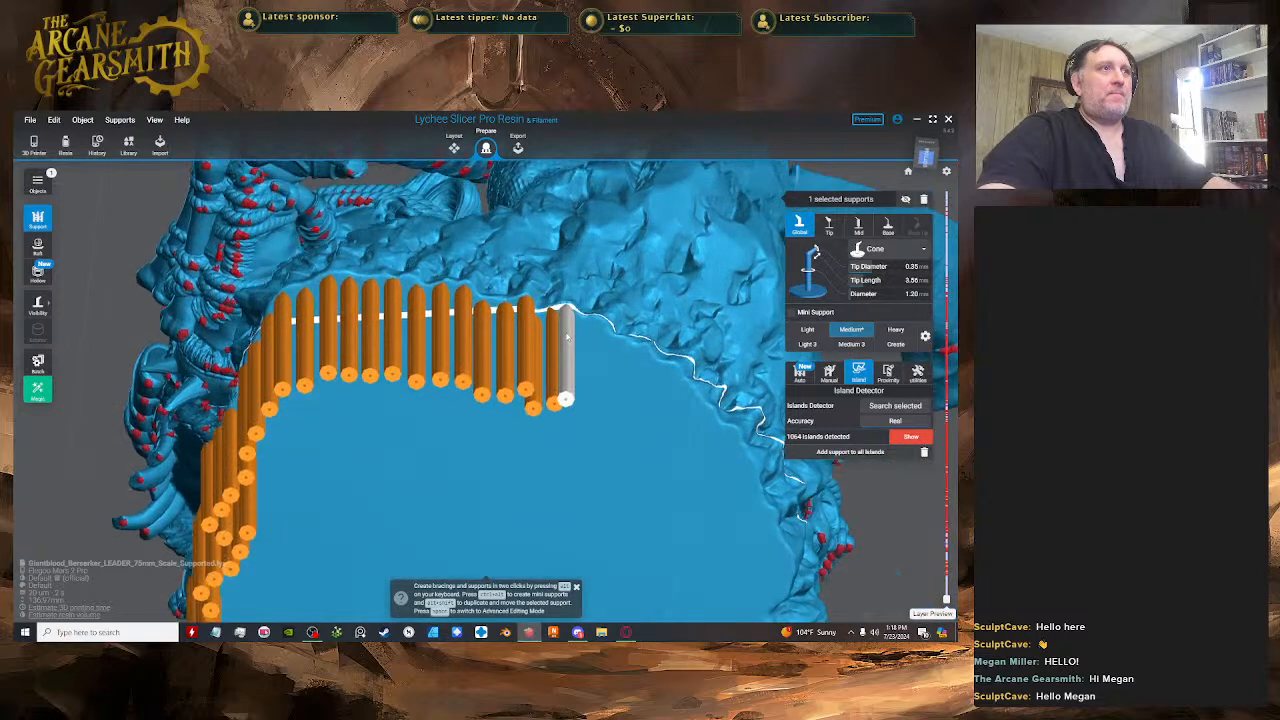
{"action": "key", "text": "space"}
{"action": "left_click", "coordinate": [550, 345]}
{"action": "left_click_drag", "start_coordinate": [545, 347], "coordinate": [542, 346]}
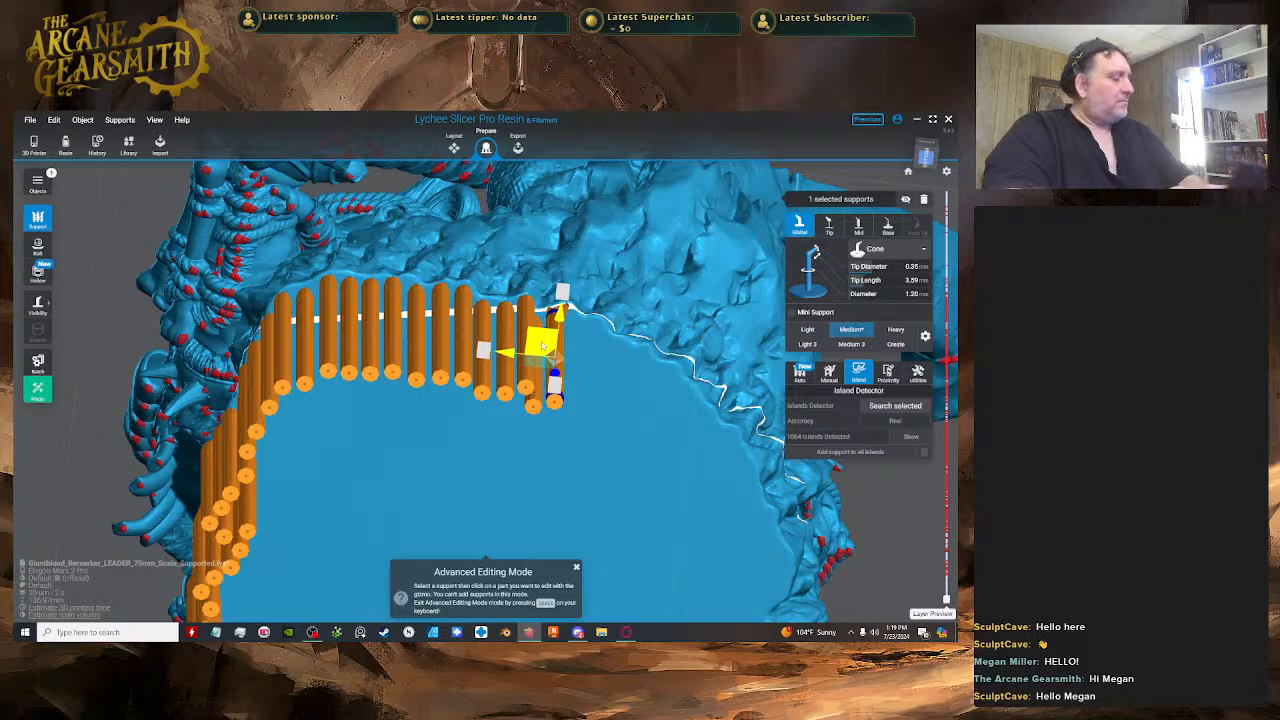
- Place the next medium support where the long edge starts to curve and adjust its shaft beside the previous one
{"action": "scroll", "coordinate": [524, 345], "scroll_direction": "down", "scroll_amount": 2}
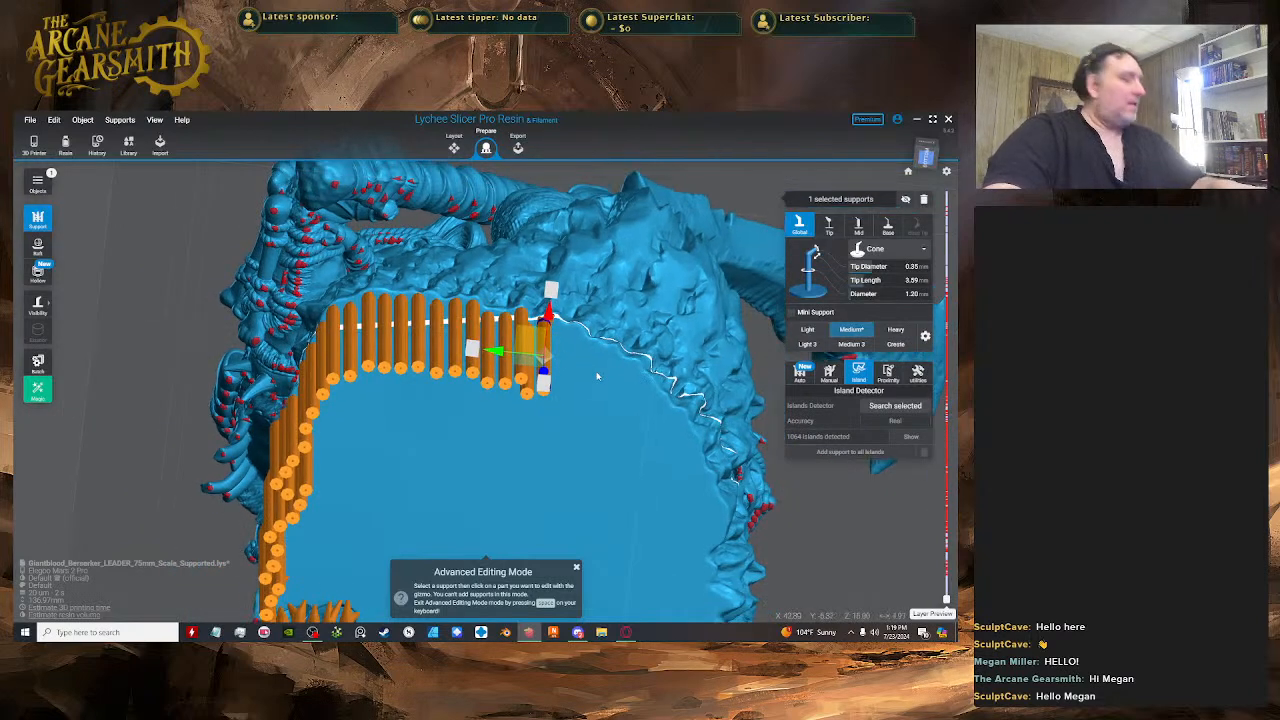
{"action": "right_click_drag", "start_coordinate": [640, 360], "coordinate": [614, 406]}
{"action": "scroll", "coordinate": [614, 406], "scroll_direction": "up", "scroll_amount": 1}
{"action": "key", "text": "space"}
{"action": "left_click", "coordinate": [517, 302]}
{"action": "key", "text": "space"}
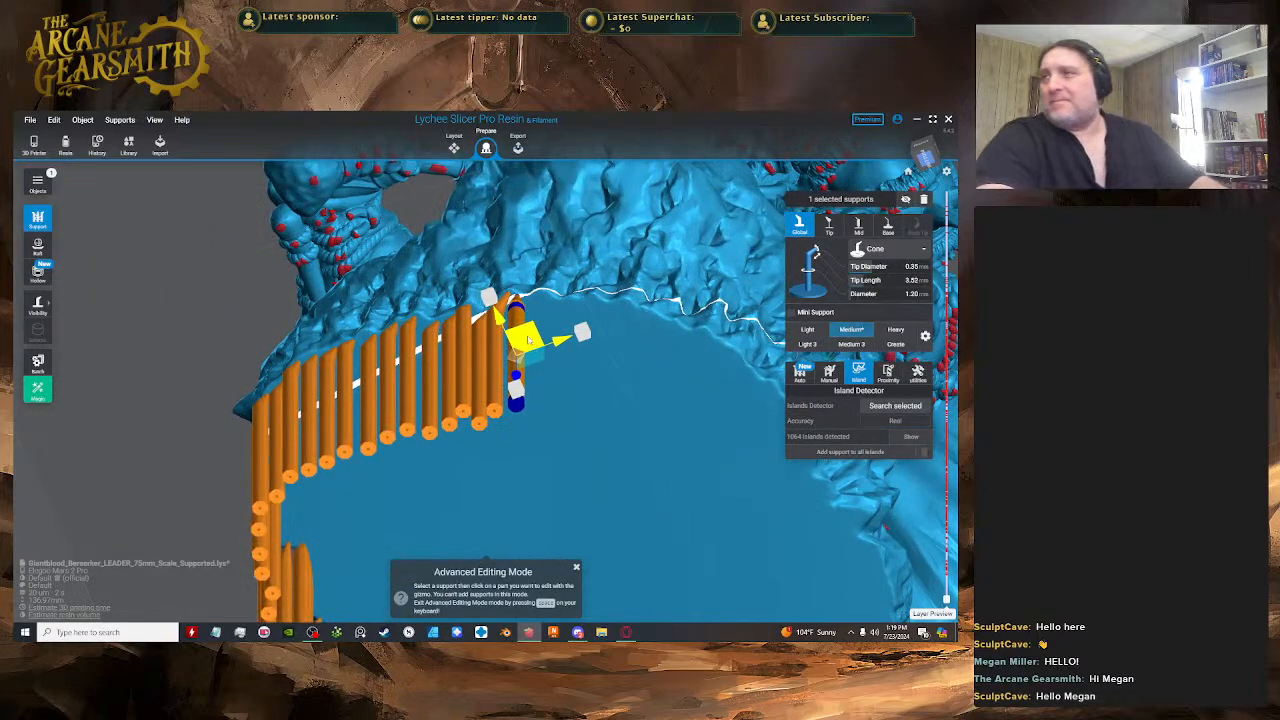
{"action": "key", "text": "space"}
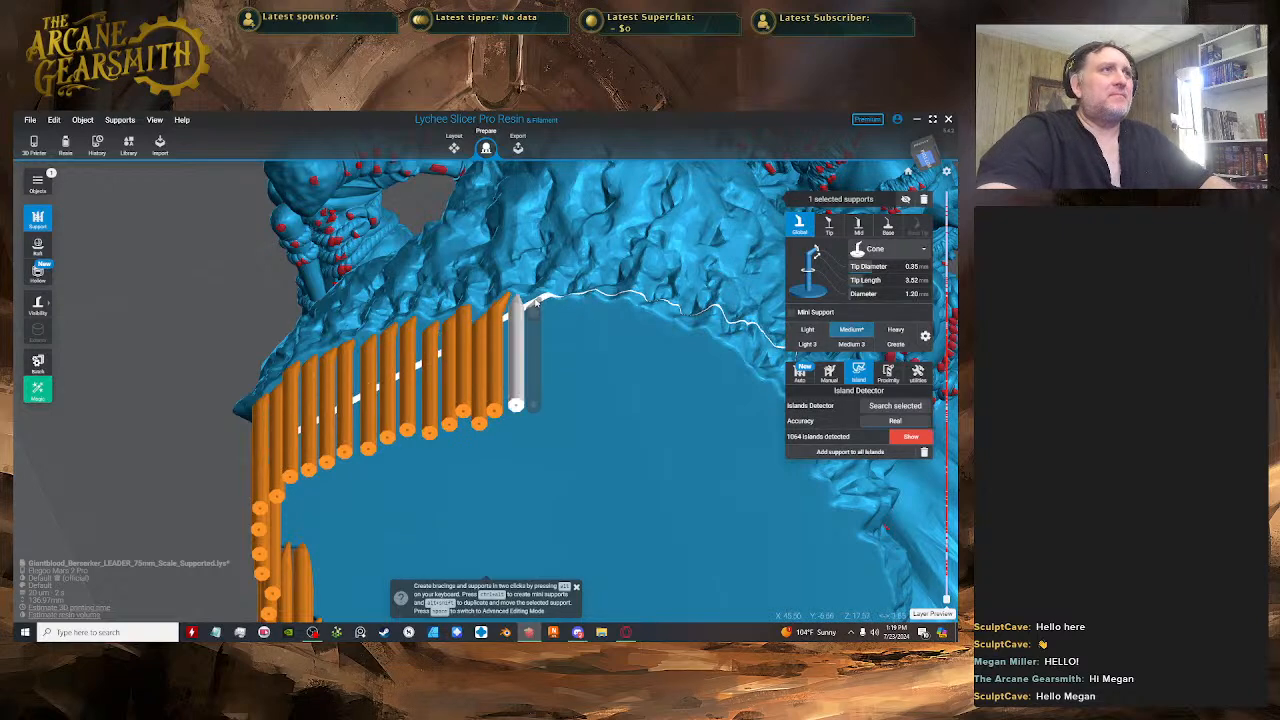
- Add one more medium support along the curving edge, reposition its shaft and check the spacing from the side
{"action": "left_click", "coordinate": [530, 297]}
{"action": "key", "text": "space"}
{"action": "left_click", "coordinate": [529, 332]}
{"action": "left_click_drag", "start_coordinate": [536, 333], "coordinate": [541, 340]}
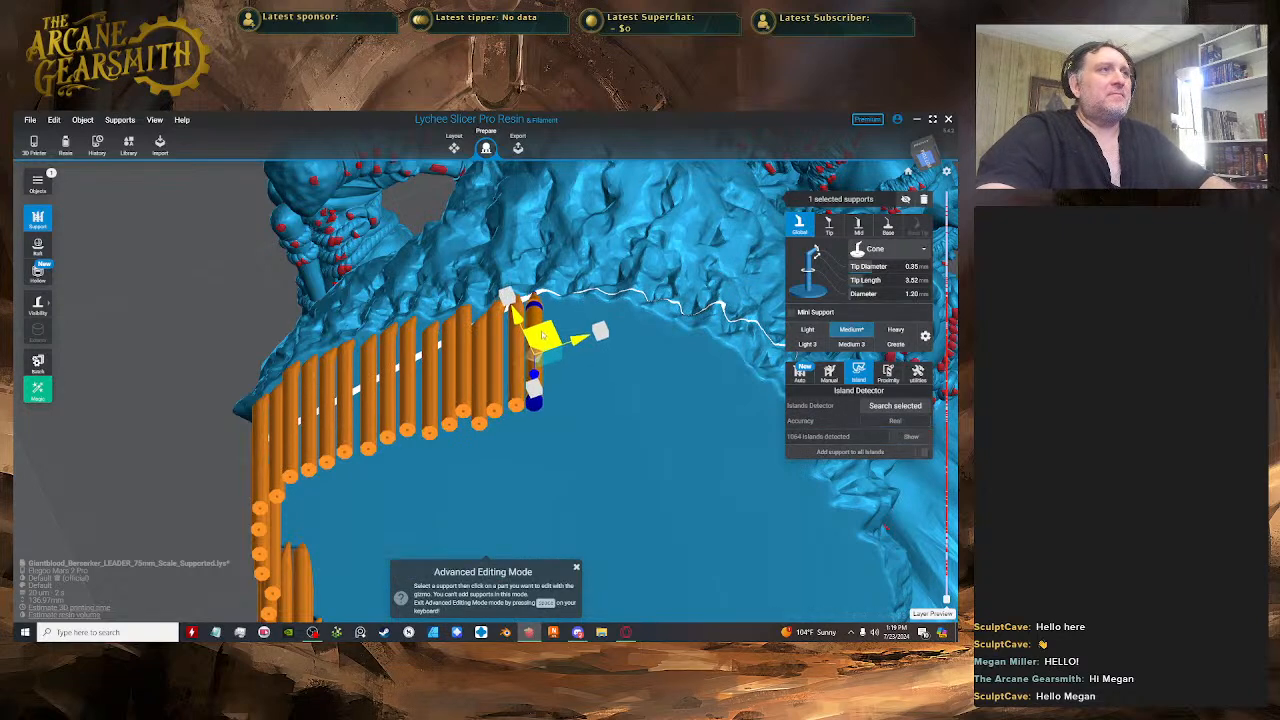
{"action": "right_click_drag", "start_coordinate": [545, 344], "coordinate": [605, 393]}
{"action": "mouse_move", "coordinate": [592, 410]}
{"action": "left_mouse_down"}
{"action": "mouse_move", "coordinate": [575, 408]}
{"action": "mouse_move", "coordinate": [593, 416]}
{"action": "left_mouse_up"}
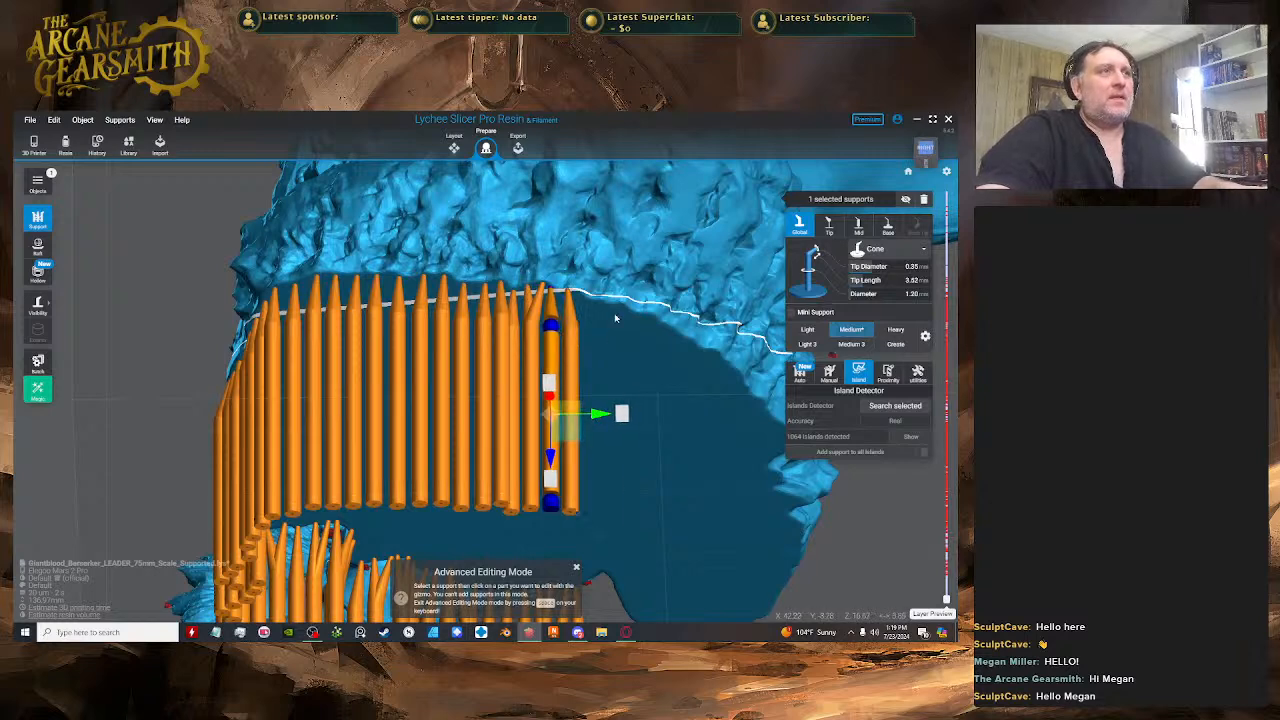
{"action": "left_click_drag", "start_coordinate": [615, 318], "coordinate": [519, 252]}
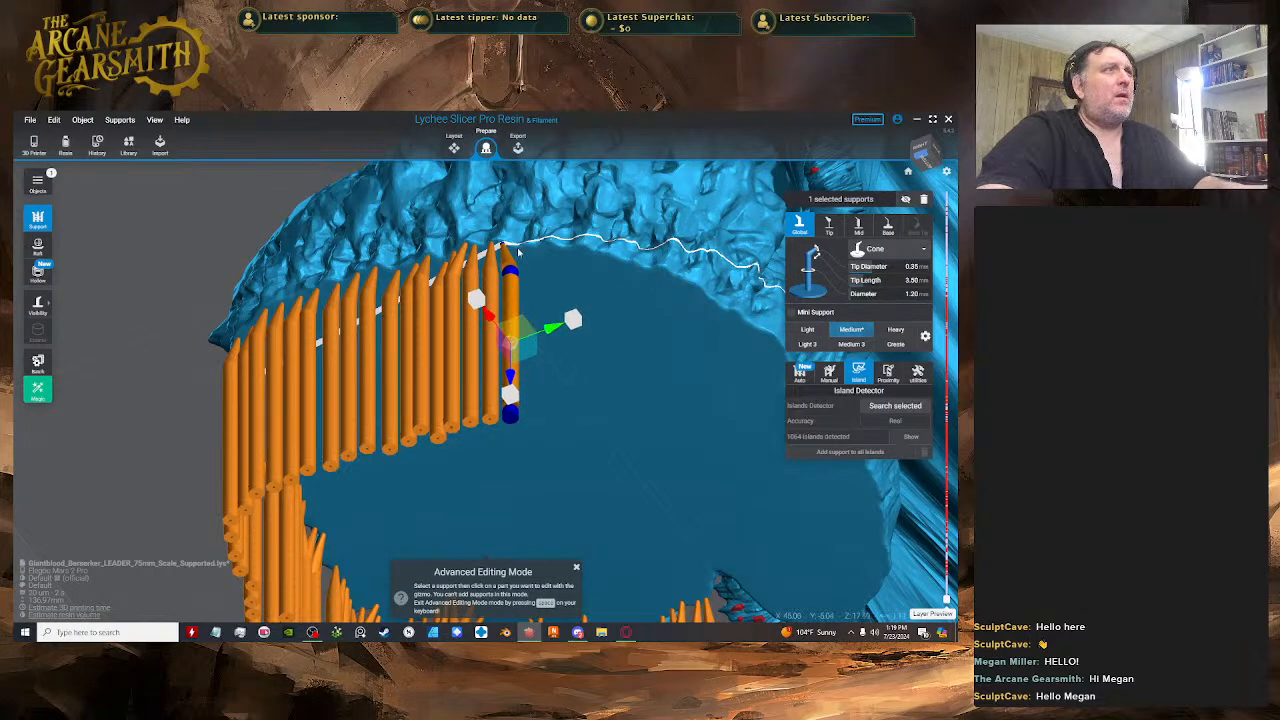
- Add the next medium support along the curving base edge and shift its shaft clear of the previous support
{"action": "key", "text": "space"}
{"action": "left_click", "coordinate": [518, 251]}
{"action": "key", "text": "space"}
{"action": "left_click", "coordinate": [515, 330]}
{"action": "left_click_drag", "start_coordinate": [519, 332], "coordinate": [536, 330]}
{"action": "key", "text": "space"}
{"action": "key", "text": "space"}
{"action": "left_click", "coordinate": [530, 330]}
{"action": "key", "text": "space"}
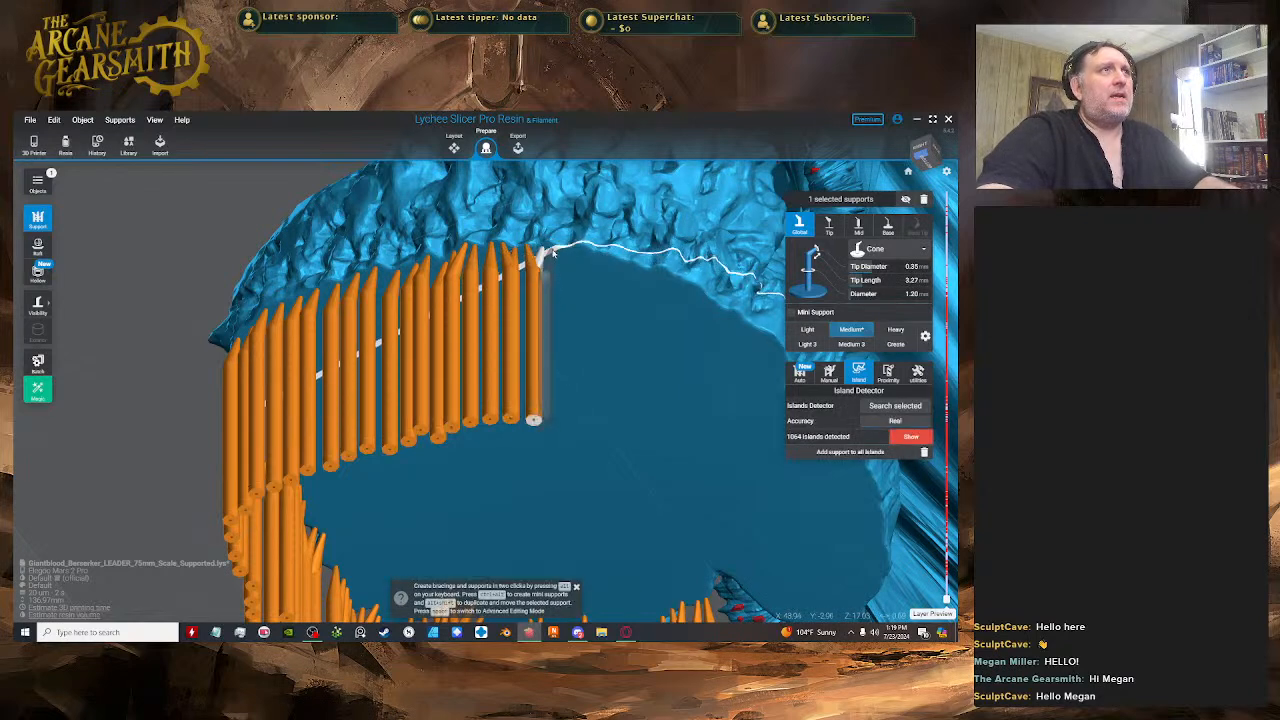
- Continue the row with two closely spaced medium supports on the curving edge and adjust their shafts
{"action": "key", "text": "space"}
{"action": "left_click", "coordinate": [557, 330]}
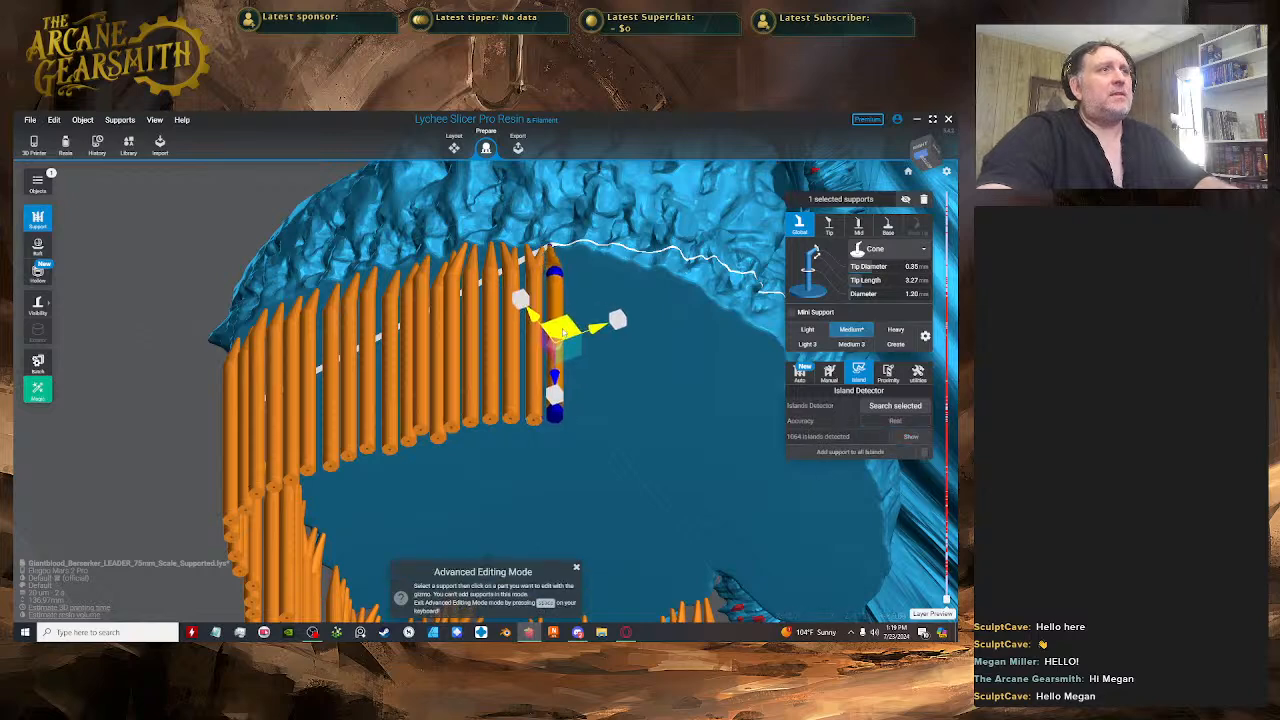
{"action": "left_click_drag", "start_coordinate": [563, 330], "coordinate": [563, 300]}
{"action": "key", "text": "space"}
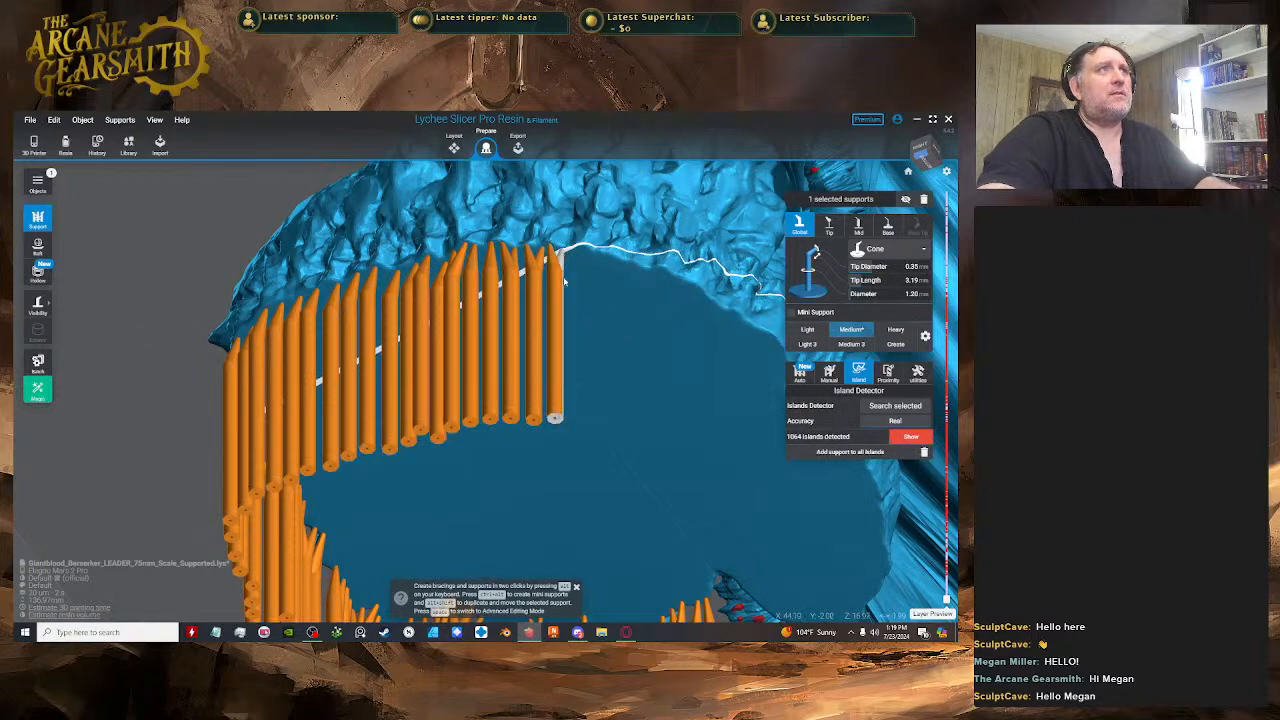
{"action": "key", "text": "space"}
{"action": "left_click", "coordinate": [562, 345]}
{"action": "left_click_drag", "start_coordinate": [564, 340], "coordinate": [562, 336]}
{"action": "key", "text": "space"}
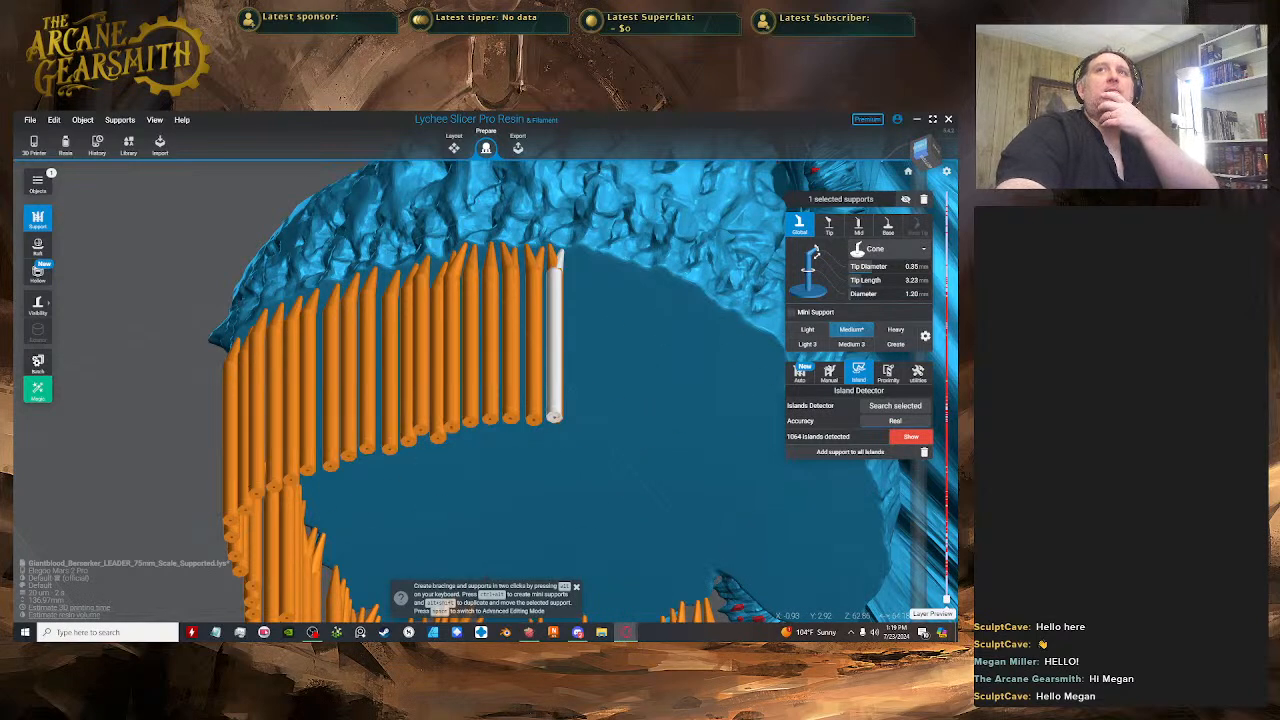
- Switch to the browser and open the HyperX QuadCast S microphone's product page from the Amazon order history
{"action": "key", "text": "alt+Tab"}
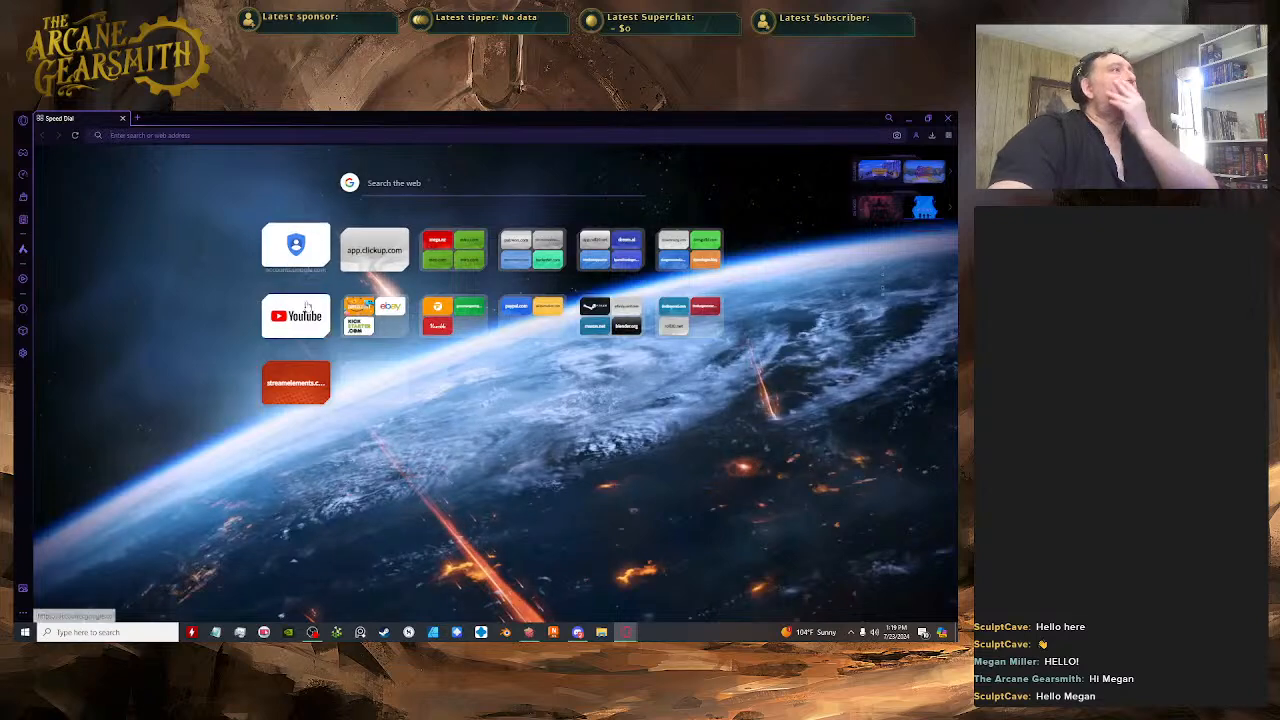
{"action": "left_click", "coordinate": [375, 312]}
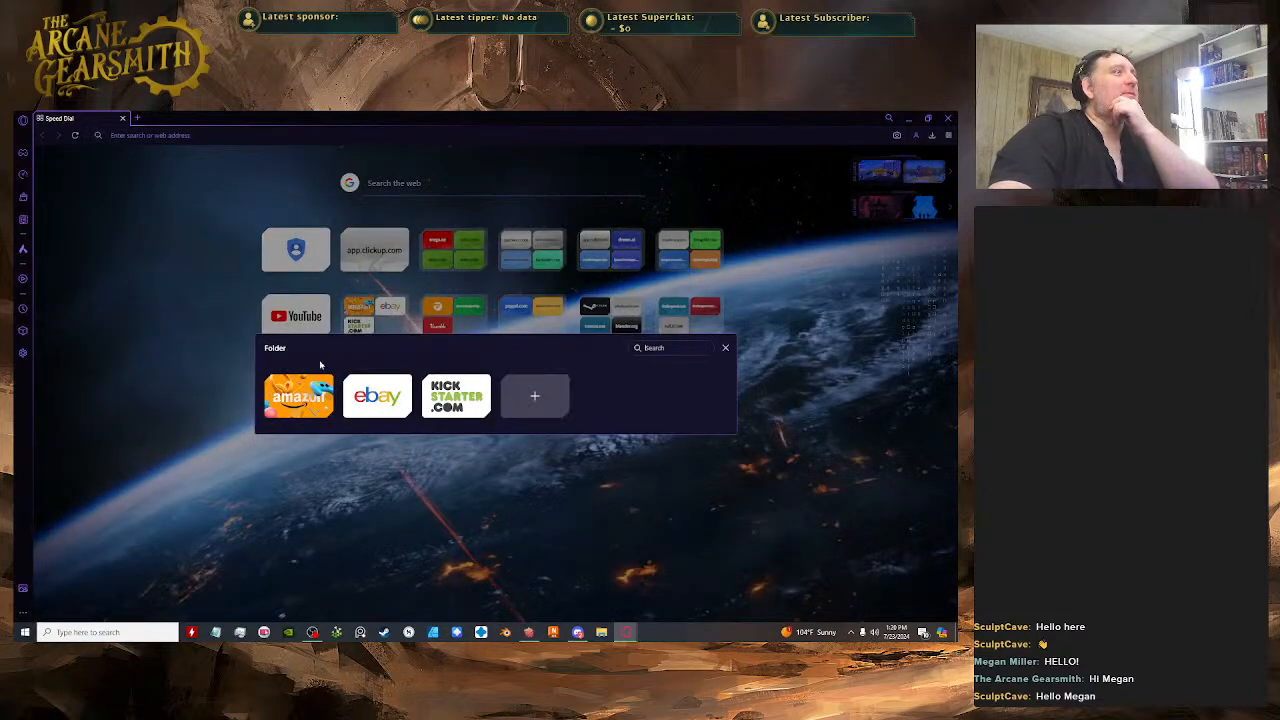
{"action": "left_click", "coordinate": [297, 406]}
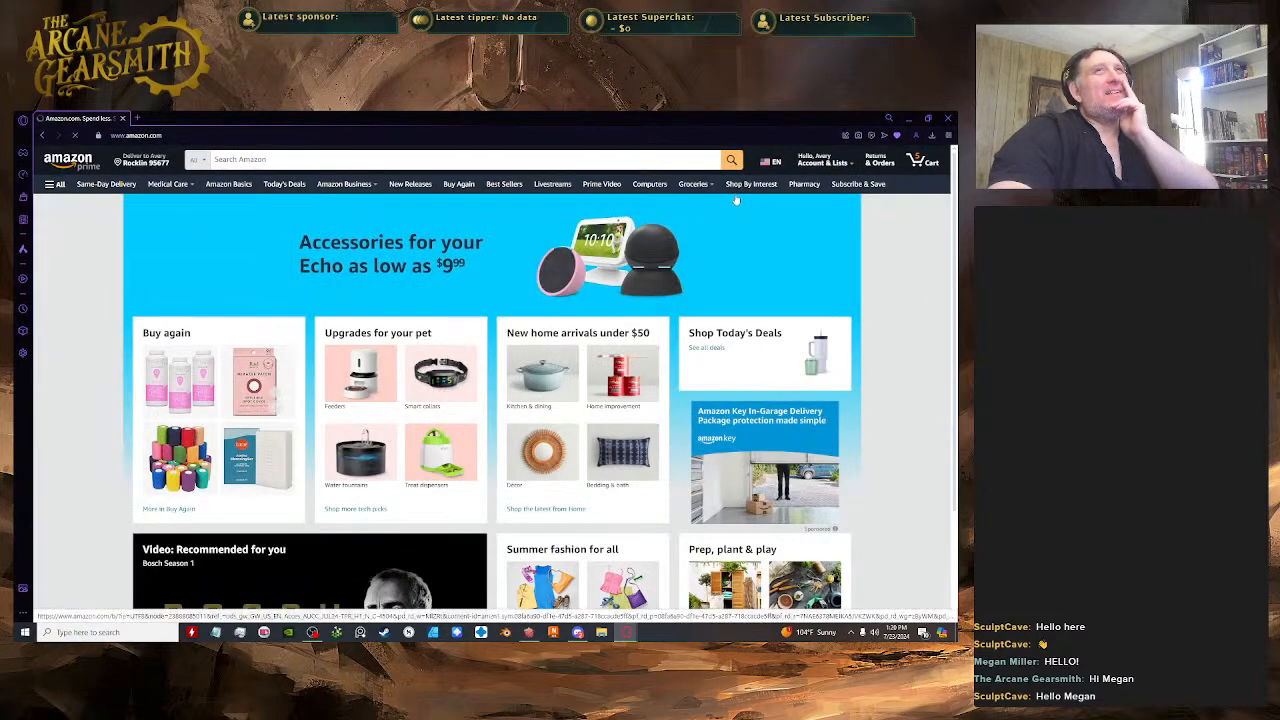
{"action": "left_click", "coordinate": [879, 164]}
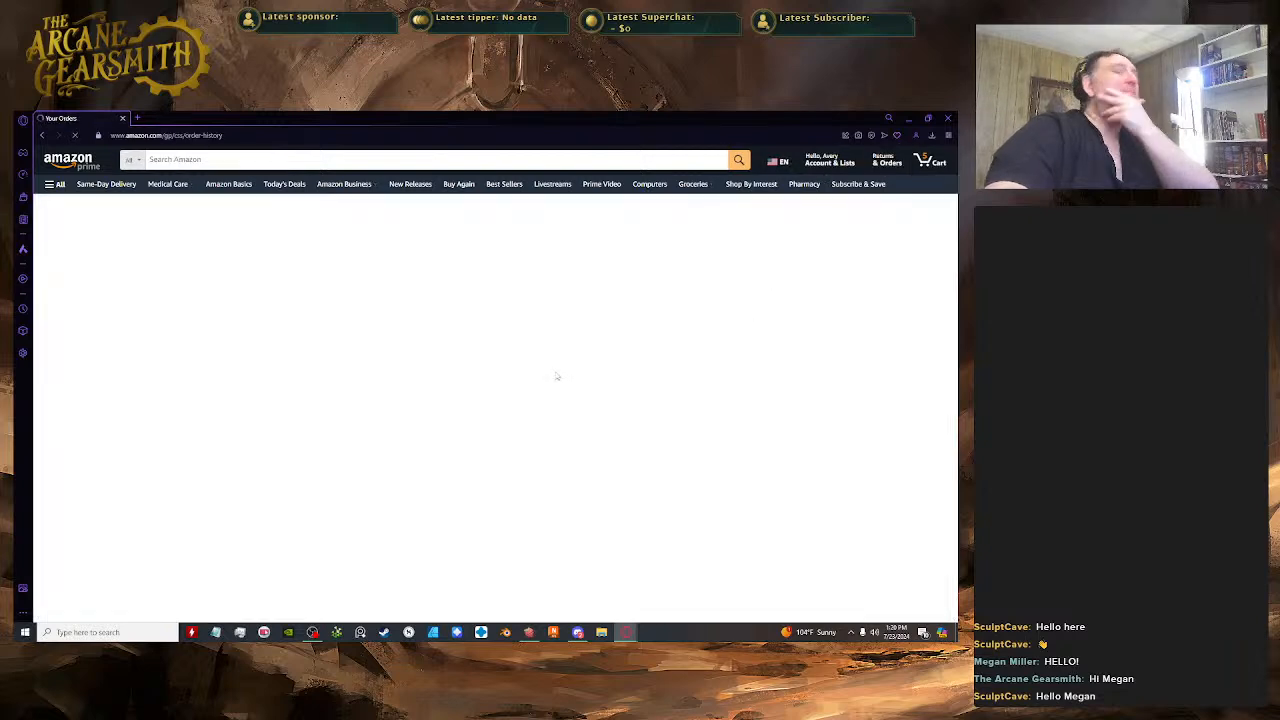
{"action": "left_click", "coordinate": [300, 509]}
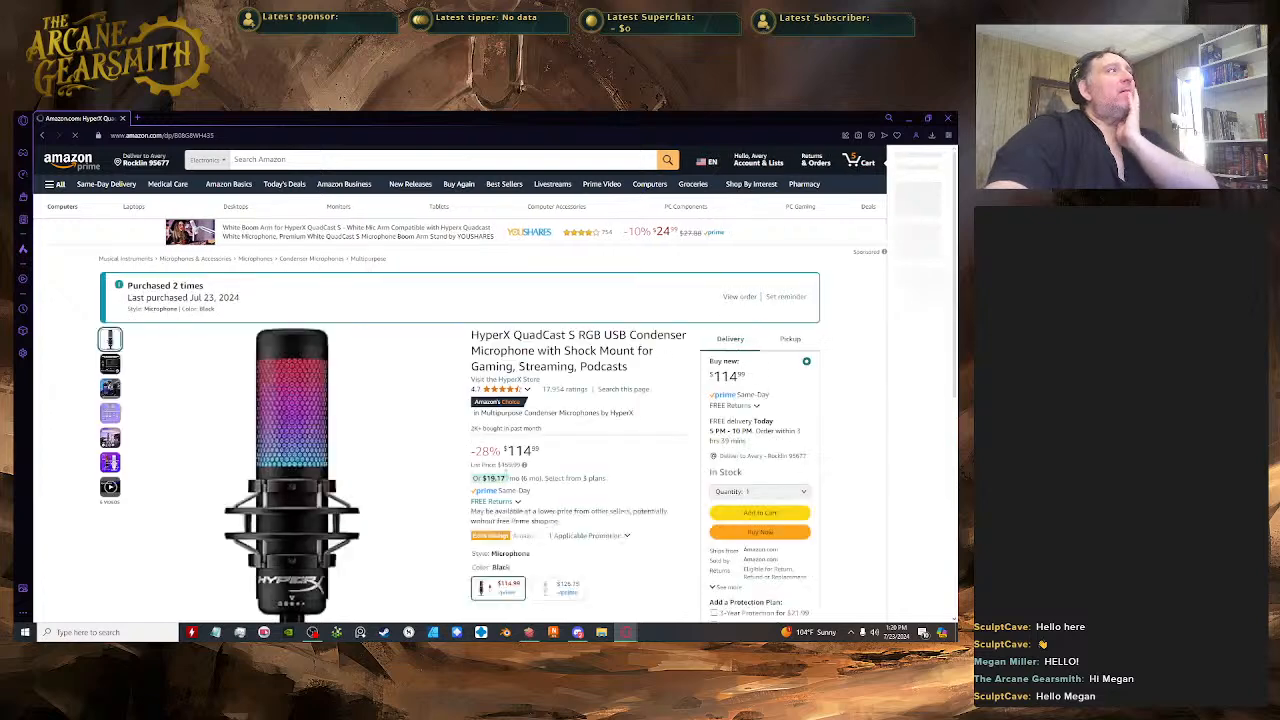
{"action": "scroll", "coordinate": [601, 454], "scroll_direction": "down", "scroll_amount": 3}
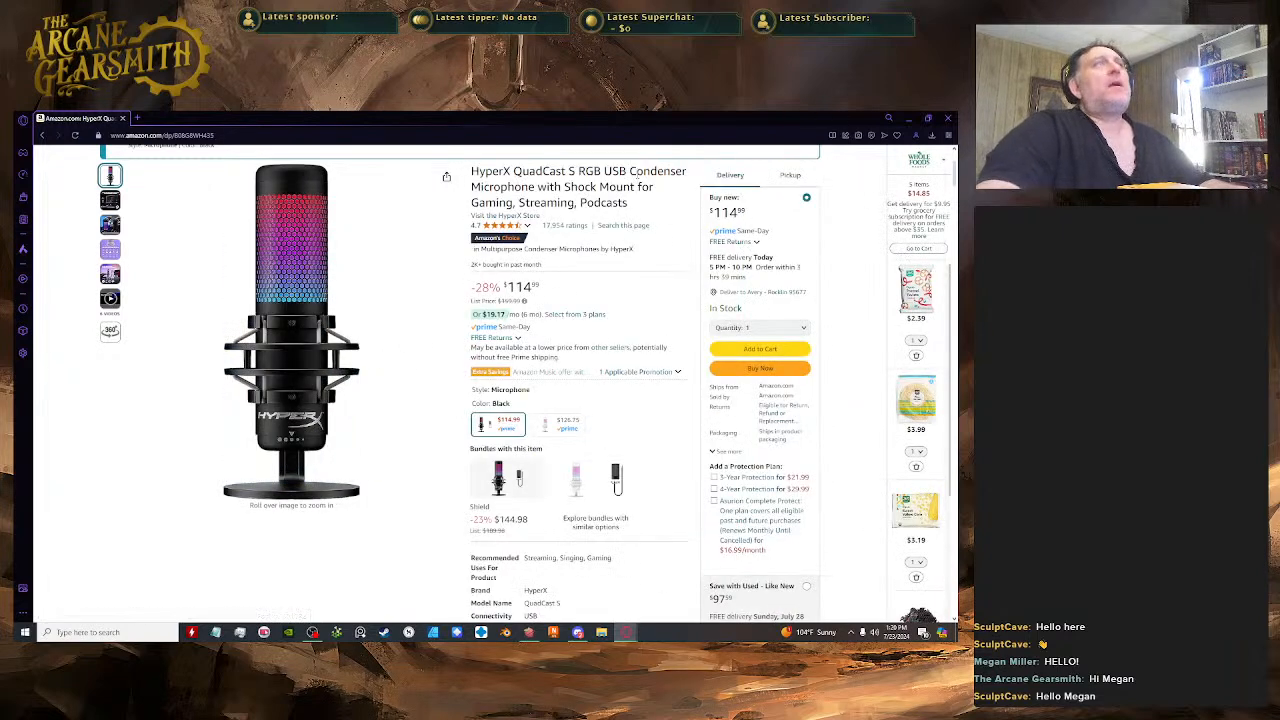
{"action": "scroll", "coordinate": [637, 171], "scroll_direction": "up", "scroll_amount": 3}
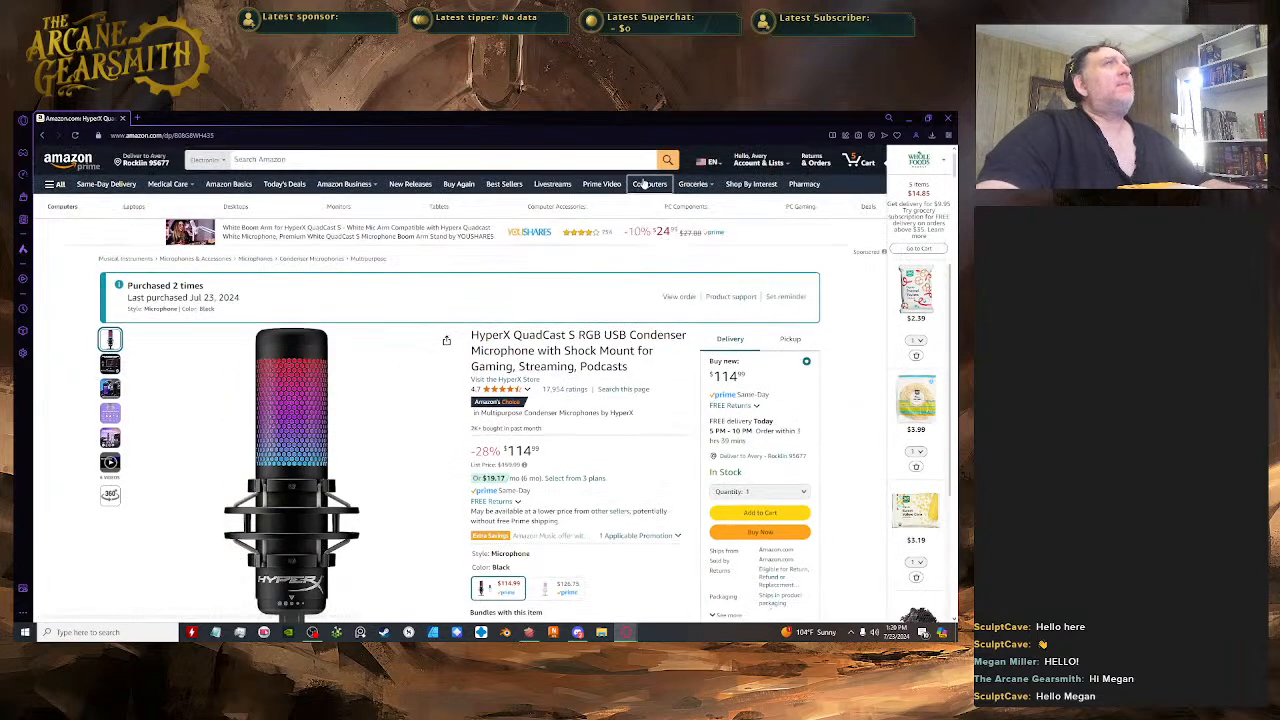
- Open the MAONO XLR/USB Gaming Microphone page from the order history, review it and close the browser
{"action": "left_click", "coordinate": [806, 163]}
{"action": "scroll", "coordinate": [445, 400], "scroll_direction": "down", "scroll_amount": 15}
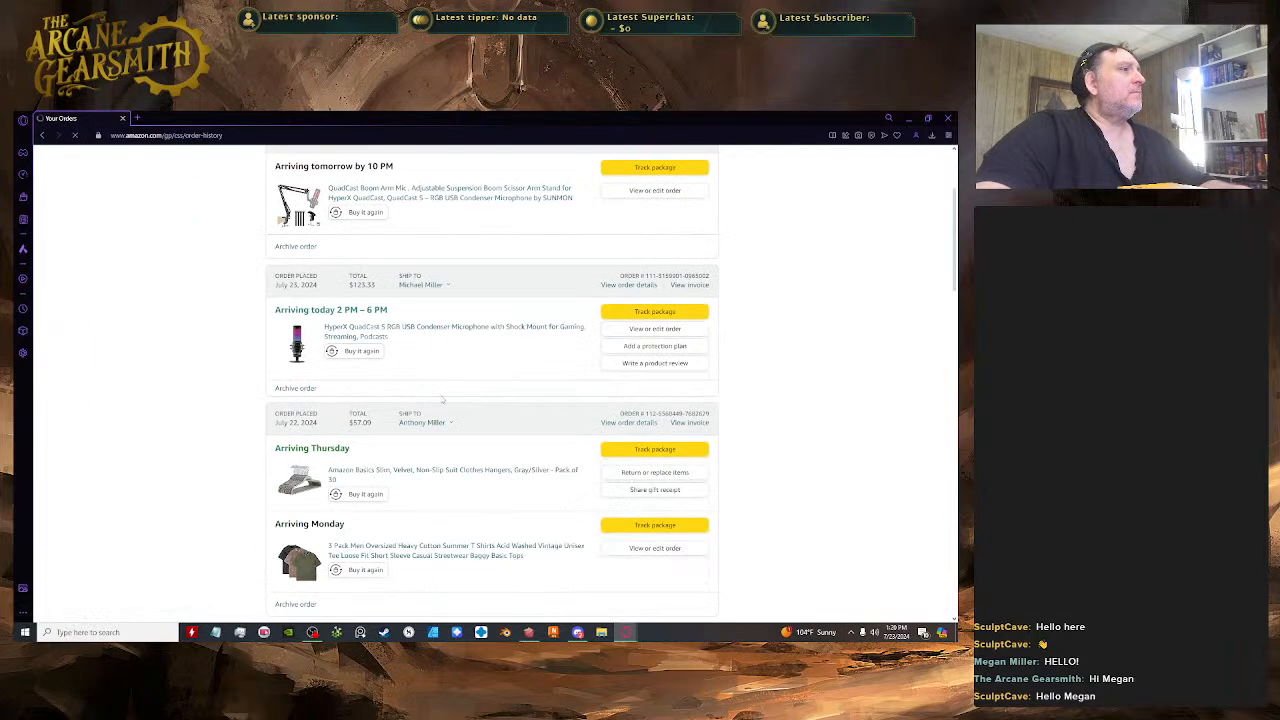
{"action": "scroll", "coordinate": [447, 400], "scroll_direction": "down", "scroll_amount": 4}
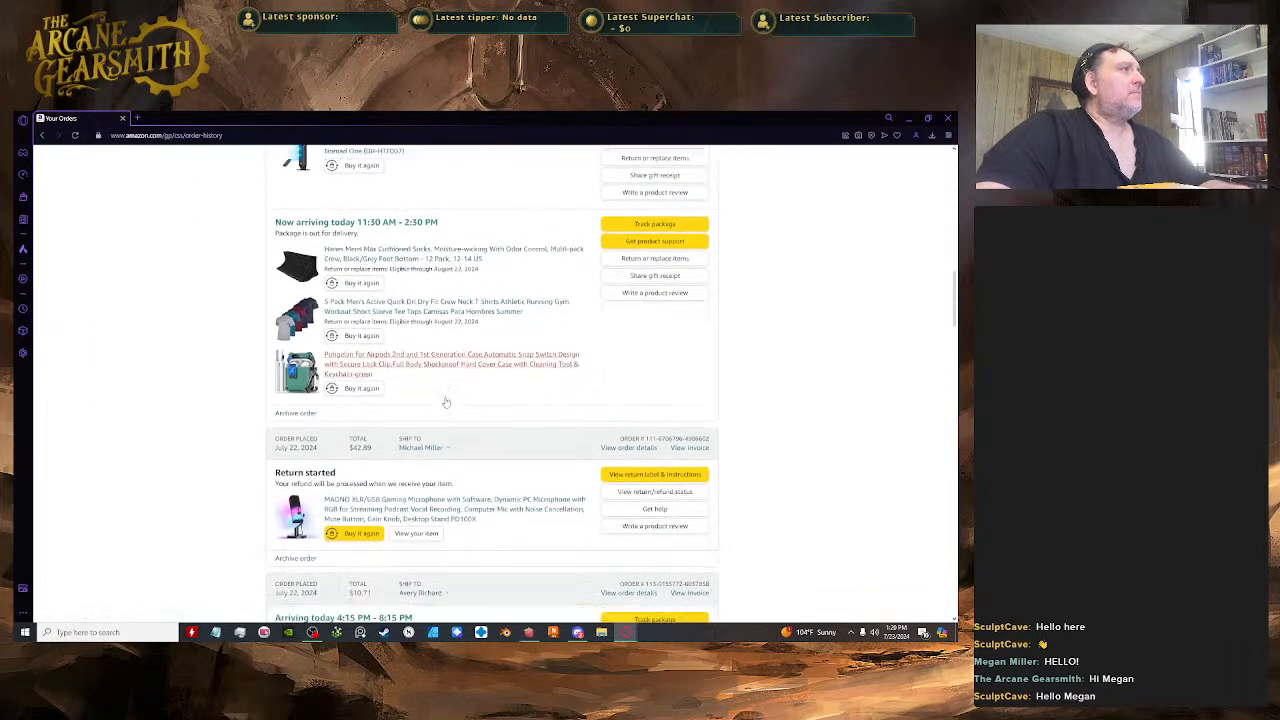
{"action": "left_click", "coordinate": [296, 194]}
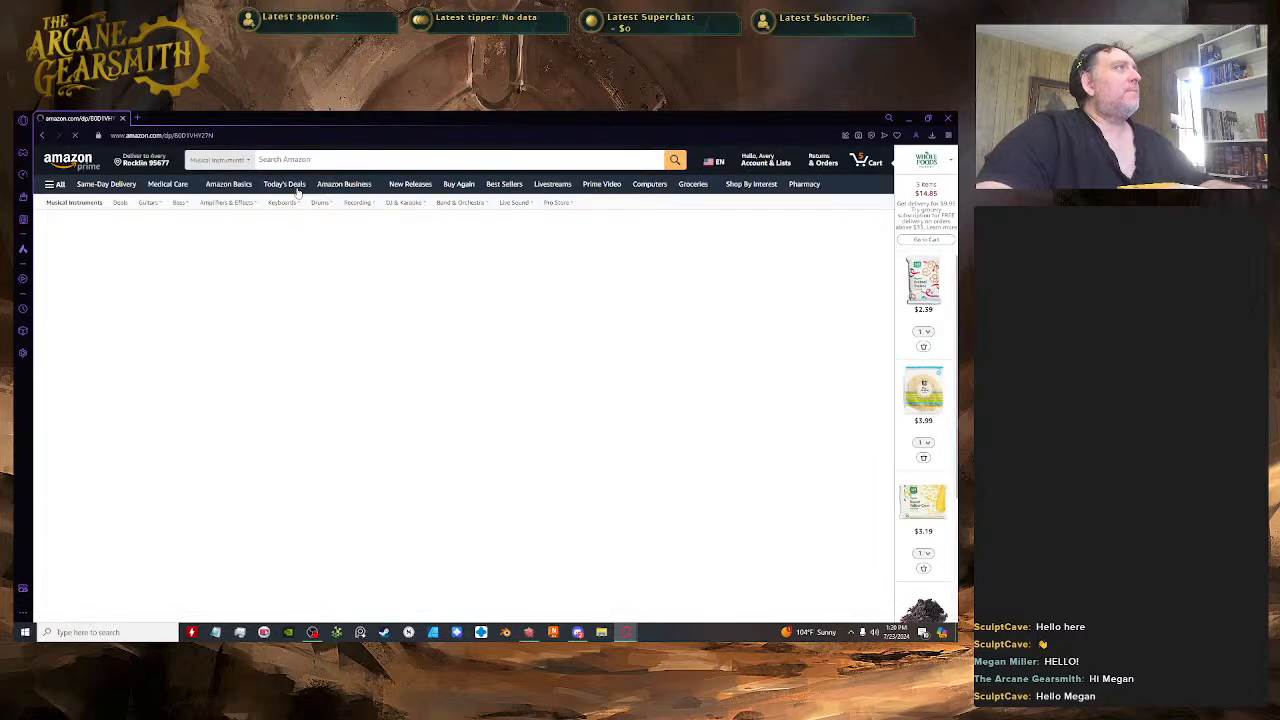
{"action": "scroll", "coordinate": [742, 348], "scroll_direction": "down", "scroll_amount": 1}
{"action": "scroll", "coordinate": [742, 345], "scroll_direction": "down", "scroll_amount": 3}
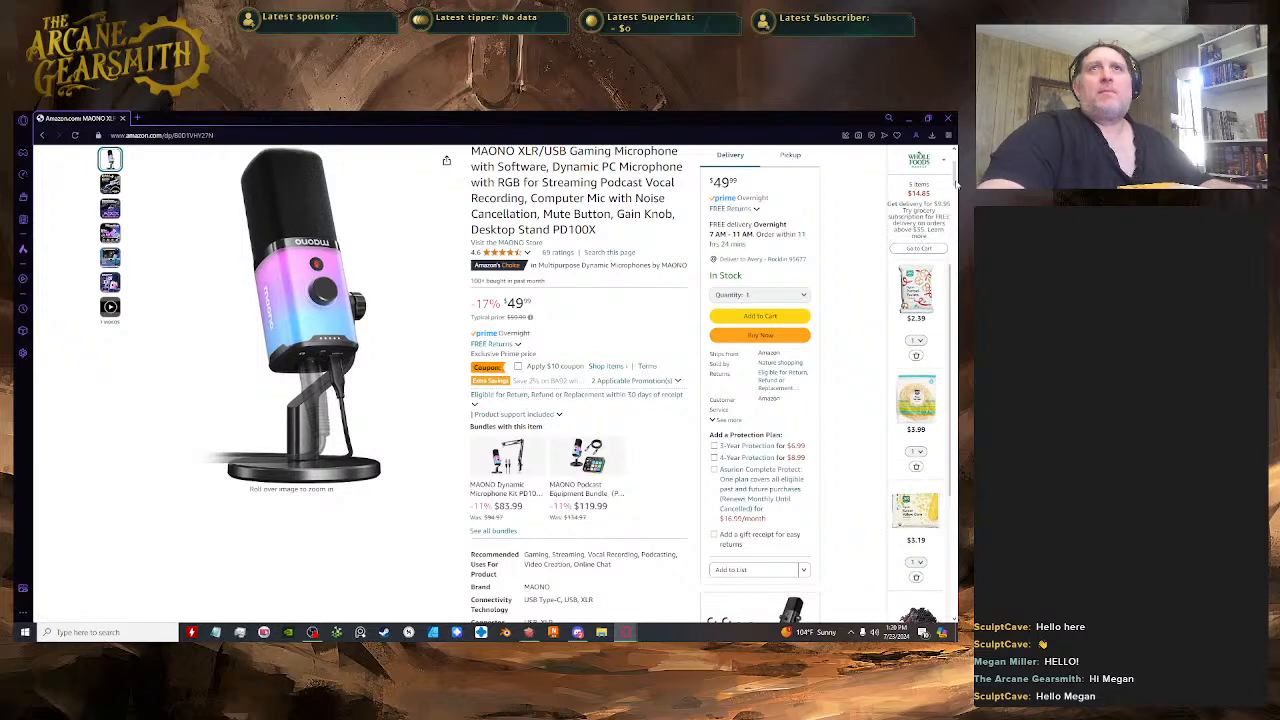
{"action": "left_click_drag", "start_coordinate": [957, 184], "coordinate": [958, 179]}
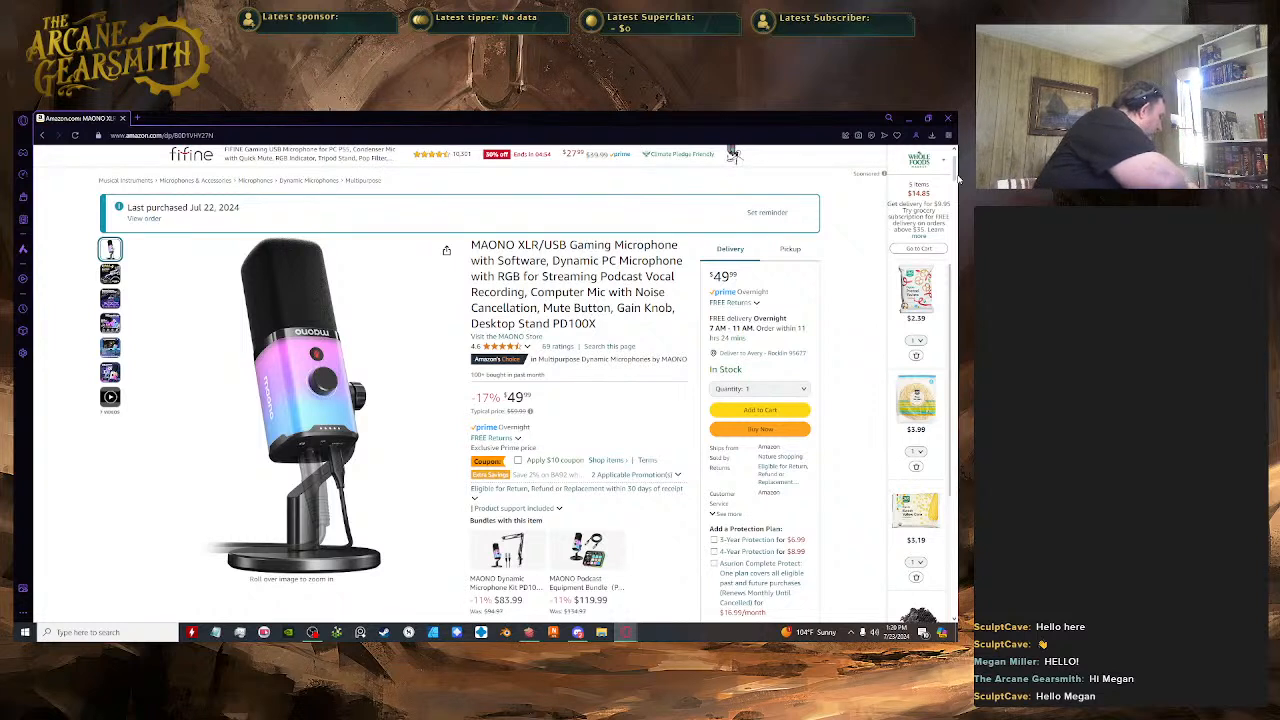
{"action": "left_click", "coordinate": [950, 119]}
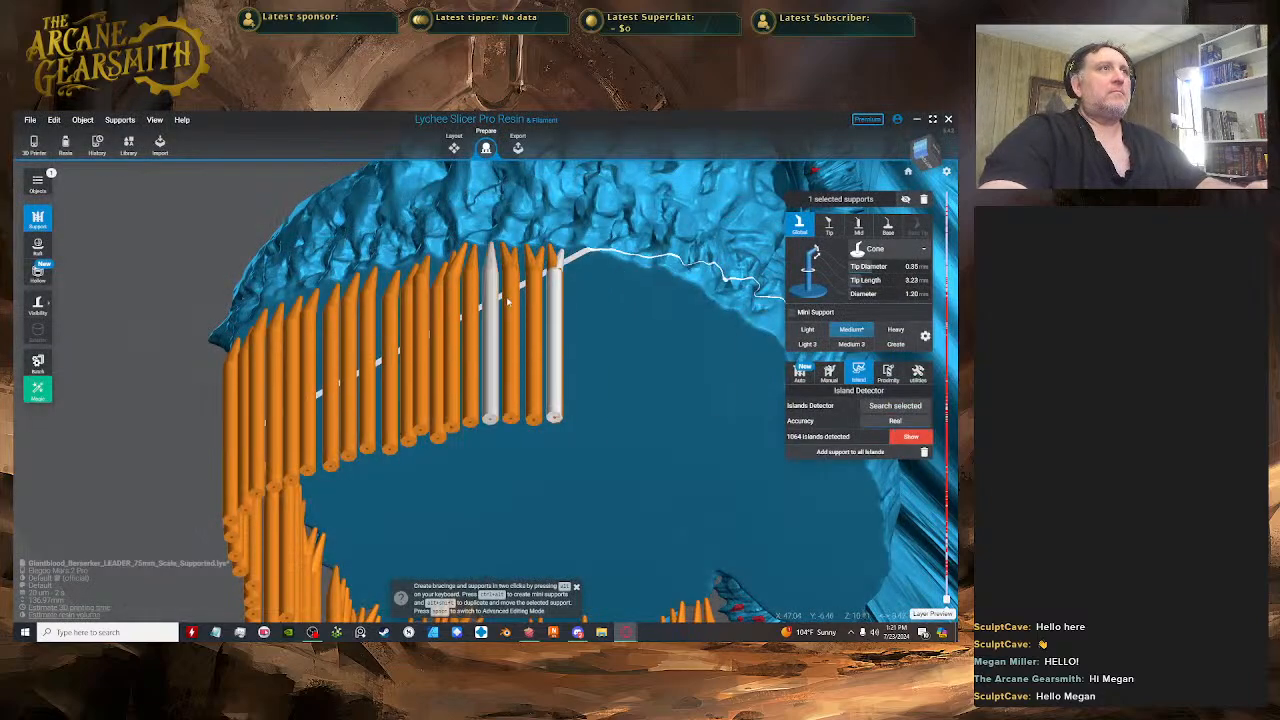
- Place a medium support just past the end of the curving row and move its shaft outward from its neighbour
{"action": "scroll", "coordinate": [438, 348], "scroll_direction": "up", "scroll_amount": 3}
{"action": "right_click_drag", "start_coordinate": [440, 349], "coordinate": [505, 348]}
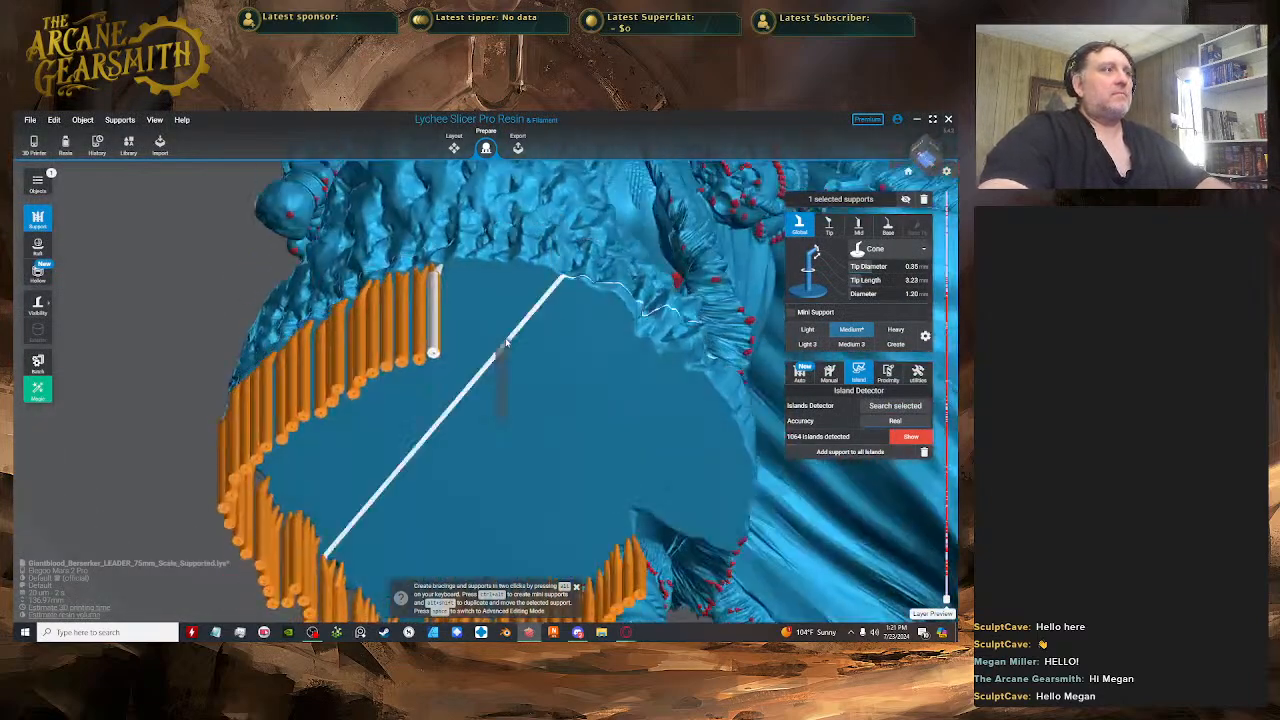
{"action": "key", "text": "space"}
{"action": "scroll", "coordinate": [490, 325], "scroll_direction": "up", "scroll_amount": 2}
{"action": "key", "text": "space"}
{"action": "left_click", "coordinate": [441, 247]}
{"action": "key", "text": "space"}
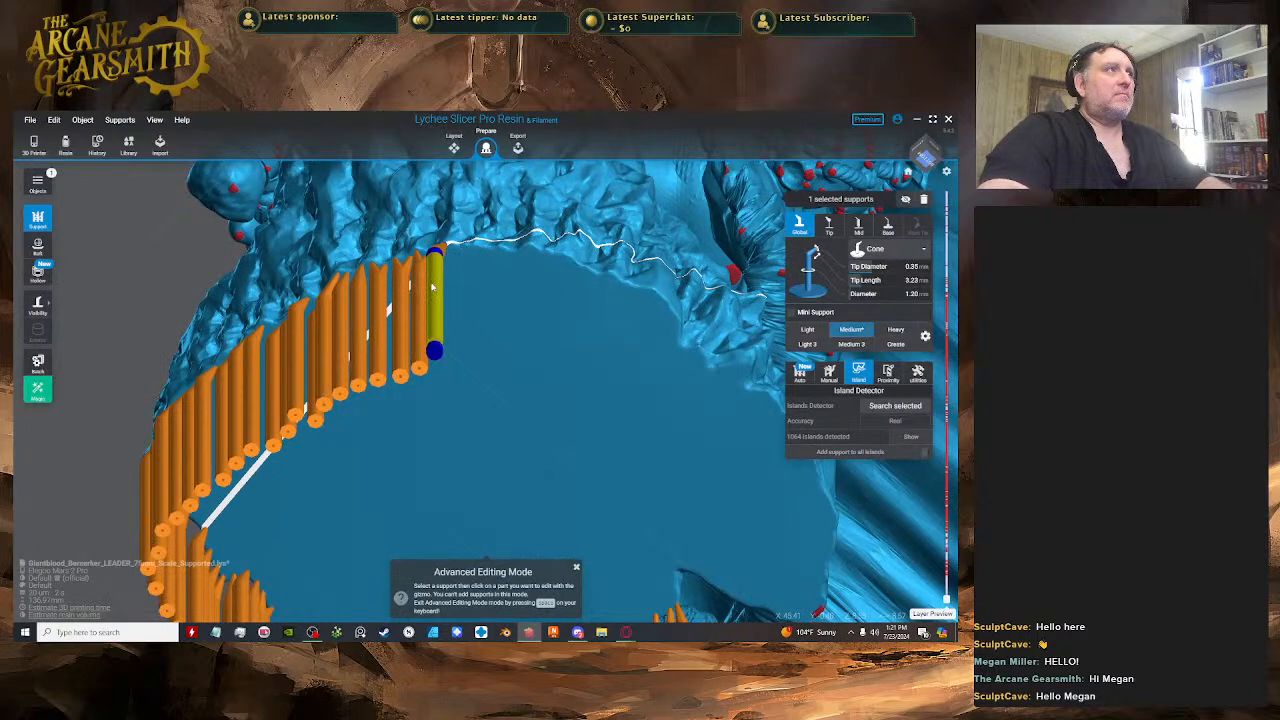
{"action": "left_click", "coordinate": [437, 284]}
{"action": "left_click_drag", "start_coordinate": [446, 287], "coordinate": [455, 294]}
{"action": "right_click_drag", "start_coordinate": [455, 294], "coordinate": [545, 297]}
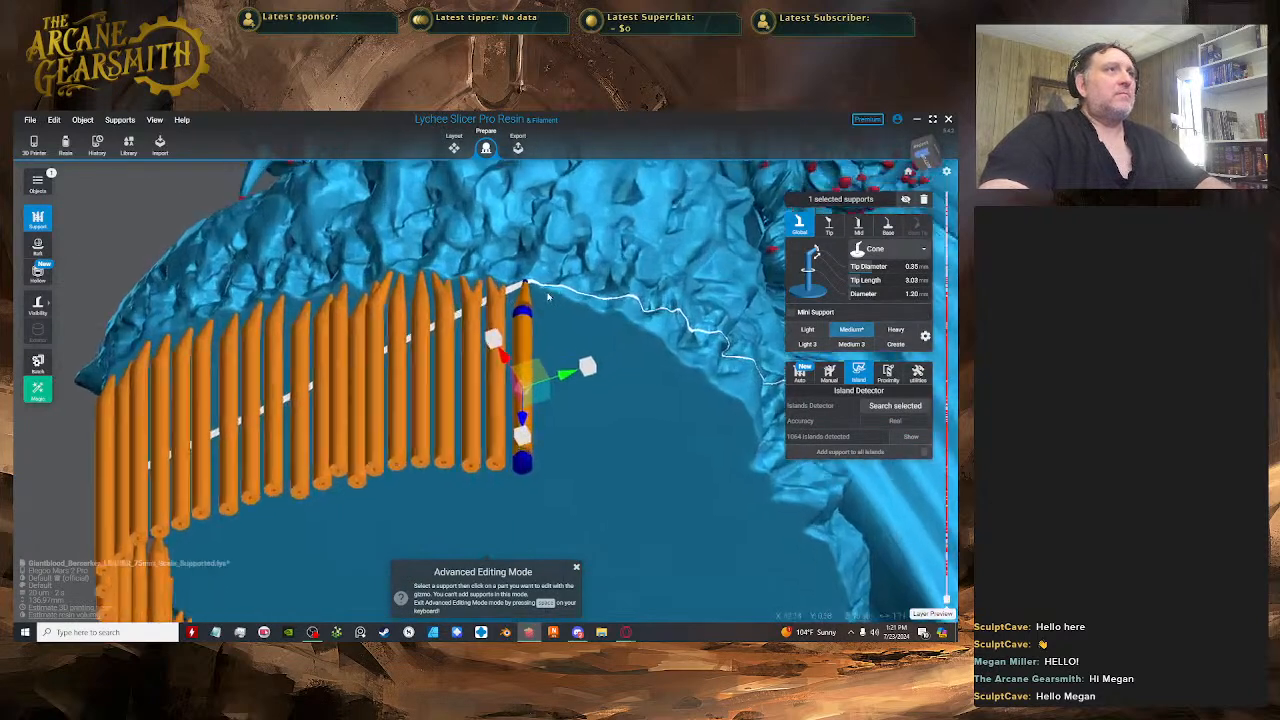
- Add two more medium supports at the end of the row, spacing their shafts beside the previous ones
{"action": "scroll", "coordinate": [543, 295], "scroll_direction": "up", "scroll_amount": 1}
{"action": "key", "text": "space"}
{"action": "left_click", "coordinate": [538, 291]}
{"action": "key", "text": "space"}
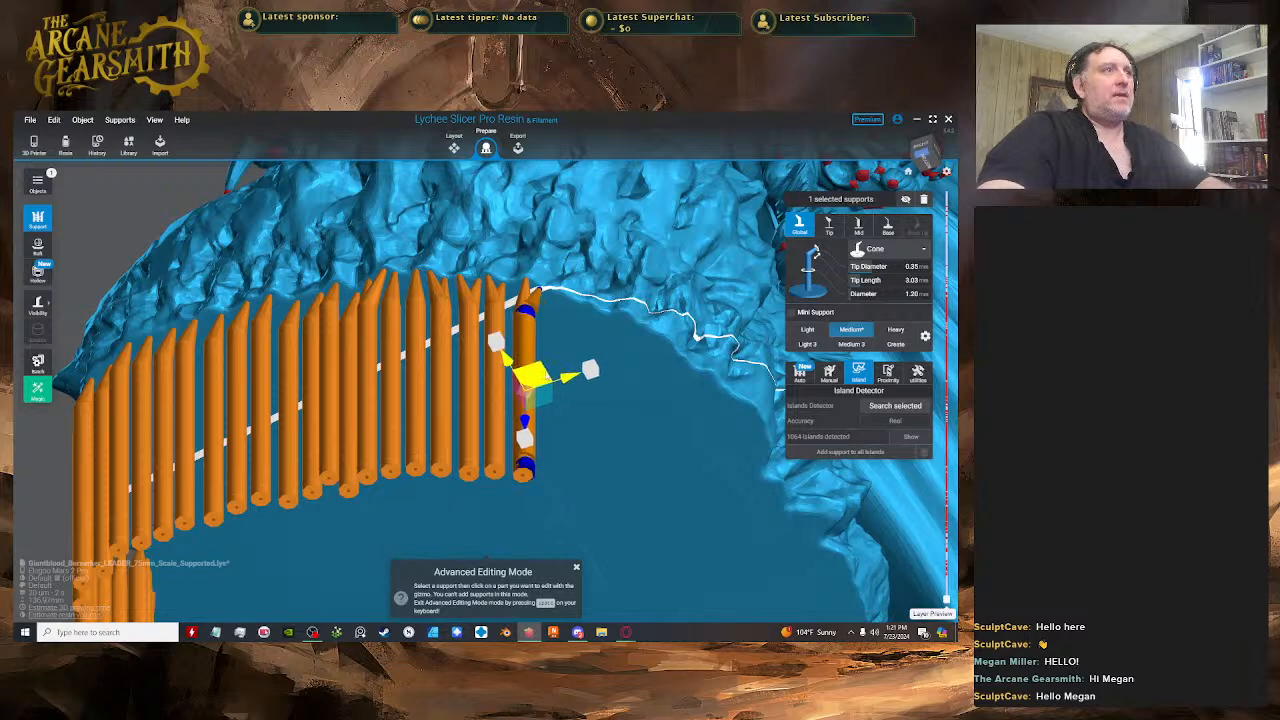
{"action": "key", "text": "space"}
{"action": "left_click", "coordinate": [545, 292]}
{"action": "key", "text": "space"}
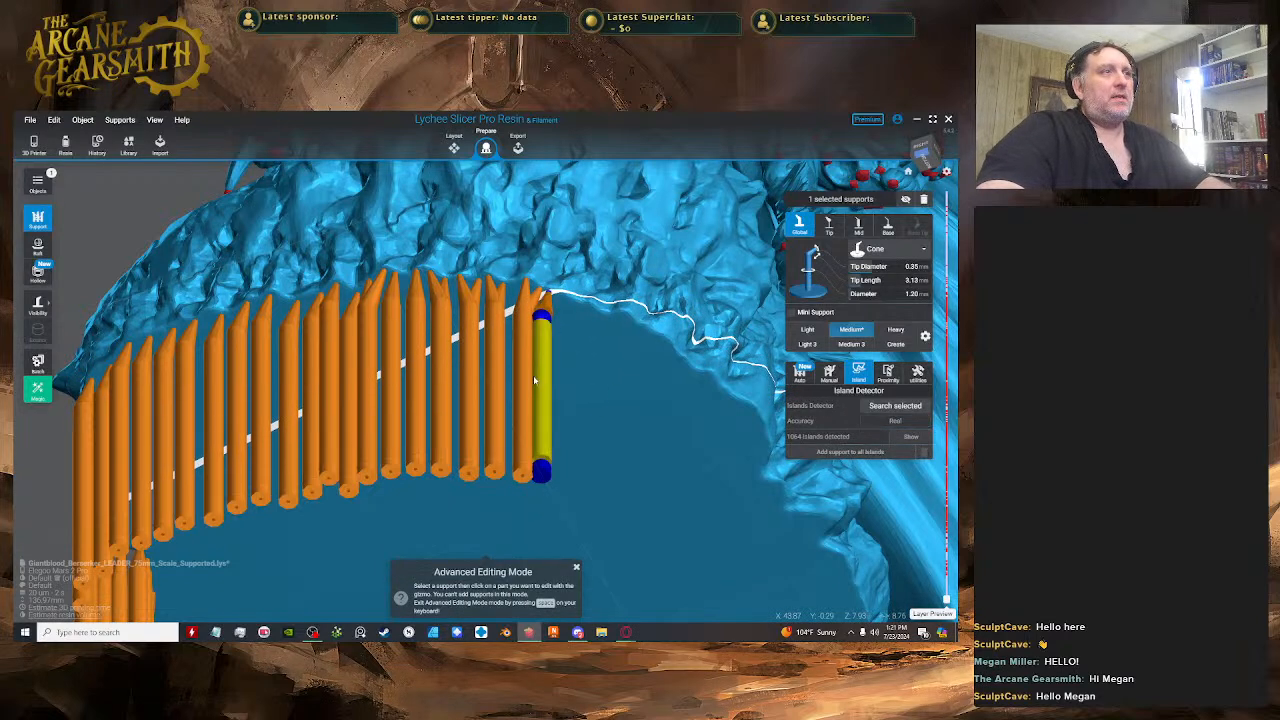
{"action": "key", "text": "space"}
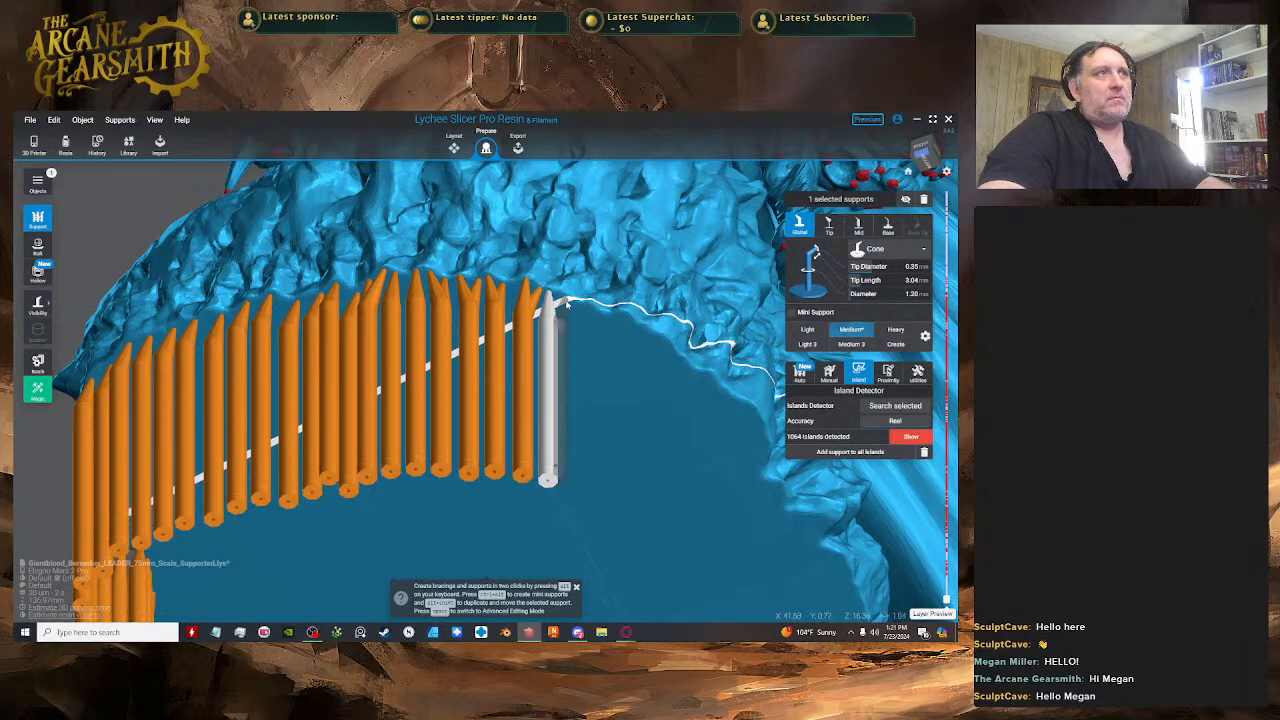
- Place another medium support farther around the curve and offset its shaft from the last one
{"action": "left_click", "coordinate": [568, 308]}
{"action": "right_click_drag", "start_coordinate": [568, 308], "coordinate": [535, 328]}
{"action": "key", "text": "space"}
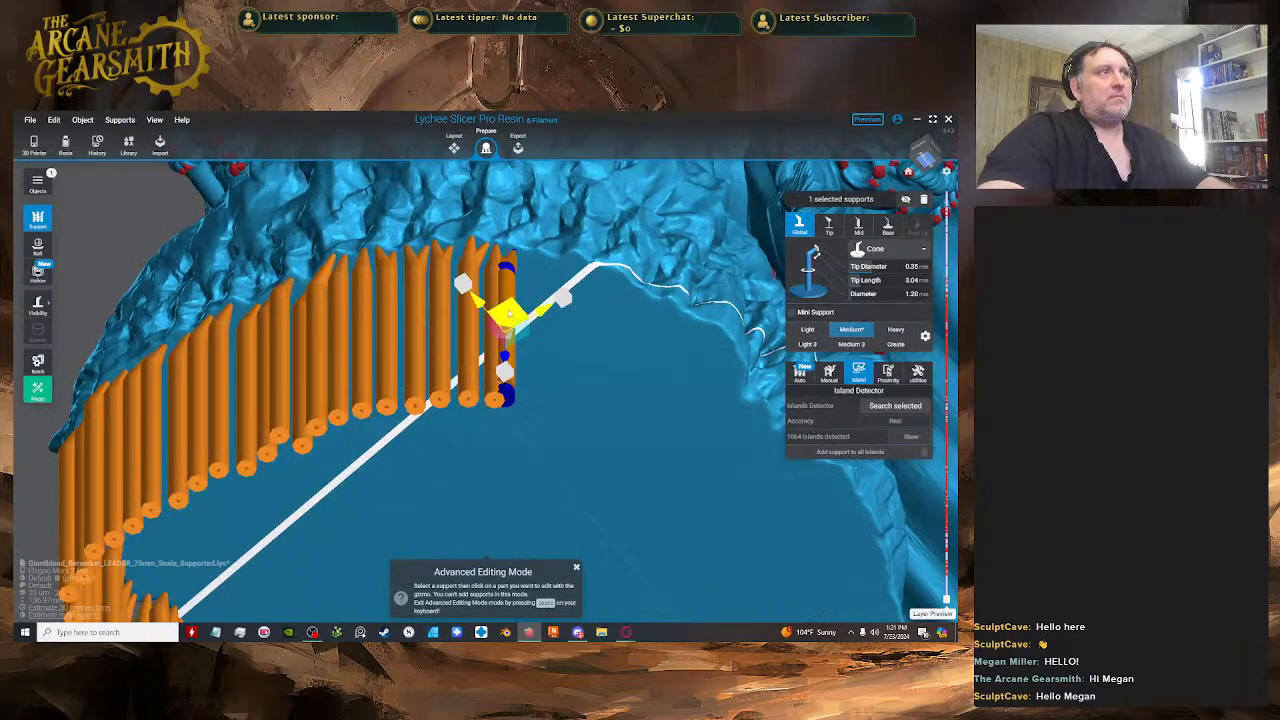
{"action": "left_click_drag", "start_coordinate": [509, 314], "coordinate": [522, 321]}
{"action": "right_click_drag", "start_coordinate": [578, 322], "coordinate": [508, 336]}
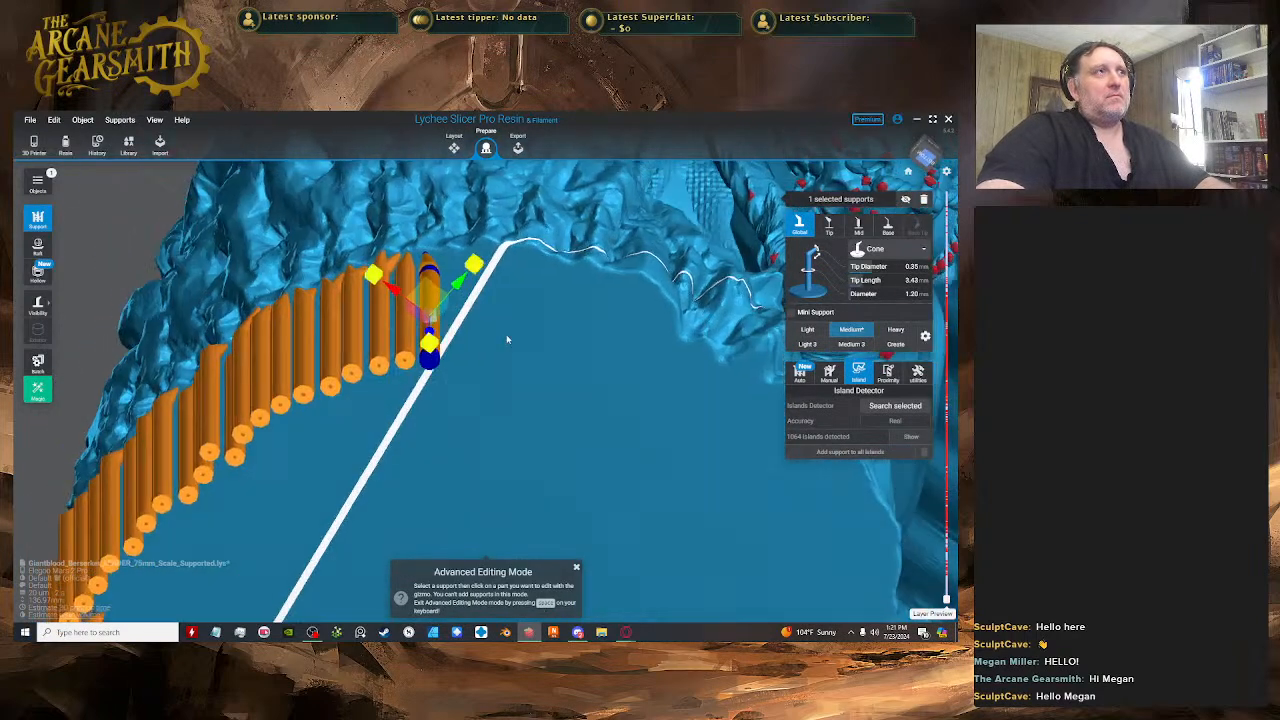
- Add one medium support beyond the newly offset shaft and space its own shaft evenly along the row
{"action": "key", "text": "space"}
{"action": "left_click", "coordinate": [443, 256]}
{"action": "key", "text": "space"}
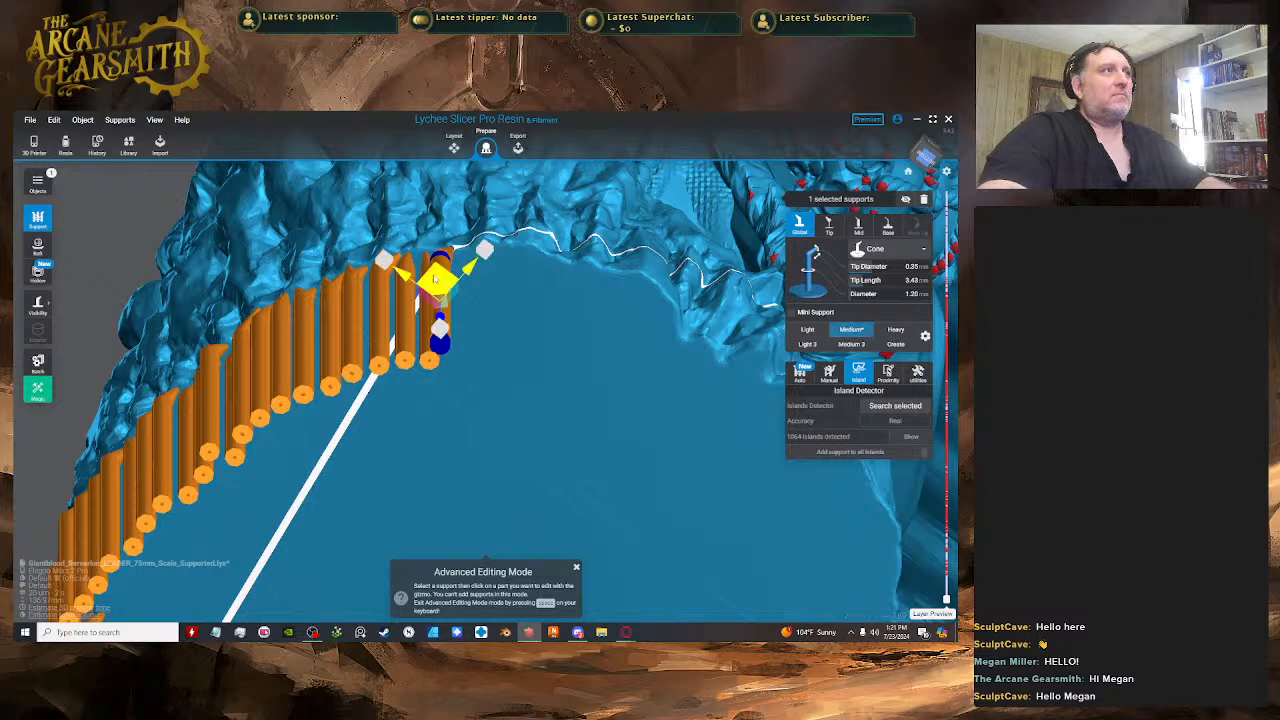
{"action": "key", "text": "space"}
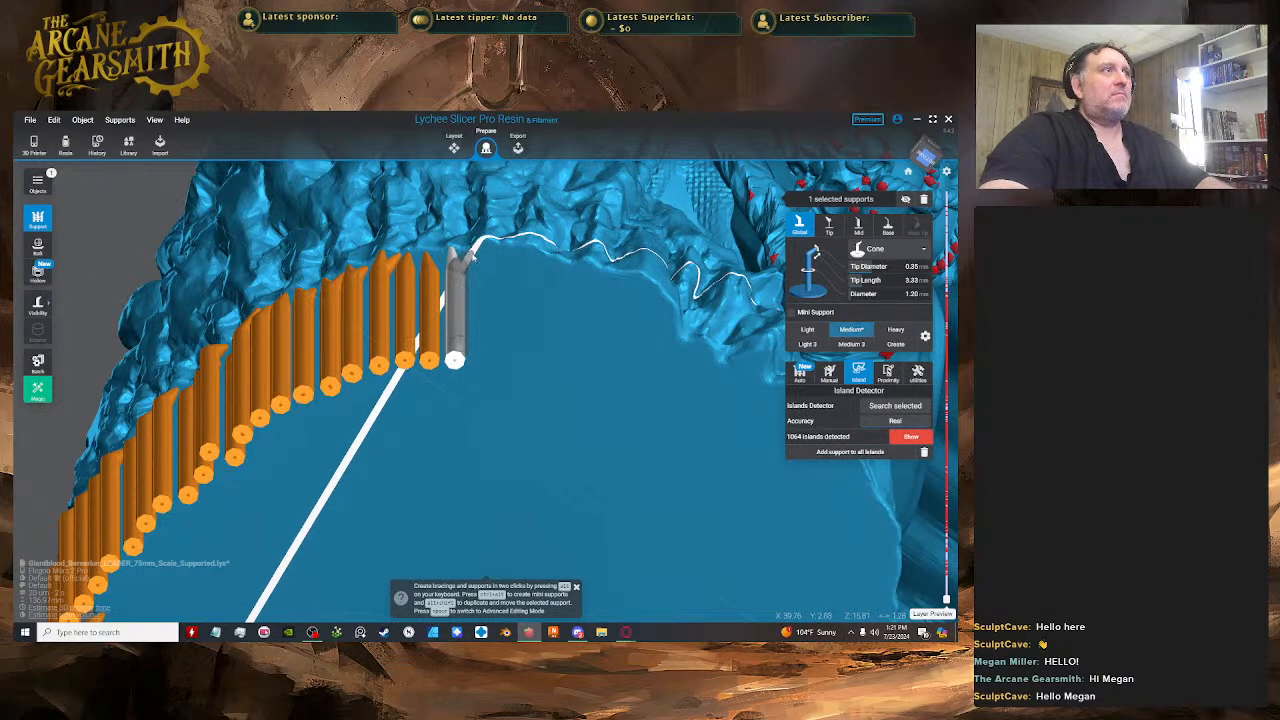
- Extend the row with further medium supports toward the unsupported rock edge and shift the last shaft outward
{"action": "left_click", "coordinate": [471, 255]}
{"action": "key", "text": "space"}
{"action": "left_click", "coordinate": [463, 290]}
{"action": "key", "text": "space"}
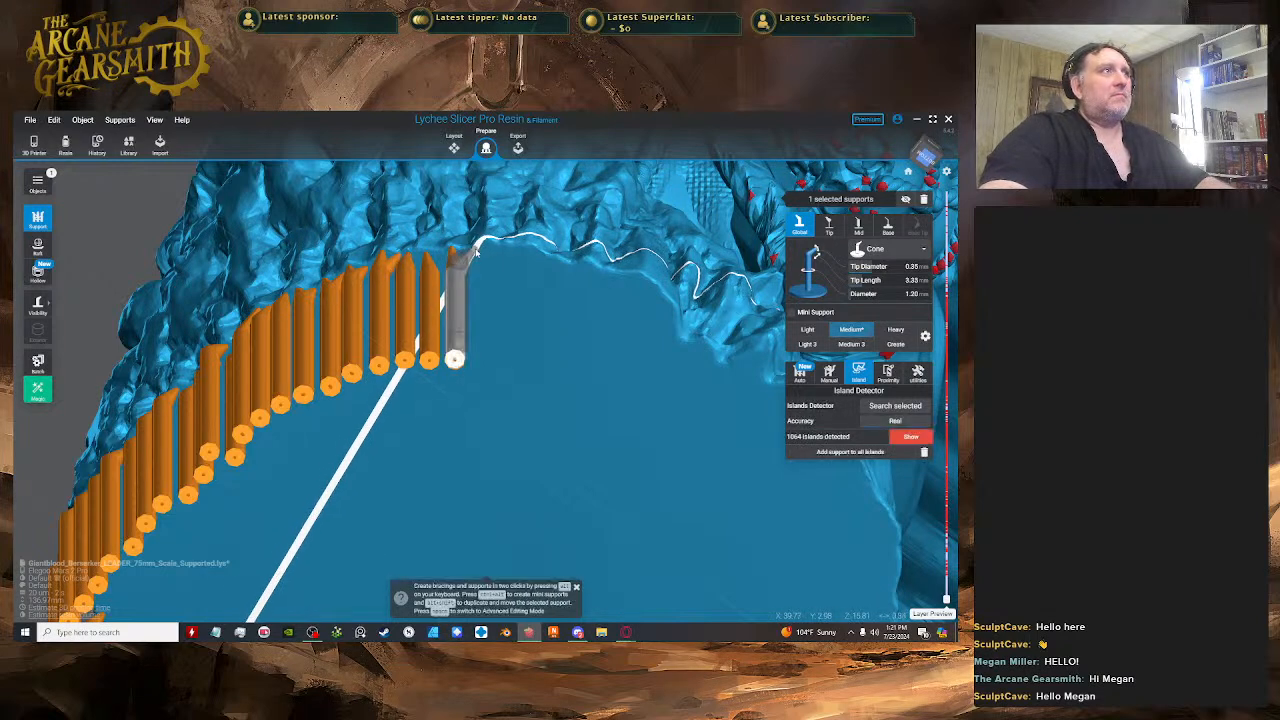
{"action": "left_click", "coordinate": [480, 252]}
{"action": "key", "text": "space"}
{"action": "left_click", "coordinate": [467, 285]}
{"action": "left_click_drag", "start_coordinate": [467, 285], "coordinate": [482, 295]}
- Place a medium support at the opposite end of the perimeter row, beside the pointed overhang
{"action": "scroll", "coordinate": [543, 374], "scroll_direction": "down", "scroll_amount": 5}
{"action": "right_click_drag", "start_coordinate": [545, 376], "coordinate": [434, 357]}
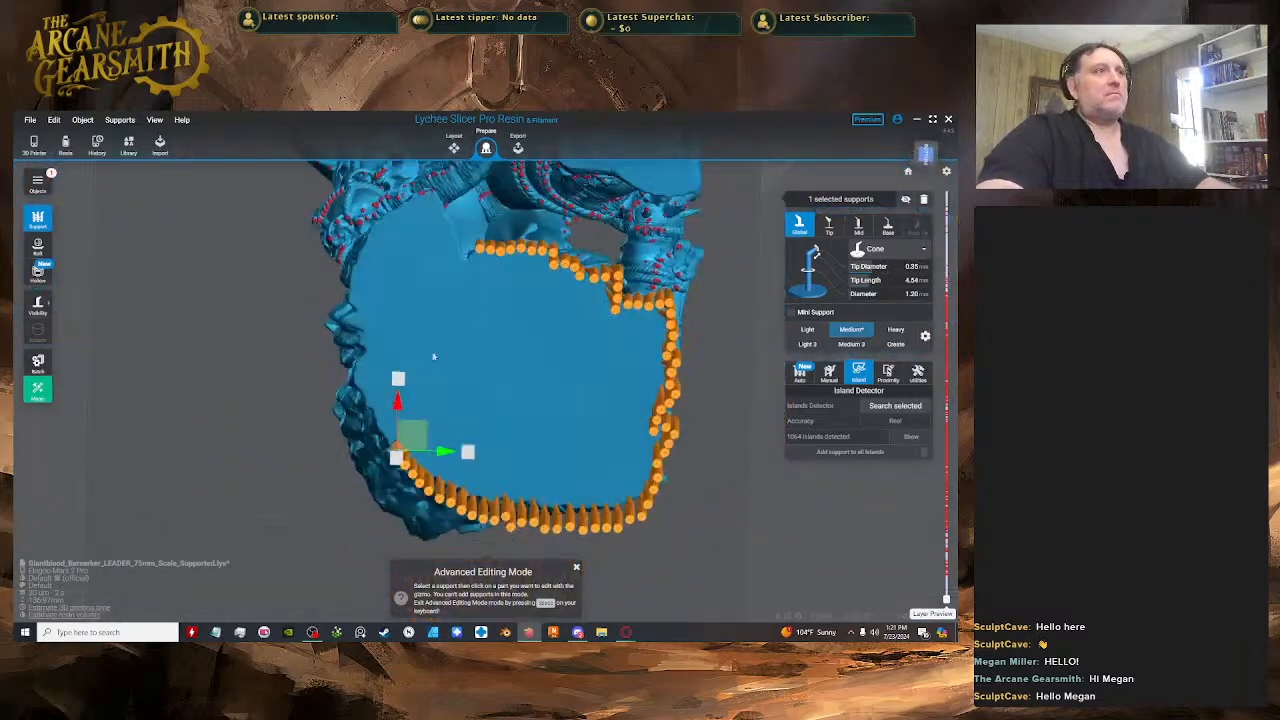
{"action": "scroll", "coordinate": [460, 271], "scroll_direction": "up", "scroll_amount": 3}
{"action": "right_click_drag", "start_coordinate": [460, 271], "coordinate": [494, 354]}
{"action": "scroll", "coordinate": [505, 341], "scroll_direction": "up", "scroll_amount": 4}
{"action": "key", "text": "space"}
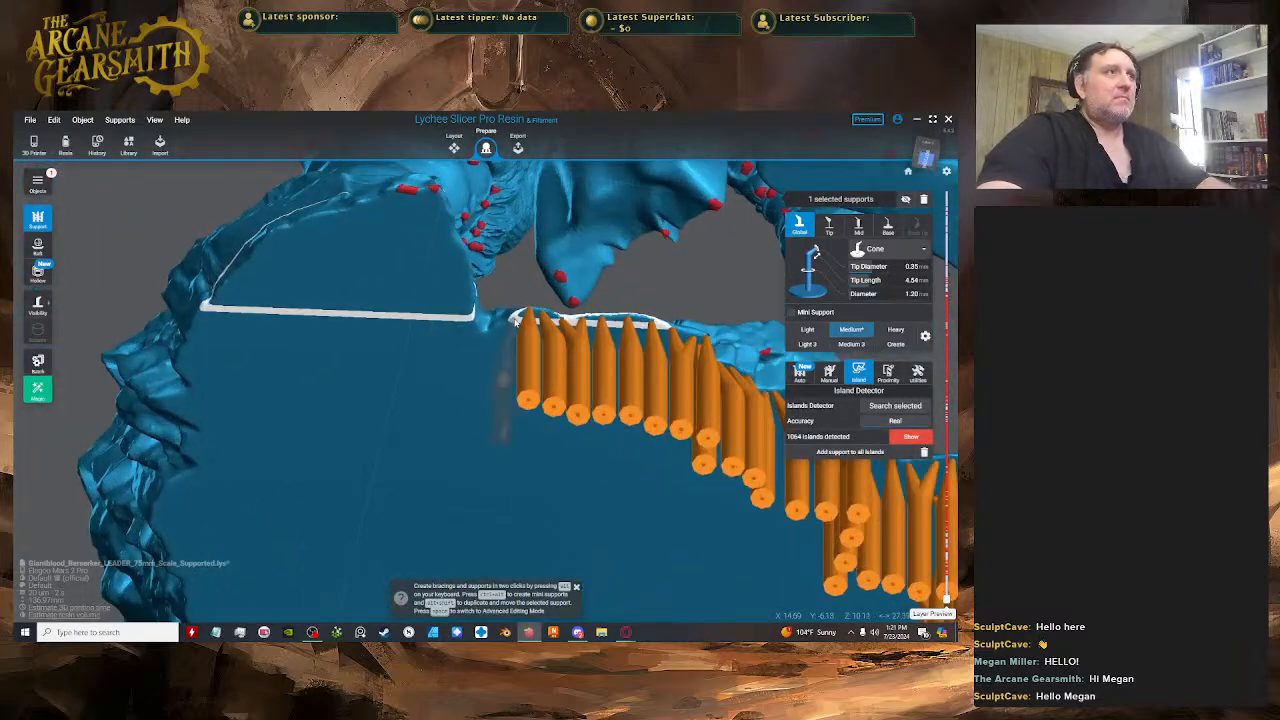
{"action": "key", "text": "space"}
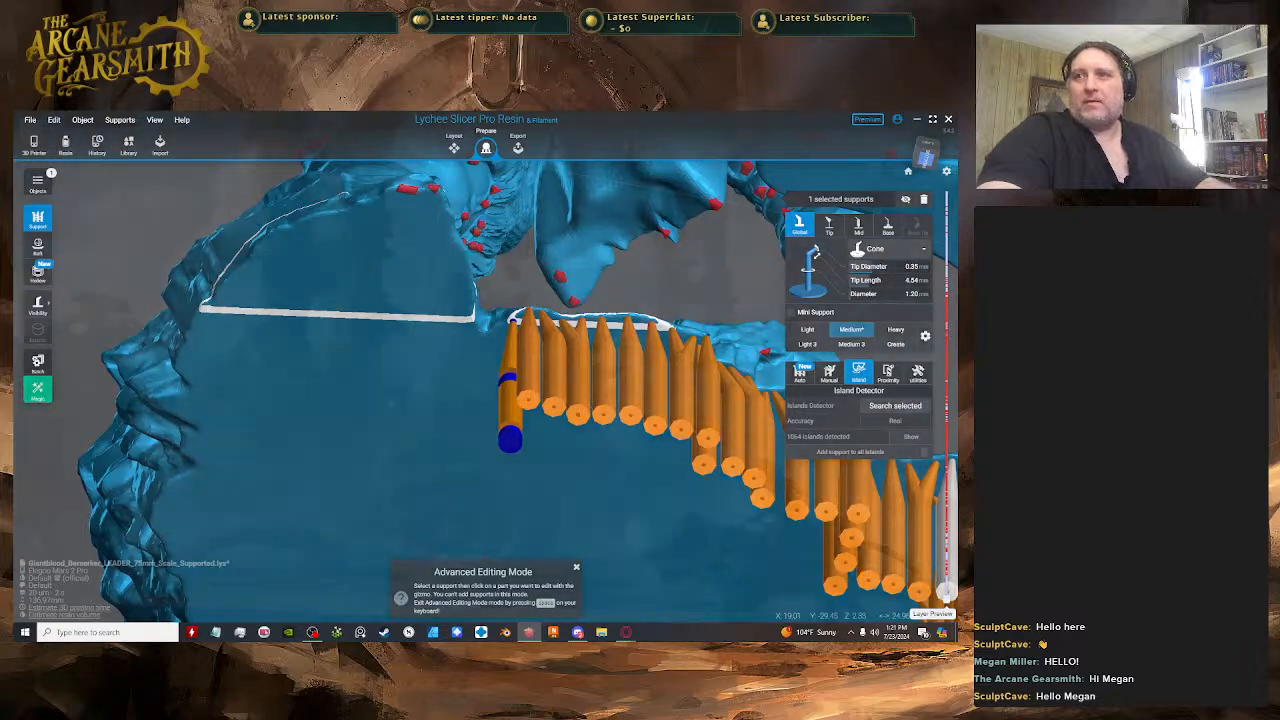
{"action": "key", "text": "super+d"}
{"action": "key", "text": "super+d"}
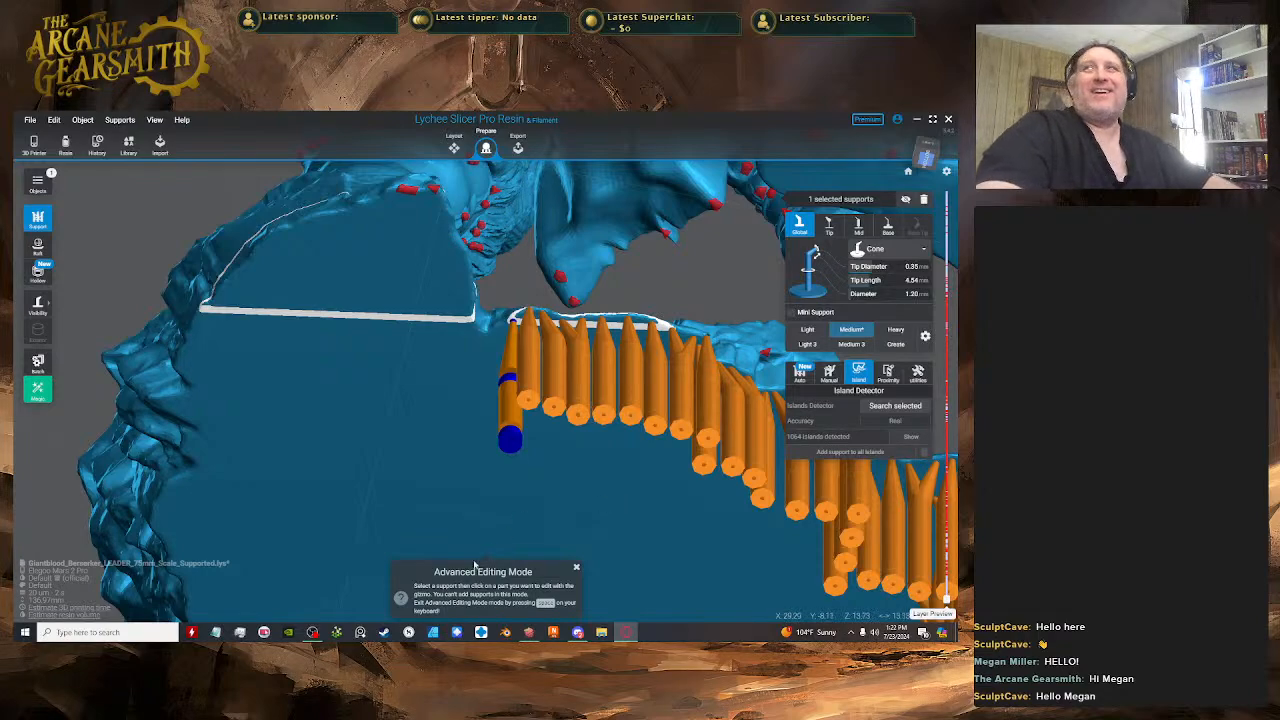
- Reposition the shaft of the new support beside the pointed overhang to line up with the adjoining row
{"action": "right_click_drag", "start_coordinate": [529, 420], "coordinate": [523, 336]}
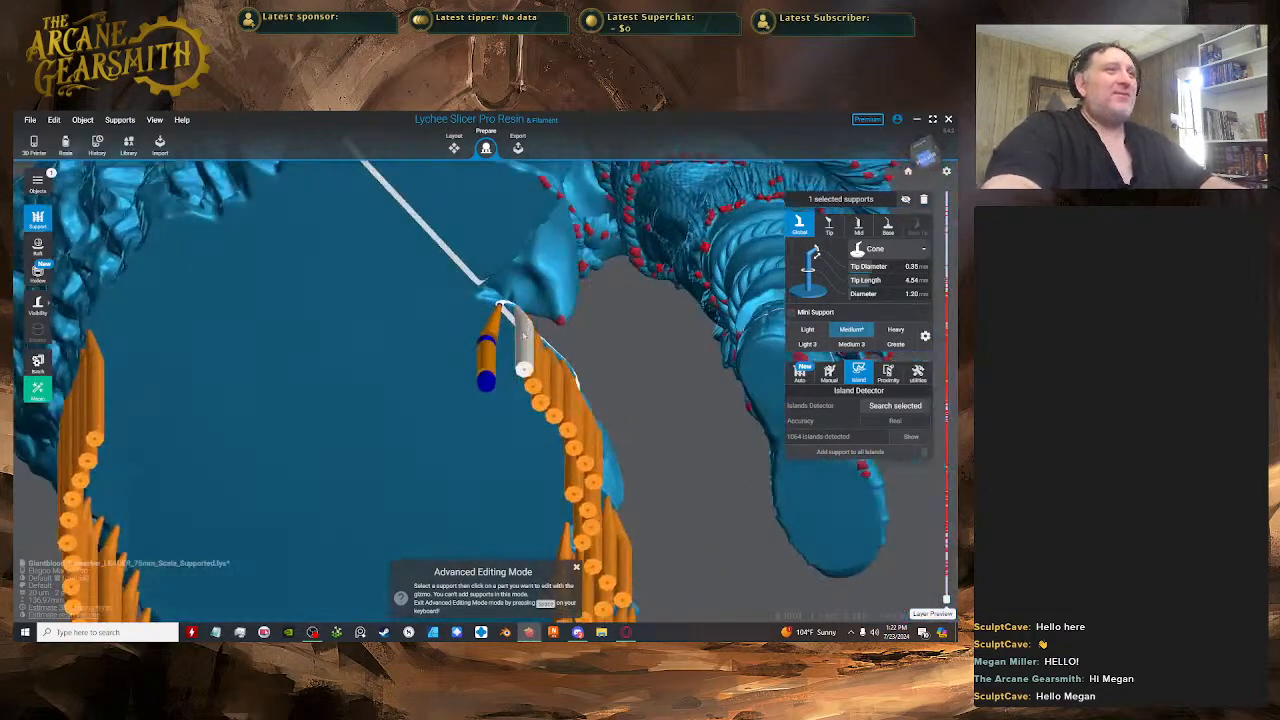
{"action": "key", "text": "space"}
{"action": "scroll", "coordinate": [490, 353], "scroll_direction": "up", "scroll_amount": 2}
{"action": "key", "text": "space"}
{"action": "left_click", "coordinate": [484, 354]}
{"action": "mouse_move", "coordinate": [487, 351]}
{"action": "left_mouse_down"}
{"action": "mouse_move", "coordinate": [503, 336]}
{"action": "mouse_move", "coordinate": [470, 335]}
{"action": "left_mouse_up"}
{"action": "key", "text": "space"}
- Add a medium support next to the realigned one below the pointed overhang and adjust its shaft
{"action": "left_click", "coordinate": [481, 287]}
{"action": "key", "text": "space"}
{"action": "left_click", "coordinate": [467, 348]}
{"action": "key", "text": "space"}
- Place another medium support at the flat edge's corner by the overhang and move its shaft into the row
{"action": "left_click", "coordinate": [466, 277]}
{"action": "key", "text": "space"}
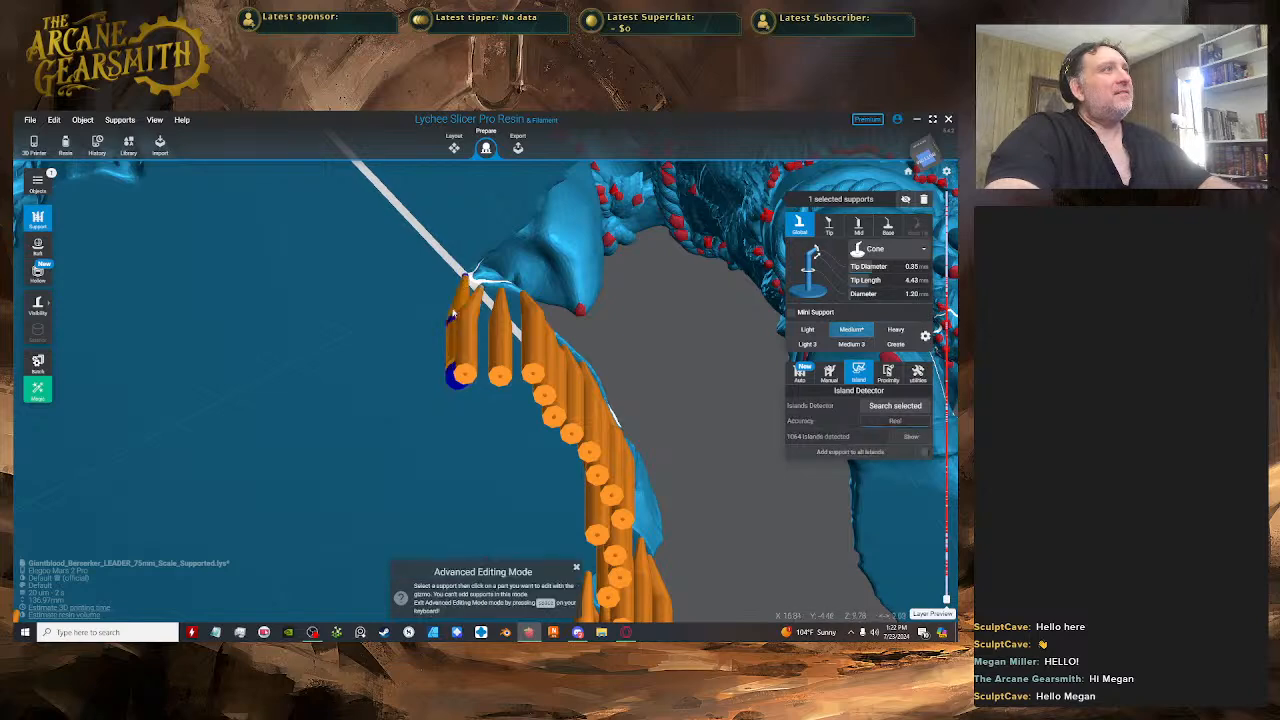
{"action": "left_click", "coordinate": [448, 336]}
{"action": "left_click_drag", "start_coordinate": [457, 333], "coordinate": [470, 326]}
{"action": "key", "text": "space"}
{"action": "scroll", "coordinate": [482, 276], "scroll_direction": "down", "scroll_amount": 2}
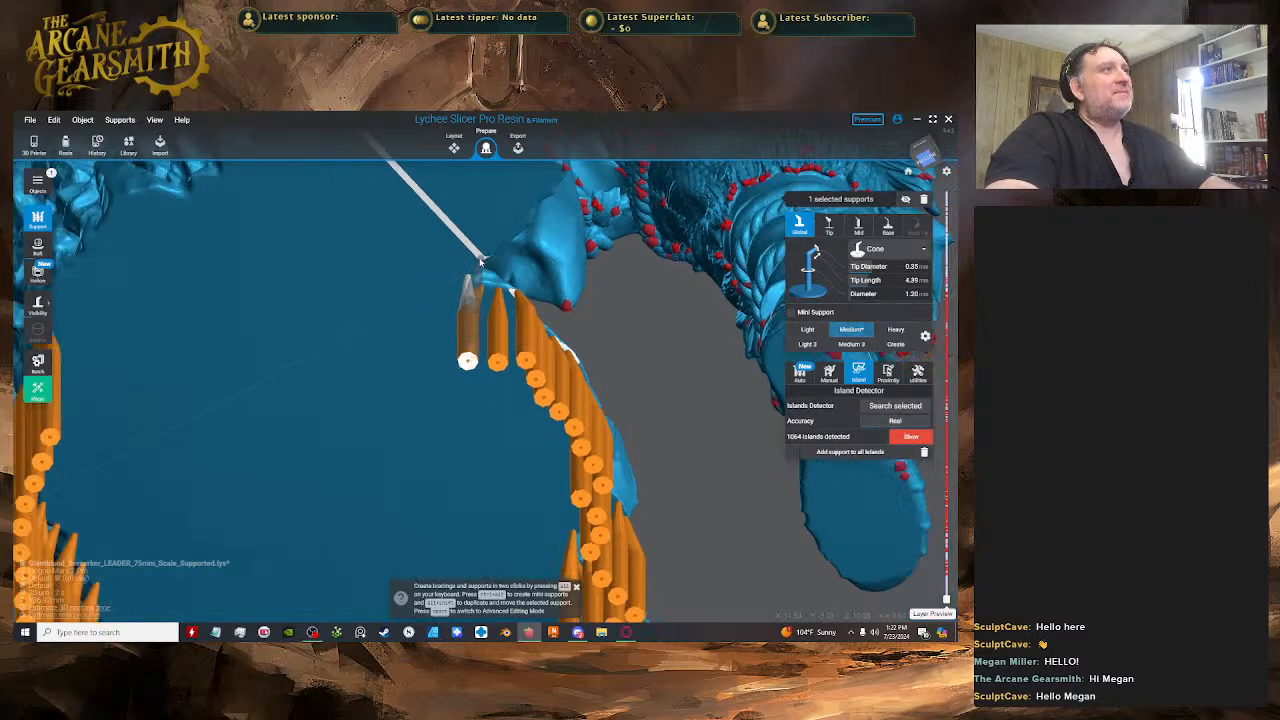
- Add a medium support beside the end of the row at the rock base's pointed corner and align its shaft
{"action": "left_click", "coordinate": [482, 263]}
{"action": "key", "text": "space"}
{"action": "right_click_drag", "start_coordinate": [484, 265], "coordinate": [657, 309]}
{"action": "middle_click_drag", "start_coordinate": [652, 318], "coordinate": [506, 400]}
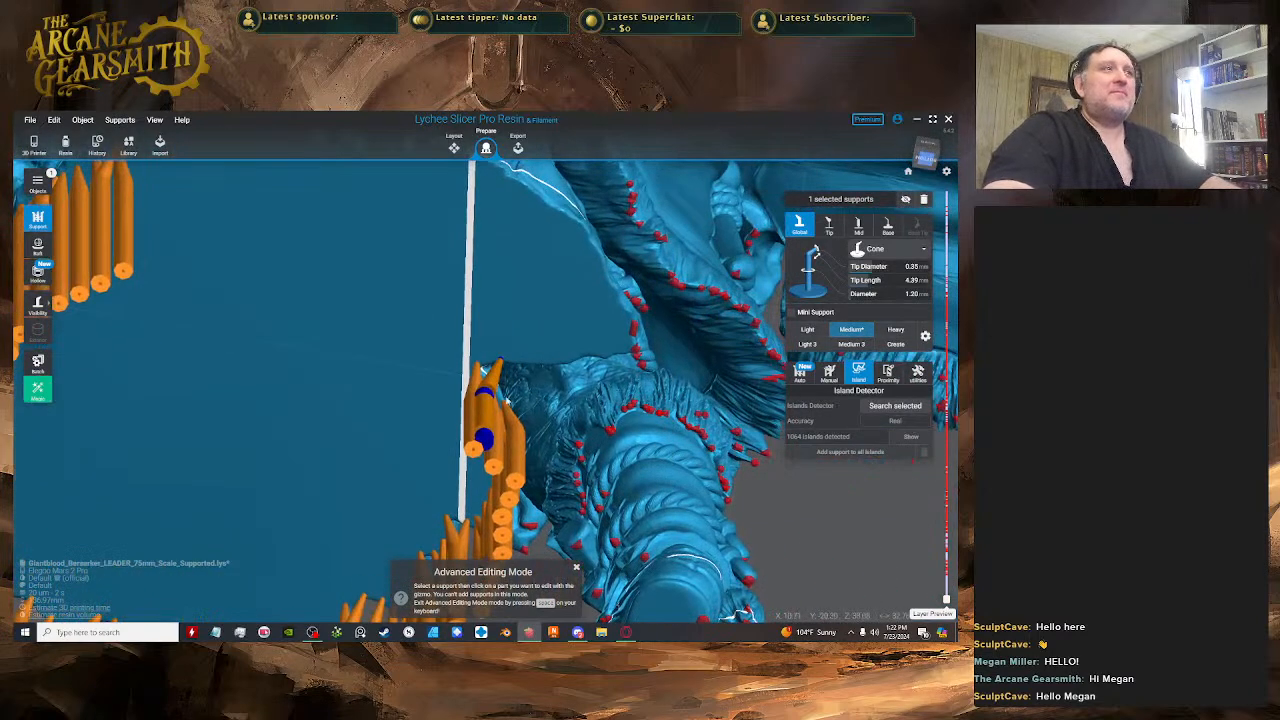
{"action": "left_click", "coordinate": [488, 407]}
{"action": "left_click_drag", "start_coordinate": [487, 402], "coordinate": [503, 399]}
{"action": "key", "text": "space"}
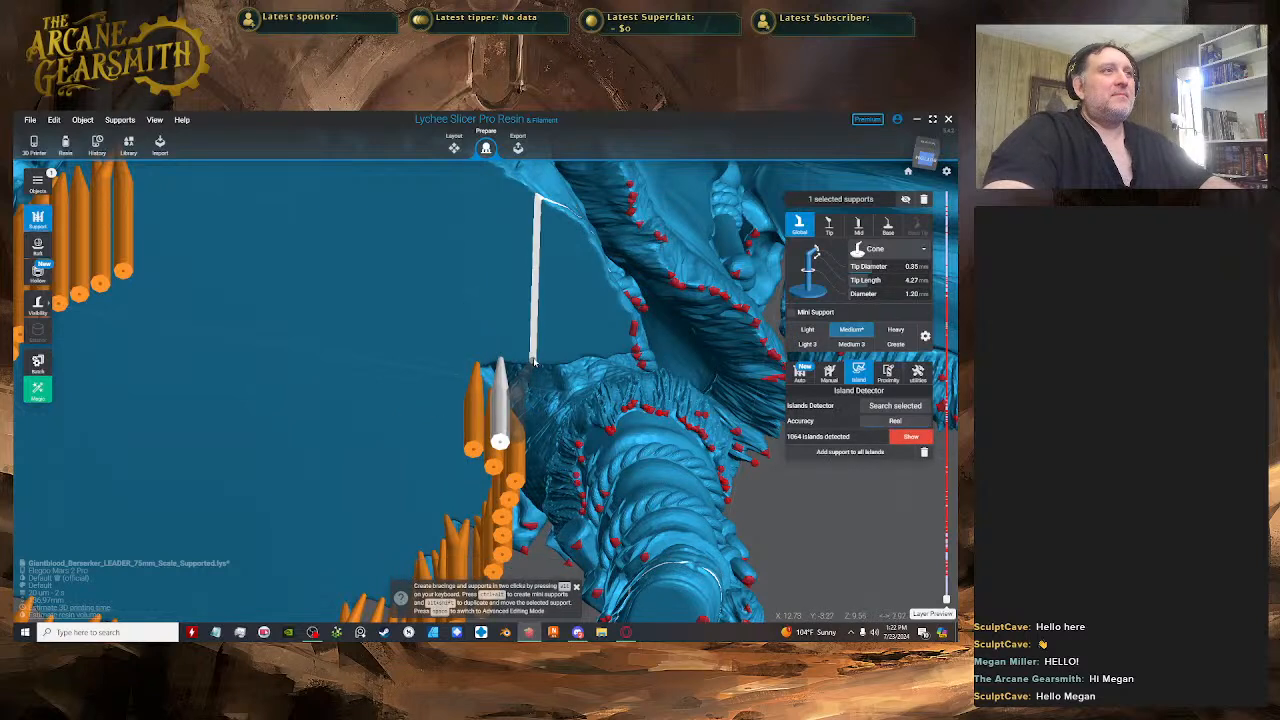
- Place the next medium support along the flat edge near the fringed boot and shift its shaft outward into the row
{"action": "left_click", "coordinate": [519, 364]}
{"action": "key", "text": "space"}
{"action": "key", "text": "space"}
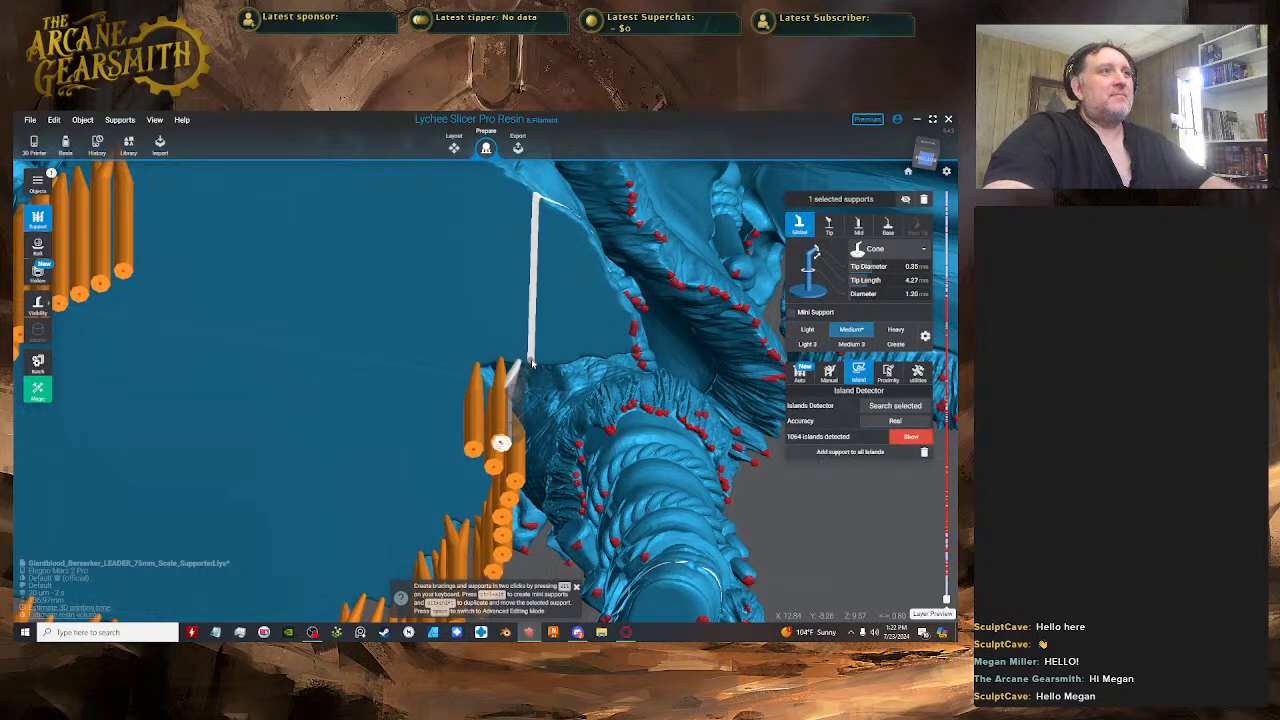
{"action": "key", "text": "space"}
{"action": "left_click", "coordinate": [512, 402]}
{"action": "left_click_drag", "start_coordinate": [514, 402], "coordinate": [543, 400]}
{"action": "key", "text": "space"}
- Continue the row with further medium supports toward the fringed boot, setting their shafts upright beside the previous ones
{"action": "left_click", "coordinate": [533, 363]}
{"action": "key", "text": "space"}
{"action": "left_click", "coordinate": [520, 400]}
{"action": "key", "text": "space"}
{"action": "left_click", "coordinate": [563, 366]}
{"action": "key", "text": "space"}
{"action": "scroll", "coordinate": [584, 413], "scroll_direction": "down", "scroll_amount": 3}
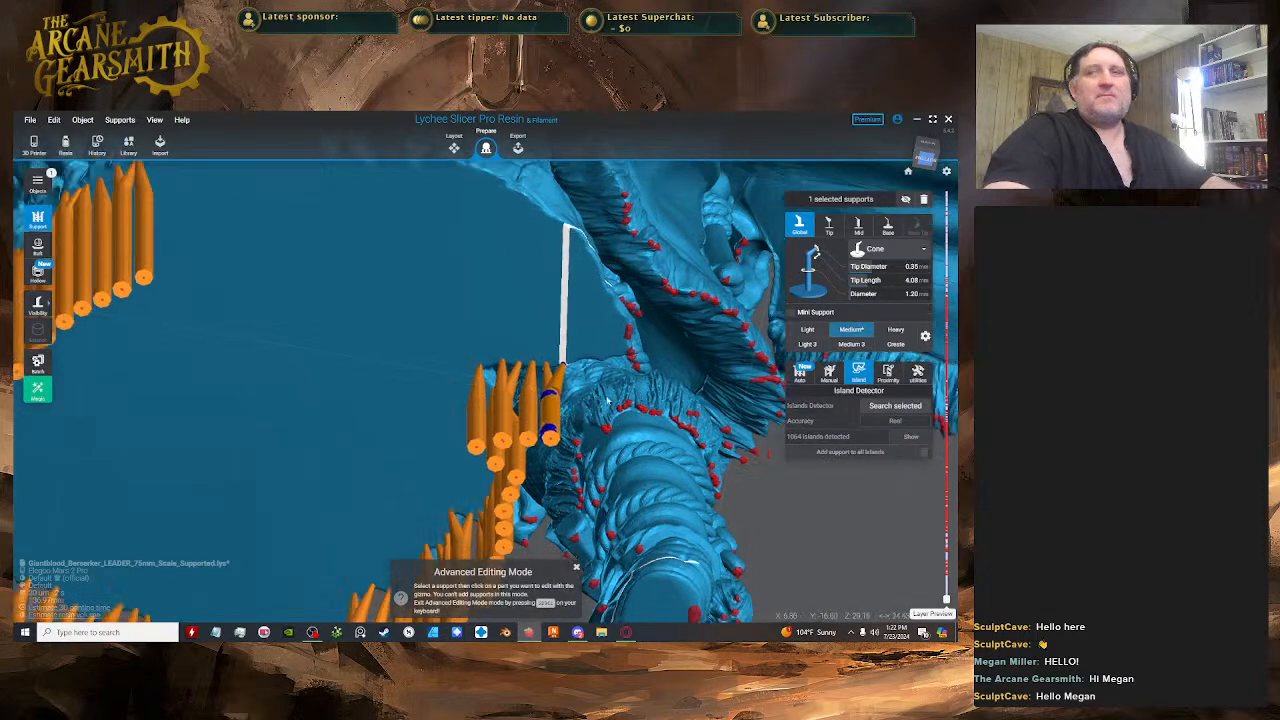
{"action": "scroll", "coordinate": [584, 413], "scroll_direction": "down", "scroll_amount": 3}
{"action": "right_click_drag", "start_coordinate": [584, 413], "coordinate": [816, 486]}
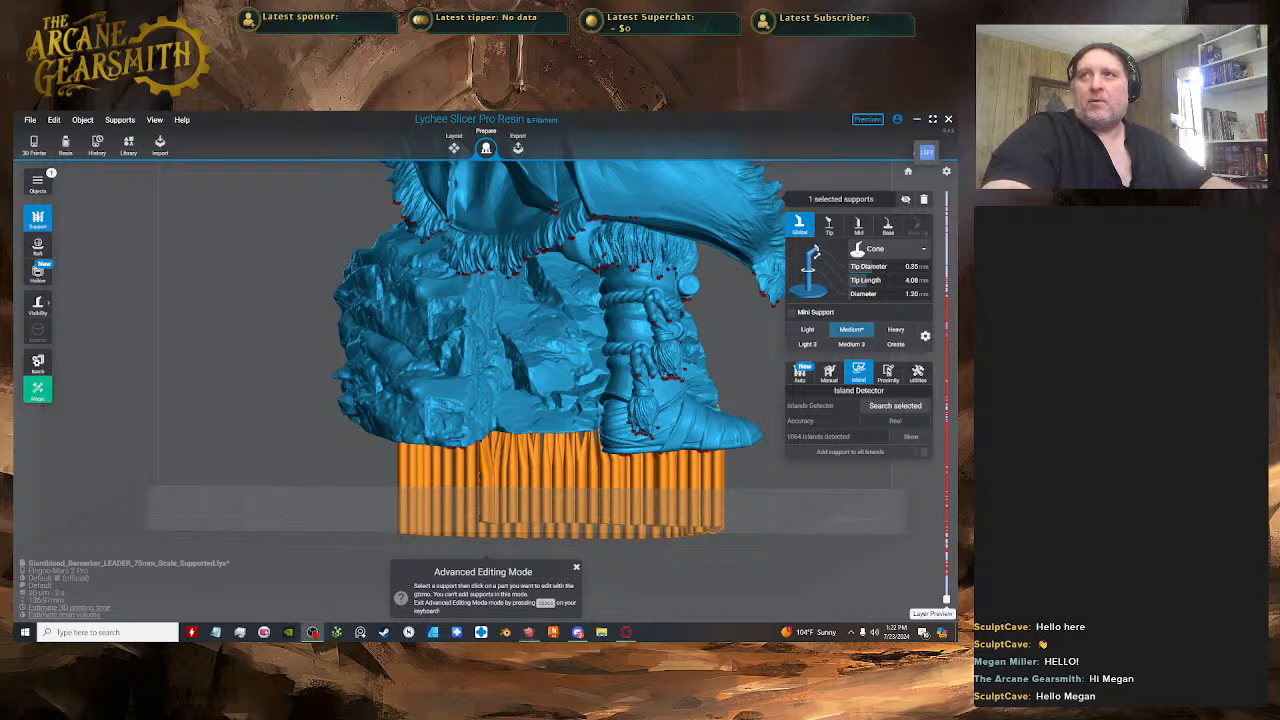
- Place a pair of medium supports on the bare corner of the rock base's protruding lobe and adjust their shafts
{"action": "scroll", "coordinate": [806, 563], "scroll_direction": "down", "scroll_amount": 5}
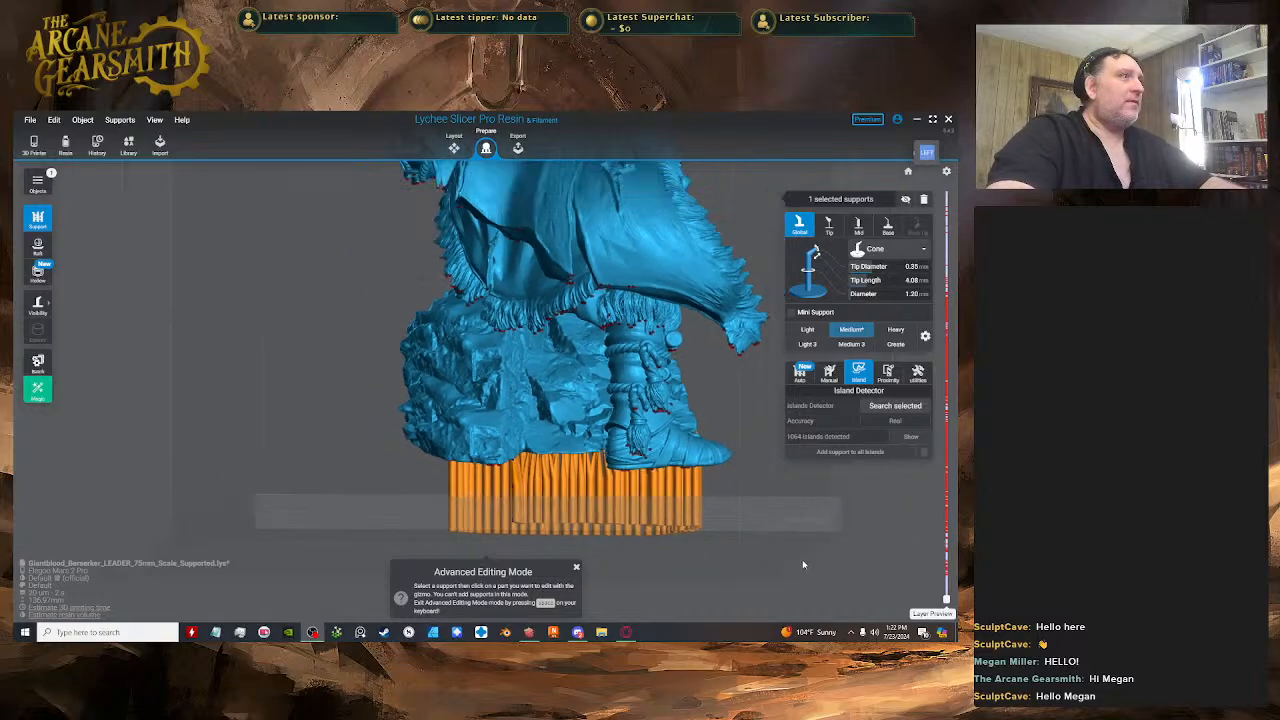
{"action": "middle_click_drag", "start_coordinate": [655, 470], "coordinate": [632, 560]}
{"action": "left_click_drag", "start_coordinate": [812, 530], "coordinate": [420, 449]}
{"action": "scroll", "coordinate": [653, 445], "scroll_direction": "up", "scroll_amount": 3}
{"action": "key", "text": "Escape"}
{"action": "key", "text": "space"}
{"action": "left_click", "coordinate": [447, 466]}
{"action": "key", "text": "space"}
{"action": "left_click", "coordinate": [454, 414]}
{"action": "key", "text": "space"}
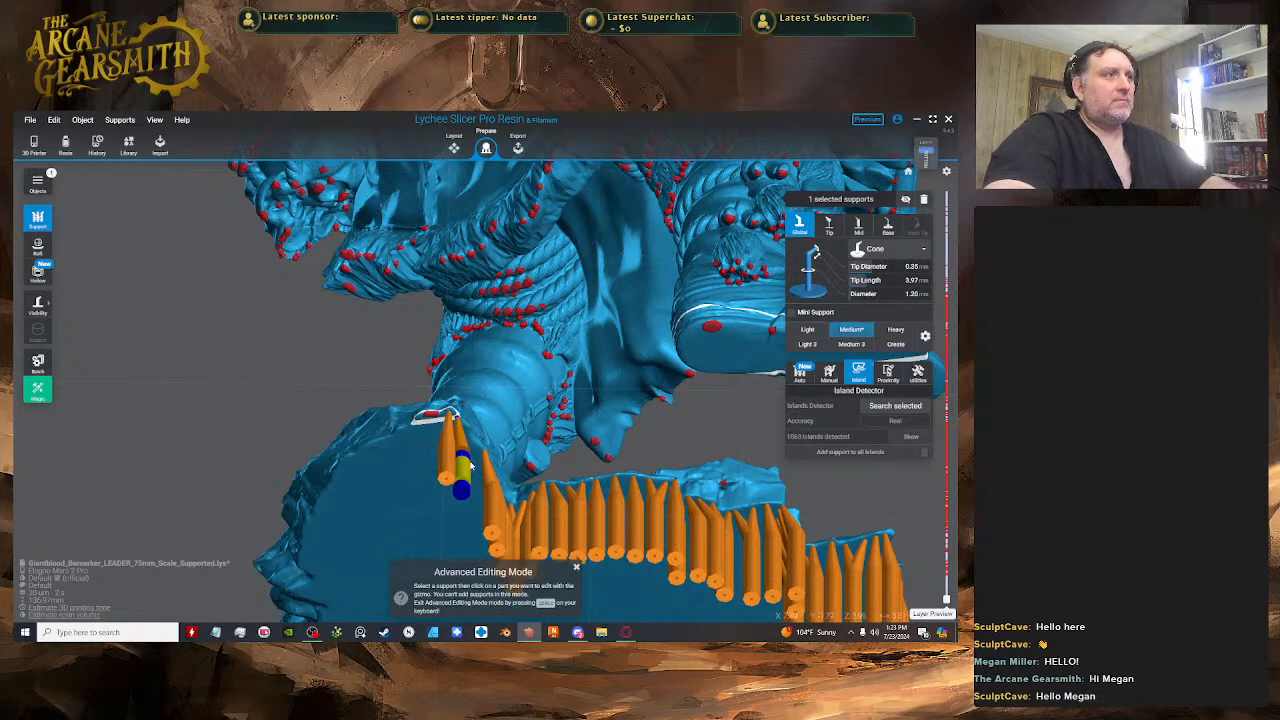
{"action": "left_click", "coordinate": [472, 466]}
{"action": "right_click_drag", "start_coordinate": [509, 472], "coordinate": [439, 476]}
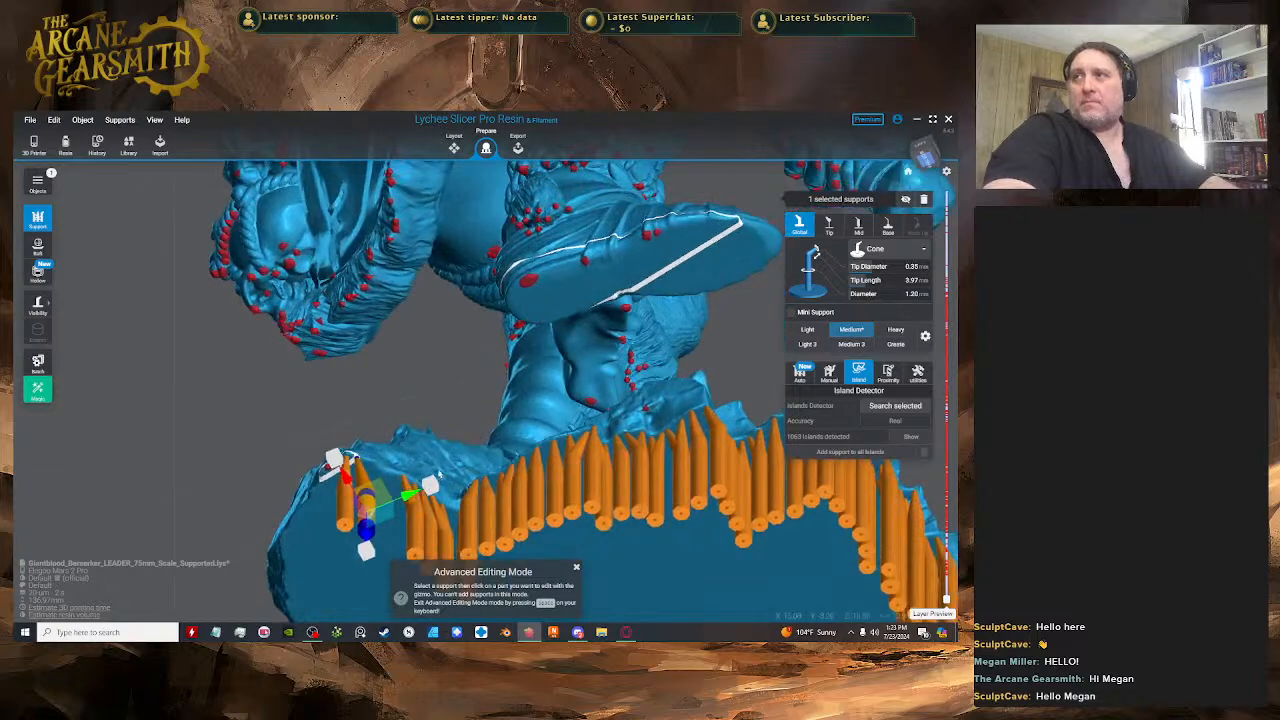
{"action": "key", "text": "space"}
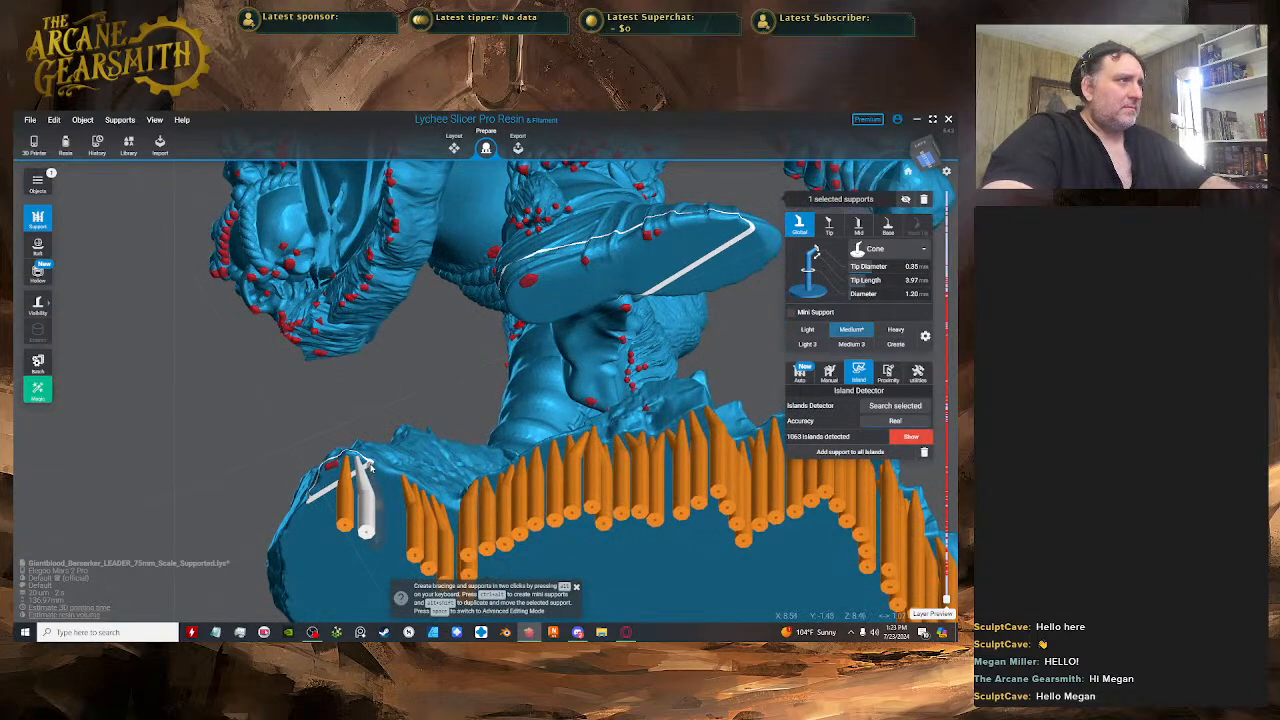
- Add a third medium support on the lobe toward the existing perimeter row and reposition its shaft
{"action": "left_click", "coordinate": [370, 464]}
{"action": "key", "text": "space"}
{"action": "left_click_drag", "start_coordinate": [390, 503], "coordinate": [379, 496]}
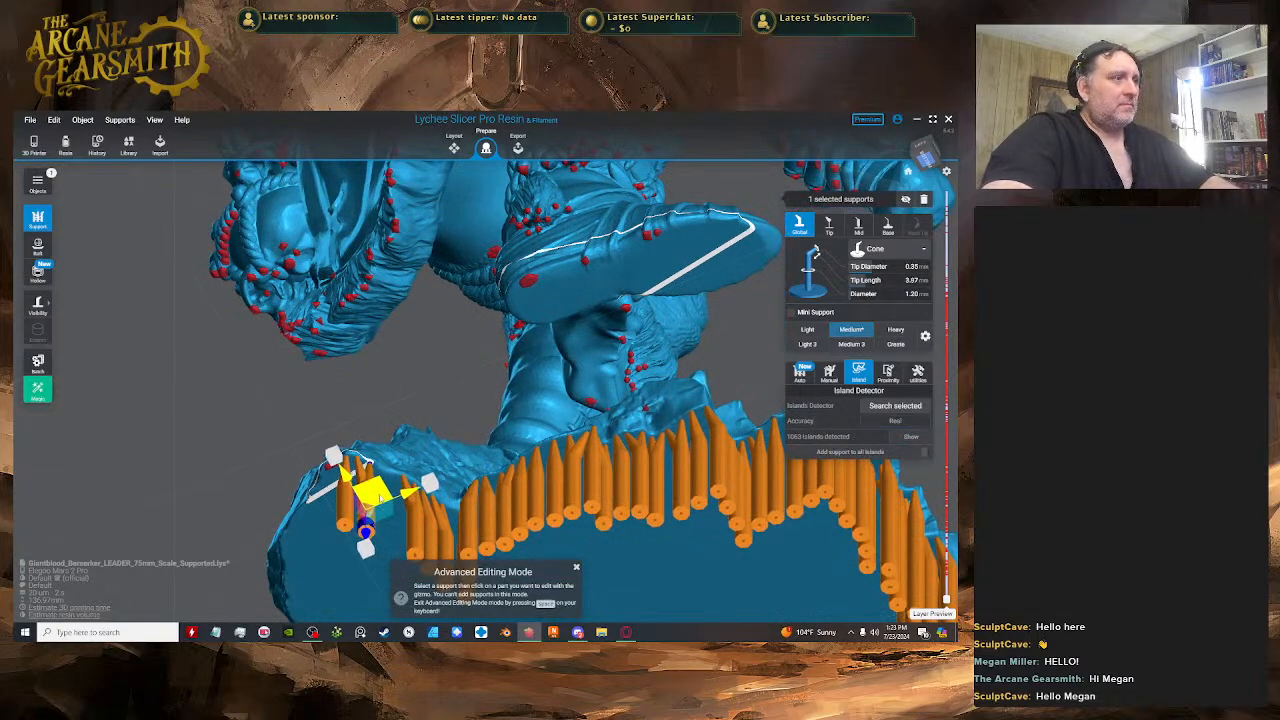
{"action": "key", "text": "space"}
{"action": "left_click", "coordinate": [380, 475]}
{"action": "key", "text": "space"}
{"action": "right_click_drag", "start_coordinate": [388, 492], "coordinate": [365, 522]}
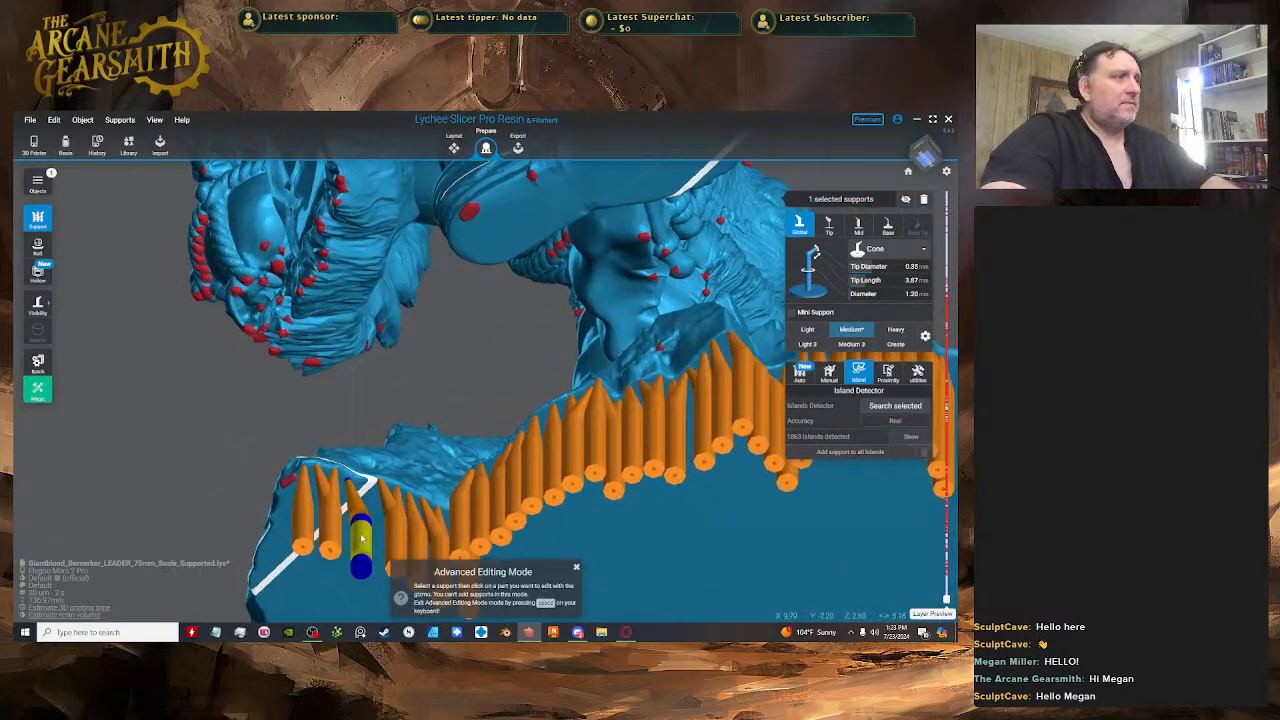
{"action": "left_click", "coordinate": [361, 524]}
{"action": "key", "text": "space"}
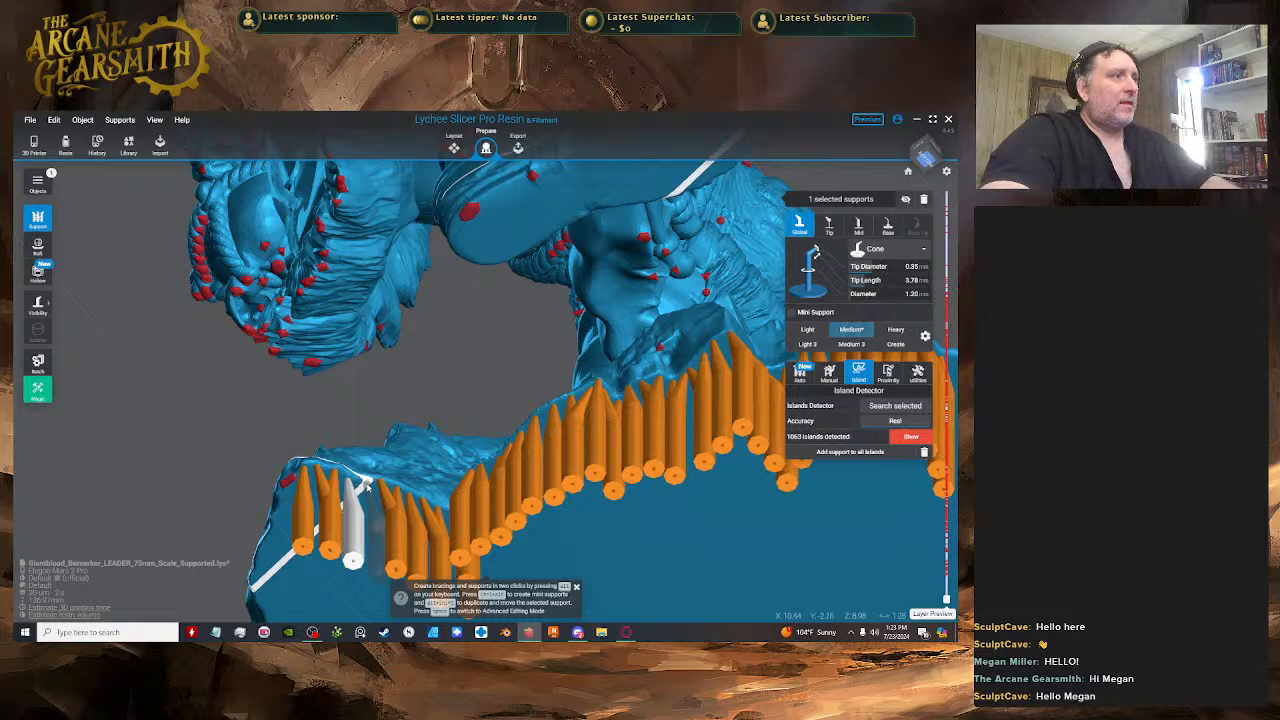
- Fill the remaining gap between the lobe's supports and the perimeter row with another medium support
{"action": "left_click", "coordinate": [366, 484]}
{"action": "key", "text": "space"}
{"action": "left_click", "coordinate": [385, 534]}
{"action": "key", "text": "space"}
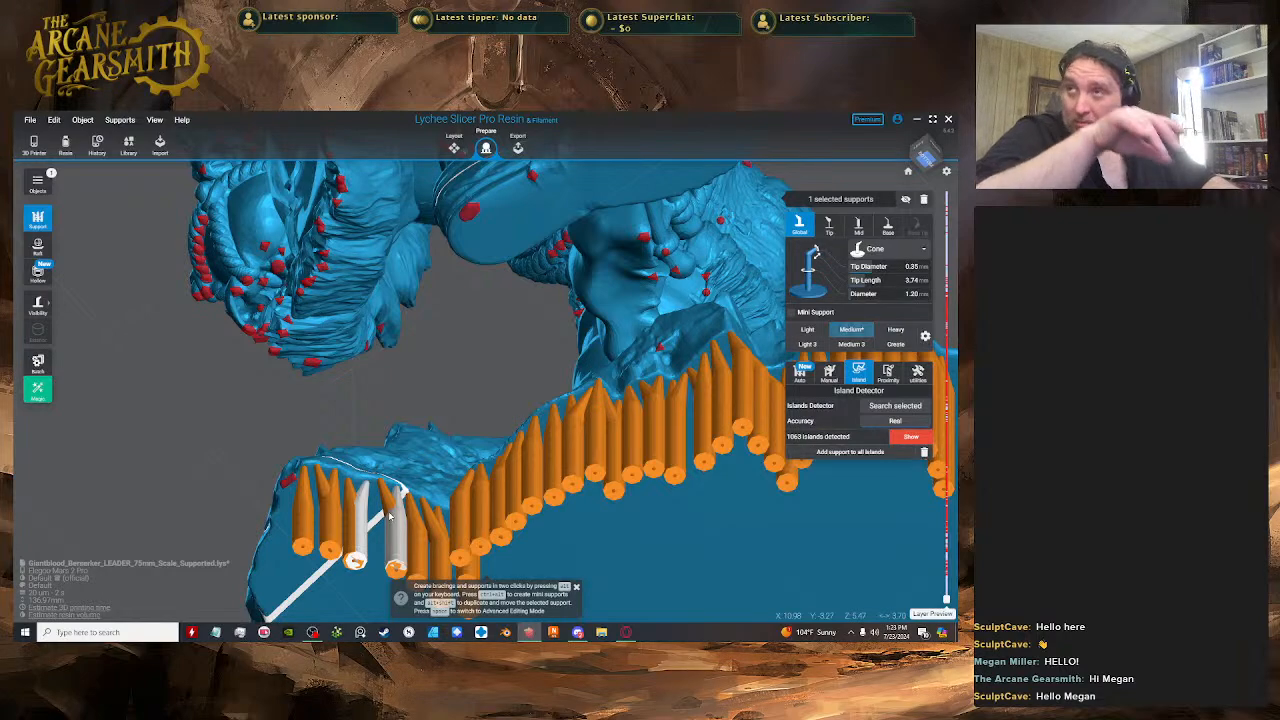
- Extend the supports around the lobe's other side with medium supports beneath the rope-wrapped leg, aligning their shafts
{"action": "right_click_drag", "start_coordinate": [390, 515], "coordinate": [474, 412]}
{"action": "key", "text": "space"}
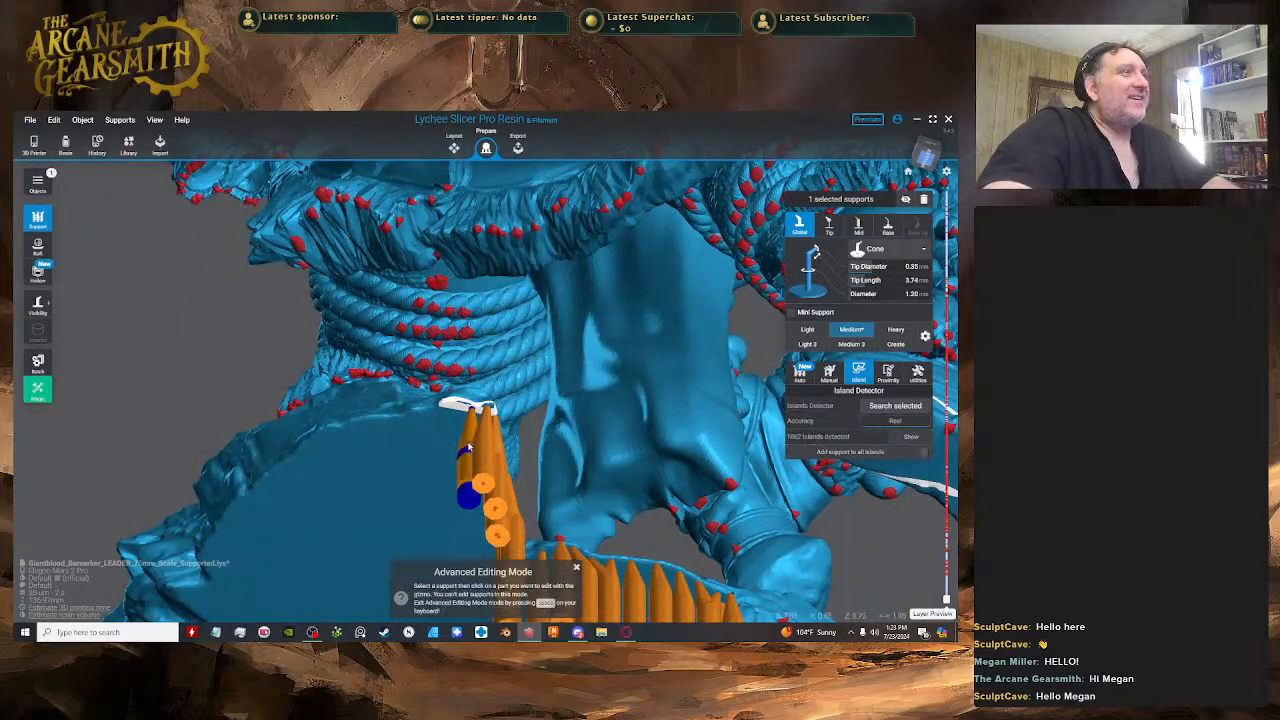
{"action": "key", "text": "space"}
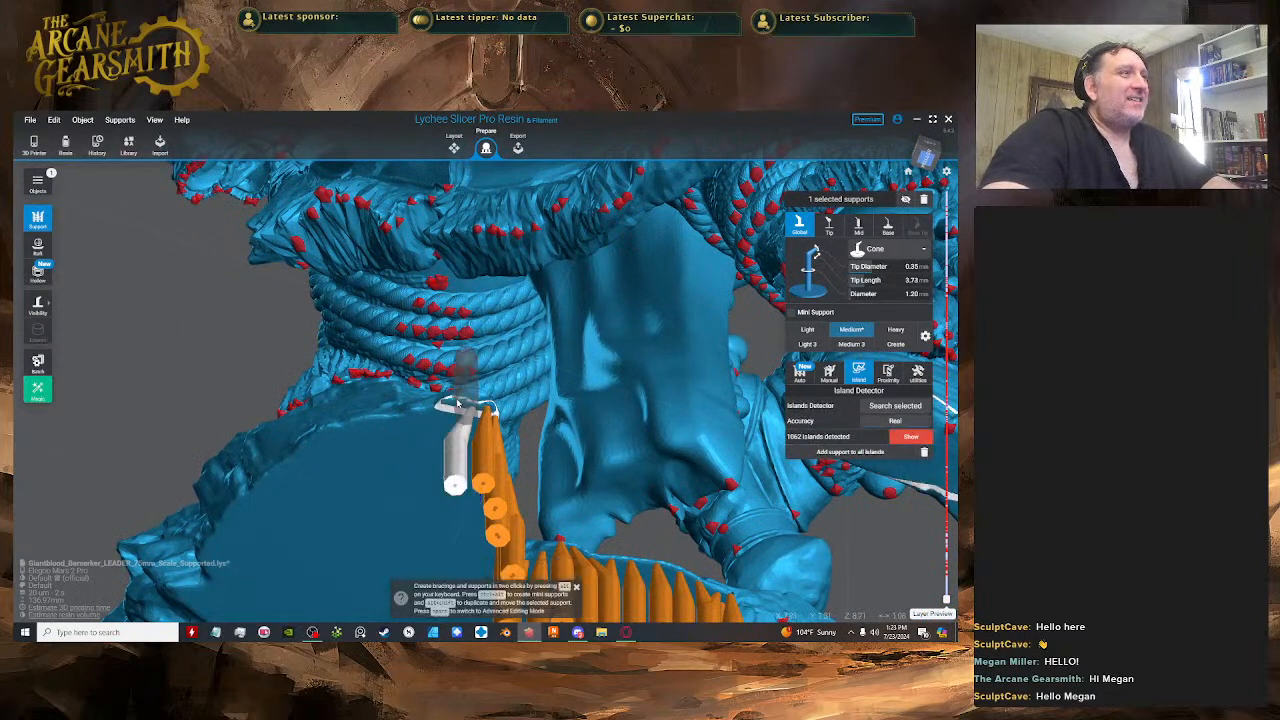
{"action": "key", "text": "space"}
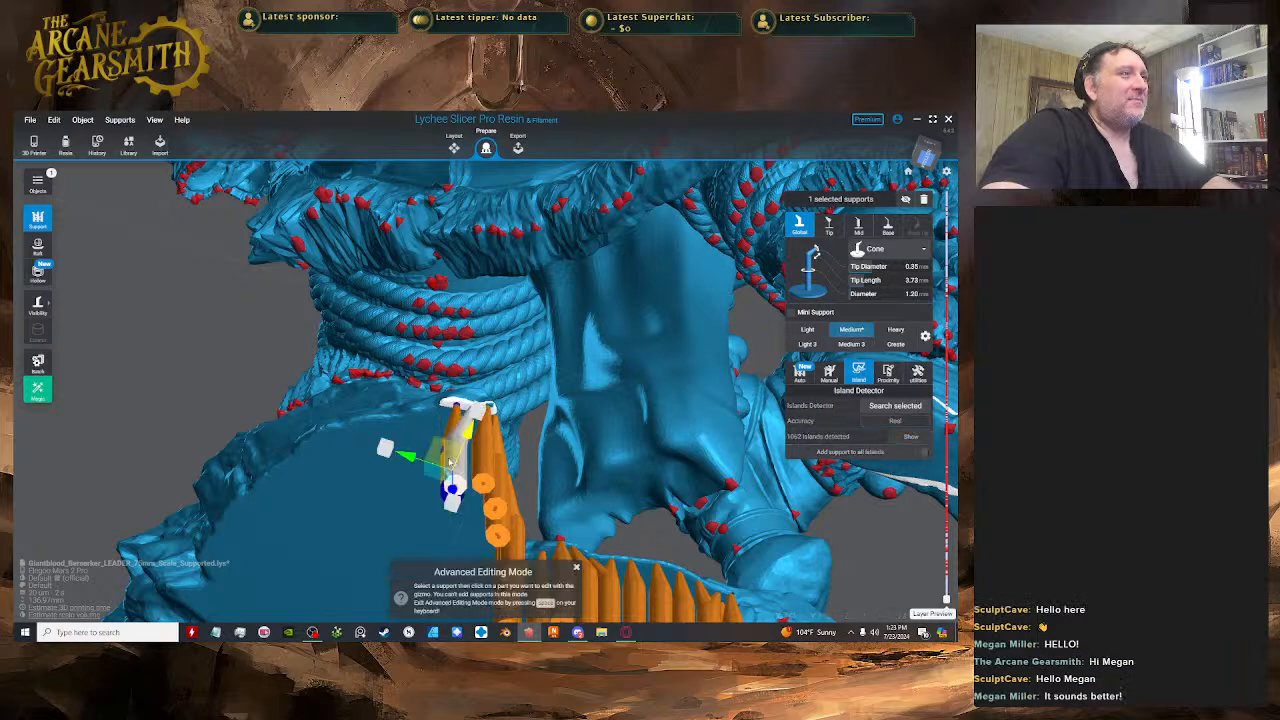
{"action": "key", "text": "space"}
{"action": "left_click_drag", "start_coordinate": [457, 430], "coordinate": [425, 420]}
{"action": "key", "text": "space"}
{"action": "key", "text": "space"}
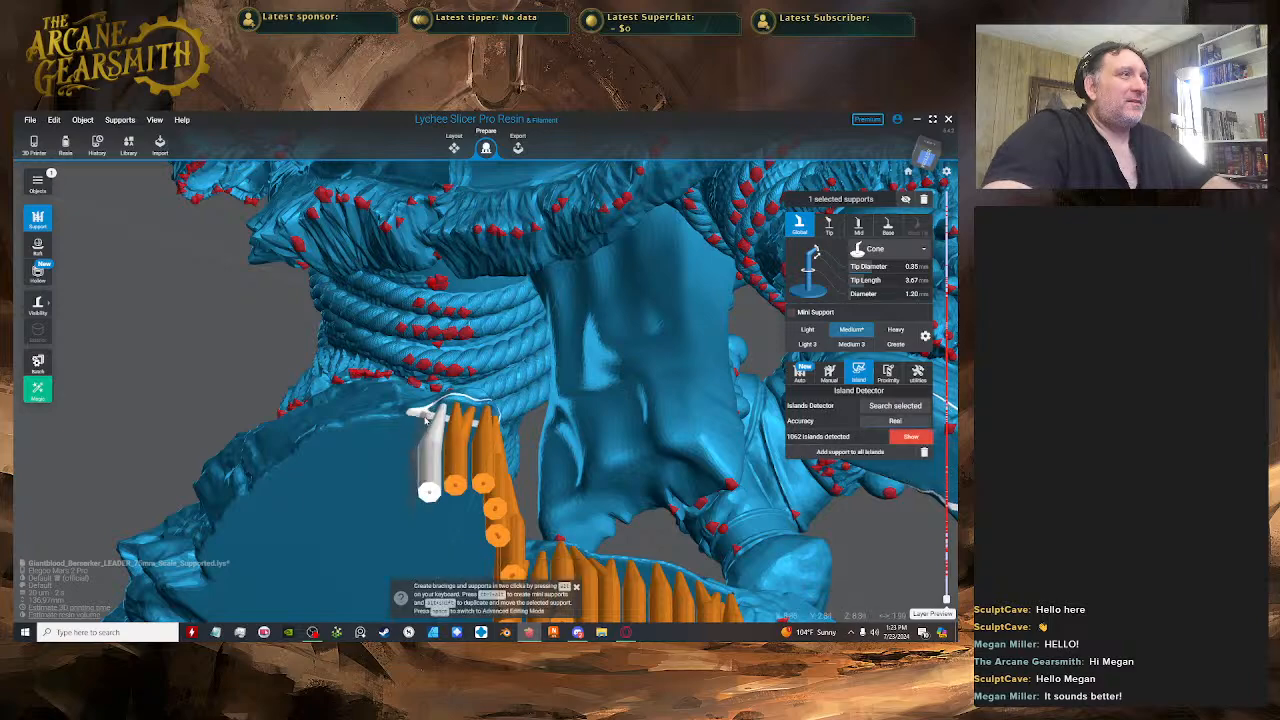
- Place one more medium support at the outer end of the lobe's row and pull its shaft into line
{"action": "left_click", "coordinate": [423, 420]}
{"action": "key", "text": "space"}
{"action": "left_click_drag", "start_coordinate": [410, 470], "coordinate": [419, 455]}
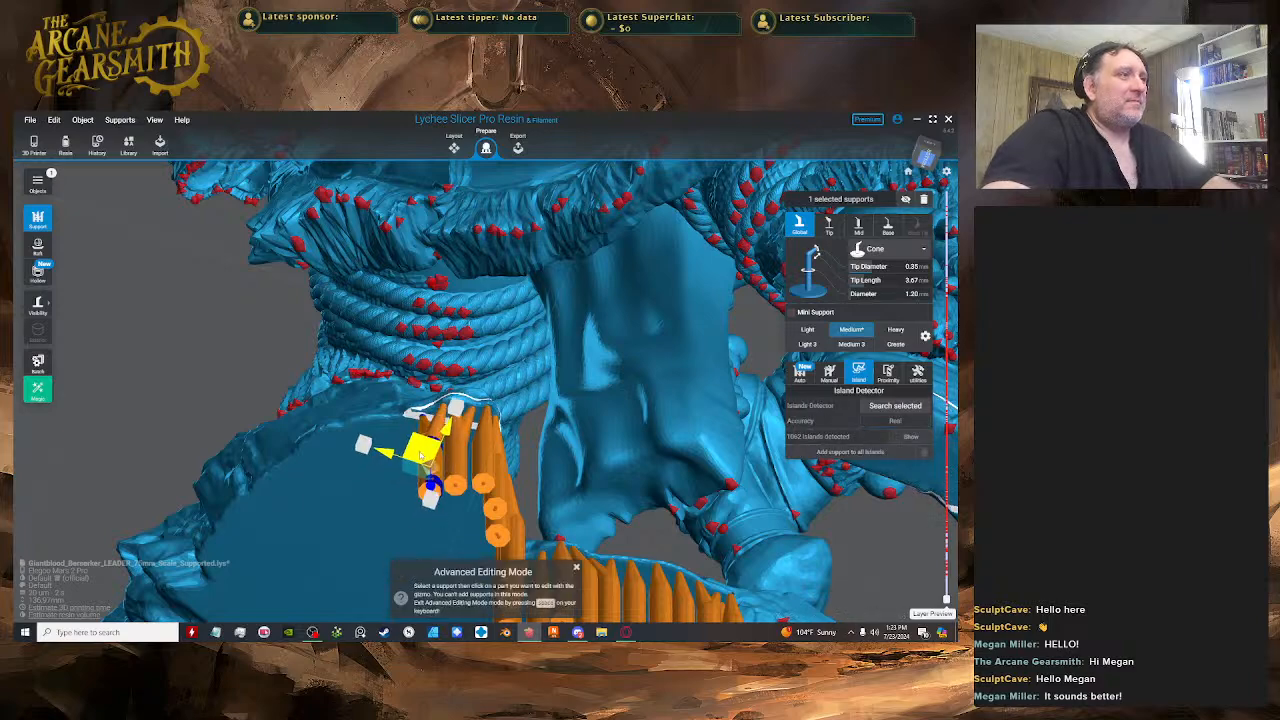
{"action": "key", "text": "space"}
{"action": "scroll", "coordinate": [418, 457], "scroll_direction": "down", "scroll_amount": 5}
{"action": "right_click_drag", "start_coordinate": [595, 460], "coordinate": [537, 452]}
{"action": "scroll", "coordinate": [537, 450], "scroll_direction": "up", "scroll_amount": 2}
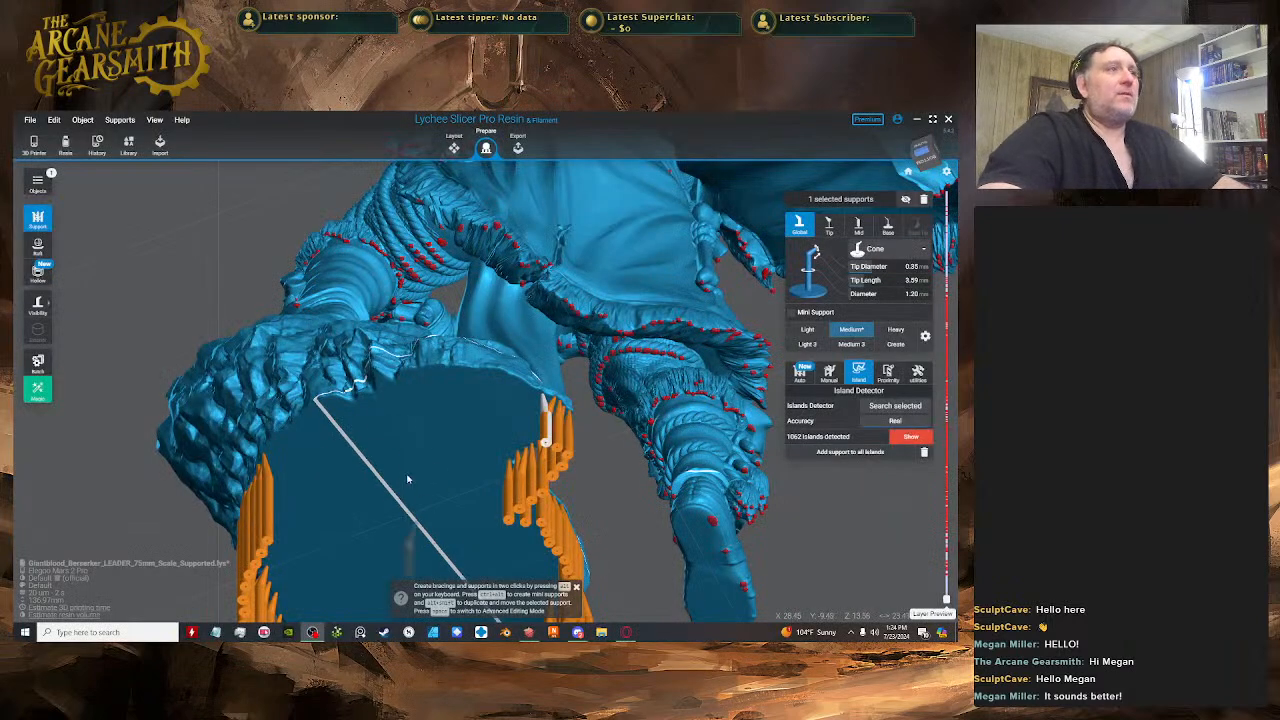
- Add a medium support along the rock edge beside the hanging cloth and move its shaft next to the row
{"action": "right_click_drag", "start_coordinate": [577, 605], "coordinate": [483, 400]}
{"action": "key", "text": "space"}
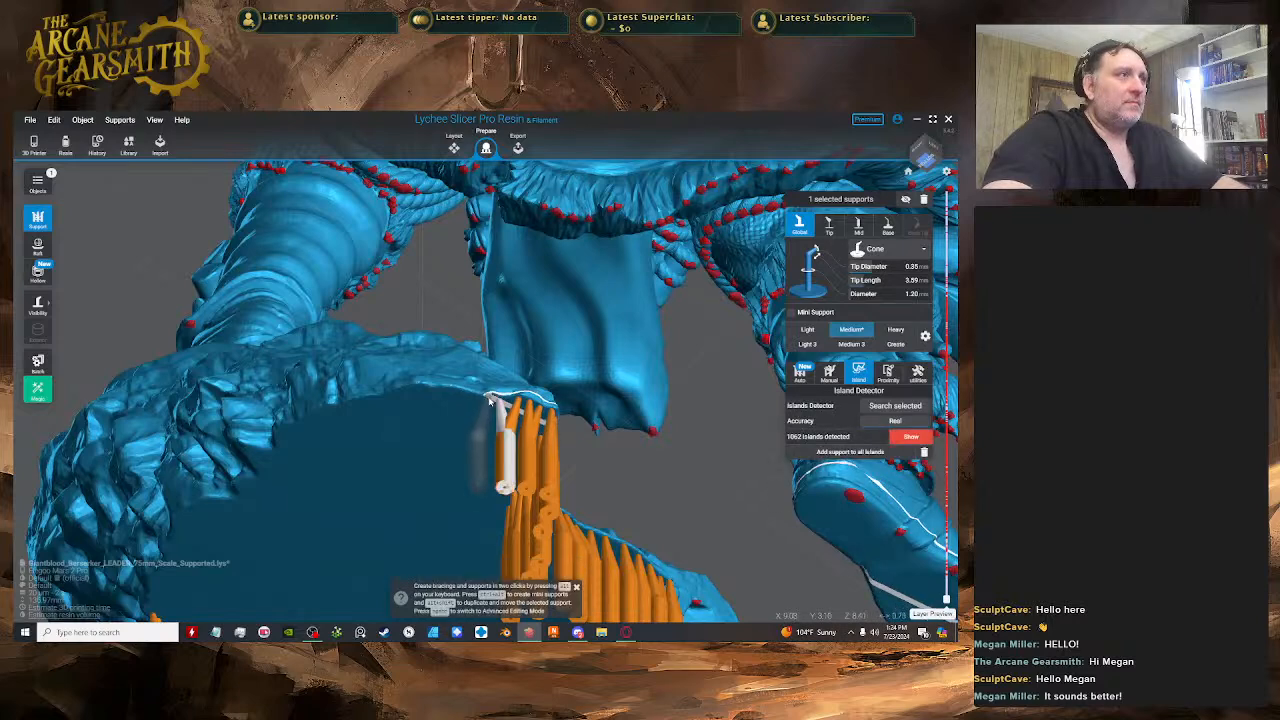
{"action": "left_click", "coordinate": [474, 454]}
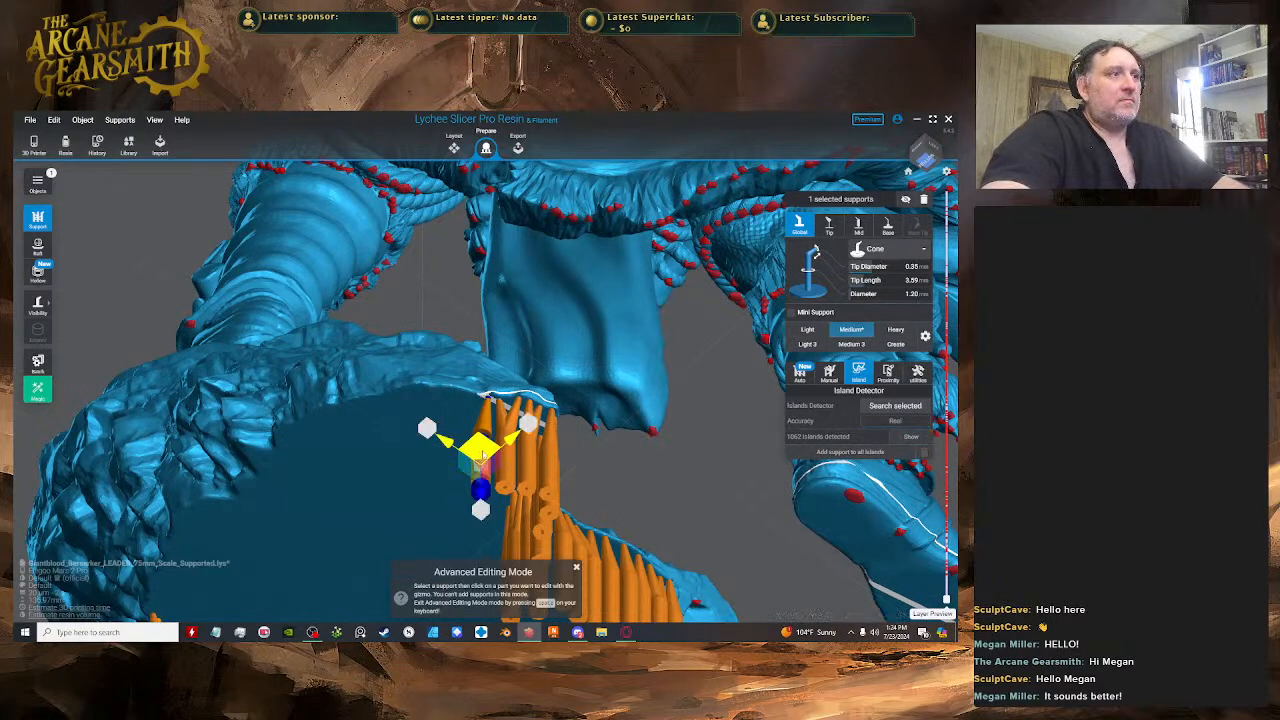
{"action": "left_click_drag", "start_coordinate": [484, 455], "coordinate": [484, 448]}
- Switch to Discord, check the reaction on the livestream post in general-chat, and return to Lychee Slicer
{"action": "left_click", "coordinate": [577, 632]}
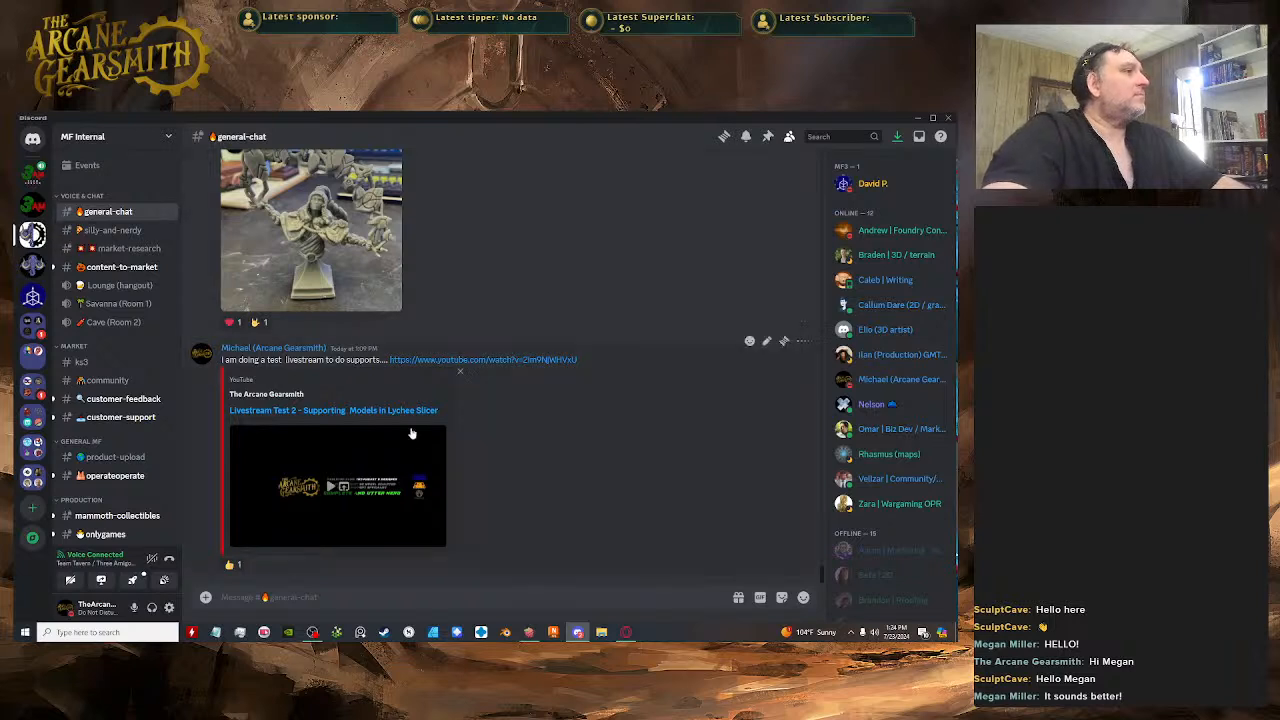
{"action": "mouse_move", "coordinate": [228, 568]}
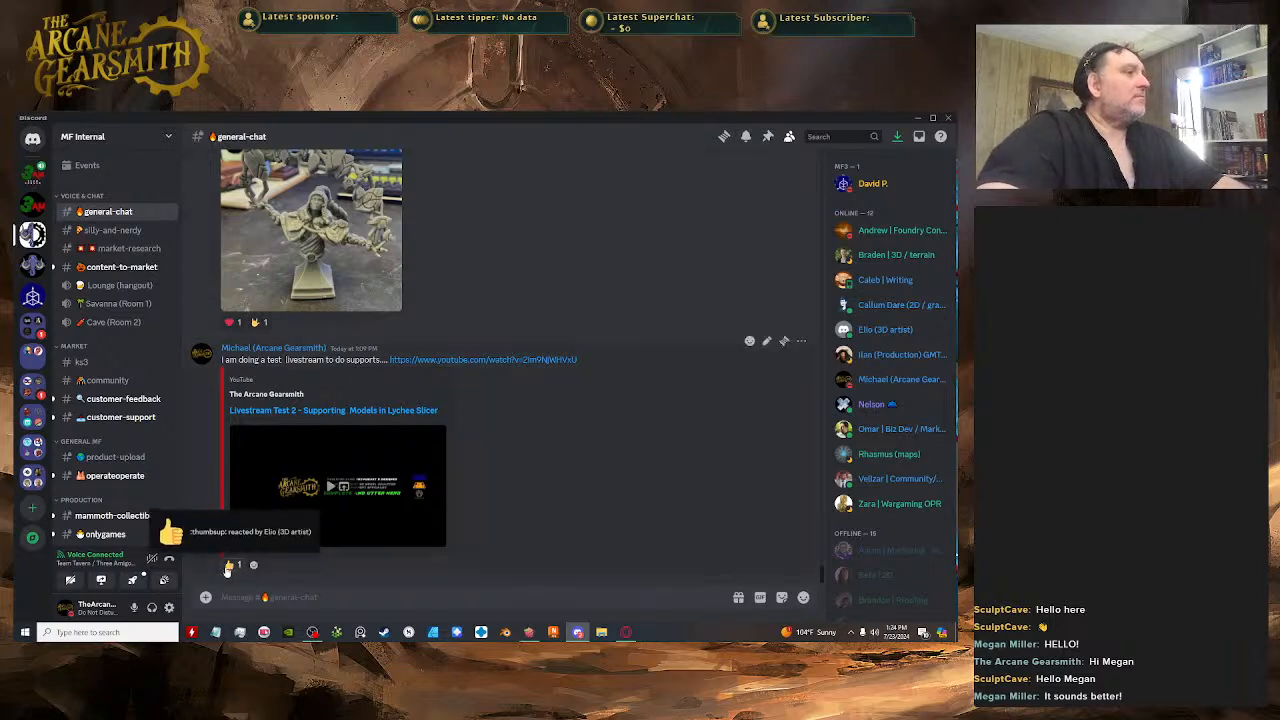
{"action": "left_click", "coordinate": [527, 633]}
- Realign the shaft of the newest support beside the hanging cloth with its neighbours
{"action": "scroll", "coordinate": [535, 470], "scroll_direction": "up", "scroll_amount": 5}
{"action": "left_click_drag", "start_coordinate": [531, 507], "coordinate": [508, 467]}
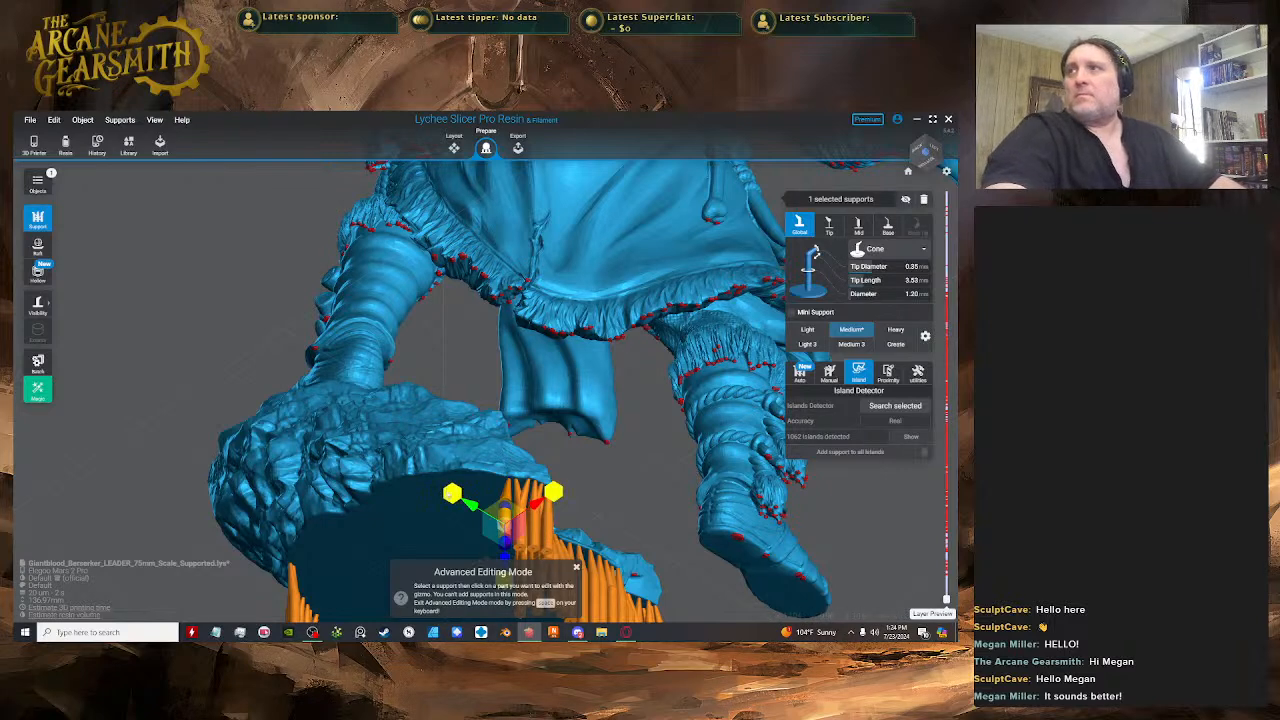
{"action": "left_click_drag", "start_coordinate": [474, 466], "coordinate": [502, 435]}
{"action": "key", "text": "space"}
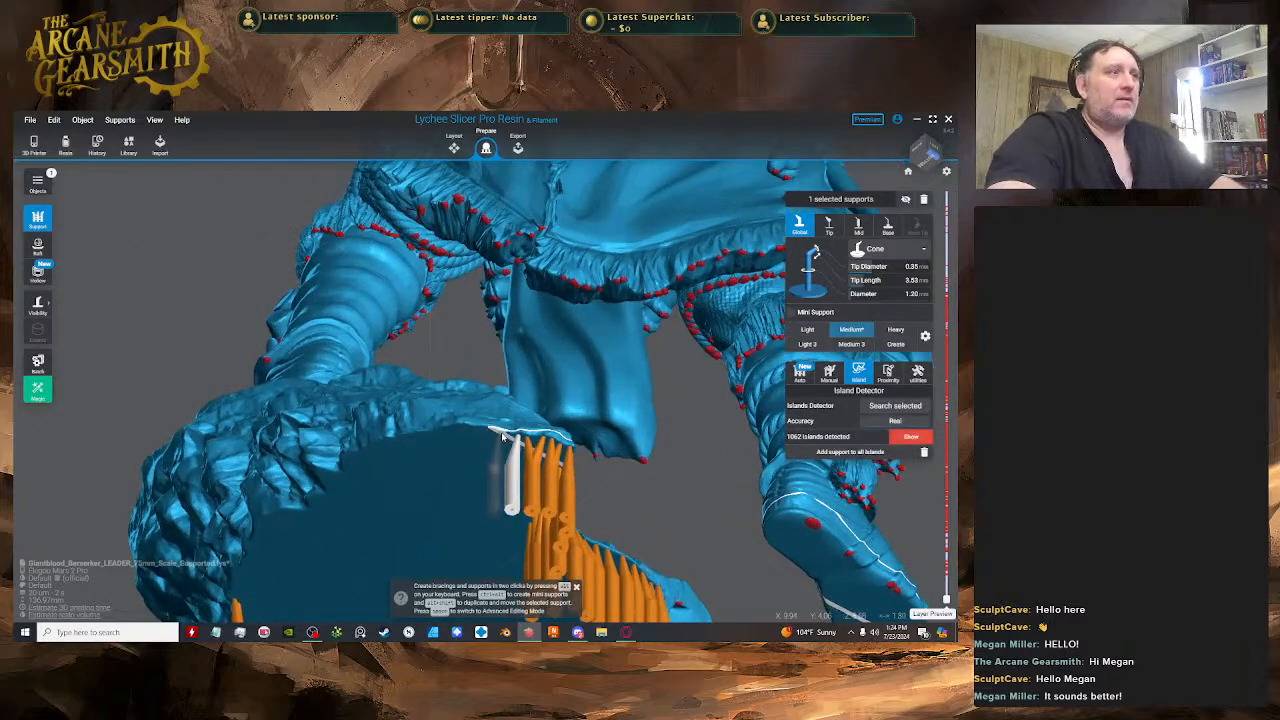
- Add another medium support at the end of the row beside the hanging cloth and adjust its shaft
{"action": "key", "text": "space"}
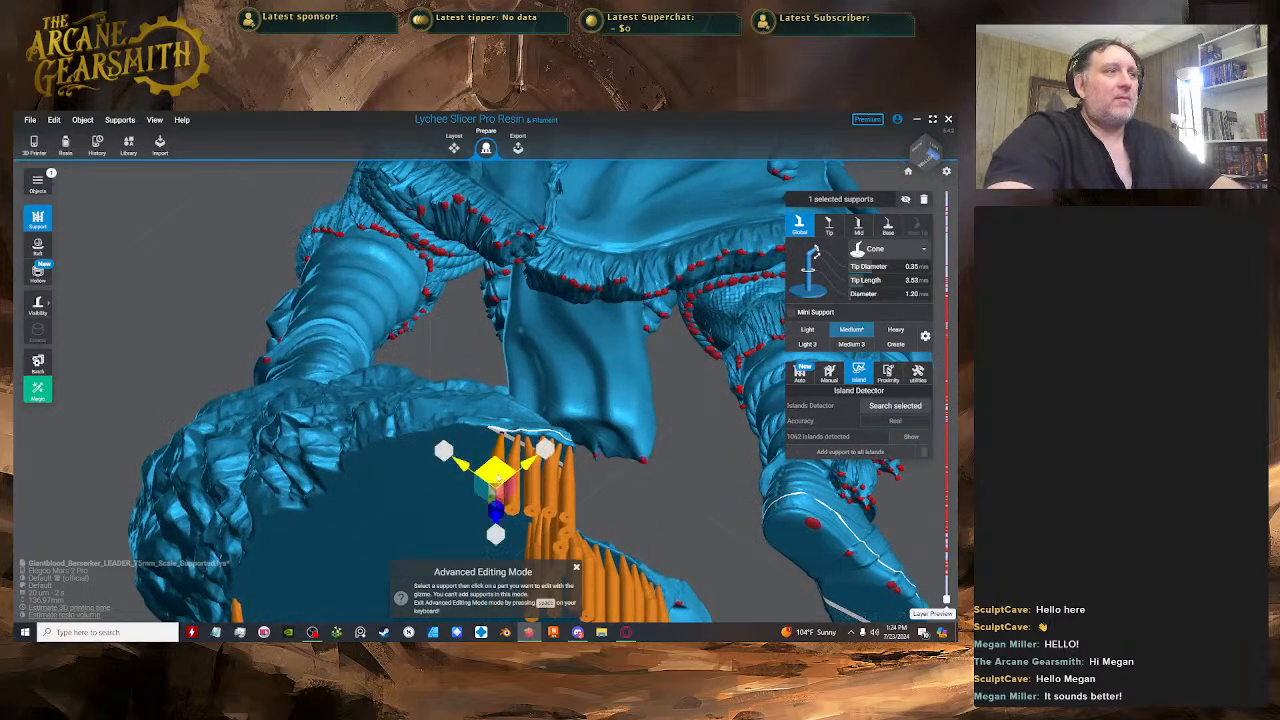
{"action": "key", "text": "space"}
{"action": "key", "text": "space"}
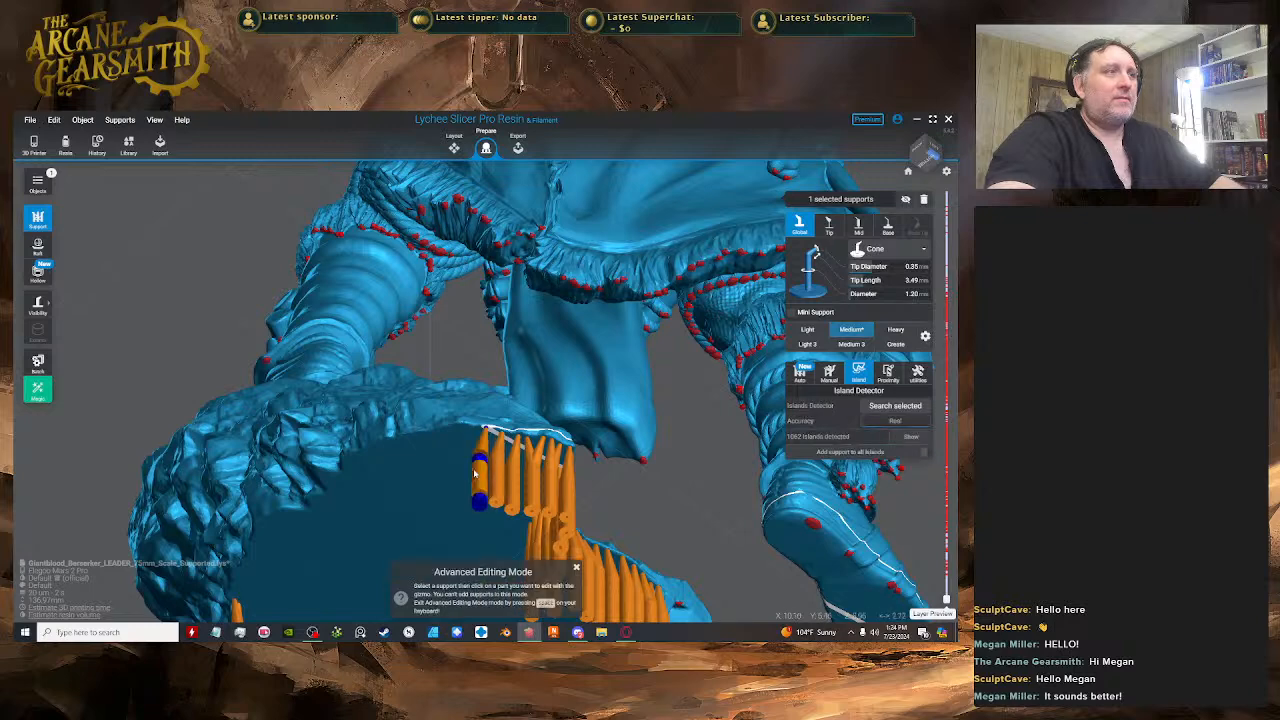
{"action": "left_click_drag", "start_coordinate": [477, 470], "coordinate": [487, 469]}
{"action": "key", "text": "space"}
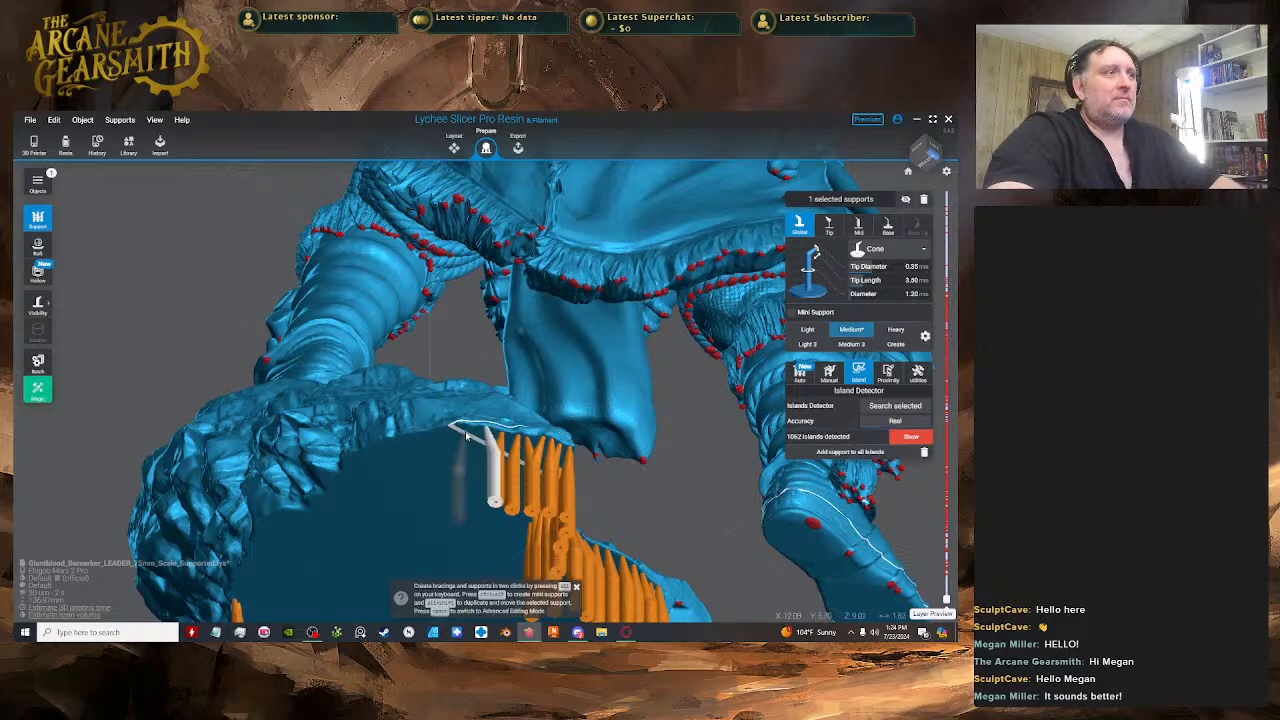
- Carry the row further along the flat base's edge with medium supports, aligning their shafts at even spacing
{"action": "key", "text": "space"}
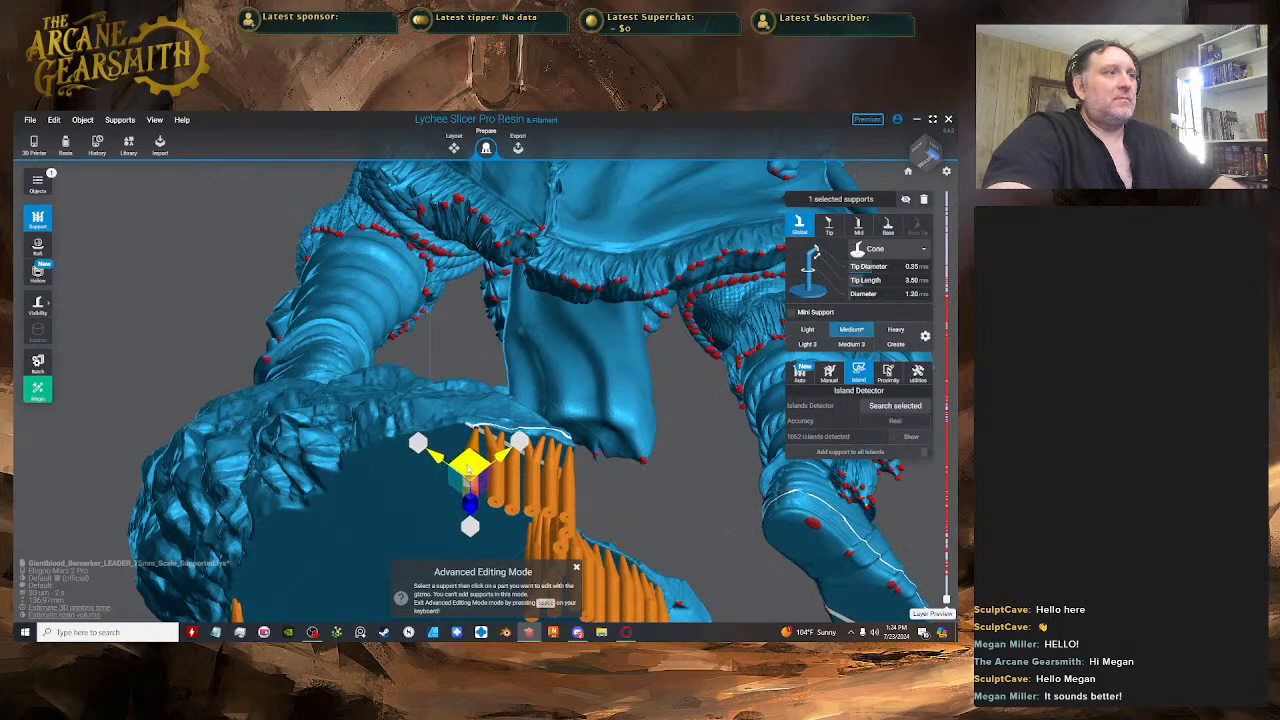
{"action": "key", "text": "space"}
{"action": "key", "text": "space"}
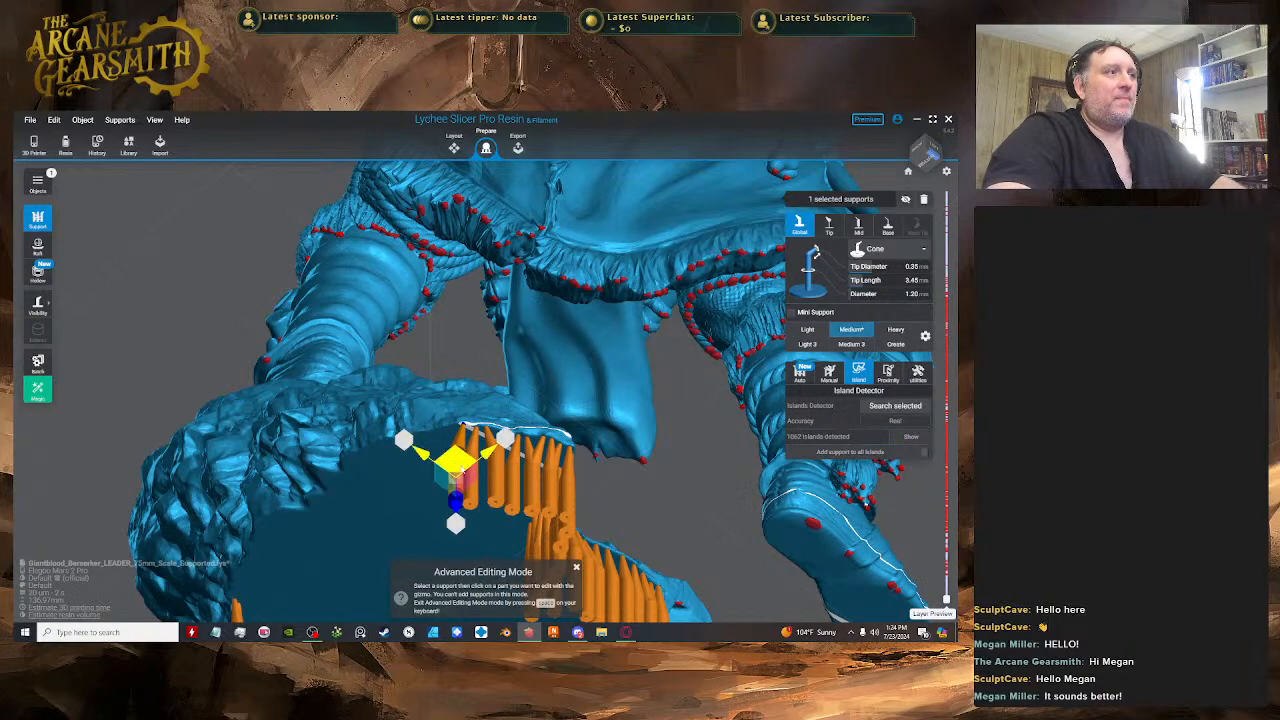
{"action": "key", "text": "space"}
{"action": "key", "text": "space"}
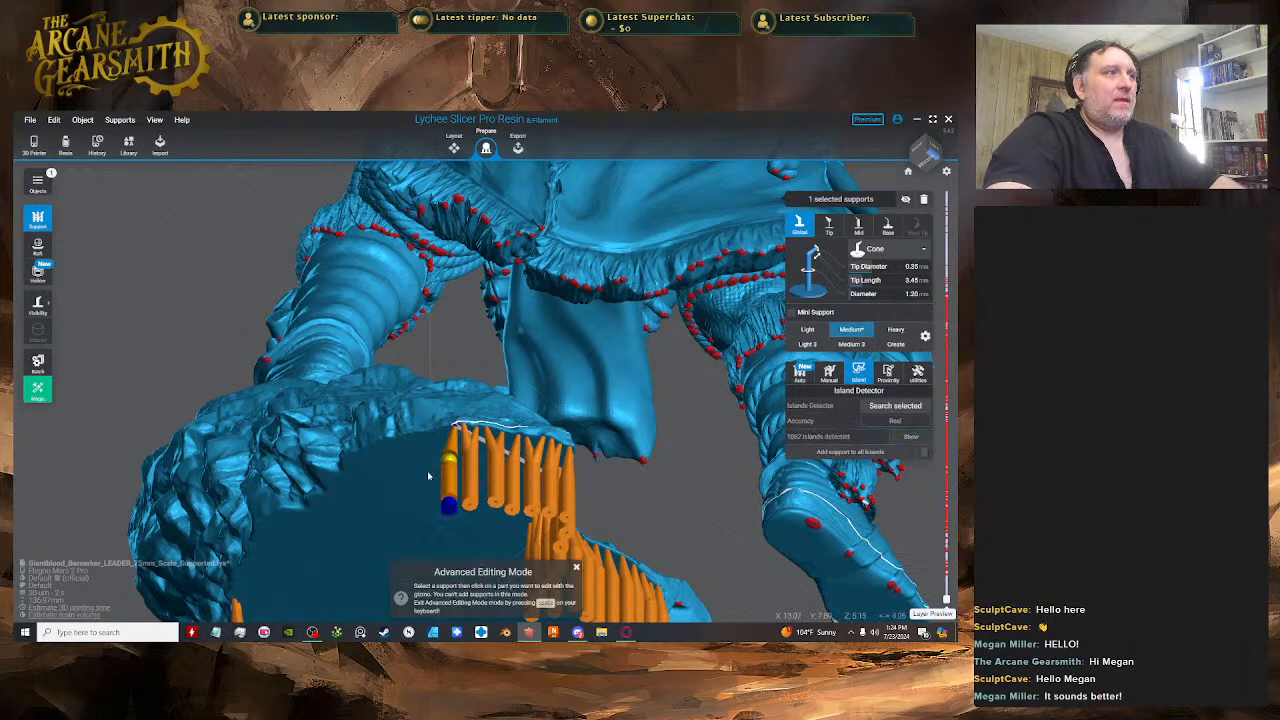
- Adjust the shaft of the row's end support close to the jagged rock edge so its tip meets the rim
{"action": "right_click_drag", "start_coordinate": [431, 477], "coordinate": [470, 430]}
{"action": "scroll", "coordinate": [463, 412], "scroll_direction": "up", "scroll_amount": 3}
{"action": "key", "text": "space"}
{"action": "key", "text": "space"}
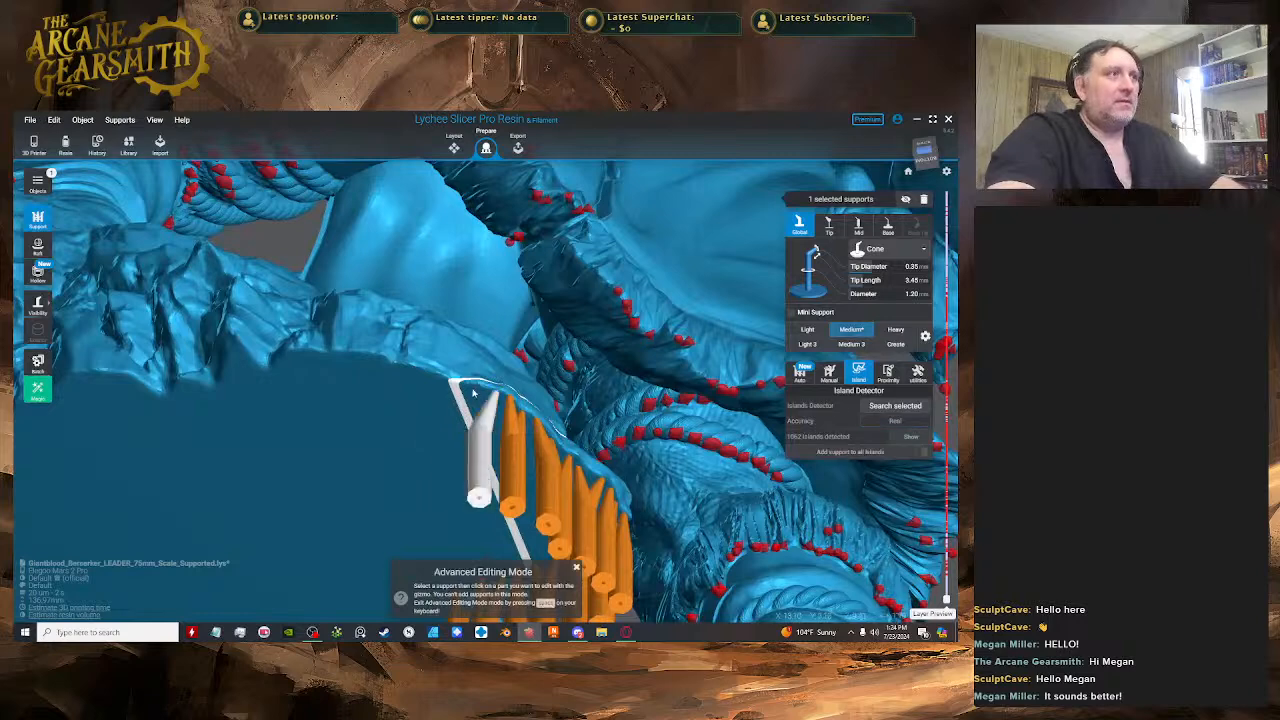
{"action": "key", "text": "space"}
{"action": "key", "text": "space"}
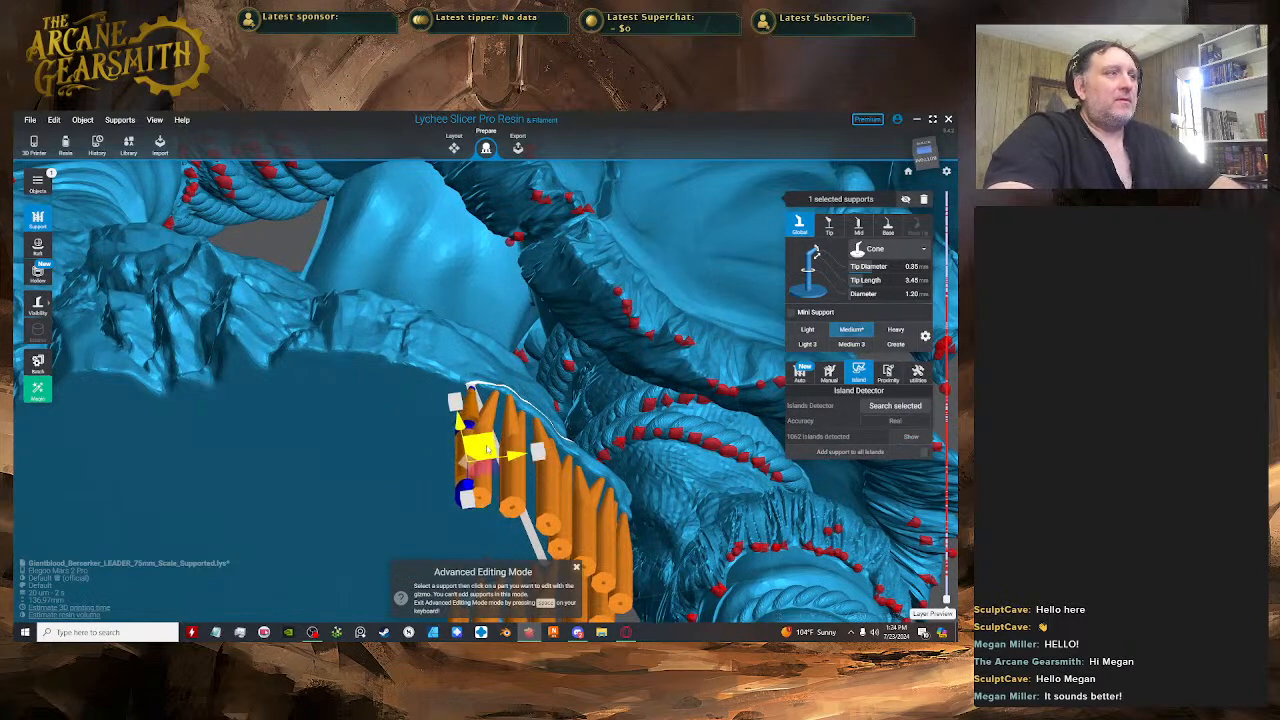
- Place additional medium supports along the rim toward the jagged rock face and straighten their shafts
{"action": "key", "text": "space"}
{"action": "left_click_drag", "start_coordinate": [454, 389], "coordinate": [415, 393]}
{"action": "key", "text": "space"}
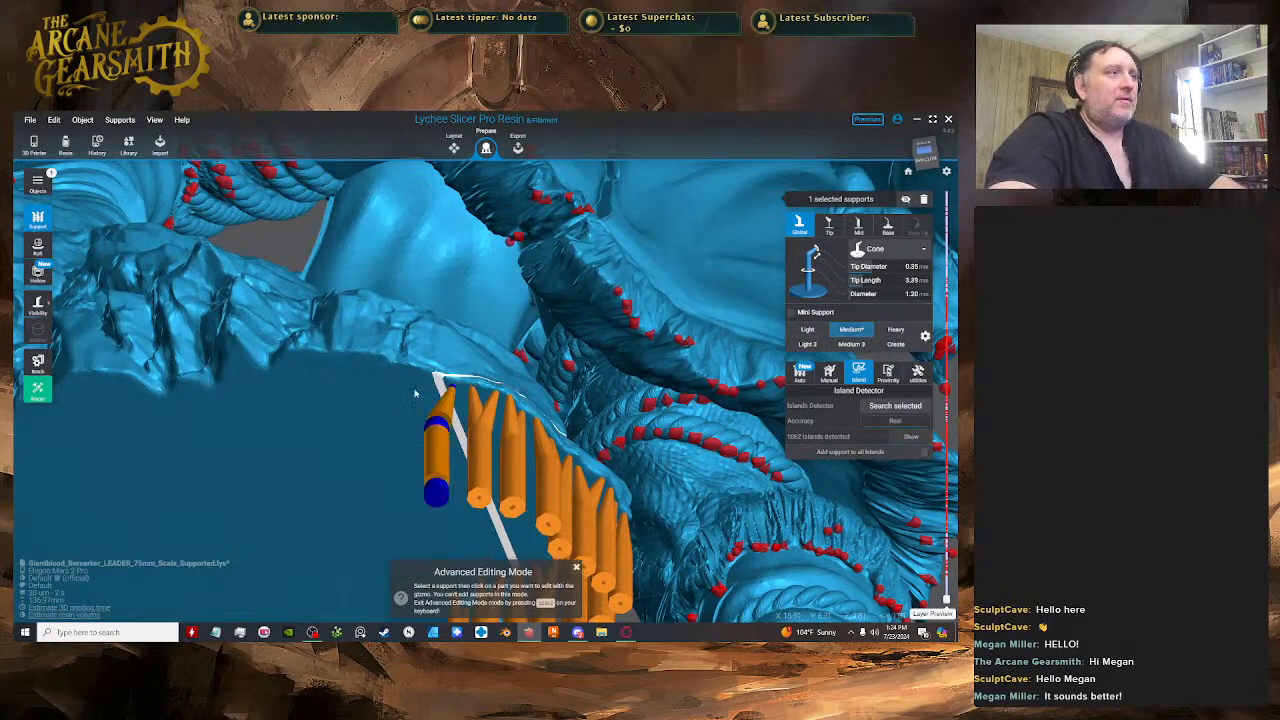
{"action": "key", "text": "space"}
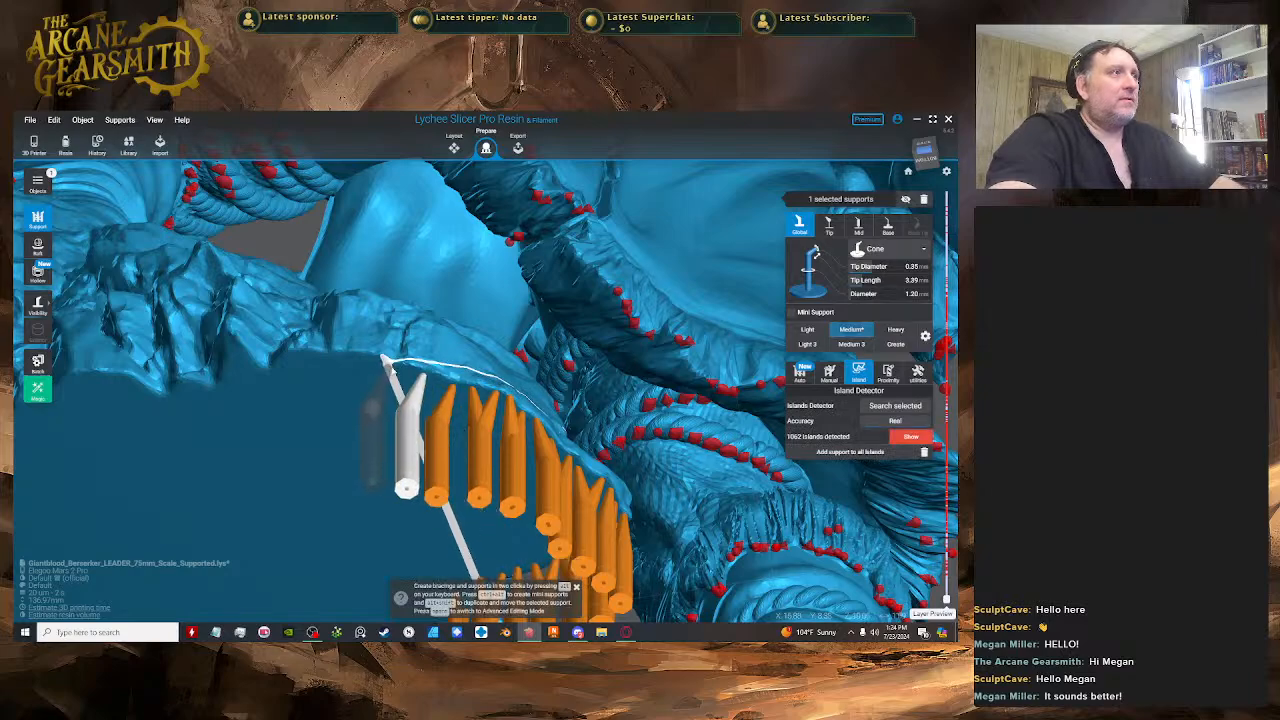
- Extend the medium support row along the rim toward the jagged rock, shifting each new shaft in line with its tip
{"action": "right_click_drag", "start_coordinate": [390, 373], "coordinate": [477, 352]}
{"action": "key", "text": "space"}
{"action": "left_click", "coordinate": [478, 395]}
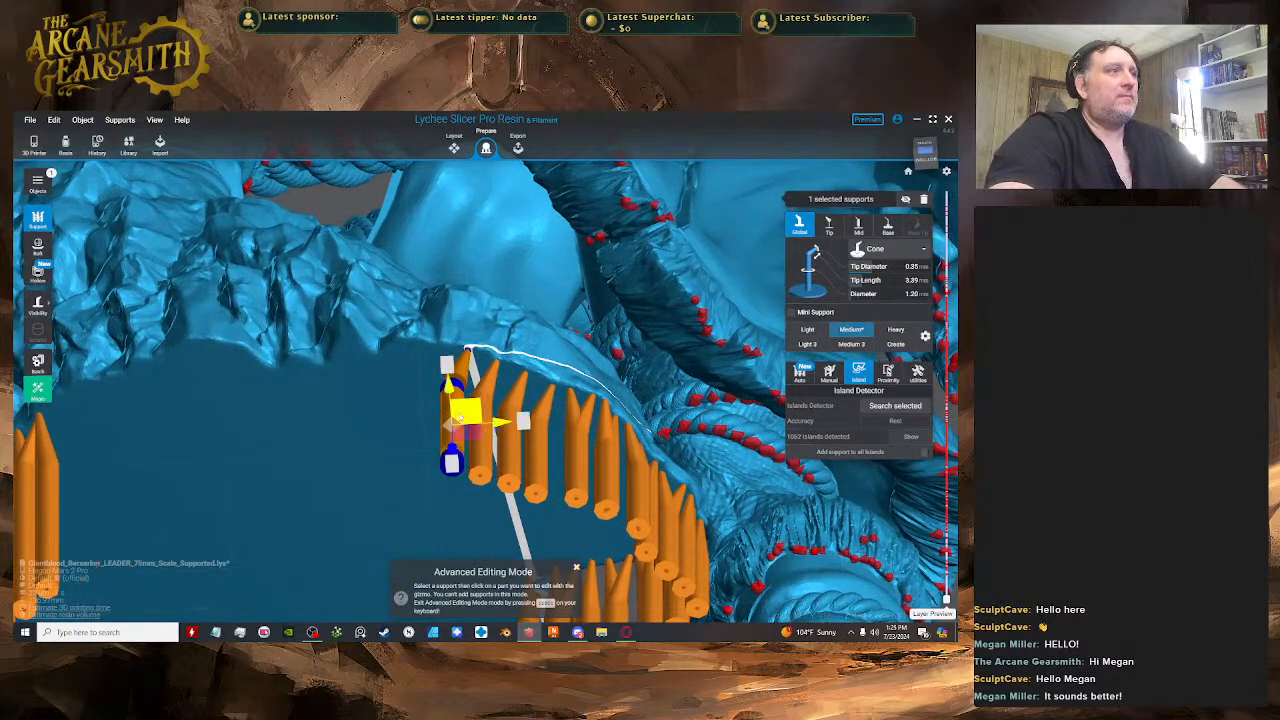
{"action": "left_click_drag", "start_coordinate": [483, 397], "coordinate": [443, 410]}
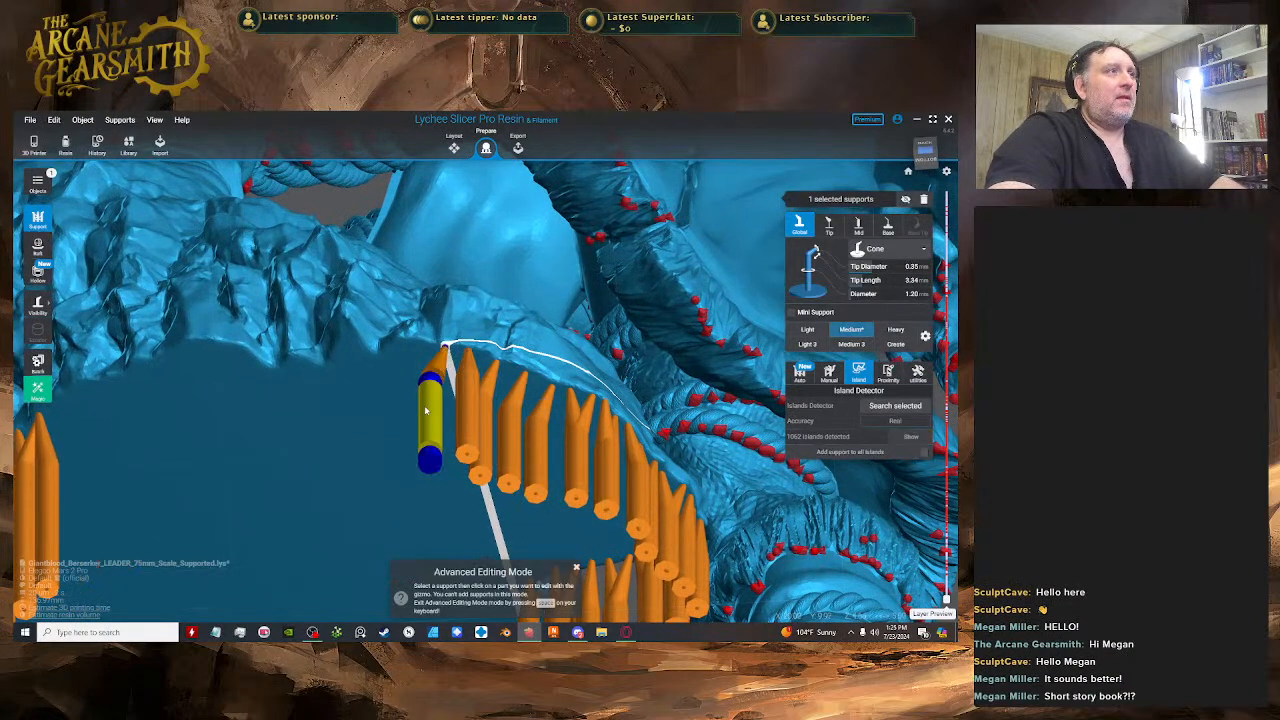
{"action": "key", "text": "space"}
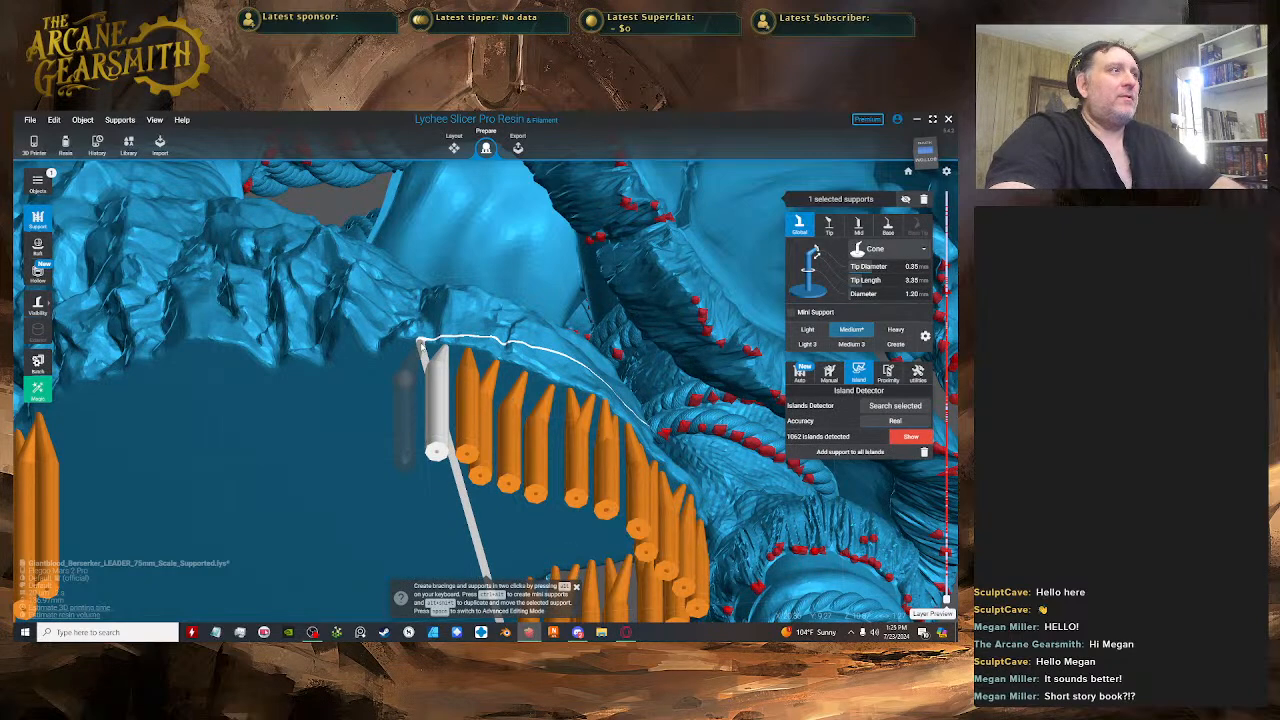
- Place the next medium support at the row's end beside the jagged rock and align its shaft with the row
{"action": "key", "text": "space"}
{"action": "left_click", "coordinate": [412, 400]}
{"action": "mouse_move", "coordinate": [414, 401]}
{"action": "left_mouse_down"}
{"action": "mouse_move", "coordinate": [448, 394]}
{"action": "mouse_move", "coordinate": [390, 410]}
{"action": "mouse_move", "coordinate": [414, 403]}
{"action": "left_mouse_up"}
{"action": "key", "text": "space"}
{"action": "right_click_drag", "start_coordinate": [535, 400], "coordinate": [455, 353]}
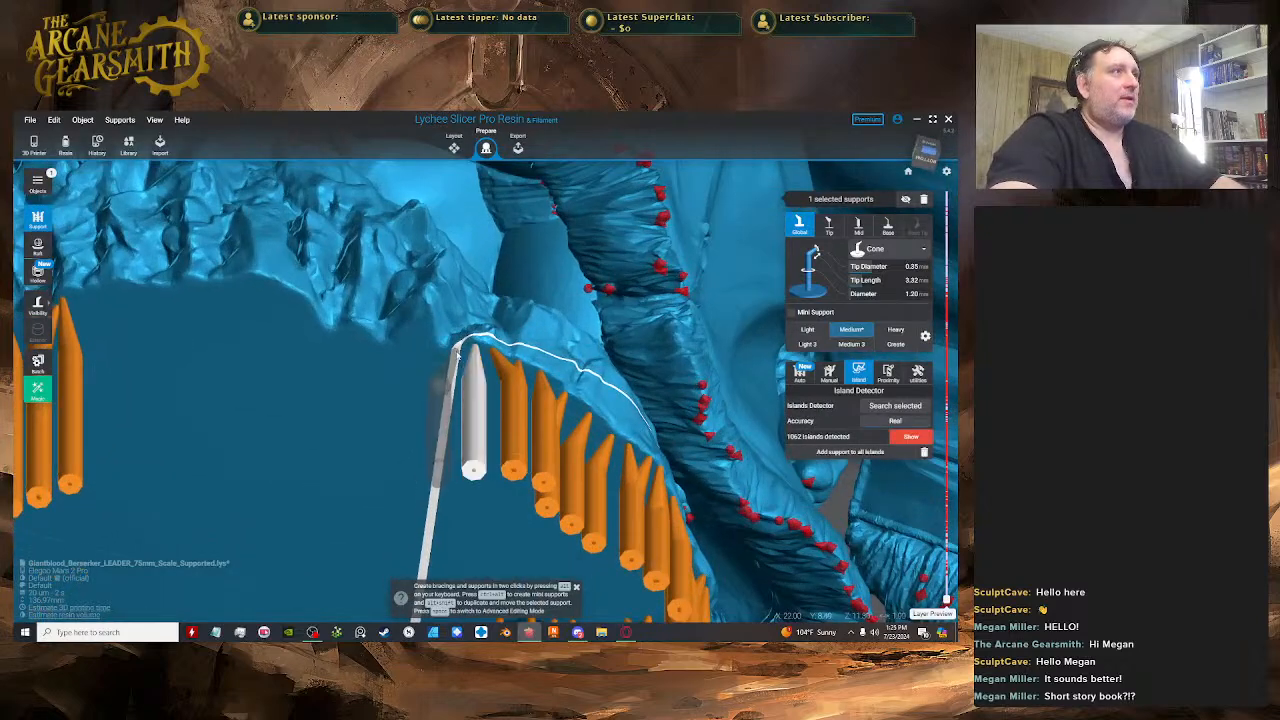
- Add medium supports around the rock notch, moving the recessed support's shaft directly beneath its tip
{"action": "left_click", "coordinate": [420, 352]}
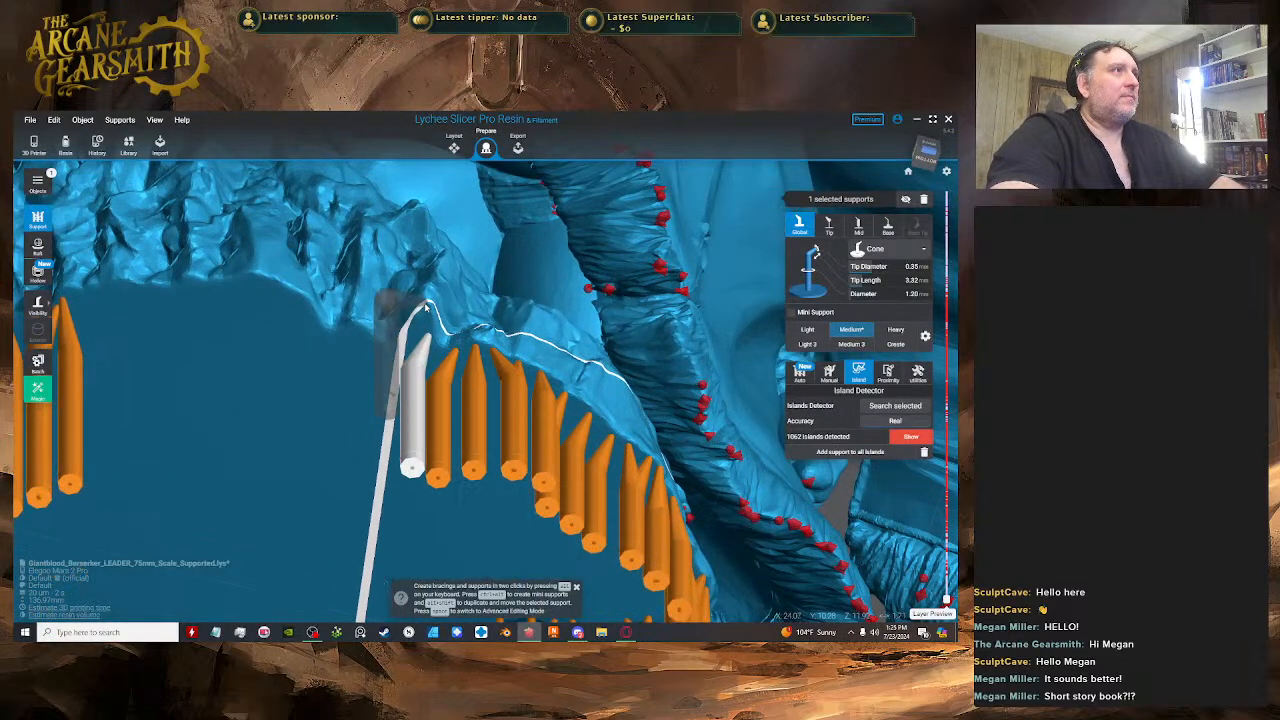
{"action": "left_click", "coordinate": [406, 356]}
{"action": "key", "text": "space"}
{"action": "left_click_drag", "start_coordinate": [388, 353], "coordinate": [419, 372]}
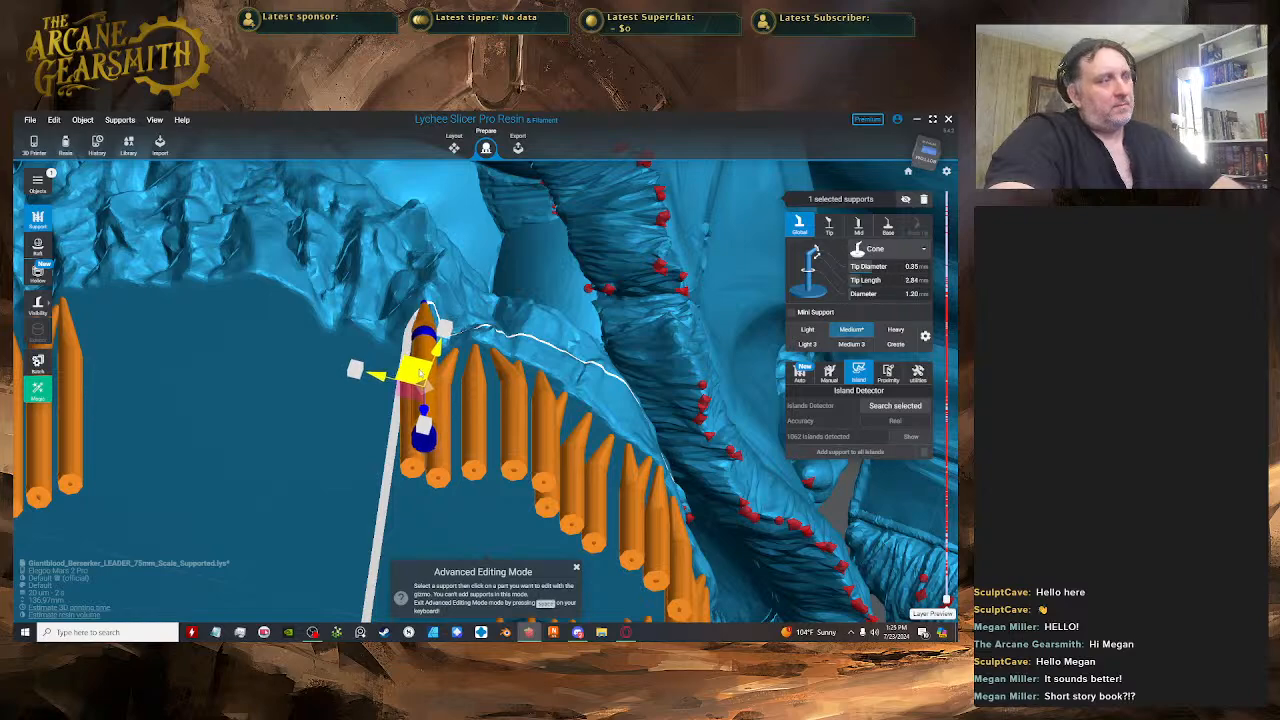
{"action": "key", "text": "space"}
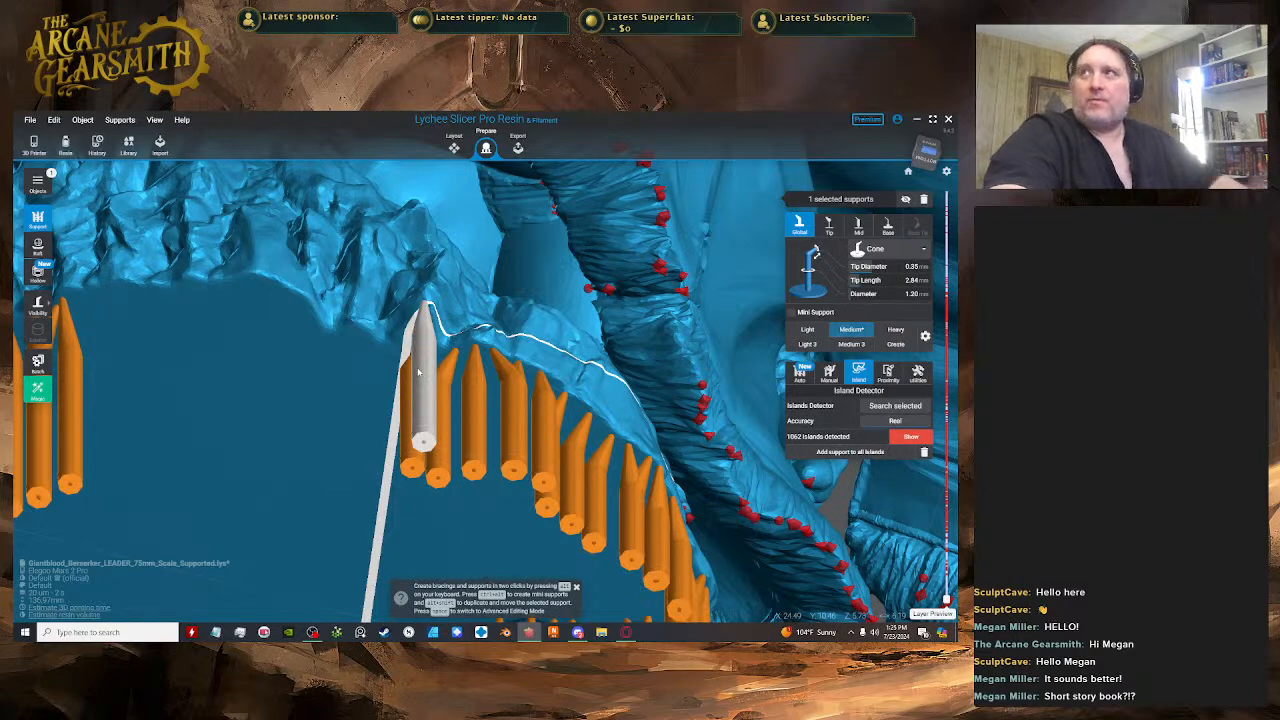
- Add a medium support beside the recessed one and lower its upper joint to lengthen the tip
{"action": "mouse_move", "coordinate": [440, 383]}
{"action": "right_mouse_down"}
{"action": "mouse_move", "coordinate": [453, 390]}
{"action": "mouse_move", "coordinate": [457, 370]}
{"action": "mouse_move", "coordinate": [443, 400]}
{"action": "right_mouse_up"}
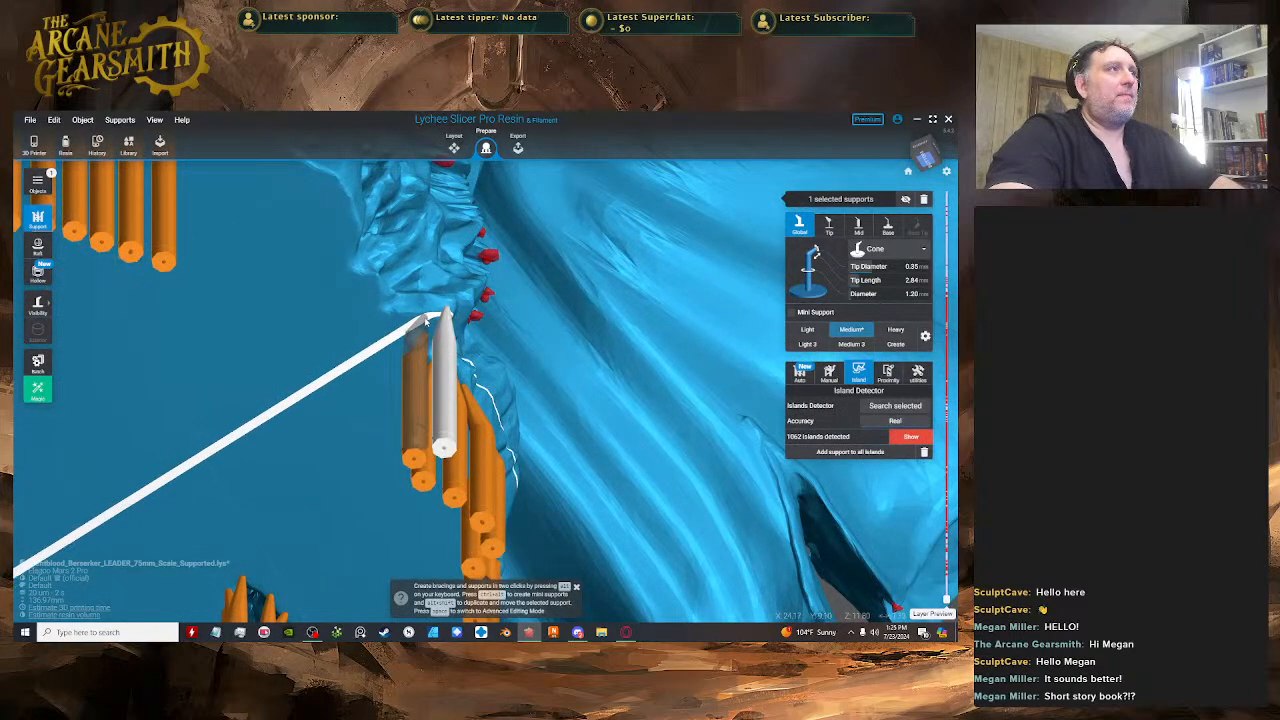
{"action": "key", "text": "space"}
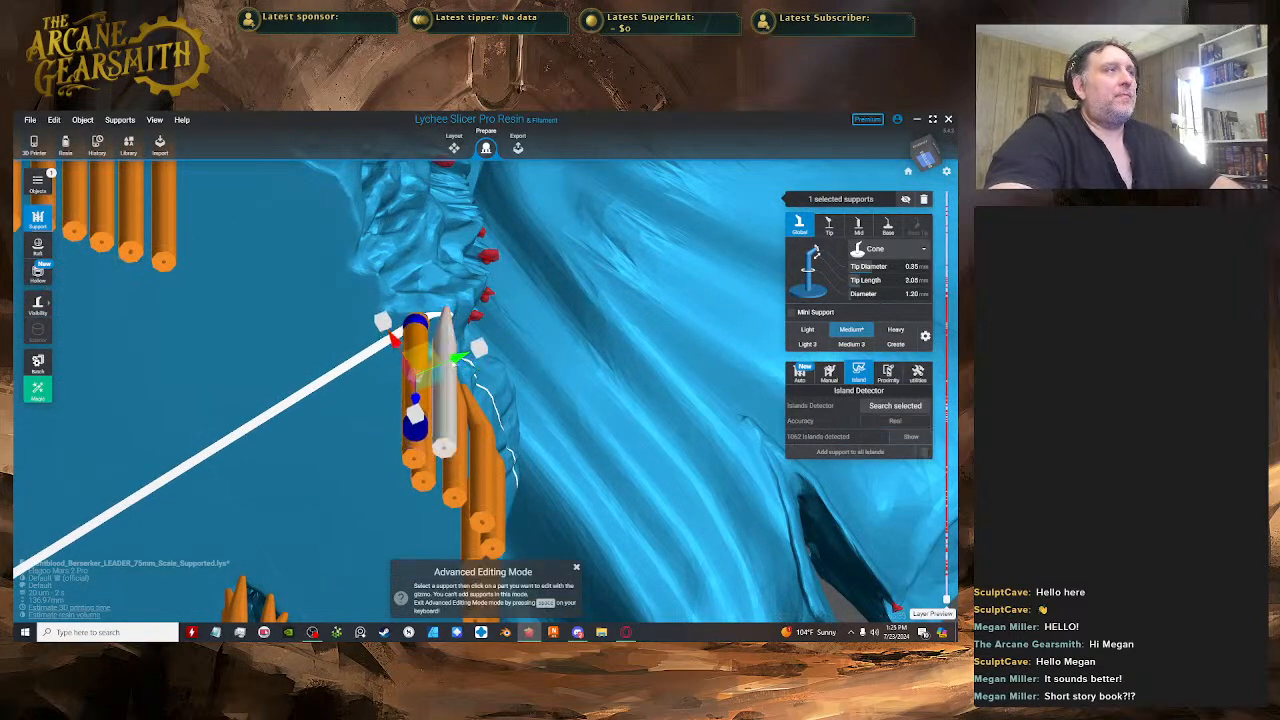
{"action": "right_click_drag", "start_coordinate": [445, 385], "coordinate": [436, 430]}
{"action": "left_click", "coordinate": [431, 366]}
{"action": "left_click_drag", "start_coordinate": [430, 409], "coordinate": [430, 427]}
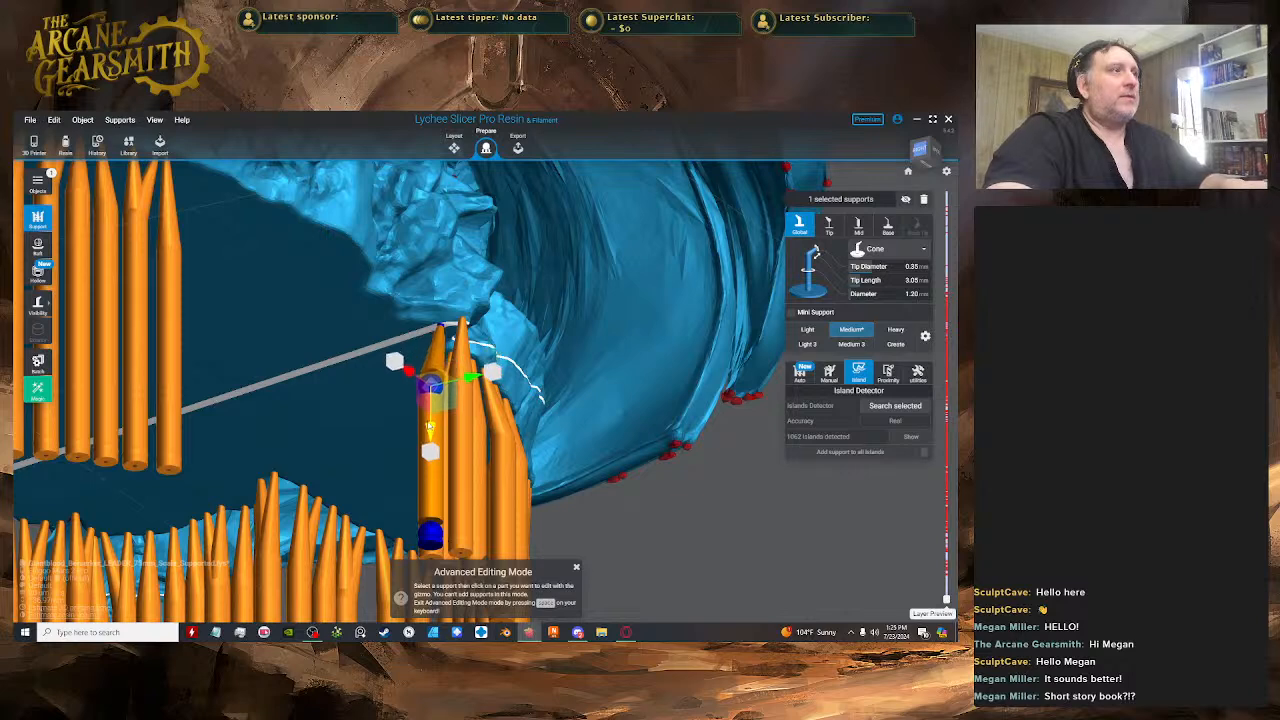
{"action": "key", "text": "space"}
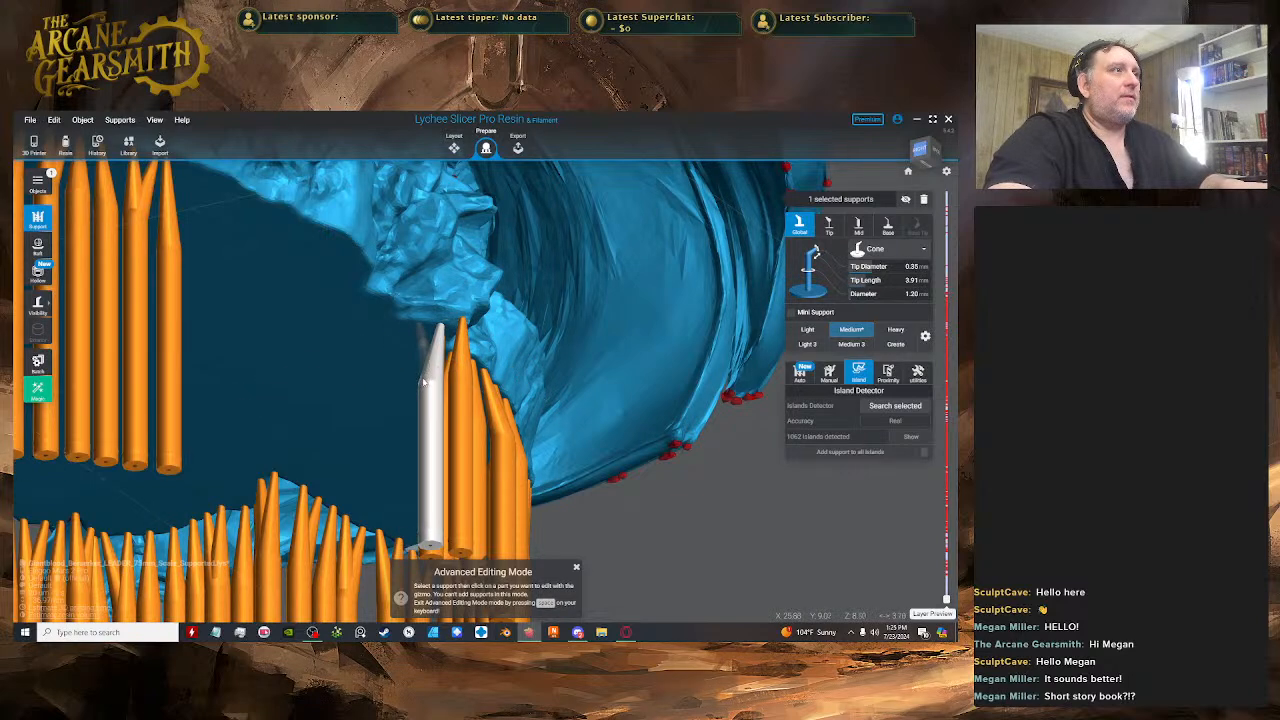
- Continue past the notch with another medium support on the flat base's edge and set its shaft beneath the tip
{"action": "right_click_drag", "start_coordinate": [424, 383], "coordinate": [480, 307]}
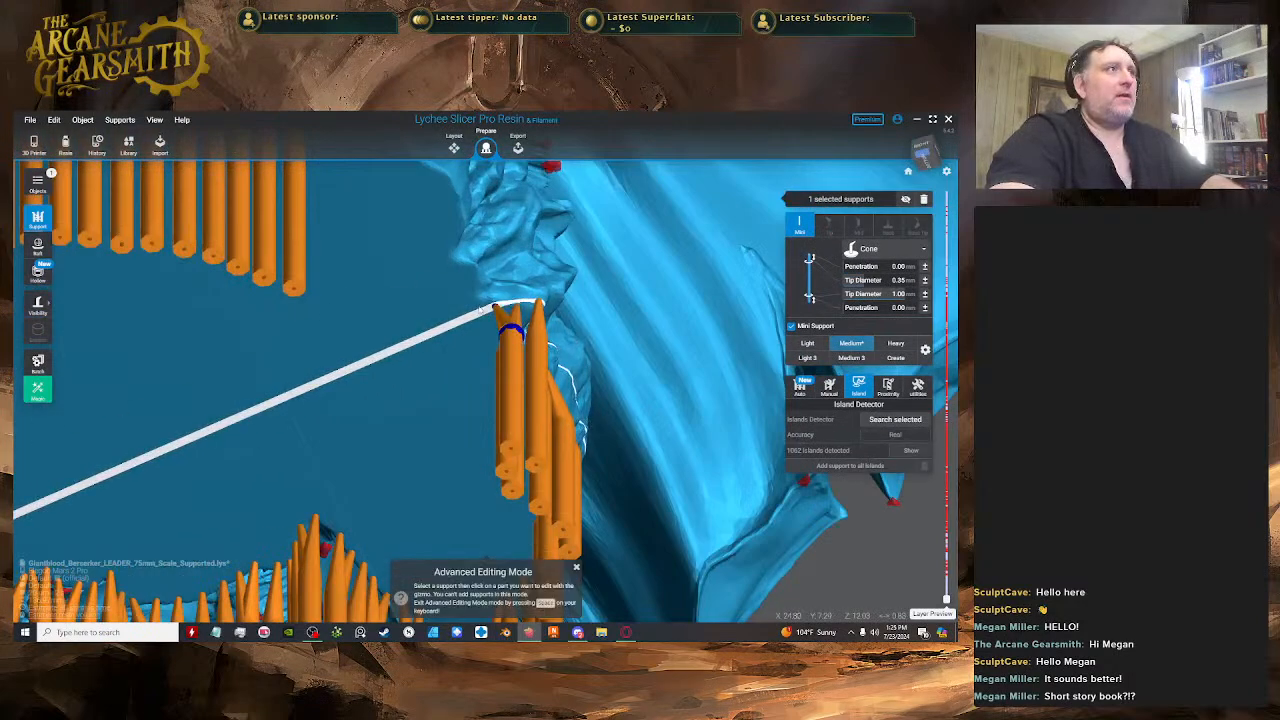
{"action": "left_click", "coordinate": [472, 305]}
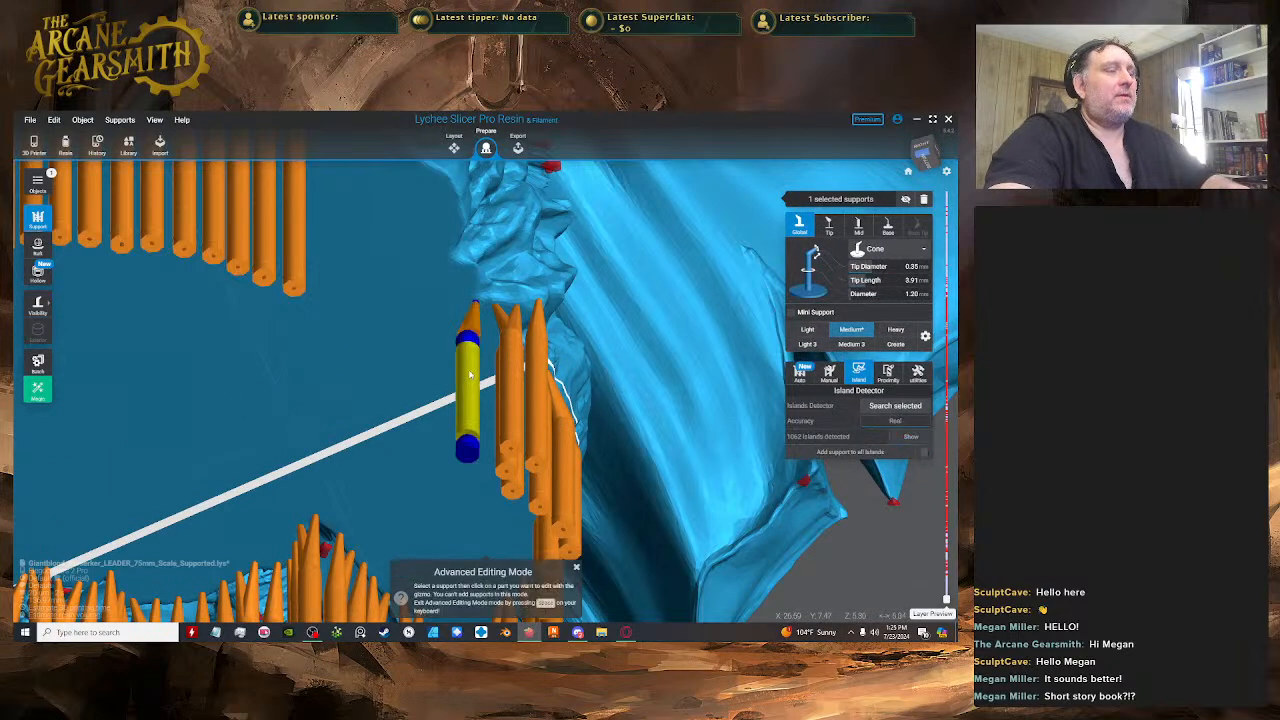
{"action": "left_click", "coordinate": [470, 375]}
{"action": "key", "text": "space"}
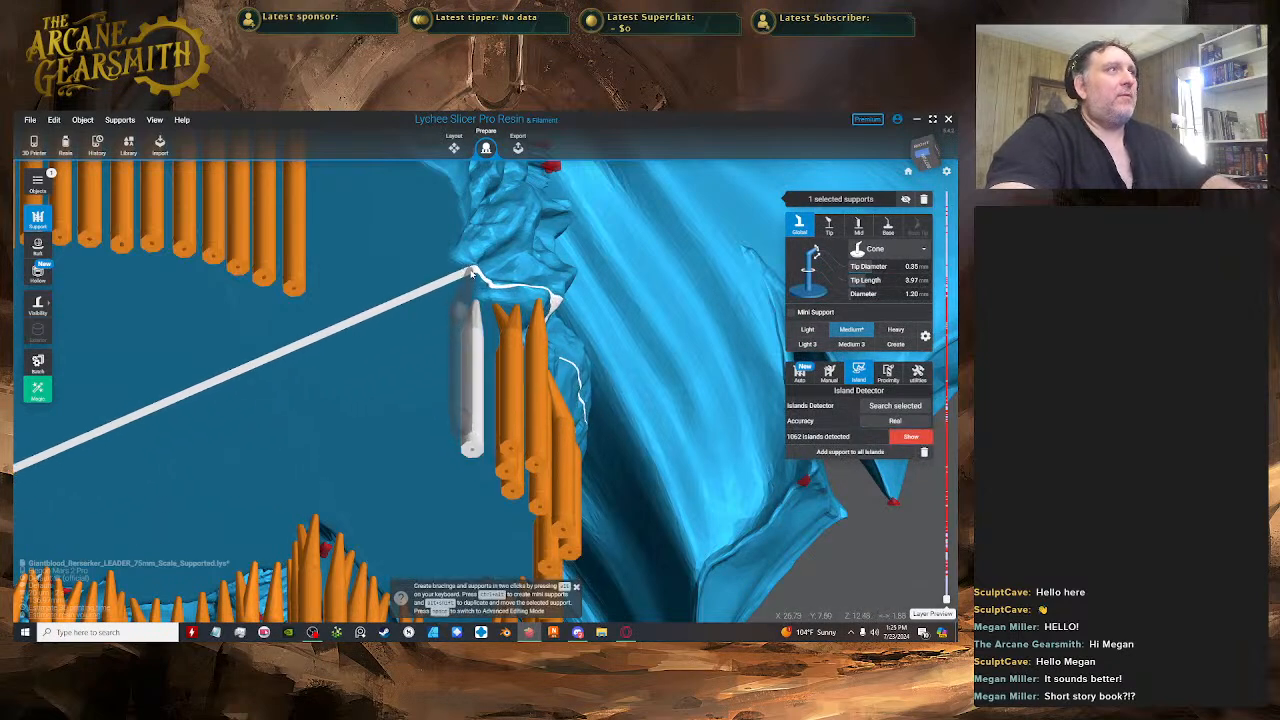
- Place a further medium support along the jagged rock's lower edge and shift its shaft closer to the rim
{"action": "left_click", "coordinate": [472, 272]}
{"action": "key", "text": "space"}
{"action": "left_click", "coordinate": [465, 359]}
{"action": "left_click_drag", "start_coordinate": [474, 350], "coordinate": [481, 346]}
{"action": "right_click_drag", "start_coordinate": [481, 346], "coordinate": [400, 339]}
{"action": "key", "text": "space"}
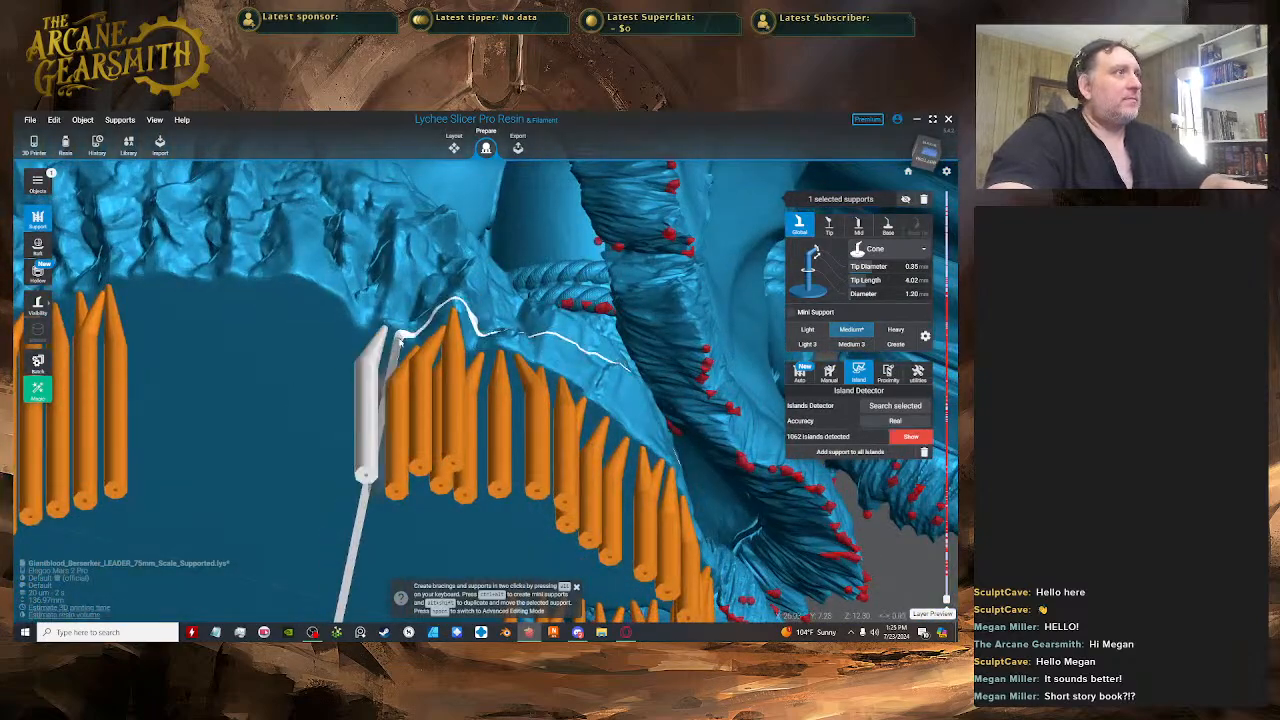
- Straighten the slanted end support by moving its shaft beneath its tip, in line with the neighbouring supports
{"action": "key", "text": "space"}
{"action": "left_click", "coordinate": [396, 420]}
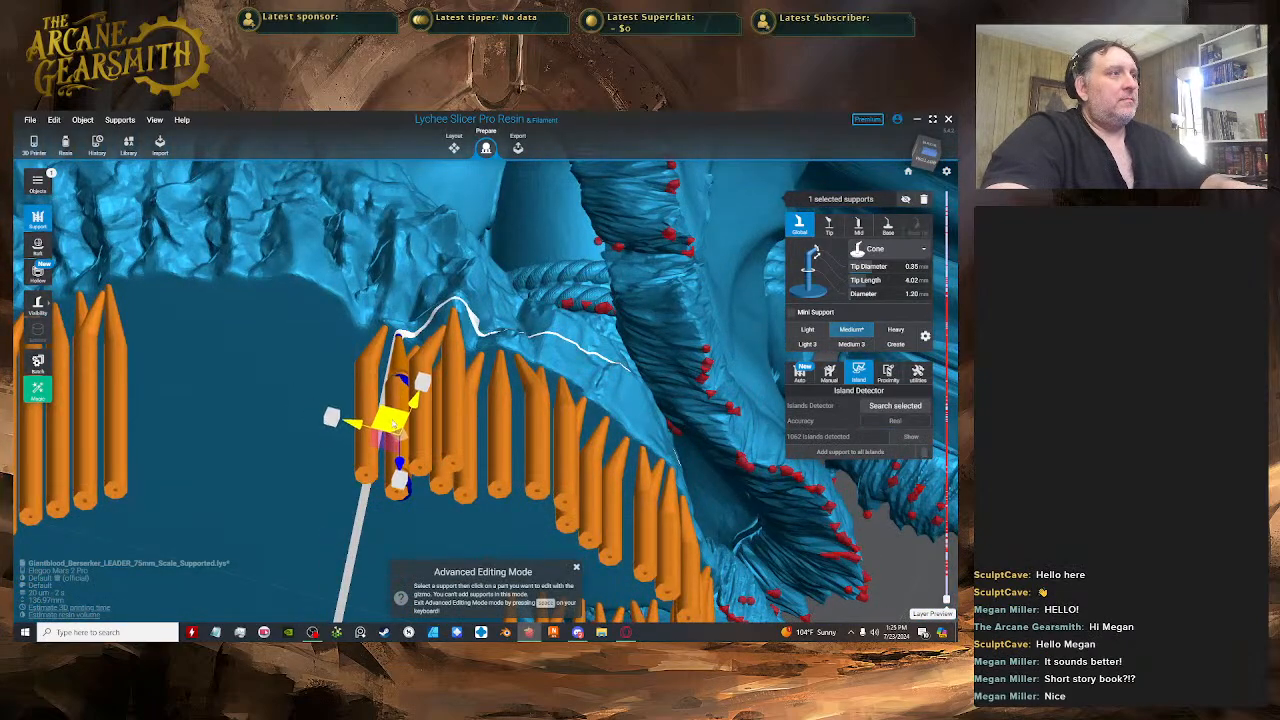
{"action": "key", "text": "space"}
{"action": "left_click", "coordinate": [369, 411]}
{"action": "key", "text": "space"}
{"action": "left_click", "coordinate": [367, 412]}
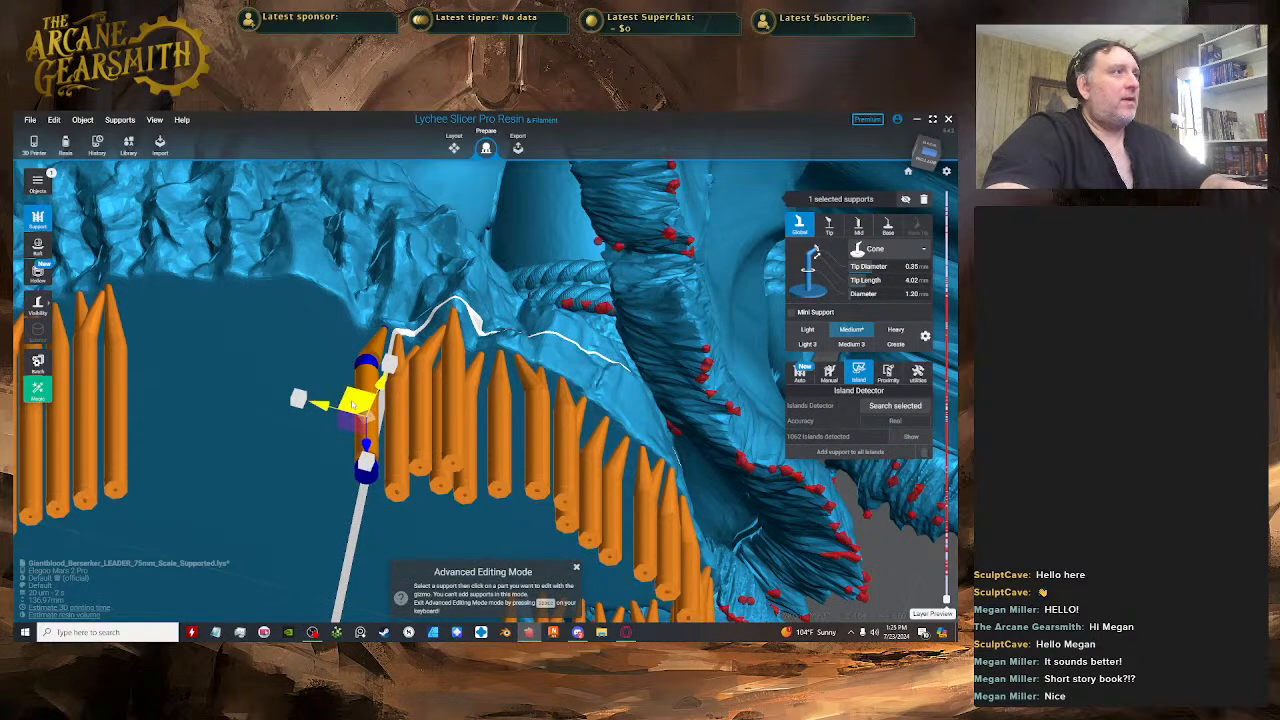
{"action": "left_click_drag", "start_coordinate": [354, 411], "coordinate": [363, 404]}
{"action": "key", "text": "space"}
- Add another medium support at the row's end toward the remaining gap in the ring and adjust its shaft
{"action": "left_click", "coordinate": [365, 328]}
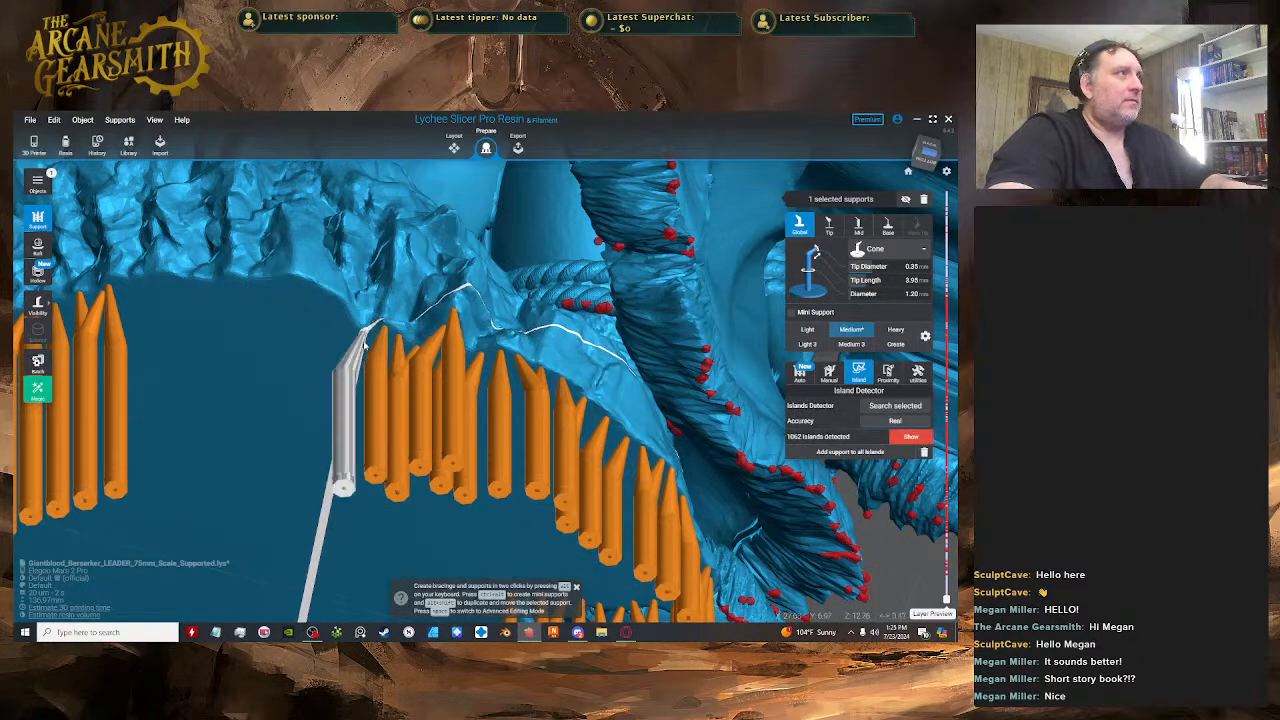
{"action": "right_click_drag", "start_coordinate": [366, 328], "coordinate": [480, 338]}
{"action": "key", "text": "space"}
{"action": "left_click", "coordinate": [460, 335]}
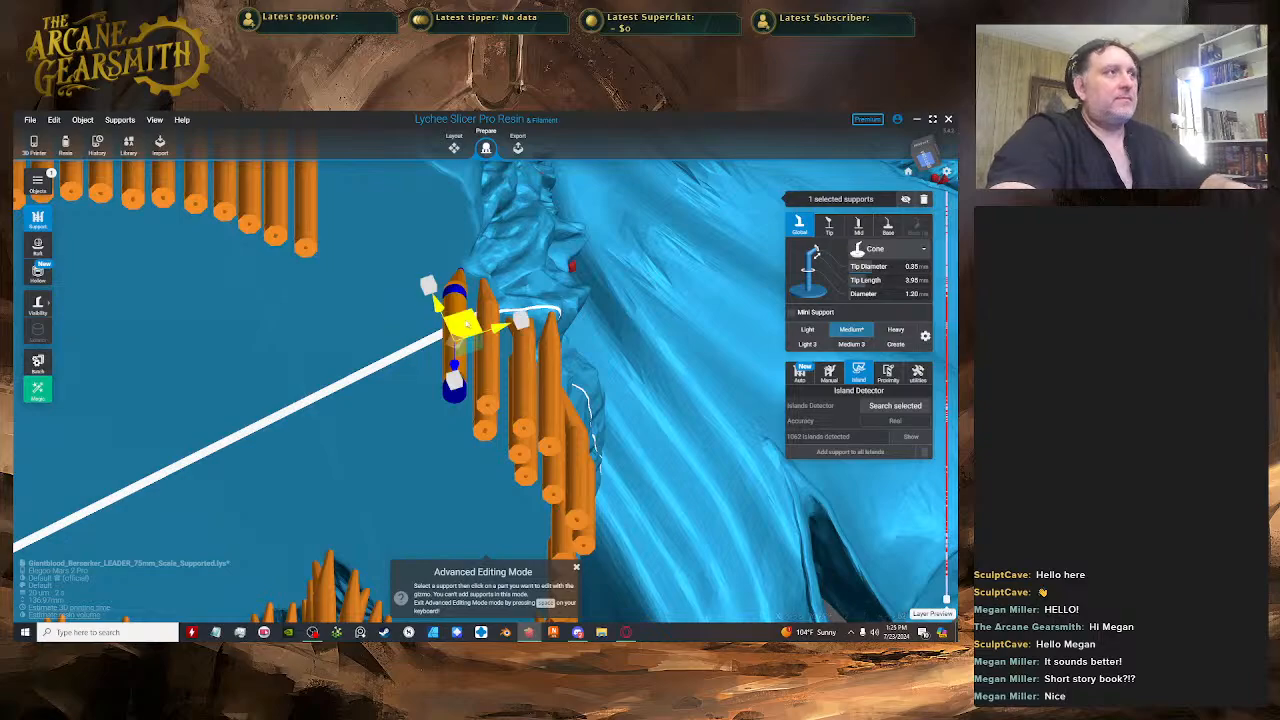
{"action": "left_click_drag", "start_coordinate": [468, 331], "coordinate": [478, 333]}
{"action": "mouse_move", "coordinate": [484, 337]}
{"action": "right_mouse_down"}
{"action": "mouse_move", "coordinate": [410, 360]}
{"action": "mouse_move", "coordinate": [392, 358]}
{"action": "mouse_move", "coordinate": [387, 328]}
{"action": "mouse_move", "coordinate": [497, 356]}
{"action": "right_mouse_up"}
{"action": "key", "text": "space"}
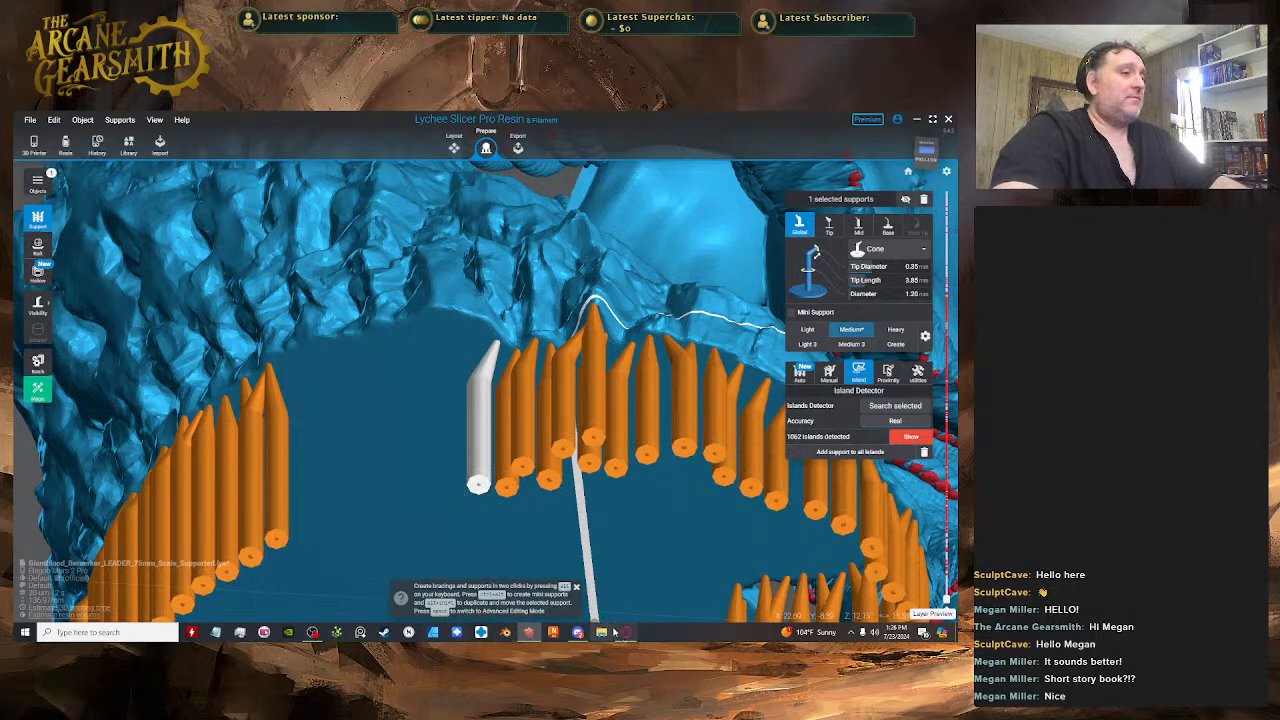
- Switch to Discord and check the general-chat channel of the MF Internal server
{"action": "mouse_move", "coordinate": [568, 640]}
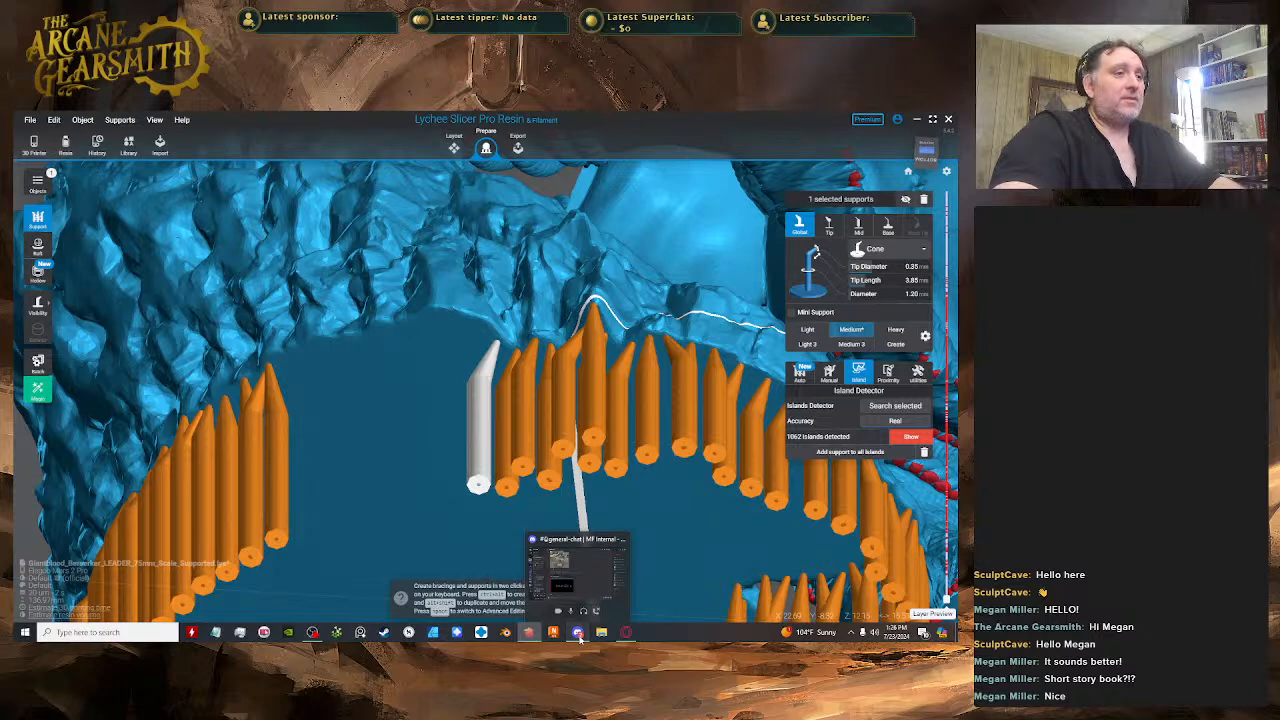
{"action": "left_click", "coordinate": [578, 633]}
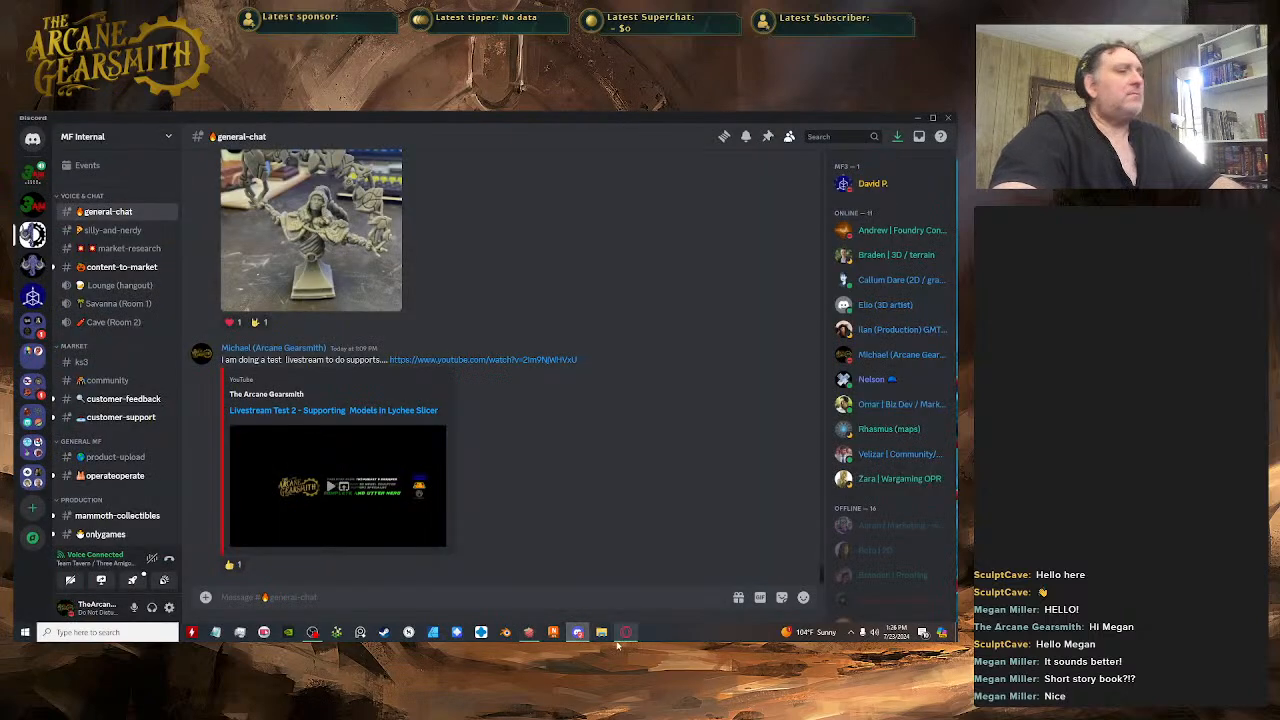
{"action": "mouse_move", "coordinate": [578, 634]}
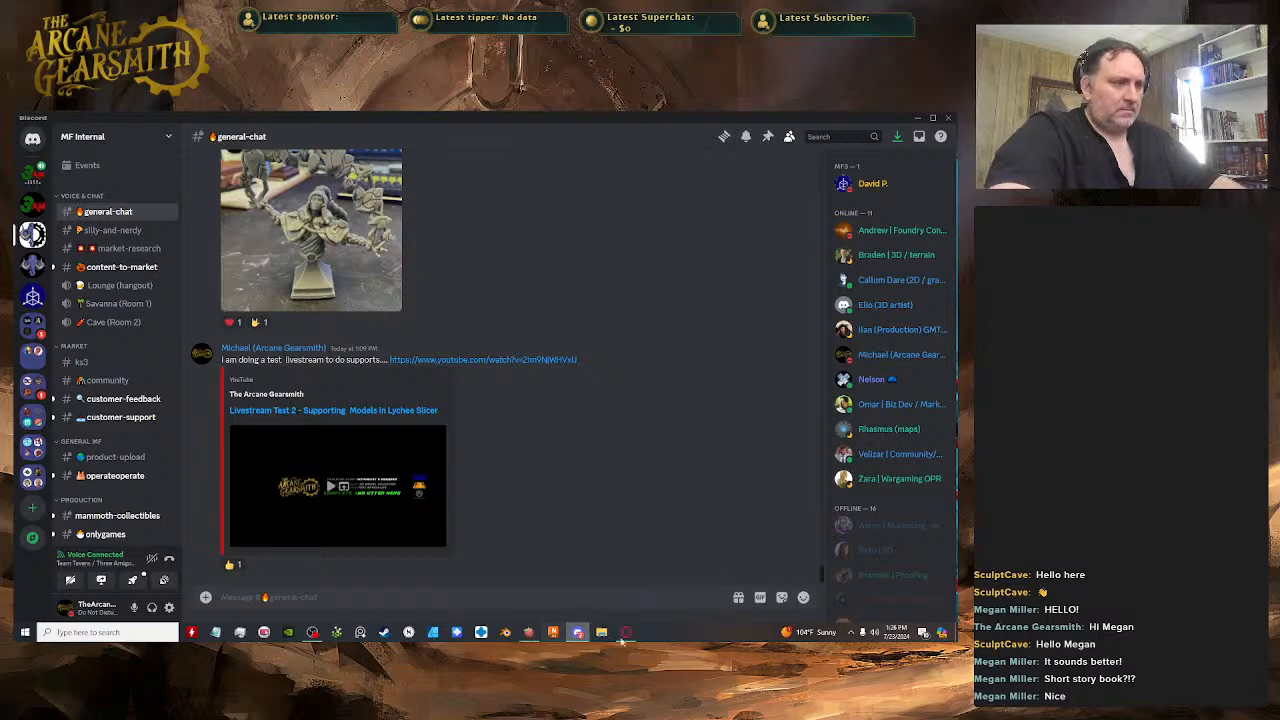
{"action": "left_click", "coordinate": [578, 632]}
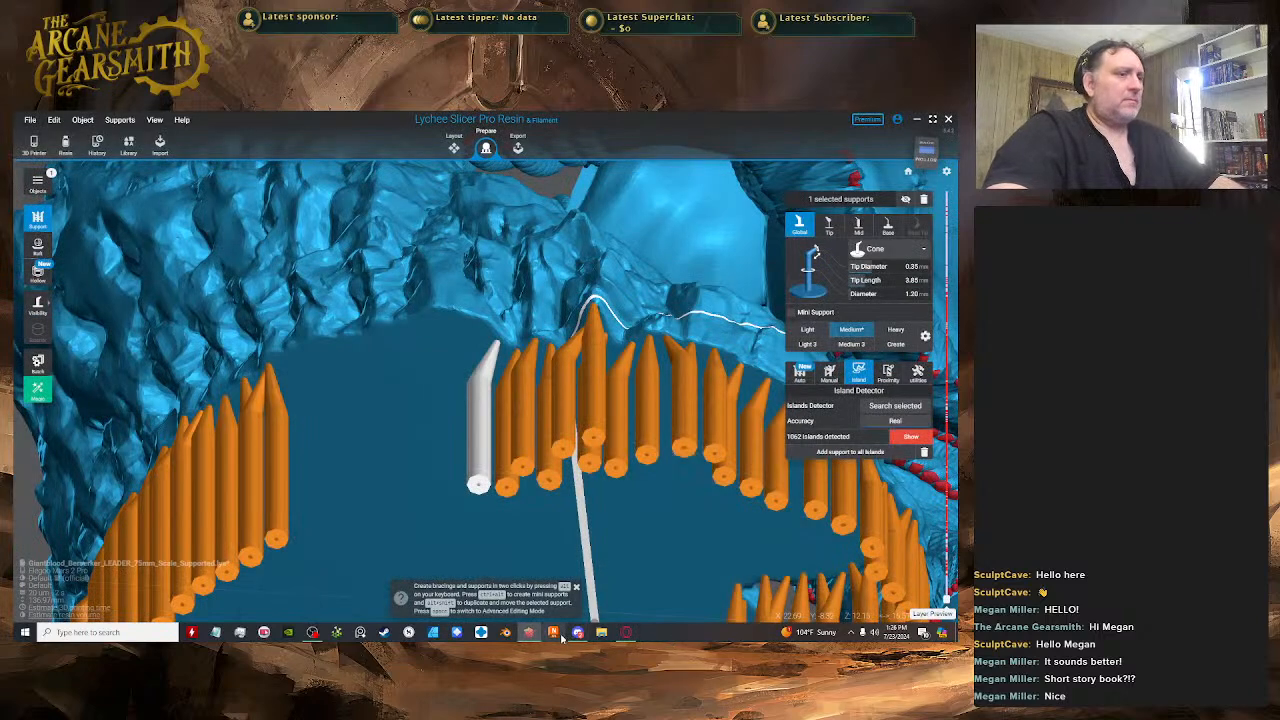
{"action": "left_click", "coordinate": [578, 632]}
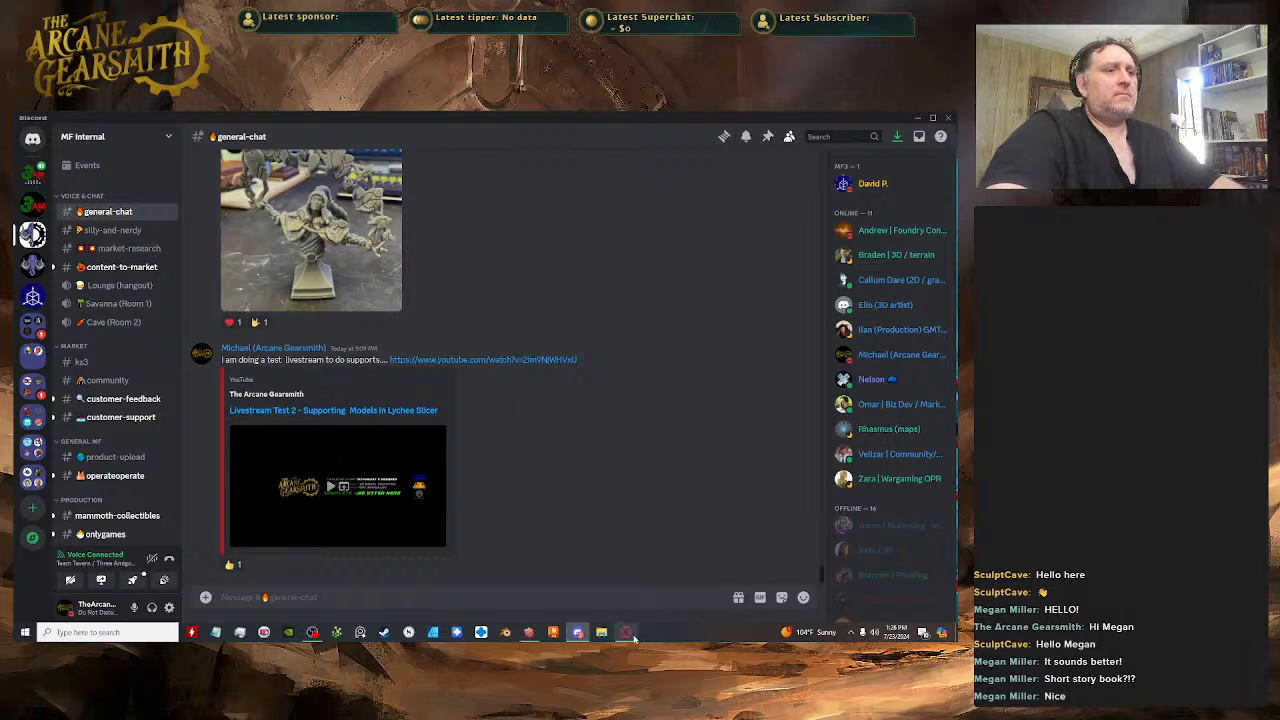
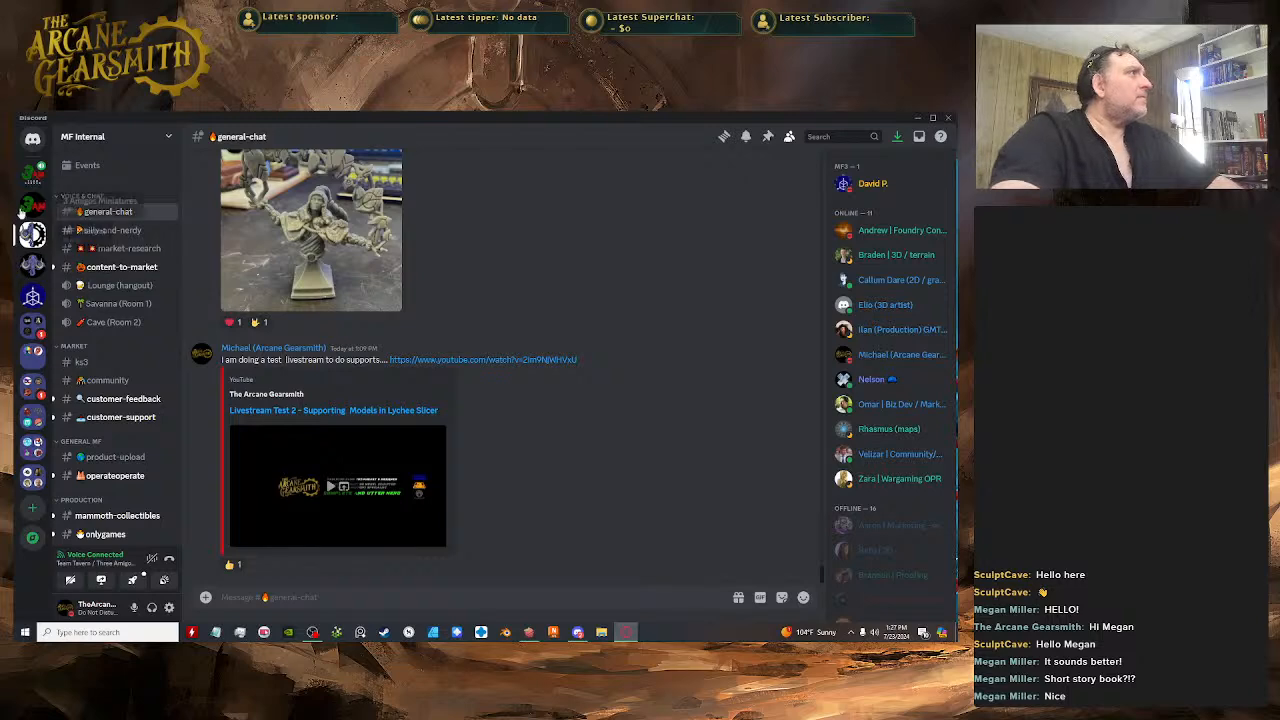
- Look through the direct-message list for the contact who should receive the story PDF
{"action": "left_click", "coordinate": [28, 142]}
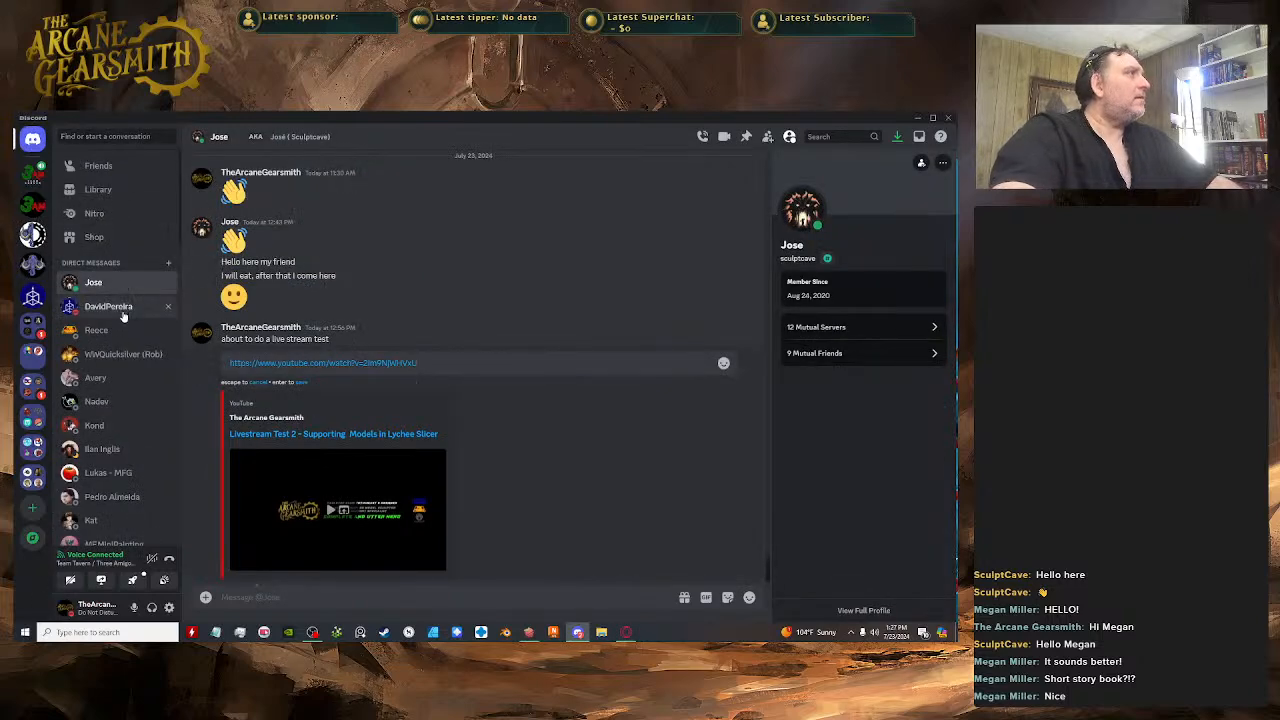
{"action": "scroll", "coordinate": [130, 430], "scroll_direction": "down", "scroll_amount": 3}
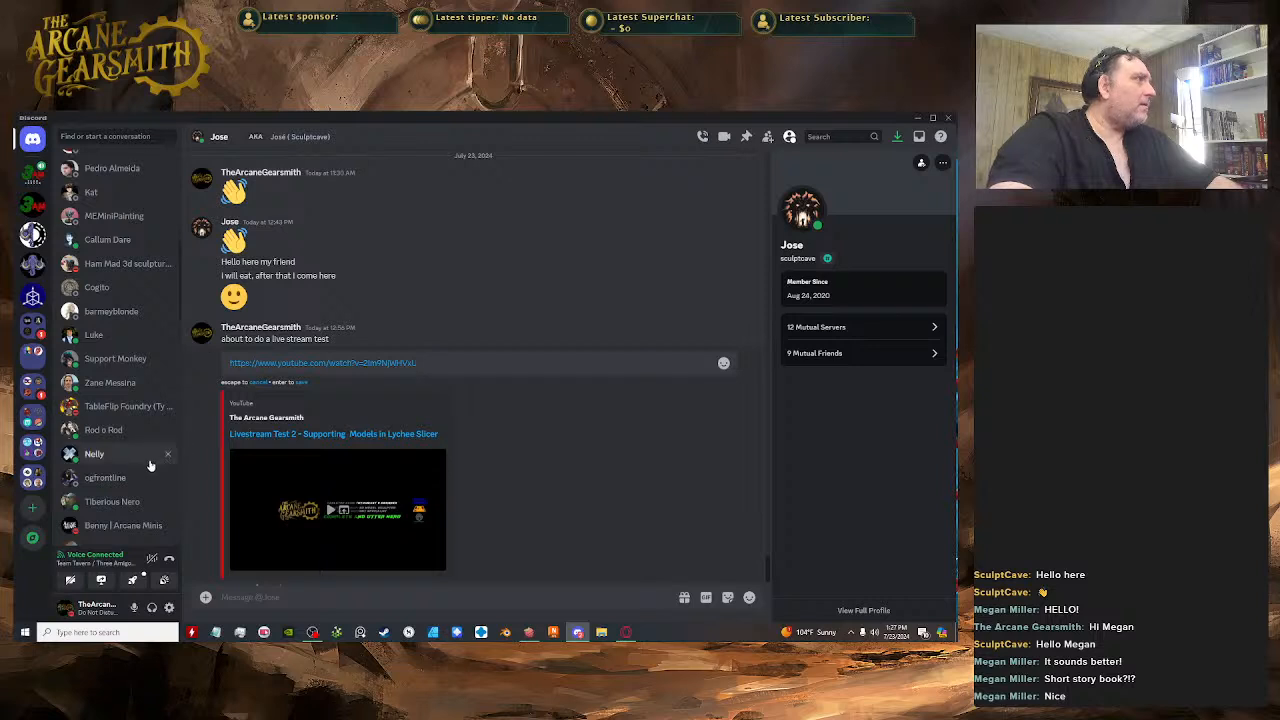
{"action": "scroll", "coordinate": [150, 466], "scroll_direction": "up", "scroll_amount": 3}
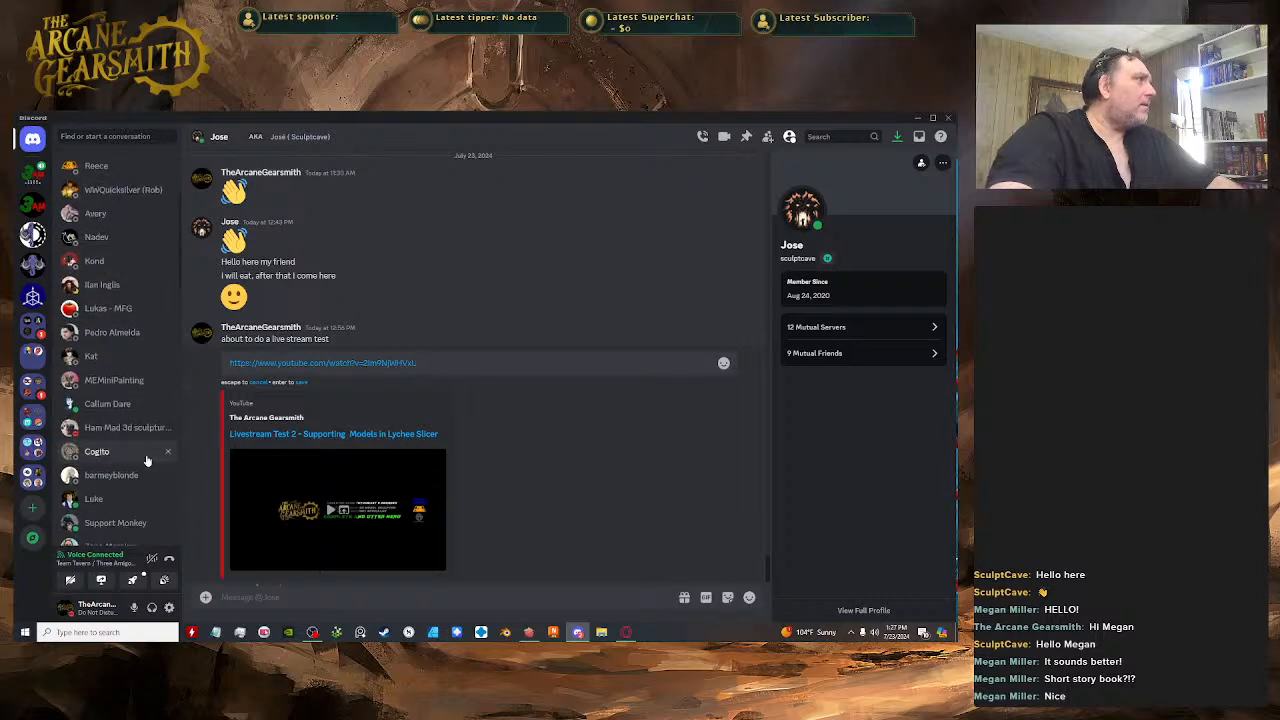
{"action": "scroll", "coordinate": [148, 440], "scroll_direction": "down", "scroll_amount": 3}
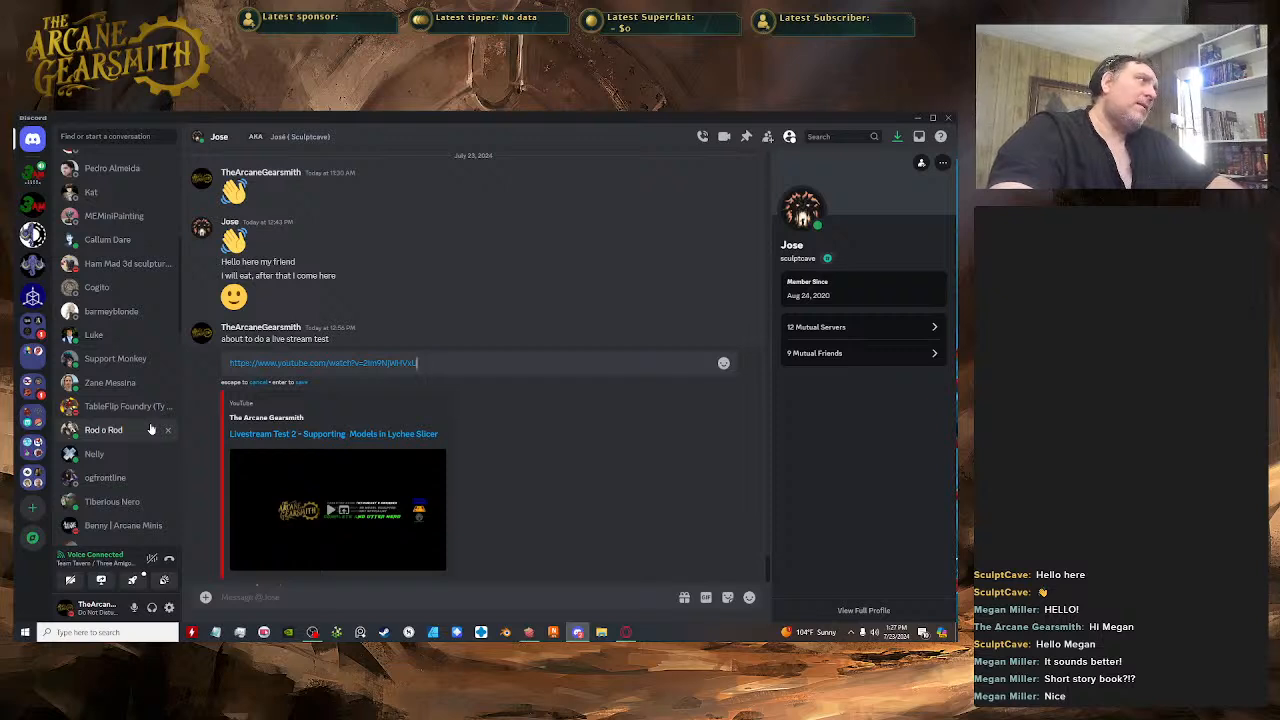
{"action": "scroll", "coordinate": [152, 426], "scroll_direction": "down", "scroll_amount": 3}
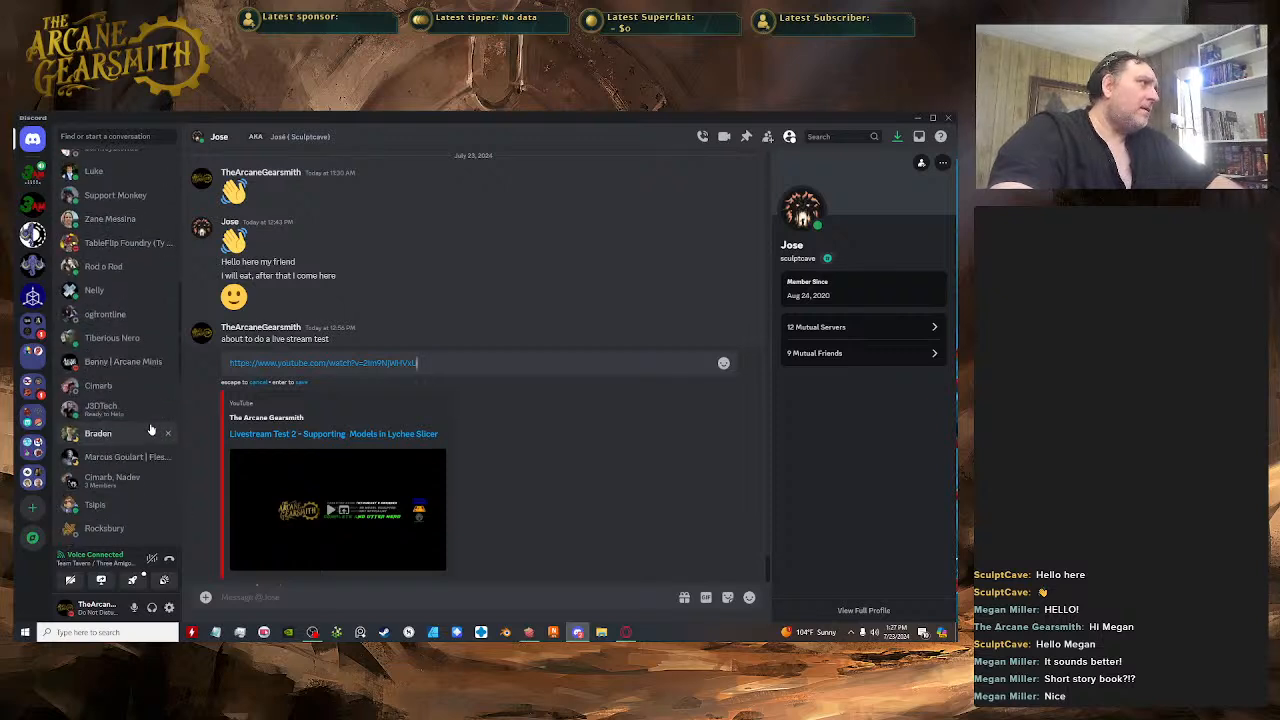
{"action": "scroll", "coordinate": [150, 416], "scroll_direction": "down", "scroll_amount": 3}
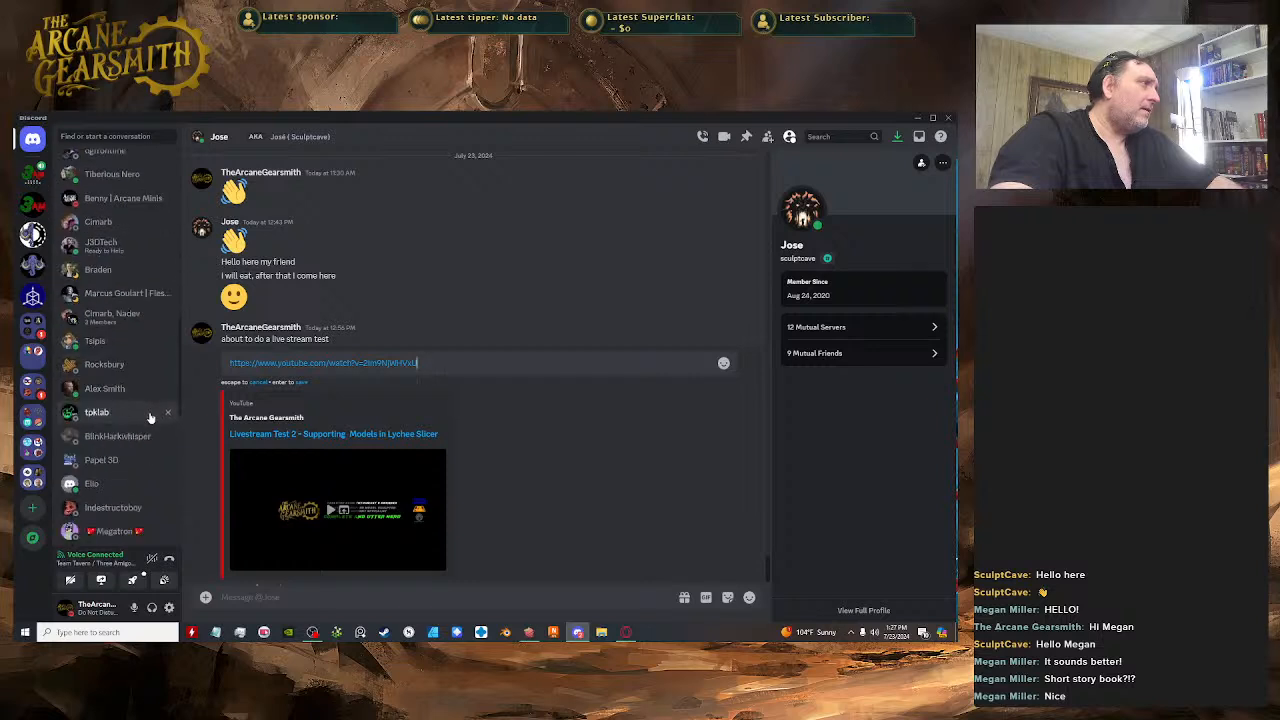
{"action": "scroll", "coordinate": [150, 410], "scroll_direction": "up", "scroll_amount": 6}
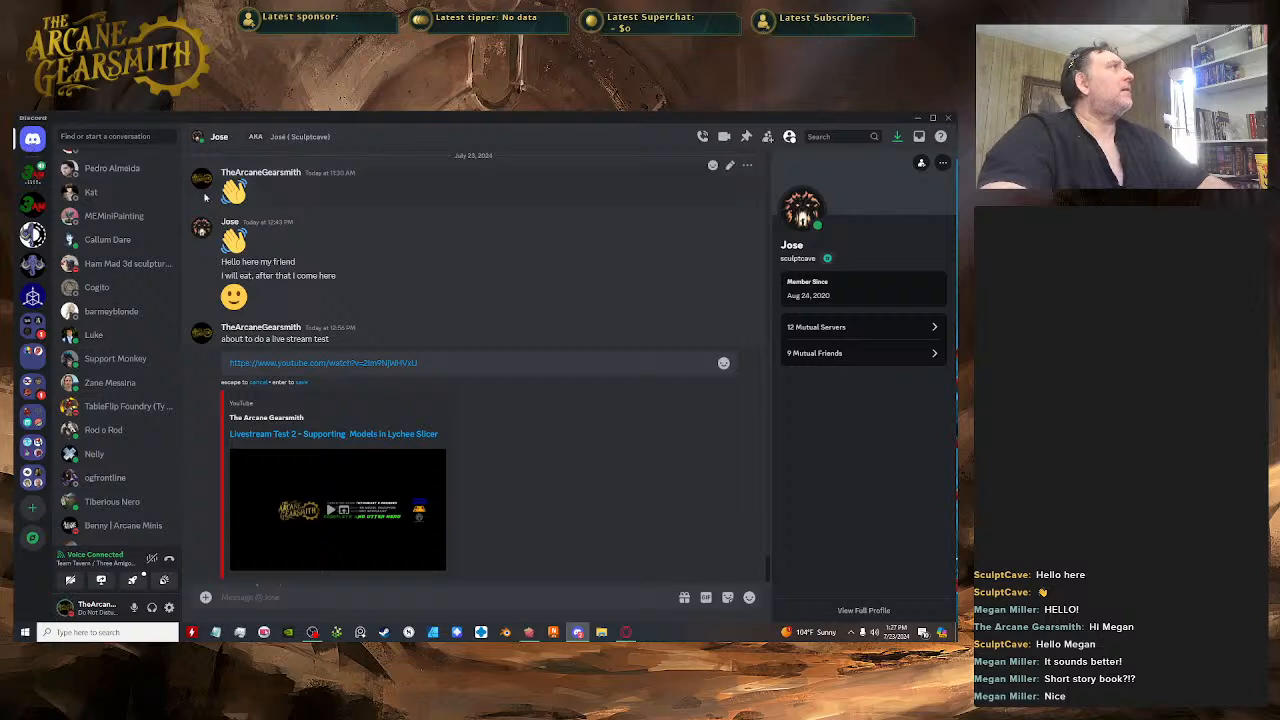
{"action": "scroll", "coordinate": [205, 197], "scroll_direction": "up", "scroll_amount": 15}
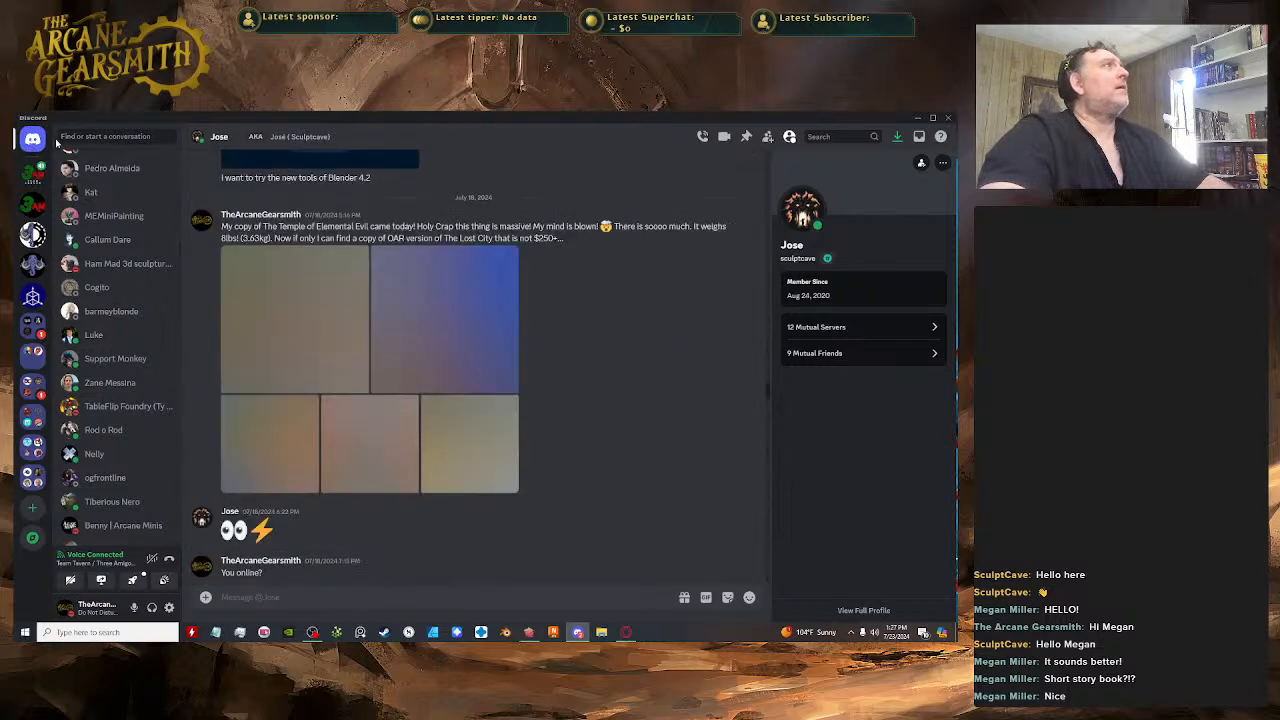
- Search the conversations for the contact's first name and open the matching direct message
{"action": "left_click", "coordinate": [91, 140]}
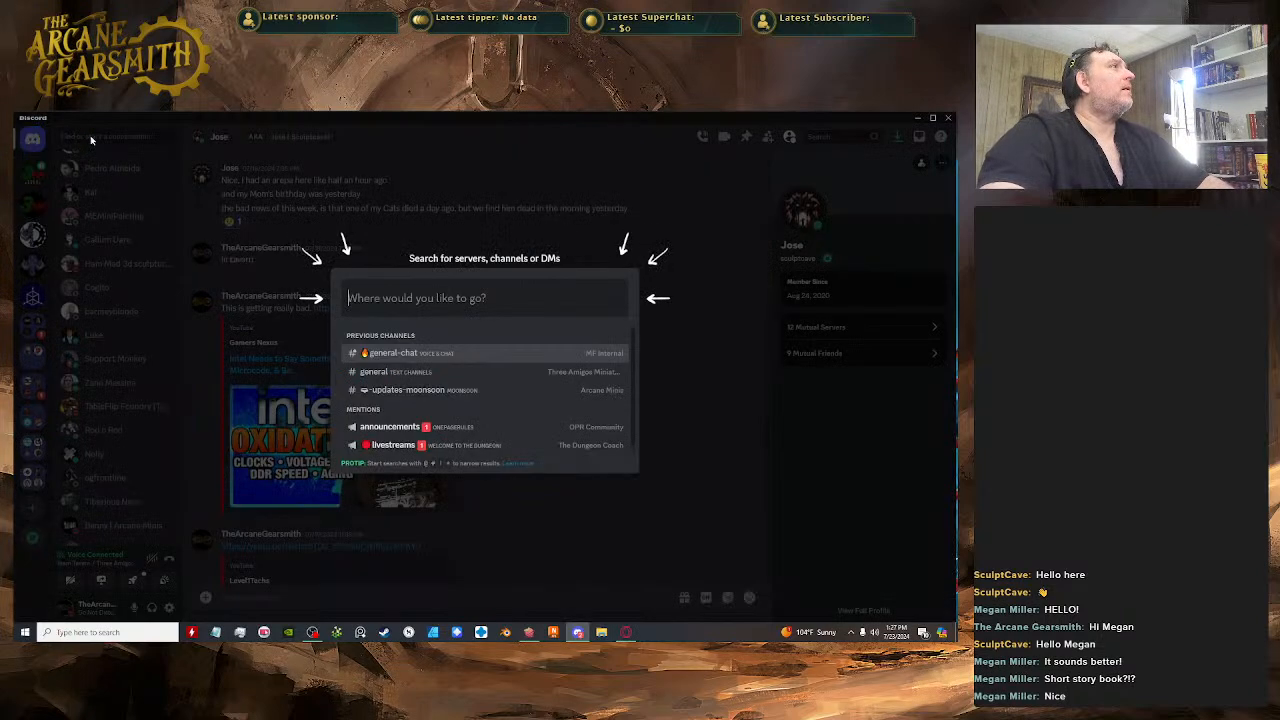
{"action": "type", "text": "m"}
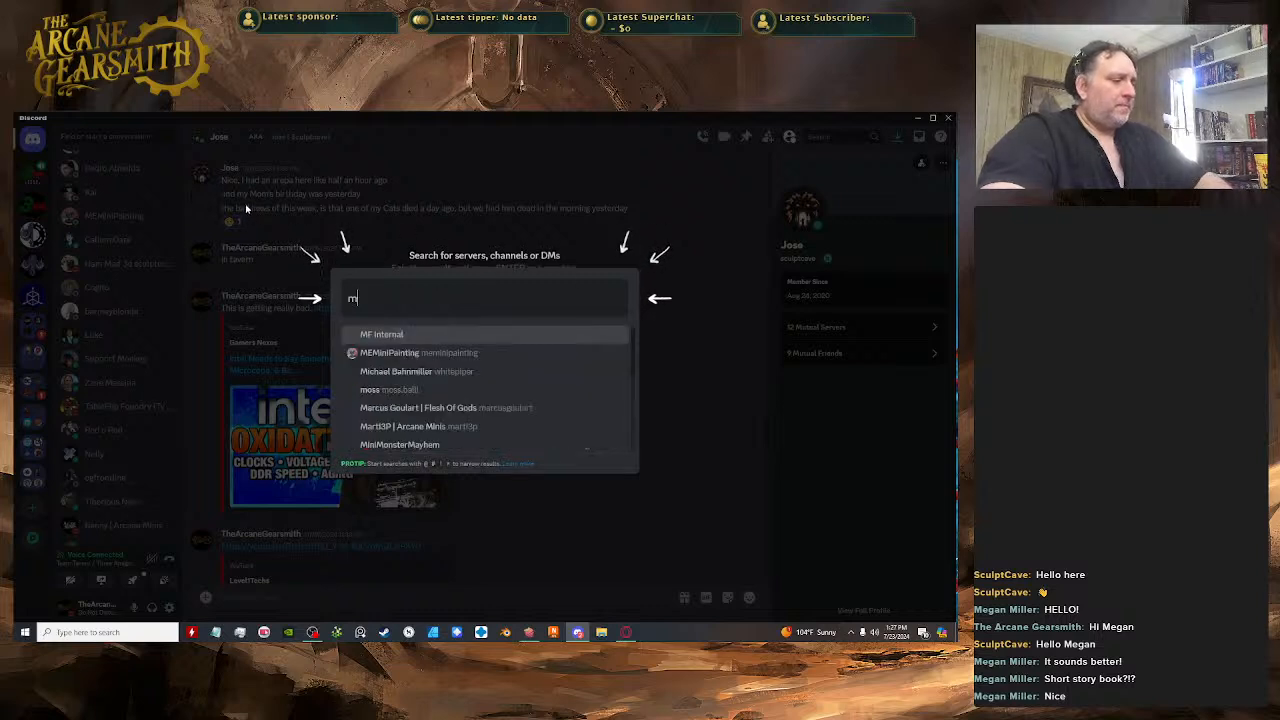
{"action": "type", "text": "e"}
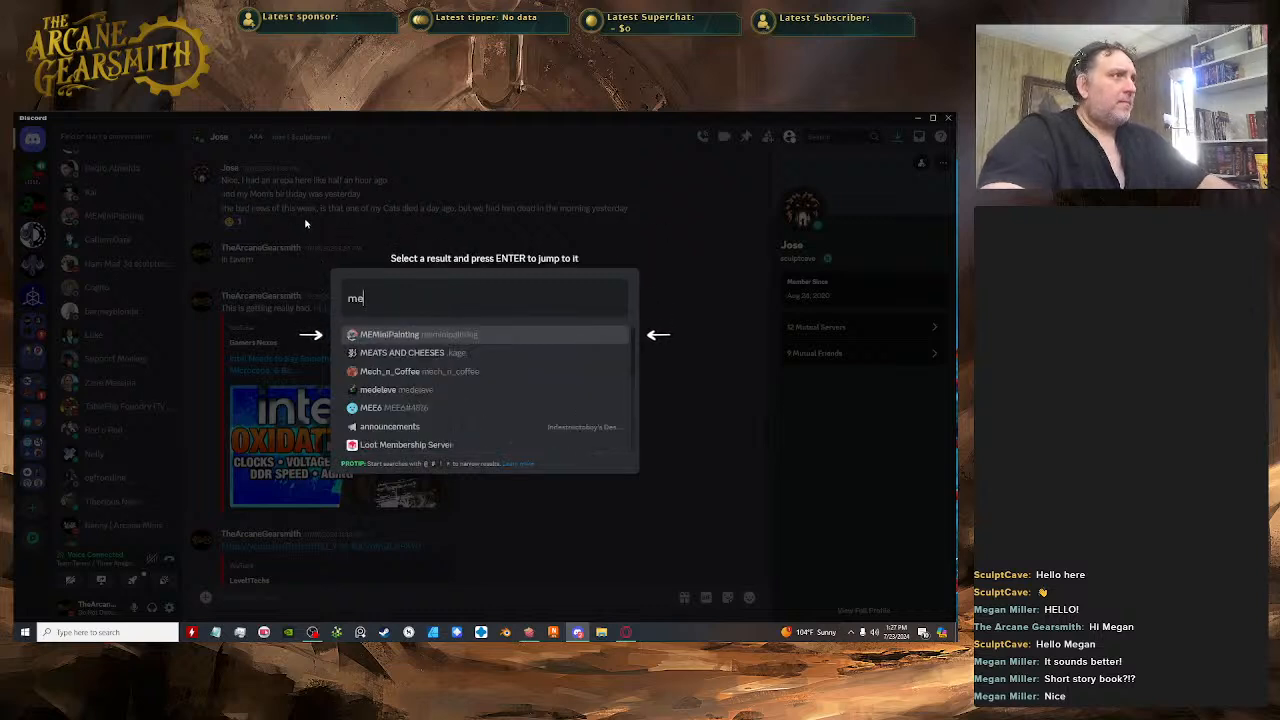
{"action": "type", "text": "g"}
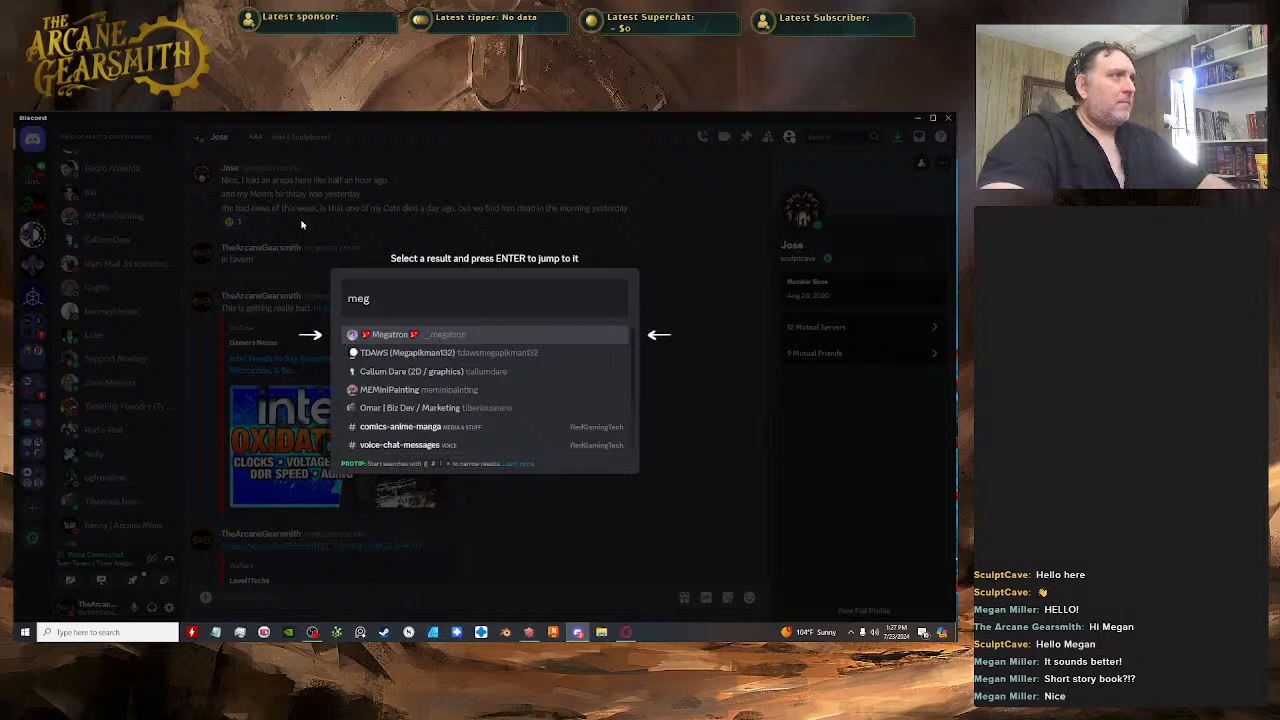
{"action": "type", "text": "an"}
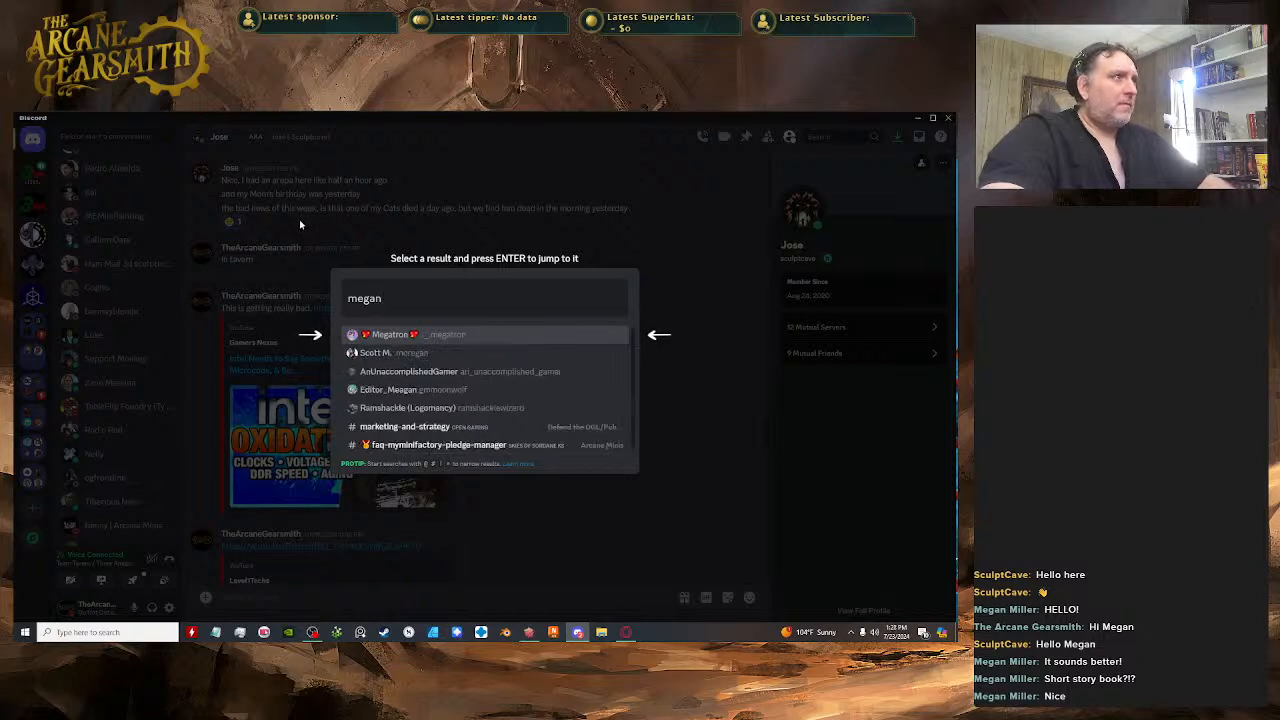
{"action": "left_click", "coordinate": [373, 336]}
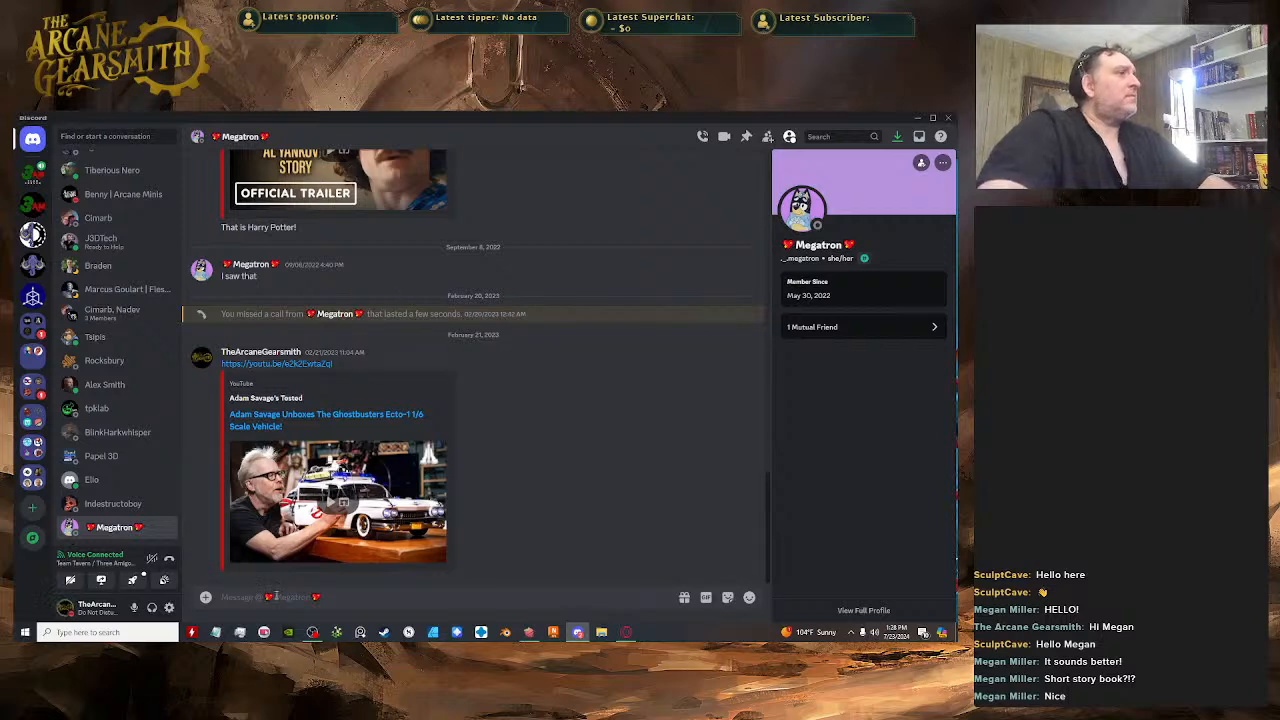
- Attach Tales_from_the_World_of_Aeos.pdf from the Downloads folder and send it to the contact
{"action": "left_click", "coordinate": [205, 597]}
{"action": "left_click", "coordinate": [254, 508]}
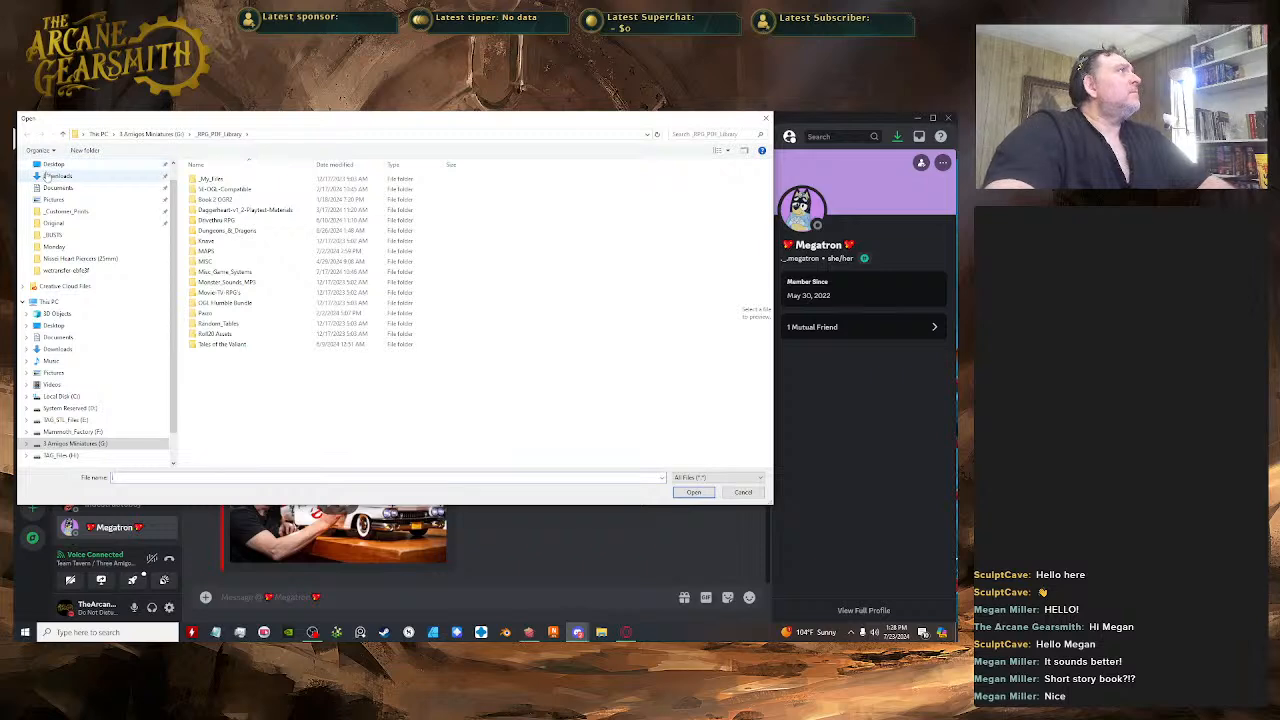
{"action": "left_click", "coordinate": [52, 175]}
{"action": "left_click", "coordinate": [238, 192]}
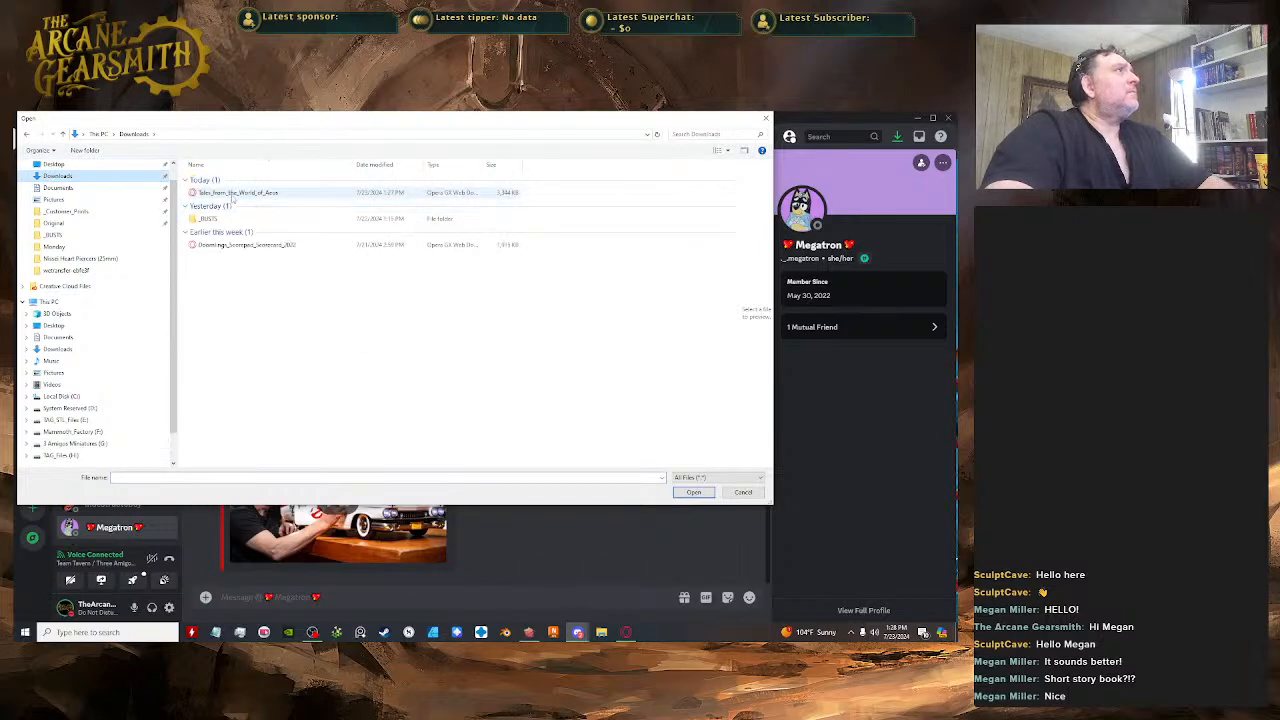
{"action": "left_click", "coordinate": [693, 492]}
{"action": "key", "text": "Return"}
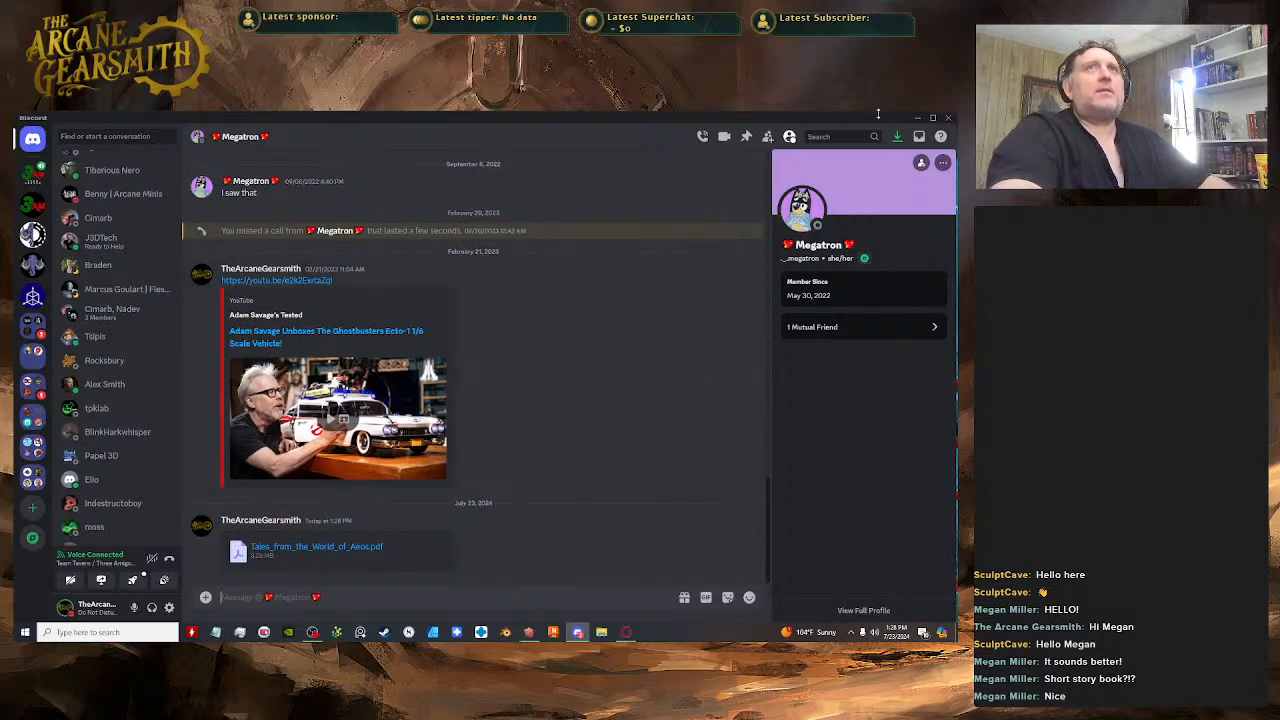
- Return to Lychee Slicer, add a medium support at the row's end below the rock rim, and move its shaft beneath its tip
{"action": "left_click", "coordinate": [918, 121]}
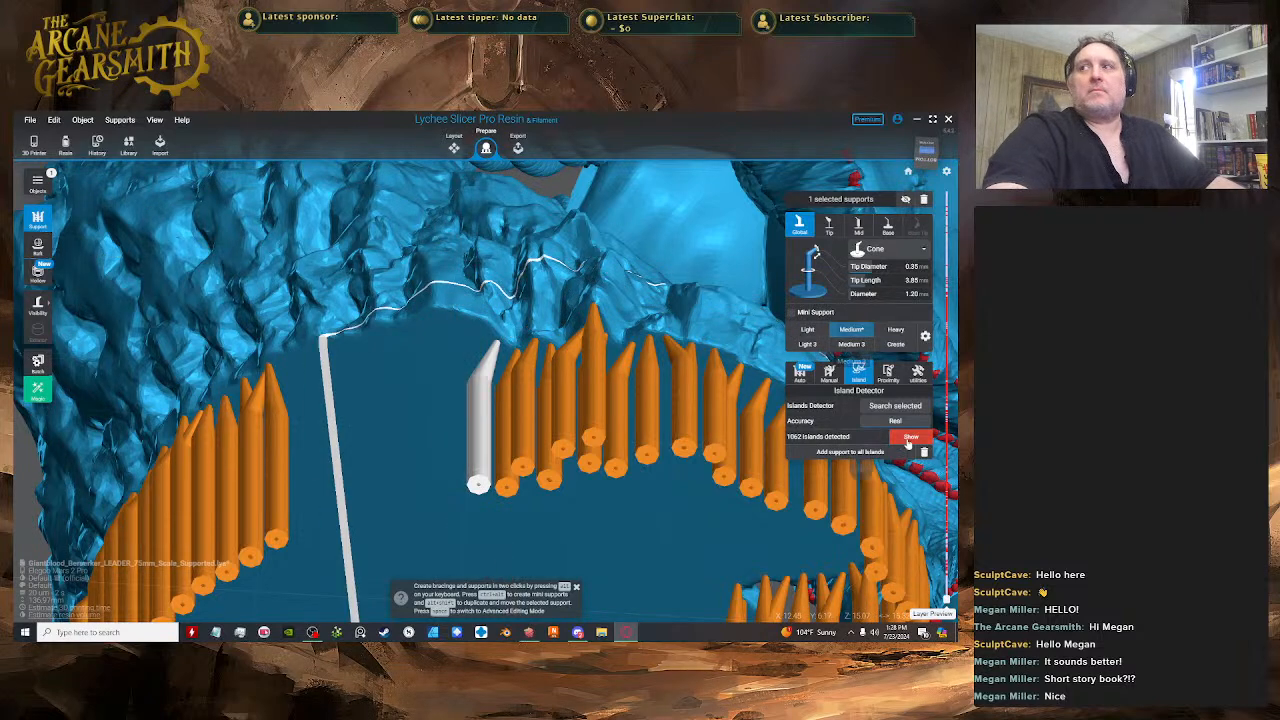
{"action": "scroll", "coordinate": [530, 305], "scroll_direction": "down", "scroll_amount": 2}
{"action": "right_click_drag", "start_coordinate": [452, 312], "coordinate": [432, 296]}
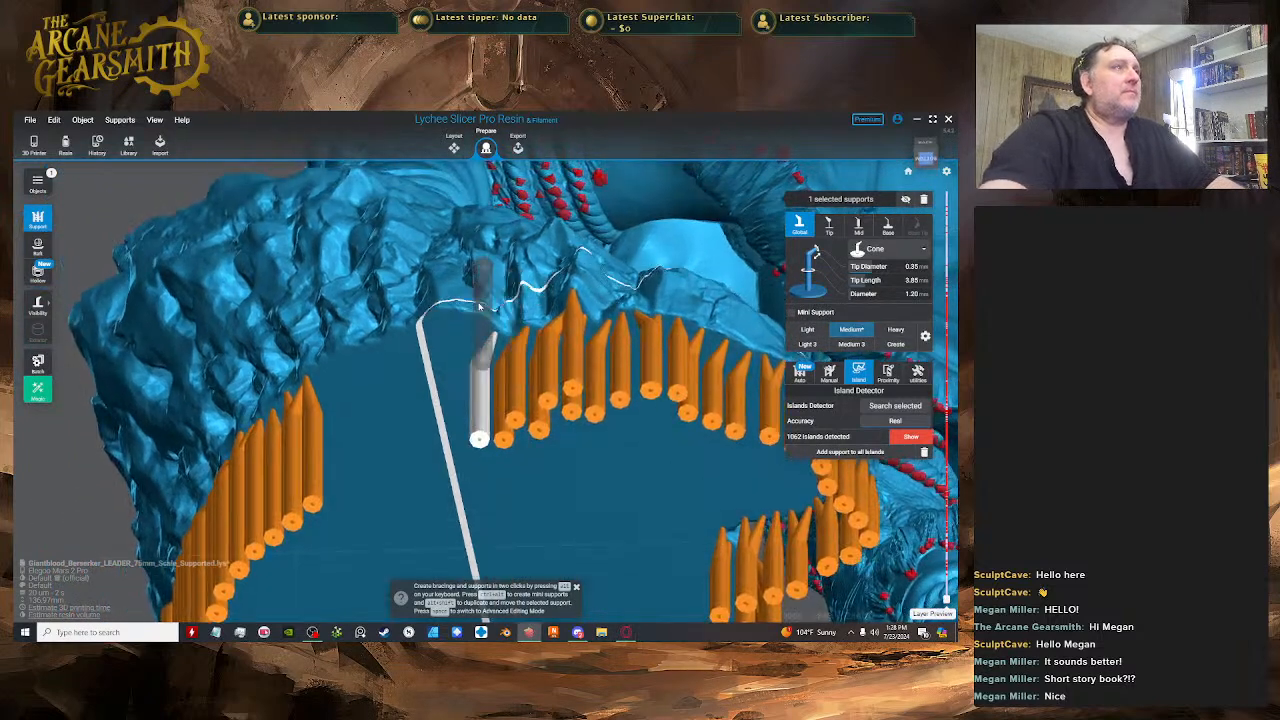
{"action": "key", "text": "space"}
{"action": "left_click", "coordinate": [495, 365]}
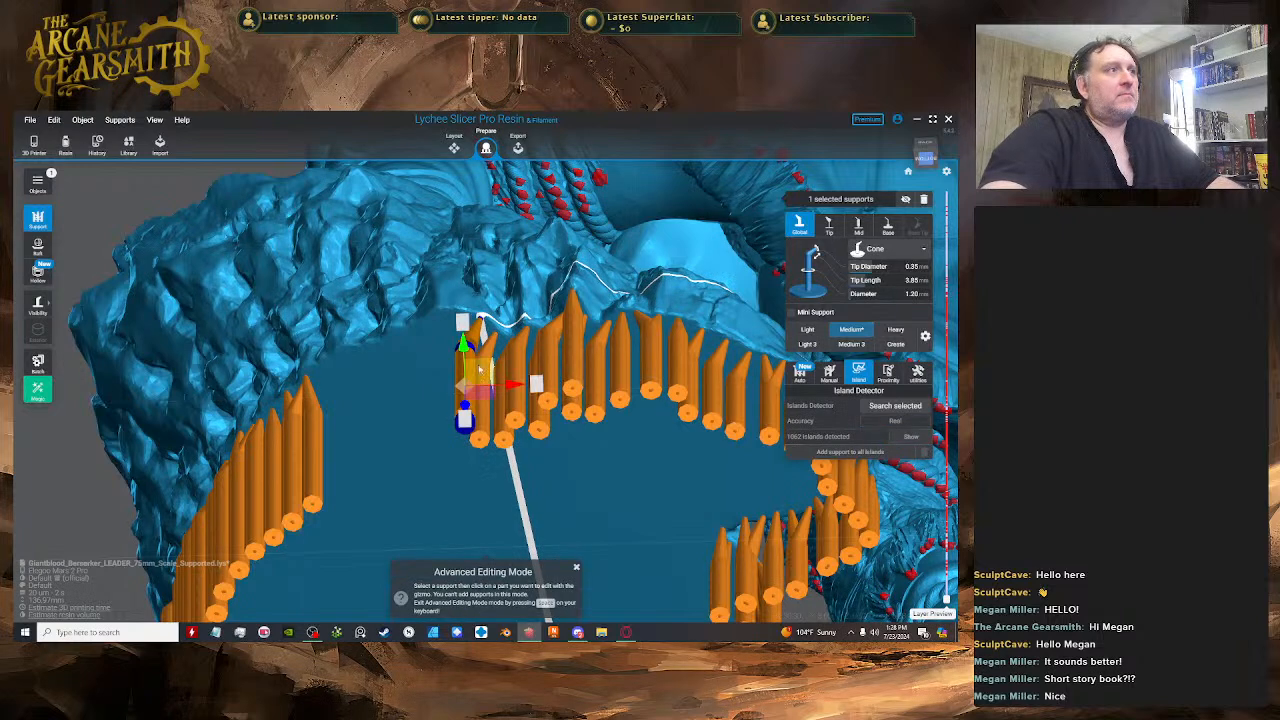
{"action": "key", "text": "space"}
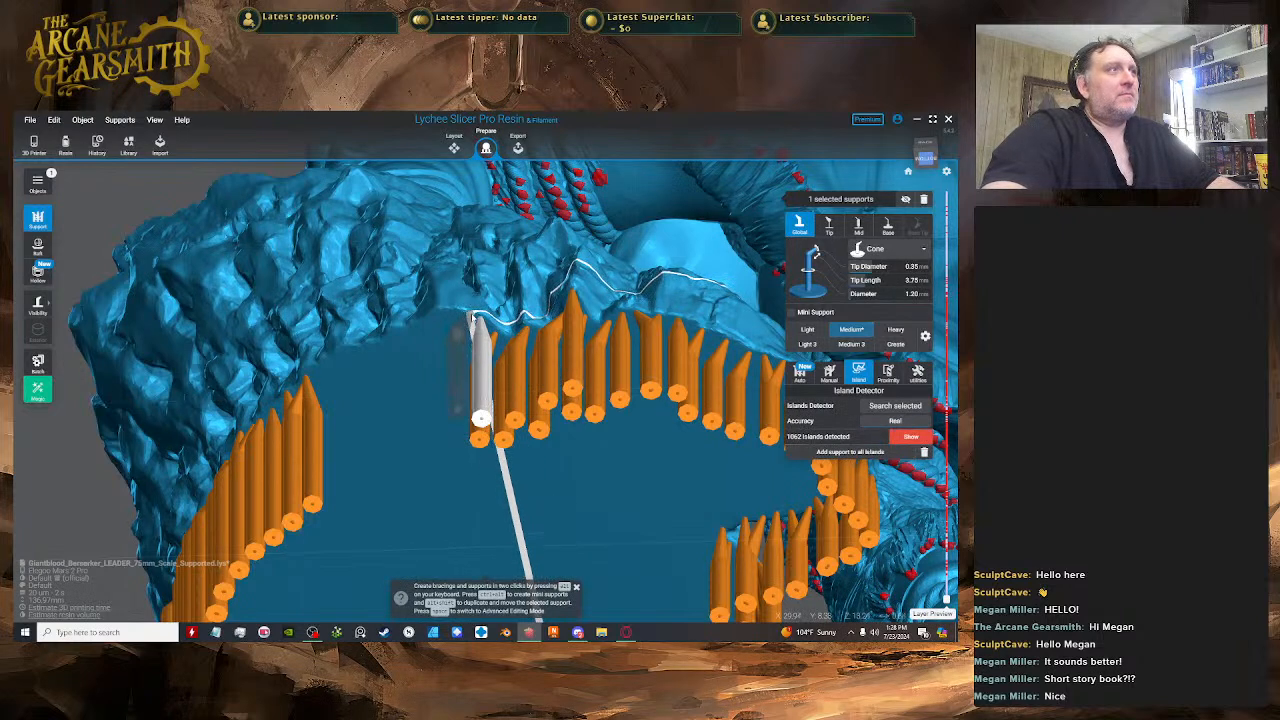
- Place the next medium support just beyond the last one on the rock's edge and shift its shaft toward the row
{"action": "left_click", "coordinate": [470, 318]}
{"action": "key", "text": "space"}
{"action": "left_click", "coordinate": [458, 374]}
{"action": "left_click_drag", "start_coordinate": [469, 373], "coordinate": [471, 368]}
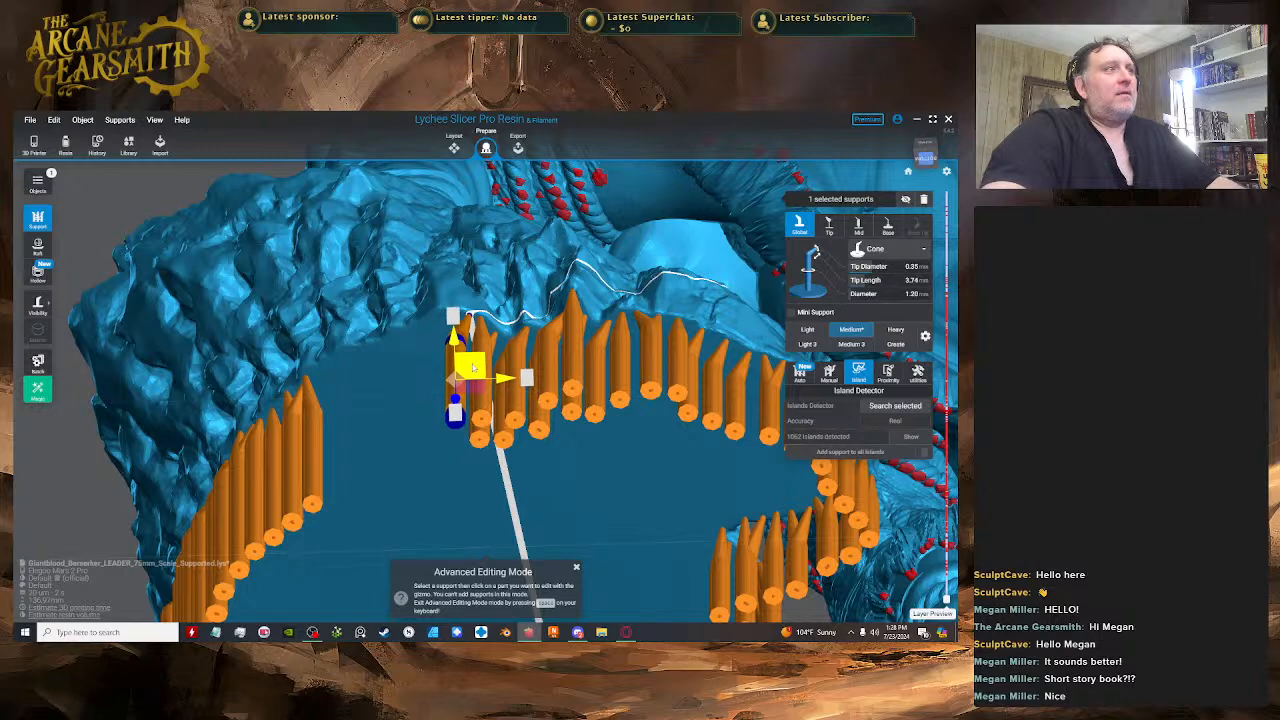
{"action": "key", "text": "space"}
- Extend the row with one more medium support toward the remaining gap and pull its shaft in line with its neighbours
{"action": "key", "text": "space"}
{"action": "left_click", "coordinate": [452, 370]}
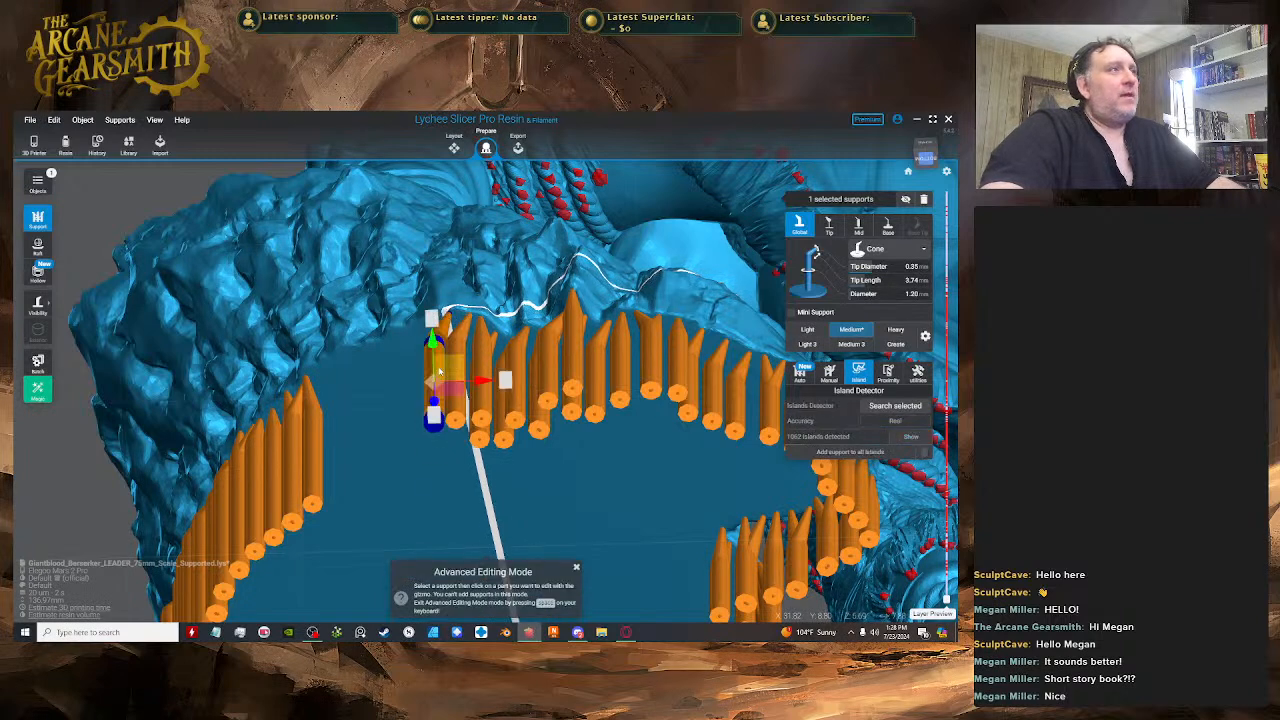
{"action": "left_click_drag", "start_coordinate": [462, 373], "coordinate": [470, 369]}
{"action": "key", "text": "space"}
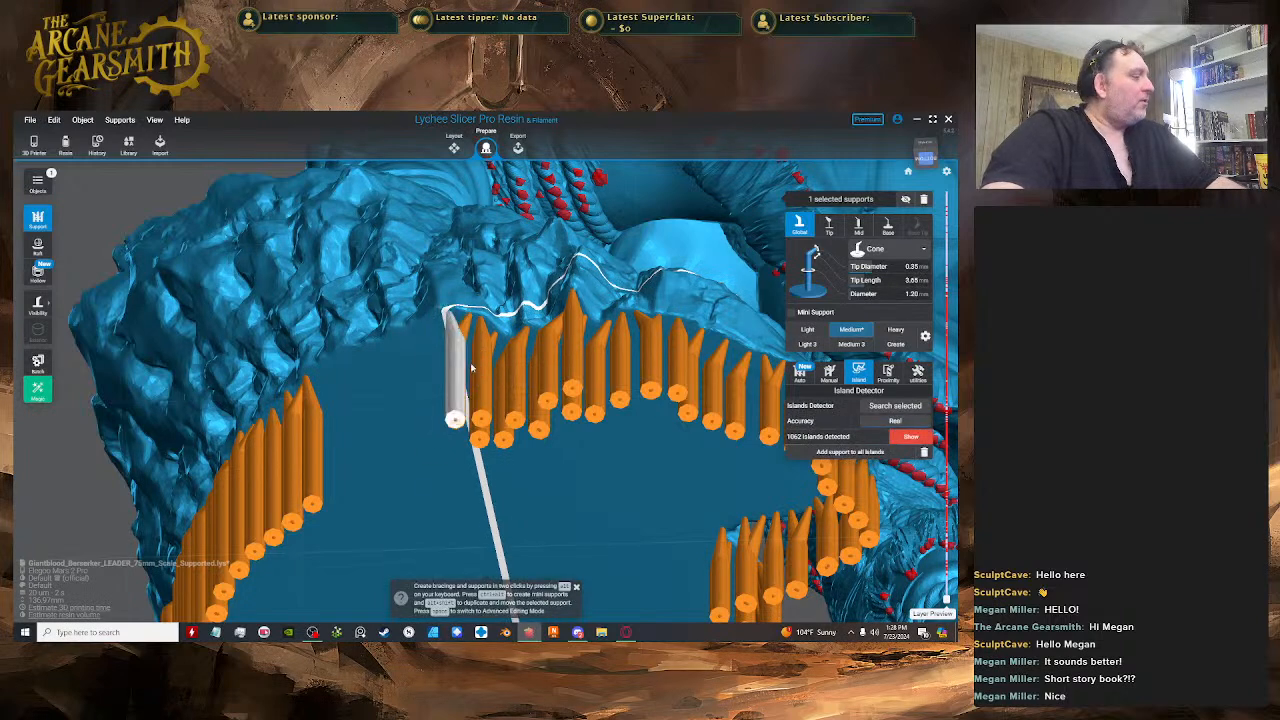
- Switch to Discord and invite the contact to the Three Amigos Miniatures Team Server
{"action": "left_click", "coordinate": [578, 632]}
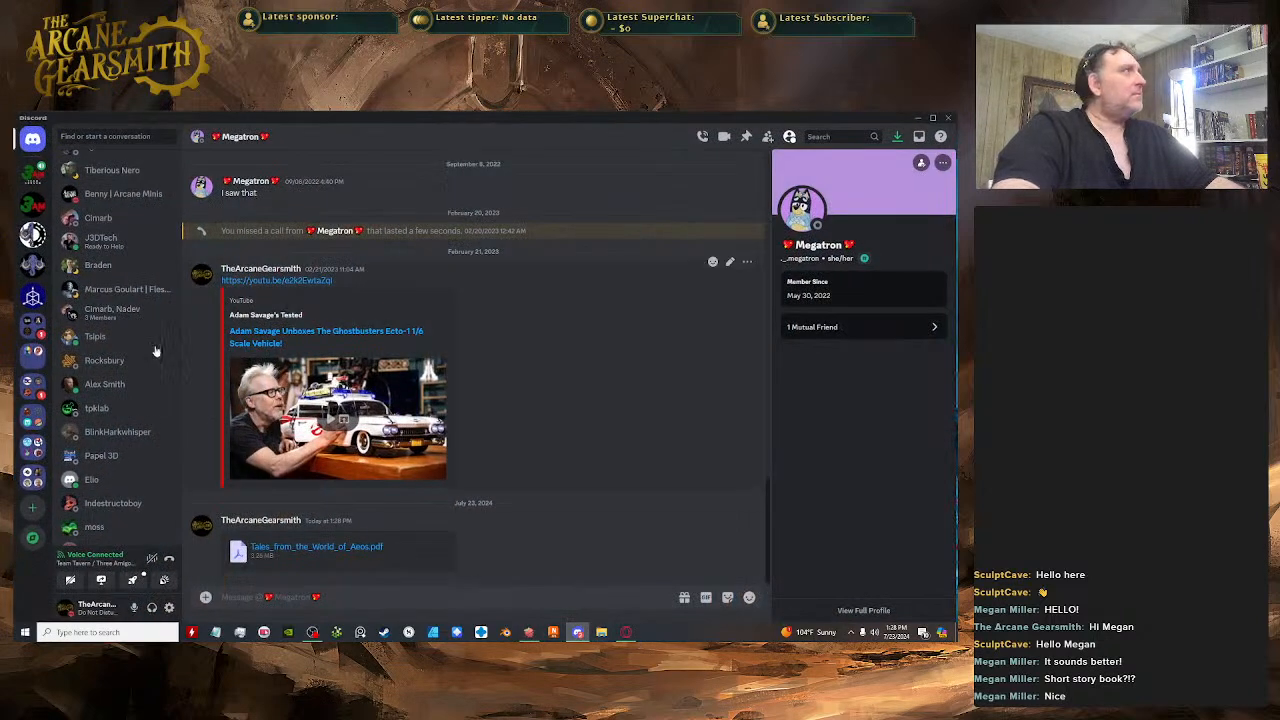
{"action": "left_click", "coordinate": [32, 172]}
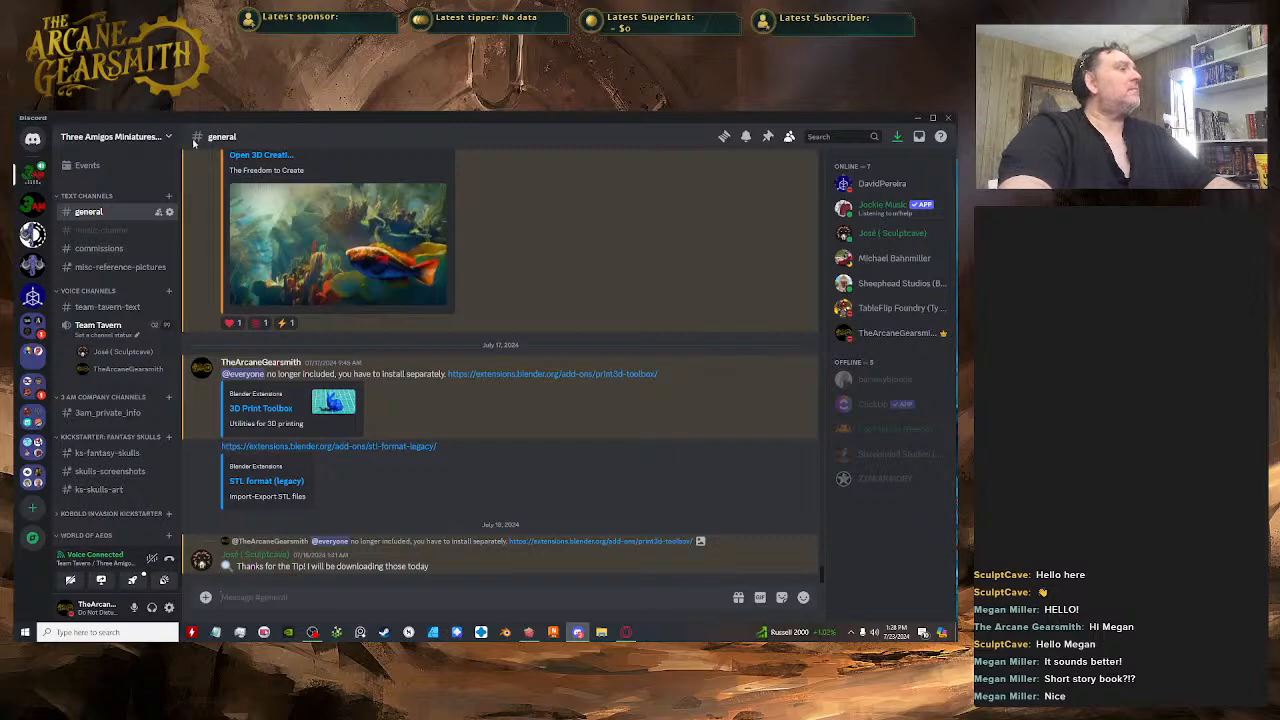
{"action": "left_click", "coordinate": [32, 138]}
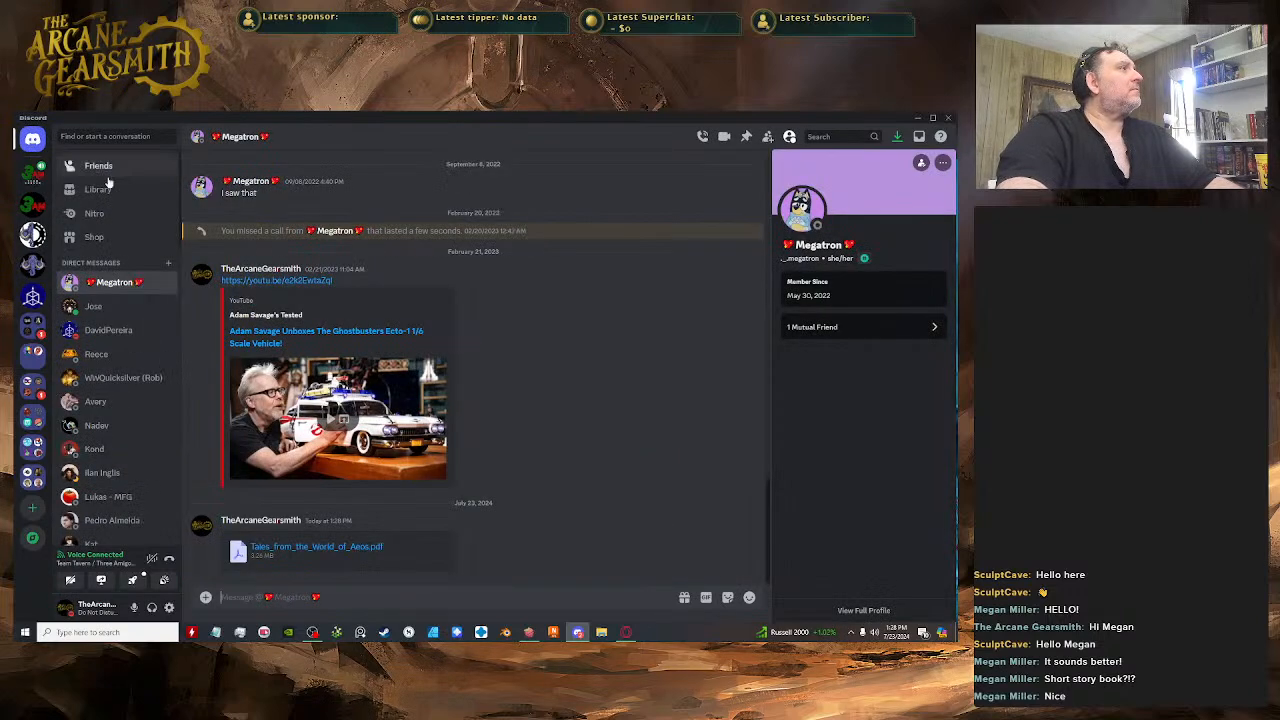
{"action": "right_click", "coordinate": [118, 284]}
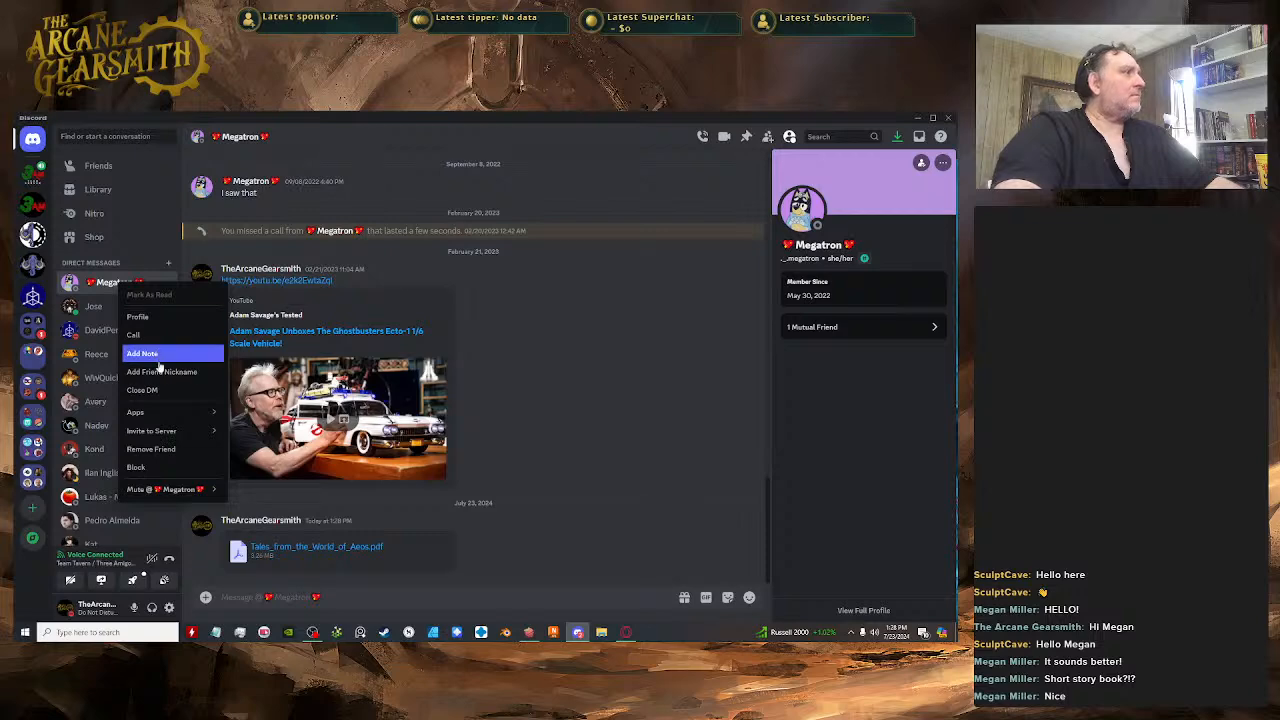
{"action": "mouse_move", "coordinate": [170, 432]}
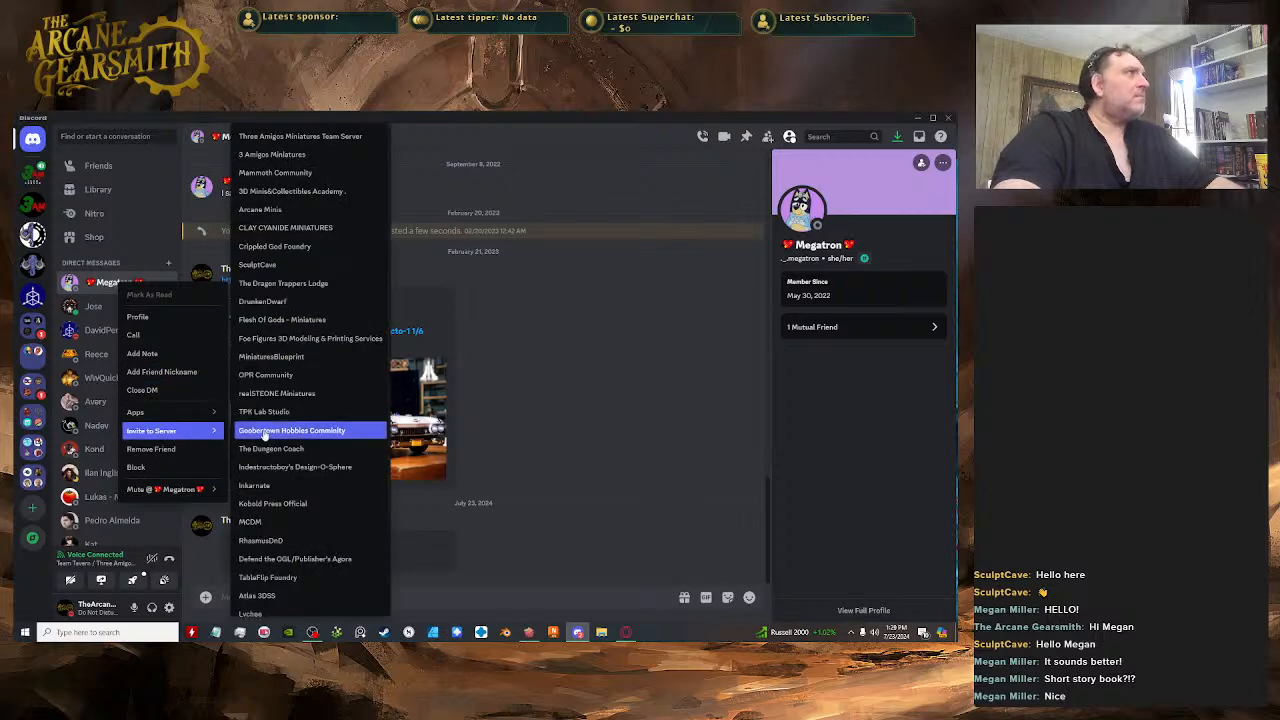
{"action": "left_click", "coordinate": [317, 137]}
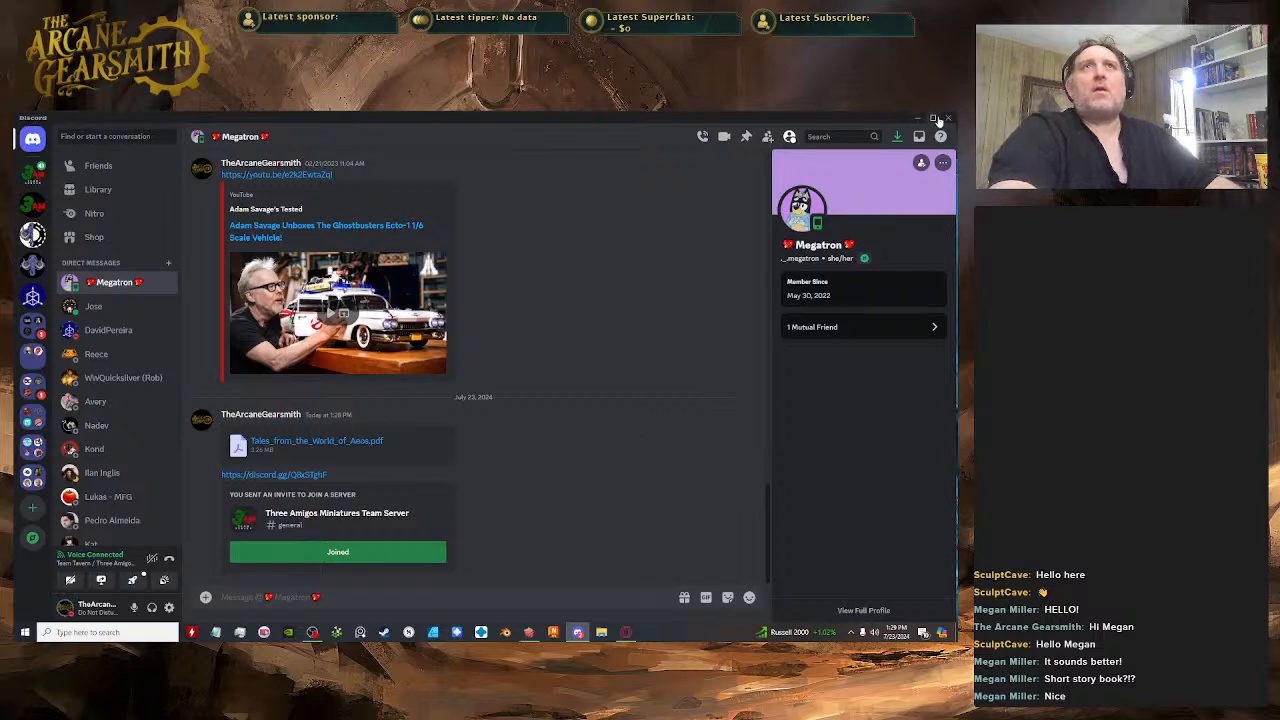
- Go back to Lychee Slicer, add a medium support at the gap's near end, and adjust its shaft under the rim
{"action": "left_click", "coordinate": [917, 118]}
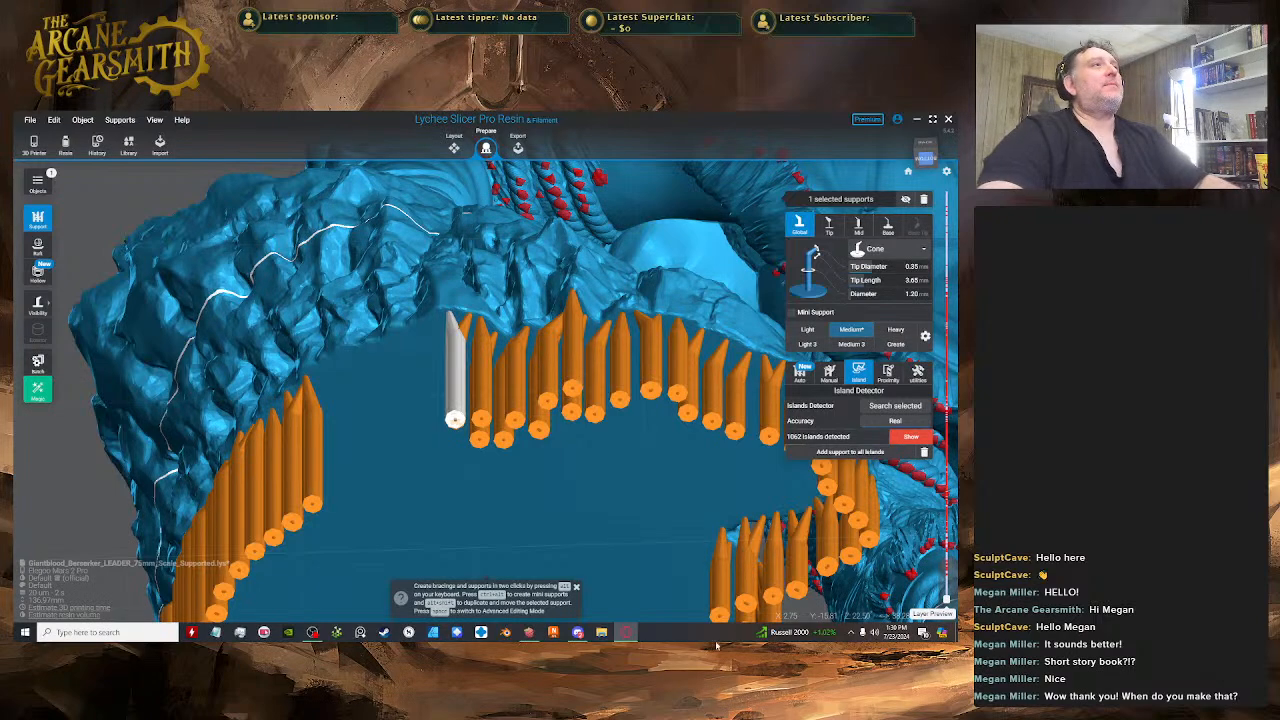
{"action": "right_click_drag", "start_coordinate": [424, 335], "coordinate": [488, 302]}
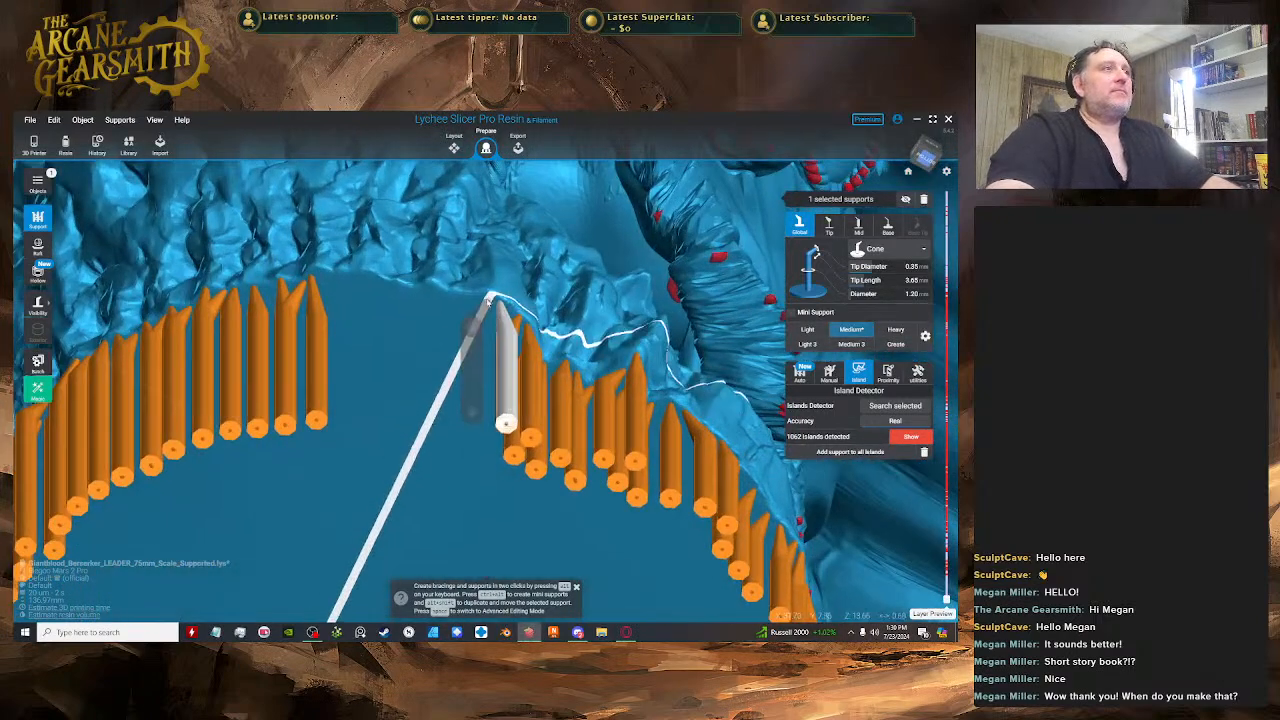
{"action": "key", "text": "space"}
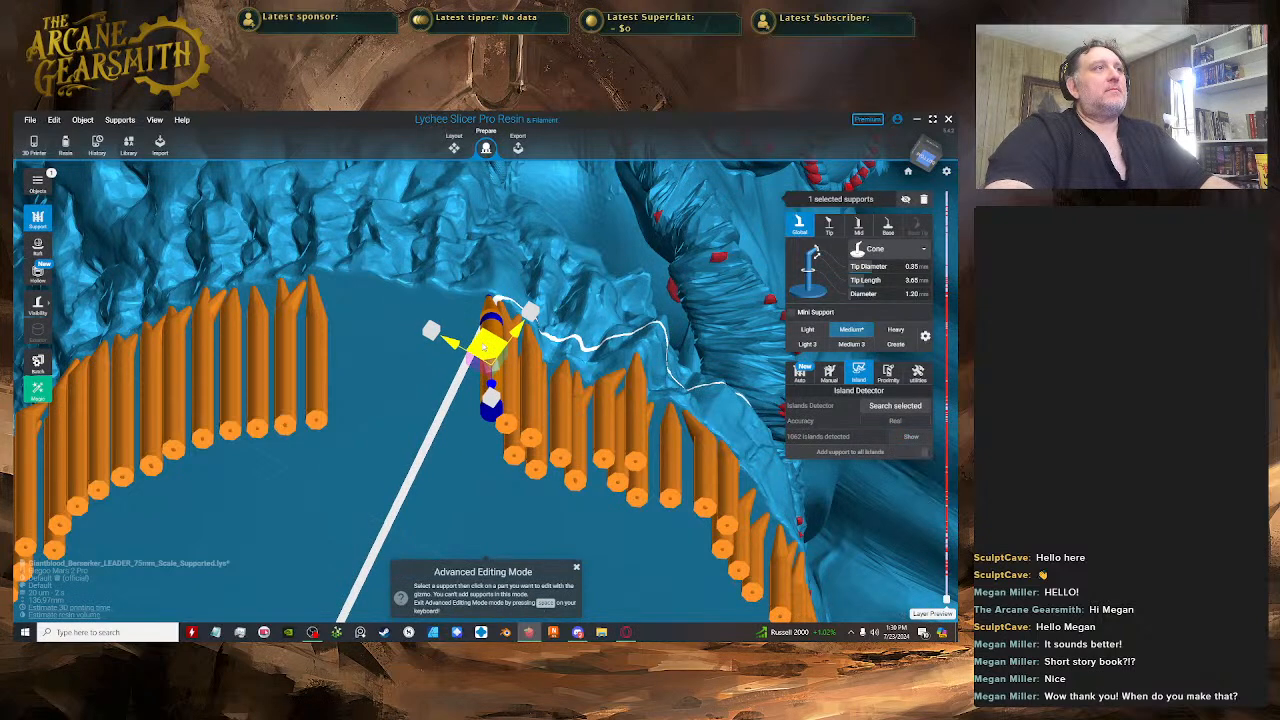
{"action": "left_click_drag", "start_coordinate": [484, 348], "coordinate": [479, 350]}
{"action": "key", "text": "space"}
- Add two further medium supports along the rim into the gap and shift the last one's shaft toward the row
{"action": "left_click", "coordinate": [472, 299]}
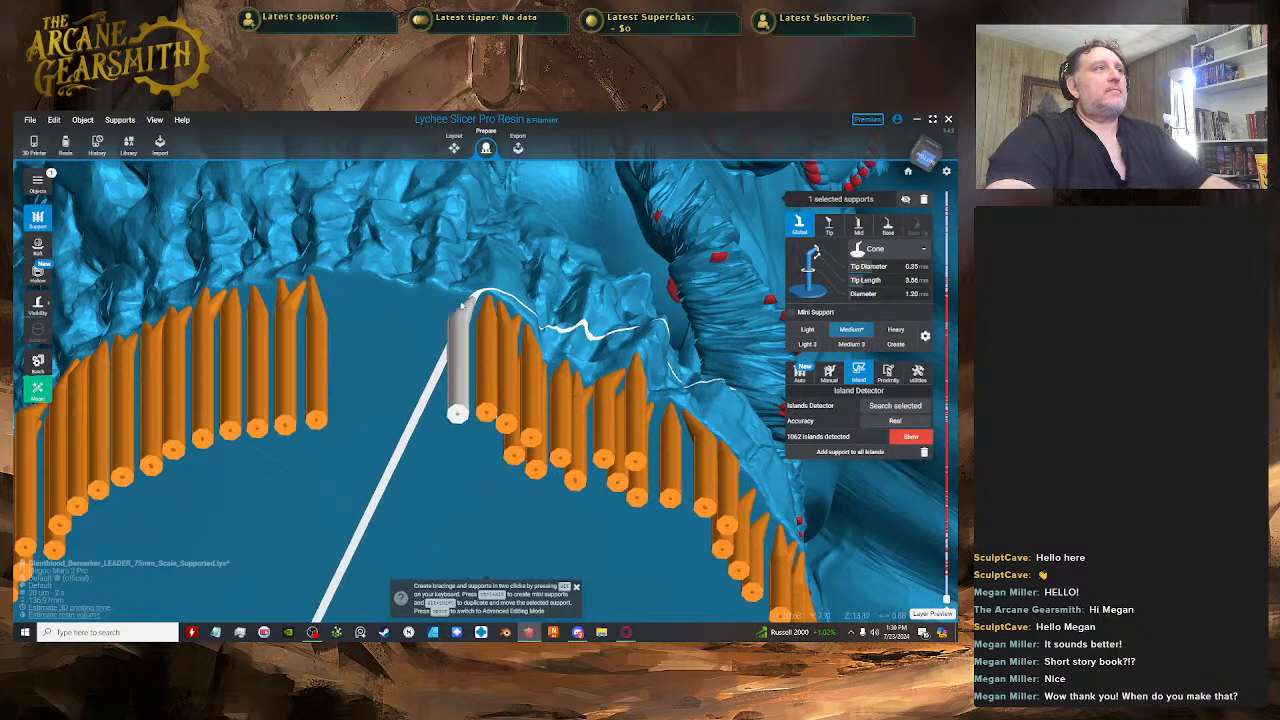
{"action": "left_click", "coordinate": [452, 300]}
{"action": "key", "text": "space"}
{"action": "left_click_drag", "start_coordinate": [431, 353], "coordinate": [449, 353]}
{"action": "key", "text": "space"}
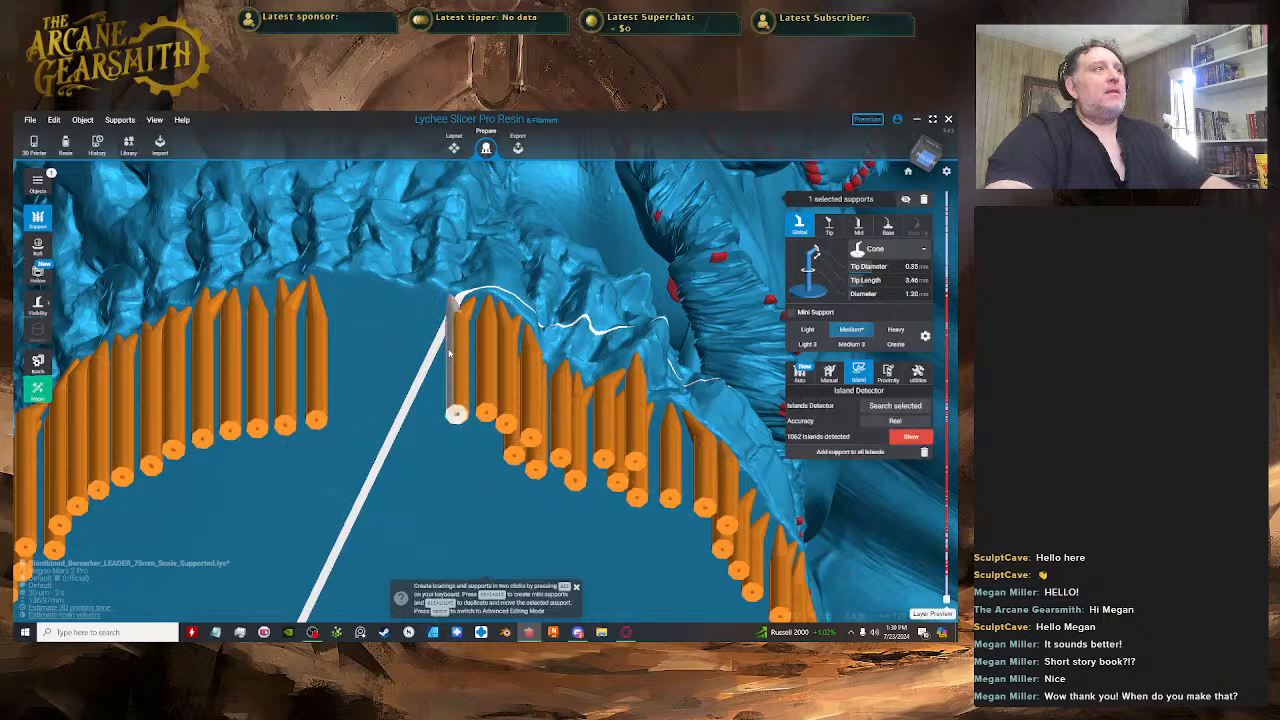
- Add a medium support on the rim at the end of the row and adjust its shaft beneath the edge
{"action": "left_click", "coordinate": [440, 290]}
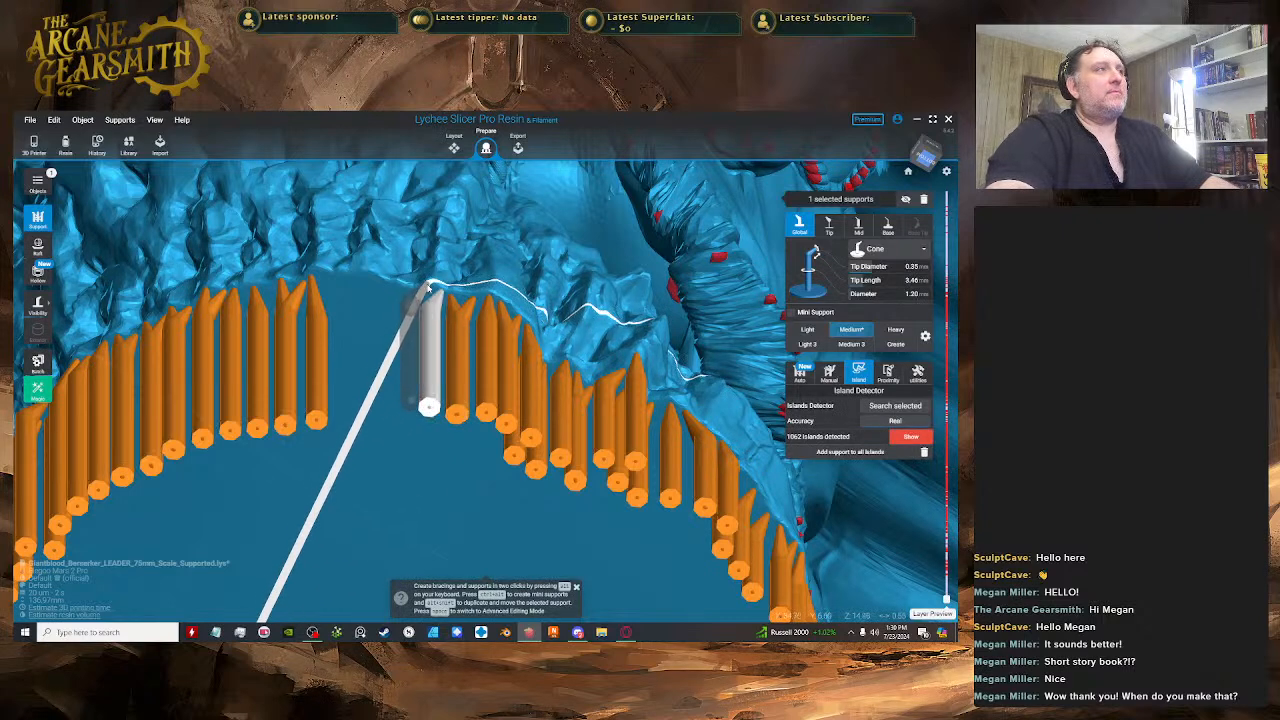
{"action": "left_click", "coordinate": [430, 287]}
{"action": "key", "text": "space"}
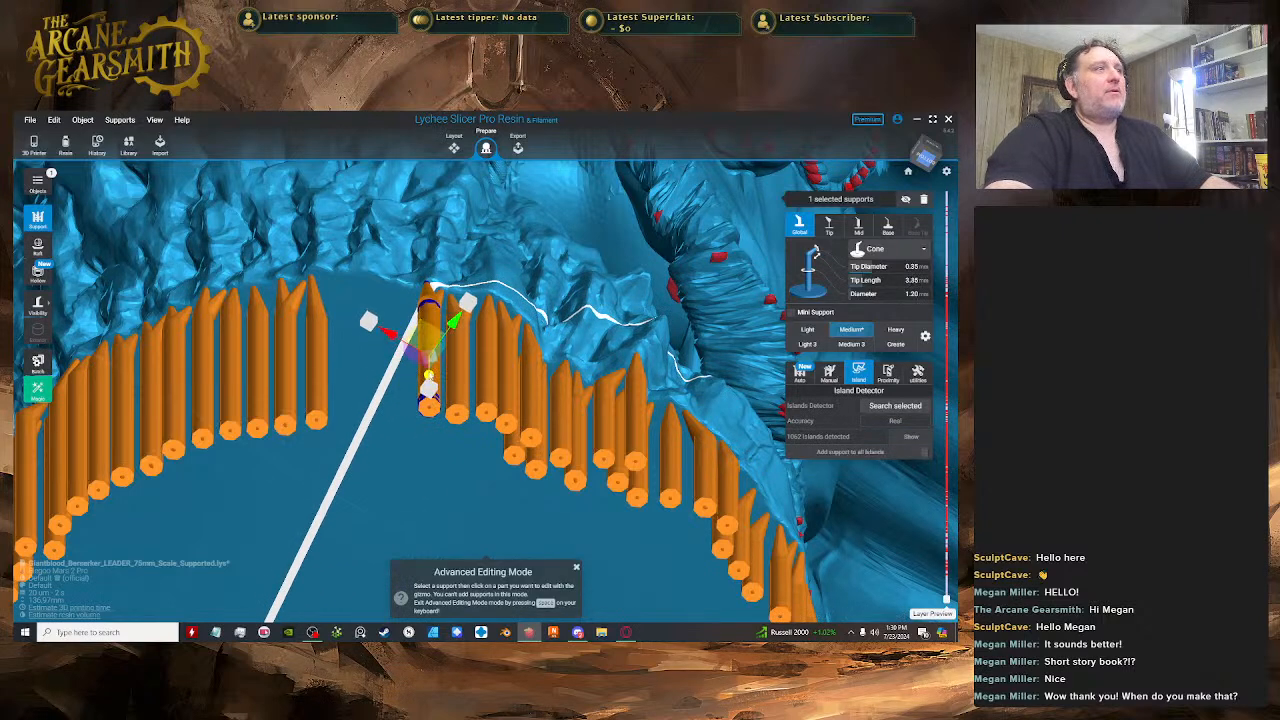
{"action": "left_click_drag", "start_coordinate": [430, 376], "coordinate": [431, 372]}
{"action": "right_click_drag", "start_coordinate": [456, 335], "coordinate": [443, 292]}
{"action": "key", "text": "space"}
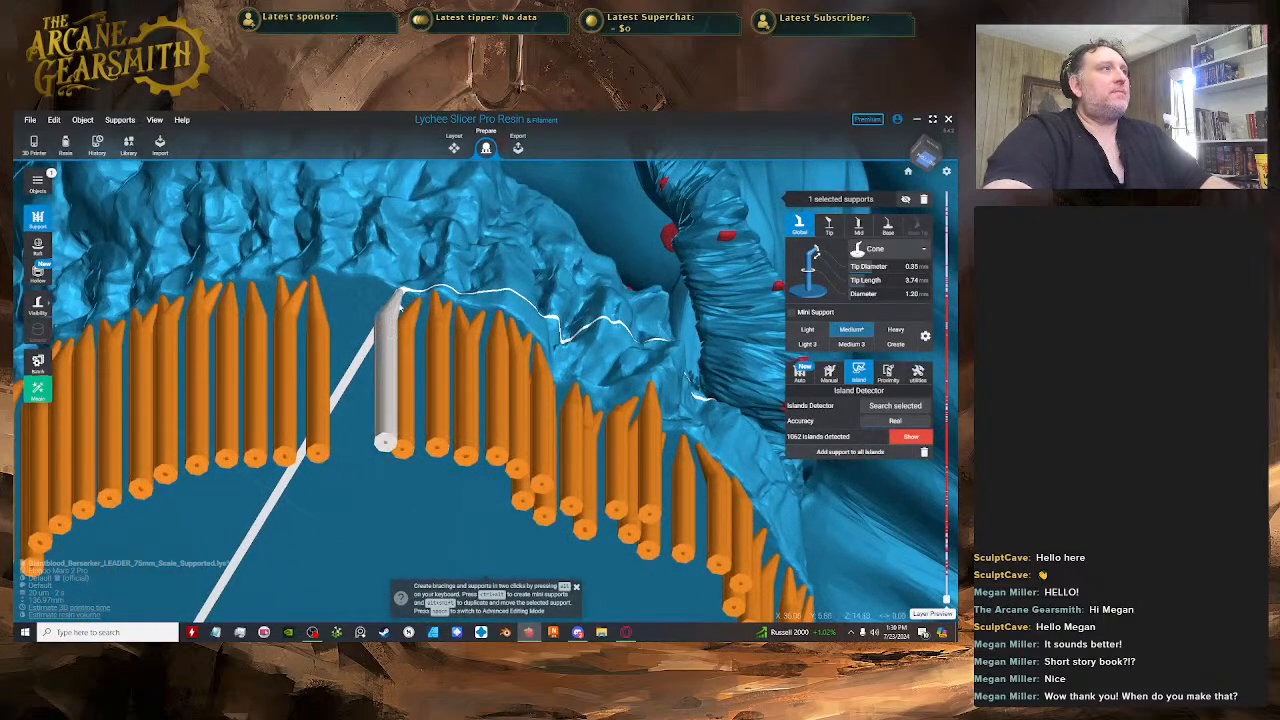
- Continue the row into the gap with two more medium supports, placing each shaft in line beneath the rim
{"action": "key", "text": "space"}
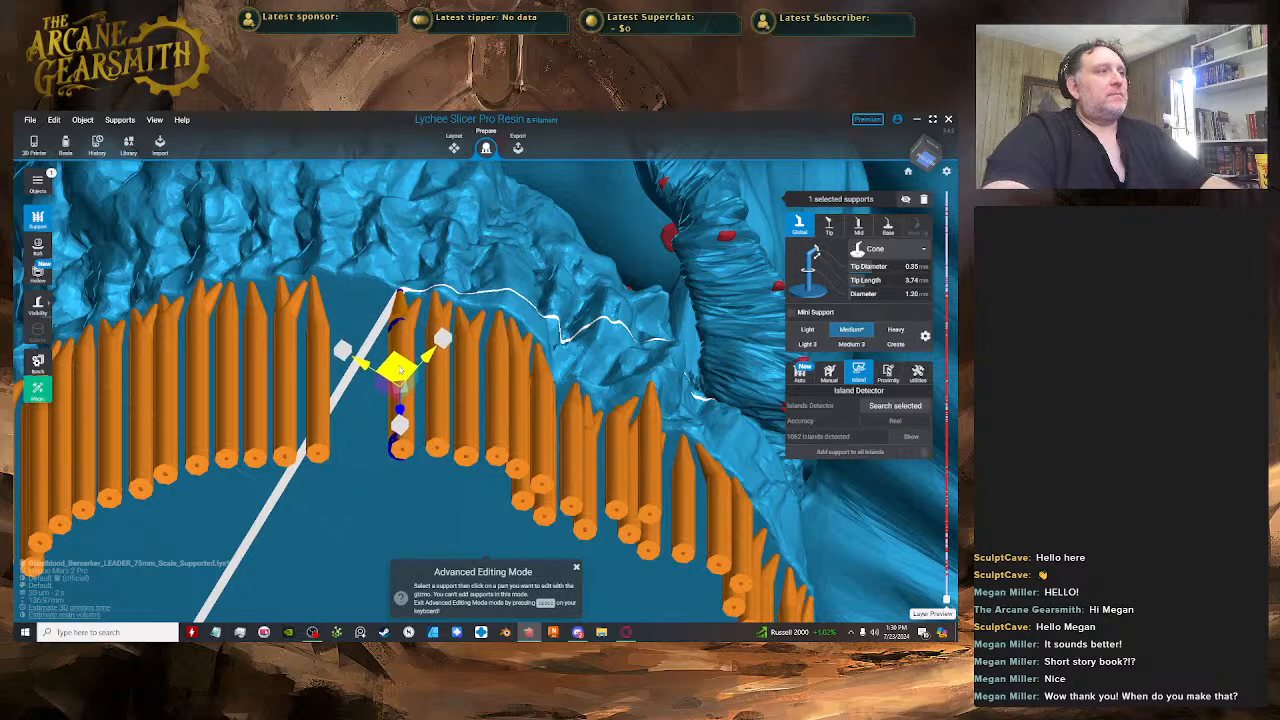
{"action": "key", "text": "space"}
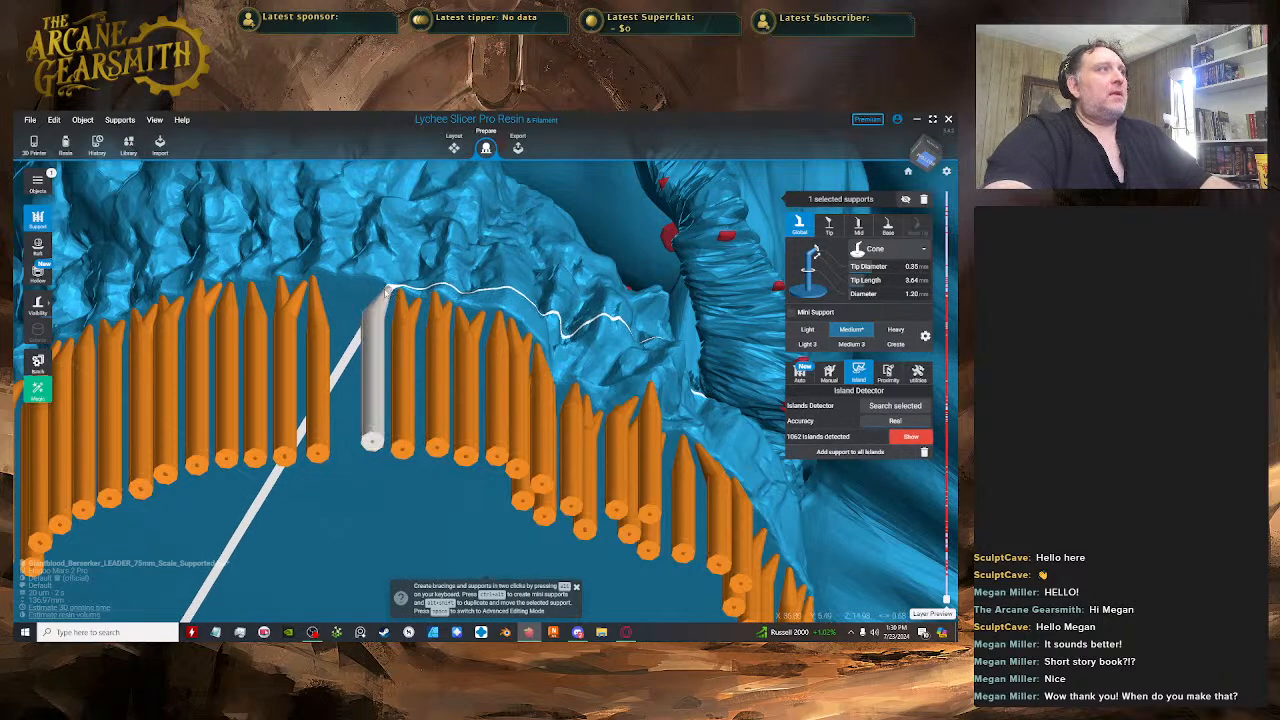
{"action": "key", "text": "space"}
{"action": "key", "text": "space"}
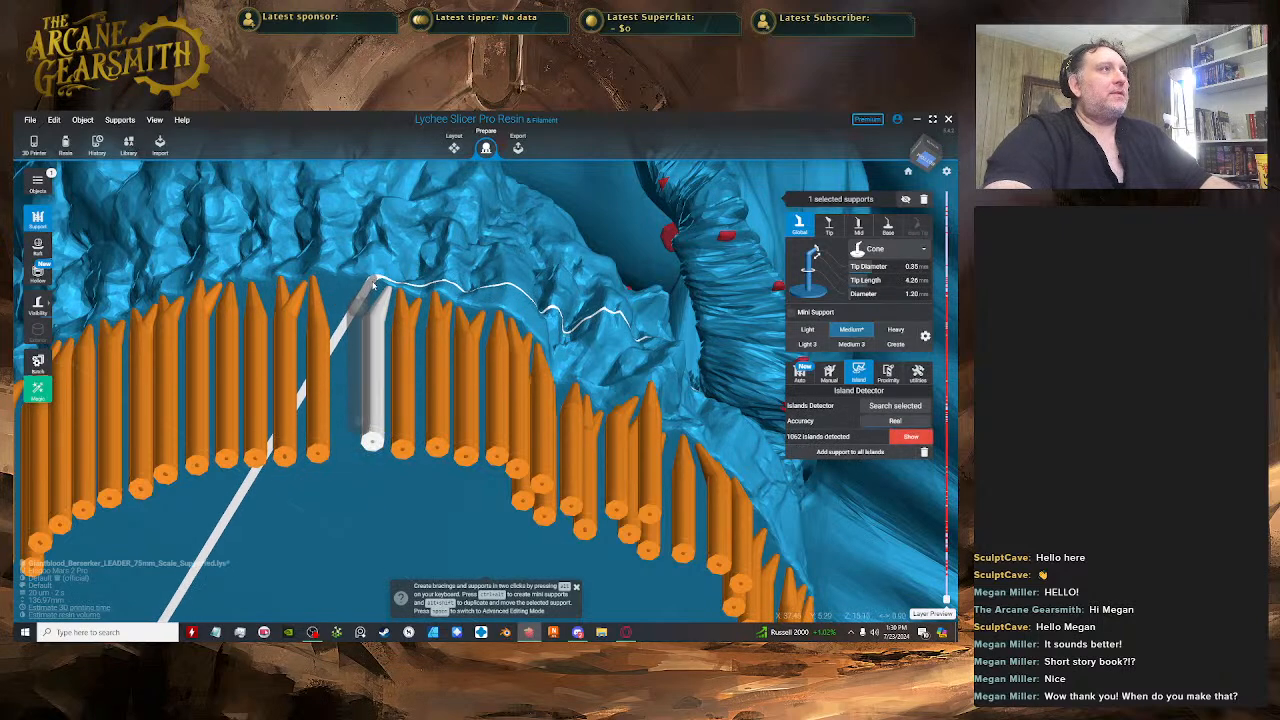
{"action": "key", "text": "space"}
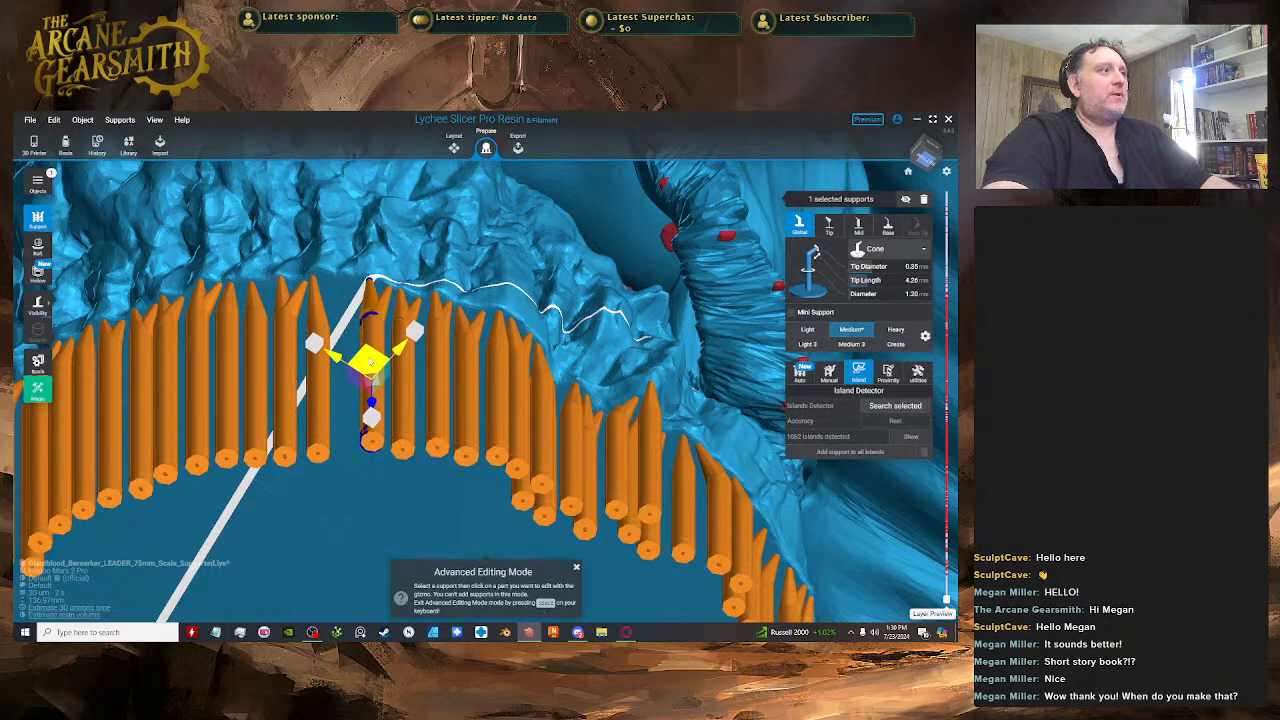
{"action": "key", "text": "space"}
- Add a medium support at the gap's far end and position its shaft between the two rows
{"action": "left_click", "coordinate": [350, 300]}
{"action": "key", "text": "space"}
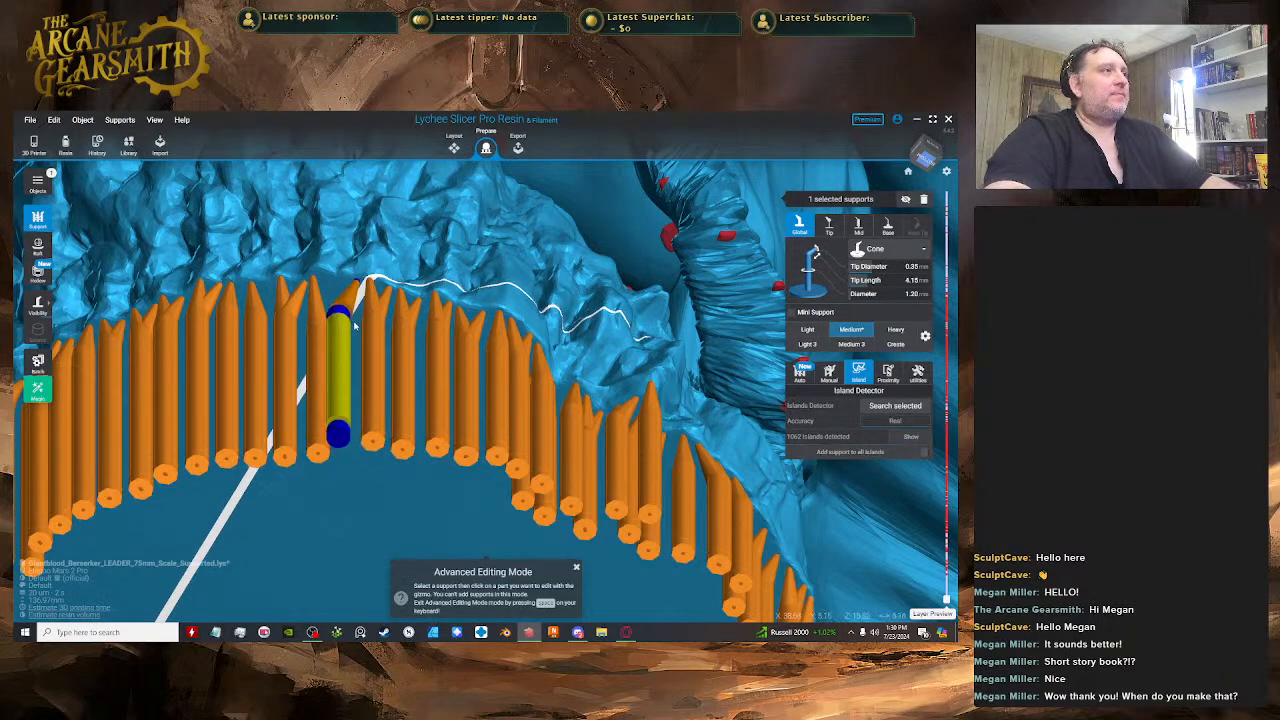
{"action": "key", "text": "space"}
{"action": "left_click_drag", "start_coordinate": [350, 365], "coordinate": [420, 338]}
{"action": "left_click", "coordinate": [419, 336]}
{"action": "key", "text": "space"}
{"action": "key", "text": "space"}
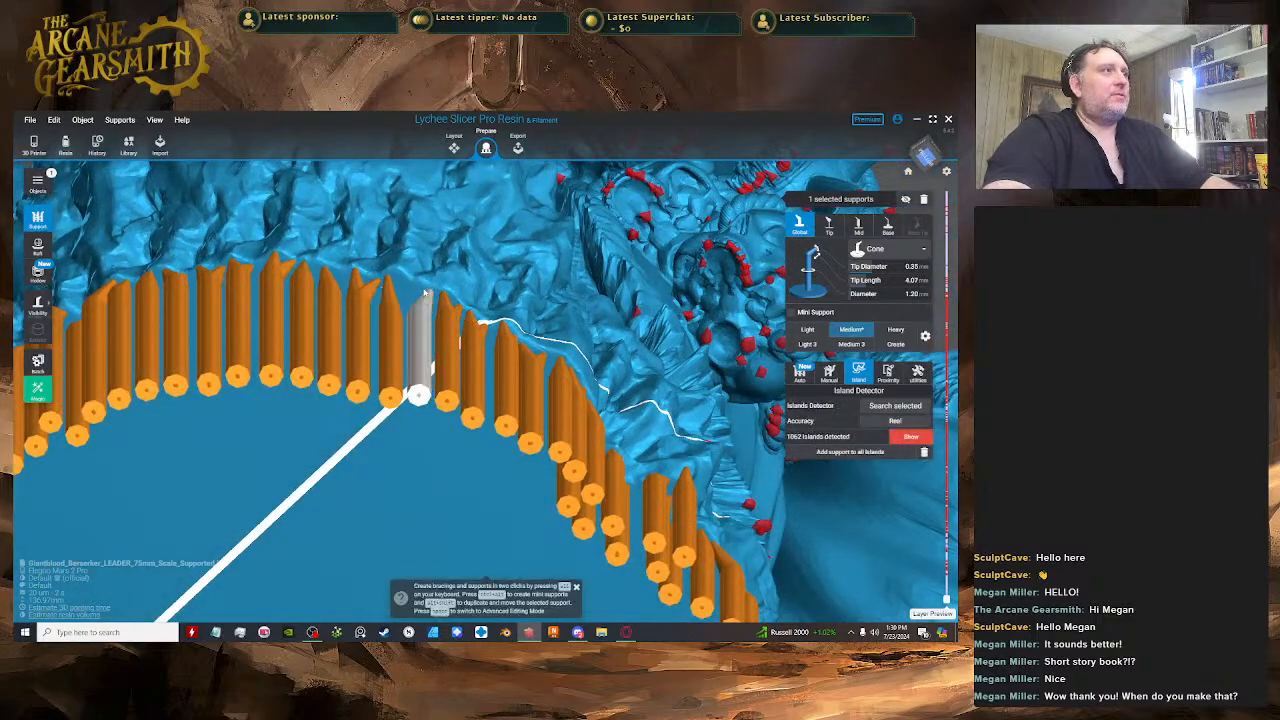
- Fill the remaining opening in the ring with a medium support and align its shaft with its neighbours
{"action": "left_click", "coordinate": [400, 300]}
{"action": "key", "text": "space"}
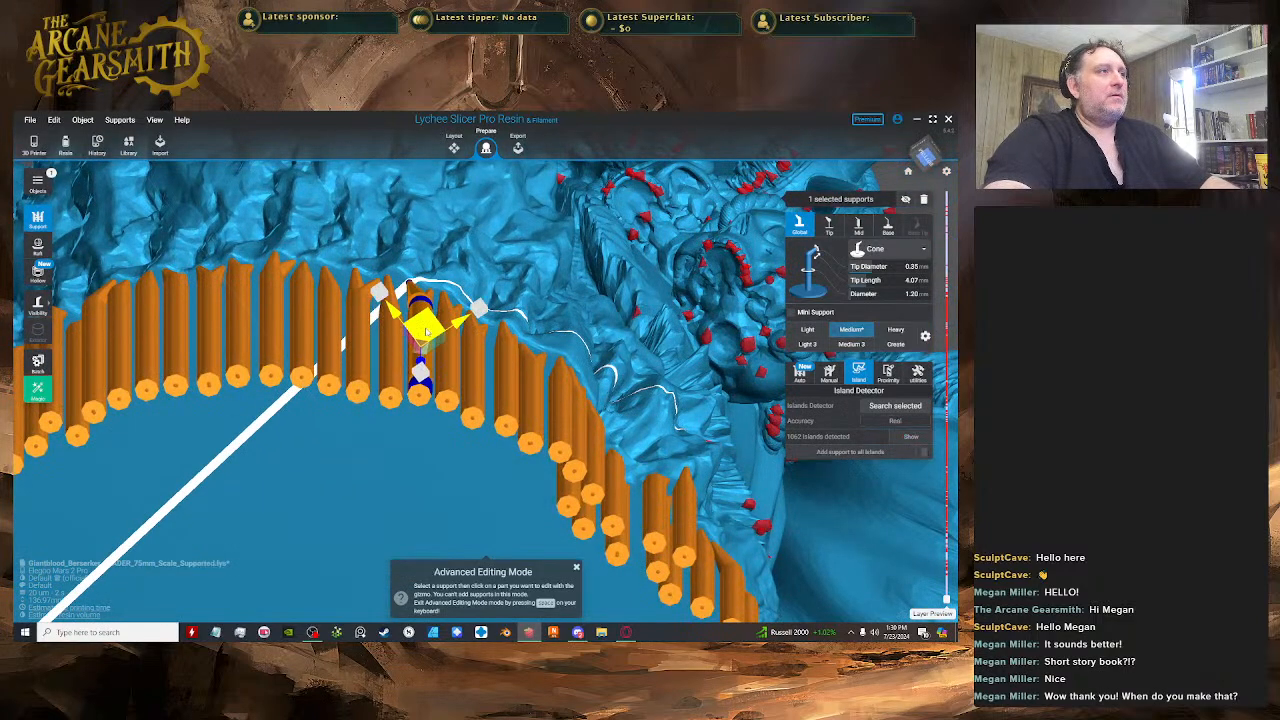
{"action": "key", "text": "space"}
{"action": "left_click_drag", "start_coordinate": [417, 355], "coordinate": [760, 400]}
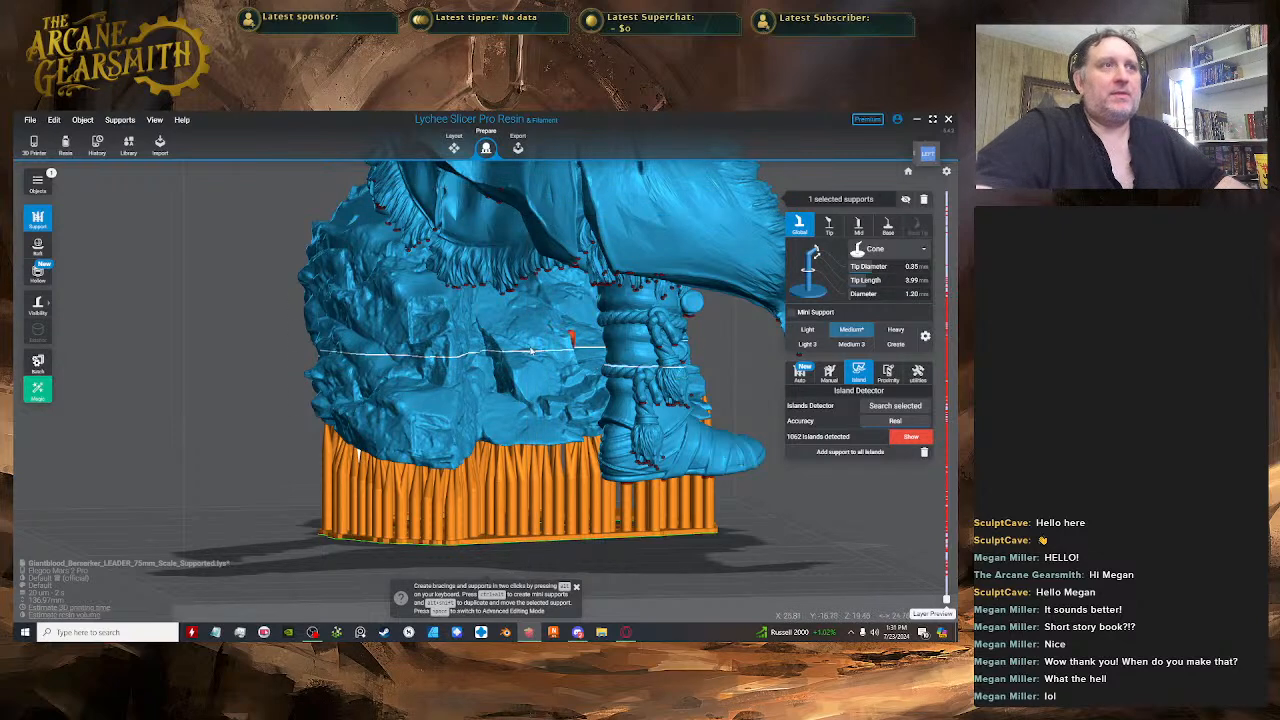
- Switch to the Light preset, add a support under the rock ledge beside the foot, and shift its shaft inward
{"action": "left_click_drag", "start_coordinate": [593, 366], "coordinate": [486, 481]}
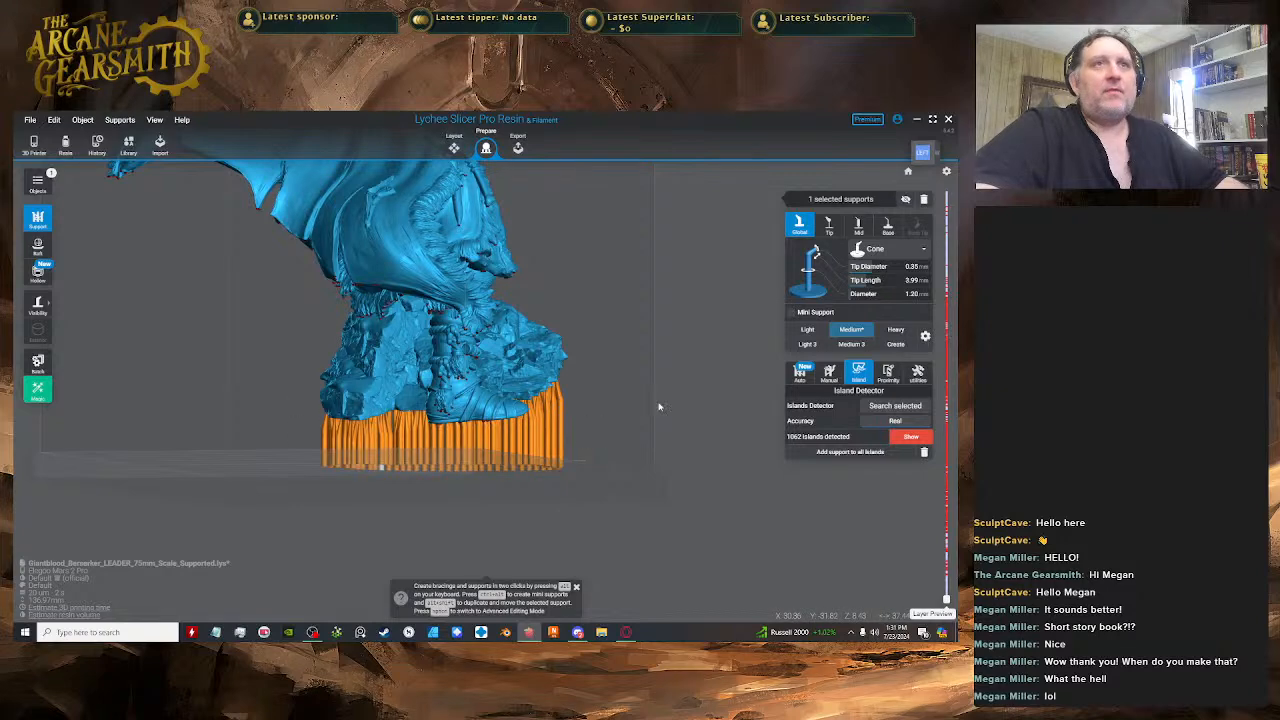
{"action": "left_click", "coordinate": [807, 329]}
{"action": "scroll", "coordinate": [372, 400], "scroll_direction": "up", "scroll_amount": 5}
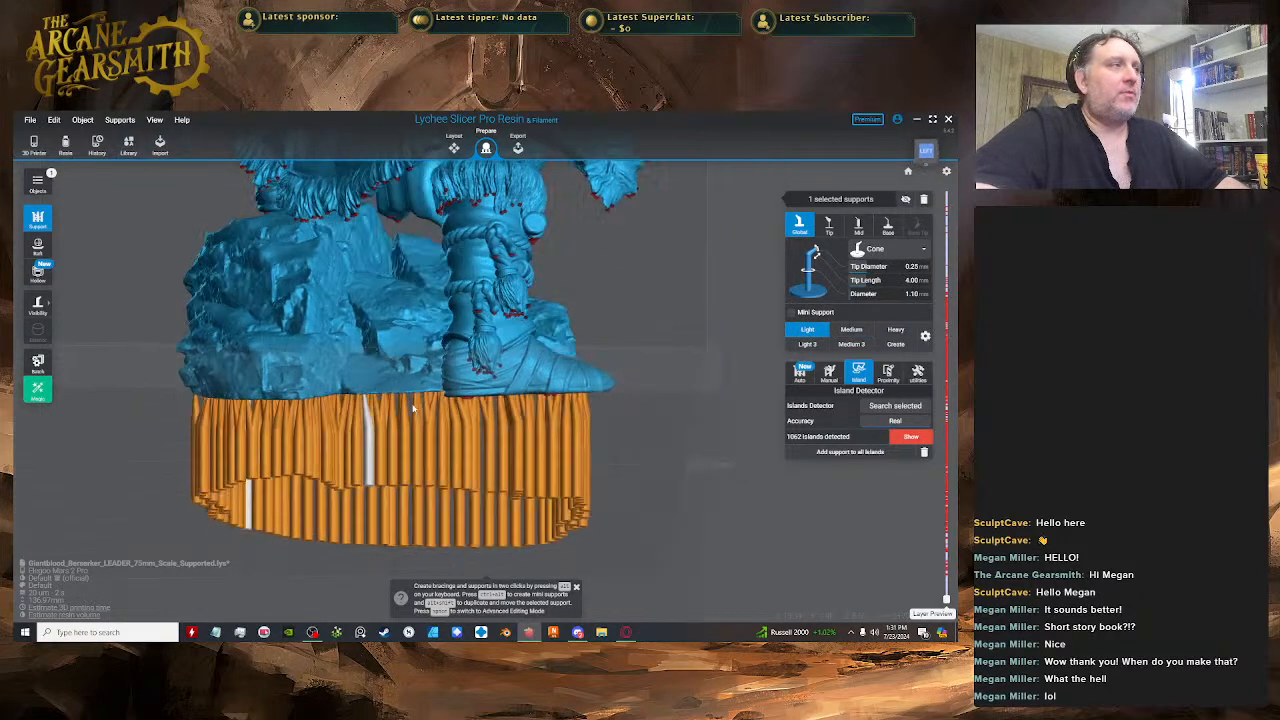
{"action": "scroll", "coordinate": [372, 400], "scroll_direction": "up", "scroll_amount": 6}
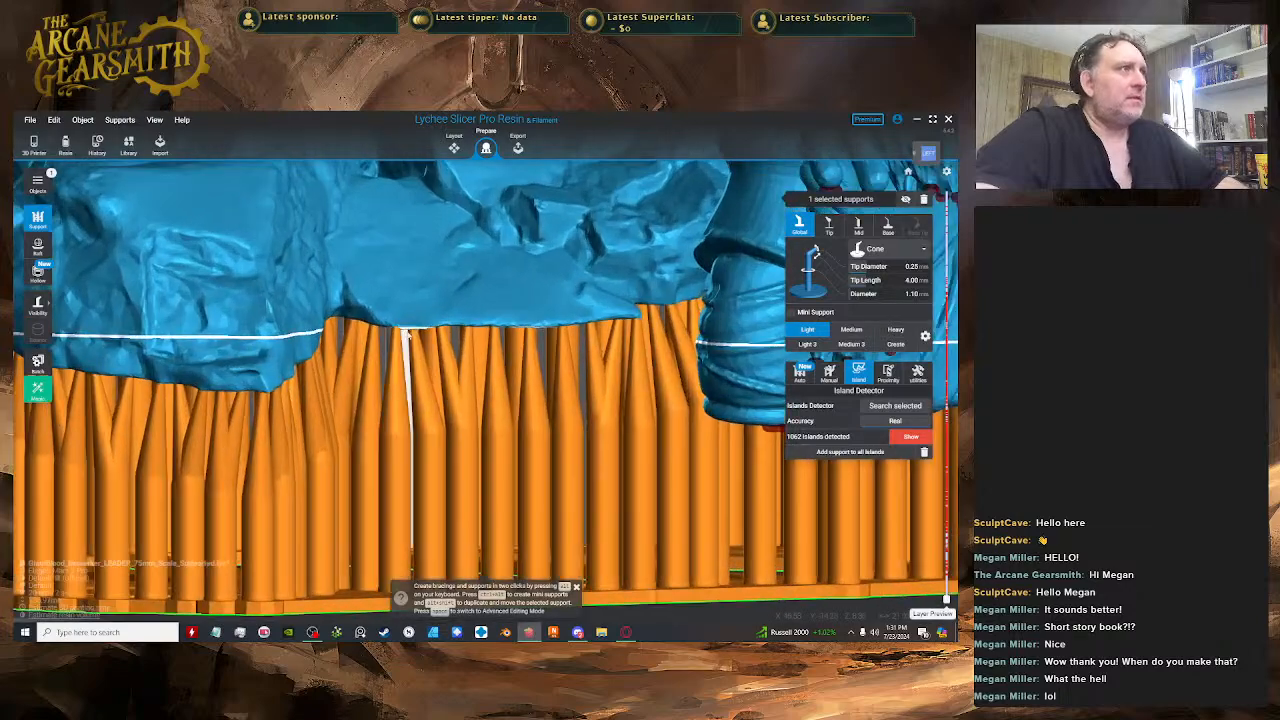
{"action": "key", "text": "space"}
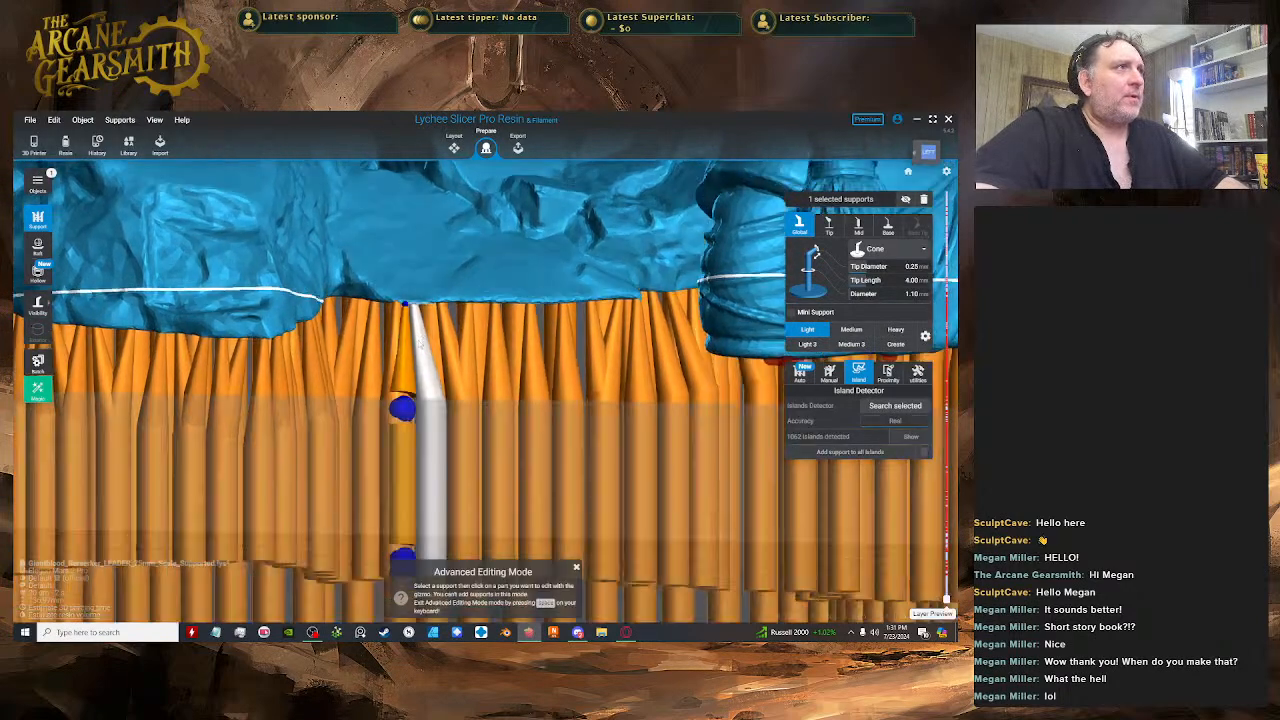
{"action": "left_click_drag", "start_coordinate": [383, 441], "coordinate": [386, 418]}
{"action": "key", "text": "space"}
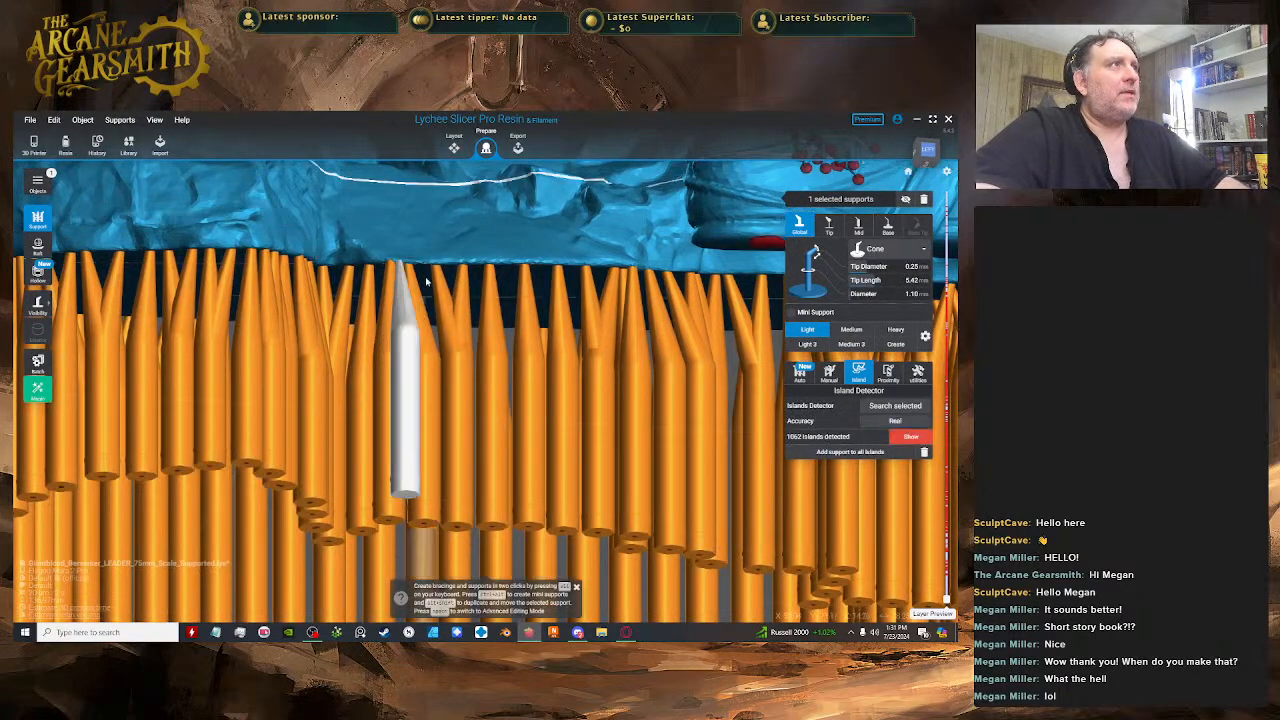
- Add a second light support beside it under the ledge and pull its slanted shaft back beneath the tip
{"action": "left_click", "coordinate": [424, 268]}
{"action": "key", "text": "space"}
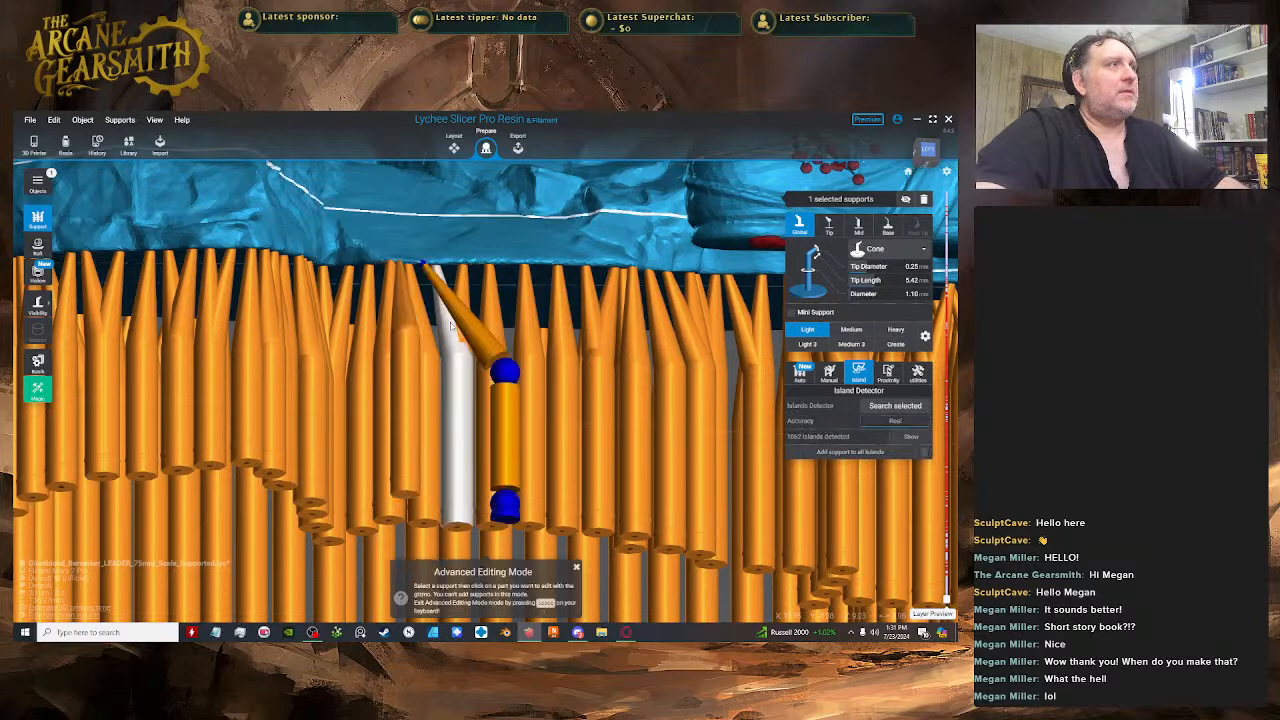
{"action": "left_click", "coordinate": [500, 418]}
{"action": "left_click_drag", "start_coordinate": [491, 435], "coordinate": [435, 417]}
{"action": "key", "text": "space"}
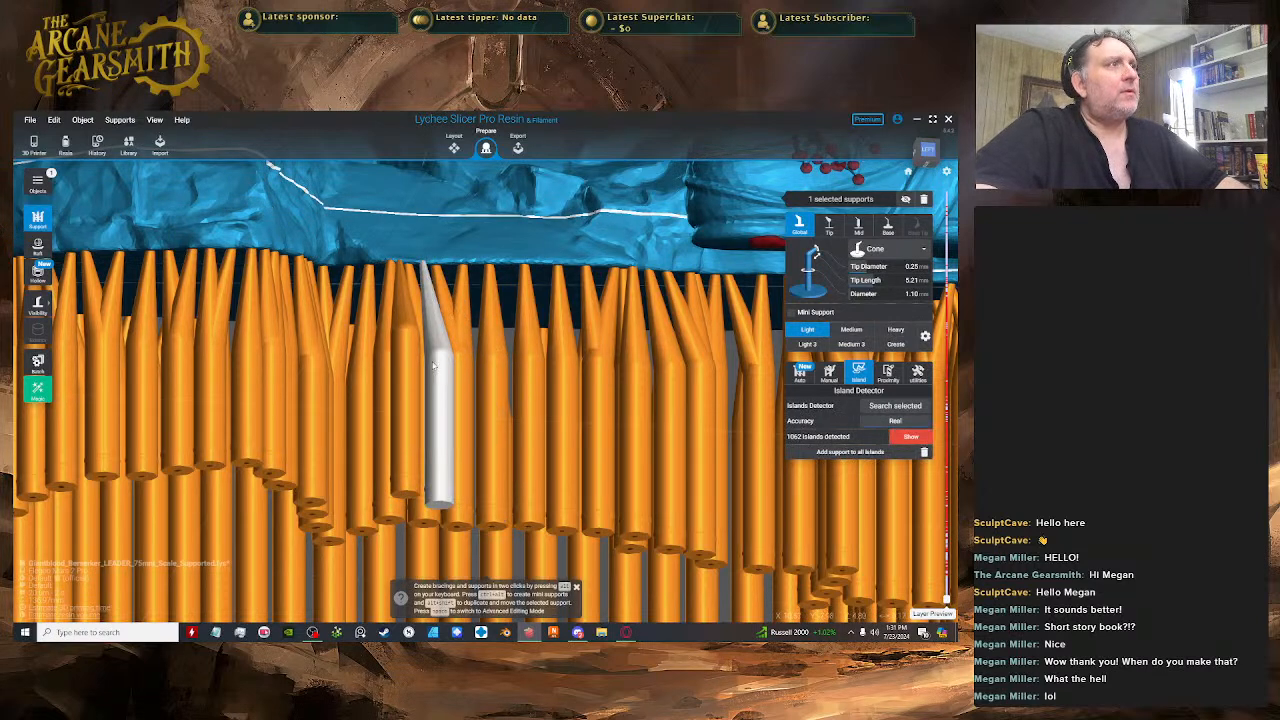
{"action": "left_click_drag", "start_coordinate": [440, 373], "coordinate": [440, 361]}
{"action": "key", "text": "space"}
{"action": "right_click_drag", "start_coordinate": [486, 425], "coordinate": [478, 395]}
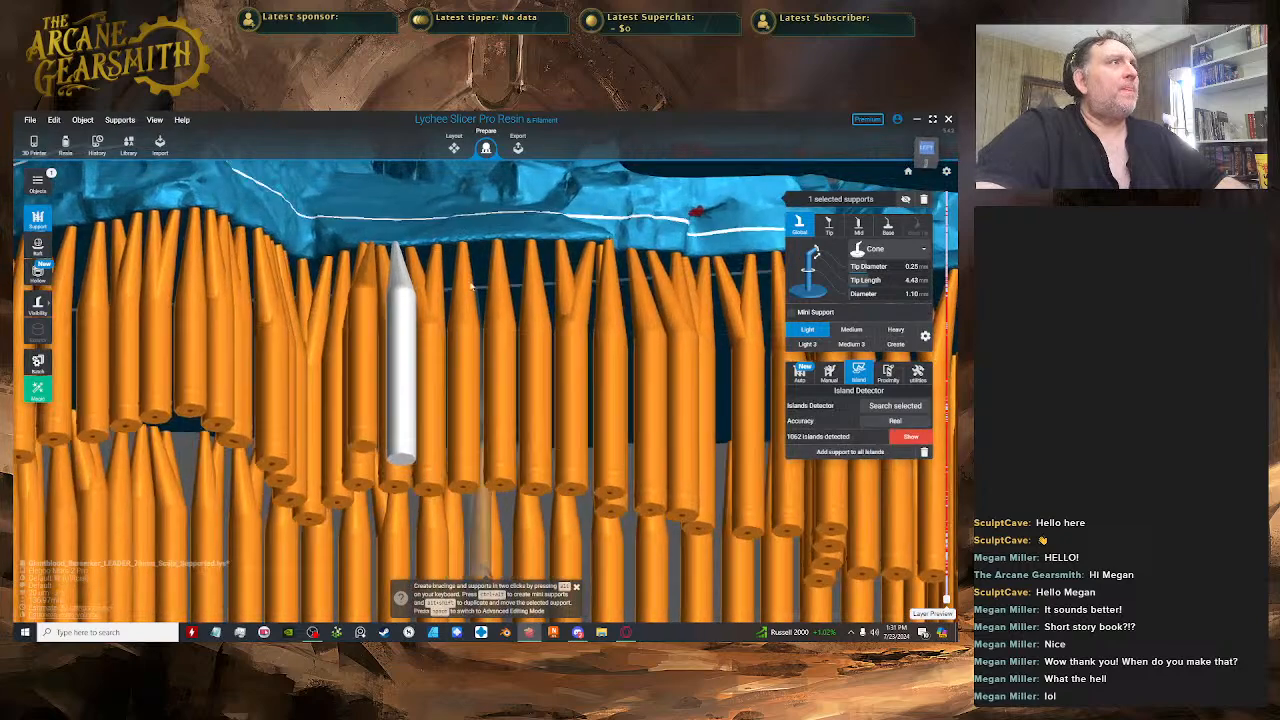
- Add further light supports along the ledge toward the foot and space their shafts inside the medium row
{"action": "key", "text": "space"}
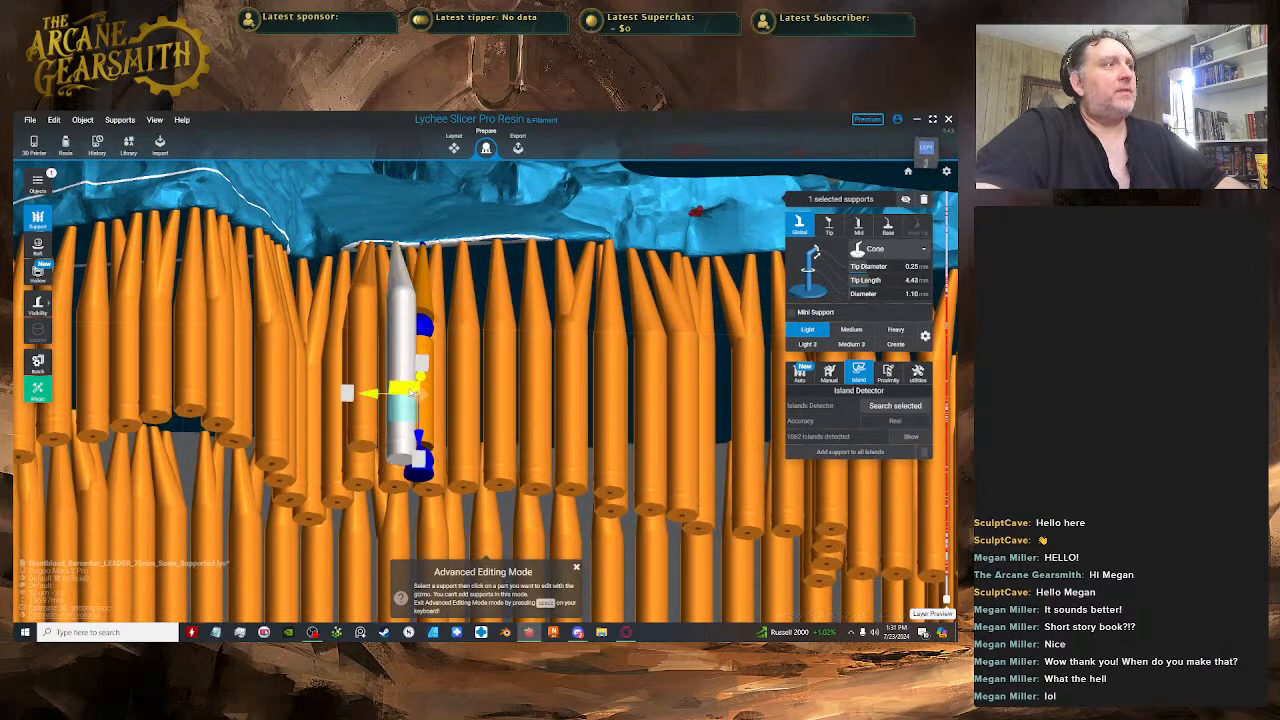
{"action": "key", "text": "space"}
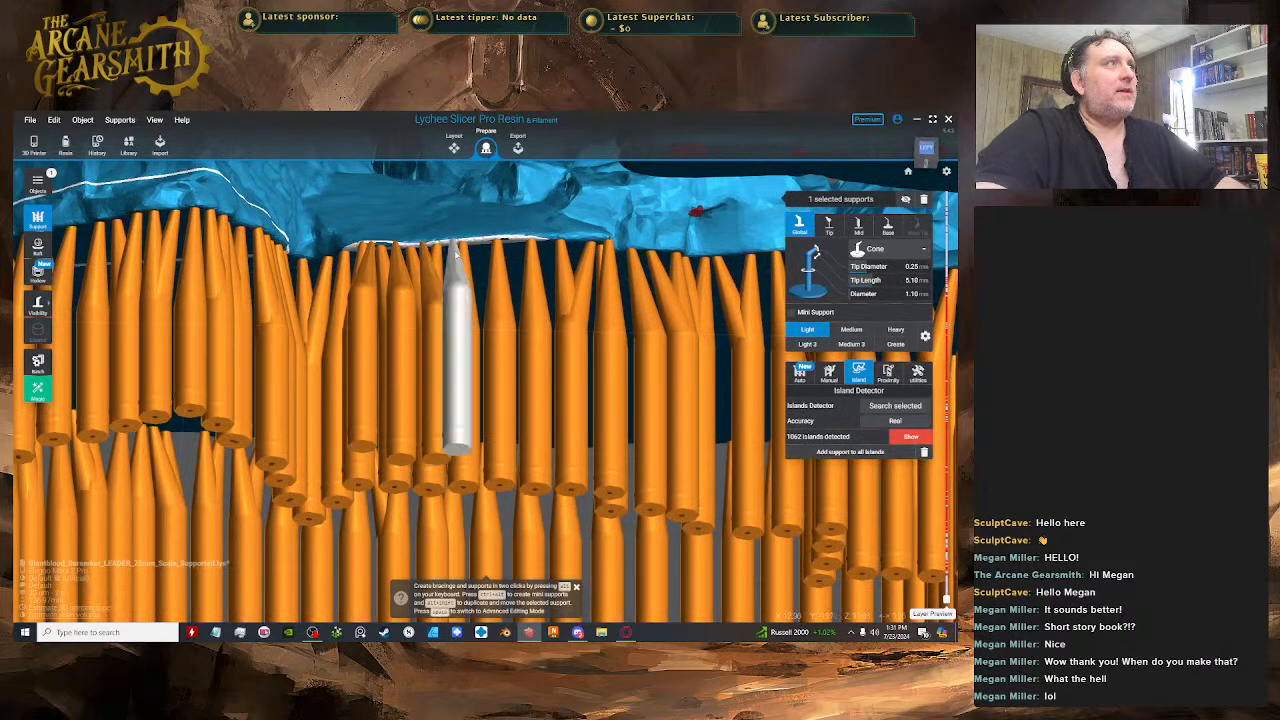
{"action": "key", "text": "space"}
{"action": "key", "text": "space"}
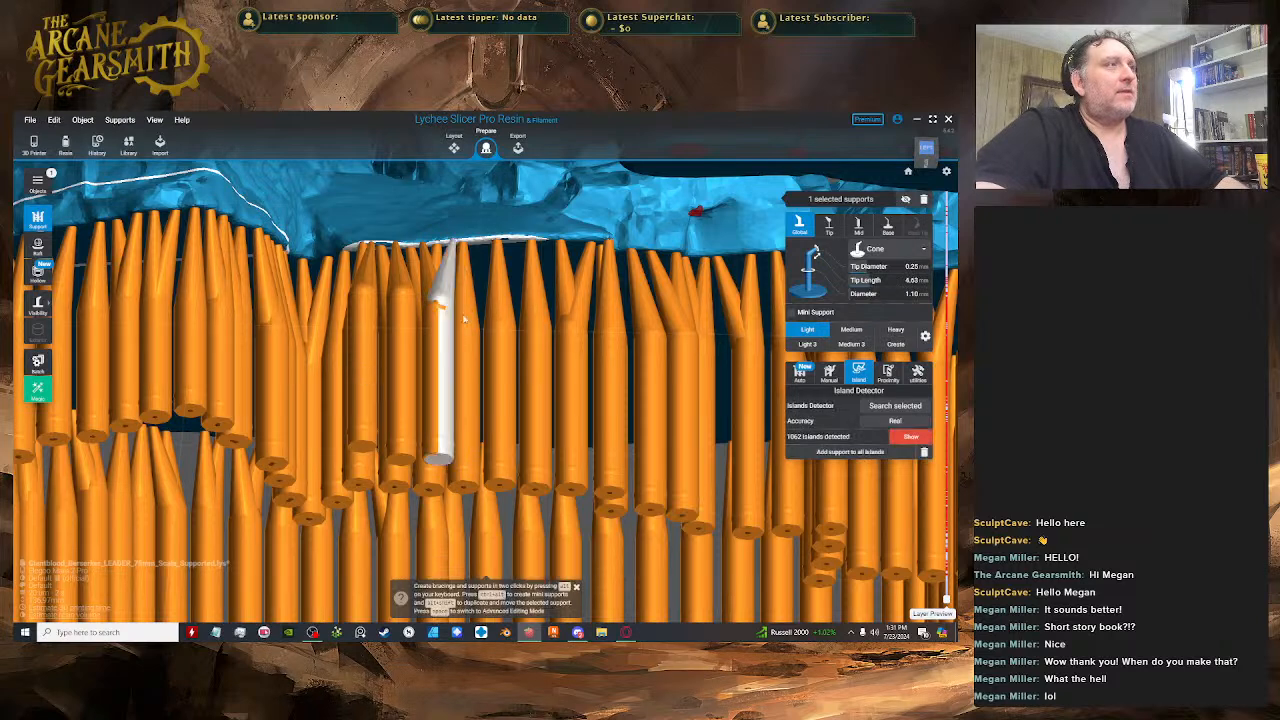
{"action": "key", "text": "space"}
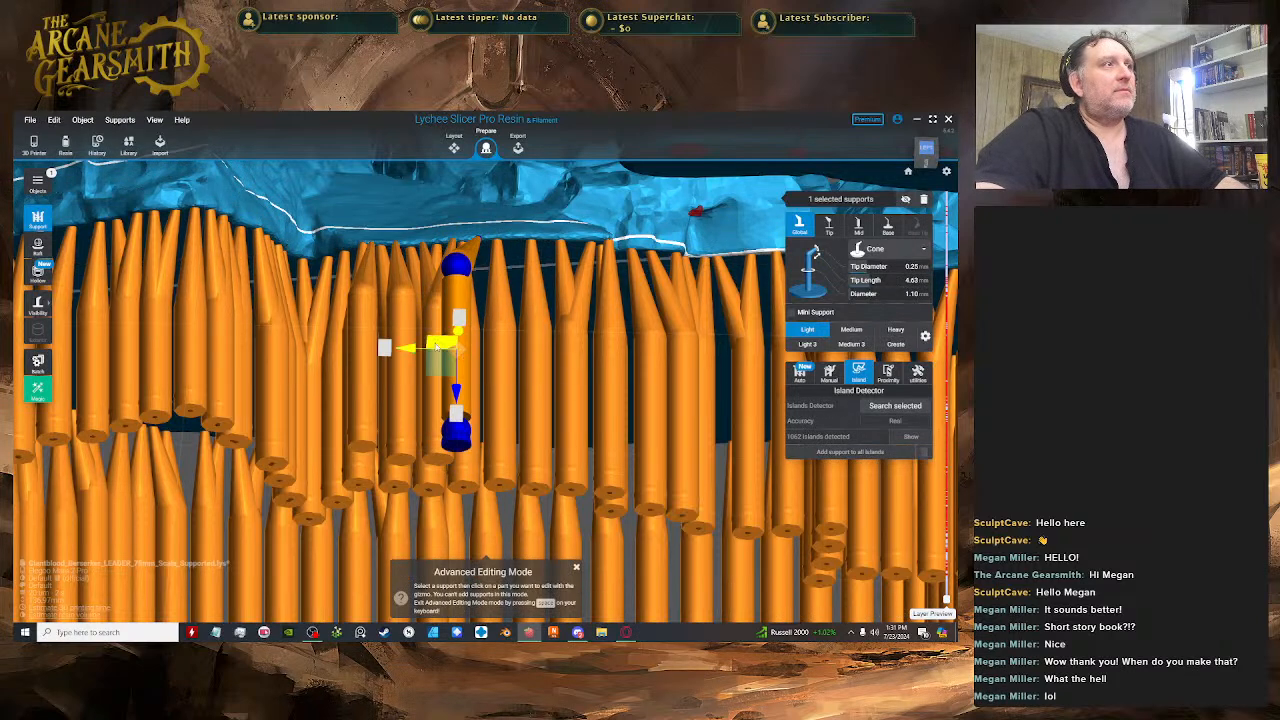
- Reposition the shaft of the first light support under the ledge
{"action": "left_click", "coordinate": [353, 371]}
{"action": "left_click_drag", "start_coordinate": [353, 371], "coordinate": [352, 380]}
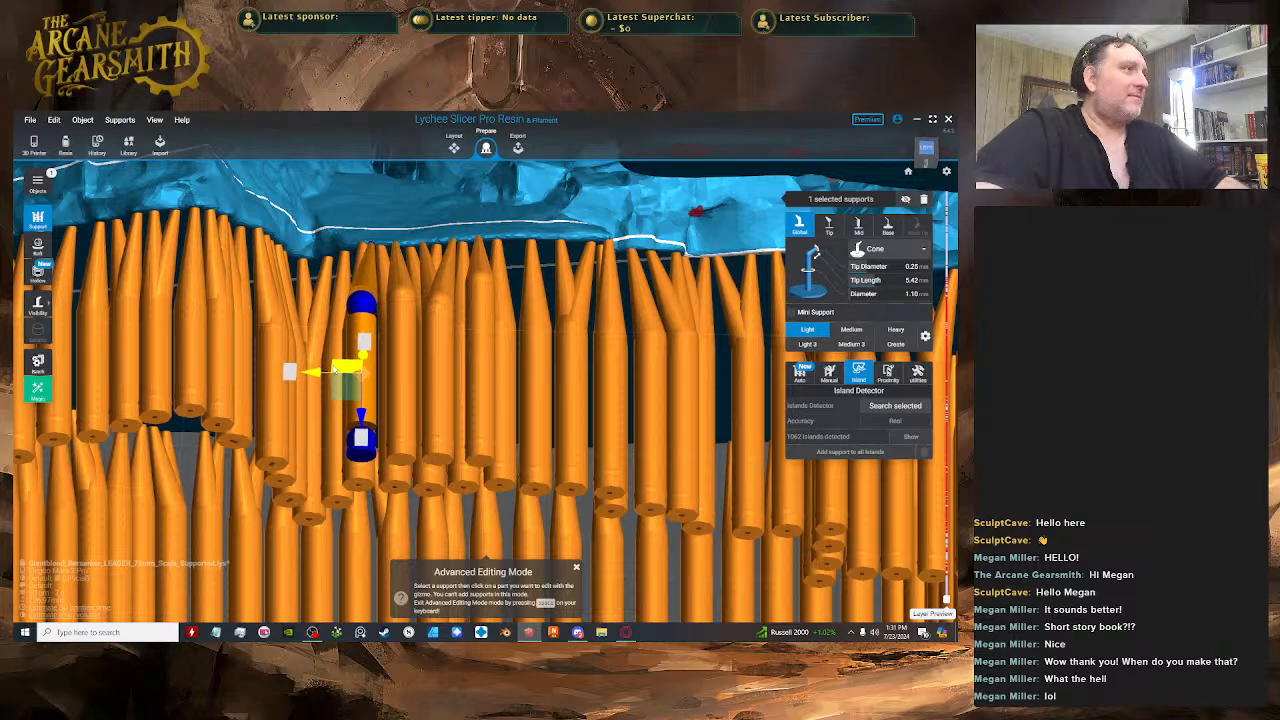
{"action": "key", "text": "space"}
{"action": "middle_click_drag", "start_coordinate": [388, 305], "coordinate": [449, 326]}
{"action": "right_click_drag", "start_coordinate": [449, 326], "coordinate": [442, 298]}
- Add a light support at the ledge's end near the rock corner and move its shaft closer beneath the tip
{"action": "key", "text": "space"}
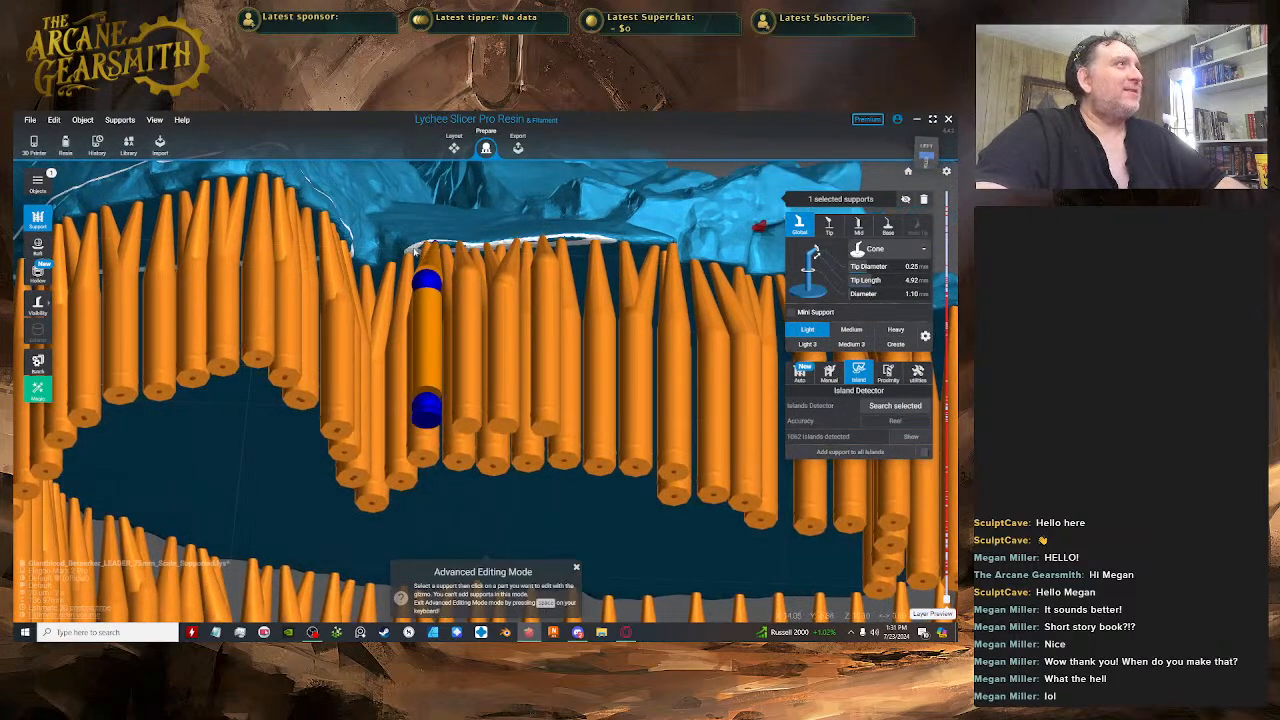
{"action": "key", "text": "space"}
{"action": "left_click", "coordinate": [361, 346]}
{"action": "key", "text": "space"}
{"action": "left_click", "coordinate": [360, 356]}
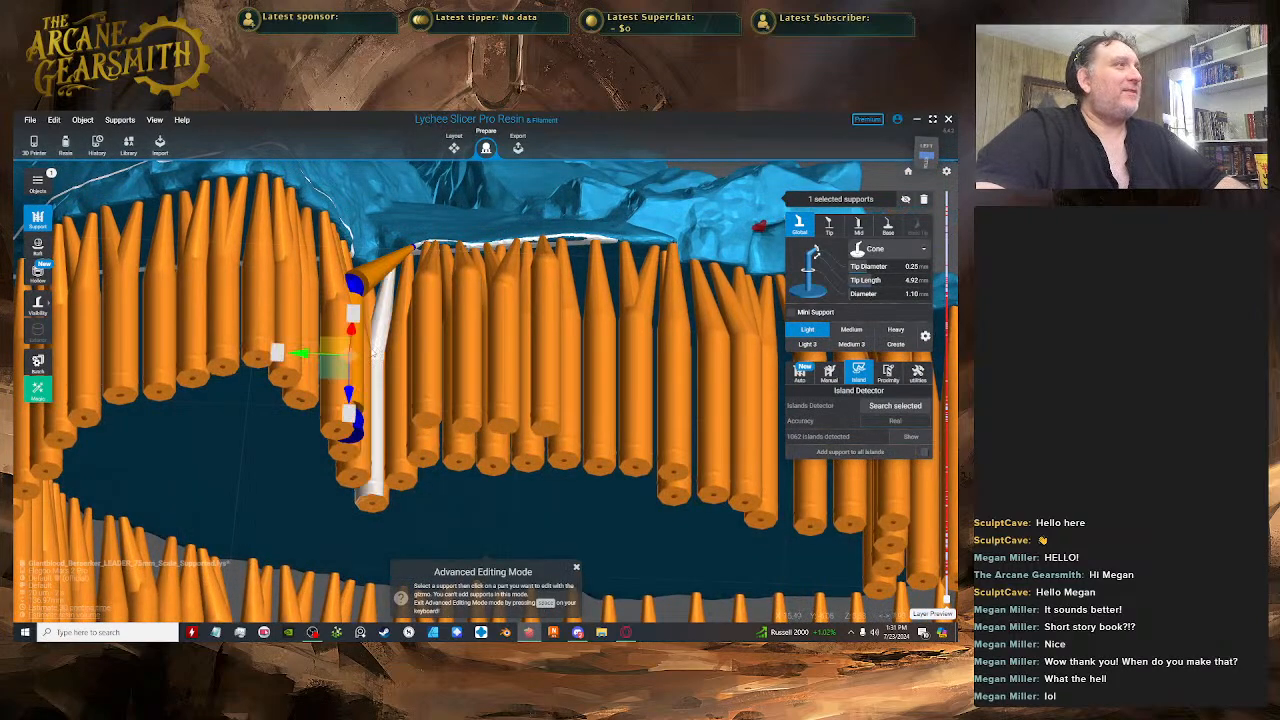
{"action": "left_click_drag", "start_coordinate": [342, 353], "coordinate": [373, 349]}
{"action": "right_click_drag", "start_coordinate": [373, 349], "coordinate": [388, 380]}
{"action": "key", "text": "space"}
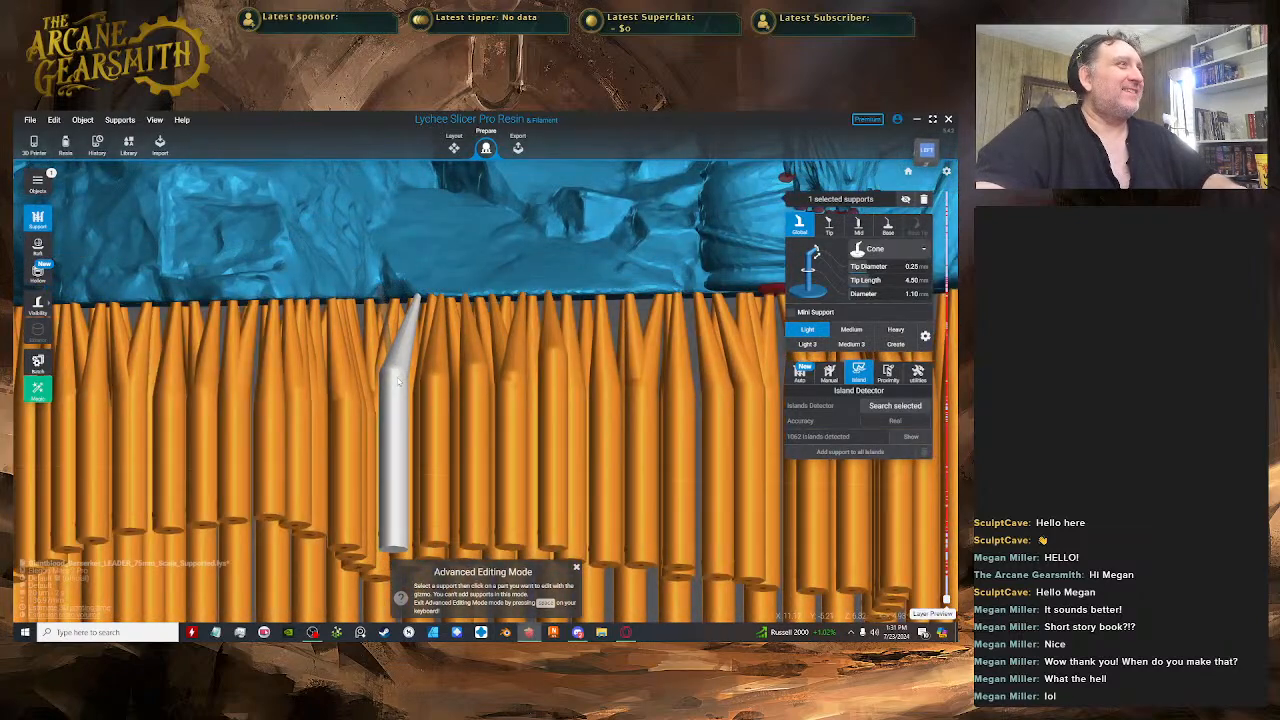
- Branch a mini support from that light support's shaft up to the rock and set its lower tip diameter to 1.00 mm
{"action": "left_click", "coordinate": [396, 375]}
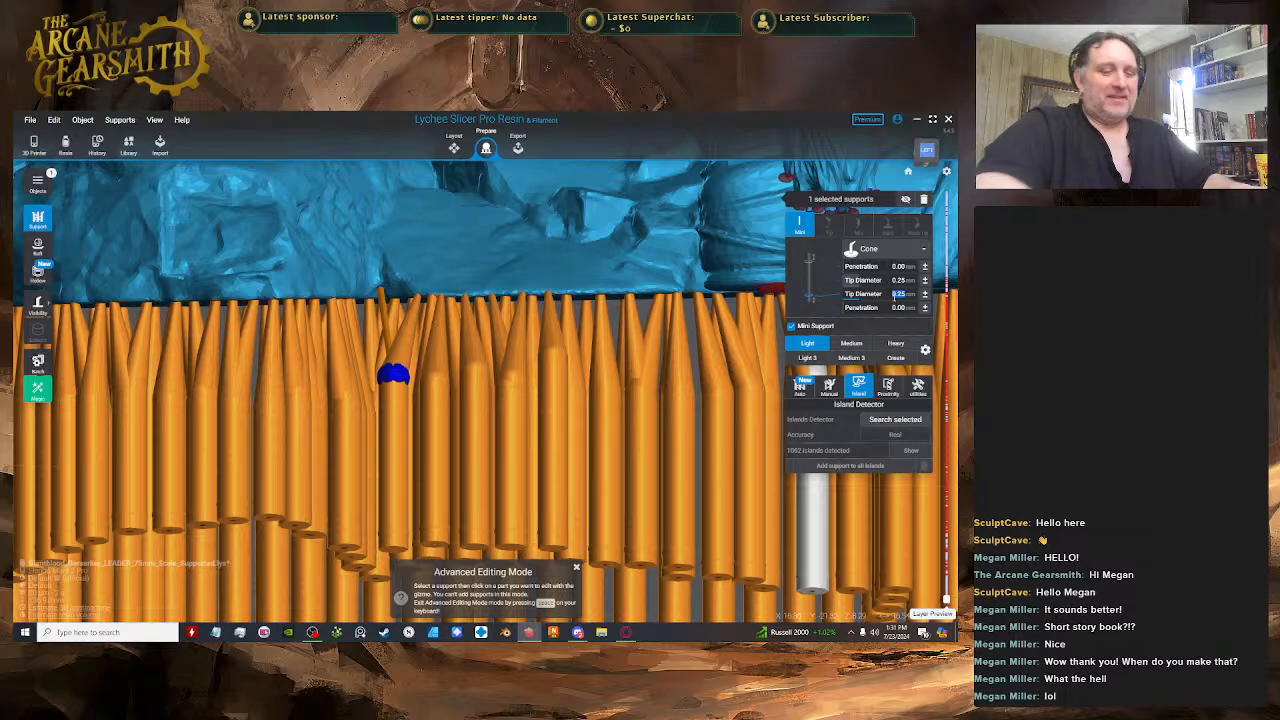
{"action": "key", "text": "Return"}
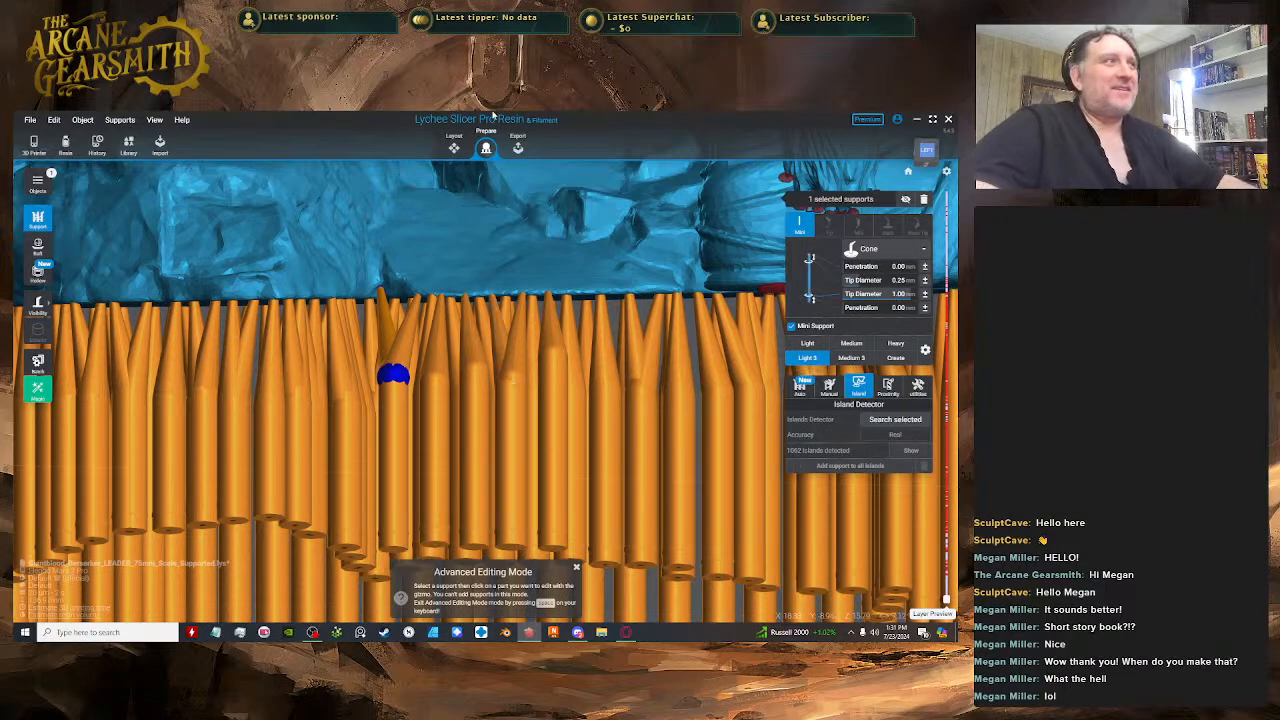
{"action": "scroll", "coordinate": [471, 349], "scroll_direction": "down", "scroll_amount": 4}
{"action": "right_click_drag", "start_coordinate": [471, 349], "coordinate": [485, 308]}
{"action": "left_click", "coordinate": [486, 309]}
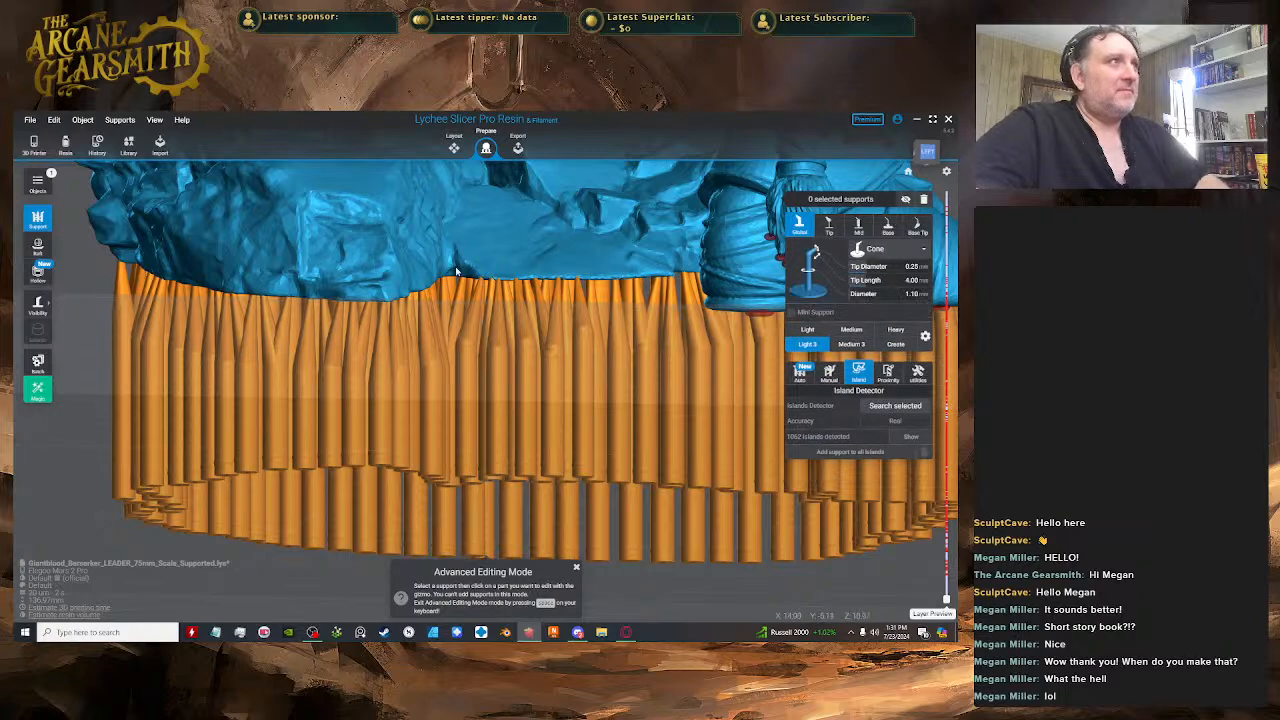
- Add a Light 3 support in the corner between rock and ledge, then adjust its shaft's position and height
{"action": "key", "text": "space"}
{"action": "left_click", "coordinate": [459, 310]}
{"action": "key", "text": "space"}
{"action": "right_click_drag", "start_coordinate": [461, 350], "coordinate": [466, 295]}
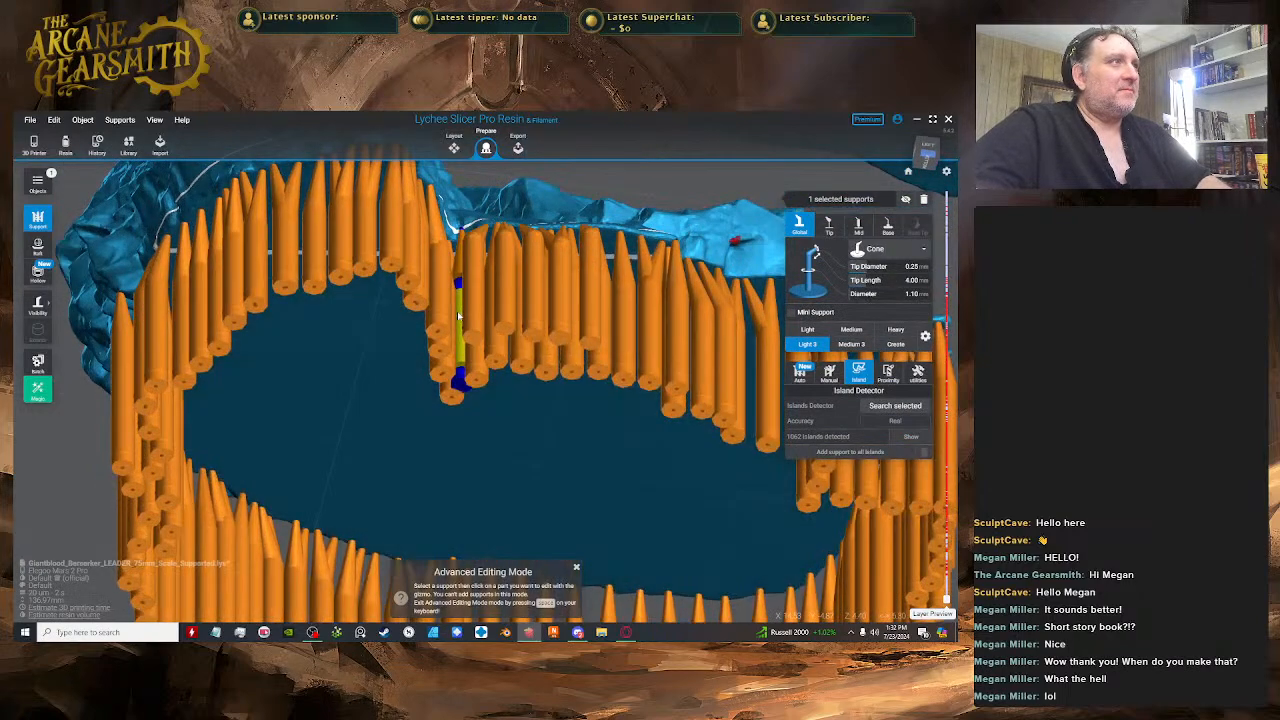
{"action": "left_click_drag", "start_coordinate": [466, 286], "coordinate": [470, 281]}
{"action": "right_click_drag", "start_coordinate": [470, 284], "coordinate": [486, 345]}
{"action": "left_click_drag", "start_coordinate": [488, 374], "coordinate": [487, 366]}
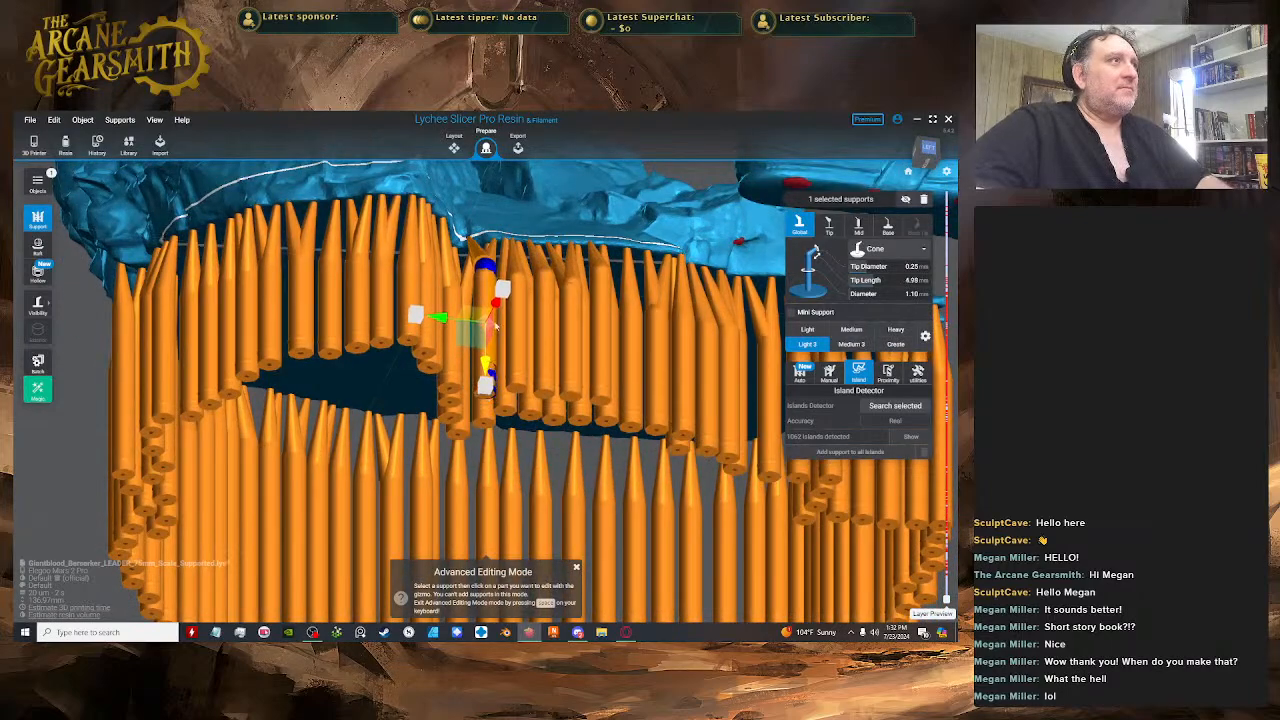
{"action": "right_click_drag", "start_coordinate": [487, 366], "coordinate": [433, 404]}
{"action": "left_click_drag", "start_coordinate": [438, 424], "coordinate": [440, 405]}
{"action": "key", "text": "space"}
{"action": "right_click_drag", "start_coordinate": [441, 400], "coordinate": [469, 245]}
{"action": "left_click", "coordinate": [465, 244]}
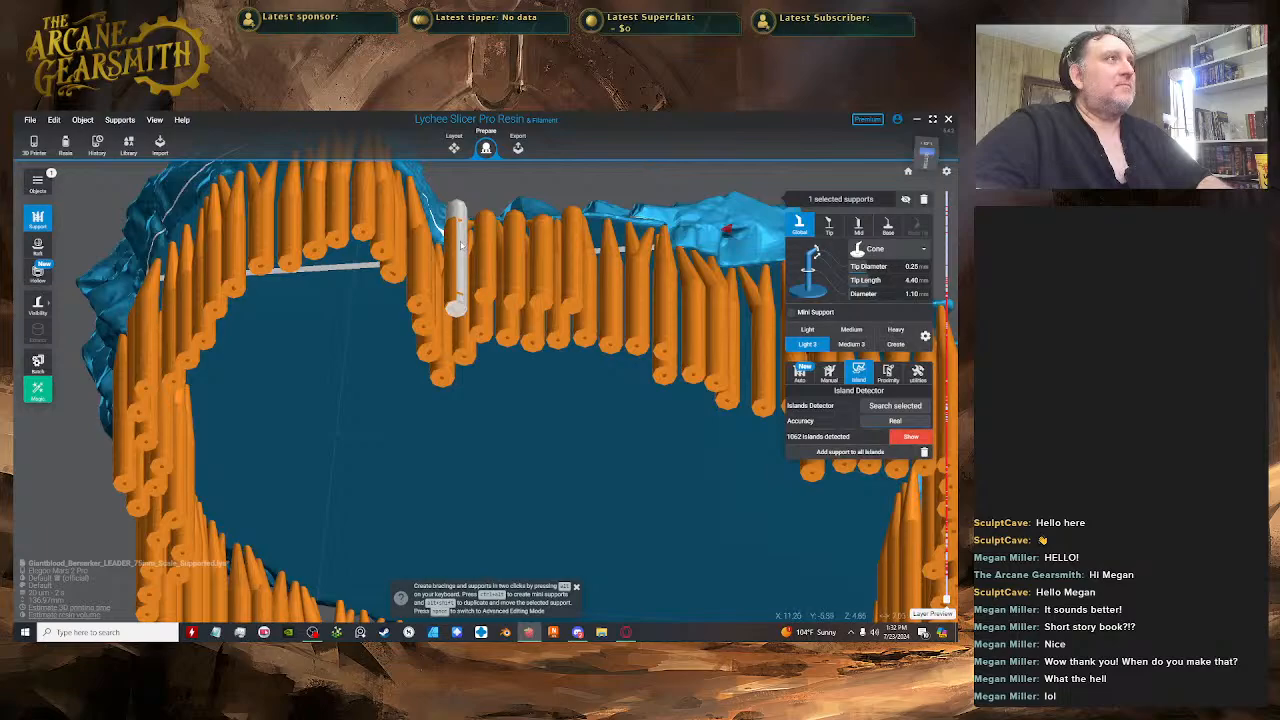
- Nudge the selected support's column slightly at the inner corner of the row under the rocky base
{"action": "key", "text": "space"}
{"action": "left_click_drag", "start_coordinate": [446, 242], "coordinate": [443, 240]}
{"action": "key", "text": "space"}
- Reposition the next support's column near the middle of the row along the rocky base's edge
{"action": "right_click_drag", "start_coordinate": [540, 266], "coordinate": [518, 219]}
{"action": "key", "text": "space"}
{"action": "key", "text": "space"}
{"action": "key", "text": "space"}
{"action": "left_click_drag", "start_coordinate": [549, 238], "coordinate": [551, 249]}
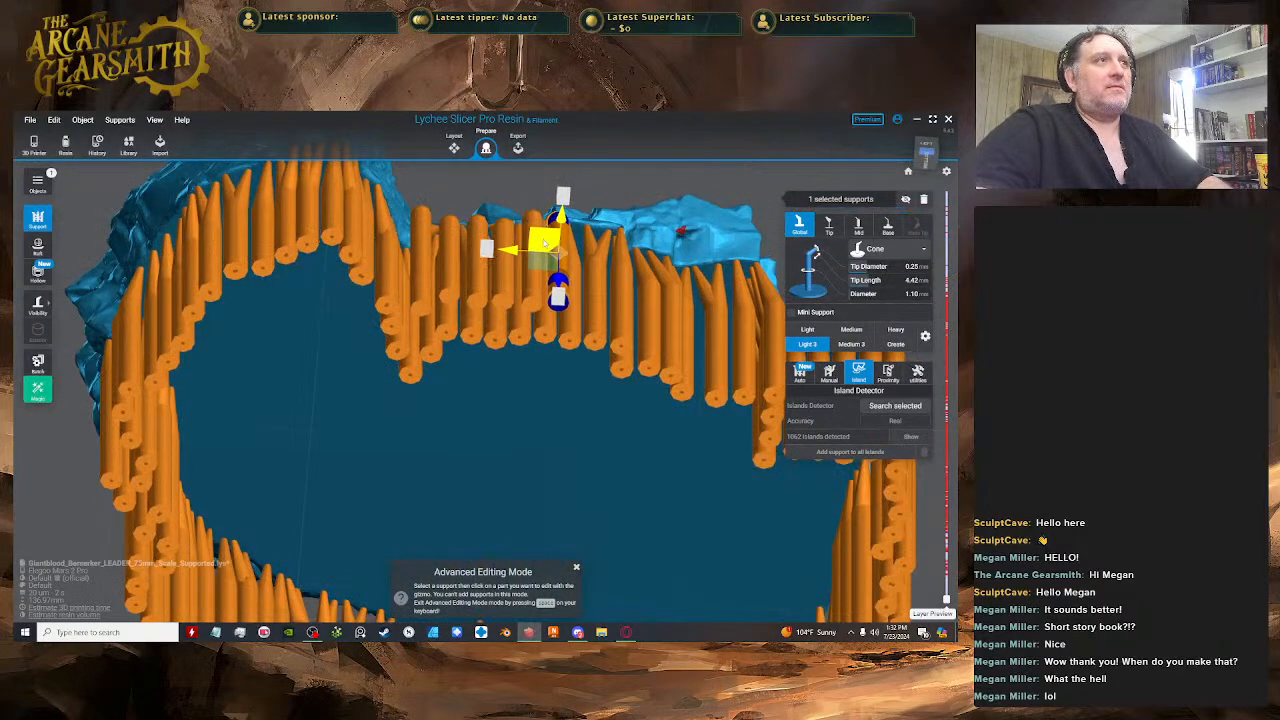
{"action": "key", "text": "space"}
- Add a support in the adjoining gap of the base's edge and offset its column behind the existing row
{"action": "right_click_drag", "start_coordinate": [551, 249], "coordinate": [568, 285]}
{"action": "key", "text": "space"}
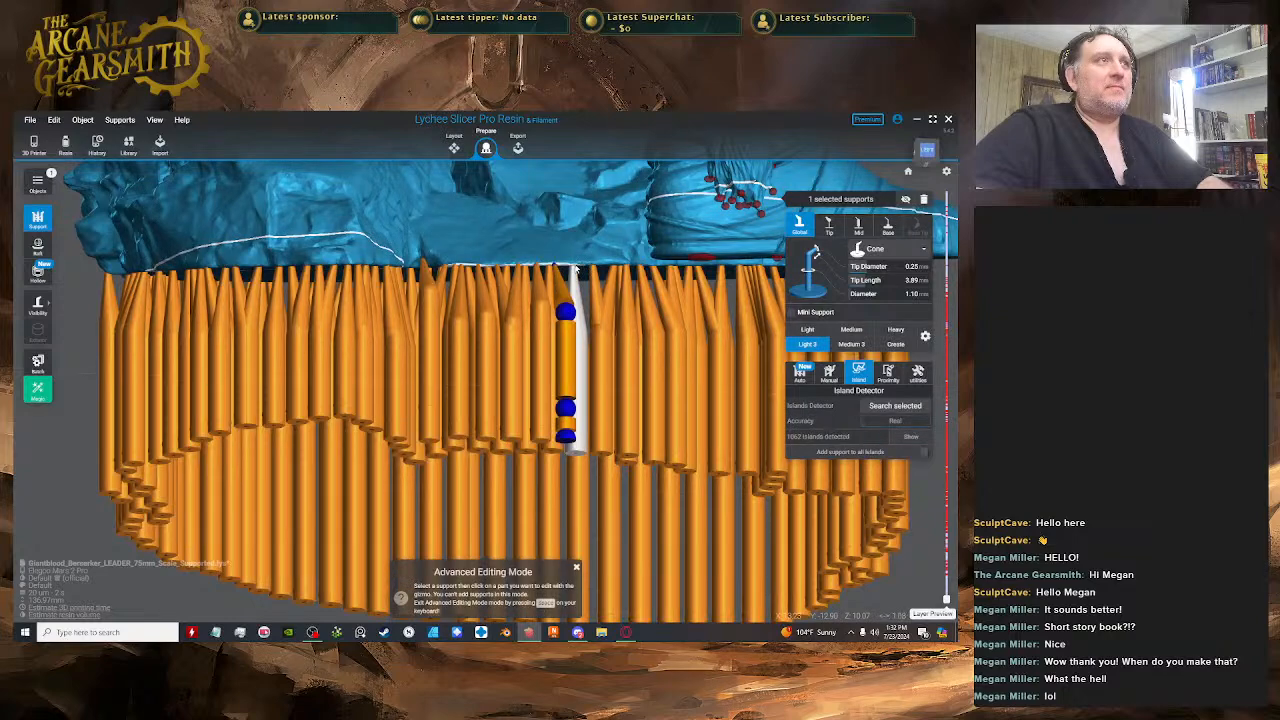
{"action": "key", "text": "space"}
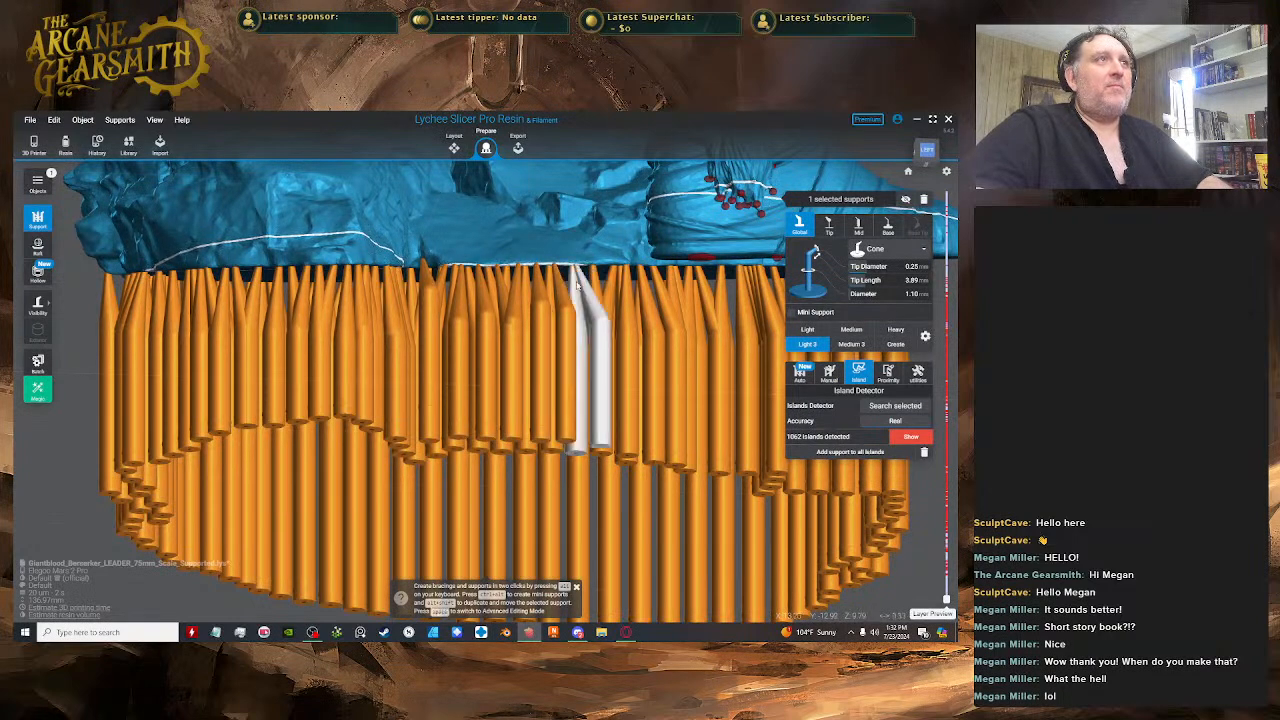
{"action": "key", "text": "space"}
{"action": "right_click_drag", "start_coordinate": [577, 270], "coordinate": [603, 287]}
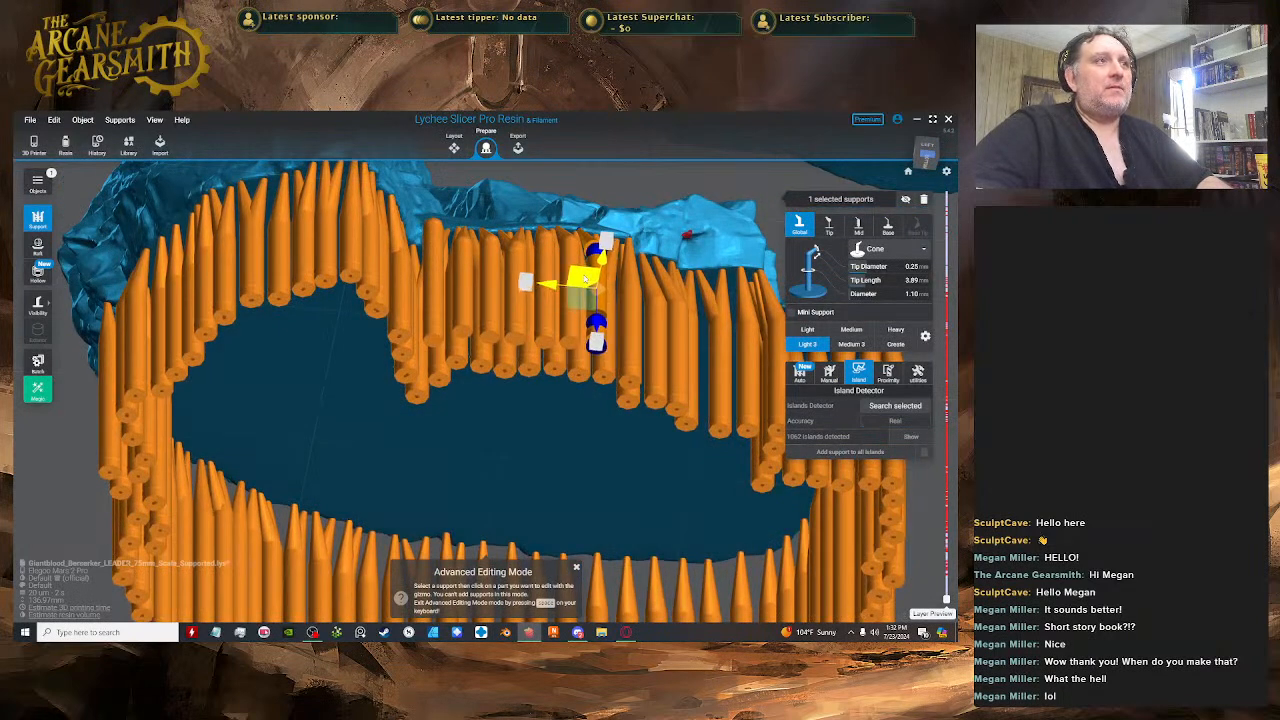
{"action": "key", "text": "space"}
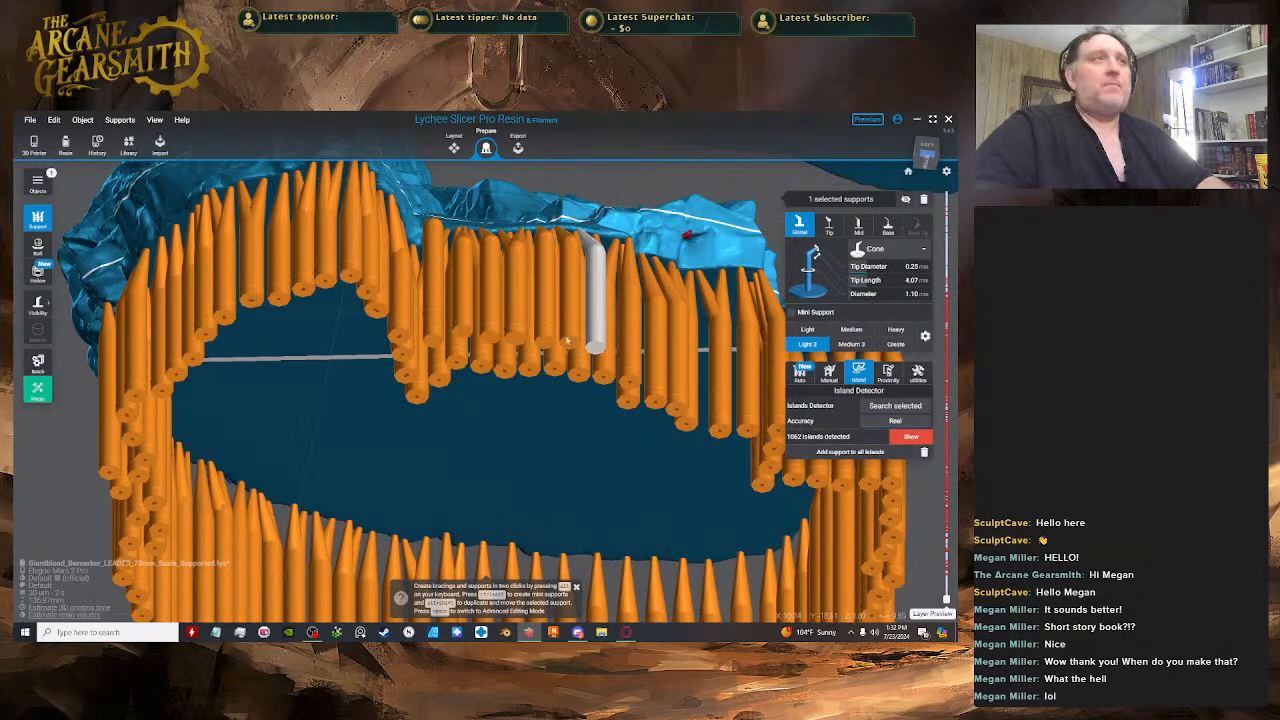
- Place a support in the next gap along the rock edge and move its column clear of its neighbours
{"action": "right_click_drag", "start_coordinate": [657, 281], "coordinate": [575, 290]}
{"action": "scroll", "coordinate": [560, 260], "scroll_direction": "up", "scroll_amount": 2}
{"action": "key", "text": "space"}
{"action": "key", "text": "space"}
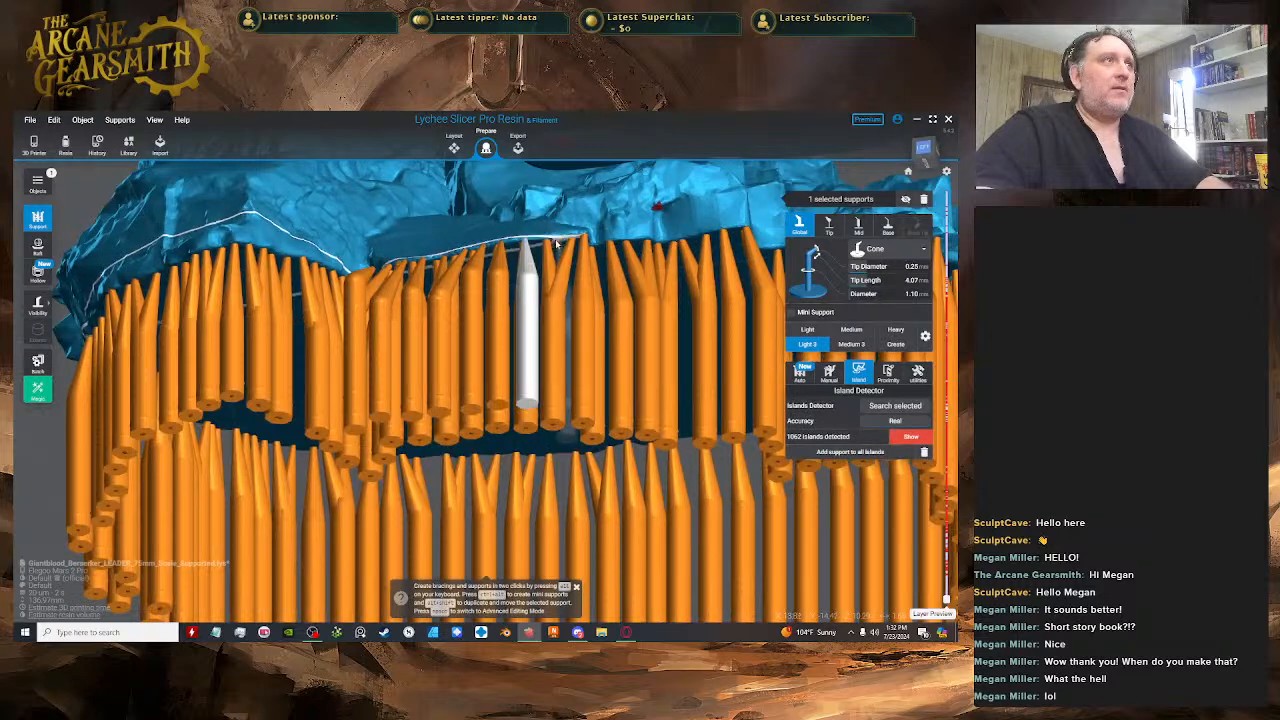
{"action": "key", "text": "space"}
{"action": "right_click_drag", "start_coordinate": [551, 241], "coordinate": [565, 312]}
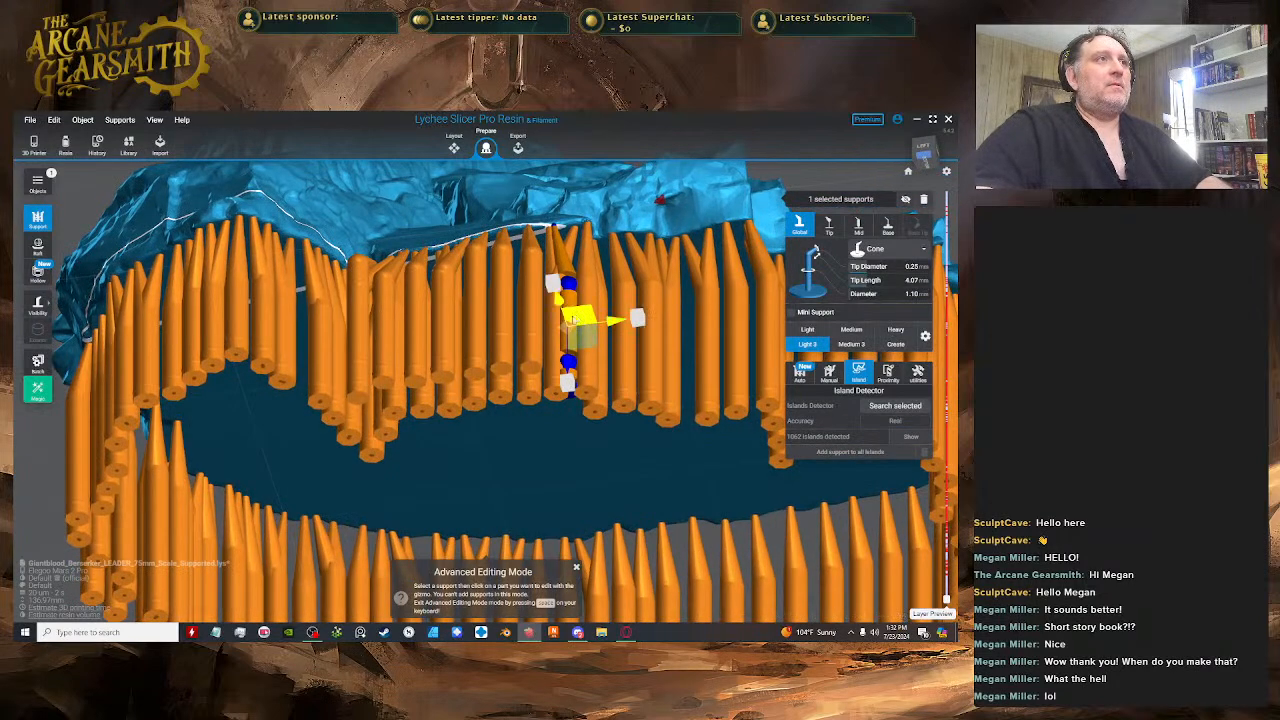
{"action": "key", "text": "space"}
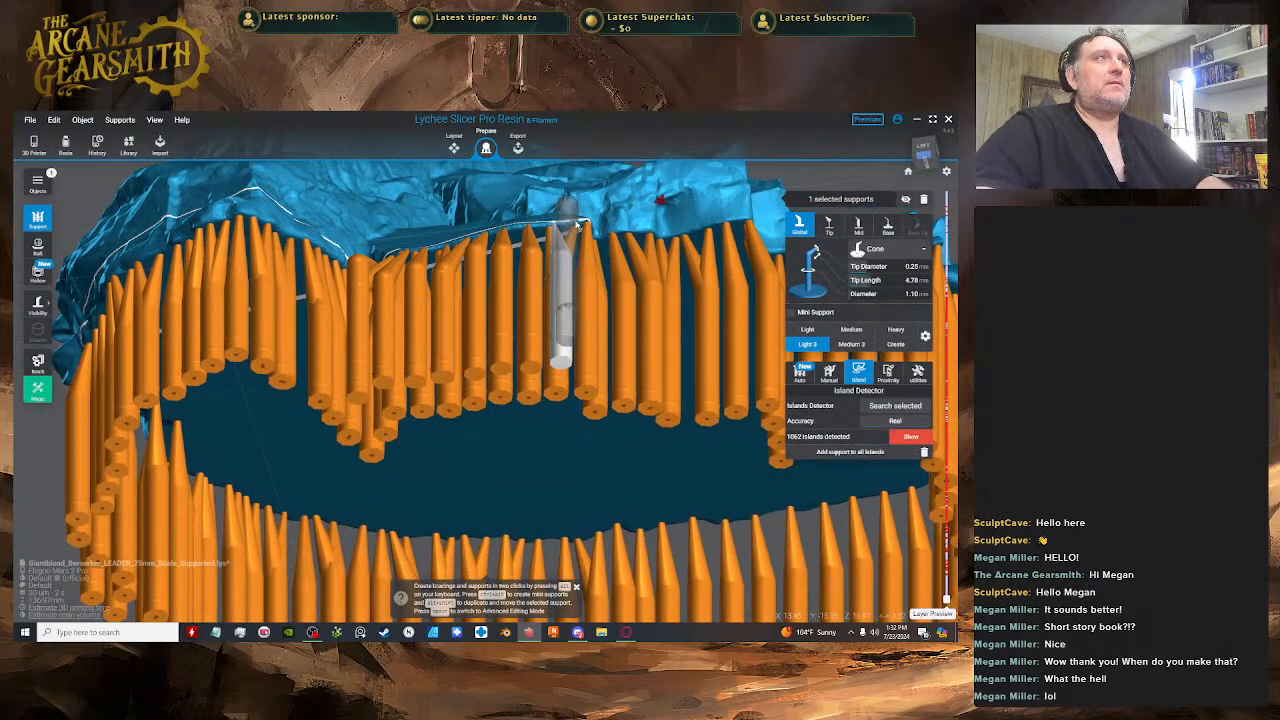
- Add the following support beside the last one and shift its column outward into the second row
{"action": "left_click", "coordinate": [577, 301]}
{"action": "key", "text": "space"}
{"action": "left_click", "coordinate": [580, 306]}
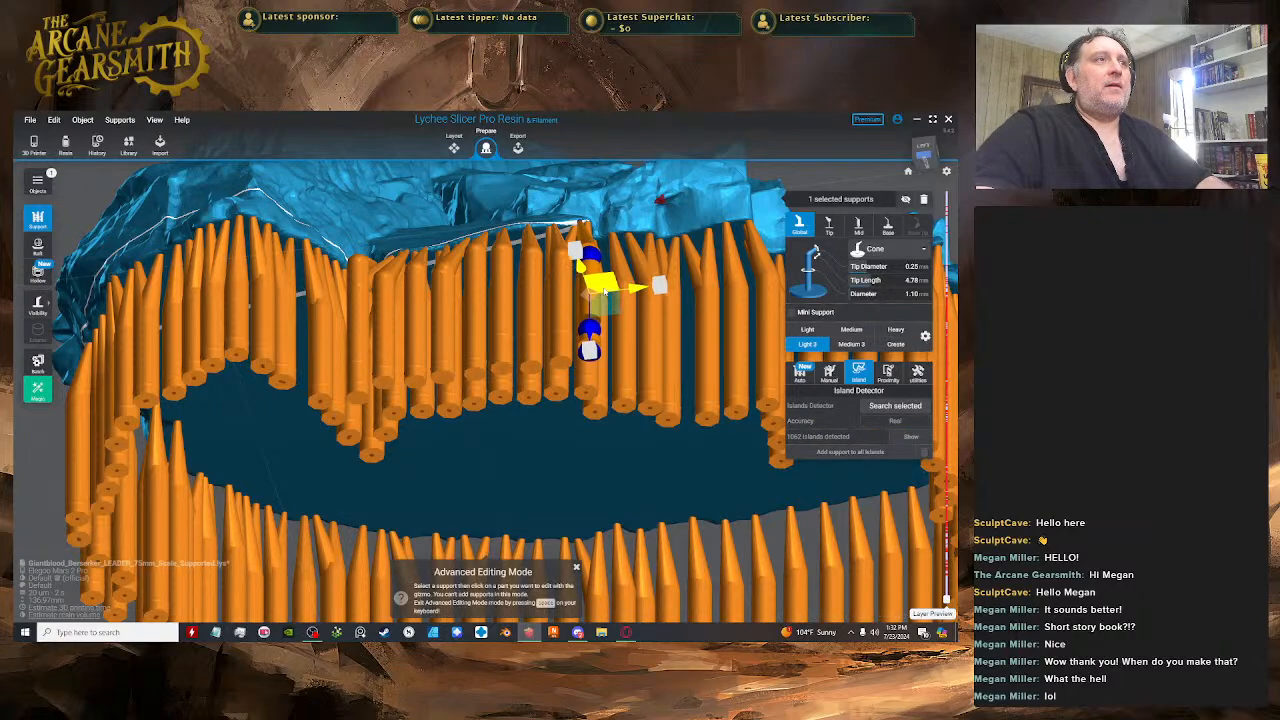
{"action": "left_click_drag", "start_coordinate": [603, 291], "coordinate": [601, 296]}
{"action": "key", "text": "space"}
- Extend the outer row with one more support at the base's edge and align its column with the others
{"action": "right_click_drag", "start_coordinate": [676, 196], "coordinate": [658, 250]}
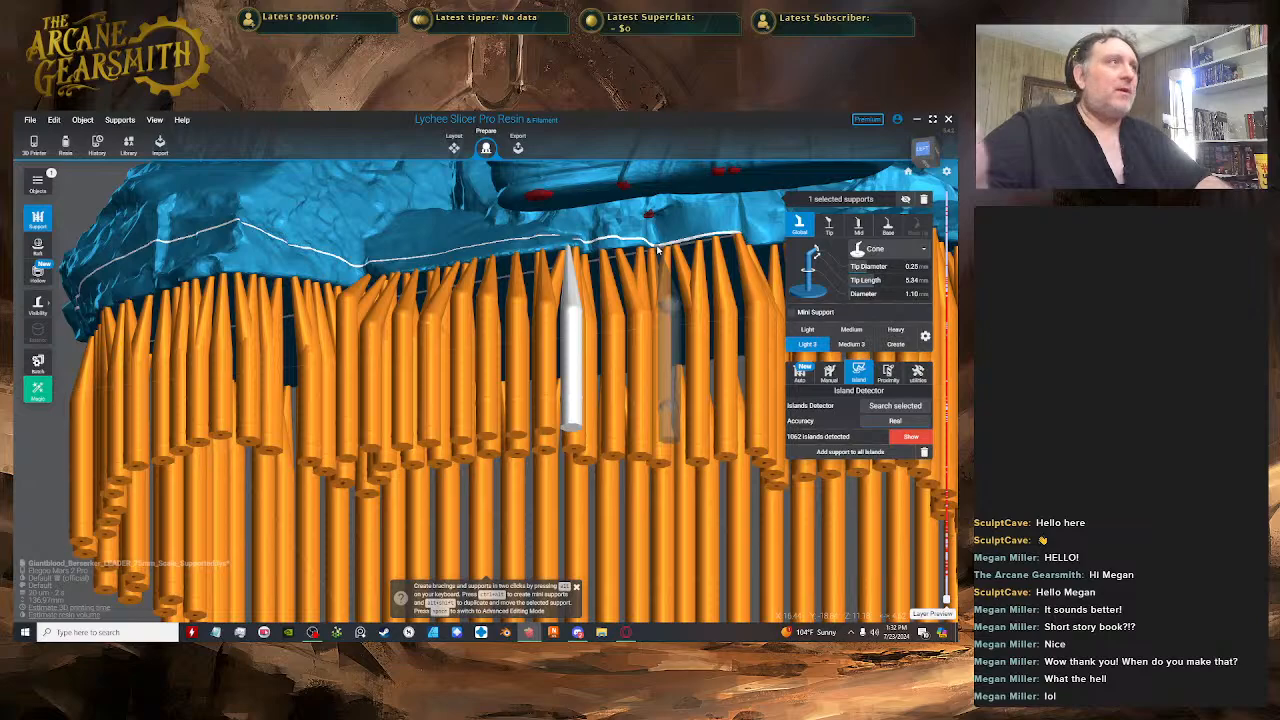
{"action": "right_click_drag", "start_coordinate": [657, 250], "coordinate": [488, 226]}
{"action": "scroll", "coordinate": [520, 195], "scroll_direction": "up", "scroll_amount": 4}
{"action": "key", "text": "space"}
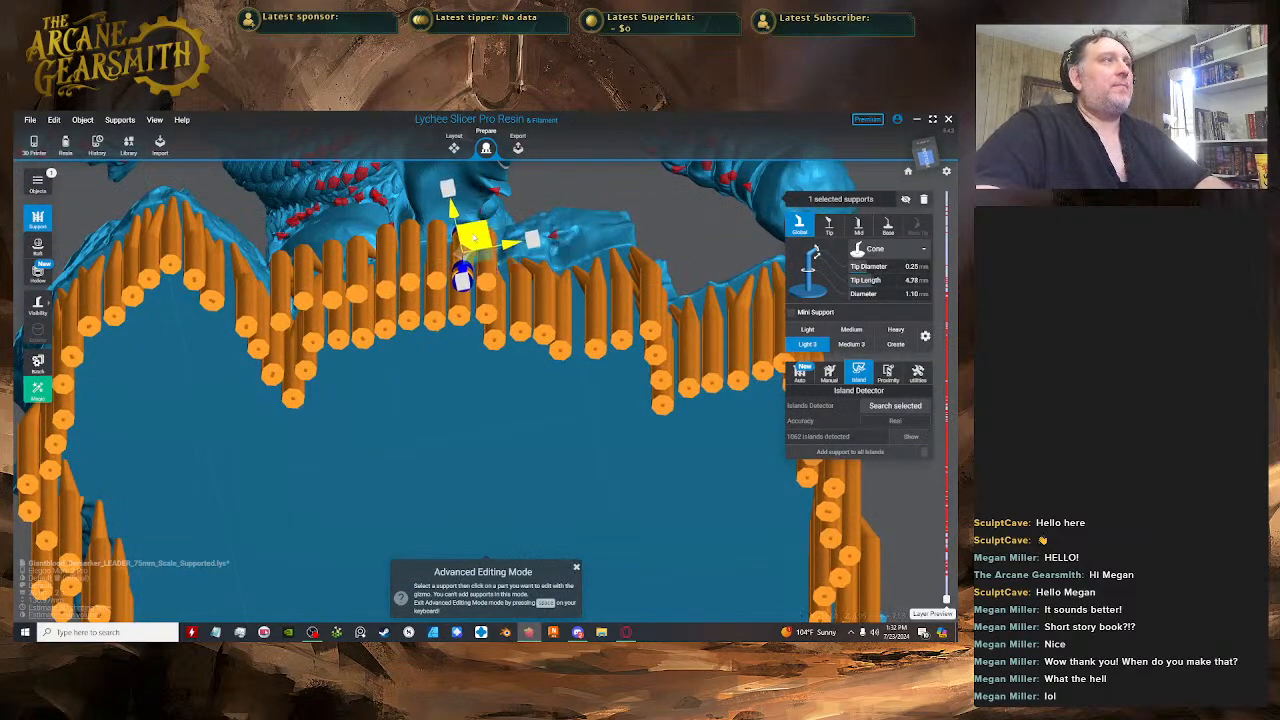
{"action": "left_click_drag", "start_coordinate": [448, 237], "coordinate": [450, 240]}
{"action": "right_click_drag", "start_coordinate": [585, 315], "coordinate": [690, 370]}
{"action": "key", "text": "space"}
- Place a support at the base's edge beside the foot, offset its column outward and raise its lower joint
{"action": "scroll", "coordinate": [490, 289], "scroll_direction": "up", "scroll_amount": 2}
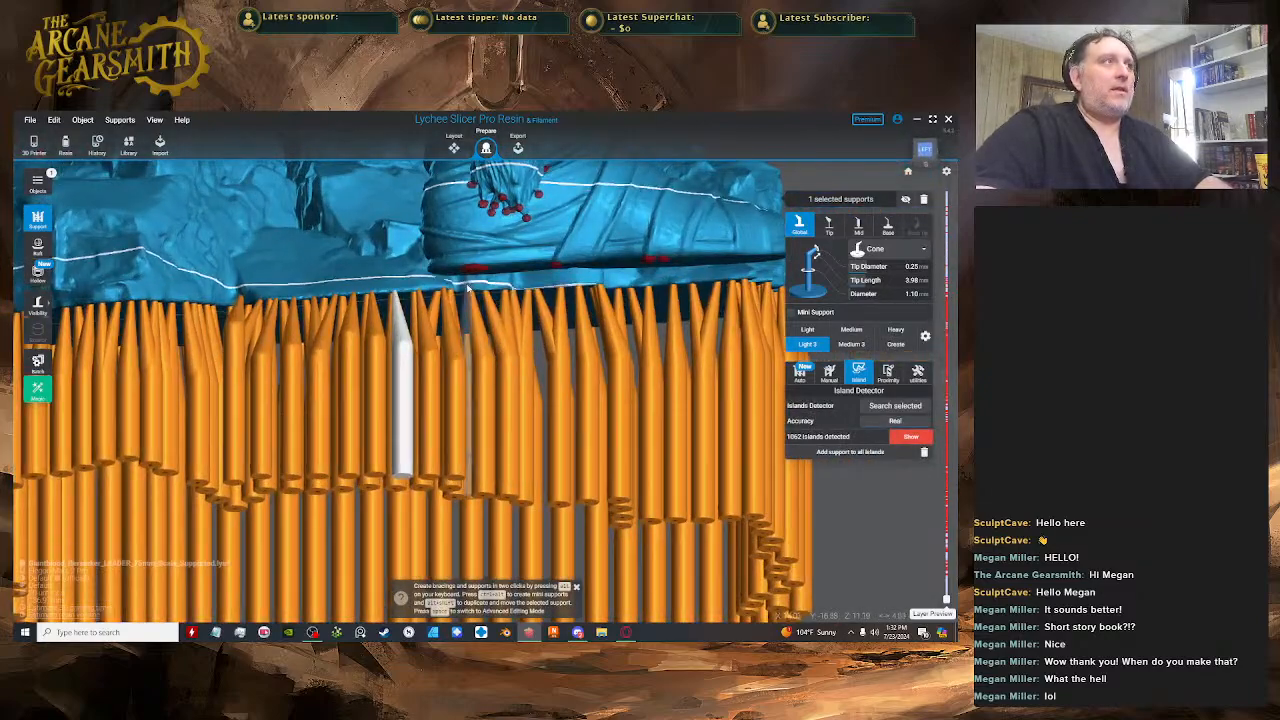
{"action": "left_click", "coordinate": [472, 290]}
{"action": "key", "text": "space"}
{"action": "right_click_drag", "start_coordinate": [472, 290], "coordinate": [445, 262]}
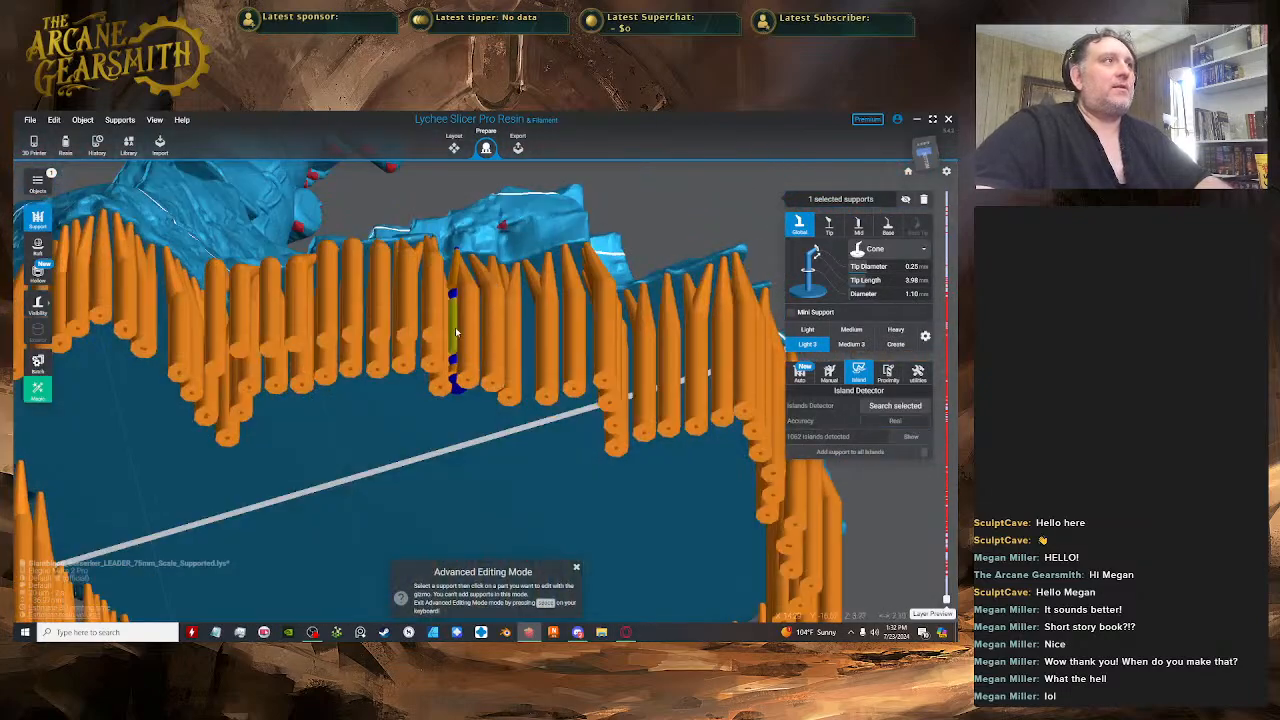
{"action": "left_click_drag", "start_coordinate": [457, 320], "coordinate": [463, 272]}
{"action": "right_click_drag", "start_coordinate": [465, 274], "coordinate": [540, 358]}
{"action": "left_click_drag", "start_coordinate": [517, 468], "coordinate": [518, 449]}
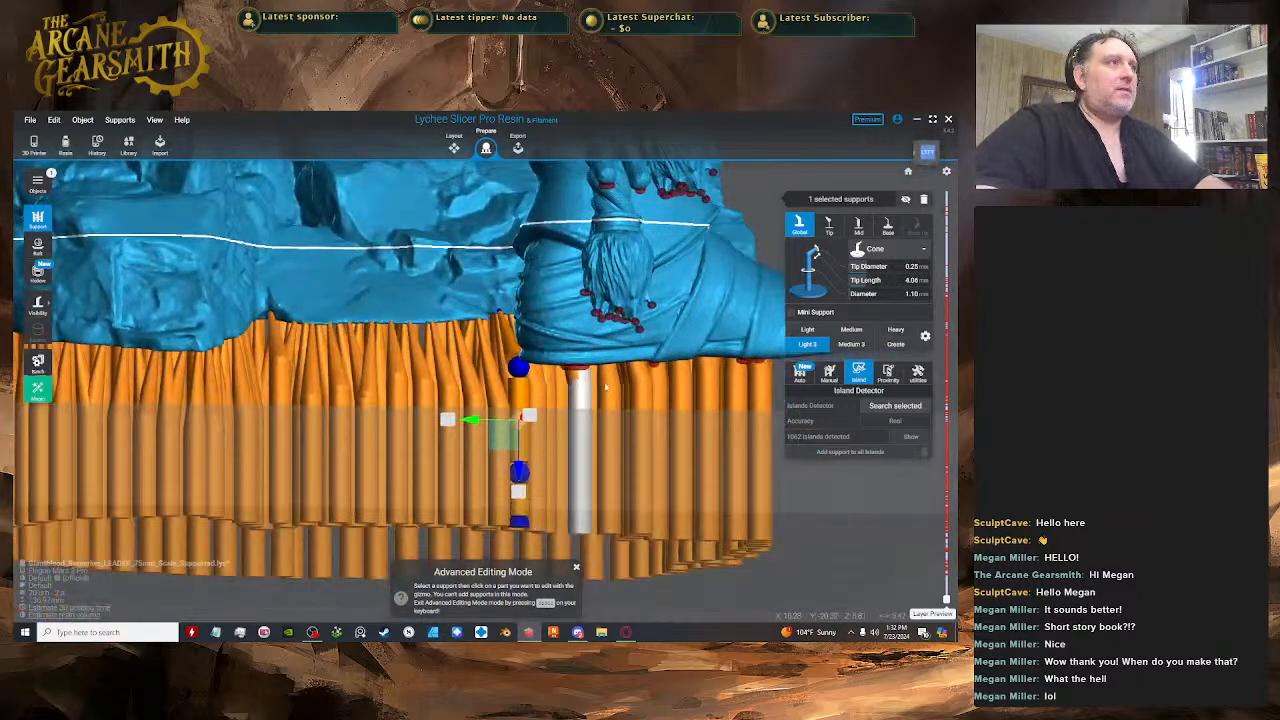
- Check the angled tip of the support beside the foot and readjust its column at the end of the outer row
{"action": "right_click_drag", "start_coordinate": [583, 395], "coordinate": [560, 380]}
{"action": "left_click", "coordinate": [525, 347]}
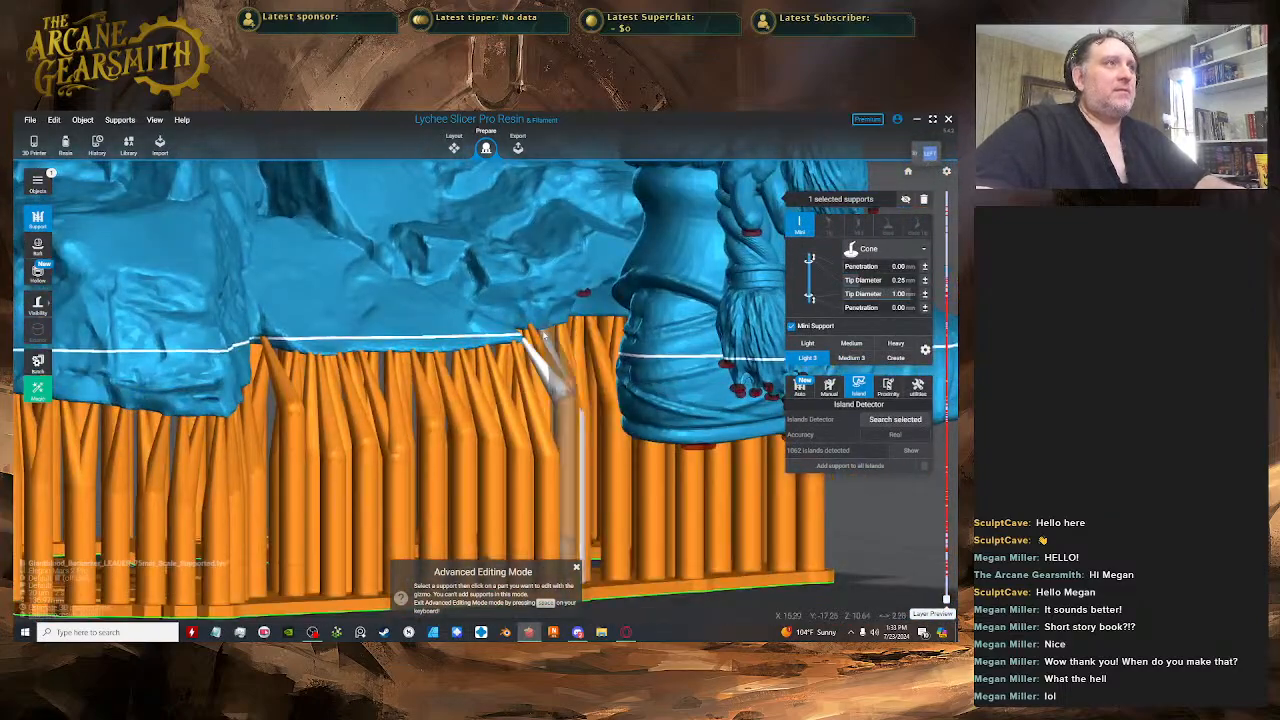
{"action": "left_click_drag", "start_coordinate": [560, 379], "coordinate": [566, 400]}
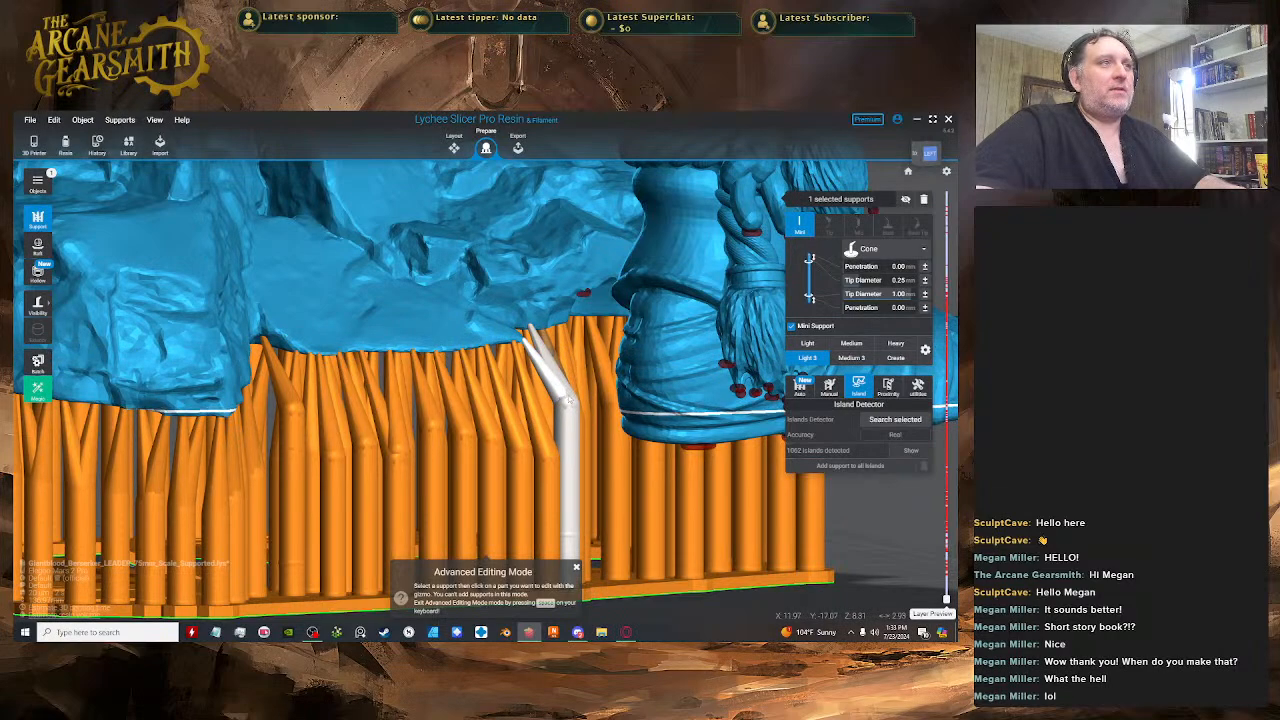
{"action": "right_click_drag", "start_coordinate": [567, 400], "coordinate": [475, 267]}
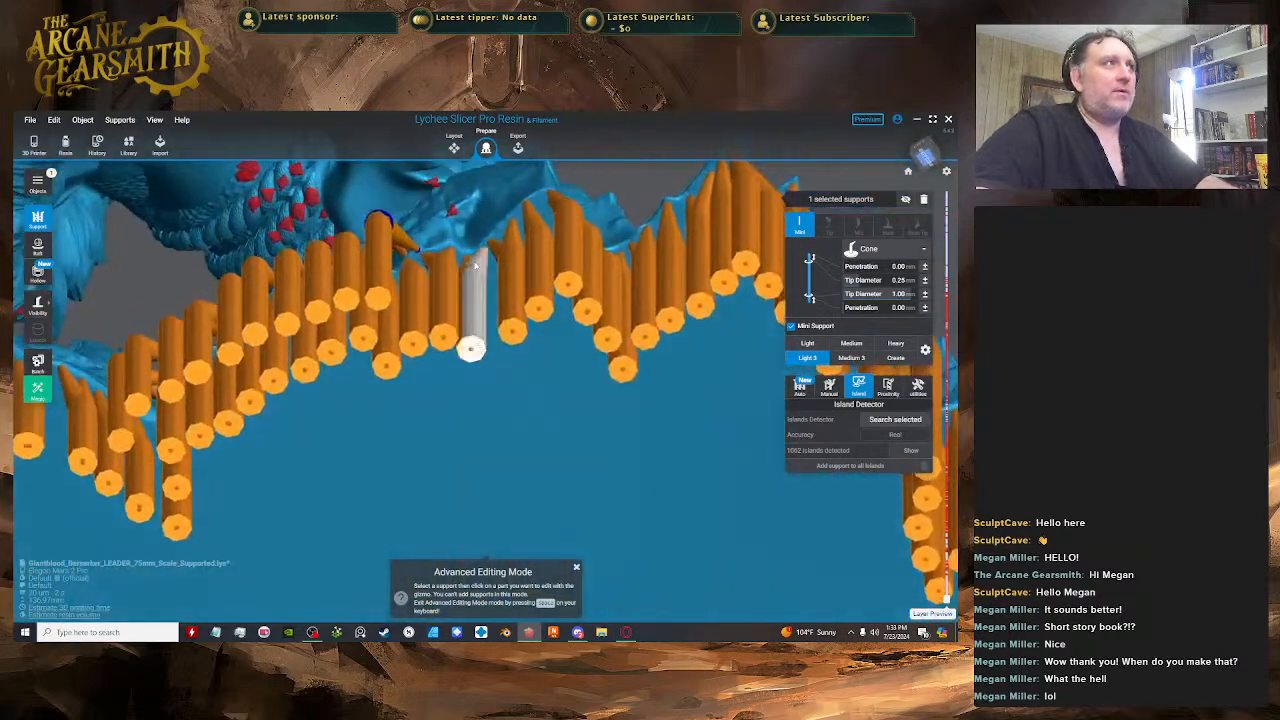
{"action": "left_click", "coordinate": [379, 242]}
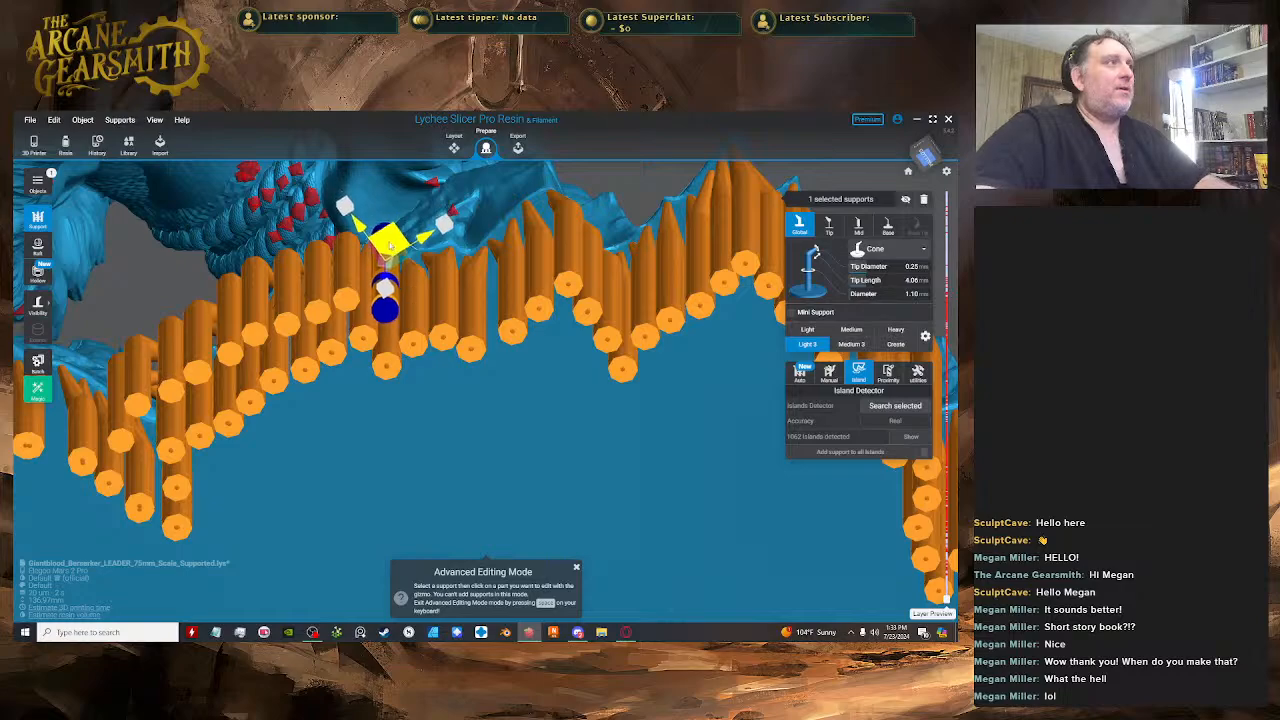
{"action": "key", "text": "space"}
- Add a support on the red-marked island under the protruding rock and reposition its column
{"action": "right_click_drag", "start_coordinate": [386, 232], "coordinate": [538, 216]}
{"action": "left_click", "coordinate": [538, 216]}
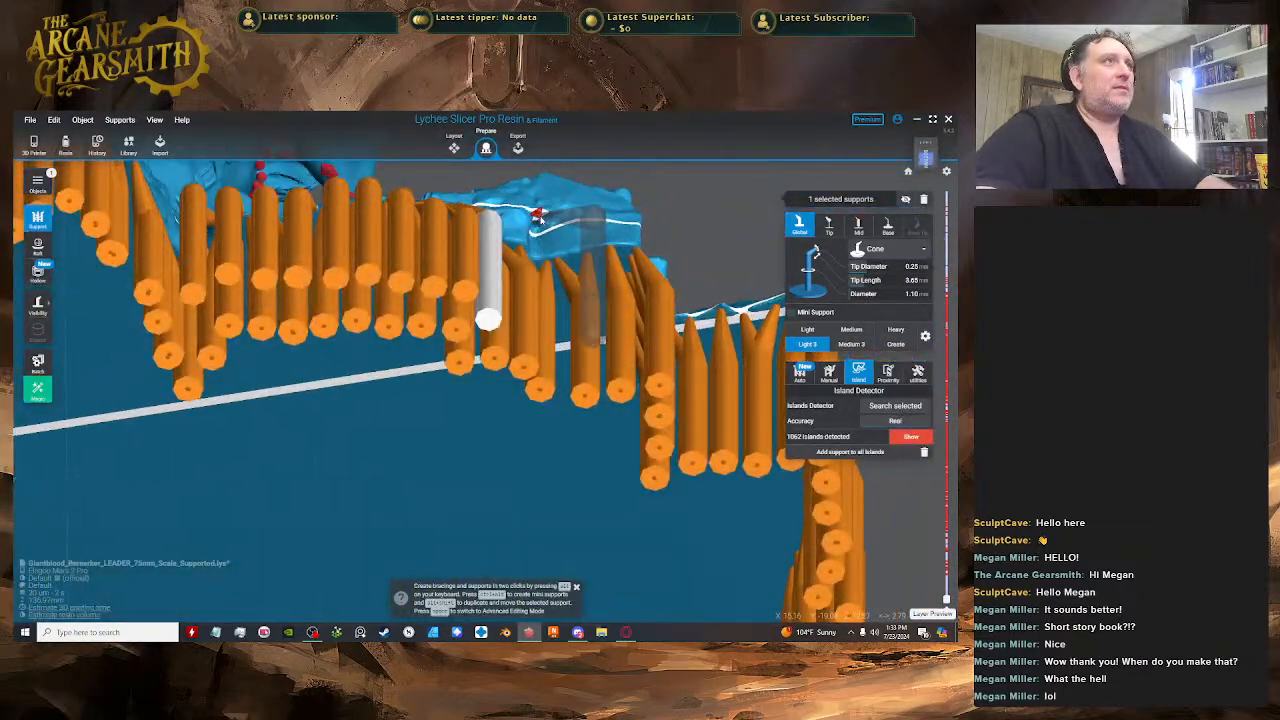
{"action": "key", "text": "space"}
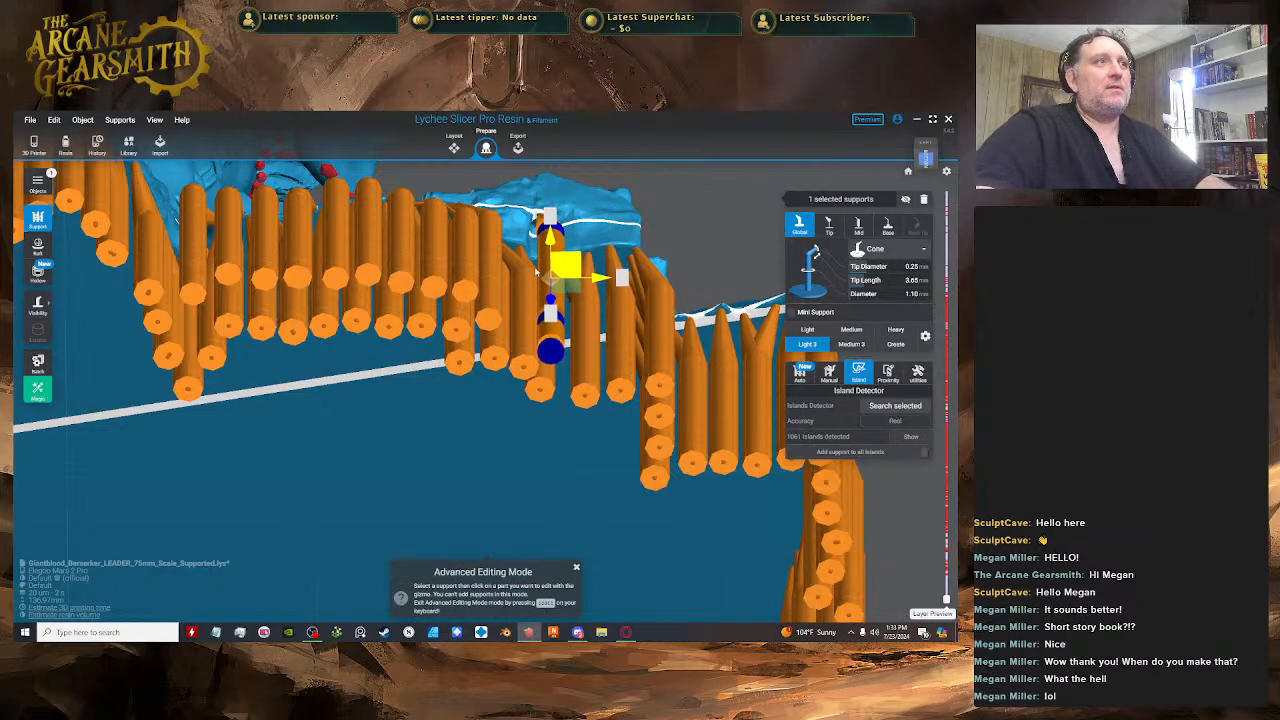
{"action": "right_click_drag", "start_coordinate": [592, 286], "coordinate": [568, 306]}
{"action": "key", "text": "space"}
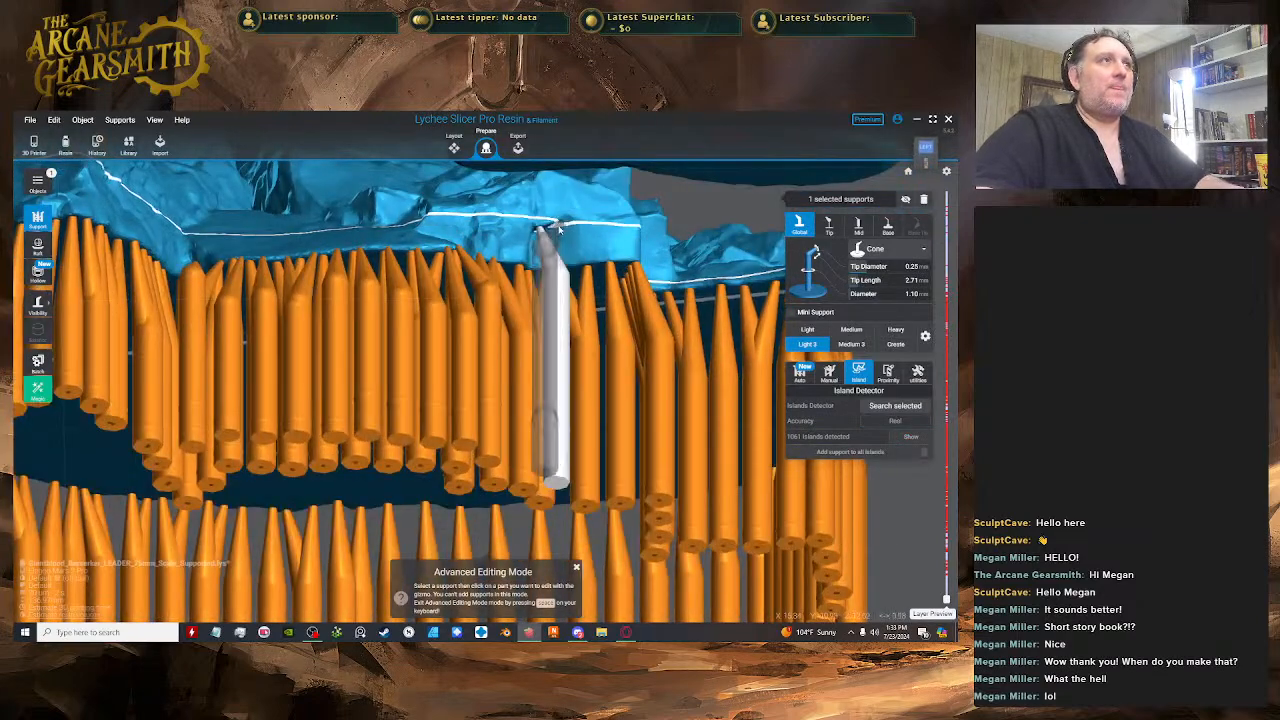
{"action": "left_click_drag", "start_coordinate": [556, 270], "coordinate": [560, 228]}
- Place another support under the protruding rock and slide its column outward past the neighbouring support
{"action": "right_click_drag", "start_coordinate": [618, 258], "coordinate": [585, 231]}
{"action": "left_click", "coordinate": [588, 232]}
{"action": "key", "text": "space"}
{"action": "key", "text": "space"}
{"action": "key", "text": "space"}
{"action": "left_click", "coordinate": [584, 232]}
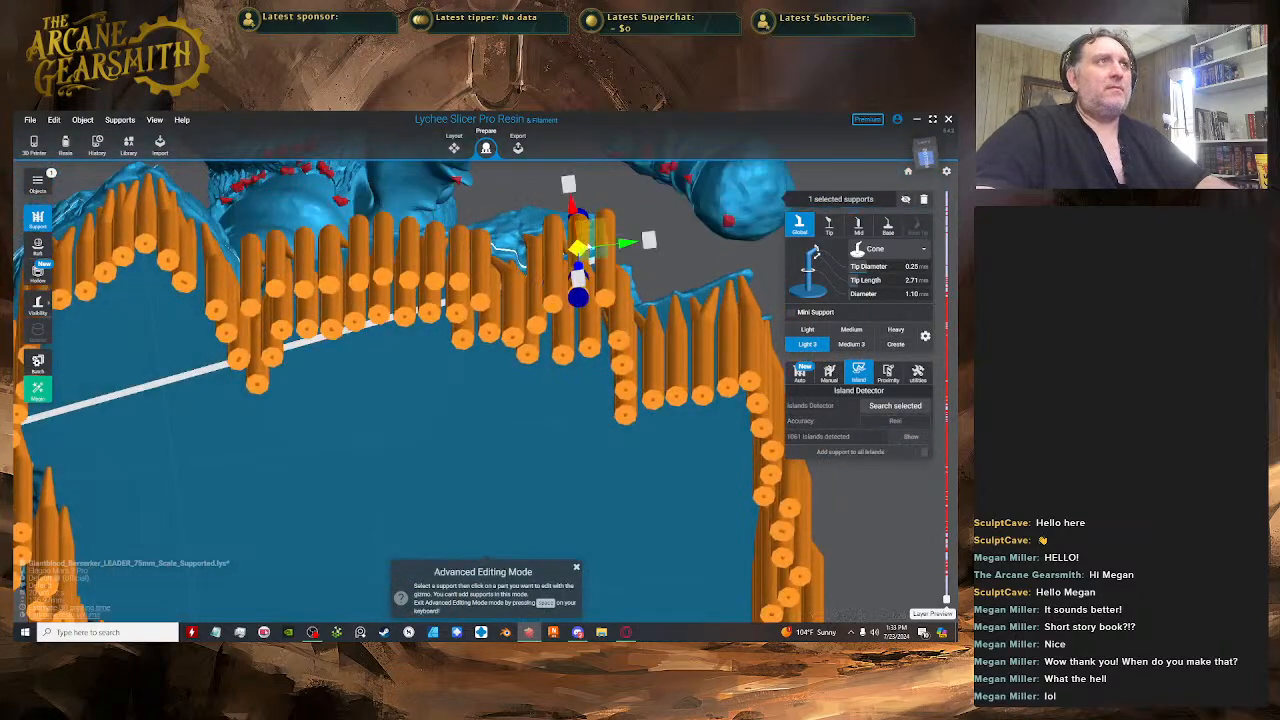
{"action": "left_click_drag", "start_coordinate": [594, 243], "coordinate": [627, 245]}
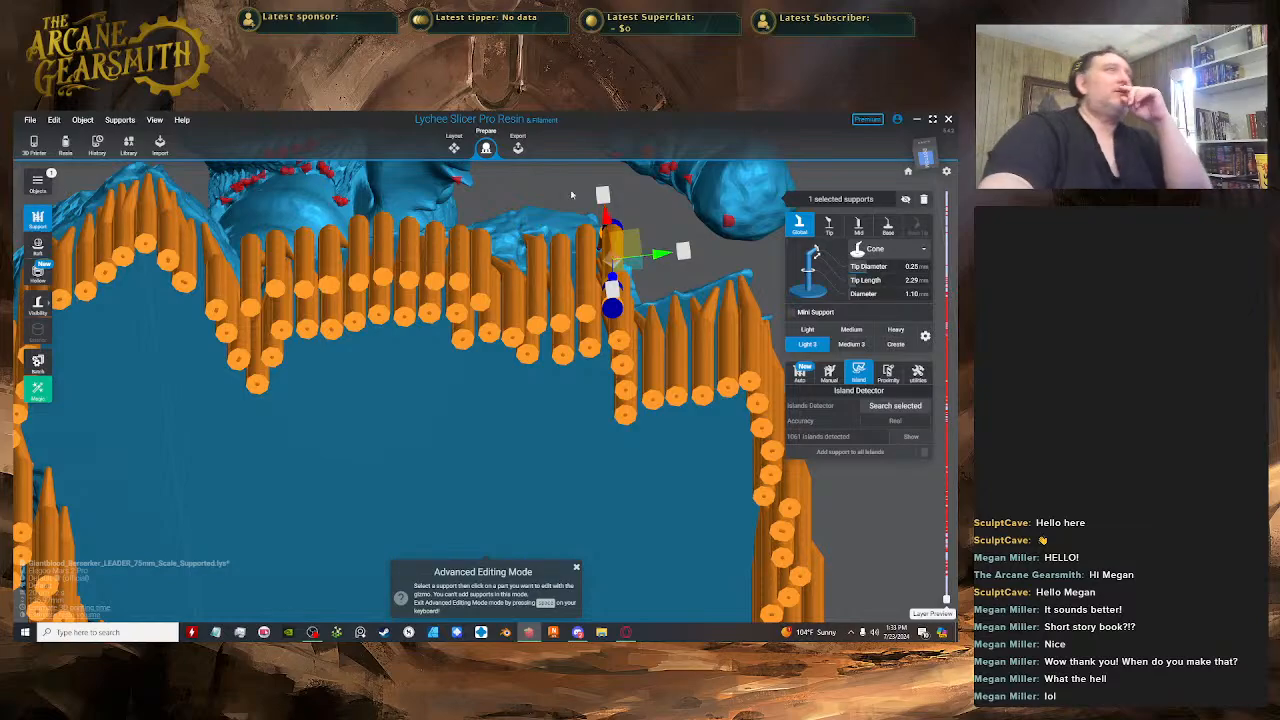
- Add a support at the rock's lower edge in the gap near the far end of the row
{"action": "scroll", "coordinate": [572, 195], "scroll_direction": "down", "scroll_amount": 5}
{"action": "right_click_drag", "start_coordinate": [668, 323], "coordinate": [562, 270]}
{"action": "scroll", "coordinate": [548, 343], "scroll_direction": "up", "scroll_amount": 5}
{"action": "scroll", "coordinate": [562, 270], "scroll_direction": "up", "scroll_amount": 2}
{"action": "key", "text": "space"}
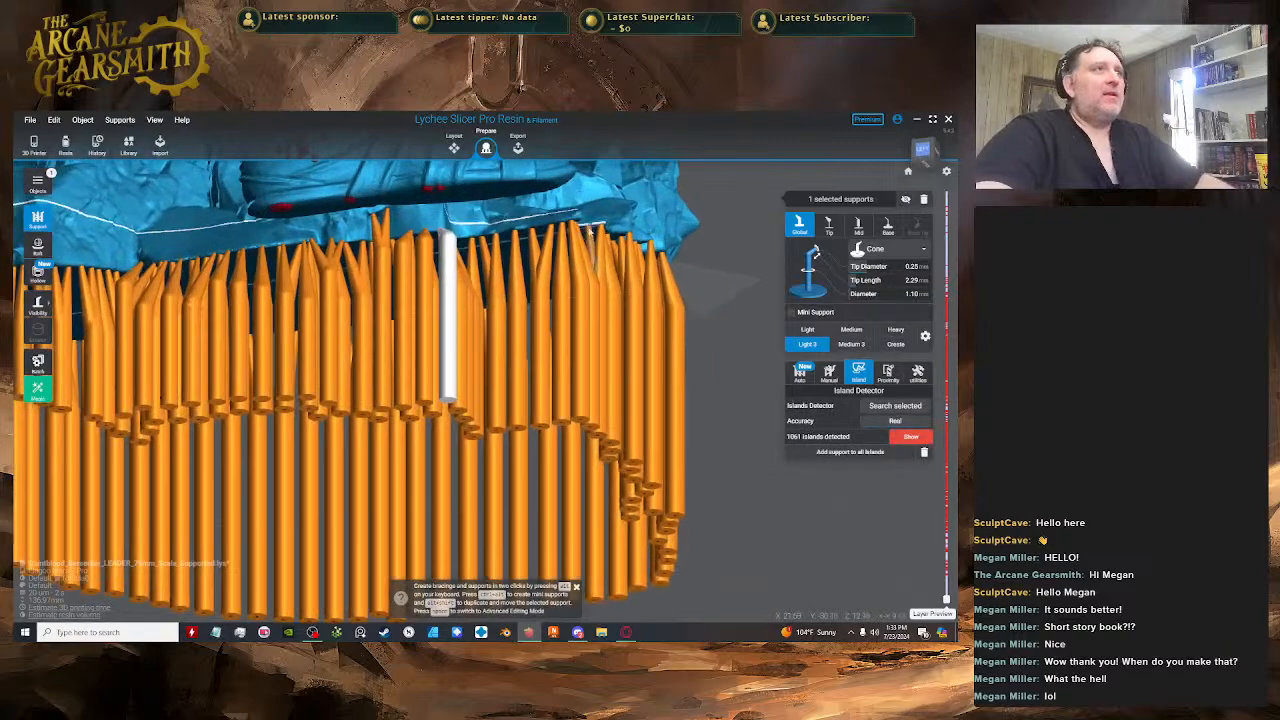
{"action": "key", "text": "space"}
{"action": "key", "text": "space"}
{"action": "left_click", "coordinate": [578, 220]}
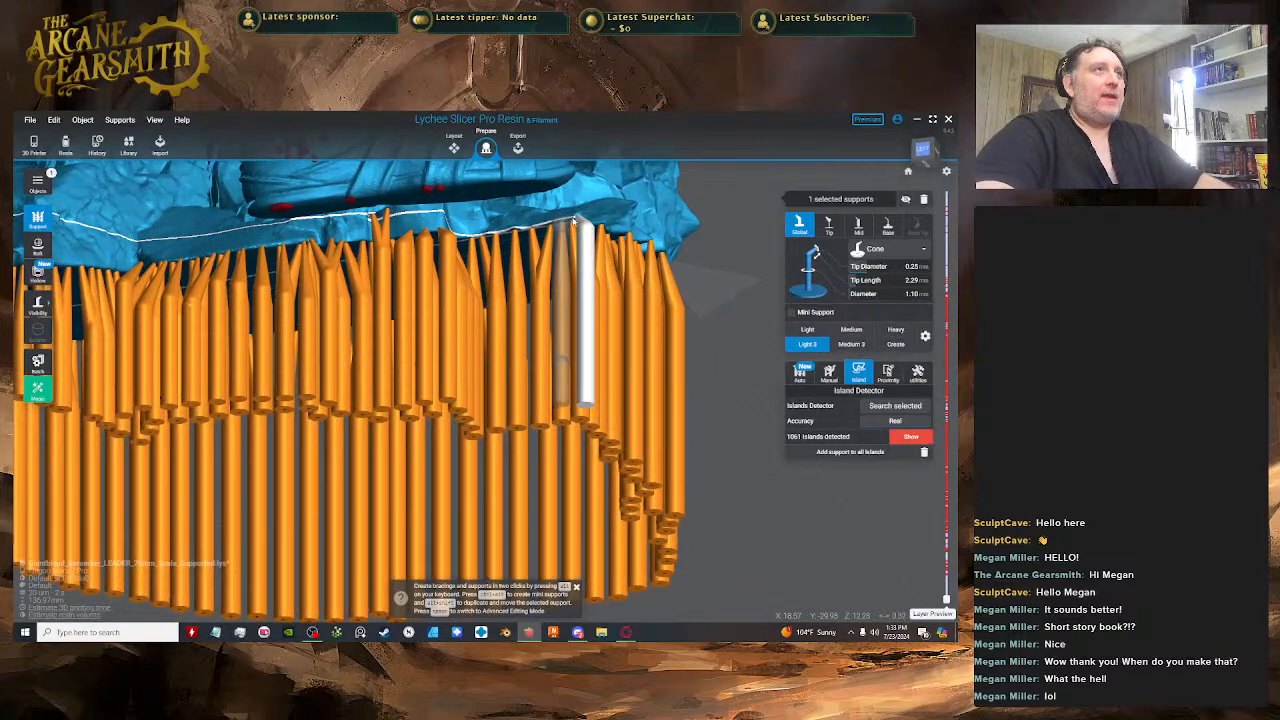
- Examine the contact under the rock ledge from above and move the support's column away from the row
{"action": "right_click_drag", "start_coordinate": [572, 234], "coordinate": [584, 420]}
{"action": "key", "text": "space"}
{"action": "key", "text": "space"}
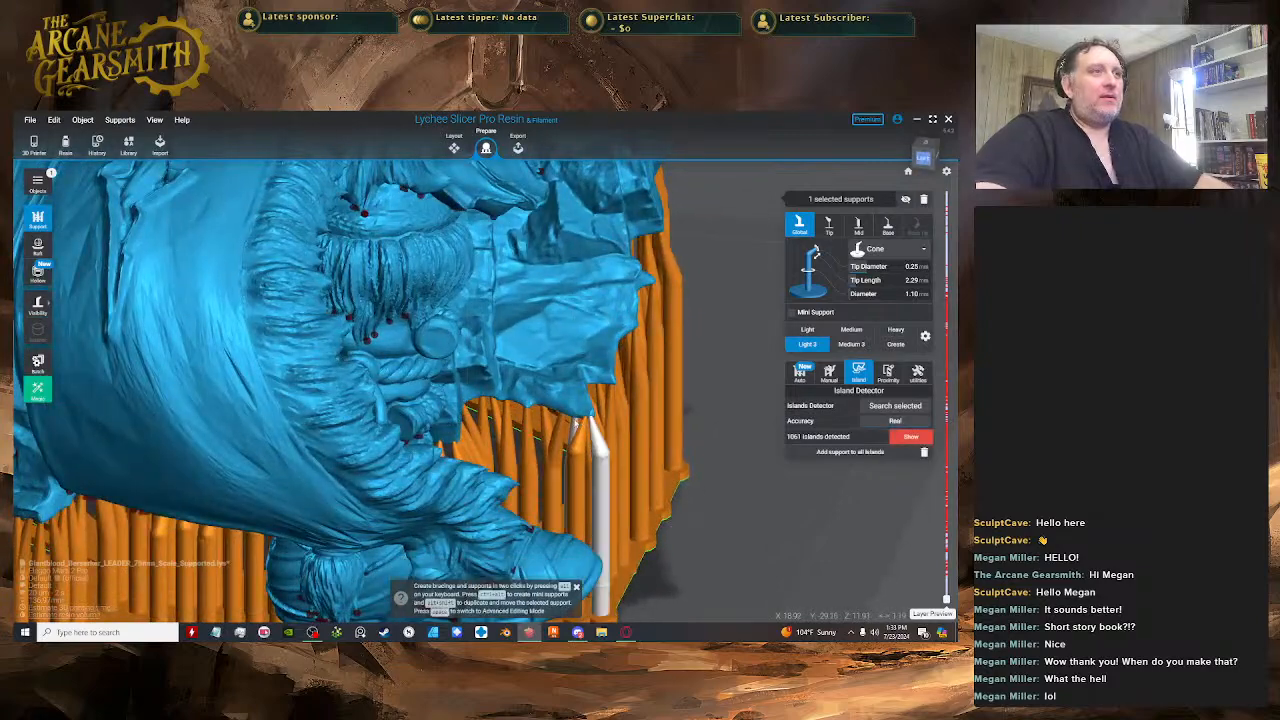
{"action": "key", "text": "space"}
{"action": "key", "text": "space"}
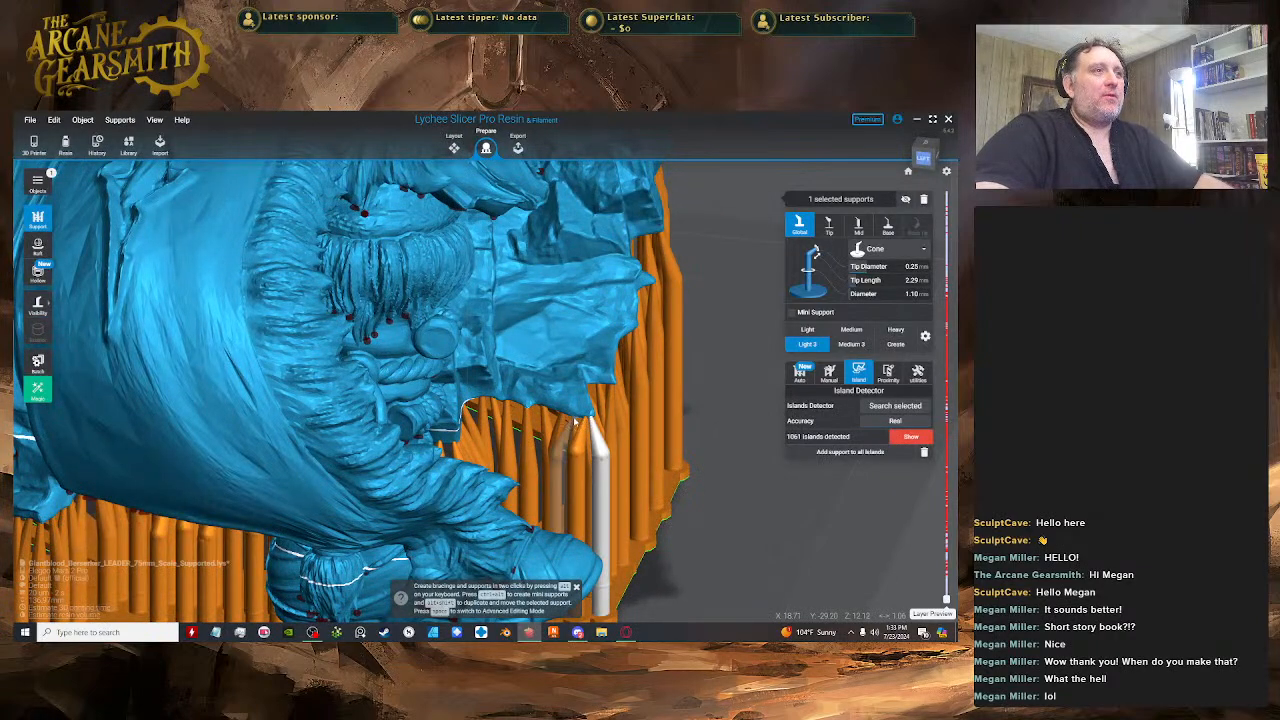
{"action": "right_click_drag", "start_coordinate": [575, 421], "coordinate": [635, 318]}
{"action": "key", "text": "space"}
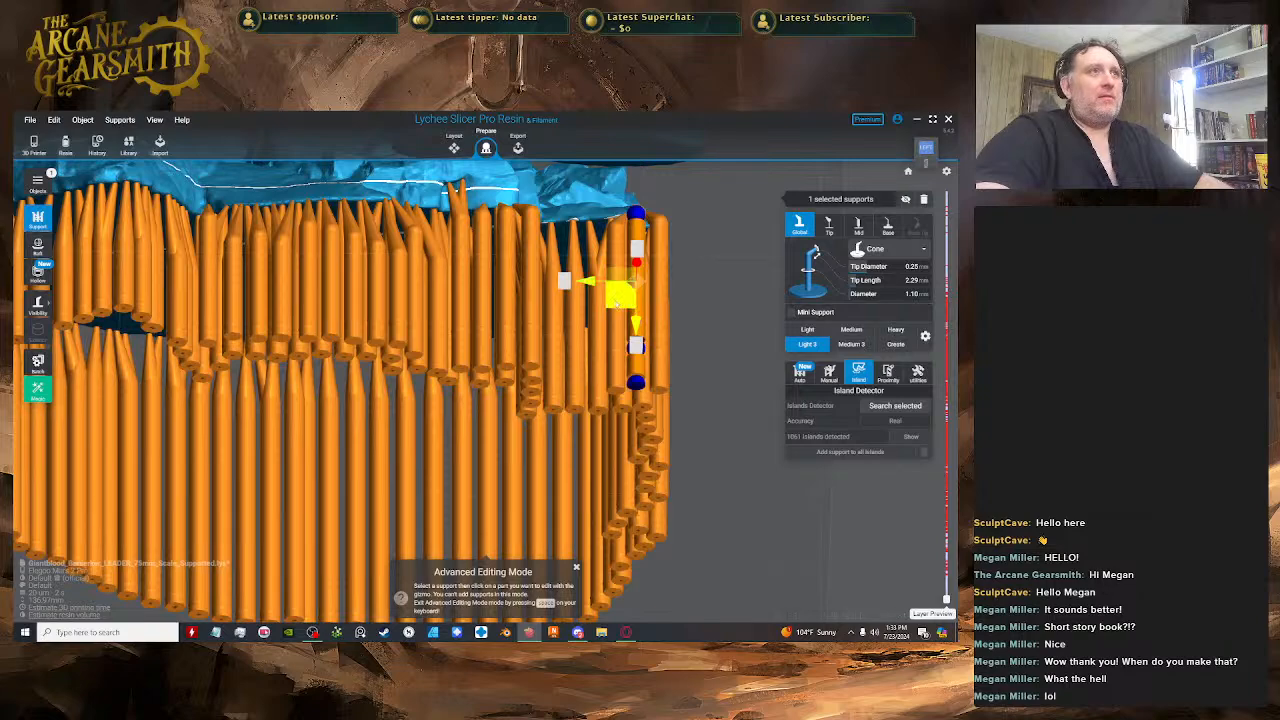
{"action": "left_click_drag", "start_coordinate": [603, 277], "coordinate": [601, 293]}
- Inspect the repositioned support's tip under the rock ledge and select the mini support beside it
{"action": "right_click_drag", "start_coordinate": [601, 293], "coordinate": [560, 378]}
{"action": "key", "text": "space"}
{"action": "scroll", "coordinate": [543, 408], "scroll_direction": "up", "scroll_amount": 2}
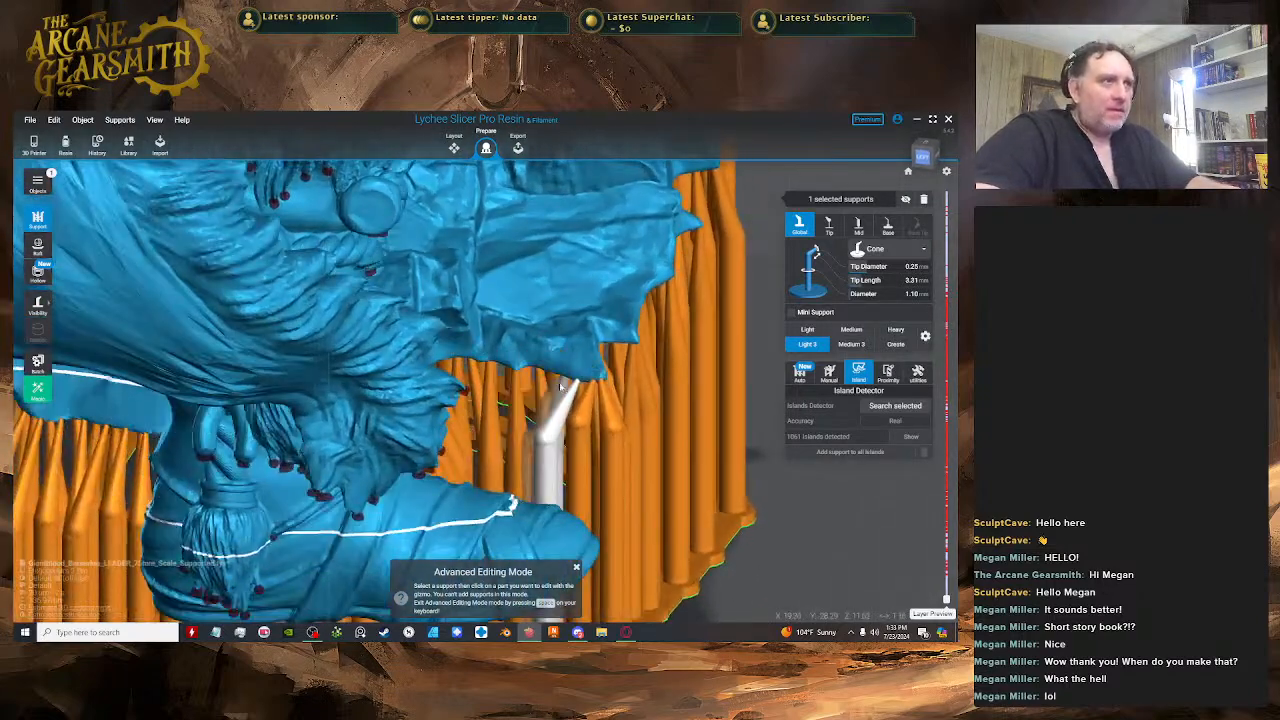
{"action": "left_click", "coordinate": [549, 415]}
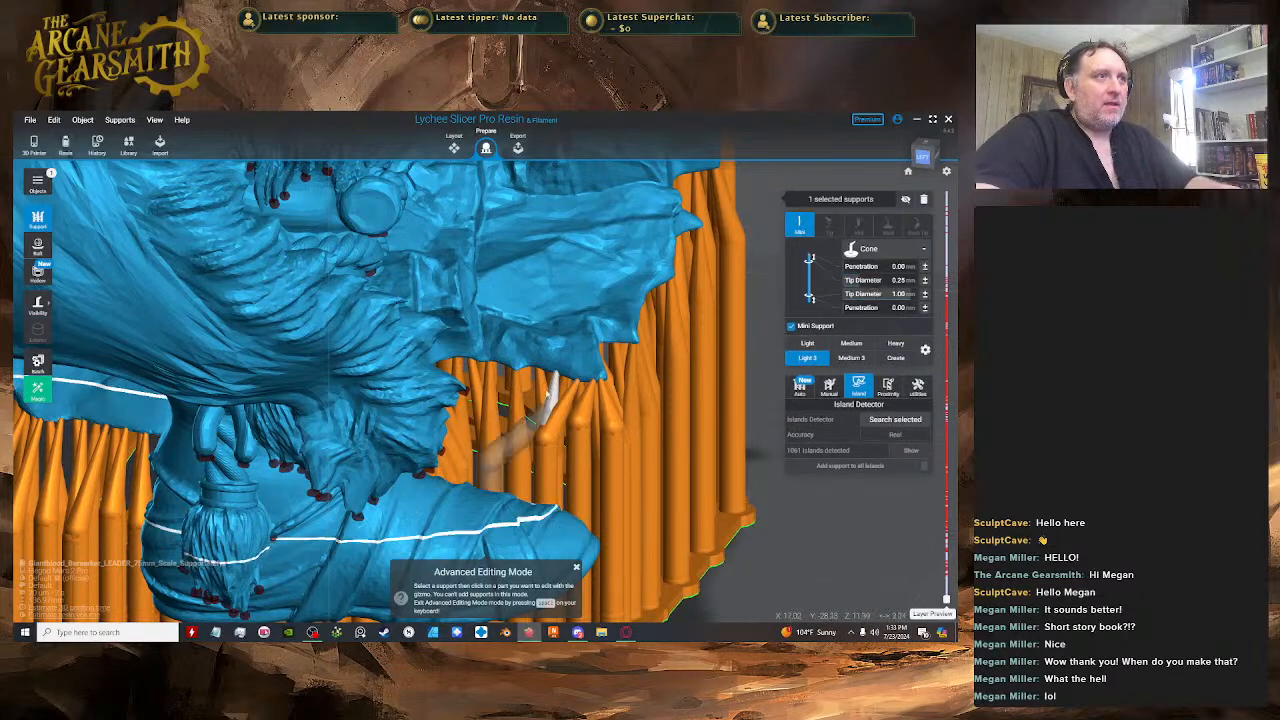
{"action": "left_click", "coordinate": [546, 430]}
{"action": "key", "text": "space"}
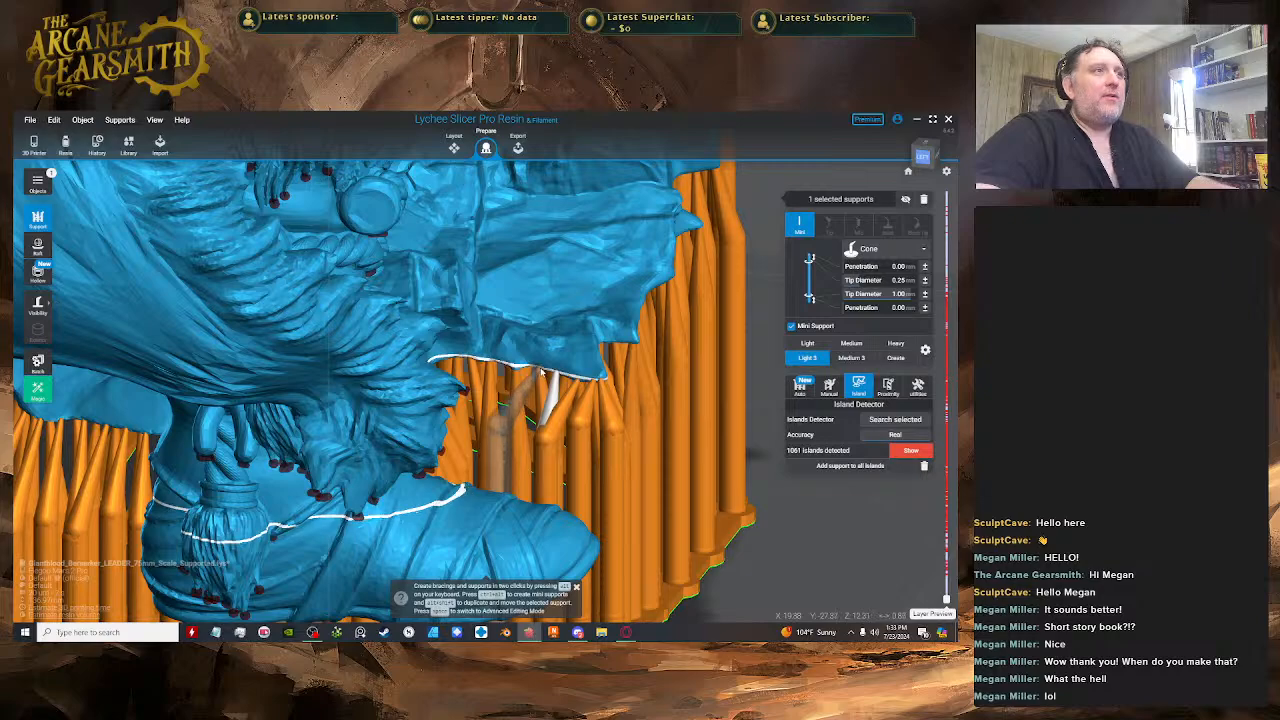
- Add another support under the rock ledge above the toe and shift its column sideways in the outer row
{"action": "left_click", "coordinate": [541, 372]}
{"action": "right_click_drag", "start_coordinate": [541, 372], "coordinate": [505, 299]}
{"action": "key", "text": "space"}
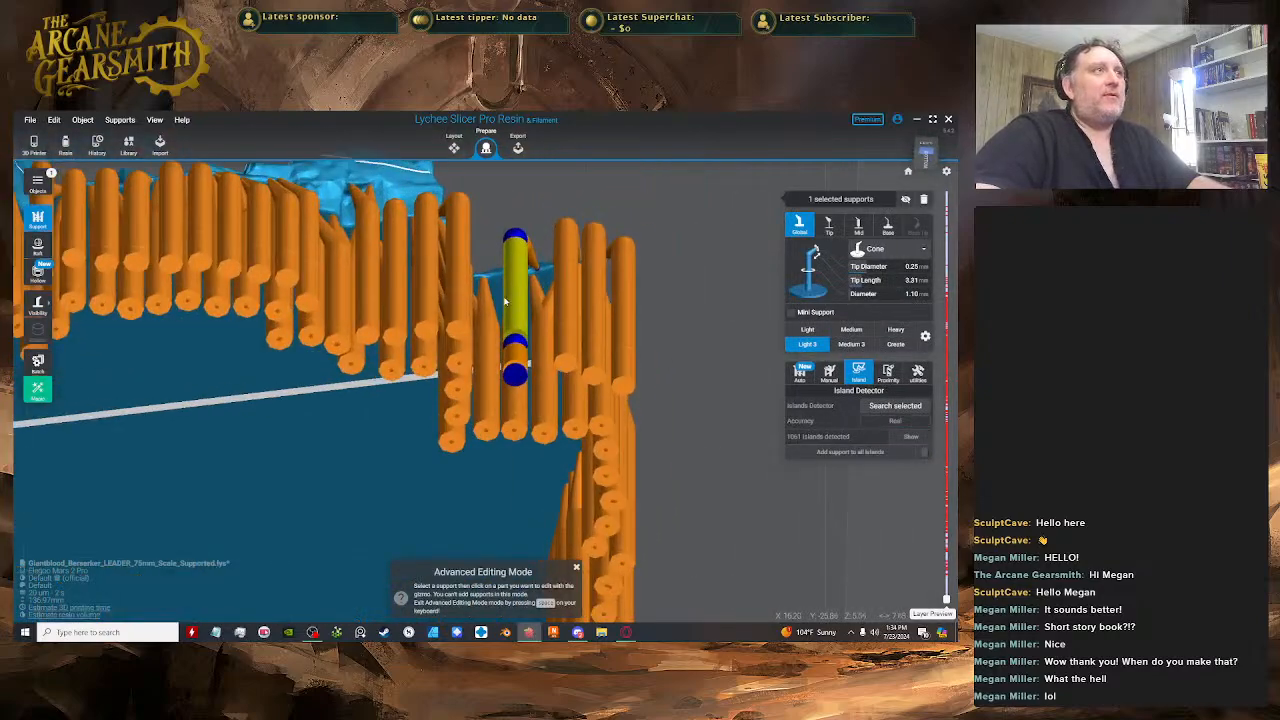
{"action": "left_click", "coordinate": [507, 302]}
{"action": "left_click_drag", "start_coordinate": [503, 281], "coordinate": [520, 280]}
{"action": "right_click_drag", "start_coordinate": [520, 282], "coordinate": [514, 434]}
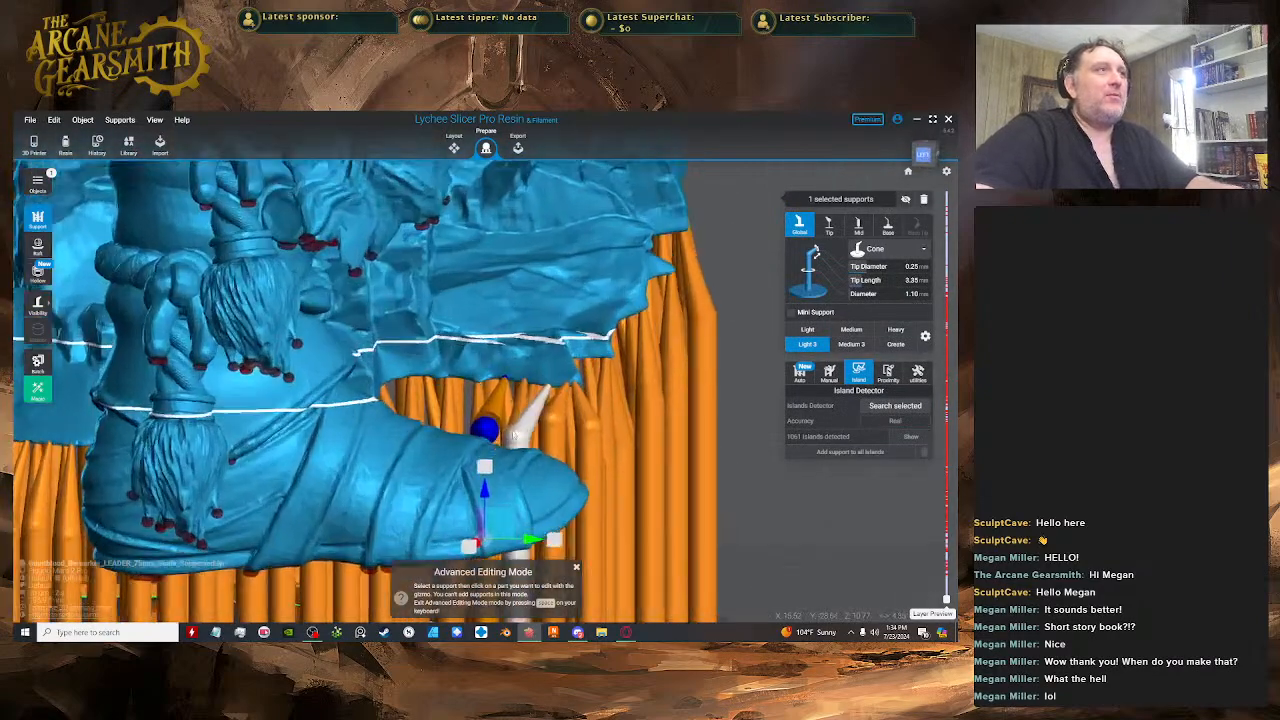
{"action": "scroll", "coordinate": [490, 412], "scroll_direction": "up", "scroll_amount": 6}
{"action": "middle_click_drag", "start_coordinate": [264, 335], "coordinate": [662, 418]}
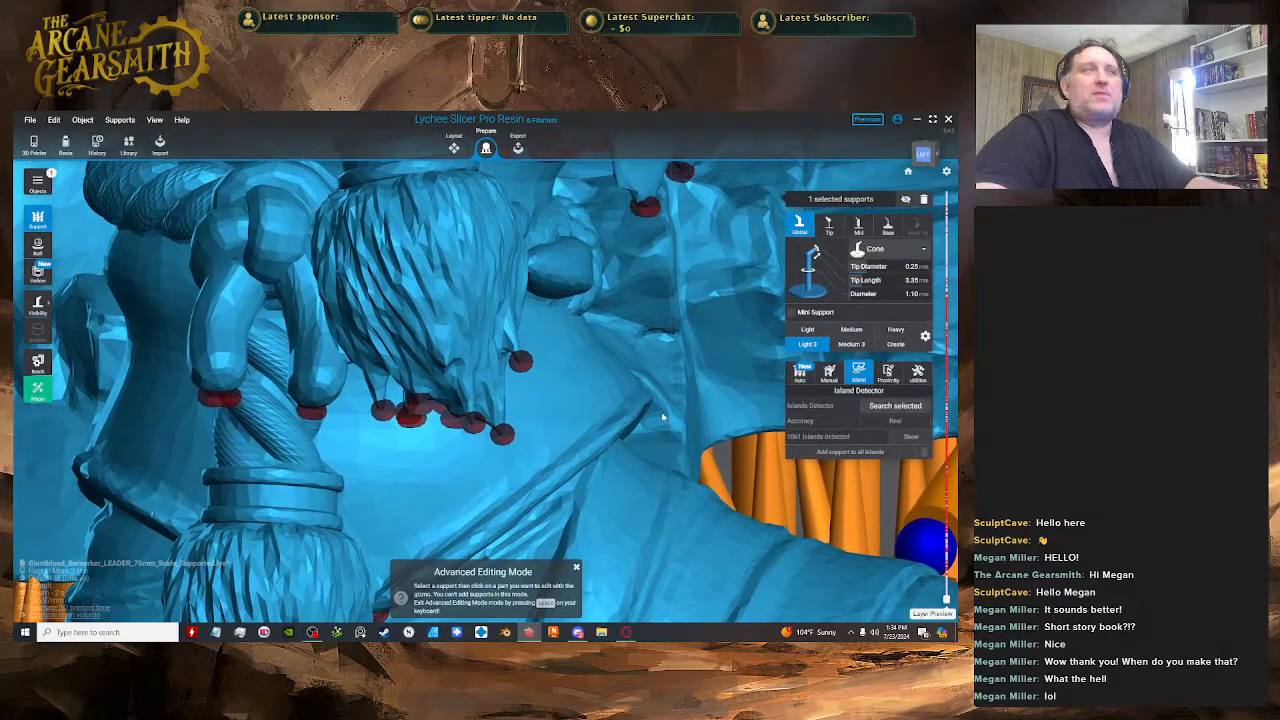
{"action": "scroll", "coordinate": [480, 432], "scroll_direction": "down", "scroll_amount": 8}
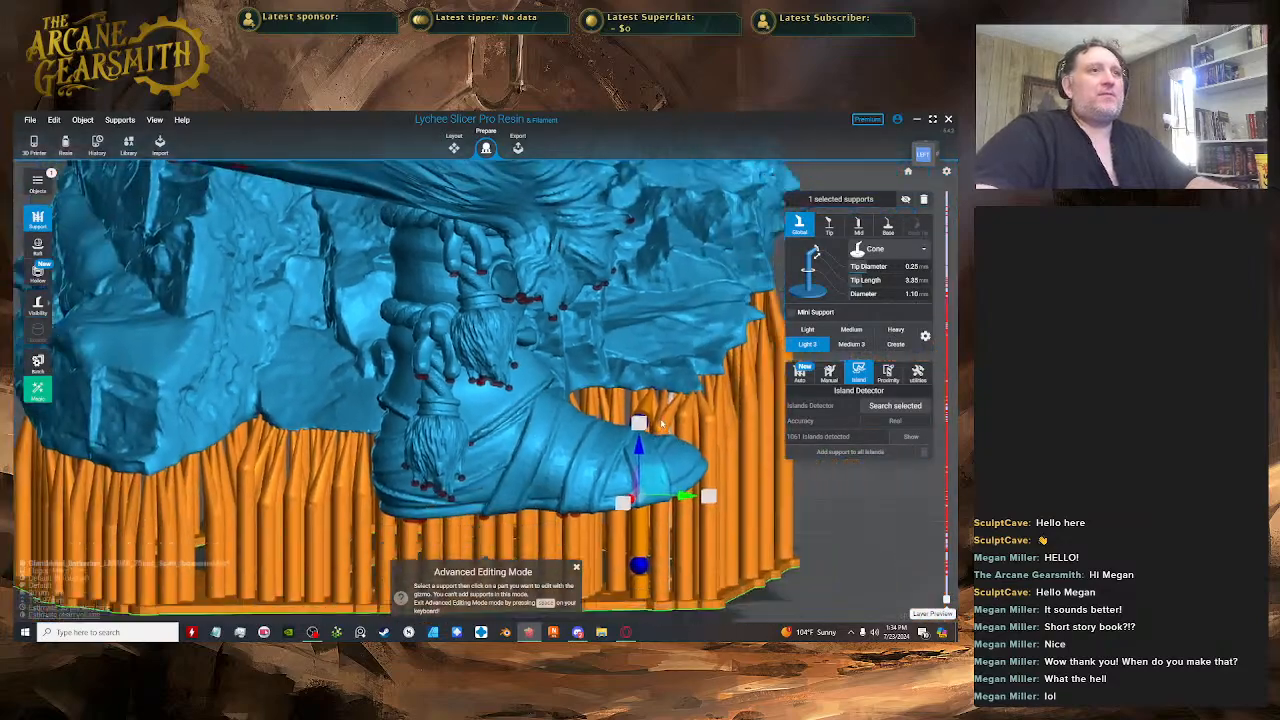
- Add a support under the rock ledge above the toe, next to the mini support in the gap
{"action": "right_click_drag", "start_coordinate": [661, 423], "coordinate": [584, 394]}
{"action": "scroll", "coordinate": [600, 380], "scroll_direction": "up", "scroll_amount": 5}
{"action": "left_click", "coordinate": [597, 386]}
{"action": "key", "text": "space"}
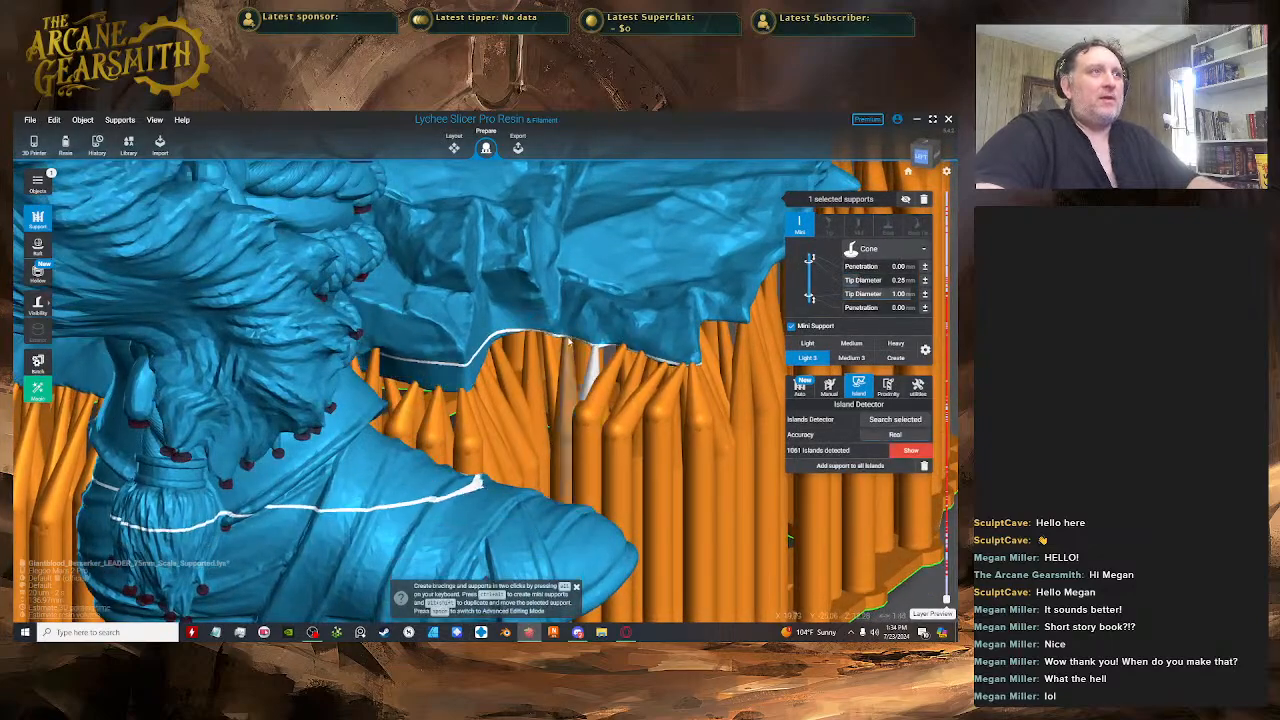
{"action": "left_click", "coordinate": [569, 344]}
{"action": "right_click_drag", "start_coordinate": [569, 344], "coordinate": [562, 296]}
{"action": "key", "text": "space"}
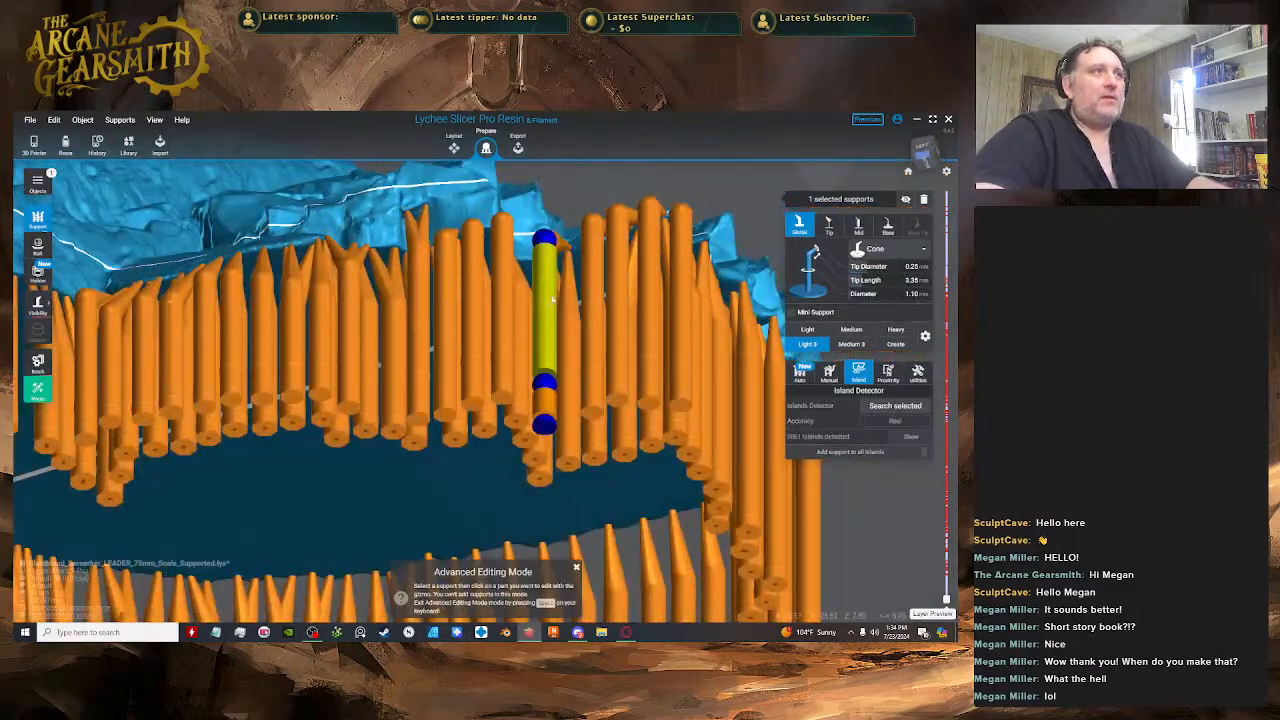
- Move the added ledge support's column sideways into the gap in the row
{"action": "left_click", "coordinate": [545, 312]}
{"action": "left_click_drag", "start_coordinate": [552, 311], "coordinate": [573, 305]}
{"action": "right_click_drag", "start_coordinate": [573, 305], "coordinate": [538, 349]}
{"action": "key", "text": "space"}
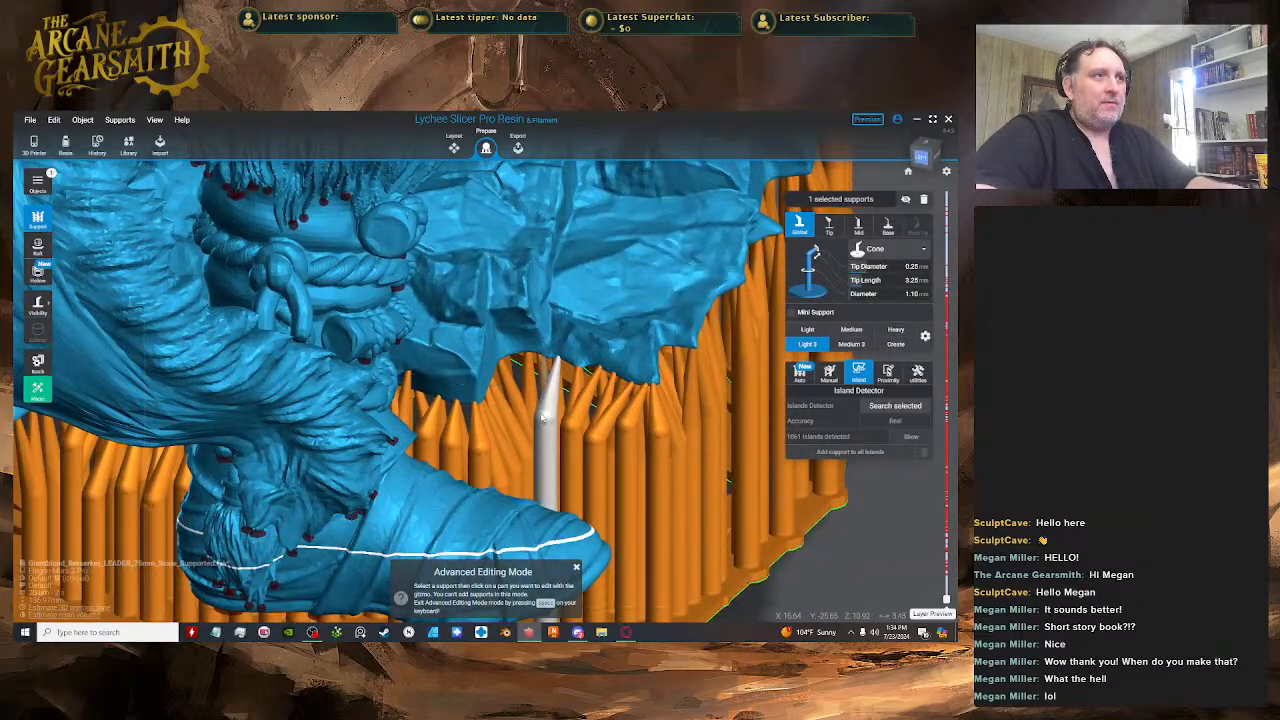
- Select the neighbouring support under the ledge above the toe and shift its column along the row
{"action": "left_click", "coordinate": [547, 408]}
{"action": "right_click_drag", "start_coordinate": [547, 408], "coordinate": [535, 285]}
{"action": "key", "text": "space"}
{"action": "left_click", "coordinate": [479, 376]}
{"action": "key", "text": "space"}
{"action": "left_click", "coordinate": [540, 276]}
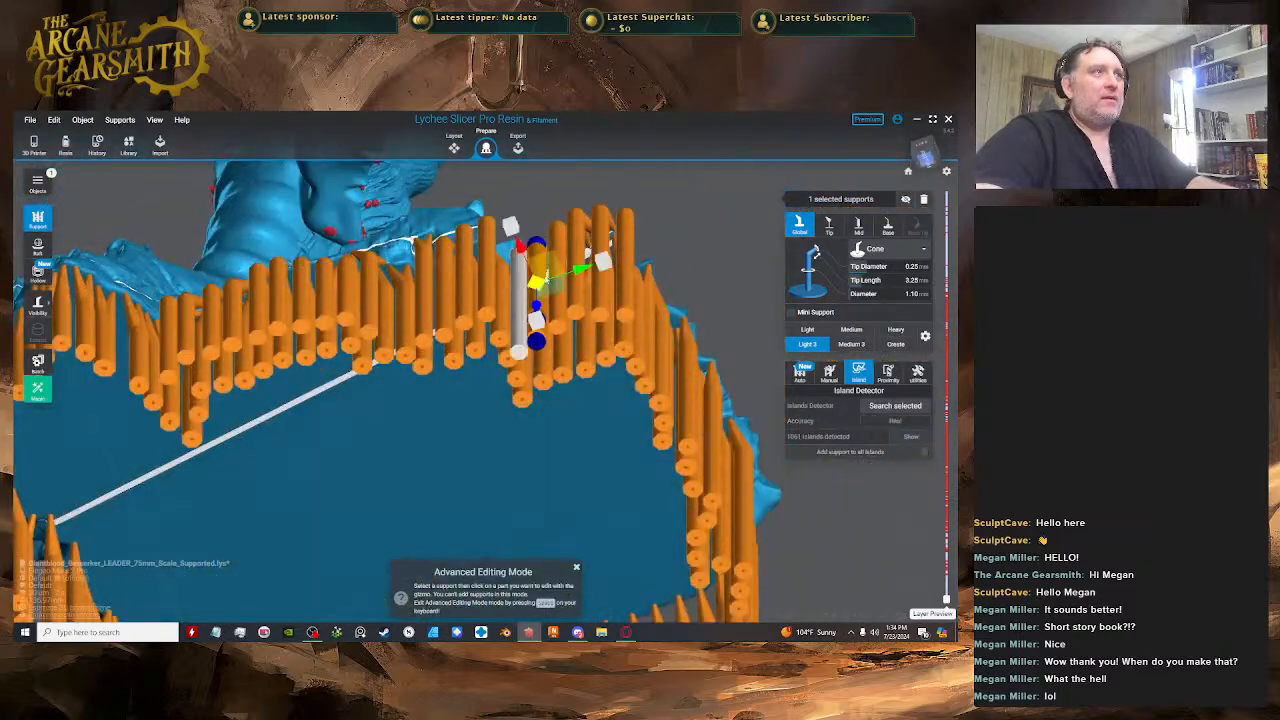
{"action": "left_click_drag", "start_coordinate": [517, 311], "coordinate": [534, 302]}
{"action": "key", "text": "space"}
{"action": "scroll", "coordinate": [536, 301], "scroll_direction": "down", "scroll_amount": 3}
{"action": "right_click_drag", "start_coordinate": [659, 294], "coordinate": [629, 415]}
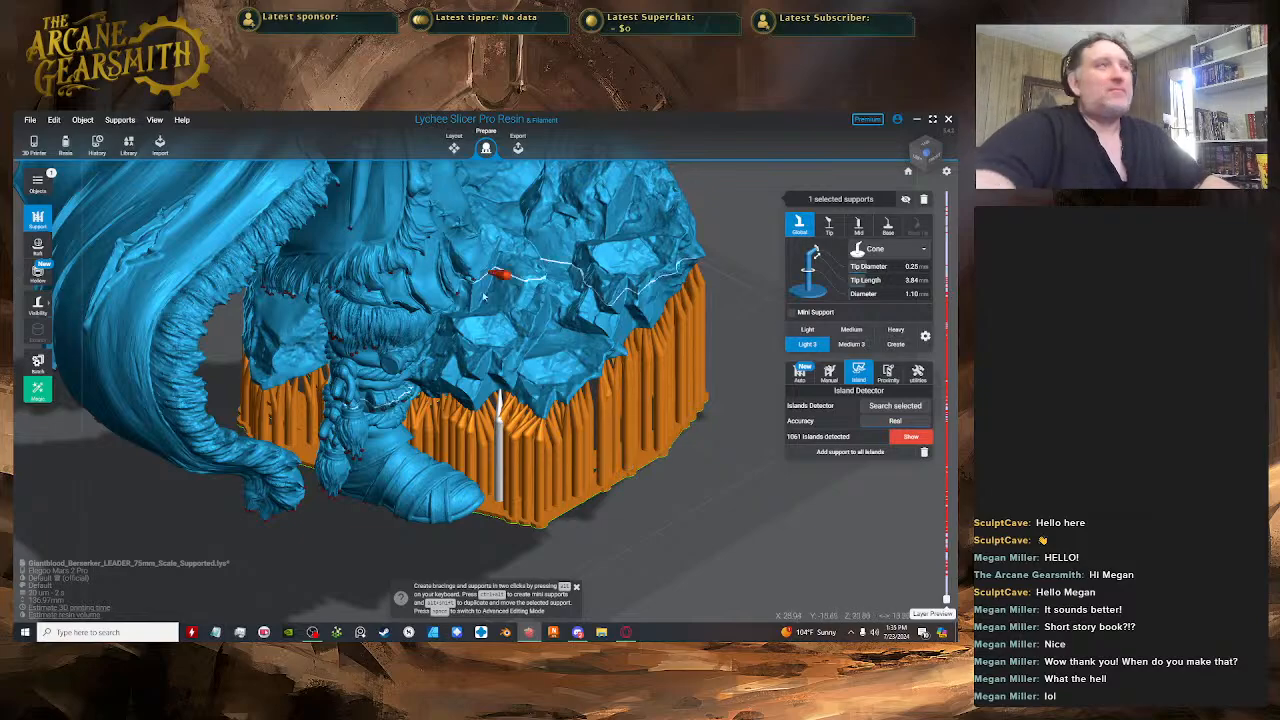
- Add a support at the rock's lower edge in front of the toe
{"action": "scroll", "coordinate": [458, 384], "scroll_direction": "down", "scroll_amount": 2}
{"action": "right_click_drag", "start_coordinate": [430, 430], "coordinate": [548, 282]}
{"action": "key", "text": "space"}
{"action": "scroll", "coordinate": [471, 409], "scroll_direction": "up", "scroll_amount": 5}
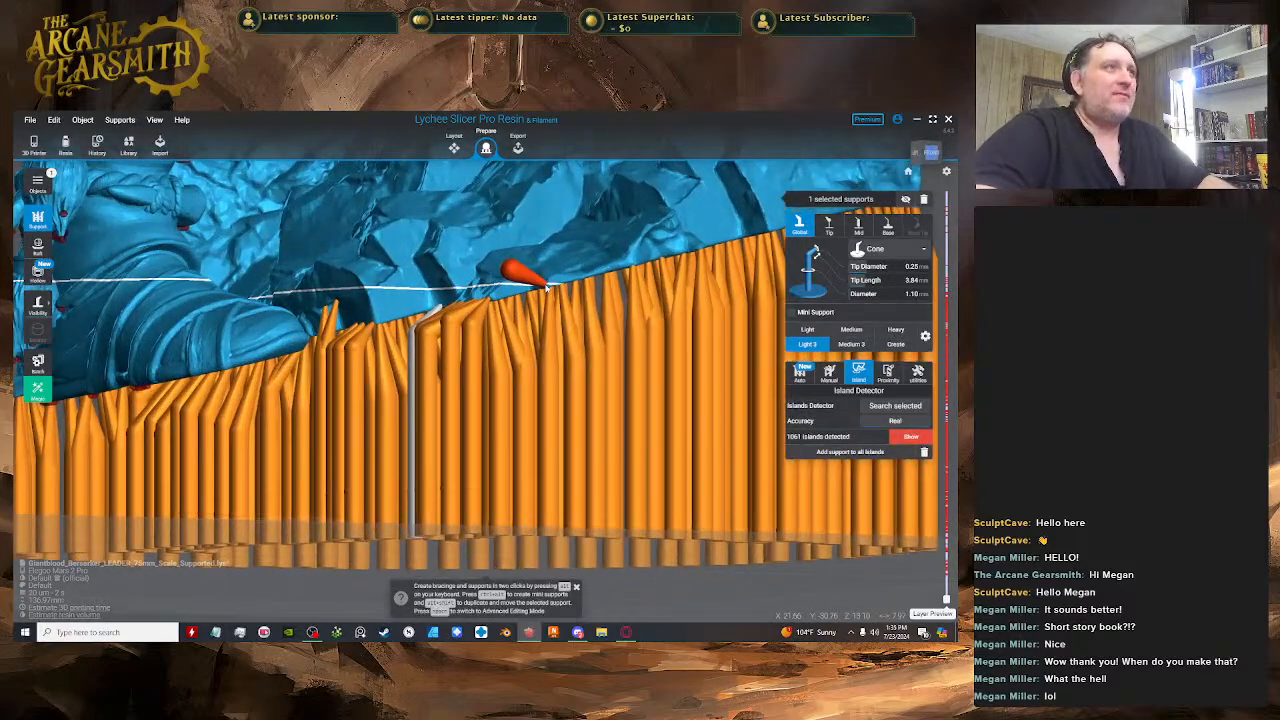
{"action": "left_click", "coordinate": [546, 345]}
{"action": "right_click_drag", "start_coordinate": [546, 345], "coordinate": [521, 328]}
{"action": "left_click", "coordinate": [540, 283]}
- Raise the new support's upper joint beneath the rock edge to a tip length of 4.78 mm
{"action": "left_click", "coordinate": [522, 327]}
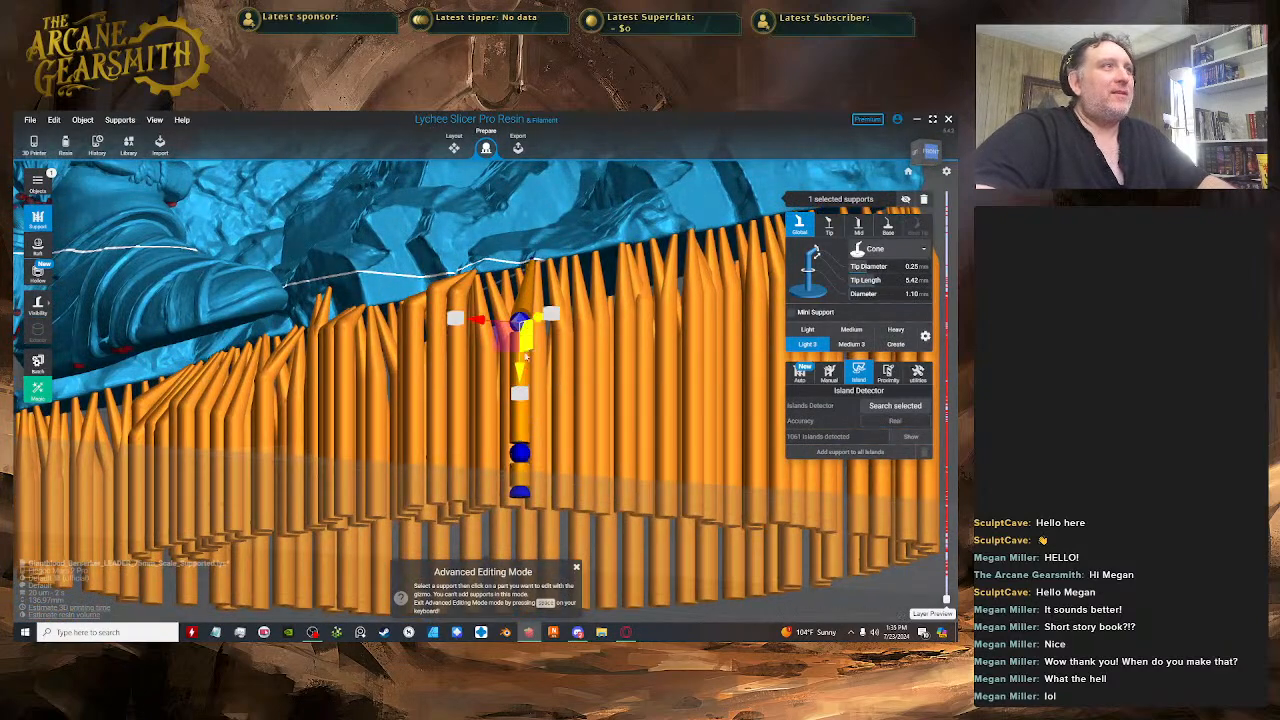
{"action": "left_click_drag", "start_coordinate": [524, 350], "coordinate": [525, 330]}
{"action": "right_click_drag", "start_coordinate": [525, 330], "coordinate": [544, 302]}
{"action": "key", "text": "space"}
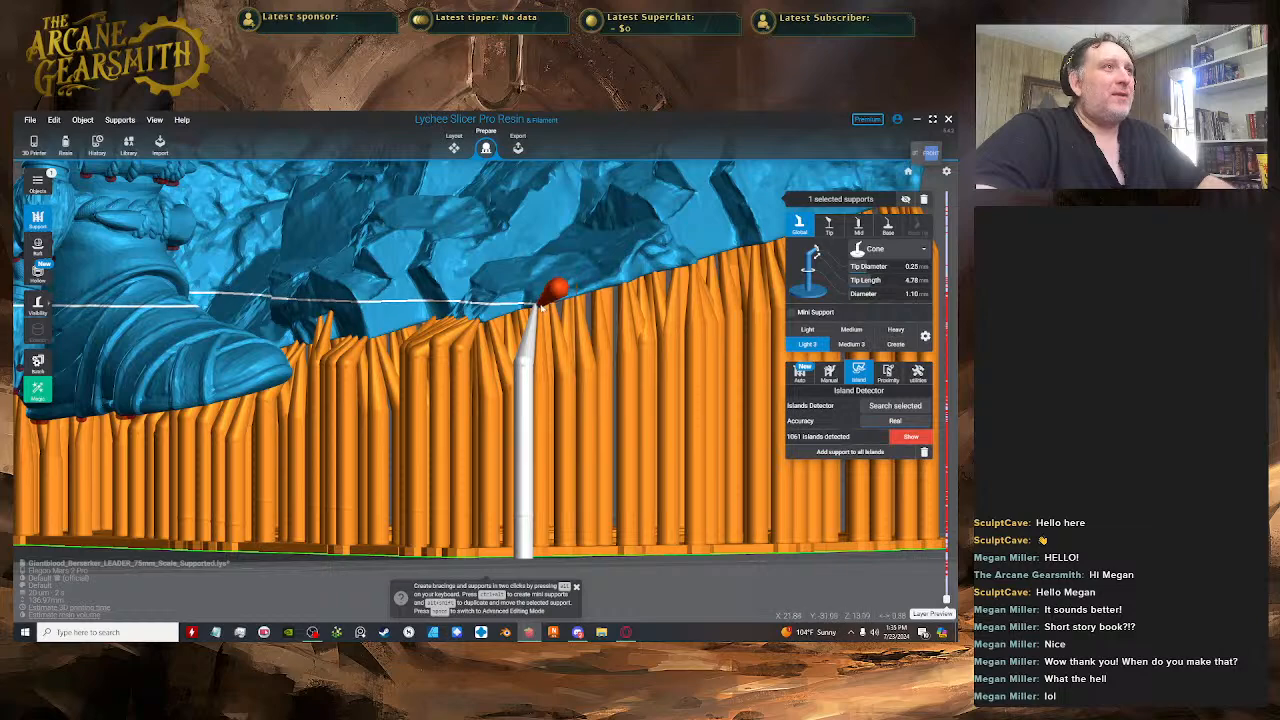
- Add another support beside it along the rock's lower edge and pull its column toward the neighbouring columns
{"action": "left_click", "coordinate": [583, 343]}
{"action": "right_click_drag", "start_coordinate": [583, 343], "coordinate": [639, 243]}
{"action": "key", "text": "space"}
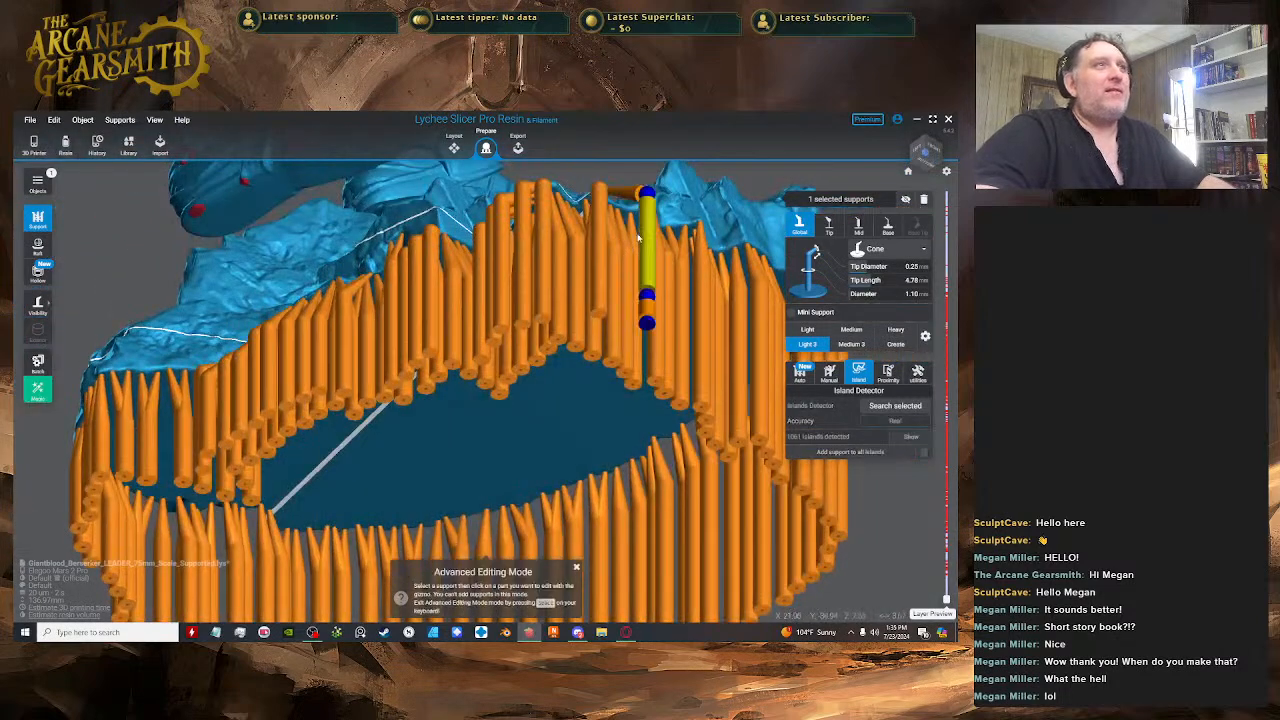
{"action": "left_click", "coordinate": [644, 240]}
{"action": "left_click_drag", "start_coordinate": [649, 237], "coordinate": [622, 232]}
- Raise the second edge support's joint and shift its column within the row to a tip length of 2.97 mm
{"action": "right_click_drag", "start_coordinate": [622, 232], "coordinate": [540, 430]}
{"action": "left_click_drag", "start_coordinate": [567, 430], "coordinate": [567, 410]}
{"action": "right_click_drag", "start_coordinate": [567, 410], "coordinate": [581, 360]}
{"action": "left_click", "coordinate": [615, 358]}
{"action": "left_click_drag", "start_coordinate": [544, 324], "coordinate": [571, 333]}
{"action": "left_click", "coordinate": [575, 376]}
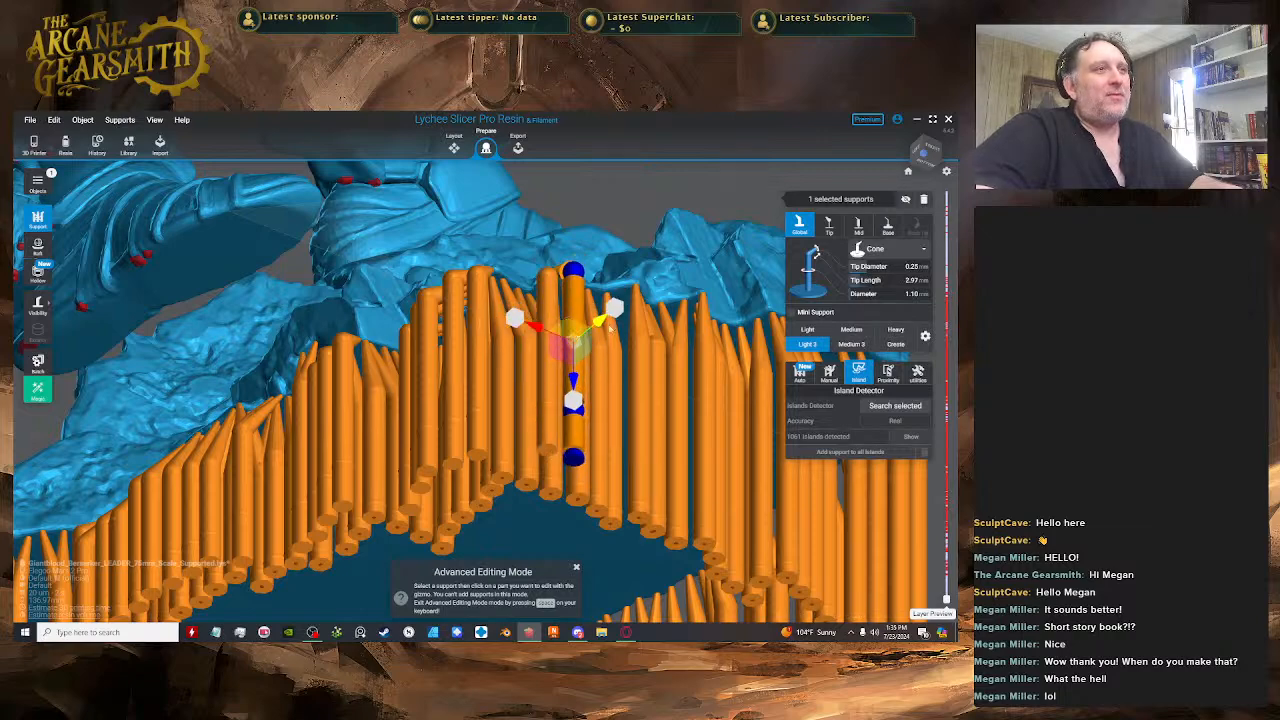
- Lower the same support's upper joint to a tip length of 3.40 mm
{"action": "right_click_drag", "start_coordinate": [575, 340], "coordinate": [536, 440]}
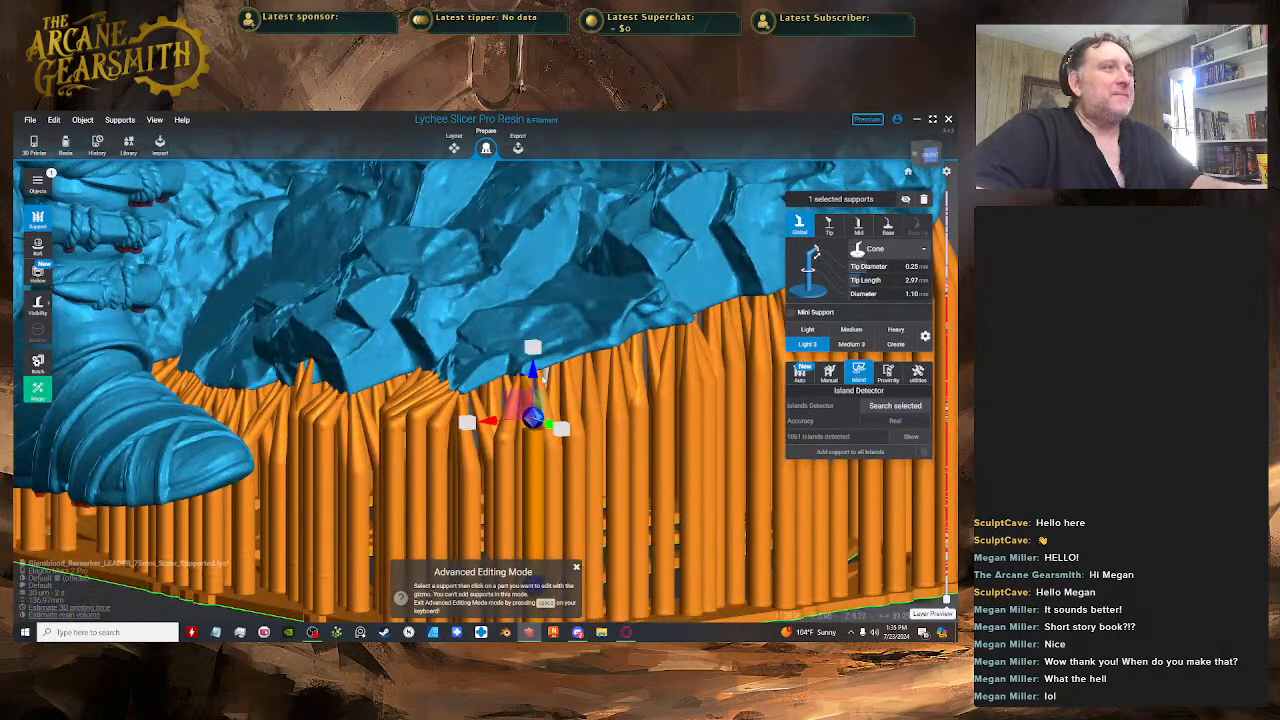
{"action": "left_click_drag", "start_coordinate": [543, 377], "coordinate": [542, 390]}
{"action": "right_click_drag", "start_coordinate": [541, 392], "coordinate": [574, 307]}
{"action": "key", "text": "space"}
{"action": "key", "text": "space"}
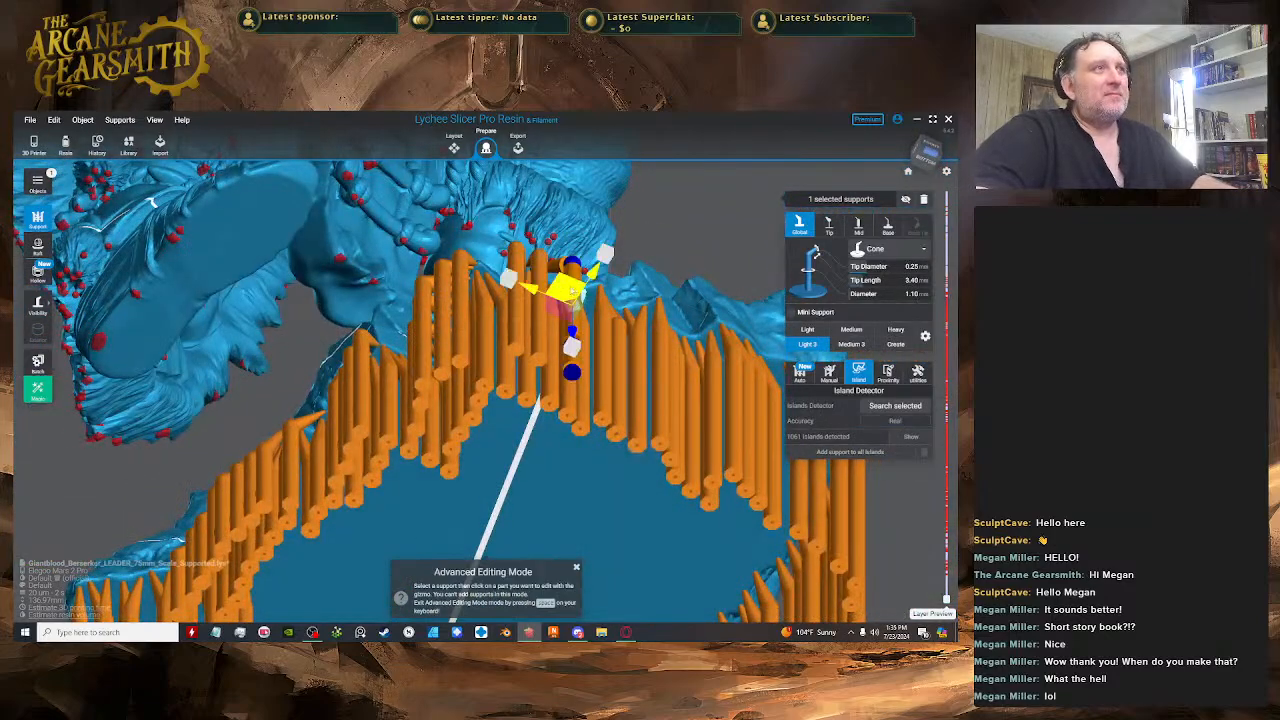
- Shift that support's column back along the row and raise its upper joint slightly
{"action": "left_click_drag", "start_coordinate": [573, 291], "coordinate": [555, 288]}
{"action": "key", "text": "space"}
{"action": "right_click_drag", "start_coordinate": [555, 288], "coordinate": [539, 417]}
{"action": "key", "text": "space"}
{"action": "left_click_drag", "start_coordinate": [528, 499], "coordinate": [528, 490]}
{"action": "key", "text": "space"}
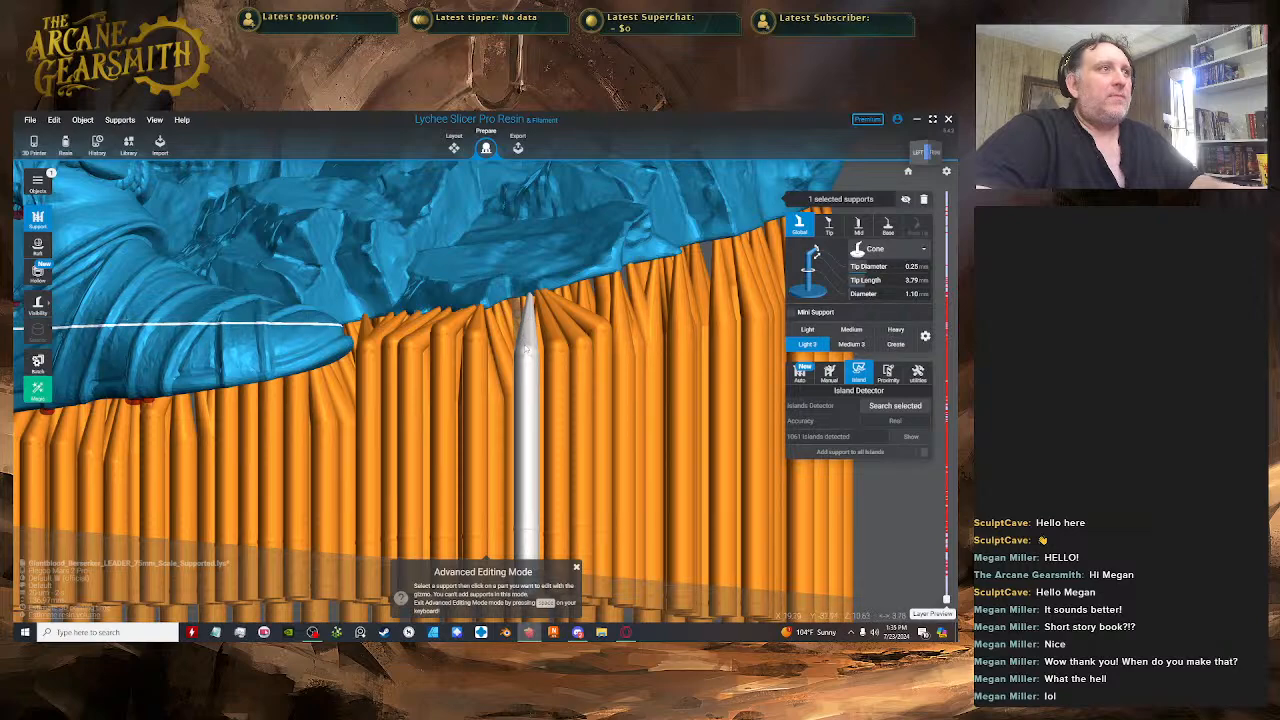
- Add a support under the low corner of the rock behind the heel
{"action": "left_click", "coordinate": [522, 330]}
{"action": "scroll", "coordinate": [532, 318], "scroll_direction": "down", "scroll_amount": 4}
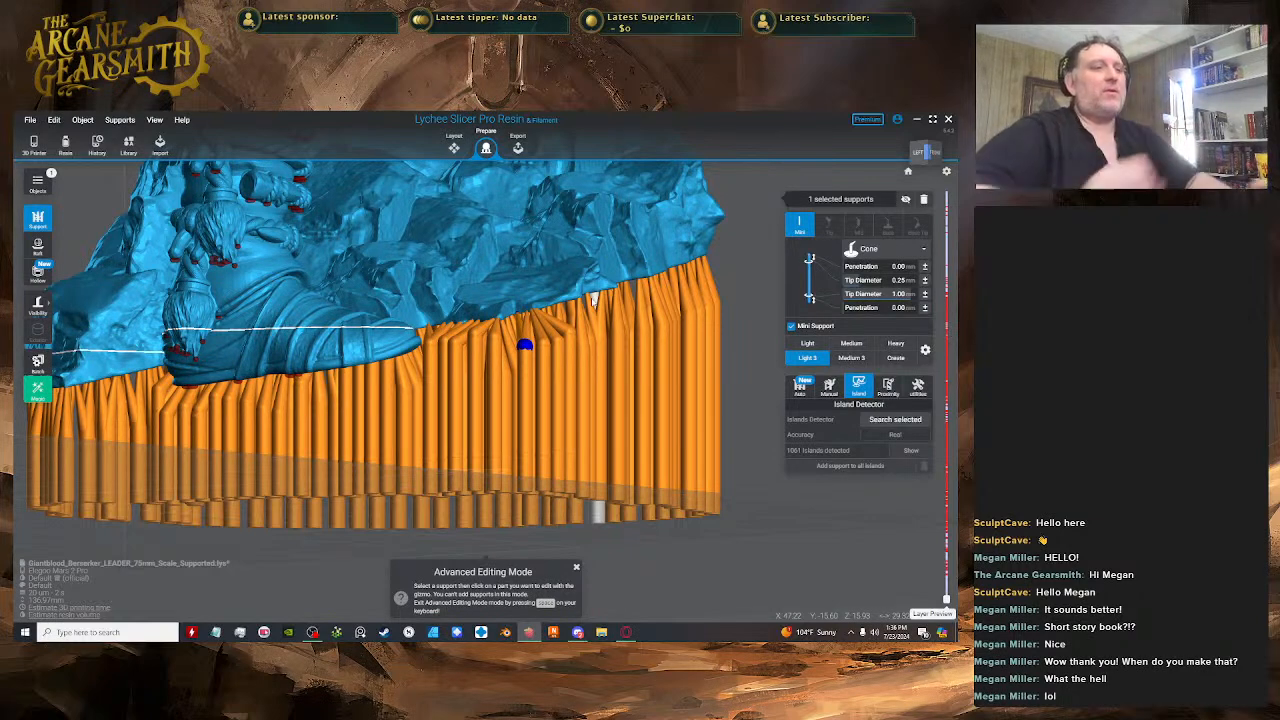
{"action": "left_click_drag", "start_coordinate": [475, 323], "coordinate": [439, 383]}
{"action": "key", "text": "space"}
{"action": "key", "text": "space"}
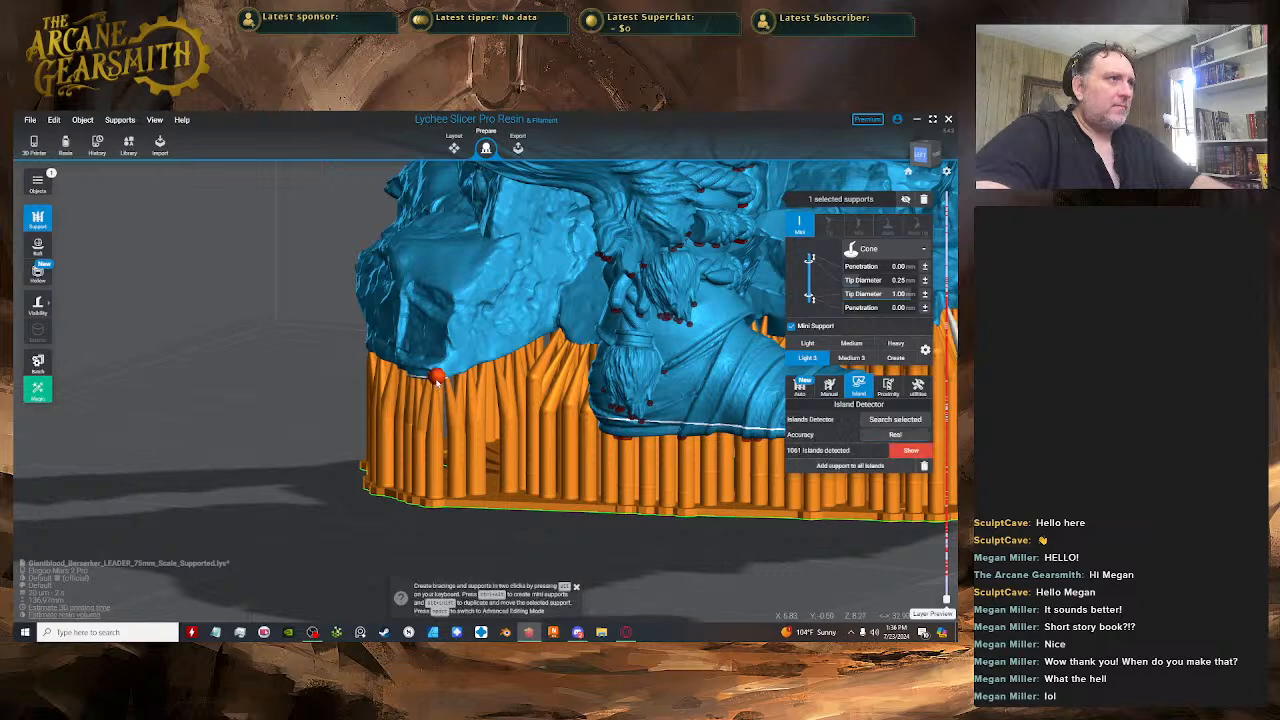
{"action": "left_click_drag", "start_coordinate": [444, 383], "coordinate": [452, 379]}
{"action": "key", "text": "space"}
{"action": "right_click_drag", "start_coordinate": [452, 380], "coordinate": [535, 424]}
{"action": "key", "text": "space"}
{"action": "key", "text": "space"}
{"action": "key", "text": "space"}
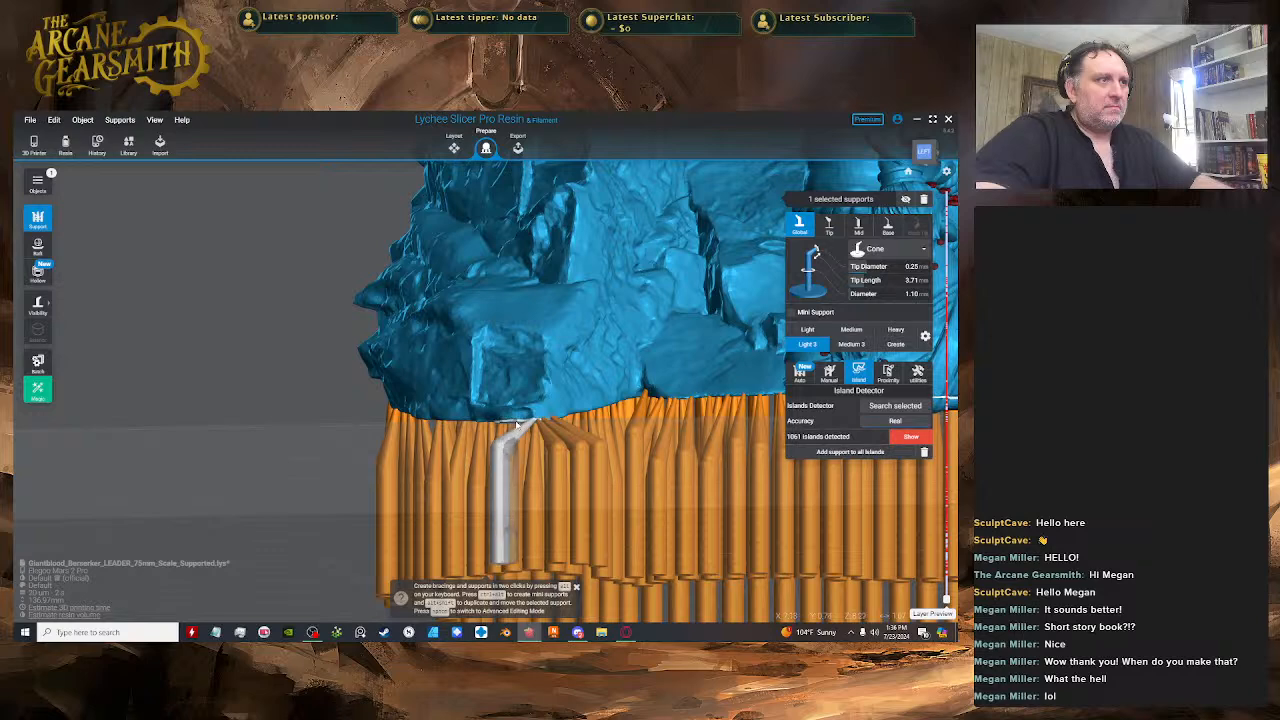
- Shift the rock-corner support's column sideways toward the adjacent columns
{"action": "key", "text": "space"}
{"action": "left_click", "coordinate": [496, 468]}
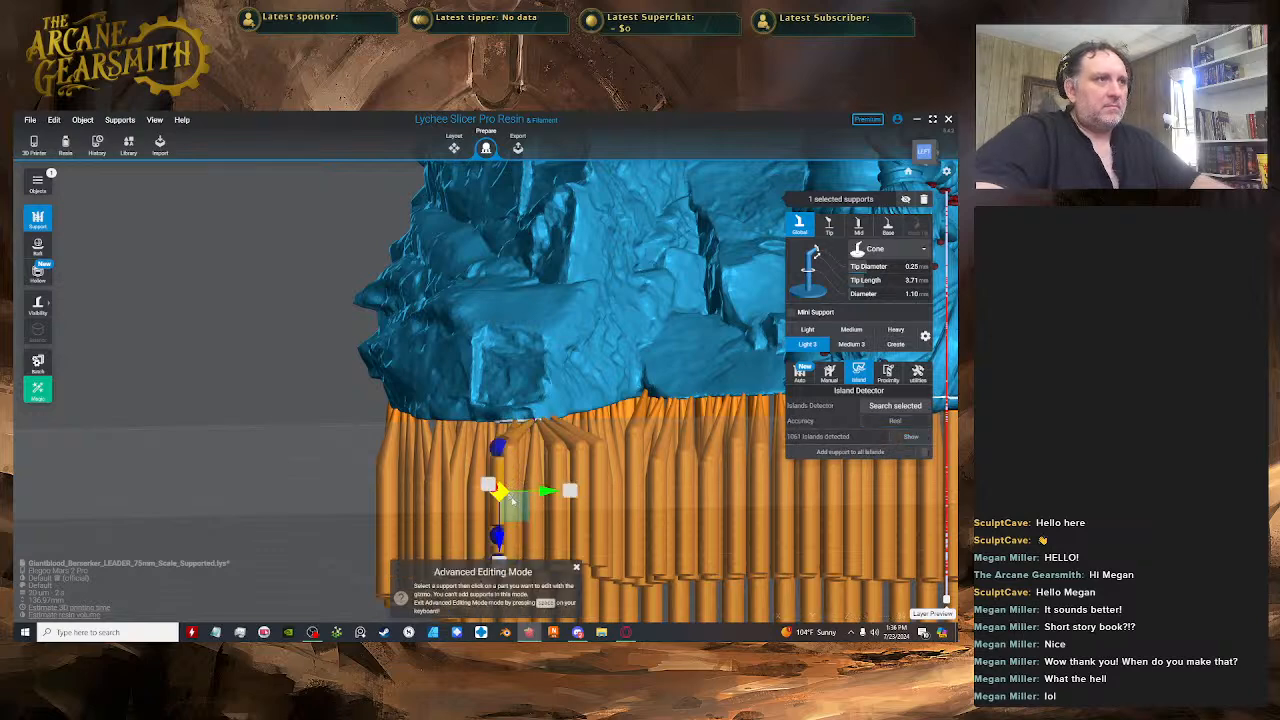
{"action": "left_click_drag", "start_coordinate": [504, 508], "coordinate": [517, 510]}
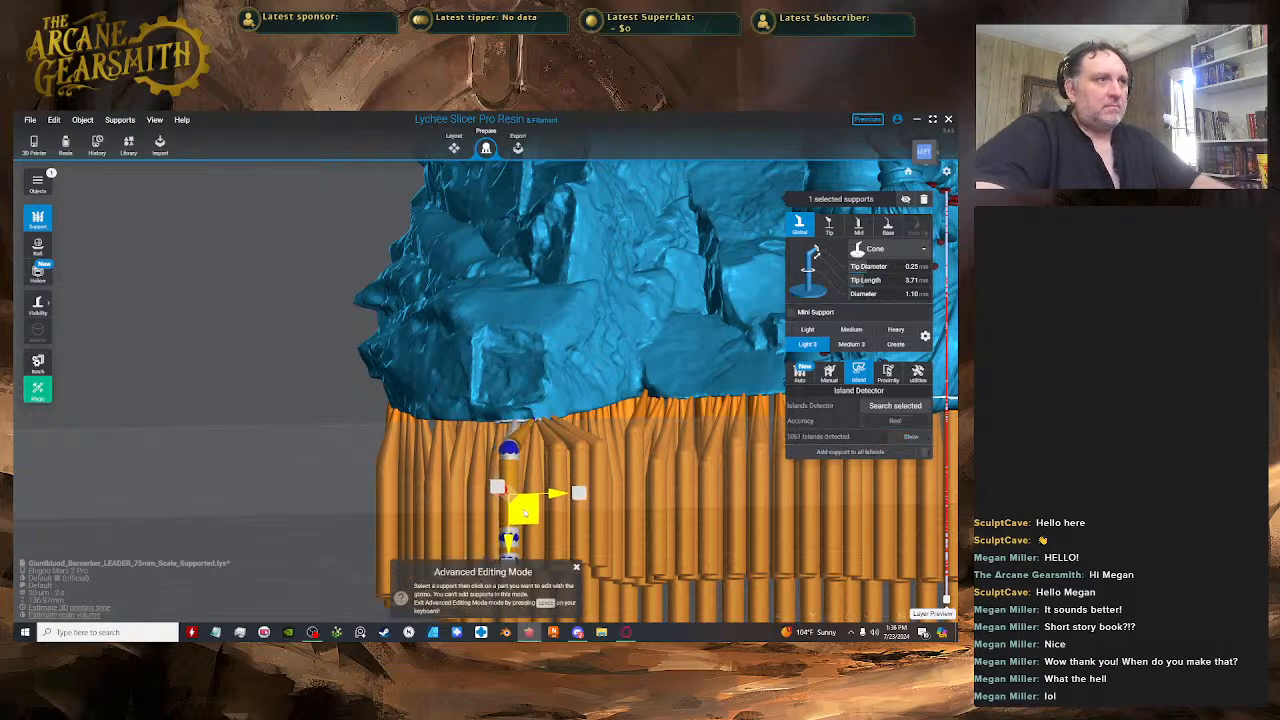
{"action": "left_click_drag", "start_coordinate": [524, 515], "coordinate": [525, 515]}
- Add a second support beside it under the rock corner and select its column for editing
{"action": "right_click_drag", "start_coordinate": [525, 515], "coordinate": [580, 543]}
{"action": "left_click", "coordinate": [566, 467]}
{"action": "key", "text": "space"}
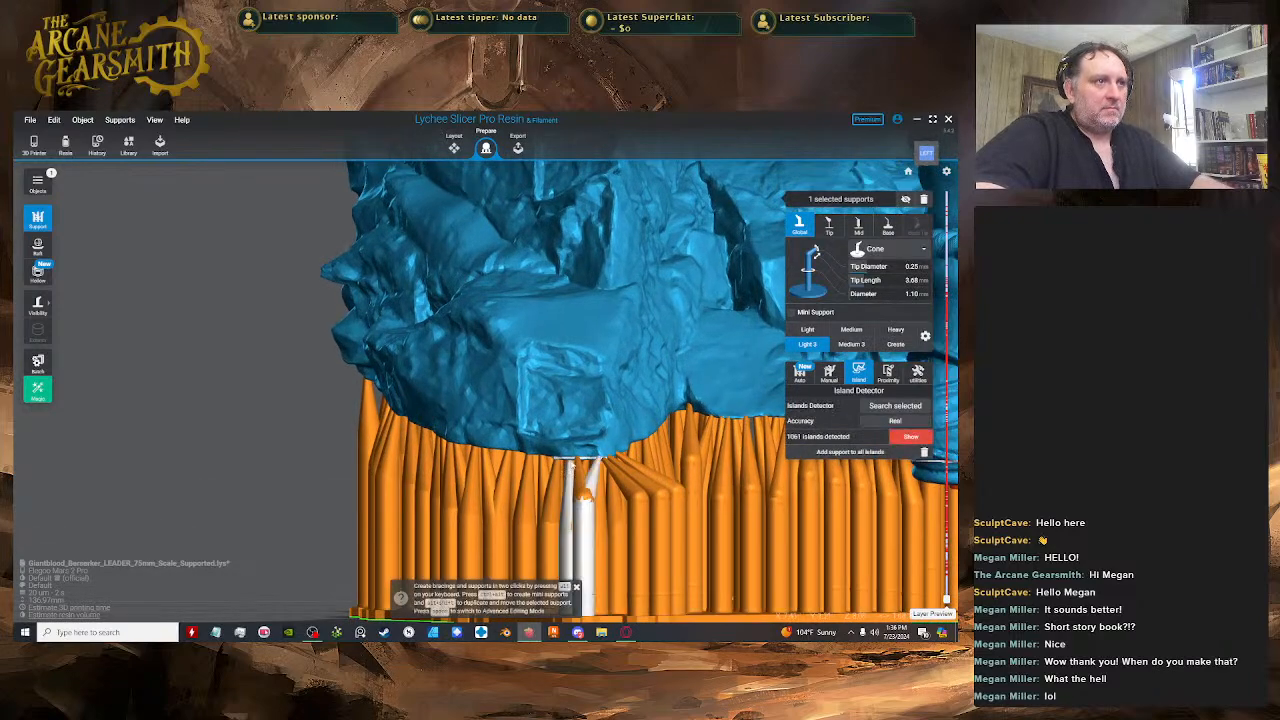
{"action": "right_click_drag", "start_coordinate": [572, 462], "coordinate": [567, 263]}
{"action": "key", "text": "space"}
{"action": "key", "text": "space"}
{"action": "key", "text": "space"}
{"action": "key", "text": "space"}
{"action": "key", "text": "space"}
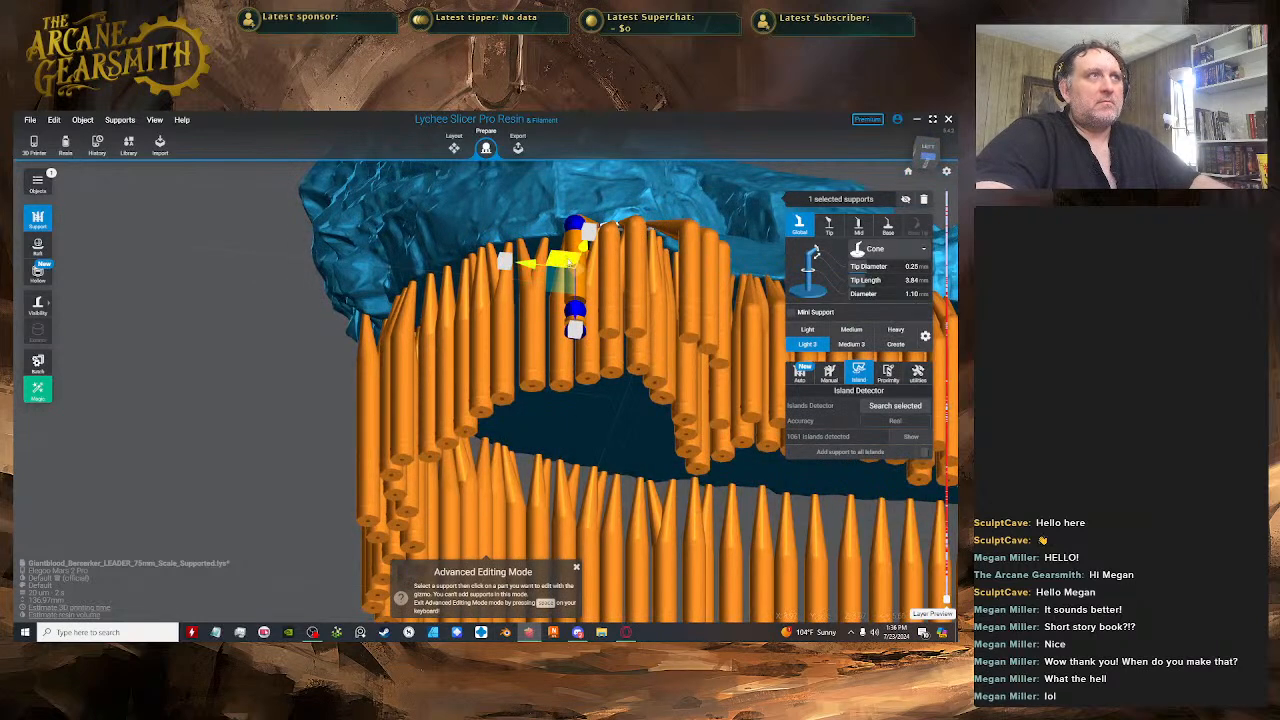
- Move the second corner support's column along the row between its neighbours
{"action": "left_click_drag", "start_coordinate": [567, 262], "coordinate": [597, 266]}
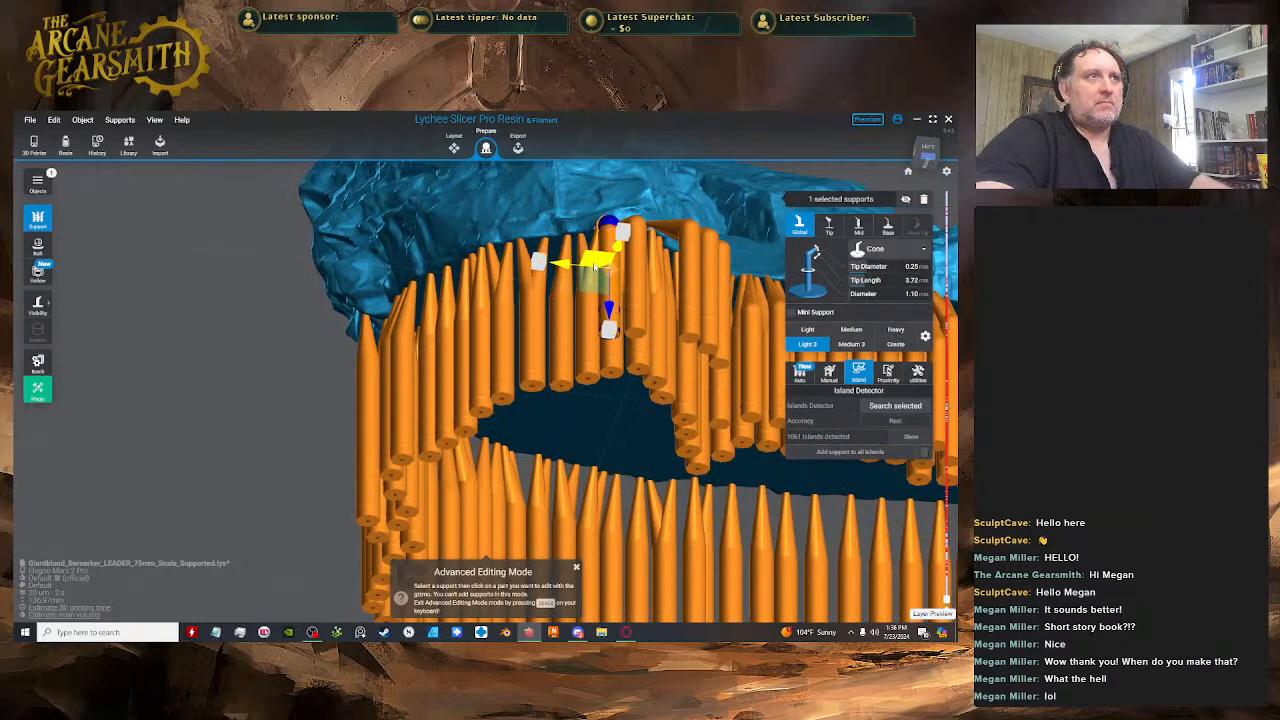
{"action": "right_click_drag", "start_coordinate": [621, 308], "coordinate": [600, 390]}
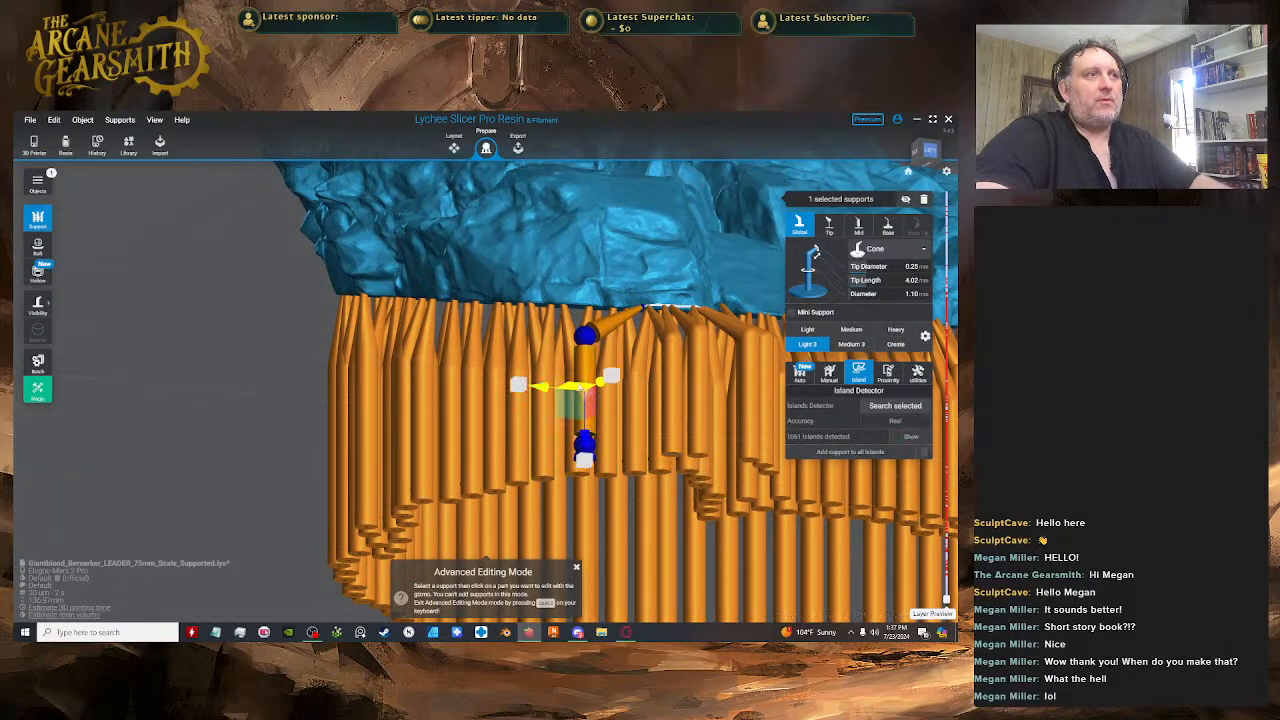
{"action": "right_click_drag", "start_coordinate": [612, 378], "coordinate": [568, 398]}
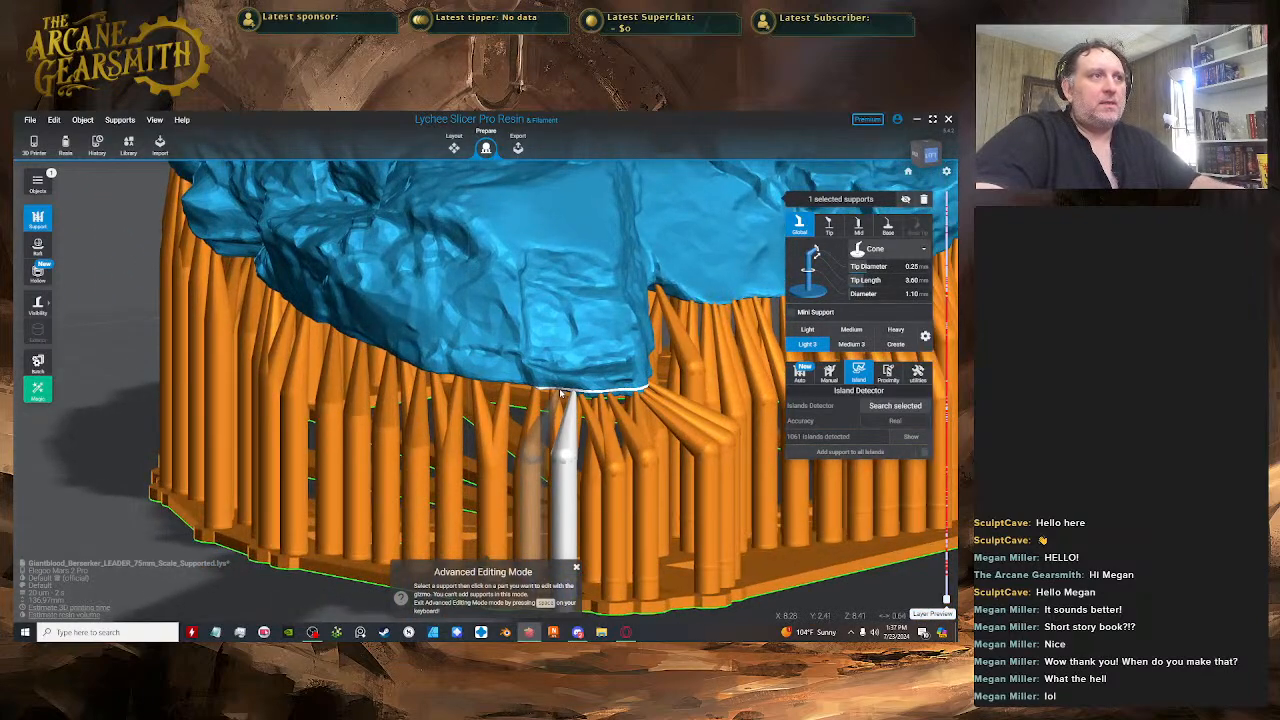
- Add mini supports branching from the corner columns to the bottom edge of the rock's corner block
{"action": "left_click", "coordinate": [555, 425]}
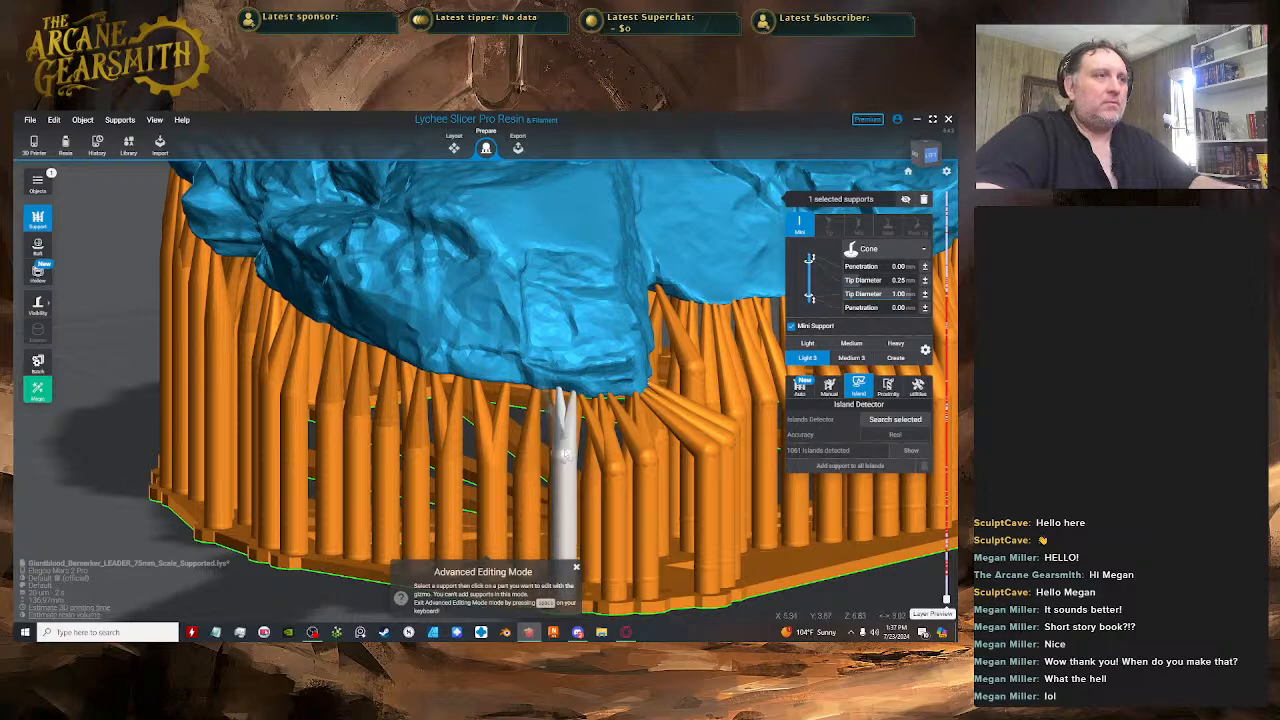
{"action": "right_click_drag", "start_coordinate": [564, 453], "coordinate": [550, 400]}
{"action": "key", "text": "space"}
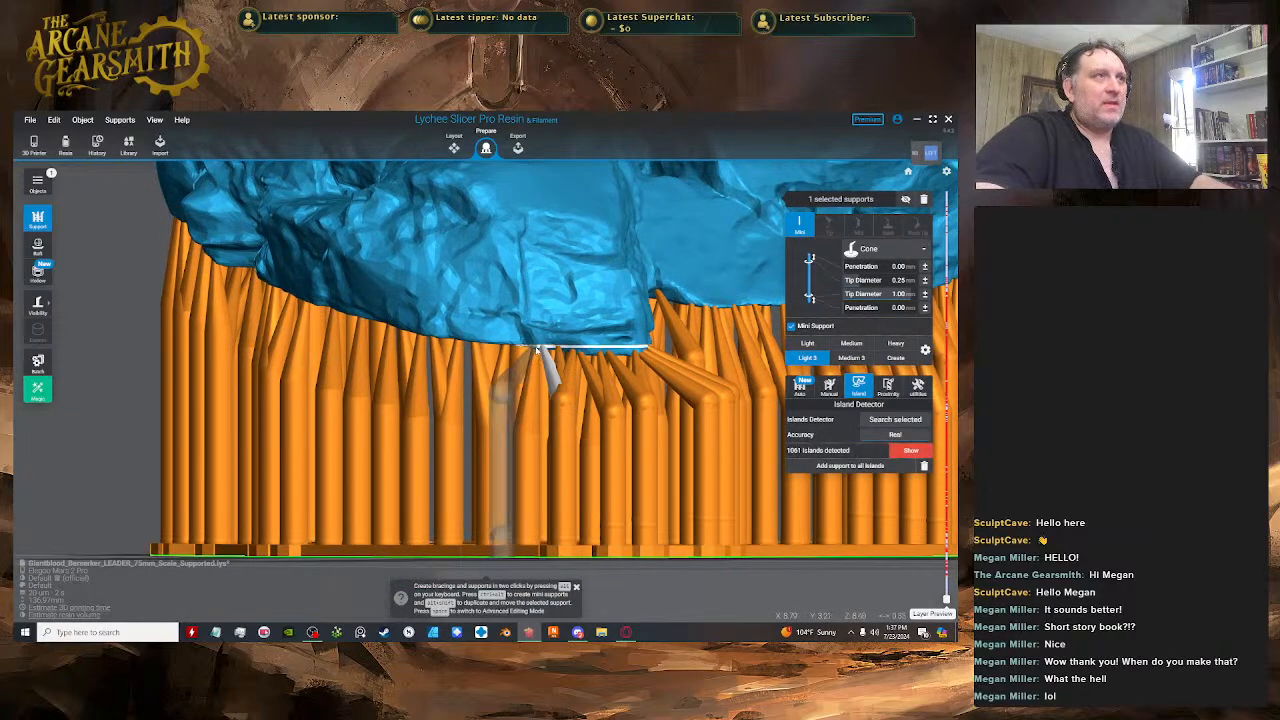
{"action": "right_click_drag", "start_coordinate": [538, 350], "coordinate": [548, 418]}
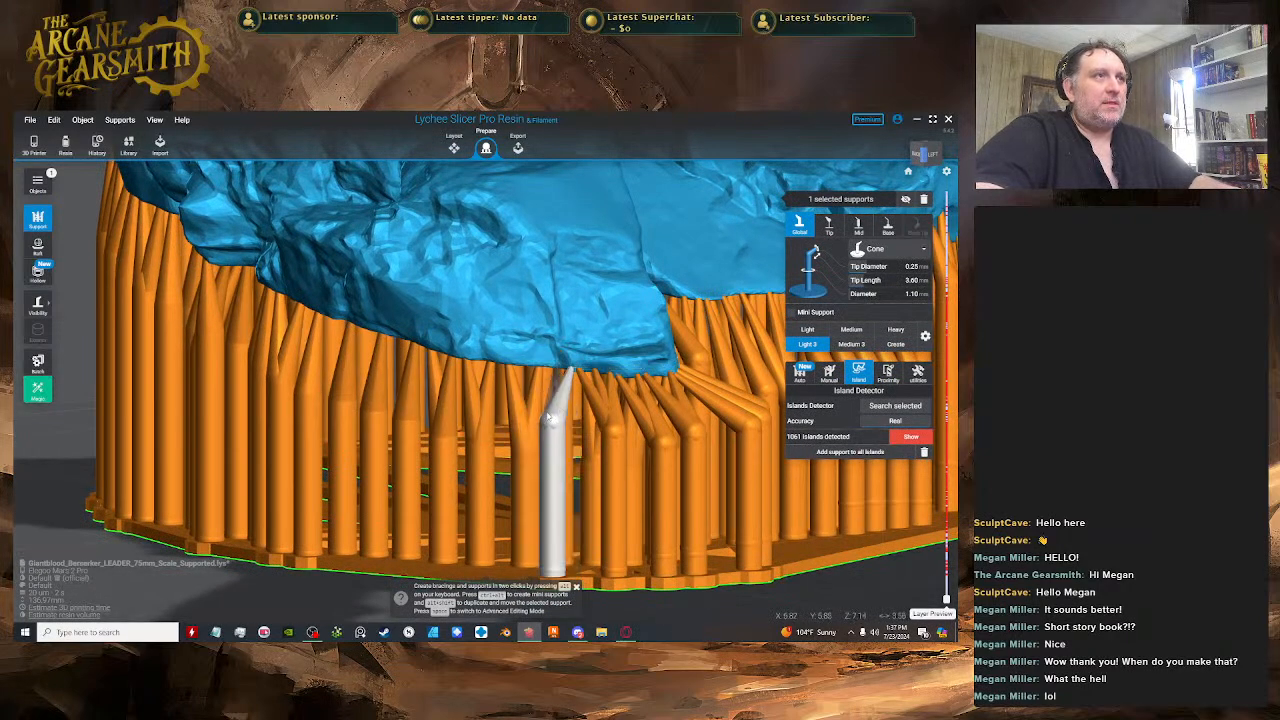
{"action": "left_click", "coordinate": [549, 418]}
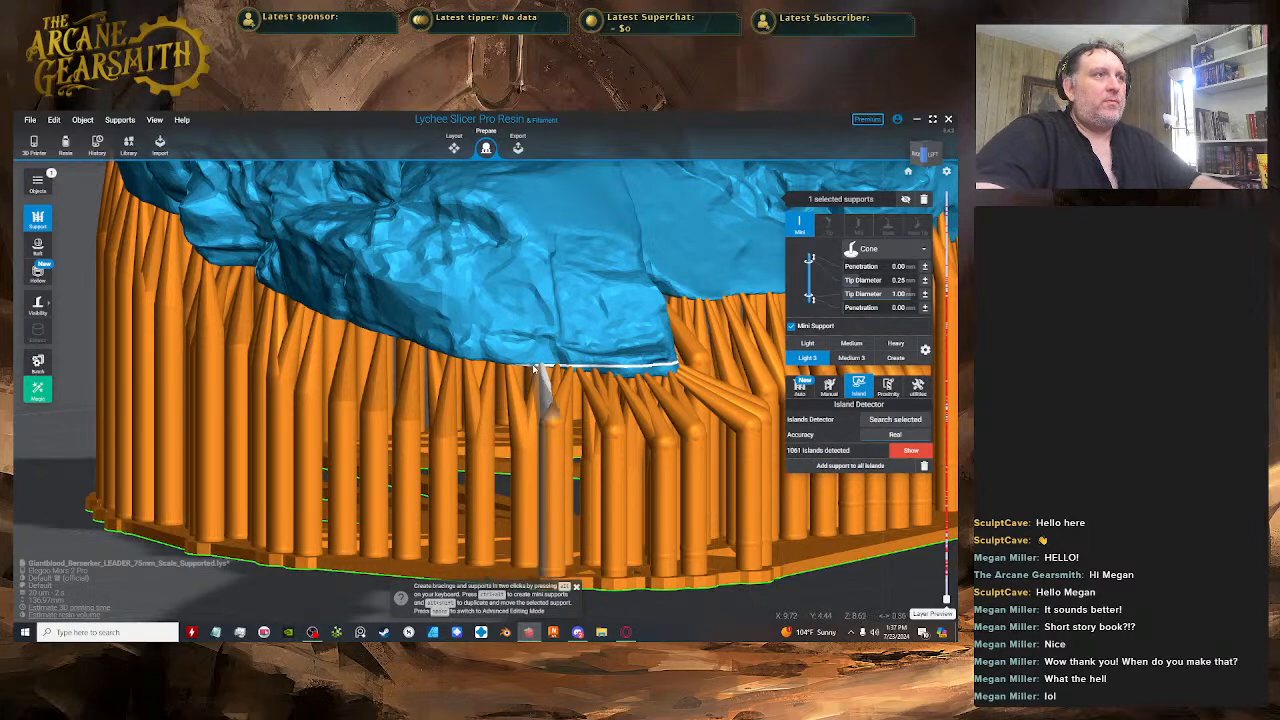
{"action": "key", "text": "space"}
- Select the support column beneath the corner block from below and adjust its position to a tip length of 3.00 mm
{"action": "right_click_drag", "start_coordinate": [560, 357], "coordinate": [571, 280]}
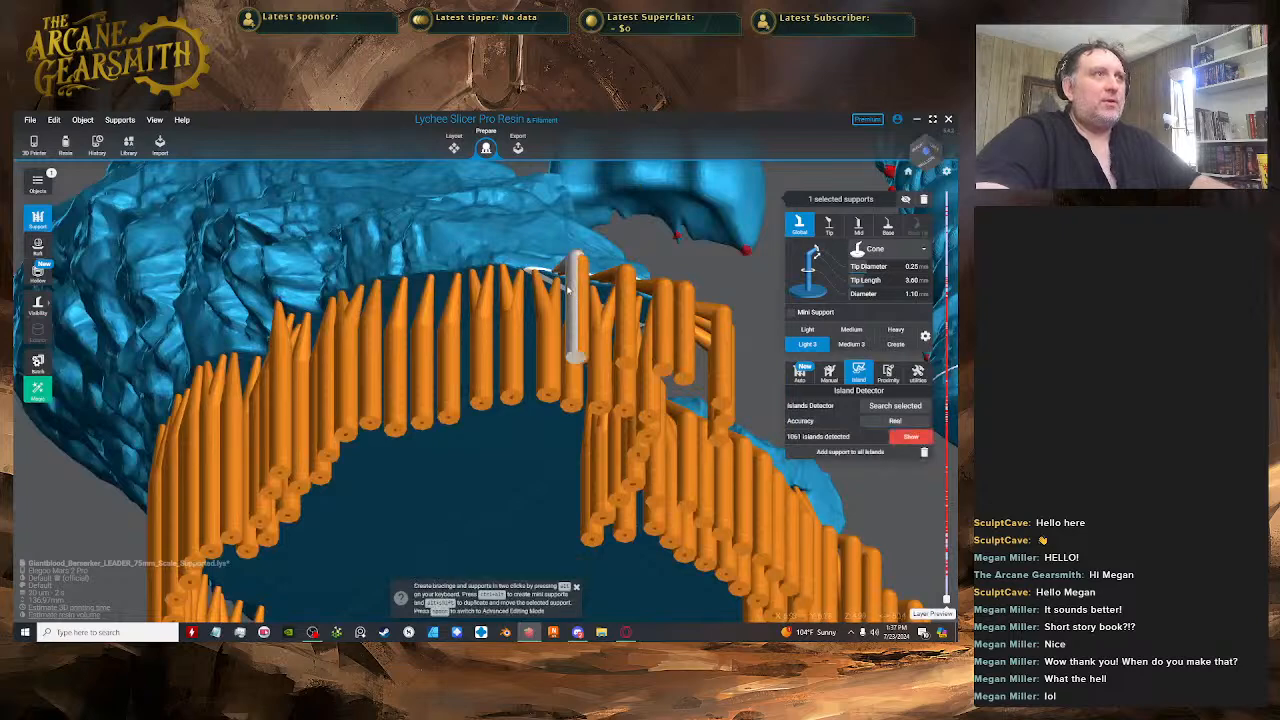
{"action": "key", "text": "space"}
{"action": "left_click", "coordinate": [552, 295]}
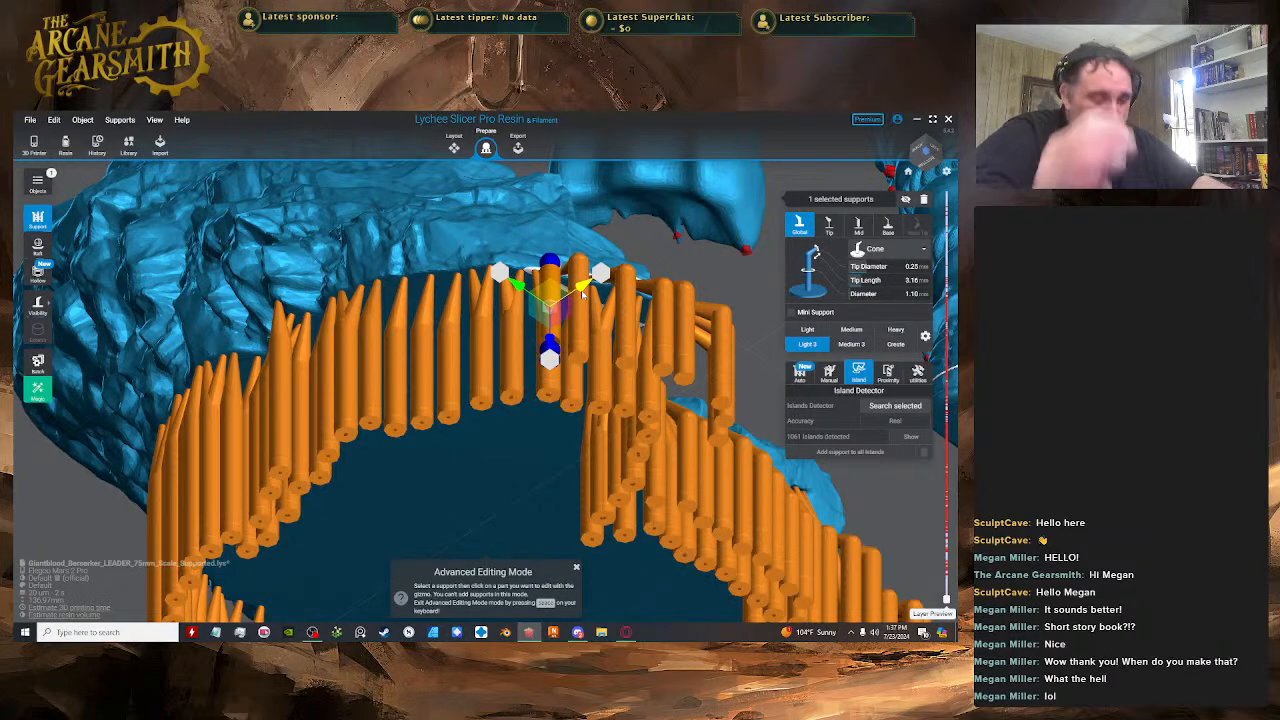
{"action": "scroll", "coordinate": [590, 320], "scroll_direction": "down", "scroll_amount": 3}
{"action": "right_click_drag", "start_coordinate": [590, 320], "coordinate": [491, 303]}
{"action": "scroll", "coordinate": [545, 440], "scroll_direction": "up", "scroll_amount": 3}
{"action": "key", "text": "space"}
{"action": "scroll", "coordinate": [521, 370], "scroll_direction": "up", "scroll_amount": 1}
{"action": "scroll", "coordinate": [515, 368], "scroll_direction": "down", "scroll_amount": 2}
{"action": "key", "text": "space"}
{"action": "left_click", "coordinate": [491, 303]}
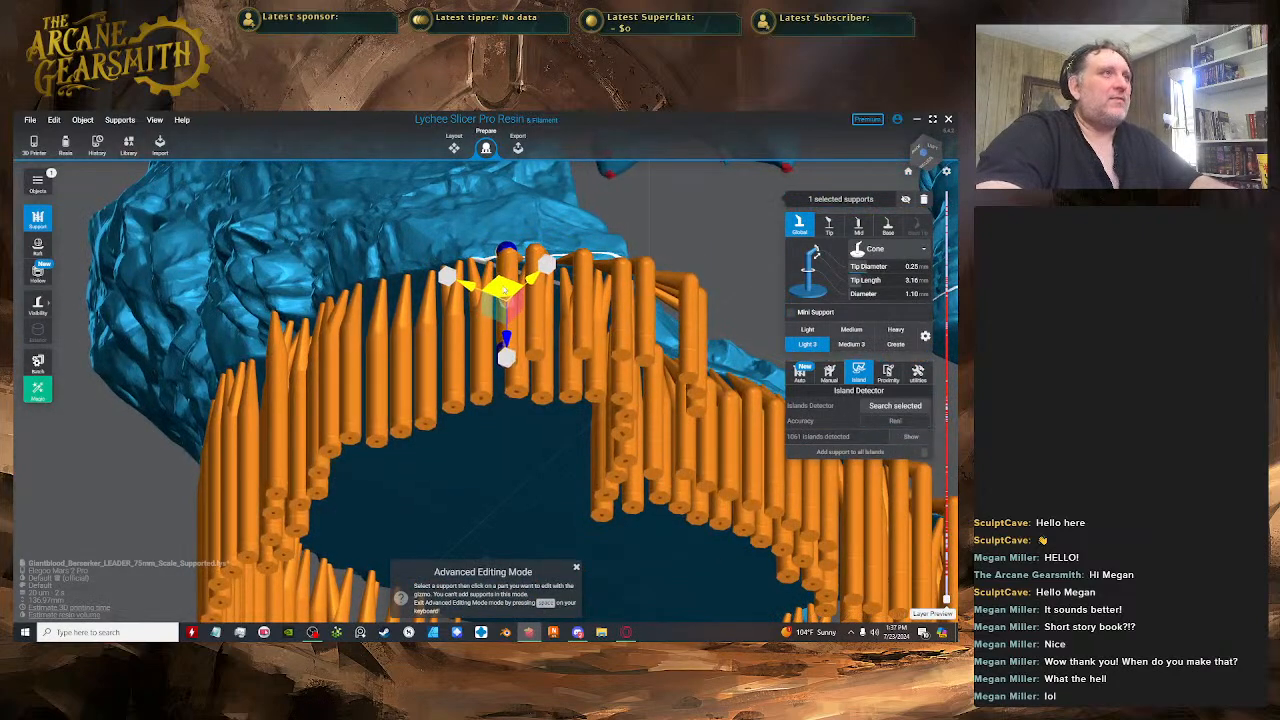
{"action": "right_click_drag", "start_coordinate": [539, 325], "coordinate": [510, 355]}
{"action": "key", "text": "space"}
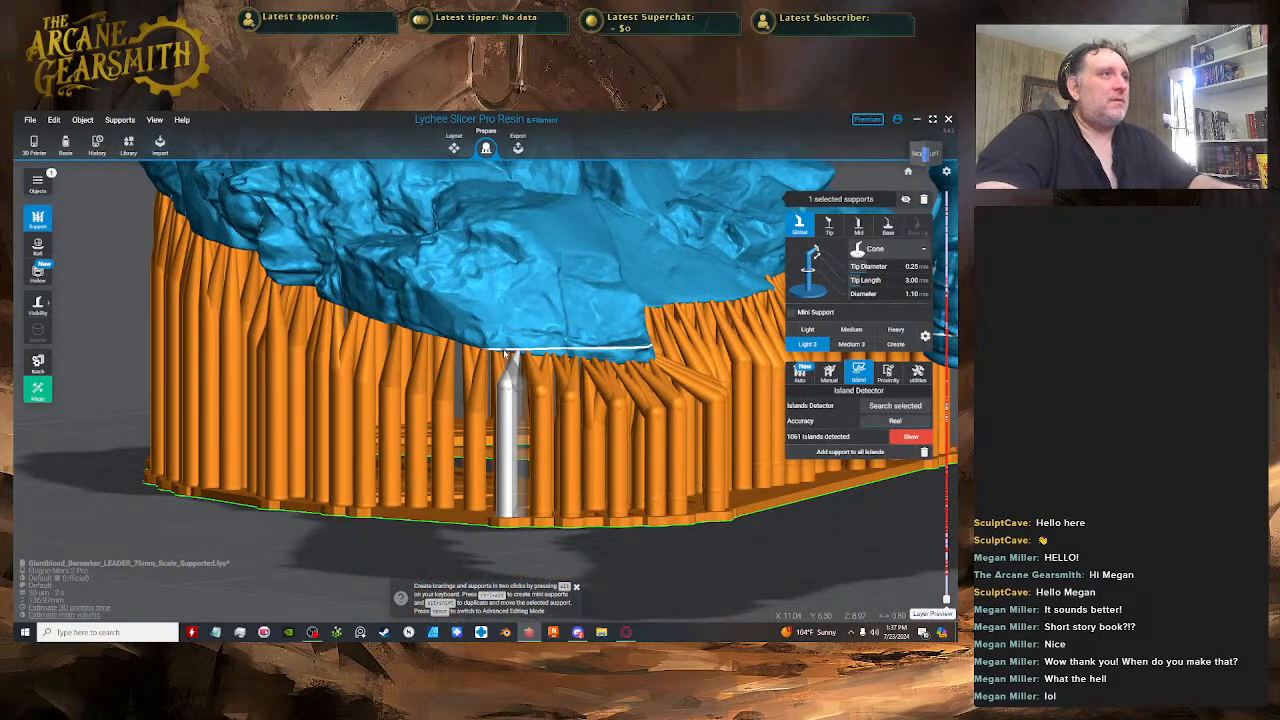
- Add a mini support beside the adjusted column at the corner block's bottom edge
{"action": "left_click", "coordinate": [558, 397]}
{"action": "right_click_drag", "start_coordinate": [558, 397], "coordinate": [410, 338]}
{"action": "scroll", "coordinate": [447, 452], "scroll_direction": "up", "scroll_amount": 3}
{"action": "scroll", "coordinate": [410, 338], "scroll_direction": "up", "scroll_amount": 4}
{"action": "key", "text": "space"}
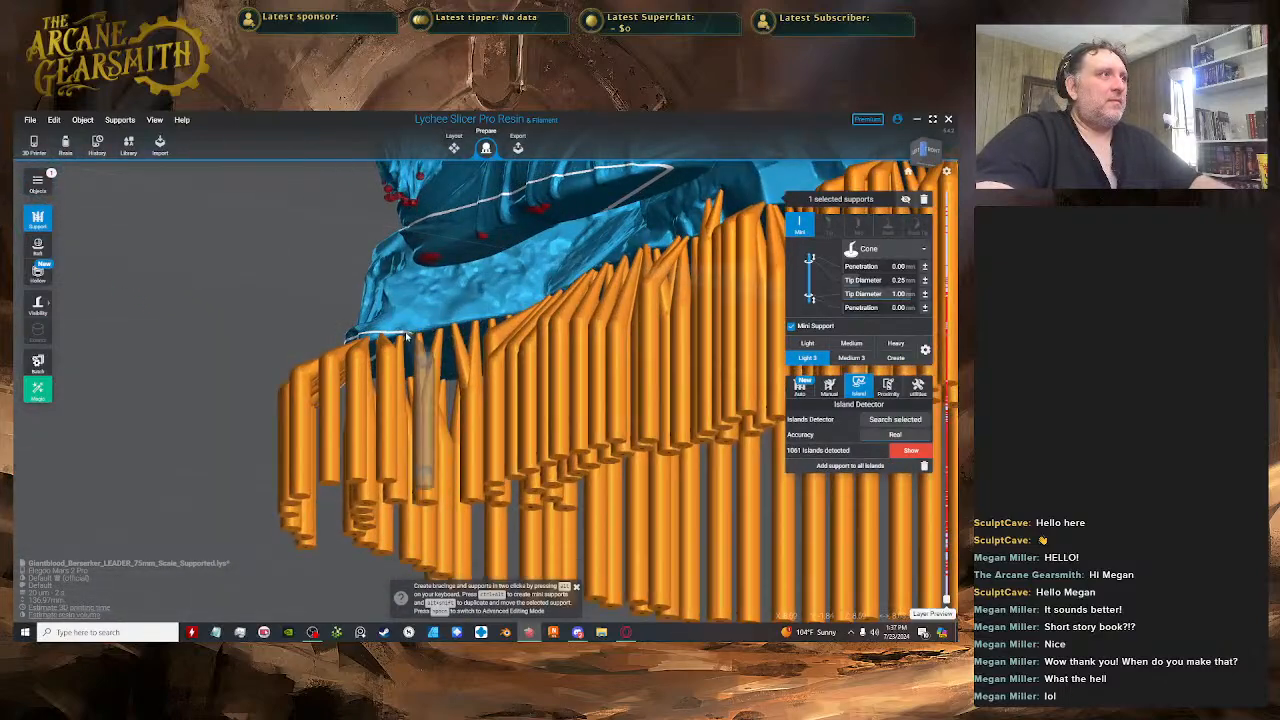
- Shift the column of the support under the rock edge behind the heel sideways in the row
{"action": "left_click", "coordinate": [428, 375]}
{"action": "left_click_drag", "start_coordinate": [427, 412], "coordinate": [414, 409]}
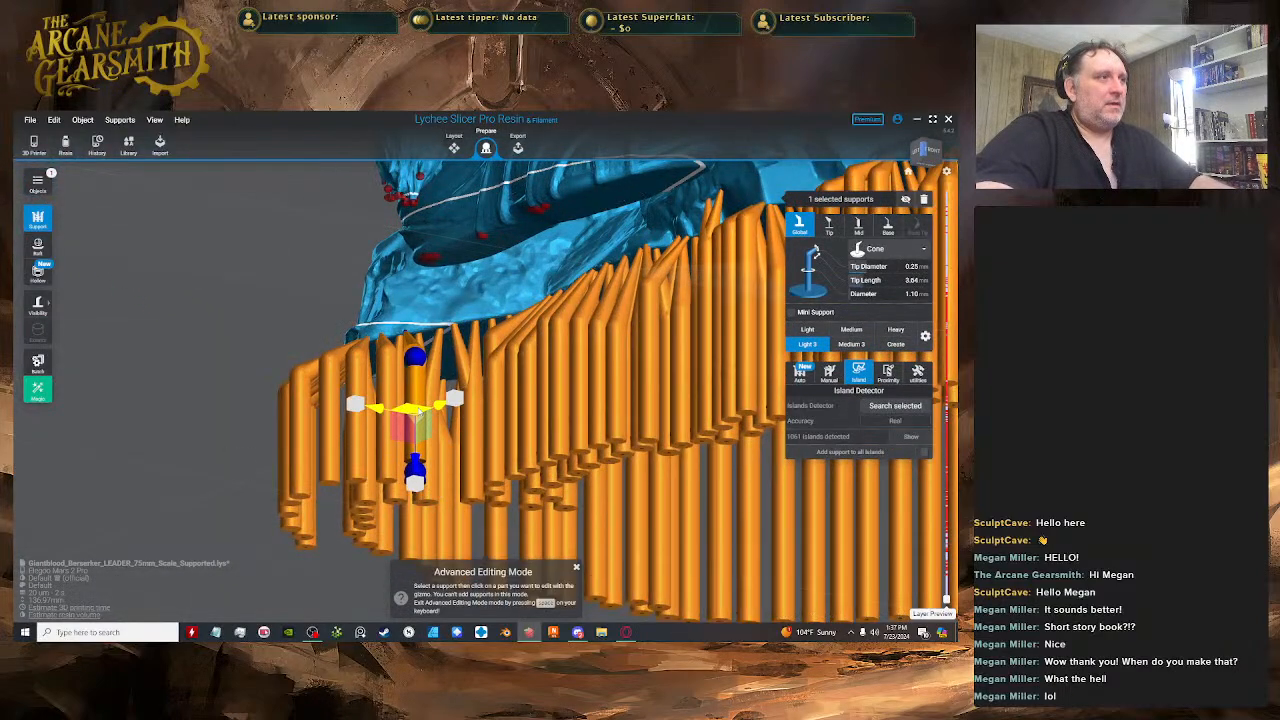
{"action": "key", "text": "space"}
{"action": "right_click_drag", "start_coordinate": [414, 409], "coordinate": [470, 420]}
{"action": "key", "text": "space"}
{"action": "key", "text": "space"}
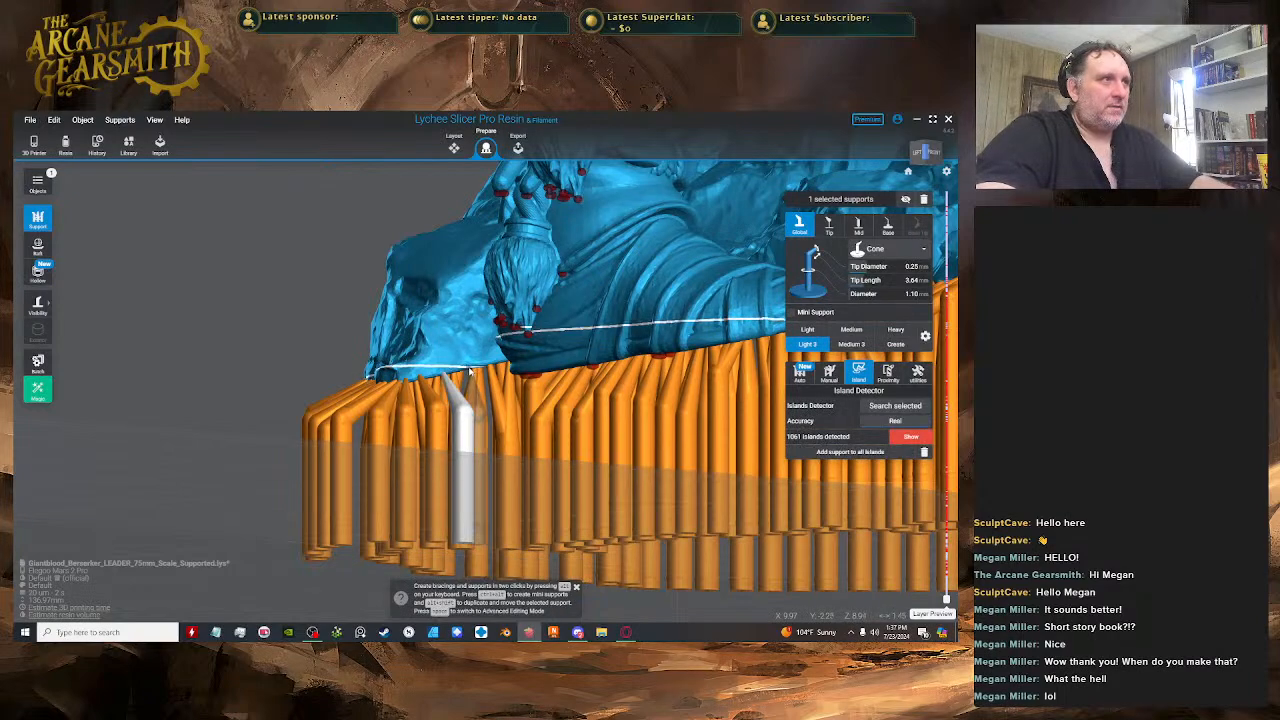
- Examine the support row along the opposite side of the rocky base
{"action": "key", "text": "space"}
{"action": "right_click_drag", "start_coordinate": [470, 372], "coordinate": [720, 448]}
{"action": "key", "text": "space"}
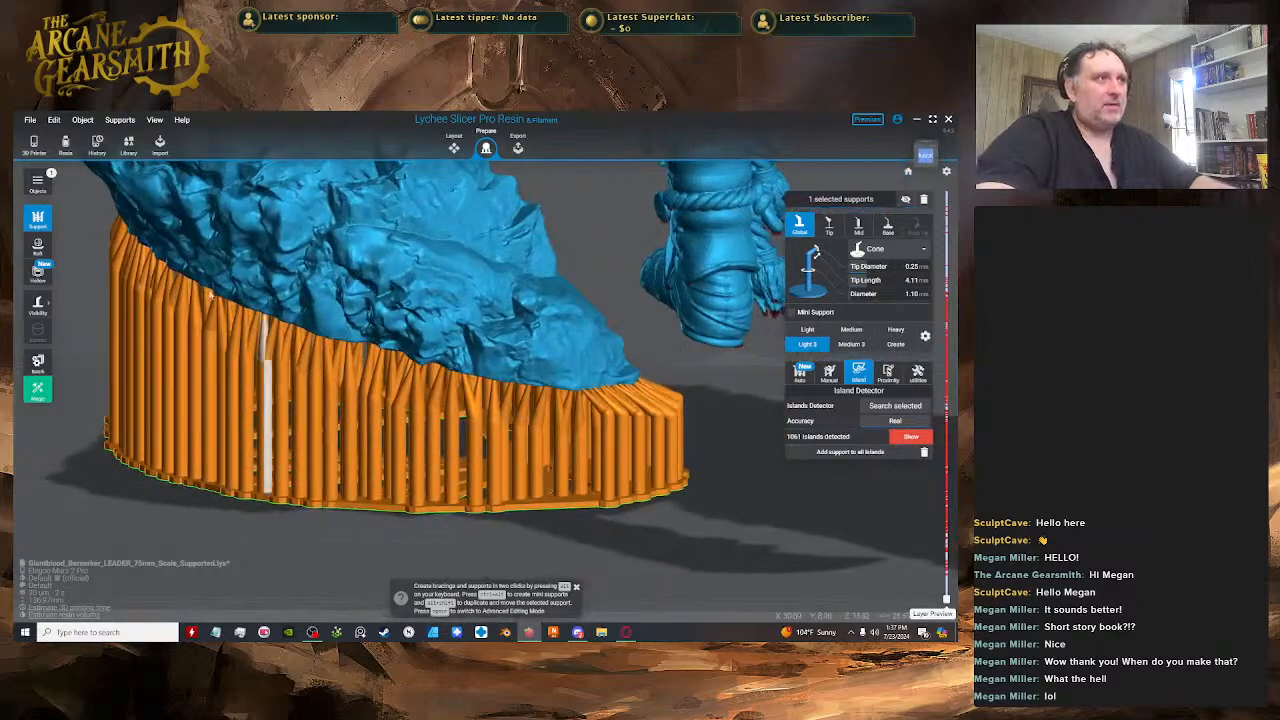
- Examine the supported base from below and the whole miniature from several sides to find the next unsupported area
{"action": "right_click_drag", "start_coordinate": [761, 497], "coordinate": [452, 300]}
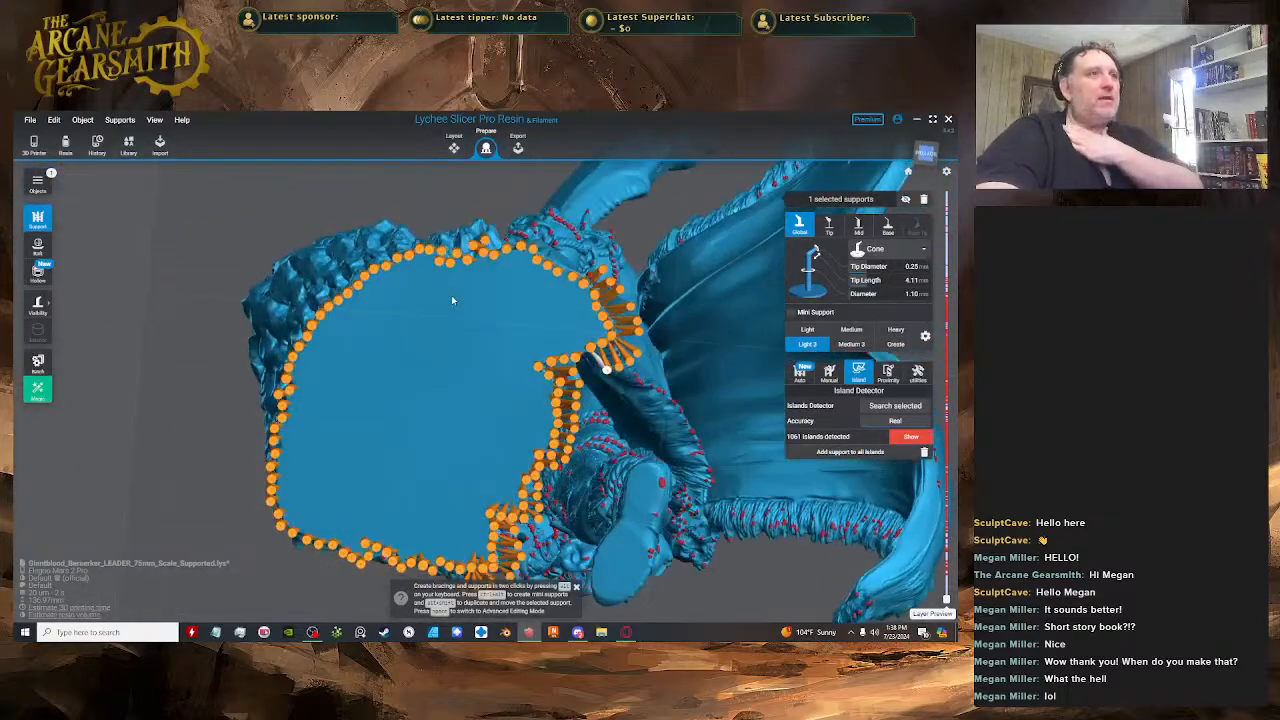
{"action": "right_click_drag", "start_coordinate": [636, 319], "coordinate": [606, 325]}
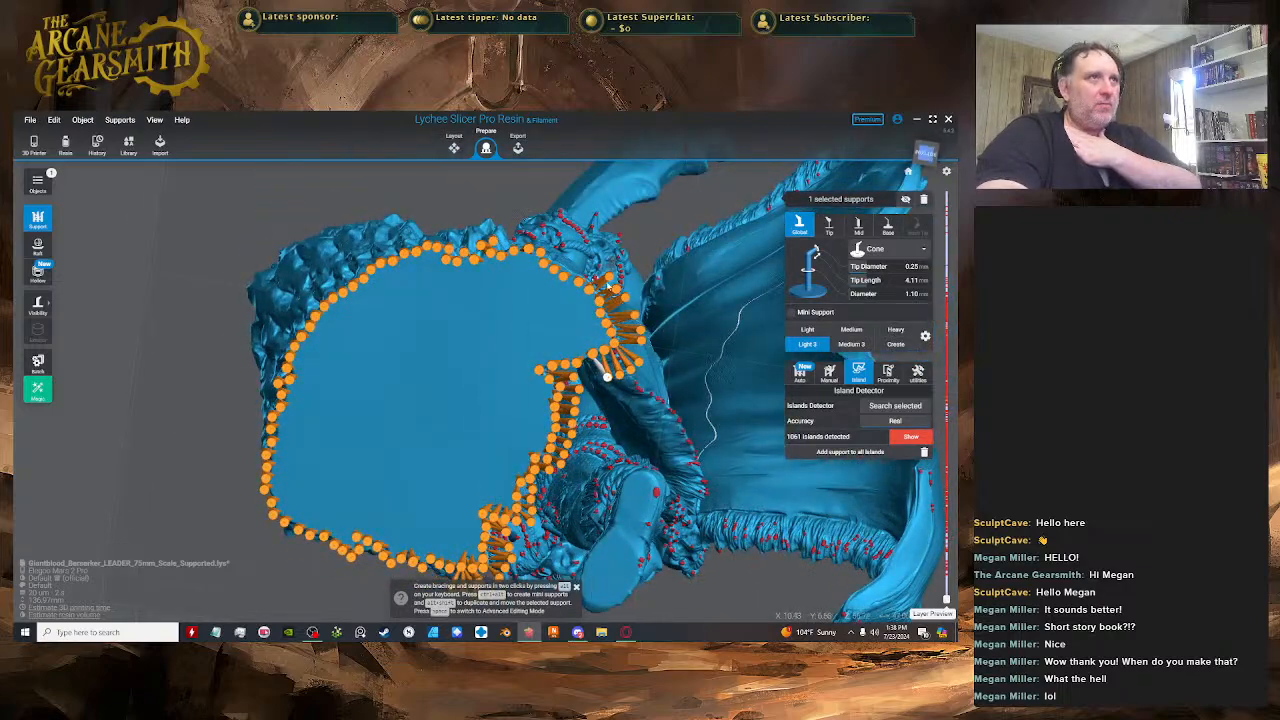
{"action": "right_click_drag", "start_coordinate": [447, 322], "coordinate": [611, 413]}
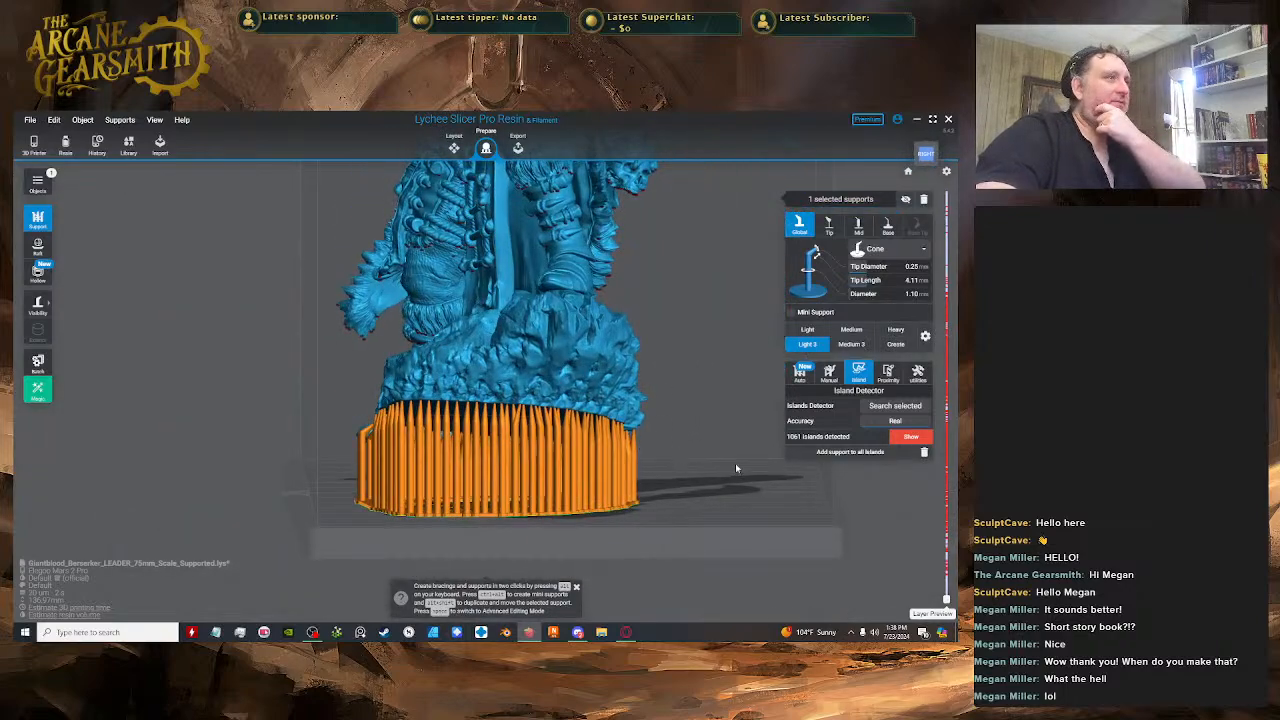
{"action": "mouse_move", "coordinate": [736, 468]}
{"action": "right_mouse_down"}
{"action": "mouse_move", "coordinate": [535, 462]}
{"action": "mouse_move", "coordinate": [514, 345]}
{"action": "mouse_move", "coordinate": [532, 316]}
{"action": "mouse_move", "coordinate": [463, 471]}
{"action": "mouse_move", "coordinate": [150, 478]}
{"action": "right_mouse_up"}
{"action": "scroll", "coordinate": [512, 335], "scroll_direction": "up", "scroll_amount": 3}
{"action": "scroll", "coordinate": [532, 316], "scroll_direction": "down", "scroll_amount": 4}
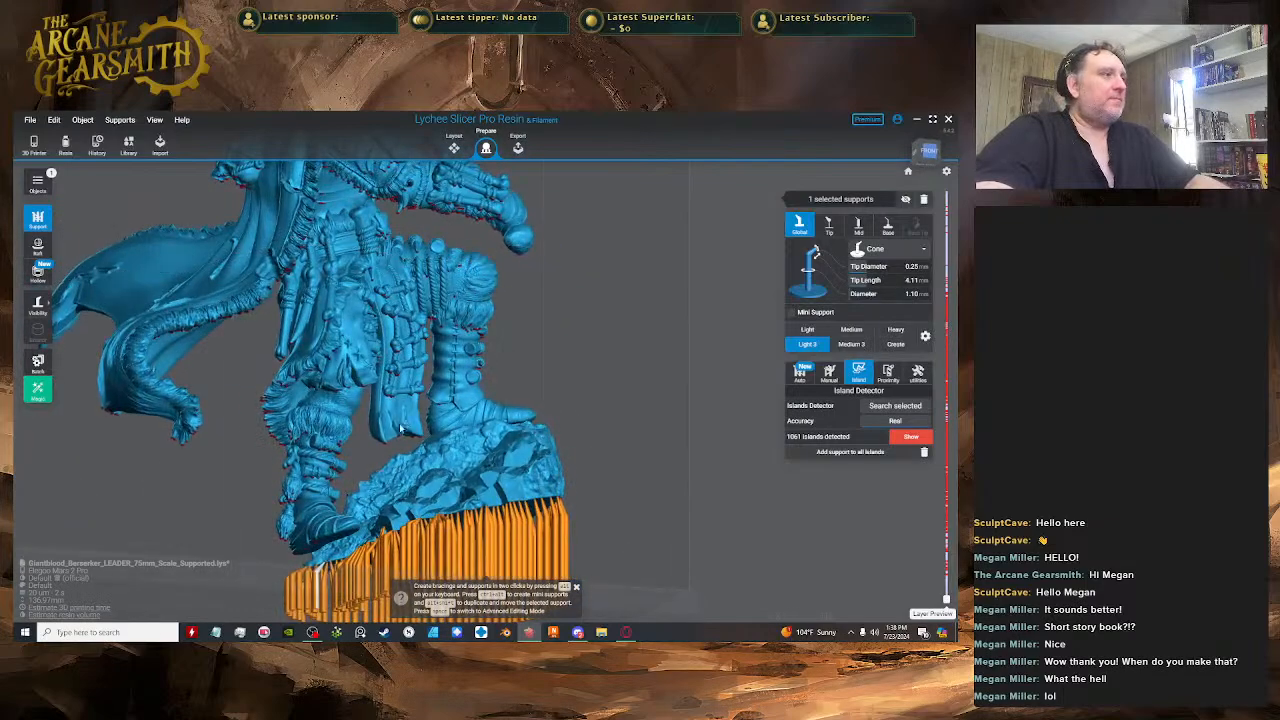
{"action": "right_click_drag", "start_coordinate": [400, 428], "coordinate": [674, 407]}
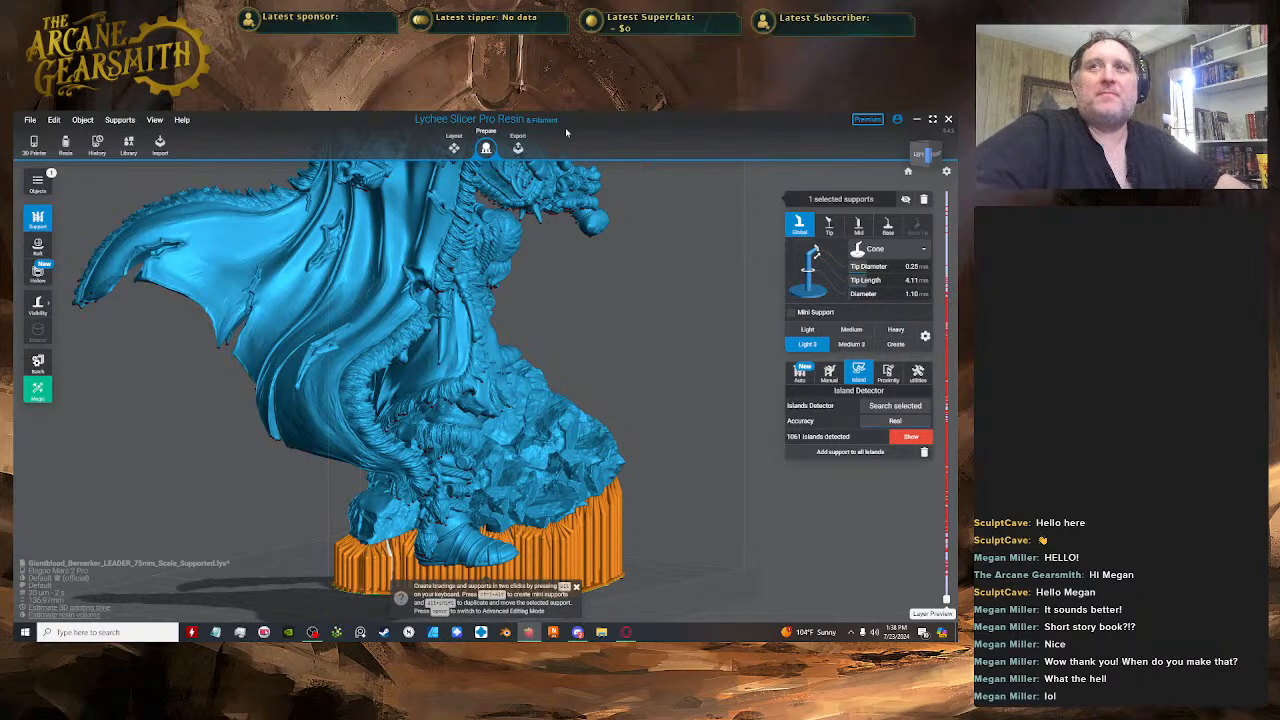
{"action": "scroll", "coordinate": [602, 200], "scroll_direction": "down", "scroll_amount": 1}
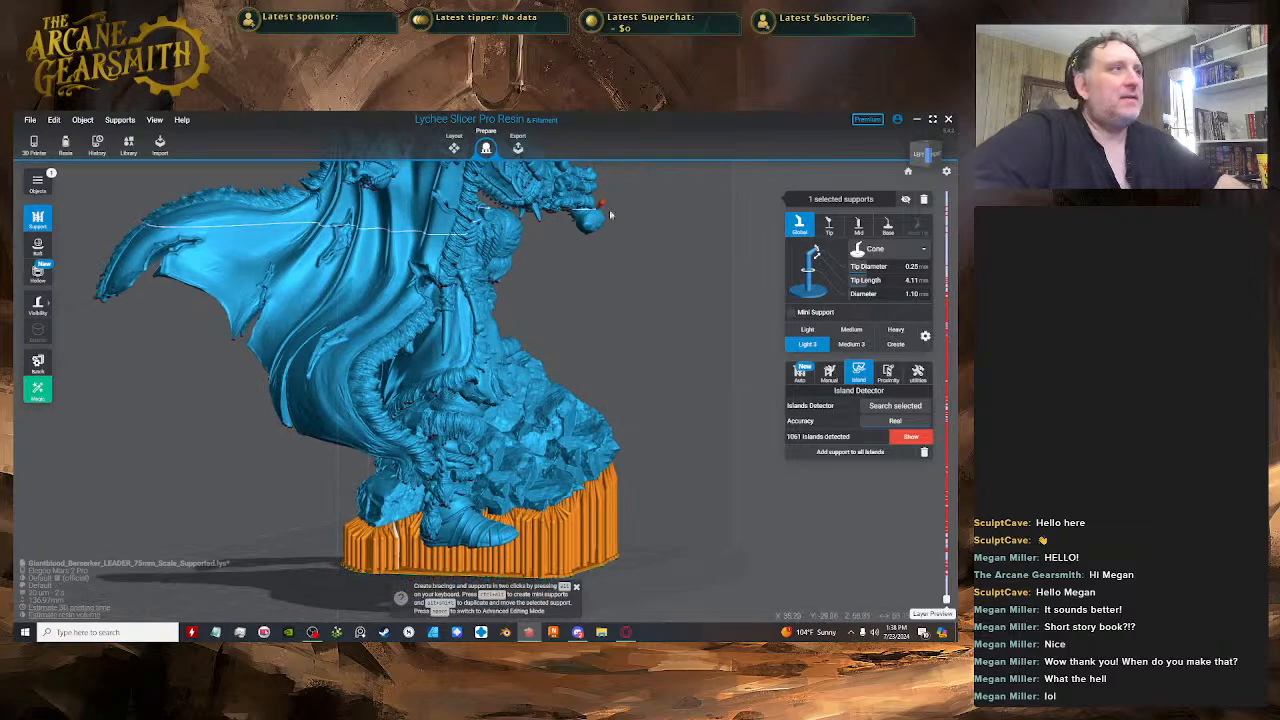
{"action": "right_click_drag", "start_coordinate": [642, 398], "coordinate": [637, 309]}
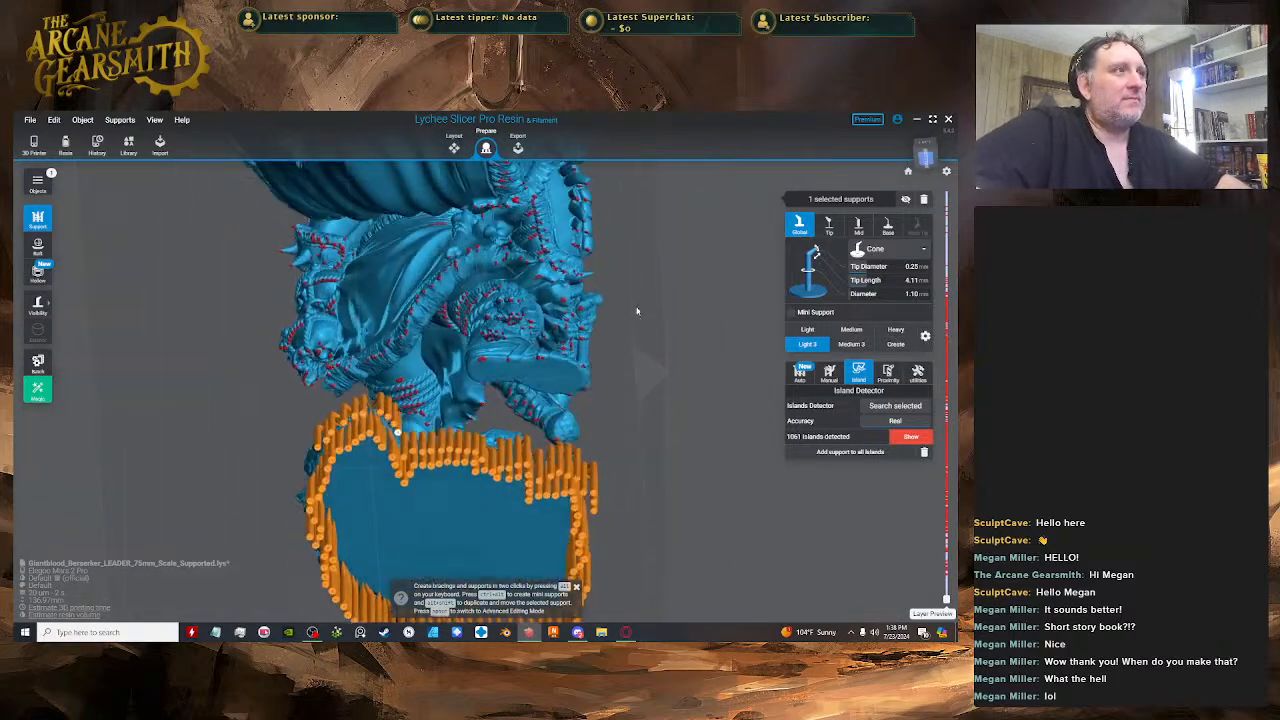
- Add a support at the sole edge of the overhanging foot and shift its column to a tip length of about 3.96 mm
{"action": "scroll", "coordinate": [488, 358], "scroll_direction": "up", "scroll_amount": 2}
{"action": "key", "text": "space"}
{"action": "key", "text": "space"}
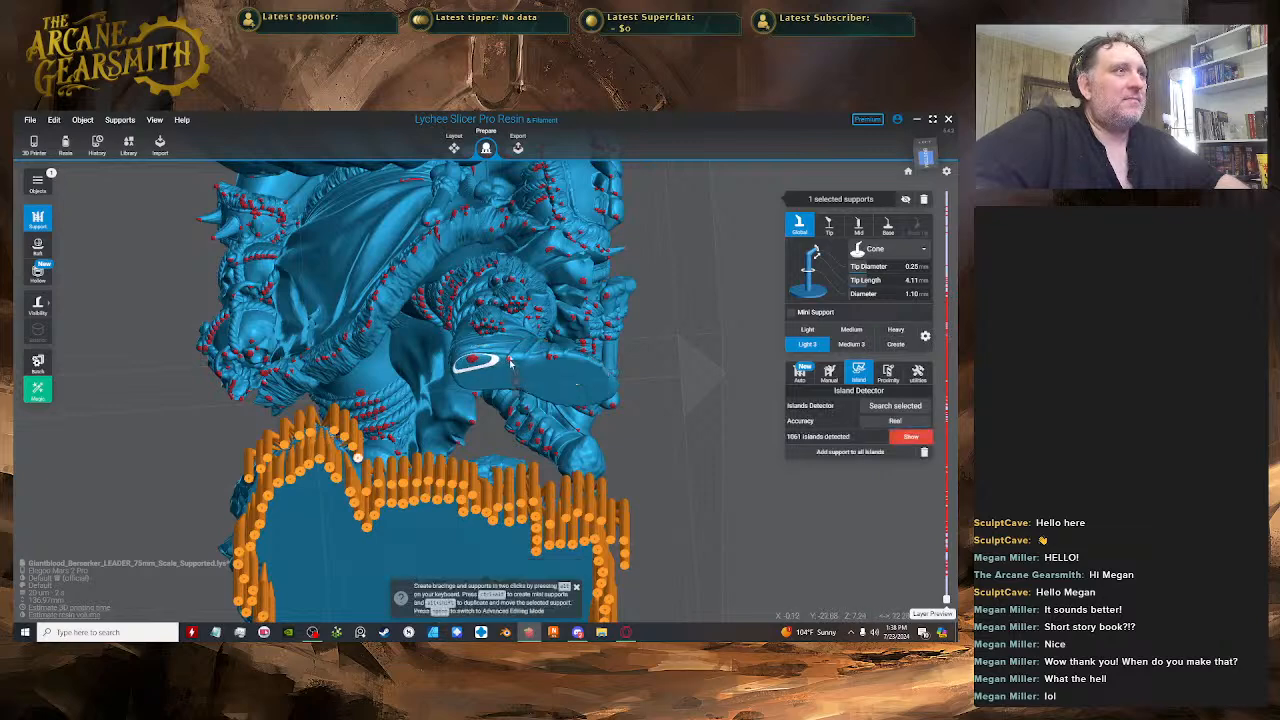
{"action": "left_click", "coordinate": [510, 362]}
{"action": "right_click_drag", "start_coordinate": [512, 366], "coordinate": [518, 450]}
{"action": "scroll", "coordinate": [518, 452], "scroll_direction": "up", "scroll_amount": 3}
{"action": "key", "text": "space"}
{"action": "left_click", "coordinate": [520, 453]}
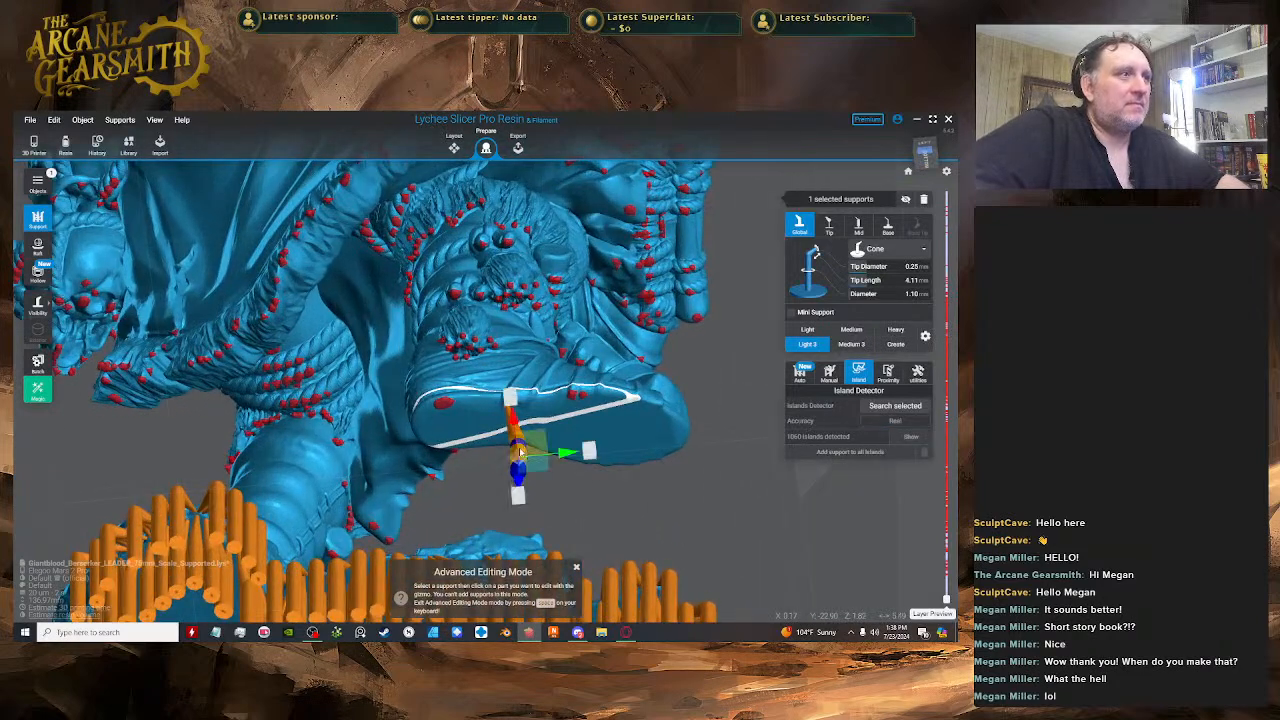
{"action": "left_click_drag", "start_coordinate": [520, 453], "coordinate": [518, 420]}
{"action": "key", "text": "space"}
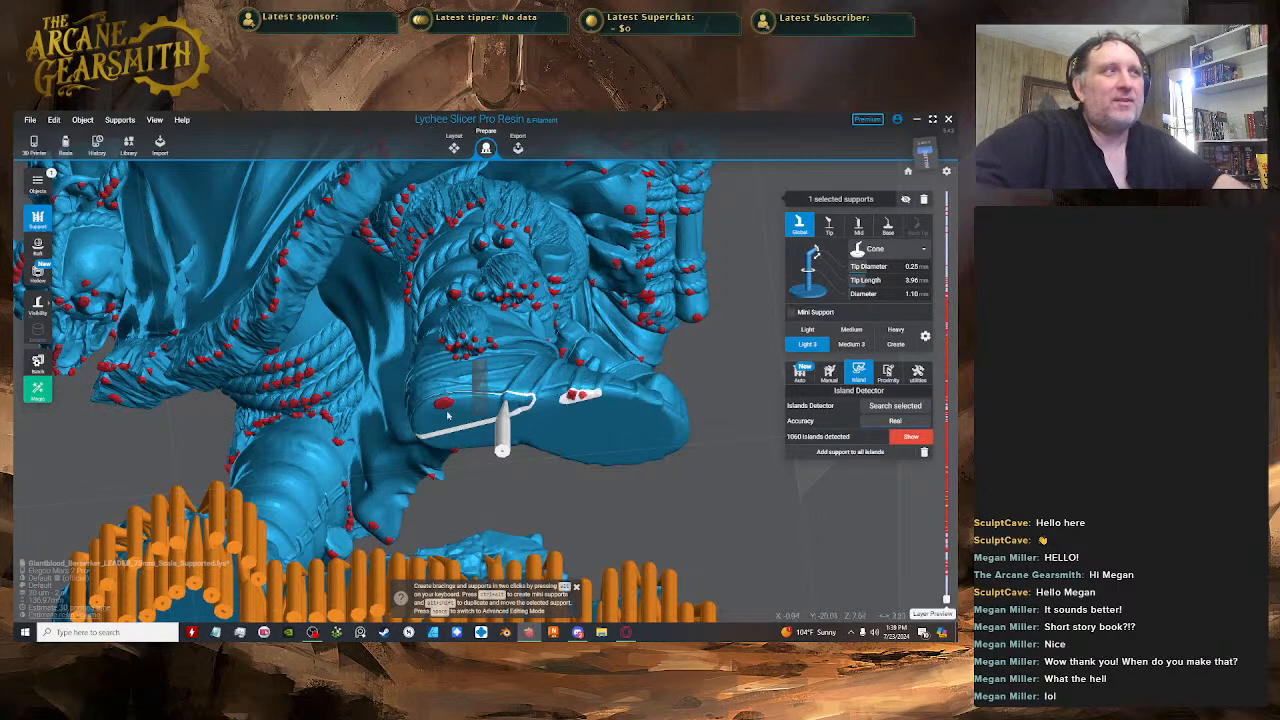
- Apply the Medium preset to the sole support and move its column closer beneath the edge, with a tip length of about 4.02 mm
{"action": "left_click", "coordinate": [851, 329]}
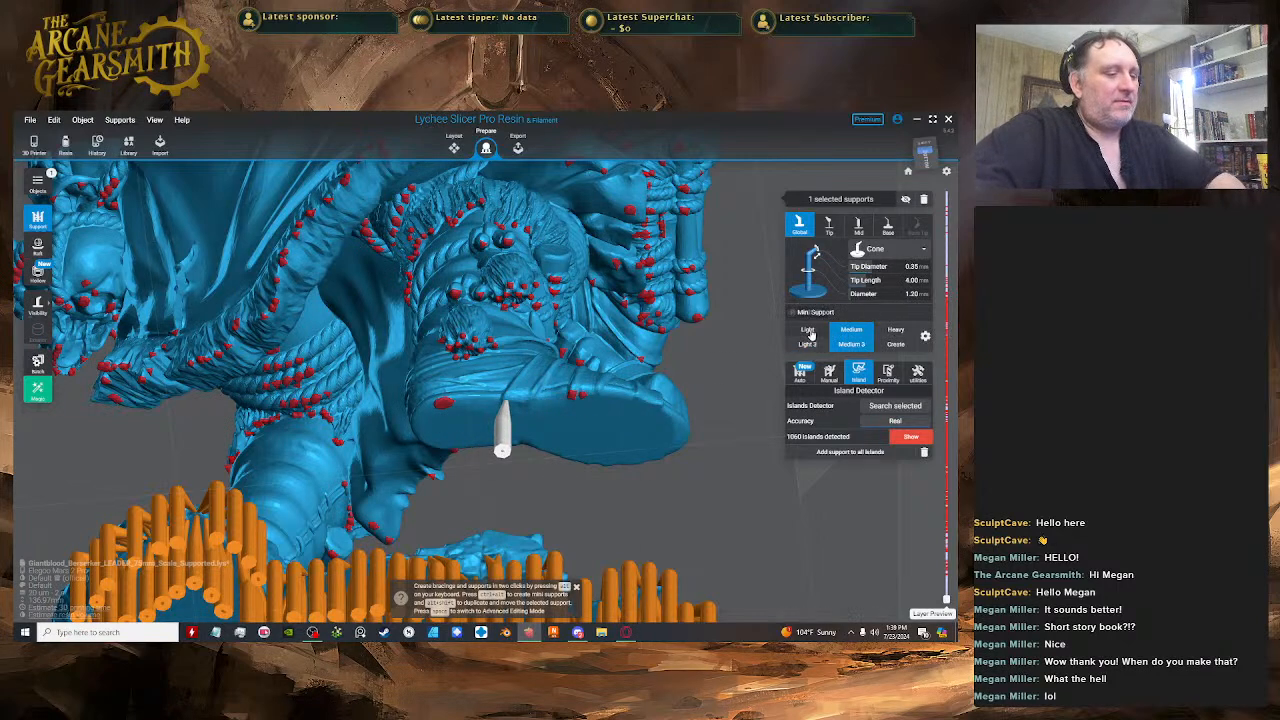
{"action": "scroll", "coordinate": [500, 396], "scroll_direction": "up", "scroll_amount": 2}
{"action": "left_click", "coordinate": [500, 396]}
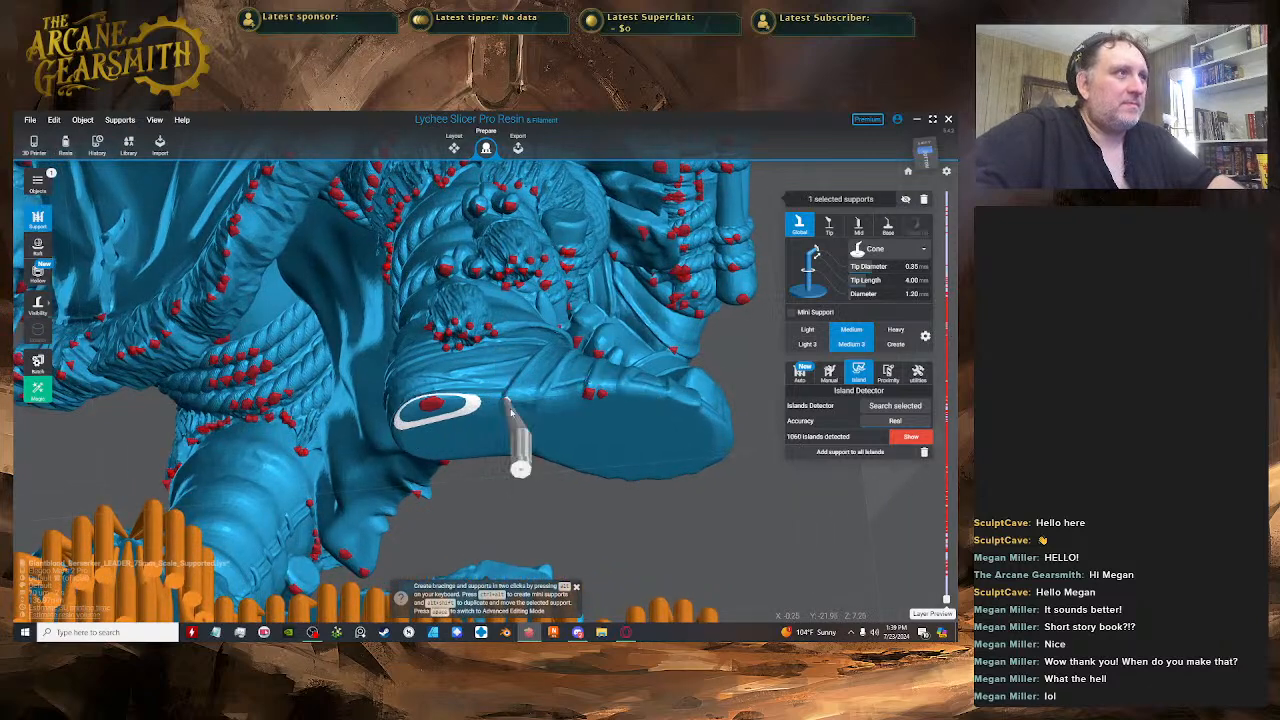
{"action": "key", "text": "space"}
{"action": "left_click_drag", "start_coordinate": [533, 436], "coordinate": [510, 425]}
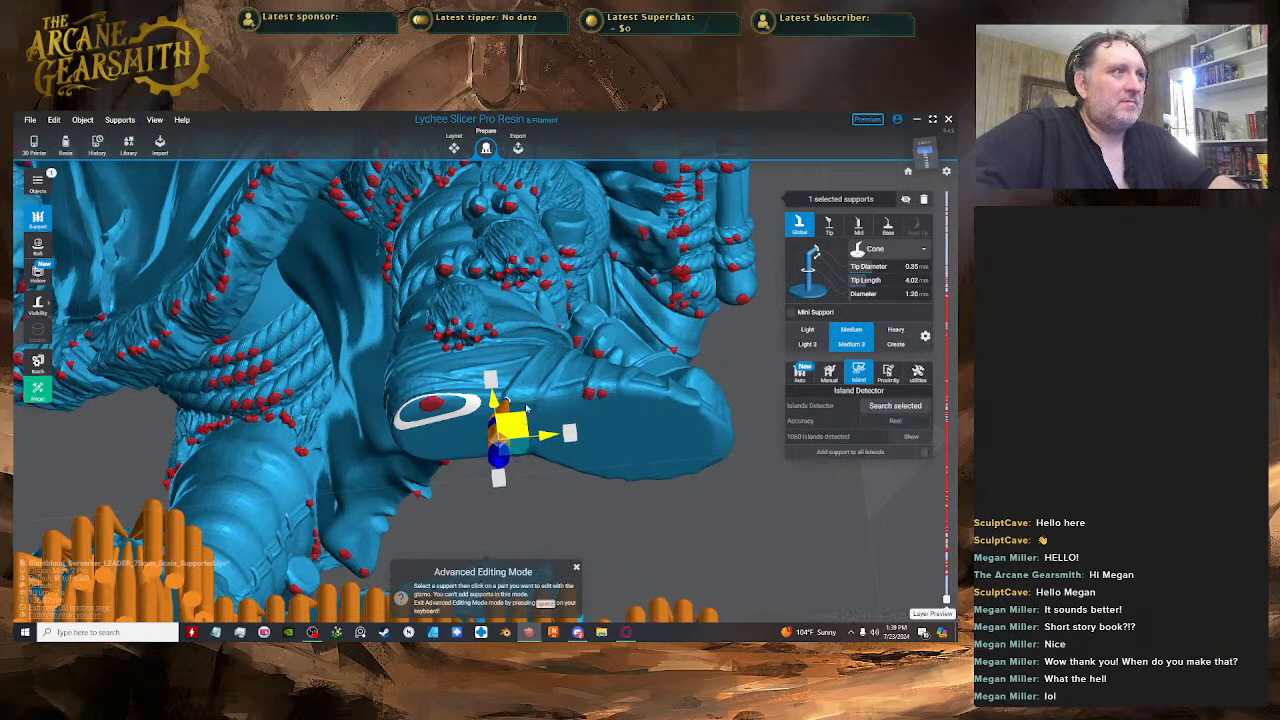
{"action": "key", "text": "space"}
- Add a second Medium support beside the first on the sole edge and align its column, with a tip length of about 4.01 mm
{"action": "left_click", "coordinate": [516, 401]}
{"action": "key", "text": "space"}
{"action": "left_click", "coordinate": [528, 460]}
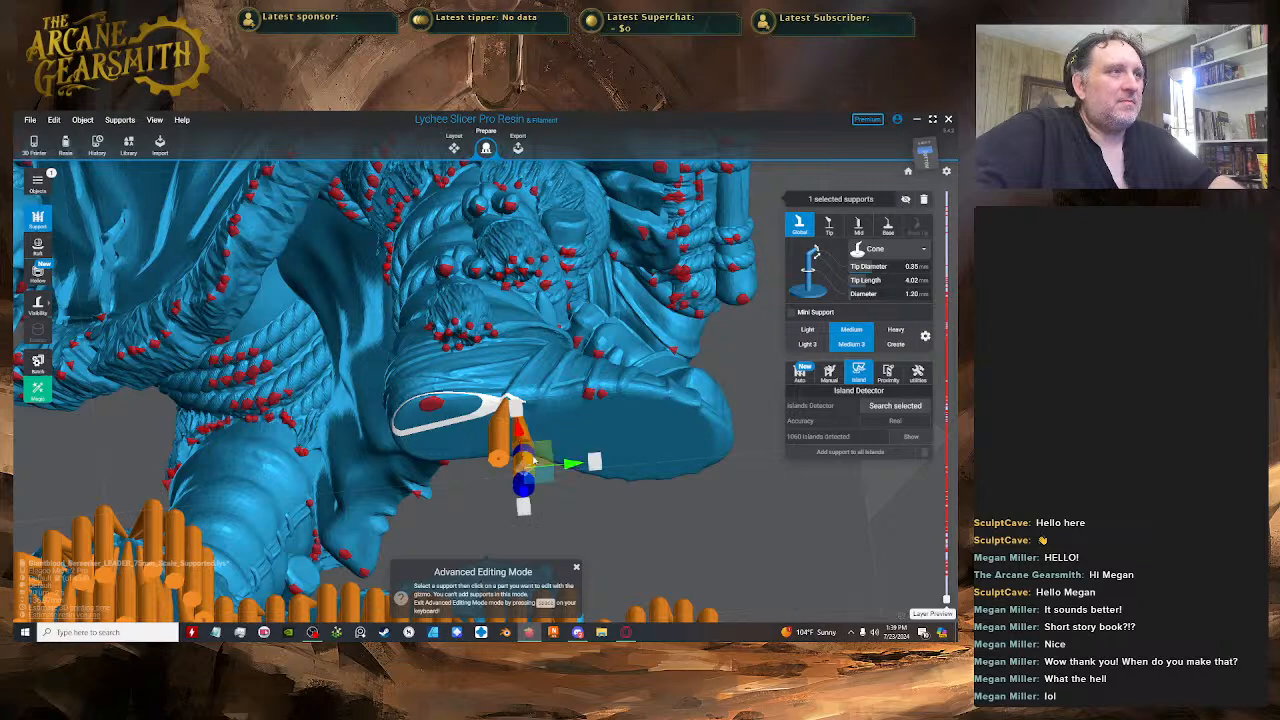
{"action": "left_click_drag", "start_coordinate": [535, 458], "coordinate": [536, 435]}
{"action": "key", "text": "space"}
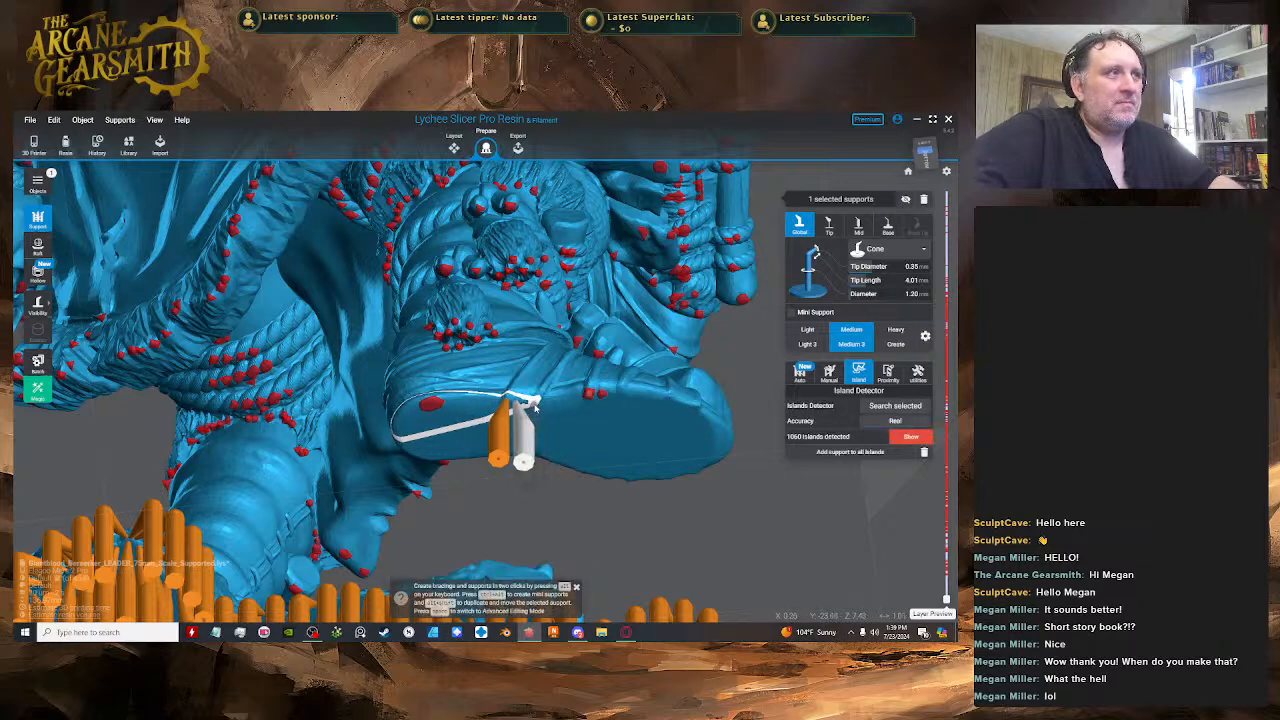
- Add a third support along the sole edge and move its column onto the second one, with a tip length of about 4.14 mm
{"action": "left_click", "coordinate": [536, 403]}
{"action": "key", "text": "space"}
{"action": "right_click_drag", "start_coordinate": [547, 450], "coordinate": [520, 465]}
{"action": "left_click", "coordinate": [433, 475]}
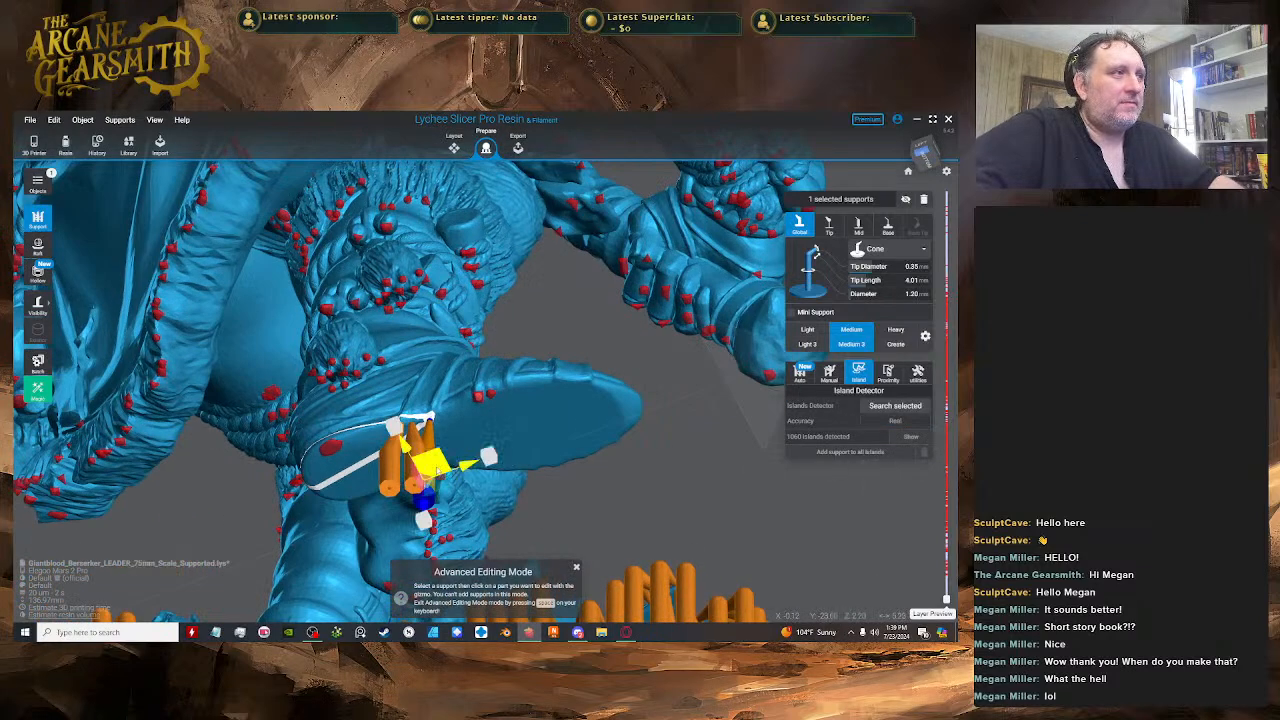
{"action": "left_click_drag", "start_coordinate": [436, 464], "coordinate": [425, 449]}
{"action": "key", "text": "space"}
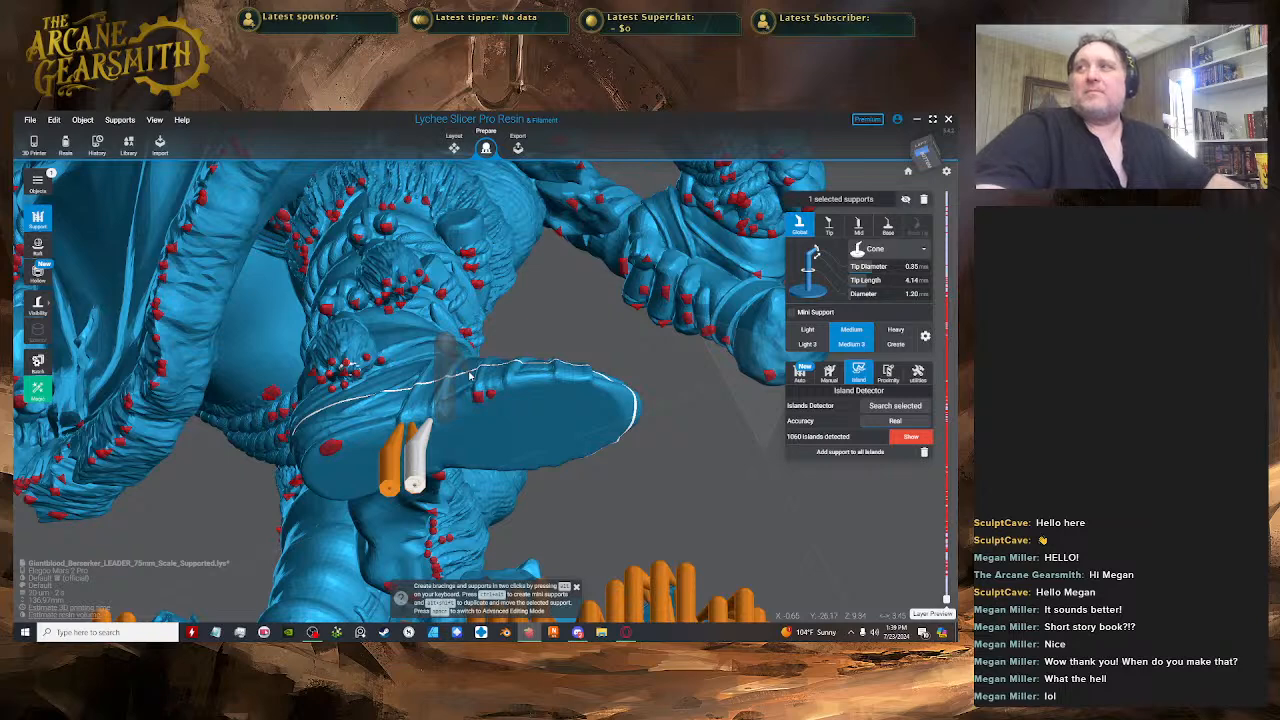
- Add another support further toward the toe and shift its column into the row, with a tip length of about 4.17 mm
{"action": "right_click_drag", "start_coordinate": [464, 434], "coordinate": [533, 404]}
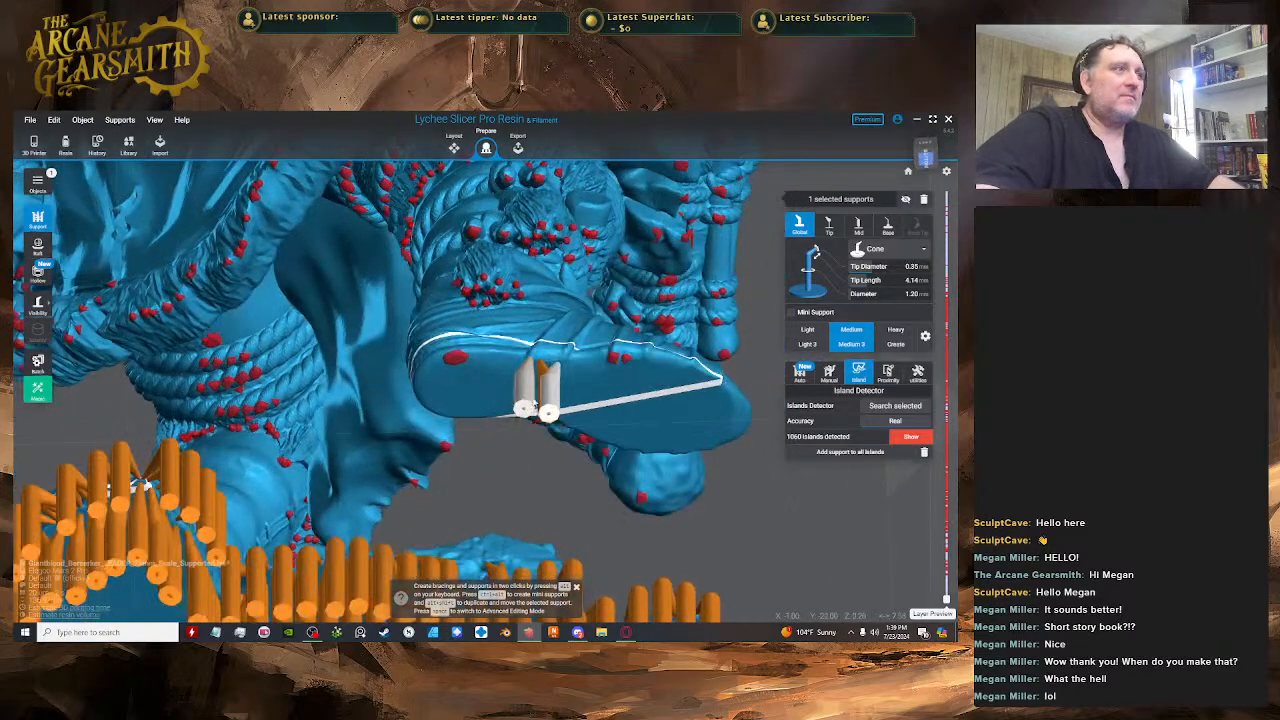
{"action": "left_click", "coordinate": [571, 367]}
{"action": "key", "text": "space"}
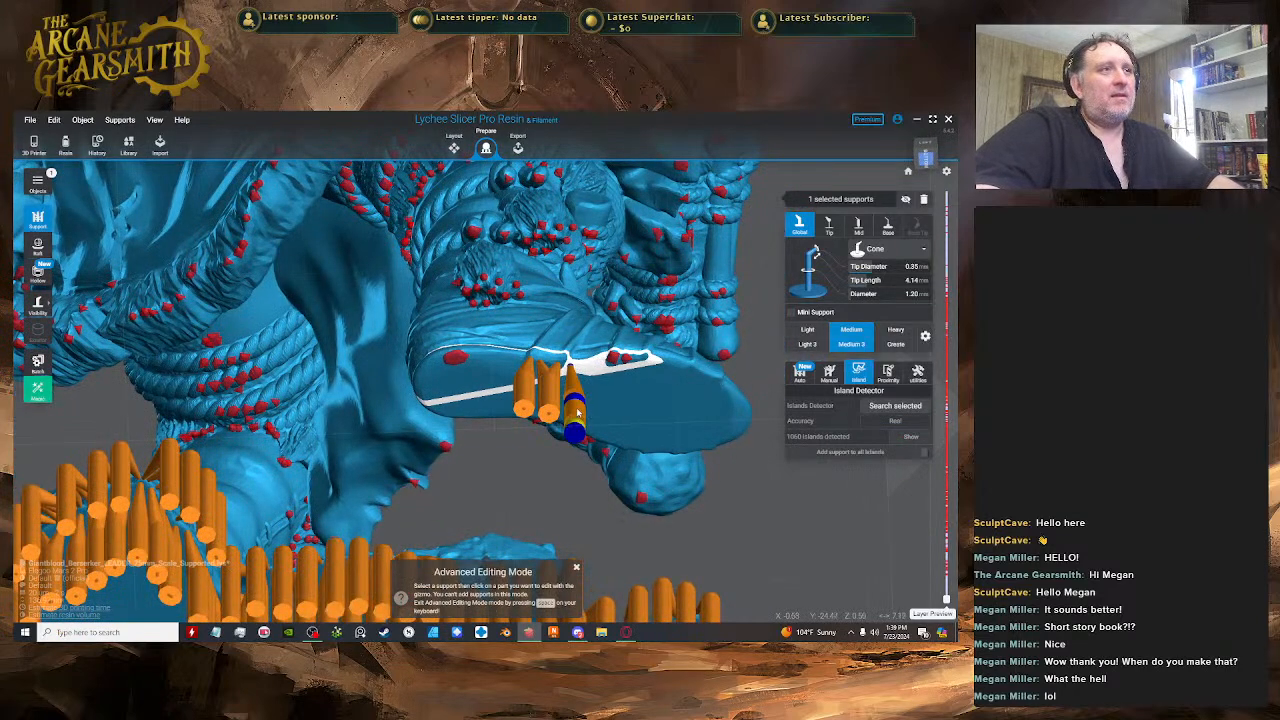
{"action": "left_click", "coordinate": [577, 411]}
{"action": "left_click_drag", "start_coordinate": [590, 400], "coordinate": [590, 378]}
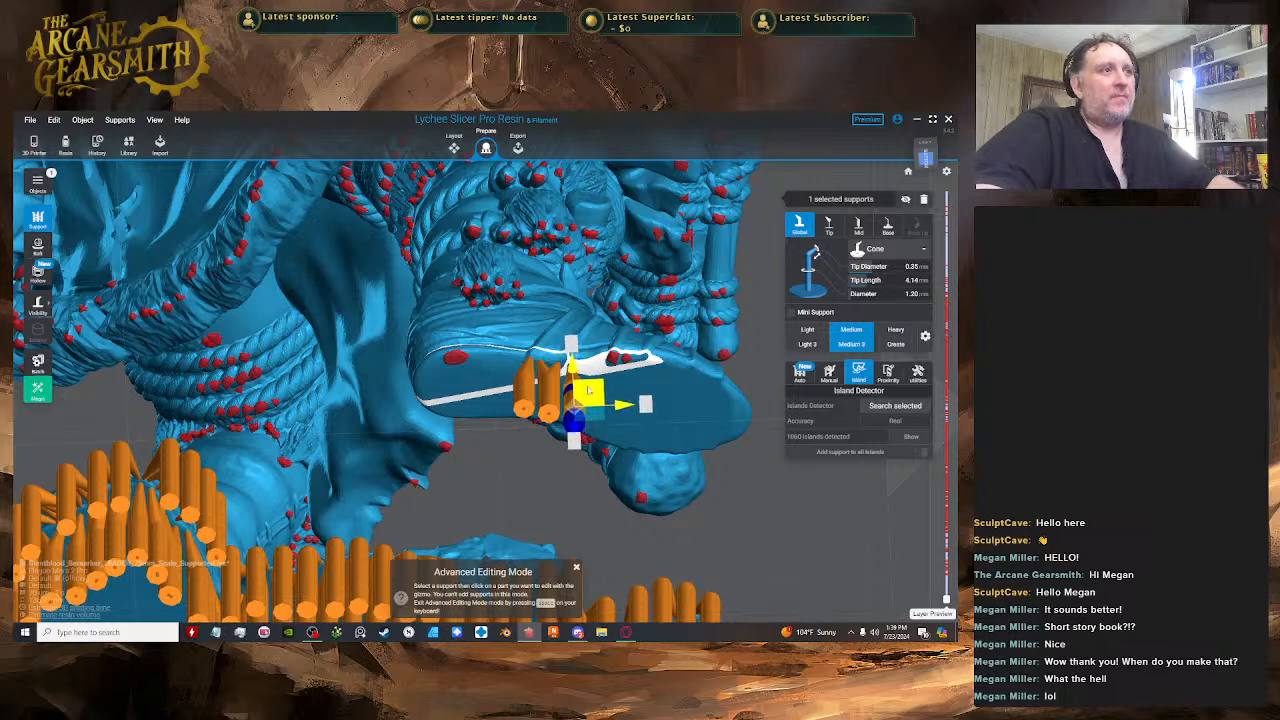
{"action": "key", "text": "space"}
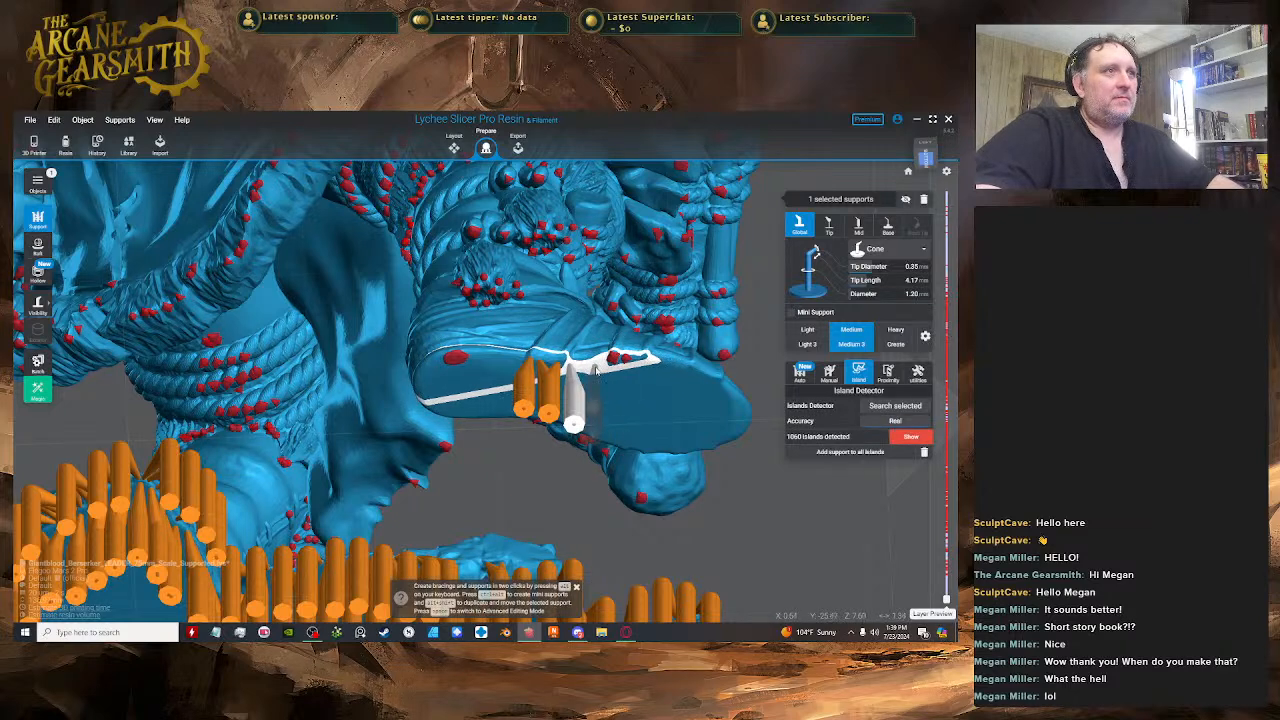
- Add three more supports along the sole edge past the small island pair, aligning their columns and joining the last two
{"action": "key", "text": "space"}
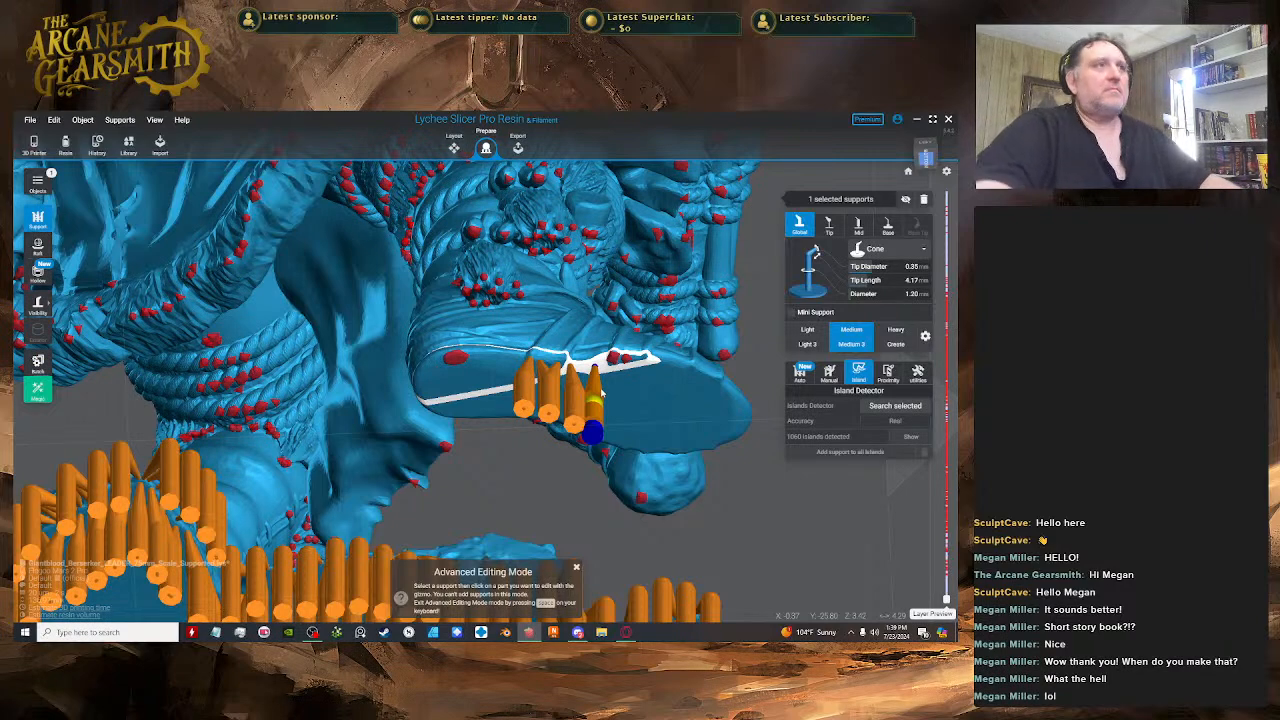
{"action": "right_click_drag", "start_coordinate": [601, 393], "coordinate": [519, 419]}
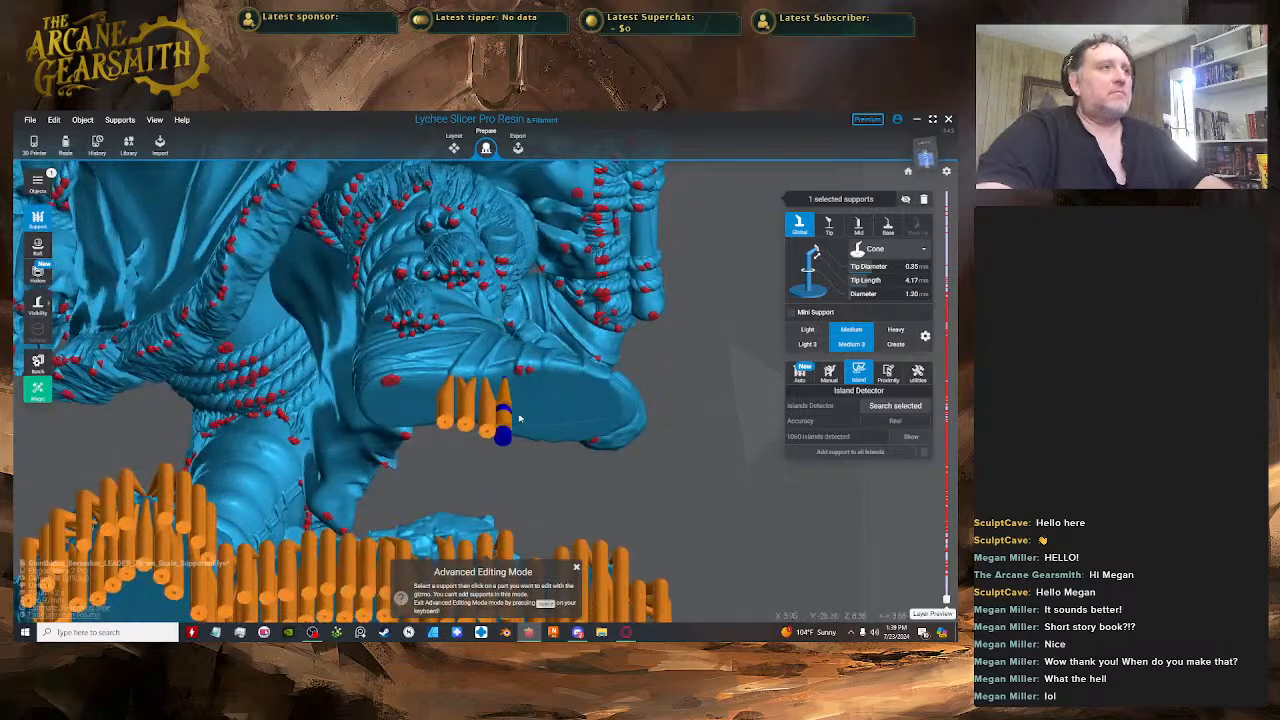
{"action": "scroll", "coordinate": [519, 419], "scroll_direction": "up", "scroll_amount": 3}
{"action": "left_click", "coordinate": [508, 420]}
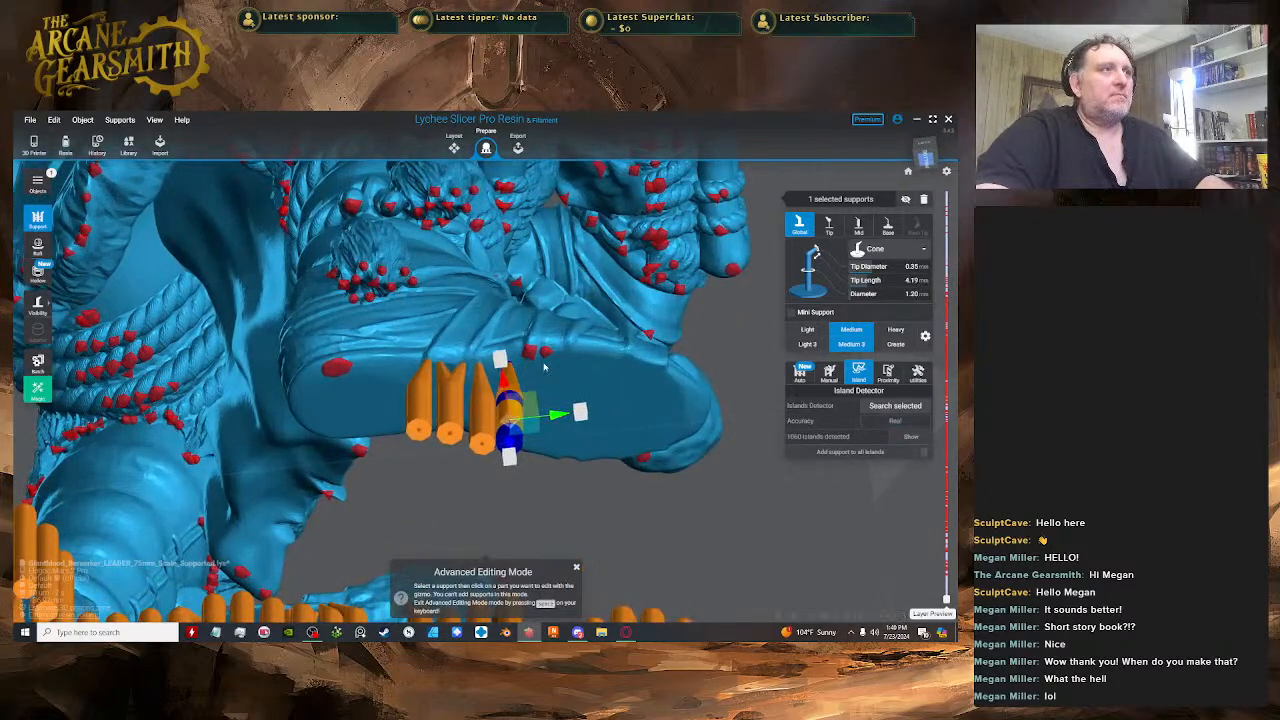
{"action": "left_click_drag", "start_coordinate": [521, 414], "coordinate": [572, 382]}
{"action": "key", "text": "space"}
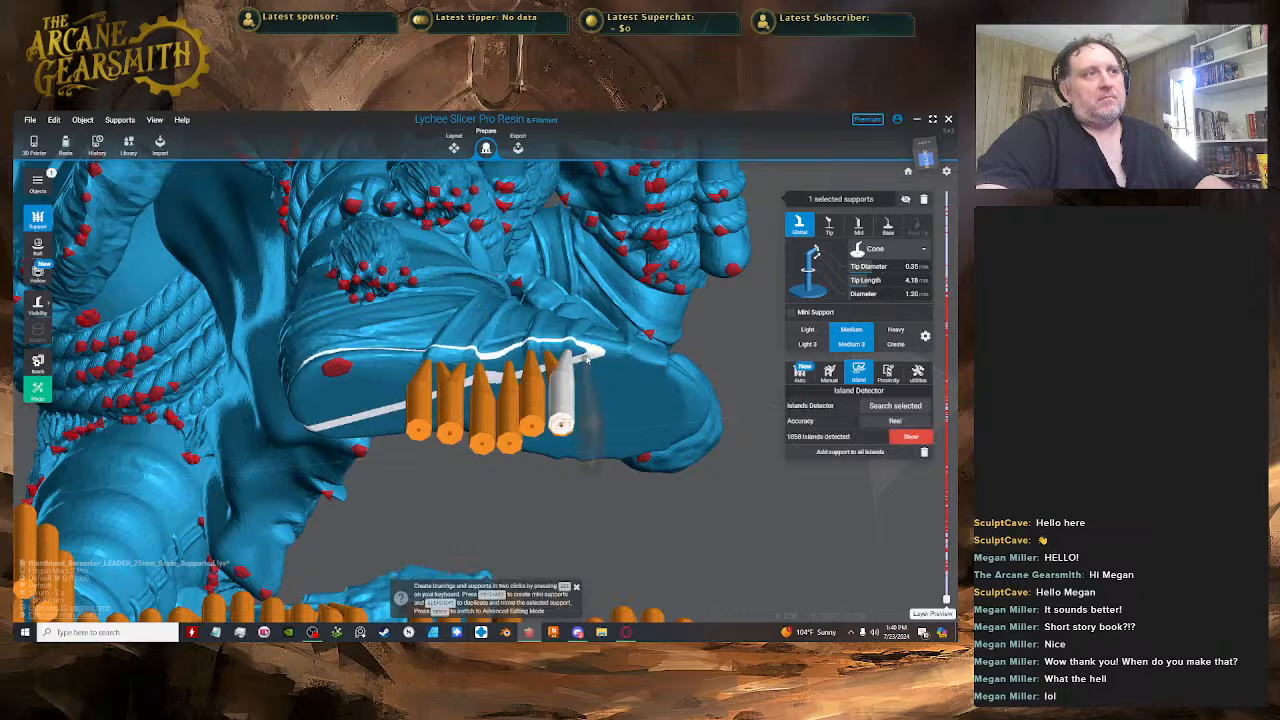
- Add two more supports toward the toe, evenly spaced, and shift the first one's column to a tip length of about 4.14 mm
{"action": "key", "text": "space"}
{"action": "left_click", "coordinate": [596, 425]}
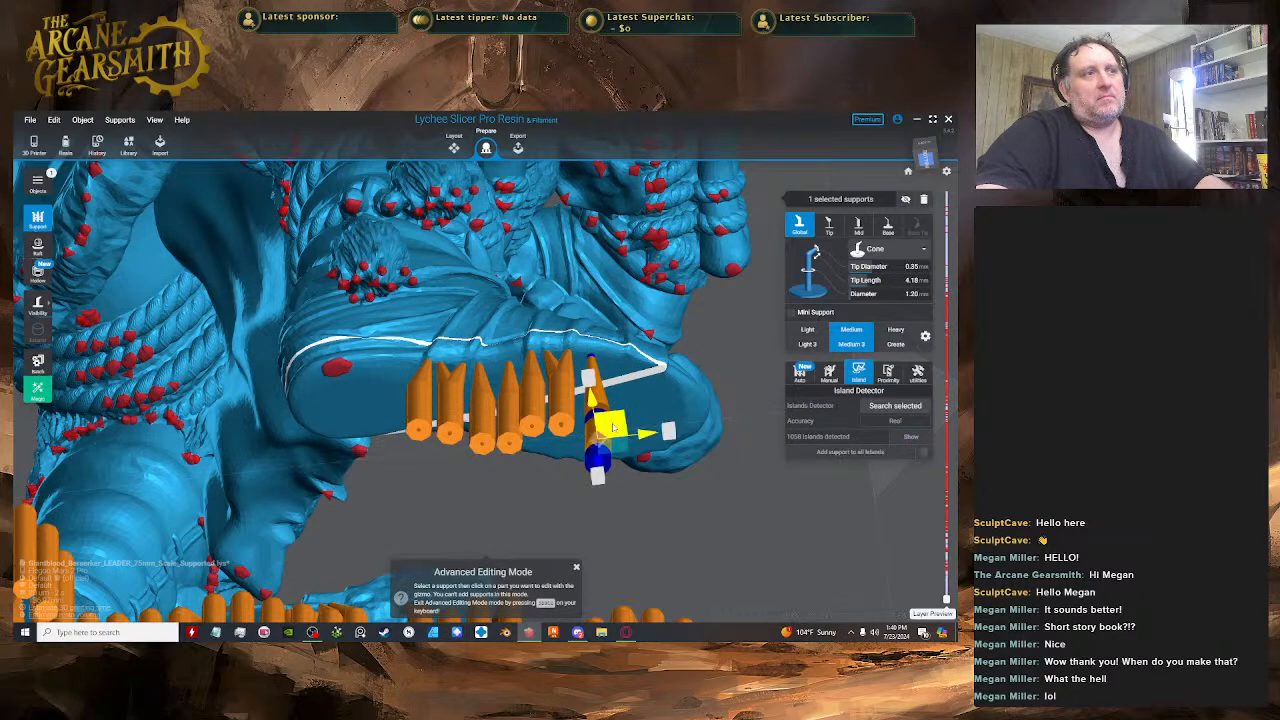
{"action": "key", "text": "space"}
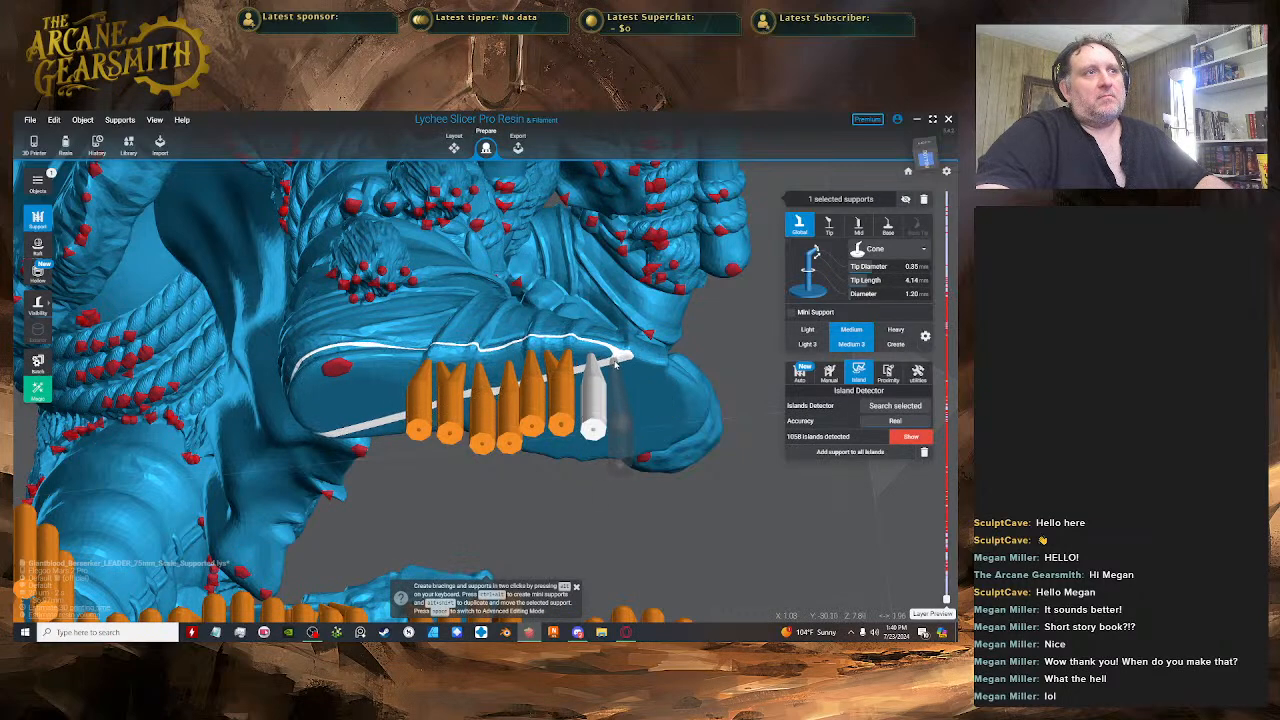
{"action": "left_click", "coordinate": [614, 358]}
{"action": "key", "text": "space"}
{"action": "key", "text": "space"}
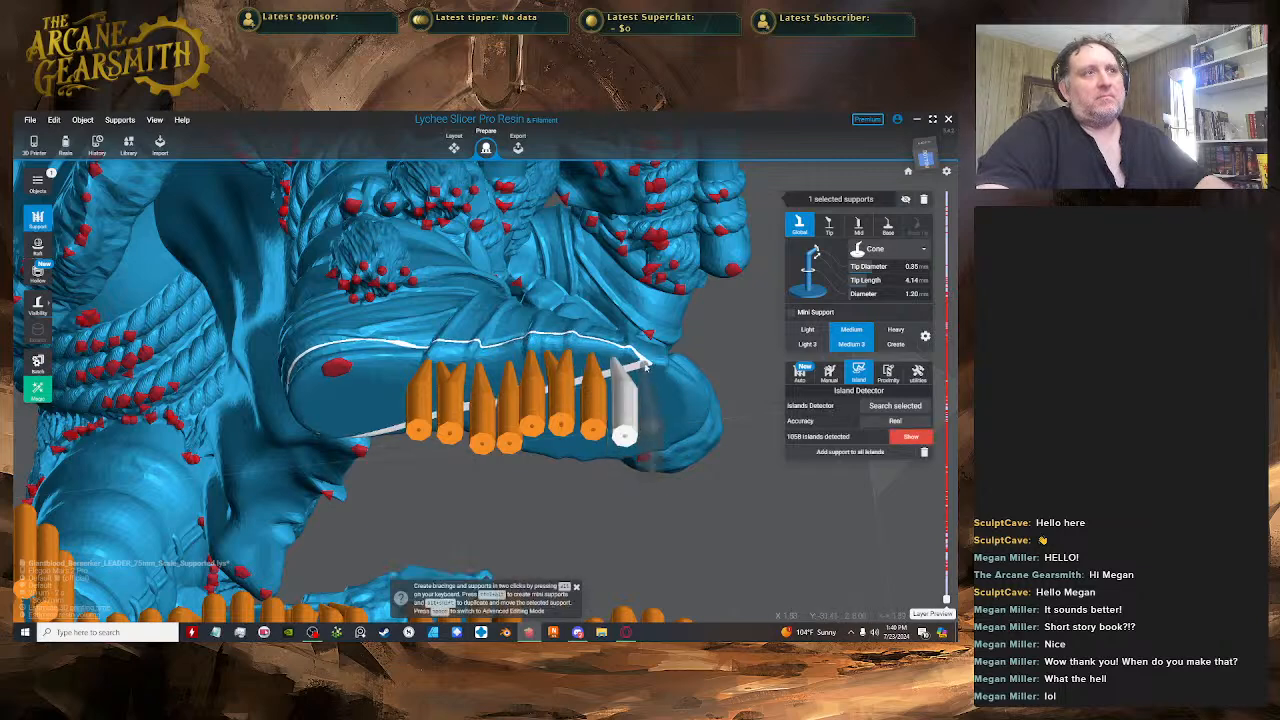
- Add a support just past the last one on the sole edge and move its column onto the neighbouring column
{"action": "left_click", "coordinate": [644, 405]}
{"action": "key", "text": "space"}
{"action": "left_click", "coordinate": [650, 427]}
{"action": "left_click_drag", "start_coordinate": [648, 425], "coordinate": [640, 411]}
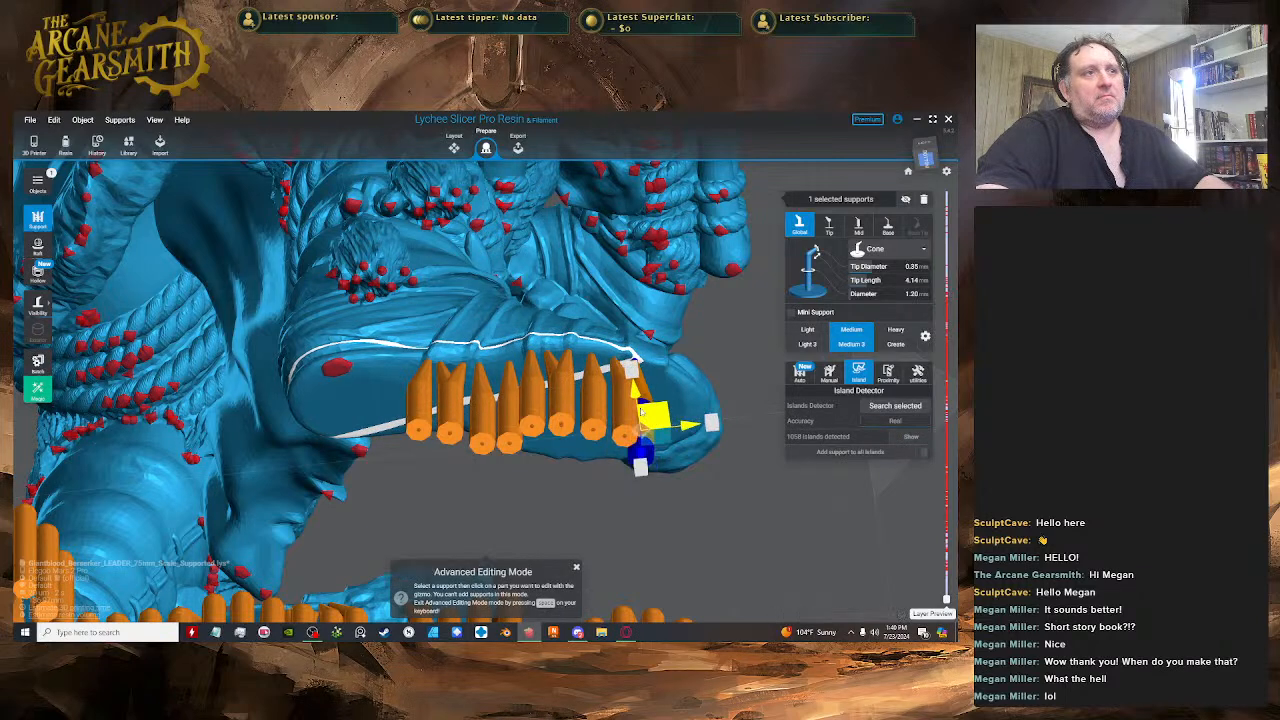
{"action": "key", "text": "space"}
- Add a separate support near the toe end of the sole edge and shift its column to a tip length of about 4.12 mm
{"action": "left_click", "coordinate": [652, 418]}
{"action": "key", "text": "space"}
{"action": "left_click", "coordinate": [655, 440]}
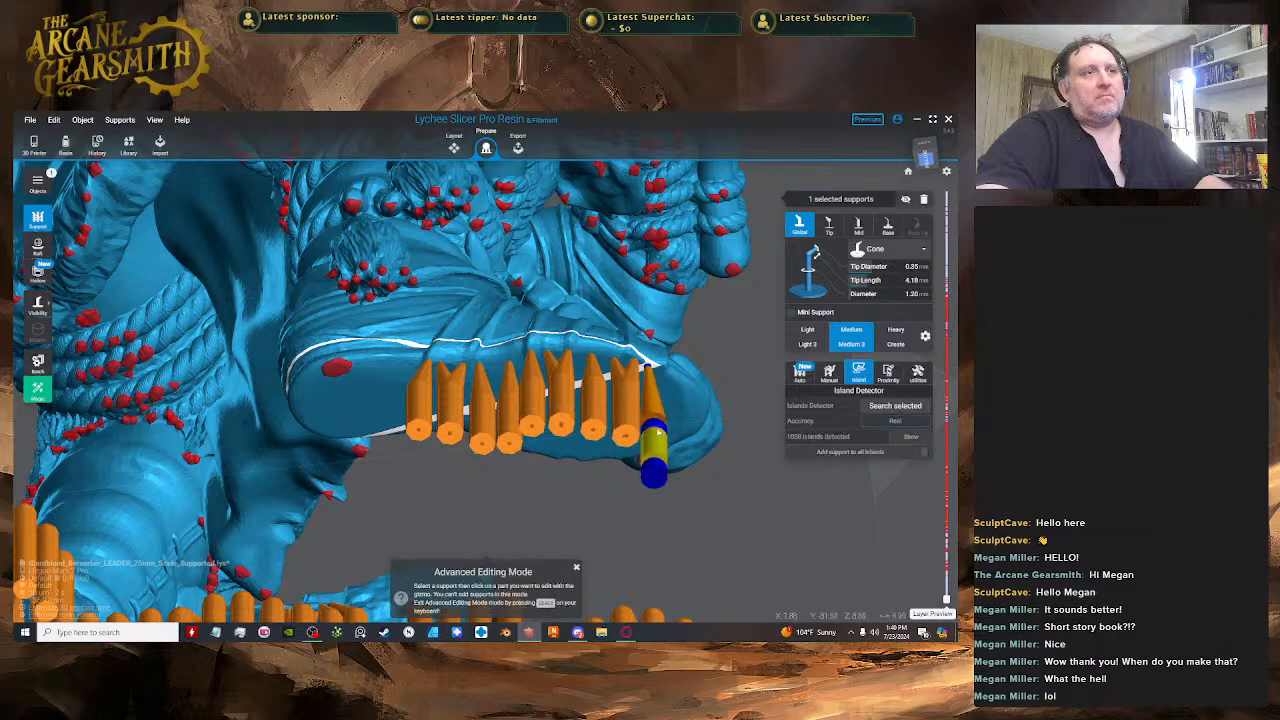
{"action": "left_click_drag", "start_coordinate": [668, 438], "coordinate": [667, 405]}
{"action": "key", "text": "space"}
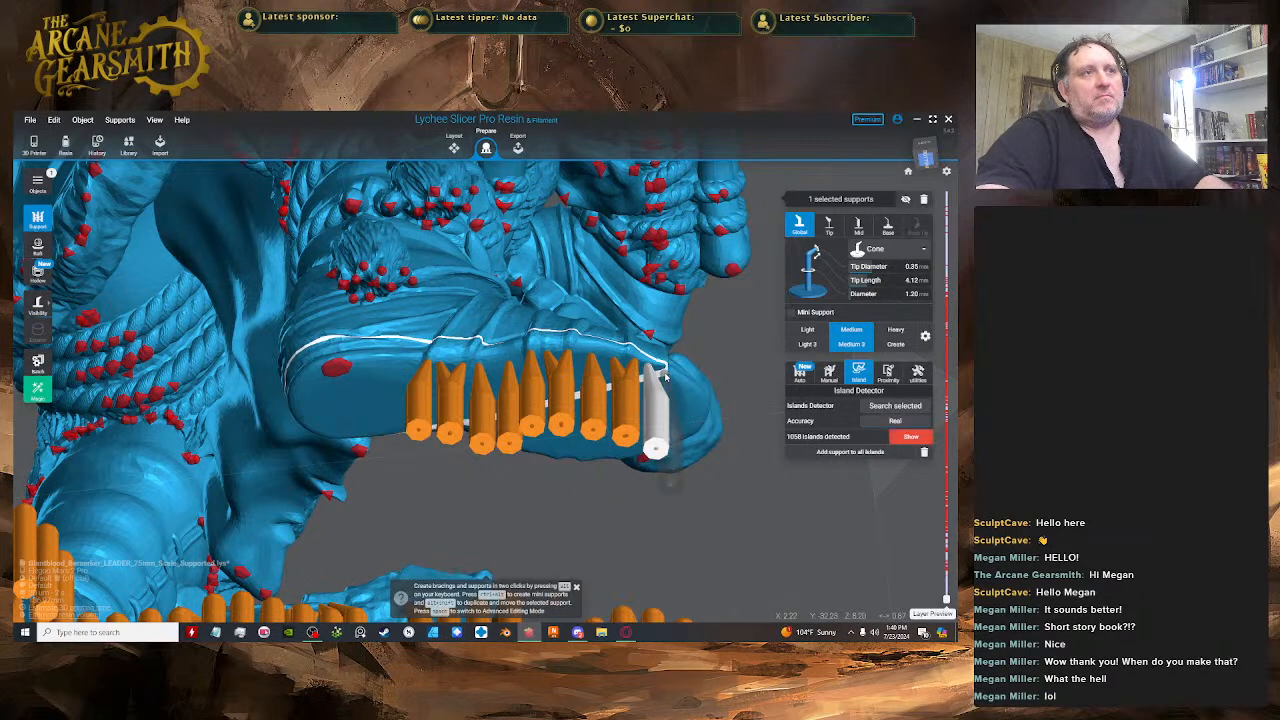
- Add a final support at the toe end and move its column onto the adjacent one, with a tip length of about 4.01 mm
{"action": "key", "text": "space"}
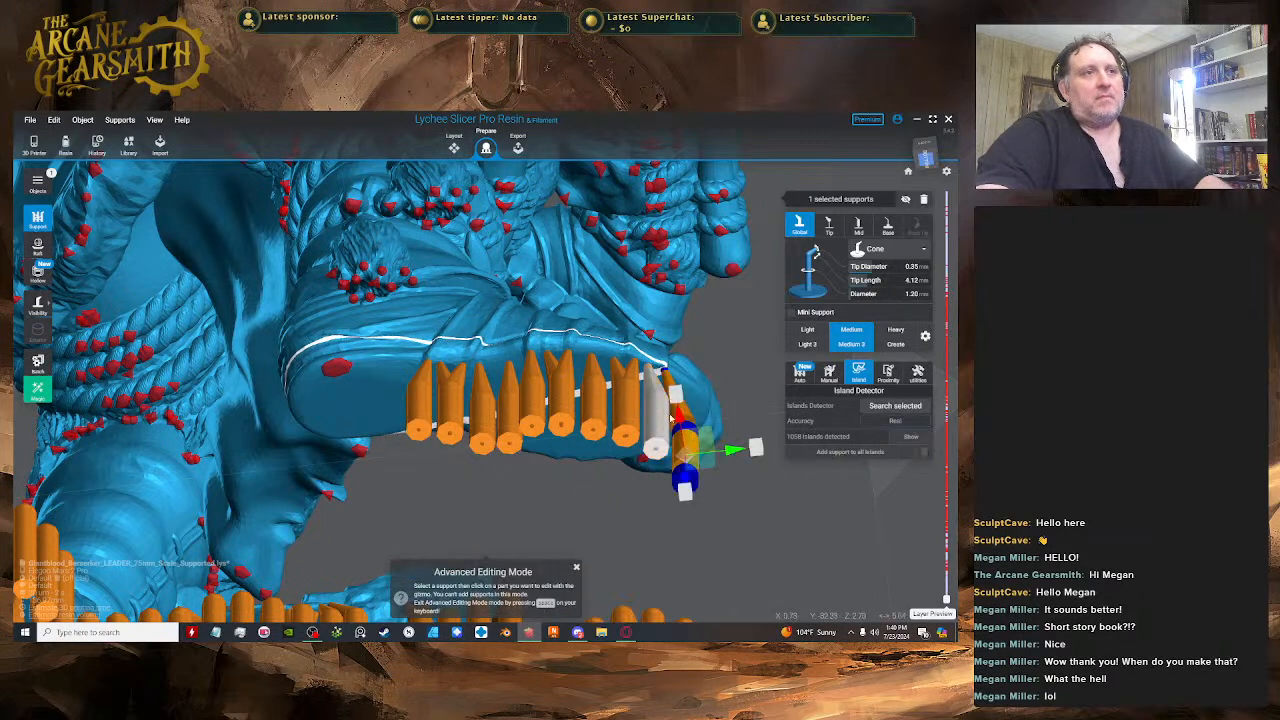
{"action": "left_click", "coordinate": [668, 420]}
{"action": "left_click_drag", "start_coordinate": [670, 420], "coordinate": [666, 405]}
{"action": "key", "text": "space"}
- Add two supports on the large island at the raised foot's heel and shift their columns to tip lengths of about 4.03 and 4.07 mm
{"action": "scroll", "coordinate": [668, 420], "scroll_direction": "down", "scroll_amount": 6}
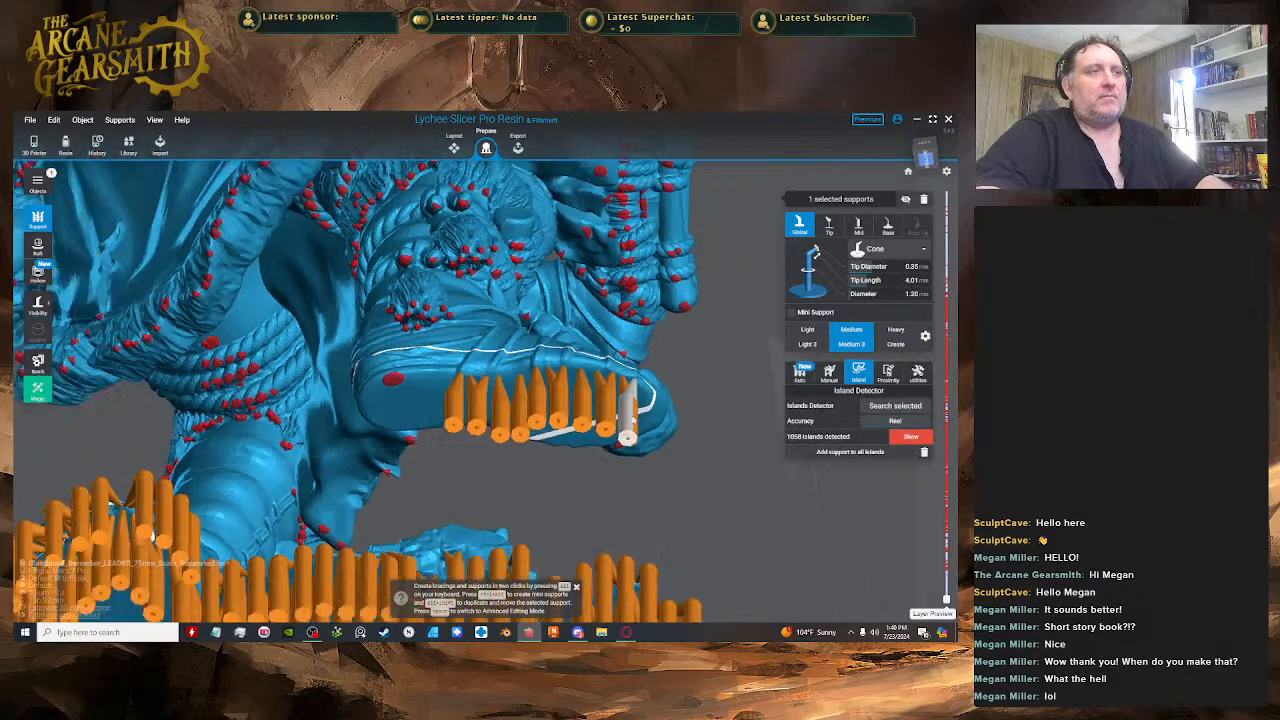
{"action": "right_click_drag", "start_coordinate": [677, 443], "coordinate": [480, 520]}
{"action": "middle_click_drag", "start_coordinate": [480, 520], "coordinate": [552, 382]}
{"action": "right_click_drag", "start_coordinate": [552, 382], "coordinate": [638, 338]}
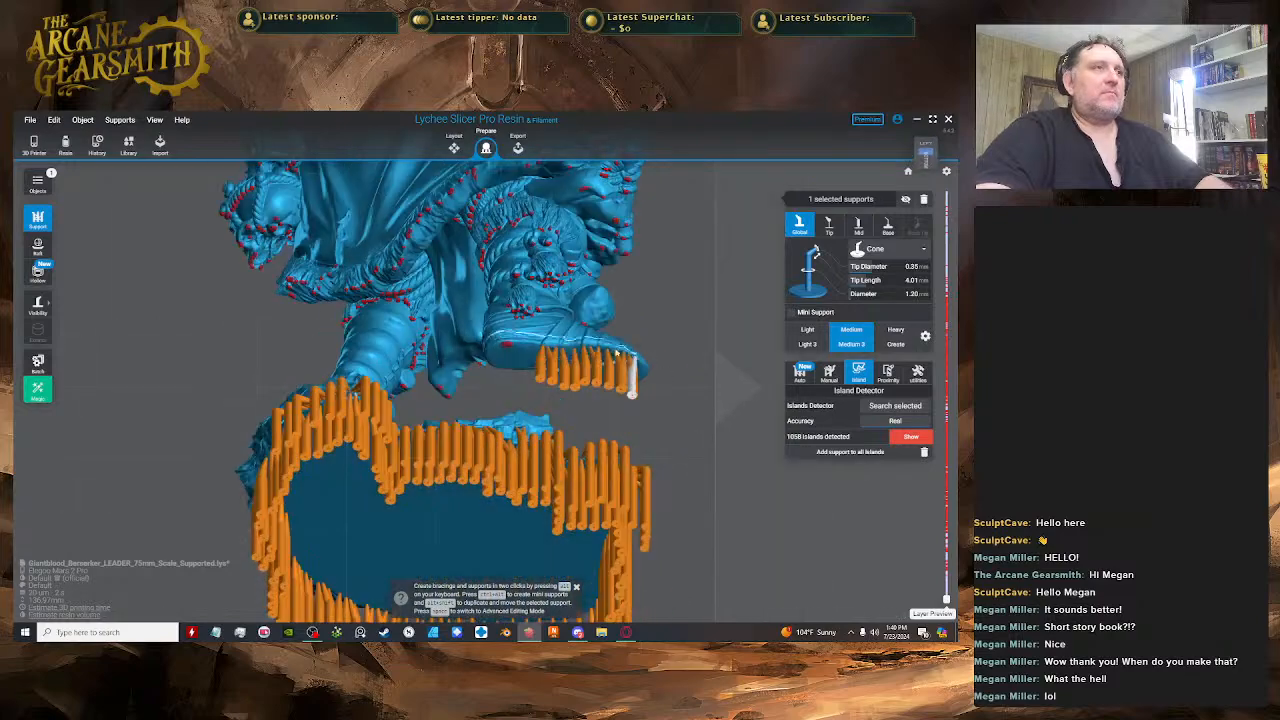
{"action": "scroll", "coordinate": [490, 315], "scroll_direction": "up", "scroll_amount": 10}
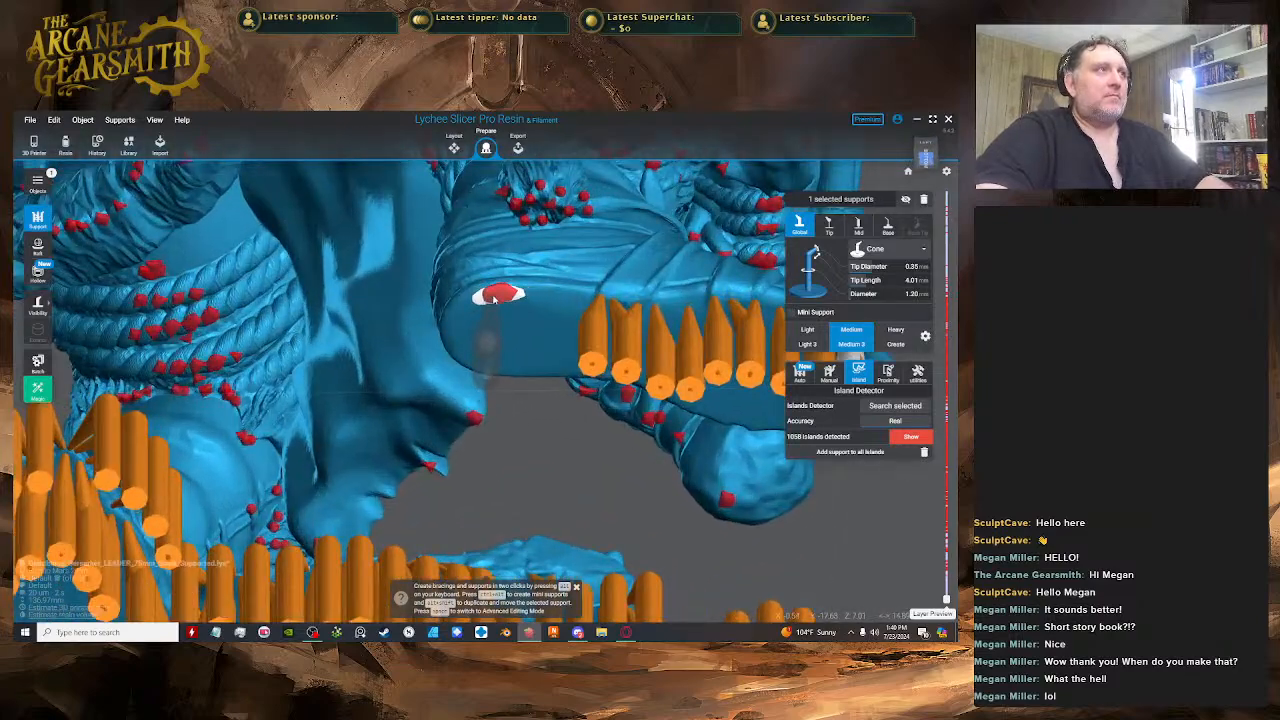
{"action": "key", "text": "space"}
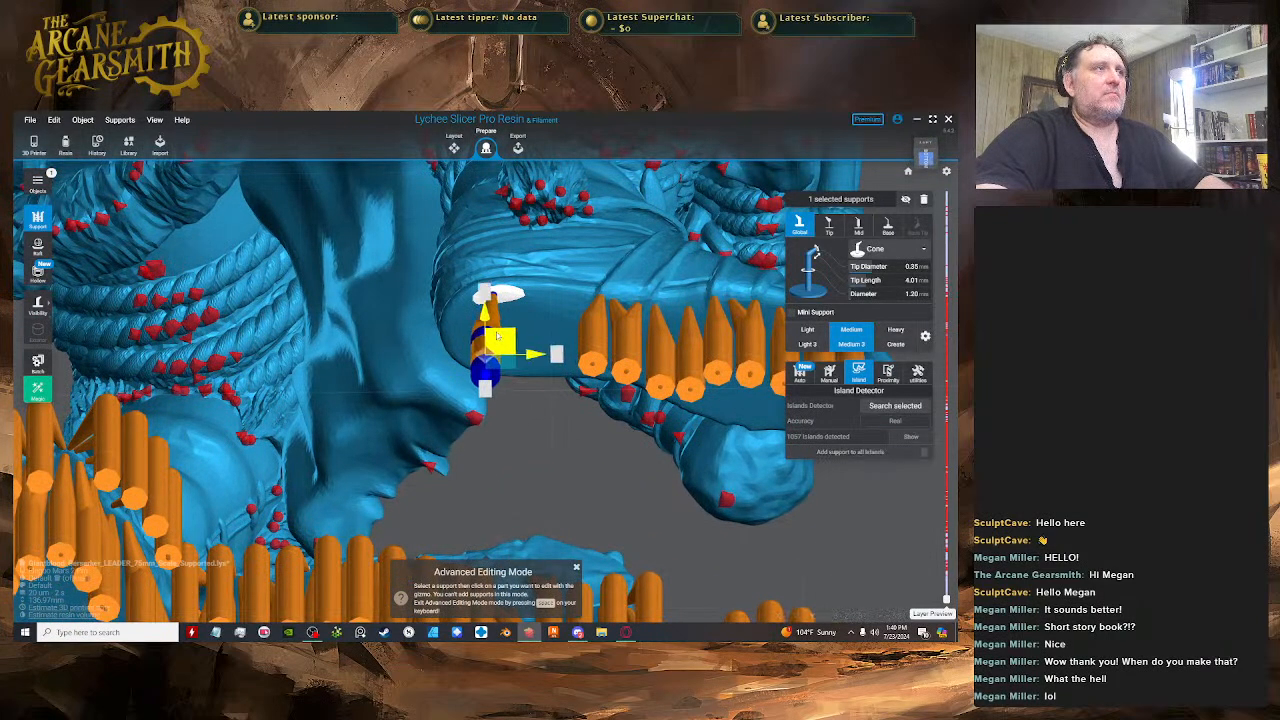
{"action": "key", "text": "space"}
{"action": "key", "text": "space"}
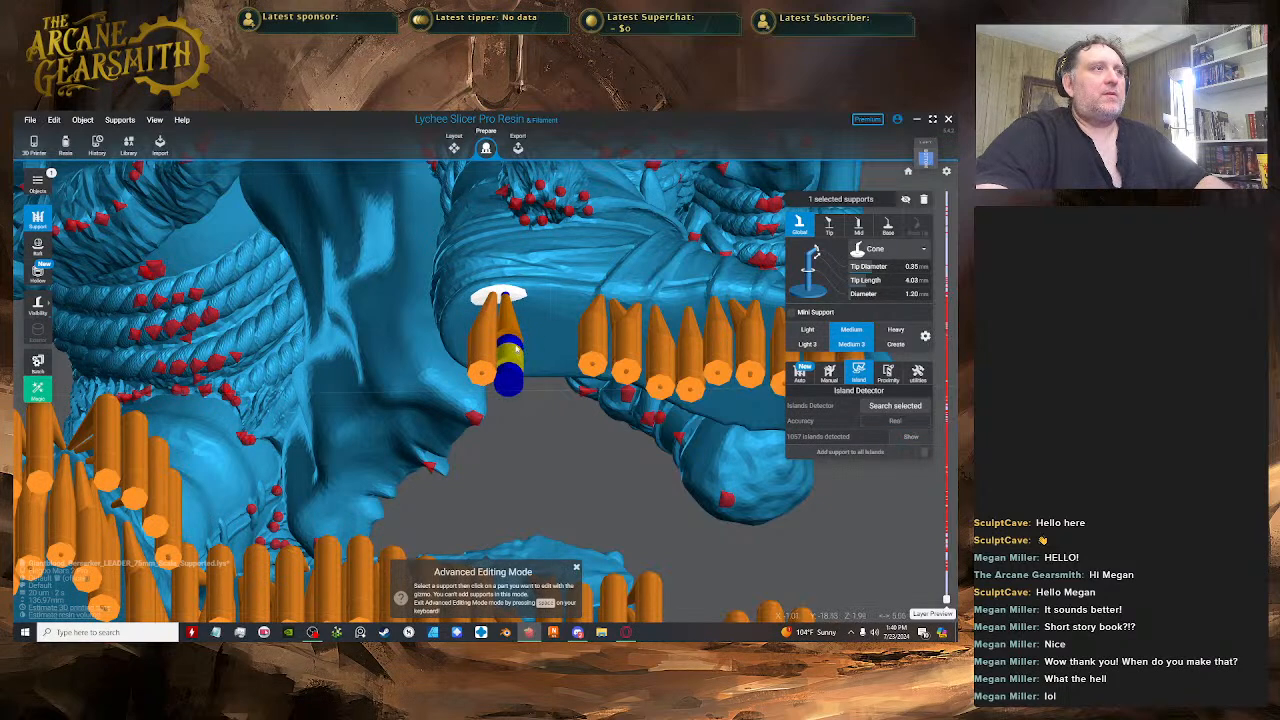
{"action": "key", "text": "space"}
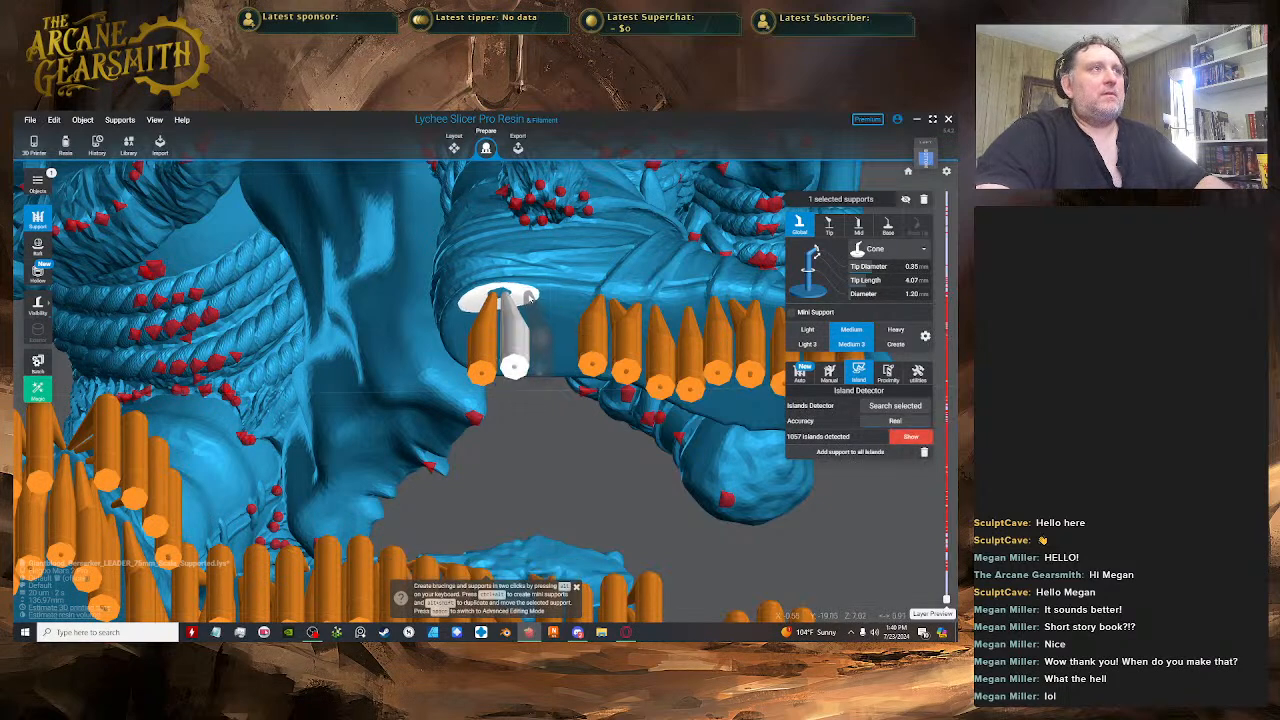
- Fill the gap between the heel supports and the existing sole row with more supports, shifting the columns to a tip length of about 4.21 mm
{"action": "key", "text": "space"}
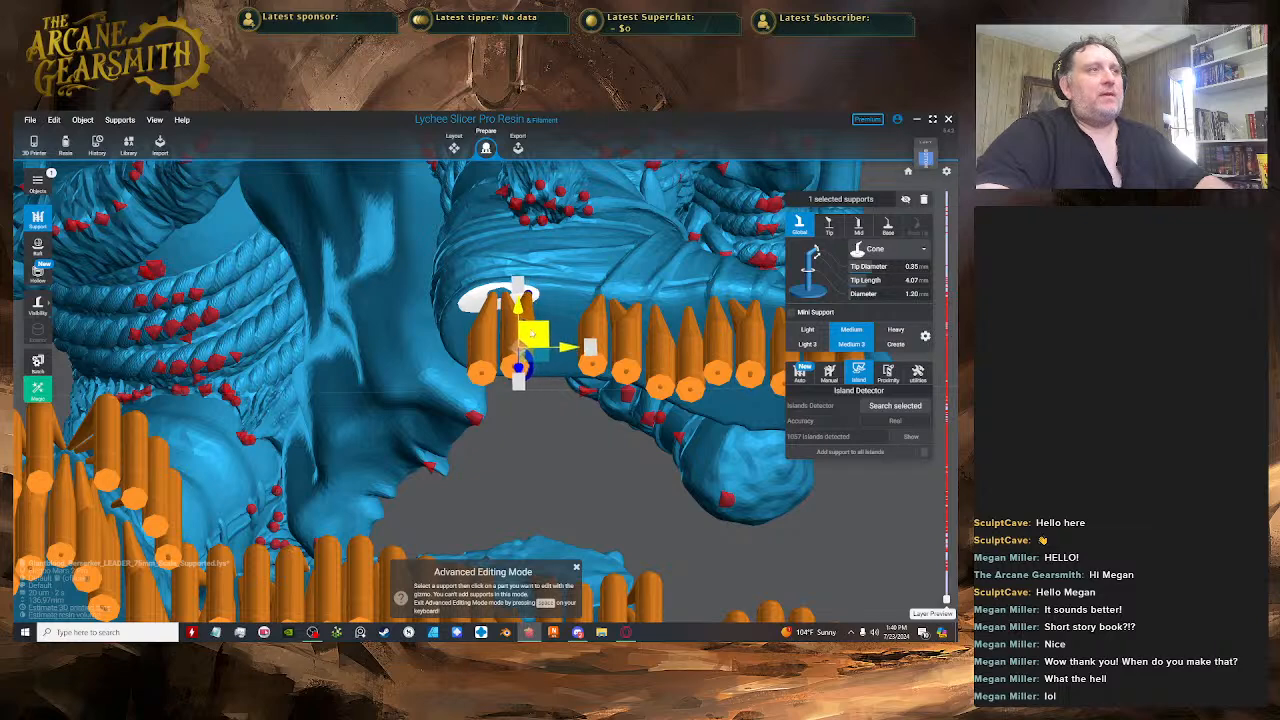
{"action": "key", "text": "space"}
{"action": "left_click_drag", "start_coordinate": [491, 292], "coordinate": [563, 331]}
{"action": "key", "text": "space"}
{"action": "key", "text": "space"}
{"action": "key", "text": "space"}
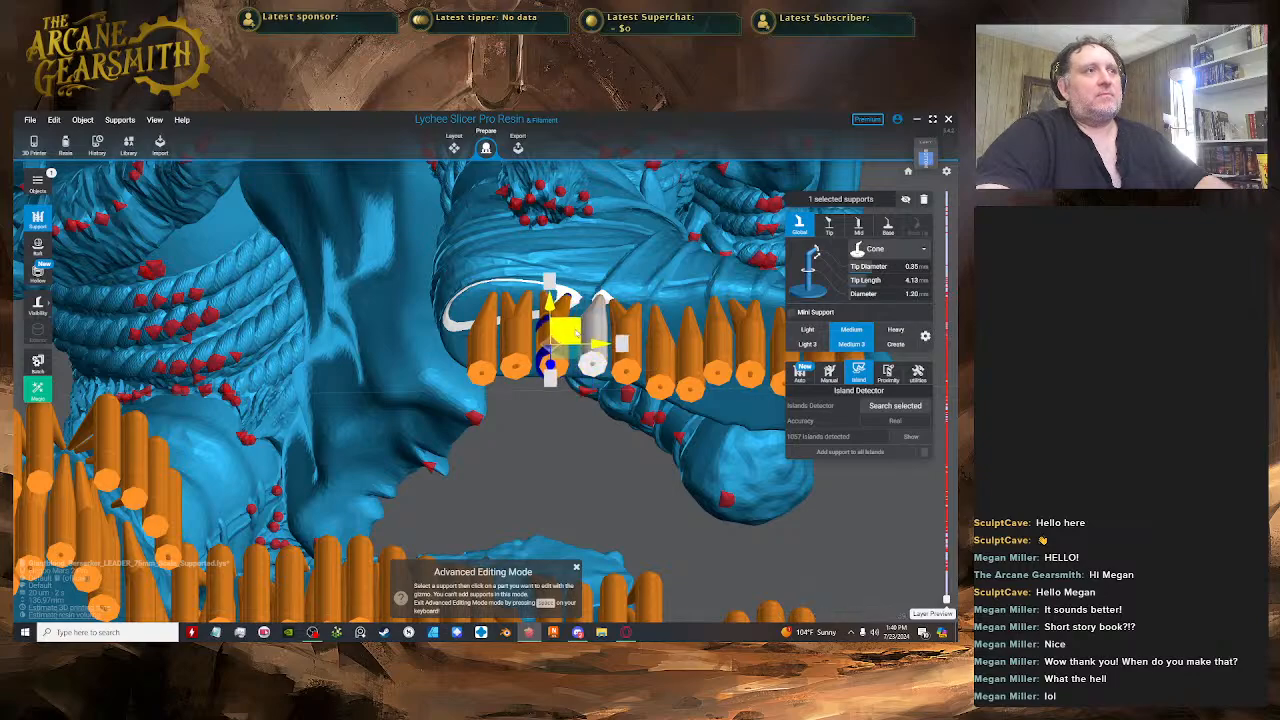
{"action": "key", "text": "space"}
- Add a support at the corner of the heel's back edge and shift its column to a tip length of about 4.28 mm
{"action": "right_click_drag", "start_coordinate": [588, 350], "coordinate": [497, 530]}
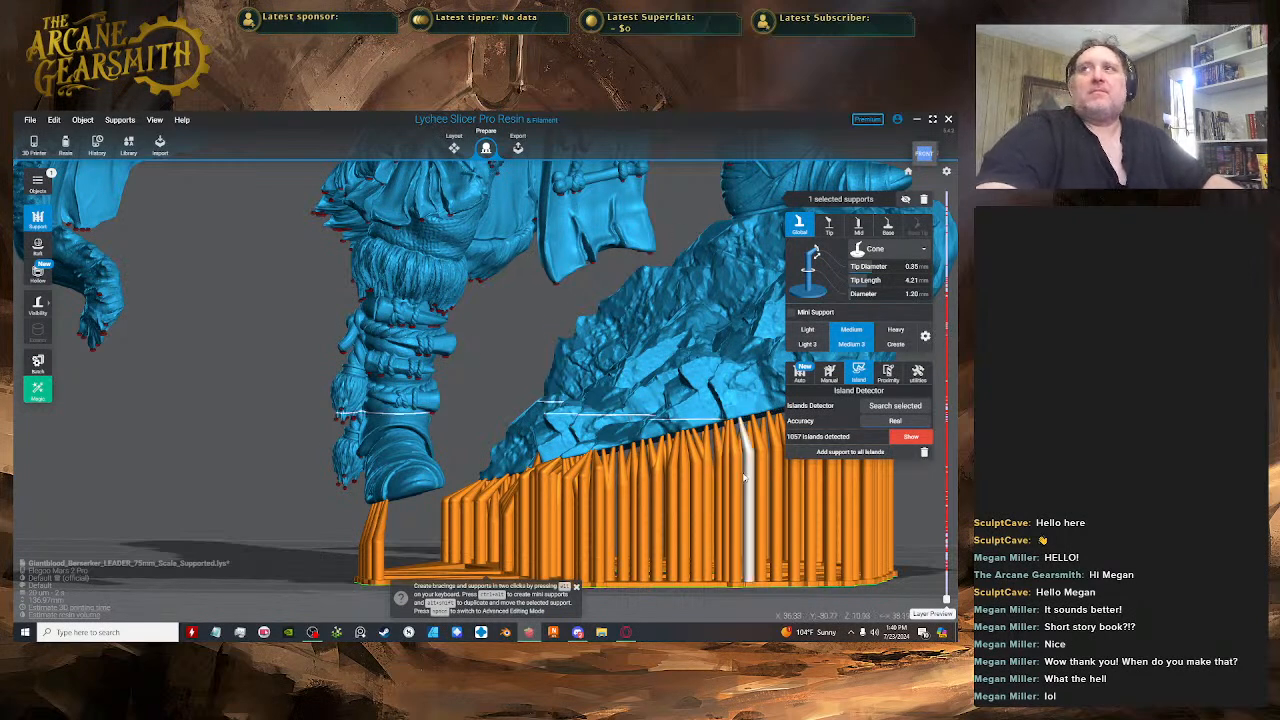
{"action": "scroll", "coordinate": [430, 400], "scroll_direction": "down", "scroll_amount": 2}
{"action": "right_click_drag", "start_coordinate": [424, 398], "coordinate": [380, 260]}
{"action": "key", "text": "space"}
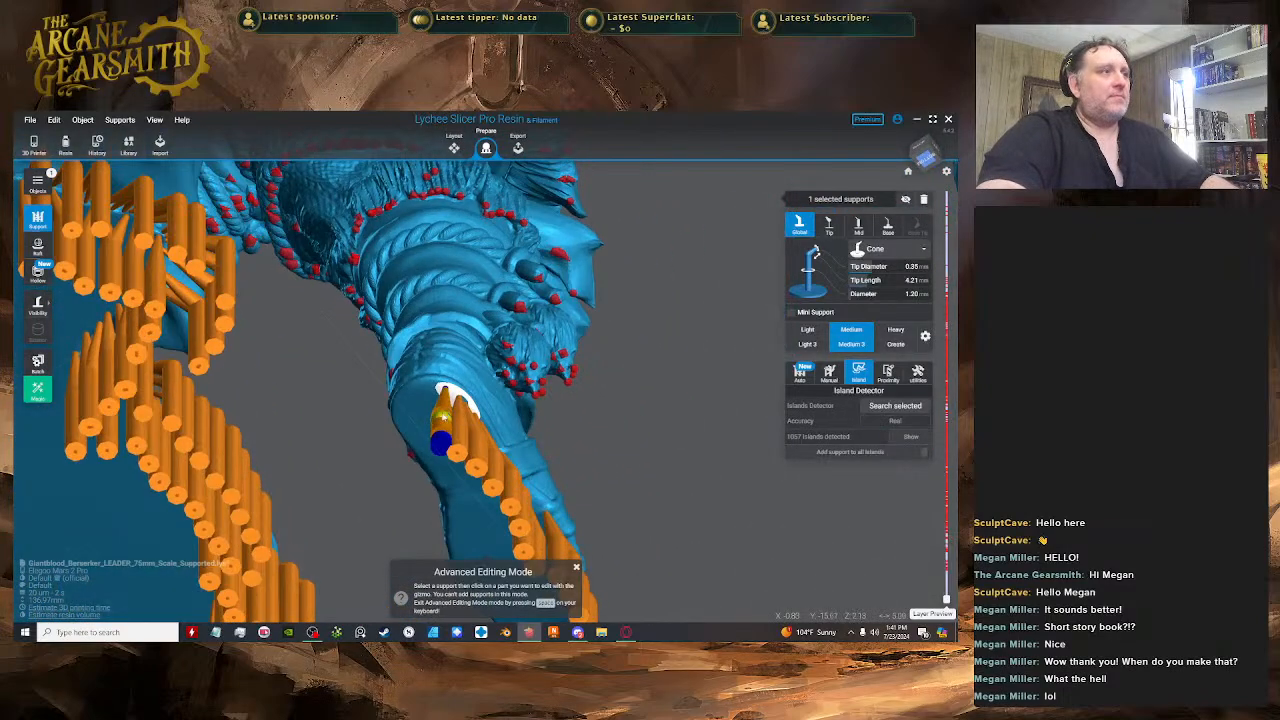
{"action": "key", "text": "space"}
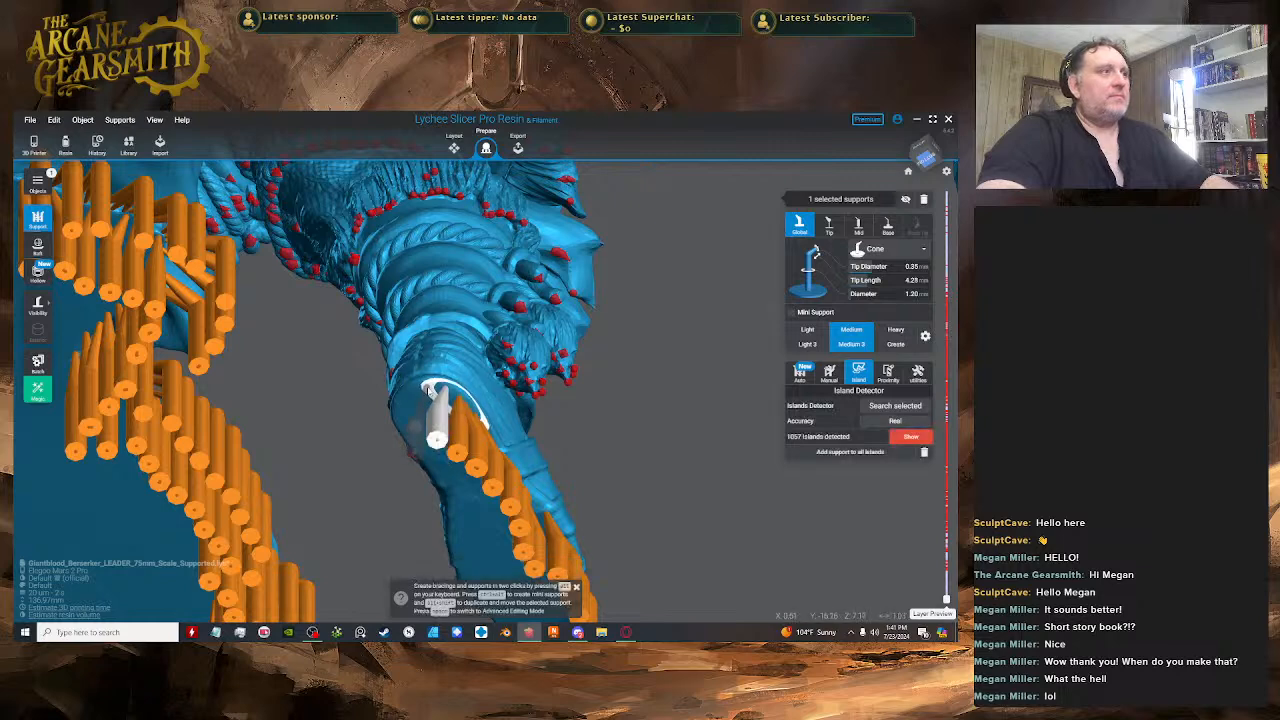
- Add the next support around the back of the heel and shift its column to a tip length of about 4.33 mm
{"action": "left_click", "coordinate": [428, 388]}
{"action": "key", "text": "space"}
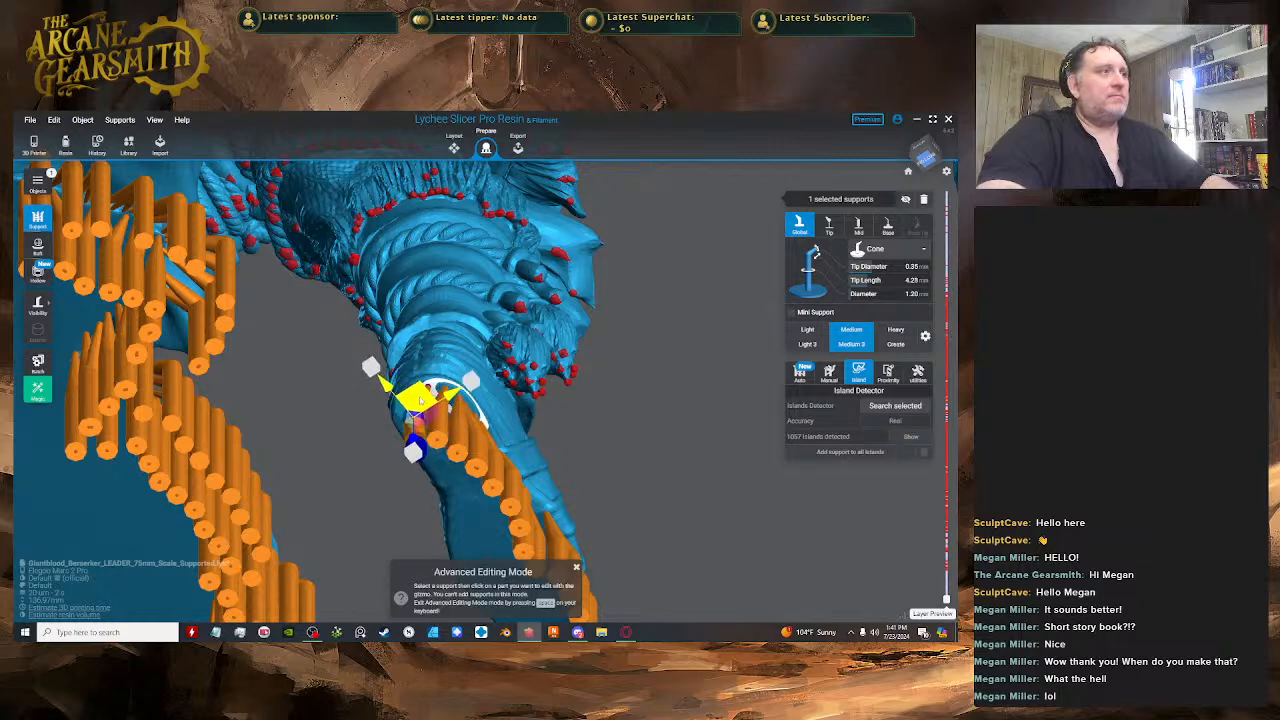
{"action": "right_click_drag", "start_coordinate": [428, 388], "coordinate": [520, 413]}
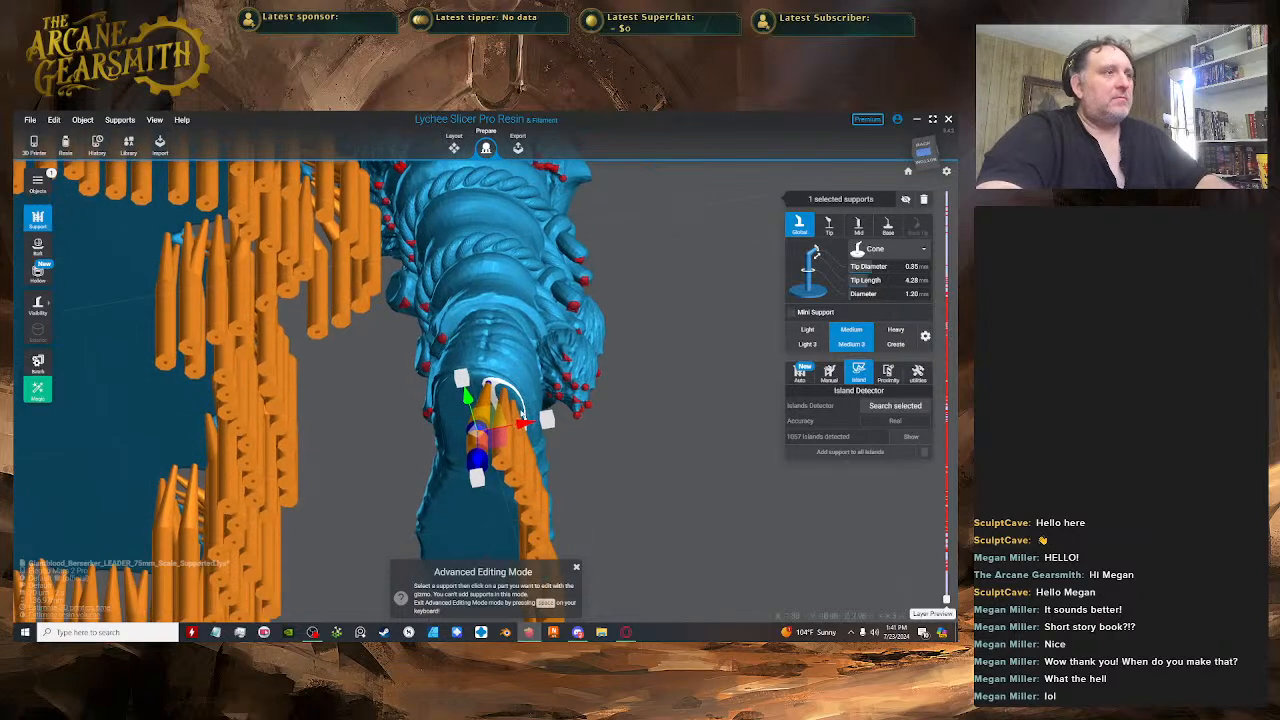
{"action": "key", "text": "space"}
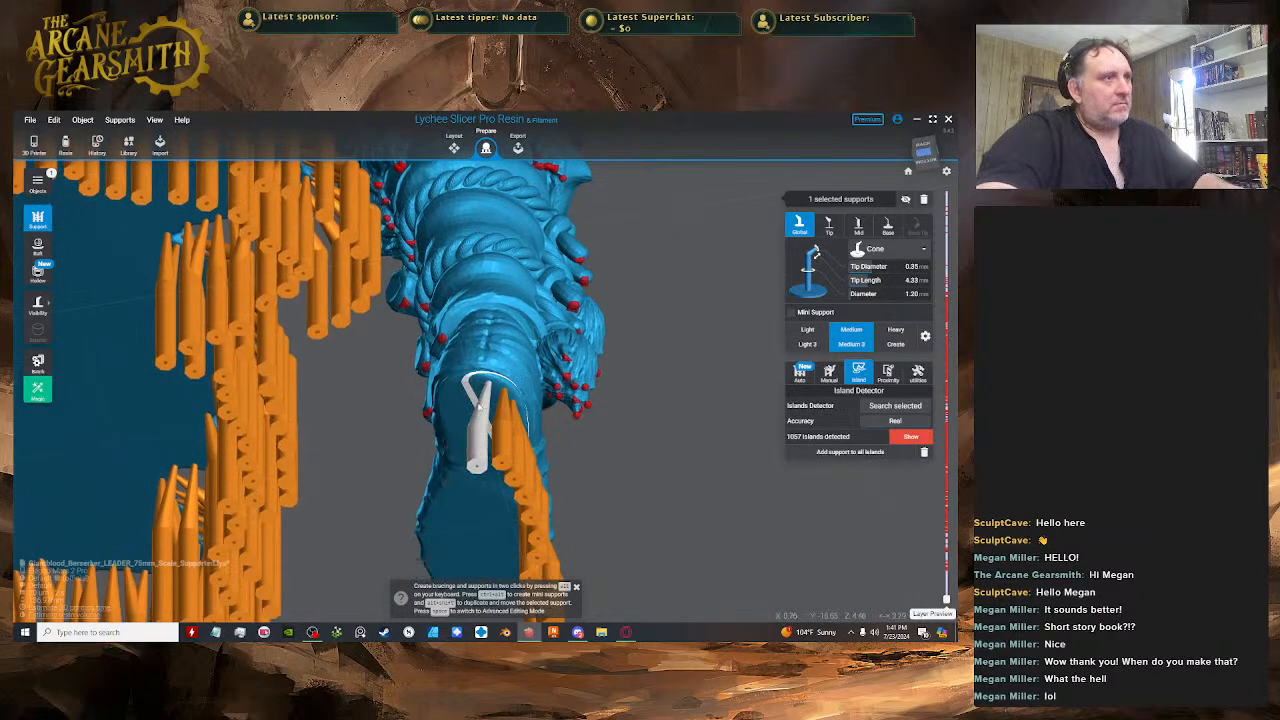
- Add another support on the heel's back edge and move its column onto the neighbouring one, with a tip length of about 4.19 mm
{"action": "key", "text": "space"}
{"action": "left_click_drag", "start_coordinate": [478, 404], "coordinate": [470, 388]}
{"action": "key", "text": "space"}
{"action": "key", "text": "space"}
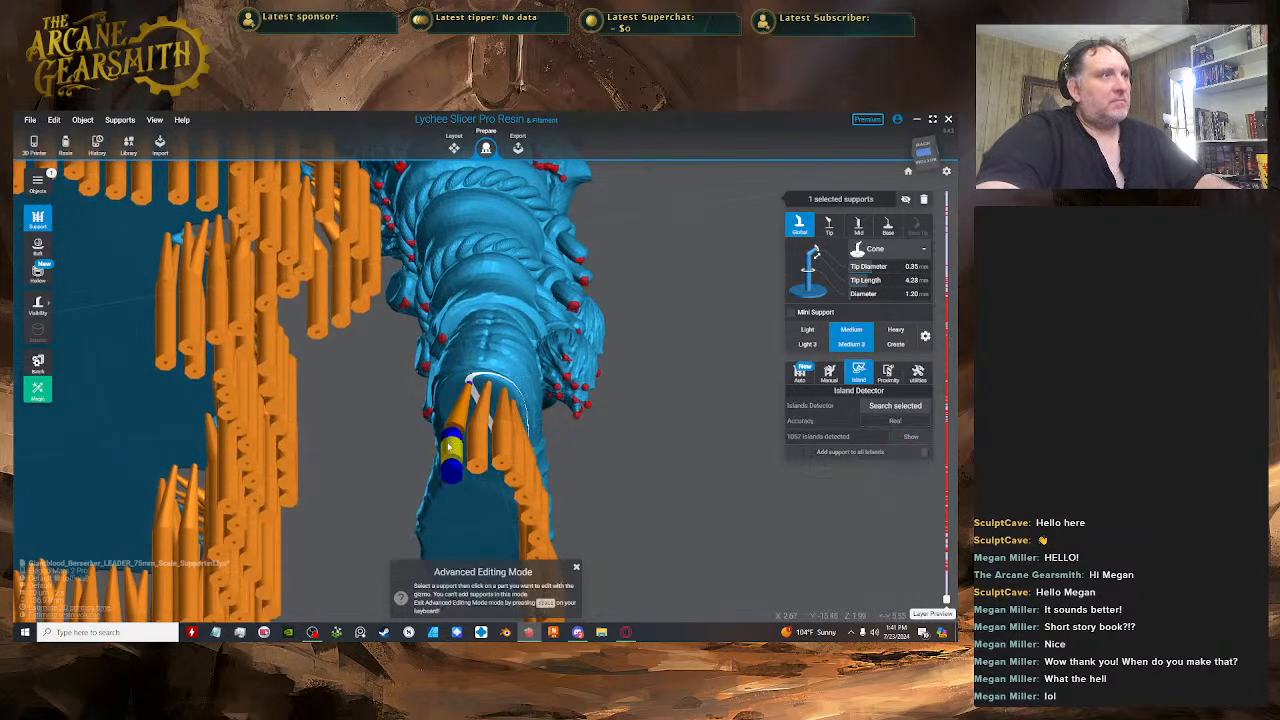
{"action": "left_click_drag", "start_coordinate": [488, 436], "coordinate": [462, 398]}
{"action": "key", "text": "space"}
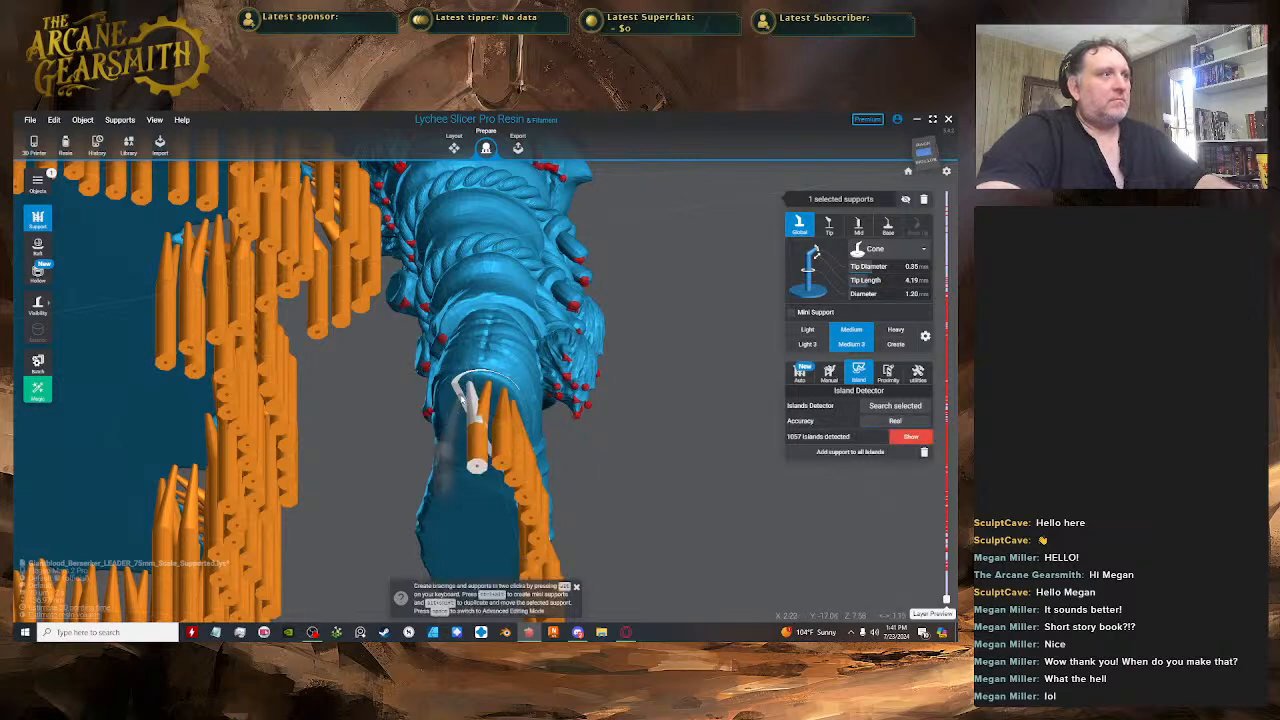
- Add a support where the heel turns to the sole's opposite side and shift its column to a tip length of about 4.10 mm
{"action": "key", "text": "space"}
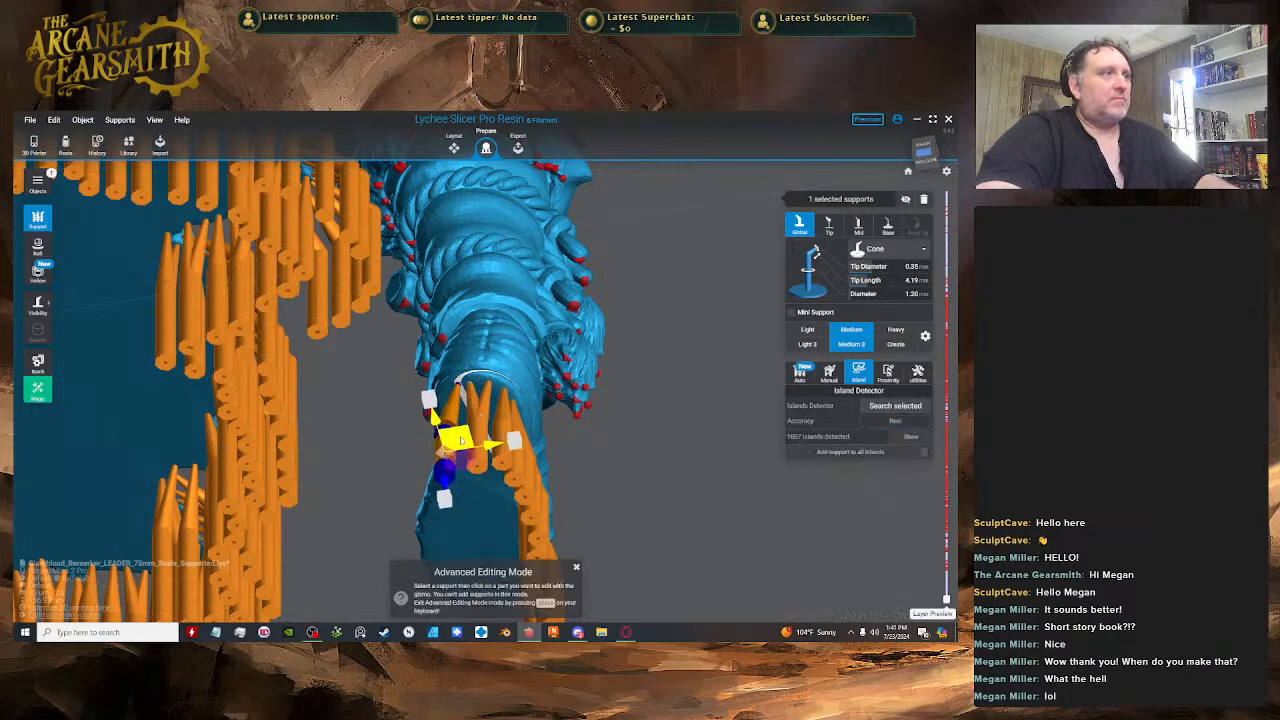
{"action": "key", "text": "space"}
{"action": "right_click_drag", "start_coordinate": [464, 436], "coordinate": [604, 392]}
{"action": "key", "text": "space"}
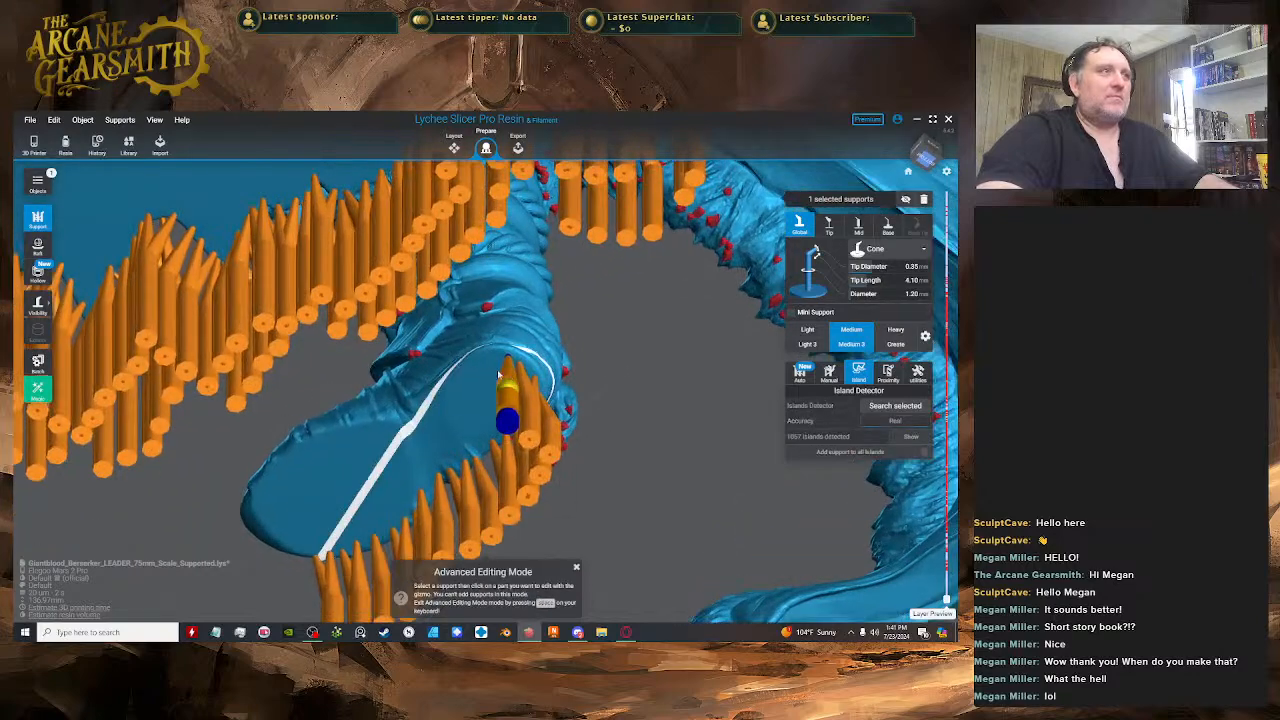
{"action": "key", "text": "space"}
- Add a support just past the heel bend and move its column onto the adjacent column, with a tip length of about 4.08 mm
{"action": "right_click_drag", "start_coordinate": [495, 357], "coordinate": [548, 377]}
{"action": "key", "text": "space"}
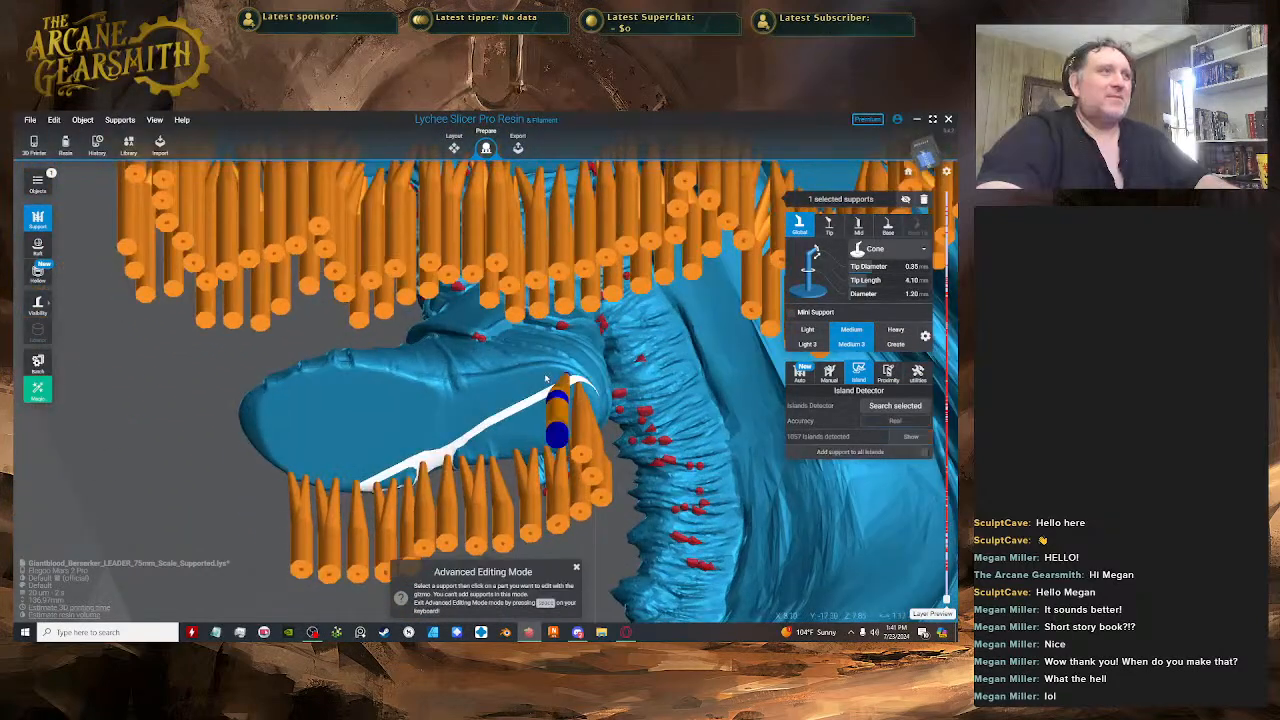
{"action": "key", "text": "space"}
{"action": "key", "text": "space"}
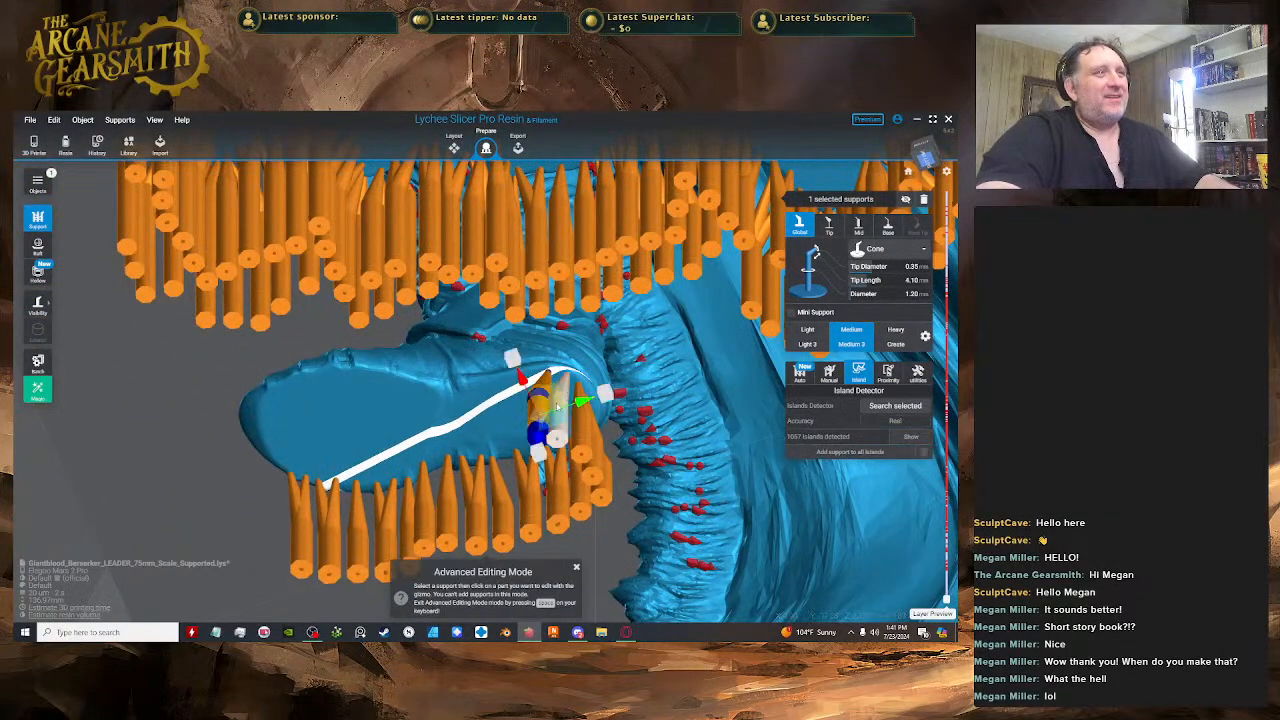
{"action": "key", "text": "space"}
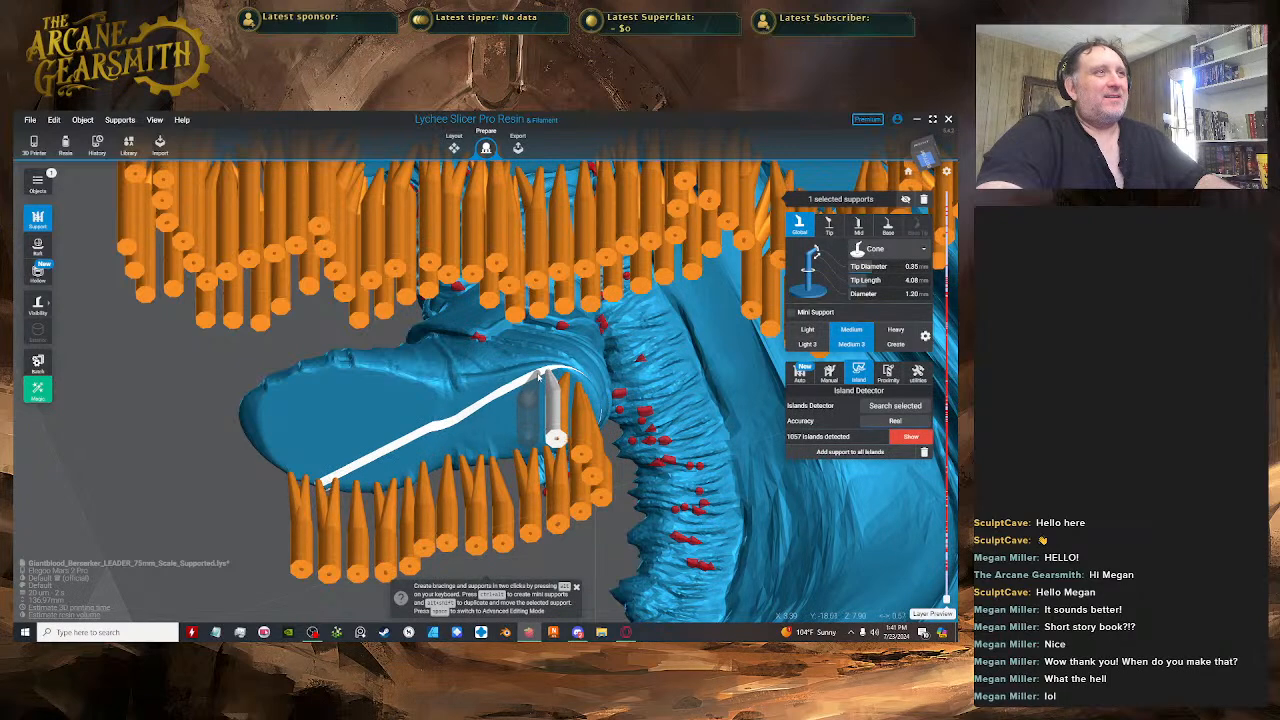
- Add a separate support farther along the sole's opposite edge and shift its column to a tip length of about 4.02 mm
{"action": "left_click", "coordinate": [533, 374]}
{"action": "key", "text": "space"}
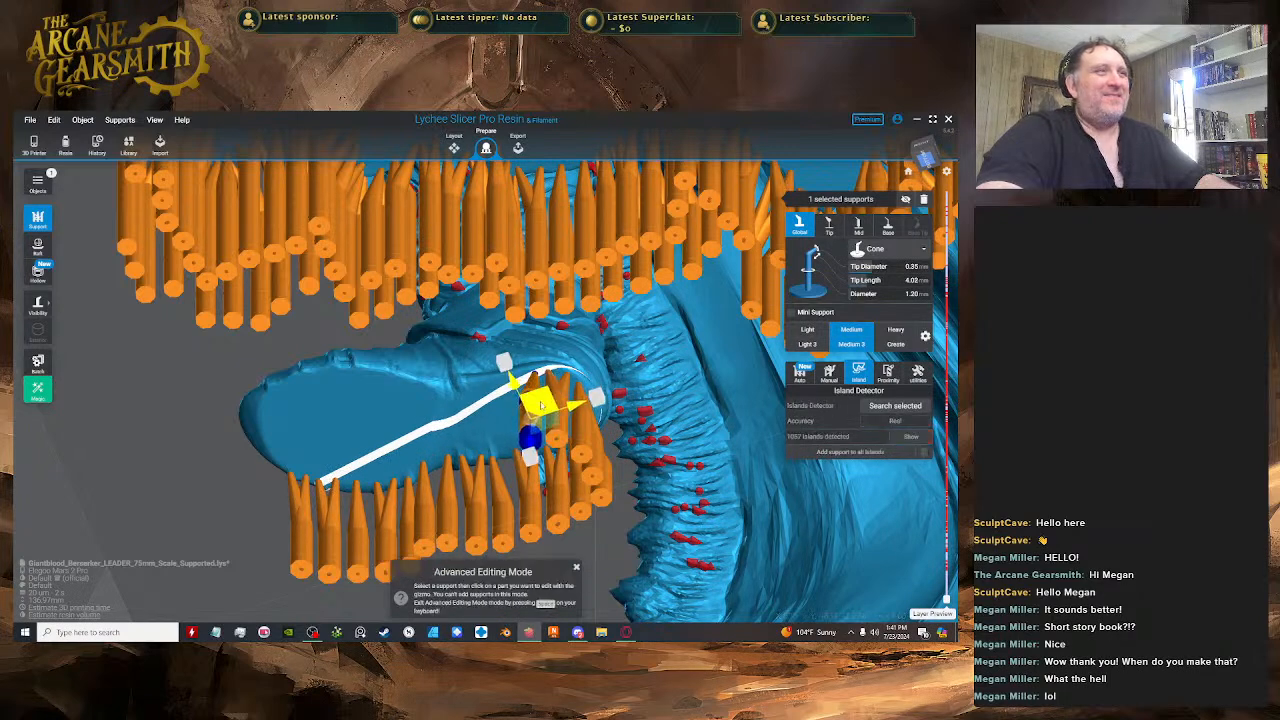
{"action": "key", "text": "space"}
- Add two more evenly spaced supports along the sole's opposite edge toward the middle of the foot
{"action": "left_click", "coordinate": [515, 382]}
{"action": "right_click_drag", "start_coordinate": [515, 382], "coordinate": [546, 398]}
{"action": "key", "text": "space"}
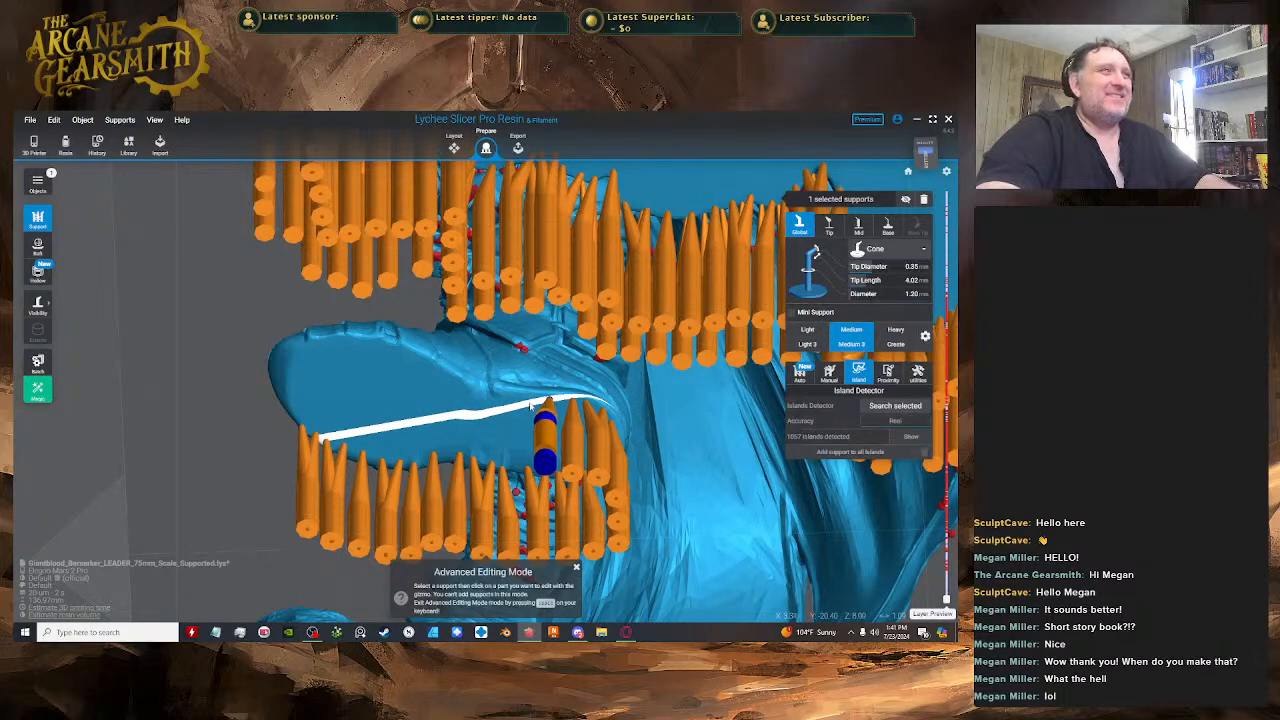
{"action": "key", "text": "space"}
{"action": "left_click", "coordinate": [497, 400]}
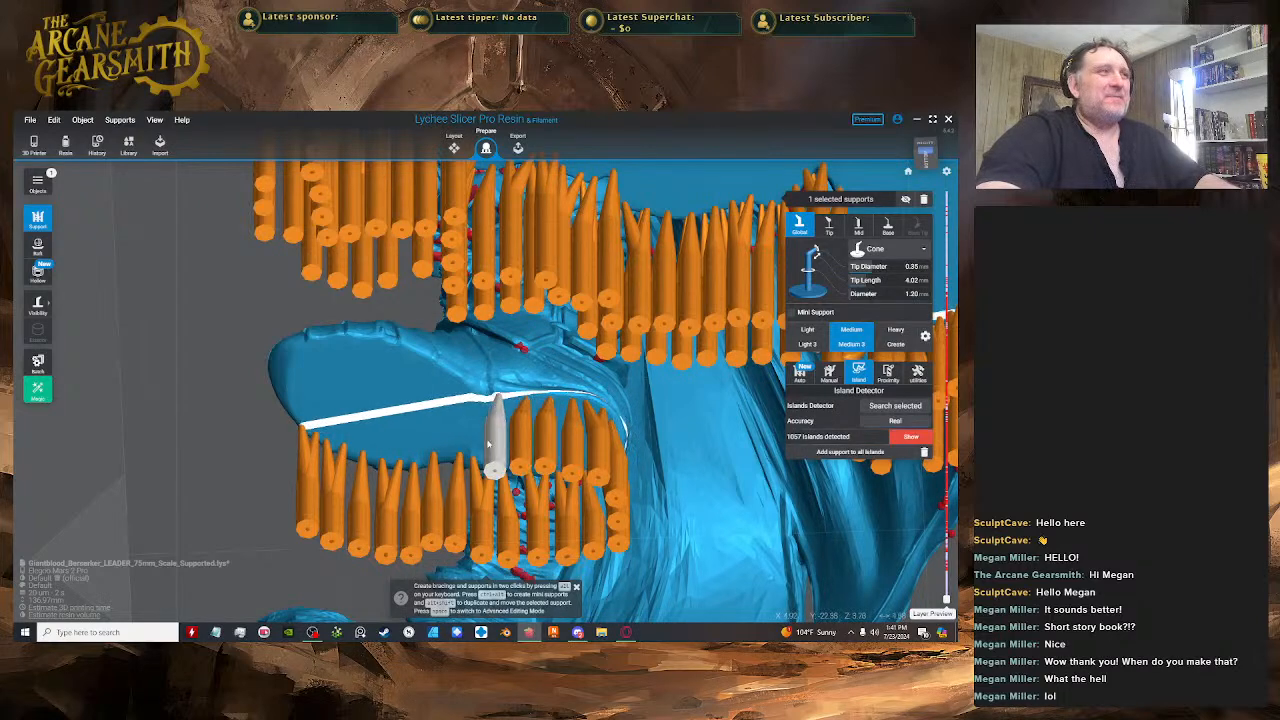
{"action": "key", "text": "space"}
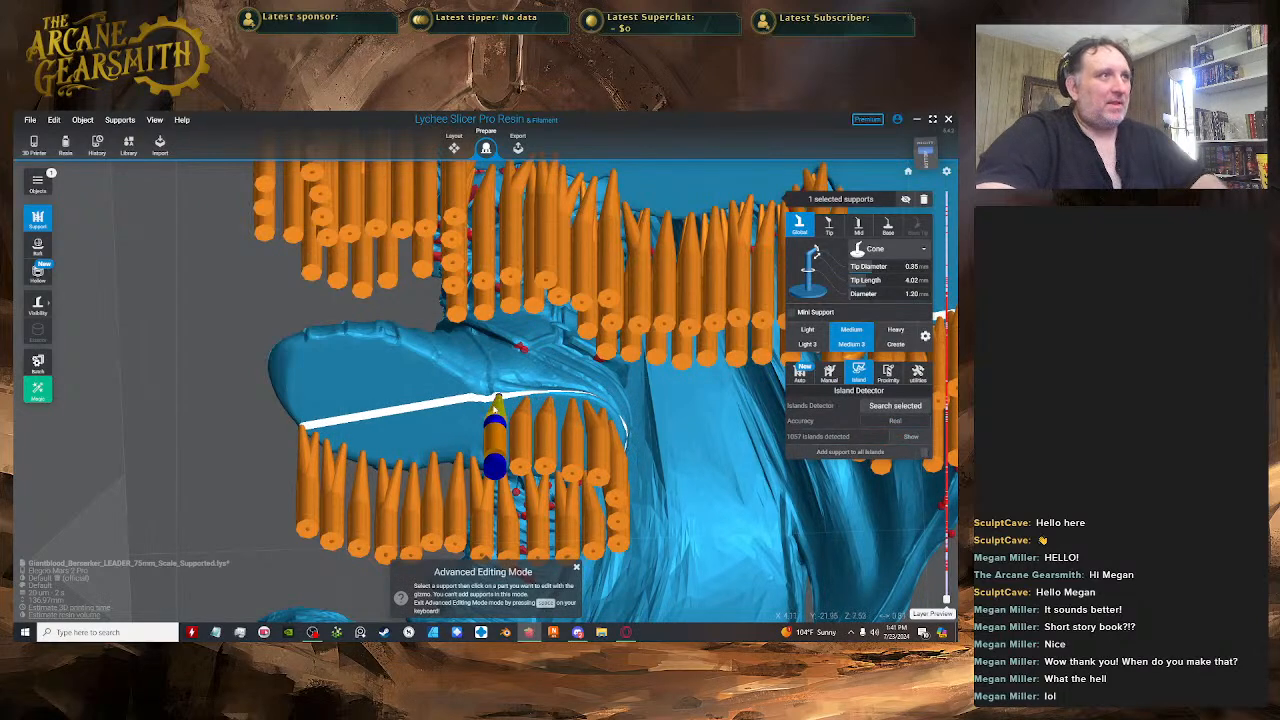
{"action": "left_click", "coordinate": [577, 632]}
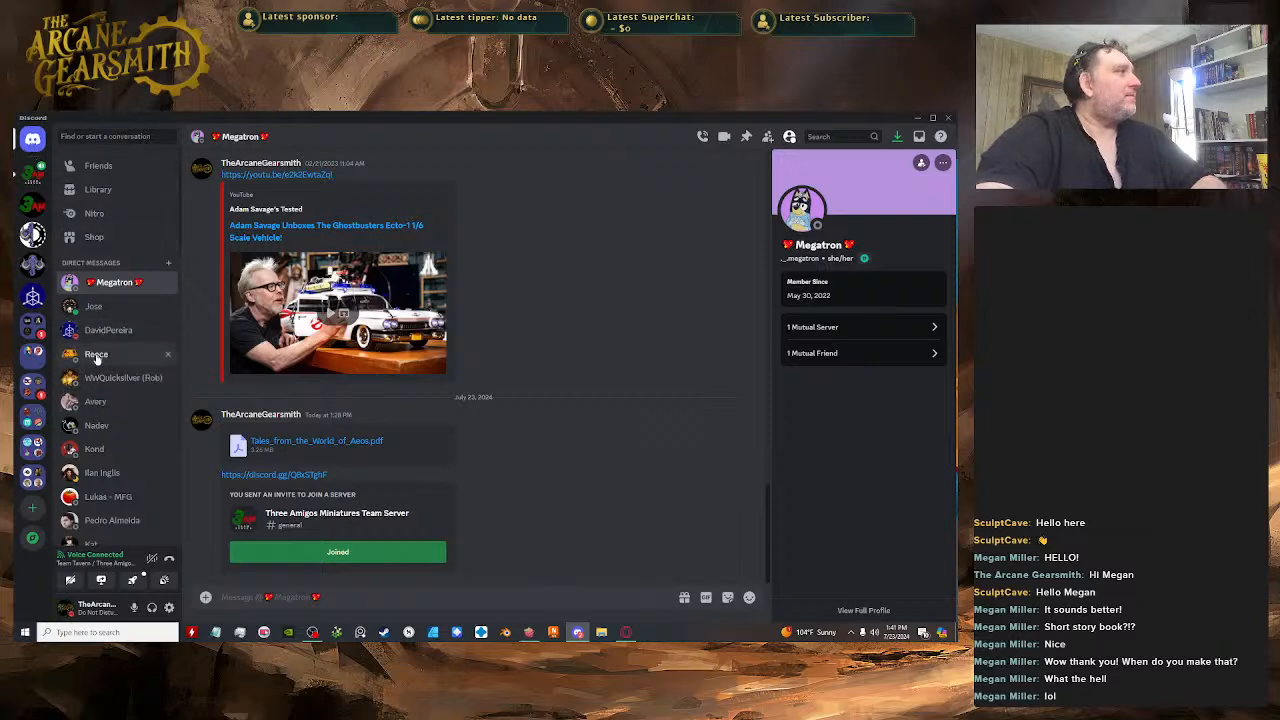
{"action": "left_click", "coordinate": [917, 121]}
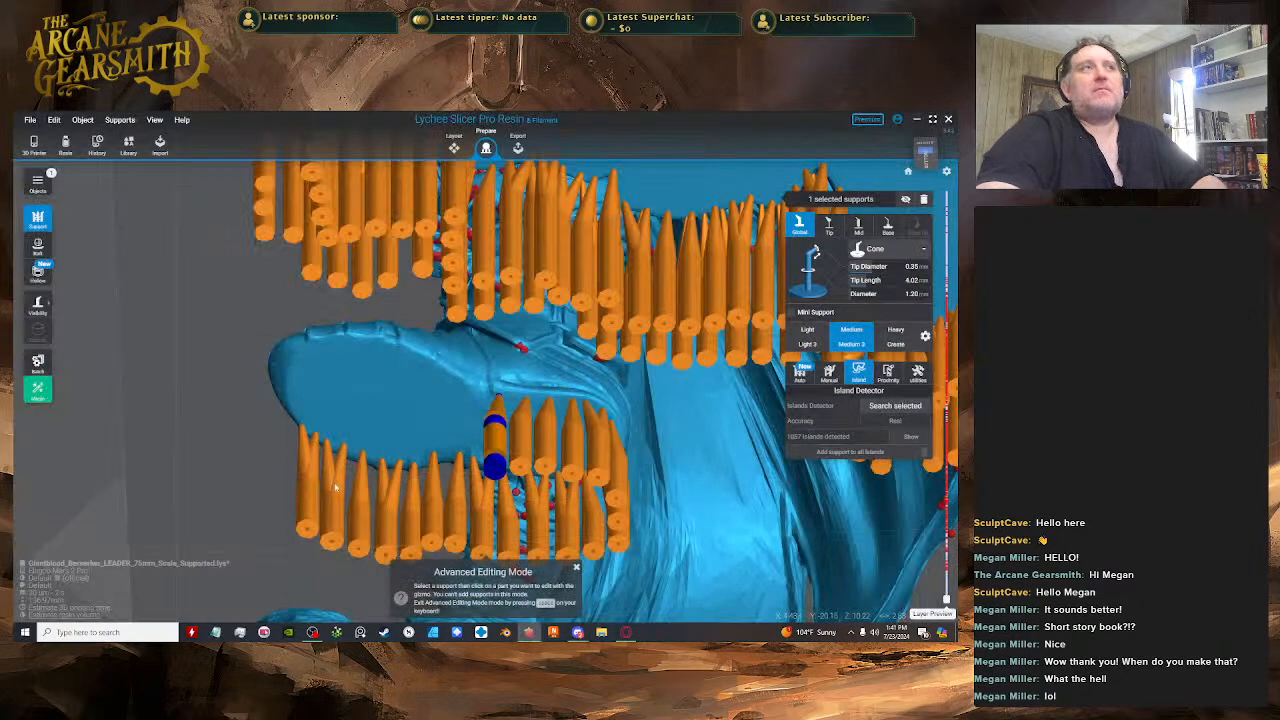
- Add a support at the bend in the middle of the sole edge and move its column onto the neighbouring one, with a tip length of about 3.97 mm
{"action": "right_click_drag", "start_coordinate": [332, 484], "coordinate": [365, 432]}
{"action": "scroll", "coordinate": [365, 432], "scroll_direction": "up", "scroll_amount": 3}
{"action": "key", "text": "space"}
{"action": "scroll", "coordinate": [443, 431], "scroll_direction": "up", "scroll_amount": 1}
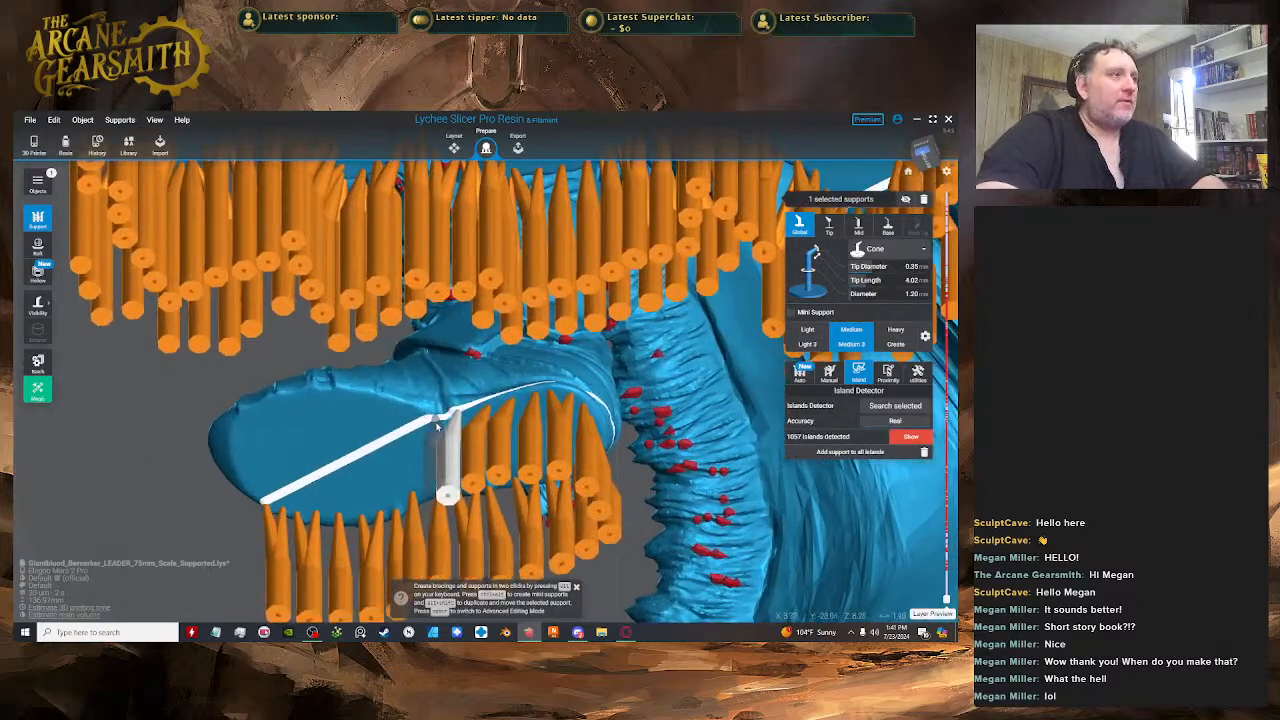
{"action": "left_click", "coordinate": [433, 423]}
{"action": "key", "text": "space"}
{"action": "left_click", "coordinate": [421, 457]}
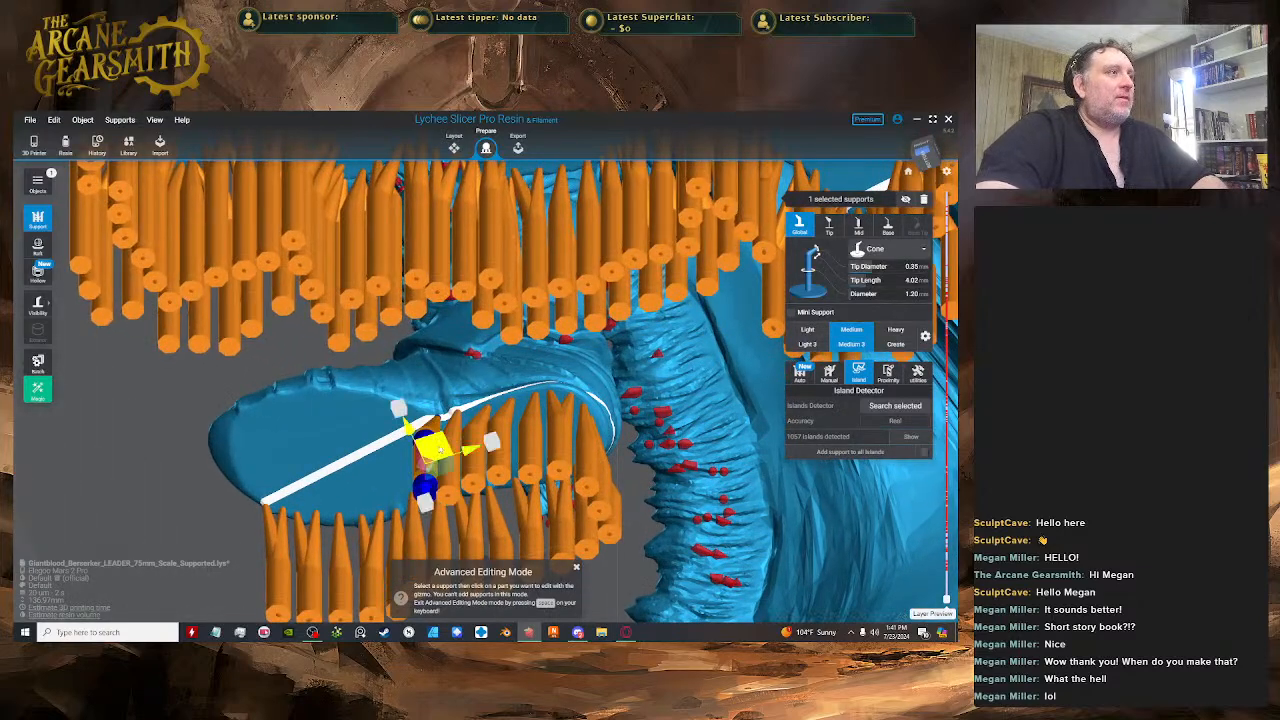
{"action": "left_click_drag", "start_coordinate": [435, 448], "coordinate": [457, 456]}
{"action": "key", "text": "space"}
- Add a support just past the mid-sole bend and shift its column closer to the row, with a tip length of about 3.99 mm
{"action": "left_click", "coordinate": [421, 422]}
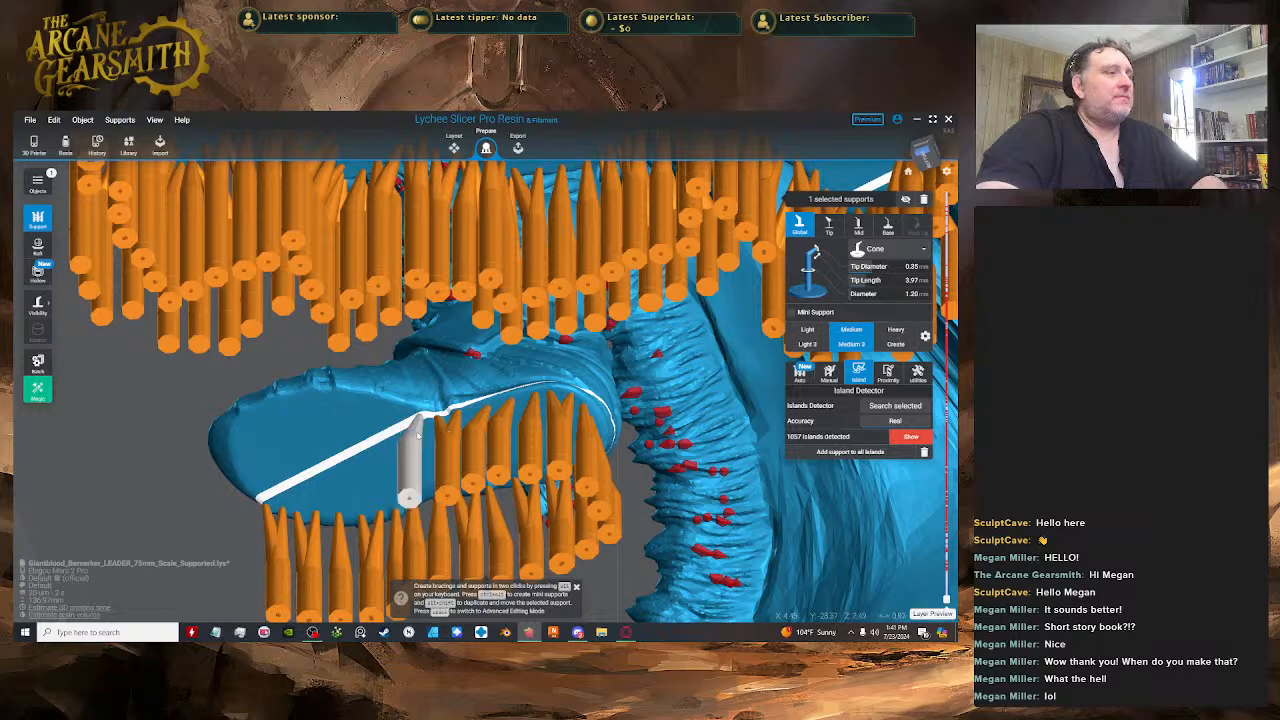
{"action": "key", "text": "space"}
{"action": "key", "text": "space"}
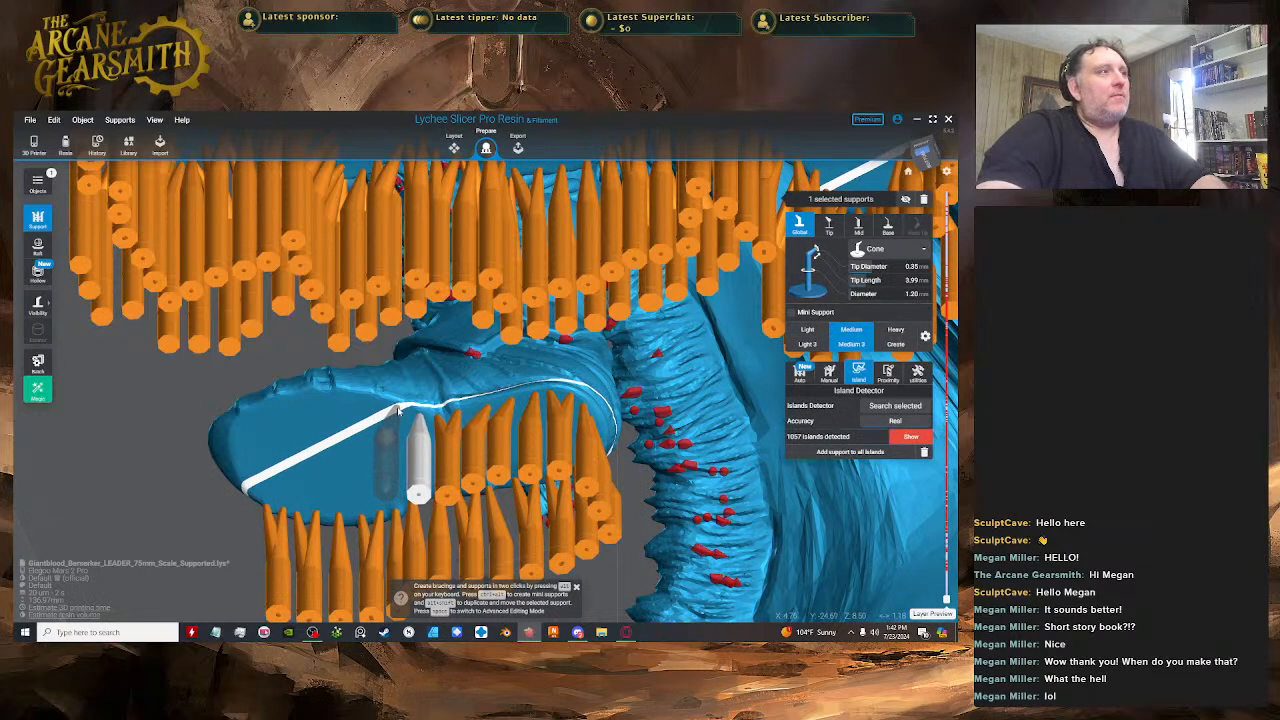
- Continue the row toward the toe with two more evenly spaced supports along the sole edge
{"action": "left_click", "coordinate": [394, 406]}
{"action": "key", "text": "space"}
{"action": "key", "text": "space"}
{"action": "left_click", "coordinate": [372, 400]}
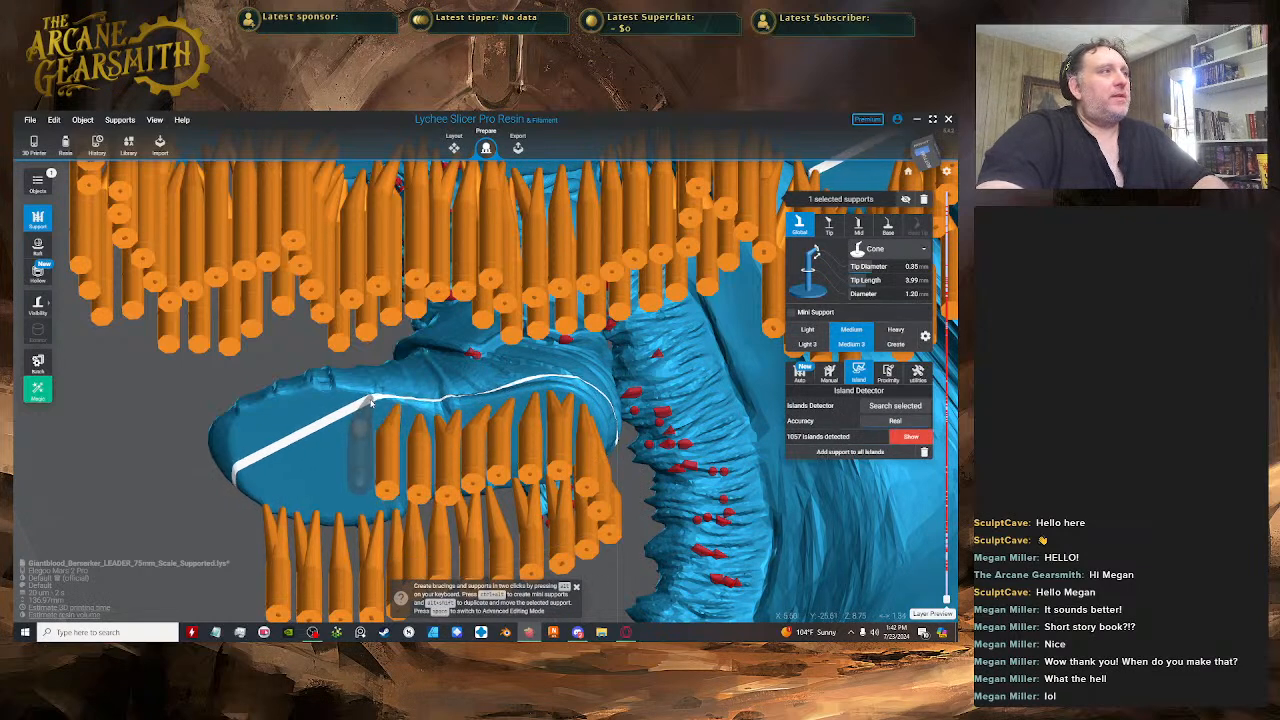
{"action": "right_click_drag", "start_coordinate": [420, 436], "coordinate": [455, 385]}
{"action": "scroll", "coordinate": [455, 380], "scroll_direction": "up", "scroll_amount": 3}
{"action": "key", "text": "space"}
{"action": "key", "text": "space"}
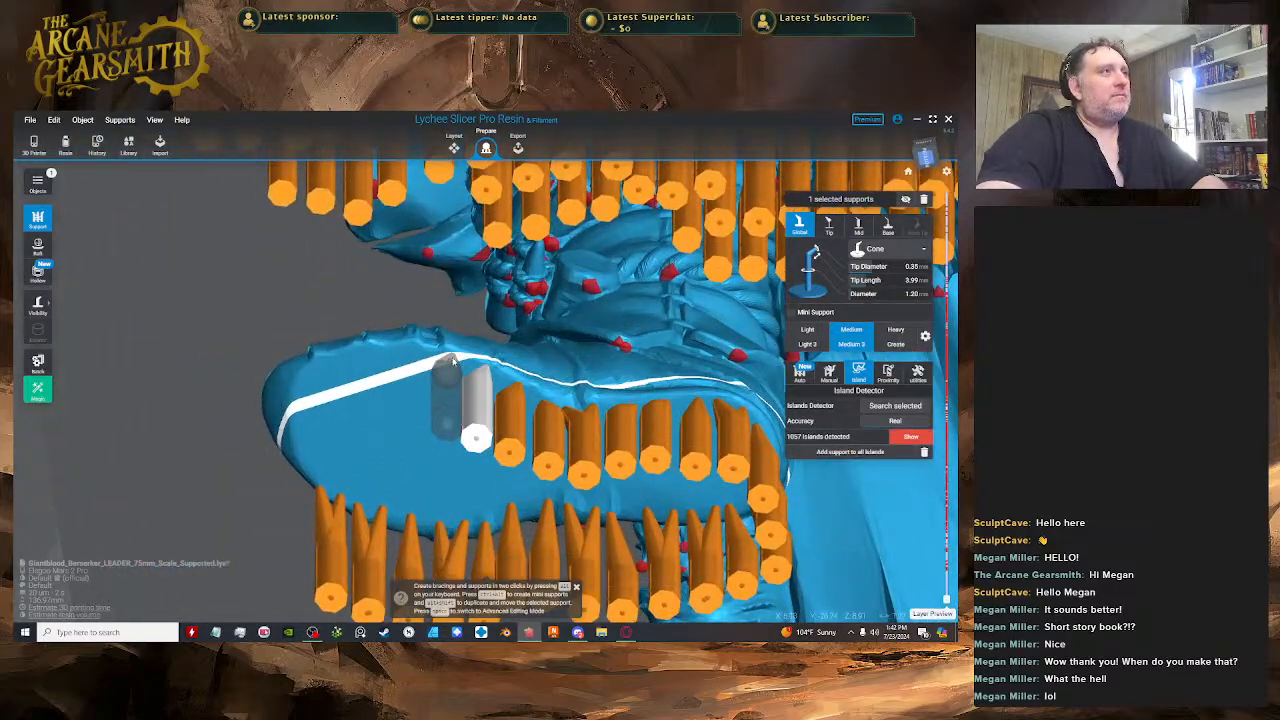
- Add two more supports along the sole edge toward the toe and line up their columns with the row, the outermost tip length about 4.17 mm
{"action": "left_click", "coordinate": [447, 360]}
{"action": "left_click", "coordinate": [409, 355]}
{"action": "key", "text": "space"}
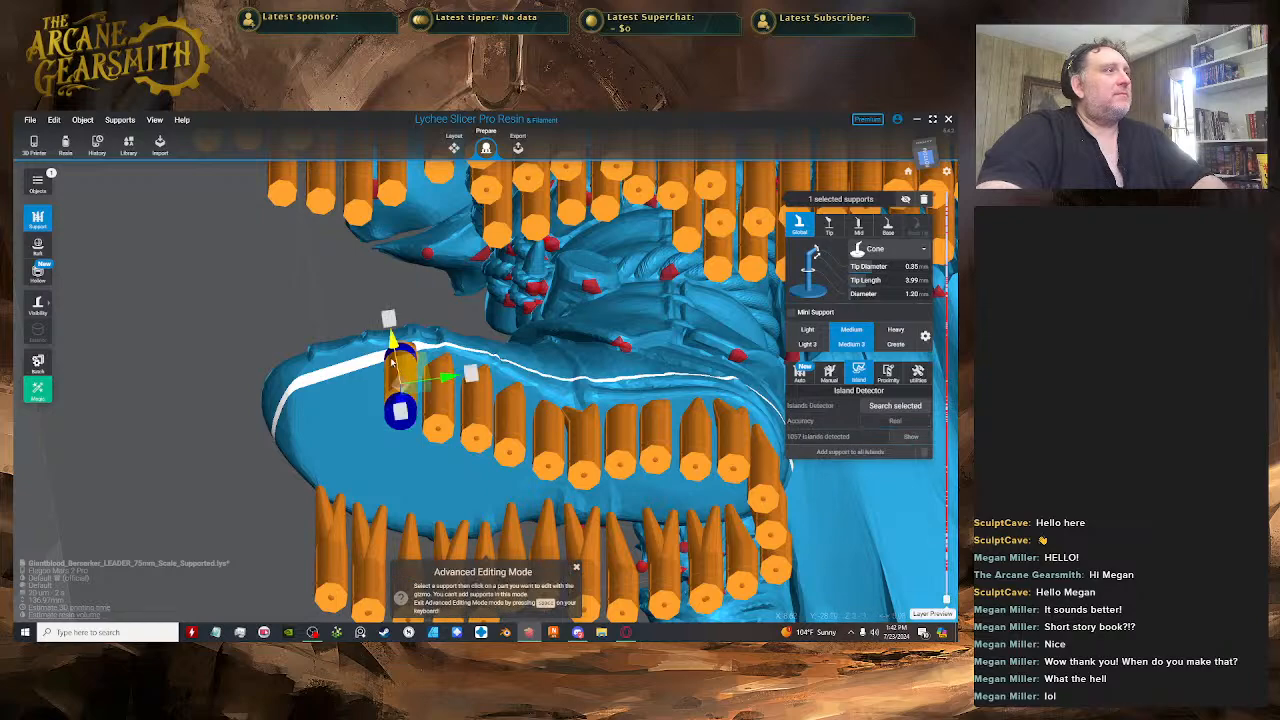
{"action": "right_click_drag", "start_coordinate": [420, 375], "coordinate": [510, 432]}
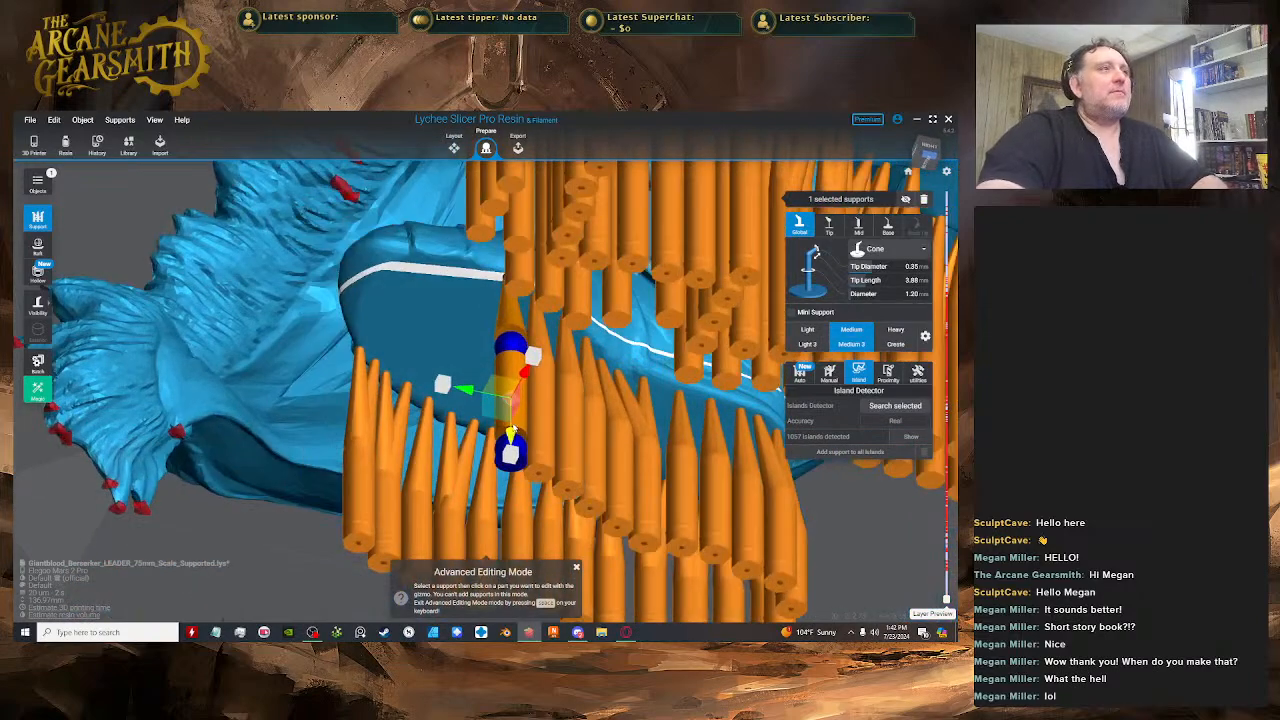
{"action": "right_click_drag", "start_coordinate": [568, 396], "coordinate": [494, 382]}
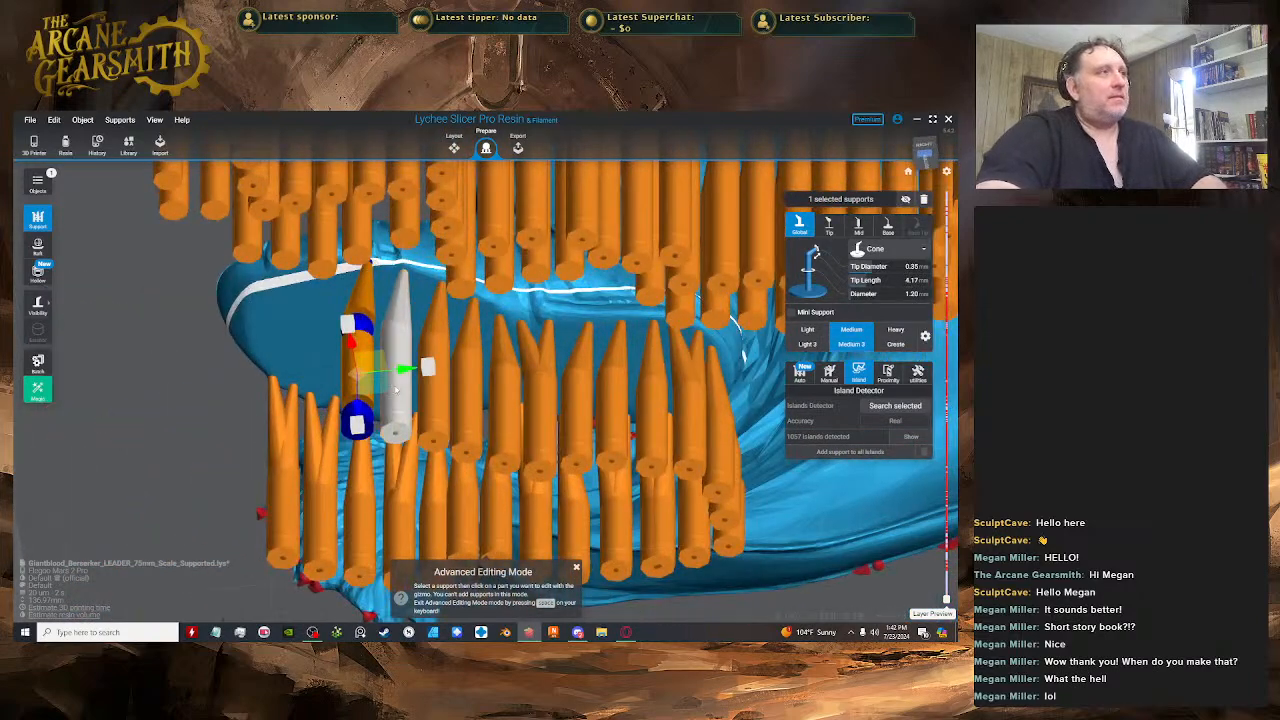
{"action": "left_click", "coordinate": [406, 400]}
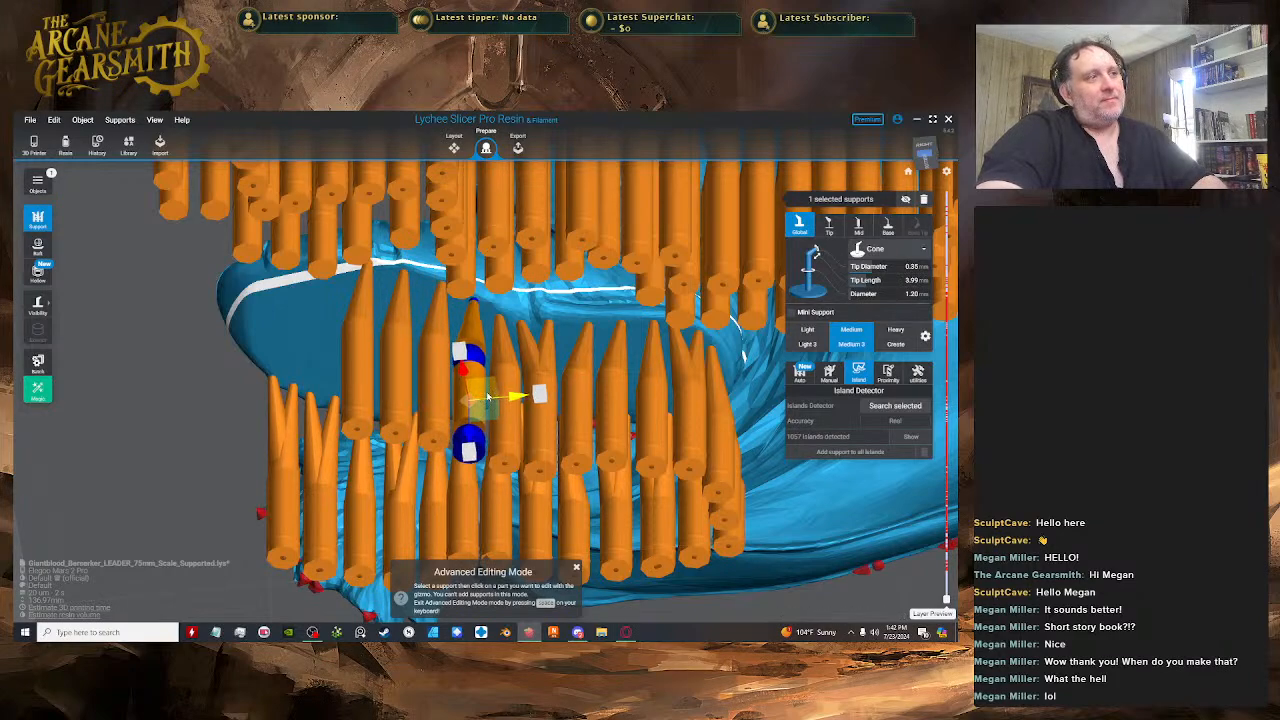
{"action": "key", "text": "space"}
- Continue the row around the start of the toe curve with three more evenly spaced supports, with a tip length of about 4.00 mm
{"action": "right_click_drag", "start_coordinate": [368, 375], "coordinate": [423, 329]}
{"action": "scroll", "coordinate": [542, 339], "scroll_direction": "up", "scroll_amount": 2}
{"action": "key", "text": "space"}
{"action": "key", "text": "space"}
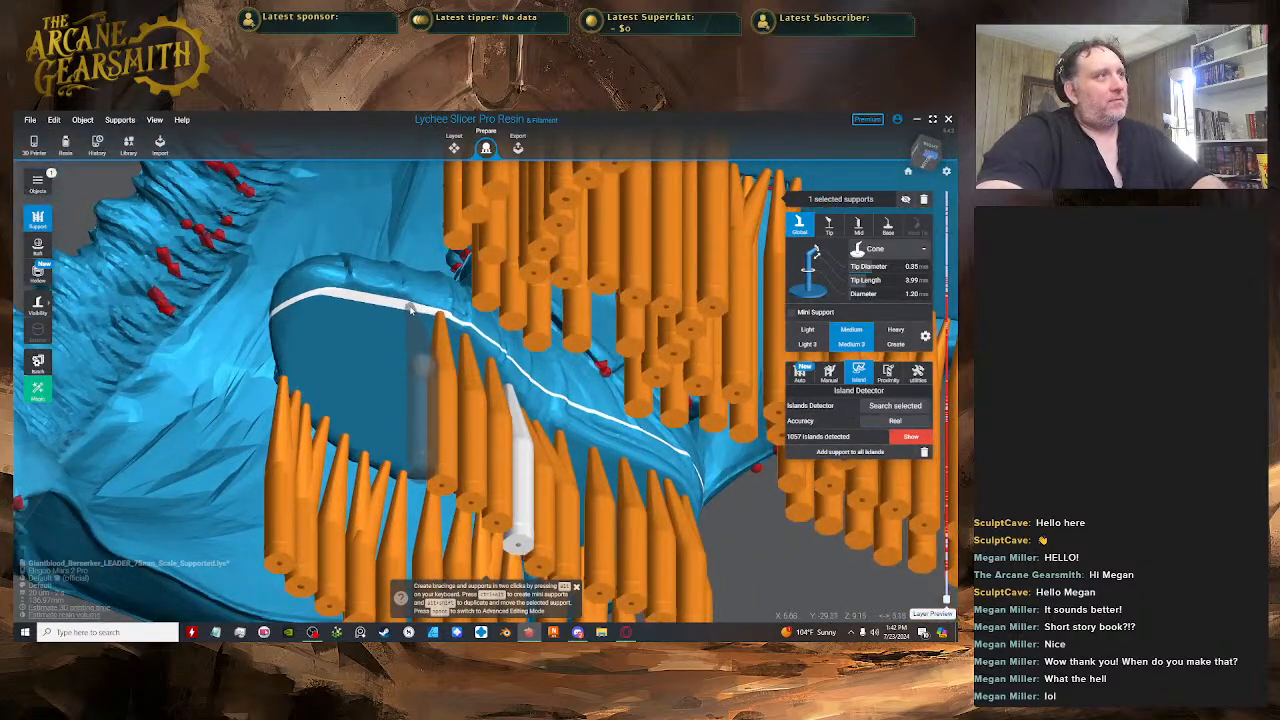
{"action": "left_click", "coordinate": [410, 309]}
{"action": "left_click", "coordinate": [379, 297]}
{"action": "key", "text": "space"}
{"action": "key", "text": "space"}
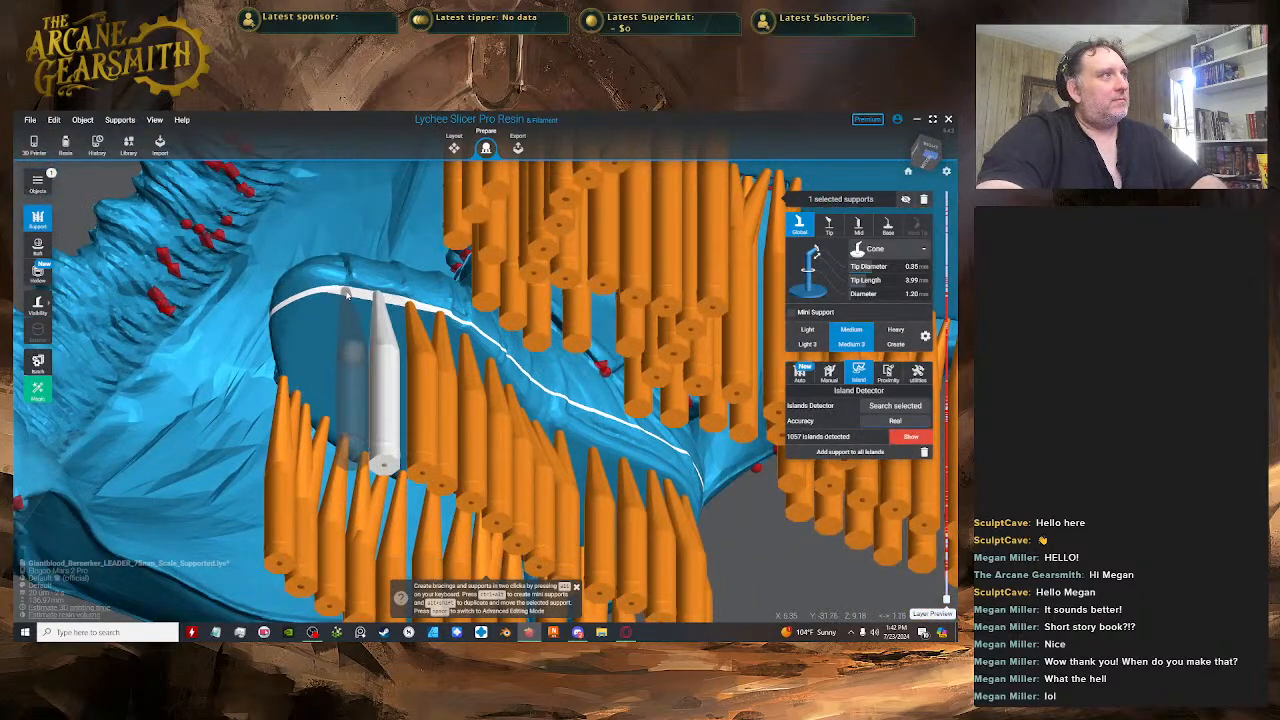
{"action": "left_click", "coordinate": [346, 293]}
{"action": "key", "text": "space"}
{"action": "key", "text": "space"}
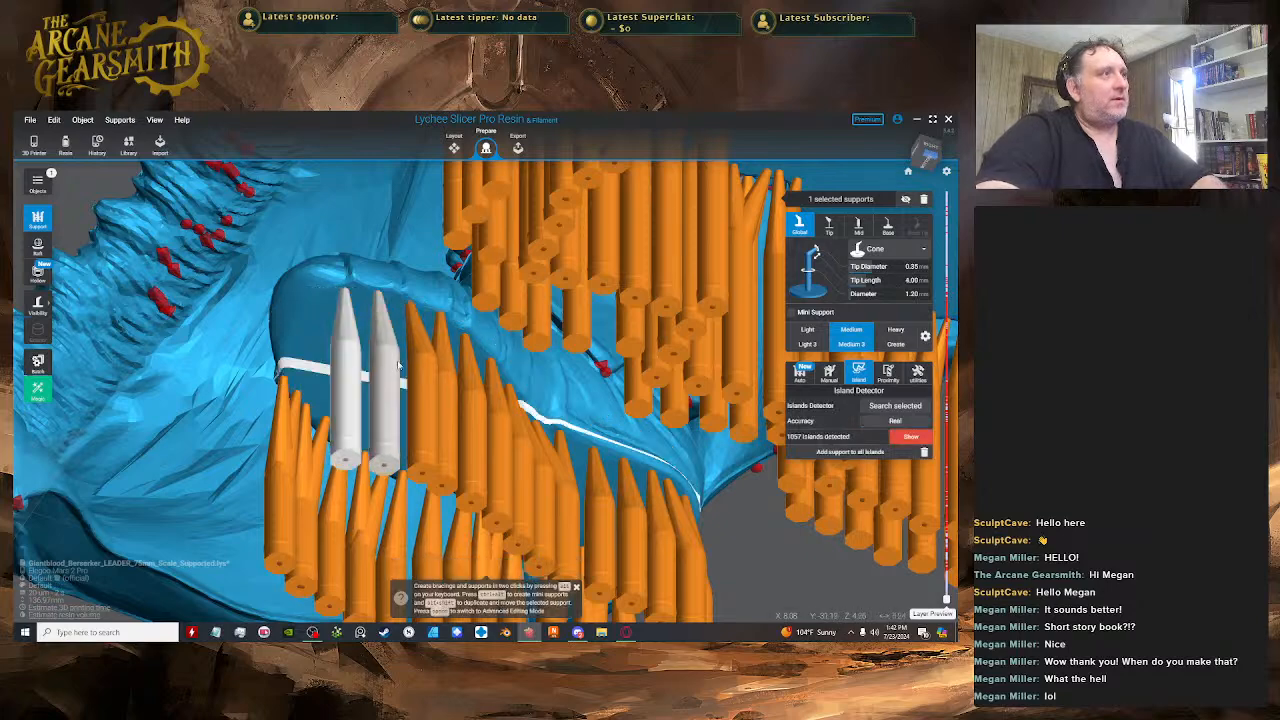
- Add a support on the toe's rounded edge and shift its column closer to the row, with a tip length of about 3.94 mm
{"action": "right_click_drag", "start_coordinate": [399, 365], "coordinate": [463, 390]}
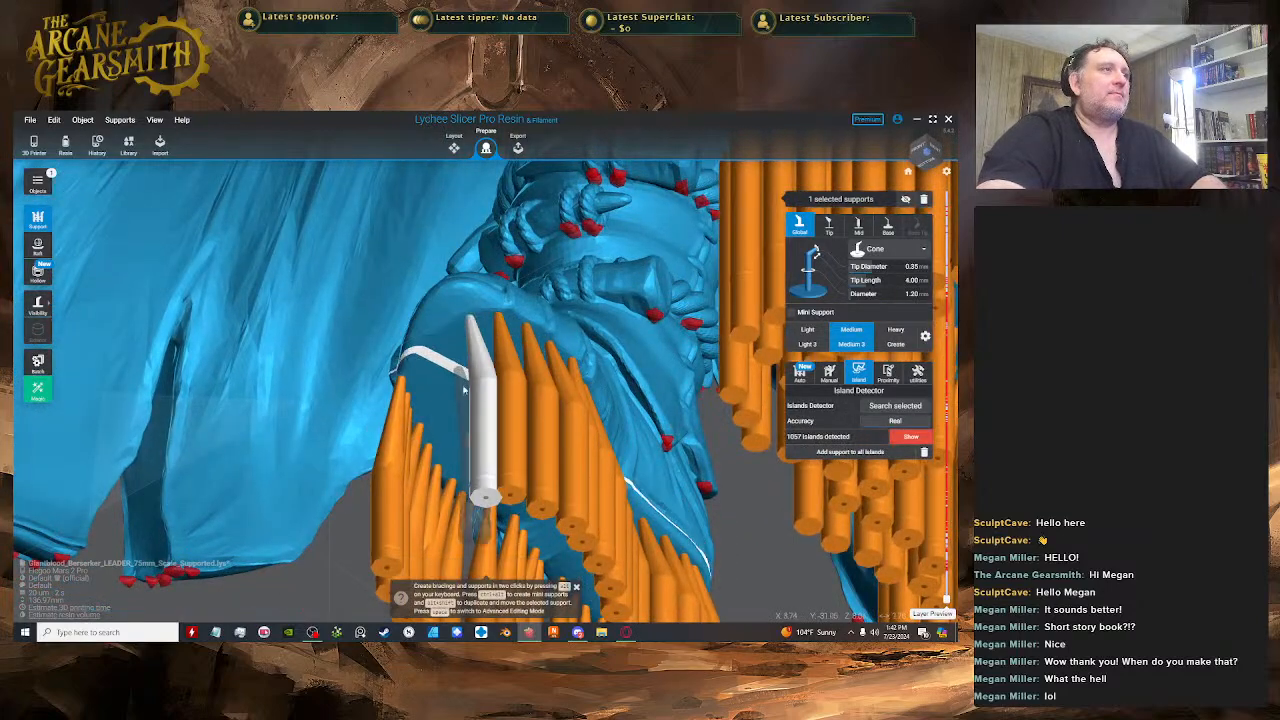
{"action": "key", "text": "space"}
{"action": "right_click_drag", "start_coordinate": [471, 414], "coordinate": [530, 426]}
{"action": "right_click_drag", "start_coordinate": [485, 335], "coordinate": [510, 359]}
{"action": "key", "text": "space"}
{"action": "key", "text": "space"}
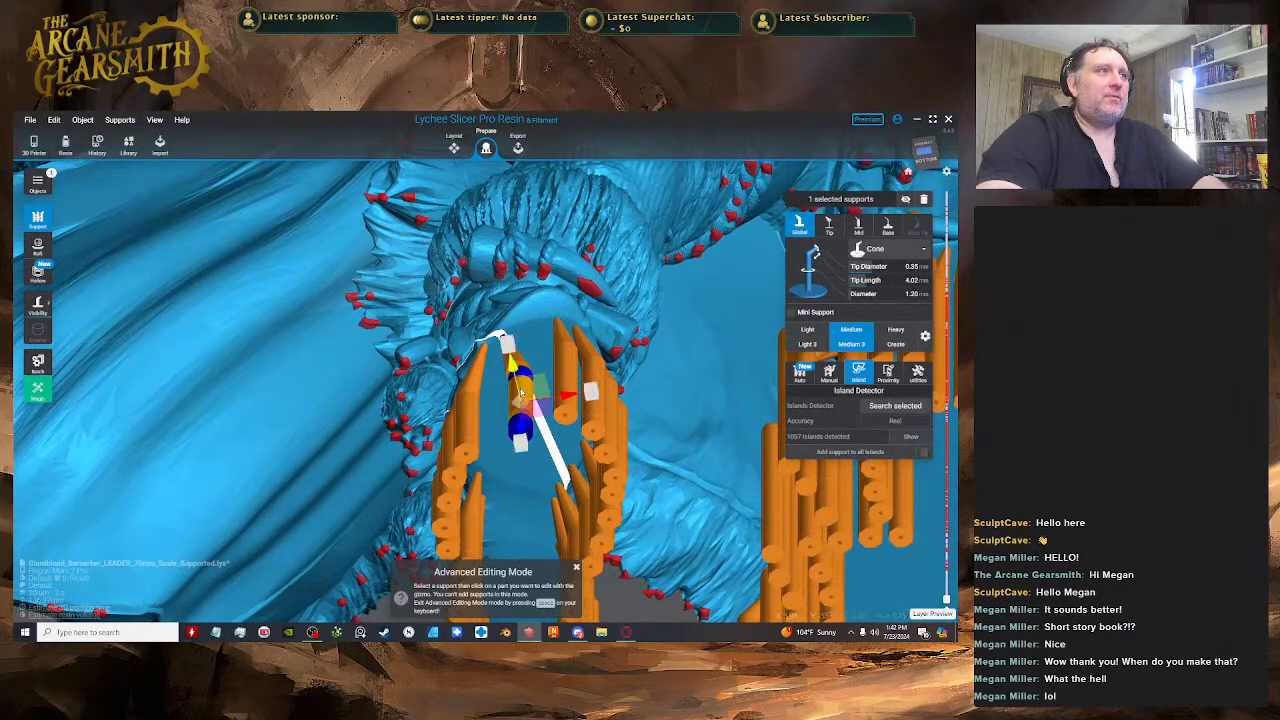
{"action": "left_click_drag", "start_coordinate": [590, 391], "coordinate": [565, 395]}
{"action": "key", "text": "space"}
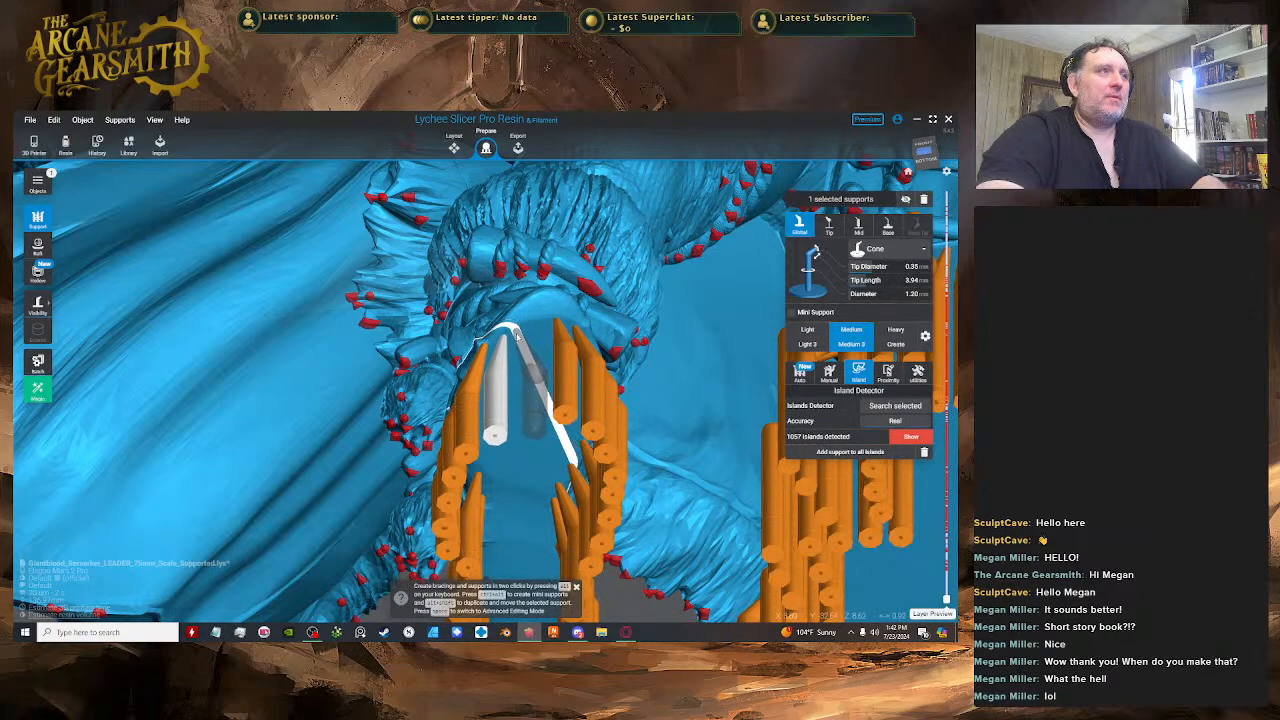
- Close the toe gap with another support at about 3.89 mm tip length and shift the neighbouring column to even the spacing, at about 3.81 mm
{"action": "right_click_drag", "start_coordinate": [521, 331], "coordinate": [450, 385]}
{"action": "key", "text": "space"}
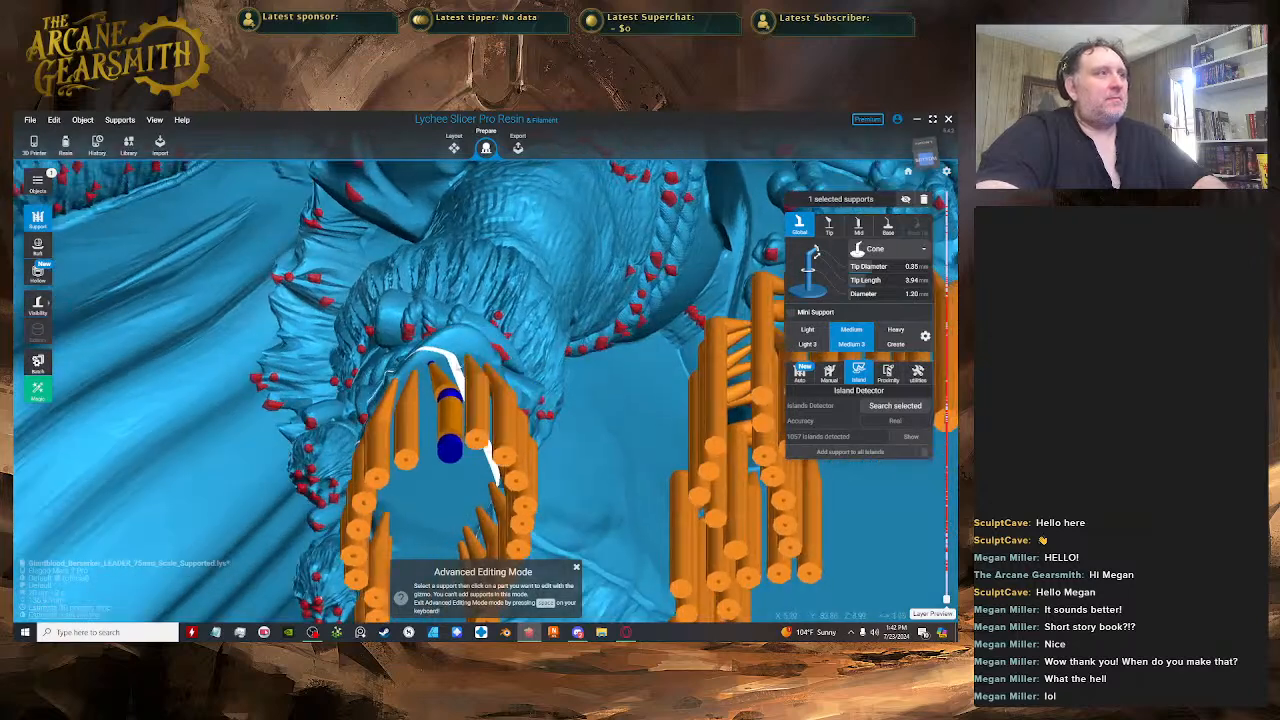
{"action": "key", "text": "space"}
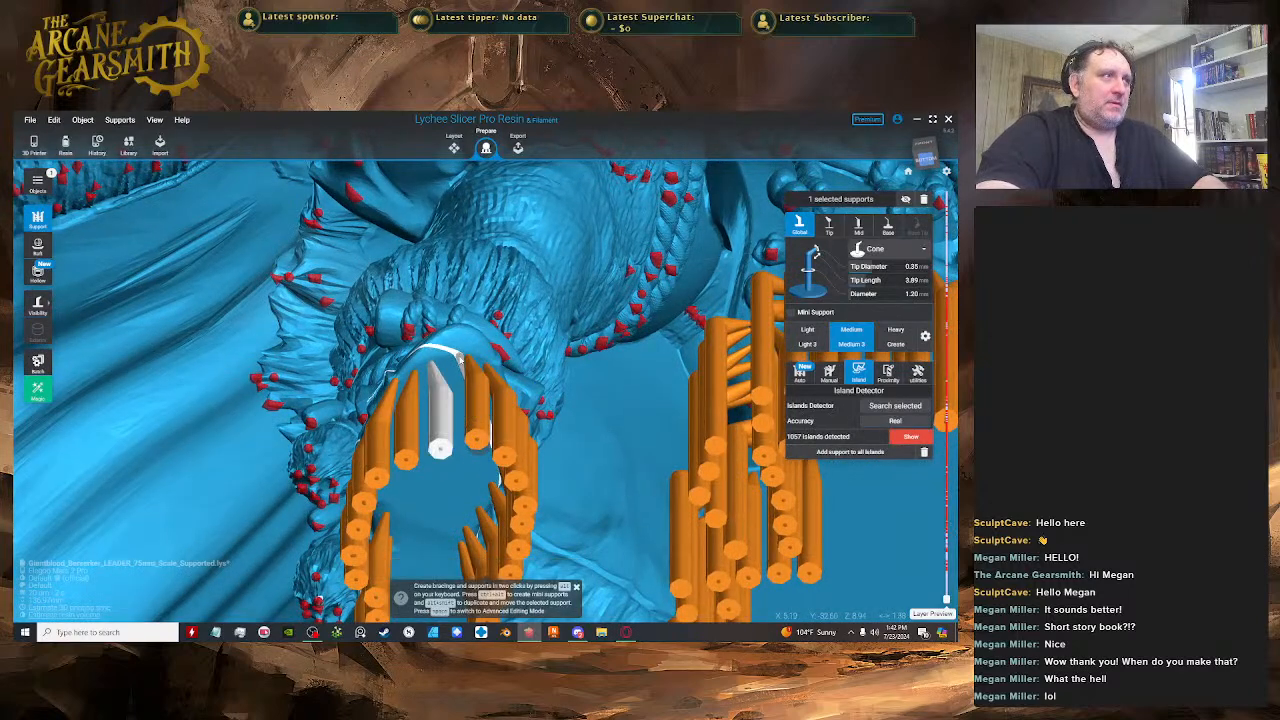
{"action": "key", "text": "space"}
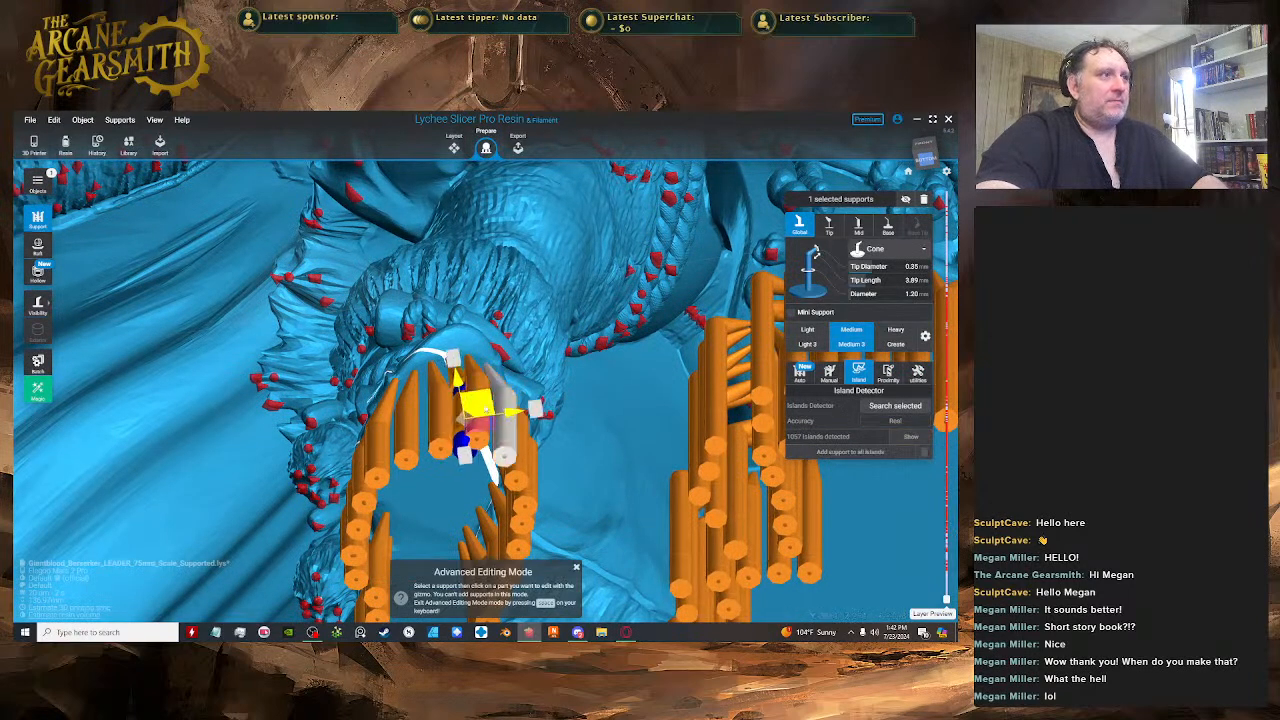
{"action": "key", "text": "space"}
{"action": "right_click_drag", "start_coordinate": [465, 405], "coordinate": [586, 440]}
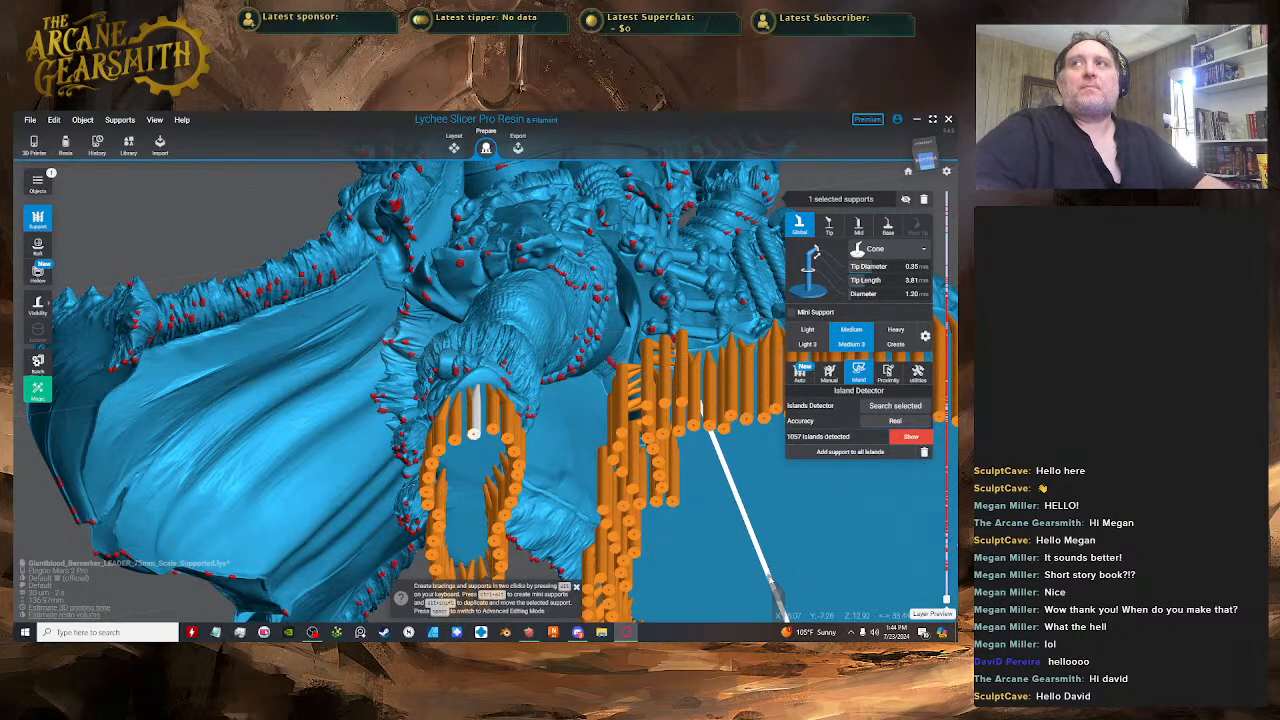
{"action": "left_click_drag", "start_coordinate": [470, 452], "coordinate": [599, 466]}
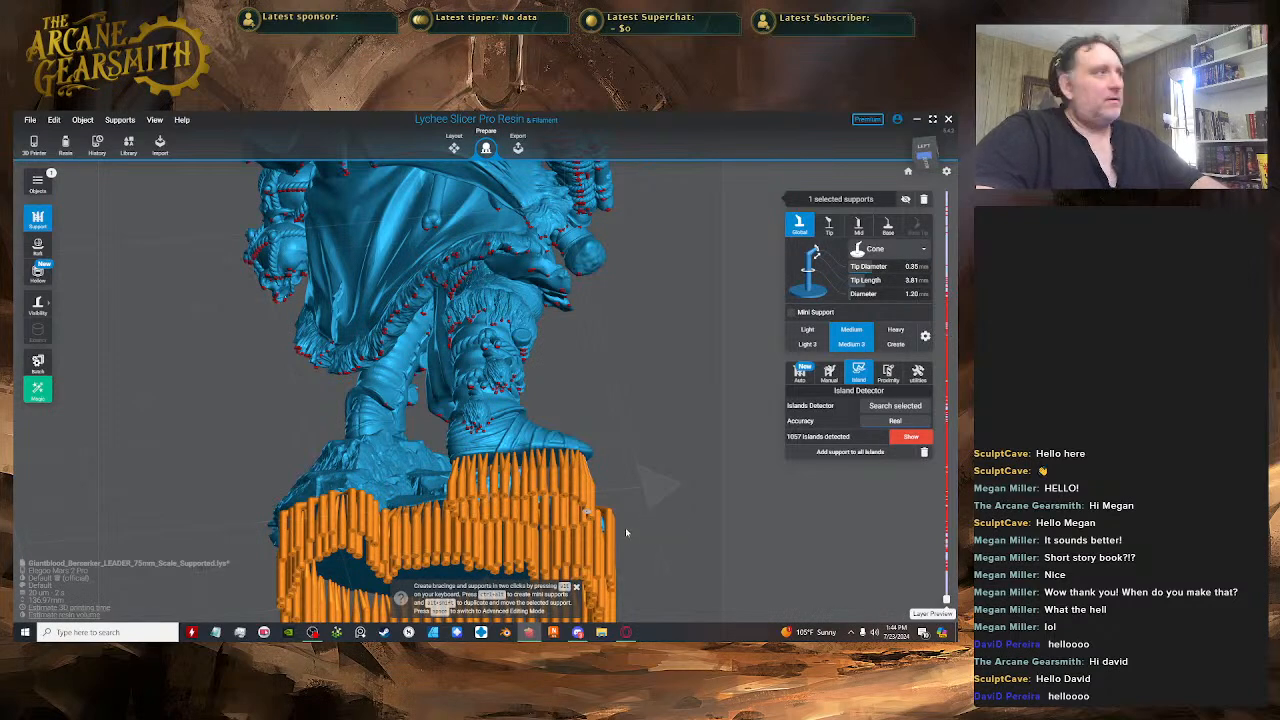
{"action": "left_click_drag", "start_coordinate": [656, 503], "coordinate": [643, 540]}
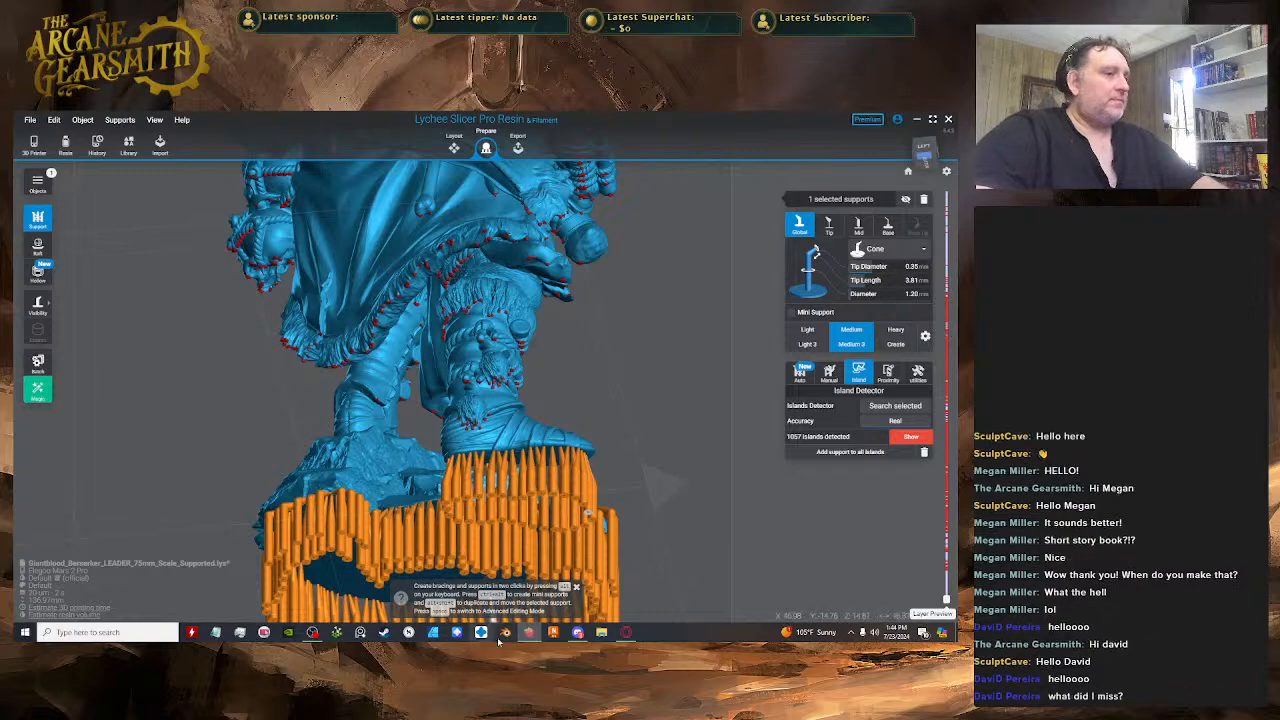
{"action": "mouse_move", "coordinate": [578, 635]}
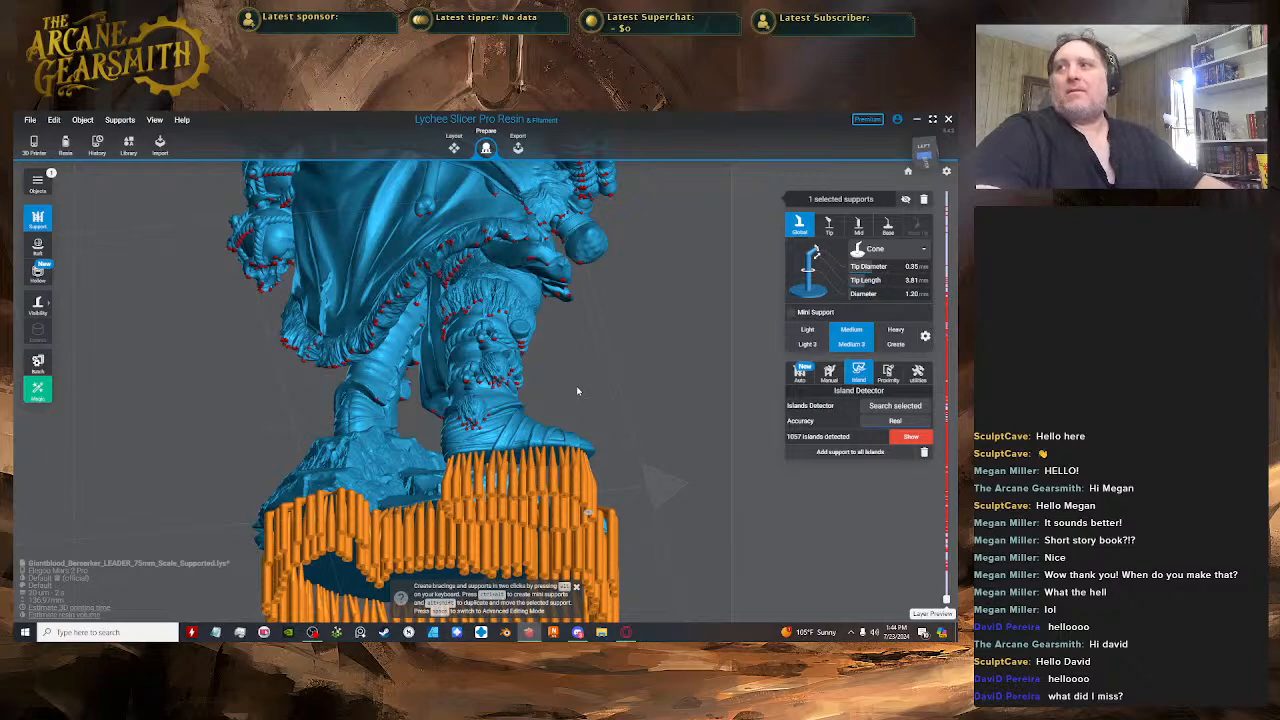
{"action": "scroll", "coordinate": [478, 447], "scroll_direction": "down", "scroll_amount": 2}
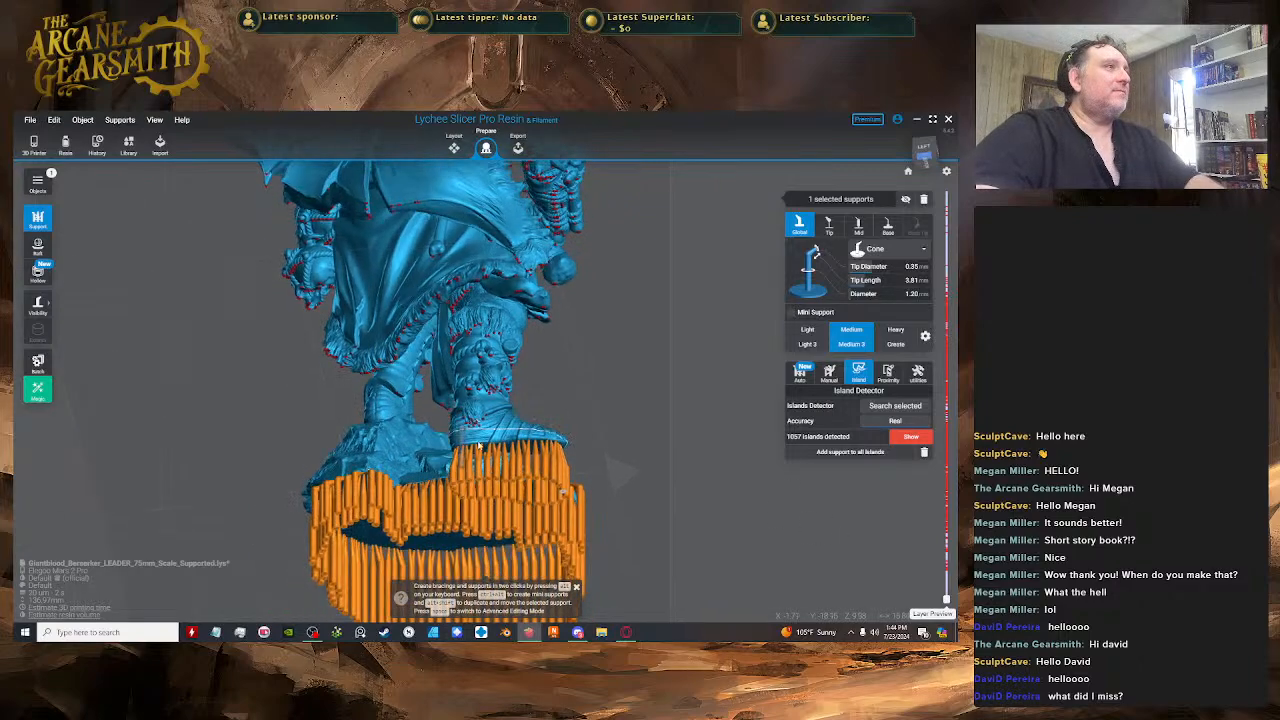
- Start a second, inner row of evenly spaced supports under the sole, running from the heel alongside the outer edge row
{"action": "right_click_drag", "start_coordinate": [478, 447], "coordinate": [381, 278]}
{"action": "scroll", "coordinate": [505, 427], "scroll_direction": "up", "scroll_amount": 2}
{"action": "scroll", "coordinate": [393, 320], "scroll_direction": "up", "scroll_amount": 5}
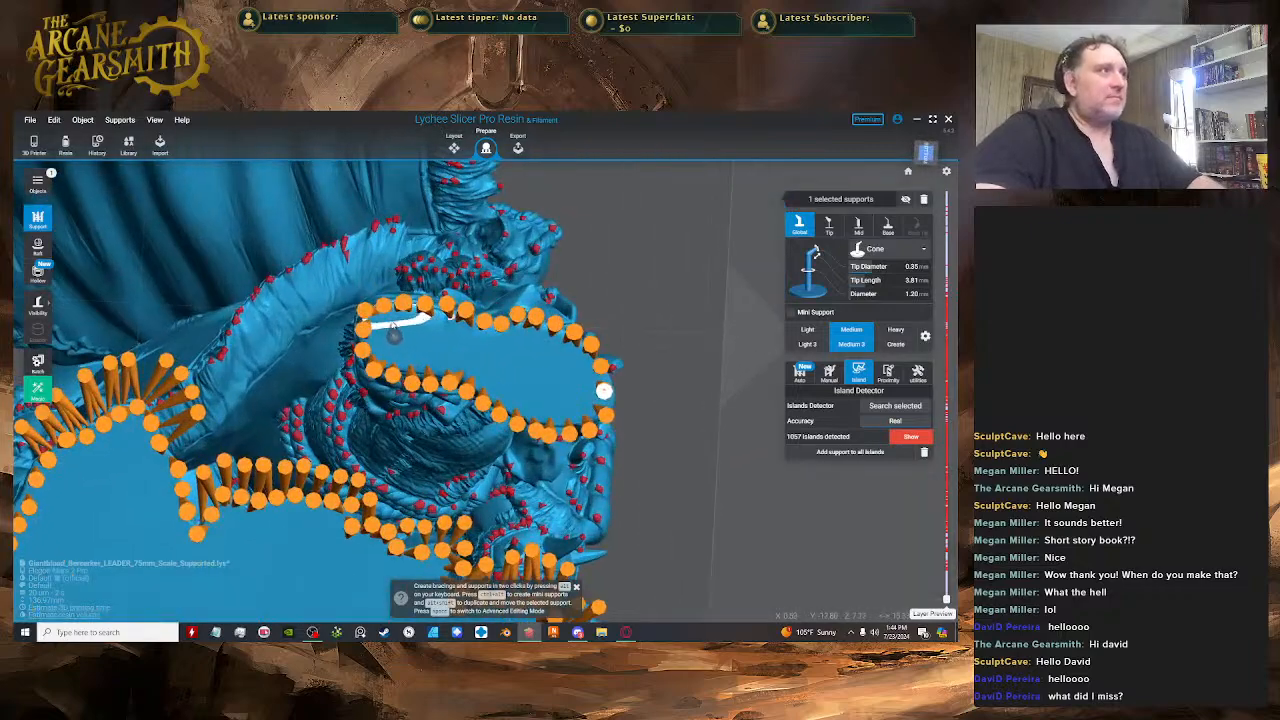
{"action": "left_click", "coordinate": [381, 323]}
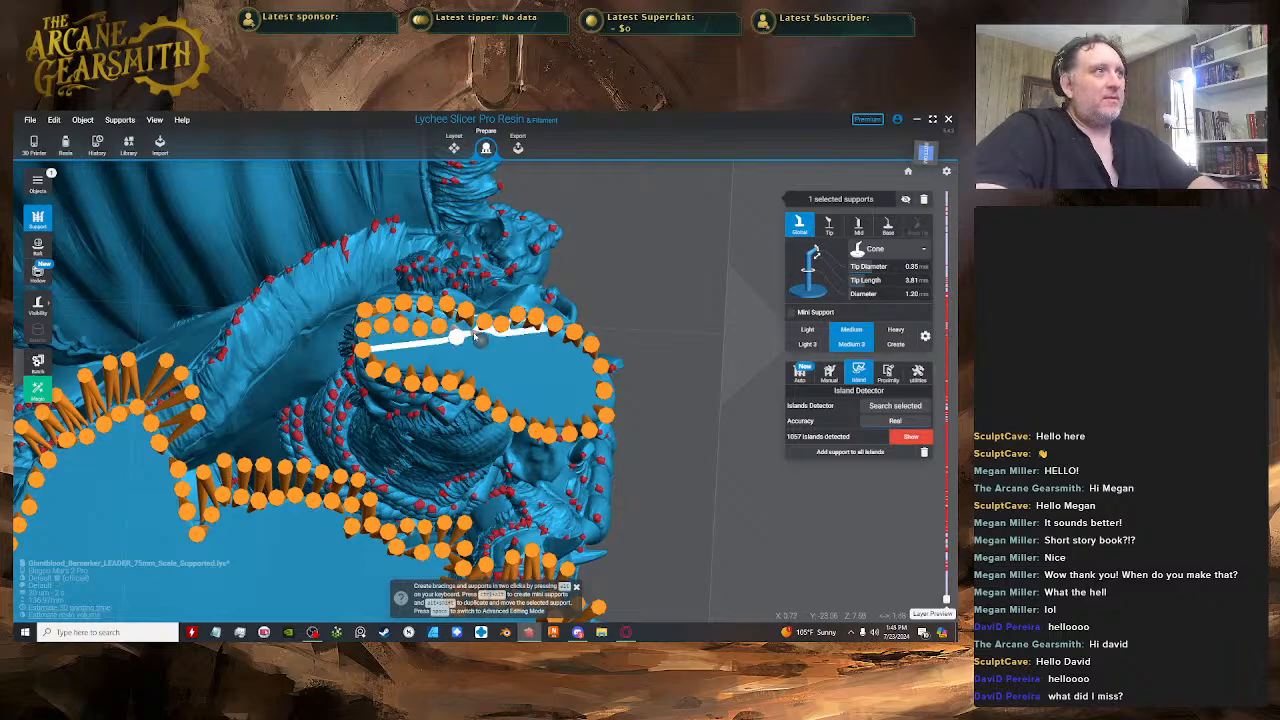
- Add the next inner-row support at mid-sole and shift its column into line, with a tip length of about 3.77 mm
{"action": "mouse_move", "coordinate": [474, 338]}
{"action": "right_mouse_down"}
{"action": "mouse_move", "coordinate": [530, 372]}
{"action": "mouse_move", "coordinate": [490, 305]}
{"action": "mouse_move", "coordinate": [474, 319]}
{"action": "right_mouse_up"}
{"action": "key", "text": "space"}
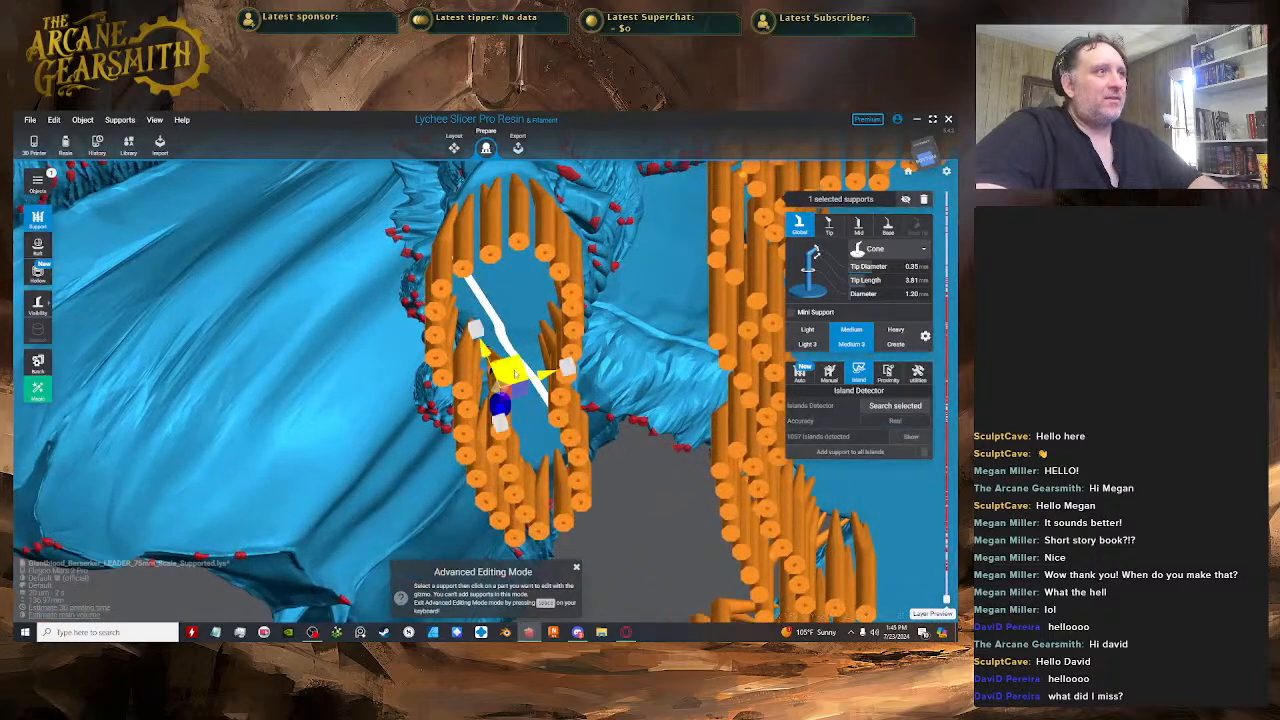
{"action": "left_click_drag", "start_coordinate": [508, 375], "coordinate": [518, 373]}
{"action": "key", "text": "space"}
{"action": "right_click_drag", "start_coordinate": [518, 373], "coordinate": [515, 317]}
{"action": "key", "text": "space"}
{"action": "left_click_drag", "start_coordinate": [507, 355], "coordinate": [499, 346]}
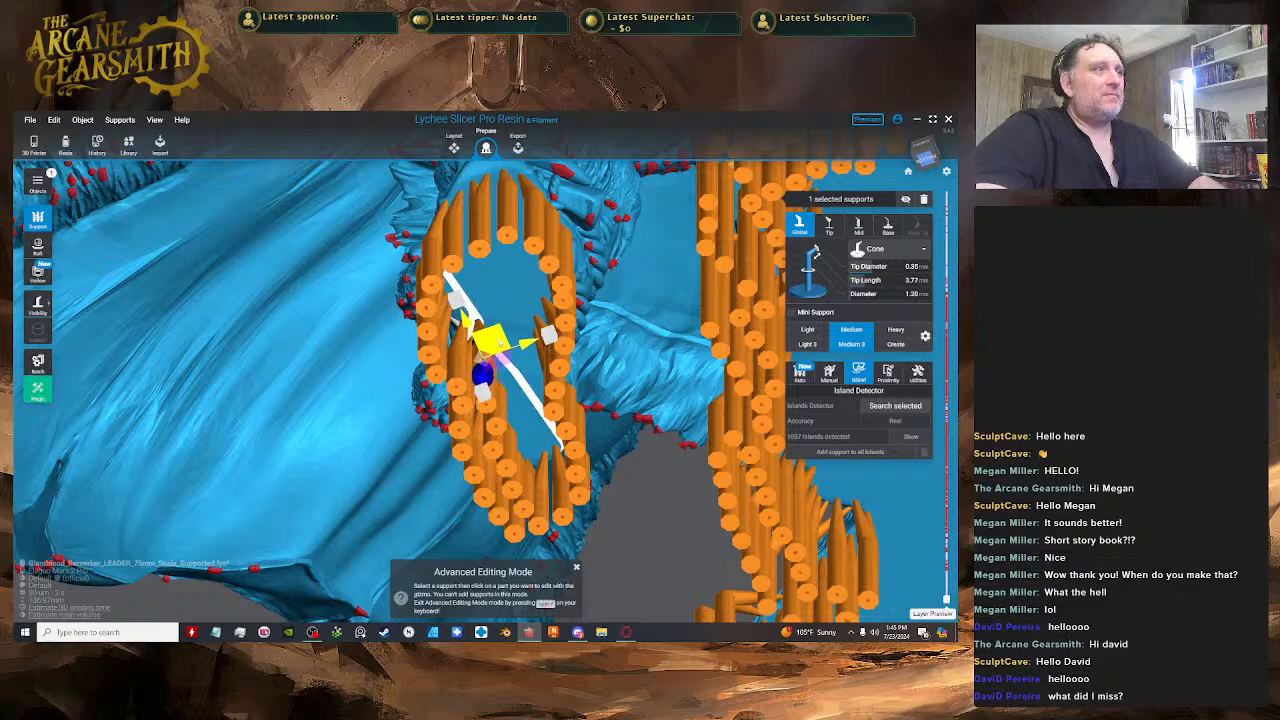
- Add another inner-row support closer to the toe and shift its column slightly, with a tip length of about 3.74 mm
{"action": "key", "text": "space"}
{"action": "right_click_drag", "start_coordinate": [499, 346], "coordinate": [484, 292]}
{"action": "key", "text": "space"}
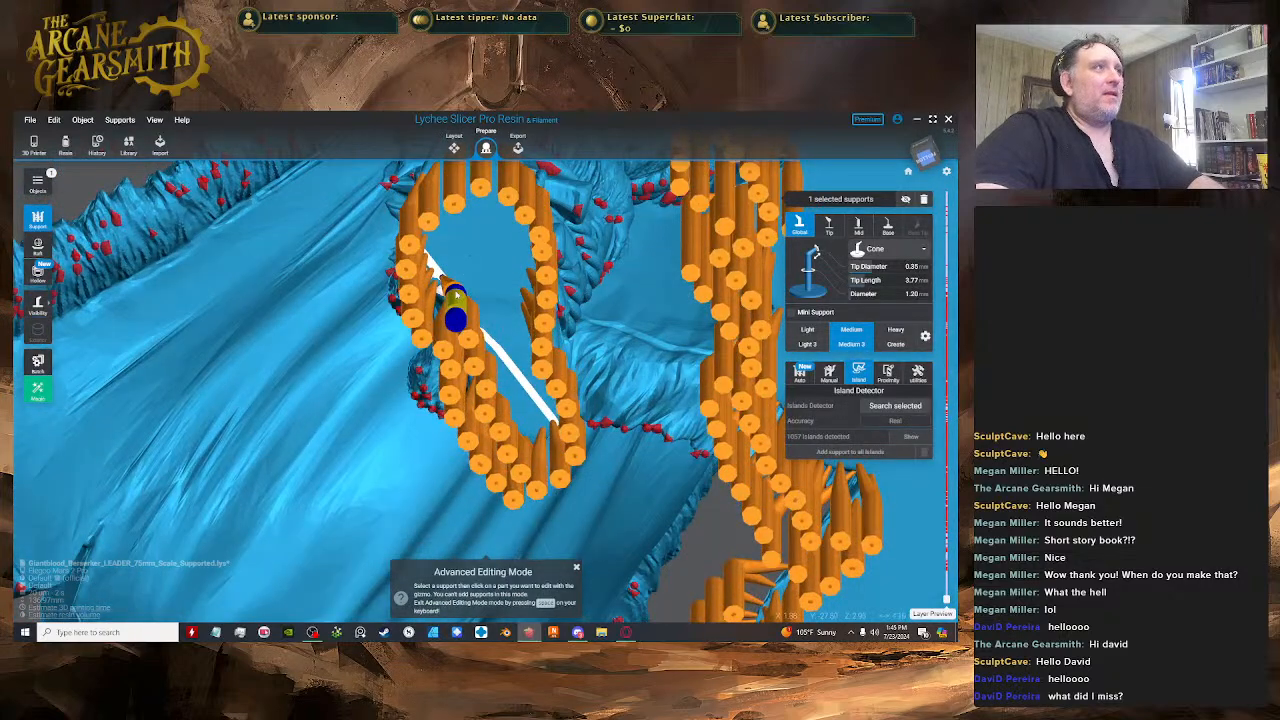
{"action": "left_click_drag", "start_coordinate": [470, 269], "coordinate": [466, 252]}
{"action": "key", "text": "space"}
- Extend the inner row with further supports up to the toe end of the sole
{"action": "mouse_move", "coordinate": [466, 252]}
{"action": "right_mouse_down"}
{"action": "mouse_move", "coordinate": [470, 282]}
{"action": "mouse_move", "coordinate": [462, 258]}
{"action": "mouse_move", "coordinate": [478, 232]}
{"action": "right_mouse_up"}
{"action": "left_click_drag", "start_coordinate": [480, 280], "coordinate": [430, 289]}
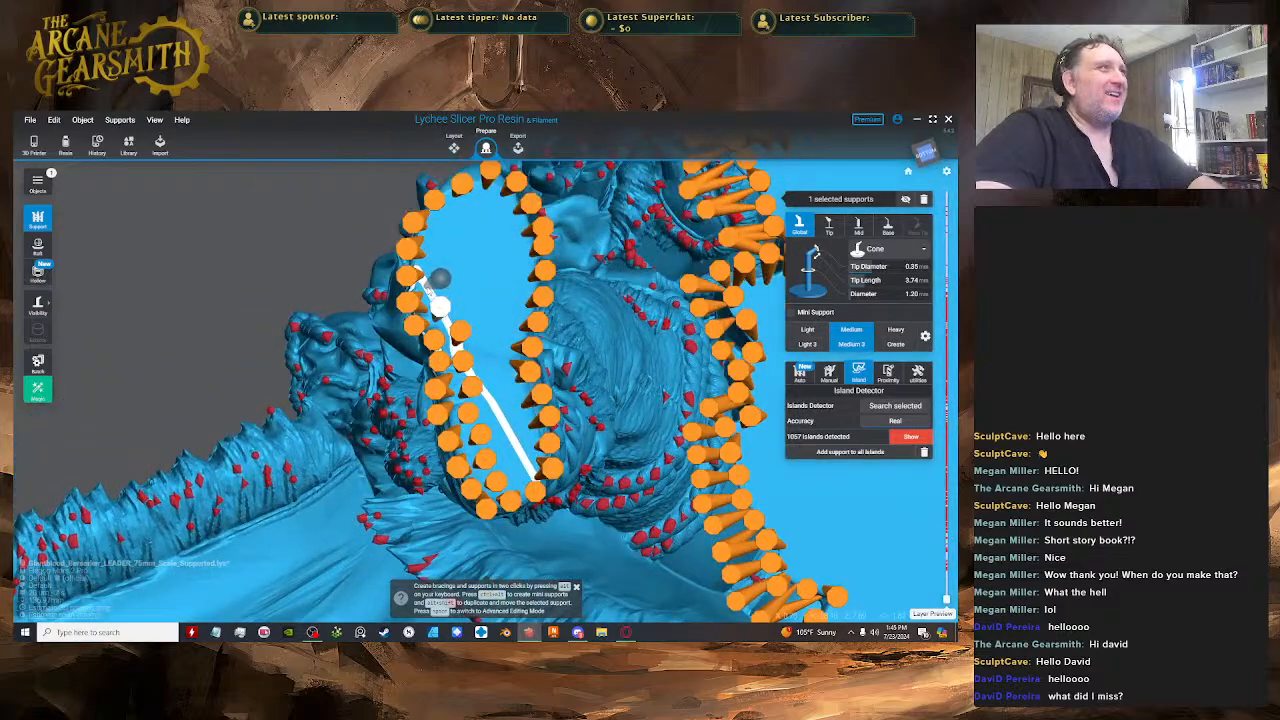
{"action": "left_click", "coordinate": [430, 288]}
{"action": "right_click_drag", "start_coordinate": [428, 245], "coordinate": [410, 335]}
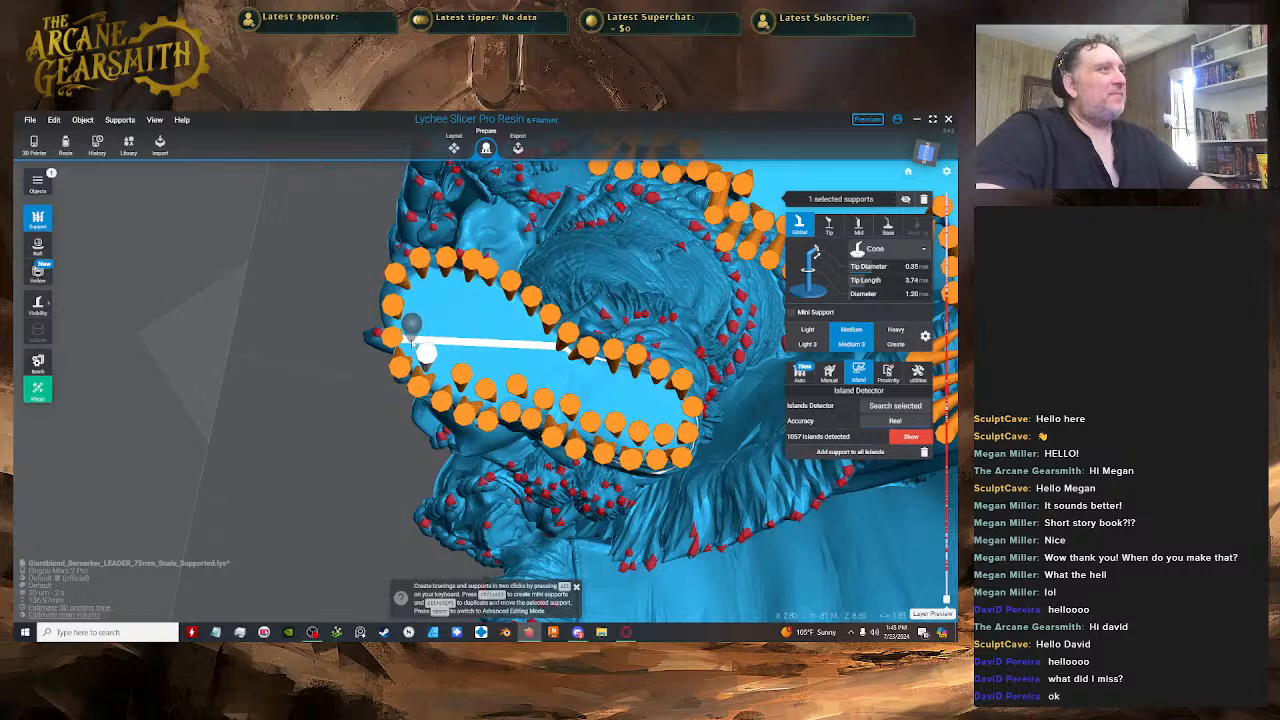
{"action": "left_click", "coordinate": [412, 344]}
- Add three staggered supports beside the inner row at the toe end to begin a third row
{"action": "left_click", "coordinate": [451, 372]}
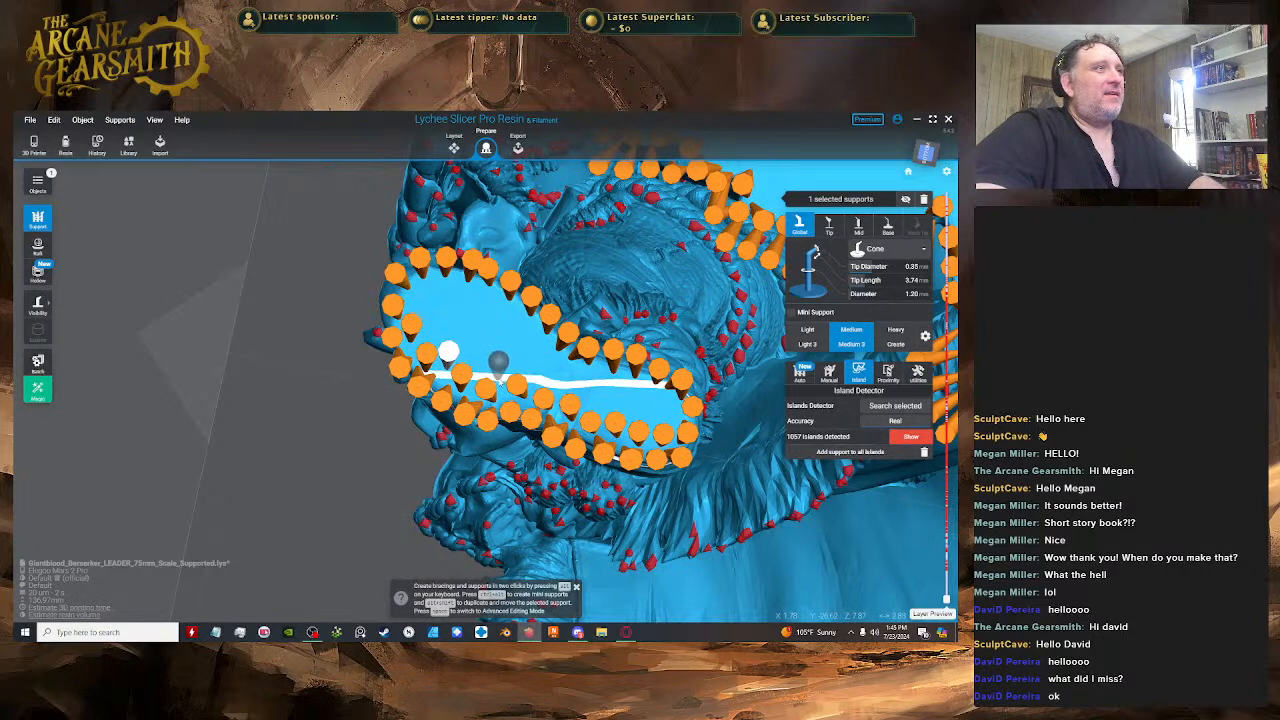
{"action": "left_click", "coordinate": [499, 386]}
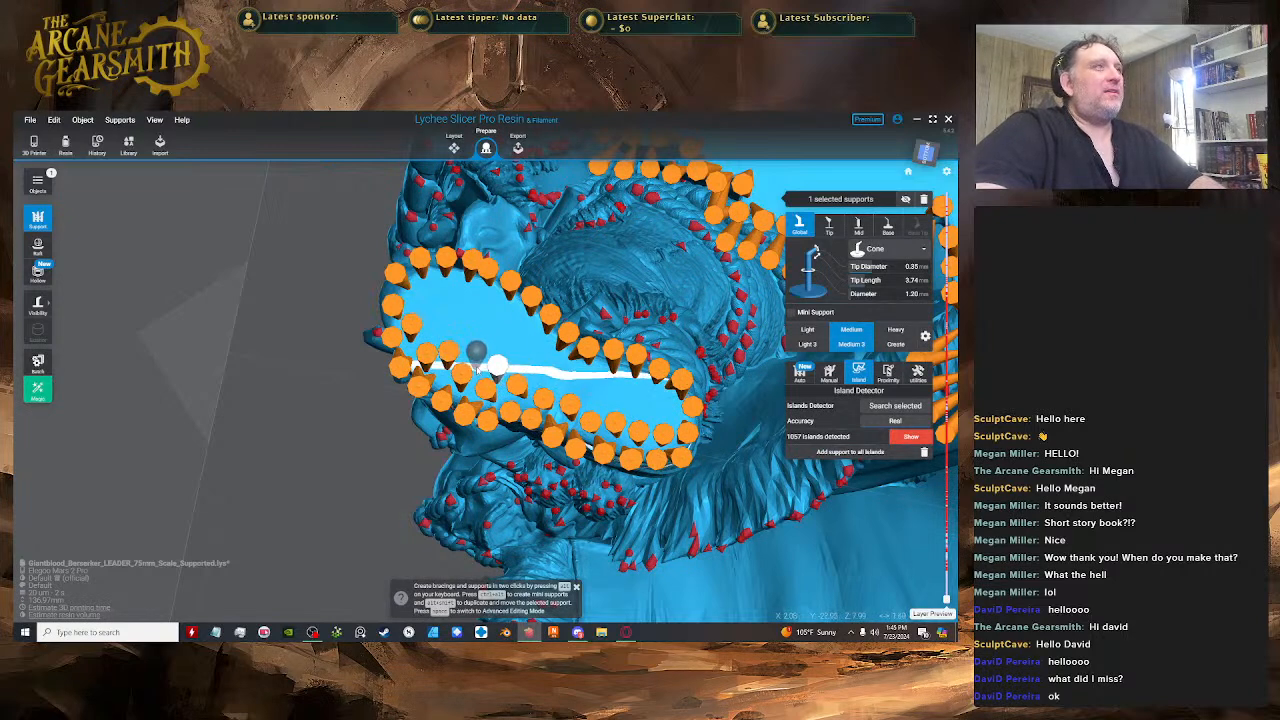
{"action": "left_click", "coordinate": [476, 369]}
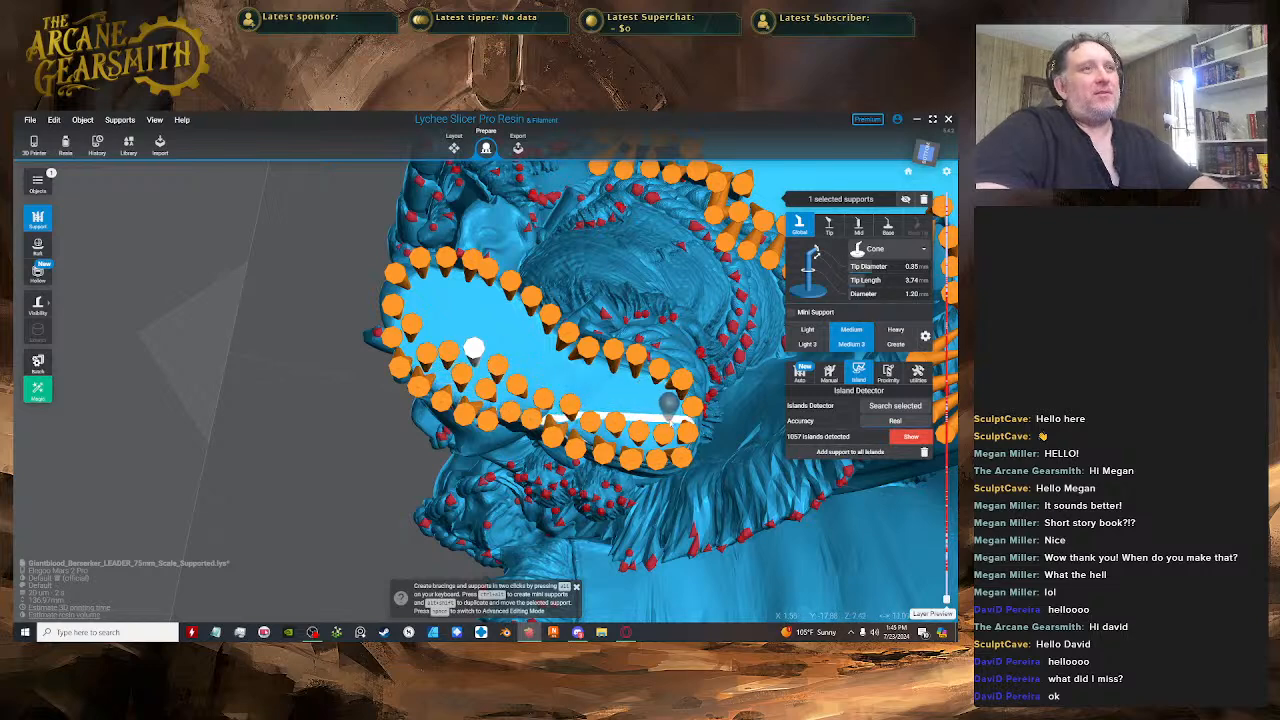
- Add evenly spaced supports beside the inner row at the heel end, plus one in the gap next to the opposite edge row
{"action": "left_click", "coordinate": [668, 424]}
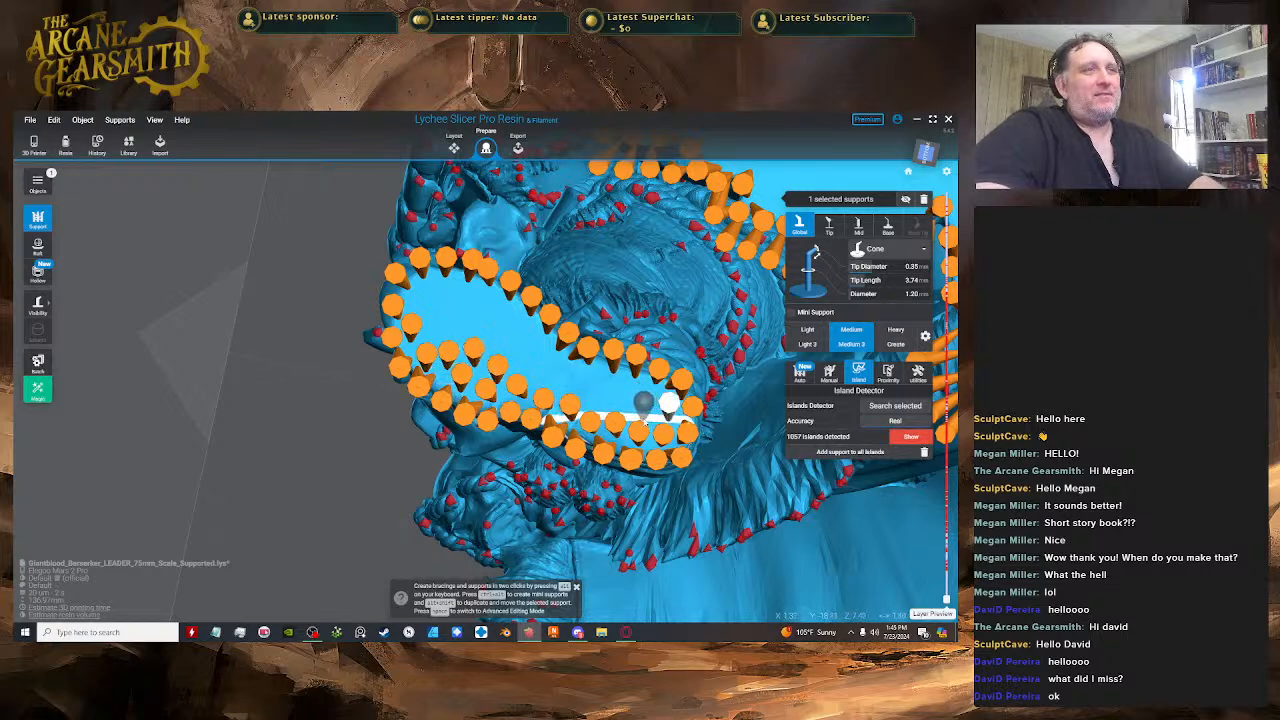
{"action": "left_click", "coordinate": [621, 413]}
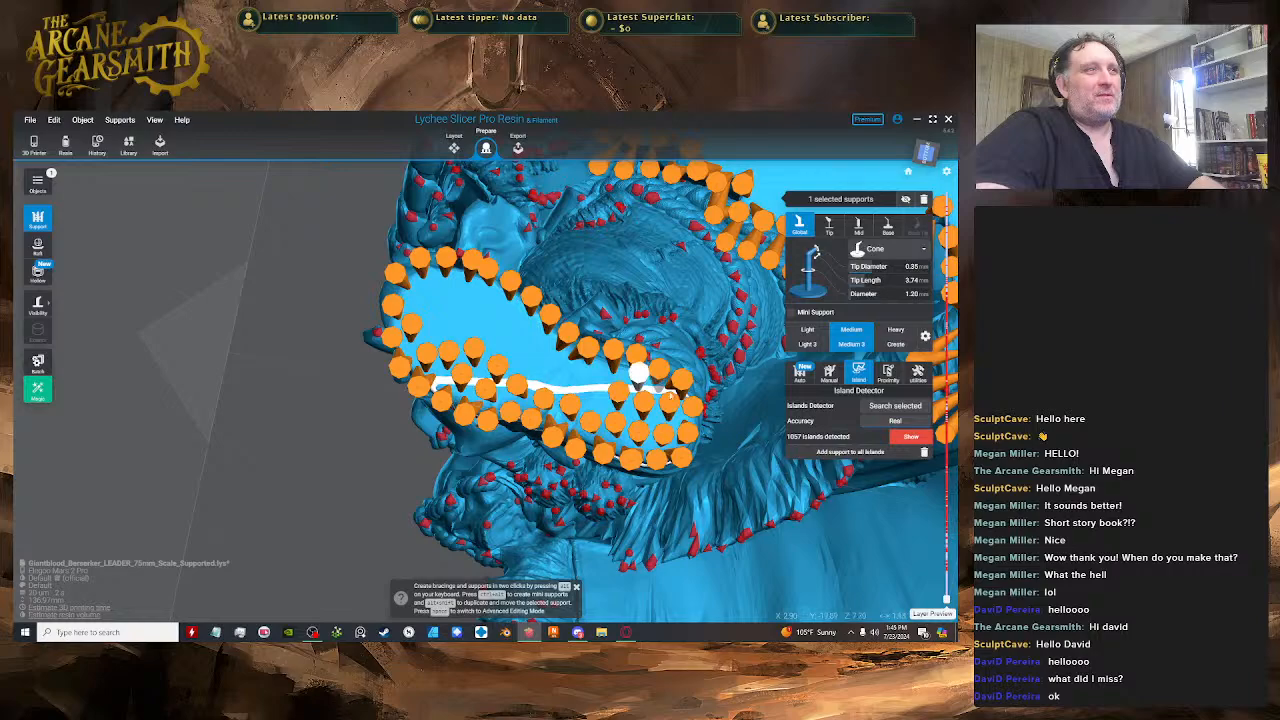
- Shift the column of the newest heel-end support toward the inner rows, with a tip length of about 3.68 mm
{"action": "right_click_drag", "start_coordinate": [671, 397], "coordinate": [462, 512]}
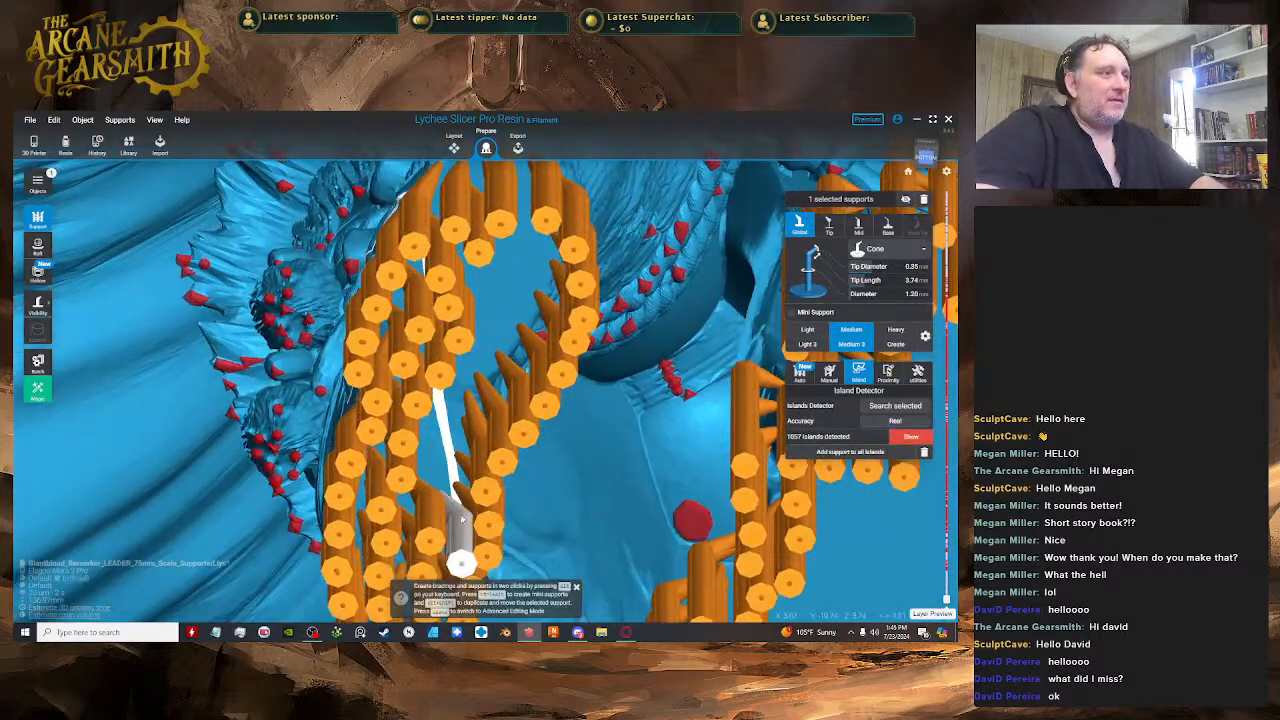
{"action": "key", "text": "space"}
{"action": "left_click", "coordinate": [461, 528]}
{"action": "left_click_drag", "start_coordinate": [432, 534], "coordinate": [425, 535]}
{"action": "key", "text": "space"}
{"action": "middle_click_drag", "start_coordinate": [516, 474], "coordinate": [582, 440]}
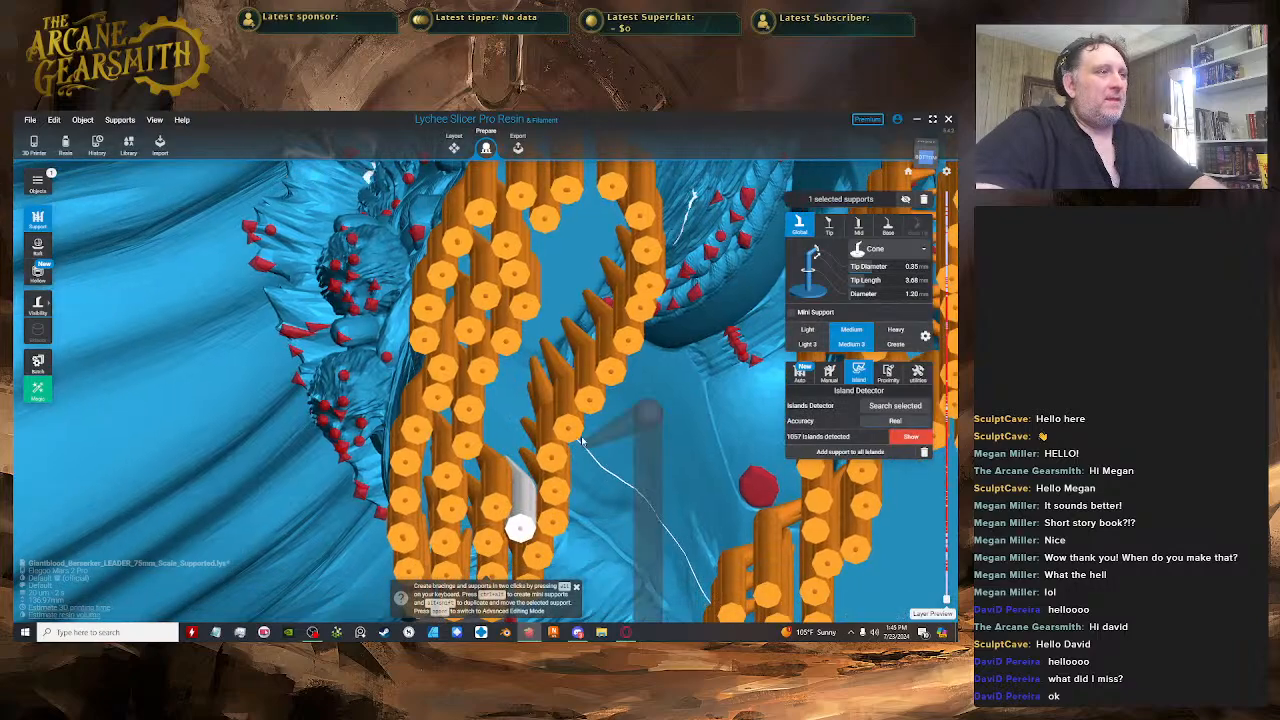
- Add the next infill support from the heel toward mid-sole and shift its column, with a tip length of about 3.59 mm
{"action": "right_click_drag", "start_coordinate": [582, 440], "coordinate": [445, 330]}
{"action": "key", "text": "space"}
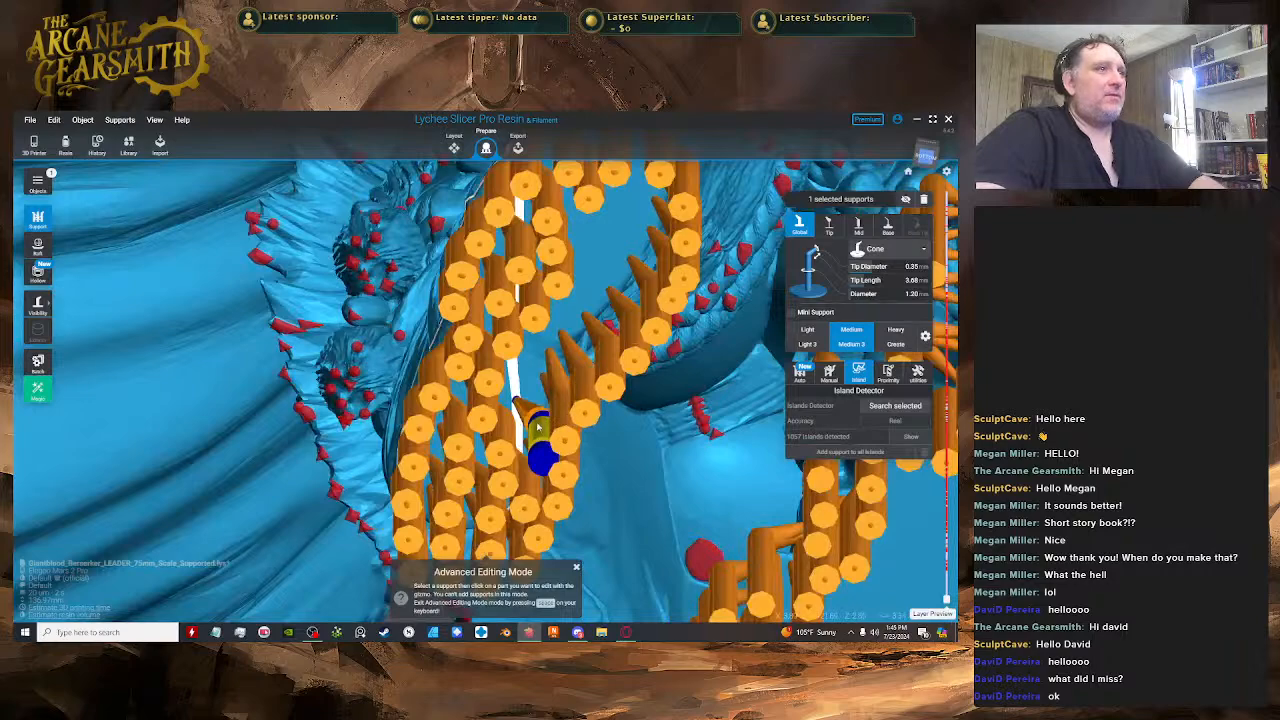
{"action": "left_click_drag", "start_coordinate": [513, 424], "coordinate": [508, 420]}
{"action": "key", "text": "space"}
- Add the next infill support from the heel toward mid-sole and shift its column, with a tip length of about 3.52 mm
{"action": "right_click_drag", "start_coordinate": [508, 420], "coordinate": [412, 306]}
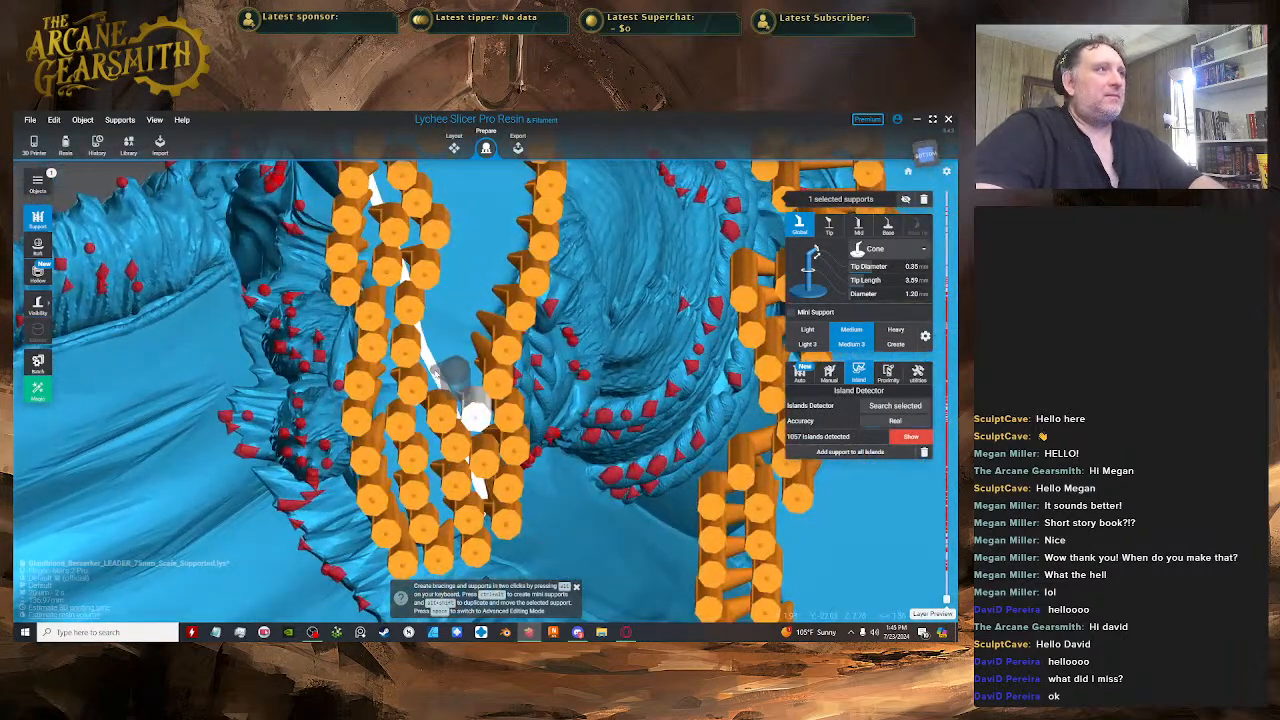
{"action": "mouse_move", "coordinate": [437, 372]}
{"action": "right_mouse_down"}
{"action": "mouse_move", "coordinate": [430, 402]}
{"action": "mouse_move", "coordinate": [445, 277]}
{"action": "mouse_move", "coordinate": [440, 374]}
{"action": "right_mouse_up"}
{"action": "key", "text": "space"}
{"action": "key", "text": "space"}
{"action": "key", "text": "space"}
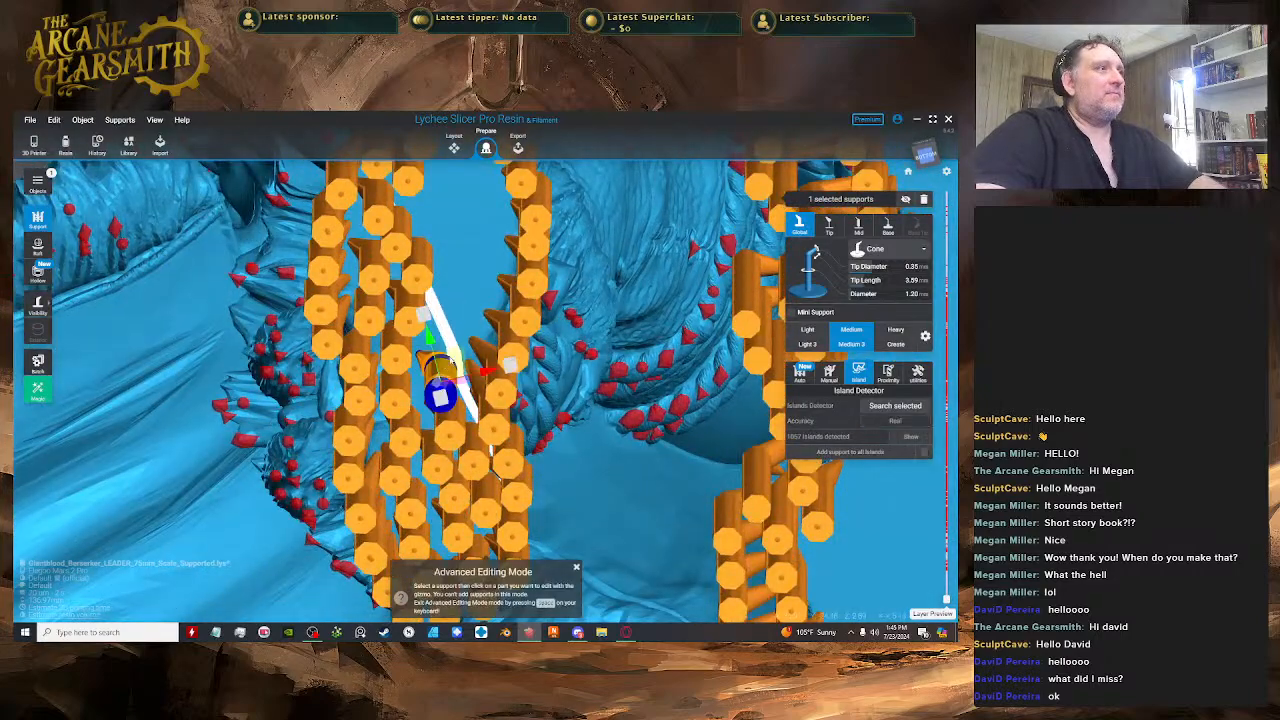
{"action": "left_click_drag", "start_coordinate": [439, 370], "coordinate": [434, 369]}
{"action": "key", "text": "space"}
- Add one more infill support toward mid-sole and shift its column, with a tip length of about 3.44 mm
{"action": "right_click_drag", "start_coordinate": [434, 369], "coordinate": [475, 380]}
{"action": "key", "text": "space"}
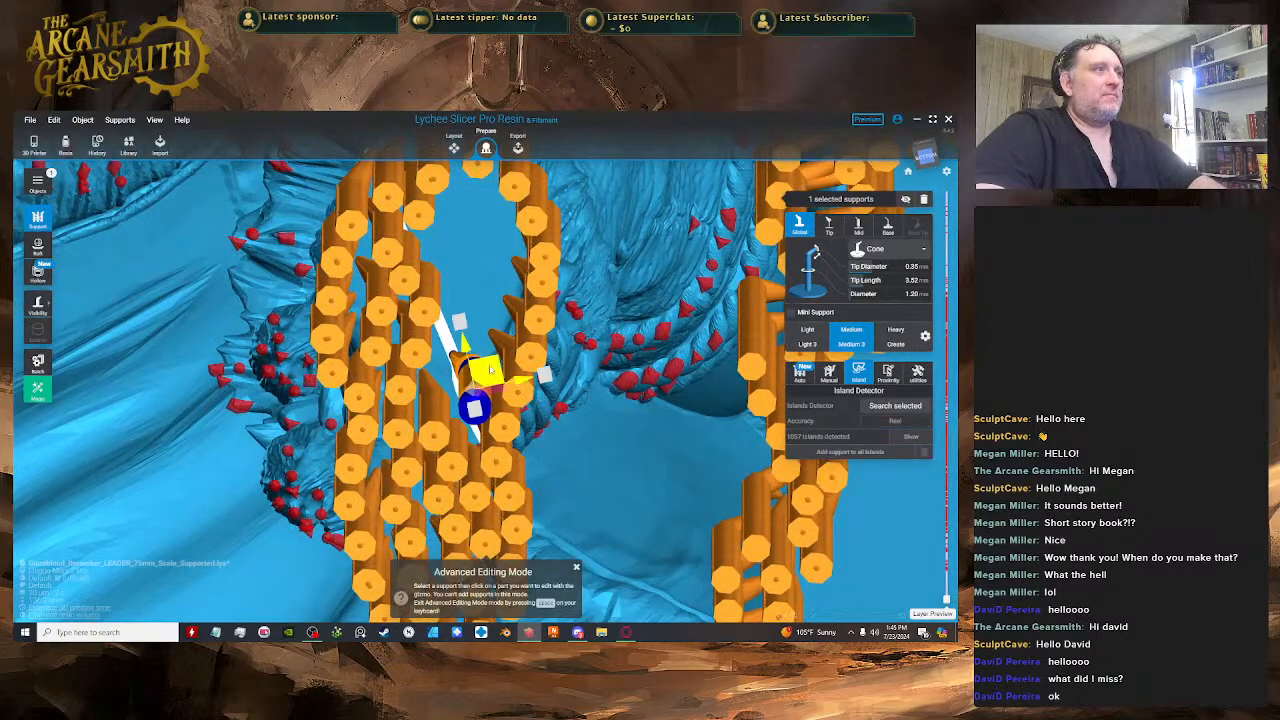
{"action": "left_click_drag", "start_coordinate": [478, 376], "coordinate": [474, 373]}
{"action": "key", "text": "space"}
{"action": "right_click_drag", "start_coordinate": [474, 373], "coordinate": [440, 255]}
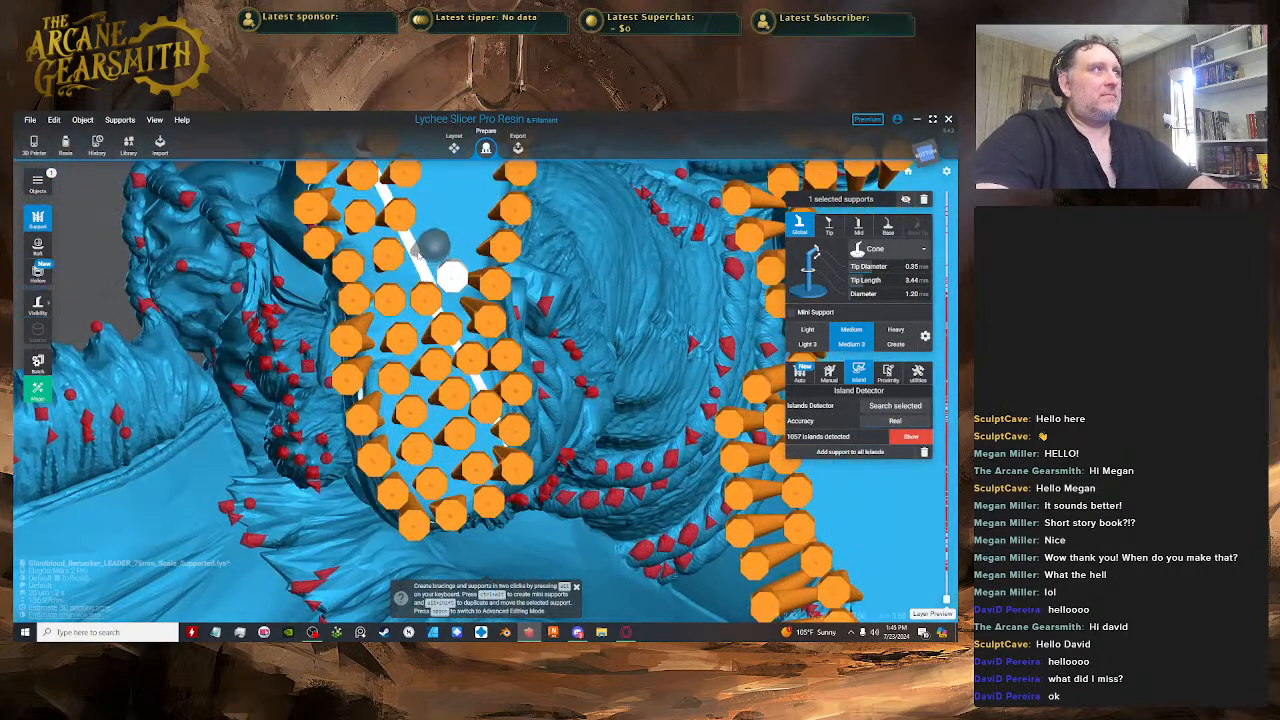
- Continue the sole infill with two supports at mid-sole and one beside the inner row at the toe end
{"action": "left_click", "coordinate": [436, 244]}
{"action": "left_click", "coordinate": [470, 207]}
{"action": "right_click_drag", "start_coordinate": [550, 250], "coordinate": [596, 330]}
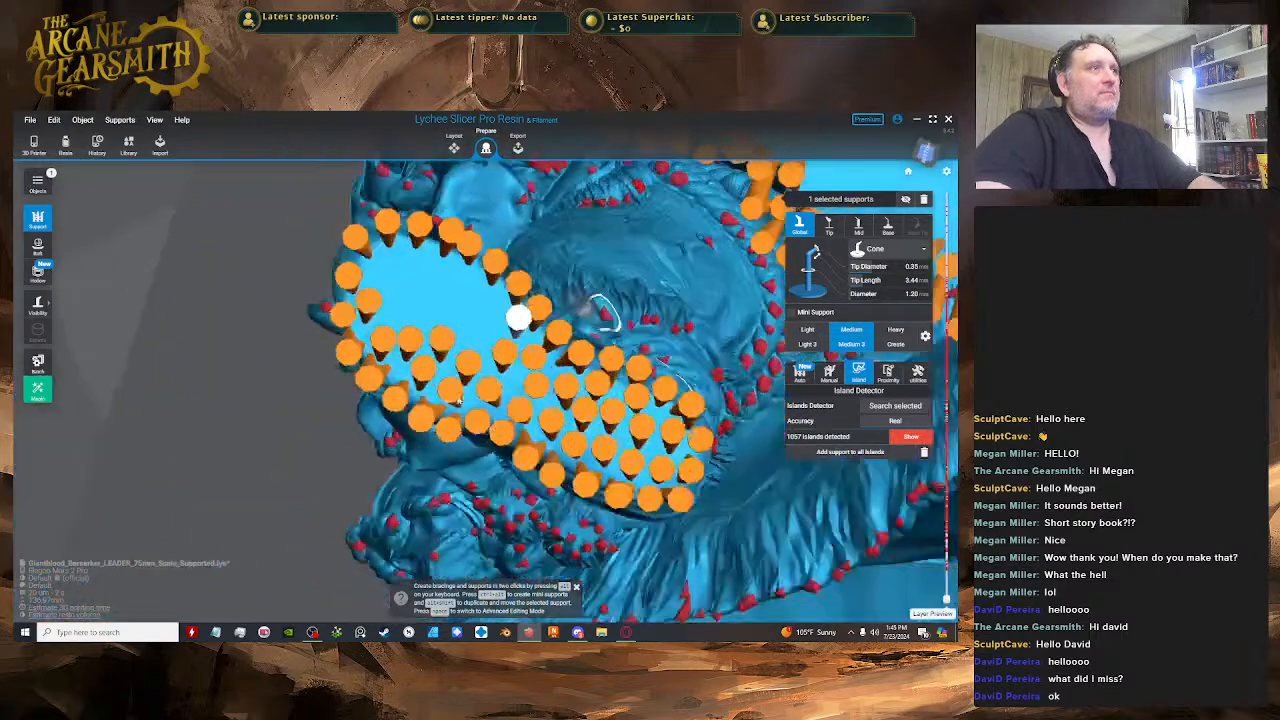
{"action": "middle_click_drag", "start_coordinate": [406, 338], "coordinate": [454, 386]}
{"action": "right_click_drag", "start_coordinate": [454, 386], "coordinate": [436, 358]}
{"action": "scroll", "coordinate": [437, 358], "scroll_direction": "up", "scroll_amount": 2}
{"action": "left_click", "coordinate": [437, 369]}
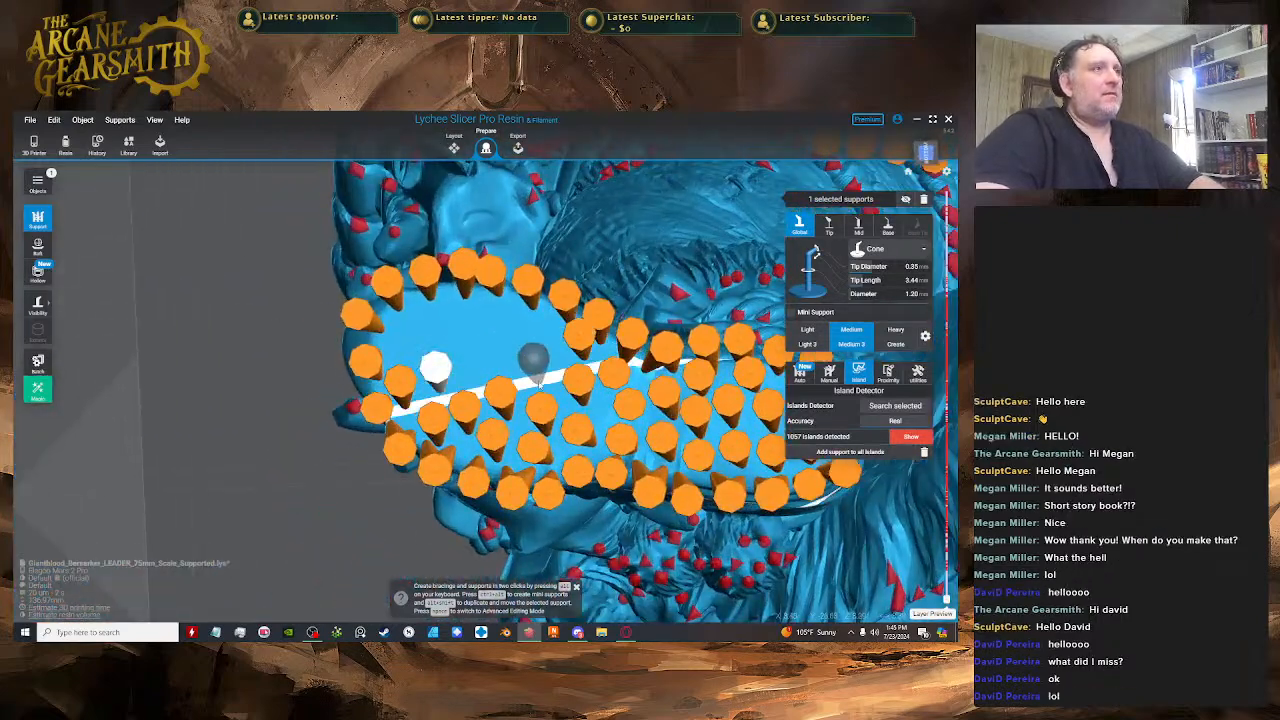
- Fill the remaining gap between the inner row and the edge row at the toe end with spaced supports
{"action": "left_click", "coordinate": [541, 363]}
{"action": "left_click", "coordinate": [493, 310]}
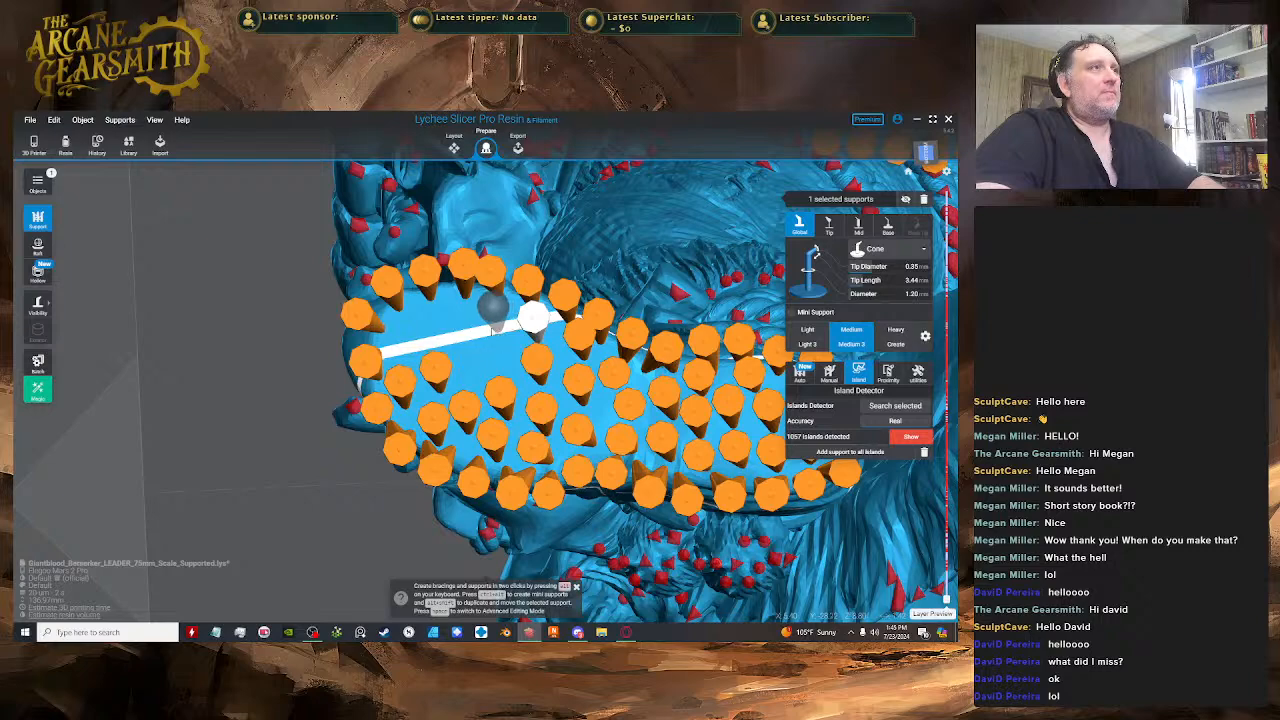
{"action": "left_click", "coordinate": [454, 325]}
{"action": "left_click", "coordinate": [409, 333]}
{"action": "left_click", "coordinate": [402, 360]}
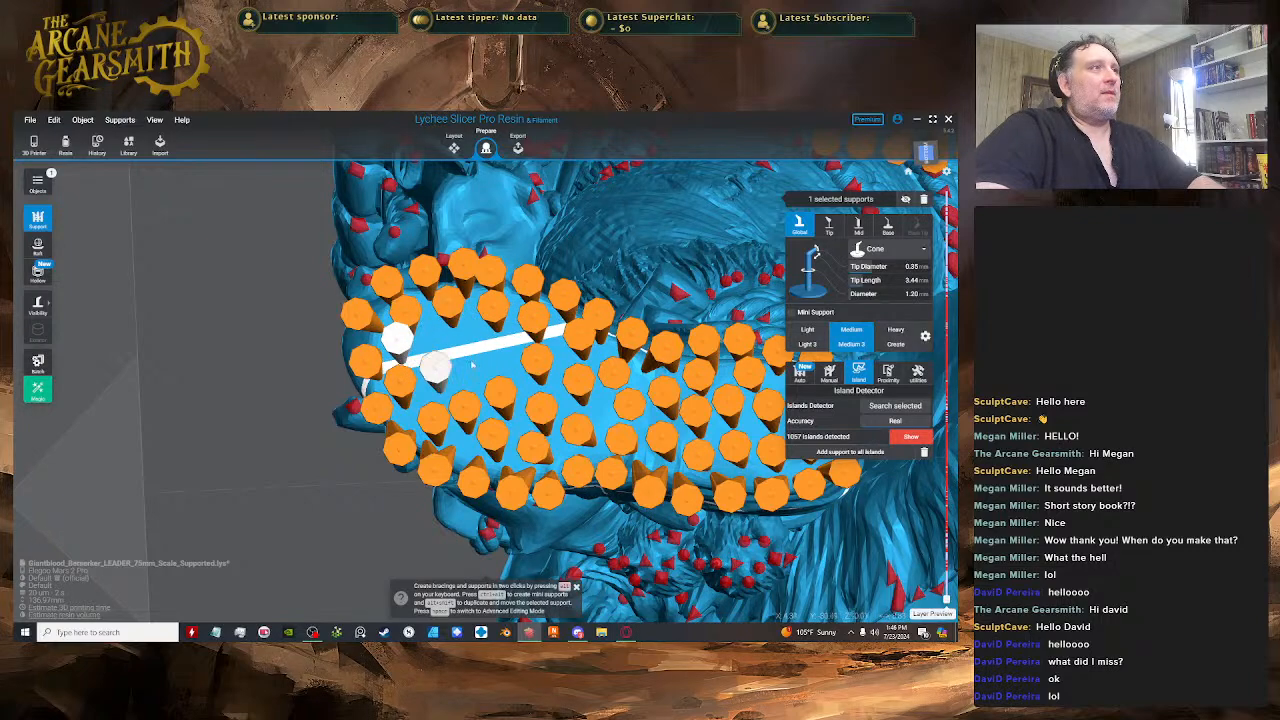
- Switch the support preset to Light and delete the medium support placed under the tassel beside the ankle
{"action": "scroll", "coordinate": [476, 371], "scroll_direction": "down", "scroll_amount": 8}
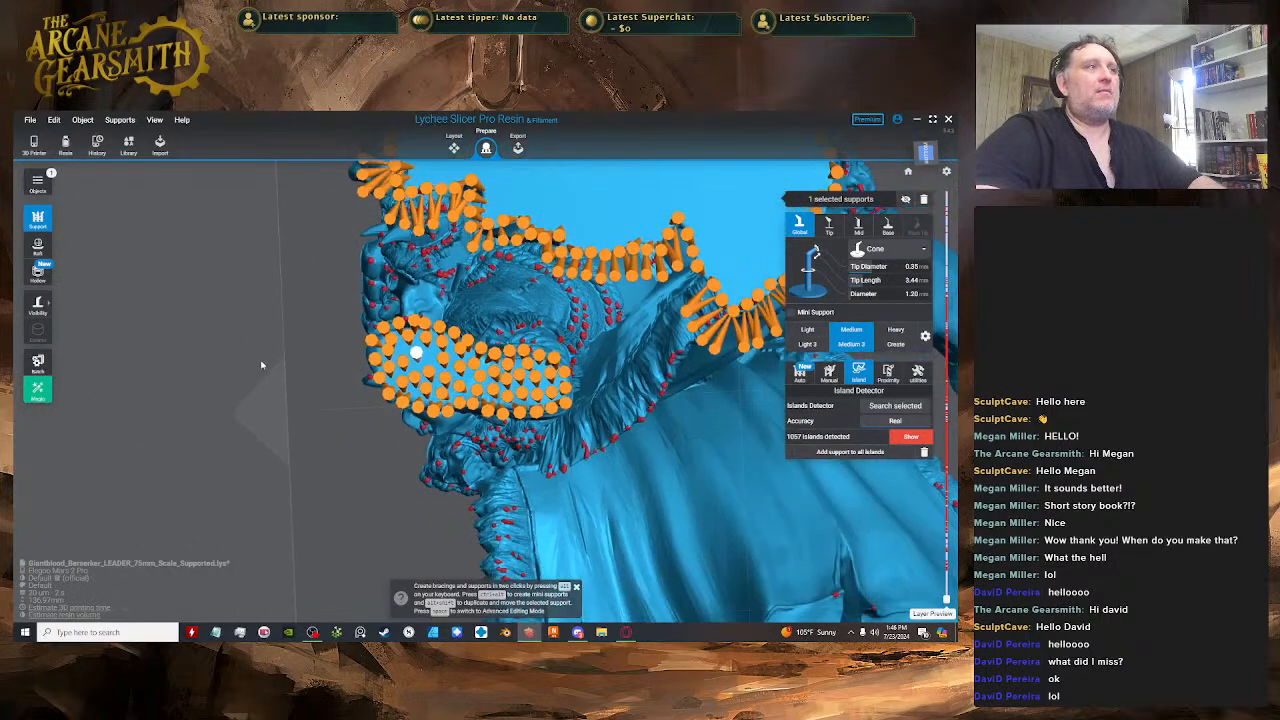
{"action": "right_click_drag", "start_coordinate": [260, 363], "coordinate": [642, 542]}
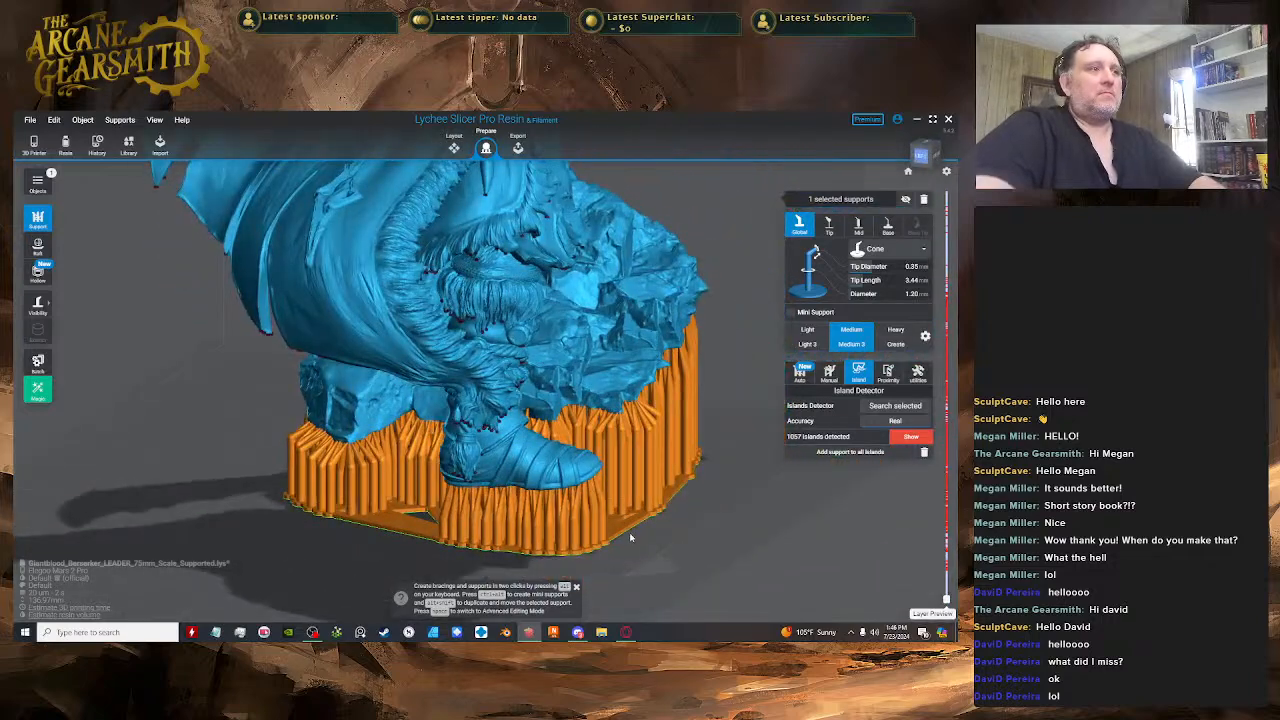
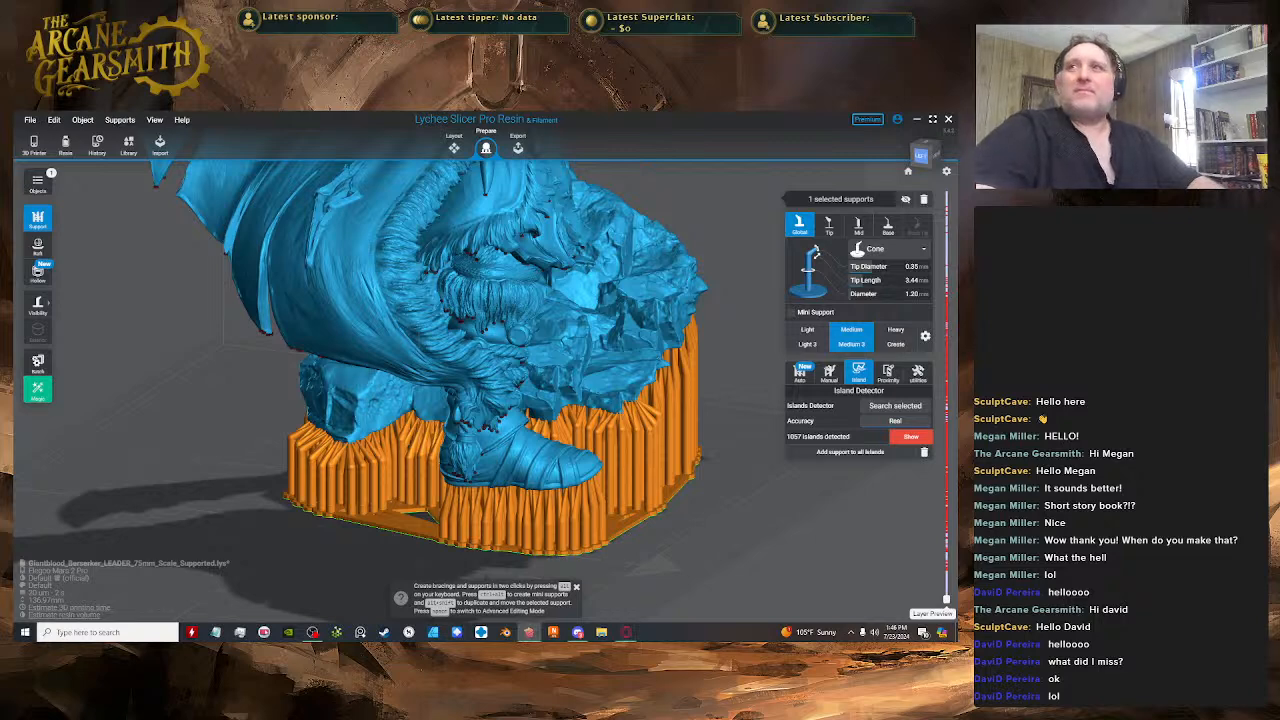
{"action": "right_click_drag", "start_coordinate": [520, 440], "coordinate": [343, 475]}
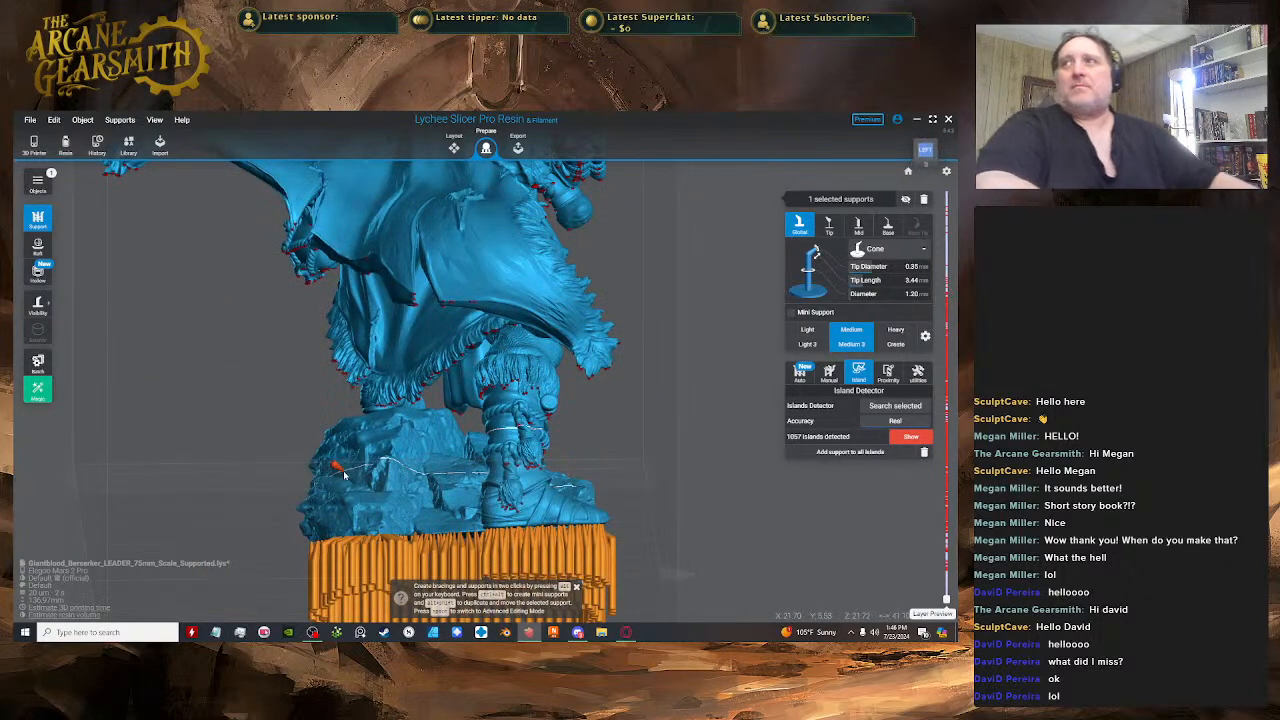
{"action": "right_click_drag", "start_coordinate": [344, 475], "coordinate": [470, 285]}
{"action": "scroll", "coordinate": [486, 415], "scroll_direction": "up", "scroll_amount": 4}
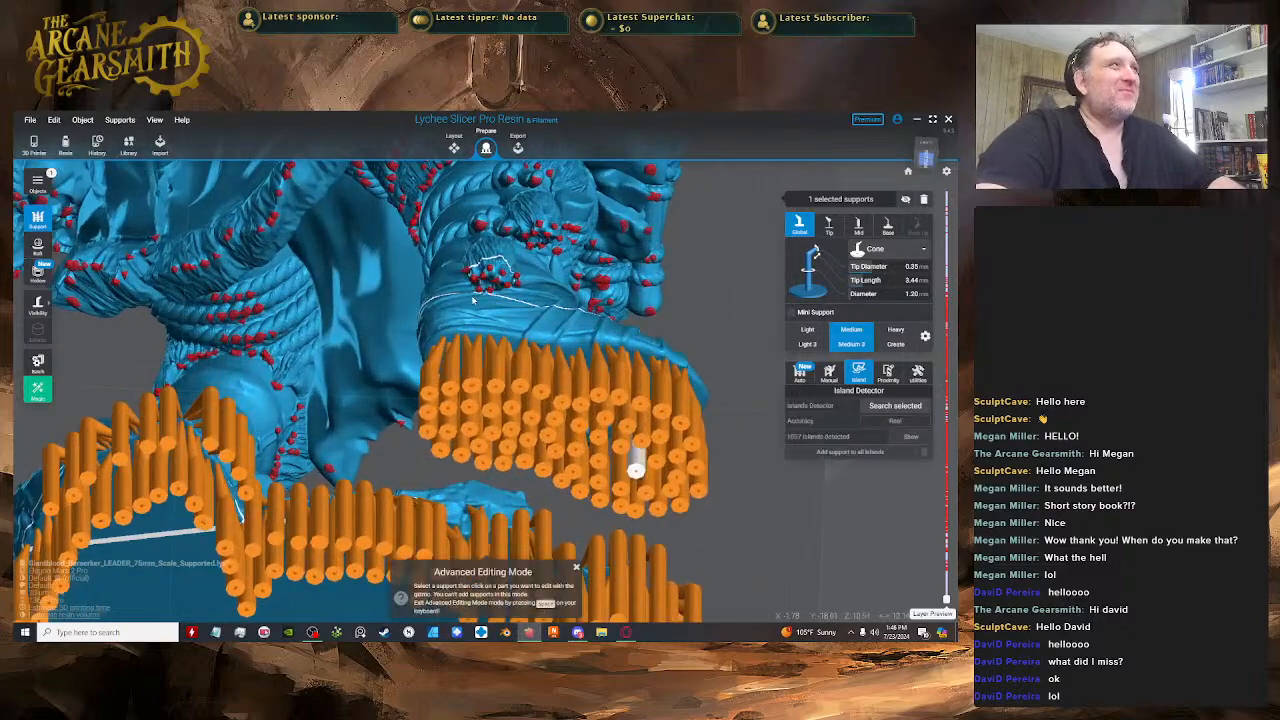
{"action": "left_click", "coordinate": [479, 293]}
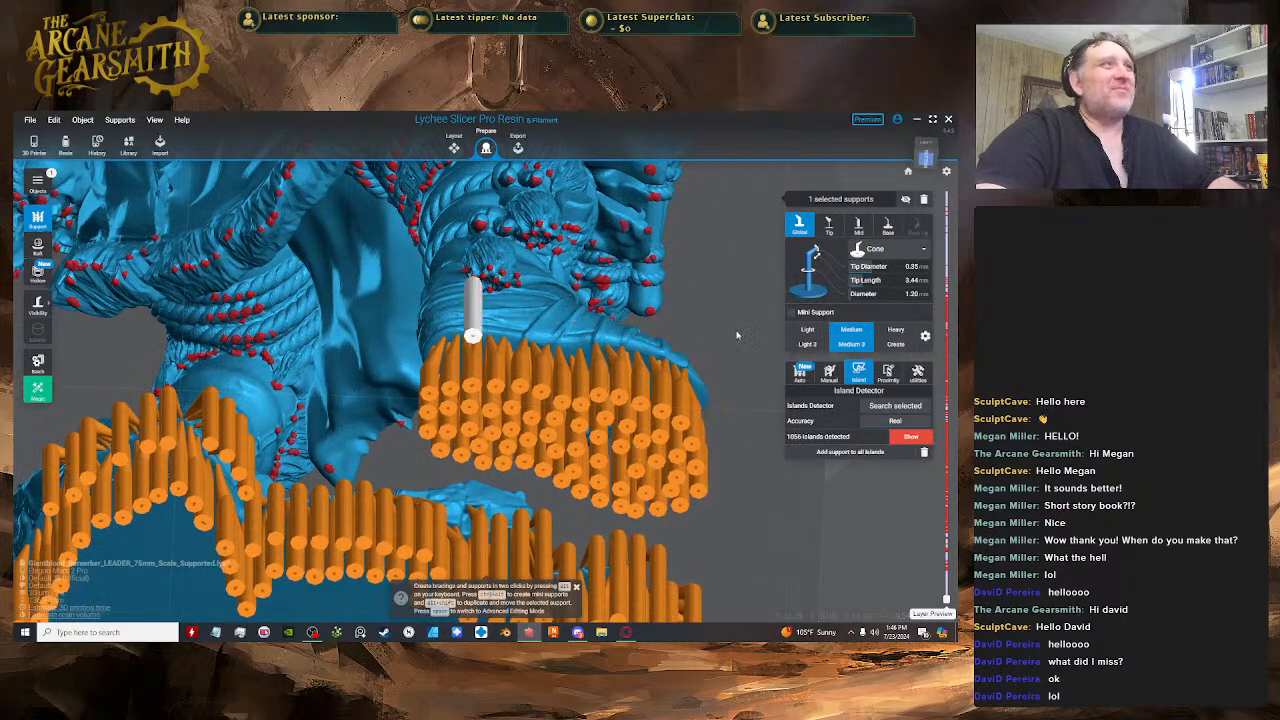
{"action": "left_click", "coordinate": [809, 331]}
{"action": "right_click_drag", "start_coordinate": [655, 350], "coordinate": [640, 410]}
{"action": "key", "text": "Delete"}
- Add a light support under the ankle tassel and shift its column, with a tip length of about 4.05 mm
{"action": "right_click_drag", "start_coordinate": [600, 370], "coordinate": [530, 360]}
{"action": "left_click", "coordinate": [522, 338]}
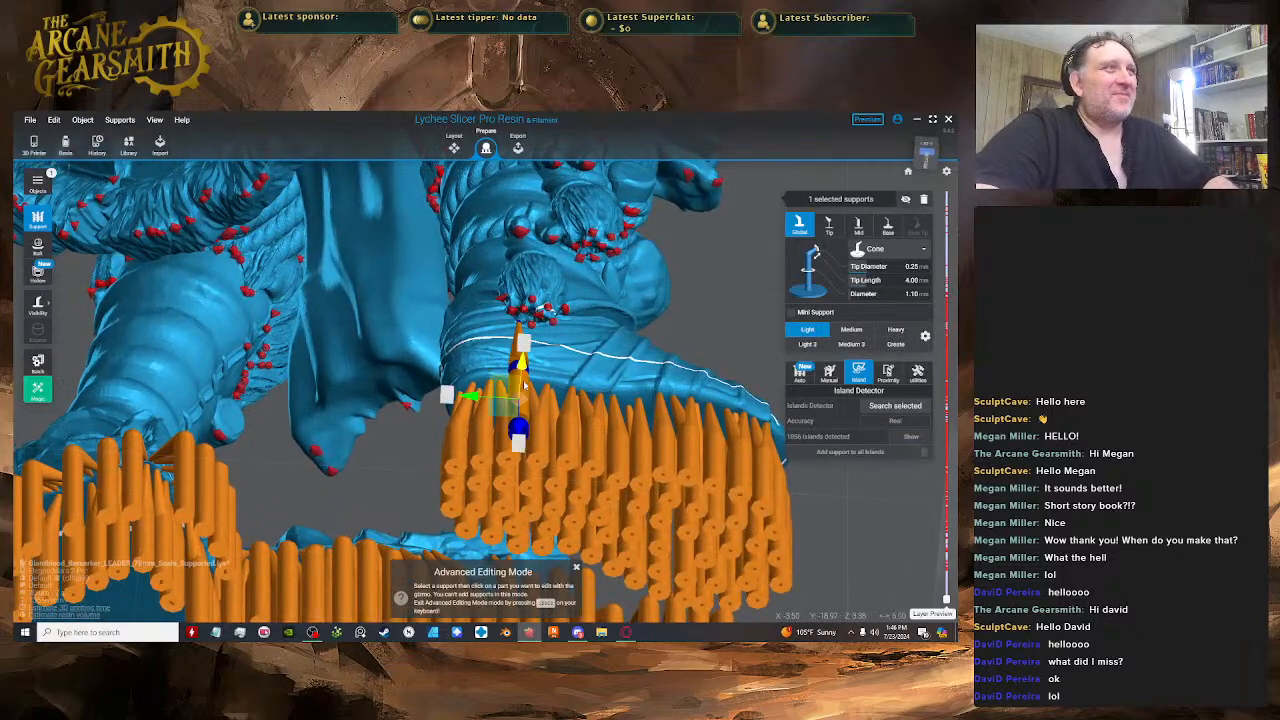
{"action": "left_click_drag", "start_coordinate": [508, 392], "coordinate": [500, 388]}
{"action": "key", "text": "space"}
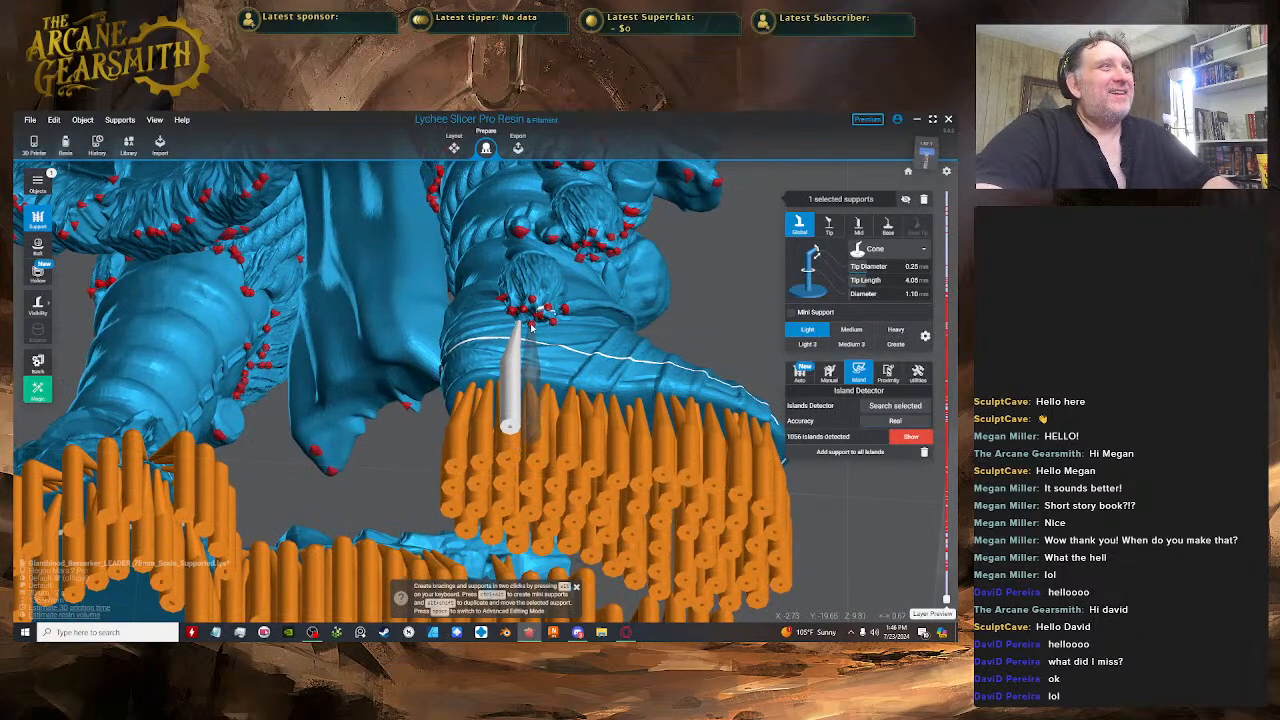
- Add two more light supports next to it under the ankle tassel, with tip lengths of about 4.08 and 4.11 mm
{"action": "key", "text": "space"}
{"action": "key", "text": "space"}
{"action": "right_click_drag", "start_coordinate": [530, 327], "coordinate": [540, 256]}
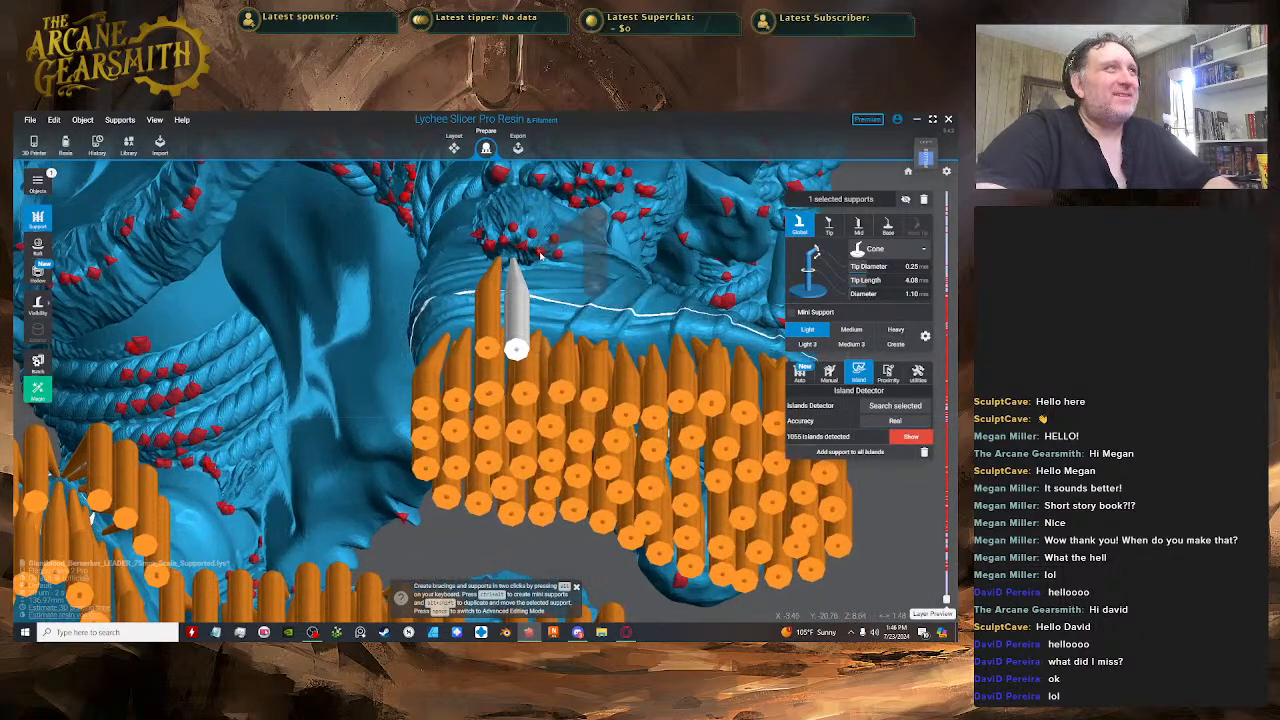
{"action": "key", "text": "space"}
{"action": "right_click_drag", "start_coordinate": [581, 316], "coordinate": [412, 362]}
{"action": "key", "text": "space"}
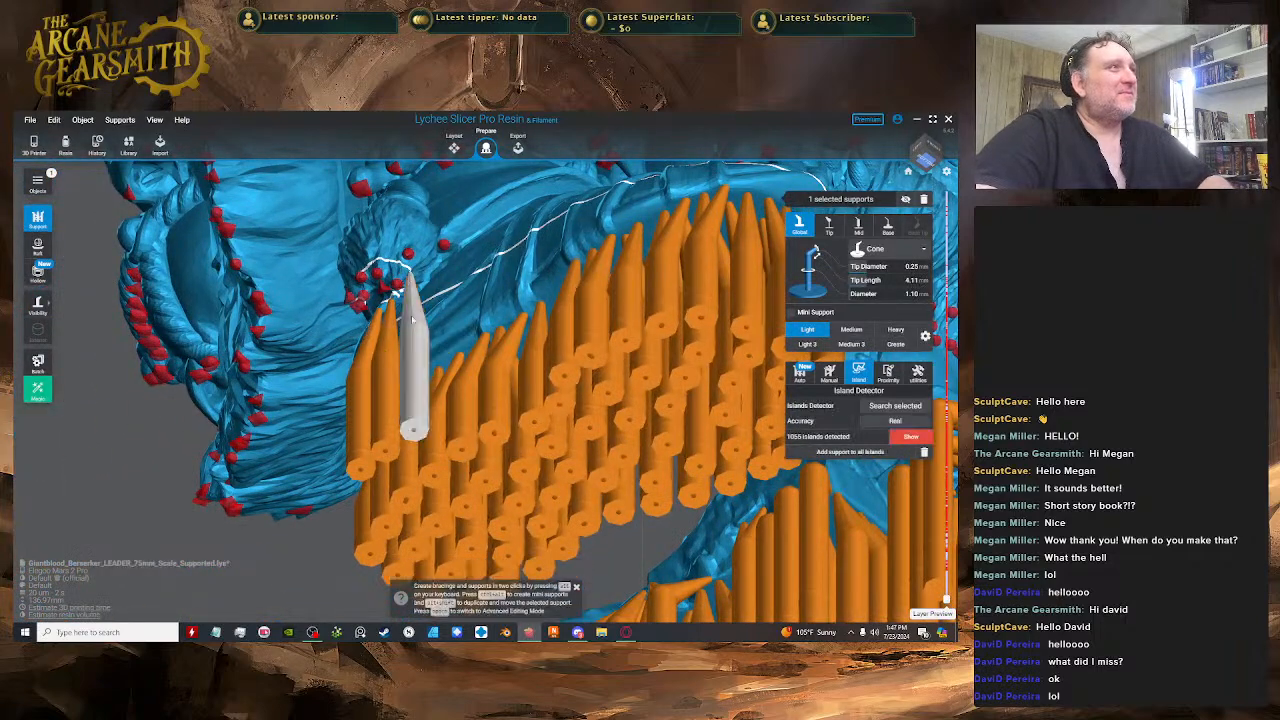
- Add a light support at the tassel's outer side and move its column beneath the tip, with a tip length of about 2.89 mm
{"action": "key", "text": "space"}
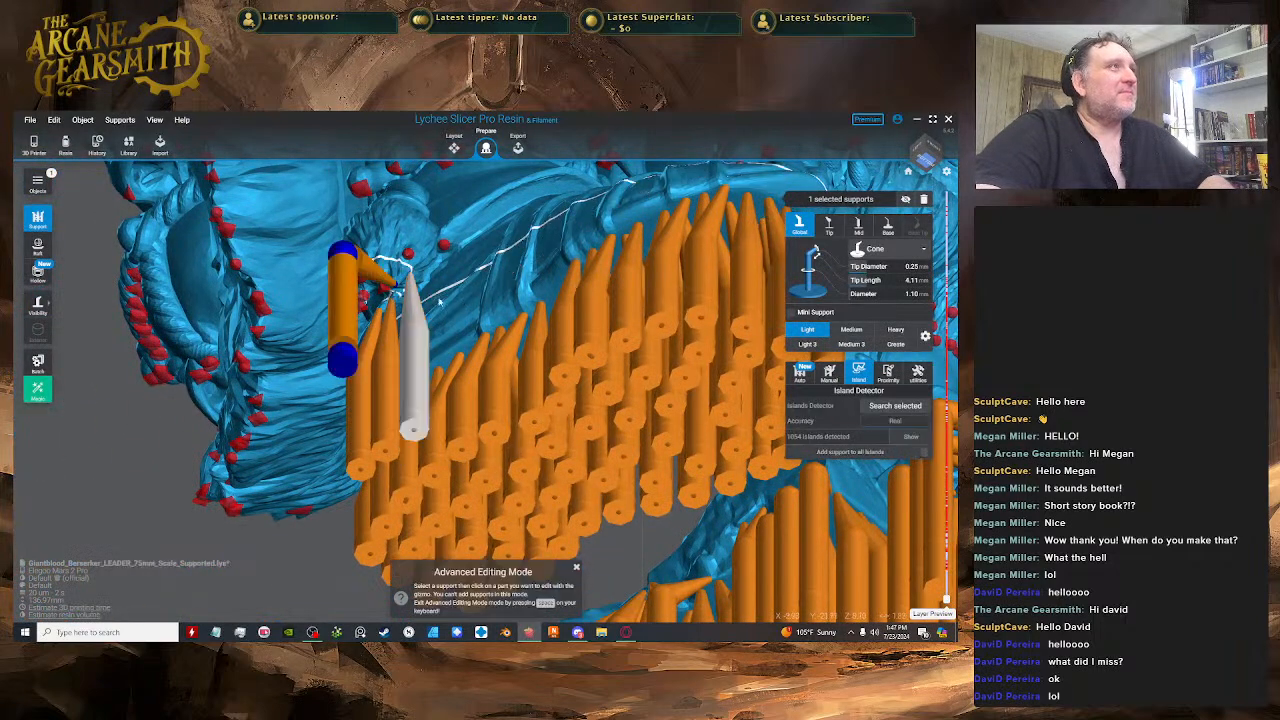
{"action": "right_click_drag", "start_coordinate": [395, 287], "coordinate": [350, 300]}
{"action": "key", "text": "space"}
{"action": "key", "text": "space"}
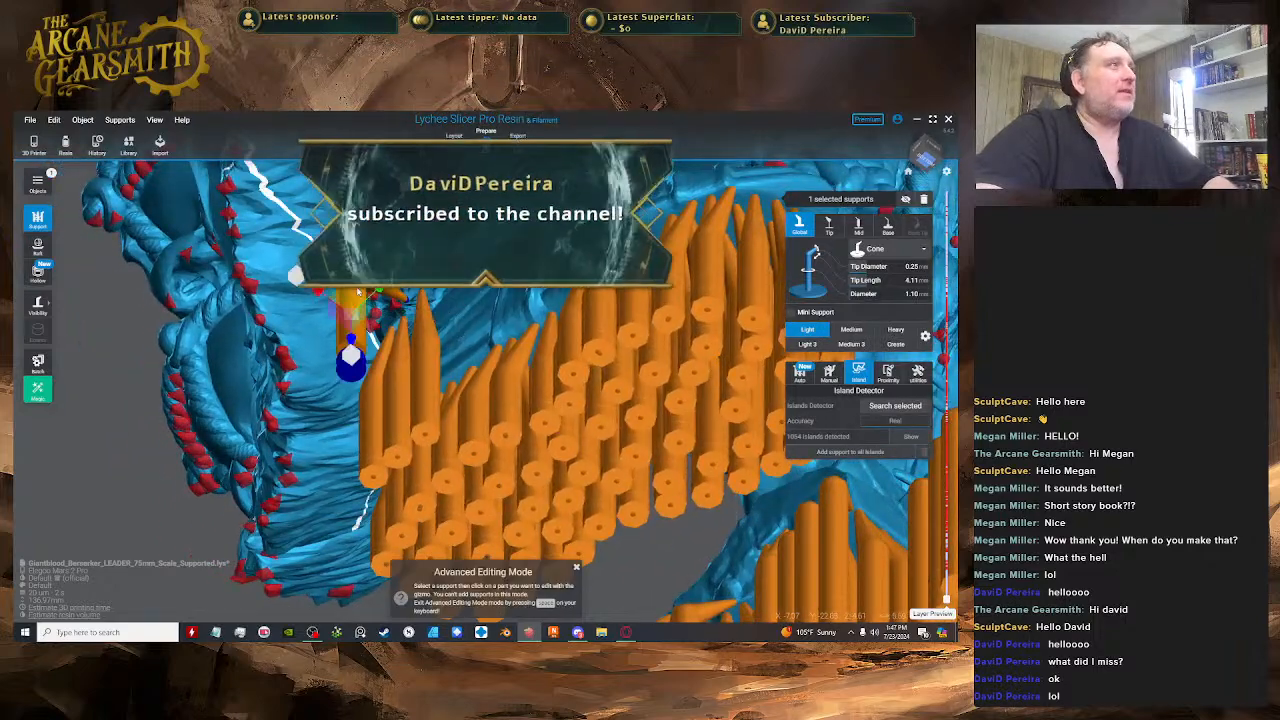
{"action": "right_click_drag", "start_coordinate": [390, 345], "coordinate": [594, 307]}
{"action": "key", "text": "space"}
{"action": "key", "text": "space"}
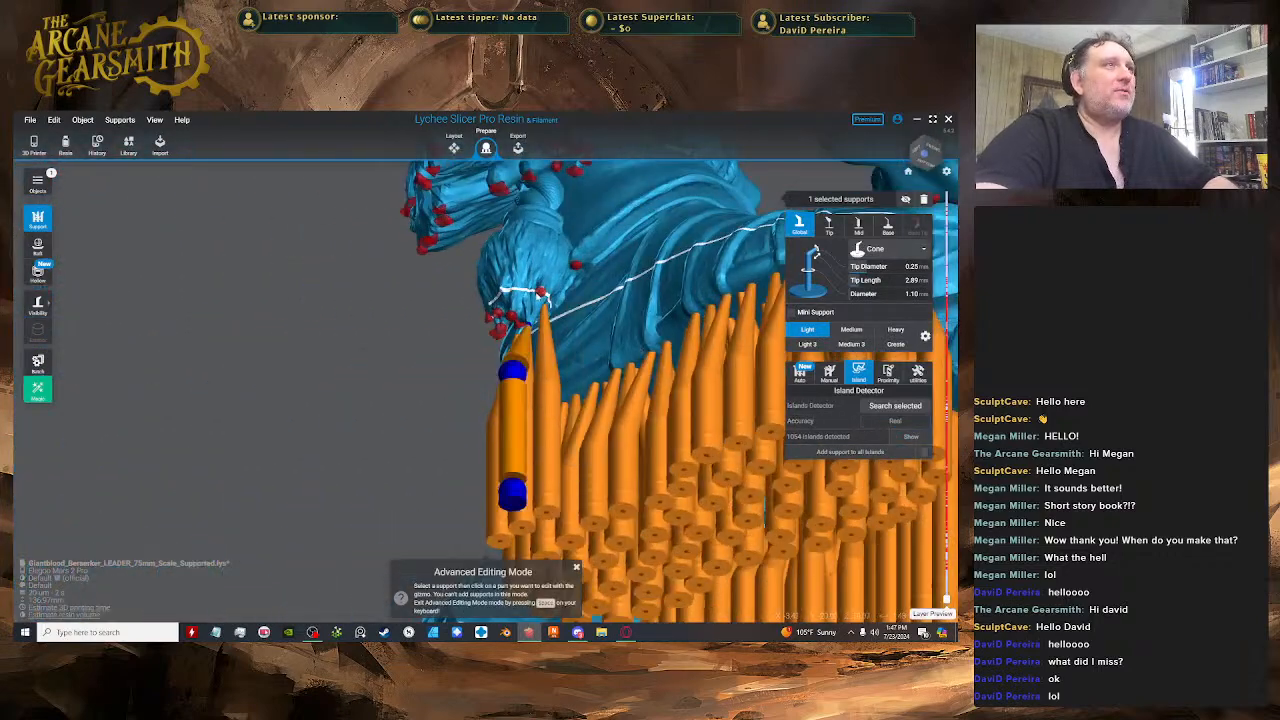
{"action": "key", "text": "space"}
{"action": "key", "text": "space"}
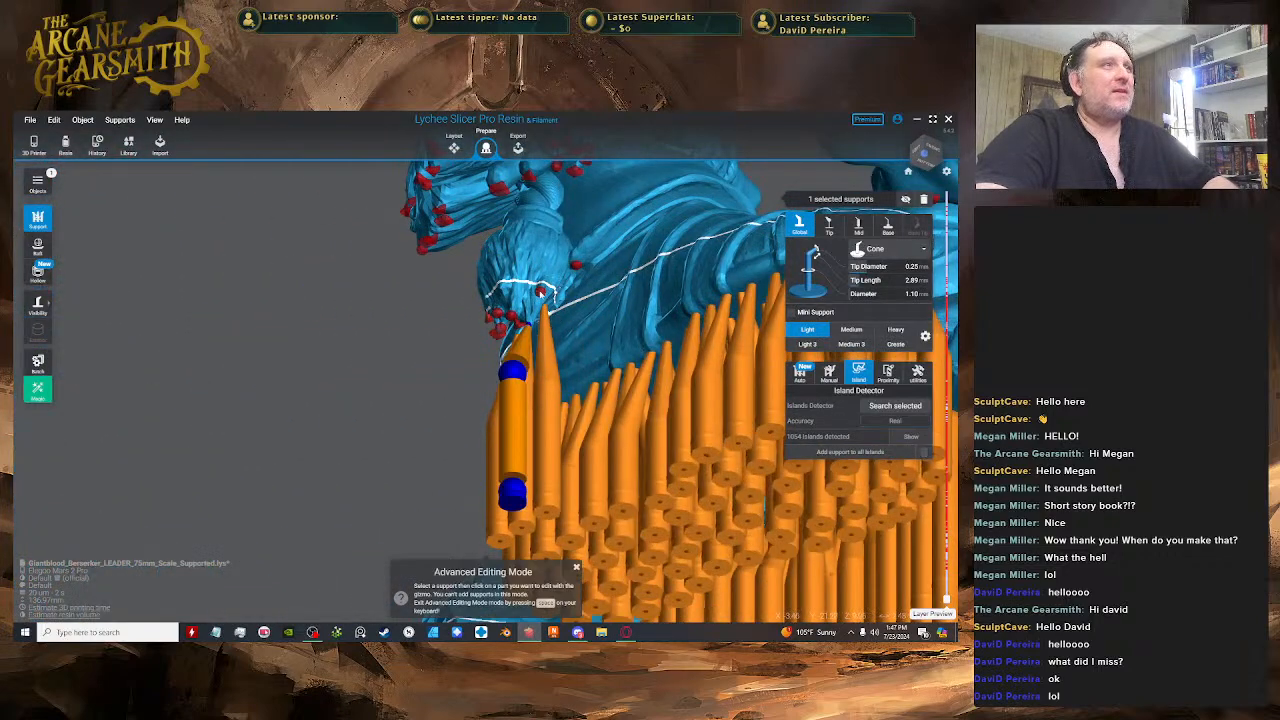
- Add light supports to the next islands along the tassel's lower edge, repositioning the column of the one on the toe-facing side
{"action": "key", "text": "space"}
{"action": "key", "text": "space"}
{"action": "right_click_drag", "start_coordinate": [541, 297], "coordinate": [628, 347]}
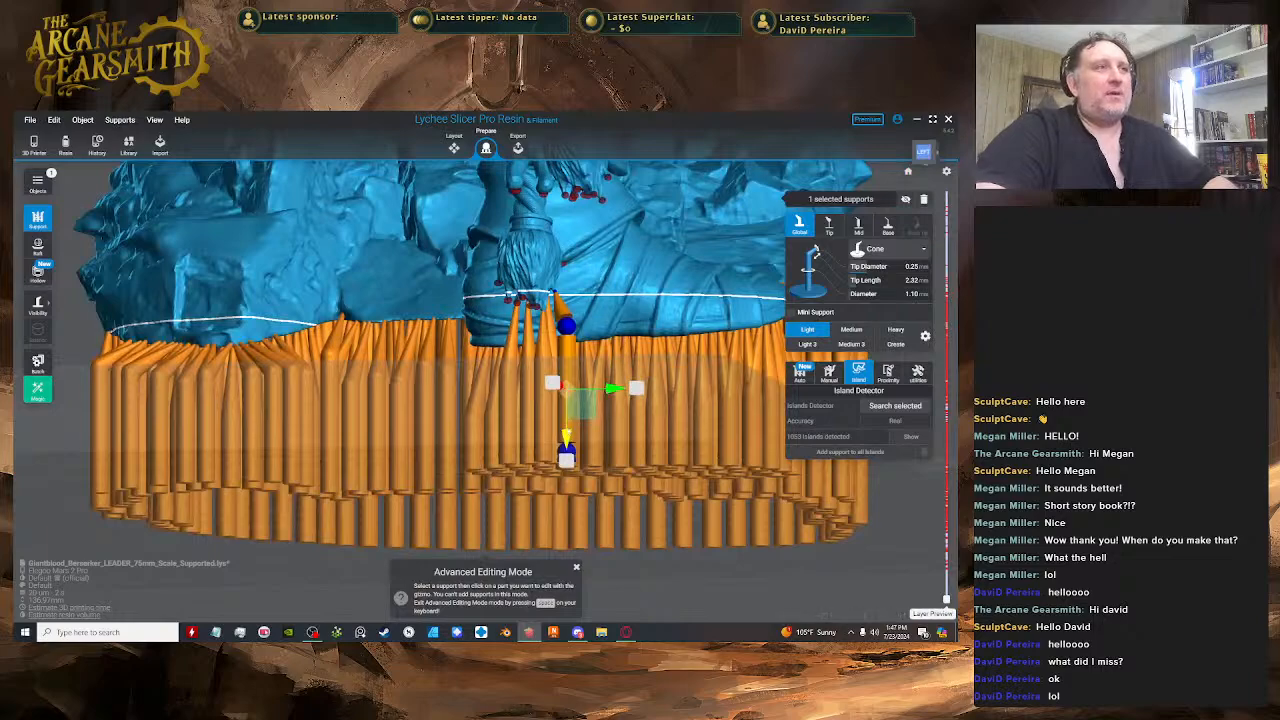
{"action": "right_click_drag", "start_coordinate": [575, 428], "coordinate": [590, 350]}
{"action": "key", "text": "space"}
{"action": "key", "text": "space"}
{"action": "key", "text": "space"}
{"action": "left_click", "coordinate": [584, 300]}
{"action": "key", "text": "space"}
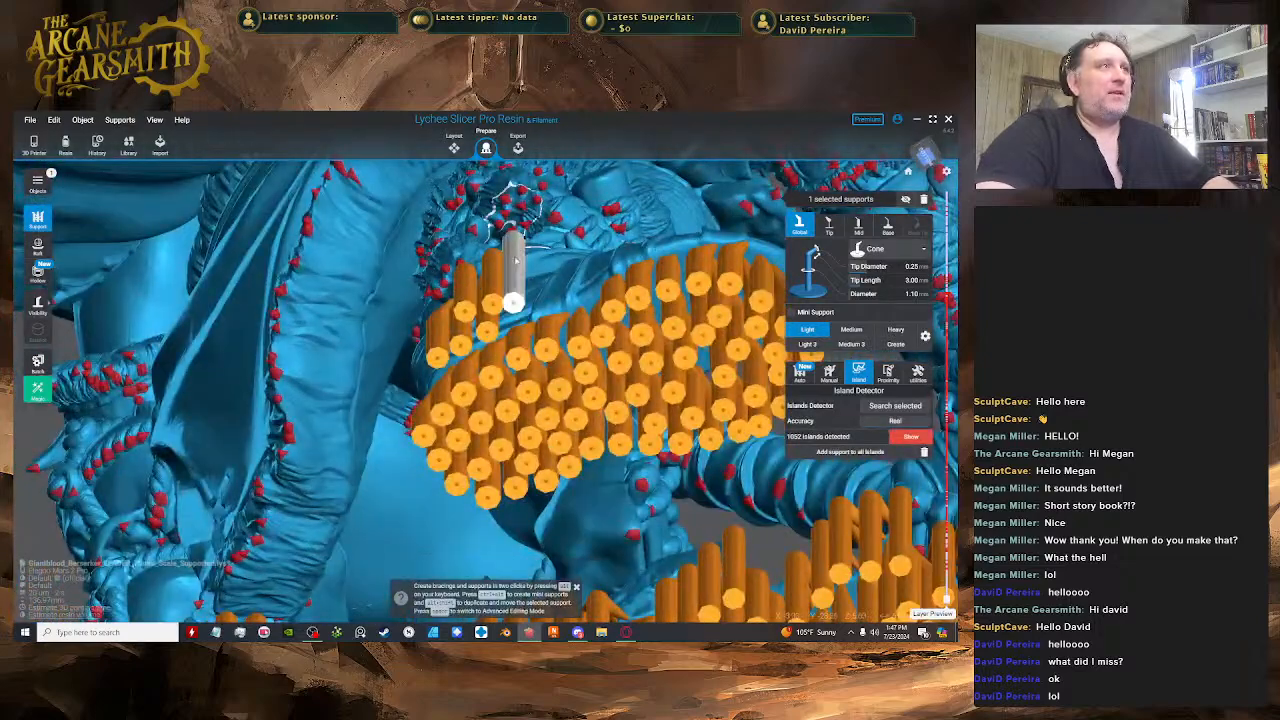
- Add a light support in the gap among the tassel supports and move its column beneath it, with a tip length of about 3.80 mm
{"action": "left_click", "coordinate": [513, 292]}
{"action": "right_click_drag", "start_coordinate": [518, 268], "coordinate": [581, 339]}
{"action": "key", "text": "space"}
{"action": "key", "text": "space"}
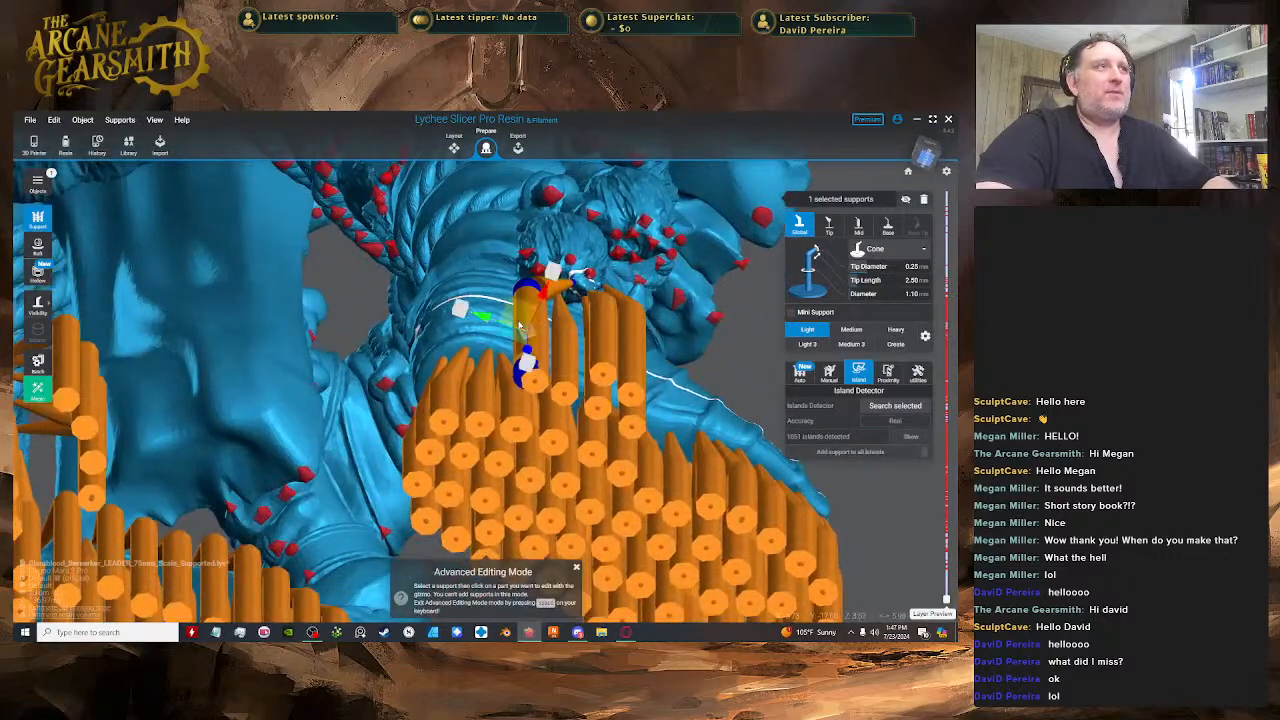
{"action": "left_click_drag", "start_coordinate": [564, 308], "coordinate": [567, 305]}
{"action": "right_click_drag", "start_coordinate": [567, 305], "coordinate": [571, 414]}
{"action": "left_click_drag", "start_coordinate": [561, 451], "coordinate": [560, 460]}
{"action": "right_click_drag", "start_coordinate": [560, 460], "coordinate": [535, 430]}
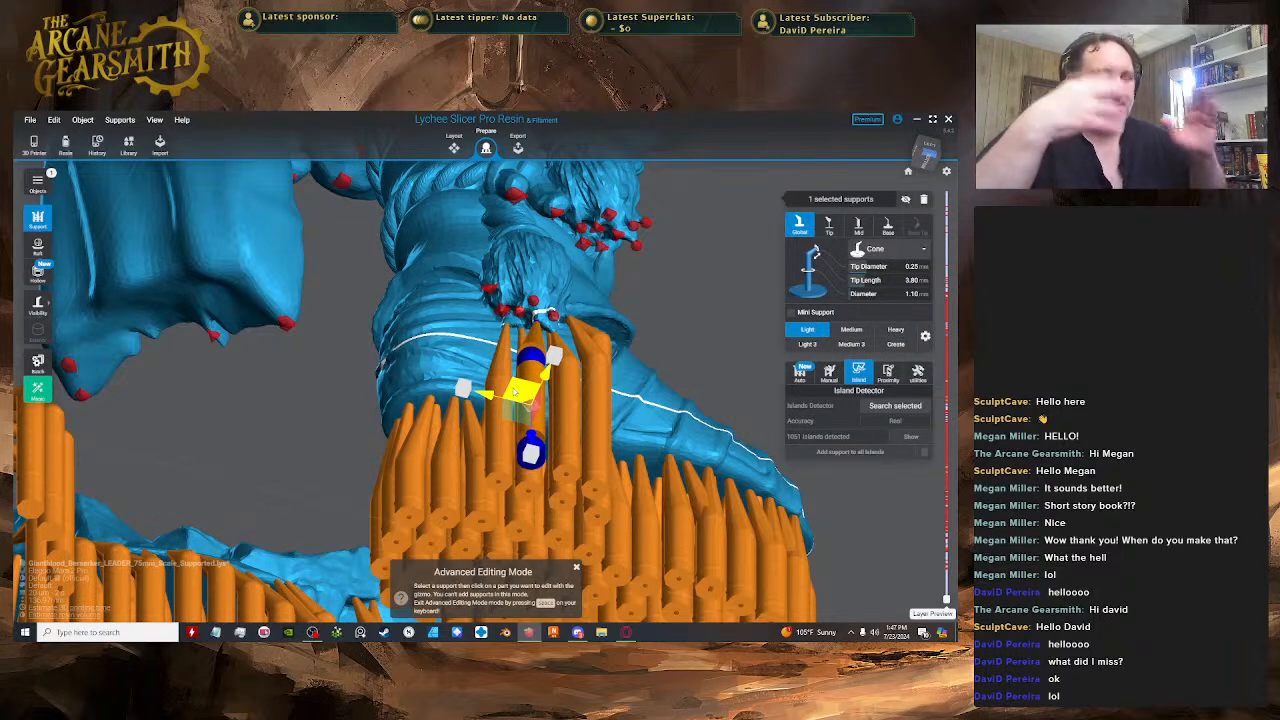
{"action": "right_click_drag", "start_coordinate": [515, 392], "coordinate": [503, 312]}
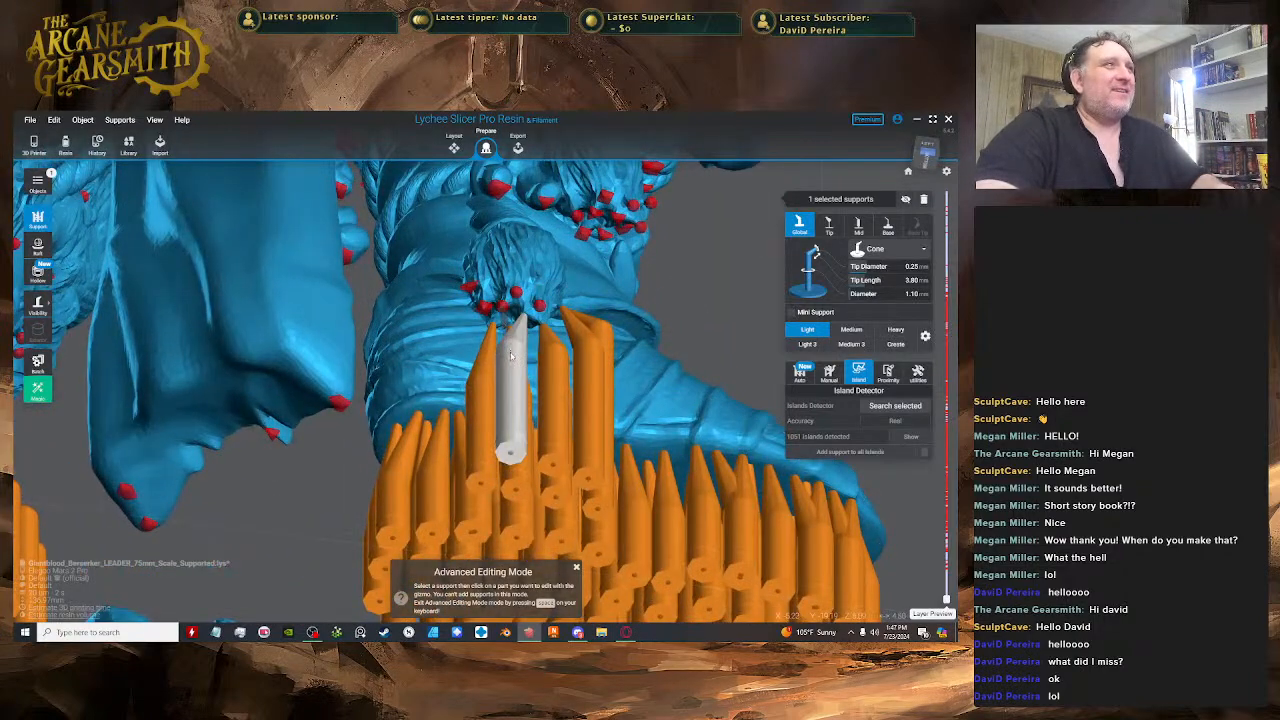
- Add a mini support from an existing support to the tassel's neighbouring island, with its lower tip diameter set to 1 mm
{"action": "left_click", "coordinate": [791, 312]}
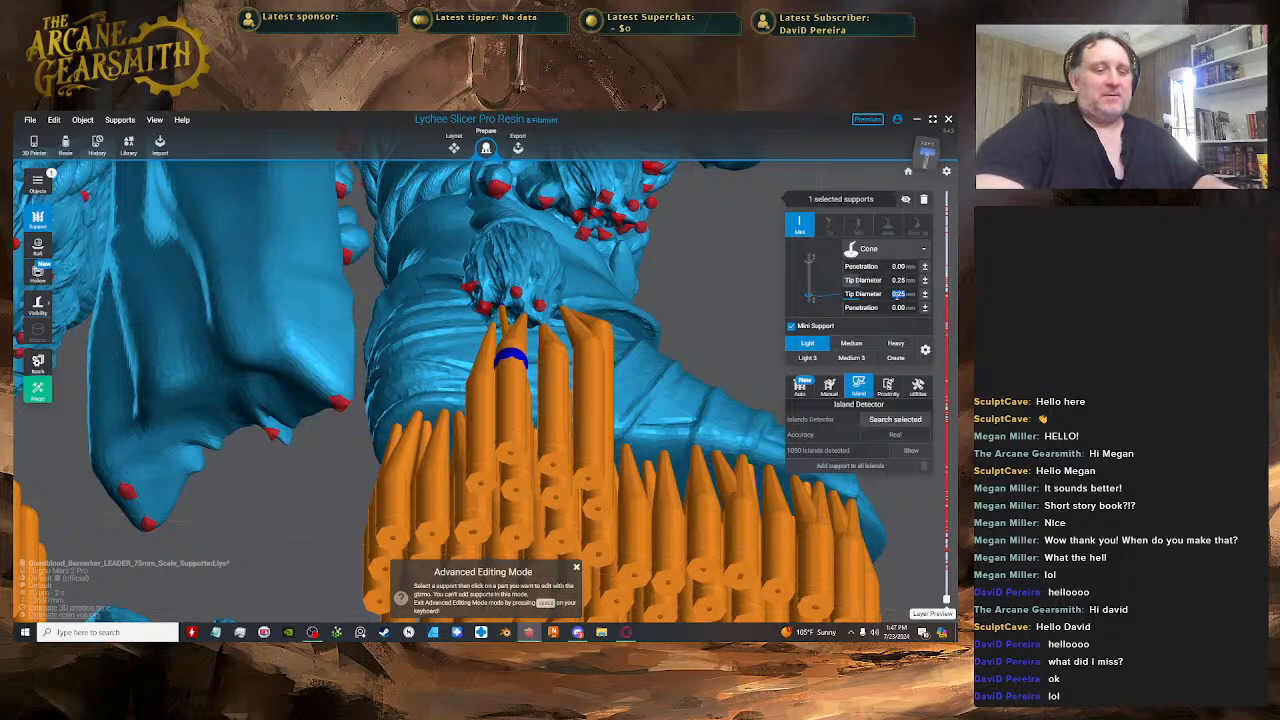
{"action": "type", "text": "1"}
{"action": "key", "text": "Return"}
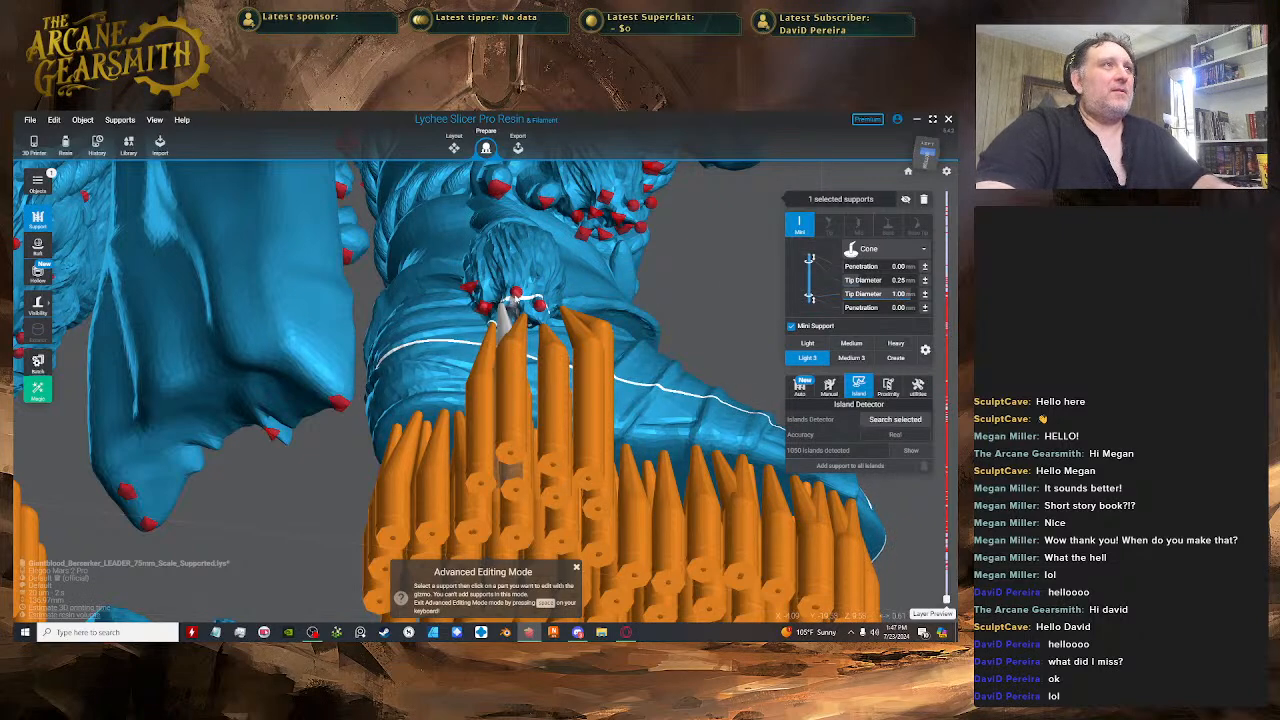
{"action": "right_click_drag", "start_coordinate": [573, 324], "coordinate": [550, 288]}
- Add a regular light support to the next tassel island and adjust its column beside the existing ones
{"action": "key", "text": "space"}
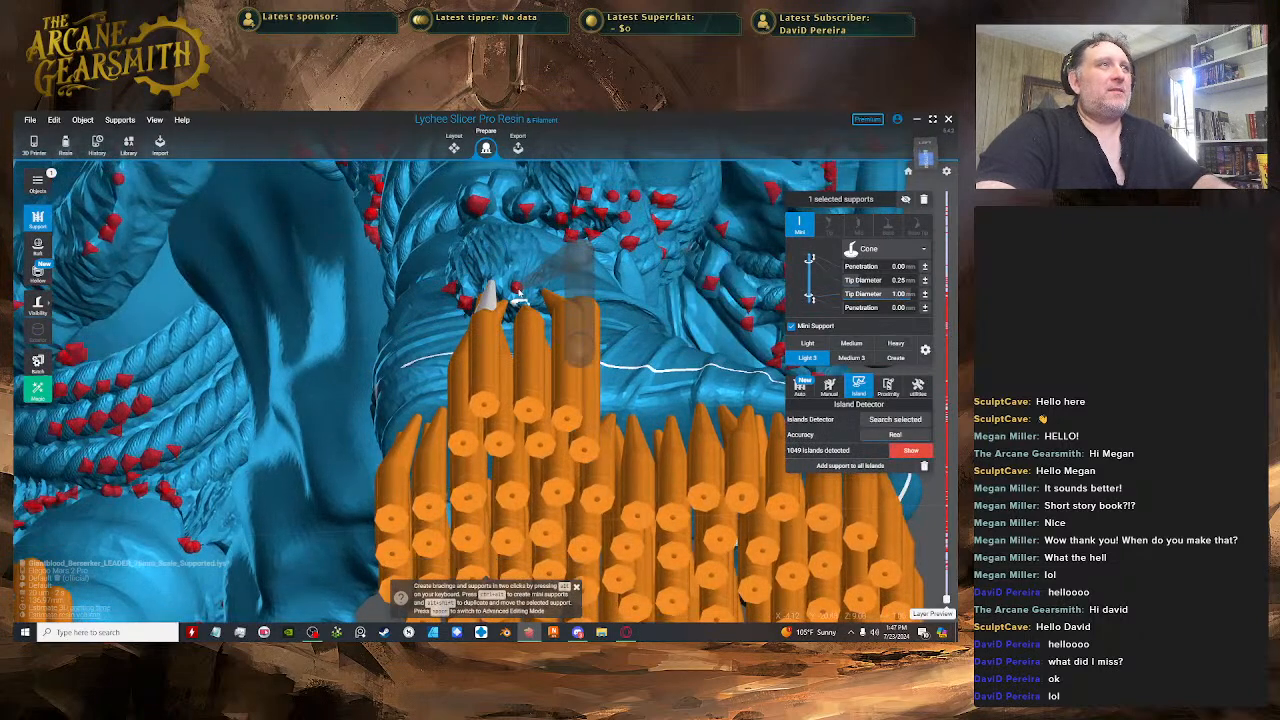
{"action": "left_click", "coordinate": [515, 290]}
{"action": "key", "text": "space"}
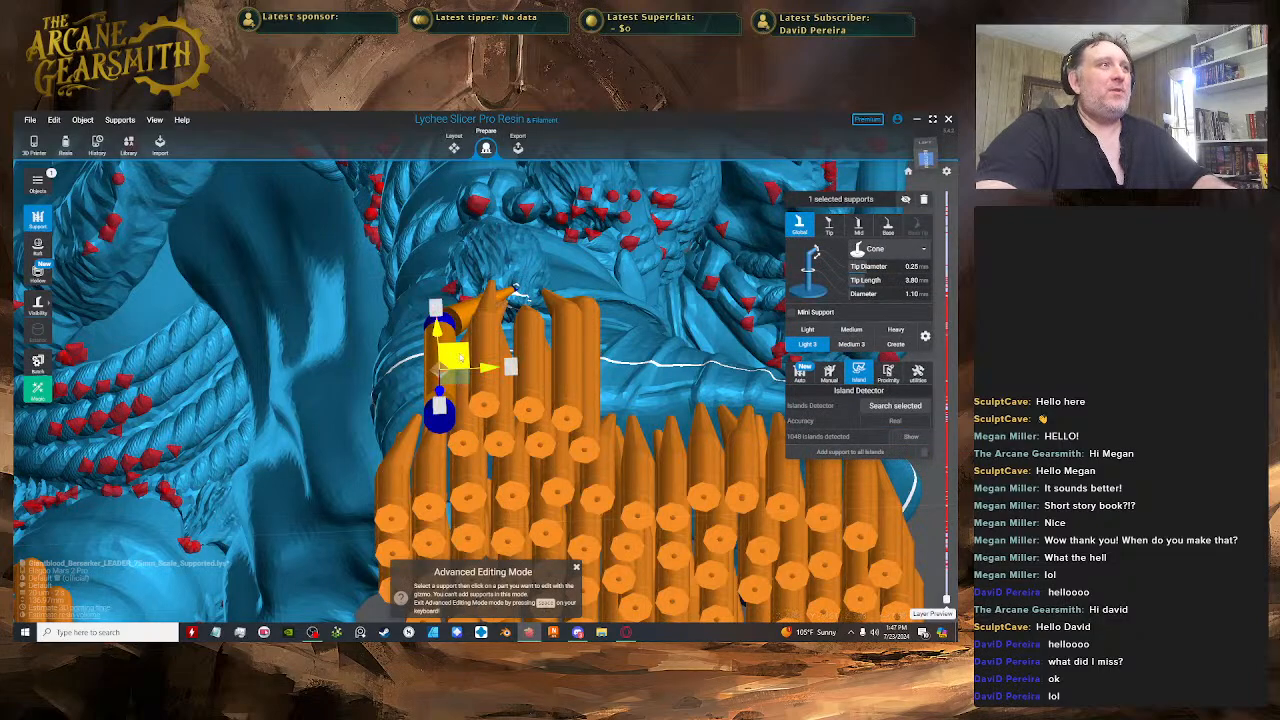
{"action": "right_click_drag", "start_coordinate": [540, 315], "coordinate": [509, 398]}
{"action": "left_click", "coordinate": [488, 341]}
{"action": "key", "text": "space"}
- Add a light support on the tassel's heel-facing side and reposition its column, with a tip length of about 3.19 mm
{"action": "left_click", "coordinate": [520, 328]}
{"action": "key", "text": "space"}
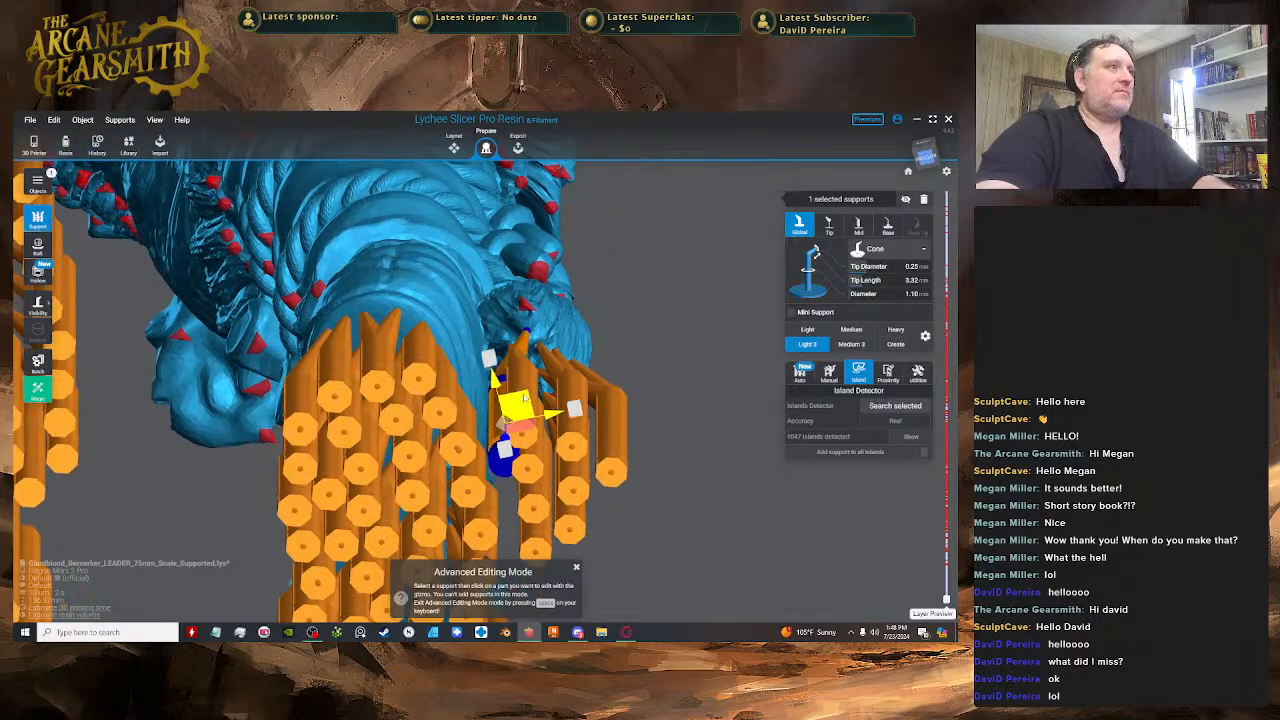
{"action": "left_click_drag", "start_coordinate": [524, 397], "coordinate": [546, 339]}
{"action": "right_click_drag", "start_coordinate": [546, 339], "coordinate": [501, 322]}
{"action": "key", "text": "space"}
{"action": "left_click", "coordinate": [481, 313]}
{"action": "key", "text": "space"}
{"action": "left_click", "coordinate": [470, 422]}
{"action": "scroll", "coordinate": [471, 421], "scroll_direction": "down", "scroll_amount": 3}
{"action": "key", "text": "space"}
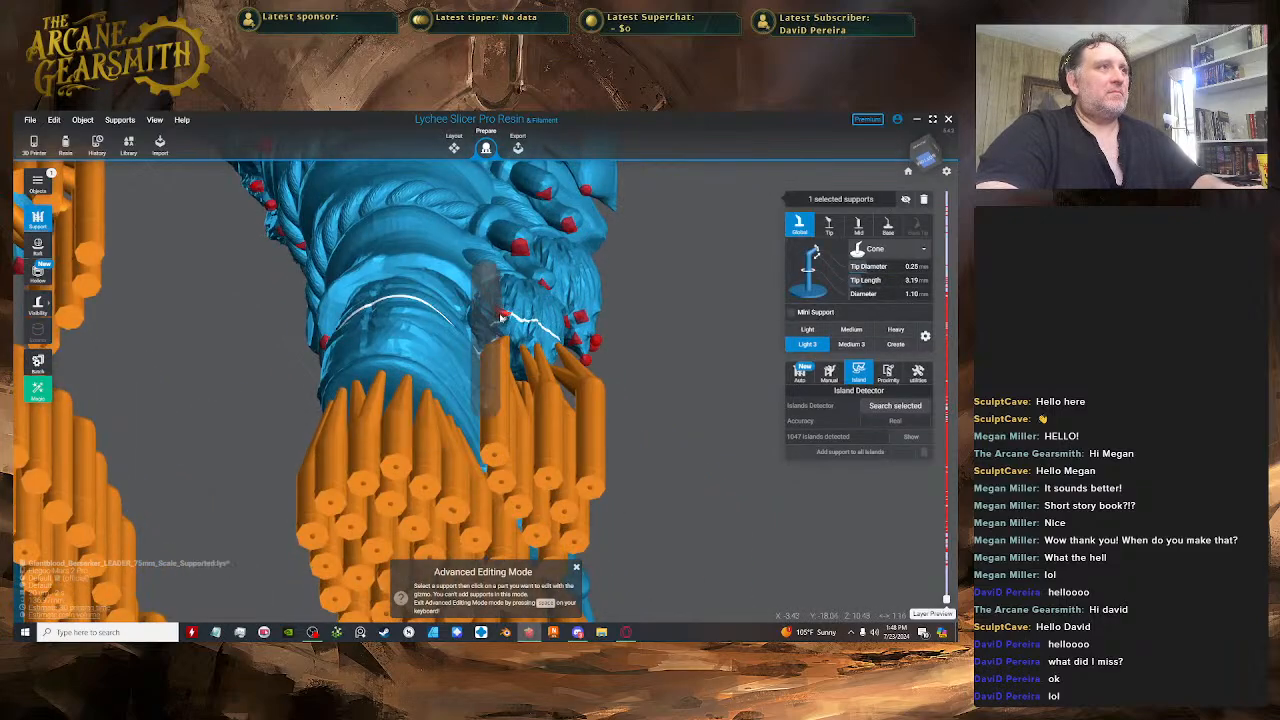
- Add a support with the Light preset to the island between tassel and foot and lower its joint, with a tip length of about 2.99 mm
{"action": "left_click", "coordinate": [493, 354]}
{"action": "scroll", "coordinate": [671, 389], "scroll_direction": "down", "scroll_amount": 3}
{"action": "right_click_drag", "start_coordinate": [671, 389], "coordinate": [499, 368]}
{"action": "left_click", "coordinate": [499, 366]}
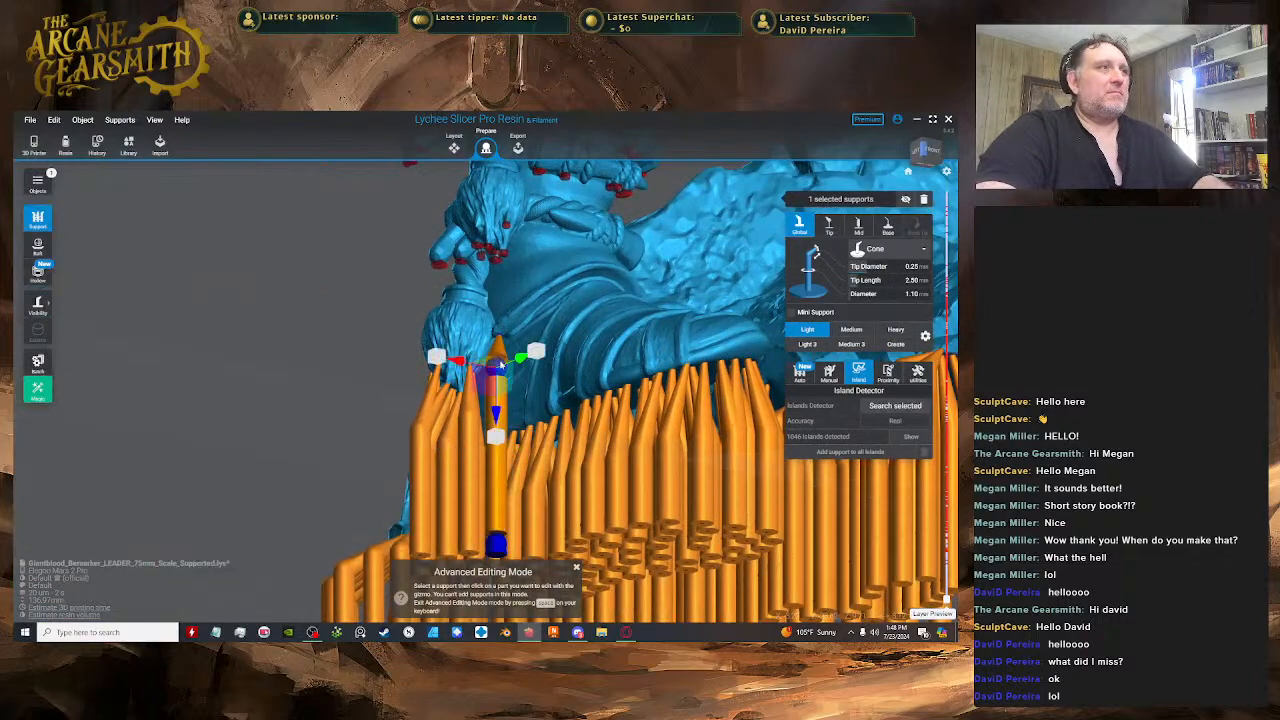
{"action": "left_click_drag", "start_coordinate": [499, 415], "coordinate": [499, 421]}
{"action": "right_click_drag", "start_coordinate": [499, 421], "coordinate": [537, 345]}
{"action": "key", "text": "space"}
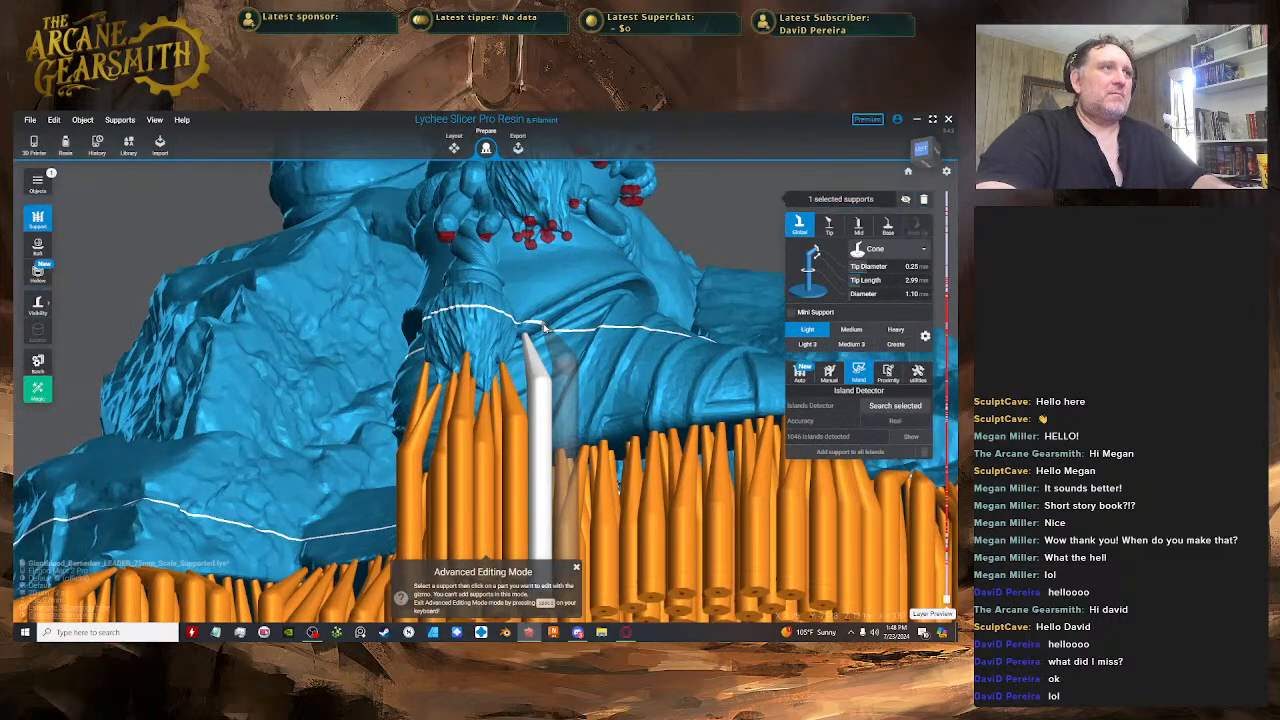
- Add a mini support from the newest column to the island between tassel and foot, with its lower tip diameter set to 1 mm
{"action": "left_click", "coordinate": [546, 380]}
{"action": "mouse_move", "coordinate": [866, 329]}
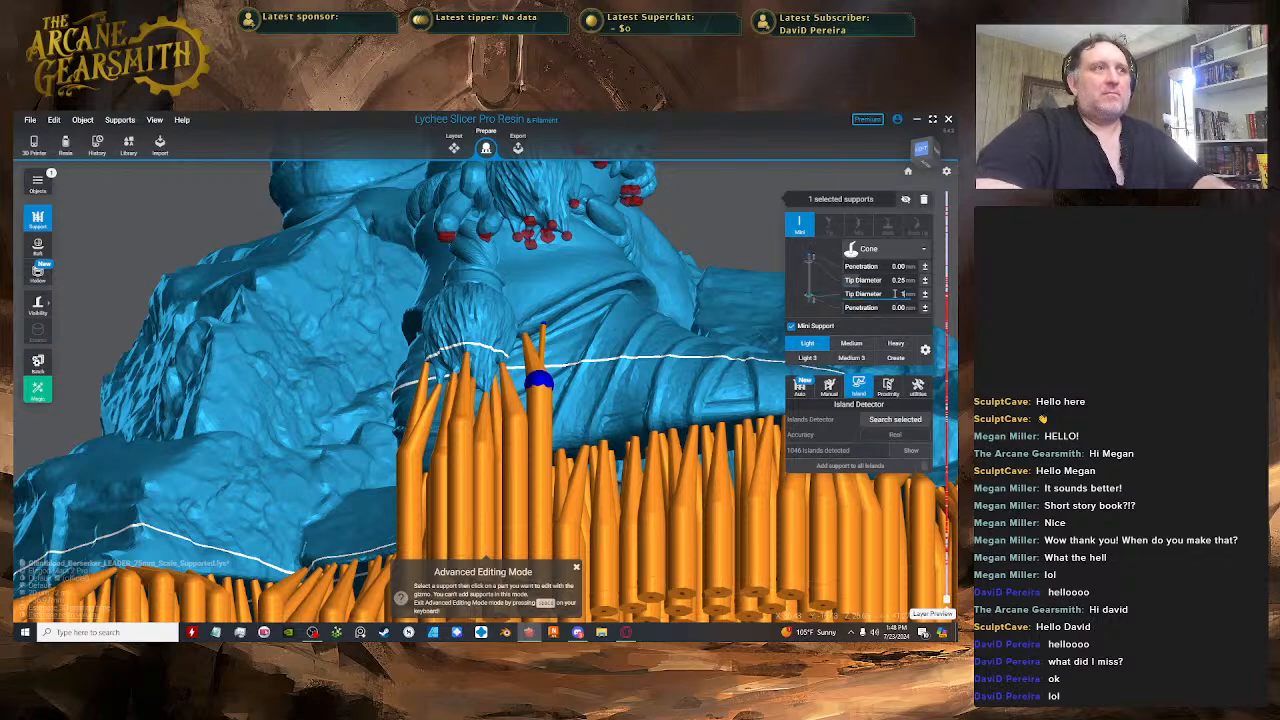
{"action": "key", "text": "Return"}
{"action": "key", "text": "space"}
- Add two light supports to the island at the seam on the opposite side of the foot and reposition the second column
{"action": "right_click_drag", "start_coordinate": [540, 420], "coordinate": [540, 365]}
{"action": "left_click", "coordinate": [474, 351]}
{"action": "key", "text": "space"}
{"action": "key", "text": "space"}
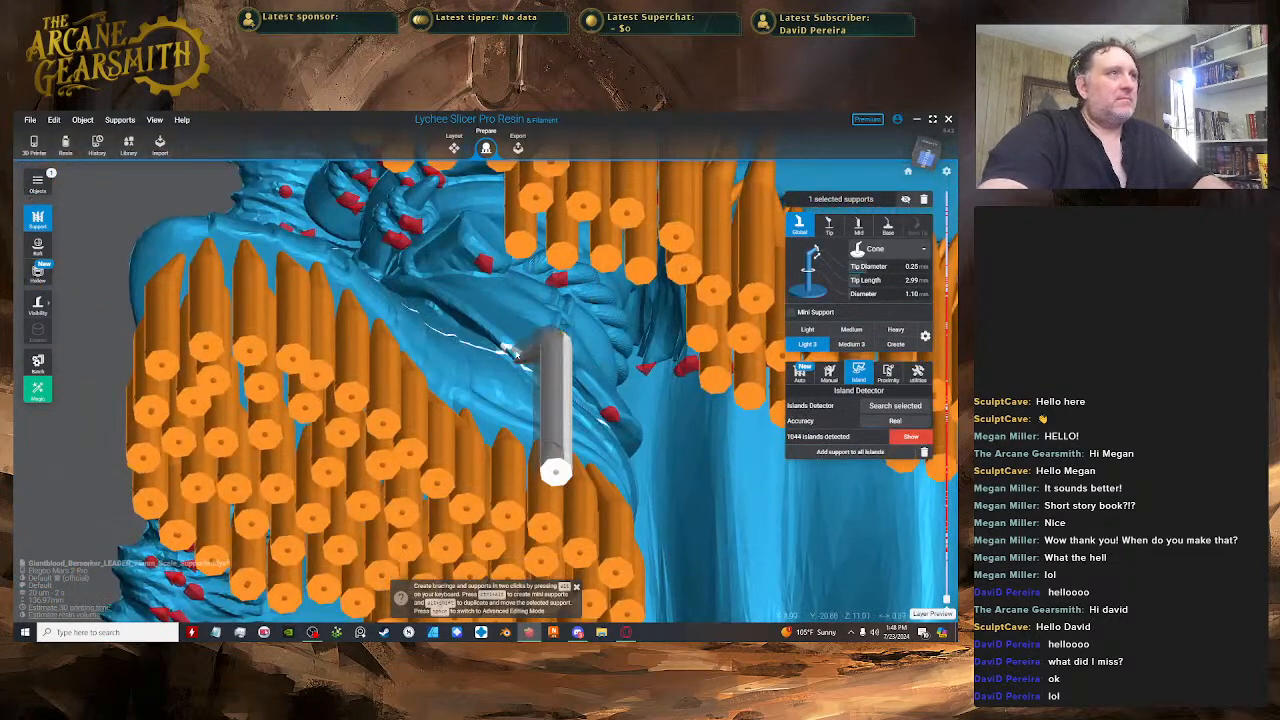
{"action": "key", "text": "space"}
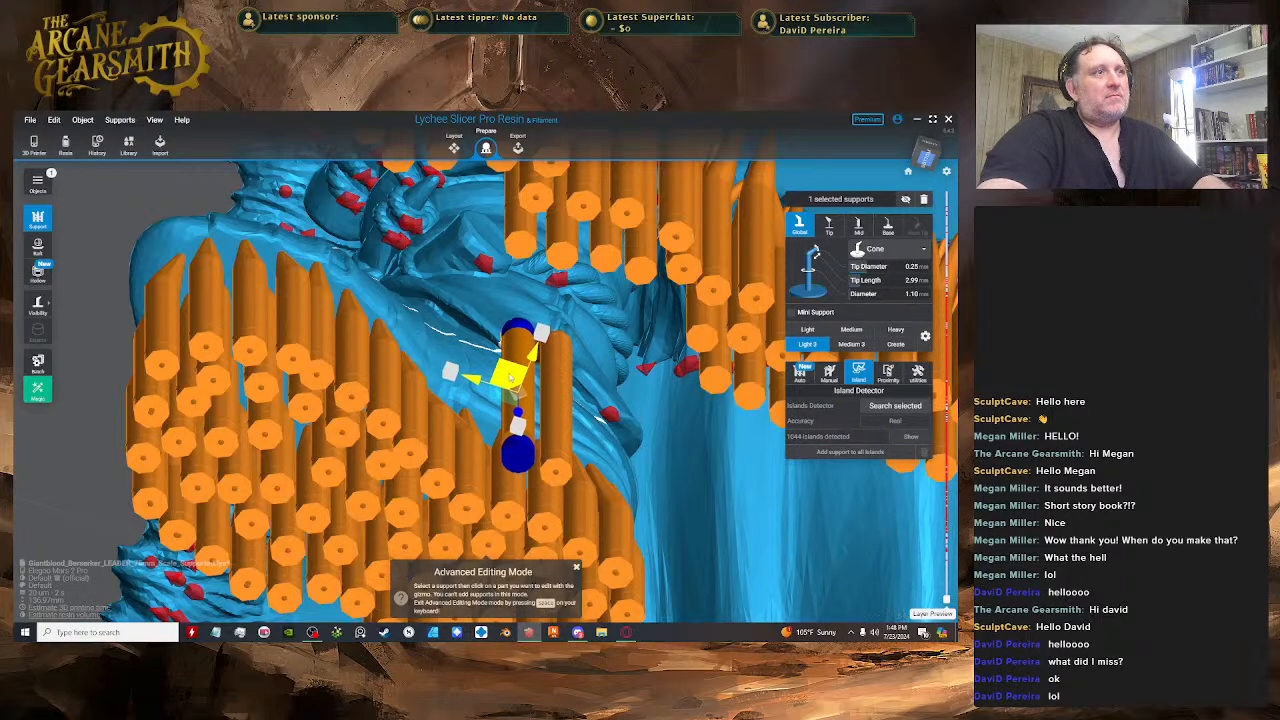
{"action": "right_click_drag", "start_coordinate": [512, 379], "coordinate": [484, 363]}
{"action": "left_click_drag", "start_coordinate": [507, 383], "coordinate": [505, 388]}
- Select the supports around the outline of the rocky base and hide them
{"action": "right_click_drag", "start_coordinate": [505, 388], "coordinate": [644, 484]}
{"action": "left_click_drag", "start_coordinate": [208, 194], "coordinate": [744, 494]}
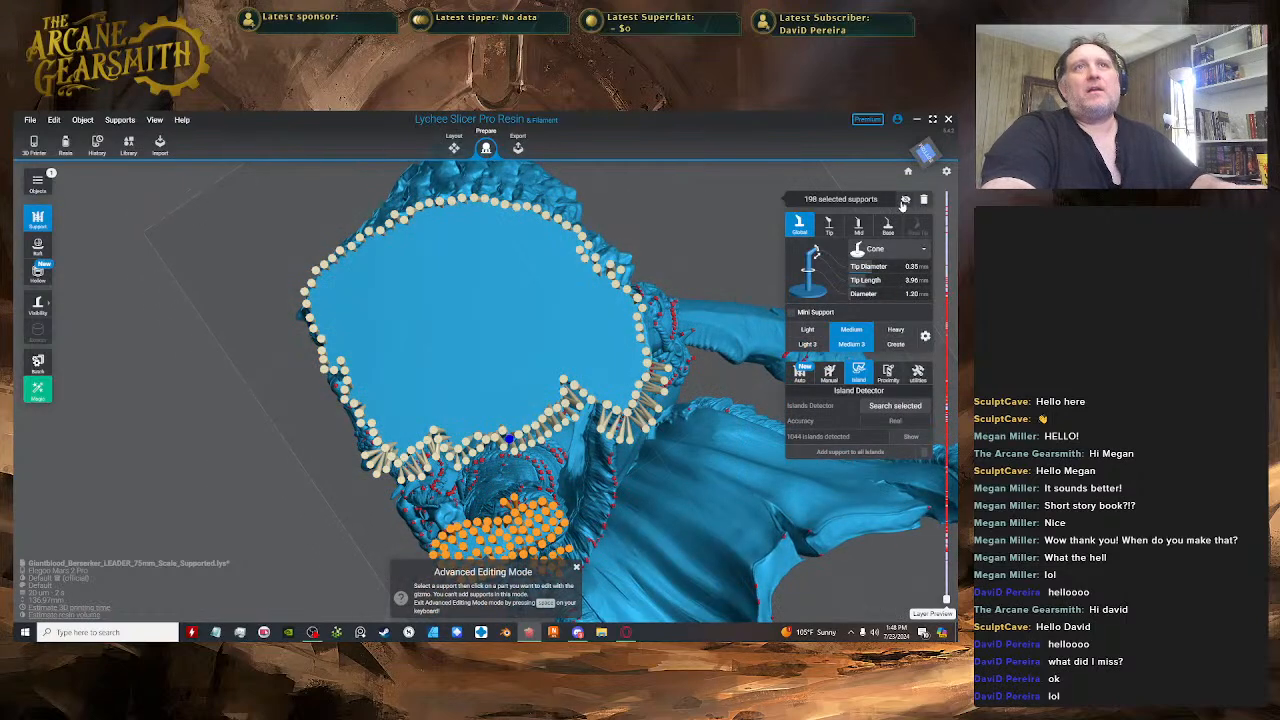
{"action": "left_click", "coordinate": [905, 200]}
- Reposition the column of the second support under the foot's side seam, with a tip length of about 2.89 mm
{"action": "right_click_drag", "start_coordinate": [722, 520], "coordinate": [646, 383]}
{"action": "scroll", "coordinate": [600, 330], "scroll_direction": "up", "scroll_amount": 2}
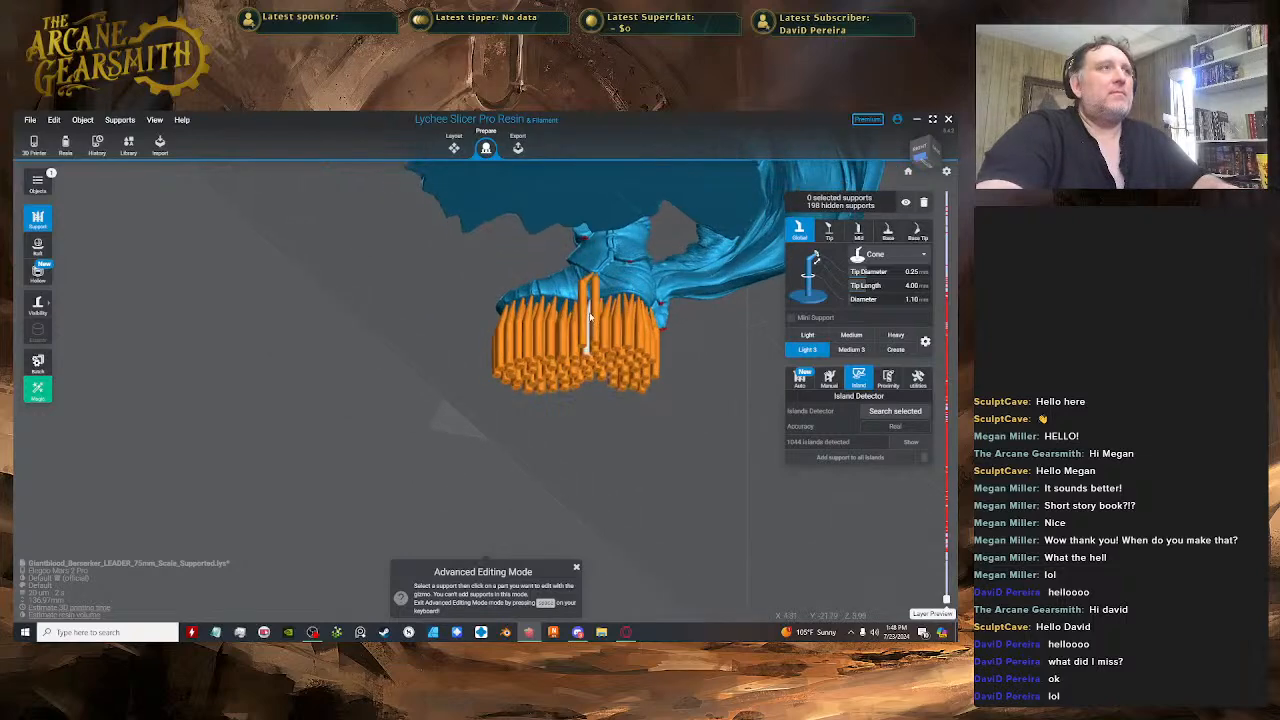
{"action": "scroll", "coordinate": [590, 316], "scroll_direction": "up", "scroll_amount": 10}
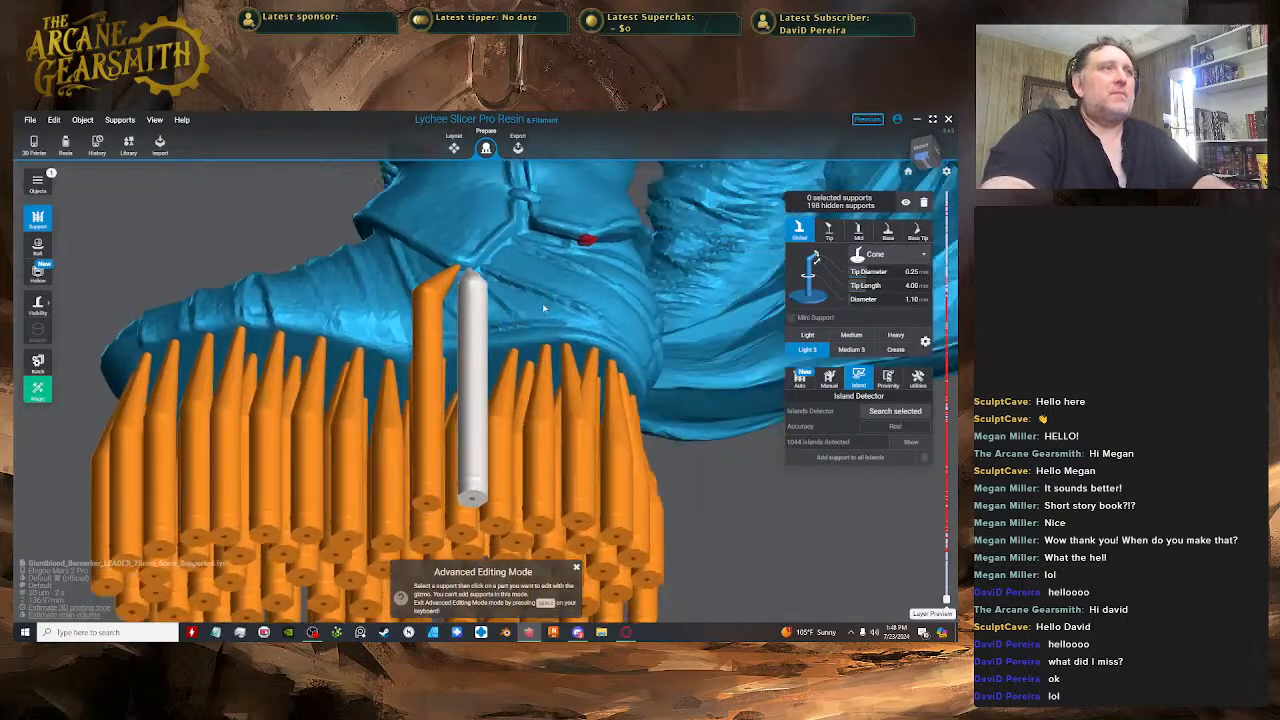
{"action": "right_click_drag", "start_coordinate": [544, 308], "coordinate": [532, 352]}
{"action": "left_click", "coordinate": [453, 420]}
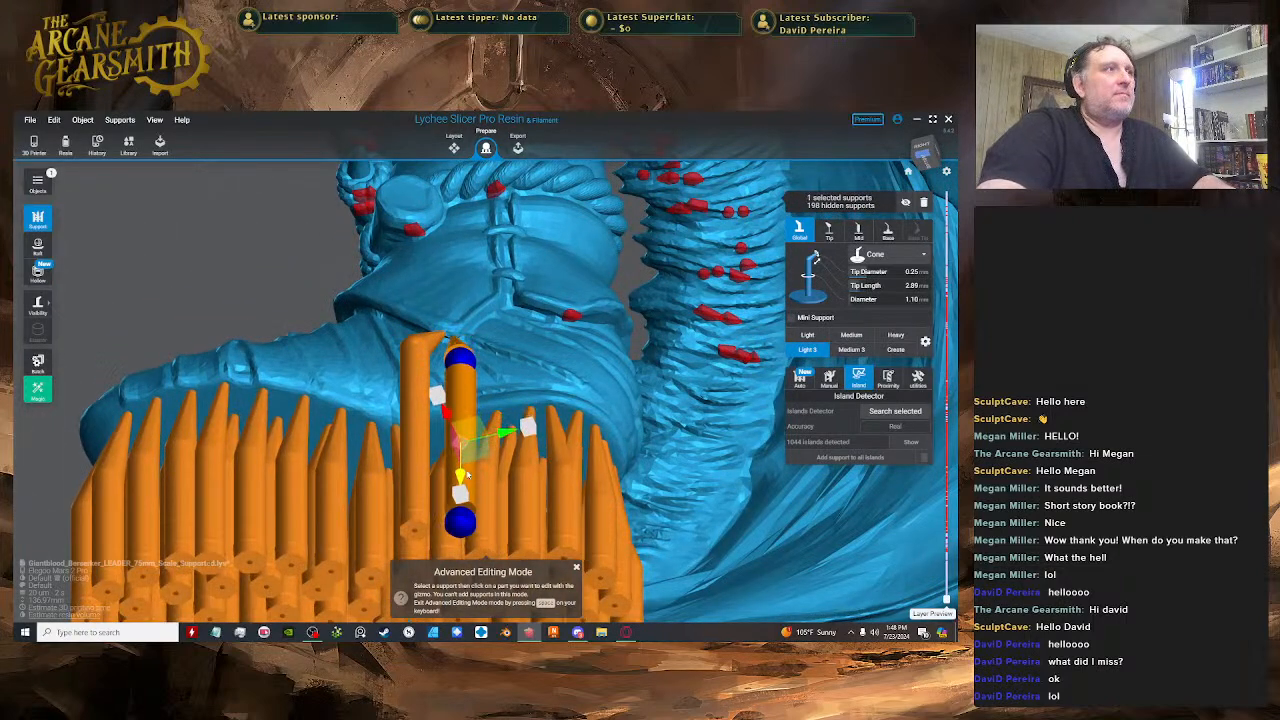
{"action": "key", "text": "space"}
- Add a third light support to the foot's side seam, shift its column toward the heel and lower it
{"action": "left_click", "coordinate": [474, 319]}
{"action": "key", "text": "space"}
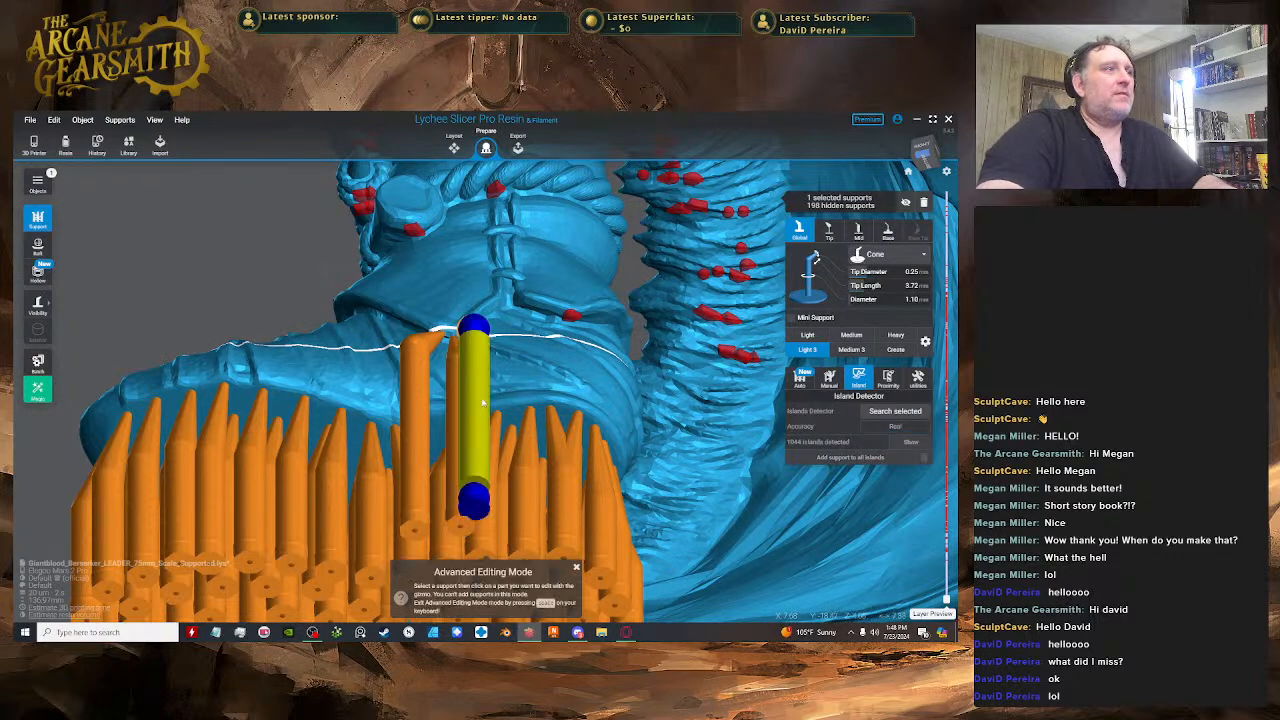
{"action": "left_click", "coordinate": [477, 397]}
{"action": "left_click_drag", "start_coordinate": [484, 400], "coordinate": [514, 420]}
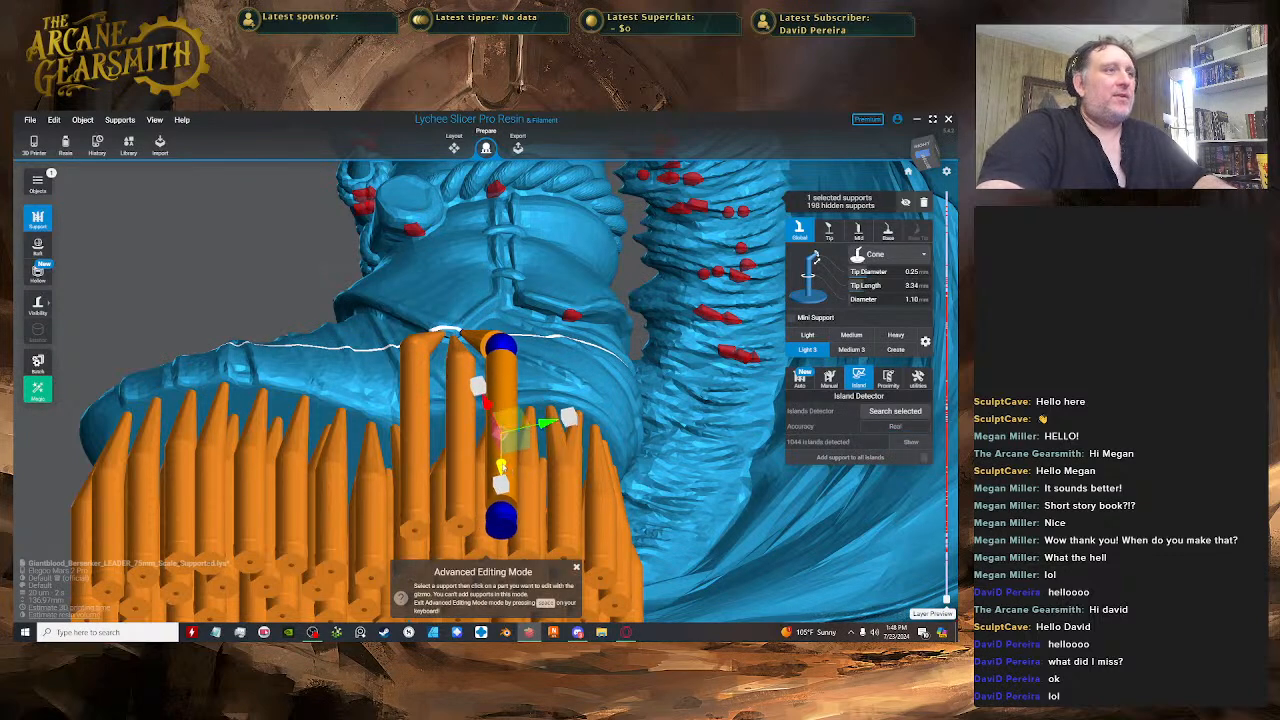
{"action": "left_click_drag", "start_coordinate": [502, 466], "coordinate": [502, 477]}
{"action": "mouse_move", "coordinate": [545, 403]}
{"action": "right_mouse_down"}
{"action": "mouse_move", "coordinate": [549, 449]}
{"action": "mouse_move", "coordinate": [539, 418]}
{"action": "right_mouse_up"}
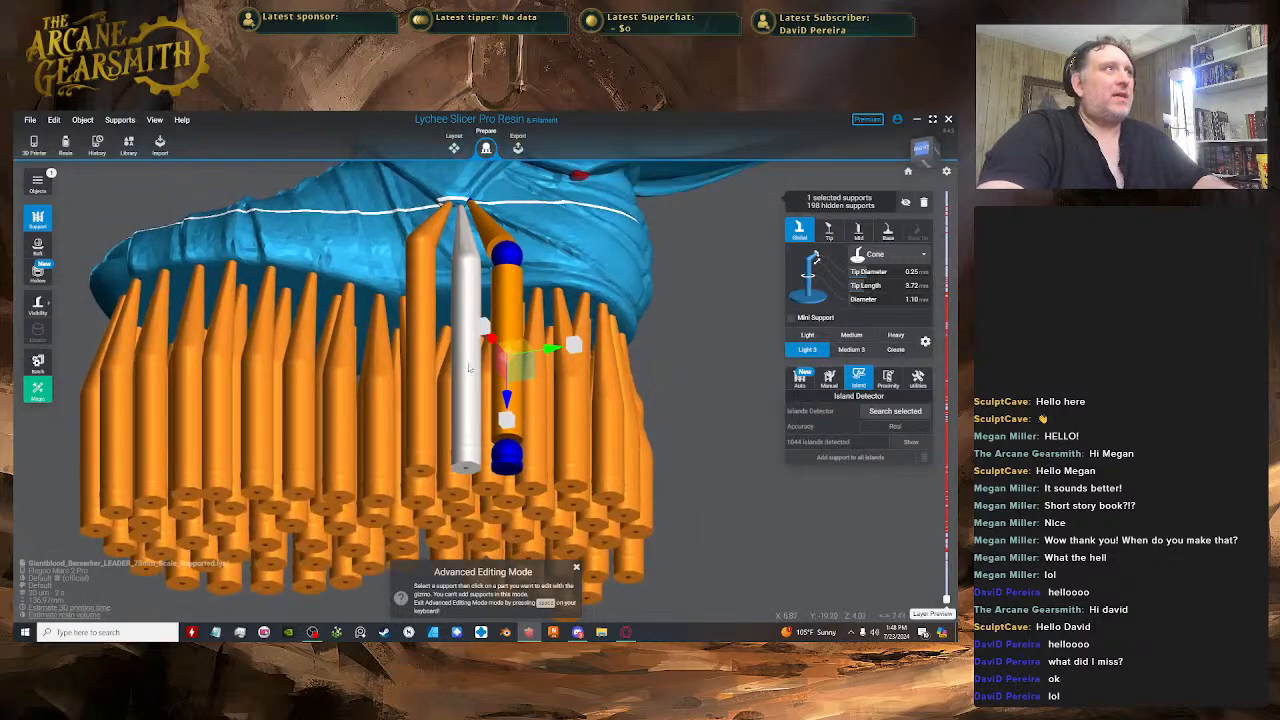
- Lower the middle seam support and reposition the toe-side column, giving the toe-side support a tip length of about 3.12 mm
{"action": "left_click", "coordinate": [469, 368]}
{"action": "left_click_drag", "start_coordinate": [467, 396], "coordinate": [467, 404]}
{"action": "right_click_drag", "start_coordinate": [469, 398], "coordinate": [469, 343]}
{"action": "left_click", "coordinate": [436, 446]}
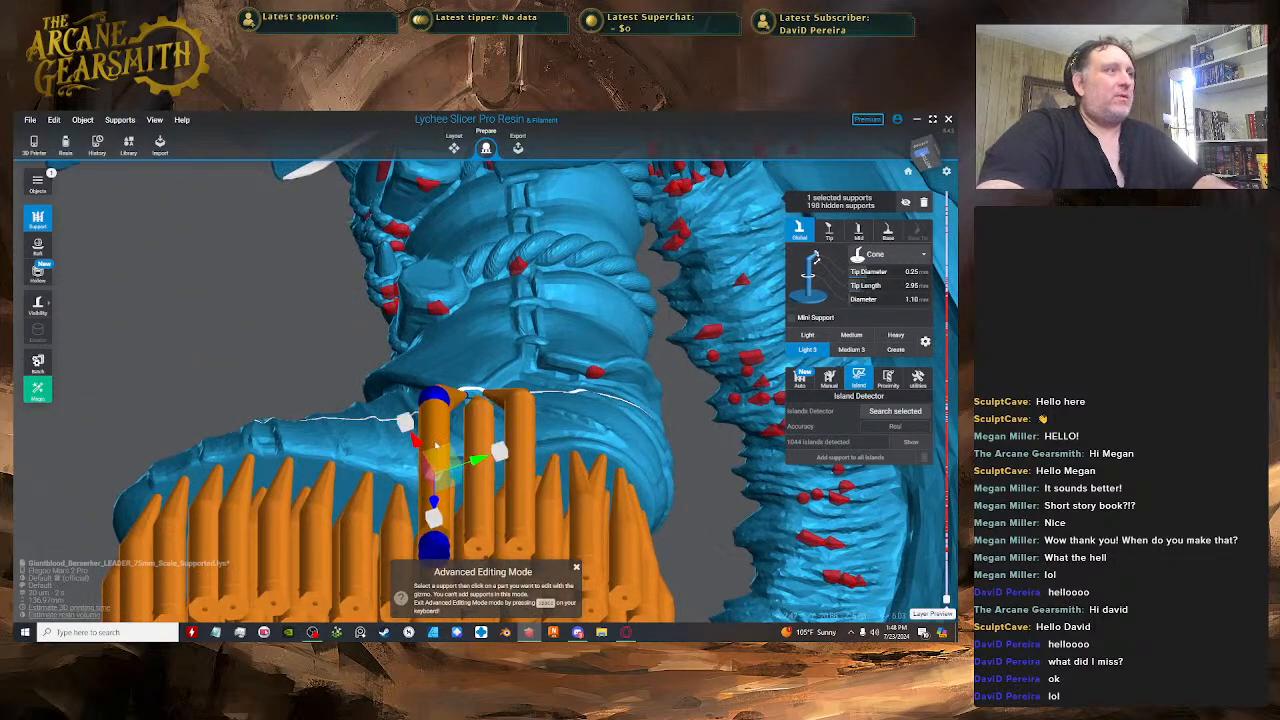
{"action": "left_click_drag", "start_coordinate": [436, 446], "coordinate": [457, 475]}
{"action": "key", "text": "space"}
- Add two light supports to the island under the strap above the heel and reposition the second column, with a tip length of about 2.91 mm
{"action": "right_click_drag", "start_coordinate": [514, 455], "coordinate": [519, 398]}
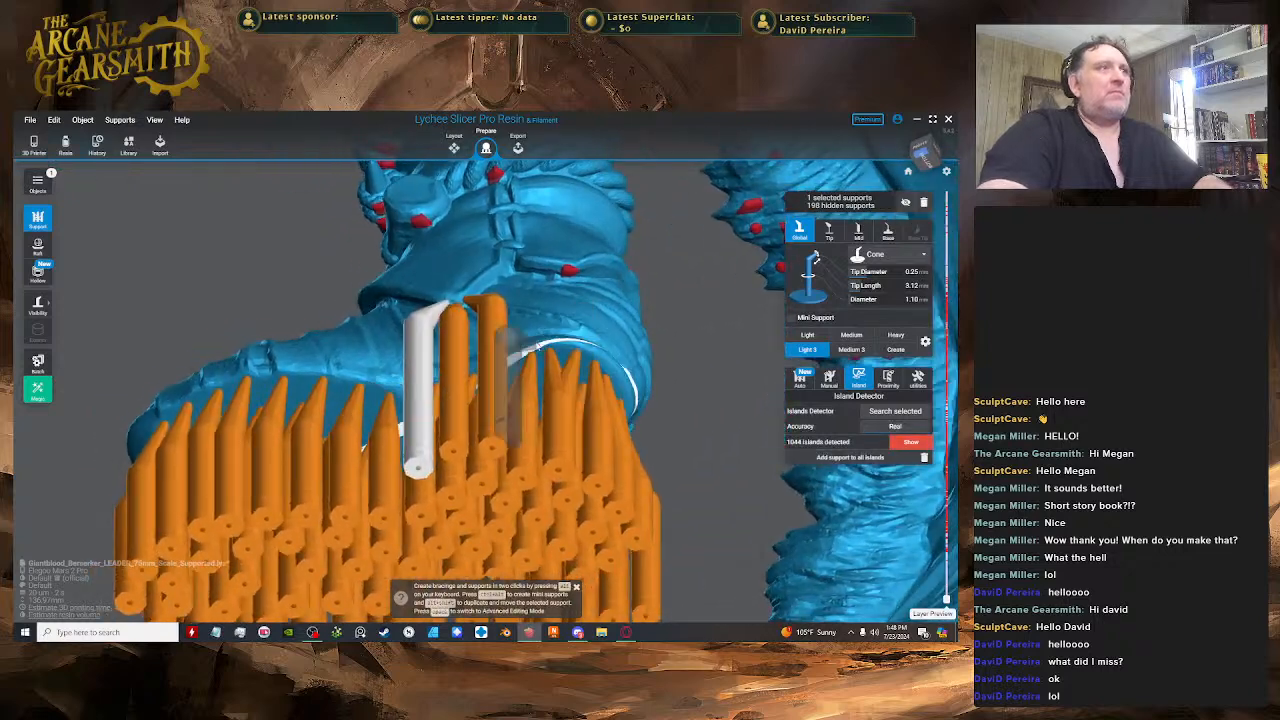
{"action": "left_click", "coordinate": [576, 270]}
{"action": "key", "text": "space"}
{"action": "key", "text": "space"}
{"action": "left_click", "coordinate": [560, 269]}
{"action": "key", "text": "space"}
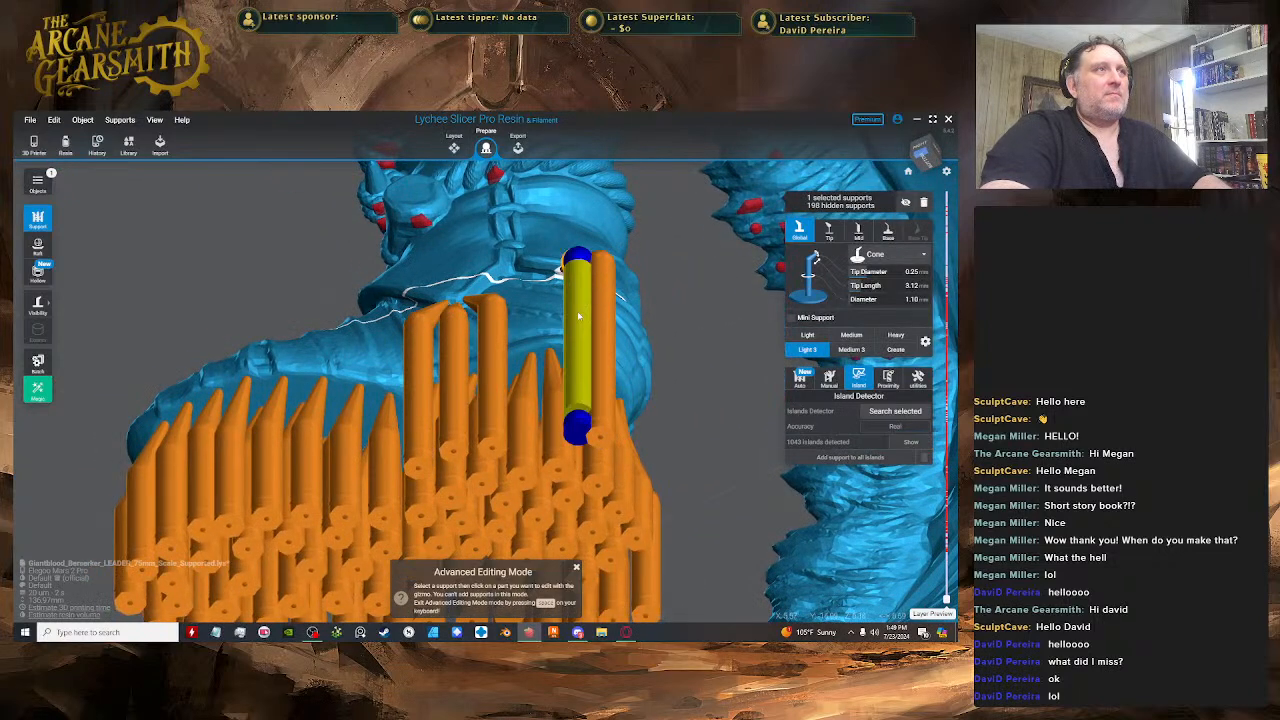
{"action": "left_click", "coordinate": [577, 316]}
{"action": "right_click_drag", "start_coordinate": [572, 330], "coordinate": [534, 393]}
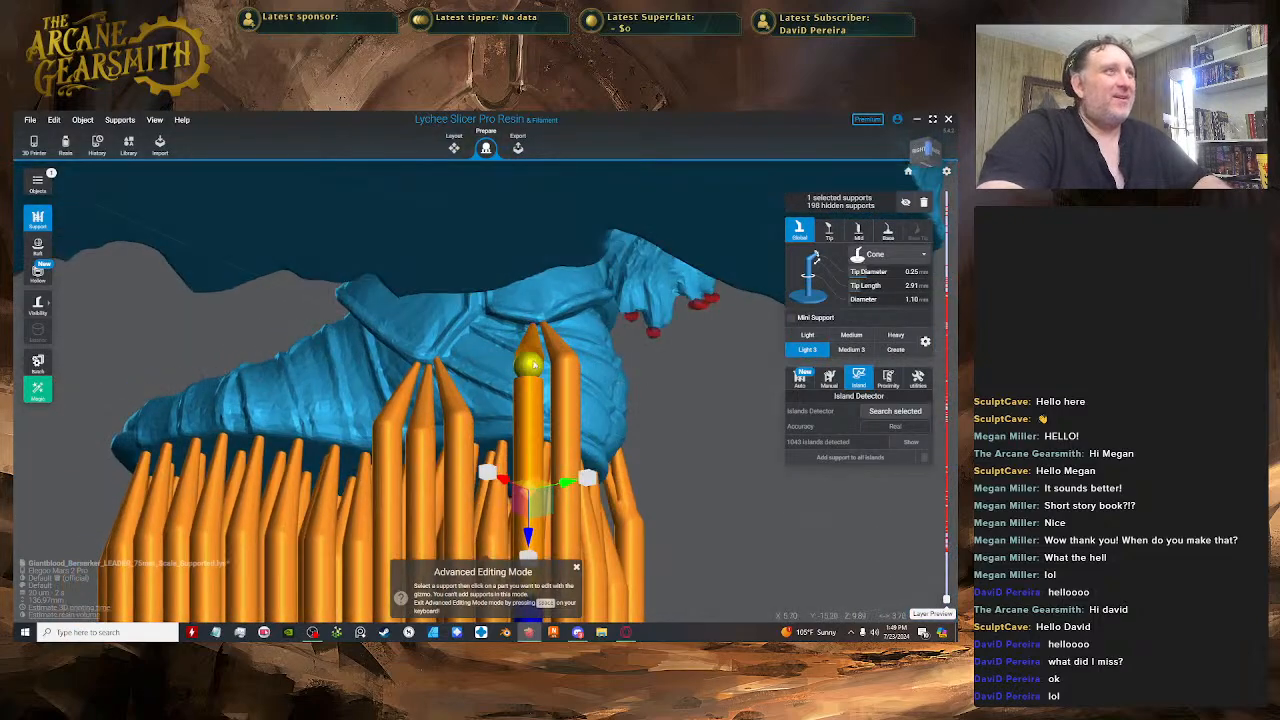
- Lower the upper joint of the heel-side support under the strap
{"action": "left_click", "coordinate": [566, 400]}
{"action": "left_click", "coordinate": [568, 365]}
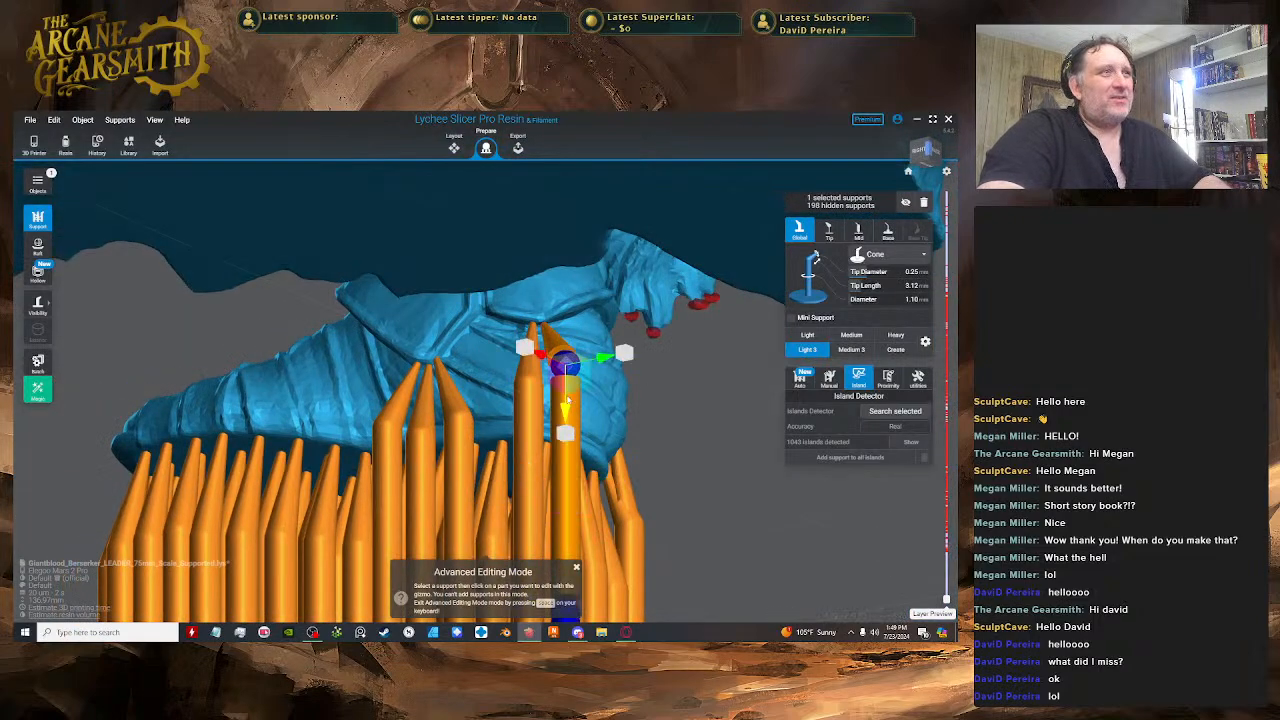
{"action": "left_click_drag", "start_coordinate": [566, 410], "coordinate": [566, 423]}
{"action": "key", "text": "space"}
- Add a third light support under the heel strap, reposition its column and lower its joint, with a tip length of about 3.38 mm
{"action": "left_click", "coordinate": [524, 325]}
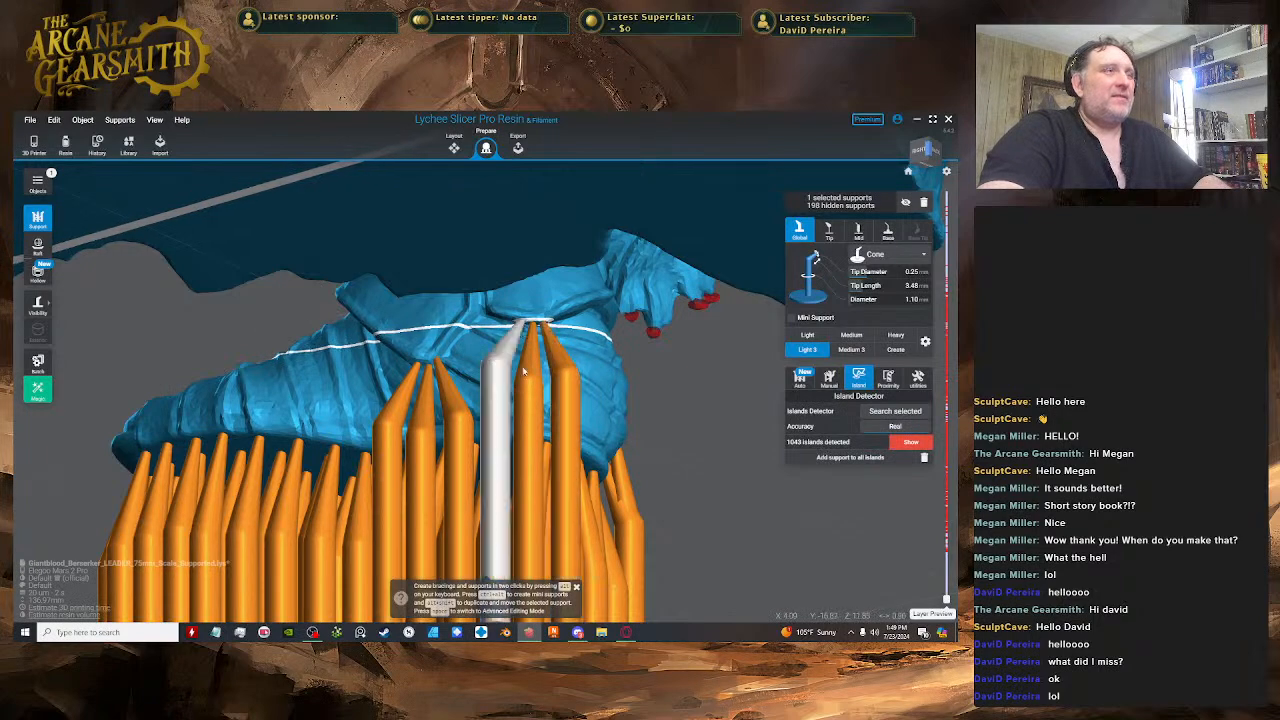
{"action": "right_click_drag", "start_coordinate": [548, 386], "coordinate": [606, 351]}
{"action": "key", "text": "space"}
{"action": "left_click", "coordinate": [535, 348]}
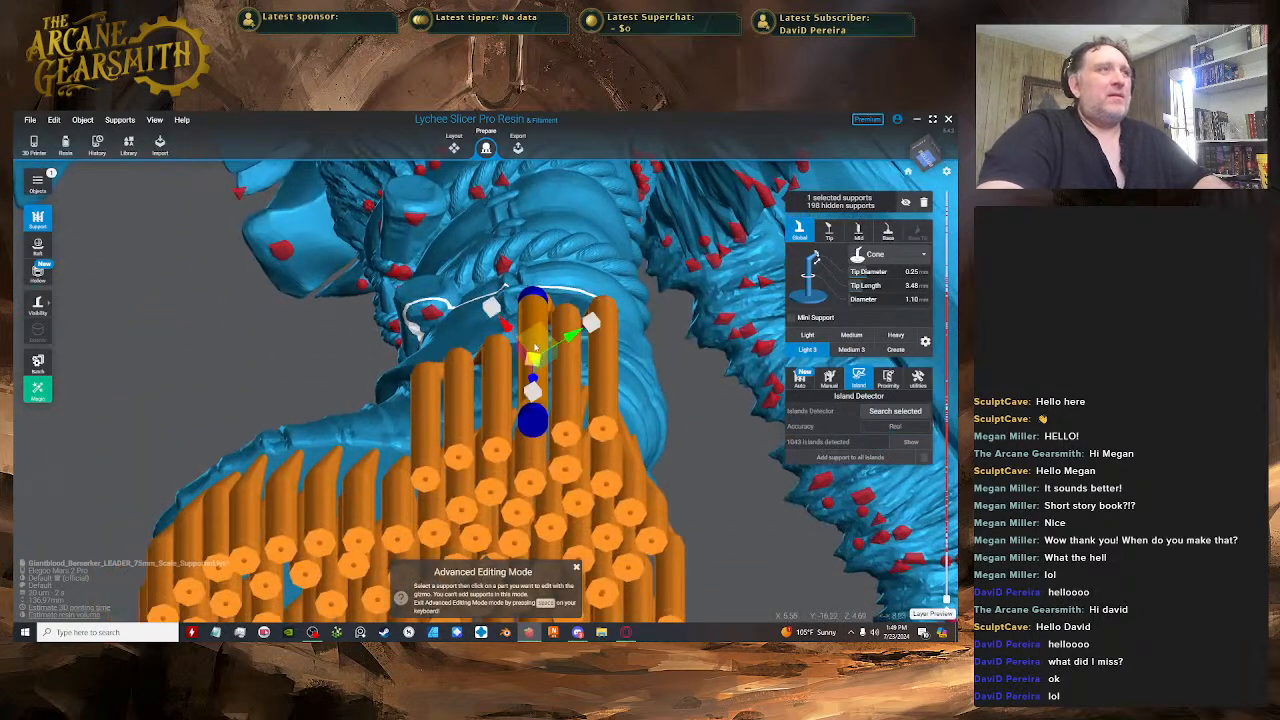
{"action": "left_click_drag", "start_coordinate": [534, 341], "coordinate": [530, 359]}
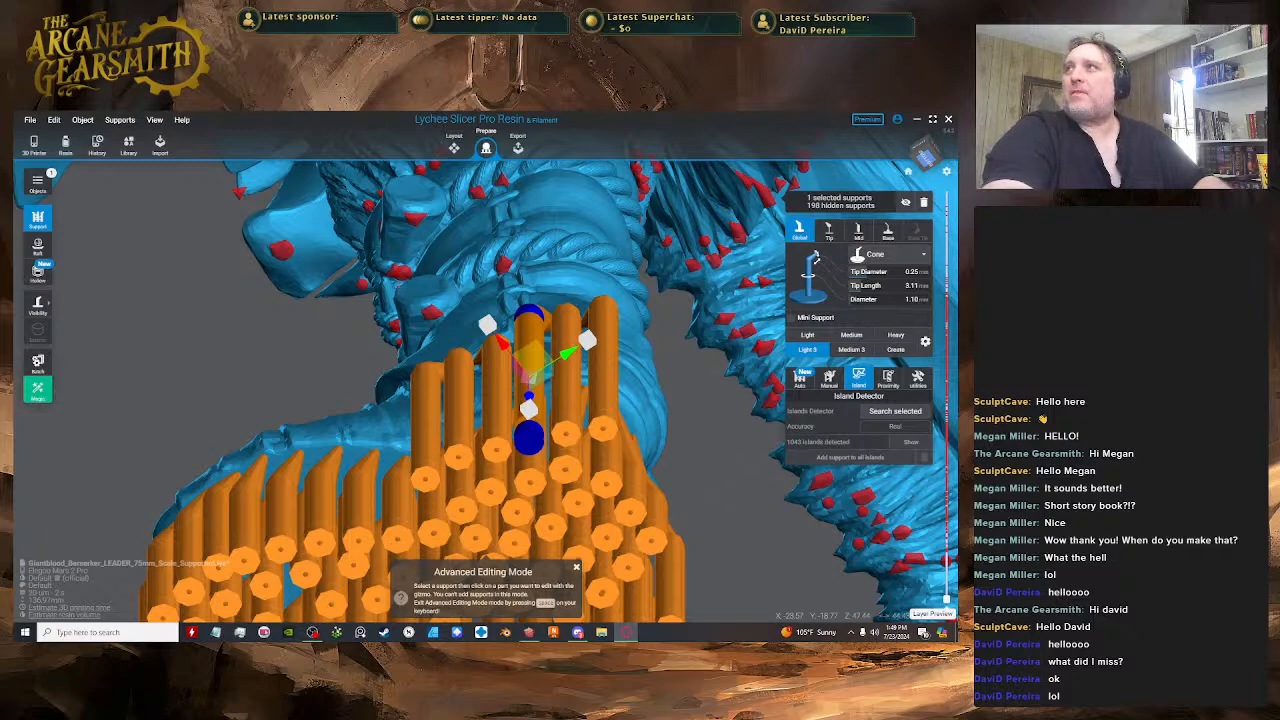
{"action": "right_click_drag", "start_coordinate": [456, 350], "coordinate": [523, 249]}
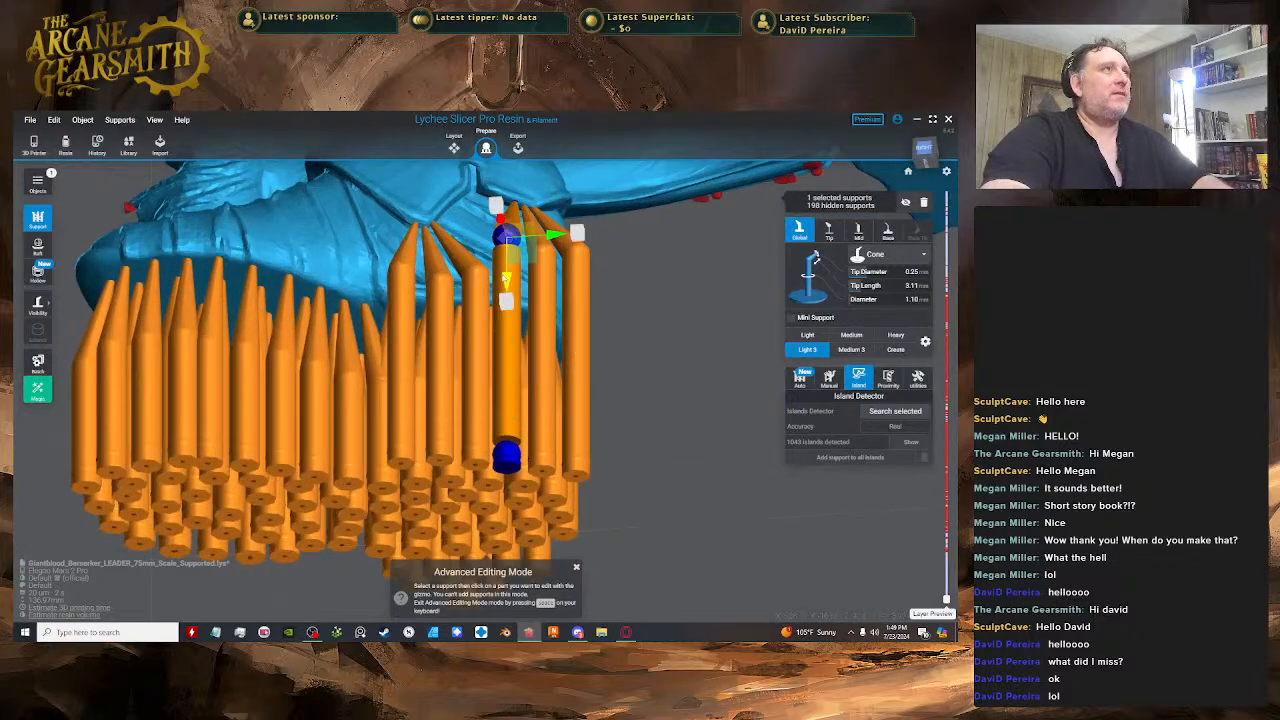
{"action": "right_click_drag", "start_coordinate": [550, 255], "coordinate": [556, 210]}
{"action": "middle_click_drag", "start_coordinate": [556, 210], "coordinate": [580, 330]}
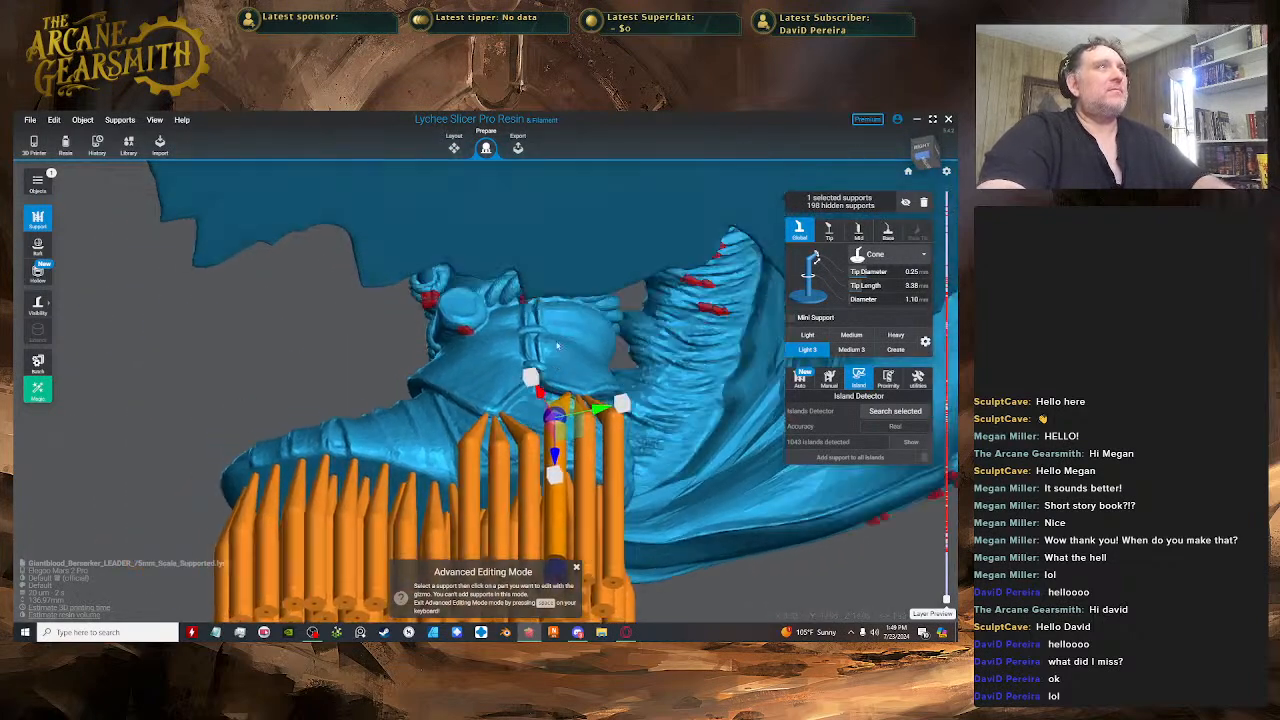
{"action": "right_click_drag", "start_coordinate": [580, 330], "coordinate": [520, 295]}
- Add two light supports to the island under the round ankle ornament and reposition their columns side by side
{"action": "key", "text": "space"}
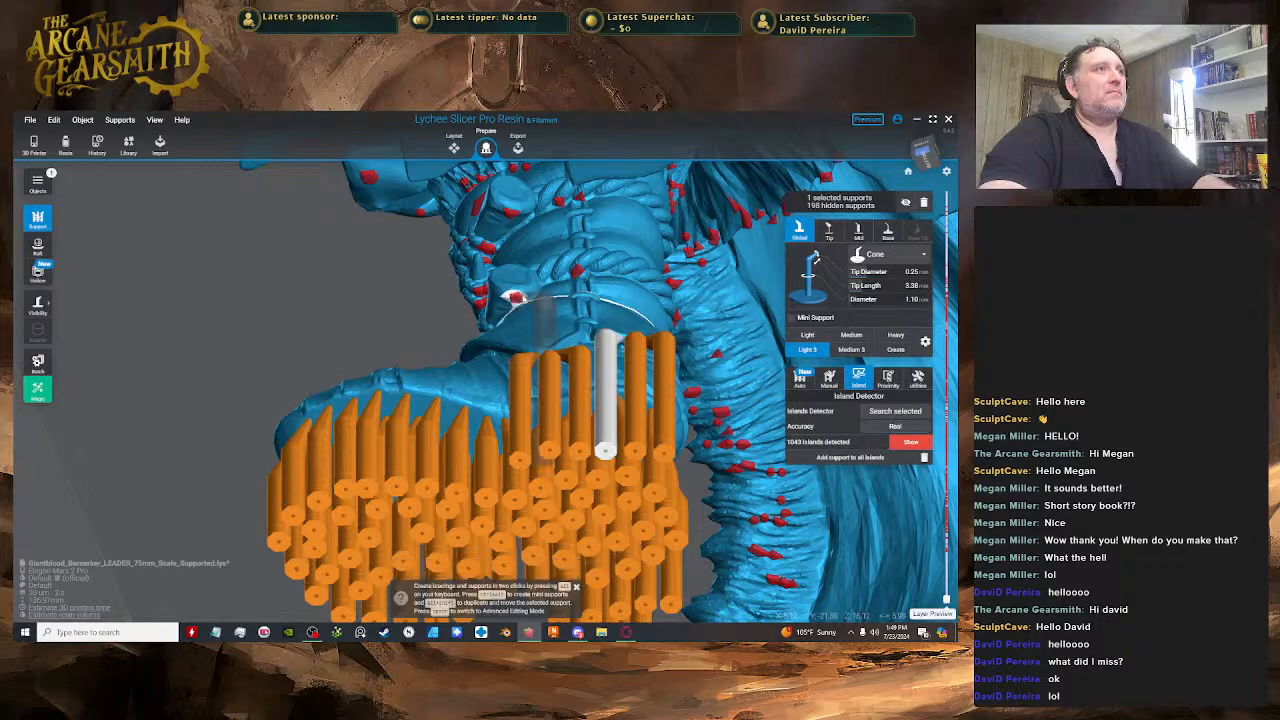
{"action": "left_click", "coordinate": [519, 298]}
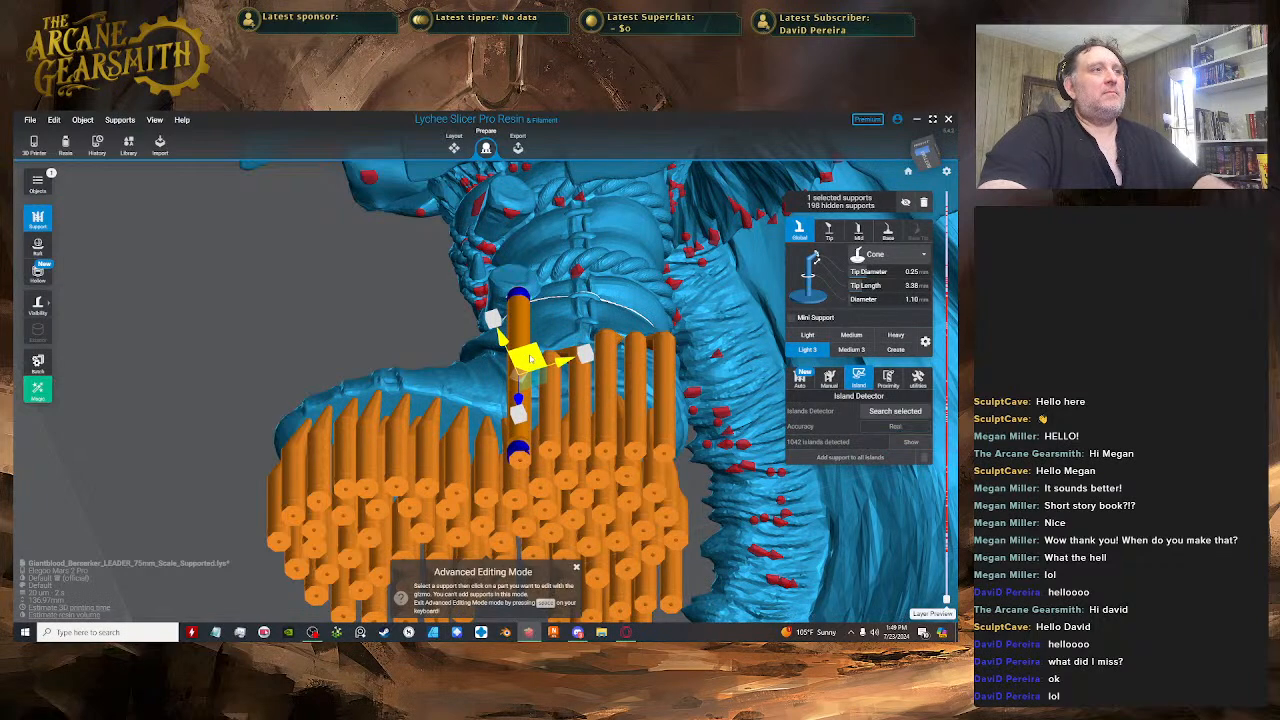
{"action": "right_click_drag", "start_coordinate": [520, 300], "coordinate": [513, 470]}
{"action": "key", "text": "space"}
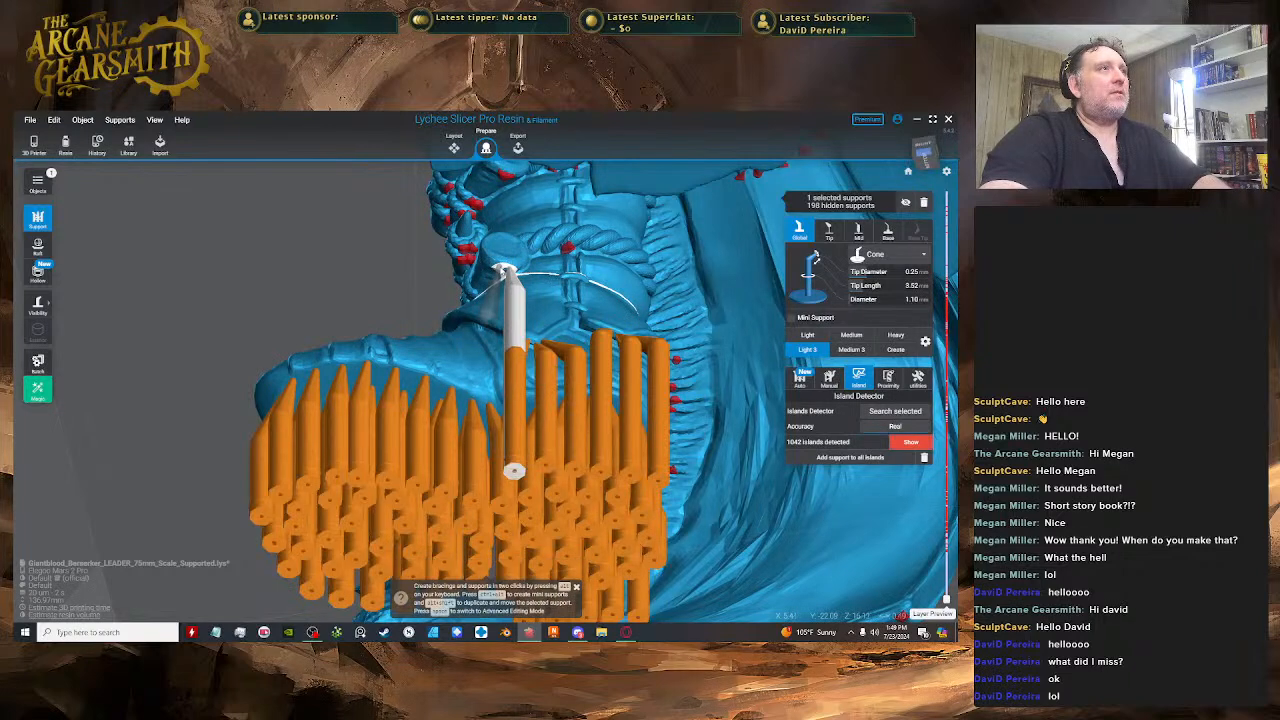
{"action": "key", "text": "space"}
{"action": "right_click_drag", "start_coordinate": [511, 315], "coordinate": [500, 318]}
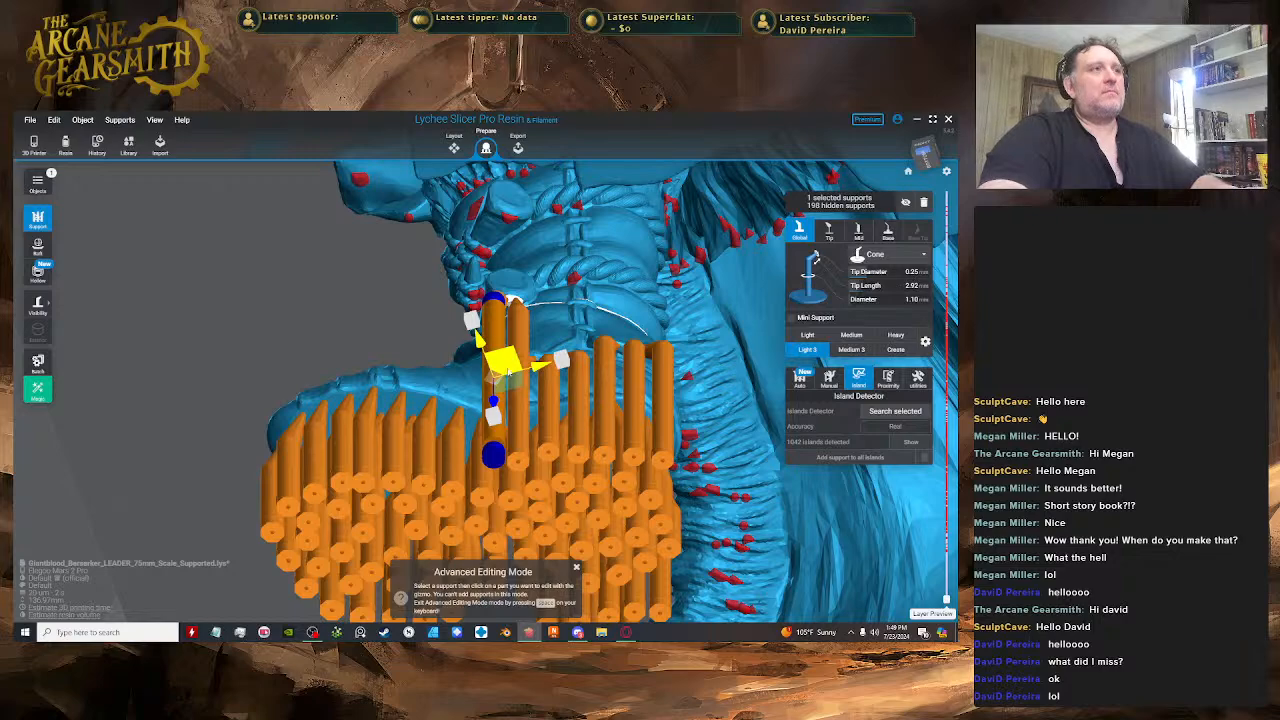
{"action": "right_click_drag", "start_coordinate": [511, 302], "coordinate": [510, 345]}
{"action": "left_click_drag", "start_coordinate": [530, 344], "coordinate": [536, 393]}
- Add a light support to the island on the ankle's central lacing and move its column toward the toe
{"action": "mouse_move", "coordinate": [645, 392]}
{"action": "right_mouse_down"}
{"action": "mouse_move", "coordinate": [672, 383]}
{"action": "mouse_move", "coordinate": [604, 297]}
{"action": "mouse_move", "coordinate": [555, 340]}
{"action": "right_mouse_up"}
{"action": "key", "text": "space"}
{"action": "key", "text": "space"}
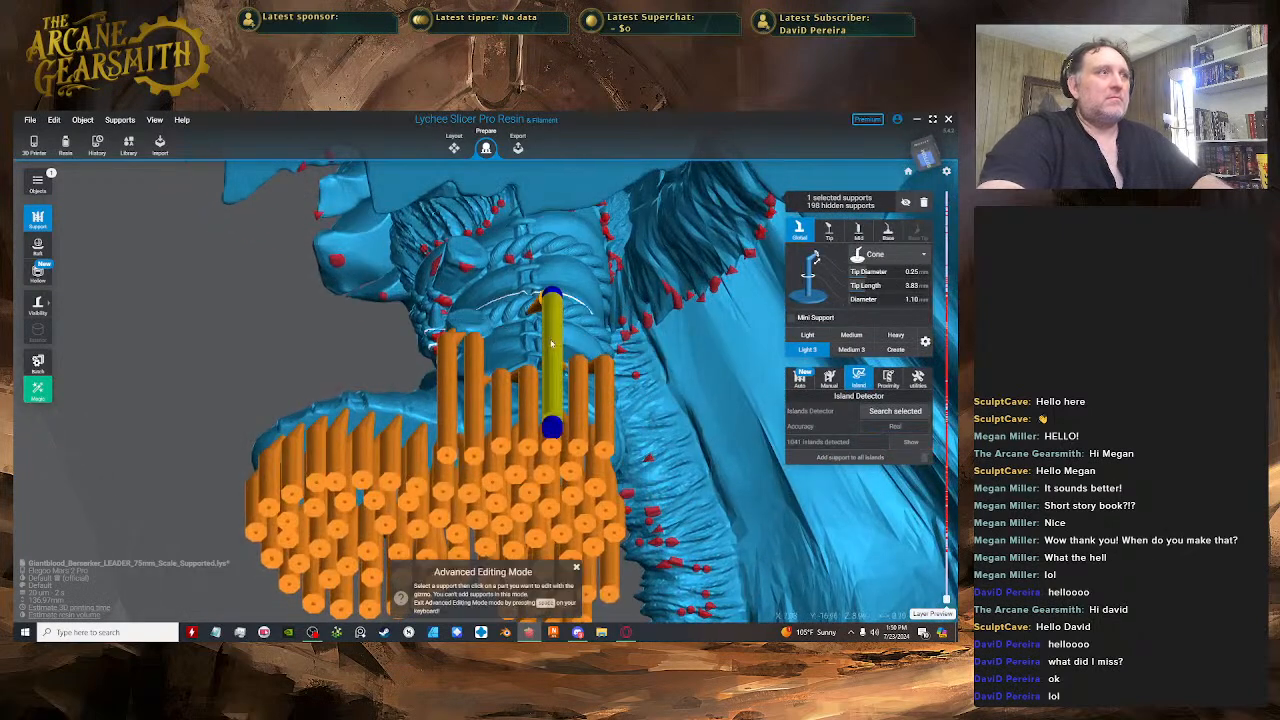
{"action": "left_click_drag", "start_coordinate": [555, 338], "coordinate": [533, 342]}
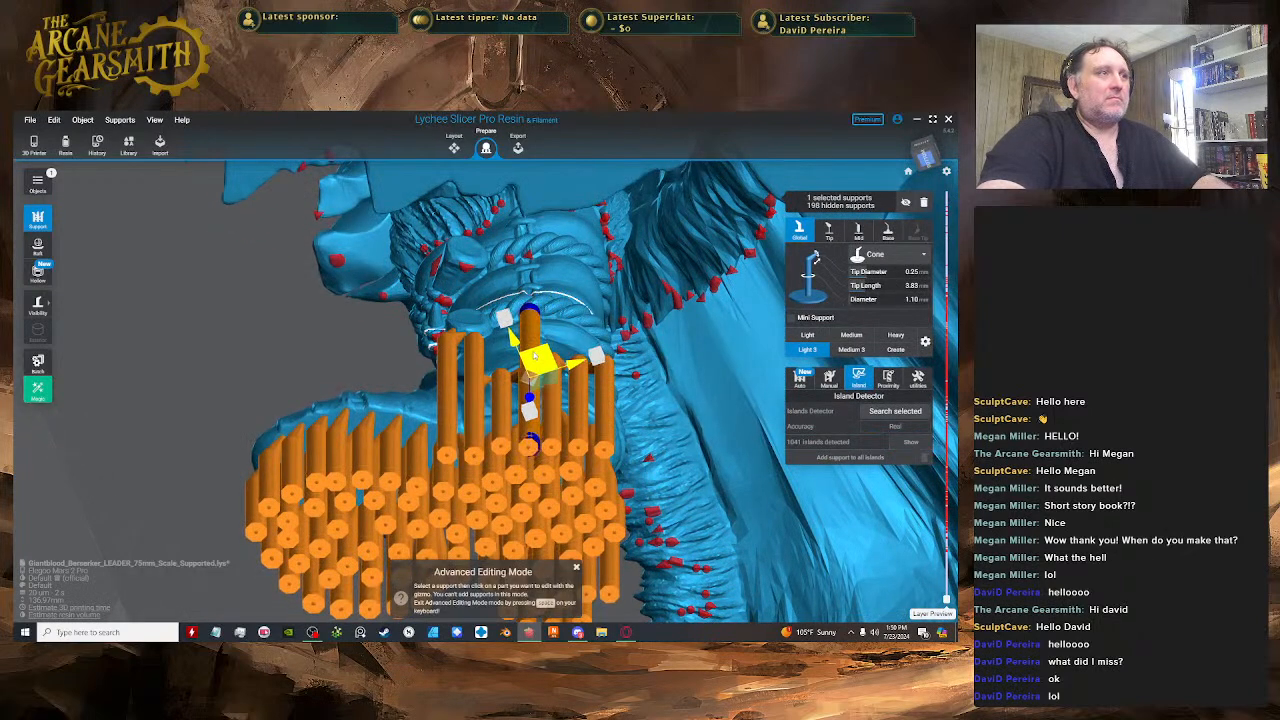
{"action": "key", "text": "space"}
- Add another light support beside the lacing support, reposition its column and adjust its joint, with a tip length of about 3.31 mm
{"action": "right_click_drag", "start_coordinate": [537, 354], "coordinate": [561, 295]}
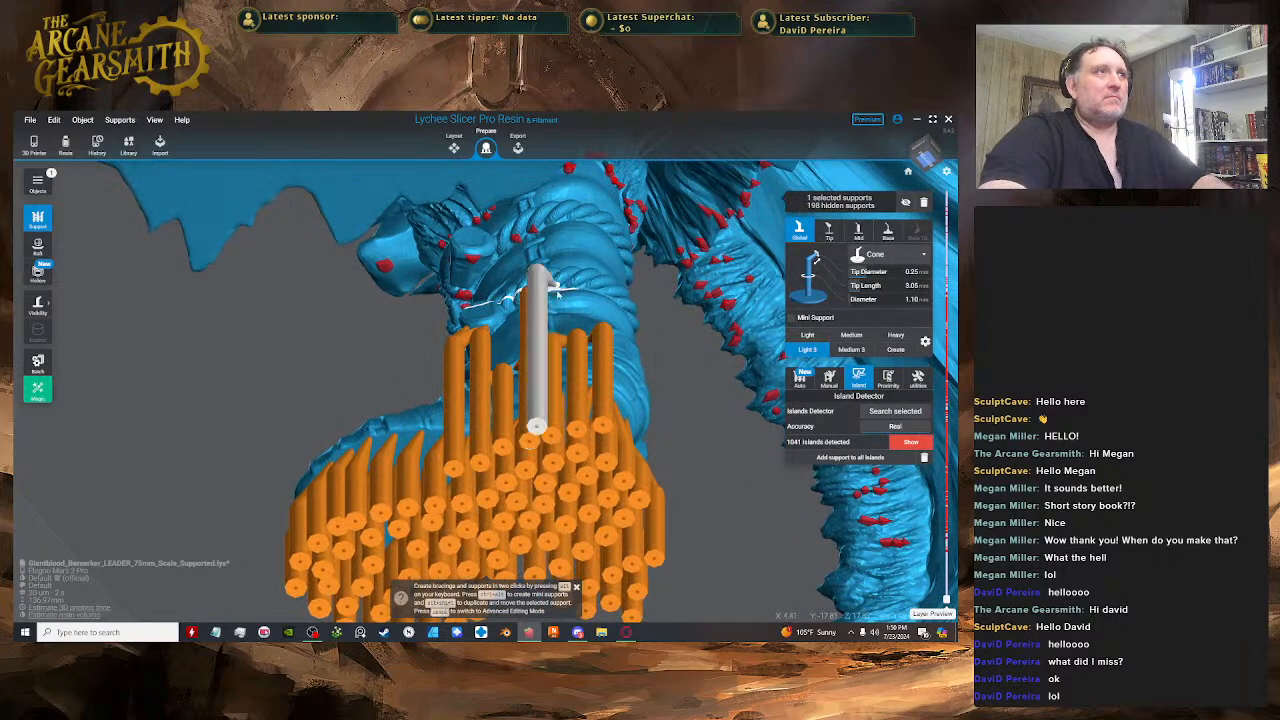
{"action": "key", "text": "space"}
{"action": "left_click_drag", "start_coordinate": [540, 335], "coordinate": [556, 341]}
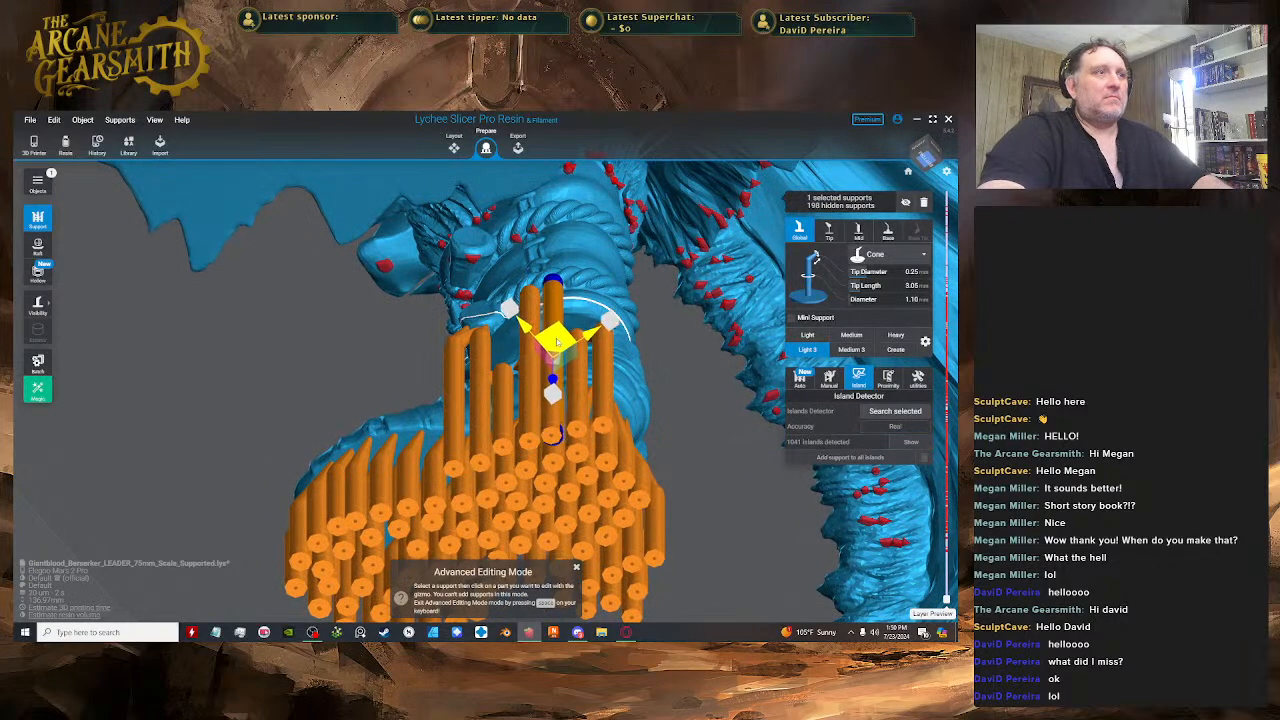
{"action": "right_click_drag", "start_coordinate": [556, 341], "coordinate": [533, 426]}
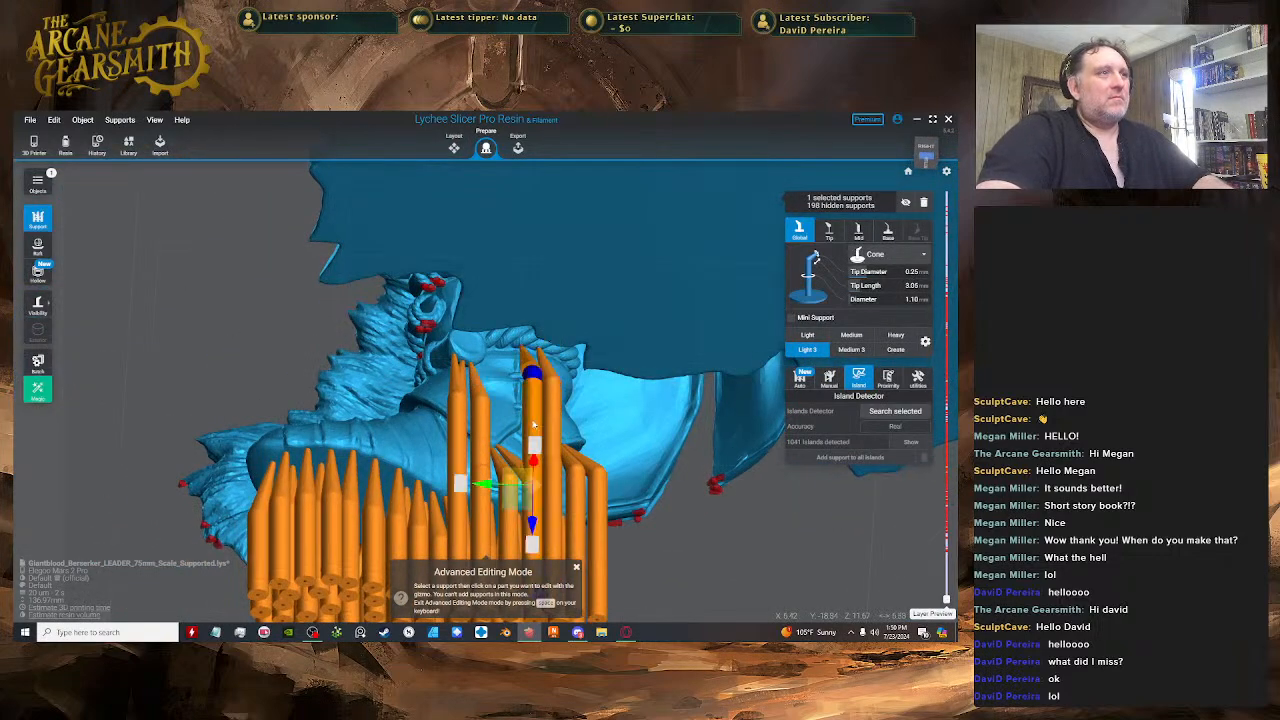
{"action": "left_click", "coordinate": [535, 376]}
{"action": "right_click_drag", "start_coordinate": [535, 376], "coordinate": [541, 341]}
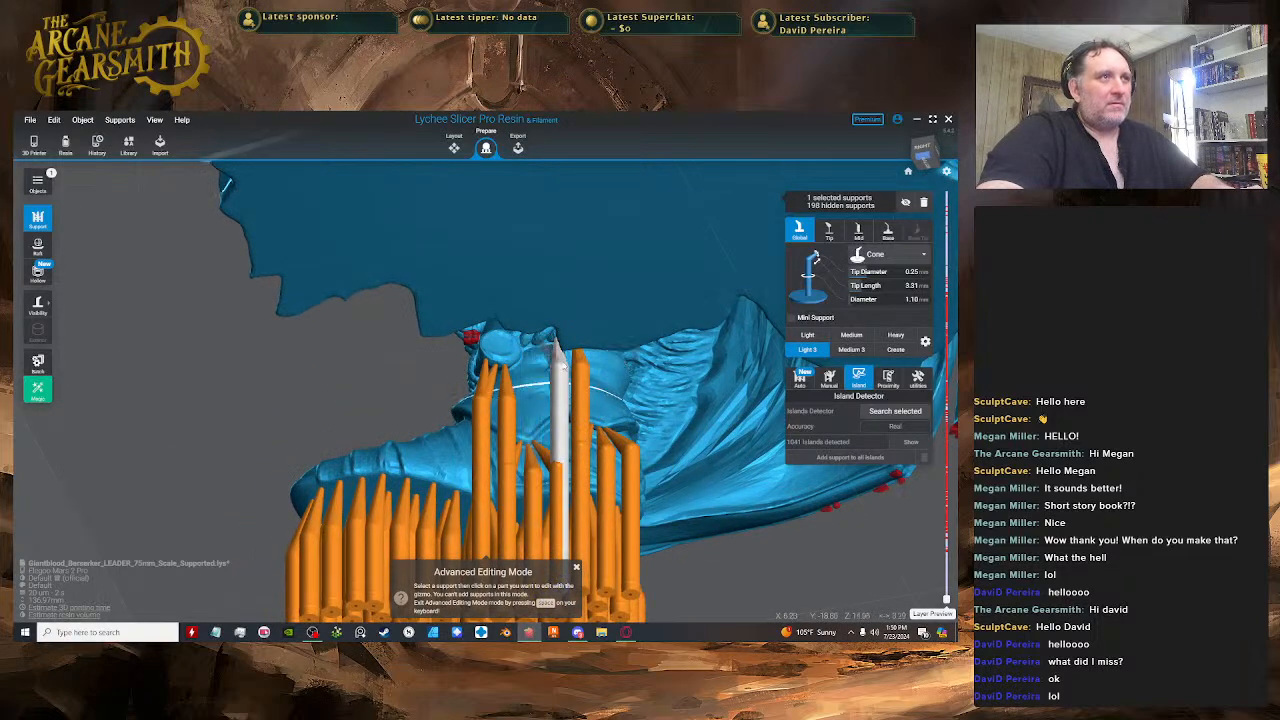
- Add a mini support from the lacing support's column to the neighbouring detail, with a lower tip diameter of 1 mm
{"action": "left_click", "coordinate": [556, 347]}
{"action": "right_click_drag", "start_coordinate": [556, 347], "coordinate": [327, 365]}
{"action": "key", "text": "space"}
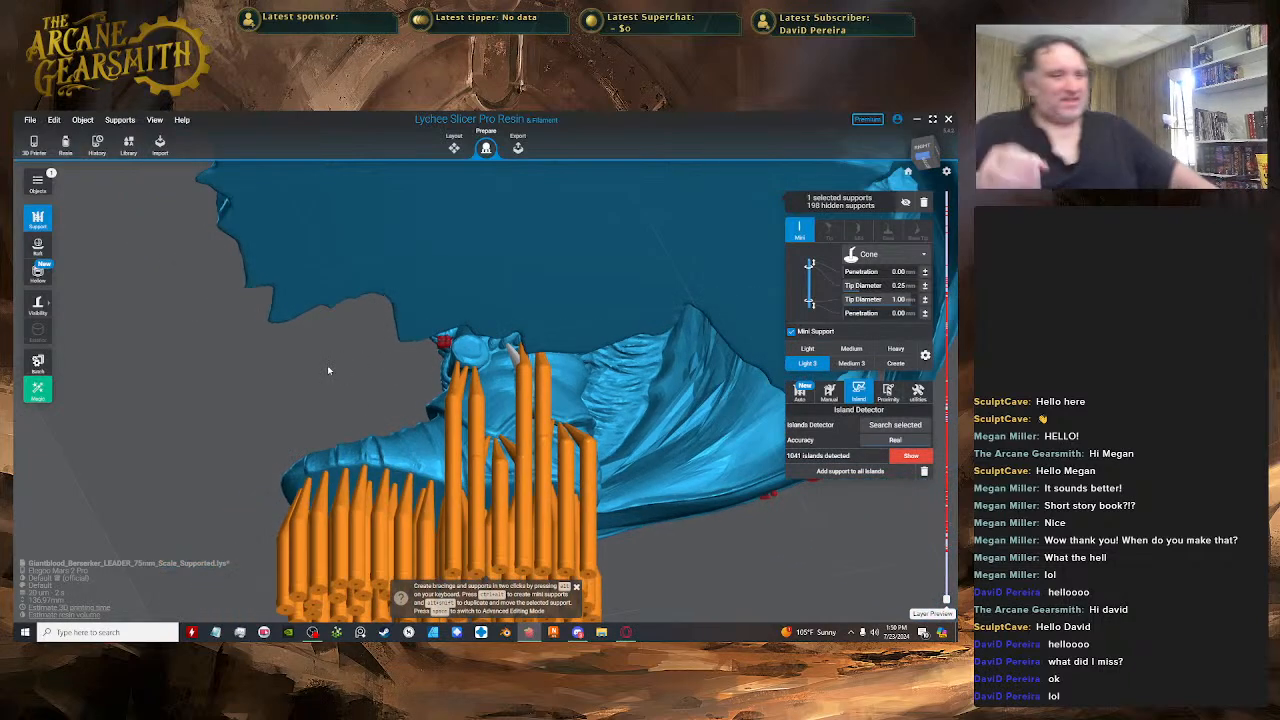
- Add a light support beneath the ankle rope knot above the lower tassel and reposition its column
{"action": "right_click_drag", "start_coordinate": [330, 369], "coordinate": [410, 342]}
{"action": "key", "text": "space"}
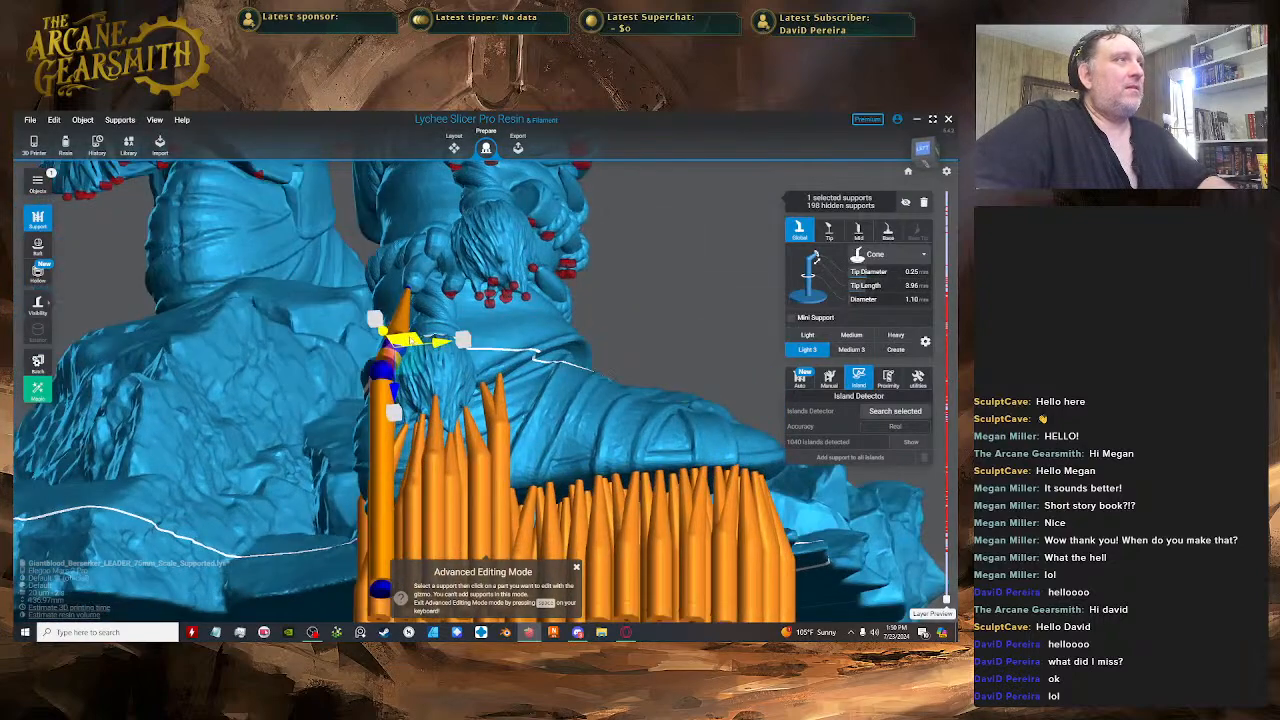
{"action": "key", "text": "space"}
{"action": "left_click_drag", "start_coordinate": [405, 329], "coordinate": [417, 299]}
- Add a second light support beneath the rope knot and adjust its column, with a tip length of about 4.45 mm
{"action": "key", "text": "space"}
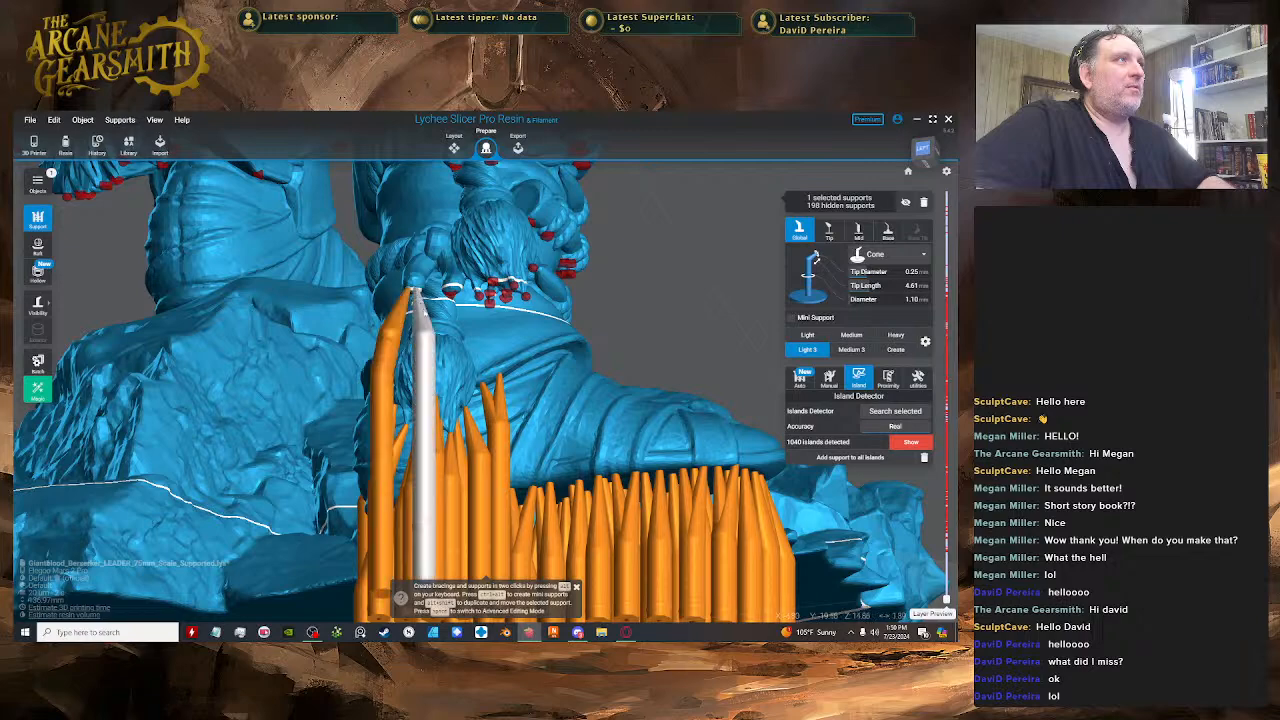
{"action": "right_click_drag", "start_coordinate": [417, 292], "coordinate": [531, 329]}
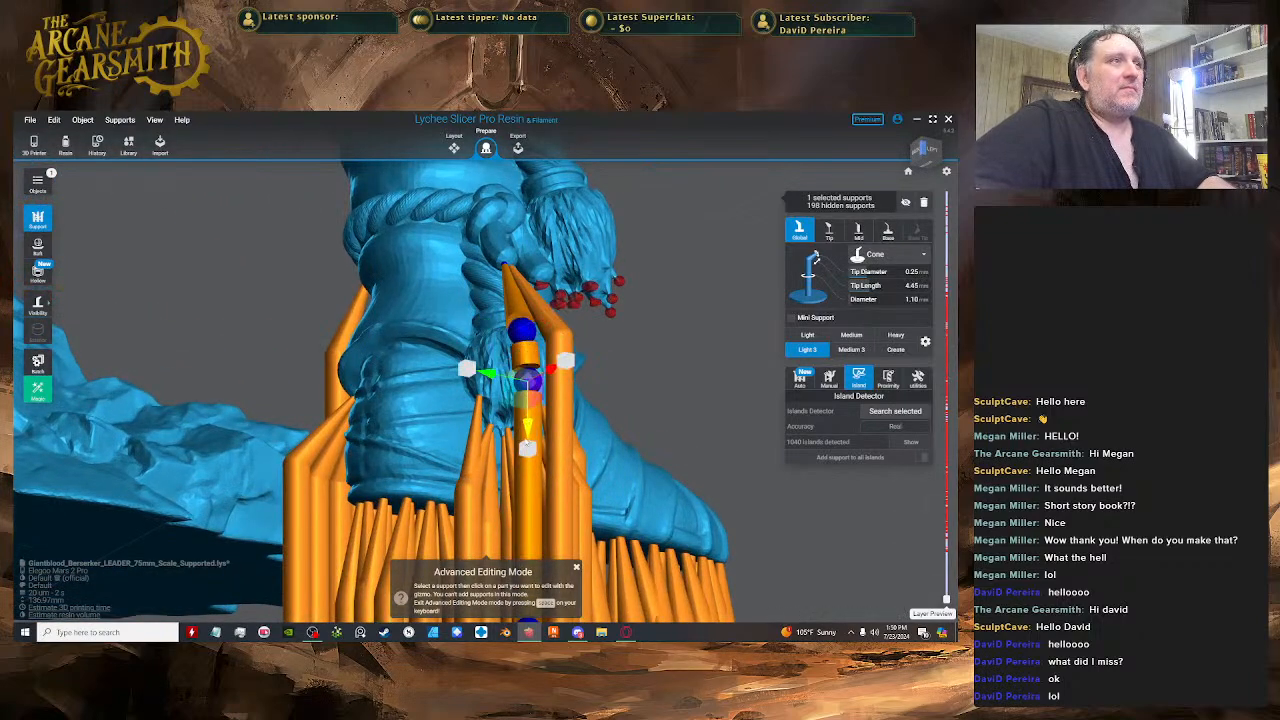
{"action": "right_click_drag", "start_coordinate": [556, 365], "coordinate": [520, 415]}
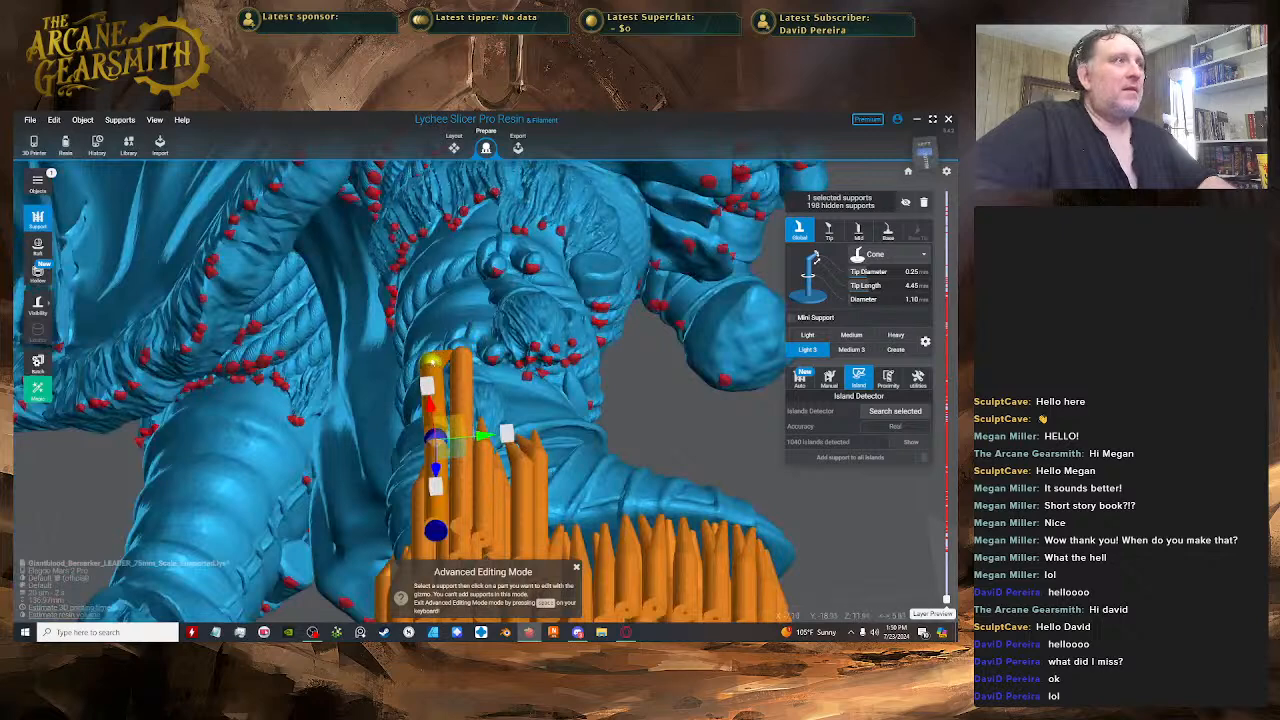
- Reposition the column and joint of the second support beneath the ankle rope knot, with a tip length of about 4.39 mm
{"action": "left_click_drag", "start_coordinate": [441, 372], "coordinate": [434, 359]}
{"action": "right_click_drag", "start_coordinate": [434, 359], "coordinate": [429, 322]}
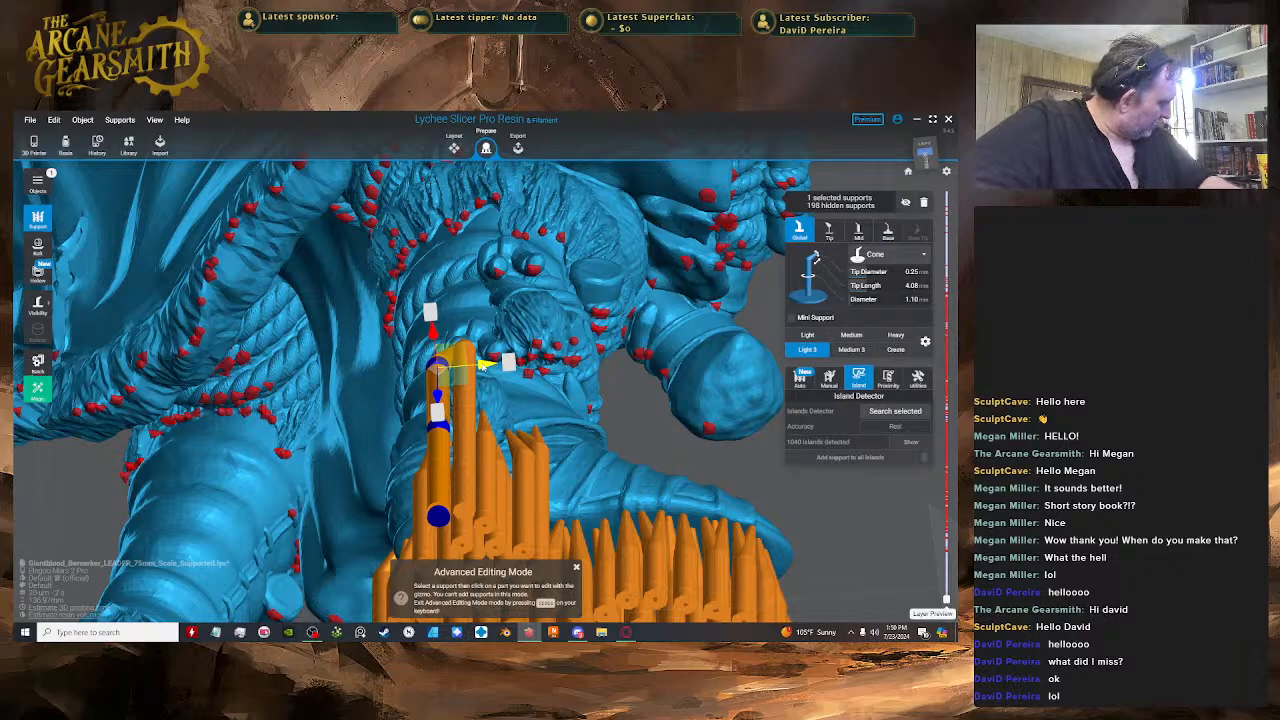
{"action": "right_click_drag", "start_coordinate": [540, 470], "coordinate": [509, 399]}
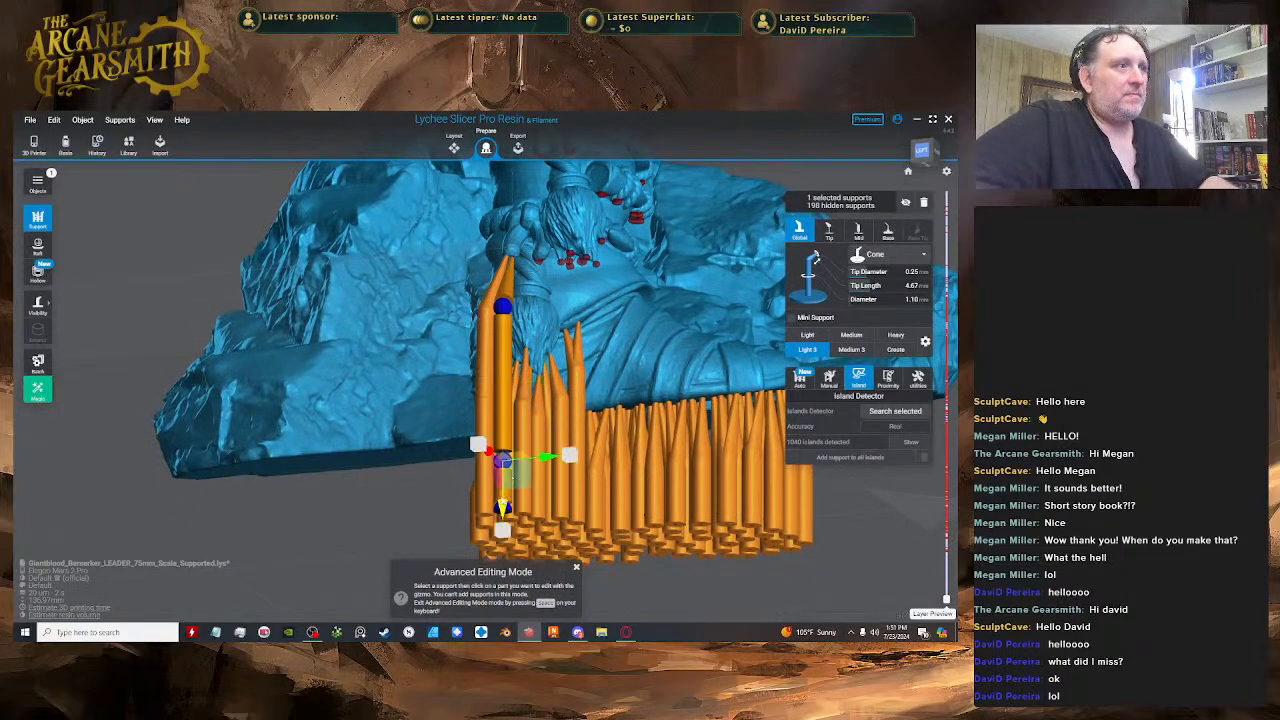
{"action": "right_click_drag", "start_coordinate": [522, 386], "coordinate": [574, 402]}
{"action": "right_click_drag", "start_coordinate": [490, 365], "coordinate": [548, 373]}
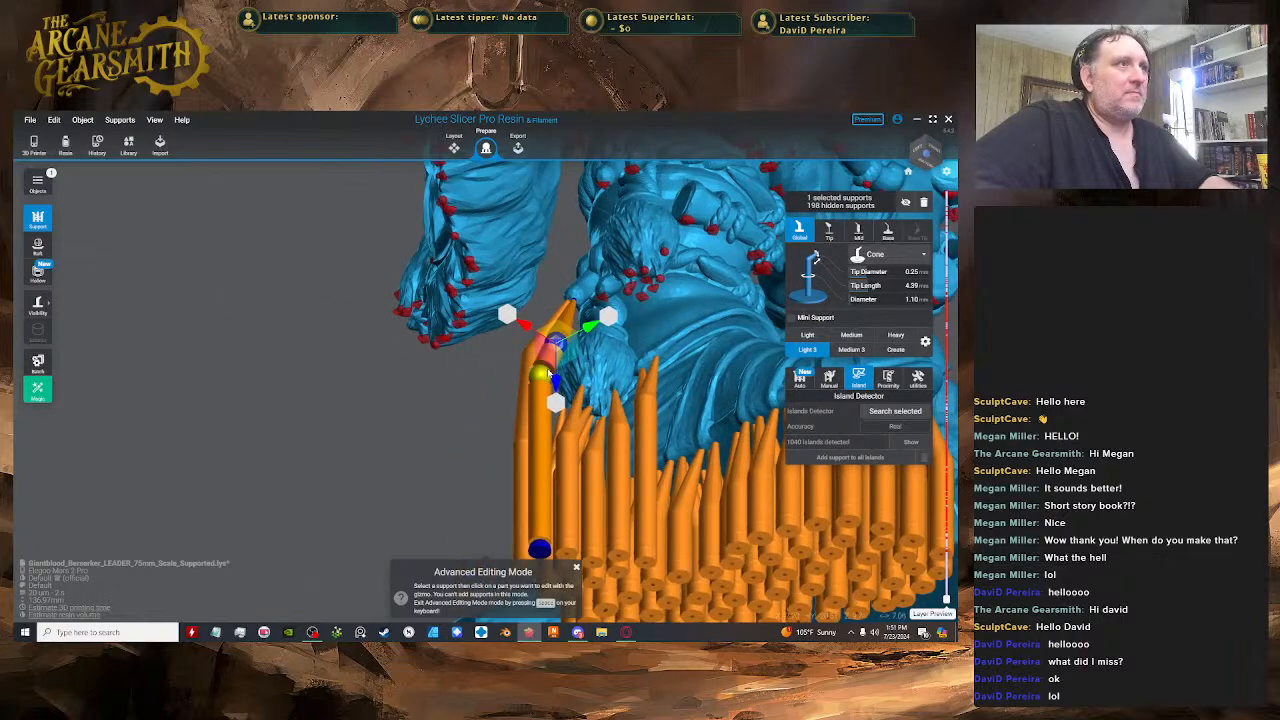
- Check the two supports from behind the knot and adjust the tip of the neighbouring support under the rope end
{"action": "right_click_drag", "start_coordinate": [545, 486], "coordinate": [625, 402]}
{"action": "left_click", "coordinate": [620, 402]}
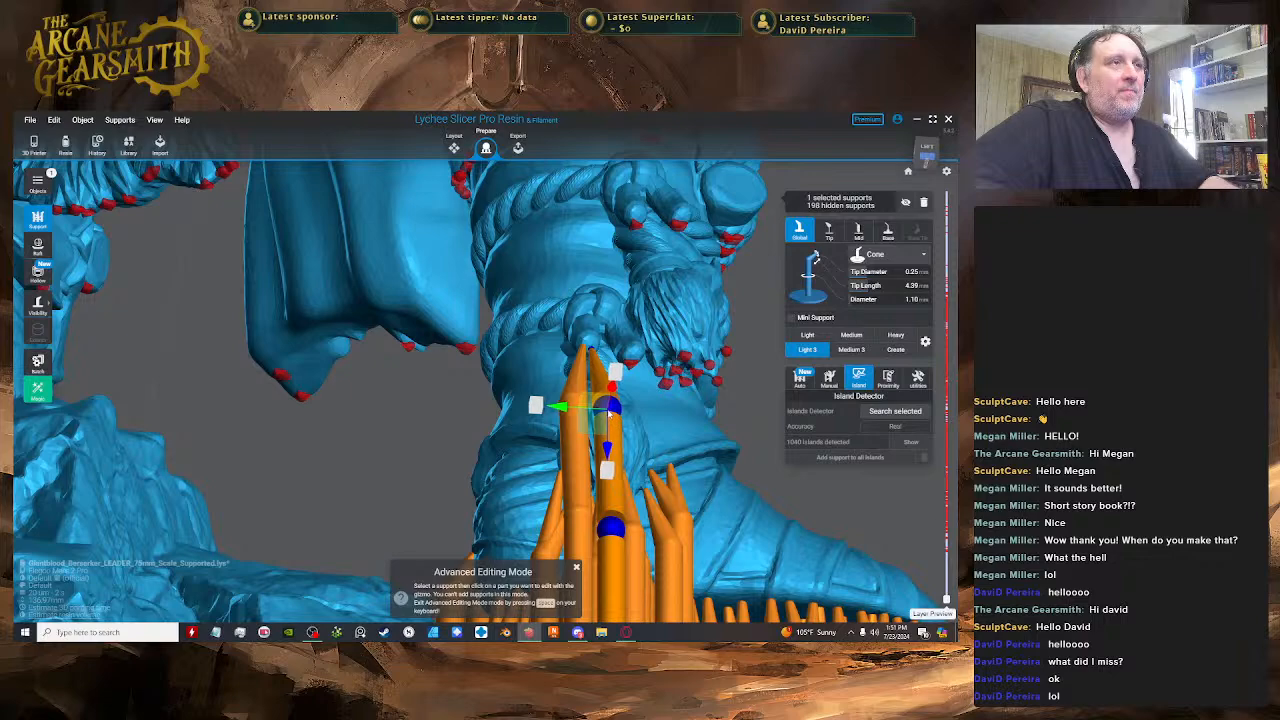
{"action": "left_click", "coordinate": [586, 363]}
{"action": "right_click_drag", "start_coordinate": [582, 348], "coordinate": [632, 352]}
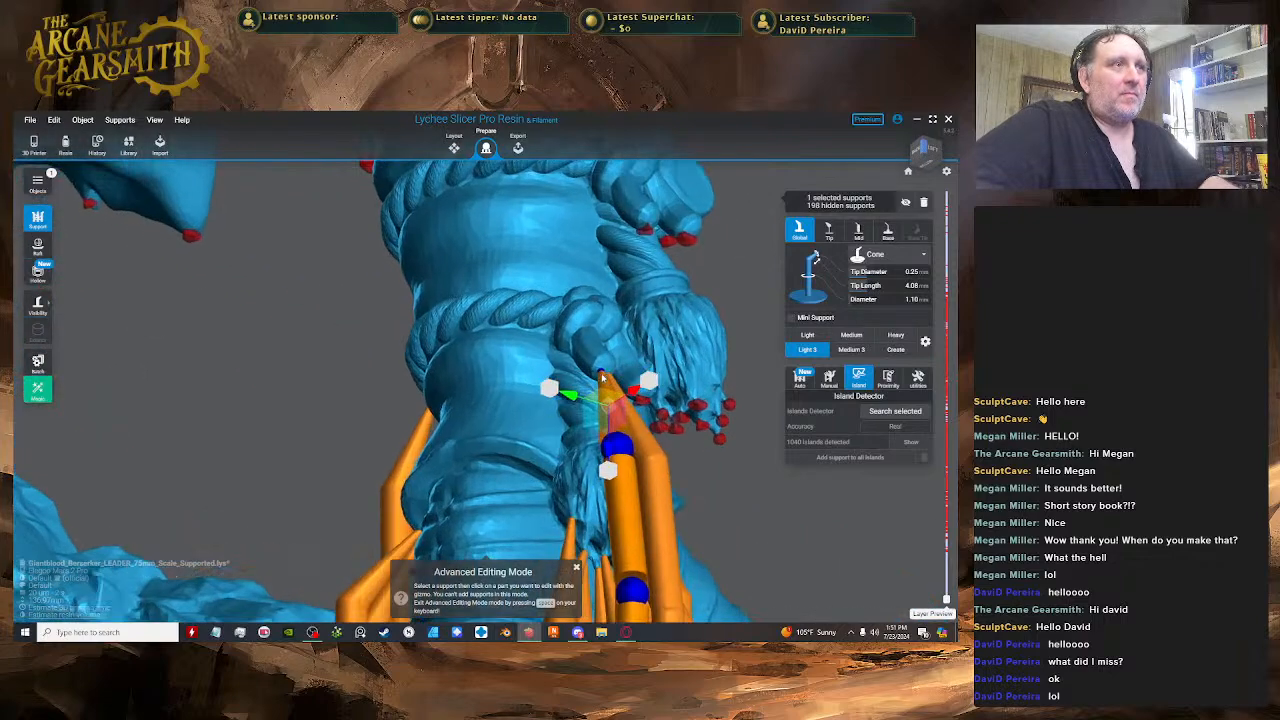
{"action": "left_click", "coordinate": [601, 377]}
{"action": "key", "text": "space"}
- Add a light support beneath the other rope end of the ankle knot
{"action": "right_click_drag", "start_coordinate": [727, 391], "coordinate": [468, 272]}
{"action": "key", "text": "space"}
{"action": "key", "text": "space"}
{"action": "left_click", "coordinate": [472, 321]}
{"action": "key", "text": "space"}
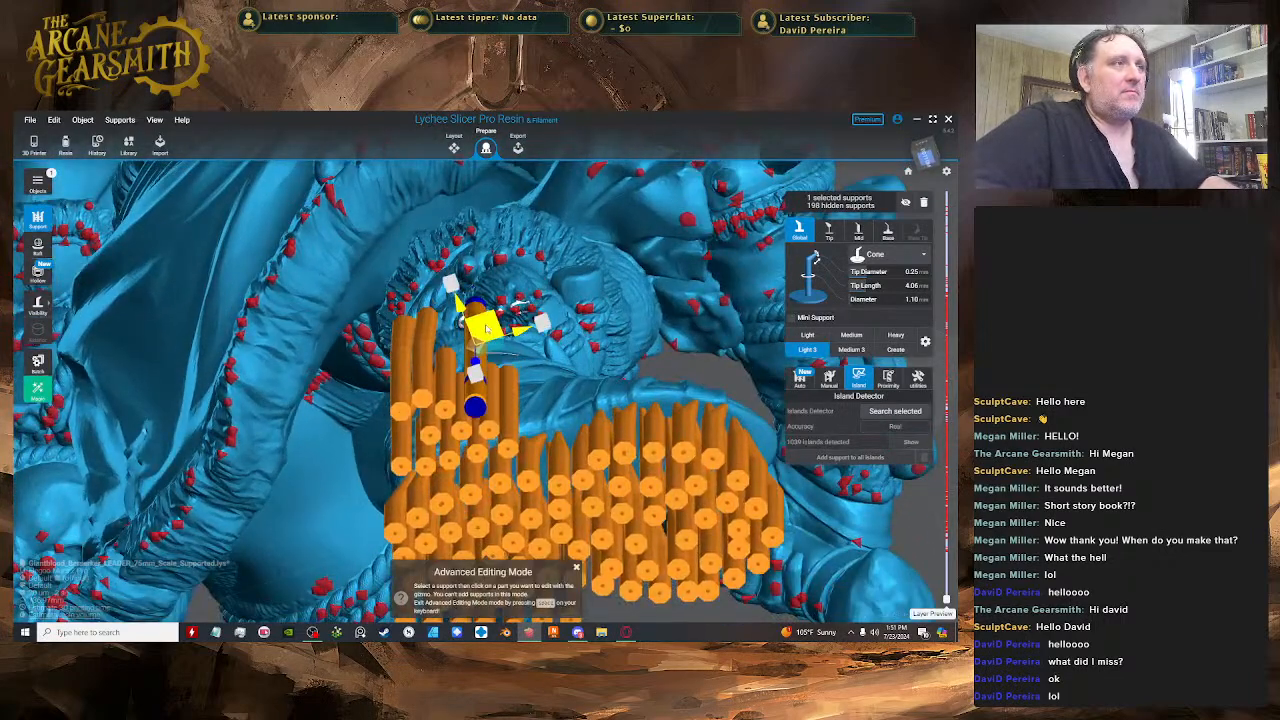
- Check the tips with supports hidden and reposition the columns beneath the knot's second rope end, with a tip length of about 3.69 mm
{"action": "right_click_drag", "start_coordinate": [483, 320], "coordinate": [483, 316]}
{"action": "key", "text": "space"}
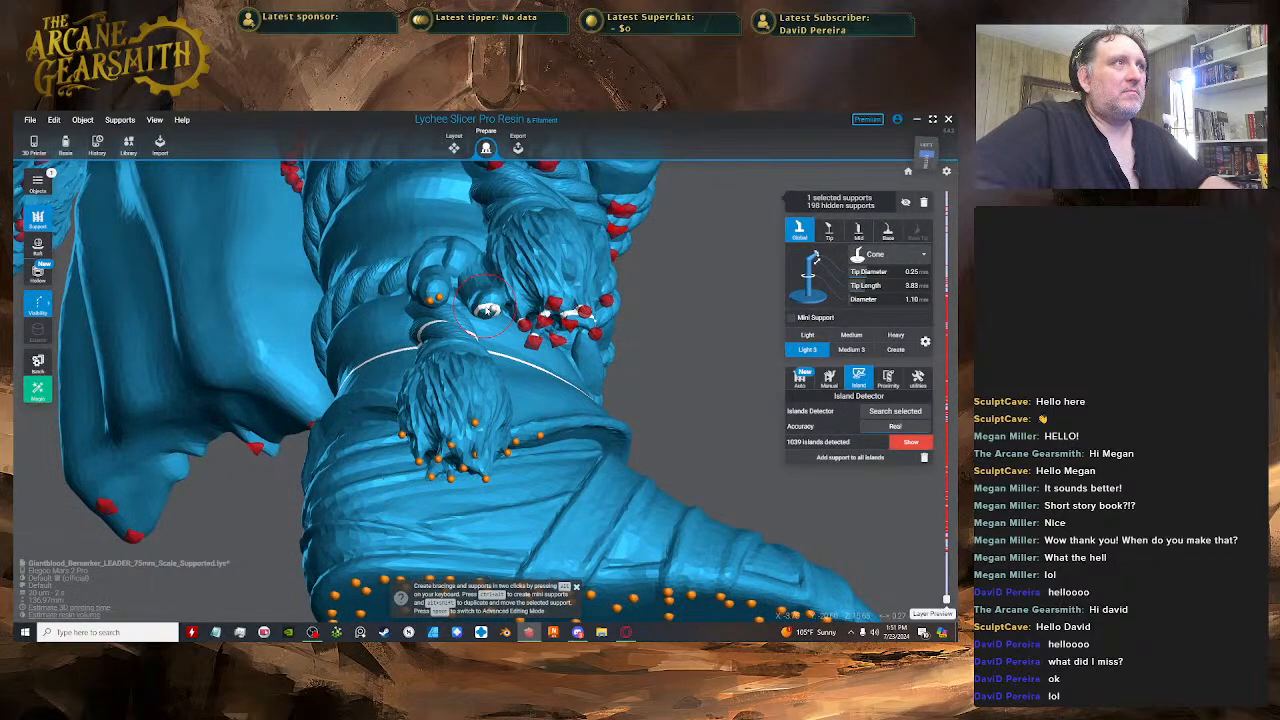
{"action": "right_click_drag", "start_coordinate": [506, 337], "coordinate": [510, 333]}
{"action": "key", "text": "space"}
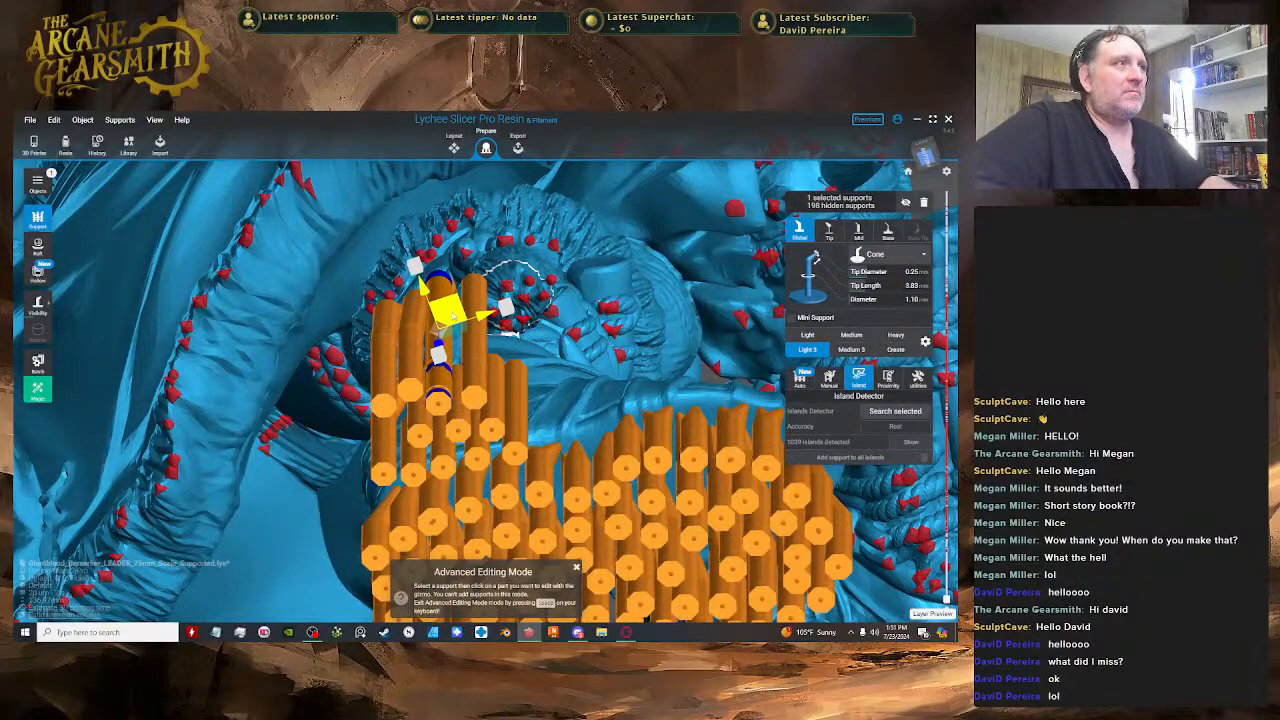
{"action": "right_click_drag", "start_coordinate": [455, 313], "coordinate": [468, 387]}
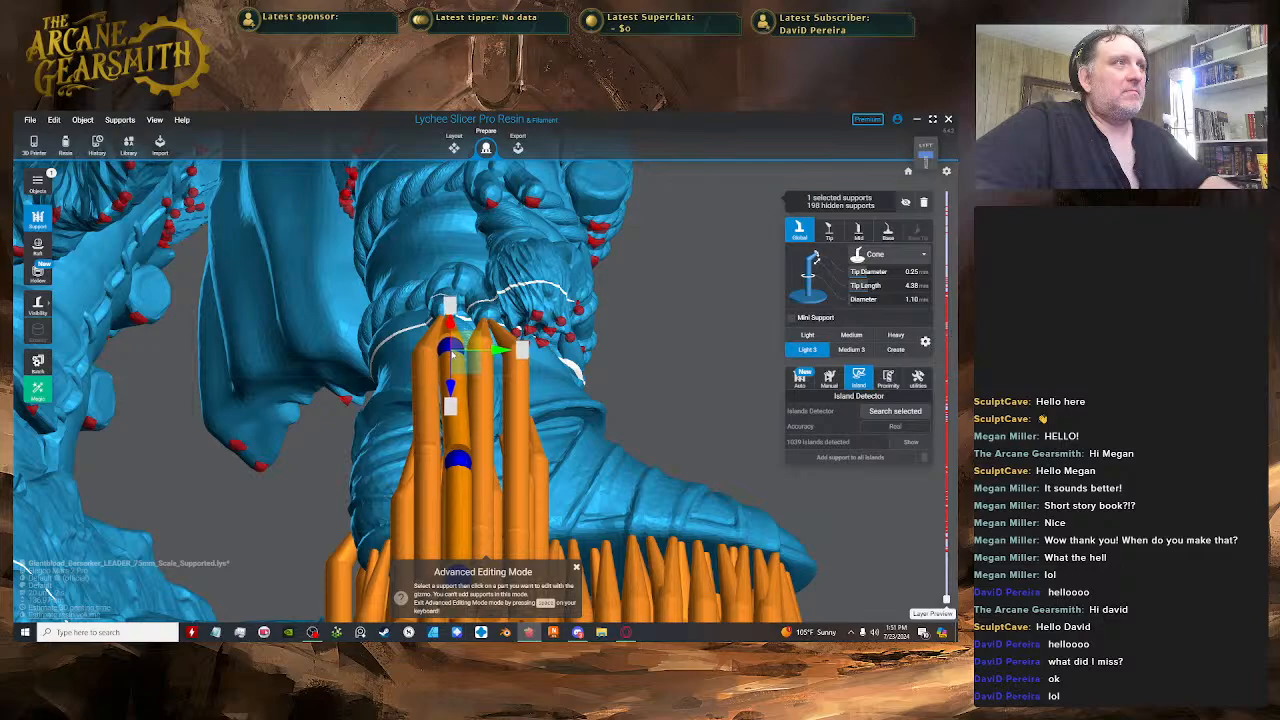
{"action": "right_click_drag", "start_coordinate": [454, 367], "coordinate": [491, 334]}
{"action": "key", "text": "space"}
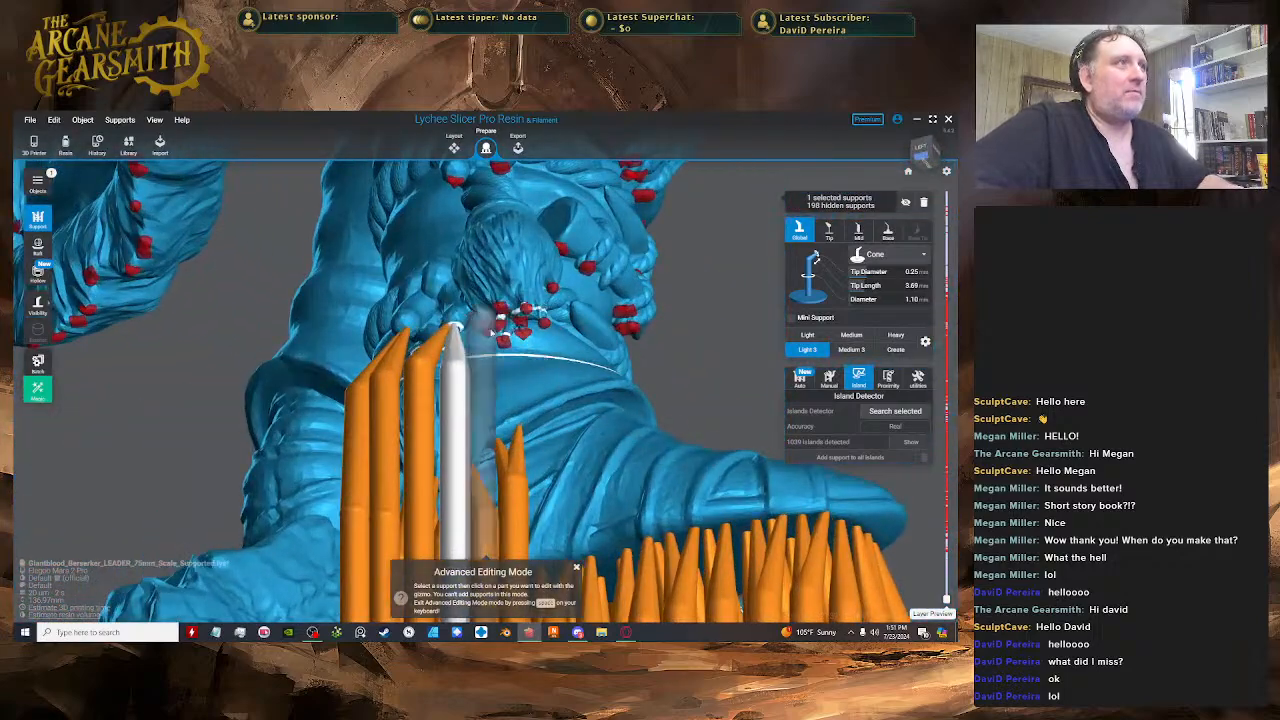
- Add a light support beneath the upper tassel and mini supports from the adjacent columns to its strands, with a lower tip diameter of 1 mm
{"action": "left_click", "coordinate": [455, 373]}
{"action": "right_click_drag", "start_coordinate": [455, 373], "coordinate": [538, 373]}
{"action": "scroll", "coordinate": [491, 336], "scroll_direction": "up", "scroll_amount": 2}
{"action": "key", "text": "space"}
{"action": "key", "text": "space"}
{"action": "left_click_drag", "start_coordinate": [533, 320], "coordinate": [527, 393]}
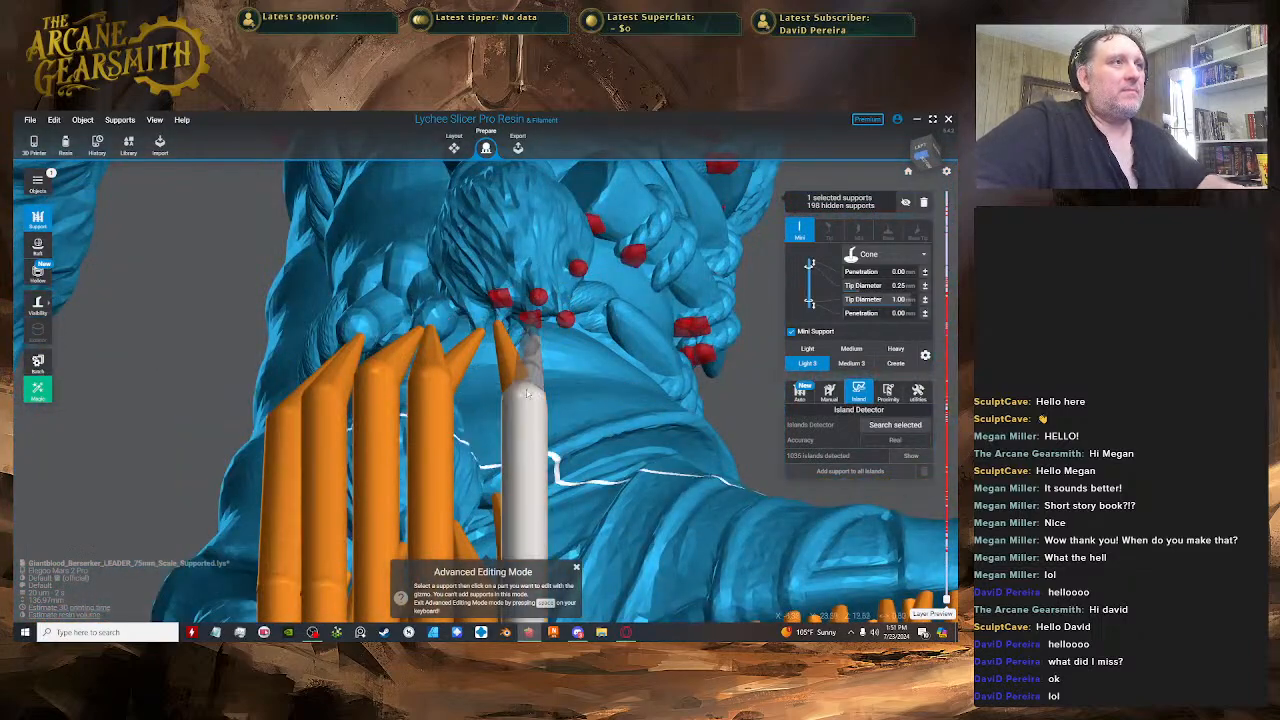
{"action": "right_click_drag", "start_coordinate": [527, 398], "coordinate": [527, 290]}
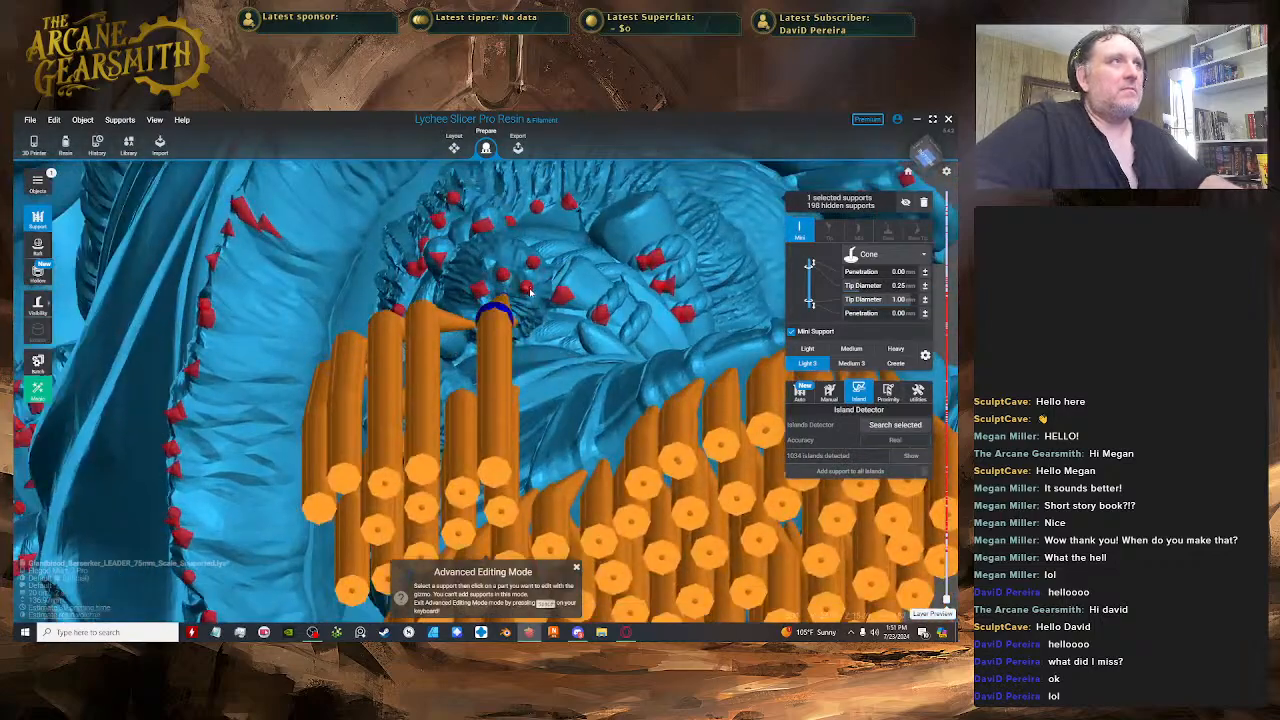
- Add another light support beneath the outer edge of the upper tassel and reposition its column, with a tip length of about 3.32 mm
{"action": "left_click", "coordinate": [527, 290]}
{"action": "left_click_drag", "start_coordinate": [453, 350], "coordinate": [549, 348]}
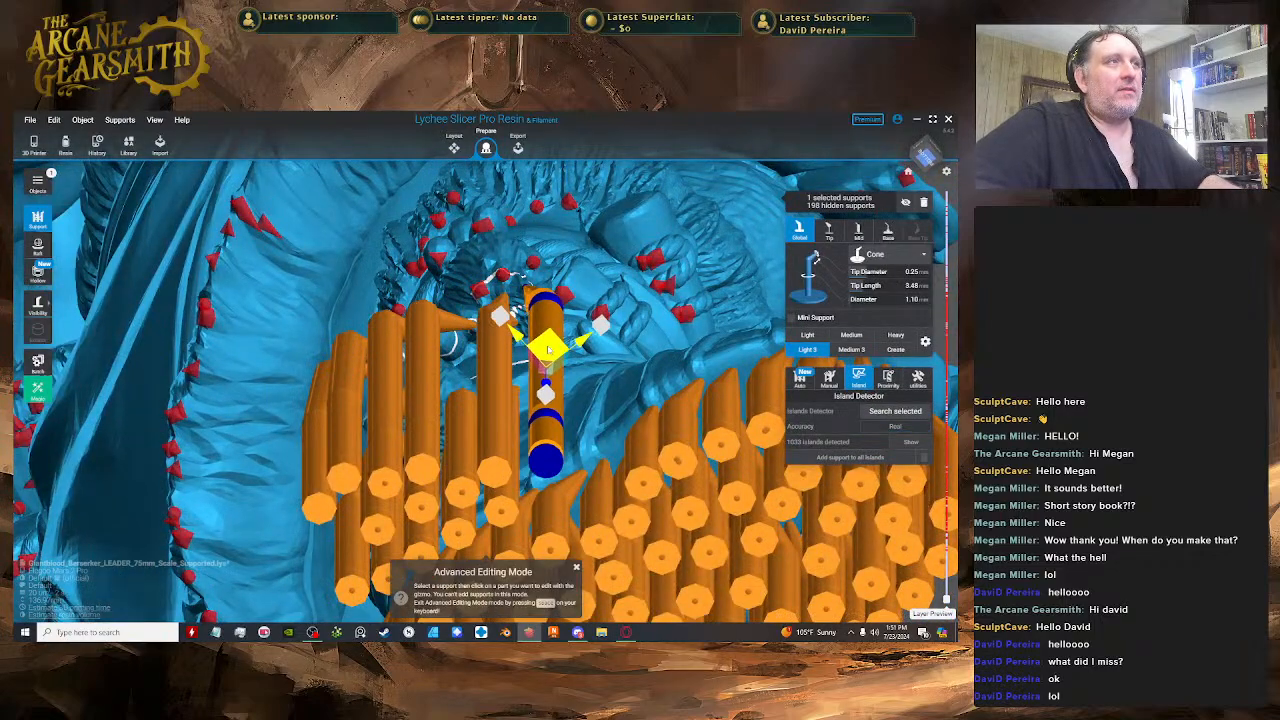
{"action": "right_click_drag", "start_coordinate": [545, 356], "coordinate": [576, 418]}
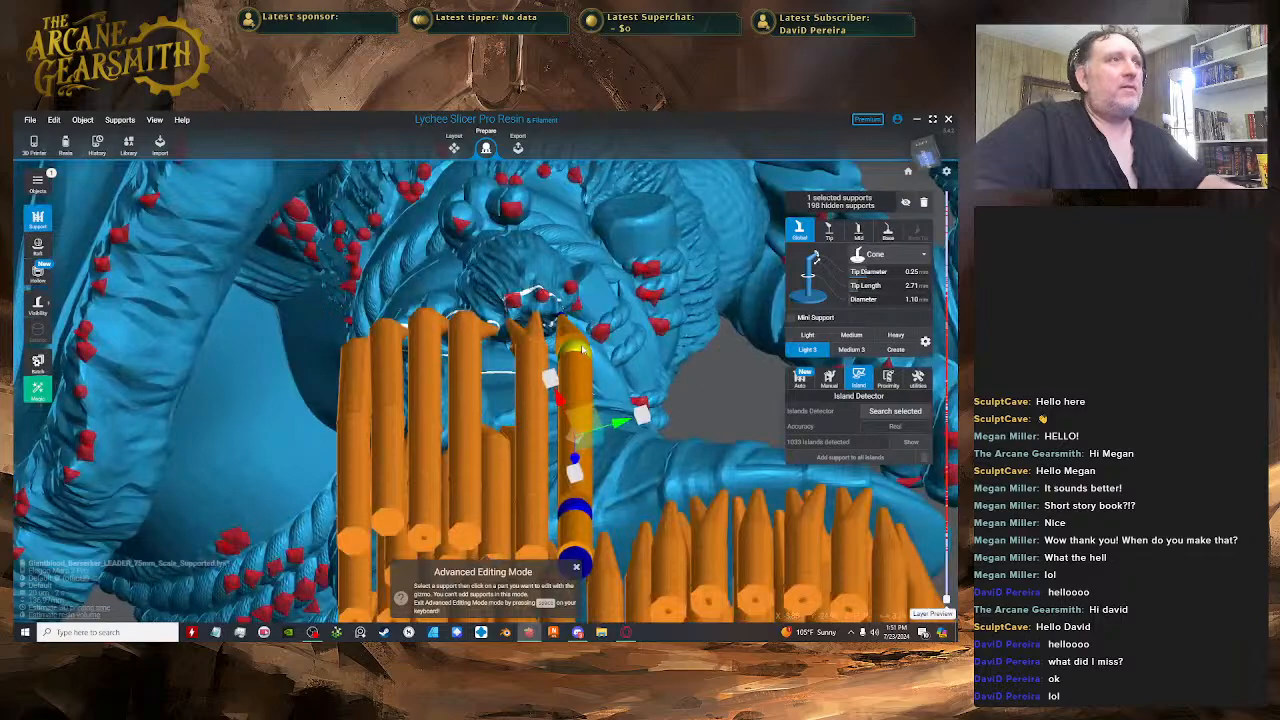
{"action": "left_click_drag", "start_coordinate": [576, 452], "coordinate": [578, 398]}
{"action": "right_click_drag", "start_coordinate": [580, 402], "coordinate": [507, 302]}
{"action": "key", "text": "space"}
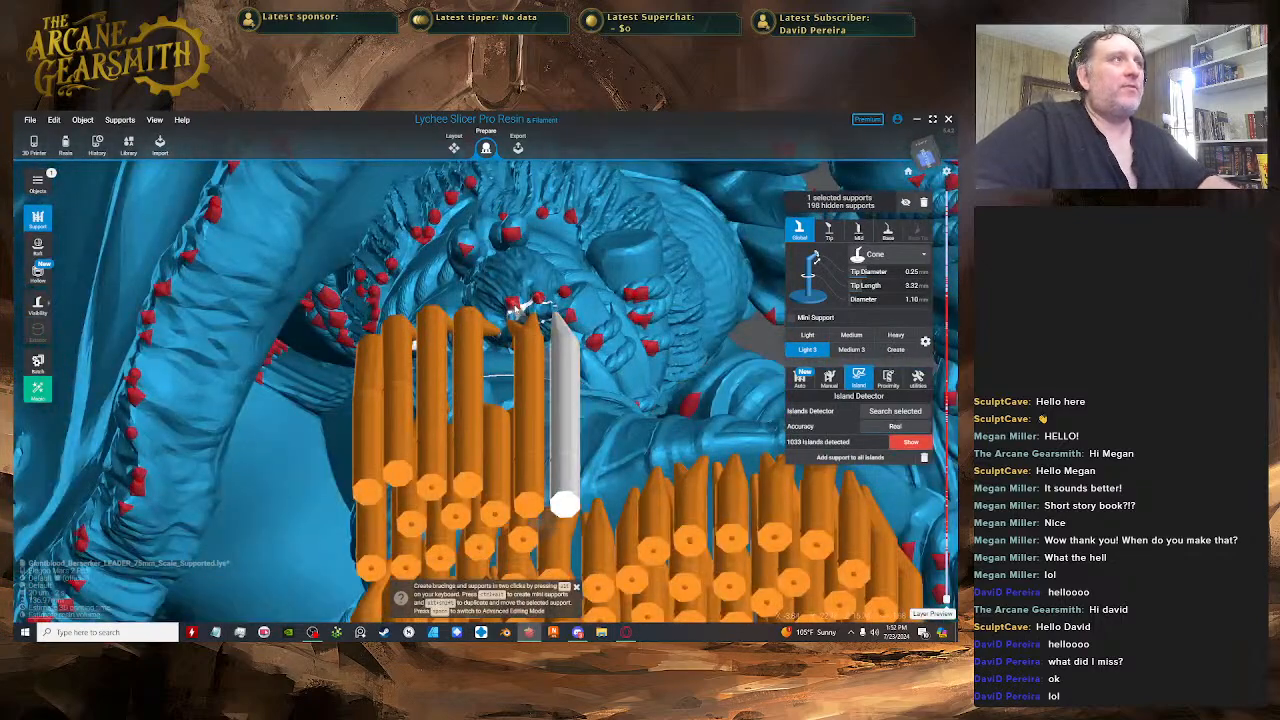
- Add a light support beneath the middle strands of the upper tassel and move its column closer to the strands
{"action": "left_click", "coordinate": [514, 308]}
{"action": "key", "text": "space"}
{"action": "right_click_drag", "start_coordinate": [515, 388], "coordinate": [512, 368]}
{"action": "left_click", "coordinate": [512, 370]}
{"action": "left_click_drag", "start_coordinate": [526, 375], "coordinate": [516, 331]}
{"action": "right_click_drag", "start_coordinate": [517, 334], "coordinate": [546, 264]}
- Add a further light support beneath the upper tassel's remaining strand and adjust its column and joint height
{"action": "key", "text": "space"}
{"action": "left_click", "coordinate": [521, 307]}
{"action": "key", "text": "space"}
{"action": "left_click", "coordinate": [546, 262]}
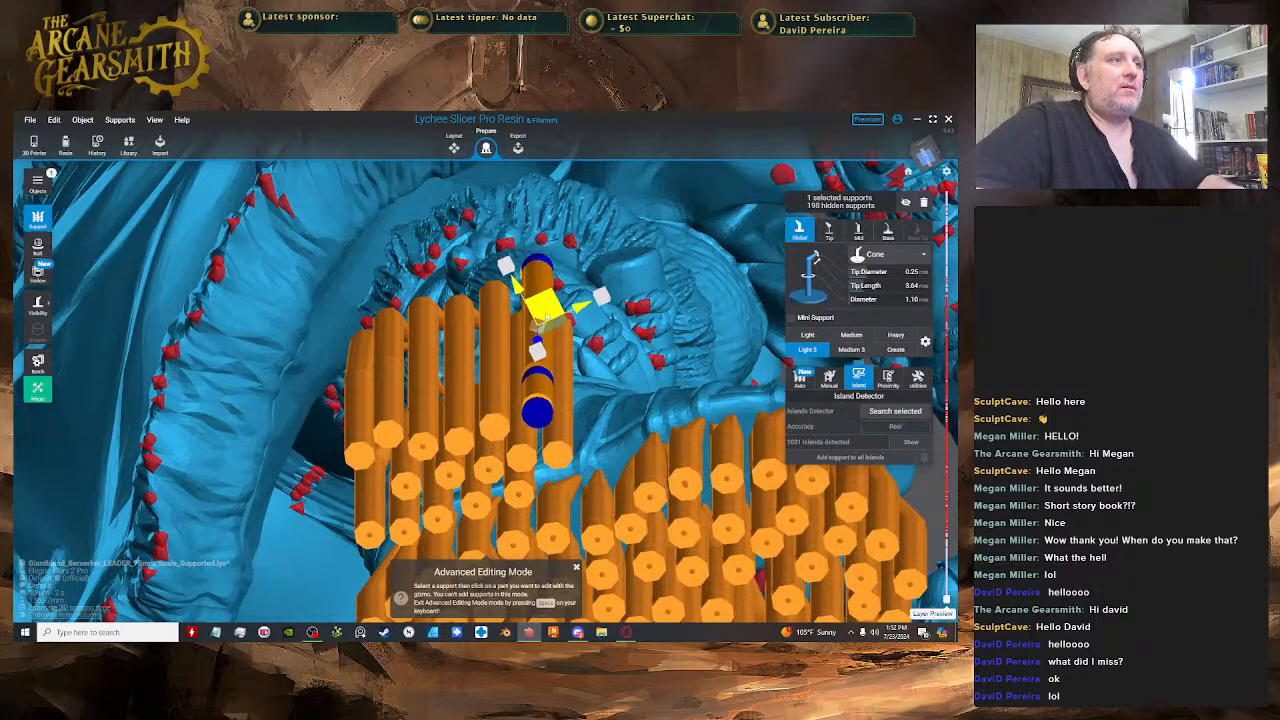
{"action": "right_click_drag", "start_coordinate": [548, 318], "coordinate": [570, 400]}
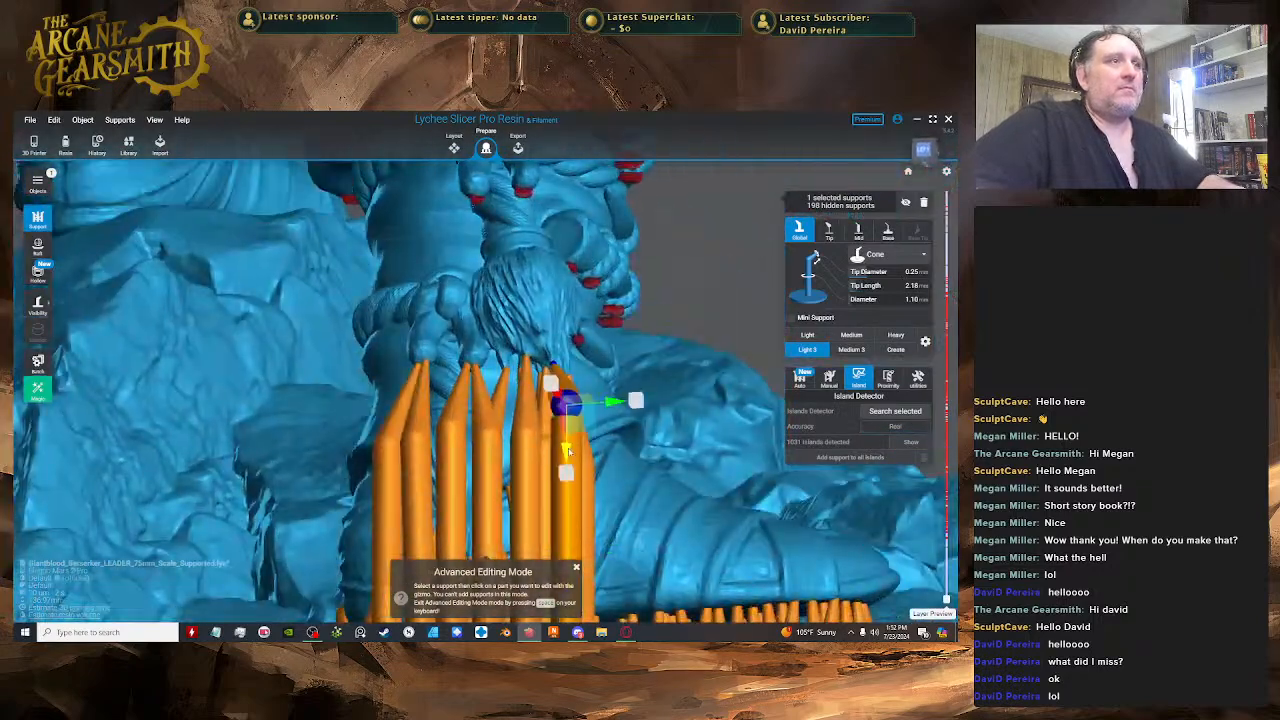
{"action": "left_click_drag", "start_coordinate": [569, 452], "coordinate": [569, 474]}
{"action": "right_click_drag", "start_coordinate": [569, 474], "coordinate": [464, 330]}
- Place a light support beside the upper tassel's outer edge, with a tip length of about 3.41 mm
{"action": "key", "text": "space"}
{"action": "left_click_drag", "start_coordinate": [416, 287], "coordinate": [421, 284]}
{"action": "right_click_drag", "start_coordinate": [421, 284], "coordinate": [498, 397]}
{"action": "scroll", "coordinate": [499, 397], "scroll_direction": "up", "scroll_amount": 2}
{"action": "key", "text": "space"}
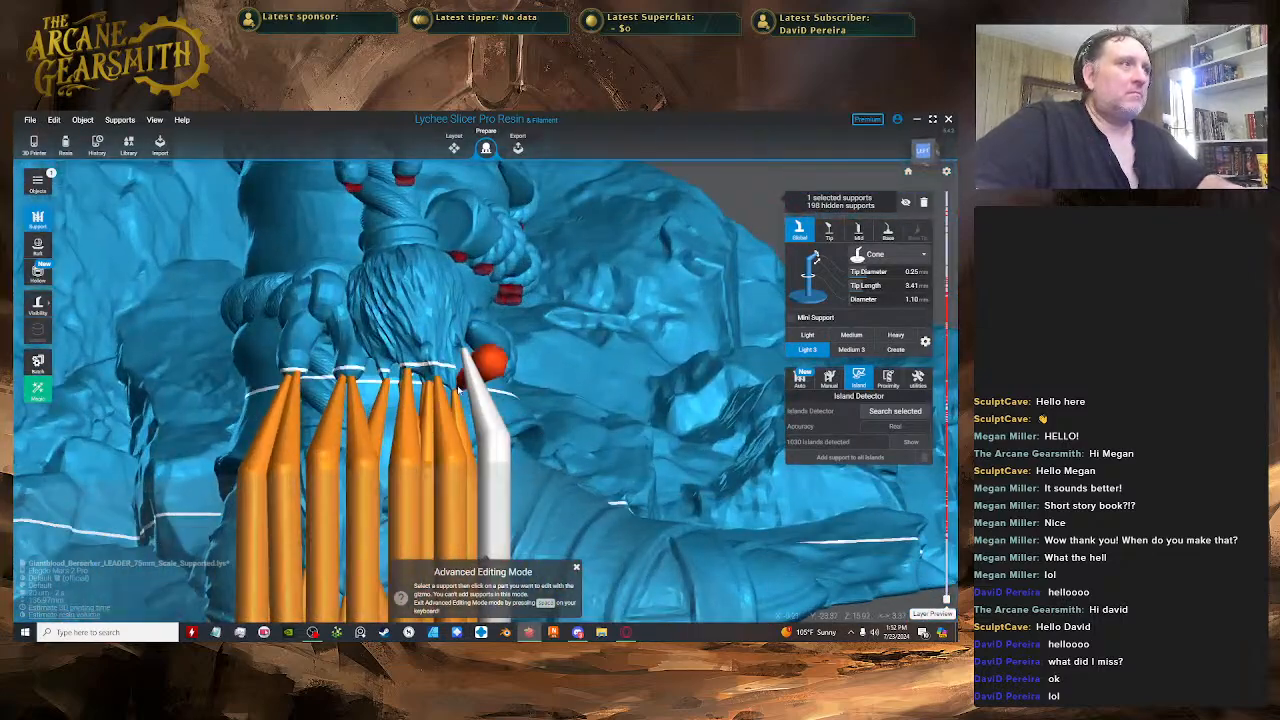
- Add mini supports from the neighbouring columns to the upper tassel's lower strands, with a lower tip diameter of 1 mm
{"action": "left_click_drag", "start_coordinate": [455, 385], "coordinate": [498, 436]}
{"action": "right_click_drag", "start_coordinate": [497, 436], "coordinate": [491, 470]}
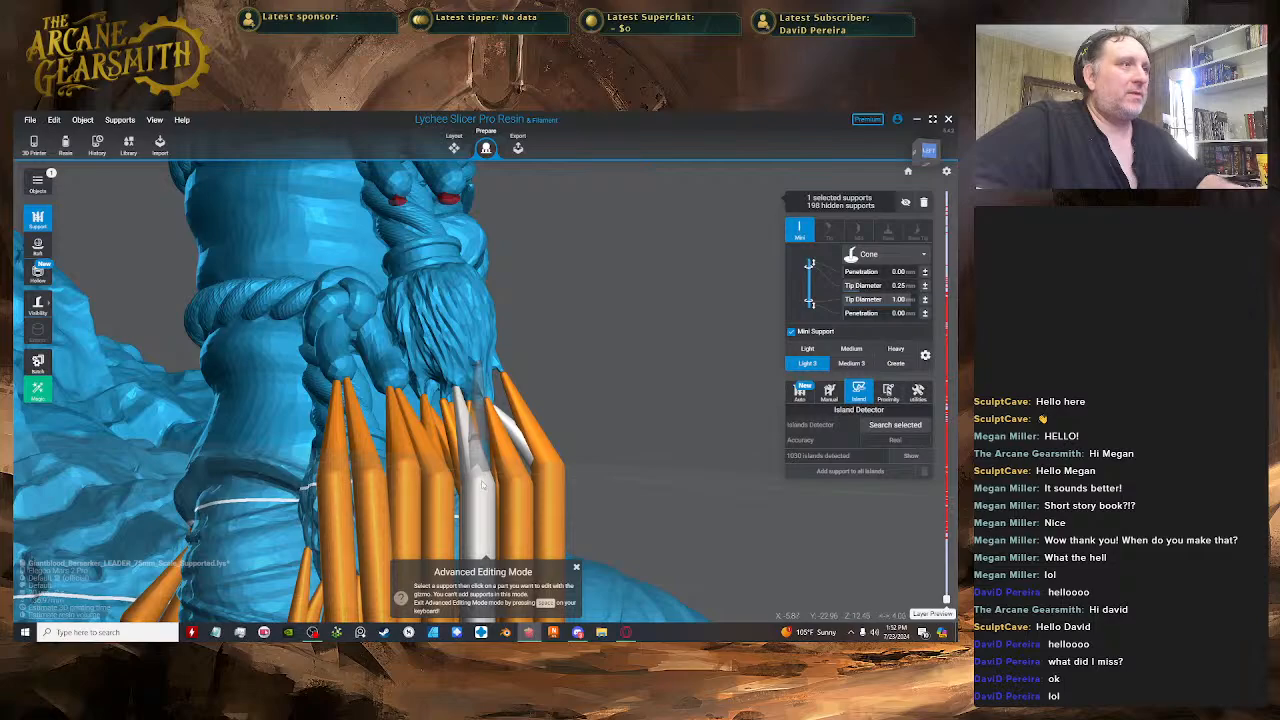
{"action": "mouse_move", "coordinate": [580, 440]}
{"action": "right_mouse_down"}
{"action": "mouse_move", "coordinate": [480, 425]}
{"action": "mouse_move", "coordinate": [590, 406]}
{"action": "mouse_move", "coordinate": [560, 428]}
{"action": "right_mouse_up"}
{"action": "right_click_drag", "start_coordinate": [460, 425], "coordinate": [385, 422]}
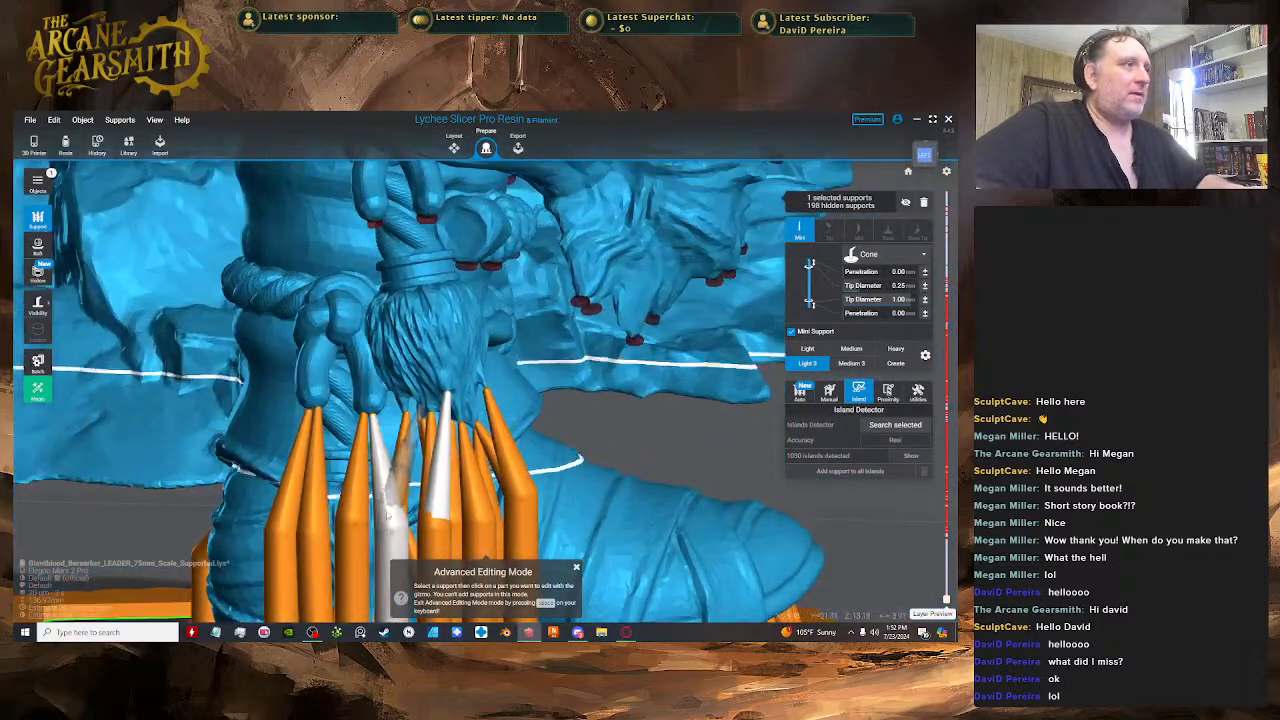
{"action": "scroll", "coordinate": [628, 420], "scroll_direction": "down", "scroll_amount": 3}
{"action": "right_click_drag", "start_coordinate": [631, 420], "coordinate": [538, 460]}
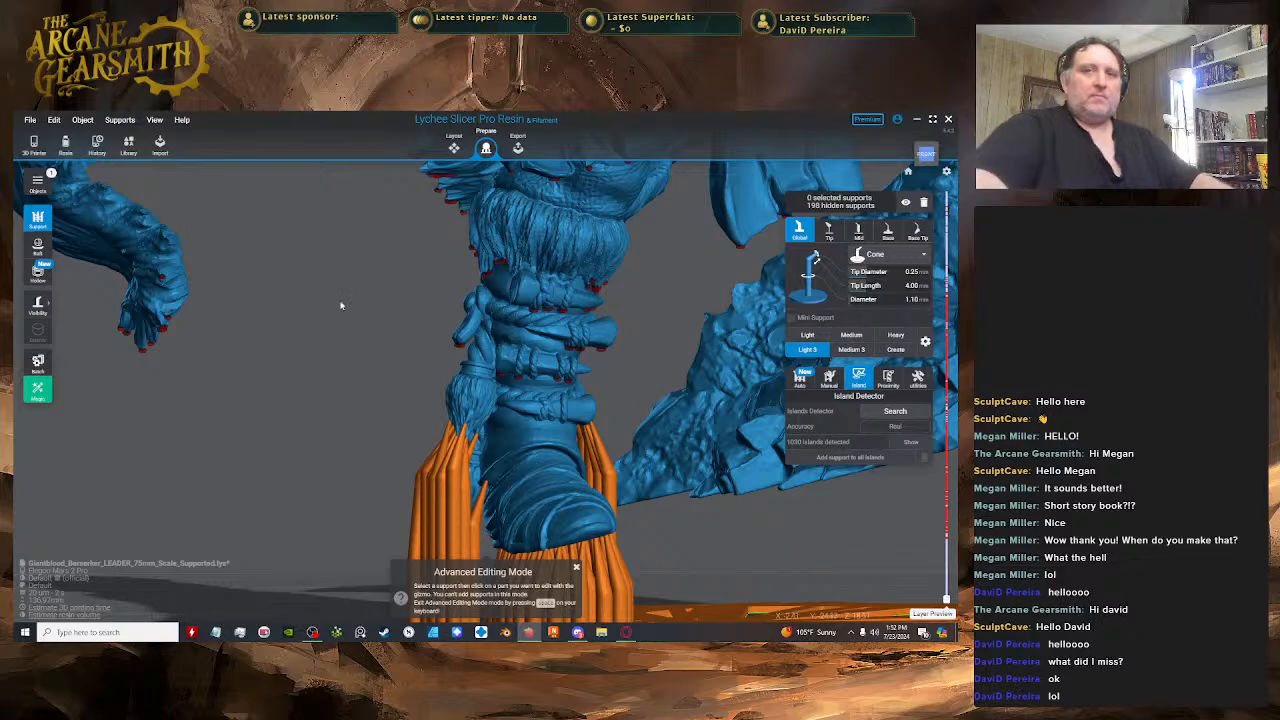
- Add a light support beneath the rope end of the knot above the upper tassel and reposition its column
{"action": "right_click_drag", "start_coordinate": [340, 305], "coordinate": [450, 369]}
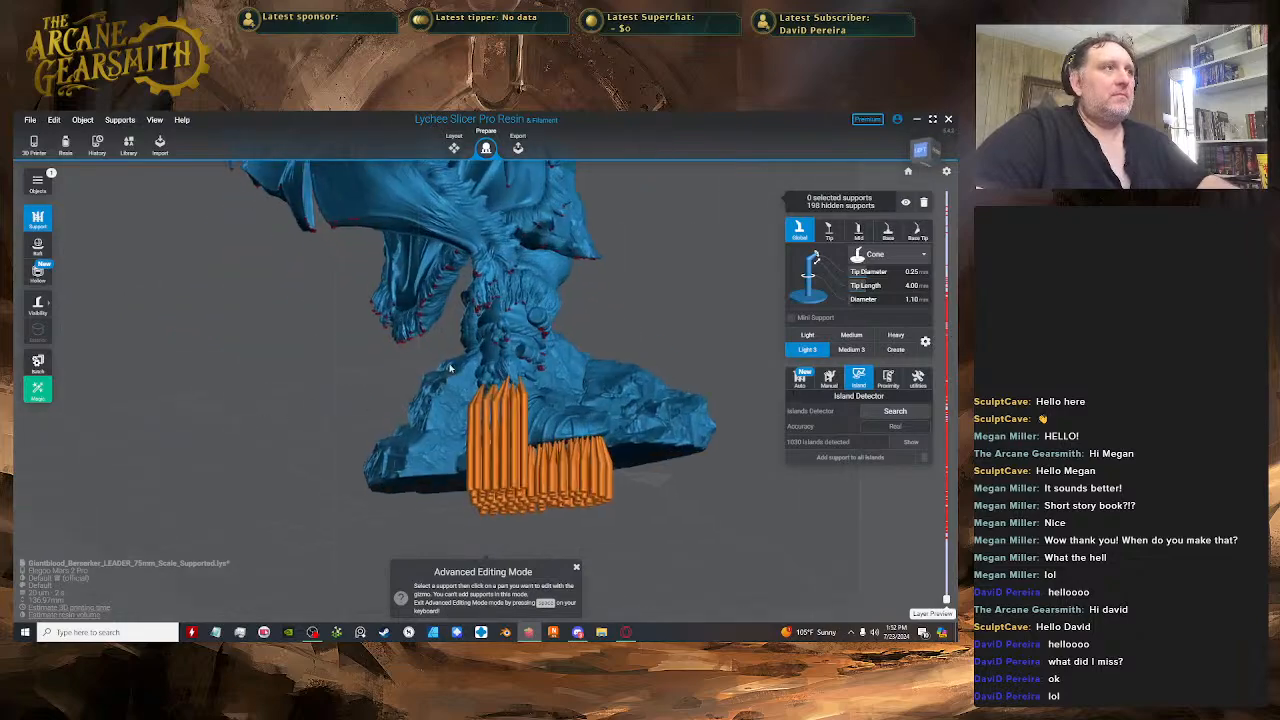
{"action": "scroll", "coordinate": [450, 369], "scroll_direction": "up", "scroll_amount": 6}
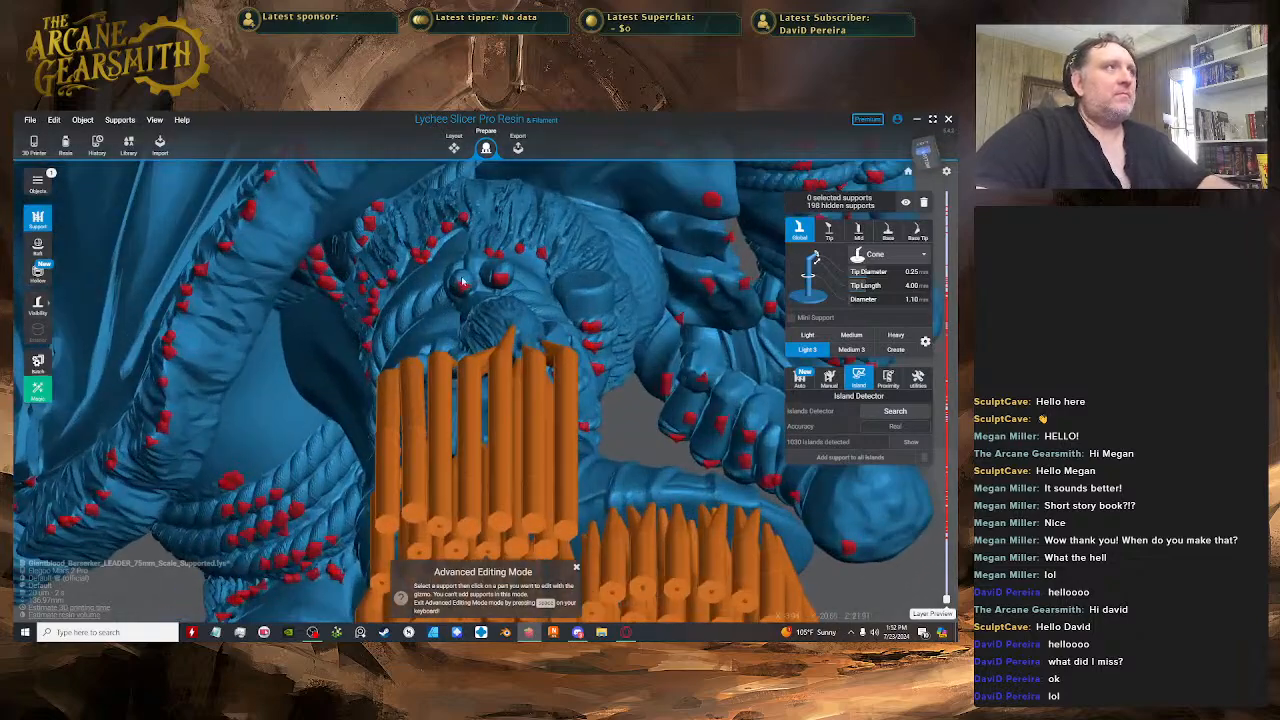
{"action": "key", "text": "space"}
{"action": "left_click", "coordinate": [461, 289]}
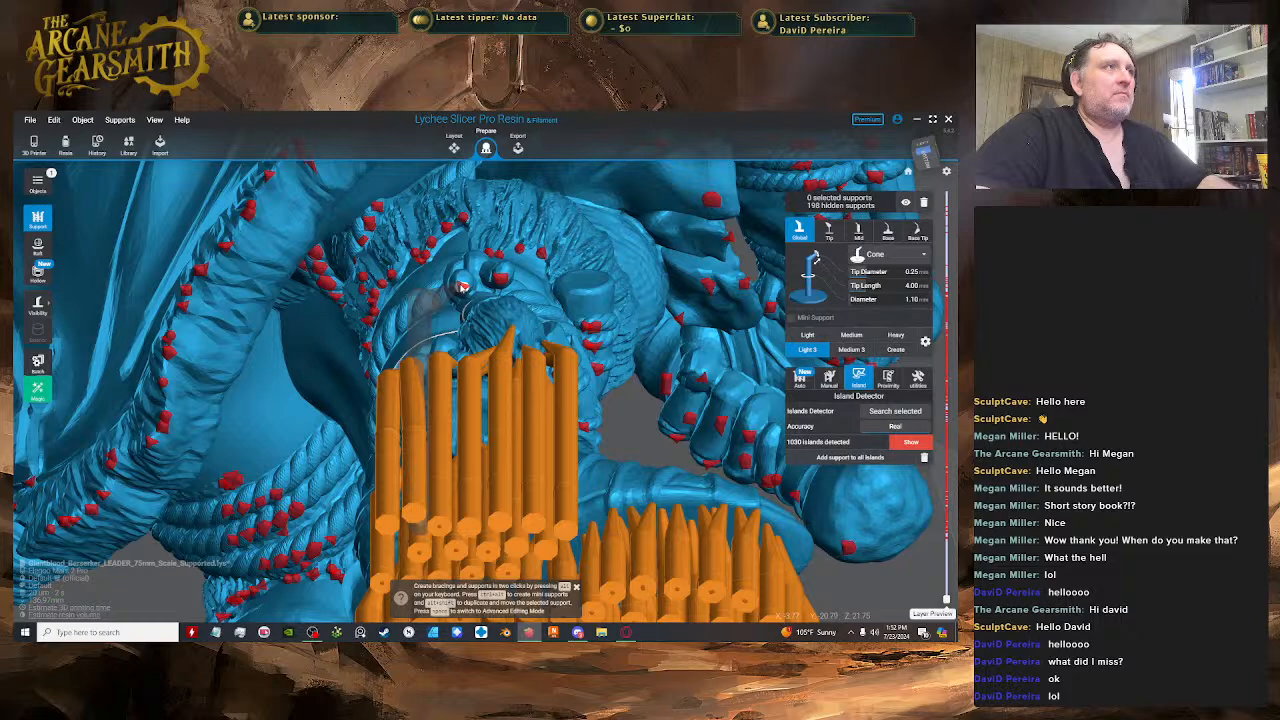
{"action": "key", "text": "space"}
{"action": "left_click", "coordinate": [423, 368]}
{"action": "right_click_drag", "start_coordinate": [425, 368], "coordinate": [436, 336]}
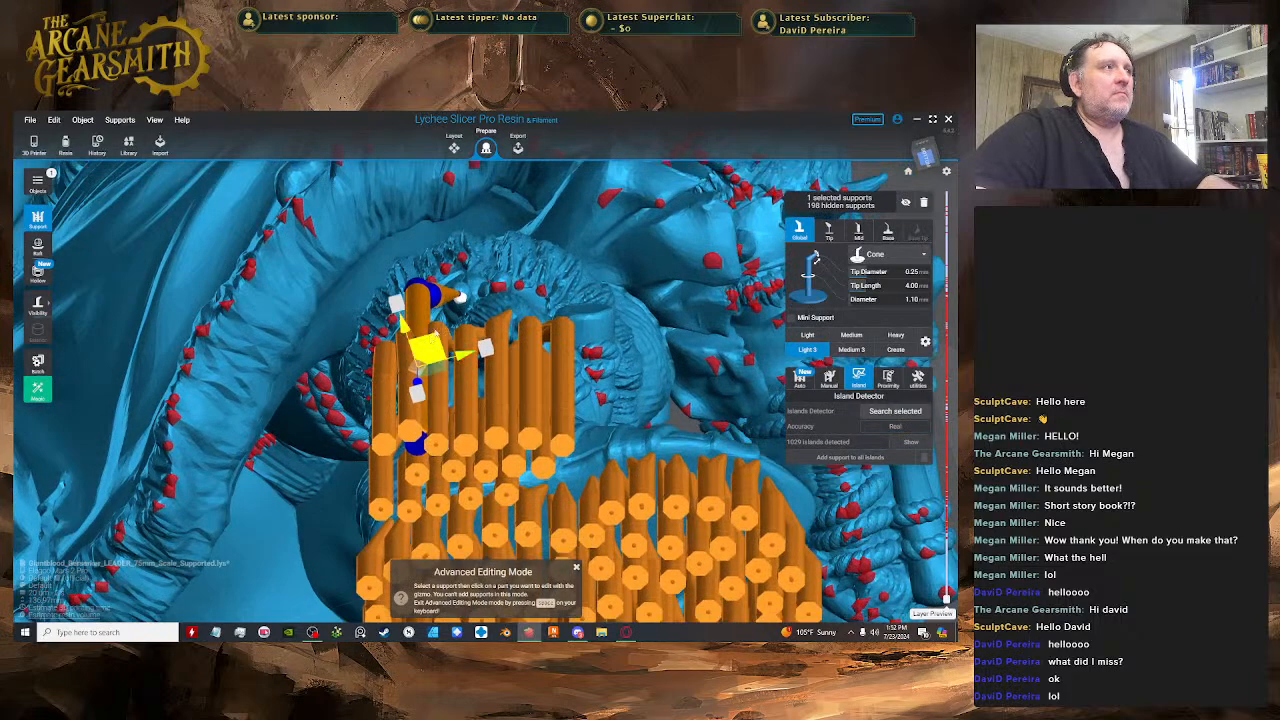
{"action": "left_click_drag", "start_coordinate": [432, 352], "coordinate": [456, 311]}
- Lower and angle the joints of the upper knot's support to reach the rope end, with a tip length of about 3.95 mm
{"action": "right_click_drag", "start_coordinate": [456, 311], "coordinate": [450, 359]}
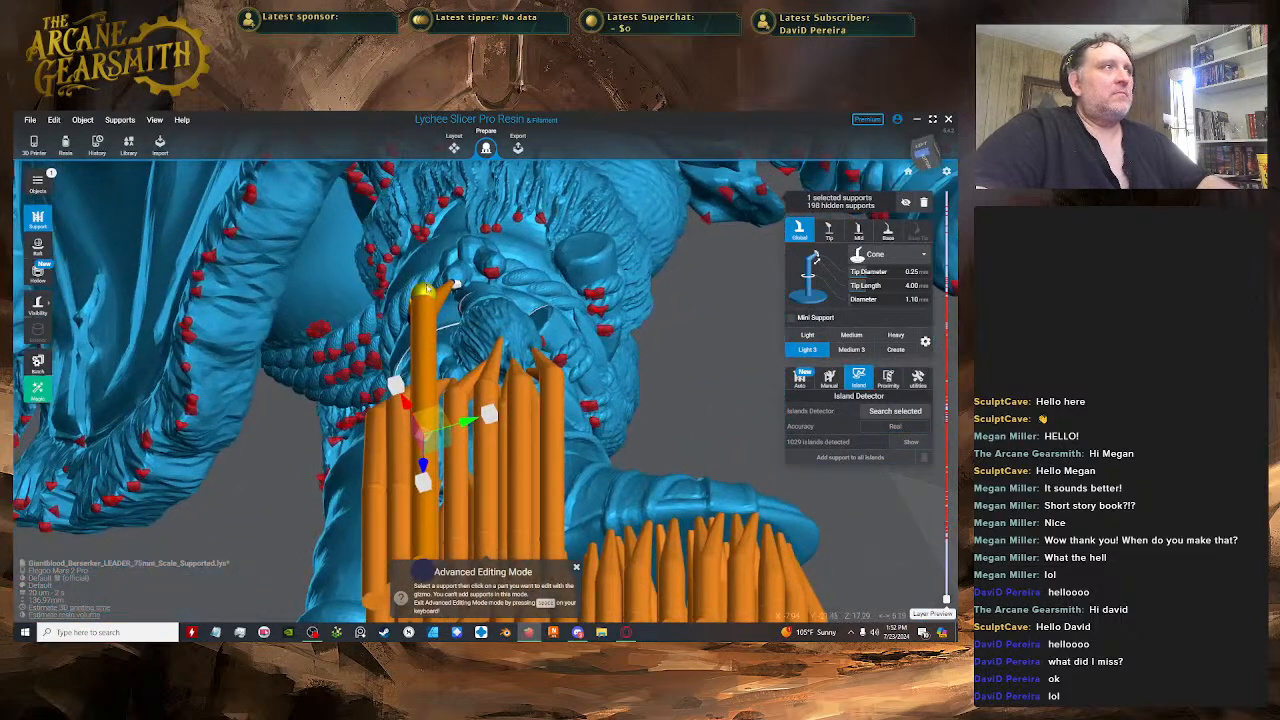
{"action": "left_click_drag", "start_coordinate": [424, 328], "coordinate": [424, 397]}
{"action": "left_click_drag", "start_coordinate": [462, 394], "coordinate": [431, 321]}
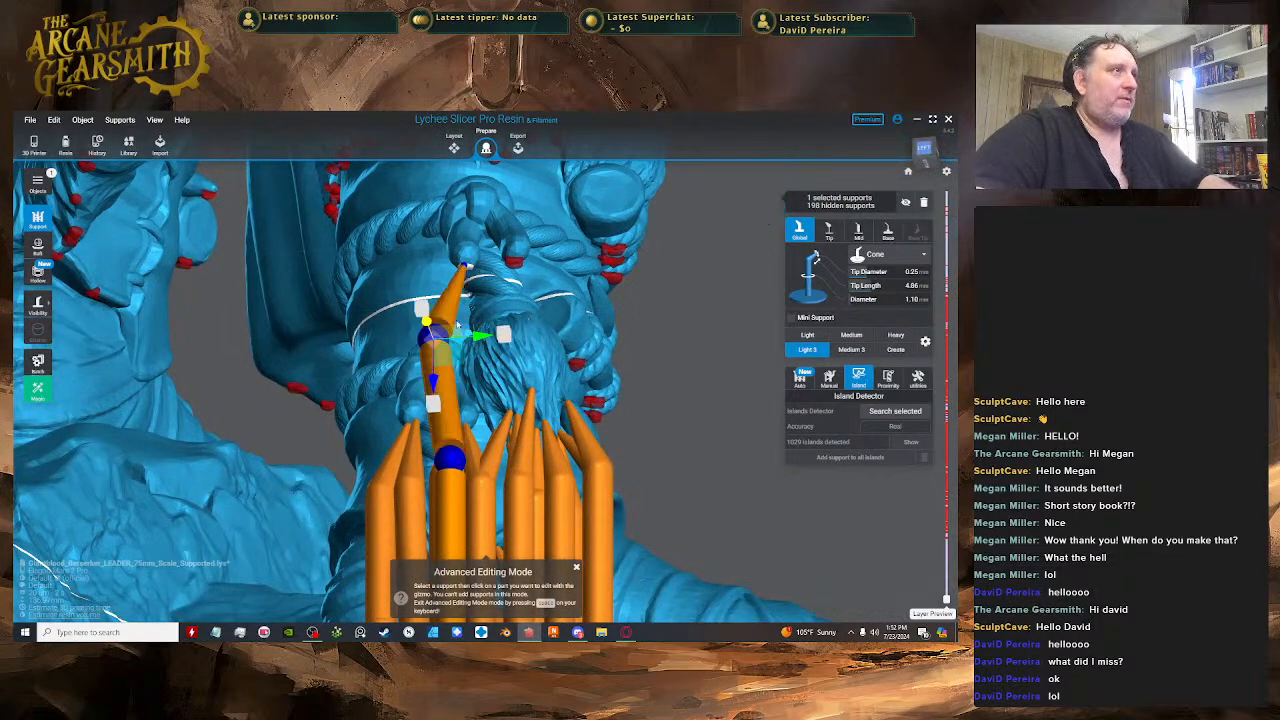
{"action": "left_click_drag", "start_coordinate": [481, 338], "coordinate": [462, 270]}
{"action": "key", "text": "Escape"}
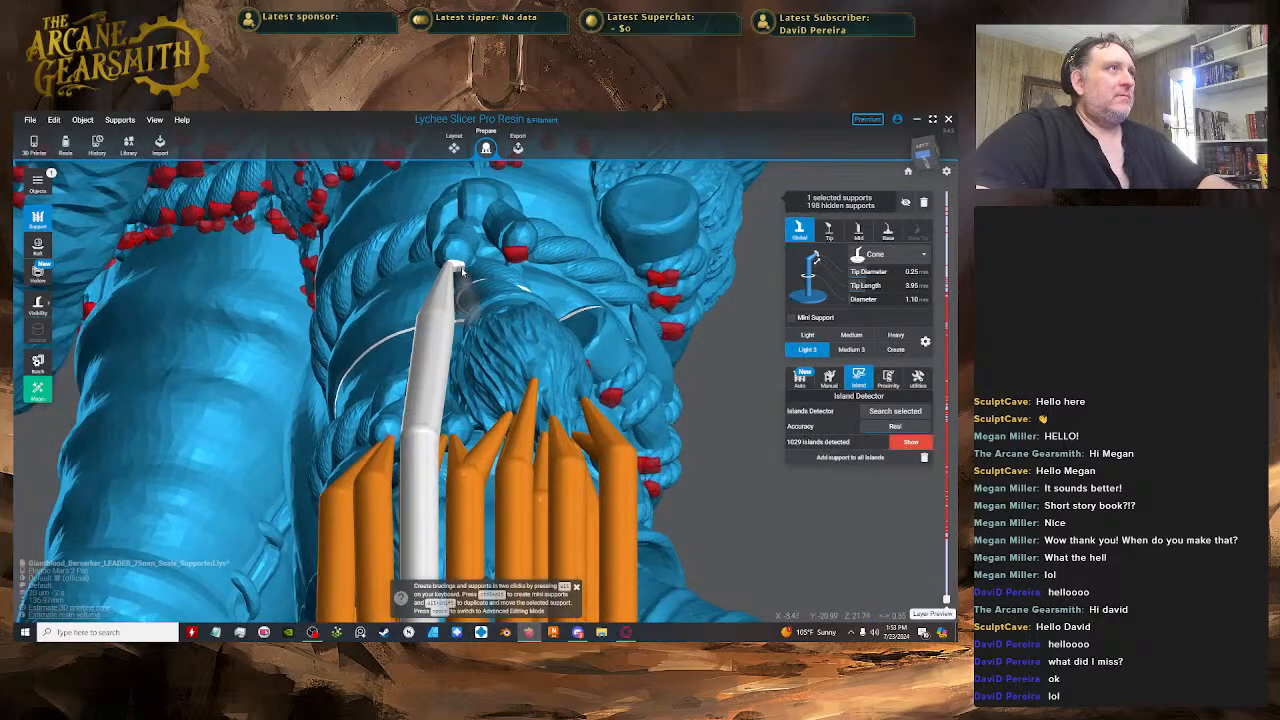
- Add a second light support beneath the upper rope knot and raise its lower joint, with a tip length of about 4.28 mm
{"action": "left_click", "coordinate": [485, 270]}
{"action": "right_click_drag", "start_coordinate": [485, 270], "coordinate": [508, 381]}
{"action": "key", "text": "space"}
{"action": "left_click", "coordinate": [514, 266]}
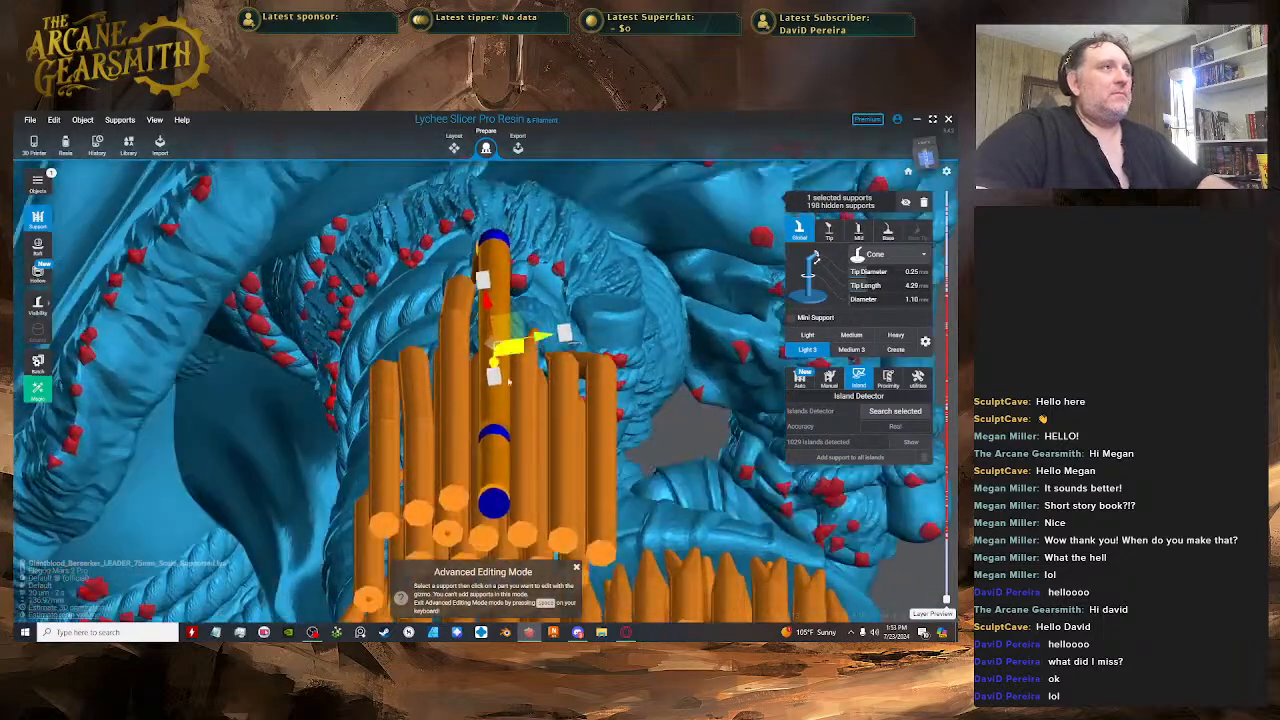
{"action": "left_click", "coordinate": [500, 430]}
{"action": "left_click_drag", "start_coordinate": [493, 460], "coordinate": [494, 335]}
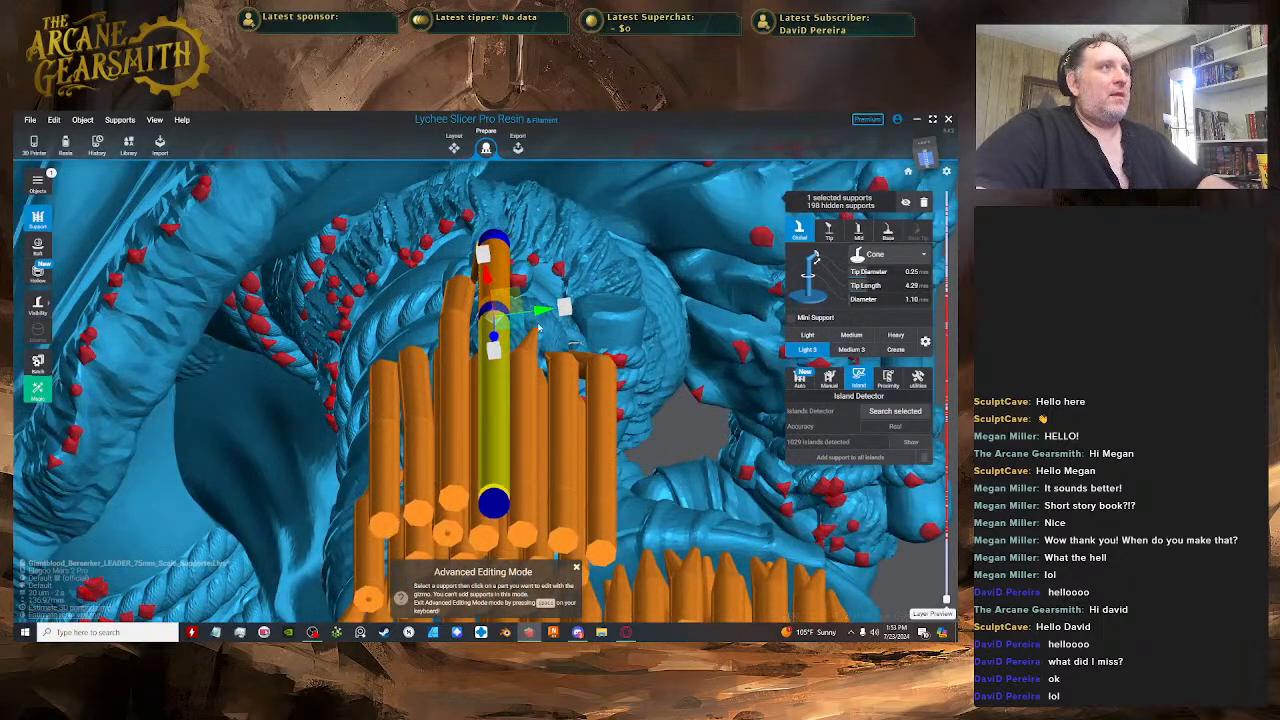
- Add a mini support to the upper knot's other rope end, with a lower tip diameter of 1 mm, and check the contact points with supports hidden
{"action": "right_click_drag", "start_coordinate": [496, 398], "coordinate": [437, 369]}
{"action": "left_click_drag", "start_coordinate": [389, 333], "coordinate": [403, 338]}
{"action": "right_click_drag", "start_coordinate": [408, 342], "coordinate": [470, 335]}
{"action": "left_click_drag", "start_coordinate": [470, 335], "coordinate": [504, 329]}
{"action": "left_click", "coordinate": [519, 334]}
{"action": "right_click_drag", "start_coordinate": [543, 322], "coordinate": [515, 276]}
{"action": "key", "text": "Tab"}
{"action": "key", "text": "h"}
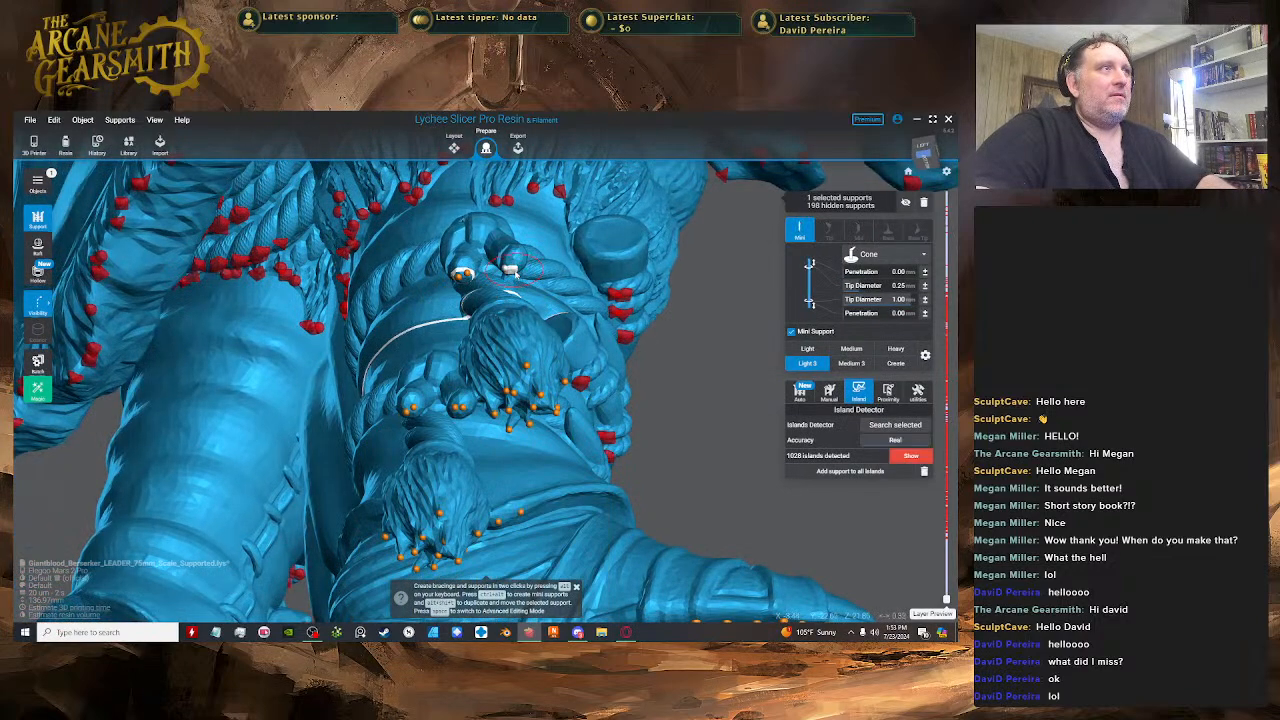
{"action": "key", "text": "h"}
{"action": "key", "text": "Tab"}
- Add a light support beneath the end of the lashed peg beside the upper tassel and move its column
{"action": "right_click_drag", "start_coordinate": [515, 272], "coordinate": [410, 376]}
{"action": "scroll", "coordinate": [508, 292], "scroll_direction": "up", "scroll_amount": 2}
{"action": "key", "text": "space"}
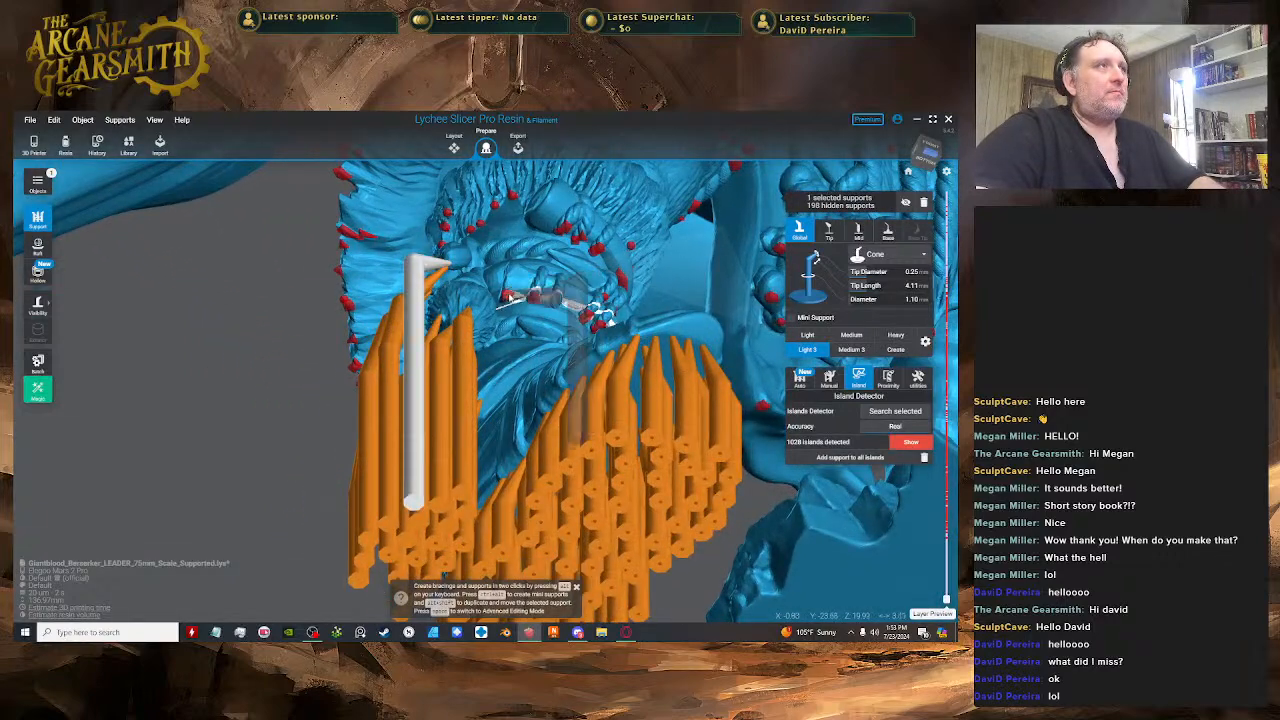
{"action": "key", "text": "space"}
{"action": "right_click_drag", "start_coordinate": [508, 293], "coordinate": [565, 318]}
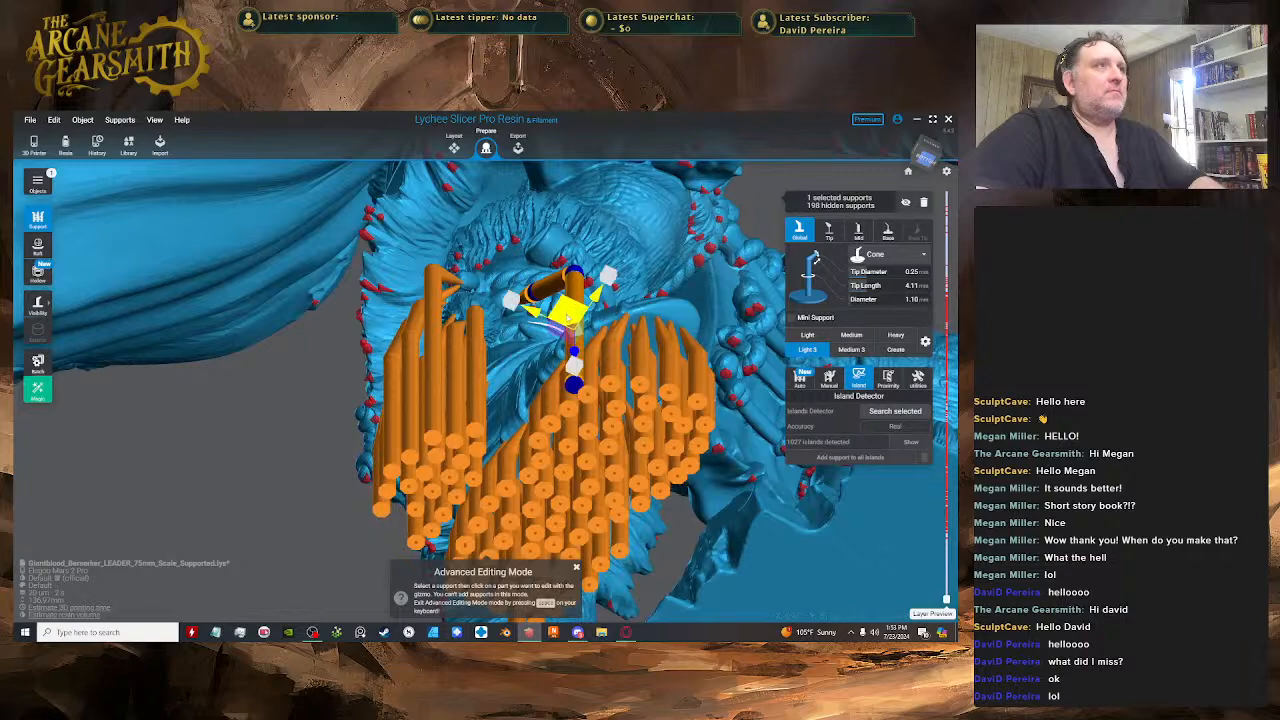
- Align the peg support's column and joint beneath the peg's end, with a tip length of about 4.41 mm
{"action": "right_click_drag", "start_coordinate": [506, 352], "coordinate": [518, 360]}
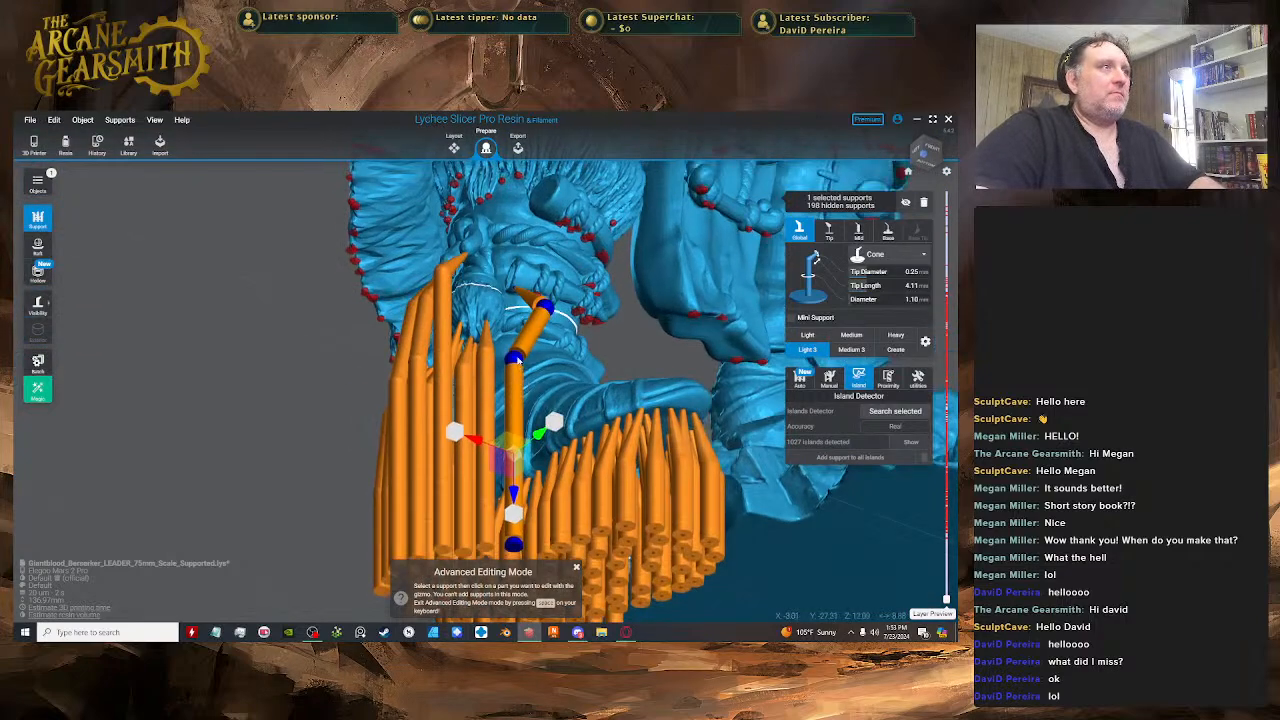
{"action": "right_click_drag", "start_coordinate": [517, 452], "coordinate": [532, 461]}
{"action": "left_click_drag", "start_coordinate": [537, 400], "coordinate": [538, 412]}
{"action": "right_click_drag", "start_coordinate": [540, 412], "coordinate": [565, 352]}
{"action": "key", "text": "space"}
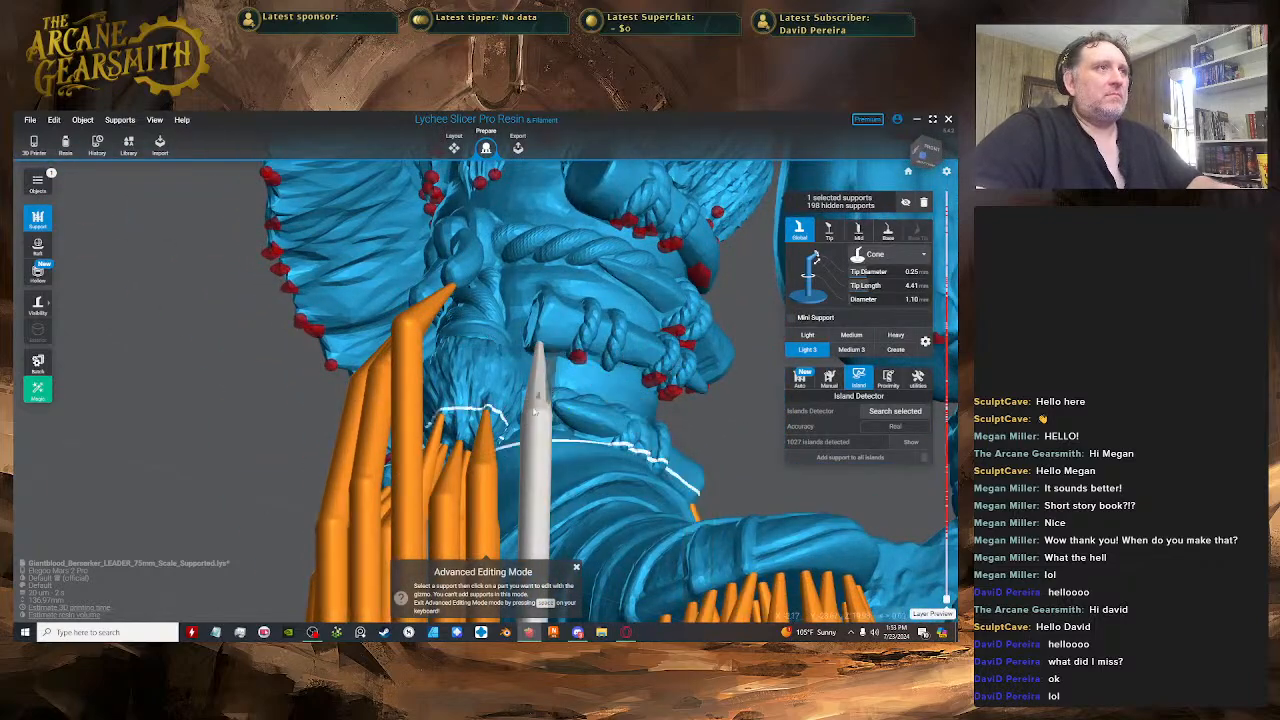
- Add another light support beneath the lashed peg's rope and reposition its column and lower joint, with a tip length of about 3.63 mm
{"action": "key", "text": "space"}
{"action": "right_click_drag", "start_coordinate": [533, 416], "coordinate": [624, 296]}
{"action": "key", "text": "space"}
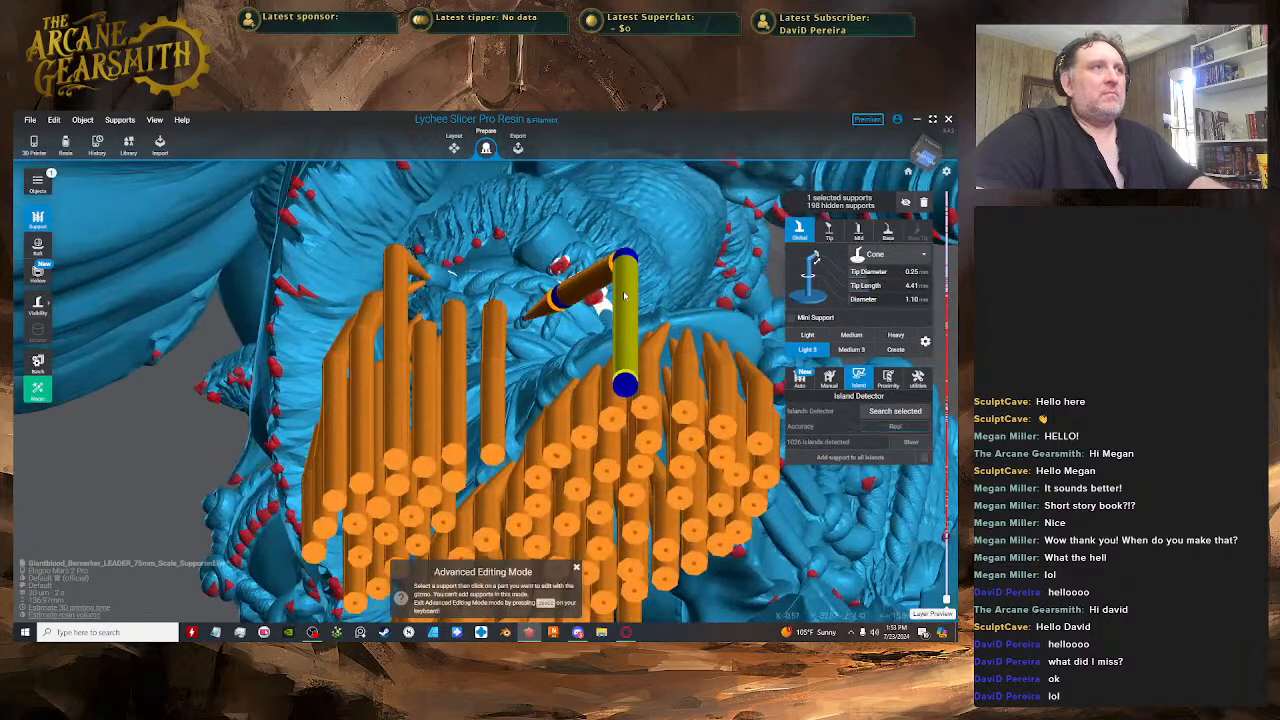
{"action": "right_click_drag", "start_coordinate": [523, 359], "coordinate": [540, 445]}
{"action": "key", "text": "space"}
{"action": "key", "text": "space"}
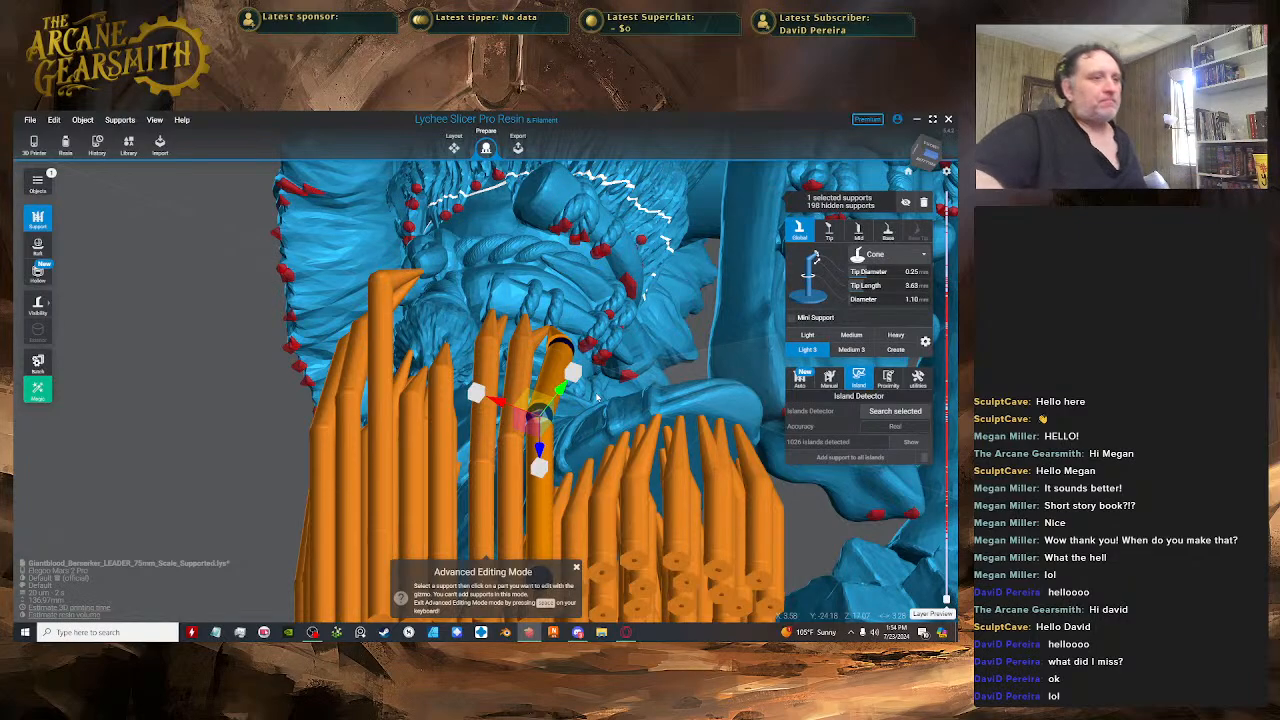
{"action": "left_click_drag", "start_coordinate": [383, 249], "coordinate": [607, 344]}
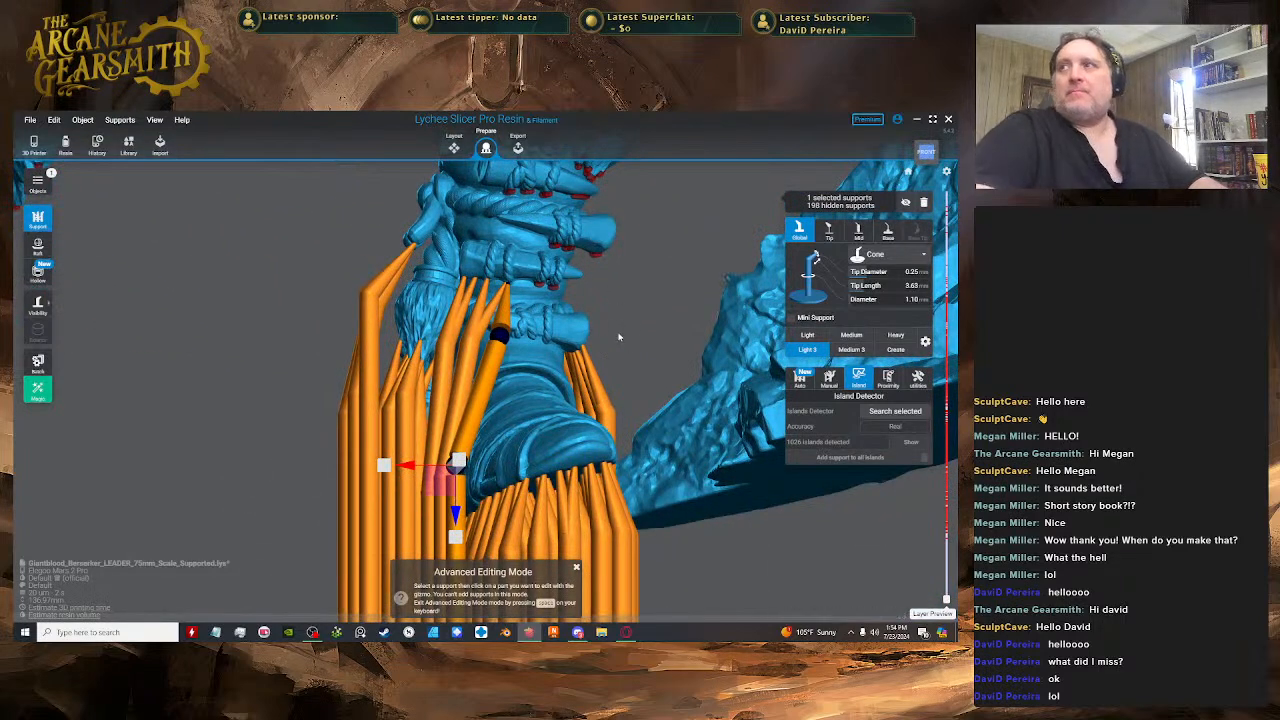
{"action": "left_click_drag", "start_coordinate": [690, 353], "coordinate": [493, 270]}
- Remove the mini support from the next rope knot and place a light support beneath the knot instead
{"action": "key", "text": "ctrl"}
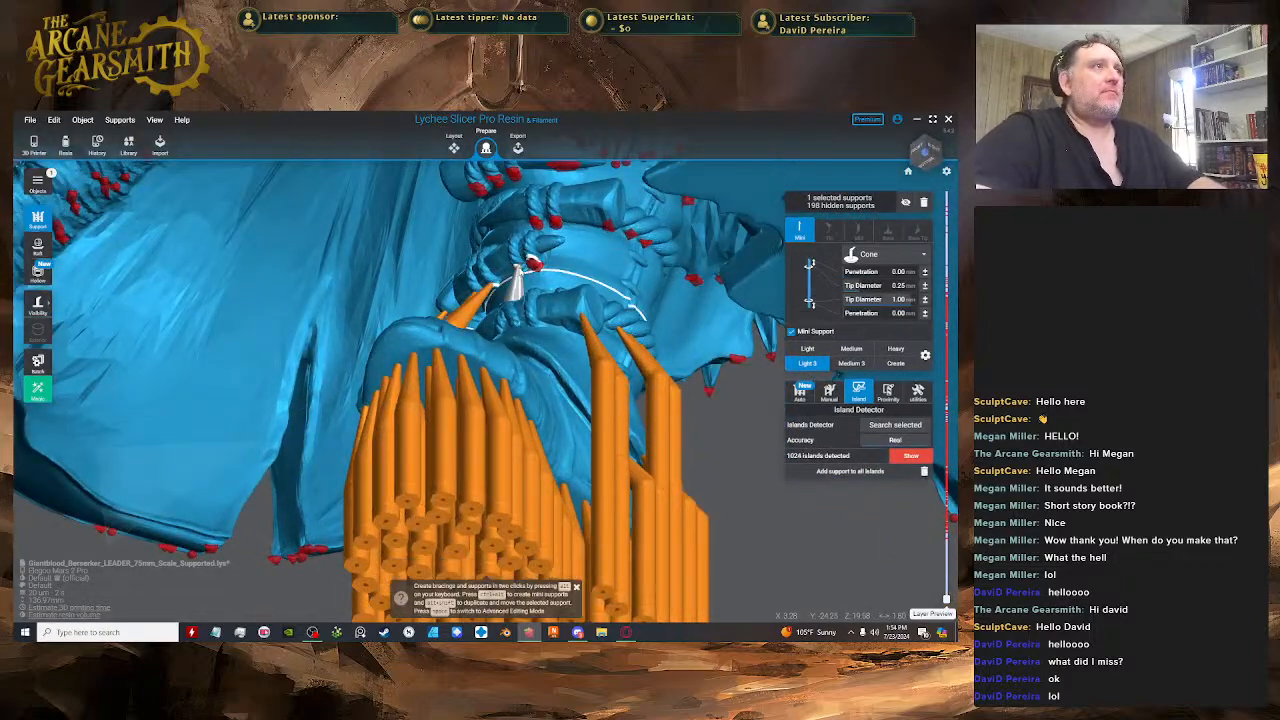
{"action": "left_click", "coordinate": [518, 285], "text": "ctrl"}
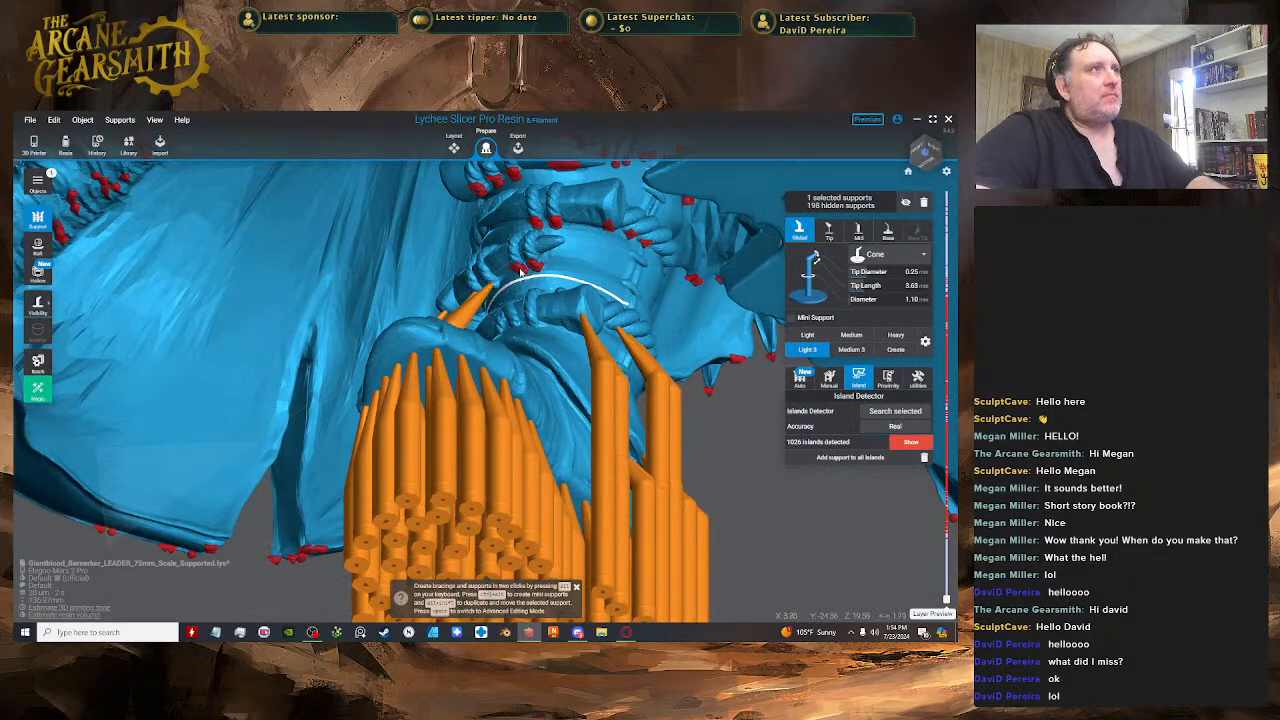
{"action": "left_click_drag", "start_coordinate": [517, 266], "coordinate": [603, 332]}
{"action": "key", "text": "space"}
{"action": "scroll", "coordinate": [604, 328], "scroll_direction": "up", "scroll_amount": 6}
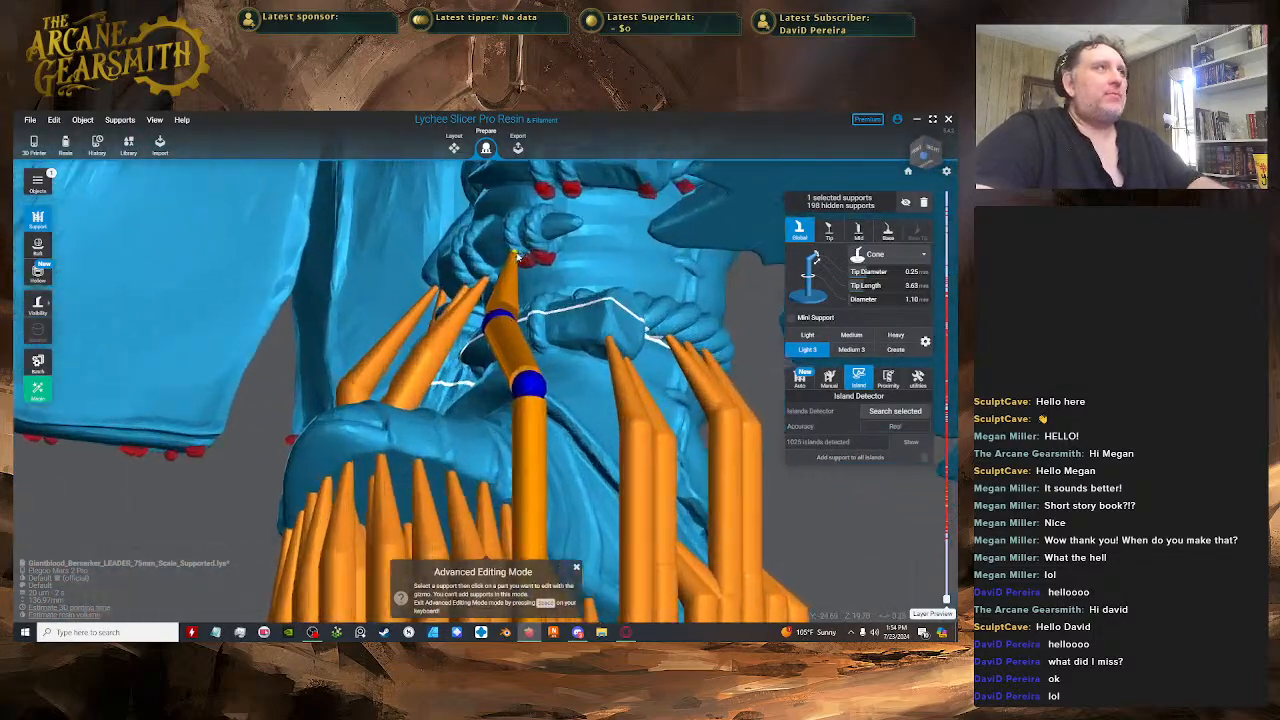
{"action": "left_click", "coordinate": [524, 236]}
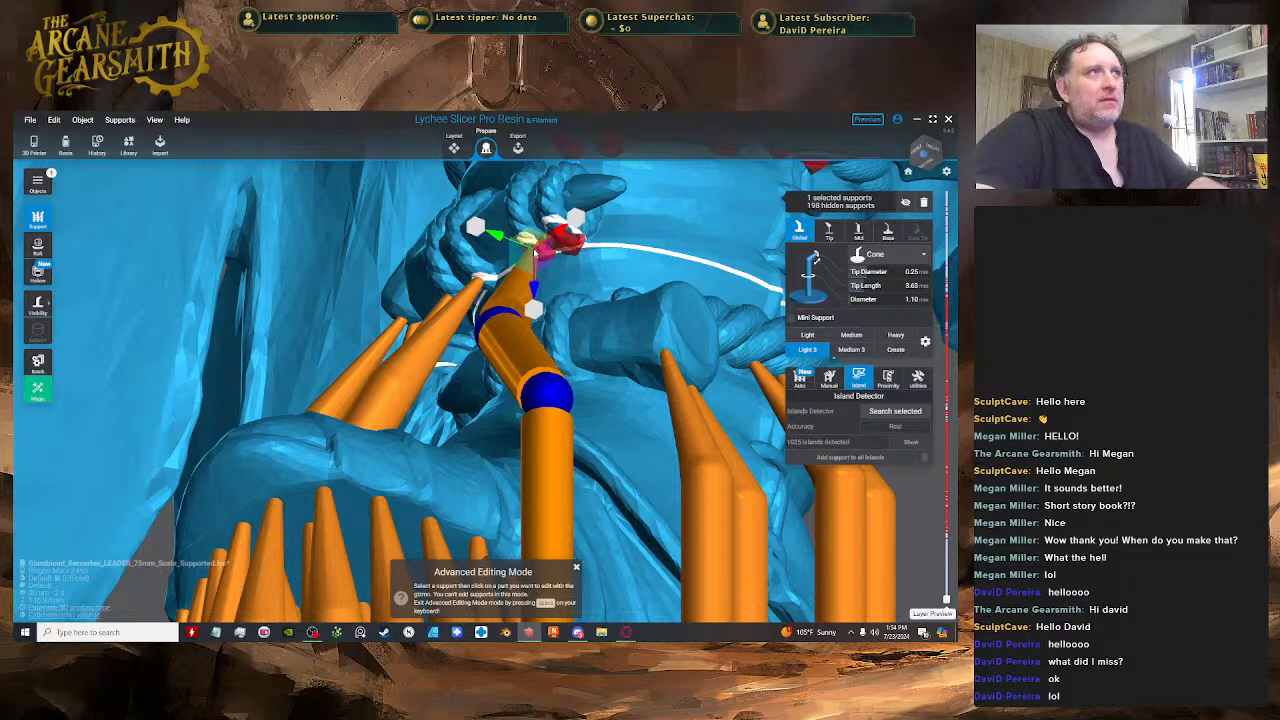
- Adjust the knot support's contact point and upper joint to a tip length of about 3.62 mm, and raise its lower joint
{"action": "left_click_drag", "start_coordinate": [570, 310], "coordinate": [548, 294]}
{"action": "left_click", "coordinate": [475, 313]}
{"action": "left_click", "coordinate": [473, 241]}
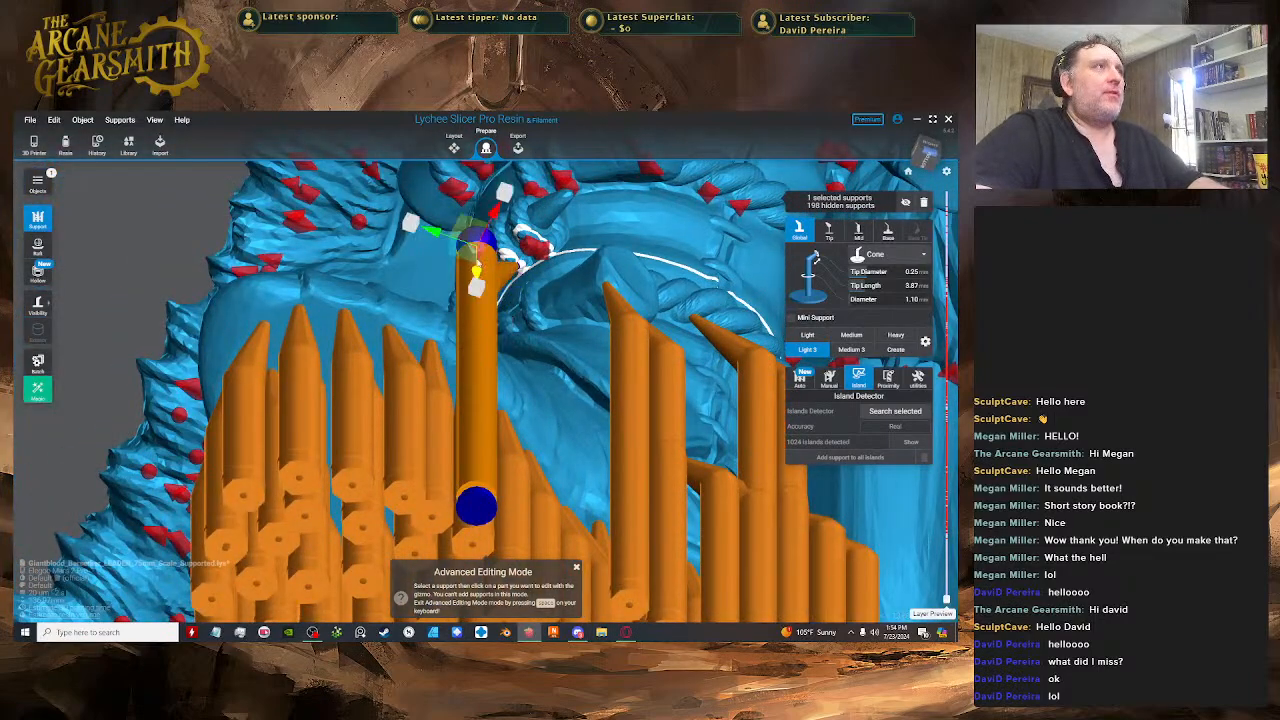
{"action": "left_click_drag", "start_coordinate": [480, 264], "coordinate": [557, 343]}
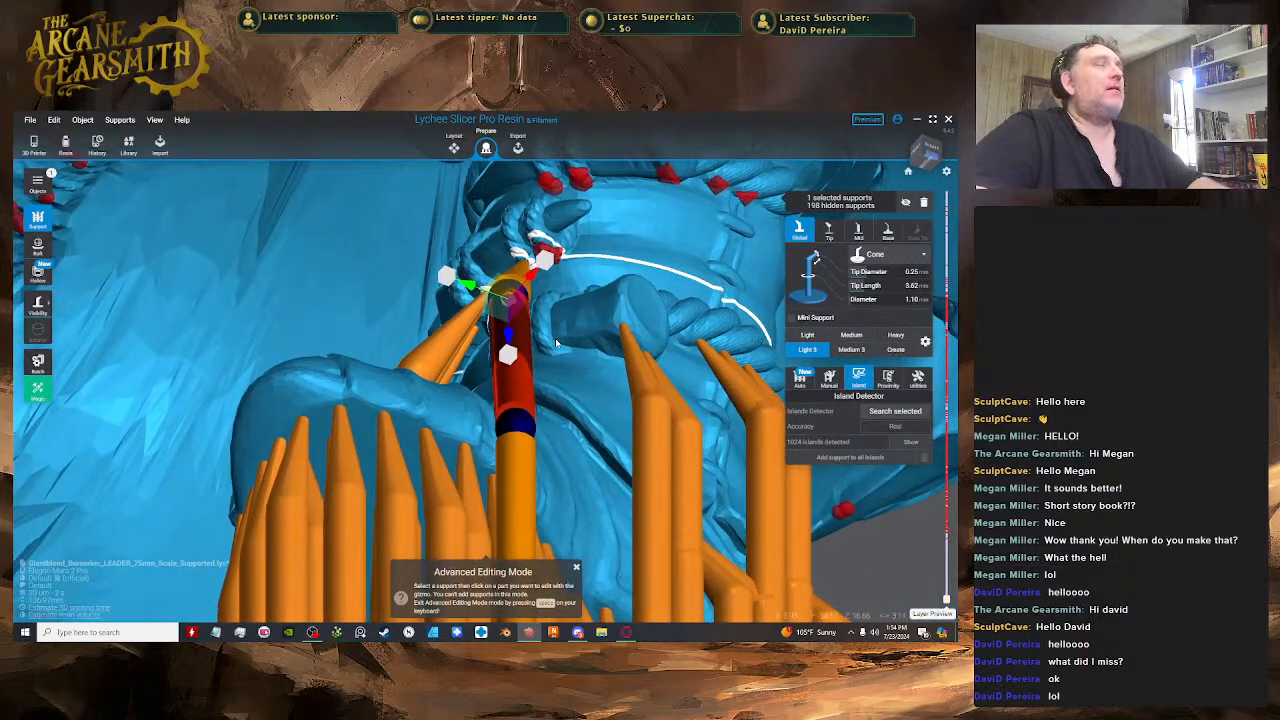
{"action": "left_click", "coordinate": [515, 422]}
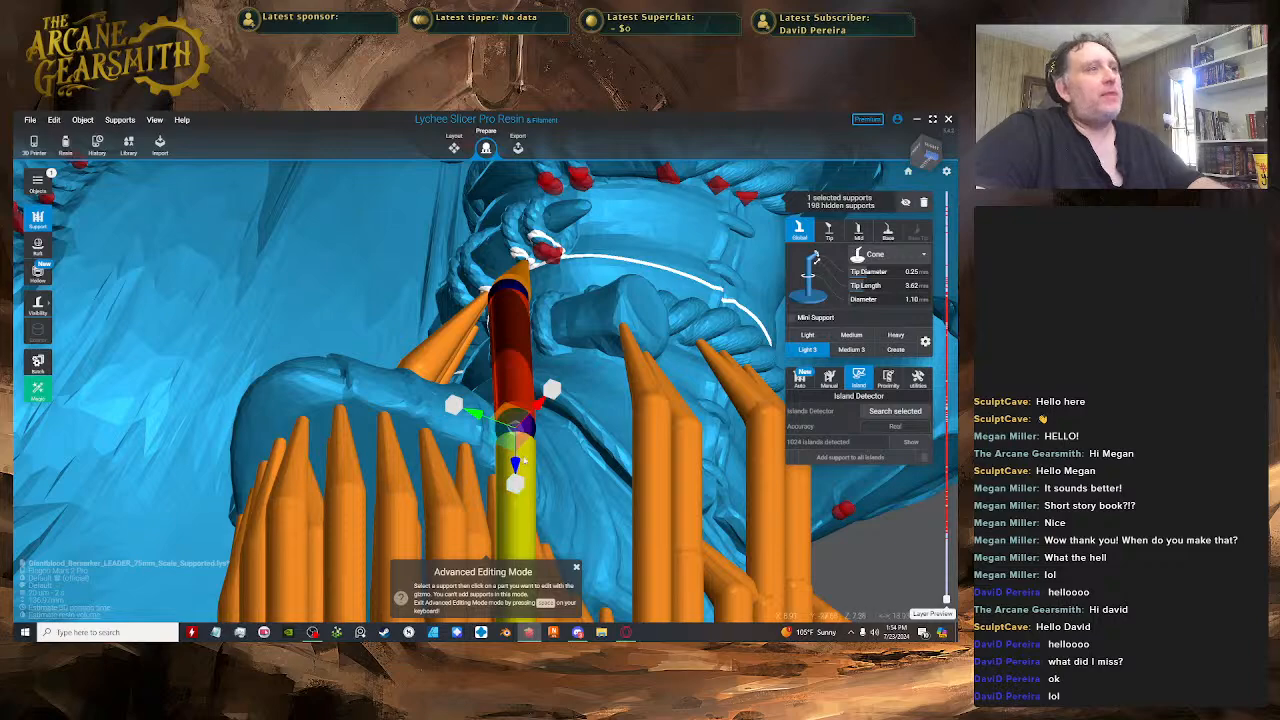
{"action": "left_click_drag", "start_coordinate": [518, 450], "coordinate": [518, 423]}
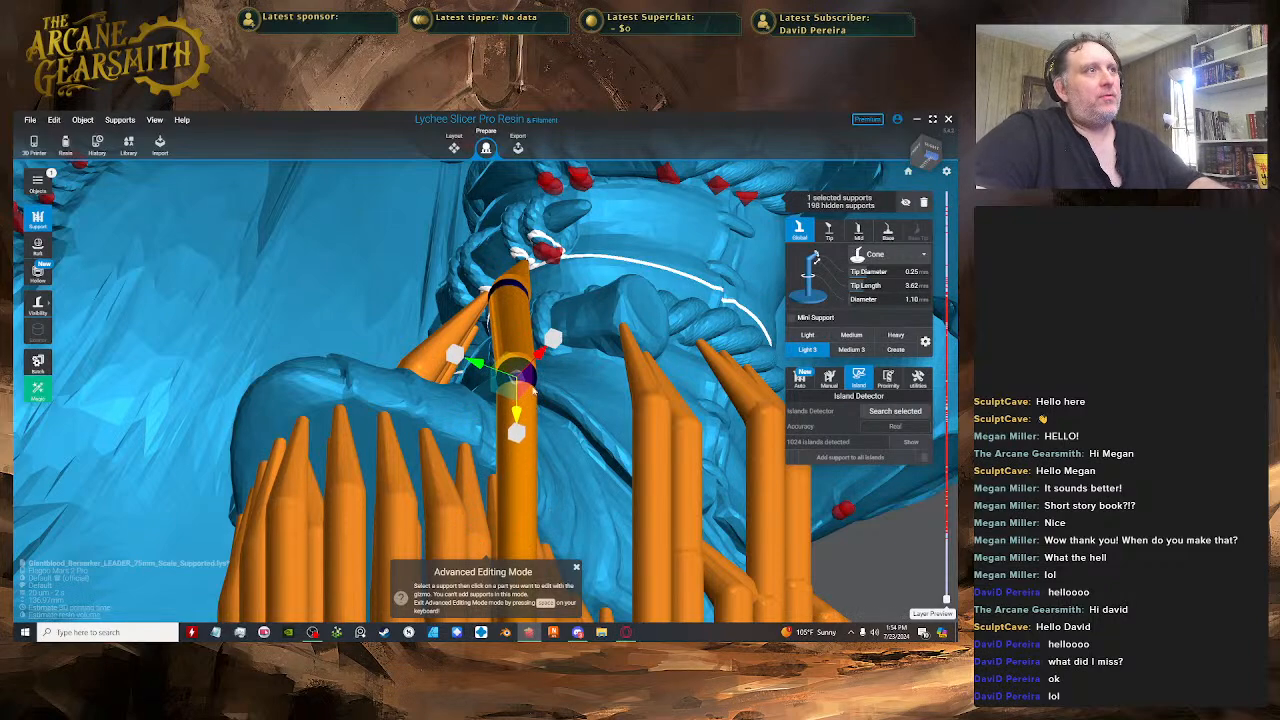
- Add a second light support beneath the rope knot and shift its column among the neighbouring supports
{"action": "right_click_drag", "start_coordinate": [588, 300], "coordinate": [561, 291]}
{"action": "key", "text": "space"}
{"action": "right_click_drag", "start_coordinate": [525, 246], "coordinate": [547, 305]}
{"action": "key", "text": "space"}
{"action": "left_click", "coordinate": [535, 278]}
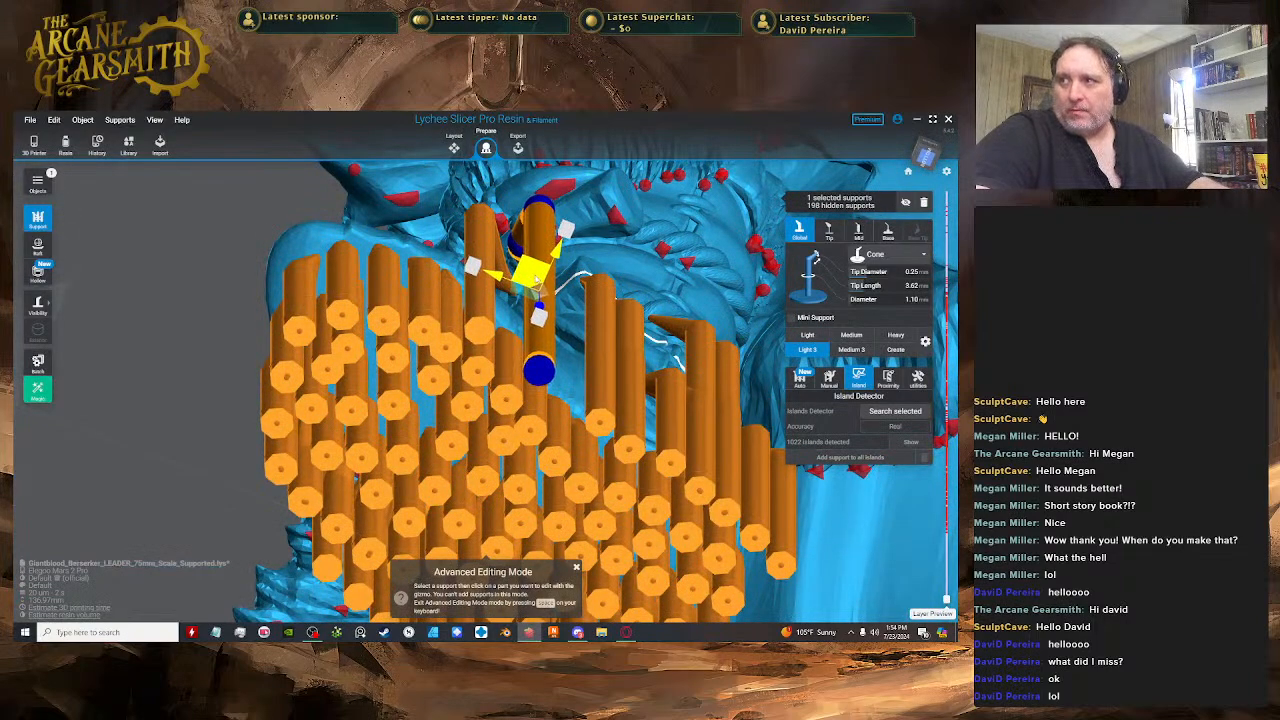
{"action": "right_click_drag", "start_coordinate": [537, 279], "coordinate": [533, 249]}
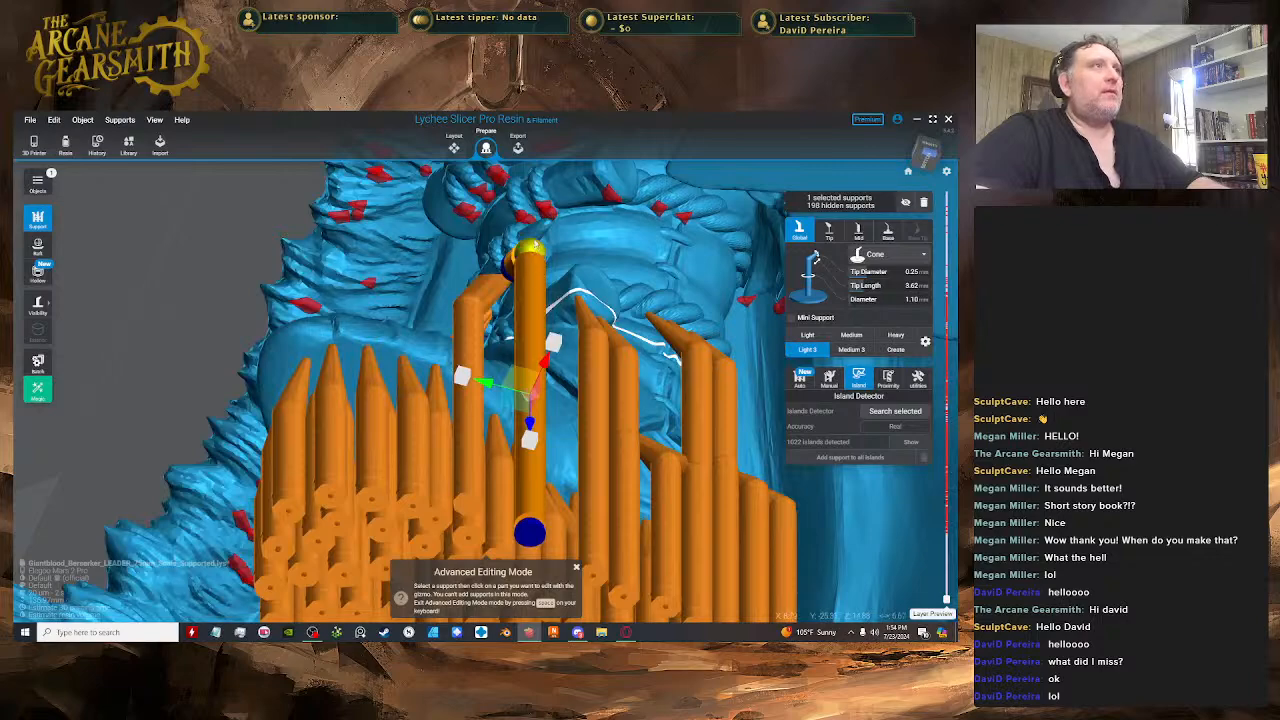
- Reposition the second knot support's joints so it angles up cleanly to the rope
{"action": "left_click", "coordinate": [532, 249]}
{"action": "left_click_drag", "start_coordinate": [525, 284], "coordinate": [521, 400]}
{"action": "right_click_drag", "start_coordinate": [523, 399], "coordinate": [530, 330]}
{"action": "left_click", "coordinate": [512, 333]}
{"action": "left_click_drag", "start_coordinate": [514, 338], "coordinate": [544, 350]}
{"action": "right_click_drag", "start_coordinate": [545, 350], "coordinate": [546, 303]}
- Move the neighbouring knot support's column inward and lower its lower joint
{"action": "left_click", "coordinate": [461, 348]}
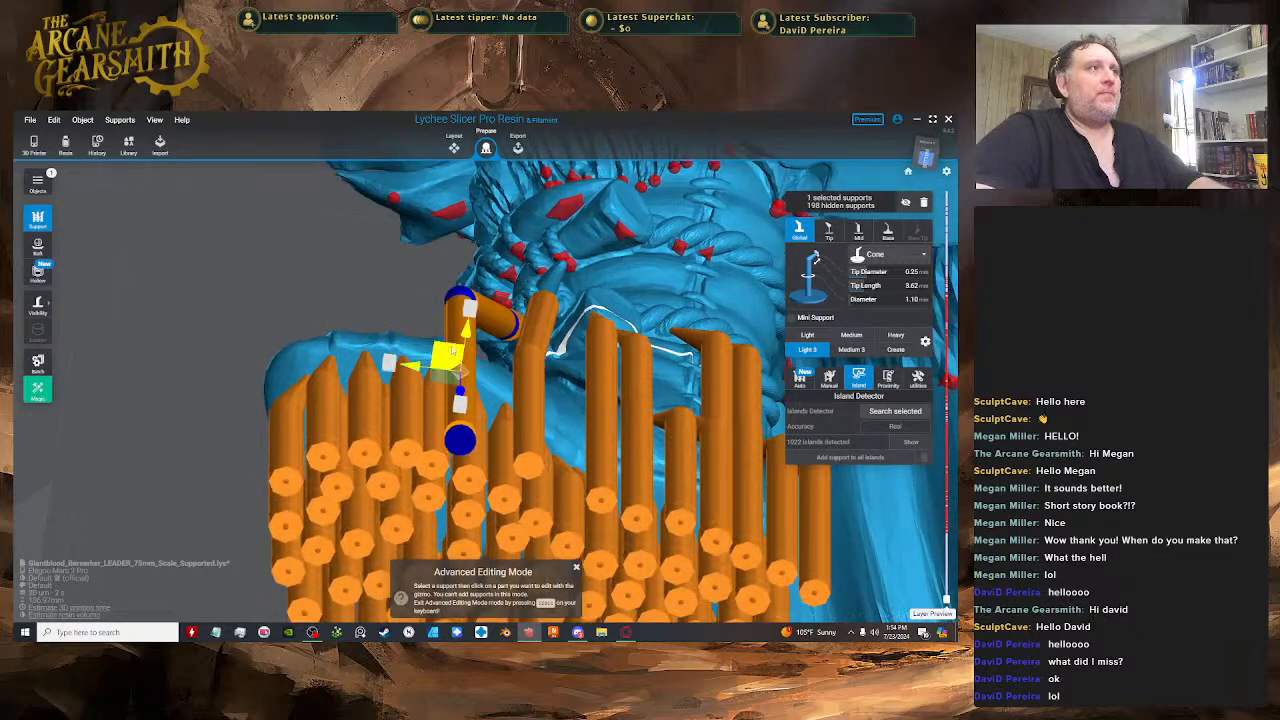
{"action": "left_click_drag", "start_coordinate": [450, 357], "coordinate": [480, 356]}
{"action": "right_click_drag", "start_coordinate": [486, 350], "coordinate": [562, 358]}
{"action": "left_click", "coordinate": [541, 360]}
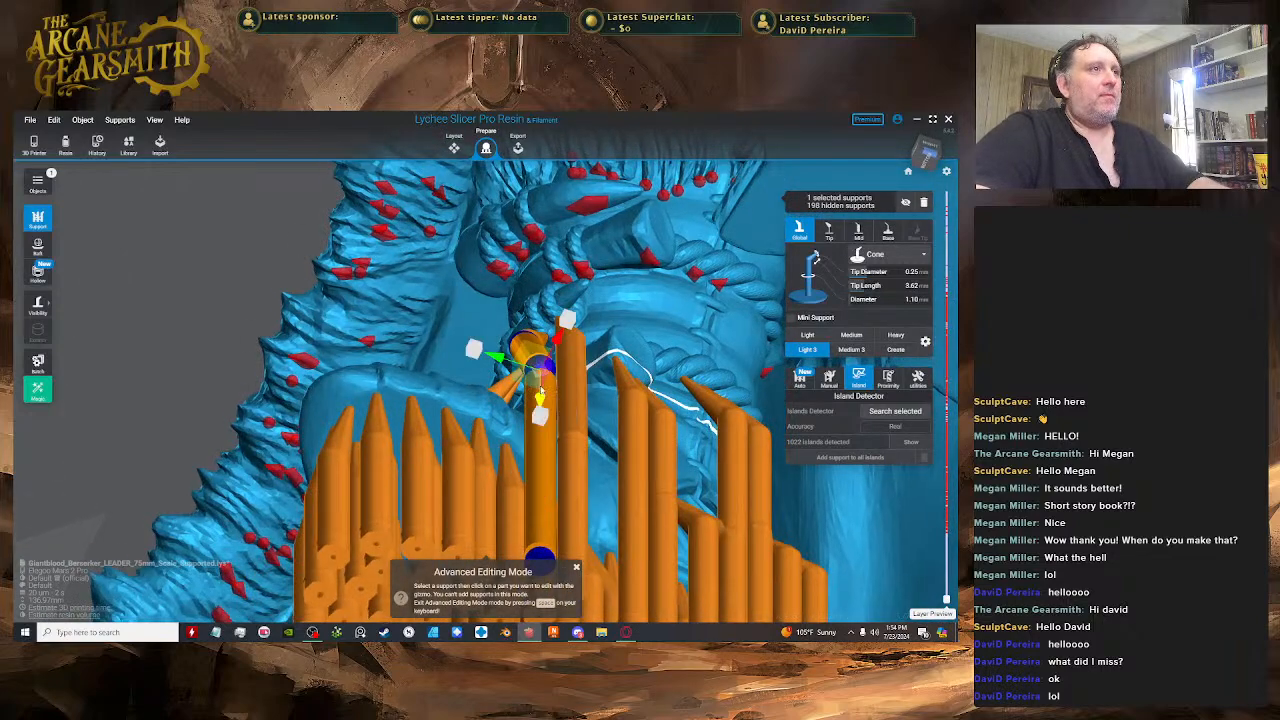
{"action": "left_click_drag", "start_coordinate": [540, 395], "coordinate": [543, 438]}
{"action": "right_click_drag", "start_coordinate": [572, 435], "coordinate": [588, 376]}
{"action": "left_click_drag", "start_coordinate": [547, 408], "coordinate": [550, 378]}
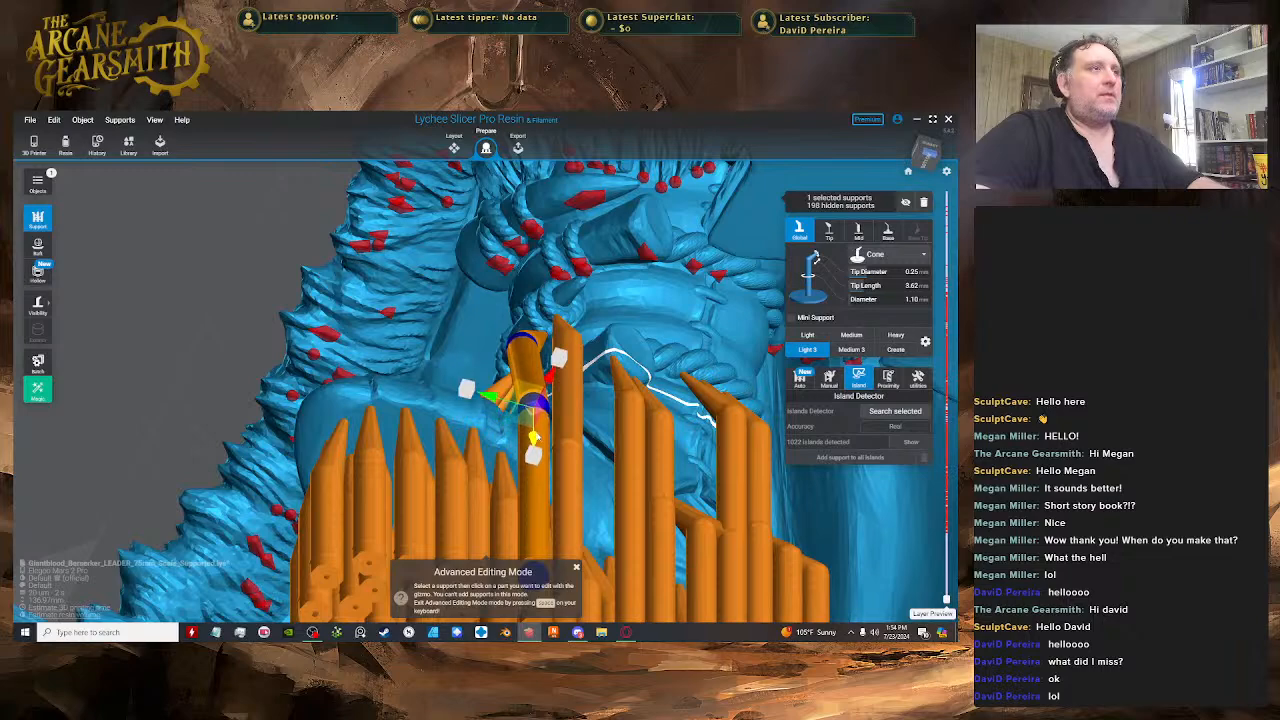
{"action": "right_click_drag", "start_coordinate": [556, 374], "coordinate": [565, 398]}
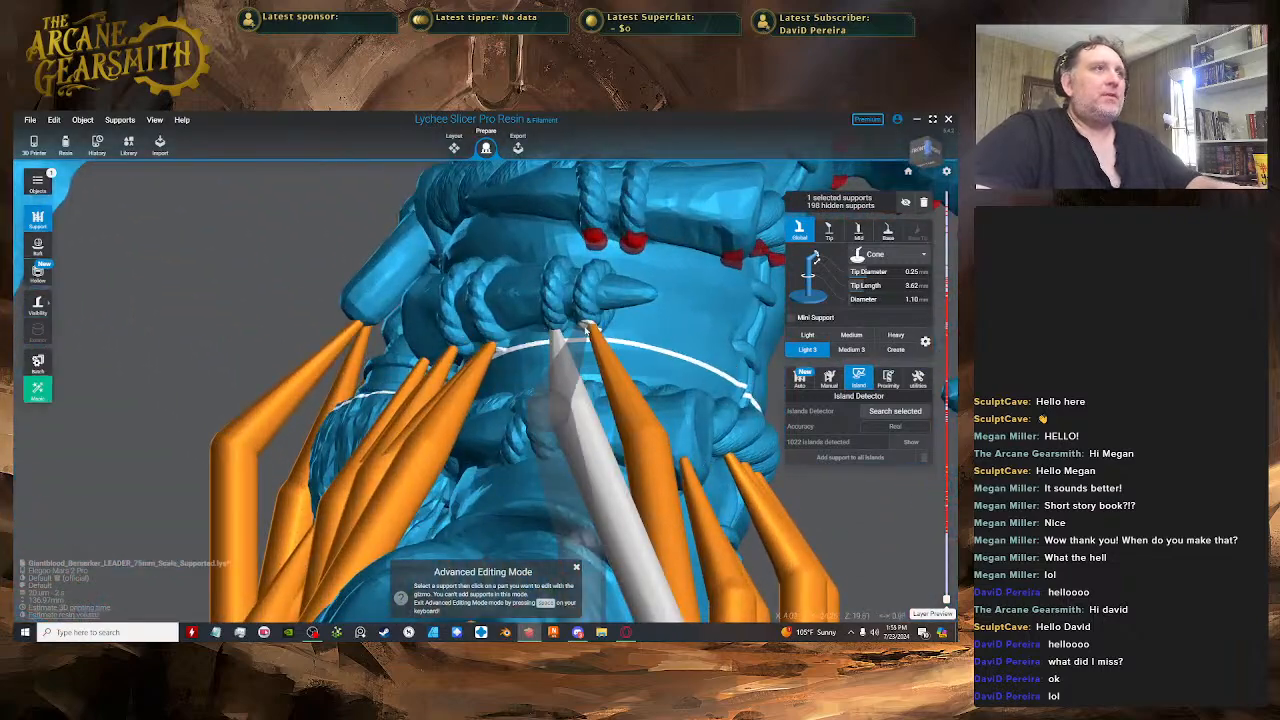
{"action": "left_click", "coordinate": [565, 400]}
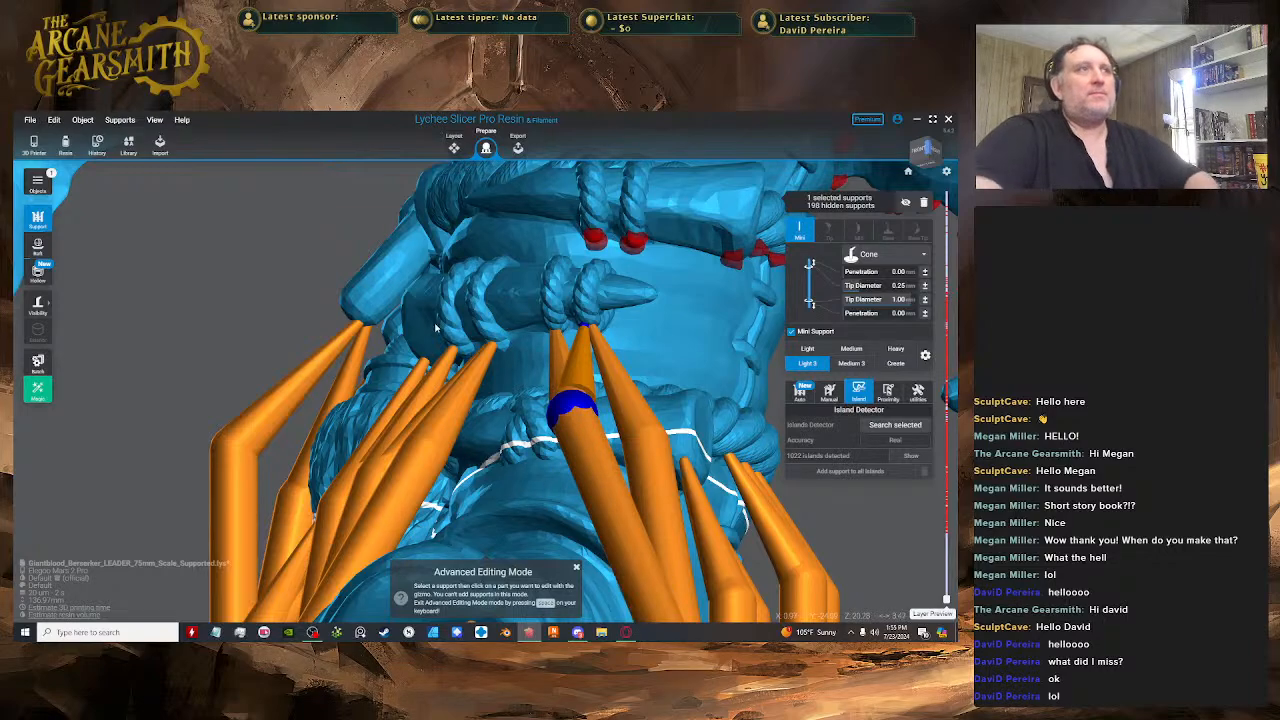
- Add a light support beneath the upper lashed peg's end and move its column, with a tip length of about 3.62 mm
{"action": "scroll", "coordinate": [437, 329], "scroll_direction": "down", "scroll_amount": 3}
{"action": "right_click_drag", "start_coordinate": [437, 329], "coordinate": [490, 205]}
{"action": "key", "text": "space"}
{"action": "scroll", "coordinate": [495, 242], "scroll_direction": "up", "scroll_amount": 2}
{"action": "left_click", "coordinate": [495, 244]}
{"action": "key", "text": "space"}
{"action": "left_click", "coordinate": [499, 268]}
{"action": "left_click_drag", "start_coordinate": [512, 268], "coordinate": [508, 267]}
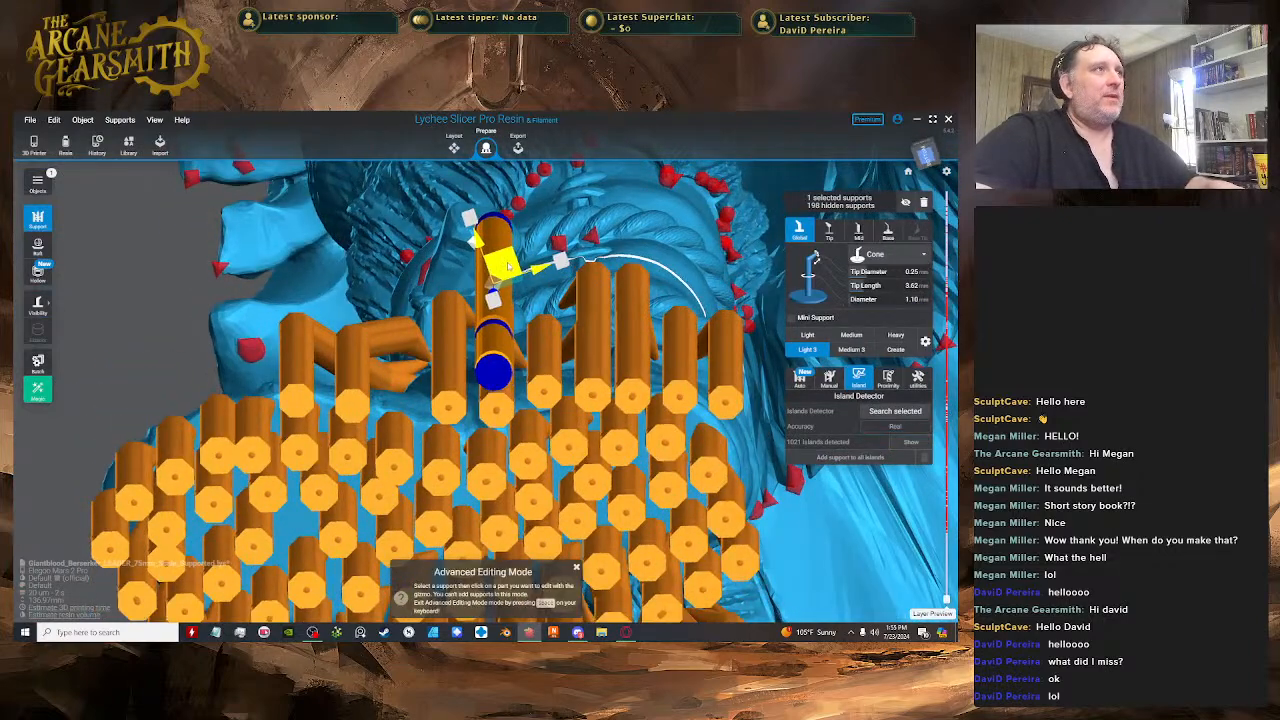
{"action": "right_click_drag", "start_coordinate": [508, 267], "coordinate": [472, 245]}
- Add another light support beside the previous one and shift its column, with a tip length of about 3.65 mm
{"action": "key", "text": "space"}
{"action": "left_click", "coordinate": [497, 209]}
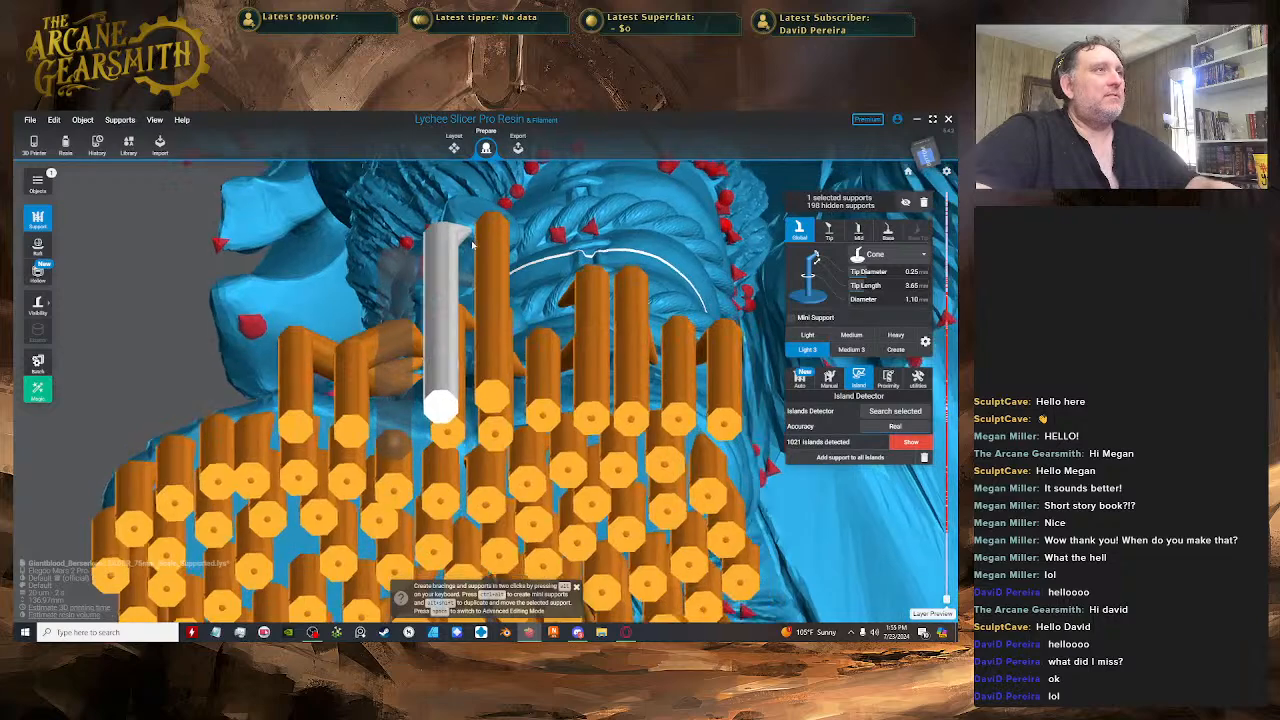
{"action": "key", "text": "space"}
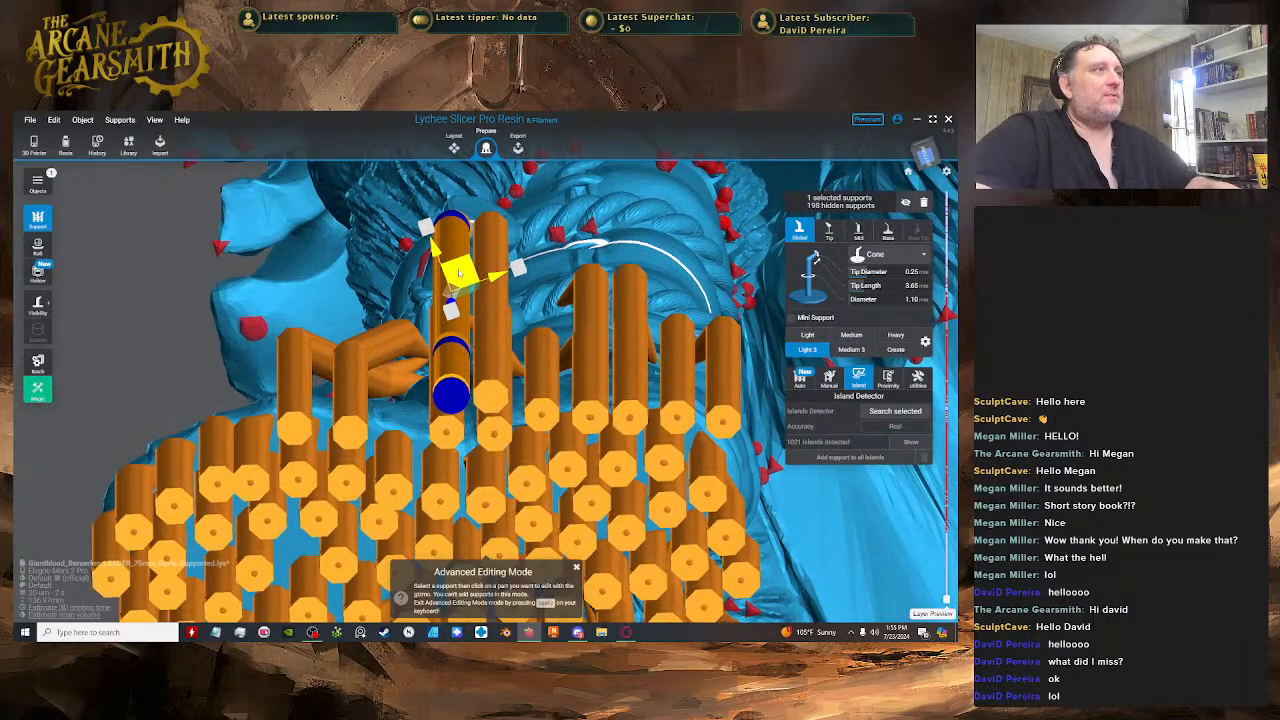
{"action": "left_click_drag", "start_coordinate": [503, 273], "coordinate": [514, 273]}
{"action": "right_click_drag", "start_coordinate": [514, 273], "coordinate": [548, 375]}
- Add a light support beneath the middle of the upper peg and align its column and upper joint, with a tip length of about 3.49 mm
{"action": "key", "text": "space"}
{"action": "left_click", "coordinate": [537, 285]}
{"action": "key", "text": "space"}
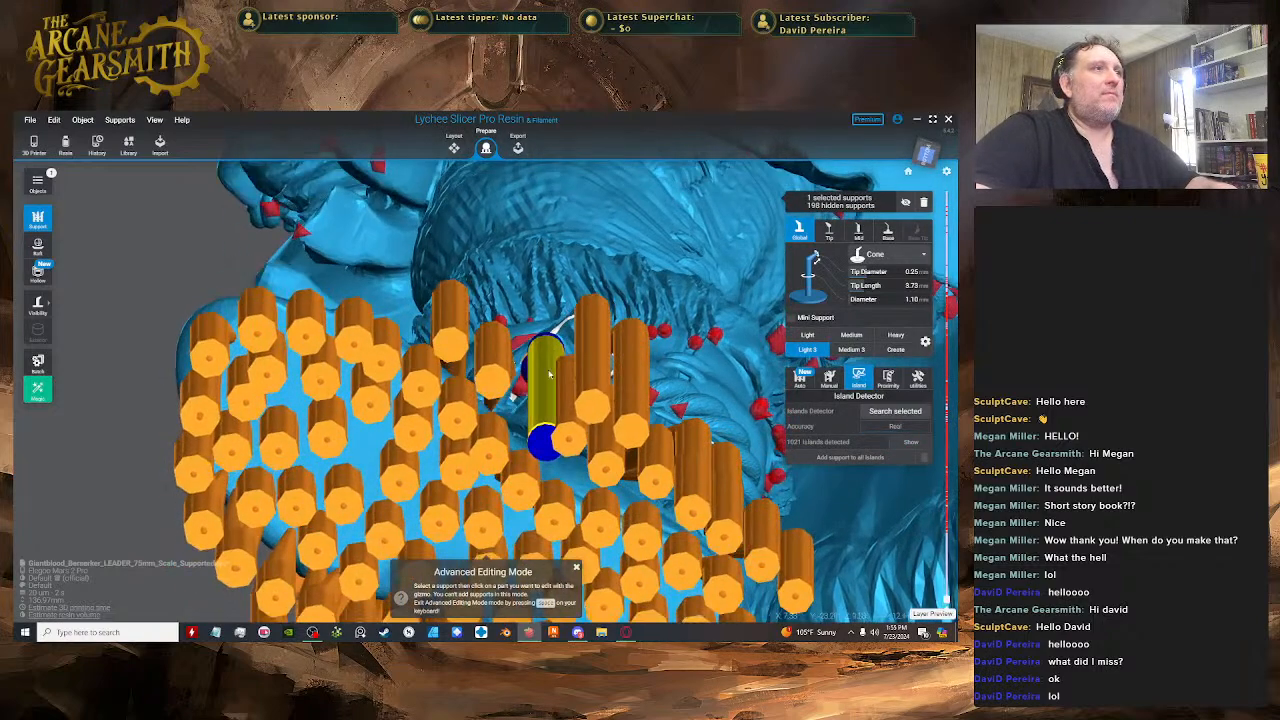
{"action": "left_click_drag", "start_coordinate": [541, 373], "coordinate": [533, 338]}
{"action": "right_click_drag", "start_coordinate": [548, 318], "coordinate": [534, 372]}
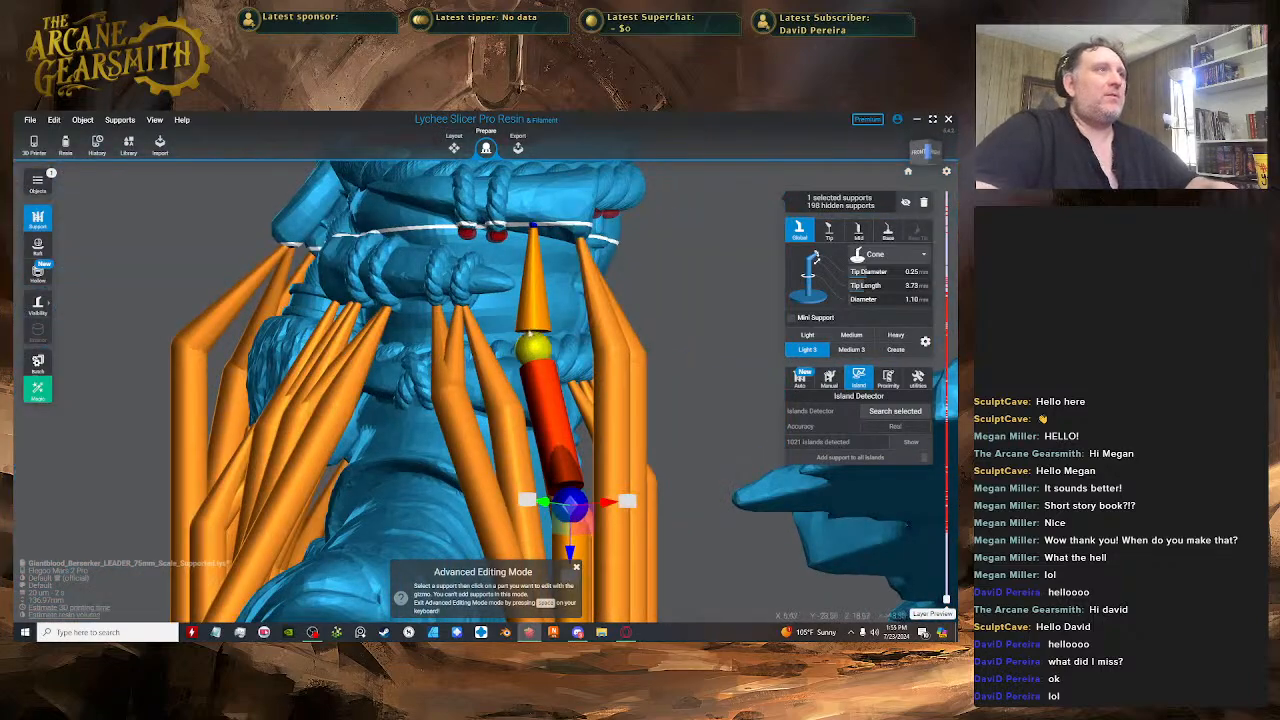
{"action": "left_click_drag", "start_coordinate": [535, 347], "coordinate": [557, 336]}
{"action": "right_click_drag", "start_coordinate": [557, 336], "coordinate": [495, 318]}
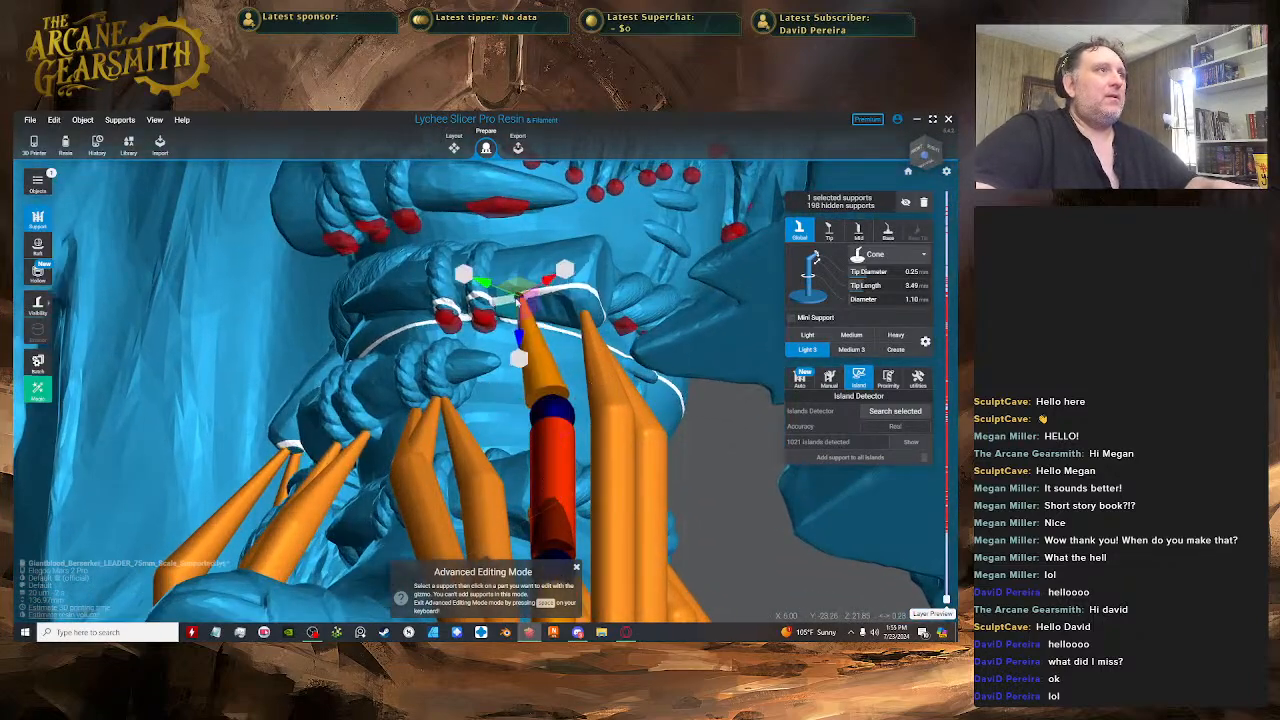
- Move that support's contact point to the upper peg's rope knot and raise its upper joint, with a tip length of about 2.58 mm
{"action": "right_click_drag", "start_coordinate": [566, 398], "coordinate": [566, 374]}
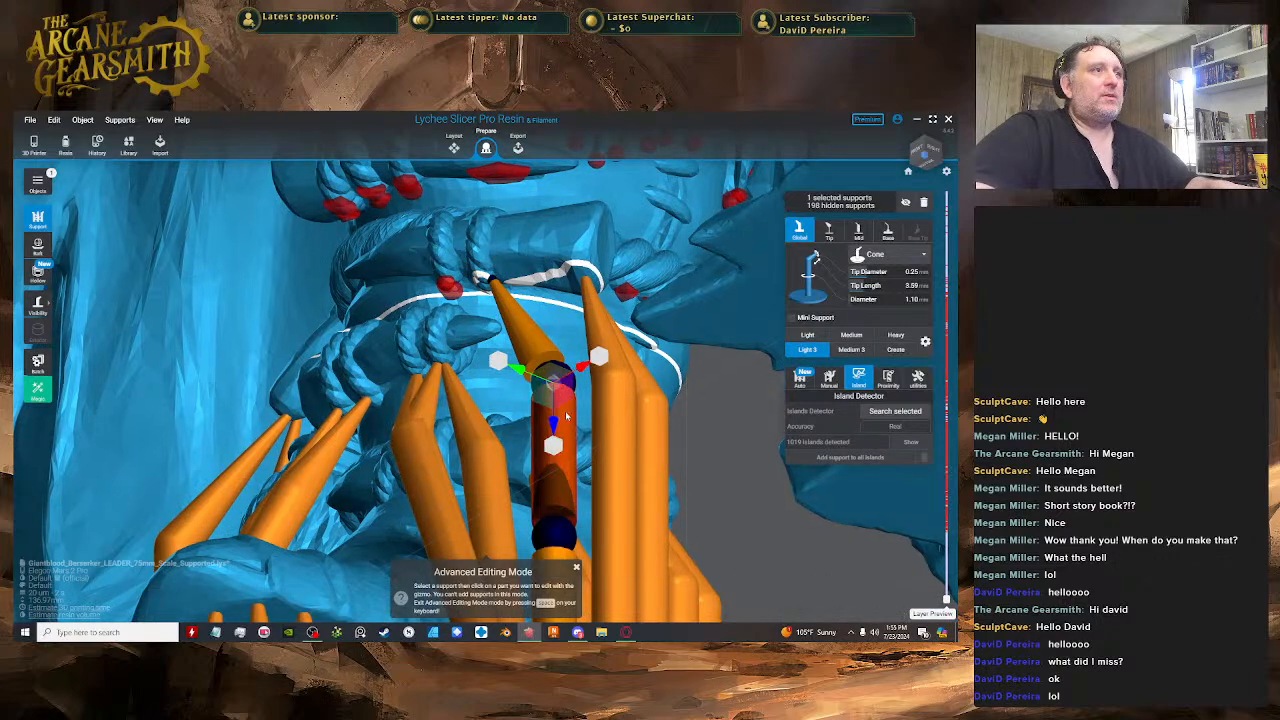
{"action": "left_click_drag", "start_coordinate": [566, 415], "coordinate": [558, 373]}
{"action": "key", "text": "space"}
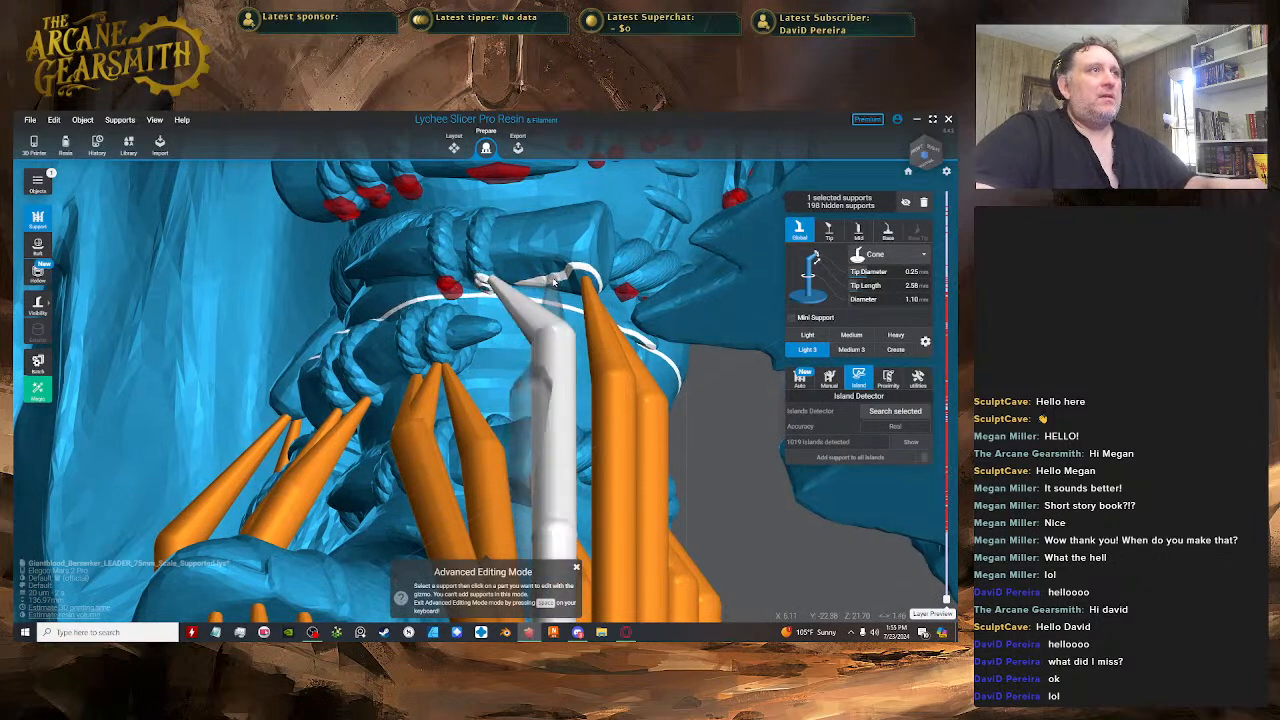
{"action": "left_click_drag", "start_coordinate": [551, 277], "coordinate": [560, 341]}
{"action": "right_click_drag", "start_coordinate": [556, 339], "coordinate": [547, 280]}
{"action": "left_click", "coordinate": [543, 283]}
{"action": "left_click_drag", "start_coordinate": [543, 284], "coordinate": [549, 295]}
{"action": "key", "text": "space"}
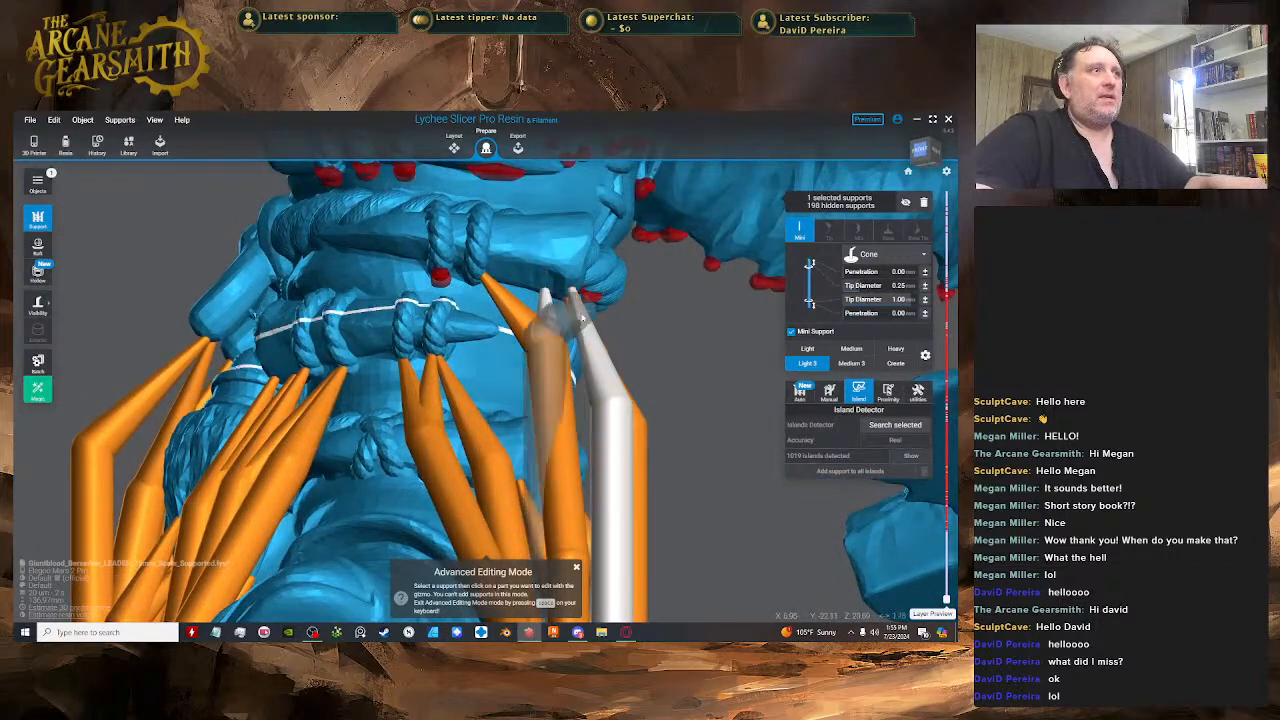
- Lower and realign the knot support's upper joint, with a tip length of about 3.16 mm
{"action": "right_click_drag", "start_coordinate": [584, 338], "coordinate": [564, 421]}
{"action": "left_click", "coordinate": [564, 421]}
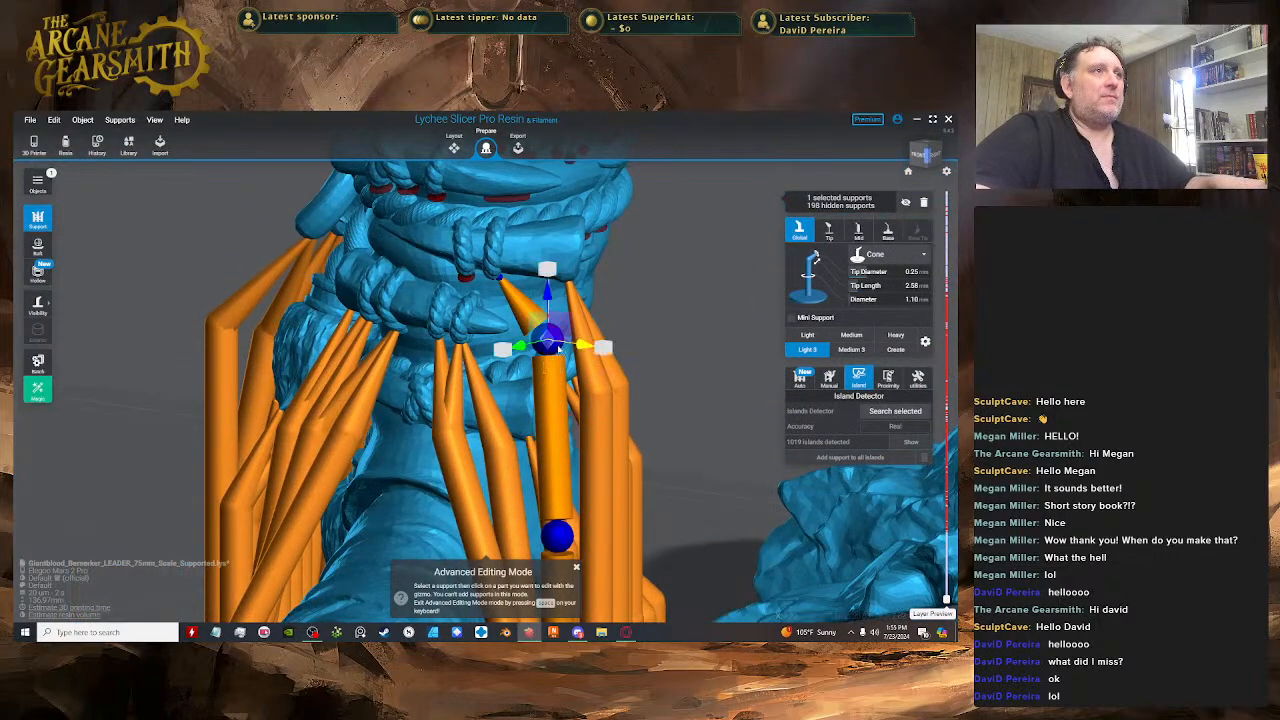
{"action": "left_click_drag", "start_coordinate": [547, 316], "coordinate": [550, 335]}
{"action": "right_click_drag", "start_coordinate": [554, 340], "coordinate": [563, 312]}
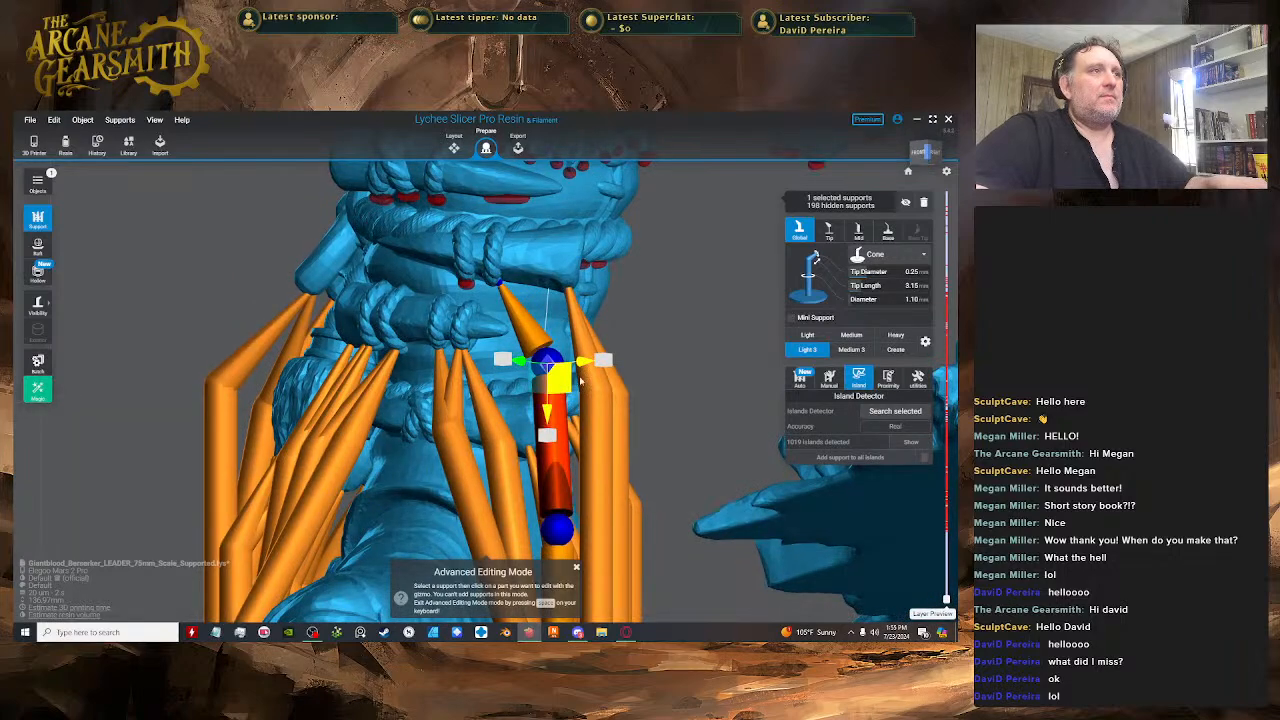
{"action": "right_click_drag", "start_coordinate": [580, 381], "coordinate": [564, 358]}
{"action": "left_click_drag", "start_coordinate": [534, 366], "coordinate": [556, 357]}
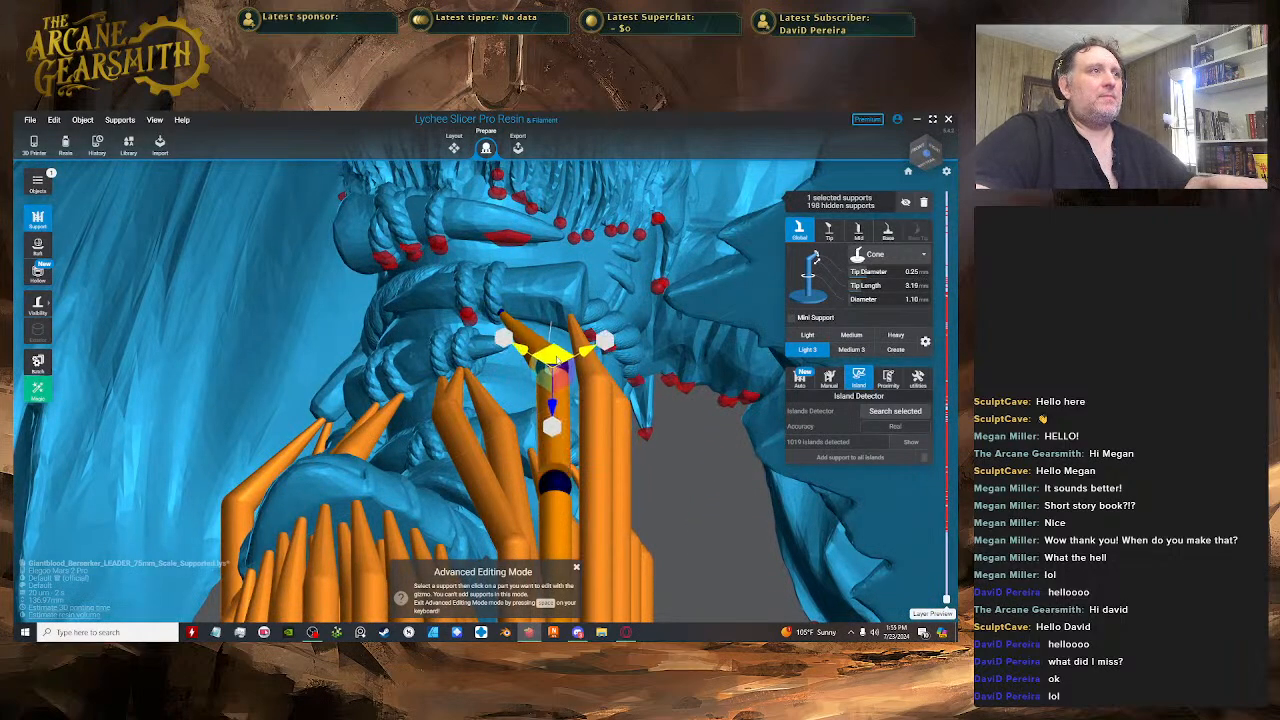
{"action": "right_click_drag", "start_coordinate": [560, 345], "coordinate": [643, 327]}
- Add a mini support from the knot support up to the peg's underside, with a lower tip diameter of 1 mm
{"action": "key", "text": "space"}
{"action": "left_click", "coordinate": [533, 306], "text": "ctrl+alt"}
{"action": "left_click", "coordinate": [535, 340], "text": "ctrl+alt"}
{"action": "key", "text": "space"}
{"action": "key", "text": "space"}
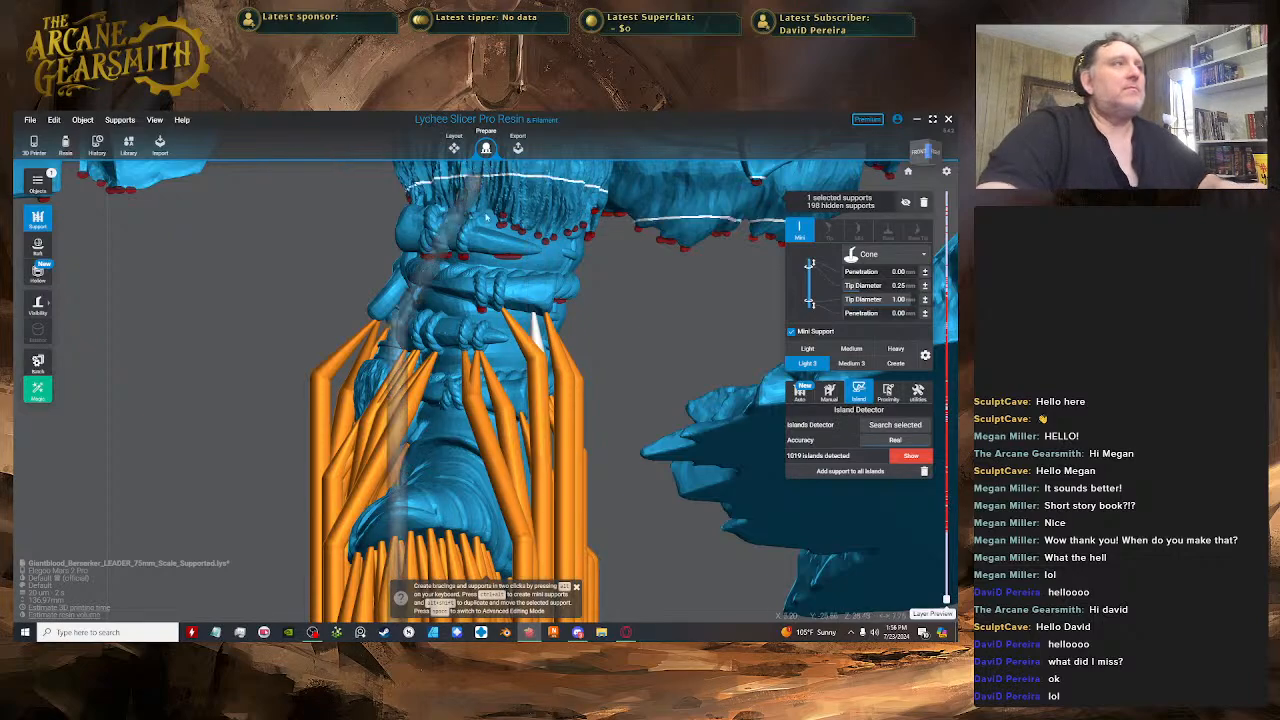
- Delete the selected light support at the upper peg's rope knot and place a new Light-preset support beneath the rope, with a 4 mm tip length
{"action": "right_click_drag", "start_coordinate": [486, 217], "coordinate": [485, 297]}
{"action": "key", "text": "space"}
{"action": "key", "text": "space"}
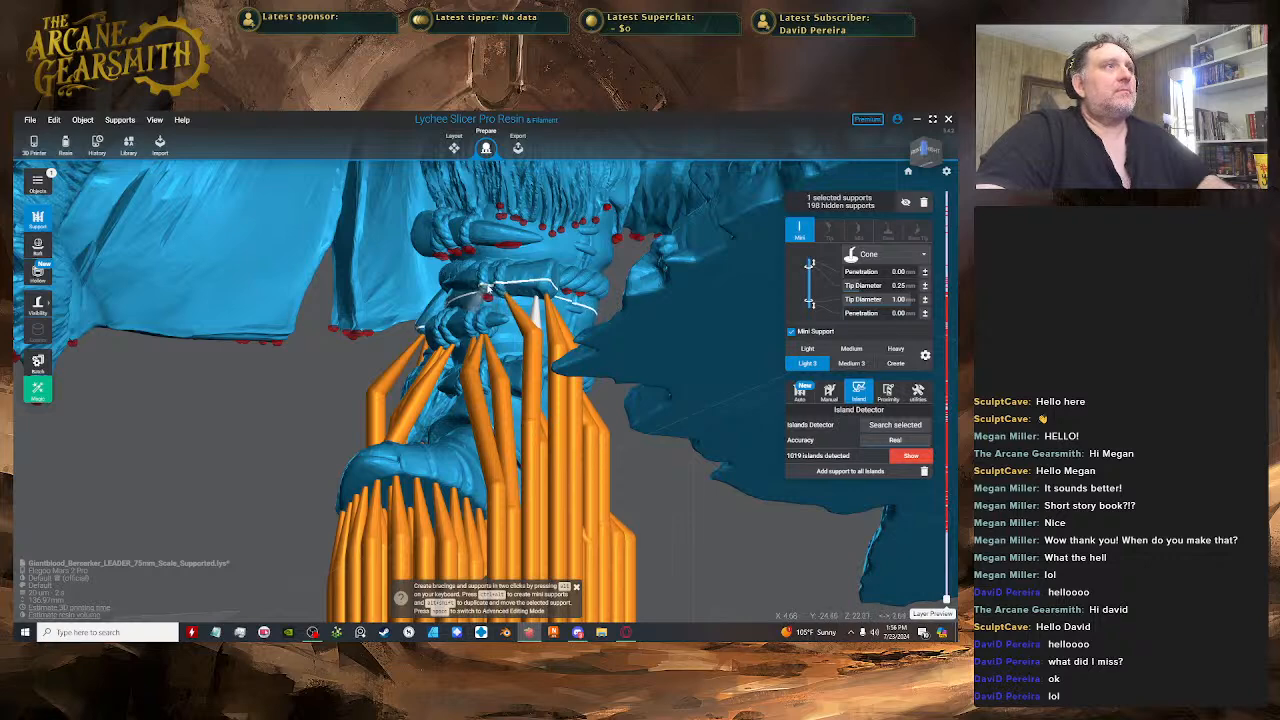
{"action": "left_click_drag", "start_coordinate": [577, 336], "coordinate": [766, 352]}
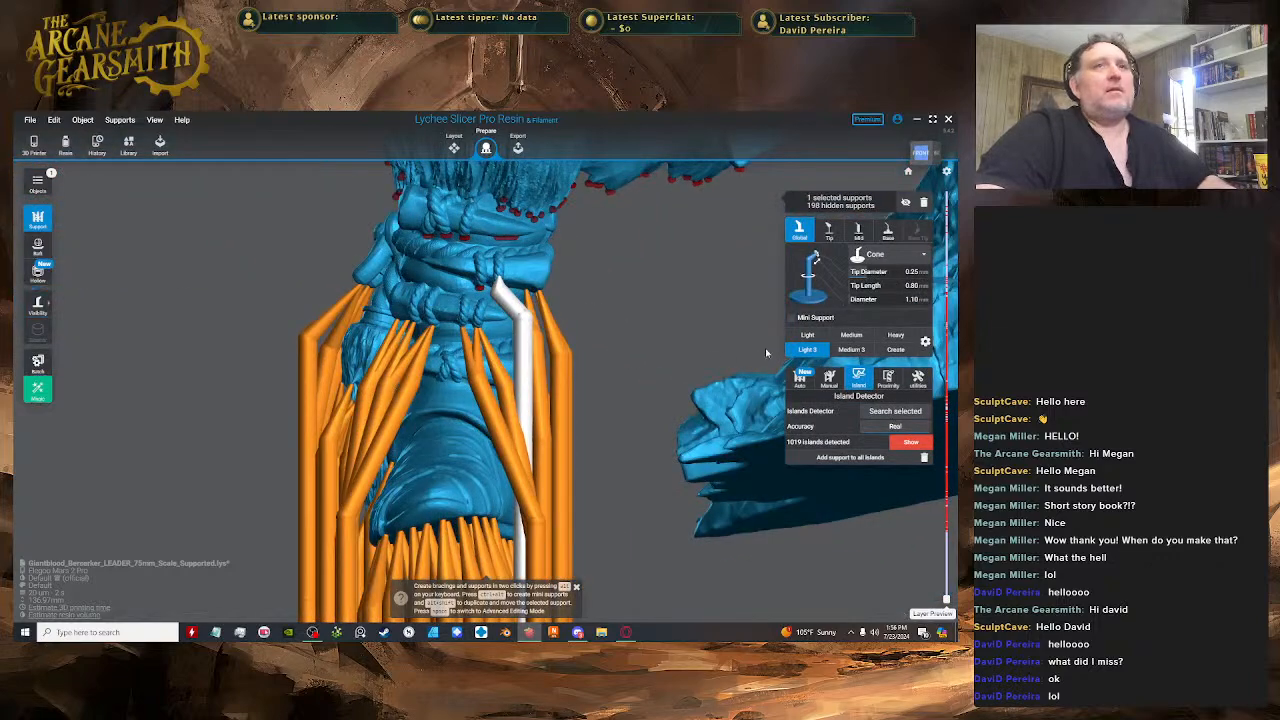
{"action": "right_click_drag", "start_coordinate": [645, 315], "coordinate": [630, 303]}
{"action": "key", "text": "Delete"}
{"action": "scroll", "coordinate": [481, 283], "scroll_direction": "up", "scroll_amount": 2}
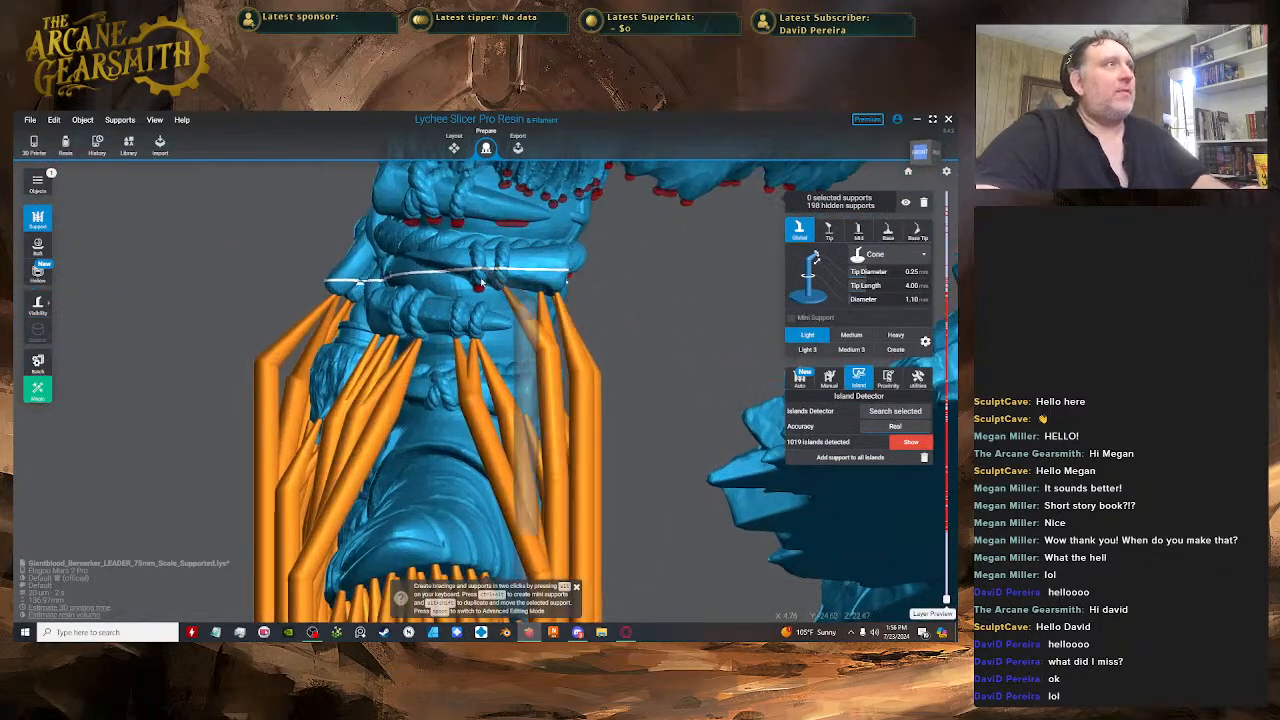
{"action": "left_click", "coordinate": [482, 283]}
{"action": "right_click_drag", "start_coordinate": [482, 283], "coordinate": [445, 215]}
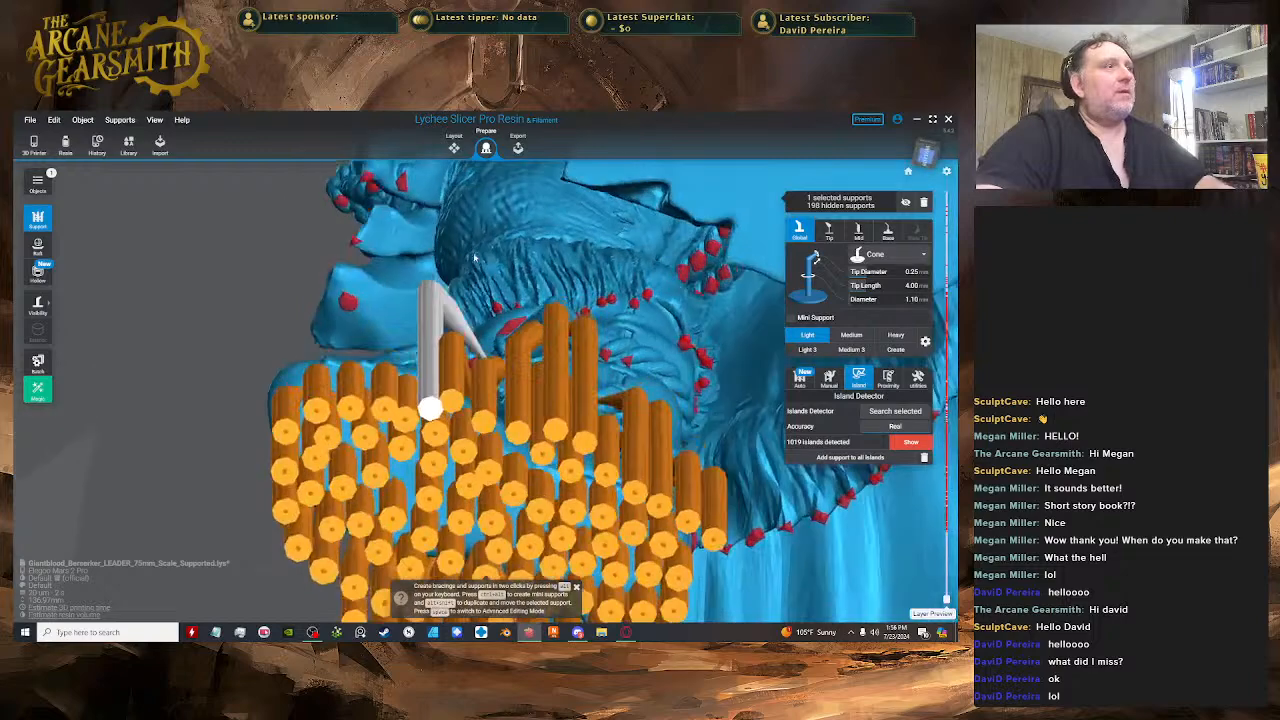
- Realign and lower the new Light support's upper joint beneath the upper peg's rope knot, with a tip length of about 3.67 mm
{"action": "key", "text": "space"}
{"action": "left_click", "coordinate": [428, 307]}
{"action": "left_click_drag", "start_coordinate": [419, 333], "coordinate": [467, 341]}
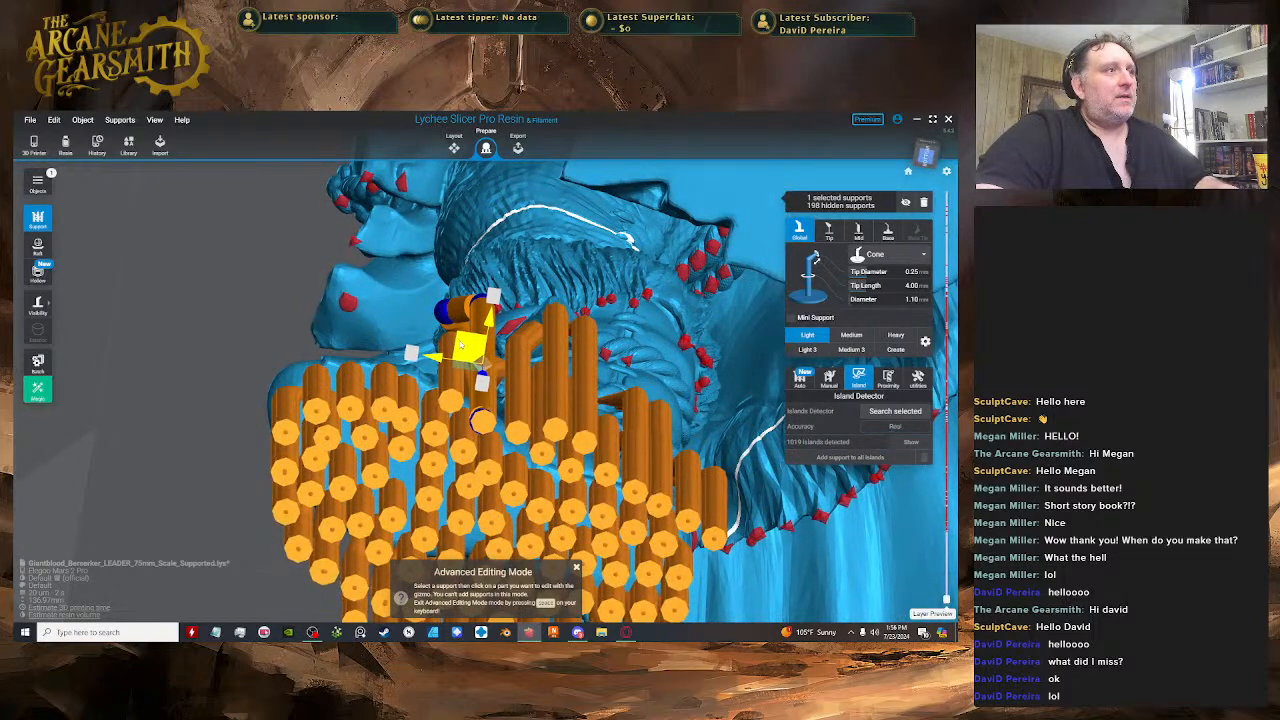
{"action": "right_click_drag", "start_coordinate": [462, 343], "coordinate": [504, 337]}
{"action": "left_click_drag", "start_coordinate": [498, 326], "coordinate": [495, 450]}
{"action": "right_click_drag", "start_coordinate": [495, 450], "coordinate": [526, 296]}
{"action": "left_click", "coordinate": [477, 303]}
{"action": "left_click_drag", "start_coordinate": [526, 296], "coordinate": [535, 318]}
{"action": "right_click_drag", "start_coordinate": [581, 363], "coordinate": [570, 322]}
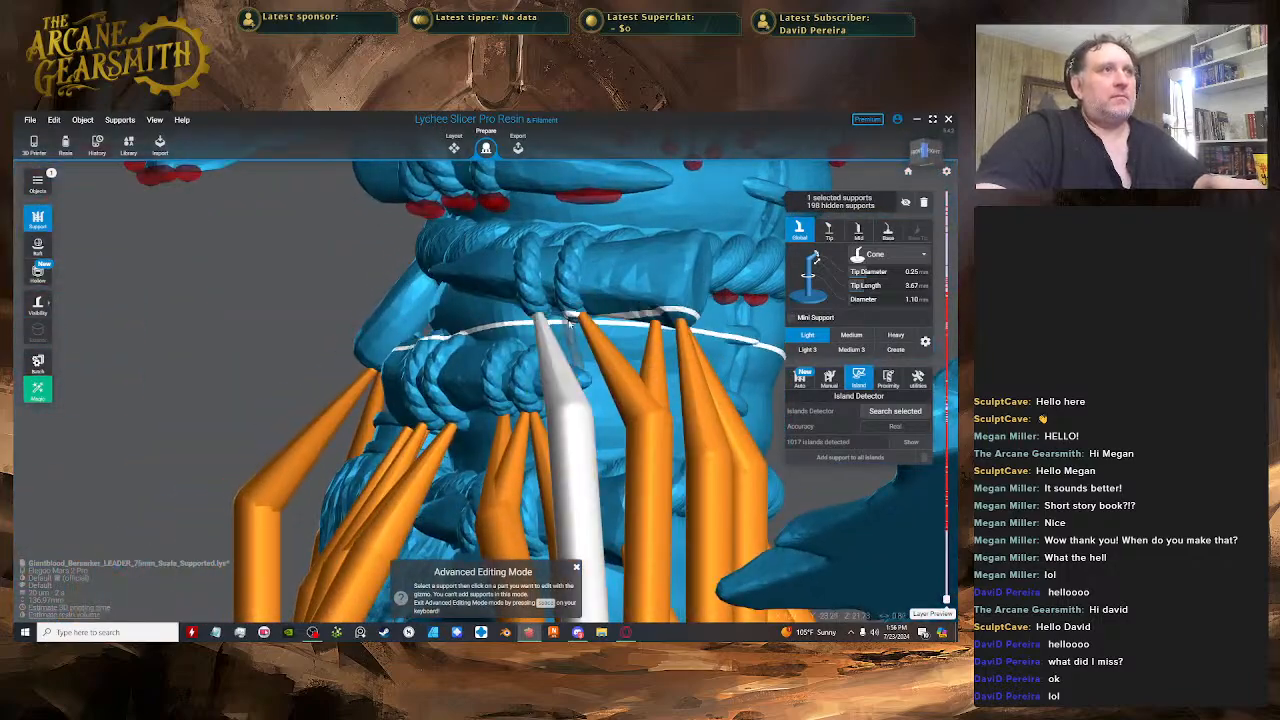
- Add a Light 3 mini support from that joint to the knot's neighbouring rope strand, with a lower tip diameter of 1 mm
{"action": "left_click", "coordinate": [565, 403]}
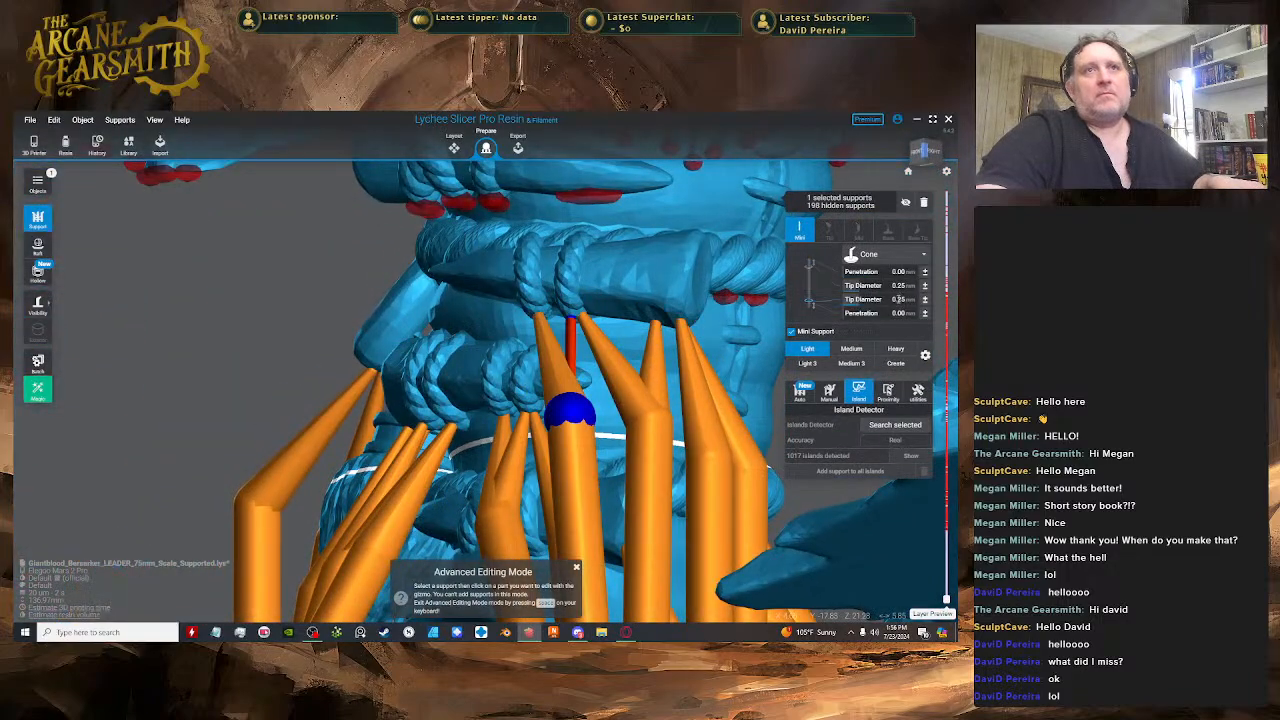
{"action": "scroll", "coordinate": [565, 403], "scroll_direction": "down", "scroll_amount": 6}
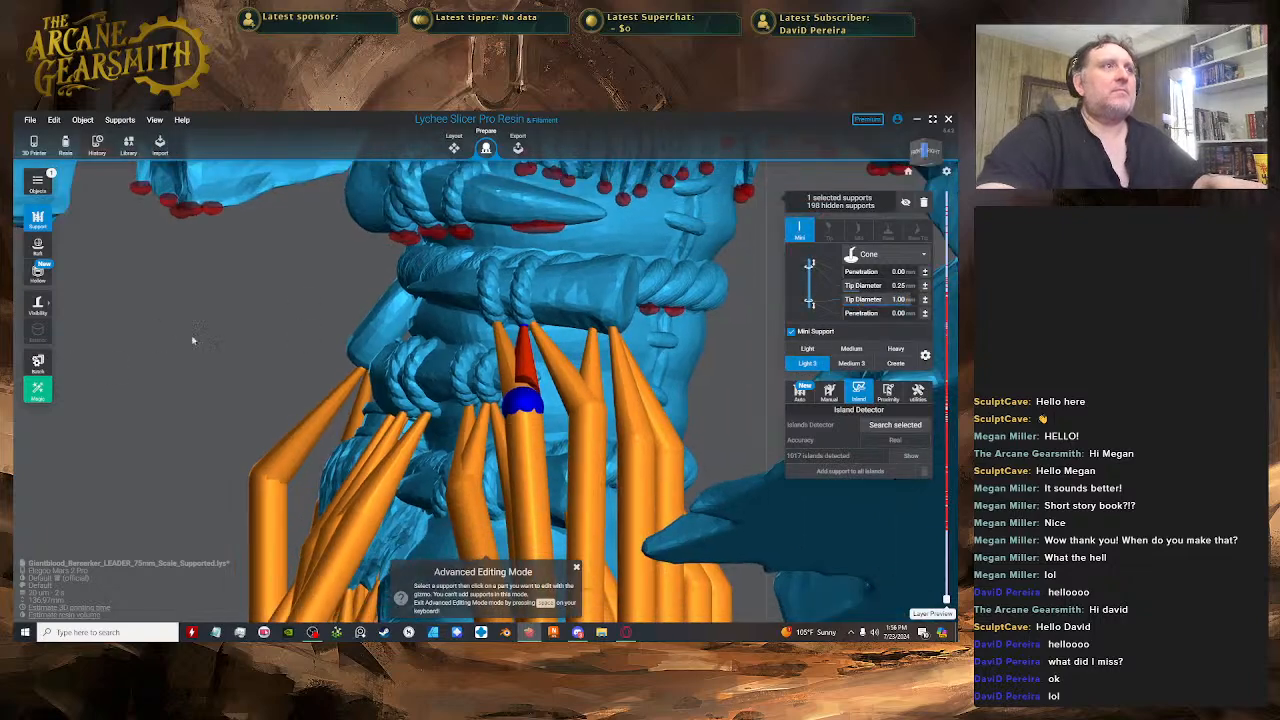
{"action": "left_click", "coordinate": [631, 398]}
- Place a support under the ankle rope beside the upper peg and align its upper joint, with a tip length of about 3.92 mm
{"action": "right_click_drag", "start_coordinate": [631, 398], "coordinate": [517, 381]}
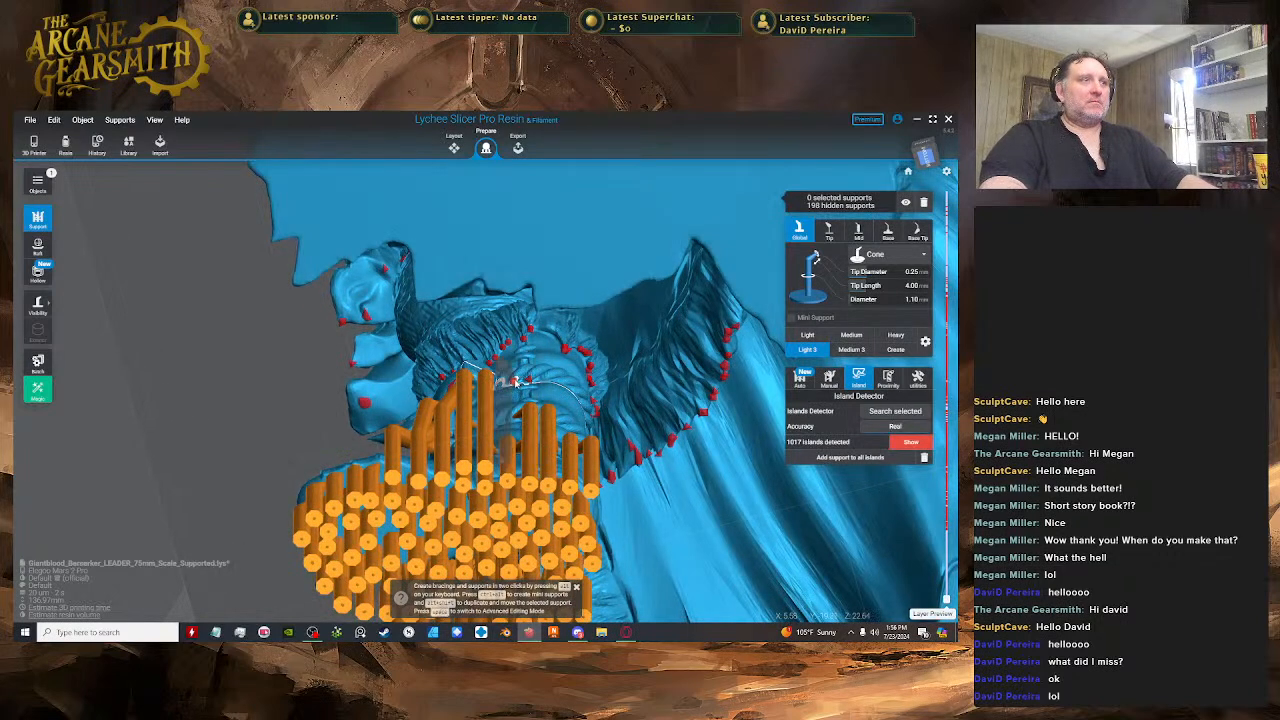
{"action": "left_click", "coordinate": [515, 382]}
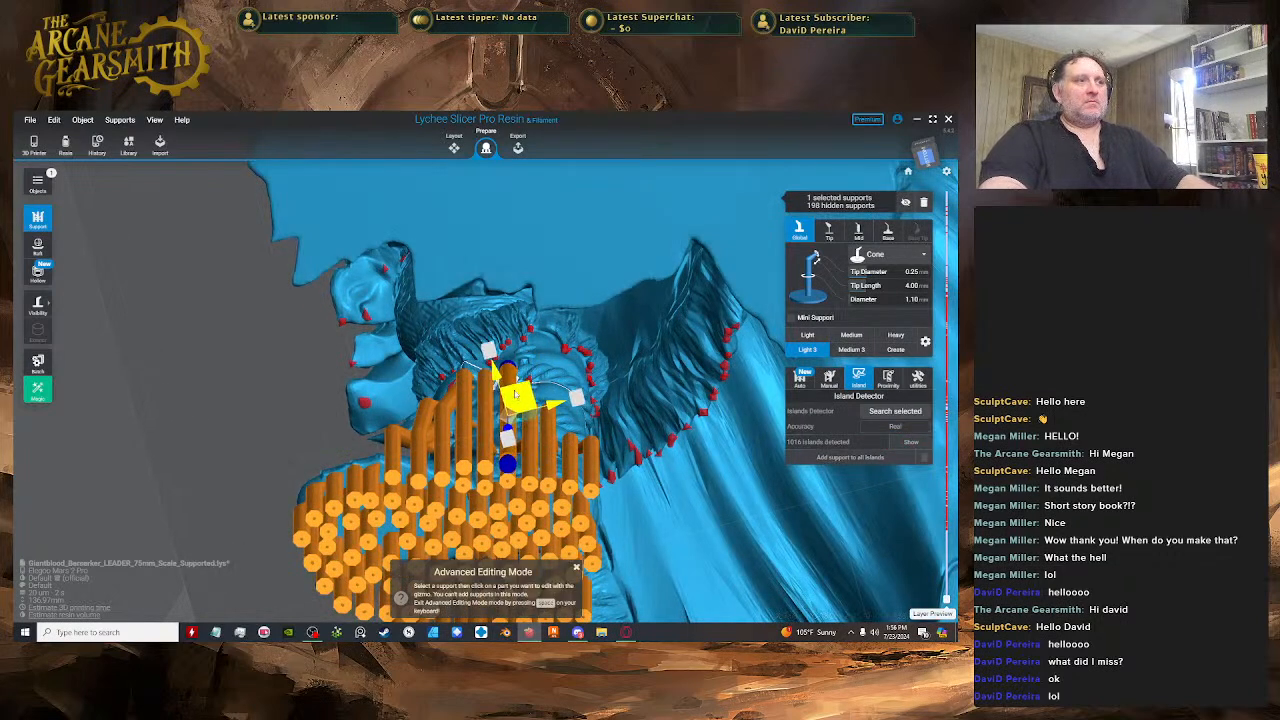
{"action": "key", "text": "space"}
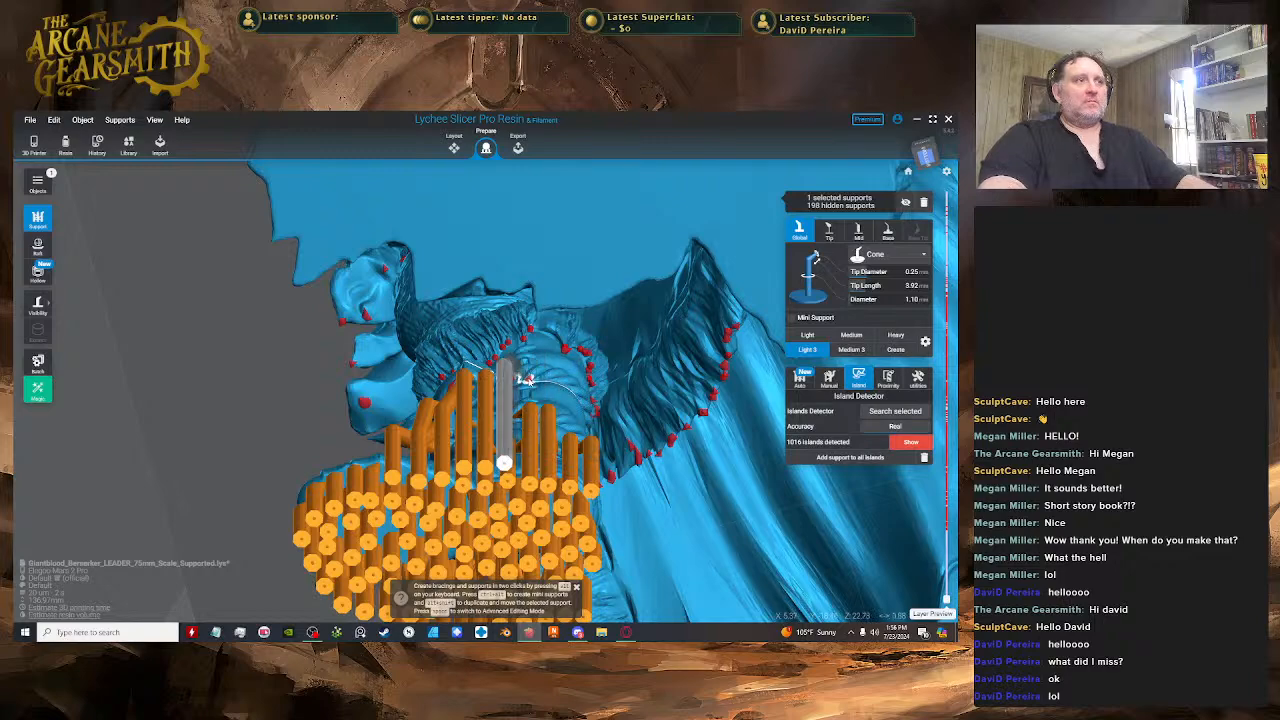
- Place a second support under the ankle rope next to it, align its upper joint, and add a mini support with a 1 mm lower tip diameter
{"action": "left_click", "coordinate": [515, 378]}
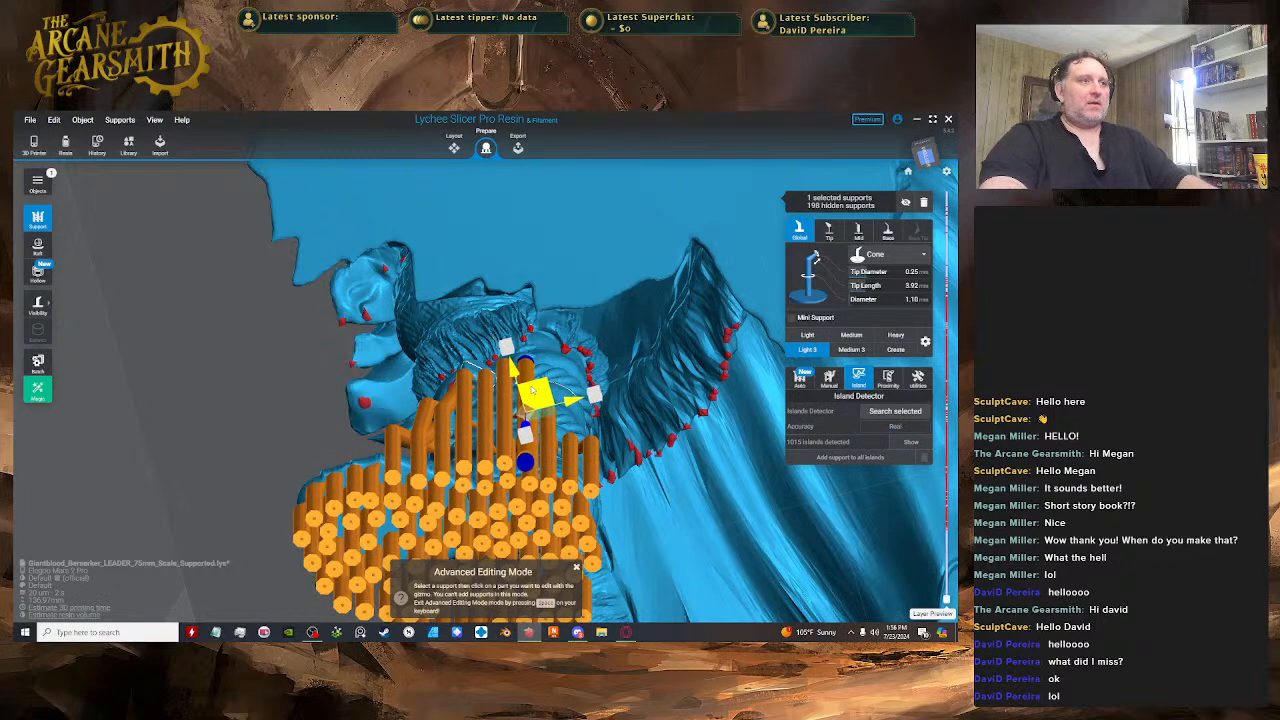
{"action": "right_click_drag", "start_coordinate": [571, 394], "coordinate": [522, 510]}
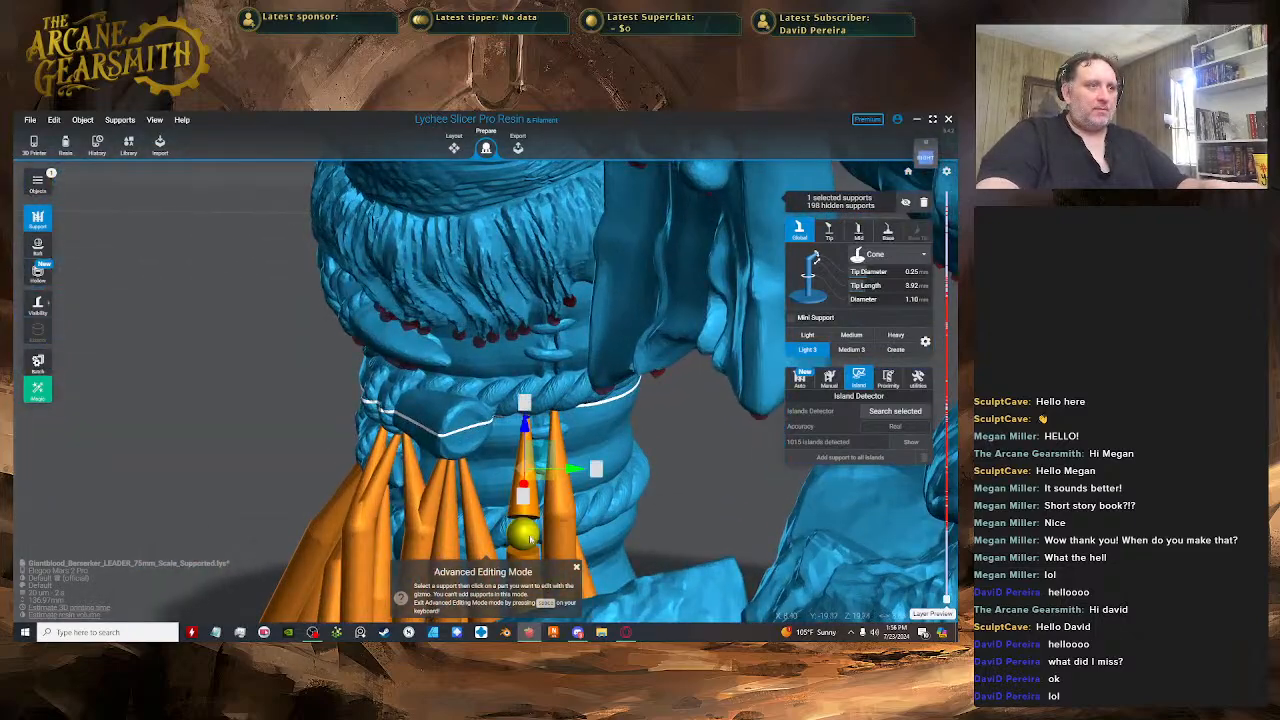
{"action": "left_click_drag", "start_coordinate": [522, 493], "coordinate": [522, 485]}
{"action": "right_click_drag", "start_coordinate": [554, 455], "coordinate": [570, 352]}
{"action": "key", "text": "space"}
{"action": "key", "text": "space"}
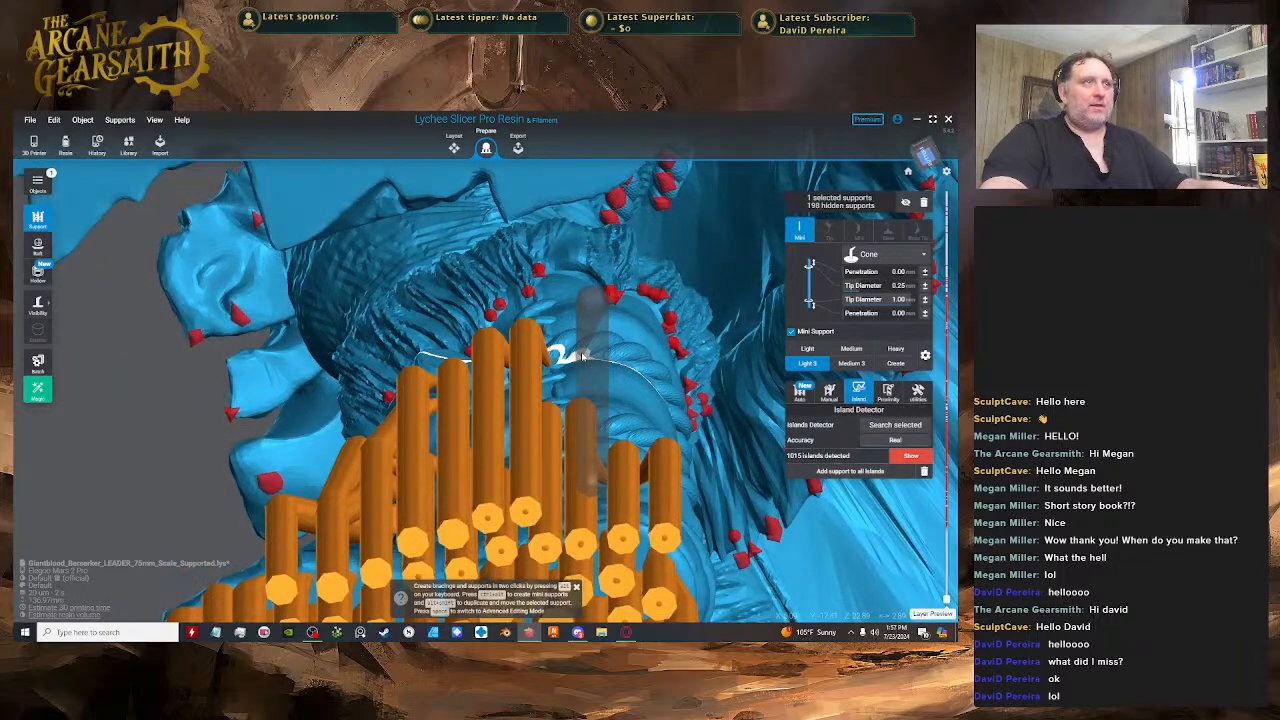
- Place a third support farther around the ankle rope and reposition its upper joint, with a tip length of about 3.19 mm
{"action": "left_click", "coordinate": [581, 362]}
{"action": "left_click", "coordinate": [581, 368]}
{"action": "left_click_drag", "start_coordinate": [584, 372], "coordinate": [572, 388]}
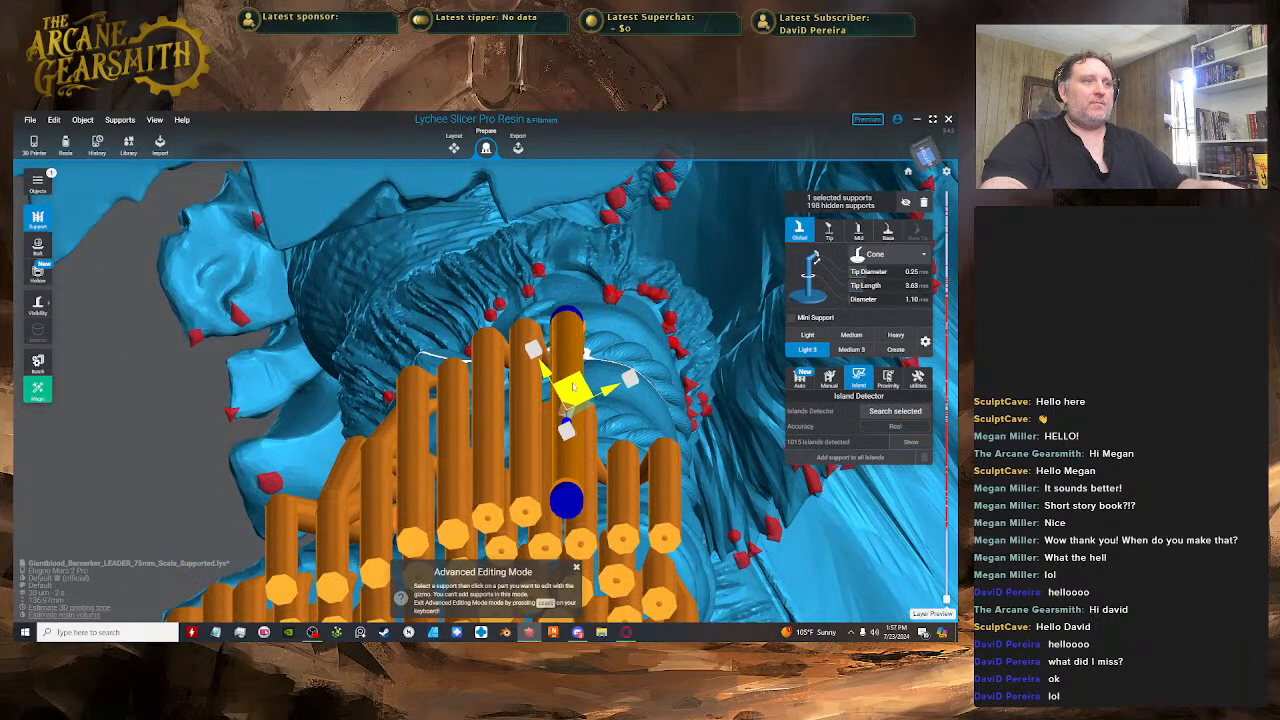
{"action": "right_click_drag", "start_coordinate": [572, 388], "coordinate": [490, 352]}
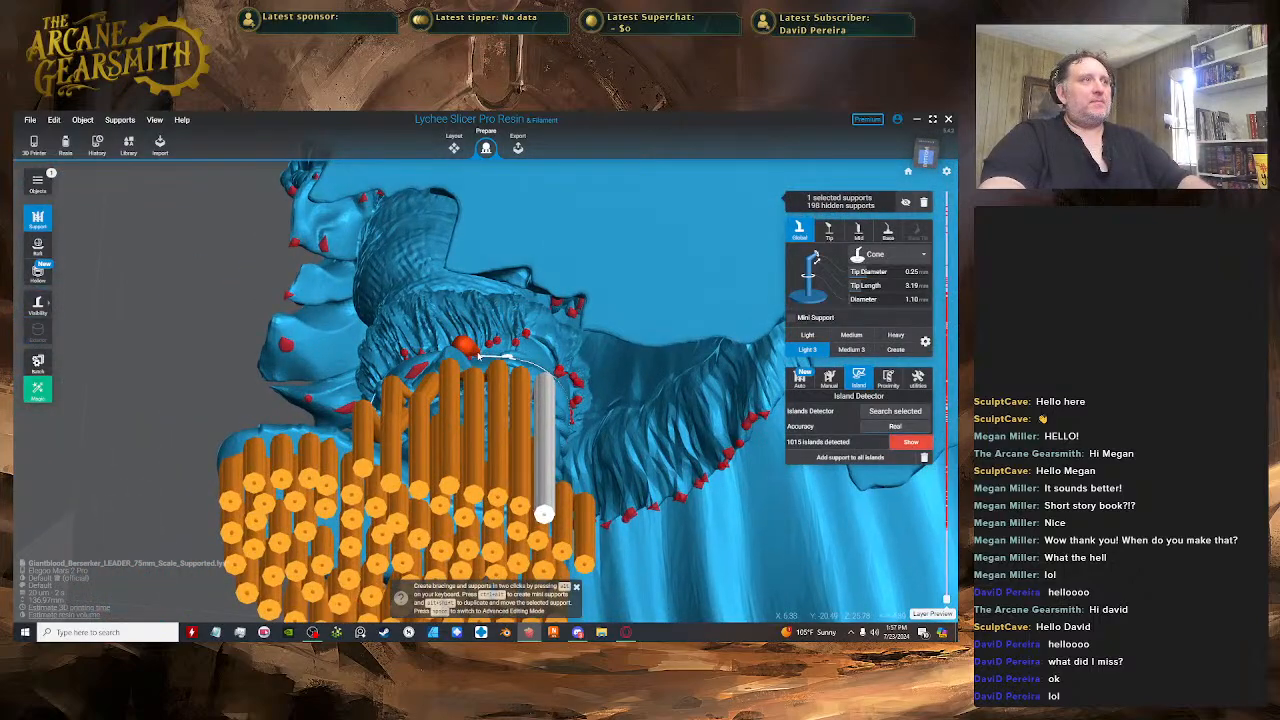
- Place a support under a fur-fringe strand above the ankle, with a tip length of about 3.58 mm, and link a mini support to the adjacent strand
{"action": "left_click", "coordinate": [441, 368]}
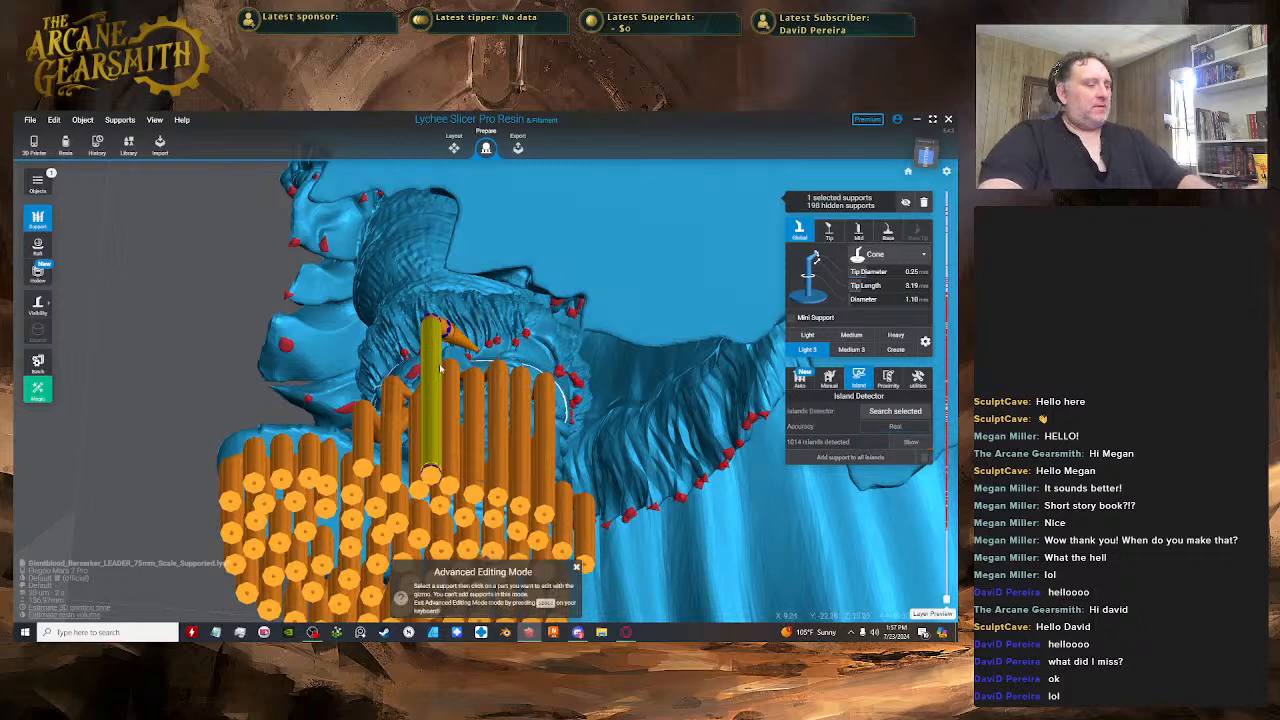
{"action": "key", "text": "Escape"}
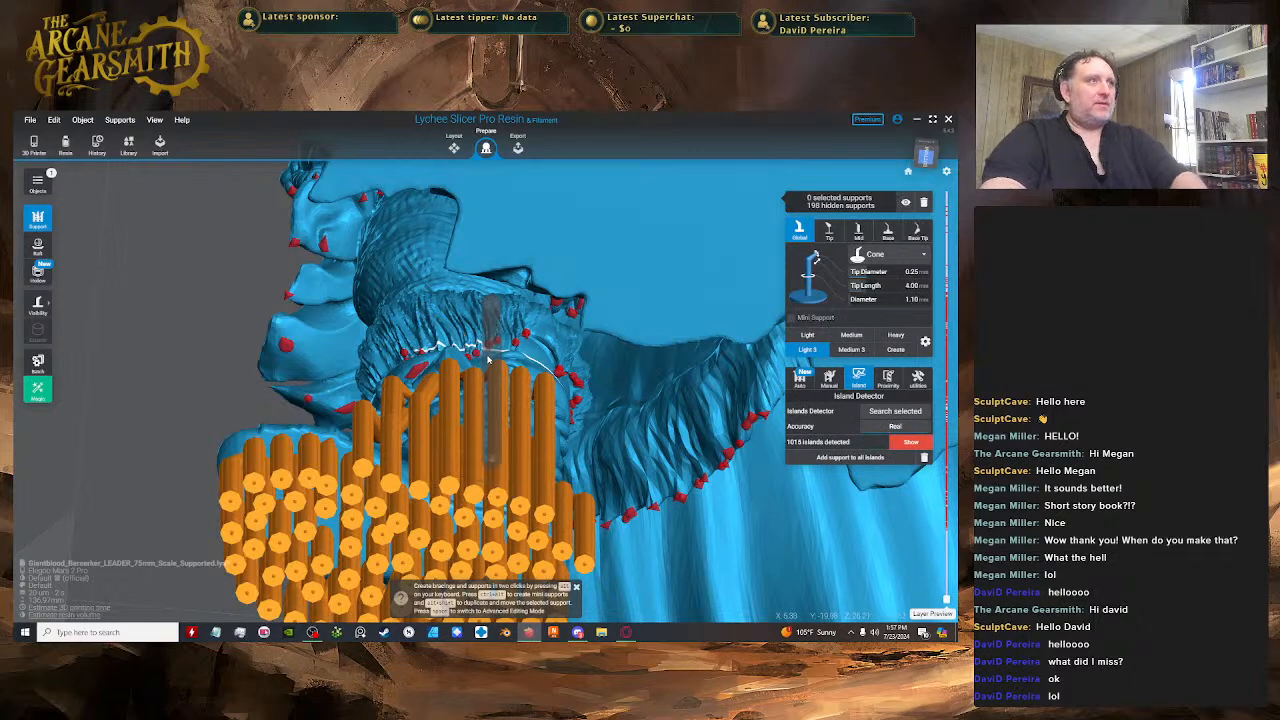
{"action": "left_click", "coordinate": [478, 355]}
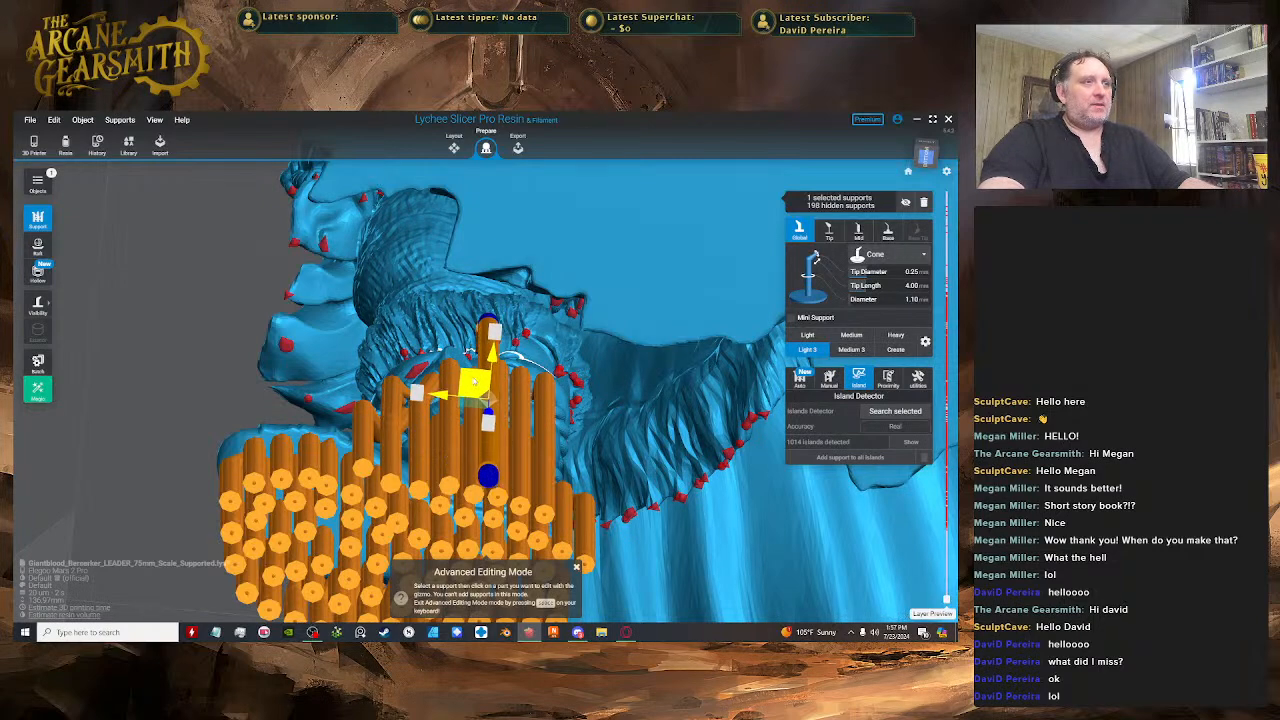
{"action": "right_click_drag", "start_coordinate": [474, 382], "coordinate": [532, 500]}
{"action": "scroll", "coordinate": [530, 440], "scroll_direction": "up", "scroll_amount": 2}
{"action": "right_click_drag", "start_coordinate": [530, 440], "coordinate": [524, 383]}
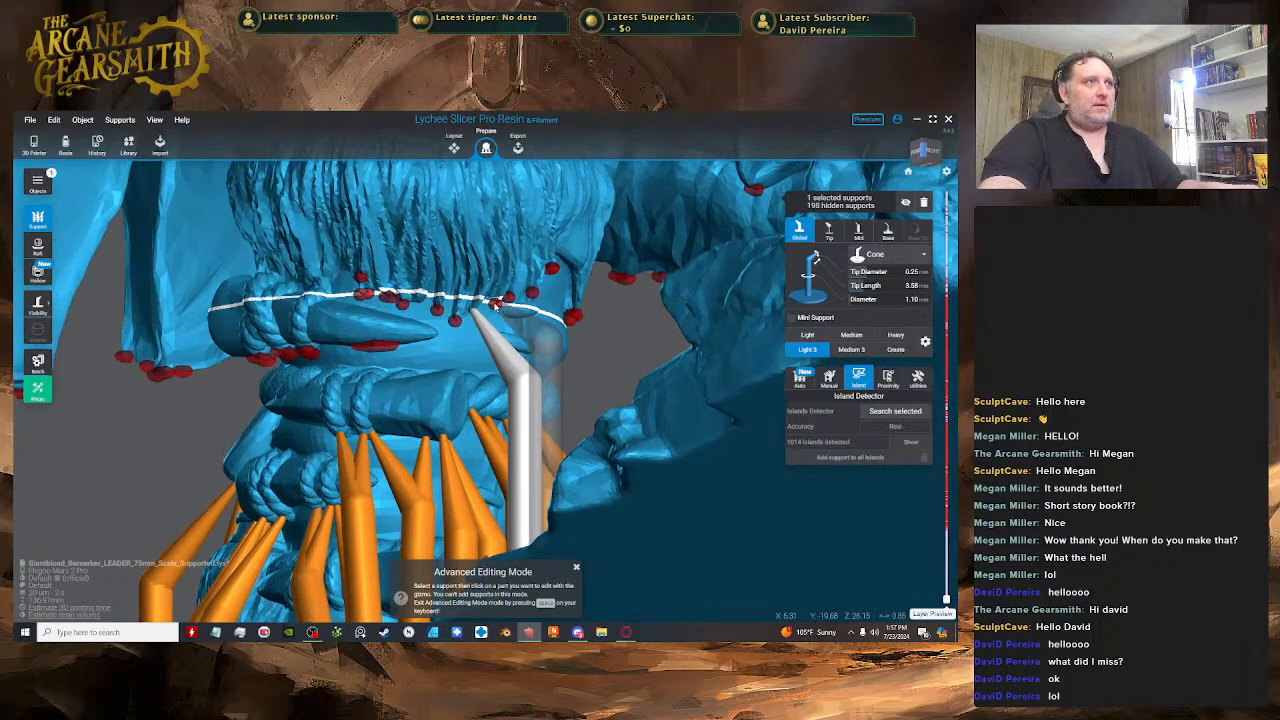
{"action": "left_click", "coordinate": [524, 384]}
{"action": "right_click_drag", "start_coordinate": [575, 340], "coordinate": [456, 258]}
- Place another support at the next fringe island beside it and shift its upper joint closer to the contact point
{"action": "key", "text": "space"}
{"action": "key", "text": "space"}
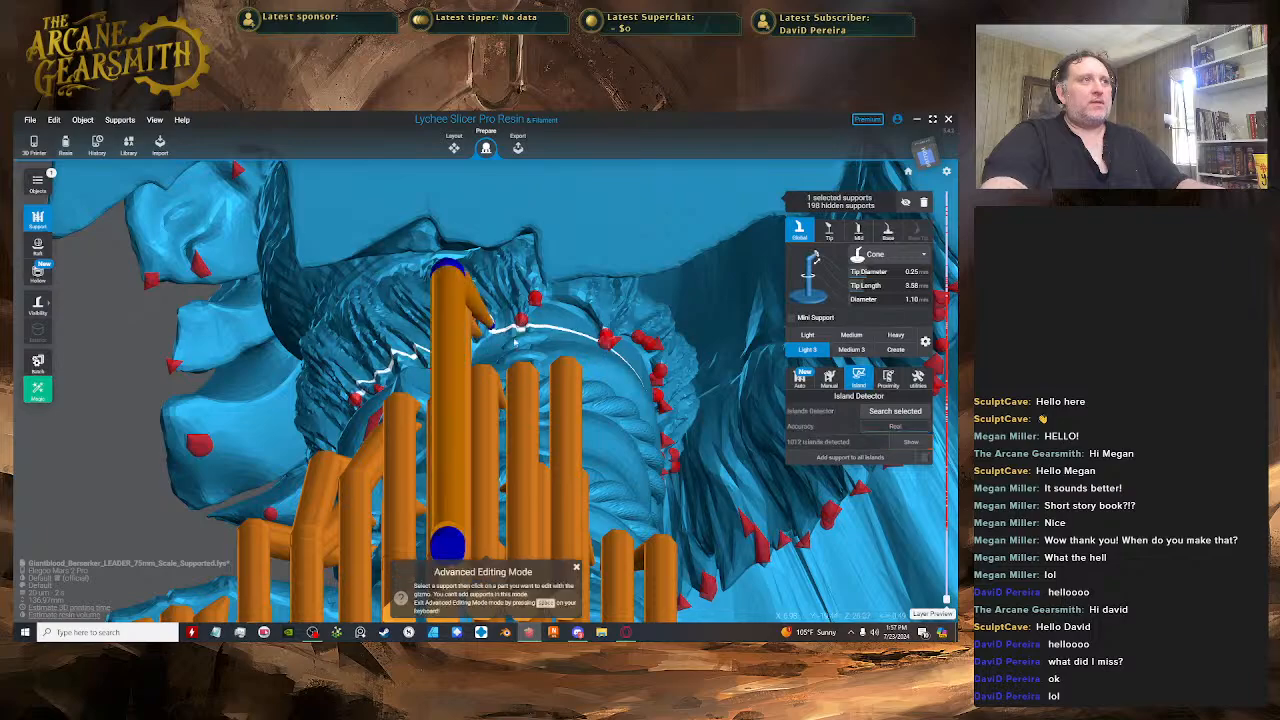
{"action": "right_click_drag", "start_coordinate": [488, 328], "coordinate": [579, 320]}
{"action": "left_click_drag", "start_coordinate": [484, 300], "coordinate": [529, 326]}
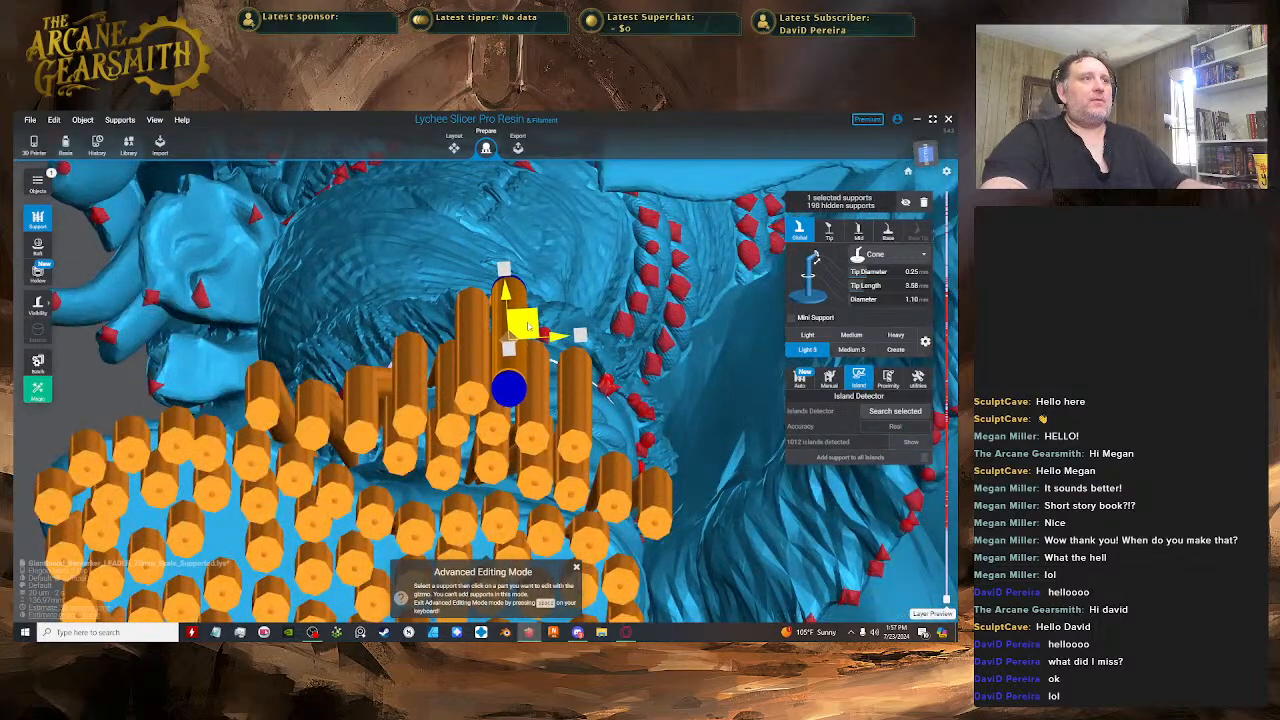
{"action": "right_click_drag", "start_coordinate": [538, 324], "coordinate": [604, 388]}
- Add a mini support from the neighbouring fringe strand to that support's upper joint
{"action": "key", "text": "space"}
{"action": "left_click_drag", "start_coordinate": [537, 285], "coordinate": [555, 394]}
{"action": "right_click_drag", "start_coordinate": [651, 375], "coordinate": [612, 352]}
- Place a support under the fringe's outer edge near the rock and realign its upper joint, with a tip length of about 2.28 mm
{"action": "key", "text": "space"}
{"action": "left_click", "coordinate": [541, 291]}
{"action": "key", "text": "space"}
{"action": "left_click", "coordinate": [614, 355]}
{"action": "left_click_drag", "start_coordinate": [614, 355], "coordinate": [546, 362]}
{"action": "right_click_drag", "start_coordinate": [546, 362], "coordinate": [634, 416]}
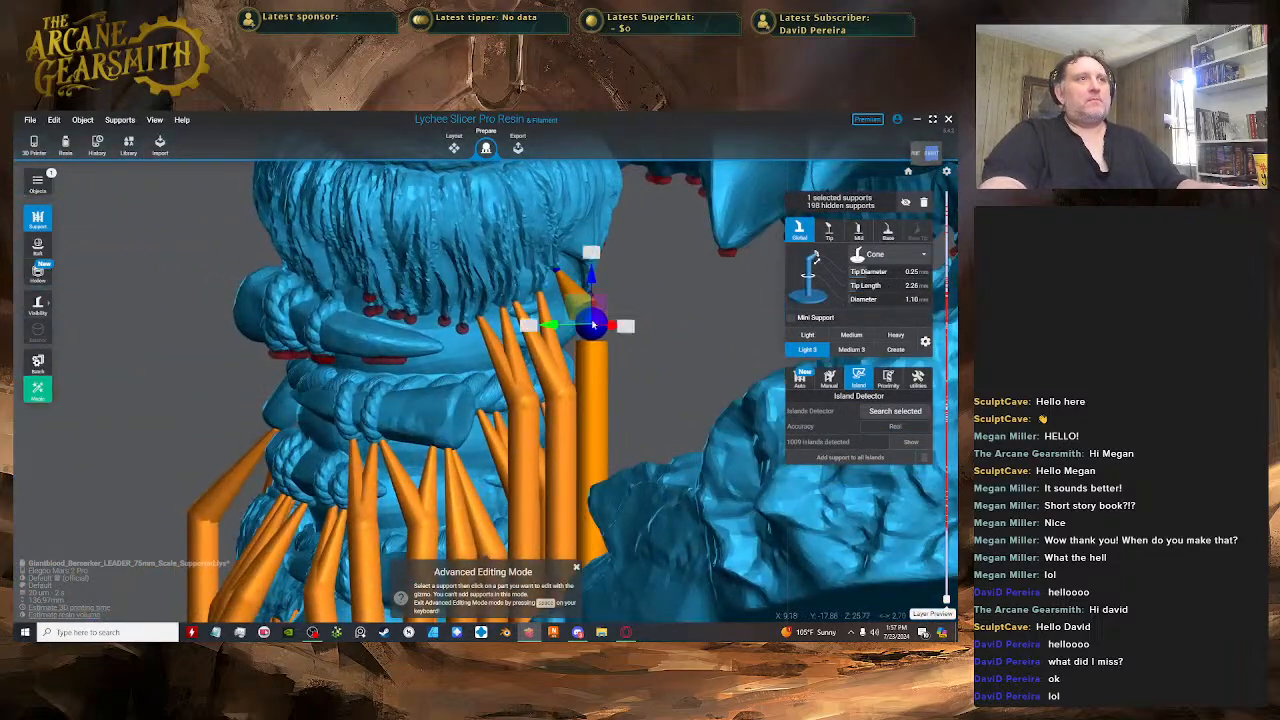
- Lower the outer-edge support's upper joint and shift it sideways, with a tip length of about 3.17 mm
{"action": "left_click_drag", "start_coordinate": [598, 322], "coordinate": [608, 367]}
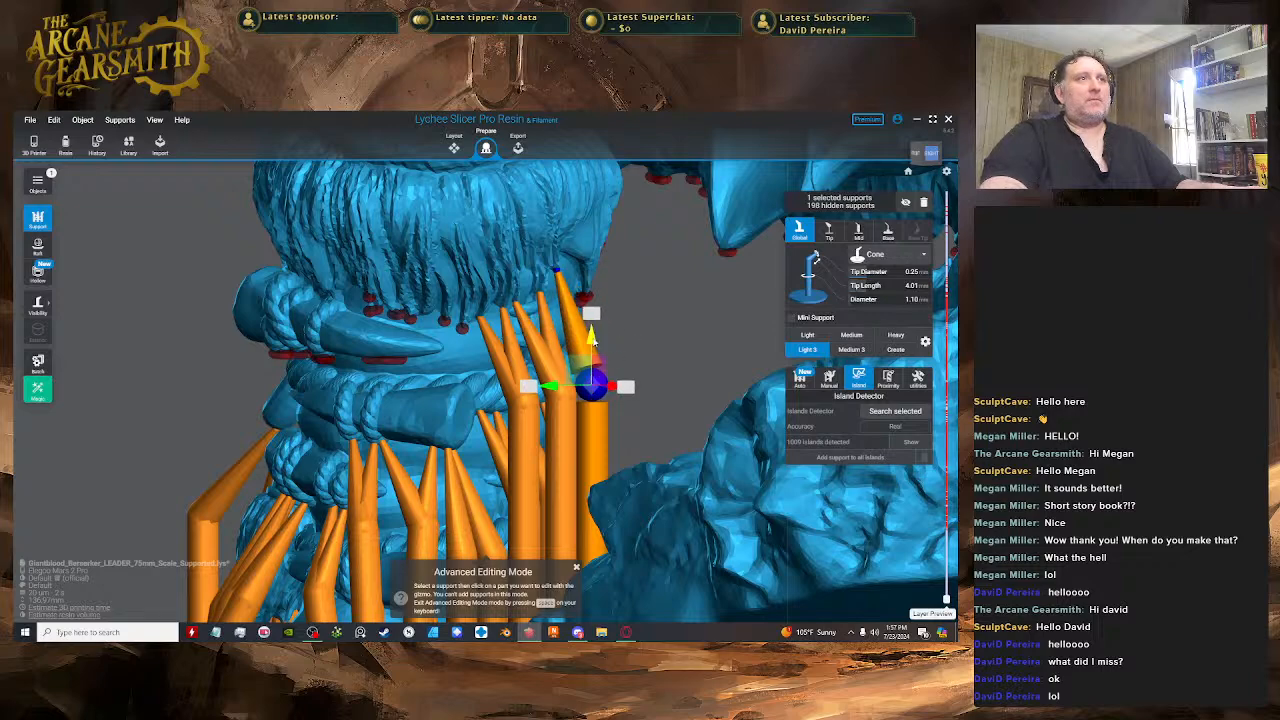
{"action": "right_click_drag", "start_coordinate": [594, 312], "coordinate": [636, 290]}
{"action": "left_click_drag", "start_coordinate": [636, 290], "coordinate": [614, 286]}
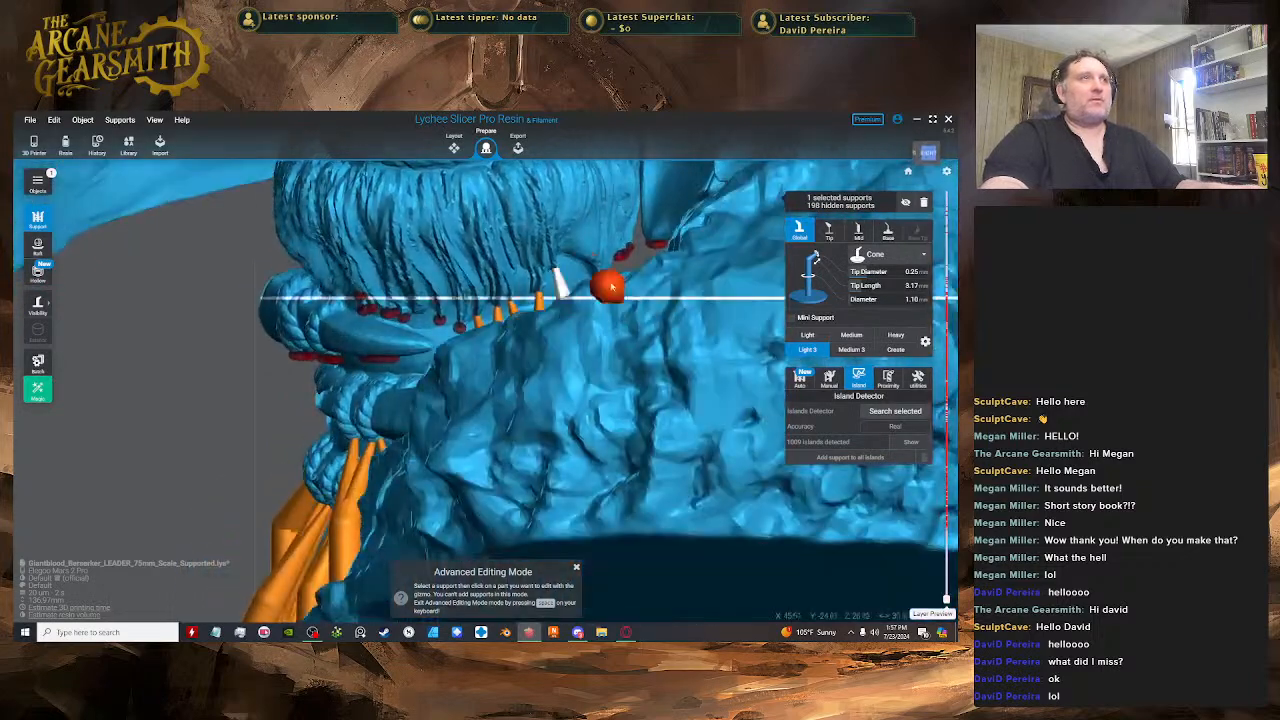
- Add a mini support between the outer-edge support's joint and the hanging fringe tip beside it
{"action": "right_click_drag", "start_coordinate": [614, 286], "coordinate": [602, 264]}
{"action": "left_click_drag", "start_coordinate": [584, 263], "coordinate": [590, 350]}
{"action": "scroll", "coordinate": [675, 421], "scroll_direction": "down", "scroll_amount": 3}
{"action": "right_click_drag", "start_coordinate": [675, 421], "coordinate": [489, 240]}
- Place a support under the fringe on the ankle's rear side and align its upper joint, with a tip length of about 3.37 mm
{"action": "left_click", "coordinate": [490, 240]}
{"action": "key", "text": "space"}
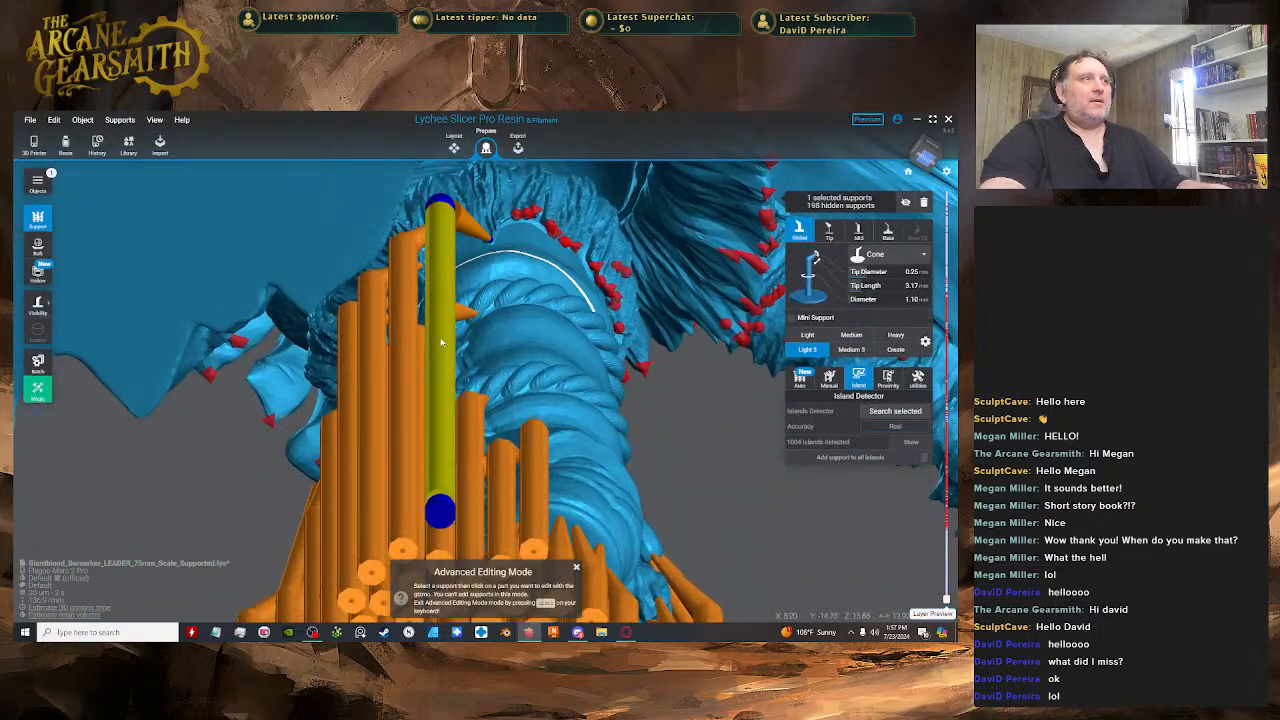
{"action": "left_click", "coordinate": [443, 343]}
{"action": "left_click_drag", "start_coordinate": [449, 346], "coordinate": [477, 367]}
{"action": "right_click_drag", "start_coordinate": [480, 348], "coordinate": [550, 310]}
- Place a support at the next rear fringe island and bring its upper joint beneath the contact, with a tip length of about 2.21 mm
{"action": "key", "text": "space"}
{"action": "key", "text": "space"}
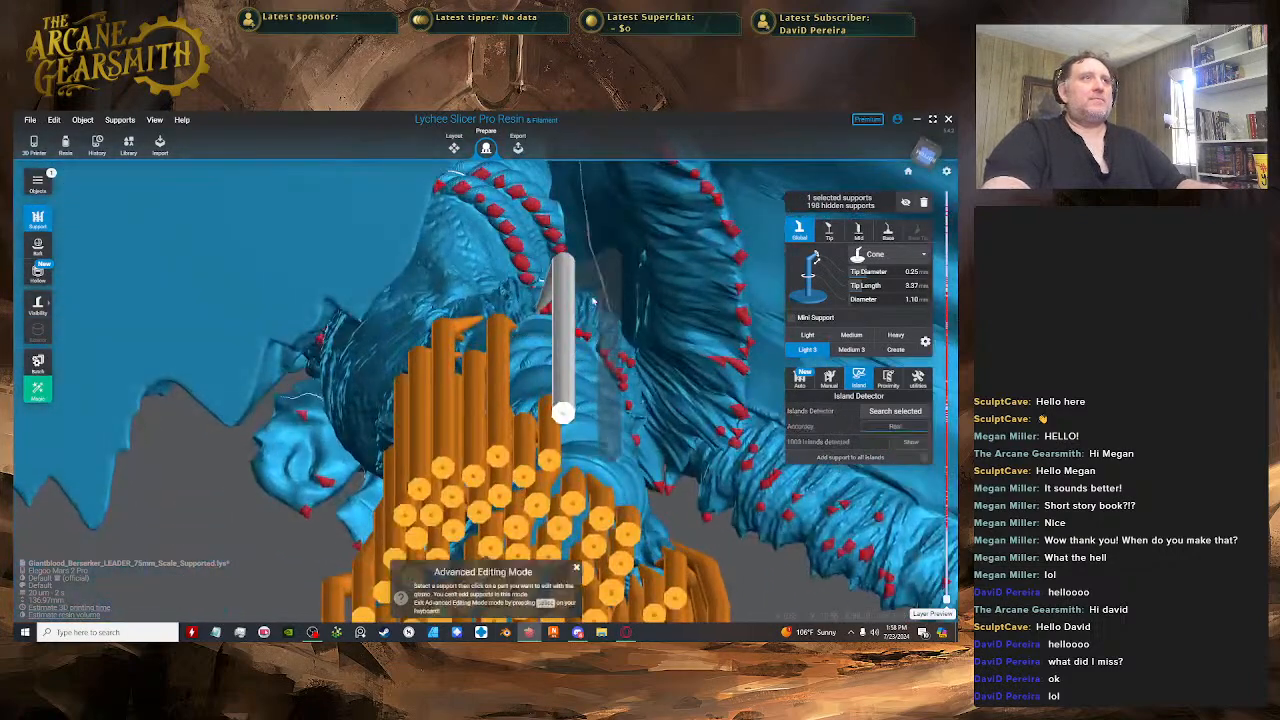
{"action": "left_click_drag", "start_coordinate": [546, 328], "coordinate": [532, 343]}
{"action": "mouse_move", "coordinate": [532, 343]}
{"action": "right_mouse_down"}
{"action": "mouse_move", "coordinate": [530, 372]}
{"action": "mouse_move", "coordinate": [519, 358]}
{"action": "right_mouse_up"}
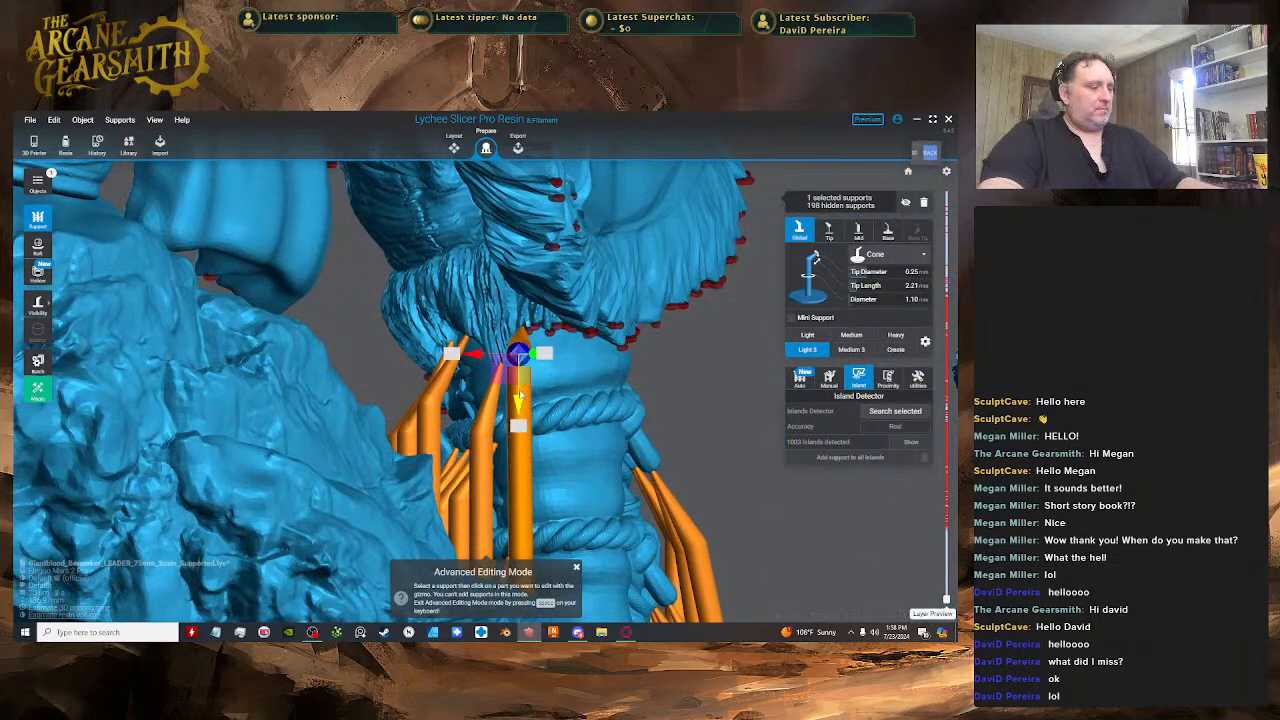
- Lower and fine-tune that rear fringe support's upper joint, with a tip length of about 3.05 mm
{"action": "left_click_drag", "start_coordinate": [526, 428], "coordinate": [527, 447]}
{"action": "scroll", "coordinate": [527, 447], "scroll_direction": "up", "scroll_amount": 2}
{"action": "right_click_drag", "start_coordinate": [527, 440], "coordinate": [552, 370]}
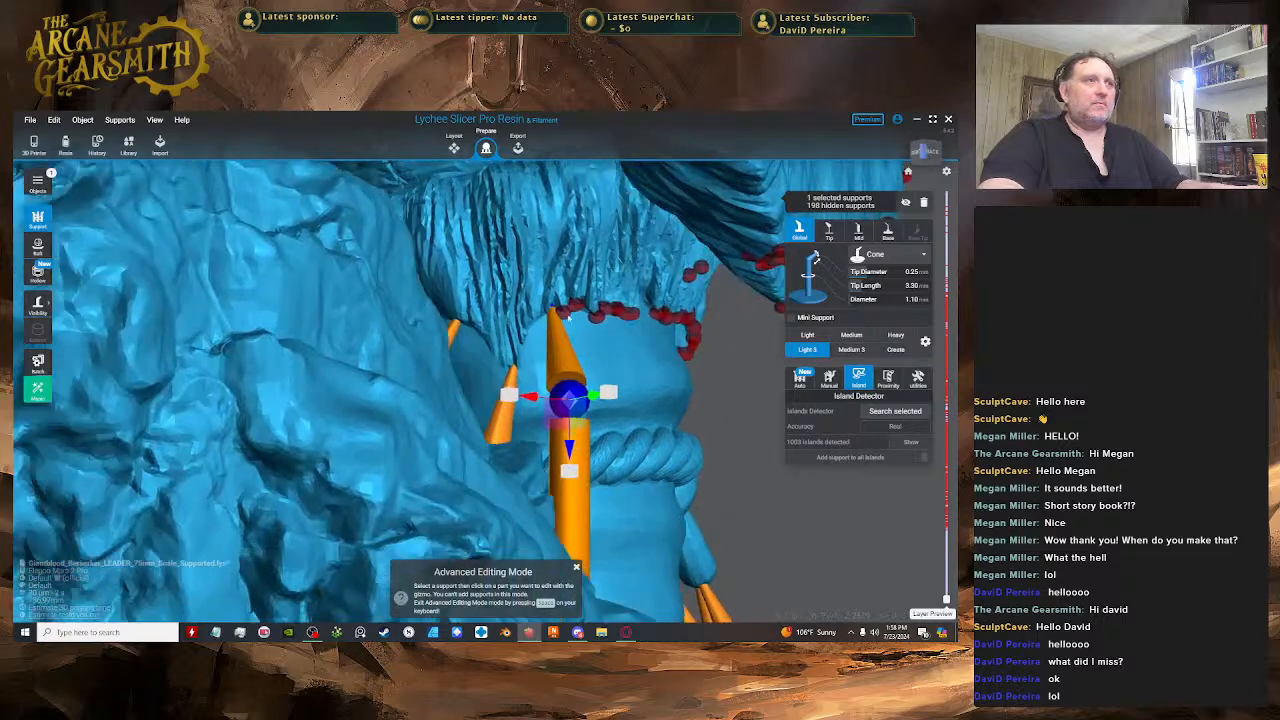
{"action": "scroll", "coordinate": [550, 355], "scroll_direction": "up", "scroll_amount": 4}
{"action": "left_click", "coordinate": [557, 308]}
- Add a mini support from the adjacent rear fringe island to that support's joint, with a lower tip diameter of 1 mm
{"action": "key", "text": "space"}
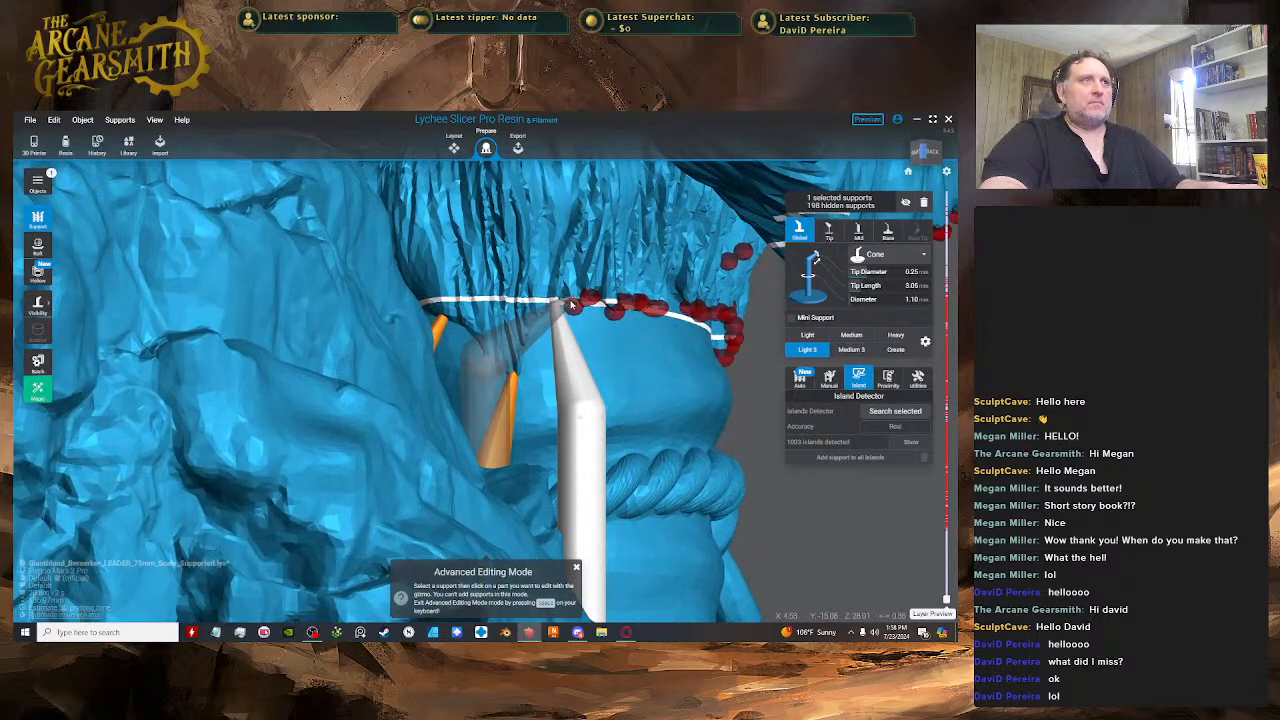
{"action": "left_click_drag", "start_coordinate": [574, 304], "coordinate": [589, 376]}
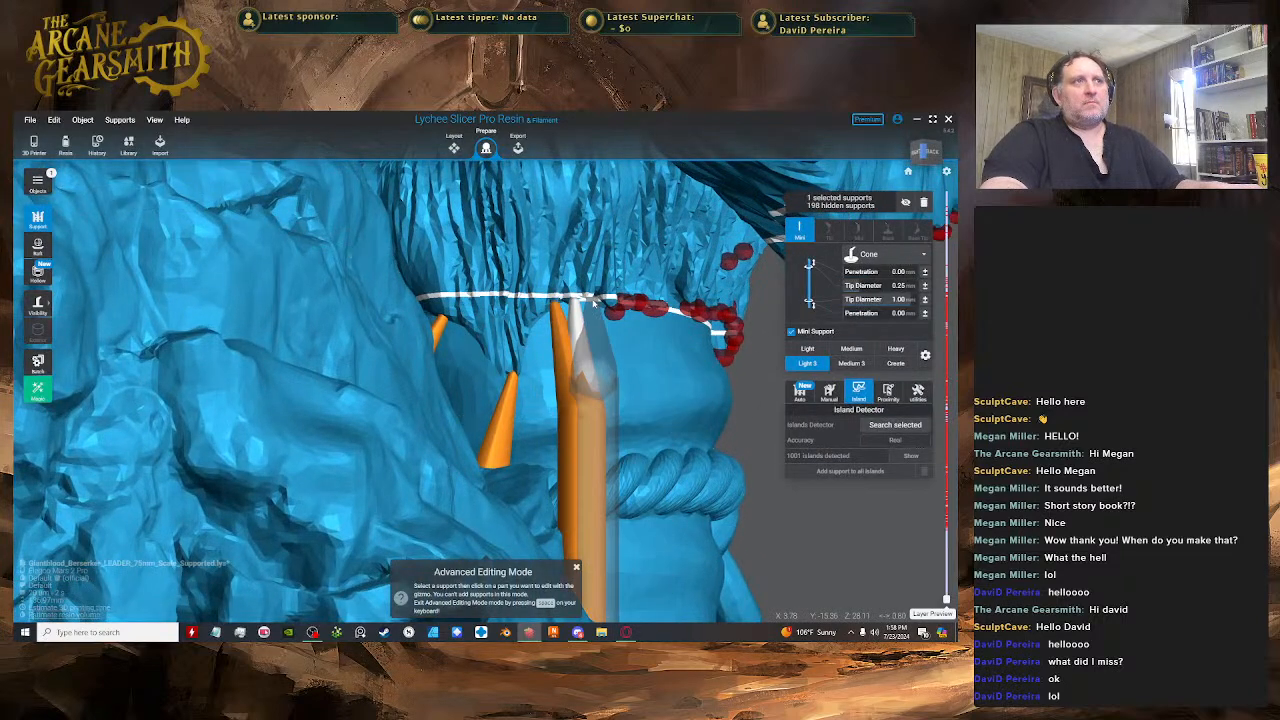
{"action": "right_click_drag", "start_coordinate": [592, 412], "coordinate": [575, 295]}
- Place another support farther along the rear fringe and align and lower its upper joint, with a tip length of about 3.06 mm
{"action": "key", "text": "space"}
{"action": "right_click_drag", "start_coordinate": [551, 241], "coordinate": [627, 249]}
{"action": "key", "text": "space"}
{"action": "left_click_drag", "start_coordinate": [645, 285], "coordinate": [564, 297]}
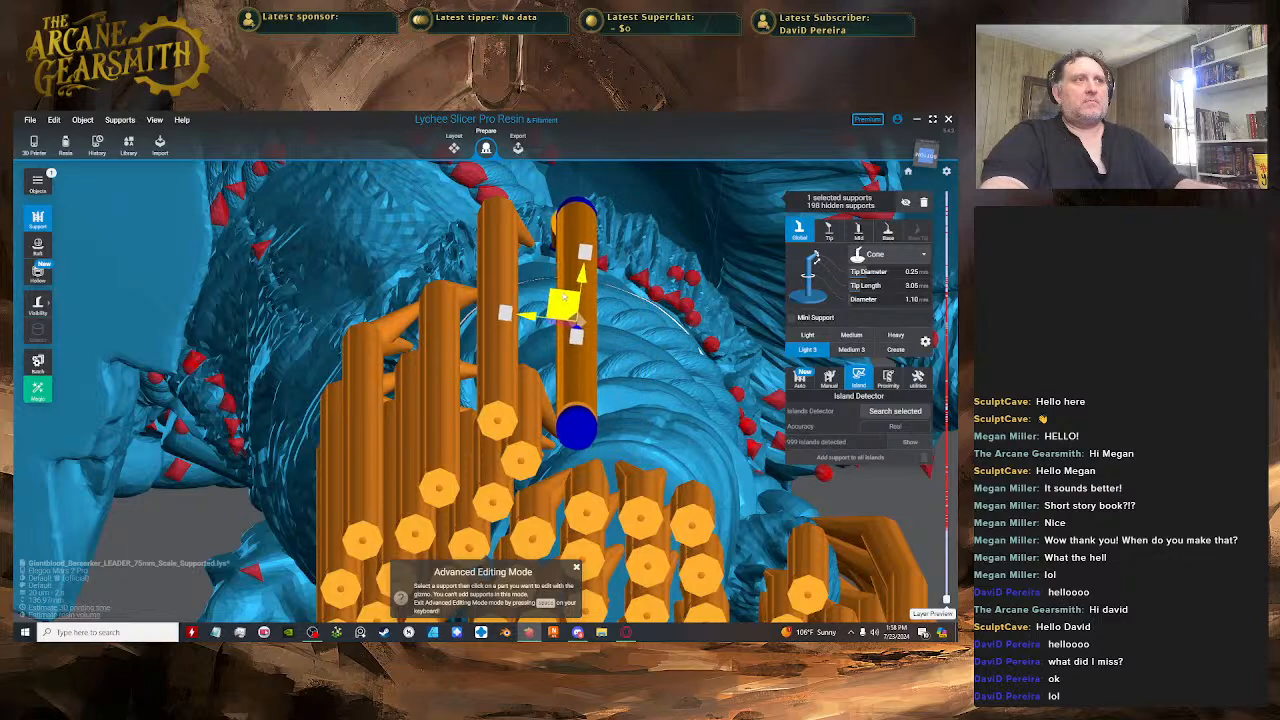
{"action": "right_click_drag", "start_coordinate": [558, 300], "coordinate": [560, 392]}
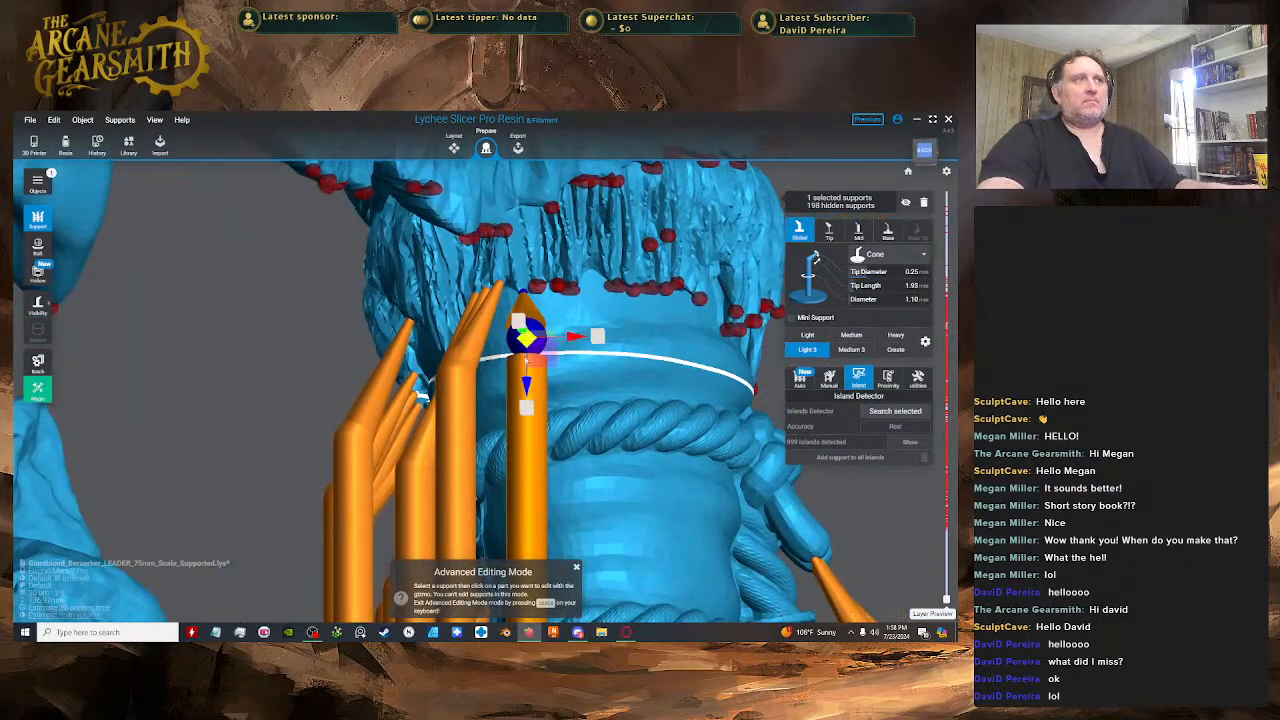
{"action": "key", "text": "space"}
{"action": "scroll", "coordinate": [521, 342], "scroll_direction": "up", "scroll_amount": 3}
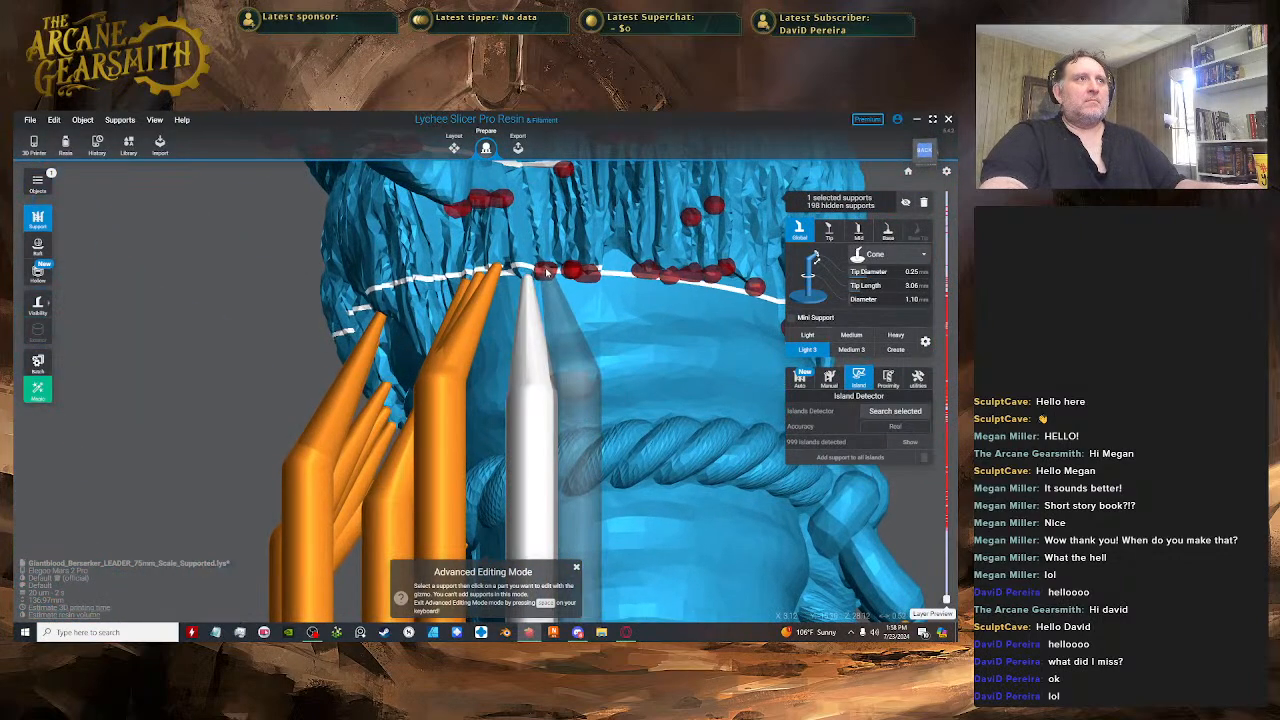
- Add two mini supports from that joint to the neighbouring fringe islands, with lower tip diameters of 1 mm
{"action": "left_click_drag", "start_coordinate": [543, 388], "coordinate": [543, 390]}
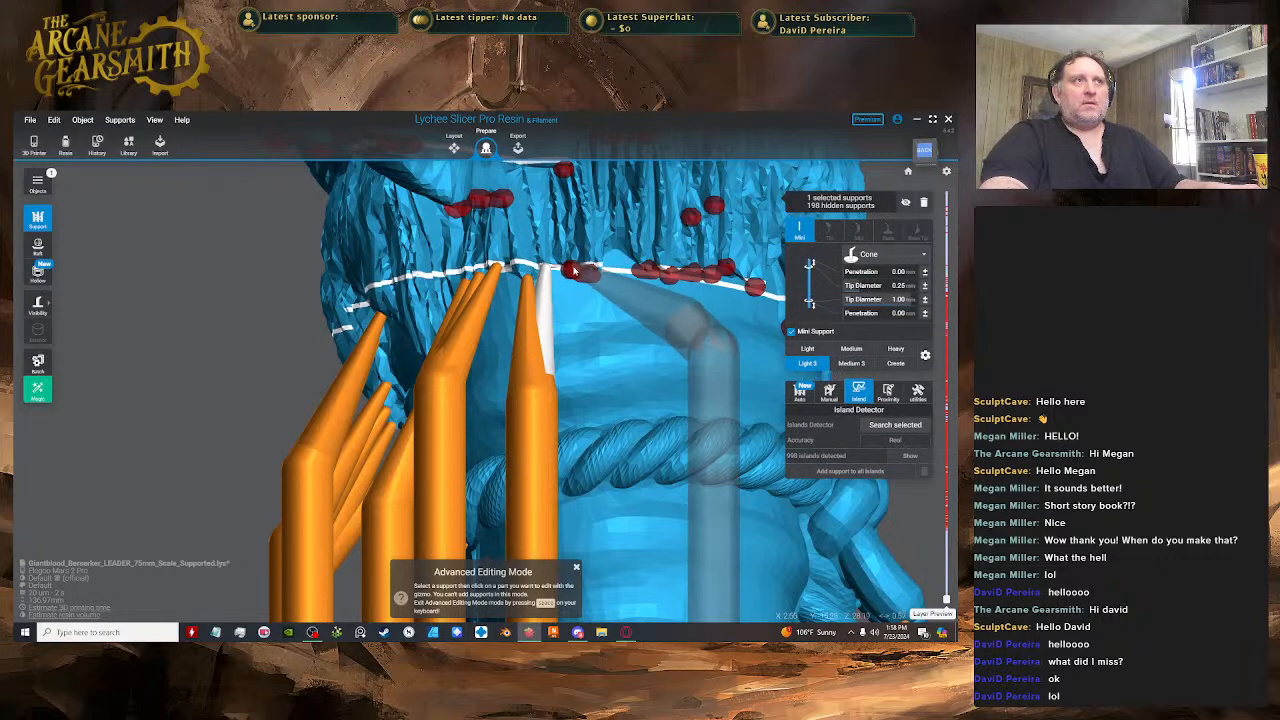
{"action": "left_click_drag", "start_coordinate": [572, 270], "coordinate": [543, 408]}
{"action": "key", "text": "space"}
{"action": "right_click_drag", "start_coordinate": [651, 309], "coordinate": [640, 262]}
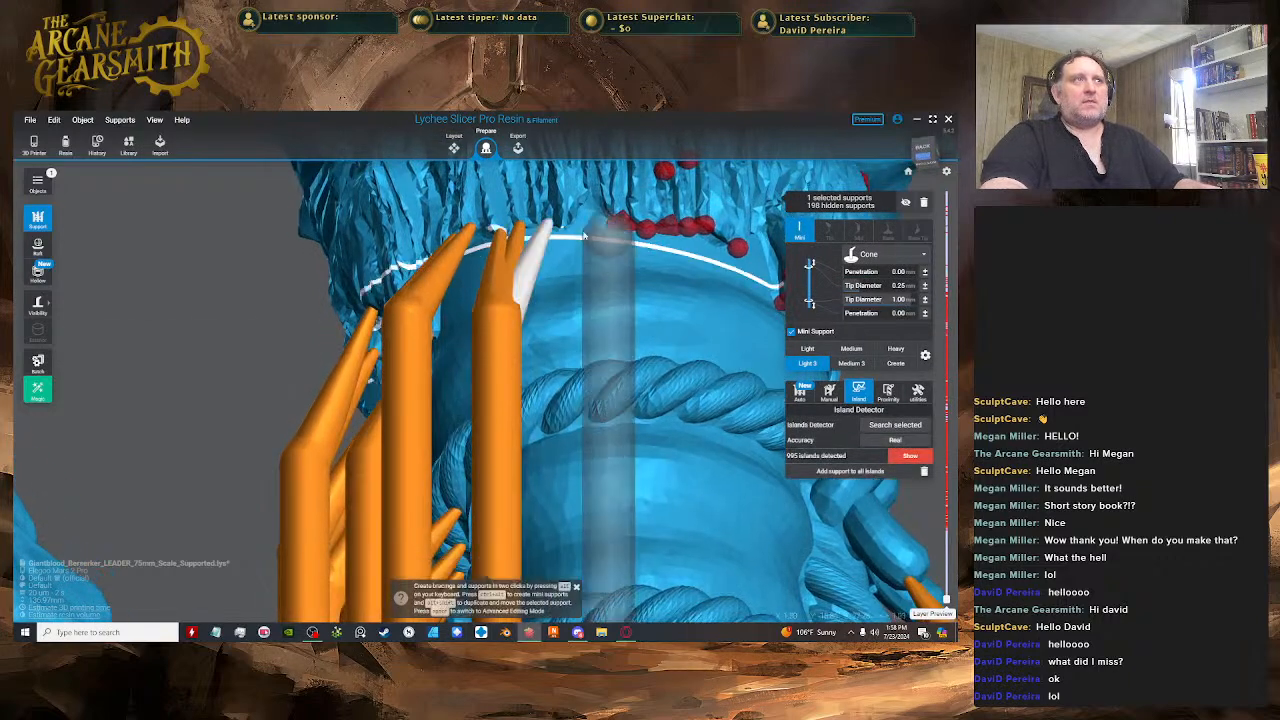
- Place a support past the two mini supports on the rear fringe and align its upper joint, with a tip length of about 3.26 mm
{"action": "left_click", "coordinate": [561, 233]}
{"action": "right_click_drag", "start_coordinate": [563, 236], "coordinate": [546, 160]}
{"action": "key", "text": "space"}
{"action": "left_click_drag", "start_coordinate": [485, 255], "coordinate": [563, 264]}
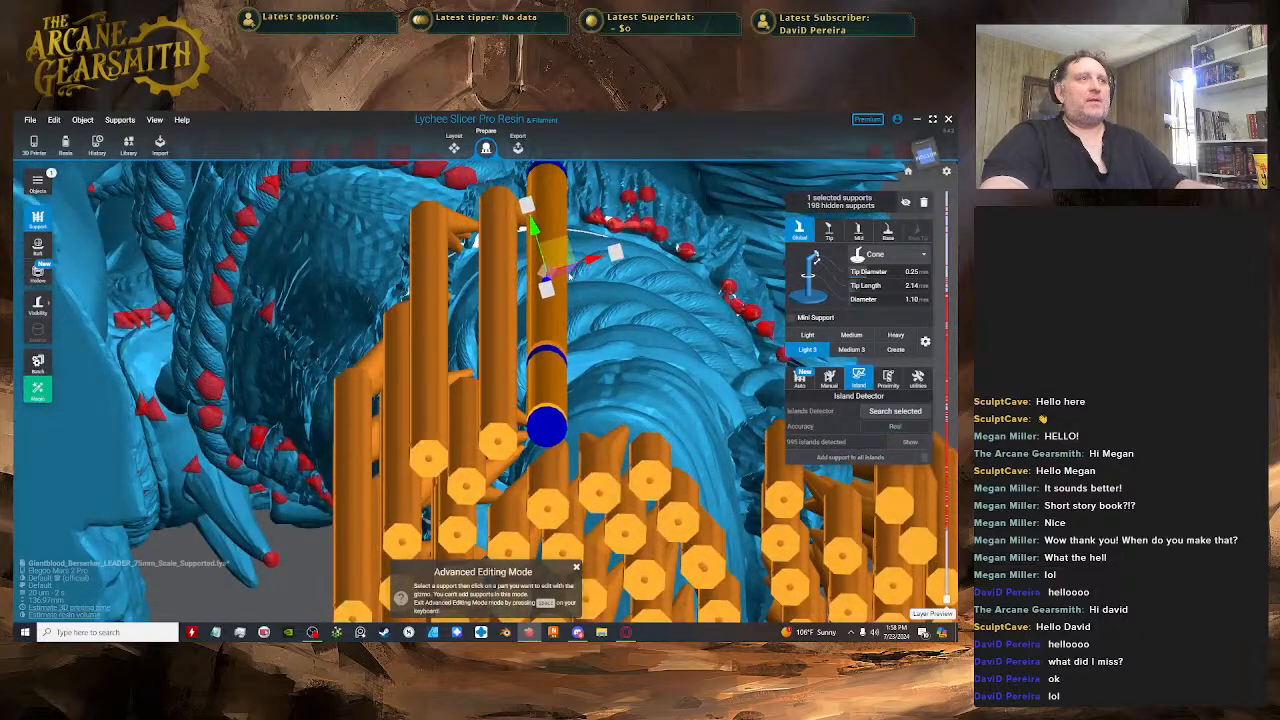
{"action": "right_click_drag", "start_coordinate": [521, 228], "coordinate": [590, 303]}
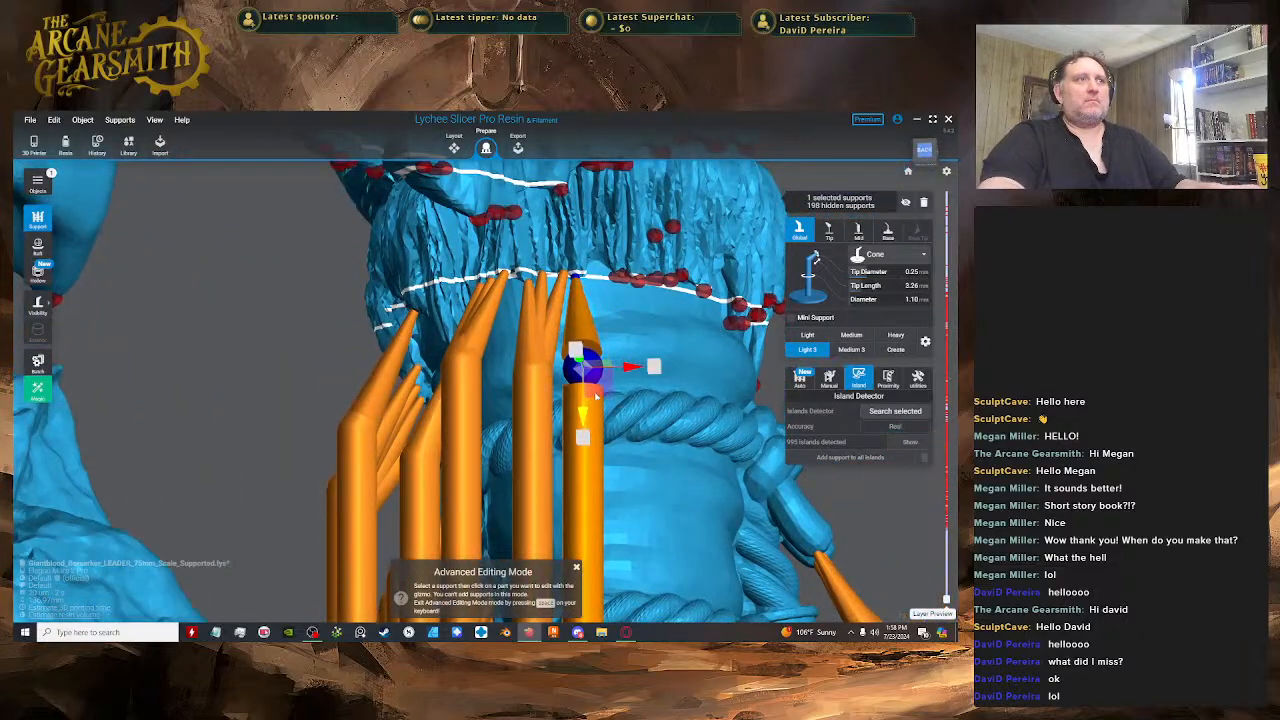
{"action": "right_click_drag", "start_coordinate": [596, 397], "coordinate": [580, 358]}
- Place a support farther along the rear fringe, align its joint to a tip length of about 2.95 mm, and add a 1 mm mini support
{"action": "key", "text": "space"}
{"action": "left_click", "coordinate": [603, 247]}
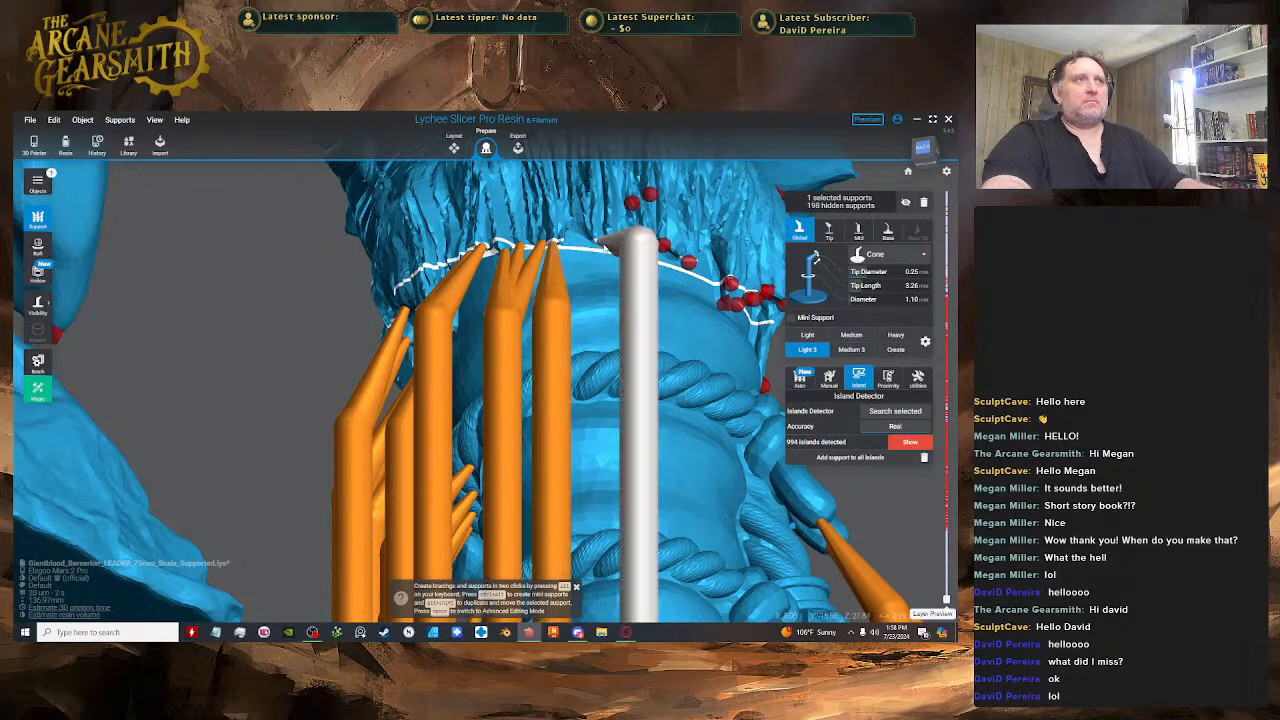
{"action": "scroll", "coordinate": [604, 248], "scroll_direction": "down", "scroll_amount": 2}
{"action": "right_click_drag", "start_coordinate": [628, 308], "coordinate": [626, 250]}
{"action": "key", "text": "space"}
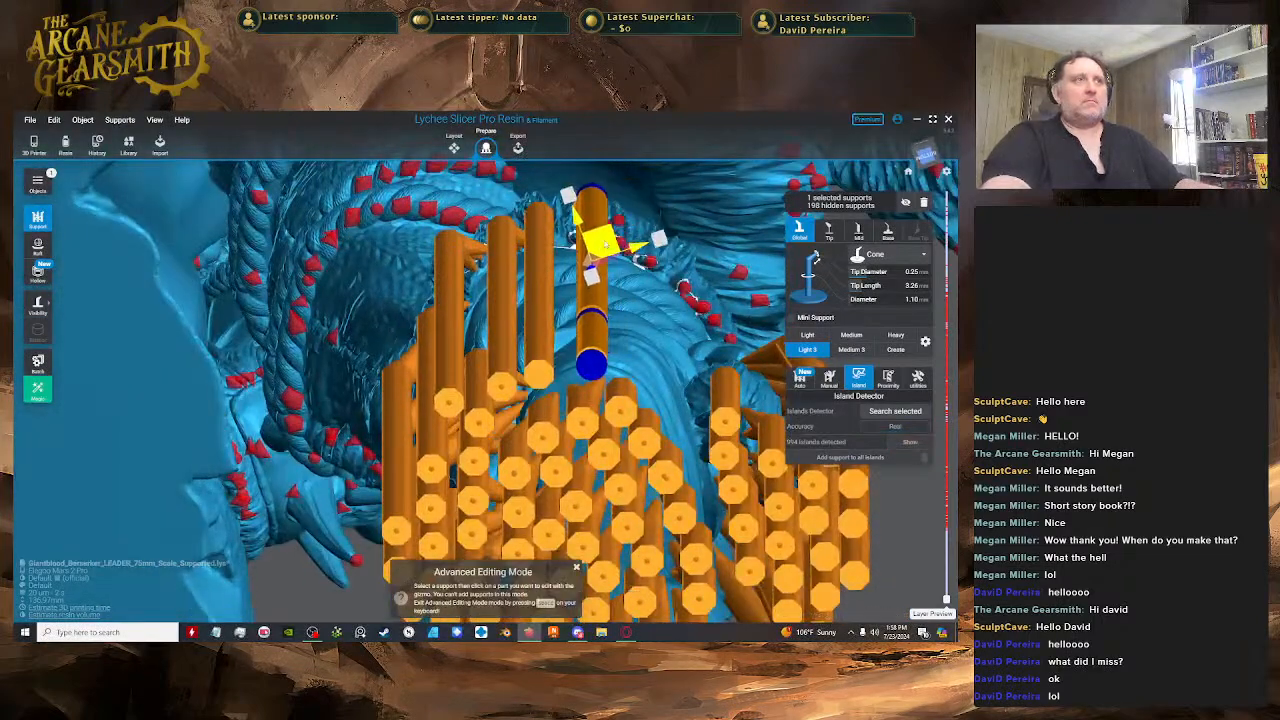
{"action": "right_click_drag", "start_coordinate": [599, 247], "coordinate": [566, 355]}
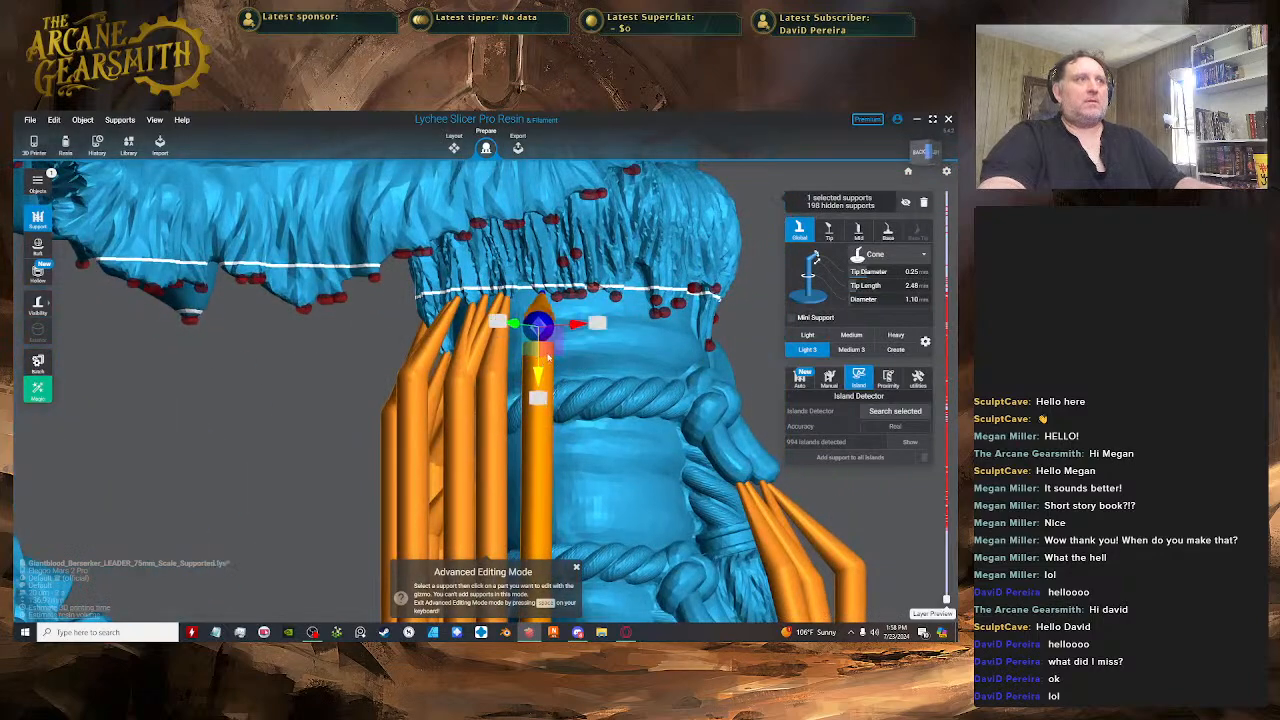
{"action": "scroll", "coordinate": [540, 400], "scroll_direction": "up", "scroll_amount": 4}
{"action": "key", "text": "space"}
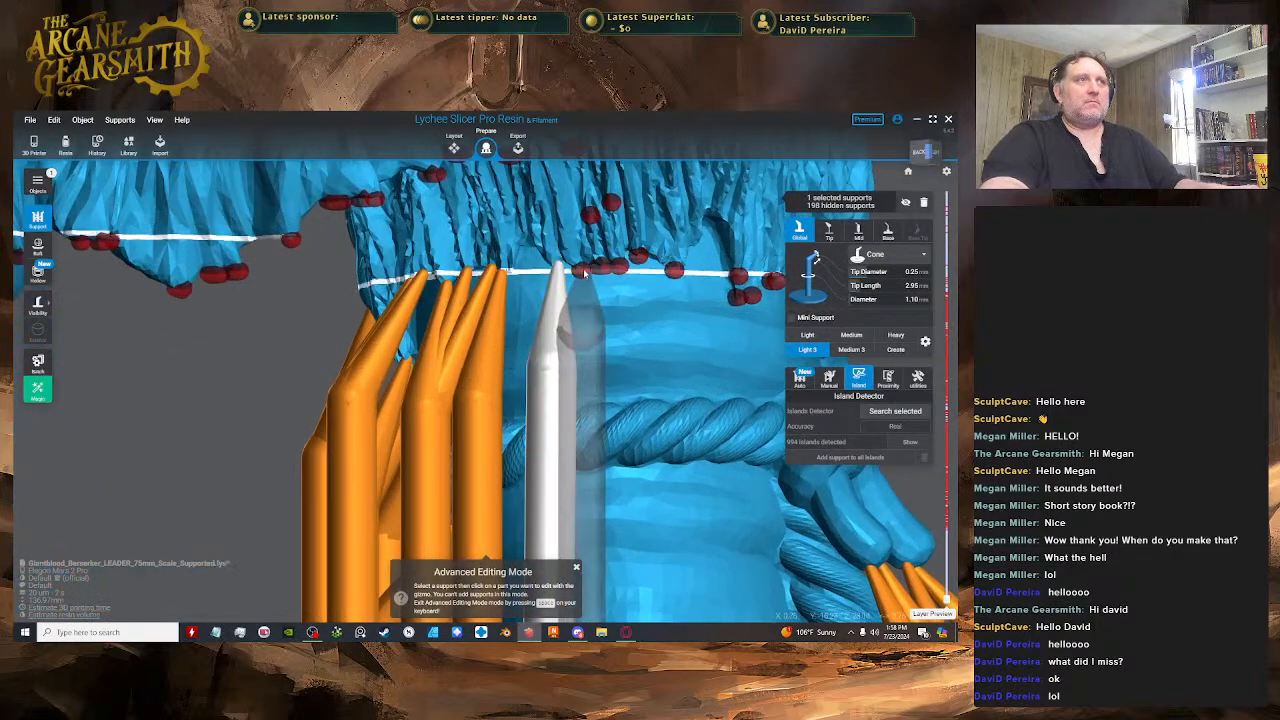
{"action": "left_click", "coordinate": [598, 270]}
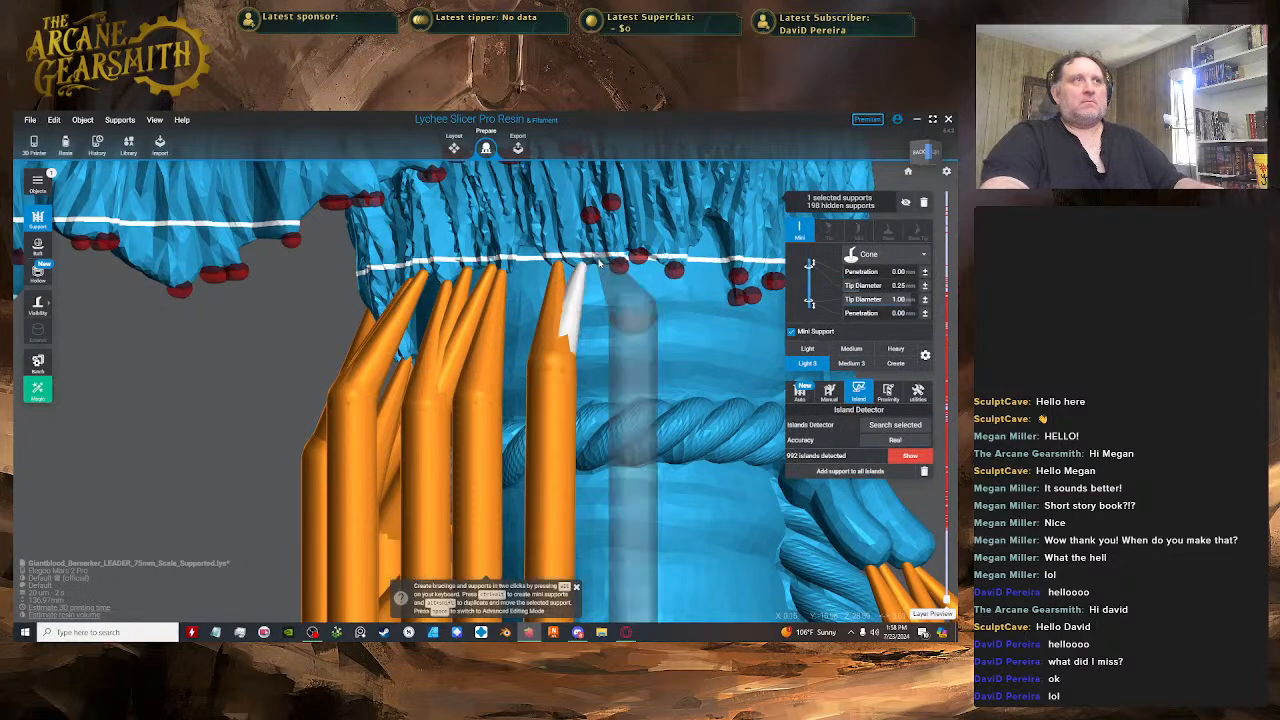
- Place the next rear fringe support, shift its upper joint in line with the row, and add a mini support with a 1 mm lower tip
{"action": "right_click_drag", "start_coordinate": [607, 278], "coordinate": [568, 225]}
{"action": "key", "text": "space"}
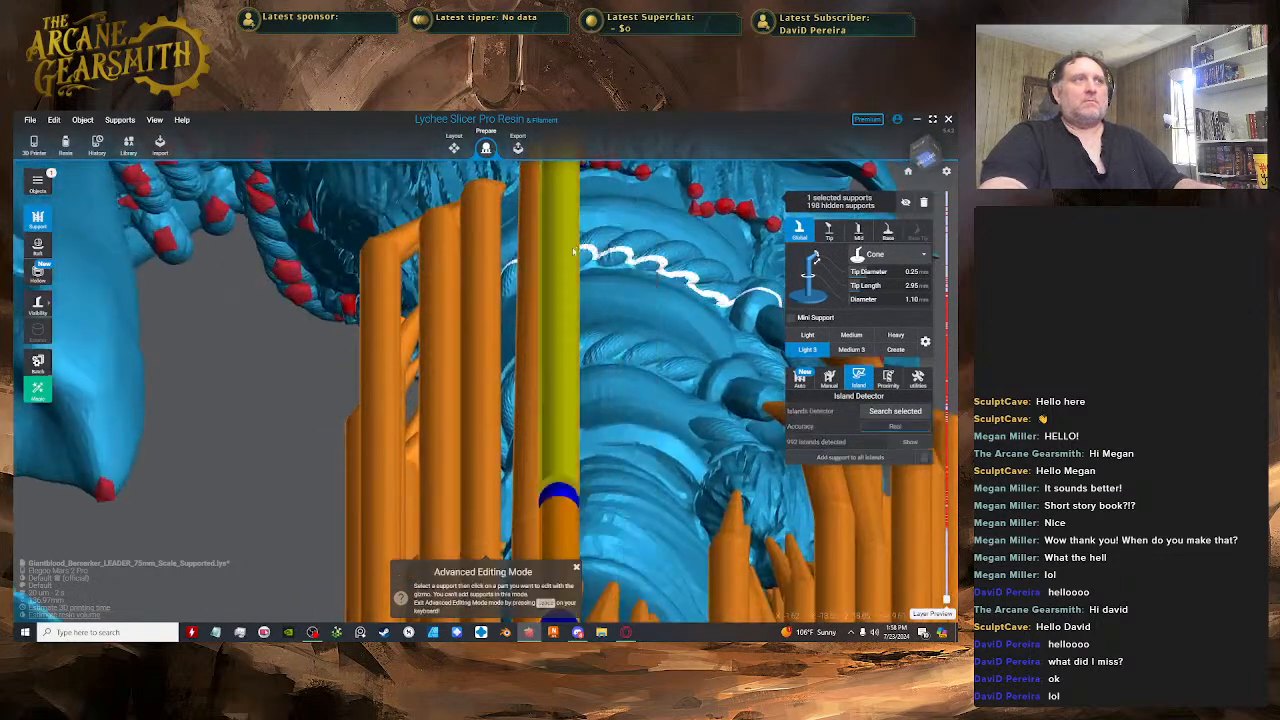
{"action": "right_click_drag", "start_coordinate": [565, 335], "coordinate": [567, 303]}
{"action": "scroll", "coordinate": [565, 286], "scroll_direction": "down", "scroll_amount": 3}
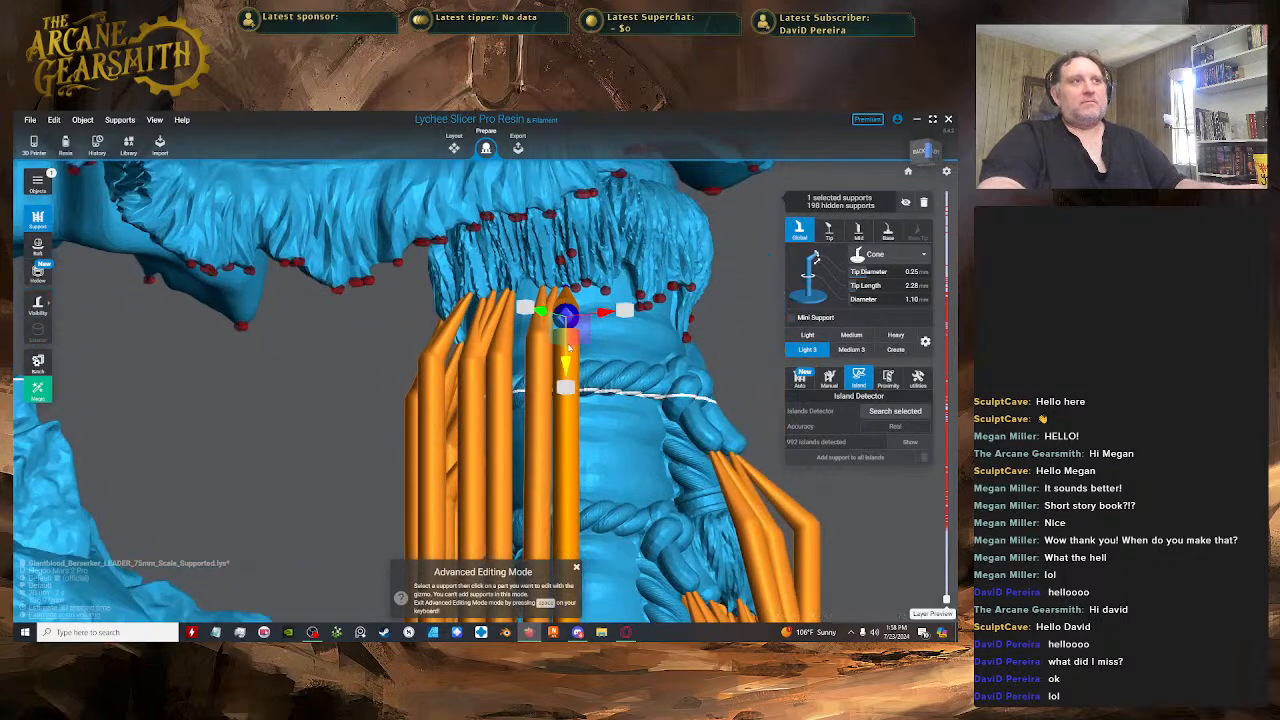
{"action": "scroll", "coordinate": [591, 332], "scroll_direction": "up", "scroll_amount": 3}
{"action": "mouse_move", "coordinate": [583, 356]}
{"action": "left_mouse_down"}
{"action": "mouse_move", "coordinate": [584, 290]}
{"action": "mouse_move", "coordinate": [600, 290]}
{"action": "mouse_move", "coordinate": [588, 354]}
{"action": "left_mouse_up"}
{"action": "right_click_drag", "start_coordinate": [636, 344], "coordinate": [638, 280]}
{"action": "key", "text": "space"}
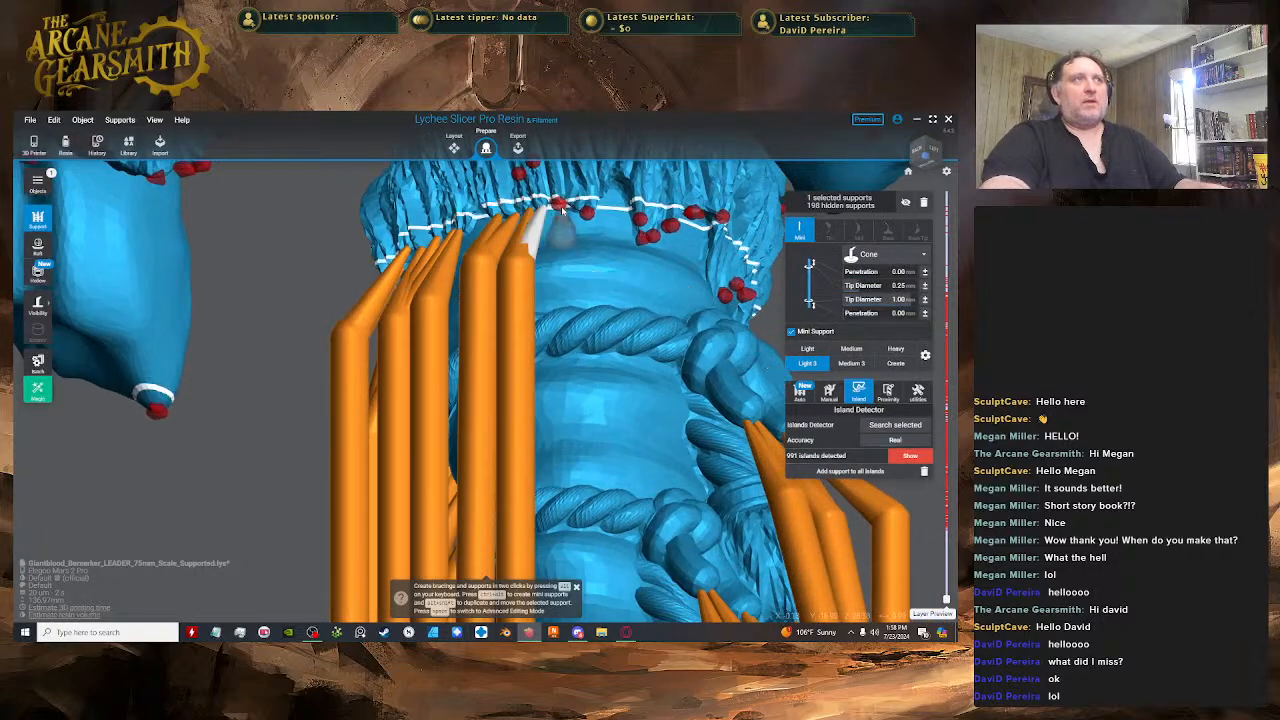
- Place another support past that pair, align its upper joint under the fringe, and add a mini support with a 1 mm lower tip
{"action": "left_click", "coordinate": [559, 206]}
{"action": "right_click_drag", "start_coordinate": [590, 335], "coordinate": [648, 273]}
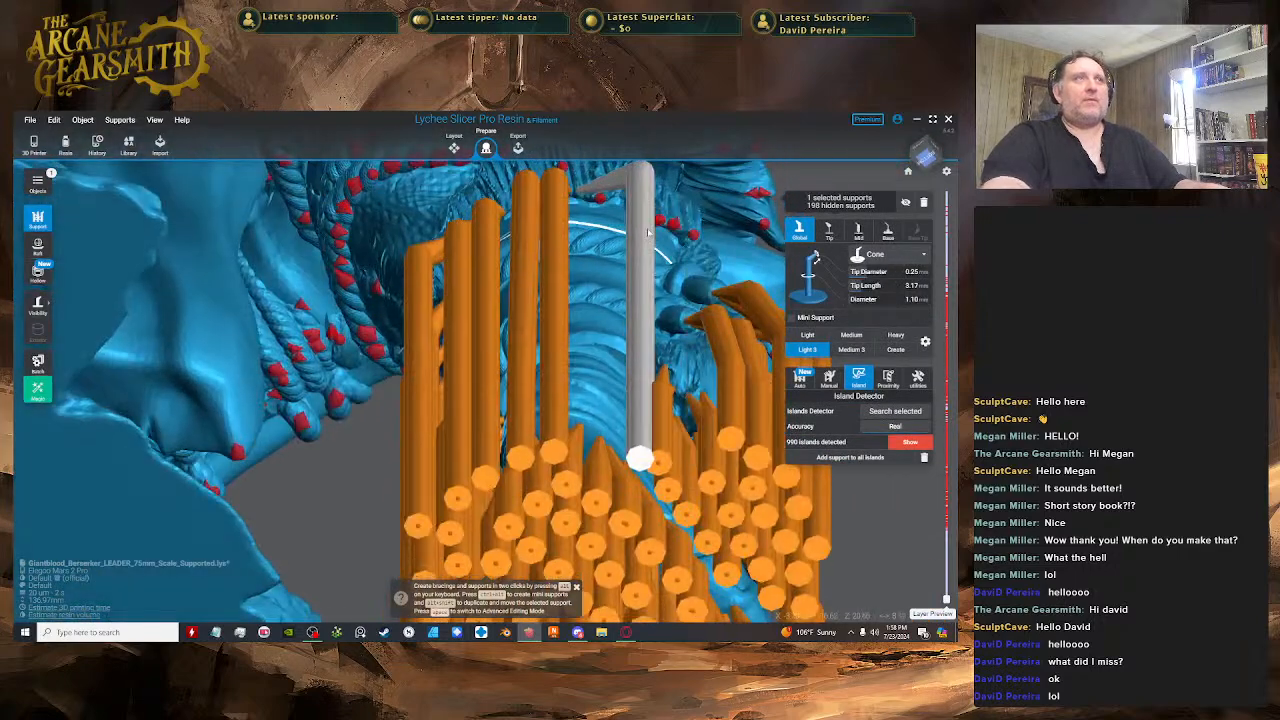
{"action": "key", "text": "space"}
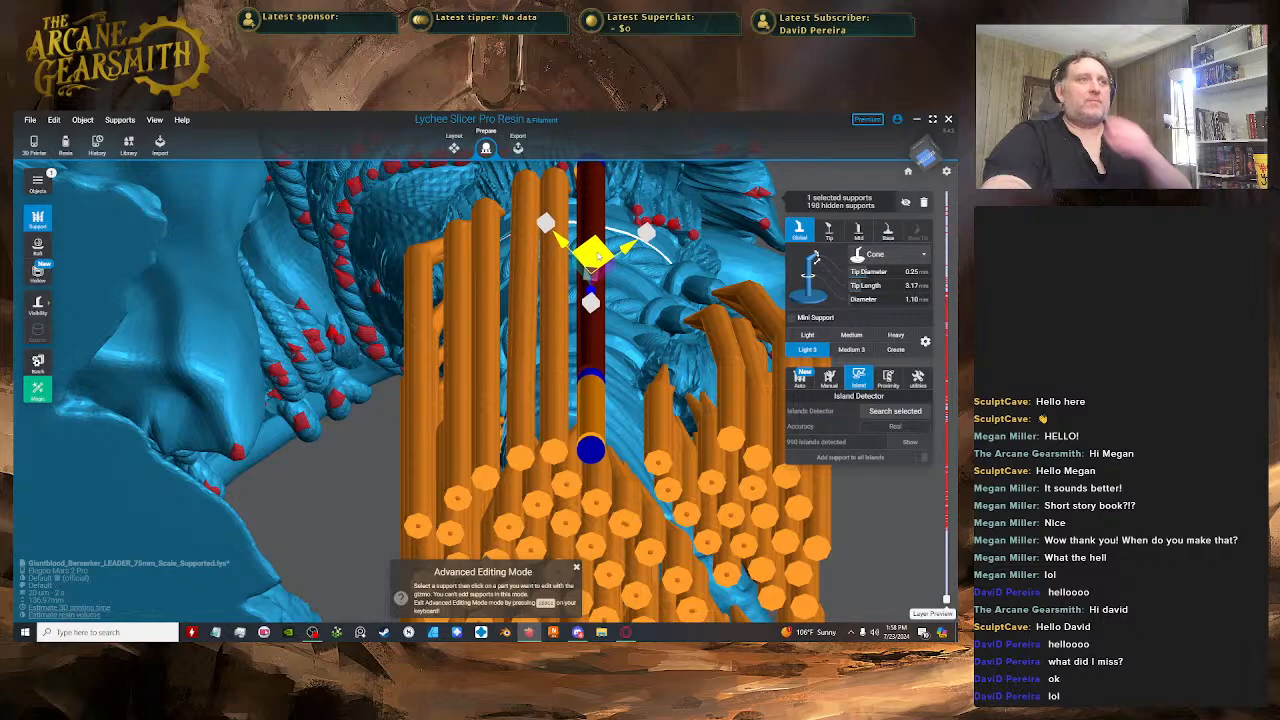
{"action": "right_click_drag", "start_coordinate": [600, 252], "coordinate": [566, 302]}
{"action": "scroll", "coordinate": [564, 254], "scroll_direction": "up", "scroll_amount": 2}
{"action": "left_click", "coordinate": [565, 254]}
{"action": "left_click_drag", "start_coordinate": [545, 320], "coordinate": [510, 330]}
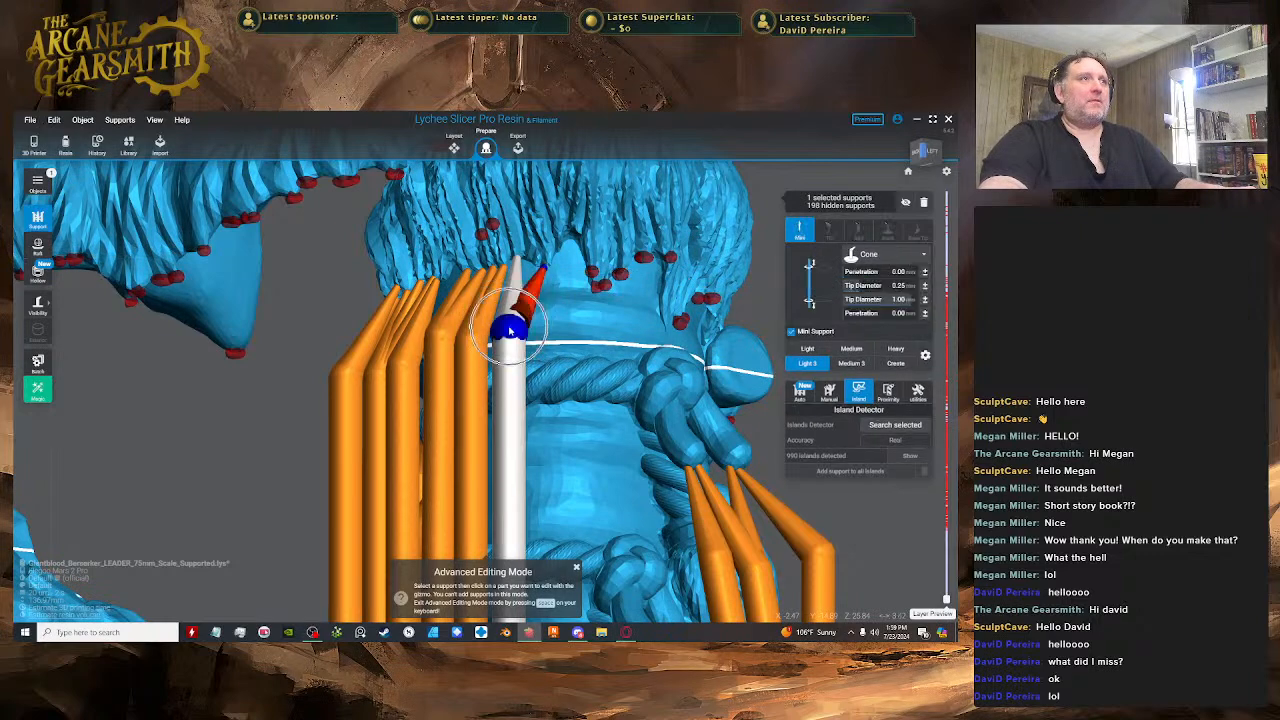
{"action": "right_click_drag", "start_coordinate": [509, 331], "coordinate": [597, 285]}
{"action": "key", "text": "space"}
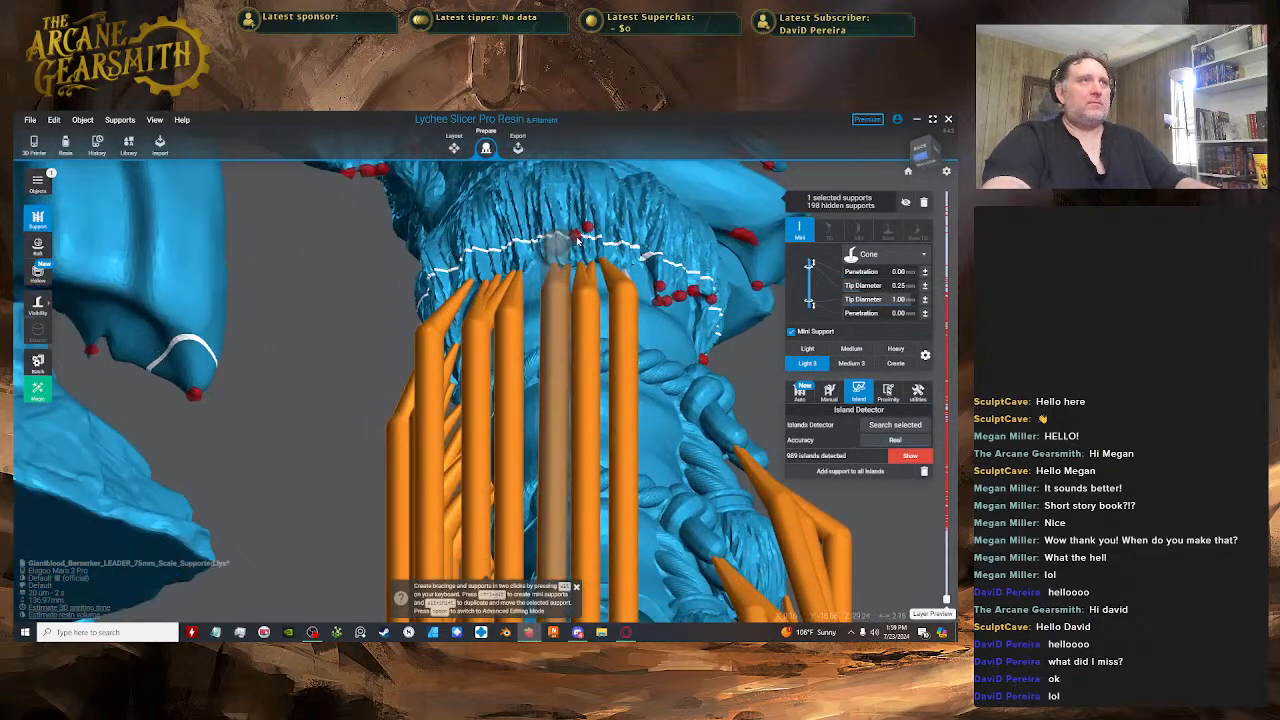
- Place a support on the higher fringe island above the row and move its joint between the neighbouring supports, with a tip length of about 3.82 mm
{"action": "right_click_drag", "start_coordinate": [576, 238], "coordinate": [617, 232]}
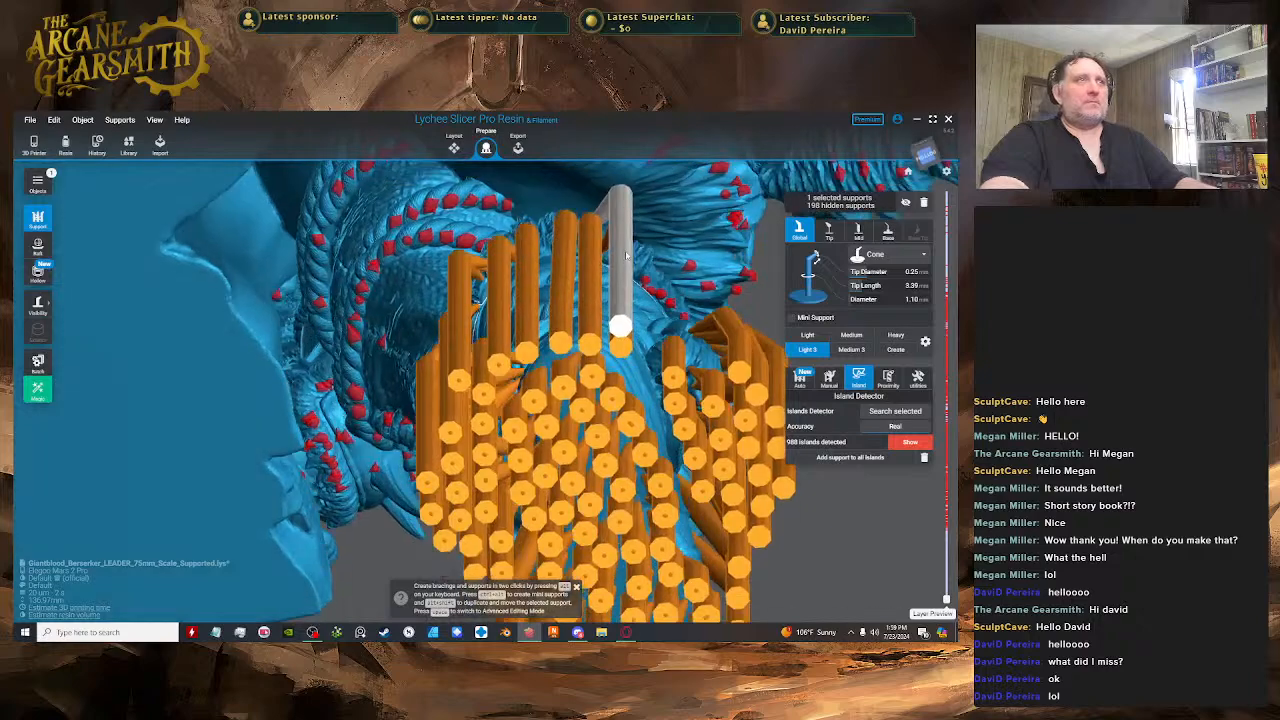
{"action": "key", "text": "space"}
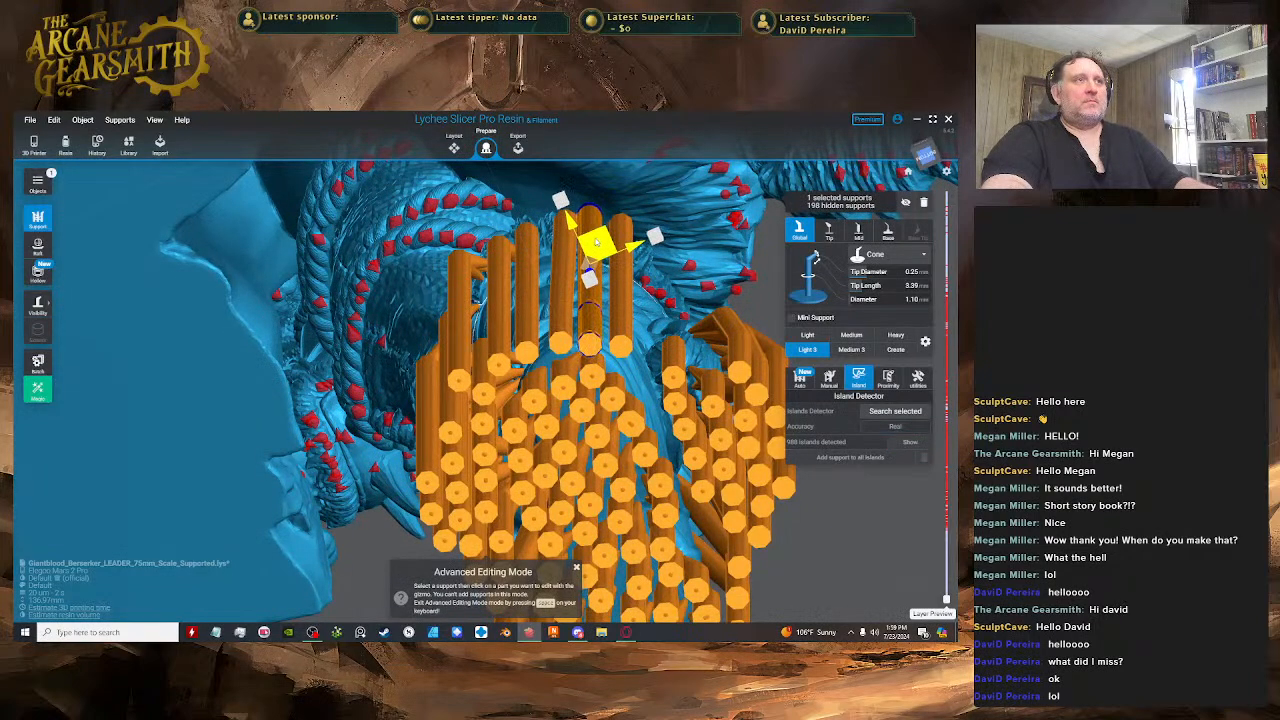
{"action": "right_click_drag", "start_coordinate": [656, 252], "coordinate": [768, 382]}
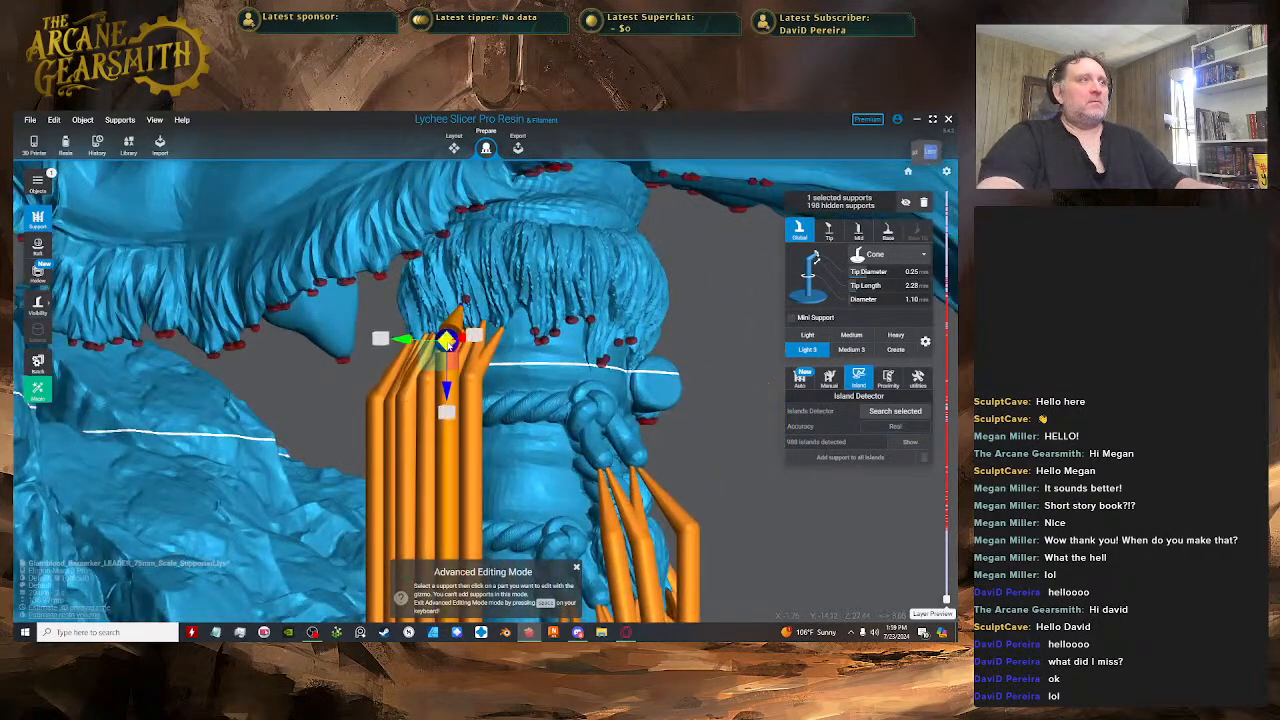
{"action": "right_click_drag", "start_coordinate": [472, 395], "coordinate": [540, 300]}
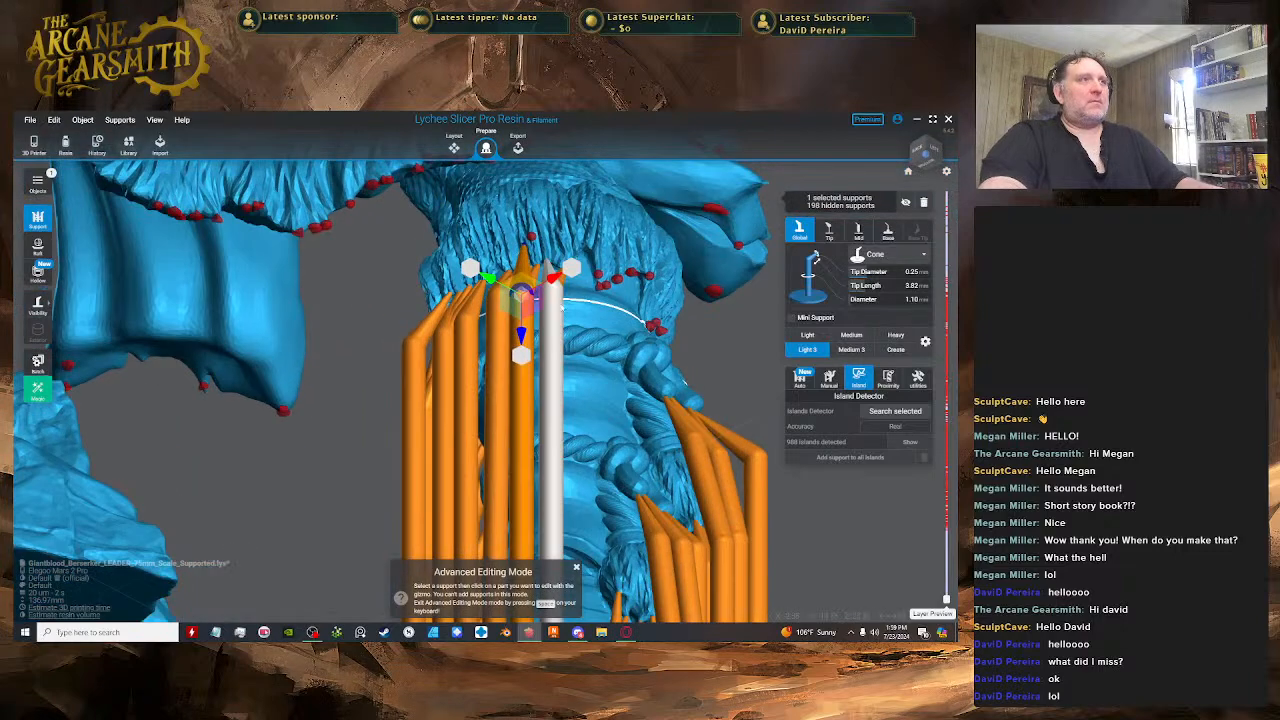
{"action": "key", "text": "space"}
- Place a support at the end of the rear fringe row and align its upper joint, with a tip length of about 3.26 mm
{"action": "right_click_drag", "start_coordinate": [668, 338], "coordinate": [612, 252]}
{"action": "key", "text": "space"}
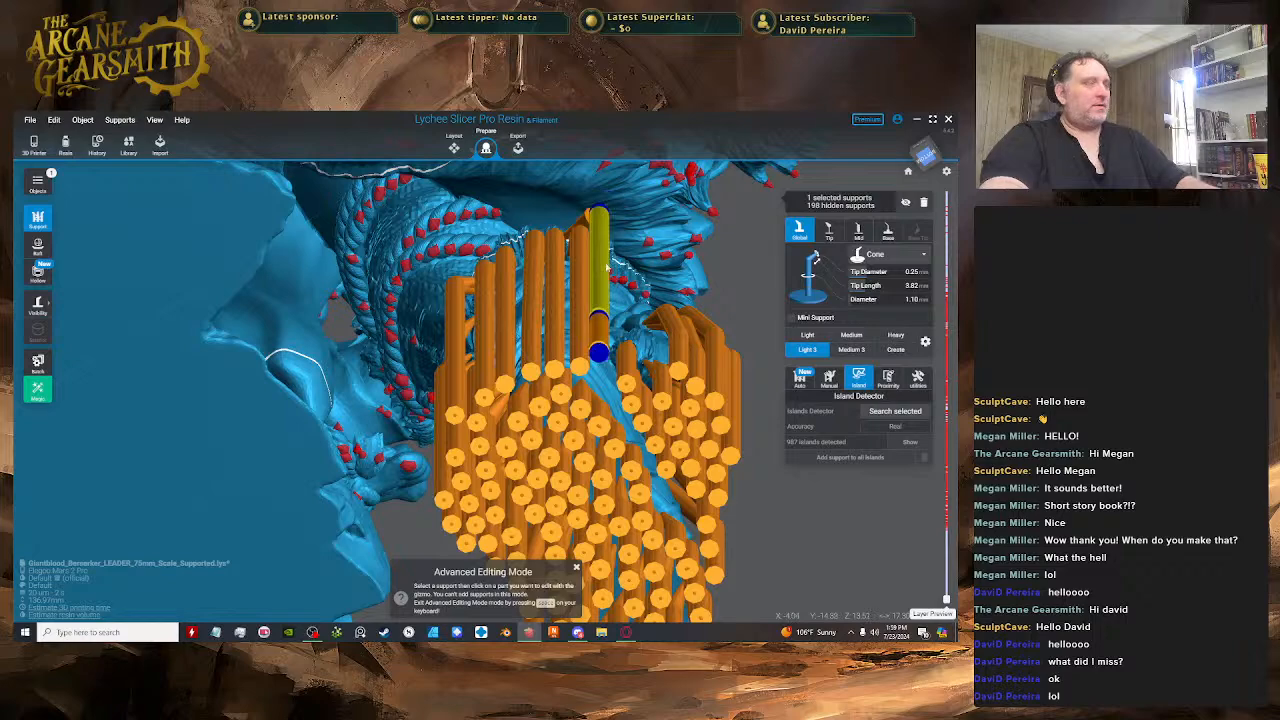
{"action": "key", "text": "space"}
{"action": "key", "text": "space"}
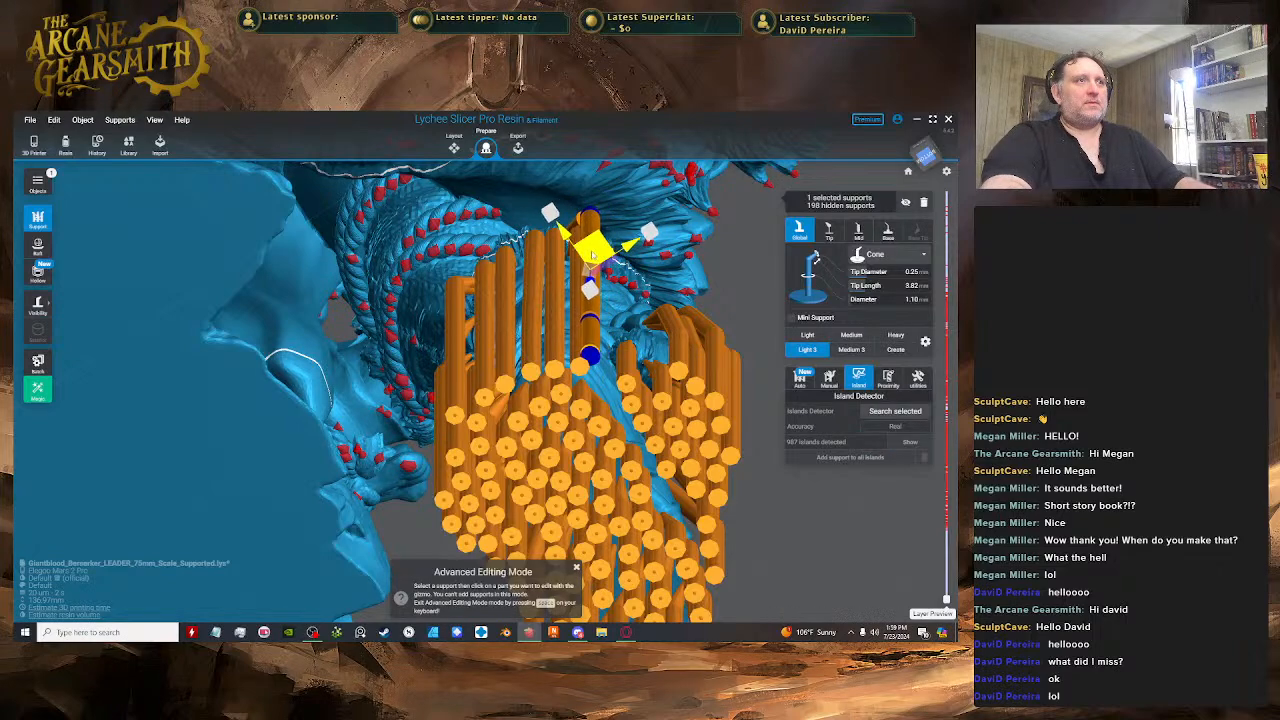
{"action": "right_click_drag", "start_coordinate": [588, 264], "coordinate": [612, 391]}
{"action": "key", "text": "space"}
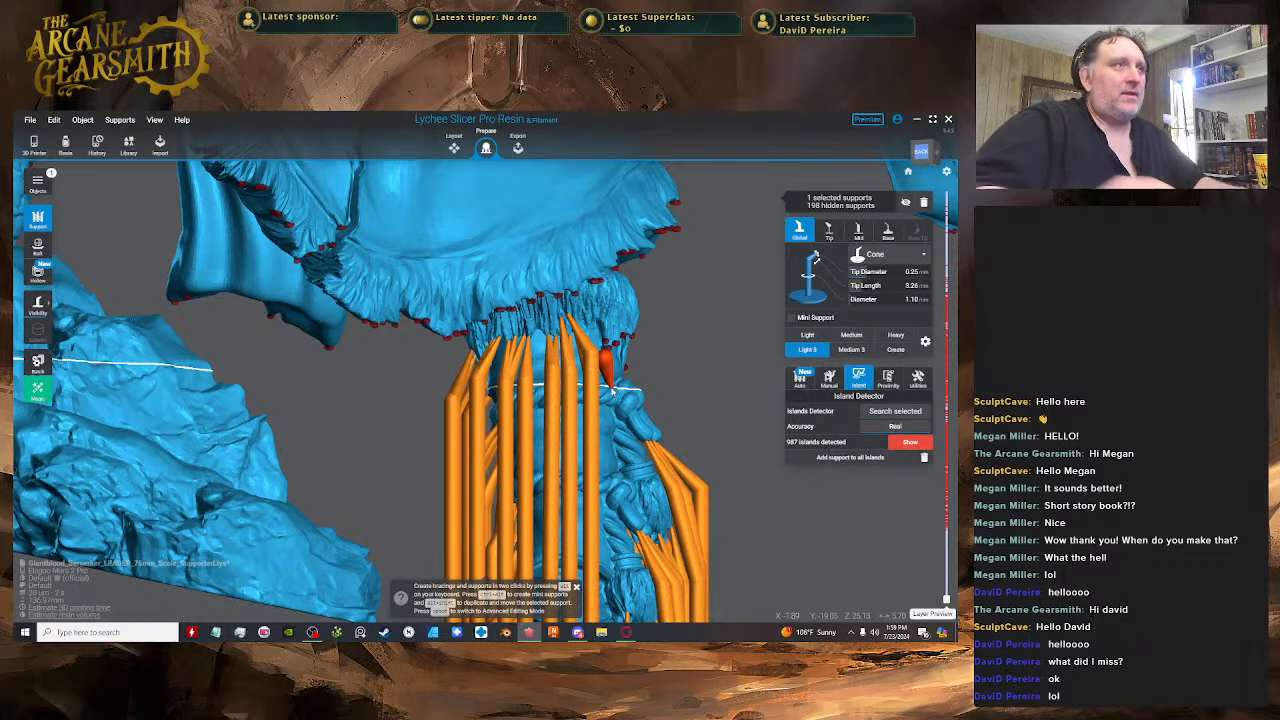
- Place a support on the next unsupported fringe island beyond the completed row and open it for joint editing
{"action": "right_click_drag", "start_coordinate": [612, 391], "coordinate": [636, 390]}
{"action": "right_click_drag", "start_coordinate": [493, 381], "coordinate": [518, 318]}
{"action": "scroll", "coordinate": [538, 288], "scroll_direction": "up", "scroll_amount": 2}
{"action": "left_click", "coordinate": [515, 318]}
{"action": "key", "text": "space"}
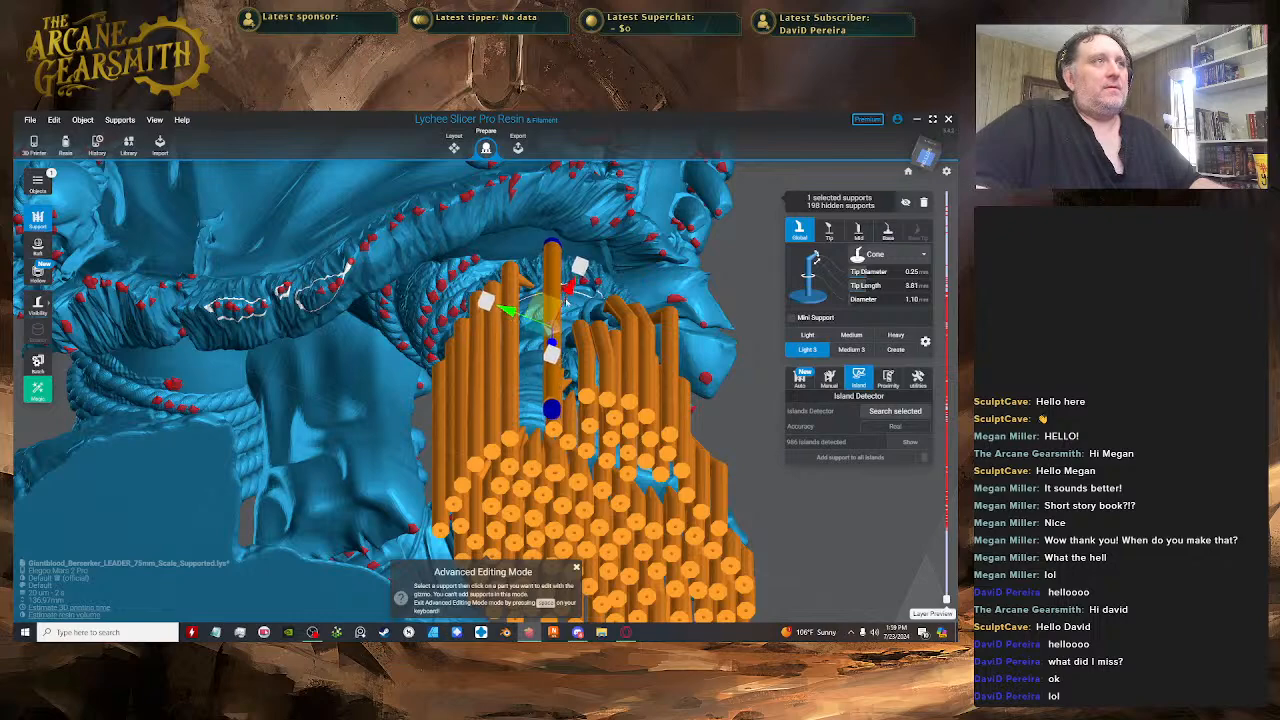
- Reposition that support's joints so its upper section angles towards the fringe island, with a tip length of about 3.85 mm
{"action": "right_click_drag", "start_coordinate": [566, 302], "coordinate": [530, 408]}
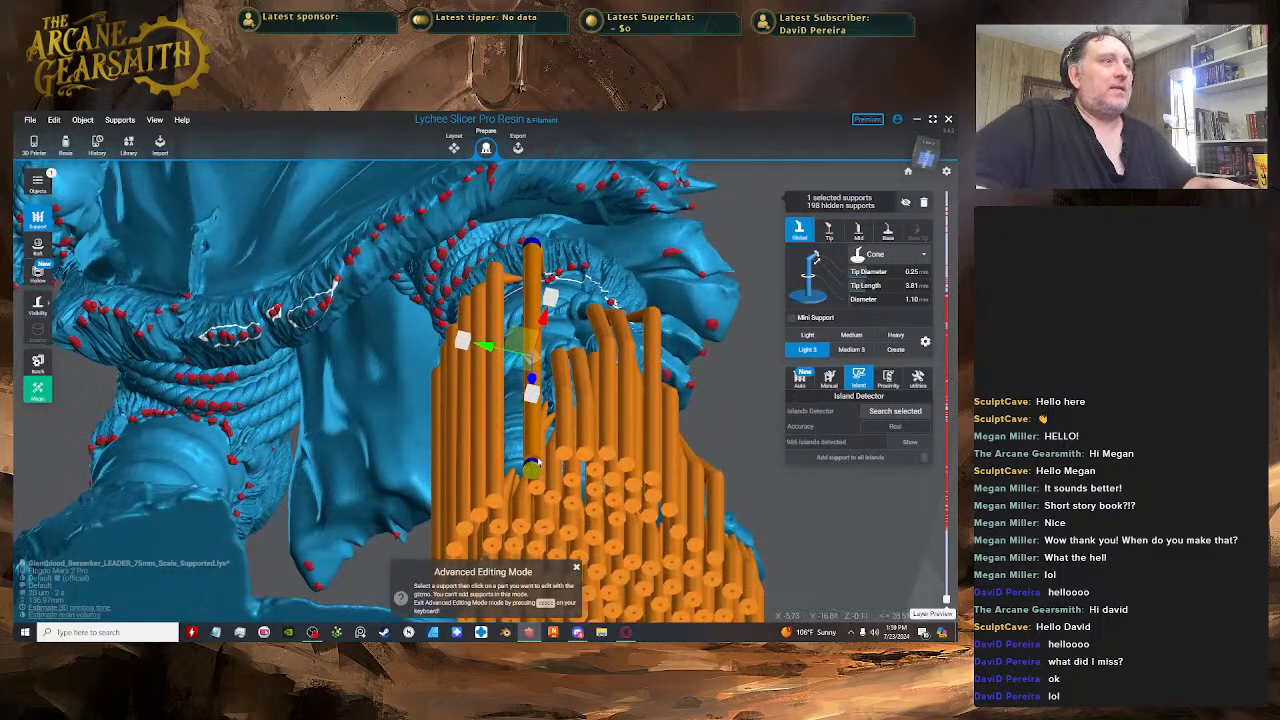
{"action": "left_click", "coordinate": [532, 467]}
{"action": "left_click_drag", "start_coordinate": [534, 489], "coordinate": [547, 345]}
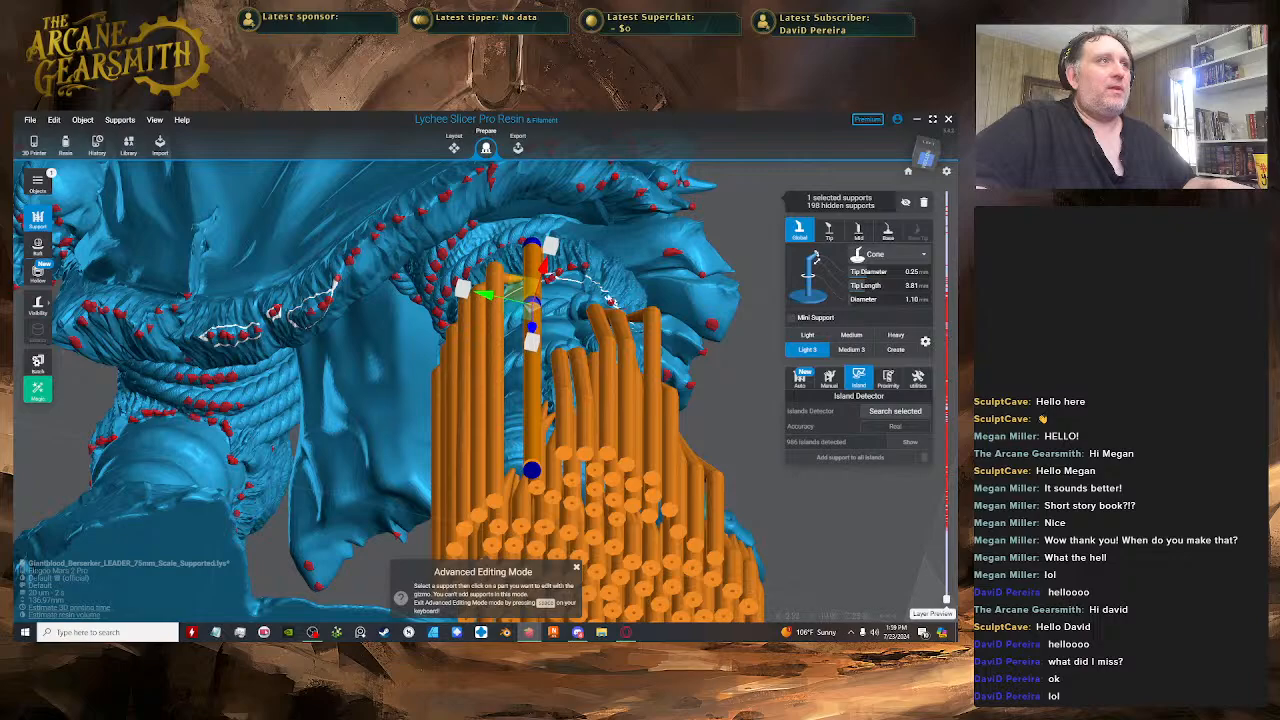
{"action": "right_click_drag", "start_coordinate": [610, 300], "coordinate": [552, 300]}
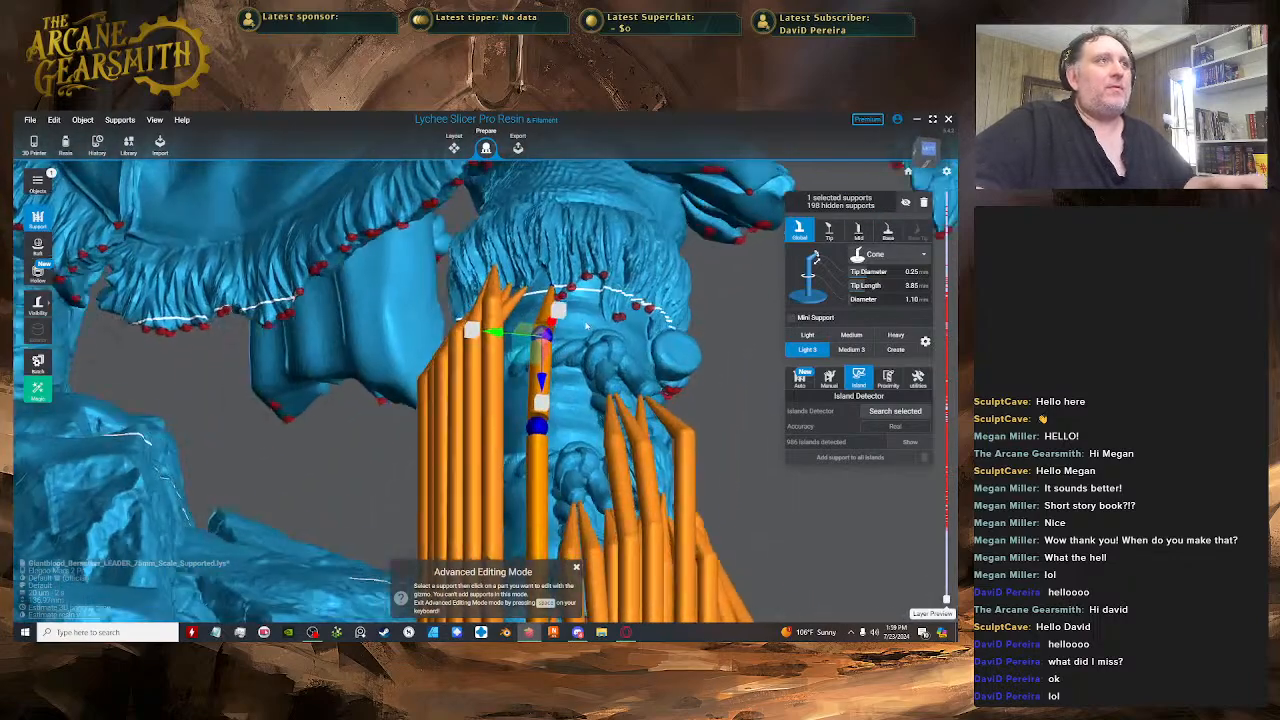
{"action": "scroll", "coordinate": [554, 296], "scroll_direction": "up", "scroll_amount": 3}
{"action": "left_click_drag", "start_coordinate": [555, 290], "coordinate": [576, 281]}
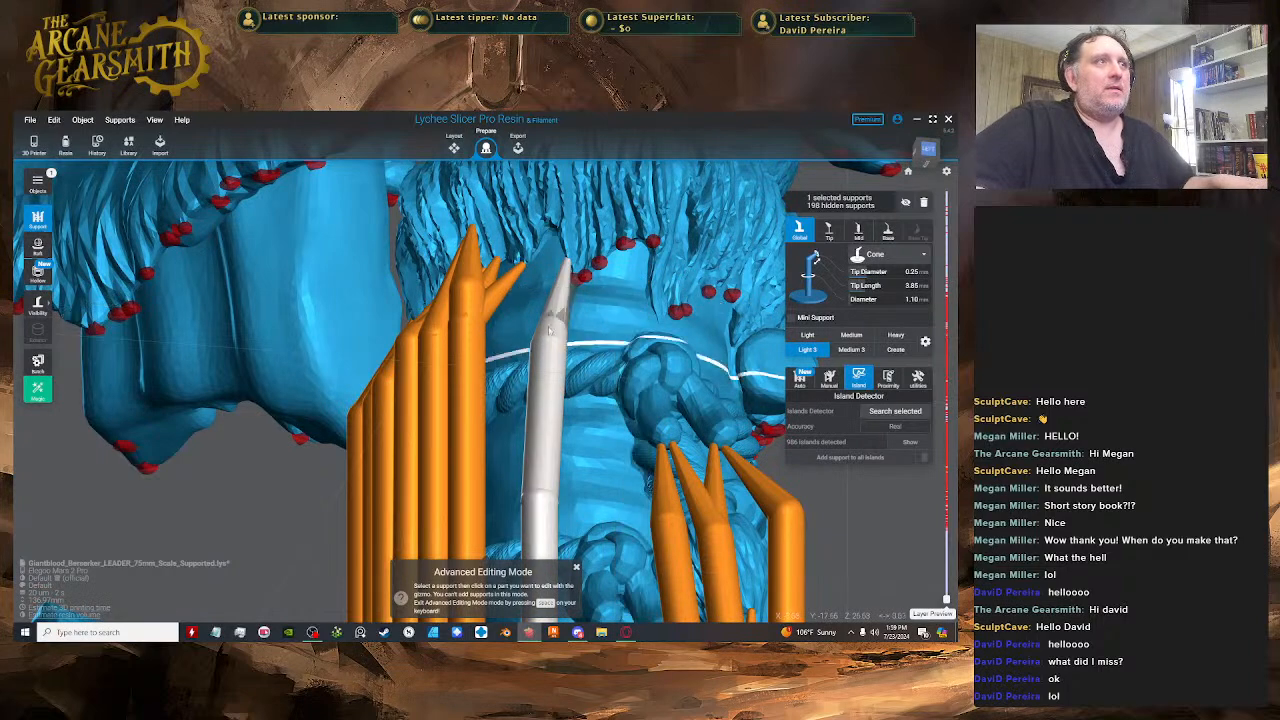
- Place another support beside the angled one on the fringe, with a tip length of about 4.8 mm, and select its joint
{"action": "scroll", "coordinate": [571, 274], "scroll_direction": "down", "scroll_amount": 3}
{"action": "right_click_drag", "start_coordinate": [576, 282], "coordinate": [558, 248]}
{"action": "key", "text": "space"}
{"action": "key", "text": "space"}
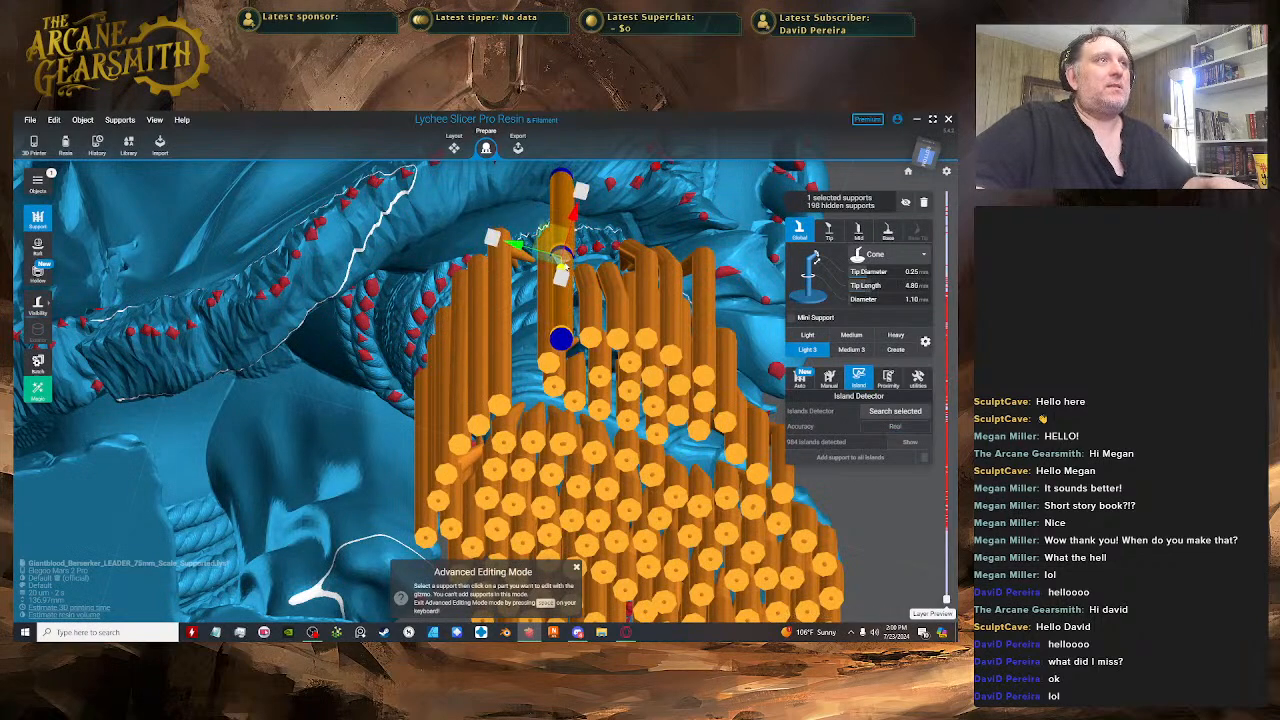
- Place a further support along the fringe and start aligning its upper joint, with a tip length of about 1.74 mm
{"action": "right_click_drag", "start_coordinate": [563, 262], "coordinate": [465, 250]}
{"action": "key", "text": "space"}
{"action": "key", "text": "space"}
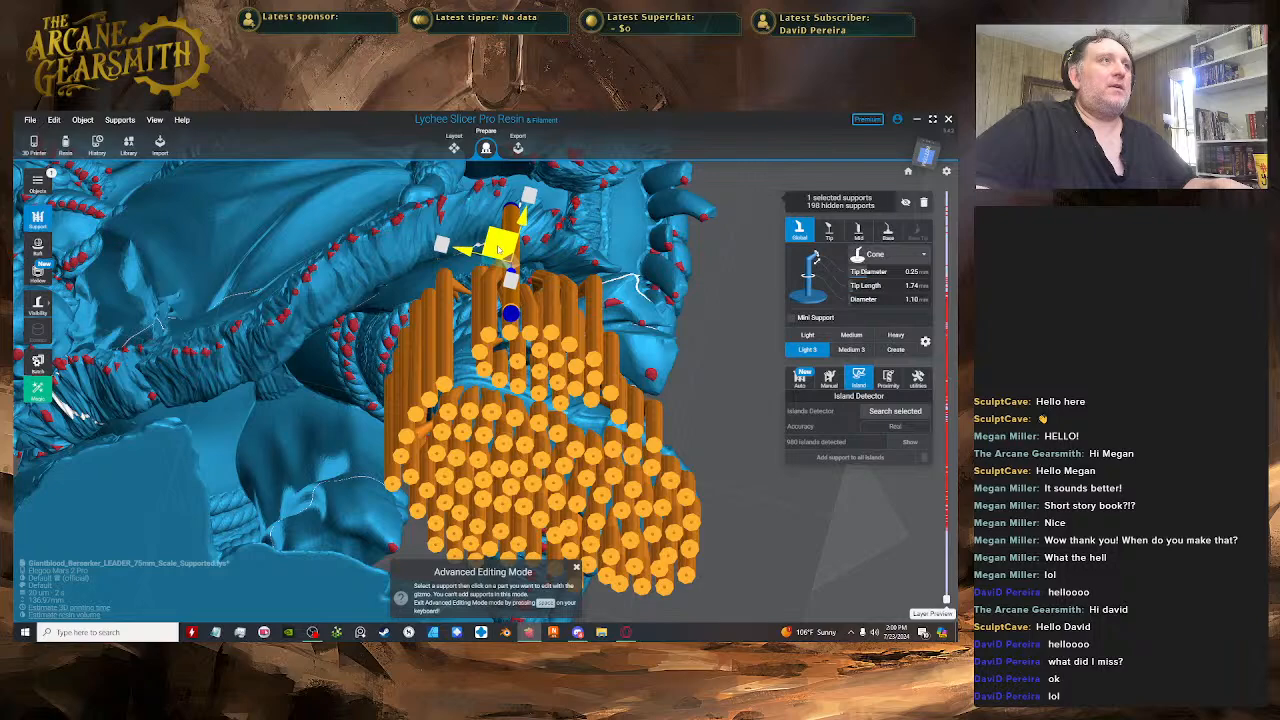
- Move the selected support's base beside the neighbouring columns and reposition its upper joint beneath the fur cuff
{"action": "right_click_drag", "start_coordinate": [498, 248], "coordinate": [535, 290]}
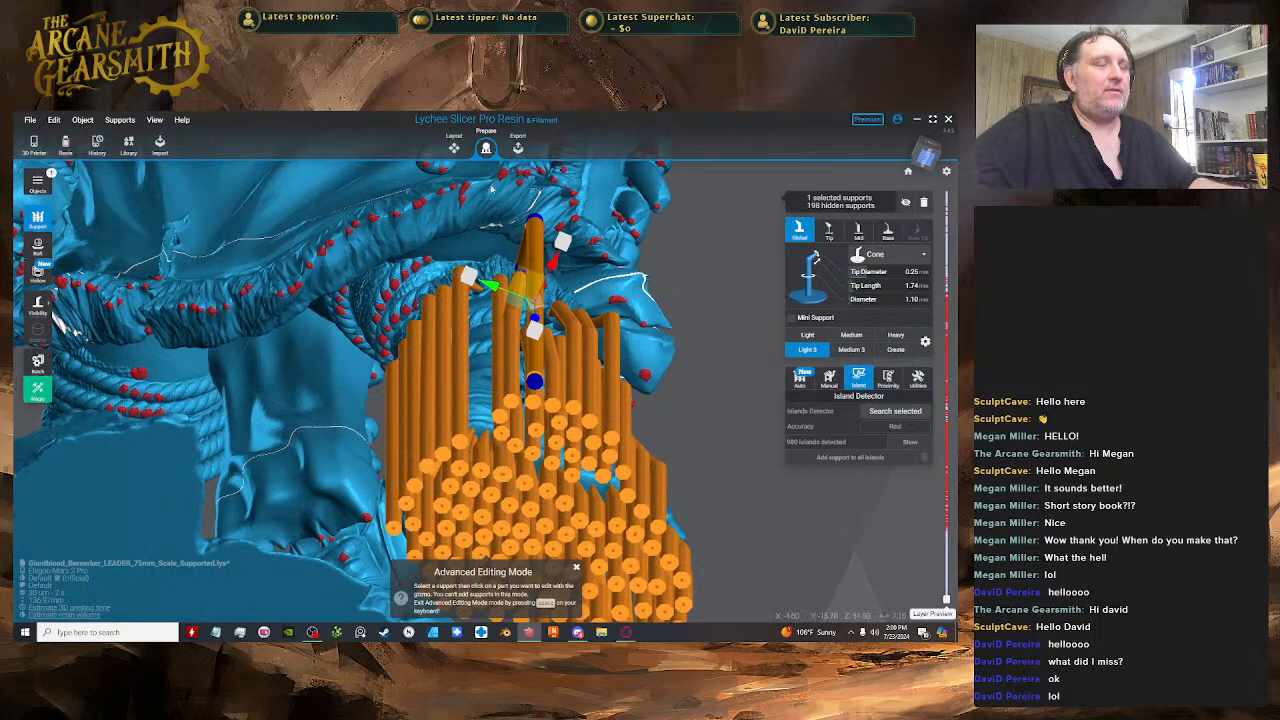
{"action": "right_click_drag", "start_coordinate": [559, 184], "coordinate": [533, 230]}
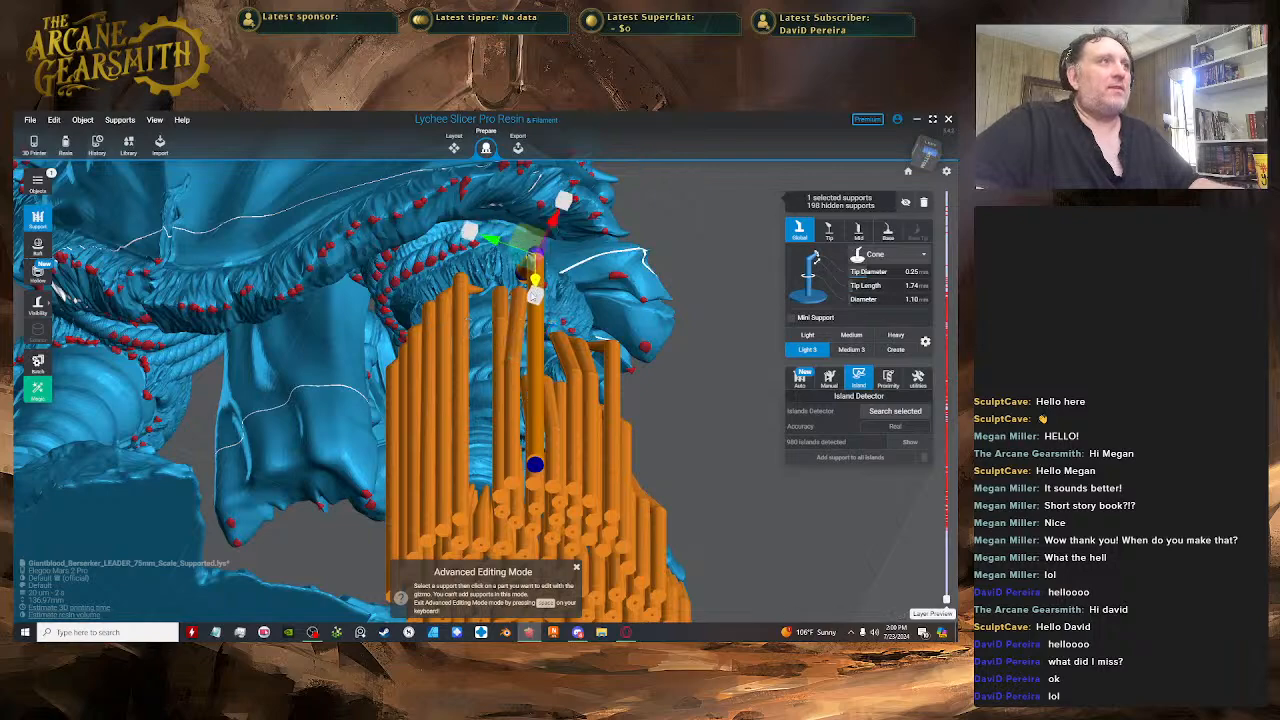
{"action": "right_click_drag", "start_coordinate": [519, 392], "coordinate": [535, 352]}
{"action": "left_click", "coordinate": [477, 251]}
{"action": "left_click_drag", "start_coordinate": [477, 252], "coordinate": [500, 280]}
{"action": "left_click_drag", "start_coordinate": [502, 324], "coordinate": [503, 353]}
- Branch a mini support with a 0.25 mm tip from the nearby column to the fur cuff's outer edge
{"action": "right_click_drag", "start_coordinate": [503, 353], "coordinate": [664, 307]}
{"action": "left_click", "coordinate": [578, 270]}
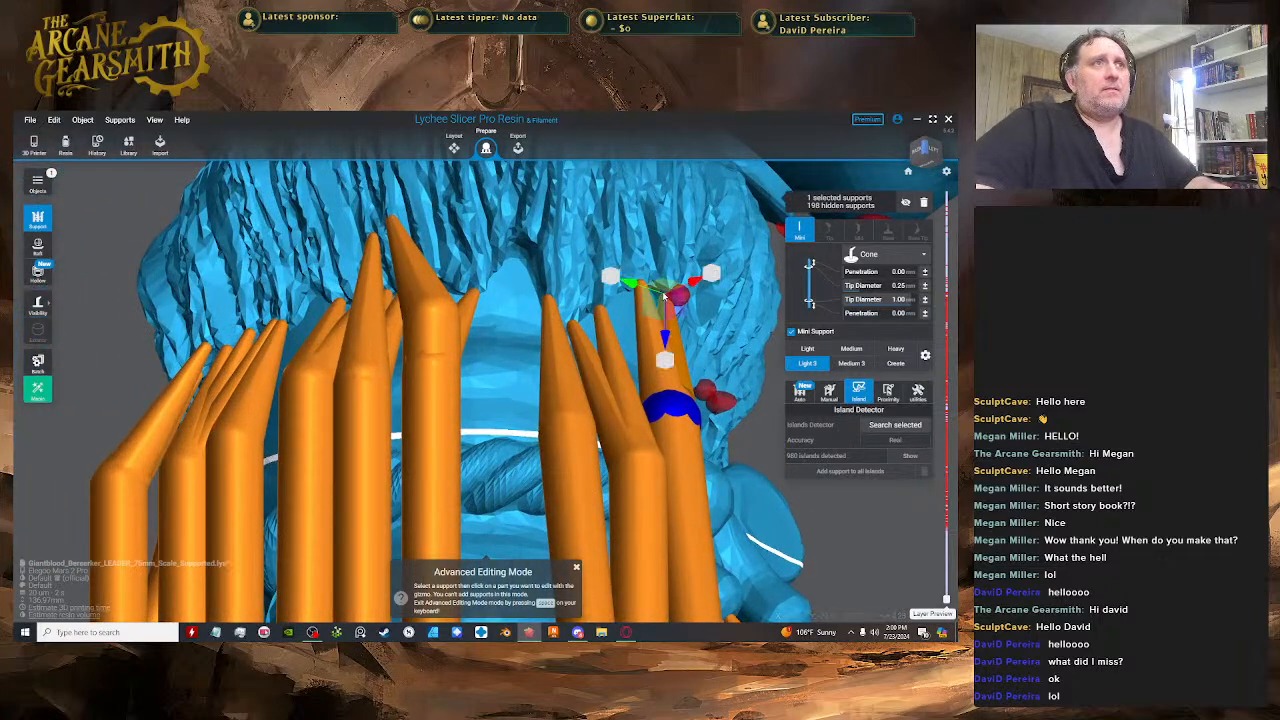
{"action": "left_click_drag", "start_coordinate": [665, 296], "coordinate": [676, 292]}
{"action": "key", "text": "space"}
{"action": "scroll", "coordinate": [580, 360], "scroll_direction": "down", "scroll_amount": 5}
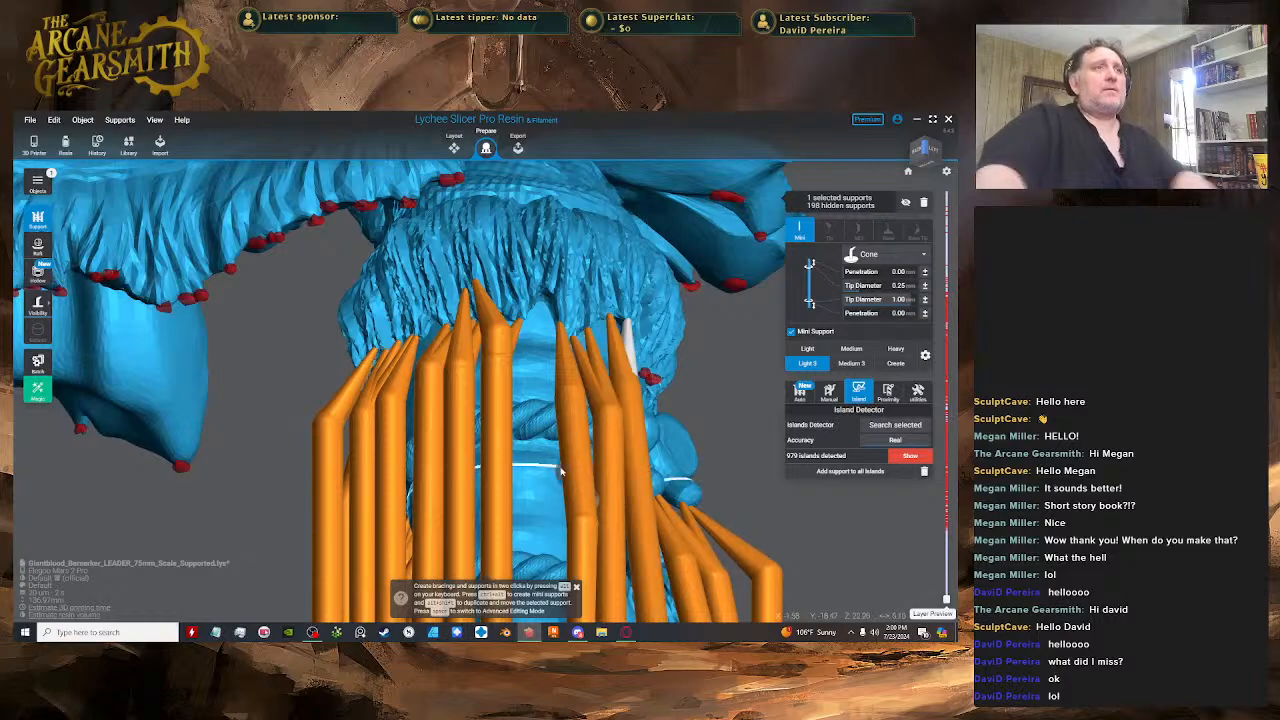
- Add Light supports to the next islands along the lower edge of the fur cuff
{"action": "right_click_drag", "start_coordinate": [555, 476], "coordinate": [592, 255]}
{"action": "left_click", "coordinate": [550, 332]}
{"action": "key", "text": "space"}
{"action": "left_click", "coordinate": [586, 405]}
{"action": "right_click_drag", "start_coordinate": [586, 405], "coordinate": [579, 296]}
{"action": "right_click_drag", "start_coordinate": [559, 345], "coordinate": [562, 205]}
{"action": "left_click", "coordinate": [573, 305]}
{"action": "key", "text": "space"}
{"action": "left_click", "coordinate": [577, 271]}
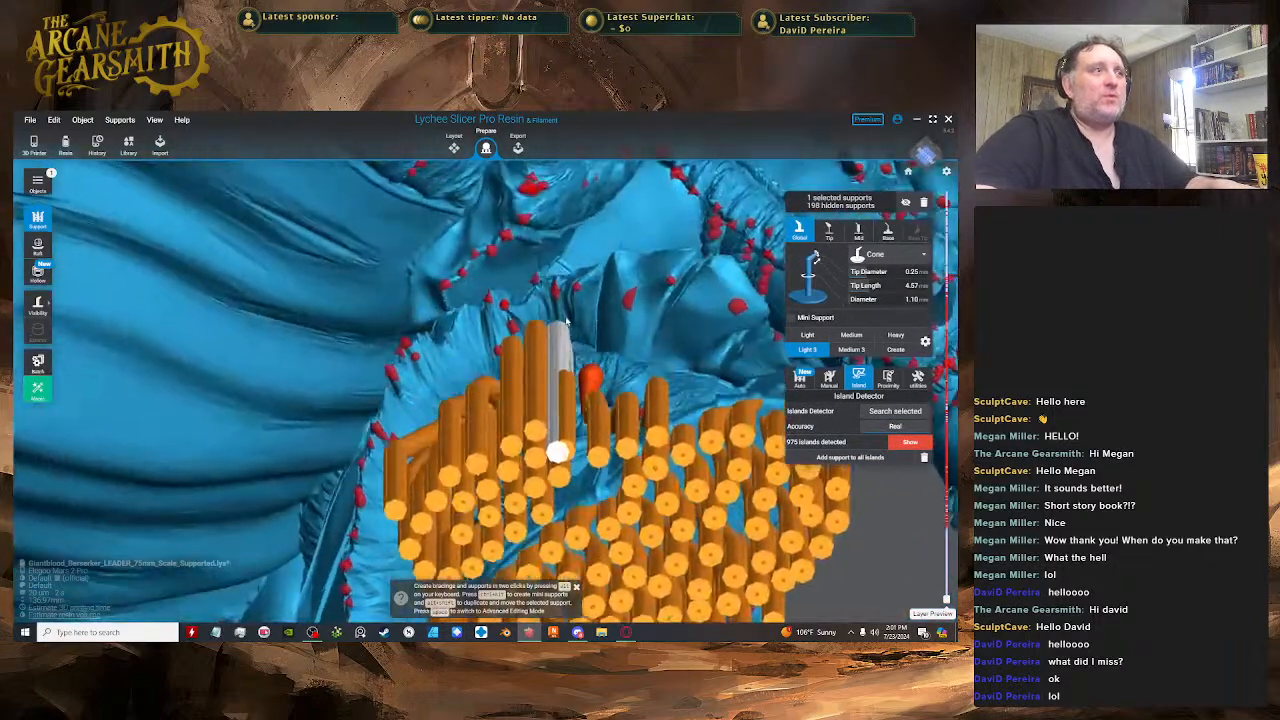
- Adjust the new support's upper joint beneath the fur and branch a mini support to the adjacent spot
{"action": "key", "text": "space"}
{"action": "right_click_drag", "start_coordinate": [561, 367], "coordinate": [564, 426]}
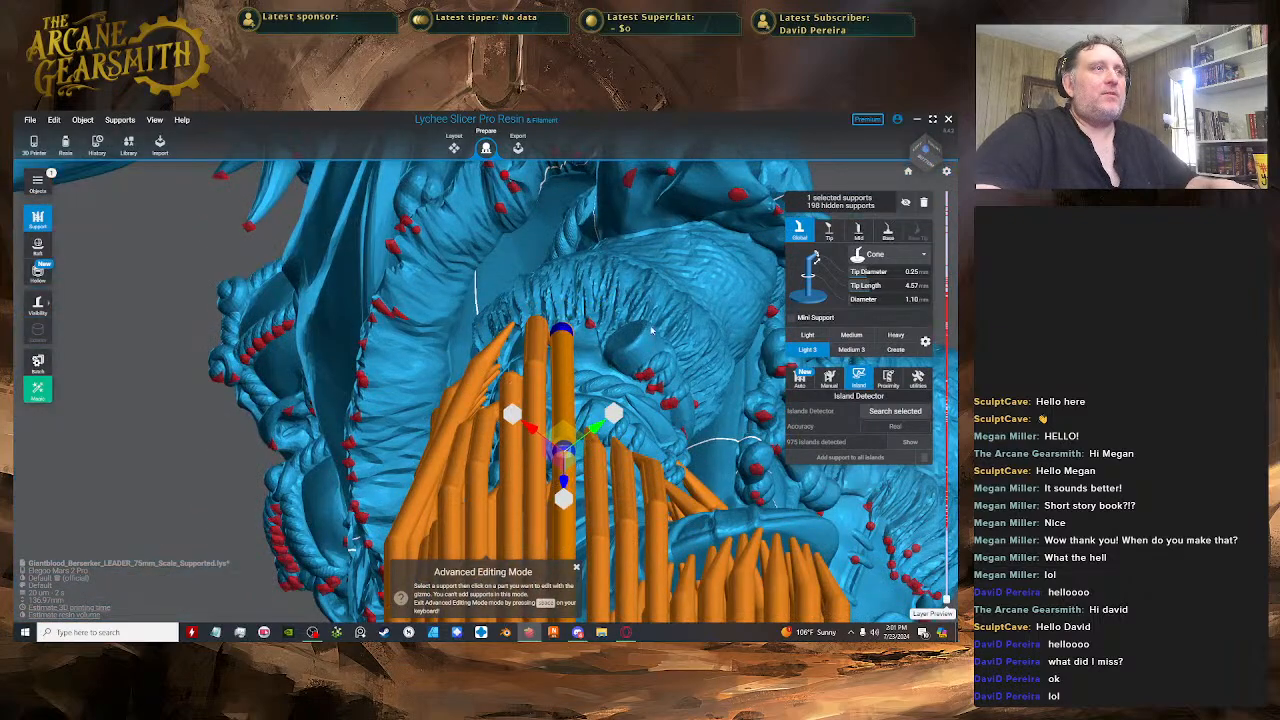
{"action": "right_click_drag", "start_coordinate": [652, 330], "coordinate": [600, 316]}
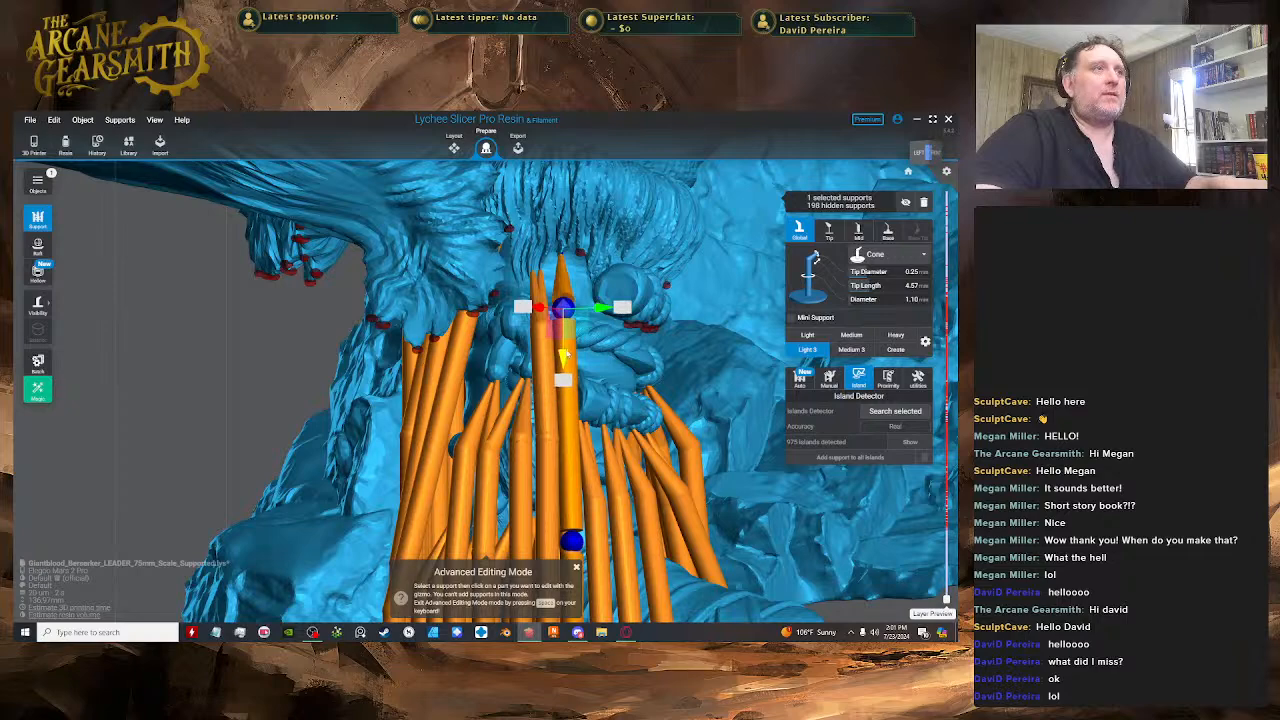
{"action": "right_click_drag", "start_coordinate": [564, 357], "coordinate": [503, 267]}
{"action": "left_click", "coordinate": [577, 303], "text": "alt"}
{"action": "key", "text": "space"}
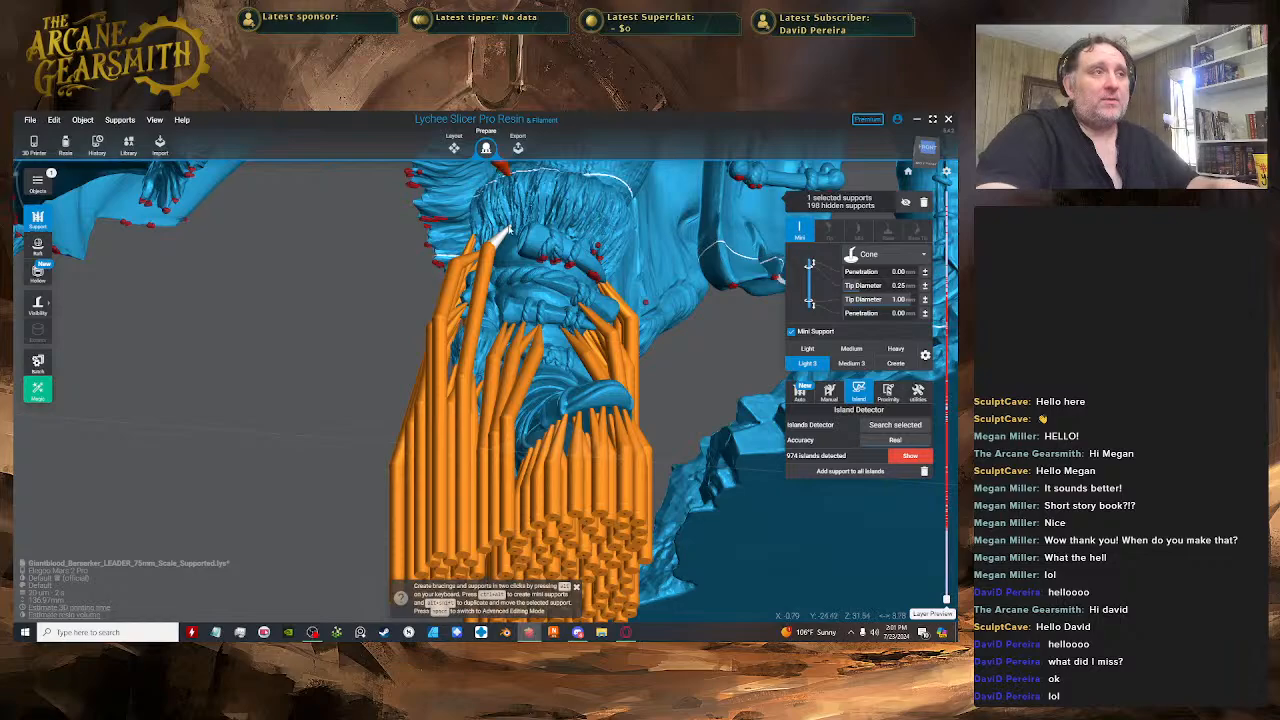
- Add a support under the rope-bound horn toggle and reposition its column among the existing supports
{"action": "right_click_drag", "start_coordinate": [503, 267], "coordinate": [535, 252]}
{"action": "scroll", "coordinate": [505, 300], "scroll_direction": "up", "scroll_amount": 3}
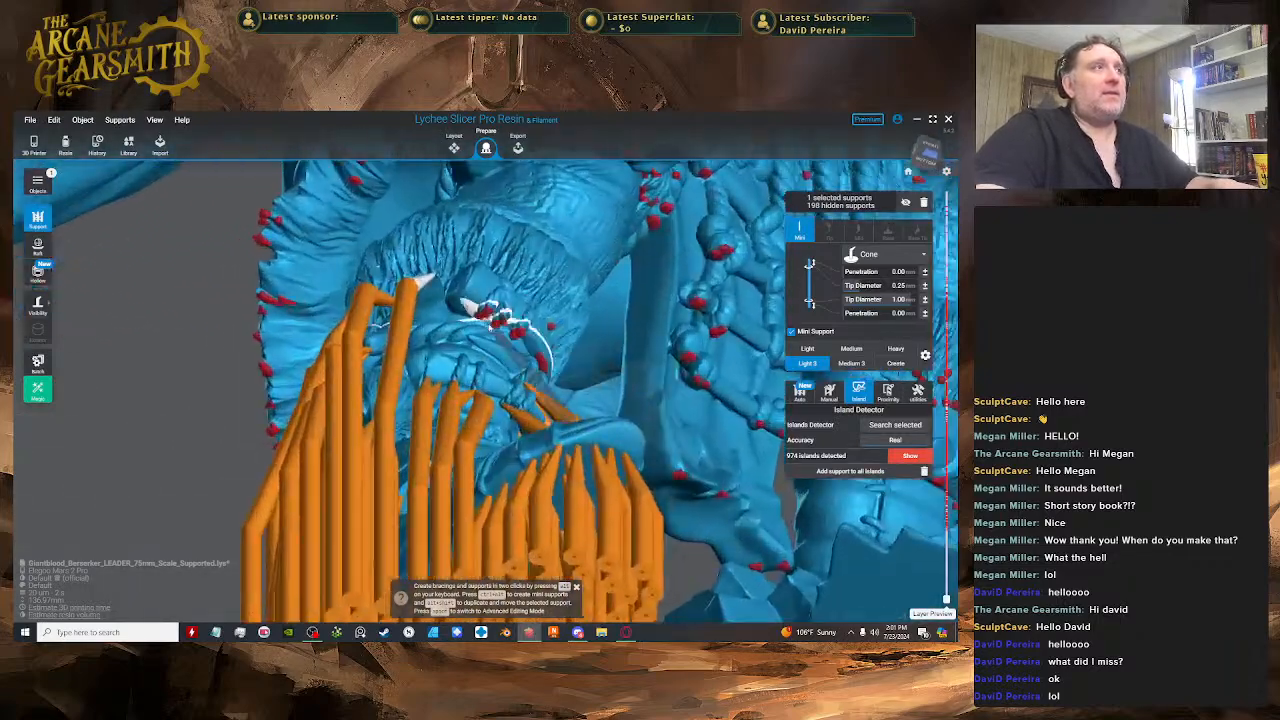
{"action": "left_click", "coordinate": [487, 306]}
{"action": "right_click_drag", "start_coordinate": [490, 331], "coordinate": [478, 290]}
{"action": "key", "text": "space"}
{"action": "left_click", "coordinate": [462, 354]}
{"action": "left_click_drag", "start_coordinate": [463, 359], "coordinate": [464, 352]}
{"action": "right_click_drag", "start_coordinate": [464, 352], "coordinate": [466, 410]}
{"action": "mouse_move", "coordinate": [464, 482]}
{"action": "left_mouse_down"}
{"action": "mouse_move", "coordinate": [464, 335]}
{"action": "mouse_move", "coordinate": [465, 493]}
{"action": "left_mouse_up"}
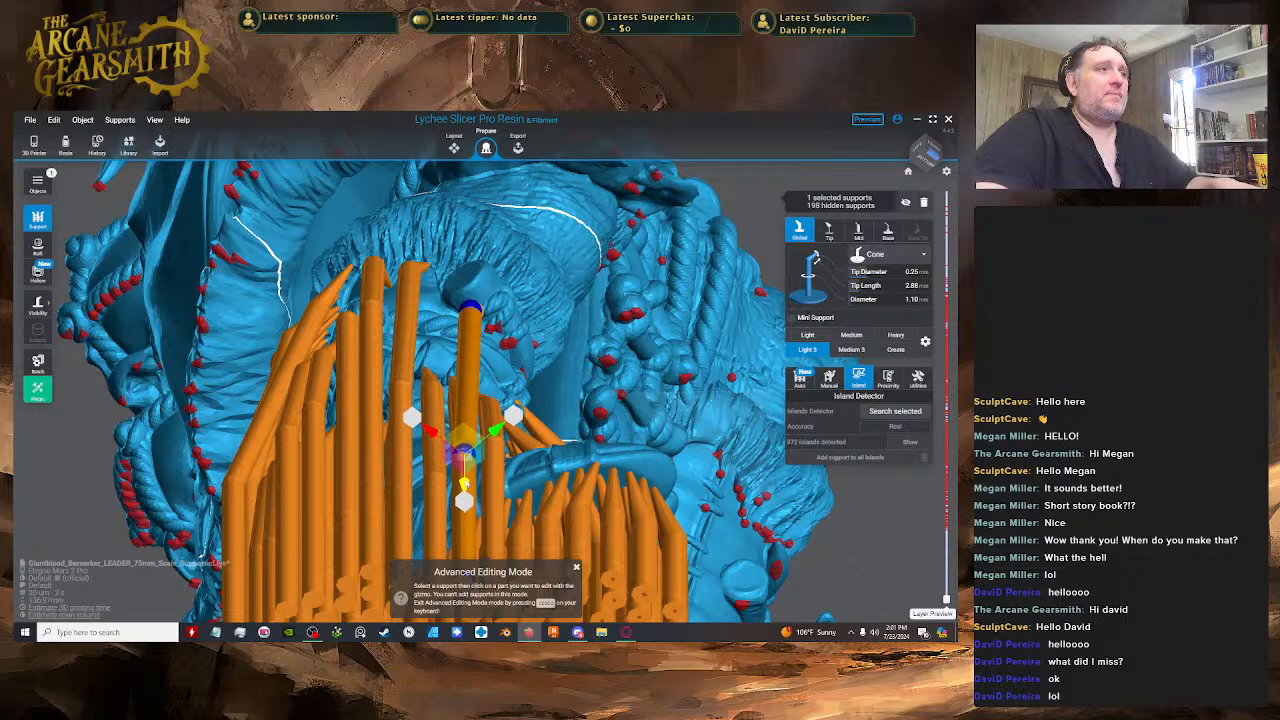
- Move that support's upper joint closer to the horn toggle and branch a mini support beside its tip
{"action": "right_click_drag", "start_coordinate": [500, 400], "coordinate": [520, 460]}
{"action": "scroll", "coordinate": [470, 310], "scroll_direction": "up", "scroll_amount": 2}
{"action": "left_click", "coordinate": [458, 292]}
{"action": "left_click_drag", "start_coordinate": [459, 298], "coordinate": [470, 342]}
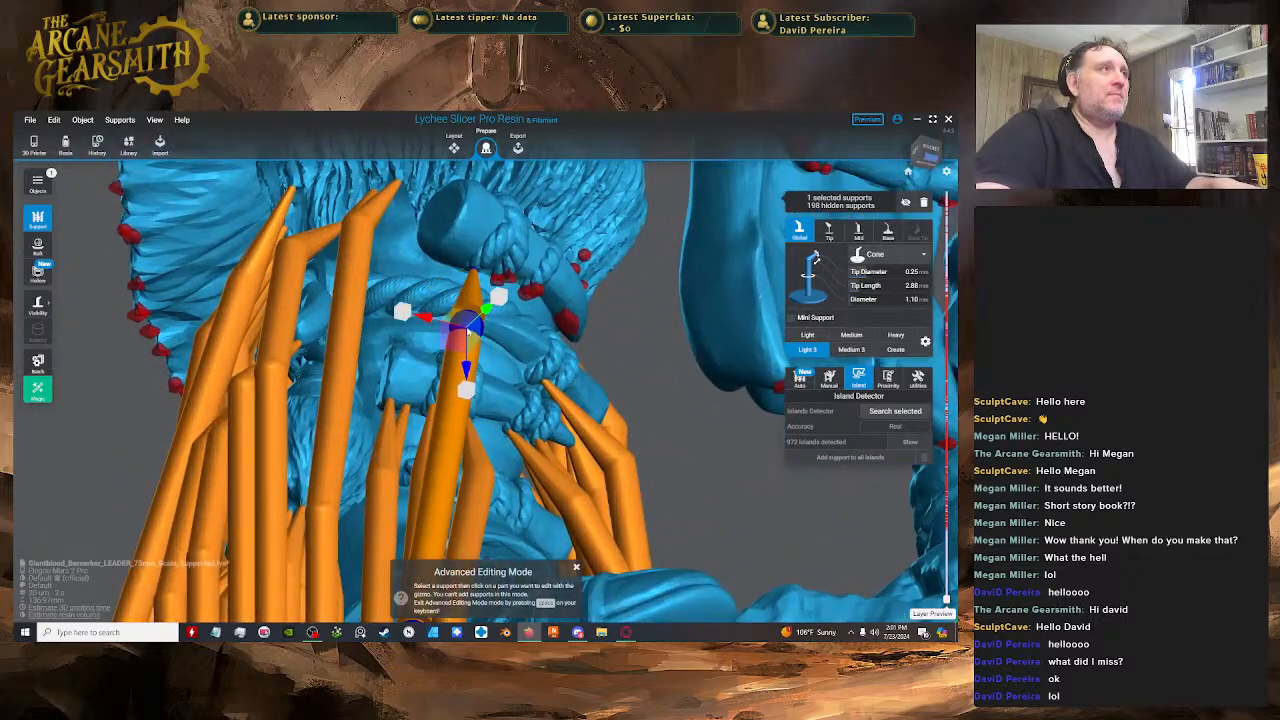
{"action": "right_click_drag", "start_coordinate": [470, 342], "coordinate": [504, 304]}
{"action": "key", "text": "space"}
{"action": "left_click", "coordinate": [487, 290], "text": "ctrl+alt"}
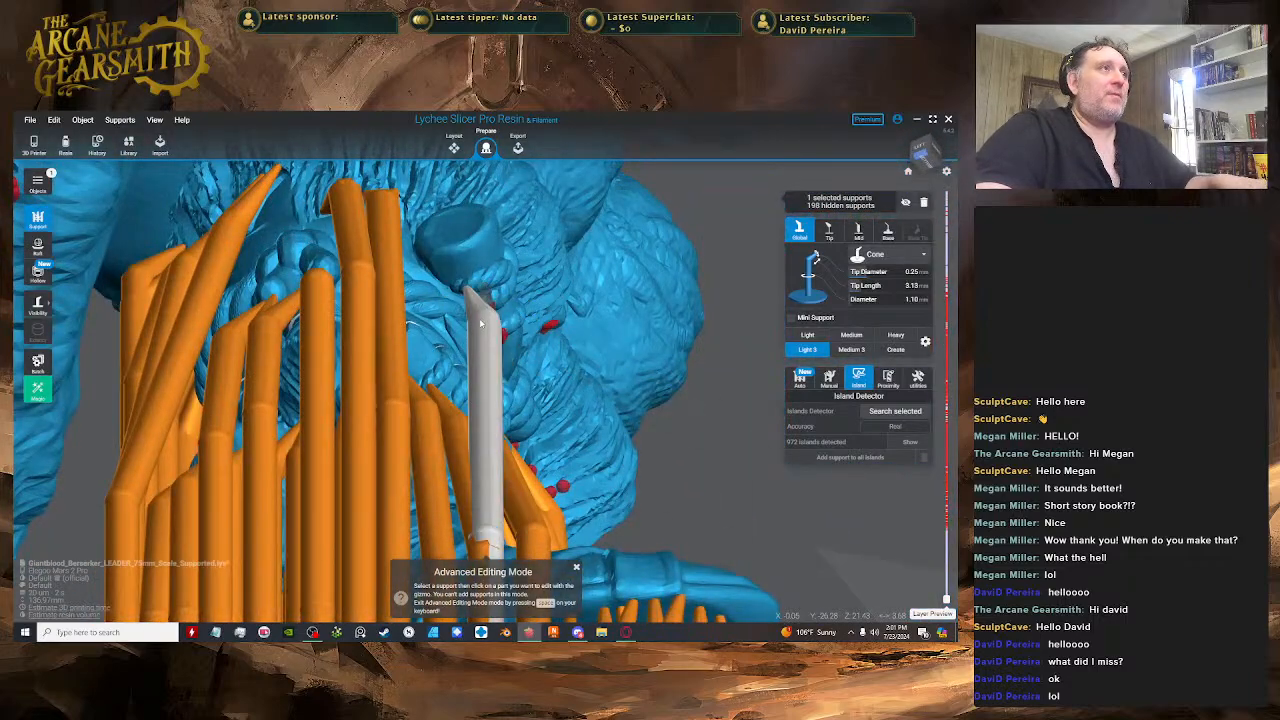
{"action": "left_click", "coordinate": [481, 320], "text": "ctrl+alt"}
- Add a support to the next island under the toggle, moving its base among the existing columns and lowering its joint
{"action": "right_click_drag", "start_coordinate": [612, 374], "coordinate": [525, 250]}
{"action": "left_click", "coordinate": [514, 306]}
{"action": "key", "text": "space"}
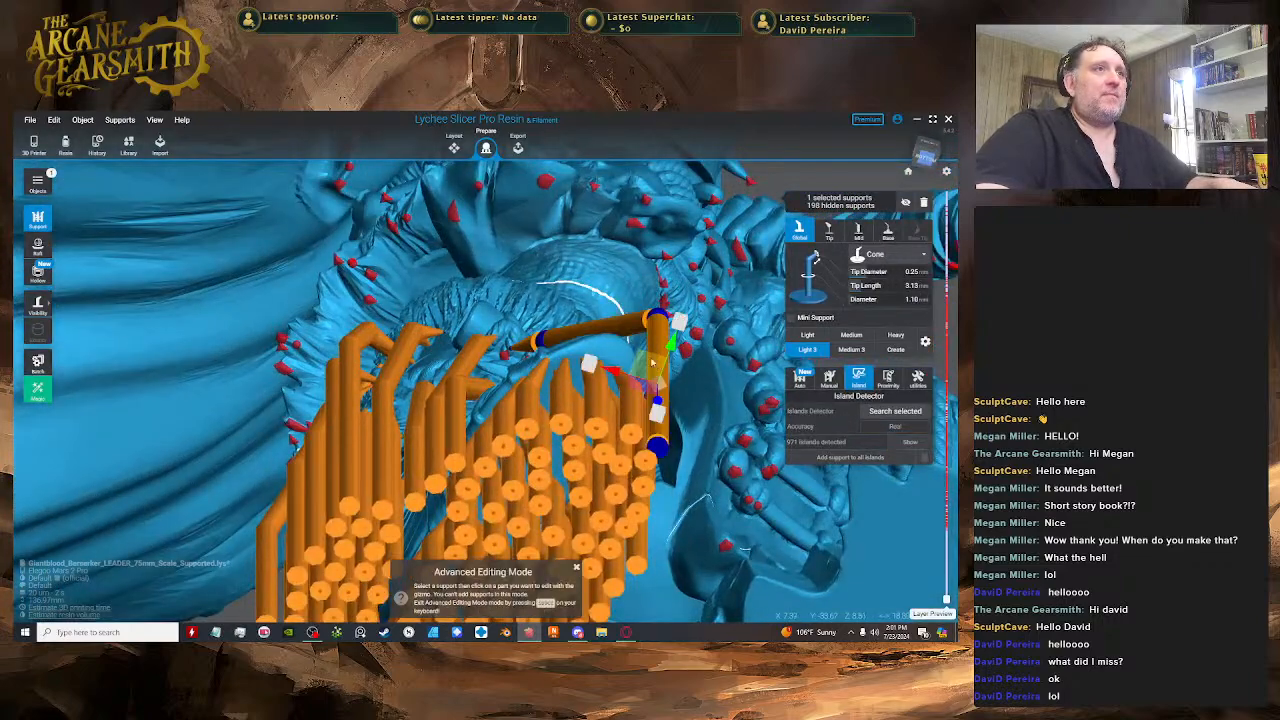
{"action": "left_click_drag", "start_coordinate": [652, 363], "coordinate": [468, 360]}
{"action": "right_click_drag", "start_coordinate": [468, 360], "coordinate": [486, 402]}
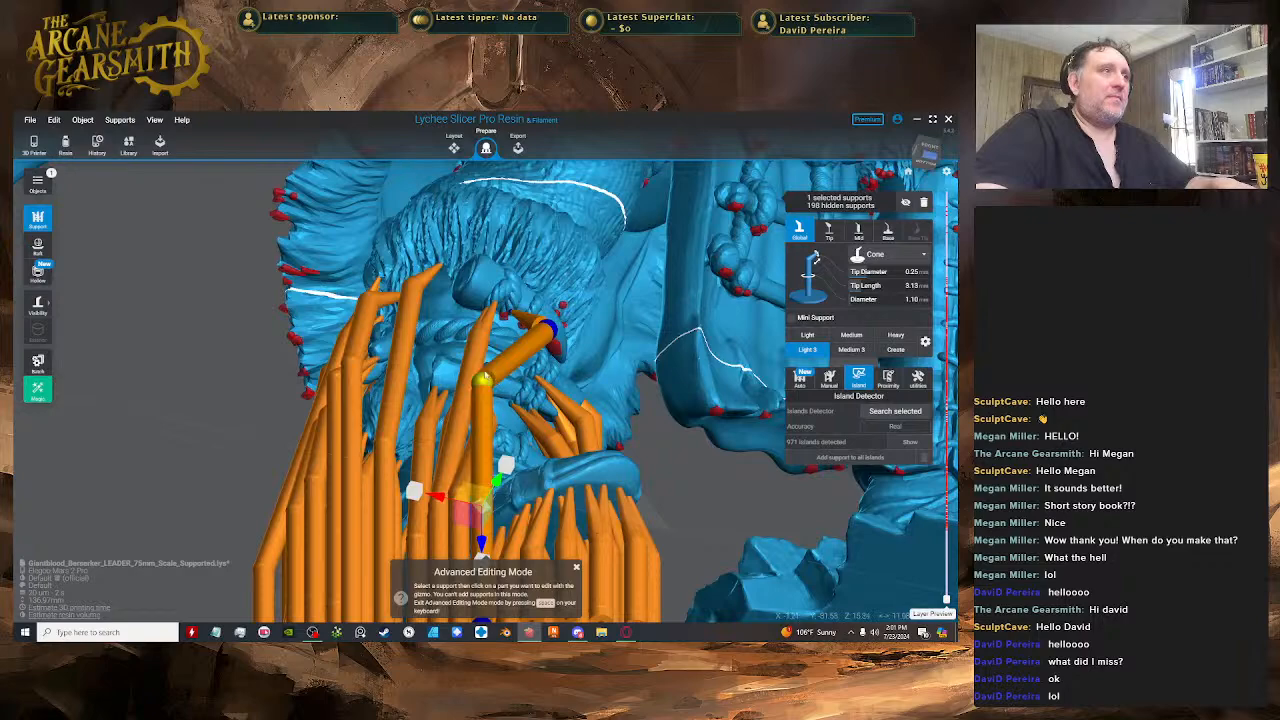
{"action": "left_click", "coordinate": [485, 378]}
{"action": "left_click_drag", "start_coordinate": [484, 418], "coordinate": [485, 523]}
- Move the new support's upper joint in beneath its contact point on the toggle
{"action": "mouse_move", "coordinate": [580, 262]}
{"action": "right_mouse_down"}
{"action": "mouse_move", "coordinate": [588, 305]}
{"action": "mouse_move", "coordinate": [583, 280]}
{"action": "right_mouse_up"}
{"action": "left_click", "coordinate": [543, 318]}
{"action": "left_click_drag", "start_coordinate": [530, 338], "coordinate": [501, 368]}
{"action": "scroll", "coordinate": [545, 308], "scroll_direction": "up", "scroll_amount": 2}
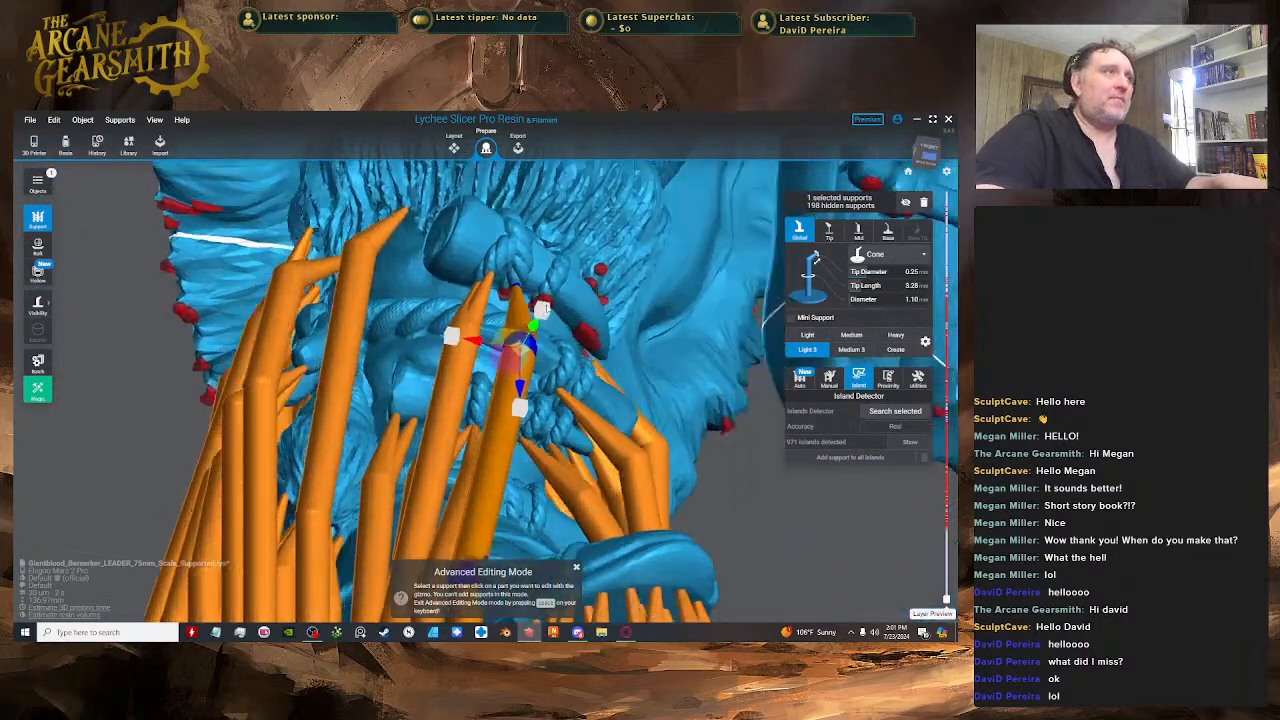
{"action": "right_click_drag", "start_coordinate": [546, 308], "coordinate": [566, 304]}
- Branch a mini support from the adjusted support's joint to the neighbouring point on the toggle
{"action": "key", "text": "space"}
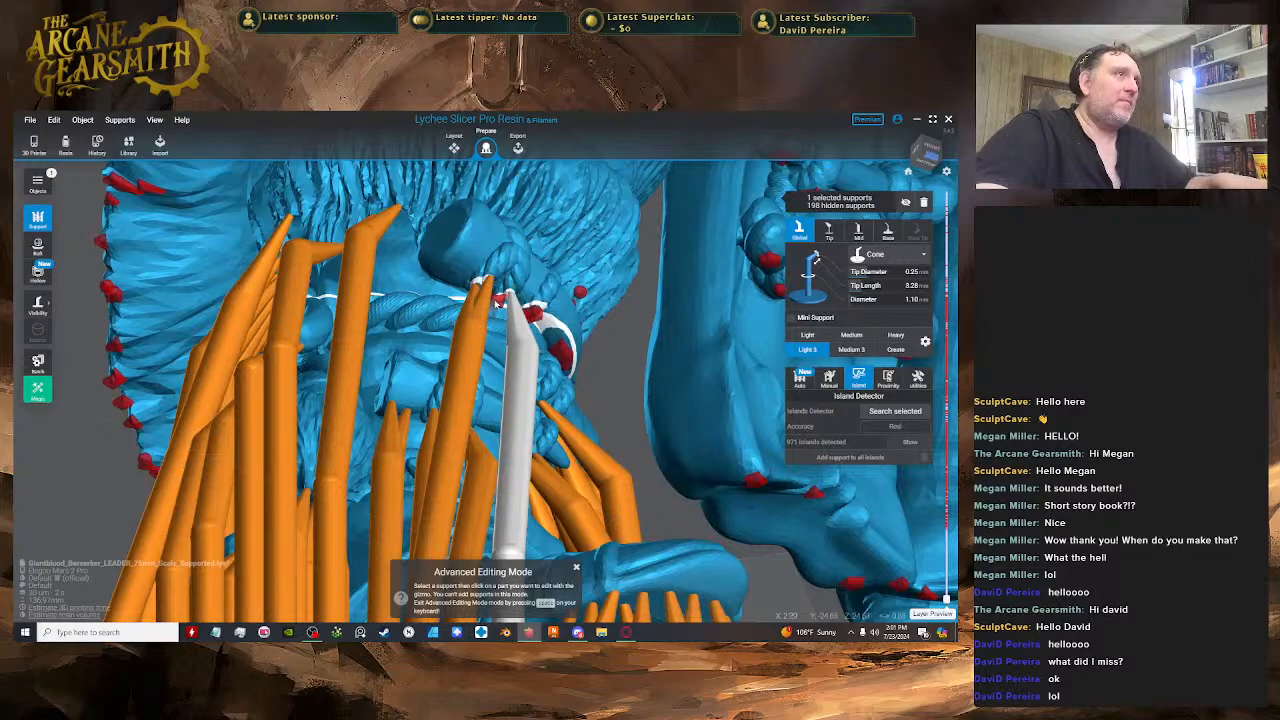
{"action": "left_click", "coordinate": [523, 341]}
{"action": "right_click_drag", "start_coordinate": [523, 341], "coordinate": [455, 308]}
{"action": "key", "text": "space"}
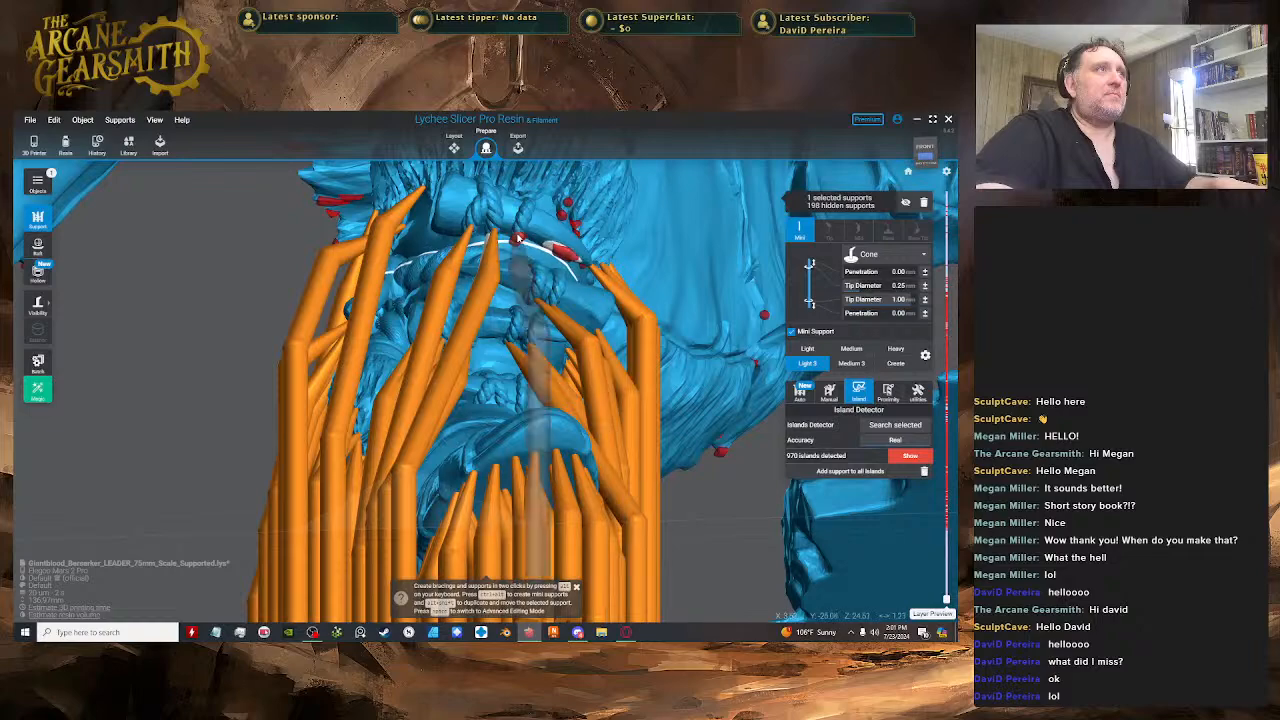
- Add a support to the island further along the toggle and angle its column between the existing supports
{"action": "left_click", "coordinate": [517, 239]}
{"action": "right_click_drag", "start_coordinate": [496, 362], "coordinate": [538, 300]}
{"action": "key", "text": "space"}
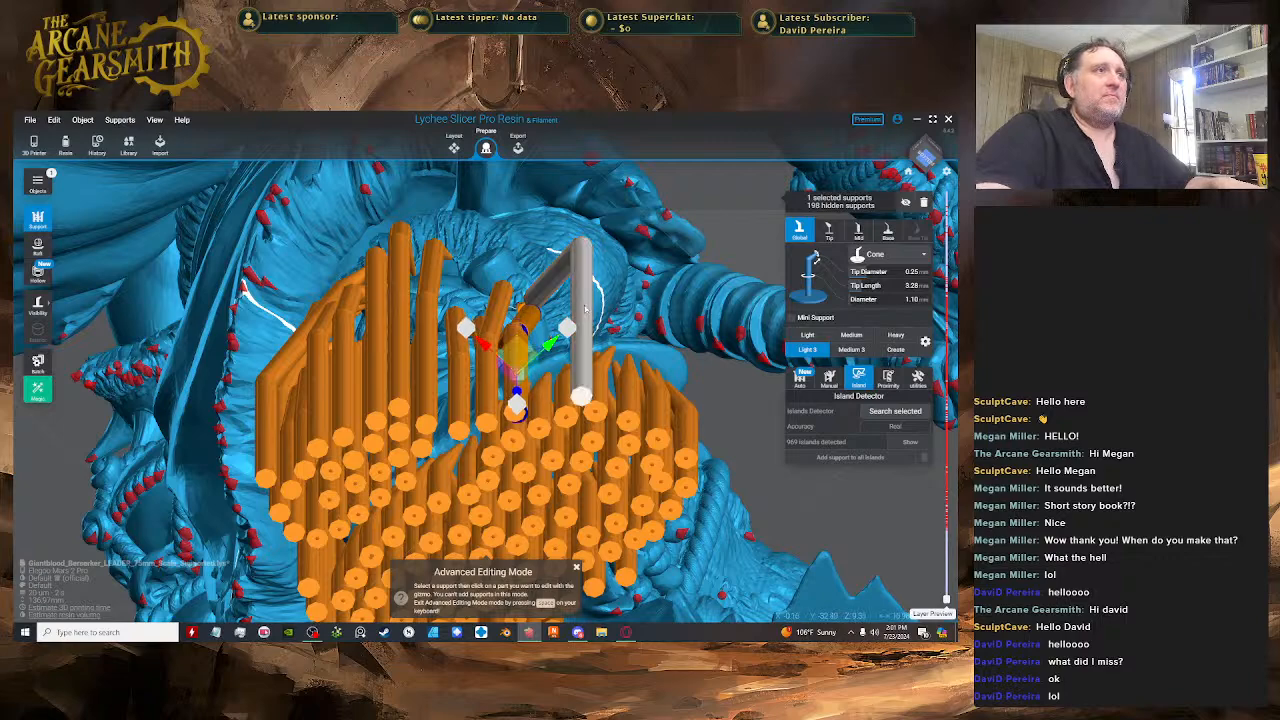
{"action": "right_click_drag", "start_coordinate": [549, 307], "coordinate": [543, 266]}
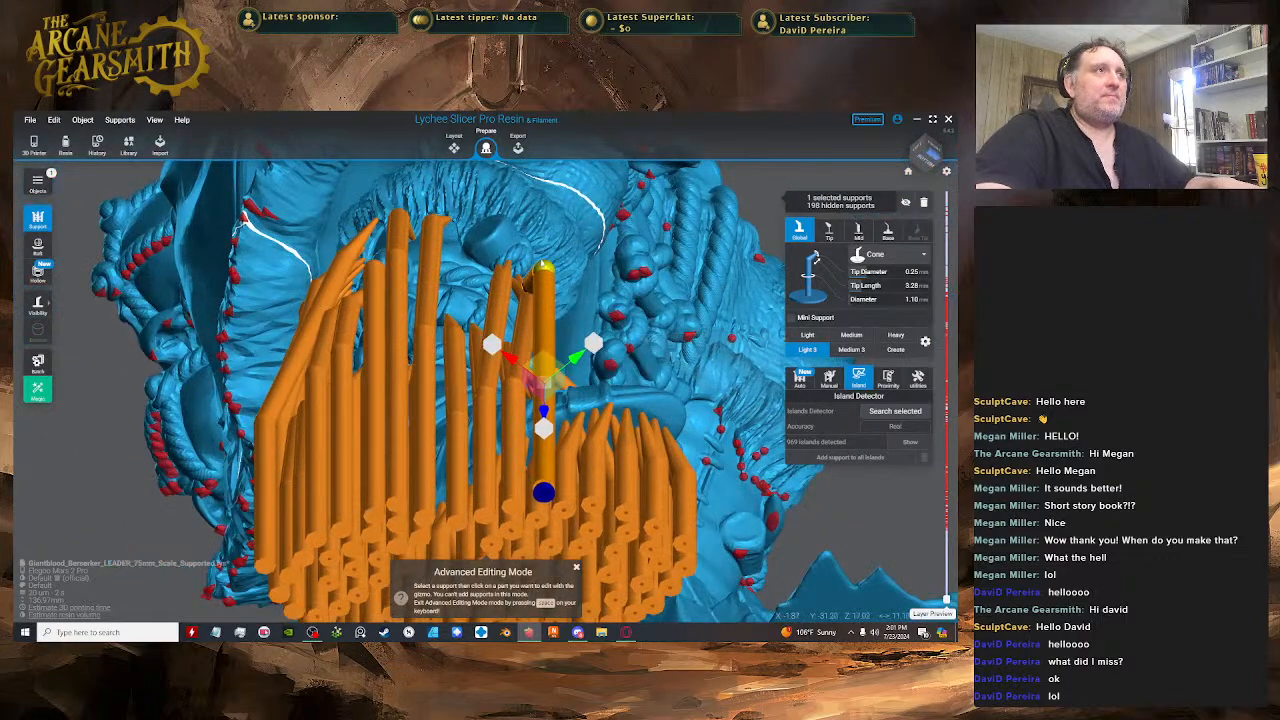
{"action": "right_click_drag", "start_coordinate": [540, 402], "coordinate": [540, 313]}
{"action": "right_click_drag", "start_coordinate": [578, 364], "coordinate": [567, 367]}
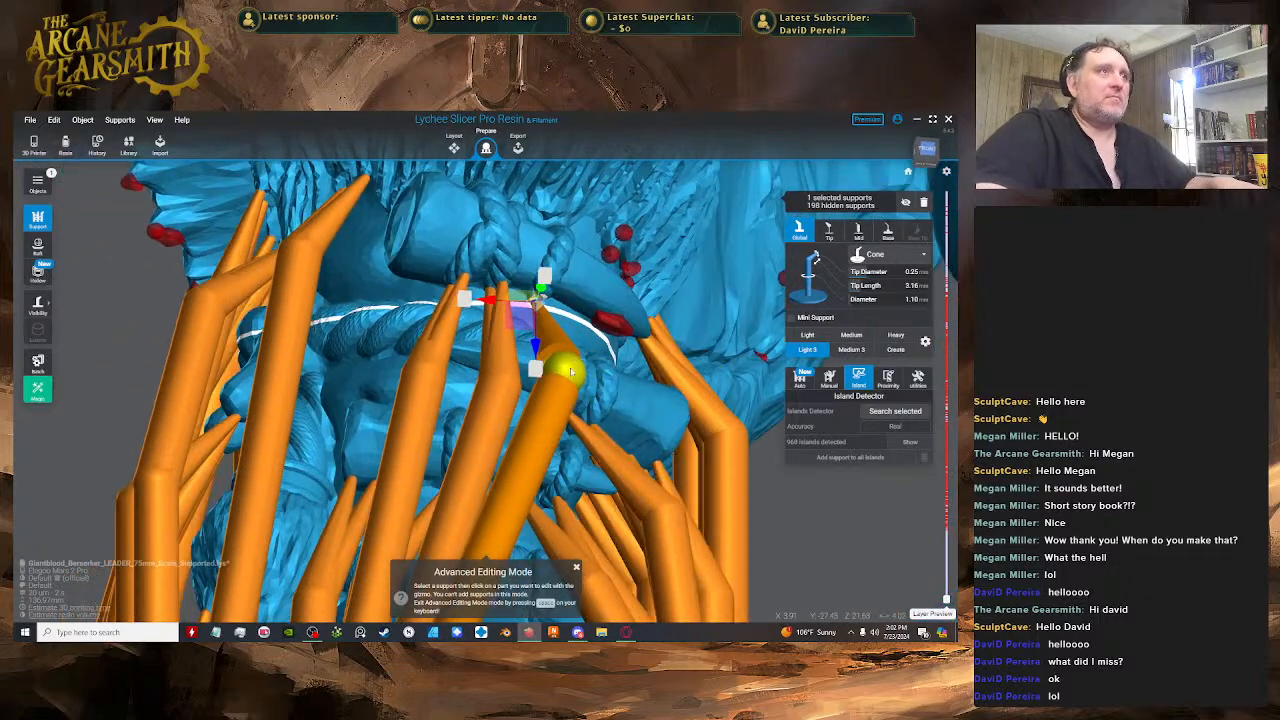
- Move the angled support's upper joint under its tip and attach a mini support to it
{"action": "left_click", "coordinate": [567, 367]}
{"action": "left_click_drag", "start_coordinate": [538, 300], "coordinate": [564, 371]}
{"action": "scroll", "coordinate": [665, 440], "scroll_direction": "down", "scroll_amount": 6}
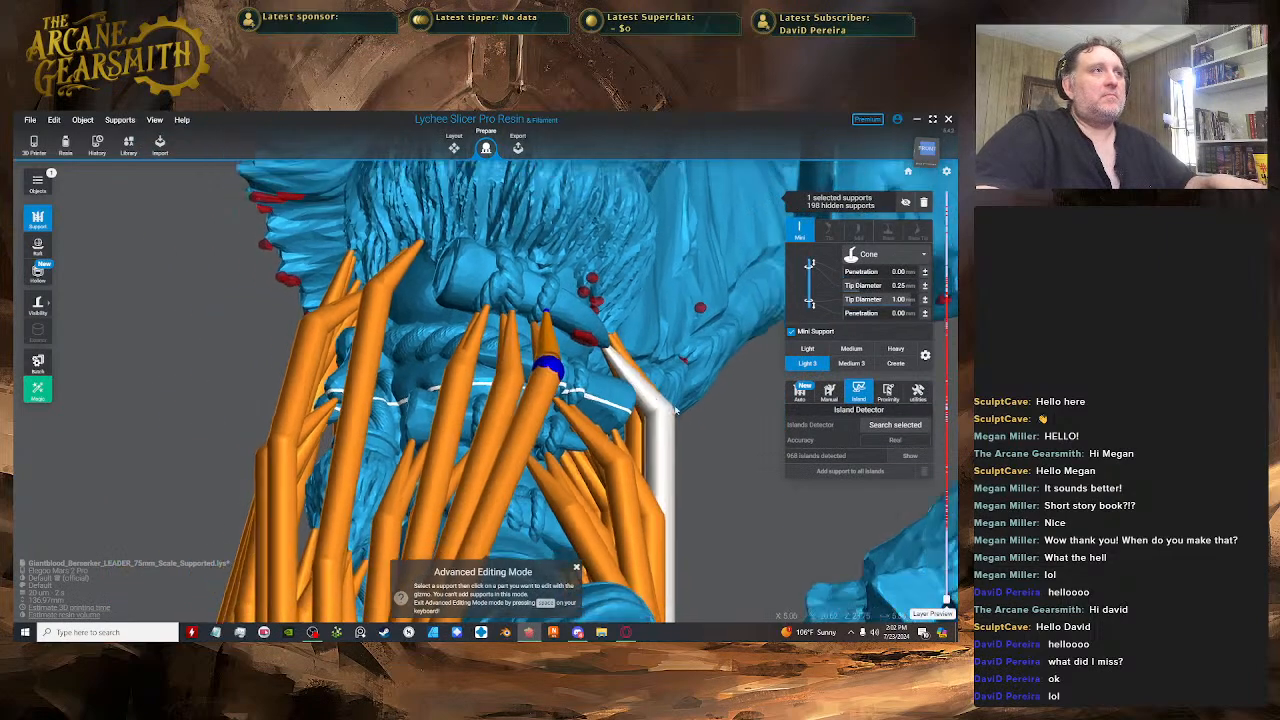
{"action": "right_click_drag", "start_coordinate": [689, 466], "coordinate": [464, 326]}
{"action": "key", "text": "space"}
- Add a support to the island near the toggle's pointed end, reposition its column and raise its middle joint
{"action": "left_click", "coordinate": [499, 320]}
{"action": "key", "text": "space"}
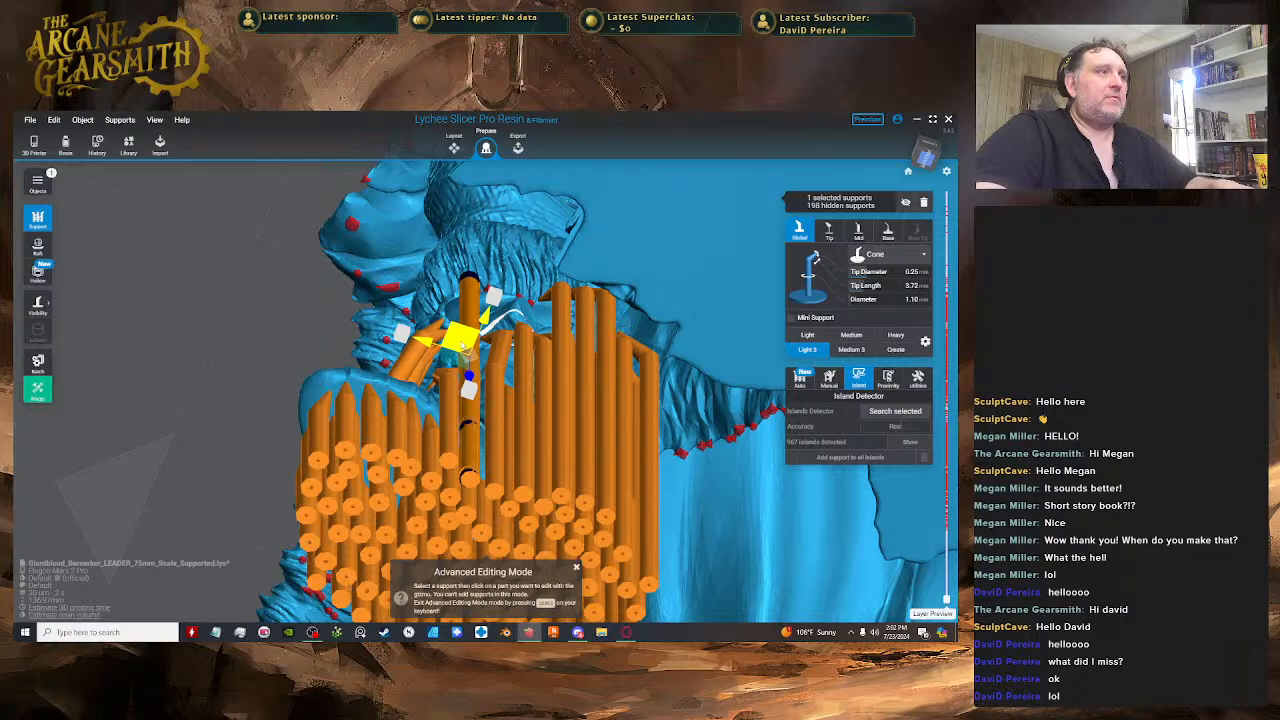
{"action": "left_click", "coordinate": [473, 428]}
{"action": "left_click_drag", "start_coordinate": [470, 454], "coordinate": [471, 358]}
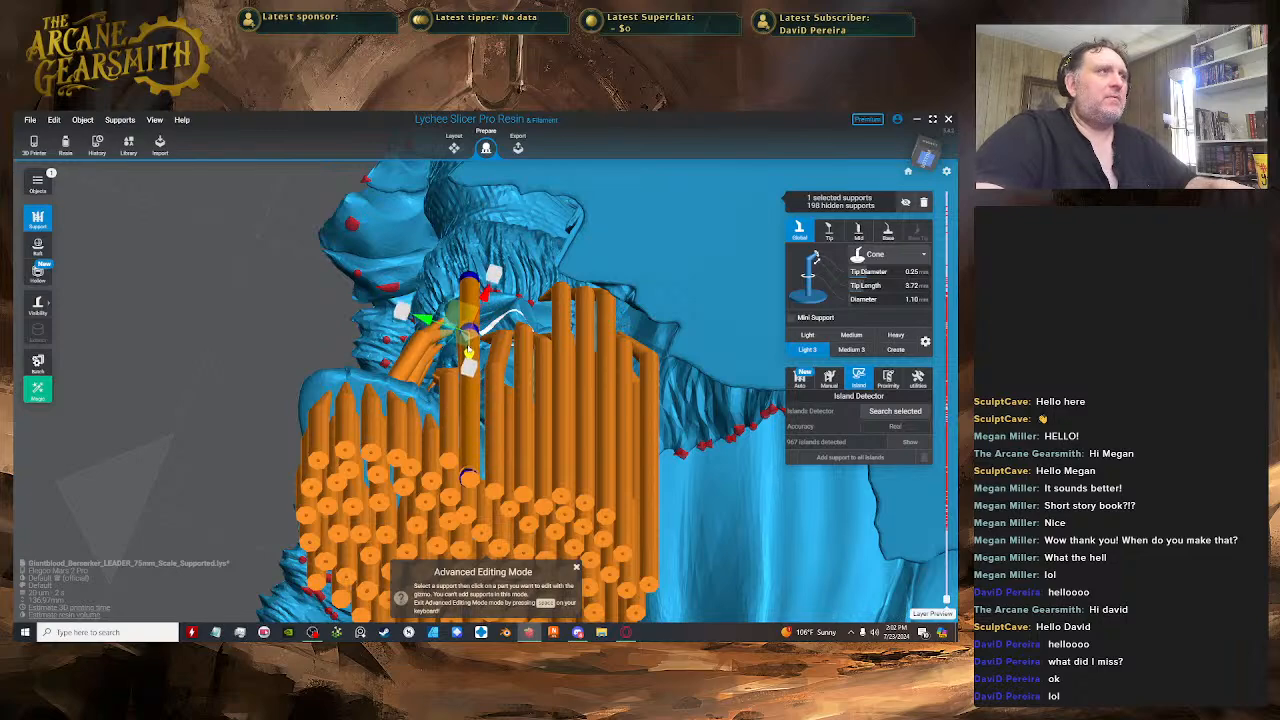
- Branch a mini support from the newest support's joint to the underside of the toggle's pointed end
{"action": "right_click_drag", "start_coordinate": [473, 350], "coordinate": [499, 372]}
{"action": "left_click", "coordinate": [534, 382]}
{"action": "key", "text": "space"}
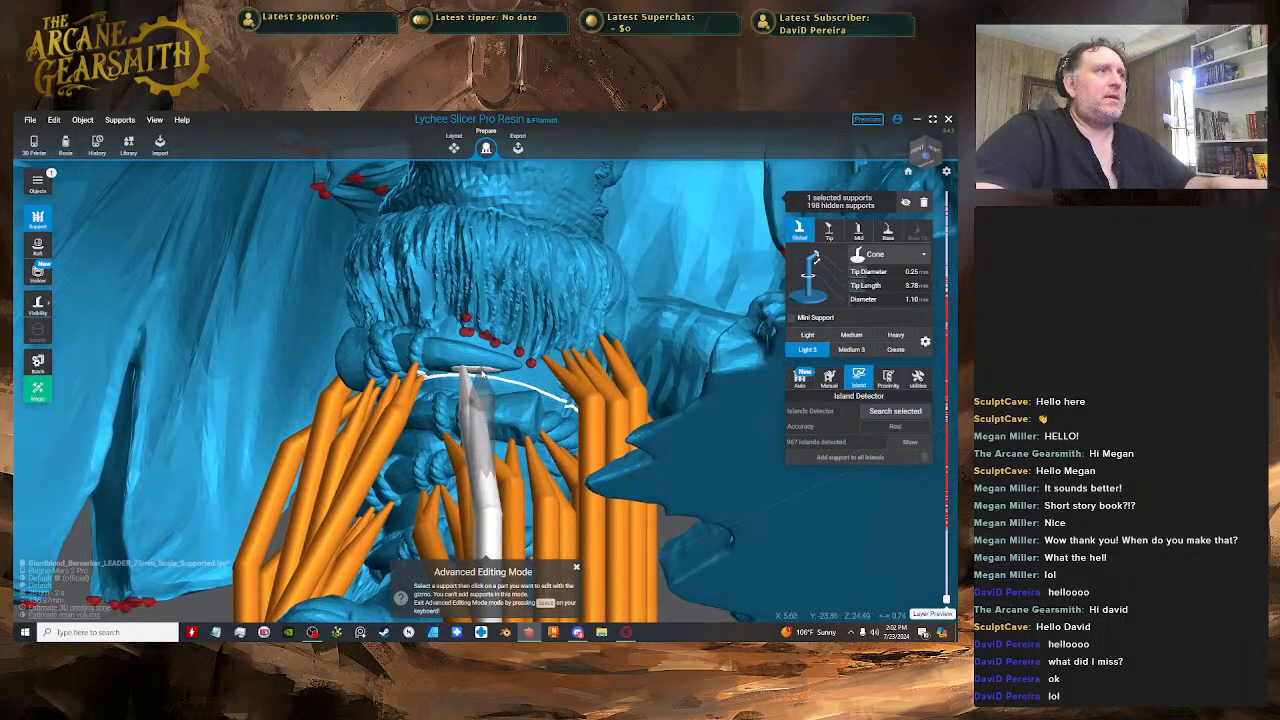
{"action": "left_click", "coordinate": [481, 370]}
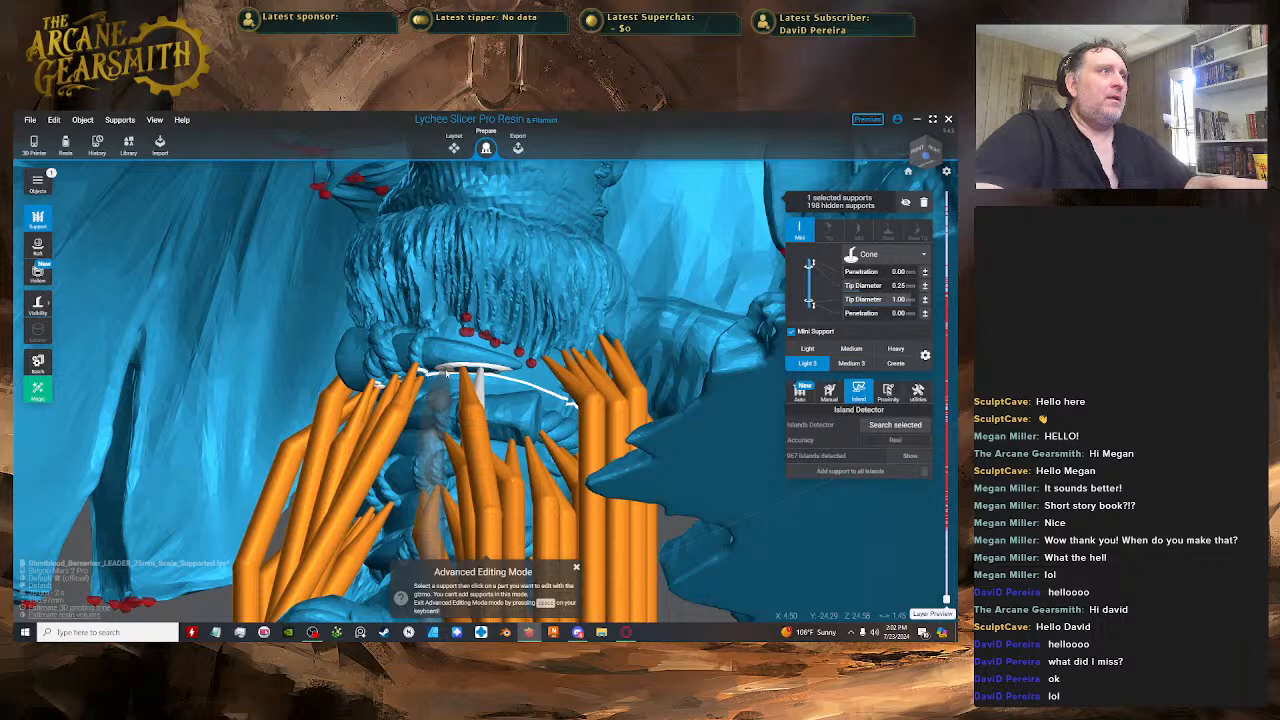
{"action": "scroll", "coordinate": [499, 437], "scroll_direction": "down", "scroll_amount": 3}
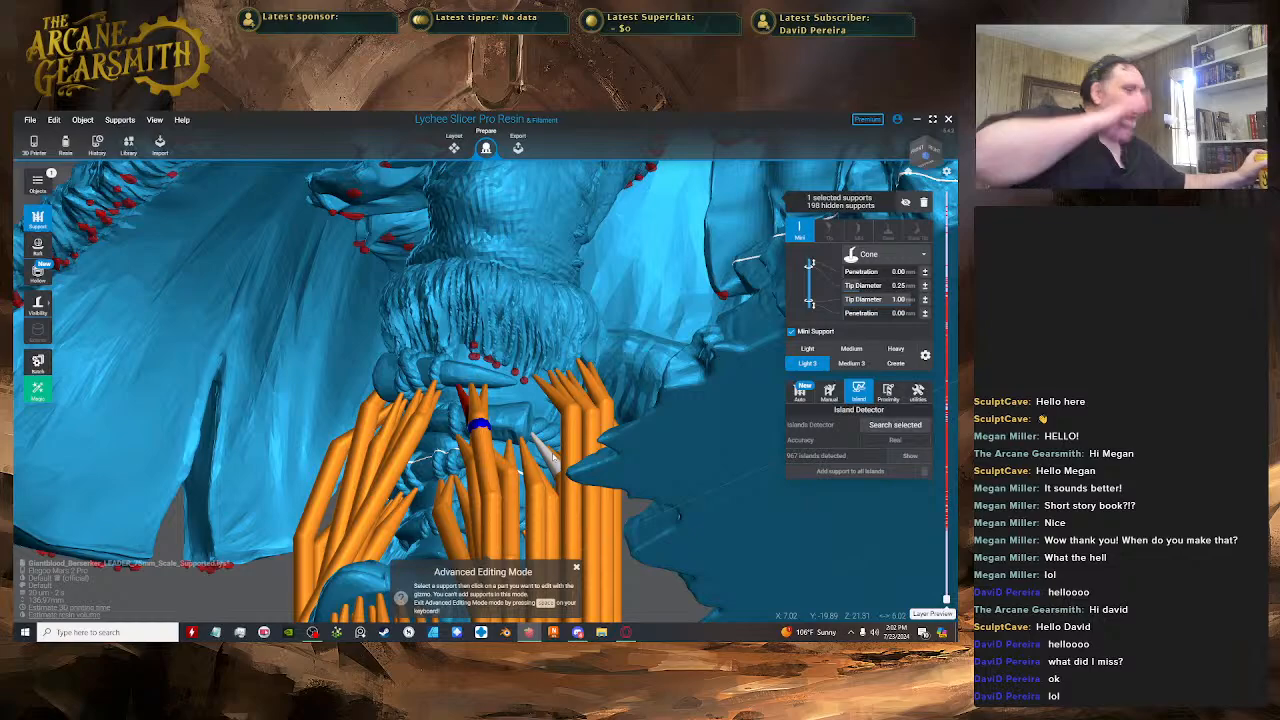
- Add a support to the fur island above the toggle's pointed end and shift its column clear of neighbouring supports
{"action": "right_click_drag", "start_coordinate": [600, 317], "coordinate": [594, 477]}
{"action": "key", "text": "space"}
{"action": "scroll", "coordinate": [583, 421], "scroll_direction": "up", "scroll_amount": 3}
{"action": "right_click_drag", "start_coordinate": [582, 421], "coordinate": [498, 380]}
{"action": "scroll", "coordinate": [484, 336], "scroll_direction": "up", "scroll_amount": 2}
{"action": "key", "text": "space"}
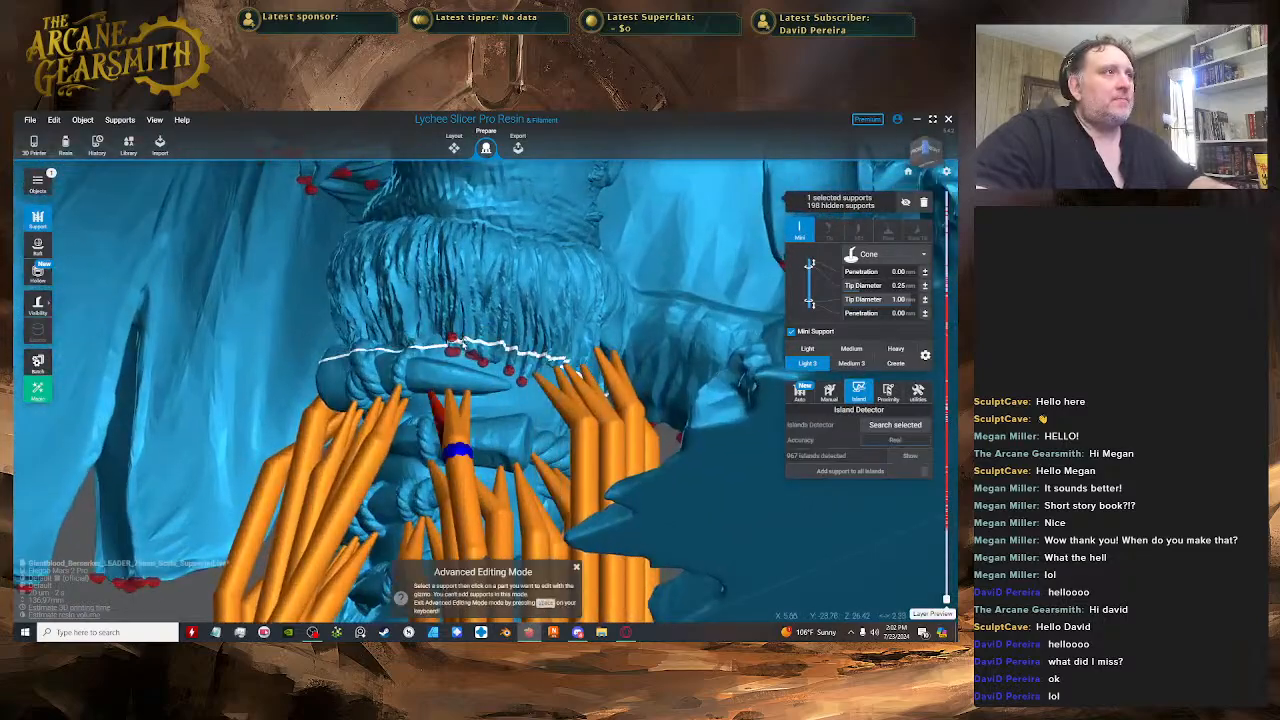
{"action": "key", "text": "space"}
{"action": "left_click", "coordinate": [456, 338]}
{"action": "right_click_drag", "start_coordinate": [458, 340], "coordinate": [484, 290]}
{"action": "key", "text": "space"}
{"action": "left_click_drag", "start_coordinate": [480, 298], "coordinate": [457, 288]}
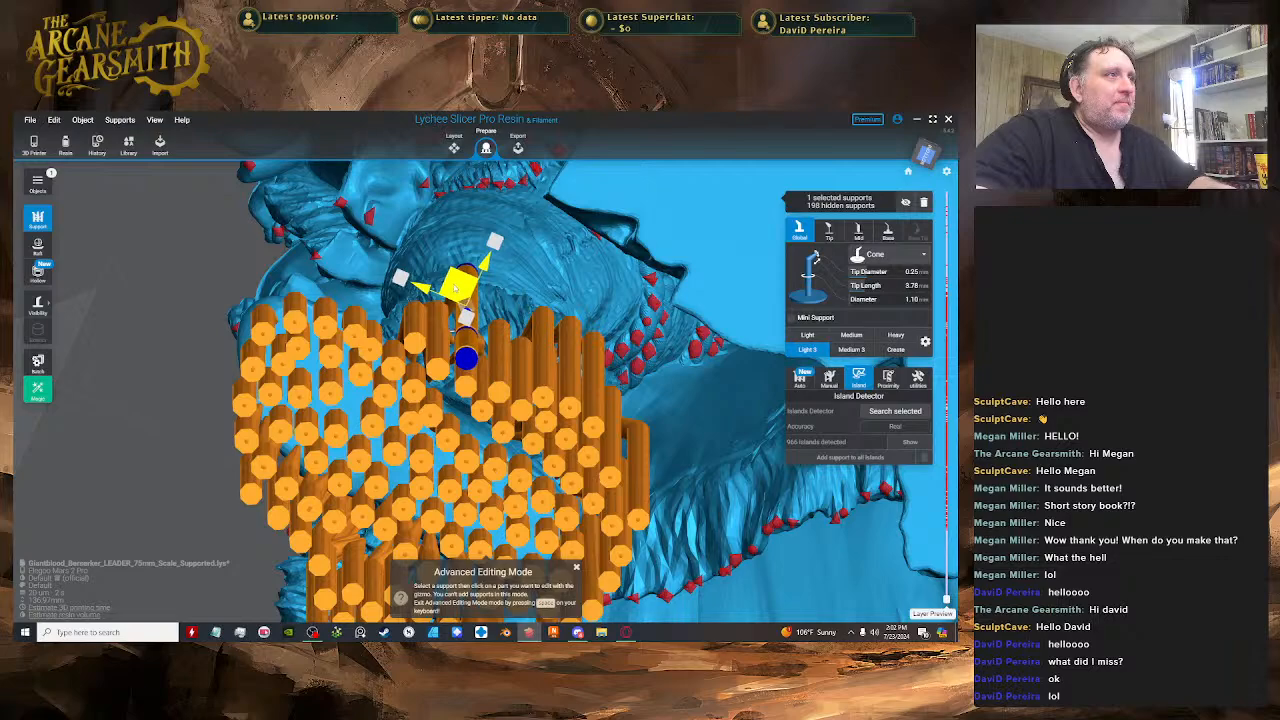
{"action": "right_click_drag", "start_coordinate": [452, 290], "coordinate": [511, 308]}
- Add another support to the fur cuff's edge, raise its middle joint and shift its column between the neighbours
{"action": "left_click", "coordinate": [451, 337]}
{"action": "left_click", "coordinate": [483, 365]}
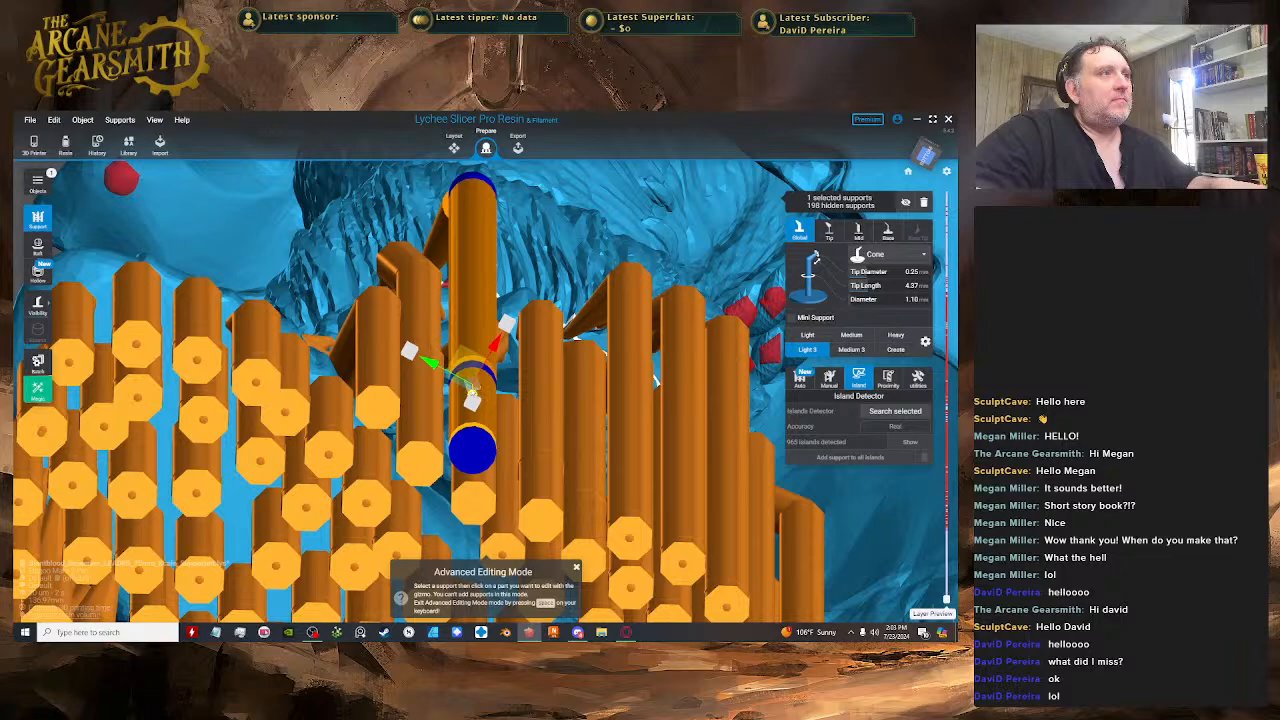
{"action": "left_click_drag", "start_coordinate": [473, 389], "coordinate": [473, 284]}
{"action": "right_click_drag", "start_coordinate": [473, 284], "coordinate": [506, 326]}
{"action": "left_click", "coordinate": [505, 333]}
{"action": "left_click_drag", "start_coordinate": [502, 342], "coordinate": [466, 340]}
{"action": "right_click_drag", "start_coordinate": [466, 340], "coordinate": [511, 452]}
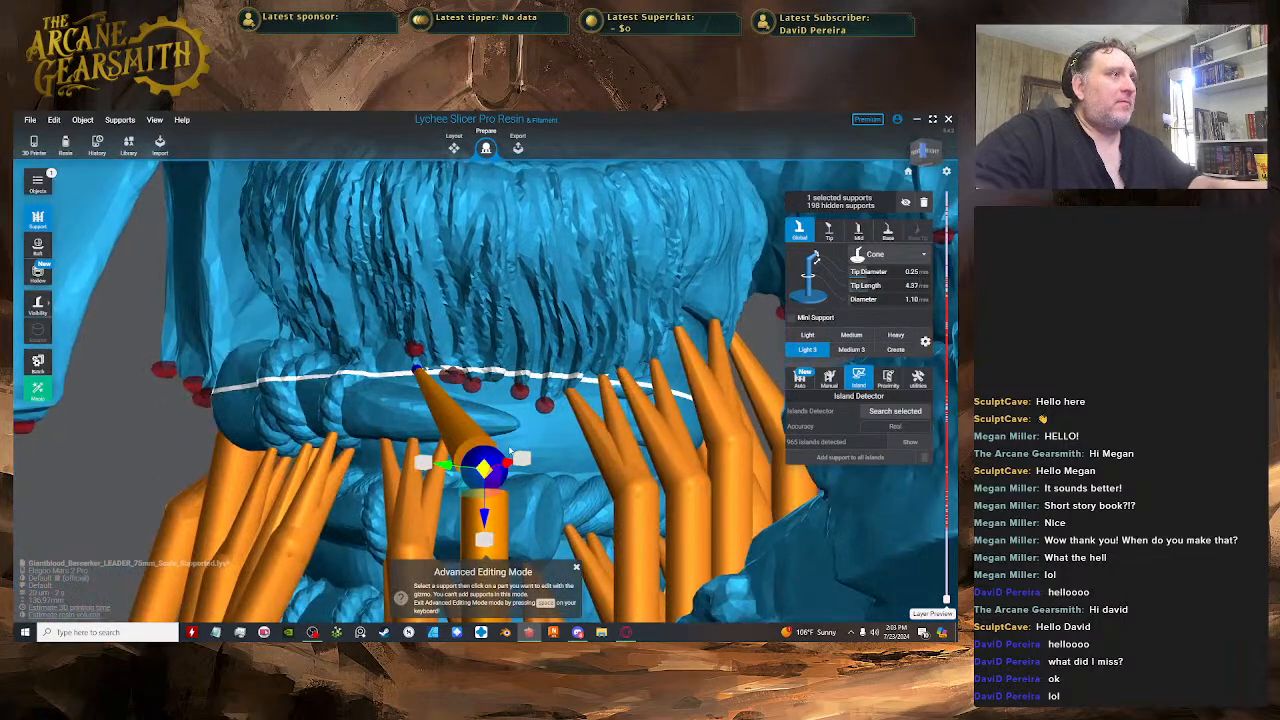
- Fine-tune the new support's upper joint so it clears the toggle below the fur
{"action": "left_click_drag", "start_coordinate": [510, 458], "coordinate": [505, 465]}
{"action": "right_click_drag", "start_coordinate": [505, 465], "coordinate": [563, 455]}
{"action": "left_click_drag", "start_coordinate": [538, 468], "coordinate": [536, 474]}
{"action": "right_click_drag", "start_coordinate": [536, 474], "coordinate": [418, 432]}
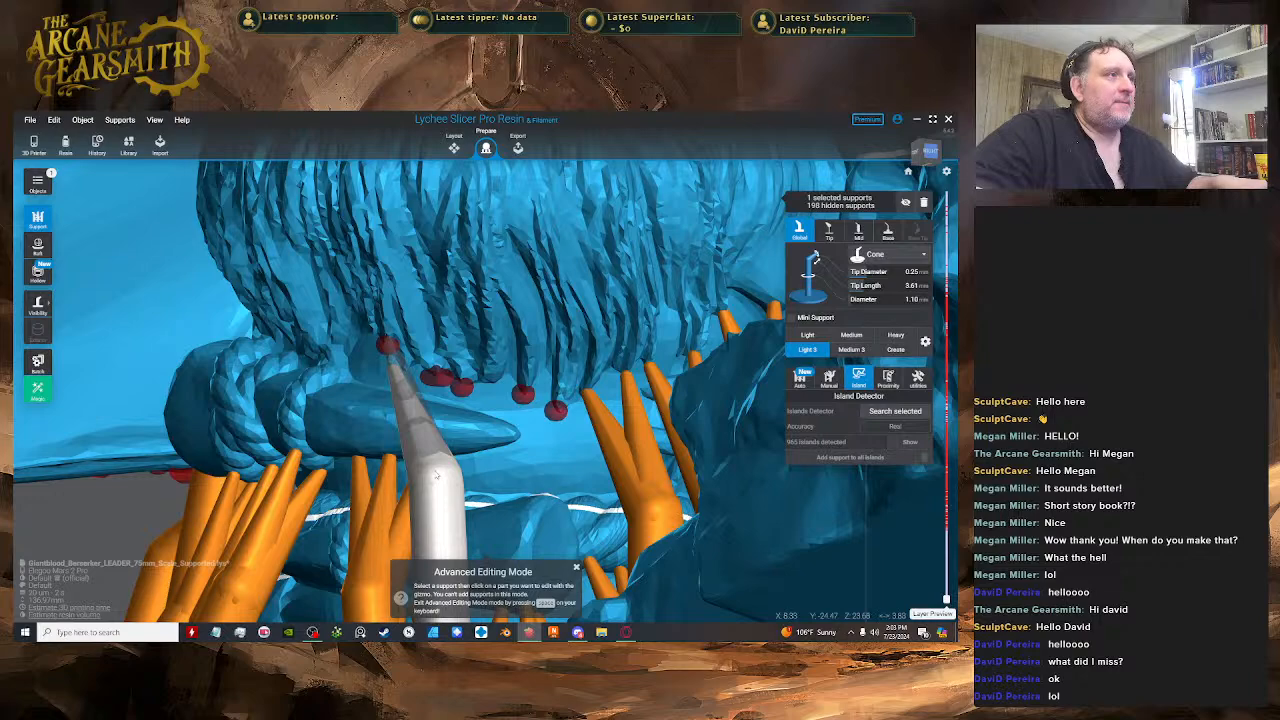
- Branch two mini supports from that support's joint to the two adjacent fur islands
{"action": "left_click", "coordinate": [430, 405]}
{"action": "left_click_drag", "start_coordinate": [435, 400], "coordinate": [441, 469]}
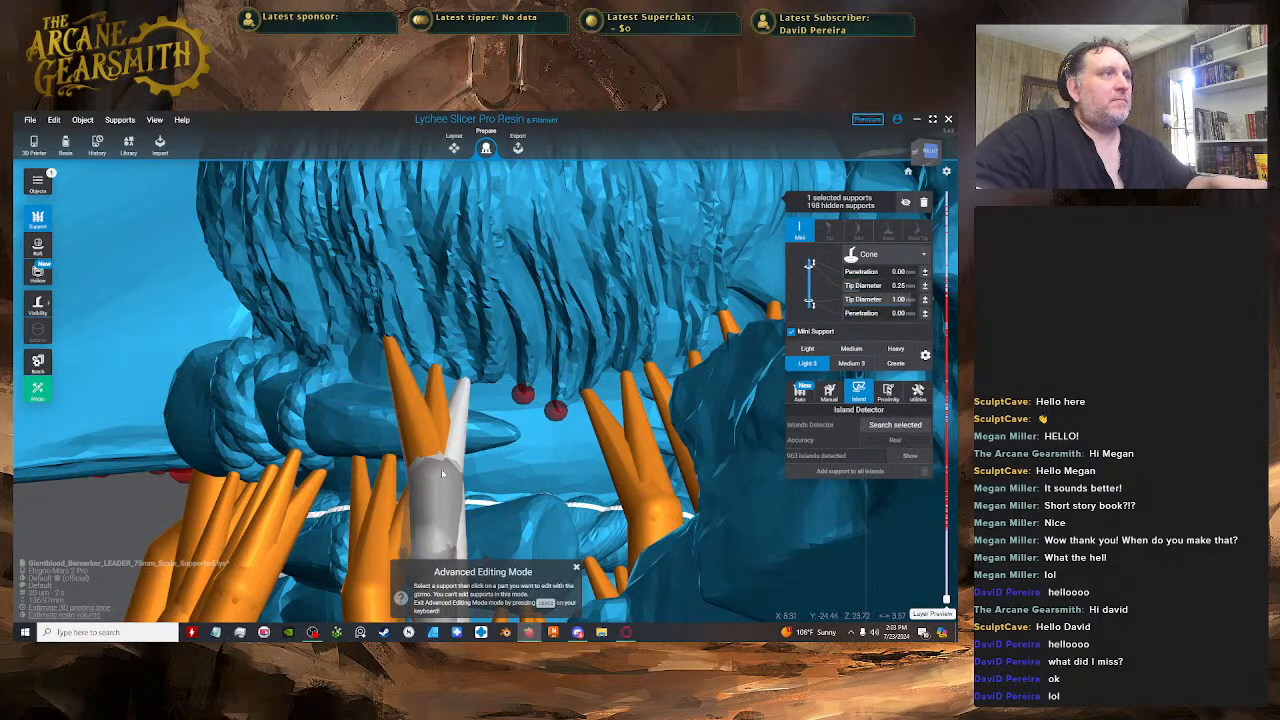
{"action": "right_click_drag", "start_coordinate": [441, 469], "coordinate": [500, 395]}
{"action": "key", "text": "space"}
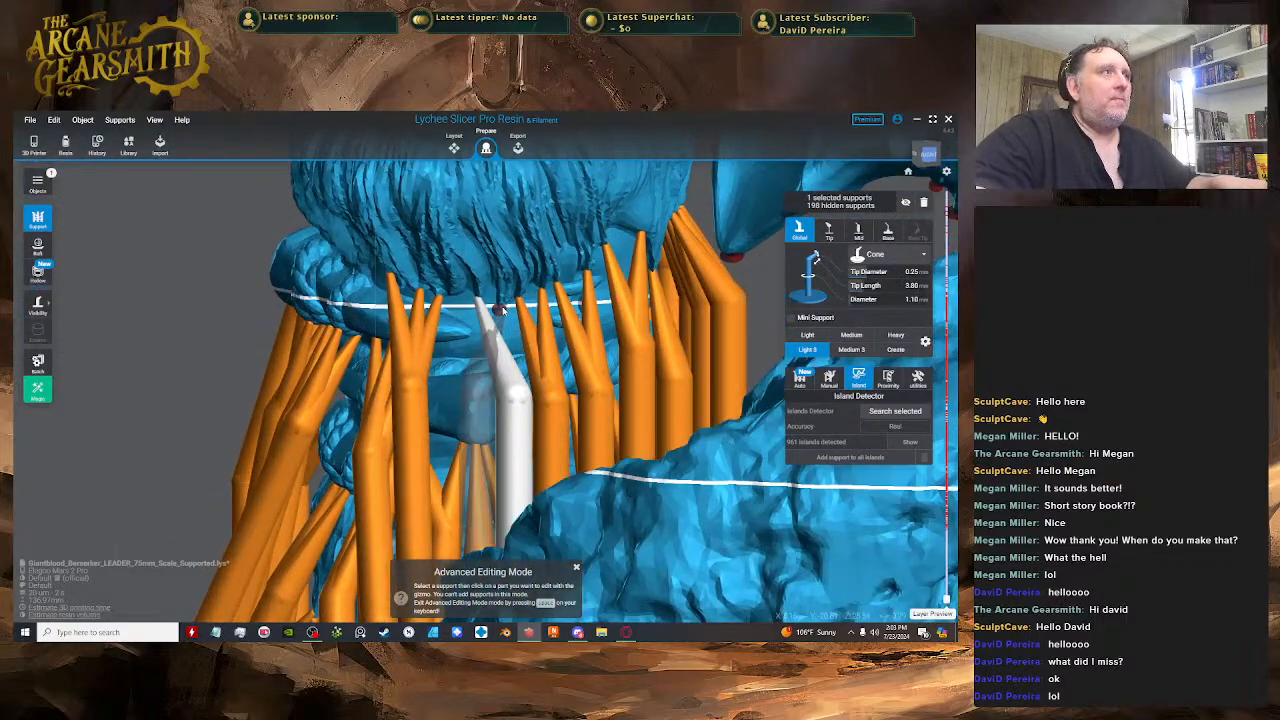
- Branch a mini support from the neighbouring column to the remaining fur island, and deselect everything
{"action": "left_click", "coordinate": [513, 396]}
{"action": "scroll", "coordinate": [440, 365], "scroll_direction": "down", "scroll_amount": 6}
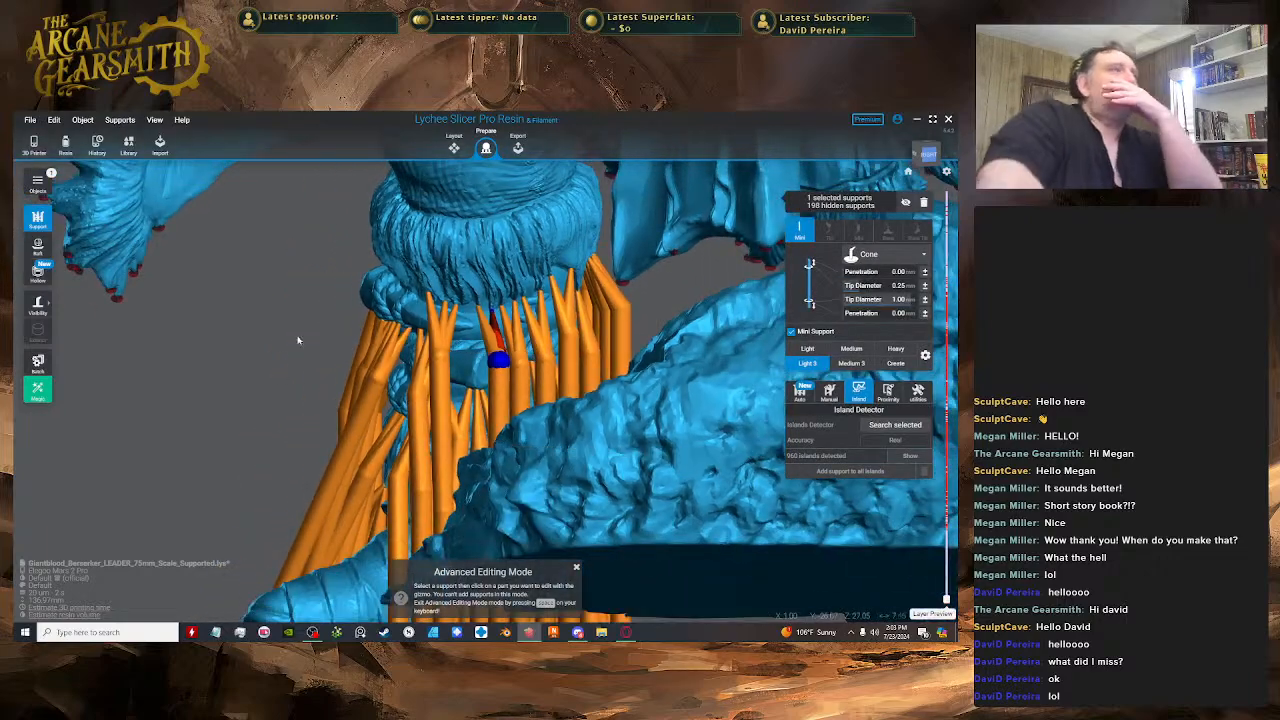
{"action": "scroll", "coordinate": [294, 359], "scroll_direction": "down", "scroll_amount": 8}
{"action": "left_click", "coordinate": [281, 423]}
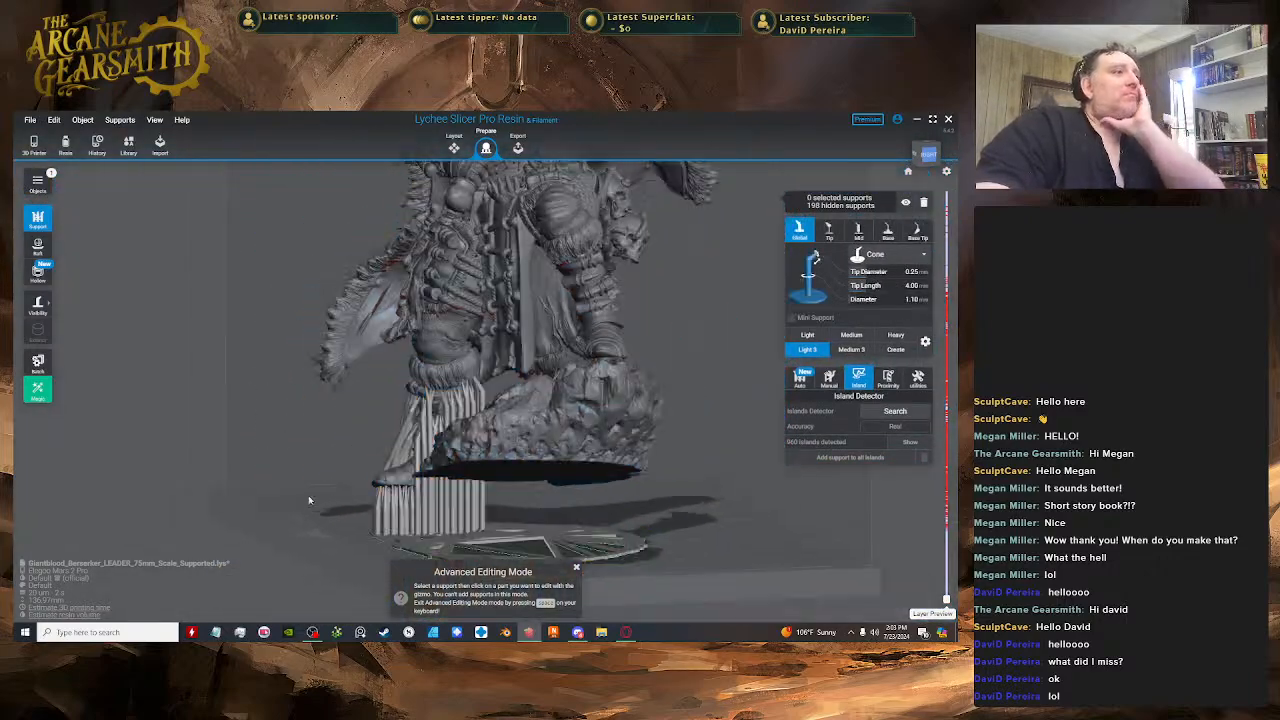
- Add two light supports side by side to the islands on the cloth's fur trim next to the supported boot
{"action": "right_click_drag", "start_coordinate": [520, 500], "coordinate": [585, 362]}
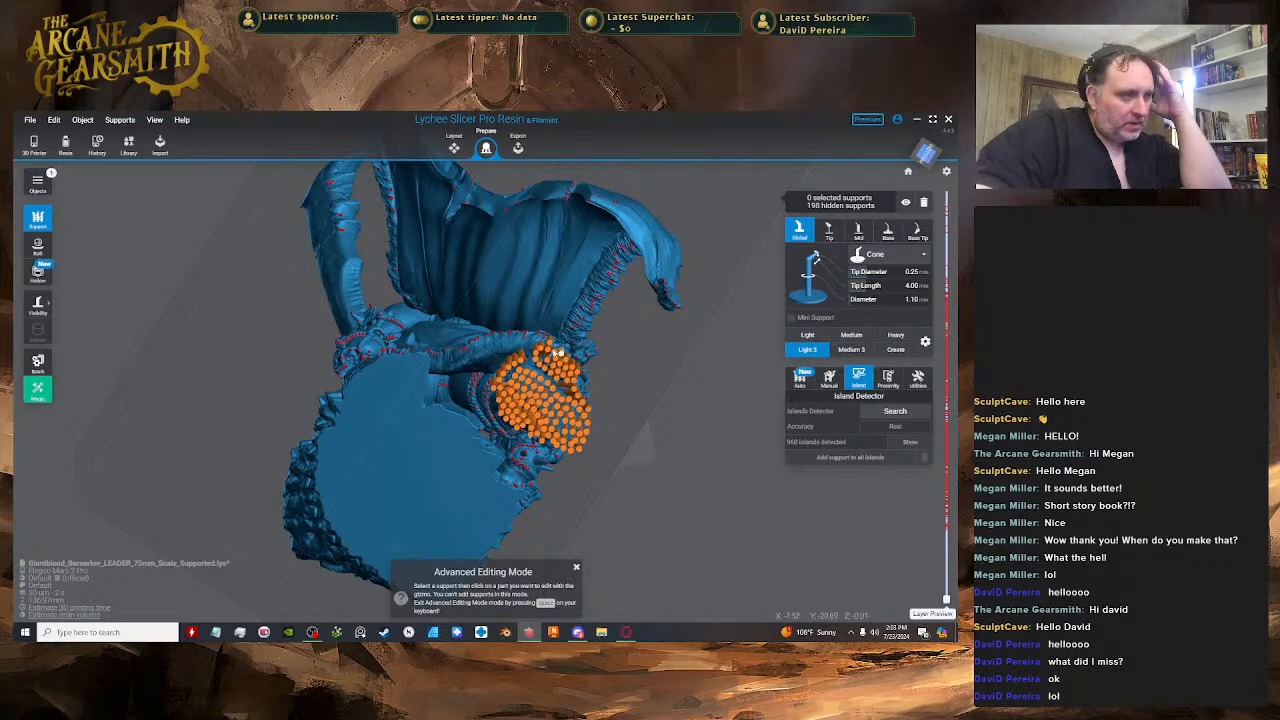
{"action": "right_click_drag", "start_coordinate": [480, 370], "coordinate": [465, 311]}
{"action": "scroll", "coordinate": [441, 349], "scroll_direction": "up", "scroll_amount": 3}
{"action": "scroll", "coordinate": [456, 321], "scroll_direction": "up", "scroll_amount": 2}
{"action": "key", "text": "space"}
{"action": "left_click", "coordinate": [453, 323]}
{"action": "key", "text": "space"}
{"action": "key", "text": "space"}
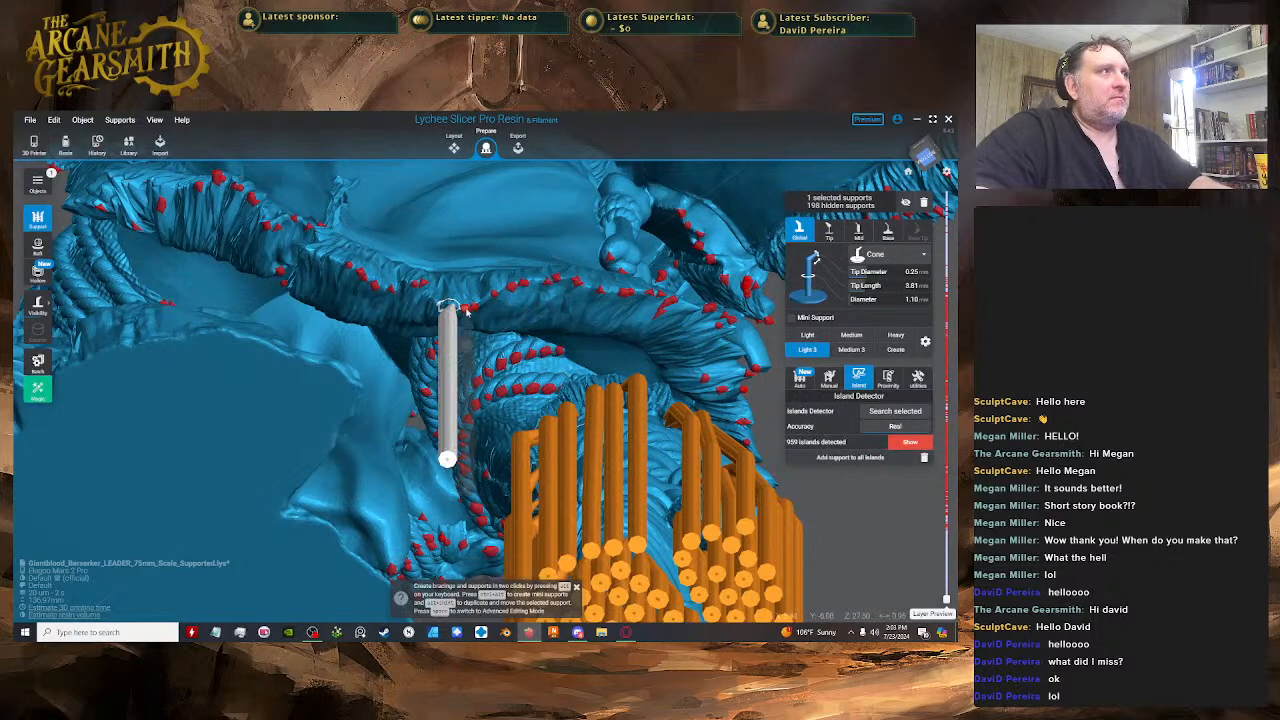
{"action": "key", "text": "space"}
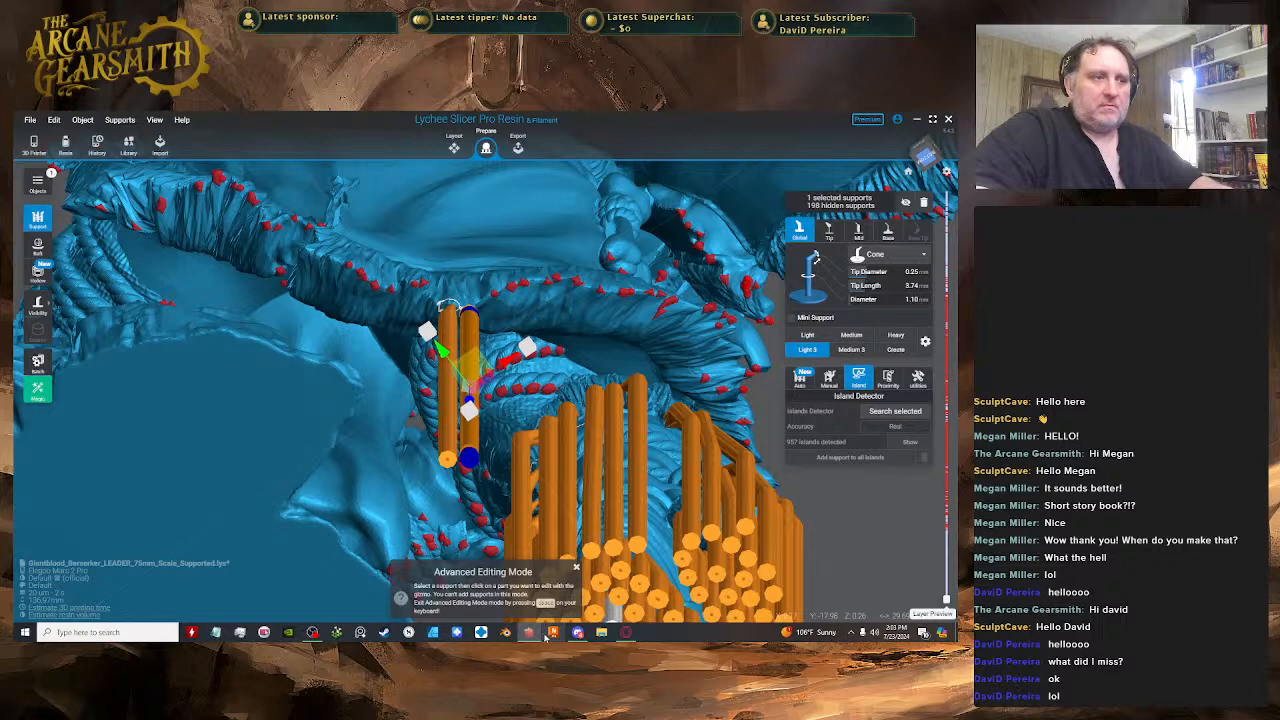
- Switch to Discord and check the unread direct messages and the Three Amigos Miniatures server's general channel
{"action": "left_click", "coordinate": [577, 633]}
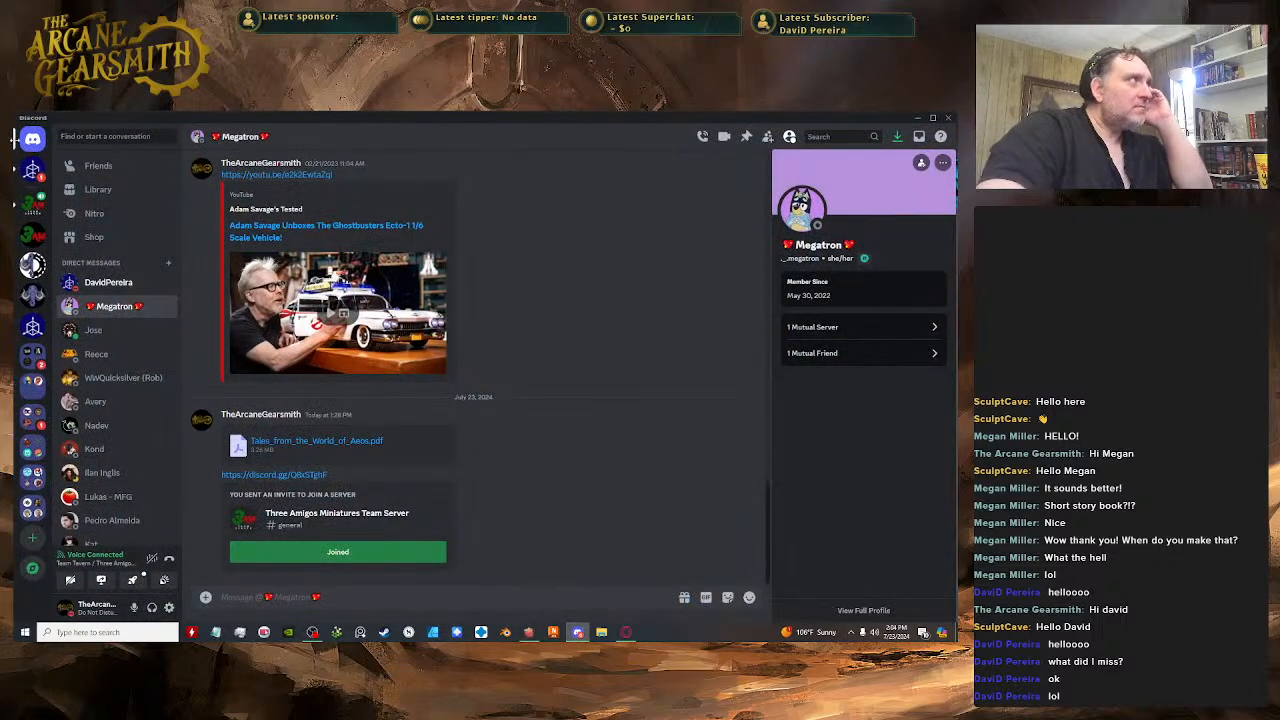
{"action": "left_click", "coordinate": [33, 170]}
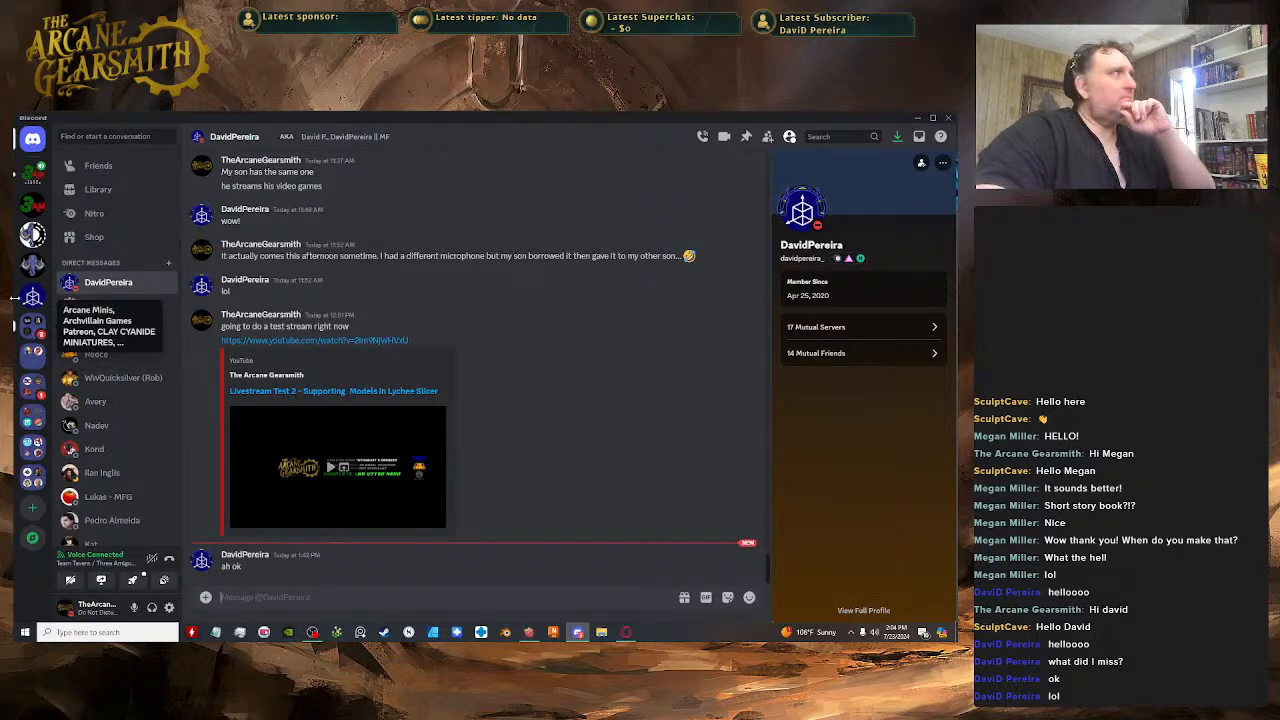
{"action": "left_click", "coordinate": [32, 176]}
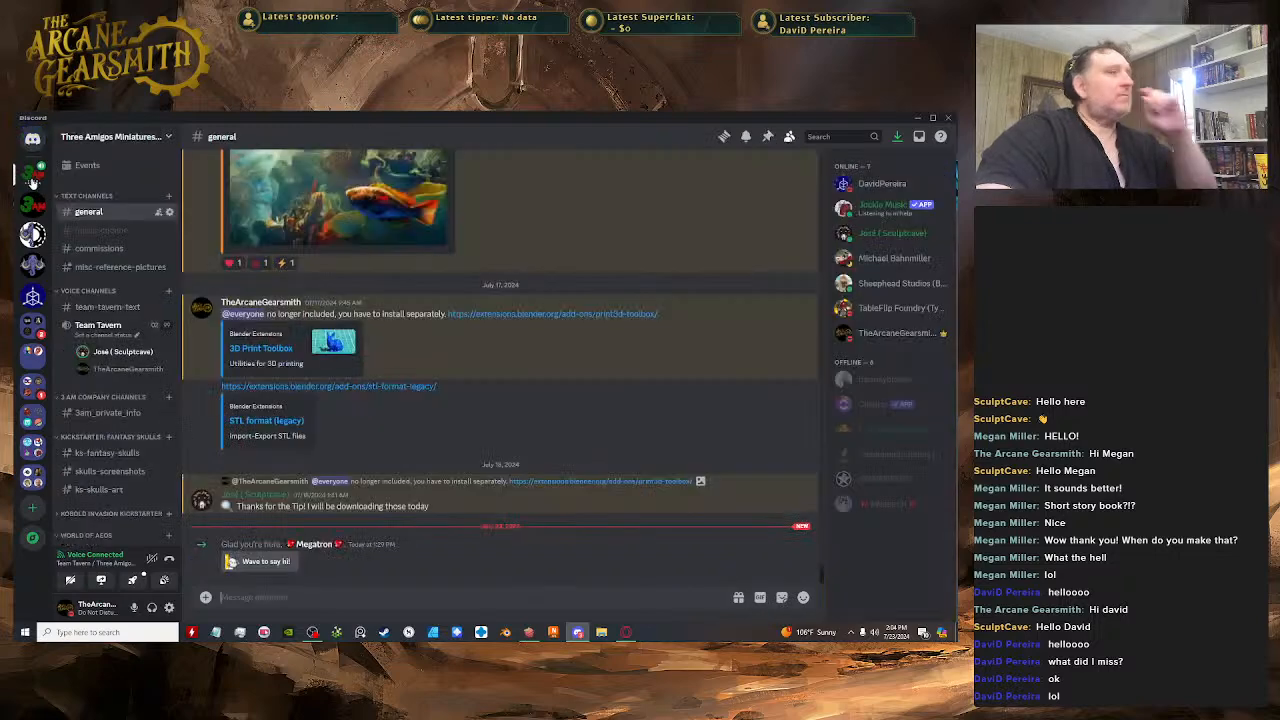
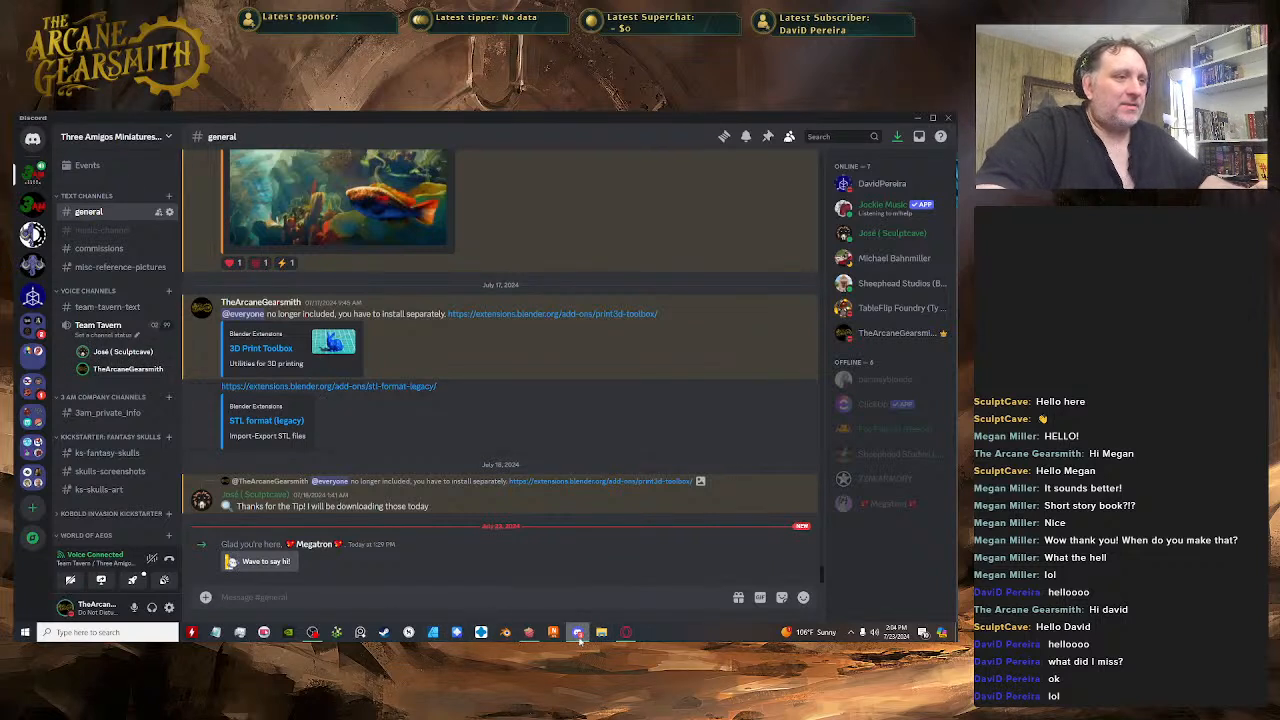
{"action": "mouse_move", "coordinate": [589, 637]}
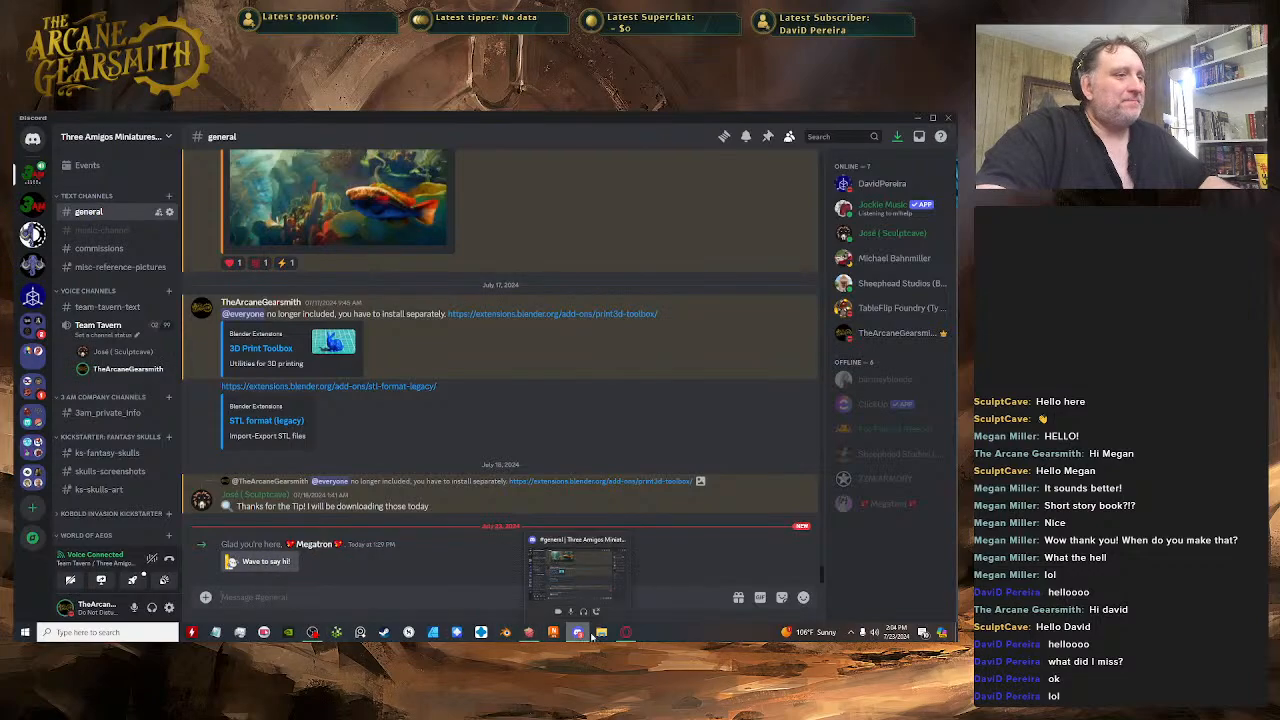
- Switch back to Lychee Slicer and extend the row along the cloth's fur trim with two more supports
{"action": "left_click", "coordinate": [528, 632]}
{"action": "left_click_drag", "start_coordinate": [560, 420], "coordinate": [492, 334]}
{"action": "key", "text": "space"}
{"action": "key", "text": "space"}
{"action": "key", "text": "space"}
{"action": "mouse_move", "coordinate": [492, 334]}
{"action": "right_mouse_down"}
{"action": "mouse_move", "coordinate": [492, 388]}
{"action": "mouse_move", "coordinate": [497, 331]}
{"action": "right_mouse_up"}
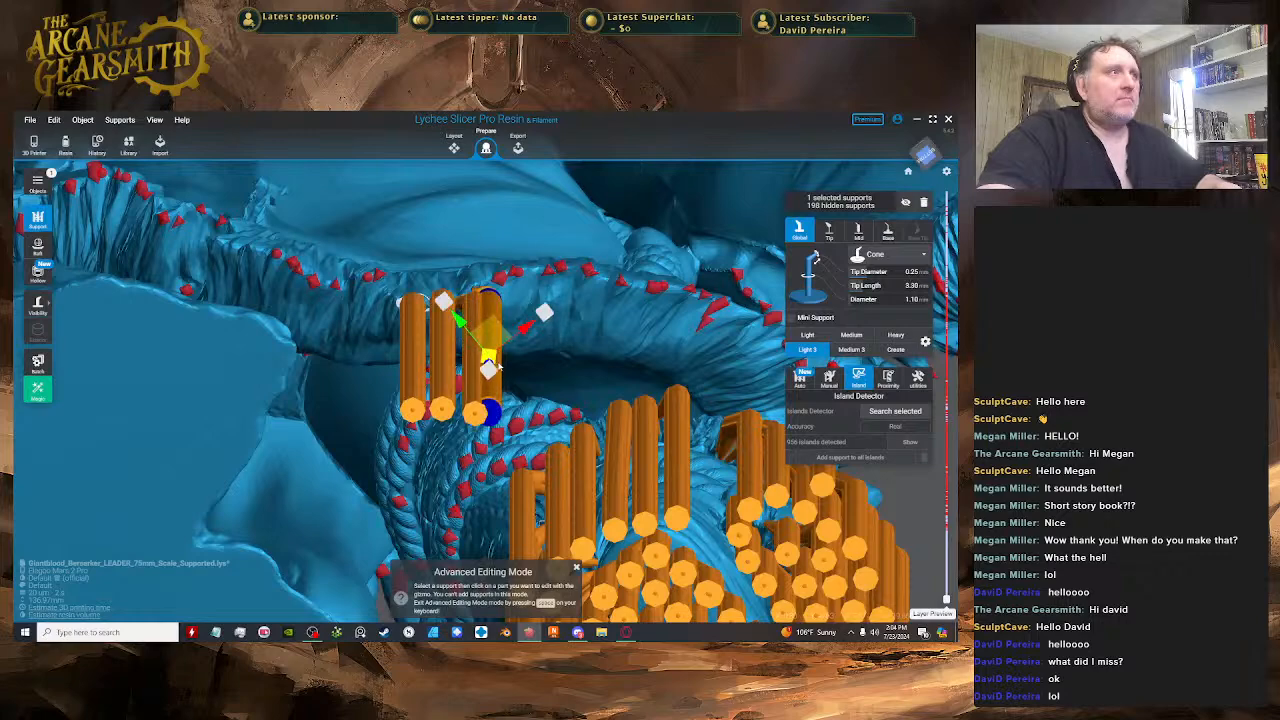
- Shift the fourth support's column clear of its neighbour, and add a fifth support to the adjacent trim island
{"action": "left_click_drag", "start_coordinate": [482, 338], "coordinate": [484, 340]}
{"action": "mouse_move", "coordinate": [484, 340]}
{"action": "right_mouse_down"}
{"action": "mouse_move", "coordinate": [489, 388]}
{"action": "mouse_move", "coordinate": [498, 332]}
{"action": "right_mouse_up"}
{"action": "key", "text": "space"}
{"action": "key", "text": "space"}
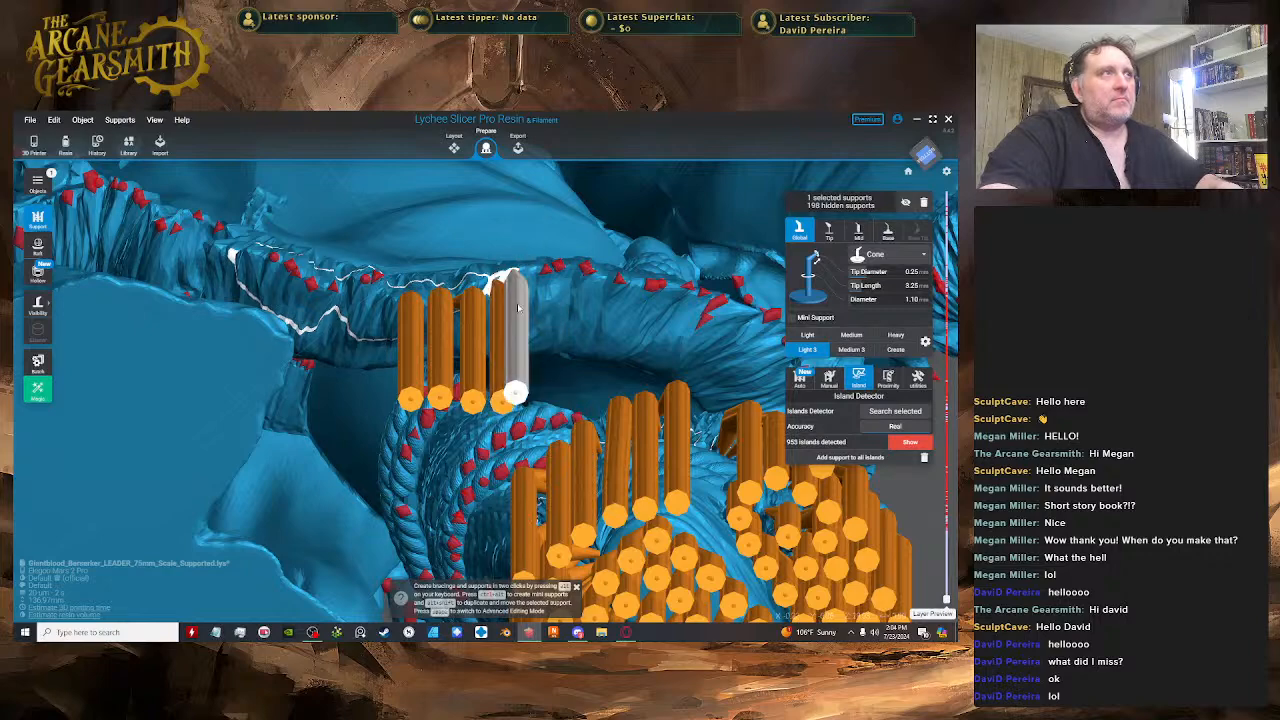
{"action": "left_click_drag", "start_coordinate": [537, 323], "coordinate": [534, 327]}
{"action": "right_click_drag", "start_coordinate": [534, 327], "coordinate": [508, 274]}
- Branch a mini support from the fur trim row, and add a support just behind the row on the trim's inner face
{"action": "key", "text": "space"}
{"action": "left_click", "coordinate": [519, 345]}
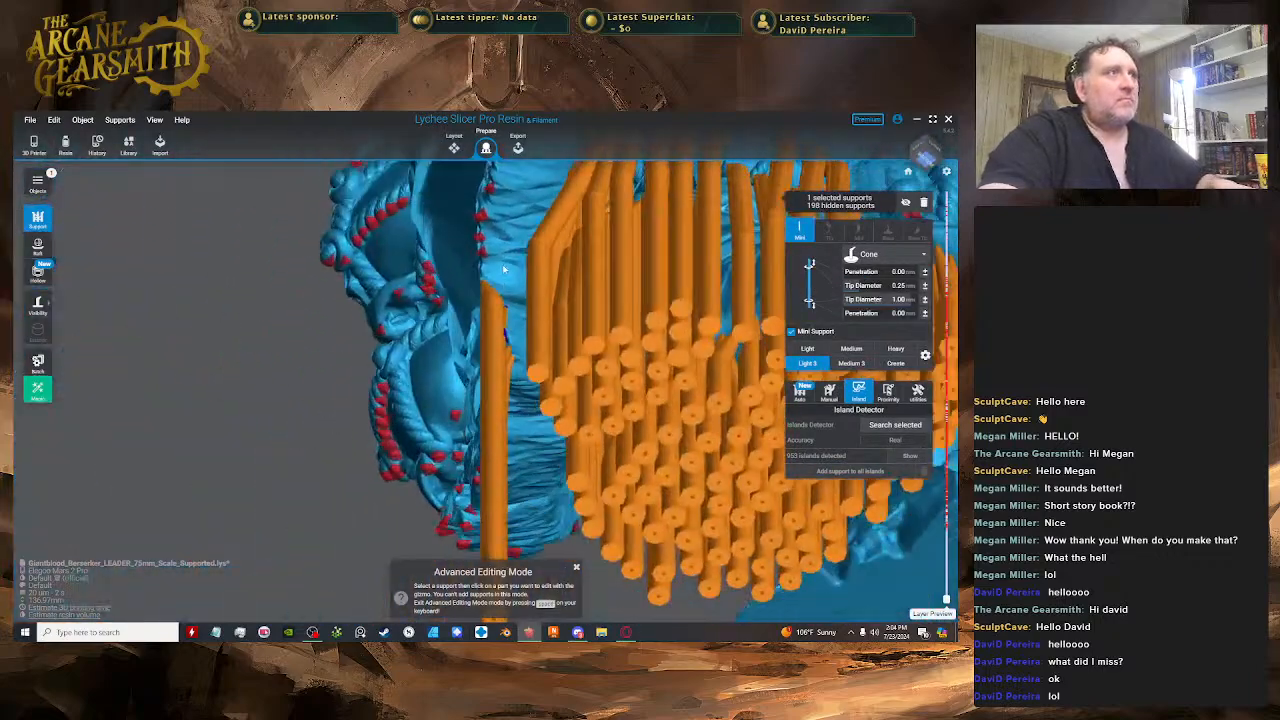
{"action": "key", "text": "space"}
{"action": "left_click", "coordinate": [511, 352]}
{"action": "right_click_drag", "start_coordinate": [511, 352], "coordinate": [508, 308]}
{"action": "key", "text": "space"}
{"action": "scroll", "coordinate": [484, 318], "scroll_direction": "up", "scroll_amount": 3}
{"action": "key", "text": "space"}
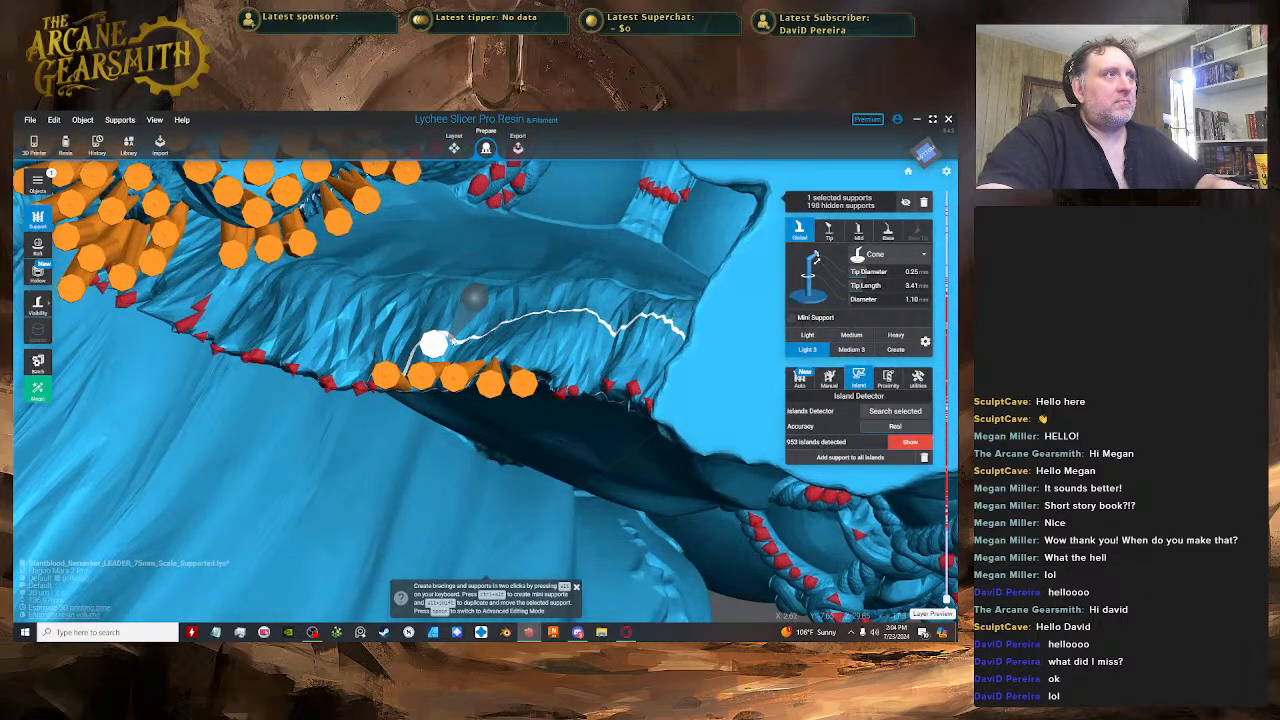
- Add another support to the inner side of the fur trim and shift its column toward the existing row
{"action": "left_click", "coordinate": [475, 333]}
{"action": "right_click_drag", "start_coordinate": [475, 333], "coordinate": [476, 347]}
{"action": "key", "text": "space"}
{"action": "left_click", "coordinate": [476, 338]}
{"action": "left_click_drag", "start_coordinate": [477, 338], "coordinate": [458, 358]}
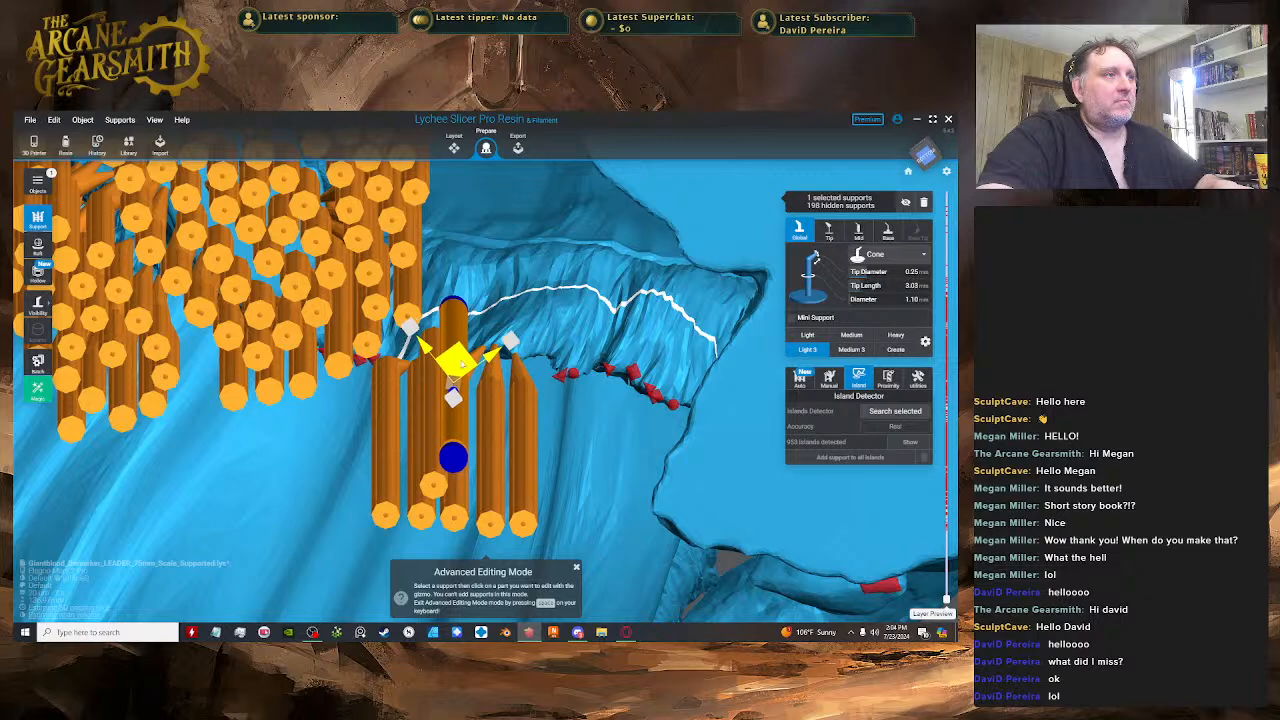
{"action": "key", "text": "space"}
- Add a support at the row's end nearest the base and move its column toward the next trim island
{"action": "mouse_move", "coordinate": [458, 358]}
{"action": "right_mouse_down"}
{"action": "mouse_move", "coordinate": [506, 280]}
{"action": "mouse_move", "coordinate": [567, 301]}
{"action": "mouse_move", "coordinate": [494, 303]}
{"action": "mouse_move", "coordinate": [461, 346]}
{"action": "right_mouse_up"}
{"action": "scroll", "coordinate": [567, 301], "scroll_direction": "up", "scroll_amount": 2}
{"action": "scroll", "coordinate": [492, 302], "scroll_direction": "up", "scroll_amount": 2}
{"action": "left_click", "coordinate": [498, 267]}
{"action": "key", "text": "space"}
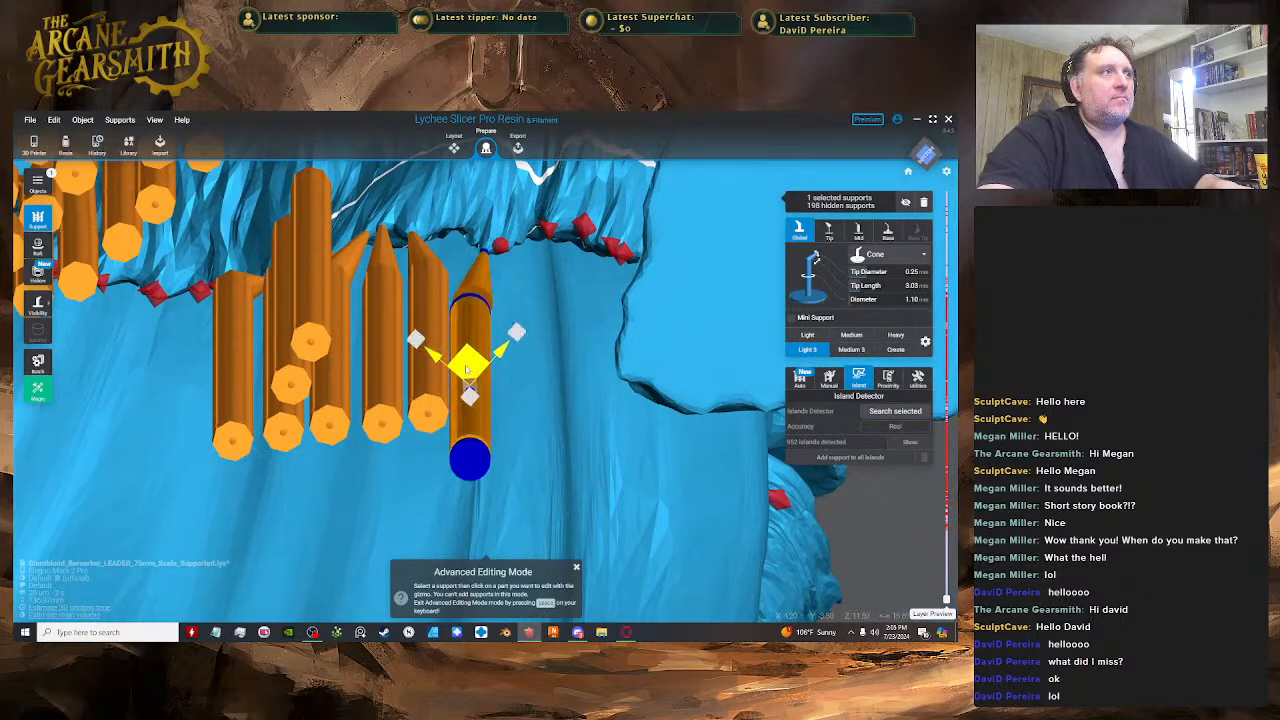
{"action": "left_click_drag", "start_coordinate": [466, 369], "coordinate": [491, 338]}
{"action": "mouse_move", "coordinate": [491, 338]}
{"action": "right_mouse_down"}
{"action": "mouse_move", "coordinate": [490, 434]}
{"action": "mouse_move", "coordinate": [500, 318]}
{"action": "right_mouse_up"}
{"action": "key", "text": "space"}
{"action": "left_click", "coordinate": [487, 311]}
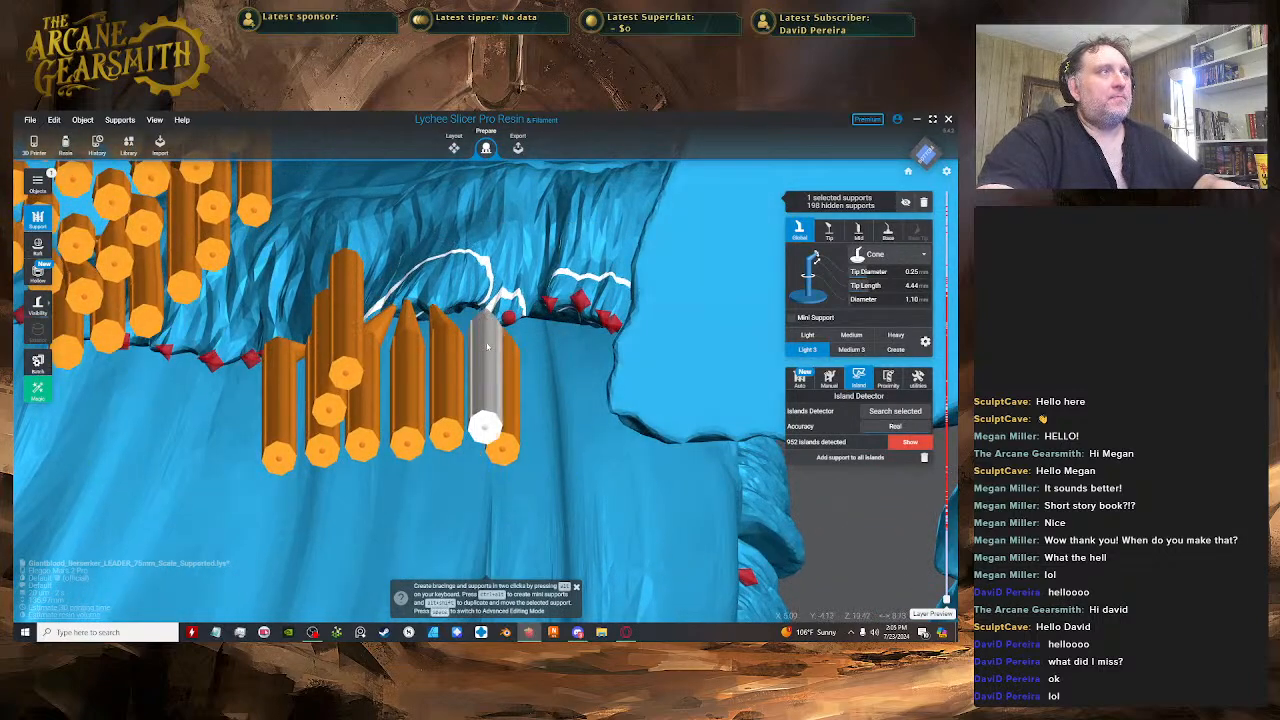
- Add a support to the trim island tucked behind the tips of the last columns
{"action": "key", "text": "space"}
{"action": "right_click_drag", "start_coordinate": [499, 341], "coordinate": [493, 400]}
{"action": "key", "text": "super"}
{"action": "key", "text": "super"}
{"action": "key", "text": "space"}
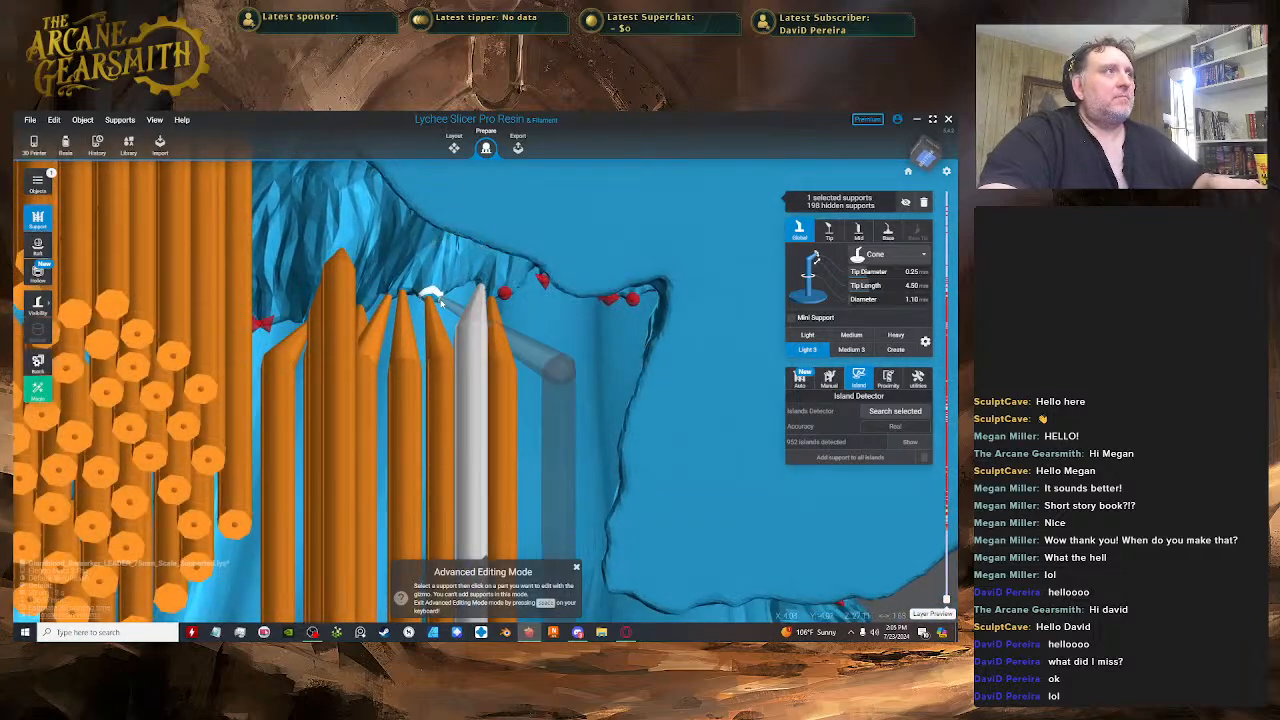
{"action": "left_click", "coordinate": [447, 303]}
{"action": "key", "text": "space"}
- Move the new support's column into the row, in line with its neighbours
{"action": "scroll", "coordinate": [549, 356], "scroll_direction": "down", "scroll_amount": 3}
{"action": "right_click_drag", "start_coordinate": [549, 356], "coordinate": [506, 403]}
{"action": "key", "text": "space"}
{"action": "key", "text": "space"}
{"action": "left_click_drag", "start_coordinate": [491, 382], "coordinate": [478, 338]}
{"action": "right_click_drag", "start_coordinate": [482, 368], "coordinate": [550, 376]}
{"action": "key", "text": "space"}
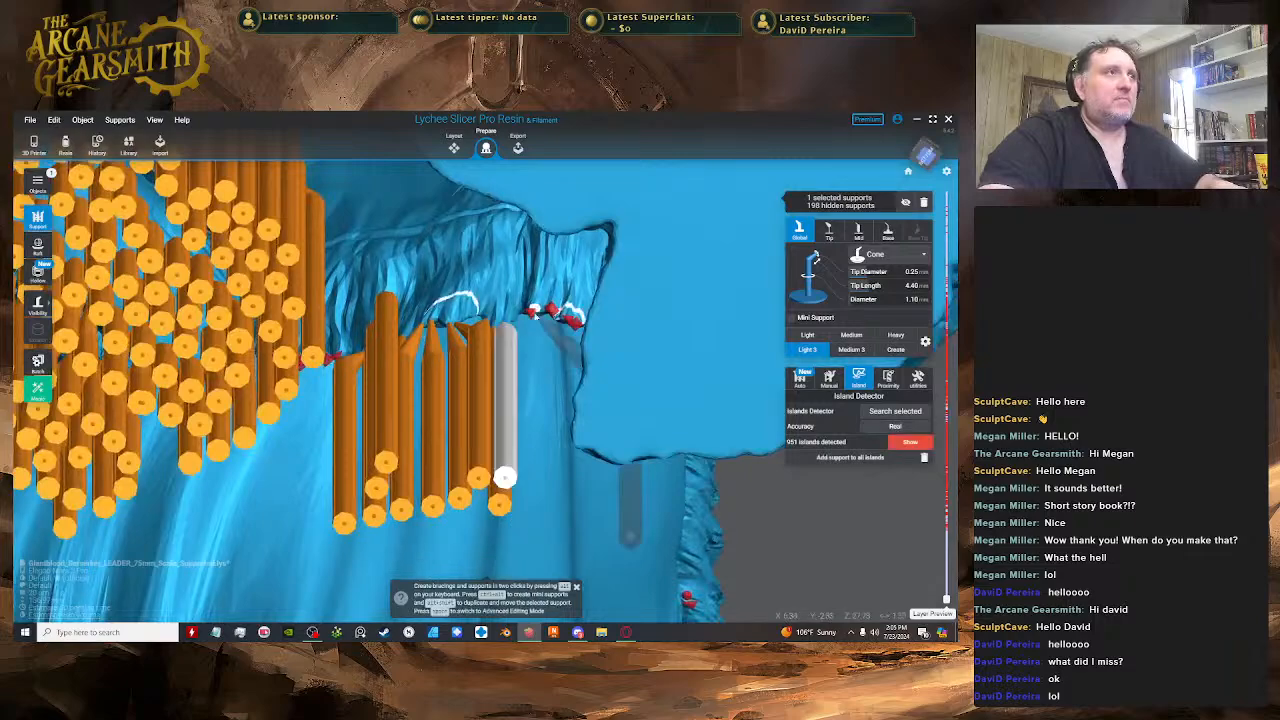
- Add a support to the next island near the base, shift its column, and branch a mini support off its joint
{"action": "left_click", "coordinate": [541, 313]}
{"action": "right_click_drag", "start_coordinate": [541, 313], "coordinate": [542, 342]}
{"action": "key", "text": "space"}
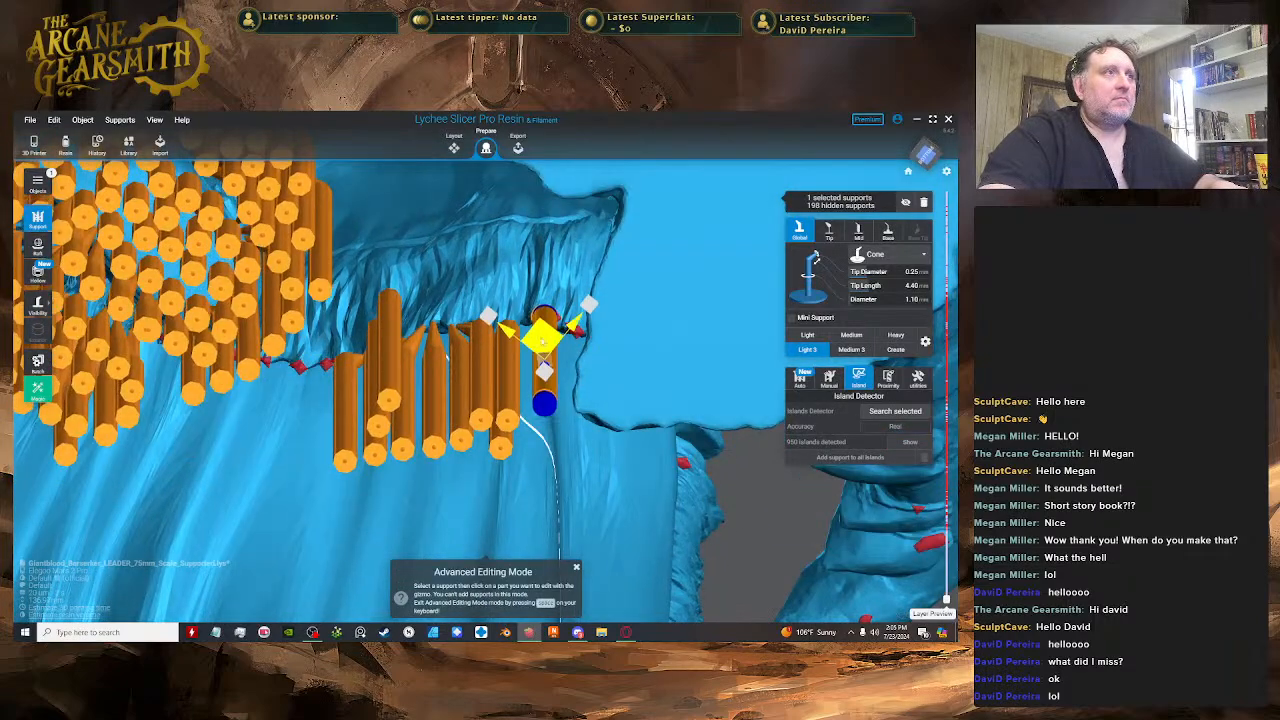
{"action": "left_click_drag", "start_coordinate": [541, 340], "coordinate": [539, 363]}
{"action": "right_click_drag", "start_coordinate": [582, 370], "coordinate": [447, 349]}
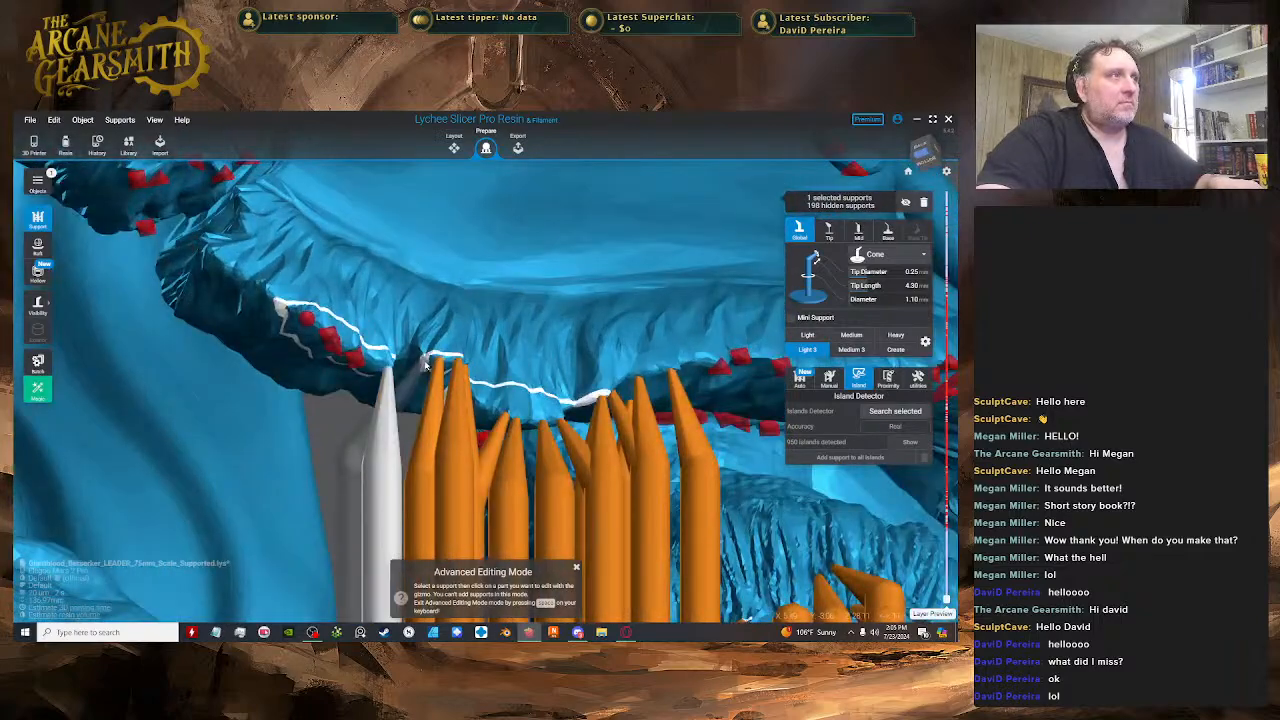
{"action": "left_click_drag", "start_coordinate": [425, 365], "coordinate": [392, 443]}
{"action": "right_click_drag", "start_coordinate": [392, 443], "coordinate": [394, 410]}
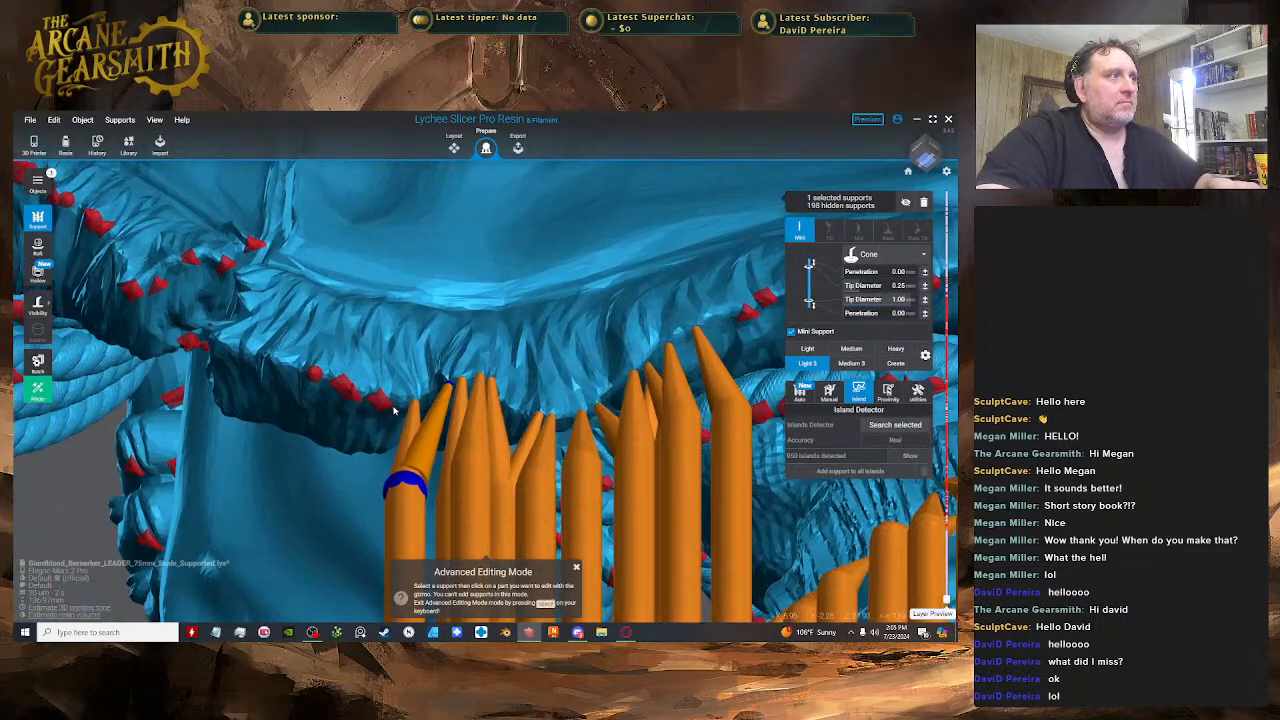
{"action": "key", "text": "space"}
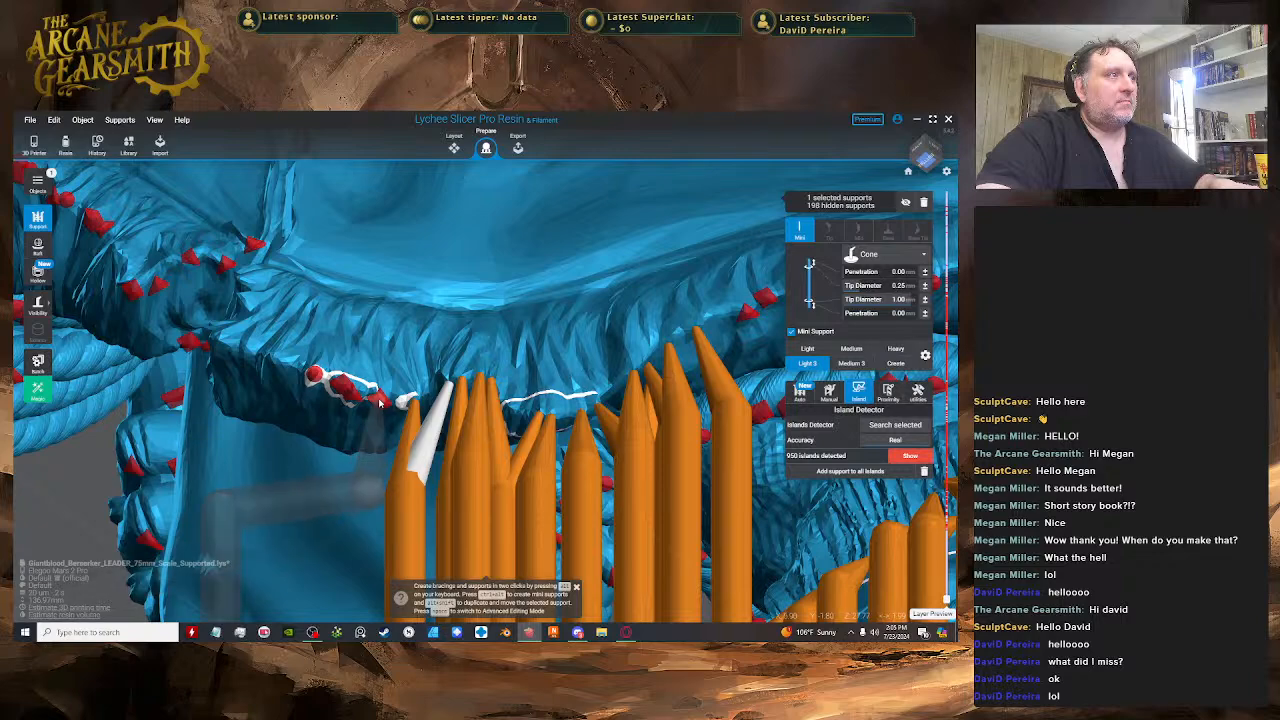
- Add a support to the next island at the row's opposite end and adjust its column position
{"action": "right_click_drag", "start_coordinate": [374, 407], "coordinate": [601, 474]}
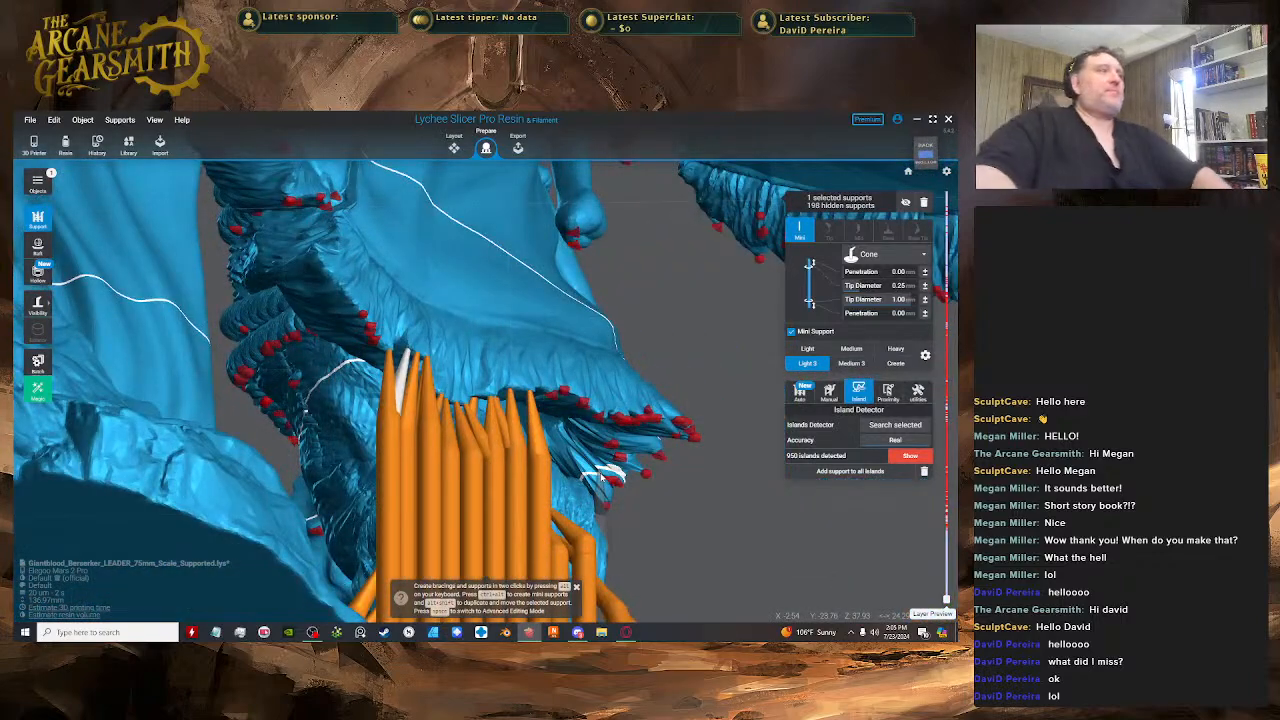
{"action": "right_click_drag", "start_coordinate": [600, 475], "coordinate": [447, 296]}
{"action": "scroll", "coordinate": [449, 252], "scroll_direction": "up", "scroll_amount": 4}
{"action": "key", "text": "space"}
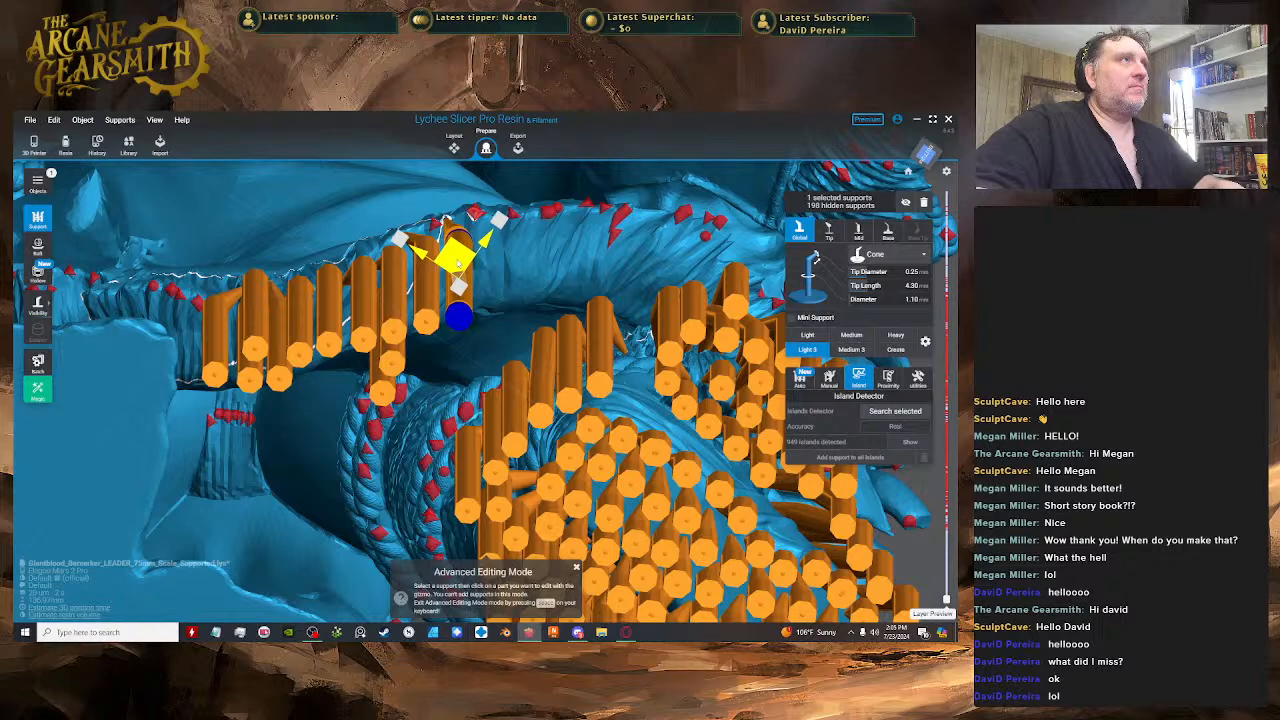
{"action": "left_click_drag", "start_coordinate": [458, 263], "coordinate": [460, 262]}
{"action": "right_click_drag", "start_coordinate": [460, 262], "coordinate": [525, 279]}
- Branch a mini support from that end column and add another full support to the following trim island
{"action": "key", "text": "space"}
{"action": "left_click", "coordinate": [490, 297]}
{"action": "key", "text": "space"}
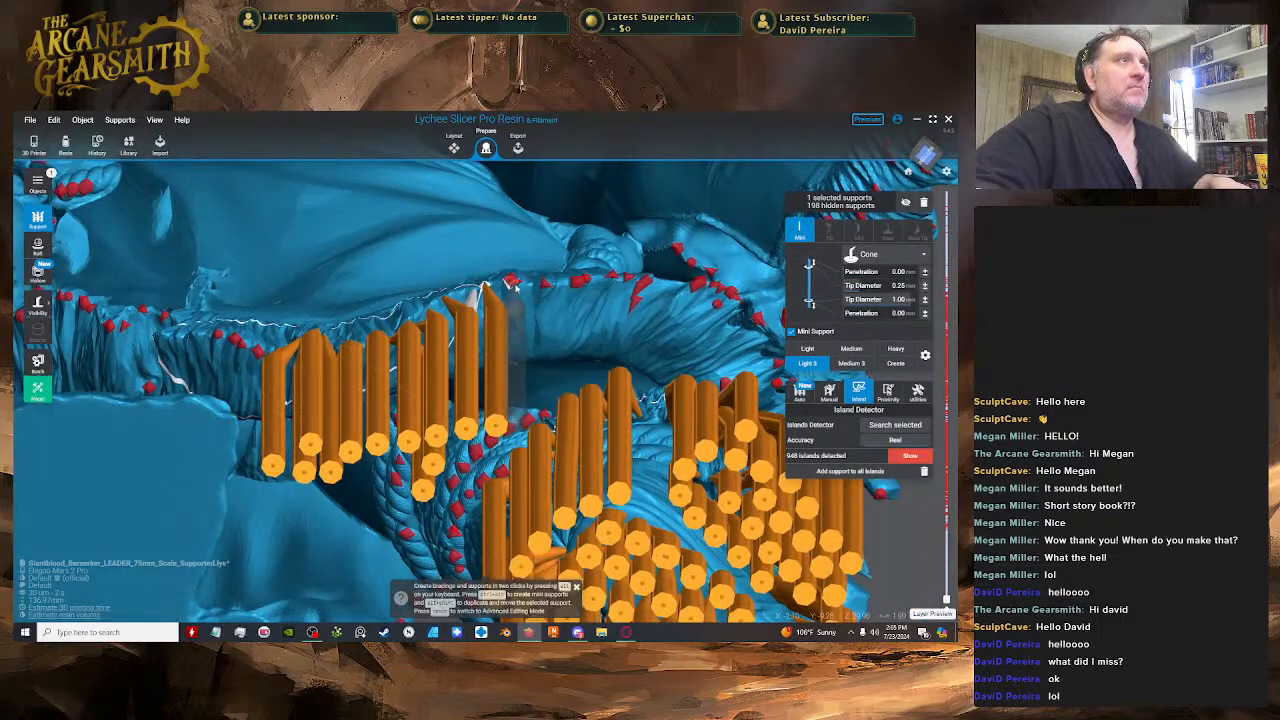
{"action": "left_click", "coordinate": [510, 282]}
{"action": "key", "text": "space"}
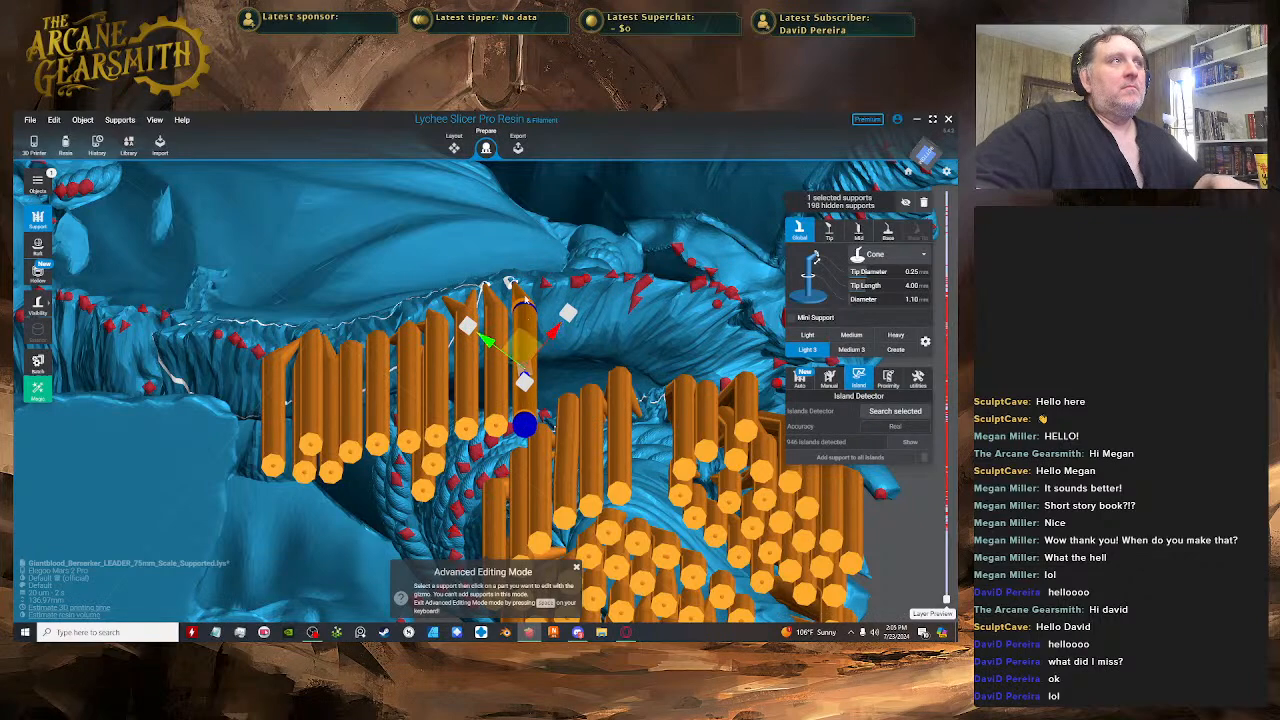
- Add one more support beyond the row's end and fine-tune the neighbouring column's position for even spacing
{"action": "scroll", "coordinate": [511, 281], "scroll_direction": "up", "scroll_amount": 2}
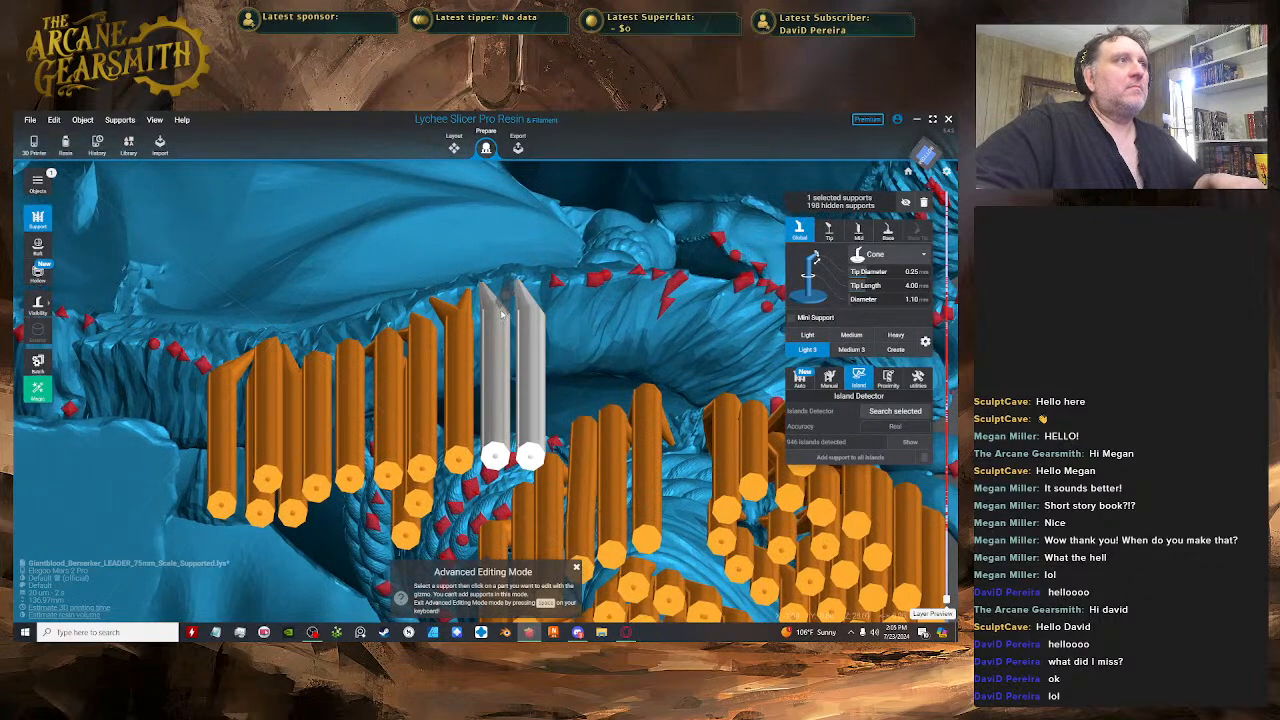
{"action": "key", "text": "space"}
{"action": "right_click_drag", "start_coordinate": [503, 314], "coordinate": [541, 347]}
{"action": "key", "text": "space"}
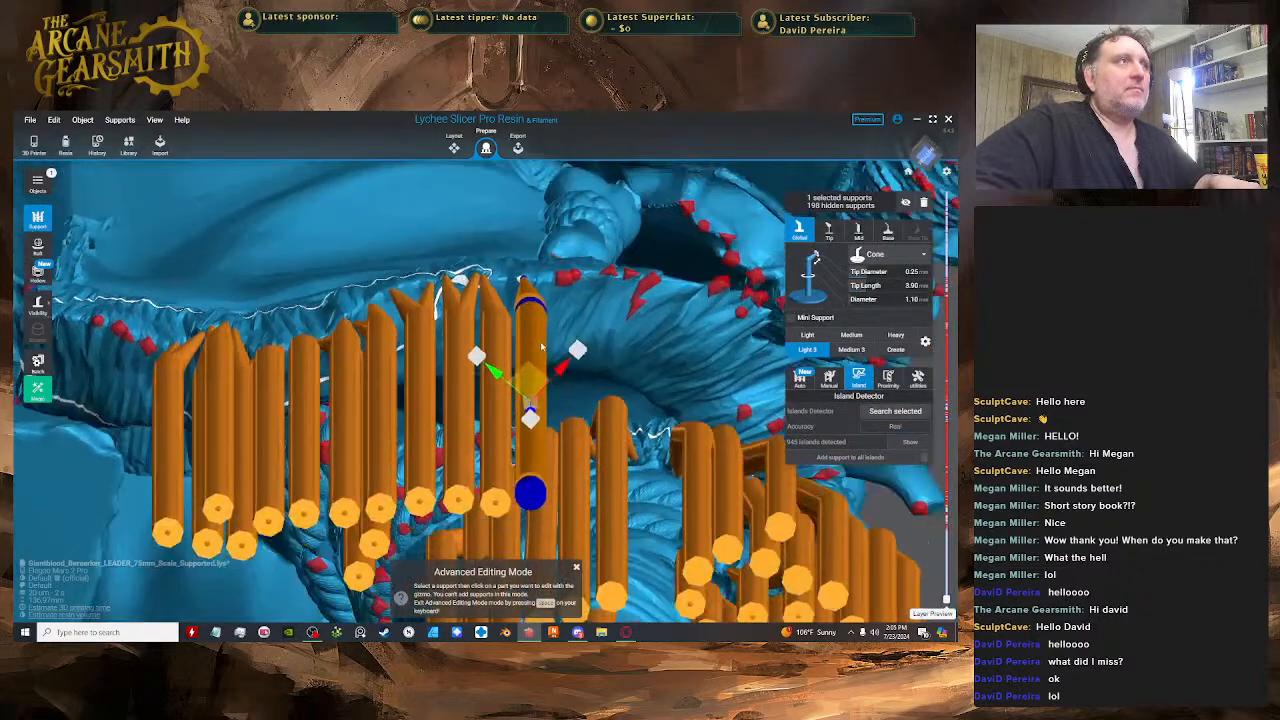
{"action": "left_click_drag", "start_coordinate": [506, 398], "coordinate": [499, 392]}
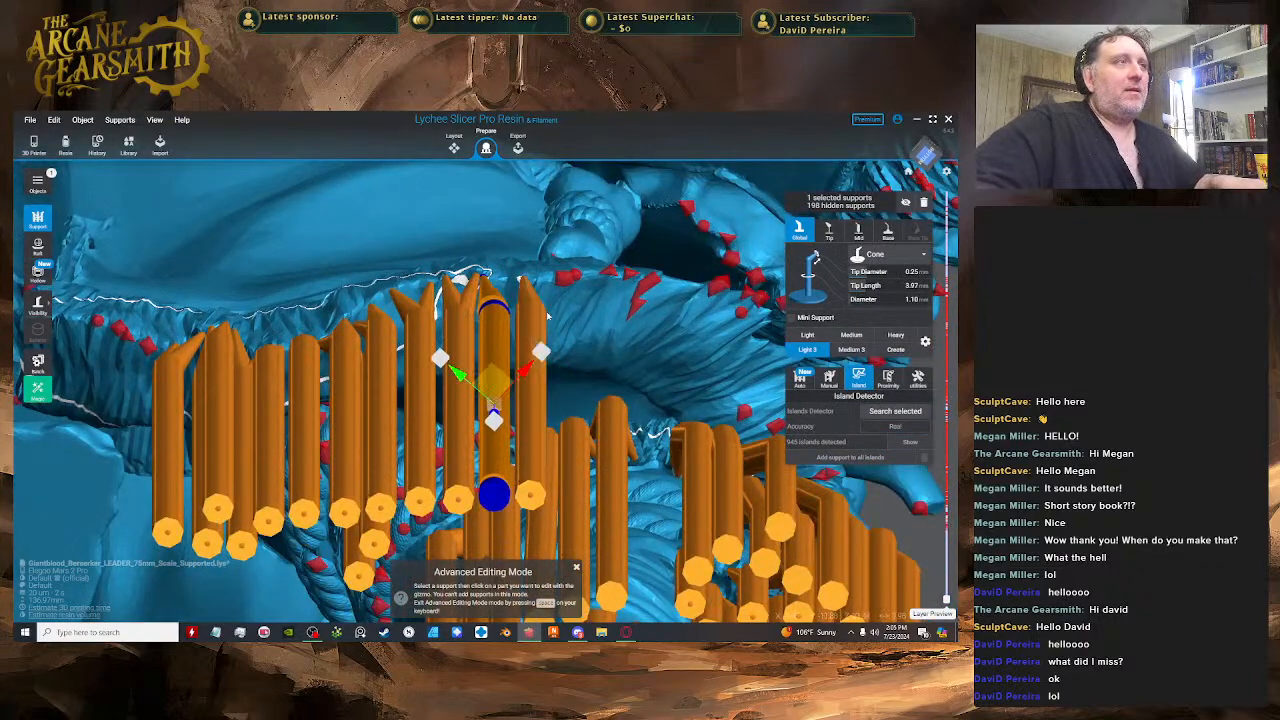
- Branch a mini support from the end of the row to the small island between the last two tips
{"action": "right_click_drag", "start_coordinate": [547, 316], "coordinate": [560, 262]}
{"action": "left_click", "coordinate": [503, 272]}
{"action": "key", "text": "space"}
{"action": "key", "text": "space"}
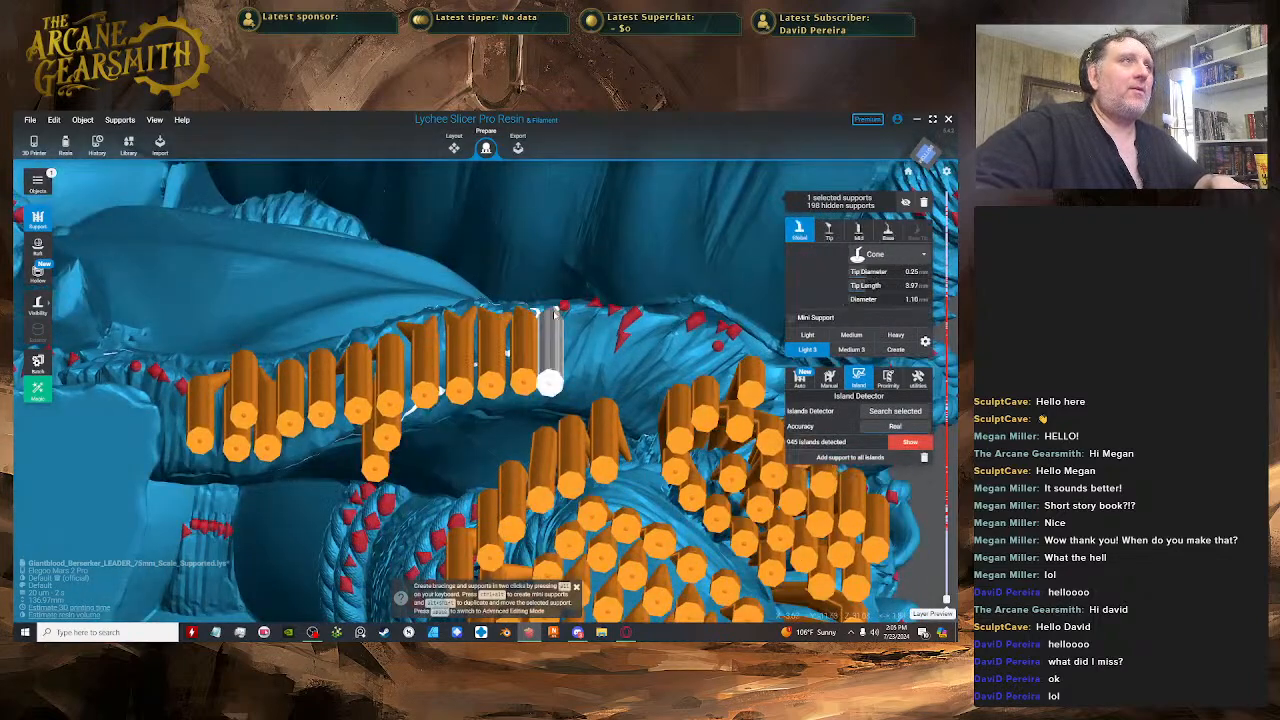
{"action": "right_click_drag", "start_coordinate": [560, 336], "coordinate": [540, 298]}
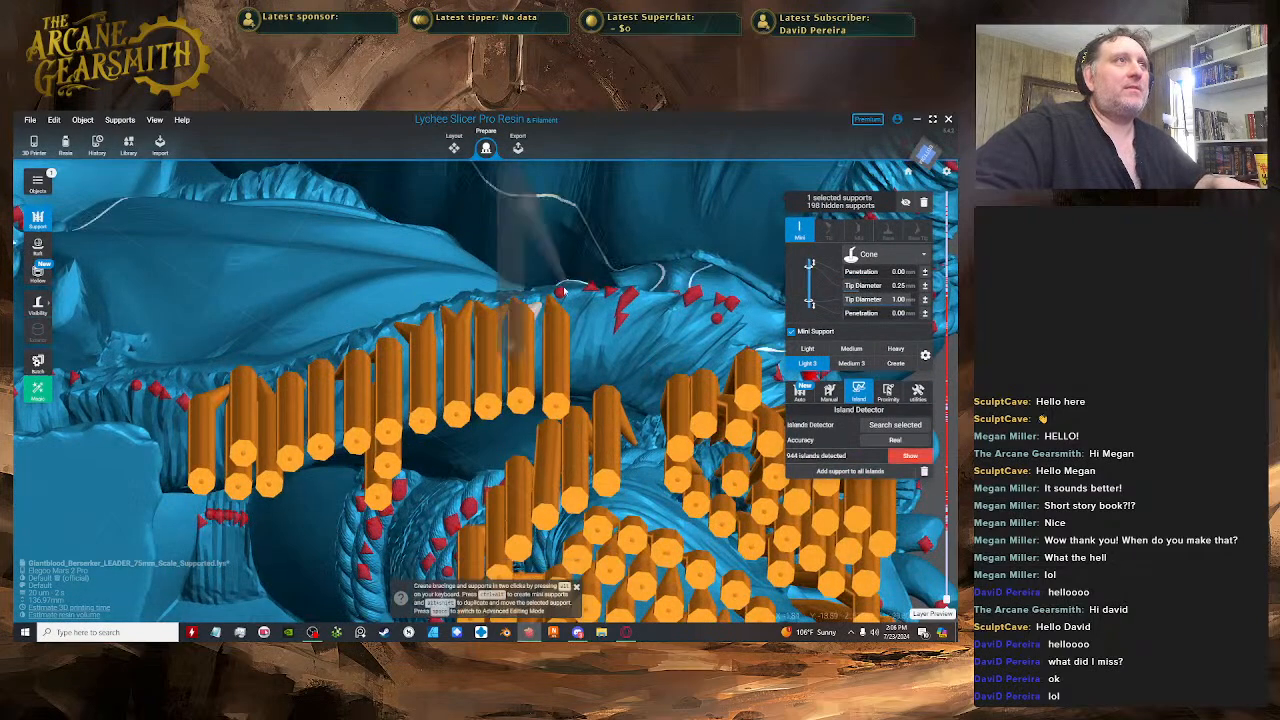
- Add the next full support, pull its column in beside the row, and branch a mini support to the adjacent island
{"action": "key", "text": "space"}
{"action": "key", "text": "space"}
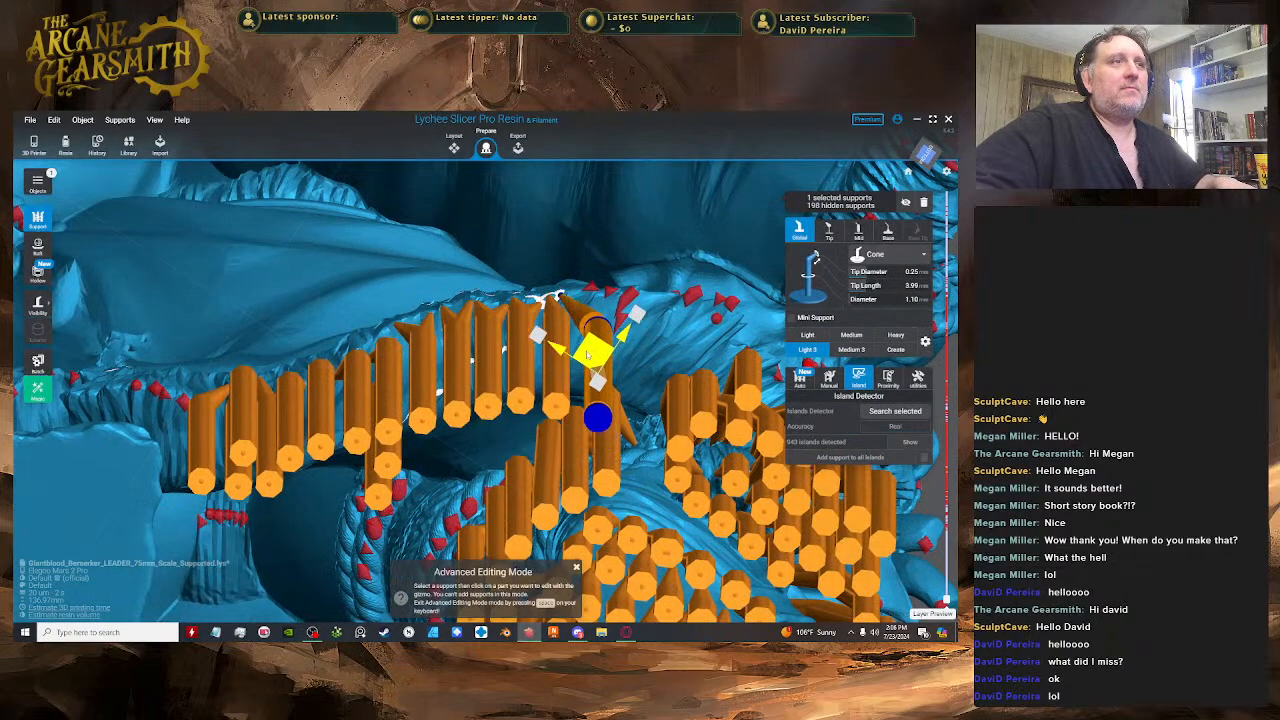
{"action": "right_click_drag", "start_coordinate": [584, 346], "coordinate": [590, 370]}
{"action": "key", "text": "space"}
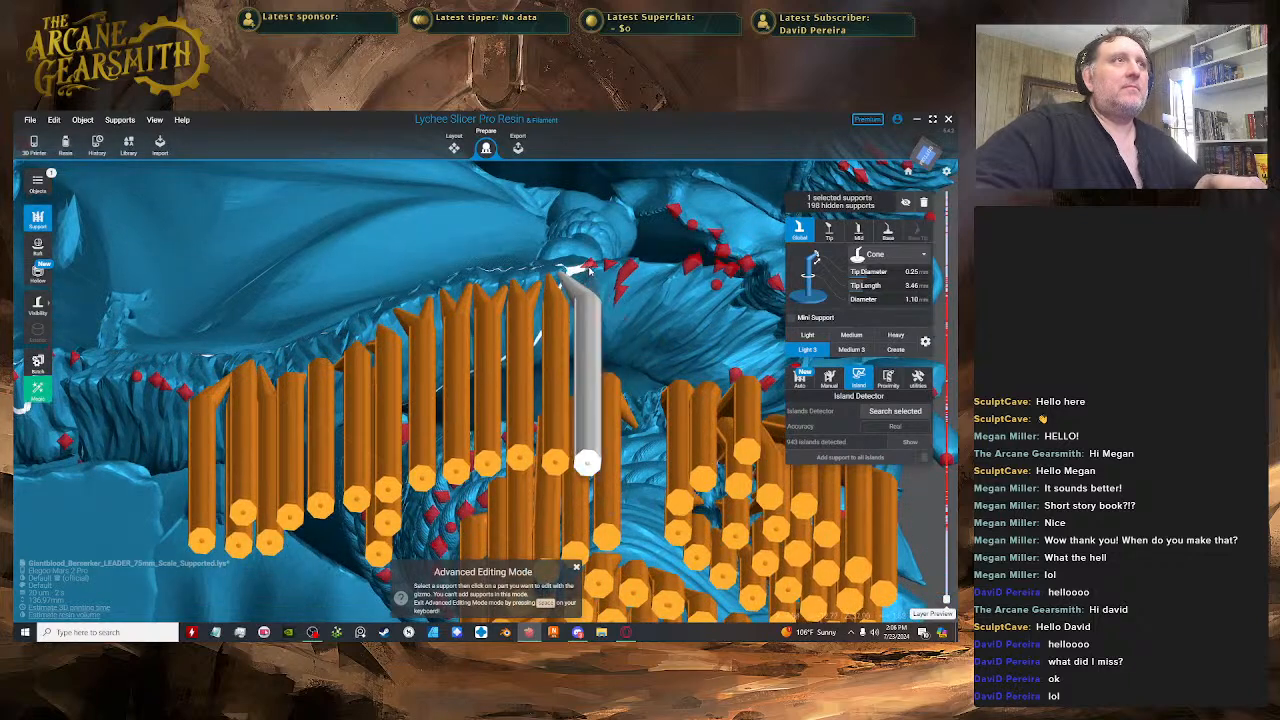
{"action": "left_click", "coordinate": [590, 270]}
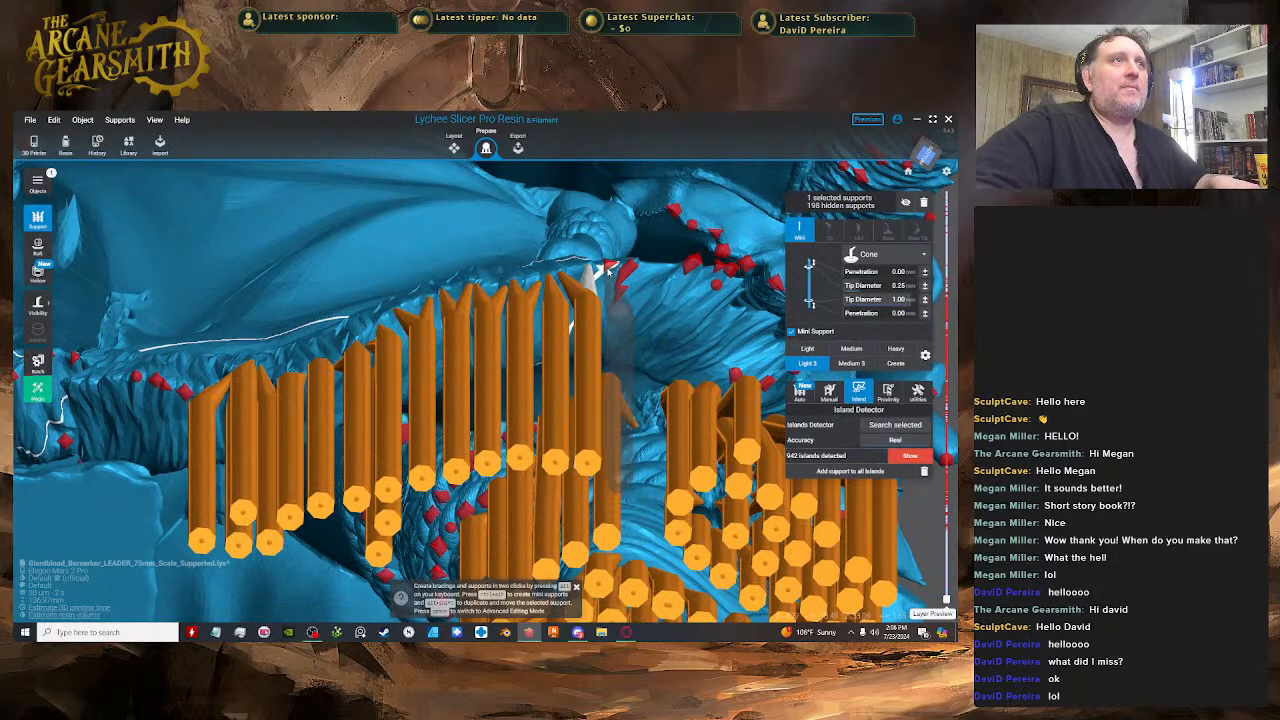
- Add a further support at the row's end and branch a mini support from it to the large neighbouring island
{"action": "key", "text": "space"}
{"action": "key", "text": "space"}
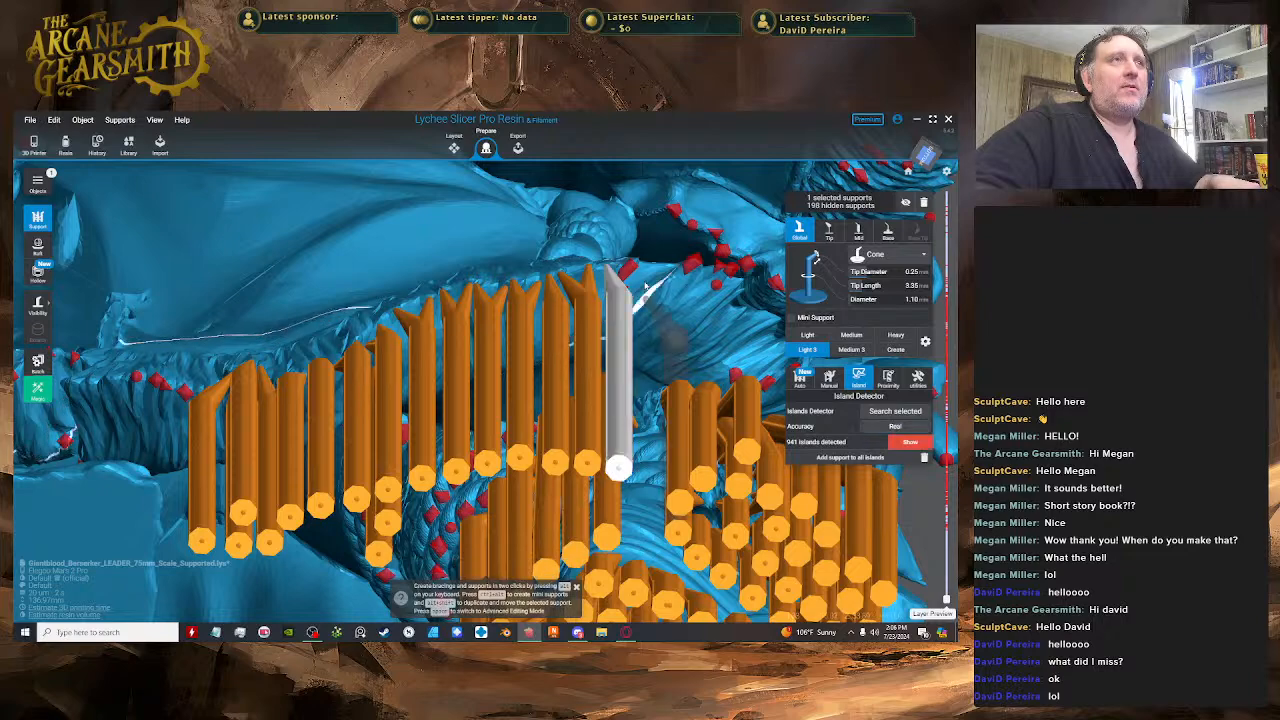
{"action": "left_click", "coordinate": [632, 268]}
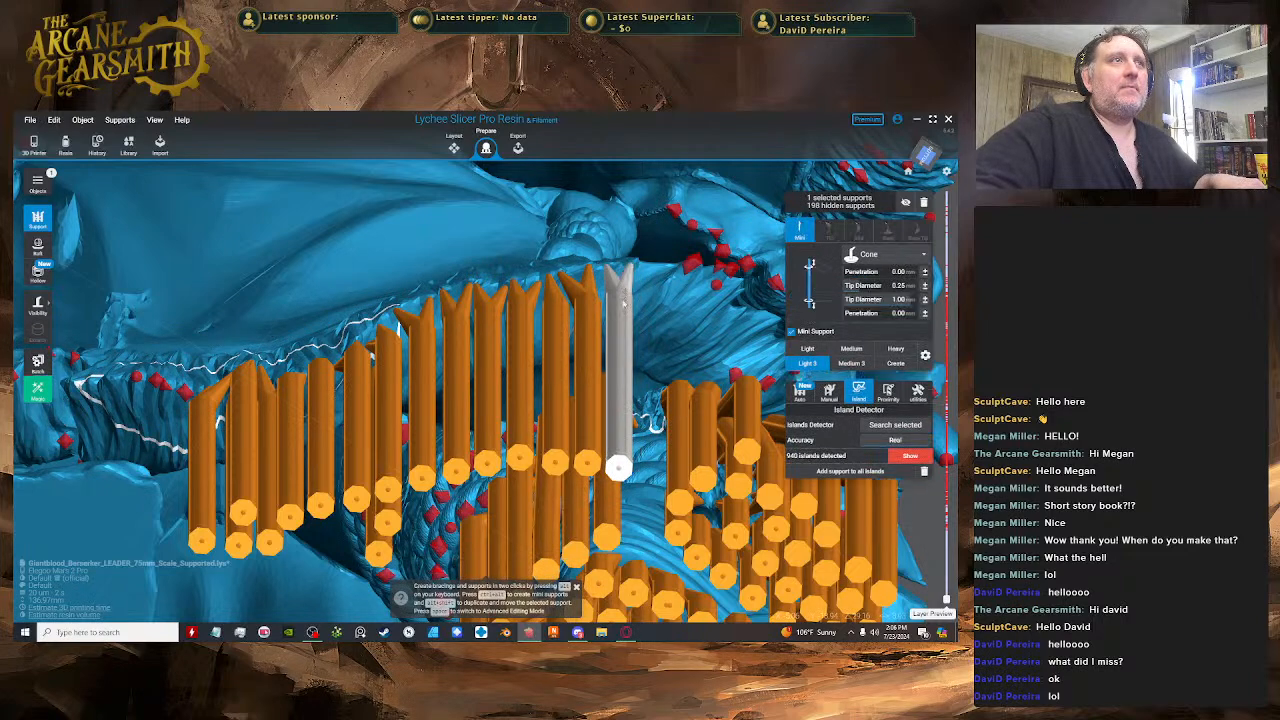
- Add full supports along an inner row on the cloth's underside, between the trim's edge row and the boot supports
{"action": "right_click_drag", "start_coordinate": [632, 268], "coordinate": [488, 371]}
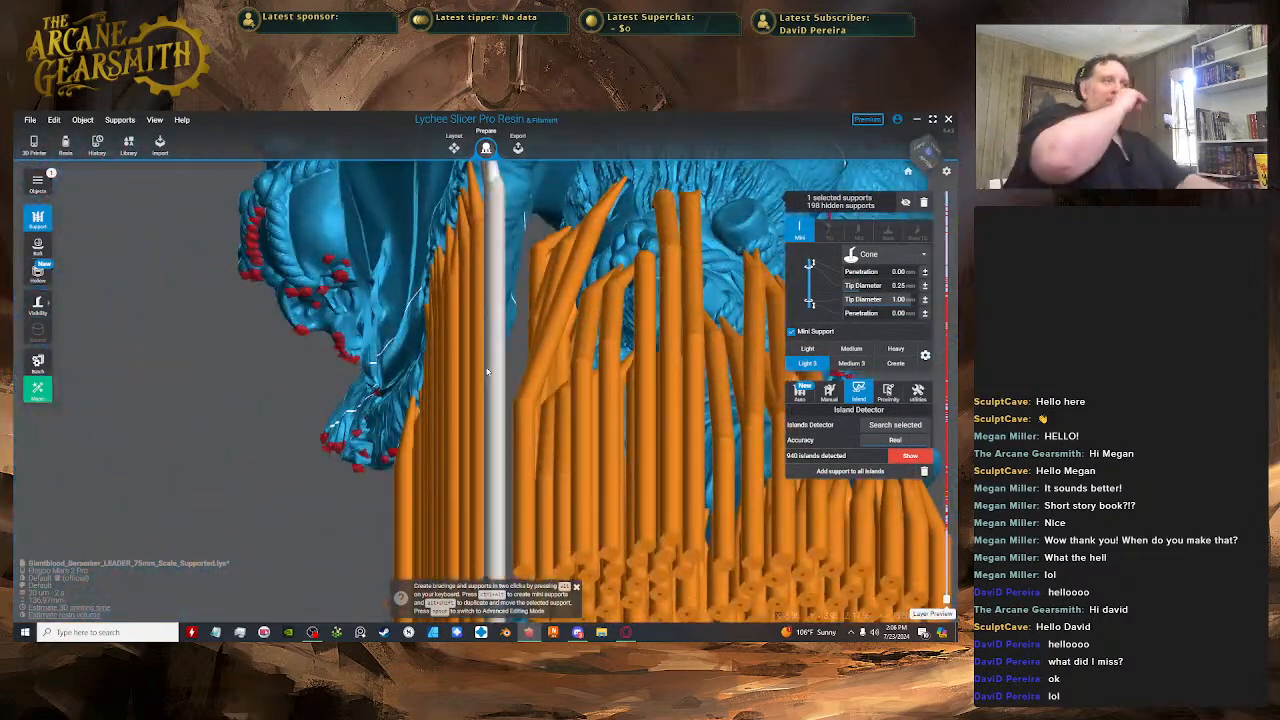
{"action": "right_click_drag", "start_coordinate": [568, 420], "coordinate": [505, 300]}
{"action": "key", "text": "space"}
{"action": "key", "text": "space"}
{"action": "key", "text": "space"}
{"action": "key", "text": "space"}
{"action": "key", "text": "space"}
{"action": "key", "text": "space"}
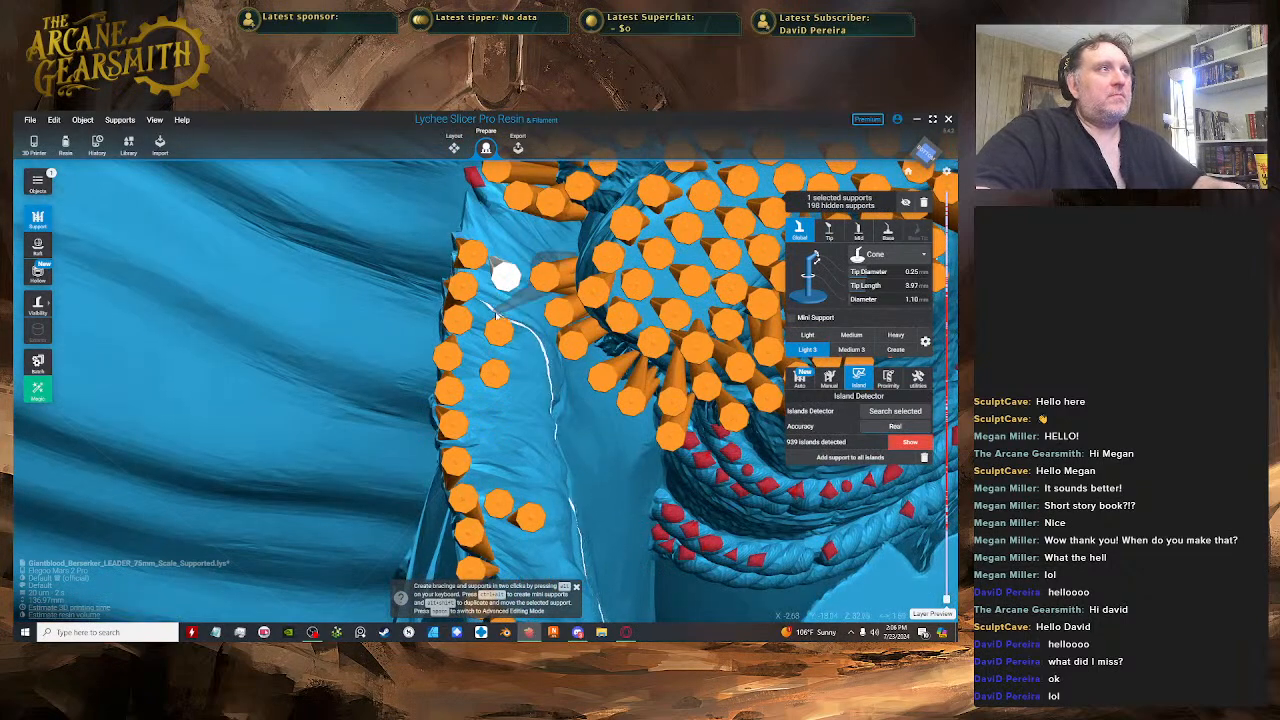
- Add another inner-row support and pull its column in line between the trim's edge row and the boot supports
{"action": "right_click_drag", "start_coordinate": [510, 410], "coordinate": [543, 425]}
{"action": "key", "text": "space"}
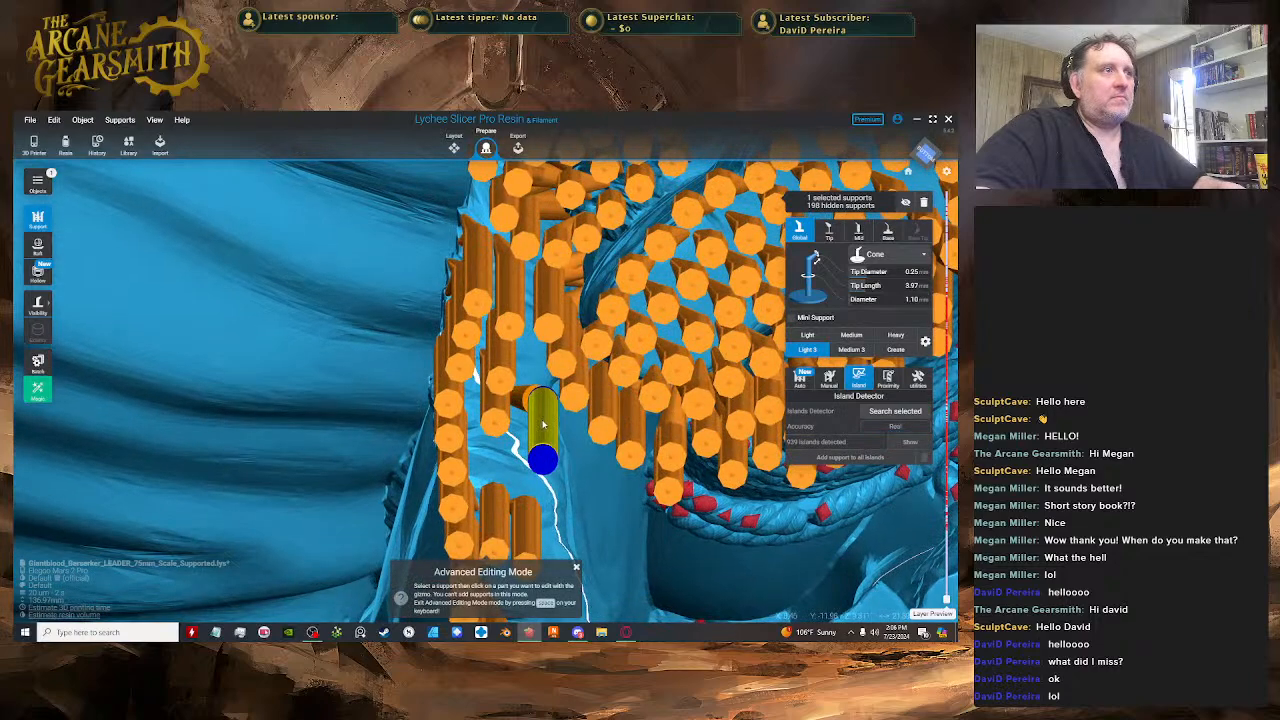
{"action": "left_click_drag", "start_coordinate": [545, 405], "coordinate": [505, 421]}
{"action": "scroll", "coordinate": [506, 440], "scroll_direction": "down", "scroll_amount": 5}
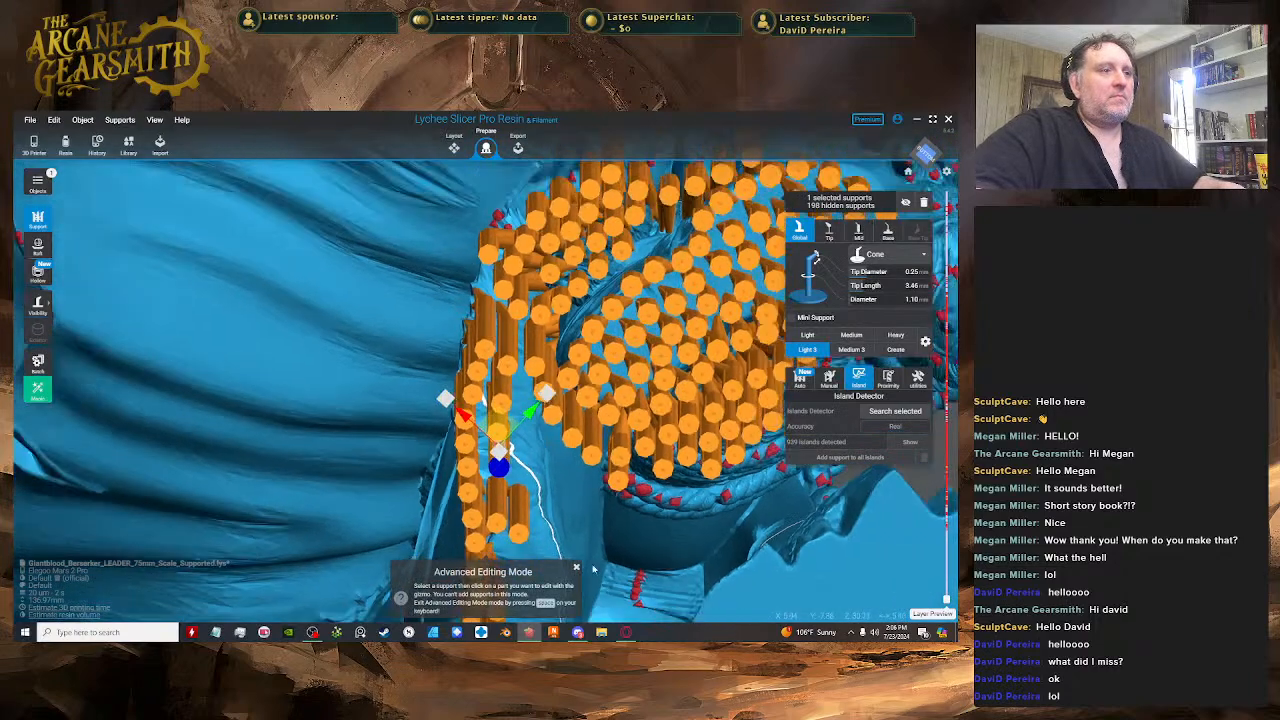
{"action": "right_click_drag", "start_coordinate": [506, 440], "coordinate": [515, 465]}
- Switch to Discord, check the general channels of the MF Internal and Three Amigos Miniatures servers, and return to Lychee Slicer
{"action": "left_click", "coordinate": [578, 632]}
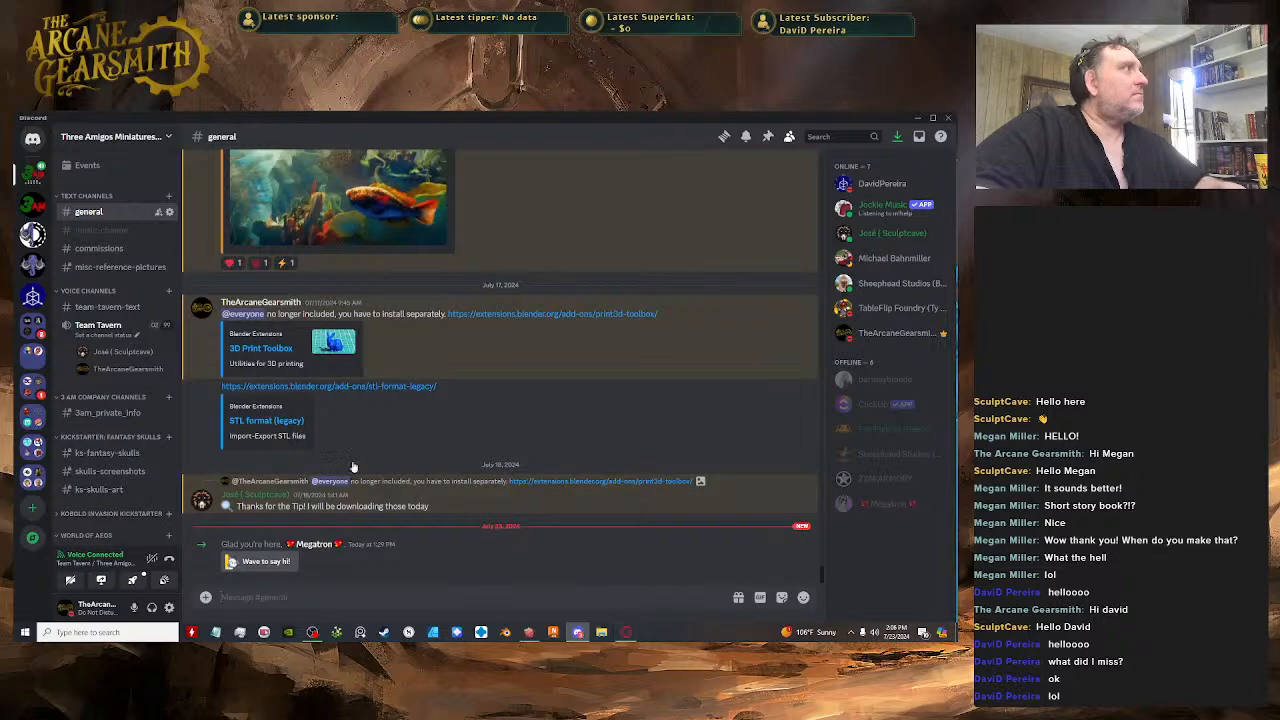
{"action": "left_click", "coordinate": [32, 236]}
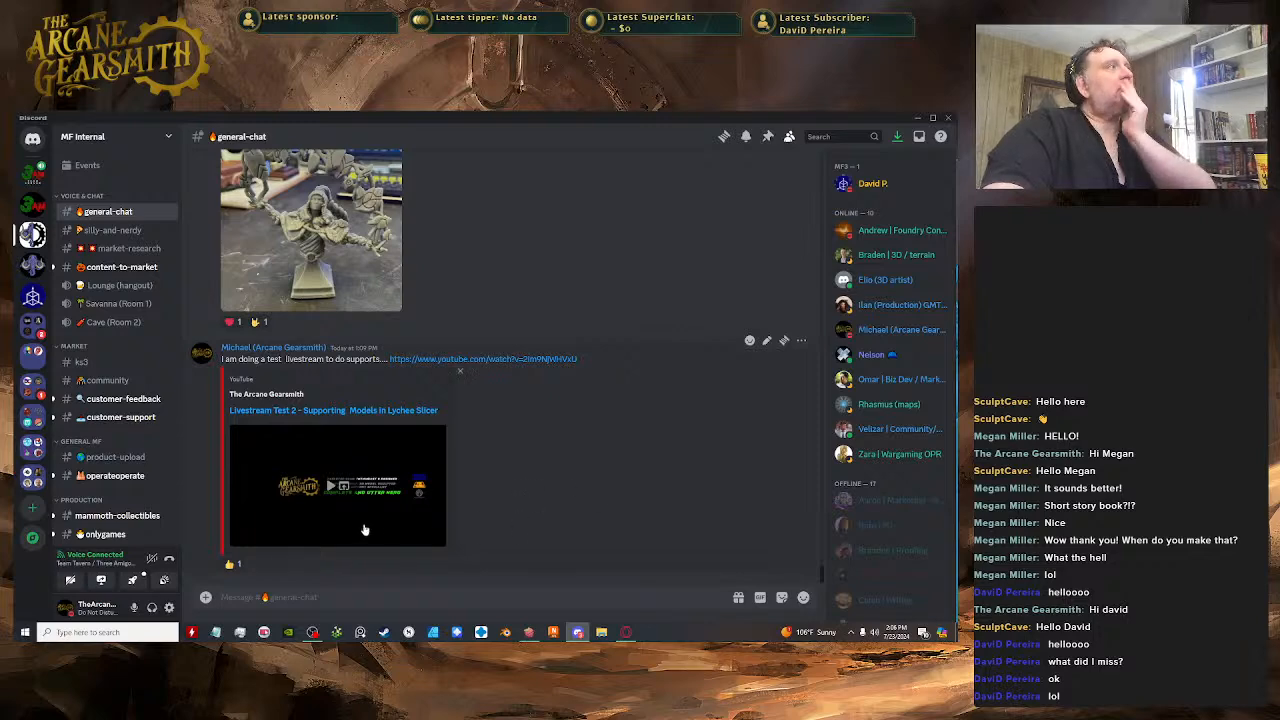
{"action": "left_click", "coordinate": [33, 174]}
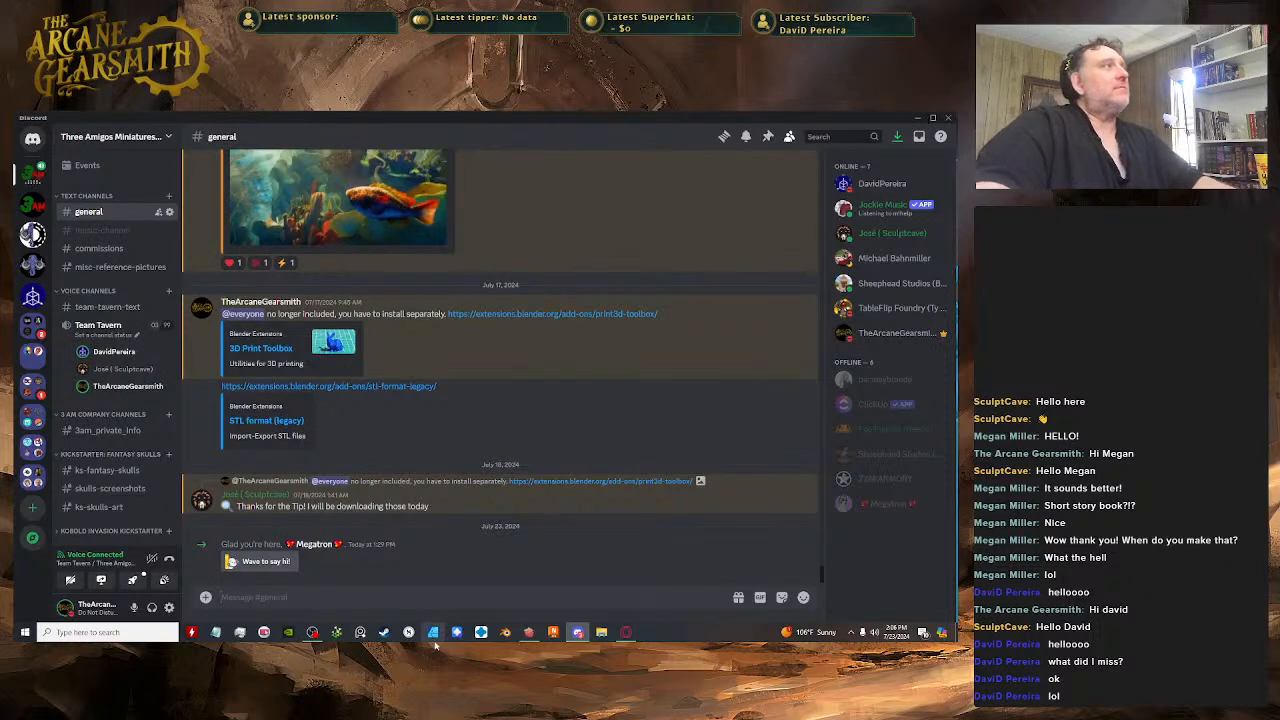
{"action": "mouse_move", "coordinate": [524, 634]}
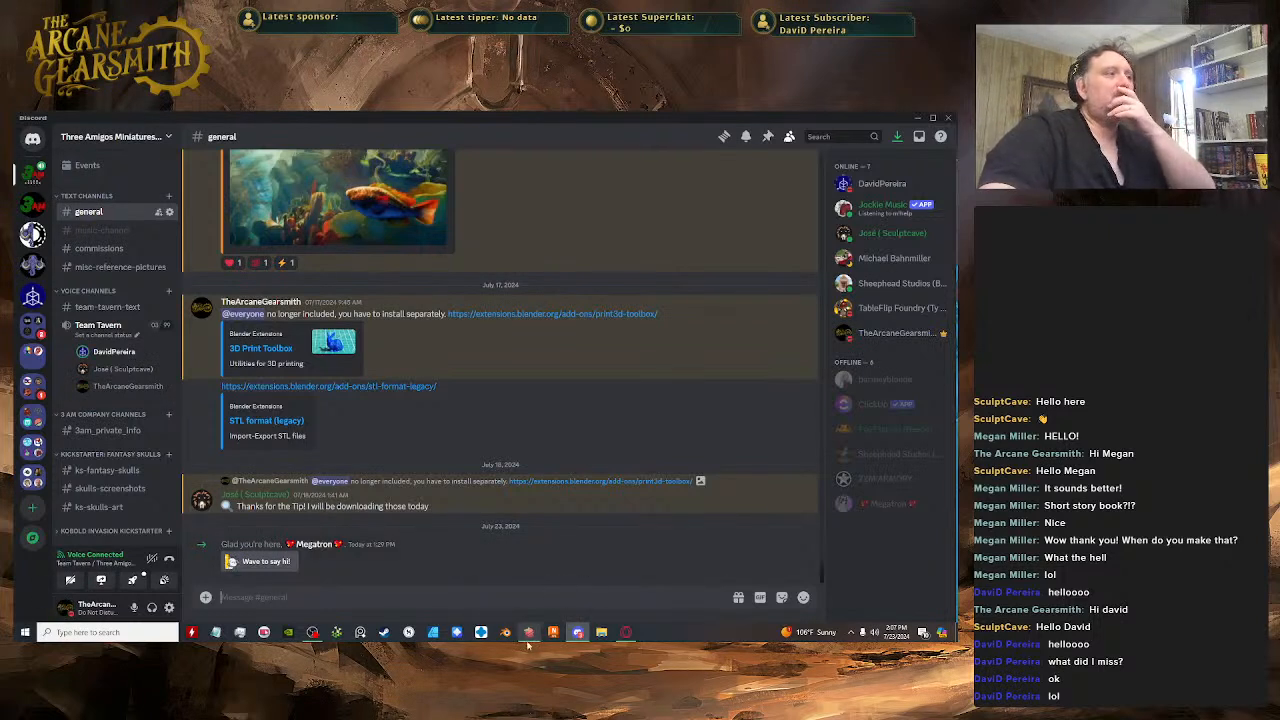
{"action": "left_click", "coordinate": [578, 633]}
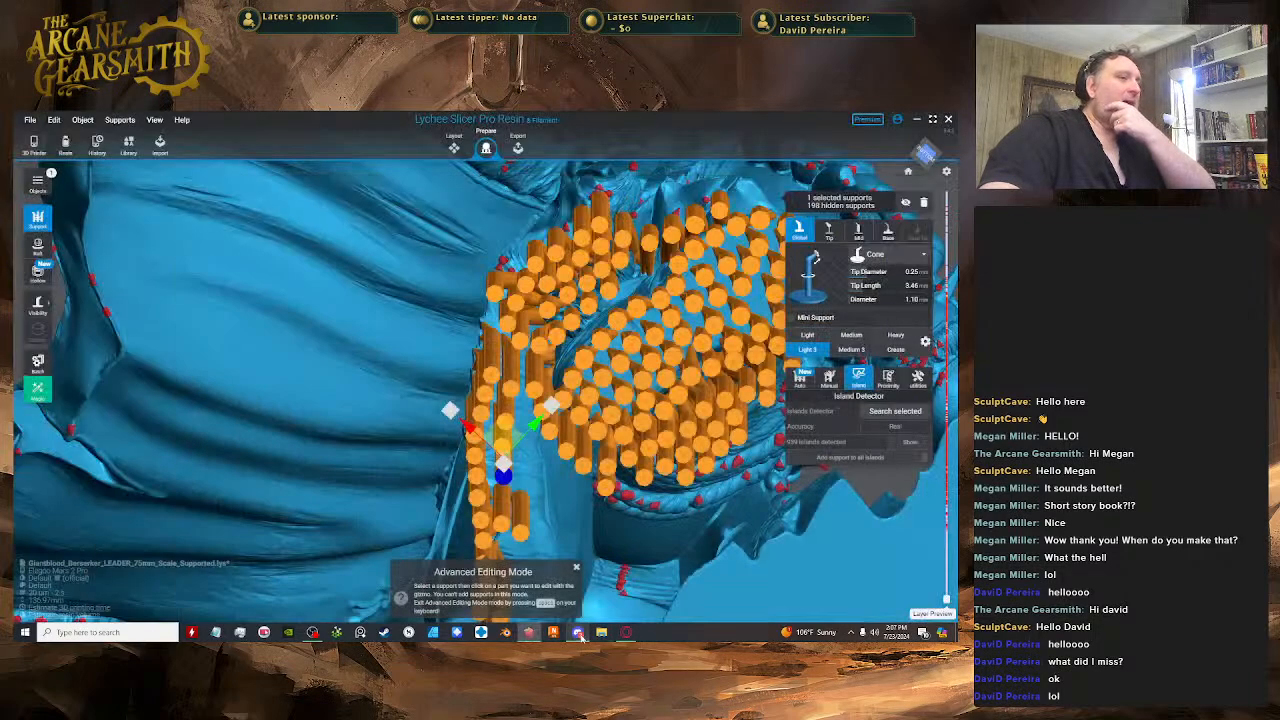
- Continue the inner support row along the fur trim and adjust the newest support's upper joint
{"action": "left_click_drag", "start_coordinate": [568, 622], "coordinate": [555, 389]}
{"action": "key", "text": "space"}
{"action": "key", "text": "space"}
{"action": "key", "text": "space"}
{"action": "key", "text": "space"}
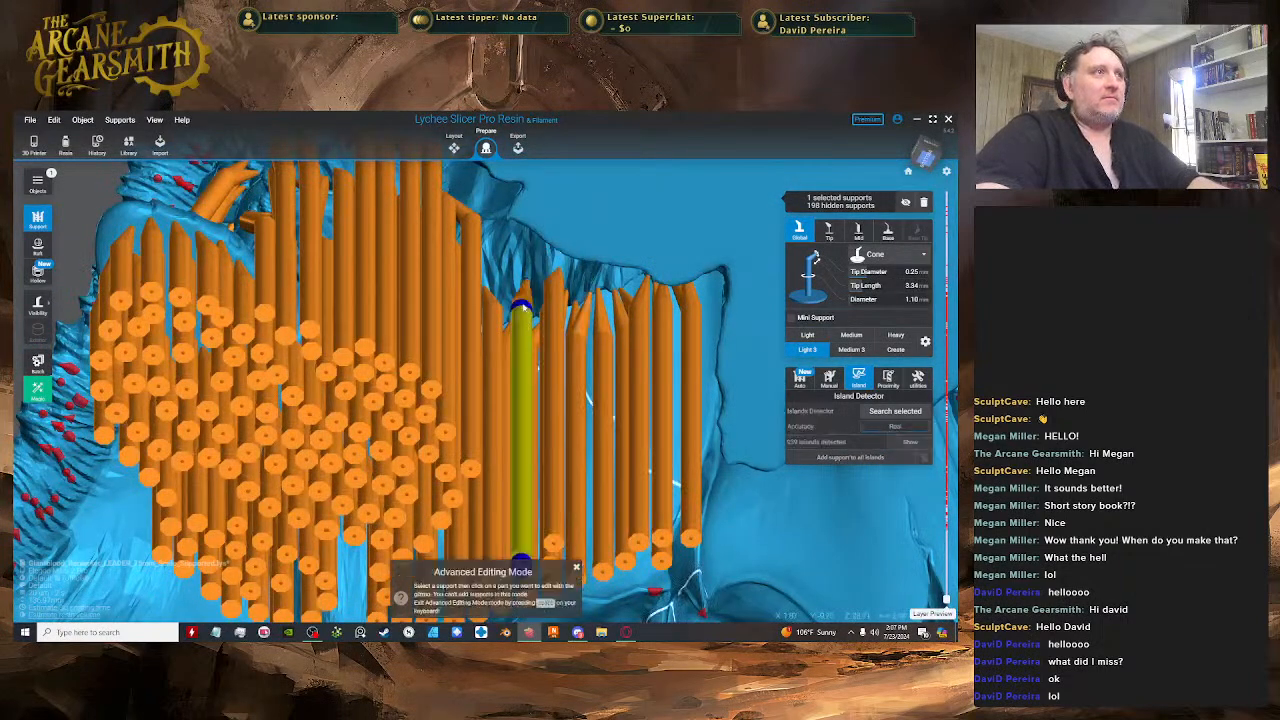
{"action": "left_click", "coordinate": [522, 306]}
{"action": "right_click_drag", "start_coordinate": [526, 322], "coordinate": [512, 346]}
- Add the next inner support behind the trim's edge row and shift its column under its tip beside the previous one
{"action": "left_click", "coordinate": [498, 312]}
{"action": "key", "text": "space"}
{"action": "left_click", "coordinate": [530, 347]}
{"action": "key", "text": "space"}
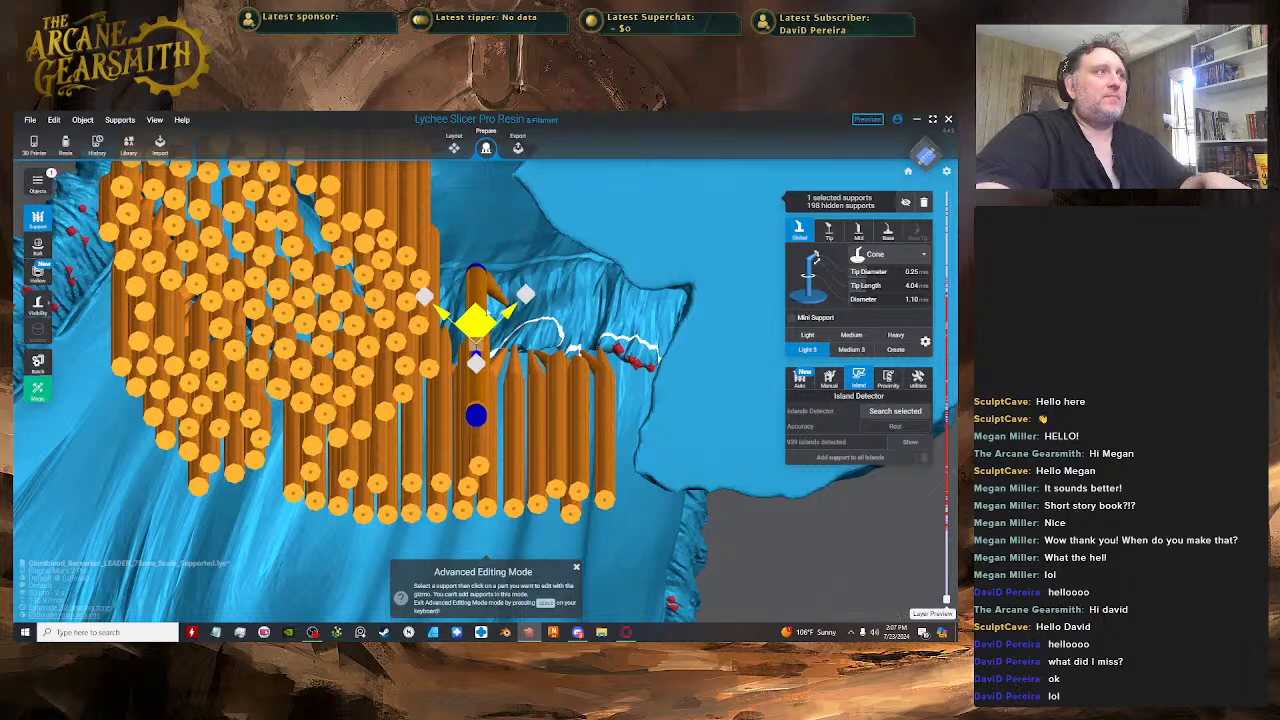
{"action": "left_click_drag", "start_coordinate": [478, 321], "coordinate": [498, 354]}
- Extend the inner row with further supports toward the open end of the fur trim
{"action": "key", "text": "space"}
{"action": "left_click", "coordinate": [531, 353]}
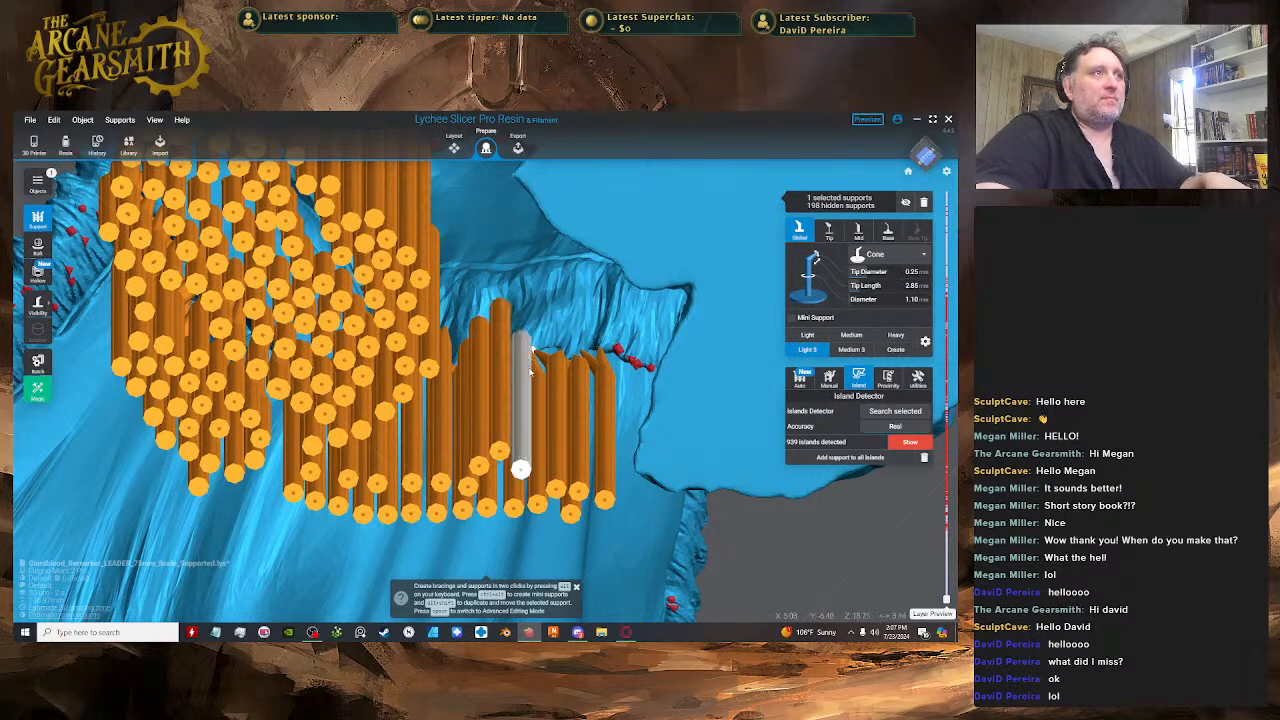
{"action": "key", "text": "space"}
{"action": "right_click_drag", "start_coordinate": [530, 355], "coordinate": [490, 258]}
{"action": "key", "text": "space"}
{"action": "key", "text": "space"}
{"action": "key", "text": "space"}
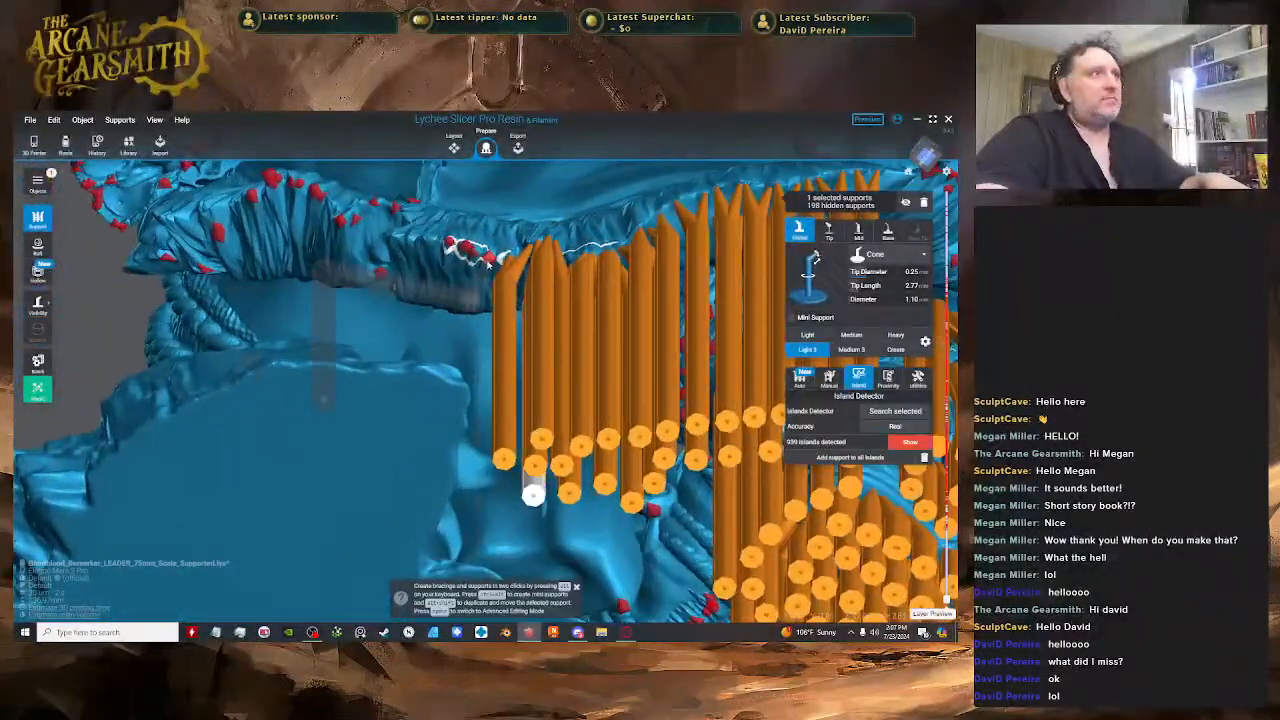
- Add a support to the small island just beyond the trim row's end and pull its far-off column in beside the row
{"action": "left_click", "coordinate": [490, 258]}
{"action": "left_click", "coordinate": [386, 400]}
{"action": "key", "text": "space"}
{"action": "right_click_drag", "start_coordinate": [386, 400], "coordinate": [395, 320]}
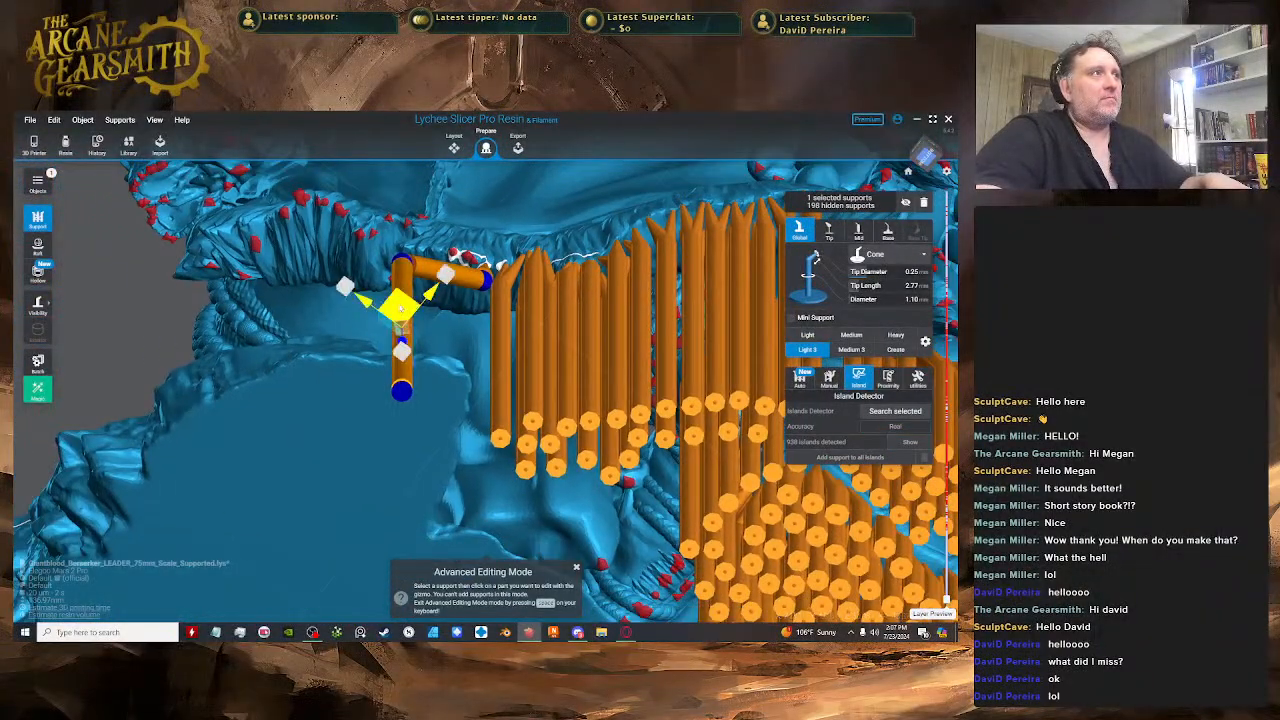
{"action": "left_click_drag", "start_coordinate": [400, 307], "coordinate": [481, 338]}
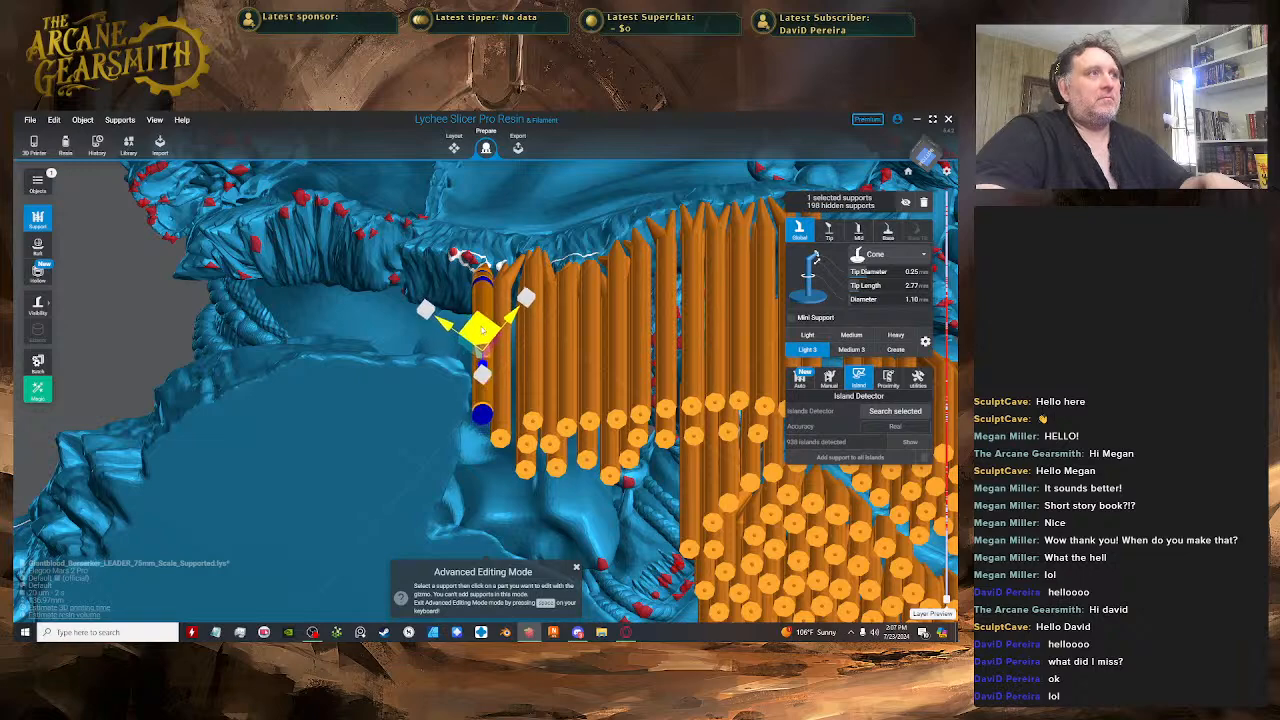
- Lower the bend of the new end support and fine-tune its joints so the column stands straight beside the row
{"action": "right_click_drag", "start_coordinate": [479, 330], "coordinate": [491, 353]}
{"action": "left_click_drag", "start_coordinate": [488, 335], "coordinate": [486, 470]}
{"action": "right_click_drag", "start_coordinate": [486, 470], "coordinate": [487, 342]}
{"action": "left_click_drag", "start_coordinate": [486, 362], "coordinate": [482, 345]}
{"action": "right_click_drag", "start_coordinate": [482, 345], "coordinate": [477, 333]}
{"action": "left_click_drag", "start_coordinate": [477, 330], "coordinate": [479, 336]}
{"action": "right_click_drag", "start_coordinate": [479, 336], "coordinate": [491, 393]}
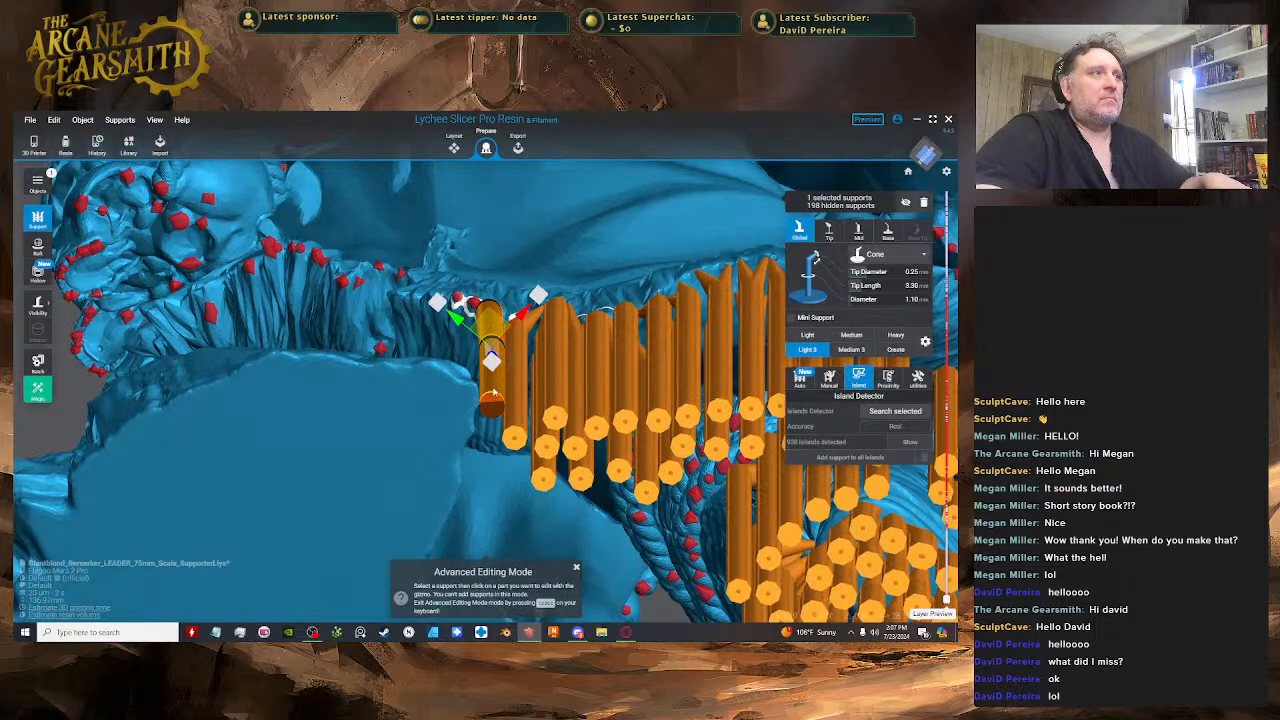
- Branch a mini support from the new end support to the neighbouring island on the fur trim
{"action": "left_click", "coordinate": [494, 355]}
{"action": "right_click_drag", "start_coordinate": [491, 348], "coordinate": [510, 291]}
{"action": "left_click", "coordinate": [500, 343]}
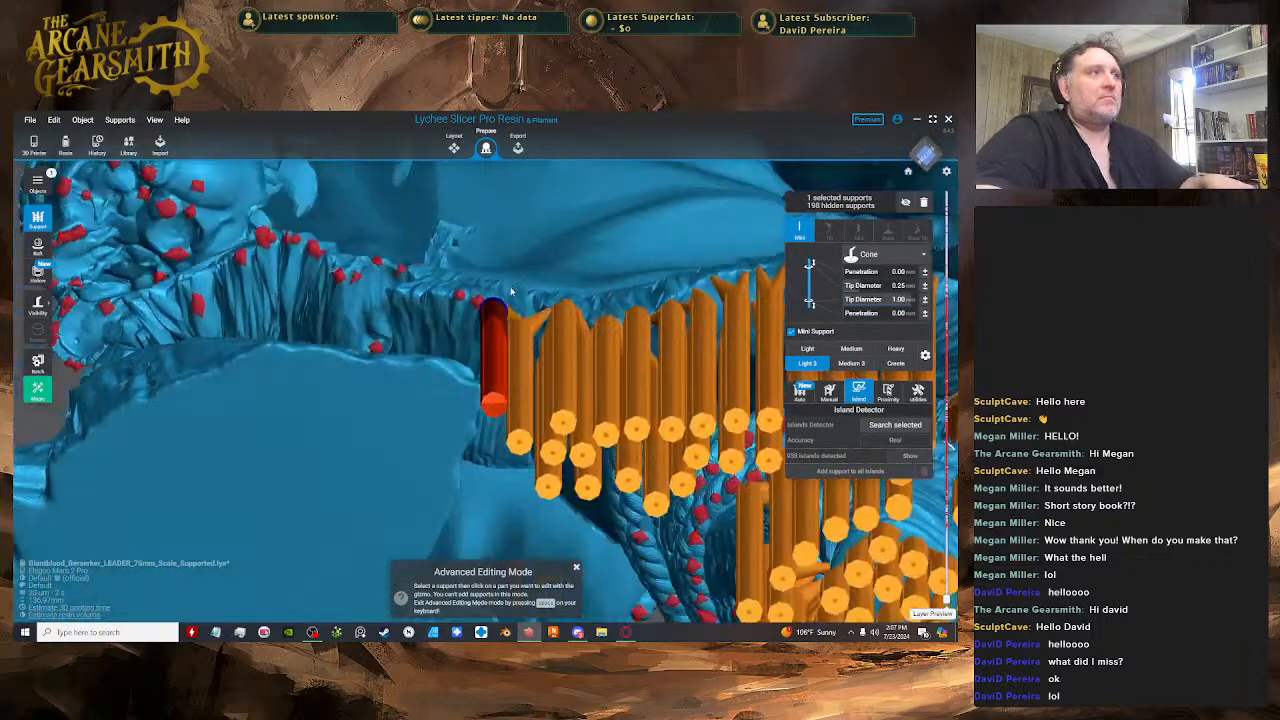
{"action": "left_click", "coordinate": [491, 352]}
{"action": "key", "text": "space"}
- Add a support to the next trim island and bring its column across to stand next to the current end support
{"action": "right_click_drag", "start_coordinate": [491, 352], "coordinate": [490, 310]}
{"action": "left_click", "coordinate": [490, 337]}
{"action": "key", "text": "space"}
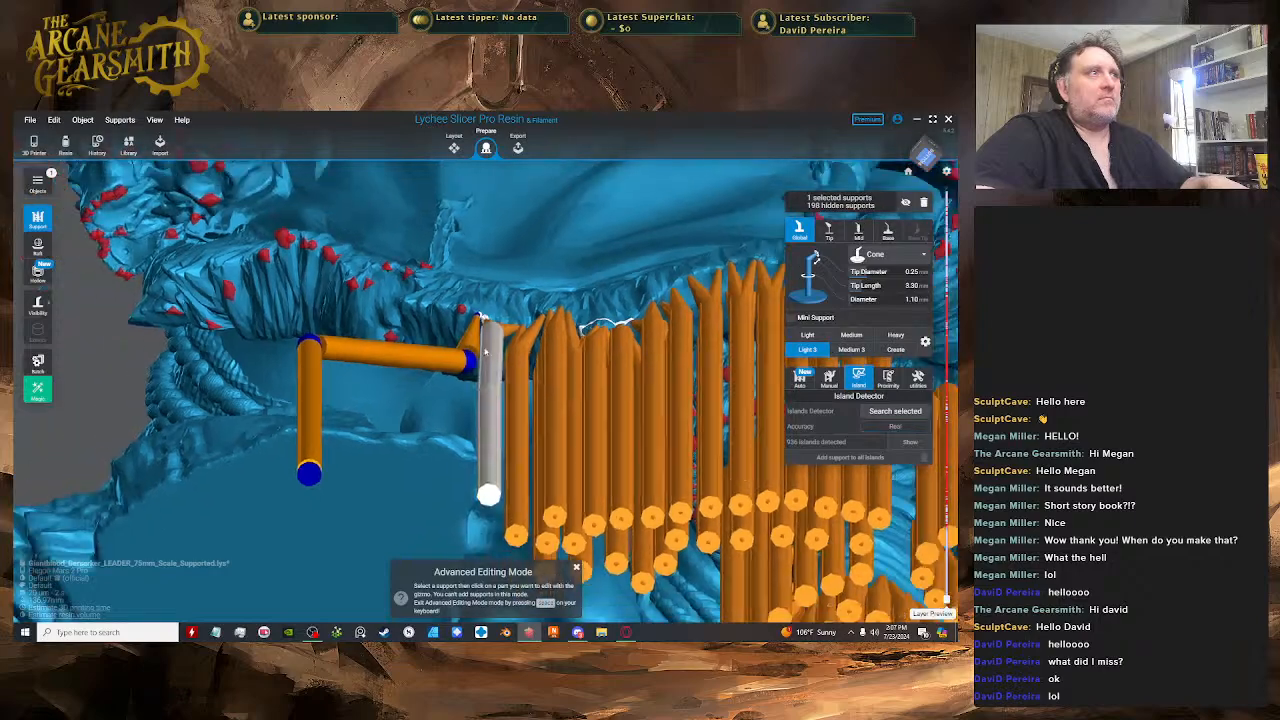
{"action": "left_click_drag", "start_coordinate": [306, 382], "coordinate": [453, 388]}
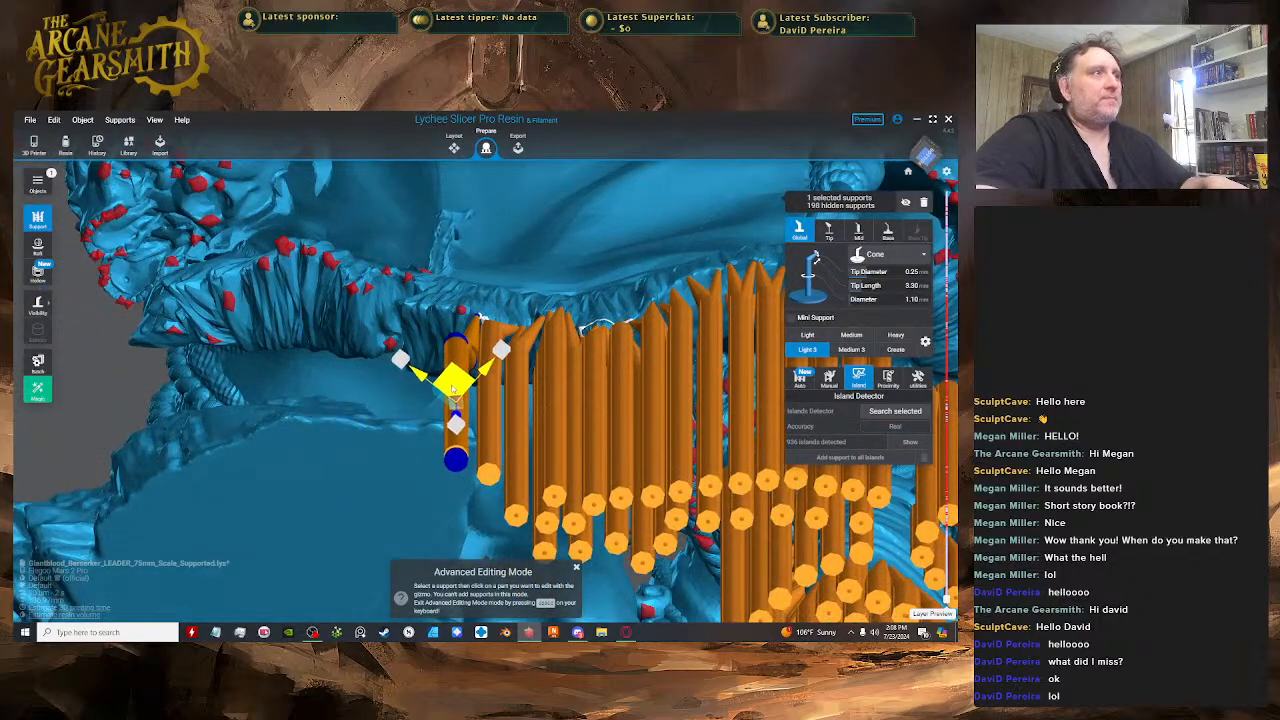
- Reposition the latest support's lower bend and tip joint to give it a gently angled column clear of its neighbour
{"action": "right_click_drag", "start_coordinate": [463, 382], "coordinate": [537, 386]}
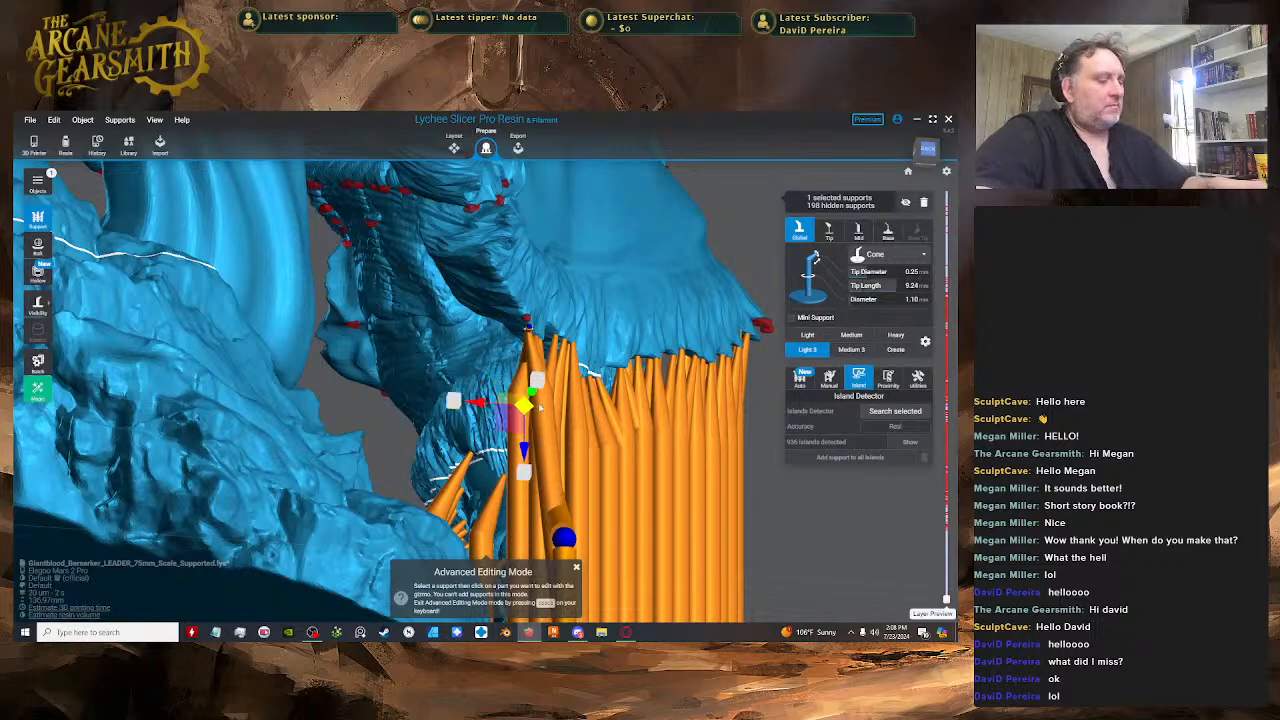
{"action": "left_click_drag", "start_coordinate": [539, 406], "coordinate": [520, 400]}
{"action": "right_click_drag", "start_coordinate": [457, 392], "coordinate": [440, 370]}
{"action": "left_click_drag", "start_coordinate": [437, 370], "coordinate": [466, 429]}
{"action": "right_click_drag", "start_coordinate": [466, 429], "coordinate": [476, 377]}
{"action": "left_click_drag", "start_coordinate": [463, 350], "coordinate": [464, 341]}
{"action": "key", "text": "space"}
- Branch a mini support from the angled end column to the island beside its tip
{"action": "scroll", "coordinate": [478, 327], "scroll_direction": "up", "scroll_amount": 2}
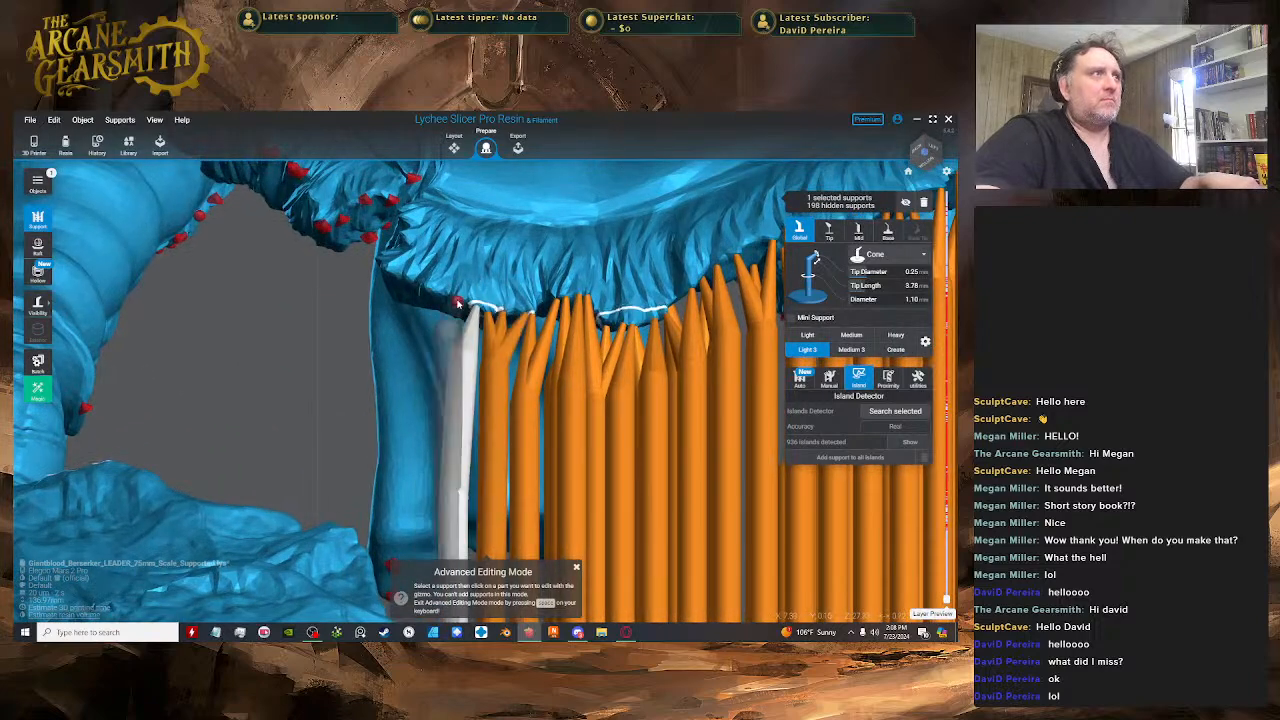
{"action": "left_click", "coordinate": [465, 351], "text": "ctrl+alt"}
{"action": "right_click_drag", "start_coordinate": [466, 352], "coordinate": [512, 345]}
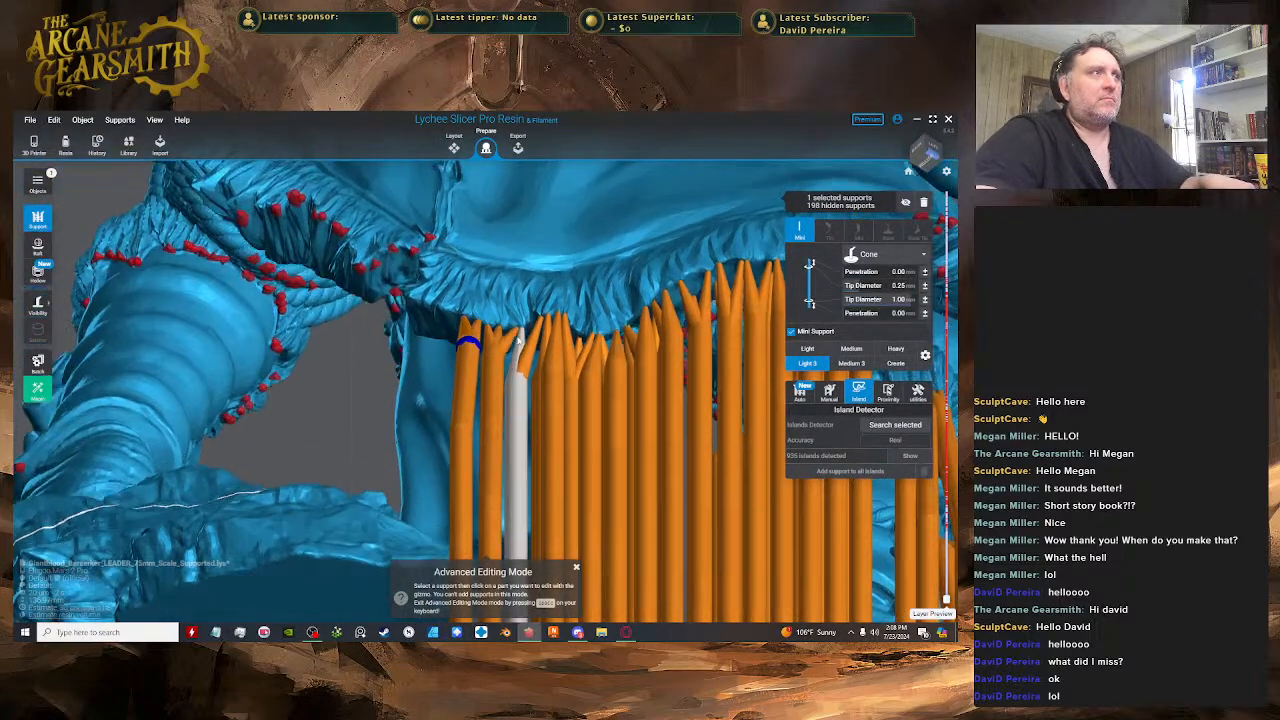
{"action": "key", "text": "space"}
- Add another full support at the trim's outer corner and pull its column in toward the row
{"action": "left_click", "coordinate": [446, 315]}
{"action": "right_click_drag", "start_coordinate": [445, 318], "coordinate": [410, 300]}
{"action": "key", "text": "space"}
{"action": "left_click_drag", "start_coordinate": [317, 404], "coordinate": [439, 416]}
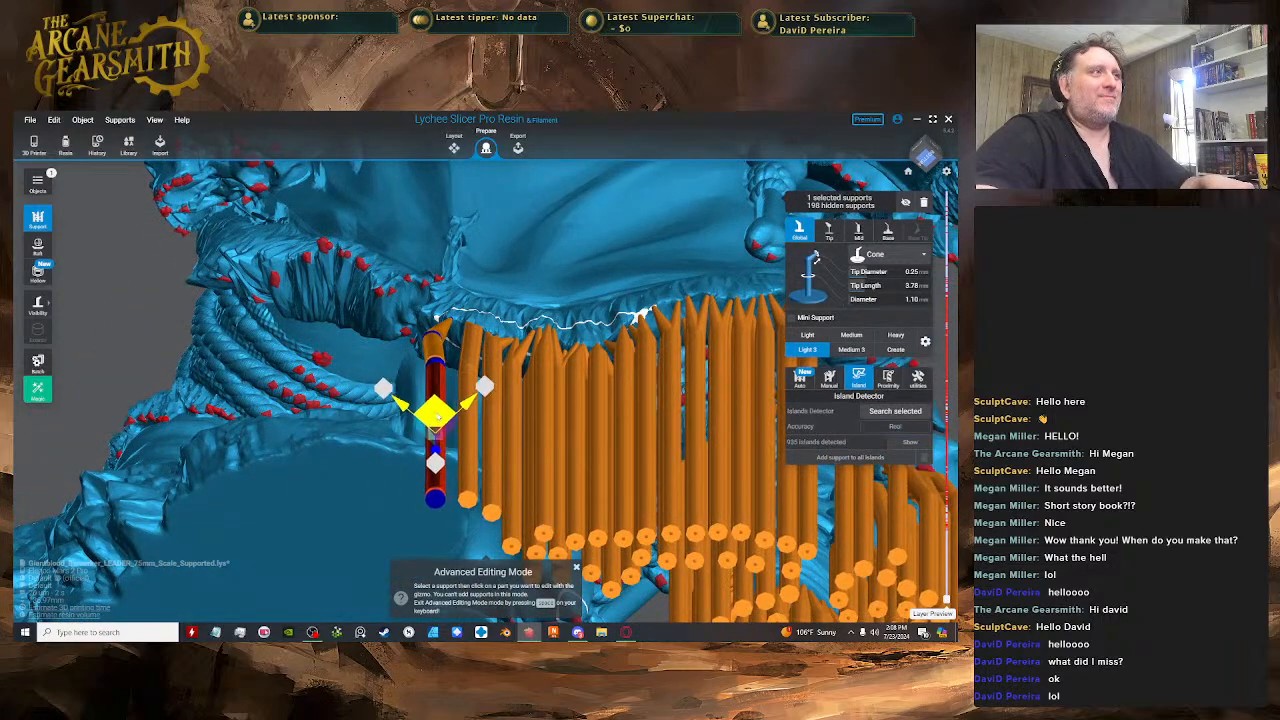
- Shift the corner support's upper joint slightly outward and brace the adjacent trim edge with a mini support
{"action": "right_click_drag", "start_coordinate": [437, 410], "coordinate": [458, 342]}
{"action": "scroll", "coordinate": [458, 342], "scroll_direction": "up", "scroll_amount": 2}
{"action": "left_click_drag", "start_coordinate": [457, 345], "coordinate": [445, 345]}
{"action": "left_click", "coordinate": [485, 347]}
{"action": "scroll", "coordinate": [485, 347], "scroll_direction": "down", "scroll_amount": 2}
{"action": "right_click_drag", "start_coordinate": [486, 350], "coordinate": [420, 297]}
- Place one more support past the corner support and move its column to an even spacing from the row
{"action": "left_click", "coordinate": [437, 317]}
{"action": "scroll", "coordinate": [437, 317], "scroll_direction": "down", "scroll_amount": 2}
{"action": "key", "text": "space"}
{"action": "left_click_drag", "start_coordinate": [307, 379], "coordinate": [411, 386]}
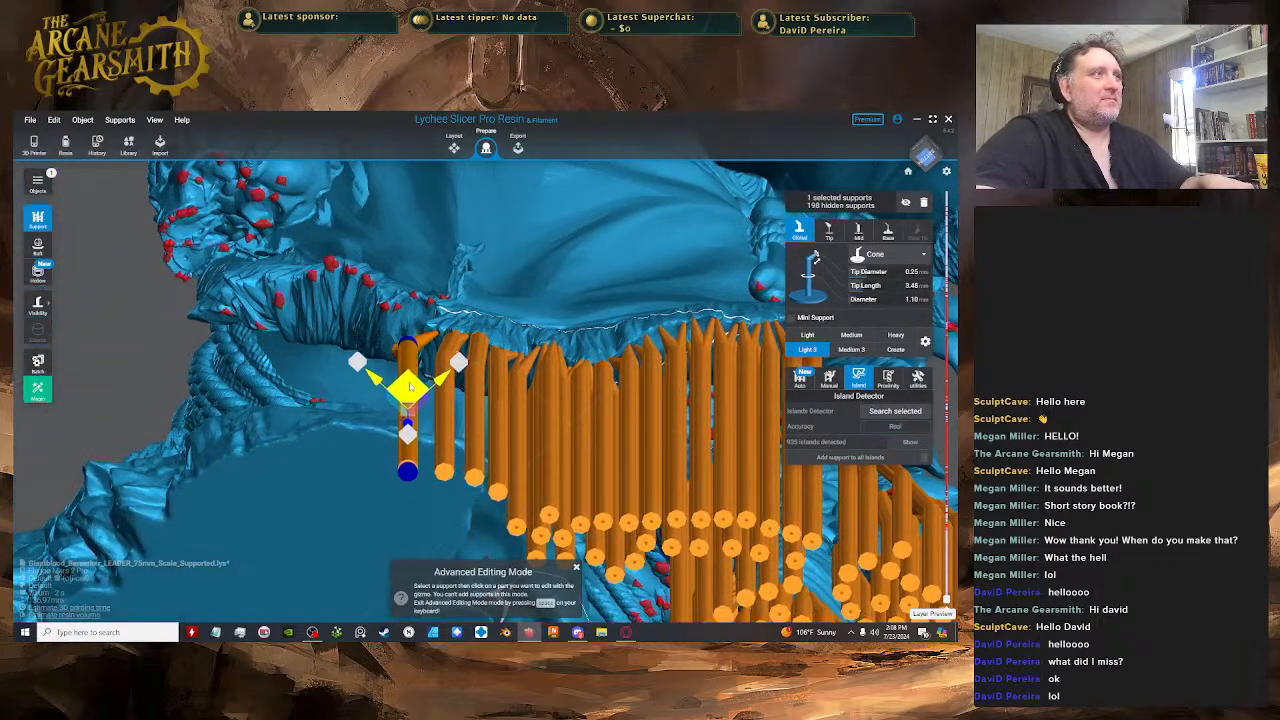
- Lower the newest column's bend toward the base and move its upper joint closer to the tip
{"action": "right_click_drag", "start_coordinate": [424, 392], "coordinate": [475, 435]}
{"action": "left_click", "coordinate": [433, 426]}
{"action": "left_click_drag", "start_coordinate": [435, 507], "coordinate": [437, 575]}
{"action": "right_click_drag", "start_coordinate": [450, 500], "coordinate": [430, 535]}
{"action": "left_click_drag", "start_coordinate": [410, 362], "coordinate": [449, 370]}
{"action": "right_click_drag", "start_coordinate": [445, 371], "coordinate": [400, 262]}
{"action": "scroll", "coordinate": [440, 344], "scroll_direction": "up", "scroll_amount": 2}
- Add a further support where the fur trim meets the wrapped cloth and draw its column in beside the row
{"action": "key", "text": "space"}
{"action": "left_click", "coordinate": [440, 344]}
{"action": "key", "text": "space"}
{"action": "left_click", "coordinate": [427, 293]}
{"action": "key", "text": "space"}
{"action": "left_click_drag", "start_coordinate": [325, 390], "coordinate": [401, 411]}
- Lower the bend of the support at the wrapped cloth and align its upper joint beneath the tip
{"action": "right_click_drag", "start_coordinate": [401, 411], "coordinate": [404, 440]}
{"action": "left_click_drag", "start_coordinate": [406, 395], "coordinate": [405, 514]}
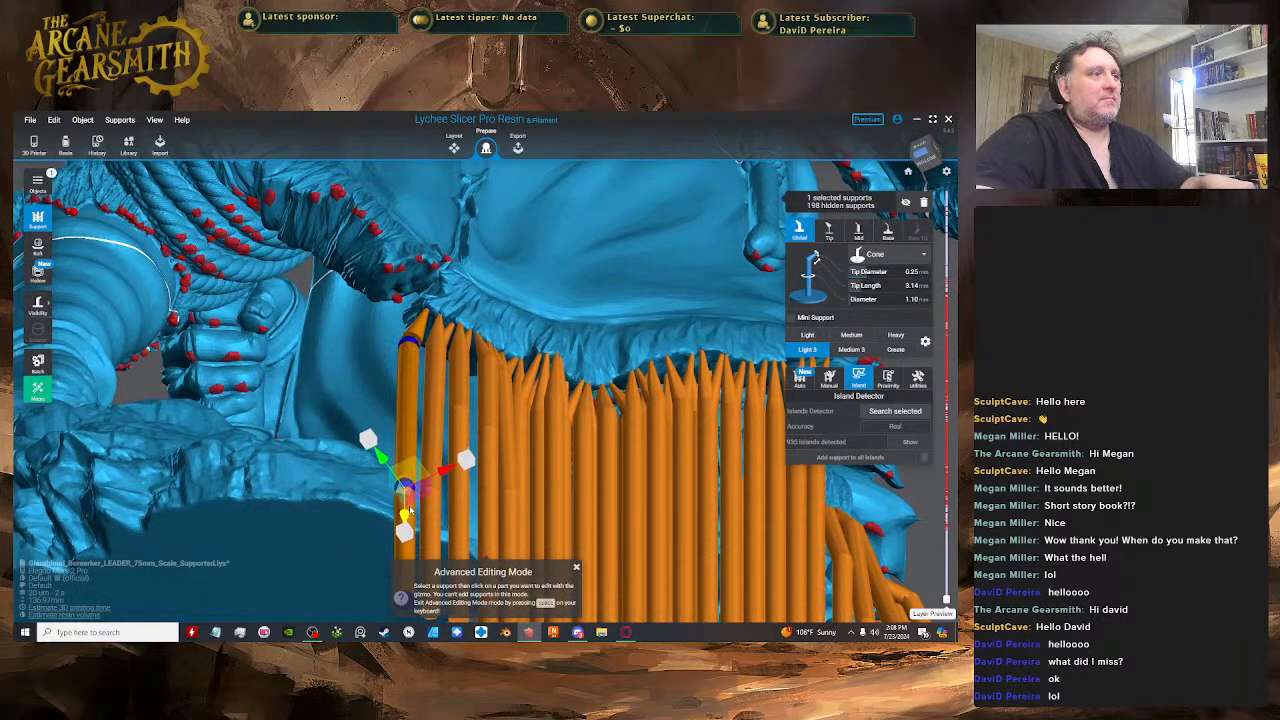
{"action": "right_click_drag", "start_coordinate": [418, 464], "coordinate": [532, 492]}
{"action": "left_click", "coordinate": [467, 349]}
{"action": "left_click_drag", "start_coordinate": [467, 348], "coordinate": [482, 343]}
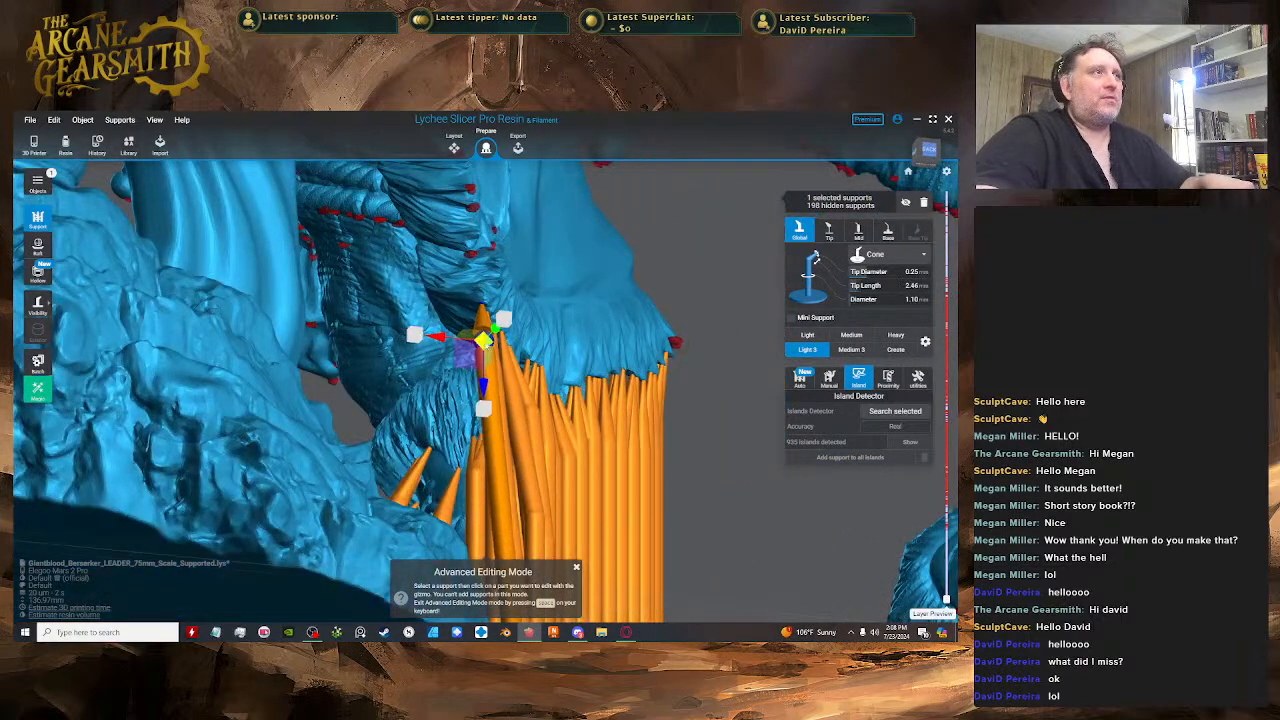
{"action": "right_click_drag", "start_coordinate": [482, 343], "coordinate": [385, 355]}
{"action": "left_click", "coordinate": [418, 355]}
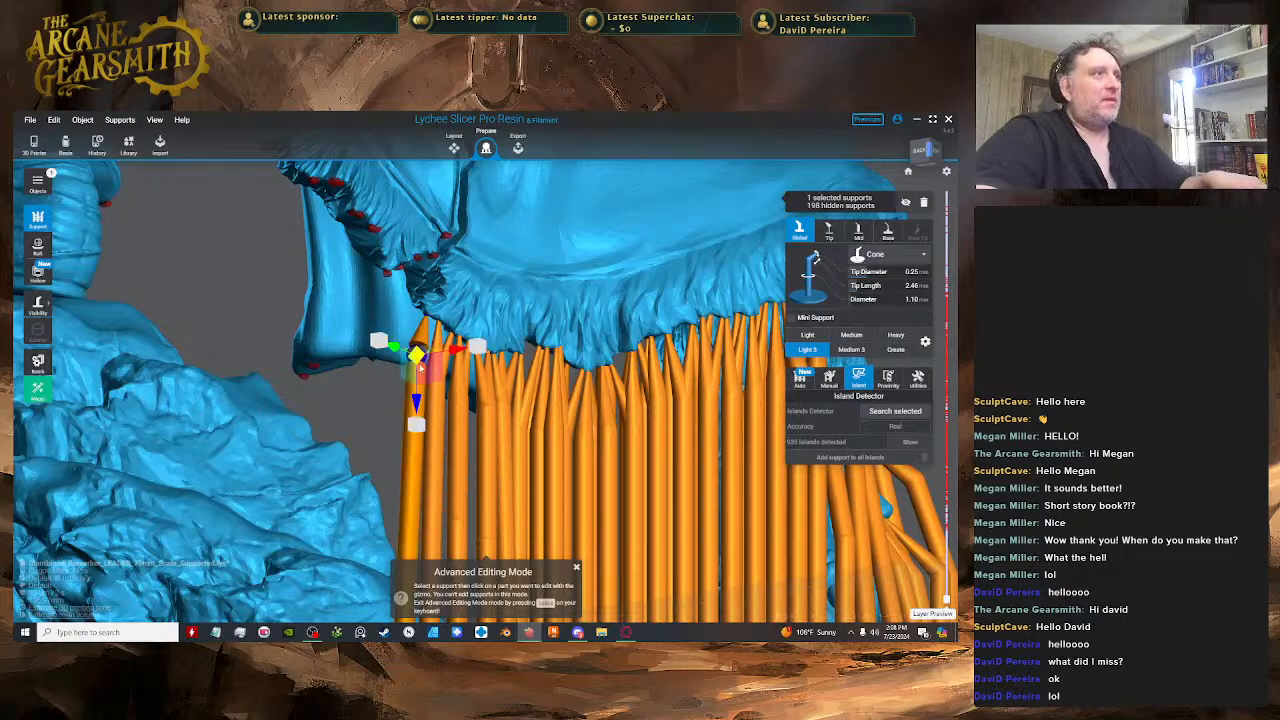
{"action": "left_click_drag", "start_coordinate": [414, 401], "coordinate": [415, 423]}
- Nudge the end support's upper joint and branch a mini support from it toward the wrapped cloth
{"action": "right_click_drag", "start_coordinate": [417, 424], "coordinate": [486, 333]}
{"action": "left_click_drag", "start_coordinate": [464, 316], "coordinate": [460, 312]}
{"action": "right_click_drag", "start_coordinate": [460, 312], "coordinate": [430, 320]}
{"action": "left_click_drag", "start_coordinate": [423, 300], "coordinate": [408, 353]}
{"action": "right_click_drag", "start_coordinate": [408, 353], "coordinate": [589, 363]}
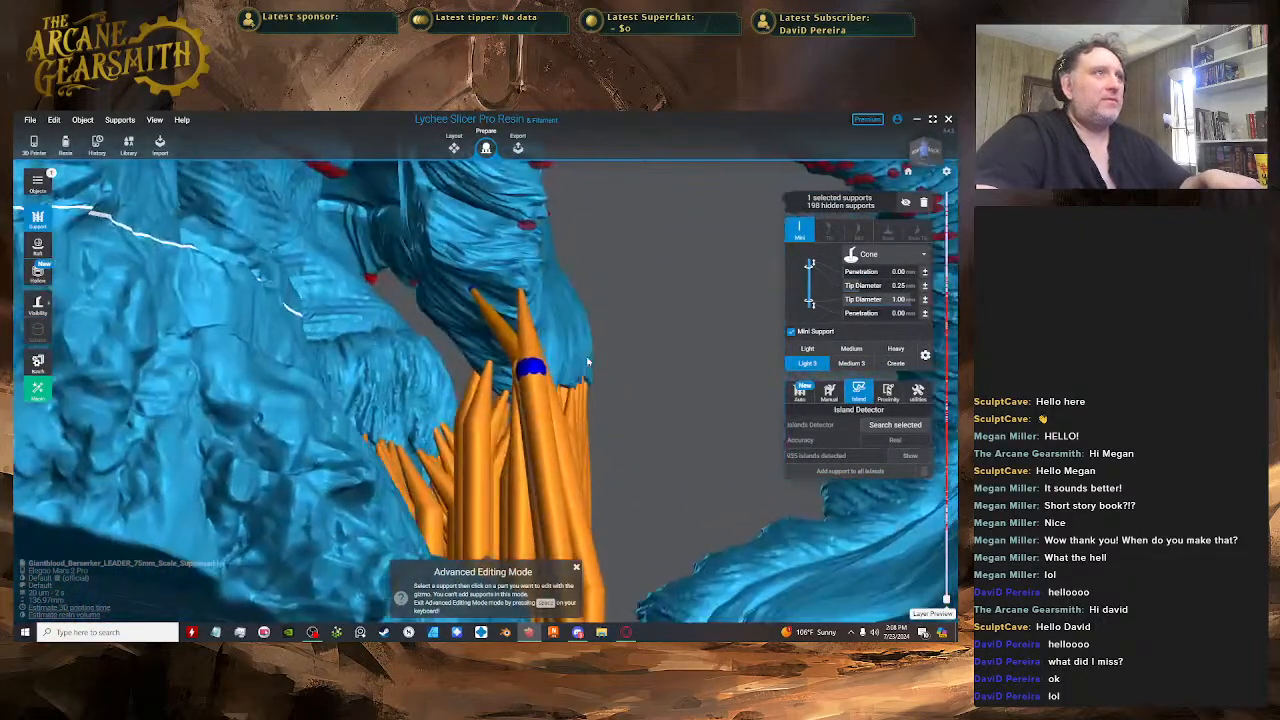
- Move the mini support's contact point across the wrapped cloth's underside, close to the main support's tip
{"action": "scroll", "coordinate": [473, 280], "scroll_direction": "up", "scroll_amount": 3}
{"action": "left_click", "coordinate": [464, 273]}
{"action": "left_click_drag", "start_coordinate": [464, 276], "coordinate": [498, 311]}
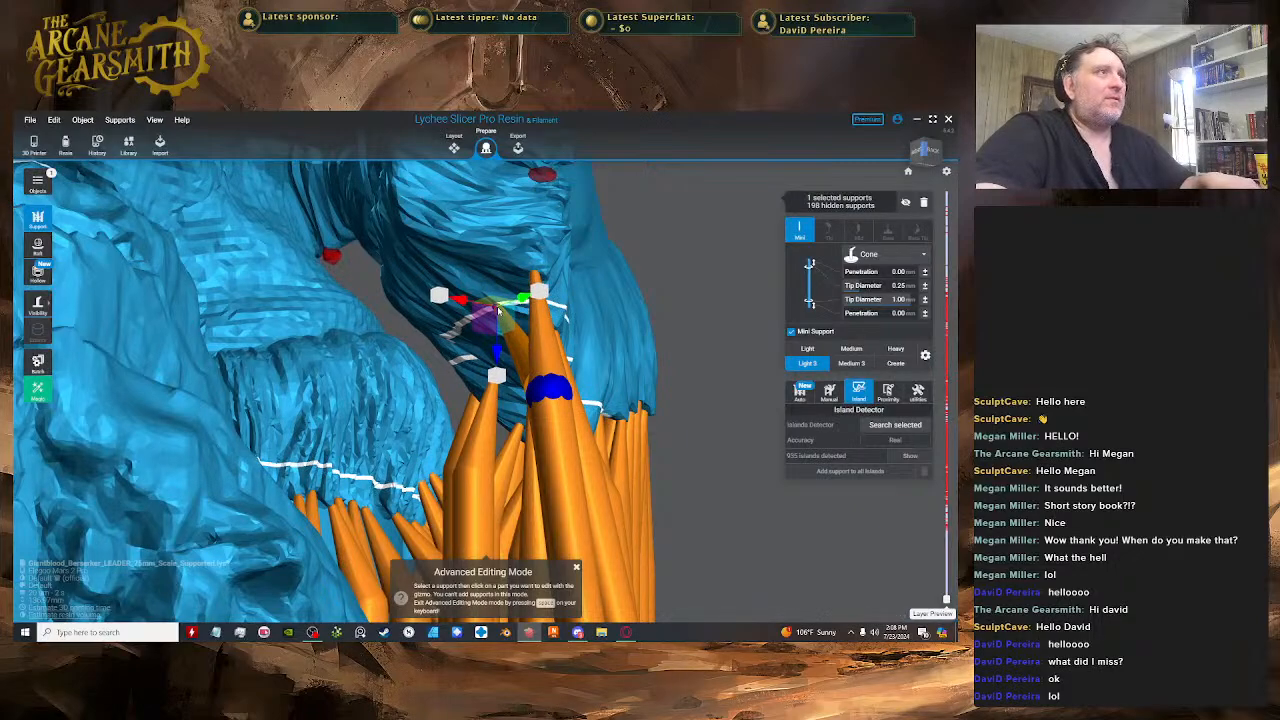
{"action": "mouse_move", "coordinate": [498, 311]}
{"action": "right_mouse_down"}
{"action": "mouse_move", "coordinate": [375, 320]}
{"action": "mouse_move", "coordinate": [548, 311]}
{"action": "mouse_move", "coordinate": [505, 300]}
{"action": "right_mouse_up"}
{"action": "left_click_drag", "start_coordinate": [498, 306], "coordinate": [520, 270]}
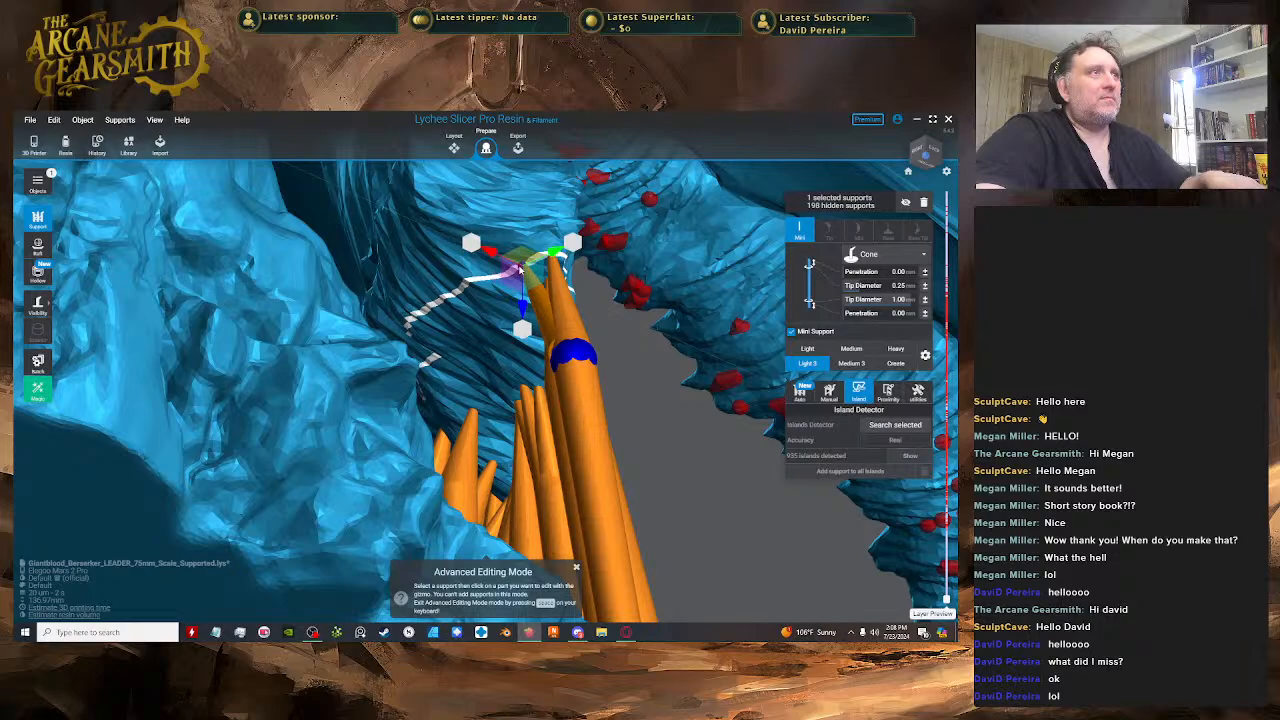
{"action": "right_click_drag", "start_coordinate": [573, 294], "coordinate": [545, 318]}
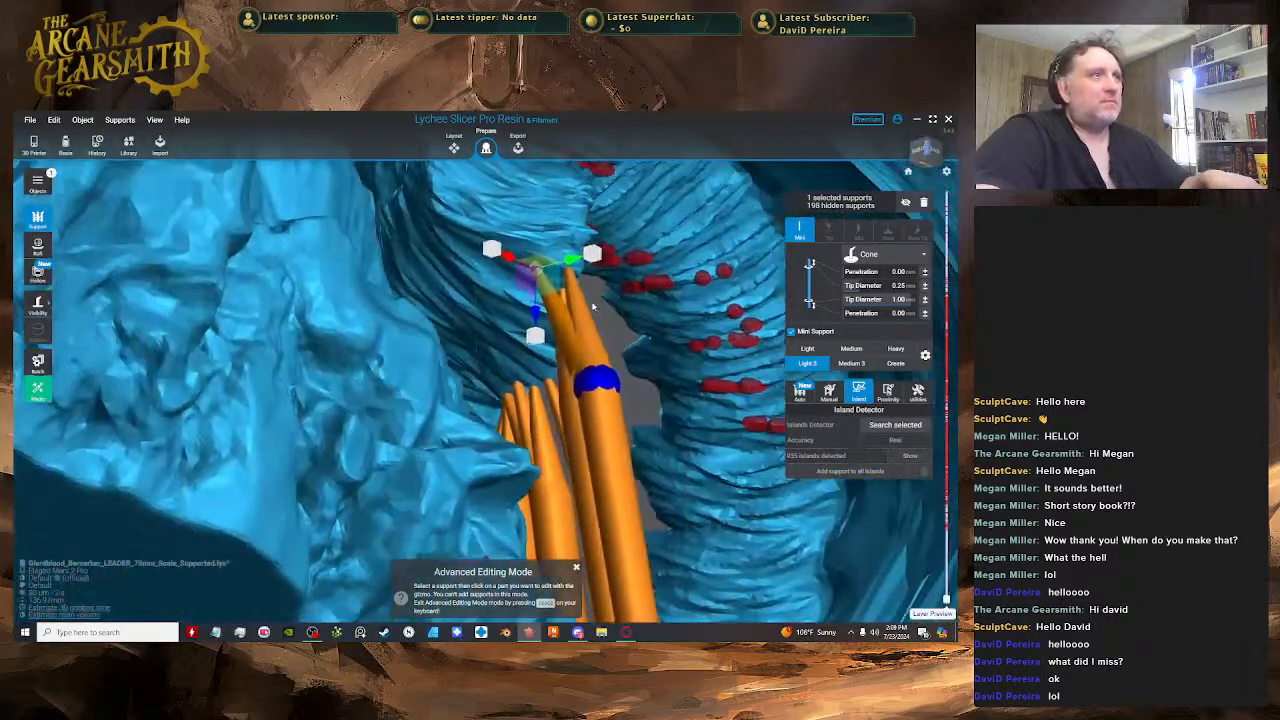
{"action": "key", "text": "space"}
- Add a support to the recessed underside of the wrapped cloth and bring its distant column in among the existing row
{"action": "right_click_drag", "start_coordinate": [533, 361], "coordinate": [453, 362]}
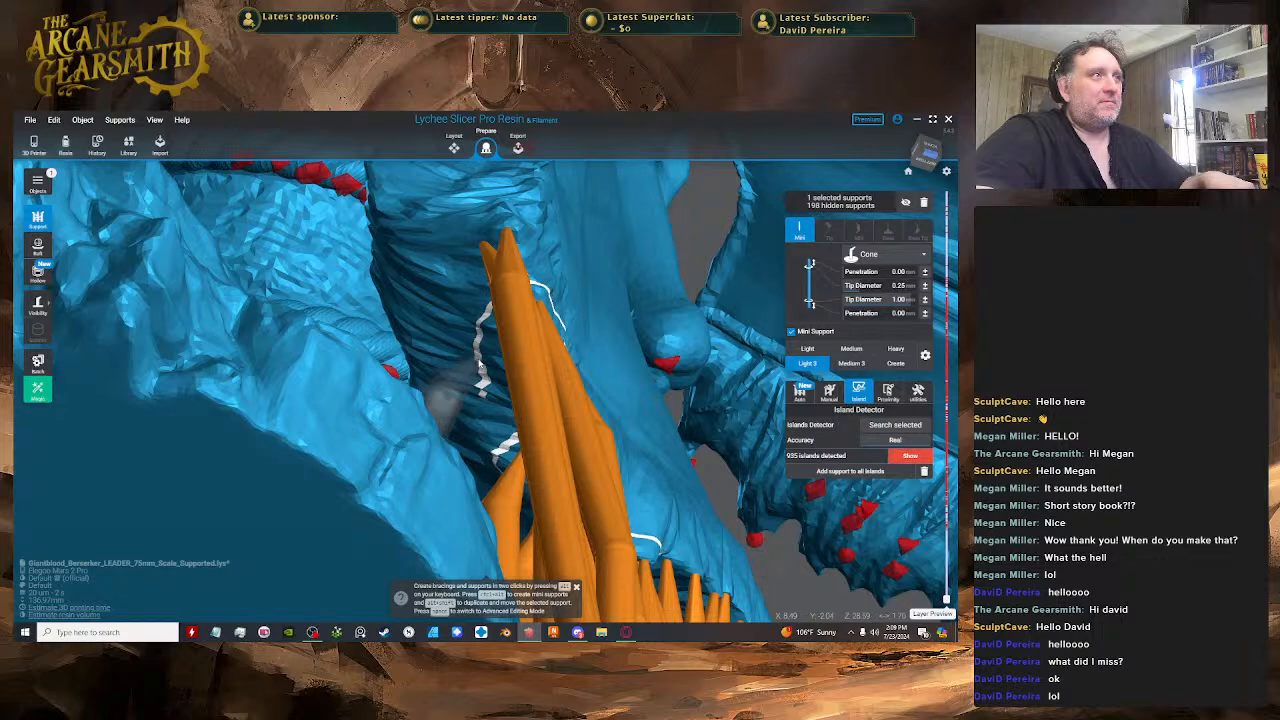
{"action": "left_click", "coordinate": [462, 329]}
{"action": "right_click_drag", "start_coordinate": [462, 329], "coordinate": [490, 390]}
{"action": "key", "text": "space"}
{"action": "left_click", "coordinate": [305, 339]}
{"action": "left_click_drag", "start_coordinate": [312, 332], "coordinate": [526, 471]}
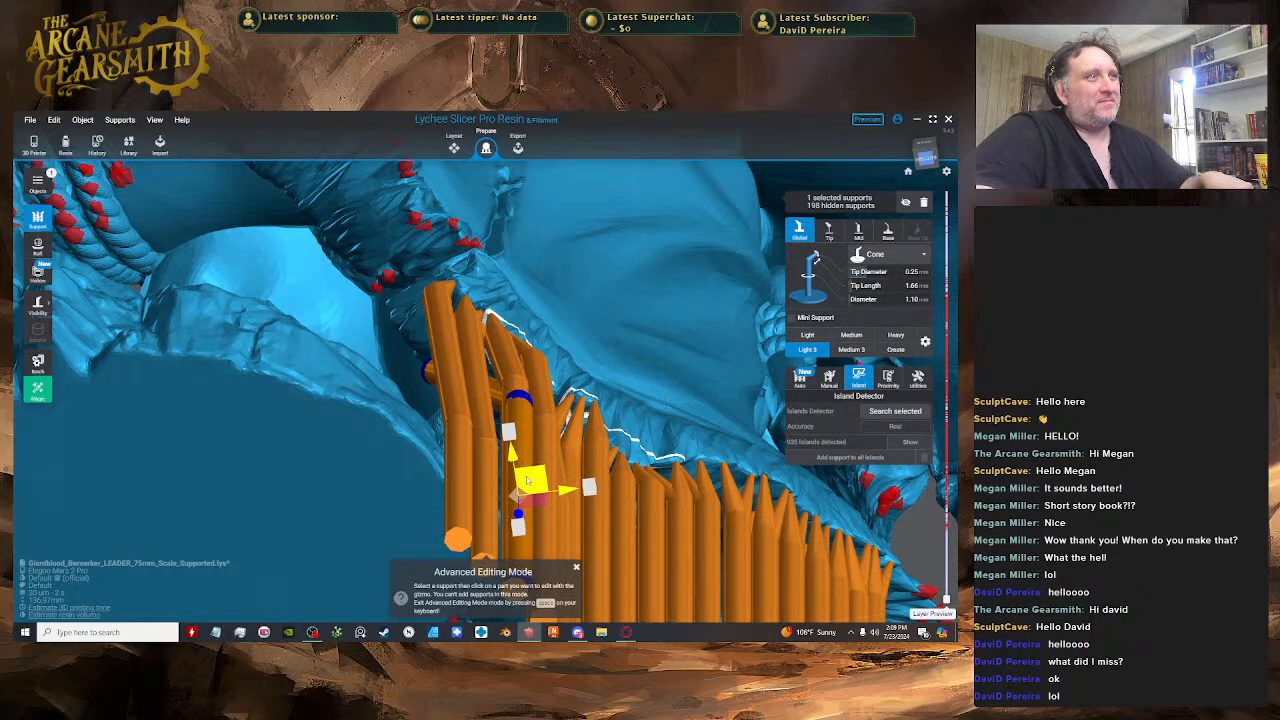
- Lower the bend of the selected support and reposition its upper joint closer beneath the tip at the wrapped cloth
{"action": "left_click", "coordinate": [526, 400]}
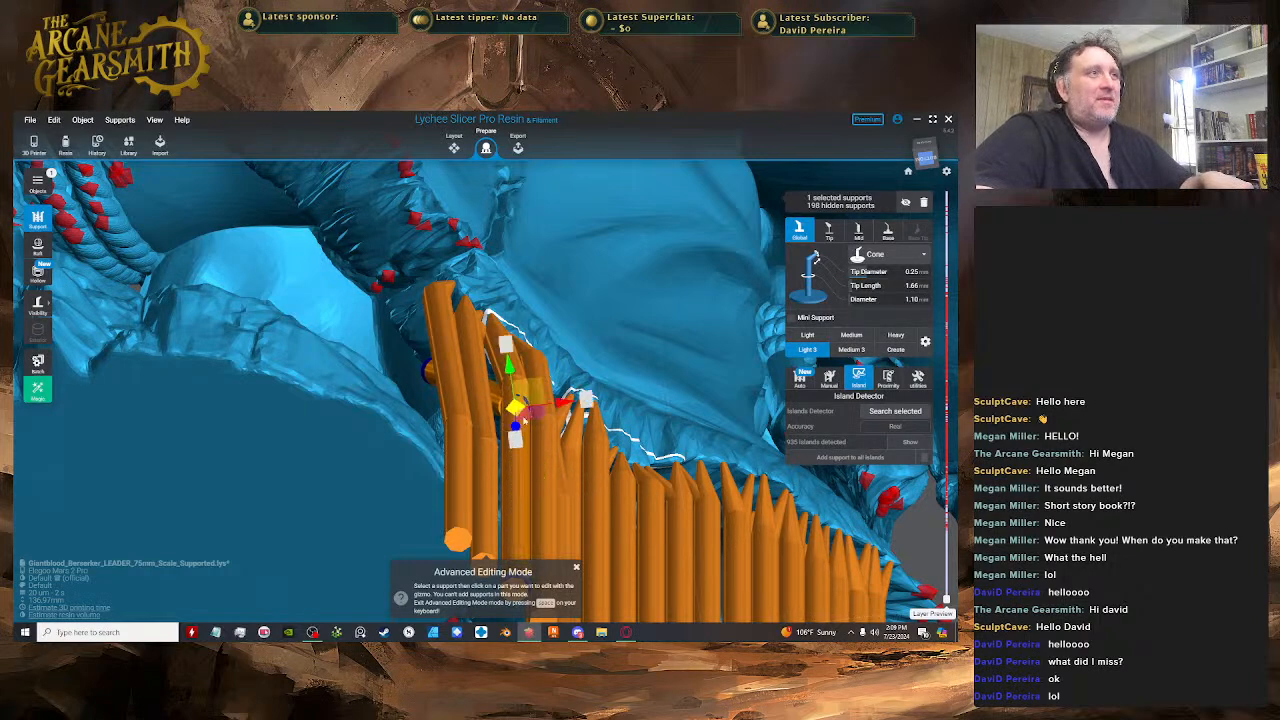
{"action": "left_click_drag", "start_coordinate": [526, 395], "coordinate": [529, 486]}
{"action": "right_click_drag", "start_coordinate": [530, 487], "coordinate": [639, 496]}
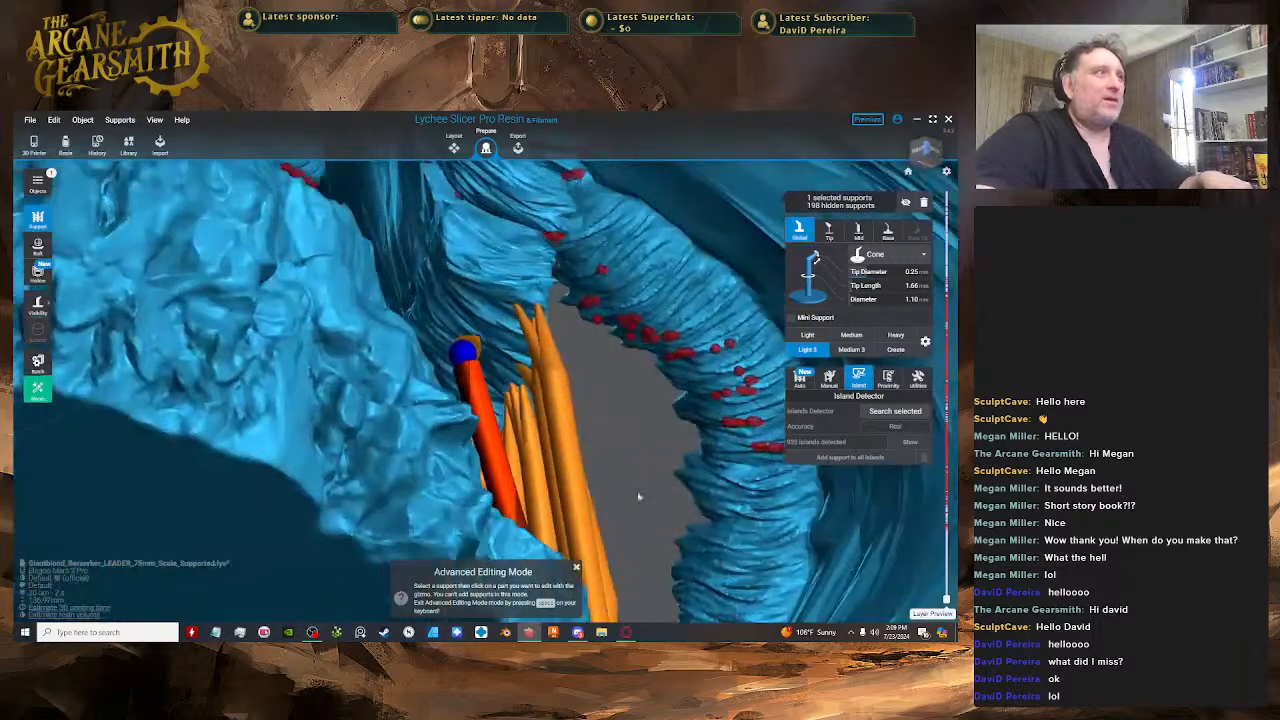
{"action": "left_click_drag", "start_coordinate": [474, 388], "coordinate": [483, 432]}
{"action": "right_click_drag", "start_coordinate": [483, 432], "coordinate": [543, 428]}
{"action": "mouse_move", "coordinate": [448, 401]}
{"action": "left_mouse_down"}
{"action": "mouse_move", "coordinate": [474, 405]}
{"action": "mouse_move", "coordinate": [469, 396]}
{"action": "left_mouse_up"}
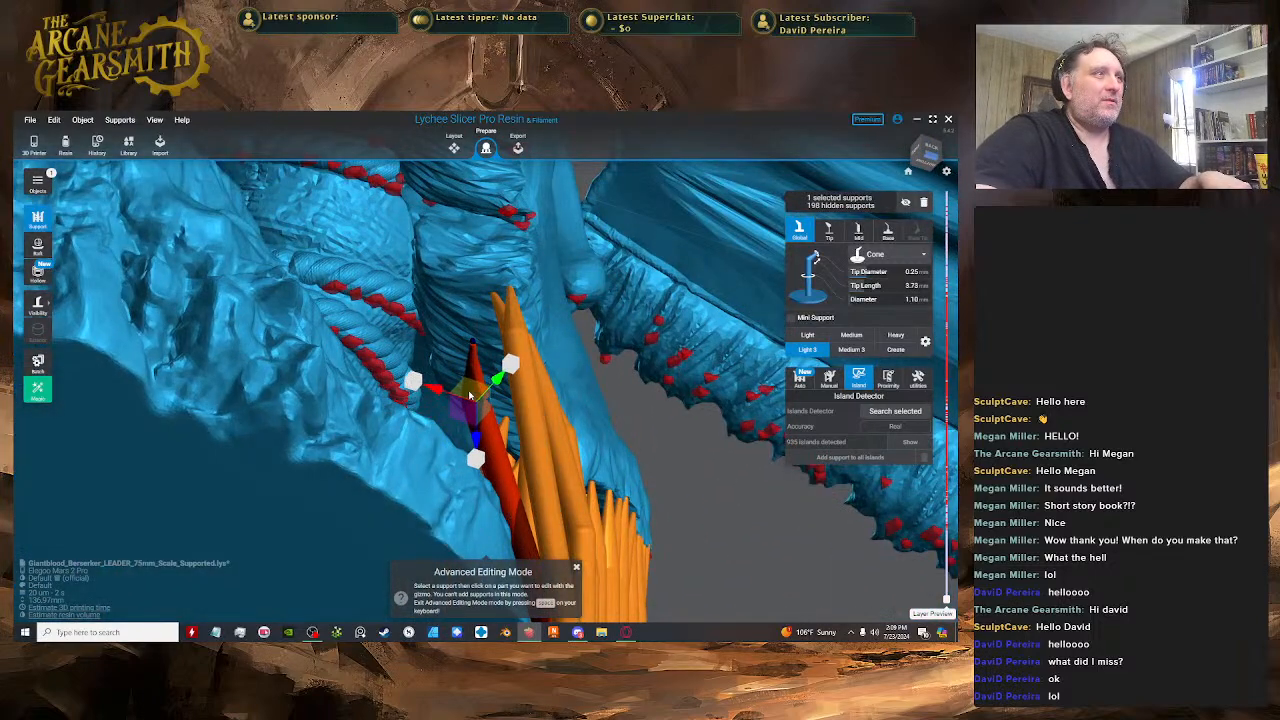
{"action": "key", "text": "ctrl+z"}
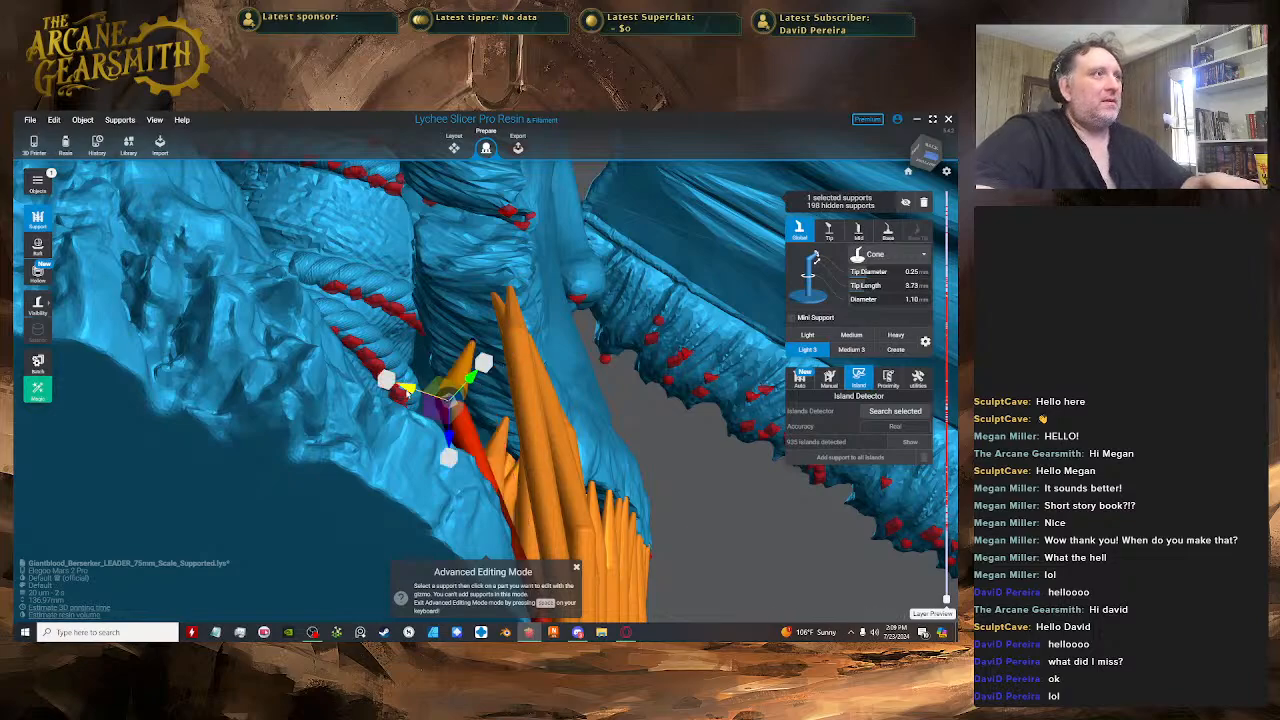
{"action": "left_click_drag", "start_coordinate": [433, 398], "coordinate": [435, 399]}
- Reposition the same support's lower bend so its column runs down among the neighbouring columns
{"action": "right_click_drag", "start_coordinate": [435, 399], "coordinate": [532, 535]}
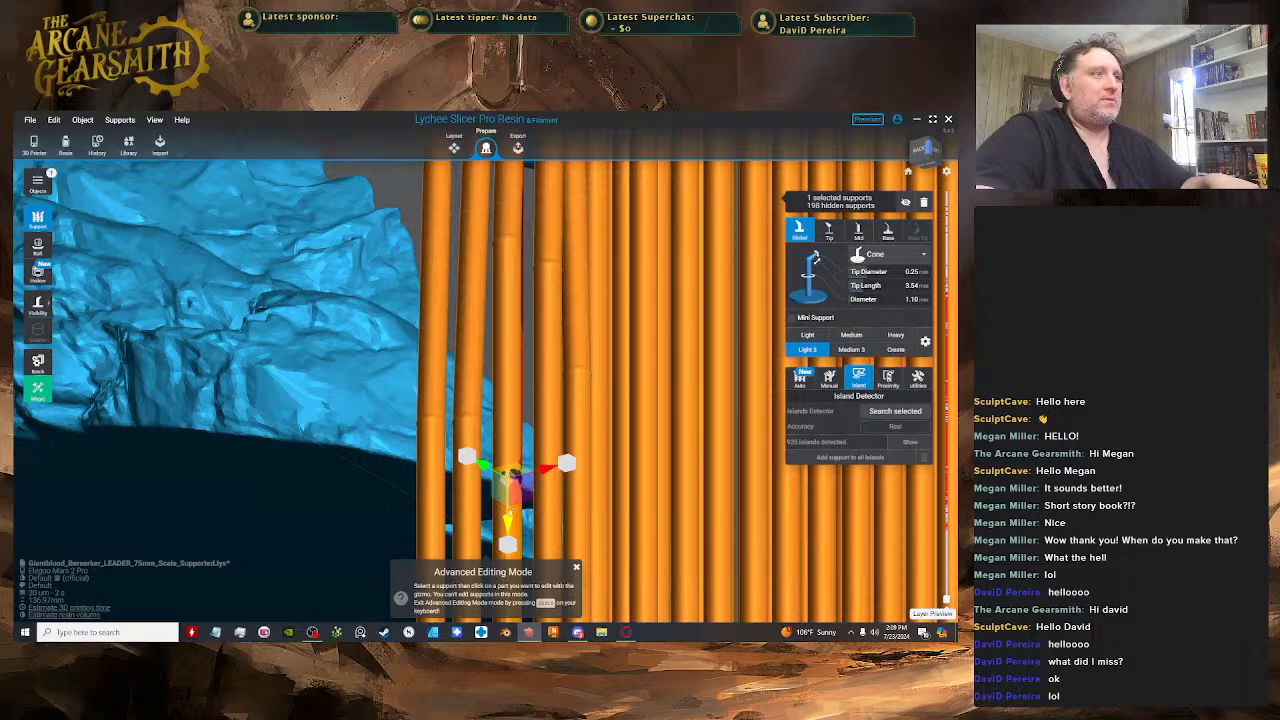
{"action": "left_click_drag", "start_coordinate": [492, 488], "coordinate": [492, 332]}
{"action": "right_click_drag", "start_coordinate": [489, 278], "coordinate": [388, 286]}
{"action": "key", "text": "space"}
{"action": "left_click_drag", "start_coordinate": [469, 352], "coordinate": [526, 420]}
{"action": "key", "text": "space"}
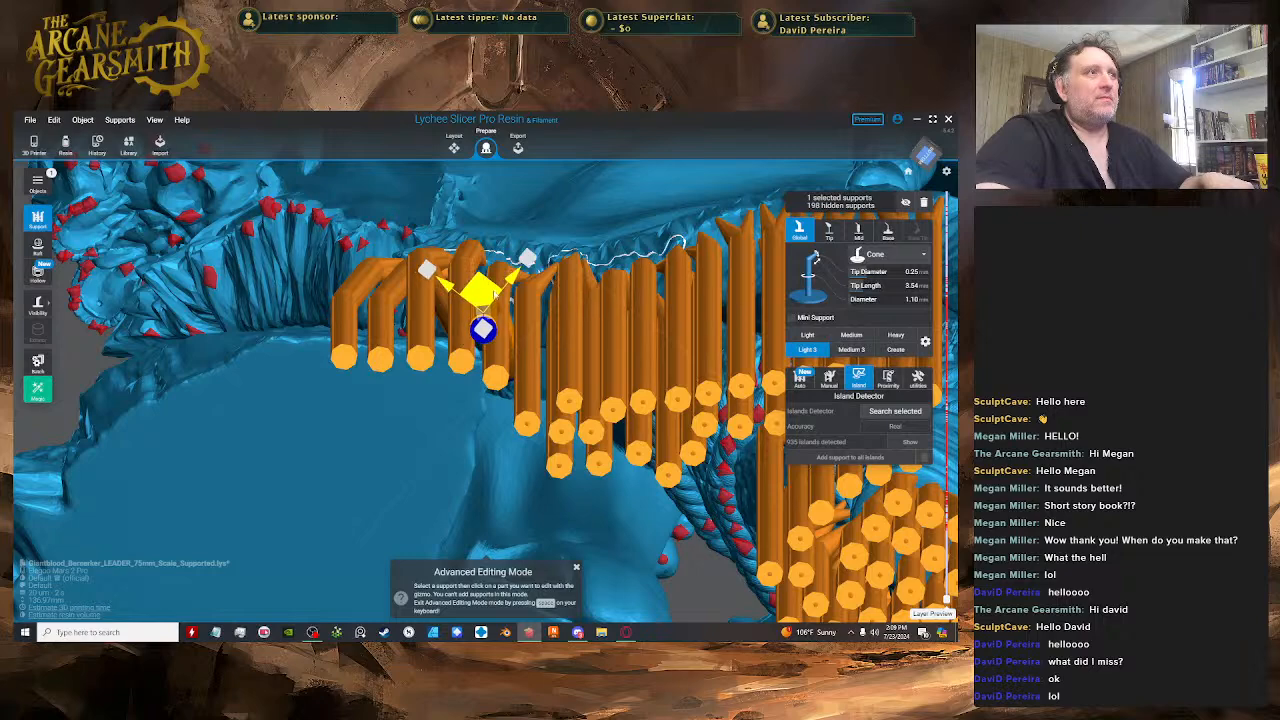
{"action": "left_click_drag", "start_coordinate": [501, 336], "coordinate": [484, 530]}
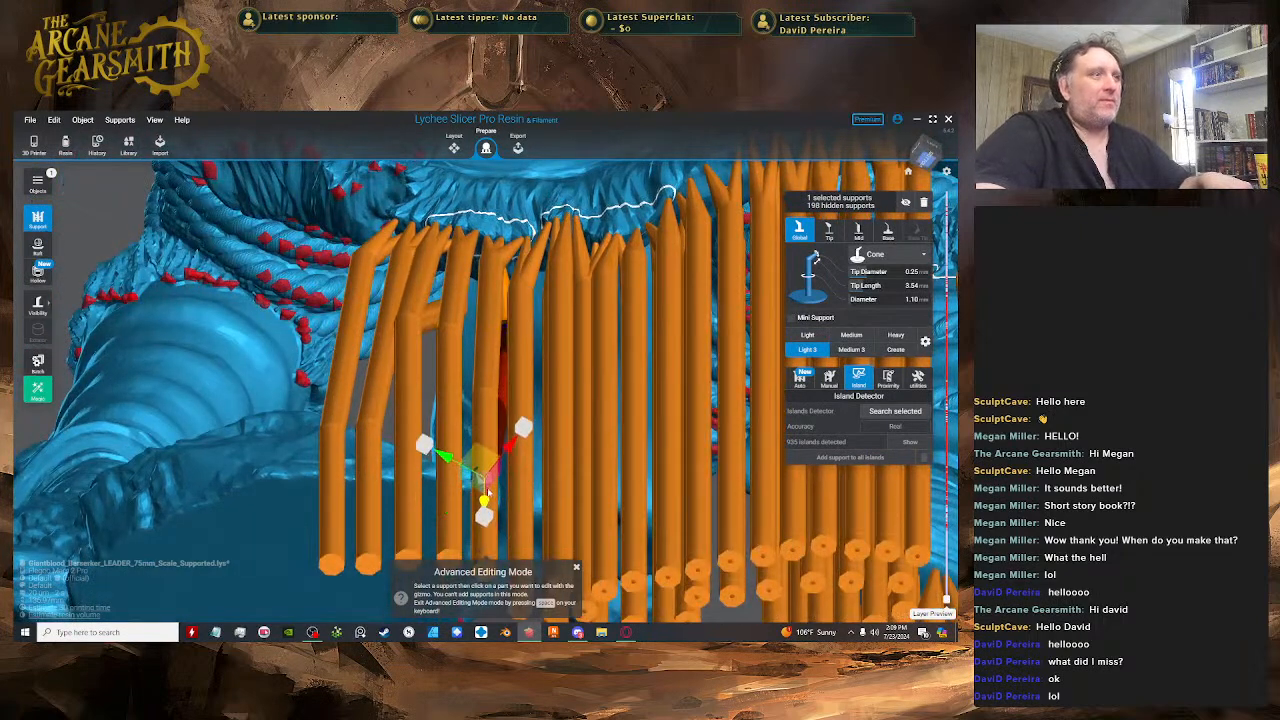
- Add another support to the recessed wrapped cloth and bring its column in line at the end of the row
{"action": "left_click_drag", "start_coordinate": [513, 418], "coordinate": [372, 258]}
{"action": "key", "text": "space"}
{"action": "key", "text": "space"}
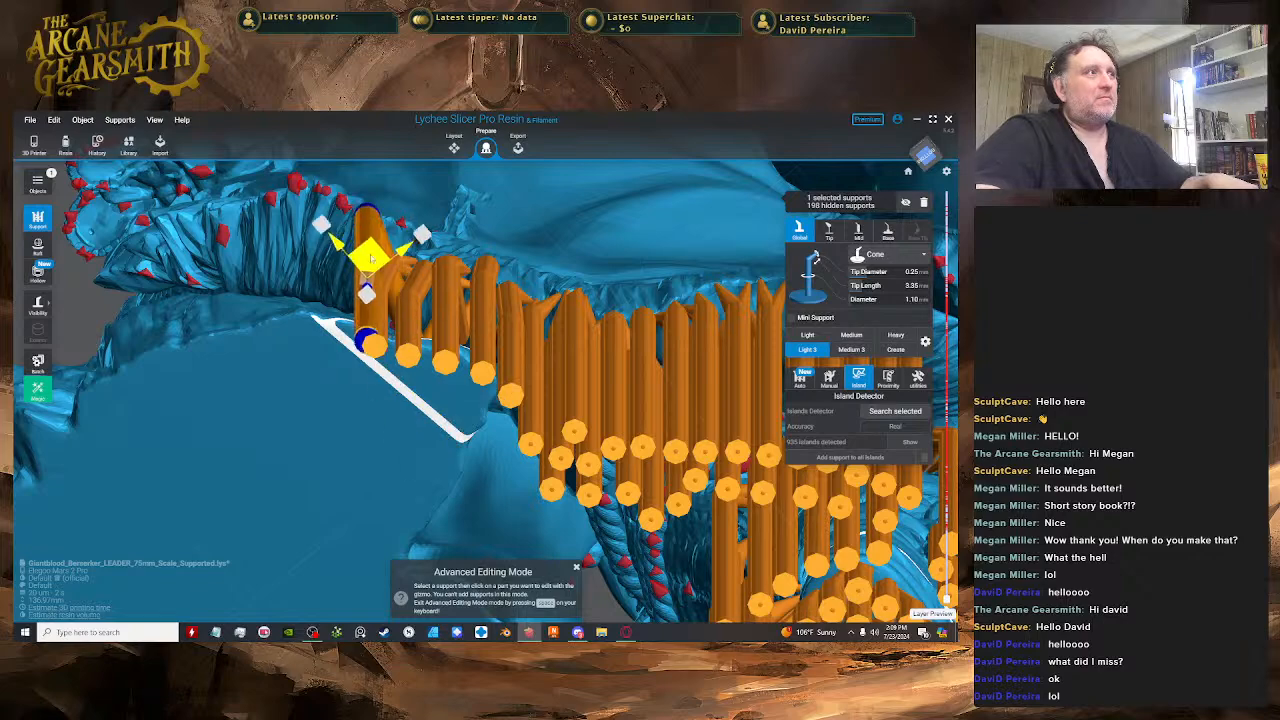
{"action": "right_click_drag", "start_coordinate": [380, 267], "coordinate": [460, 298]}
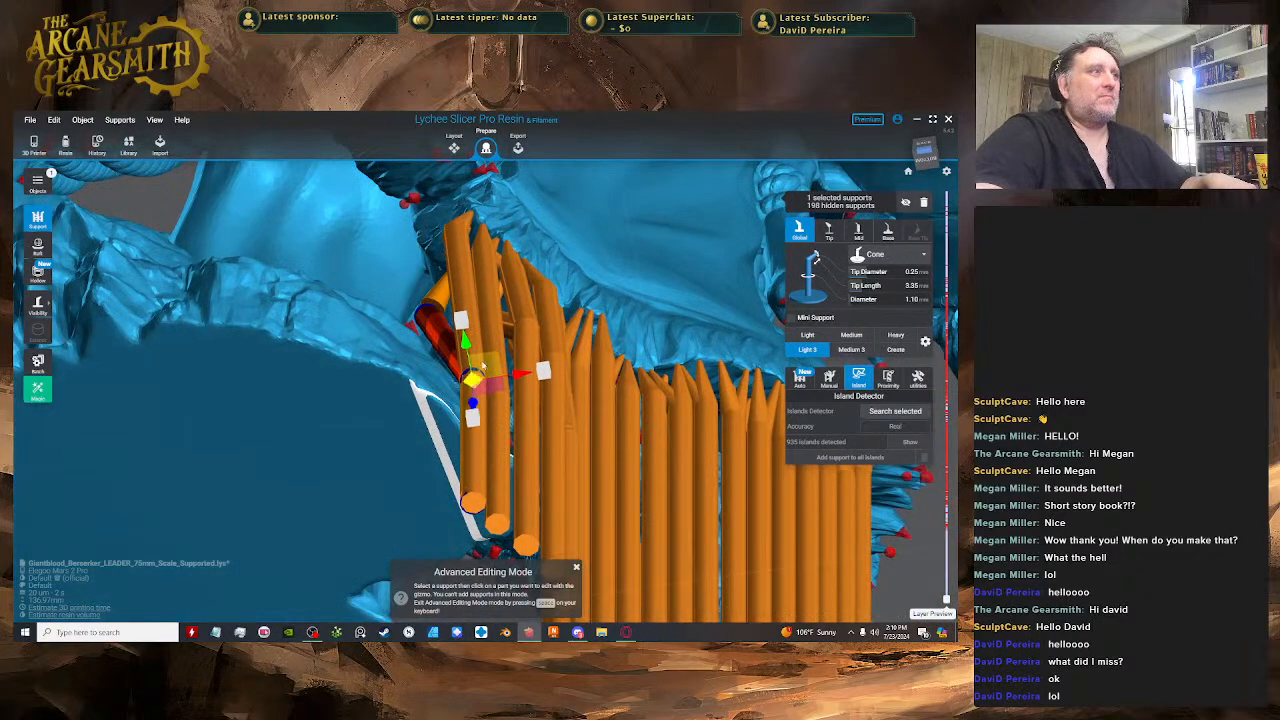
{"action": "right_click_drag", "start_coordinate": [483, 366], "coordinate": [543, 350]}
- Align the end support's upper joint beneath its tip, clear of the adjacent rock and supports
{"action": "right_click_drag", "start_coordinate": [455, 290], "coordinate": [489, 309]}
{"action": "left_click_drag", "start_coordinate": [489, 309], "coordinate": [539, 304]}
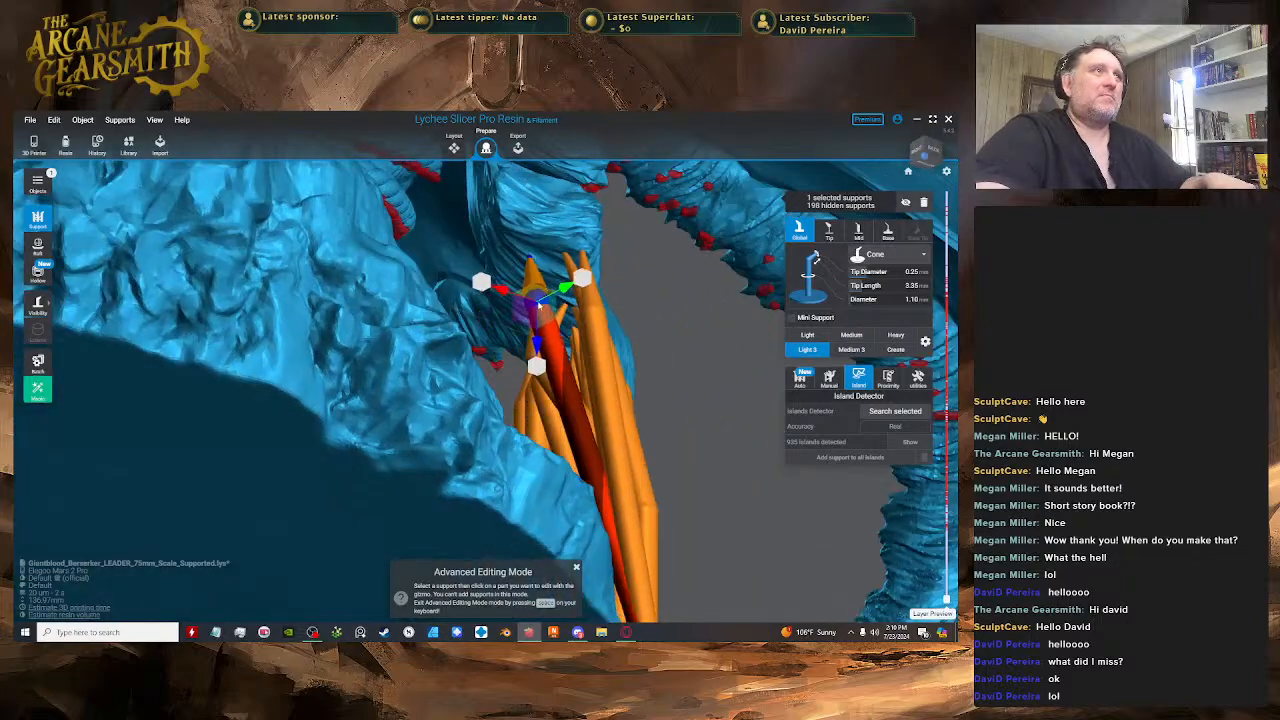
{"action": "right_click_drag", "start_coordinate": [539, 304], "coordinate": [527, 315]}
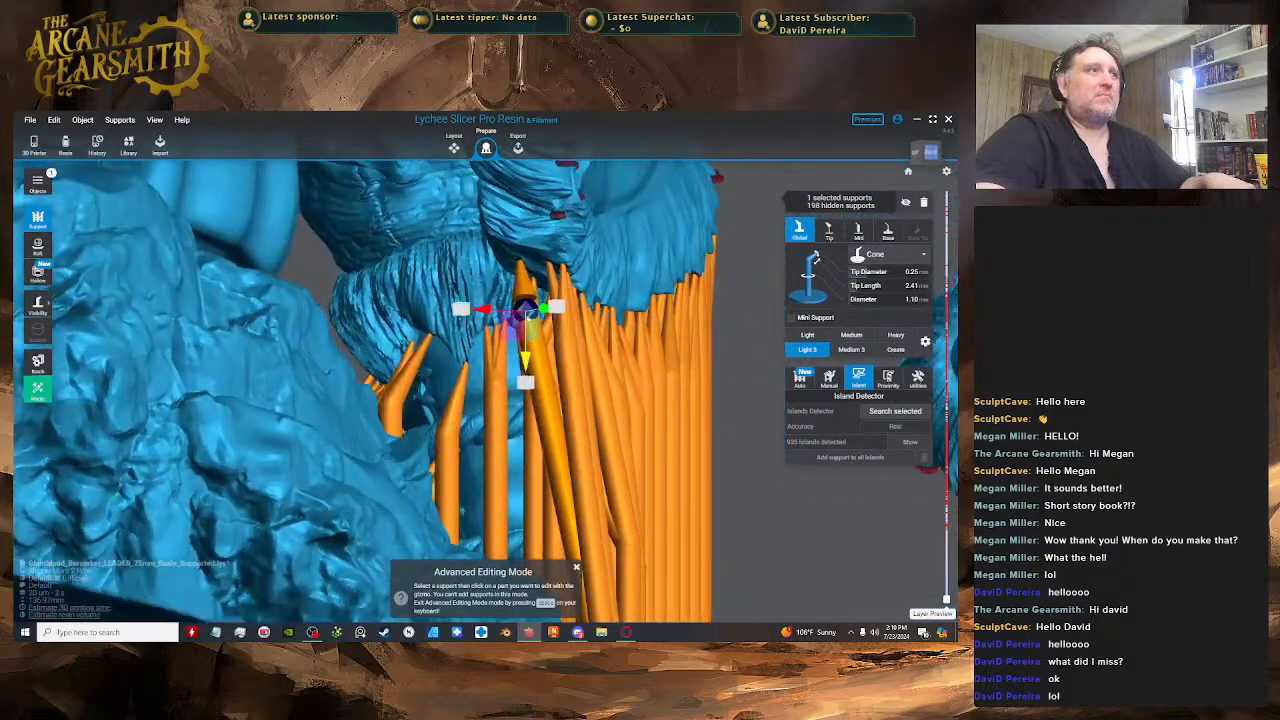
{"action": "left_click_drag", "start_coordinate": [531, 363], "coordinate": [531, 366]}
{"action": "right_click_drag", "start_coordinate": [531, 366], "coordinate": [527, 304]}
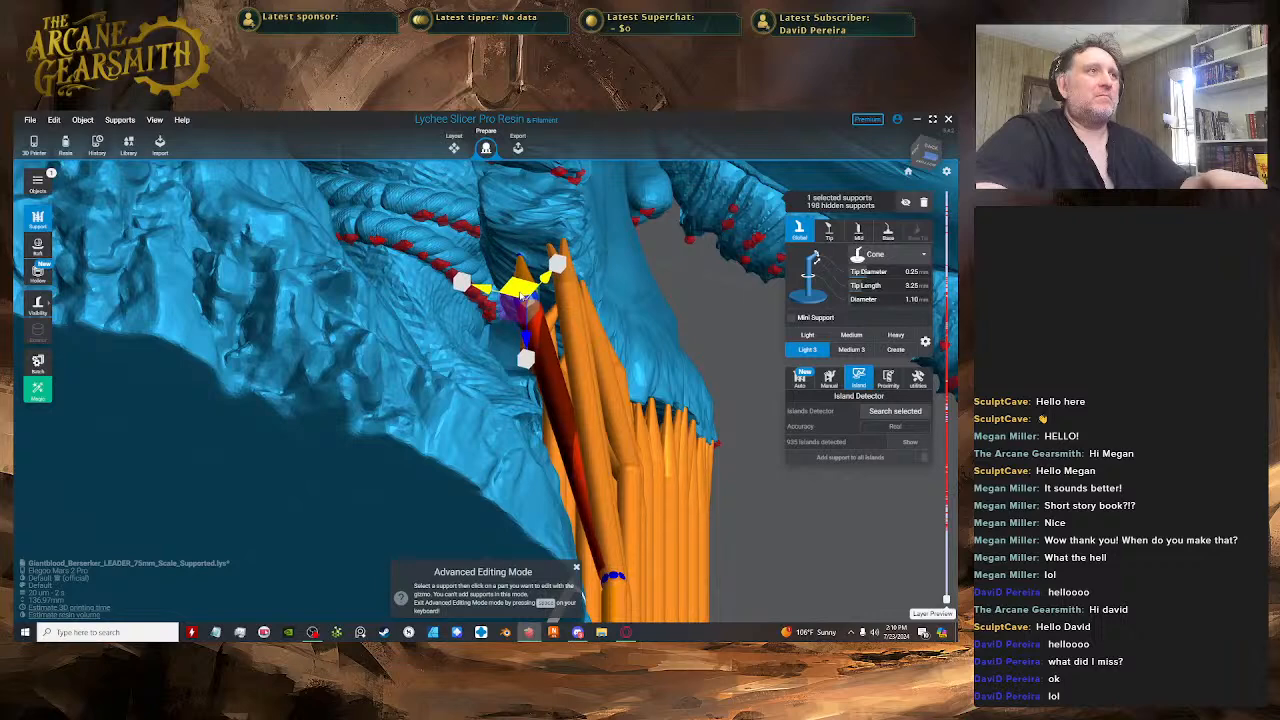
{"action": "left_click_drag", "start_coordinate": [520, 296], "coordinate": [524, 291]}
{"action": "right_click_drag", "start_coordinate": [630, 572], "coordinate": [558, 308]}
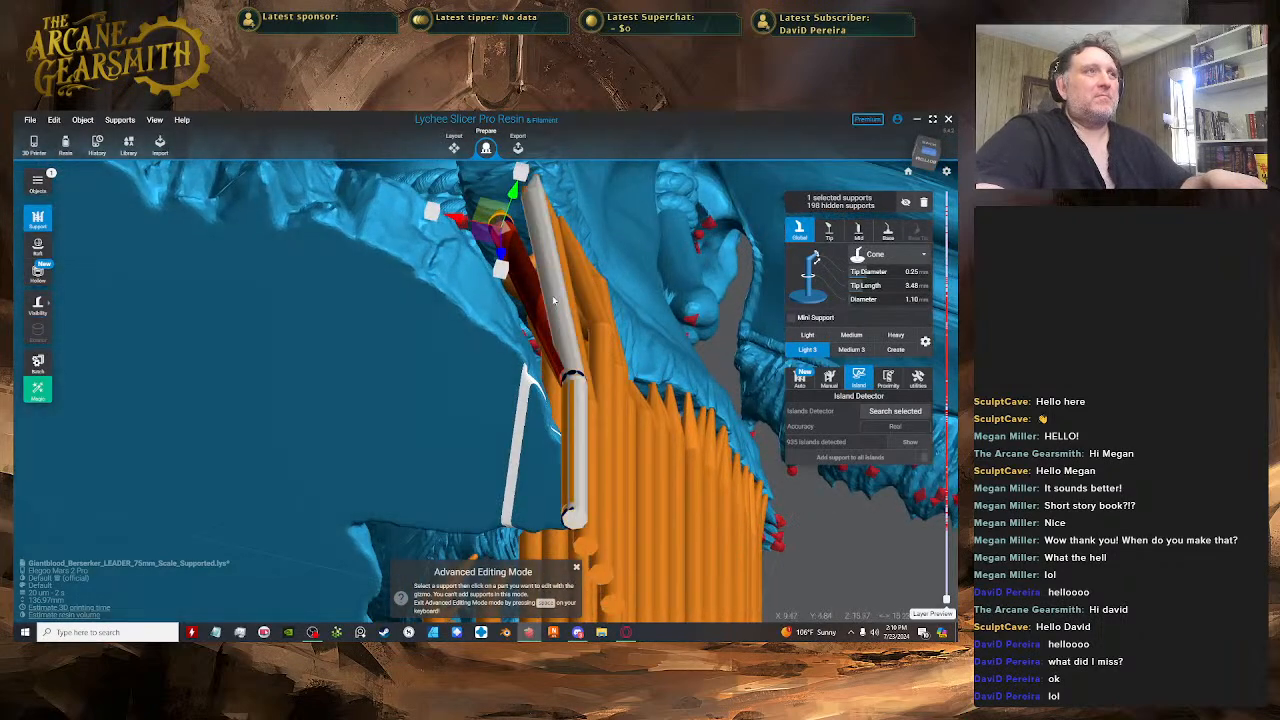
{"action": "left_click_drag", "start_coordinate": [553, 300], "coordinate": [577, 354]}
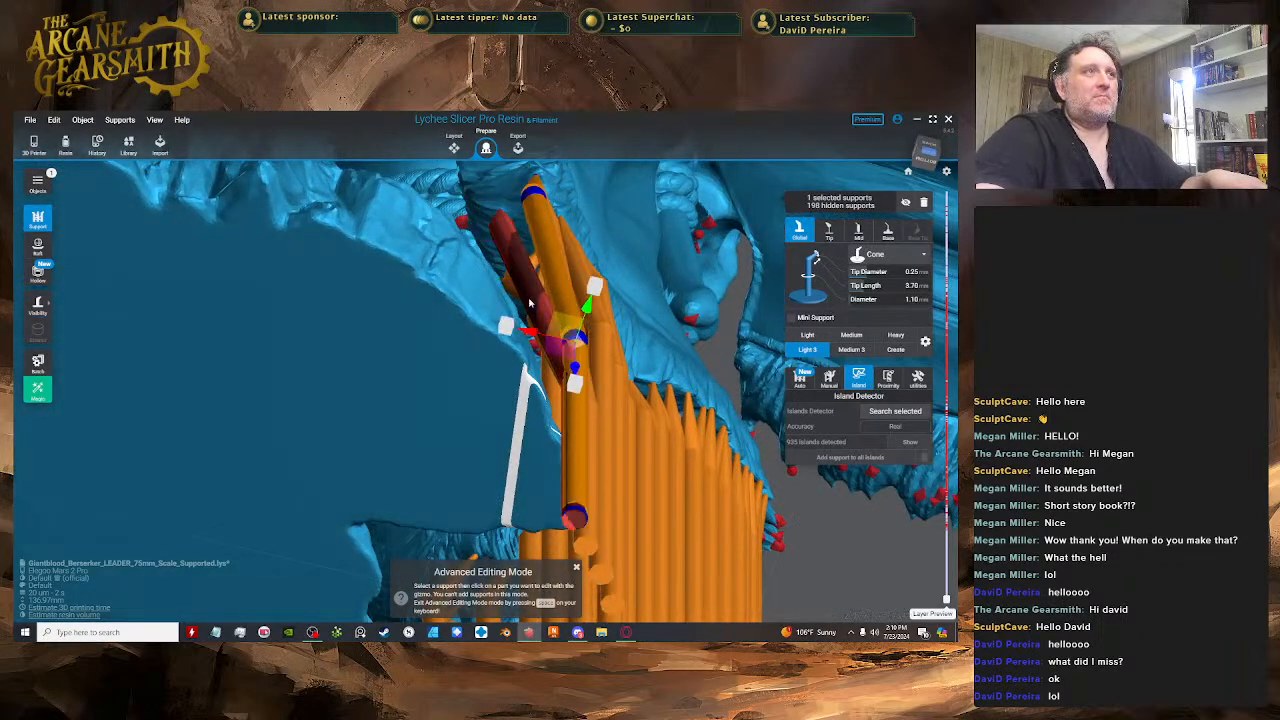
{"action": "key", "text": "ctrl+z"}
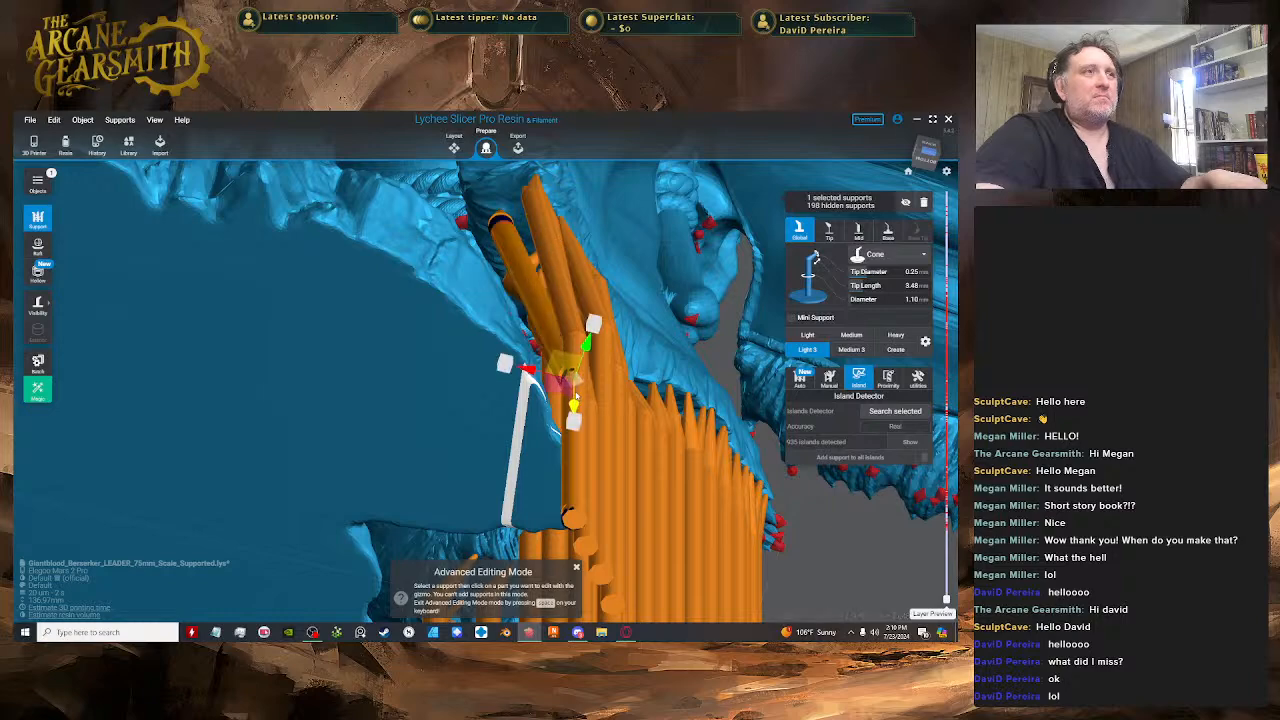
- Branch a mini support from the end support's upper joint to the wrapped cloth's underside
{"action": "left_click_drag", "start_coordinate": [584, 361], "coordinate": [558, 285]}
{"action": "left_click", "coordinate": [530, 345]}
{"action": "right_click_drag", "start_coordinate": [530, 345], "coordinate": [517, 388]}
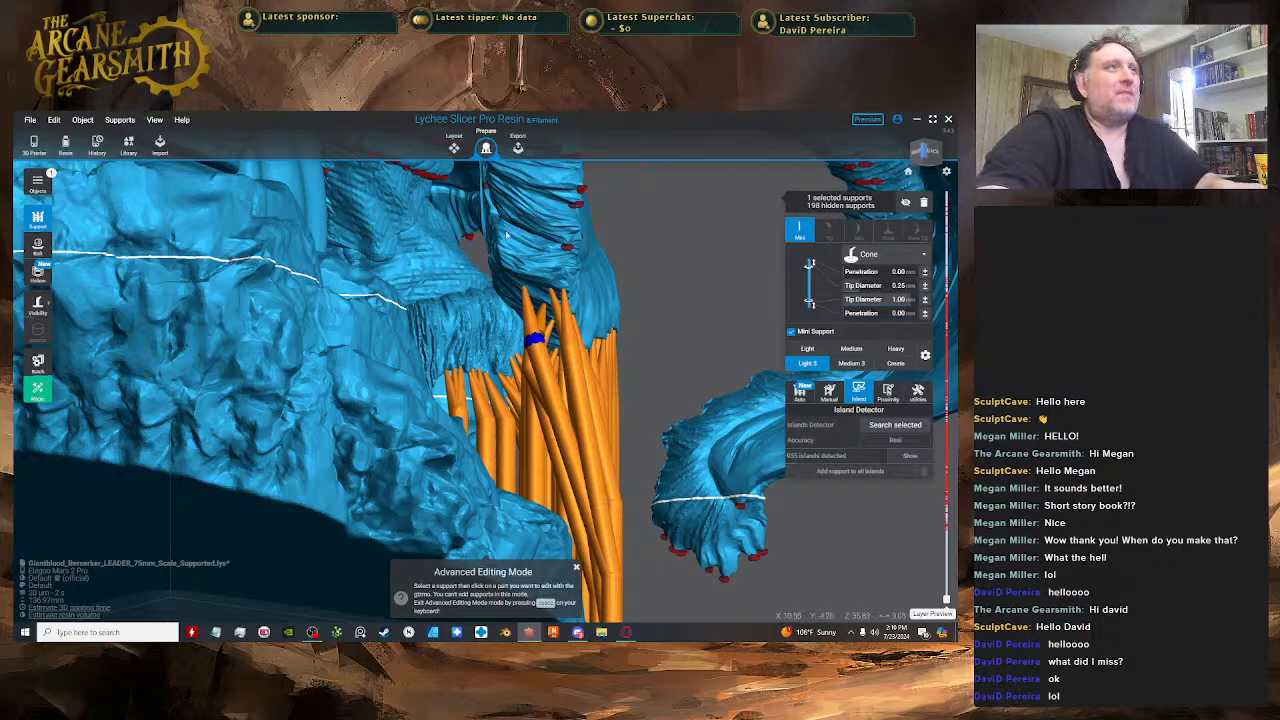
- Add a support to the fur trim's underside, move its column into the row and align its upper joint beneath the tip
{"action": "right_click_drag", "start_coordinate": [506, 234], "coordinate": [446, 335]}
{"action": "key", "text": "space"}
{"action": "left_click", "coordinate": [443, 311]}
{"action": "key", "text": "space"}
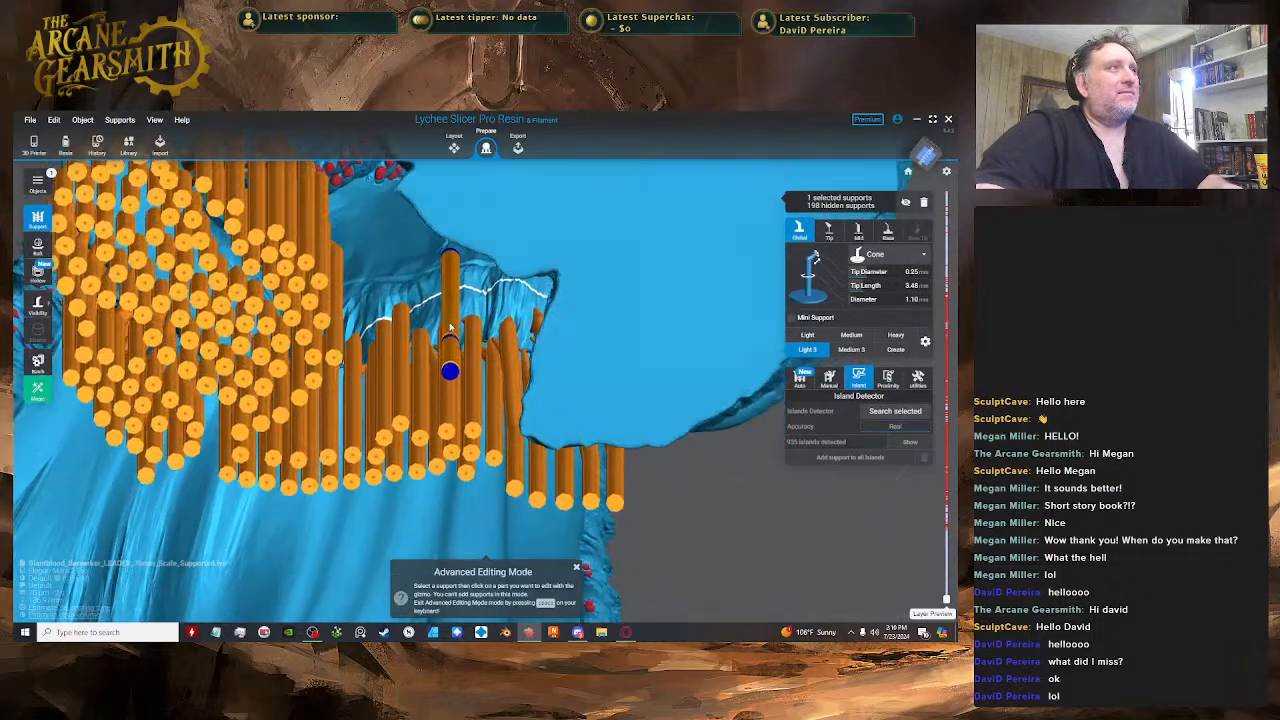
{"action": "left_click", "coordinate": [447, 300]}
{"action": "left_click_drag", "start_coordinate": [447, 281], "coordinate": [445, 315]}
{"action": "right_click_drag", "start_coordinate": [446, 330], "coordinate": [487, 398]}
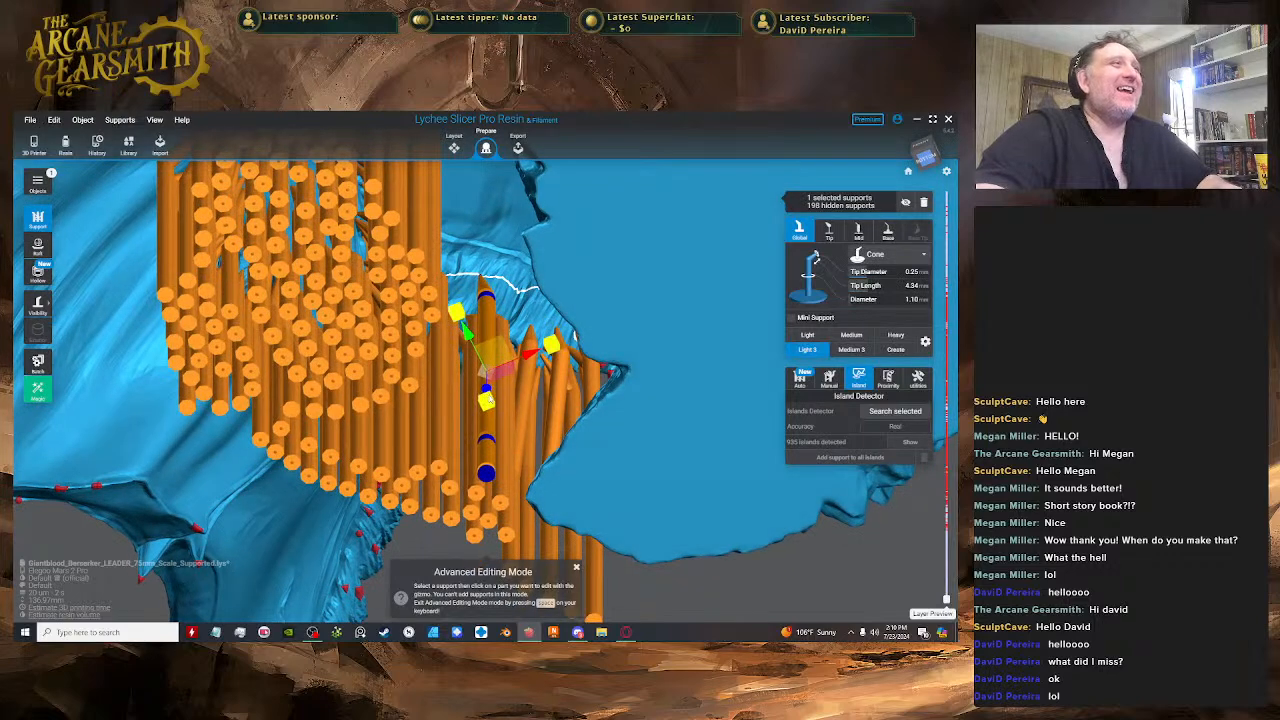
{"action": "left_click_drag", "start_coordinate": [500, 352], "coordinate": [493, 352]}
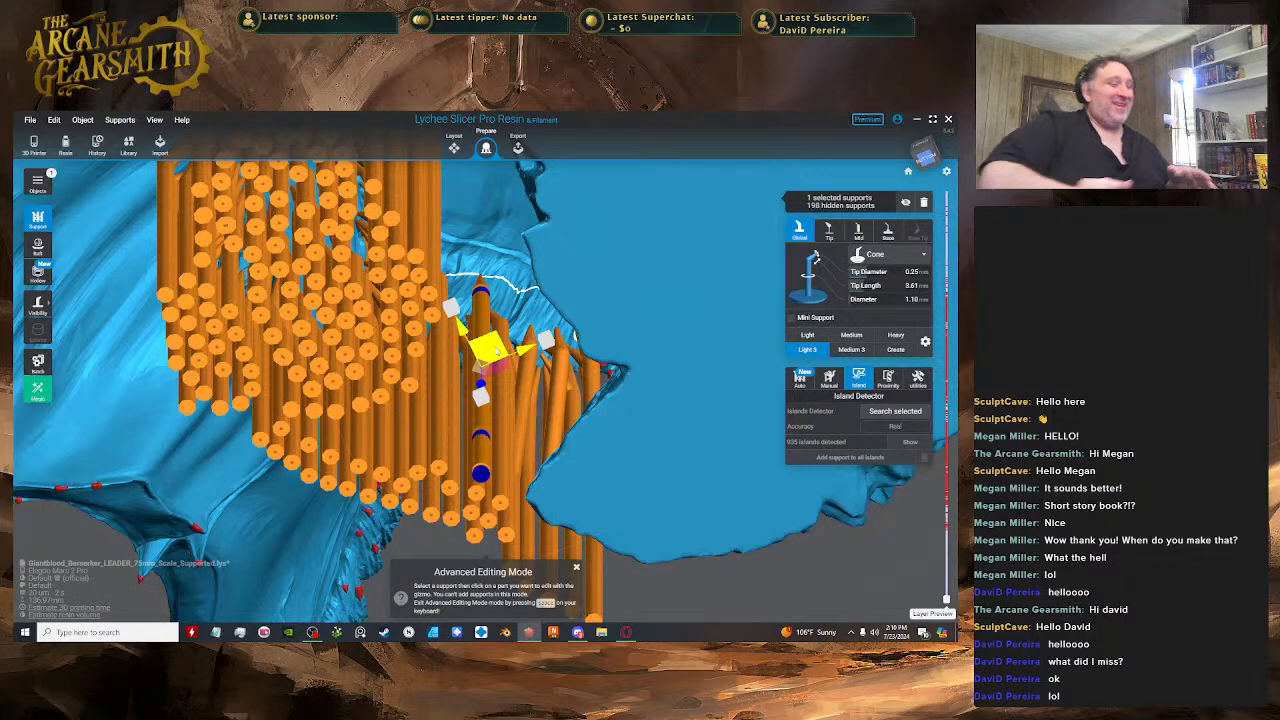
- Branch a mini support from the new support toward the neighbouring stretch of fur trim
{"action": "key", "text": "space"}
{"action": "right_click_drag", "start_coordinate": [560, 330], "coordinate": [405, 370]}
{"action": "key", "text": "space"}
{"action": "scroll", "coordinate": [404, 329], "scroll_direction": "down", "scroll_amount": 10}
{"action": "scroll", "coordinate": [405, 370], "scroll_direction": "up", "scroll_amount": 10}
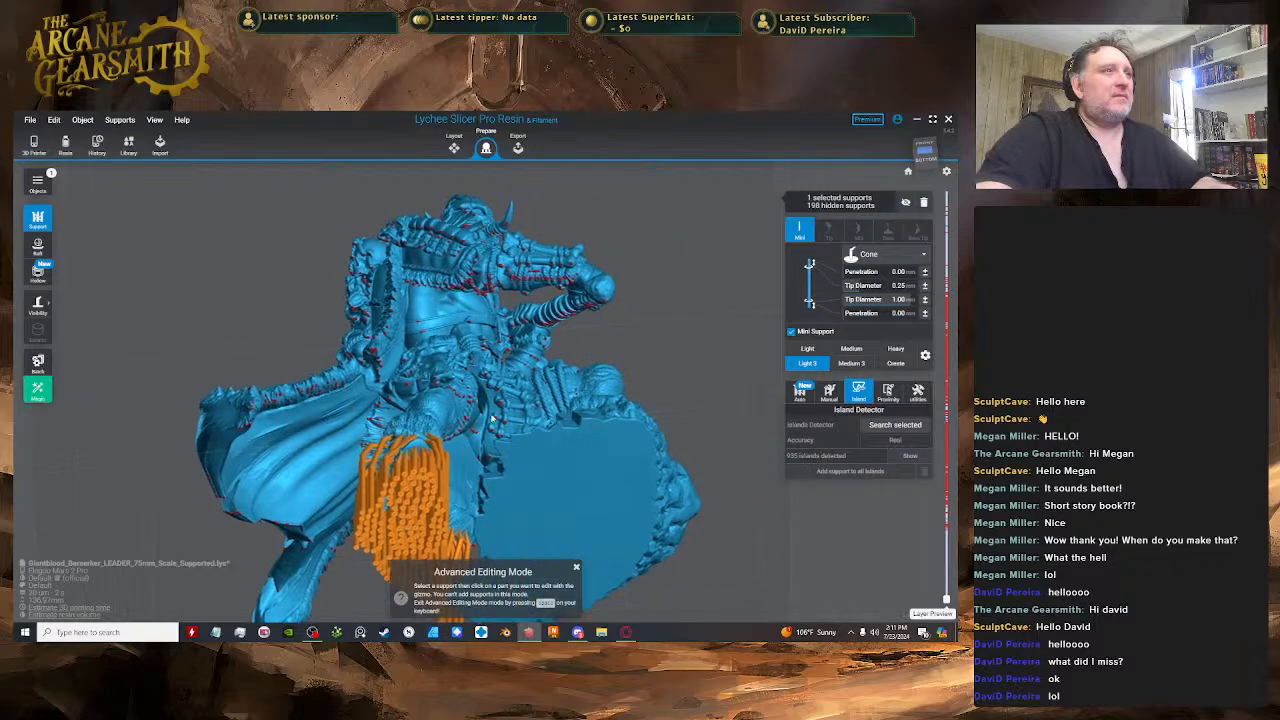
- Add a support at the upper end of the cloth's trim row and shift its upper joint beneath the tip
{"action": "right_click_drag", "start_coordinate": [621, 433], "coordinate": [440, 290]}
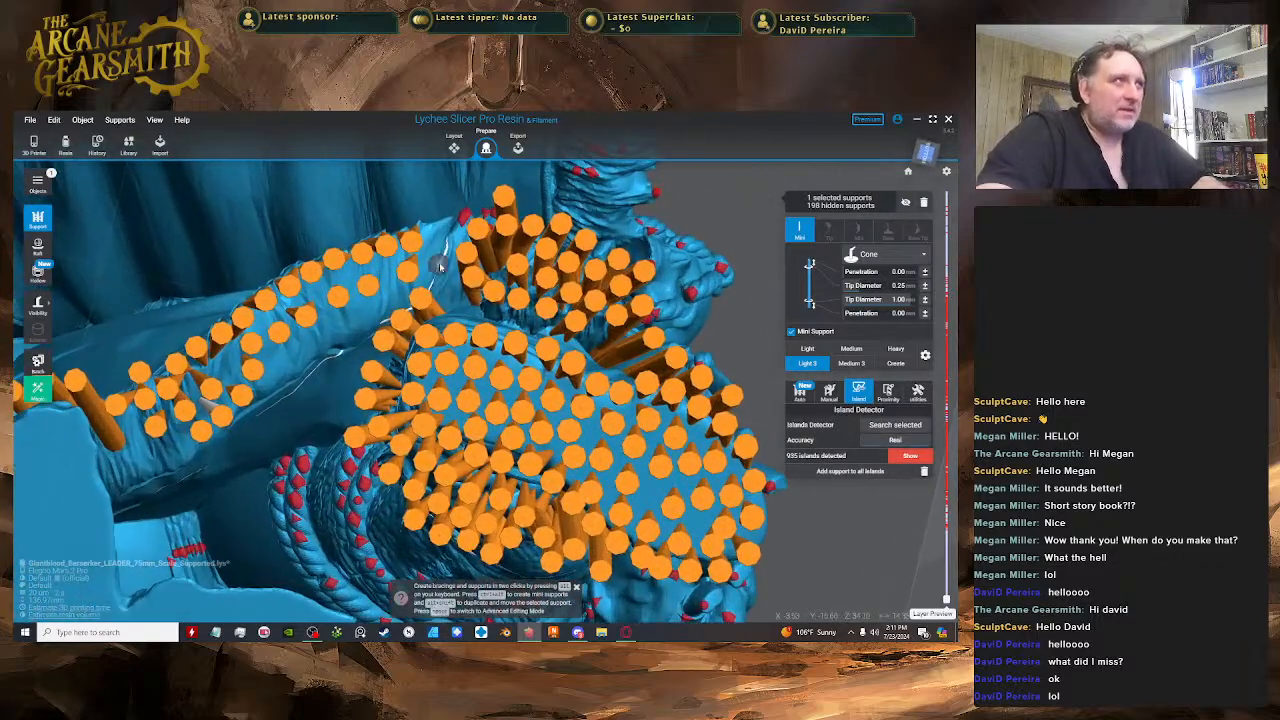
{"action": "key", "text": "space"}
{"action": "scroll", "coordinate": [452, 298], "scroll_direction": "up", "scroll_amount": 3}
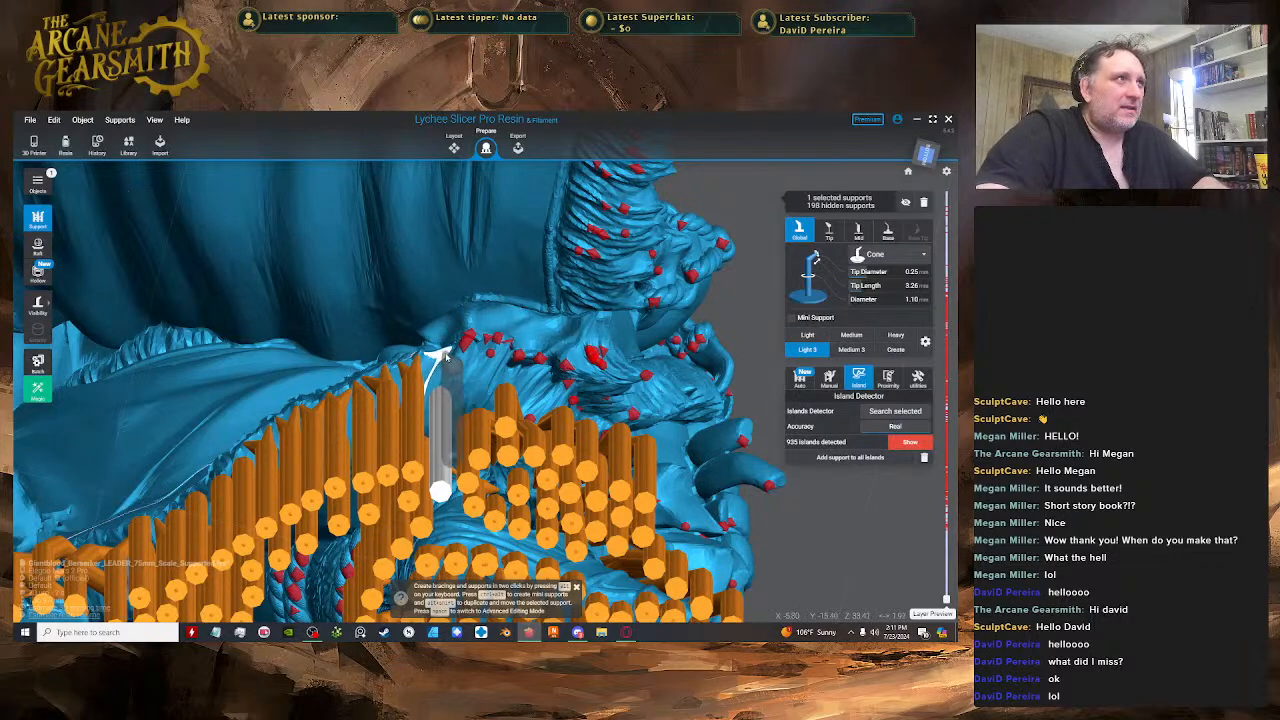
{"action": "key", "text": "space"}
{"action": "left_click_drag", "start_coordinate": [478, 402], "coordinate": [429, 387]}
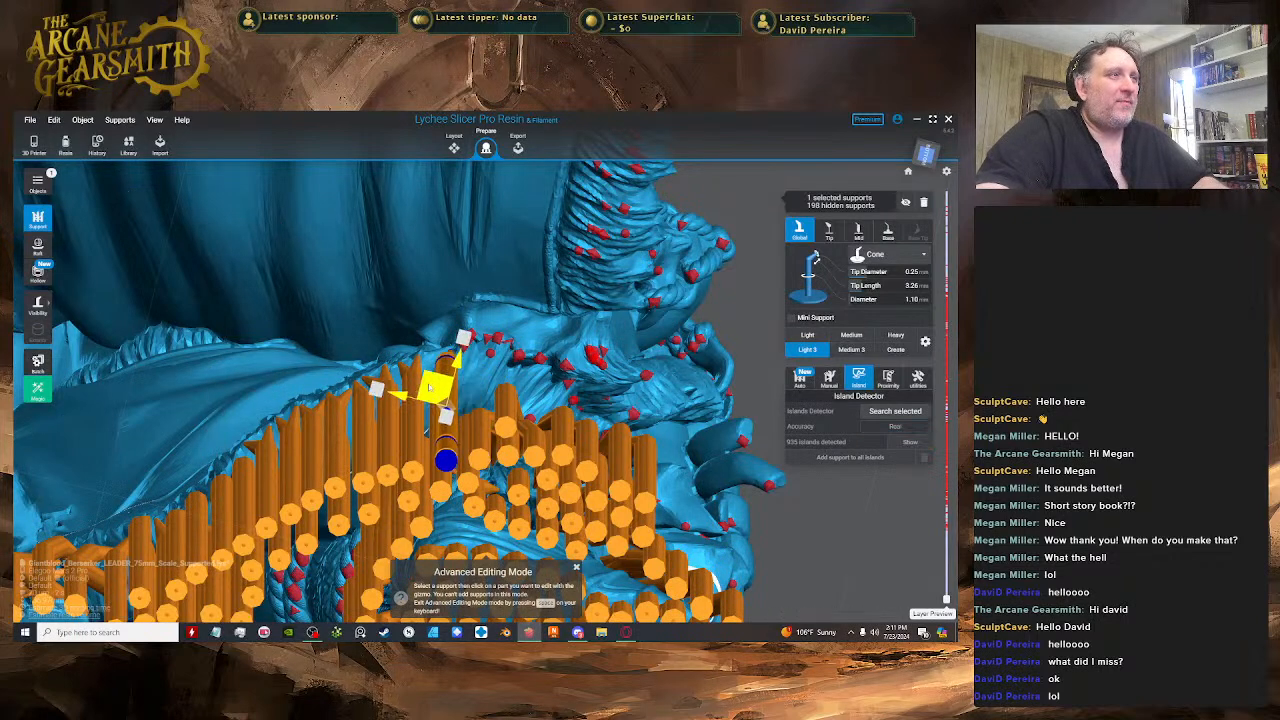
{"action": "right_click_drag", "start_coordinate": [462, 396], "coordinate": [493, 390]}
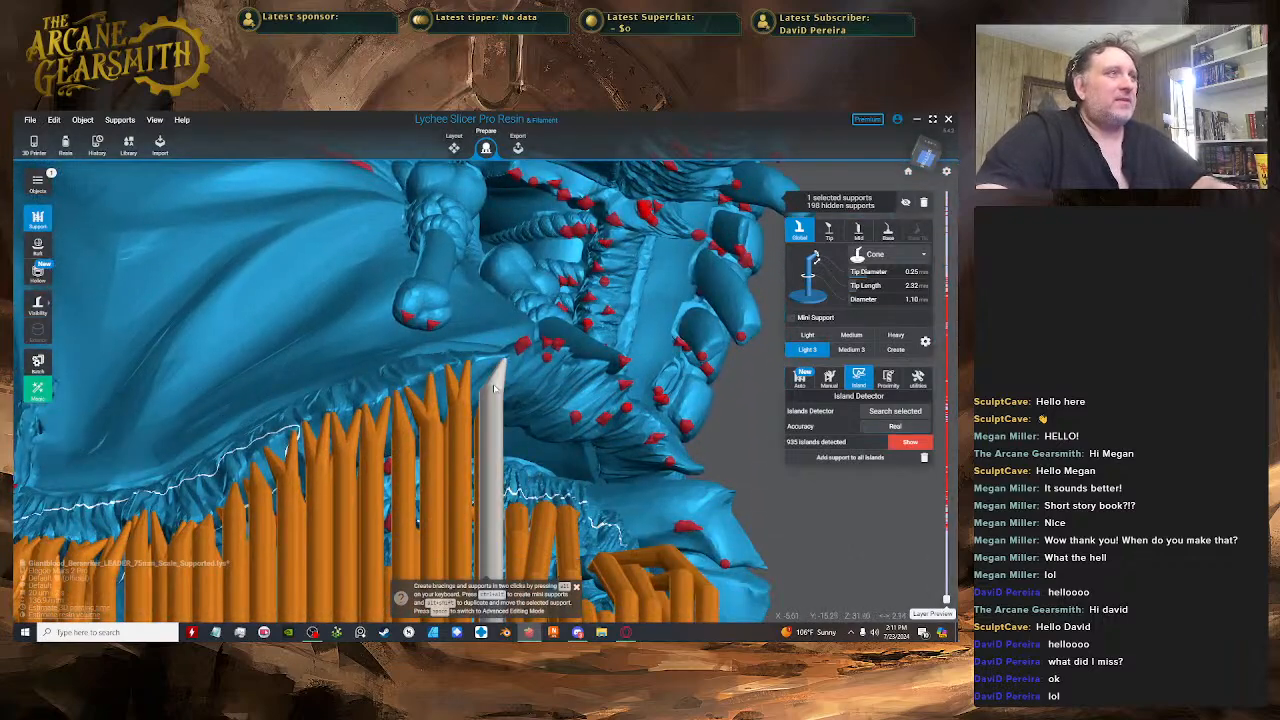
{"action": "mouse_move", "coordinate": [490, 388]}
{"action": "left_mouse_down"}
{"action": "mouse_move", "coordinate": [489, 414]}
{"action": "mouse_move", "coordinate": [485, 367]}
{"action": "left_mouse_up"}
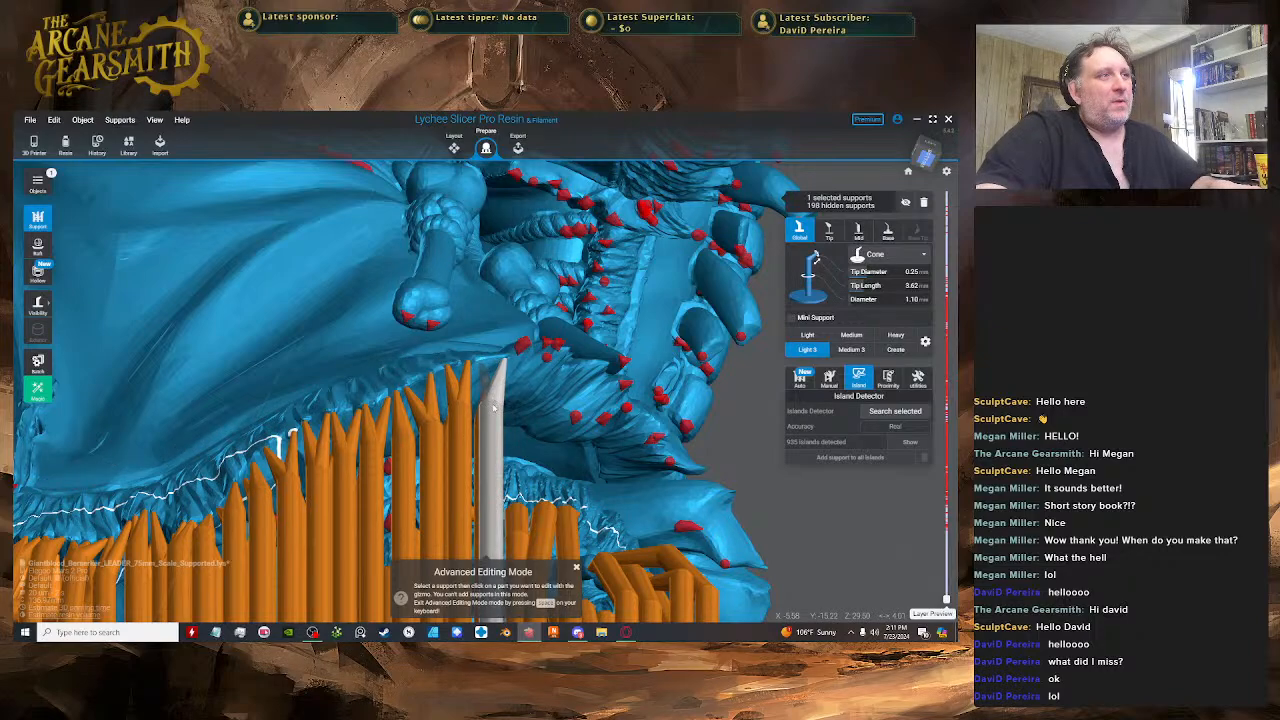
- Branch a mini support from that support's upper joint and inspect the remaining islands just above it
{"action": "right_click_drag", "start_coordinate": [487, 385], "coordinate": [476, 166]}
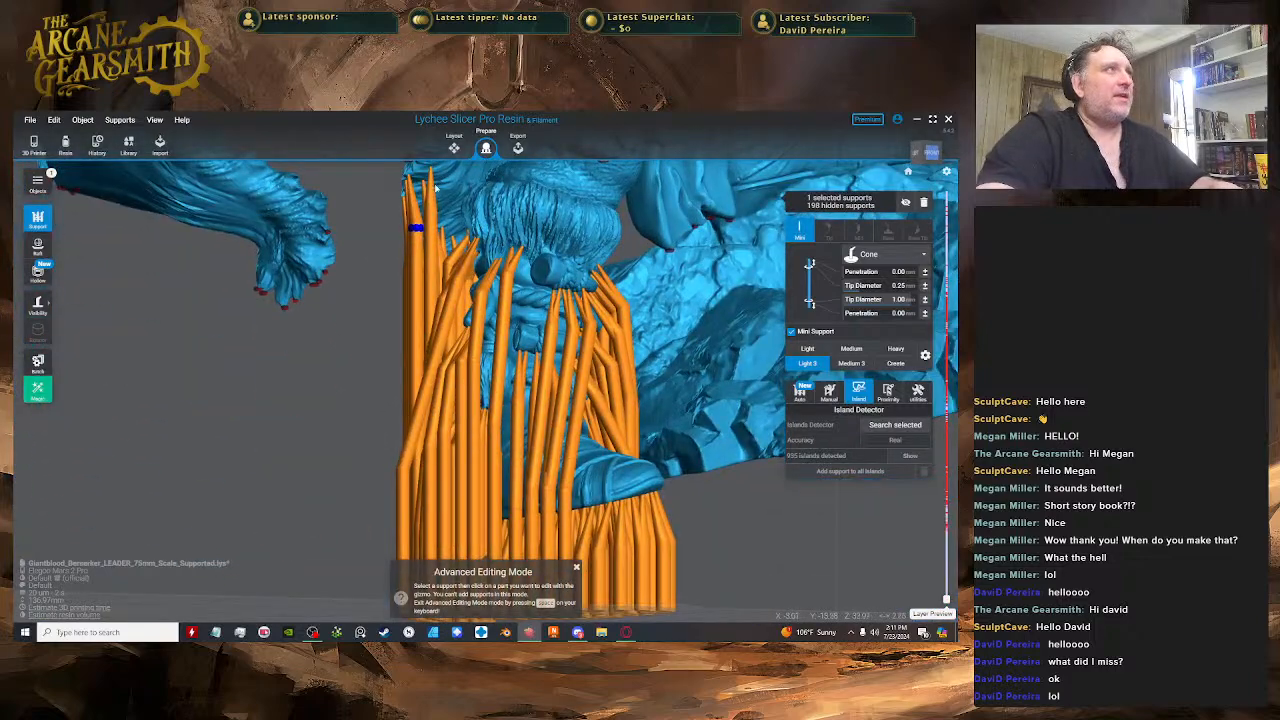
{"action": "middle_click_drag", "start_coordinate": [440, 184], "coordinate": [500, 345]}
{"action": "scroll", "coordinate": [454, 243], "scroll_direction": "up", "scroll_amount": 8}
{"action": "right_click_drag", "start_coordinate": [500, 345], "coordinate": [494, 306]}
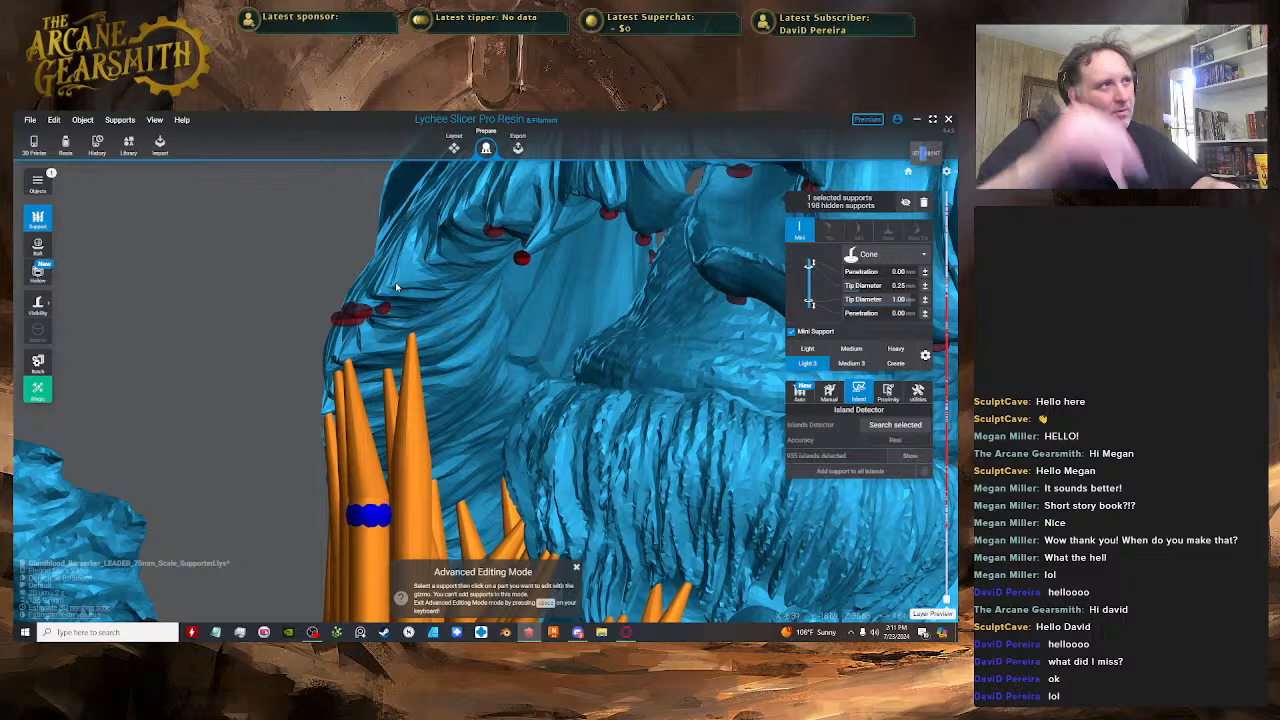
{"action": "scroll", "coordinate": [277, 318], "scroll_direction": "down", "scroll_amount": 14}
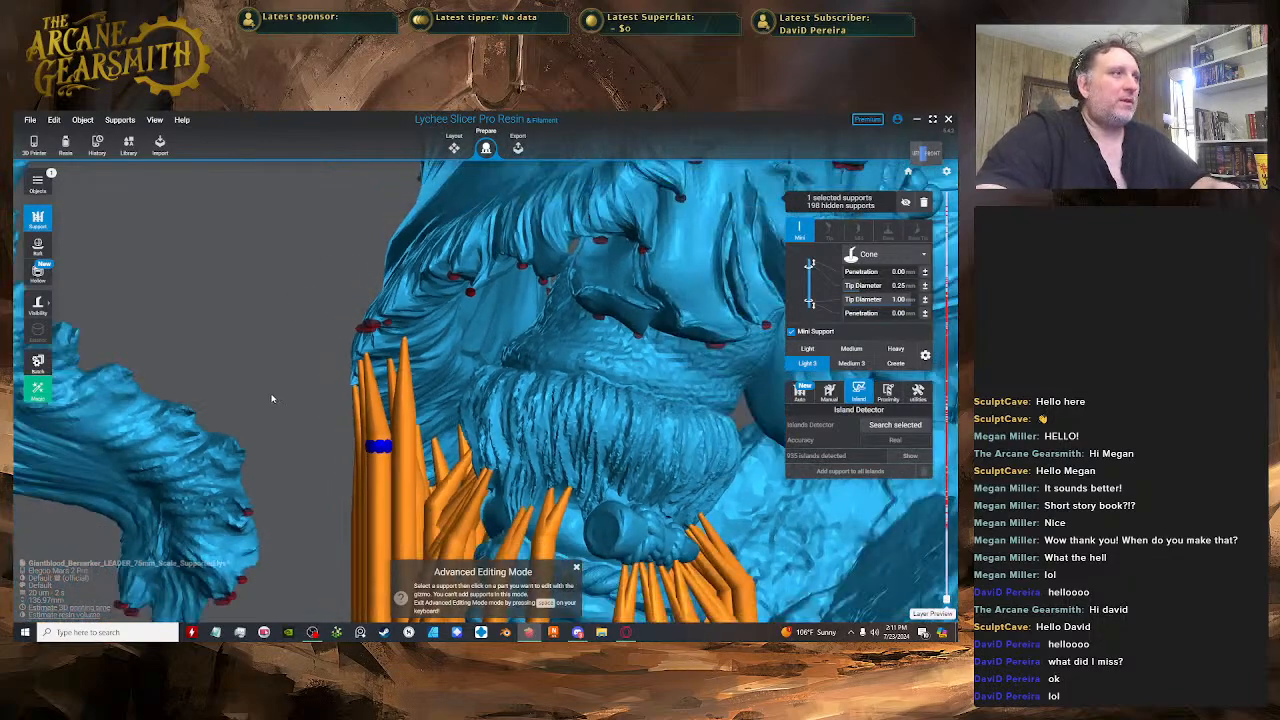
{"action": "right_click_drag", "start_coordinate": [364, 412], "coordinate": [455, 258]}
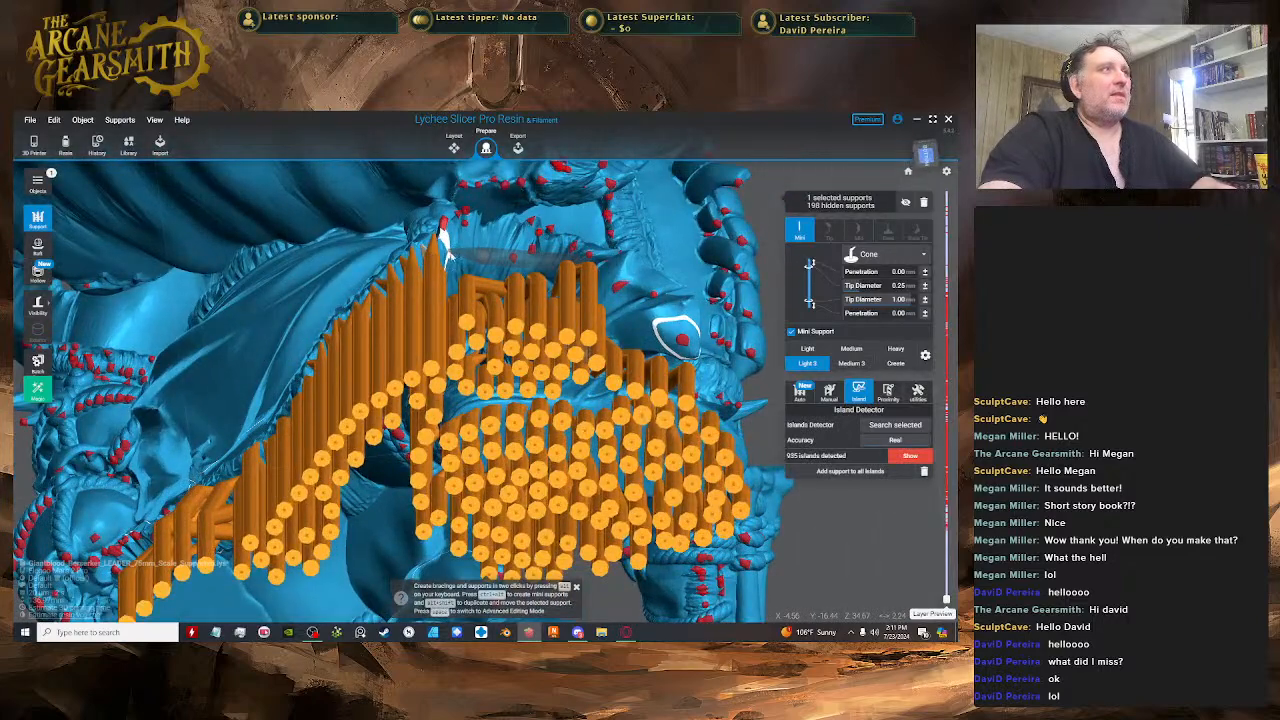
- Add the next support beyond the end of the trim row and align its column and upper joint beneath the tip
{"action": "left_click", "coordinate": [591, 289]}
{"action": "left_click_drag", "start_coordinate": [586, 304], "coordinate": [478, 287]}
{"action": "right_click_drag", "start_coordinate": [490, 295], "coordinate": [492, 330]}
{"action": "left_click", "coordinate": [494, 294]}
{"action": "left_click_drag", "start_coordinate": [492, 297], "coordinate": [465, 309]}
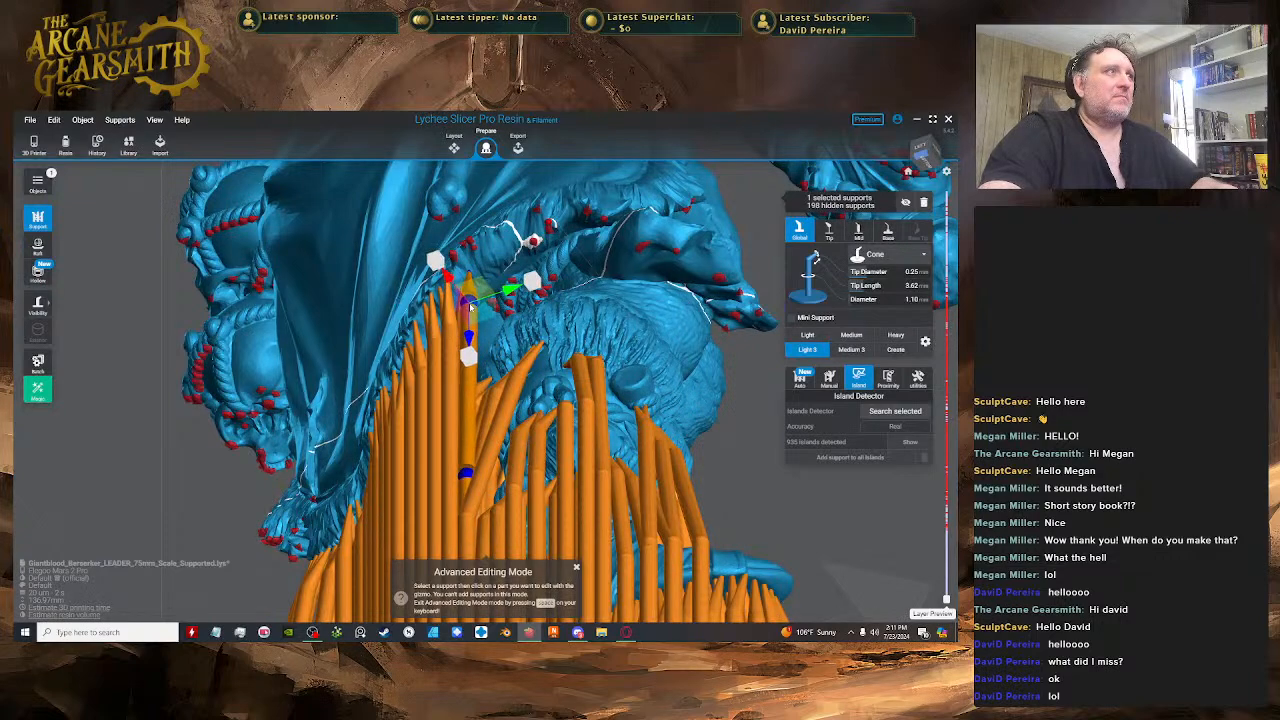
{"action": "right_click_drag", "start_coordinate": [480, 317], "coordinate": [486, 282]}
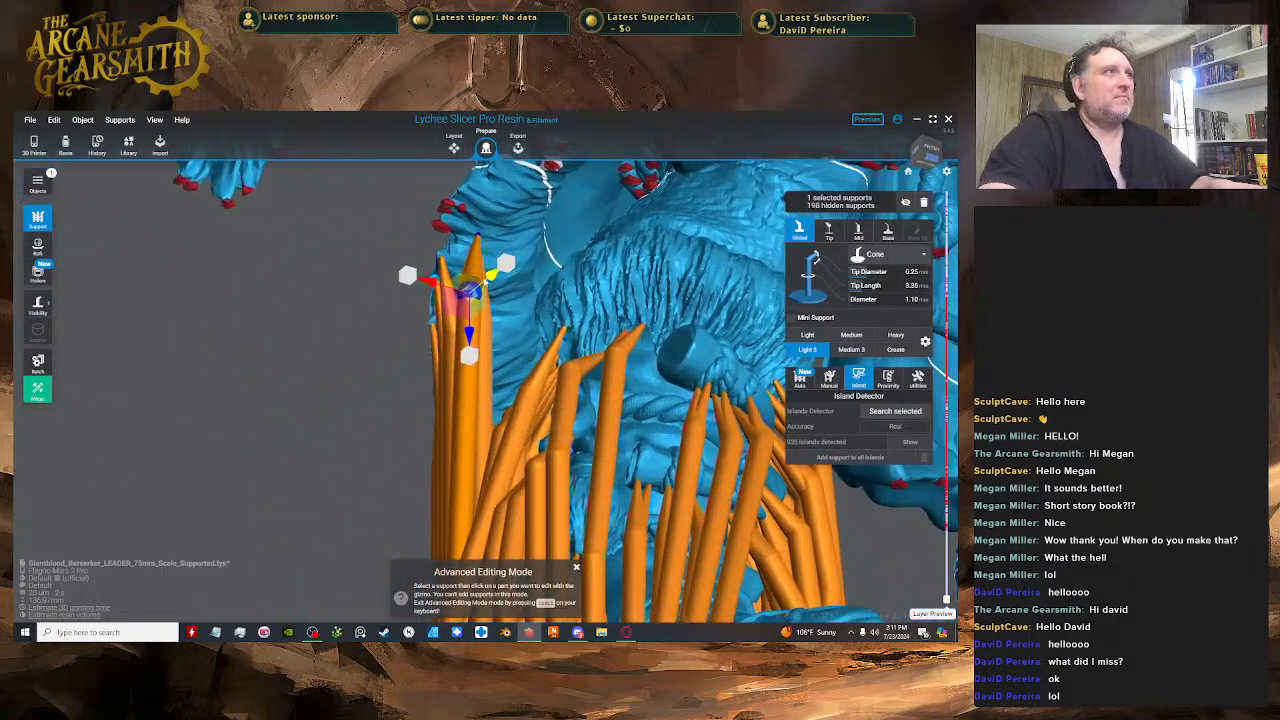
{"action": "left_click_drag", "start_coordinate": [487, 281], "coordinate": [498, 274]}
{"action": "key", "text": "space"}
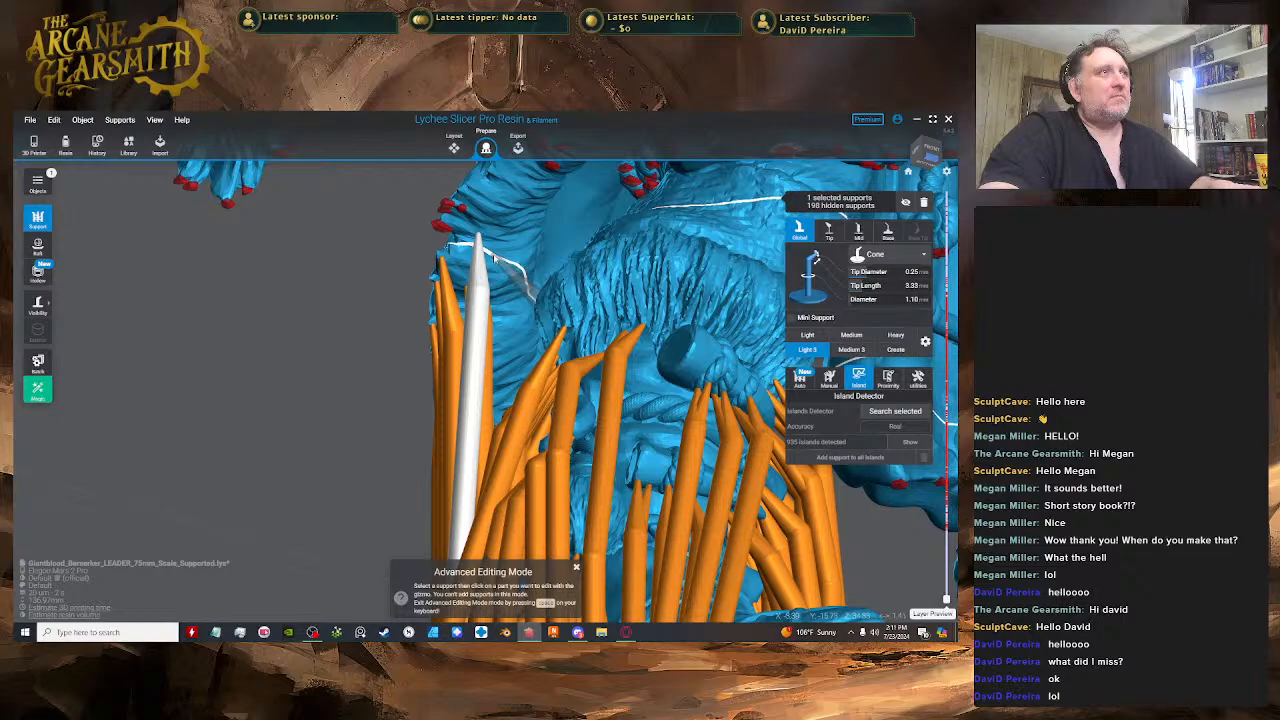
{"action": "left_click", "coordinate": [483, 284]}
{"action": "right_click_drag", "start_coordinate": [483, 286], "coordinate": [512, 319]}
- Add one more support next to it, nudge its upper joint into line and save the project
{"action": "key", "text": "space"}
{"action": "left_click", "coordinate": [502, 284]}
{"action": "key", "text": "space"}
{"action": "left_click_drag", "start_coordinate": [494, 321], "coordinate": [498, 319]}
{"action": "key", "text": "space"}
{"action": "scroll", "coordinate": [514, 338], "scroll_direction": "down", "scroll_amount": 3}
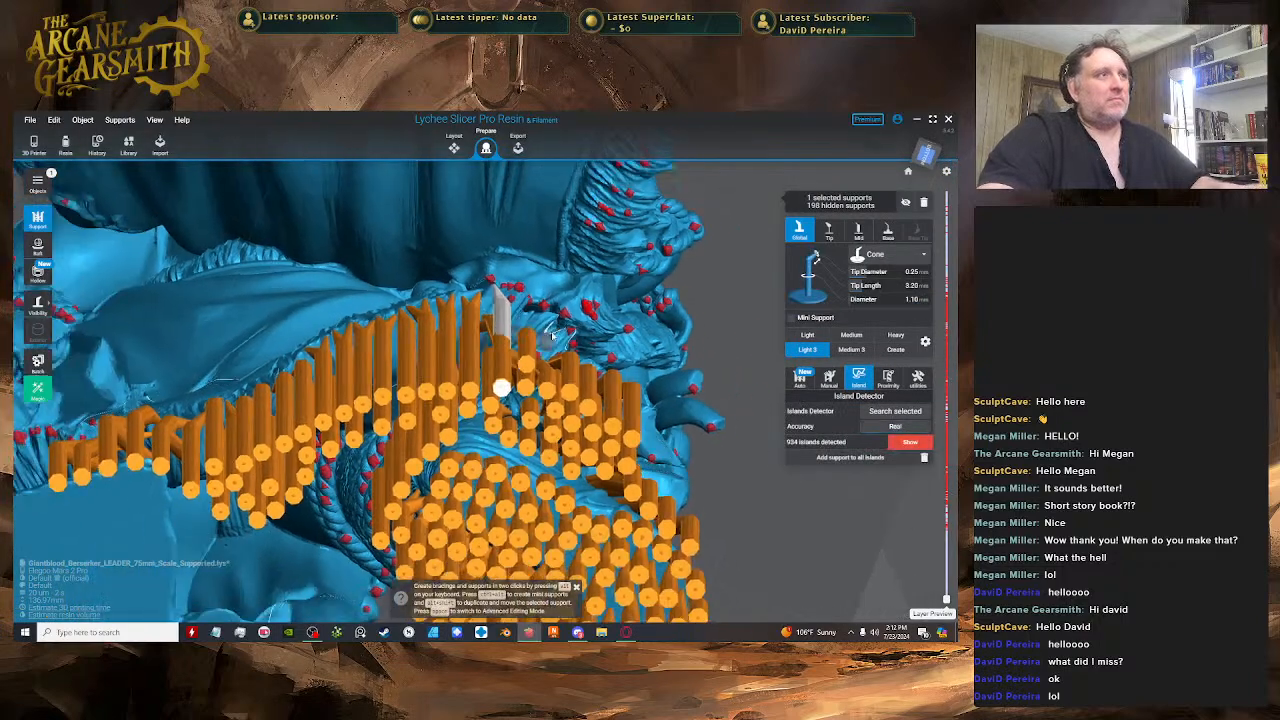
{"action": "key", "text": "ctrl+s"}
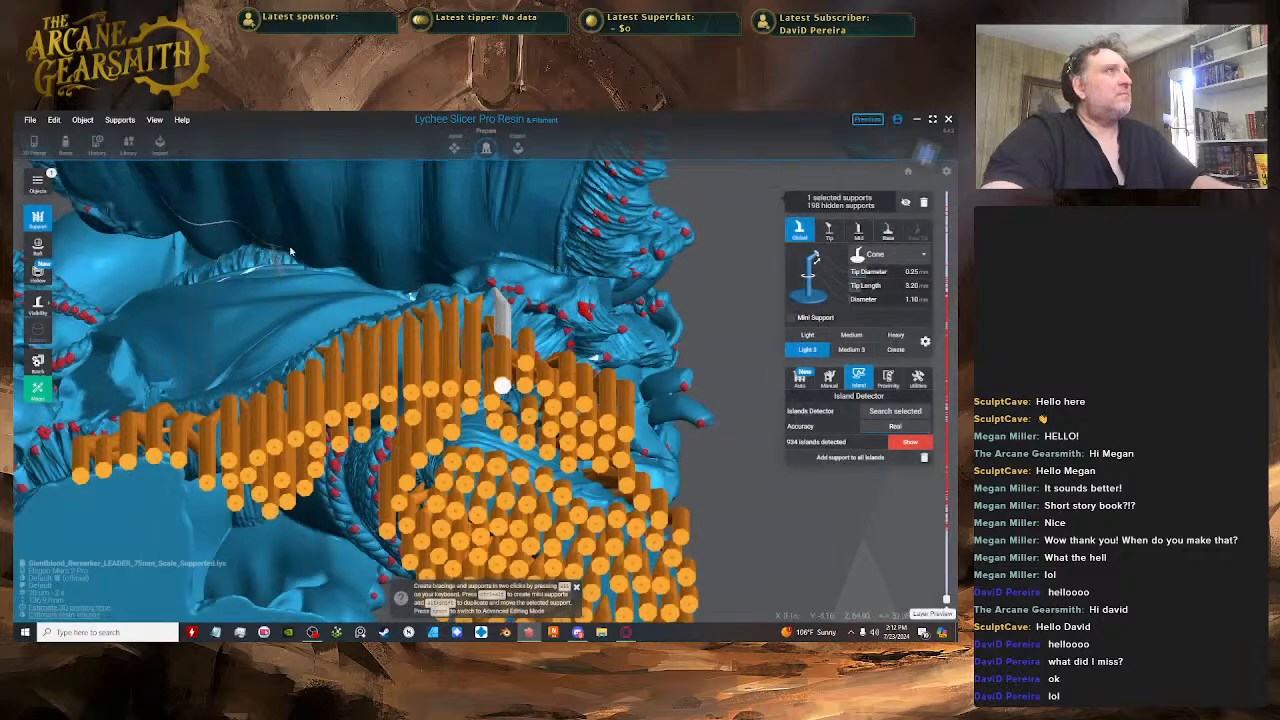
{"action": "right_click_drag", "start_coordinate": [323, 292], "coordinate": [503, 316]}
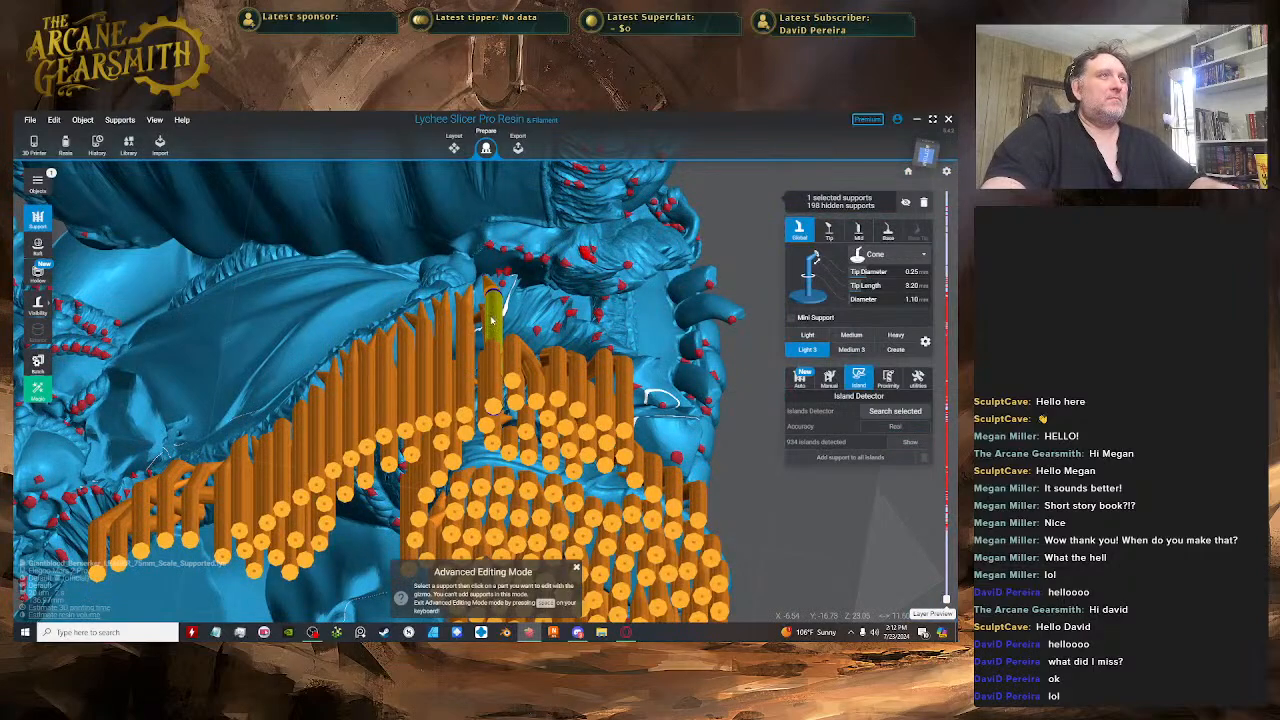
- Nudge the upper joint of the current support at the end of the trim row into line beneath its tip
{"action": "left_click_drag", "start_coordinate": [484, 325], "coordinate": [466, 314]}
{"action": "right_click_drag", "start_coordinate": [466, 314], "coordinate": [509, 304]}
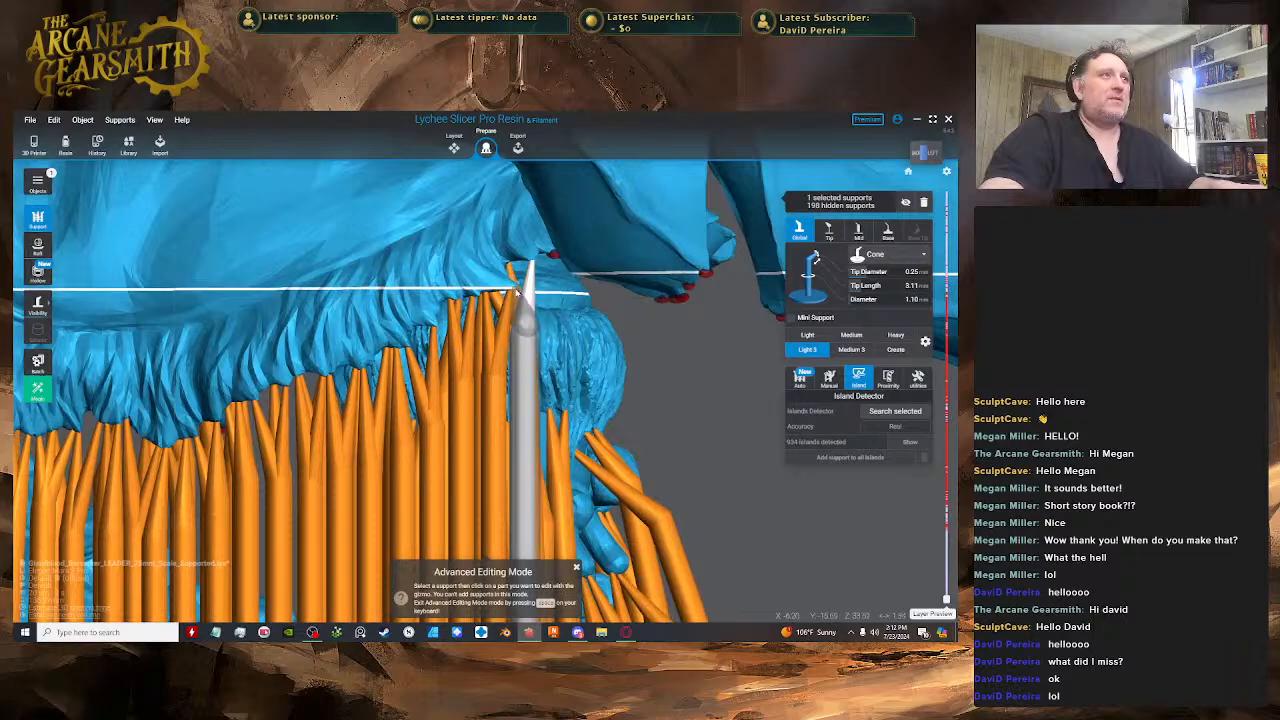
{"action": "left_click", "coordinate": [519, 308]}
{"action": "scroll", "coordinate": [580, 340], "scroll_direction": "down", "scroll_amount": 3}
{"action": "right_click_drag", "start_coordinate": [580, 340], "coordinate": [442, 252]}
- Add a support to the next island past the trim row and shift its upper joint beneath the tip
{"action": "key", "text": "space"}
{"action": "left_click", "coordinate": [441, 294]}
{"action": "key", "text": "space"}
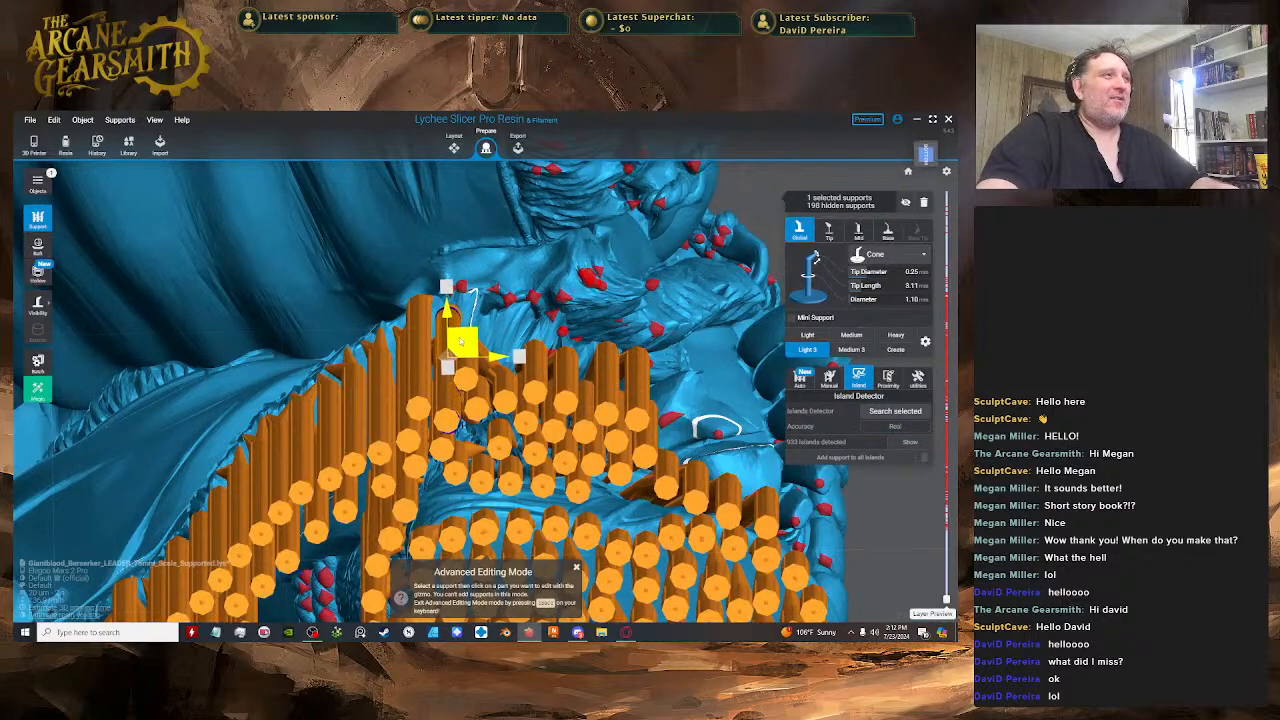
{"action": "right_click_drag", "start_coordinate": [457, 339], "coordinate": [443, 362]}
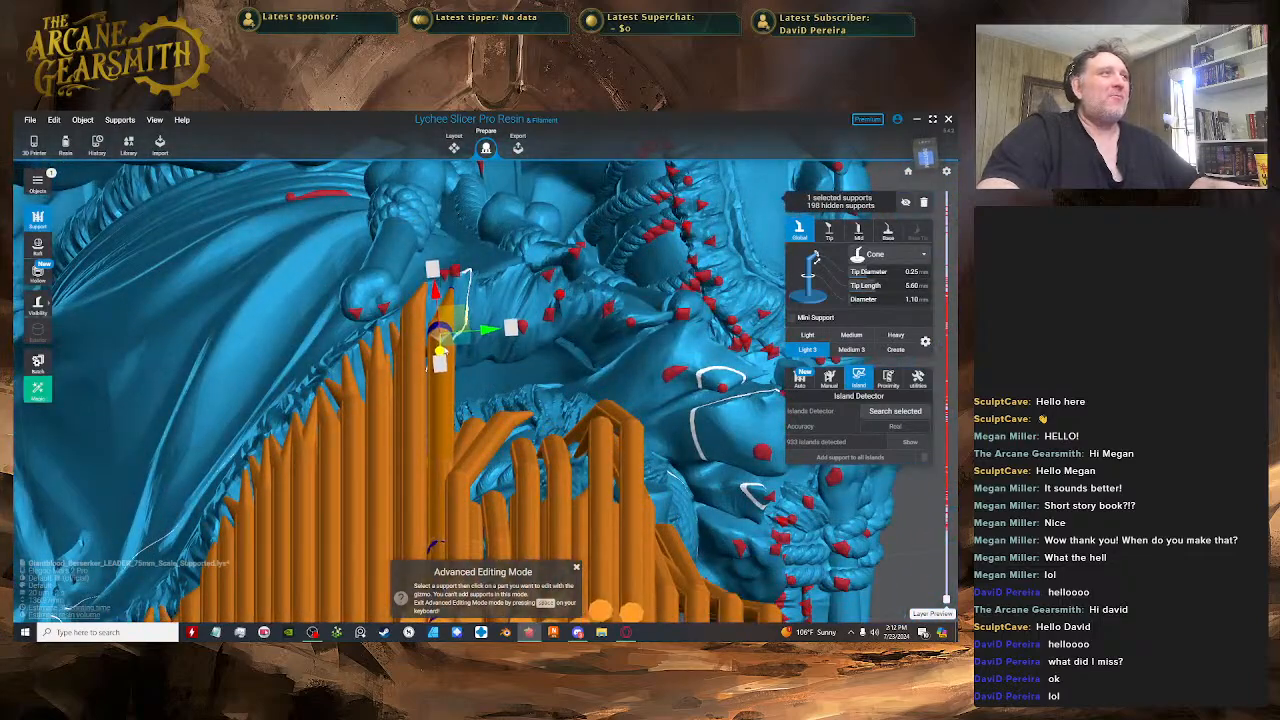
{"action": "left_click_drag", "start_coordinate": [443, 352], "coordinate": [446, 356]}
{"action": "right_click_drag", "start_coordinate": [450, 354], "coordinate": [474, 286]}
{"action": "key", "text": "space"}
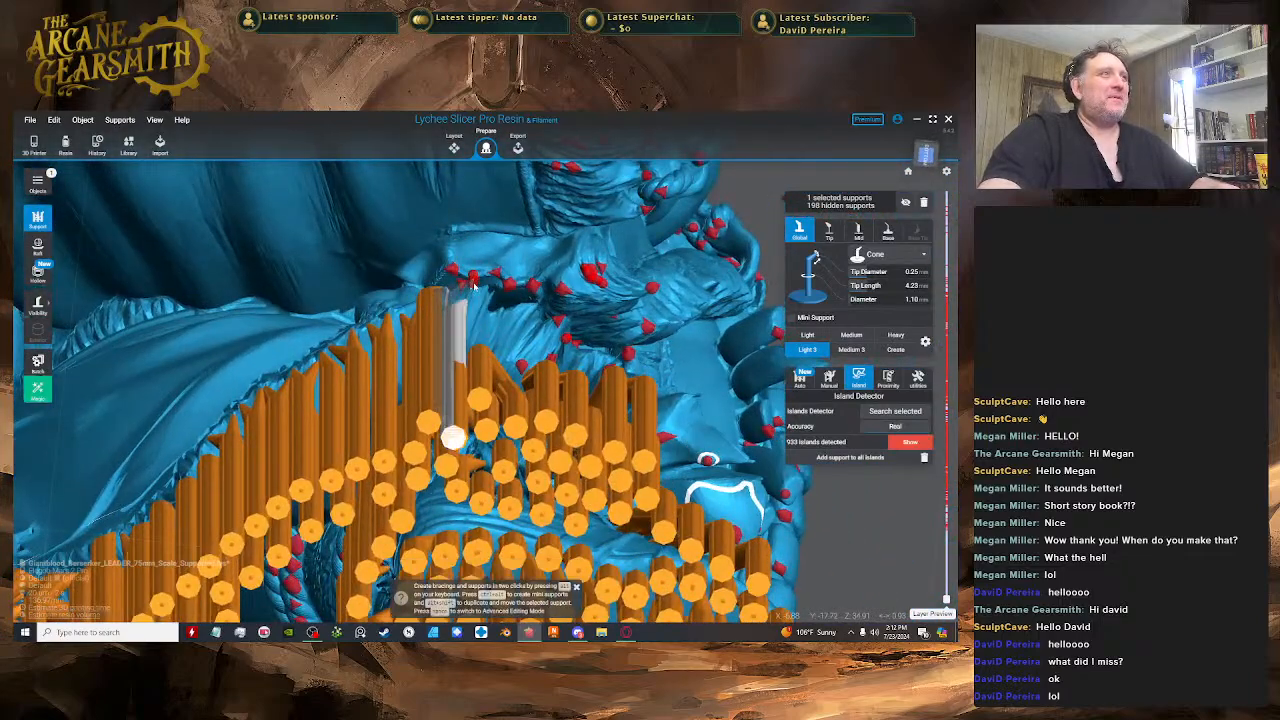
- Add another support beside it, nudge its upper joint, and branch a mini support to the island next to its tip
{"action": "key", "text": "space"}
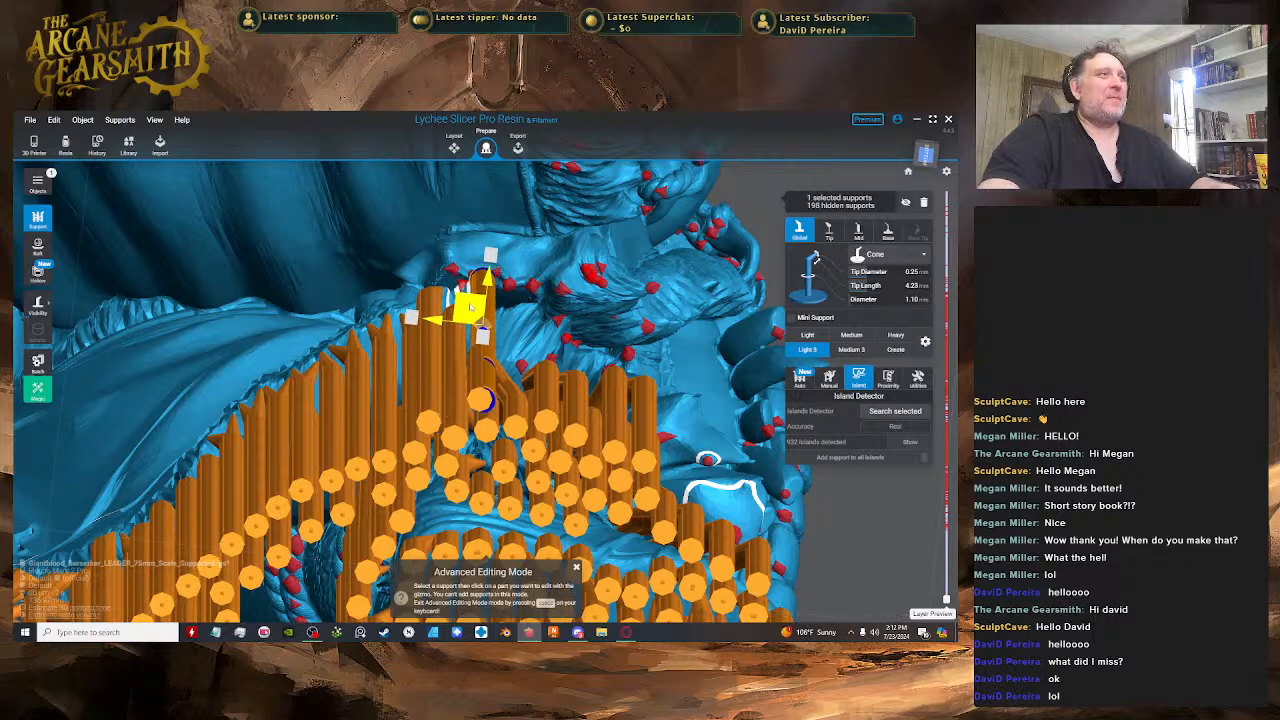
{"action": "left_click_drag", "start_coordinate": [468, 307], "coordinate": [464, 304]}
{"action": "right_click_drag", "start_coordinate": [464, 304], "coordinate": [450, 374]}
{"action": "key", "text": "space"}
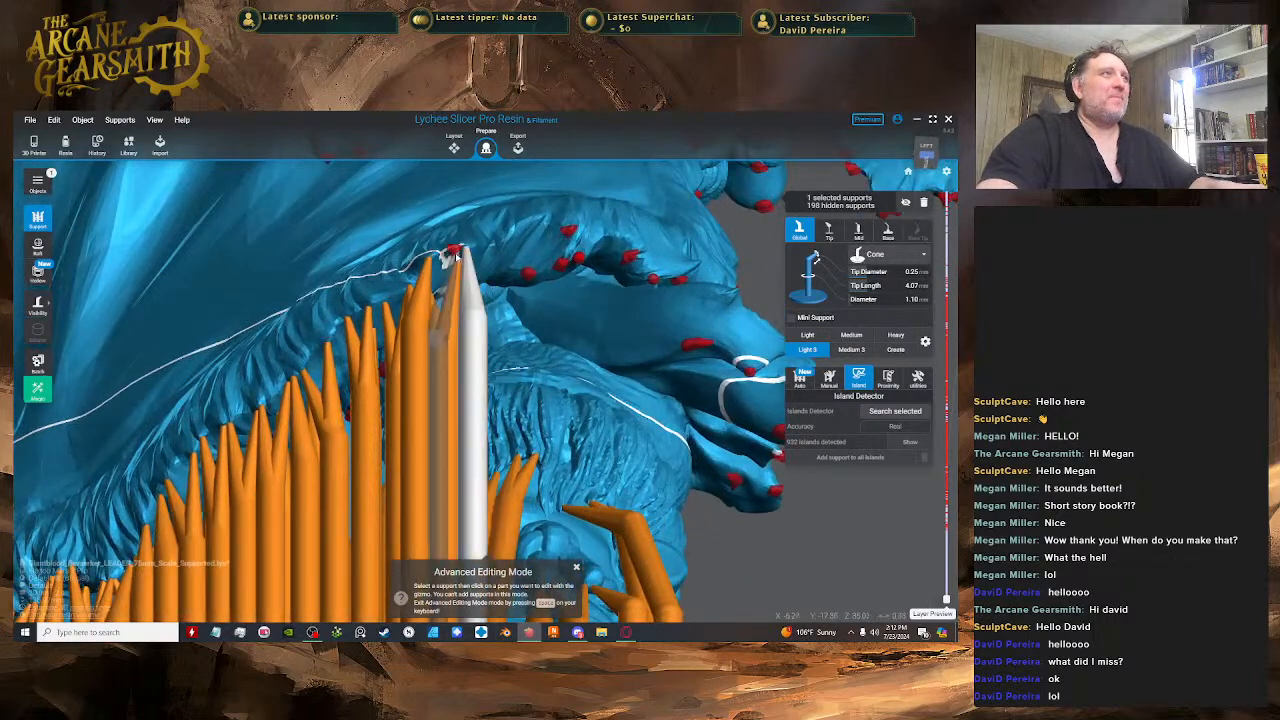
{"action": "left_click", "coordinate": [457, 251]}
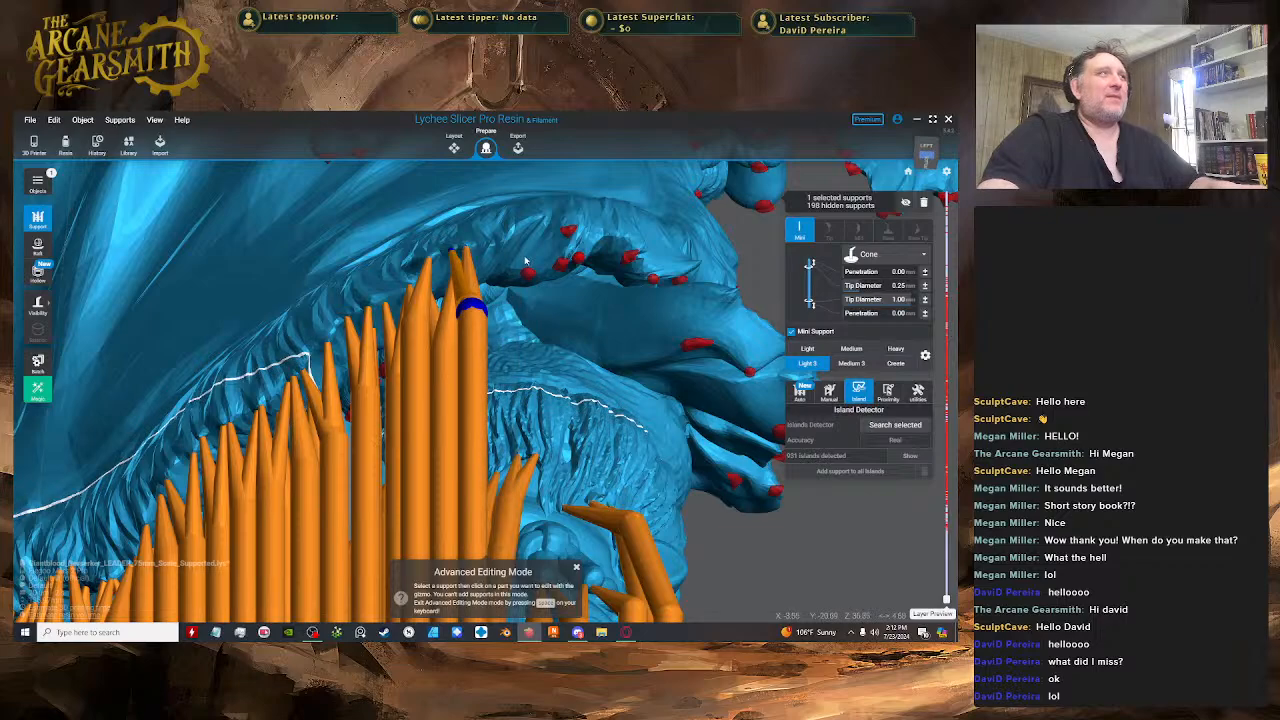
{"action": "right_click_drag", "start_coordinate": [474, 298], "coordinate": [475, 255]}
{"action": "left_click", "coordinate": [465, 301]}
{"action": "right_click_drag", "start_coordinate": [466, 303], "coordinate": [438, 305]}
- Add a support to the next island along the cloth's upper end, angle it clear of its neighbours, and save the project
{"action": "key", "text": "space"}
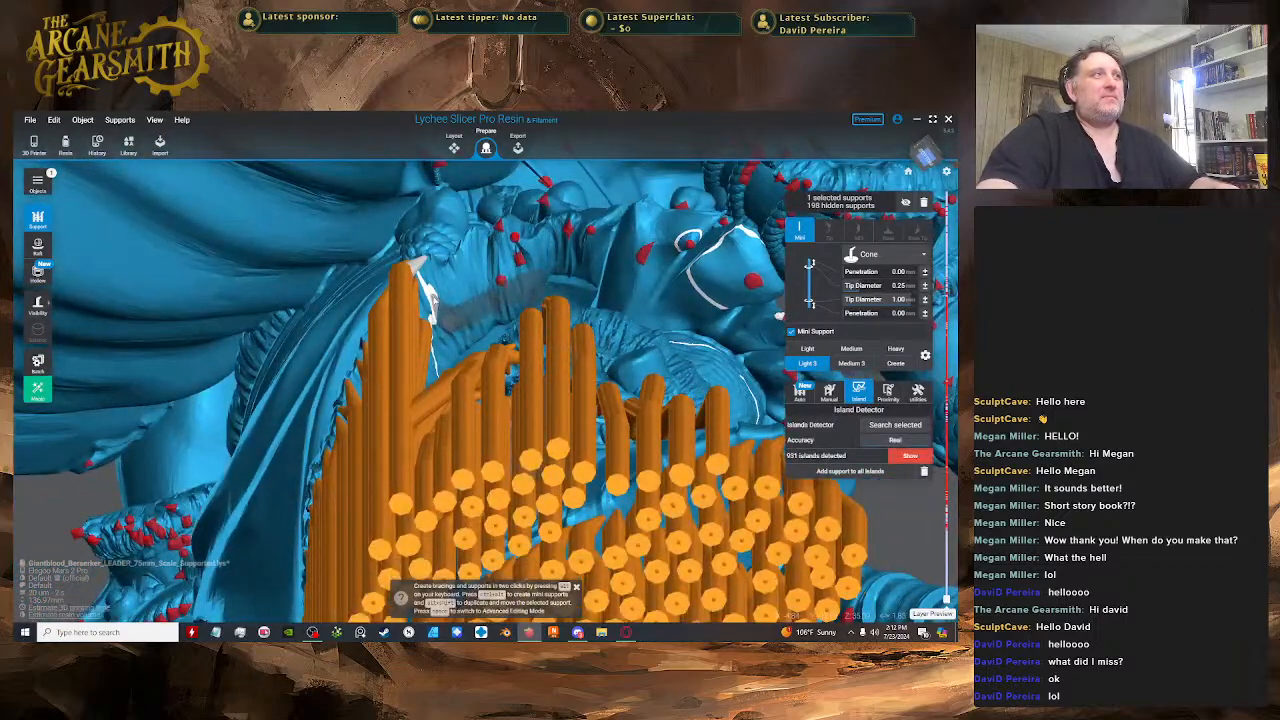
{"action": "left_click", "coordinate": [594, 350], "text": "alt"}
{"action": "right_click_drag", "start_coordinate": [594, 350], "coordinate": [594, 325]}
{"action": "key", "text": "space"}
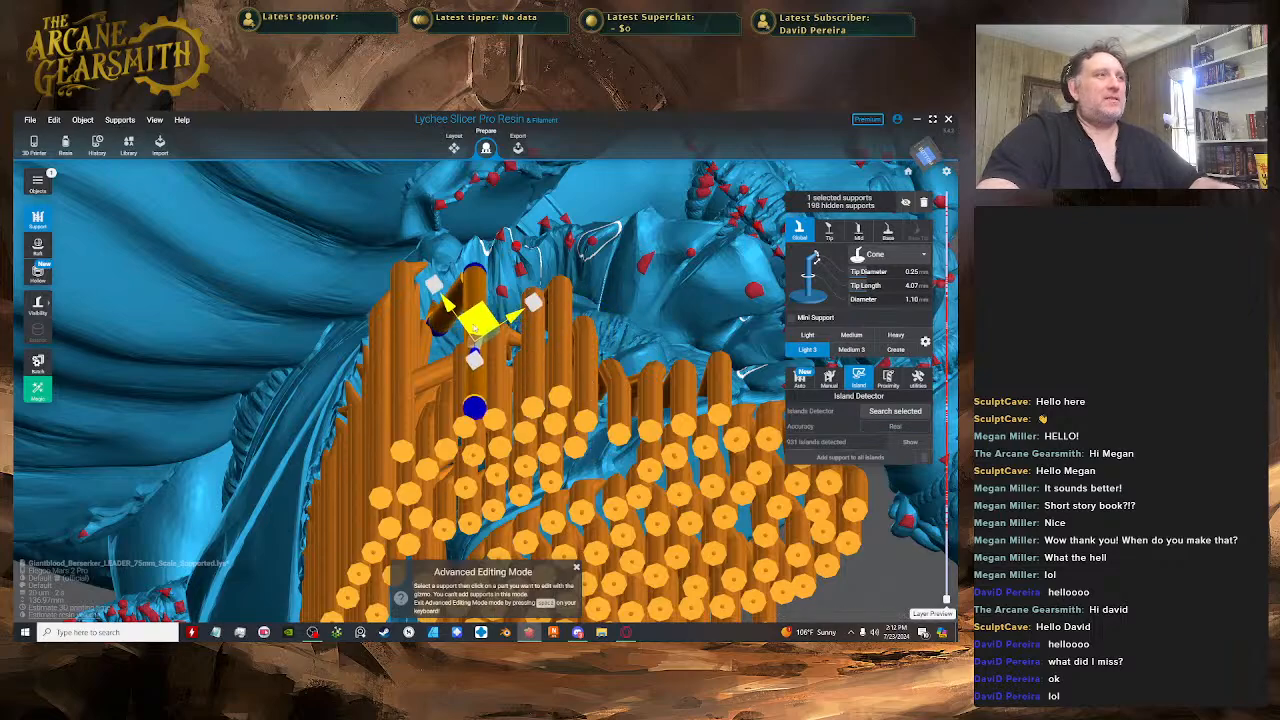
{"action": "right_click_drag", "start_coordinate": [507, 335], "coordinate": [414, 428]}
{"action": "key", "text": "space"}
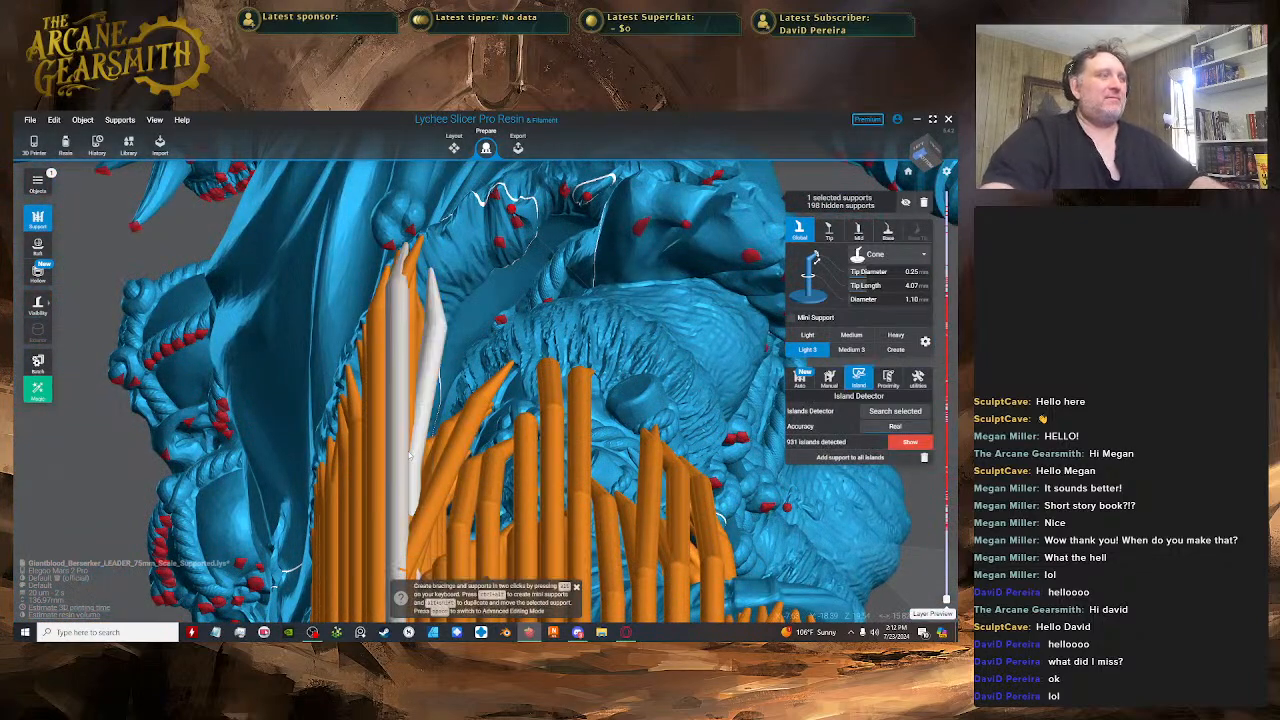
{"action": "key", "text": "ctrl+s"}
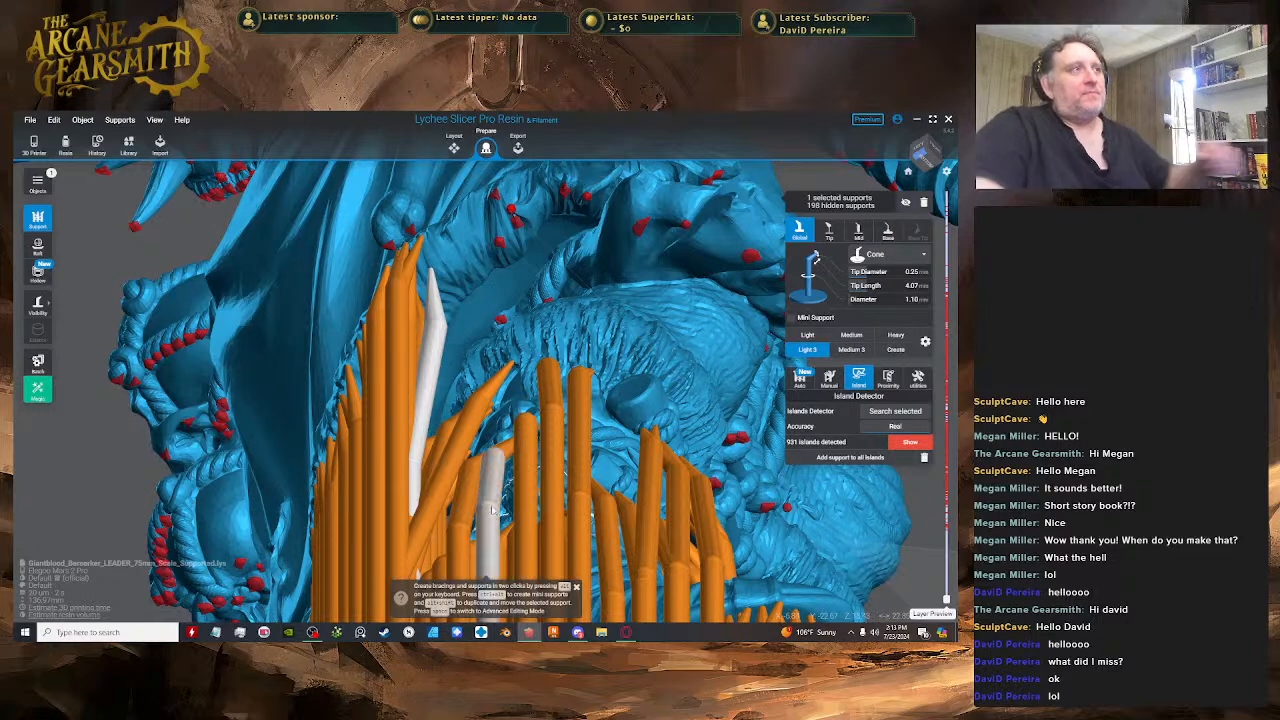
- Switch to Discord, open the Team Tavern voice channel, and return to Lychee Slicer
{"action": "left_click_drag", "start_coordinate": [410, 455], "coordinate": [677, 577]}
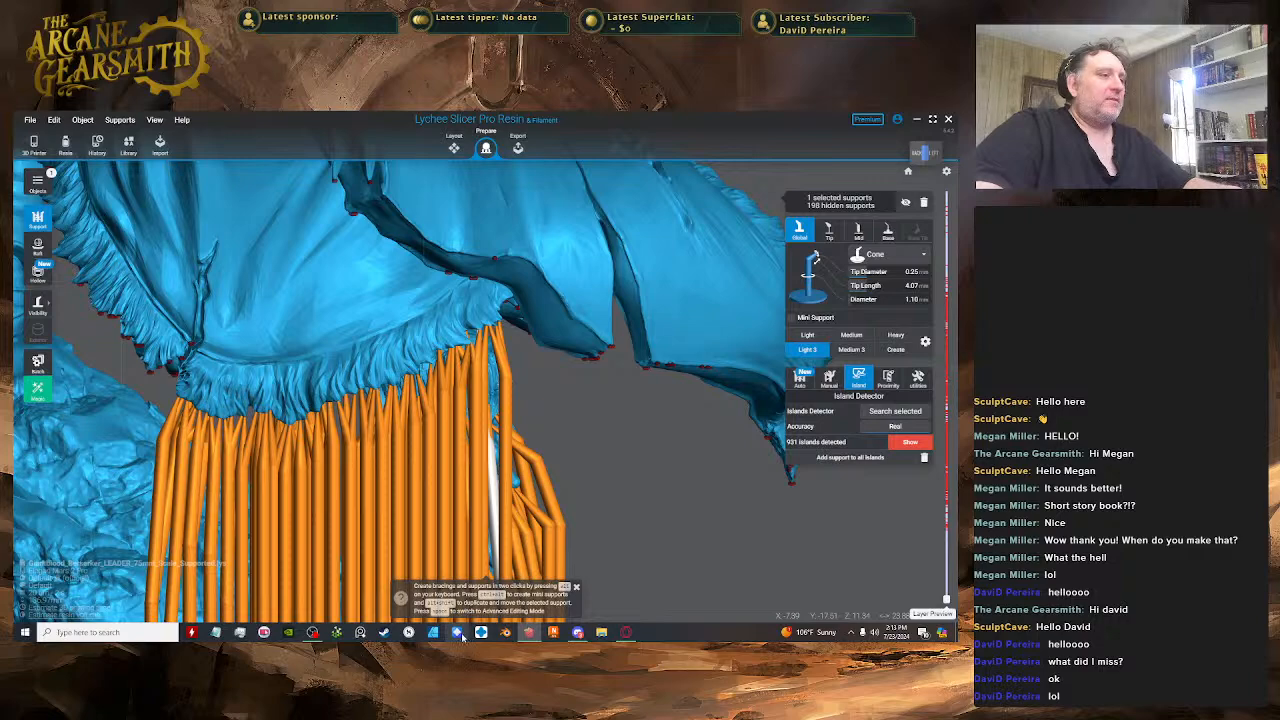
{"action": "left_click", "coordinate": [578, 632]}
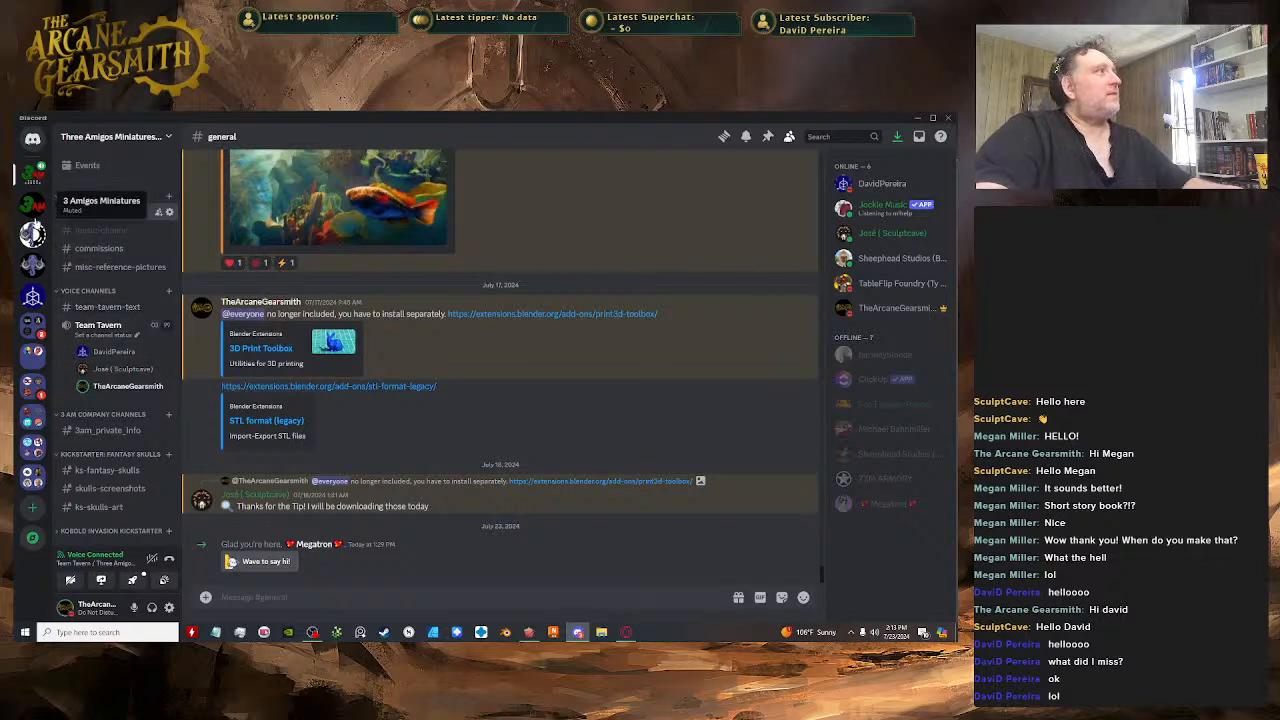
{"action": "left_click", "coordinate": [100, 326]}
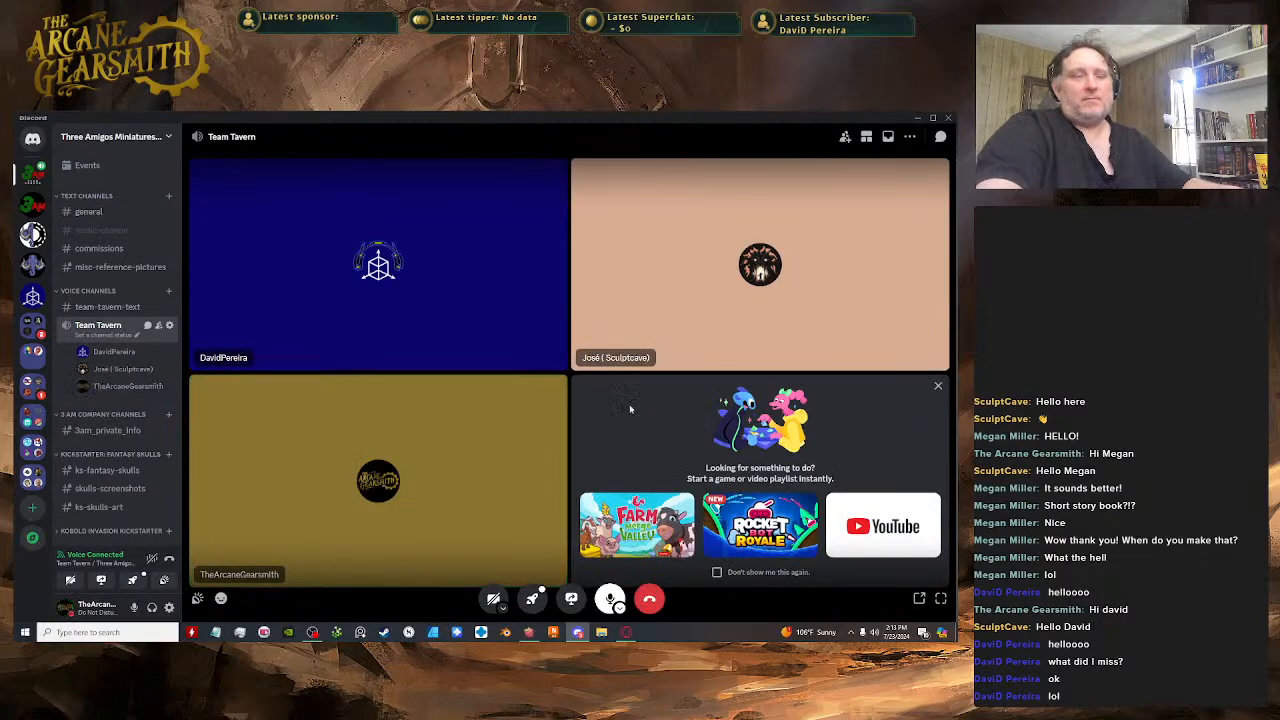
{"action": "left_click", "coordinate": [528, 632]}
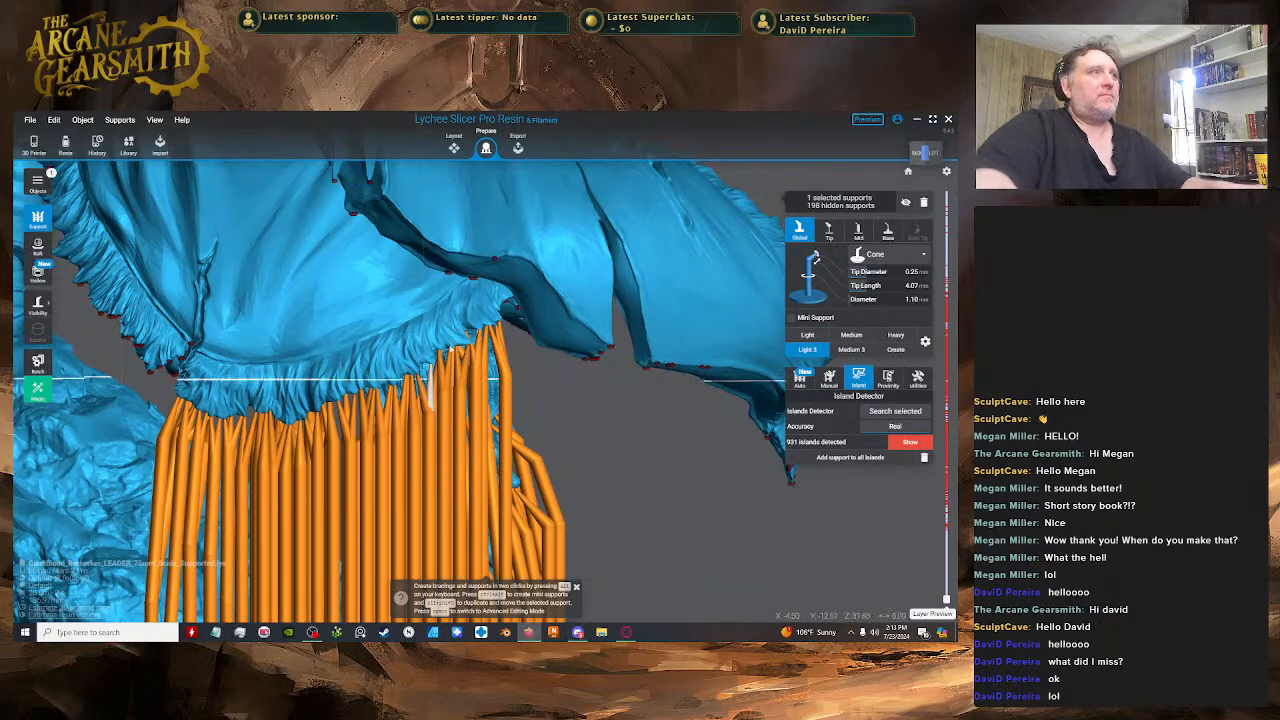
- Reposition the newest support's column and move its upper joint closer beneath the tip
{"action": "right_click_drag", "start_coordinate": [545, 403], "coordinate": [420, 445]}
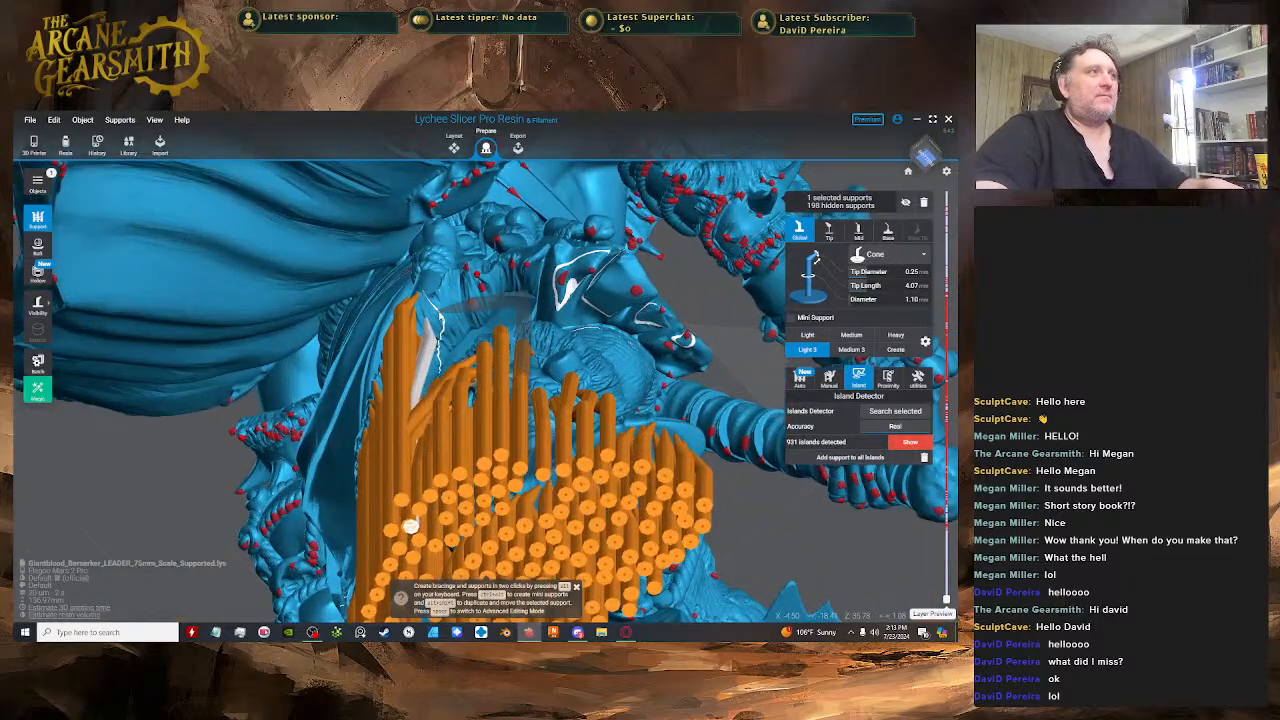
{"action": "key", "text": "space"}
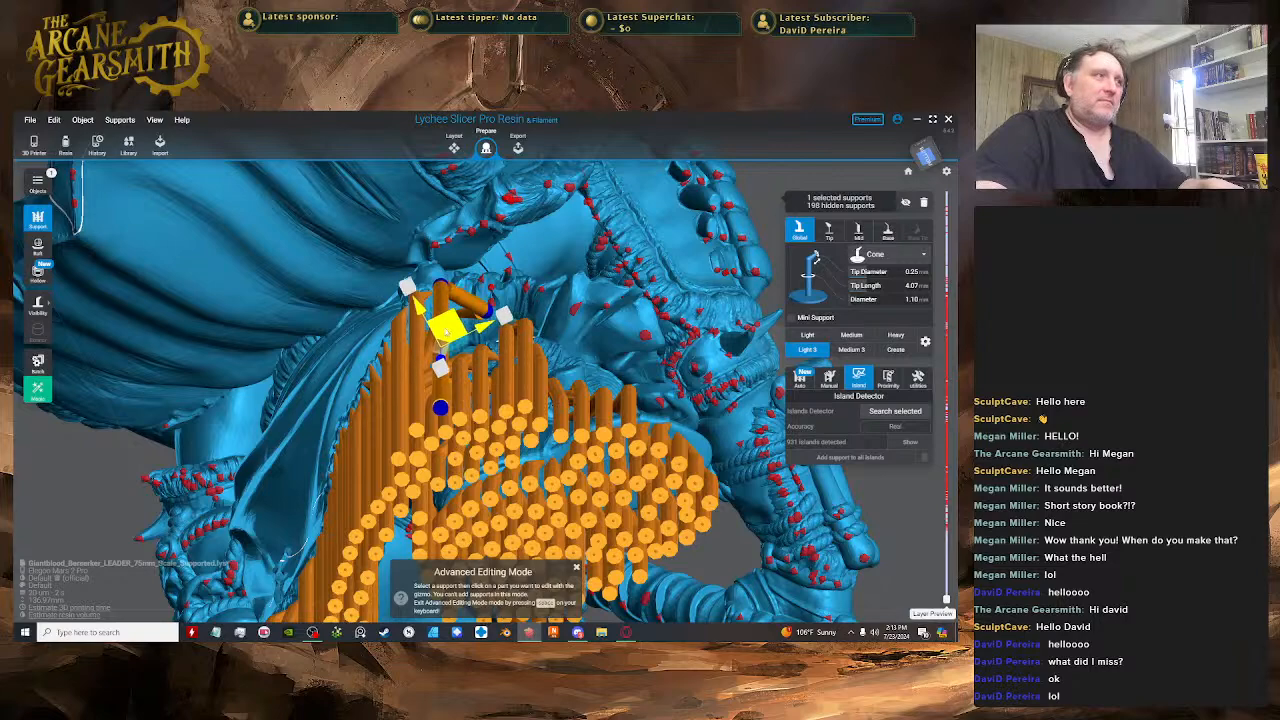
{"action": "right_click_drag", "start_coordinate": [463, 345], "coordinate": [459, 388]}
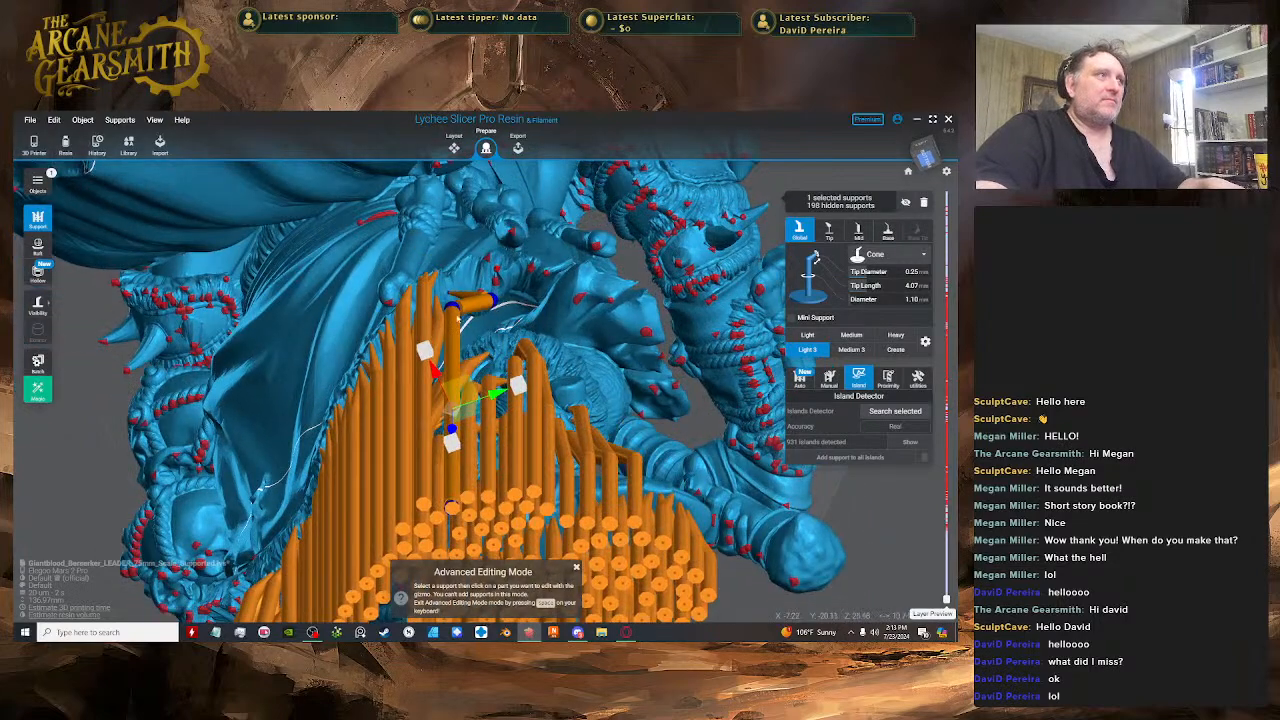
{"action": "left_click_drag", "start_coordinate": [457, 407], "coordinate": [458, 308]}
{"action": "right_click_drag", "start_coordinate": [483, 345], "coordinate": [487, 264]}
{"action": "left_click_drag", "start_coordinate": [487, 264], "coordinate": [494, 268]}
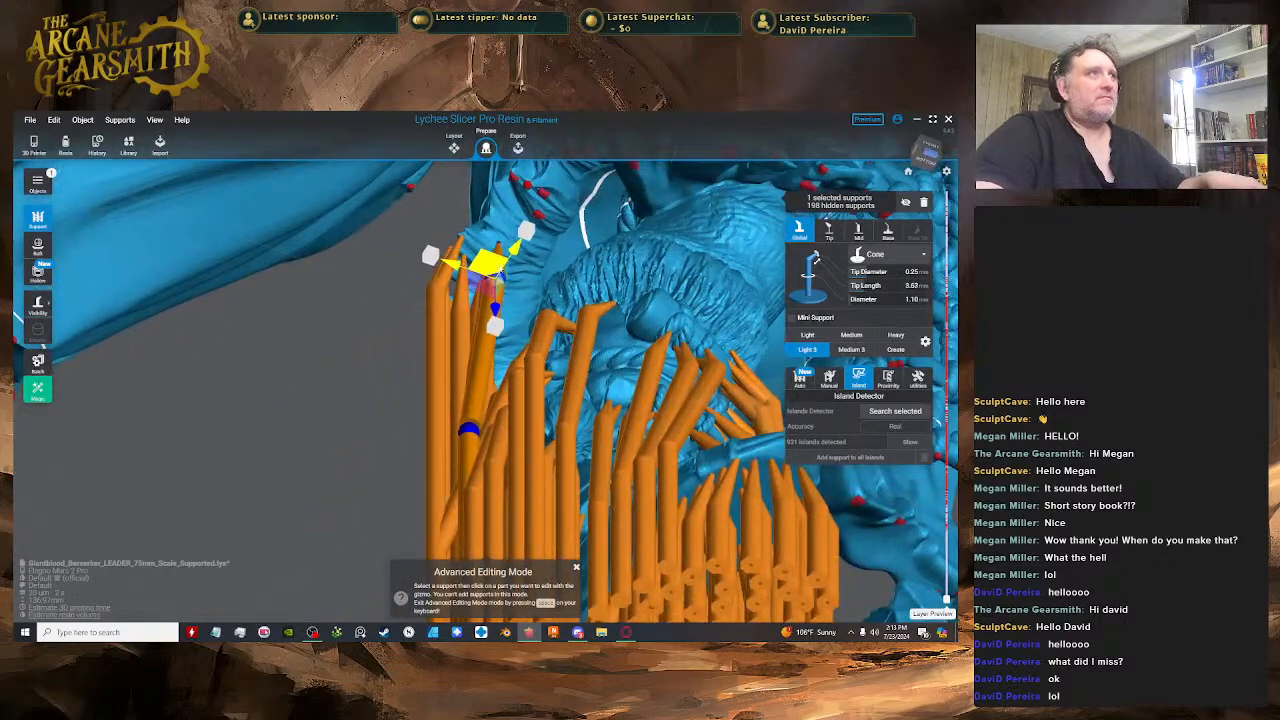
- Select the neighbouring support in the cluster and adjust its upper joint for a cleaner path to its tip
{"action": "right_click_drag", "start_coordinate": [494, 268], "coordinate": [500, 400]}
{"action": "left_click", "coordinate": [503, 228]}
{"action": "left_click", "coordinate": [508, 300]}
{"action": "key", "text": "space"}
{"action": "left_click", "coordinate": [518, 278]}
{"action": "key", "text": "space"}
{"action": "left_click_drag", "start_coordinate": [500, 400], "coordinate": [521, 264]}
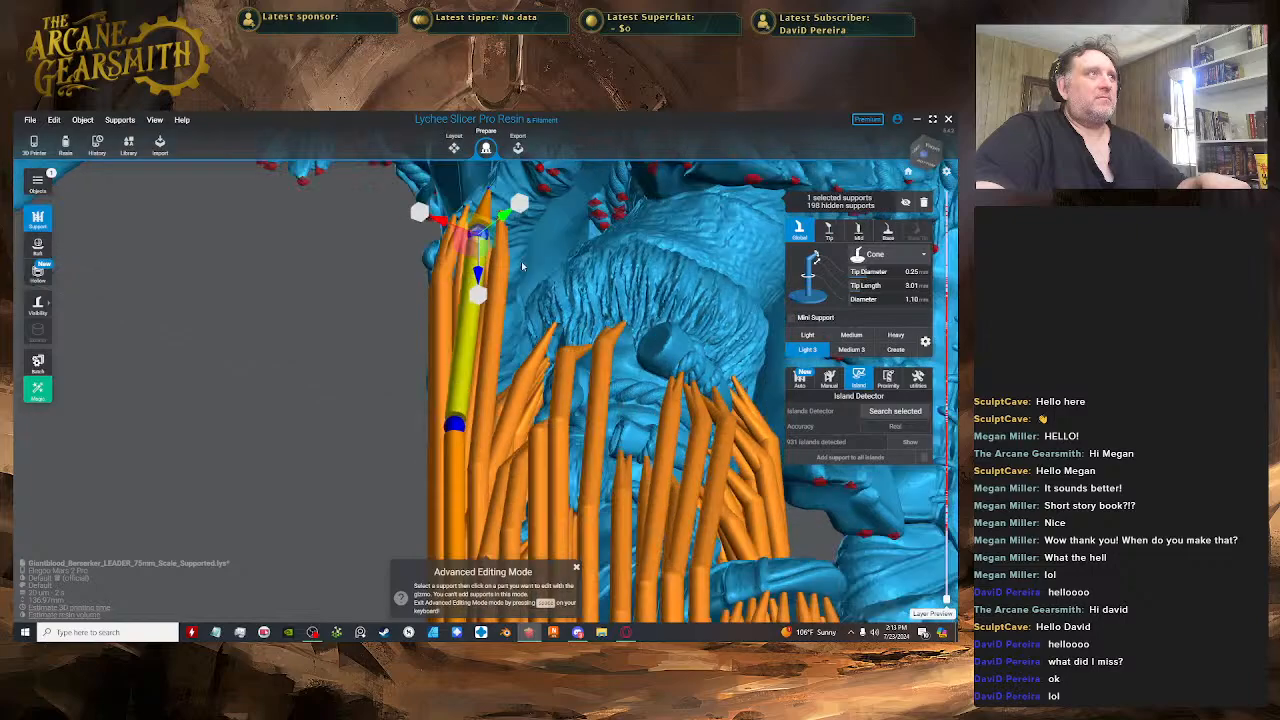
- Align the upper joint of the outermost support in the cluster beneath its tip and clear the selection
{"action": "right_click_drag", "start_coordinate": [521, 261], "coordinate": [518, 333]}
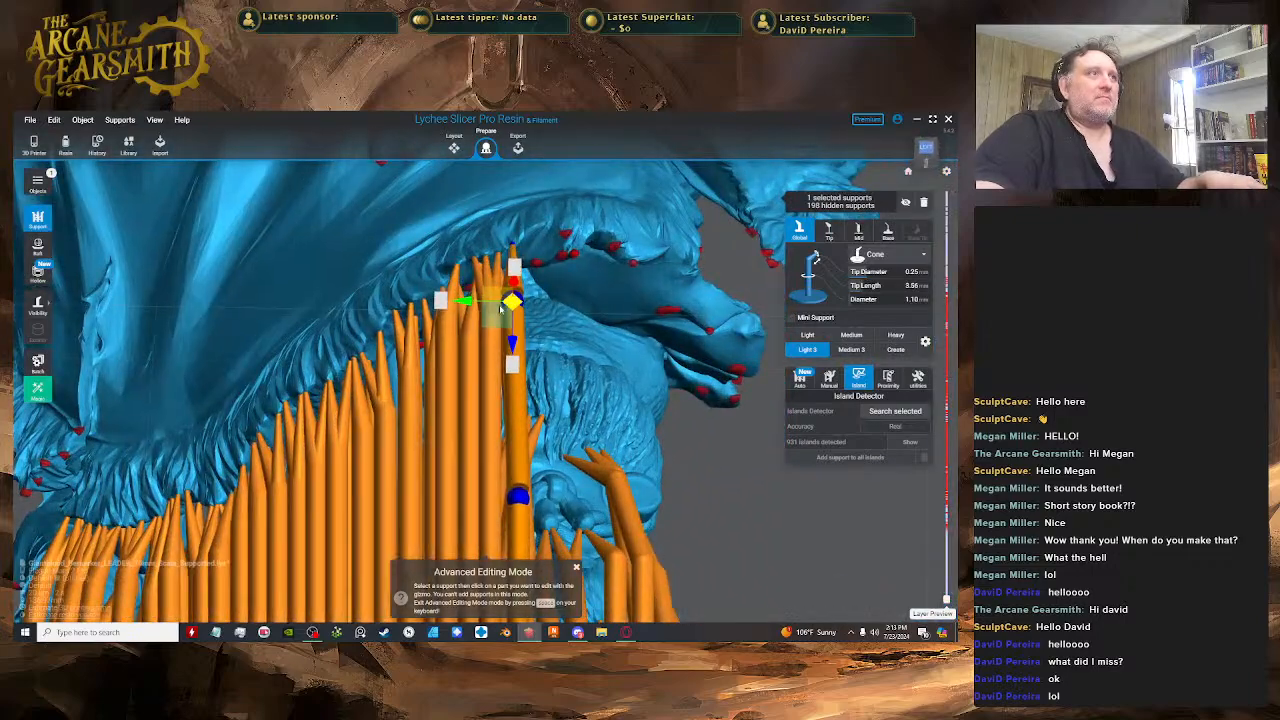
{"action": "left_click_drag", "start_coordinate": [501, 309], "coordinate": [502, 298]}
{"action": "right_click_drag", "start_coordinate": [593, 295], "coordinate": [500, 275]}
{"action": "left_click_drag", "start_coordinate": [500, 275], "coordinate": [497, 271]}
{"action": "right_click_drag", "start_coordinate": [497, 271], "coordinate": [493, 245]}
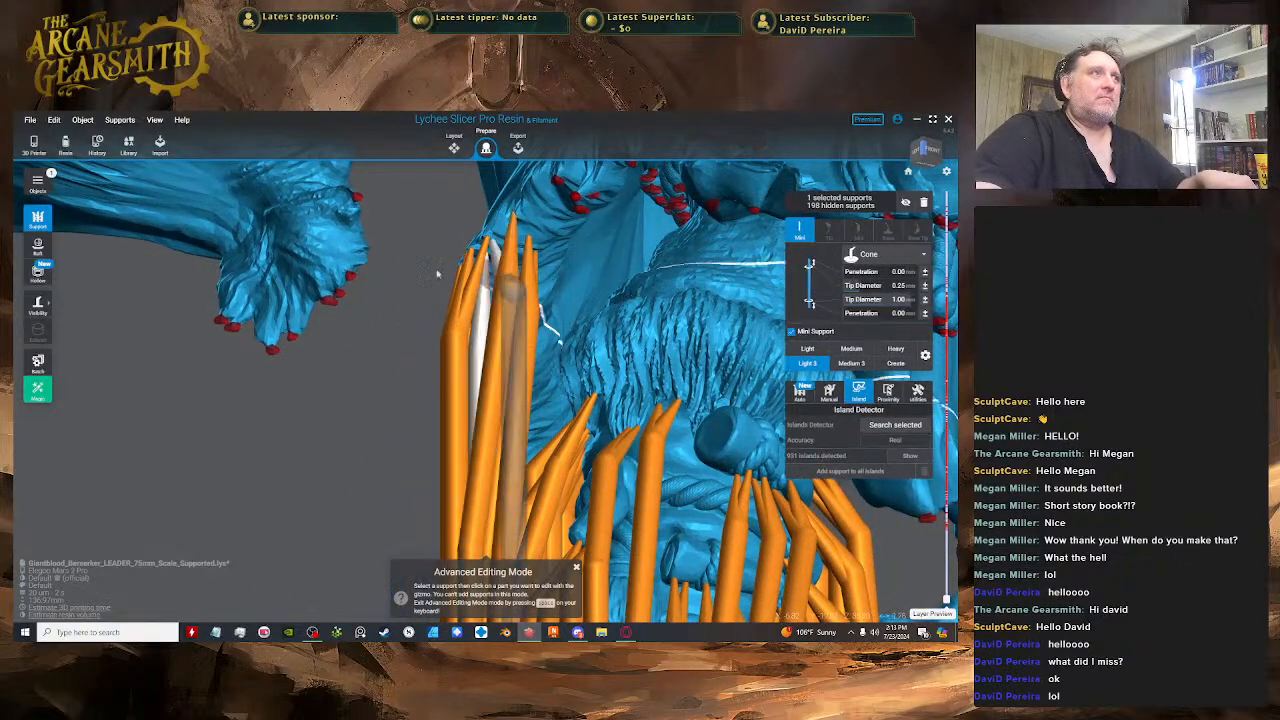
{"action": "left_click", "coordinate": [380, 305]}
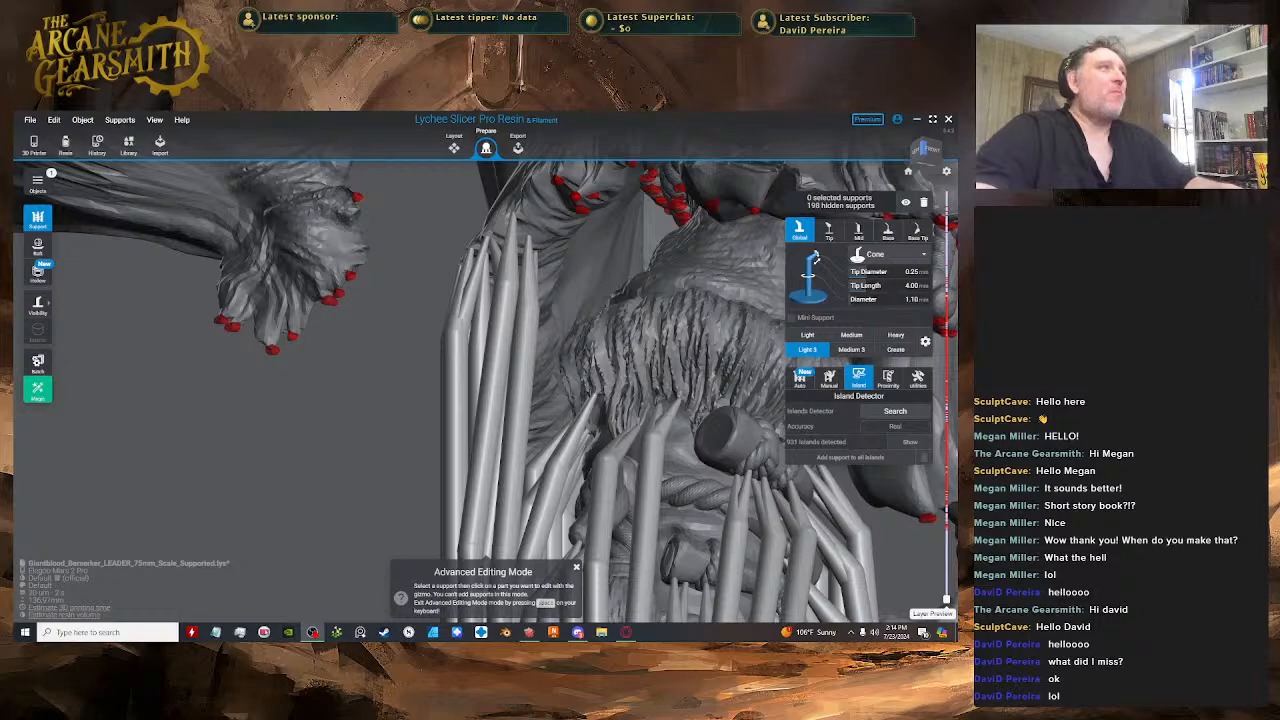
- Add a support to the next island past the cluster, reposition its column and joint, and branch a mini support from it
{"action": "scroll", "coordinate": [352, 282], "scroll_direction": "down", "scroll_amount": 3}
{"action": "right_click_drag", "start_coordinate": [352, 284], "coordinate": [546, 300]}
{"action": "left_click", "coordinate": [532, 257]}
{"action": "key", "text": "space"}
{"action": "left_click", "coordinate": [550, 288]}
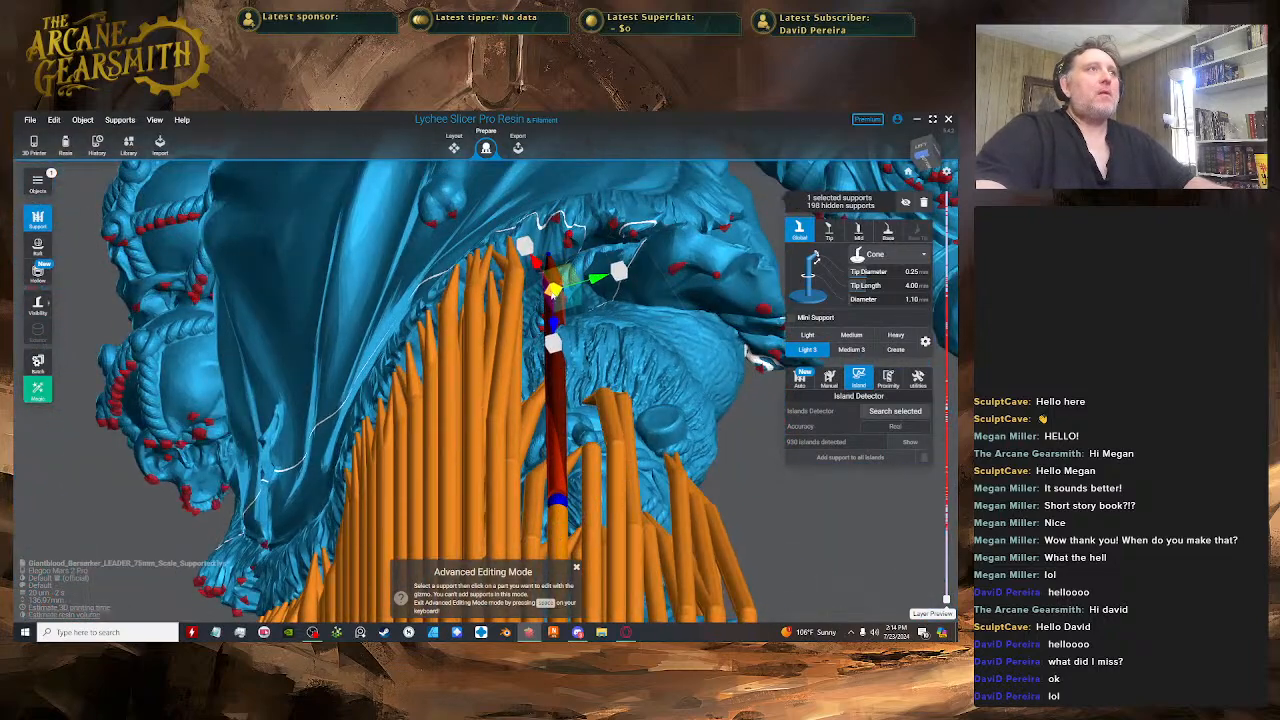
{"action": "right_click_drag", "start_coordinate": [607, 309], "coordinate": [509, 281]}
{"action": "key", "text": "space"}
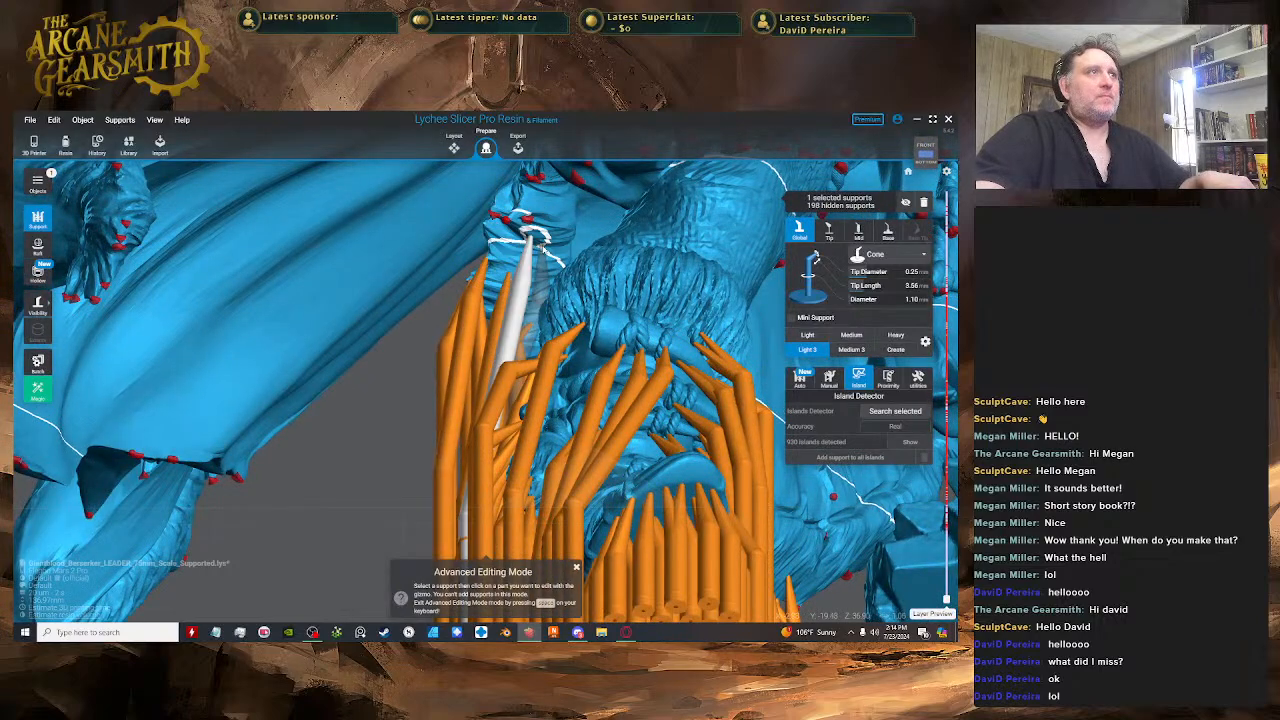
{"action": "left_click", "coordinate": [537, 258]}
{"action": "right_click_drag", "start_coordinate": [537, 258], "coordinate": [516, 238]}
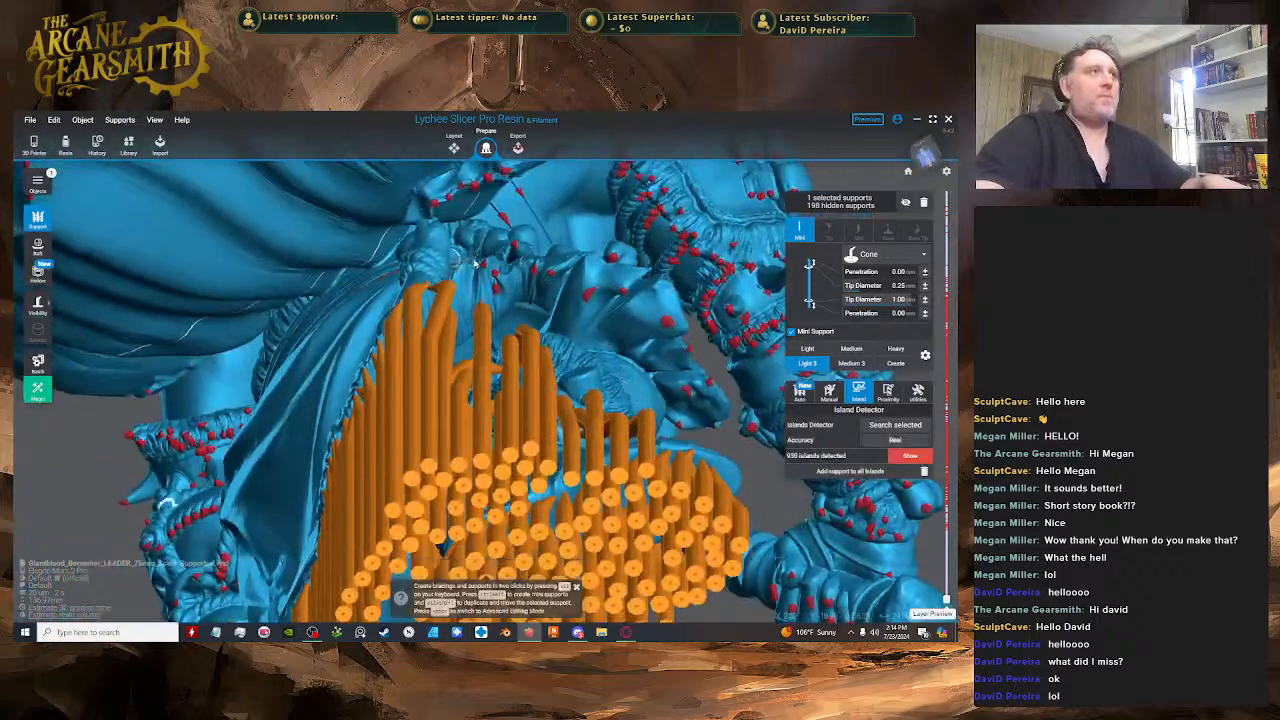
- Add a support to the next island beside the cluster and move its upper joint out toward the tip
{"action": "key", "text": "space"}
{"action": "left_click", "coordinate": [486, 284]}
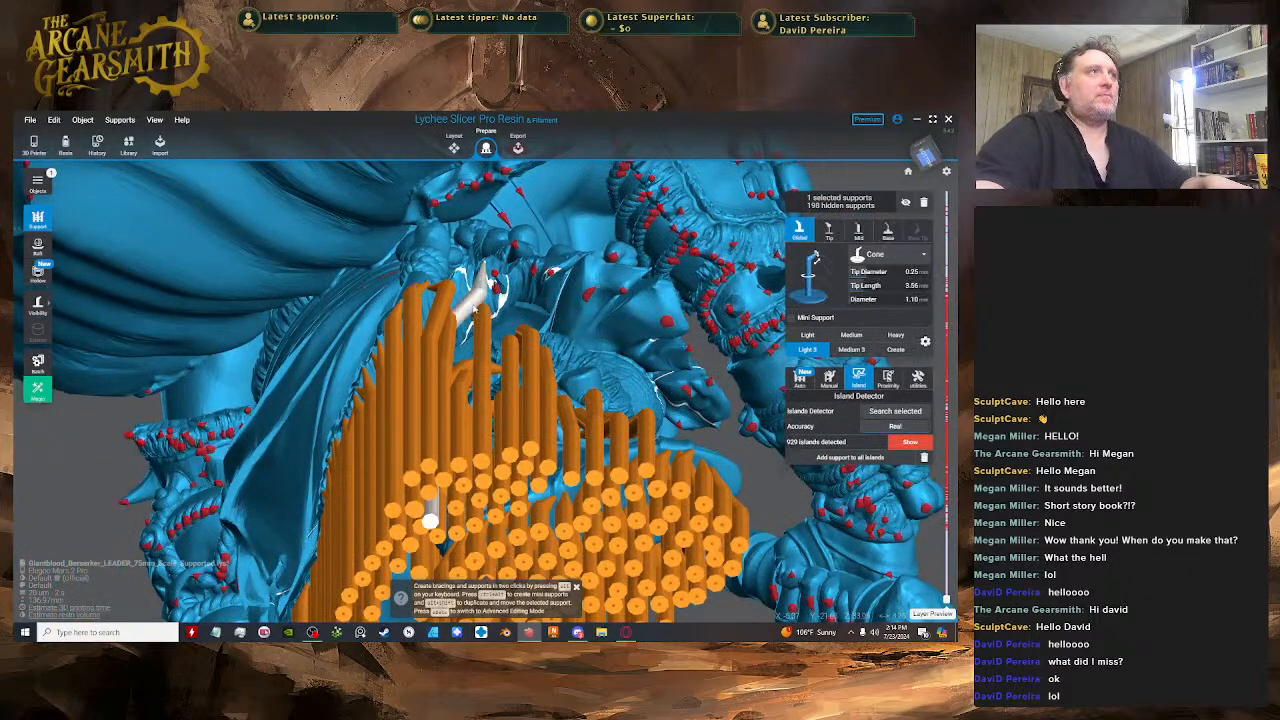
{"action": "right_click_drag", "start_coordinate": [455, 398], "coordinate": [449, 370]}
{"action": "key", "text": "space"}
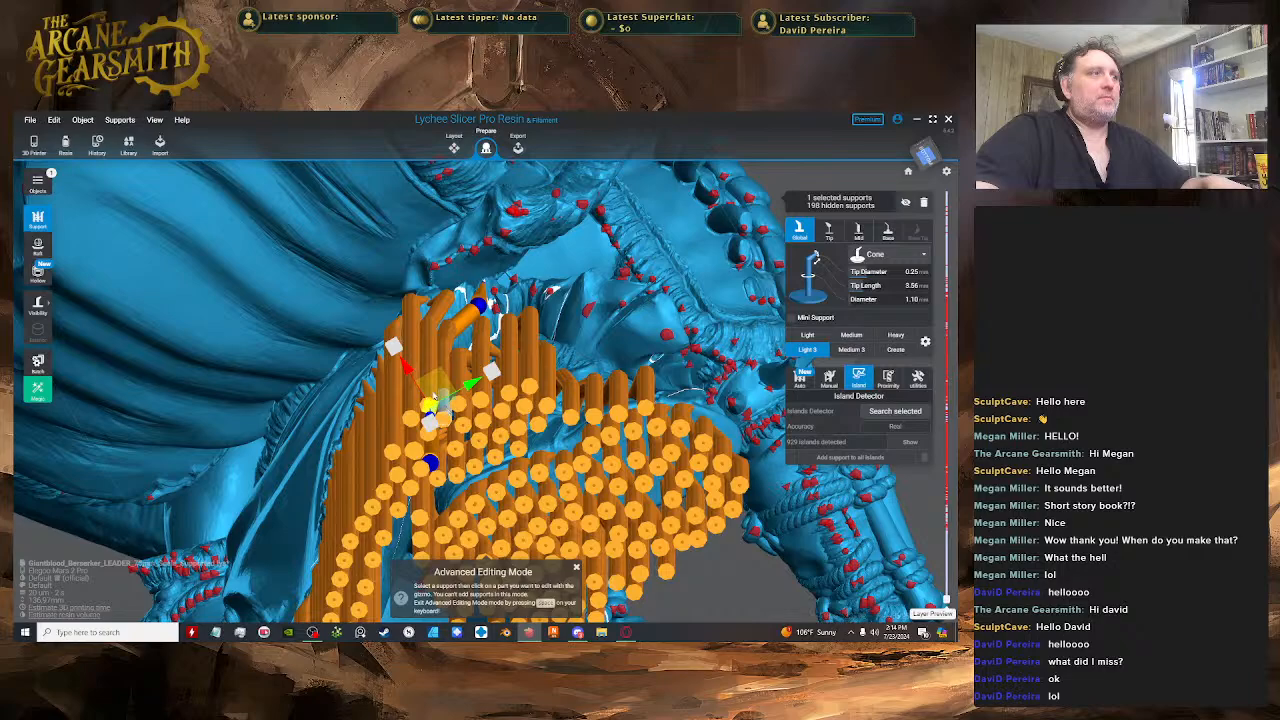
{"action": "left_click_drag", "start_coordinate": [435, 390], "coordinate": [473, 309]}
{"action": "right_click_drag", "start_coordinate": [473, 308], "coordinate": [430, 460]}
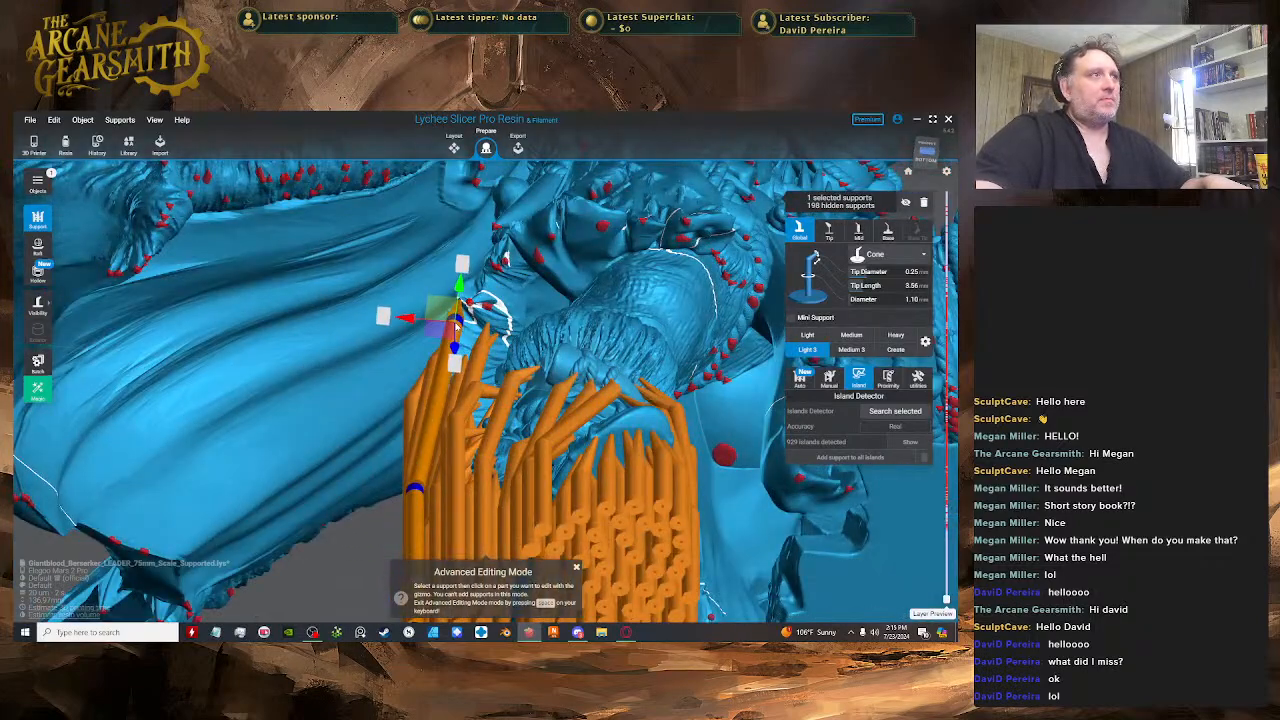
- Fine-tune that support's upper joint beneath its tip and branch a mini support to the adjacent island
{"action": "right_click_drag", "start_coordinate": [454, 357], "coordinate": [490, 298]}
{"action": "scroll", "coordinate": [488, 295], "scroll_direction": "up", "scroll_amount": 3}
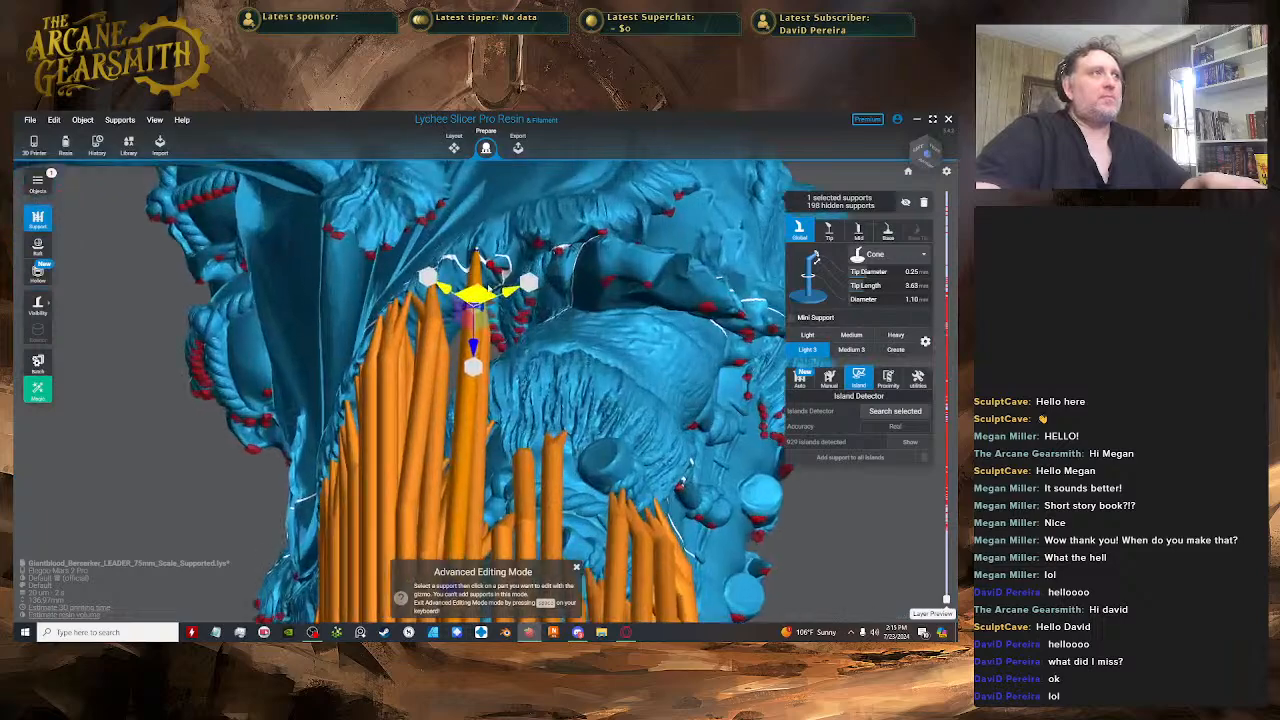
{"action": "left_click_drag", "start_coordinate": [486, 292], "coordinate": [491, 271]}
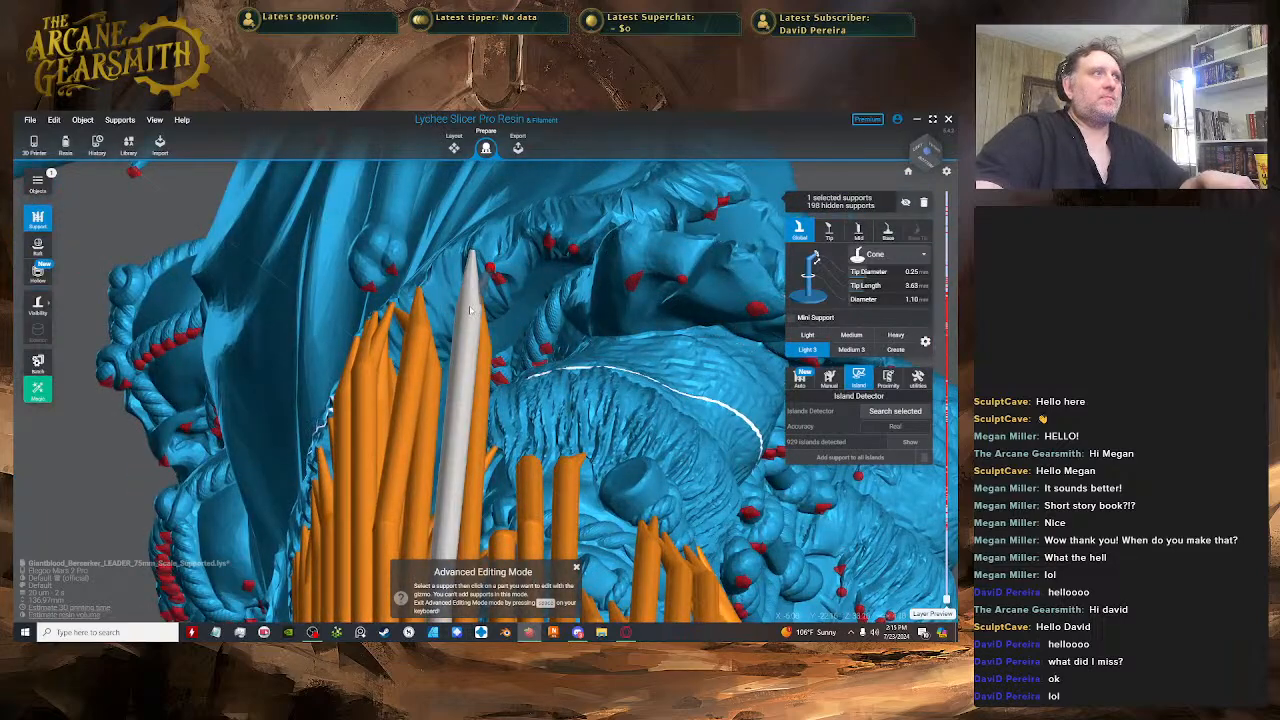
{"action": "left_click", "coordinate": [471, 310]}
{"action": "right_click_drag", "start_coordinate": [482, 309], "coordinate": [622, 306]}
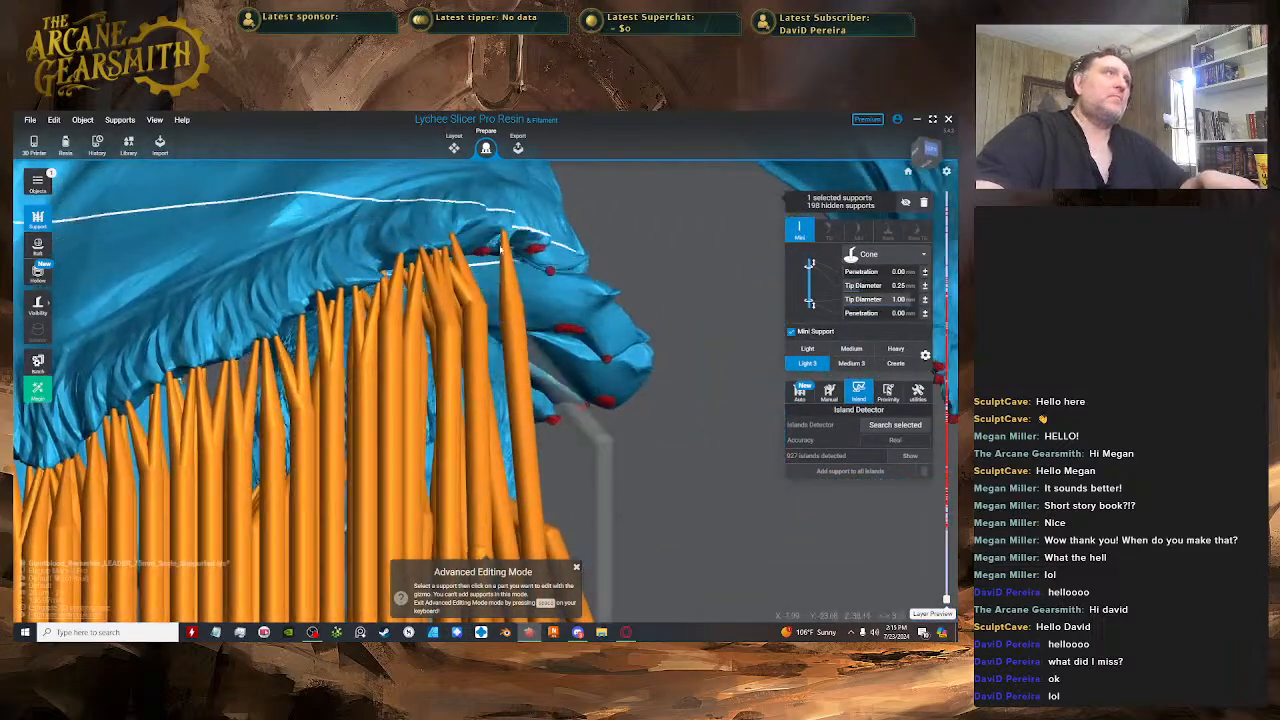
- Add a support to the next island past the cluster and reposition its column beneath the model
{"action": "right_click_drag", "start_coordinate": [506, 292], "coordinate": [391, 242]}
{"action": "key", "text": "space"}
{"action": "left_click", "coordinate": [500, 311]}
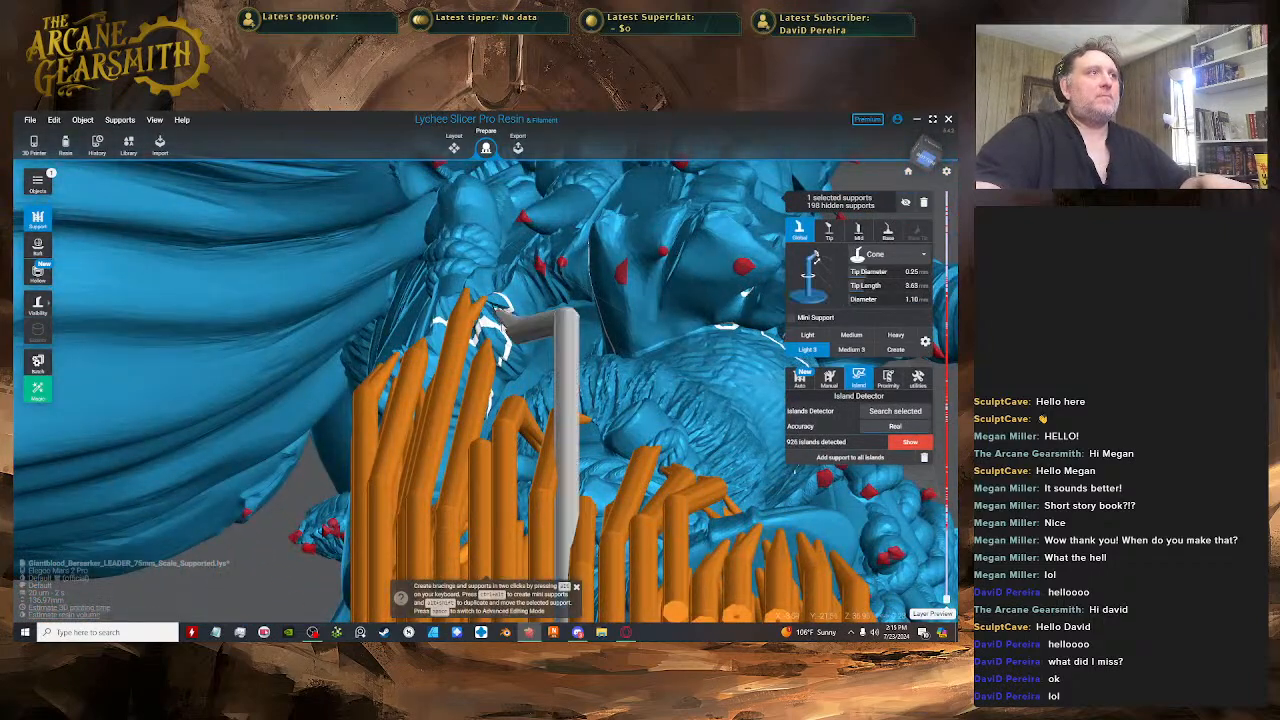
{"action": "right_click_drag", "start_coordinate": [500, 311], "coordinate": [524, 361]}
{"action": "key", "text": "space"}
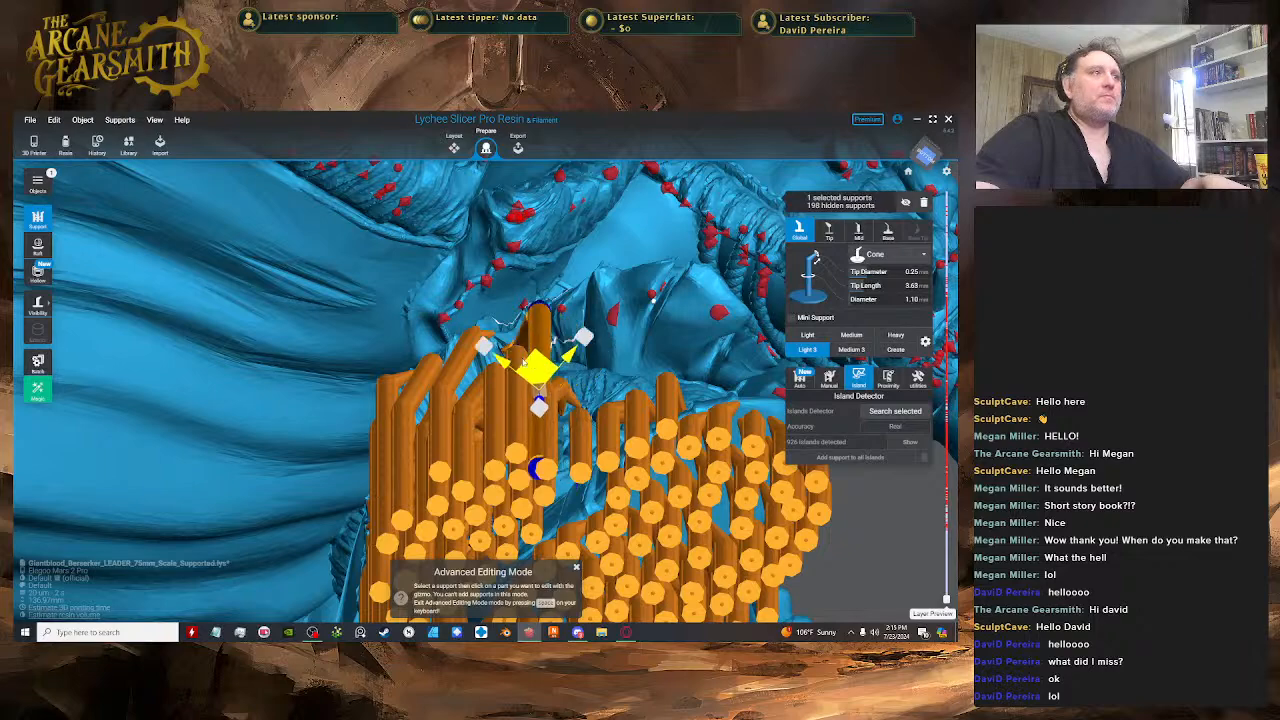
{"action": "left_click_drag", "start_coordinate": [523, 364], "coordinate": [475, 365]}
- Lower and realign that support's upper joint beneath its tip and branch a mini support to the adjacent island
{"action": "right_click_drag", "start_coordinate": [476, 364], "coordinate": [474, 318]}
{"action": "left_click", "coordinate": [471, 306]}
{"action": "left_click_drag", "start_coordinate": [472, 325], "coordinate": [472, 418]}
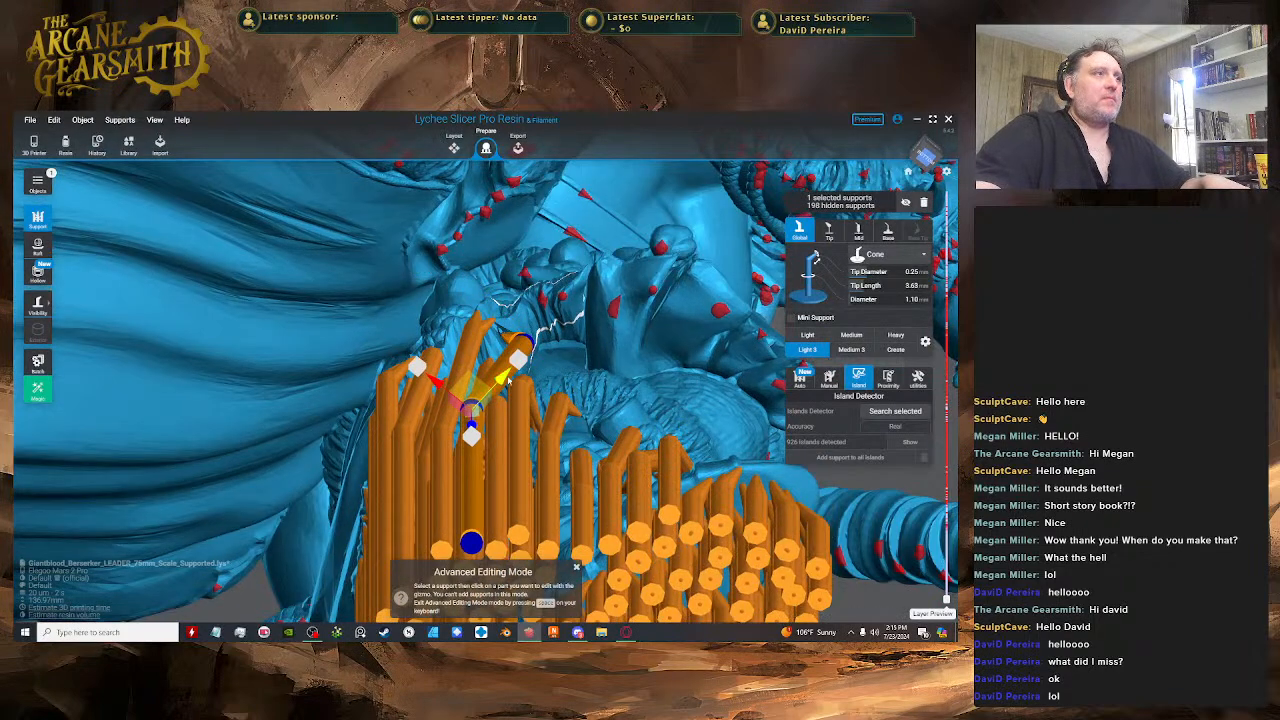
{"action": "right_click_drag", "start_coordinate": [506, 382], "coordinate": [509, 313]}
{"action": "left_click", "coordinate": [507, 313]}
{"action": "scroll", "coordinate": [509, 316], "scroll_direction": "up", "scroll_amount": 2}
{"action": "left_click", "coordinate": [509, 314]}
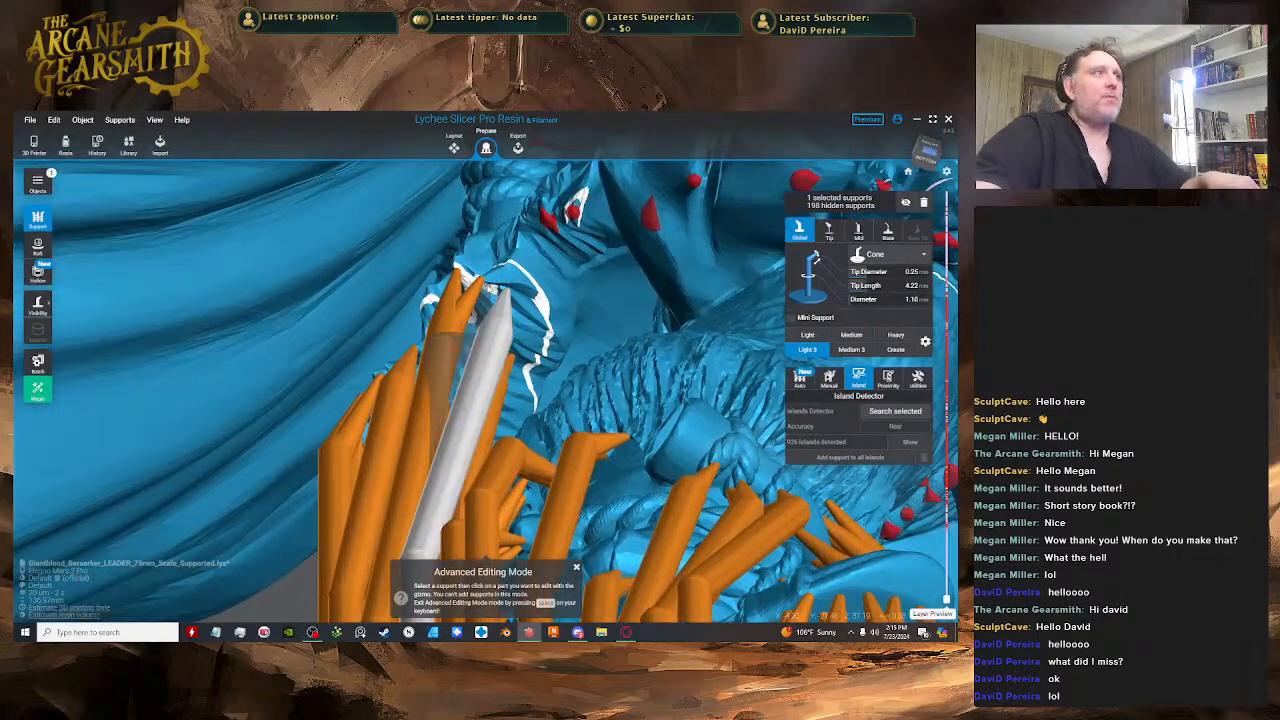
{"action": "left_click_drag", "start_coordinate": [486, 283], "coordinate": [507, 323]}
{"action": "left_click", "coordinate": [532, 296]}
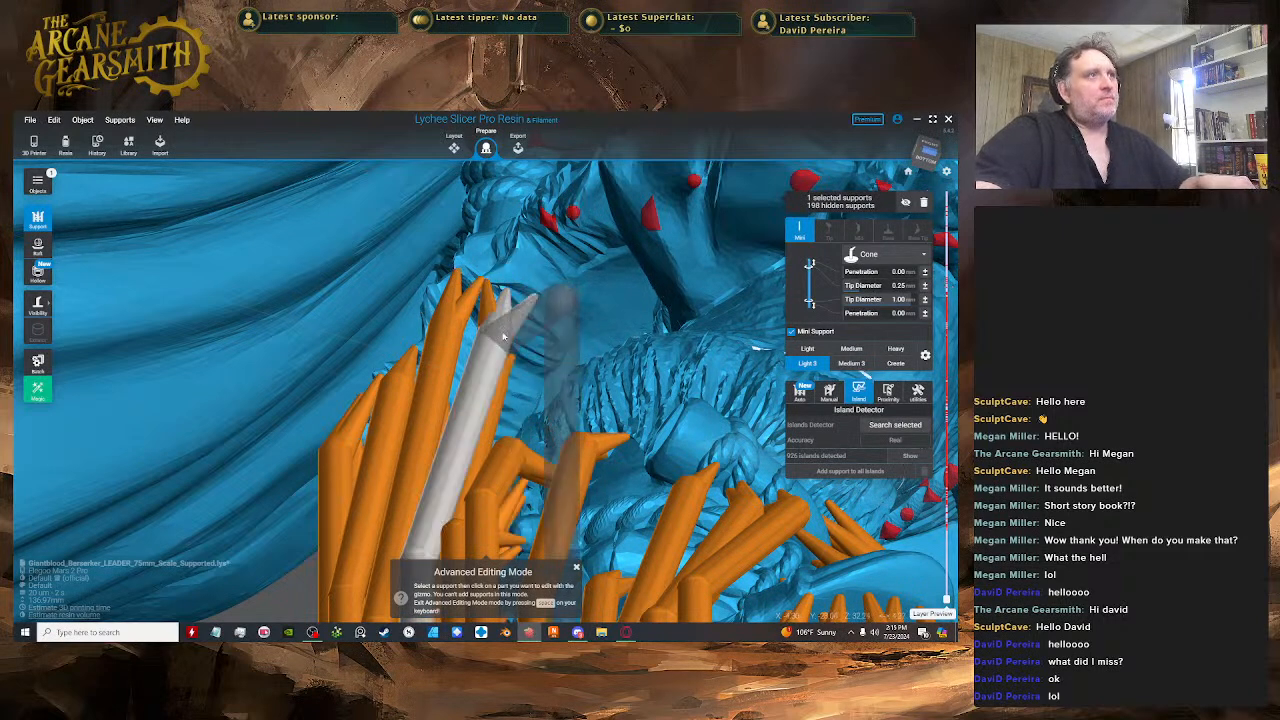
- Switch to Discord, check the MF Internal server's general chat, and return to Lychee Slicer
{"action": "scroll", "coordinate": [455, 360], "scroll_direction": "down", "scroll_amount": 3}
{"action": "scroll", "coordinate": [370, 360], "scroll_direction": "down", "scroll_amount": 2}
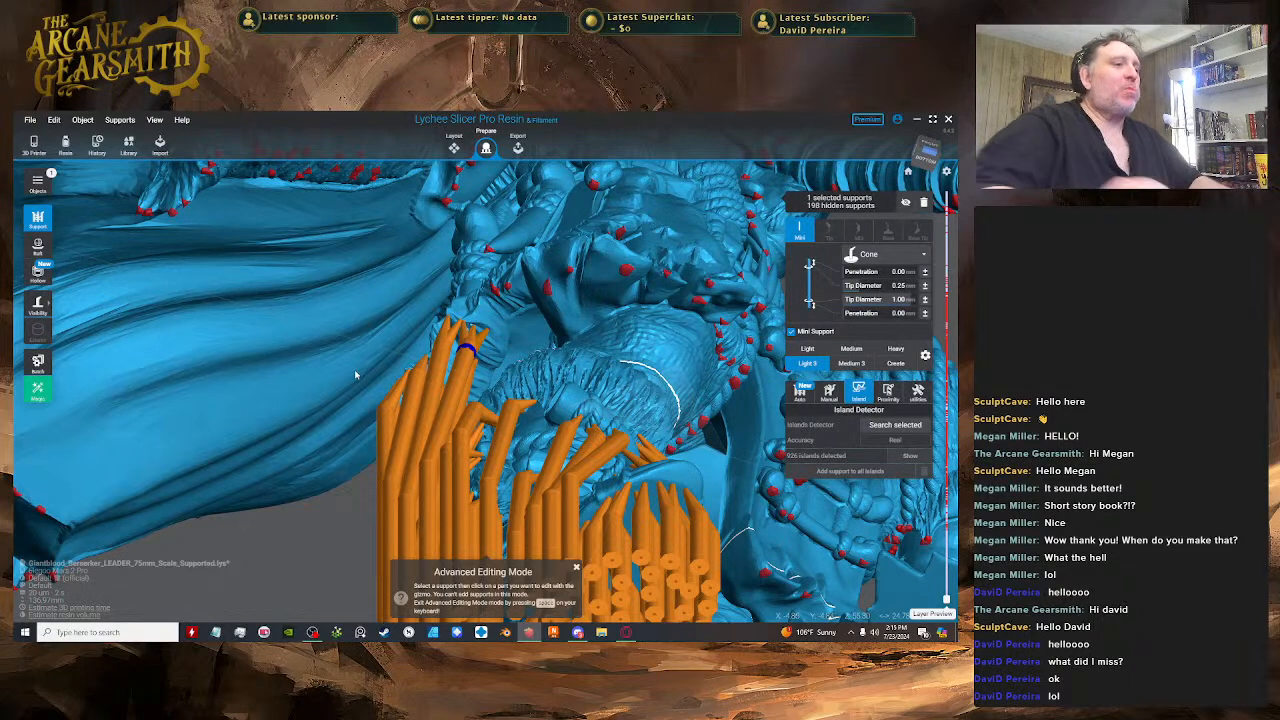
{"action": "right_click_drag", "start_coordinate": [38, 152], "coordinate": [62, 172]}
{"action": "left_click", "coordinate": [578, 632]}
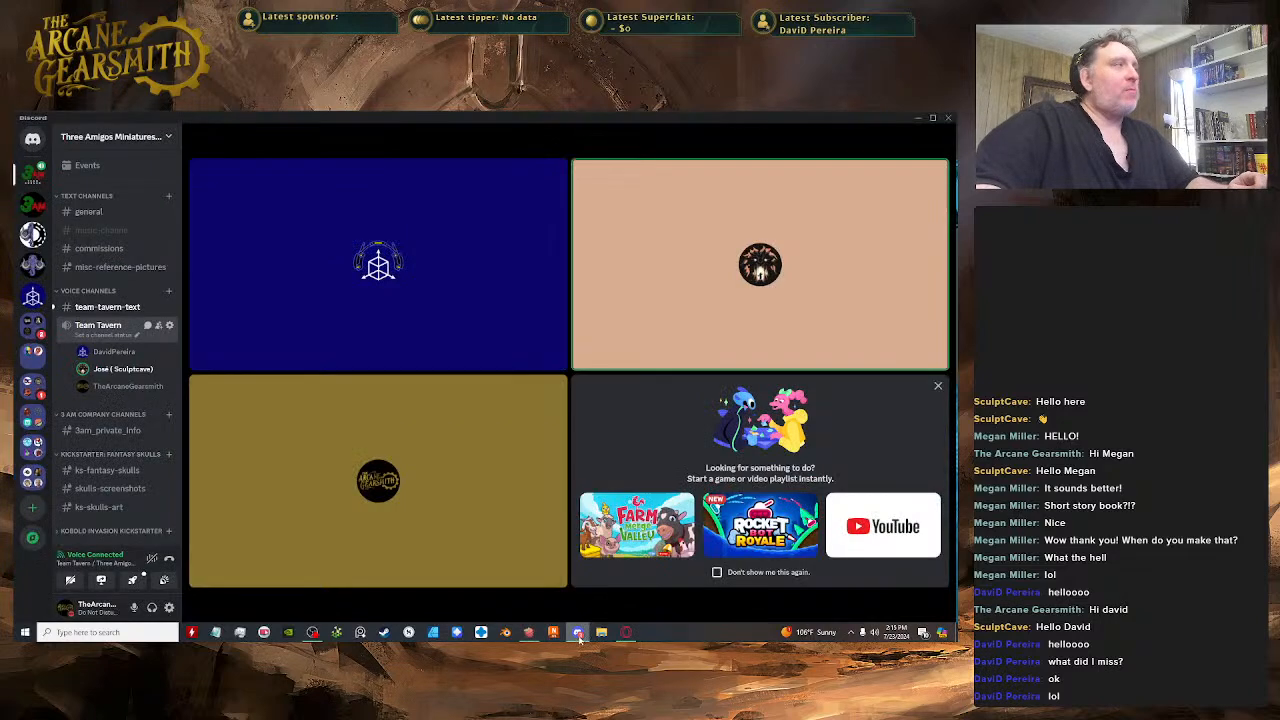
{"action": "left_click", "coordinate": [32, 234]}
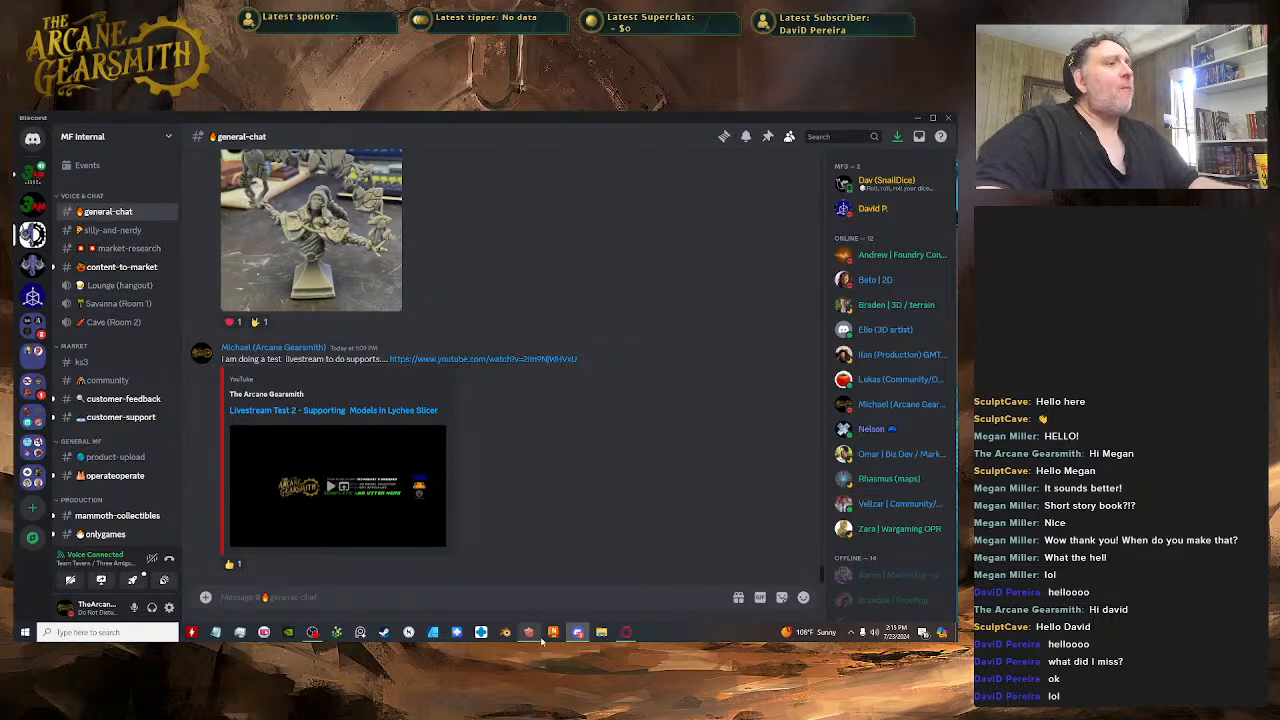
{"action": "mouse_move", "coordinate": [622, 631]}
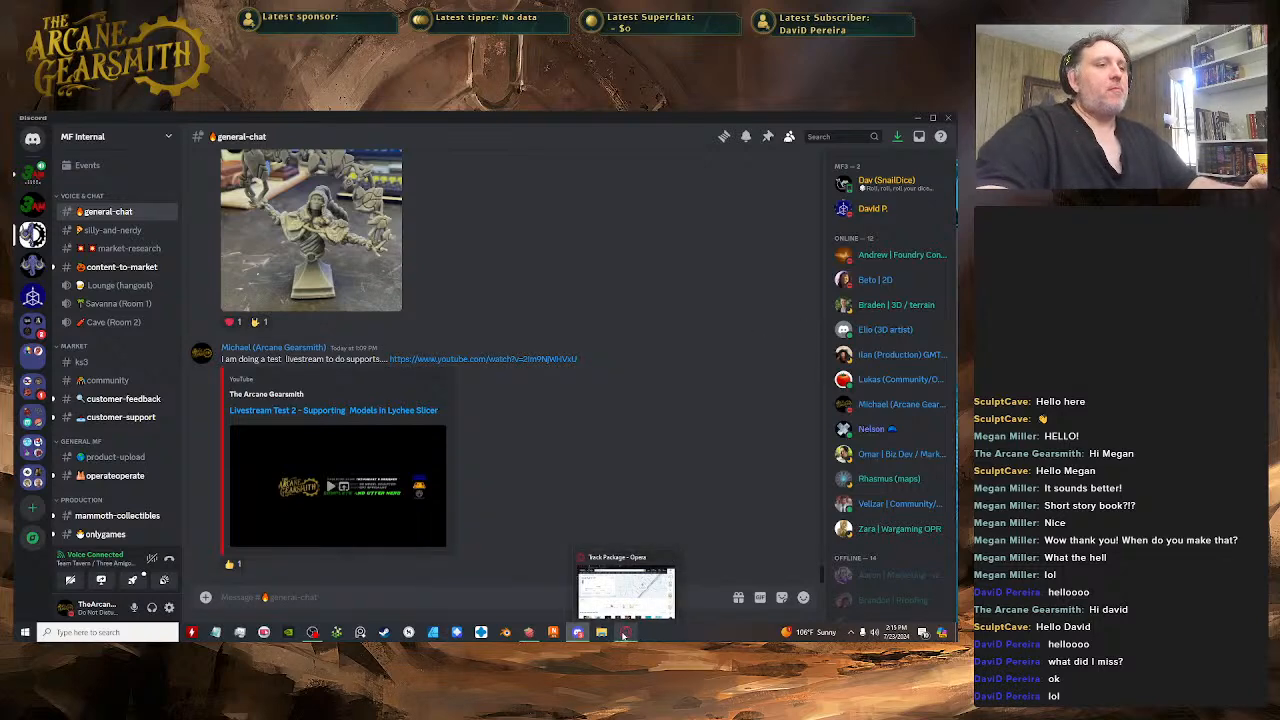
{"action": "left_click", "coordinate": [624, 633]}
{"action": "left_click", "coordinate": [529, 633]}
- Add a support to the next island at the cluster's end, move its column, and align its upper joint
{"action": "scroll", "coordinate": [530, 410], "scroll_direction": "down", "scroll_amount": 5}
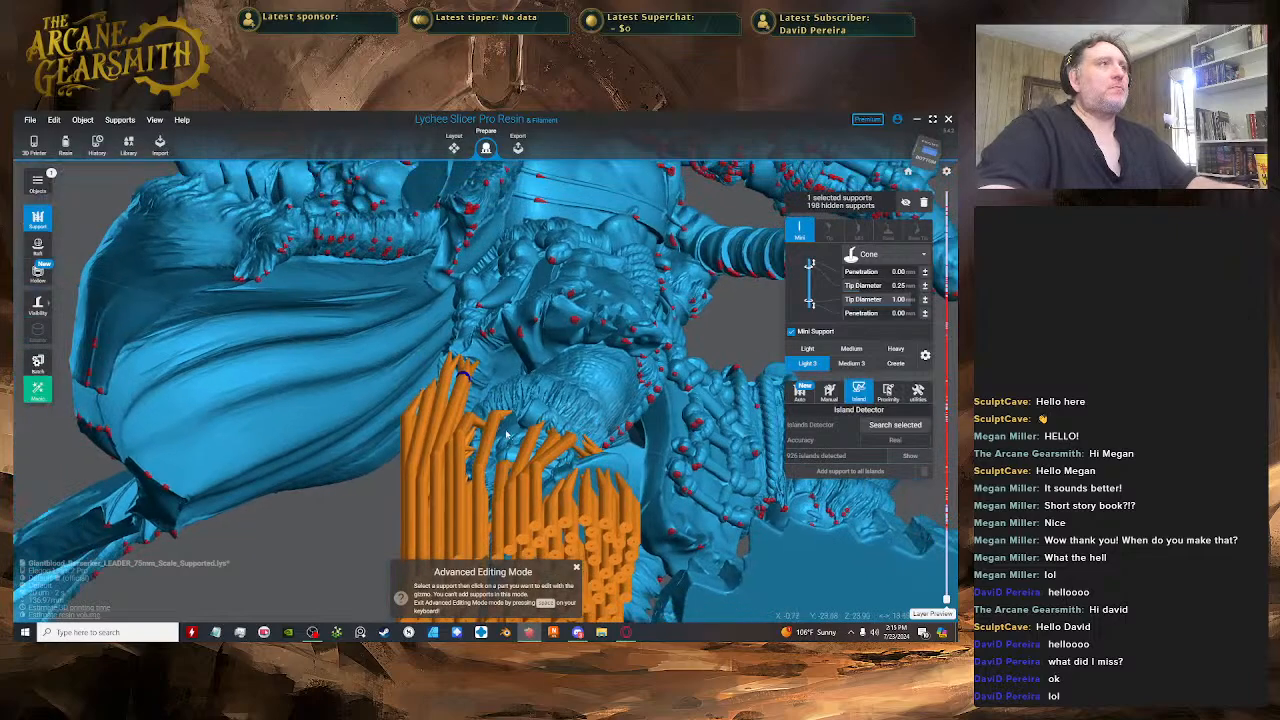
{"action": "right_click_drag", "start_coordinate": [535, 430], "coordinate": [604, 298]}
{"action": "scroll", "coordinate": [604, 298], "scroll_direction": "up", "scroll_amount": 10}
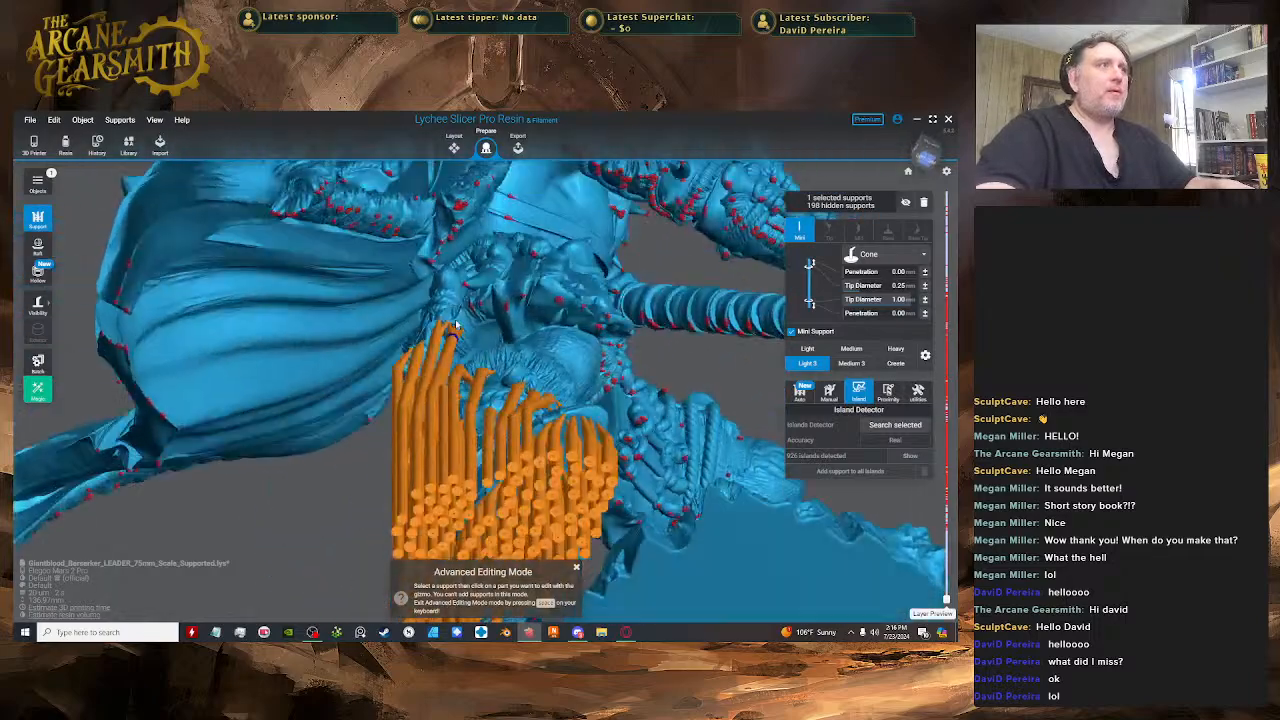
{"action": "key", "text": "space"}
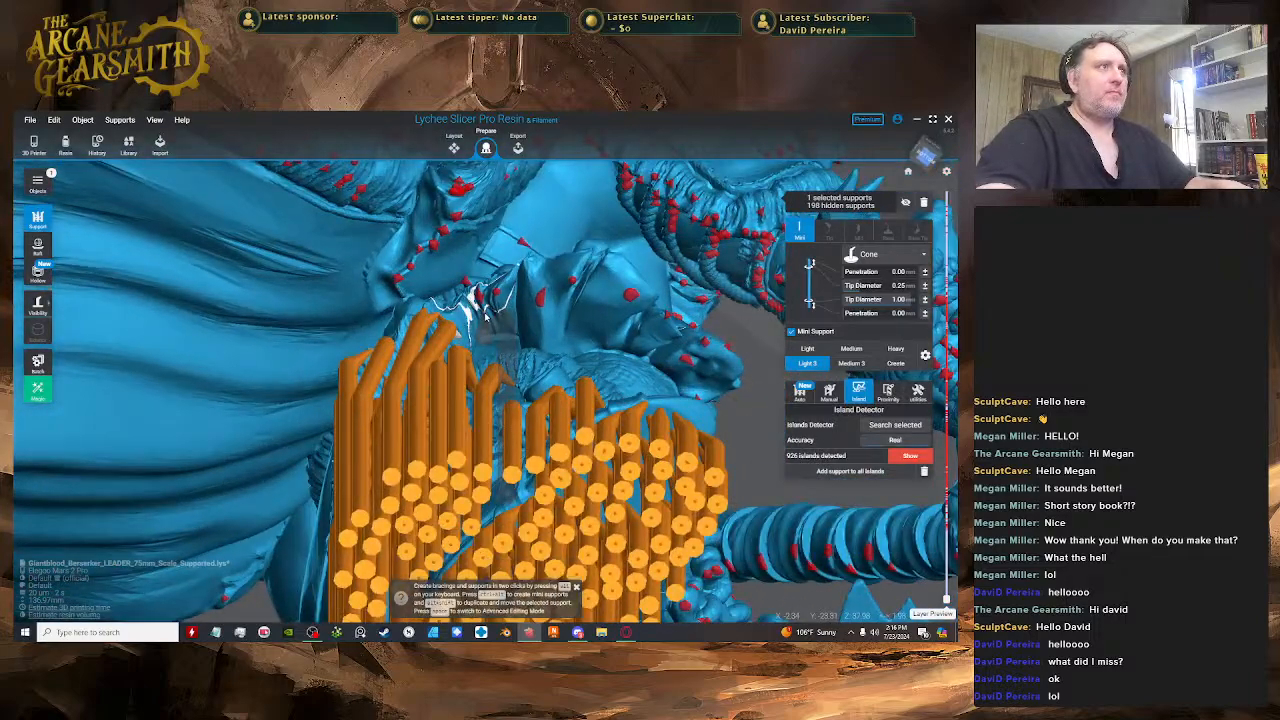
{"action": "key", "text": "space"}
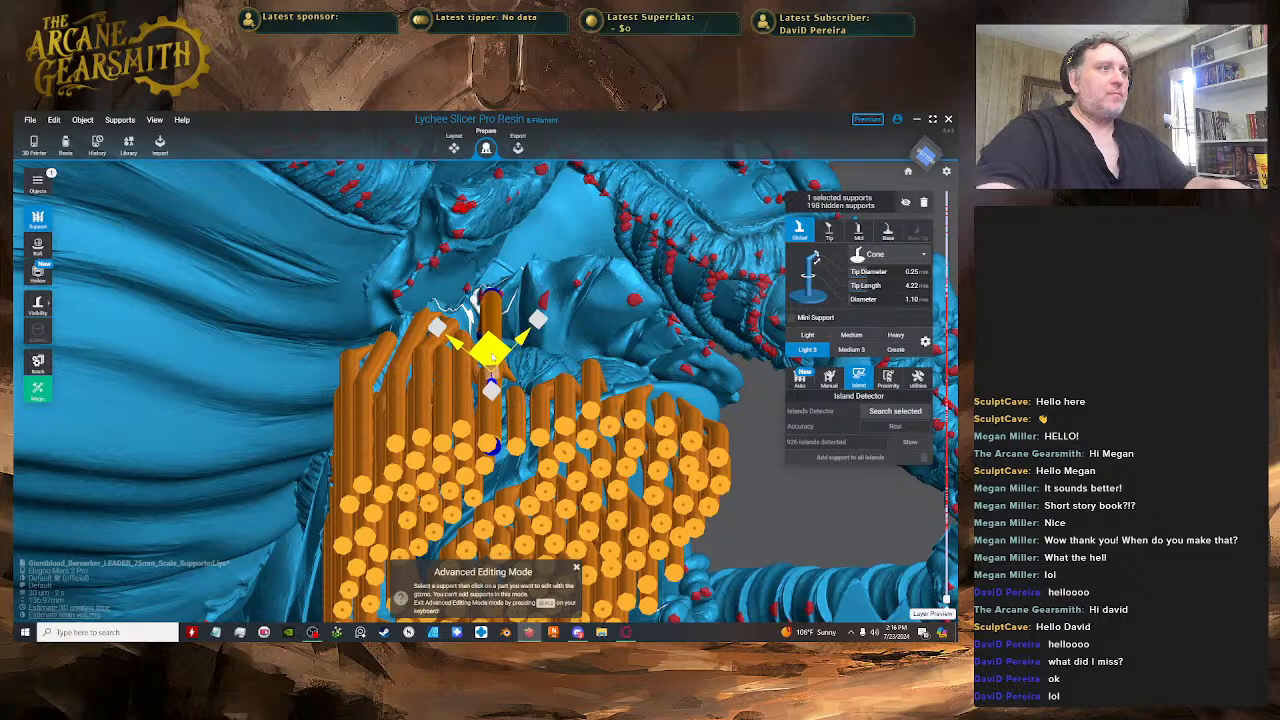
{"action": "right_click_drag", "start_coordinate": [488, 353], "coordinate": [510, 356]}
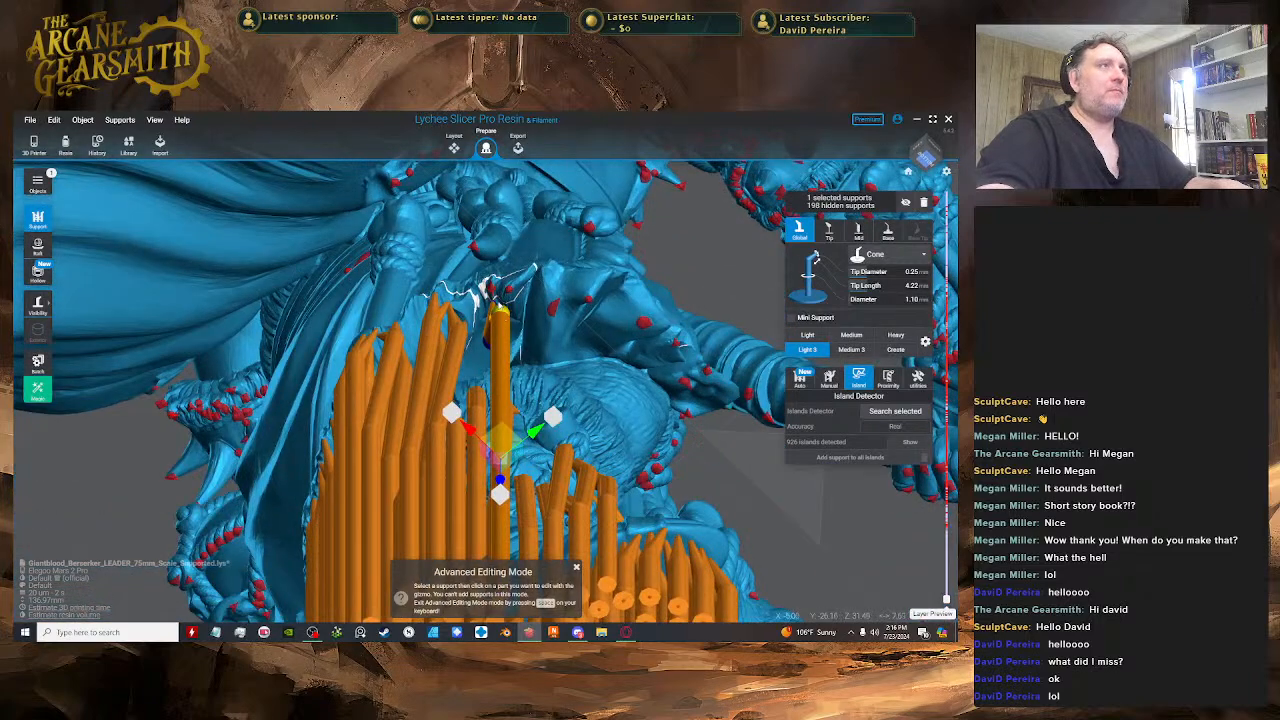
{"action": "right_click_drag", "start_coordinate": [500, 470], "coordinate": [530, 455]}
{"action": "right_click_drag", "start_coordinate": [567, 328], "coordinate": [455, 316]}
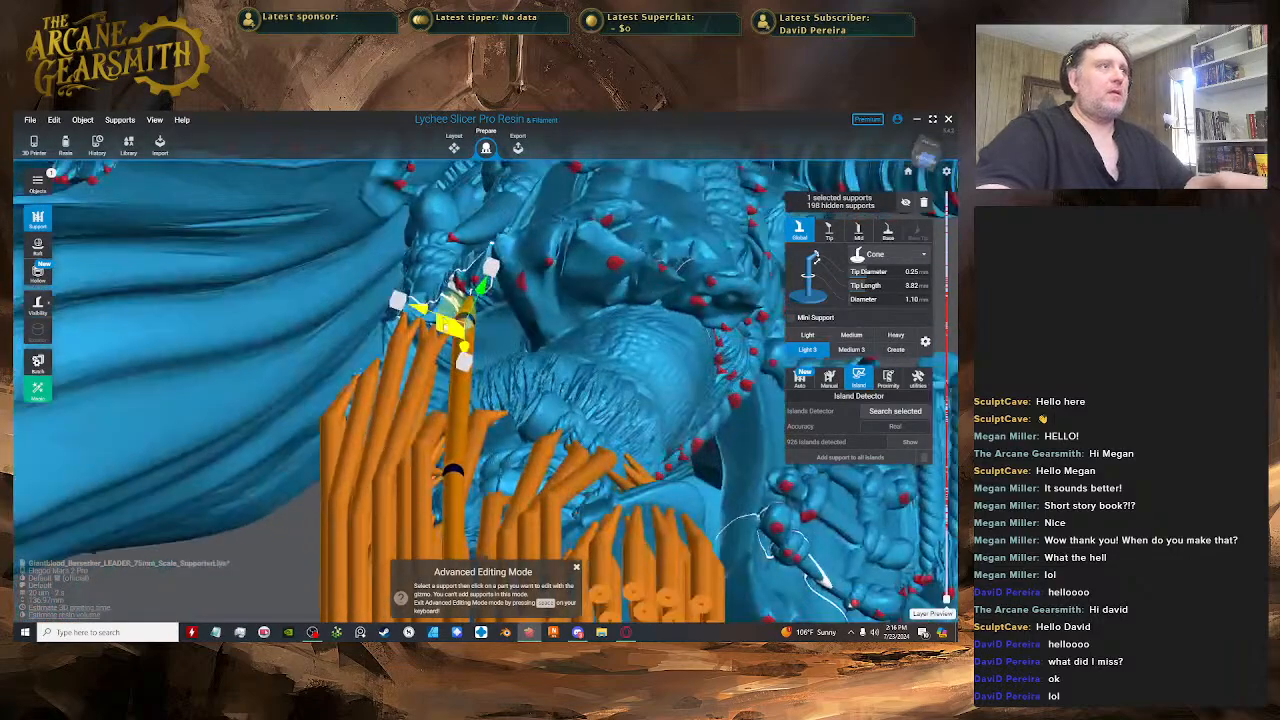
{"action": "scroll", "coordinate": [455, 312], "scroll_direction": "up", "scroll_amount": 3}
{"action": "left_click_drag", "start_coordinate": [464, 303], "coordinate": [452, 272]}
- Add another support just beyond the previous one and select the lower joint of its column for editing
{"action": "right_click_drag", "start_coordinate": [455, 275], "coordinate": [526, 372]}
{"action": "key", "text": "space"}
{"action": "key", "text": "space"}
{"action": "left_click", "coordinate": [518, 330]}
{"action": "left_click", "coordinate": [524, 478]}
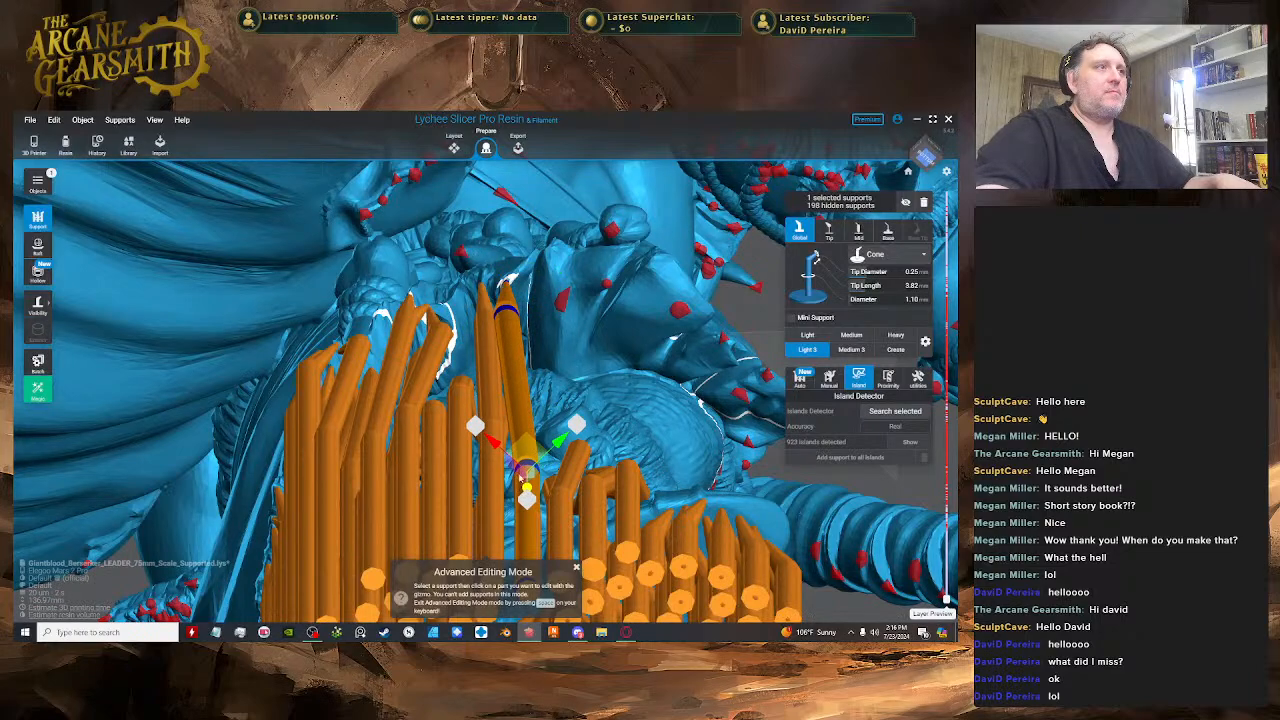
- Add a support to the island behind the outermost columns and adjust the height of its lower joint
{"action": "right_click_drag", "start_coordinate": [525, 477], "coordinate": [467, 358]}
{"action": "left_click", "coordinate": [508, 376]}
{"action": "key", "text": "space"}
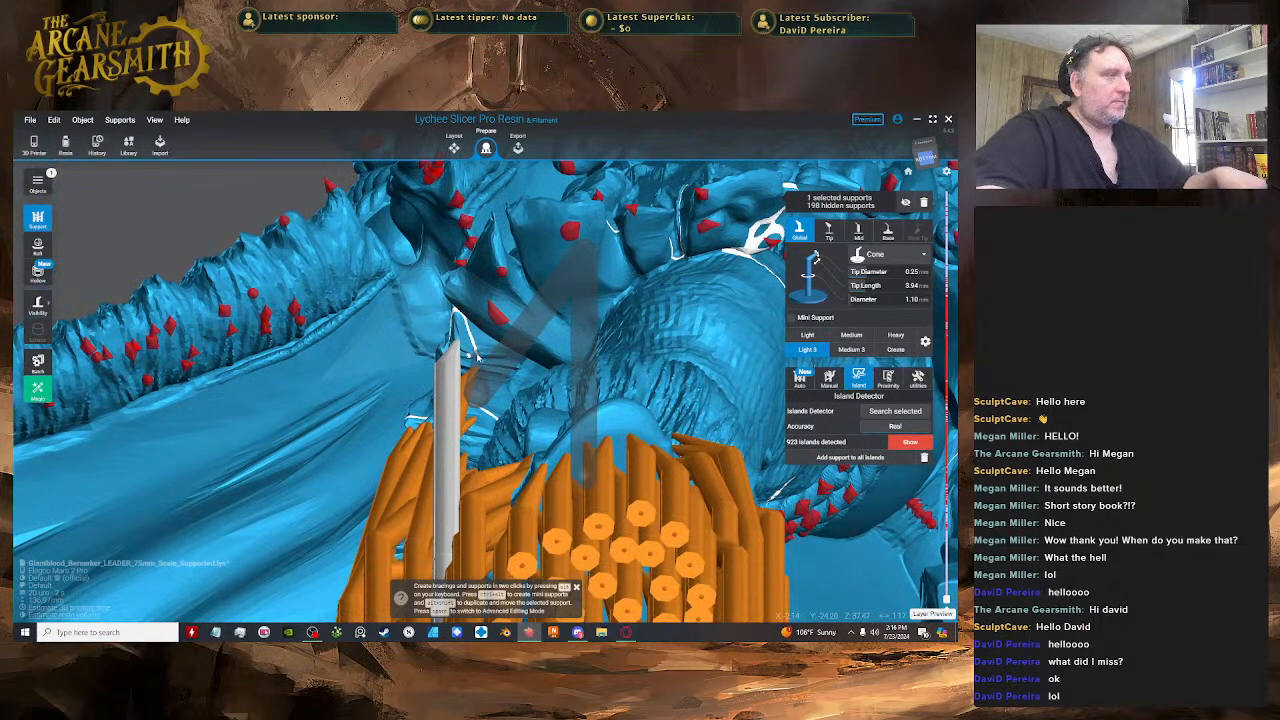
{"action": "right_click_drag", "start_coordinate": [447, 495], "coordinate": [482, 487]}
{"action": "key", "text": "space"}
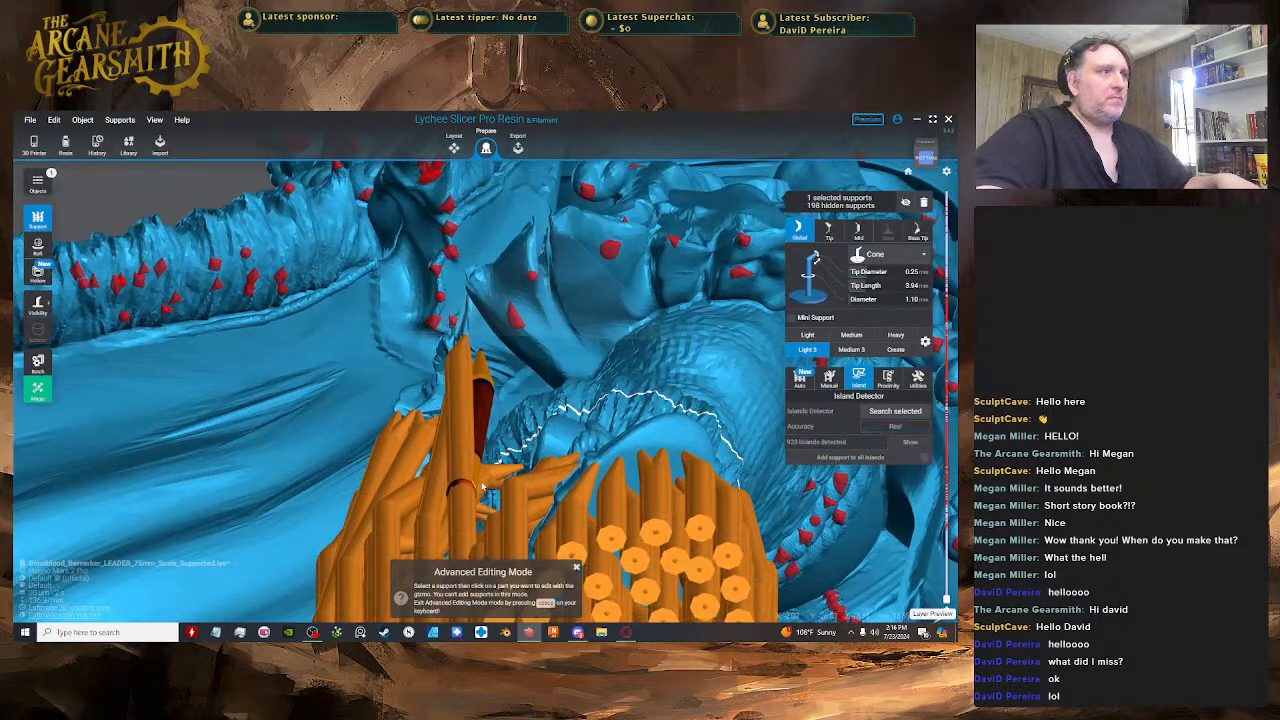
{"action": "left_click_drag", "start_coordinate": [462, 496], "coordinate": [462, 472]}
{"action": "right_click_drag", "start_coordinate": [462, 472], "coordinate": [436, 412]}
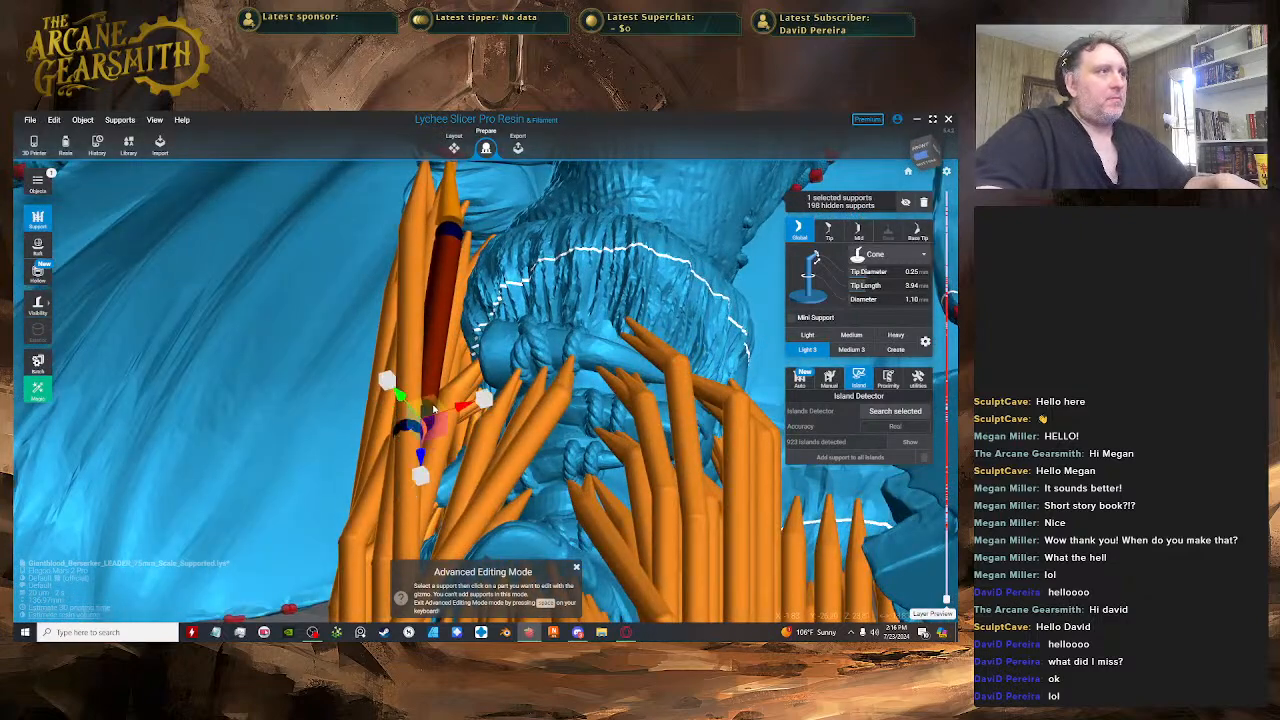
{"action": "left_click_drag", "start_coordinate": [420, 458], "coordinate": [421, 399]}
- Move the support's column in beneath its tip and branch a mini support to the neighbouring island
{"action": "right_click_drag", "start_coordinate": [457, 370], "coordinate": [456, 292]}
{"action": "key", "text": "Escape"}
{"action": "key", "text": "space"}
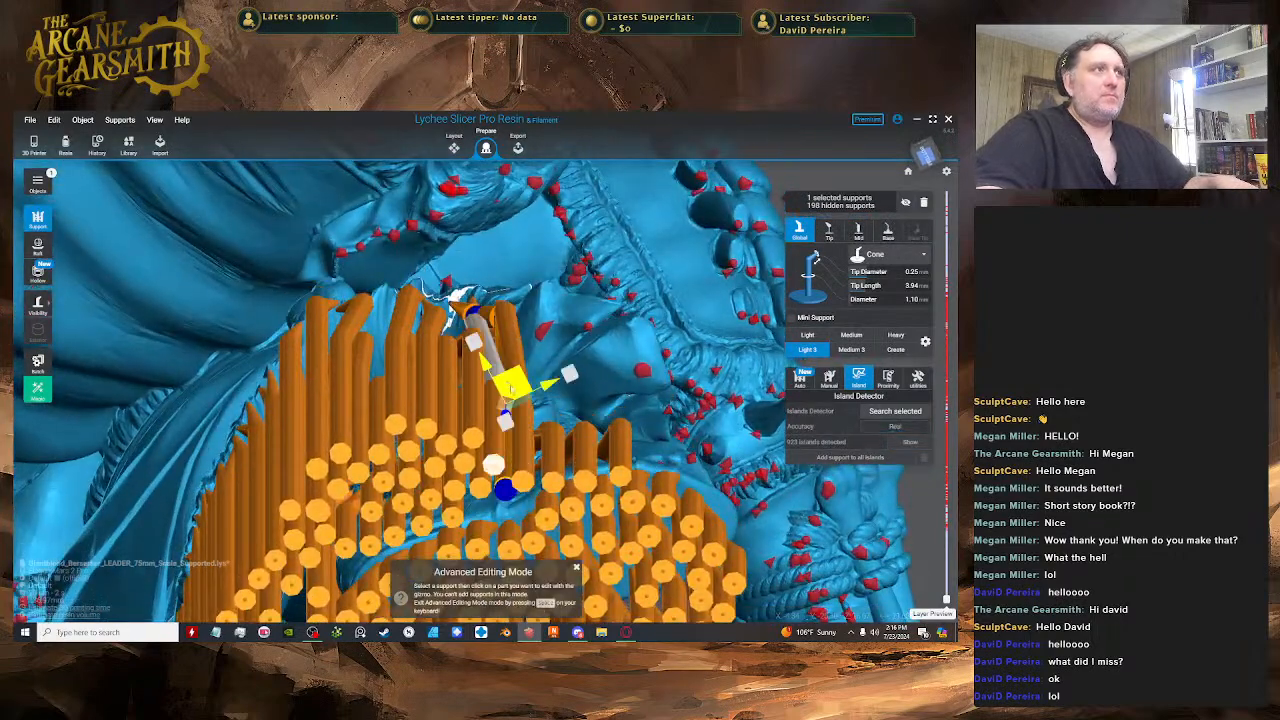
{"action": "left_click_drag", "start_coordinate": [511, 389], "coordinate": [475, 345]}
{"action": "right_click_drag", "start_coordinate": [475, 345], "coordinate": [454, 293]}
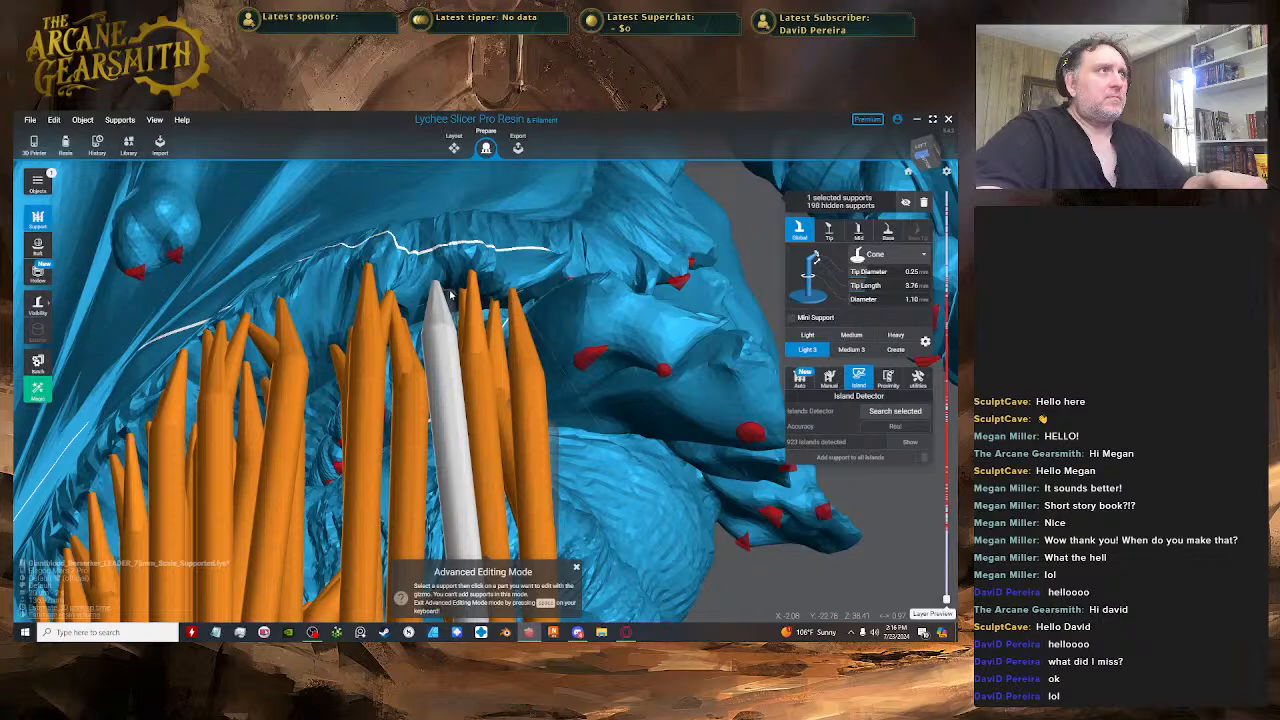
{"action": "left_click", "coordinate": [458, 296]}
- Add a support to the next island beyond the outermost columns and reposition its column
{"action": "scroll", "coordinate": [534, 366], "scroll_direction": "down", "scroll_amount": 8}
{"action": "scroll", "coordinate": [663, 494], "scroll_direction": "up", "scroll_amount": 2}
{"action": "key", "text": "space"}
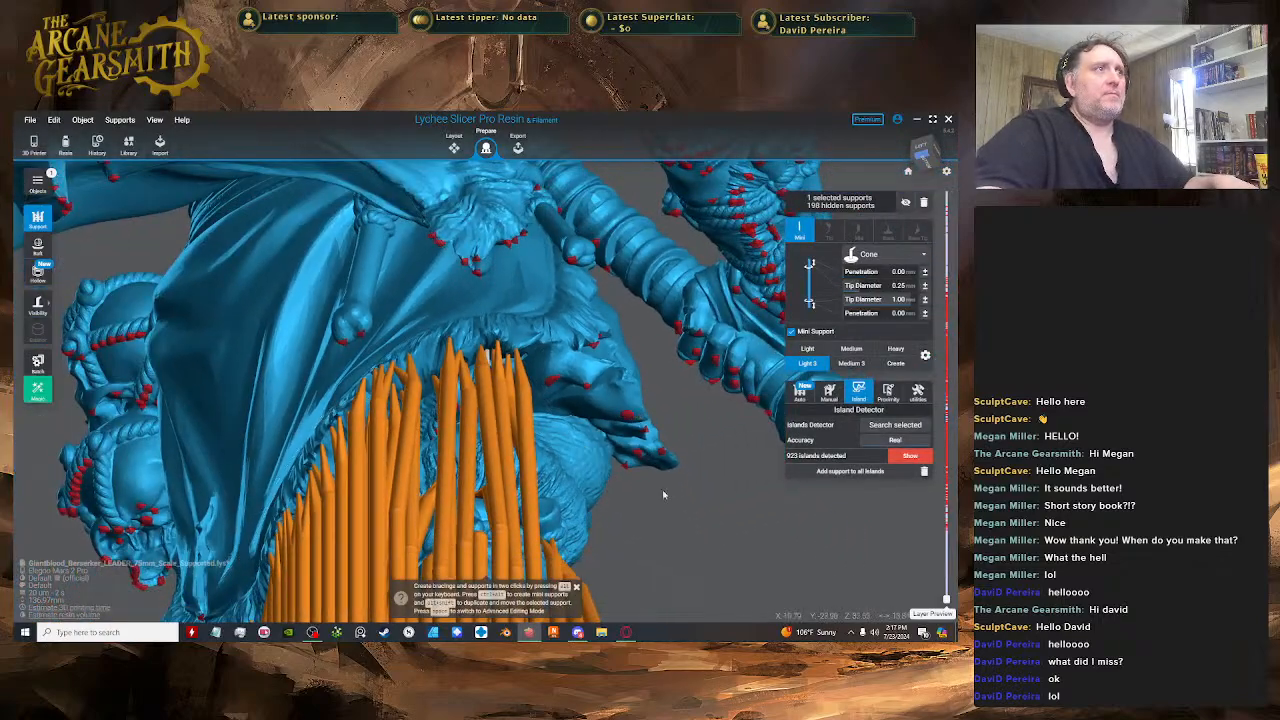
{"action": "right_click_drag", "start_coordinate": [663, 494], "coordinate": [487, 556]}
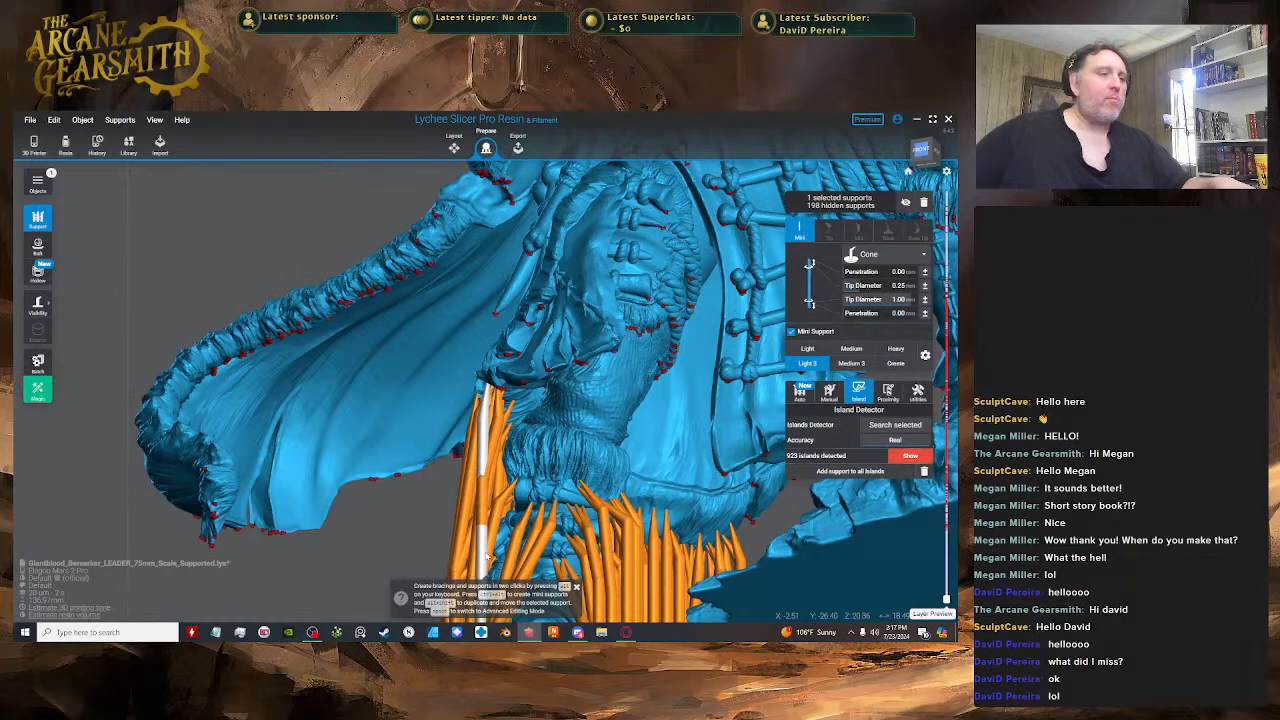
{"action": "right_click_drag", "start_coordinate": [413, 537], "coordinate": [487, 370]}
{"action": "scroll", "coordinate": [517, 396], "scroll_direction": "up", "scroll_amount": 5}
{"action": "key", "text": "Tab"}
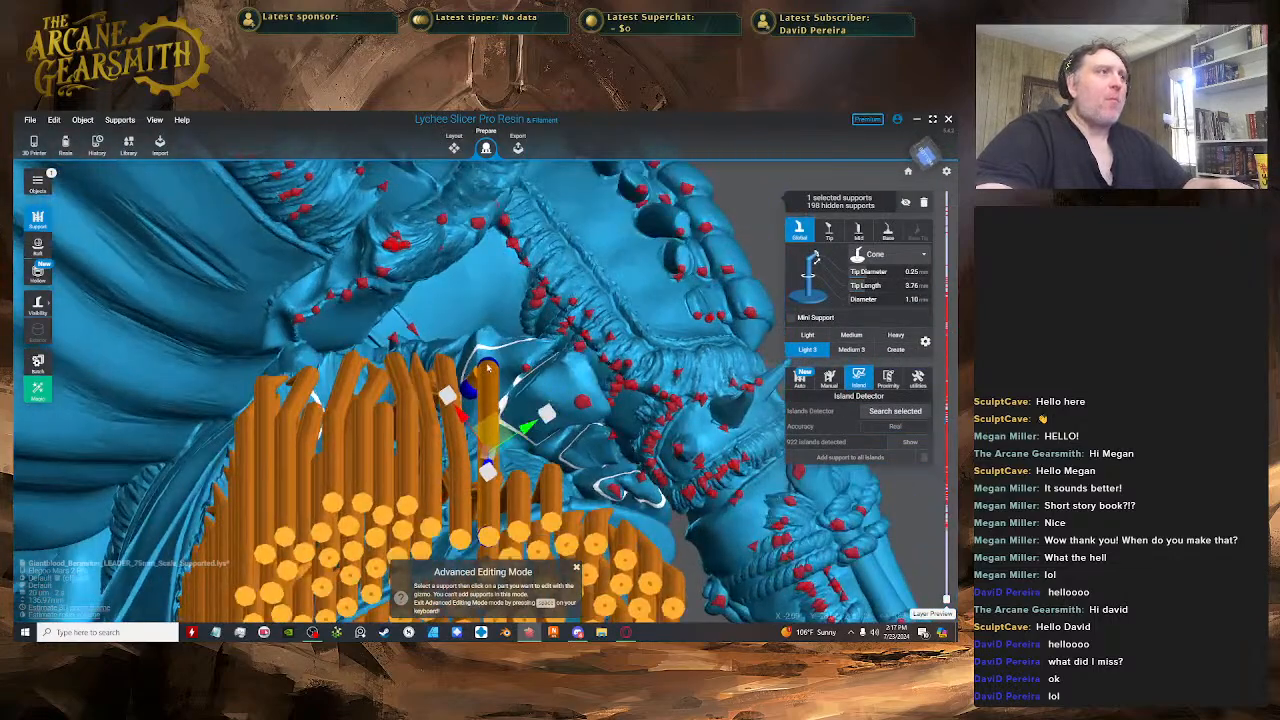
{"action": "right_click_drag", "start_coordinate": [487, 490], "coordinate": [520, 325]}
- Adjust the upper joint of the support beside the outermost column and branch mini supports from it
{"action": "key", "text": "space"}
{"action": "key", "text": "space"}
{"action": "left_click", "coordinate": [440, 318]}
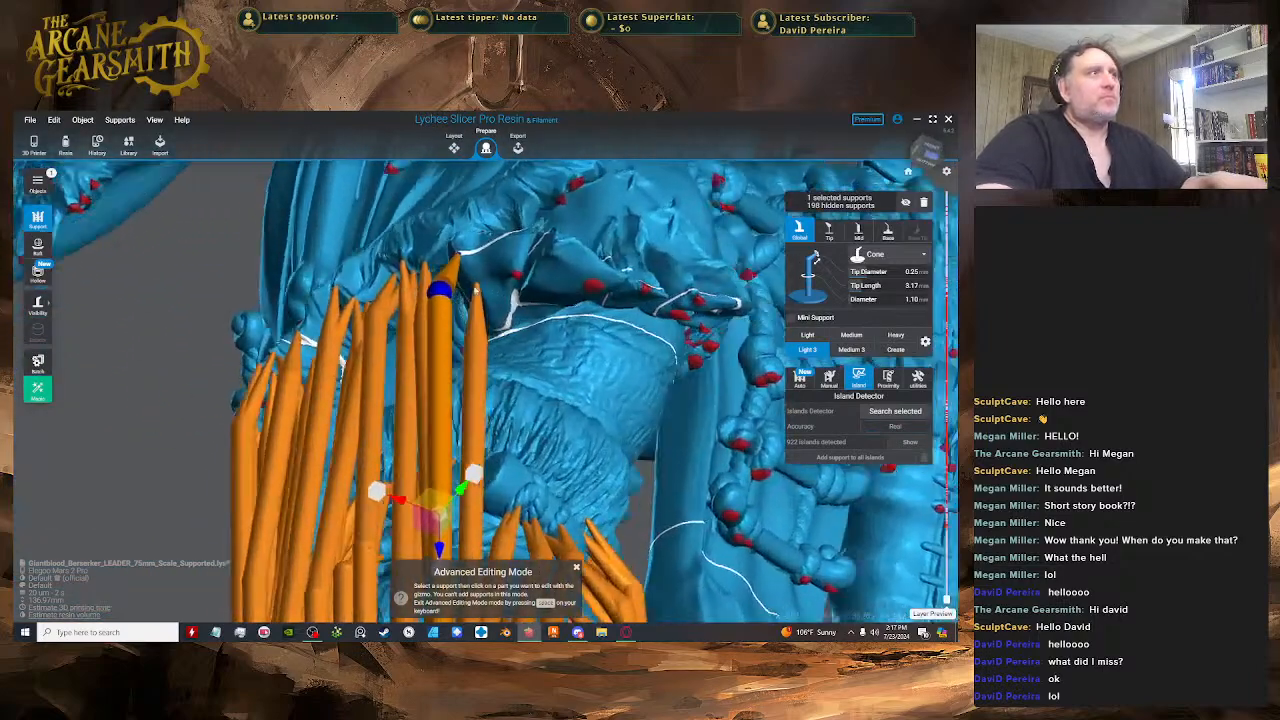
{"action": "right_click_drag", "start_coordinate": [476, 289], "coordinate": [434, 296]}
{"action": "left_click", "coordinate": [425, 301]}
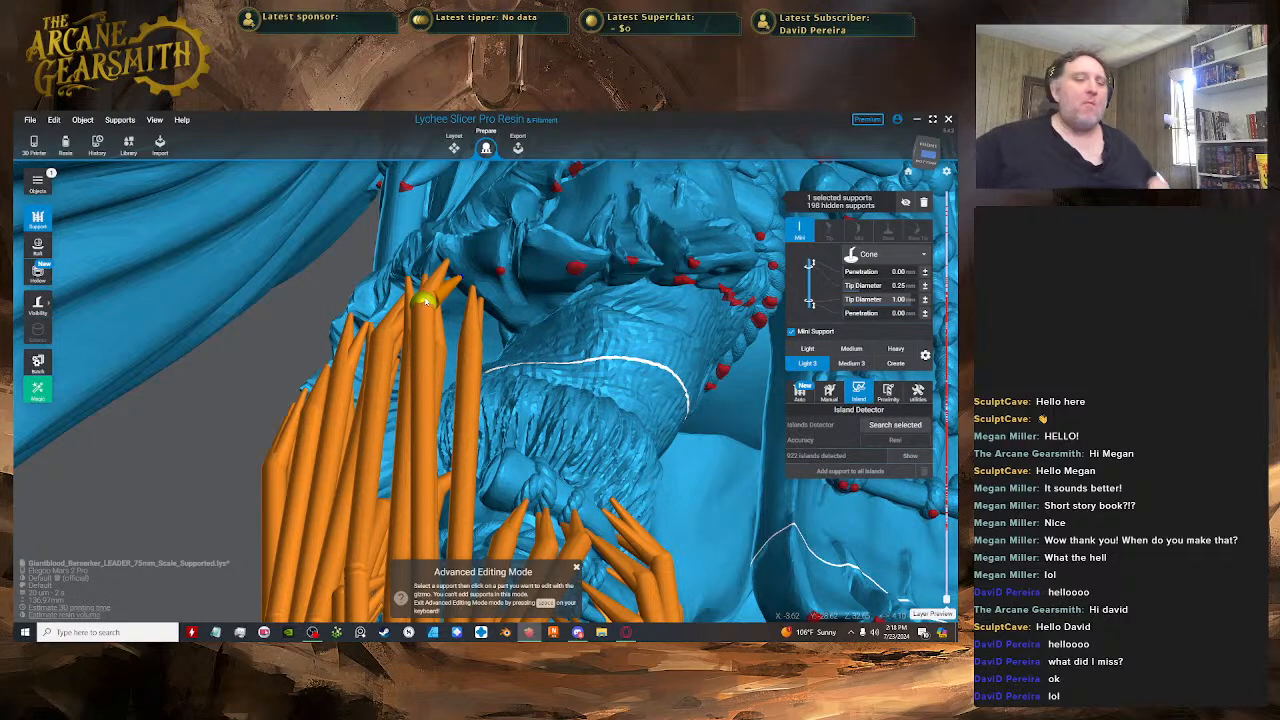
- Add a support to the next island along the hanging edge and bring its column beneath the tip
{"action": "right_click_drag", "start_coordinate": [425, 300], "coordinate": [531, 308]}
{"action": "key", "text": "space"}
{"action": "left_click", "coordinate": [527, 332]}
{"action": "key", "text": "space"}
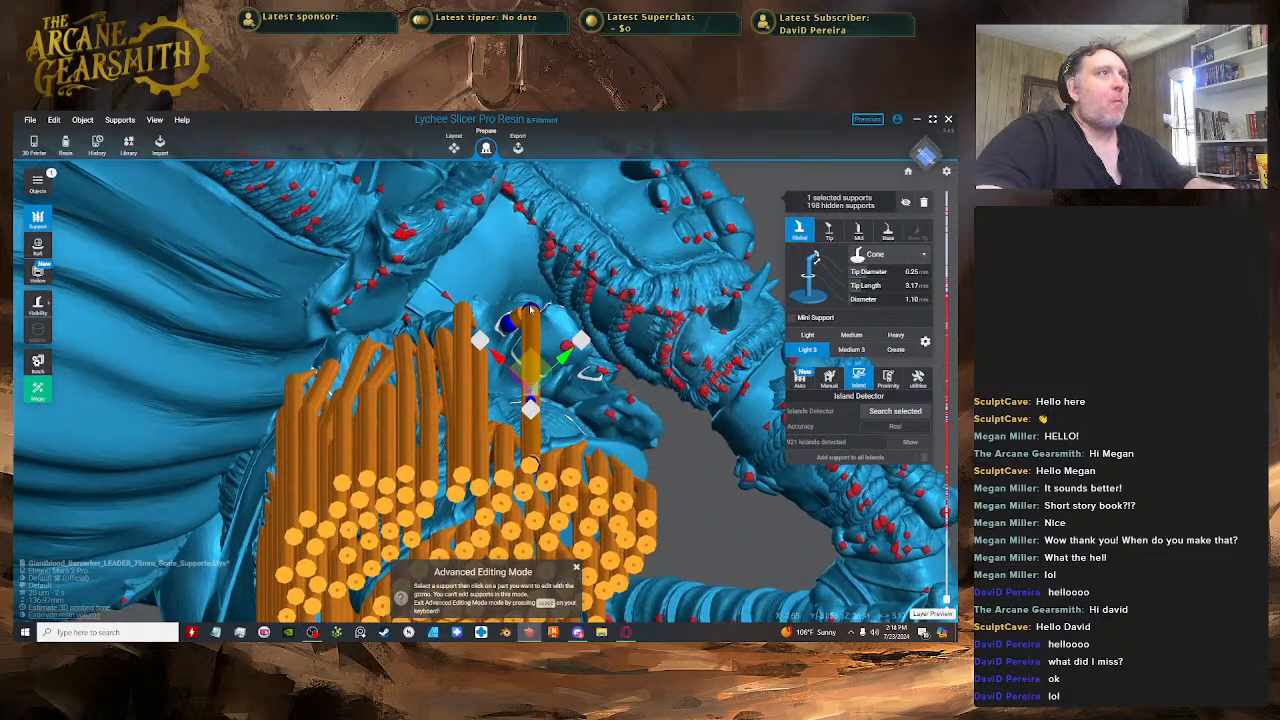
{"action": "right_click_drag", "start_coordinate": [531, 425], "coordinate": [565, 470]}
{"action": "right_click_drag", "start_coordinate": [535, 350], "coordinate": [478, 362]}
{"action": "left_click", "coordinate": [504, 319]}
- Place another support in the gap beside it, shift its column, and lower its upper joint
{"action": "key", "text": "space"}
{"action": "left_click", "coordinate": [516, 307]}
{"action": "key", "text": "space"}
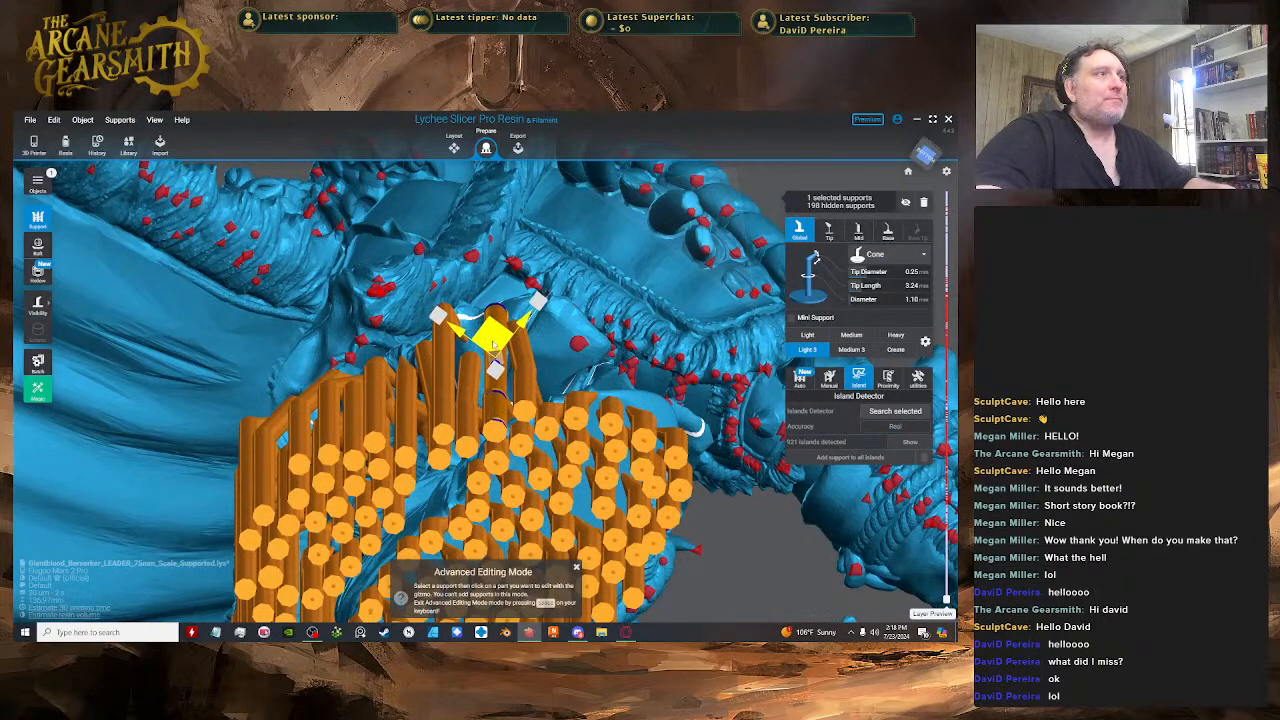
{"action": "mouse_move", "coordinate": [509, 329]}
{"action": "right_mouse_down"}
{"action": "mouse_move", "coordinate": [525, 356]}
{"action": "mouse_move", "coordinate": [517, 335]}
{"action": "right_mouse_up"}
{"action": "left_click", "coordinate": [507, 288]}
{"action": "left_click_drag", "start_coordinate": [505, 332], "coordinate": [505, 379]}
{"action": "right_click_drag", "start_coordinate": [505, 379], "coordinate": [524, 328]}
{"action": "left_click_drag", "start_coordinate": [524, 326], "coordinate": [519, 318]}
{"action": "right_click_drag", "start_coordinate": [519, 318], "coordinate": [482, 398]}
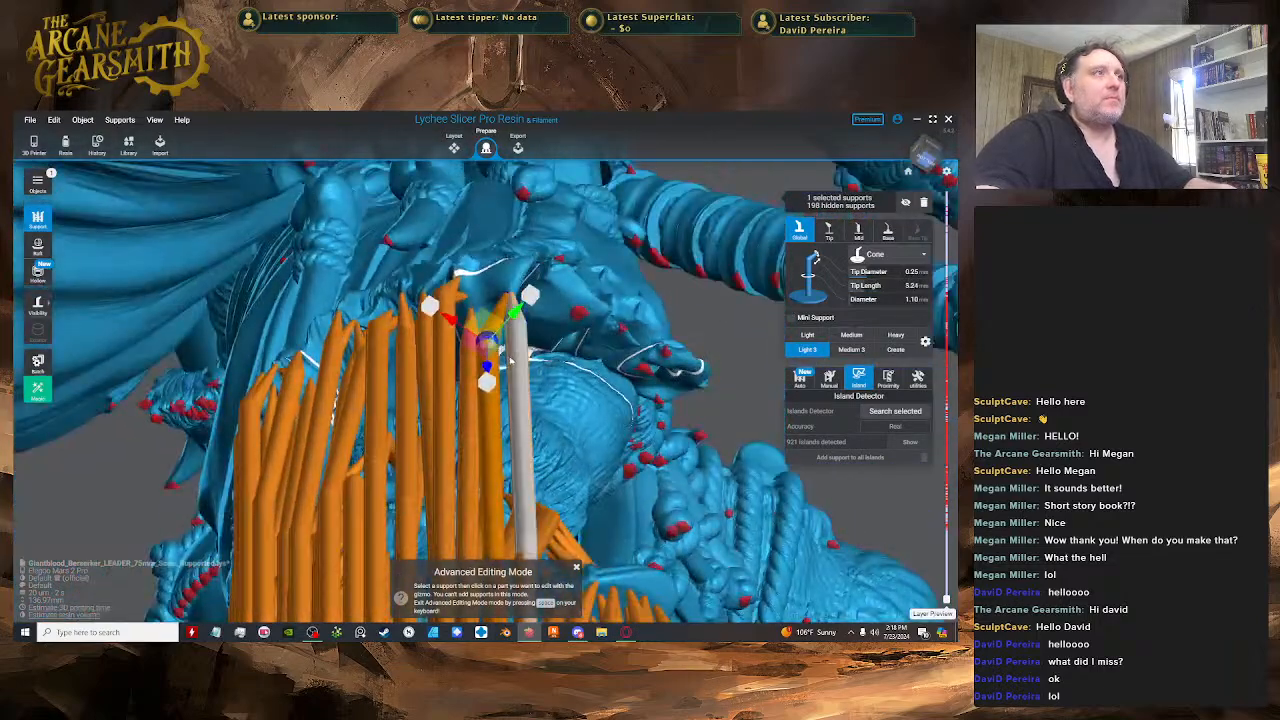
- Fine-tune the upper joints of the outermost support and its inner neighbour so both line up with their tips
{"action": "left_click", "coordinate": [522, 332]}
{"action": "left_click", "coordinate": [523, 323]}
{"action": "left_click_drag", "start_coordinate": [523, 319], "coordinate": [529, 314]}
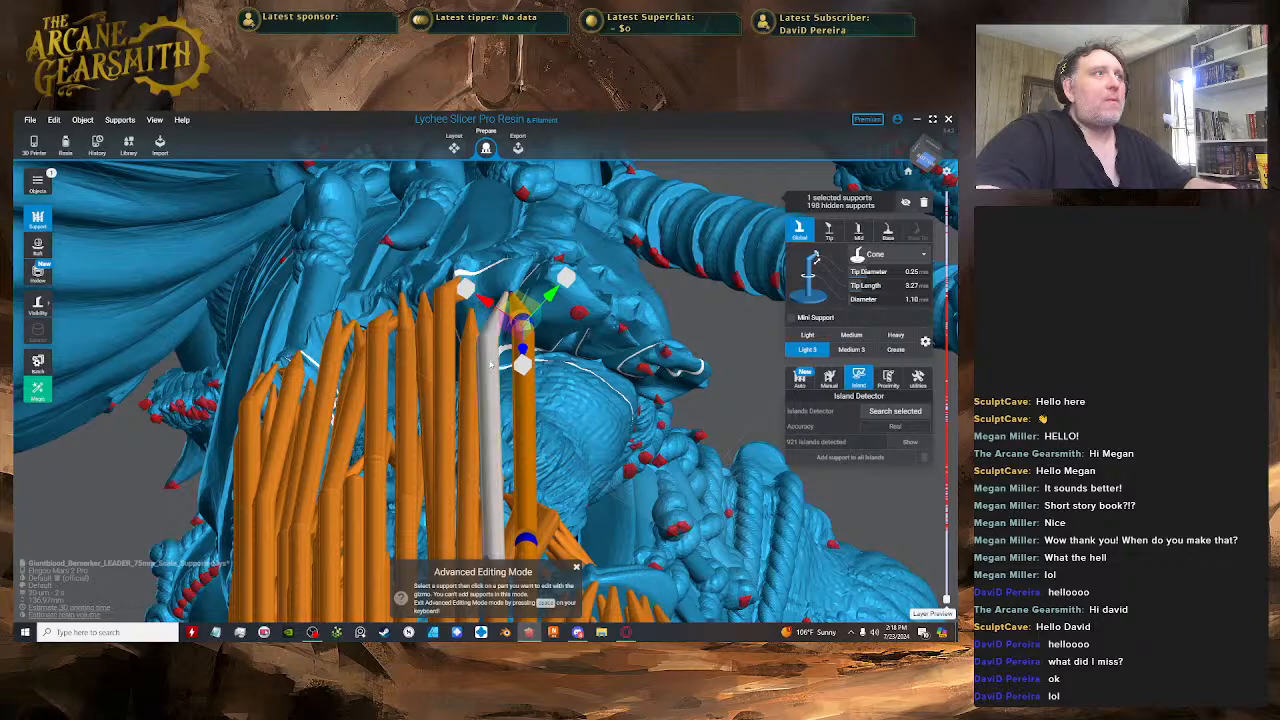
{"action": "left_click", "coordinate": [496, 346]}
{"action": "left_click", "coordinate": [496, 343]}
{"action": "left_click_drag", "start_coordinate": [496, 367], "coordinate": [497, 355]}
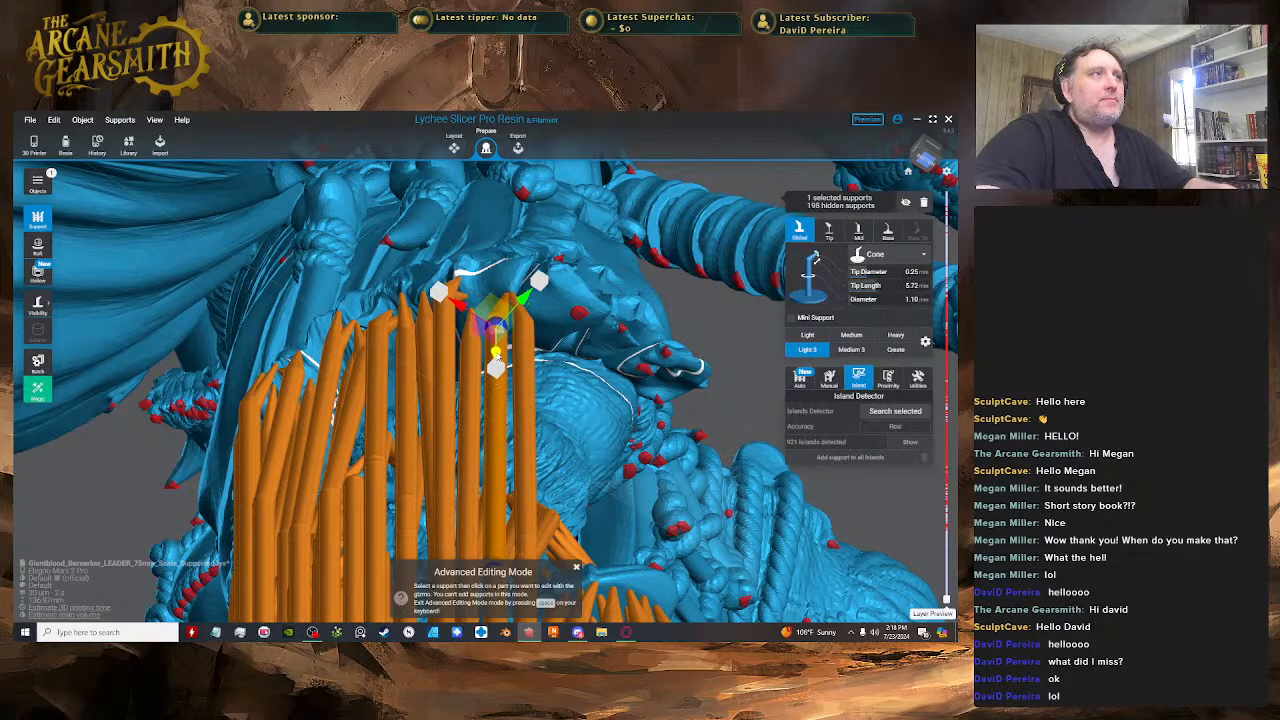
- Adjust the next support in the outer group and branch a mini support from its upper joint
{"action": "right_click_drag", "start_coordinate": [526, 318], "coordinate": [455, 350]}
{"action": "key", "text": "space"}
{"action": "key", "text": "space"}
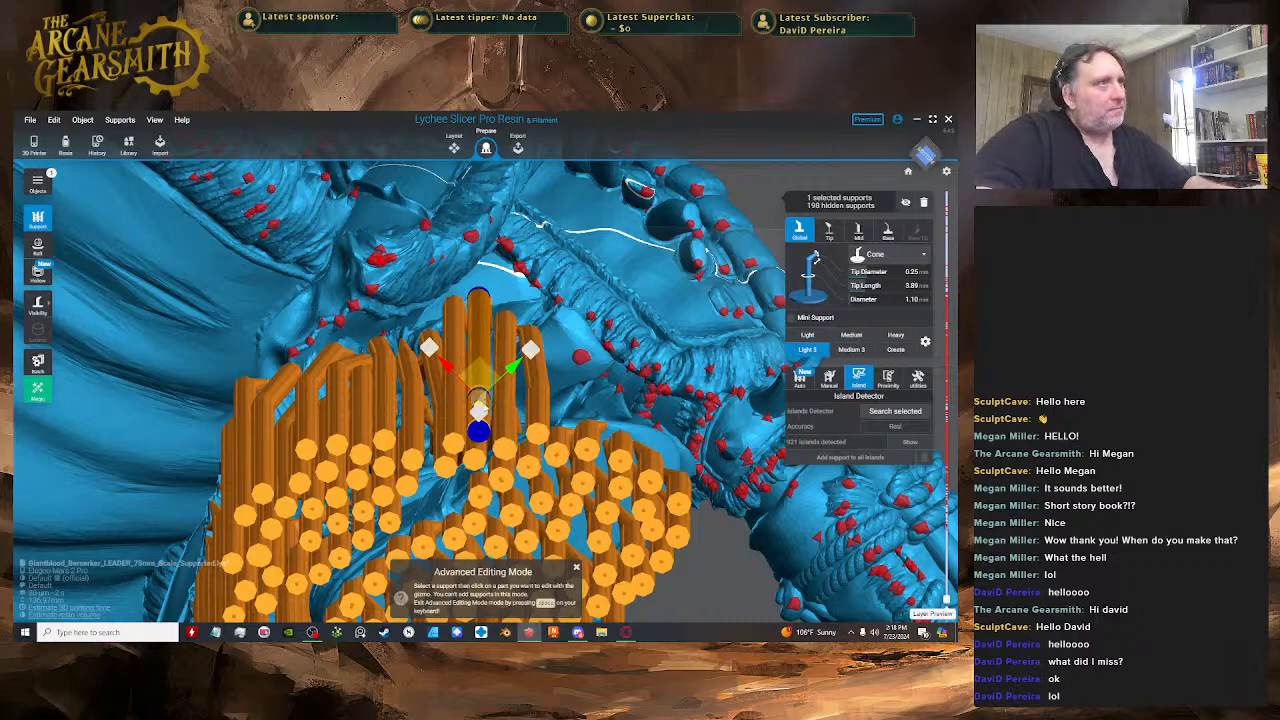
{"action": "right_click_drag", "start_coordinate": [480, 385], "coordinate": [455, 362]}
{"action": "left_click", "coordinate": [486, 310]}
{"action": "left_click", "coordinate": [453, 361]}
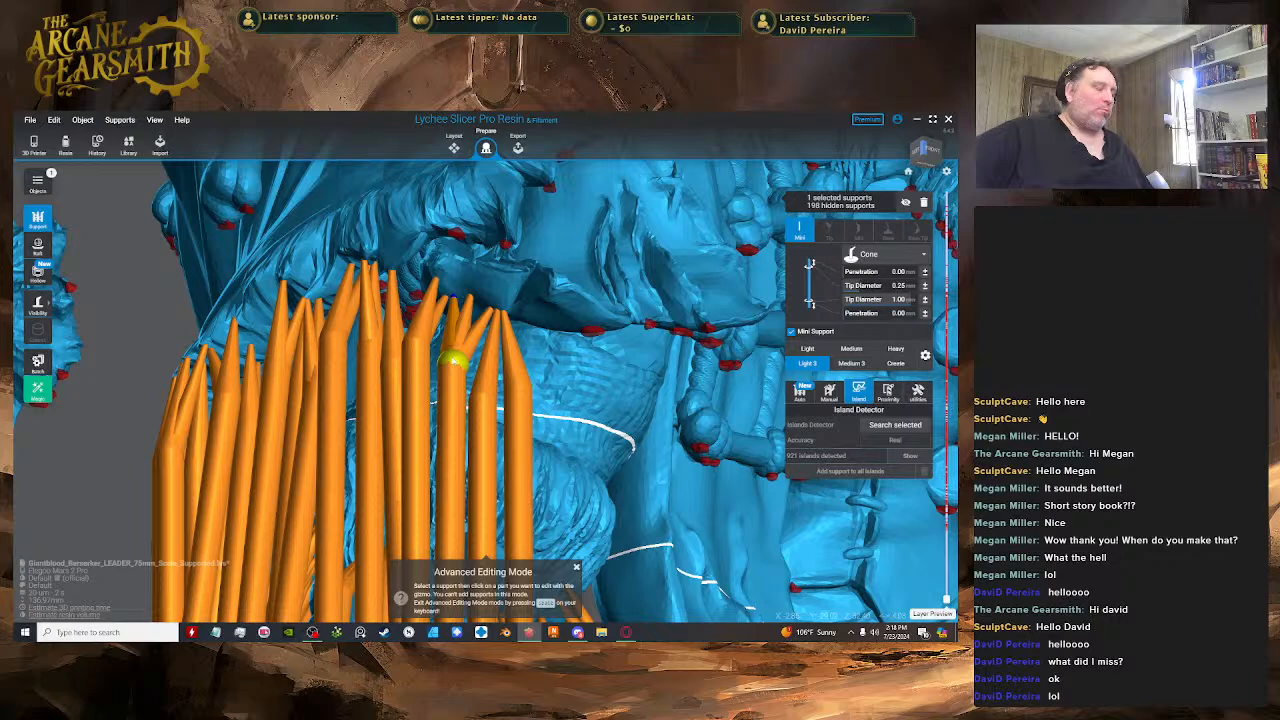
- Add a support to the next island beyond the group, bring its column beneath the tip, and lower its upper joint
{"action": "right_click_drag", "start_coordinate": [453, 361], "coordinate": [414, 310]}
{"action": "left_click", "coordinate": [416, 306]}
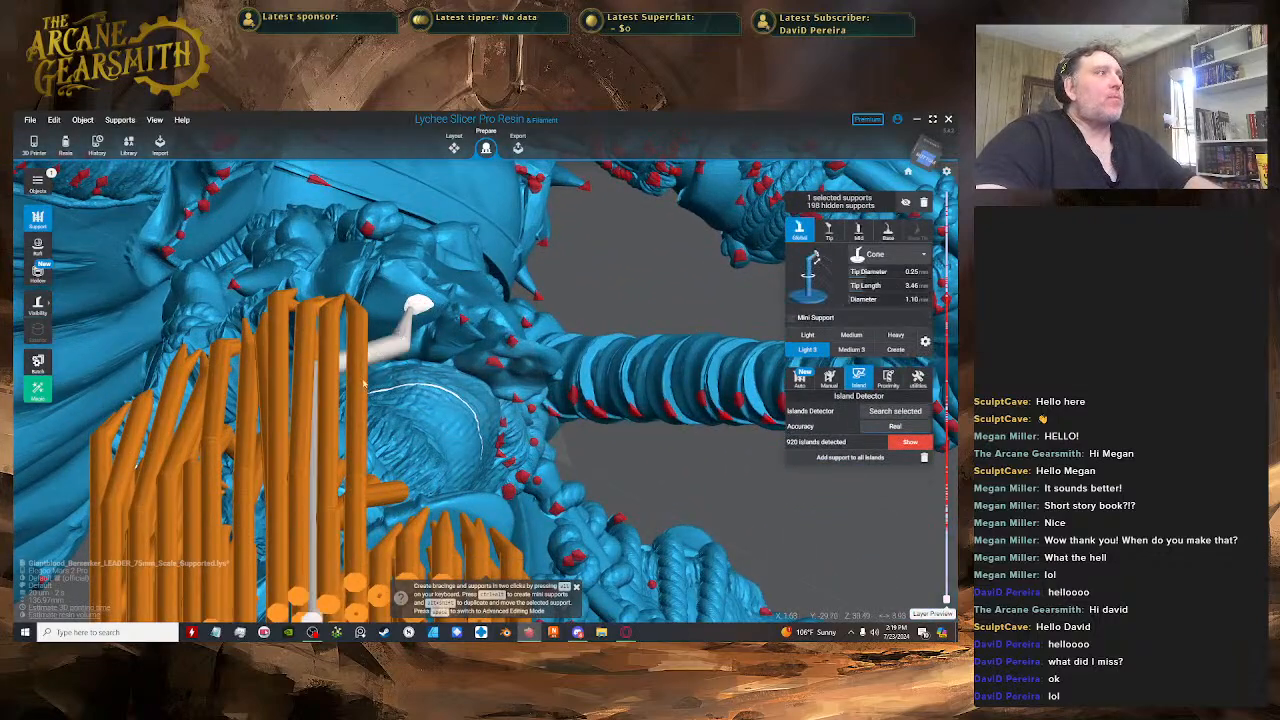
{"action": "left_click_drag", "start_coordinate": [311, 460], "coordinate": [398, 405]}
{"action": "right_click_drag", "start_coordinate": [398, 403], "coordinate": [415, 377]}
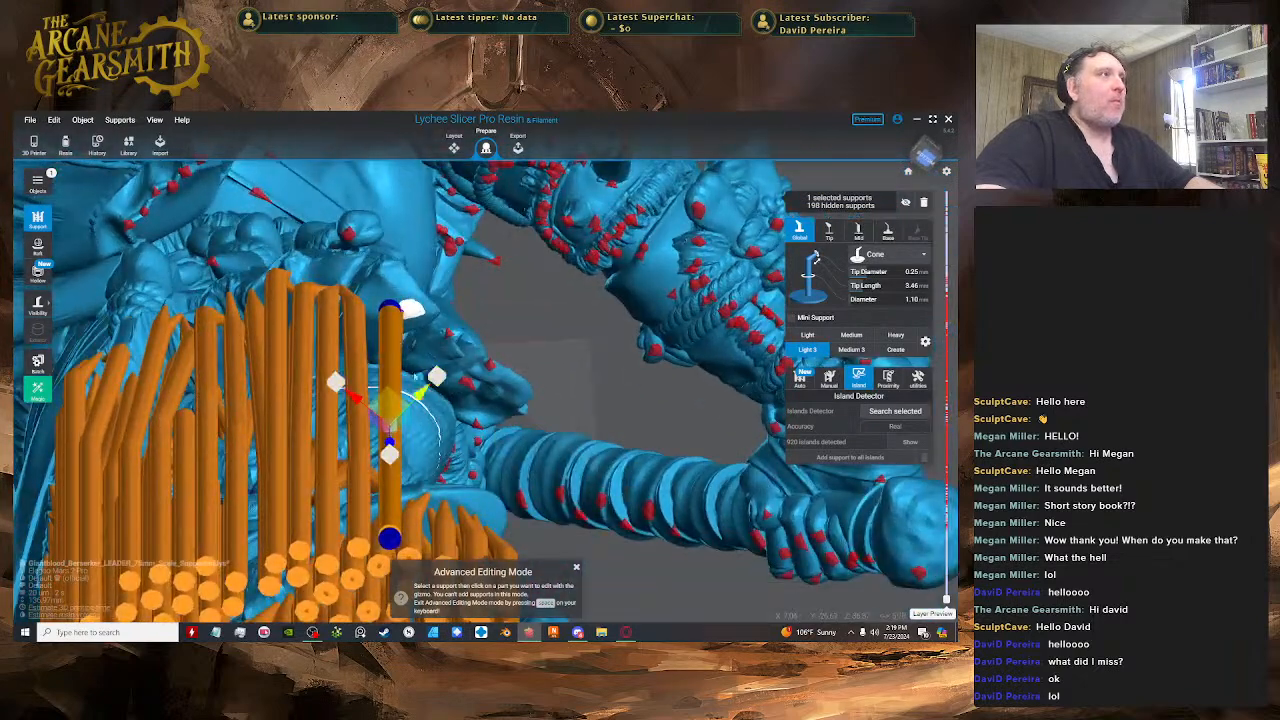
{"action": "left_click", "coordinate": [392, 302]}
{"action": "left_click_drag", "start_coordinate": [391, 346], "coordinate": [391, 485]}
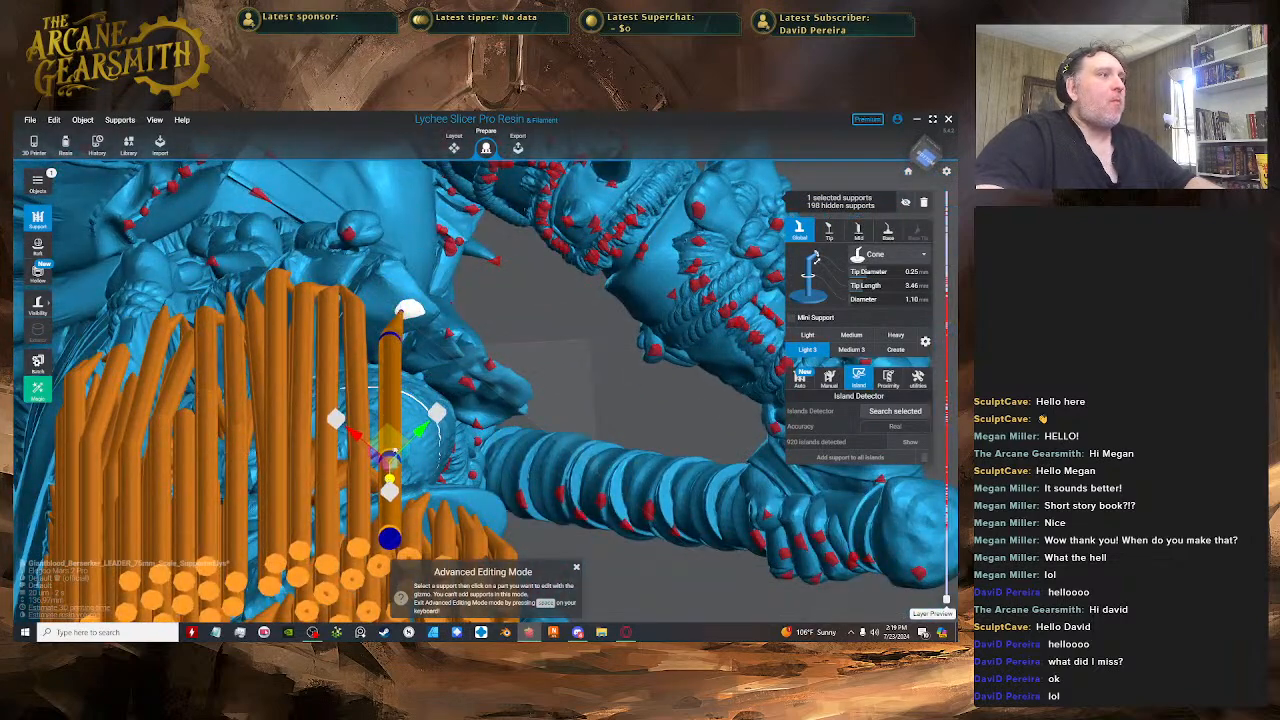
{"action": "right_click_drag", "start_coordinate": [397, 430], "coordinate": [374, 354]}
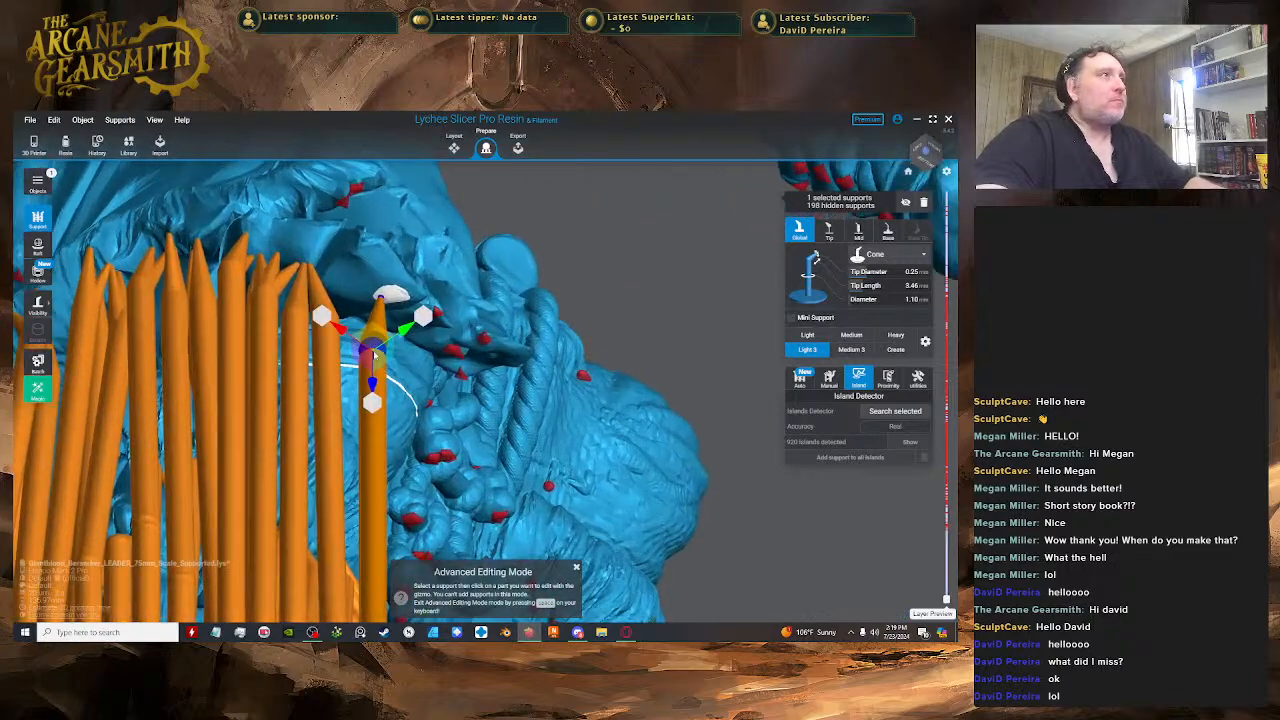
- Place a second support right beside it on the same edge, move its column inward beneath the tip, and adjust its upper joint
{"action": "key", "text": "space"}
{"action": "left_click", "coordinate": [396, 301]}
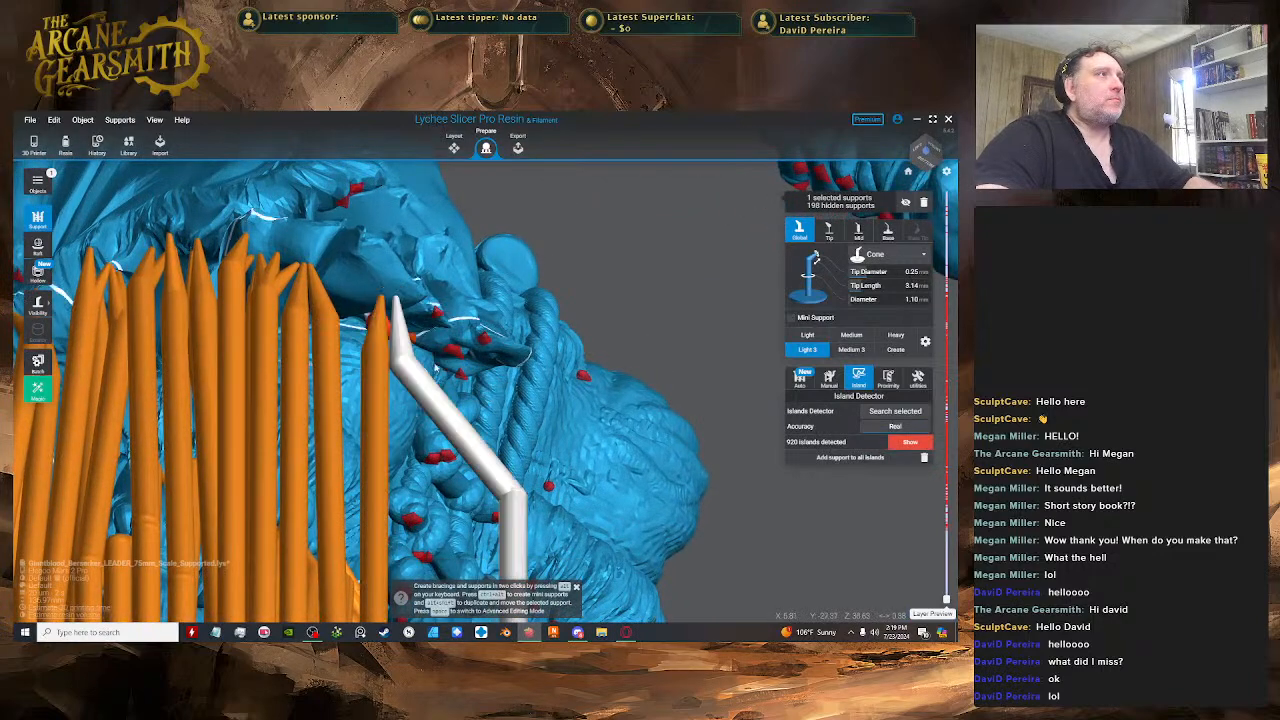
{"action": "right_click_drag", "start_coordinate": [398, 303], "coordinate": [467, 232]}
{"action": "key", "text": "space"}
{"action": "left_click", "coordinate": [497, 397]}
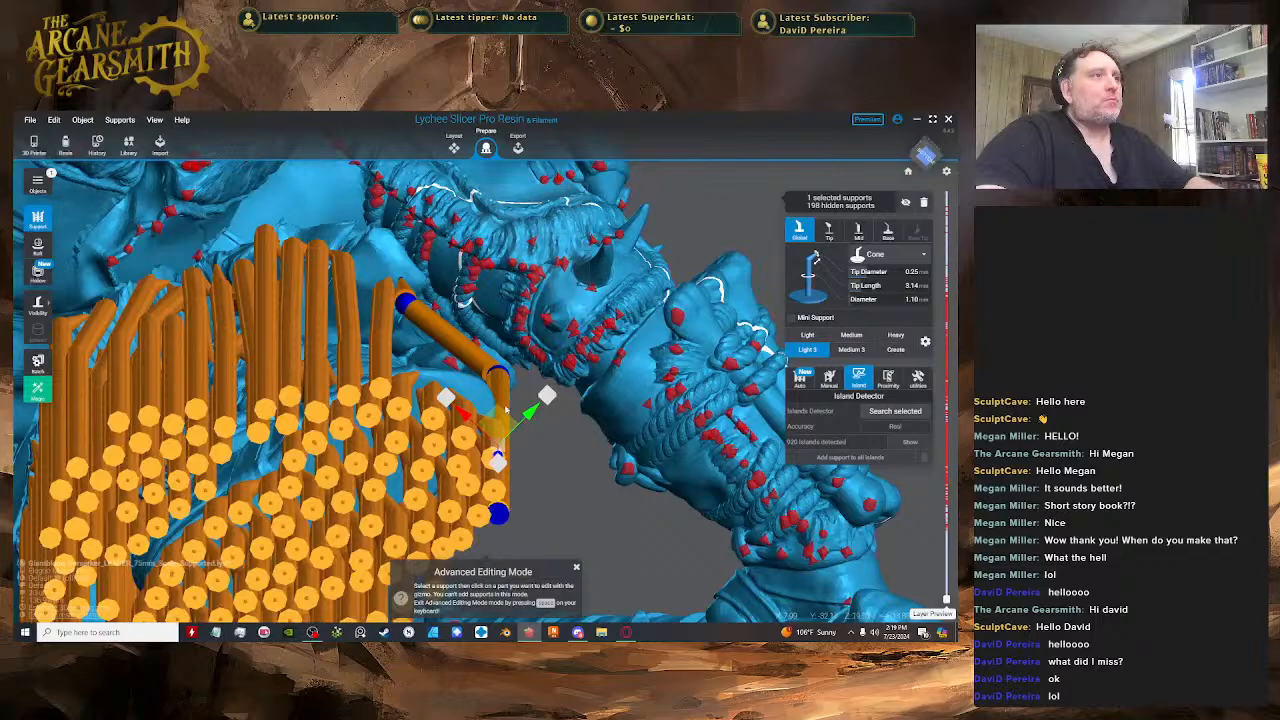
{"action": "left_click_drag", "start_coordinate": [492, 421], "coordinate": [412, 300]}
{"action": "right_click_drag", "start_coordinate": [412, 295], "coordinate": [421, 345]}
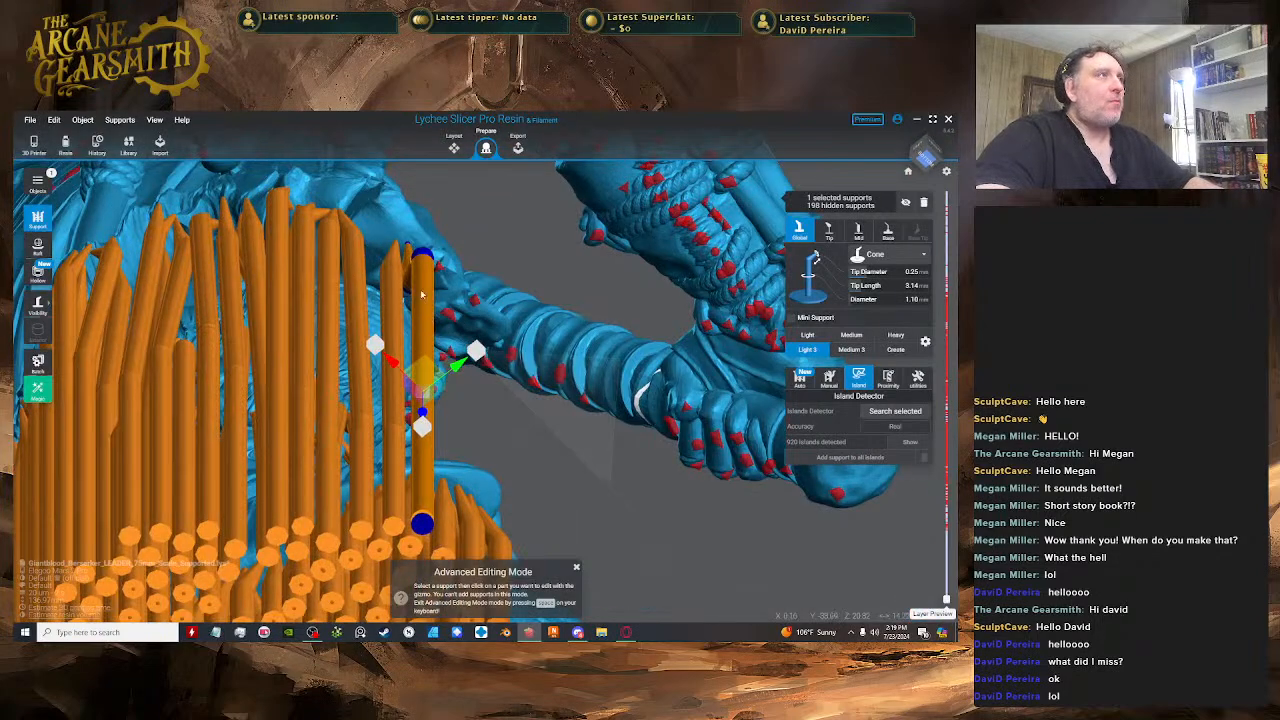
{"action": "left_click", "coordinate": [423, 256]}
{"action": "left_click_drag", "start_coordinate": [424, 248], "coordinate": [414, 264]}
{"action": "left_click", "coordinate": [424, 386]}
{"action": "left_click_drag", "start_coordinate": [430, 414], "coordinate": [434, 455]}
{"action": "right_click_drag", "start_coordinate": [433, 455], "coordinate": [398, 394]}
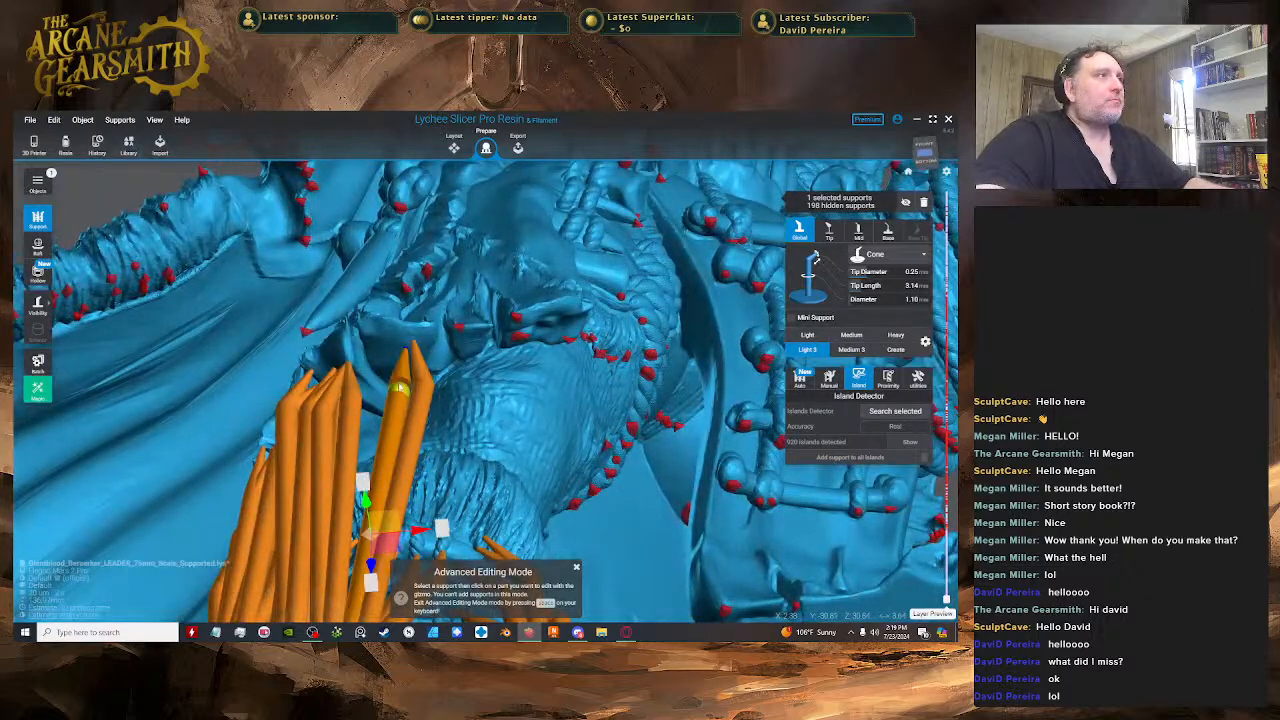
- Fine-tune the upper joint of the outermost of the two new supports so it lines up with its tip
{"action": "left_click", "coordinate": [398, 394]}
{"action": "left_click", "coordinate": [427, 387]}
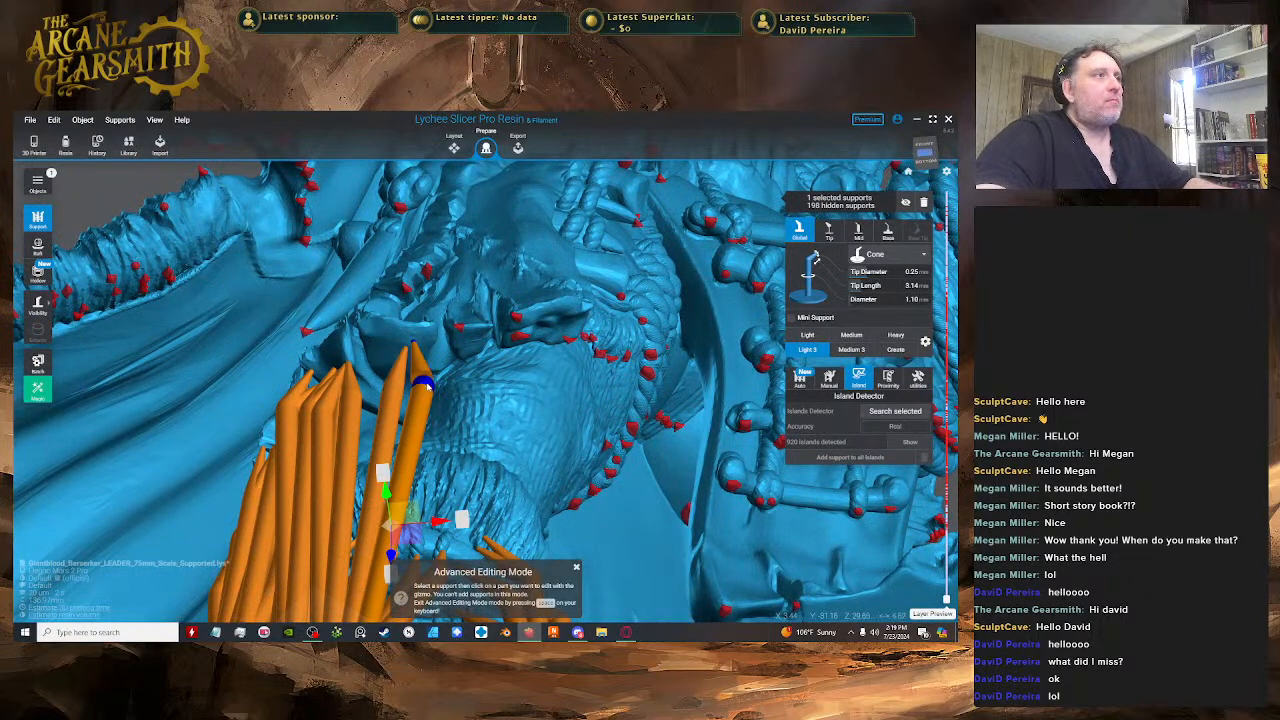
{"action": "left_click", "coordinate": [427, 384]}
{"action": "left_click_drag", "start_coordinate": [420, 386], "coordinate": [412, 381]}
{"action": "mouse_move", "coordinate": [412, 381]}
{"action": "right_mouse_down"}
{"action": "mouse_move", "coordinate": [432, 392]}
{"action": "mouse_move", "coordinate": [426, 374]}
{"action": "right_mouse_up"}
{"action": "left_click_drag", "start_coordinate": [414, 379], "coordinate": [418, 372]}
{"action": "right_click_drag", "start_coordinate": [418, 372], "coordinate": [434, 330]}
- Branch mini supports from the upper joints of the two new outer supports to the edge above
{"action": "key", "text": "space"}
{"action": "left_click_drag", "start_coordinate": [428, 318], "coordinate": [414, 346]}
{"action": "right_click_drag", "start_coordinate": [414, 346], "coordinate": [388, 318]}
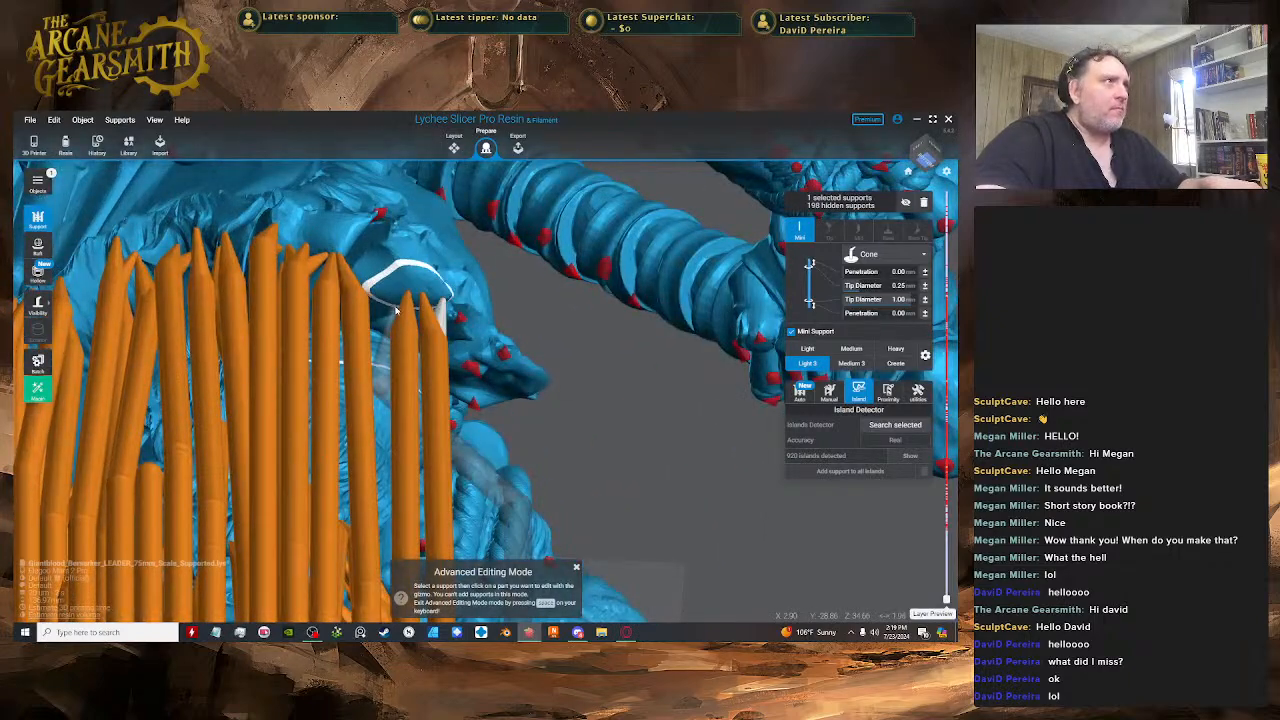
{"action": "left_click_drag", "start_coordinate": [398, 302], "coordinate": [404, 334]}
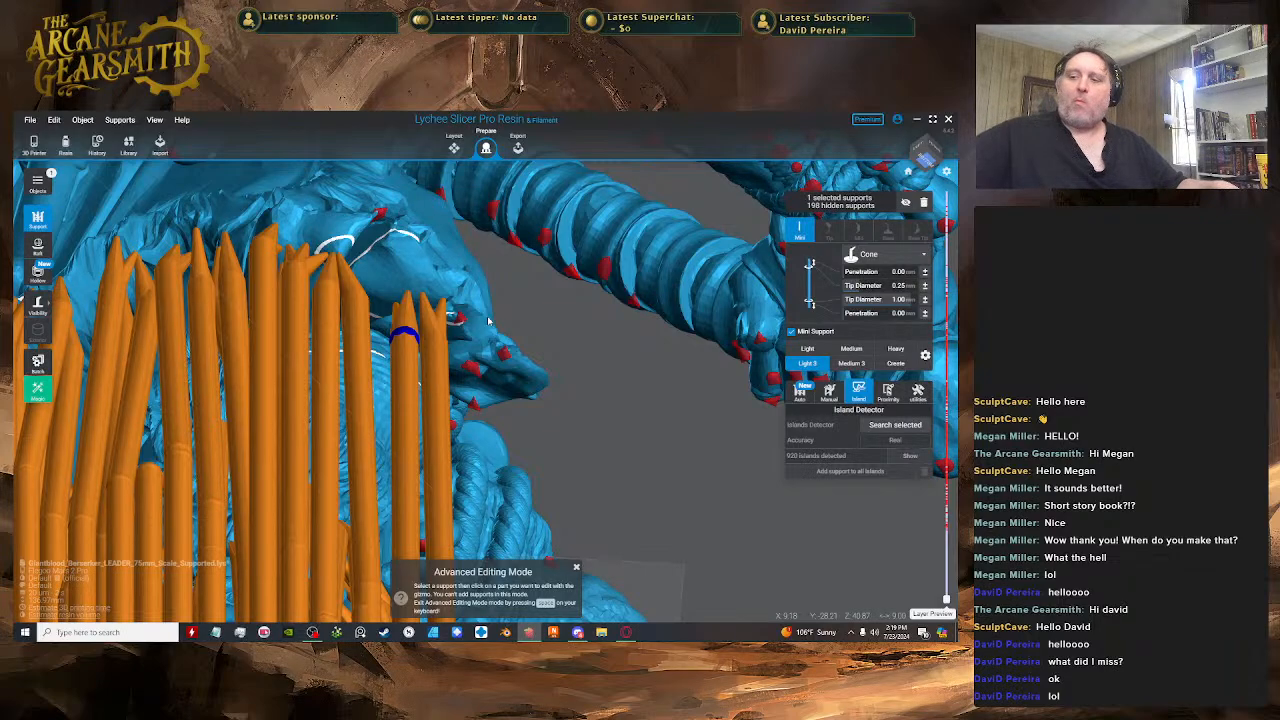
- Adjust the column of an inner support in the group and delete the stray tall support beyond its outer end
{"action": "right_click_drag", "start_coordinate": [488, 320], "coordinate": [320, 370]}
{"action": "key", "text": "space"}
{"action": "key", "text": "space"}
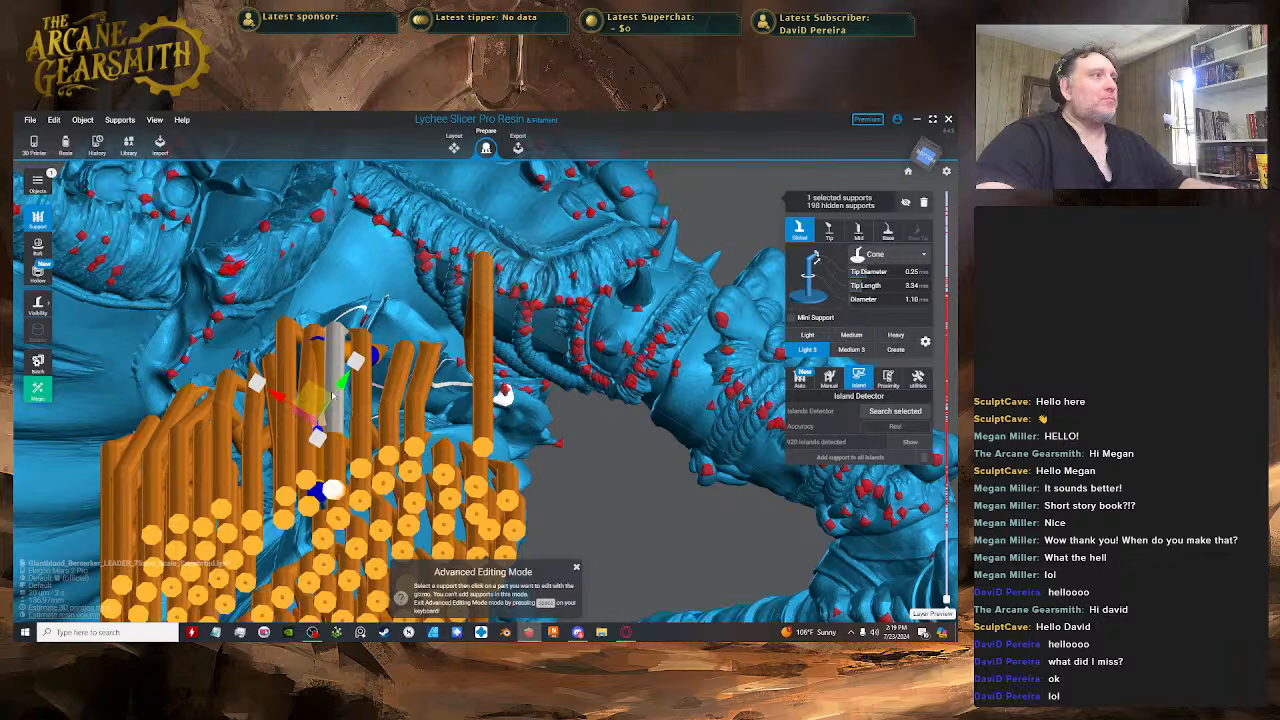
{"action": "right_click_drag", "start_coordinate": [362, 372], "coordinate": [359, 349]}
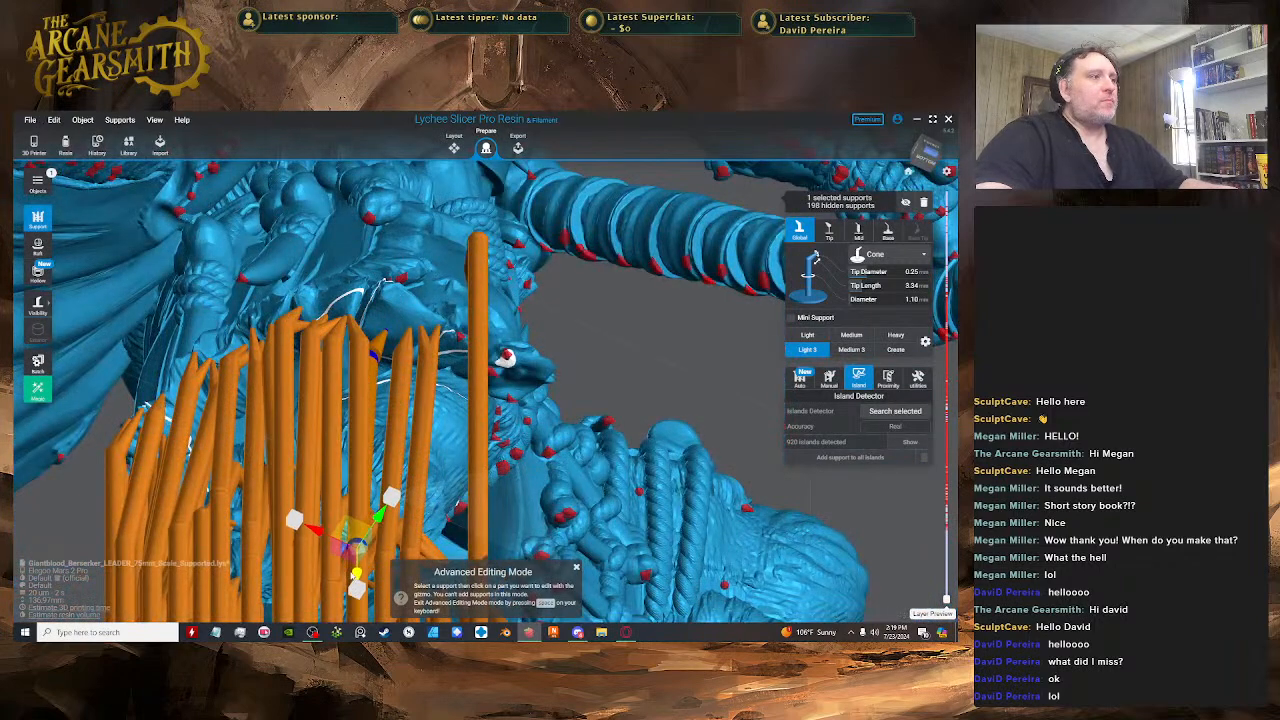
{"action": "right_click_drag", "start_coordinate": [384, 282], "coordinate": [550, 370]}
{"action": "left_click", "coordinate": [493, 355]}
{"action": "key", "text": "Delete"}
{"action": "key", "text": "space"}
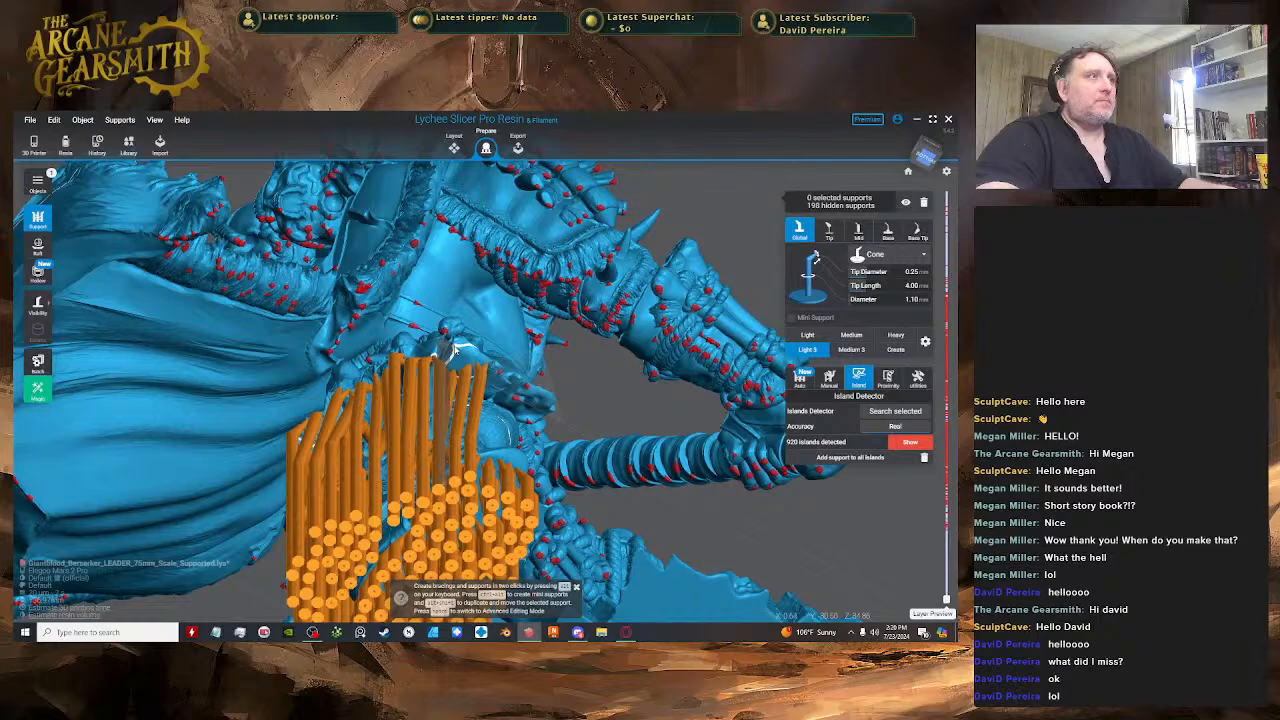
- Add a support behind the outer group, set its column among its neighbours, and branch a mini support from its upper joint
{"action": "left_click", "coordinate": [455, 350]}
{"action": "right_click_drag", "start_coordinate": [455, 350], "coordinate": [448, 367]}
{"action": "key", "text": "space"}
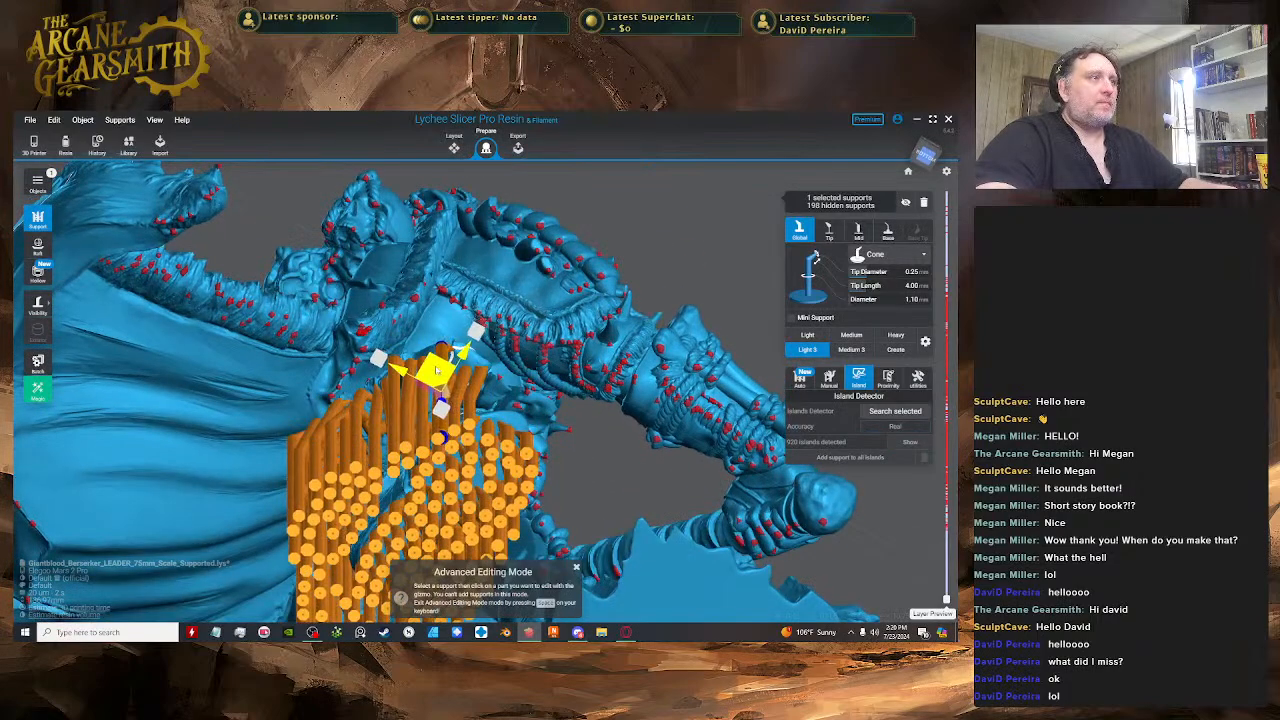
{"action": "right_click_drag", "start_coordinate": [448, 367], "coordinate": [86, 228]}
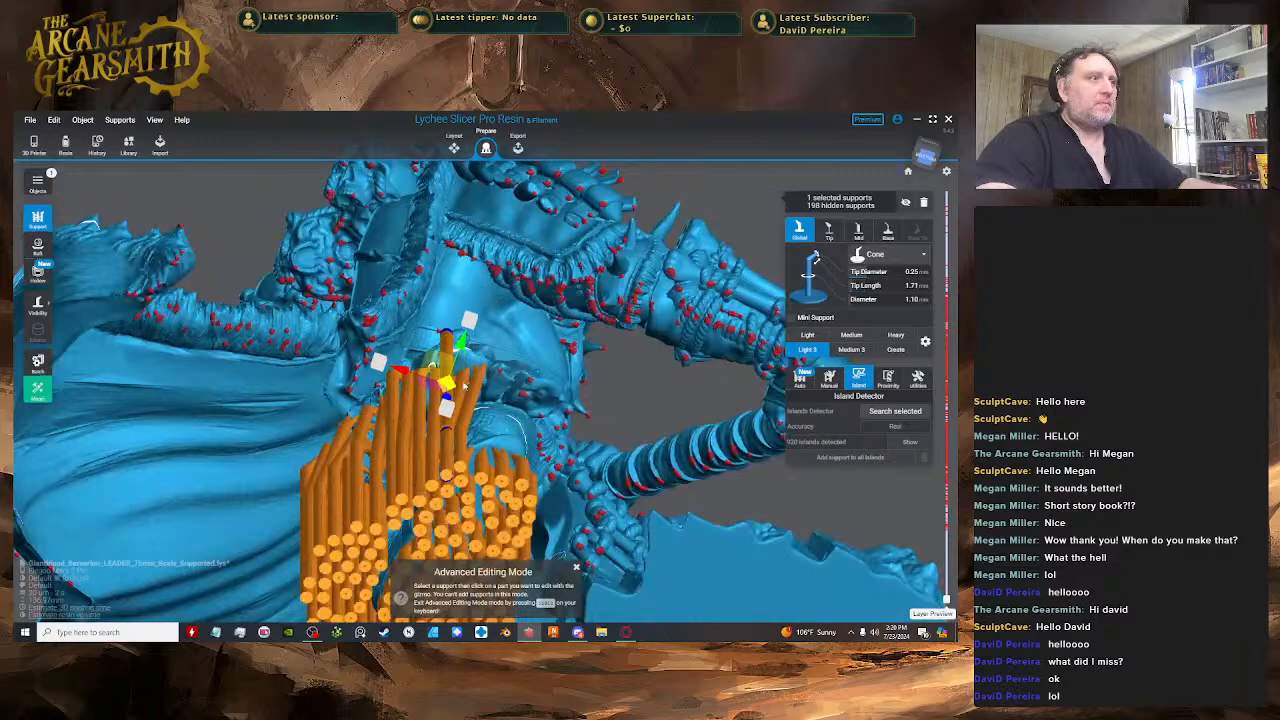
{"action": "right_click_drag", "start_coordinate": [463, 386], "coordinate": [440, 372]}
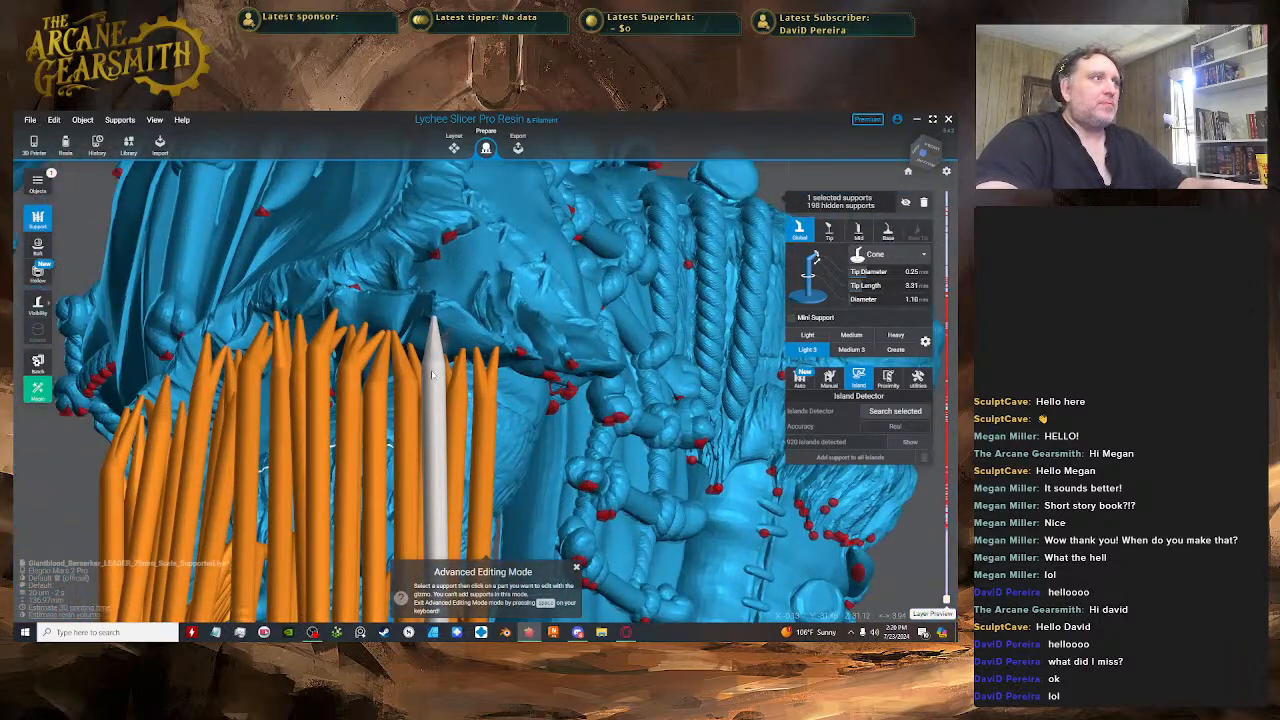
{"action": "left_click", "coordinate": [432, 375]}
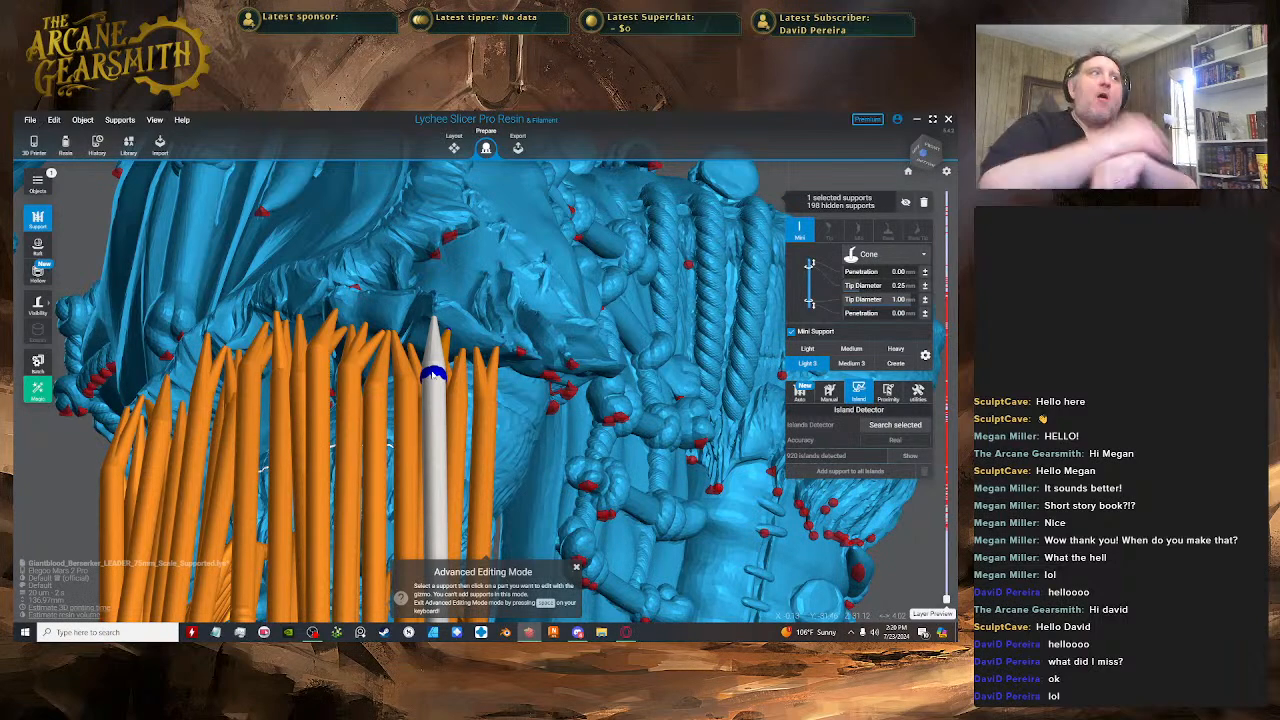
- Add a support to the next island past the outer group and bring its column beneath the tip
{"action": "scroll", "coordinate": [651, 514], "scroll_direction": "down", "scroll_amount": 6}
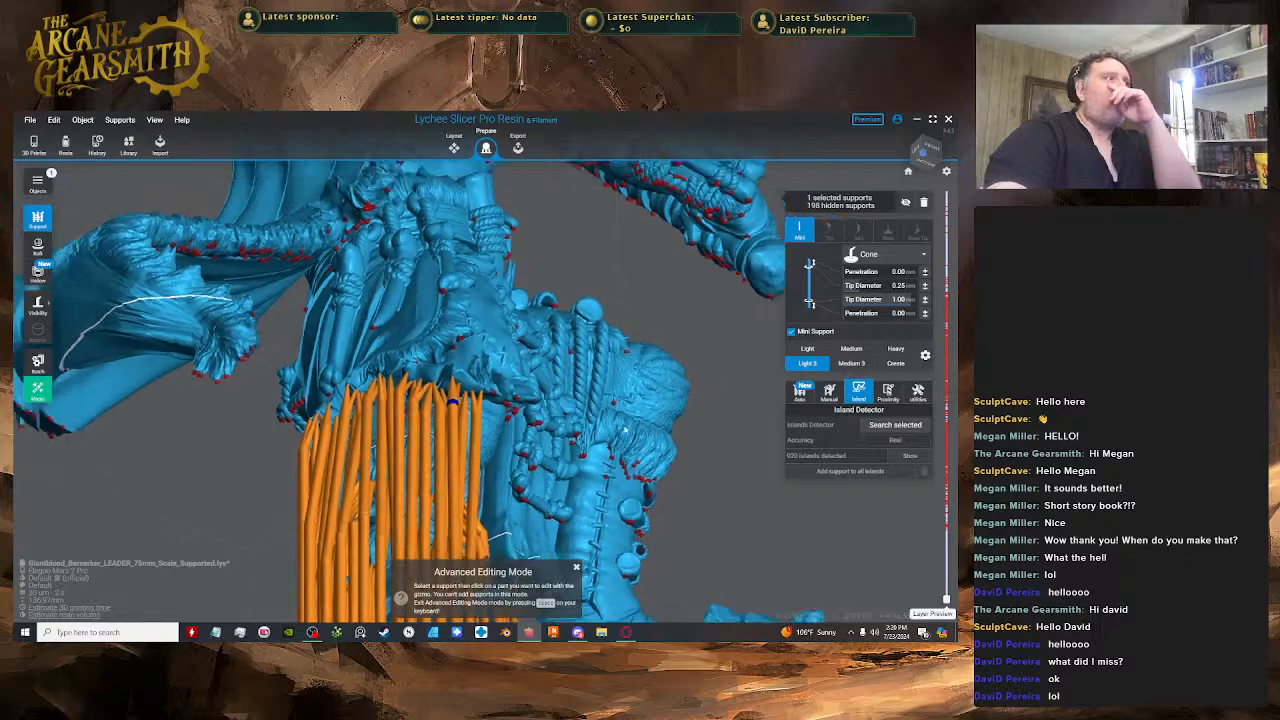
{"action": "right_click_drag", "start_coordinate": [651, 514], "coordinate": [519, 424]}
{"action": "scroll", "coordinate": [519, 424], "scroll_direction": "up", "scroll_amount": 6}
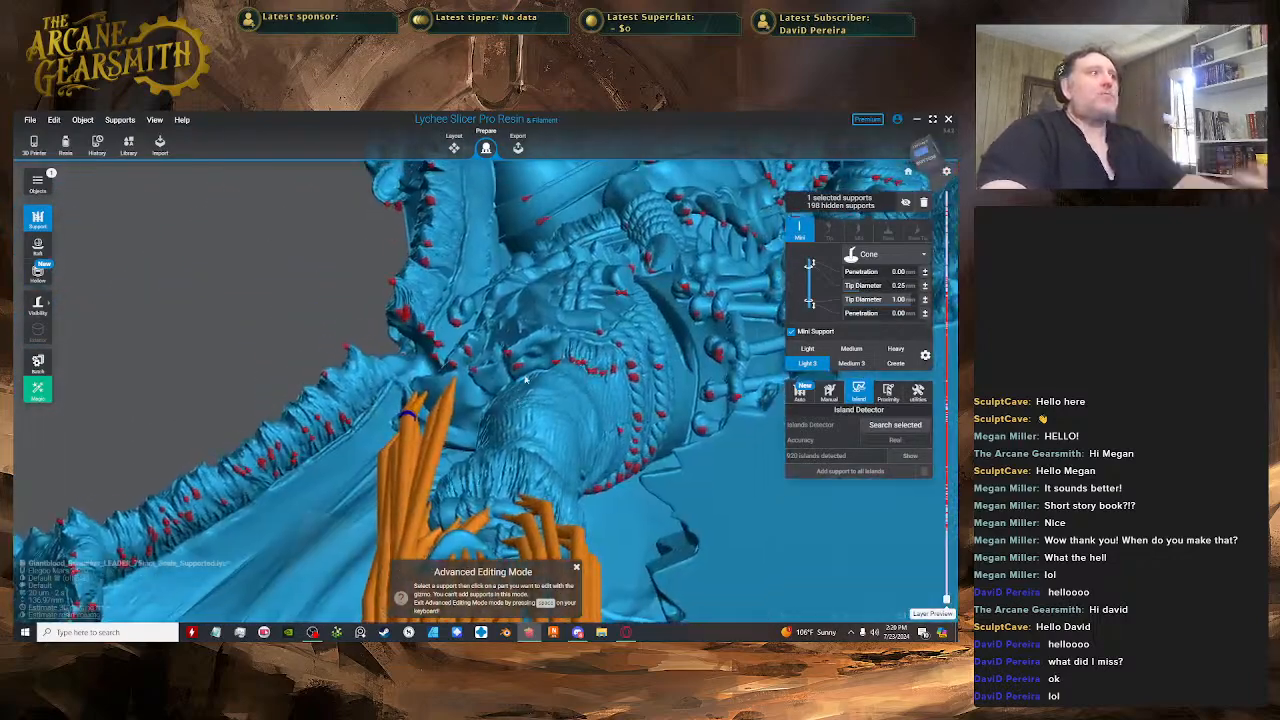
{"action": "key", "text": "space"}
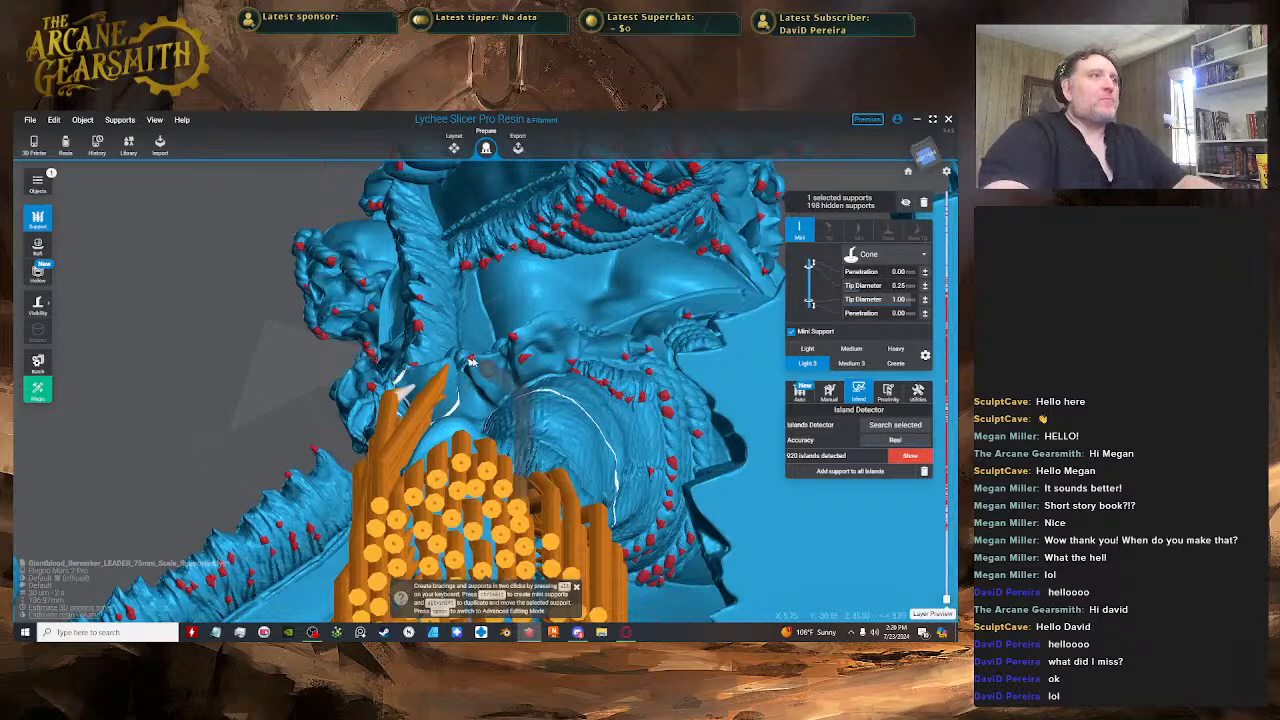
{"action": "key", "text": "space"}
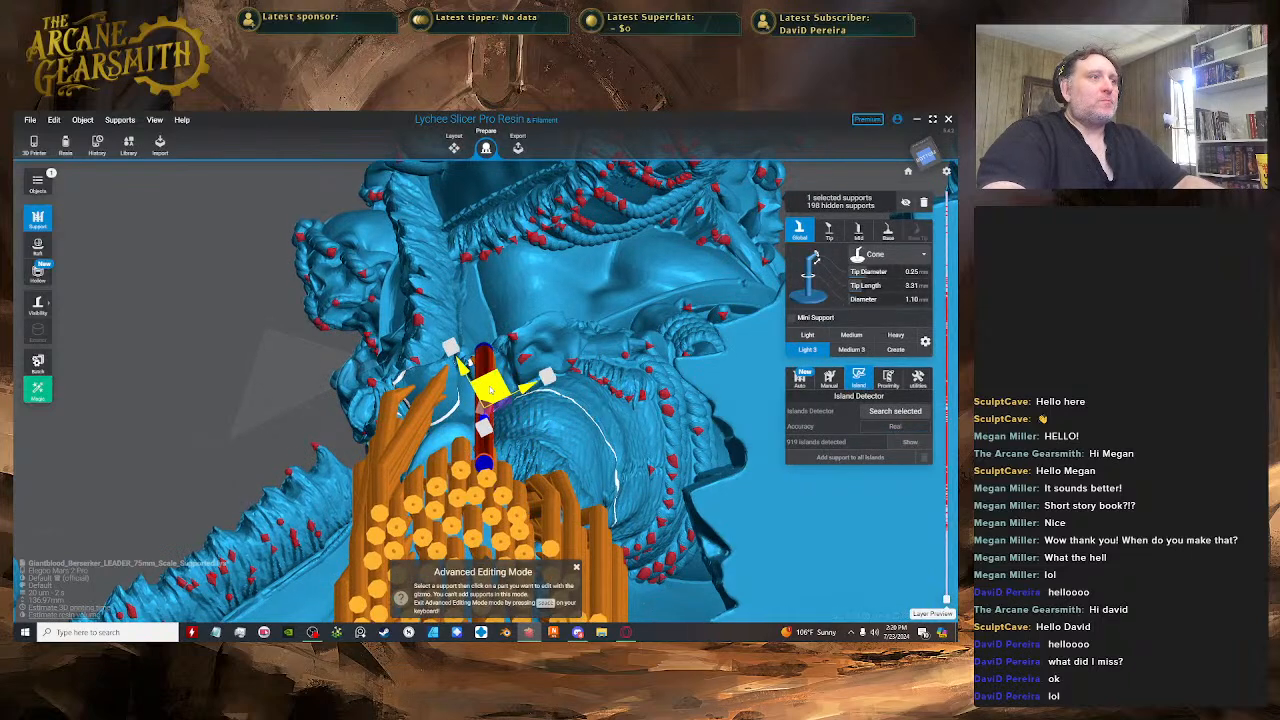
{"action": "right_click_drag", "start_coordinate": [492, 380], "coordinate": [503, 397]}
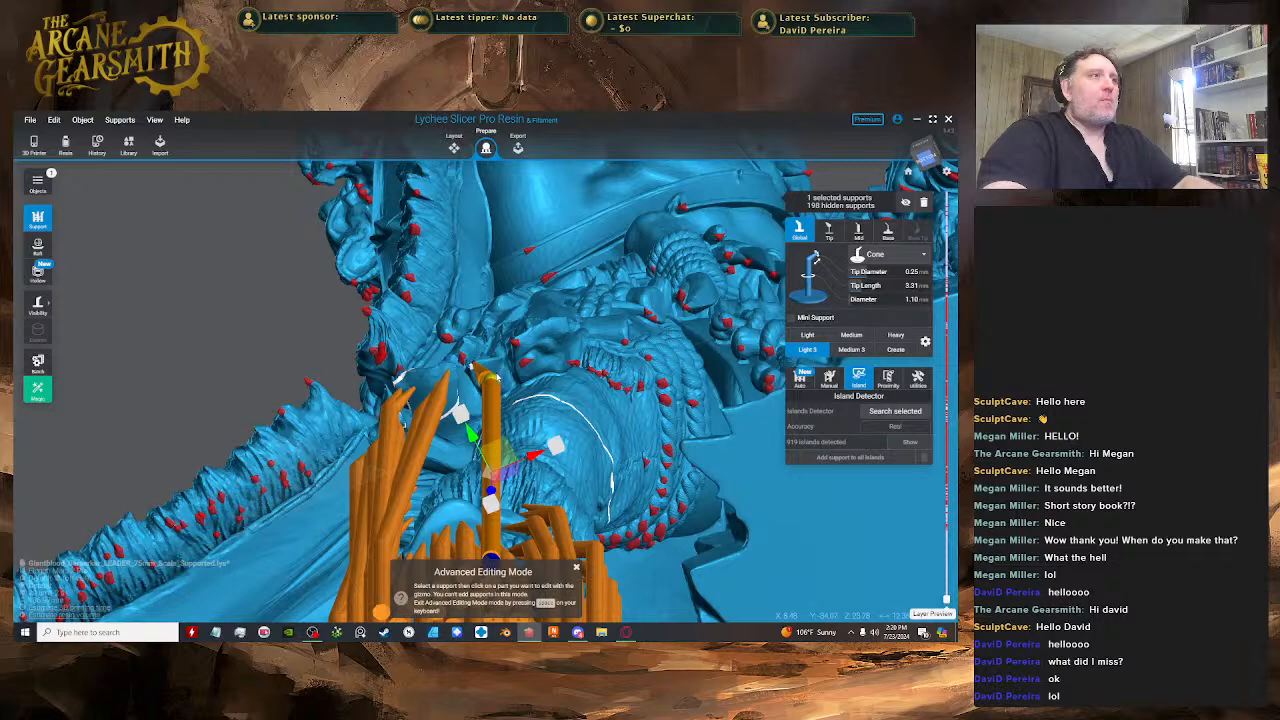
{"action": "right_click_drag", "start_coordinate": [520, 441], "coordinate": [524, 407]}
- Place another support beside it with its column beneath the tip, and branch a mini support from its upper joint
{"action": "key", "text": "space"}
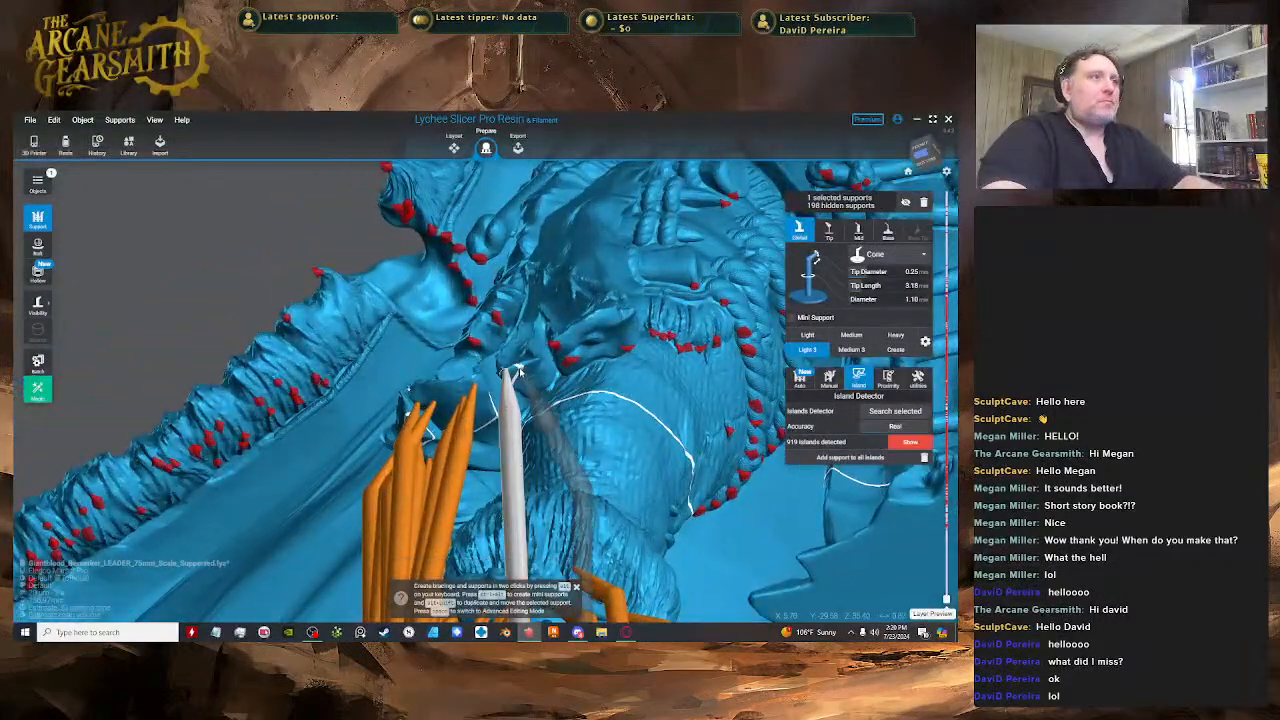
{"action": "mouse_move", "coordinate": [520, 391]}
{"action": "right_mouse_down"}
{"action": "mouse_move", "coordinate": [546, 366]}
{"action": "mouse_move", "coordinate": [556, 378]}
{"action": "mouse_move", "coordinate": [532, 372]}
{"action": "mouse_move", "coordinate": [540, 380]}
{"action": "right_mouse_up"}
{"action": "key", "text": "space"}
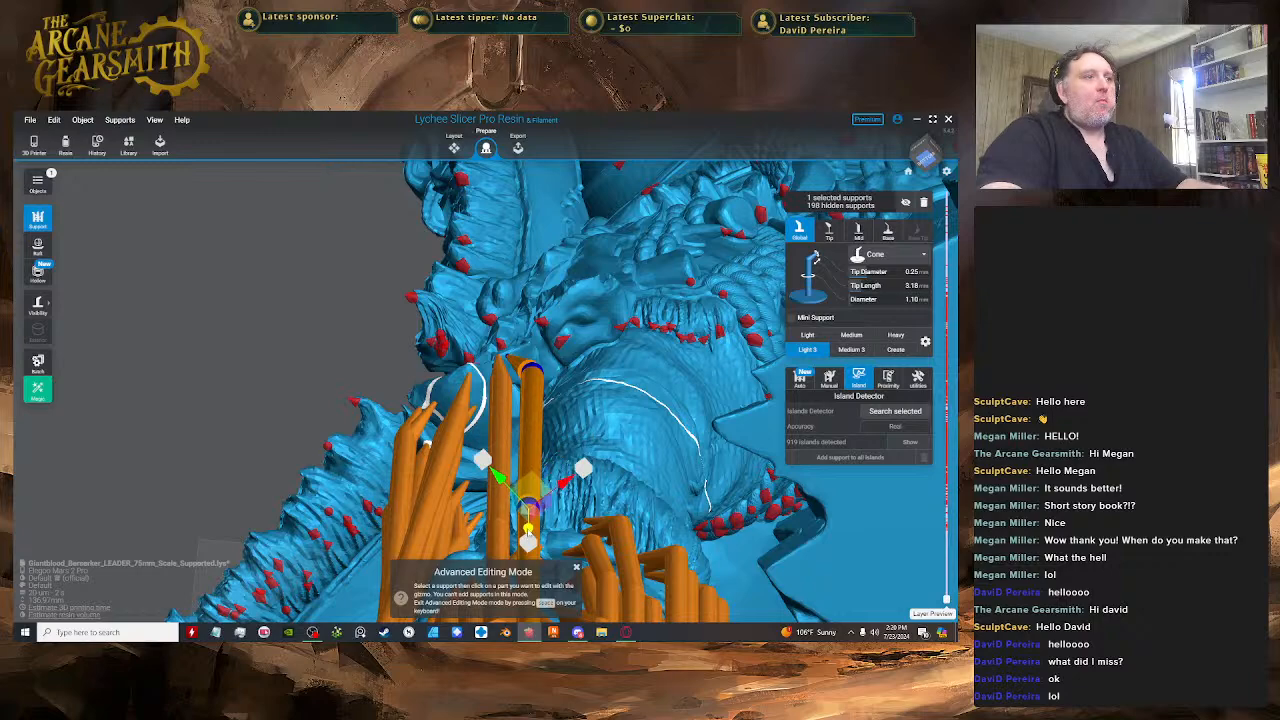
{"action": "right_click_drag", "start_coordinate": [527, 557], "coordinate": [462, 538]}
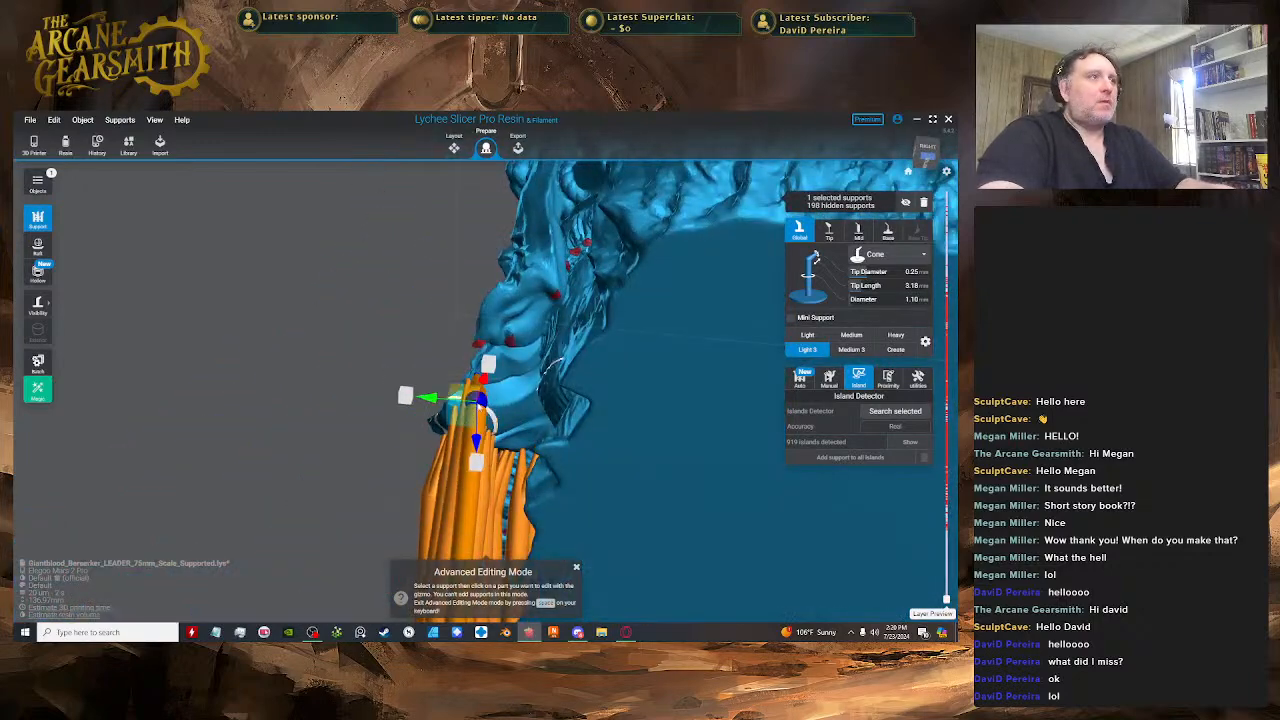
{"action": "right_click_drag", "start_coordinate": [479, 417], "coordinate": [521, 415]}
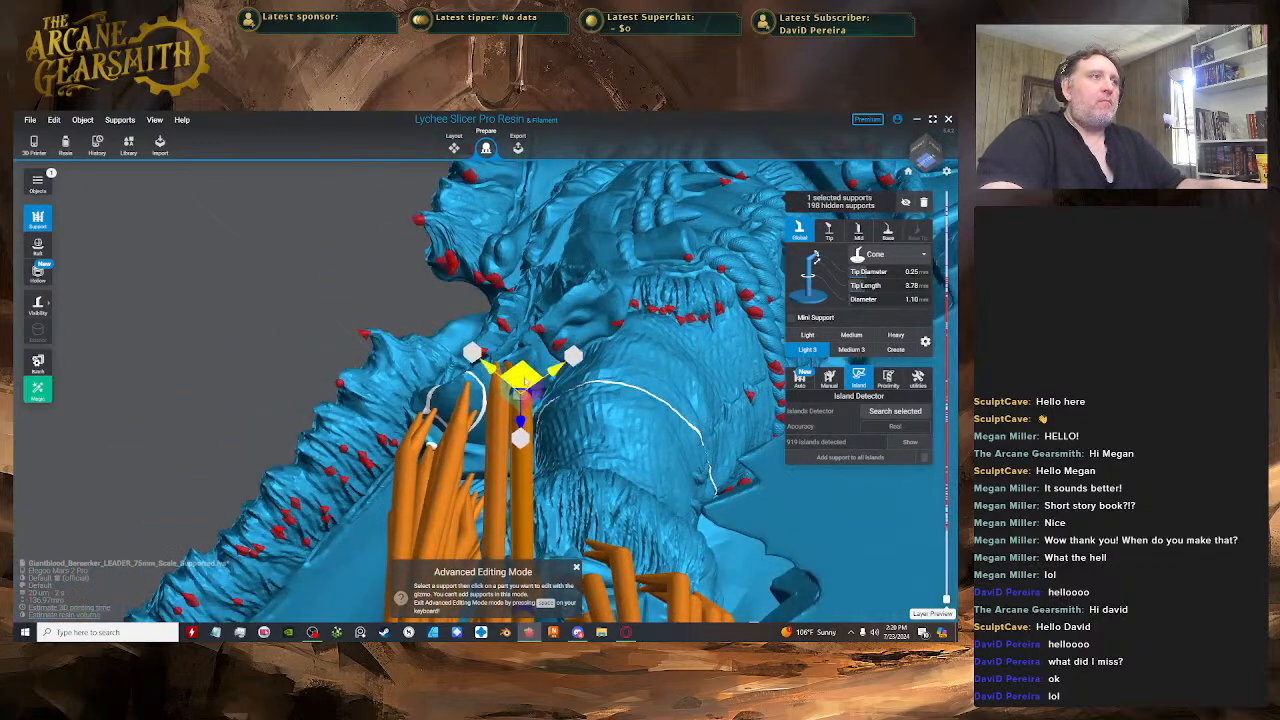
{"action": "key", "text": "space"}
{"action": "left_click_drag", "start_coordinate": [523, 355], "coordinate": [520, 390]}
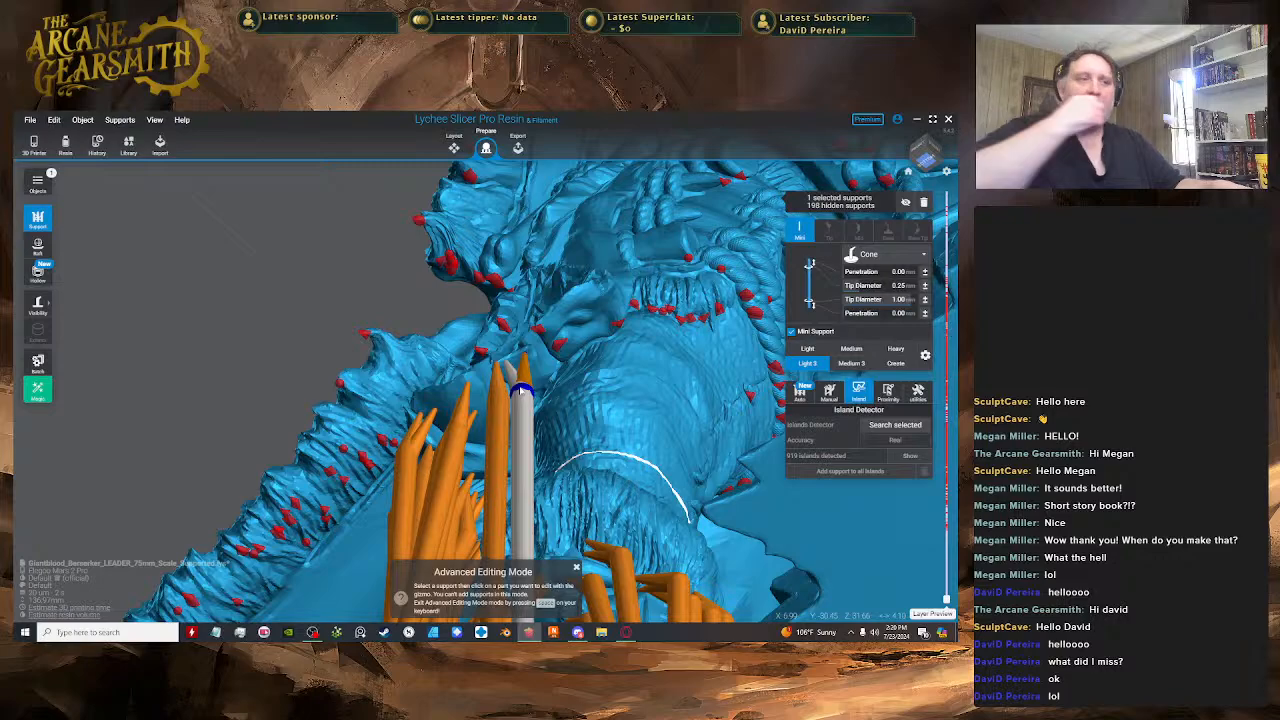
- Support the next island farther along the edge and align its column and upper joint beneath the tip
{"action": "right_click_drag", "start_coordinate": [520, 391], "coordinate": [481, 425]}
{"action": "left_click", "coordinate": [525, 352]}
{"action": "key", "text": "space"}
{"action": "left_click", "coordinate": [482, 424]}
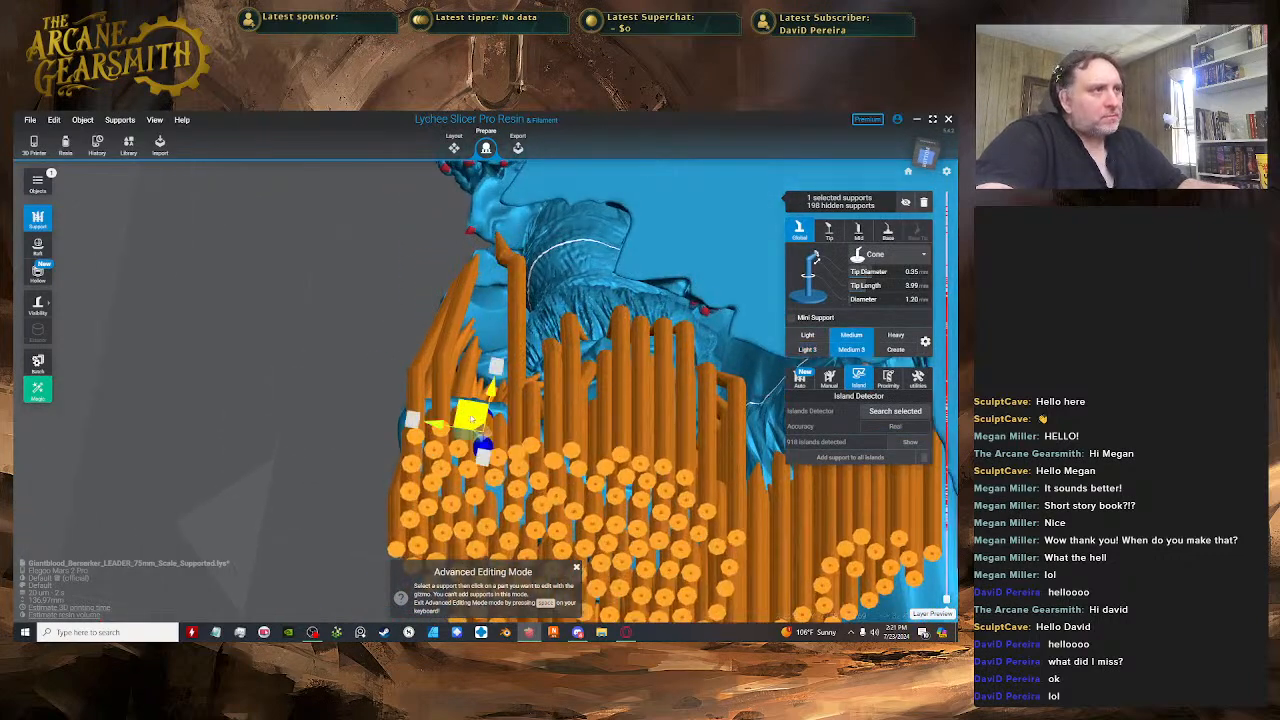
{"action": "left_click", "coordinate": [503, 362]}
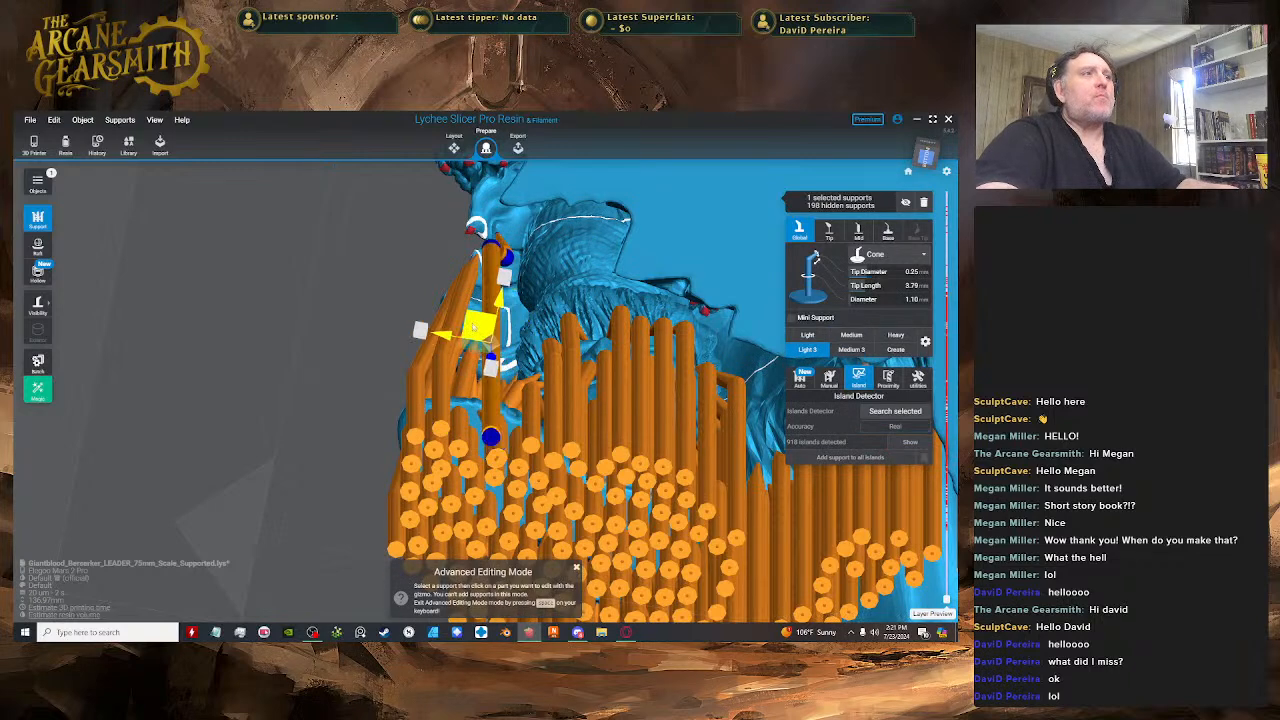
{"action": "right_click_drag", "start_coordinate": [468, 329], "coordinate": [469, 353]}
{"action": "mouse_move", "coordinate": [485, 437]}
{"action": "left_mouse_down"}
{"action": "mouse_move", "coordinate": [490, 312]}
{"action": "mouse_move", "coordinate": [492, 421]}
{"action": "left_mouse_up"}
{"action": "right_click_drag", "start_coordinate": [499, 464], "coordinate": [490, 340]}
{"action": "left_click", "coordinate": [510, 372]}
{"action": "left_click_drag", "start_coordinate": [490, 333], "coordinate": [500, 333]}
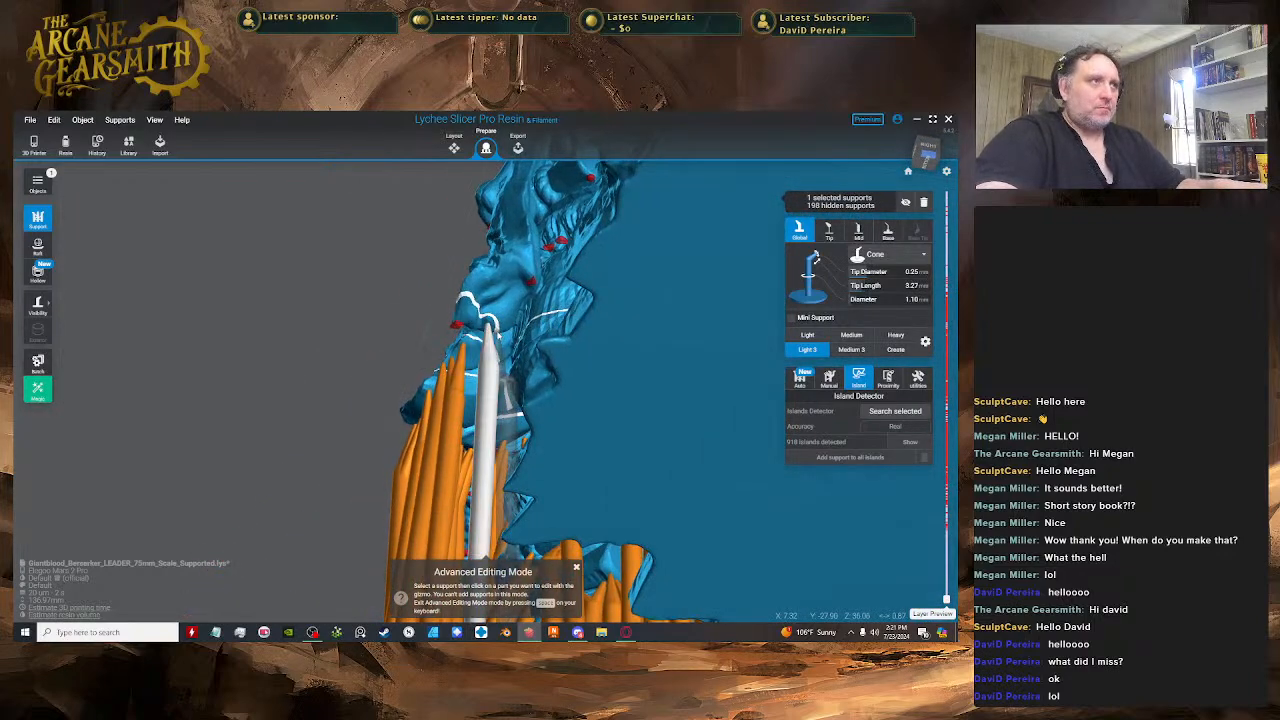
- Support the neighbouring island and shift the lower part of its column into the gap between the existing supports
{"action": "left_click", "coordinate": [488, 366]}
{"action": "right_click_drag", "start_coordinate": [485, 370], "coordinate": [457, 310]}
{"action": "left_click", "coordinate": [485, 267]}
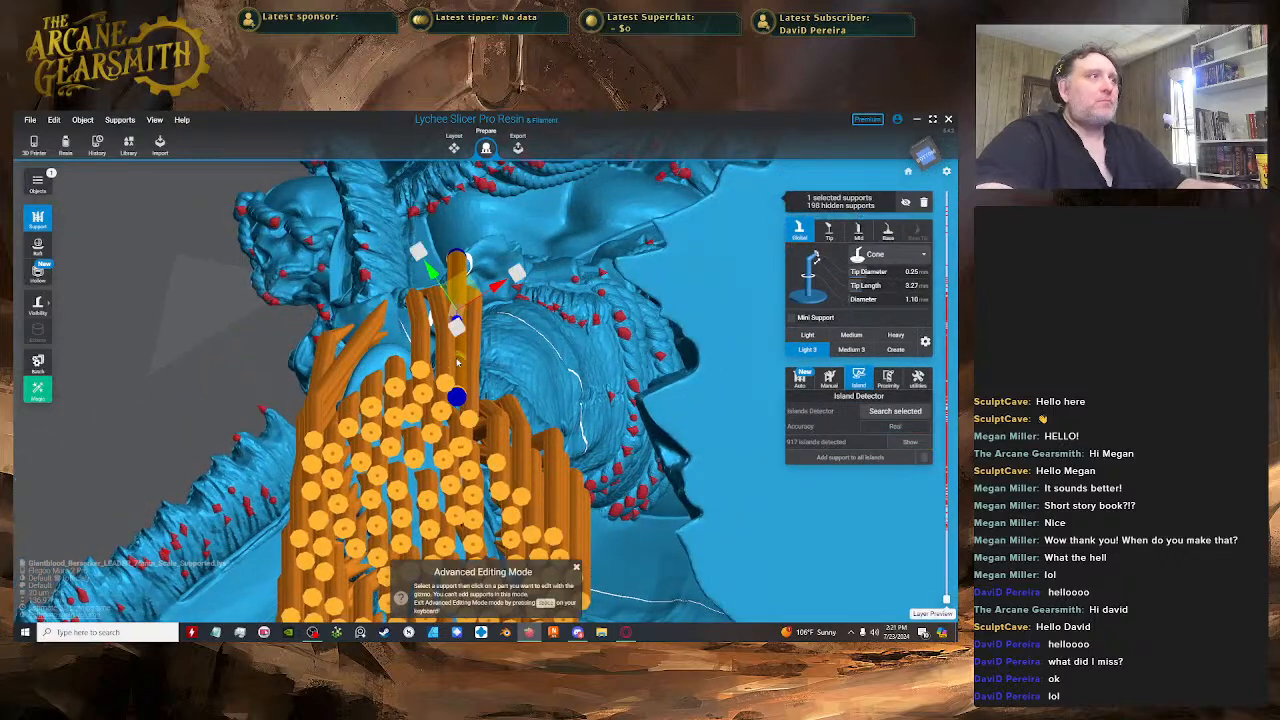
{"action": "left_click_drag", "start_coordinate": [459, 362], "coordinate": [458, 351]}
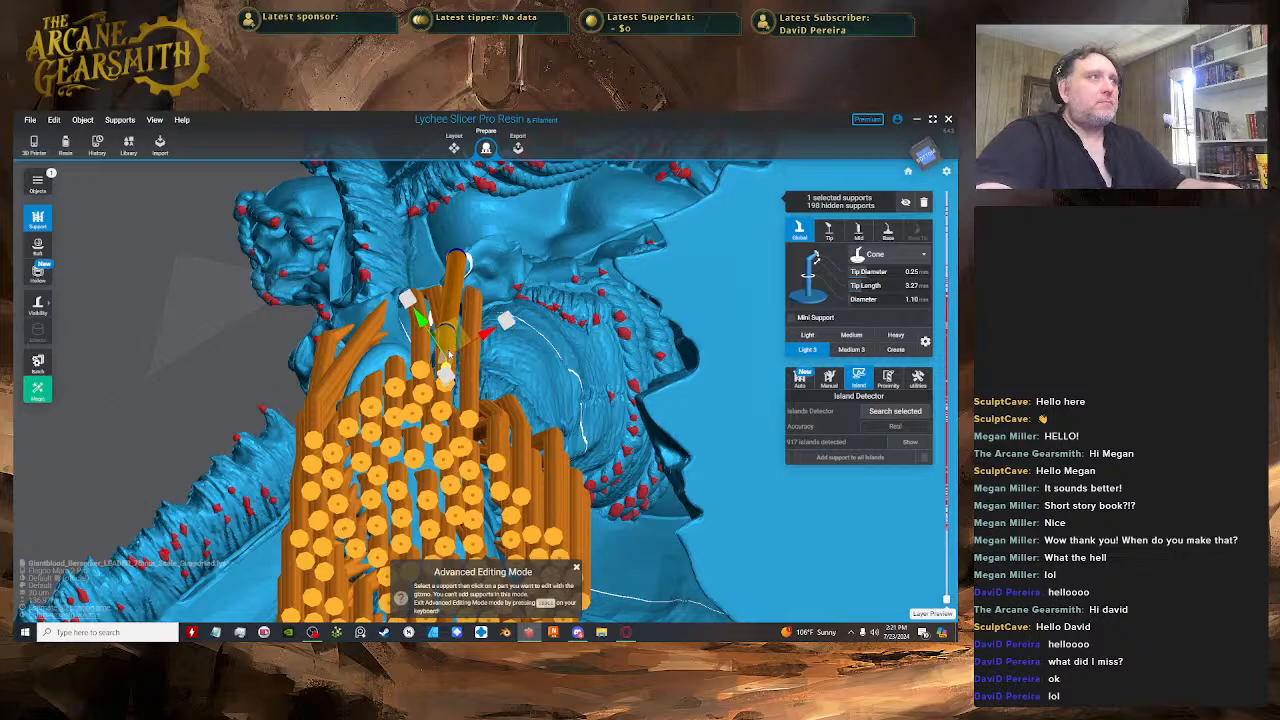
- Align the current support's upper joint beneath its tip and branch a mini support from that joint
{"action": "mouse_move", "coordinate": [449, 355]}
{"action": "right_mouse_down"}
{"action": "mouse_move", "coordinate": [456, 340]}
{"action": "mouse_move", "coordinate": [408, 335]}
{"action": "mouse_move", "coordinate": [409, 315]}
{"action": "mouse_move", "coordinate": [428, 365]}
{"action": "right_mouse_up"}
{"action": "key", "text": "space"}
{"action": "key", "text": "space"}
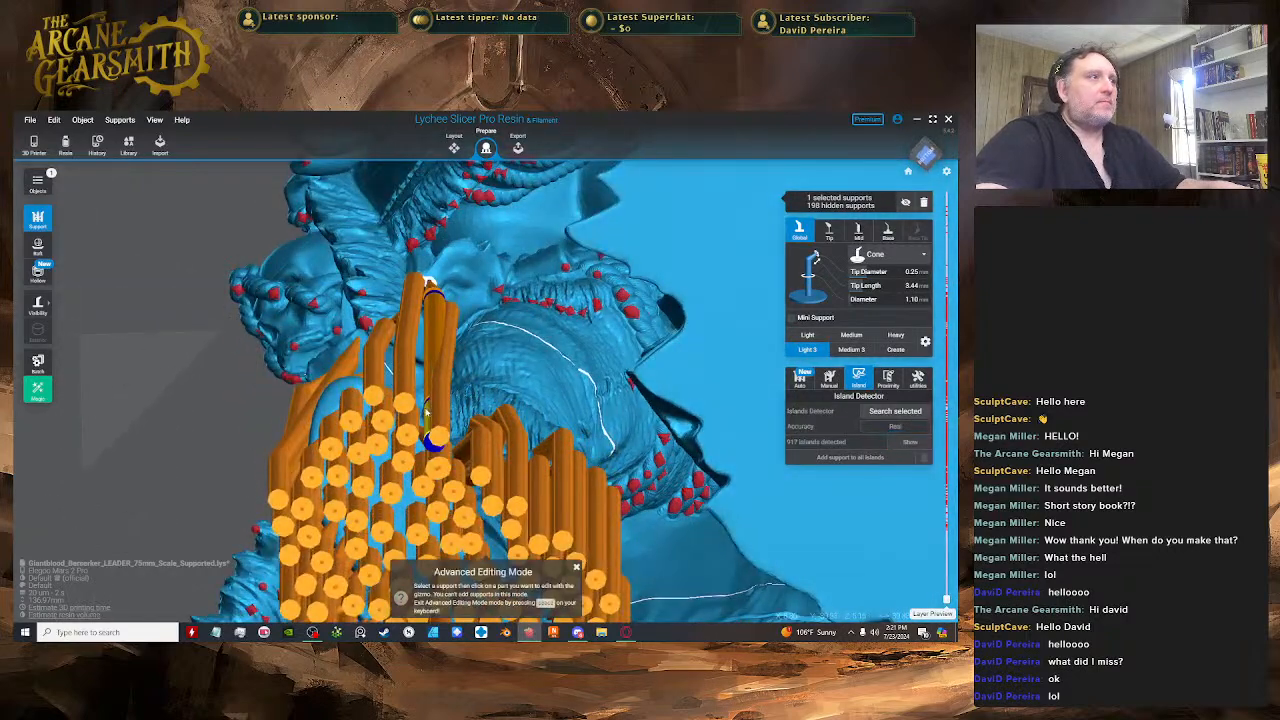
{"action": "right_click_drag", "start_coordinate": [428, 412], "coordinate": [410, 358]}
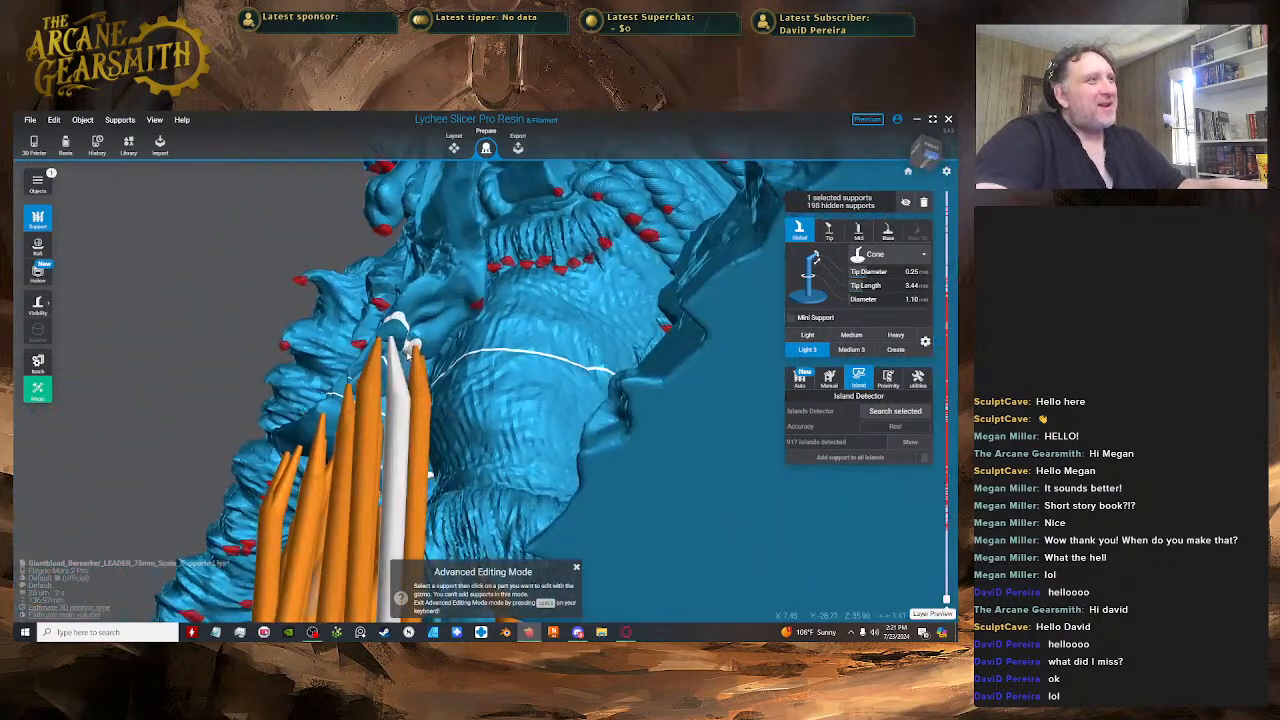
{"action": "left_click", "coordinate": [397, 393]}
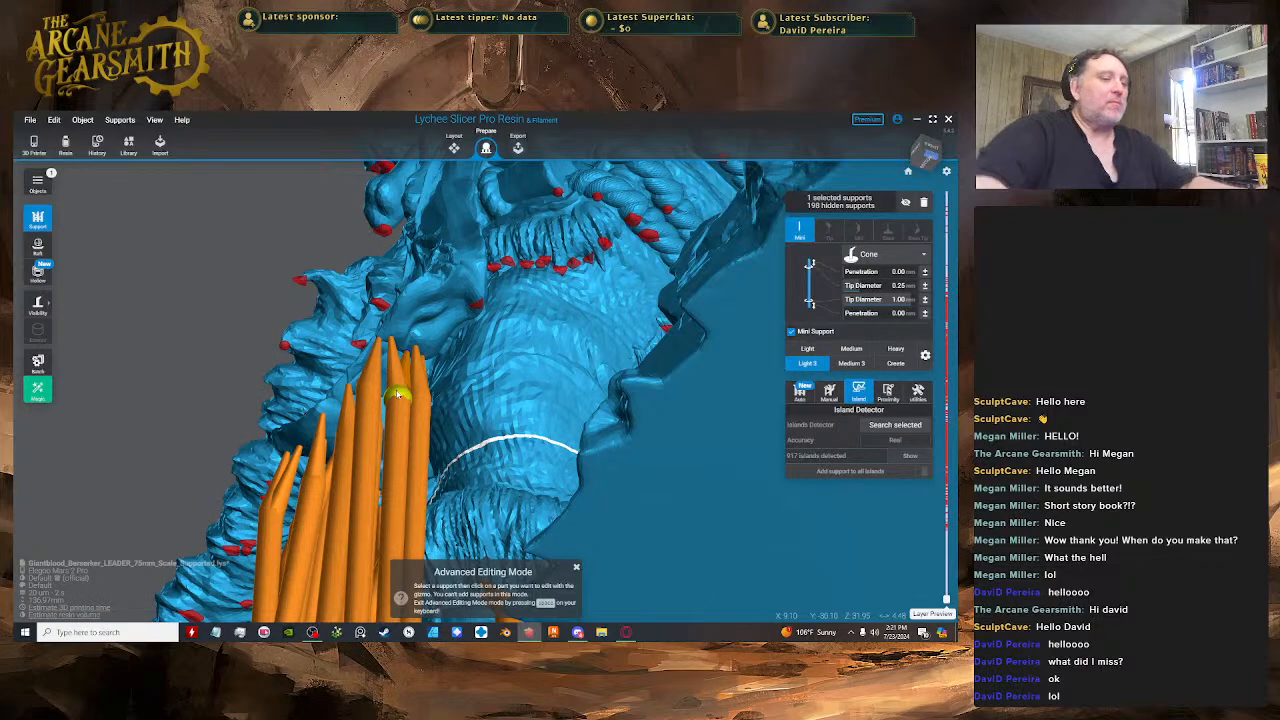
- Support the next island along the hanging edge and move its column beneath the tip, beside the existing supports
{"action": "left_click_drag", "start_coordinate": [398, 395], "coordinate": [457, 323]}
{"action": "key", "text": "space"}
{"action": "left_click", "coordinate": [448, 300]}
{"action": "key", "text": "space"}
{"action": "key", "text": "space"}
{"action": "right_click_drag", "start_coordinate": [457, 323], "coordinate": [522, 338]}
{"action": "left_click", "coordinate": [511, 322]}
{"action": "left_click", "coordinate": [484, 275]}
{"action": "key", "text": "space"}
{"action": "left_click", "coordinate": [526, 346]}
{"action": "left_click_drag", "start_coordinate": [527, 347], "coordinate": [492, 333]}
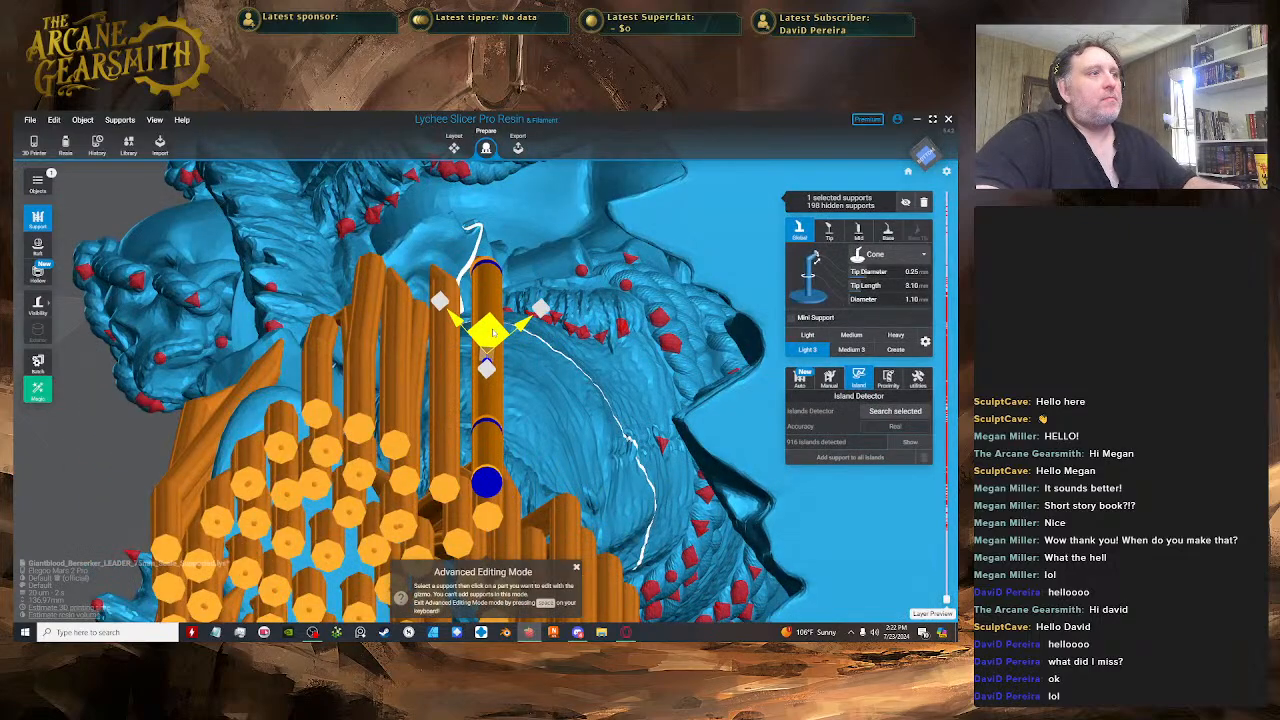
- Refine that support's upper joint and branch a mini support from it to the adjoining island
{"action": "right_click_drag", "start_coordinate": [493, 333], "coordinate": [425, 325]}
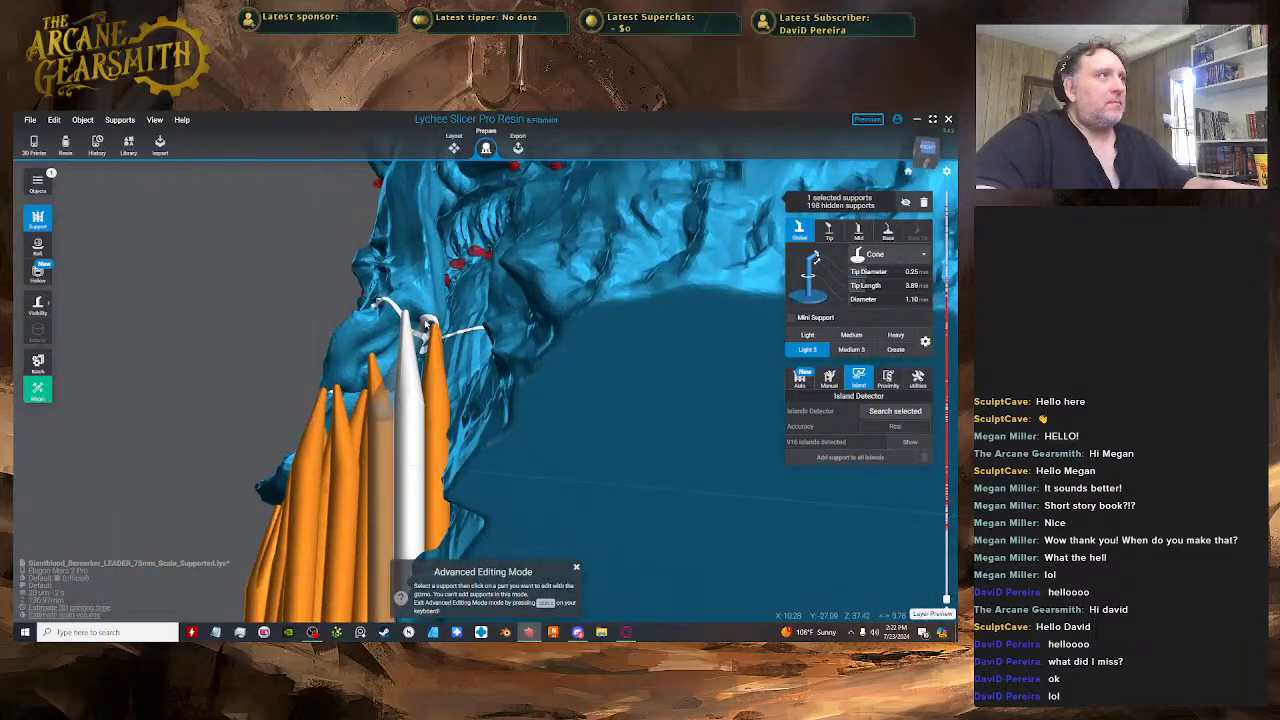
{"action": "left_click_drag", "start_coordinate": [426, 322], "coordinate": [403, 389]}
{"action": "right_click_drag", "start_coordinate": [300, 352], "coordinate": [583, 484]}
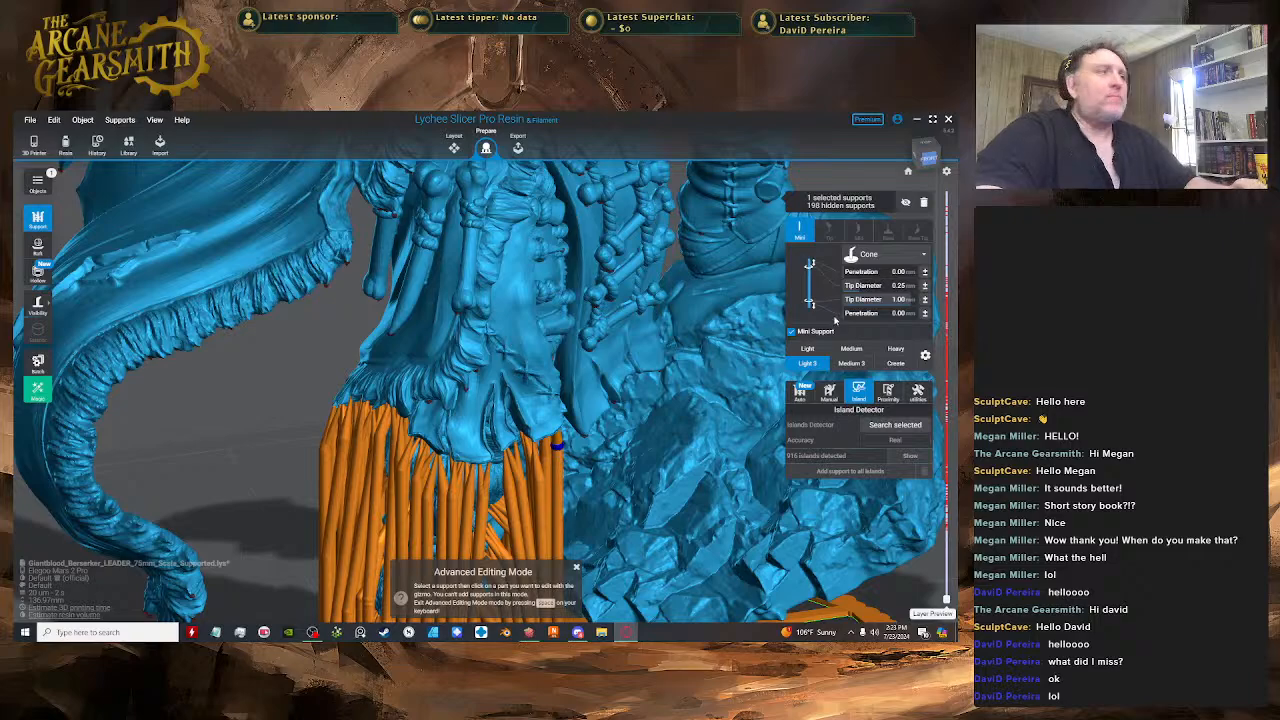
- Add a support under the pointed end of the hanging spike above the fur trim and angle its upper section past the trim
{"action": "right_click_drag", "start_coordinate": [412, 295], "coordinate": [449, 278]}
{"action": "key", "text": "space"}
{"action": "left_click", "coordinate": [463, 280]}
{"action": "key", "text": "space"}
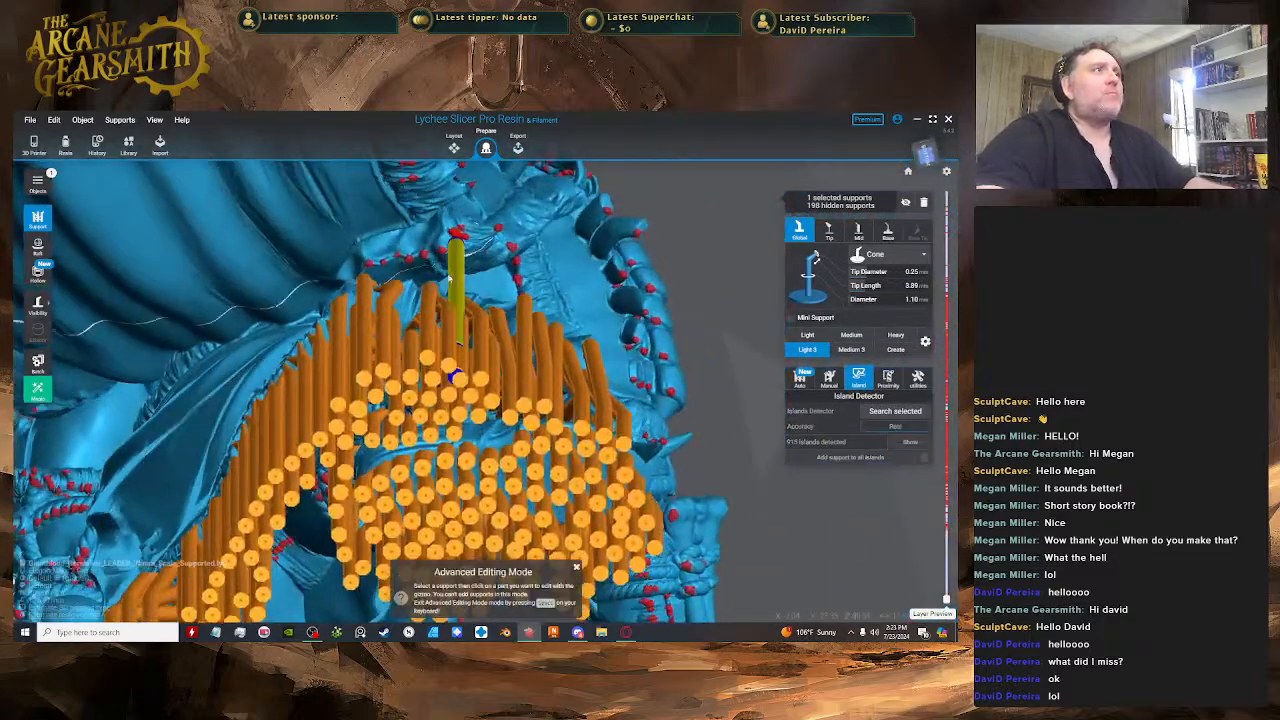
{"action": "left_click_drag", "start_coordinate": [460, 288], "coordinate": [442, 278]}
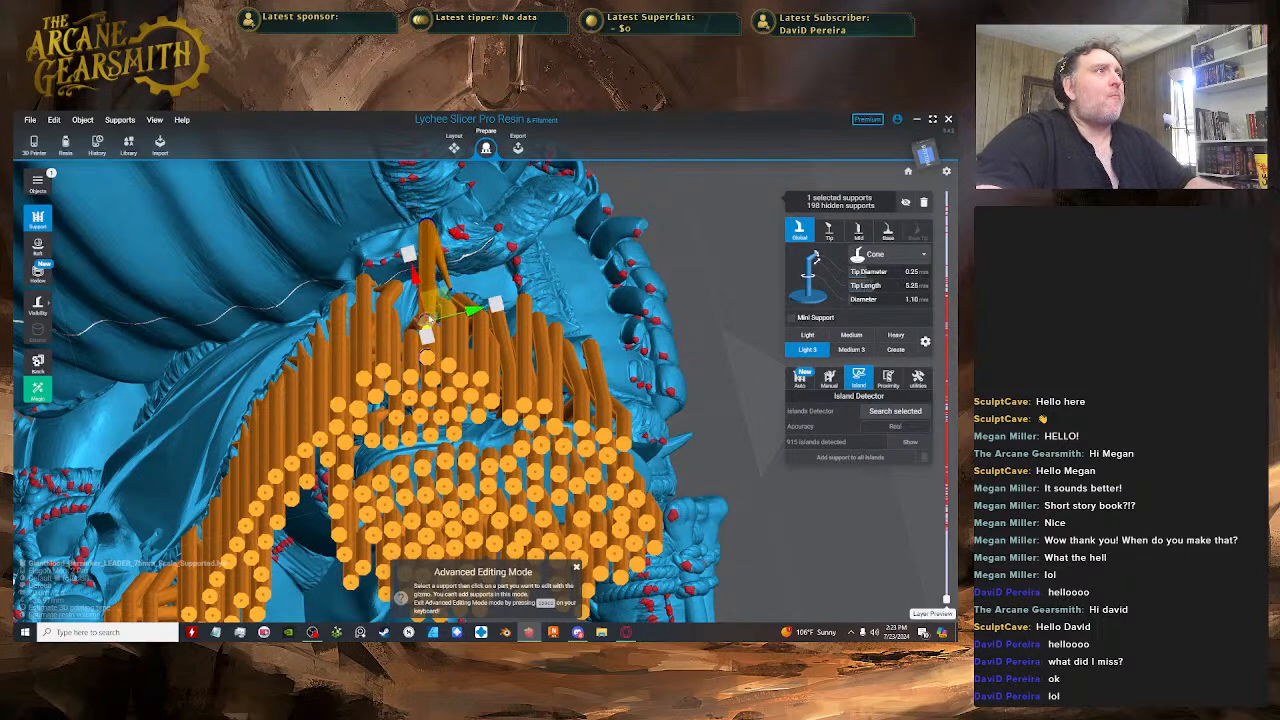
{"action": "right_click_drag", "start_coordinate": [462, 258], "coordinate": [431, 338]}
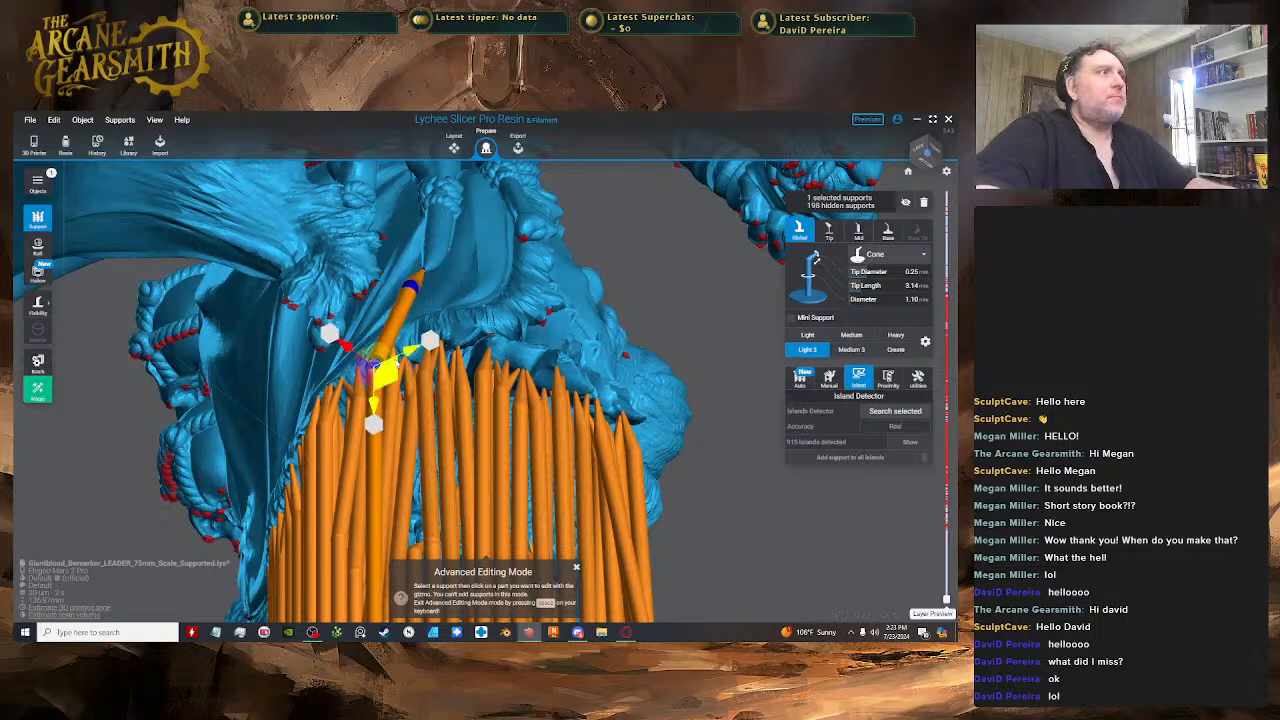
{"action": "key", "text": "Tab"}
- Place a second support under the hanging spike's end, set its column beside the first, and adjust its upper joint to clear the fur
{"action": "right_click_drag", "start_coordinate": [427, 271], "coordinate": [457, 400]}
{"action": "key", "text": "Tab"}
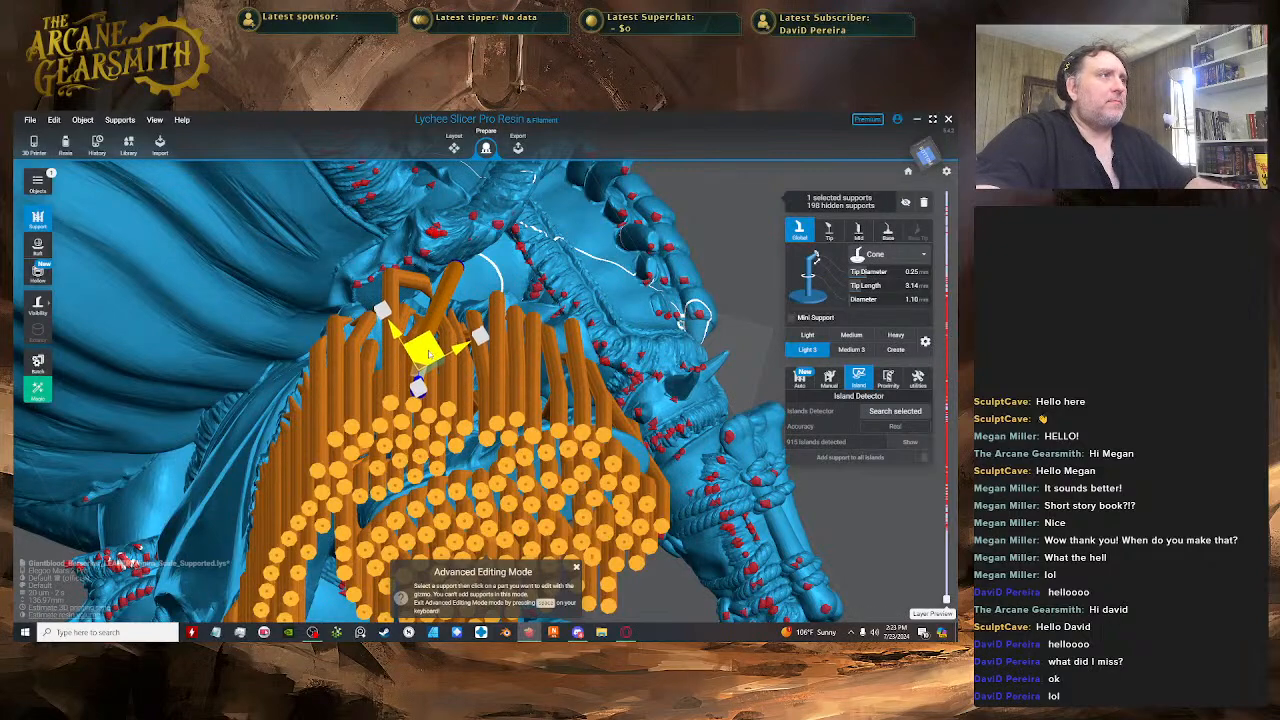
{"action": "right_click_drag", "start_coordinate": [423, 353], "coordinate": [458, 386]}
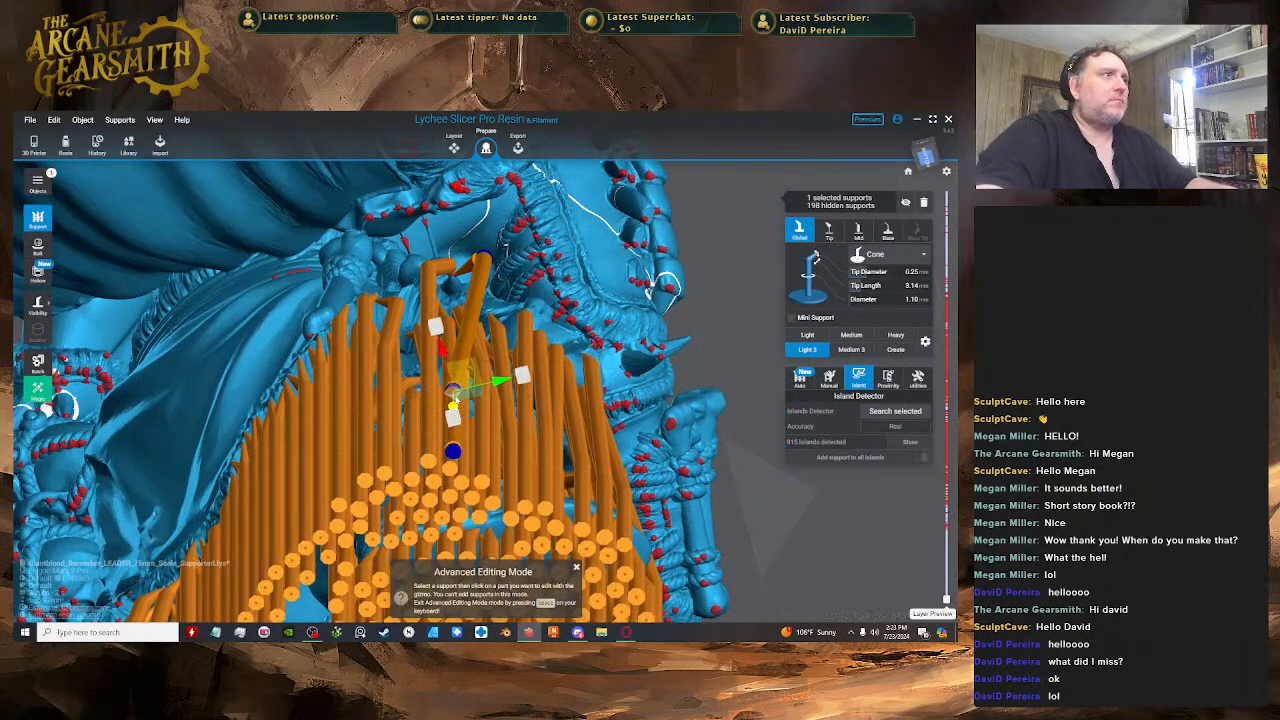
{"action": "right_click_drag", "start_coordinate": [459, 288], "coordinate": [530, 330]}
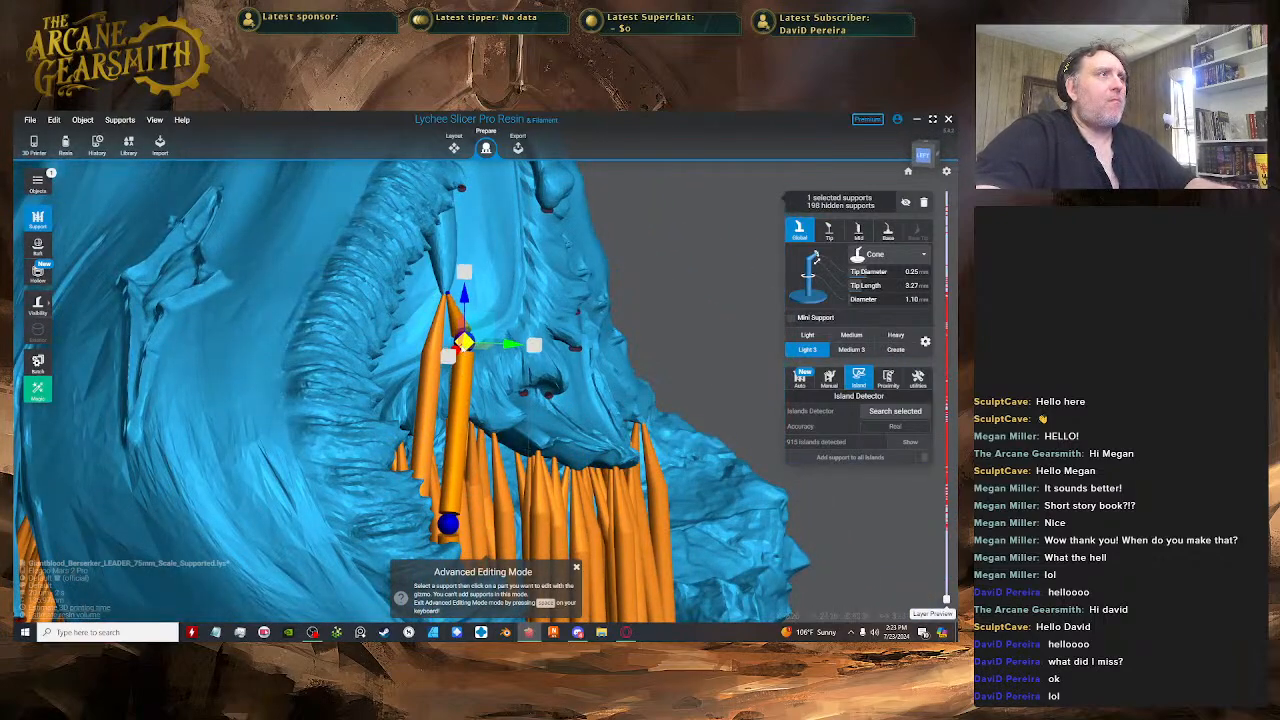
{"action": "left_click_drag", "start_coordinate": [455, 350], "coordinate": [456, 344]}
{"action": "right_click_drag", "start_coordinate": [456, 344], "coordinate": [393, 374]}
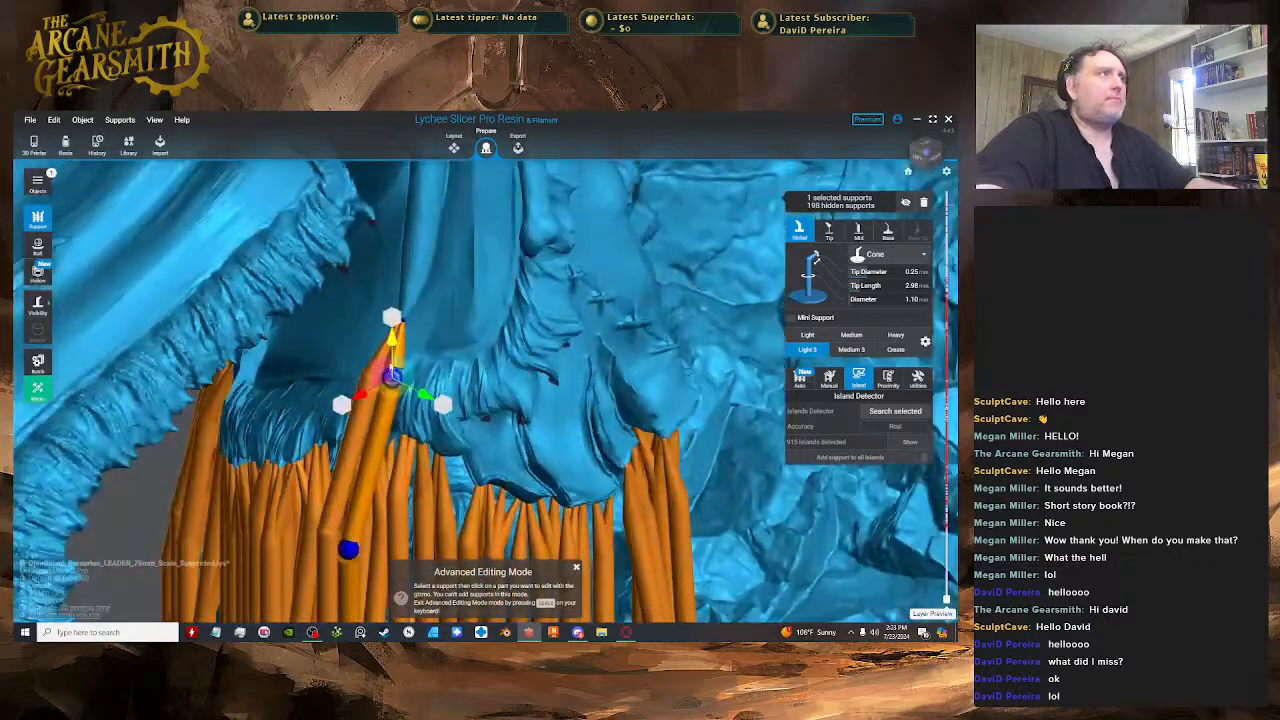
{"action": "left_click_drag", "start_coordinate": [392, 360], "coordinate": [392, 369]}
{"action": "right_click_drag", "start_coordinate": [392, 369], "coordinate": [405, 270]}
{"action": "key", "text": "space"}
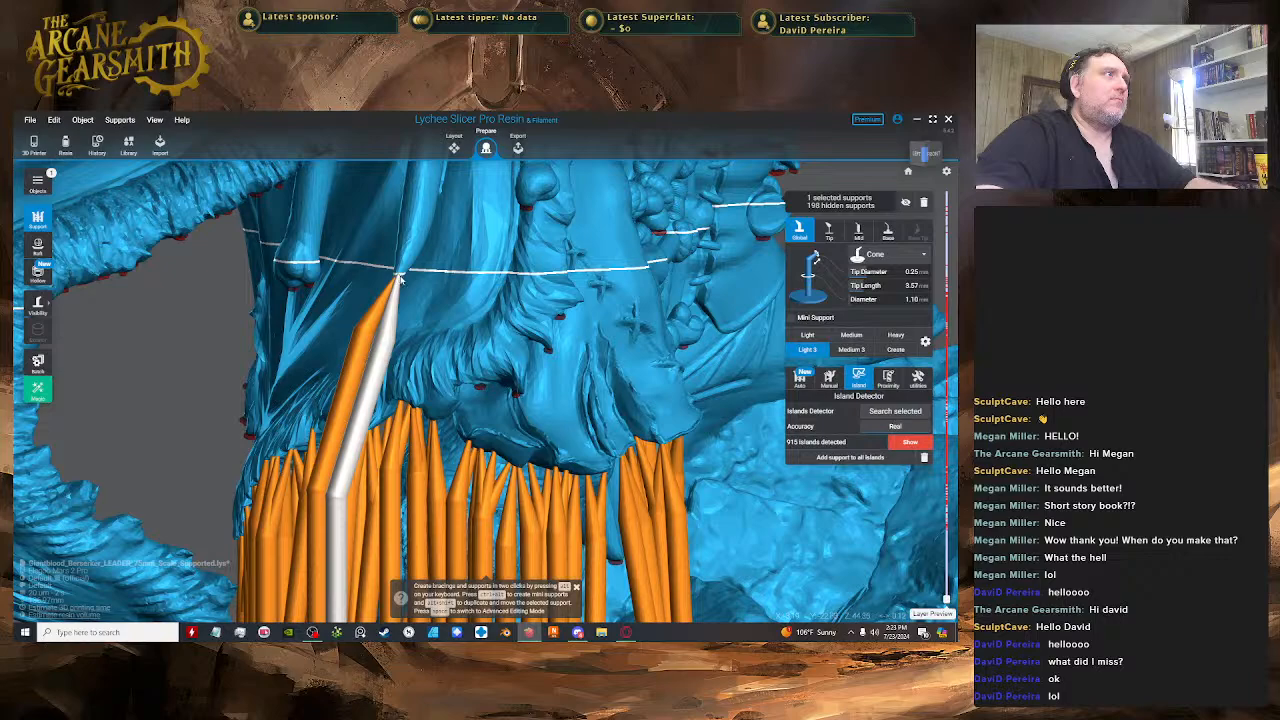
- Add a third support under the hanging spike's end and move its column into the free space beside the other two
{"action": "left_click", "coordinate": [404, 280]}
{"action": "right_click_drag", "start_coordinate": [404, 280], "coordinate": [537, 200]}
{"action": "key", "text": "space"}
{"action": "left_click", "coordinate": [541, 318]}
{"action": "left_click_drag", "start_coordinate": [548, 325], "coordinate": [482, 276]}
{"action": "right_click_drag", "start_coordinate": [482, 276], "coordinate": [466, 240]}
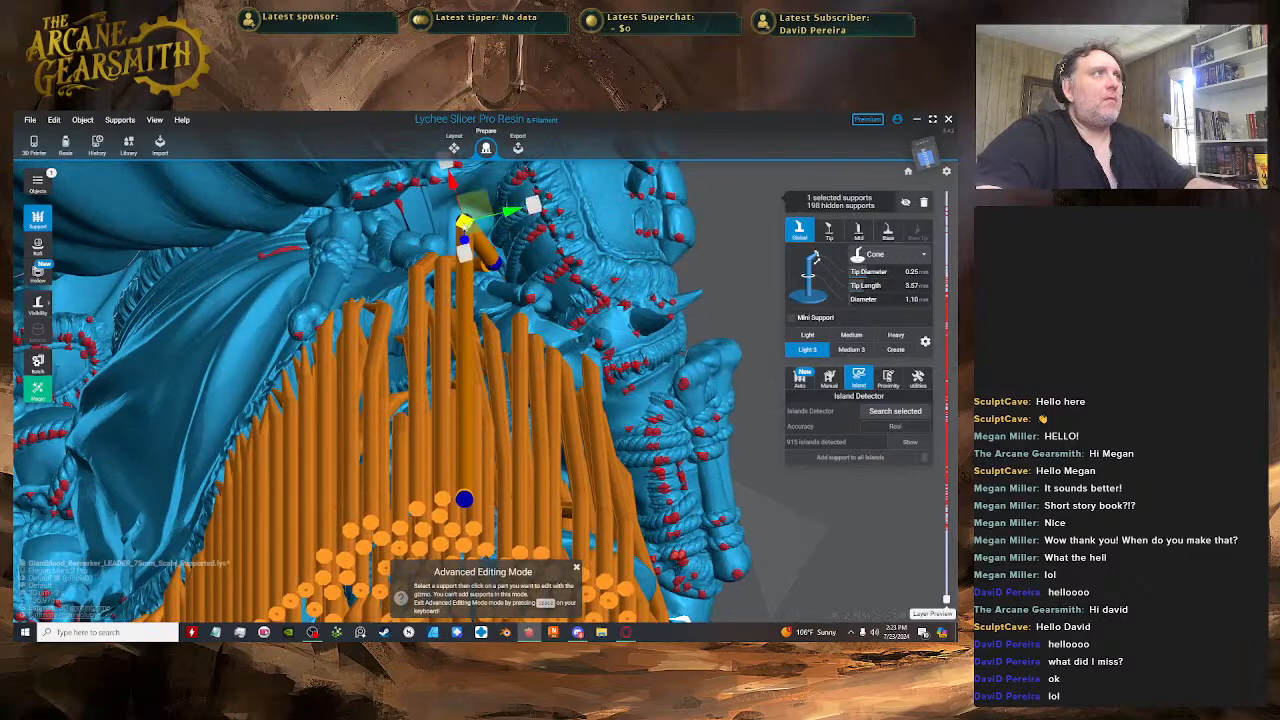
{"action": "right_click_drag", "start_coordinate": [466, 295], "coordinate": [432, 308]}
{"action": "left_click_drag", "start_coordinate": [432, 307], "coordinate": [473, 304]}
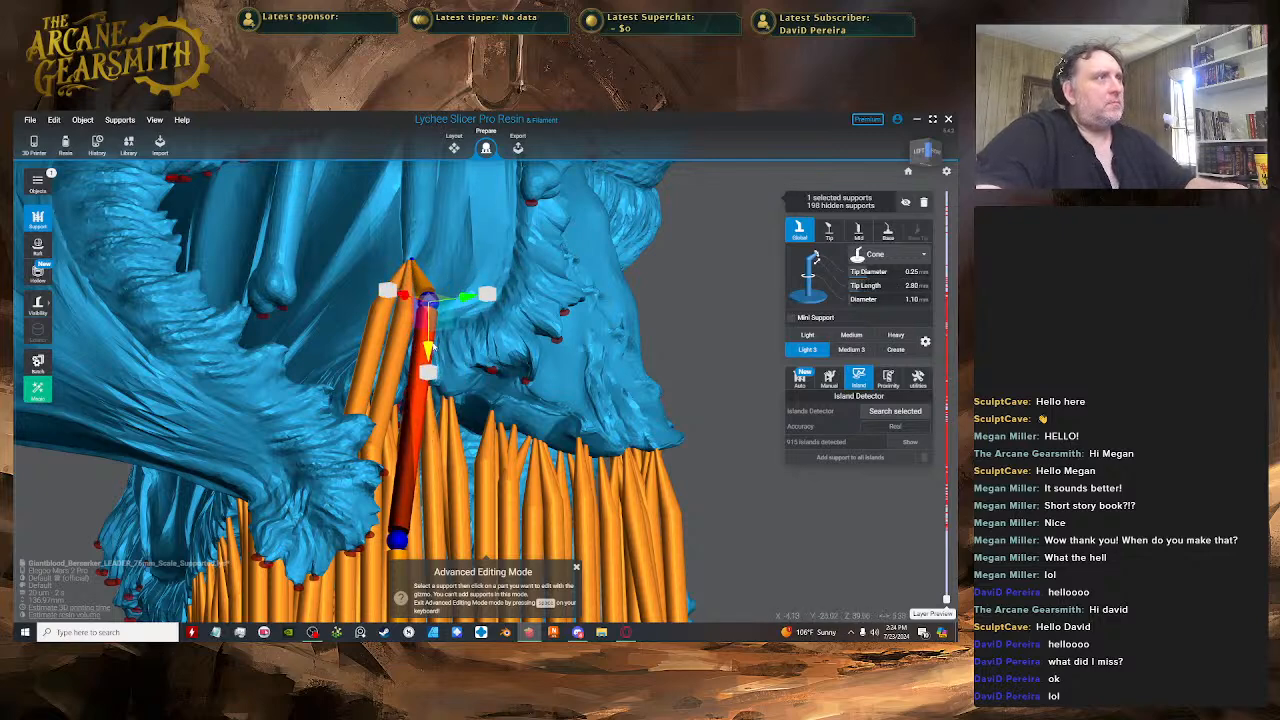
- Reposition the third spike support's lower and upper joints so its angled section clears the fur trim
{"action": "right_click_drag", "start_coordinate": [430, 345], "coordinate": [432, 340]}
{"action": "left_click_drag", "start_coordinate": [432, 340], "coordinate": [430, 343]}
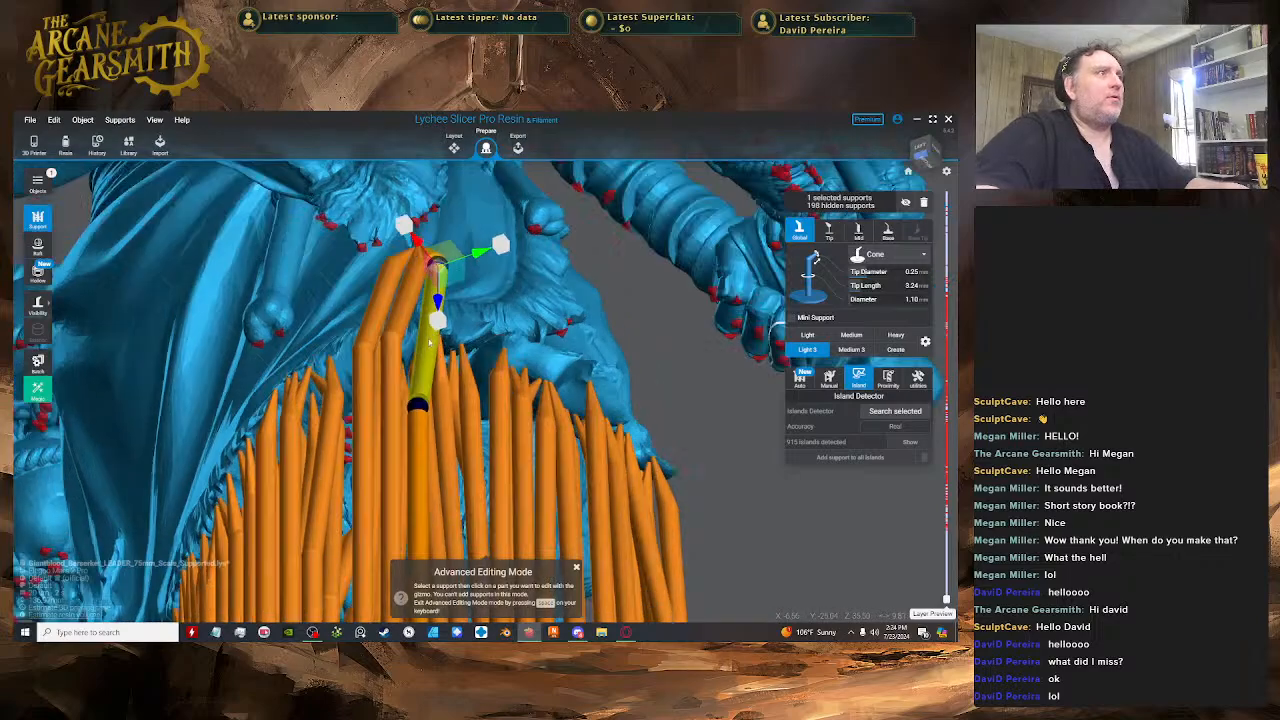
{"action": "right_click_drag", "start_coordinate": [430, 343], "coordinate": [421, 373]}
{"action": "left_click_drag", "start_coordinate": [421, 373], "coordinate": [428, 339]}
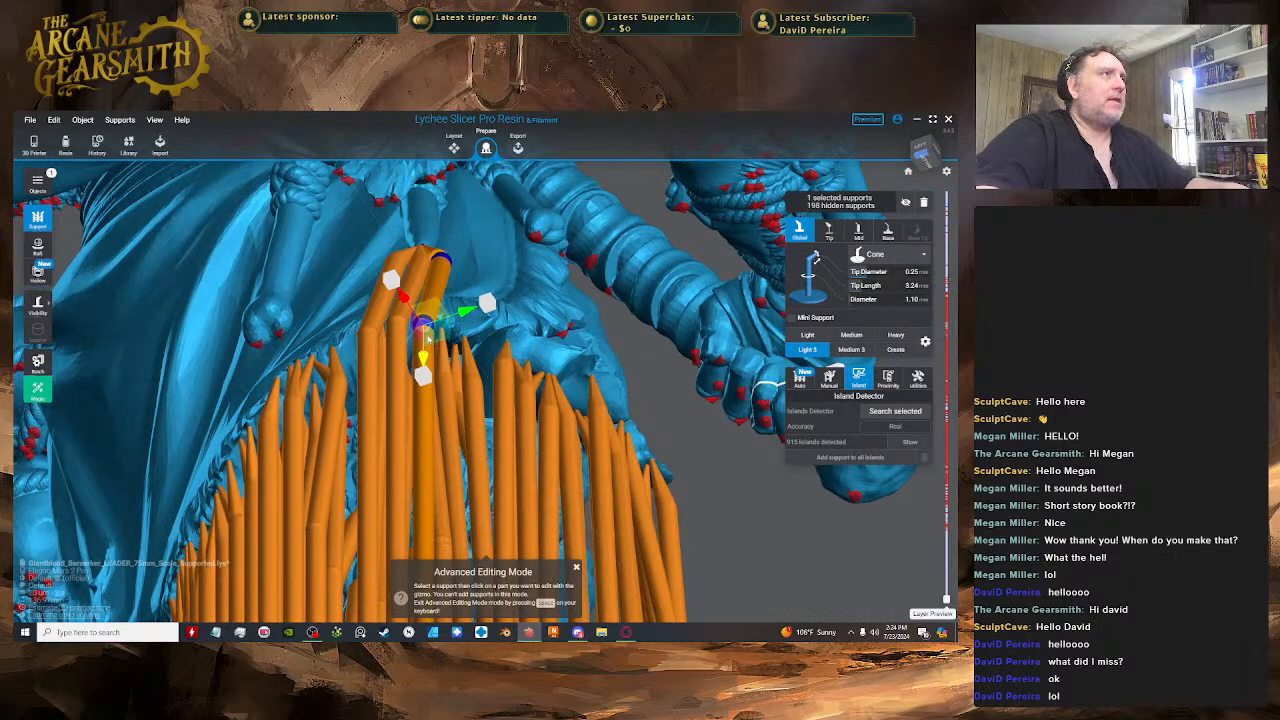
{"action": "right_click_drag", "start_coordinate": [428, 339], "coordinate": [421, 456]}
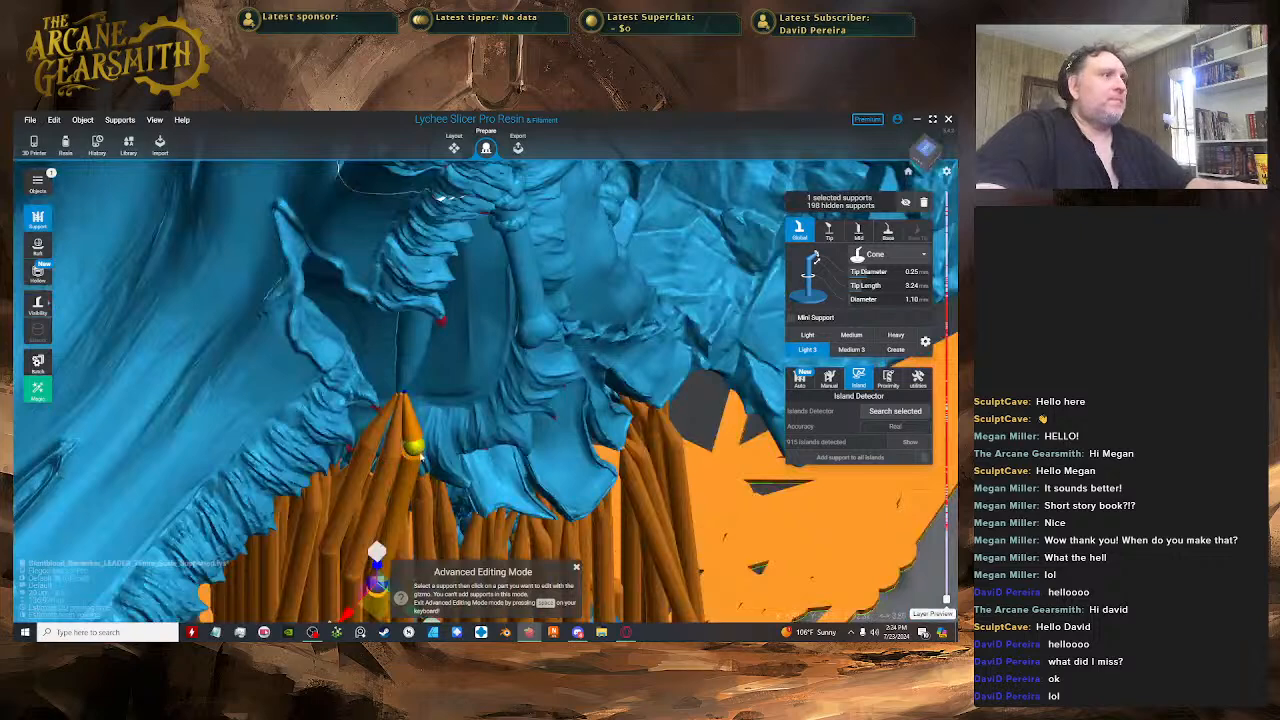
{"action": "left_click", "coordinate": [421, 456]}
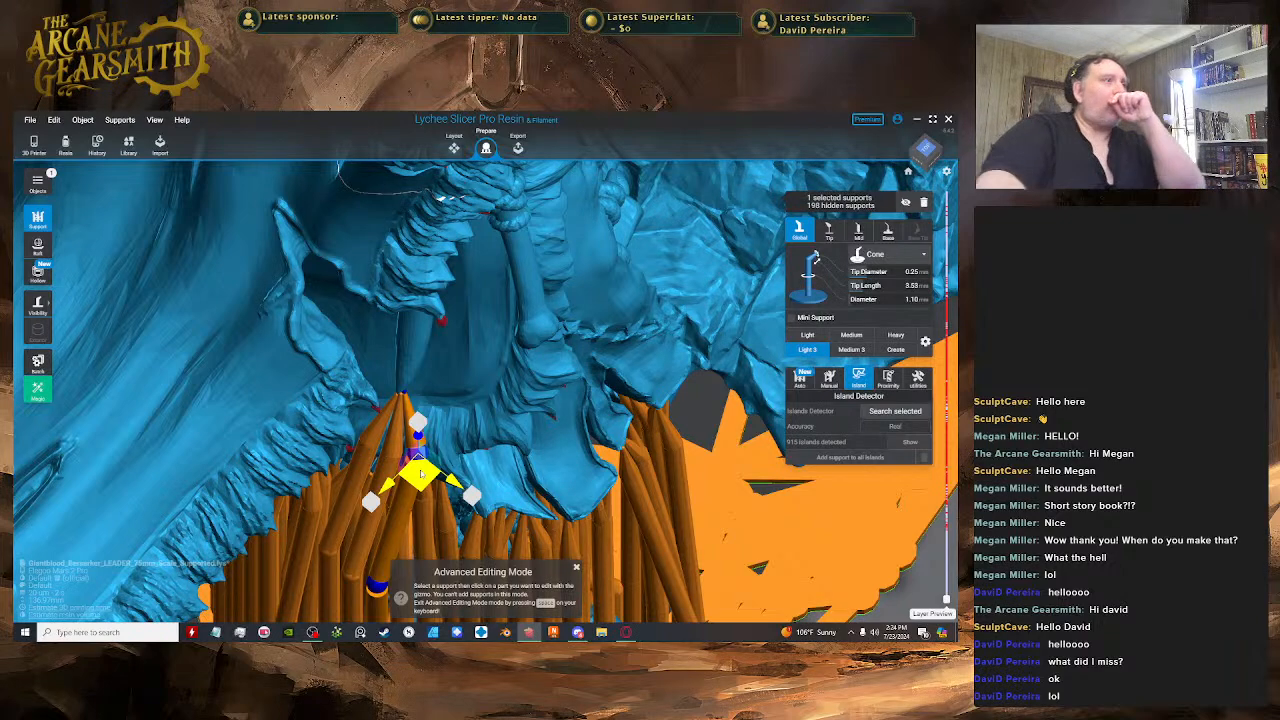
{"action": "right_click_drag", "start_coordinate": [420, 476], "coordinate": [515, 265]}
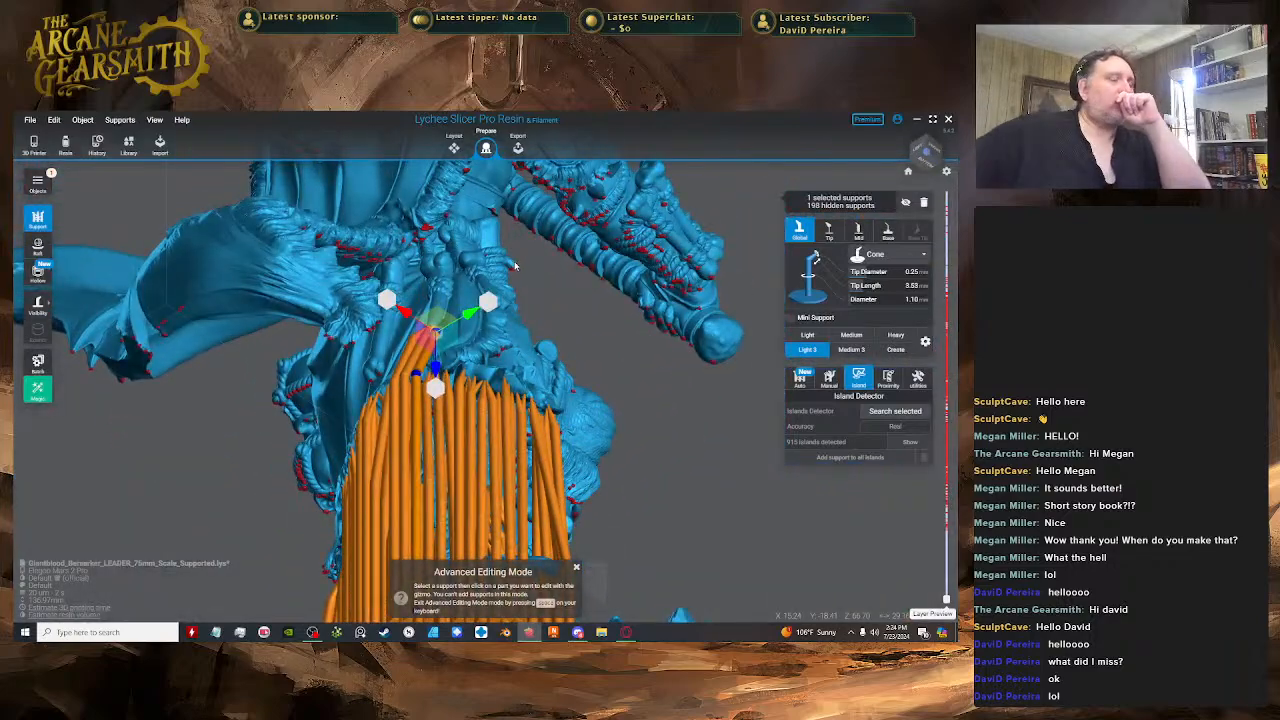
- Add a support under the knobbed end of the hanging bone in front of the cloth and position its column beneath it
{"action": "right_click_drag", "start_coordinate": [503, 170], "coordinate": [367, 294]}
{"action": "scroll", "coordinate": [367, 294], "scroll_direction": "up", "scroll_amount": 5}
{"action": "key", "text": "space"}
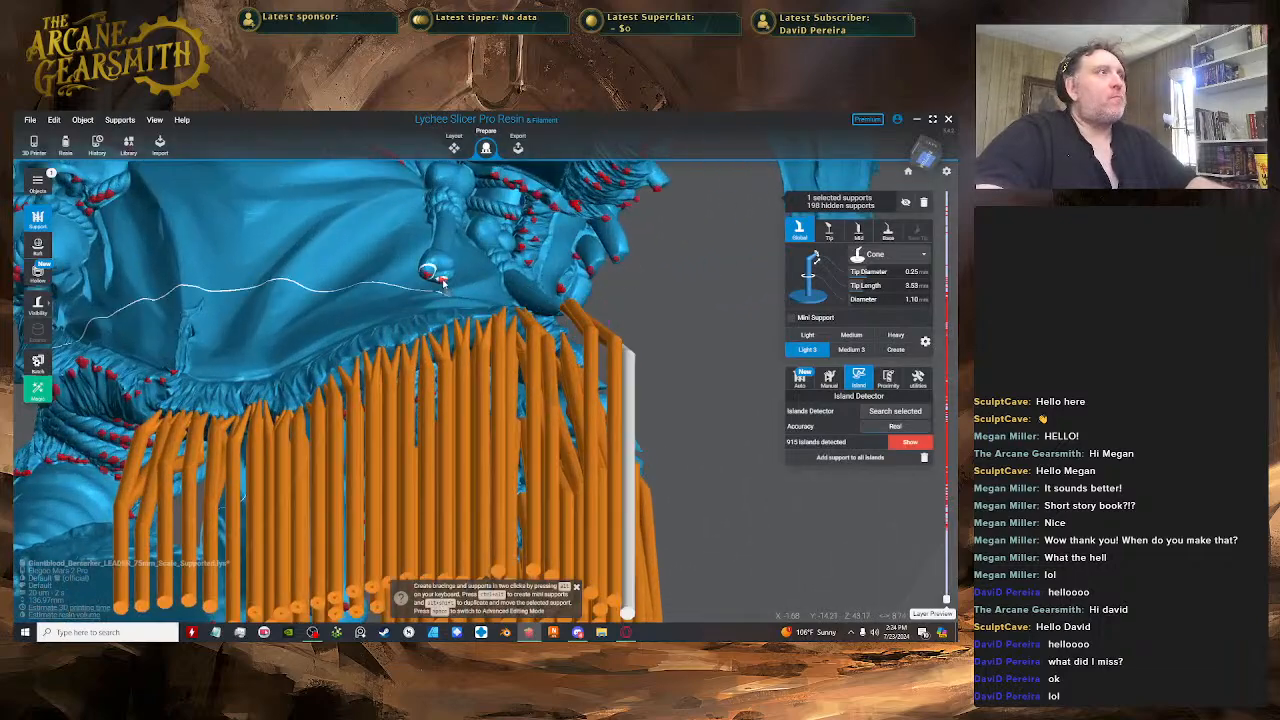
{"action": "right_click_drag", "start_coordinate": [445, 277], "coordinate": [440, 250]}
{"action": "key", "text": "space"}
{"action": "left_click_drag", "start_coordinate": [441, 250], "coordinate": [447, 270]}
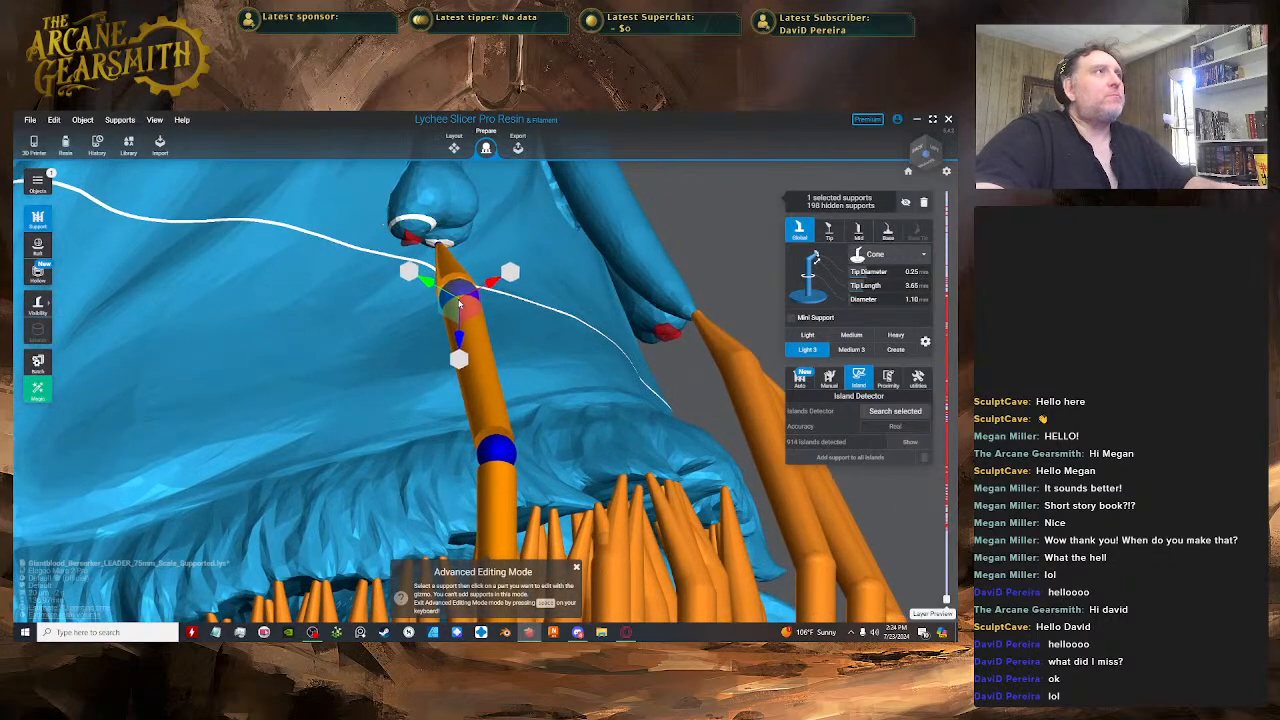
- Place a second support beside it under the bone's knob, lower its column joint, and check its contact point
{"action": "key", "text": "space"}
{"action": "right_click_drag", "start_coordinate": [456, 250], "coordinate": [466, 338]}
{"action": "key", "text": "space"}
{"action": "left_click_drag", "start_coordinate": [466, 363], "coordinate": [465, 435]}
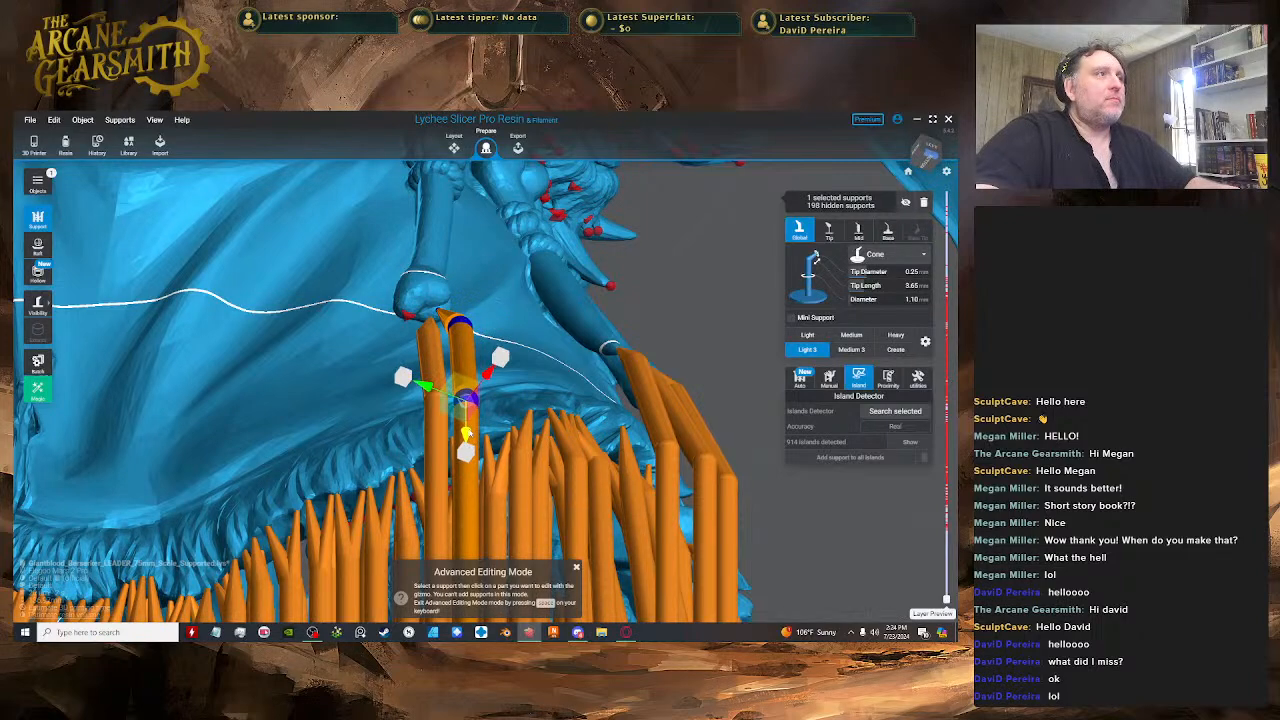
{"action": "right_click_drag", "start_coordinate": [467, 406], "coordinate": [422, 300]}
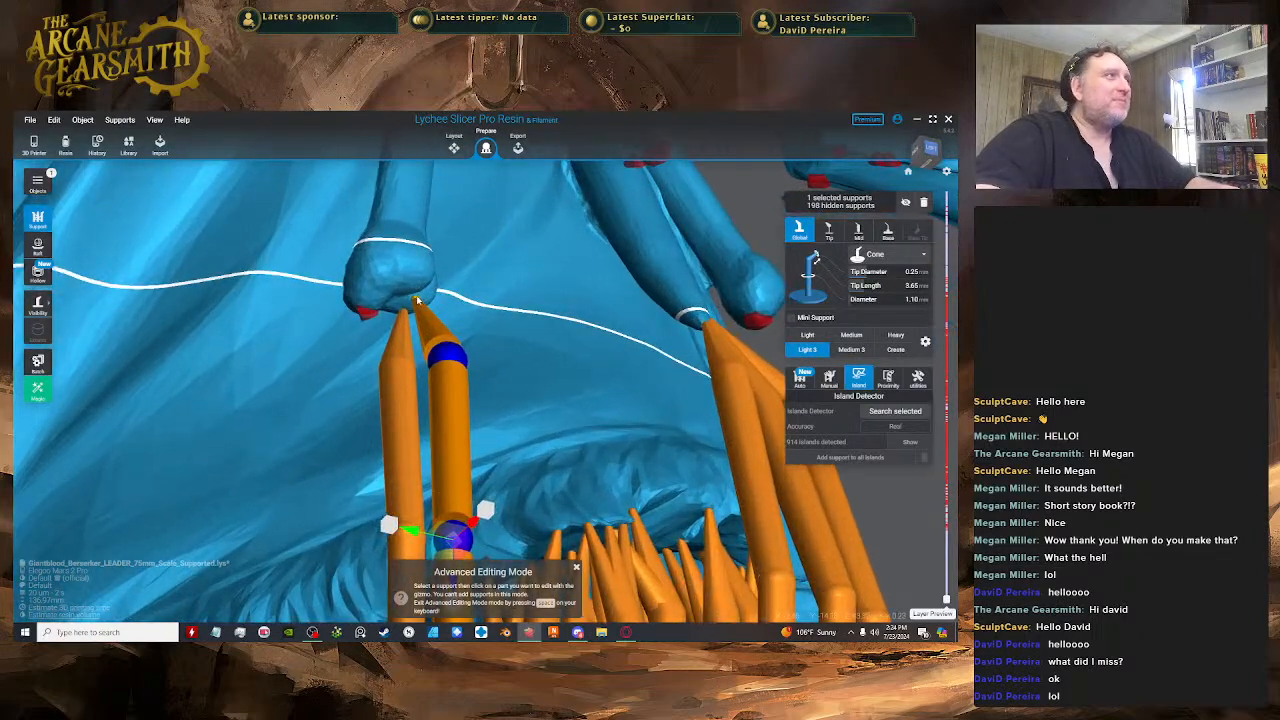
{"action": "left_click", "coordinate": [416, 300]}
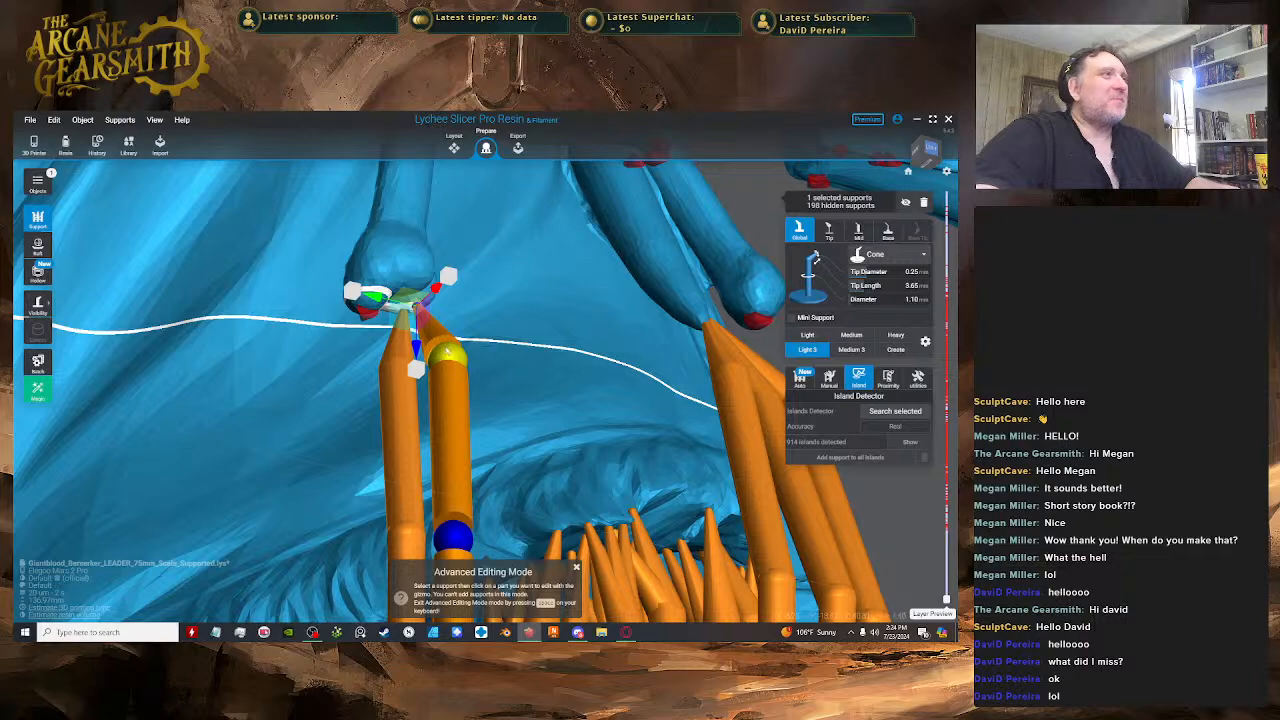
{"action": "mouse_move", "coordinate": [416, 300]}
{"action": "right_mouse_down"}
{"action": "mouse_move", "coordinate": [405, 345]}
{"action": "mouse_move", "coordinate": [471, 340]}
{"action": "mouse_move", "coordinate": [420, 305]}
{"action": "mouse_move", "coordinate": [398, 307]}
{"action": "mouse_move", "coordinate": [425, 312]}
{"action": "mouse_move", "coordinate": [404, 308]}
{"action": "mouse_move", "coordinate": [416, 328]}
{"action": "mouse_move", "coordinate": [395, 312]}
{"action": "right_mouse_up"}
{"action": "left_click", "coordinate": [416, 360]}
- Add a third support to the island on the other side of the bone's knob and adjust its tip contact
{"action": "left_click", "coordinate": [423, 324], "text": "ctrl+alt"}
{"action": "left_click", "coordinate": [401, 313], "text": "ctrl+alt"}
{"action": "left_click", "coordinate": [402, 312]}
{"action": "key", "text": "space"}
{"action": "left_click", "coordinate": [391, 310]}
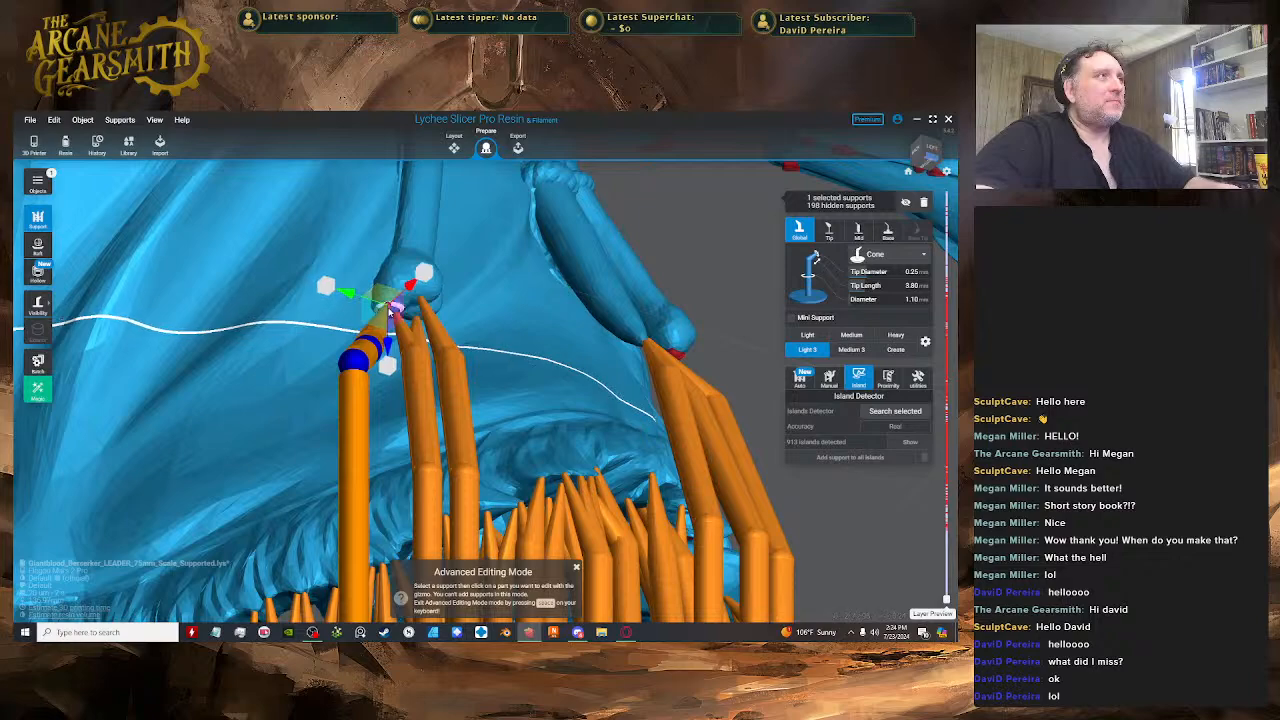
{"action": "left_click_drag", "start_coordinate": [392, 309], "coordinate": [388, 316]}
- Move the third bone support's column into the gap between the existing columns and lower its column joint
{"action": "right_click_drag", "start_coordinate": [387, 318], "coordinate": [355, 262]}
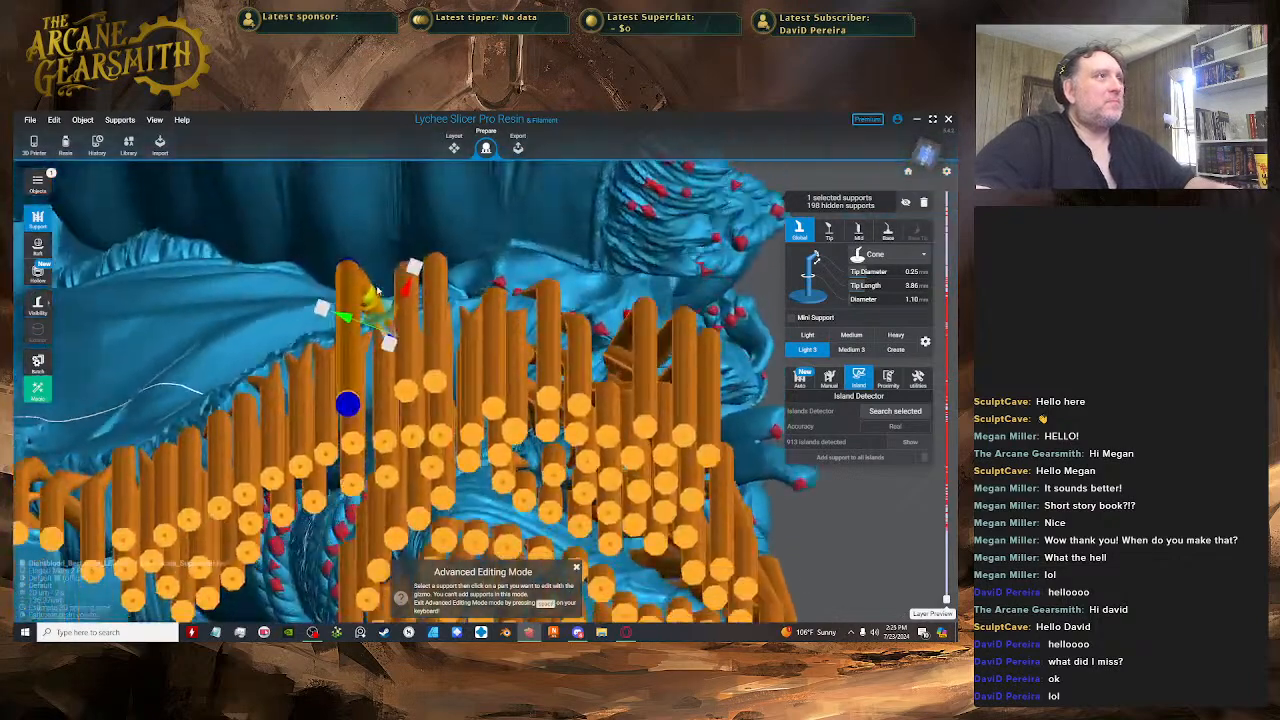
{"action": "key", "text": "space"}
{"action": "key", "text": "space"}
{"action": "left_click", "coordinate": [346, 325]}
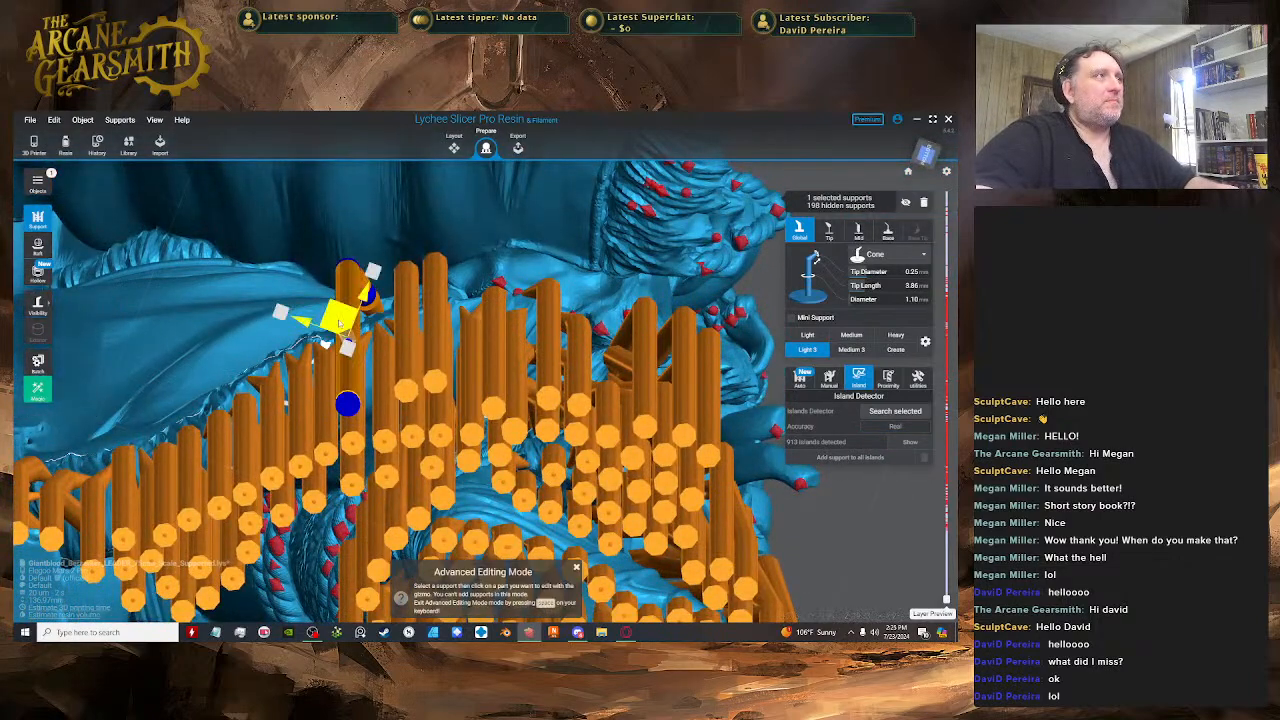
{"action": "right_click_drag", "start_coordinate": [362, 317], "coordinate": [441, 290]}
{"action": "left_click", "coordinate": [446, 291]}
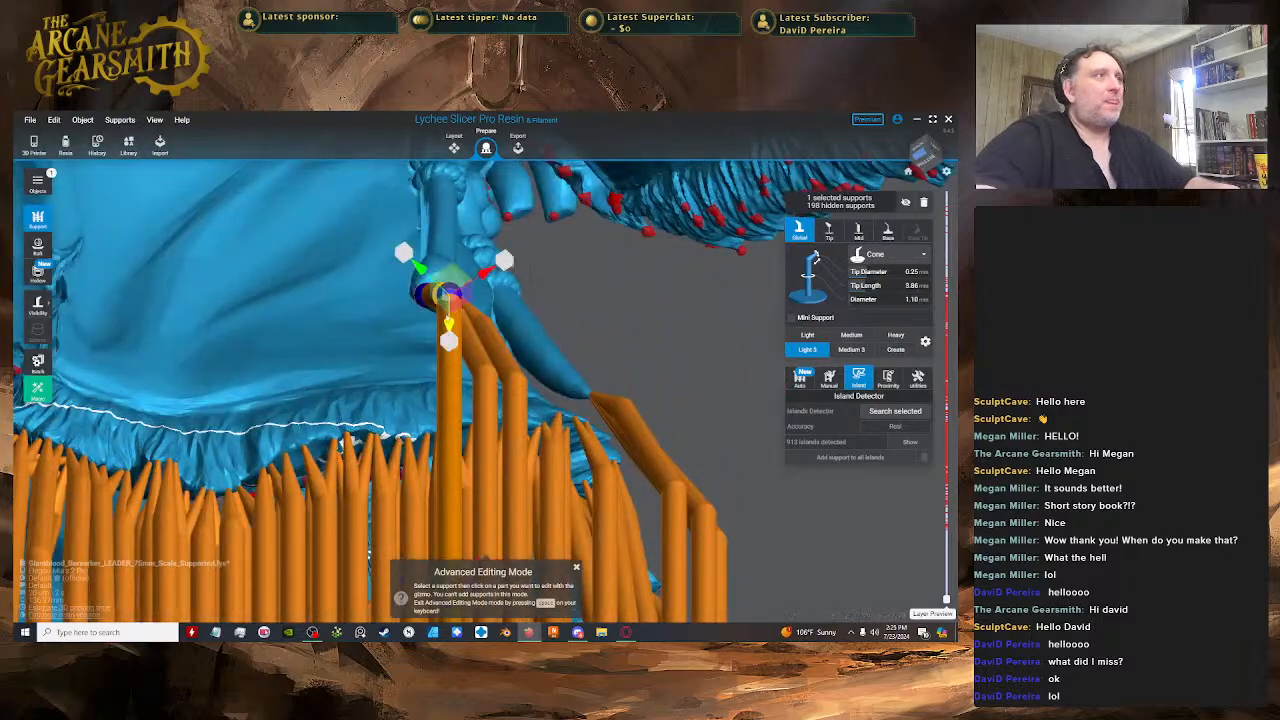
{"action": "left_click_drag", "start_coordinate": [449, 325], "coordinate": [449, 408]}
- Bring the third bone support's upper joint closer beneath its tip, clear of the neighbouring supports
{"action": "right_click_drag", "start_coordinate": [478, 392], "coordinate": [392, 338]}
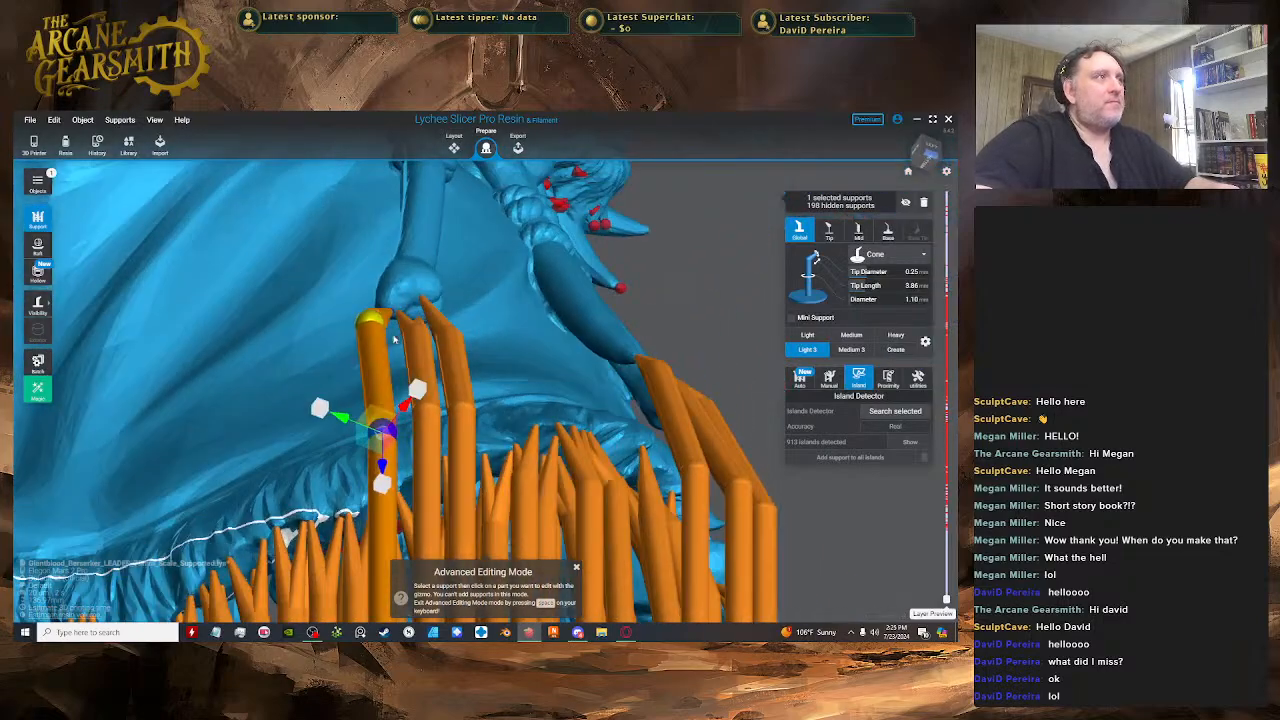
{"action": "left_click", "coordinate": [378, 321]}
{"action": "left_click_drag", "start_coordinate": [375, 328], "coordinate": [386, 351]}
{"action": "mouse_move", "coordinate": [403, 350]}
{"action": "right_mouse_down"}
{"action": "mouse_move", "coordinate": [470, 360]}
{"action": "mouse_move", "coordinate": [414, 343]}
{"action": "right_mouse_up"}
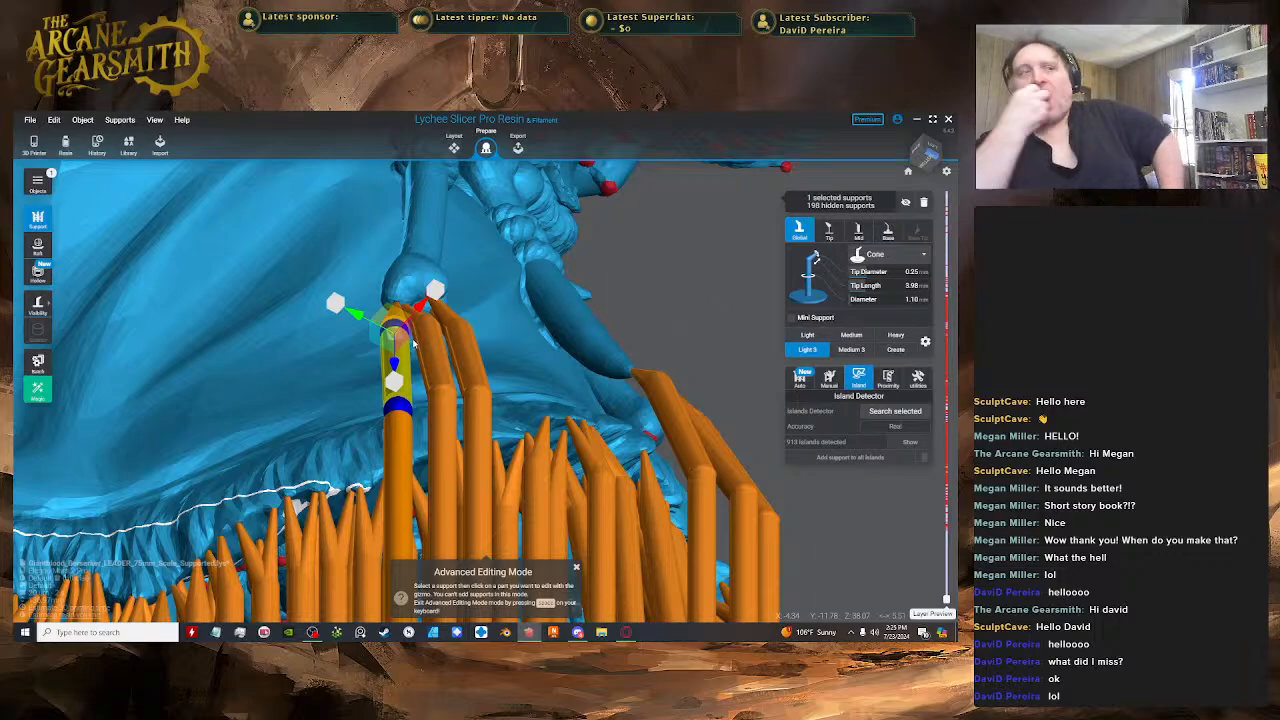
{"action": "right_click_drag", "start_coordinate": [367, 262], "coordinate": [512, 285]}
{"action": "key", "text": "Escape"}
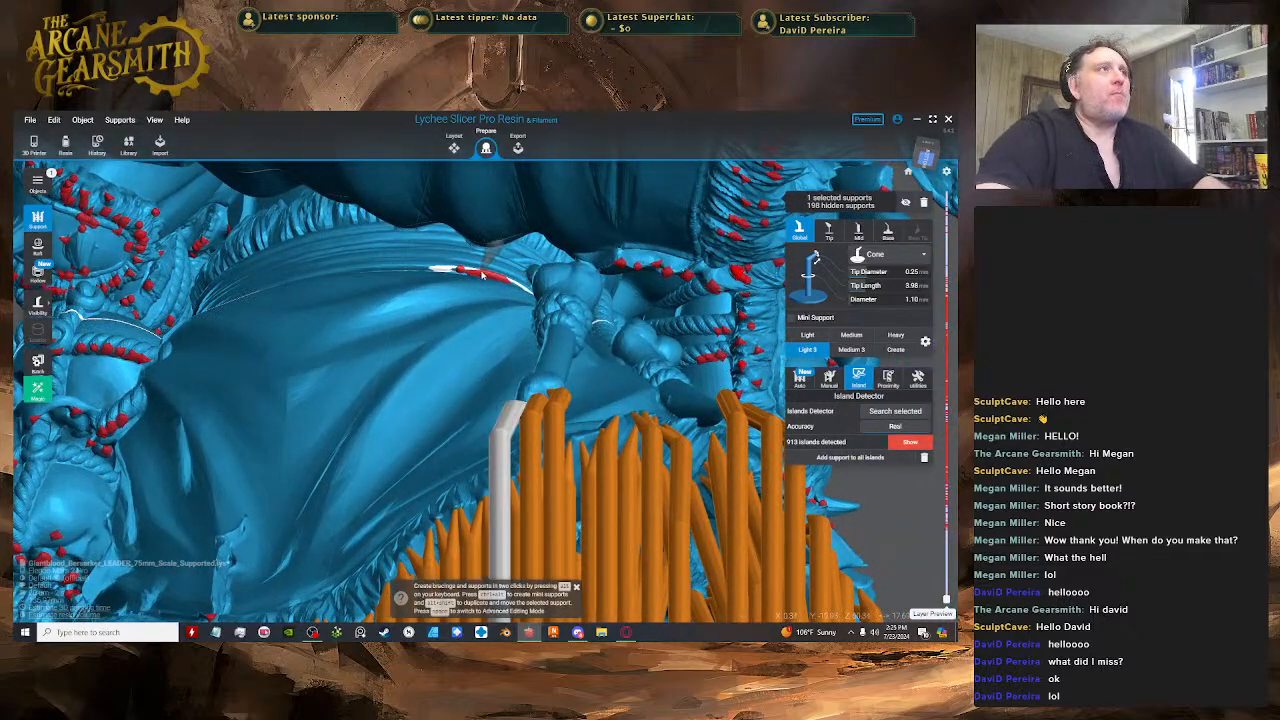
- Add a support to the island on the cloth edge beside the bone's knob, reposition its column and raise its column joint
{"action": "right_click_drag", "start_coordinate": [480, 276], "coordinate": [590, 264]}
{"action": "key", "text": "space"}
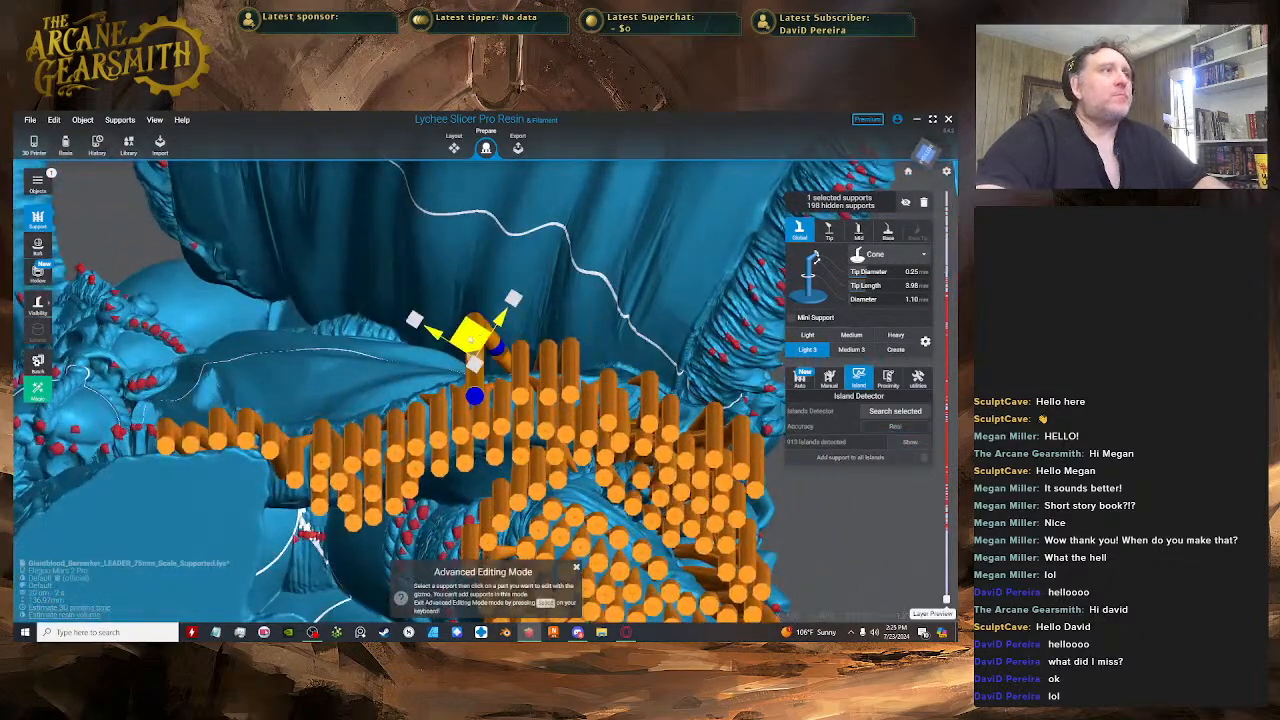
{"action": "left_click_drag", "start_coordinate": [472, 338], "coordinate": [495, 340]}
{"action": "right_click_drag", "start_coordinate": [497, 340], "coordinate": [498, 392]}
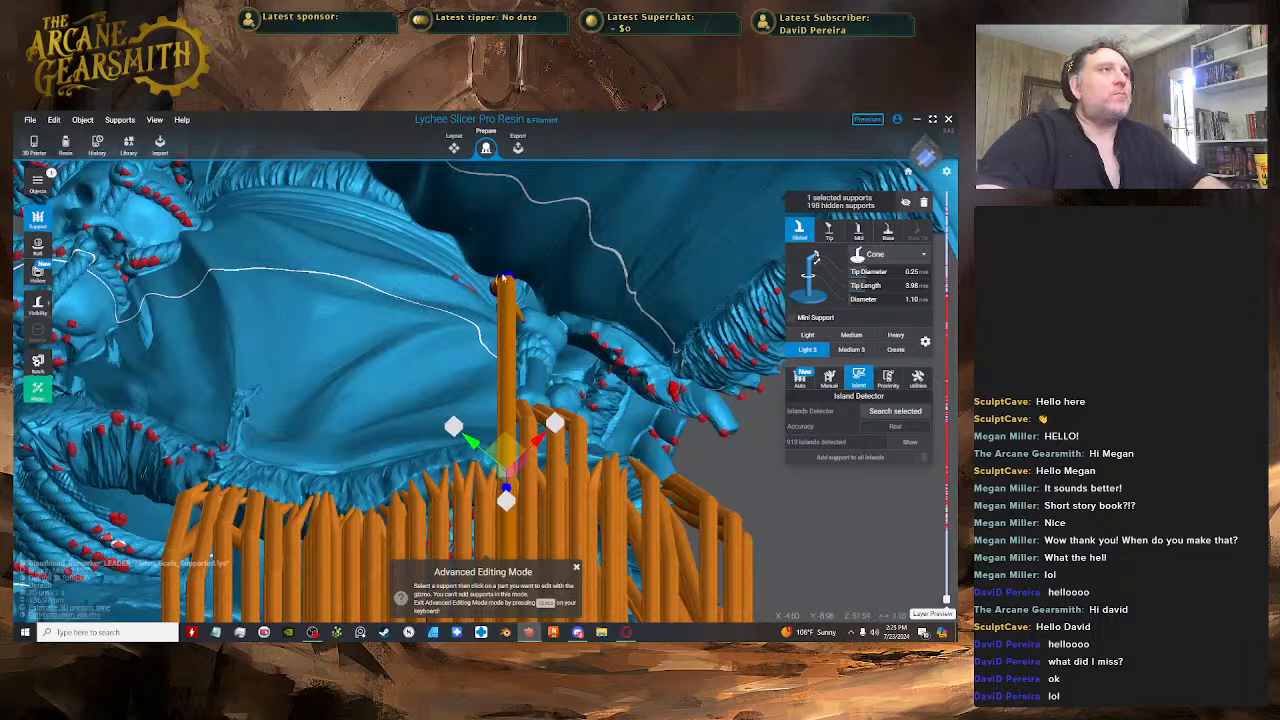
{"action": "left_click_drag", "start_coordinate": [497, 390], "coordinate": [487, 444]}
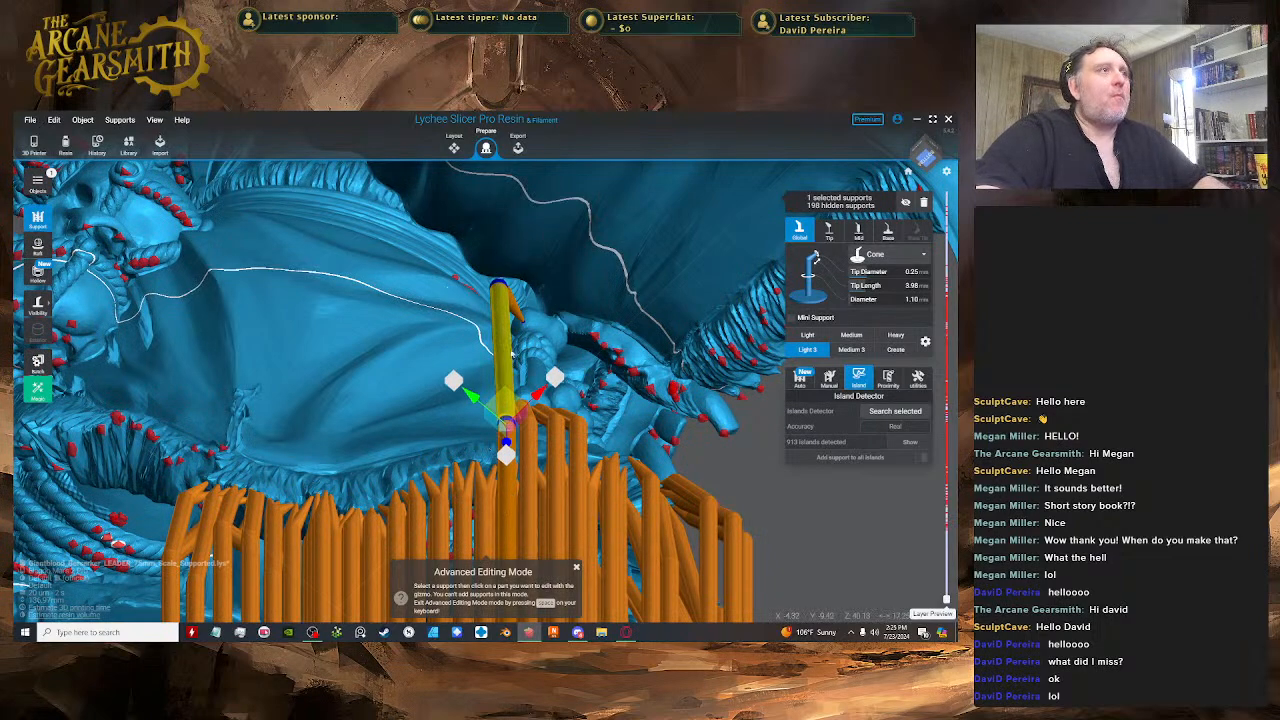
- Set the support's tip contact on the cloth-edge island and bring its upper joint beneath the tip
{"action": "right_click_drag", "start_coordinate": [512, 353], "coordinate": [490, 380]}
{"action": "scroll", "coordinate": [492, 304], "scroll_direction": "up", "scroll_amount": 5}
{"action": "right_click_drag", "start_coordinate": [494, 308], "coordinate": [499, 306]}
{"action": "left_click_drag", "start_coordinate": [500, 305], "coordinate": [432, 256]}
{"action": "right_click_drag", "start_coordinate": [432, 256], "coordinate": [492, 240]}
{"action": "left_click_drag", "start_coordinate": [494, 240], "coordinate": [502, 240]}
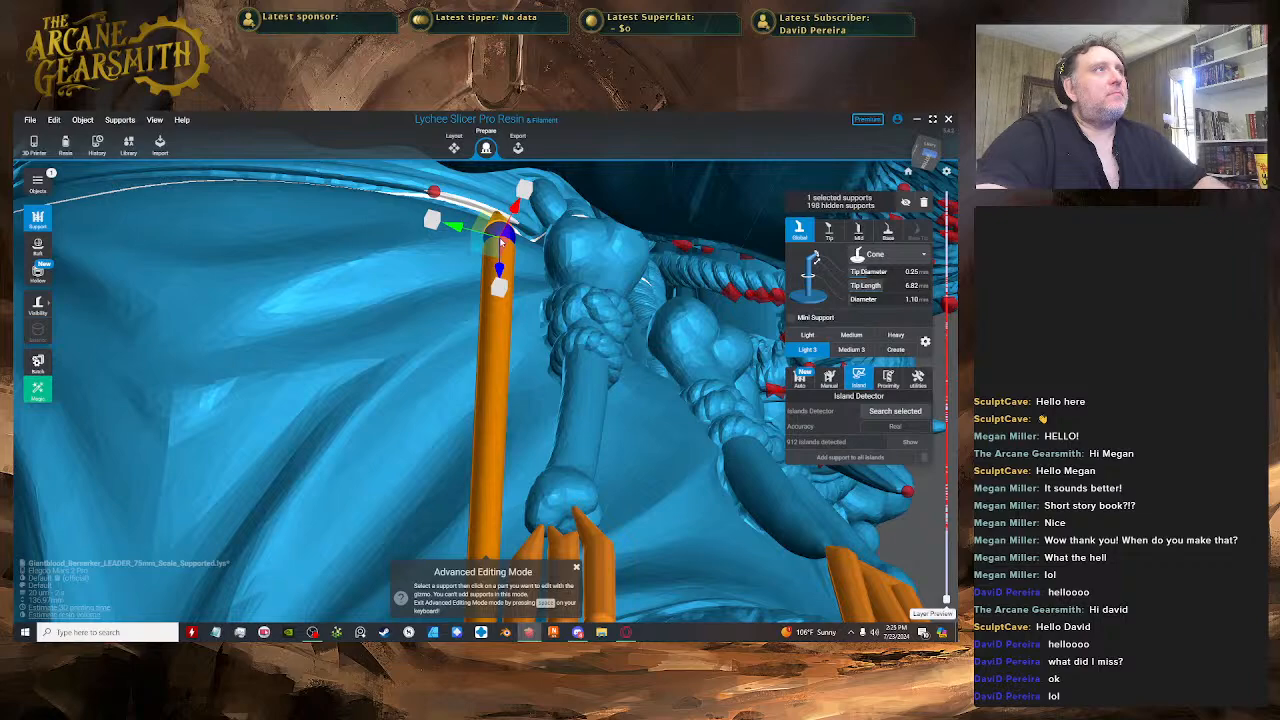
{"action": "key", "text": "space"}
- Move the first cloth-edge support's upper joint nearer its contact point to shorten the tip
{"action": "right_click_drag", "start_coordinate": [518, 228], "coordinate": [492, 352]}
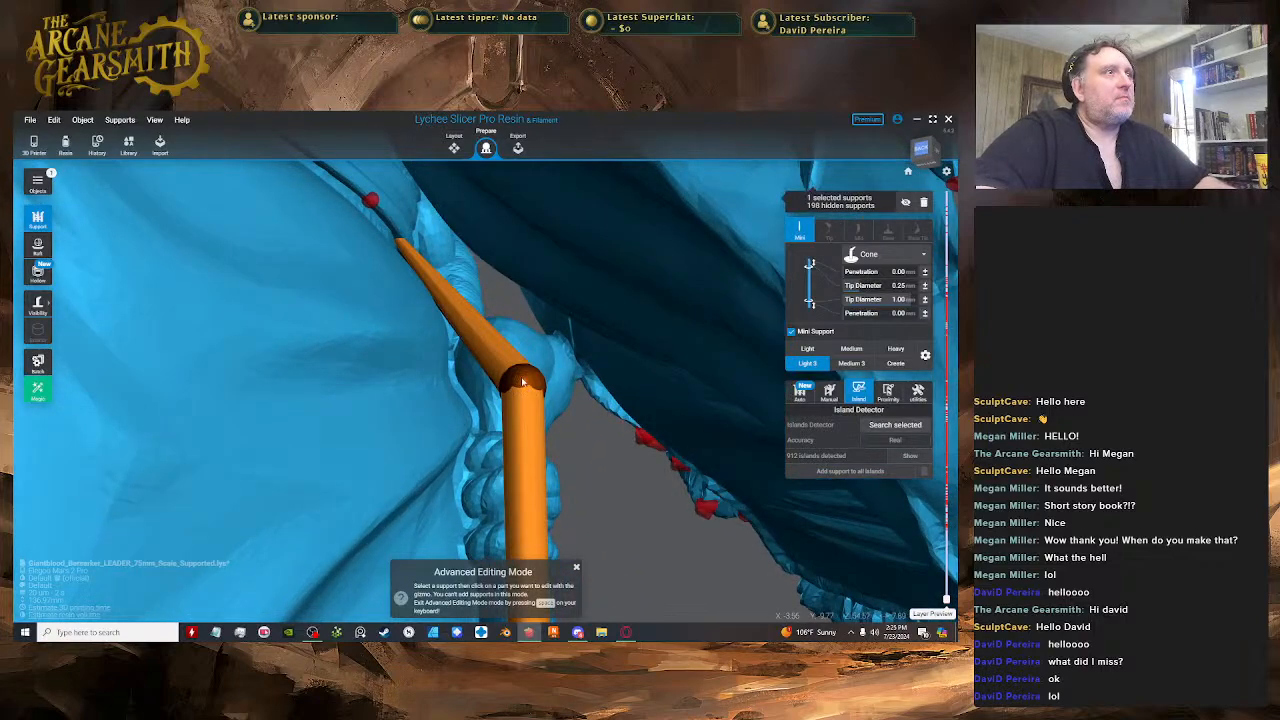
{"action": "left_click", "coordinate": [483, 313]}
{"action": "left_click", "coordinate": [482, 308]}
{"action": "right_click_drag", "start_coordinate": [436, 297], "coordinate": [520, 343]}
{"action": "left_click_drag", "start_coordinate": [558, 385], "coordinate": [585, 432]}
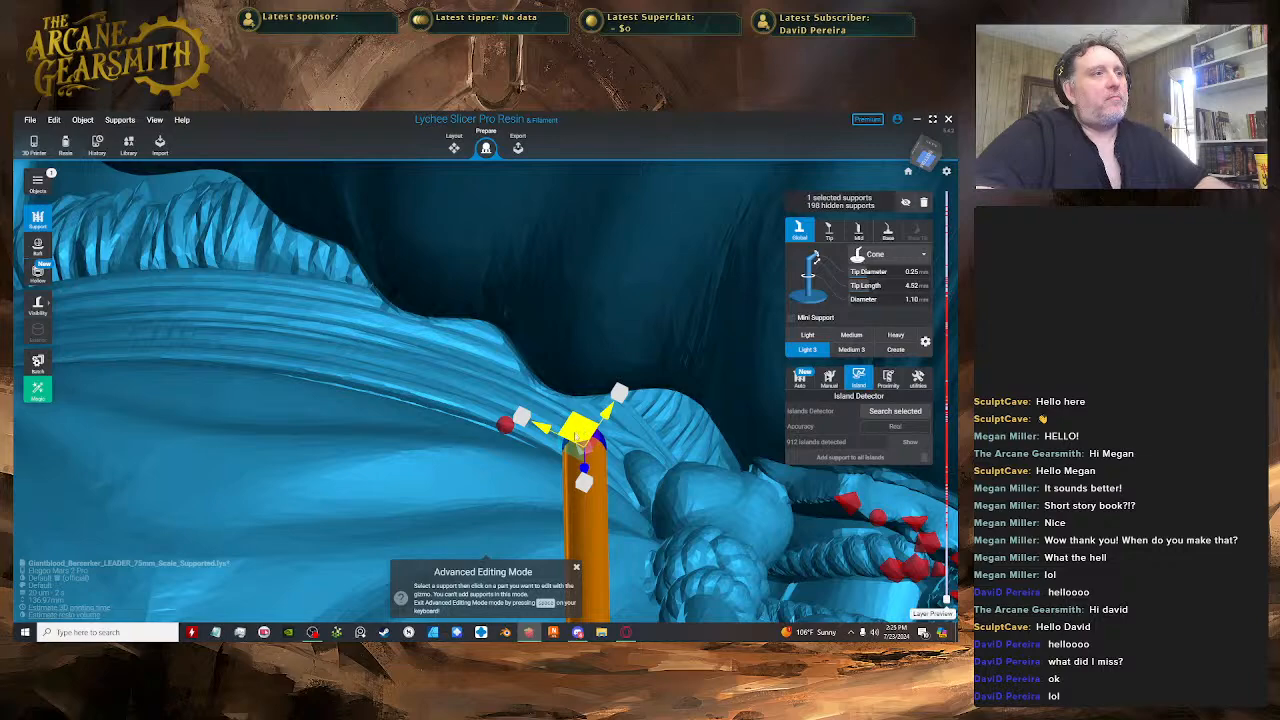
{"action": "right_click_drag", "start_coordinate": [576, 437], "coordinate": [459, 350]}
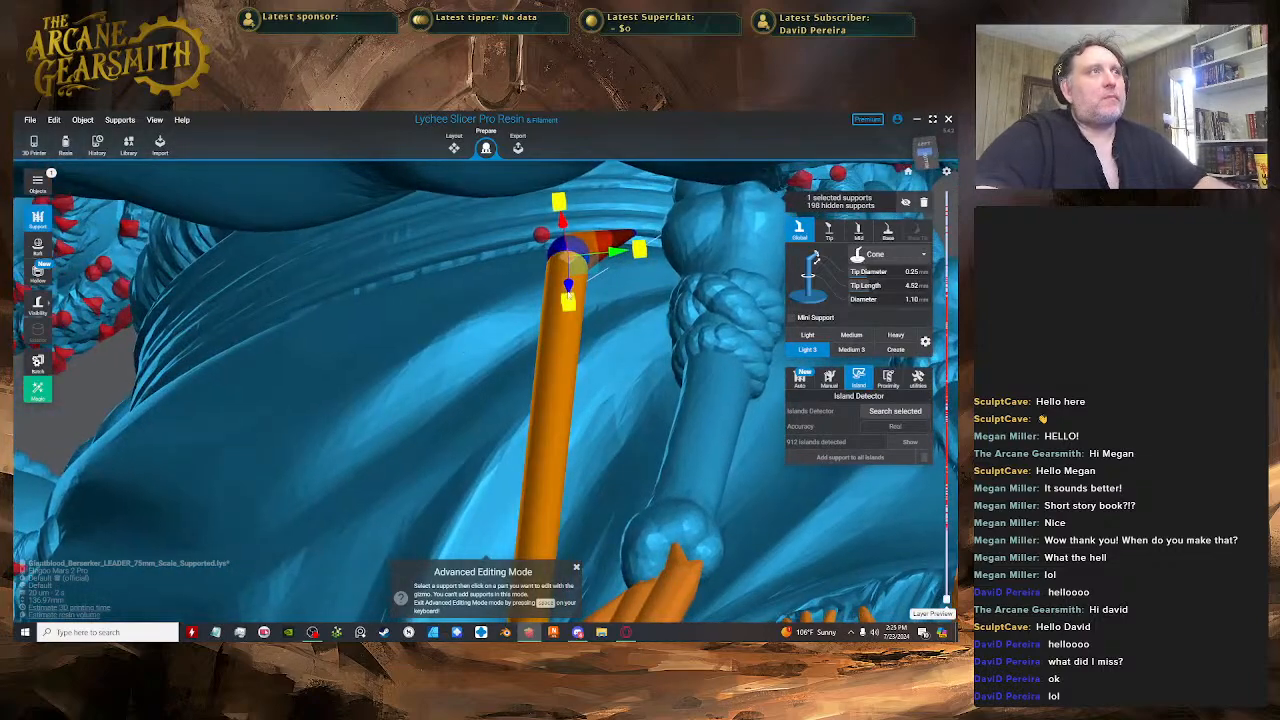
{"action": "right_click_drag", "start_coordinate": [530, 284], "coordinate": [573, 289]}
- Add a second support for the next island along the cloth edge and open it for advanced editing
{"action": "key", "text": "space"}
{"action": "key", "text": "space"}
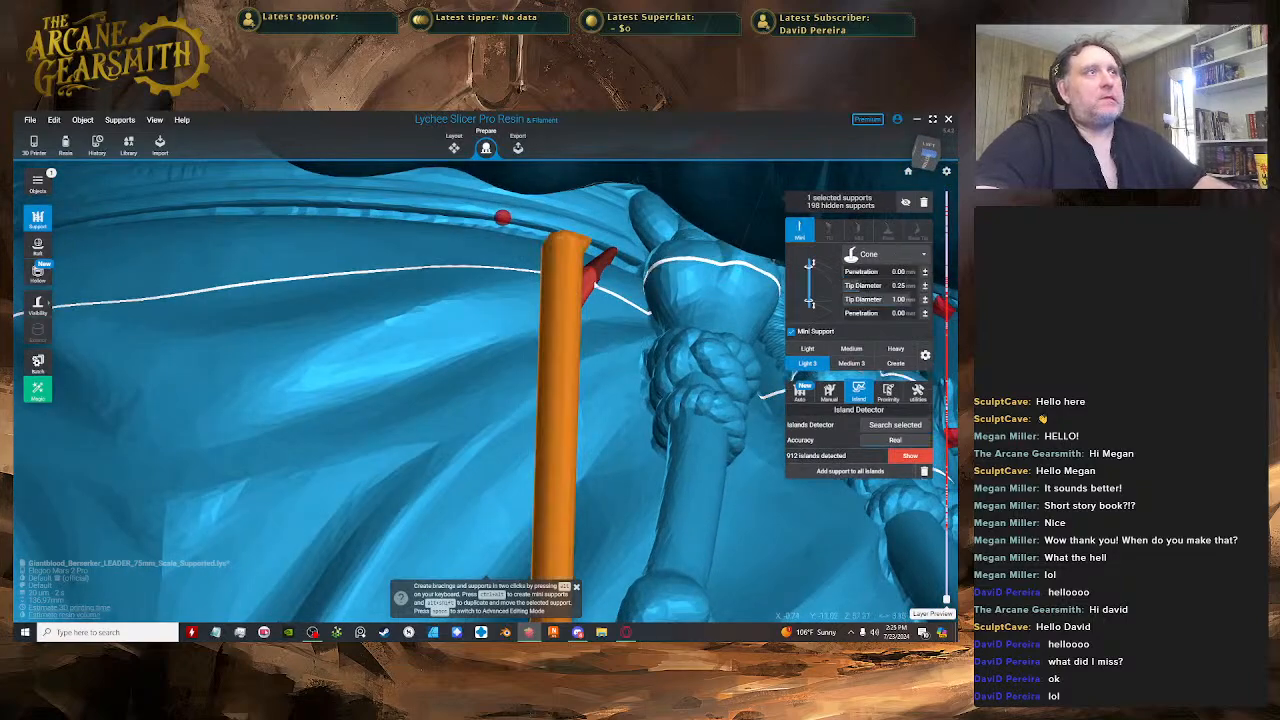
{"action": "key", "text": "space"}
{"action": "right_click_drag", "start_coordinate": [565, 243], "coordinate": [462, 270]}
{"action": "key", "text": "space"}
{"action": "key", "text": "space"}
{"action": "scroll", "coordinate": [547, 325], "scroll_direction": "down", "scroll_amount": 2}
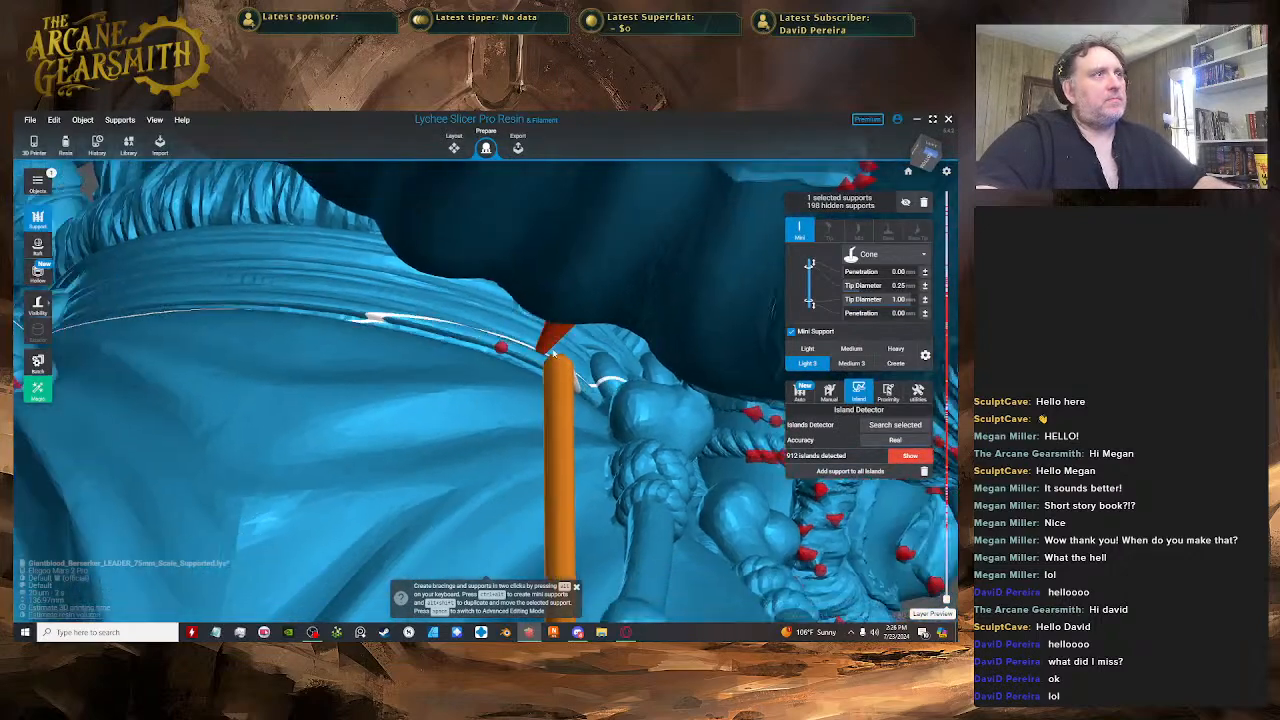
{"action": "right_click_drag", "start_coordinate": [548, 322], "coordinate": [537, 291]}
{"action": "left_click", "coordinate": [541, 281]}
{"action": "key", "text": "space"}
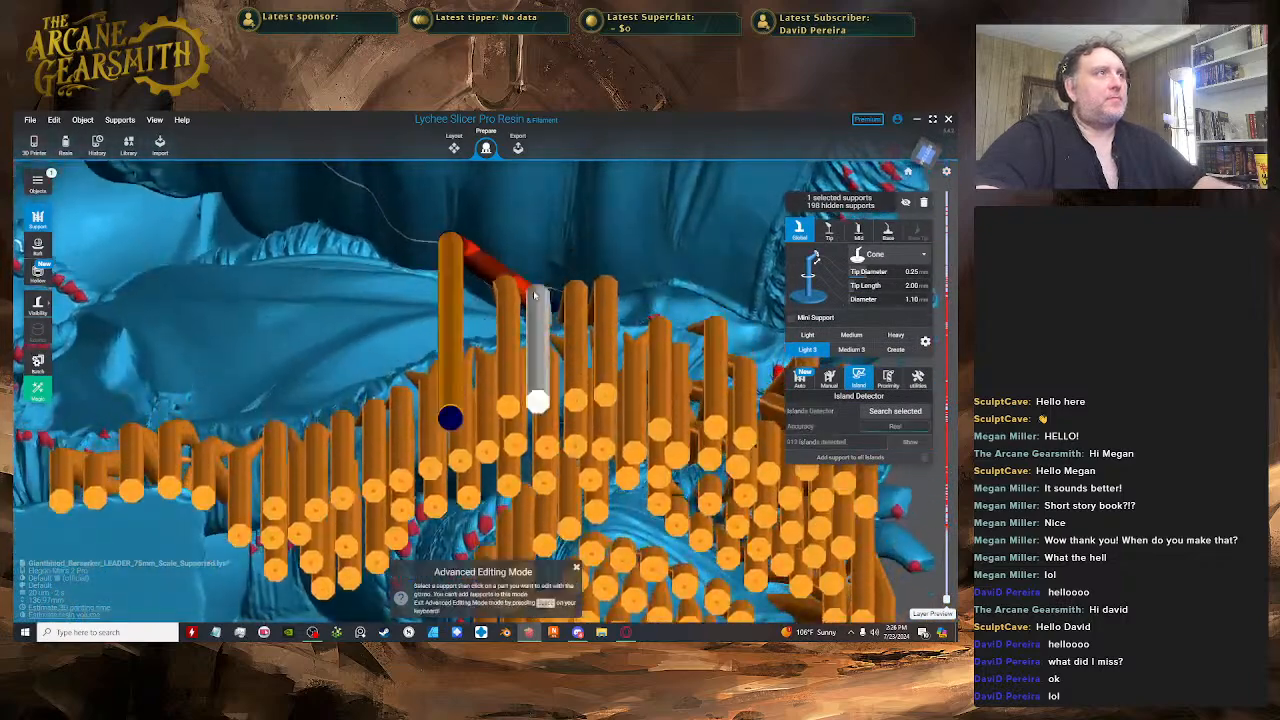
- Move the second cloth-edge support's column beside the first one and adjust its column joint's height
{"action": "left_click", "coordinate": [450, 313]}
{"action": "left_click_drag", "start_coordinate": [444, 313], "coordinate": [468, 304]}
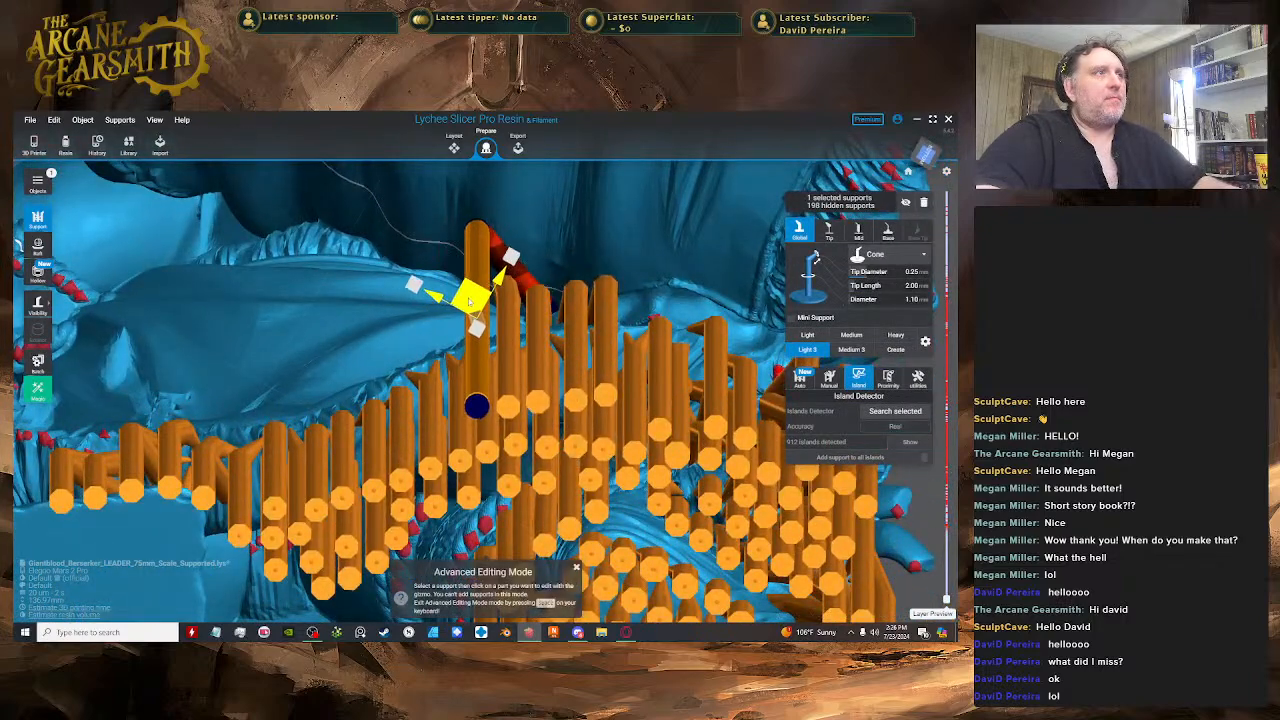
{"action": "right_click_drag", "start_coordinate": [470, 302], "coordinate": [470, 225]}
{"action": "left_click", "coordinate": [481, 217]}
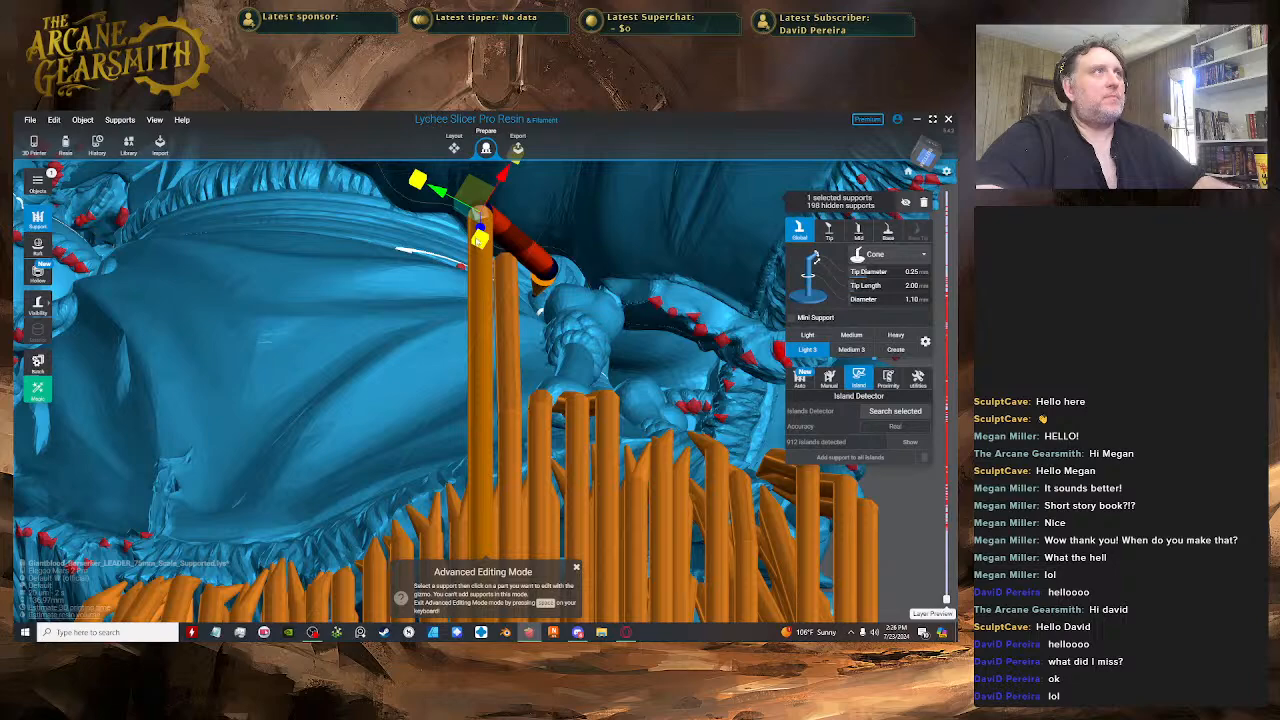
{"action": "left_click", "coordinate": [469, 362]}
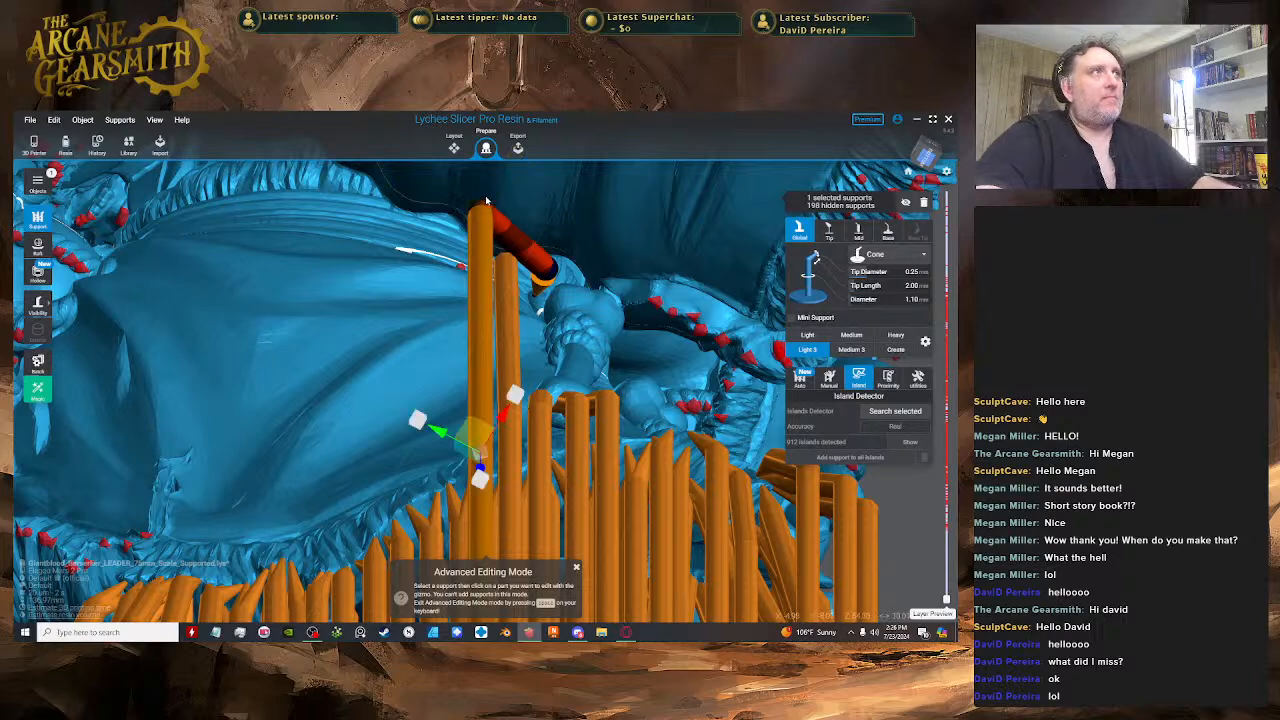
{"action": "left_click_drag", "start_coordinate": [481, 228], "coordinate": [480, 437]}
- Reposition the second support's upper end near the cloth edge and check how its slanted column meets the first support
{"action": "right_click_drag", "start_coordinate": [500, 432], "coordinate": [604, 322]}
{"action": "right_click_drag", "start_coordinate": [545, 333], "coordinate": [575, 356]}
{"action": "left_click", "coordinate": [472, 294]}
{"action": "left_click_drag", "start_coordinate": [472, 294], "coordinate": [445, 270]}
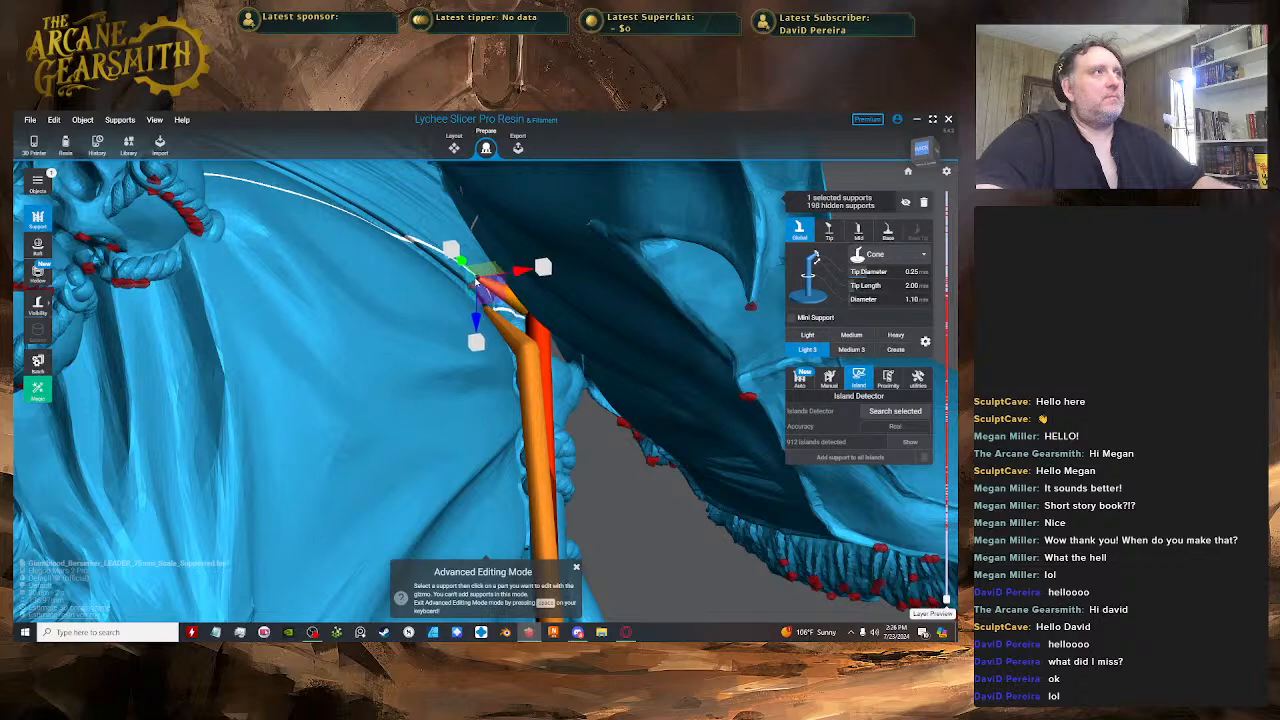
{"action": "right_click_drag", "start_coordinate": [460, 290], "coordinate": [457, 337]}
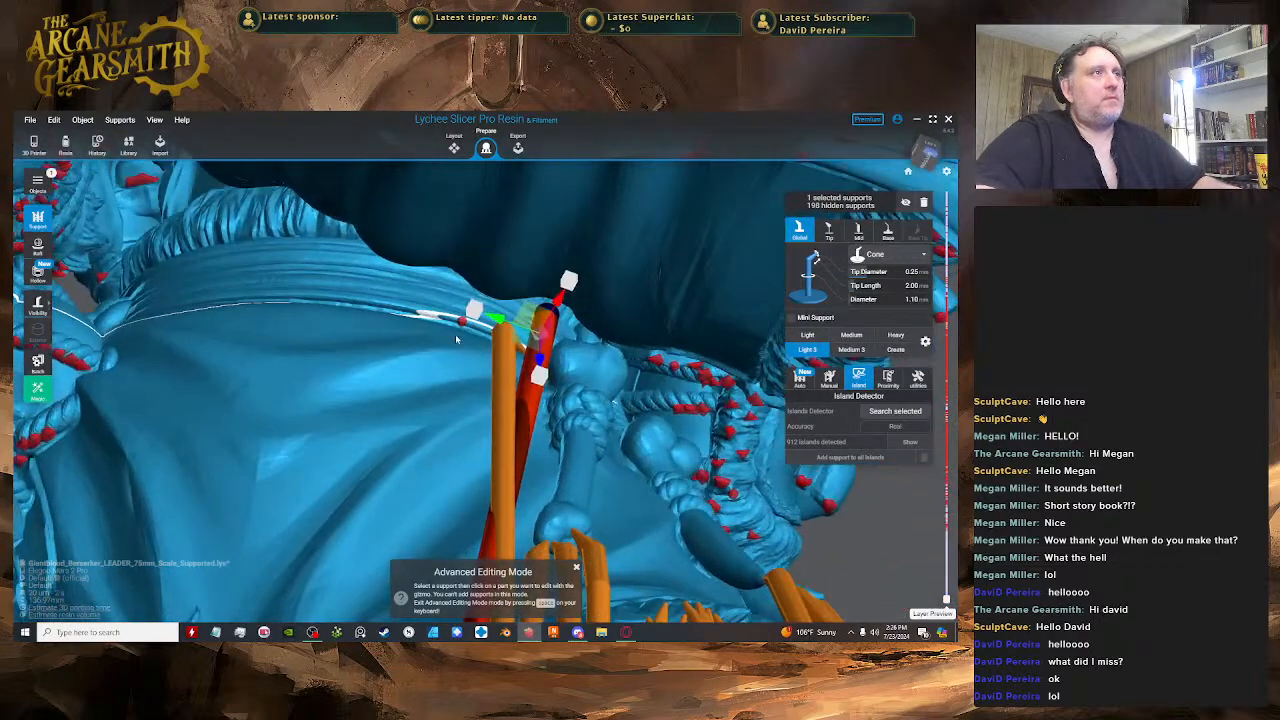
{"action": "left_click", "coordinate": [532, 398]}
{"action": "left_click", "coordinate": [541, 322]}
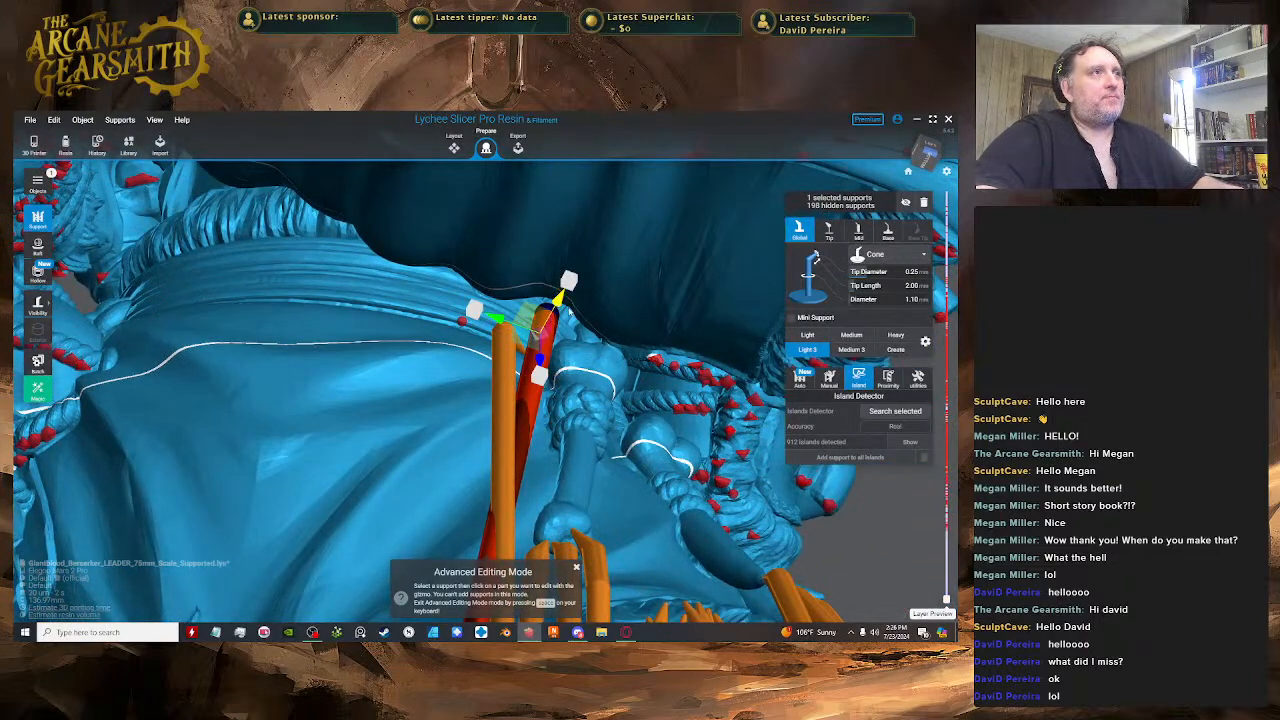
- Shift the second support's upper joint to the far side of the first support's column, clear of it
{"action": "right_click_drag", "start_coordinate": [570, 311], "coordinate": [534, 384]}
{"action": "left_click", "coordinate": [534, 384]}
{"action": "right_click_drag", "start_coordinate": [560, 310], "coordinate": [553, 337]}
{"action": "left_click", "coordinate": [545, 327]}
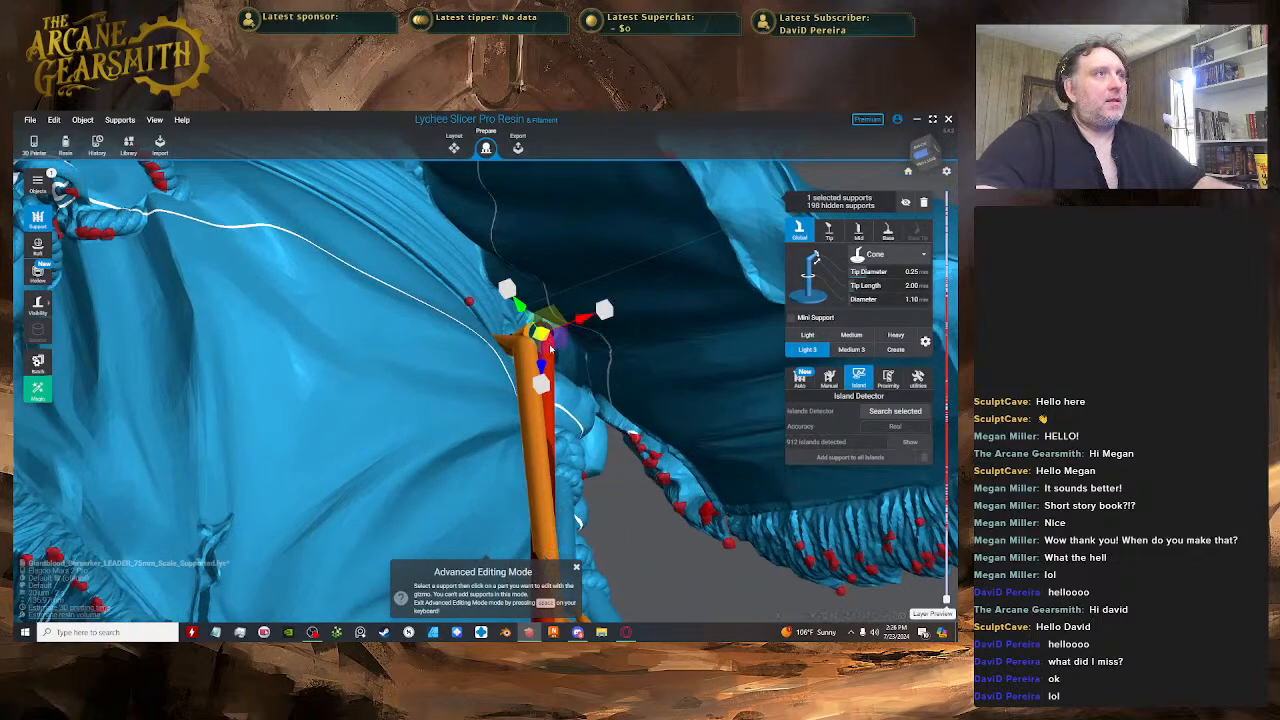
{"action": "right_click_drag", "start_coordinate": [545, 370], "coordinate": [512, 334]}
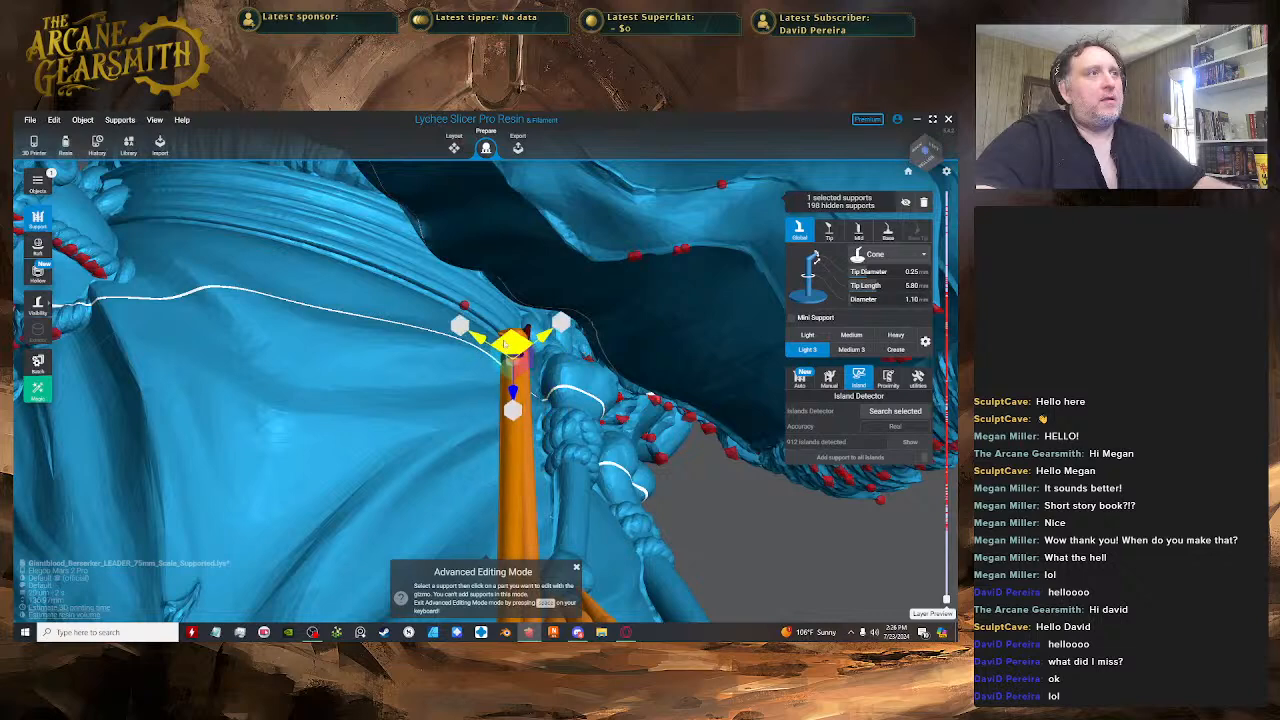
{"action": "left_click_drag", "start_coordinate": [512, 334], "coordinate": [482, 314]}
{"action": "right_click_drag", "start_coordinate": [482, 314], "coordinate": [534, 316]}
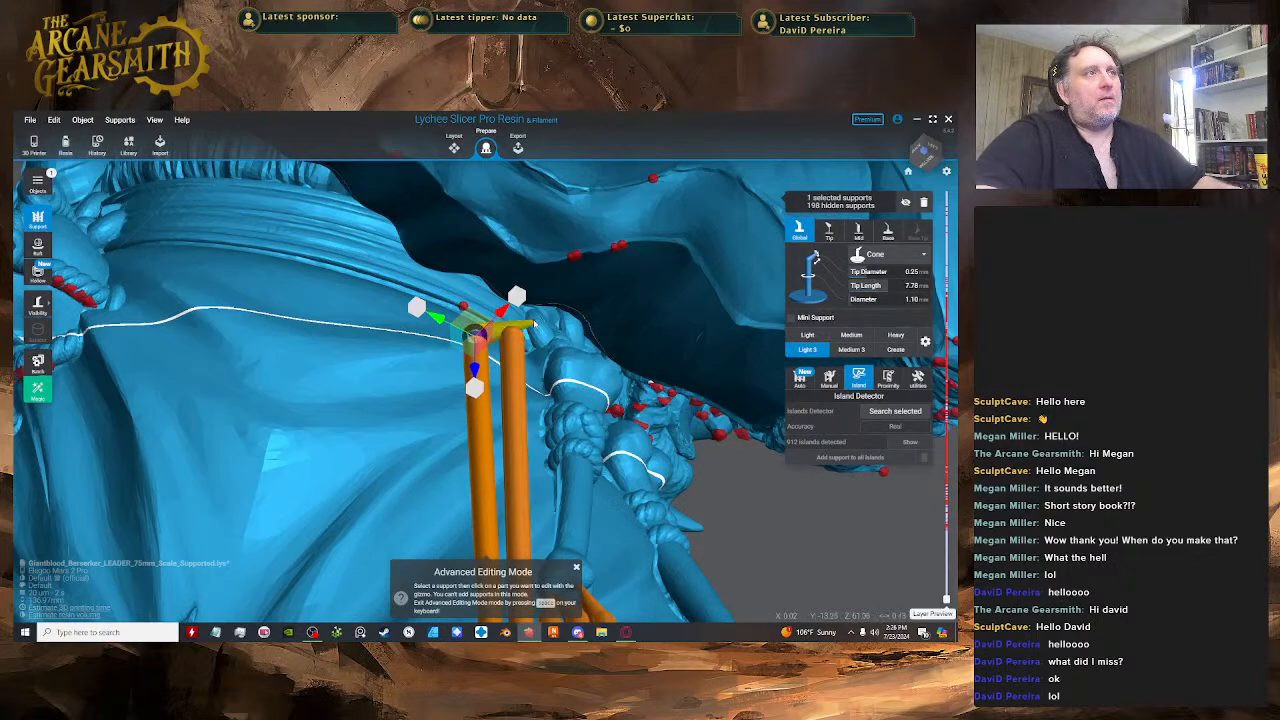
- Move the second support's tip contact onto the next cloth-edge island and realign its upper joint beneath it
{"action": "right_click_drag", "start_coordinate": [533, 323], "coordinate": [432, 290]}
{"action": "left_click_drag", "start_coordinate": [432, 290], "coordinate": [470, 308]}
{"action": "right_click_drag", "start_coordinate": [470, 308], "coordinate": [494, 252]}
{"action": "left_click_drag", "start_coordinate": [494, 252], "coordinate": [464, 308]}
{"action": "right_click_drag", "start_coordinate": [464, 308], "coordinate": [500, 340]}
{"action": "left_click_drag", "start_coordinate": [500, 340], "coordinate": [505, 360]}
{"action": "mouse_move", "coordinate": [505, 360]}
{"action": "right_mouse_down"}
{"action": "mouse_move", "coordinate": [558, 325]}
{"action": "mouse_move", "coordinate": [500, 296]}
{"action": "mouse_move", "coordinate": [484, 390]}
{"action": "mouse_move", "coordinate": [496, 371]}
{"action": "right_mouse_up"}
{"action": "left_click", "coordinate": [493, 368]}
{"action": "left_click_drag", "start_coordinate": [484, 361], "coordinate": [482, 358]}
{"action": "right_click_drag", "start_coordinate": [482, 358], "coordinate": [532, 400]}
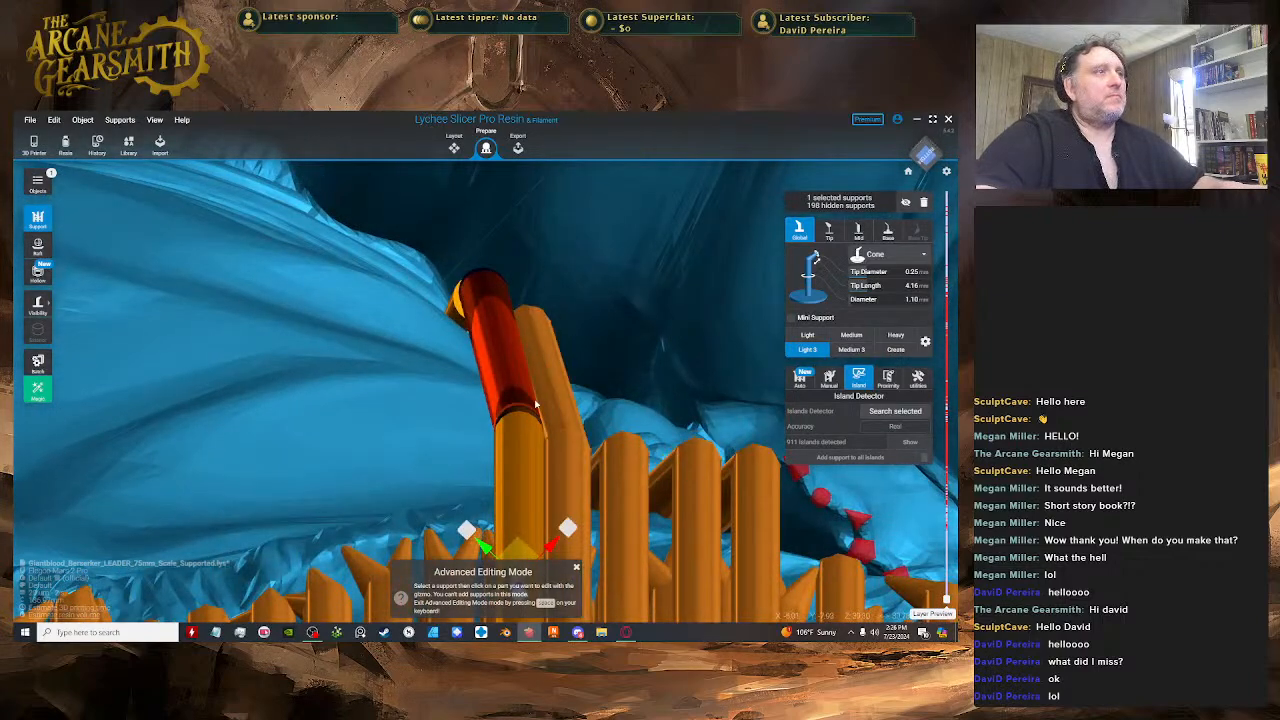
- Raise the second support's column joint and nudge it away from the neighbouring column
{"action": "left_click", "coordinate": [536, 404]}
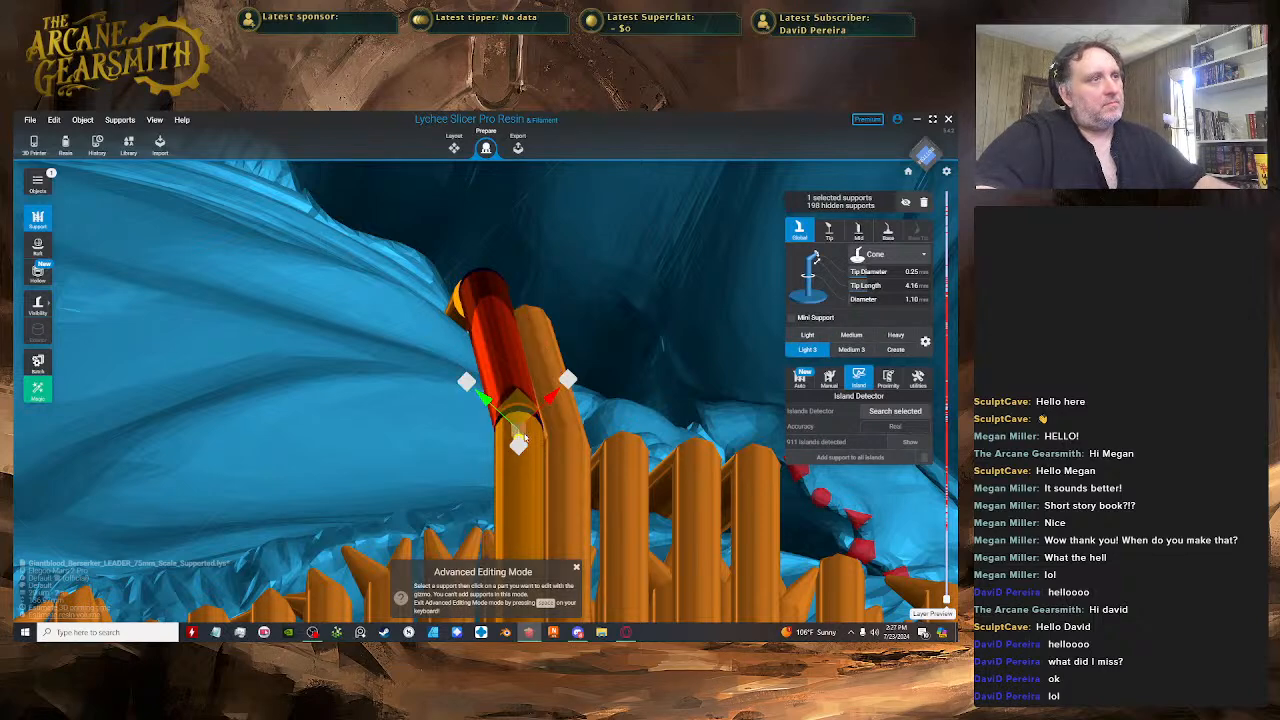
{"action": "left_click_drag", "start_coordinate": [524, 437], "coordinate": [524, 405]}
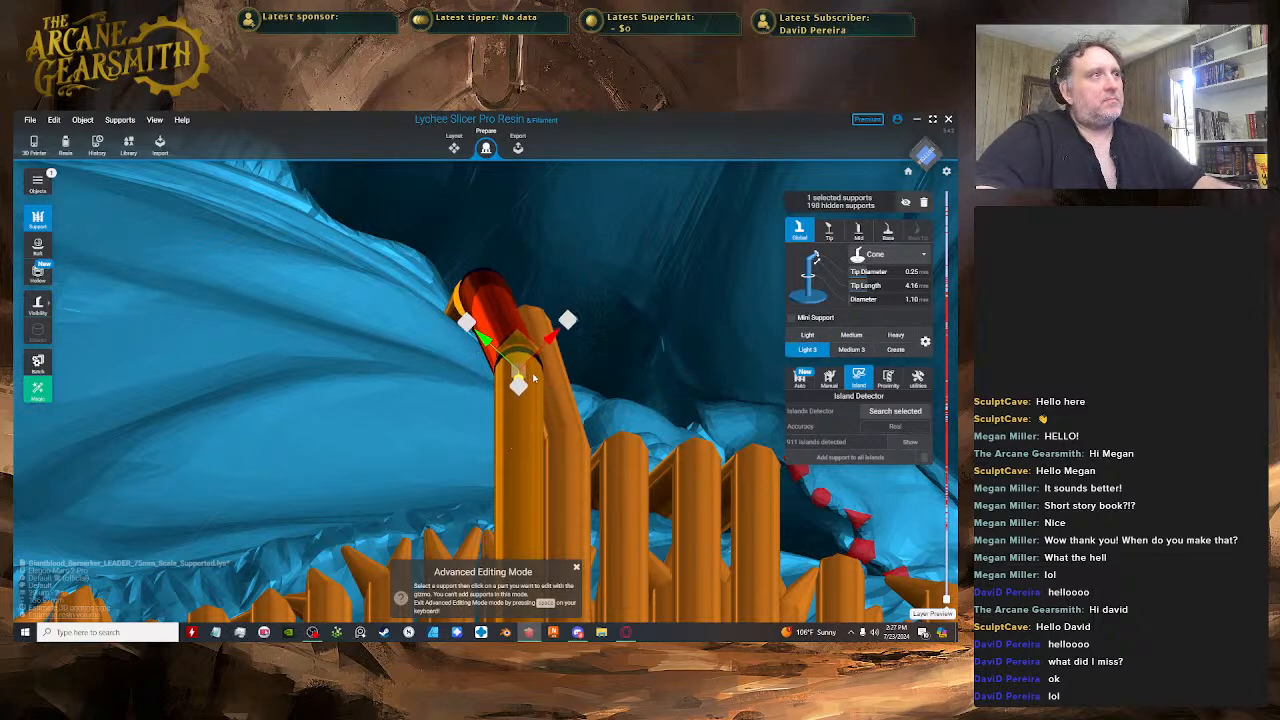
{"action": "right_click_drag", "start_coordinate": [524, 405], "coordinate": [577, 361]}
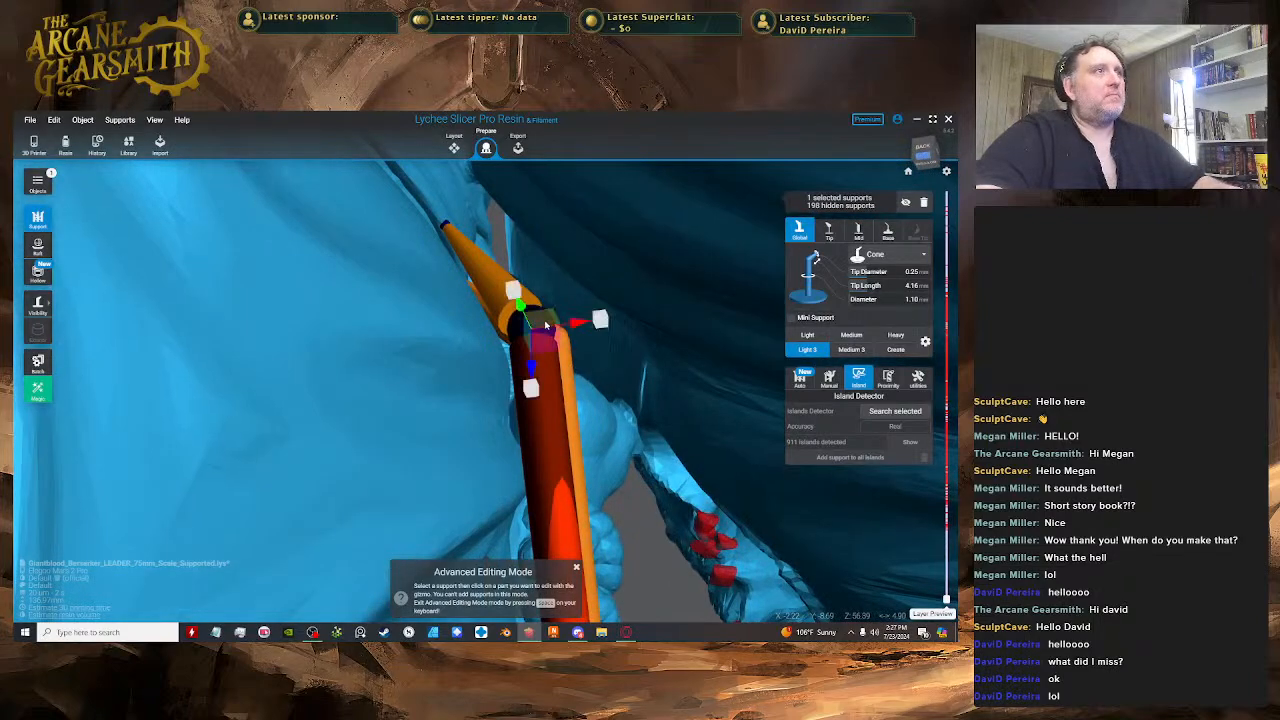
{"action": "left_click_drag", "start_coordinate": [570, 323], "coordinate": [579, 321]}
{"action": "right_click_drag", "start_coordinate": [579, 321], "coordinate": [483, 285]}
- Examine the tips and upper joints of the two cloth-edge supports beside the bone
{"action": "left_click", "coordinate": [440, 290]}
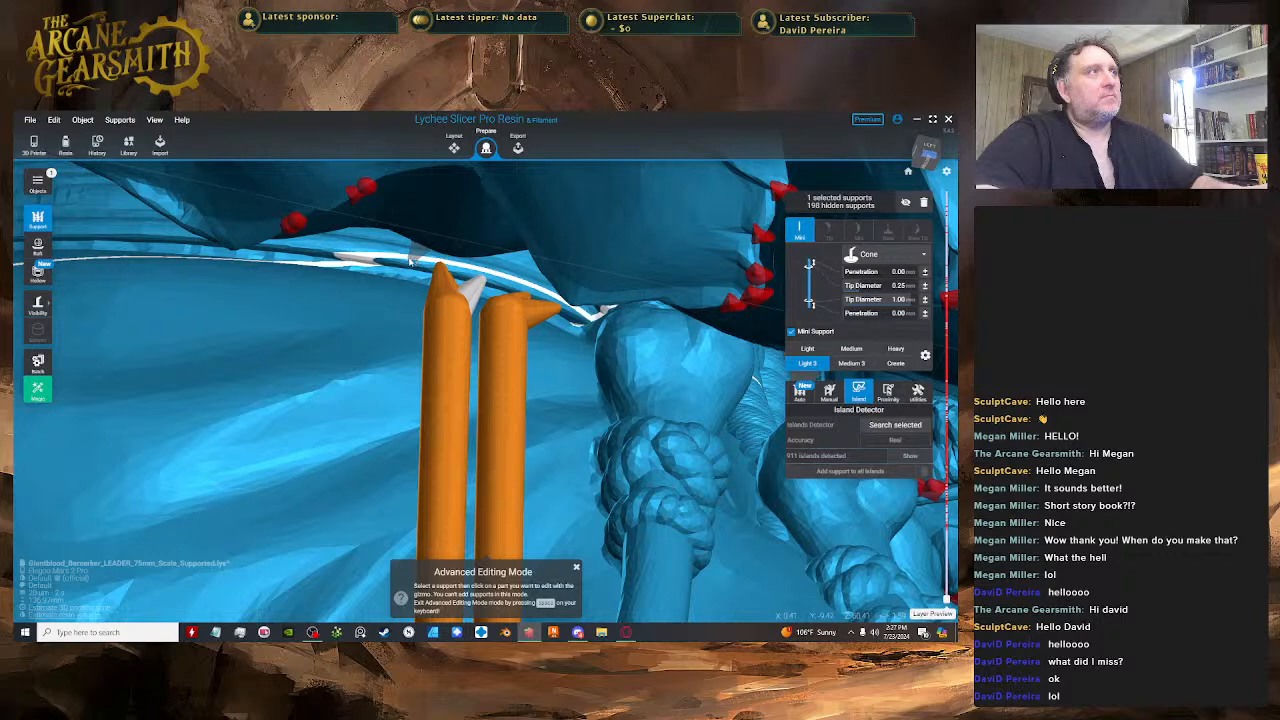
{"action": "right_click_drag", "start_coordinate": [436, 288], "coordinate": [444, 321]}
{"action": "key", "text": "space"}
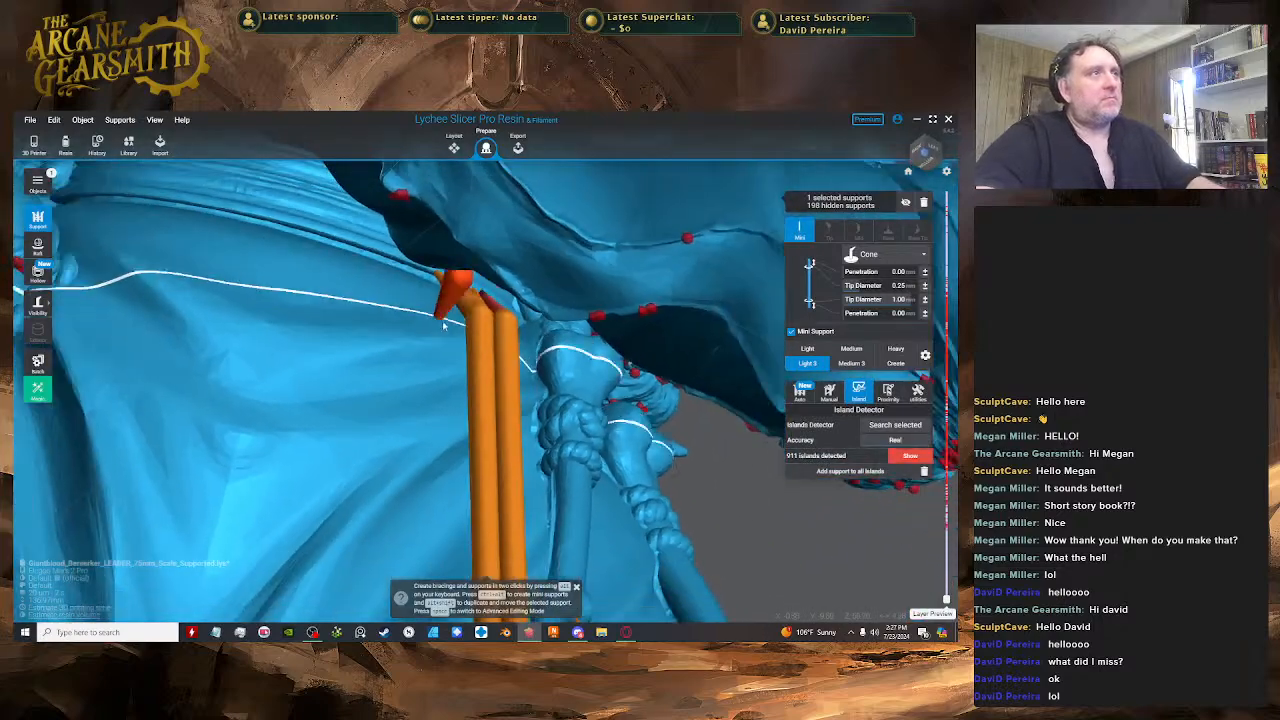
{"action": "scroll", "coordinate": [449, 336], "scroll_direction": "down", "scroll_amount": 2}
{"action": "key", "text": "space"}
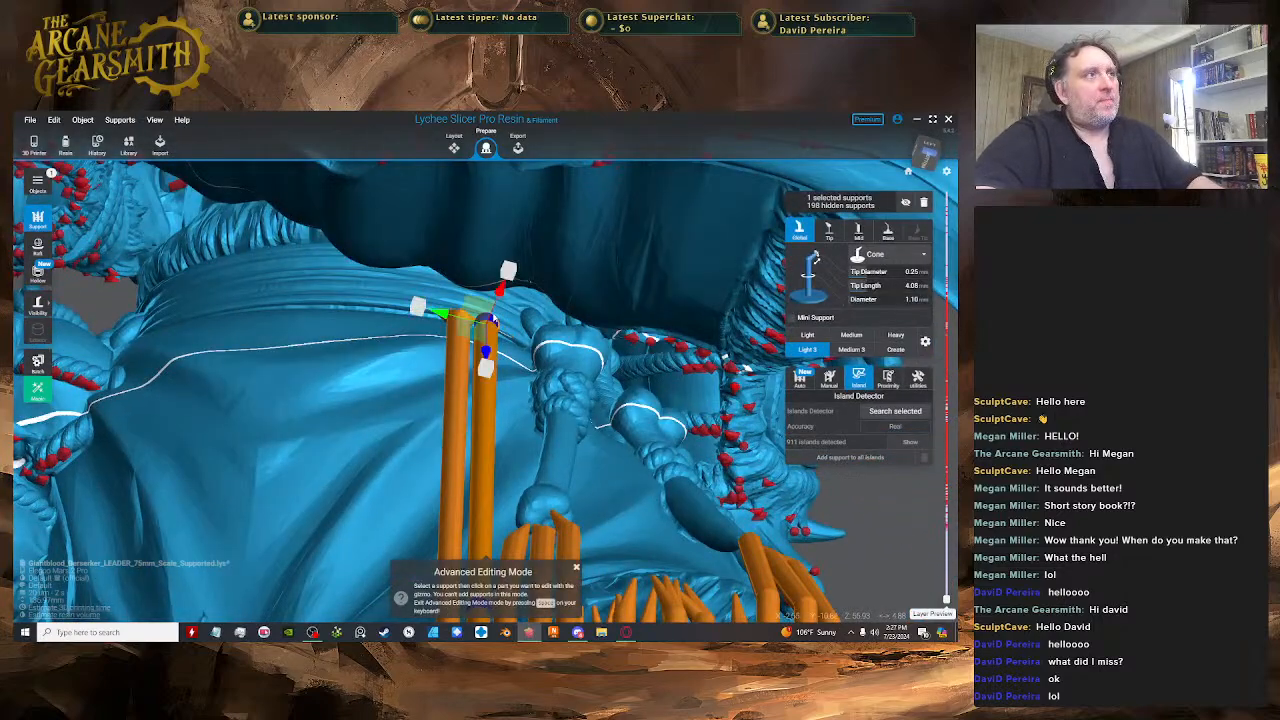
{"action": "key", "text": "space"}
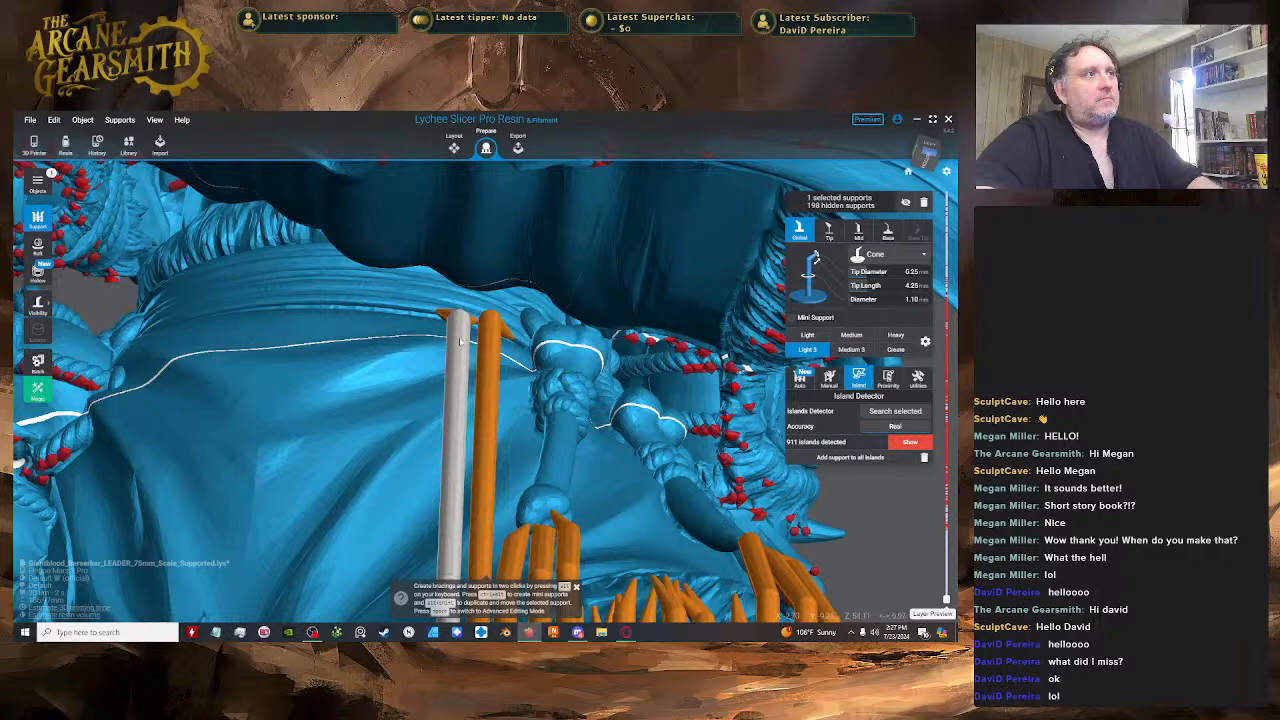
{"action": "key", "text": "space"}
{"action": "key", "text": "space"}
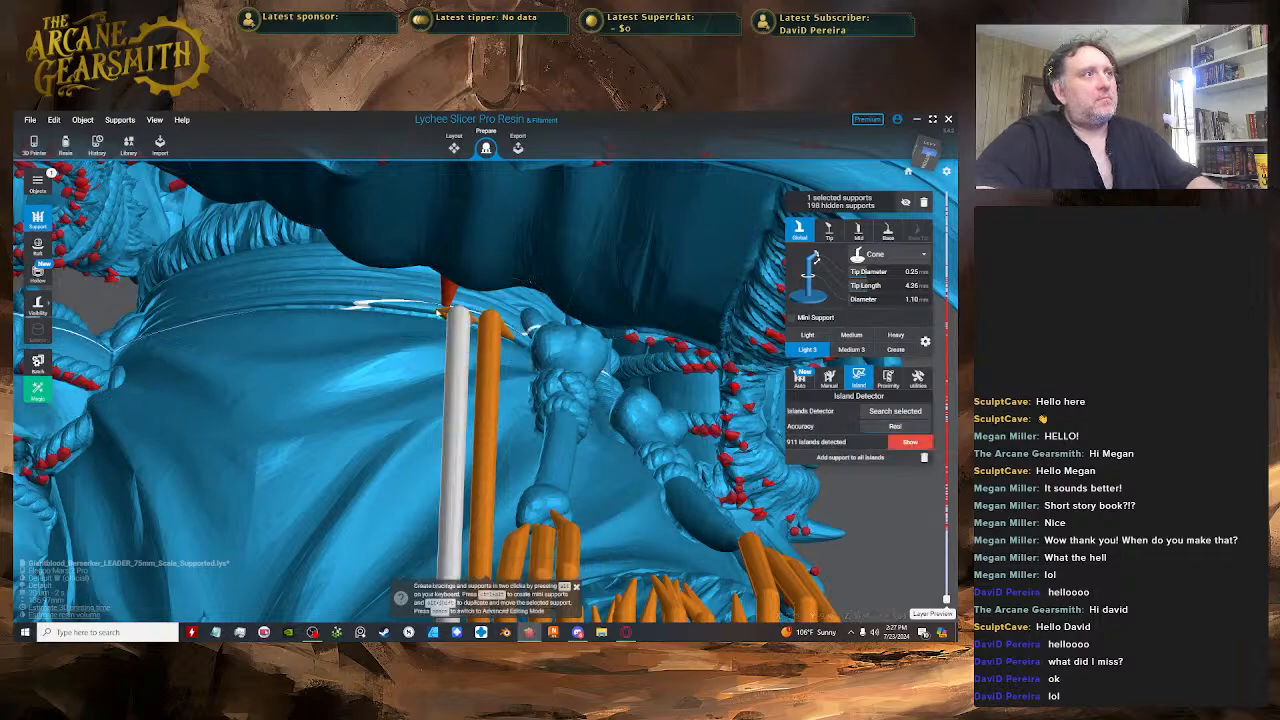
- Add a third support next to the two cloth-edge supports and open it for advanced editing
{"action": "right_click_drag", "start_coordinate": [440, 360], "coordinate": [600, 437]}
{"action": "scroll", "coordinate": [600, 436], "scroll_direction": "up", "scroll_amount": 5}
{"action": "left_click", "coordinate": [446, 326]}
{"action": "scroll", "coordinate": [444, 325], "scroll_direction": "up", "scroll_amount": 5}
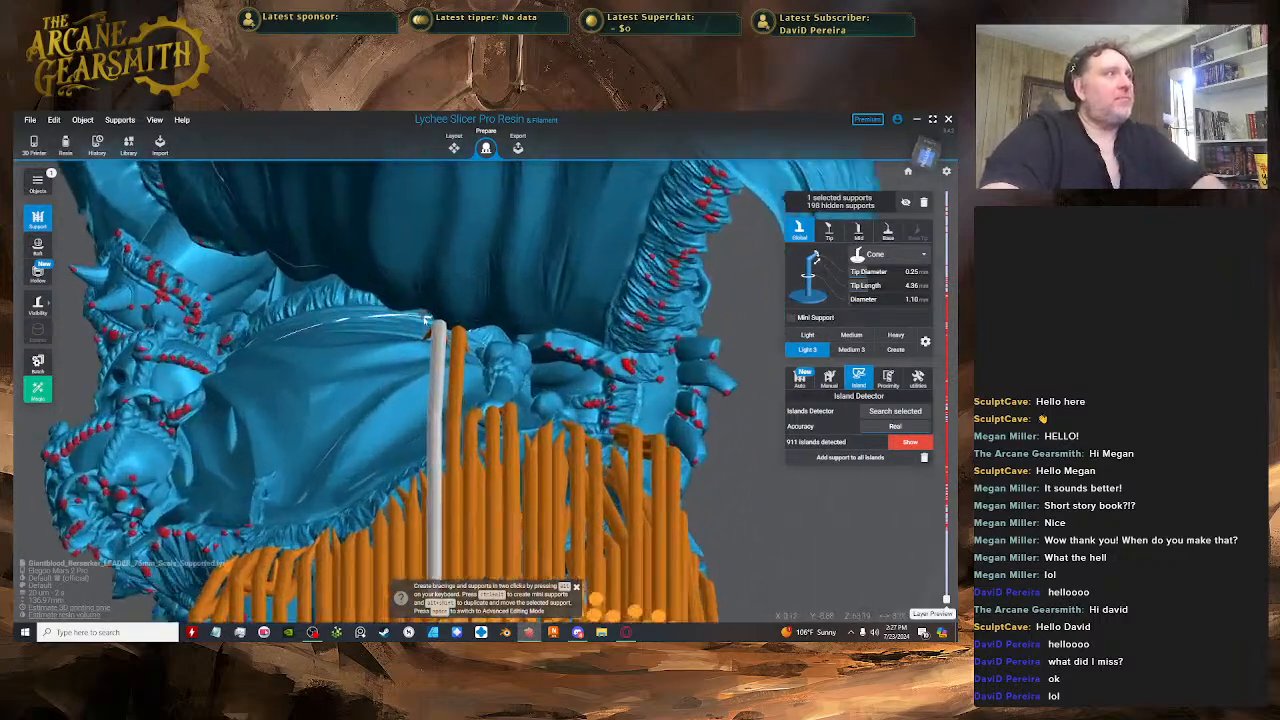
{"action": "left_click", "coordinate": [409, 270]}
{"action": "right_click_drag", "start_coordinate": [409, 270], "coordinate": [417, 305]}
{"action": "key", "text": "space"}
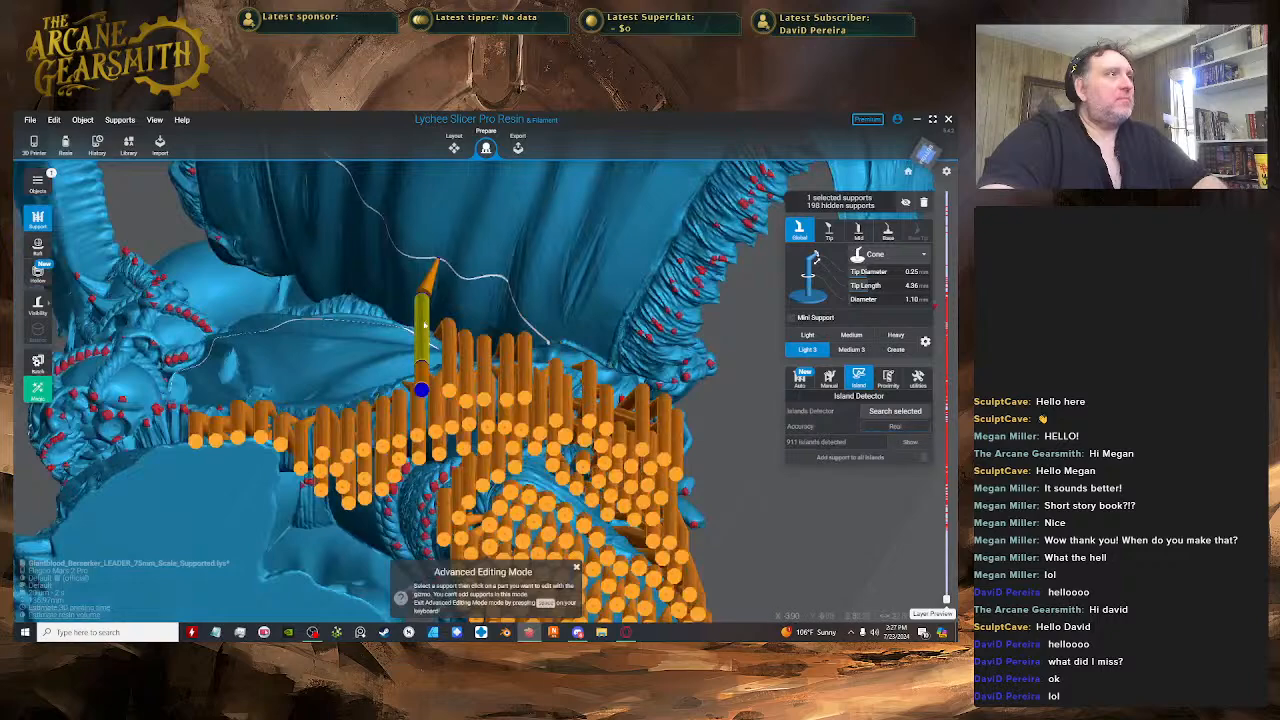
- Align the third support's column beside the second one and raise its column joint
{"action": "scroll", "coordinate": [418, 314], "scroll_direction": "up", "scroll_amount": 2}
{"action": "left_click", "coordinate": [413, 320]}
{"action": "left_click_drag", "start_coordinate": [412, 320], "coordinate": [419, 328]}
{"action": "right_click_drag", "start_coordinate": [424, 331], "coordinate": [478, 388]}
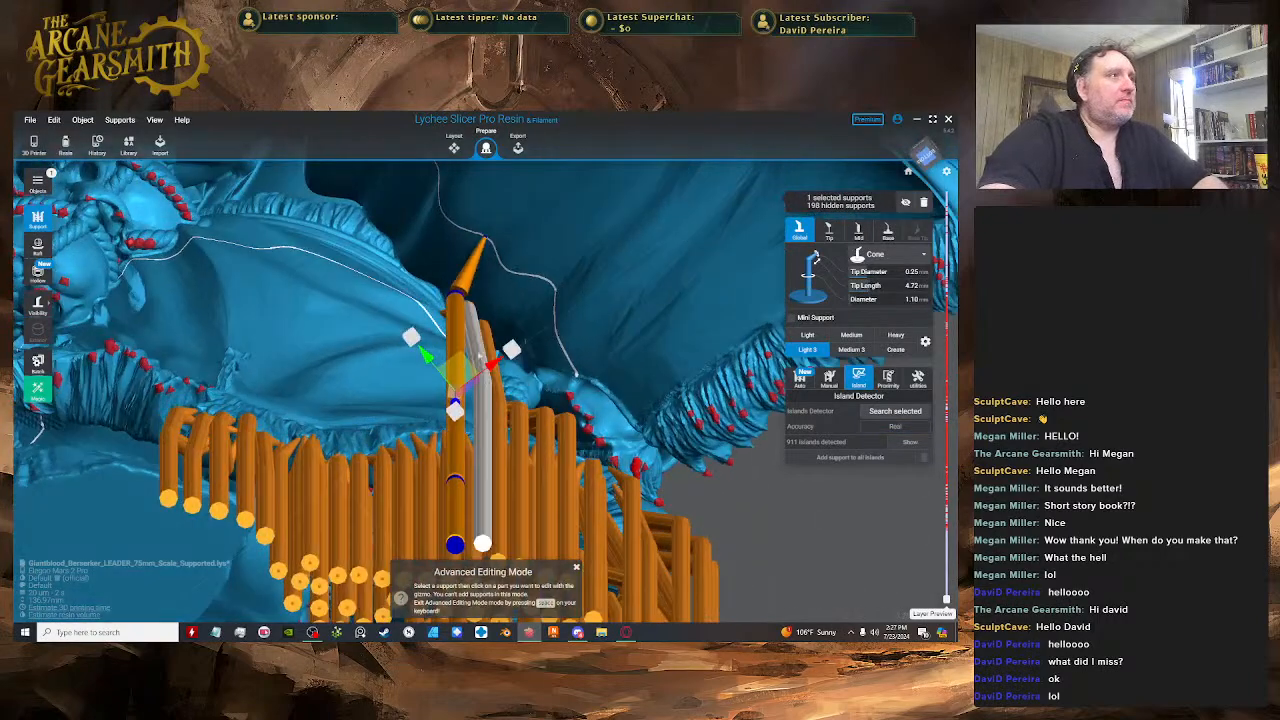
{"action": "left_click", "coordinate": [459, 480]}
{"action": "left_click_drag", "start_coordinate": [455, 477], "coordinate": [455, 378]}
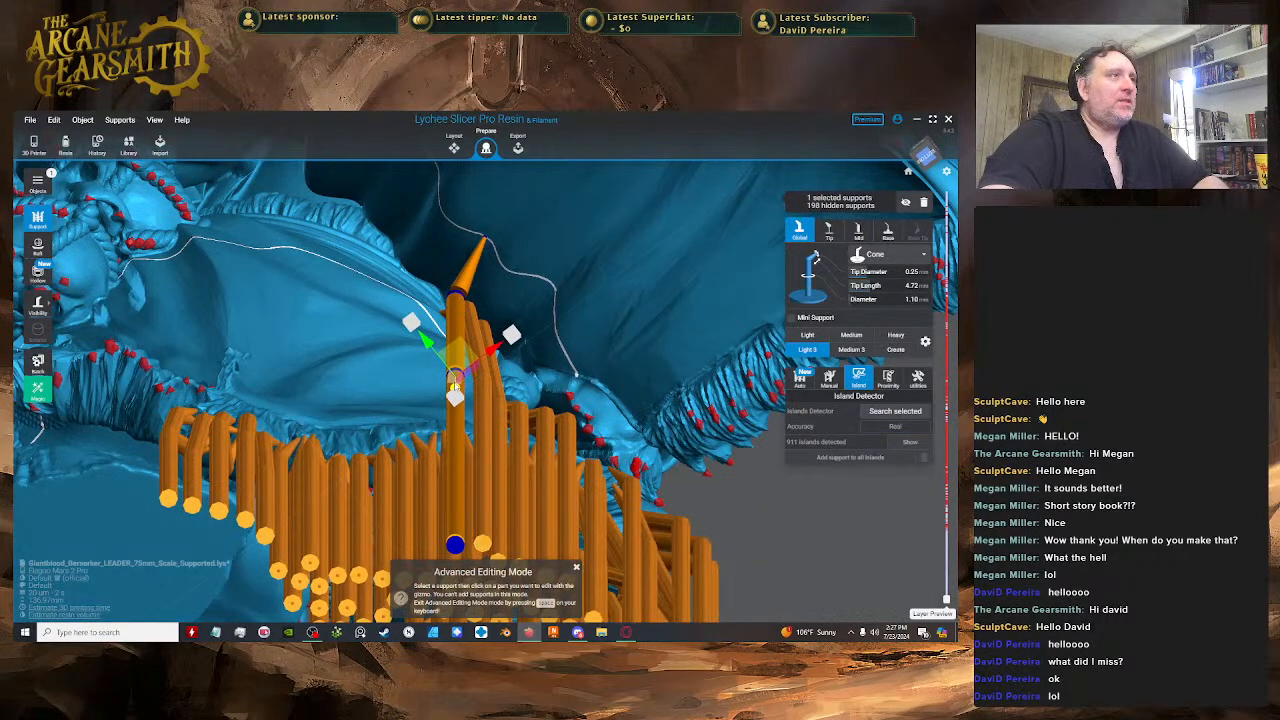
{"action": "right_click_drag", "start_coordinate": [455, 380], "coordinate": [446, 330]}
{"action": "left_click_drag", "start_coordinate": [446, 305], "coordinate": [452, 302]}
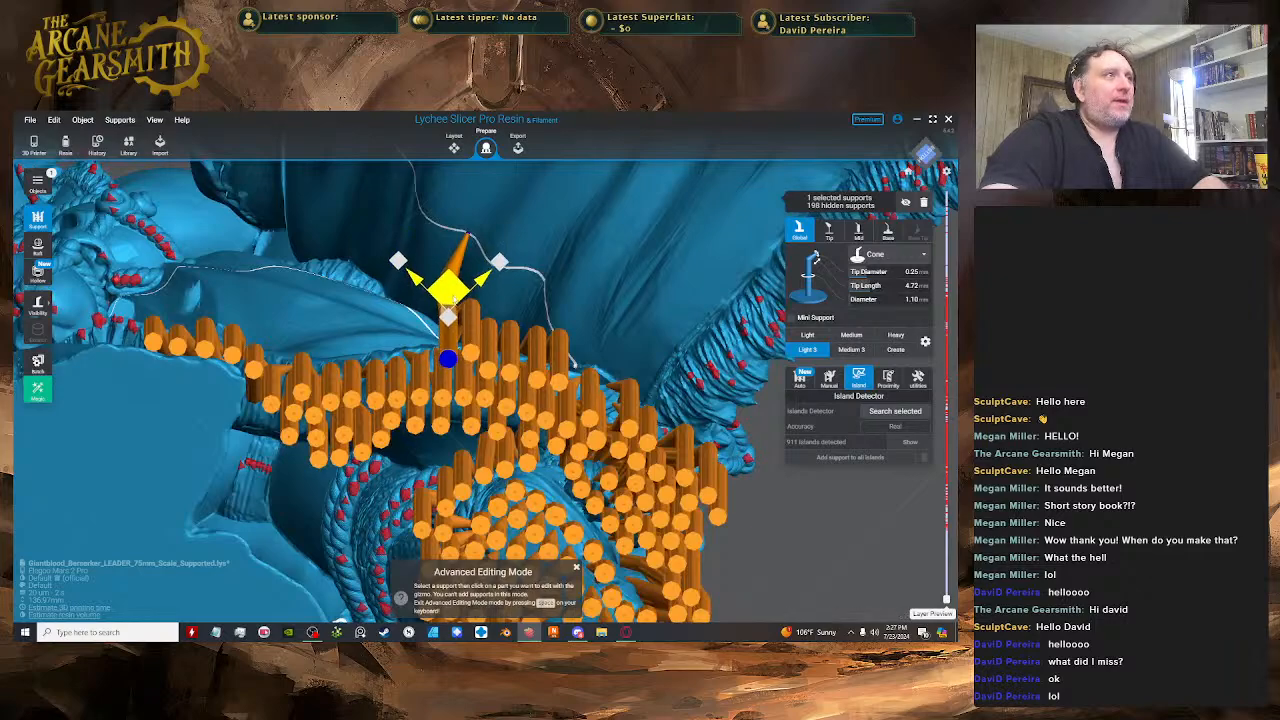
- Move the third support's tip contact onto the remaining island along the cloth edge
{"action": "right_click_drag", "start_coordinate": [453, 302], "coordinate": [478, 308]}
{"action": "scroll", "coordinate": [467, 292], "scroll_direction": "up", "scroll_amount": 4}
{"action": "left_click", "coordinate": [478, 303]}
{"action": "left_click_drag", "start_coordinate": [478, 303], "coordinate": [388, 330]}
- Raise the third support's upper joint toward its tip and position it clear of the neighbouring columns
{"action": "left_click", "coordinate": [433, 438]}
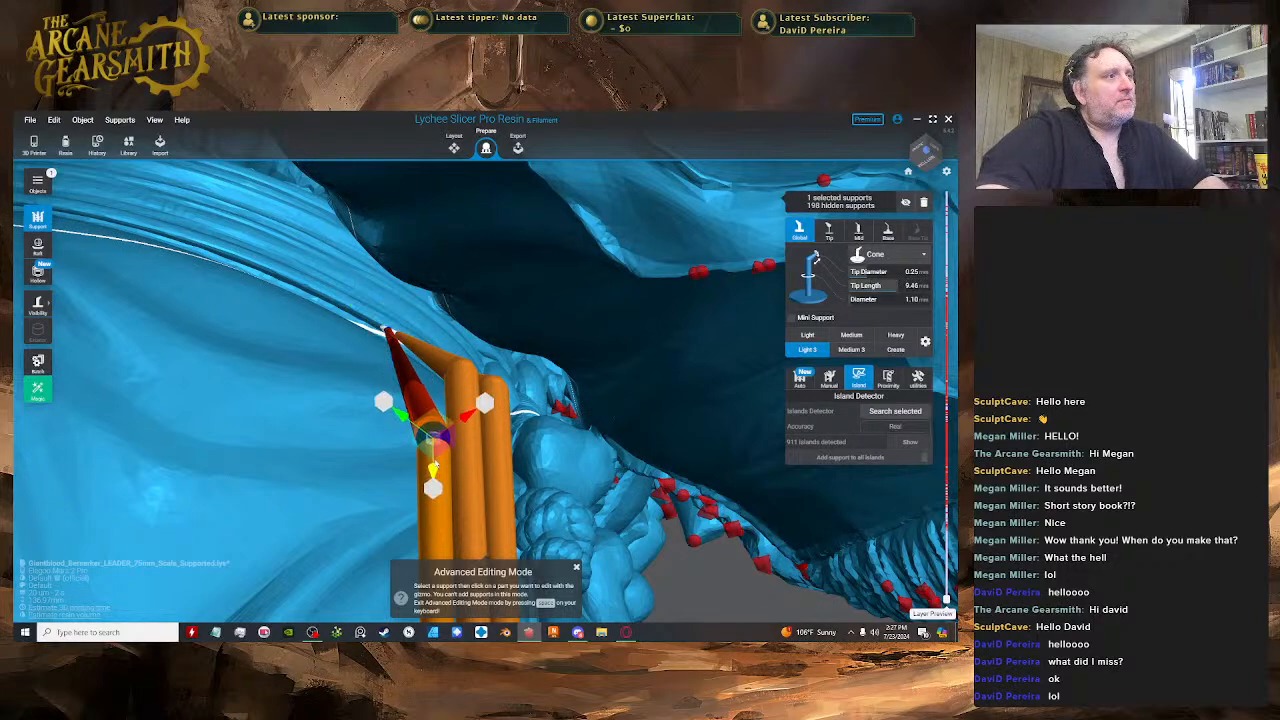
{"action": "left_click_drag", "start_coordinate": [434, 464], "coordinate": [434, 371]}
{"action": "right_click_drag", "start_coordinate": [434, 371], "coordinate": [450, 305]}
{"action": "left_click_drag", "start_coordinate": [470, 292], "coordinate": [436, 316]}
{"action": "right_click_drag", "start_coordinate": [436, 316], "coordinate": [382, 387]}
{"action": "left_click_drag", "start_coordinate": [380, 389], "coordinate": [403, 373]}
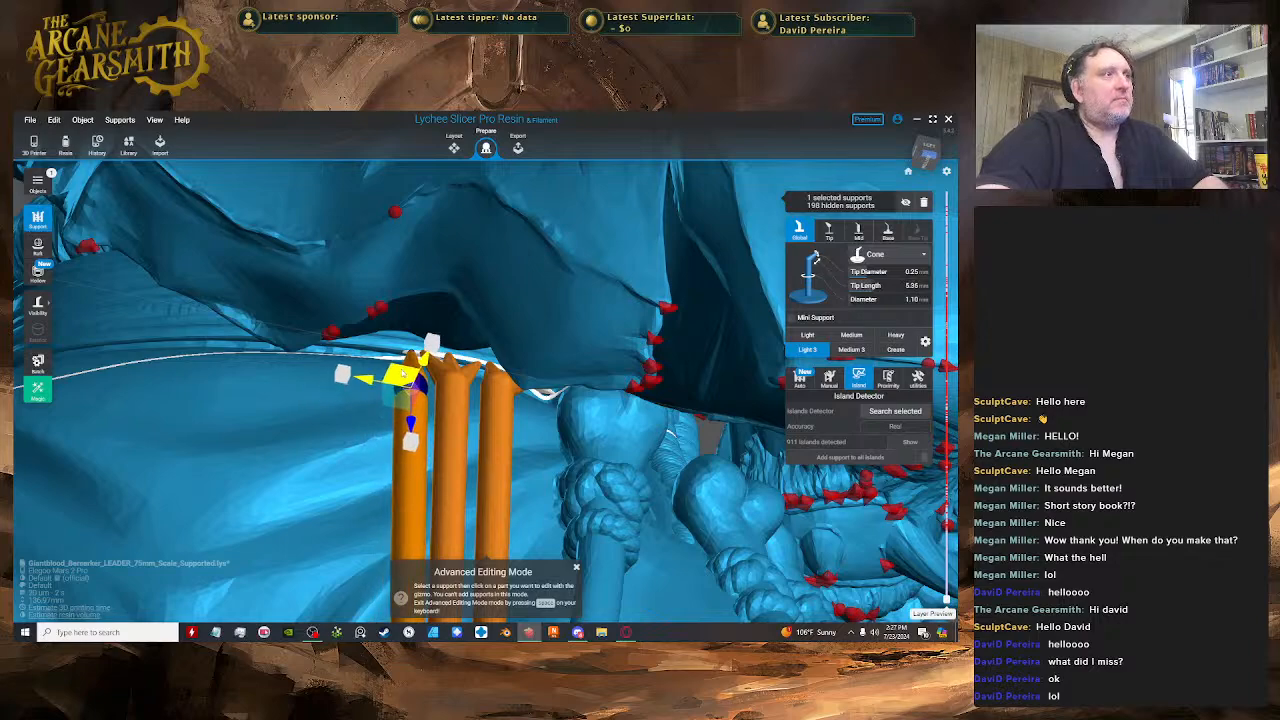
- Move the third cloth-edge support's upper joint closer to its tip, shortening the tip, and leave advanced editing
{"action": "right_click_drag", "start_coordinate": [453, 400], "coordinate": [453, 362]}
{"action": "left_click_drag", "start_coordinate": [422, 363], "coordinate": [417, 374]}
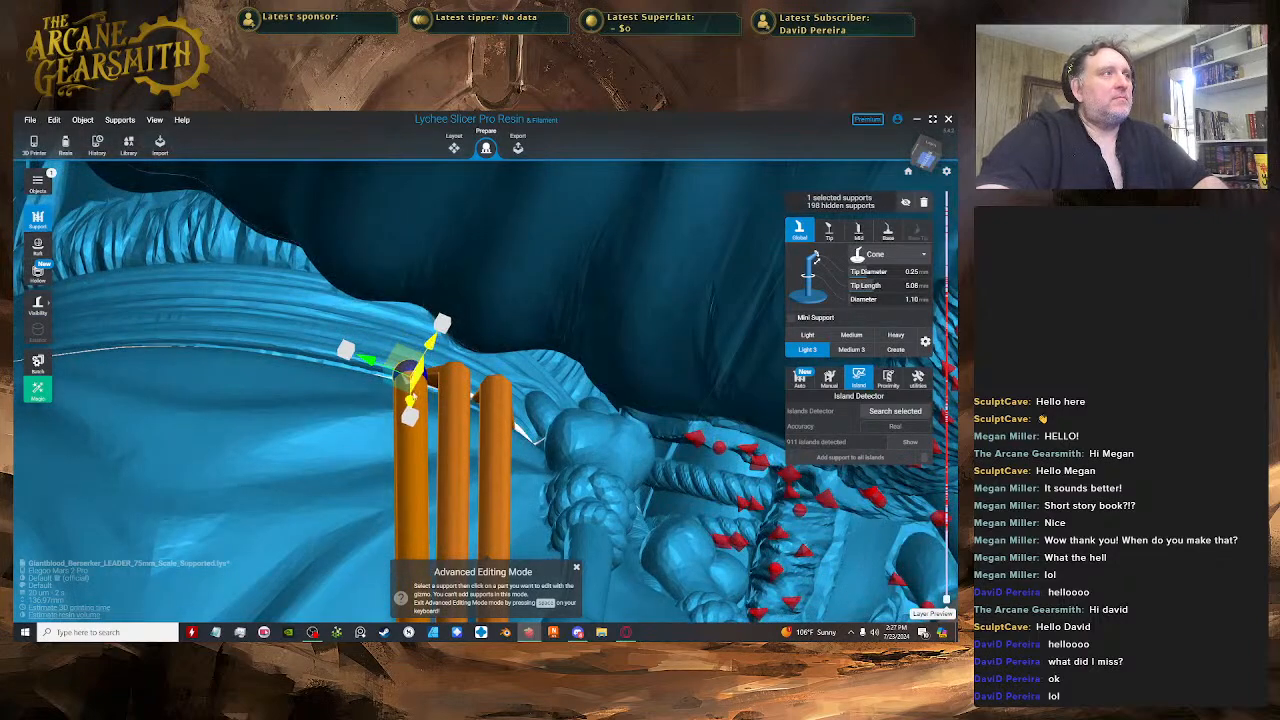
{"action": "right_click_drag", "start_coordinate": [441, 378], "coordinate": [451, 394]}
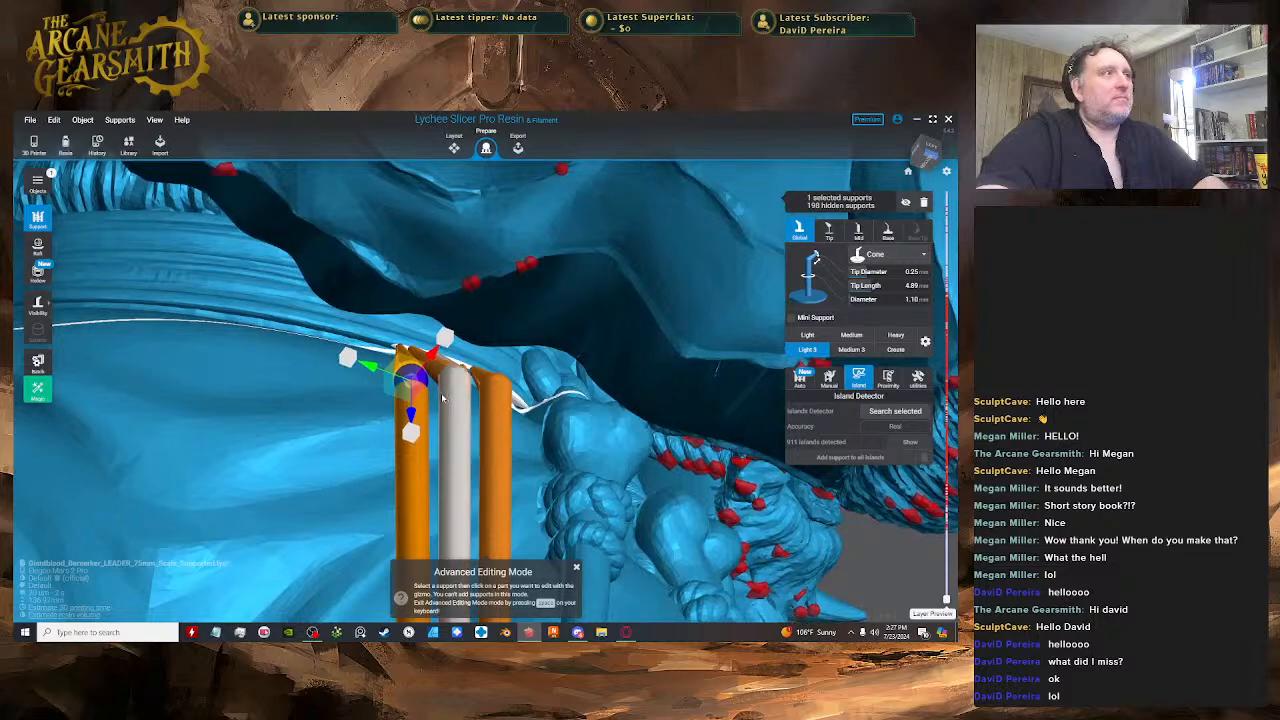
{"action": "left_click_drag", "start_coordinate": [432, 346], "coordinate": [423, 343]}
{"action": "scroll", "coordinate": [434, 367], "scroll_direction": "up", "scroll_amount": 2}
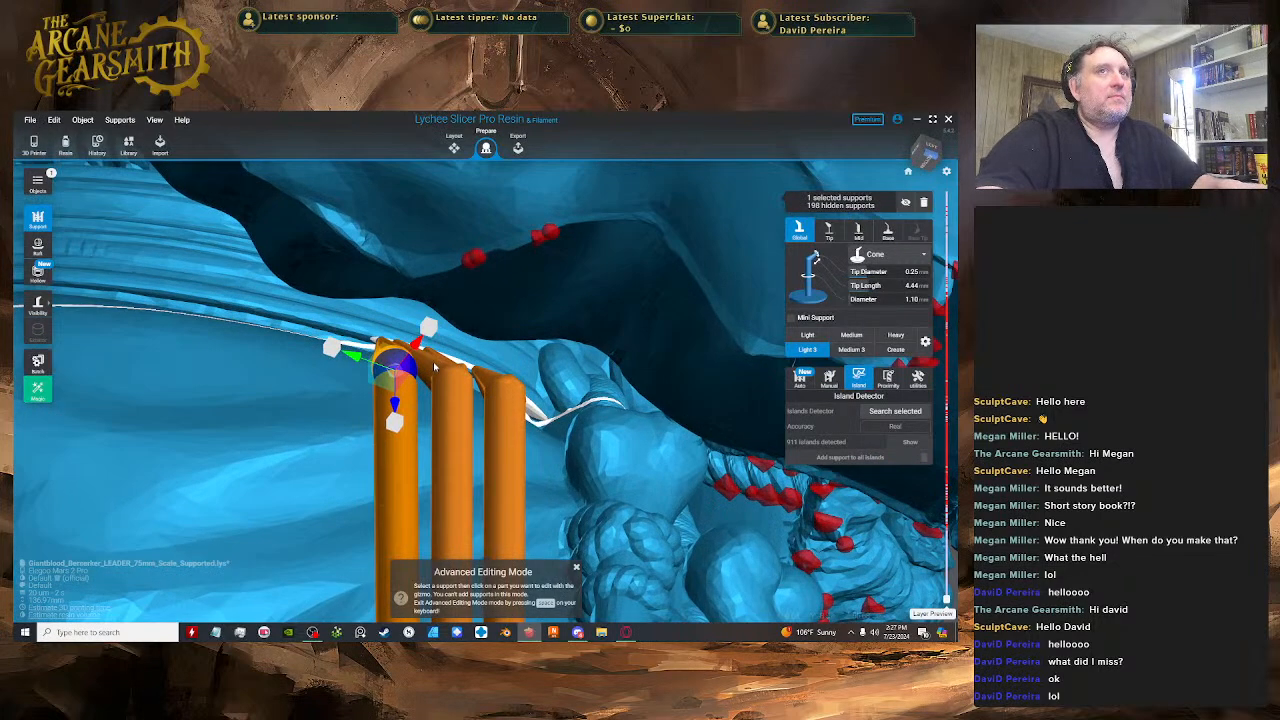
{"action": "mouse_move", "coordinate": [434, 367]}
{"action": "right_mouse_down"}
{"action": "mouse_move", "coordinate": [355, 327]}
{"action": "mouse_move", "coordinate": [446, 376]}
{"action": "right_mouse_up"}
{"action": "left_click", "coordinate": [390, 354]}
{"action": "left_click", "coordinate": [448, 377]}
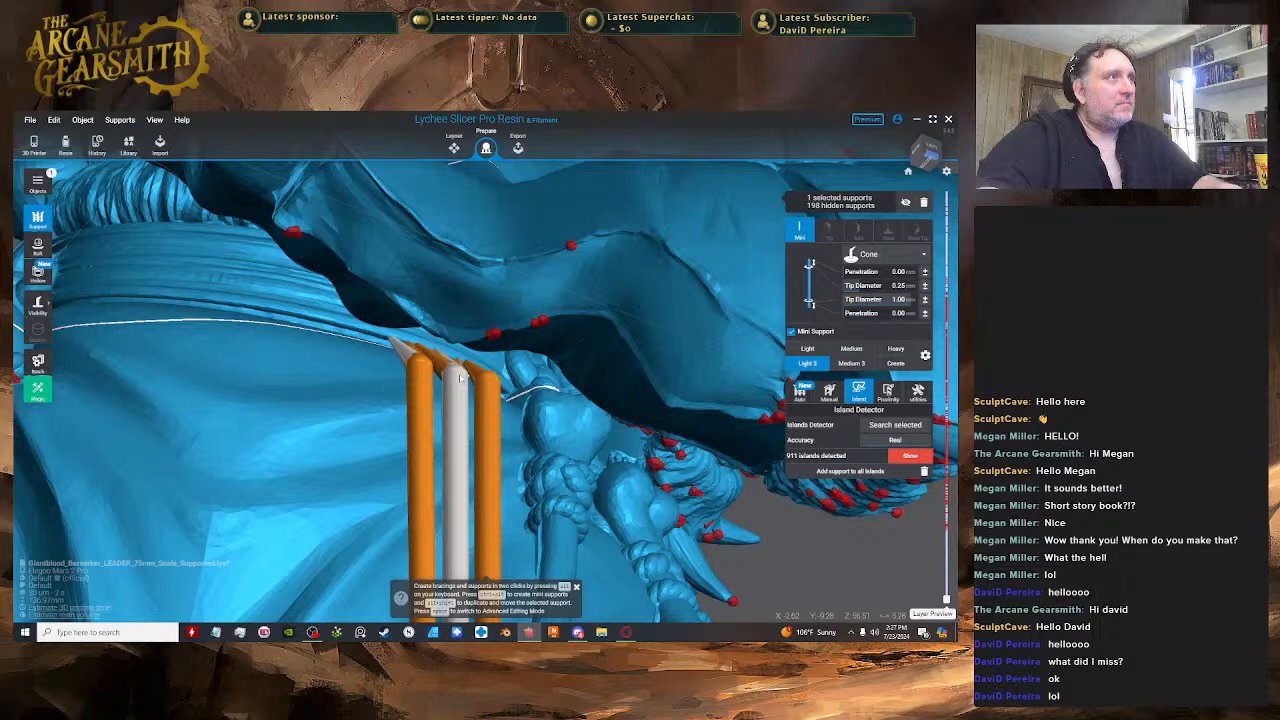
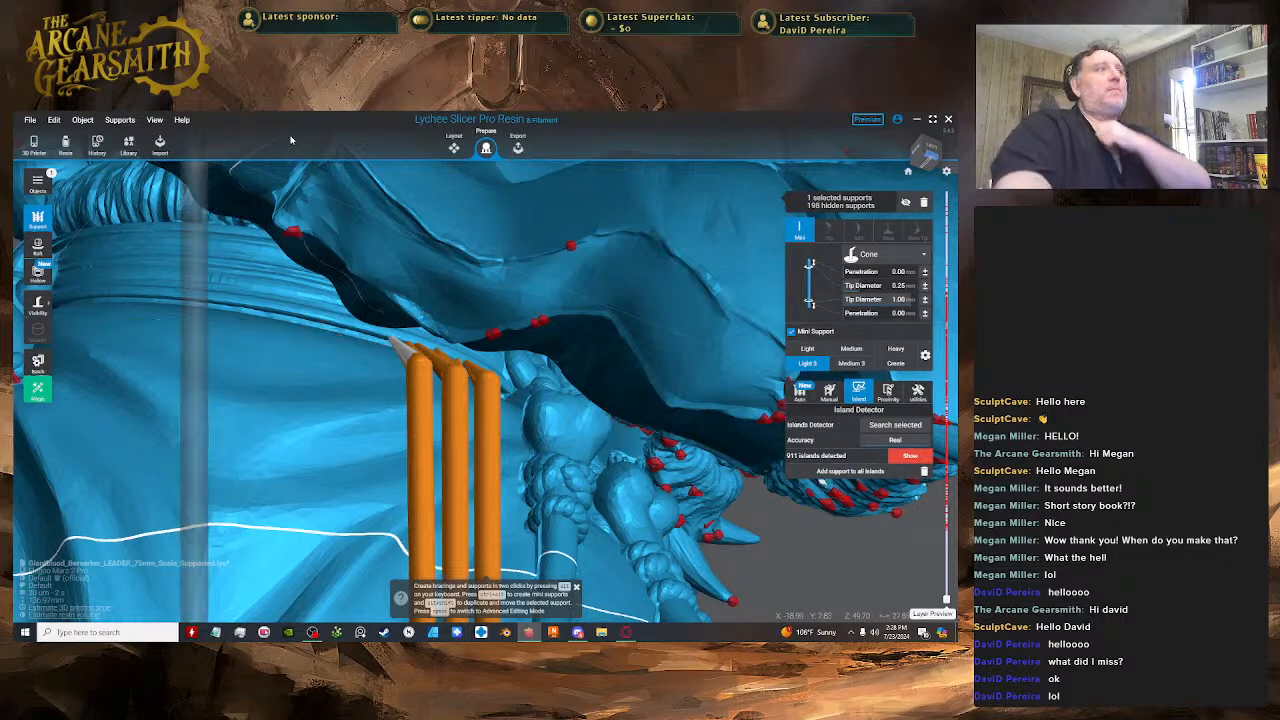
- Add a support on the cloth edge past the hanging bone, align its column with the neighbouring supports and raise its column joint
{"action": "scroll", "coordinate": [374, 338], "scroll_direction": "down", "scroll_amount": 6}
{"action": "right_click_drag", "start_coordinate": [580, 409], "coordinate": [523, 311]}
{"action": "left_click", "coordinate": [486, 323]}
{"action": "key", "text": "space"}
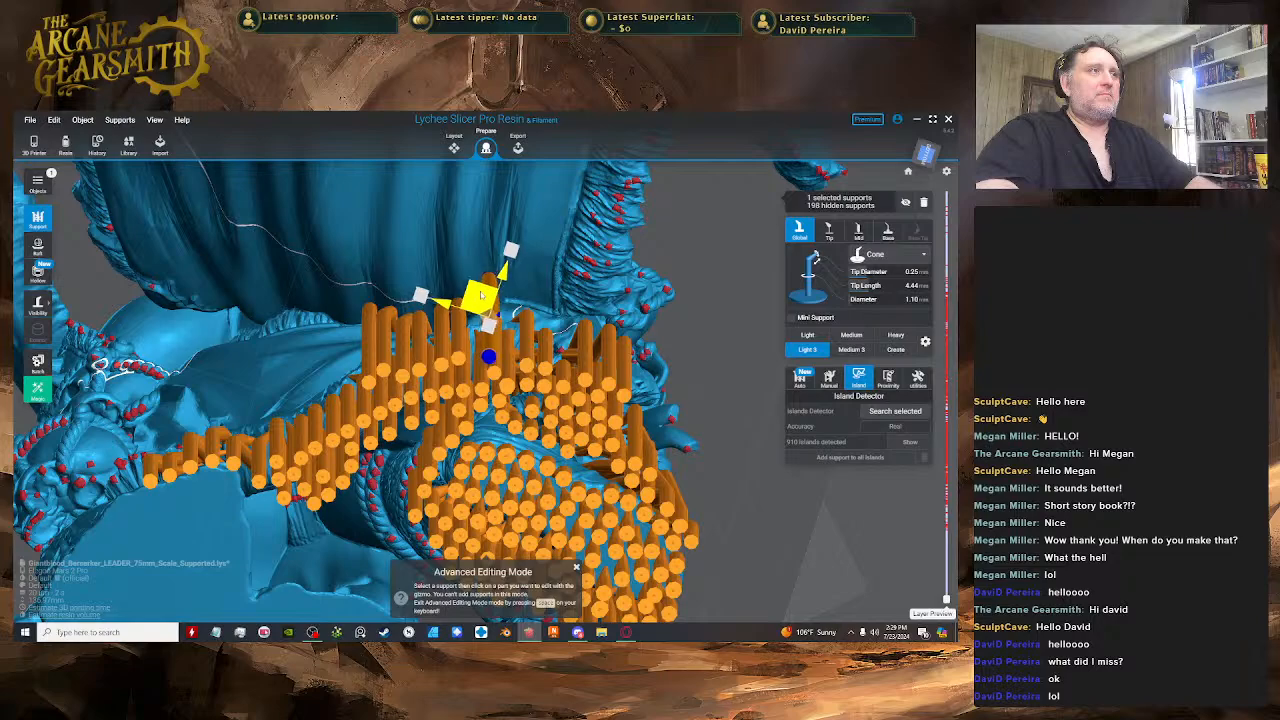
{"action": "right_click_drag", "start_coordinate": [481, 295], "coordinate": [457, 385]}
{"action": "left_click_drag", "start_coordinate": [458, 400], "coordinate": [458, 298]}
{"action": "right_click_drag", "start_coordinate": [458, 298], "coordinate": [547, 318]}
- Add a second support beside the one past the hanging bone and move its column next to it
{"action": "key", "text": "space"}
{"action": "key", "text": "space"}
{"action": "left_click", "coordinate": [547, 345]}
{"action": "left_click_drag", "start_coordinate": [533, 379], "coordinate": [494, 369]}
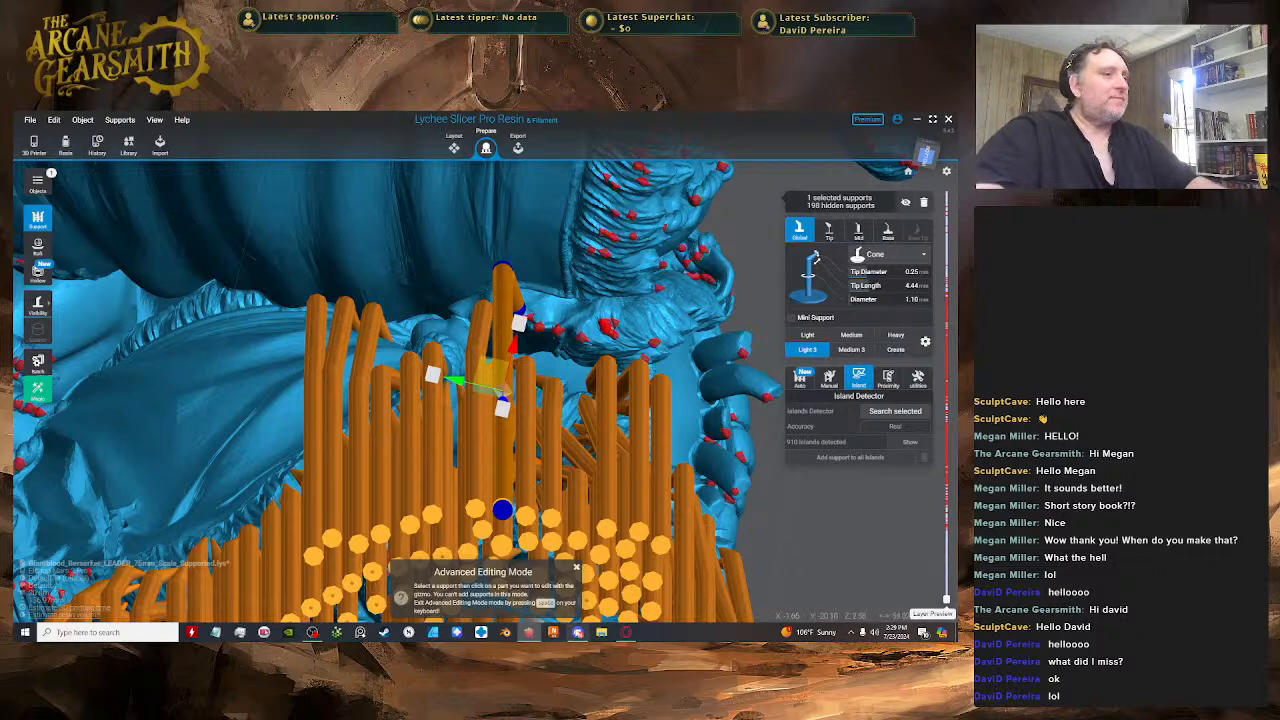
- Switch to Discord, check the Team Tavern voice channel, and return to Lychee Slicer
{"action": "left_click", "coordinate": [577, 632]}
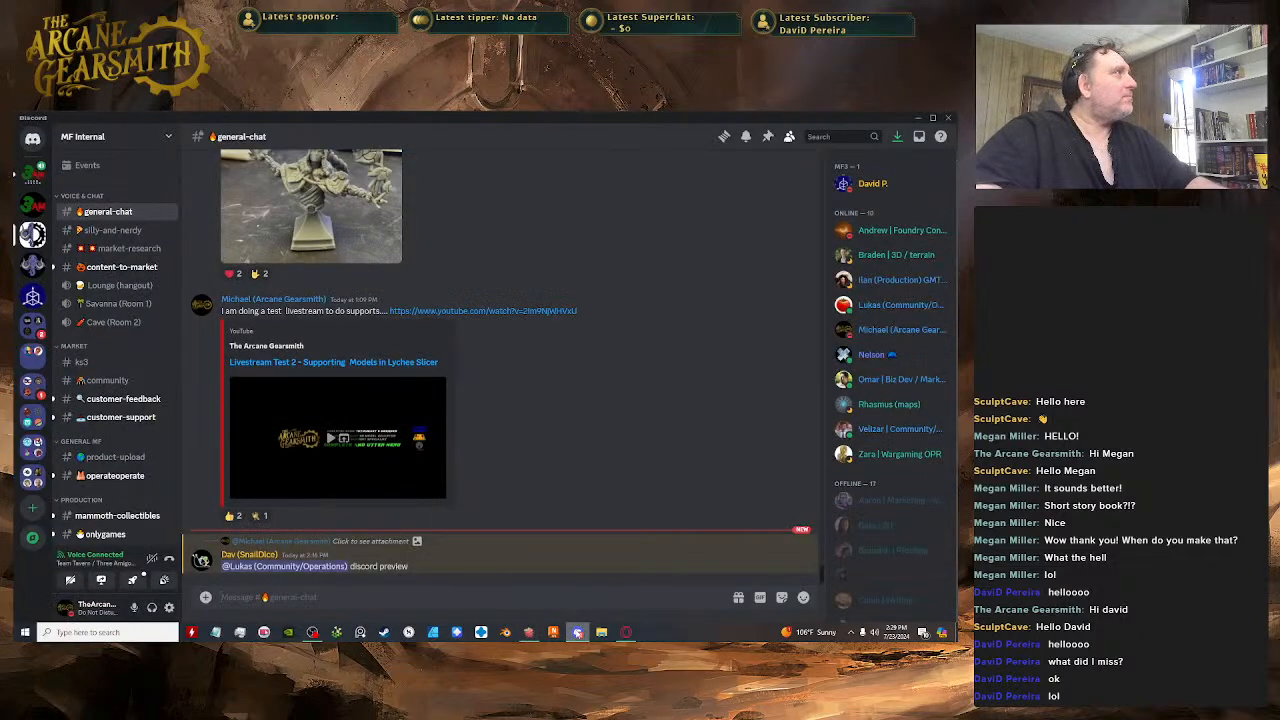
{"action": "left_click", "coordinate": [30, 174]}
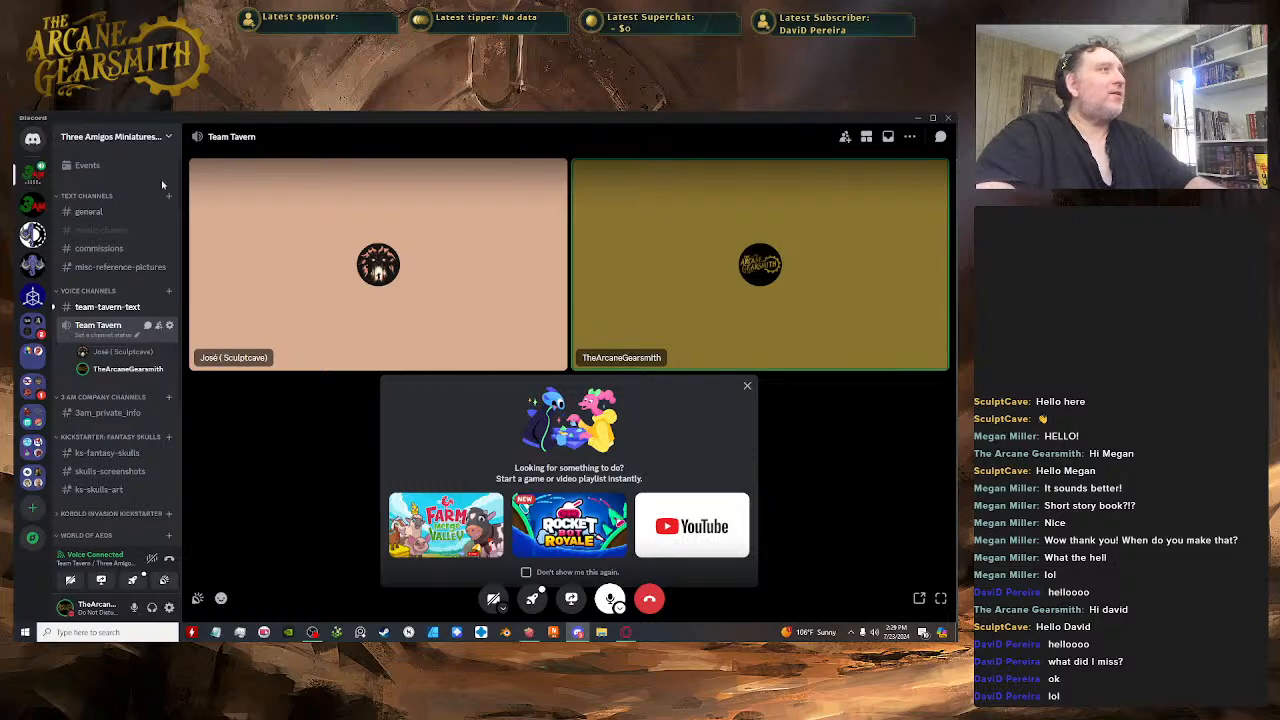
{"action": "left_click", "coordinate": [528, 632]}
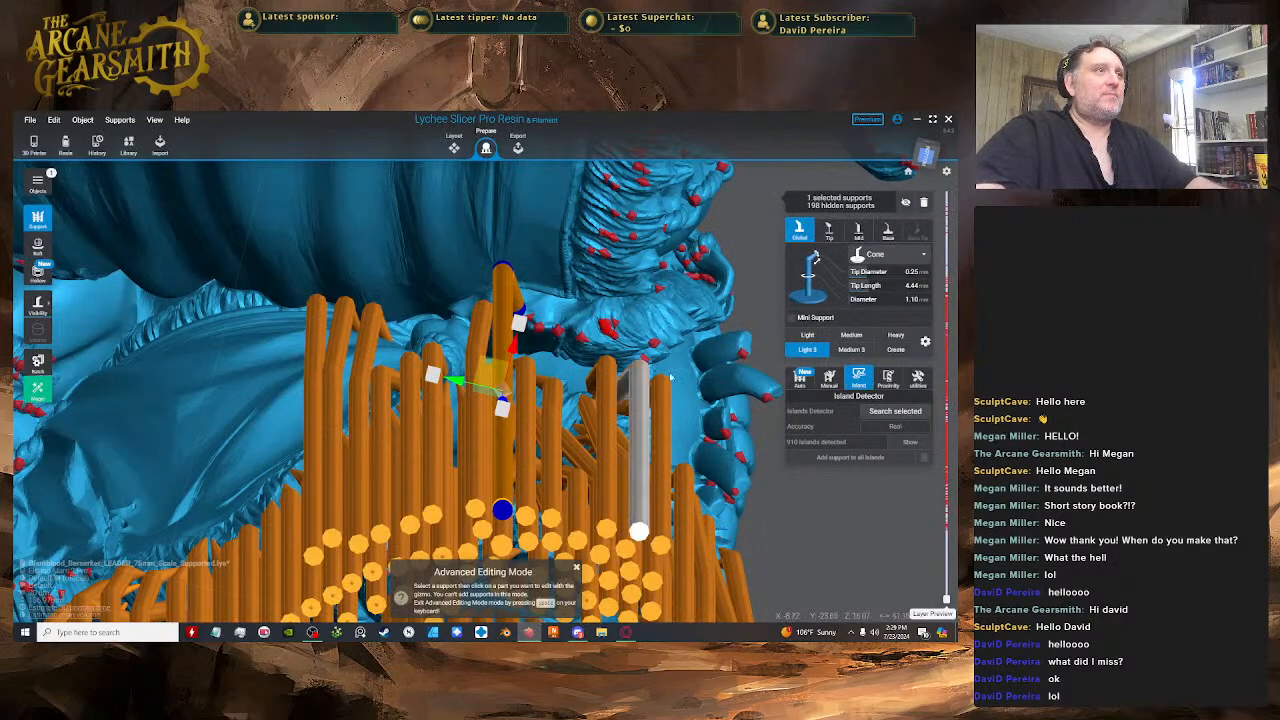
- Raise the second support's column joint toward the model and adjust its upper joint near the tip
{"action": "right_click_drag", "start_coordinate": [671, 377], "coordinate": [585, 335]}
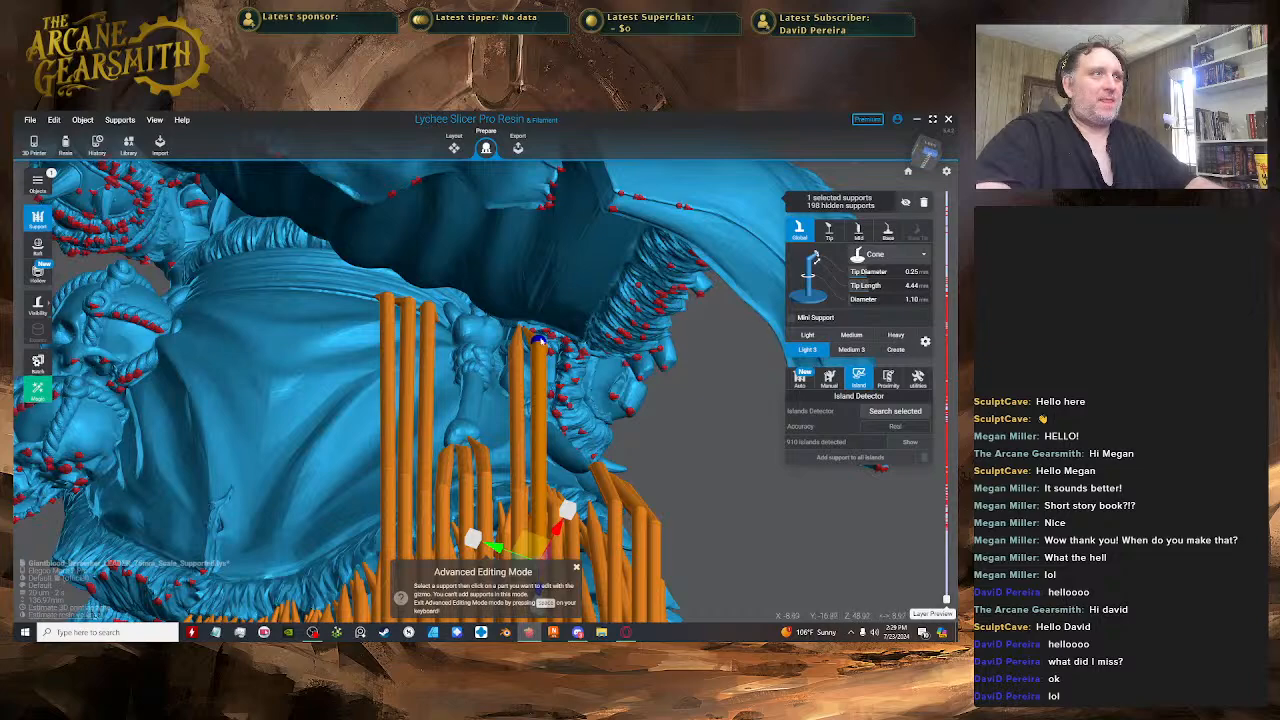
{"action": "left_click", "coordinate": [540, 346]}
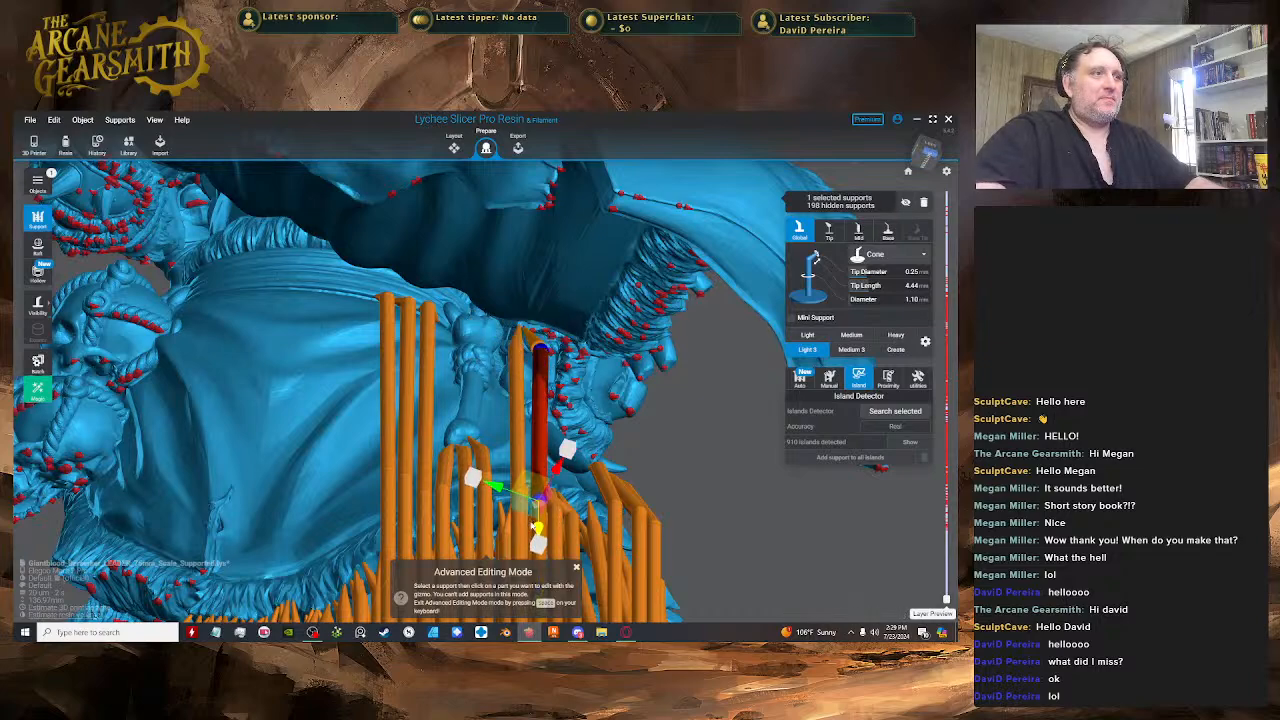
{"action": "right_click_drag", "start_coordinate": [591, 448], "coordinate": [543, 330]}
{"action": "scroll", "coordinate": [562, 405], "scroll_direction": "up", "scroll_amount": 3}
{"action": "left_click", "coordinate": [529, 324]}
{"action": "right_click_drag", "start_coordinate": [528, 380], "coordinate": [529, 354]}
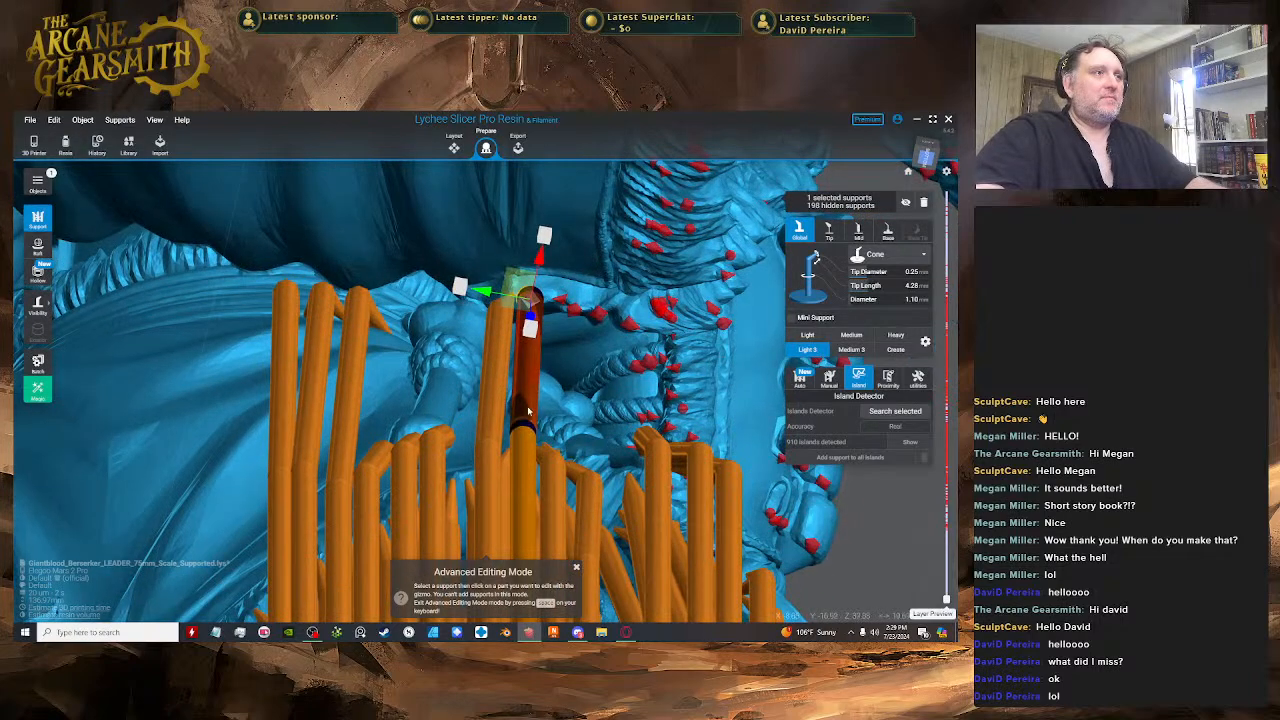
{"action": "left_click", "coordinate": [523, 436]}
- Add a third support past the hanging bone, bring its column beside the second one and adjust its upper joint
{"action": "right_click_drag", "start_coordinate": [527, 420], "coordinate": [333, 400]}
{"action": "key", "text": "space"}
{"action": "key", "text": "space"}
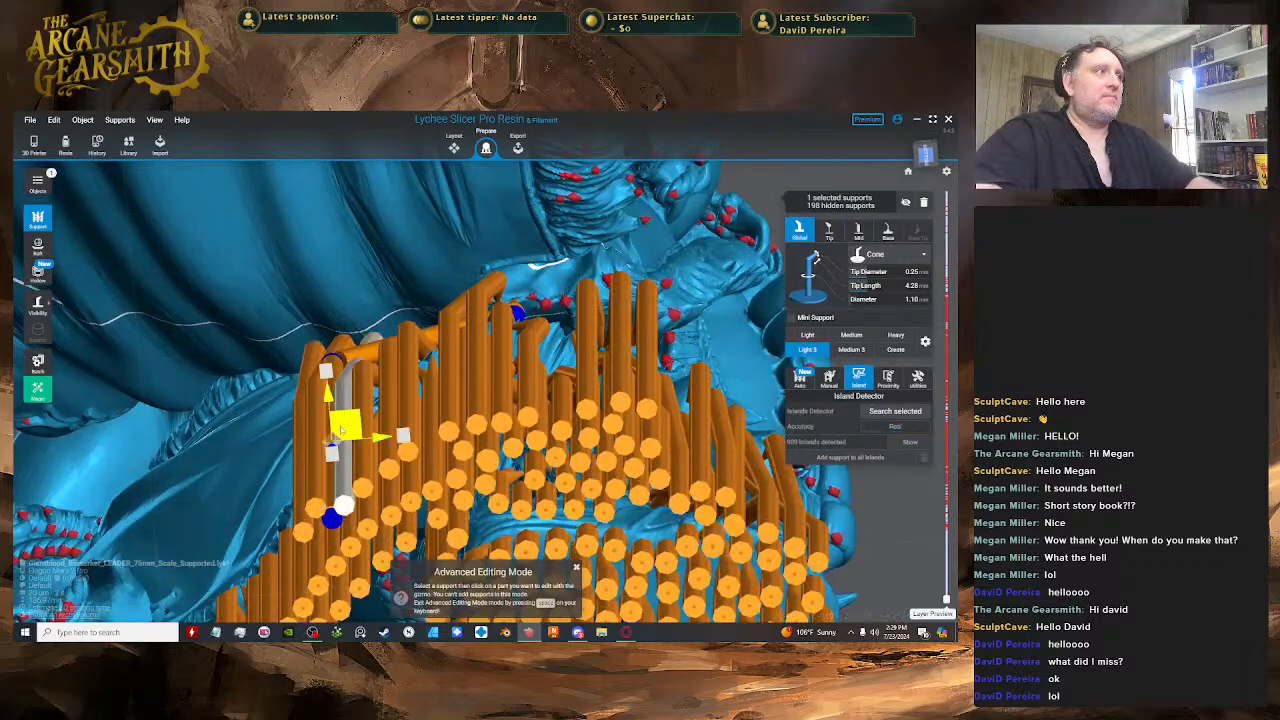
{"action": "right_click_drag", "start_coordinate": [612, 318], "coordinate": [535, 352]}
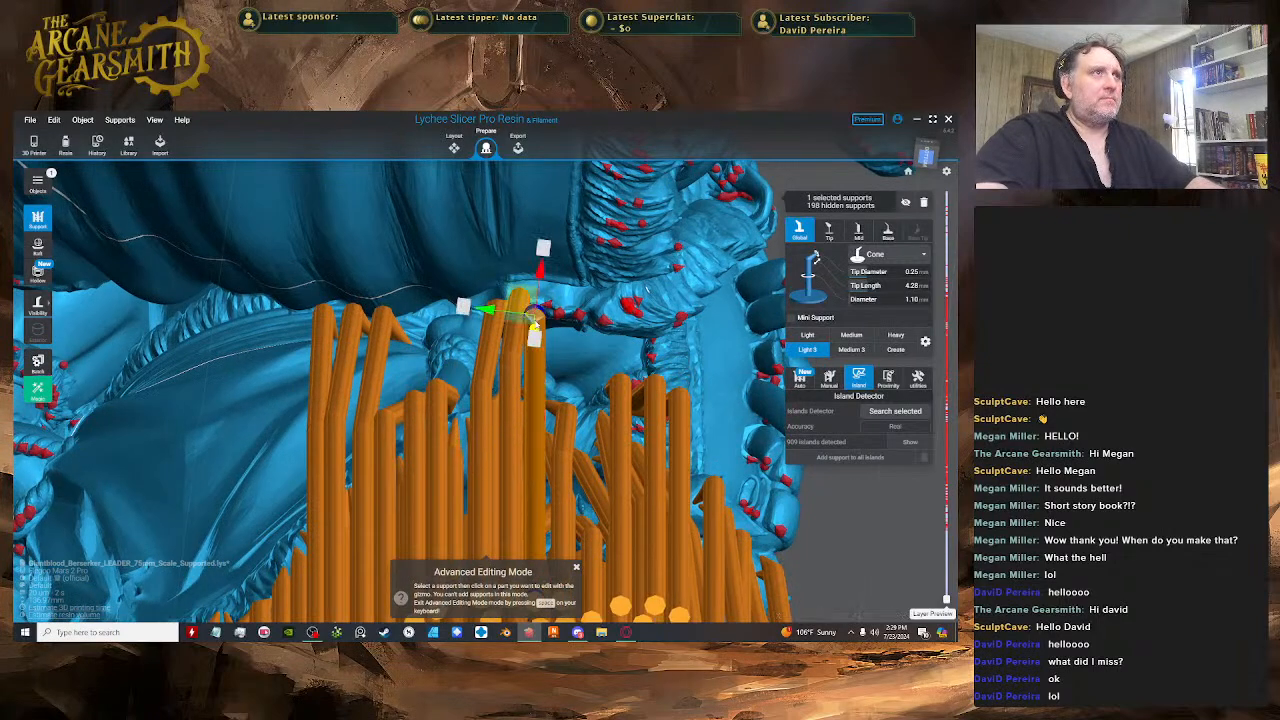
{"action": "right_click_drag", "start_coordinate": [598, 348], "coordinate": [579, 290]}
{"action": "left_click_drag", "start_coordinate": [541, 318], "coordinate": [554, 284]}
{"action": "mouse_move", "coordinate": [560, 292]}
{"action": "right_mouse_down"}
{"action": "mouse_move", "coordinate": [603, 337]}
{"action": "mouse_move", "coordinate": [510, 345]}
{"action": "mouse_move", "coordinate": [528, 352]}
{"action": "mouse_move", "coordinate": [580, 286]}
{"action": "right_mouse_up"}
- Add a fourth support toward the fur trim and move its column in line with the other three
{"action": "key", "text": "space"}
{"action": "left_click", "coordinate": [480, 316]}
{"action": "key", "text": "space"}
{"action": "left_click", "coordinate": [658, 362]}
{"action": "left_click_drag", "start_coordinate": [673, 378], "coordinate": [475, 305]}
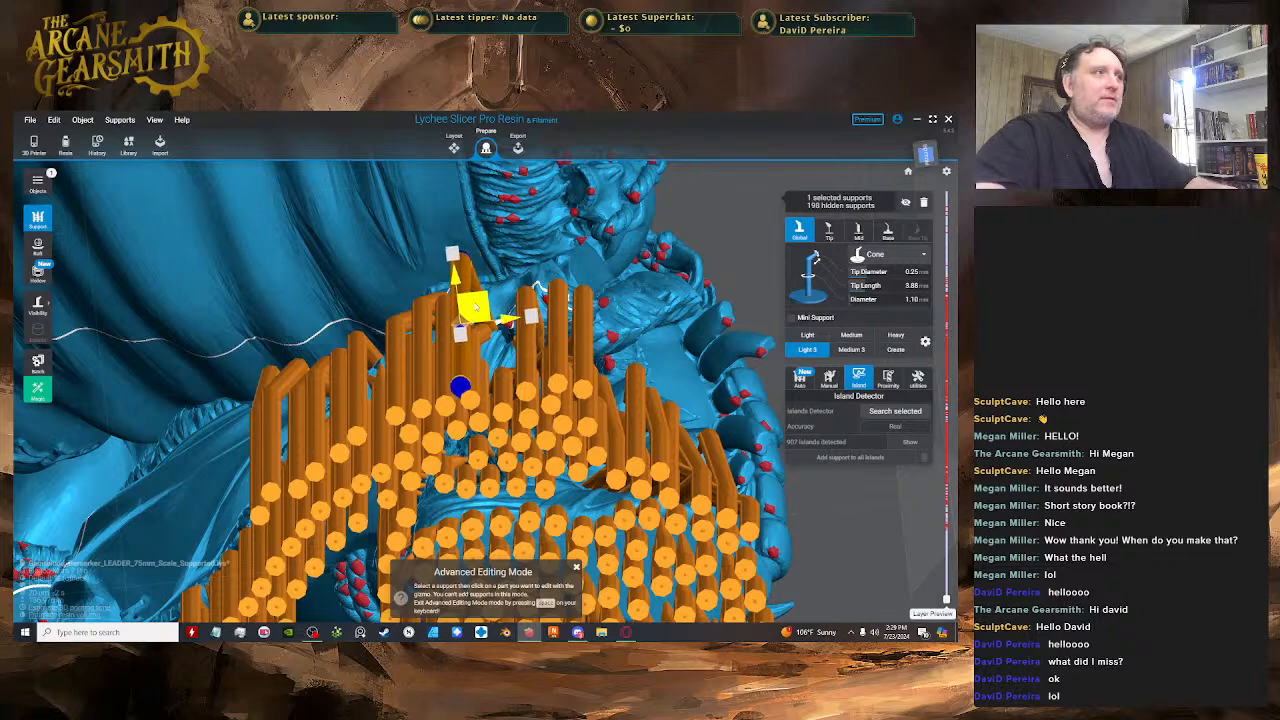
{"action": "right_click_drag", "start_coordinate": [485, 317], "coordinate": [533, 329]}
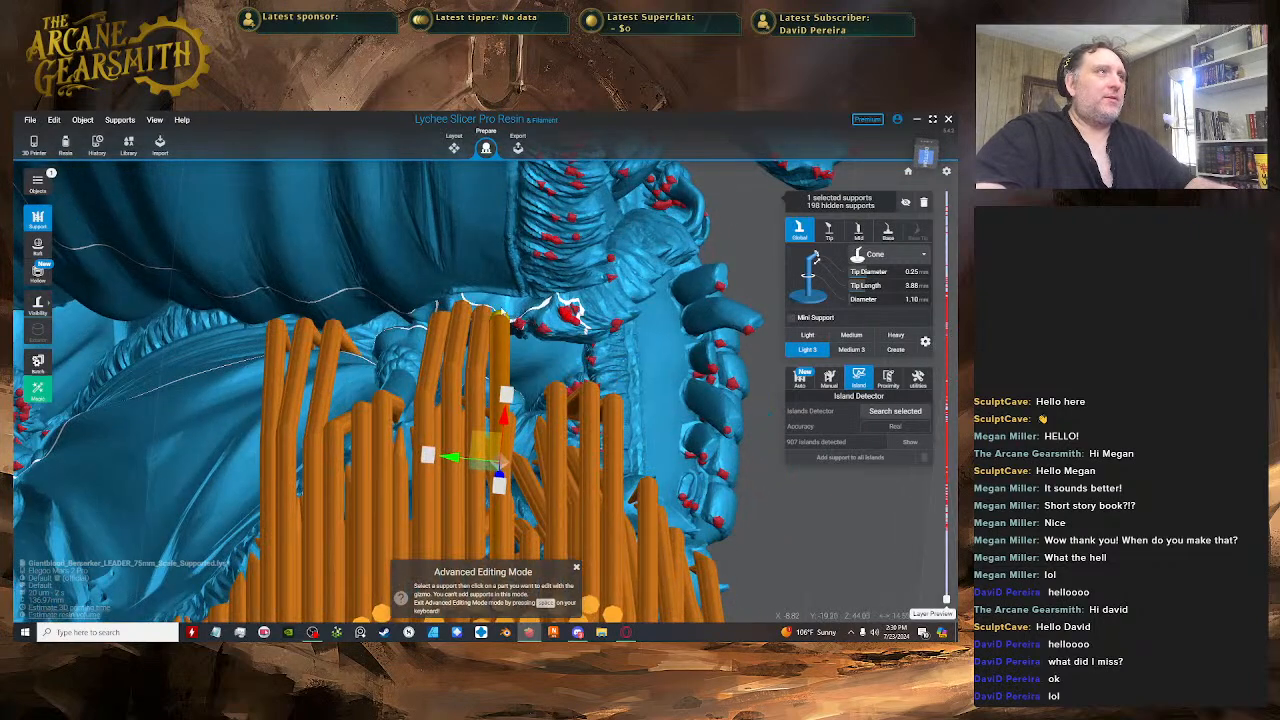
- Raise the fourth support's column joint up close to its tip and check the cluster against the fur trim
{"action": "left_click_drag", "start_coordinate": [485, 455], "coordinate": [485, 315]}
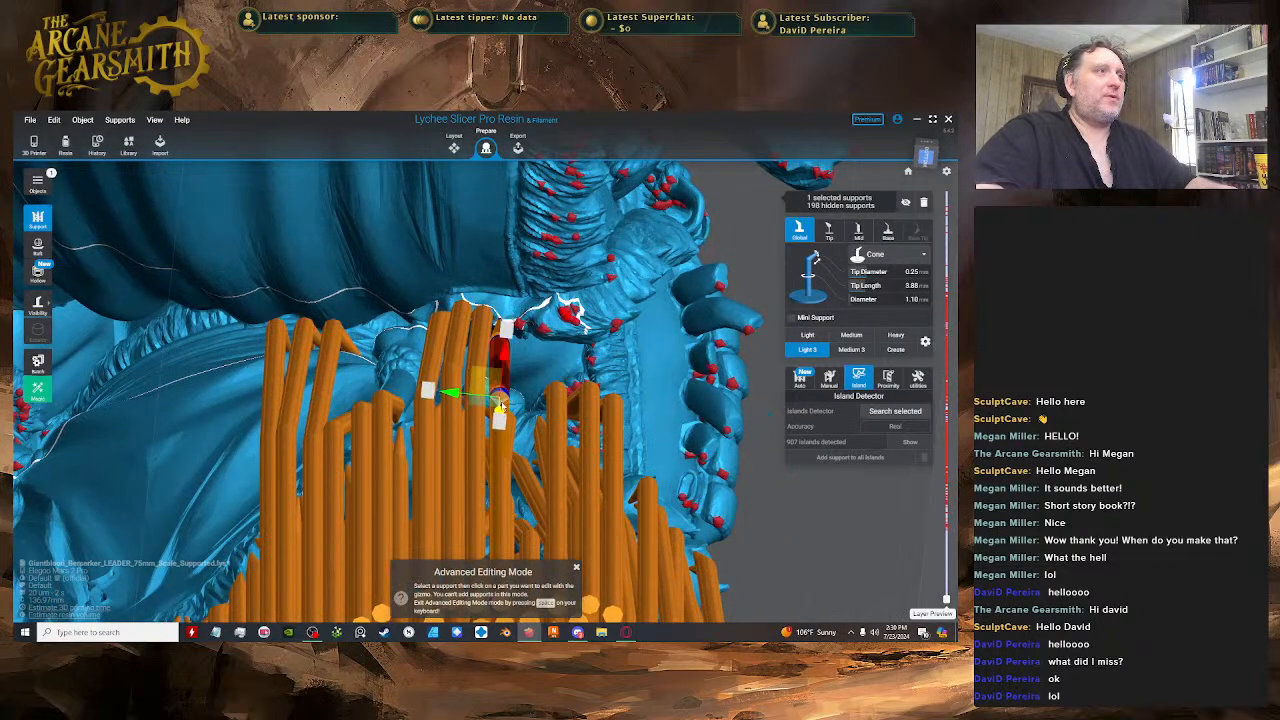
{"action": "right_click_drag", "start_coordinate": [497, 388], "coordinate": [291, 440]}
{"action": "left_click", "coordinate": [432, 363]}
{"action": "left_click", "coordinate": [513, 318]}
{"action": "scroll", "coordinate": [580, 348], "scroll_direction": "down", "scroll_amount": 2}
{"action": "scroll", "coordinate": [580, 348], "scroll_direction": "up", "scroll_amount": 2}
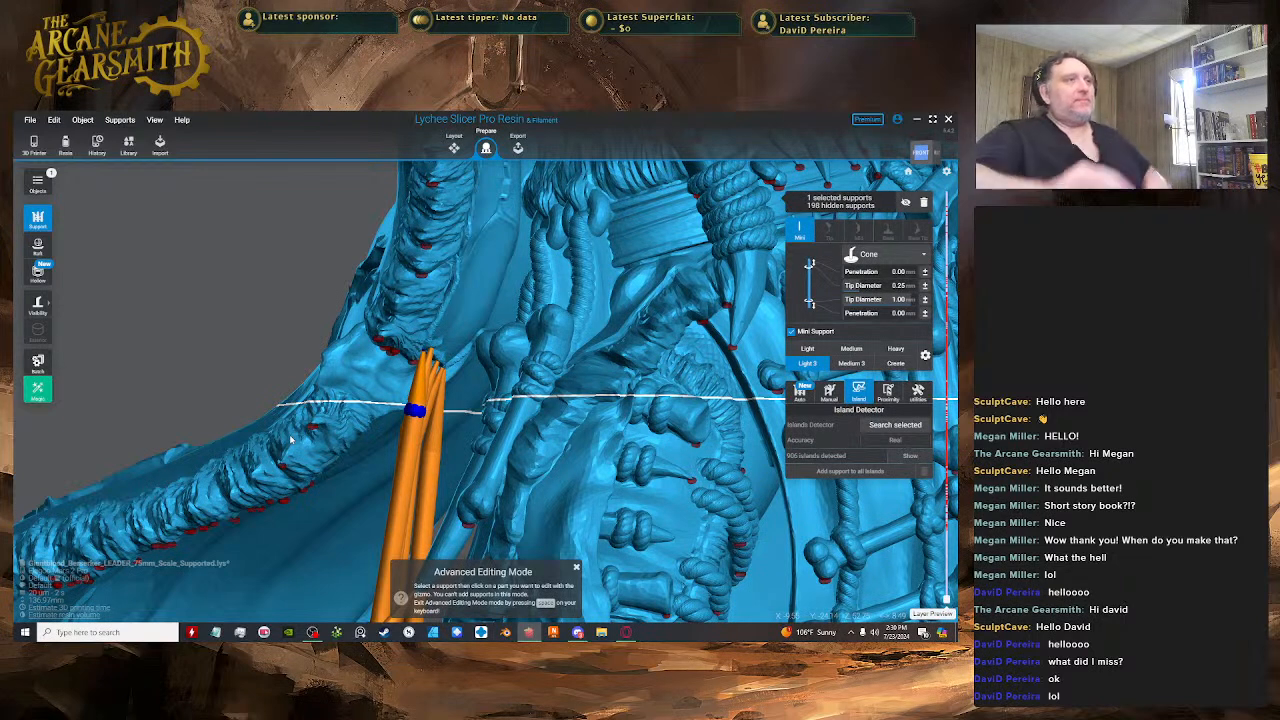
{"action": "right_click_drag", "start_coordinate": [467, 184], "coordinate": [530, 192]}
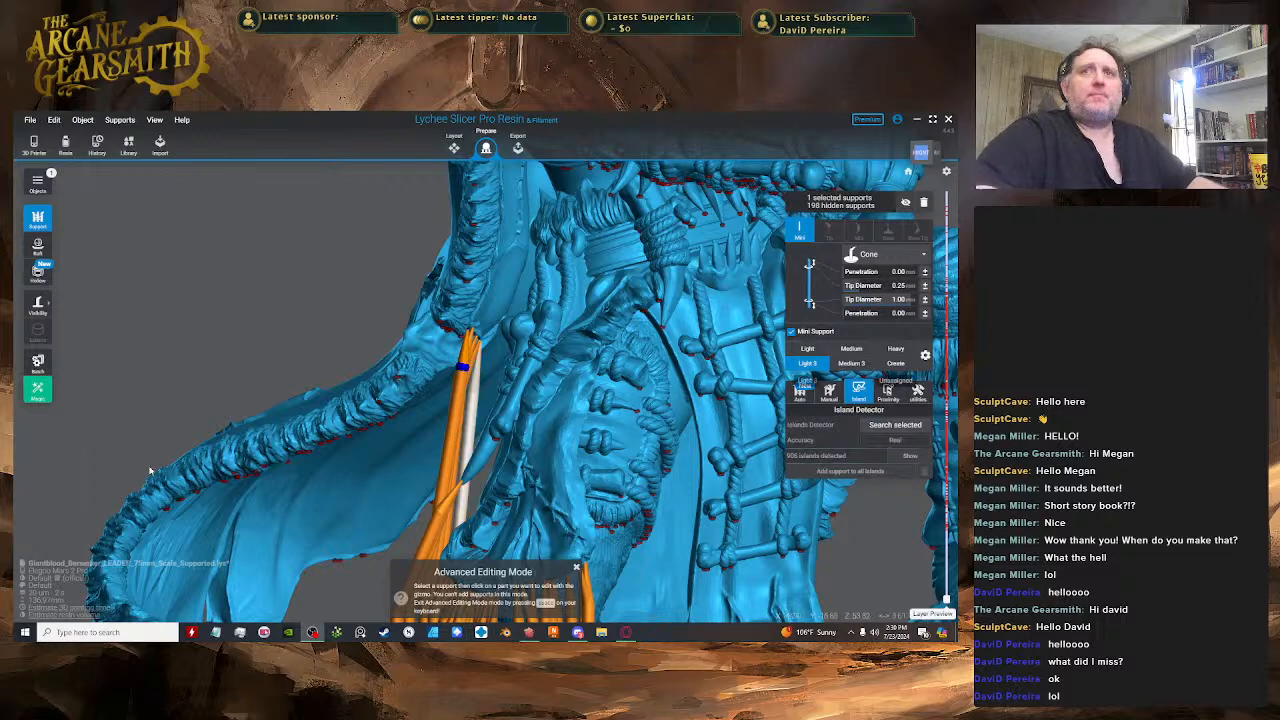
{"action": "right_click_drag", "start_coordinate": [122, 516], "coordinate": [196, 474]}
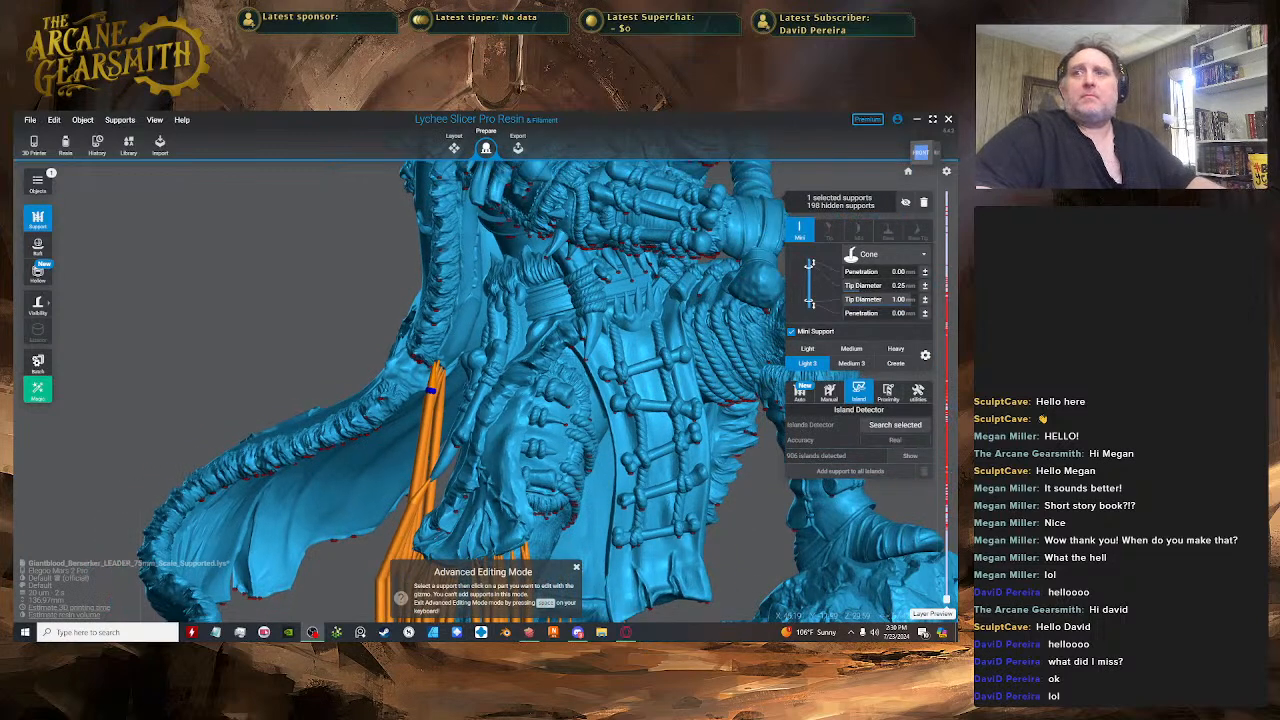
- Switch to Discord, snap its window to one half of the screen, and return to Lychee Slicer
{"action": "key", "text": "alt+Tab"}
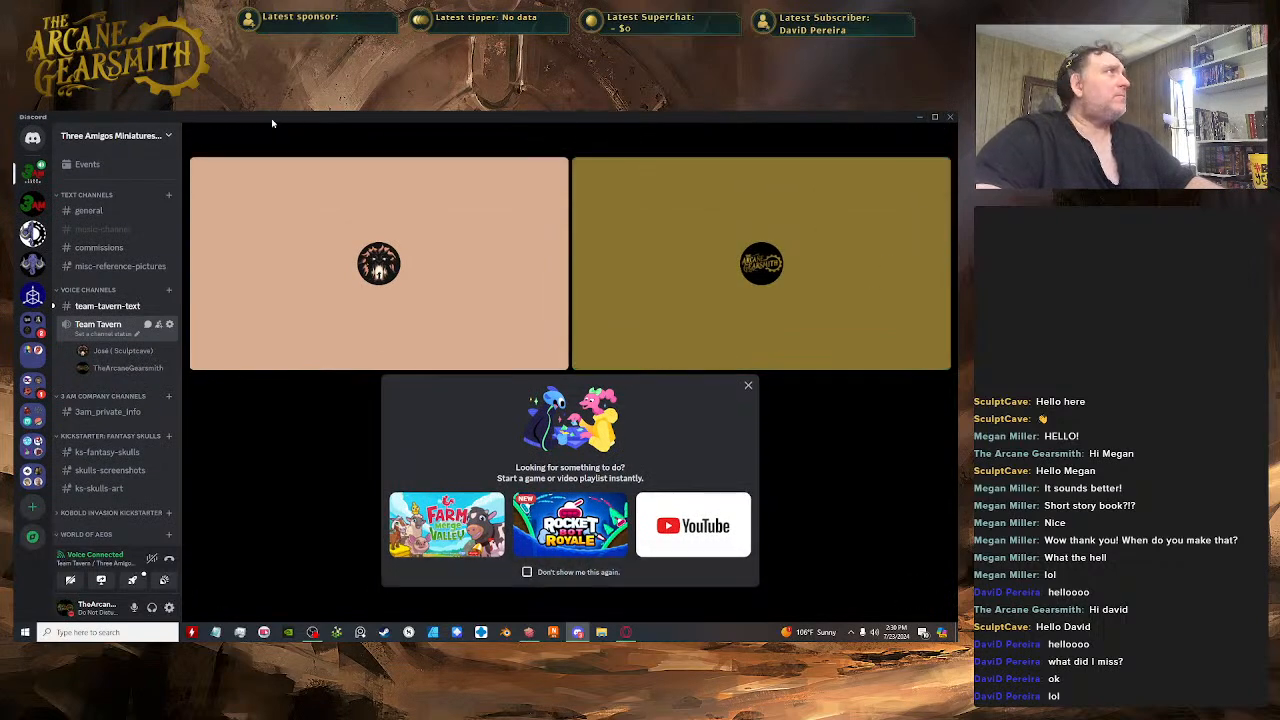
{"action": "key", "text": "super+Right"}
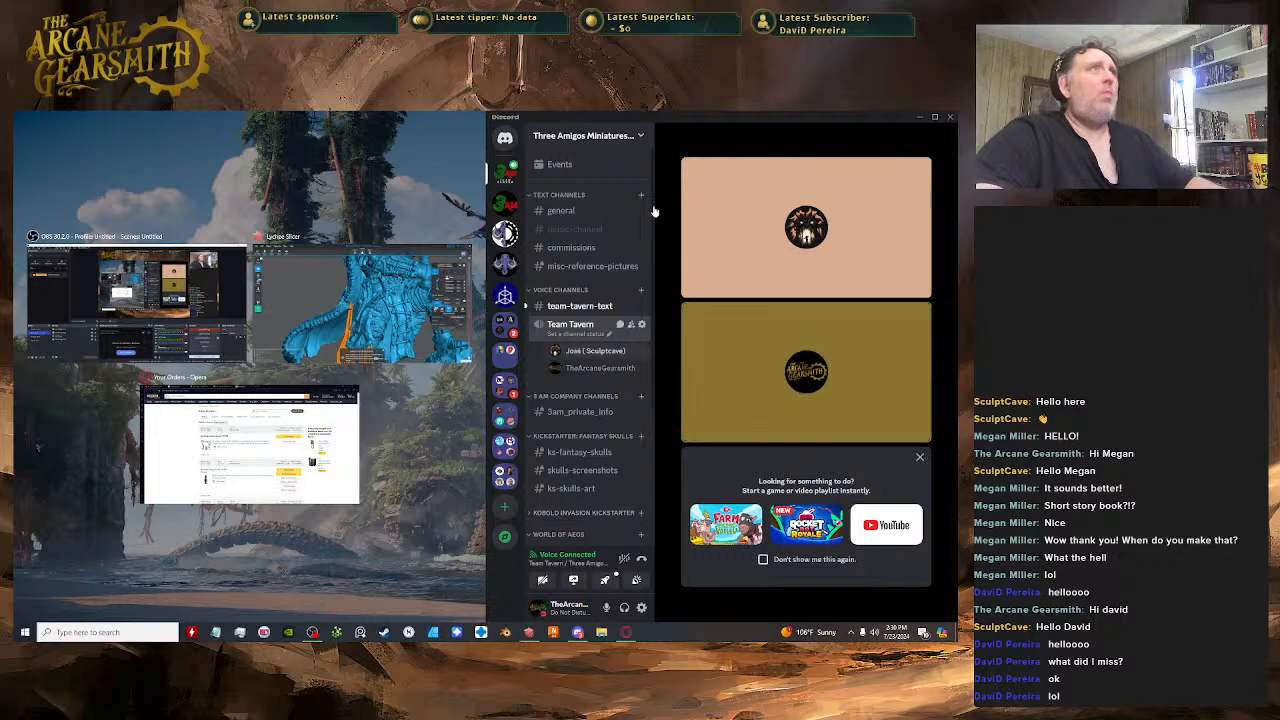
{"action": "left_click", "coordinate": [362, 300]}
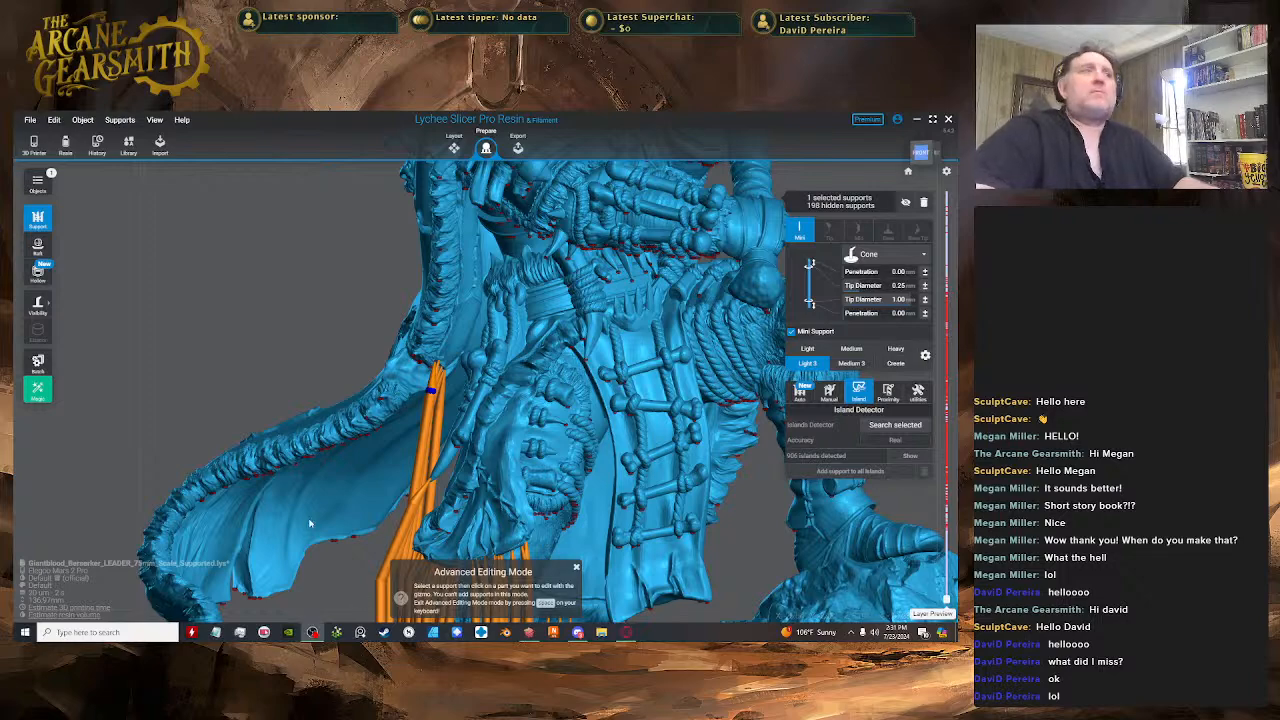
- Add a fifth support below the fur trim's lower end and align its column beside the fourth one
{"action": "left_click_drag", "start_coordinate": [309, 523], "coordinate": [406, 378]}
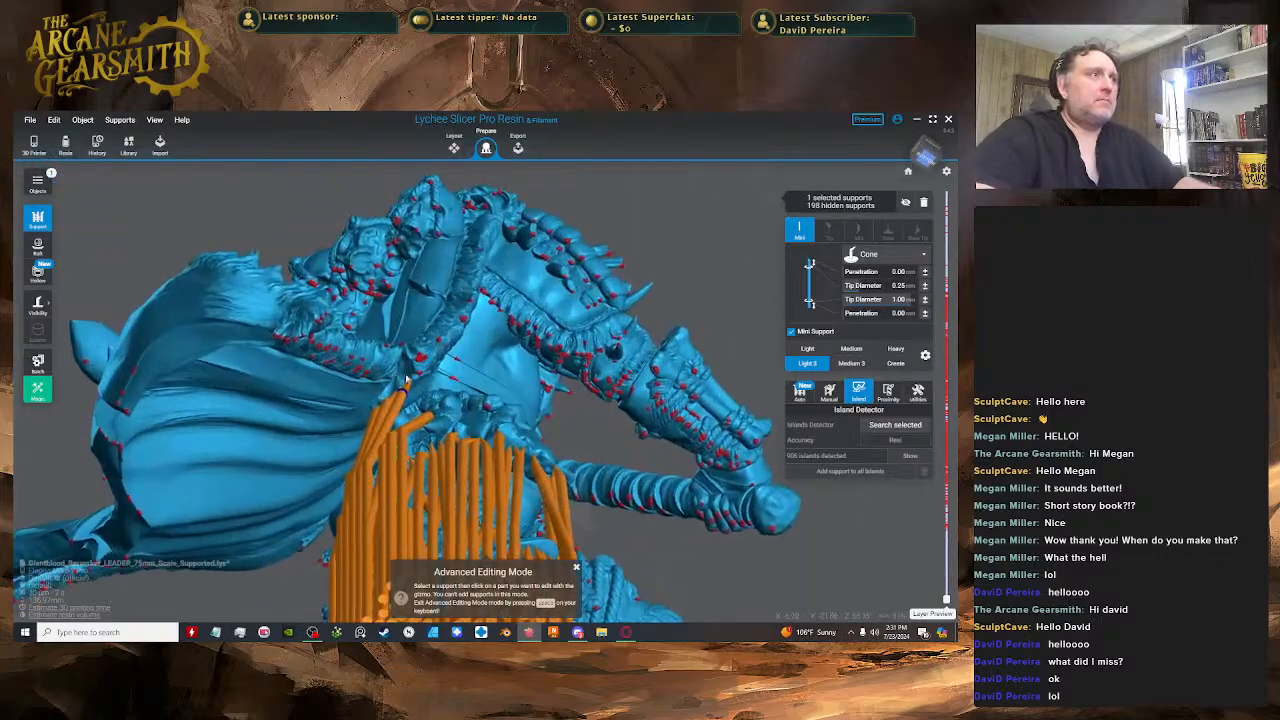
{"action": "right_click_drag", "start_coordinate": [406, 378], "coordinate": [465, 340]}
{"action": "scroll", "coordinate": [470, 345], "scroll_direction": "up", "scroll_amount": 3}
{"action": "key", "text": "space"}
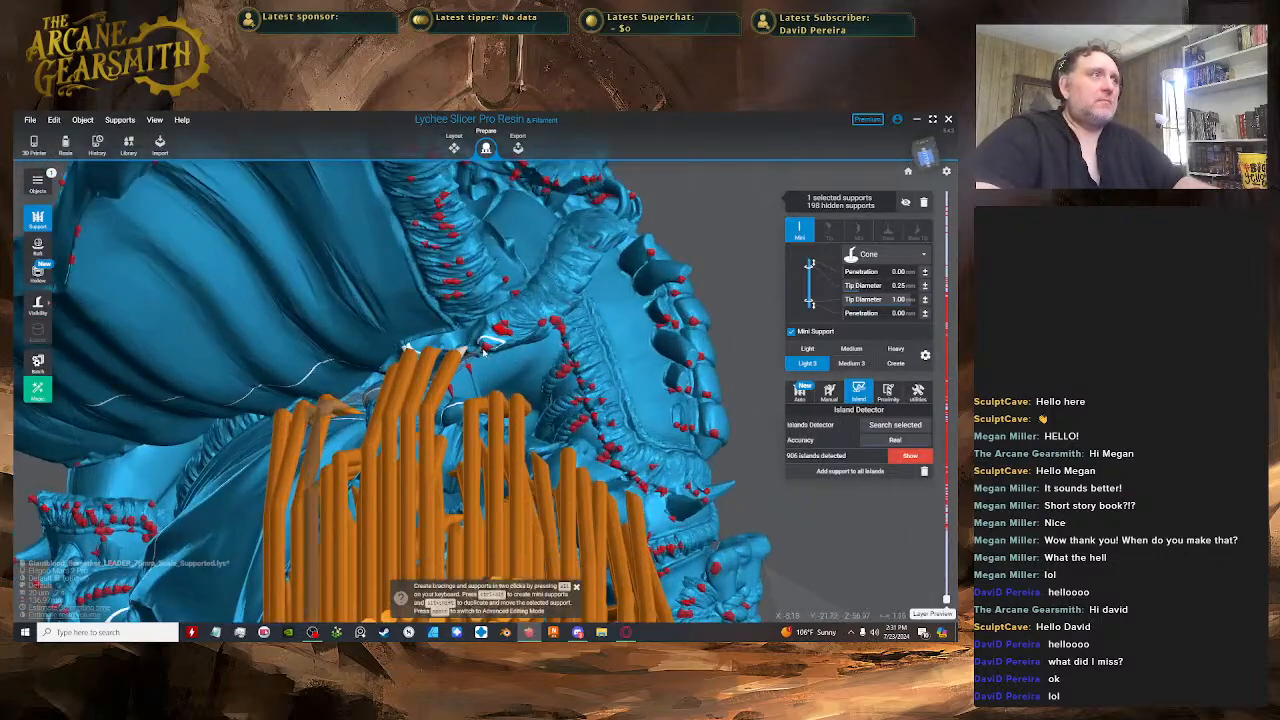
{"action": "key", "text": "space"}
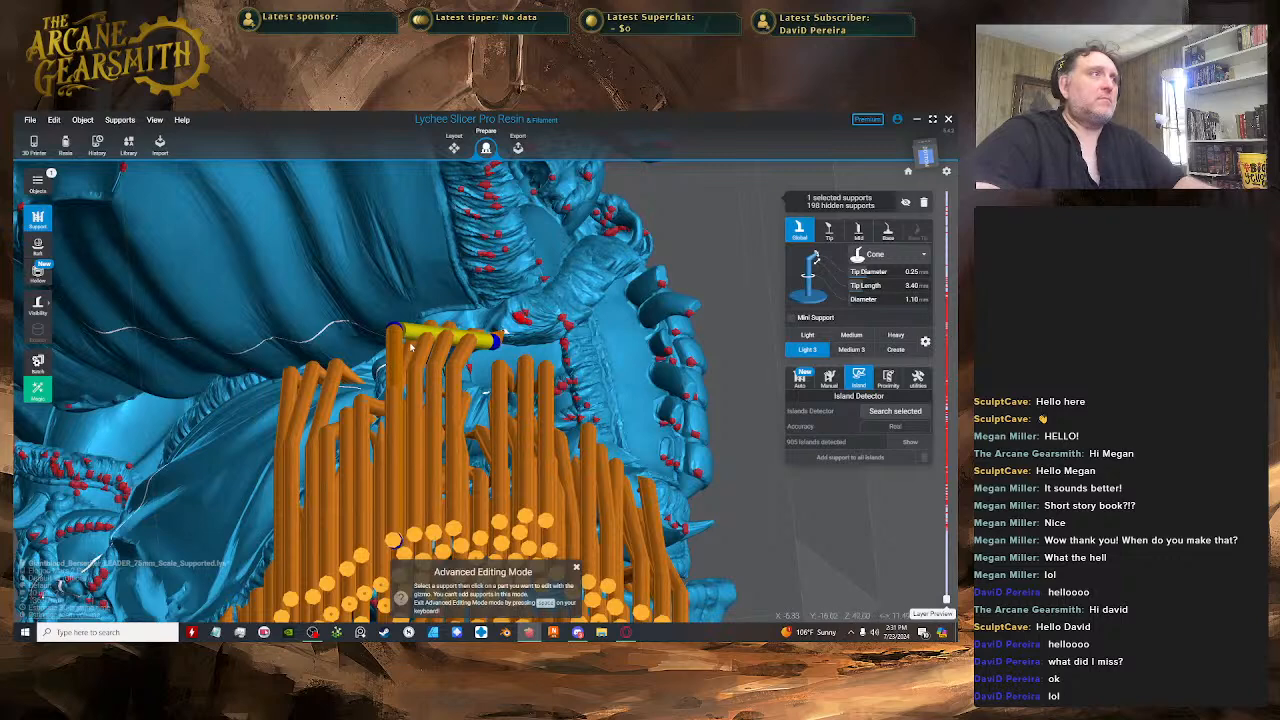
{"action": "left_click_drag", "start_coordinate": [410, 411], "coordinate": [472, 412]}
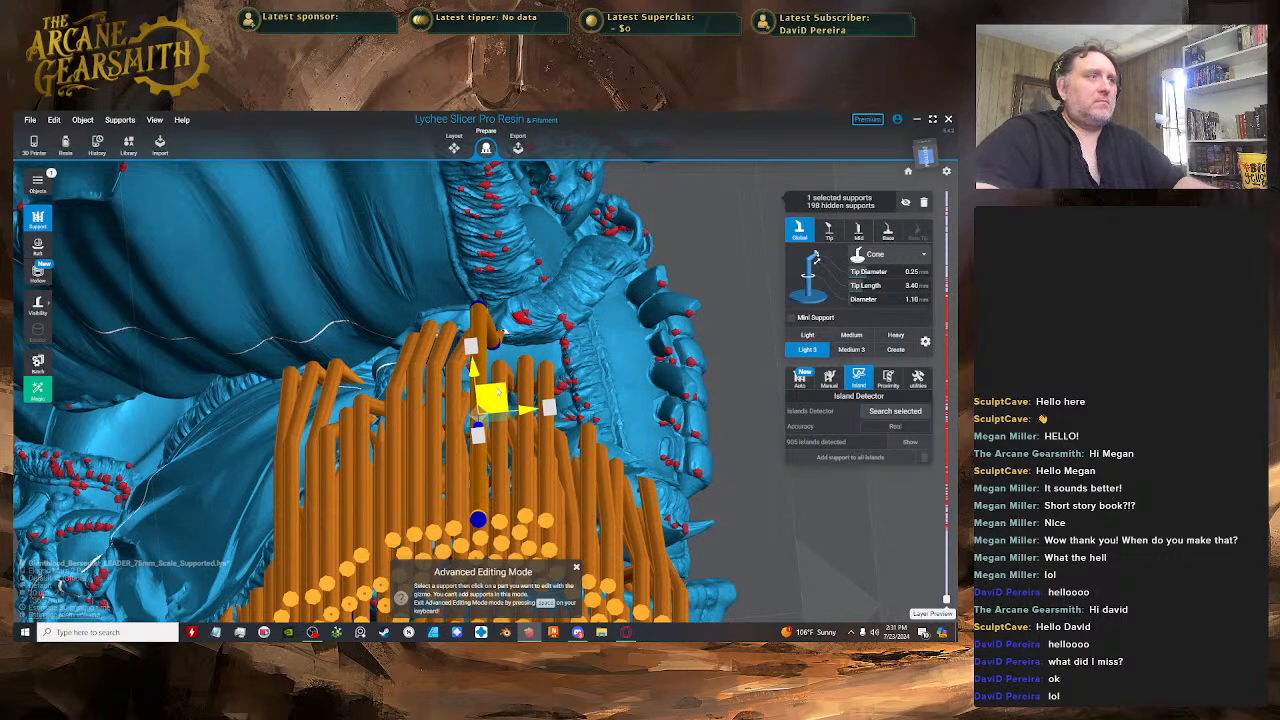
- Raise the fifth support's column joint toward its tip and deselect the joint
{"action": "right_click_drag", "start_coordinate": [498, 394], "coordinate": [480, 339]}
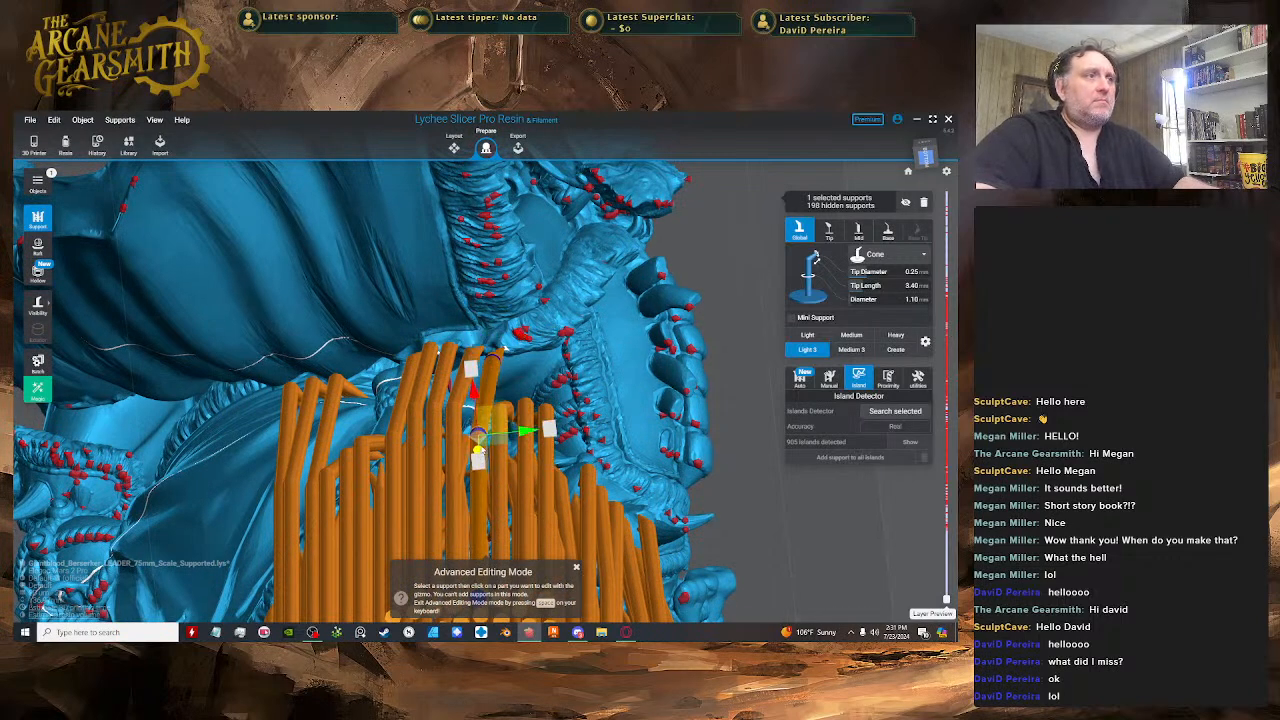
{"action": "right_click_drag", "start_coordinate": [502, 345], "coordinate": [519, 393]}
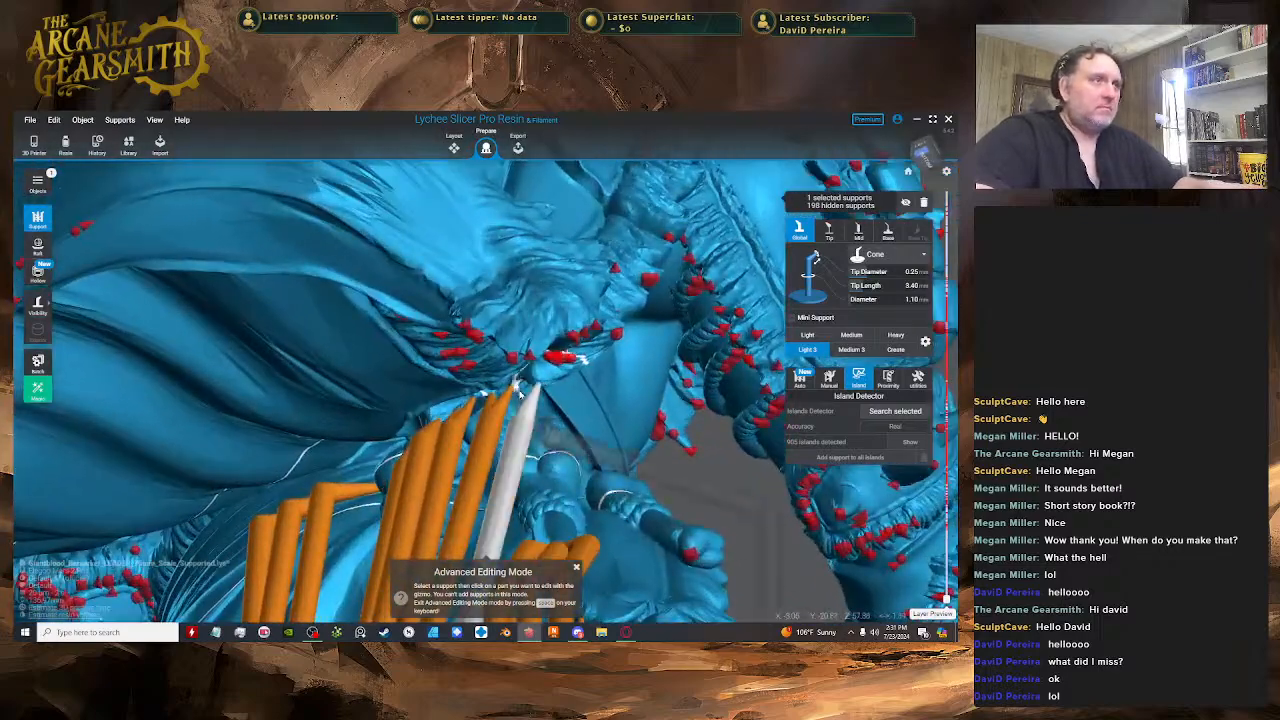
{"action": "left_click", "coordinate": [519, 394]}
{"action": "scroll", "coordinate": [521, 402], "scroll_direction": "down", "scroll_amount": 5}
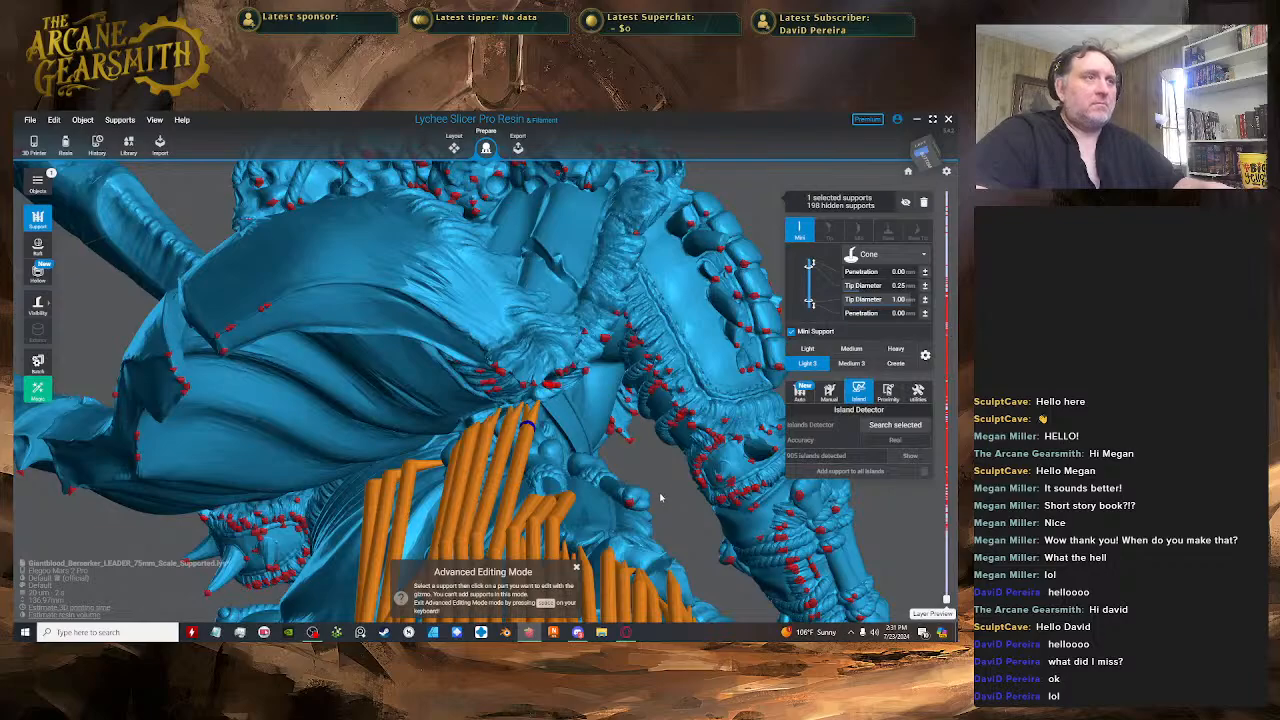
- Add a sixth support at the fur trim's lower end and move its column in beside the existing cluster
{"action": "right_click_drag", "start_coordinate": [660, 497], "coordinate": [590, 345]}
{"action": "scroll", "coordinate": [558, 376], "scroll_direction": "up", "scroll_amount": 2}
{"action": "key", "text": "space"}
{"action": "left_click", "coordinate": [557, 376]}
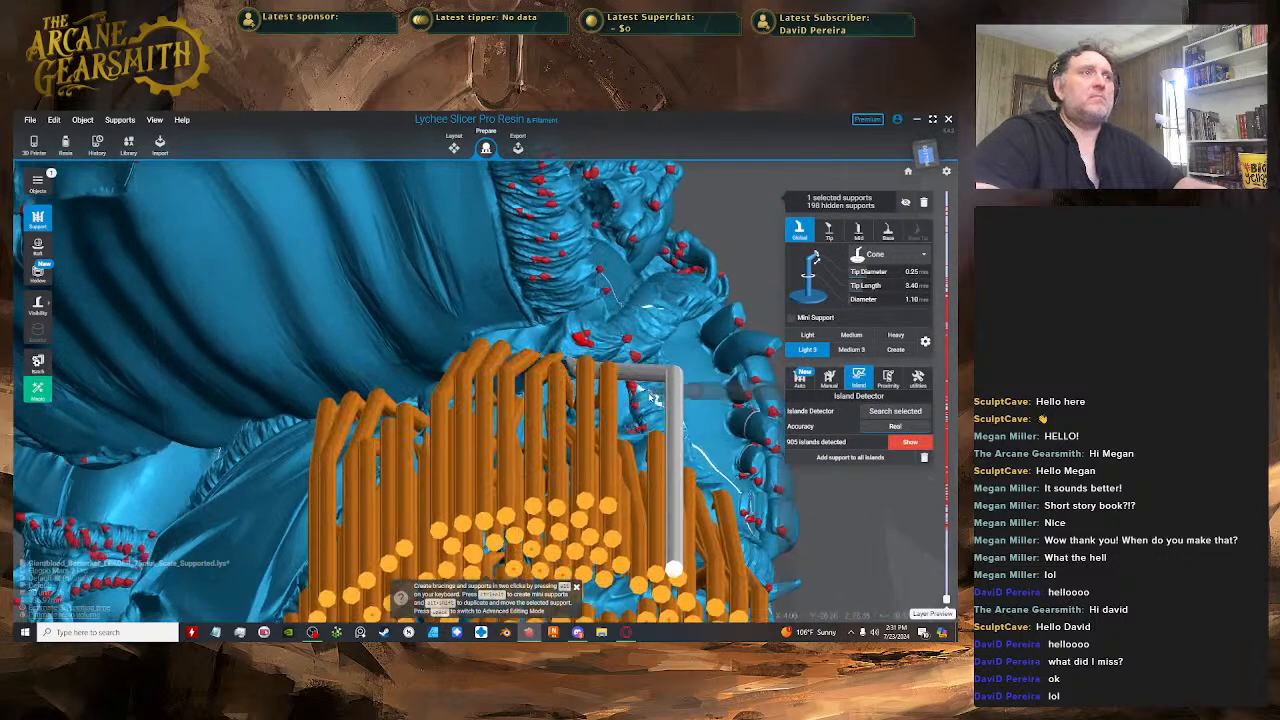
{"action": "key", "text": "space"}
{"action": "left_click_drag", "start_coordinate": [683, 456], "coordinate": [606, 389]}
{"action": "right_click_drag", "start_coordinate": [606, 389], "coordinate": [598, 430]}
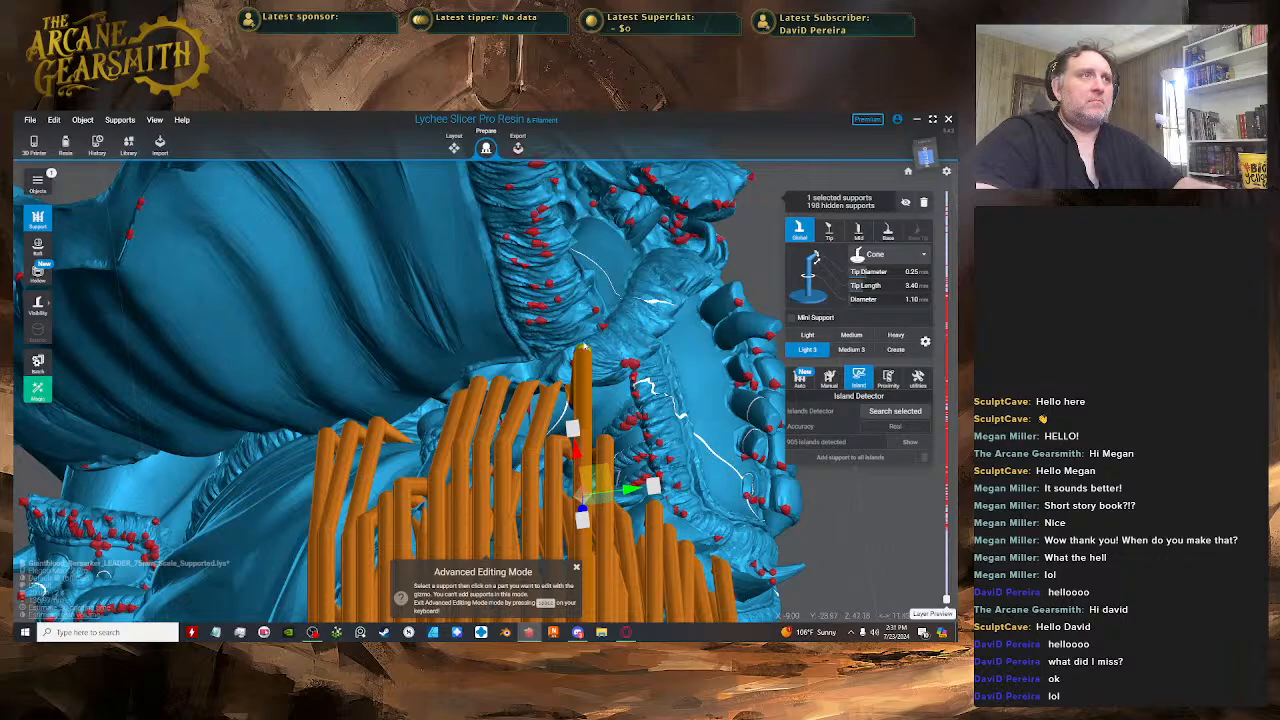
- Shift the sixth support's tip contact along the fur trim's lower end and move its upper joint in against the neighbouring columns
{"action": "left_click", "coordinate": [583, 352]}
{"action": "left_click_drag", "start_coordinate": [583, 373], "coordinate": [585, 452]}
{"action": "right_click_drag", "start_coordinate": [585, 452], "coordinate": [543, 351]}
{"action": "left_click_drag", "start_coordinate": [542, 354], "coordinate": [517, 354]}
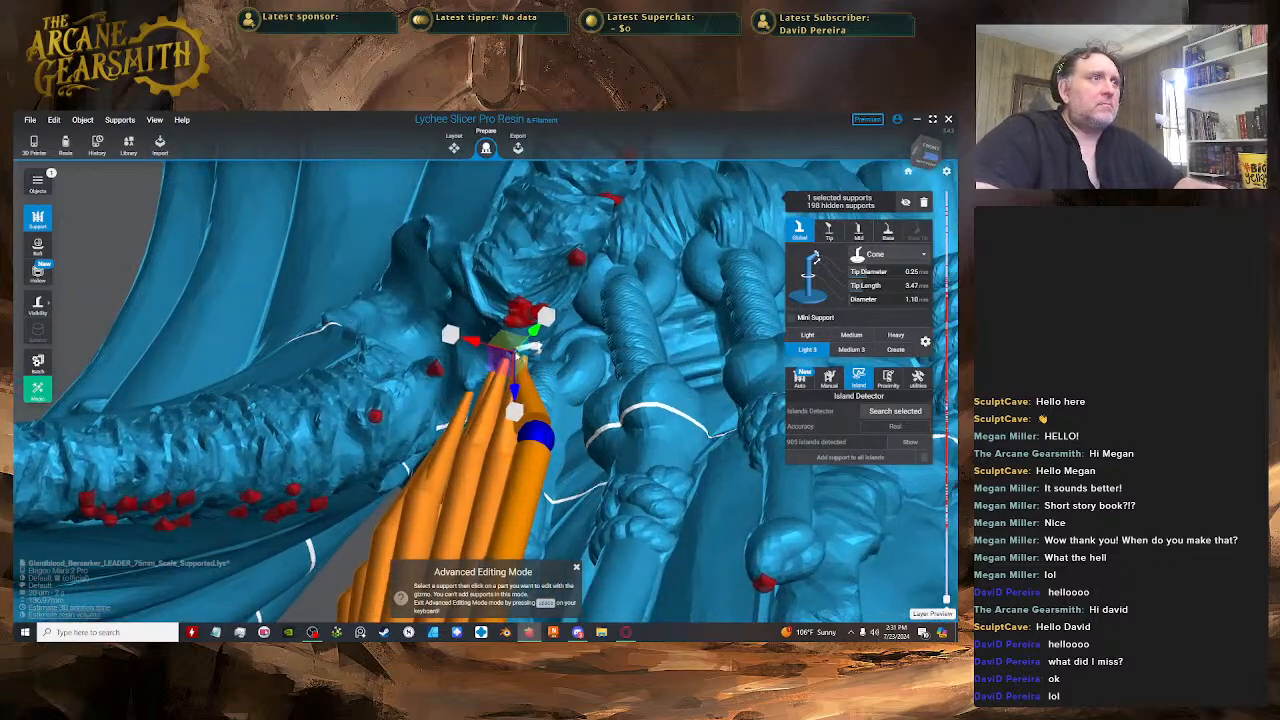
{"action": "left_click", "coordinate": [534, 434]}
{"action": "left_click_drag", "start_coordinate": [511, 446], "coordinate": [474, 438]}
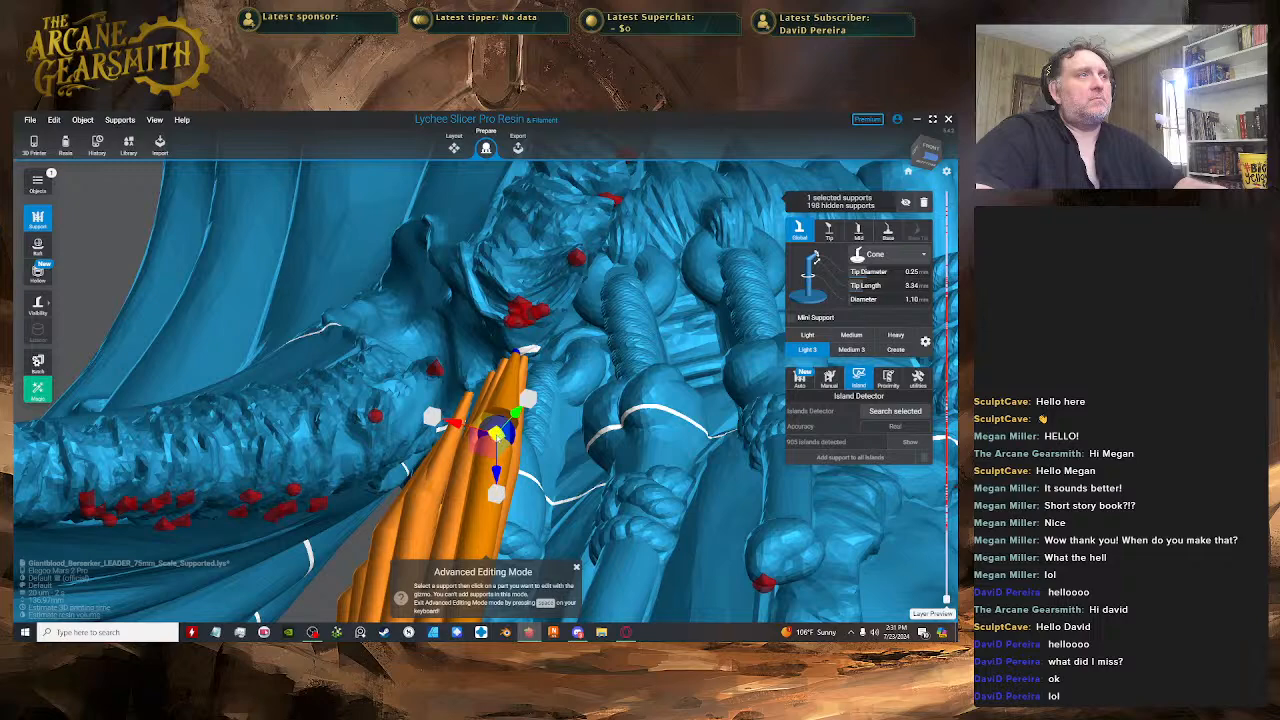
- Nudge the sixth support's upper joint closer to the neighbouring columns and exit advanced editing
{"action": "right_click_drag", "start_coordinate": [474, 438], "coordinate": [612, 428]}
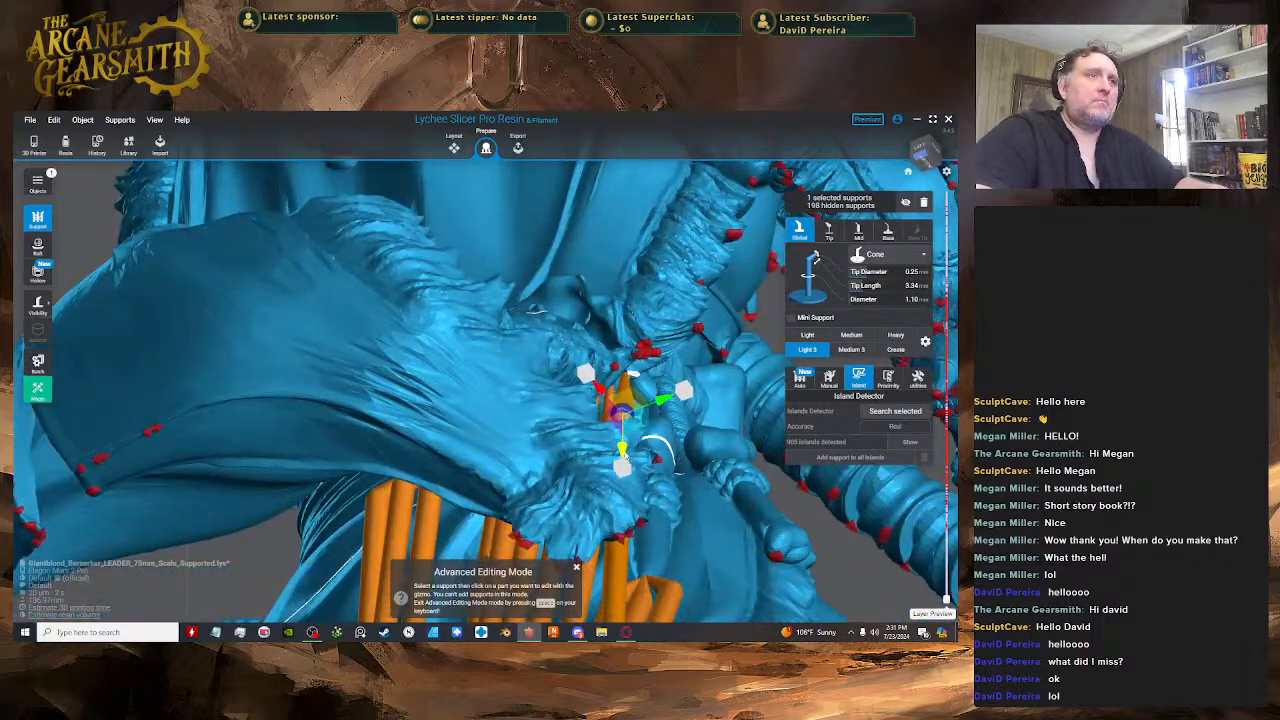
{"action": "left_click_drag", "start_coordinate": [627, 412], "coordinate": [635, 415]}
{"action": "key", "text": "space"}
{"action": "scroll", "coordinate": [566, 376], "scroll_direction": "down", "scroll_amount": 5}
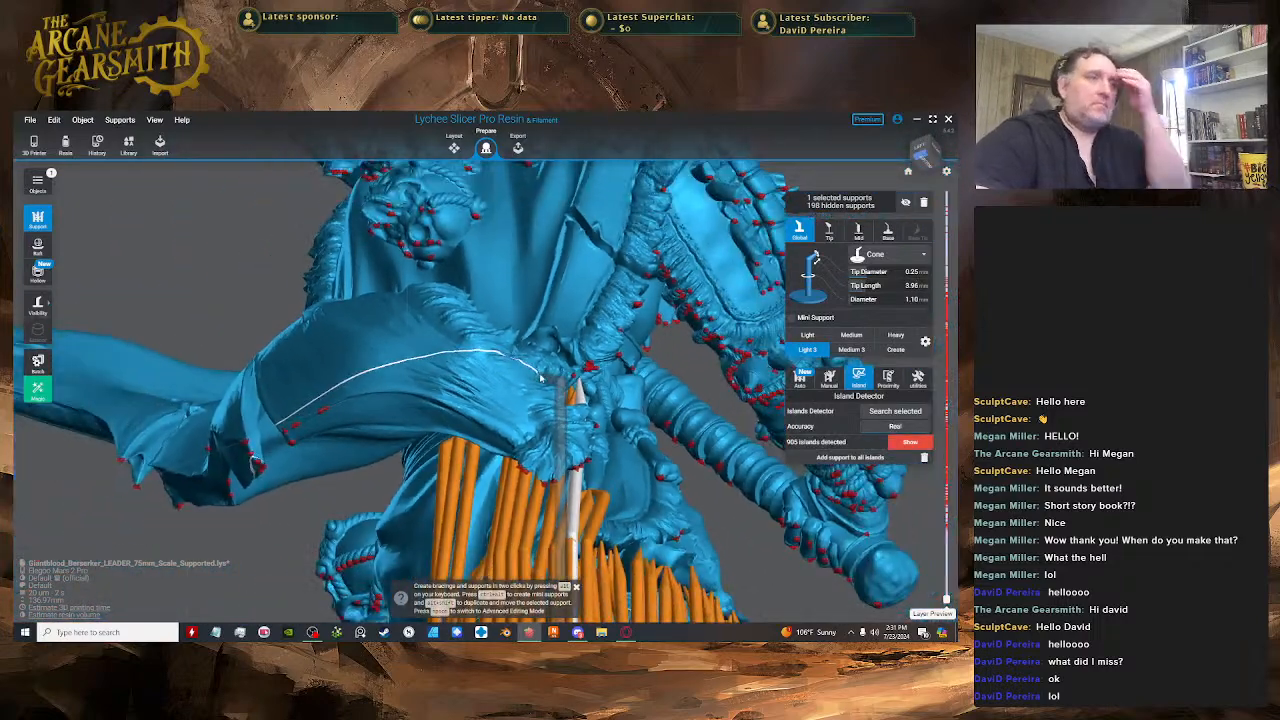
- Add a seventh support just past the fur trim's lower end and move its column in beside the existing cluster
{"action": "right_click_drag", "start_coordinate": [507, 392], "coordinate": [474, 330]}
{"action": "scroll", "coordinate": [457, 384], "scroll_direction": "up", "scroll_amount": 4}
{"action": "left_click", "coordinate": [456, 380]}
{"action": "key", "text": "space"}
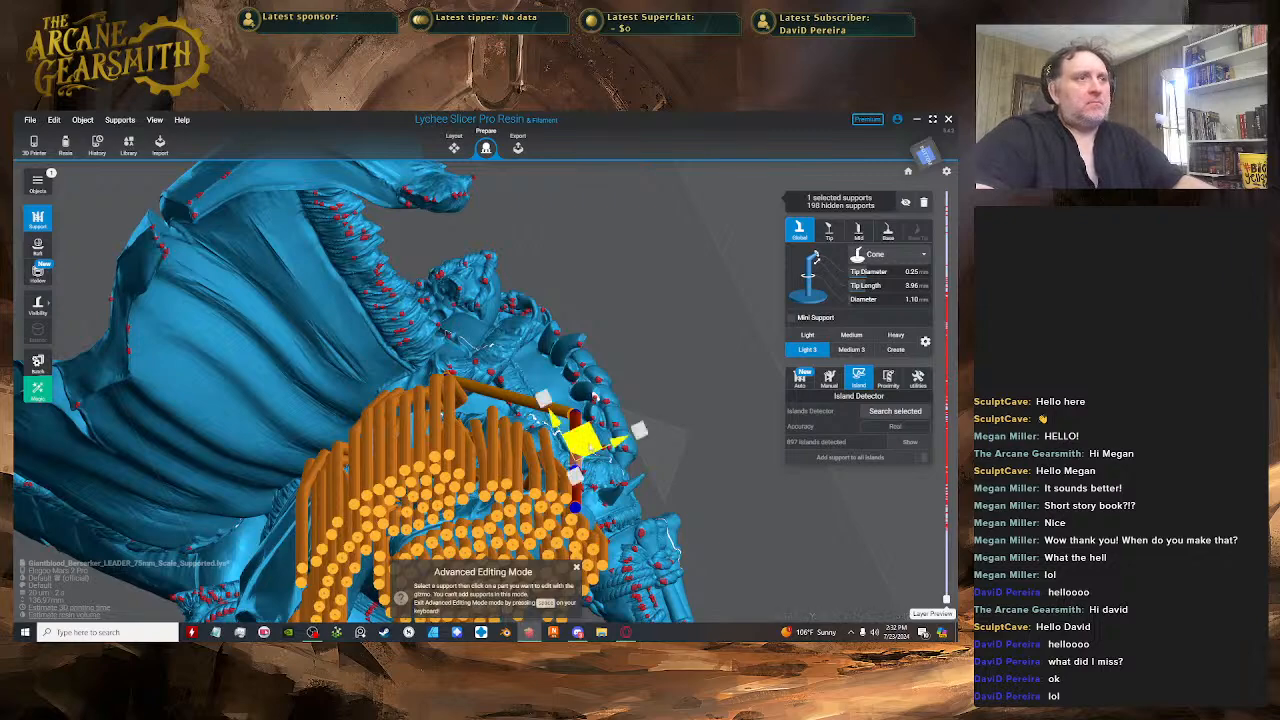
{"action": "left_click_drag", "start_coordinate": [589, 446], "coordinate": [464, 395]}
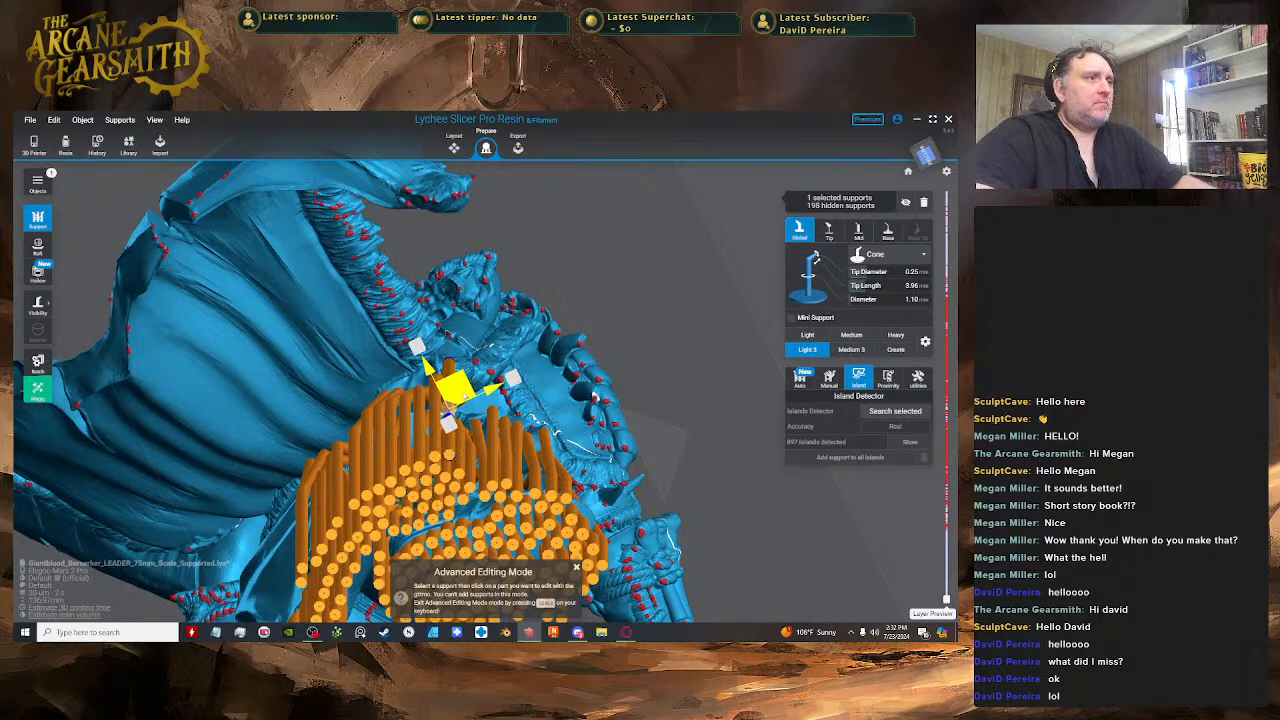
- Lower the seventh support's upper joint along its column and check the tip's angle towards the red islands
{"action": "right_click_drag", "start_coordinate": [464, 395], "coordinate": [624, 308]}
{"action": "scroll", "coordinate": [434, 427], "scroll_direction": "up", "scroll_amount": 5}
{"action": "left_click", "coordinate": [514, 366]}
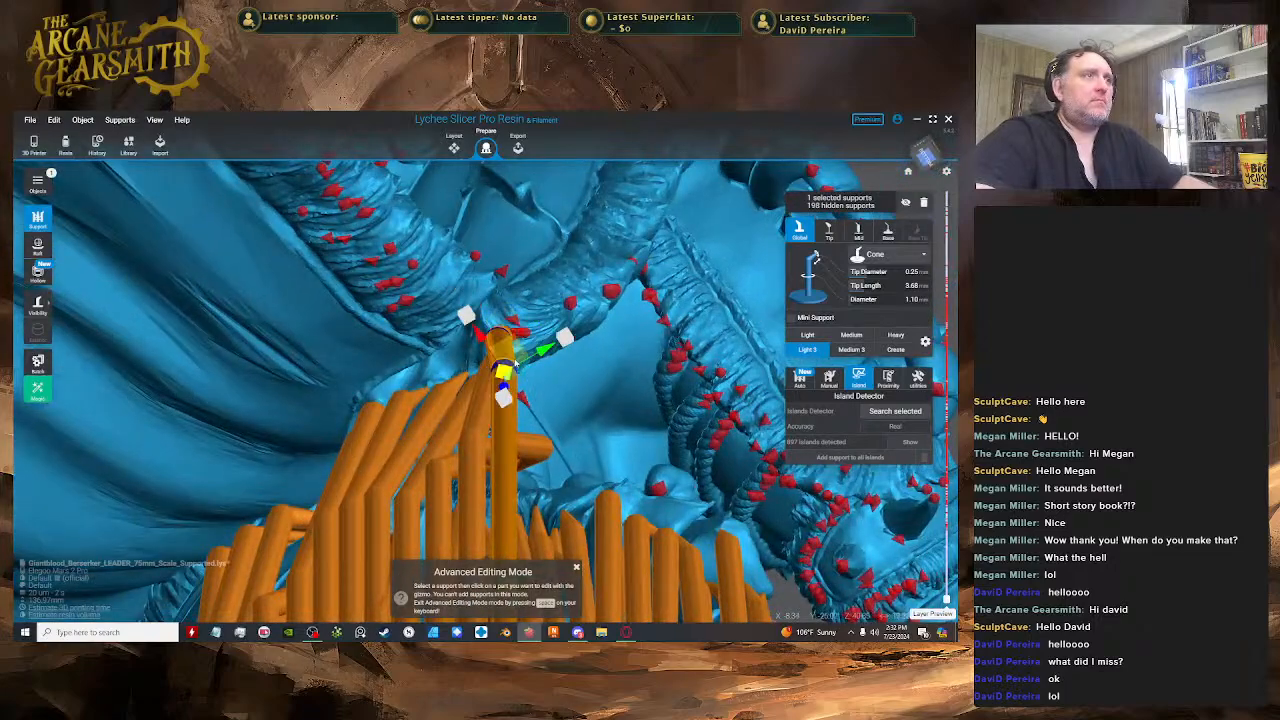
{"action": "left_click_drag", "start_coordinate": [505, 387], "coordinate": [504, 453]}
{"action": "right_click_drag", "start_coordinate": [500, 430], "coordinate": [484, 490]}
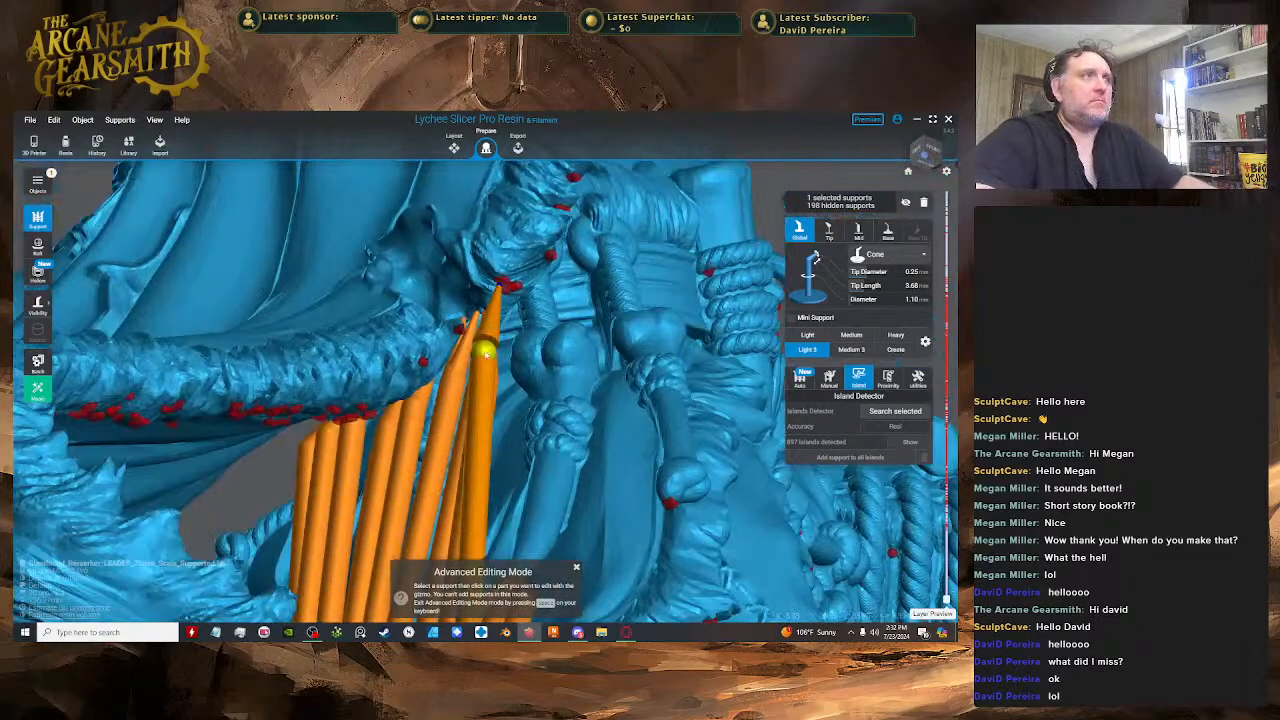
{"action": "left_click", "coordinate": [489, 349]}
- Branch a mini support off the seventh support's joint to the neighbouring islands and shift its tip contact slightly
{"action": "right_click_drag", "start_coordinate": [527, 337], "coordinate": [548, 288]}
{"action": "scroll", "coordinate": [520, 288], "scroll_direction": "up", "scroll_amount": 2}
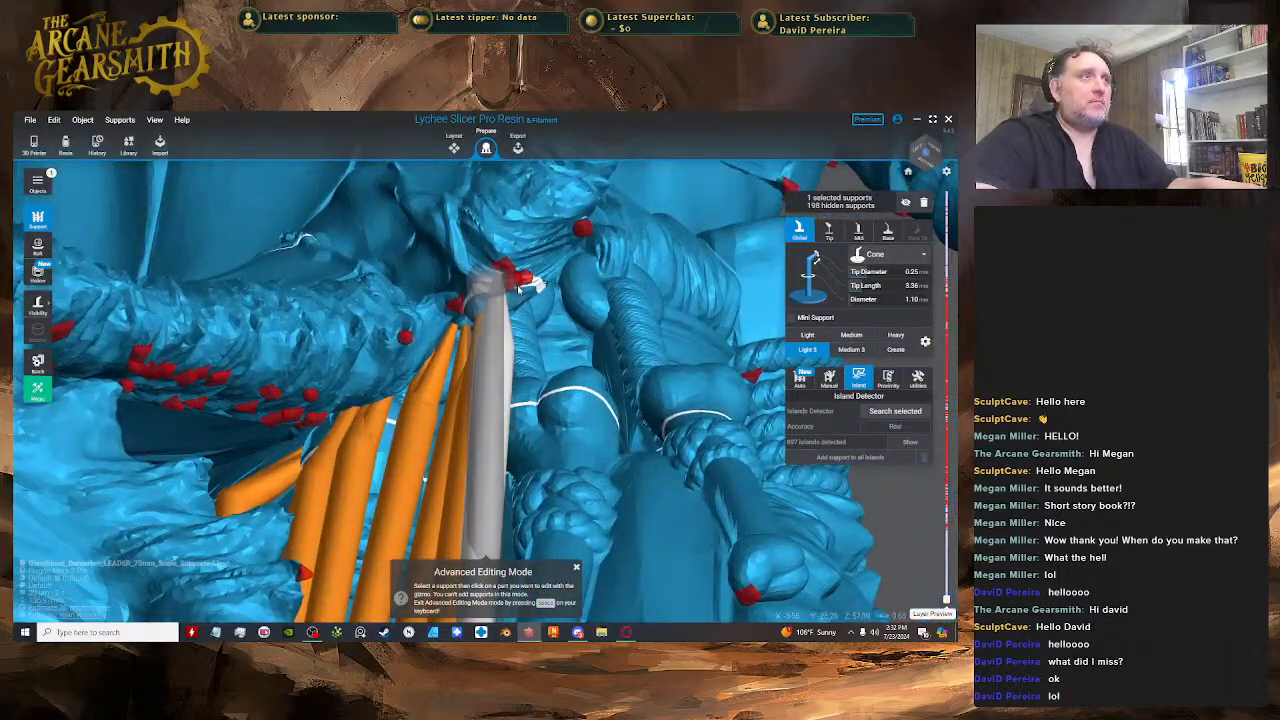
{"action": "left_click", "coordinate": [483, 350]}
{"action": "mouse_move", "coordinate": [483, 350]}
{"action": "right_mouse_down"}
{"action": "mouse_move", "coordinate": [490, 361]}
{"action": "mouse_move", "coordinate": [505, 337]}
{"action": "right_mouse_up"}
{"action": "left_click", "coordinate": [516, 282]}
{"action": "left_click_drag", "start_coordinate": [517, 283], "coordinate": [513, 284]}
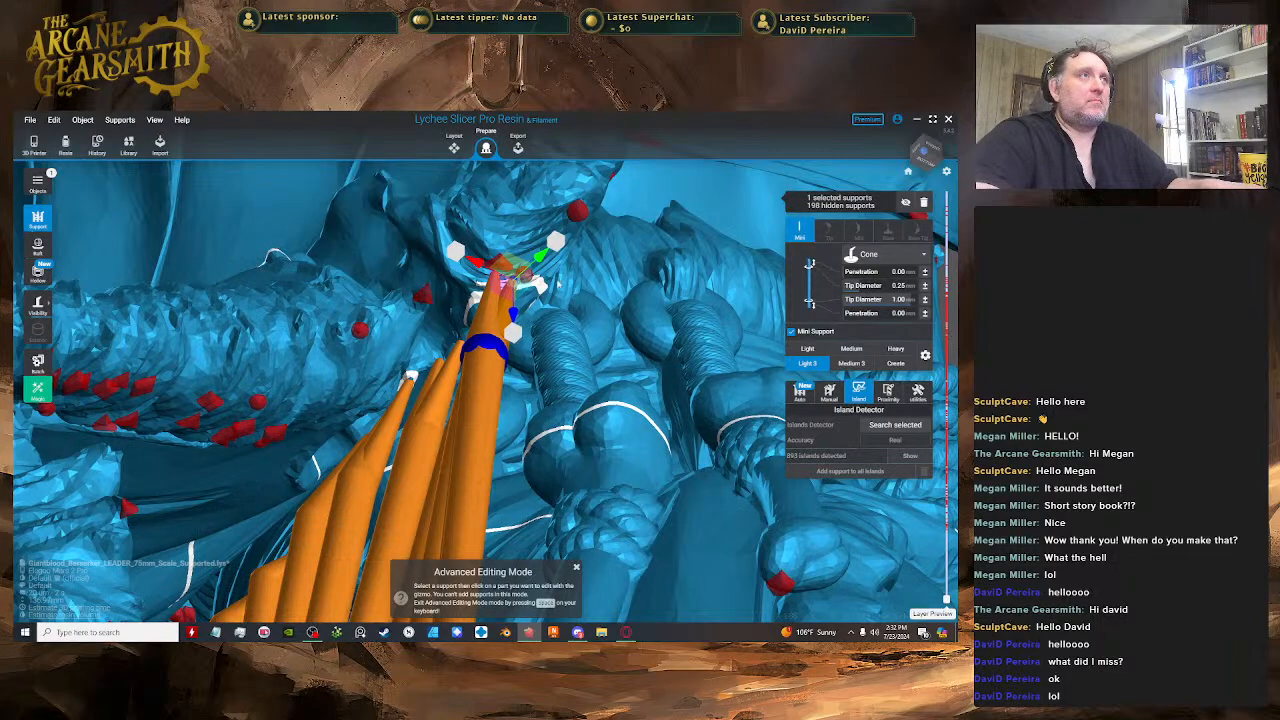
- Add an eighth support beside the mini support's contact and move its column across to the existing cluster
{"action": "key", "text": "space"}
{"action": "left_click", "coordinate": [538, 286]}
{"action": "right_click_drag", "start_coordinate": [538, 286], "coordinate": [662, 314]}
{"action": "scroll", "coordinate": [696, 403], "scroll_direction": "down", "scroll_amount": 3}
{"action": "key", "text": "space"}
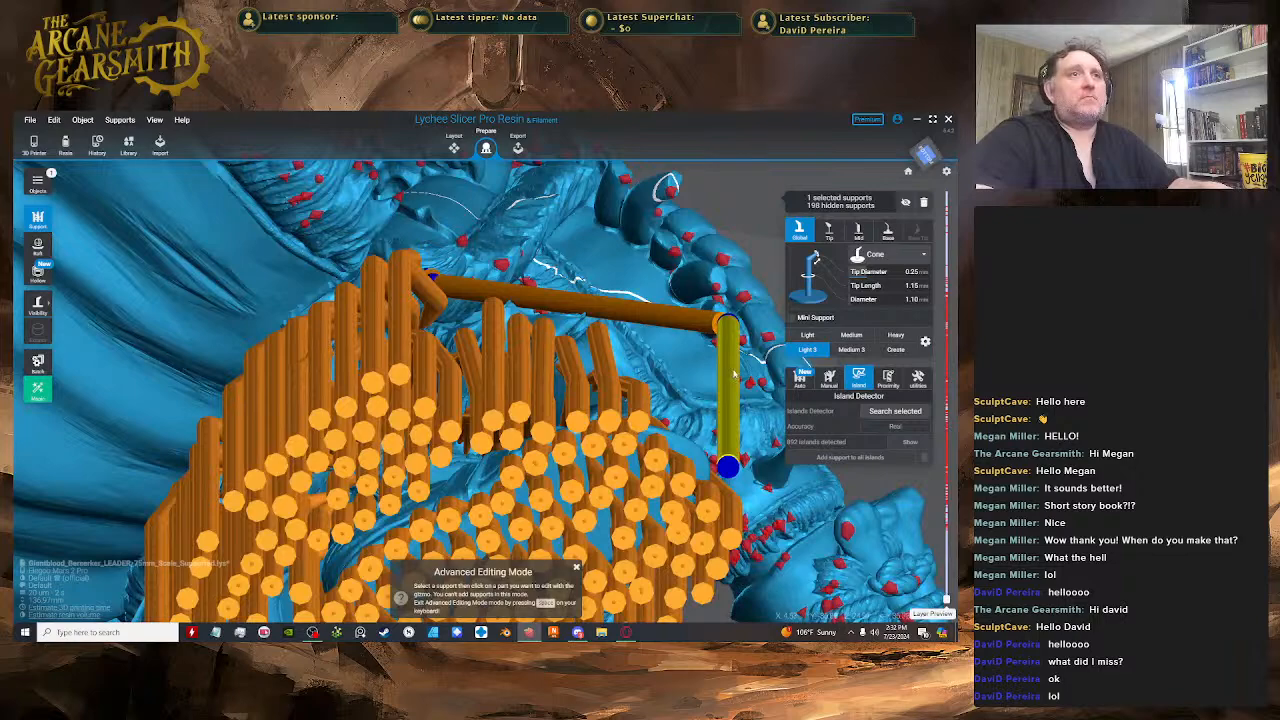
{"action": "left_click", "coordinate": [733, 374]}
{"action": "left_click_drag", "start_coordinate": [733, 373], "coordinate": [434, 275]}
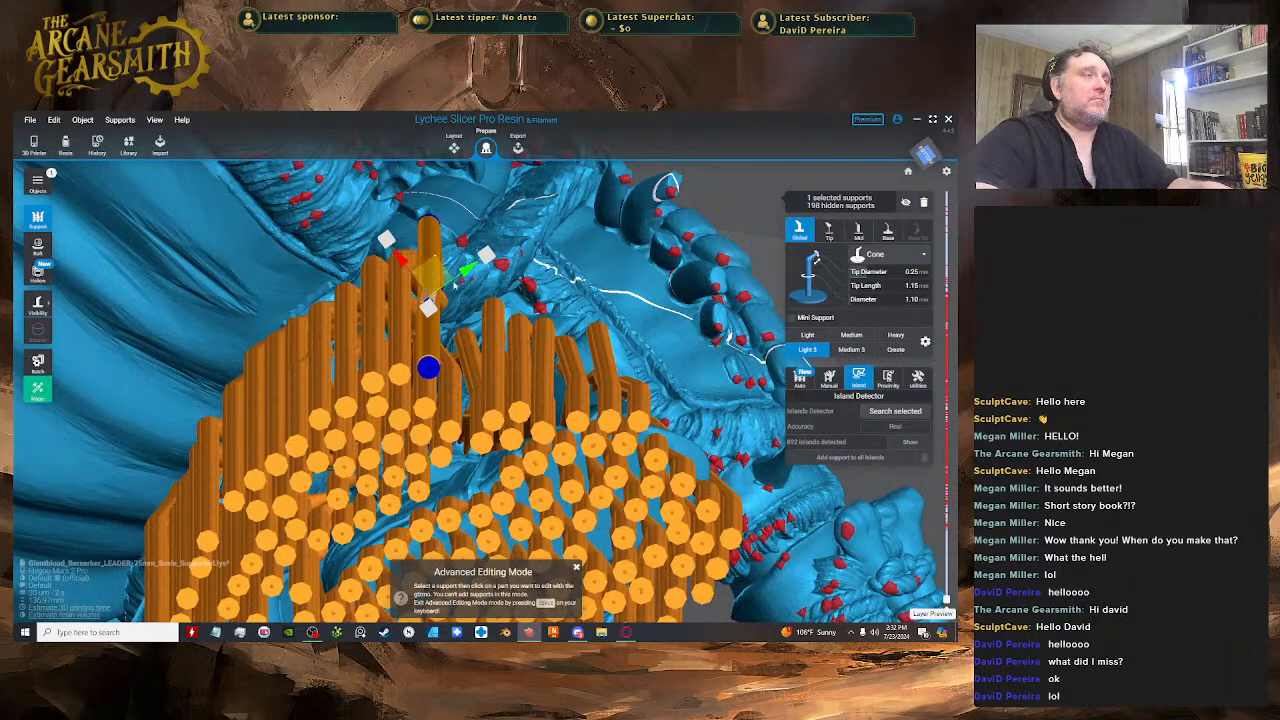
- Lower the eighth support's upper joint to give it a longer, steeper tip
{"action": "right_click_drag", "start_coordinate": [454, 283], "coordinate": [446, 266]}
{"action": "left_click_drag", "start_coordinate": [447, 257], "coordinate": [447, 311]}
{"action": "right_click_drag", "start_coordinate": [447, 311], "coordinate": [458, 347]}
{"action": "key", "text": "space"}
{"action": "key", "text": "space"}
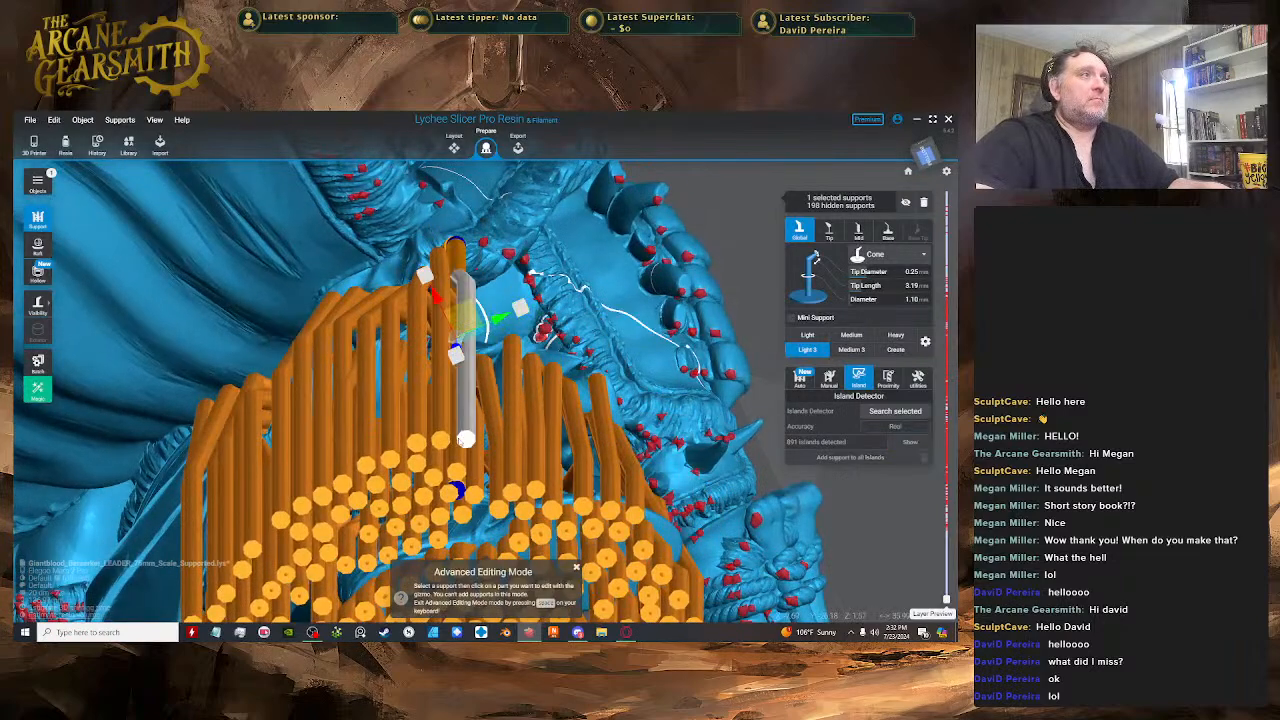
- Move the selected support's lower column in against the front of the cluster and leave advanced editing
{"action": "right_click_drag", "start_coordinate": [467, 471], "coordinate": [400, 430]}
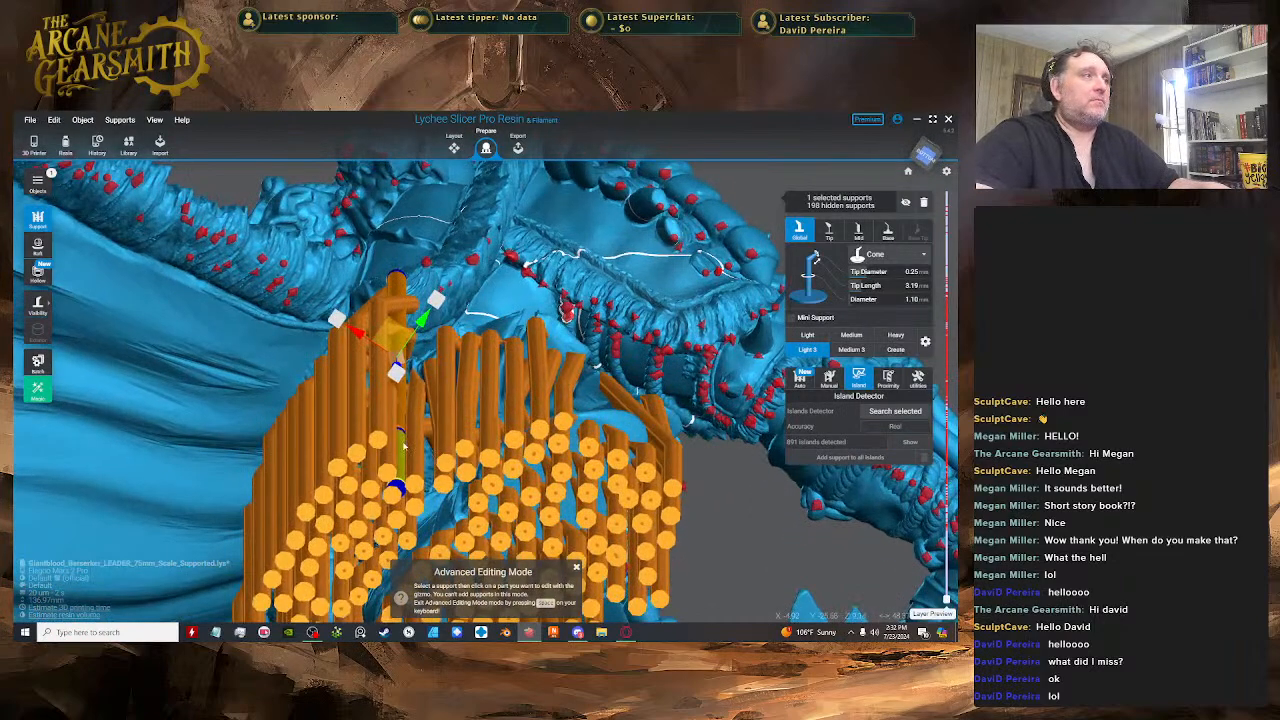
{"action": "left_click", "coordinate": [404, 446]}
{"action": "left_click_drag", "start_coordinate": [401, 440], "coordinate": [364, 385]}
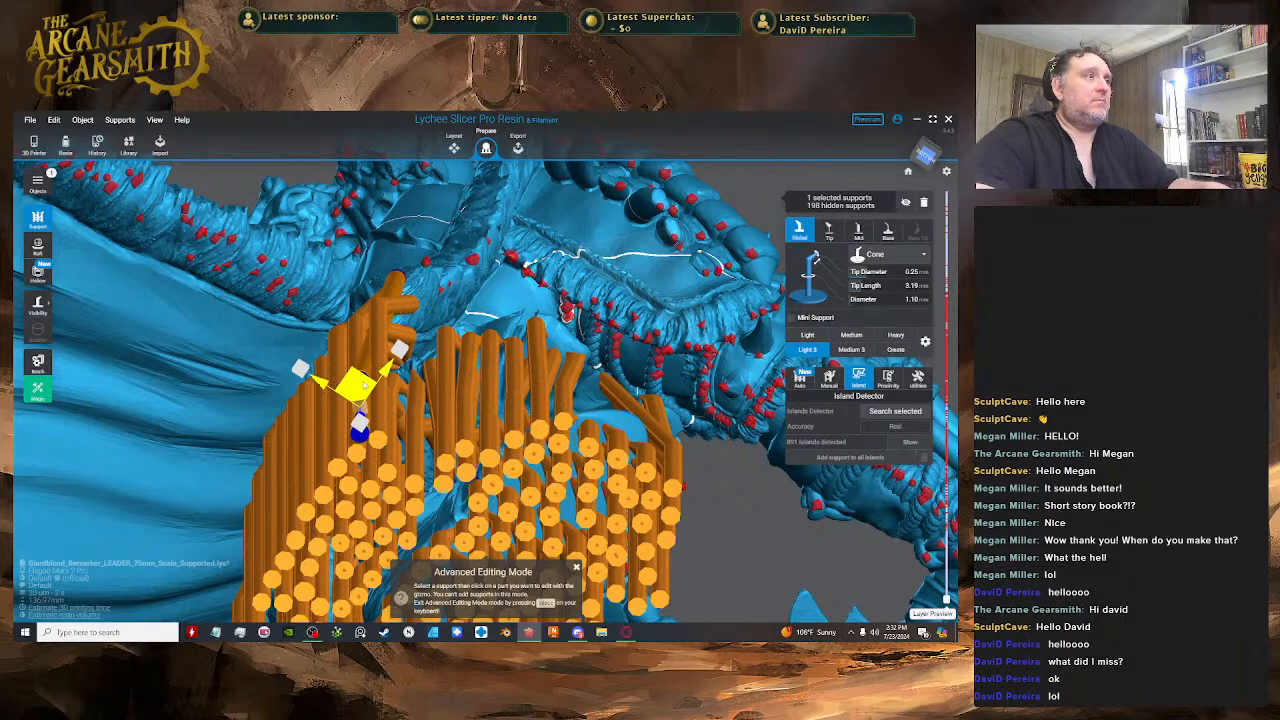
{"action": "right_click_drag", "start_coordinate": [364, 385], "coordinate": [433, 393]}
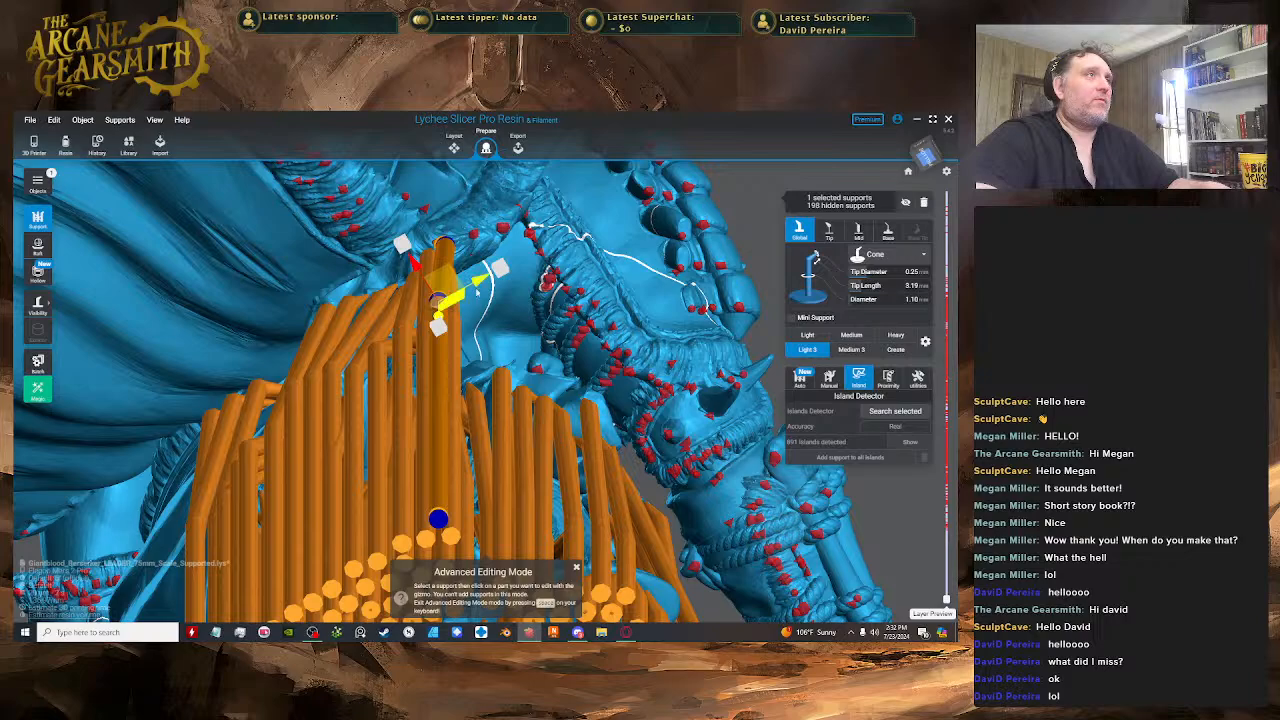
{"action": "right_click_drag", "start_coordinate": [478, 288], "coordinate": [515, 276]}
{"action": "key", "text": "space"}
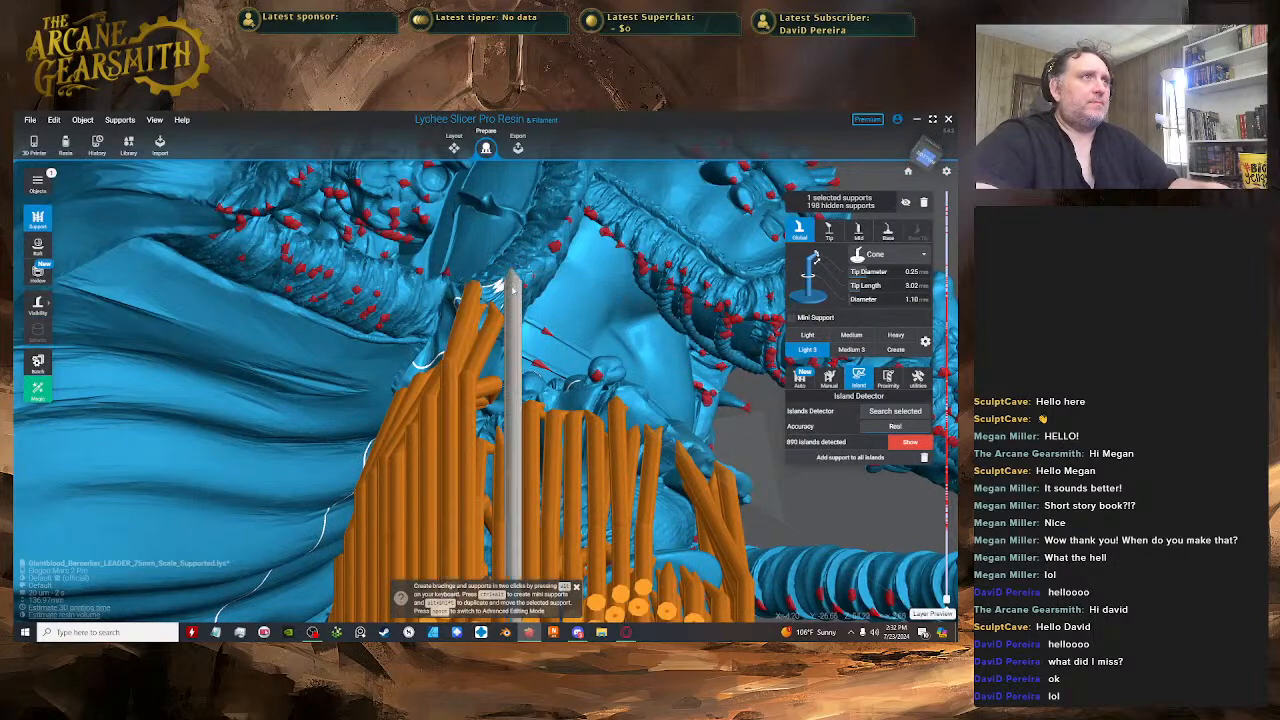
- Fit another long-tipped support's column into the gap beside the cluster below the fur trim
{"action": "right_click_drag", "start_coordinate": [513, 290], "coordinate": [580, 318]}
{"action": "key", "text": "space"}
{"action": "key", "text": "space"}
{"action": "key", "text": "space"}
{"action": "key", "text": "space"}
{"action": "key", "text": "space"}
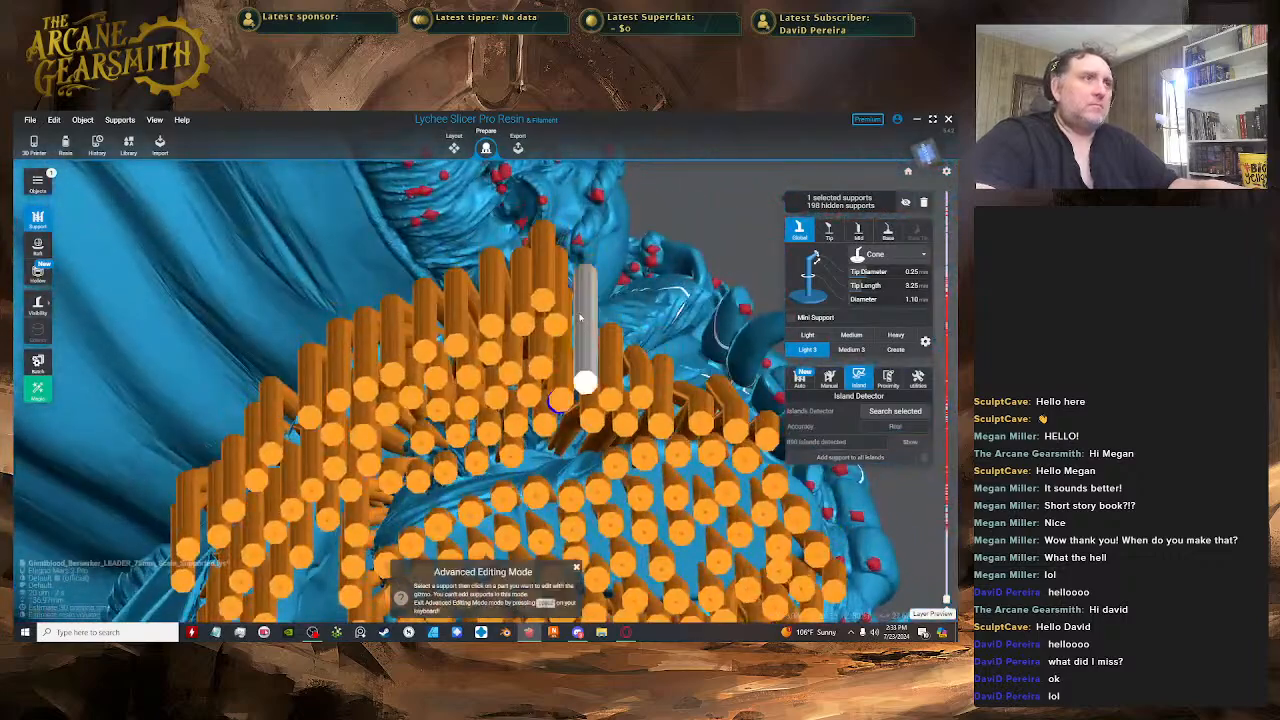
{"action": "key", "text": "space"}
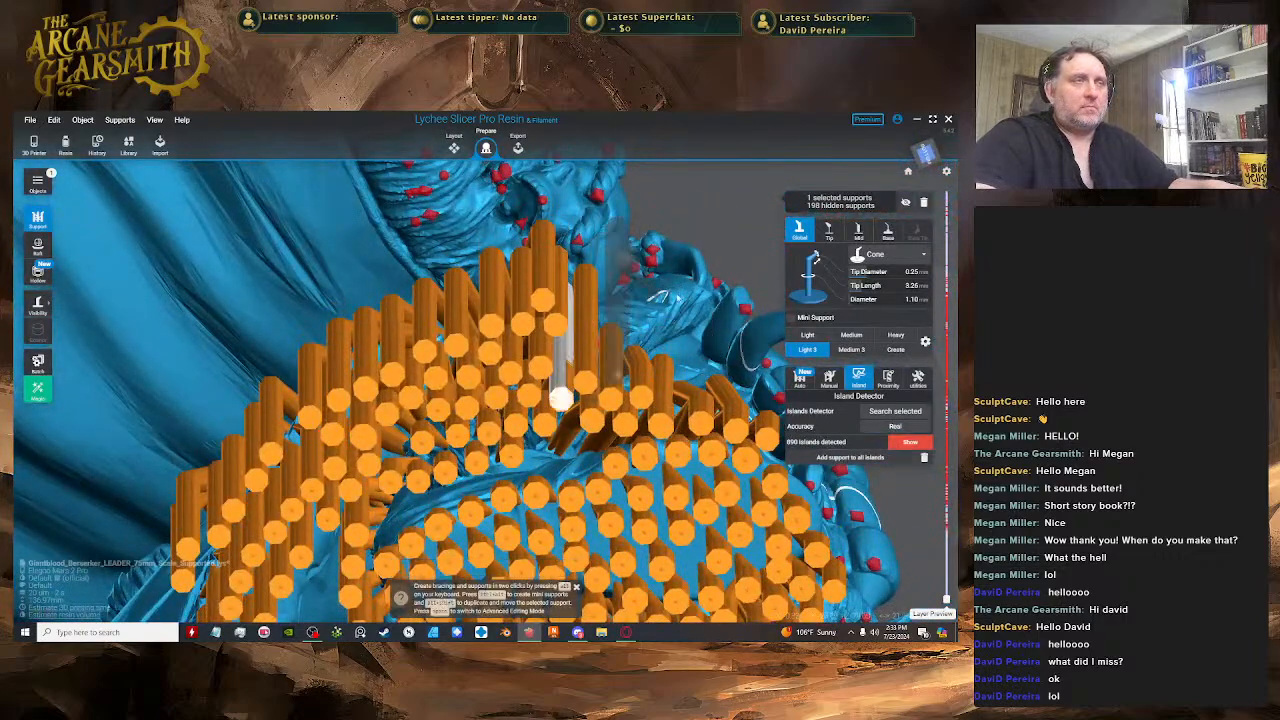
- Add a mini support between the columns under the fur trim's end and check it from the side
{"action": "scroll", "coordinate": [530, 395], "scroll_direction": "up", "scroll_amount": 5}
{"action": "scroll", "coordinate": [502, 404], "scroll_direction": "down", "scroll_amount": 6}
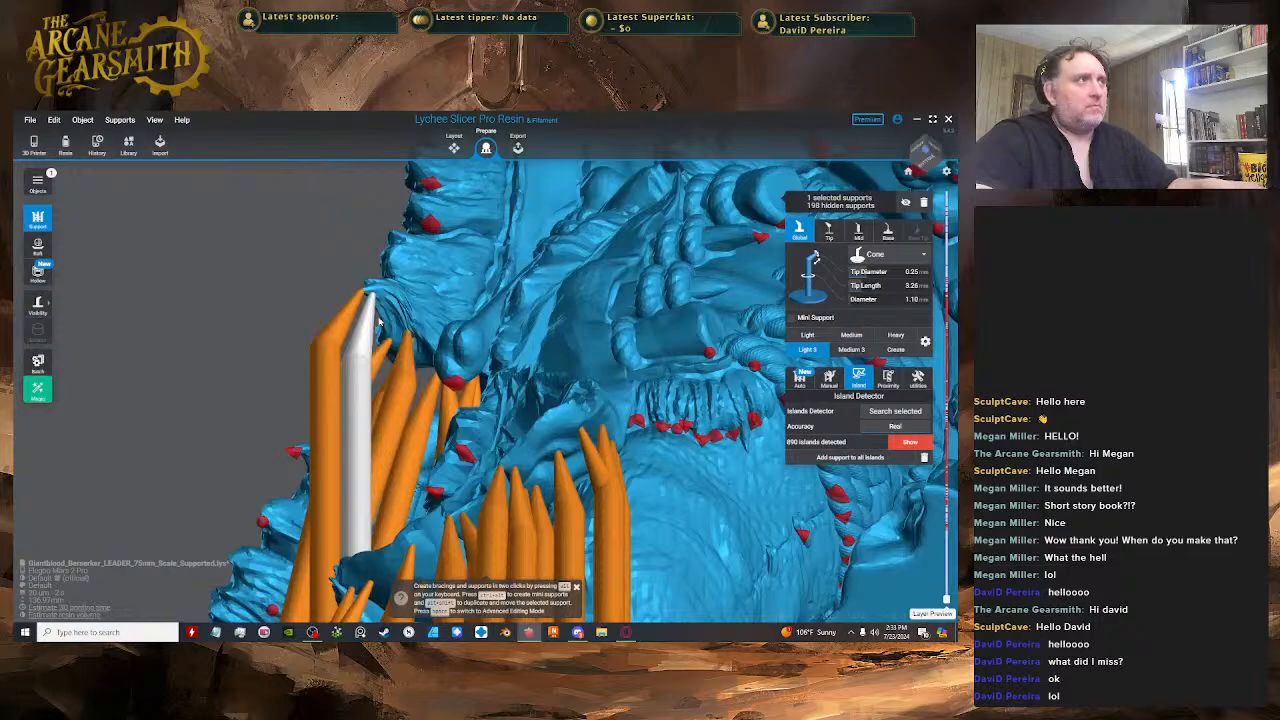
{"action": "right_click_drag", "start_coordinate": [600, 400], "coordinate": [718, 469]}
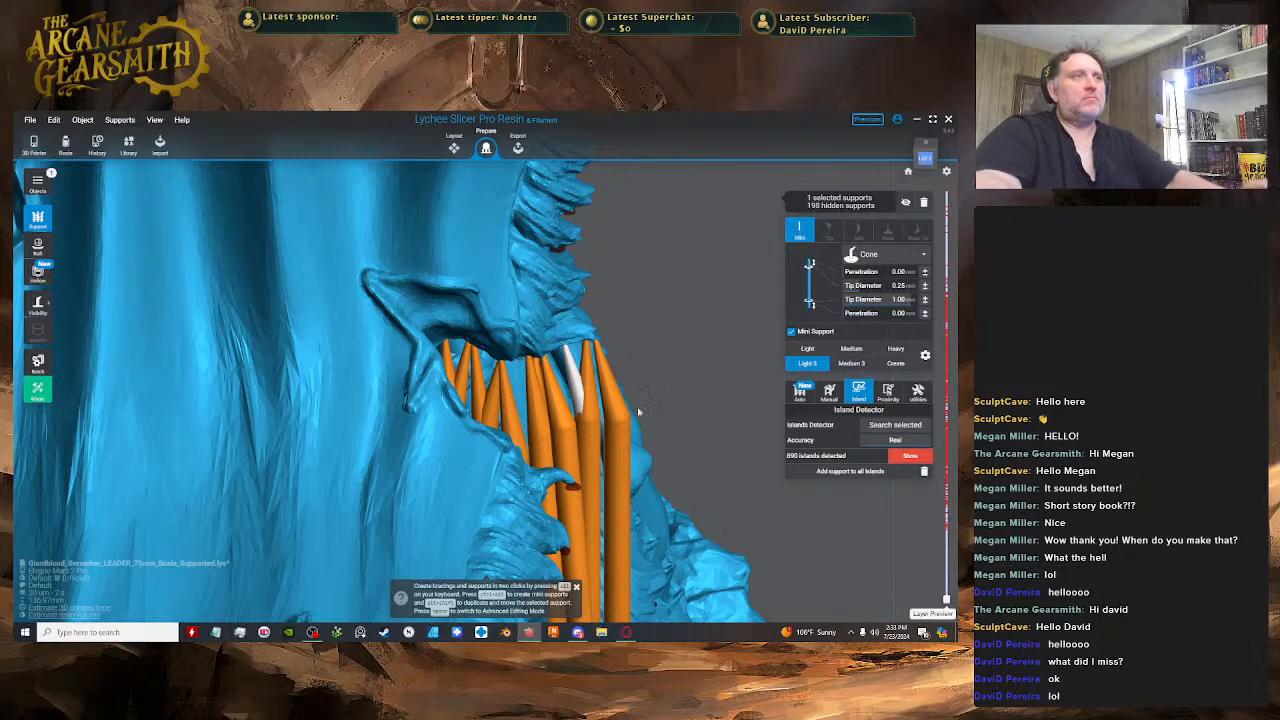
{"action": "left_click_drag", "start_coordinate": [678, 446], "coordinate": [678, 372]}
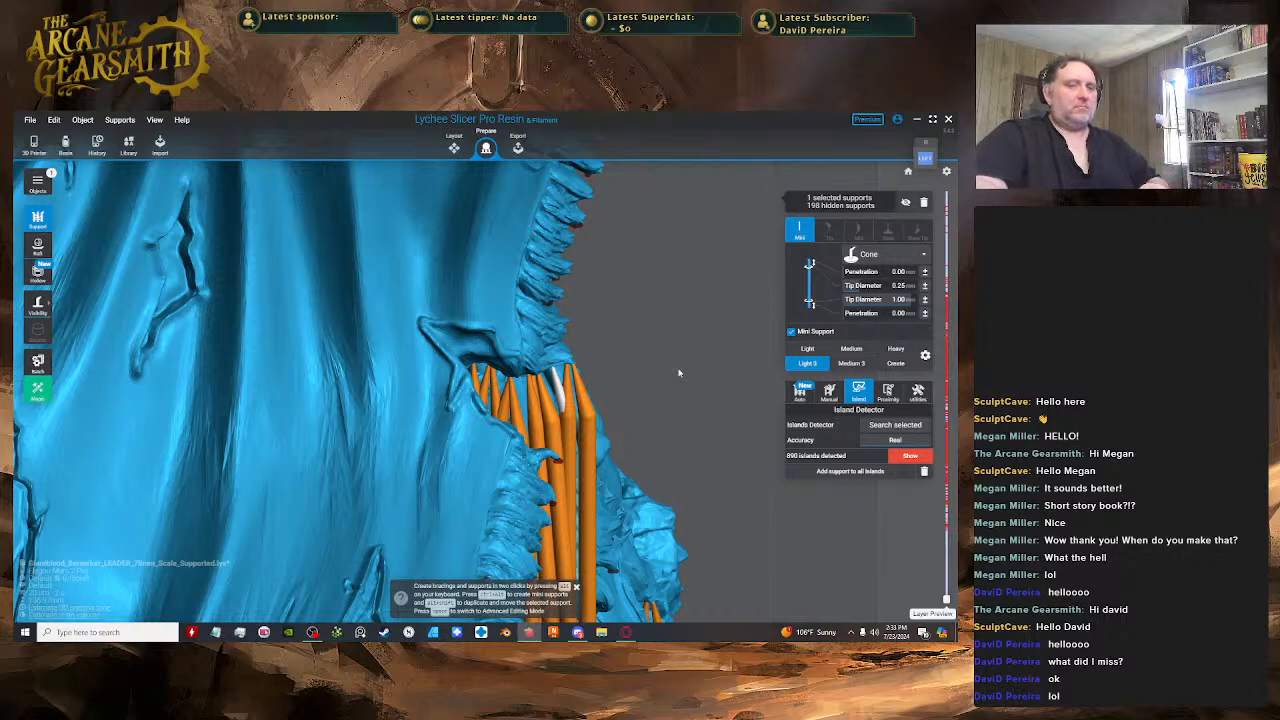
- Add a full support under the fur trim's bottom edge and move its column in beside the row
{"action": "scroll", "coordinate": [661, 307], "scroll_direction": "down", "scroll_amount": 3}
{"action": "left_click_drag", "start_coordinate": [623, 358], "coordinate": [520, 325]}
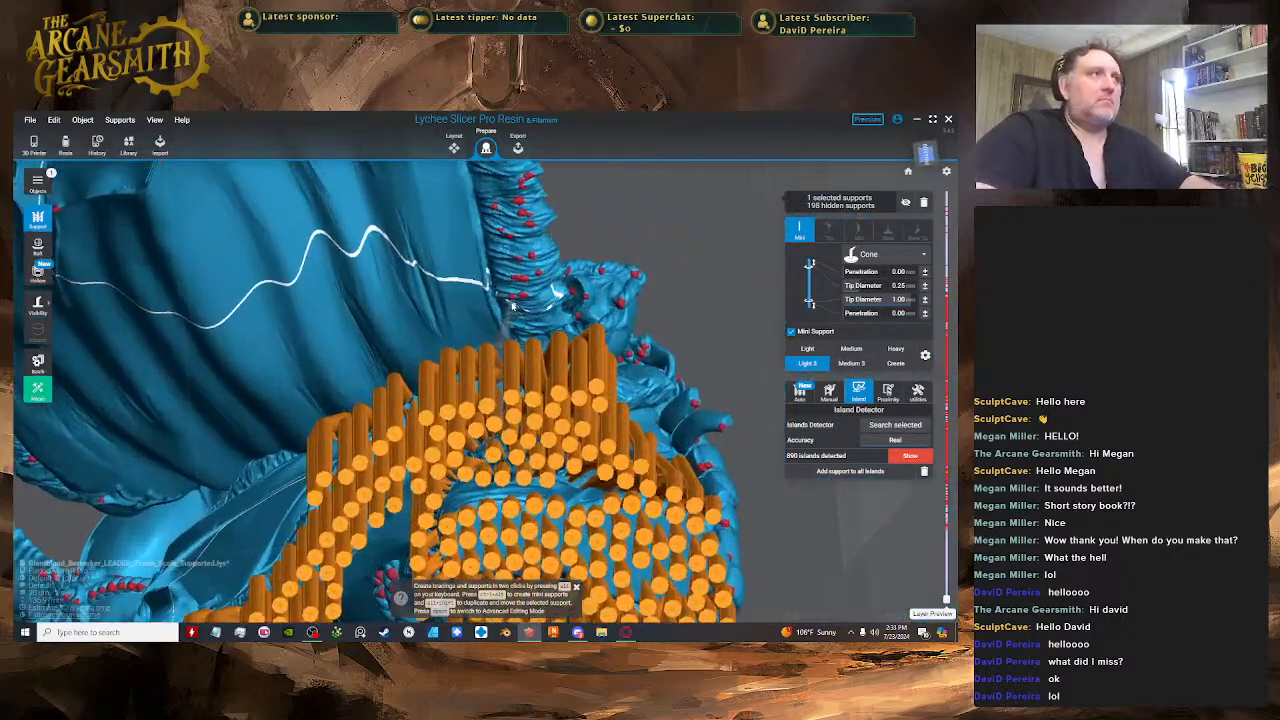
{"action": "key", "text": "Tab"}
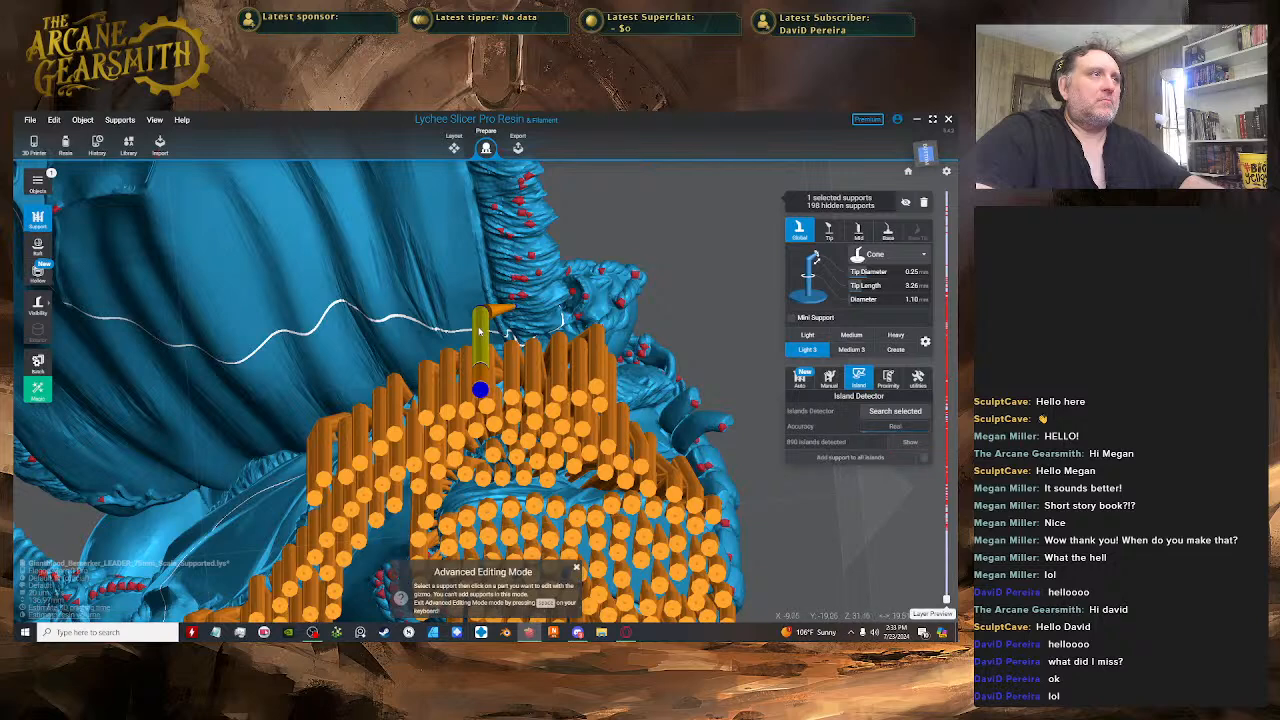
{"action": "left_click_drag", "start_coordinate": [497, 326], "coordinate": [523, 334]}
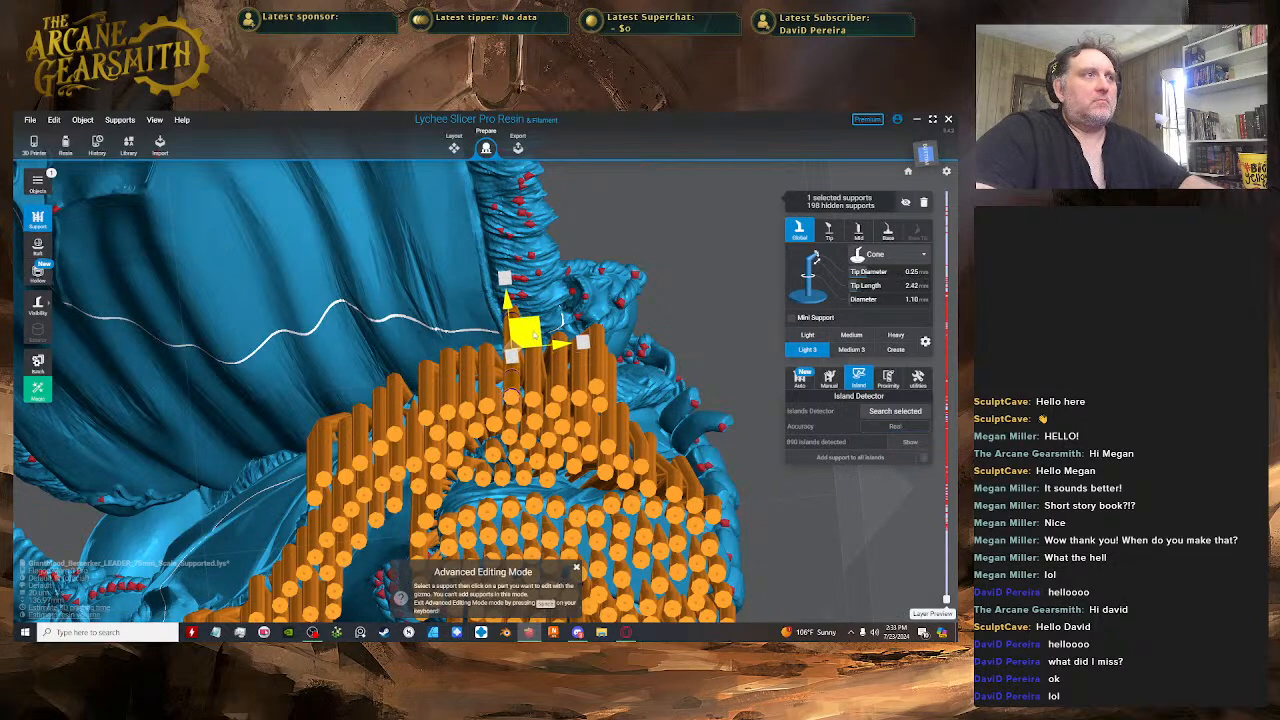
{"action": "key", "text": "space"}
- Add two more supports along the fur trim's bottom edge and line up their columns with the row
{"action": "key", "text": "Tab"}
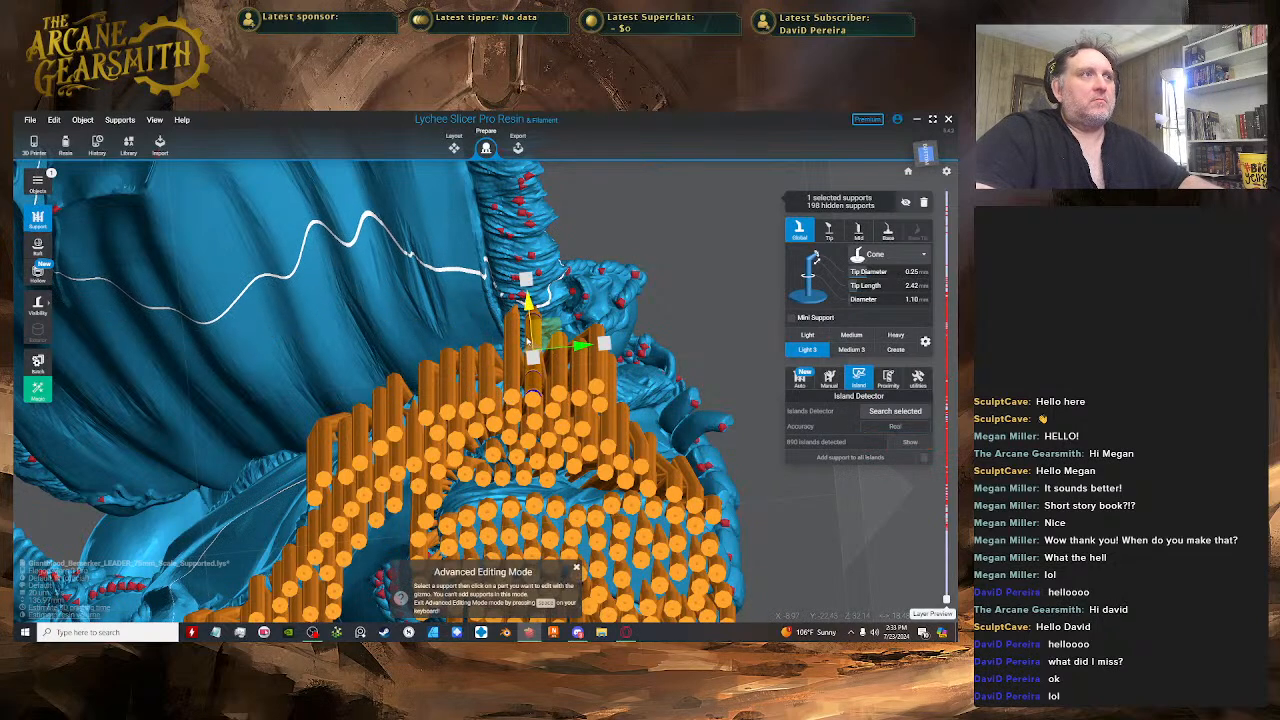
{"action": "key", "text": "space"}
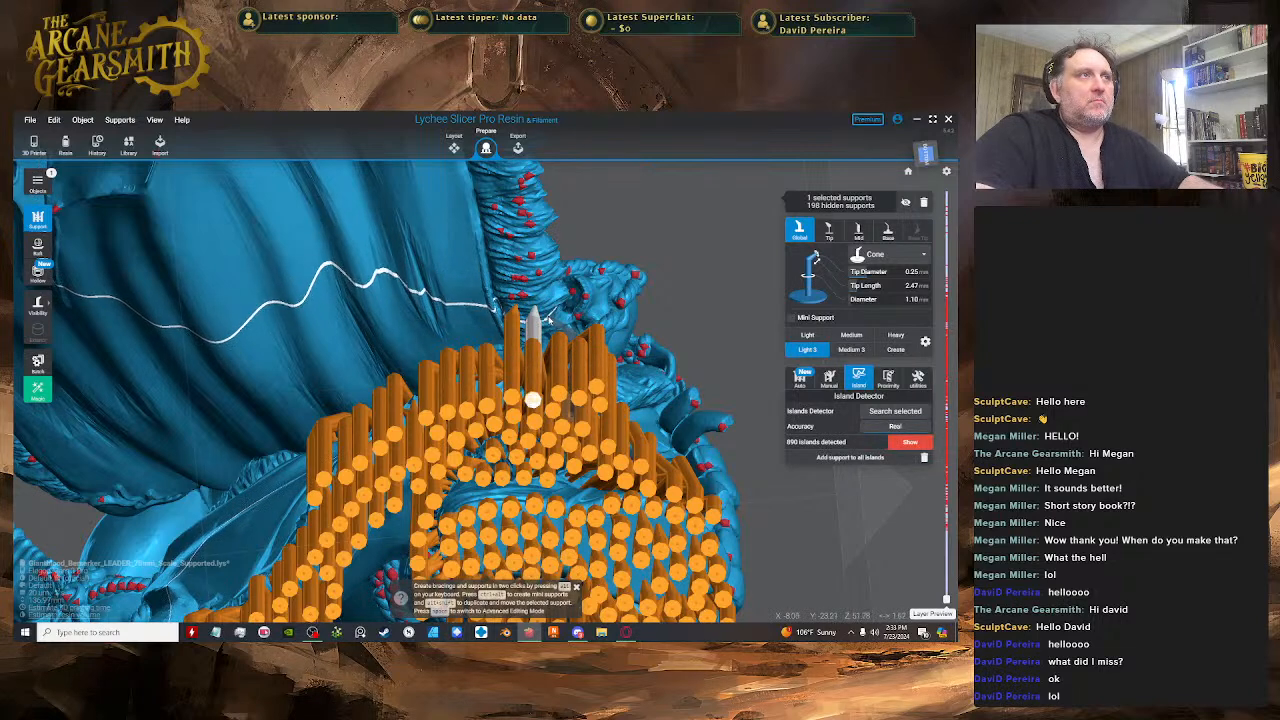
{"action": "key", "text": "Tab"}
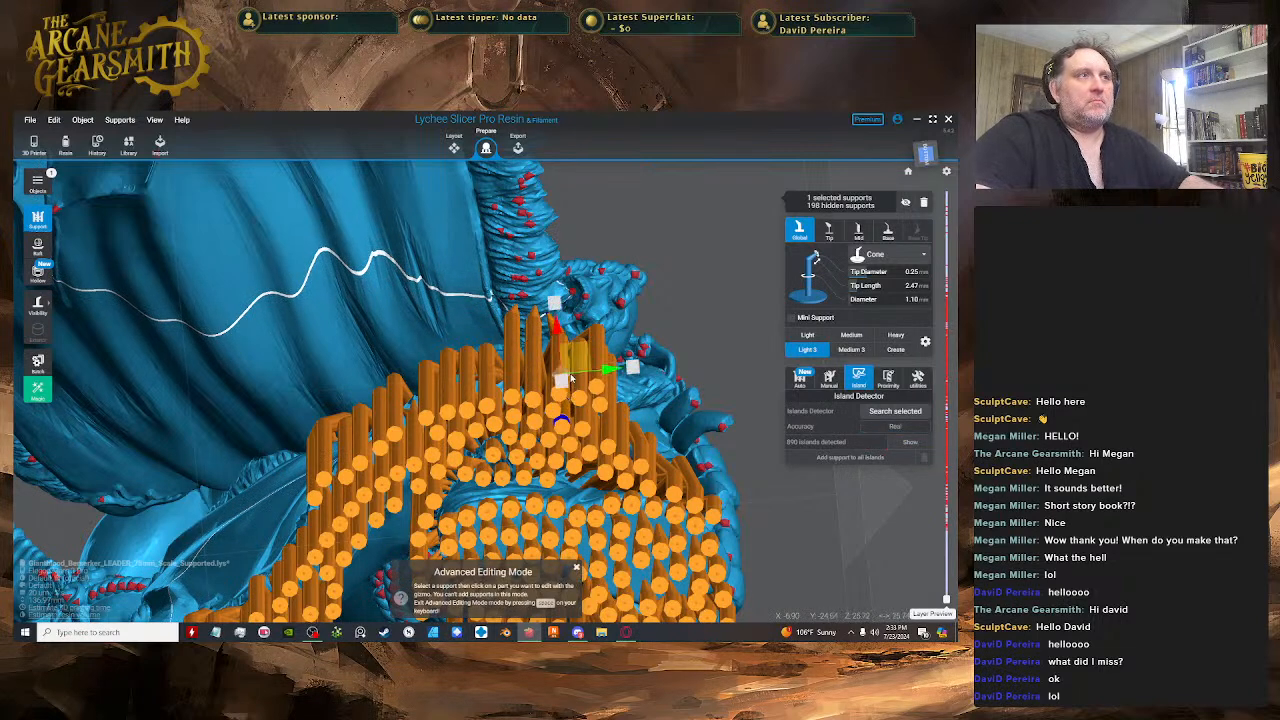
{"action": "left_click_drag", "start_coordinate": [578, 350], "coordinate": [578, 330]}
{"action": "key", "text": "space"}
- Add a long-tipped support past the previous one and fit its column in among the cluster
{"action": "mouse_move", "coordinate": [578, 330]}
{"action": "right_mouse_down"}
{"action": "mouse_move", "coordinate": [564, 362]}
{"action": "mouse_move", "coordinate": [500, 401]}
{"action": "mouse_move", "coordinate": [540, 385]}
{"action": "mouse_move", "coordinate": [445, 425]}
{"action": "mouse_move", "coordinate": [346, 494]}
{"action": "mouse_move", "coordinate": [555, 318]}
{"action": "mouse_move", "coordinate": [585, 335]}
{"action": "right_mouse_up"}
{"action": "key", "text": "Tab"}
{"action": "key", "text": "space"}
{"action": "key", "text": "space"}
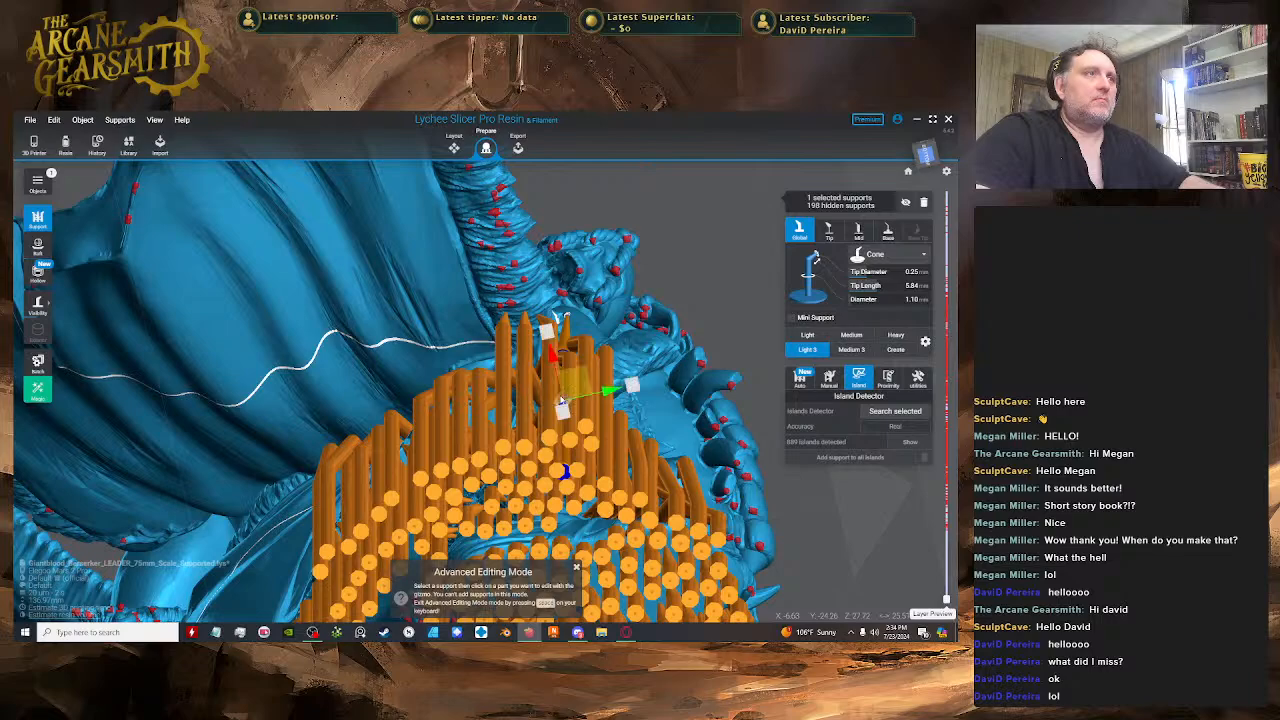
{"action": "right_click_drag", "start_coordinate": [587, 341], "coordinate": [504, 347]}
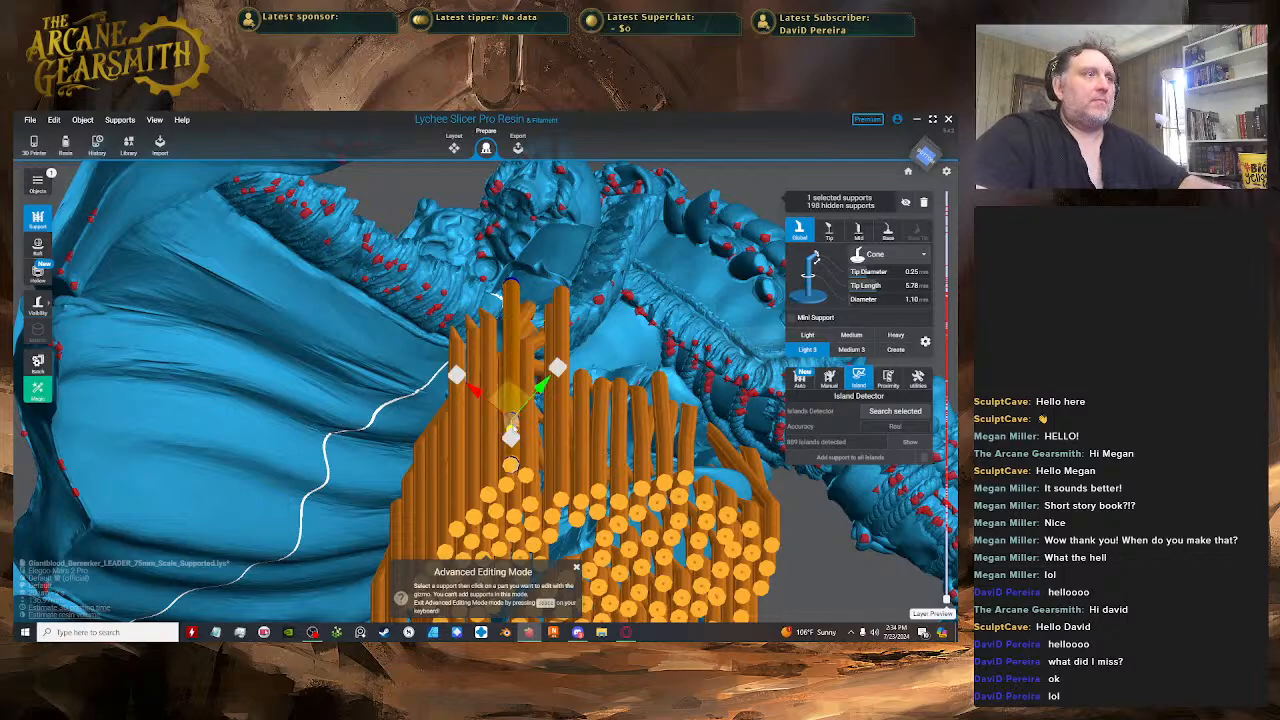
- Raise the upper joint of the light support at the end of the cape's fur trim to shorten its tip
{"action": "right_click_drag", "start_coordinate": [497, 296], "coordinate": [476, 388]}
{"action": "left_click", "coordinate": [588, 362]}
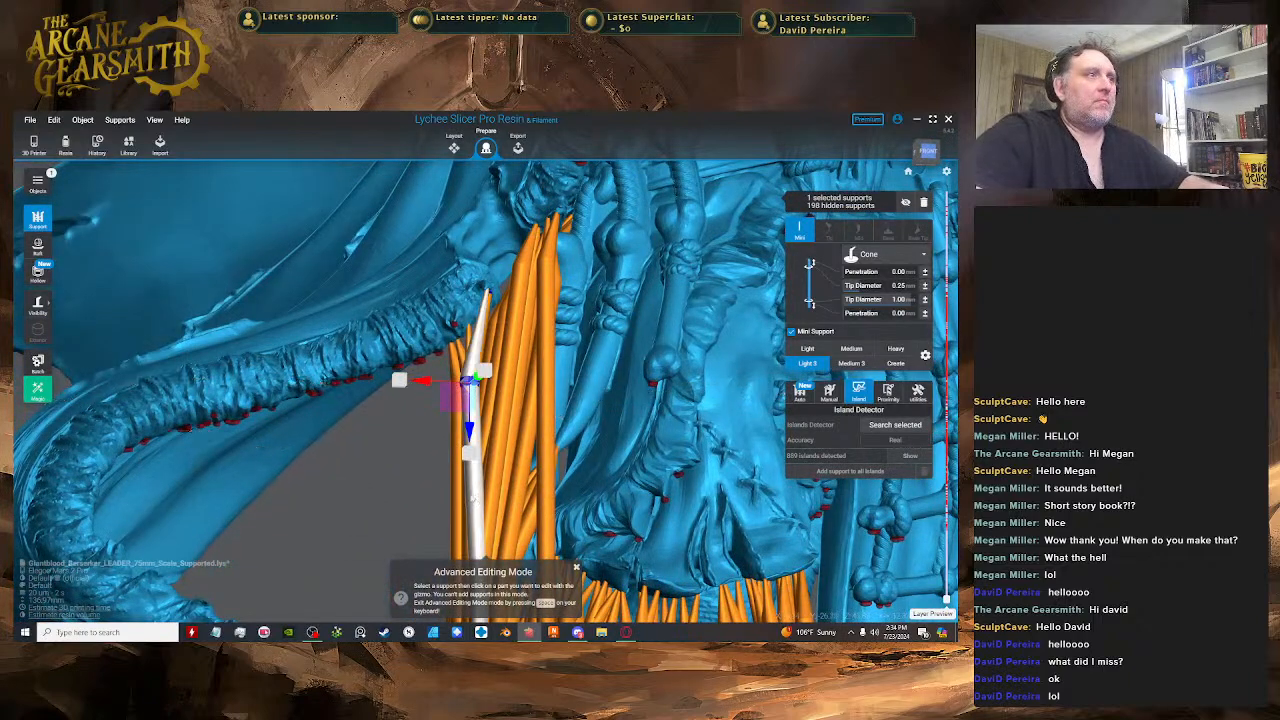
{"action": "left_click", "coordinate": [478, 484]}
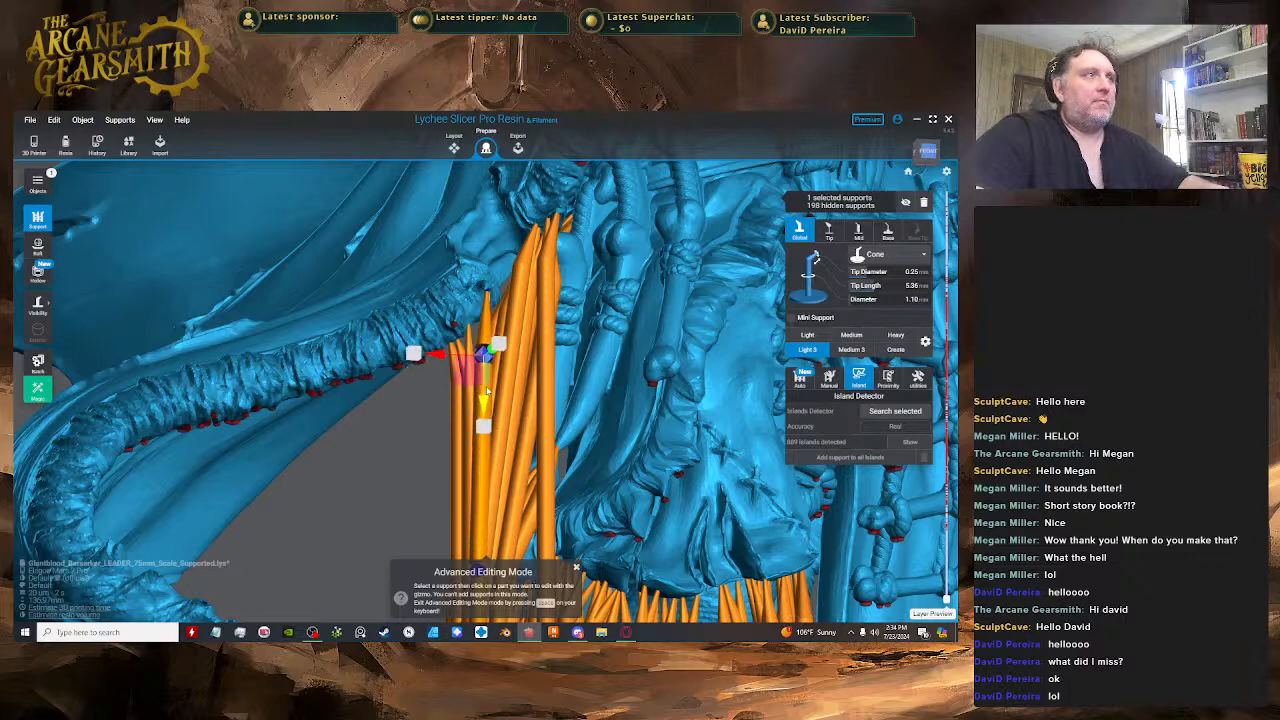
{"action": "left_click_drag", "start_coordinate": [488, 384], "coordinate": [489, 365]}
{"action": "right_click_drag", "start_coordinate": [545, 366], "coordinate": [617, 358]}
{"action": "key", "text": "space"}
{"action": "key", "text": "space"}
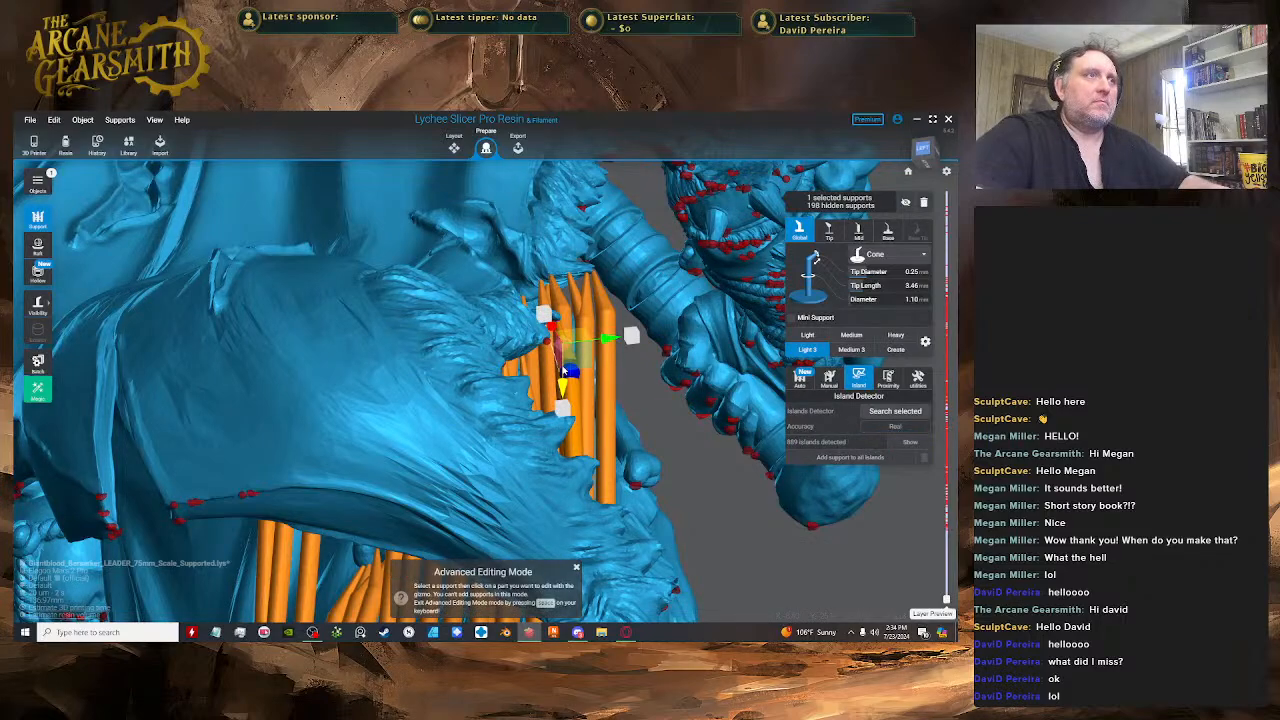
- Place a mini support beside the support cluster under the fur trim and move its joint upward
{"action": "key", "text": "space"}
{"action": "left_click", "coordinate": [554, 361]}
{"action": "key", "text": "space"}
{"action": "left_click", "coordinate": [571, 406]}
{"action": "left_click_drag", "start_coordinate": [571, 400], "coordinate": [569, 372]}
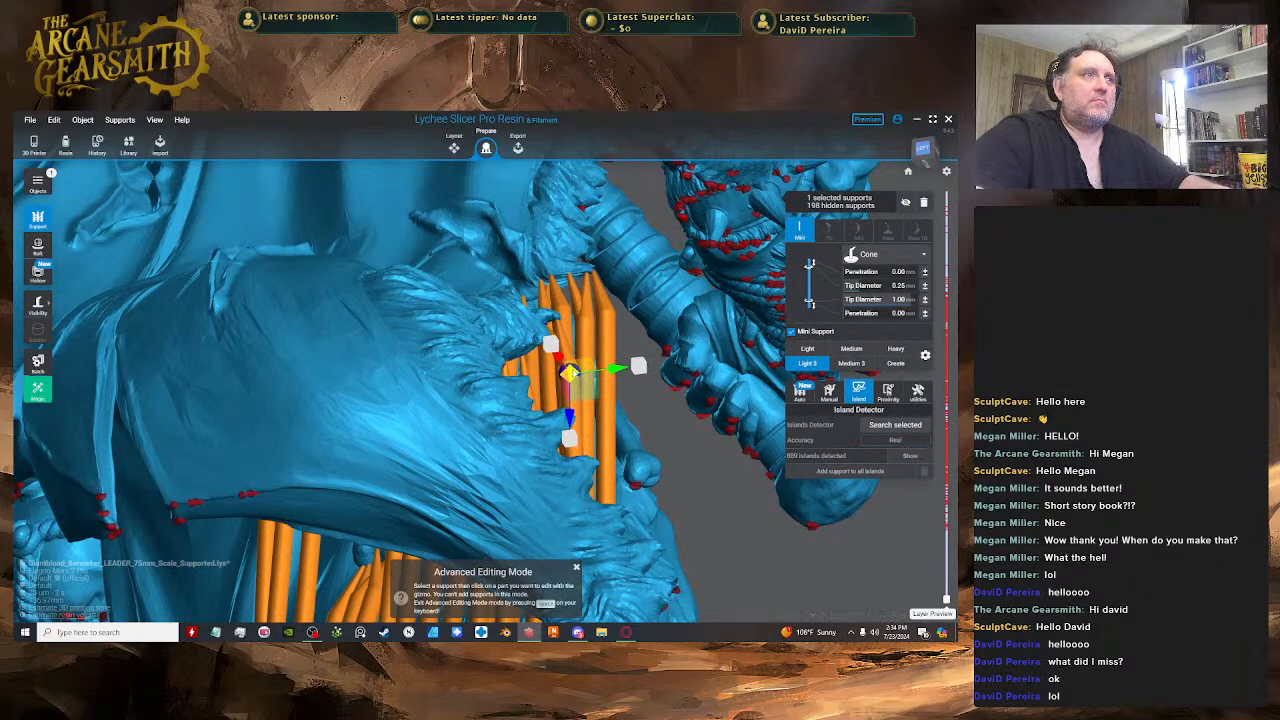
{"action": "key", "text": "space"}
- Add a light support under the lower end of the fur trim and adjust its upper joint from several angles
{"action": "mouse_move", "coordinate": [569, 372]}
{"action": "right_mouse_down"}
{"action": "mouse_move", "coordinate": [583, 393]}
{"action": "mouse_move", "coordinate": [433, 370]}
{"action": "mouse_move", "coordinate": [476, 332]}
{"action": "mouse_move", "coordinate": [450, 338]}
{"action": "mouse_move", "coordinate": [425, 372]}
{"action": "mouse_move", "coordinate": [585, 296]}
{"action": "mouse_move", "coordinate": [586, 255]}
{"action": "mouse_move", "coordinate": [588, 299]}
{"action": "right_mouse_up"}
{"action": "left_click", "coordinate": [585, 296]}
{"action": "key", "text": "space"}
{"action": "left_click_drag", "start_coordinate": [569, 297], "coordinate": [575, 305]}
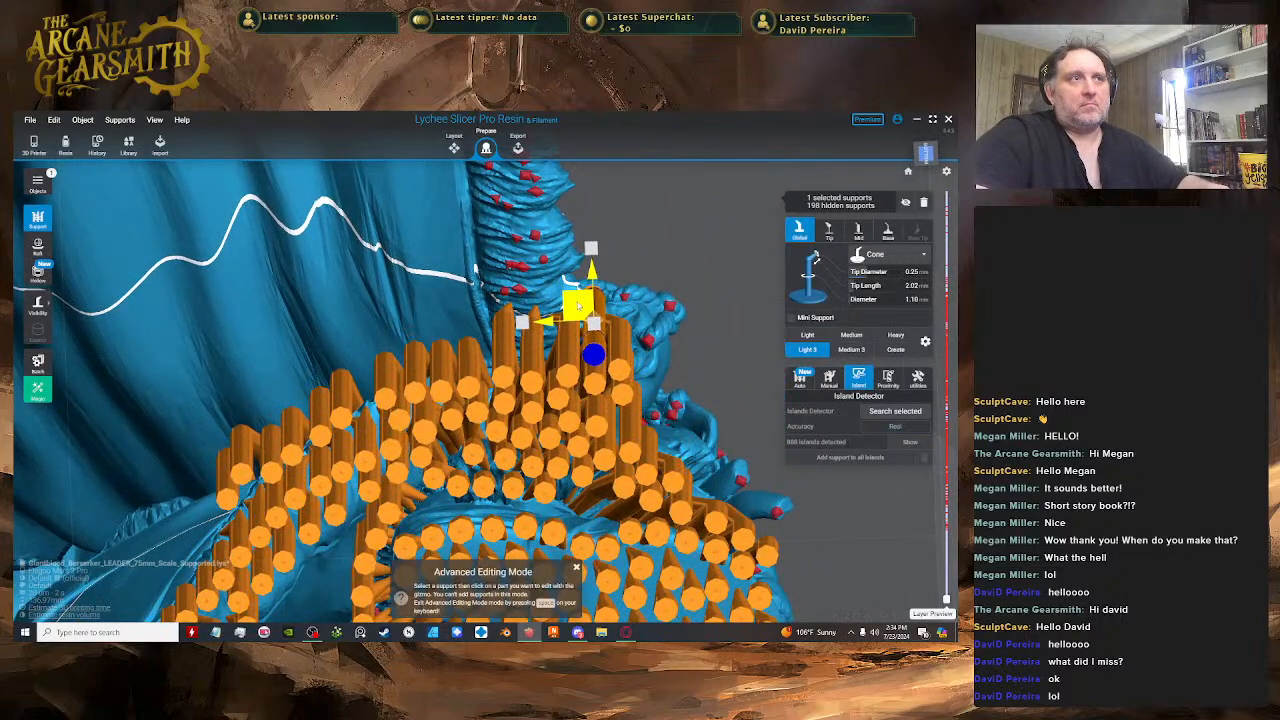
{"action": "right_click_drag", "start_coordinate": [575, 305], "coordinate": [645, 347]}
{"action": "left_click", "coordinate": [621, 382]}
{"action": "left_click_drag", "start_coordinate": [618, 399], "coordinate": [617, 421]}
{"action": "right_click_drag", "start_coordinate": [617, 421], "coordinate": [582, 364]}
{"action": "left_click", "coordinate": [596, 366]}
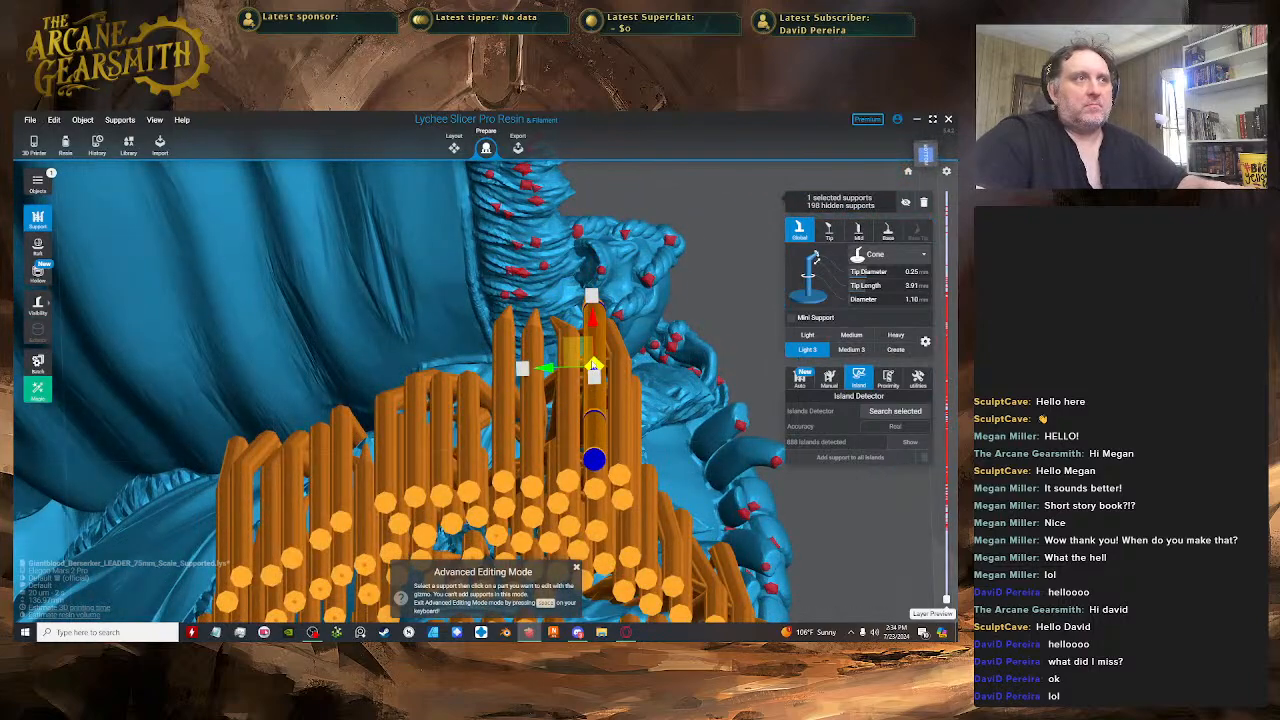
{"action": "left_click_drag", "start_coordinate": [580, 349], "coordinate": [583, 345]}
- Shift the new support's upper joint inward toward the neighbouring pillars under the fur trim
{"action": "key", "text": "space"}
{"action": "right_click_drag", "start_coordinate": [583, 345], "coordinate": [591, 314]}
{"action": "key", "text": "space"}
{"action": "left_click", "coordinate": [614, 362]}
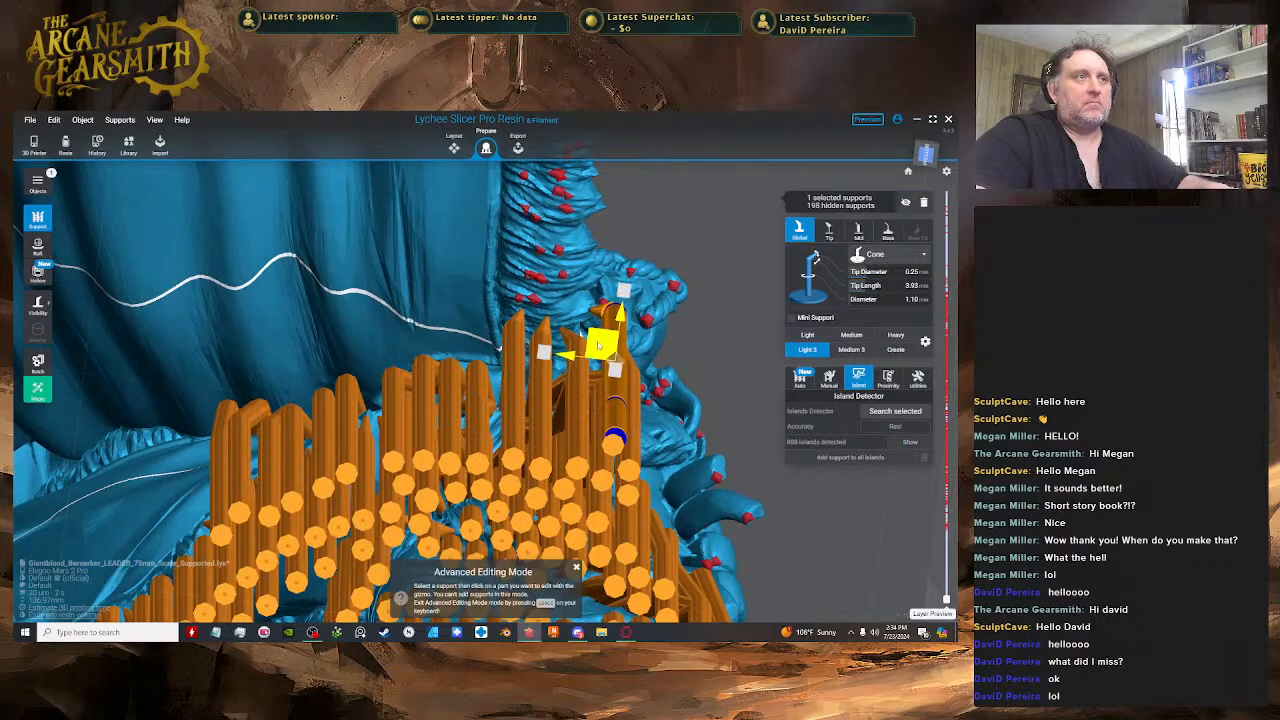
{"action": "left_click_drag", "start_coordinate": [603, 344], "coordinate": [579, 351]}
{"action": "mouse_move", "coordinate": [580, 352]}
{"action": "right_mouse_down"}
{"action": "mouse_move", "coordinate": [592, 380]}
{"action": "mouse_move", "coordinate": [594, 366]}
{"action": "right_mouse_up"}
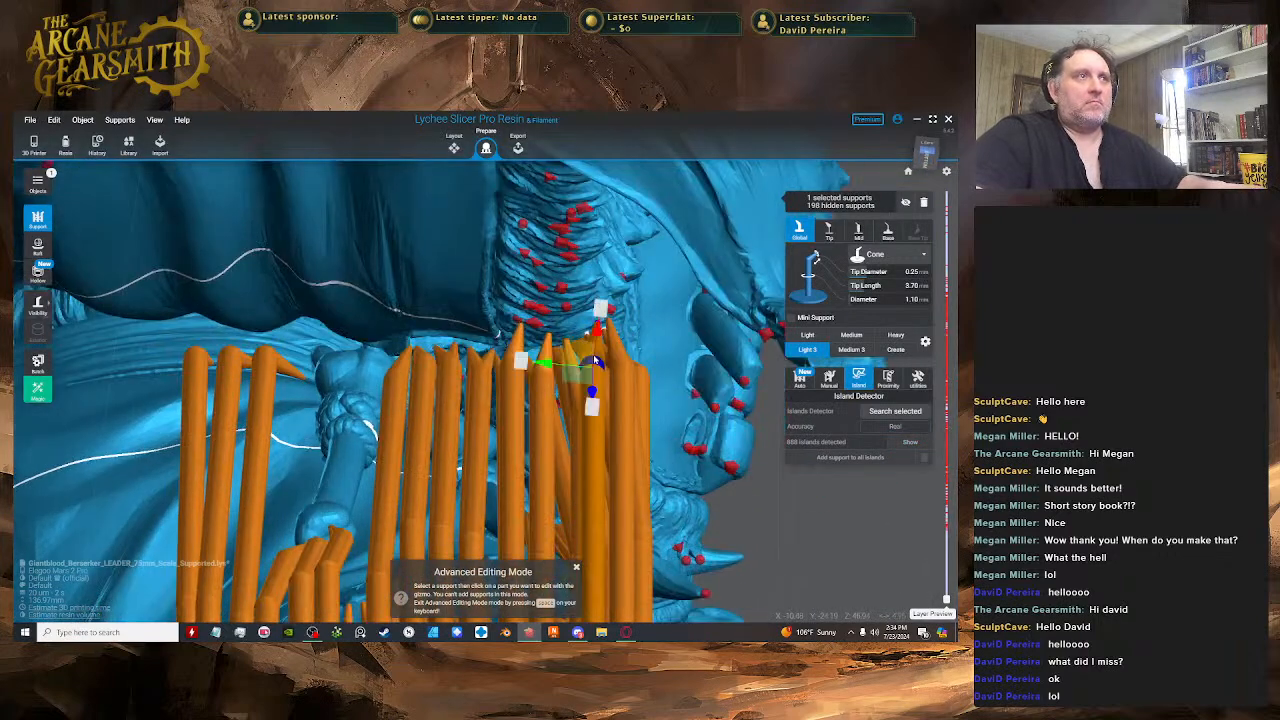
{"action": "left_click_drag", "start_coordinate": [584, 376], "coordinate": [593, 381]}
- Fine-tune the joint and tip of the selected support where it meets the fur, working close up
{"action": "scroll", "coordinate": [594, 381], "scroll_direction": "up", "scroll_amount": 3}
{"action": "right_click_drag", "start_coordinate": [620, 395], "coordinate": [541, 342]}
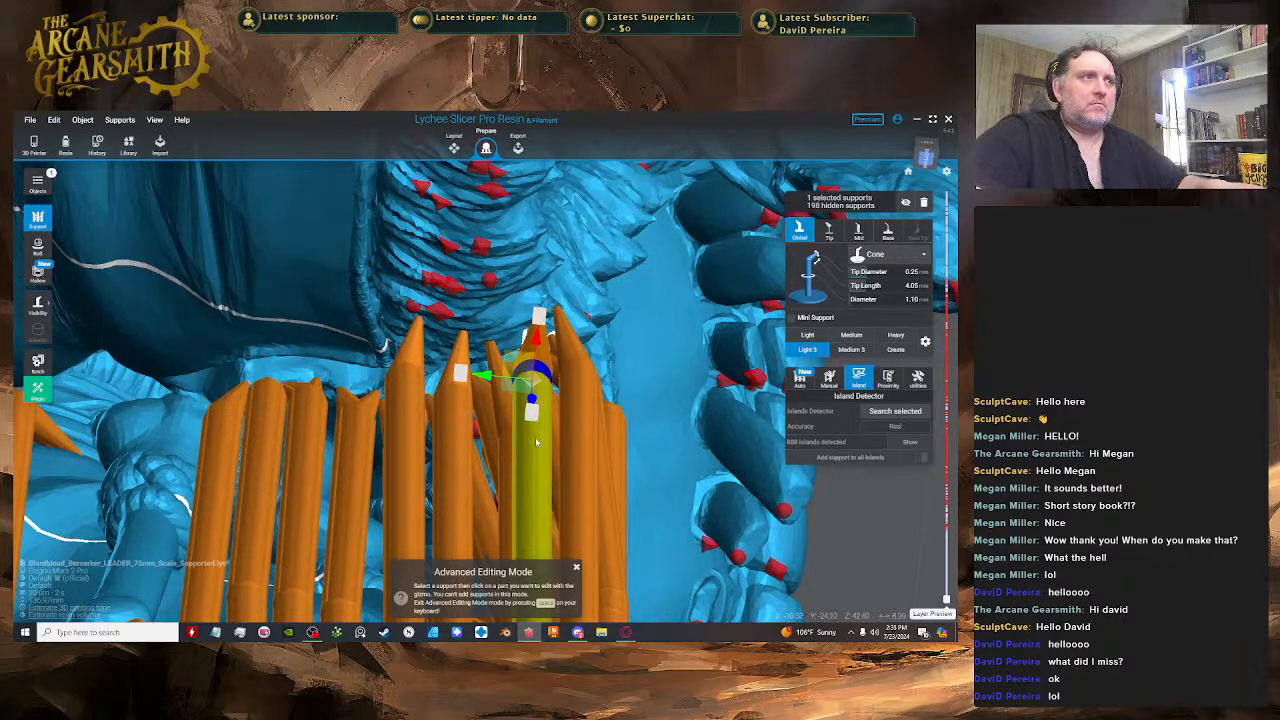
{"action": "left_click", "coordinate": [547, 391]}
{"action": "left_click", "coordinate": [545, 323]}
{"action": "left_click_drag", "start_coordinate": [545, 316], "coordinate": [548, 312]}
{"action": "left_click", "coordinate": [540, 345]}
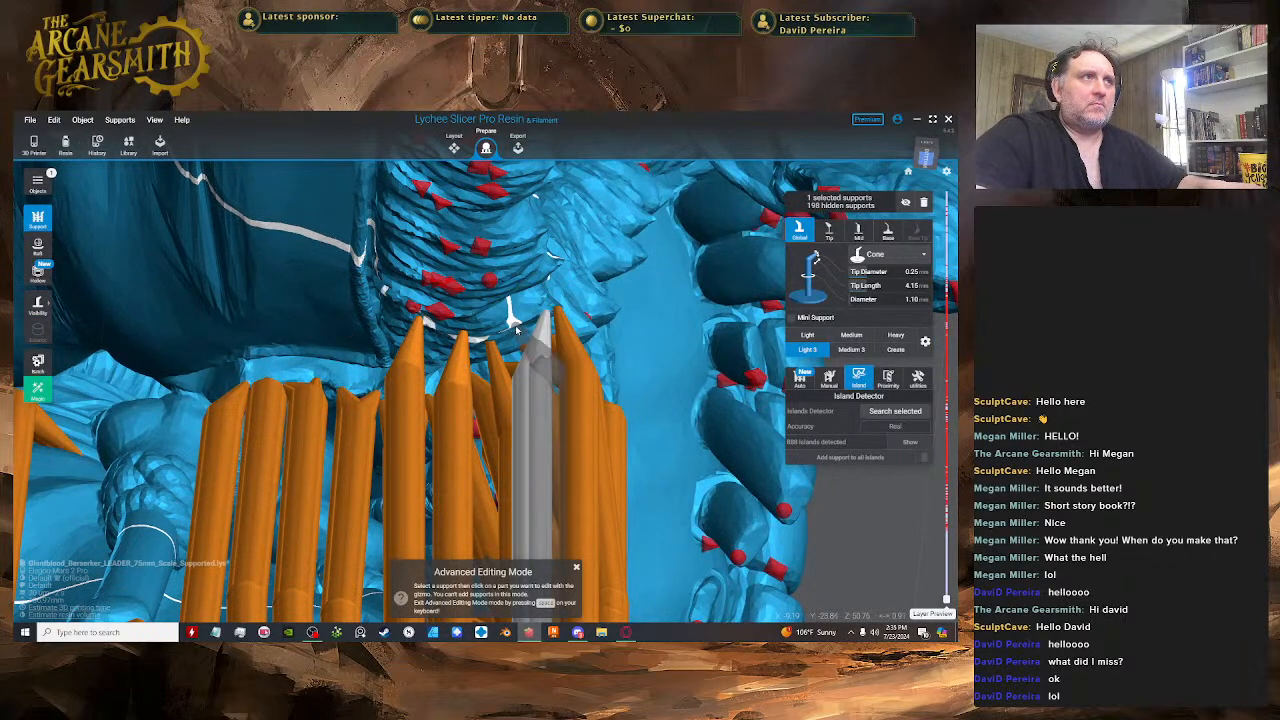
- Add a light support to the island at the inner side of the fur trim's lowest row
{"action": "key", "text": "space"}
{"action": "scroll", "coordinate": [533, 386], "scroll_direction": "down", "scroll_amount": 2}
{"action": "right_click_drag", "start_coordinate": [533, 386], "coordinate": [474, 380]}
{"action": "key", "text": "space"}
{"action": "left_click", "coordinate": [465, 297]}
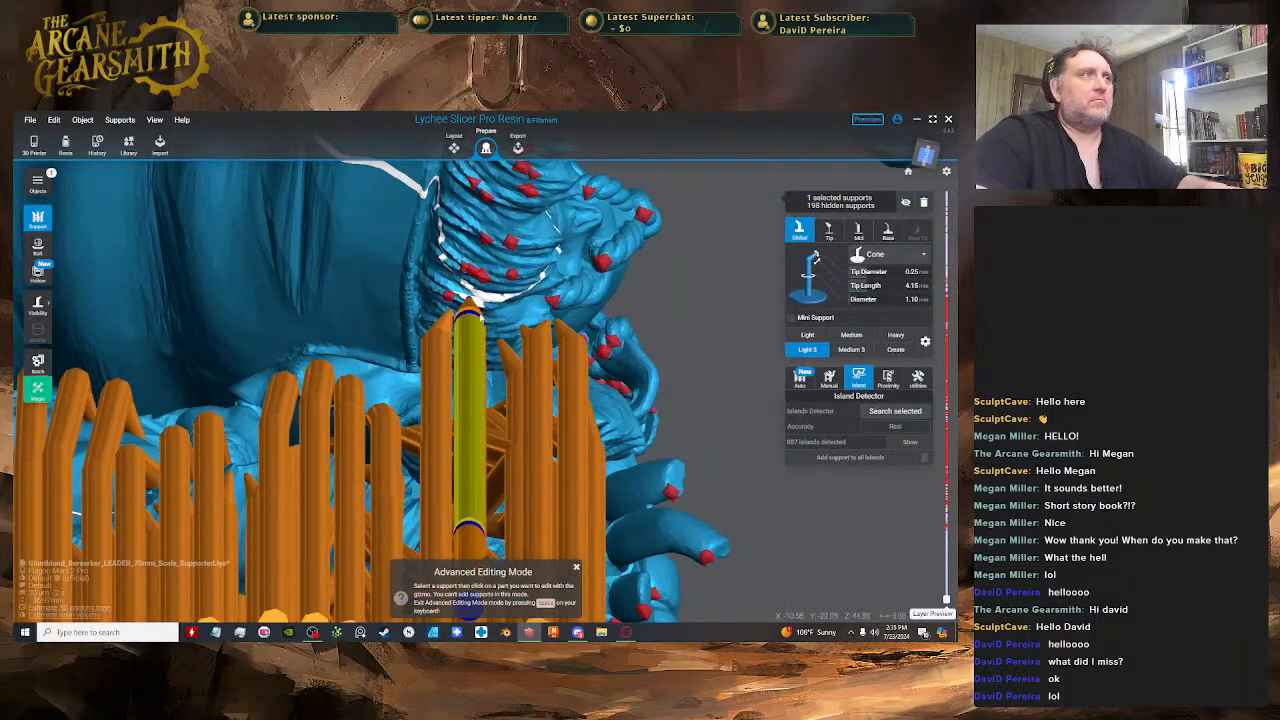
- Add another light support at the fur trim's inner edge and move its joint outward beside the cape
{"action": "key", "text": "space"}
{"action": "left_click", "coordinate": [447, 297]}
{"action": "key", "text": "space"}
{"action": "mouse_move", "coordinate": [449, 330]}
{"action": "right_mouse_down"}
{"action": "mouse_move", "coordinate": [440, 268]}
{"action": "mouse_move", "coordinate": [449, 338]}
{"action": "right_mouse_up"}
{"action": "left_click", "coordinate": [450, 345]}
{"action": "left_click_drag", "start_coordinate": [457, 322], "coordinate": [427, 322]}
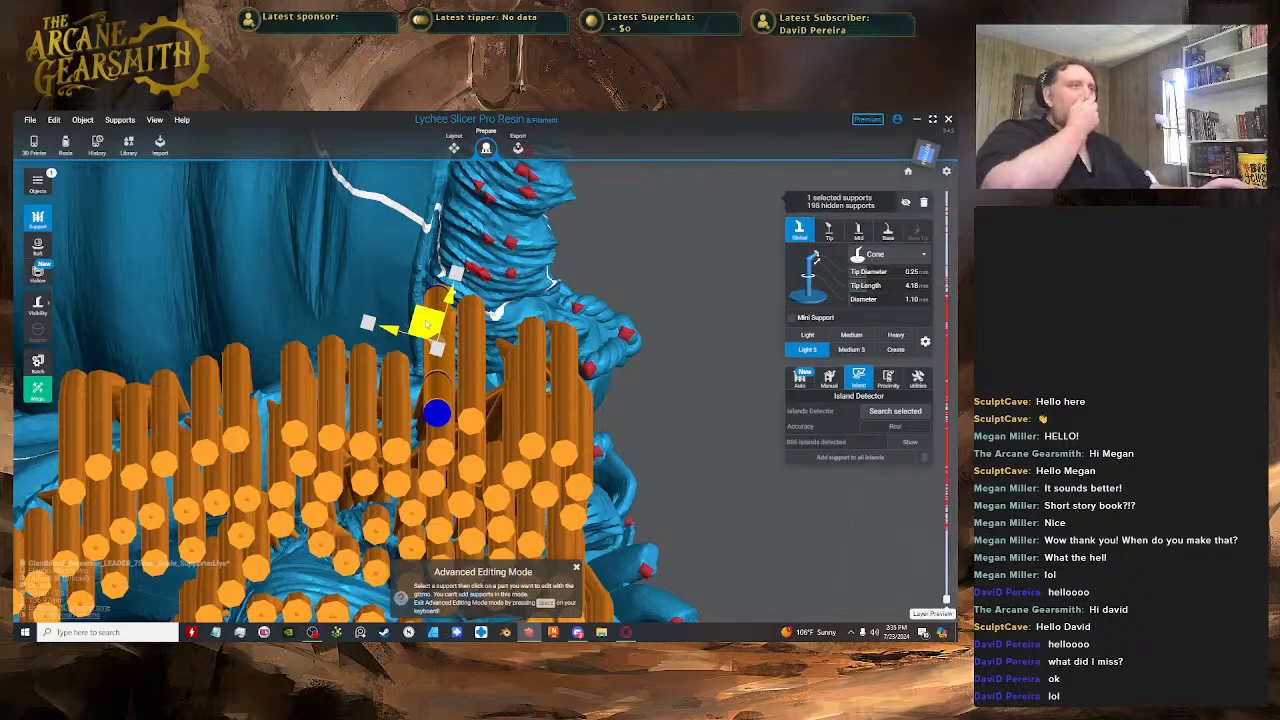
- Add a light support in the gap in front of the pillar row and adjust its joint for a shorter tip
{"action": "scroll", "coordinate": [340, 306], "scroll_direction": "down", "scroll_amount": 4}
{"action": "right_click_drag", "start_coordinate": [340, 306], "coordinate": [478, 298]}
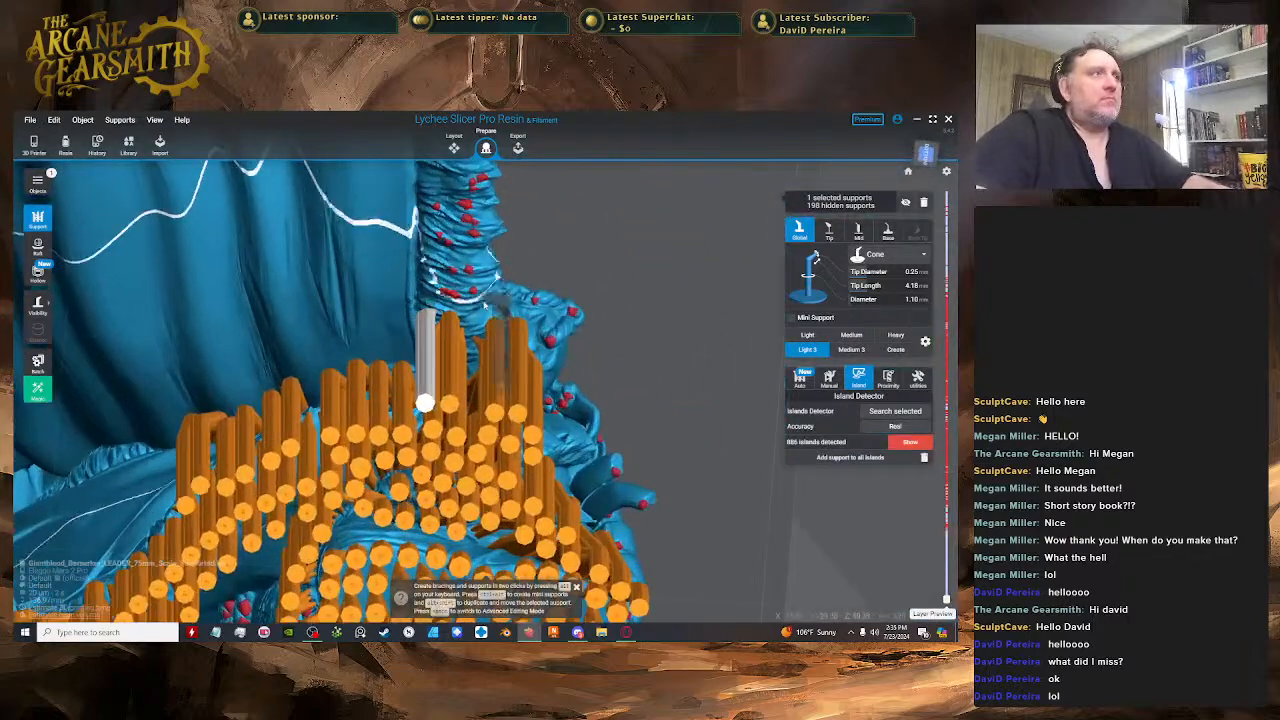
{"action": "left_click", "coordinate": [474, 330]}
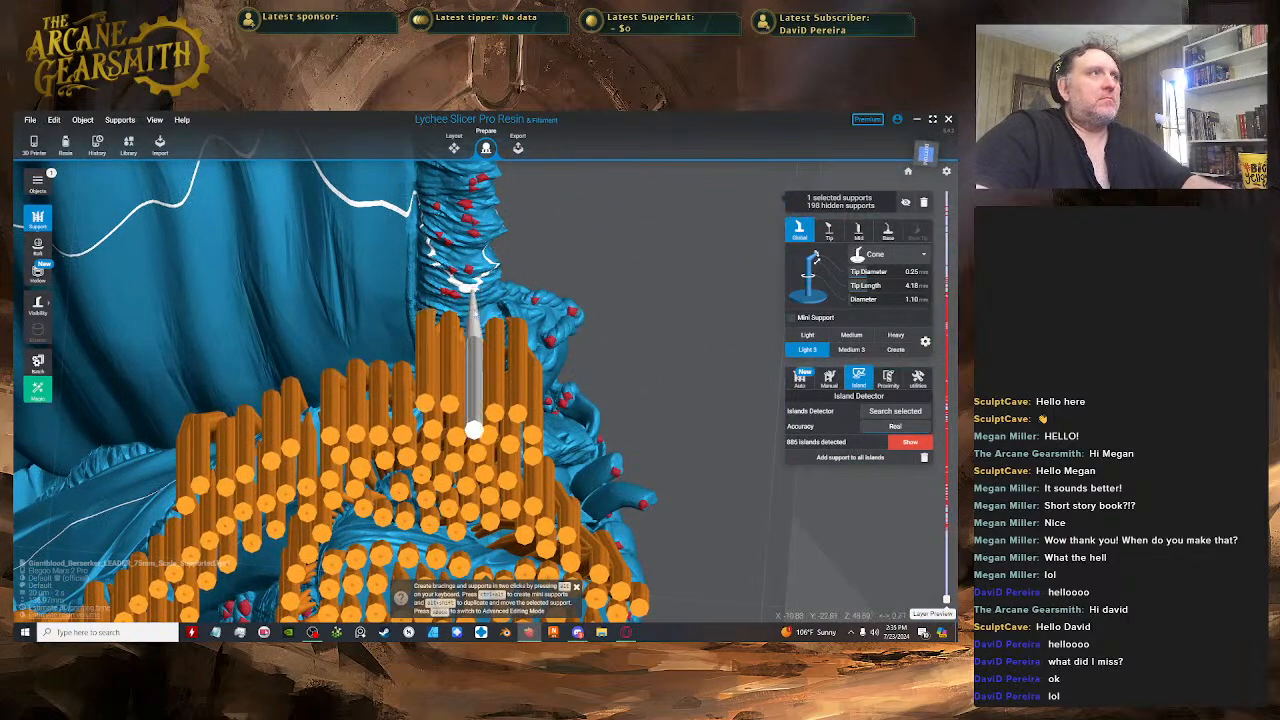
{"action": "key", "text": "space"}
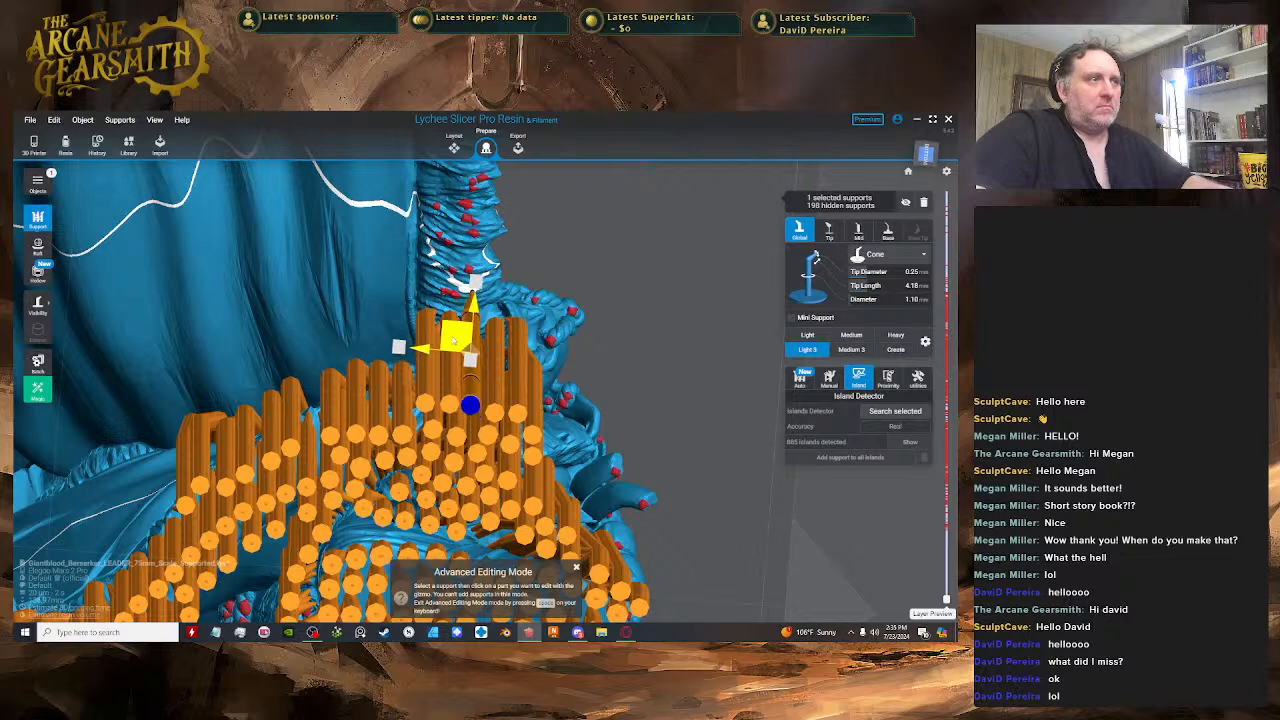
{"action": "key", "text": "space"}
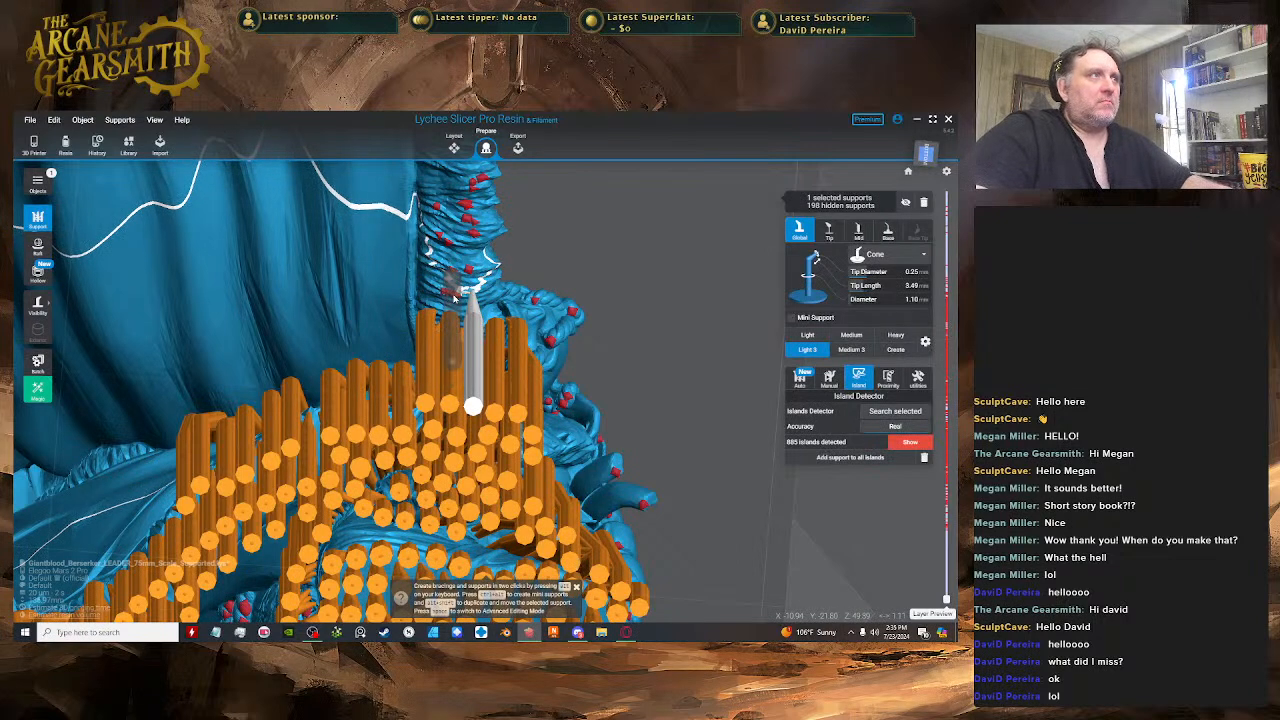
- Add two light supports to the next fur islands beside the cape and reposition the last one's joint
{"action": "left_click", "coordinate": [451, 275]}
{"action": "key", "text": "space"}
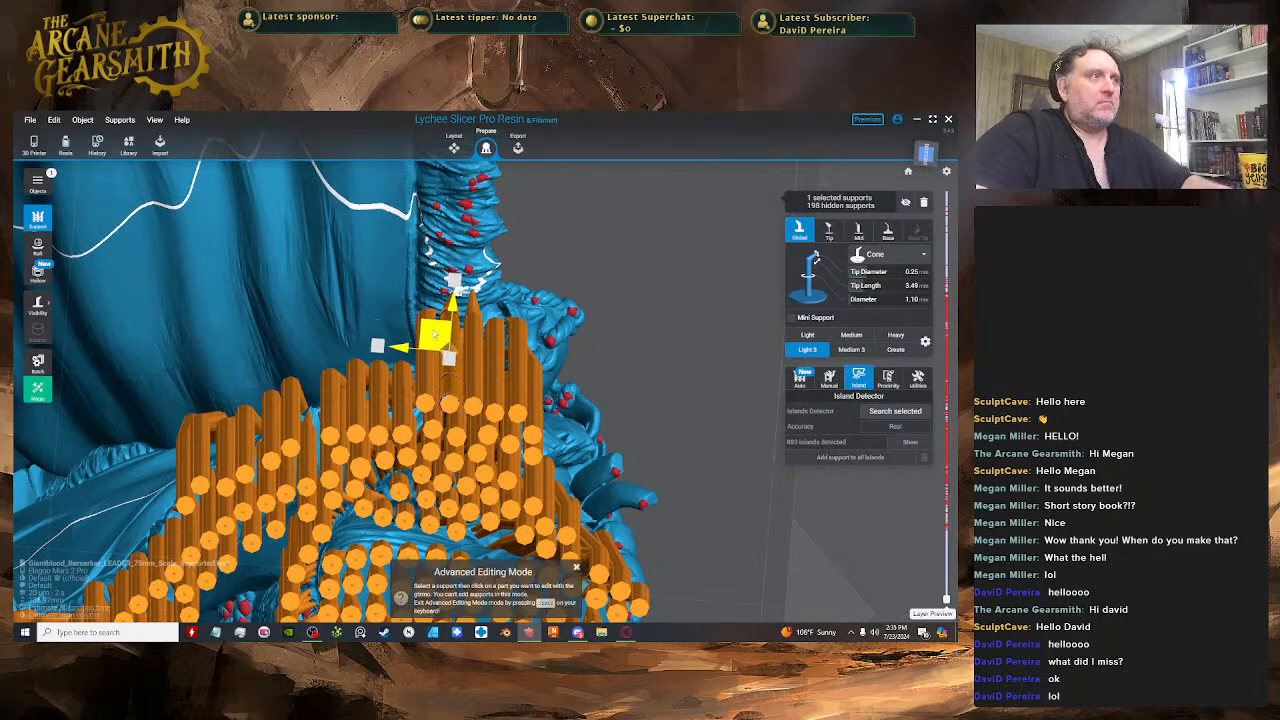
{"action": "key", "text": "space"}
{"action": "right_click_drag", "start_coordinate": [434, 333], "coordinate": [468, 290]}
{"action": "key", "text": "space"}
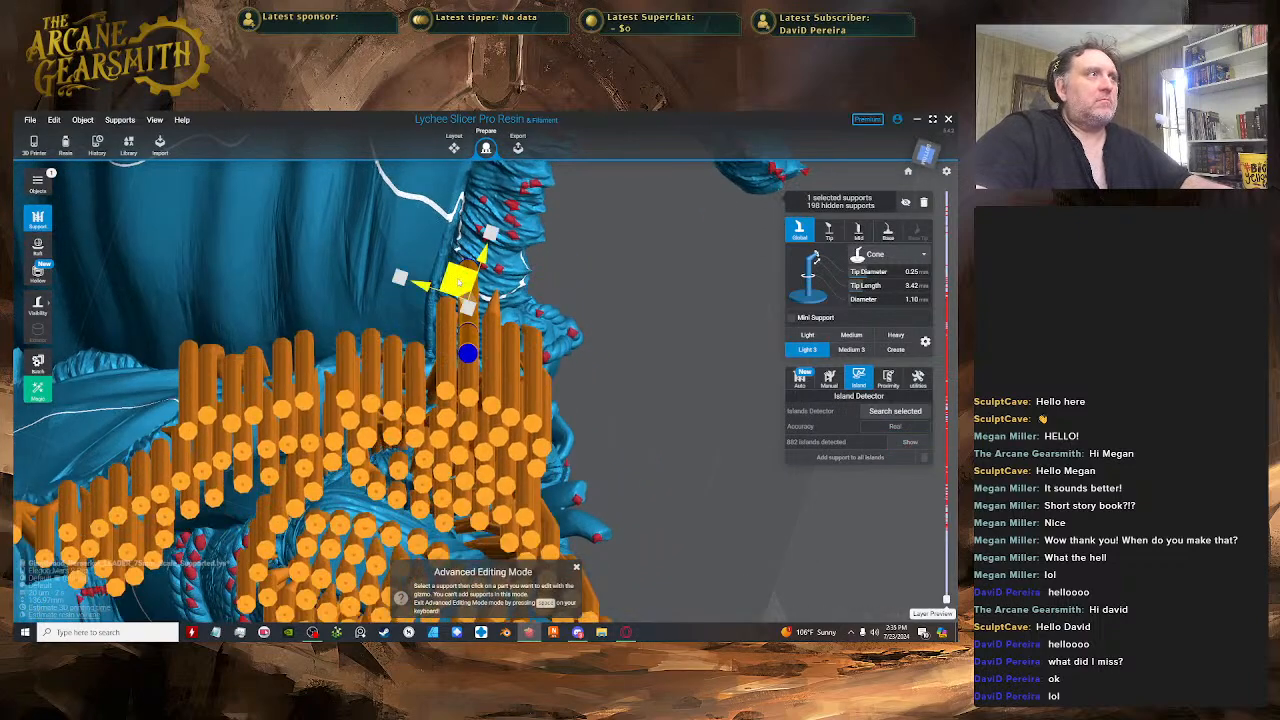
{"action": "left_click_drag", "start_coordinate": [434, 320], "coordinate": [440, 310]}
- Add a light support to the island where the fur trim meets the cape and shift its joint forward
{"action": "key", "text": "space"}
{"action": "mouse_move", "coordinate": [455, 302]}
{"action": "right_mouse_down"}
{"action": "mouse_move", "coordinate": [457, 343]}
{"action": "mouse_move", "coordinate": [400, 395]}
{"action": "mouse_move", "coordinate": [227, 457]}
{"action": "mouse_move", "coordinate": [465, 282]}
{"action": "right_mouse_up"}
{"action": "key", "text": "space"}
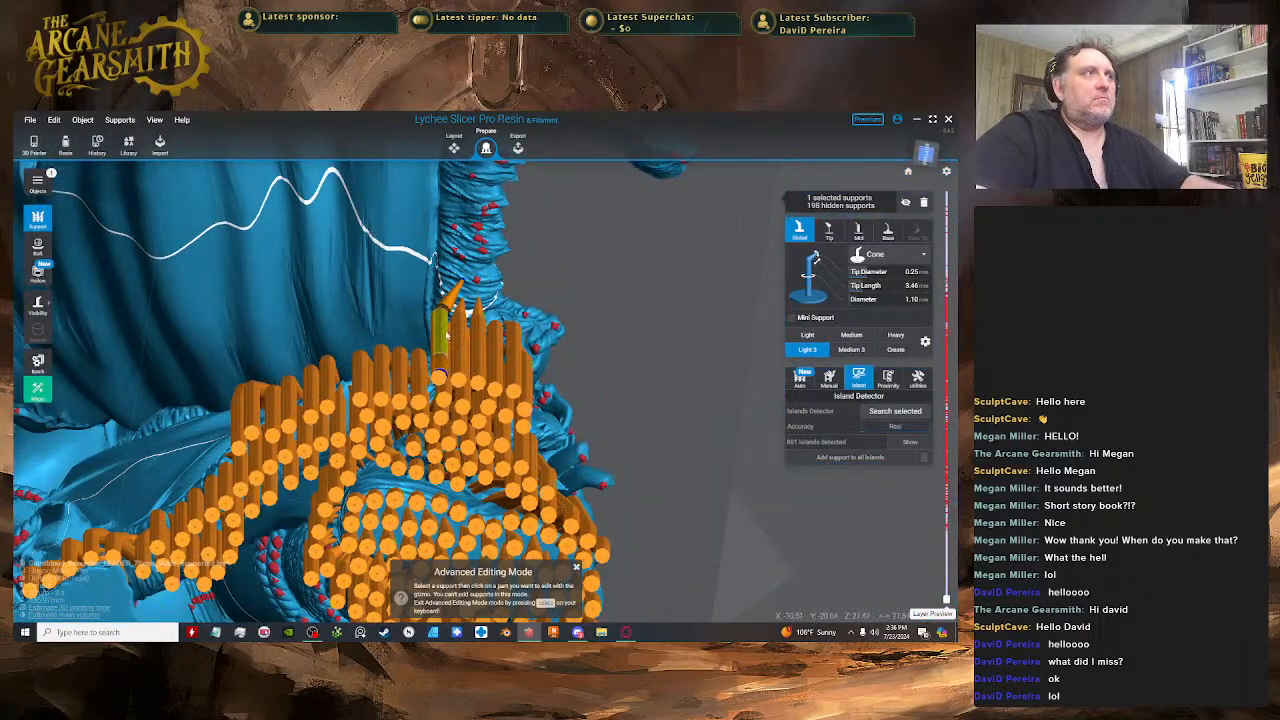
{"action": "key", "text": "space"}
{"action": "left_click_drag", "start_coordinate": [451, 303], "coordinate": [478, 283]}
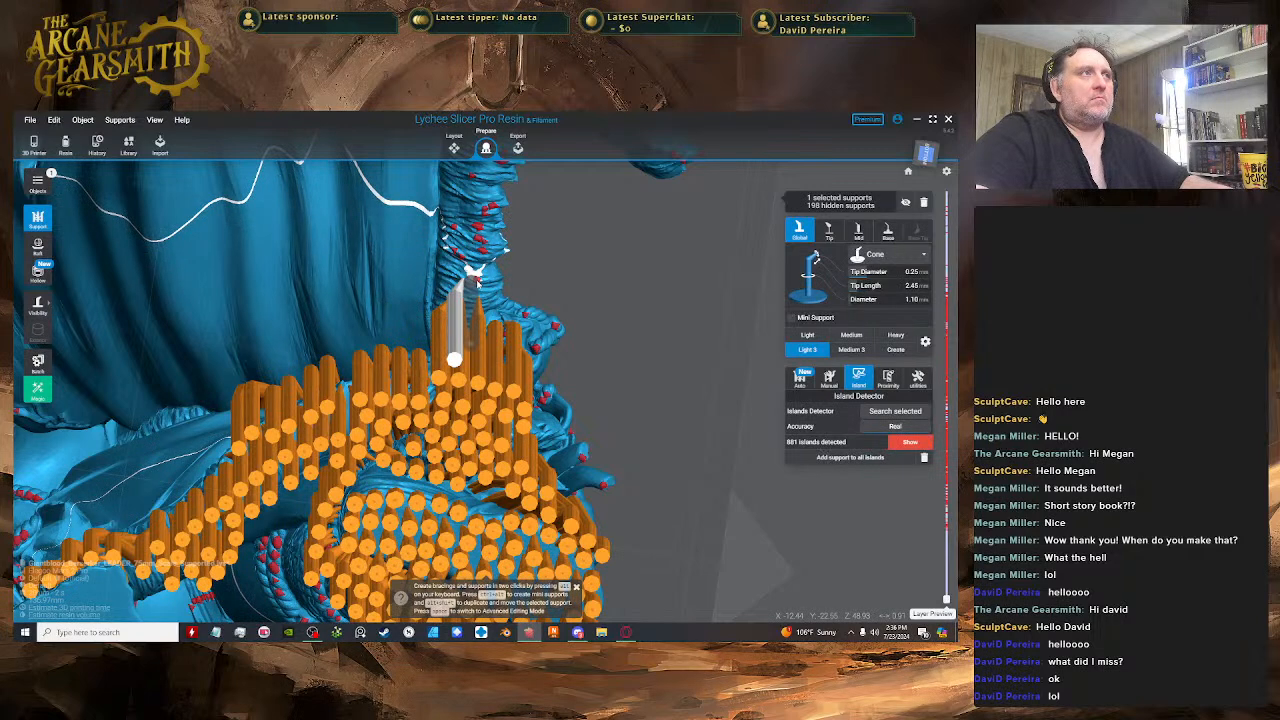
- Support the middle fur islands with light supports and align their joints in front of the existing pillars
{"action": "key", "text": "space"}
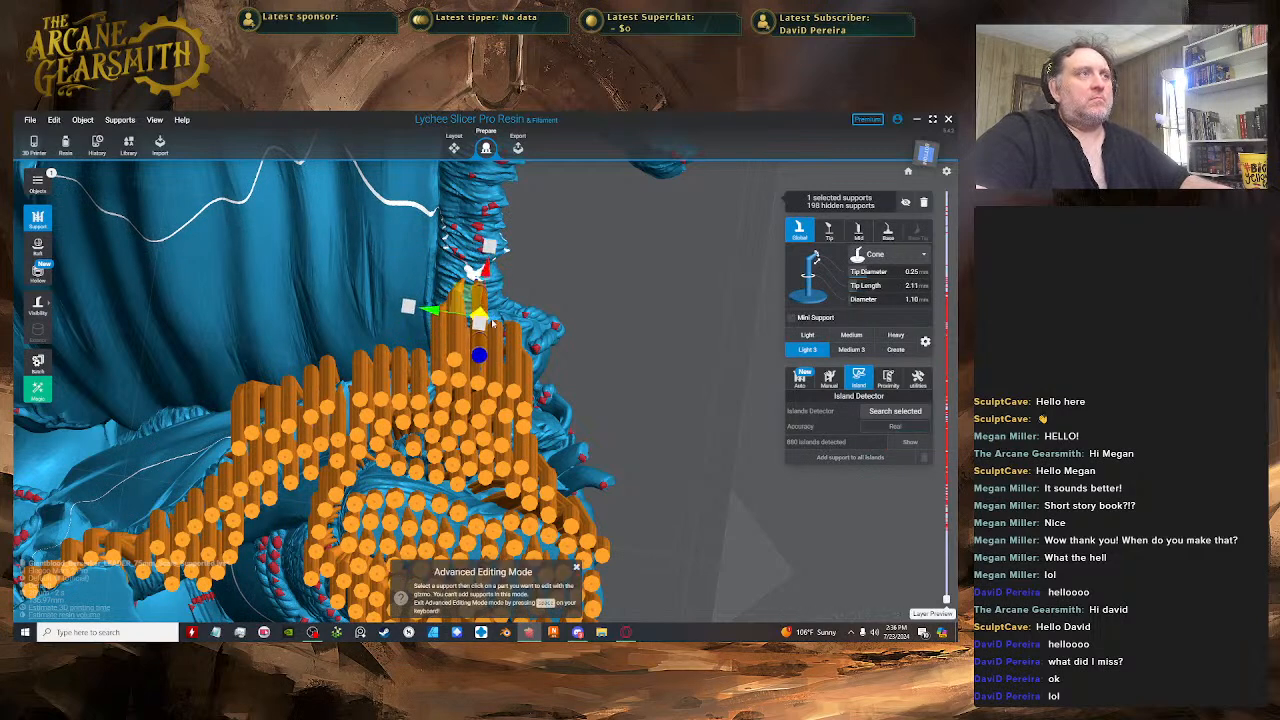
{"action": "right_click_drag", "start_coordinate": [492, 323], "coordinate": [475, 404]}
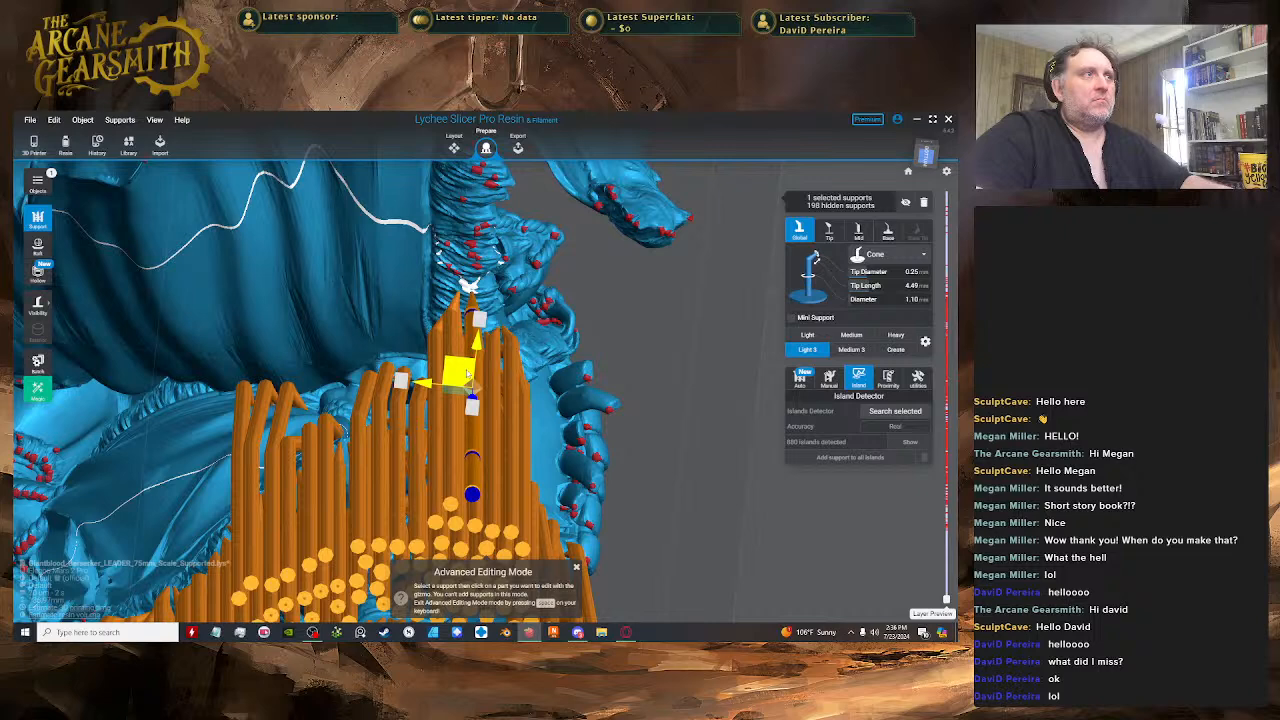
{"action": "left_click_drag", "start_coordinate": [475, 410], "coordinate": [453, 418]}
{"action": "left_click_drag", "start_coordinate": [432, 375], "coordinate": [432, 367]}
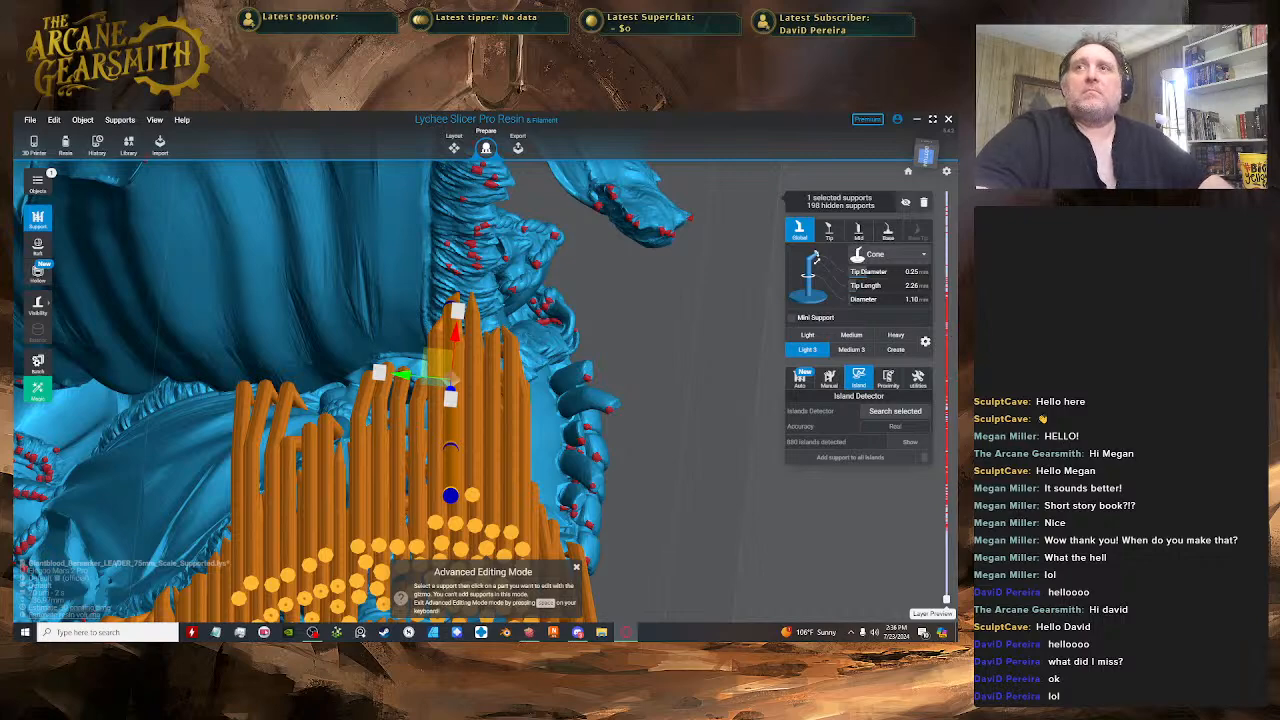
- Add light supports to the next inner fur islands, starting a new row of pillars
{"action": "left_click_drag", "start_coordinate": [824, 546], "coordinate": [684, 335]}
{"action": "scroll", "coordinate": [466, 298], "scroll_direction": "up", "scroll_amount": 4}
{"action": "key", "text": "space"}
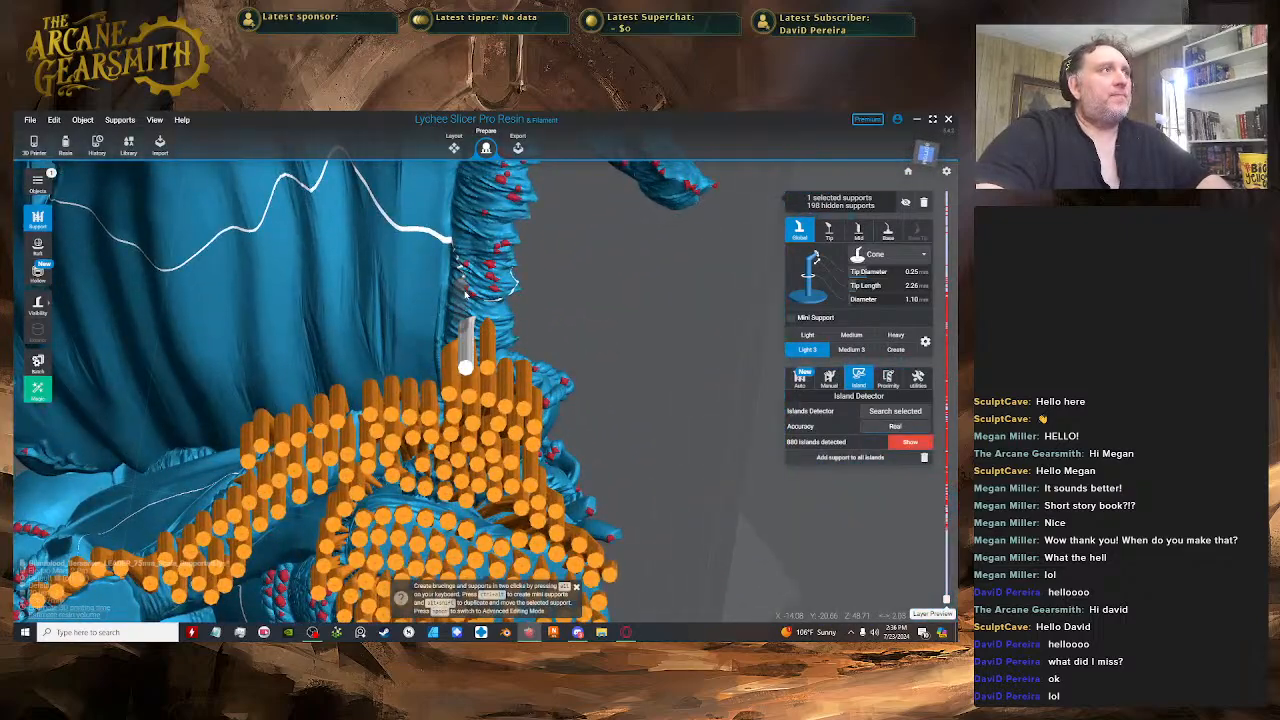
{"action": "key", "text": "space"}
{"action": "left_click_drag", "start_coordinate": [466, 294], "coordinate": [458, 330]}
{"action": "key", "text": "space"}
{"action": "key", "text": "space"}
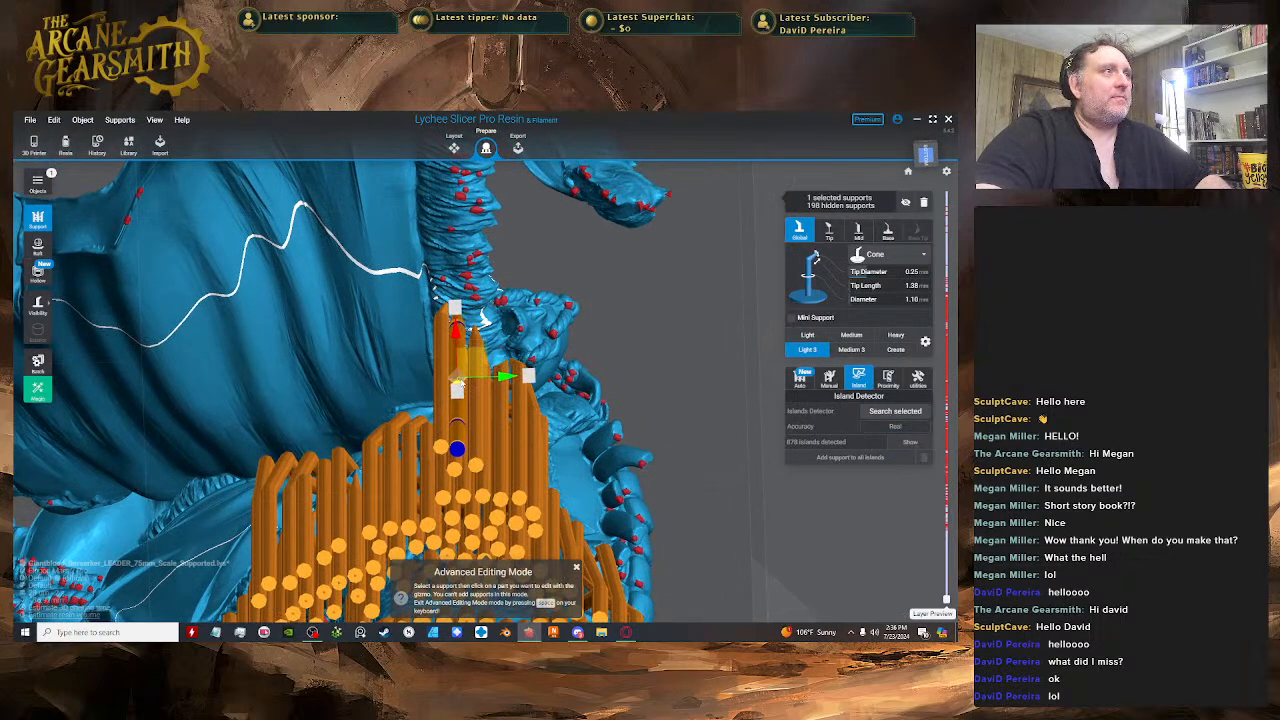
- Extend the new front row with light supports across the fur trim and adjust their upper joints
{"action": "left_click_drag", "start_coordinate": [460, 380], "coordinate": [455, 405]}
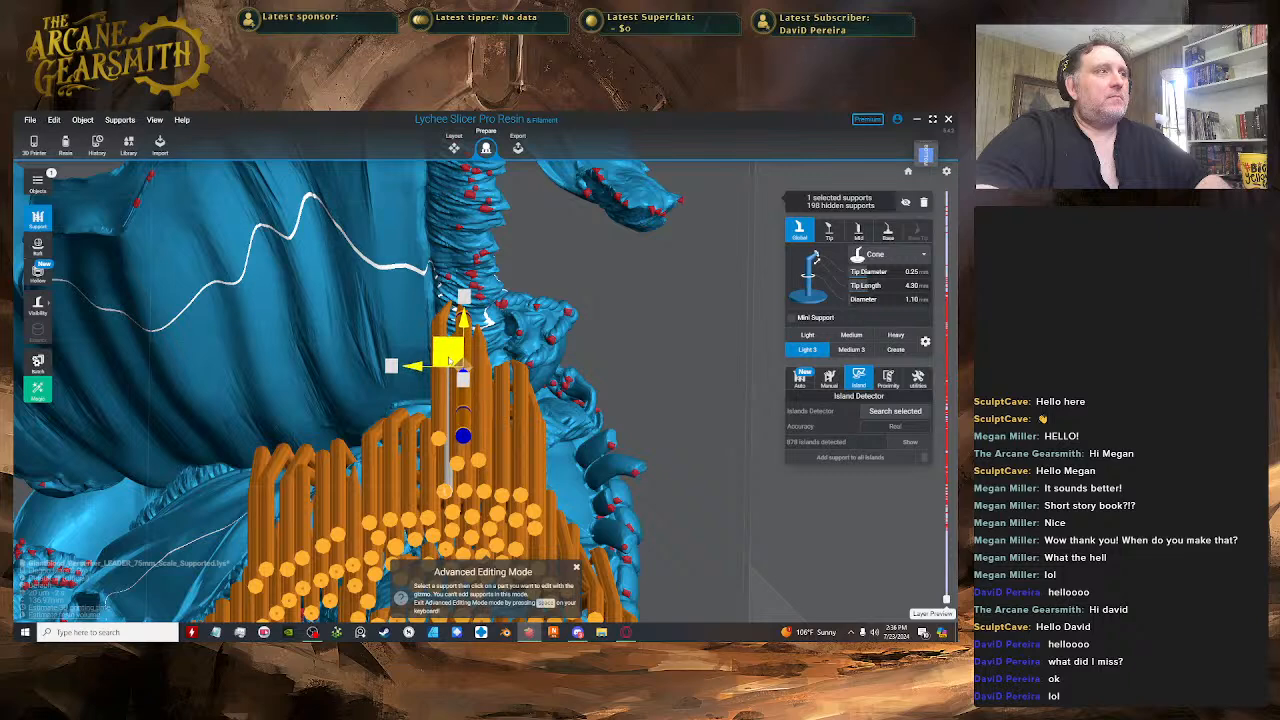
{"action": "left_click_drag", "start_coordinate": [458, 400], "coordinate": [493, 312]}
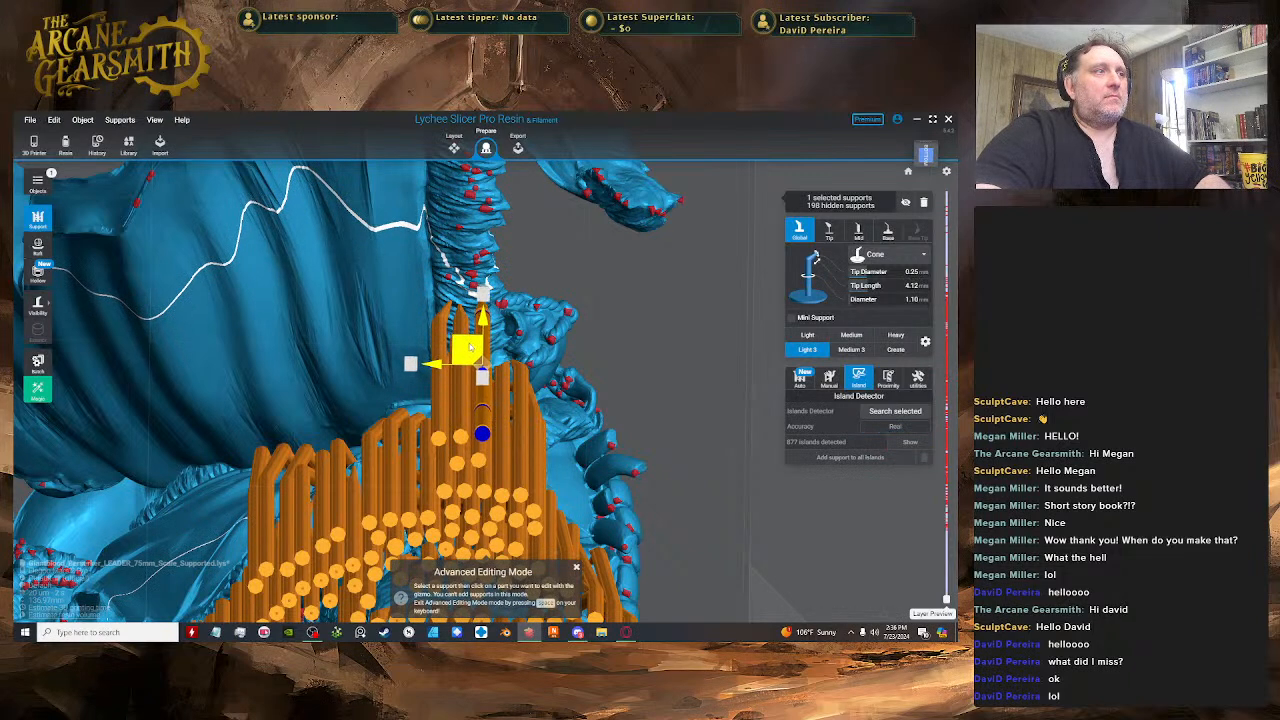
{"action": "left_click_drag", "start_coordinate": [487, 369], "coordinate": [524, 342]}
{"action": "left_click", "coordinate": [403, 464]}
{"action": "scroll", "coordinate": [504, 312], "scroll_direction": "up", "scroll_amount": 2}
{"action": "key", "text": "space"}
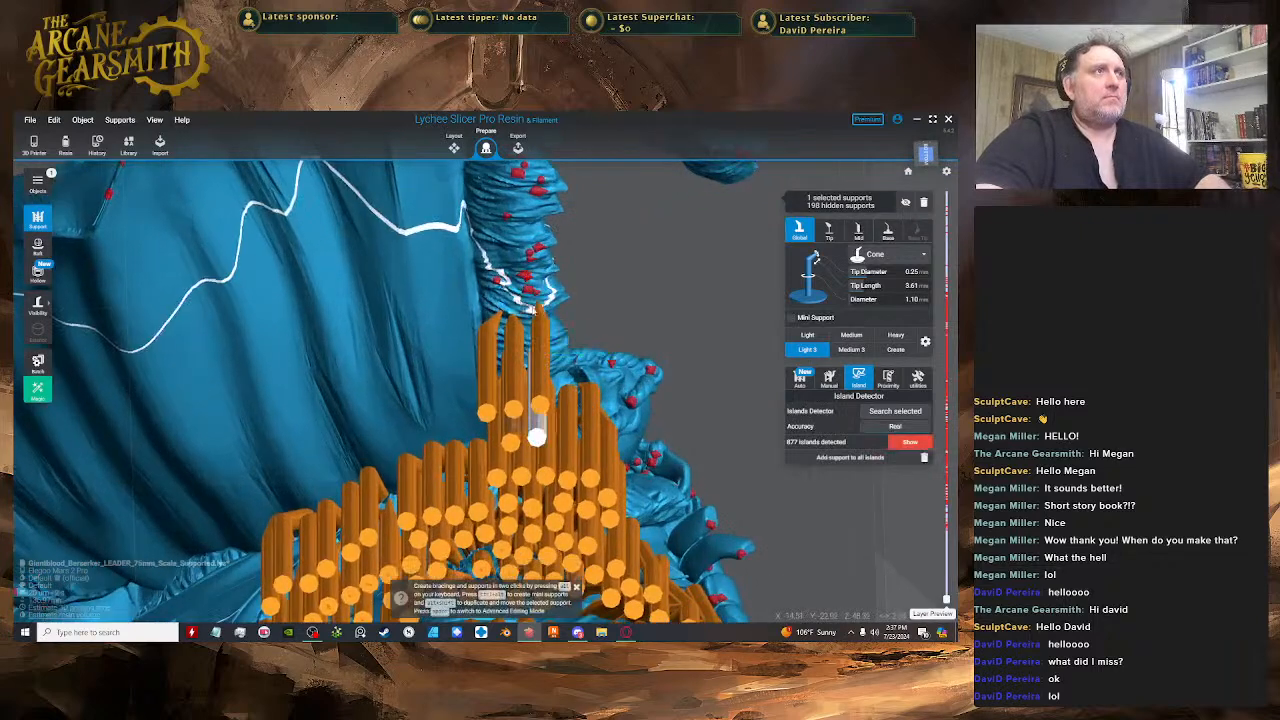
- Add light supports at the outer edge and middle of the fur trim and adjust each one's joint
{"action": "left_click", "coordinate": [554, 302]}
{"action": "key", "text": "space"}
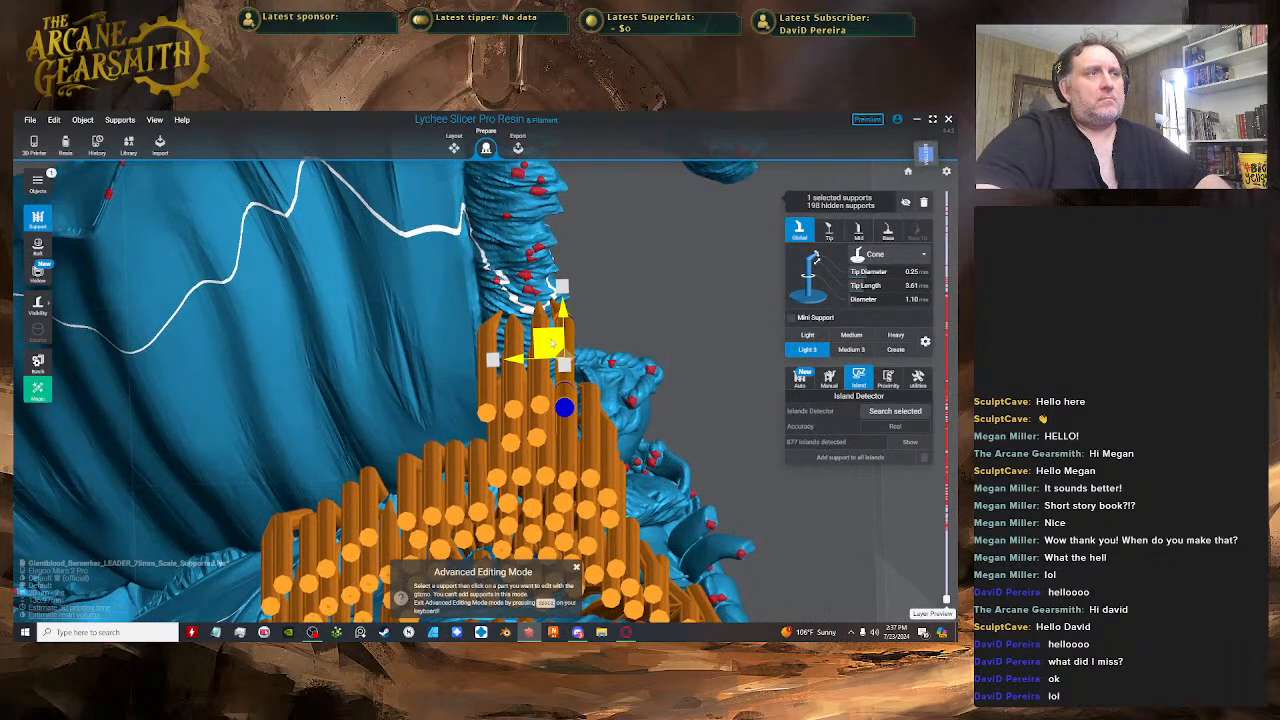
{"action": "key", "text": "space"}
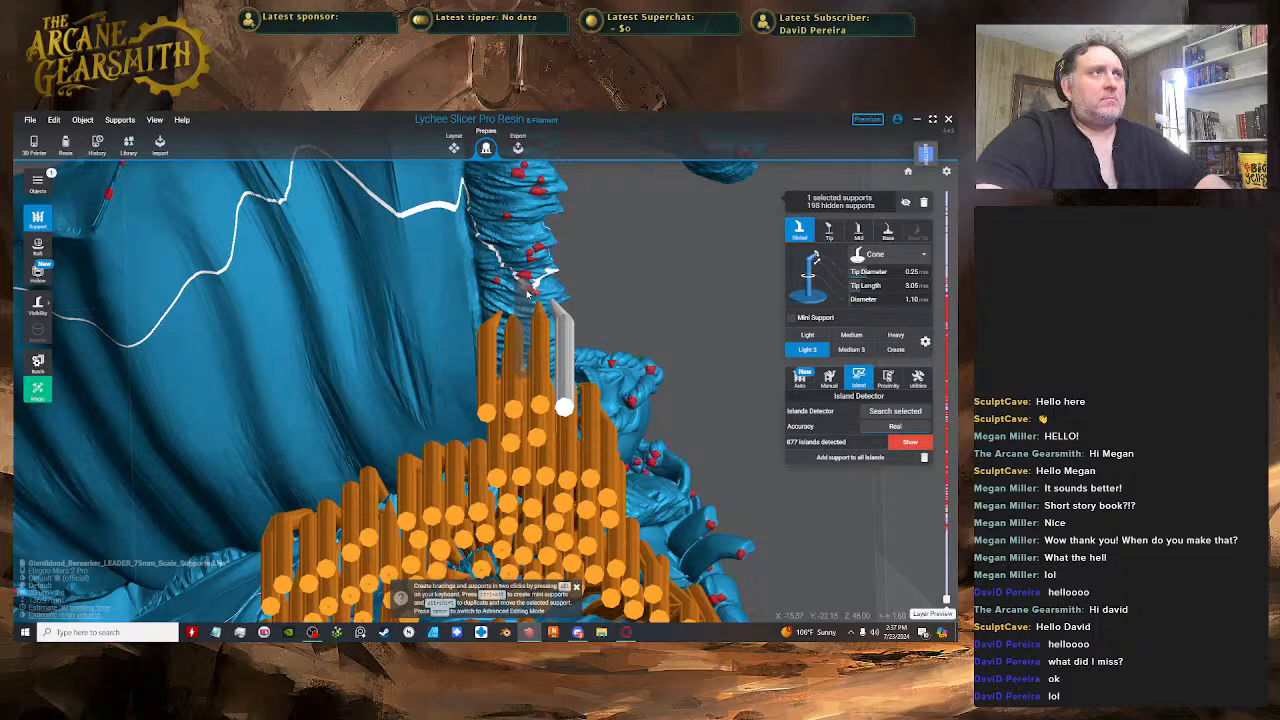
{"action": "left_click", "coordinate": [526, 300]}
{"action": "key", "text": "space"}
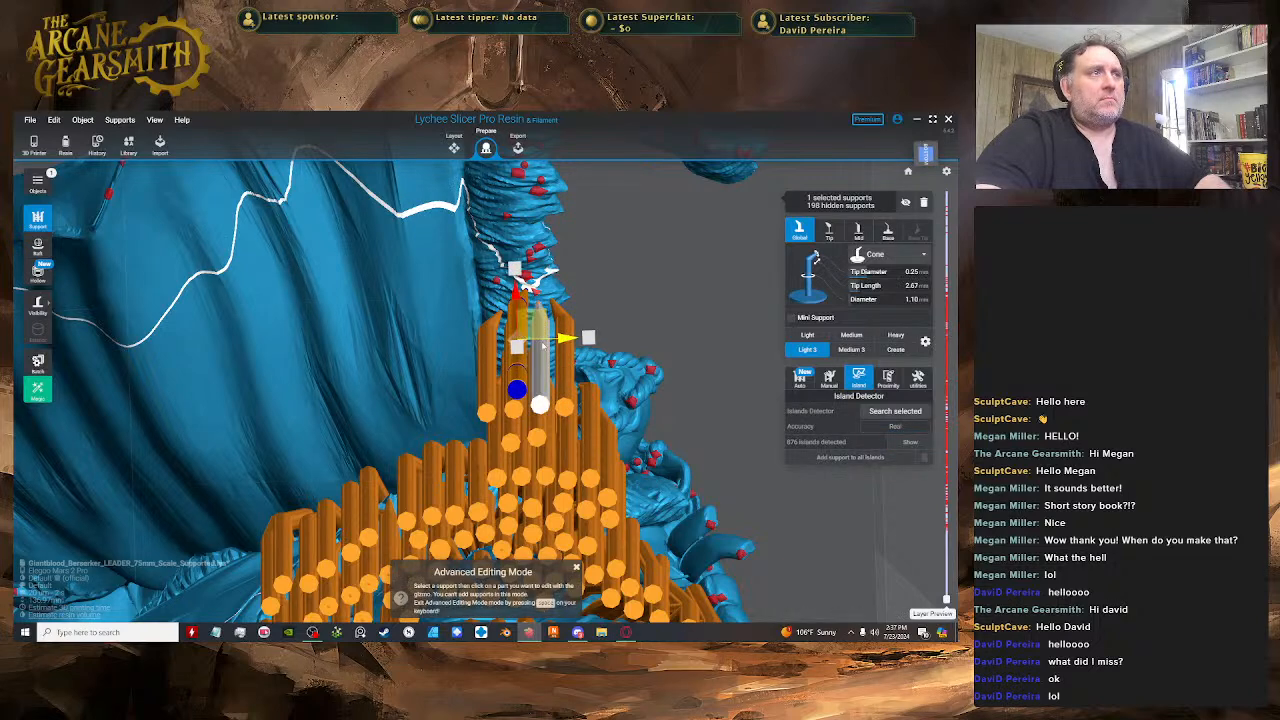
{"action": "right_click_drag", "start_coordinate": [527, 285], "coordinate": [530, 398]}
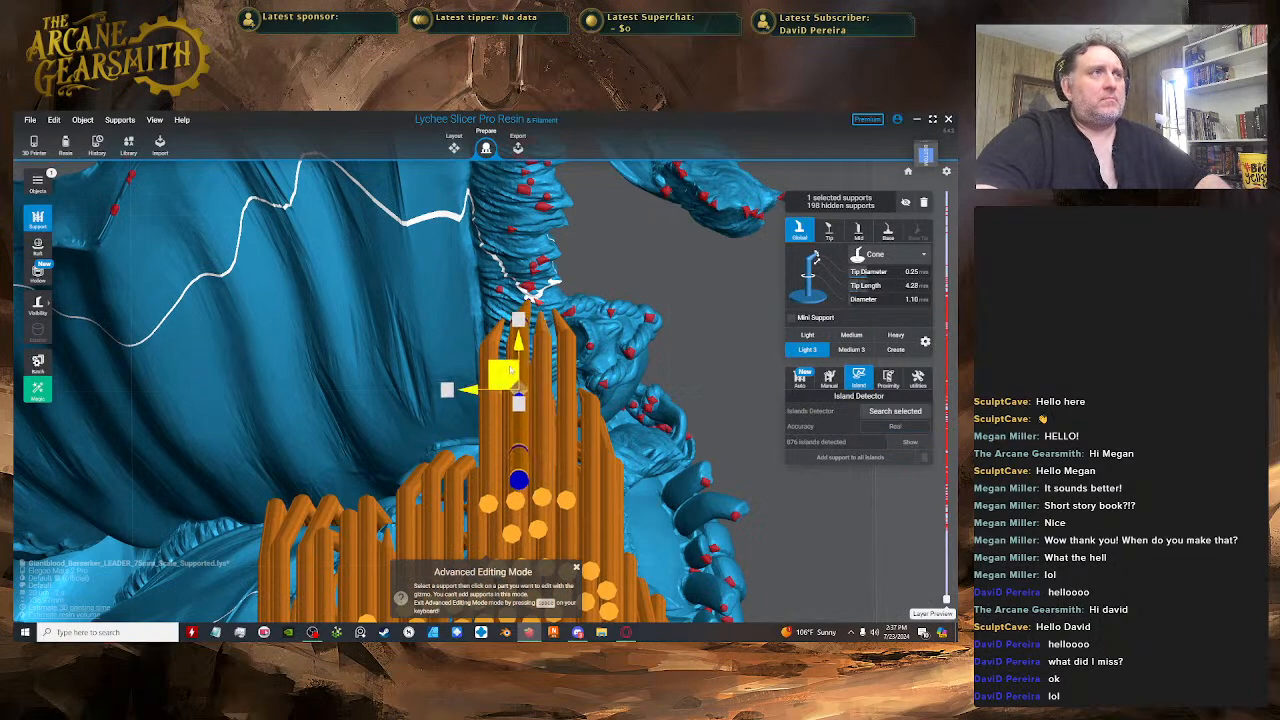
- Add a light support beside the middle one and another where the cape edge meets the fur trim
{"action": "key", "text": "space"}
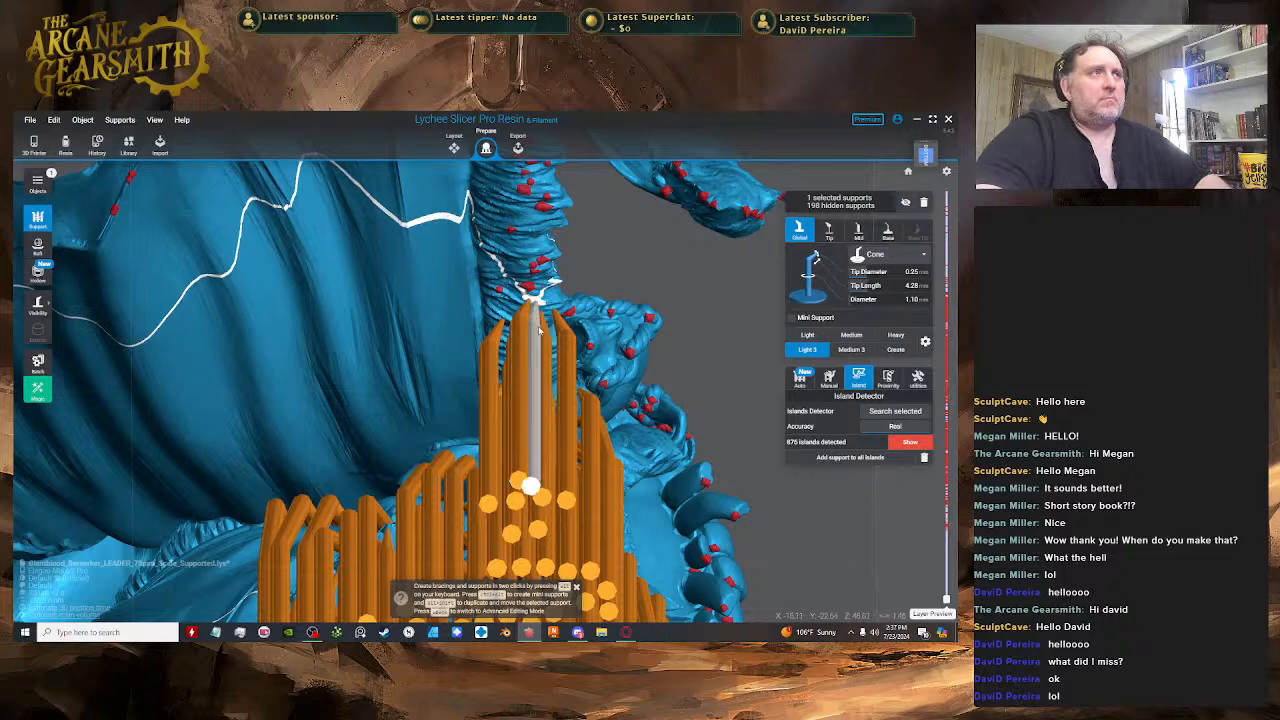
{"action": "key", "text": "space"}
{"action": "left_click_drag", "start_coordinate": [527, 369], "coordinate": [499, 340]}
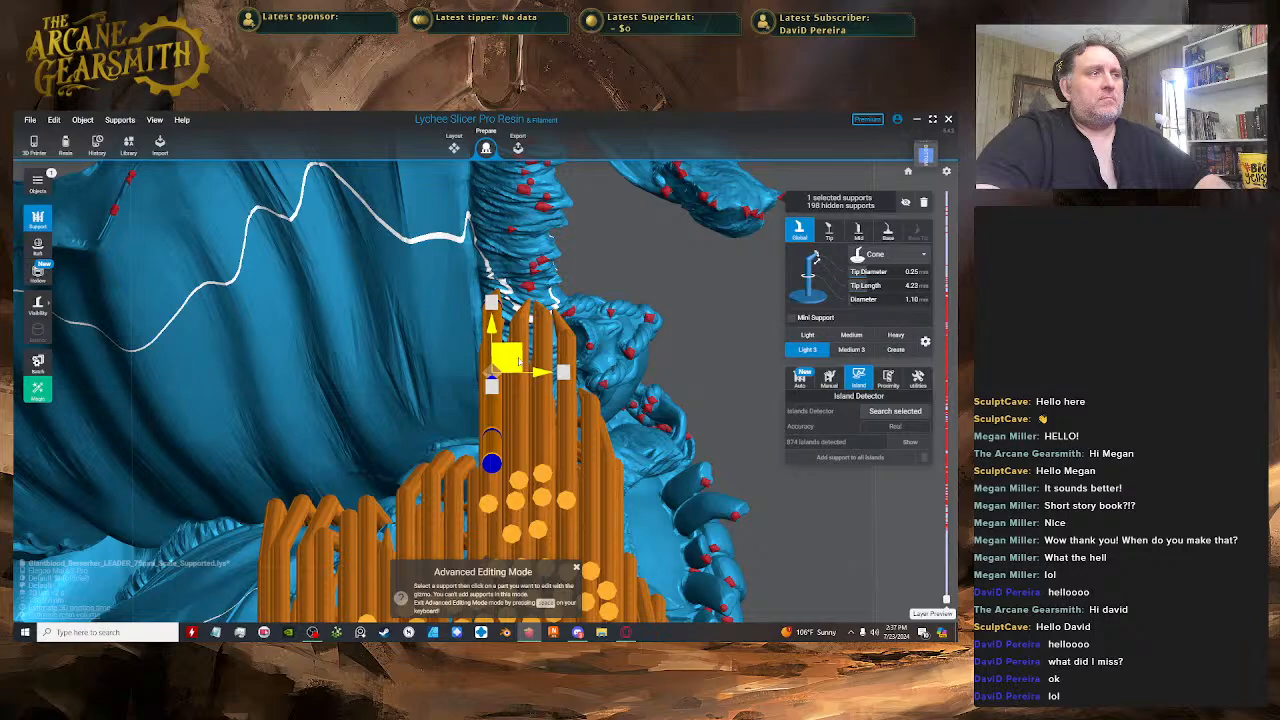
- Adjust the joint of the support where the cape edge meets the fur trim and add a light support beside it
{"action": "key", "text": "space"}
{"action": "right_click_drag", "start_coordinate": [519, 361], "coordinate": [480, 458]}
{"action": "key", "text": "space"}
{"action": "left_click", "coordinate": [480, 458]}
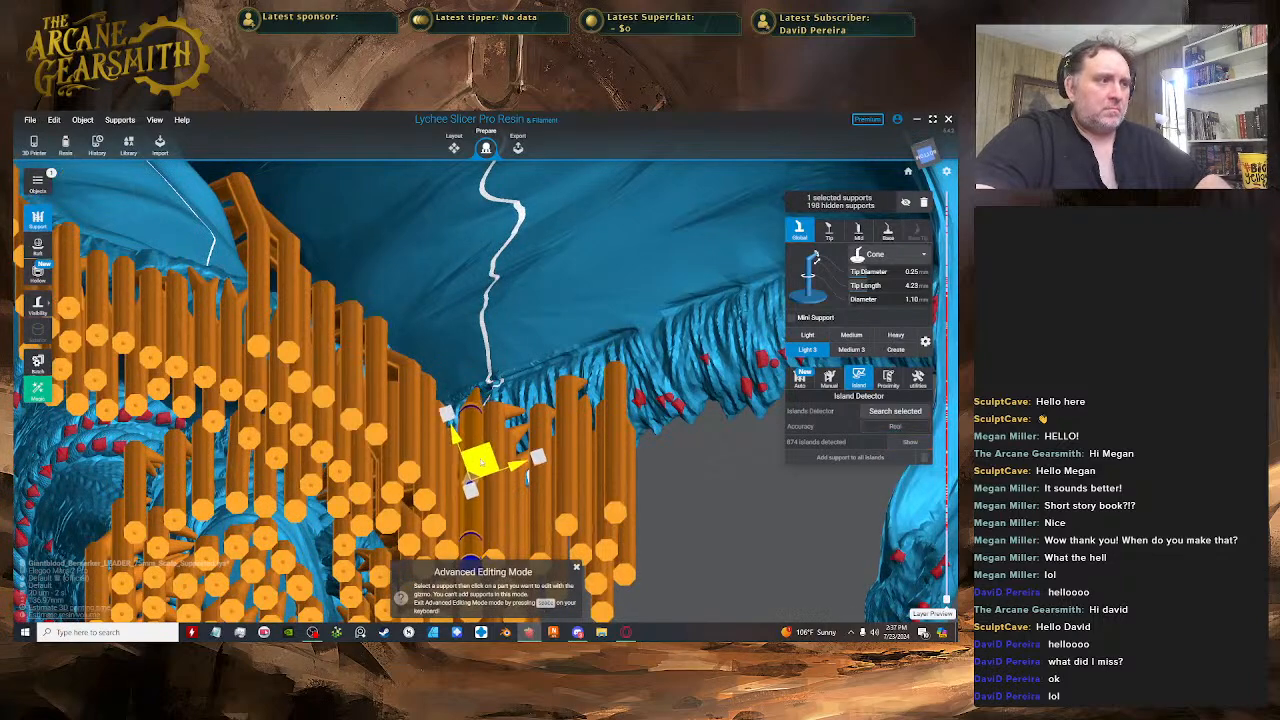
{"action": "key", "text": "space"}
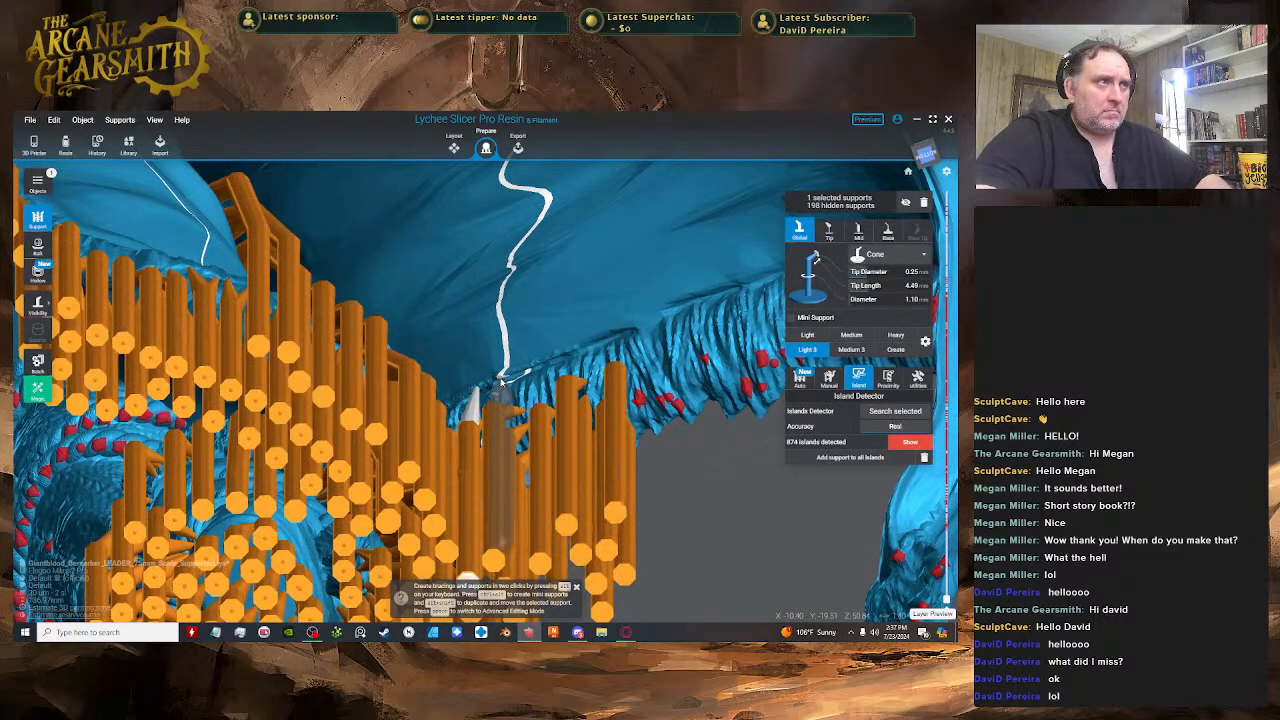
{"action": "right_click_drag", "start_coordinate": [503, 383], "coordinate": [550, 362]}
{"action": "key", "text": "space"}
{"action": "left_click", "coordinate": [550, 362]}
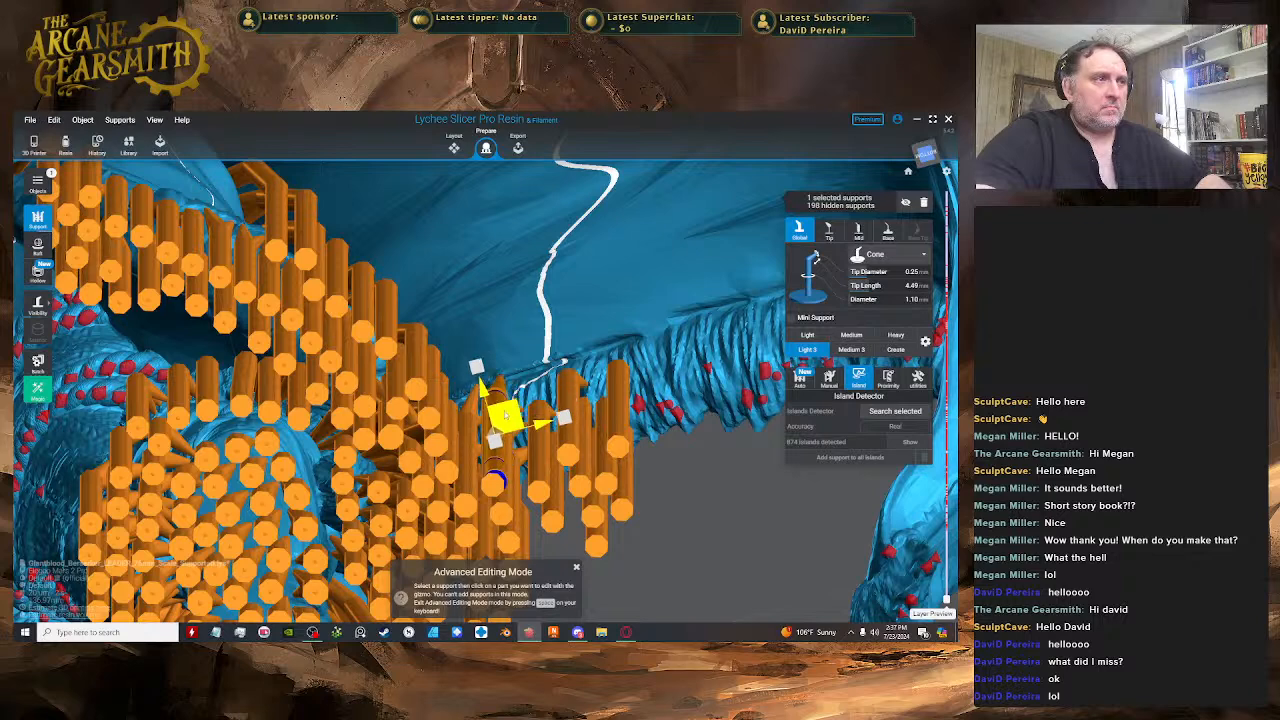
- Continue the row with two more light supports toward the outer side of the fur trim and adjust their joints
{"action": "left_click", "coordinate": [541, 400]}
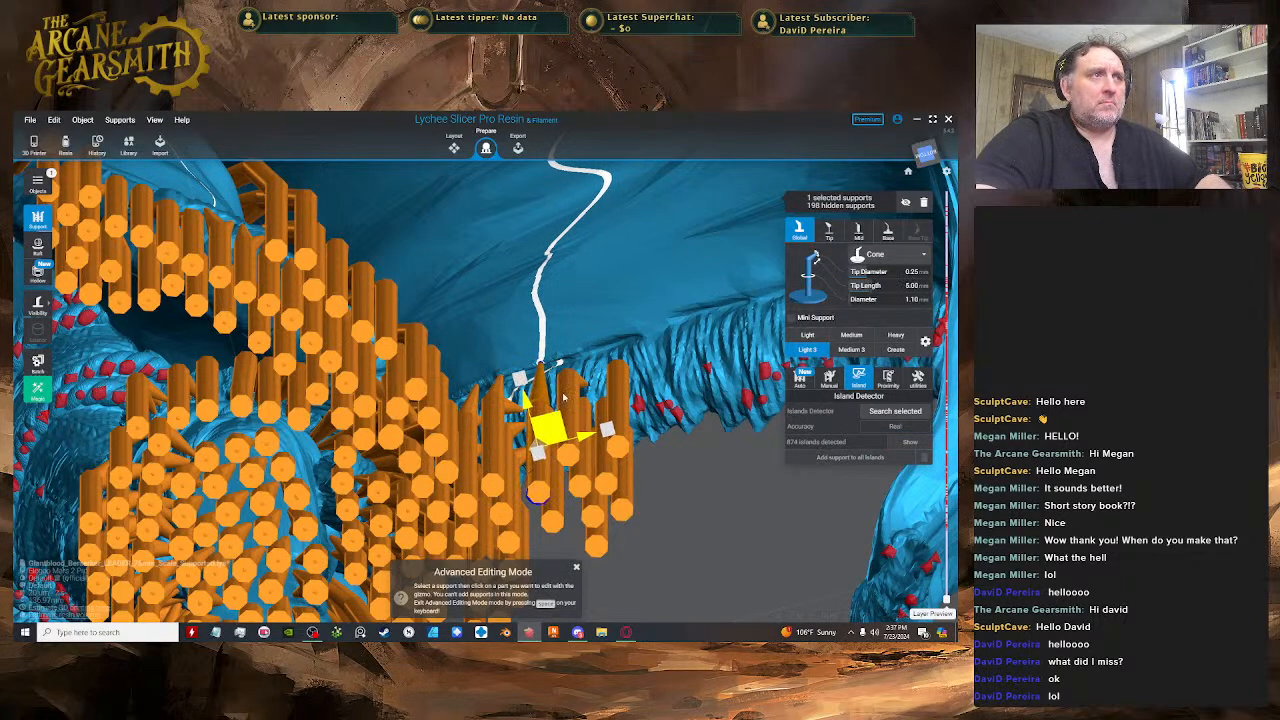
{"action": "key", "text": "space"}
{"action": "key", "text": "space"}
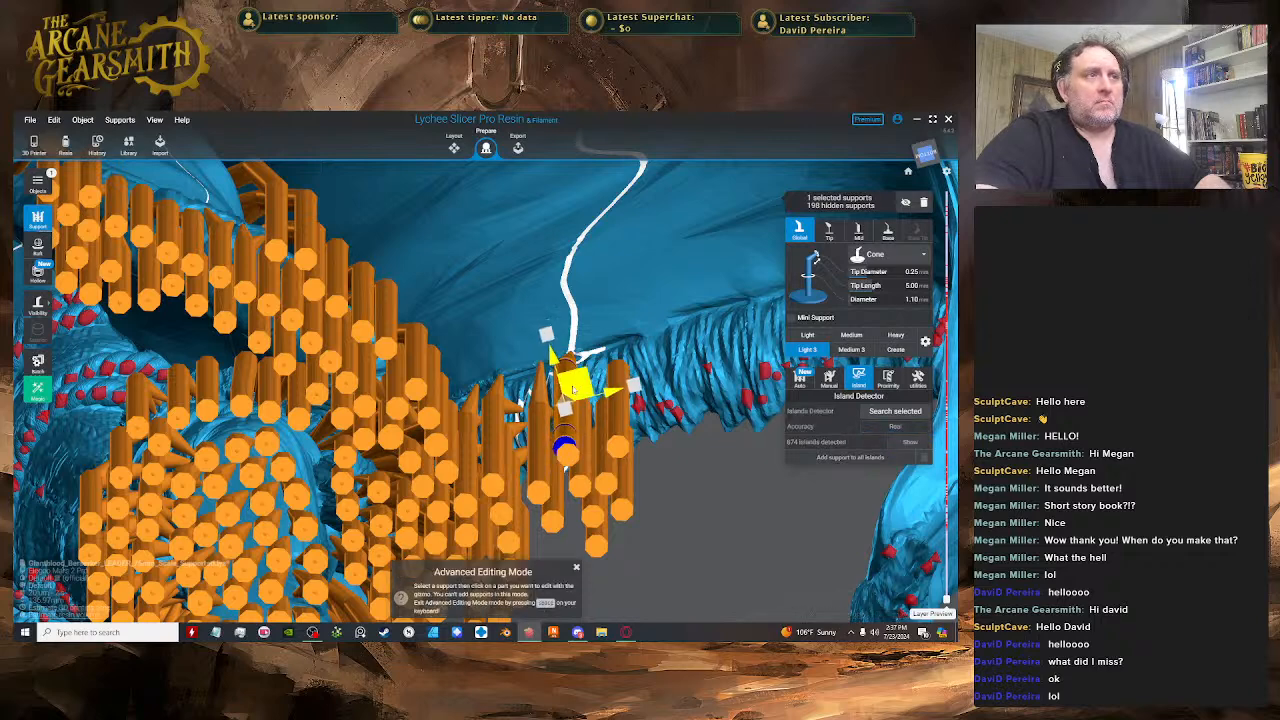
{"action": "right_click_drag", "start_coordinate": [571, 411], "coordinate": [594, 476]}
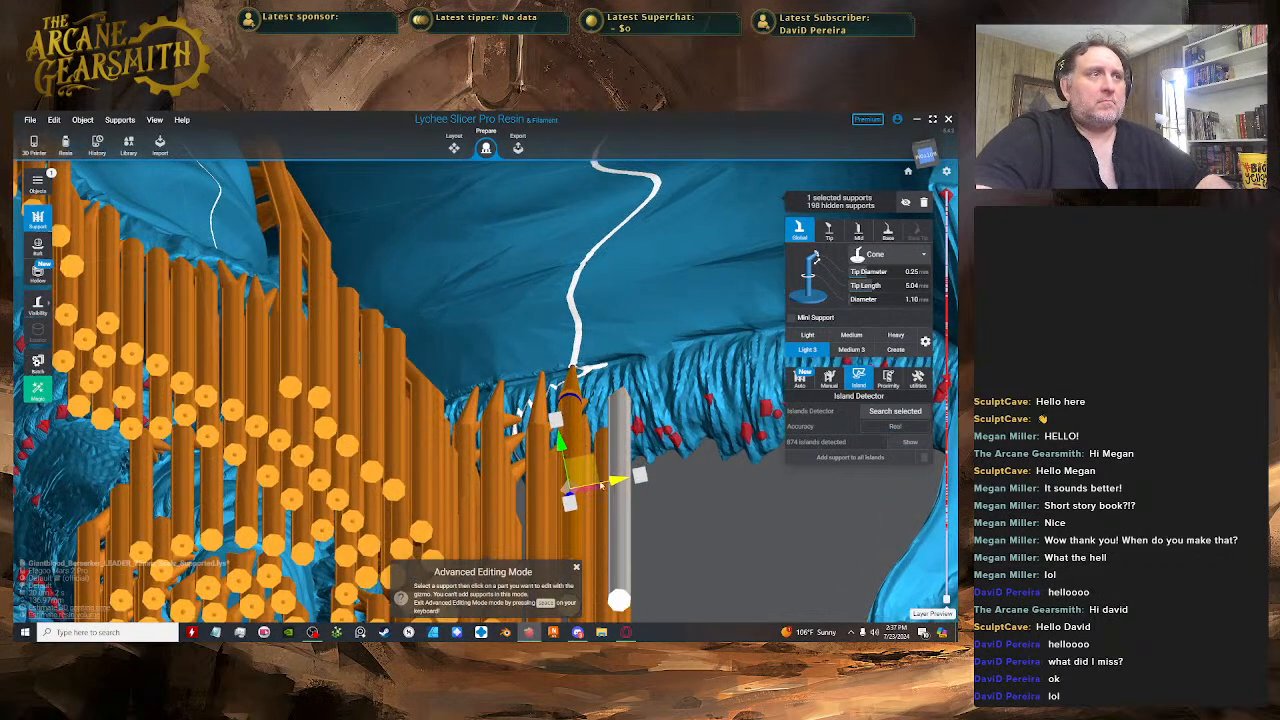
- Add a light support at the outer end of the row and reposition its joint
{"action": "key", "text": "space"}
{"action": "left_click", "coordinate": [614, 361]}
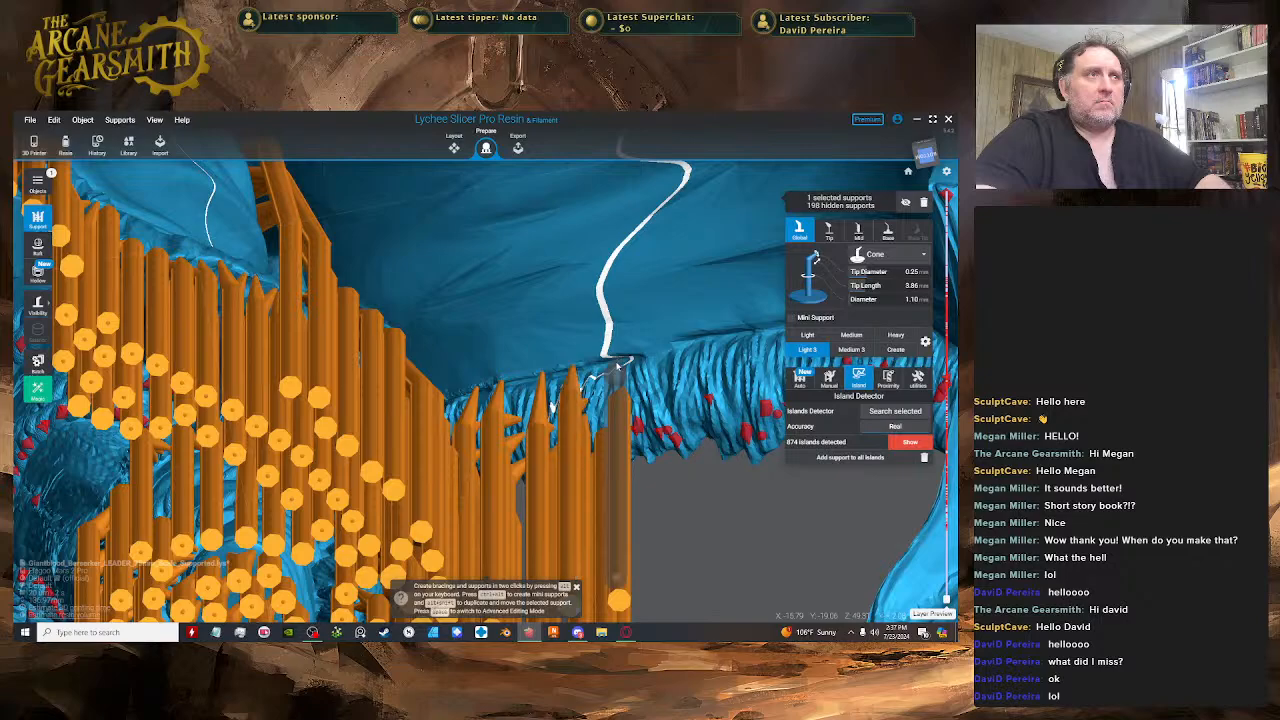
{"action": "key", "text": "space"}
{"action": "left_click", "coordinate": [623, 437]}
{"action": "left_click_drag", "start_coordinate": [633, 437], "coordinate": [638, 460]}
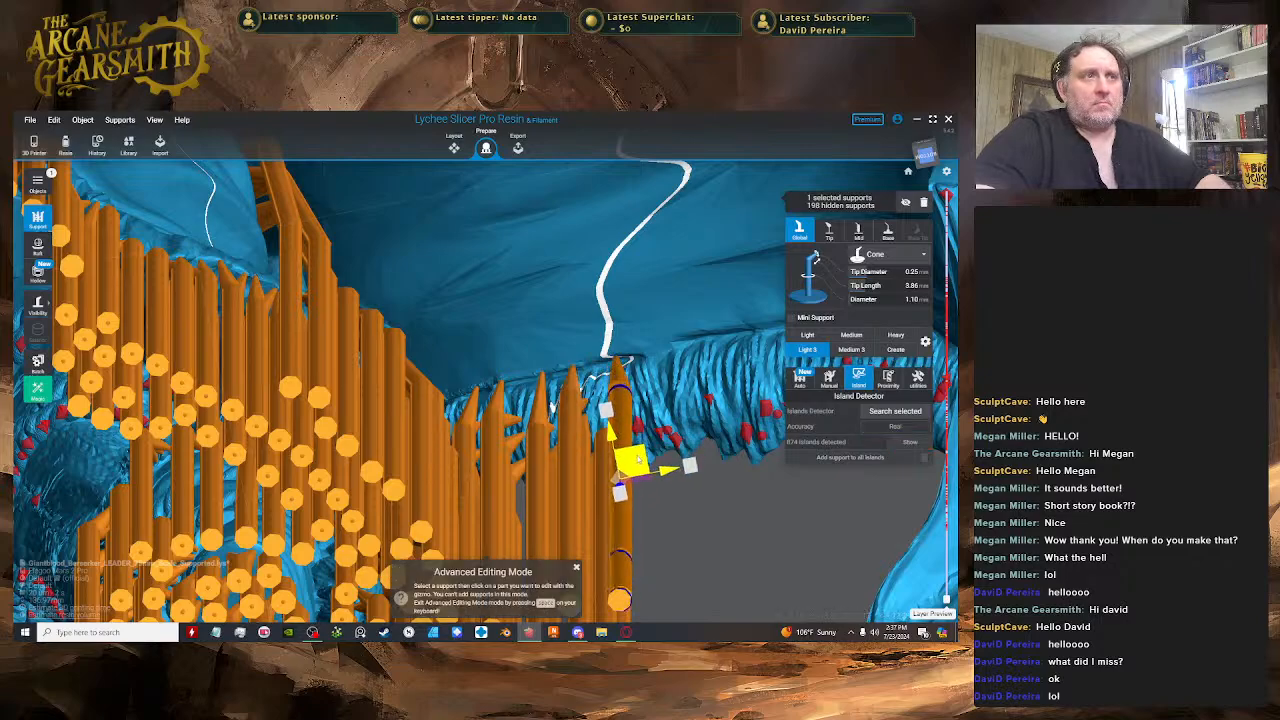
- Start another row farther up the fur trim with light supports on the next islands, shifting their joints clear of neighbouring pillars
{"action": "key", "text": "space"}
{"action": "right_click_drag", "start_coordinate": [638, 460], "coordinate": [510, 330]}
{"action": "key", "text": "space"}
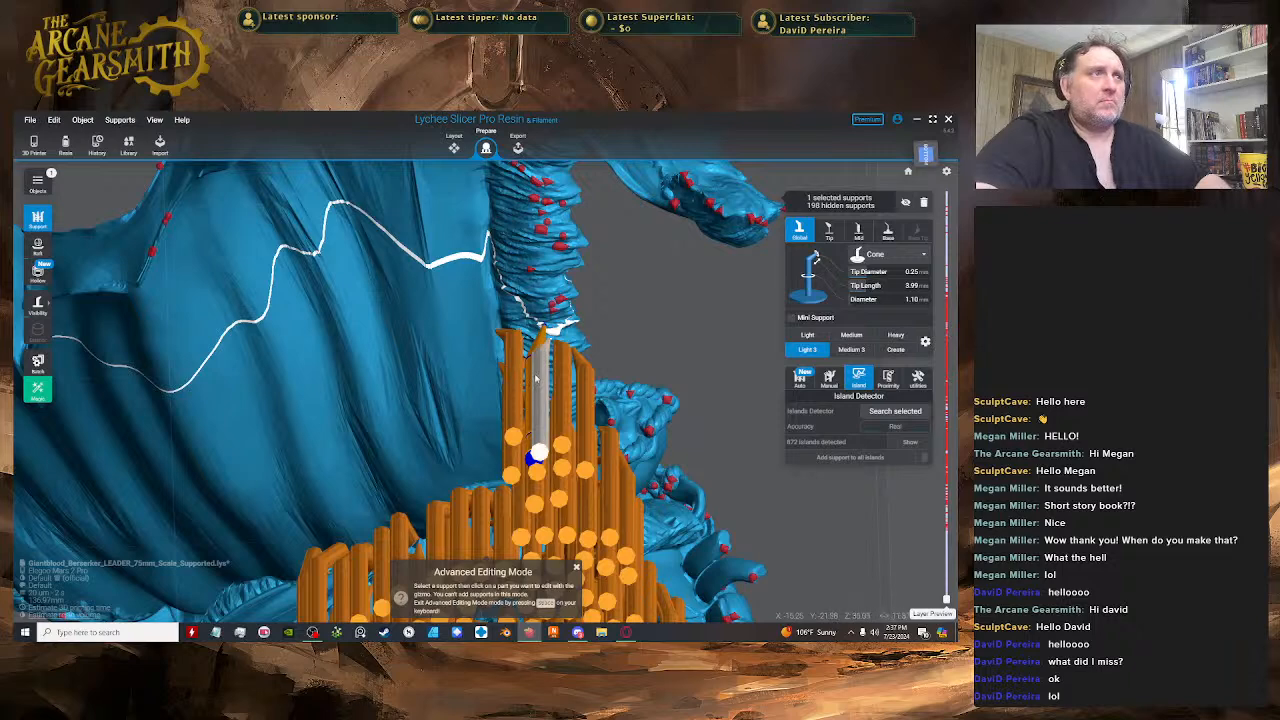
{"action": "left_click_drag", "start_coordinate": [558, 360], "coordinate": [532, 330]}
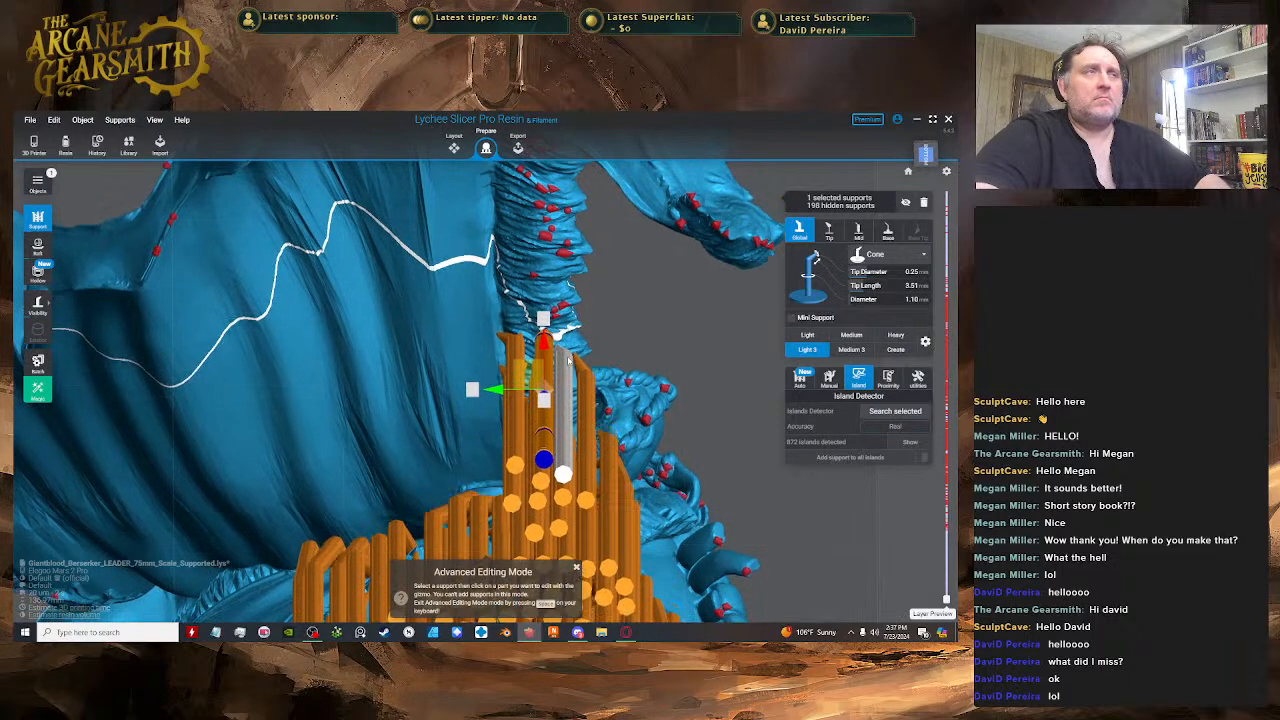
{"action": "key", "text": "space"}
{"action": "key", "text": "space"}
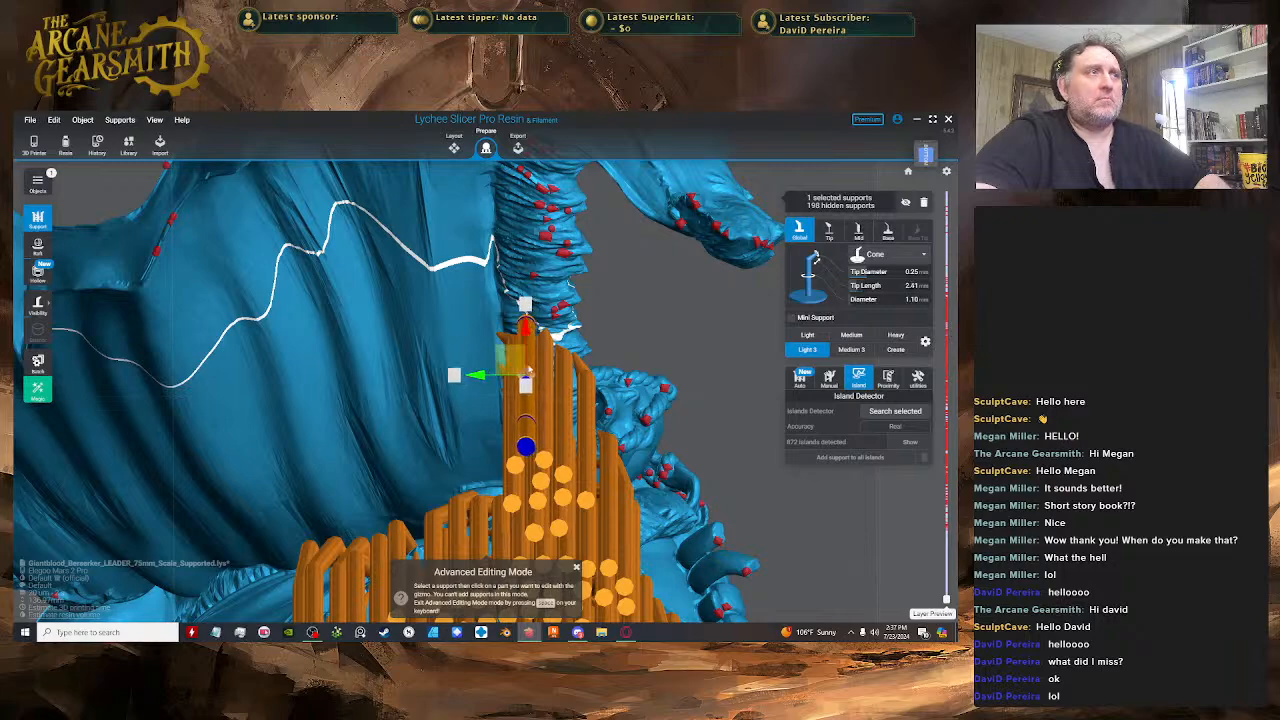
- Adjust the new inner support's joint and add another light support farther up the fur trim
{"action": "right_click_drag", "start_coordinate": [529, 370], "coordinate": [535, 449]}
{"action": "left_click_drag", "start_coordinate": [536, 440], "coordinate": [536, 430]}
{"action": "right_click_drag", "start_coordinate": [536, 430], "coordinate": [556, 380]}
{"action": "key", "text": "space"}
{"action": "key", "text": "space"}
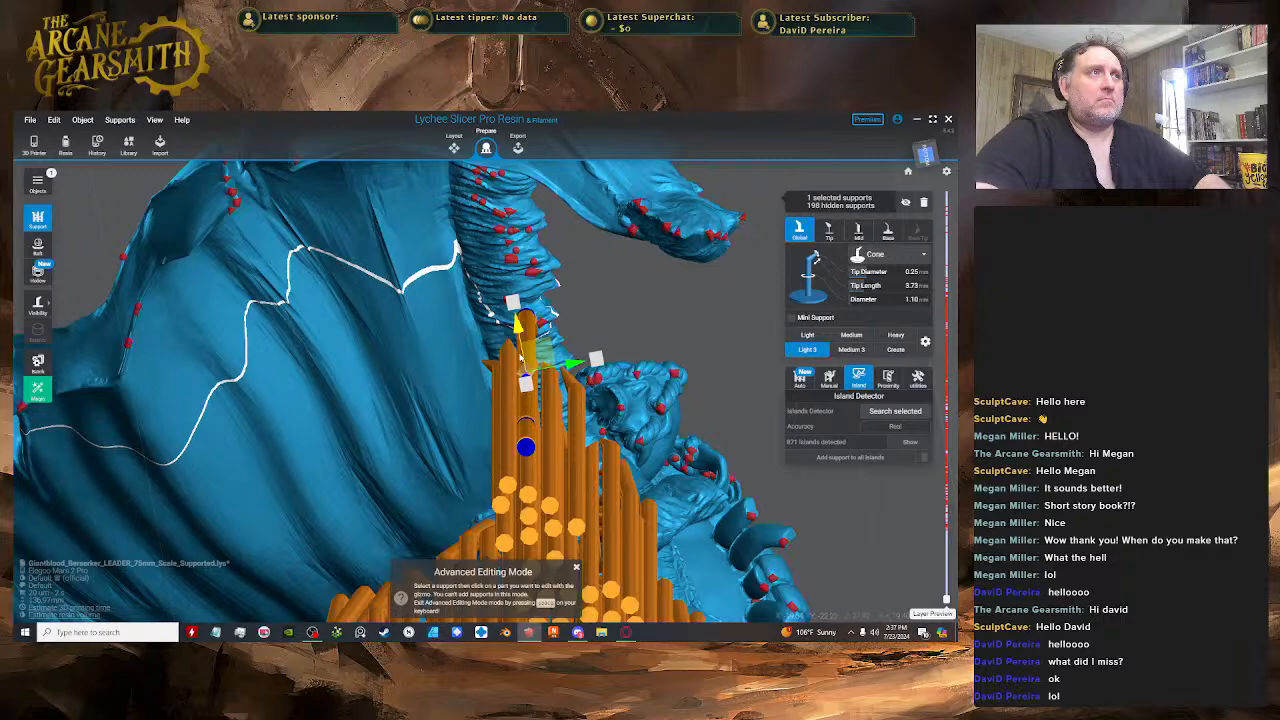
{"action": "left_click_drag", "start_coordinate": [558, 382], "coordinate": [552, 379]}
- Add a light support on the neighbouring fur ridge toward the outer side and adjust its joint
{"action": "mouse_move", "coordinate": [552, 379]}
{"action": "right_mouse_down"}
{"action": "mouse_move", "coordinate": [560, 425]}
{"action": "mouse_move", "coordinate": [541, 390]}
{"action": "right_mouse_up"}
{"action": "key", "text": "space"}
{"action": "key", "text": "space"}
{"action": "left_click_drag", "start_coordinate": [540, 448], "coordinate": [538, 440]}
{"action": "right_click_drag", "start_coordinate": [538, 440], "coordinate": [543, 440]}
{"action": "left_click_drag", "start_coordinate": [543, 440], "coordinate": [542, 445]}
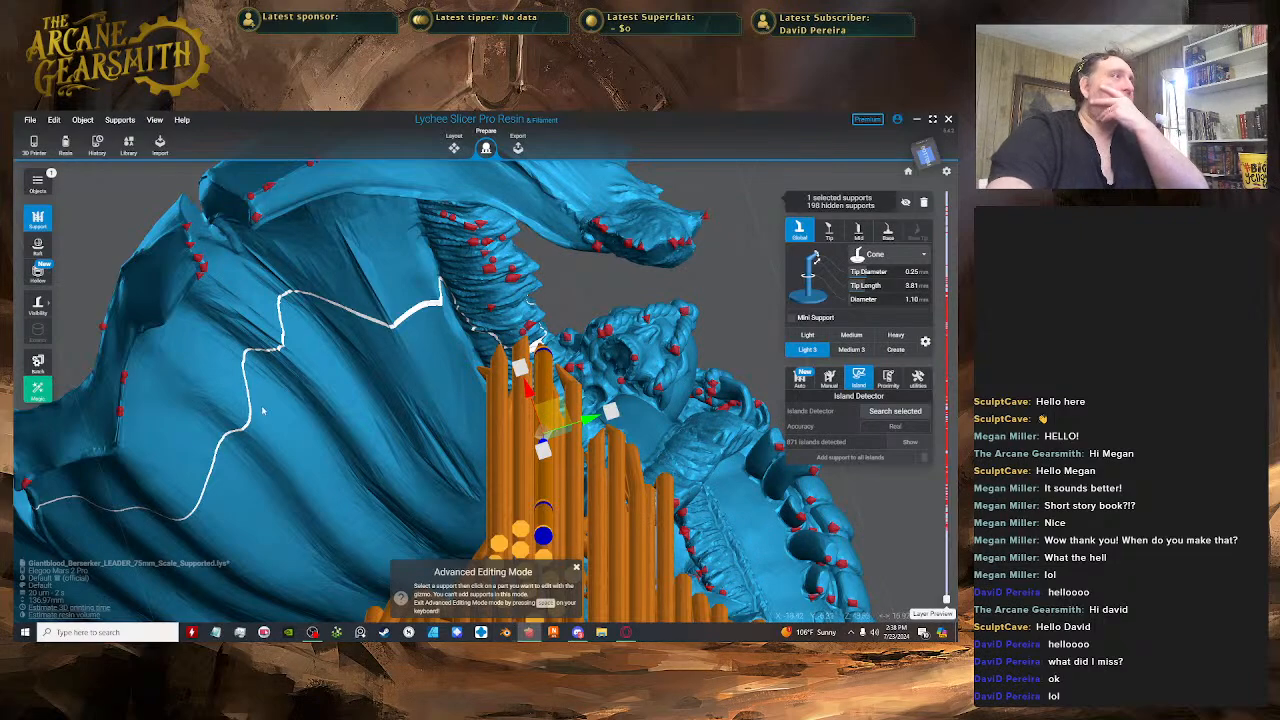
- Add a light support on the next island at the inner side of the fur trim and raise its joint
{"action": "right_click_drag", "start_coordinate": [263, 411], "coordinate": [492, 385]}
{"action": "scroll", "coordinate": [609, 378], "scroll_direction": "up", "scroll_amount": 3}
{"action": "scroll", "coordinate": [480, 312], "scroll_direction": "up", "scroll_amount": 2}
{"action": "key", "text": "space"}
{"action": "left_click", "coordinate": [491, 318]}
{"action": "key", "text": "space"}
{"action": "left_click", "coordinate": [495, 421]}
{"action": "left_click_drag", "start_coordinate": [504, 417], "coordinate": [497, 371]}
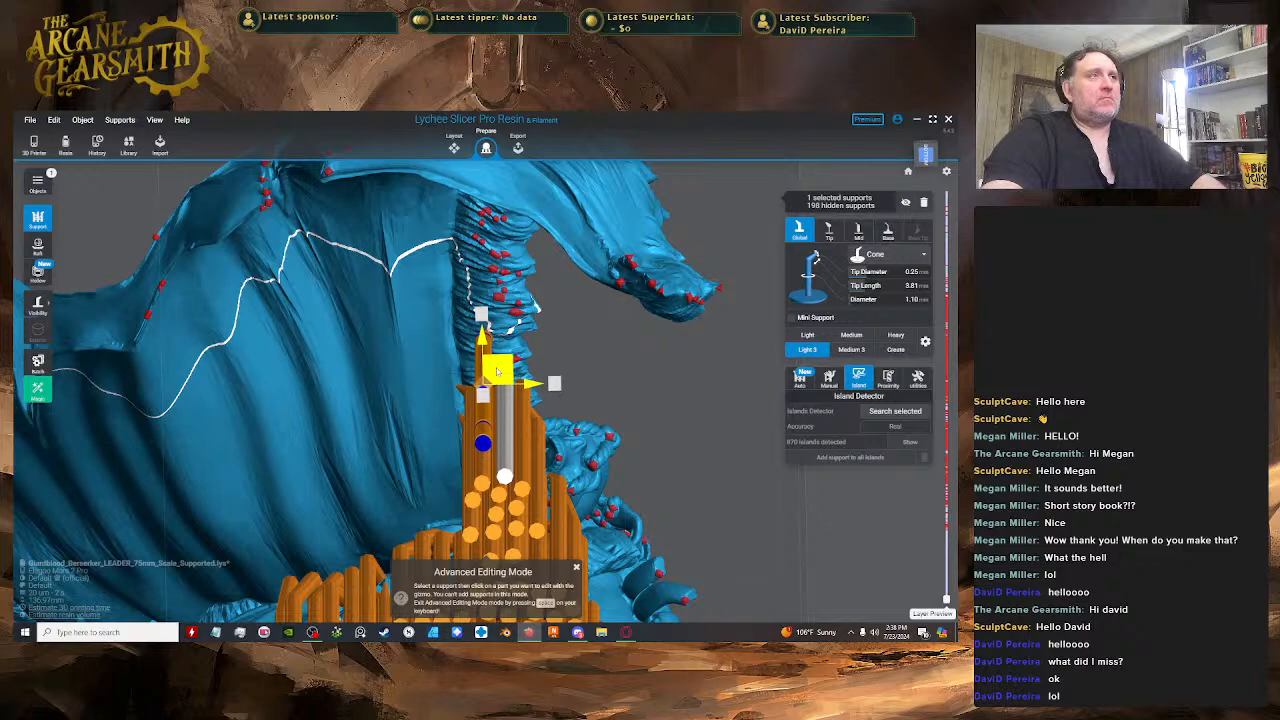
- Place a second light support in the new row, just outward of the inner one
{"action": "right_click_drag", "start_coordinate": [487, 397], "coordinate": [499, 345]}
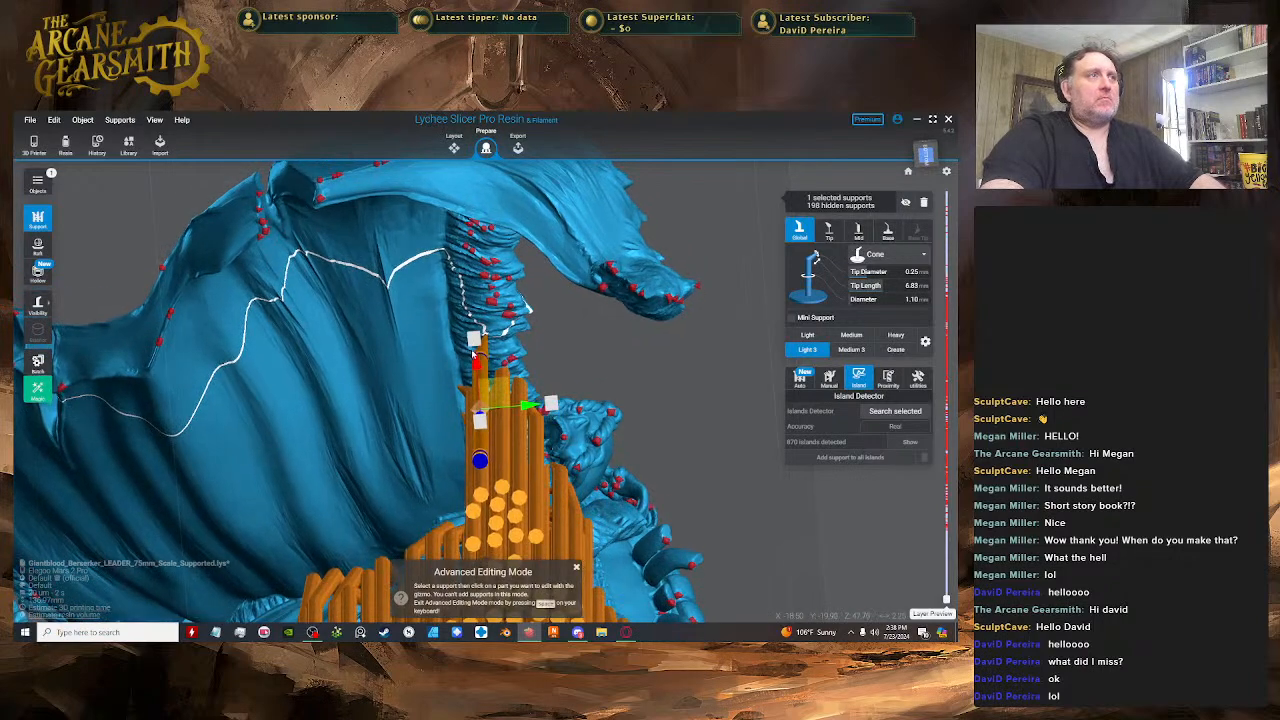
{"action": "scroll", "coordinate": [499, 337], "scroll_direction": "up", "scroll_amount": 2}
{"action": "key", "text": "space"}
{"action": "left_click", "coordinate": [499, 337]}
{"action": "key", "text": "space"}
- Adjust the second support's joint, keeping its pillar clear of the surrounding supports
{"action": "right_click_drag", "start_coordinate": [498, 418], "coordinate": [365, 455]}
{"action": "left_click", "coordinate": [508, 420]}
{"action": "right_click_drag", "start_coordinate": [545, 392], "coordinate": [380, 420]}
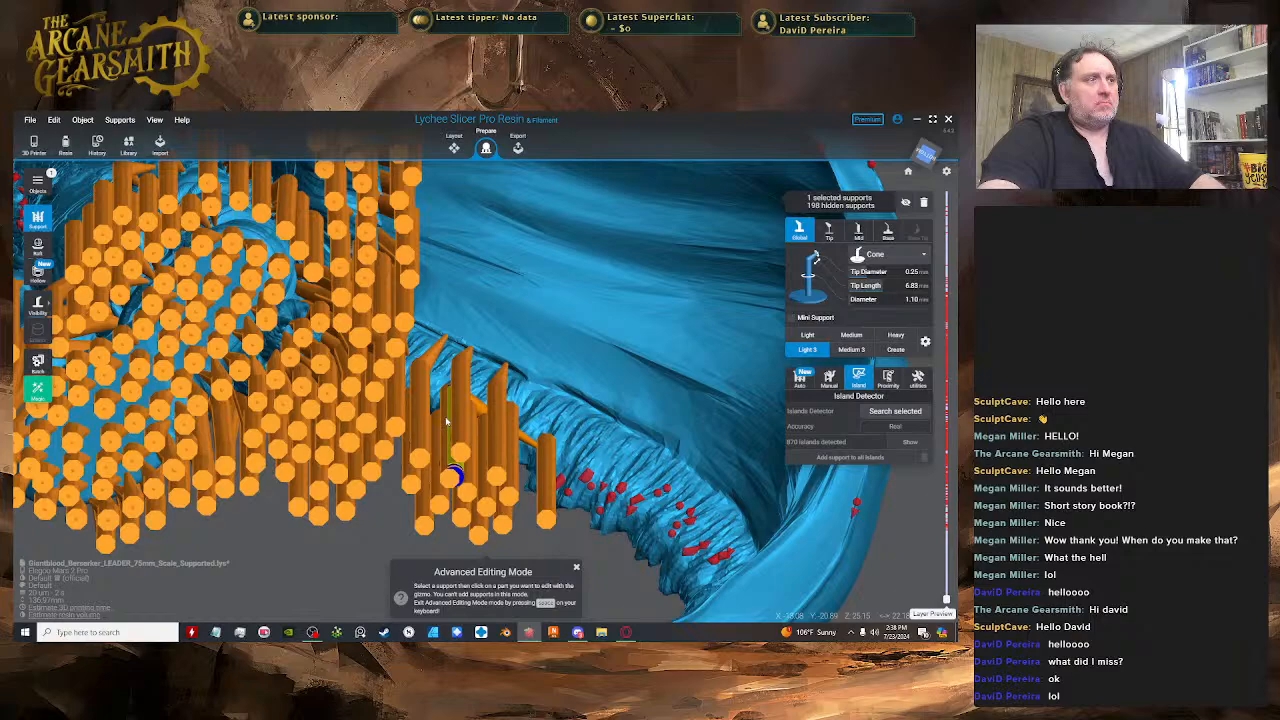
{"action": "left_click_drag", "start_coordinate": [451, 410], "coordinate": [543, 455]}
{"action": "right_click_drag", "start_coordinate": [545, 456], "coordinate": [866, 508]}
{"action": "right_click_drag", "start_coordinate": [622, 416], "coordinate": [492, 348]}
{"action": "left_click", "coordinate": [499, 412]}
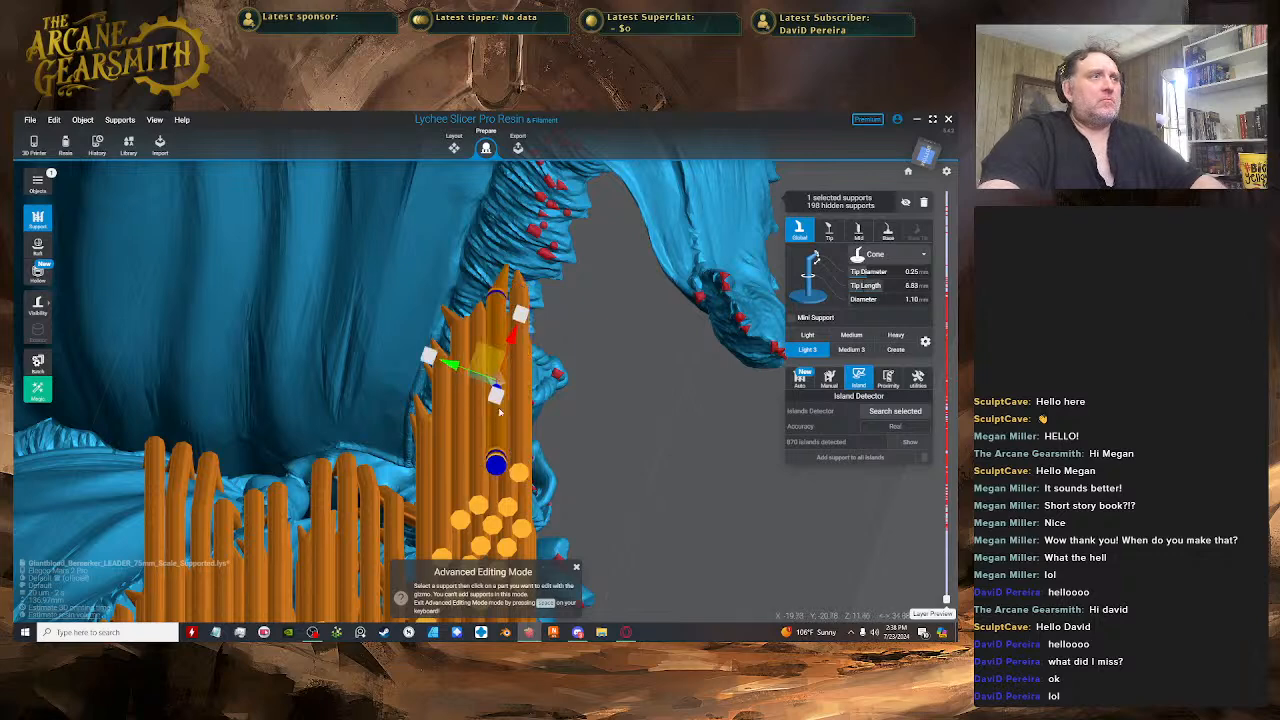
- Complete the row with two more light supports toward the outer edge of the fur and position their joints
{"action": "right_click_drag", "start_coordinate": [543, 310], "coordinate": [492, 258]}
{"action": "key", "text": "space"}
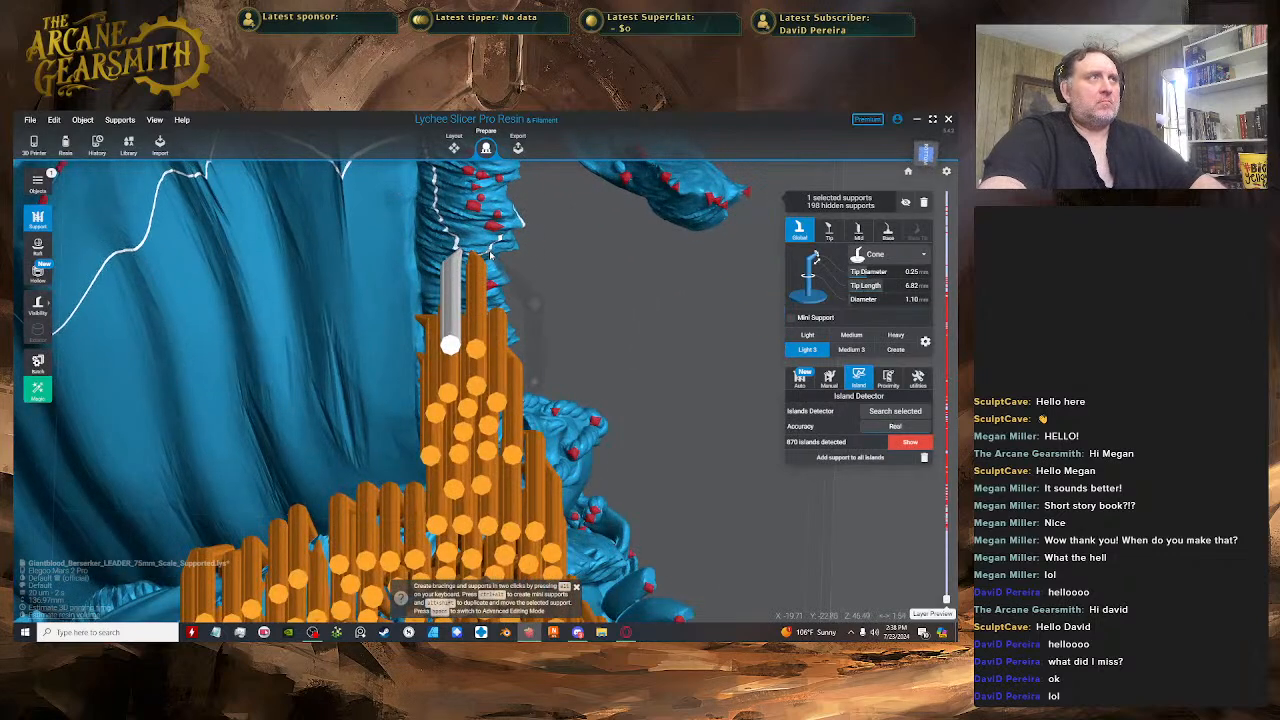
{"action": "key", "text": "space"}
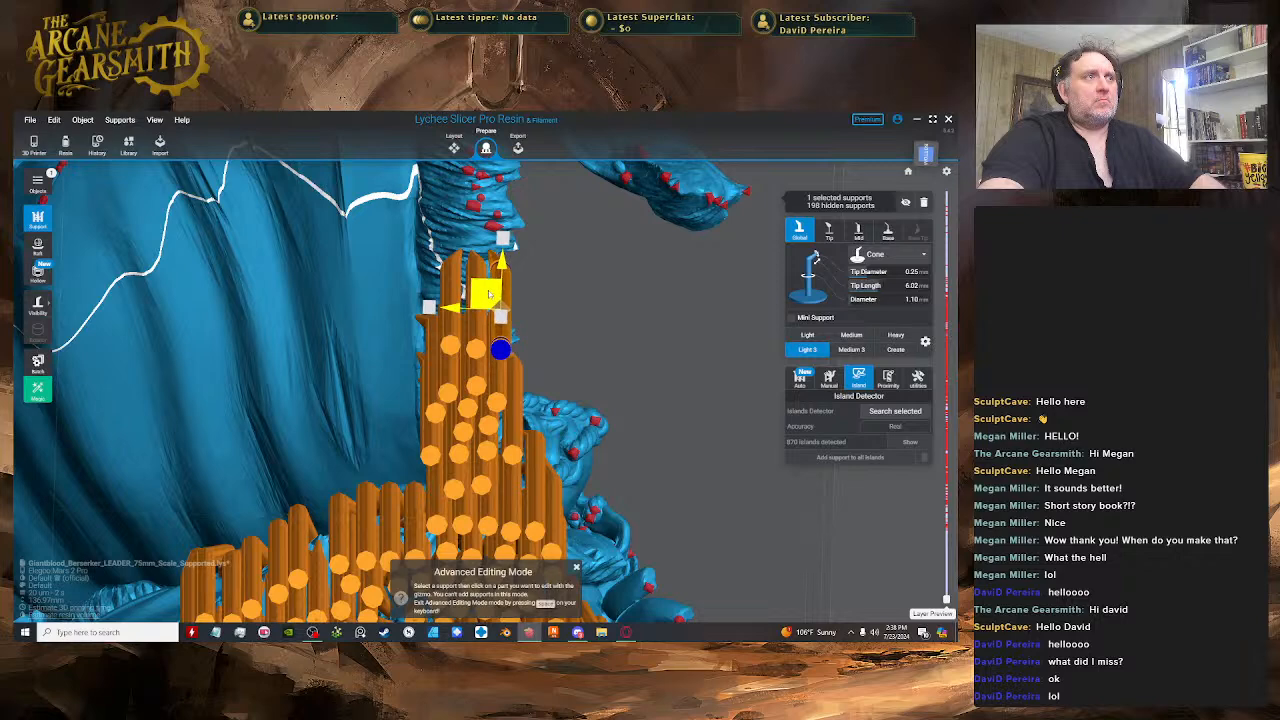
{"action": "left_click_drag", "start_coordinate": [489, 290], "coordinate": [537, 303]}
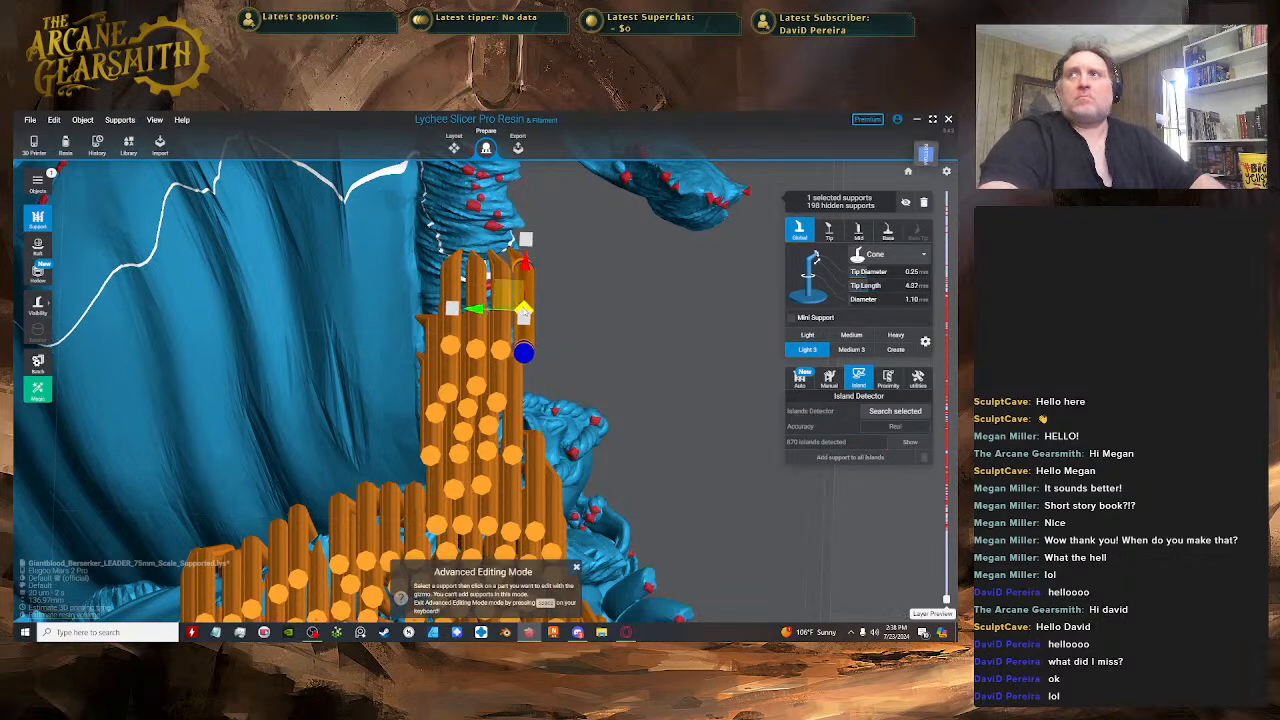
{"action": "right_click_drag", "start_coordinate": [524, 312], "coordinate": [530, 342]}
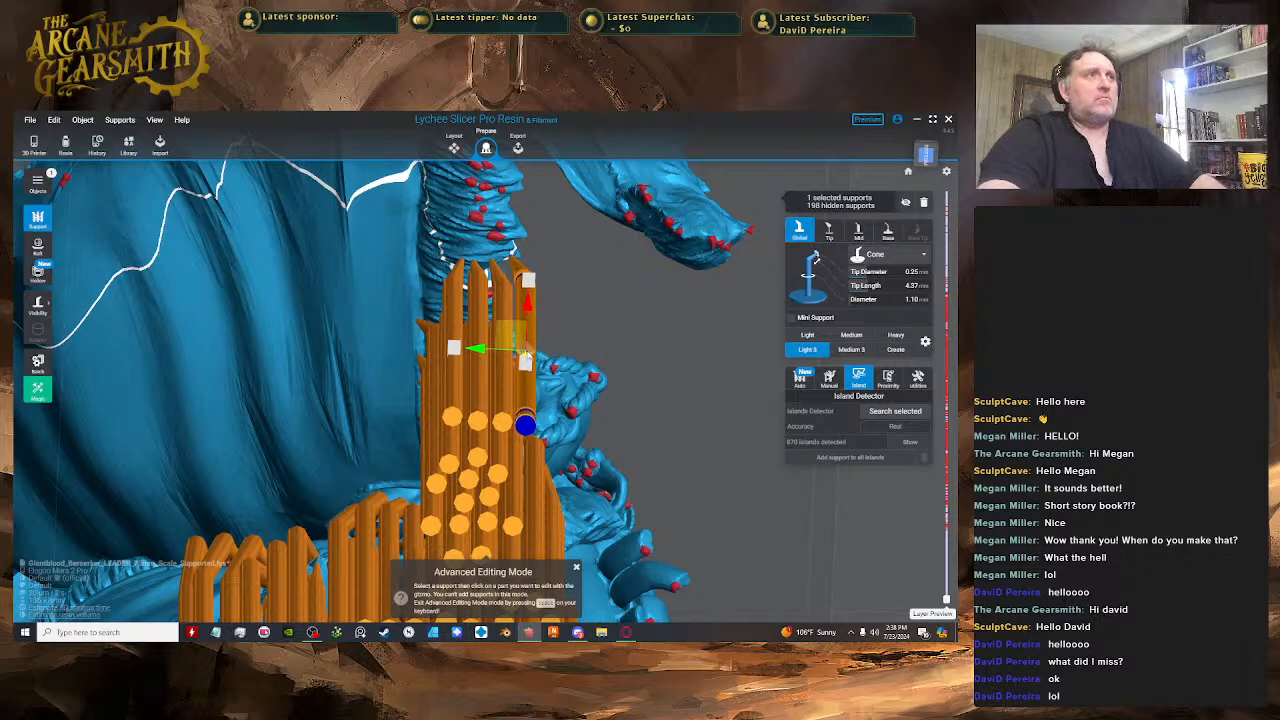
- Add two light supports side by side on the next fur ridge above the completed row
{"action": "key", "text": "space"}
{"action": "key", "text": "space"}
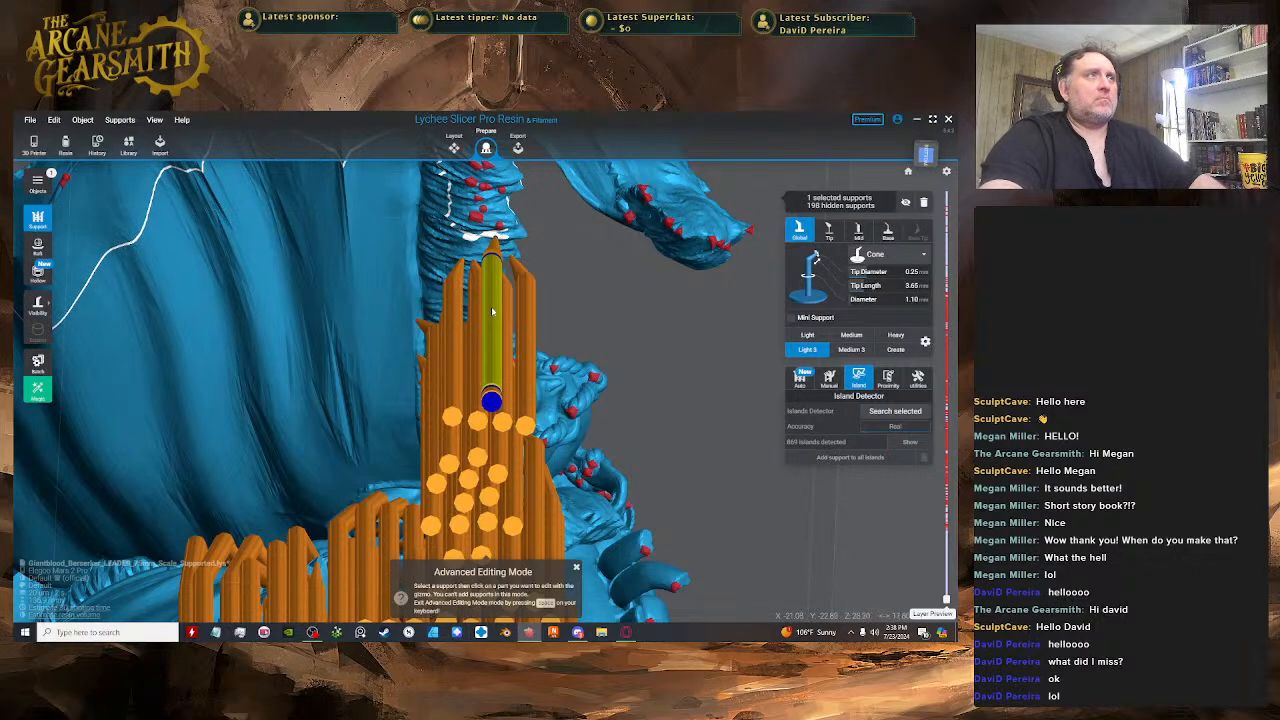
{"action": "key", "text": "space"}
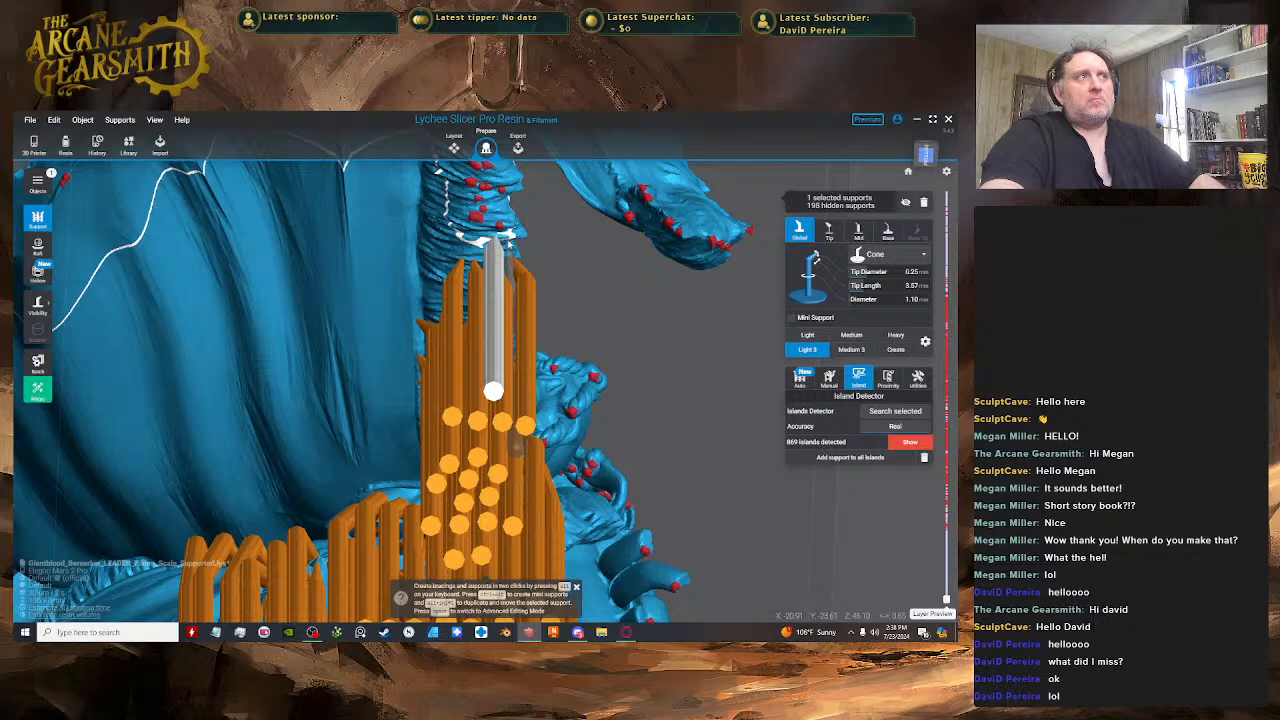
{"action": "key", "text": "space"}
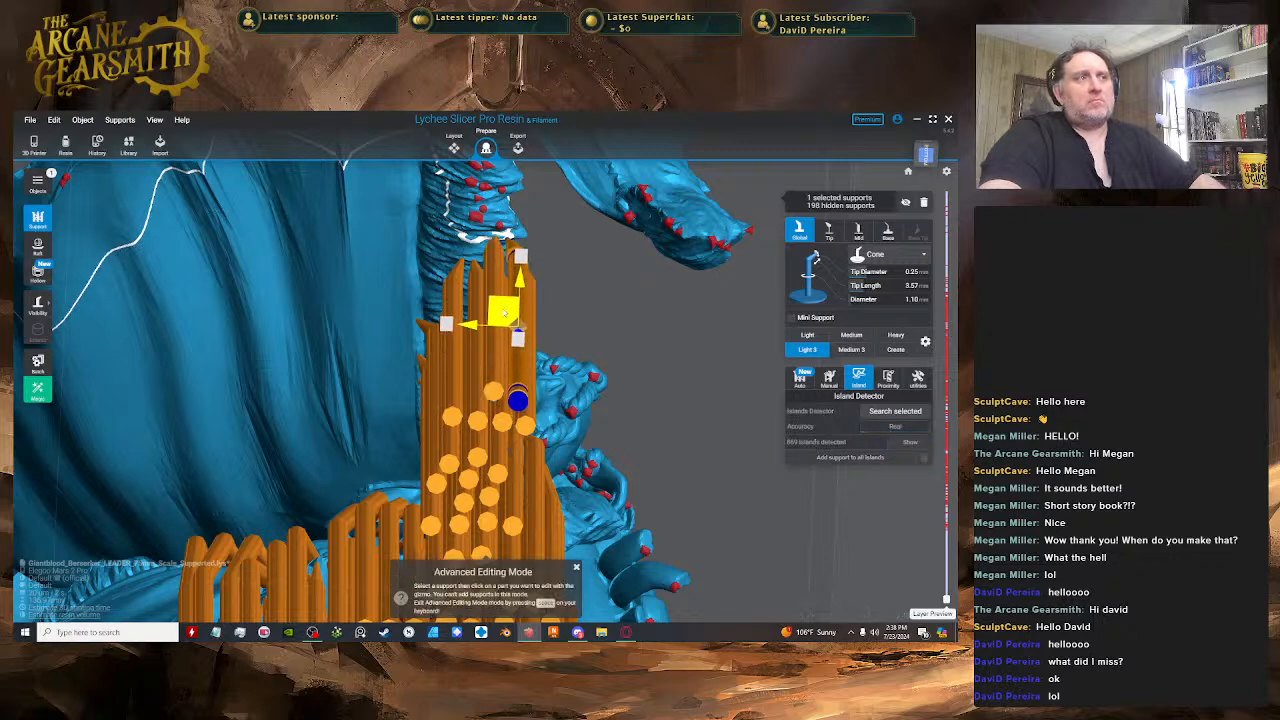
- Add a light support at the outer tip of this fur ridge and adjust its joint
{"action": "key", "text": "space"}
{"action": "left_click", "coordinate": [522, 240]}
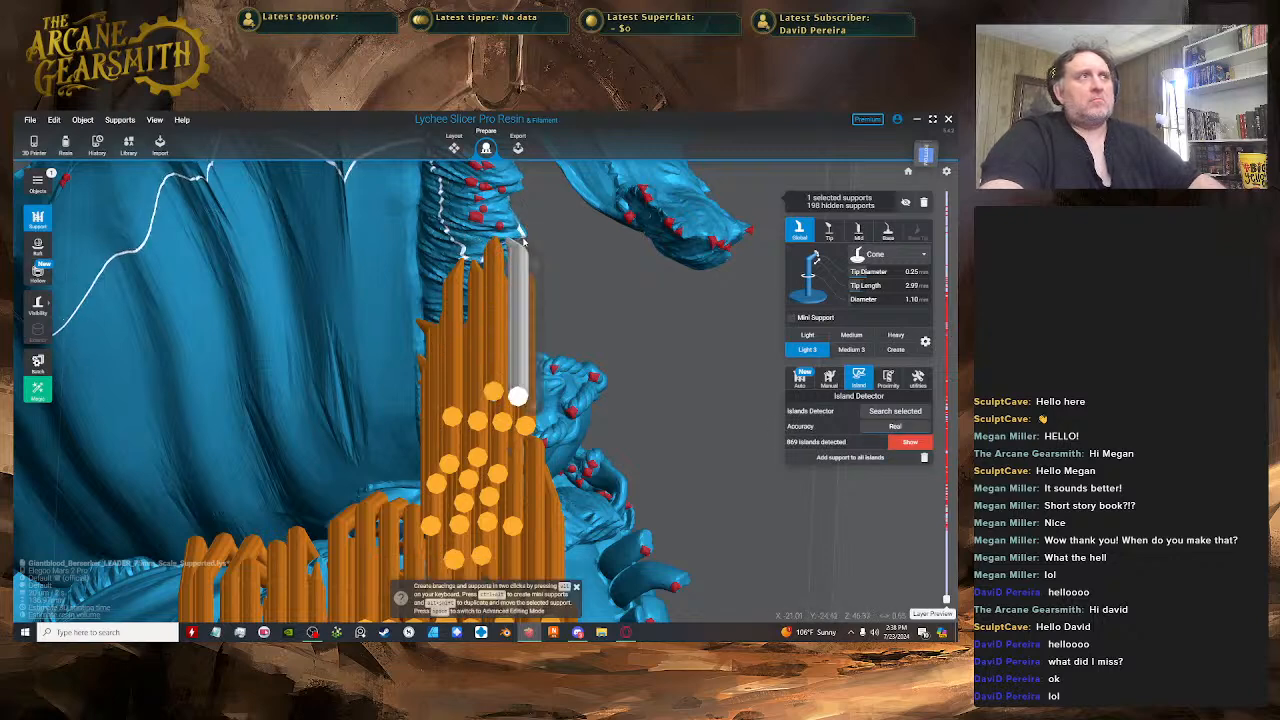
{"action": "key", "text": "space"}
{"action": "left_click", "coordinate": [541, 310]}
{"action": "left_click_drag", "start_coordinate": [527, 313], "coordinate": [535, 305]}
{"action": "mouse_move", "coordinate": [535, 305]}
{"action": "right_mouse_down"}
{"action": "mouse_move", "coordinate": [534, 346]}
{"action": "mouse_move", "coordinate": [533, 301]}
{"action": "right_mouse_up"}
{"action": "left_click_drag", "start_coordinate": [541, 462], "coordinate": [541, 470]}
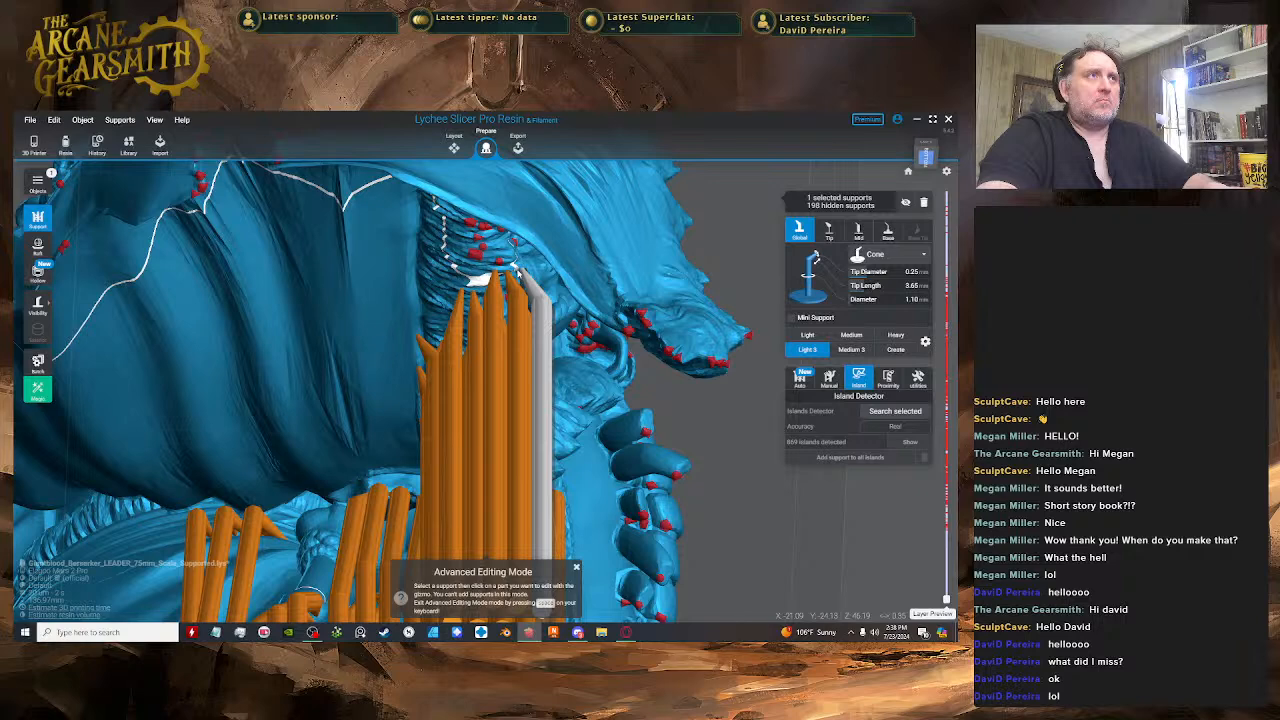
- Add a mini support near the outer pillars and a light support at the inner side of the same fur ridge
{"action": "left_click", "coordinate": [518, 316]}
{"action": "scroll", "coordinate": [519, 326], "scroll_direction": "down", "scroll_amount": 3}
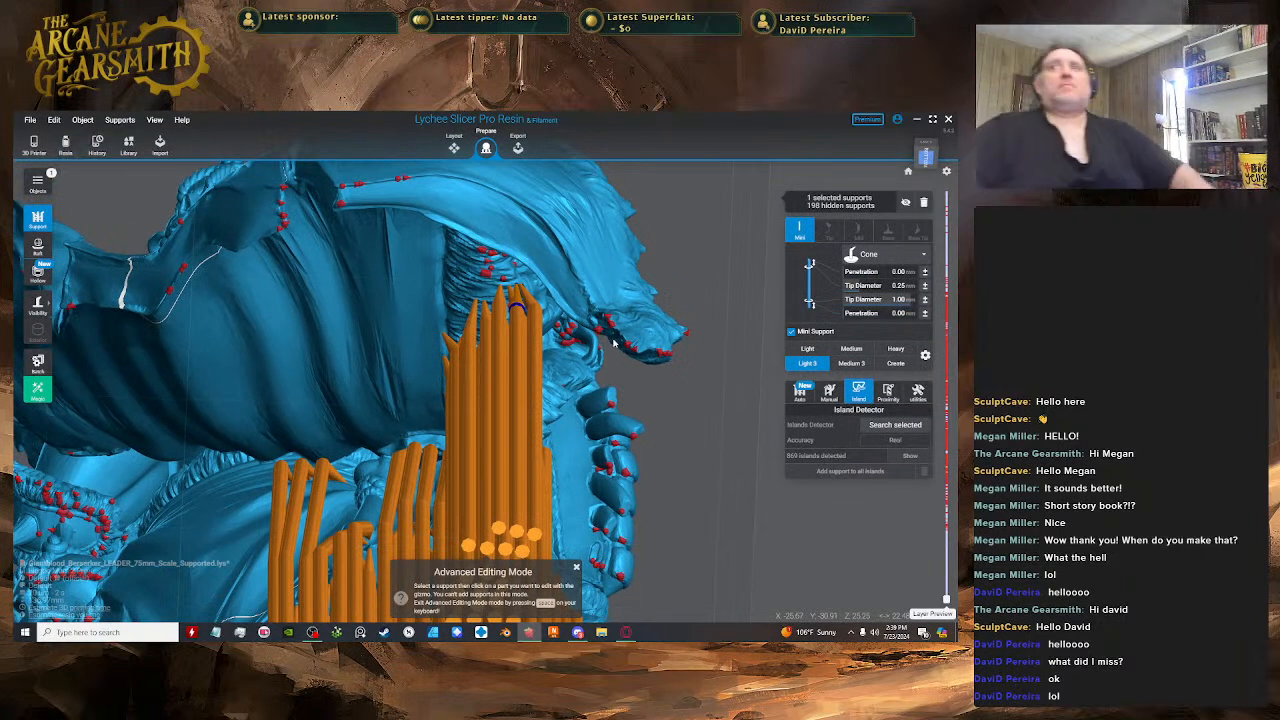
{"action": "scroll", "coordinate": [350, 200], "scroll_direction": "down", "scroll_amount": 2}
{"action": "right_click_drag", "start_coordinate": [350, 200], "coordinate": [356, 172]}
{"action": "scroll", "coordinate": [468, 262], "scroll_direction": "up", "scroll_amount": 3}
{"action": "key", "text": "space"}
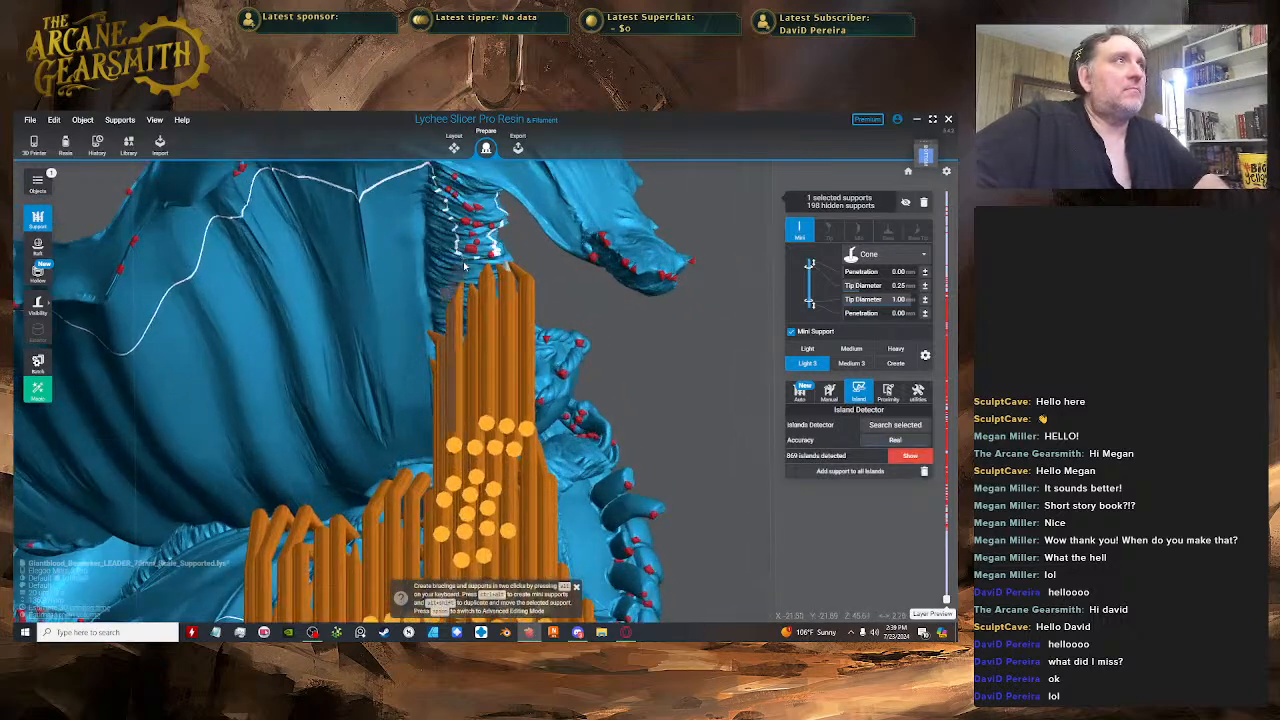
{"action": "key", "text": "space"}
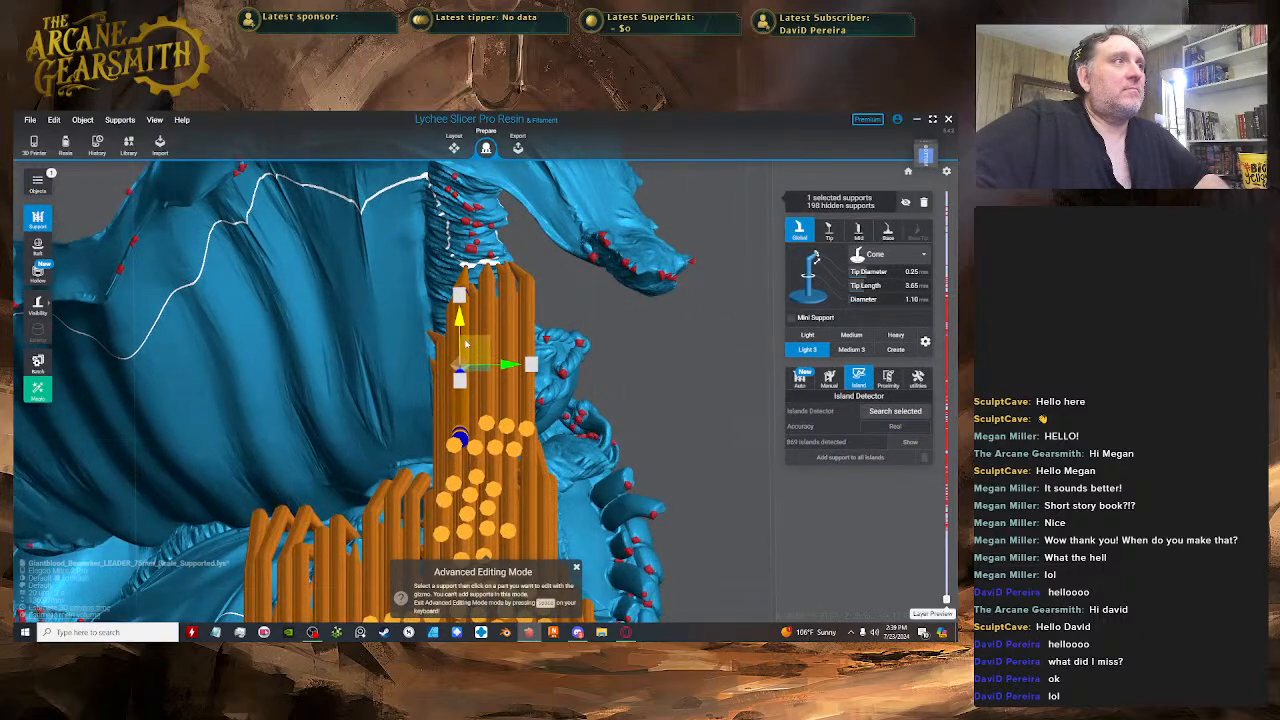
- Add a light support next to the cape edge and adjust the joints of the two innermost supports
{"action": "key", "text": "space"}
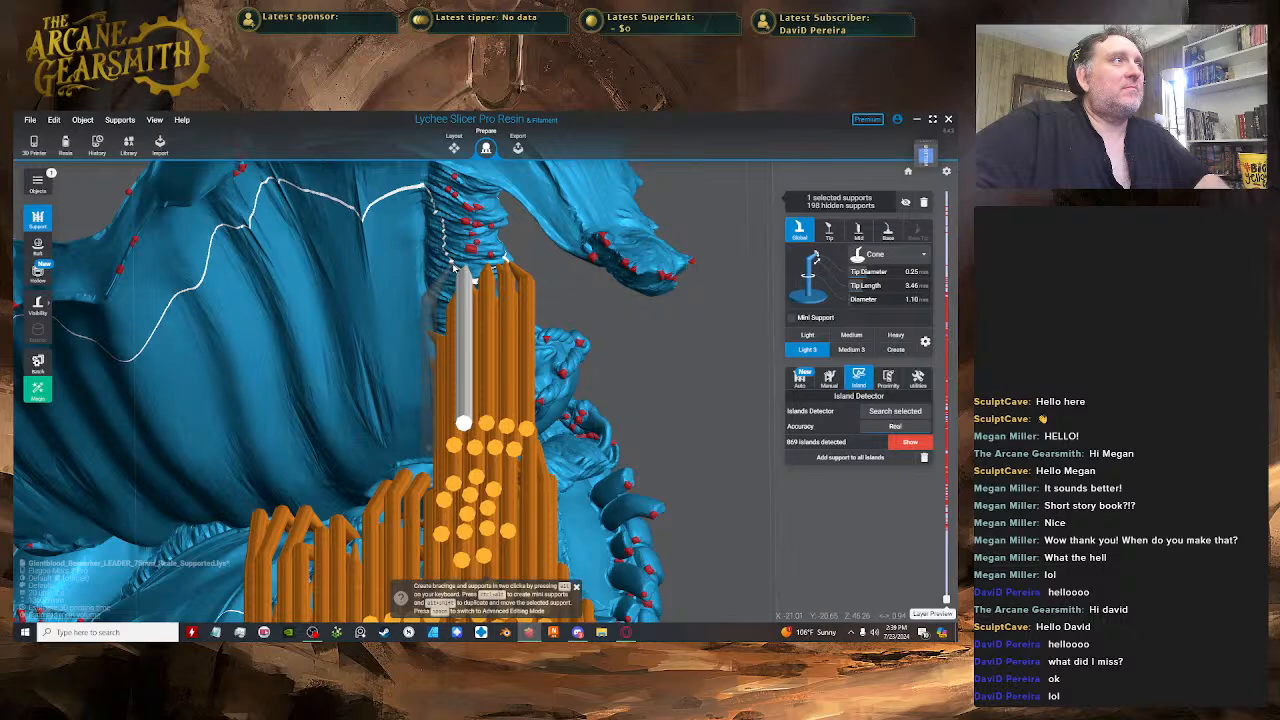
{"action": "key", "text": "space"}
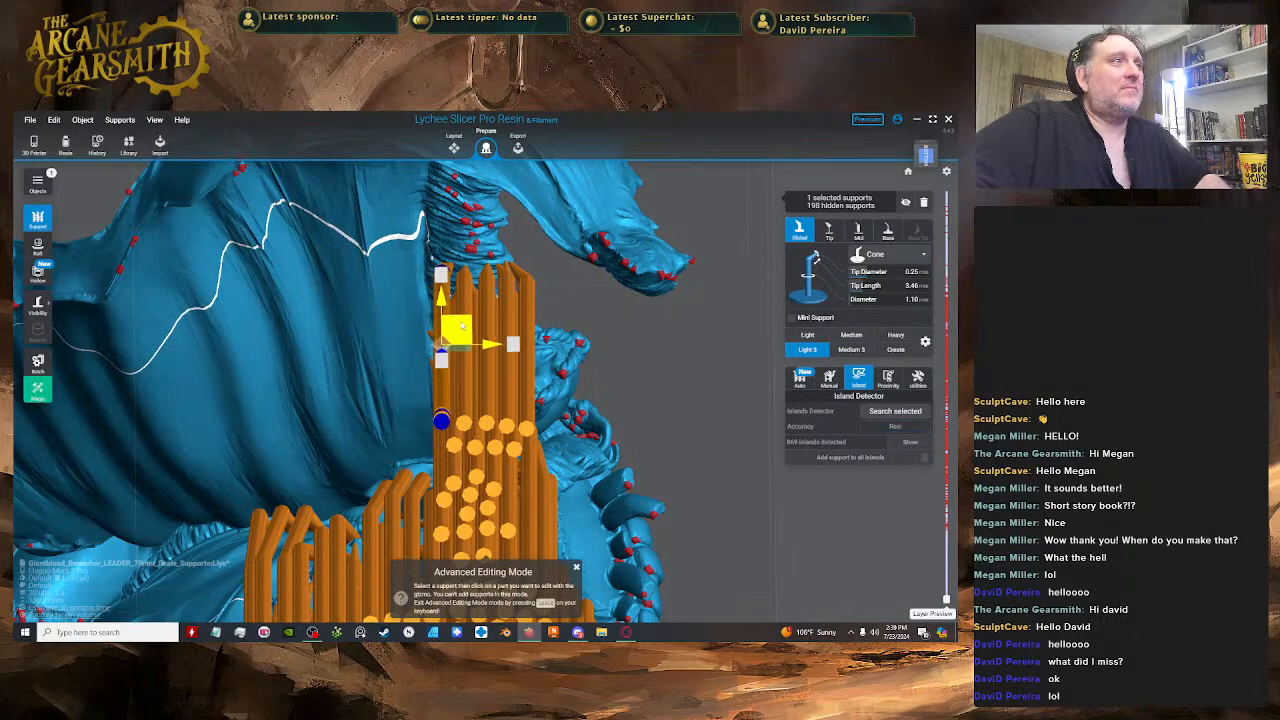
{"action": "right_click_drag", "start_coordinate": [464, 328], "coordinate": [455, 380]}
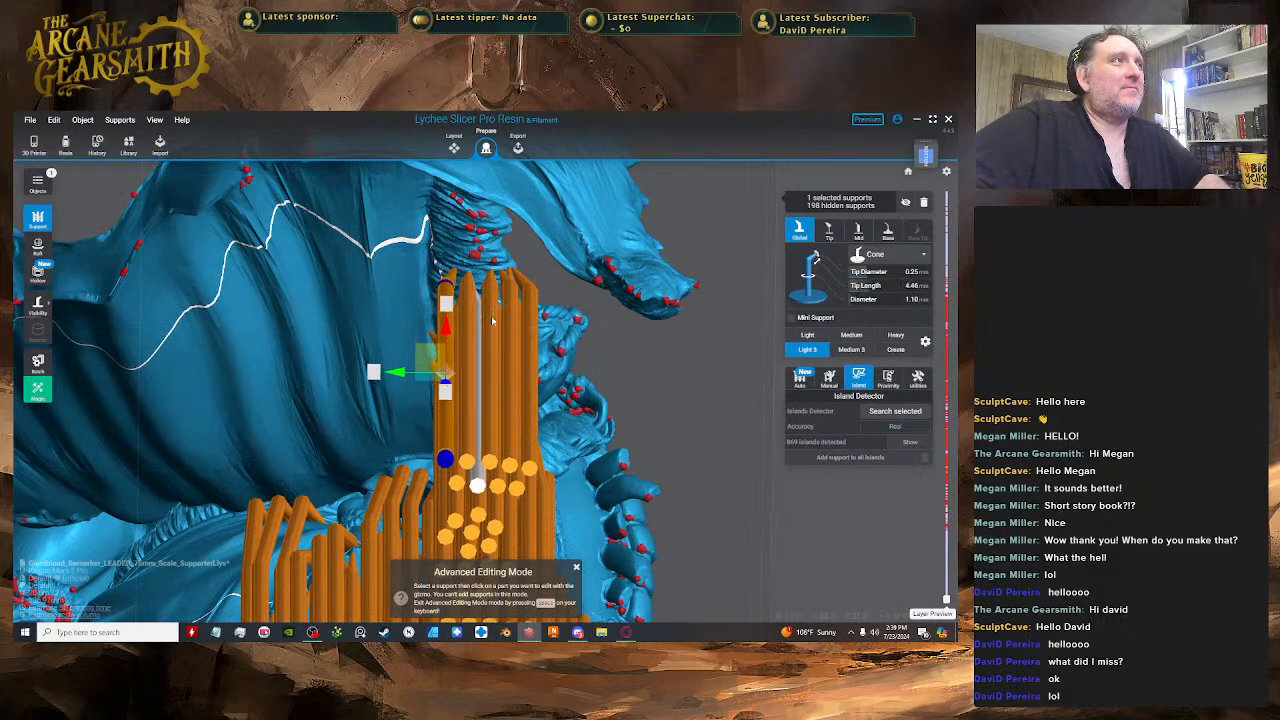
{"action": "right_click_drag", "start_coordinate": [494, 320], "coordinate": [498, 378]}
{"action": "left_click", "coordinate": [479, 445]}
{"action": "left_click_drag", "start_coordinate": [479, 445], "coordinate": [476, 439]}
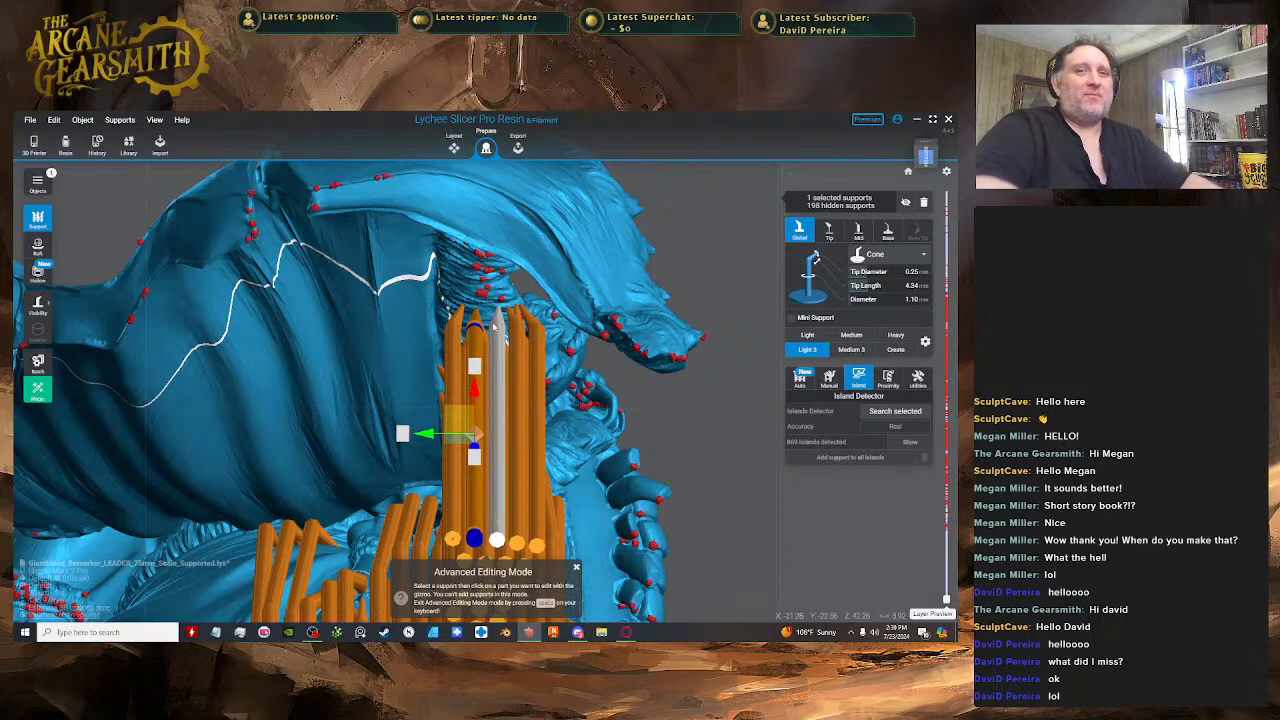
- Begin the next row with a light support at the outer edge of the fur trim and reposition its joint
{"action": "right_click_drag", "start_coordinate": [610, 300], "coordinate": [562, 316]}
{"action": "scroll", "coordinate": [520, 280], "scroll_direction": "up", "scroll_amount": 3}
{"action": "key", "text": "space"}
{"action": "left_click", "coordinate": [528, 288]}
{"action": "key", "text": "space"}
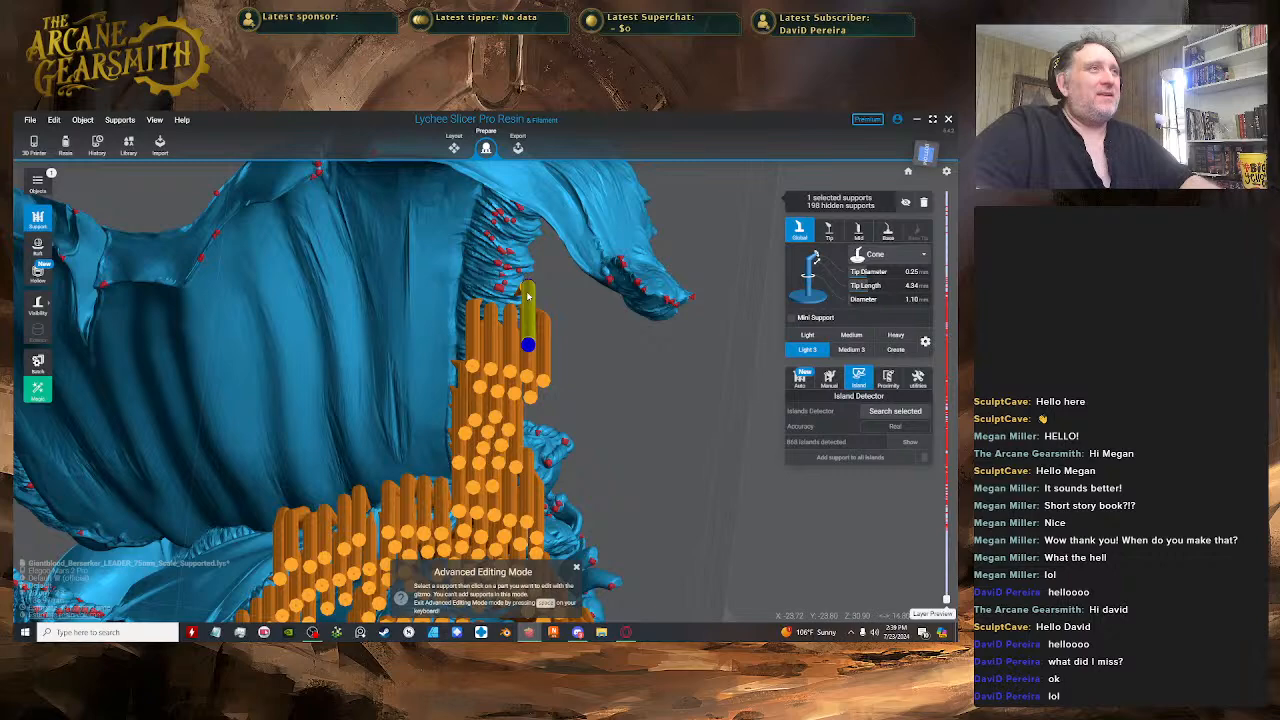
{"action": "left_click", "coordinate": [528, 296]}
{"action": "left_click_drag", "start_coordinate": [516, 297], "coordinate": [506, 308]}
- Add a light support just inward of the outer one and adjust its joint
{"action": "mouse_move", "coordinate": [506, 308]}
{"action": "right_mouse_down"}
{"action": "mouse_move", "coordinate": [500, 350]}
{"action": "mouse_move", "coordinate": [446, 331]}
{"action": "mouse_move", "coordinate": [487, 318]}
{"action": "right_mouse_up"}
{"action": "key", "text": "space"}
{"action": "left_click", "coordinate": [486, 337]}
{"action": "key", "text": "space"}
{"action": "left_click", "coordinate": [487, 335]}
{"action": "left_click_drag", "start_coordinate": [490, 330], "coordinate": [462, 321]}
- Extend the row inward with two more light supports toward the cape edge
{"action": "key", "text": "space"}
{"action": "key", "text": "space"}
{"action": "key", "text": "space"}
{"action": "key", "text": "space"}
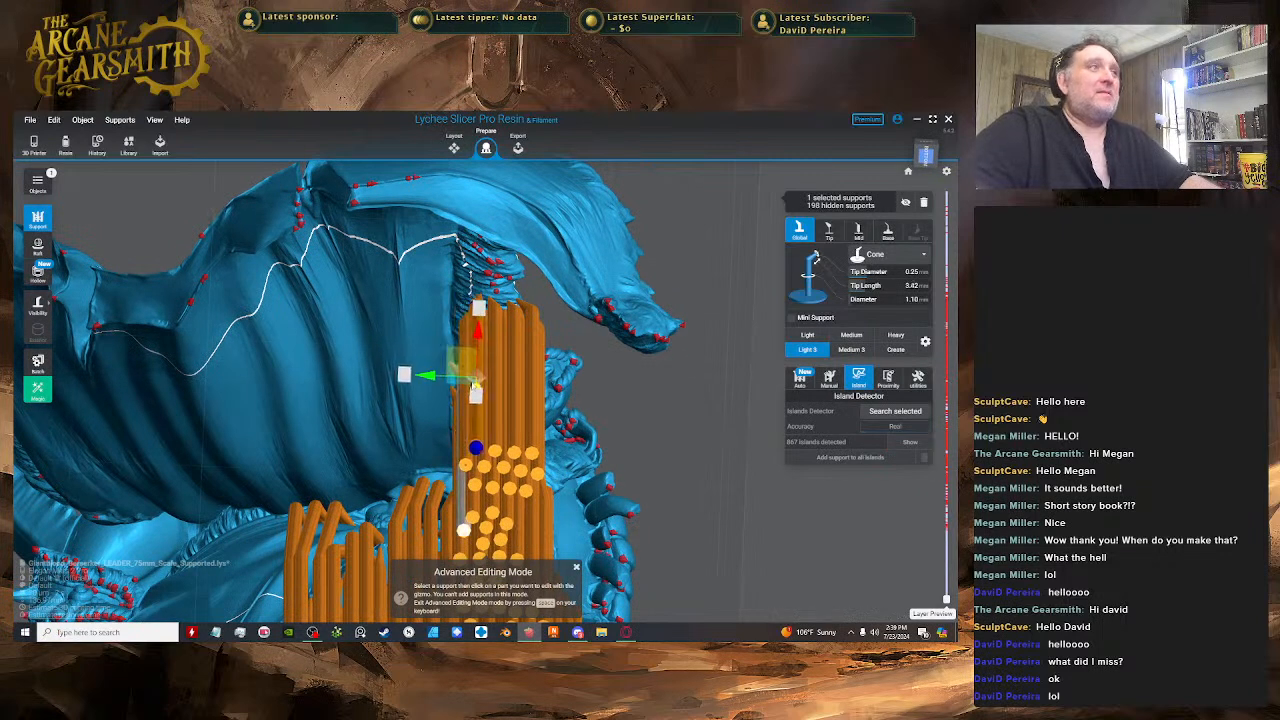
- Add a light support at the next island beside the row's innermost support and adjust its joint
{"action": "key", "text": "space"}
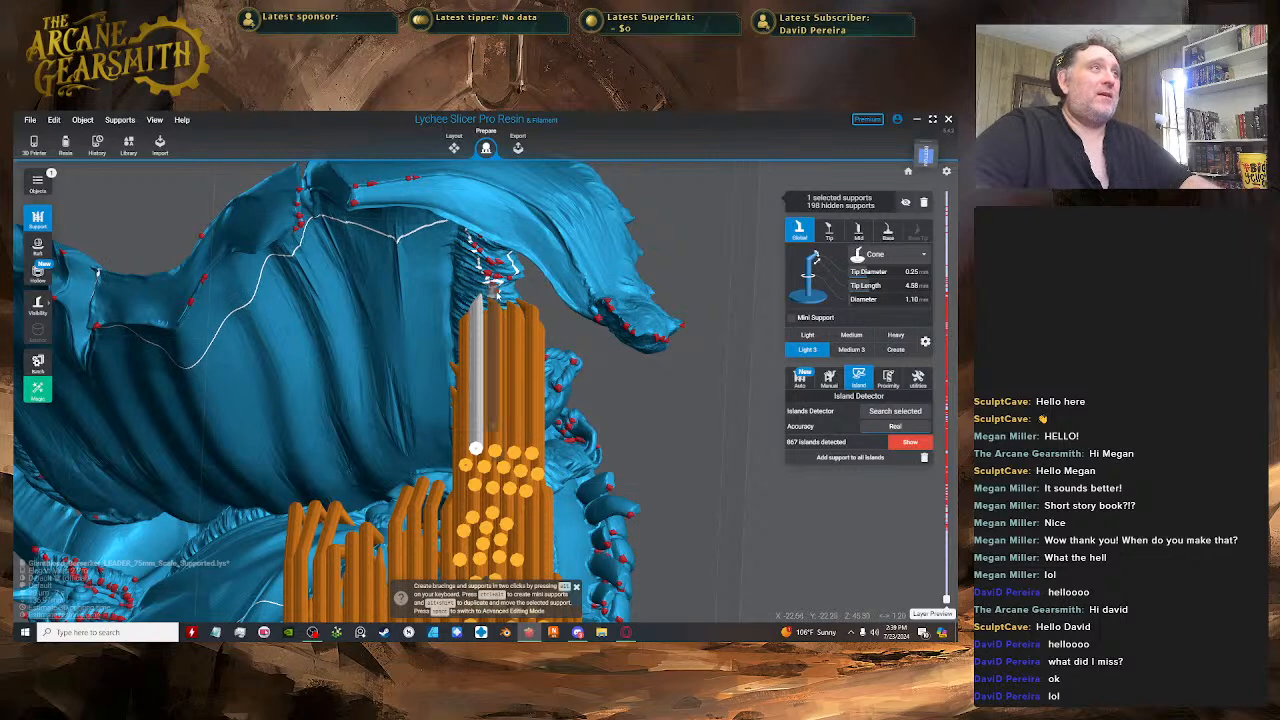
{"action": "key", "text": "space"}
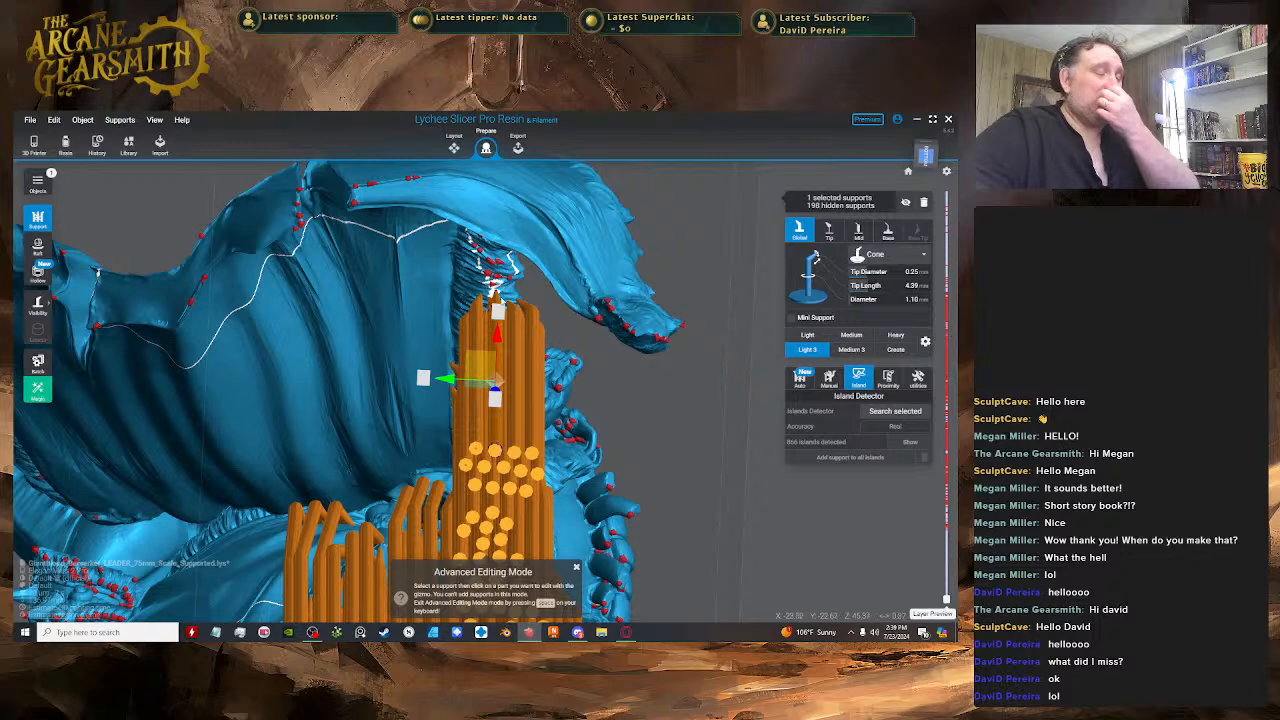
{"action": "right_click_drag", "start_coordinate": [528, 305], "coordinate": [488, 273]}
{"action": "scroll", "coordinate": [500, 272], "scroll_direction": "up", "scroll_amount": 2}
{"action": "key", "text": "space"}
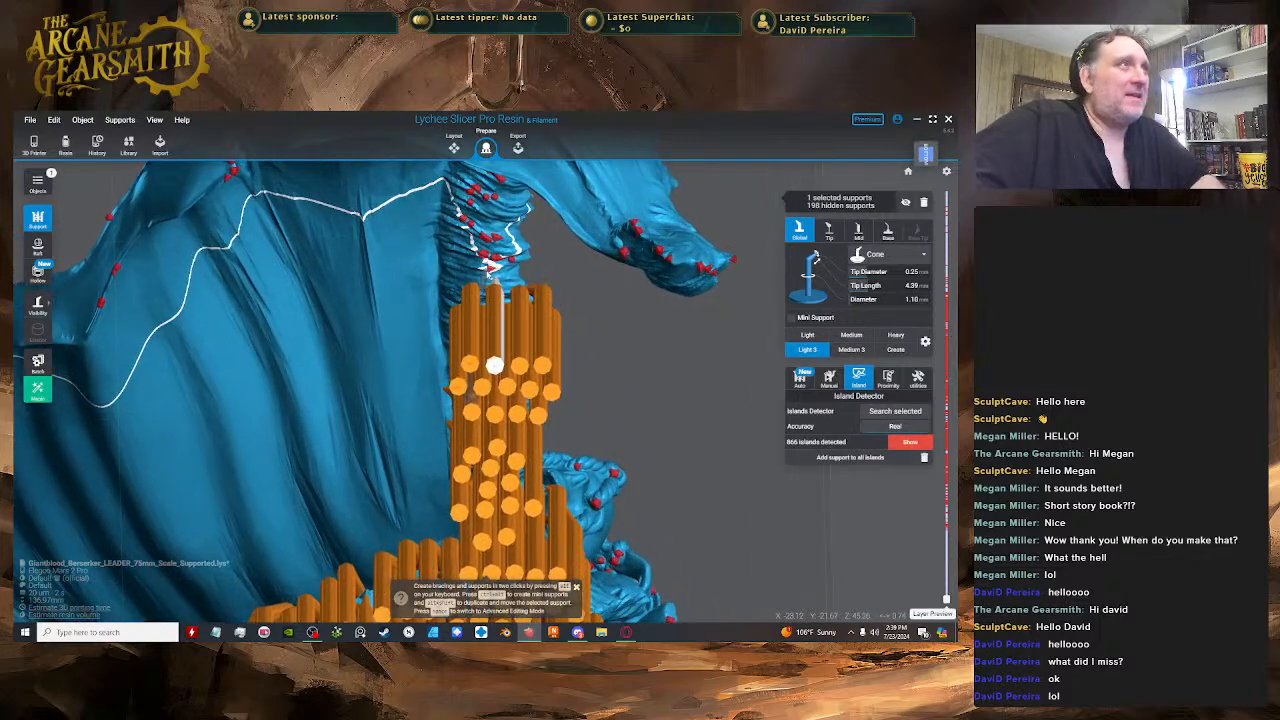
- Start a new row with a light support at the inner side of the fur trim and reposition its joint
{"action": "key", "text": "space"}
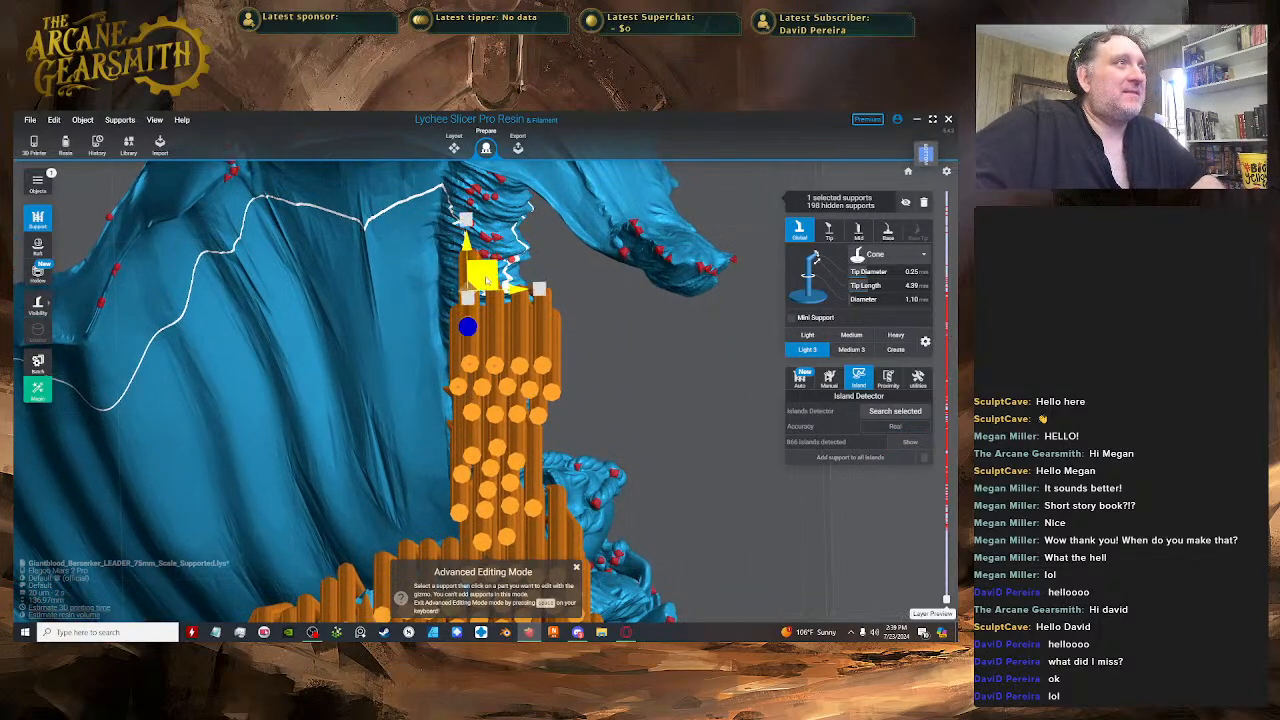
{"action": "right_click_drag", "start_coordinate": [494, 290], "coordinate": [510, 307]}
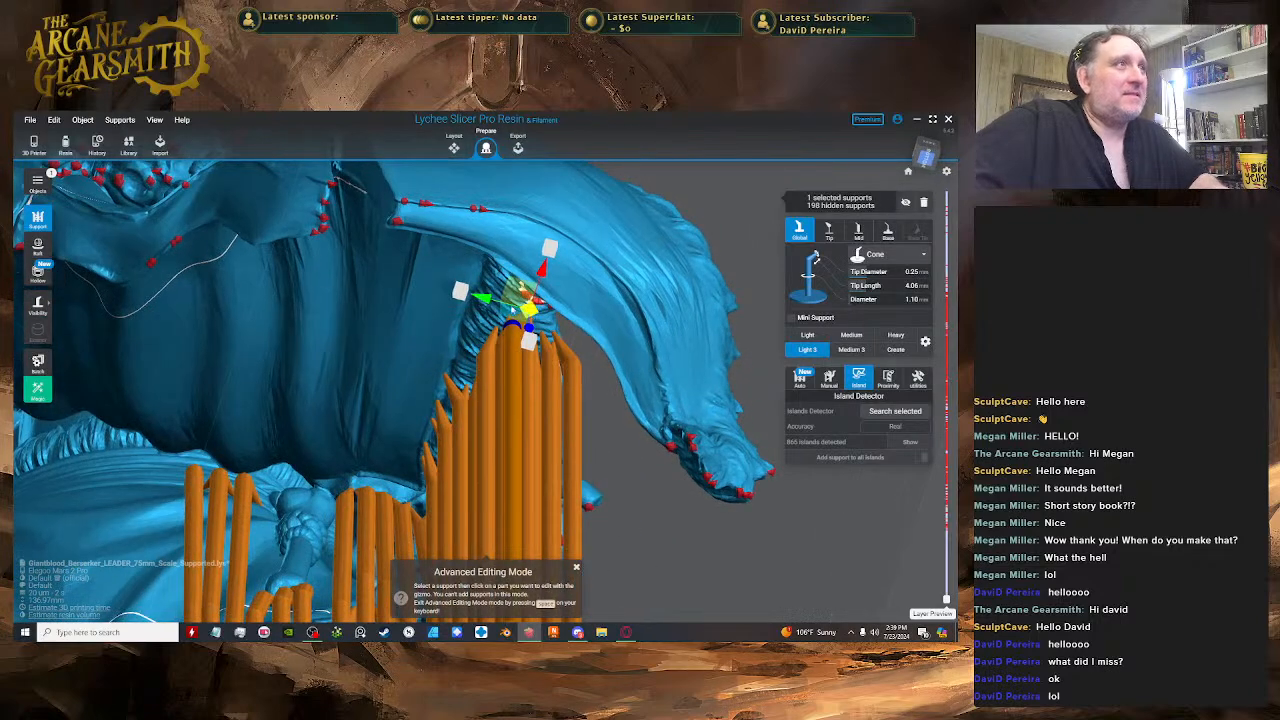
{"action": "left_click", "coordinate": [513, 327]}
{"action": "right_click_drag", "start_coordinate": [513, 327], "coordinate": [505, 262]}
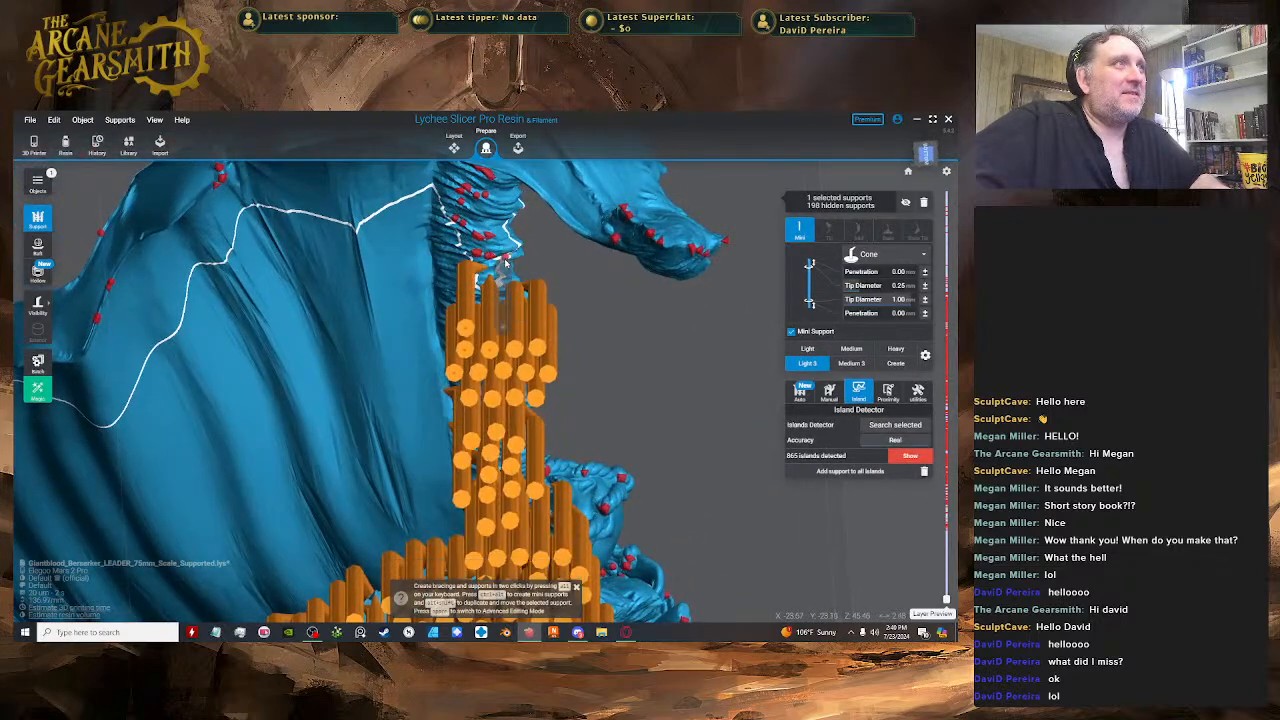
- Continue the new row outward with two more light supports and line up their joints
{"action": "key", "text": "Tab"}
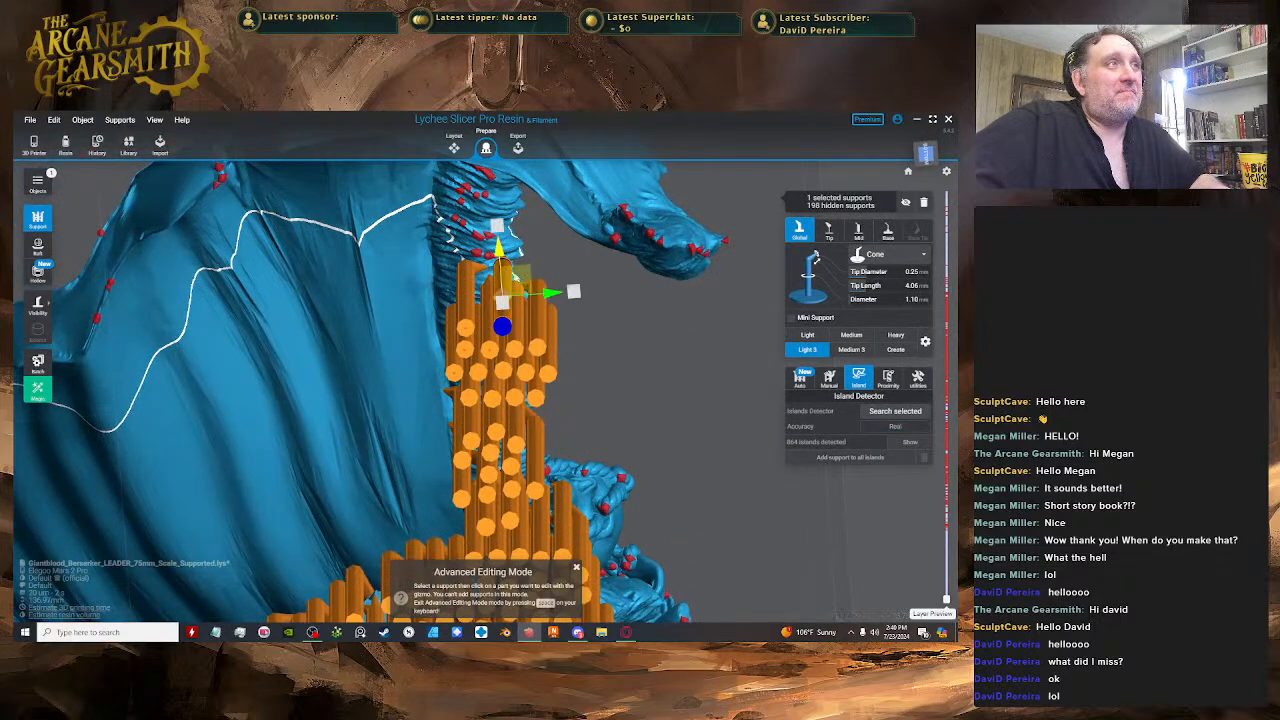
{"action": "key", "text": "Tab"}
{"action": "right_click_drag", "start_coordinate": [529, 281], "coordinate": [512, 268]}
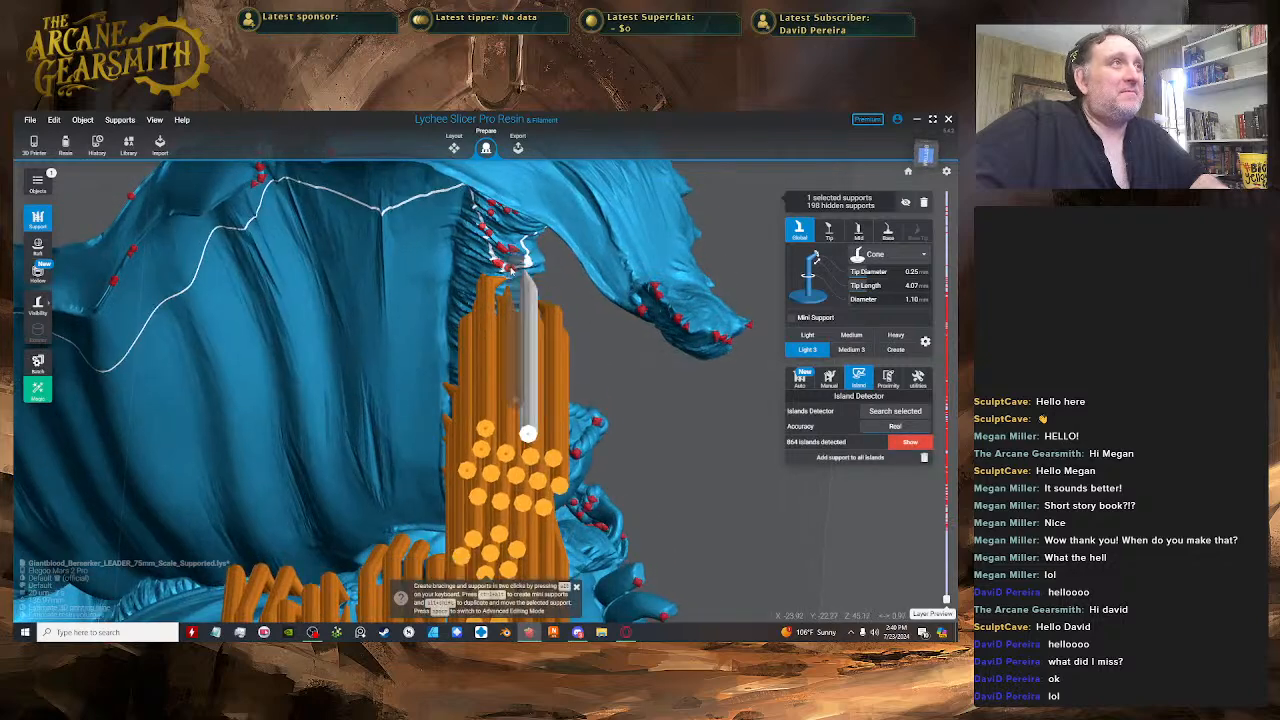
{"action": "key", "text": "Tab"}
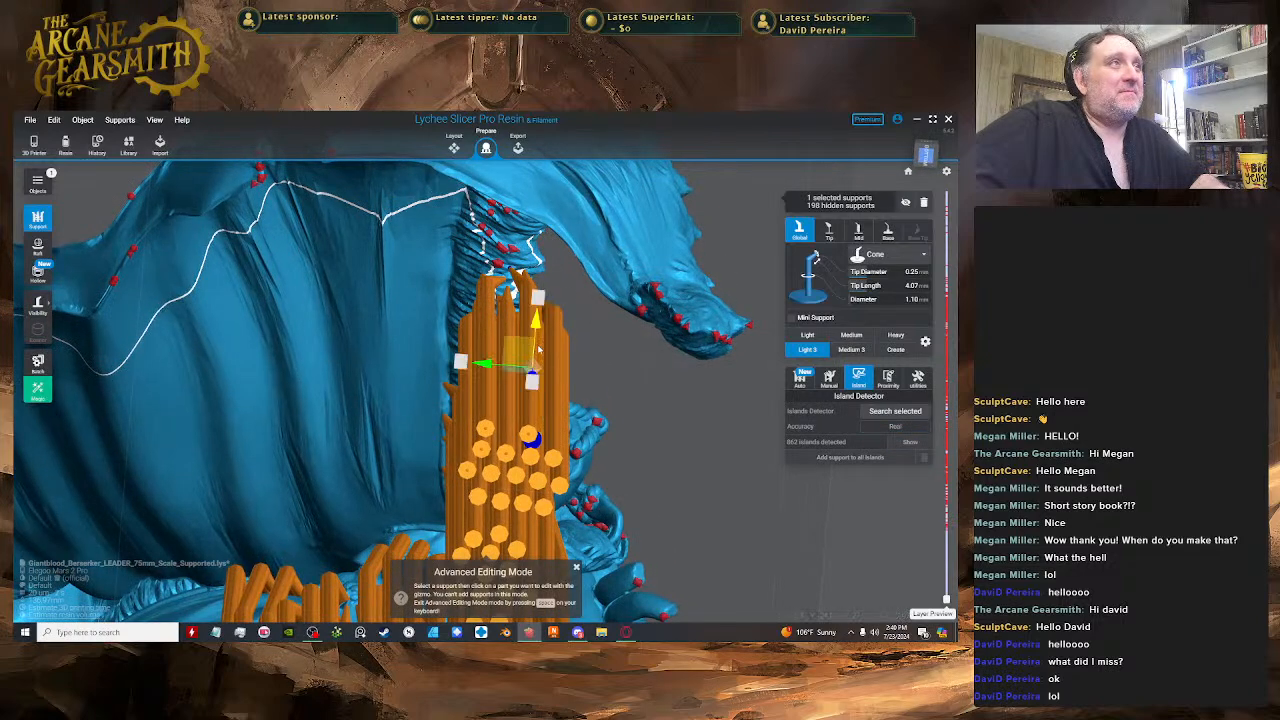
{"action": "left_click_drag", "start_coordinate": [538, 349], "coordinate": [490, 338]}
{"action": "key", "text": "Tab"}
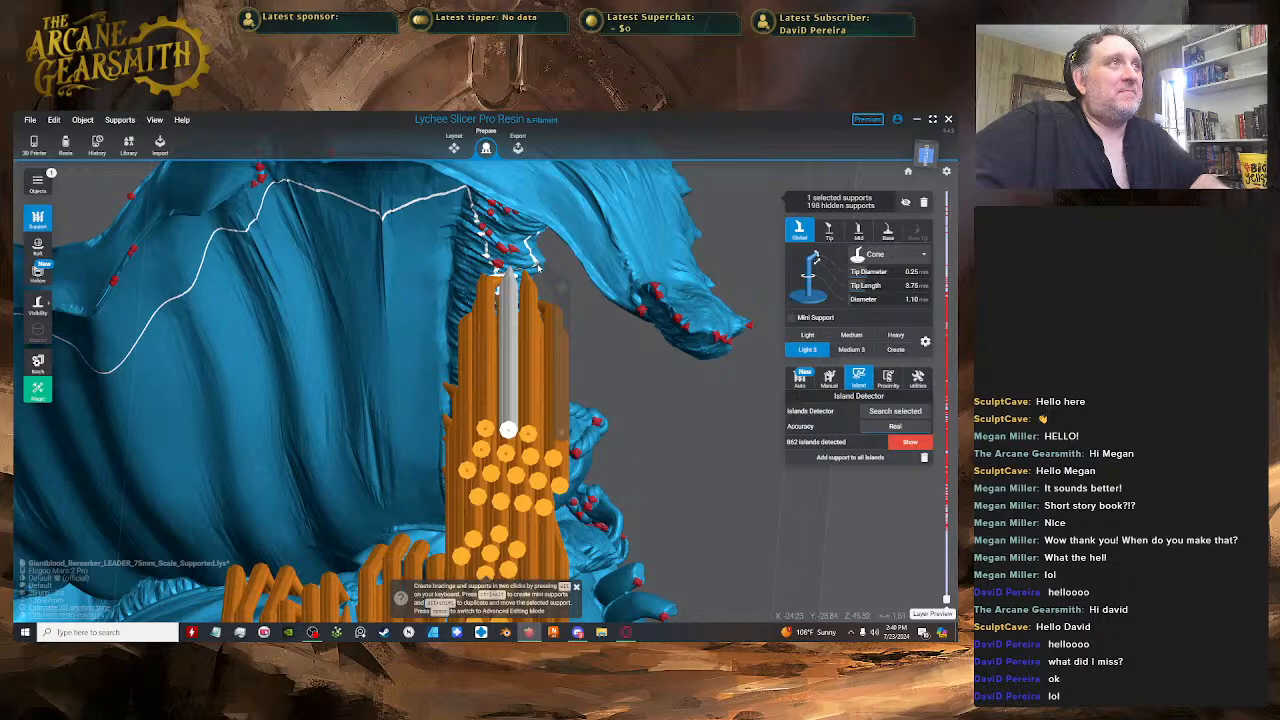
- Add a light support at the outer end of the row and move its joint into line
{"action": "left_click", "coordinate": [538, 268]}
{"action": "key", "text": "space"}
{"action": "left_click", "coordinate": [562, 335]}
{"action": "left_click_drag", "start_coordinate": [545, 351], "coordinate": [536, 352]}
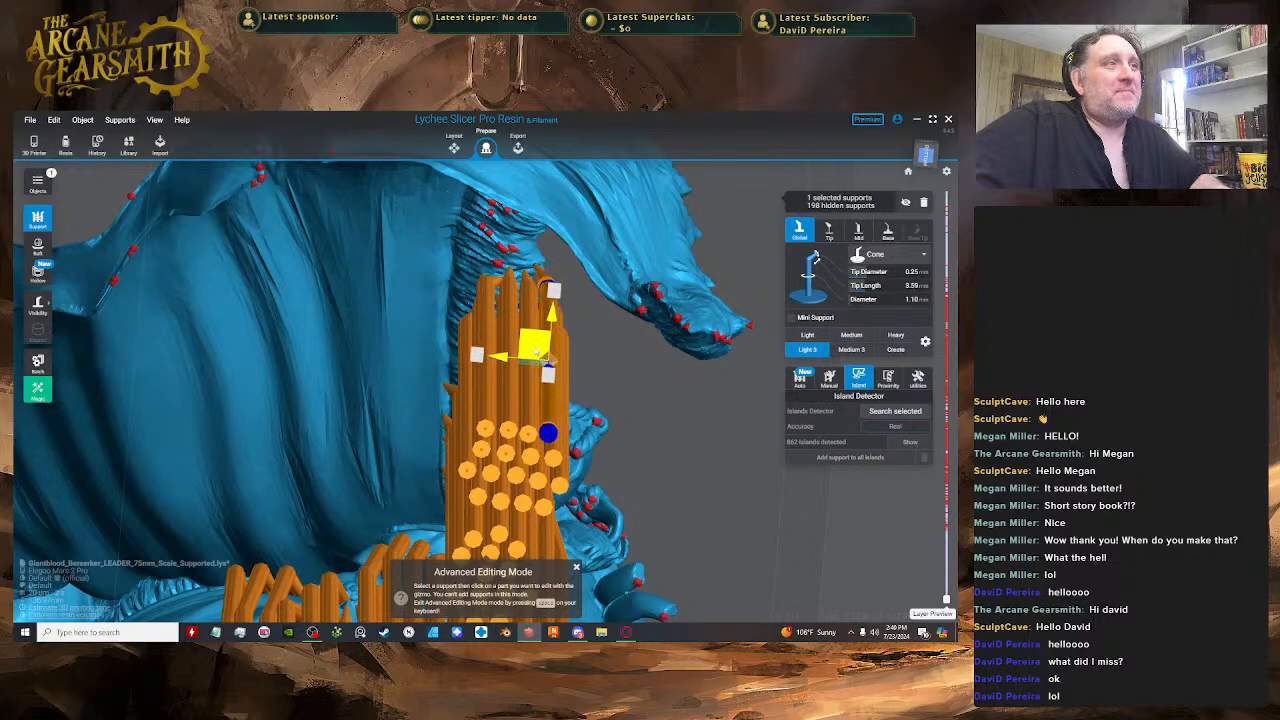
{"action": "key", "text": "space"}
{"action": "right_click_drag", "start_coordinate": [530, 350], "coordinate": [449, 389]}
- Raise the upper joint of the row's outermost support closer to the fur trim and deselect the support
{"action": "key", "text": "space"}
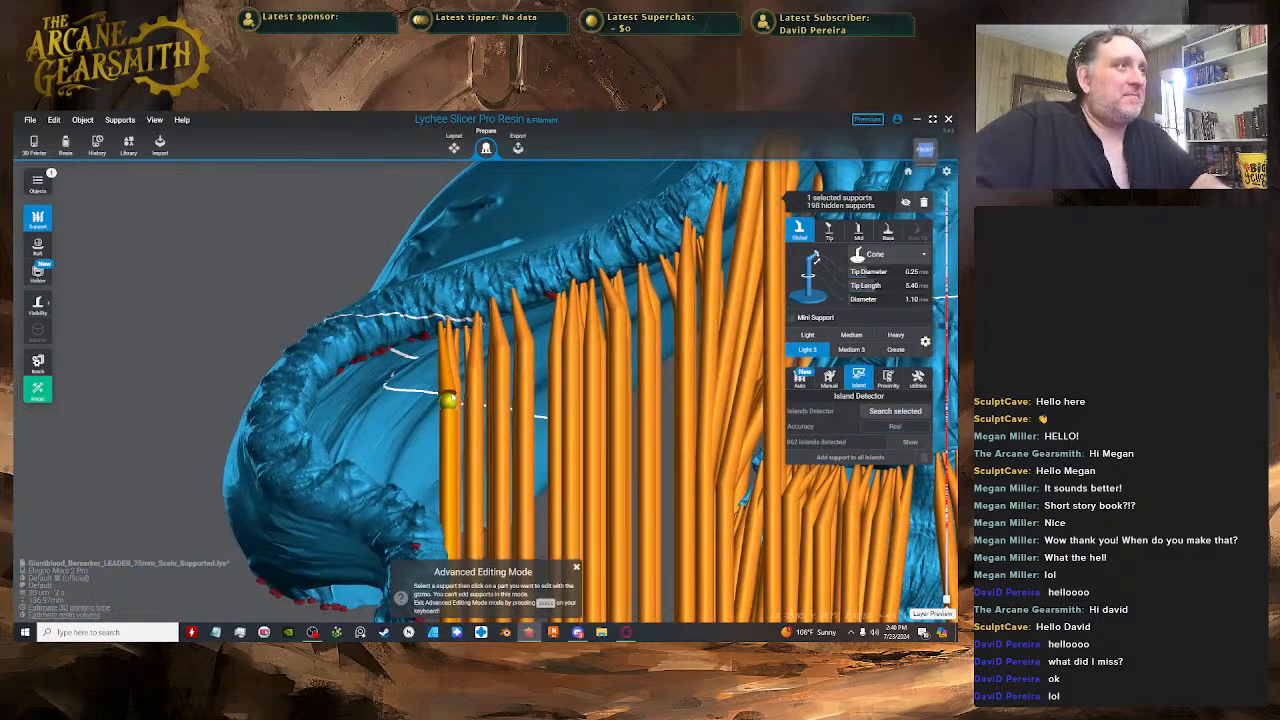
{"action": "left_click", "coordinate": [449, 397]}
{"action": "left_click_drag", "start_coordinate": [448, 434], "coordinate": [448, 407]}
{"action": "right_click_drag", "start_coordinate": [452, 398], "coordinate": [477, 313]}
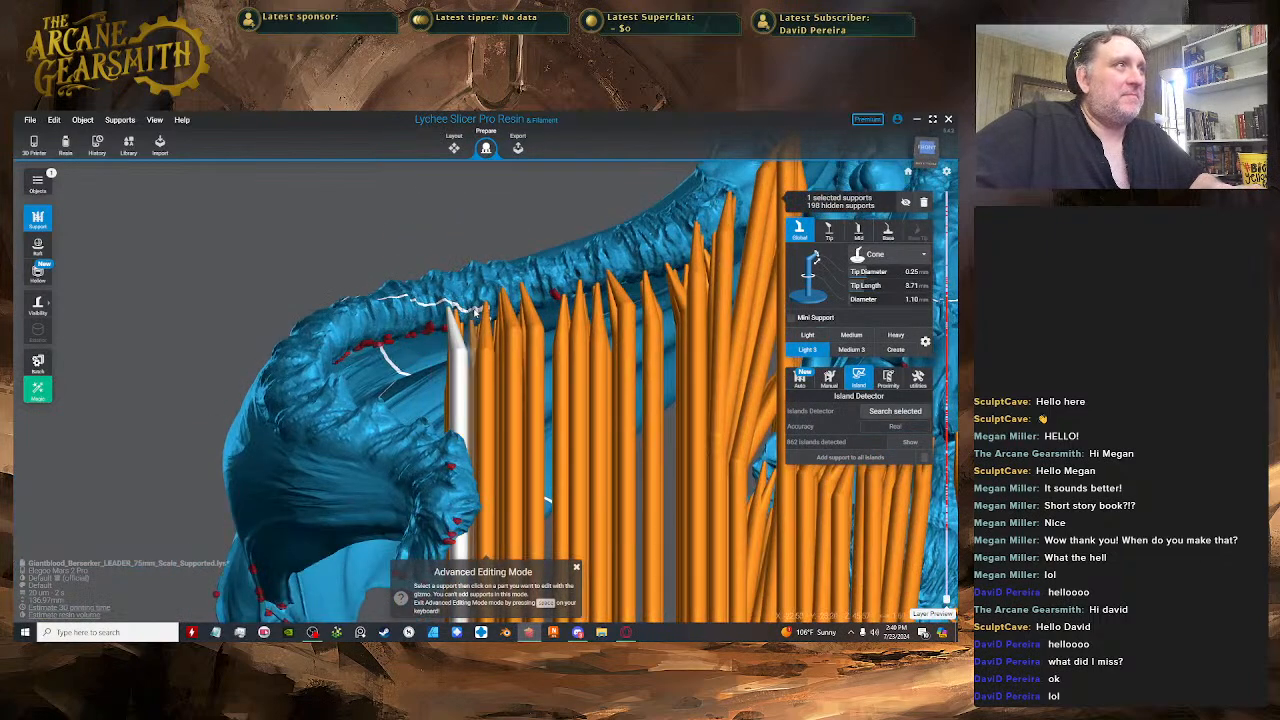
{"action": "left_click", "coordinate": [460, 348]}
{"action": "scroll", "coordinate": [452, 335], "scroll_direction": "down", "scroll_amount": 3}
{"action": "left_click", "coordinate": [362, 247]}
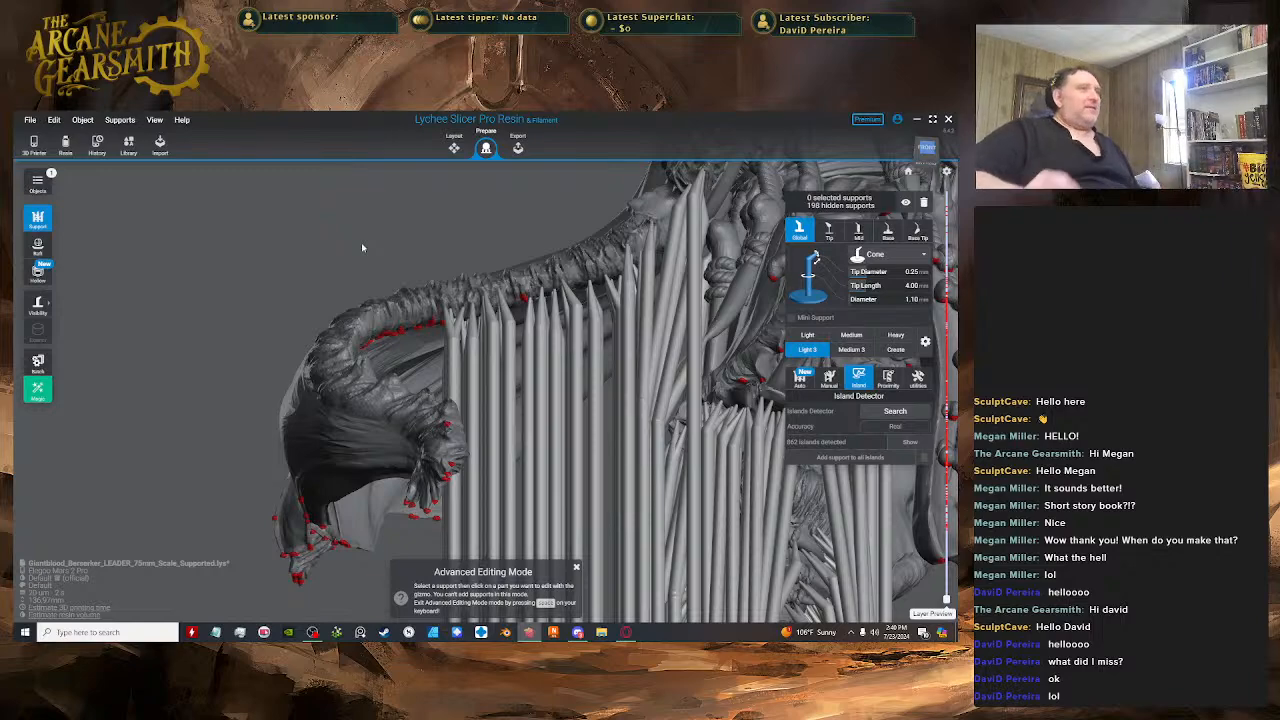
- Add a mini support at the missed island in the gap between the two support clusters on the fur trim
{"action": "right_click_drag", "start_coordinate": [523, 306], "coordinate": [523, 183]}
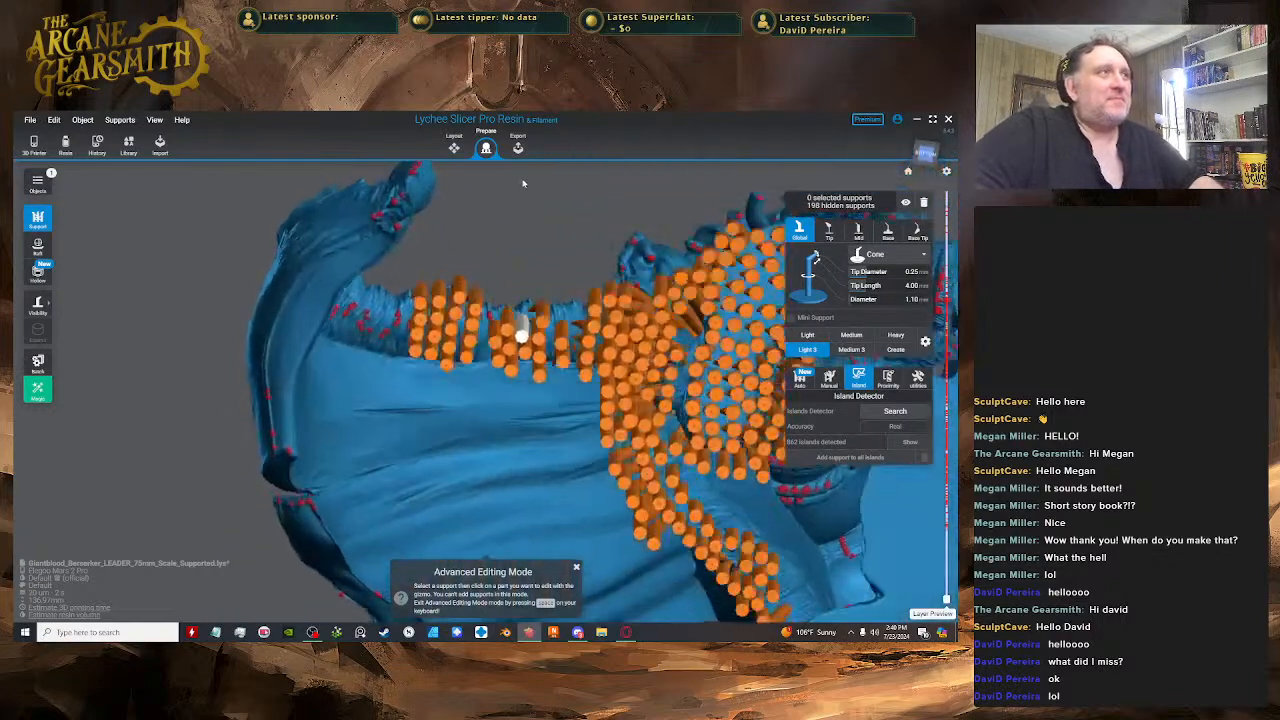
{"action": "scroll", "coordinate": [487, 303], "scroll_direction": "up", "scroll_amount": 2}
{"action": "key", "text": "space"}
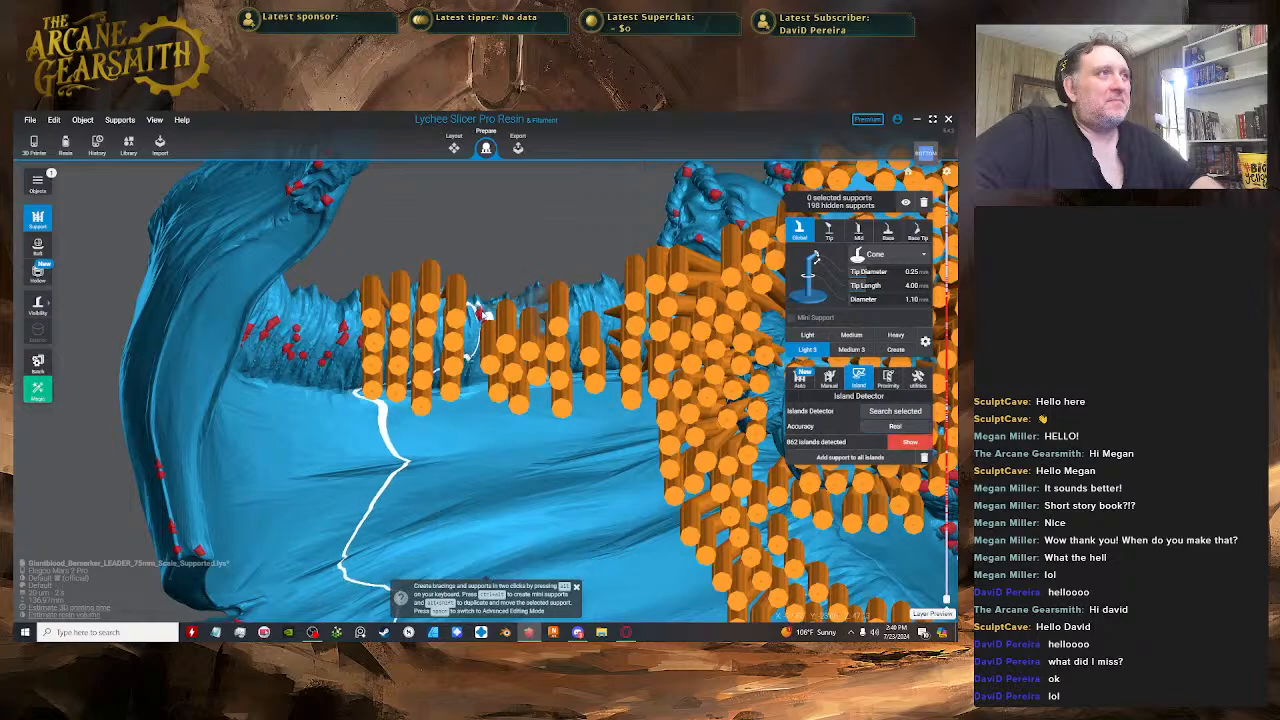
{"action": "left_click", "coordinate": [480, 315]}
{"action": "key", "text": "space"}
{"action": "right_click_drag", "start_coordinate": [480, 315], "coordinate": [447, 300]}
{"action": "left_click", "coordinate": [472, 295]}
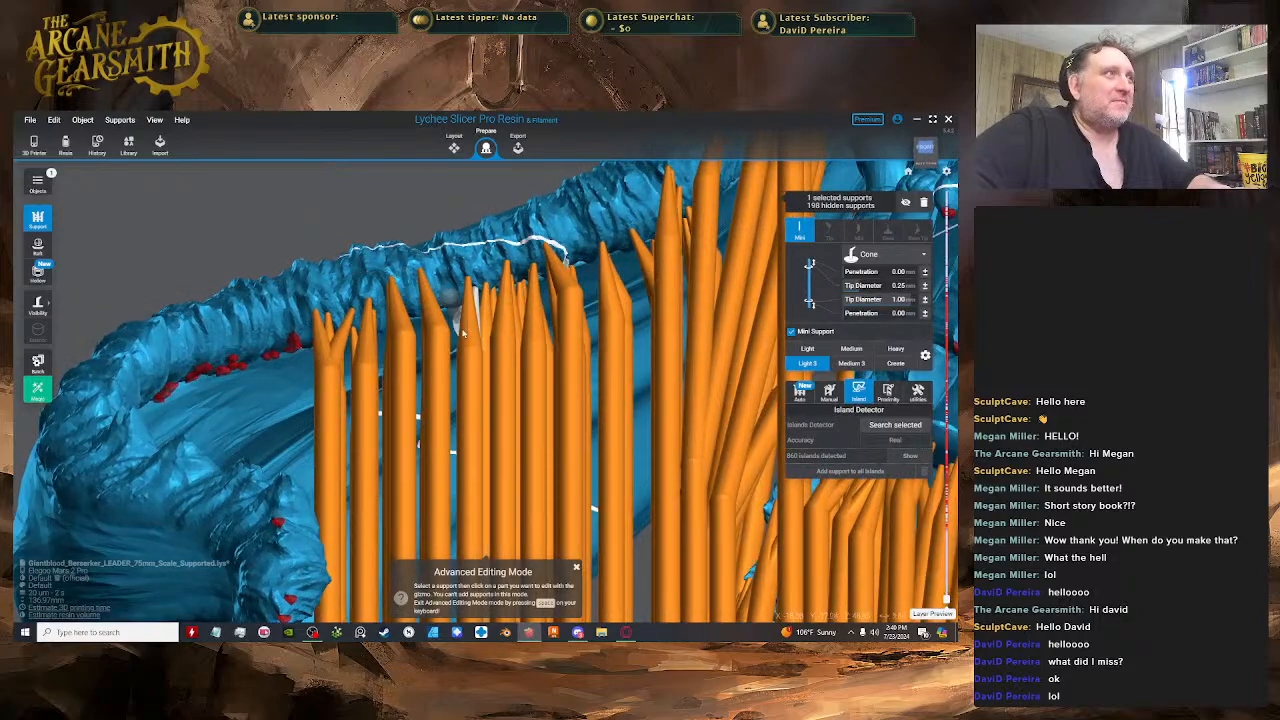
- Begin another row with a light support at the inner side of the fur trim and align its joint
{"action": "right_click_drag", "start_coordinate": [474, 343], "coordinate": [510, 288]}
{"action": "scroll", "coordinate": [520, 331], "scroll_direction": "up", "scroll_amount": 3}
{"action": "key", "text": "space"}
{"action": "key", "text": "space"}
{"action": "left_click", "coordinate": [532, 311]}
{"action": "key", "text": "space"}
{"action": "key", "text": "space"}
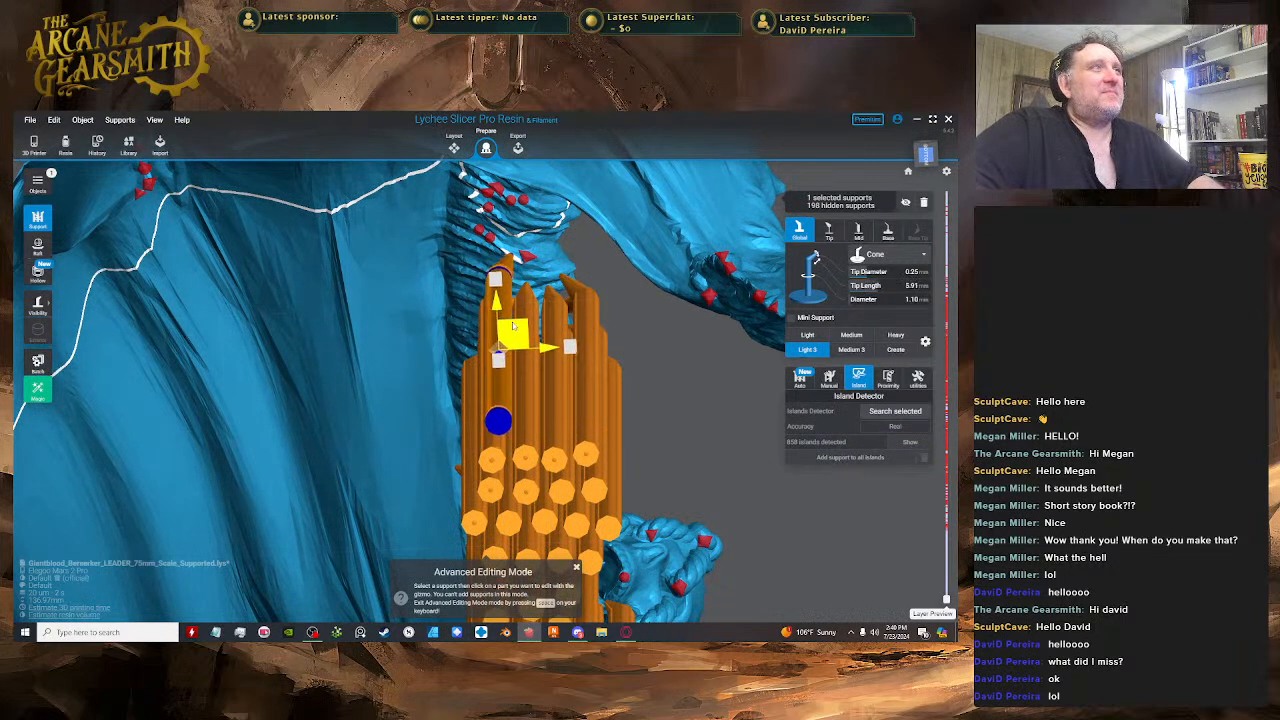
{"action": "left_click_drag", "start_coordinate": [513, 326], "coordinate": [516, 363]}
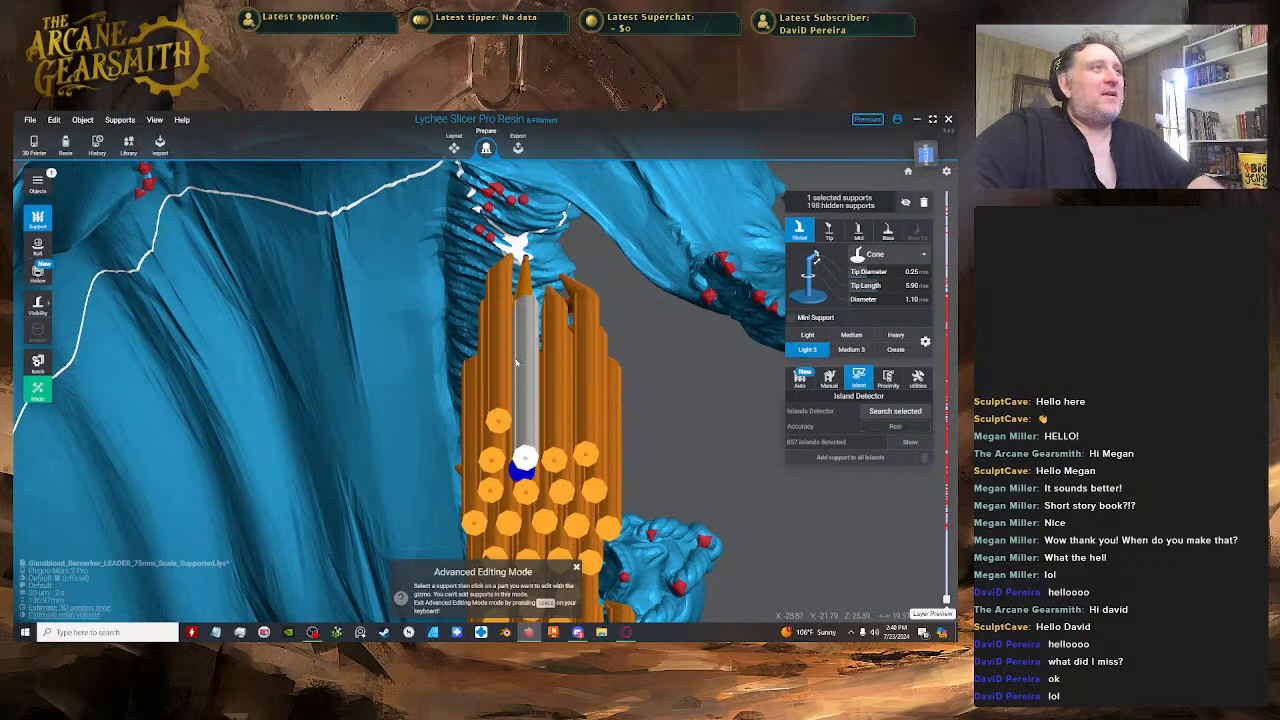
- Move the post of the neighbouring new support into line with the row and raise its upper joint
{"action": "right_click_drag", "start_coordinate": [516, 363], "coordinate": [541, 370]}
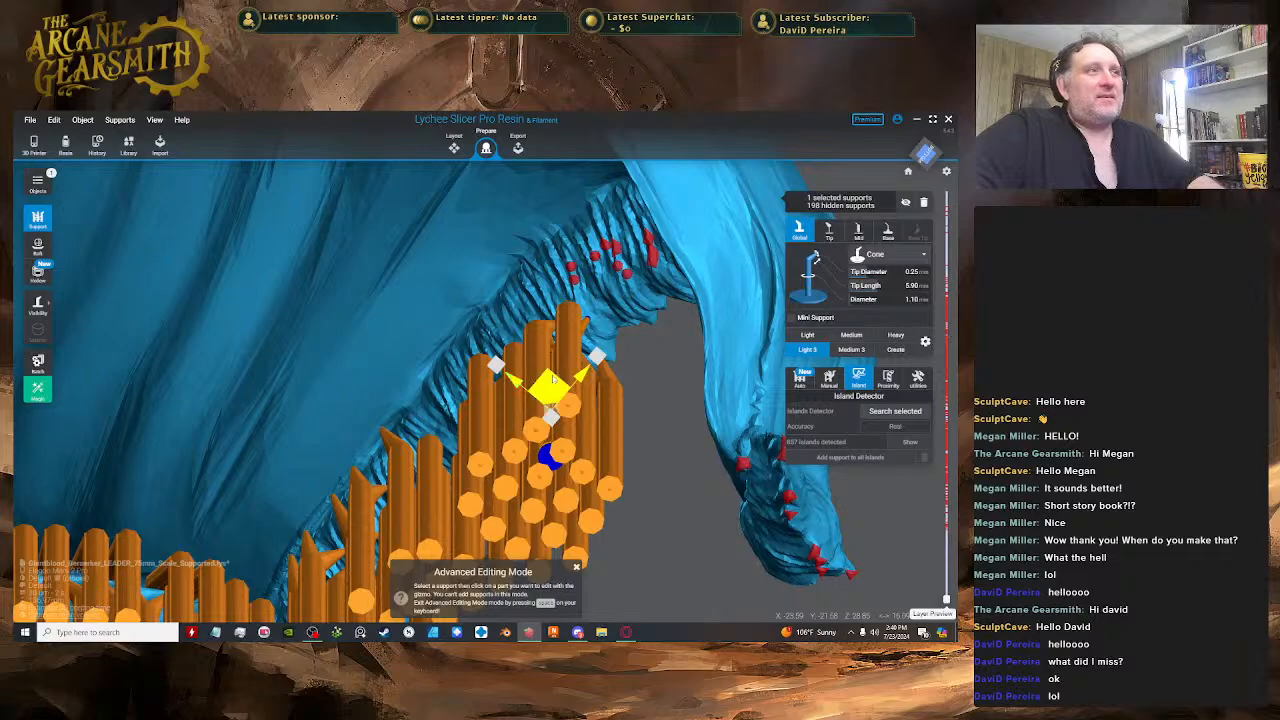
{"action": "left_click_drag", "start_coordinate": [555, 378], "coordinate": [596, 347]}
{"action": "right_click_drag", "start_coordinate": [596, 347], "coordinate": [457, 400]}
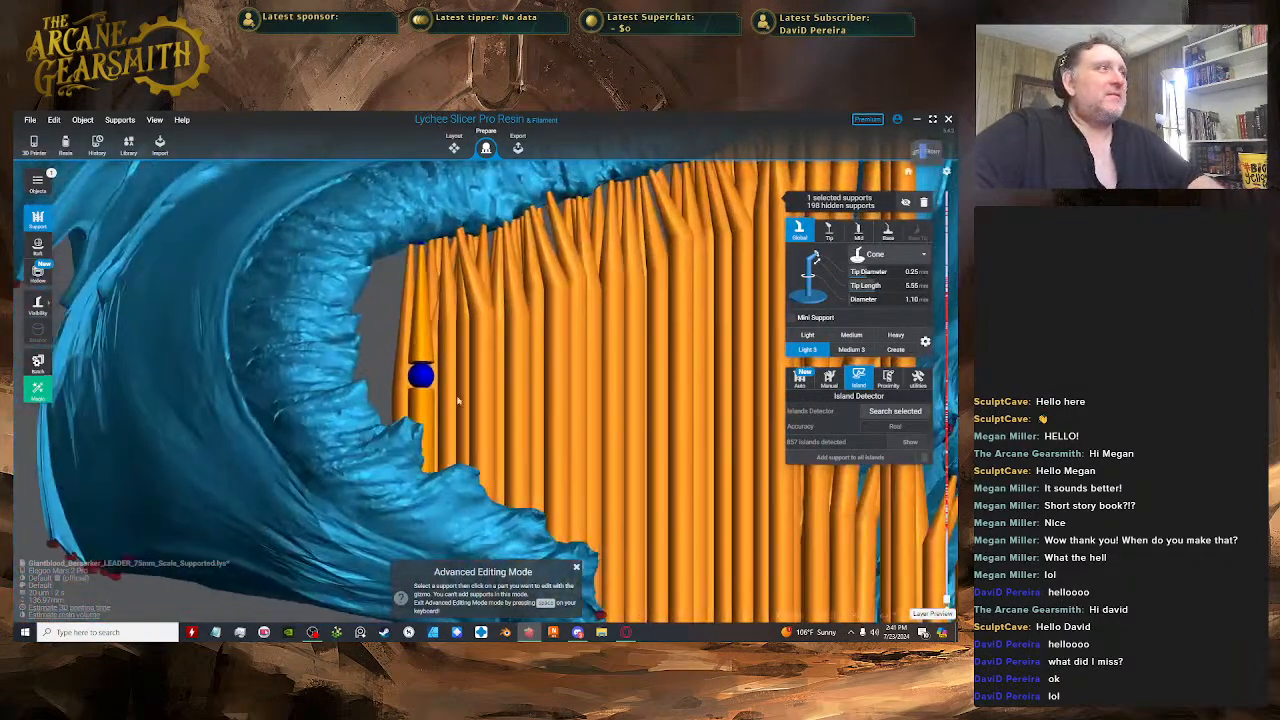
{"action": "left_click", "coordinate": [423, 376]}
{"action": "left_click_drag", "start_coordinate": [425, 422], "coordinate": [425, 374]}
{"action": "right_click_drag", "start_coordinate": [425, 374], "coordinate": [560, 290]}
{"action": "mouse_move", "coordinate": [560, 290]}
{"action": "left_mouse_down"}
{"action": "mouse_move", "coordinate": [514, 440]}
{"action": "mouse_move", "coordinate": [535, 285]}
{"action": "mouse_move", "coordinate": [555, 300]}
{"action": "left_mouse_up"}
{"action": "right_click_drag", "start_coordinate": [555, 300], "coordinate": [535, 243]}
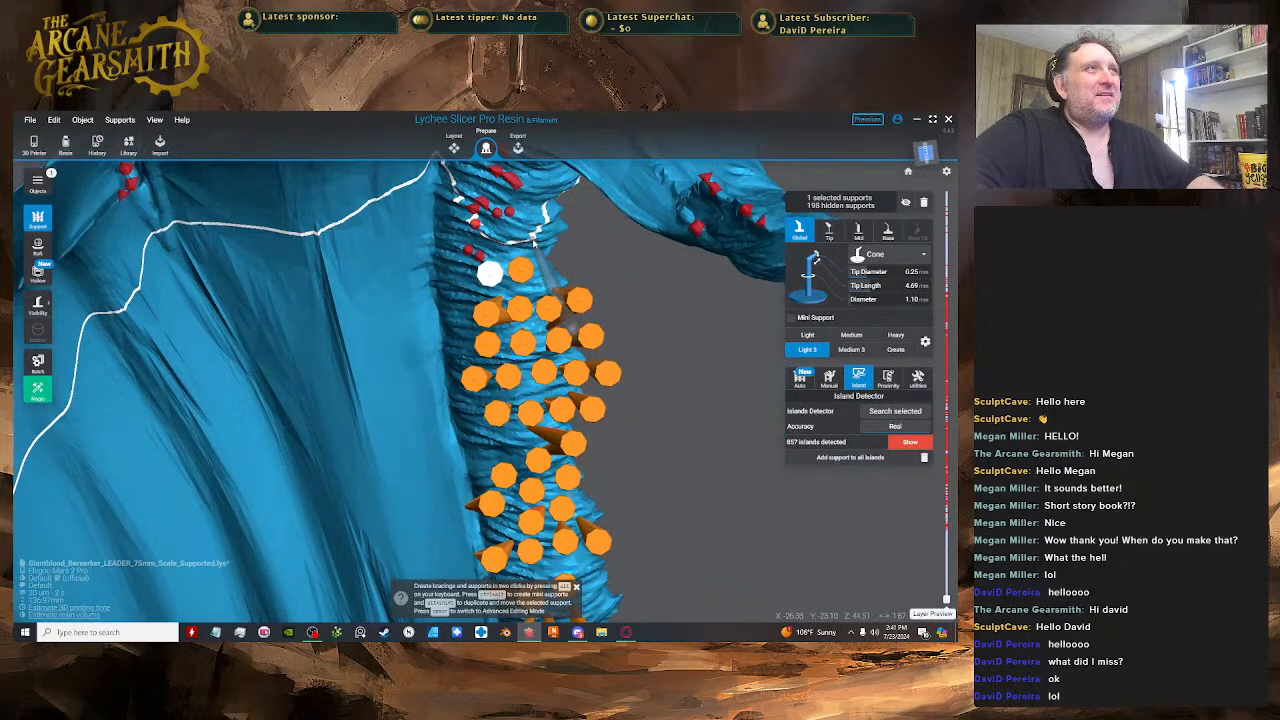
- Add a light support at the outer fur tuft and pull its post inward beneath the trim
{"action": "left_click_drag", "start_coordinate": [534, 243], "coordinate": [588, 266]}
{"action": "key", "text": "space"}
{"action": "right_click_drag", "start_coordinate": [588, 266], "coordinate": [598, 418]}
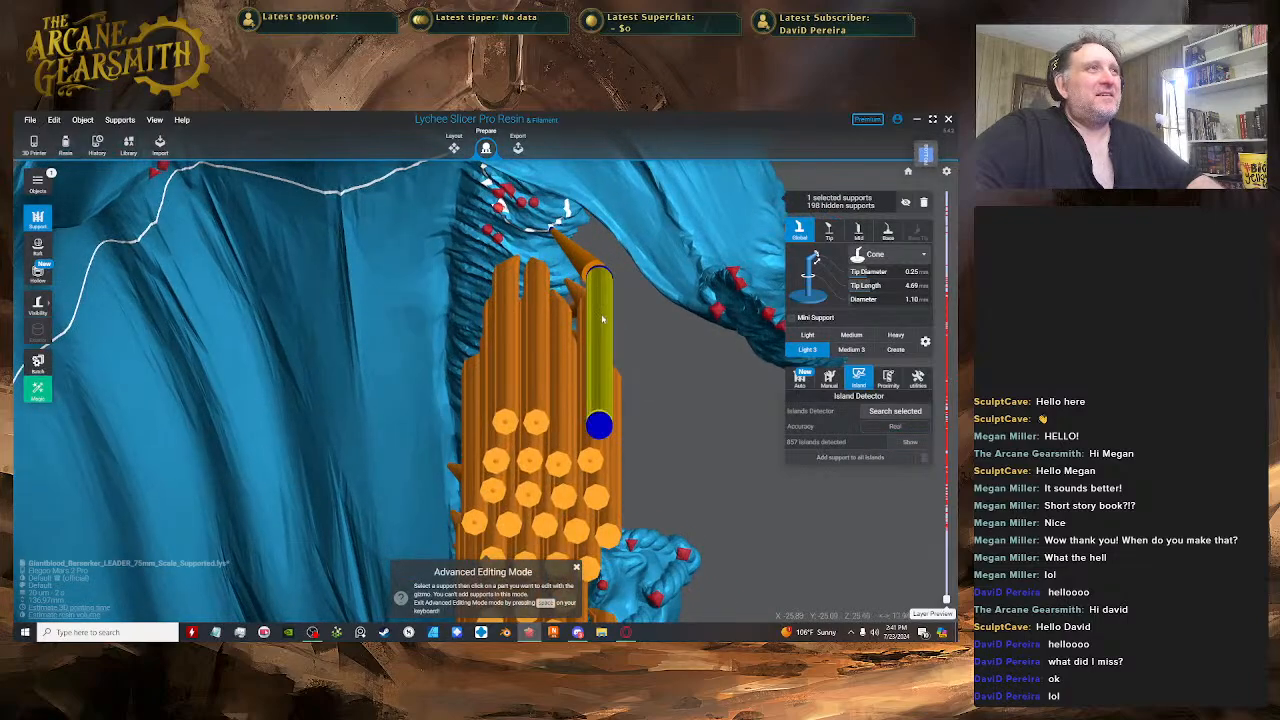
{"action": "left_click", "coordinate": [601, 322]}
{"action": "left_click_drag", "start_coordinate": [578, 334], "coordinate": [539, 305]}
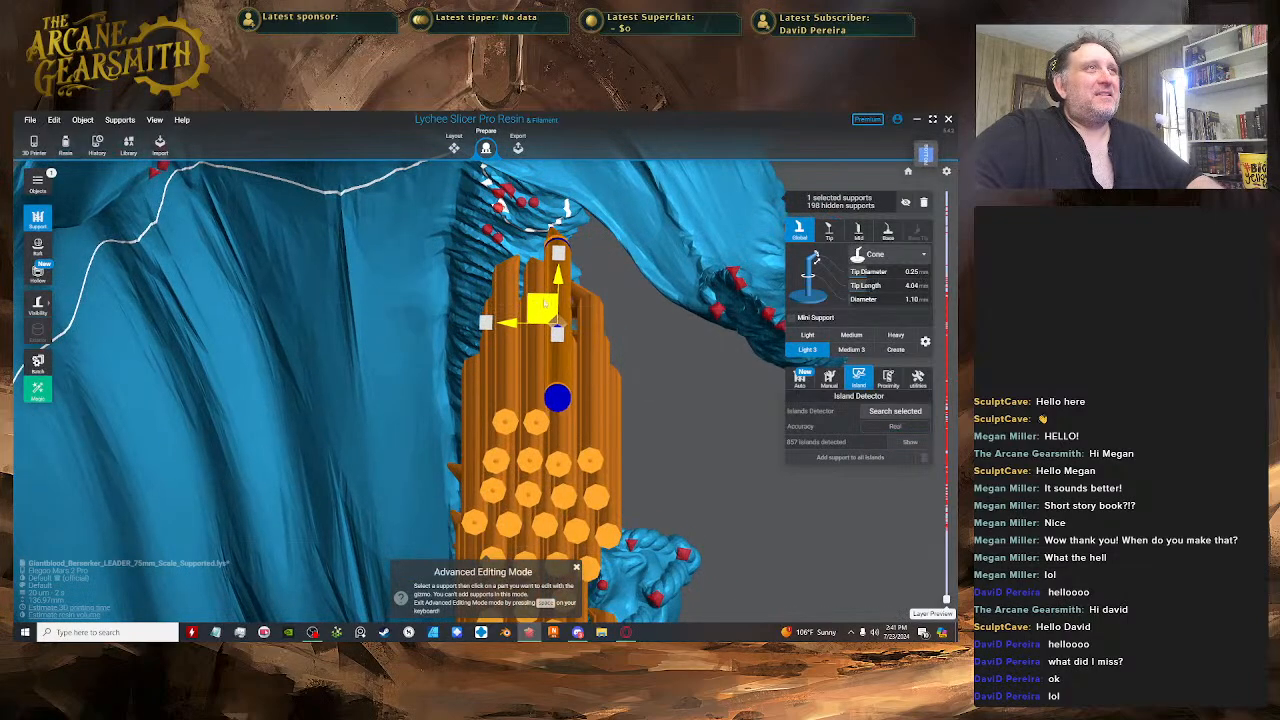
- Add a light support just inward of the outer one and move its joint into the row
{"action": "mouse_move", "coordinate": [544, 302]}
{"action": "right_mouse_down"}
{"action": "mouse_move", "coordinate": [560, 310]}
{"action": "mouse_move", "coordinate": [518, 275]}
{"action": "mouse_move", "coordinate": [528, 293]}
{"action": "right_mouse_up"}
{"action": "left_click_drag", "start_coordinate": [527, 287], "coordinate": [498, 292]}
{"action": "key", "text": "space"}
{"action": "left_click", "coordinate": [495, 225]}
{"action": "key", "text": "space"}
{"action": "left_click", "coordinate": [491, 298]}
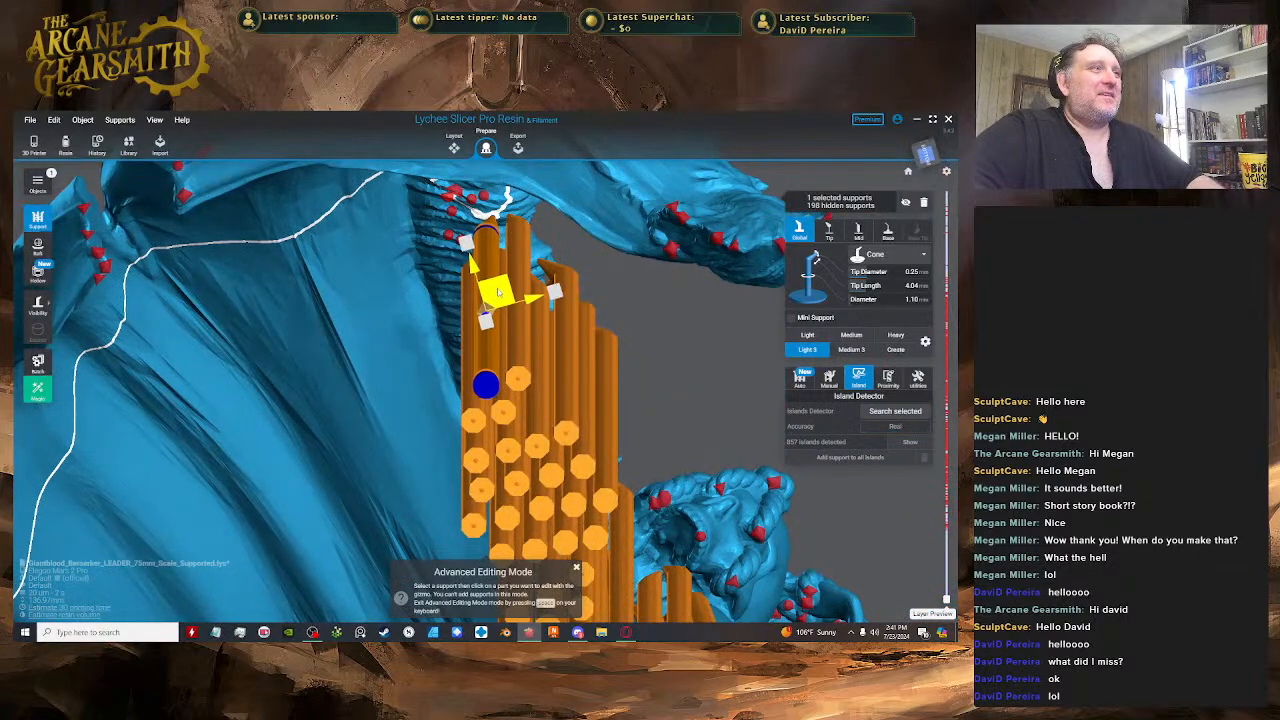
{"action": "right_click_drag", "start_coordinate": [497, 279], "coordinate": [510, 250]}
- Add a light support at the inner island next to the cape and bring its slanted post beneath the fur trim
{"action": "key", "text": "space"}
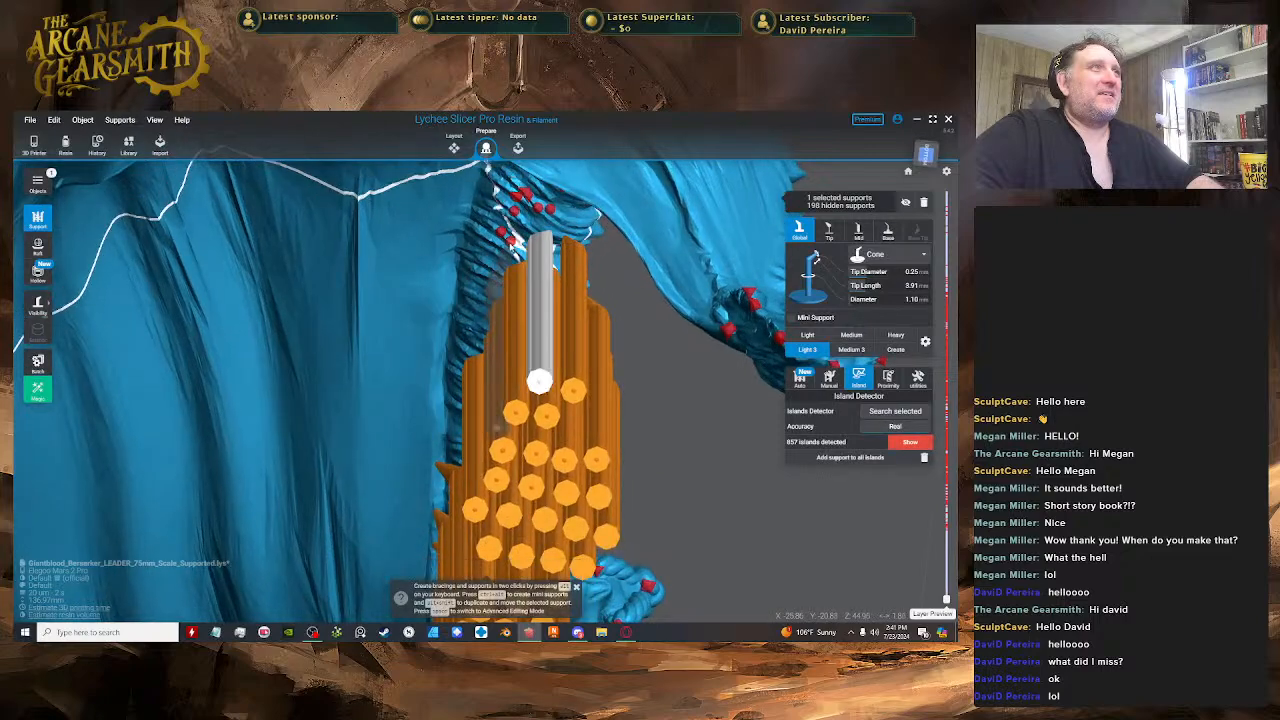
{"action": "left_click", "coordinate": [502, 238]}
{"action": "key", "text": "space"}
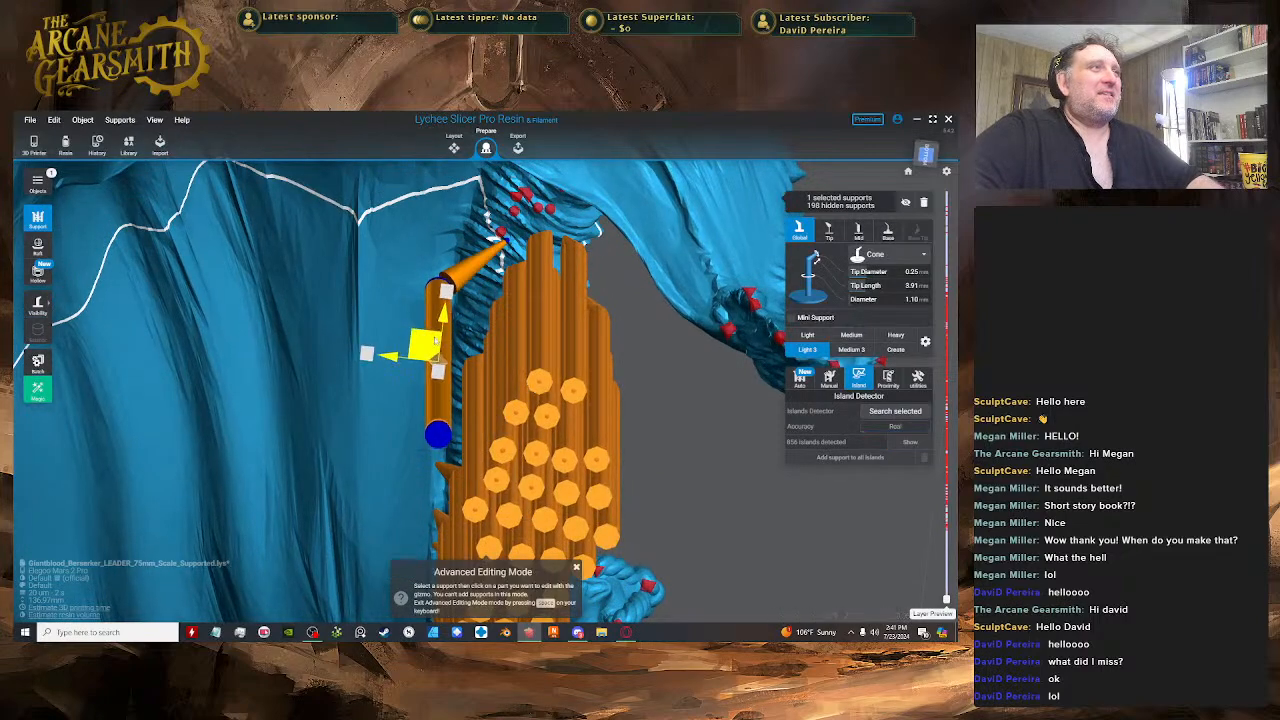
{"action": "left_click_drag", "start_coordinate": [436, 340], "coordinate": [479, 305]}
{"action": "right_click_drag", "start_coordinate": [479, 310], "coordinate": [579, 415]}
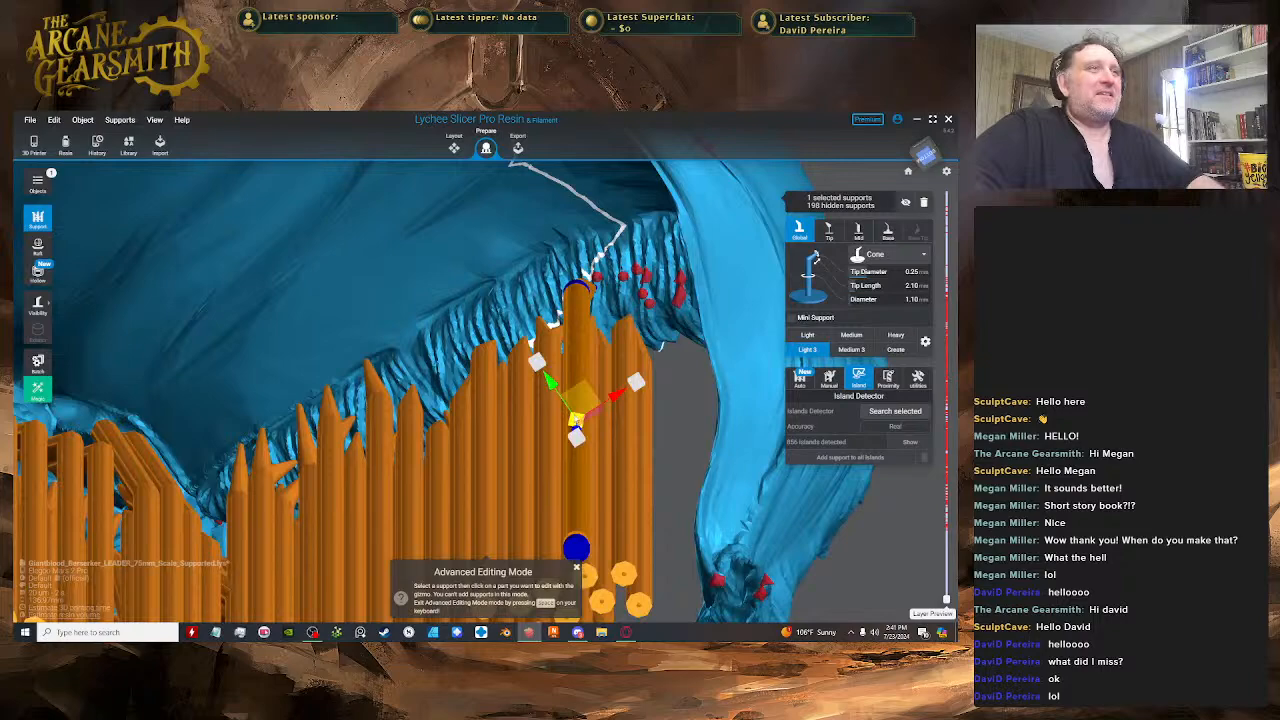
{"action": "left_click_drag", "start_coordinate": [577, 450], "coordinate": [577, 477]}
- Refine the upper joint and contact tip of the new inner support where it meets the fur
{"action": "right_click_drag", "start_coordinate": [577, 477], "coordinate": [637, 528]}
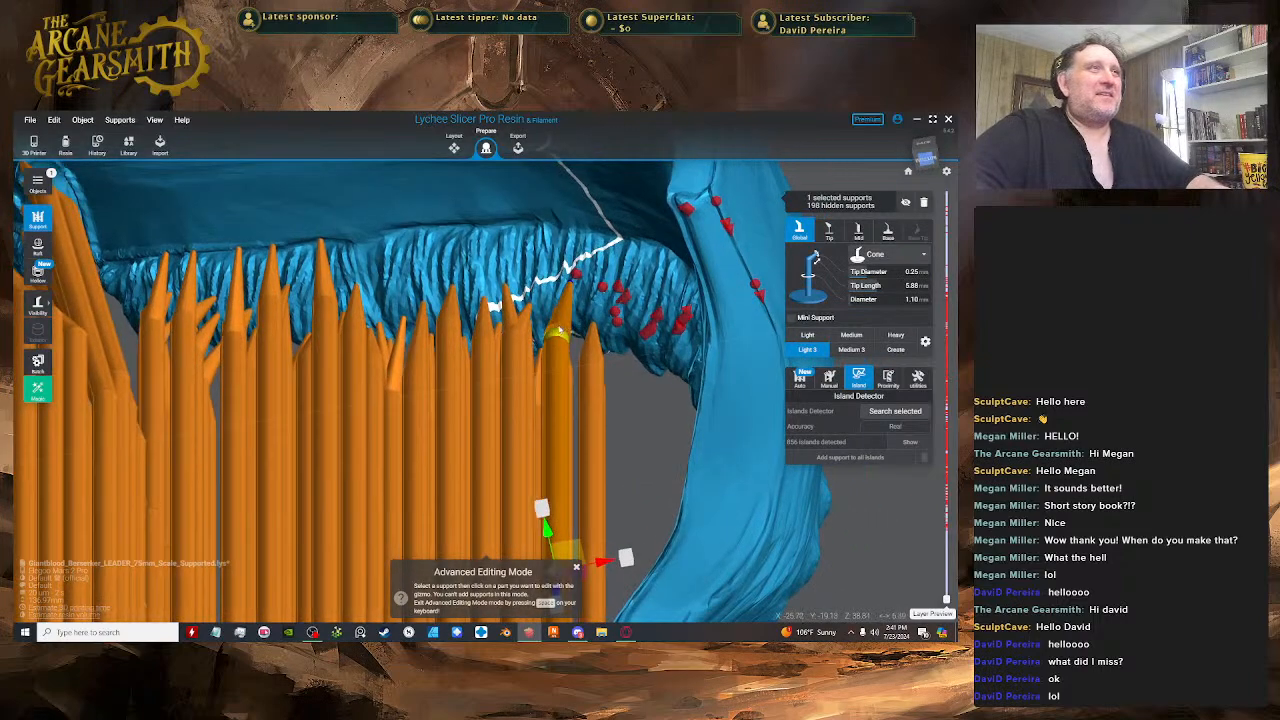
{"action": "left_click", "coordinate": [556, 337]}
{"action": "right_click_drag", "start_coordinate": [558, 340], "coordinate": [645, 362]}
{"action": "left_click", "coordinate": [600, 288]}
{"action": "right_click_drag", "start_coordinate": [600, 288], "coordinate": [578, 302]}
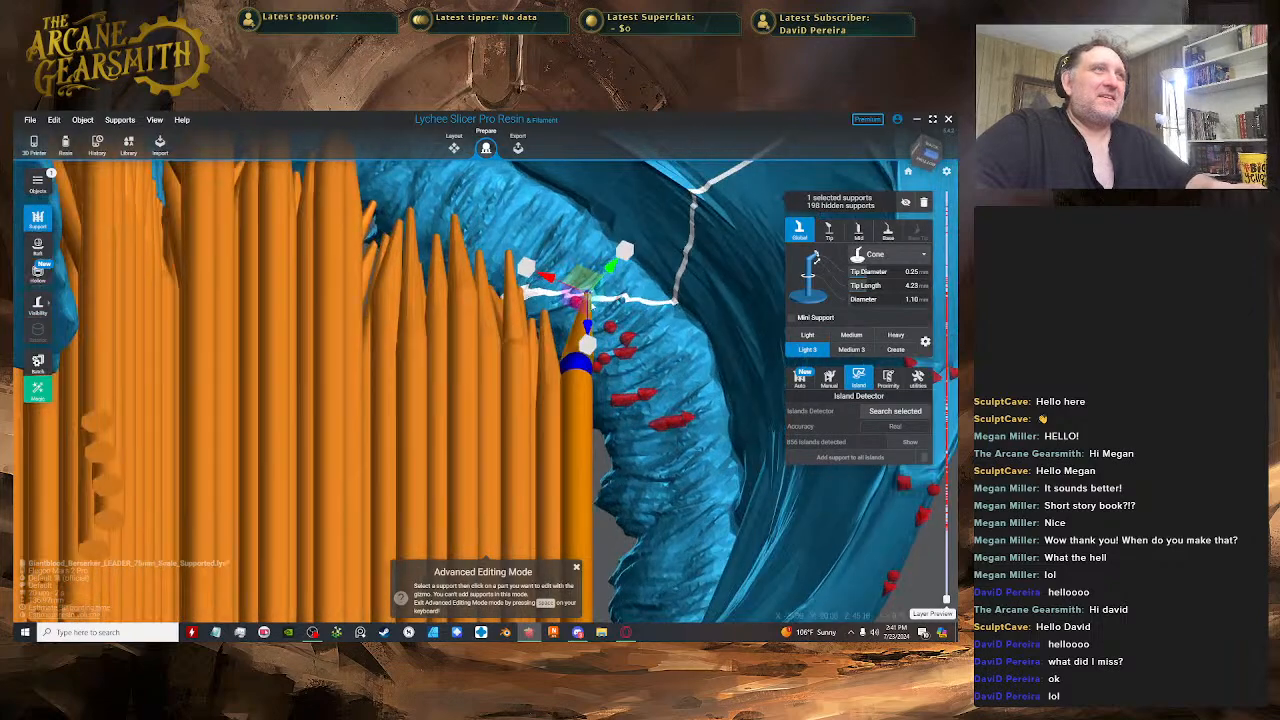
{"action": "left_click", "coordinate": [578, 306]}
- Start the next row with a light support at the following fur island and adjust its upper joint
{"action": "key", "text": "space"}
{"action": "right_click_drag", "start_coordinate": [566, 365], "coordinate": [530, 285]}
{"action": "key", "text": "space"}
{"action": "left_click_drag", "start_coordinate": [534, 282], "coordinate": [536, 282]}
{"action": "right_click_drag", "start_coordinate": [536, 282], "coordinate": [628, 284]}
{"action": "left_click", "coordinate": [572, 187]}
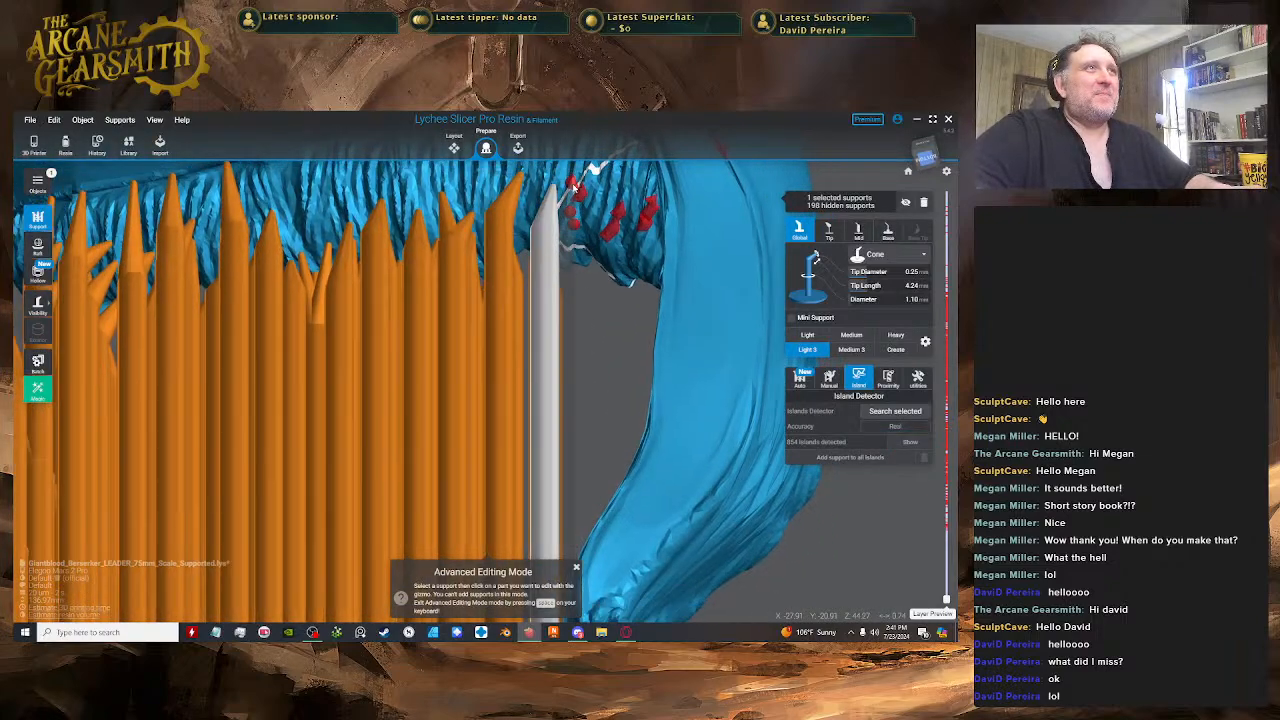
{"action": "left_click", "coordinate": [552, 205]}
{"action": "right_click_drag", "start_coordinate": [616, 232], "coordinate": [535, 146]}
- Add a light support at the neighbouring island, just outward of the row's first one
{"action": "key", "text": "space"}
{"action": "left_click", "coordinate": [408, 256]}
{"action": "right_click_drag", "start_coordinate": [408, 257], "coordinate": [400, 304]}
{"action": "key", "text": "space"}
{"action": "key", "text": "space"}
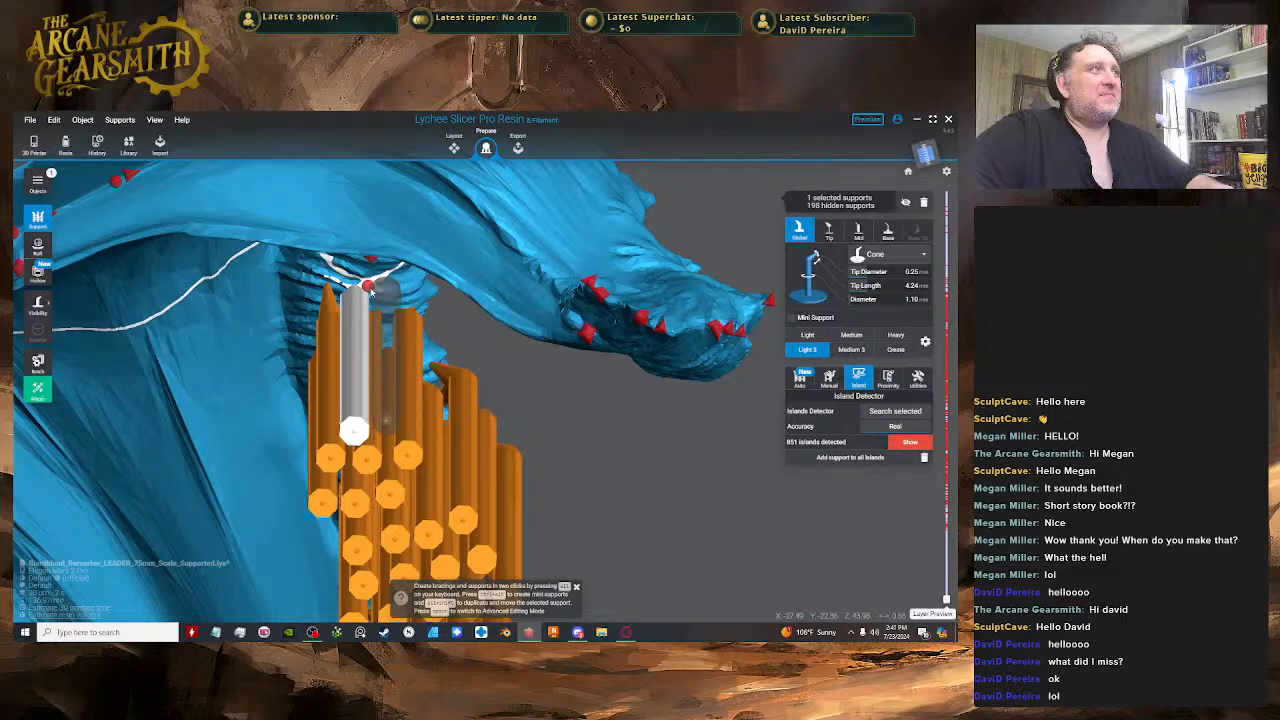
{"action": "key", "text": "space"}
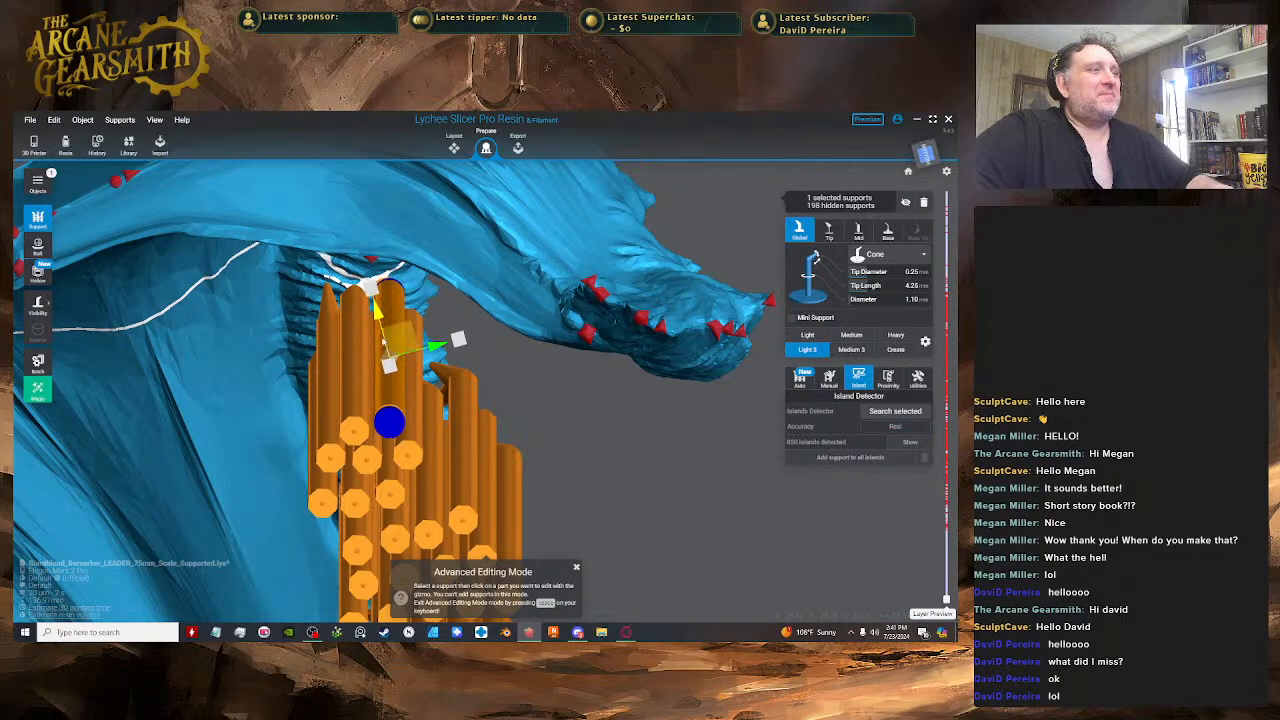
- Adjust the joints of the two supports in the newest row
{"action": "left_click", "coordinate": [354, 370]}
{"action": "left_click", "coordinate": [400, 345]}
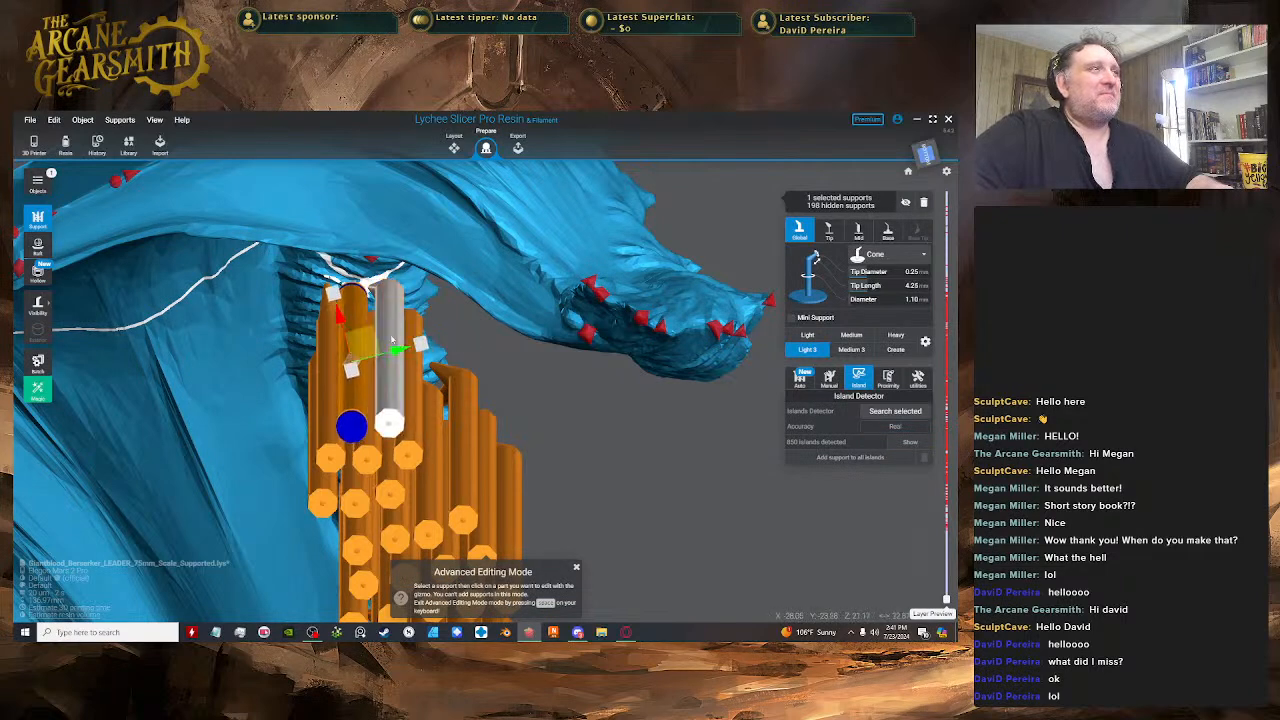
{"action": "left_click_drag", "start_coordinate": [404, 338], "coordinate": [402, 341]}
{"action": "right_click_drag", "start_coordinate": [402, 341], "coordinate": [425, 287]}
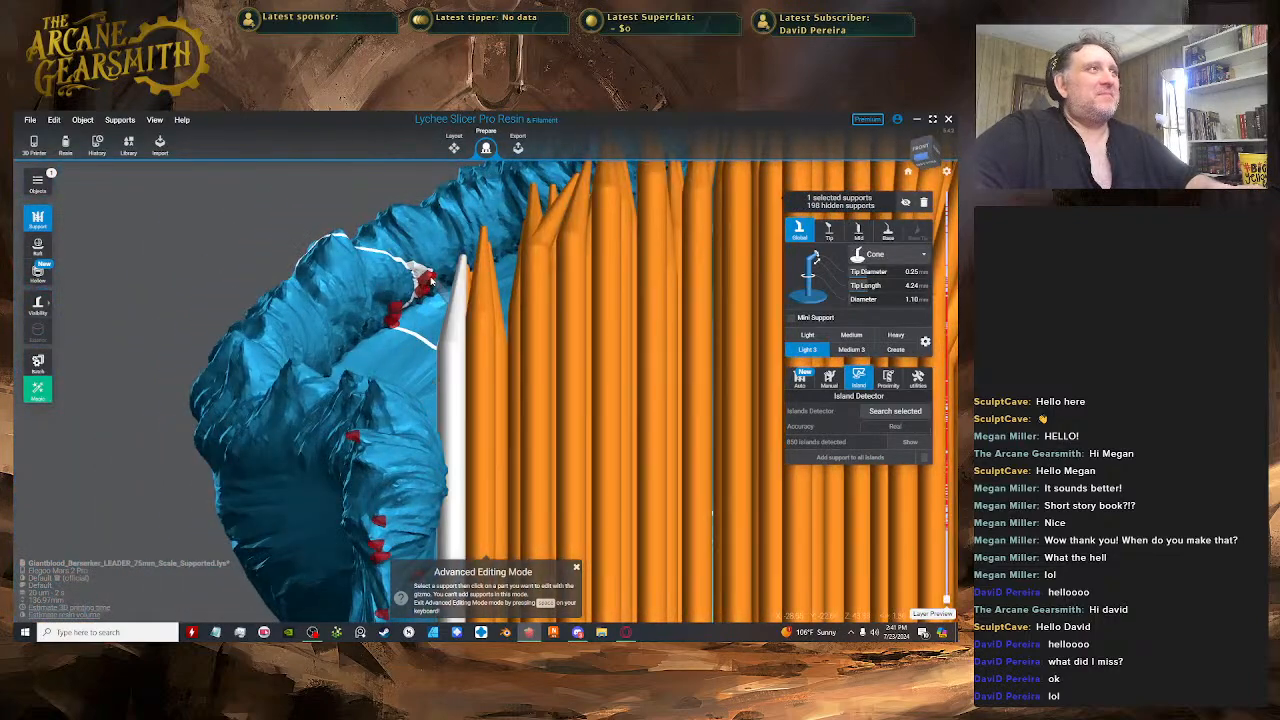
- Add a mini support connecting the outer fur island to the shaft of the newest light support
{"action": "left_click_drag", "start_coordinate": [431, 279], "coordinate": [451, 343]}
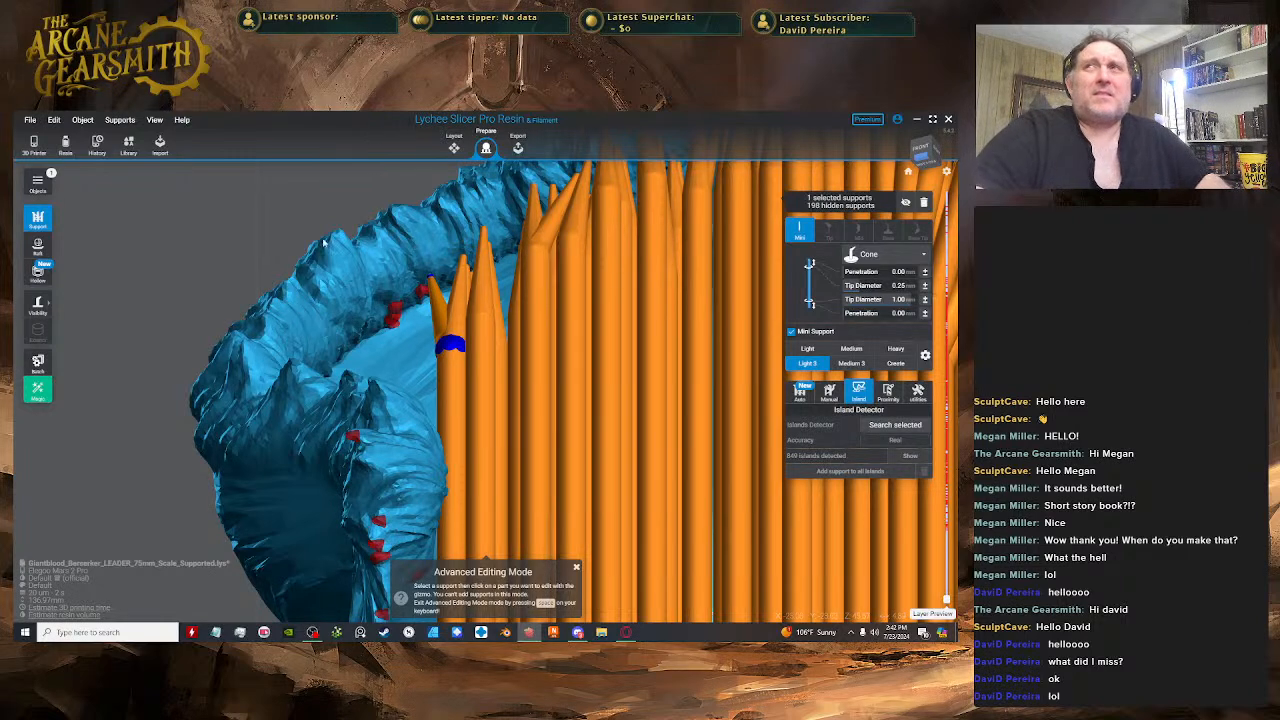
{"action": "left_click_drag", "start_coordinate": [223, 357], "coordinate": [343, 341]}
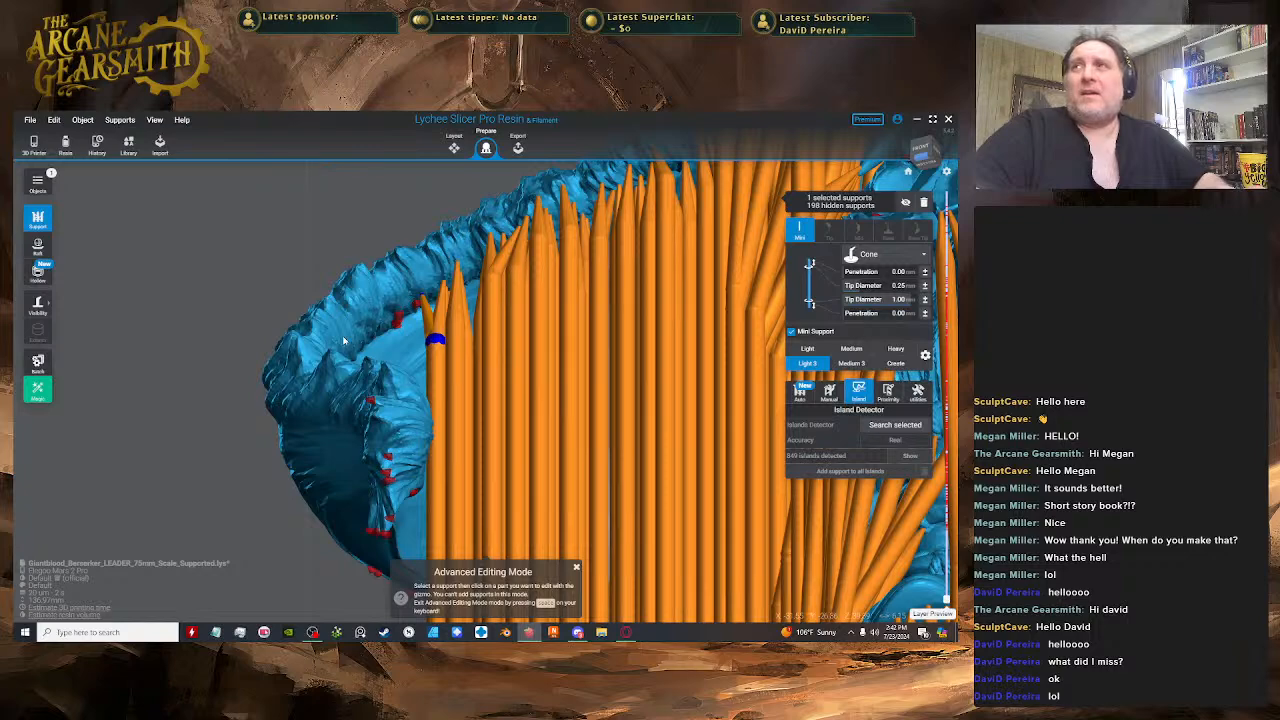
{"action": "left_click_drag", "start_coordinate": [212, 342], "coordinate": [314, 261]}
{"action": "scroll", "coordinate": [429, 288], "scroll_direction": "up", "scroll_amount": 3}
{"action": "left_click", "coordinate": [430, 295]}
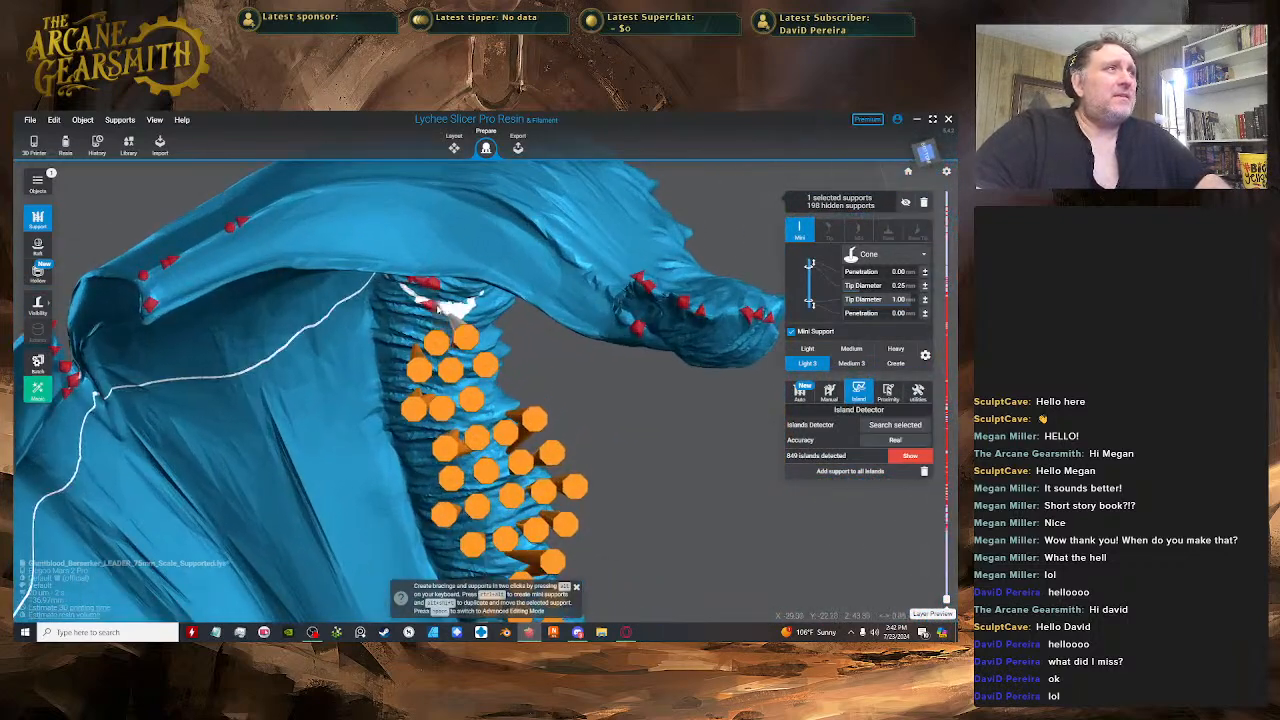
- Place a light support at the next fur island under the cape's edge and reposition its upper joint
{"action": "left_click_drag", "start_coordinate": [432, 300], "coordinate": [520, 285]}
{"action": "left_click", "coordinate": [520, 336]}
{"action": "key", "text": "space"}
{"action": "left_click", "coordinate": [448, 237]}
{"action": "key", "text": "space"}
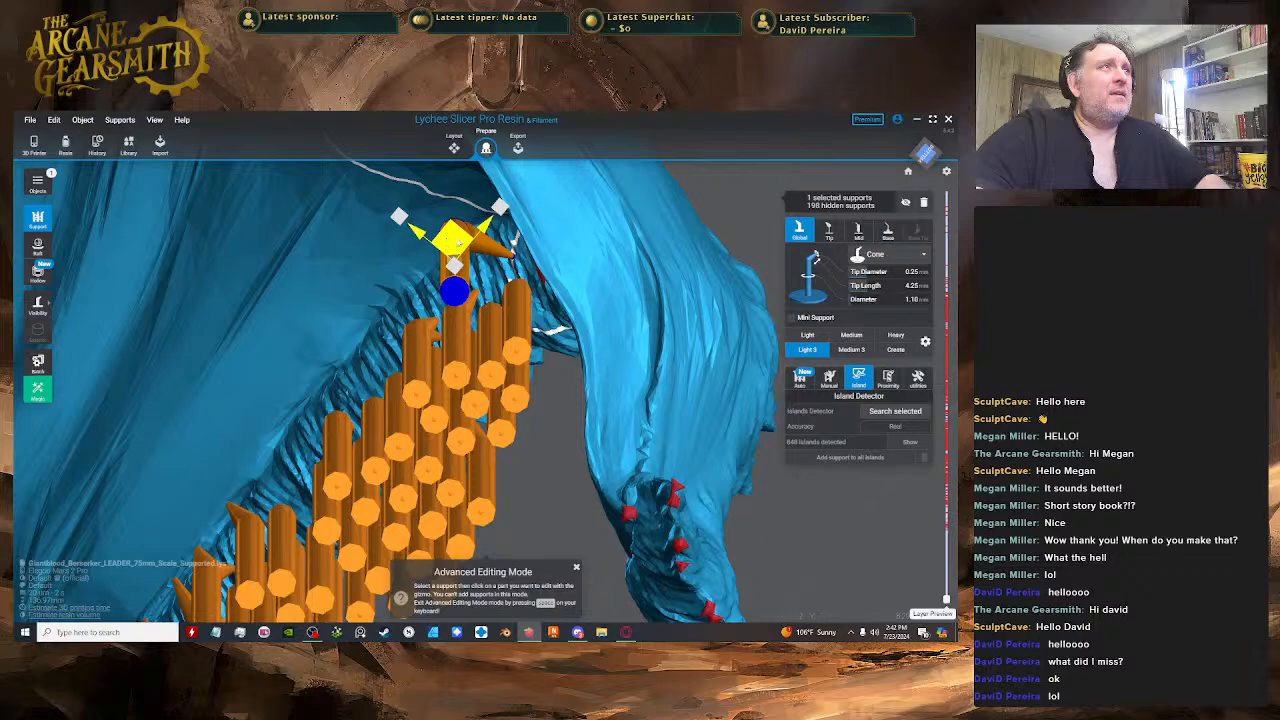
{"action": "key", "text": "space"}
{"action": "left_click_drag", "start_coordinate": [498, 256], "coordinate": [469, 353]}
{"action": "right_click_drag", "start_coordinate": [469, 353], "coordinate": [479, 305]}
- Add another light support at the neighbouring fur island, shift its shaft clear of the fur and lower its upper joint
{"action": "left_click", "coordinate": [480, 304]}
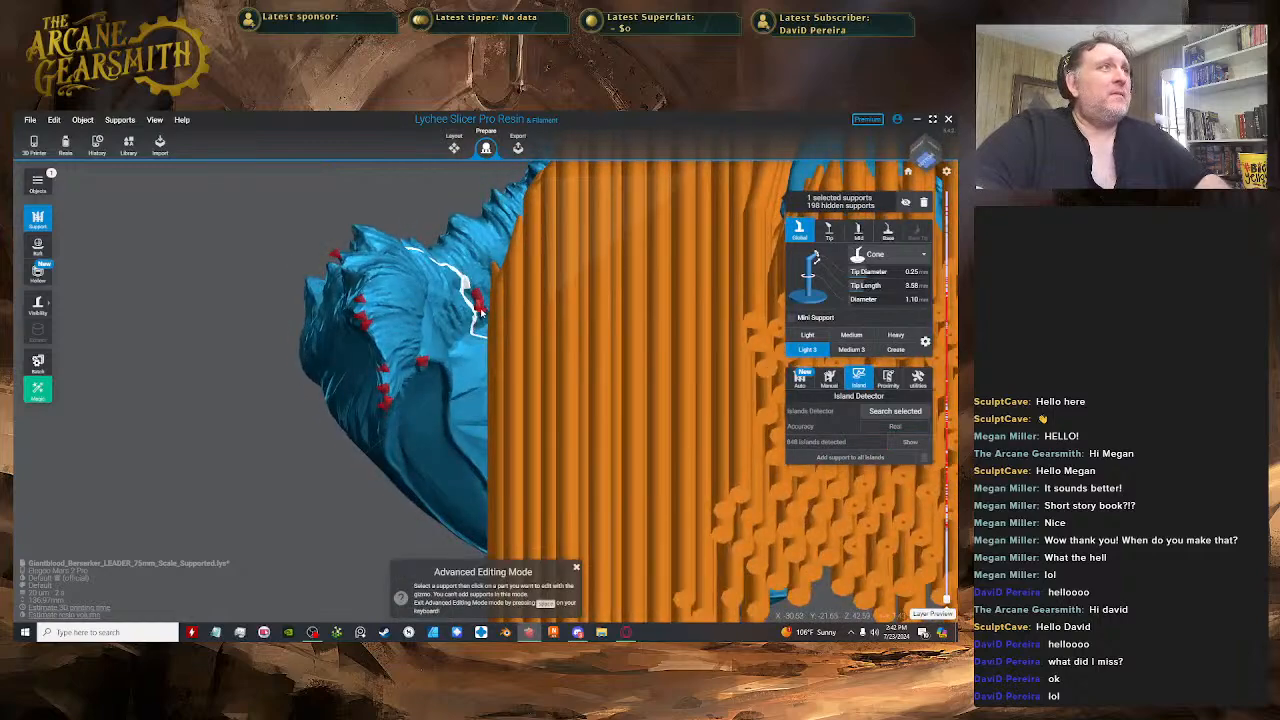
{"action": "right_click_drag", "start_coordinate": [468, 435], "coordinate": [581, 377]}
{"action": "key", "text": "space"}
{"action": "left_click_drag", "start_coordinate": [487, 378], "coordinate": [447, 422]}
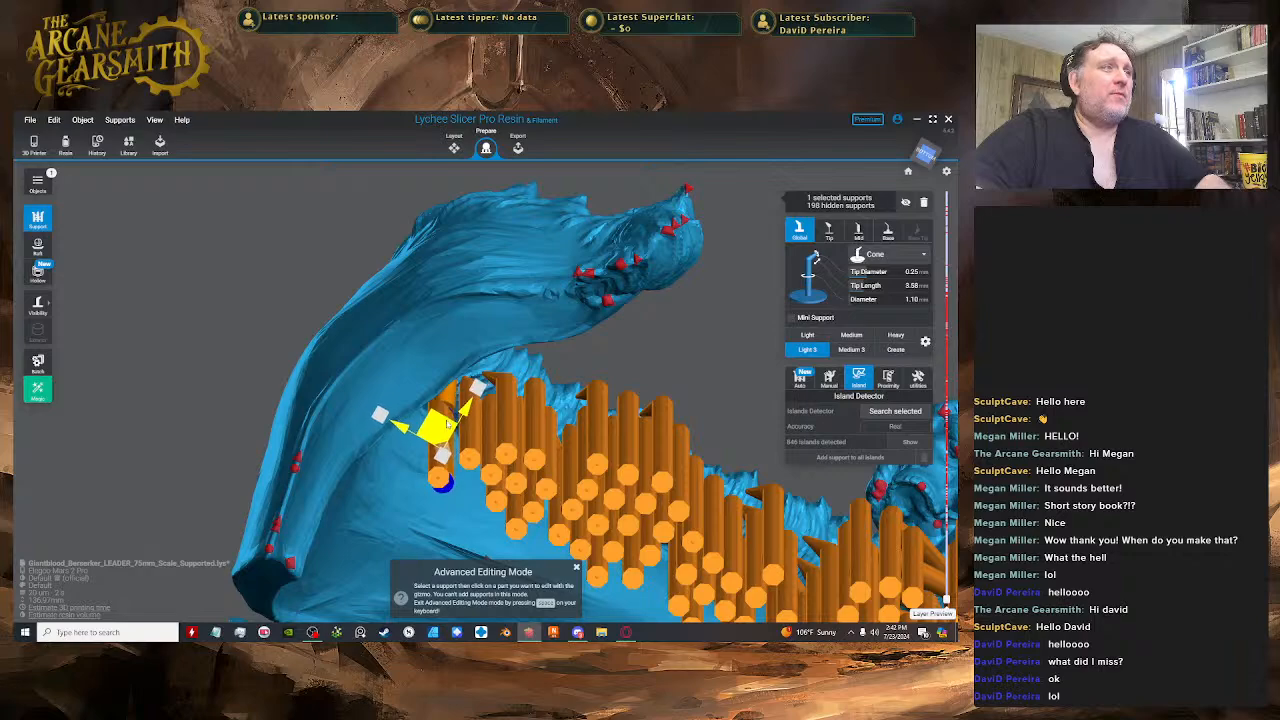
{"action": "right_click_drag", "start_coordinate": [479, 416], "coordinate": [409, 504]}
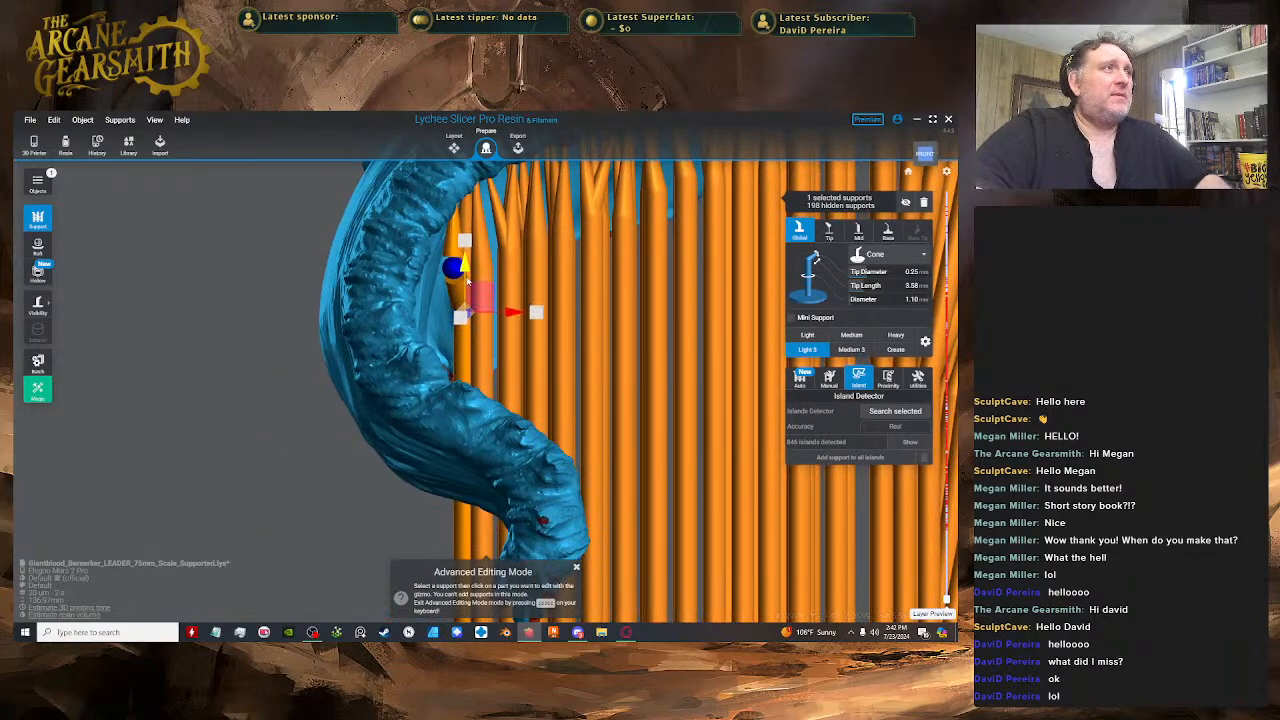
{"action": "left_click_drag", "start_coordinate": [467, 282], "coordinate": [467, 412]}
{"action": "right_click_drag", "start_coordinate": [508, 355], "coordinate": [465, 278]}
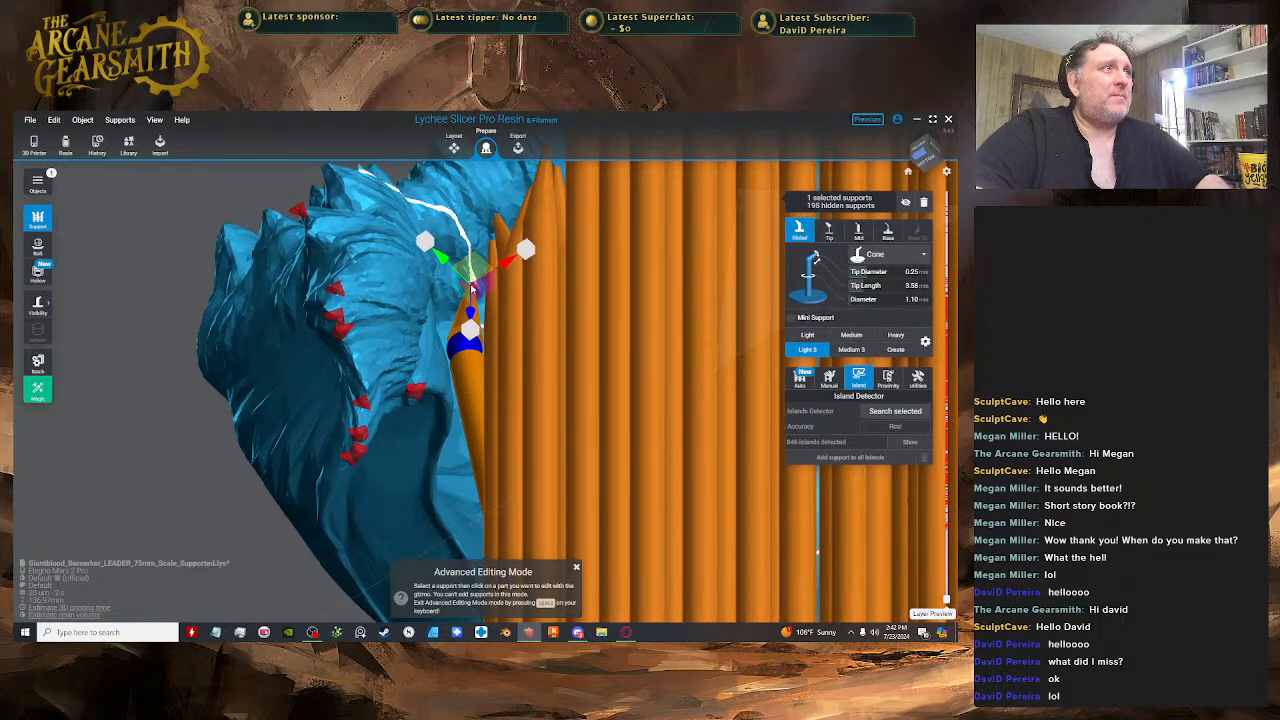
{"action": "left_click", "coordinate": [463, 348]}
{"action": "left_click_drag", "start_coordinate": [468, 385], "coordinate": [470, 401]}
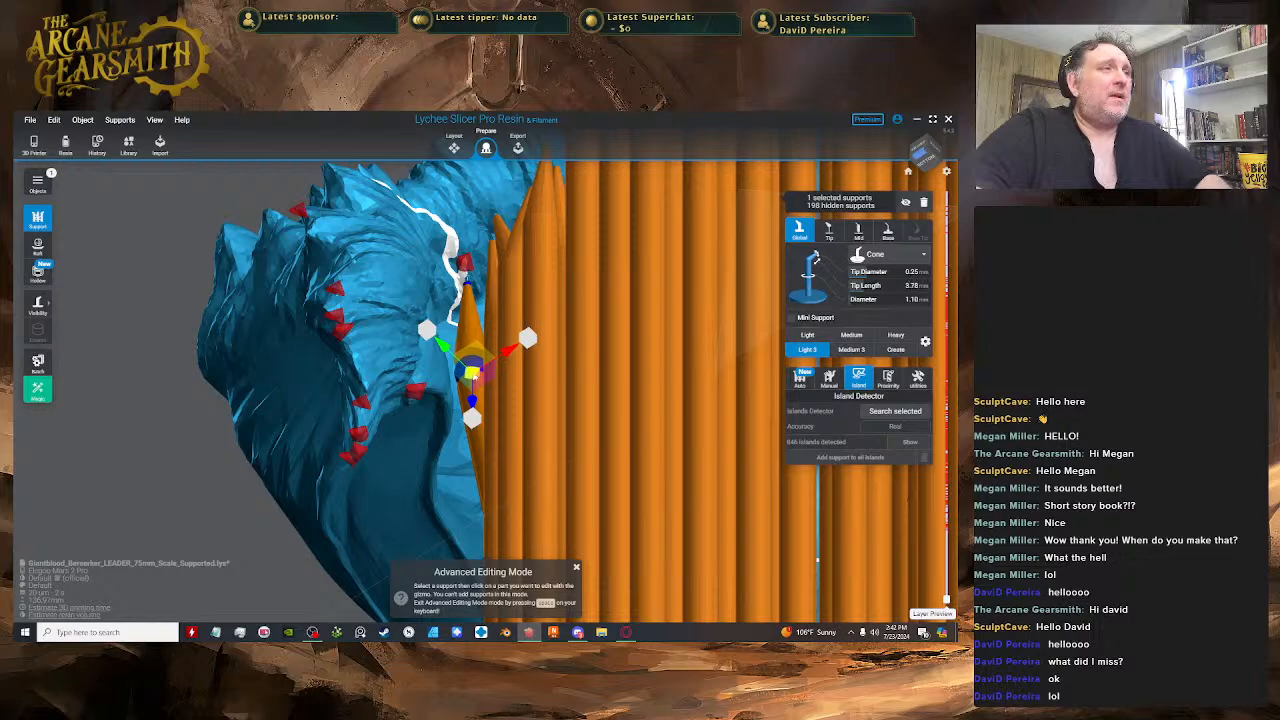
{"action": "right_click_drag", "start_coordinate": [470, 401], "coordinate": [480, 306]}
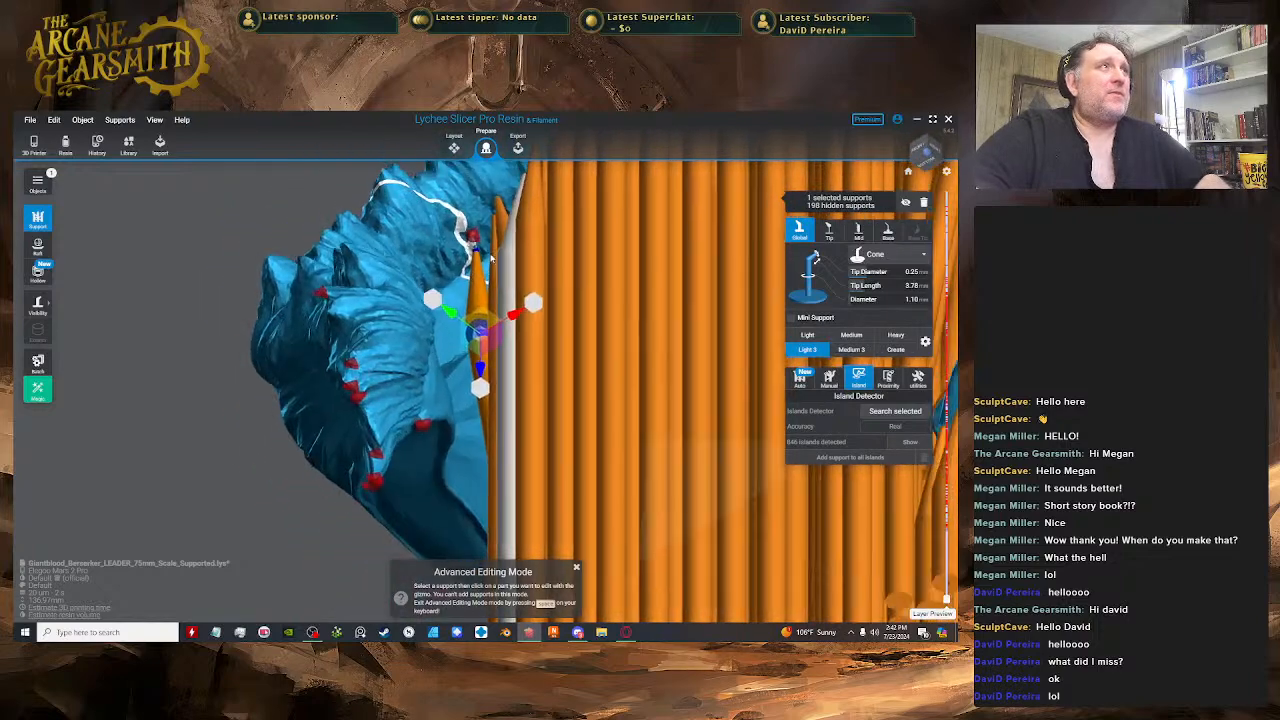
- Add a light support at the following island in the row and move its joint beside the existing shafts
{"action": "key", "text": "space"}
{"action": "left_click", "coordinate": [474, 240]}
{"action": "right_click_drag", "start_coordinate": [474, 240], "coordinate": [534, 174]}
{"action": "key", "text": "space"}
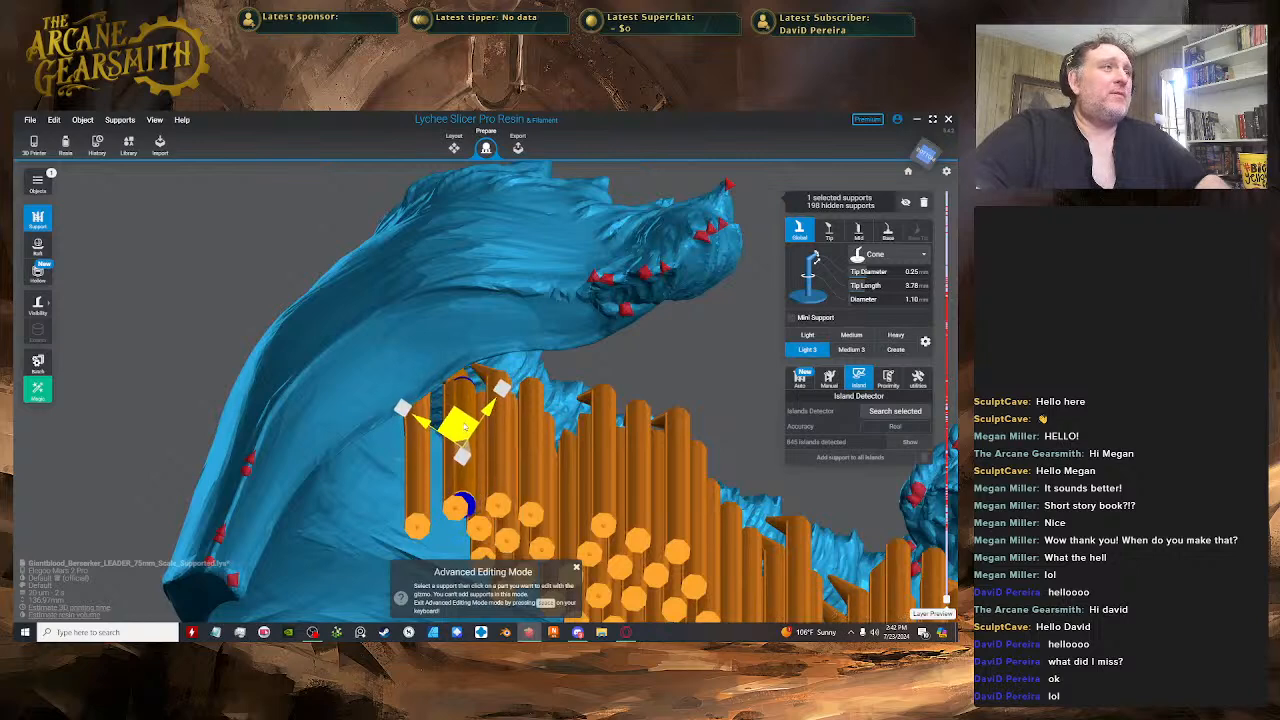
- Branch a mini support from the outermost light support to the remaining fur island next to it
{"action": "right_click_drag", "start_coordinate": [531, 407], "coordinate": [425, 278]}
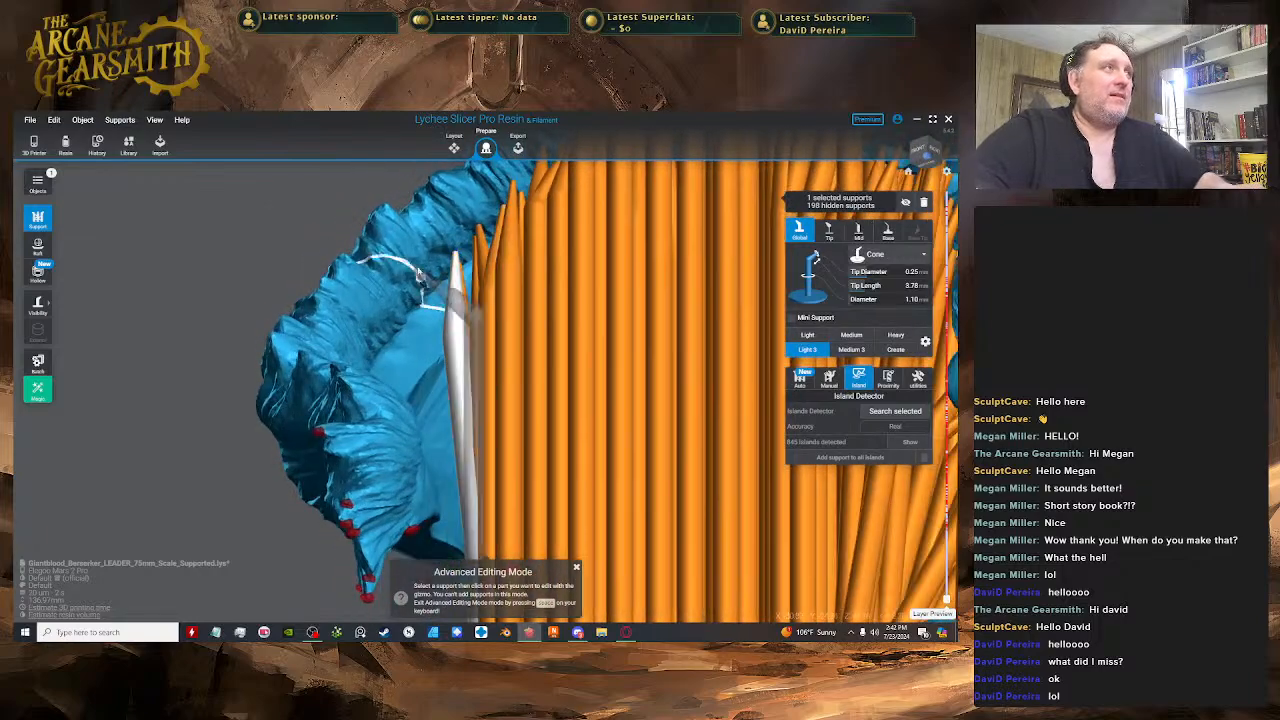
{"action": "left_click", "coordinate": [457, 337]}
{"action": "right_click_drag", "start_coordinate": [457, 337], "coordinate": [676, 204]}
{"action": "right_click_drag", "start_coordinate": [500, 298], "coordinate": [430, 308]}
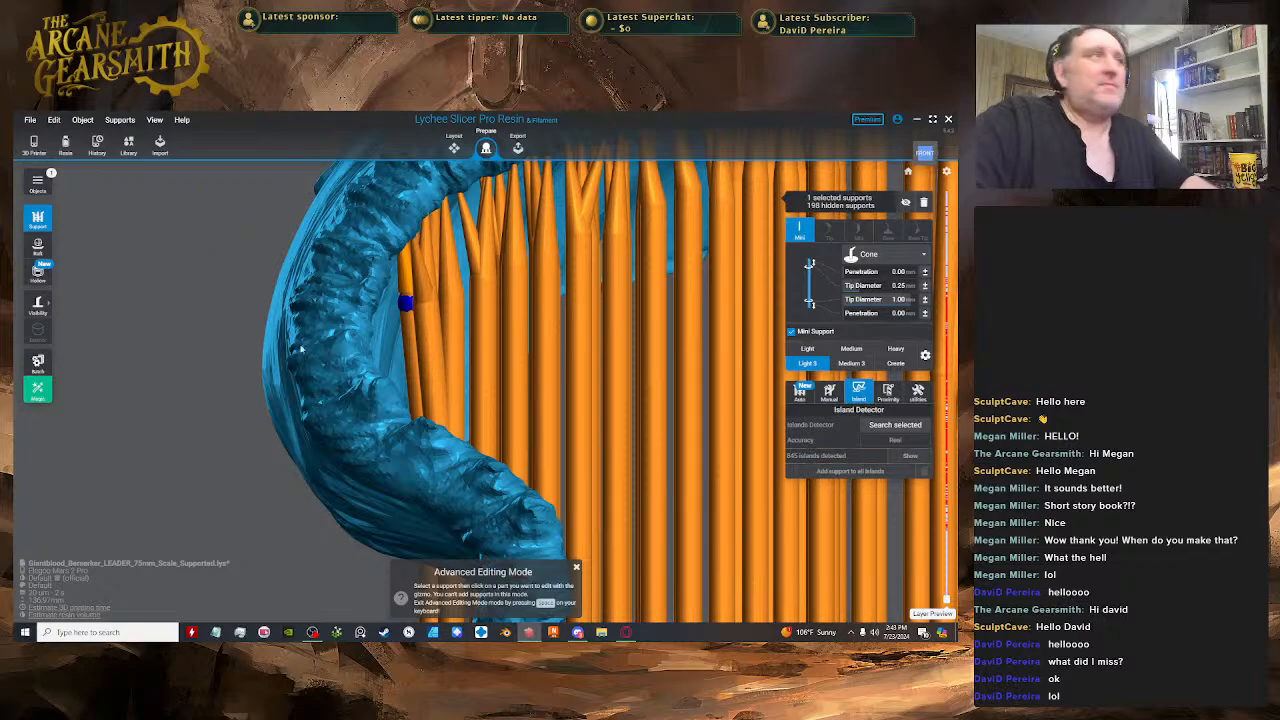
- Add a light support along the inner edge where the fur meets the cape and adjust its shaft
{"action": "left_click_drag", "start_coordinate": [123, 404], "coordinate": [344, 233]}
{"action": "left_click", "coordinate": [440, 213]}
{"action": "left_click", "coordinate": [344, 233]}
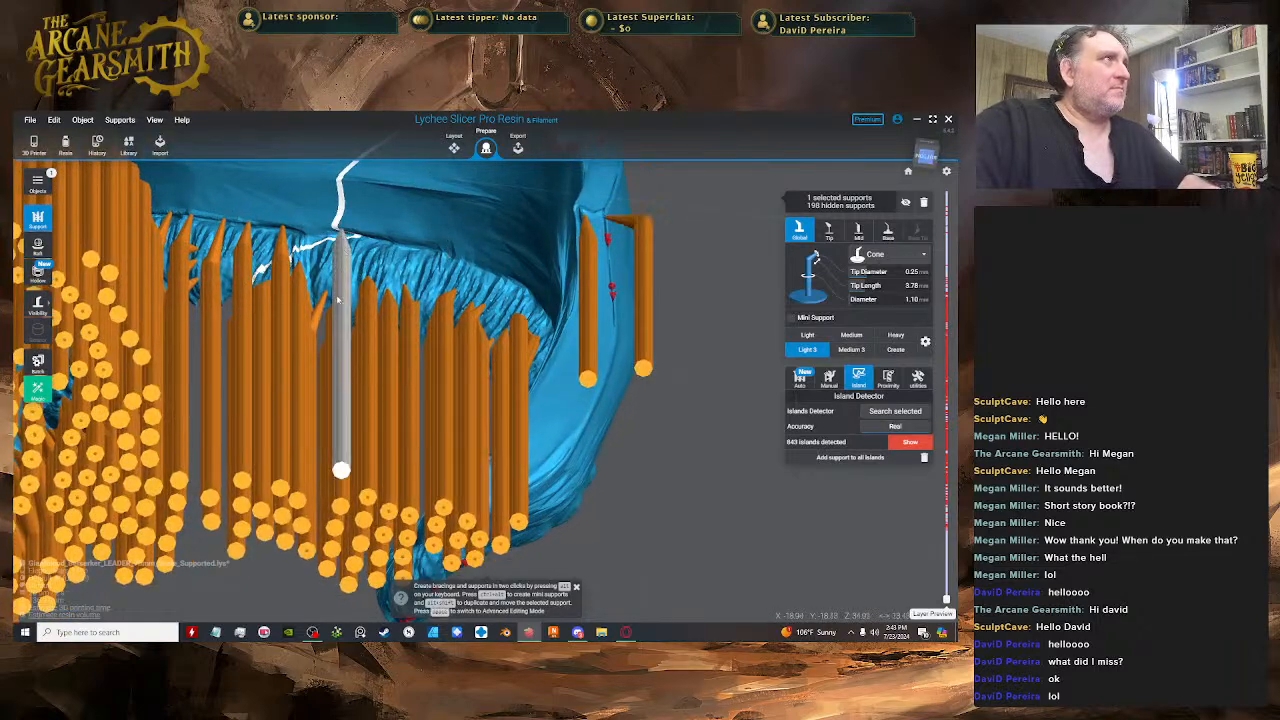
{"action": "key", "text": "space"}
{"action": "left_click_drag", "start_coordinate": [334, 313], "coordinate": [332, 322]}
{"action": "key", "text": "space"}
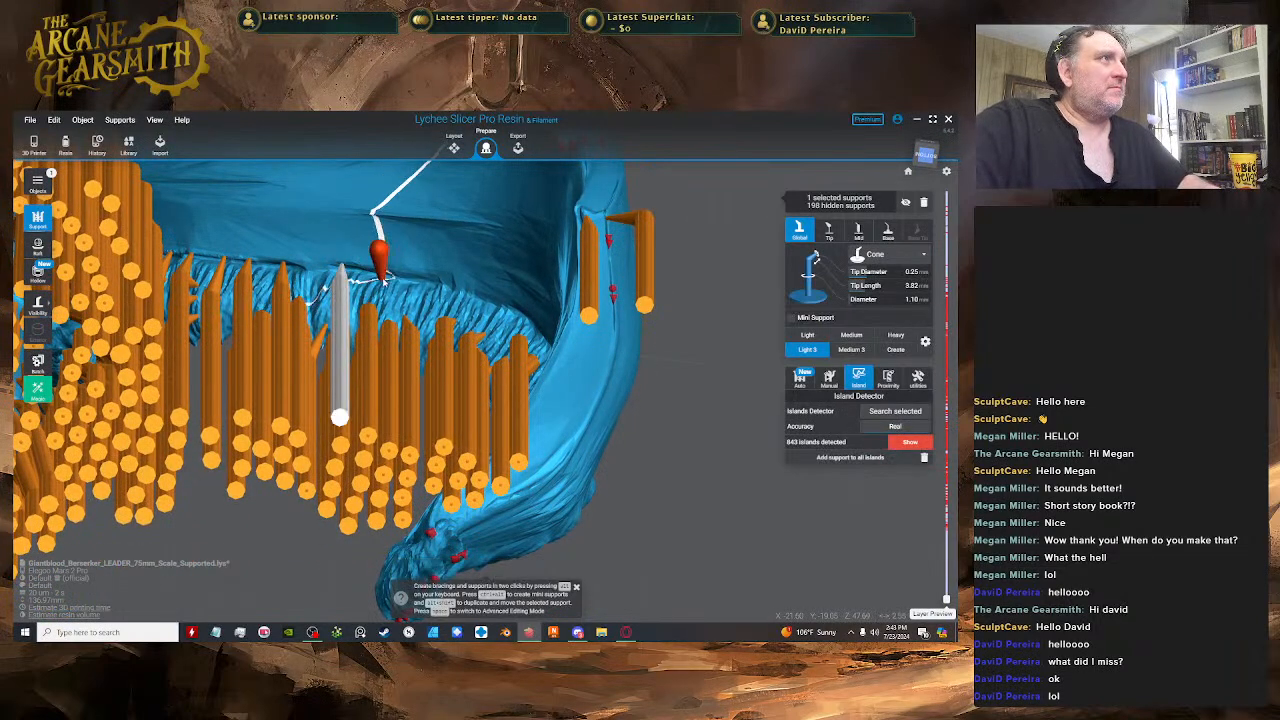
- Continue along the fur's inner edge with two more evenly spaced light supports, aligning each shaft with the row
{"action": "left_click", "coordinate": [387, 276]}
{"action": "key", "text": "space"}
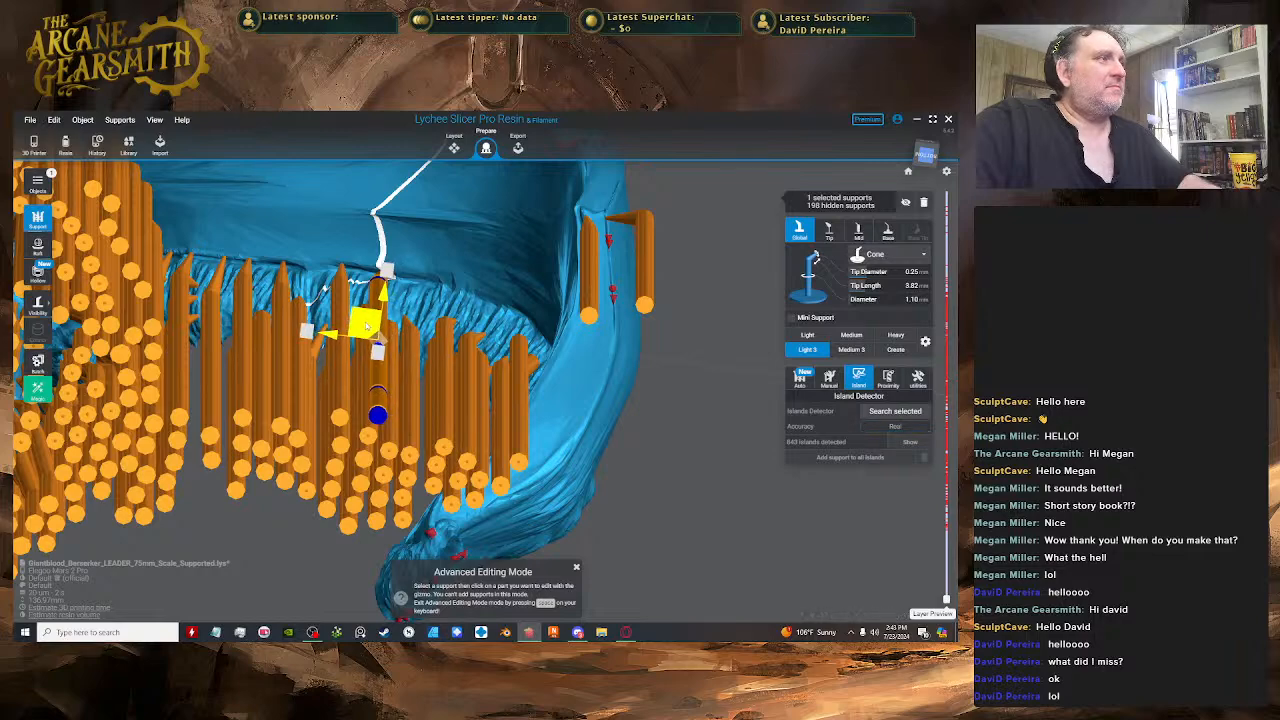
{"action": "key", "text": "space"}
{"action": "left_click", "coordinate": [411, 280]}
{"action": "key", "text": "space"}
{"action": "right_click_drag", "start_coordinate": [414, 284], "coordinate": [442, 301]}
{"action": "key", "text": "space"}
{"action": "key", "text": "space"}
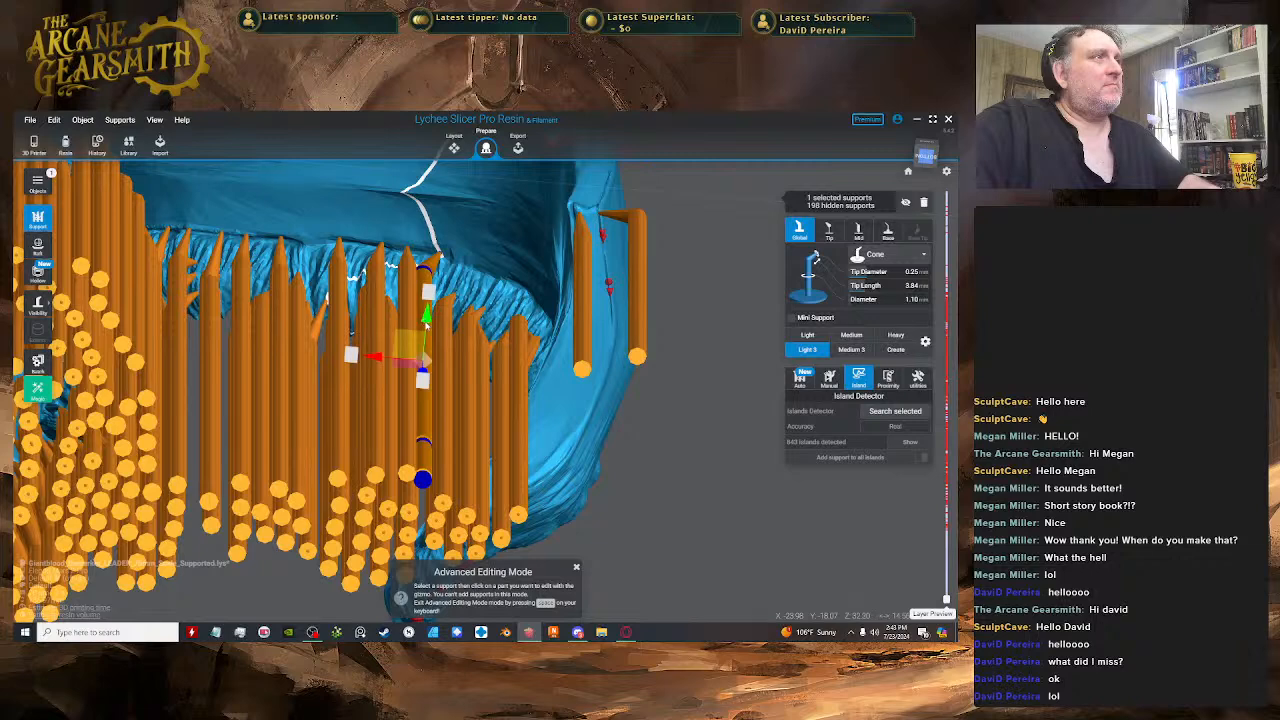
- Fill the remaining gap at the end of the inner-edge row with light supports and even out their shafts
{"action": "key", "text": "space"}
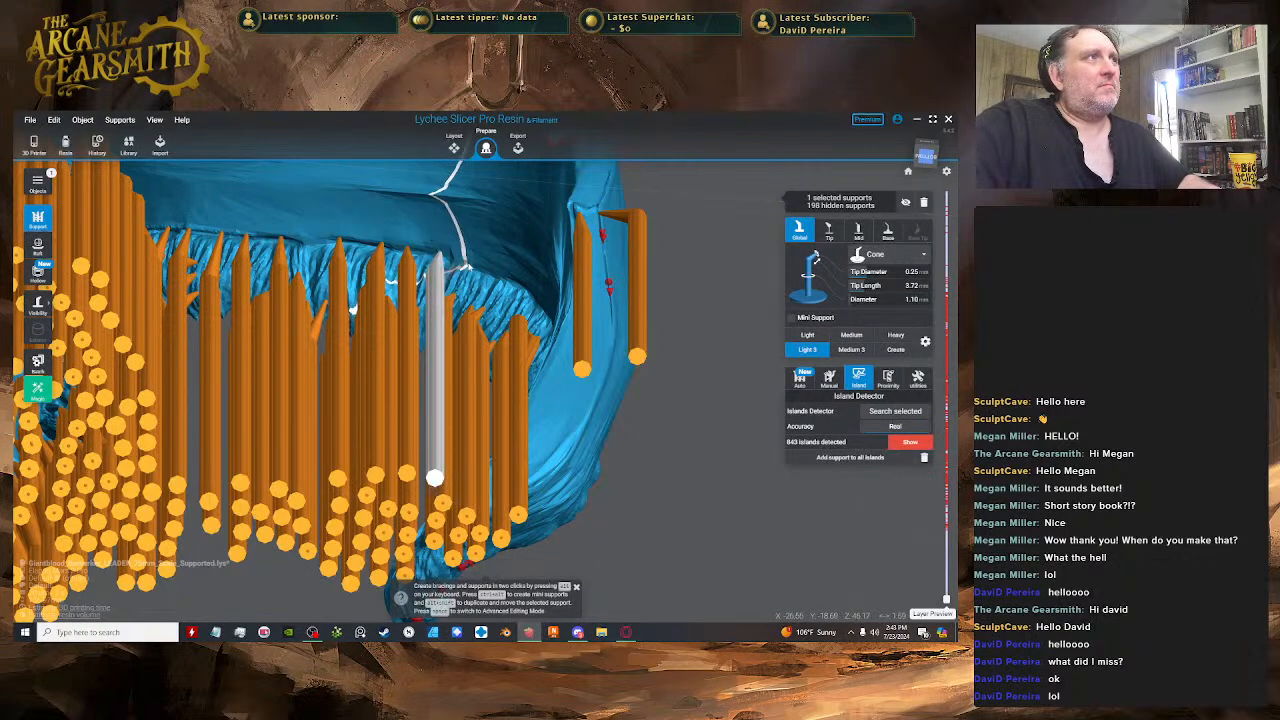
{"action": "key", "text": "space"}
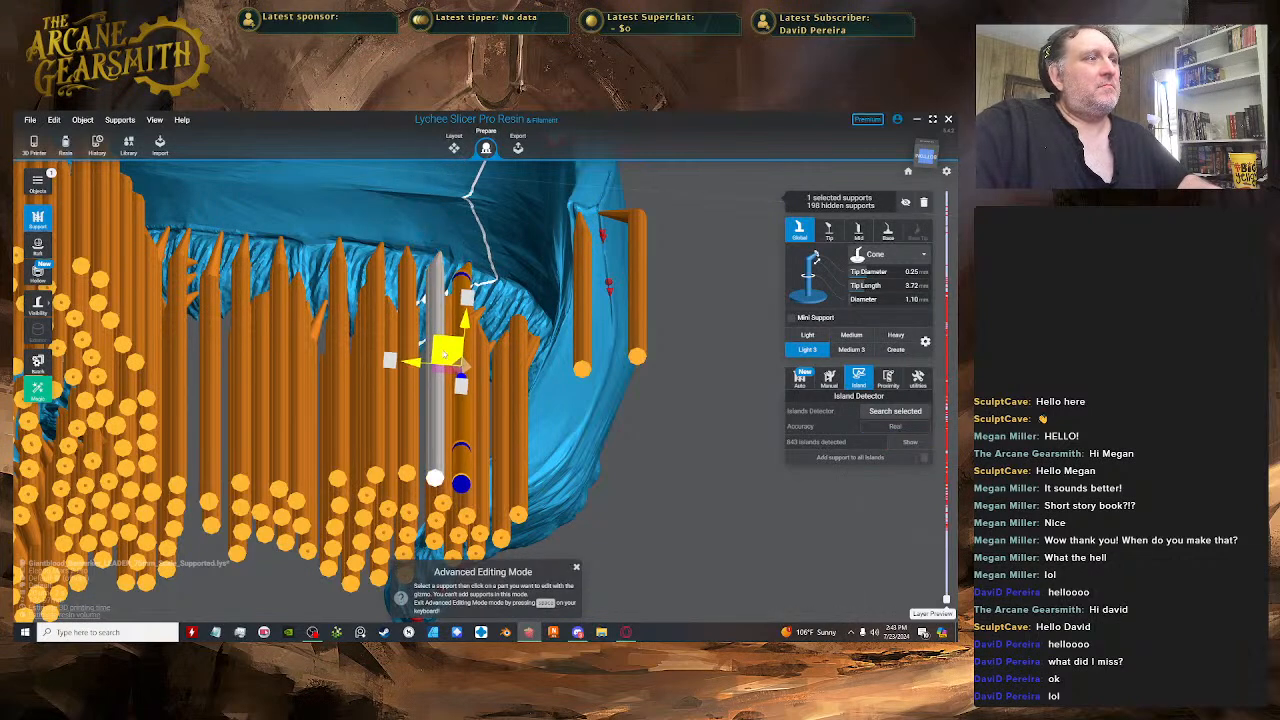
{"action": "key", "text": "space"}
{"action": "key", "text": "space"}
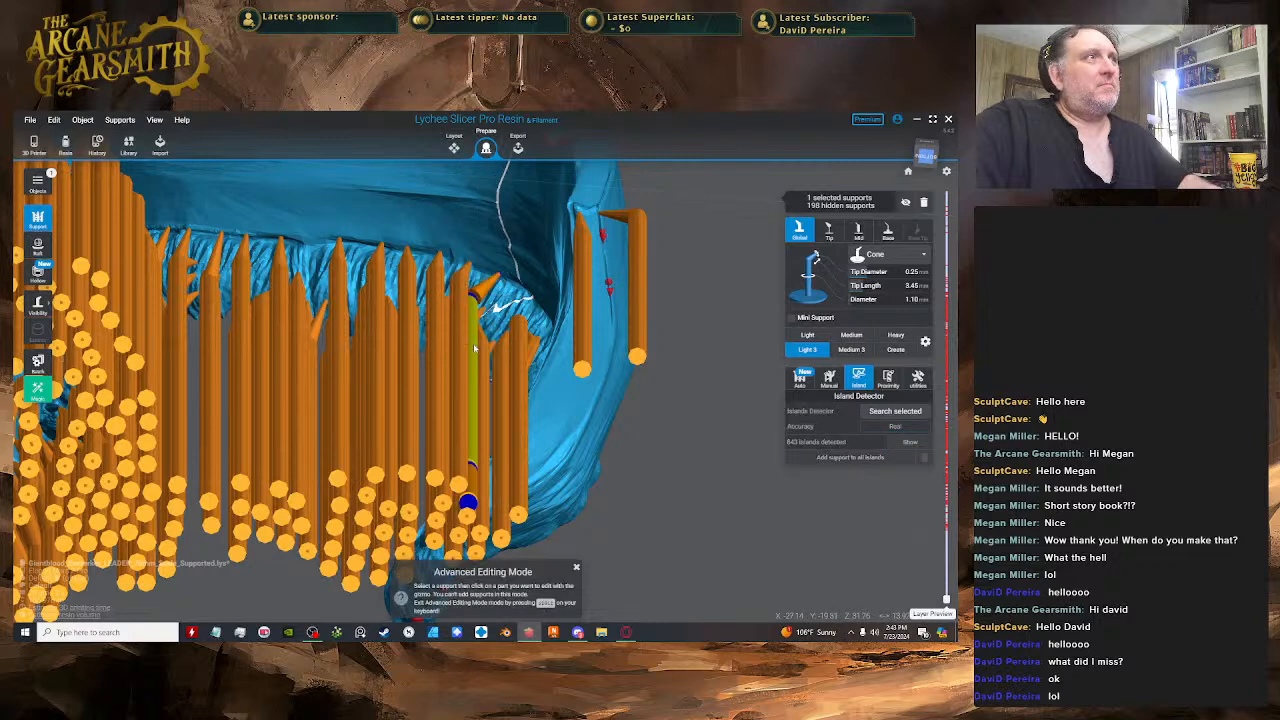
{"action": "left_click_drag", "start_coordinate": [465, 369], "coordinate": [463, 343]}
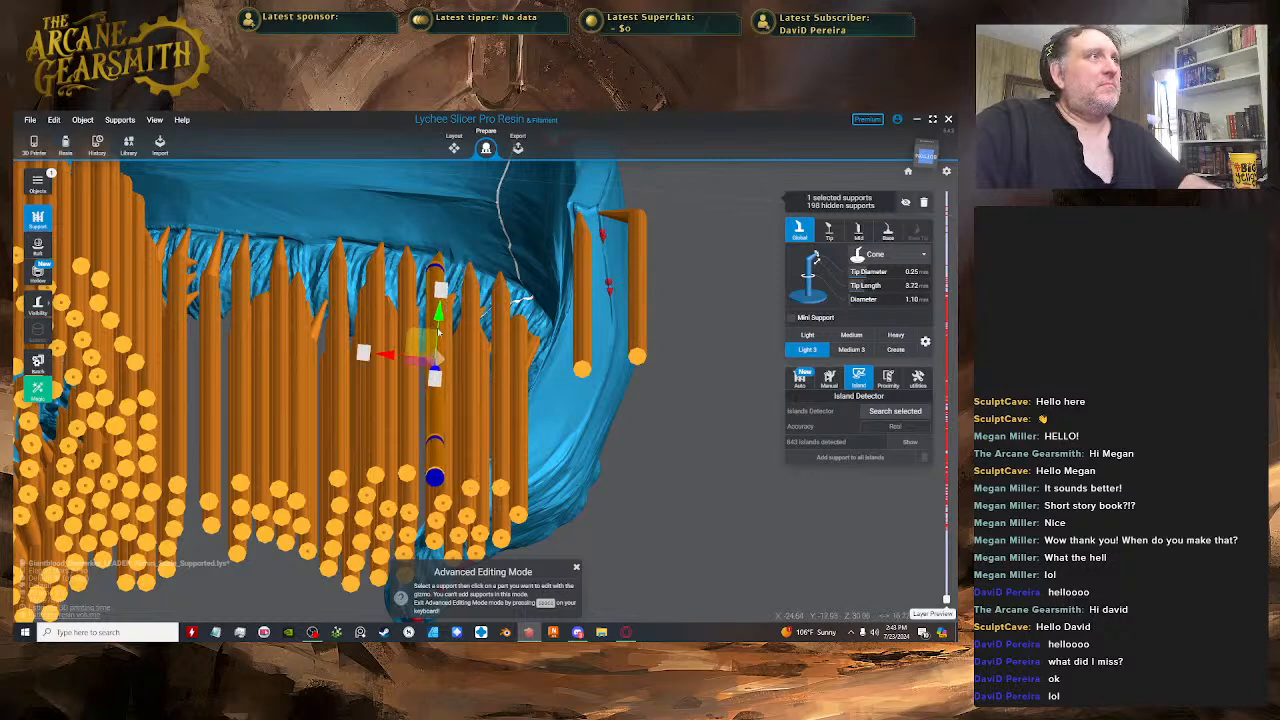
{"action": "key", "text": "space"}
- Start a row under the cape's projecting fur tip with a light support at its innermost island and adjust its joint
{"action": "scroll", "coordinate": [470, 350], "scroll_direction": "down", "scroll_amount": 5}
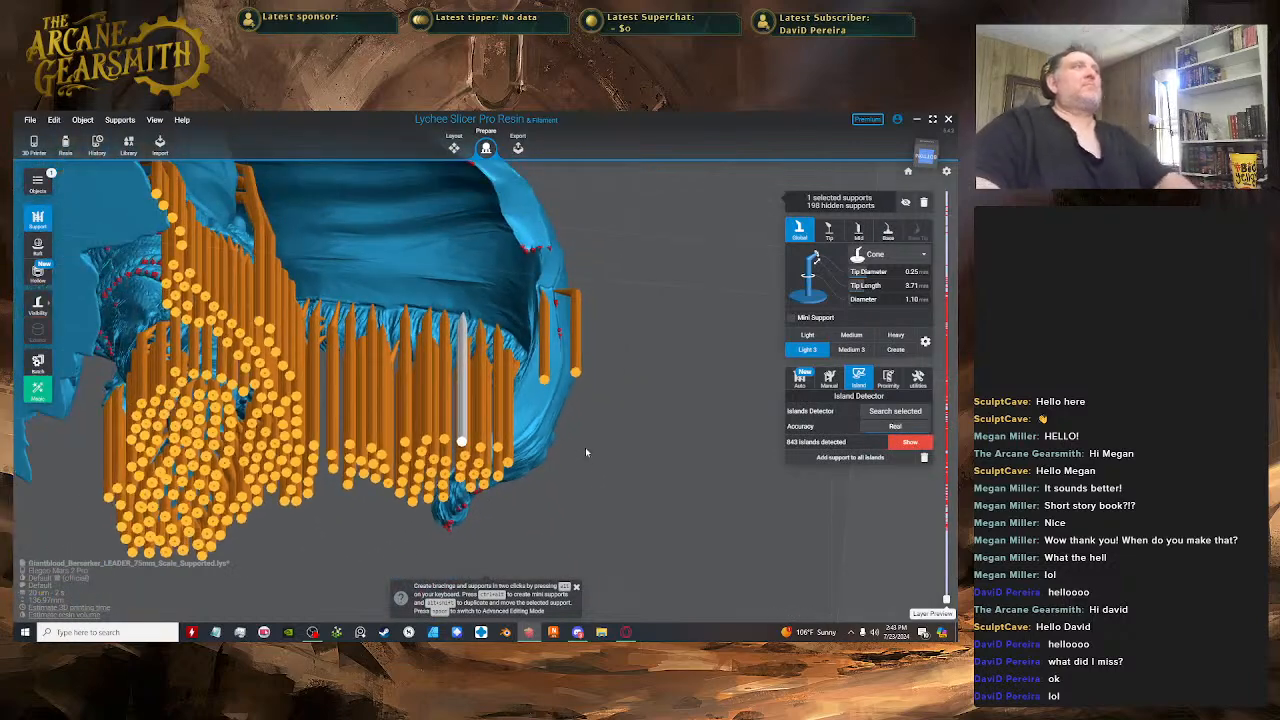
{"action": "right_click_drag", "start_coordinate": [585, 449], "coordinate": [310, 581]}
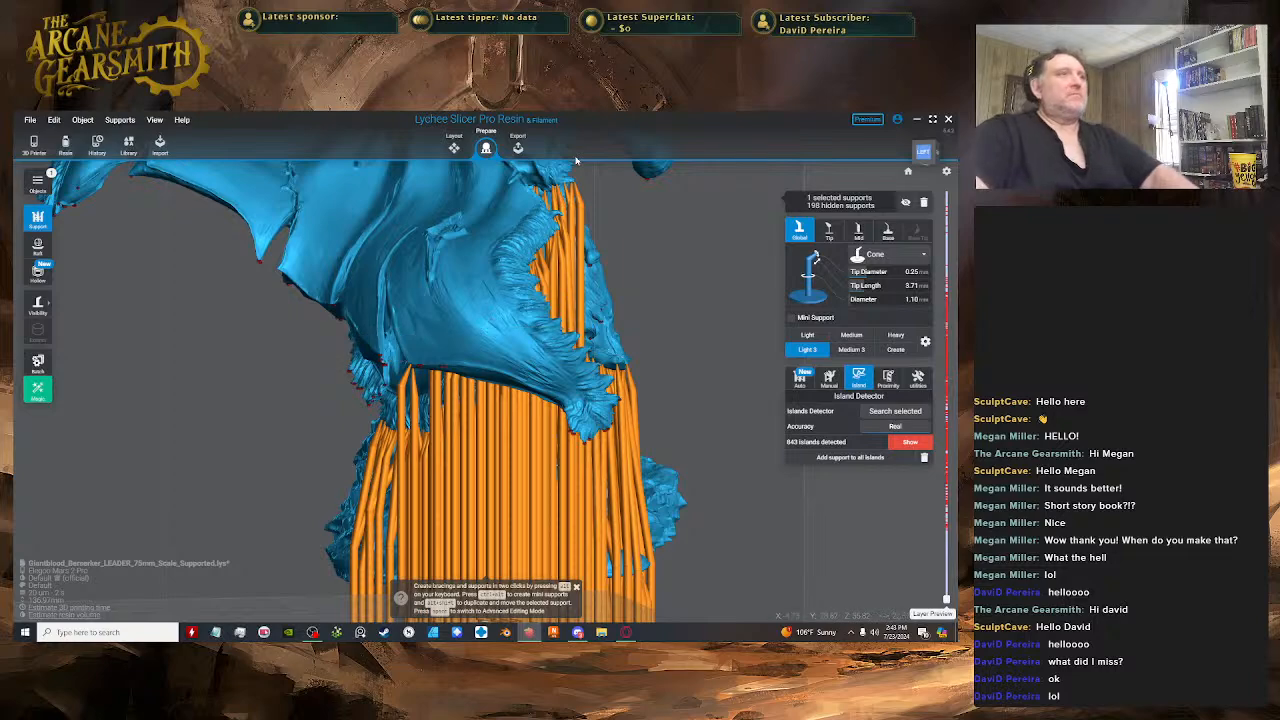
{"action": "right_click_drag", "start_coordinate": [564, 157], "coordinate": [455, 285]}
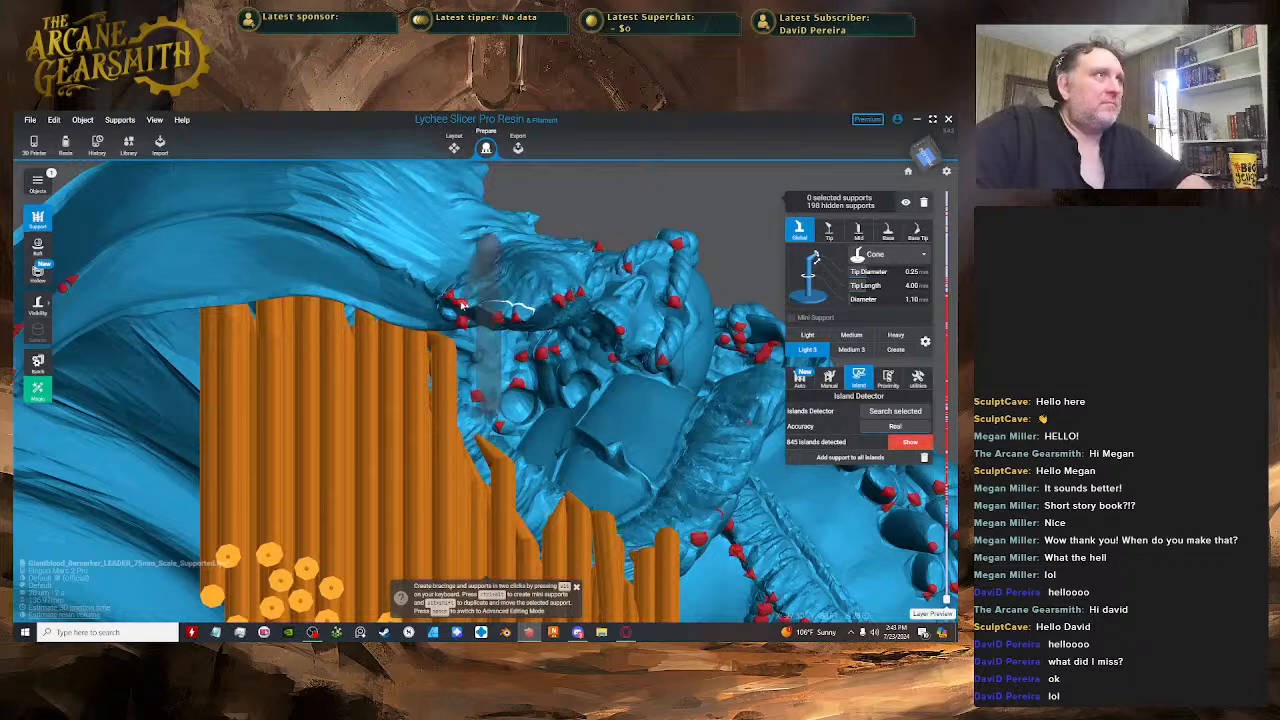
{"action": "left_click", "coordinate": [450, 440]}
{"action": "key", "text": "space"}
{"action": "left_click_drag", "start_coordinate": [463, 416], "coordinate": [483, 393]}
{"action": "left_click", "coordinate": [467, 374]}
- Add a second light support beside the first under the projecting fur tip and angle its tip to the fur
{"action": "key", "text": "space"}
{"action": "left_click", "coordinate": [496, 321]}
{"action": "key", "text": "space"}
{"action": "key", "text": "space"}
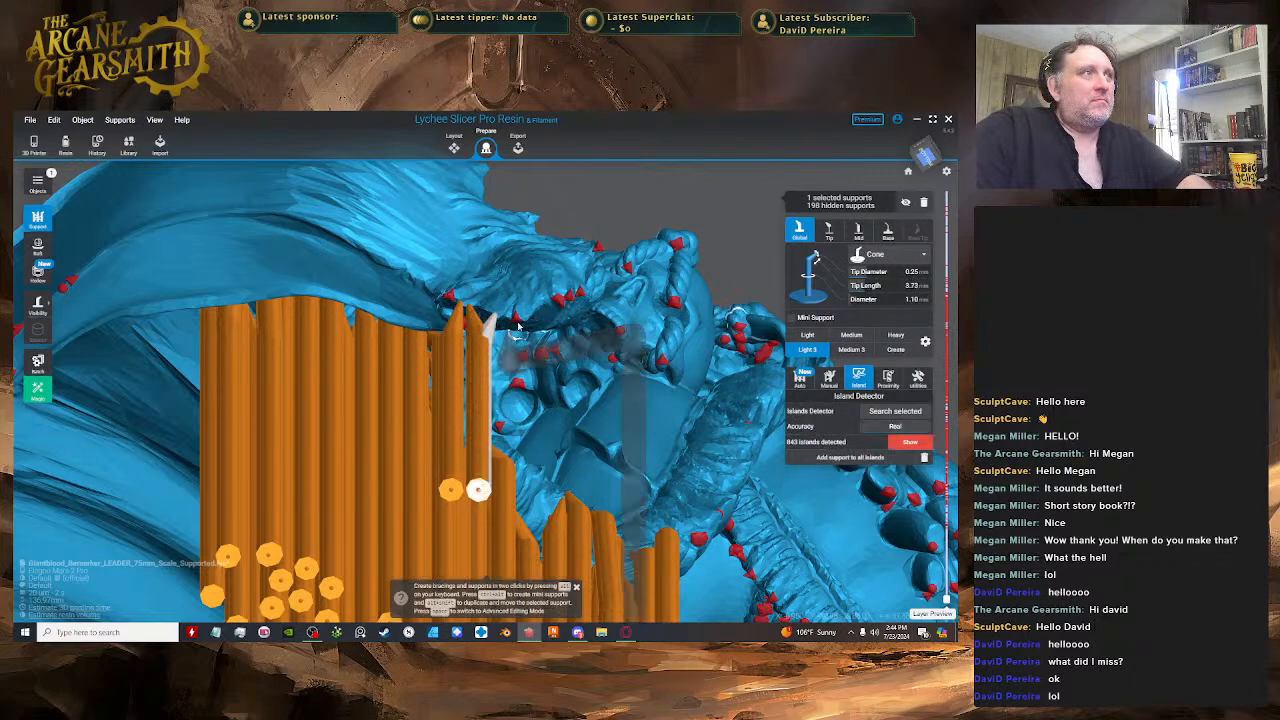
- Add light supports at the next two islands toward the end of the fur tip and pull their shafts into the row
{"action": "left_click", "coordinate": [518, 326]}
{"action": "key", "text": "space"}
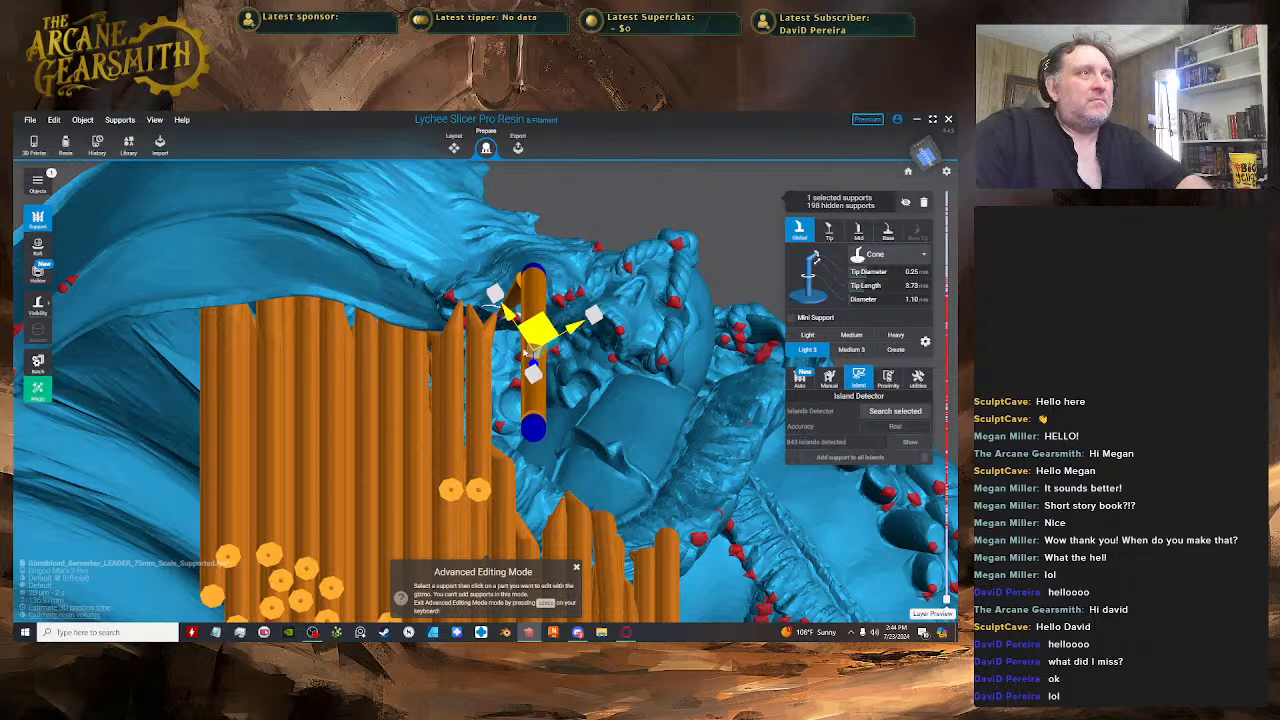
{"action": "left_click_drag", "start_coordinate": [535, 330], "coordinate": [509, 427]}
{"action": "mouse_move", "coordinate": [540, 368]}
{"action": "right_mouse_down"}
{"action": "mouse_move", "coordinate": [548, 346]}
{"action": "mouse_move", "coordinate": [552, 376]}
{"action": "right_mouse_up"}
{"action": "key", "text": "space"}
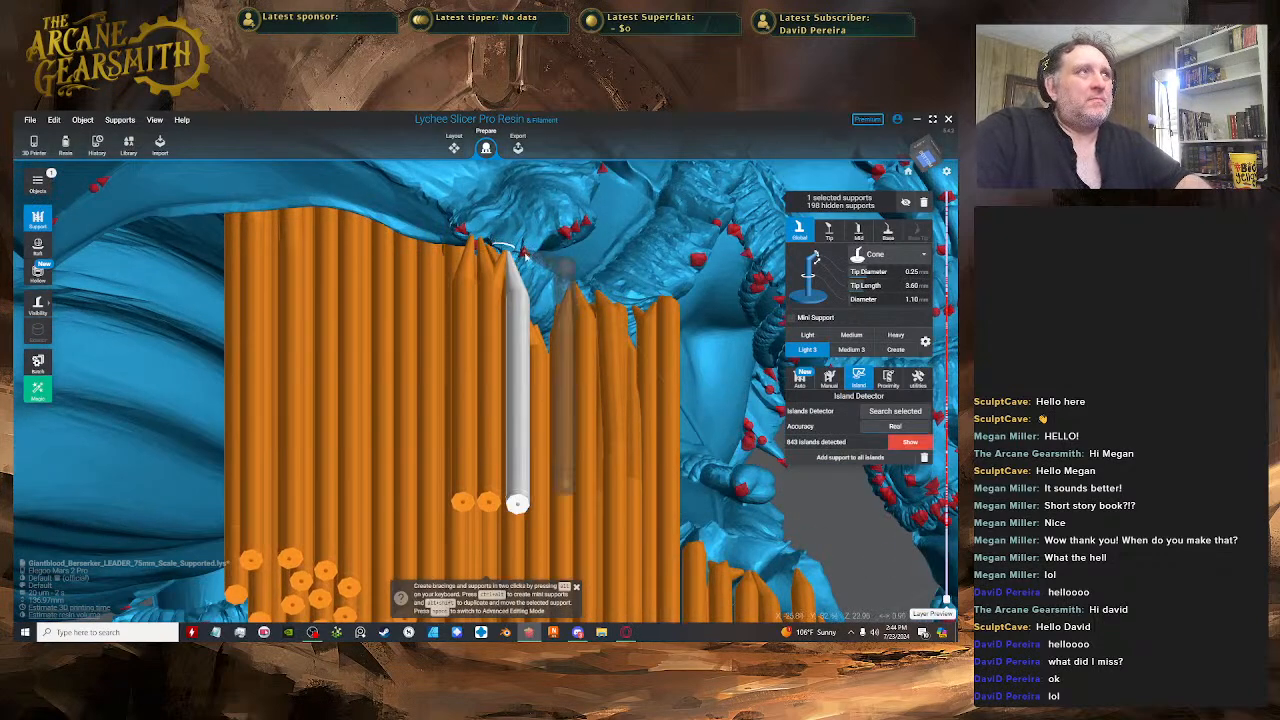
{"action": "key", "text": "space"}
{"action": "left_click_drag", "start_coordinate": [571, 349], "coordinate": [530, 372]}
{"action": "key", "text": "space"}
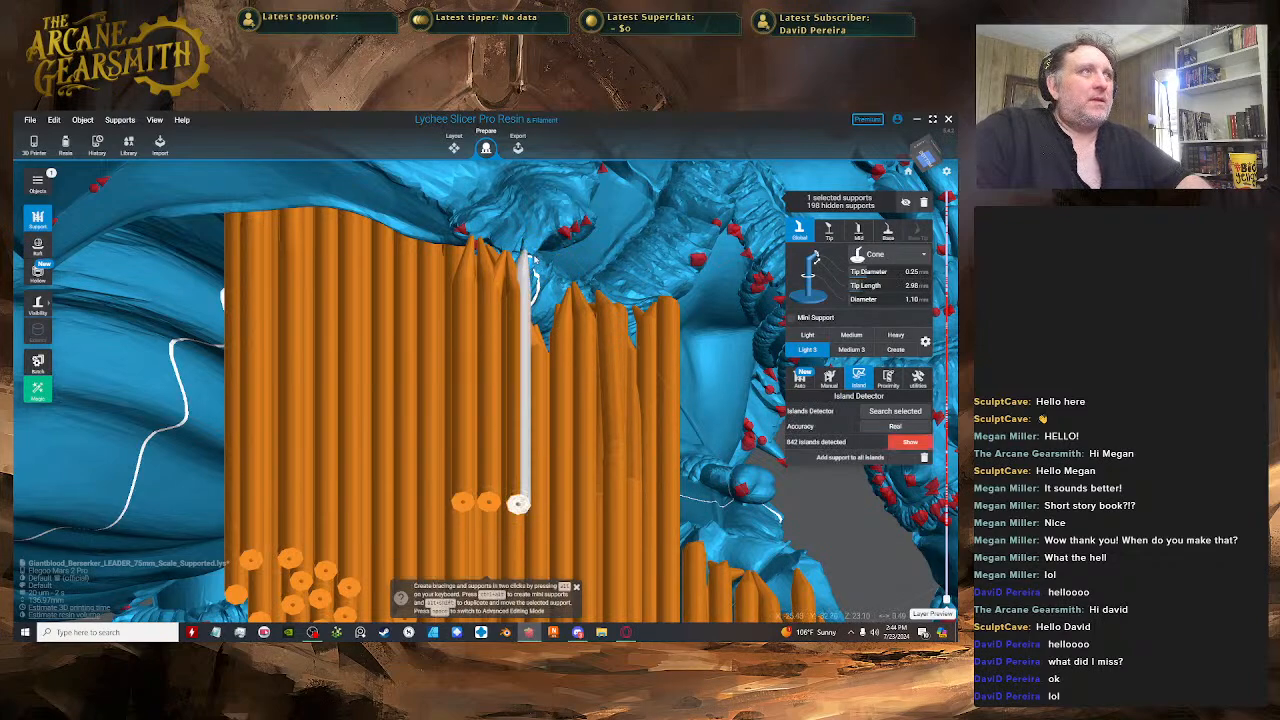
- Add a light support farther out under the fur tip and bring its upper joint in line with the row
{"action": "key", "text": "space"}
{"action": "right_click_drag", "start_coordinate": [532, 258], "coordinate": [567, 260]}
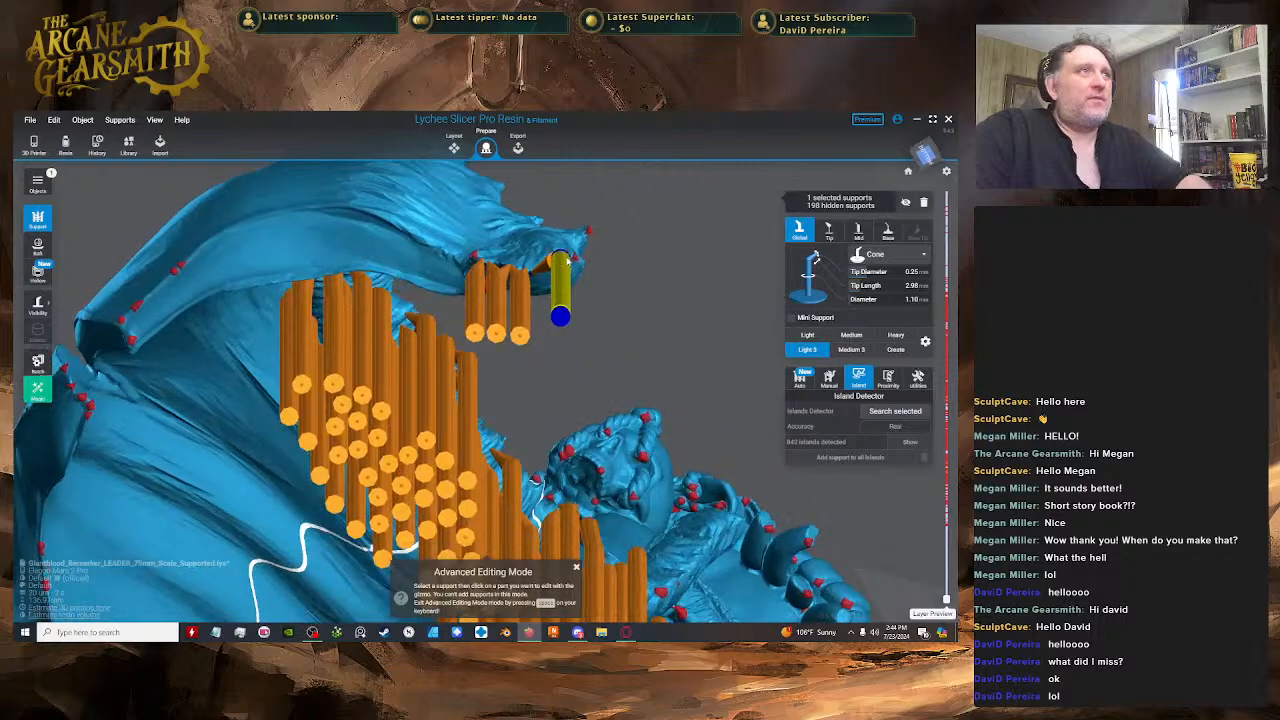
{"action": "left_click_drag", "start_coordinate": [564, 265], "coordinate": [550, 285]}
{"action": "right_click_drag", "start_coordinate": [558, 281], "coordinate": [561, 368]}
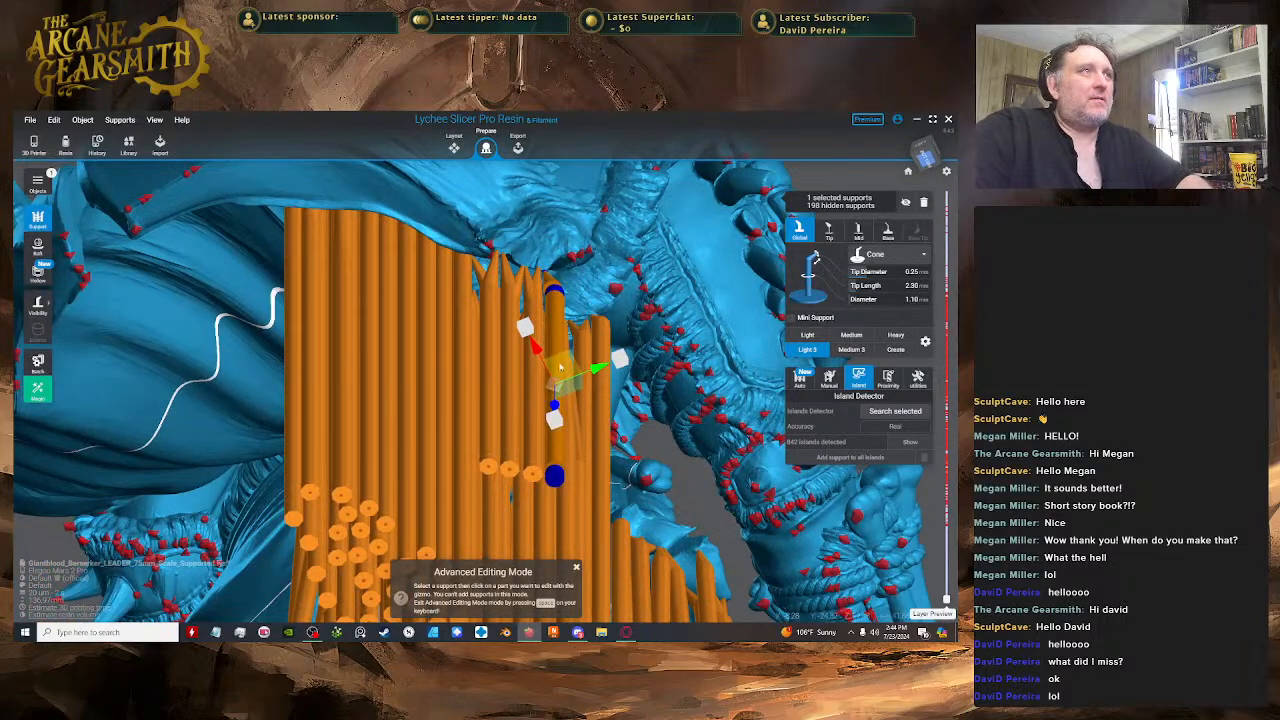
{"action": "left_click_drag", "start_coordinate": [557, 398], "coordinate": [568, 372]}
{"action": "mouse_move", "coordinate": [575, 360]}
{"action": "right_mouse_down"}
{"action": "mouse_move", "coordinate": [571, 386]}
{"action": "mouse_move", "coordinate": [573, 362]}
{"action": "mouse_move", "coordinate": [553, 362]}
{"action": "right_mouse_up"}
{"action": "key", "text": "space"}
- Place a light support at the following island near the end of the fur tip and open it for joint editing
{"action": "left_click", "coordinate": [562, 254]}
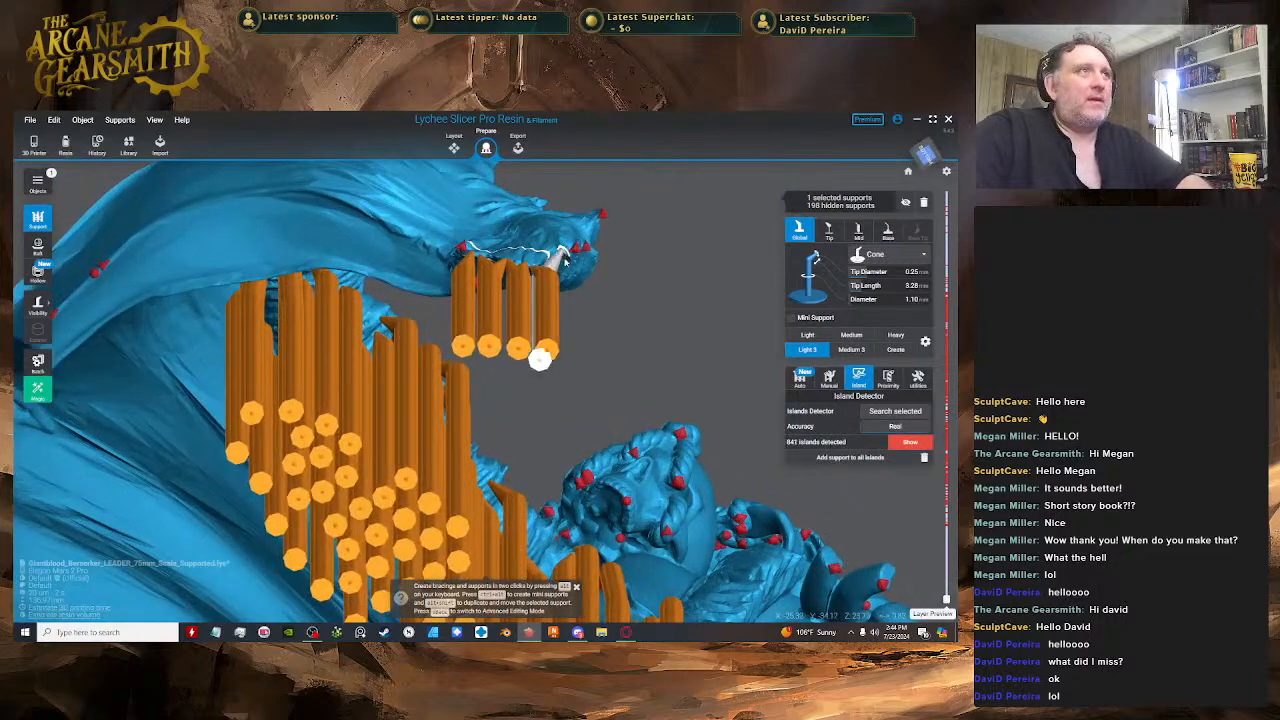
{"action": "key", "text": "space"}
{"action": "right_click_drag", "start_coordinate": [565, 265], "coordinate": [419, 335]}
{"action": "key", "text": "space"}
{"action": "key", "text": "space"}
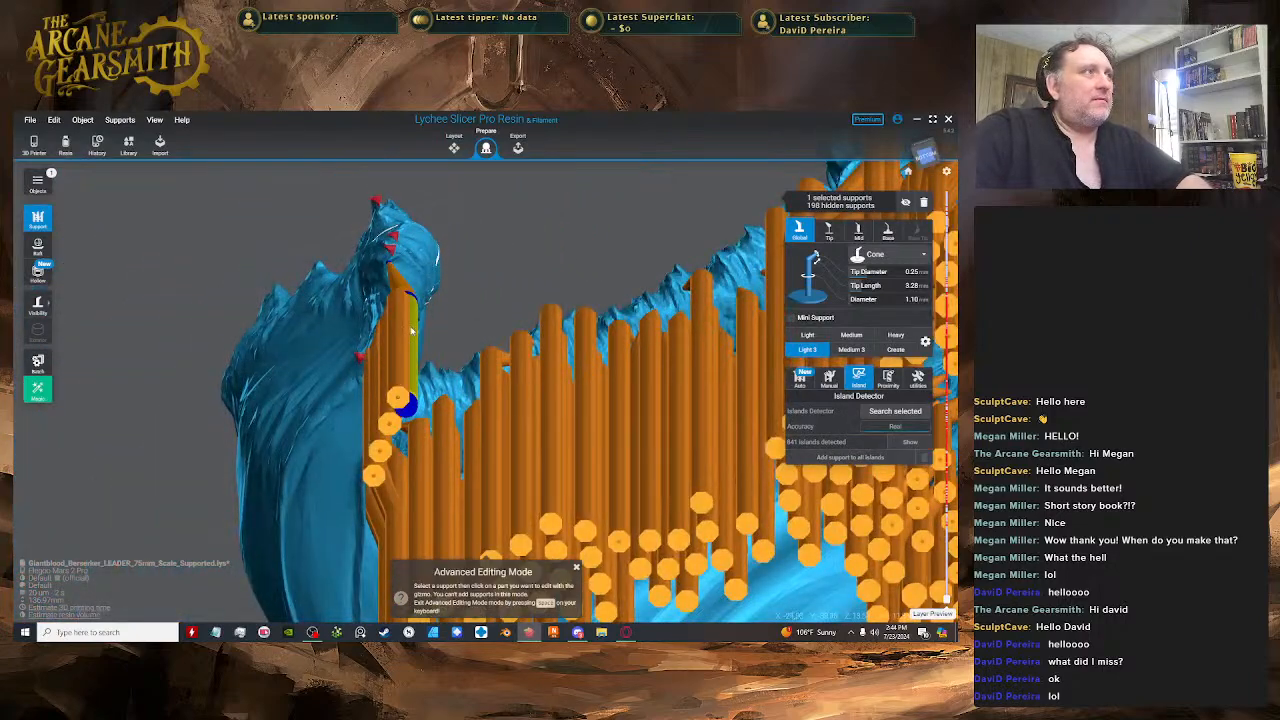
- Pull the shaft of the opened light support into the row near the end of the fur tip and adjust its upper joint
{"action": "left_click", "coordinate": [413, 334]}
{"action": "left_click_drag", "start_coordinate": [422, 328], "coordinate": [396, 297]}
{"action": "right_click_drag", "start_coordinate": [396, 295], "coordinate": [506, 316]}
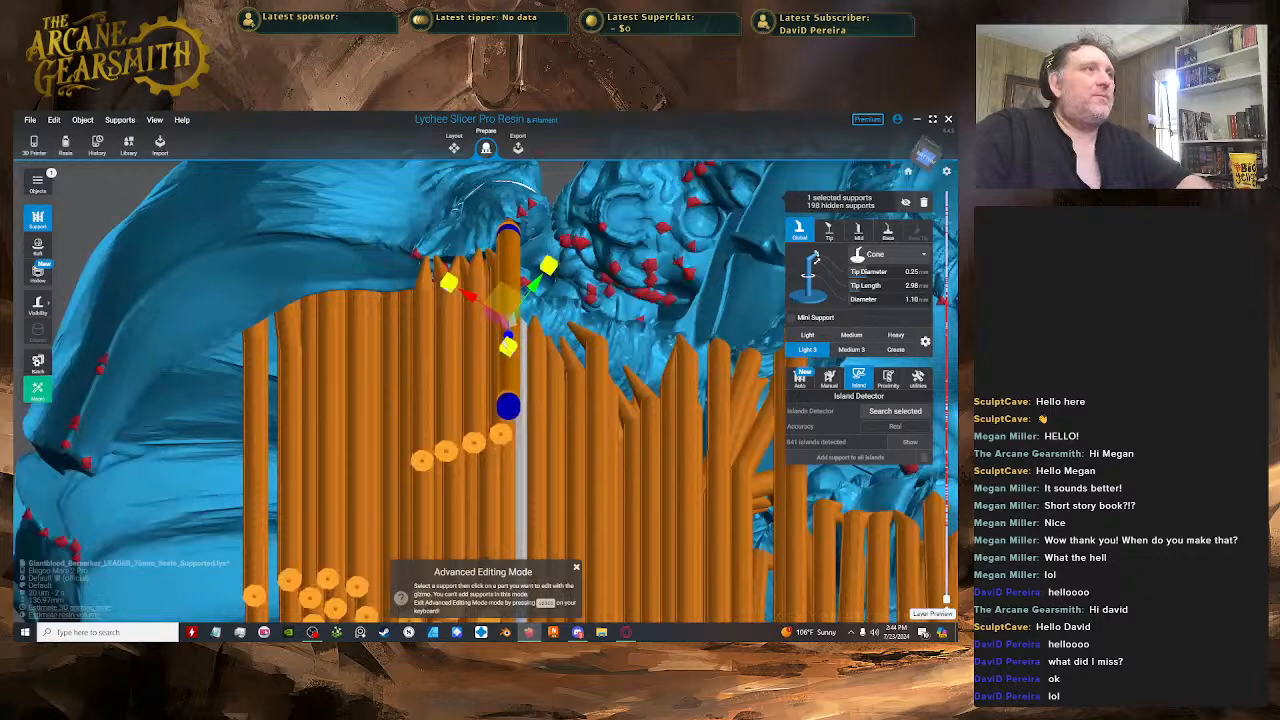
{"action": "left_click_drag", "start_coordinate": [508, 323], "coordinate": [510, 340]}
{"action": "right_click_drag", "start_coordinate": [510, 340], "coordinate": [531, 294]}
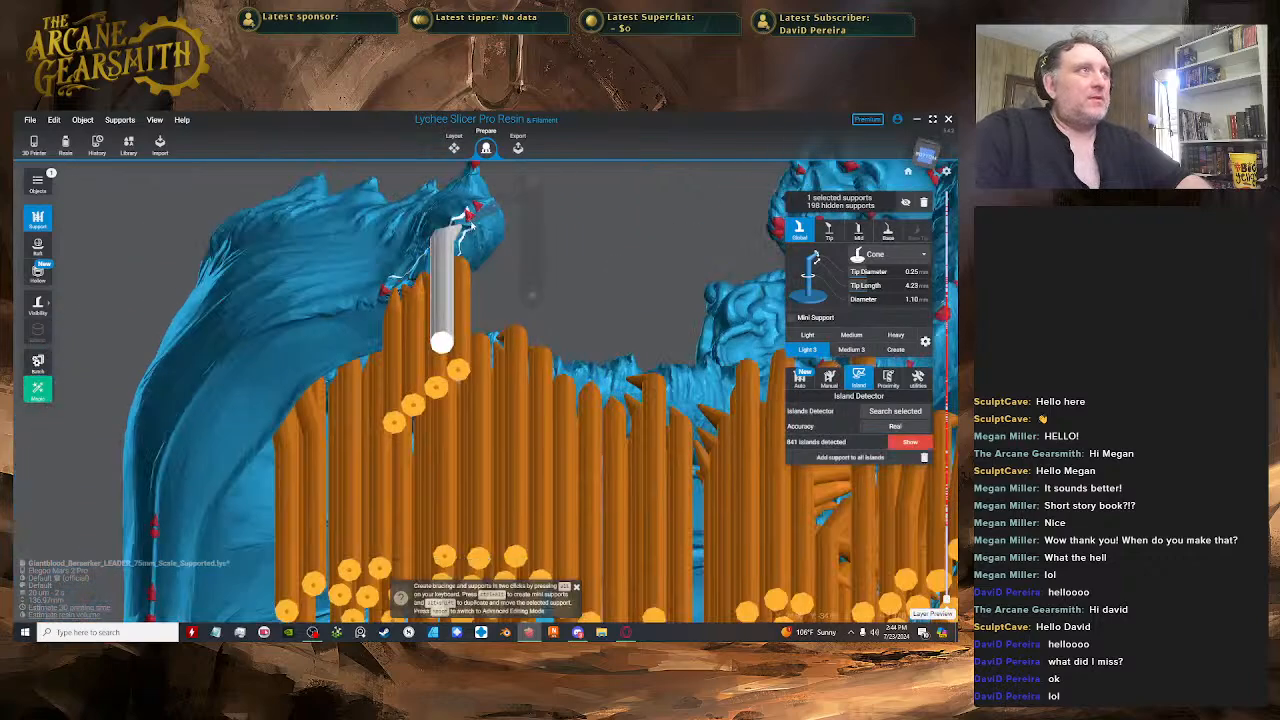
- Shift the next light support beside its neighbour under the fur tip and adjust the height of its upper joint
{"action": "left_click", "coordinate": [466, 277]}
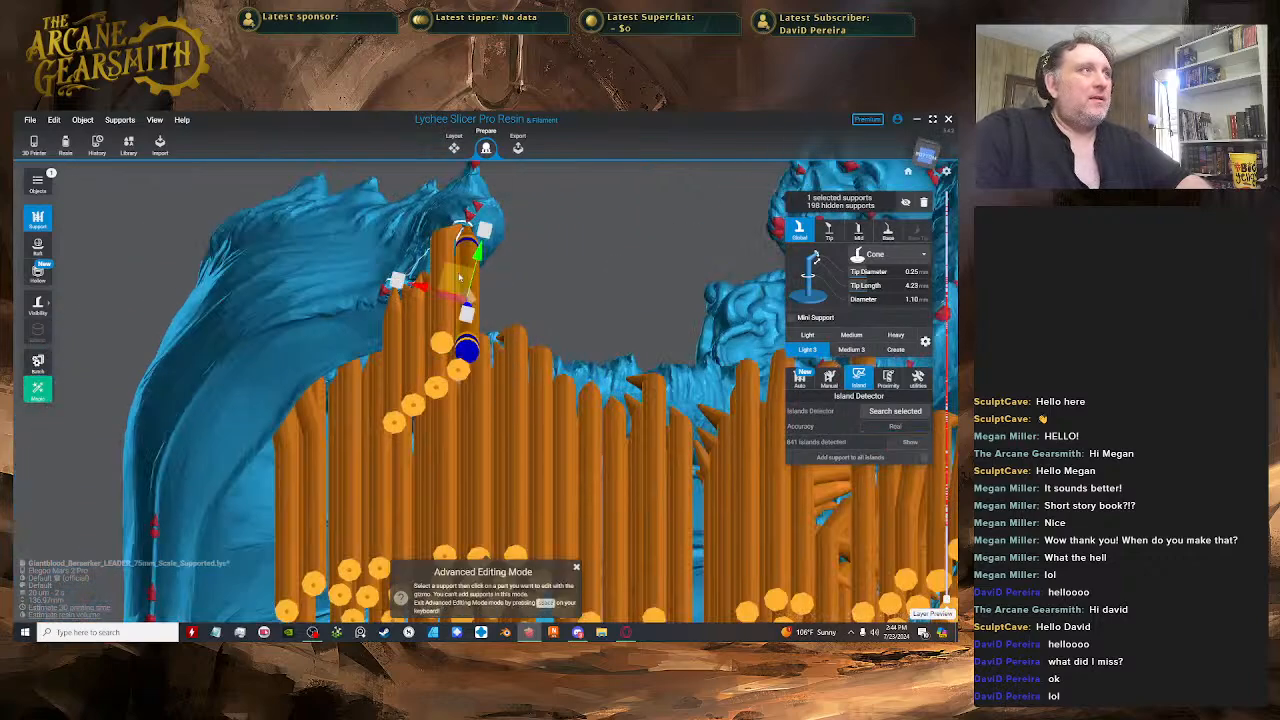
{"action": "scroll", "coordinate": [466, 270], "scroll_direction": "up", "scroll_amount": 5}
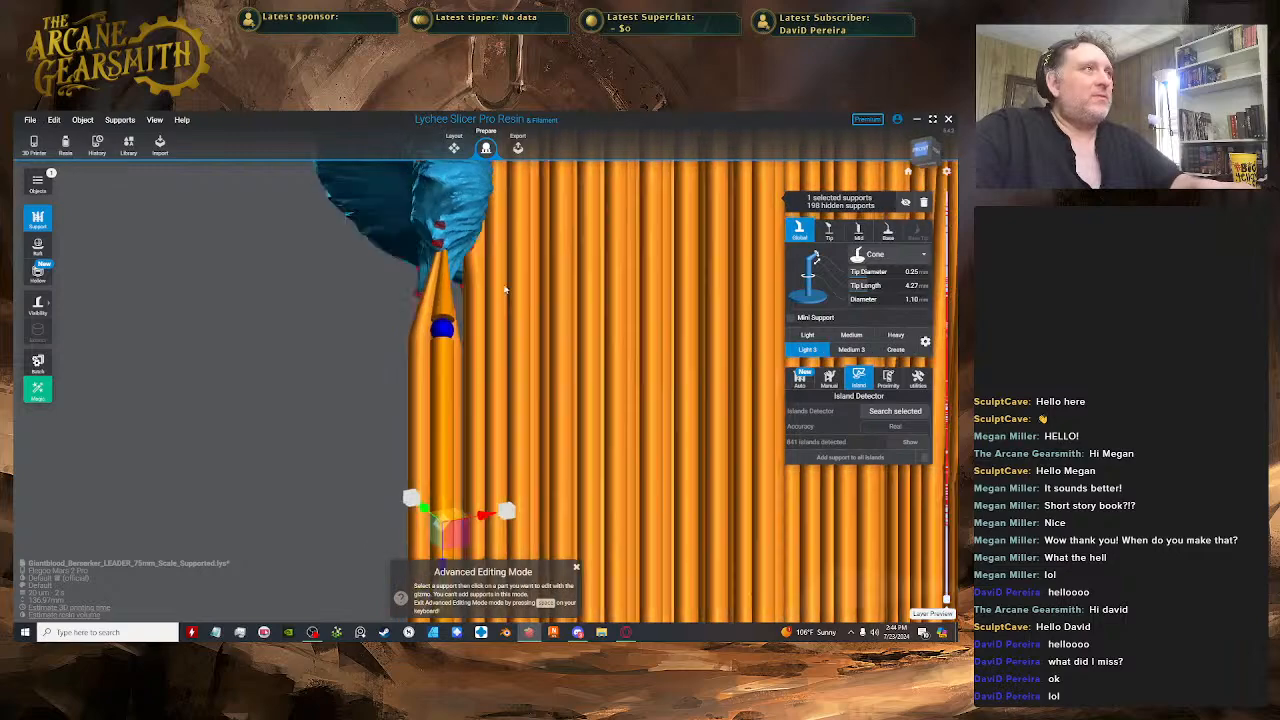
{"action": "left_click", "coordinate": [491, 298]}
{"action": "left_click_drag", "start_coordinate": [486, 339], "coordinate": [486, 330]}
{"action": "right_click_drag", "start_coordinate": [490, 318], "coordinate": [548, 256]}
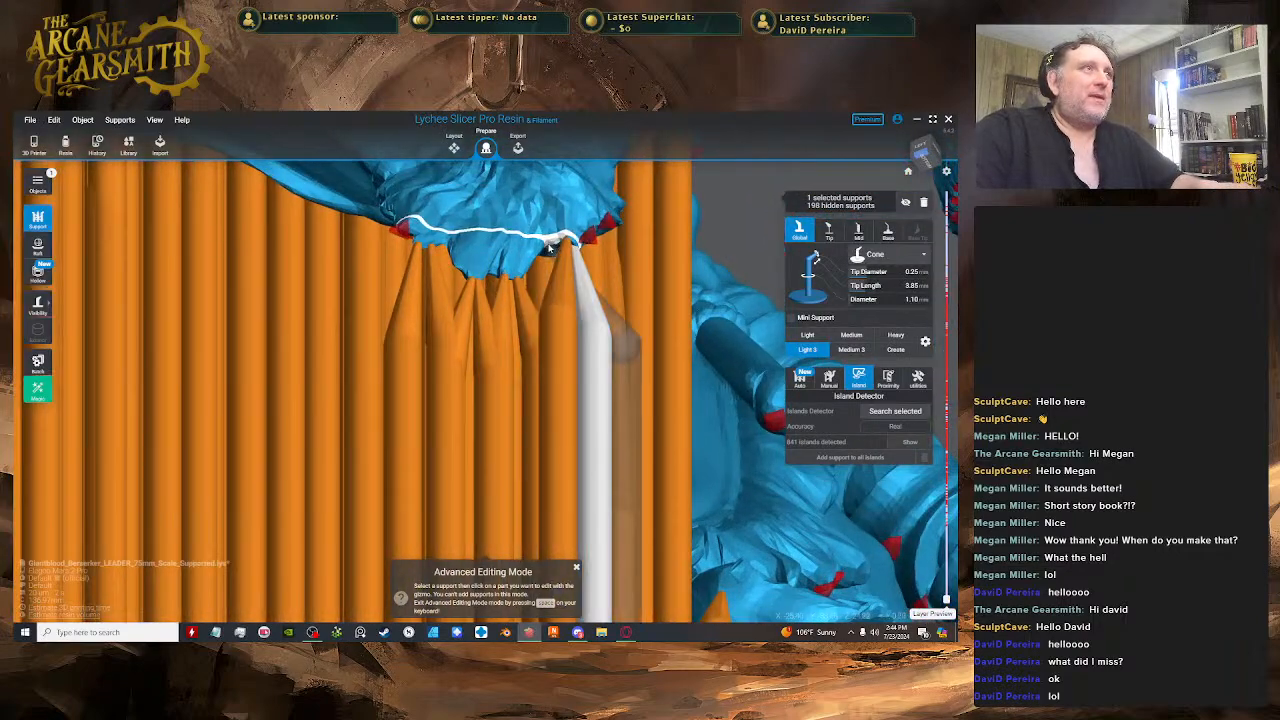
- Add a light support at the island above the row's end, pull its shaft beside the neighbouring supports and lower its upper joint
{"action": "left_click", "coordinate": [558, 304]}
{"action": "right_click_drag", "start_coordinate": [560, 305], "coordinate": [504, 235]}
{"action": "left_click", "coordinate": [418, 290]}
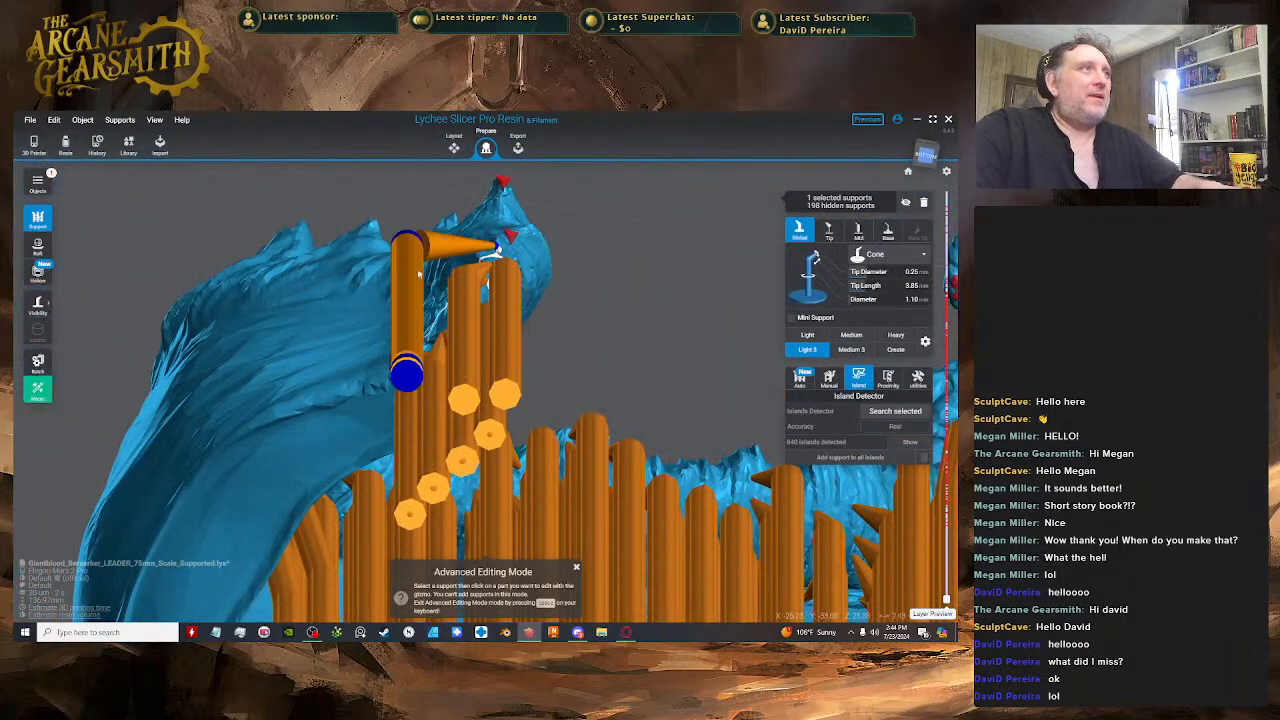
{"action": "left_click_drag", "start_coordinate": [418, 283], "coordinate": [466, 265]}
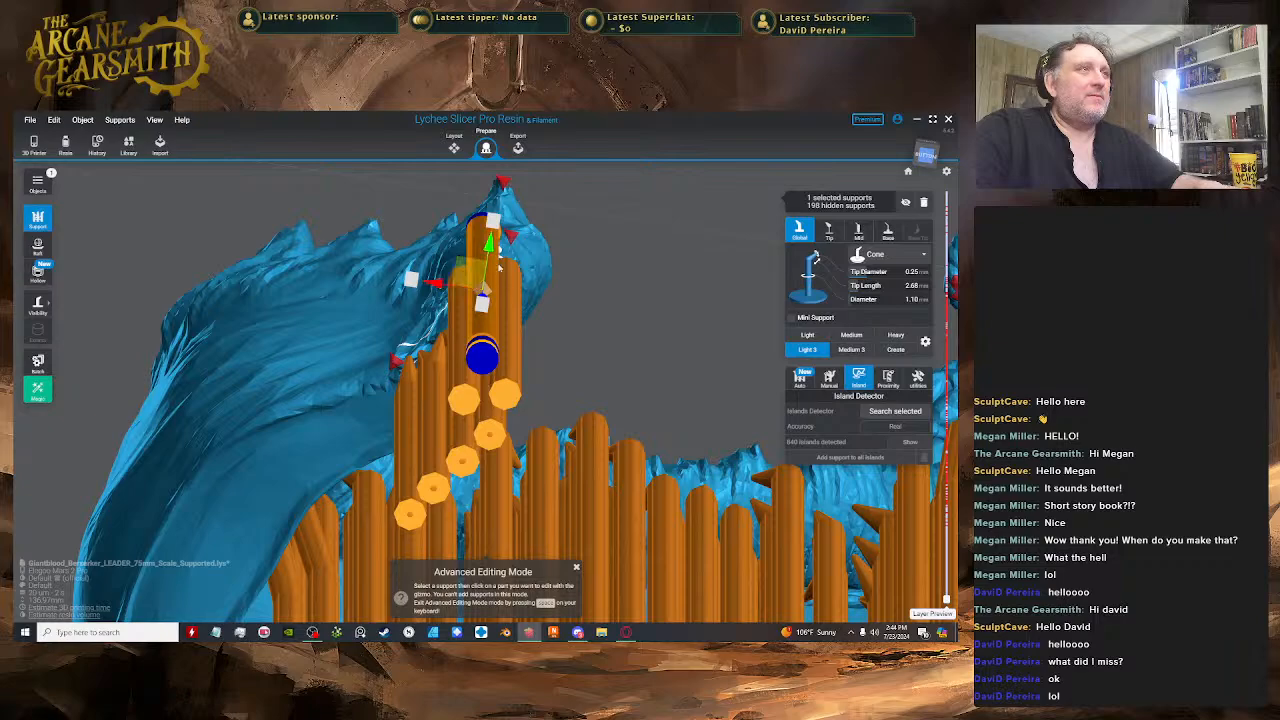
{"action": "right_click_drag", "start_coordinate": [499, 267], "coordinate": [644, 327]}
{"action": "left_click", "coordinate": [609, 286]}
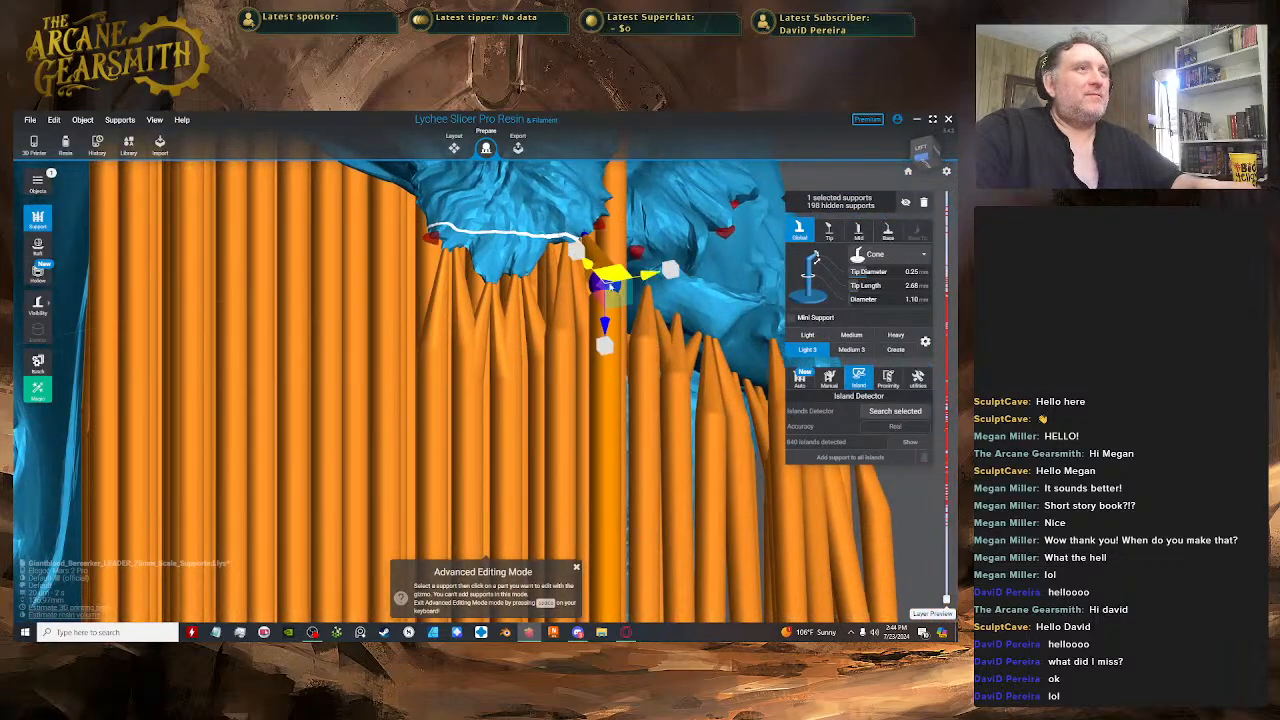
{"action": "left_click_drag", "start_coordinate": [605, 326], "coordinate": [605, 340]}
{"action": "right_click_drag", "start_coordinate": [605, 340], "coordinate": [535, 270]}
- Place a light support at the next island on the fur tip's outer side, move its shaft inward and reposition its upper joint
{"action": "key", "text": "space"}
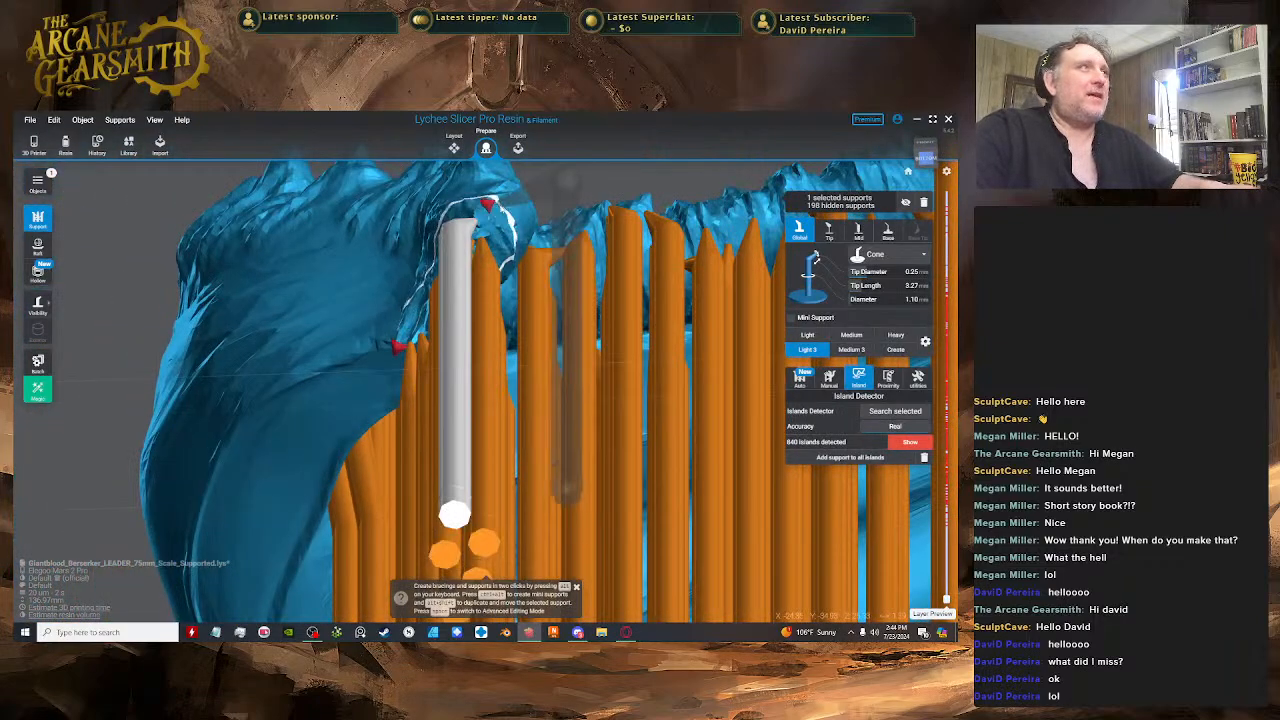
{"action": "left_click", "coordinate": [499, 228]}
{"action": "right_click_drag", "start_coordinate": [499, 228], "coordinate": [502, 194]}
{"action": "key", "text": "space"}
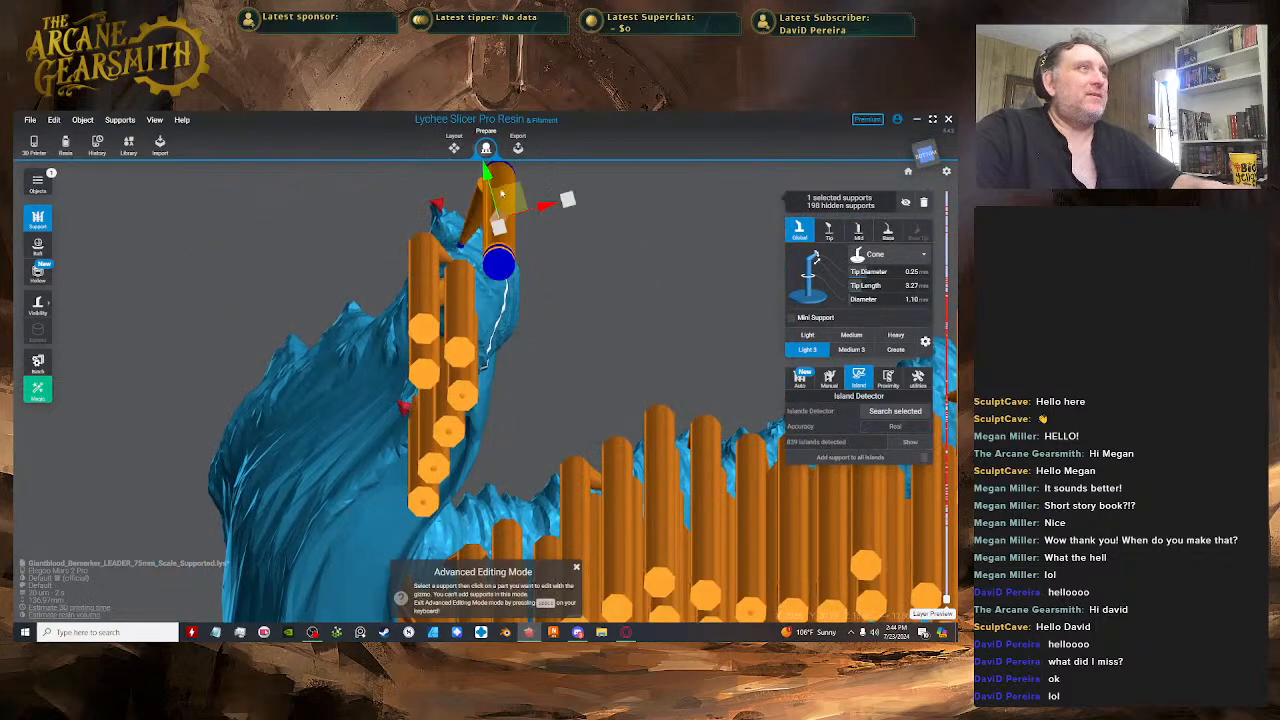
{"action": "left_click_drag", "start_coordinate": [500, 193], "coordinate": [475, 233]}
{"action": "right_click_drag", "start_coordinate": [475, 233], "coordinate": [532, 266]}
{"action": "left_click_drag", "start_coordinate": [459, 308], "coordinate": [478, 349]}
{"action": "right_click_drag", "start_coordinate": [480, 348], "coordinate": [404, 282]}
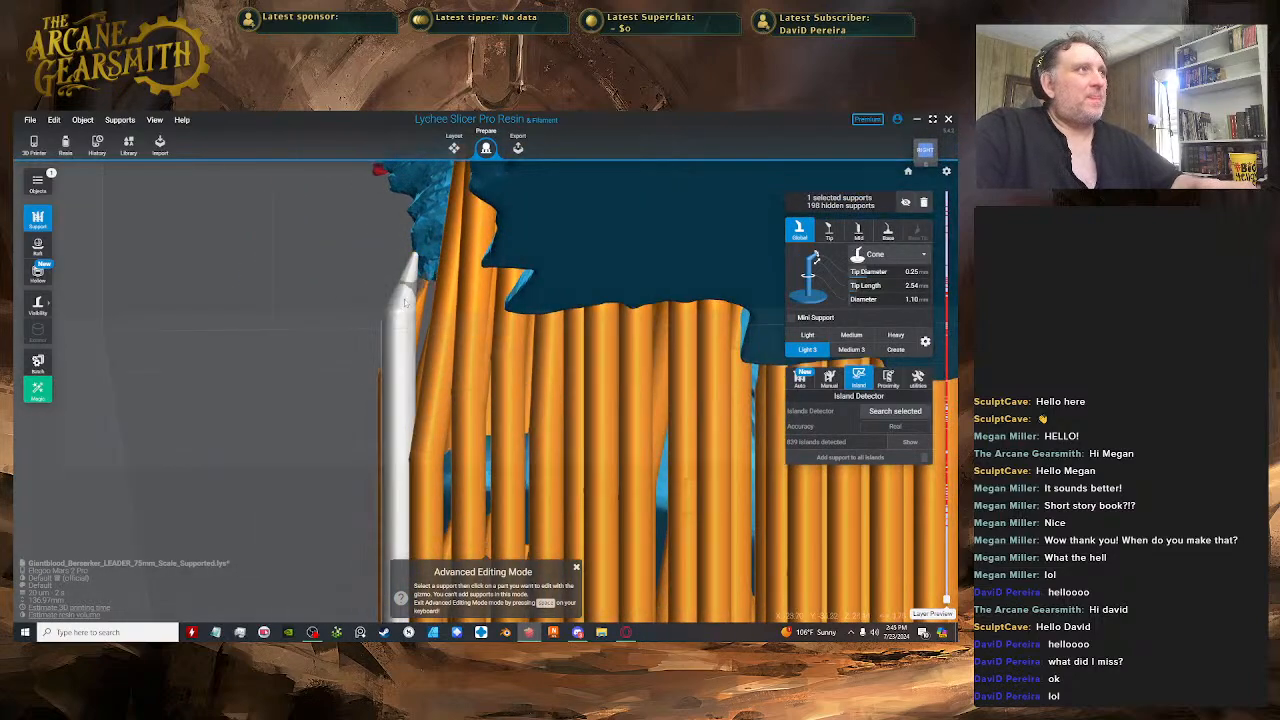
{"action": "left_click", "coordinate": [396, 316]}
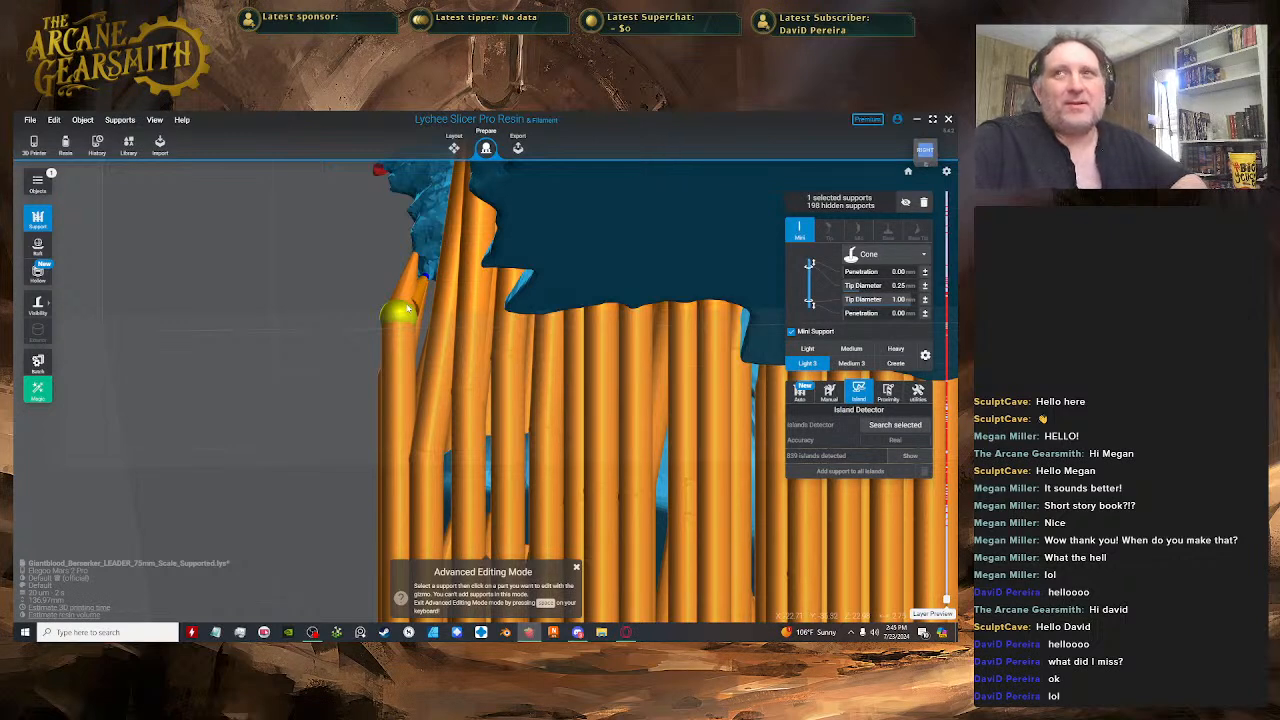
- Add a light support at the following fur-tip island, bring its shaft over the row and lower its upper joint
{"action": "right_click_drag", "start_coordinate": [336, 338], "coordinate": [441, 295]}
{"action": "left_click", "coordinate": [468, 261]}
{"action": "key", "text": "space"}
{"action": "left_click_drag", "start_coordinate": [409, 288], "coordinate": [436, 275]}
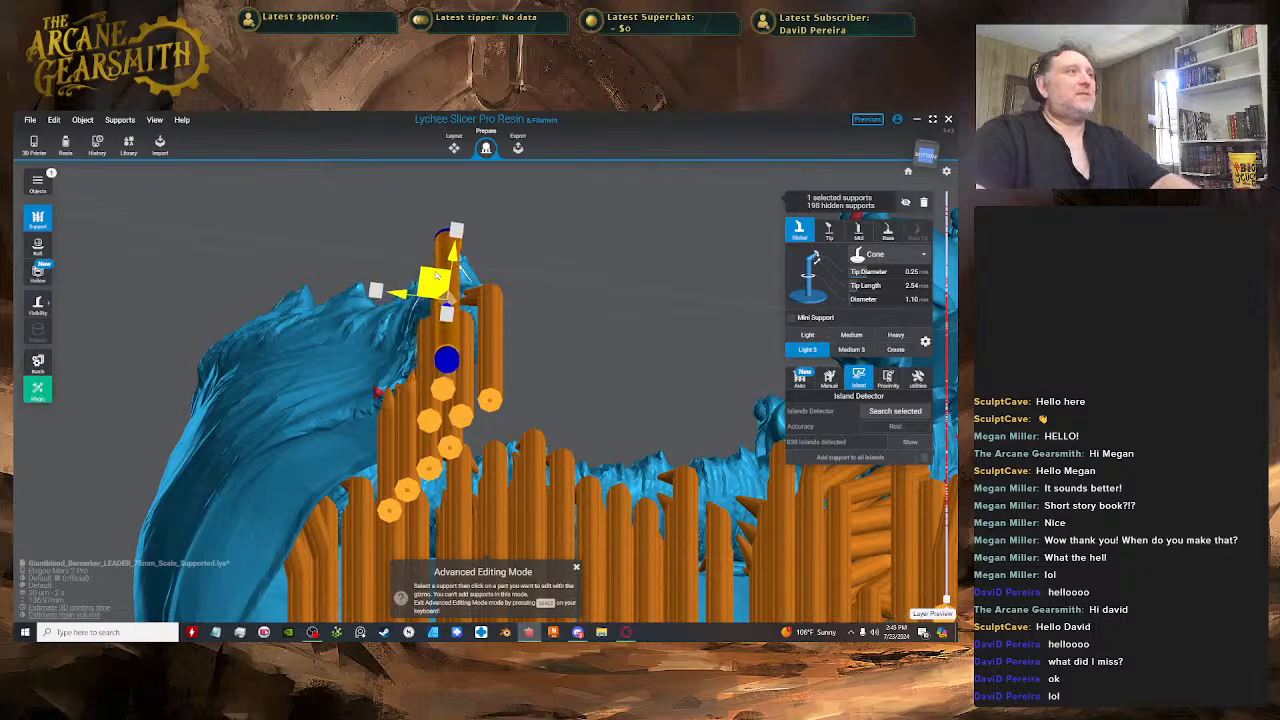
{"action": "right_click_drag", "start_coordinate": [438, 276], "coordinate": [592, 320]}
{"action": "left_click", "coordinate": [589, 282]}
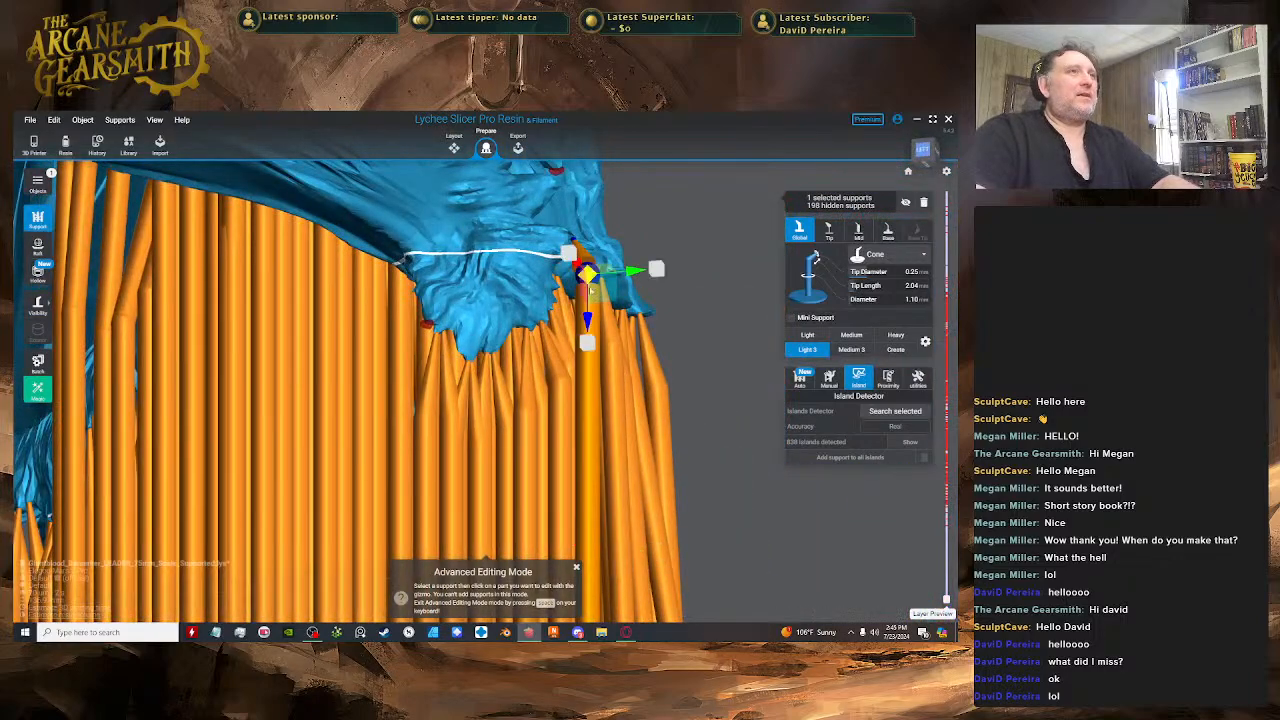
{"action": "left_click_drag", "start_coordinate": [590, 291], "coordinate": [590, 314]}
- Add another light support at the outer end of the fur-tip cluster and pull its shaft close to the neighbouring supports
{"action": "key", "text": "space"}
{"action": "right_click_drag", "start_coordinate": [590, 314], "coordinate": [556, 244]}
{"action": "key", "text": "space"}
{"action": "left_click_drag", "start_coordinate": [566, 277], "coordinate": [570, 299]}
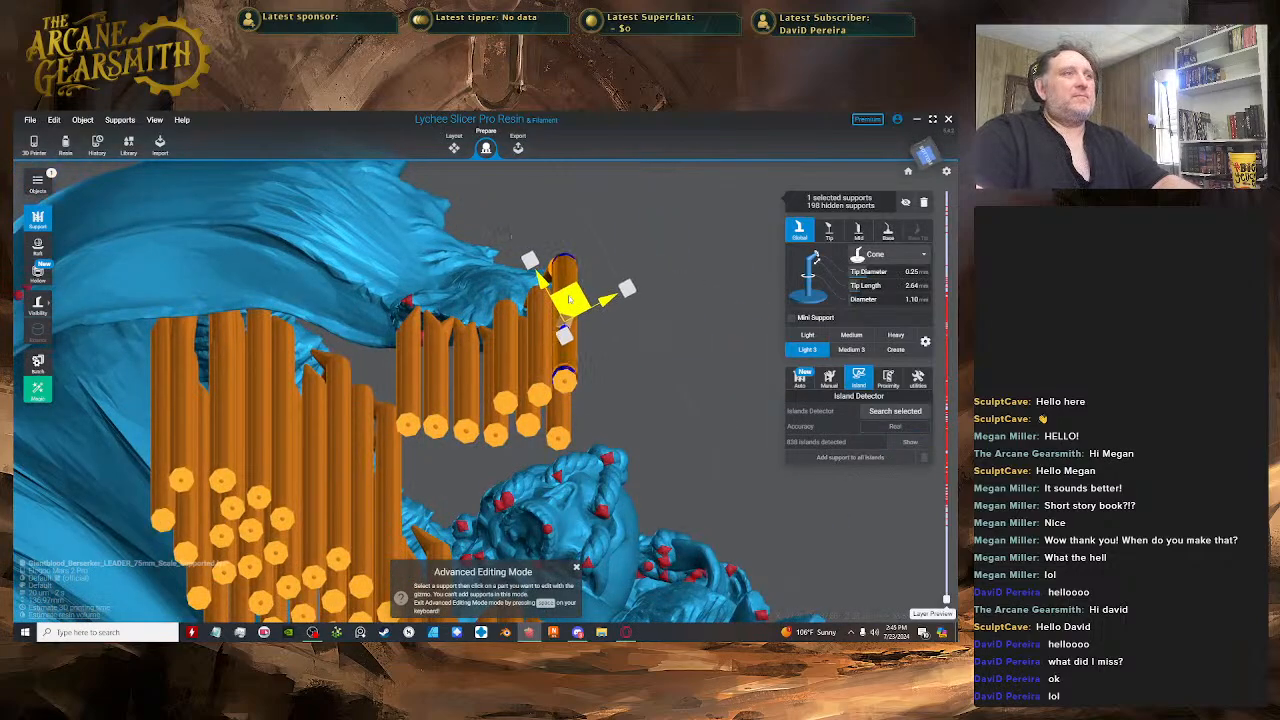
{"action": "key", "text": "space"}
{"action": "right_click_drag", "start_coordinate": [570, 299], "coordinate": [436, 285]}
{"action": "key", "text": "space"}
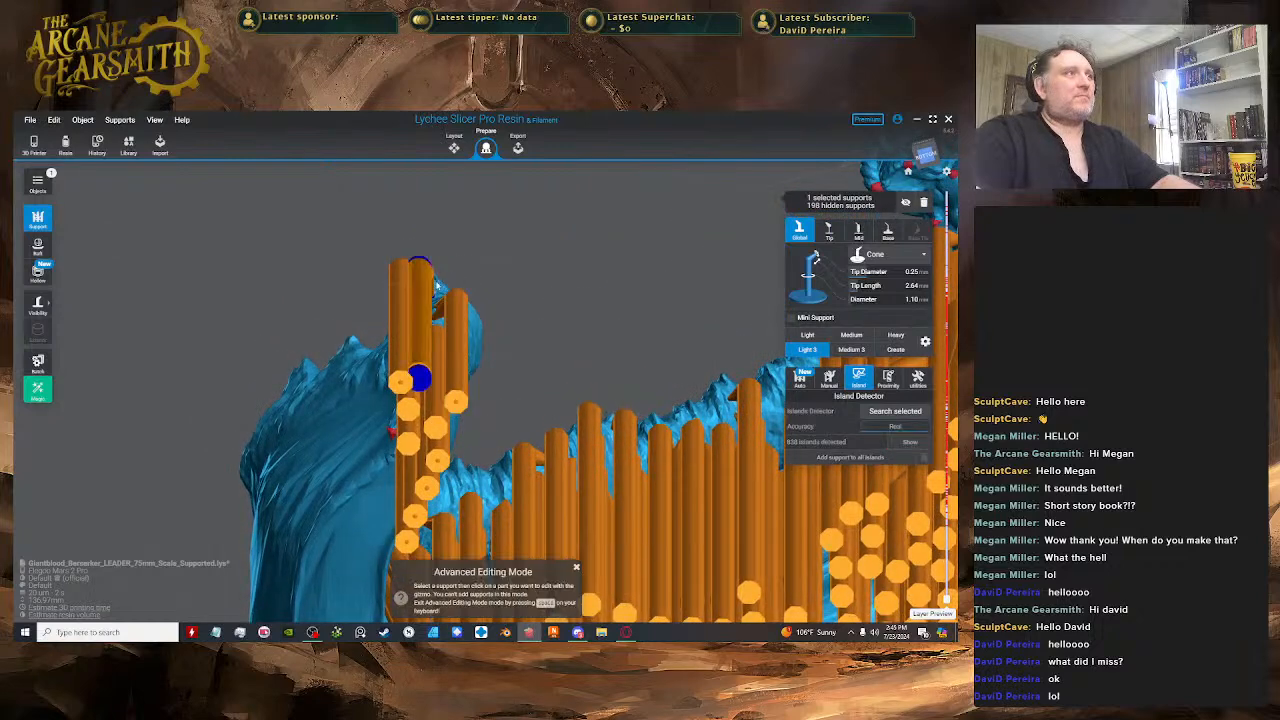
{"action": "left_click_drag", "start_coordinate": [442, 310], "coordinate": [446, 314]}
- Lower the upper joint of the outermost light support and centre its shaft between the two neighbouring supports
{"action": "right_click_drag", "start_coordinate": [446, 314], "coordinate": [432, 402]}
{"action": "left_click", "coordinate": [402, 305]}
{"action": "left_click_drag", "start_coordinate": [400, 347], "coordinate": [401, 363]}
{"action": "right_click_drag", "start_coordinate": [476, 366], "coordinate": [470, 332]}
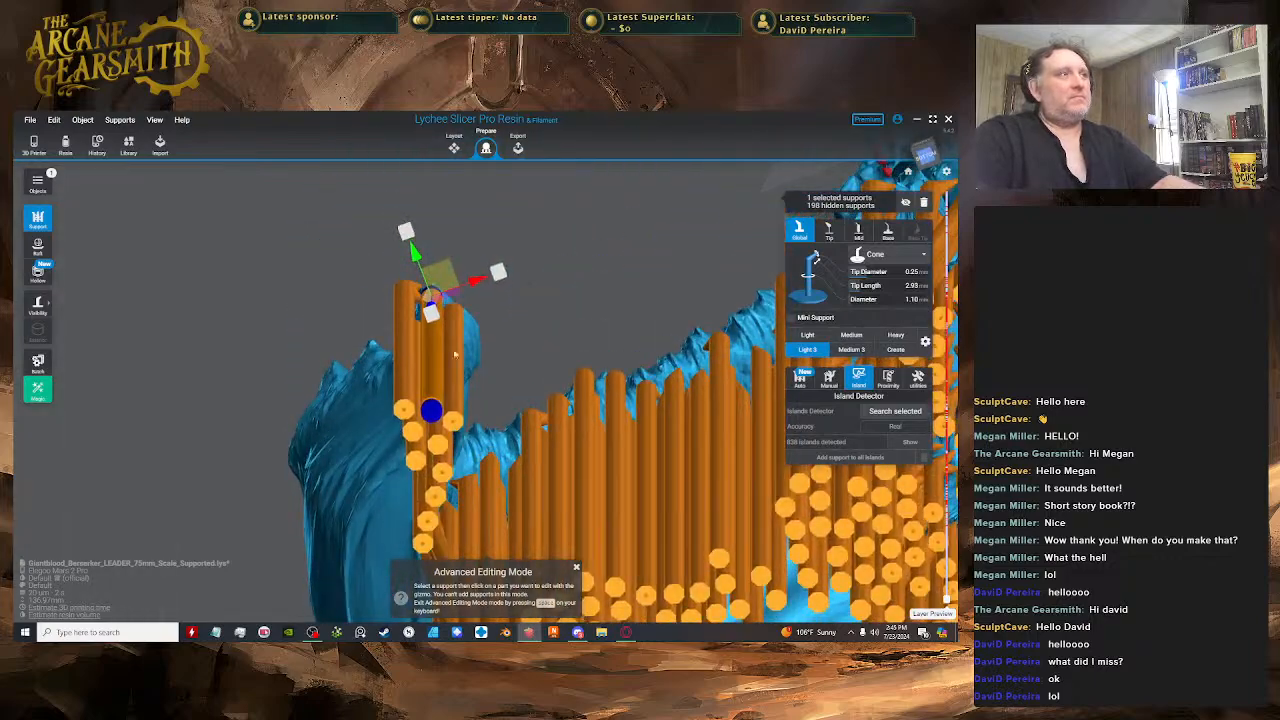
{"action": "left_click_drag", "start_coordinate": [438, 325], "coordinate": [442, 326]}
{"action": "right_click_drag", "start_coordinate": [442, 326], "coordinate": [450, 384]}
{"action": "key", "text": "space"}
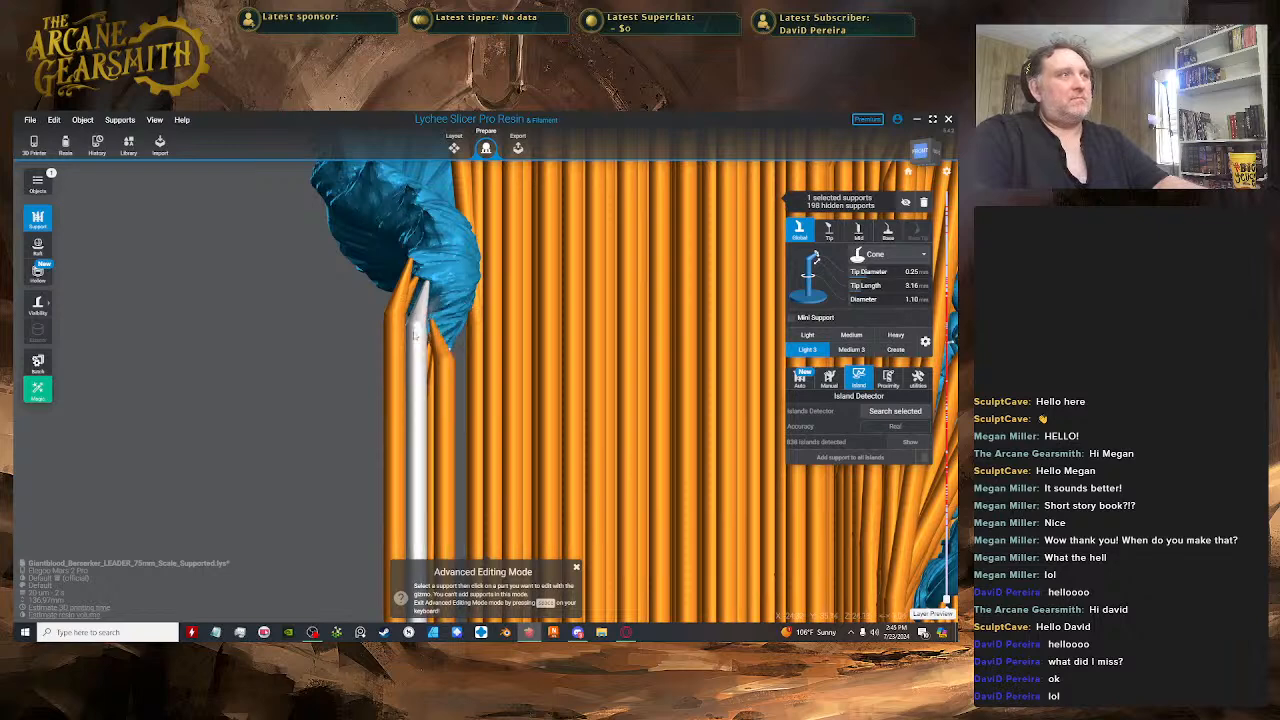
{"action": "left_click", "coordinate": [418, 333]}
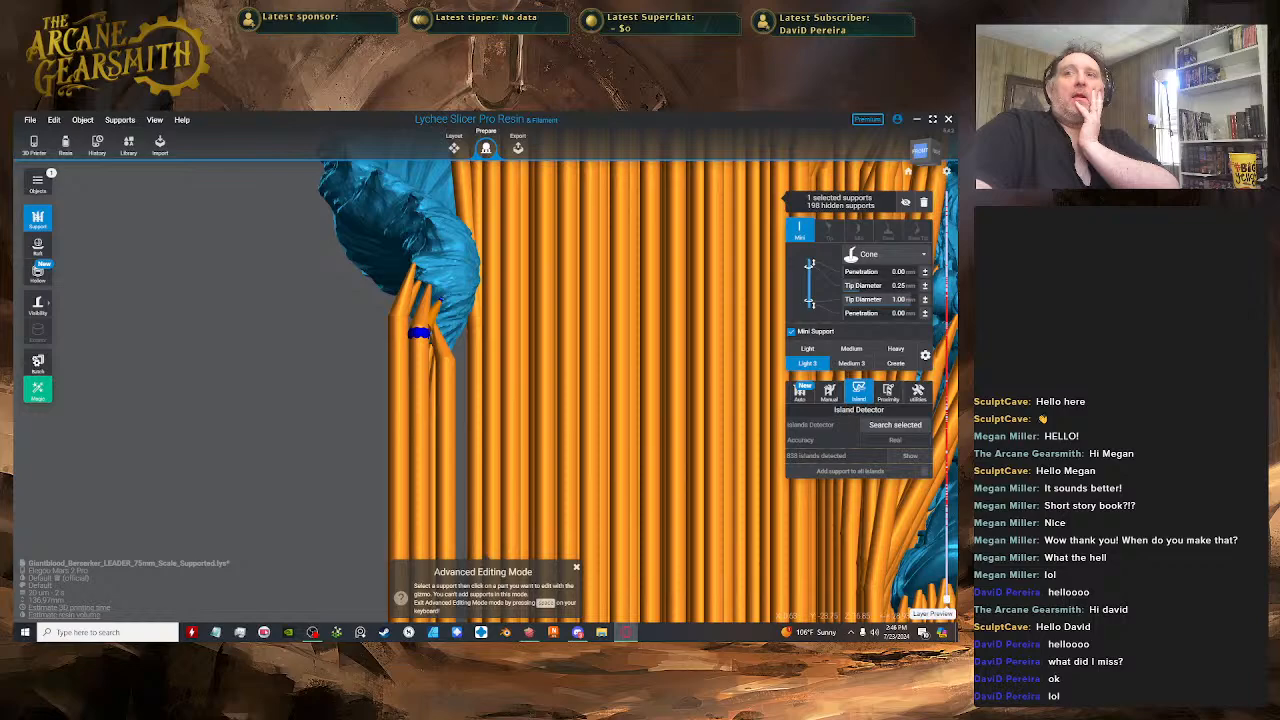
- Add a light support behind the front row under the fur tip and pull its shaft toward the middle of the row
{"action": "scroll", "coordinate": [386, 398], "scroll_direction": "down", "scroll_amount": 2}
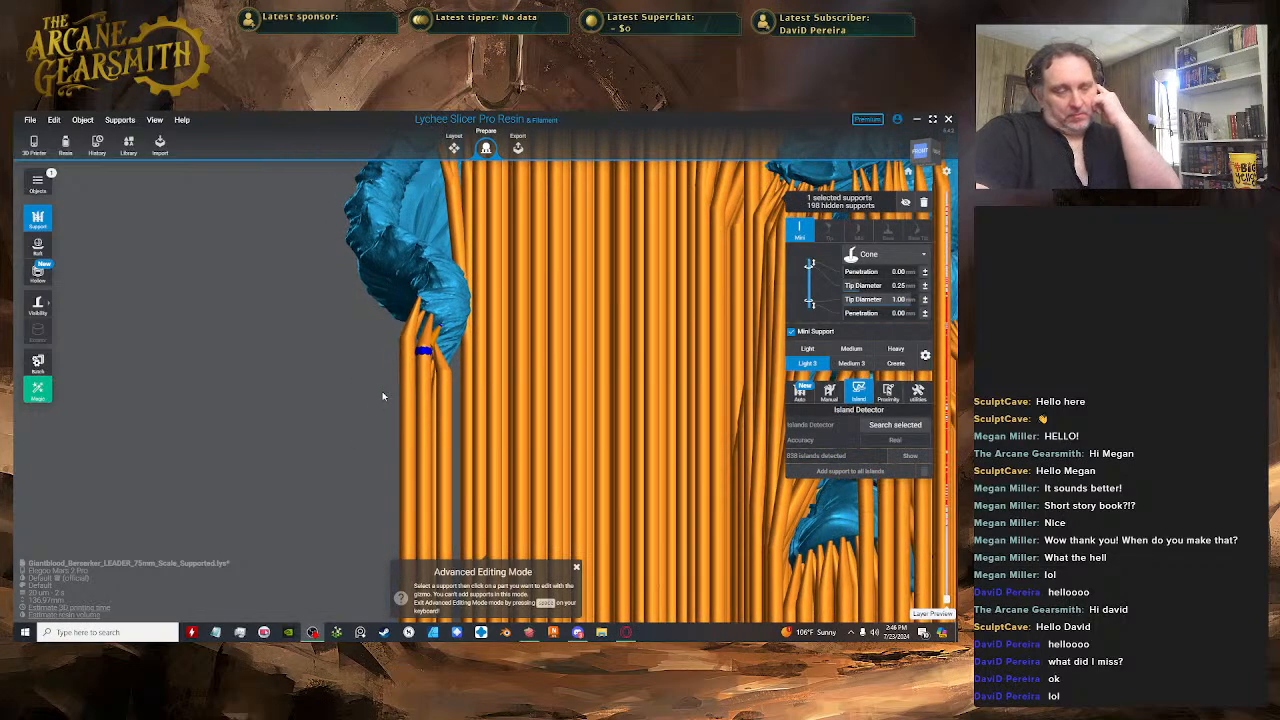
{"action": "scroll", "coordinate": [373, 396], "scroll_direction": "down", "scroll_amount": 2}
{"action": "right_click_drag", "start_coordinate": [379, 416], "coordinate": [491, 323]}
{"action": "left_click", "coordinate": [540, 327]}
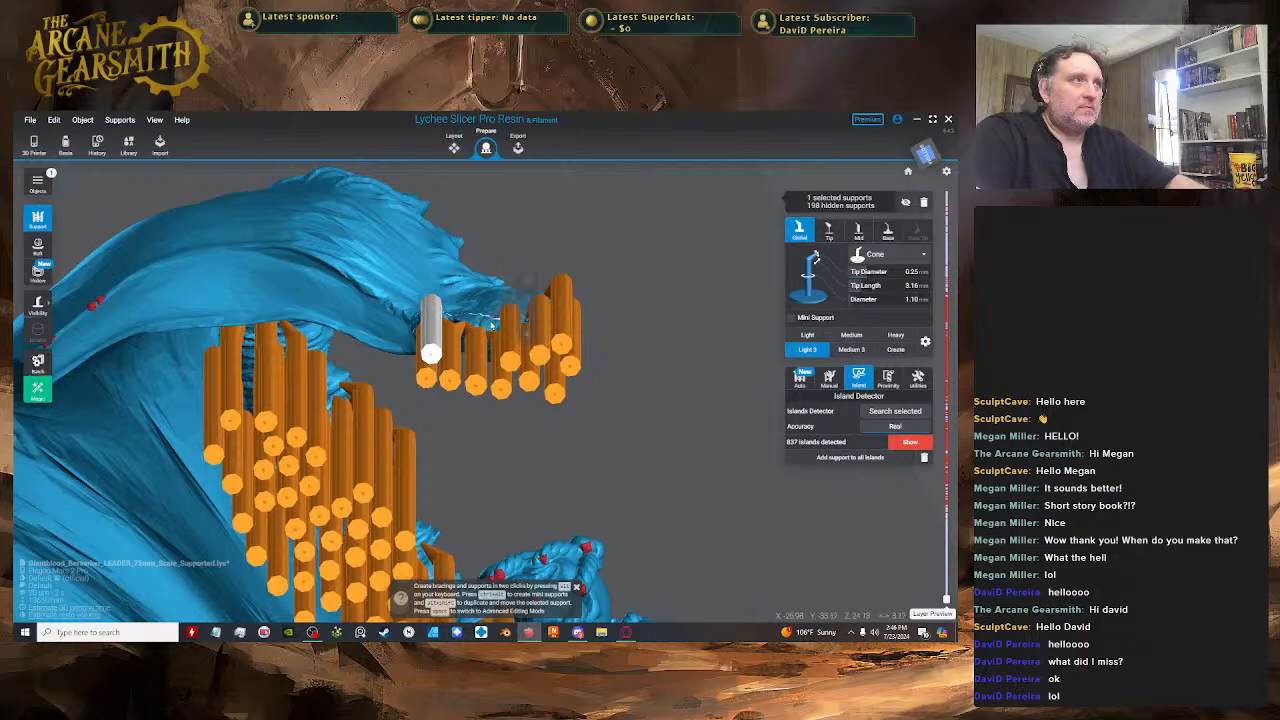
{"action": "left_click", "coordinate": [527, 312]}
{"action": "left_click_drag", "start_coordinate": [519, 301], "coordinate": [495, 316]}
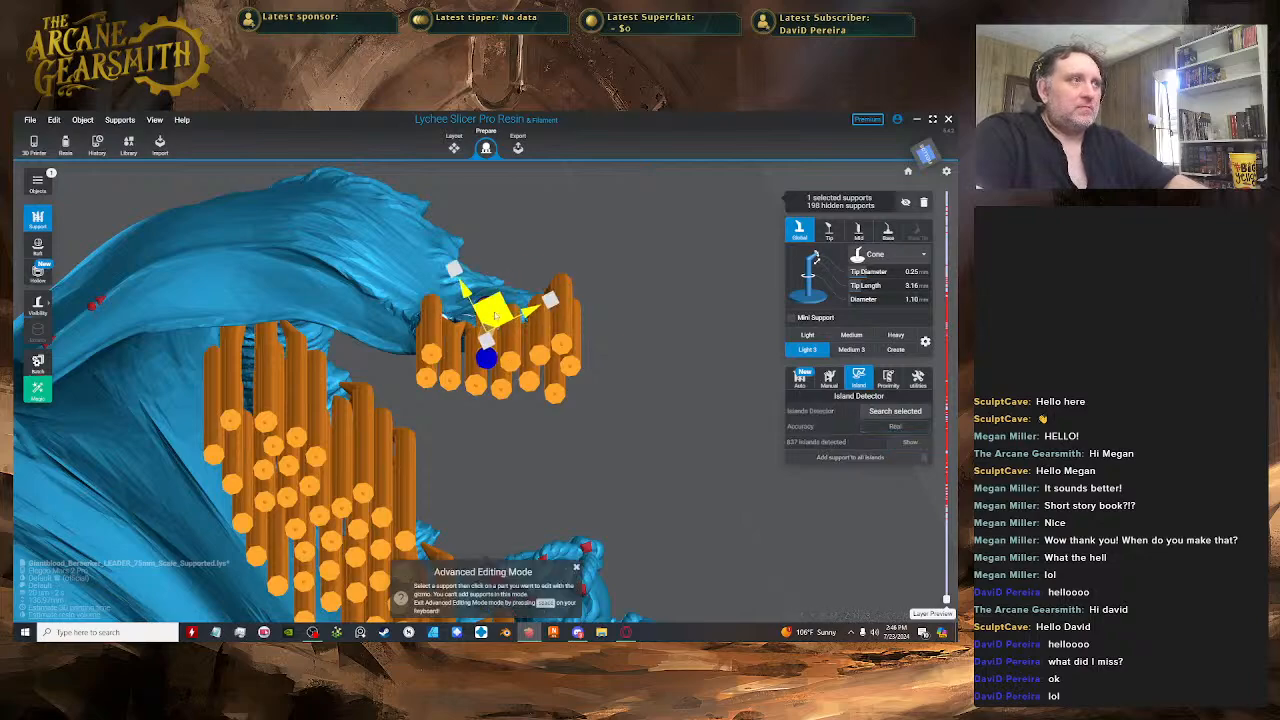
- Fine-tune the shaft position of the middle light support in the second row and adjust its upper joint's height
{"action": "right_click_drag", "start_coordinate": [492, 316], "coordinate": [455, 322]}
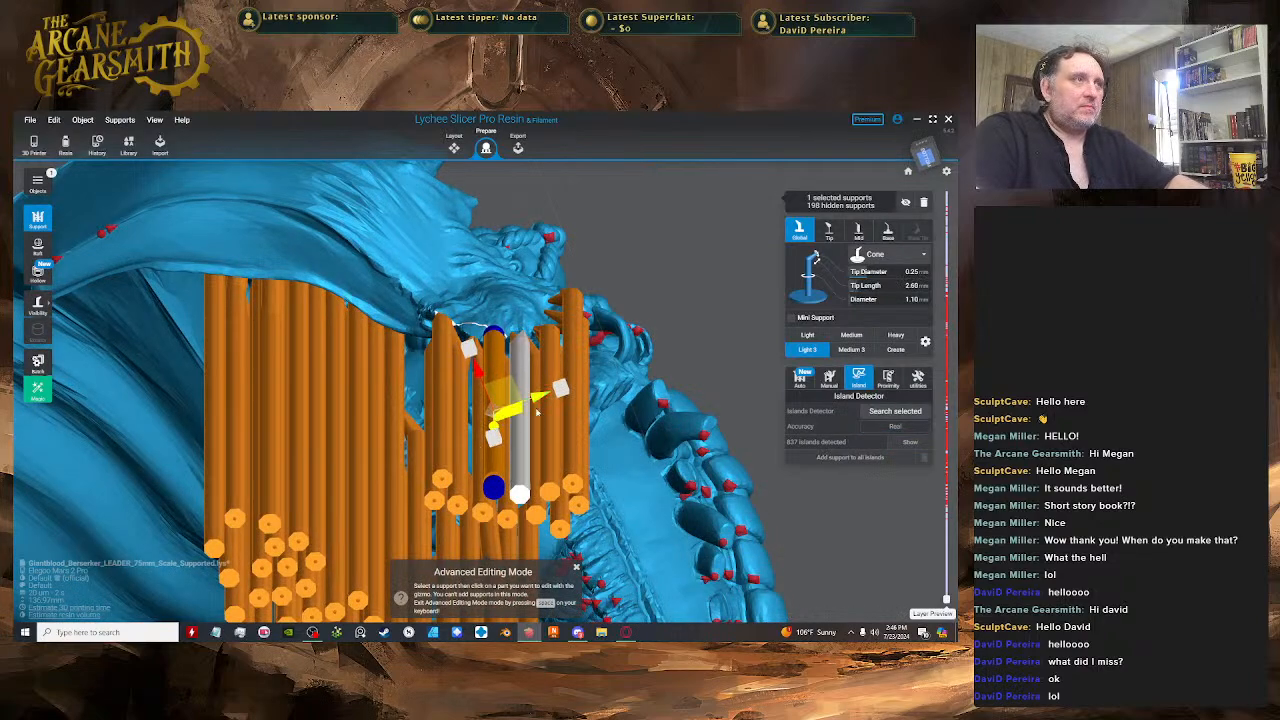
{"action": "right_click_drag", "start_coordinate": [535, 411], "coordinate": [487, 385]}
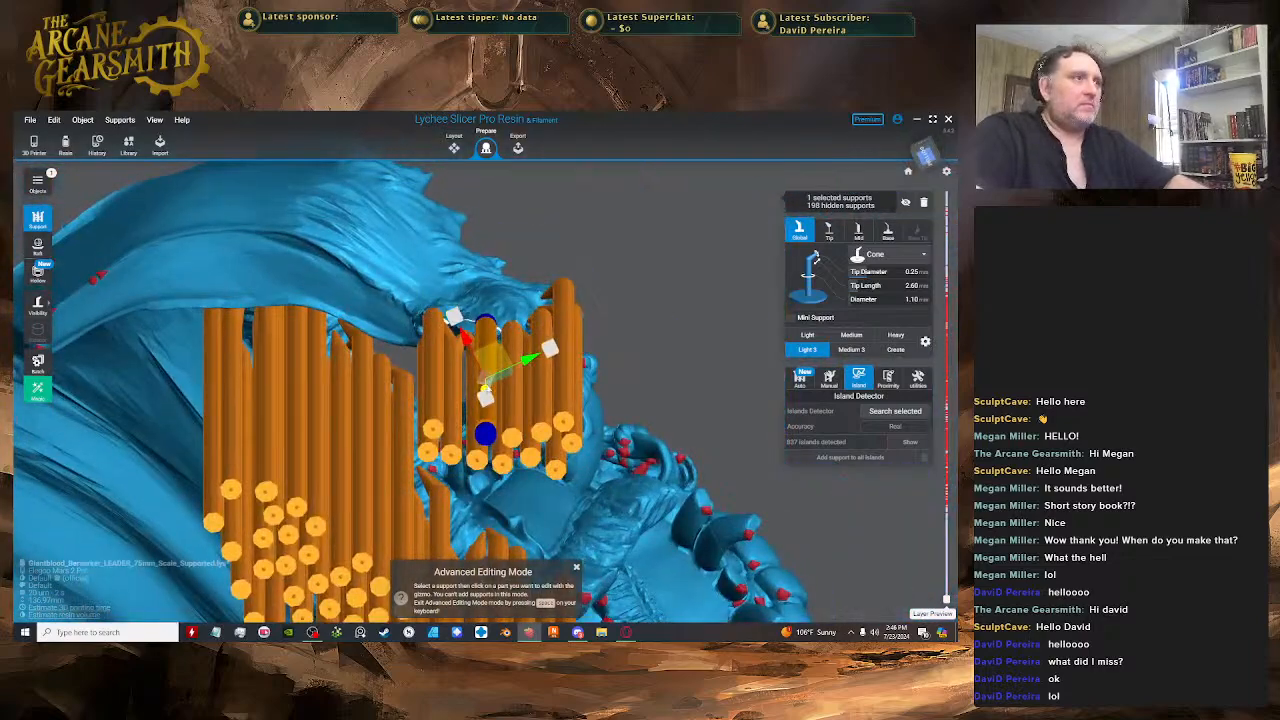
{"action": "left_click_drag", "start_coordinate": [487, 385], "coordinate": [490, 356]}
{"action": "right_click_drag", "start_coordinate": [490, 356], "coordinate": [533, 481]}
{"action": "left_click_drag", "start_coordinate": [531, 523], "coordinate": [531, 495]}
{"action": "right_click_drag", "start_coordinate": [531, 493], "coordinate": [482, 398]}
- Add a light support beside the middle one in the fur tip's second row and shift its shaft into the gap
{"action": "key", "text": "space"}
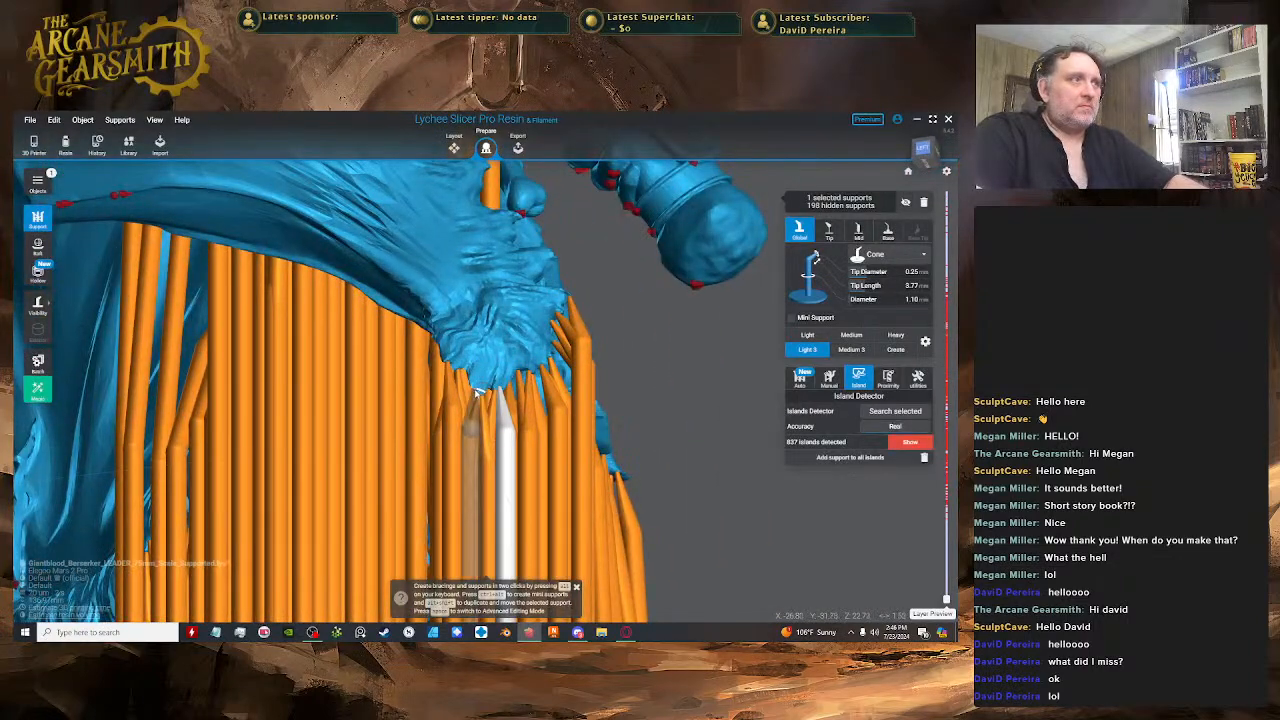
{"action": "key", "text": "space"}
{"action": "left_click", "coordinate": [467, 358]}
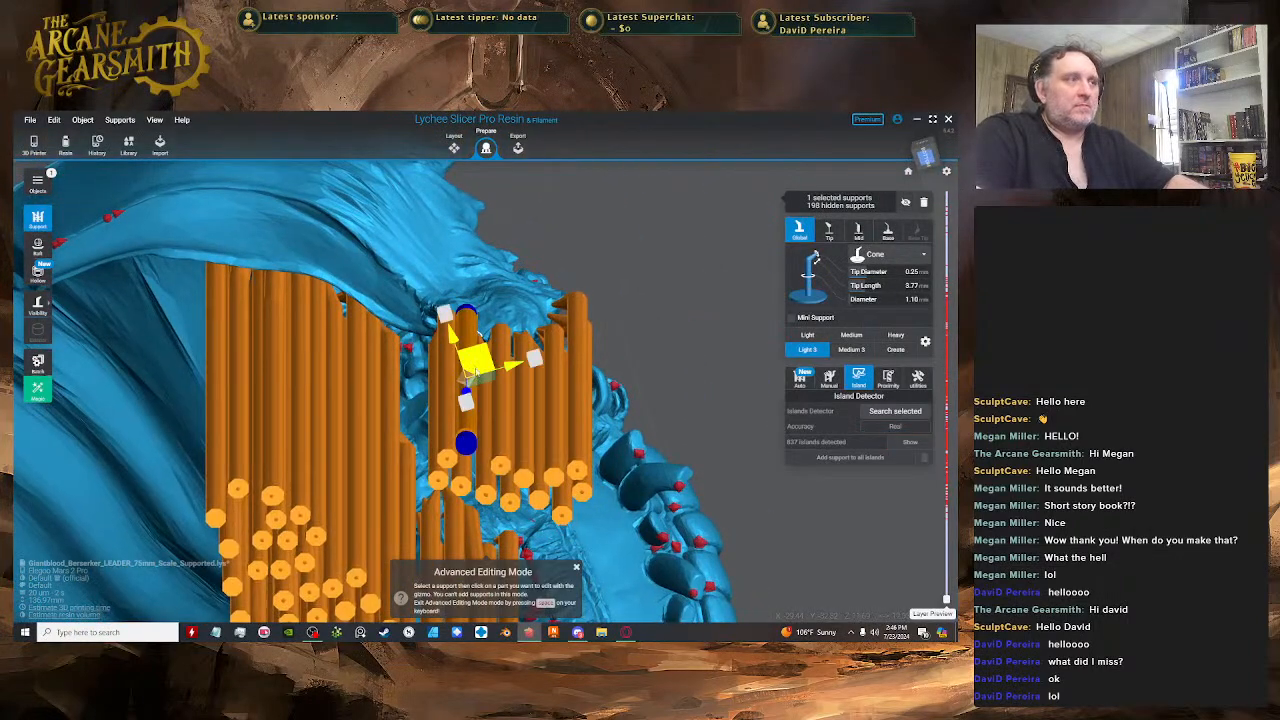
{"action": "left_click_drag", "start_coordinate": [478, 367], "coordinate": [489, 378]}
{"action": "right_click_drag", "start_coordinate": [489, 378], "coordinate": [476, 354]}
- Place one more light support on the underside of the fur tip and draw its shaft toward the existing row
{"action": "key", "text": "space"}
{"action": "key", "text": "space"}
{"action": "key", "text": "space"}
{"action": "left_click_drag", "start_coordinate": [474, 336], "coordinate": [478, 362]}
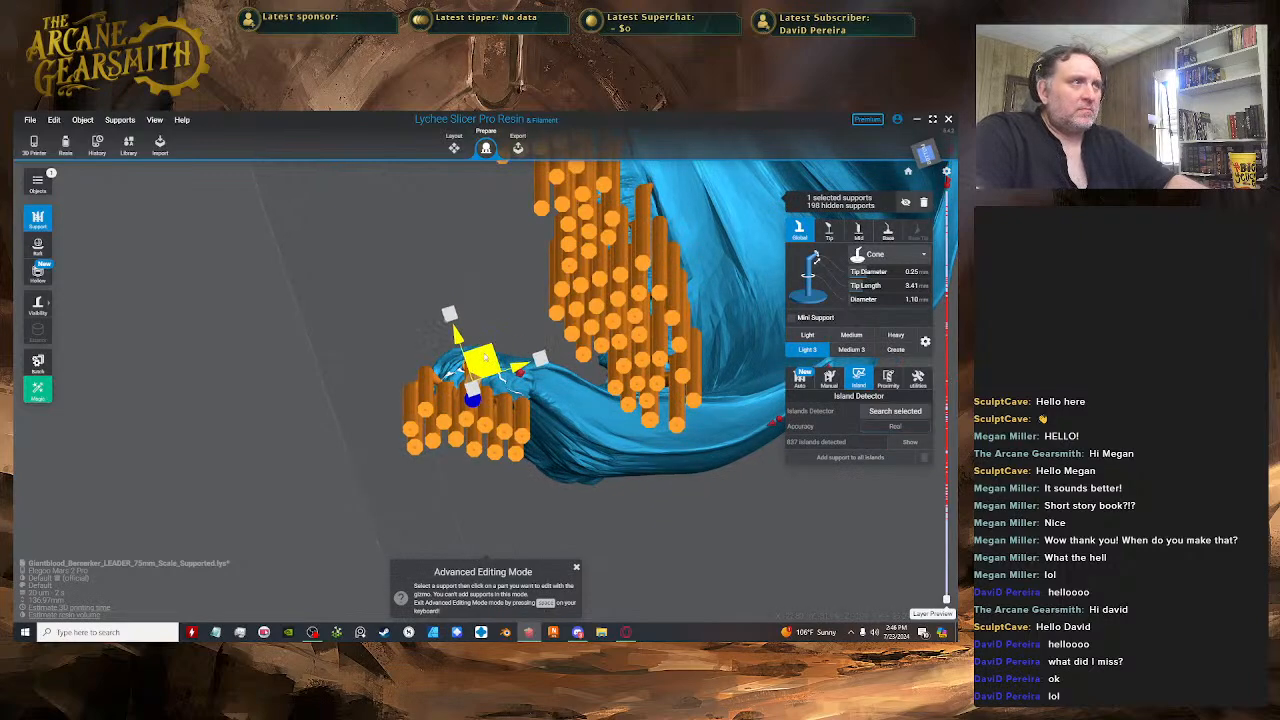
{"action": "right_click_drag", "start_coordinate": [481, 352], "coordinate": [508, 424]}
- Add a light support near the cape end of the fur tip's second row and reposition its shaft and joint
{"action": "key", "text": "space"}
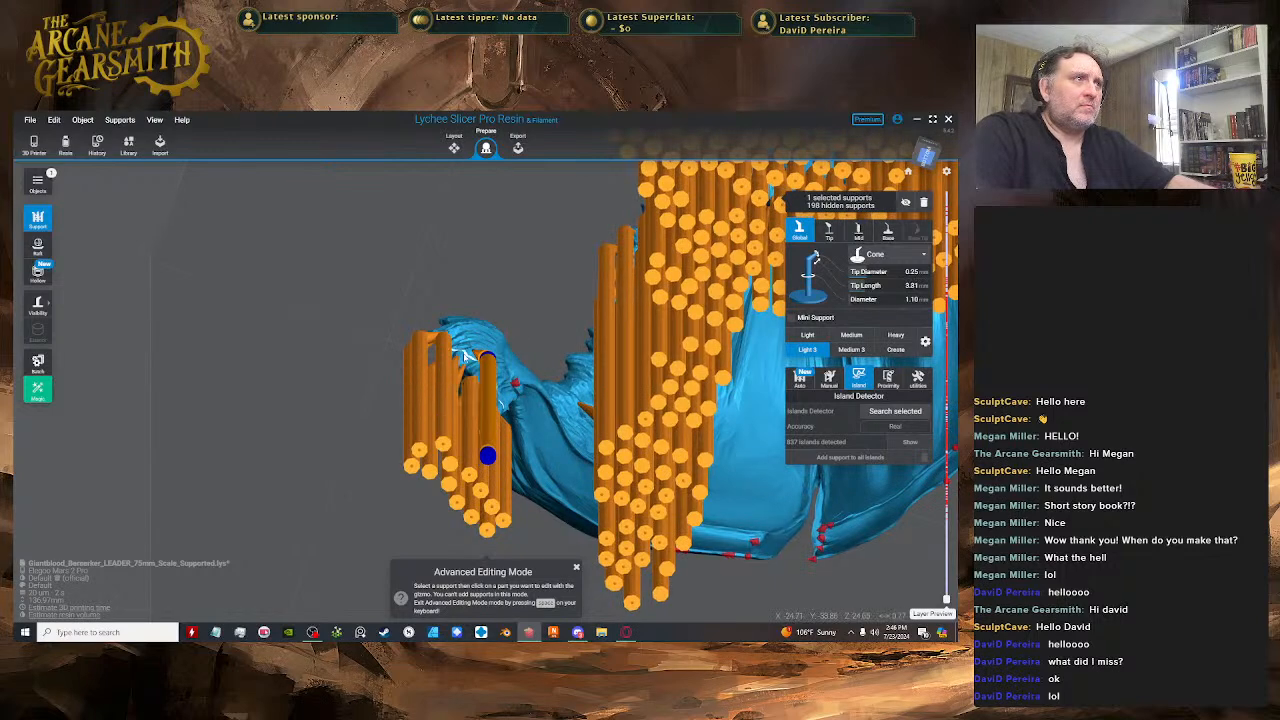
{"action": "key", "text": "space"}
{"action": "left_click", "coordinate": [476, 385]}
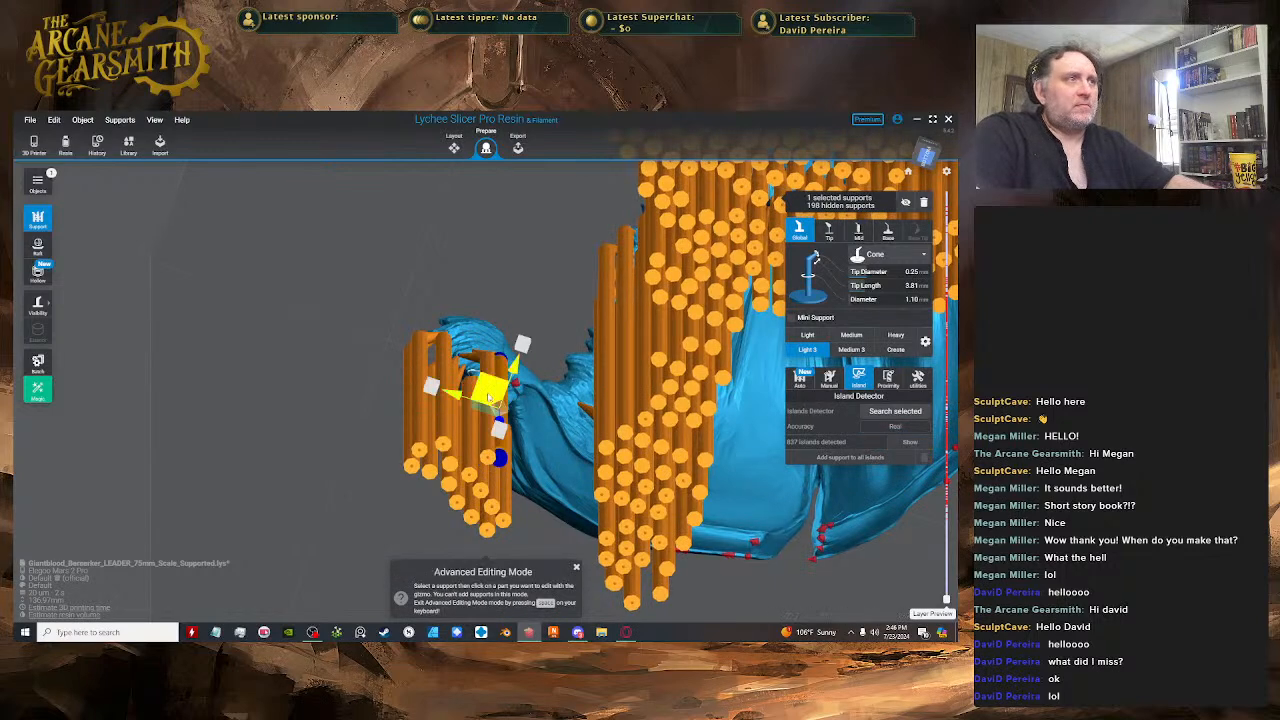
{"action": "right_click_drag", "start_coordinate": [478, 396], "coordinate": [499, 433]}
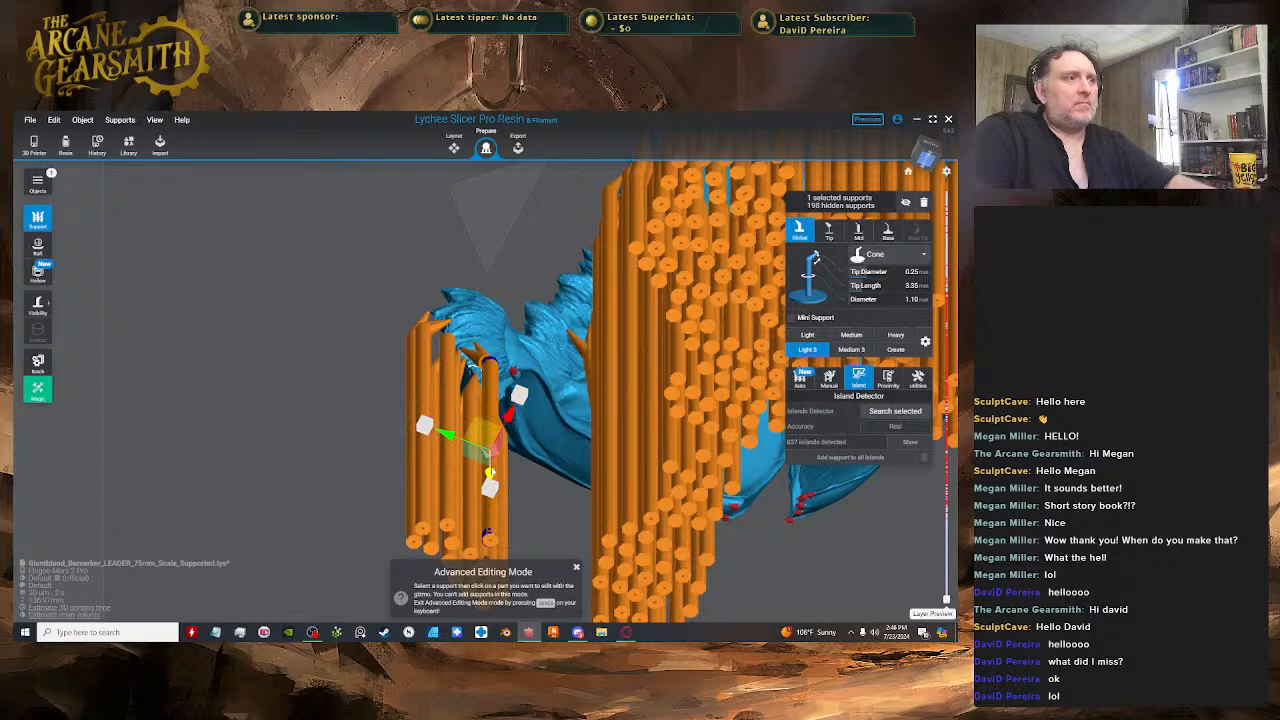
{"action": "mouse_move", "coordinate": [490, 478]}
{"action": "right_mouse_down"}
{"action": "mouse_move", "coordinate": [505, 380]}
{"action": "mouse_move", "coordinate": [498, 307]}
{"action": "mouse_move", "coordinate": [438, 403]}
{"action": "right_mouse_up"}
- Place a light support at the next island where the fur tip meets the cape and save the project
{"action": "key", "text": "space"}
{"action": "scroll", "coordinate": [499, 307], "scroll_direction": "up", "scroll_amount": 2}
{"action": "key", "text": "space"}
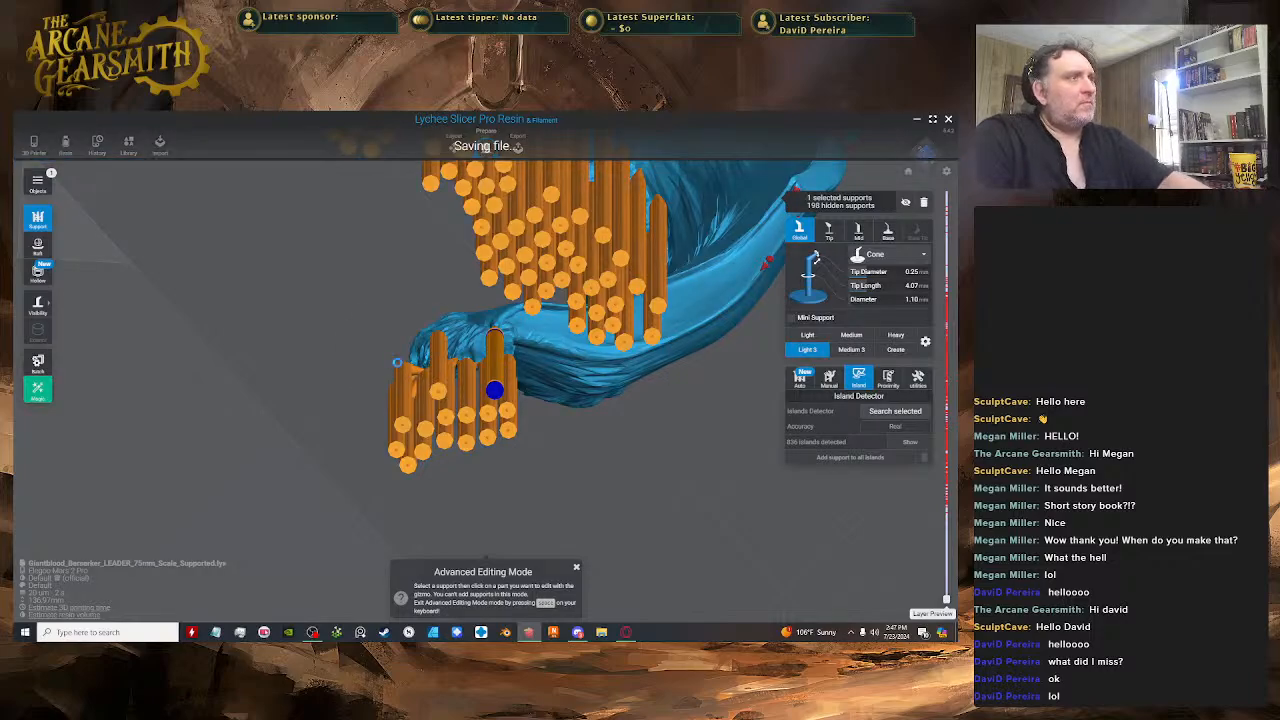
- Try a light support at the island on the cape's outer edge, delete it and switch the support preset to Medium
{"action": "right_click_drag", "start_coordinate": [444, 363], "coordinate": [757, 509]}
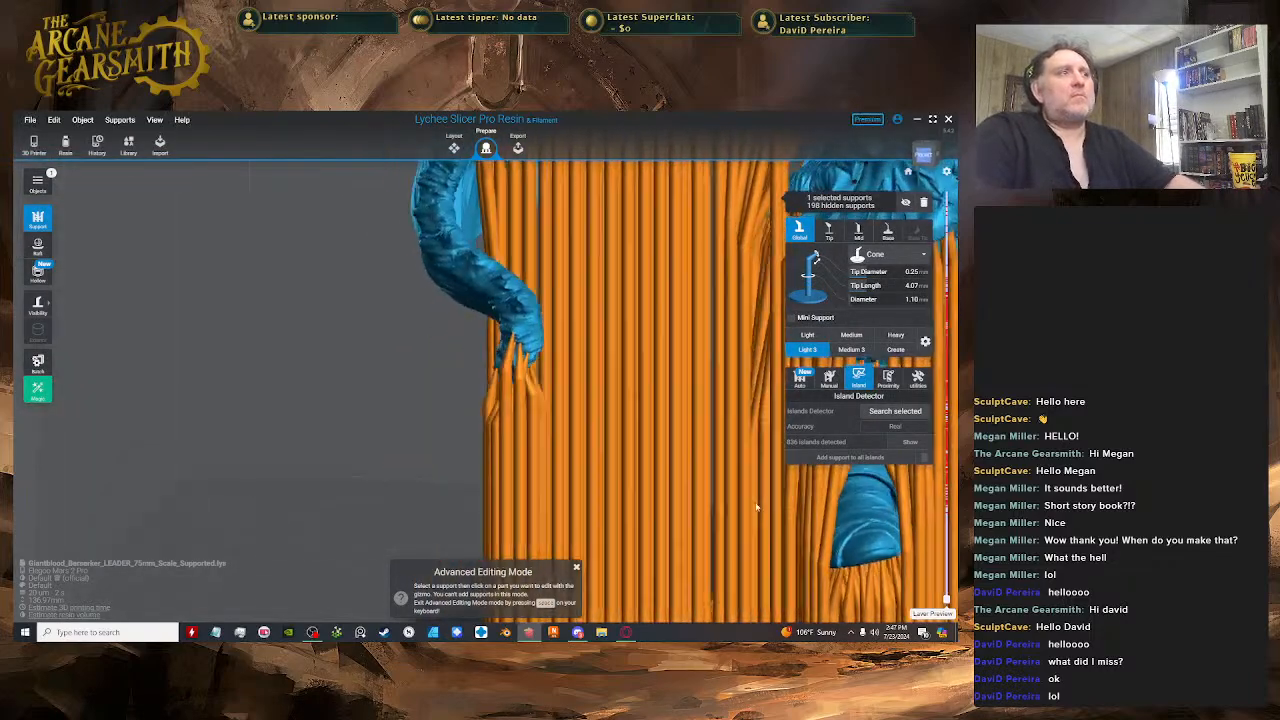
{"action": "scroll", "coordinate": [317, 371], "scroll_direction": "down", "scroll_amount": 3}
{"action": "right_click_drag", "start_coordinate": [317, 371], "coordinate": [801, 323]}
{"action": "right_click_drag", "start_coordinate": [668, 298], "coordinate": [648, 382]}
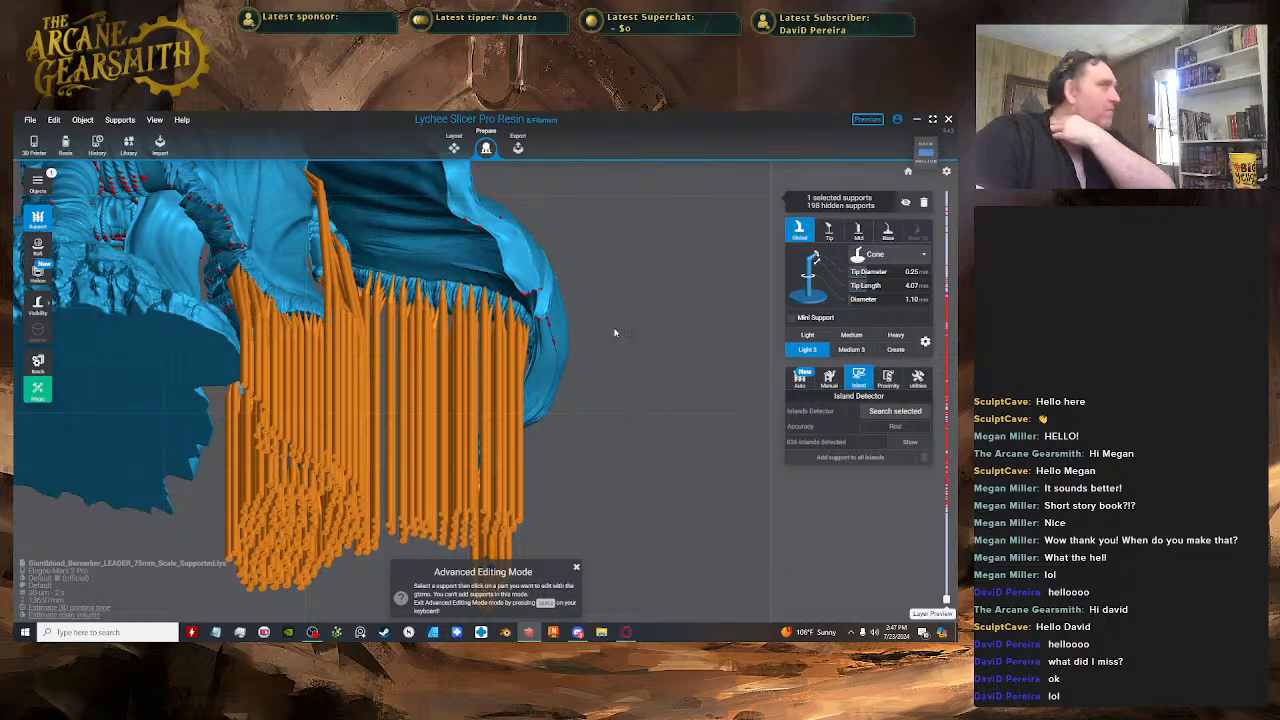
{"action": "right_click_drag", "start_coordinate": [615, 333], "coordinate": [604, 366]}
{"action": "scroll", "coordinate": [540, 322], "scroll_direction": "up", "scroll_amount": 6}
{"action": "key", "text": "space"}
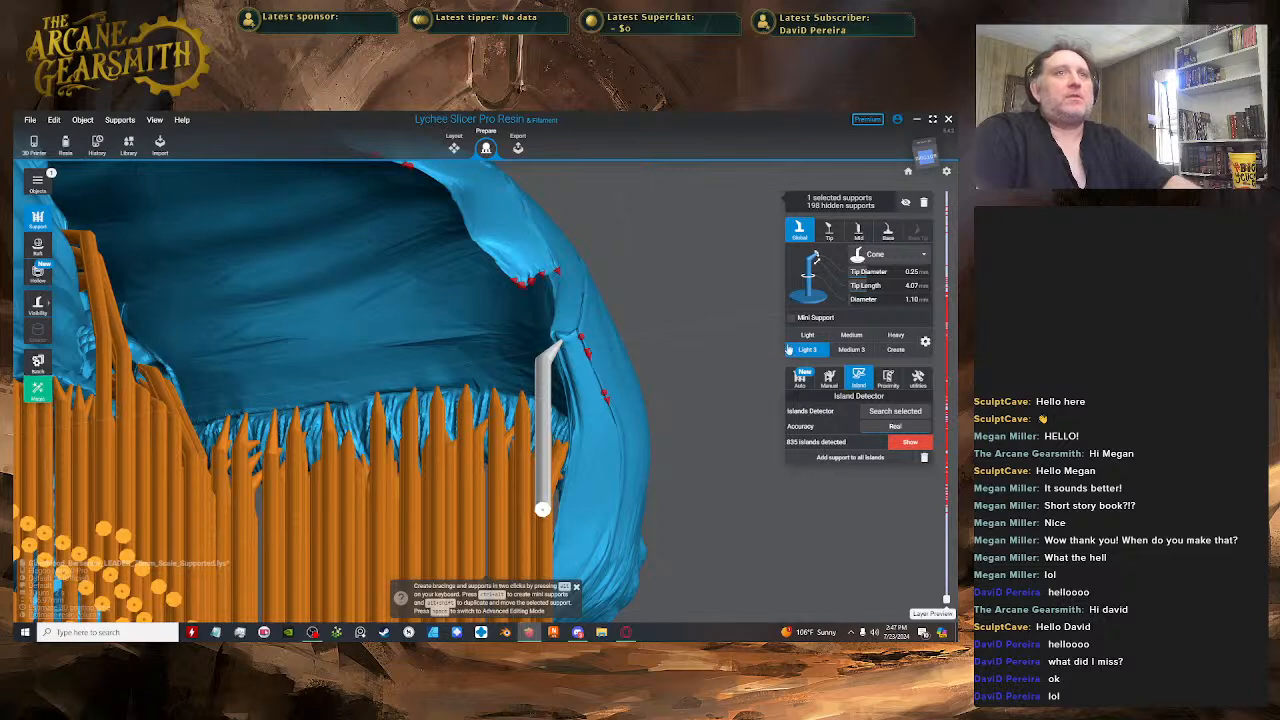
{"action": "left_click", "coordinate": [848, 338]}
{"action": "key", "text": "Delete"}
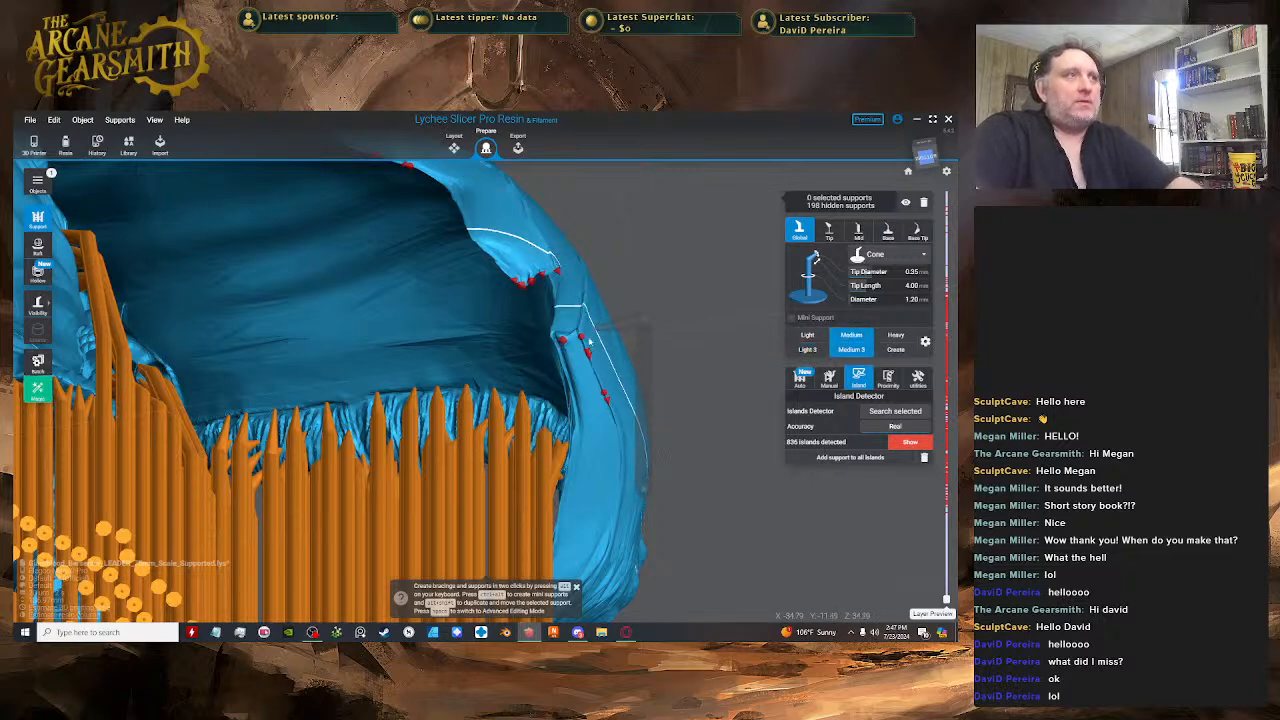
- Place two medium supports at the lowest islands on the cape's outer edge and move their shafts beneath the tips
{"action": "key", "text": "ctrl+z"}
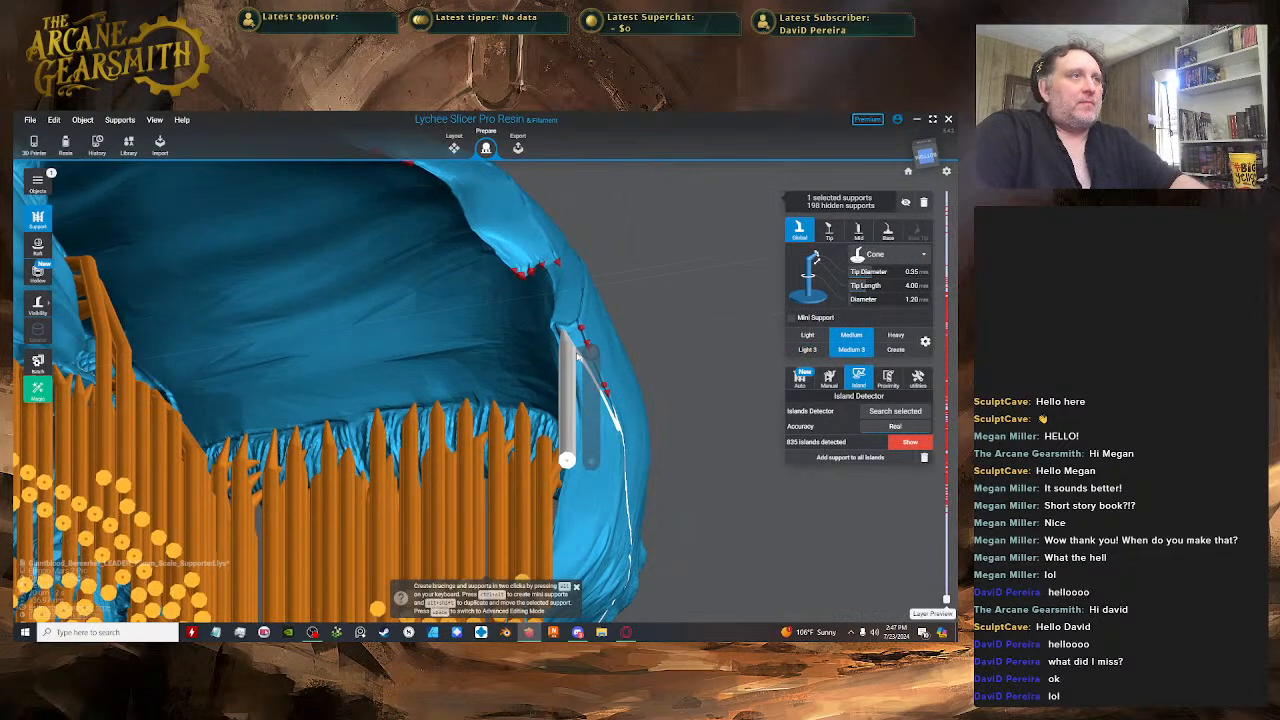
{"action": "key", "text": "space"}
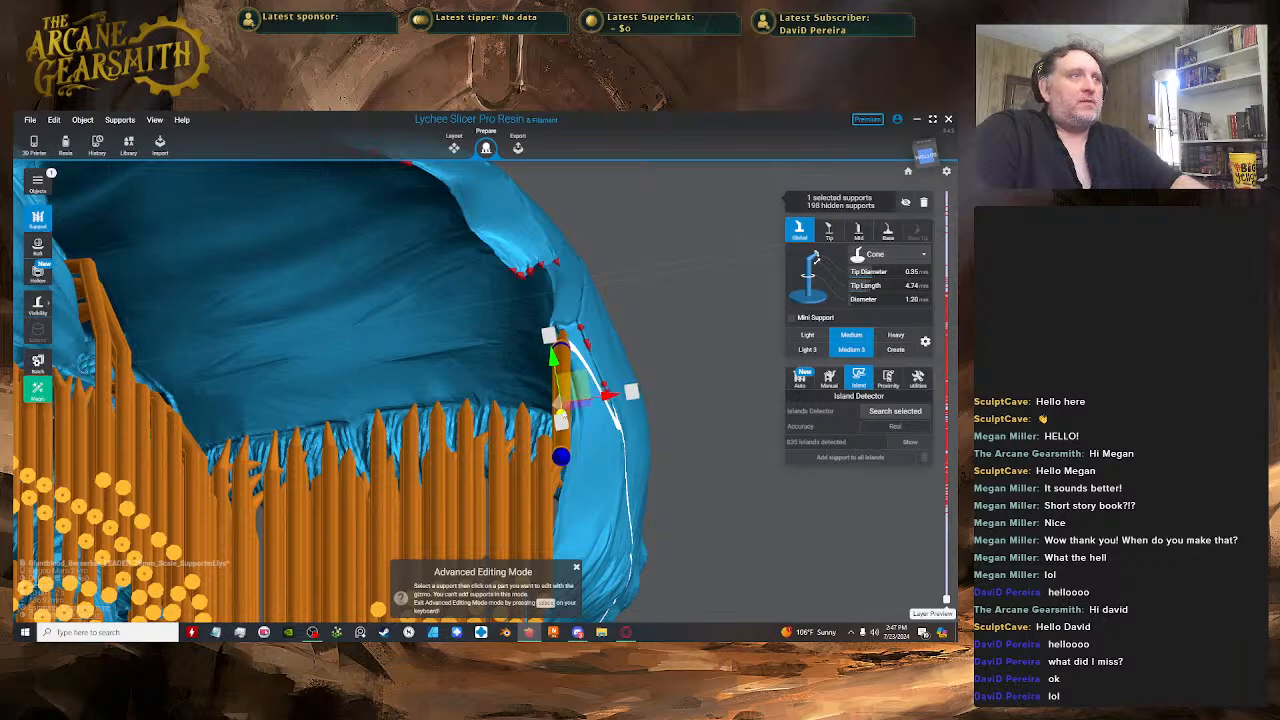
{"action": "key", "text": "space"}
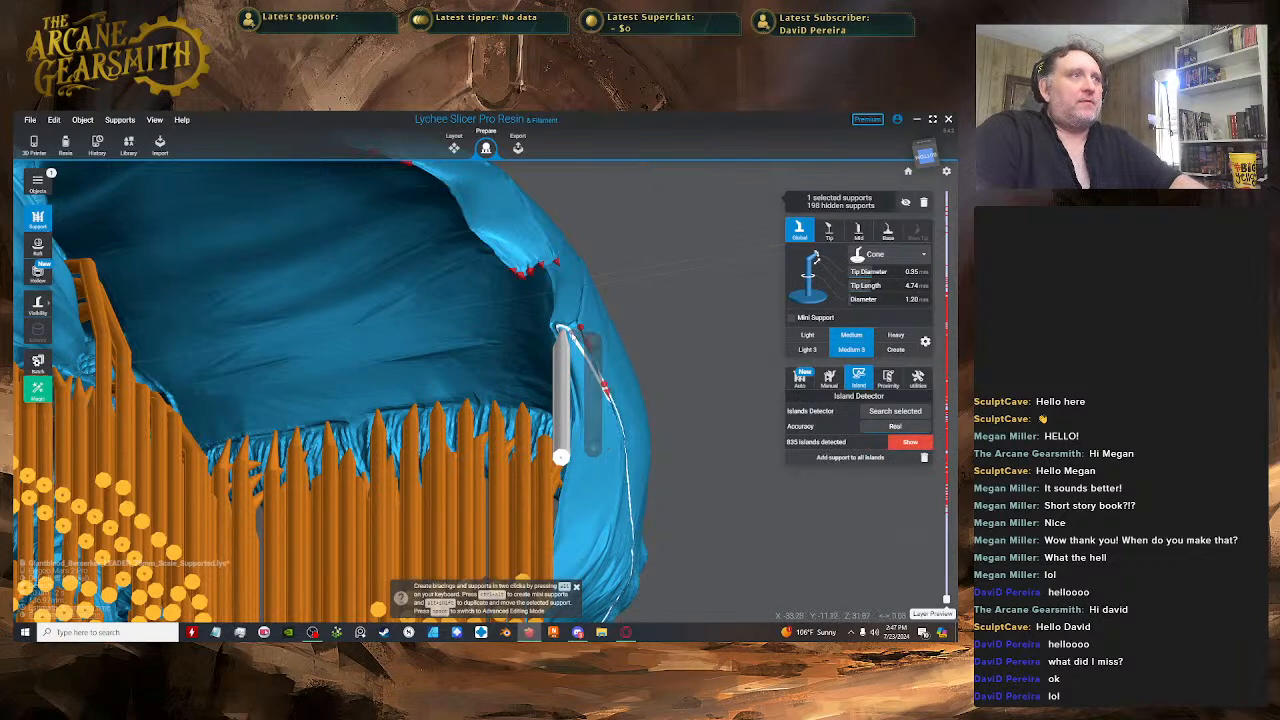
{"action": "key", "text": "space"}
{"action": "left_click_drag", "start_coordinate": [560, 391], "coordinate": [597, 385]}
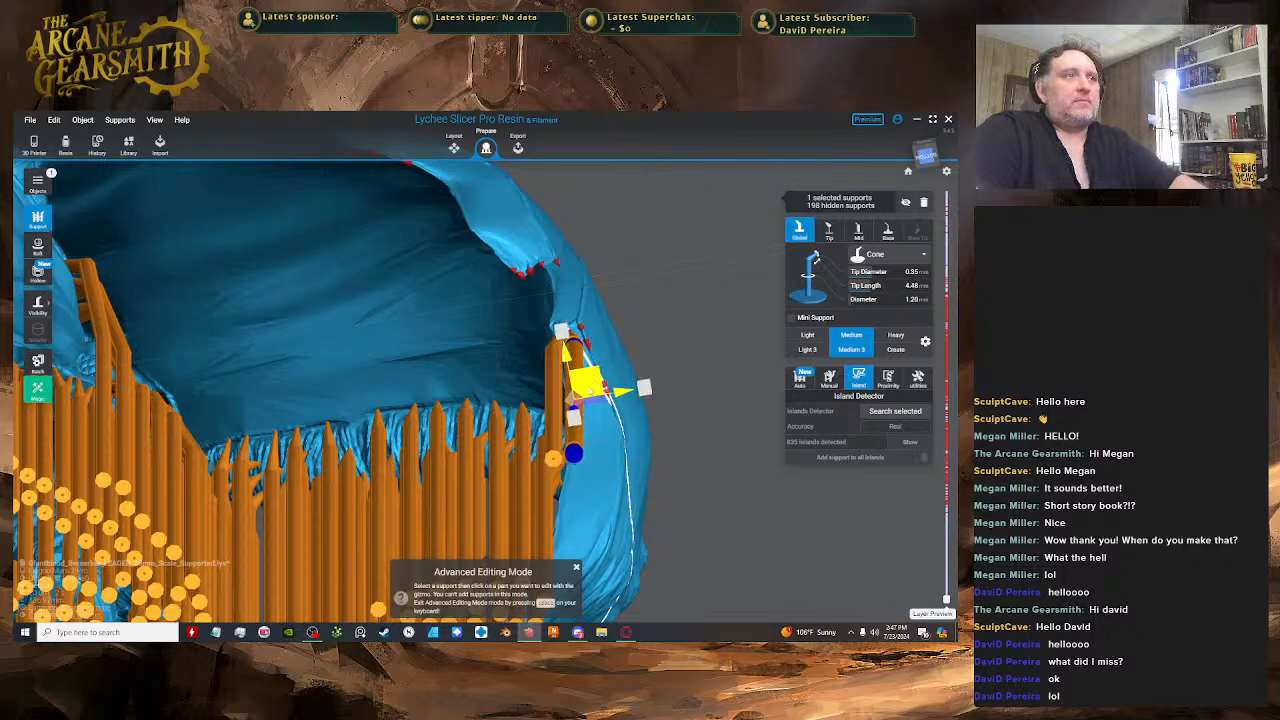
- Add two more medium supports along the cape's outer edge and reposition the first one's shaft beside the row
{"action": "right_click_drag", "start_coordinate": [595, 395], "coordinate": [452, 312]}
{"action": "key", "text": "space"}
{"action": "key", "text": "space"}
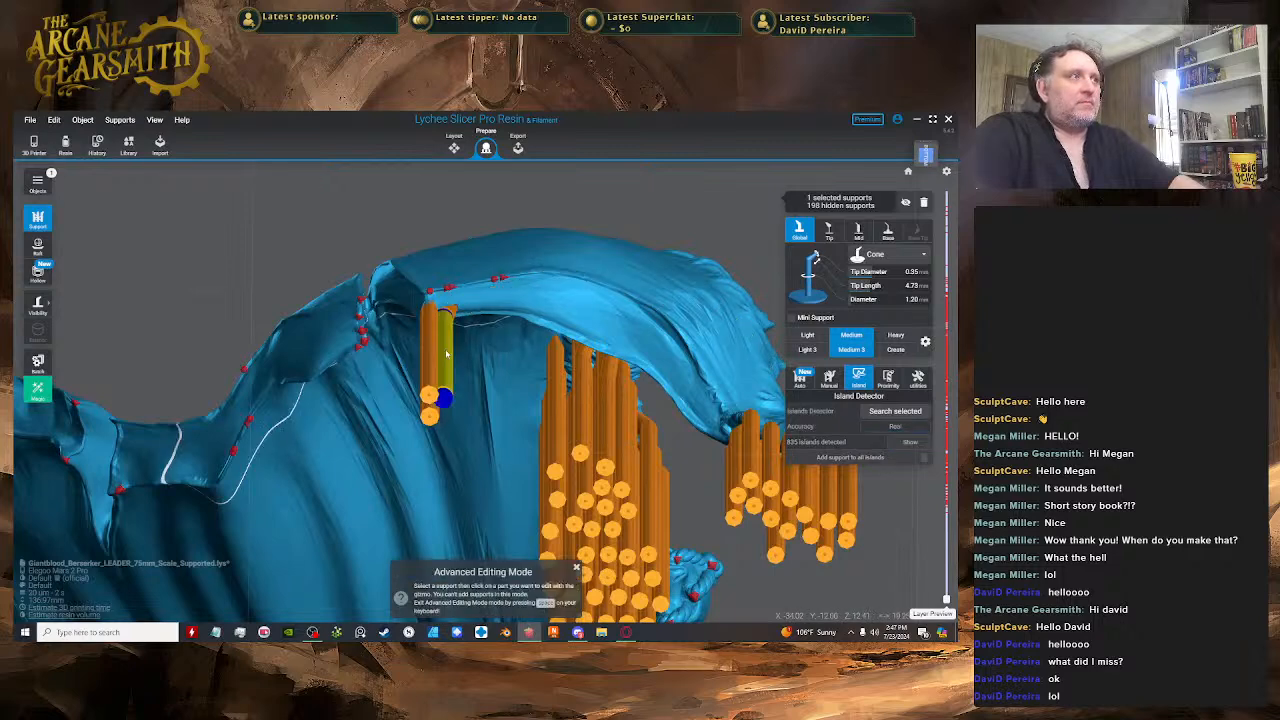
{"action": "key", "text": "space"}
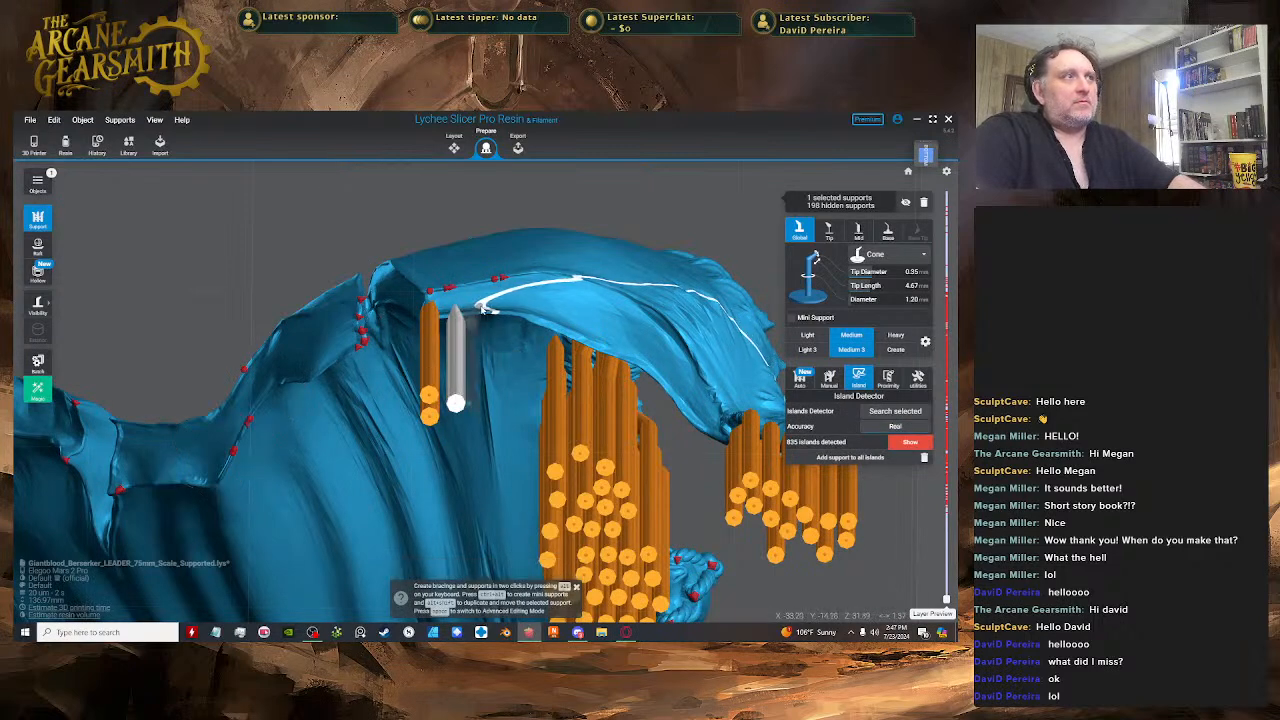
{"action": "key", "text": "space"}
{"action": "key", "text": "space"}
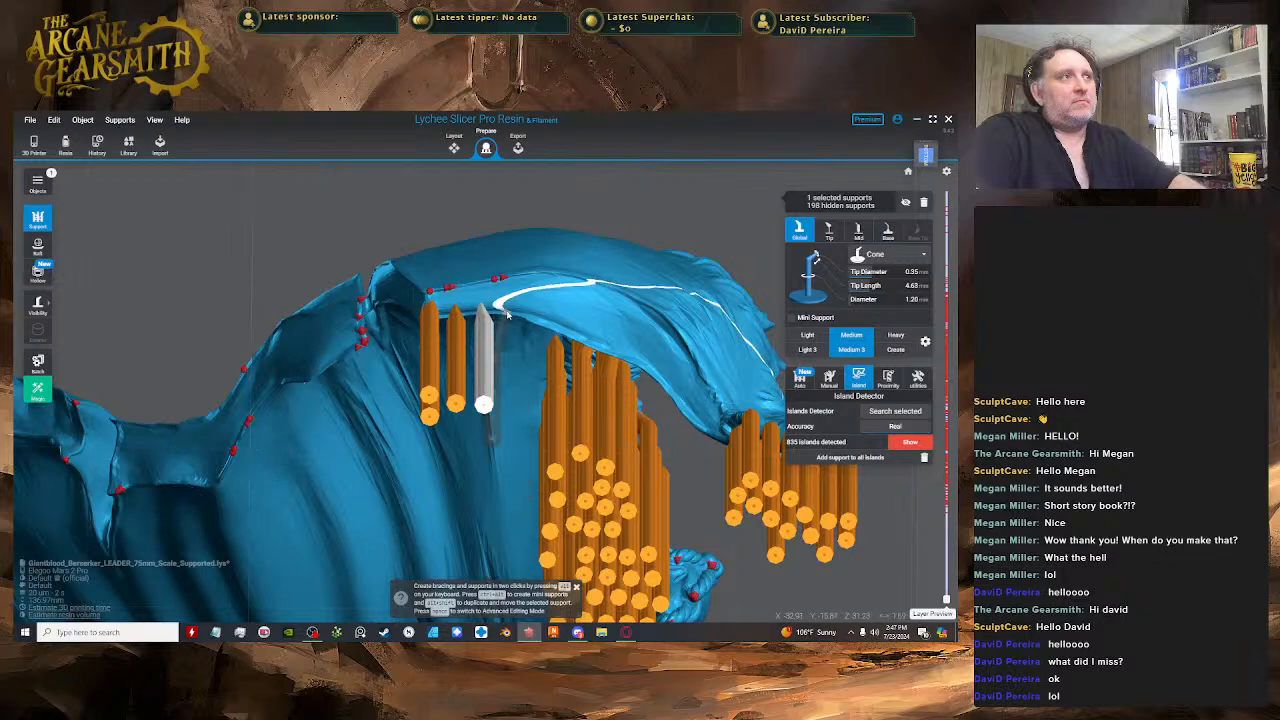
- Extend the cape-edge row with closely spaced medium supports and pull the last shaft back so its tip reaches out at an angle
{"action": "key", "text": "space"}
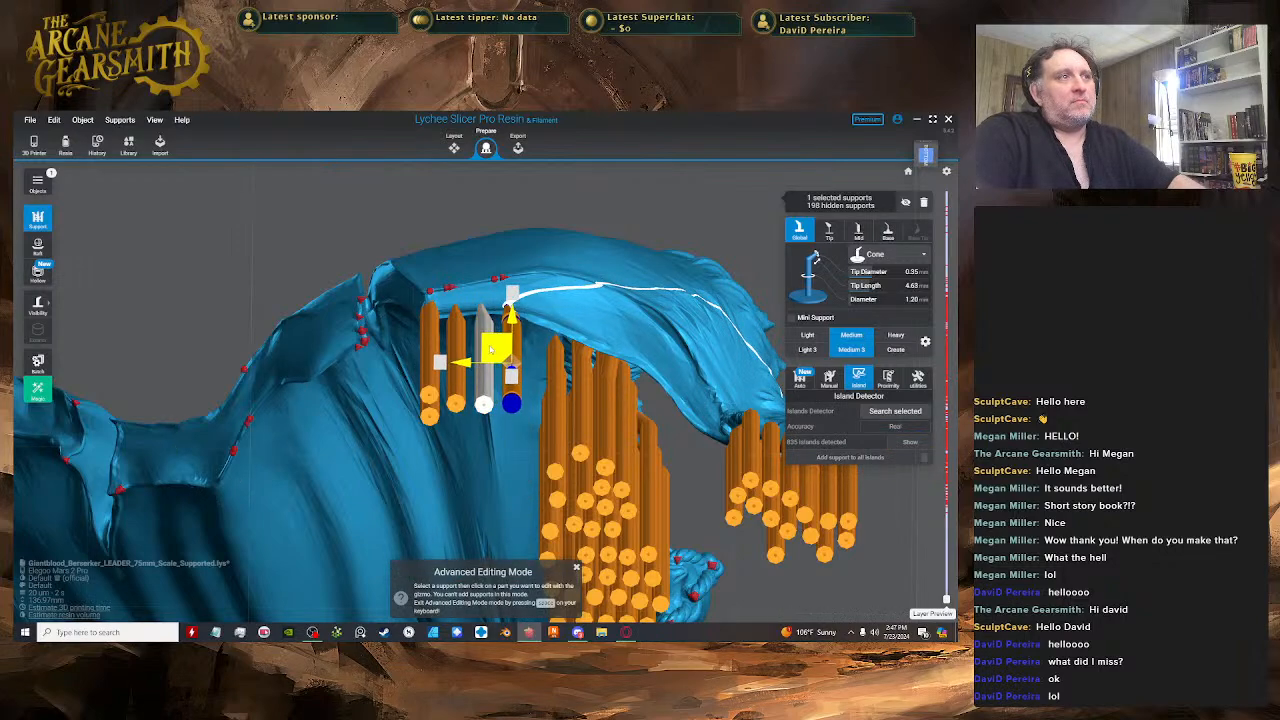
{"action": "mouse_move", "coordinate": [478, 360]}
{"action": "right_mouse_down"}
{"action": "mouse_move", "coordinate": [510, 328]}
{"action": "mouse_move", "coordinate": [500, 352]}
{"action": "right_mouse_up"}
{"action": "key", "text": "space"}
{"action": "key", "text": "space"}
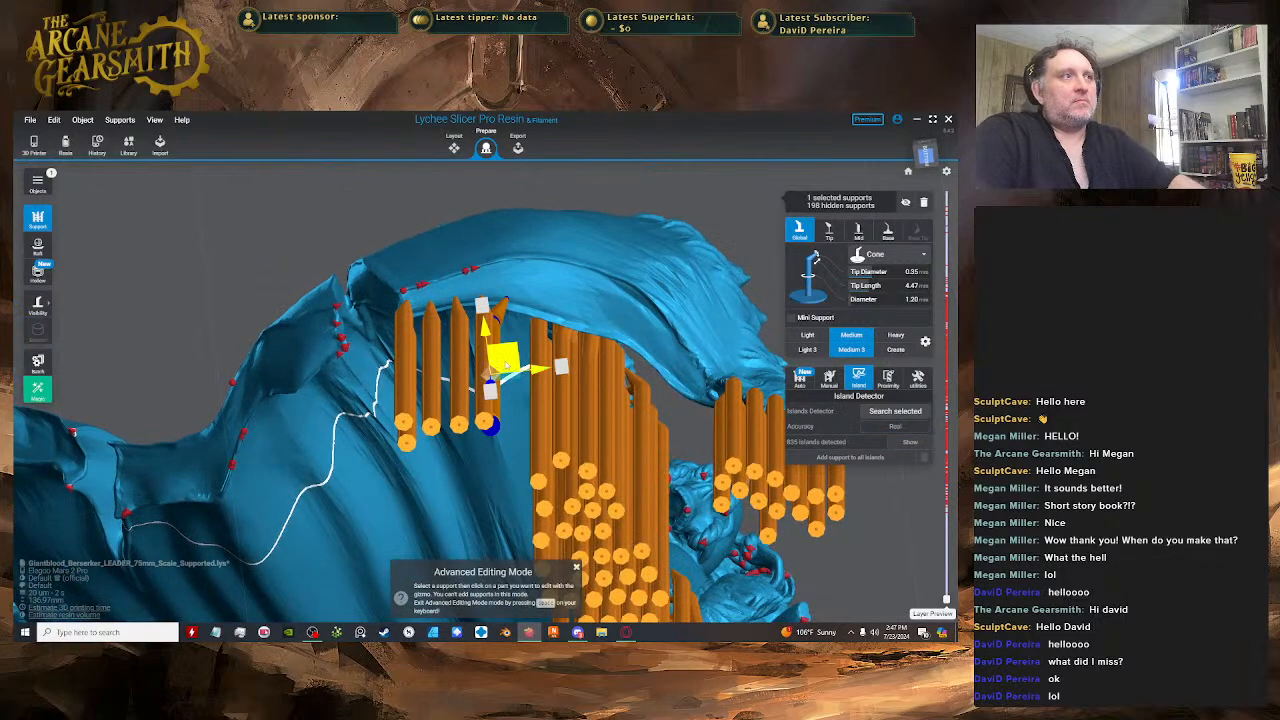
{"action": "key", "text": "space"}
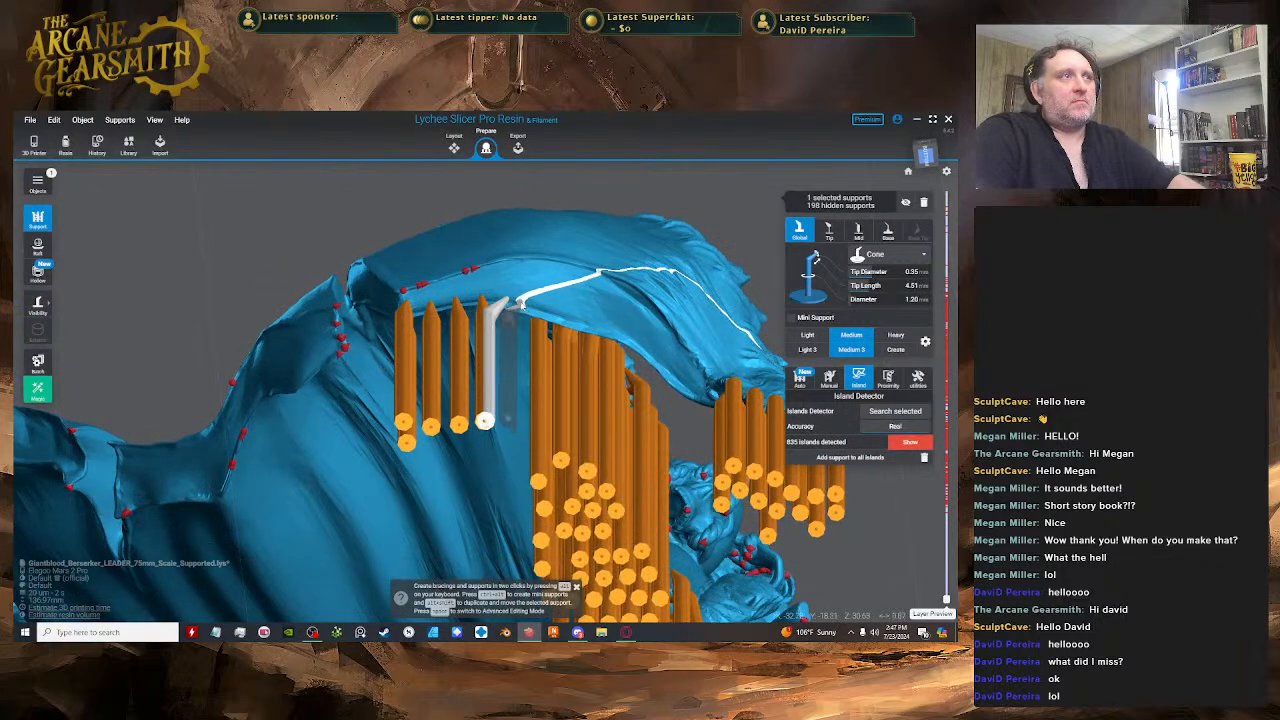
- Add medium supports up to the existing column block and shift the last shaft into line with the edge row
{"action": "key", "text": "space"}
{"action": "key", "text": "space"}
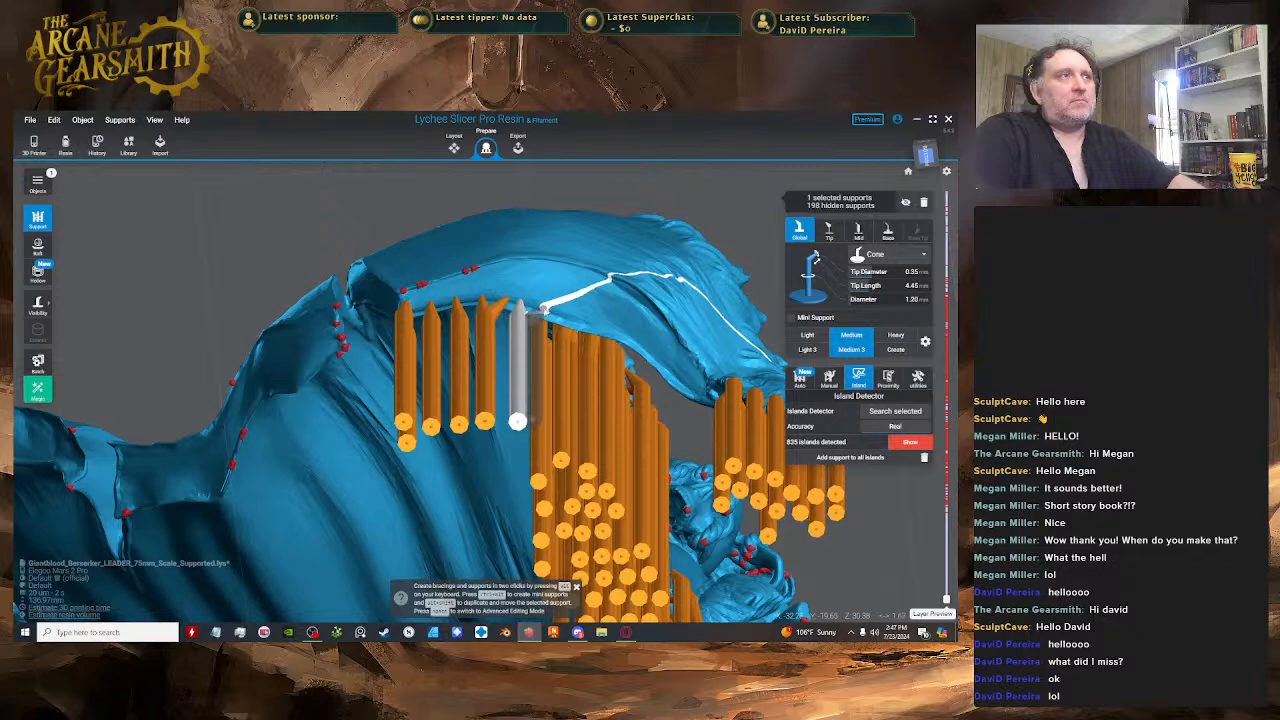
{"action": "key", "text": "space"}
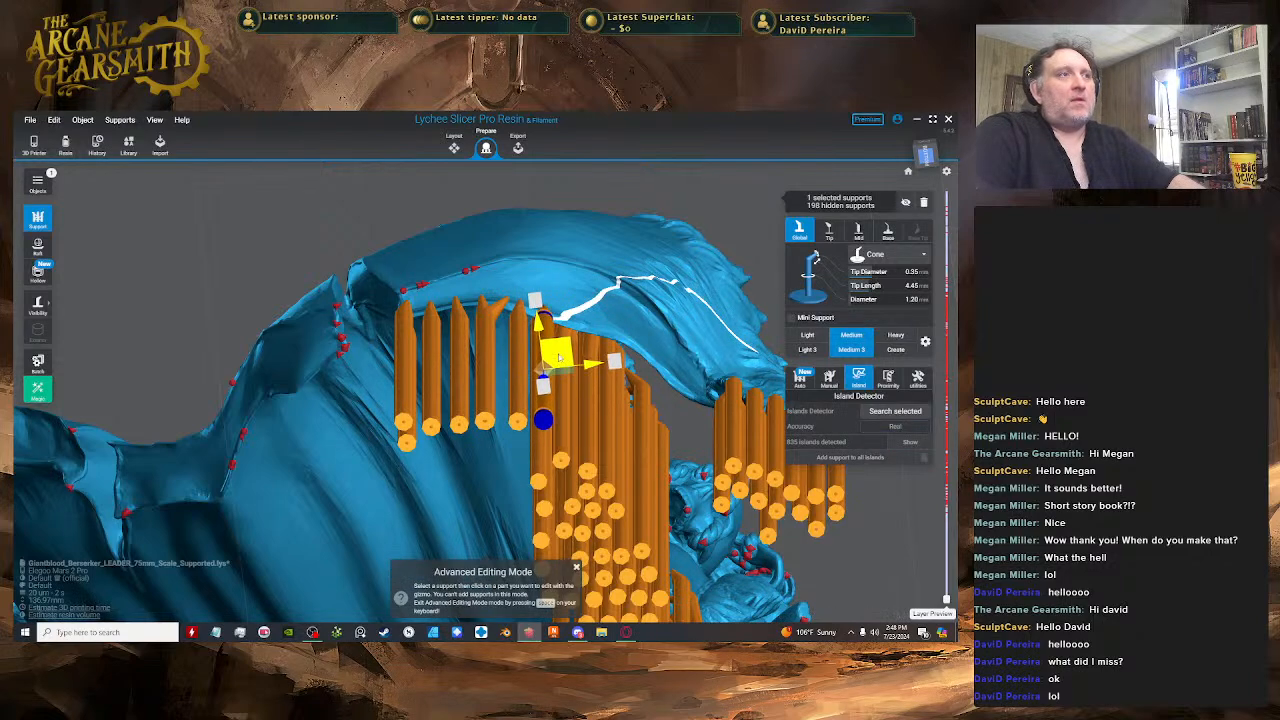
{"action": "right_click_drag", "start_coordinate": [544, 374], "coordinate": [468, 355]}
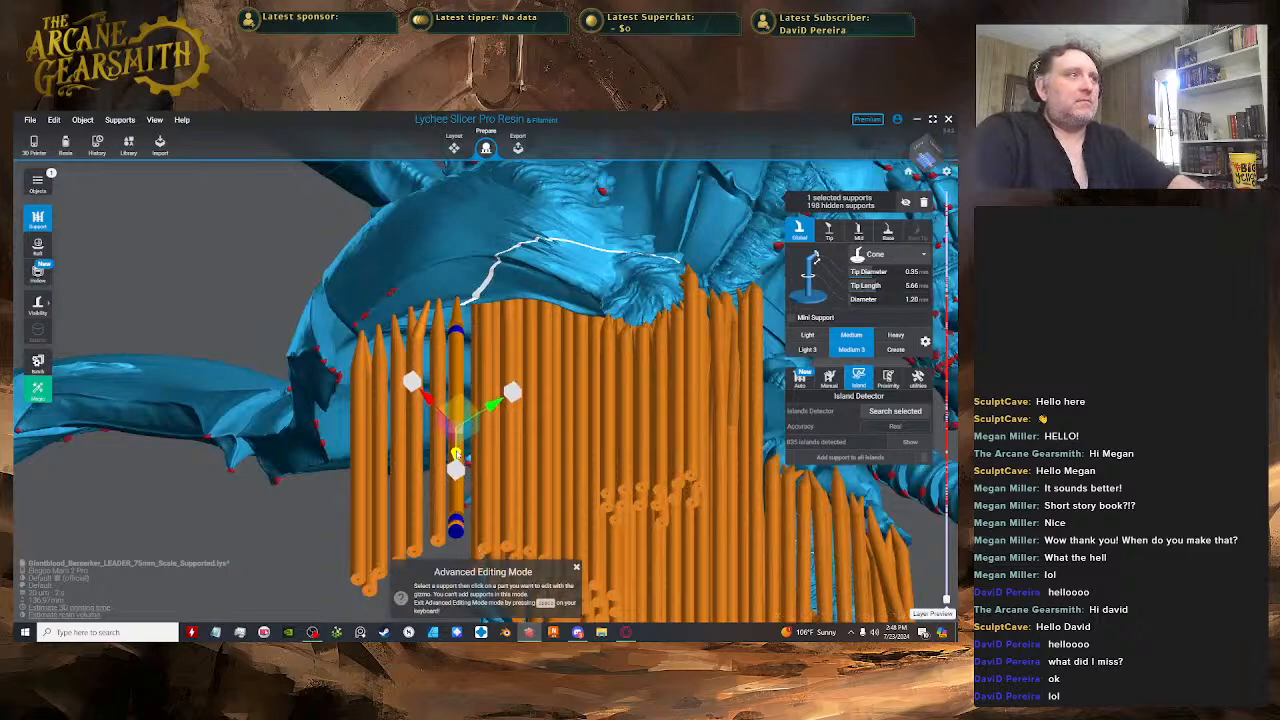
{"action": "left_click_drag", "start_coordinate": [434, 405], "coordinate": [441, 449]}
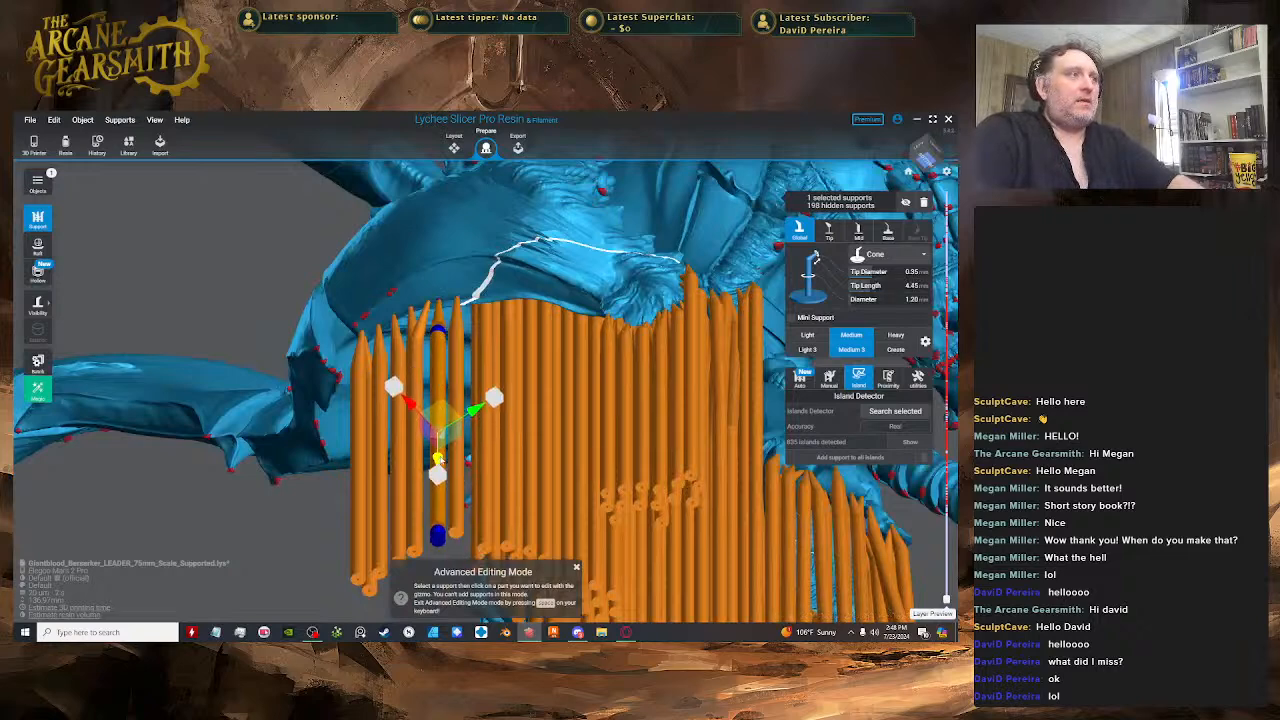
{"action": "key", "text": "space"}
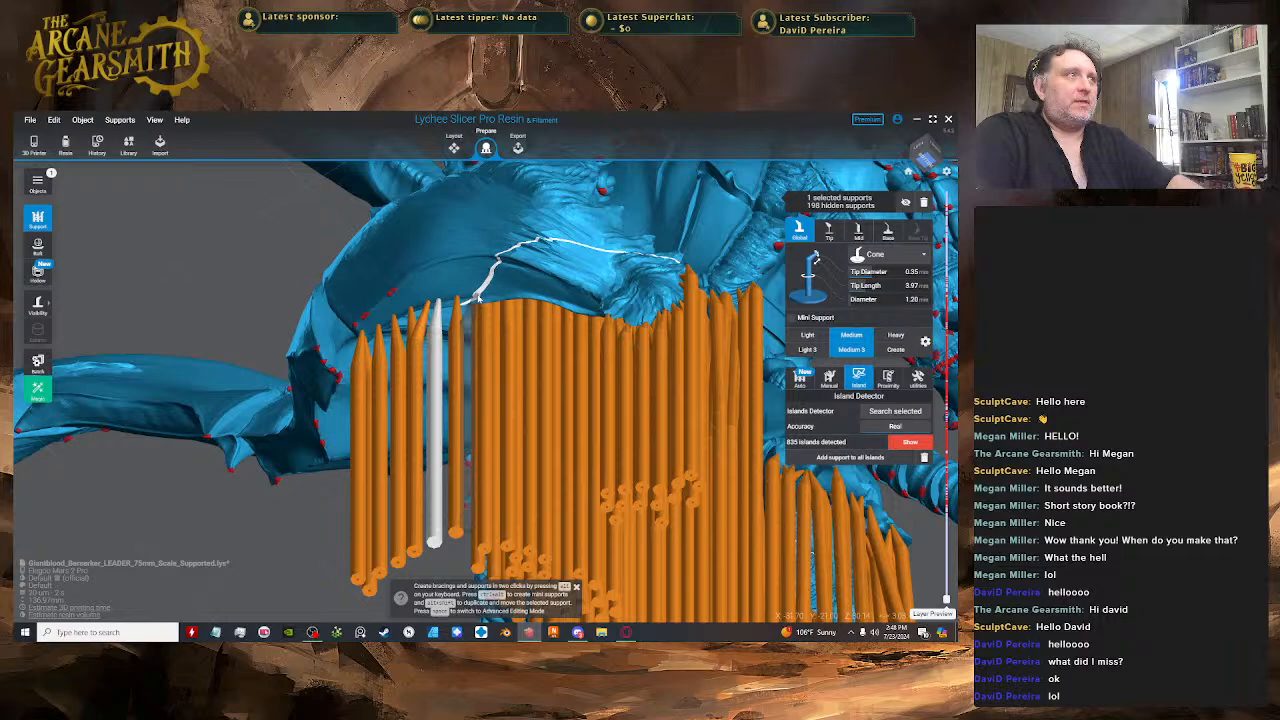
- Place a medium support on the cape edge beside the existing column block and set its shaft clear of the neighbouring columns
{"action": "left_click_drag", "start_coordinate": [441, 340], "coordinate": [475, 340]}
{"action": "key", "text": "space"}
{"action": "right_click_drag", "start_coordinate": [475, 340], "coordinate": [549, 308]}
{"action": "key", "text": "space"}
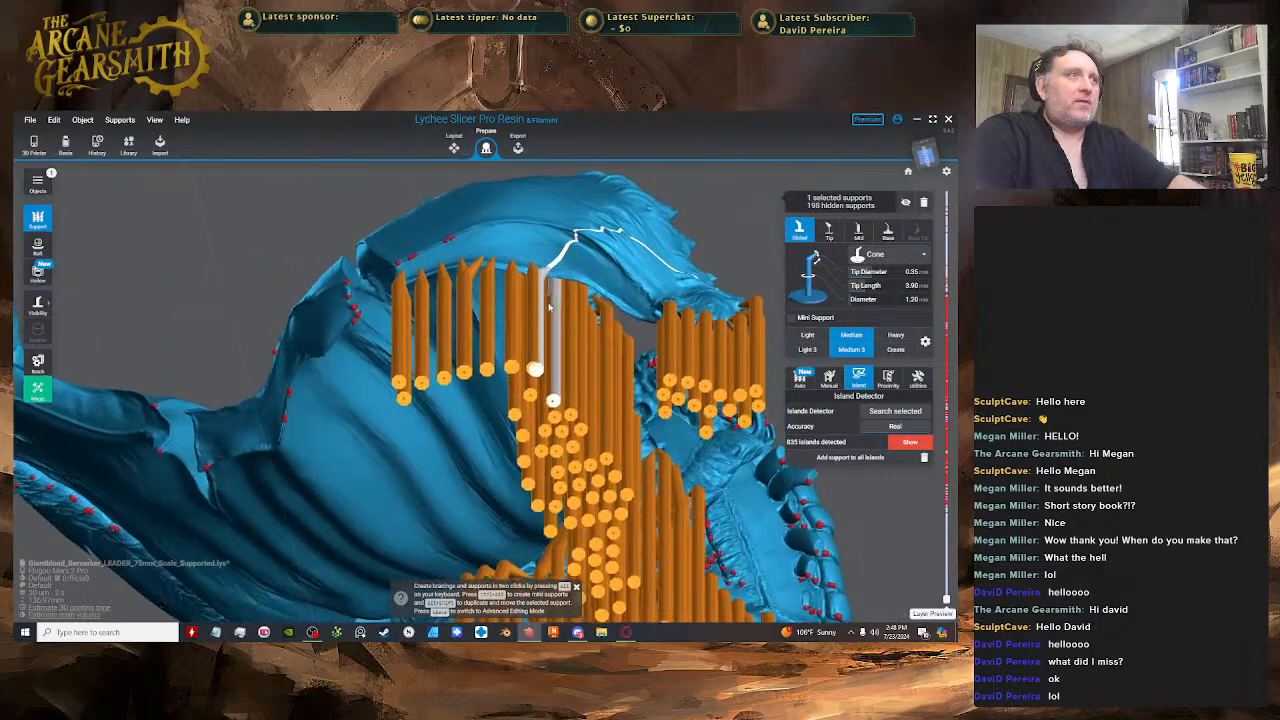
{"action": "key", "text": "space"}
{"action": "key", "text": "space"}
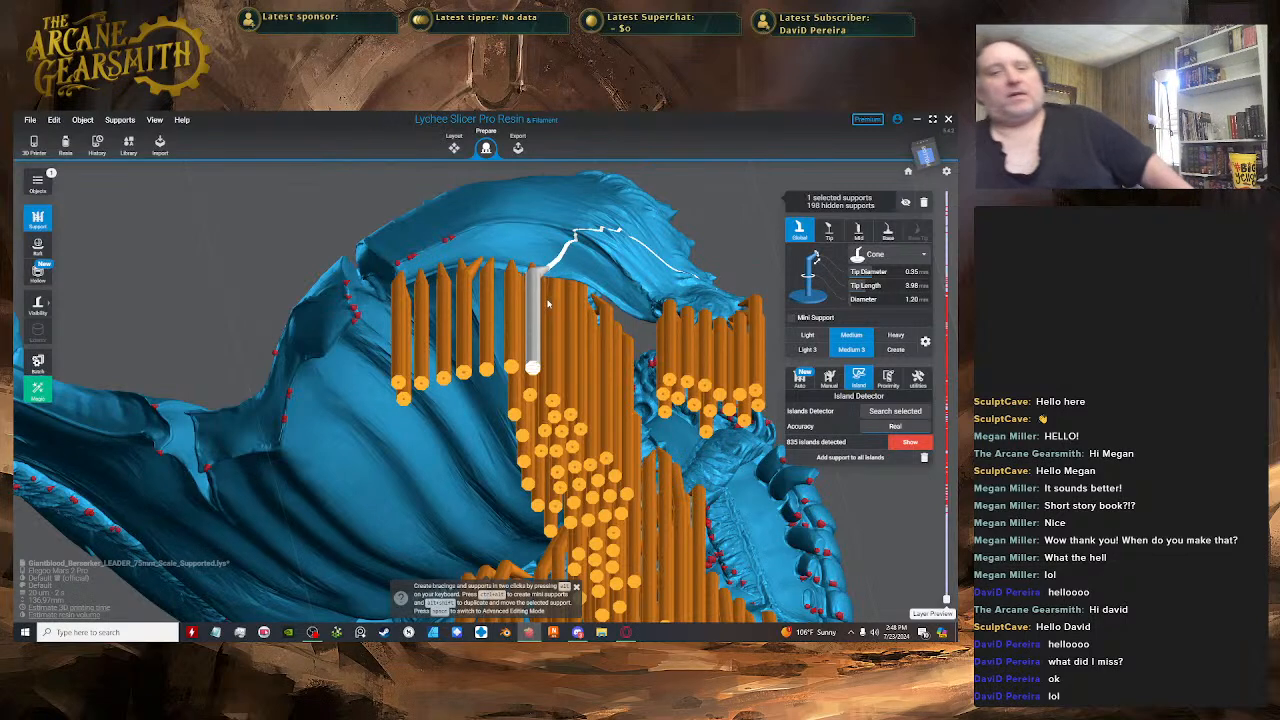
- Add the next medium support in front of the column block and move its shaft back into line with the edge row
{"action": "scroll", "coordinate": [489, 433], "scroll_direction": "down", "scroll_amount": 2}
{"action": "left_click_drag", "start_coordinate": [489, 433], "coordinate": [468, 302]}
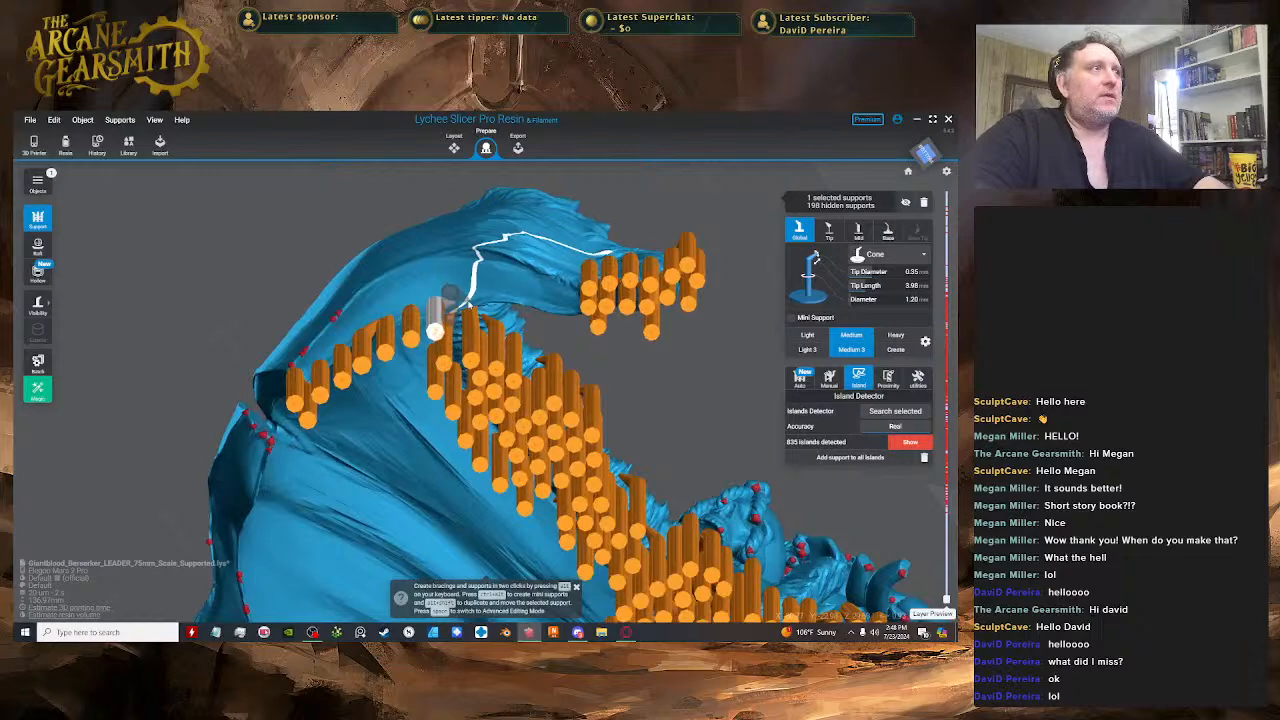
{"action": "key", "text": "Tab"}
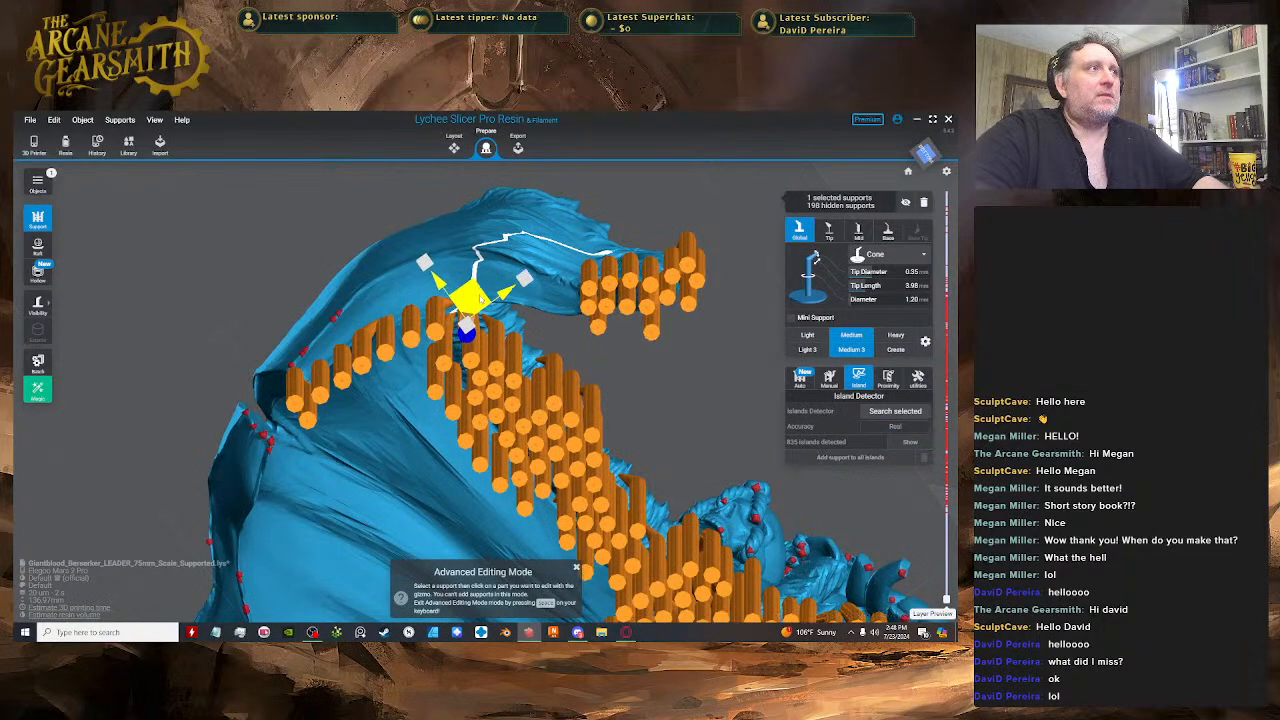
{"action": "right_click_drag", "start_coordinate": [480, 299], "coordinate": [490, 353]}
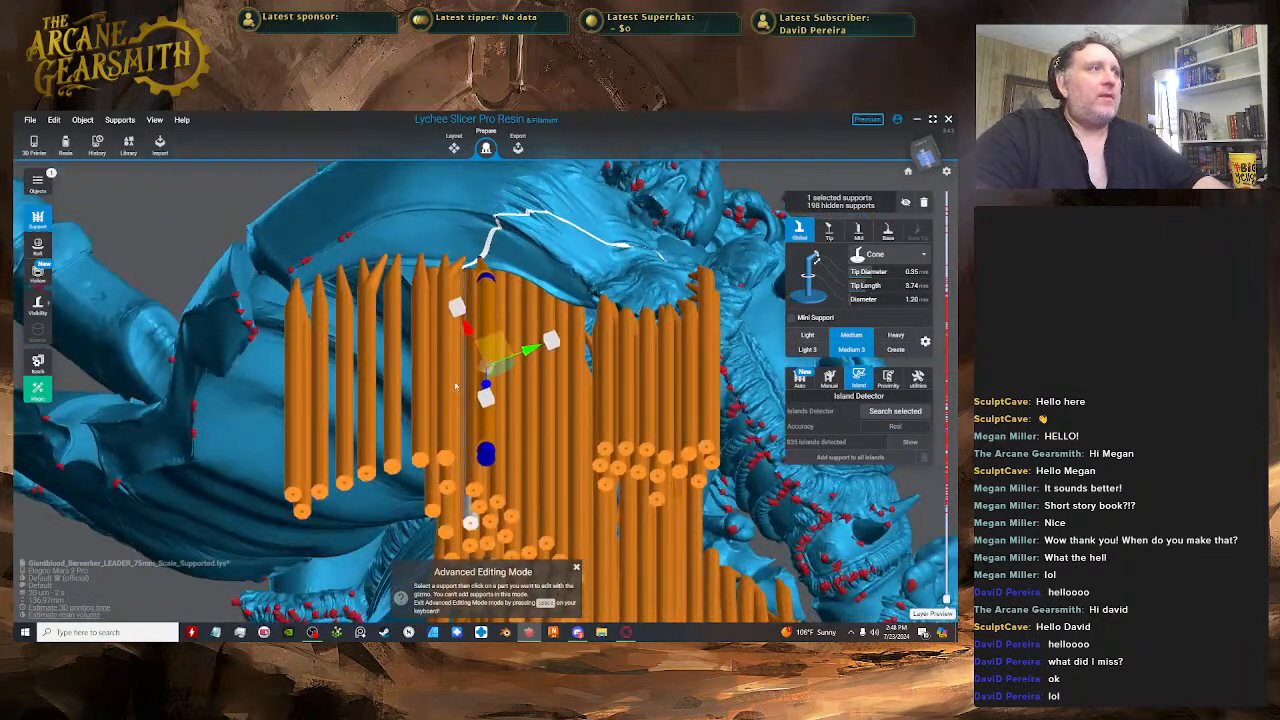
{"action": "left_click_drag", "start_coordinate": [492, 350], "coordinate": [456, 352]}
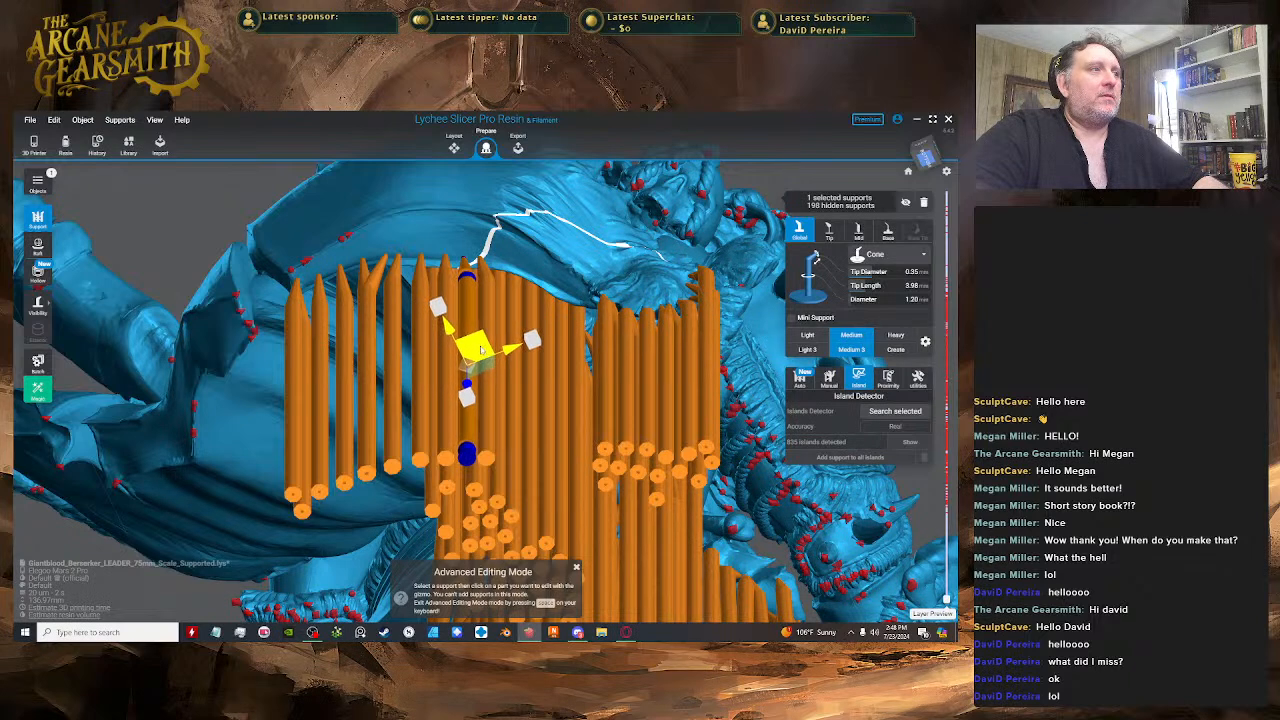
{"action": "key", "text": "Tab"}
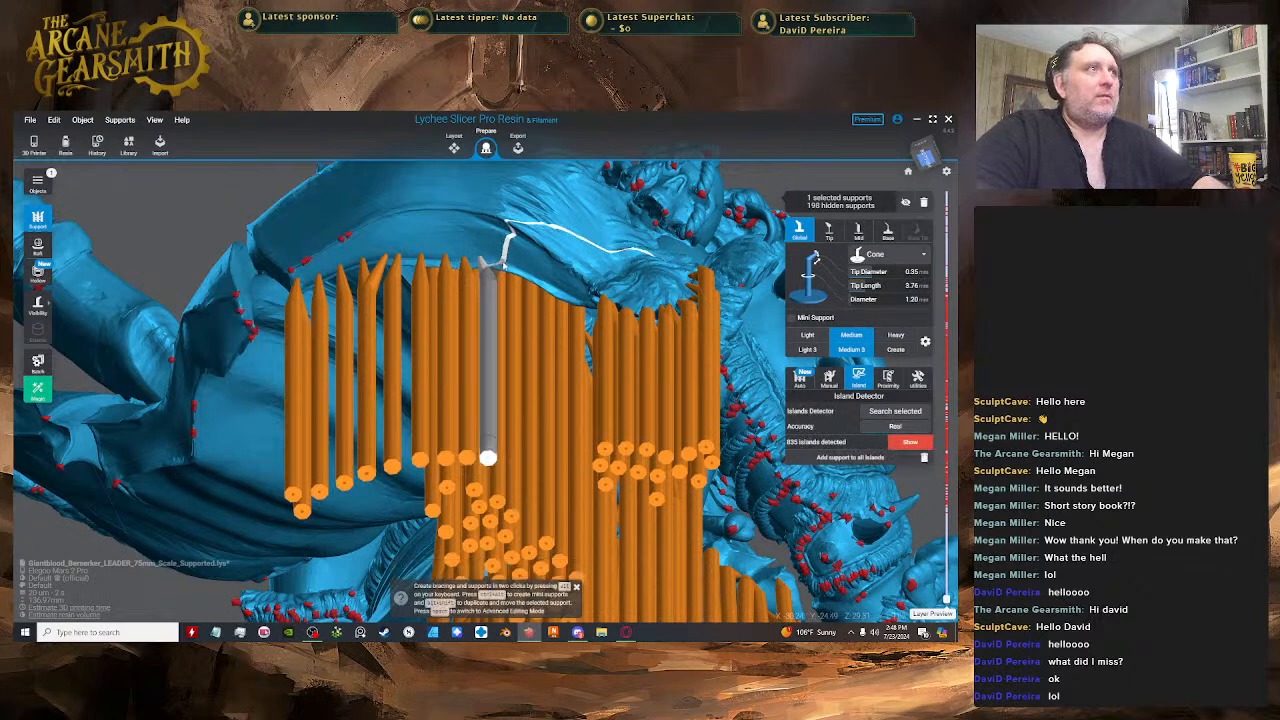
- Continue the cape-edge row past the front of the column block with more medium supports and adjust their shaft positions
{"action": "key", "text": "Tab"}
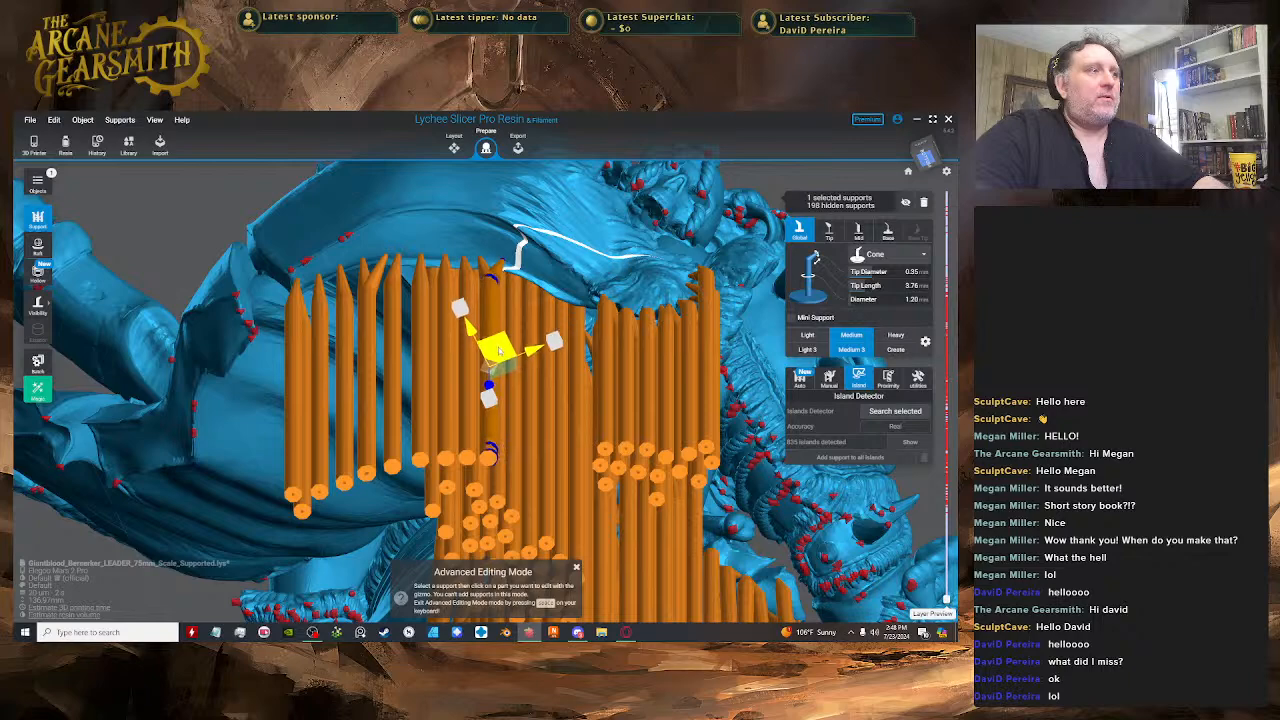
{"action": "key", "text": "Tab"}
{"action": "key", "text": "space"}
{"action": "right_click_drag", "start_coordinate": [532, 340], "coordinate": [550, 312]}
{"action": "key", "text": "space"}
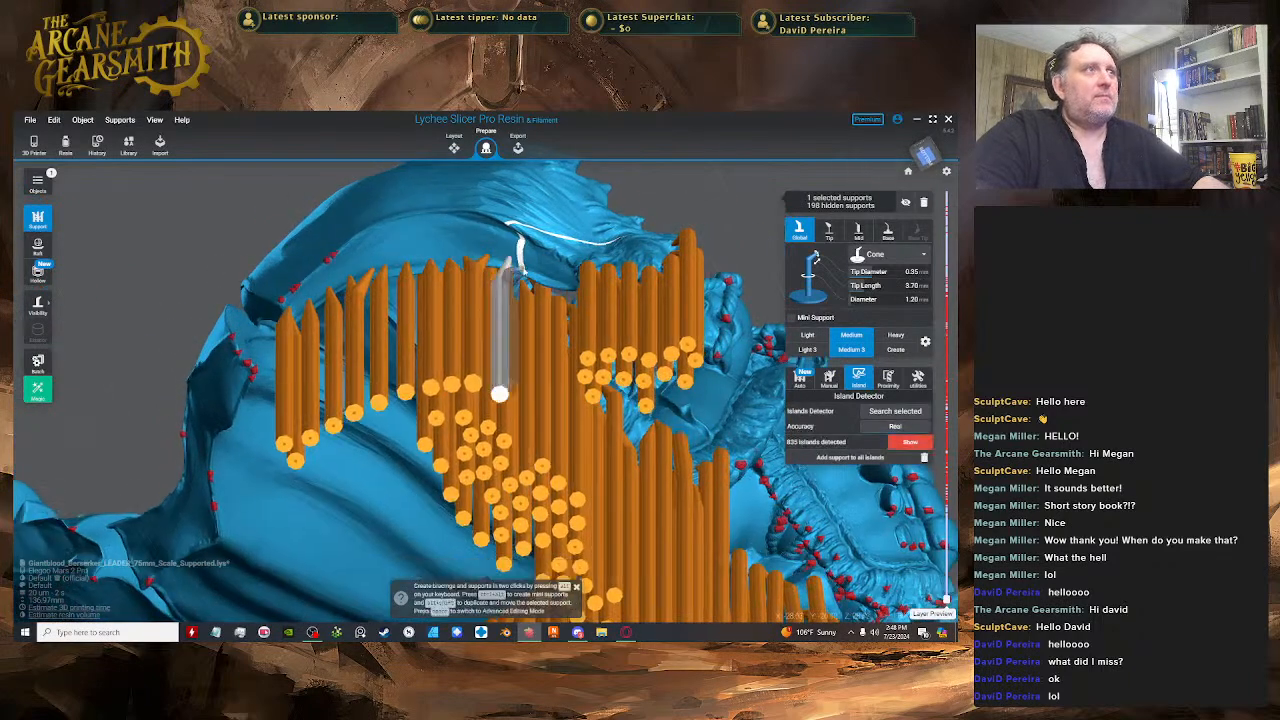
{"action": "right_click_drag", "start_coordinate": [530, 268], "coordinate": [512, 280]}
{"action": "key", "text": "space"}
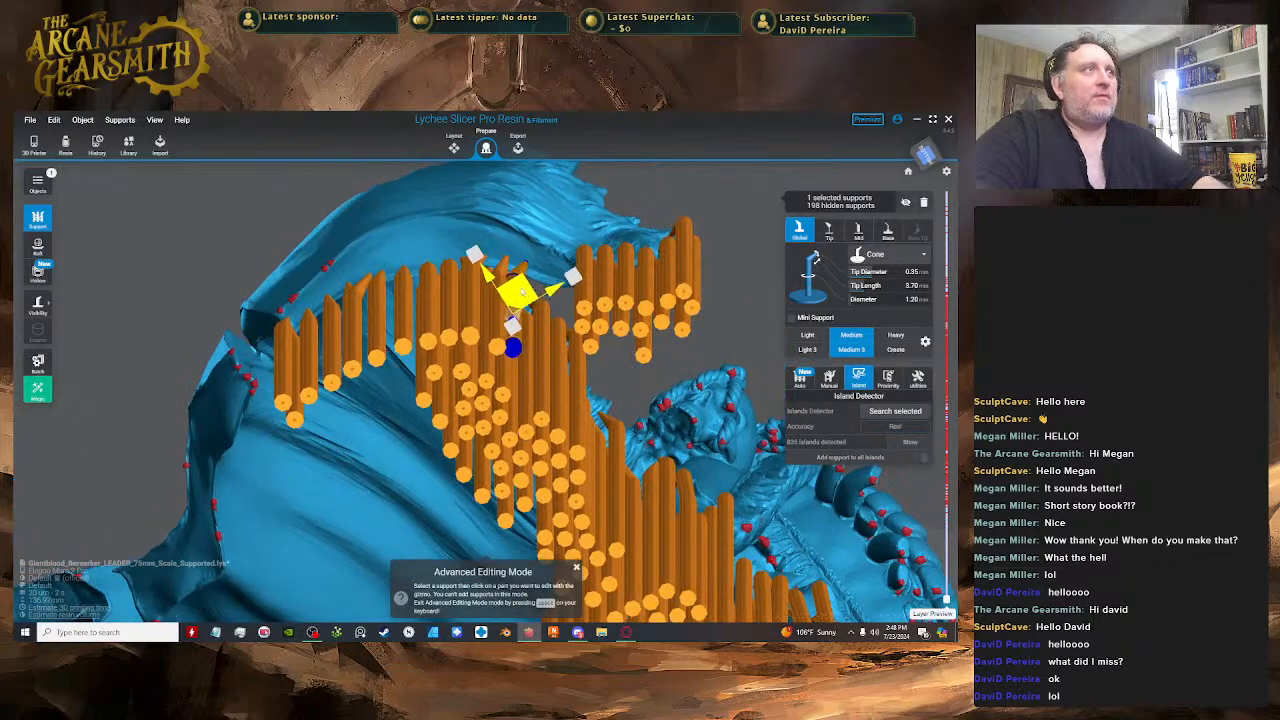
- Add medium supports where the cape edge curves toward the fur tip and reposition the end support's shaft
{"action": "key", "text": "space"}
{"action": "key", "text": "space"}
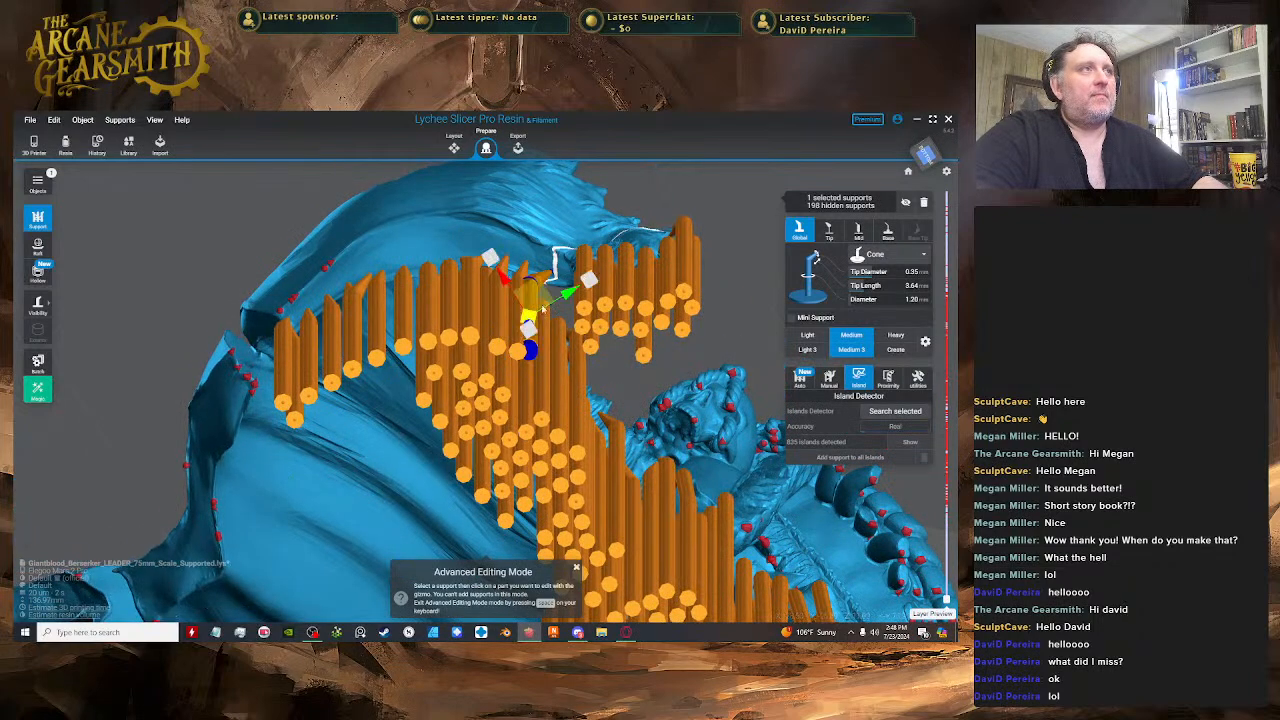
{"action": "left_click_drag", "start_coordinate": [545, 302], "coordinate": [549, 311]}
{"action": "right_click_drag", "start_coordinate": [549, 311], "coordinate": [584, 335]}
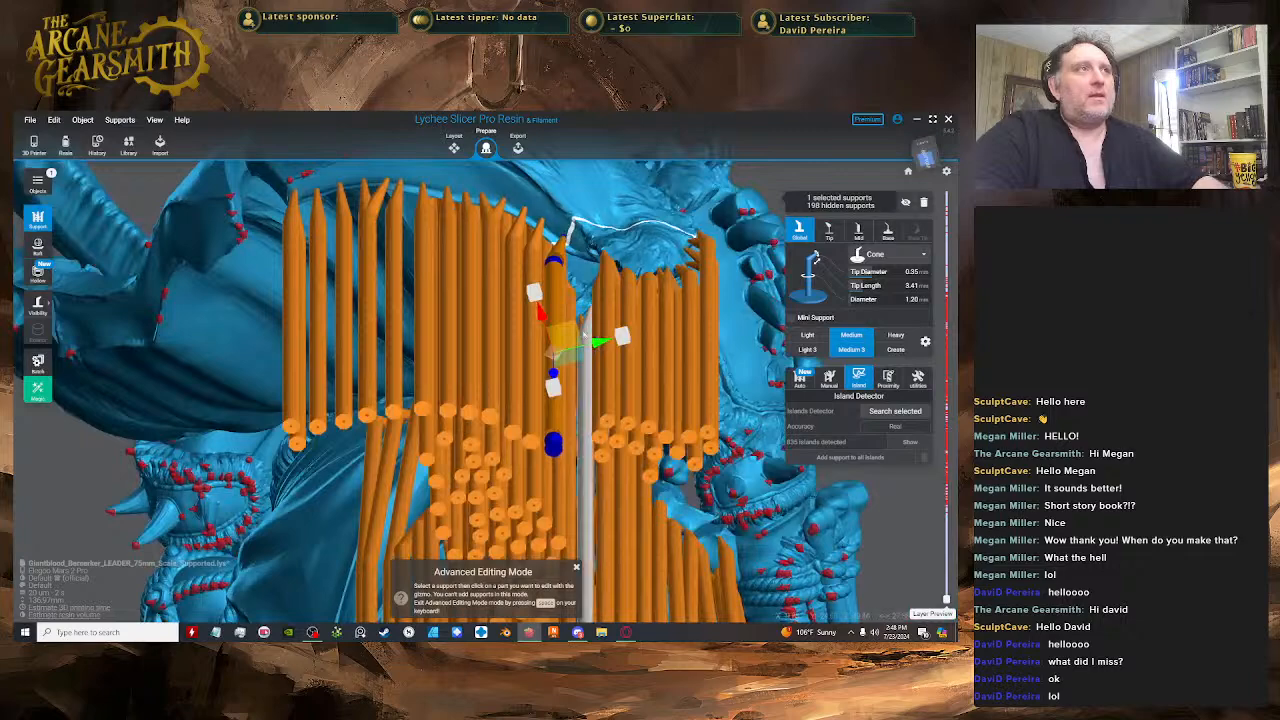
{"action": "left_click_drag", "start_coordinate": [557, 375], "coordinate": [557, 386]}
{"action": "right_click_drag", "start_coordinate": [557, 386], "coordinate": [538, 267]}
{"action": "key", "text": "space"}
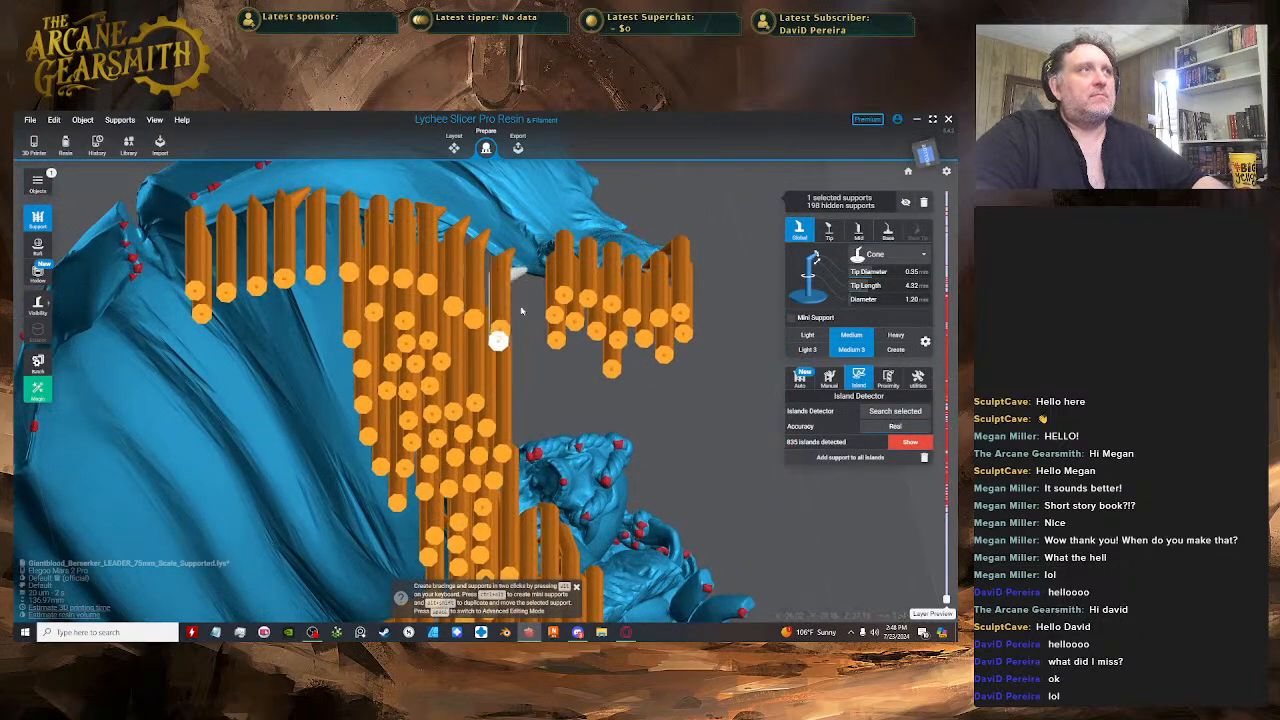
- Select the newest medium support at the fur-tip end of the cape-edge row and shift its shaft beneath its tip
{"action": "key", "text": "space"}
{"action": "right_click_drag", "start_coordinate": [520, 311], "coordinate": [460, 319]}
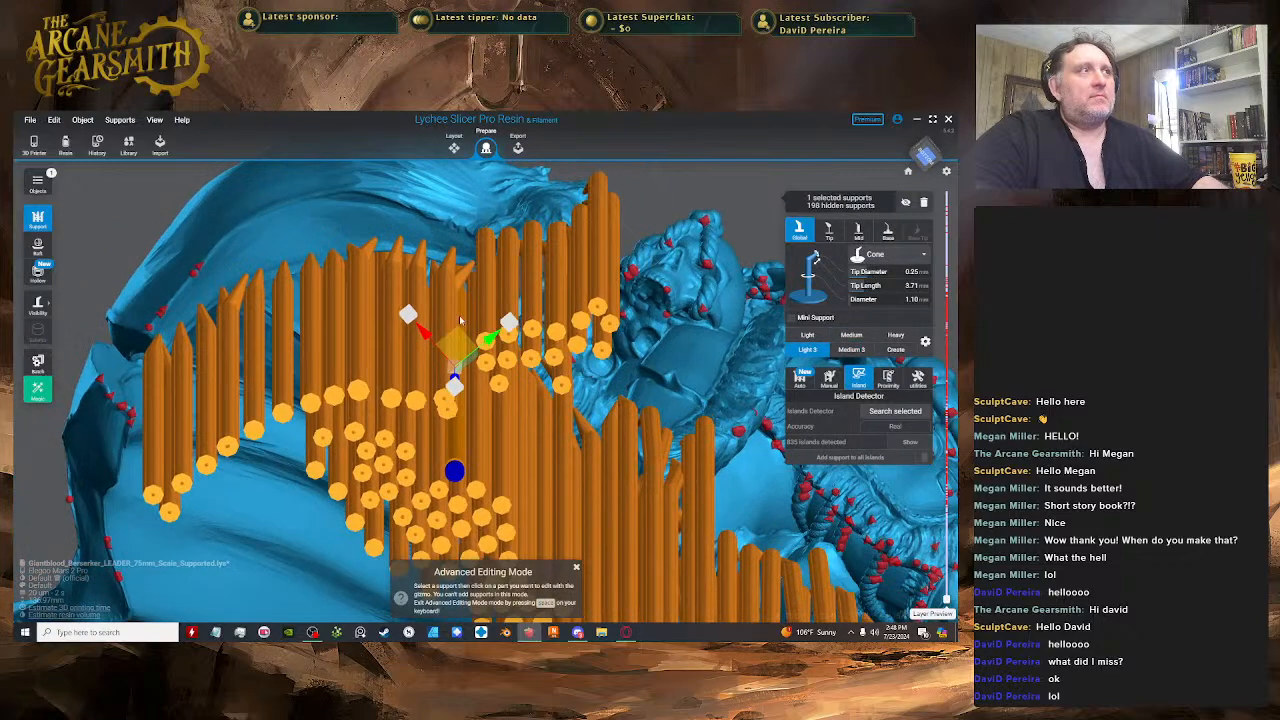
{"action": "left_click", "coordinate": [459, 312]}
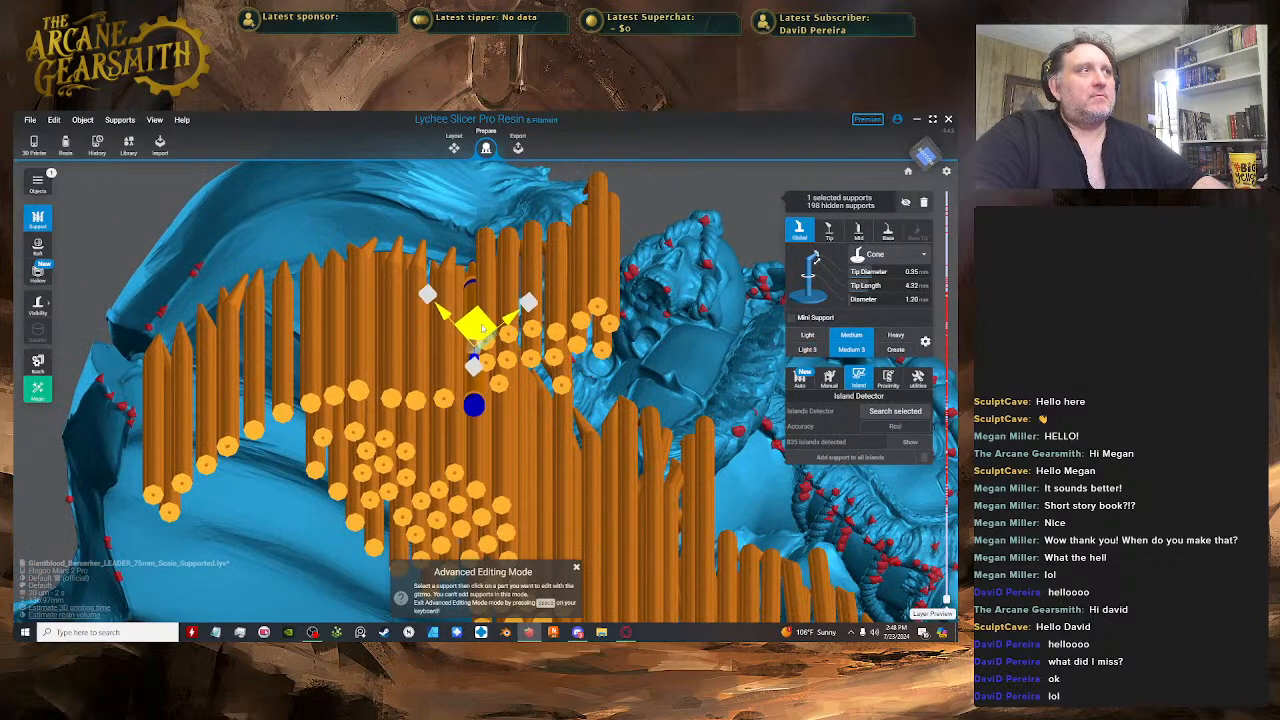
{"action": "left_click_drag", "start_coordinate": [482, 328], "coordinate": [481, 320]}
{"action": "right_click_drag", "start_coordinate": [489, 321], "coordinate": [553, 319]}
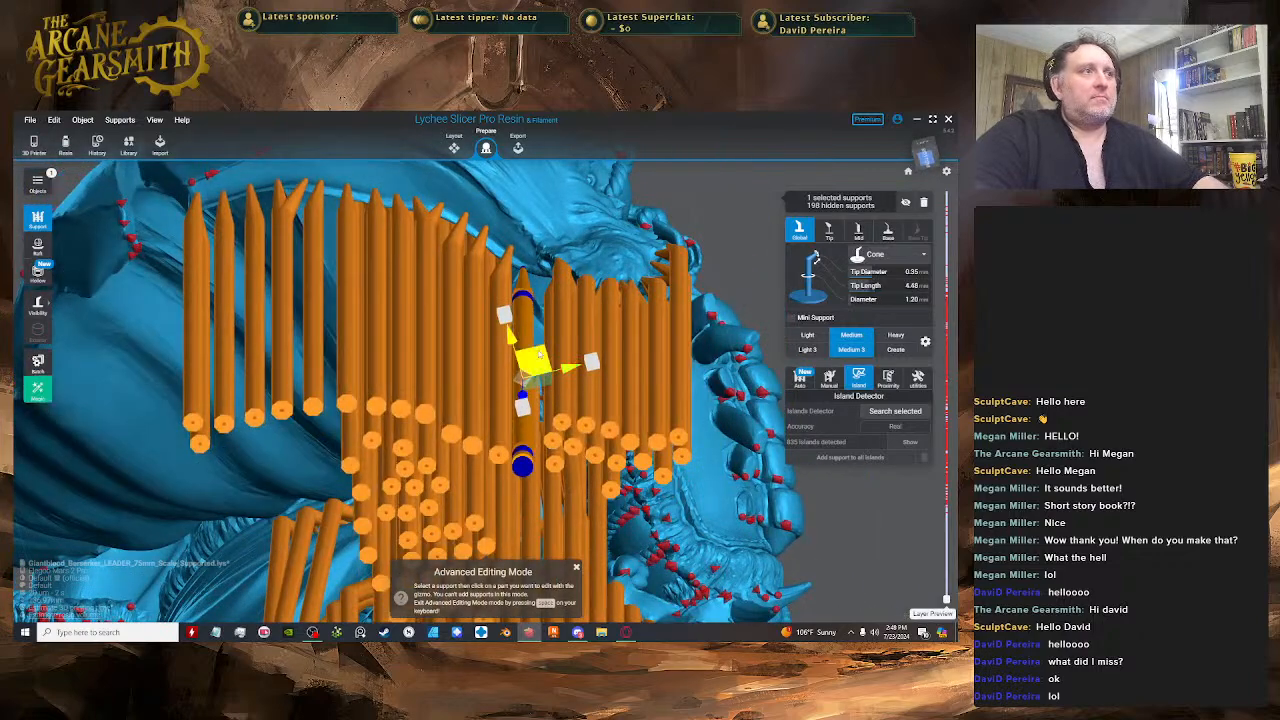
- Place medium supports in the gap between the cape-edge row and the fur-tip supports, moving the last shaft toward the fur tip
{"action": "key", "text": "space"}
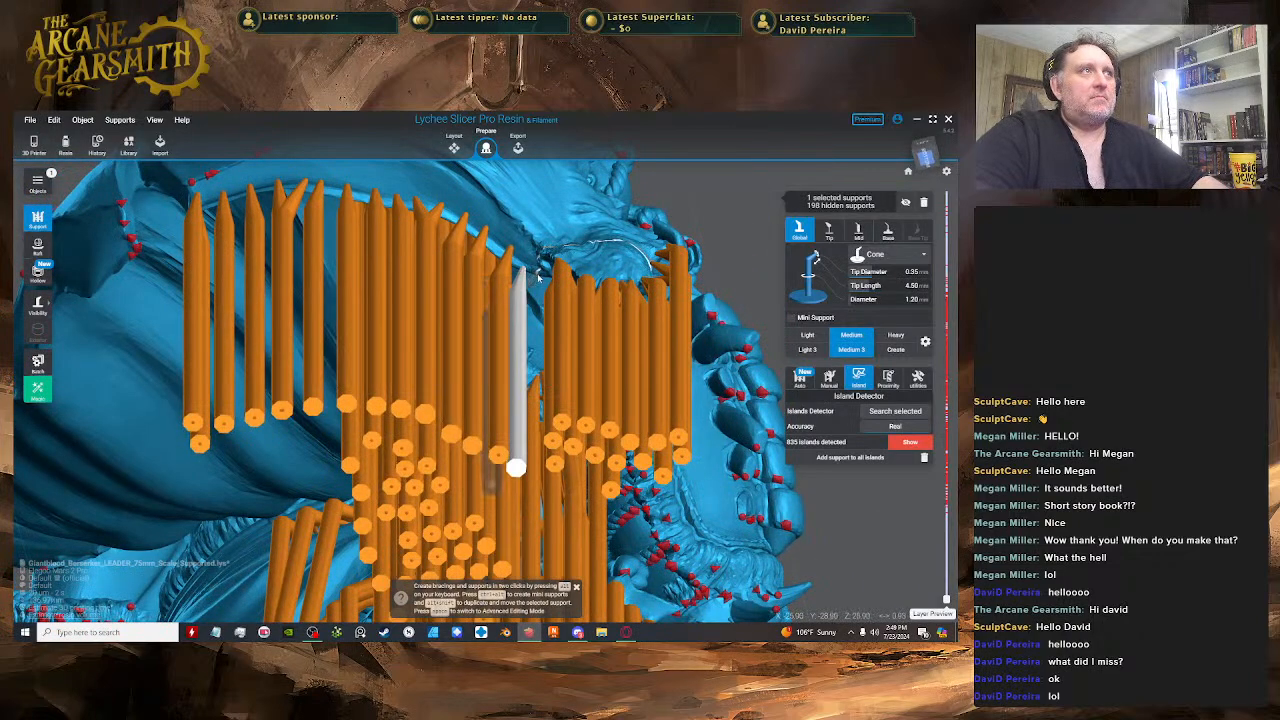
{"action": "key", "text": "space"}
{"action": "left_click", "coordinate": [490, 383]}
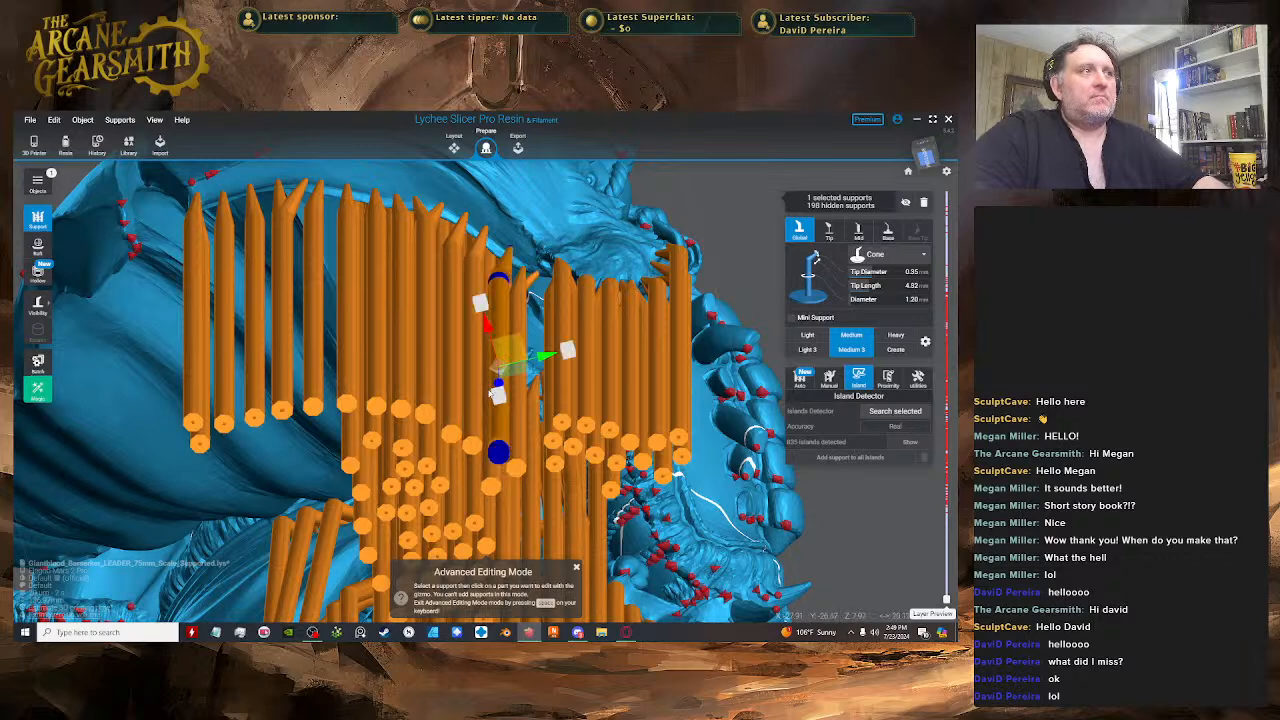
{"action": "right_click_drag", "start_coordinate": [557, 325], "coordinate": [554, 371]}
{"action": "key", "text": "space"}
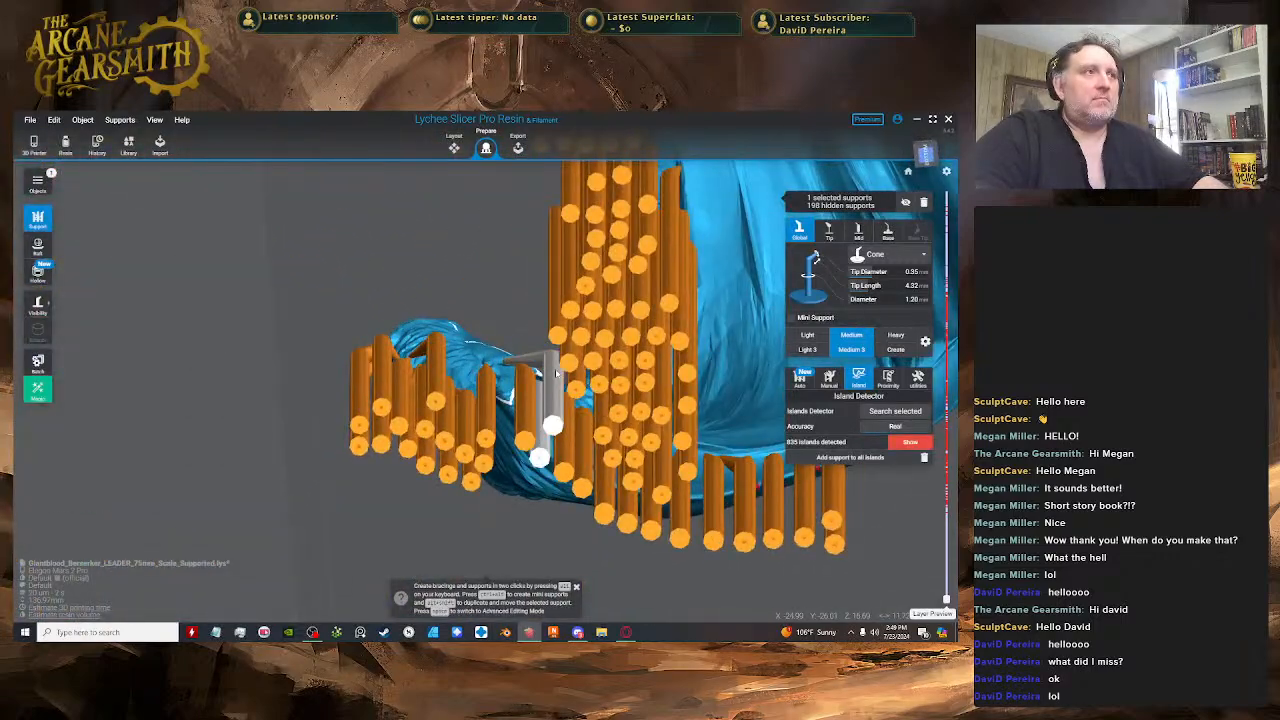
{"action": "left_click", "coordinate": [553, 371]}
{"action": "key", "text": "space"}
{"action": "left_click_drag", "start_coordinate": [563, 371], "coordinate": [516, 373]}
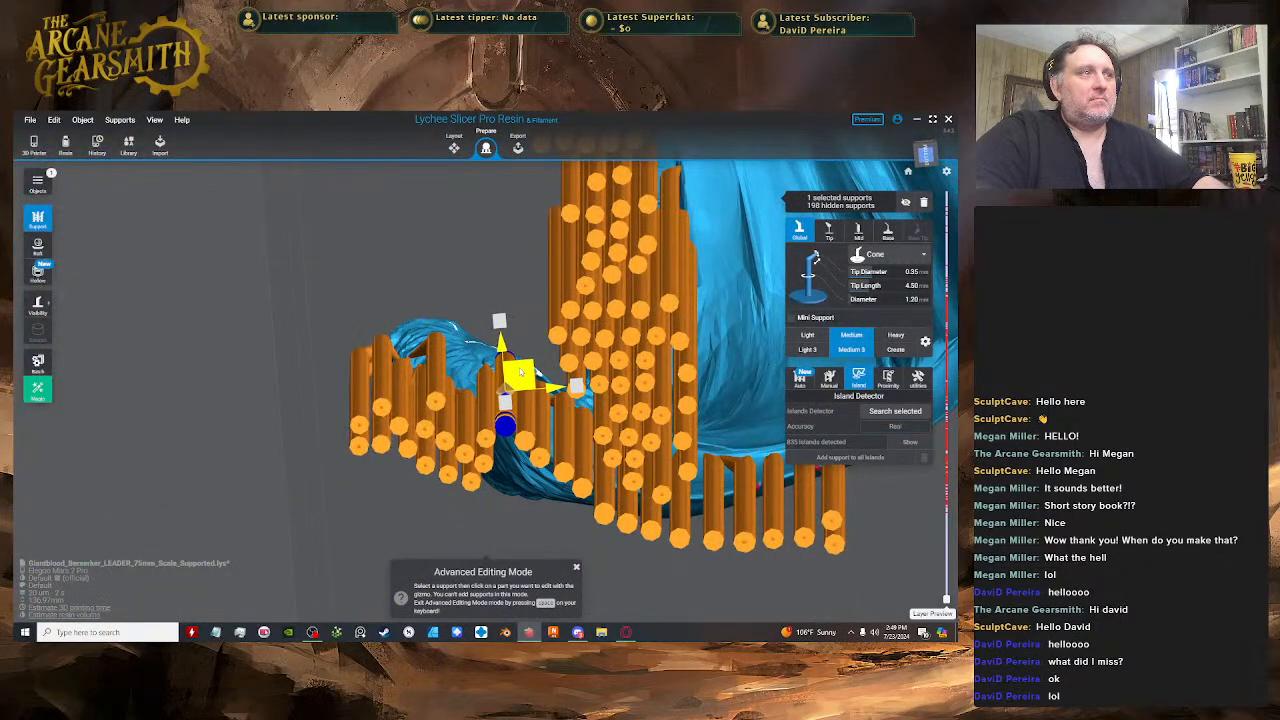
- Reposition the newest medium support's shaft and branch a mini support with a 1.00 mm lower tip diameter from it to the cape
{"action": "mouse_move", "coordinate": [520, 371]}
{"action": "right_mouse_down"}
{"action": "mouse_move", "coordinate": [515, 440]}
{"action": "mouse_move", "coordinate": [535, 395]}
{"action": "mouse_move", "coordinate": [520, 385]}
{"action": "right_mouse_up"}
{"action": "left_click_drag", "start_coordinate": [514, 345], "coordinate": [493, 345]}
{"action": "left_click", "coordinate": [507, 378]}
{"action": "scroll", "coordinate": [505, 385], "scroll_direction": "down", "scroll_amount": 1}
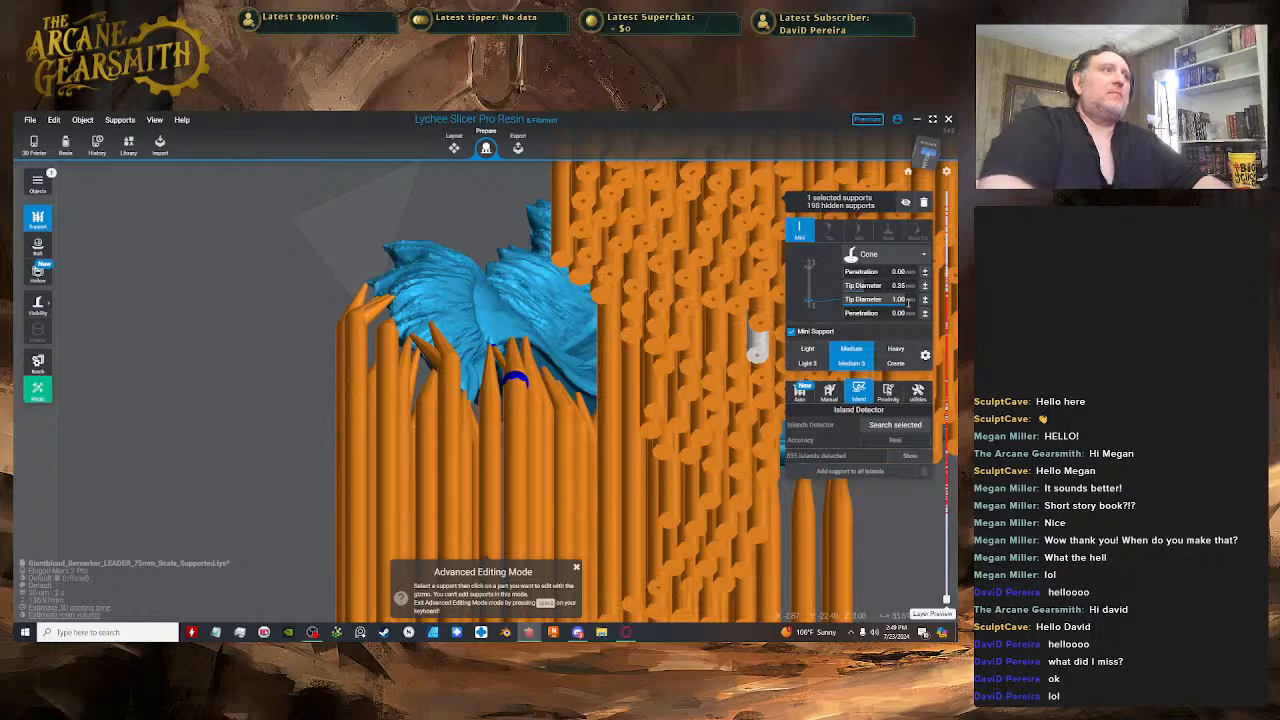
{"action": "key", "text": "space"}
{"action": "scroll", "coordinate": [241, 356], "scroll_direction": "down", "scroll_amount": 3}
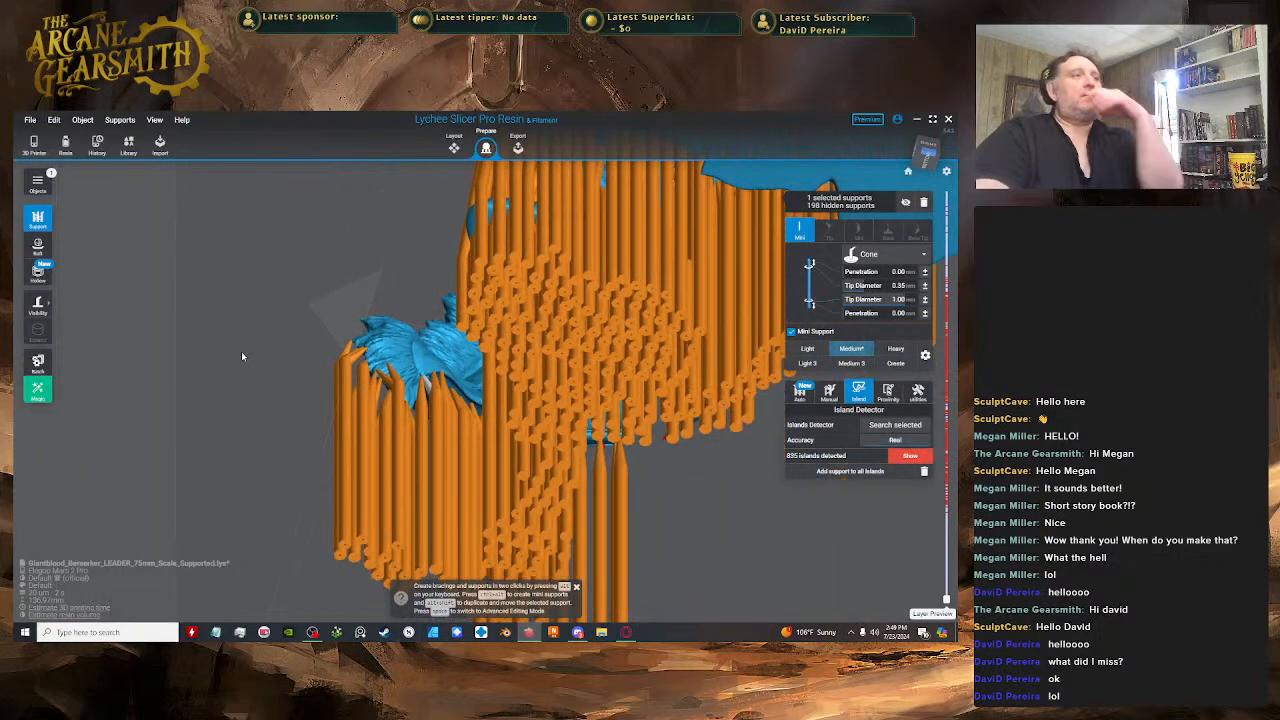
- Add a medium support in the gap on the cape edge beside the fur-tip supports and shift its shaft beneath its tip
{"action": "right_click_drag", "start_coordinate": [241, 356], "coordinate": [577, 382]}
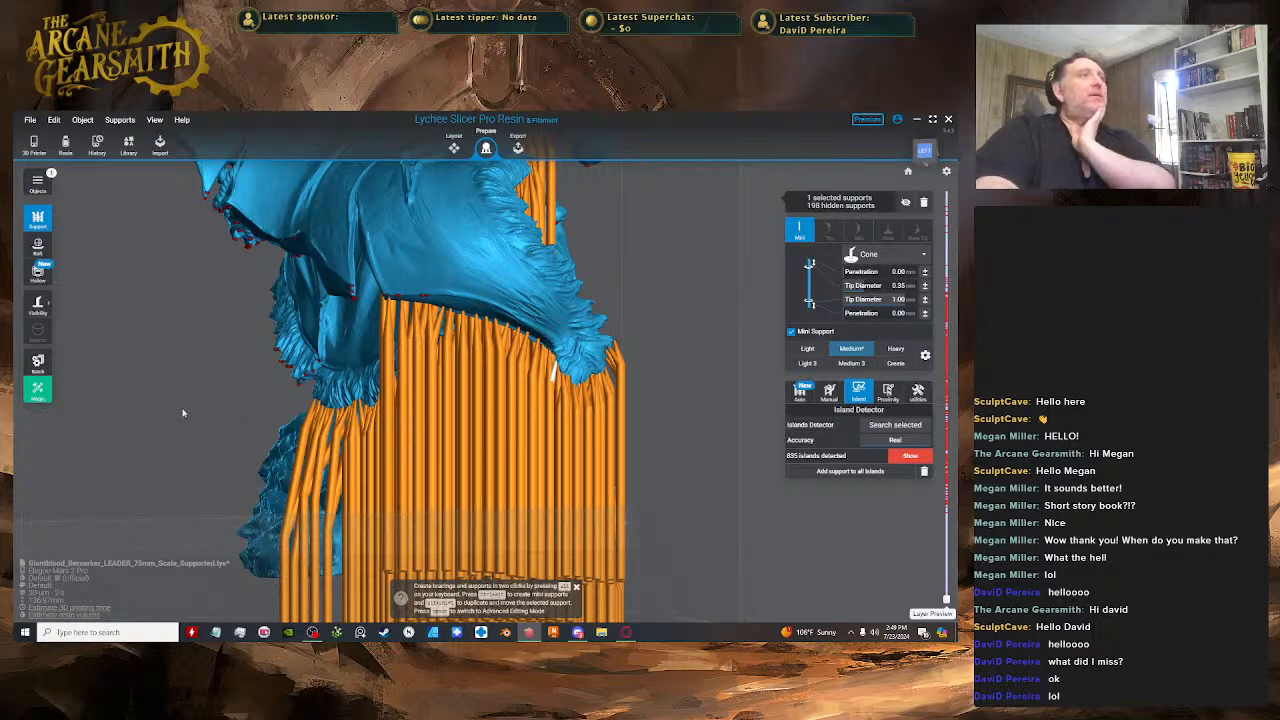
{"action": "right_click_drag", "start_coordinate": [183, 412], "coordinate": [453, 357]}
{"action": "key", "text": "space"}
{"action": "left_click_drag", "start_coordinate": [457, 347], "coordinate": [479, 360]}
{"action": "right_click_drag", "start_coordinate": [479, 360], "coordinate": [475, 405]}
{"action": "key", "text": "space"}
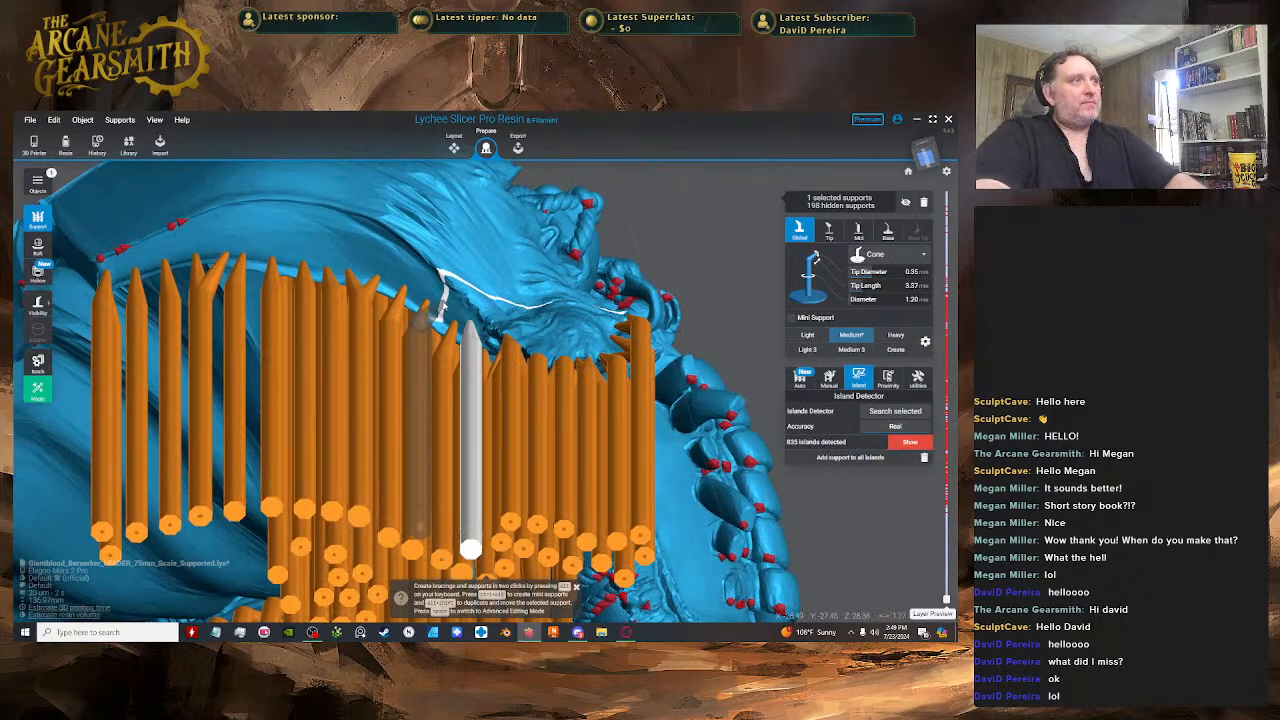
- Place two more medium supports along the cape edge, heading away from the fur tip, and align each shaft with its tip
{"action": "left_click", "coordinate": [436, 310]}
{"action": "key", "text": "space"}
{"action": "left_click_drag", "start_coordinate": [442, 408], "coordinate": [440, 443]}
{"action": "right_click_drag", "start_coordinate": [440, 443], "coordinate": [390, 372]}
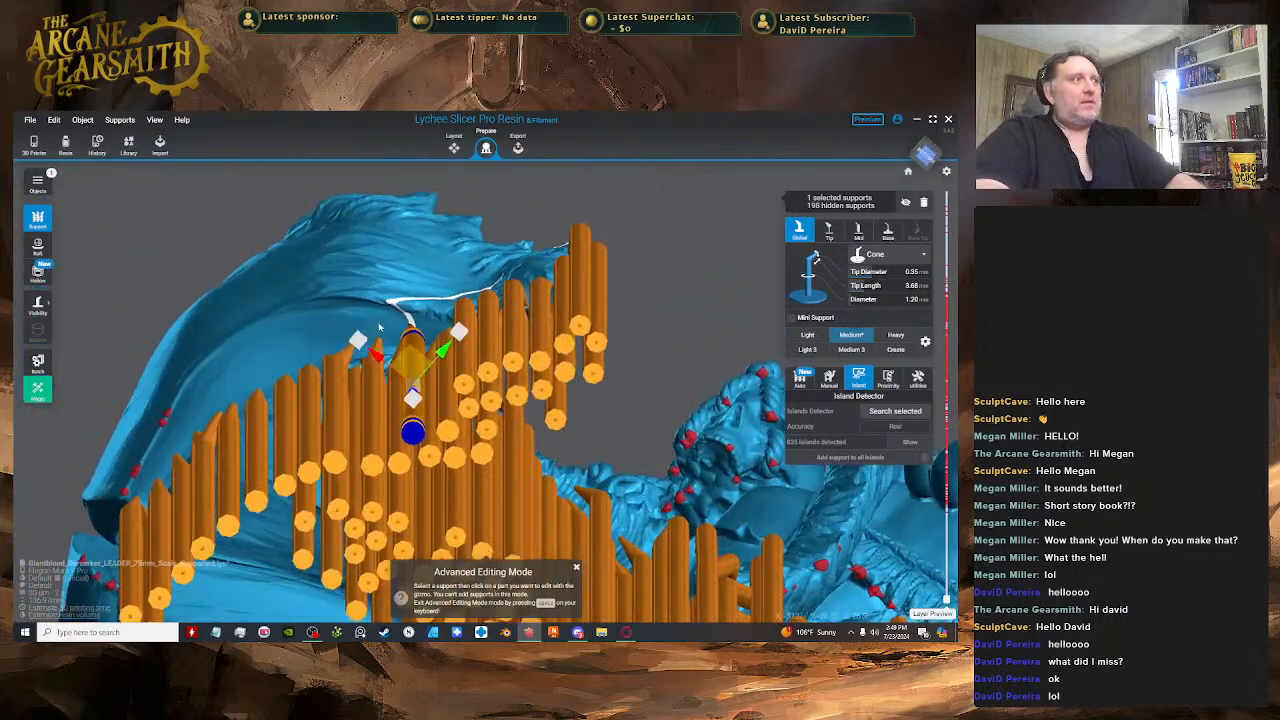
{"action": "key", "text": "space"}
{"action": "left_click", "coordinate": [365, 373]}
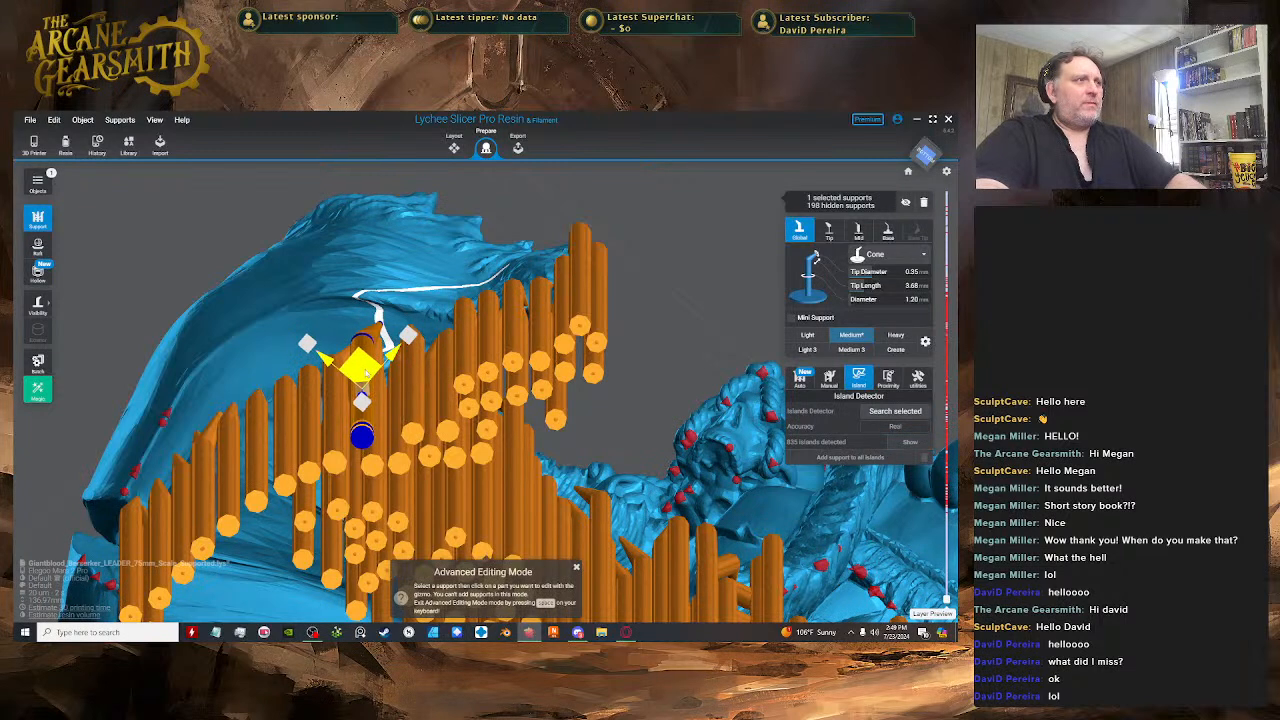
{"action": "left_click_drag", "start_coordinate": [365, 373], "coordinate": [381, 370]}
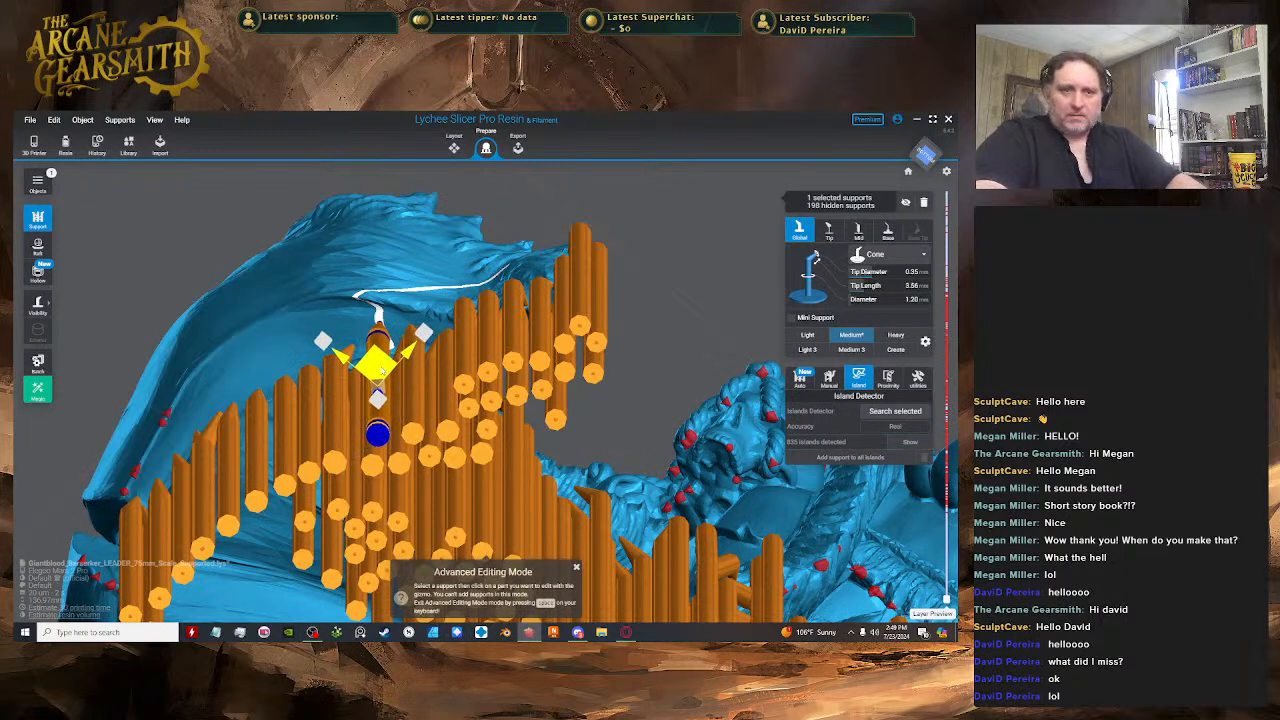
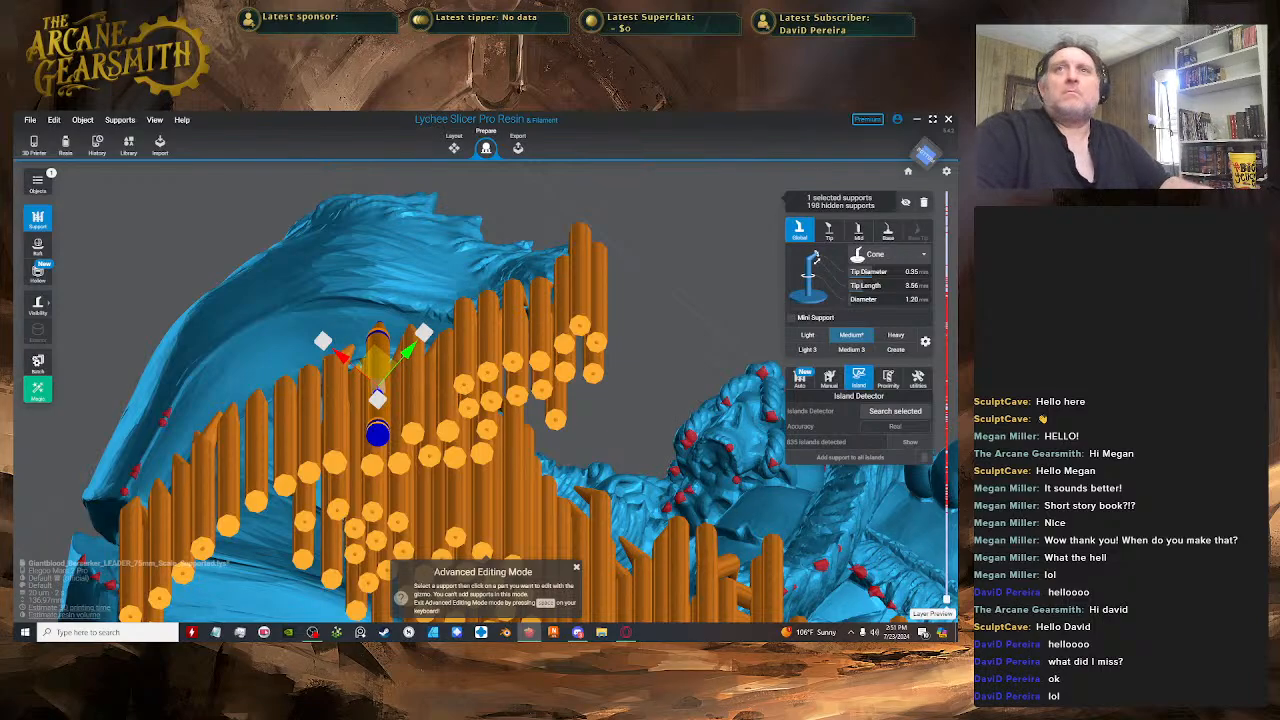
- Extend the second cape-edge row toward the column block with two medium supports, moving the last shaft into line with the row
{"action": "left_click_drag", "start_coordinate": [551, 275], "coordinate": [424, 259]}
{"action": "right_click_drag", "start_coordinate": [424, 259], "coordinate": [381, 330]}
{"action": "key", "text": "space"}
{"action": "key", "text": "space"}
{"action": "key", "text": "space"}
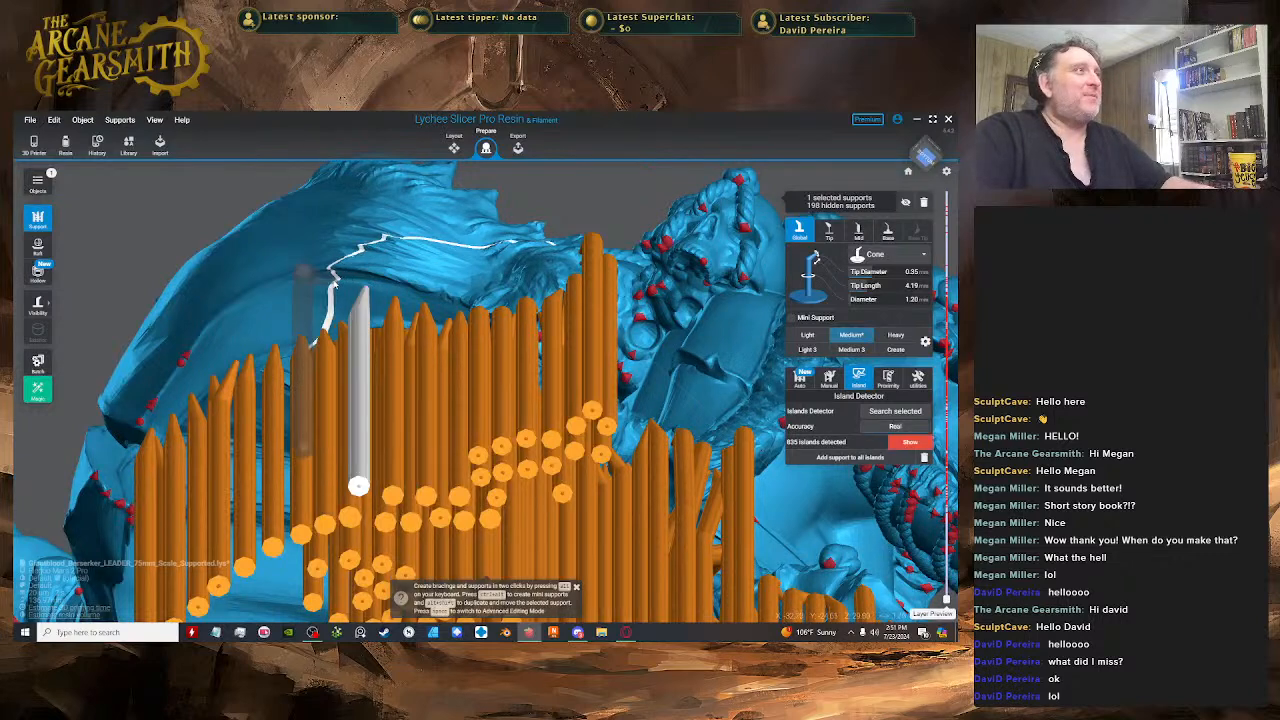
{"action": "right_click", "coordinate": [334, 292]}
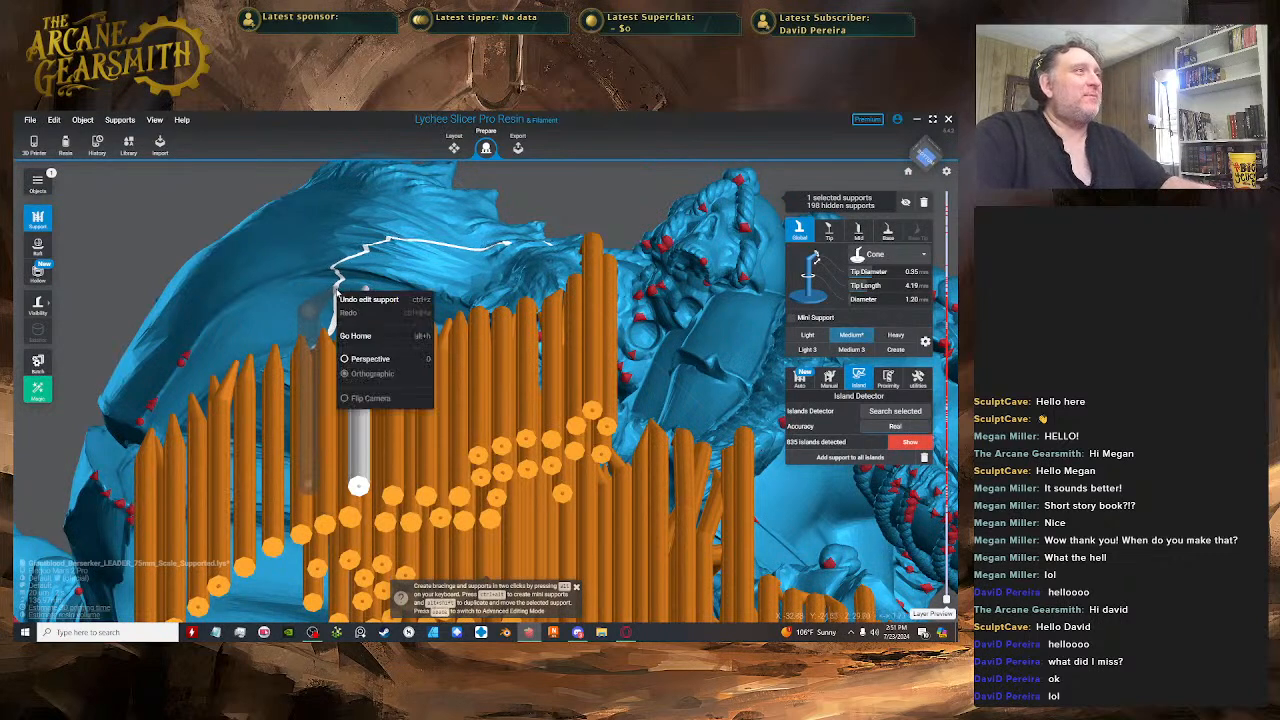
{"action": "left_click", "coordinate": [325, 291]}
{"action": "key", "text": "space"}
{"action": "right_click_drag", "start_coordinate": [325, 291], "coordinate": [310, 308]}
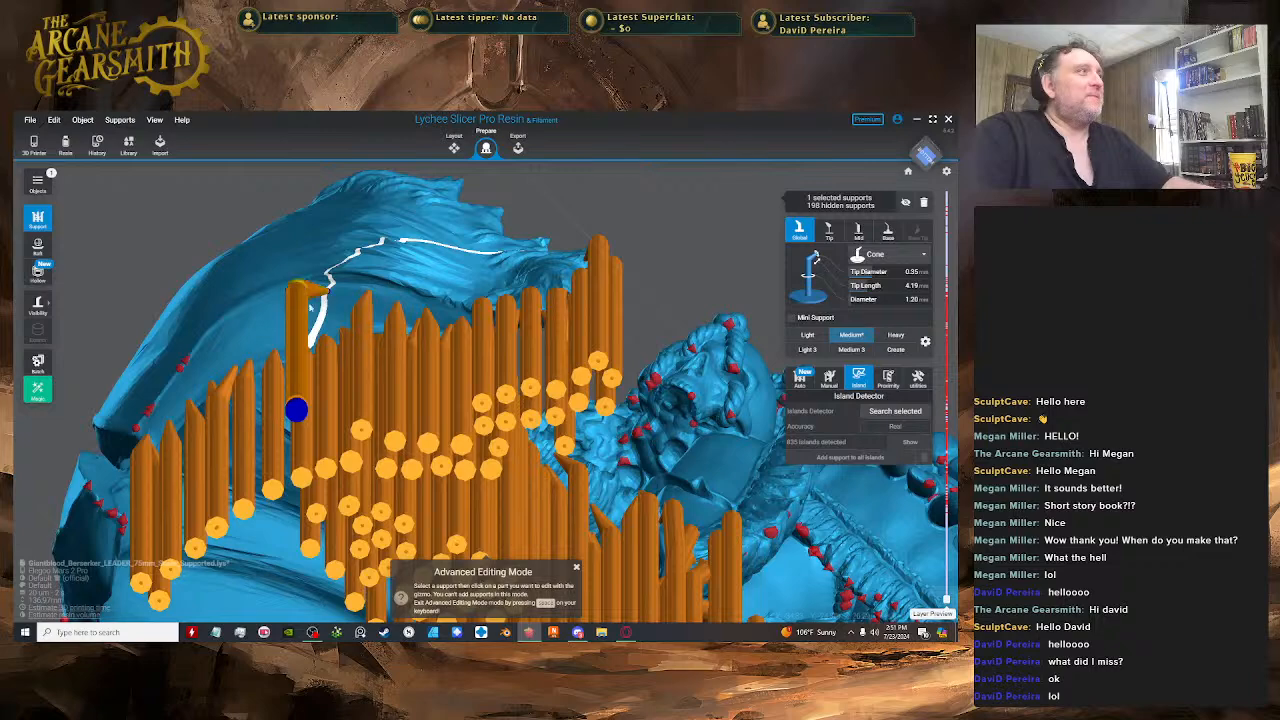
{"action": "left_click_drag", "start_coordinate": [303, 334], "coordinate": [329, 348]}
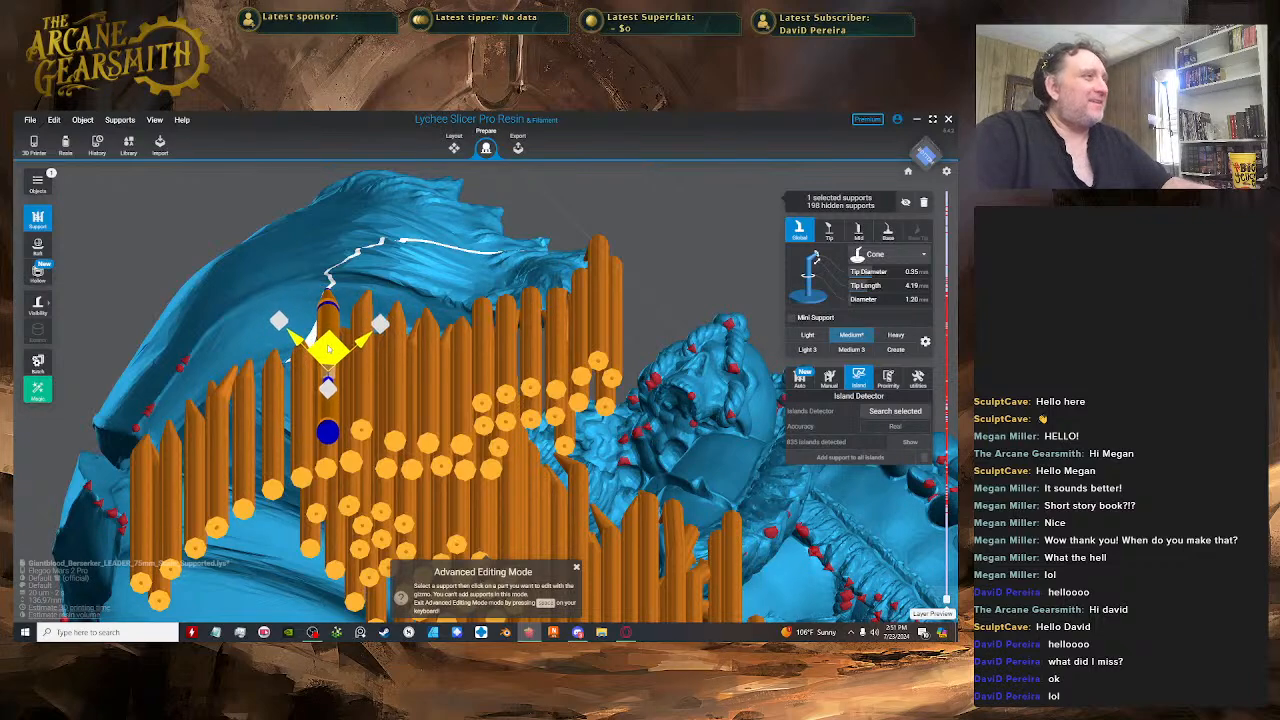
{"action": "right_click_drag", "start_coordinate": [334, 344], "coordinate": [401, 318]}
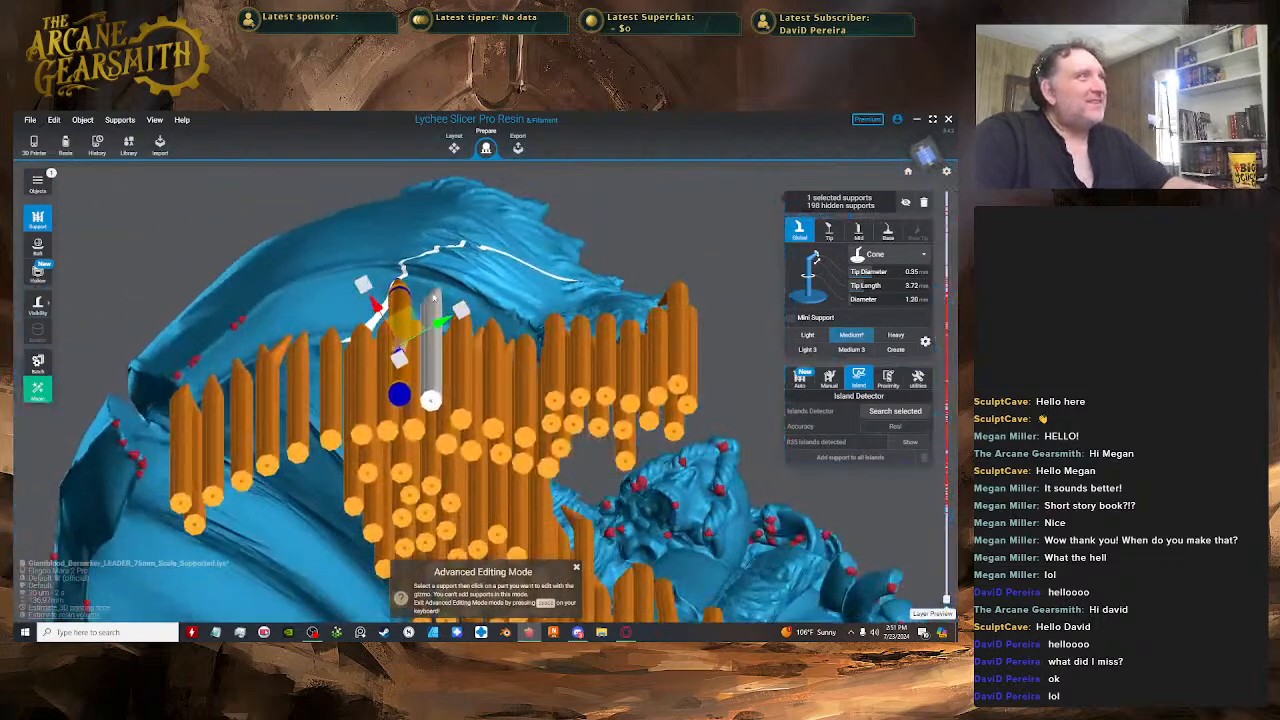
- Add two medium supports along the cape edge above the column block and pull their shafts under the edge
{"action": "key", "text": "space"}
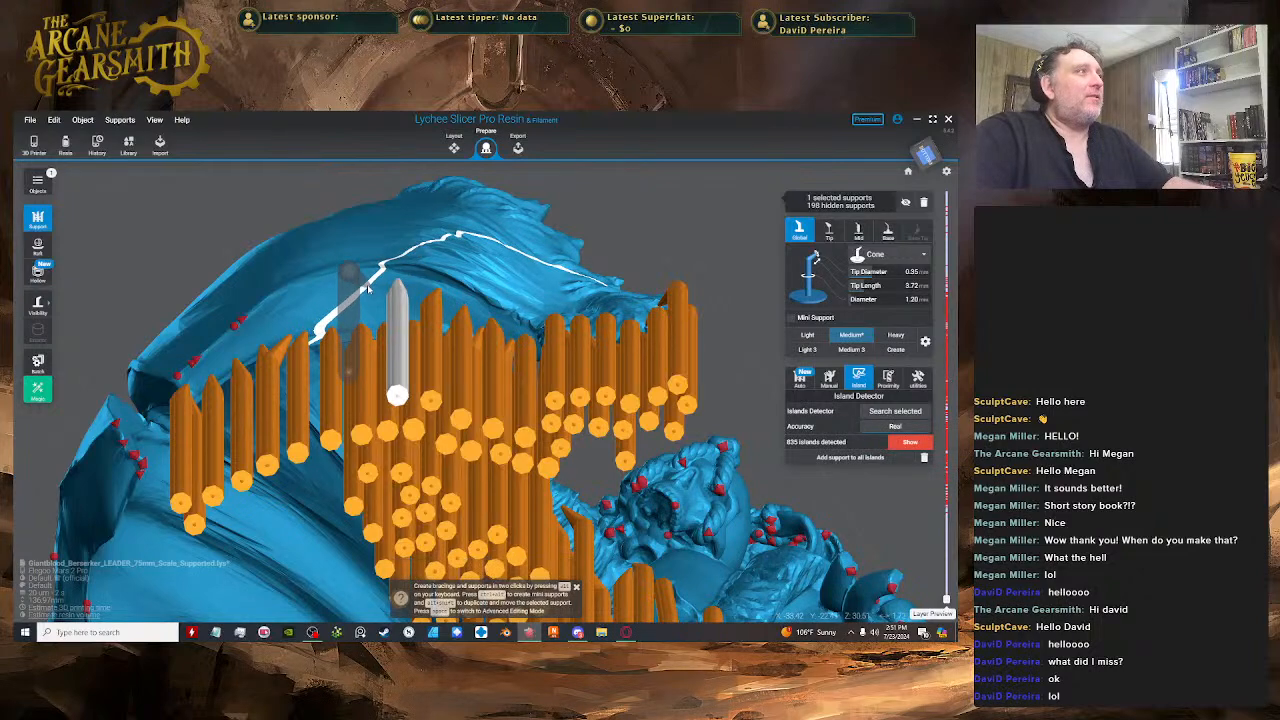
{"action": "left_click", "coordinate": [345, 303]}
{"action": "key", "text": "space"}
{"action": "left_click_drag", "start_coordinate": [345, 303], "coordinate": [368, 335]}
{"action": "right_click_drag", "start_coordinate": [370, 337], "coordinate": [378, 372]}
{"action": "key", "text": "space"}
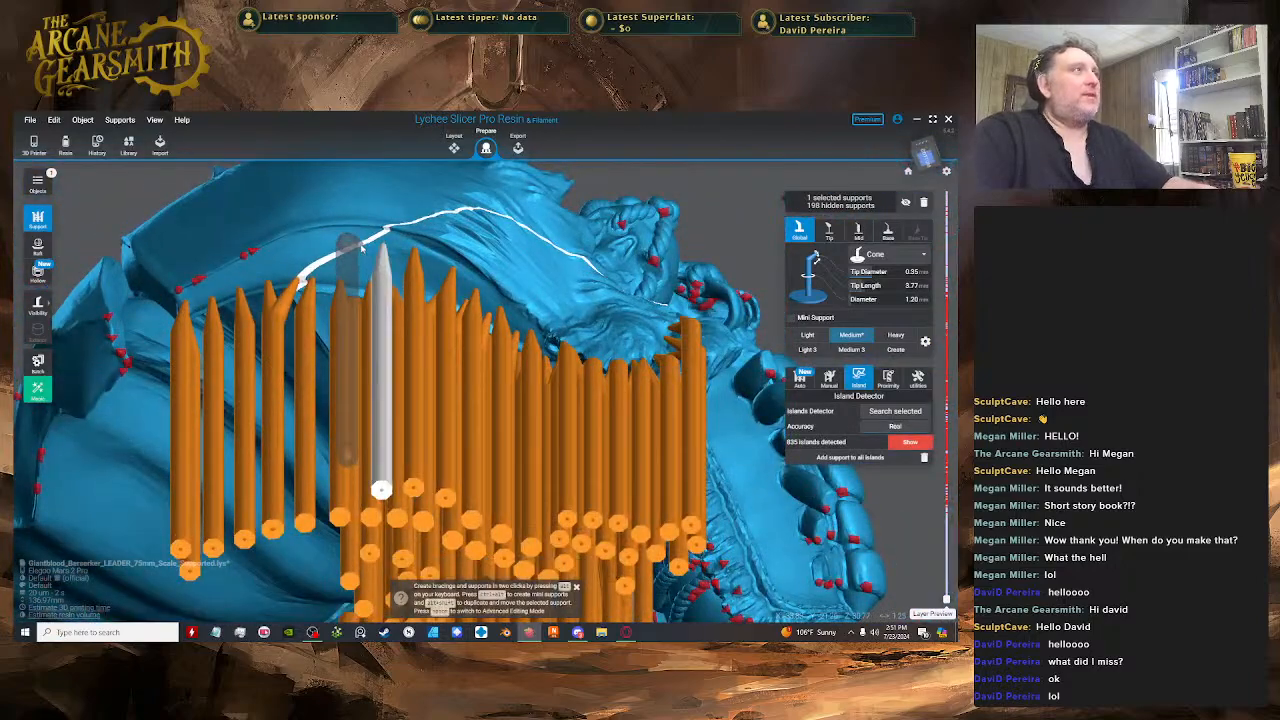
{"action": "left_click", "coordinate": [361, 246]}
{"action": "key", "text": "space"}
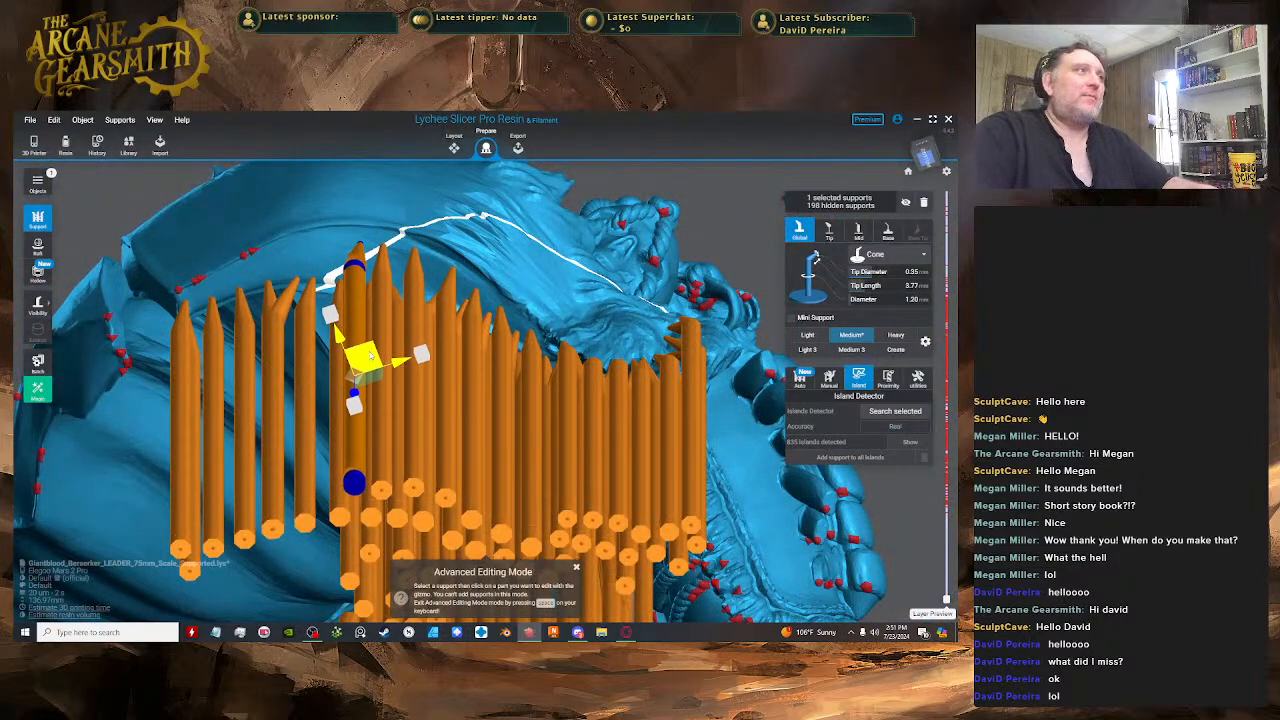
{"action": "left_click_drag", "start_coordinate": [370, 356], "coordinate": [372, 357]}
- Continue the row past the column block with two medium supports, shifting each shaft close to the neighbouring columns
{"action": "right_click_drag", "start_coordinate": [373, 358], "coordinate": [488, 236]}
{"action": "key", "text": "space"}
{"action": "left_click", "coordinate": [487, 215]}
{"action": "key", "text": "space"}
{"action": "left_click", "coordinate": [488, 237]}
{"action": "left_click_drag", "start_coordinate": [489, 238], "coordinate": [482, 233]}
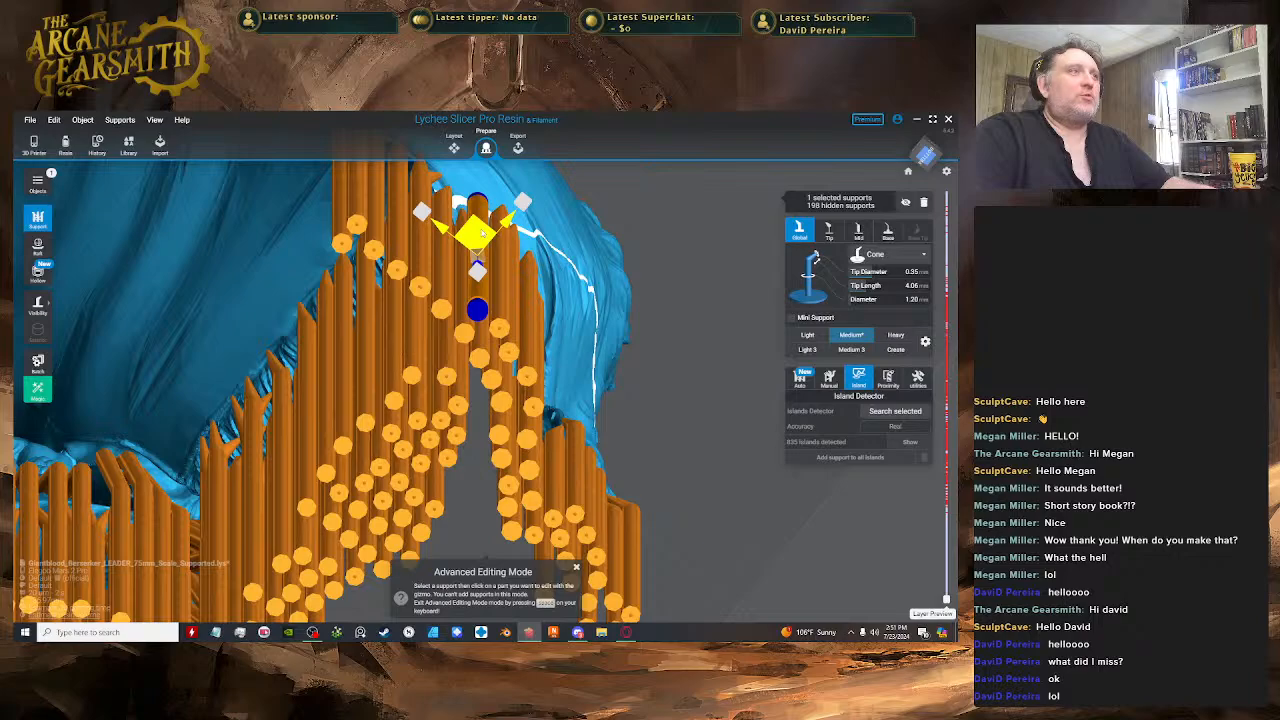
{"action": "right_click_drag", "start_coordinate": [482, 233], "coordinate": [378, 289]}
{"action": "key", "text": "space"}
{"action": "left_click", "coordinate": [388, 243]}
{"action": "key", "text": "space"}
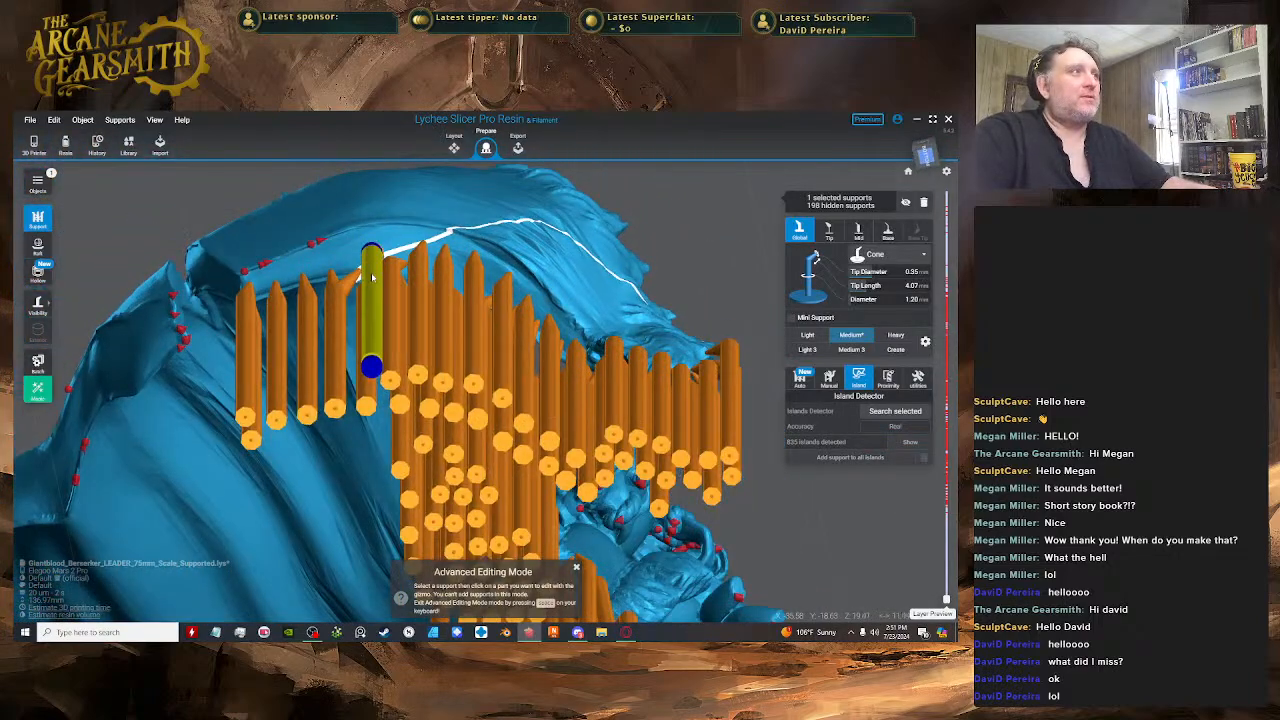
{"action": "left_click", "coordinate": [378, 290]}
{"action": "left_click_drag", "start_coordinate": [383, 290], "coordinate": [403, 301]}
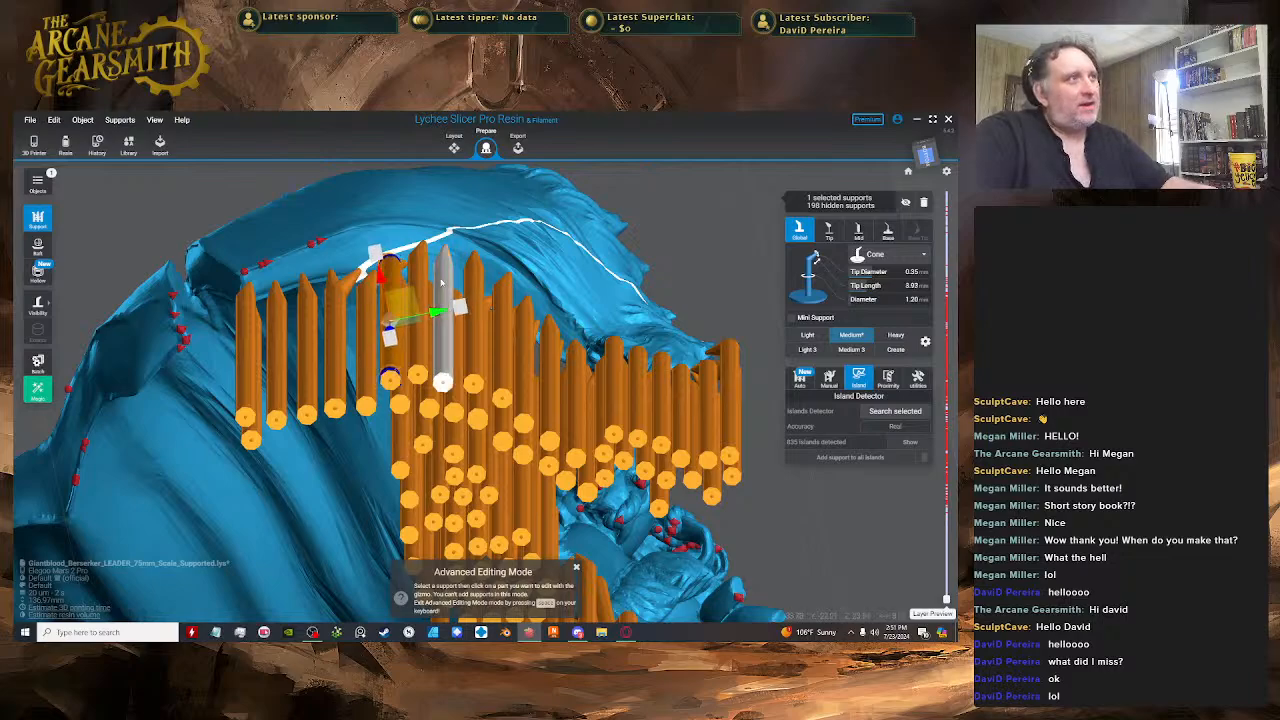
- Place two medium supports where the row reaches the separate columns near the cape's end corner and fine-tune the last shaft's position
{"action": "mouse_move", "coordinate": [446, 350]}
{"action": "right_mouse_down"}
{"action": "mouse_move", "coordinate": [491, 363]}
{"action": "mouse_move", "coordinate": [513, 324]}
{"action": "mouse_move", "coordinate": [450, 360]}
{"action": "right_mouse_up"}
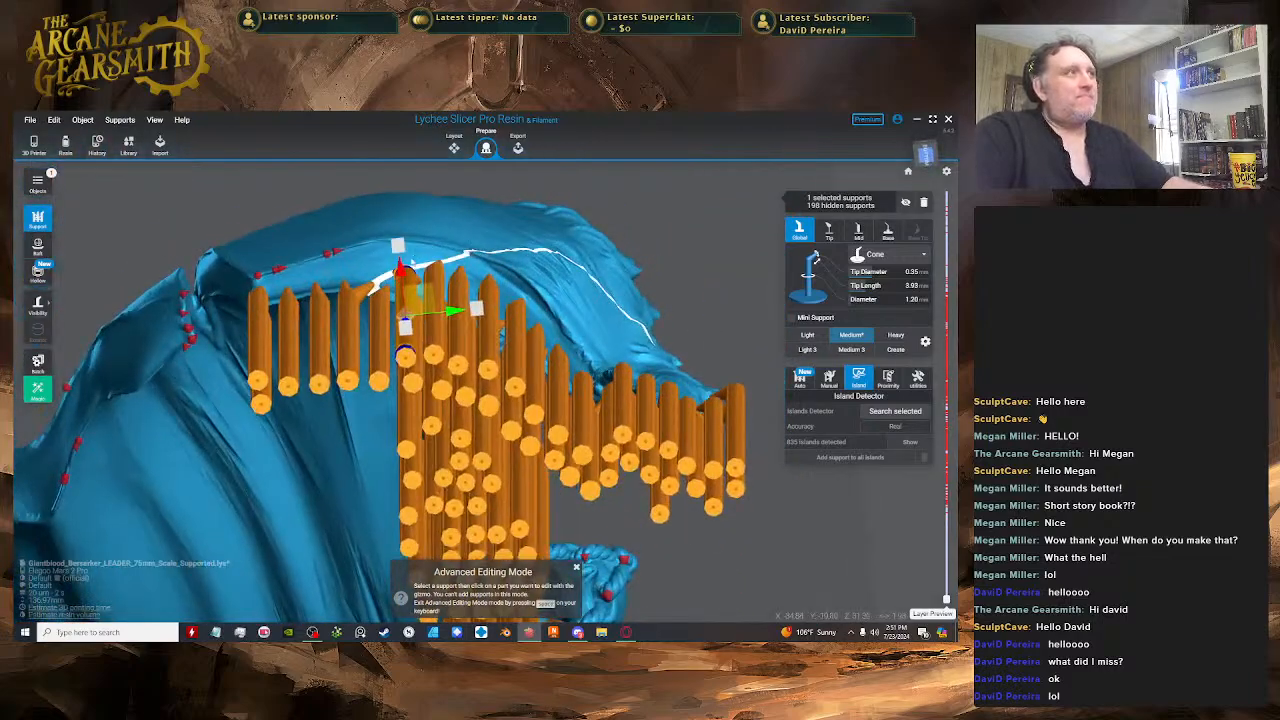
{"action": "key", "text": "space"}
{"action": "left_click", "coordinate": [382, 274]}
{"action": "key", "text": "space"}
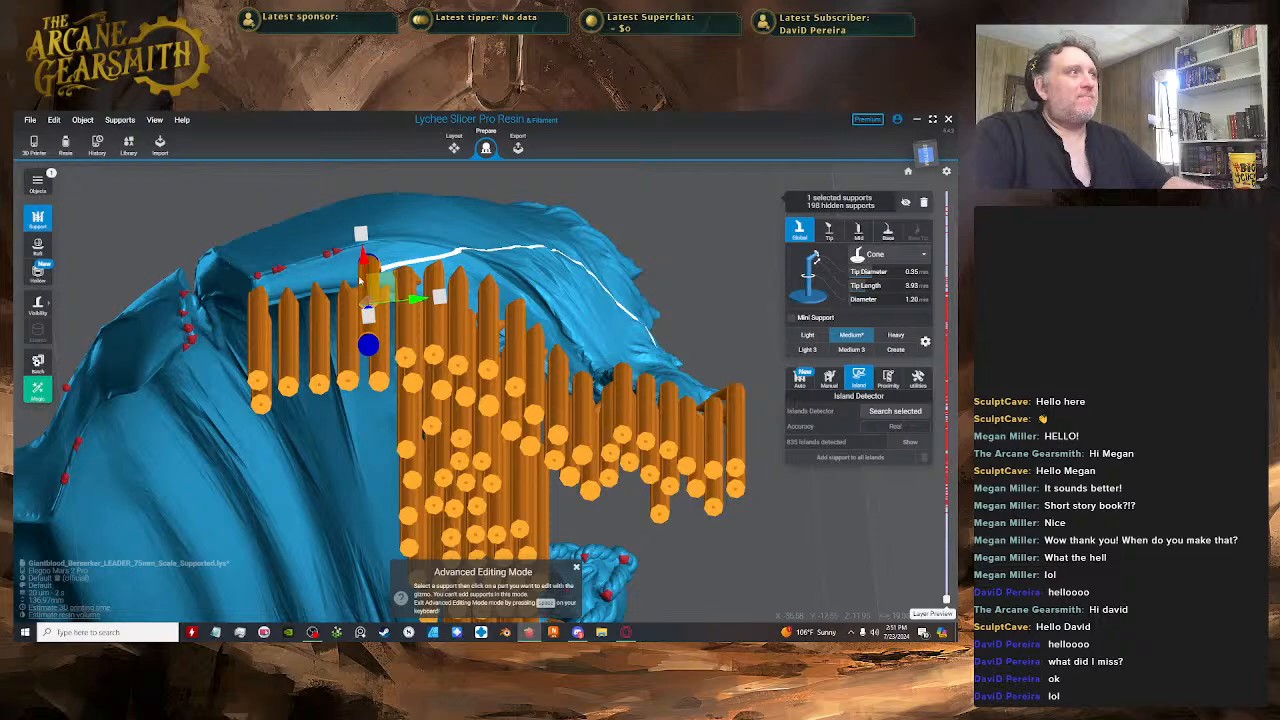
{"action": "mouse_move", "coordinate": [412, 305]}
{"action": "right_mouse_down"}
{"action": "mouse_move", "coordinate": [447, 372]}
{"action": "mouse_move", "coordinate": [408, 312]}
{"action": "right_mouse_up"}
{"action": "key", "text": "space"}
{"action": "key", "text": "space"}
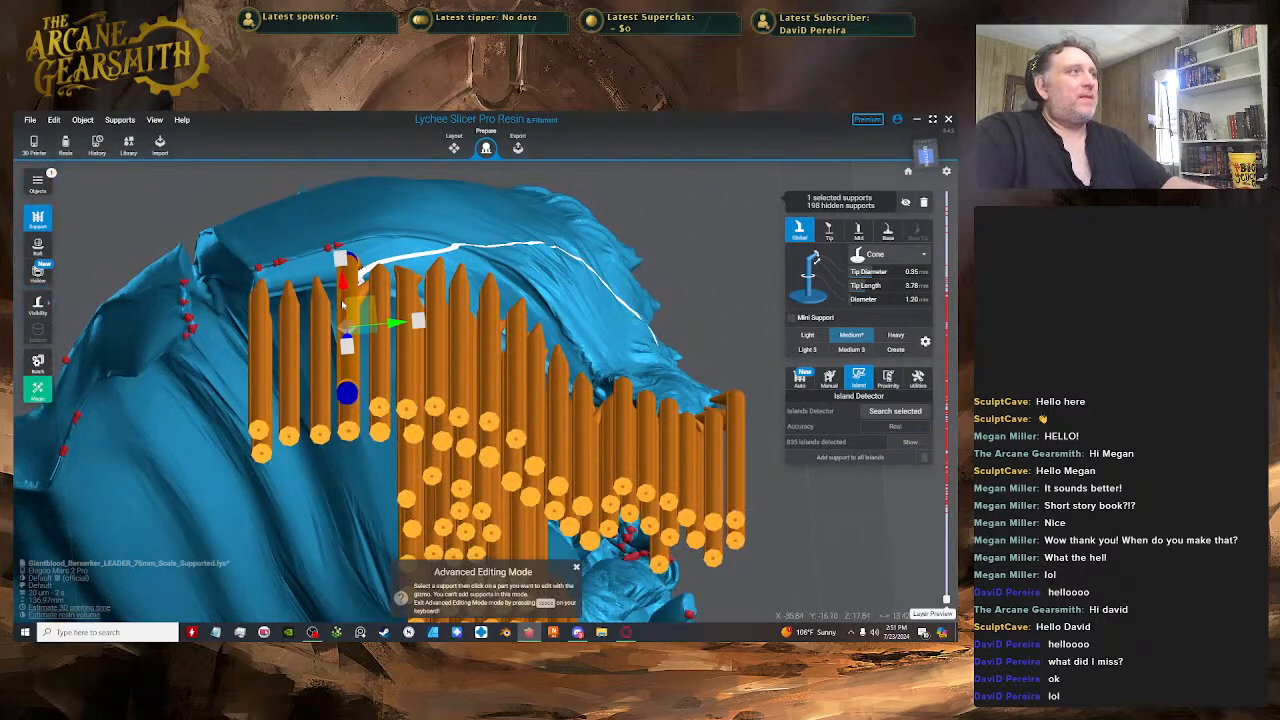
{"action": "left_click_drag", "start_coordinate": [368, 316], "coordinate": [371, 326]}
{"action": "right_click_drag", "start_coordinate": [385, 308], "coordinate": [427, 368]}
{"action": "left_click_drag", "start_coordinate": [398, 402], "coordinate": [399, 409]}
{"action": "right_click_drag", "start_coordinate": [439, 343], "coordinate": [398, 284]}
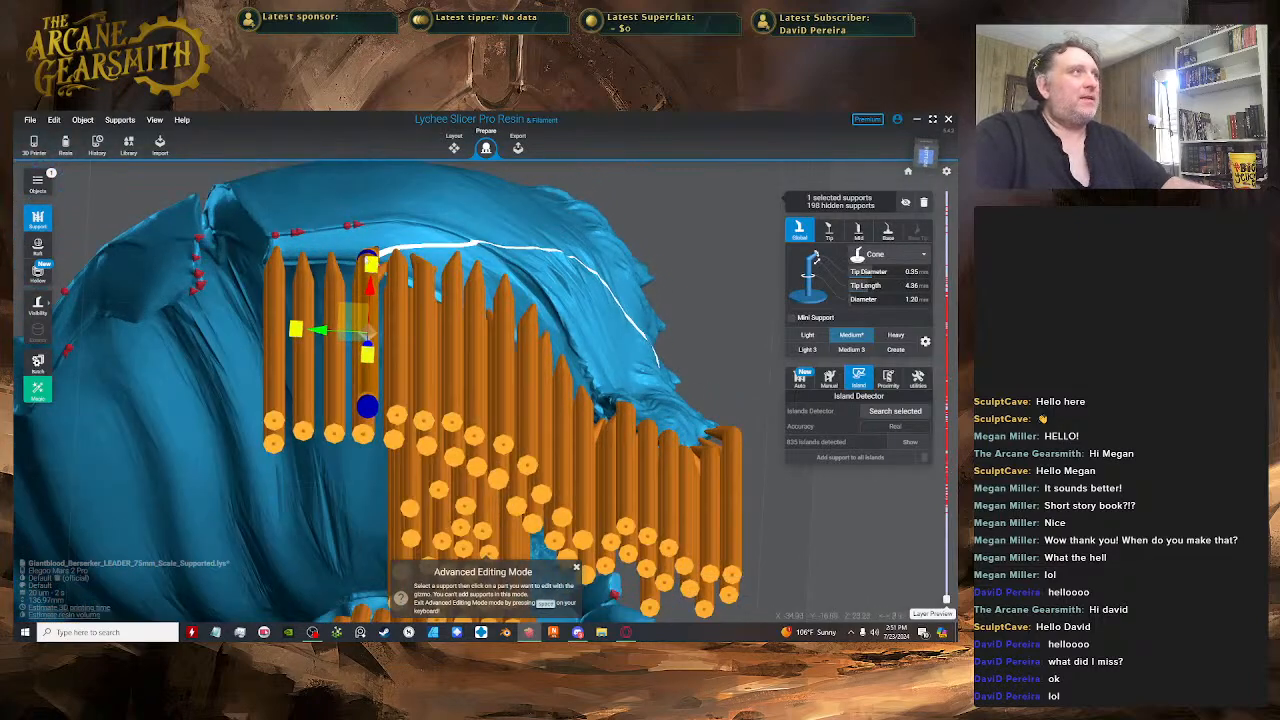
- Add one more medium support toward the cape's end corner and move its shaft closer to the existing row
{"action": "key", "text": "space"}
{"action": "left_click", "coordinate": [348, 250]}
{"action": "key", "text": "space"}
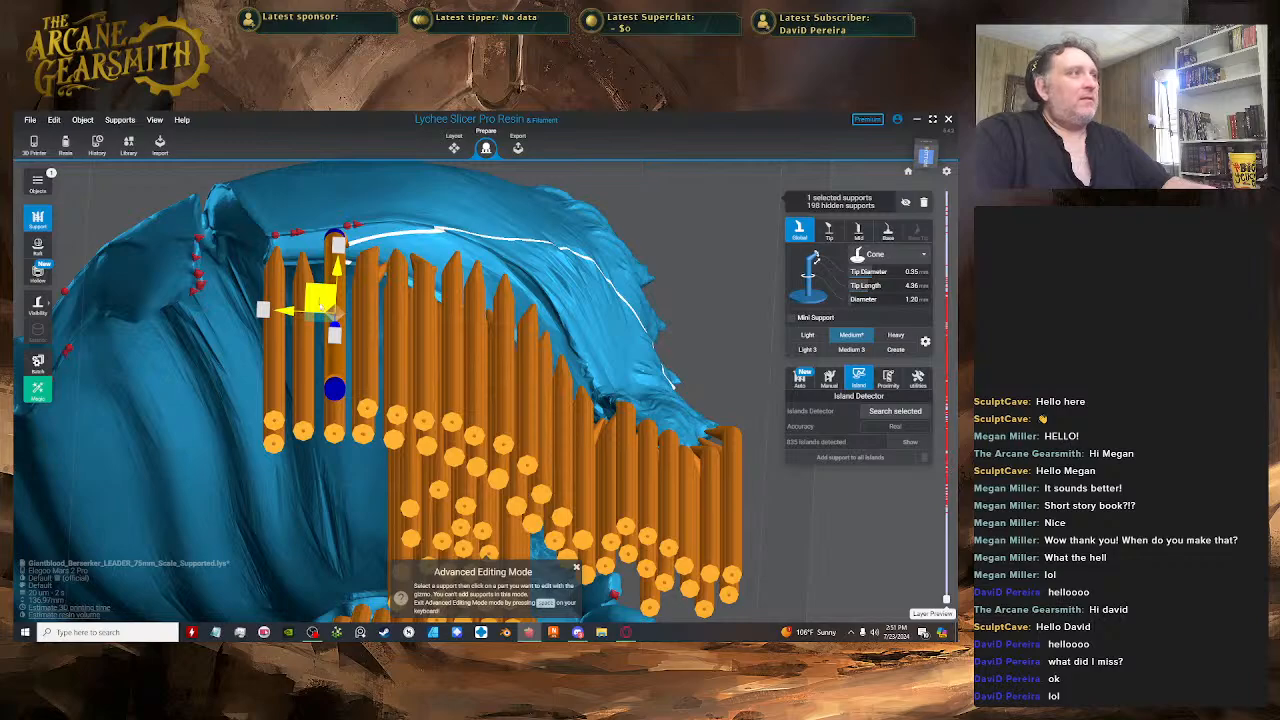
{"action": "left_click_drag", "start_coordinate": [321, 298], "coordinate": [329, 317]}
- Add a mini support with a 1.00 mm lower tip diameter from a shaft in the cape-edge row and deselect it
{"action": "right_click_drag", "start_coordinate": [329, 317], "coordinate": [486, 260]}
{"action": "left_click", "coordinate": [411, 283]}
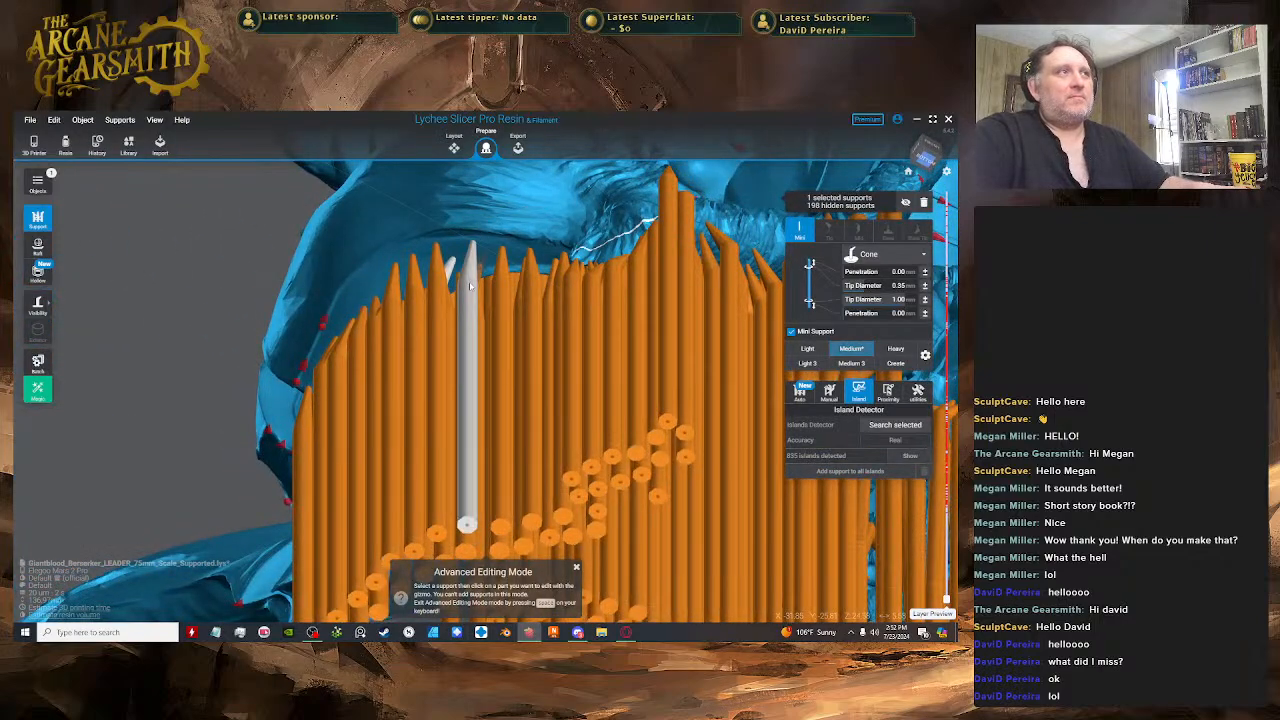
{"action": "scroll", "coordinate": [309, 287], "scroll_direction": "down", "scroll_amount": 2}
{"action": "left_click", "coordinate": [276, 258]}
- Switch the support preset to Light and delete the trial support placed at the end corner of the cape edge
{"action": "scroll", "coordinate": [250, 264], "scroll_direction": "down", "scroll_amount": 3}
{"action": "right_click_drag", "start_coordinate": [245, 264], "coordinate": [740, 339]}
{"action": "right_click_drag", "start_coordinate": [572, 361], "coordinate": [829, 319]}
{"action": "left_click", "coordinate": [458, 326]}
{"action": "scroll", "coordinate": [457, 328], "scroll_direction": "up", "scroll_amount": 3}
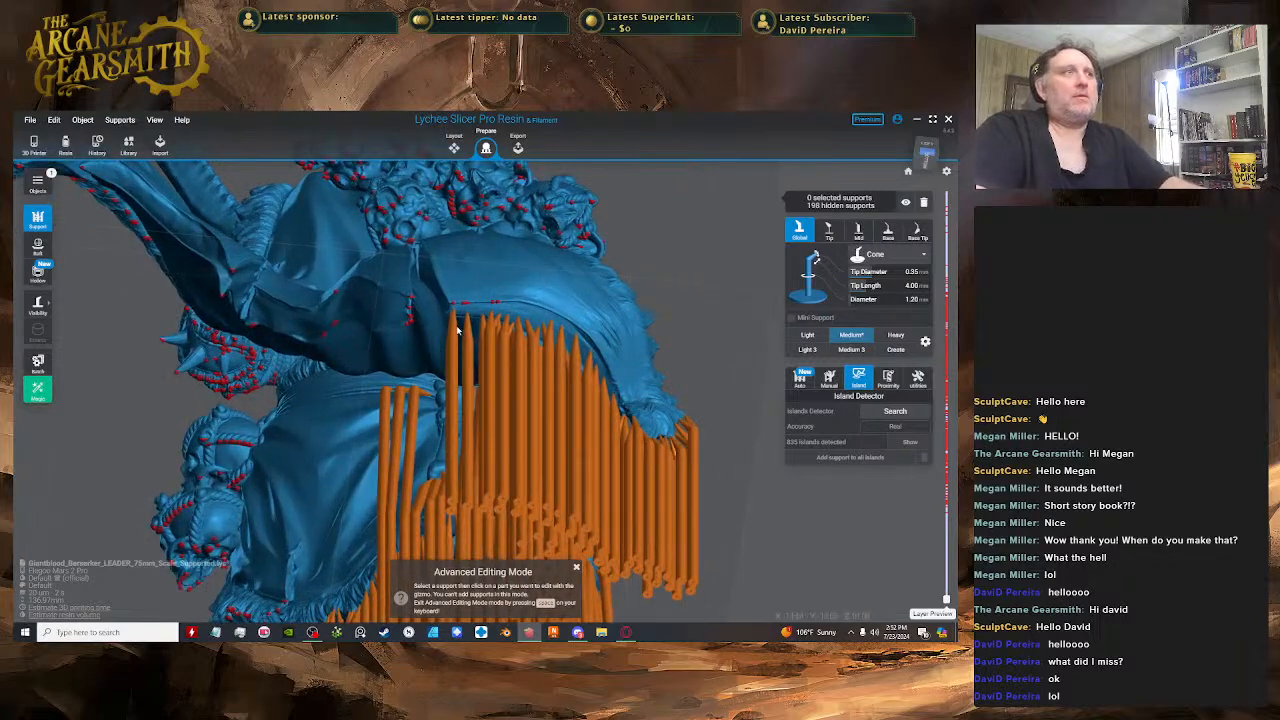
{"action": "right_click_drag", "start_coordinate": [457, 328], "coordinate": [463, 317]}
{"action": "key", "text": "space"}
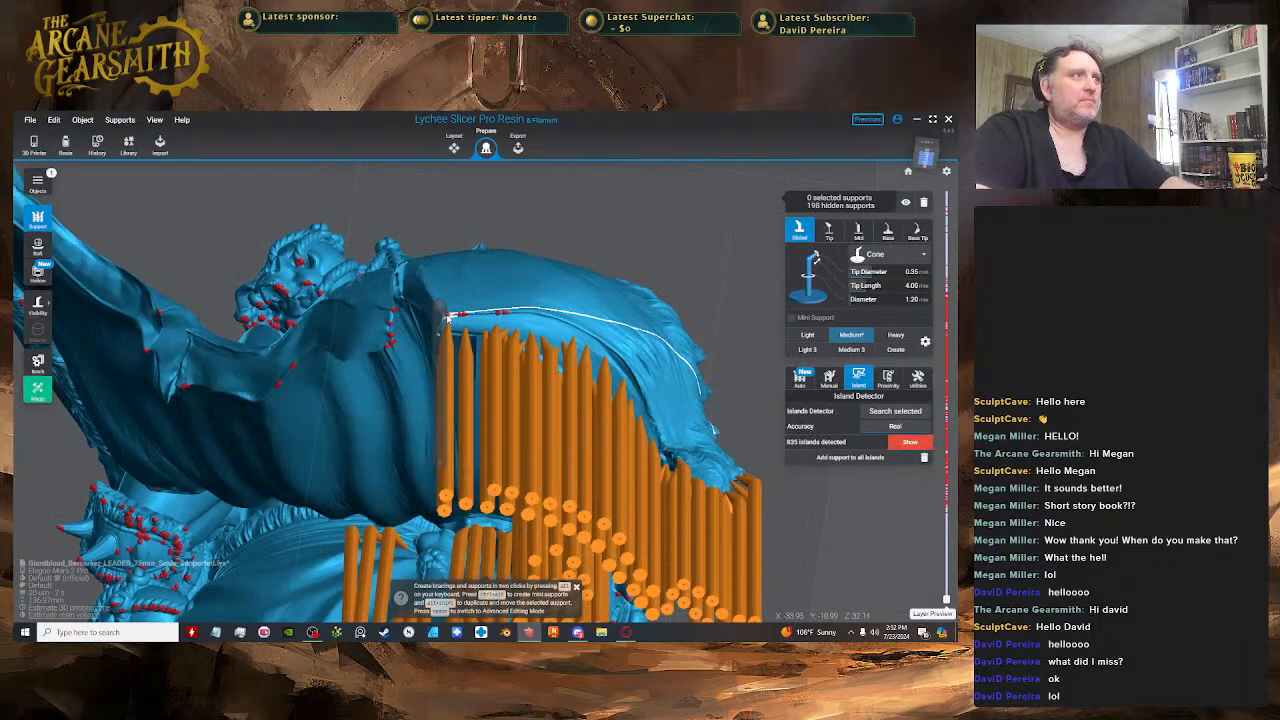
{"action": "left_click", "coordinate": [448, 316]}
{"action": "left_click", "coordinate": [811, 336]}
{"action": "key", "text": "Delete"}
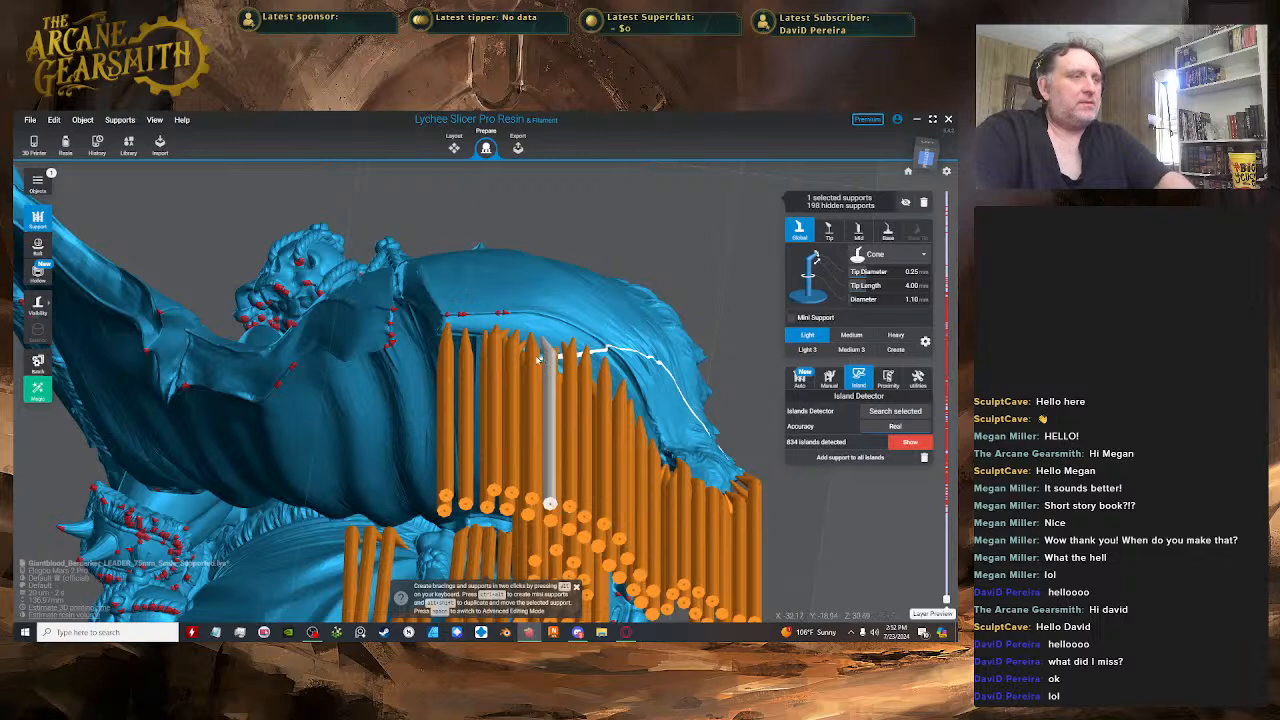
- Place two Light supports at the cape edge's end corner and move the second one's shaft beneath the corner
{"action": "scroll", "coordinate": [551, 348], "scroll_direction": "up", "scroll_amount": 3}
{"action": "right_click_drag", "start_coordinate": [551, 348], "coordinate": [528, 326]}
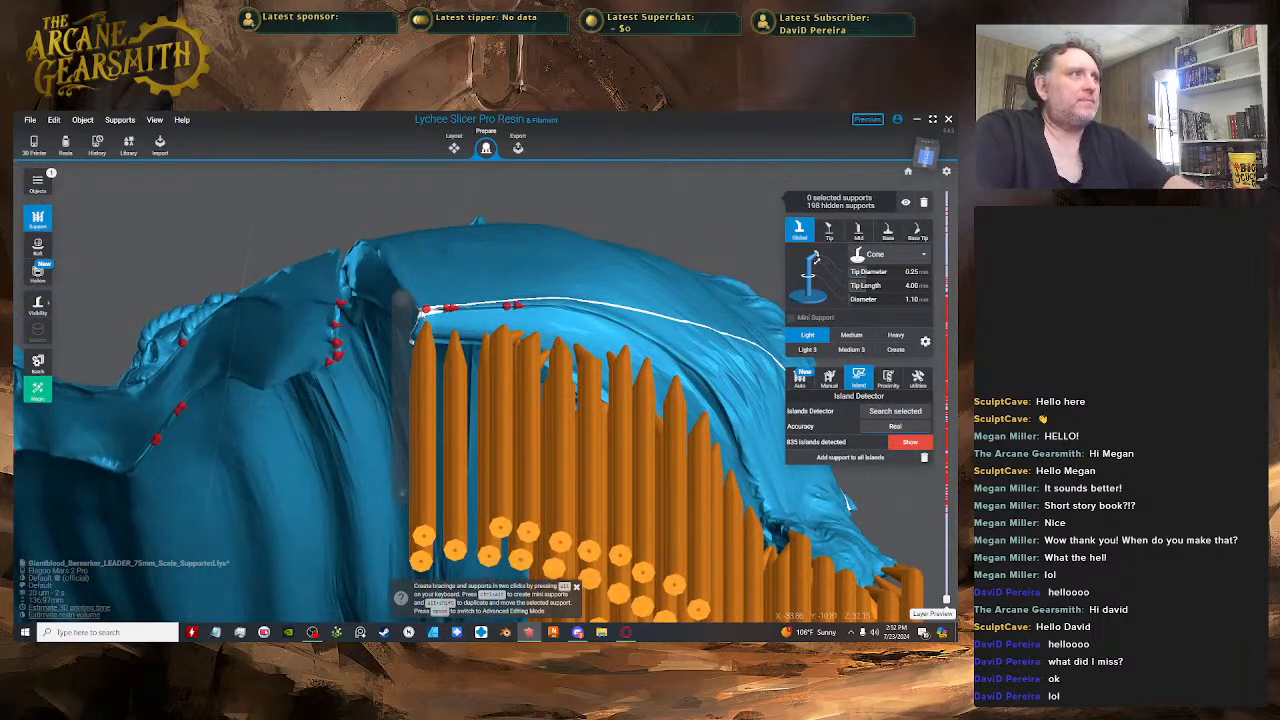
{"action": "left_click", "coordinate": [403, 300]}
{"action": "key", "text": "space"}
{"action": "key", "text": "space"}
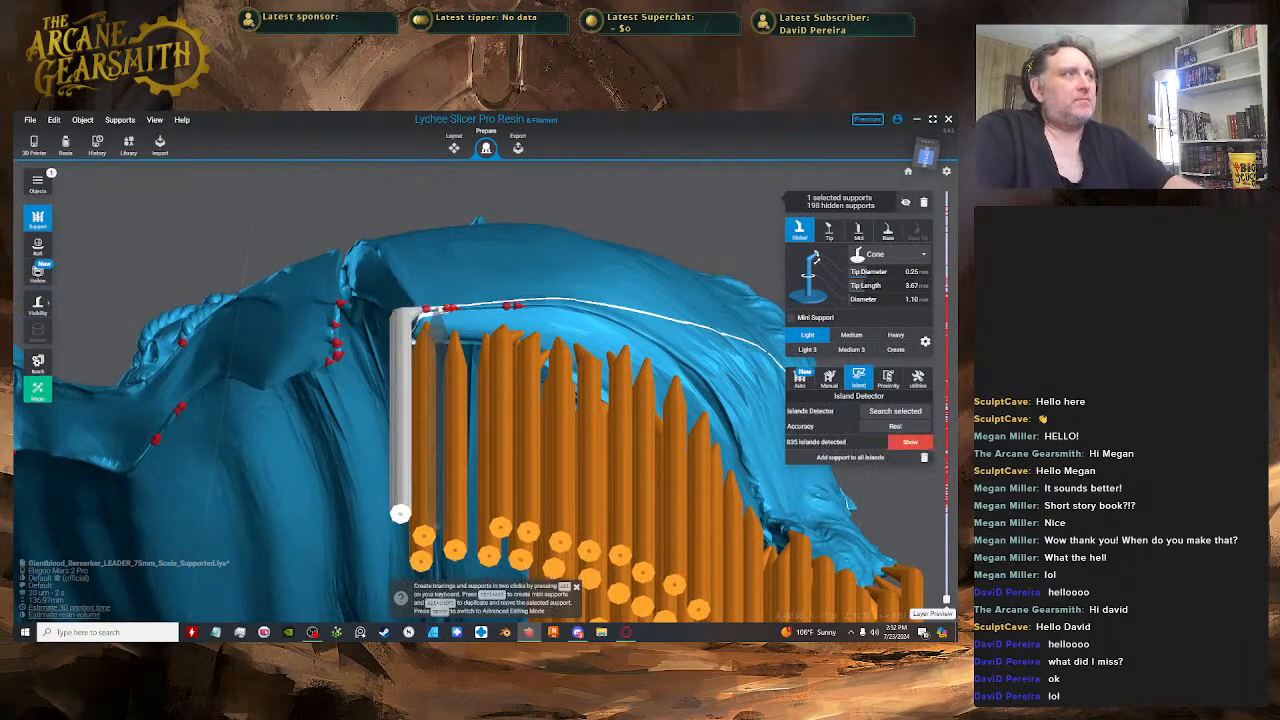
{"action": "key", "text": "space"}
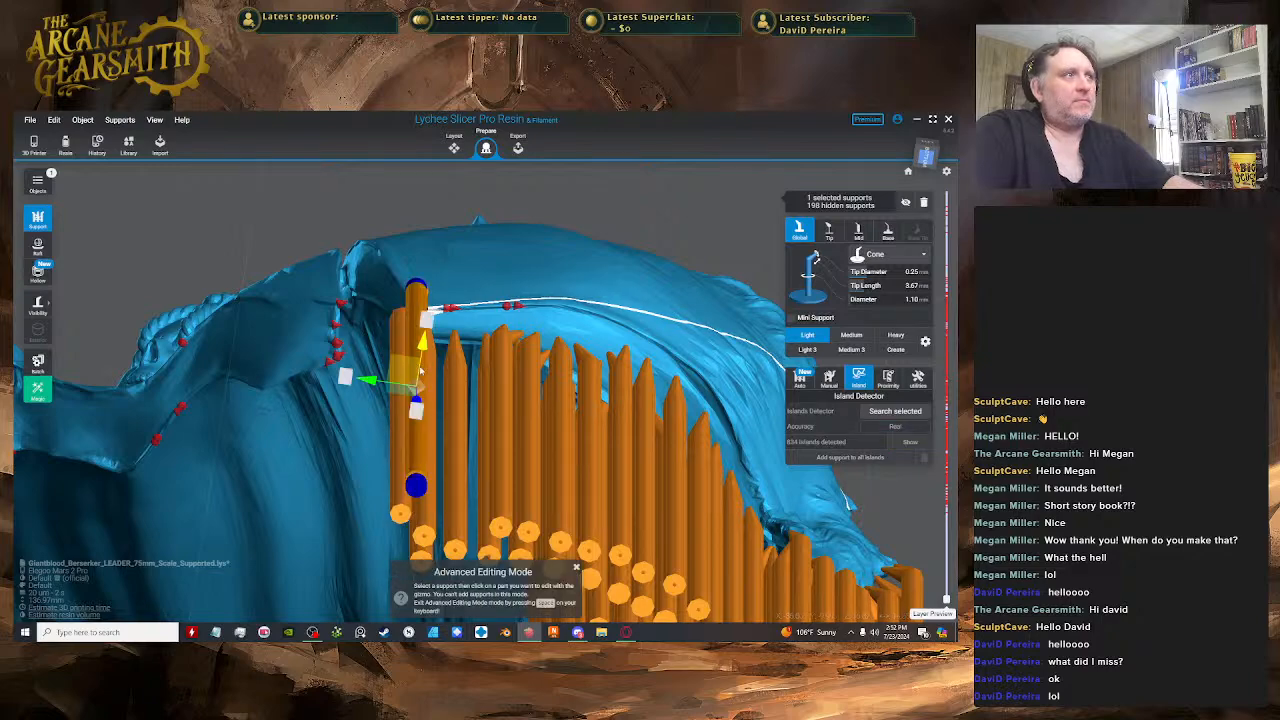
{"action": "scroll", "coordinate": [415, 393], "scroll_direction": "up", "scroll_amount": 5}
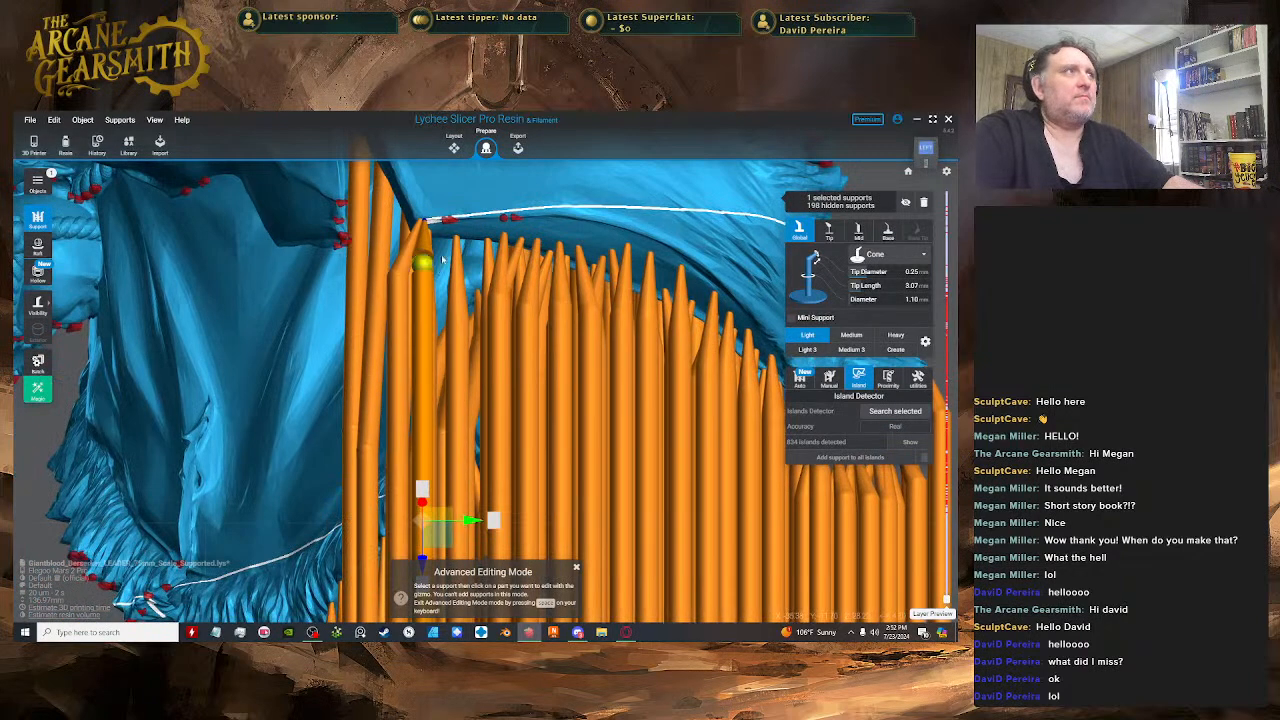
{"action": "key", "text": "space"}
- Add a third Light support beside the corner pair and position its shaft between the neighbouring columns
{"action": "right_click_drag", "start_coordinate": [441, 268], "coordinate": [451, 209]}
{"action": "key", "text": "space"}
{"action": "left_click", "coordinate": [439, 330]}
{"action": "left_click_drag", "start_coordinate": [423, 347], "coordinate": [438, 373]}
{"action": "right_click_drag", "start_coordinate": [438, 373], "coordinate": [474, 358]}
{"action": "left_click_drag", "start_coordinate": [479, 351], "coordinate": [479, 361]}
{"action": "right_click_drag", "start_coordinate": [479, 361], "coordinate": [462, 290]}
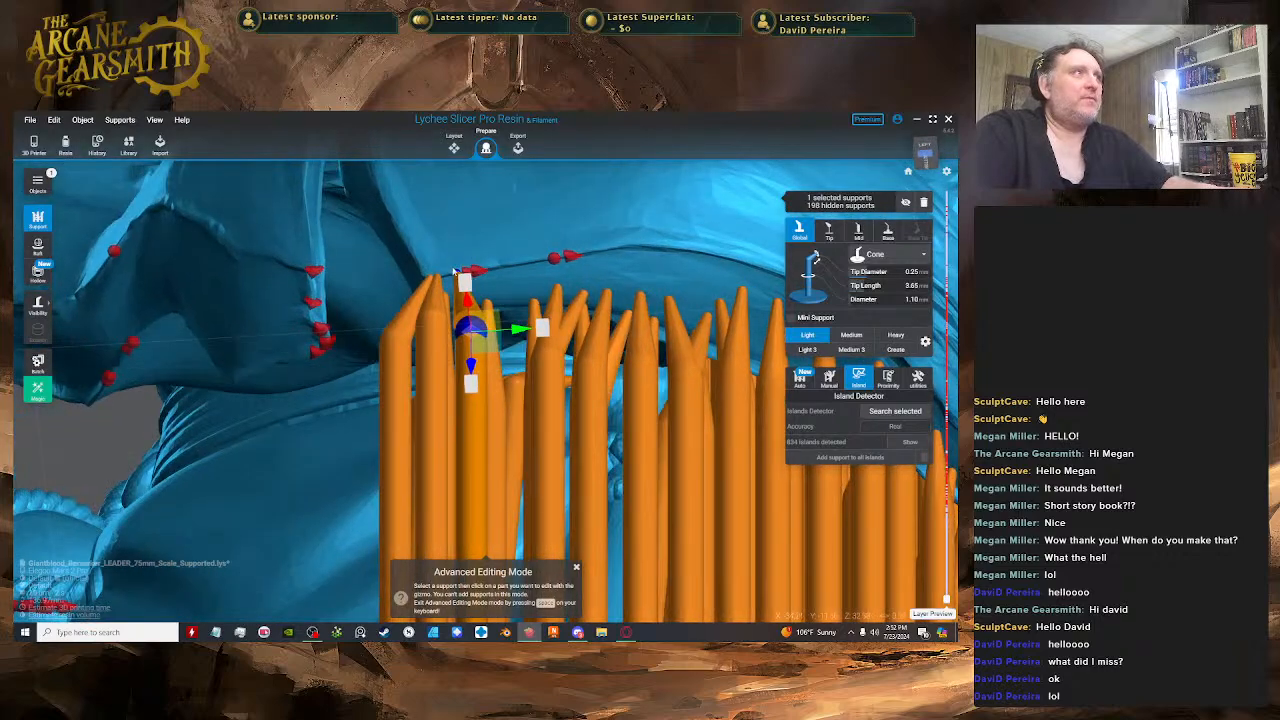
- Nudge the third Light support's tip along the cape edge and branch a mini support with a 1.00 mm lower tip diameter from its shaft
{"action": "left_click_drag", "start_coordinate": [457, 272], "coordinate": [452, 275]}
{"action": "left_click", "coordinate": [467, 334]}
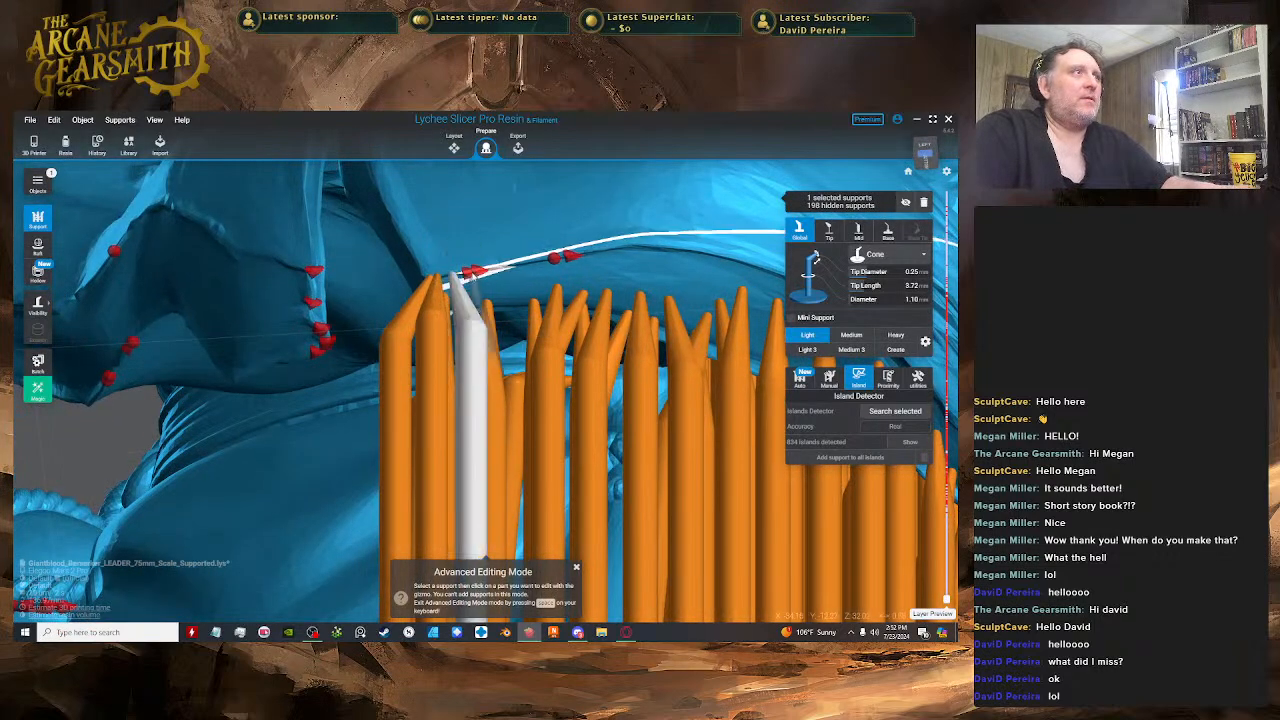
{"action": "left_click", "coordinate": [467, 335]}
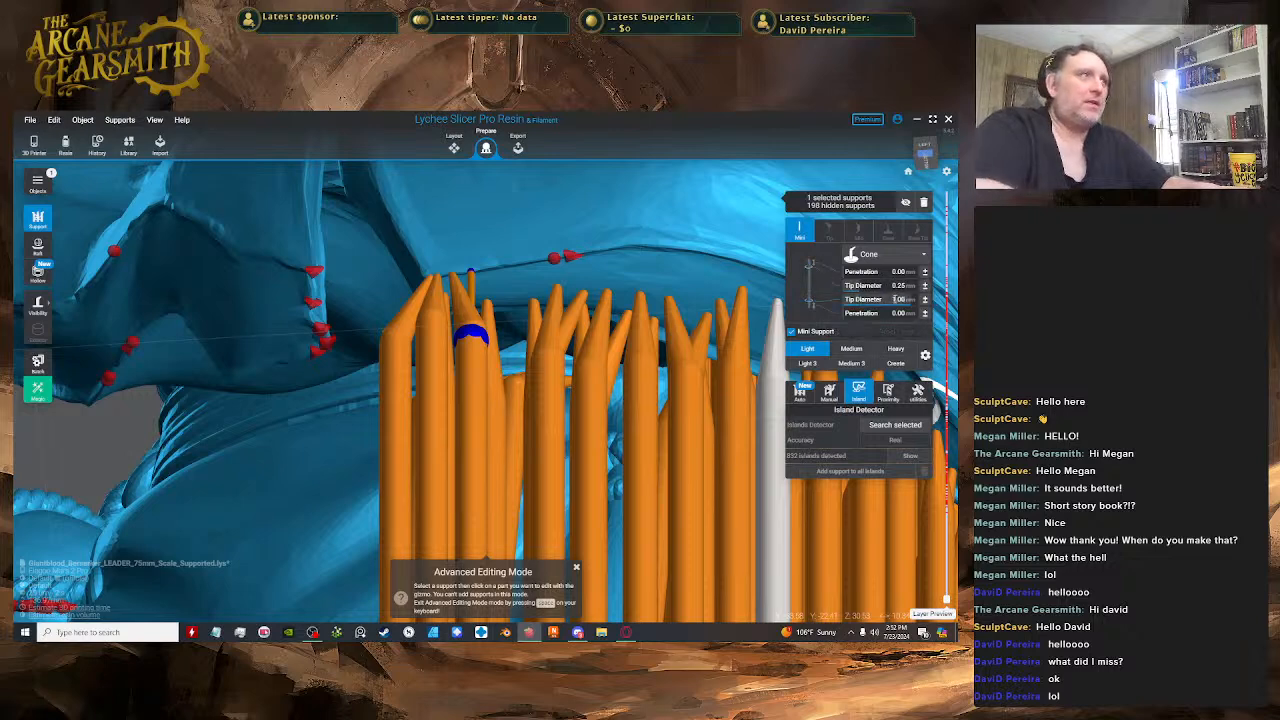
- Apply the Light S preset to the mini support and add a Light S support beside it along the cape edge
{"action": "left_click", "coordinate": [808, 363]}
{"action": "right_click_drag", "start_coordinate": [511, 277], "coordinate": [500, 314]}
{"action": "key", "text": "space"}
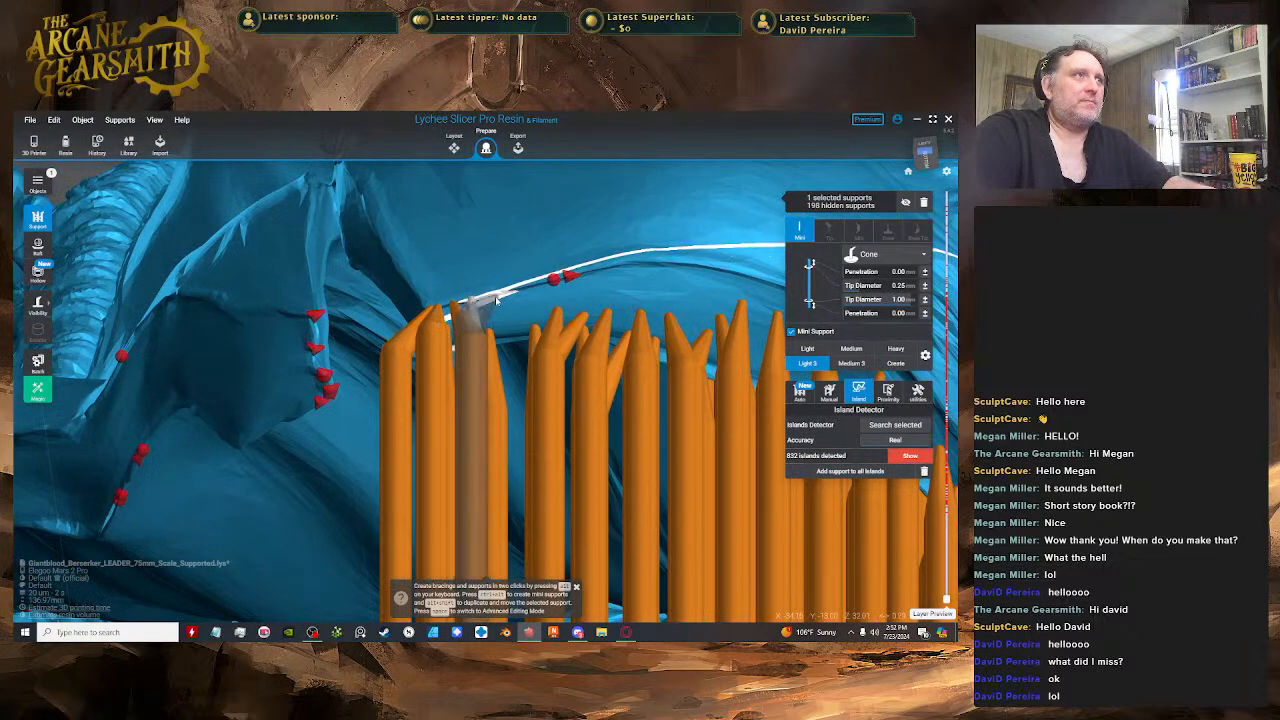
{"action": "right_click_drag", "start_coordinate": [534, 287], "coordinate": [561, 200]}
{"action": "key", "text": "space"}
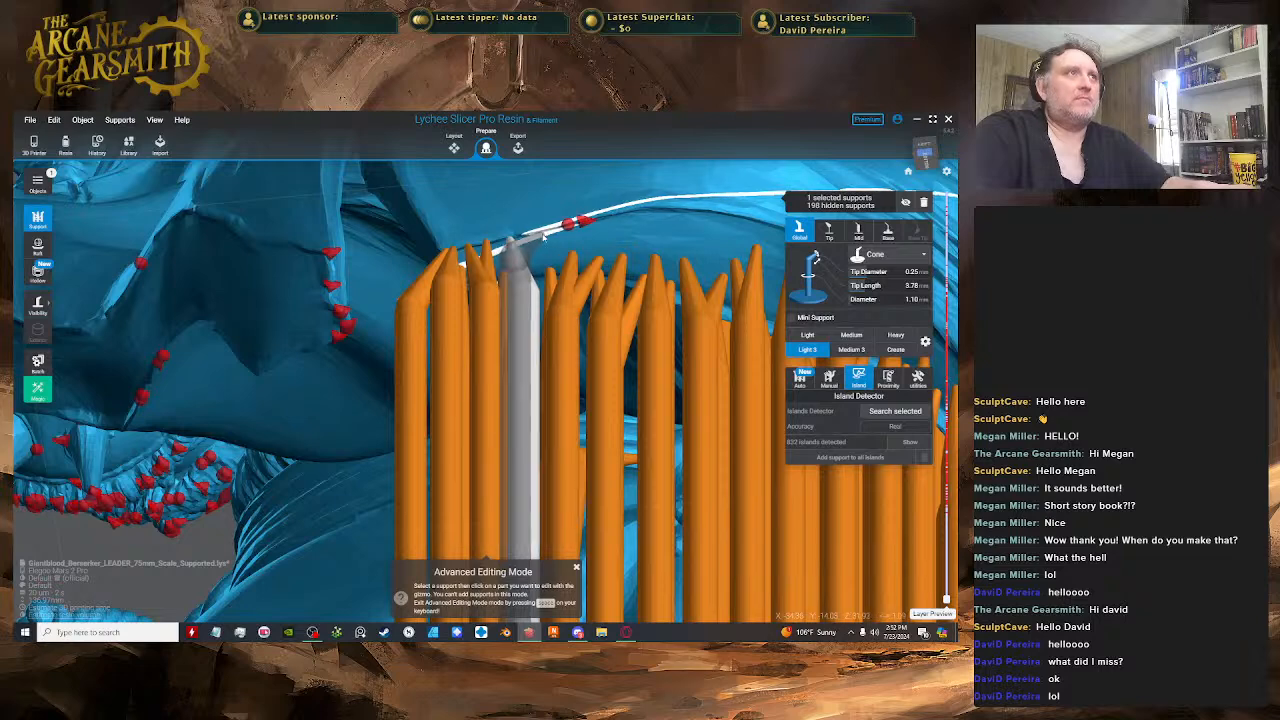
- Add another Light S support near the red island markers on the cape edge and position its shaft behind the front row
{"action": "key", "text": "space"}
{"action": "right_click_drag", "start_coordinate": [538, 246], "coordinate": [577, 370]}
{"action": "key", "text": "space"}
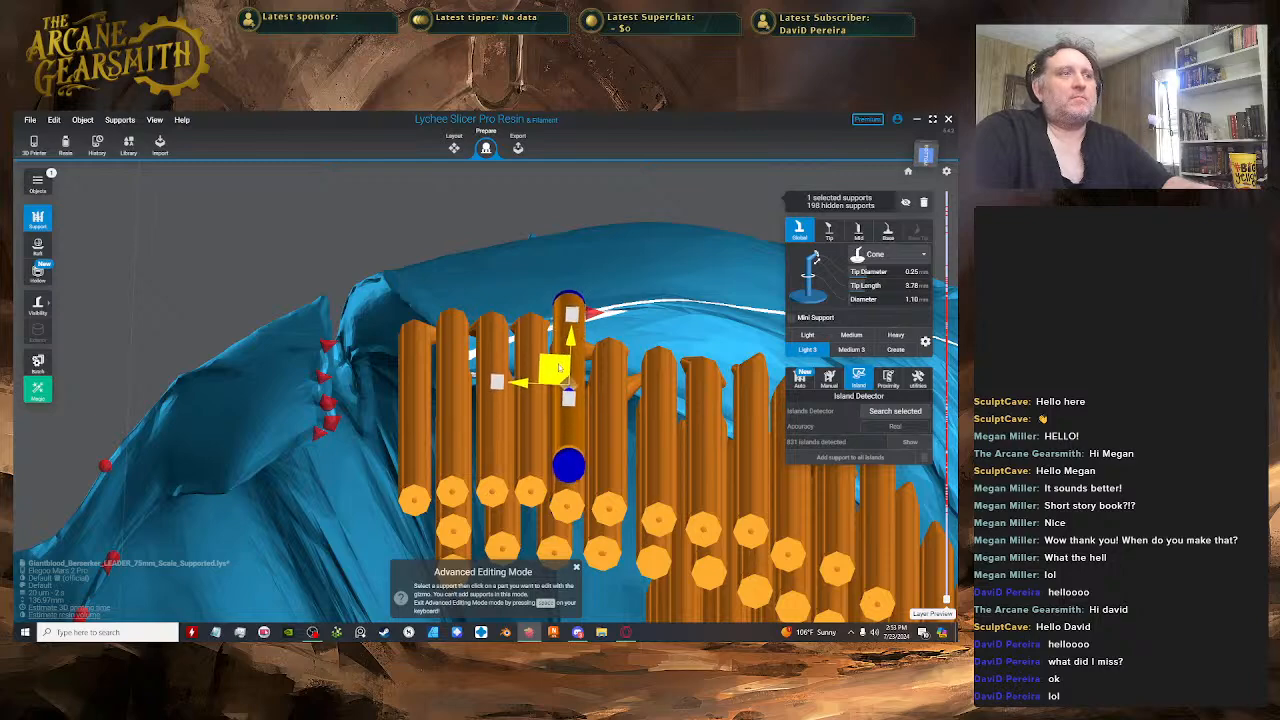
{"action": "right_click_drag", "start_coordinate": [560, 368], "coordinate": [606, 246]}
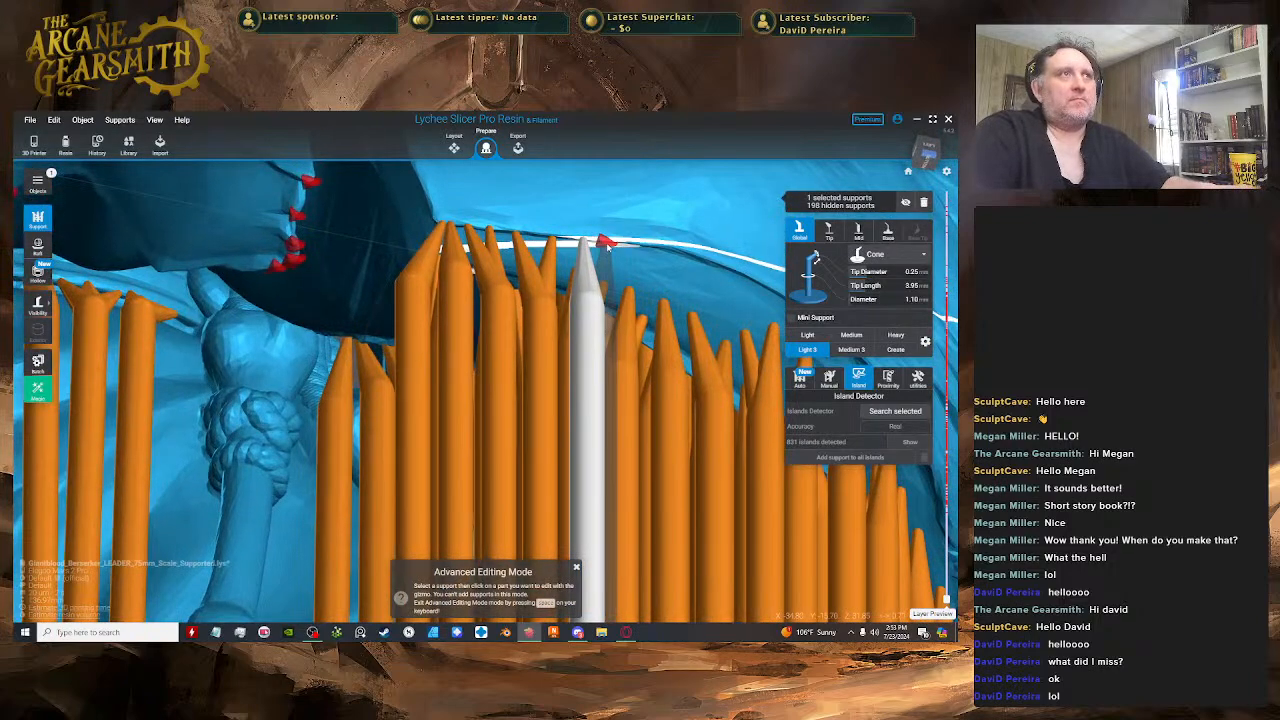
- Place a Light S support at the red island marker on the cape edge and line its shaft up with its neighbour
{"action": "key", "text": "space"}
{"action": "right_click_drag", "start_coordinate": [586, 296], "coordinate": [540, 290]}
{"action": "left_click", "coordinate": [577, 278]}
{"action": "key", "text": "space"}
{"action": "key", "text": "space"}
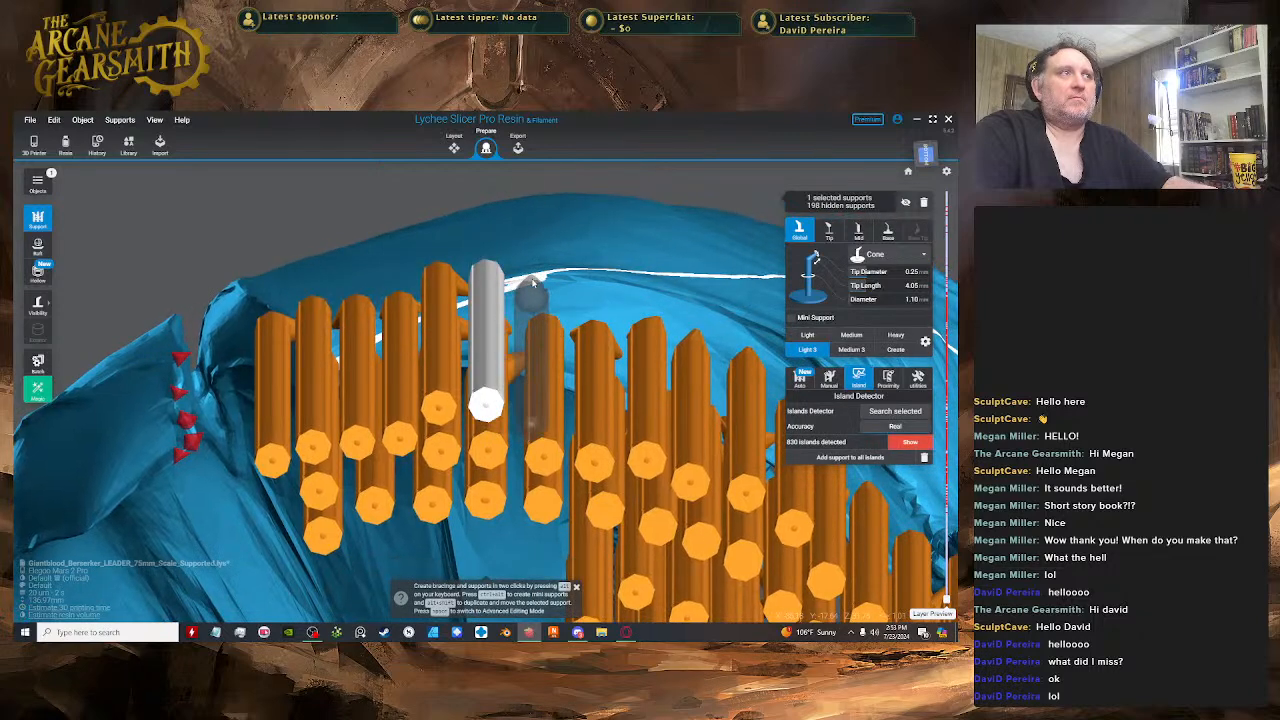
- Continue the row with two more Light S supports past the marker and space their shafts evenly
{"action": "left_click", "coordinate": [533, 283]}
{"action": "key", "text": "space"}
{"action": "key", "text": "space"}
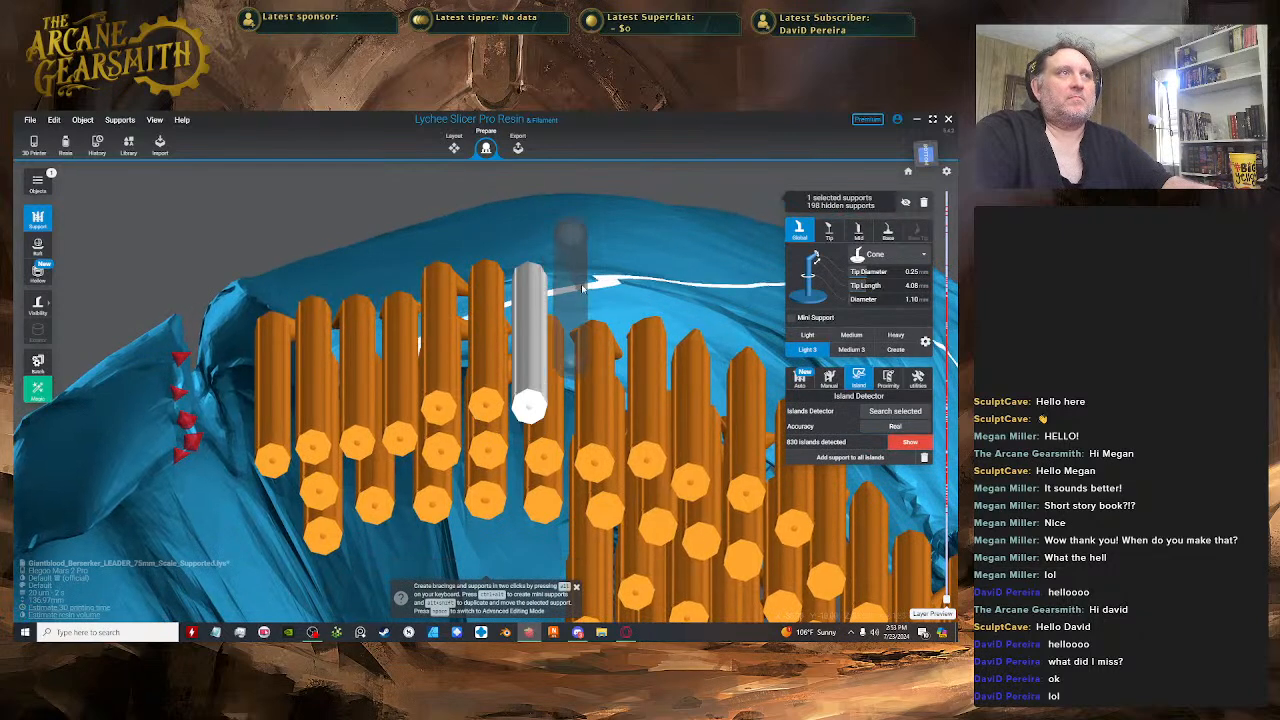
{"action": "left_click", "coordinate": [568, 279]}
{"action": "key", "text": "space"}
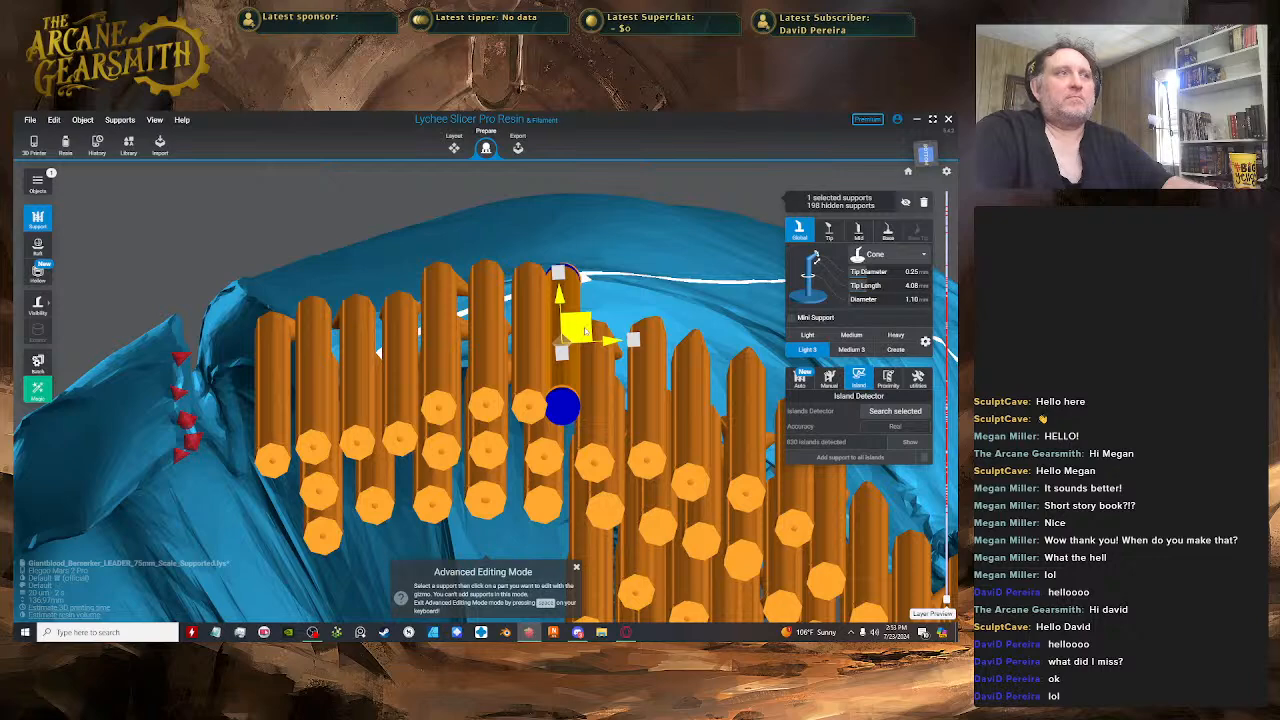
{"action": "left_click_drag", "start_coordinate": [586, 331], "coordinate": [600, 339]}
{"action": "key", "text": "space"}
- Place the next Light S support along the edge with its shaft in line, and branch a mini support from it
{"action": "left_click", "coordinate": [618, 285]}
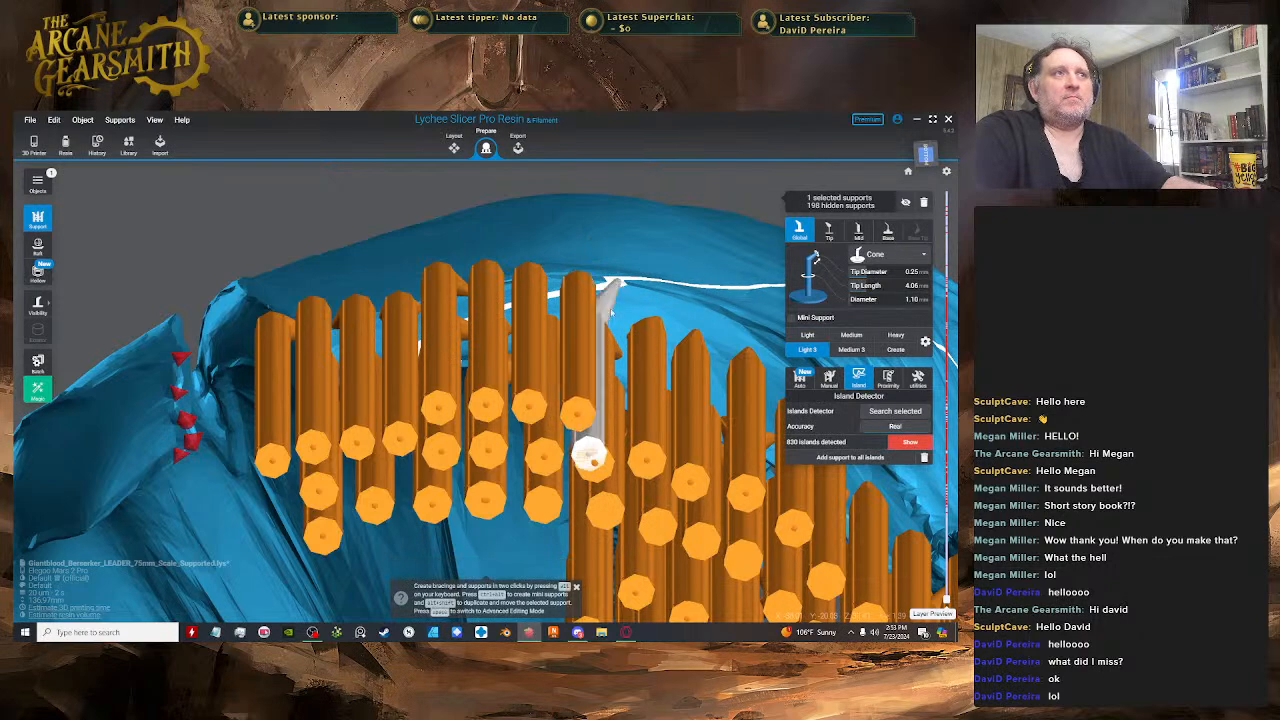
{"action": "key", "text": "space"}
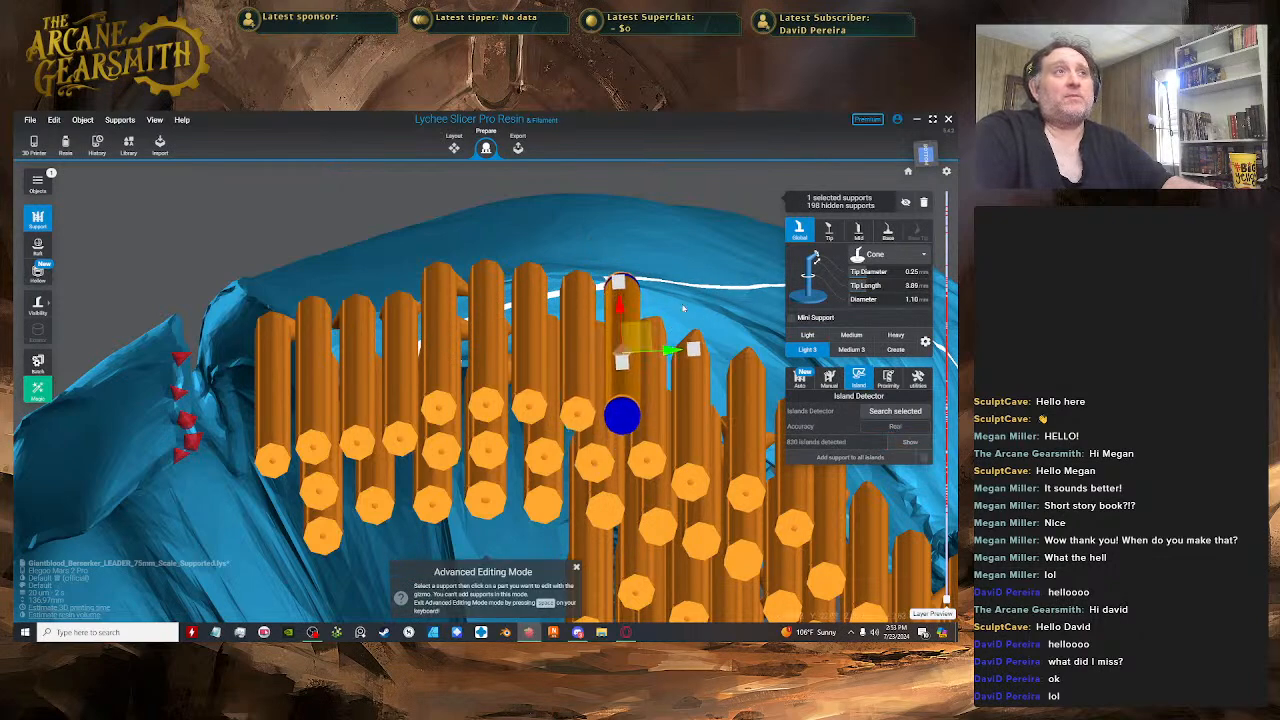
{"action": "left_click_drag", "start_coordinate": [683, 308], "coordinate": [510, 268]}
{"action": "key", "text": "space"}
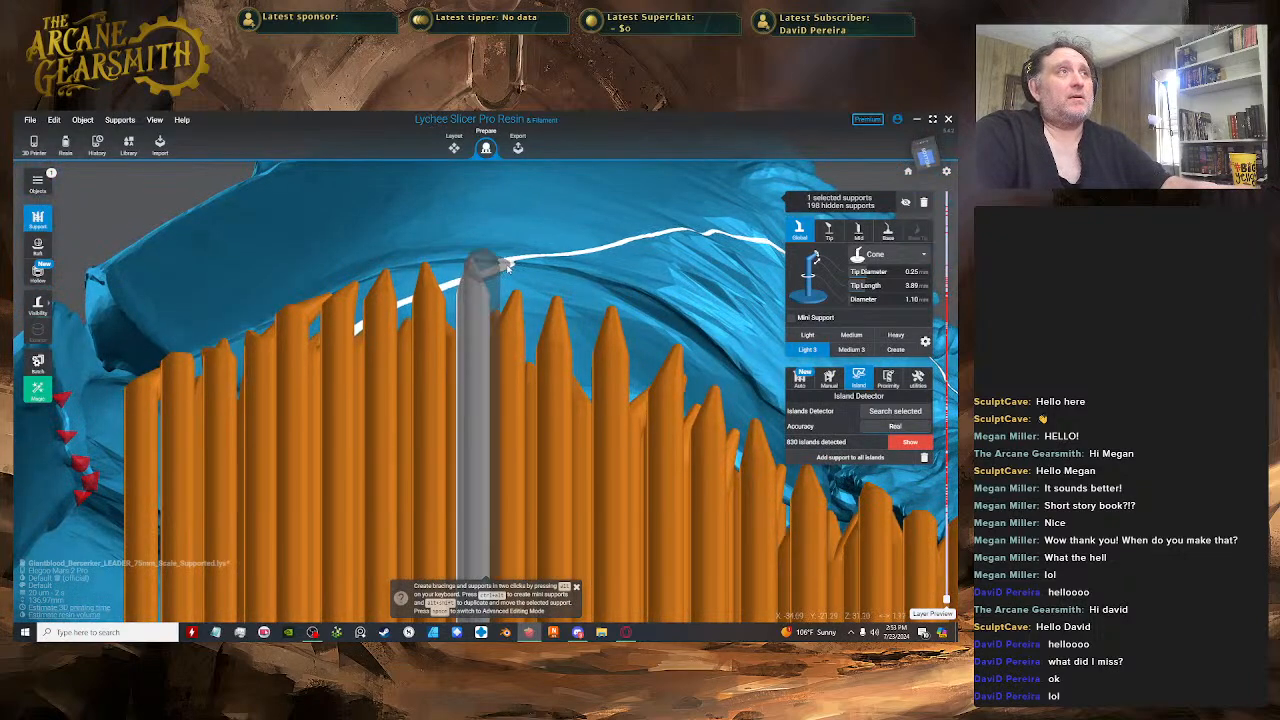
{"action": "left_click", "coordinate": [507, 268]}
{"action": "left_click_drag", "start_coordinate": [507, 268], "coordinate": [480, 255]}
{"action": "key", "text": "space"}
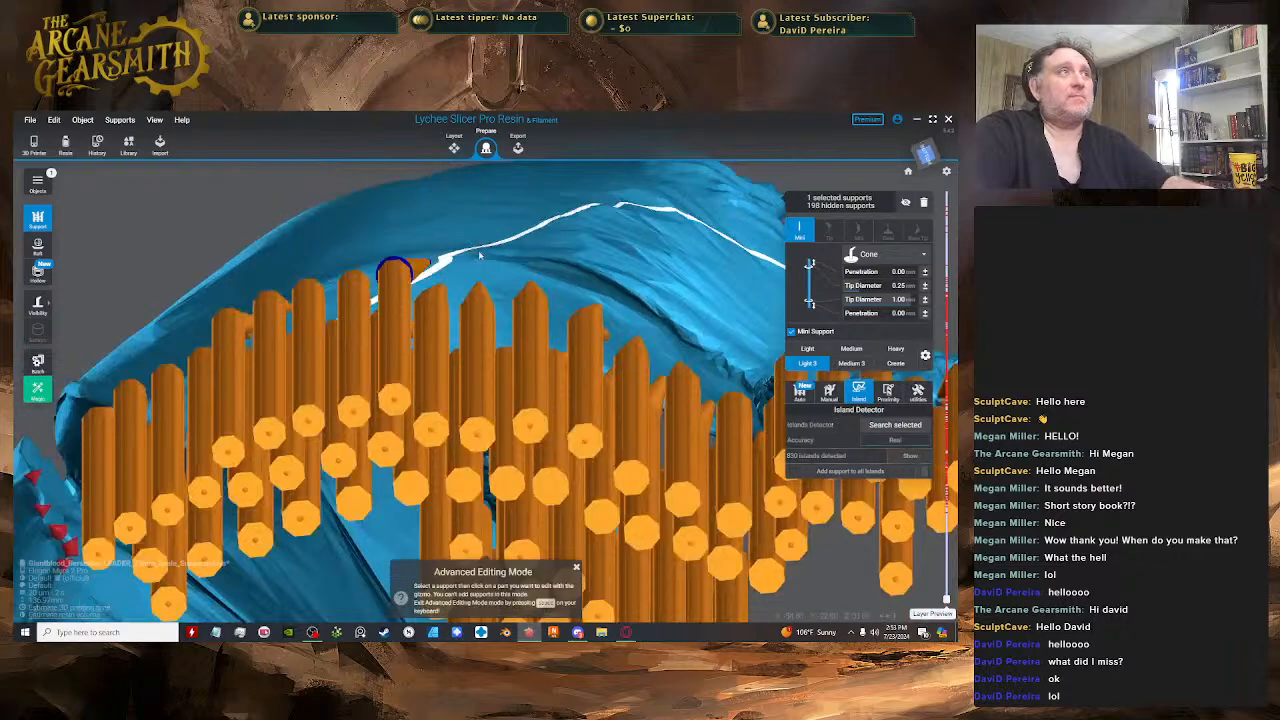
- Add a Light S support just past the new mini support and move its shaft beneath the curving cape edge
{"action": "key", "text": "space"}
{"action": "left_click", "coordinate": [432, 310]}
{"action": "key", "text": "space"}
{"action": "left_click", "coordinate": [432, 308]}
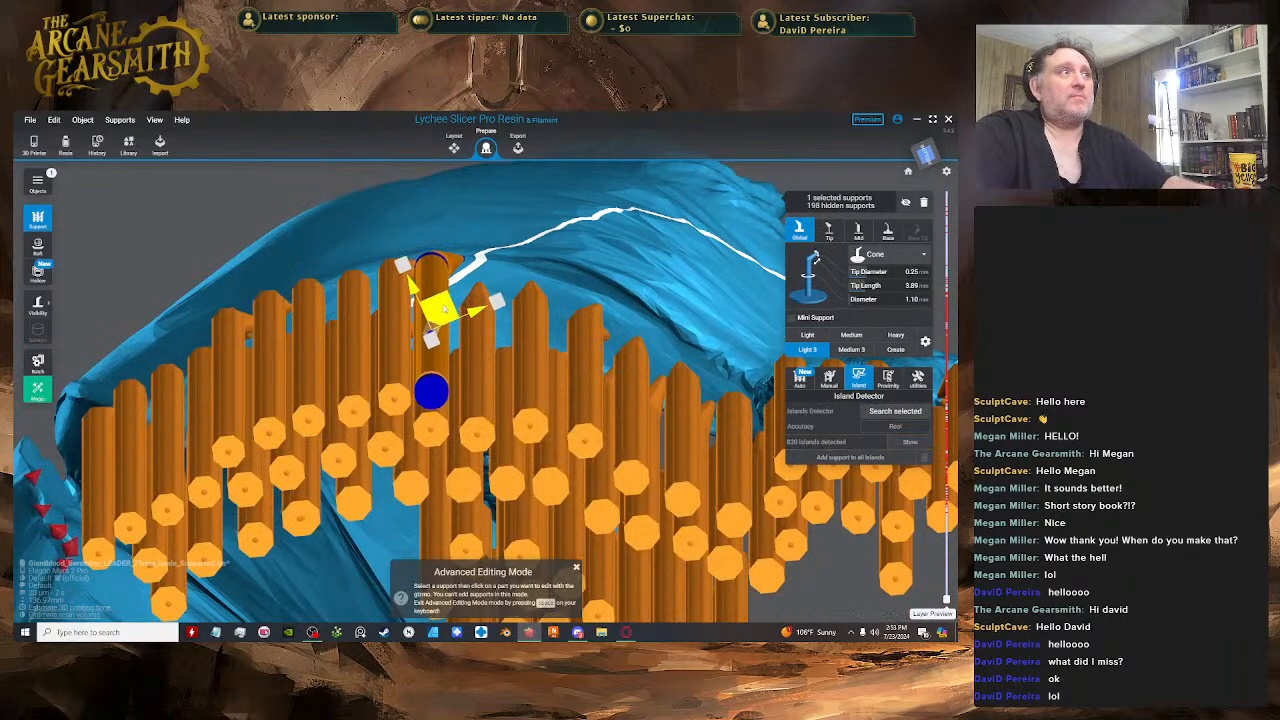
{"action": "left_click_drag", "start_coordinate": [438, 306], "coordinate": [462, 312]}
{"action": "right_click_drag", "start_coordinate": [463, 314], "coordinate": [500, 330]}
{"action": "key", "text": "space"}
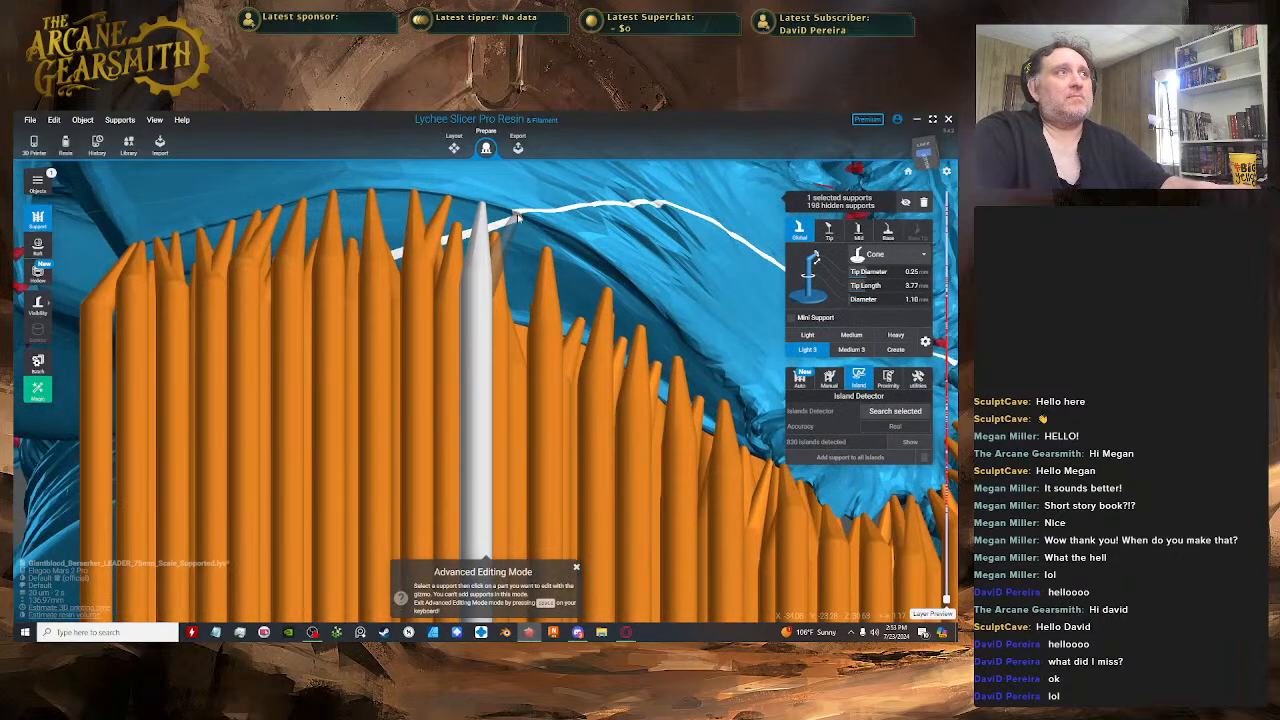
- Branch a mini support from that shaft, and add the following Light S support with its shaft moved into the gap between columns
{"action": "left_click", "coordinate": [502, 247]}
{"action": "key", "text": "space"}
{"action": "right_click_drag", "start_coordinate": [505, 247], "coordinate": [505, 310]}
{"action": "key", "text": "space"}
{"action": "left_click", "coordinate": [495, 276]}
{"action": "key", "text": "space"}
{"action": "left_click_drag", "start_coordinate": [503, 335], "coordinate": [520, 311]}
{"action": "right_click_drag", "start_coordinate": [520, 311], "coordinate": [577, 250]}
{"action": "key", "text": "space"}
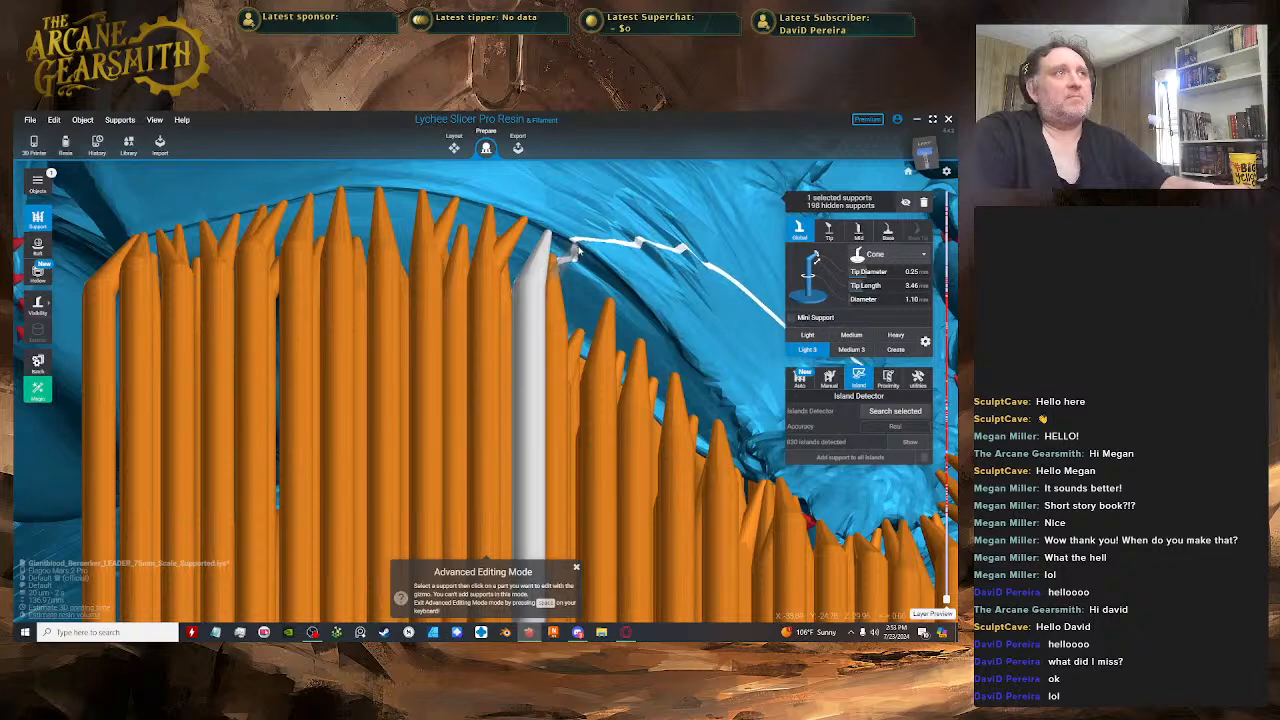
- Reposition the newest Light S support's shaft clear of the surrounding columns and branch a mini support from it to the cape edge
{"action": "left_click", "coordinate": [530, 288], "text": "ctrl+alt"}
{"action": "right_click_drag", "start_coordinate": [532, 298], "coordinate": [500, 480]}
{"action": "left_click", "coordinate": [538, 262], "text": "ctrl+alt"}
{"action": "key", "text": "space"}
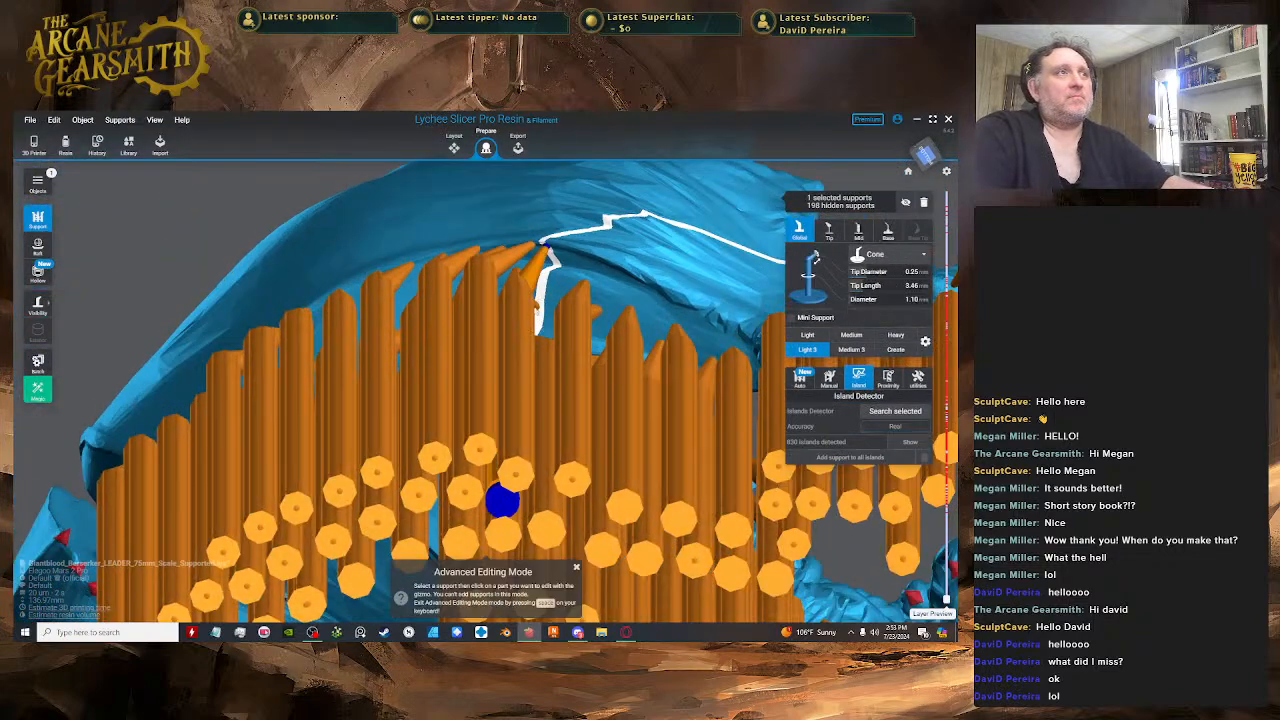
{"action": "left_click", "coordinate": [485, 340]}
{"action": "mouse_move", "coordinate": [485, 340]}
{"action": "right_mouse_down"}
{"action": "mouse_move", "coordinate": [520, 380]}
{"action": "mouse_move", "coordinate": [465, 355]}
{"action": "right_mouse_up"}
{"action": "key", "text": "Escape"}
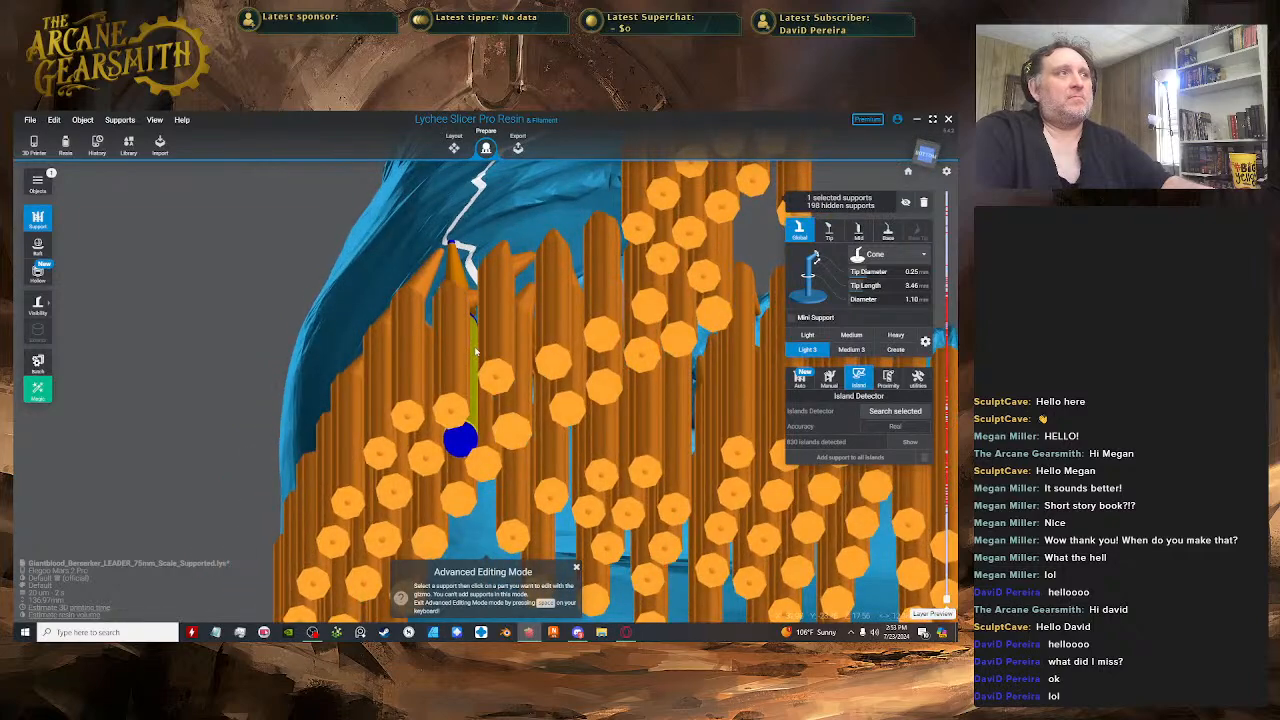
{"action": "left_click_drag", "start_coordinate": [476, 360], "coordinate": [425, 290]}
{"action": "right_click_drag", "start_coordinate": [425, 290], "coordinate": [470, 270]}
{"action": "left_click", "coordinate": [552, 290]}
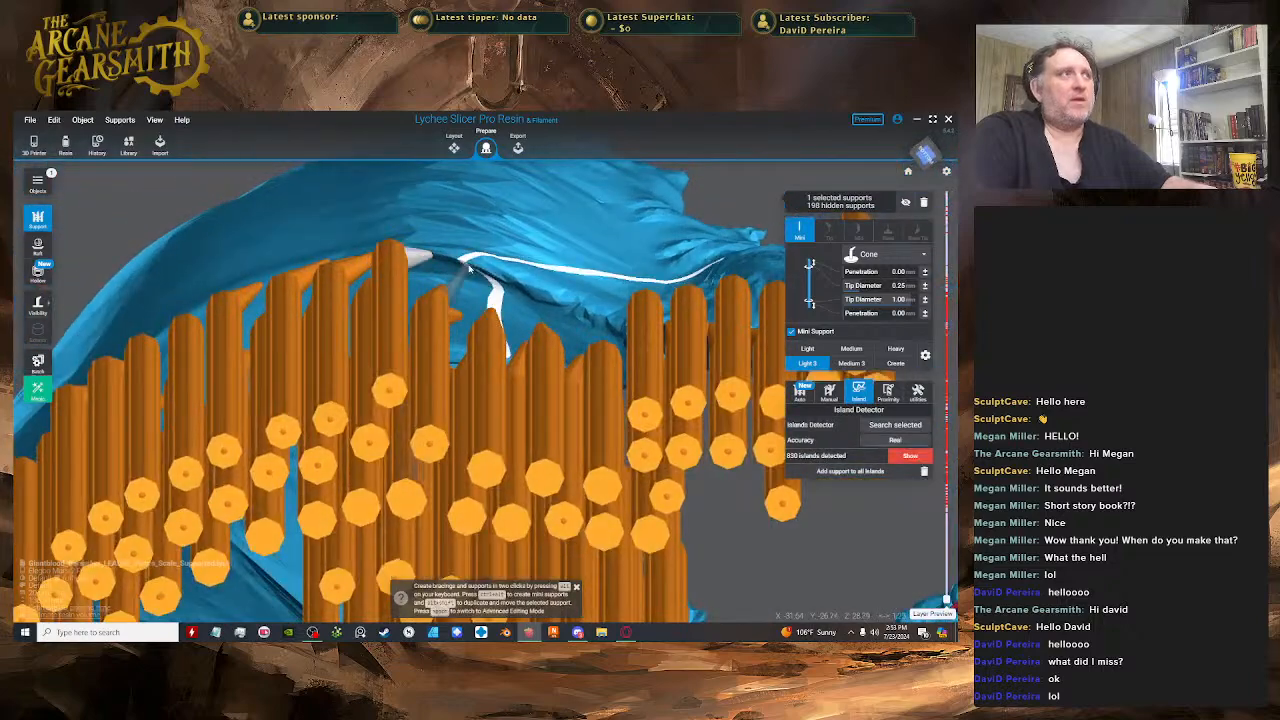
- Place a Light S support farther towards the fur tuft, shift its shaft under the edge, and branch a mini support from it
{"action": "left_click", "coordinate": [434, 300]}
{"action": "left_click_drag", "start_coordinate": [437, 288], "coordinate": [462, 316]}
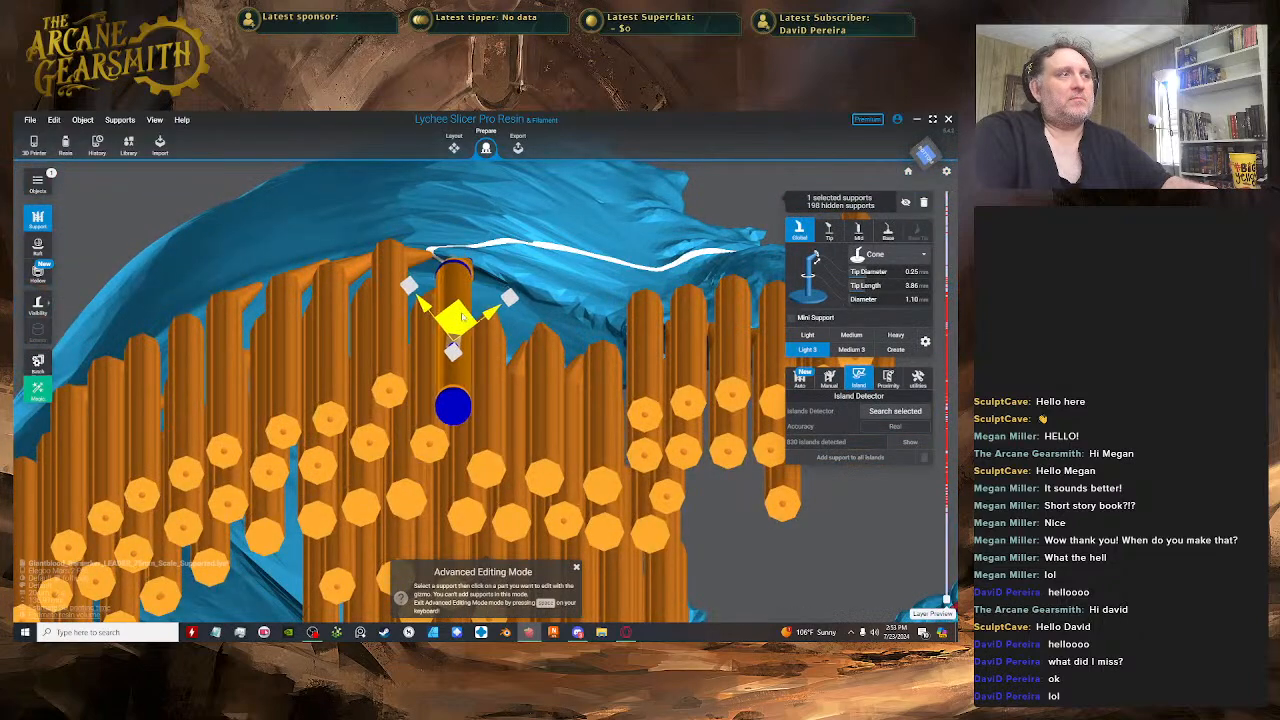
{"action": "right_click_drag", "start_coordinate": [462, 316], "coordinate": [456, 322]}
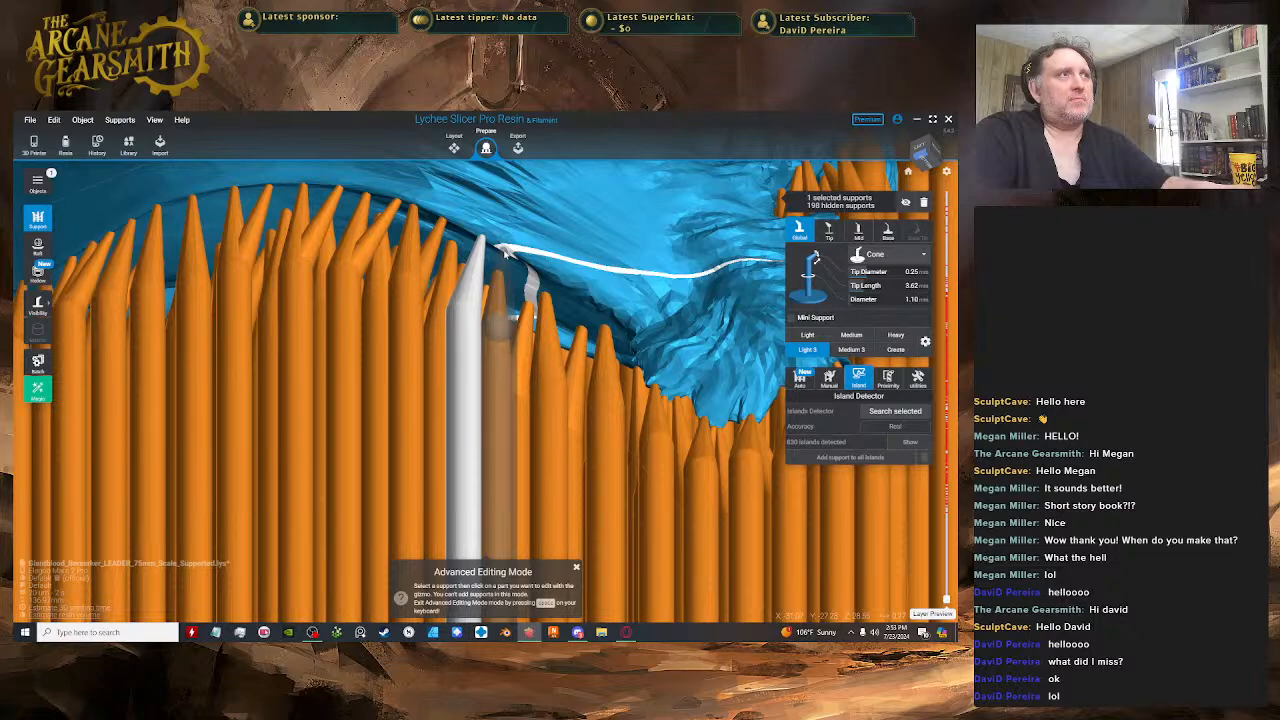
{"action": "left_click_drag", "start_coordinate": [456, 322], "coordinate": [455, 228]}
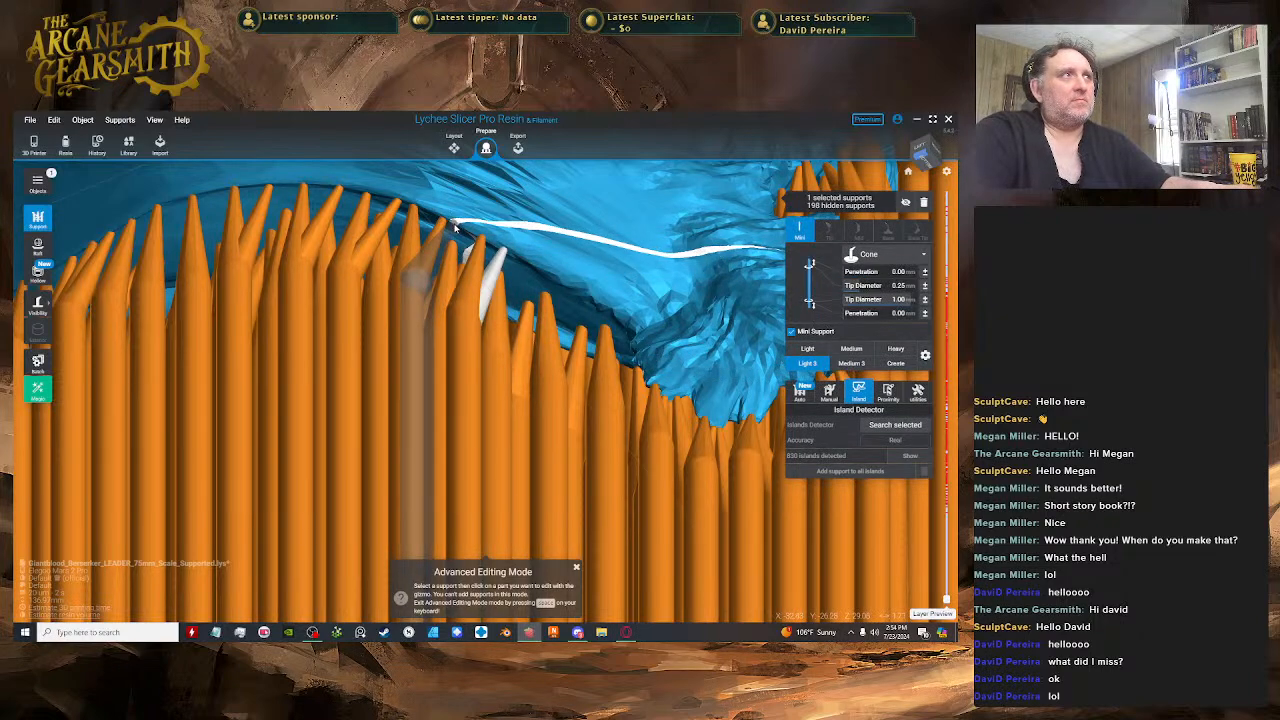
{"action": "left_click", "coordinate": [461, 320]}
{"action": "scroll", "coordinate": [560, 314], "scroll_direction": "down", "scroll_amount": 3}
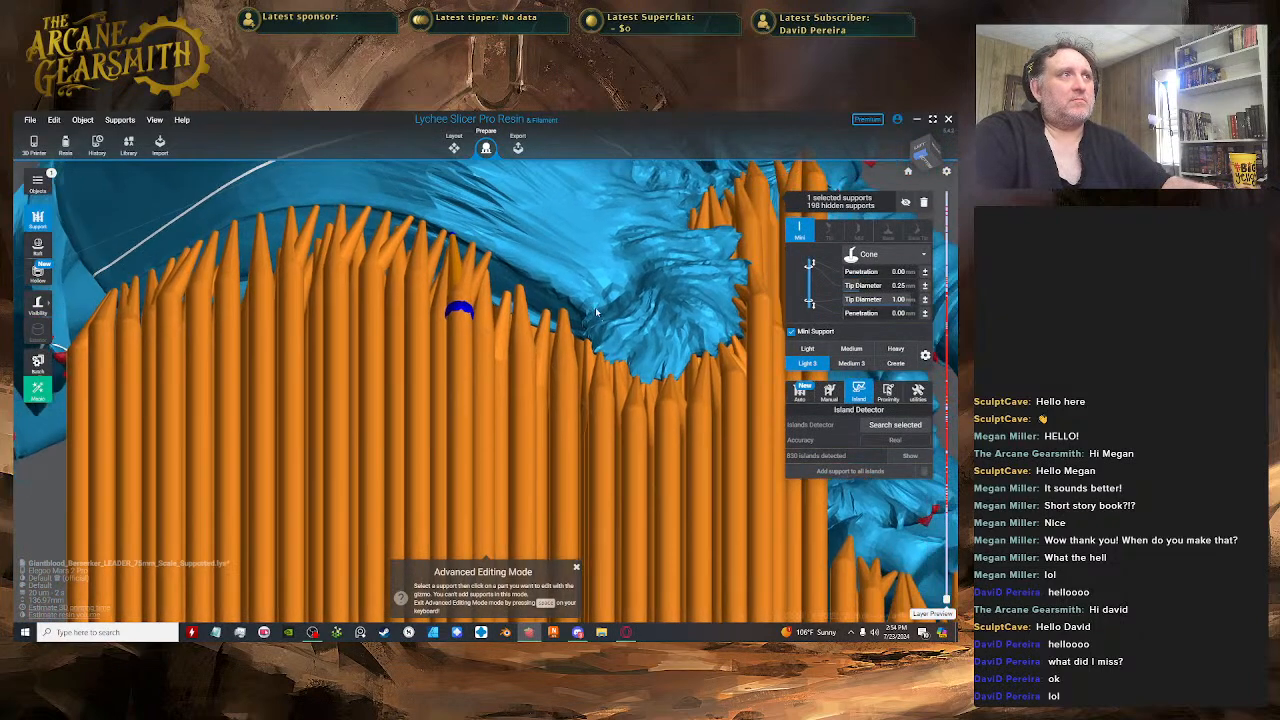
{"action": "right_click_drag", "start_coordinate": [596, 313], "coordinate": [518, 261]}
{"action": "key", "text": "Escape"}
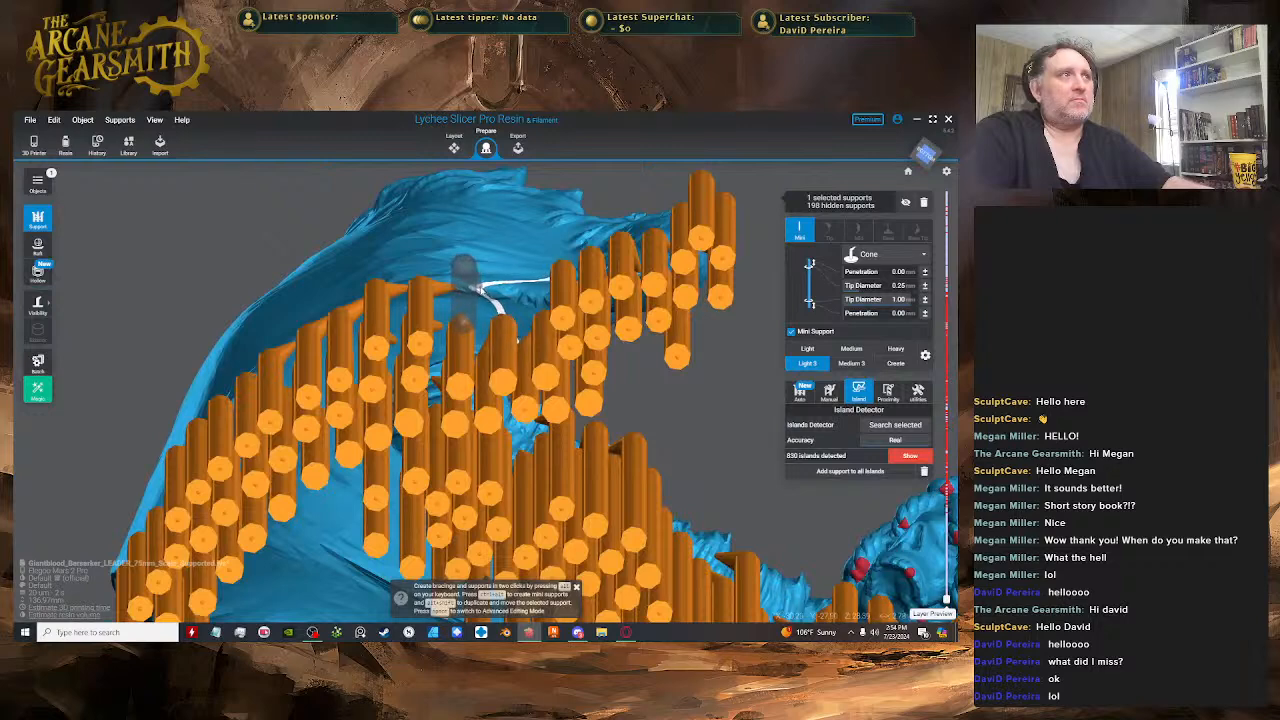
- Close the gap before the fur tuft with a Light S support and a mini support branching from its shaft
{"action": "left_click", "coordinate": [480, 291]}
{"action": "right_click_drag", "start_coordinate": [498, 288], "coordinate": [550, 336]}
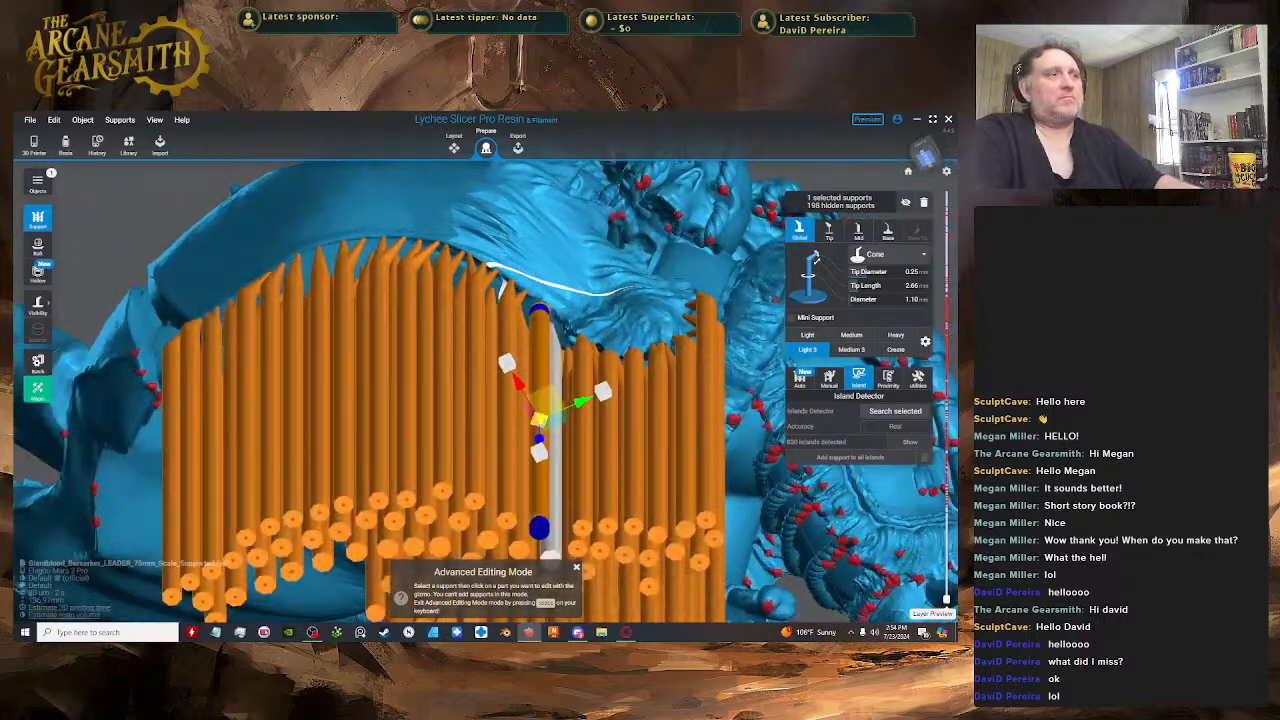
{"action": "scroll", "coordinate": [545, 345], "scroll_direction": "up", "scroll_amount": 5}
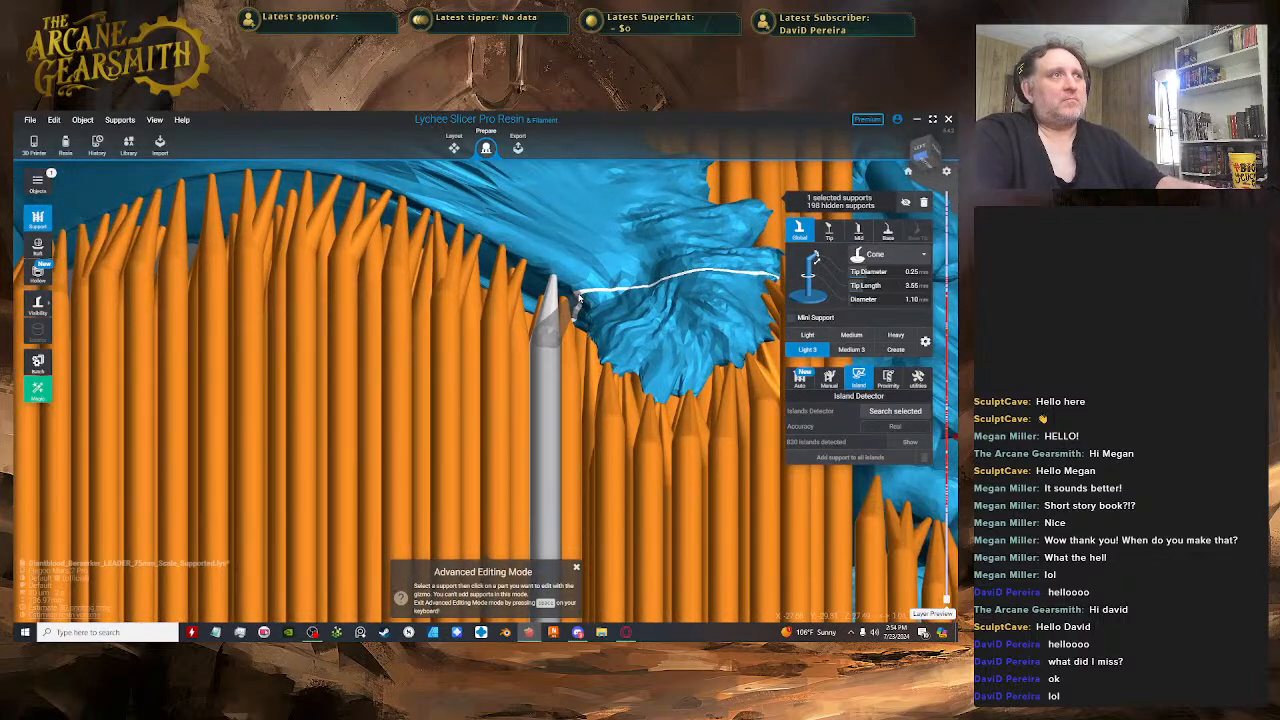
{"action": "left_click", "coordinate": [538, 346]}
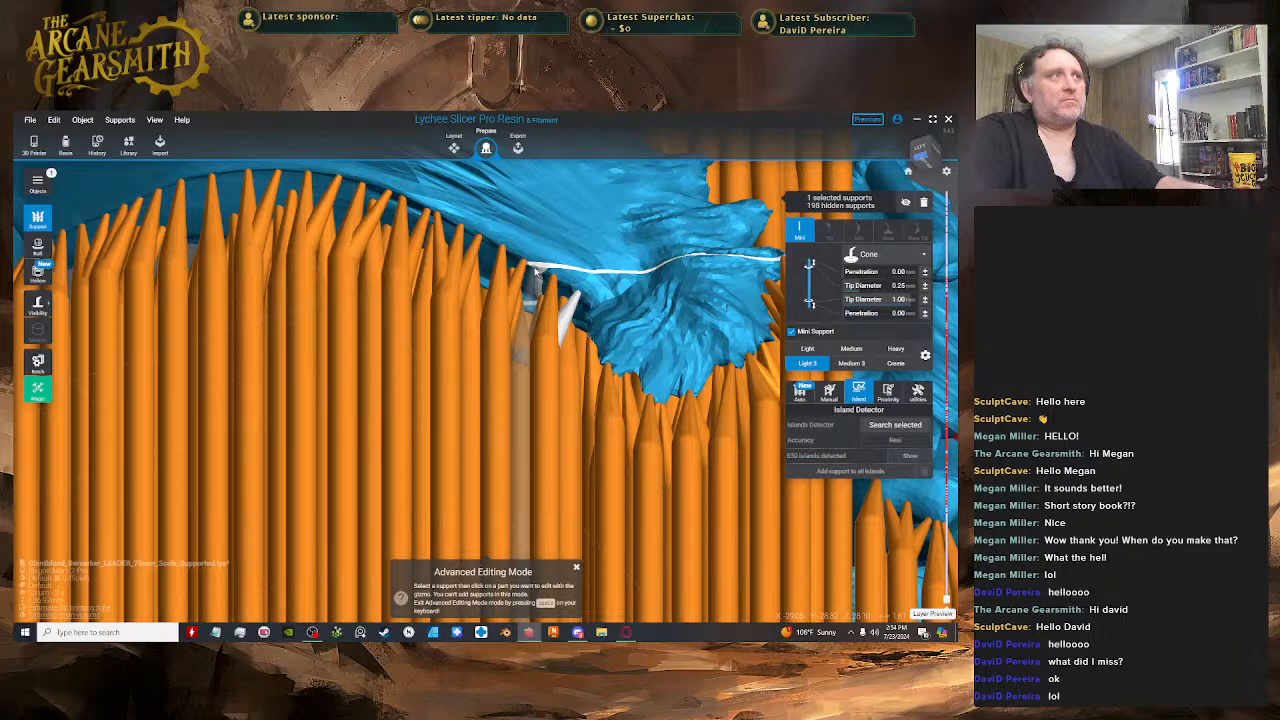
{"action": "right_click_drag", "start_coordinate": [540, 346], "coordinate": [348, 415]}
{"action": "scroll", "coordinate": [481, 418], "scroll_direction": "down", "scroll_amount": 3}
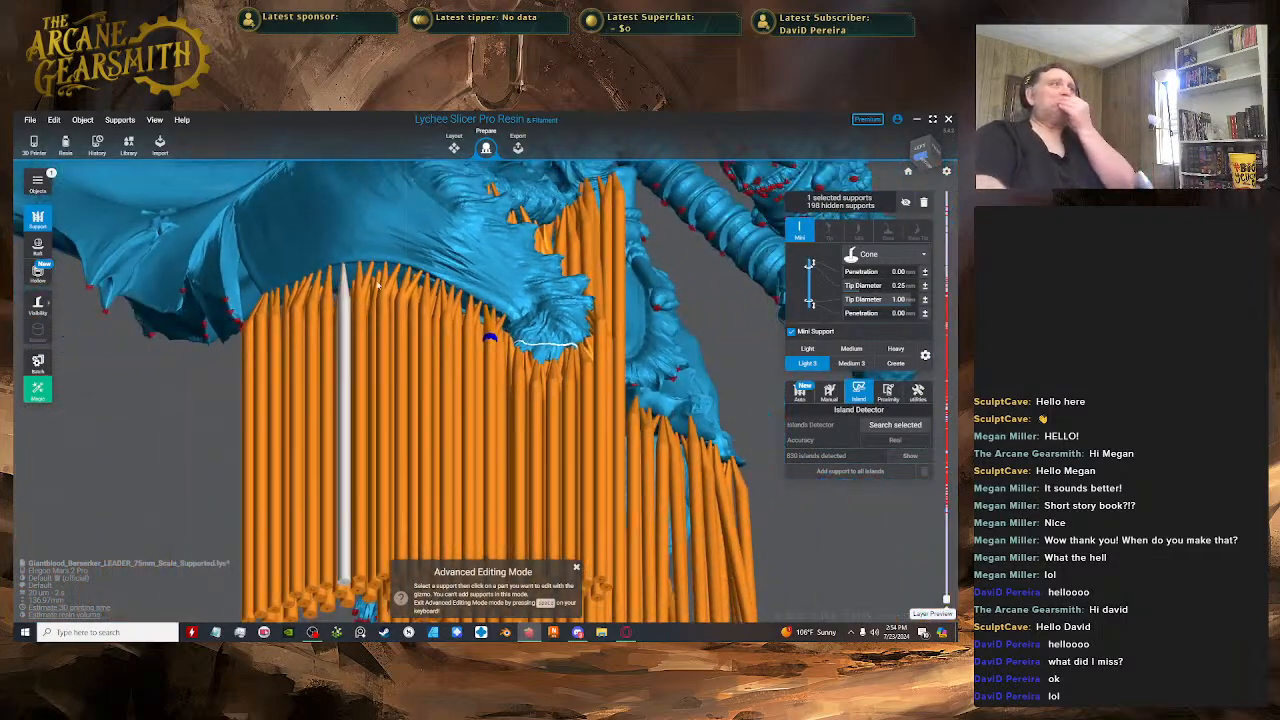
- Review the supported cape edge from below and save the project
{"action": "scroll", "coordinate": [586, 425], "scroll_direction": "down", "scroll_amount": 4}
{"action": "right_click_drag", "start_coordinate": [586, 425], "coordinate": [765, 305]}
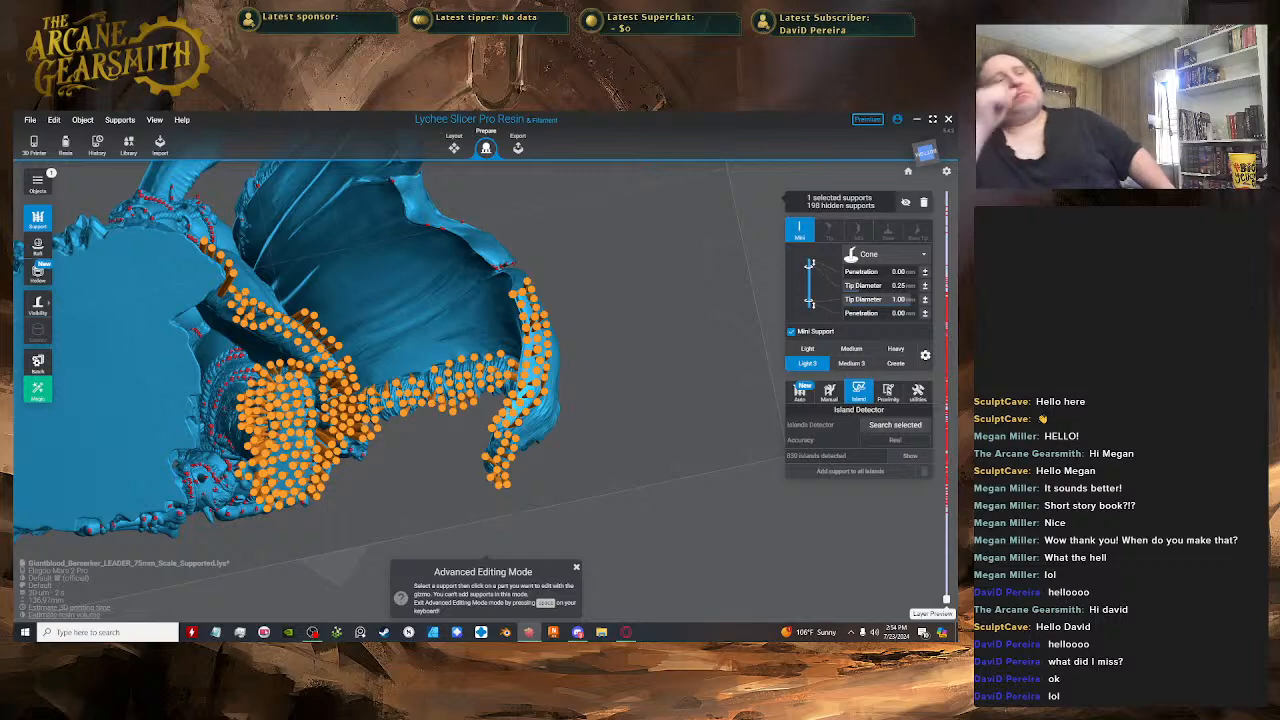
{"action": "key", "text": "ctrl+s"}
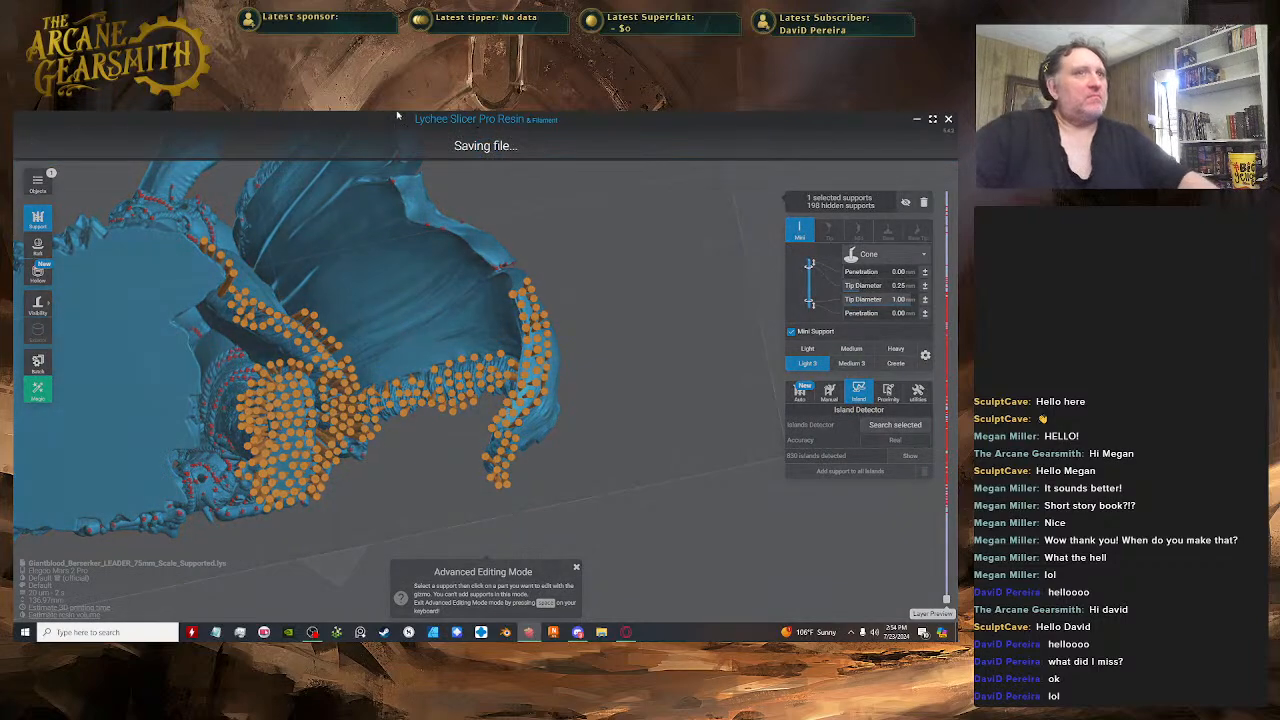
- Place a Light S support at the island cluster on the cape fold's lower corner, with its shaft straight beneath the tip
{"action": "scroll", "coordinate": [429, 346], "scroll_direction": "down", "scroll_amount": 3}
{"action": "right_click_drag", "start_coordinate": [429, 346], "coordinate": [587, 313]}
{"action": "scroll", "coordinate": [510, 300], "scroll_direction": "up", "scroll_amount": 8}
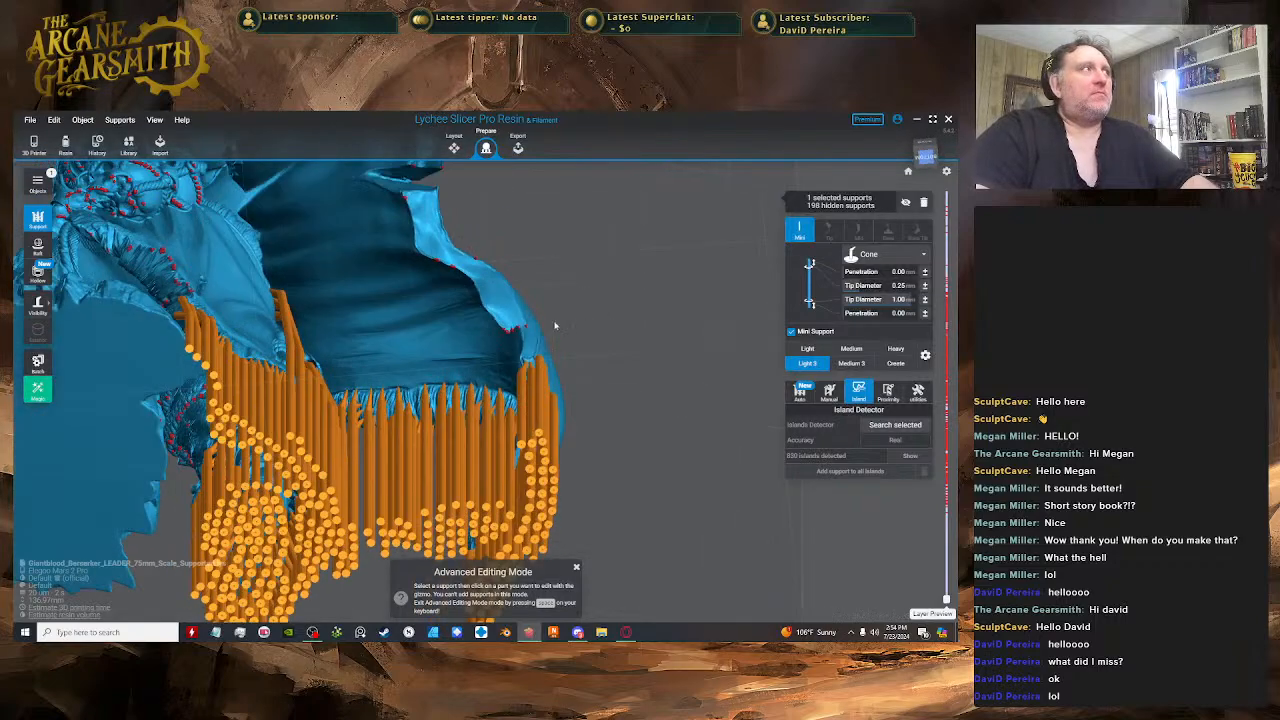
{"action": "left_click", "coordinate": [510, 300]}
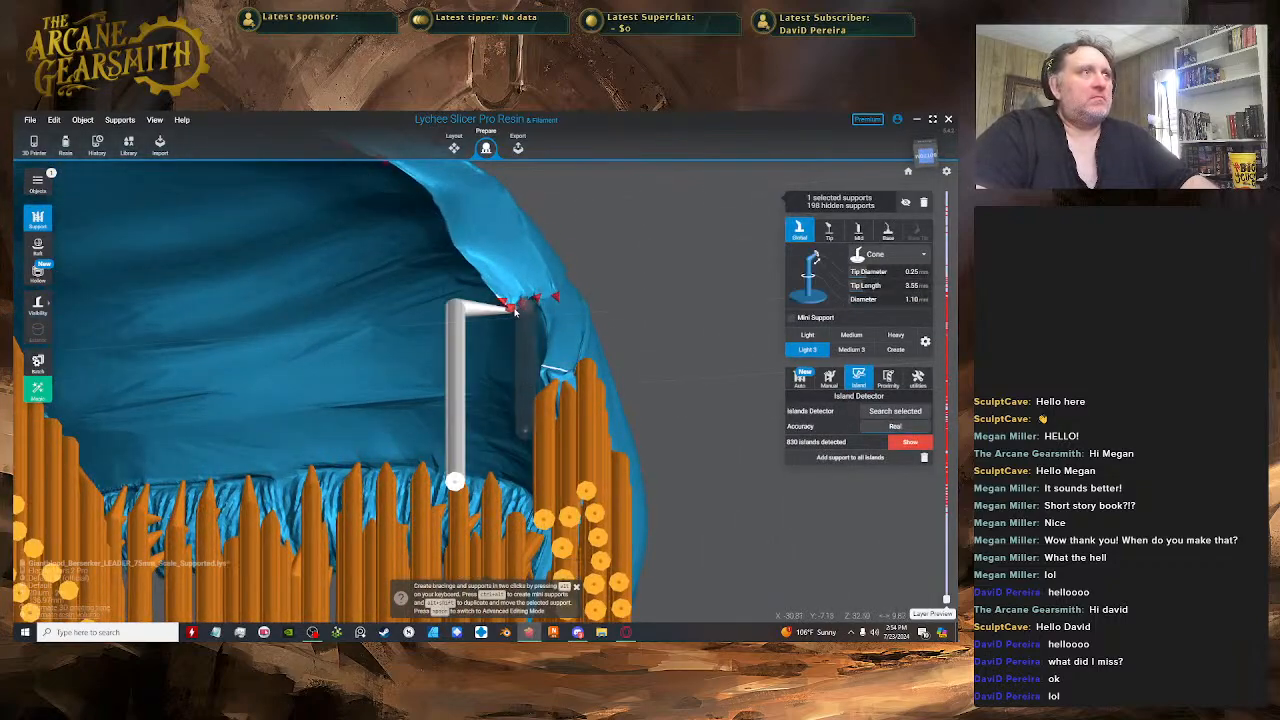
{"action": "key", "text": "ctrl+z"}
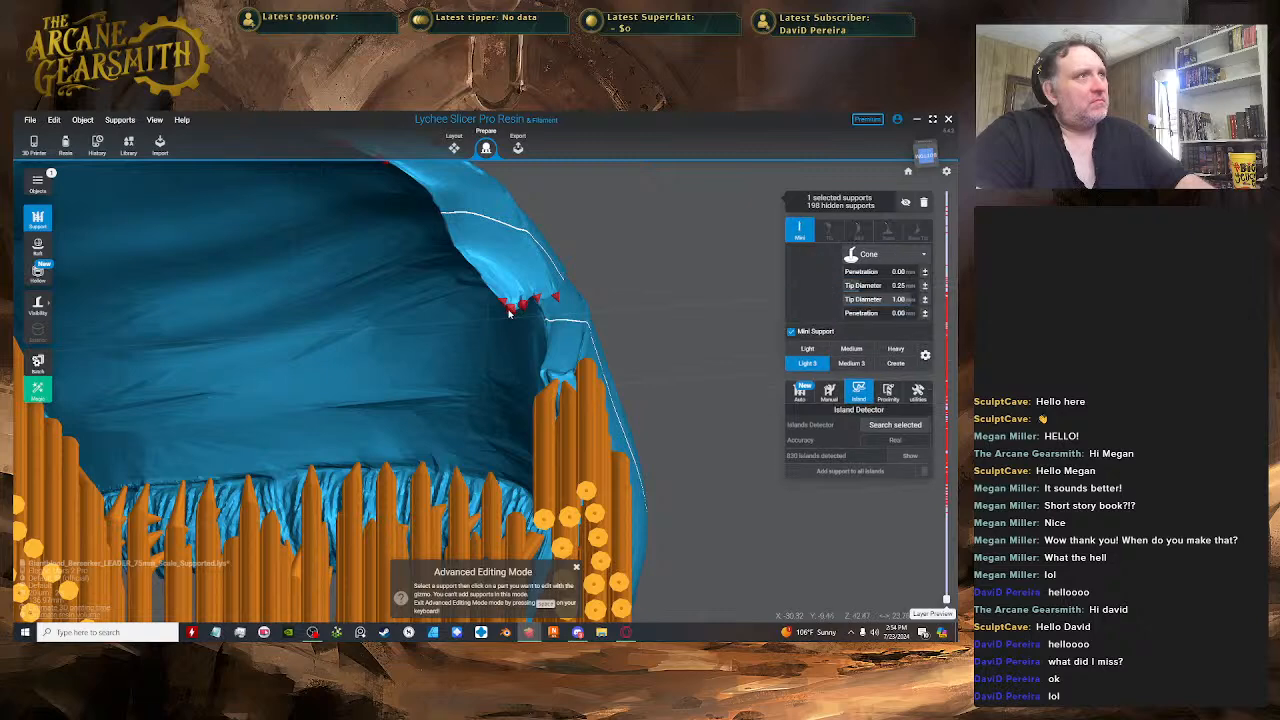
{"action": "left_click", "coordinate": [512, 313]}
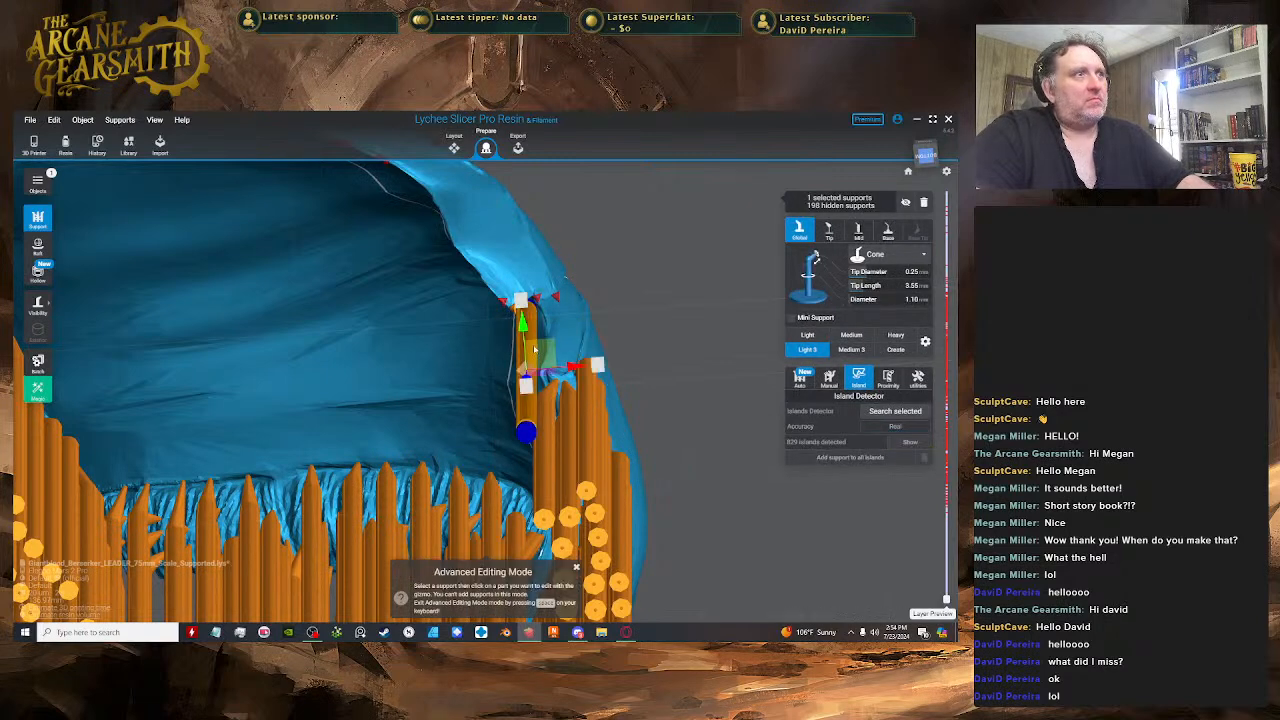
{"action": "key", "text": "space"}
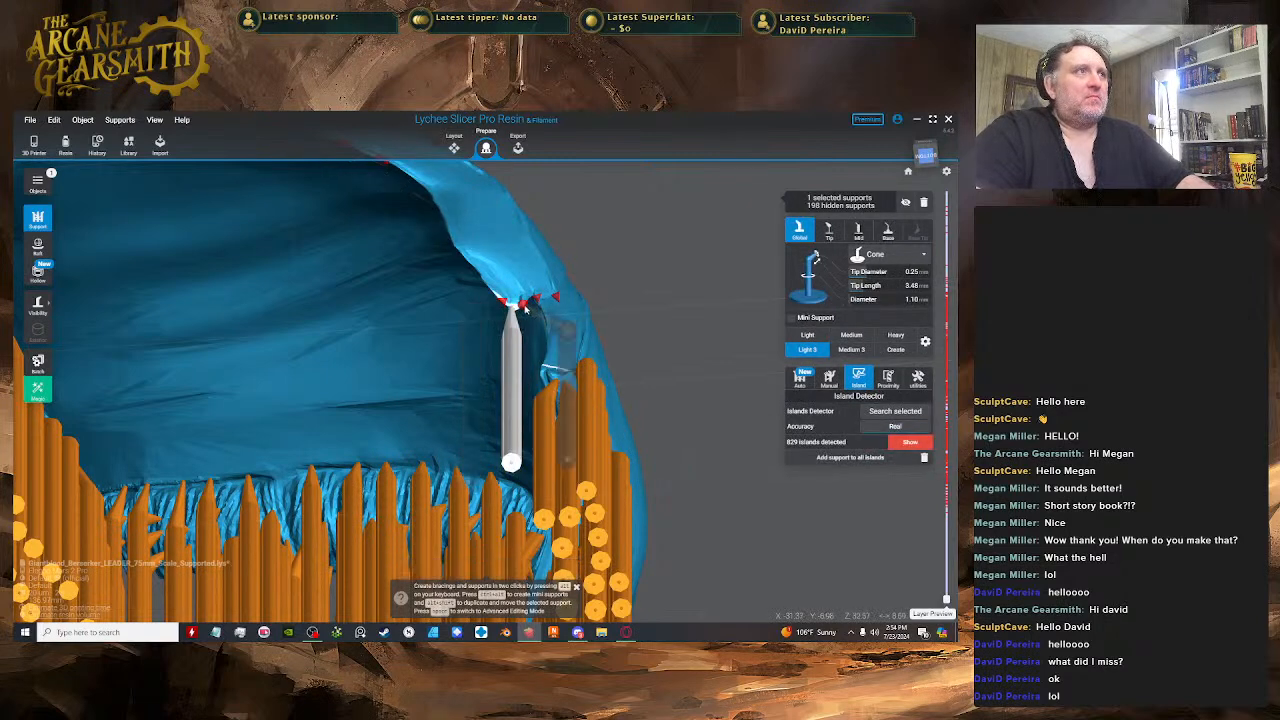
- Place a second Light S support at the fold corner's island cluster, shifting its shaft beside the first one
{"action": "left_click", "coordinate": [507, 358]}
{"action": "left_click_drag", "start_coordinate": [514, 356], "coordinate": [556, 378]}
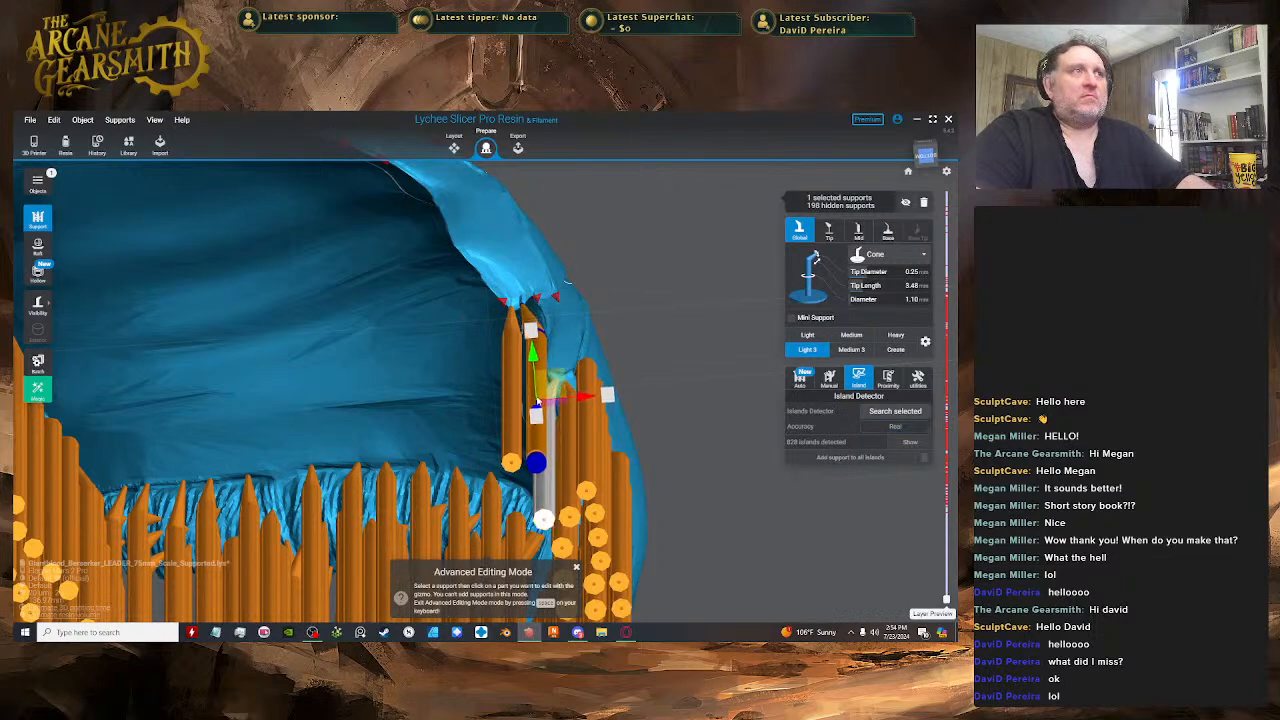
{"action": "key", "text": "space"}
{"action": "left_click", "coordinate": [504, 302]}
{"action": "key", "text": "space"}
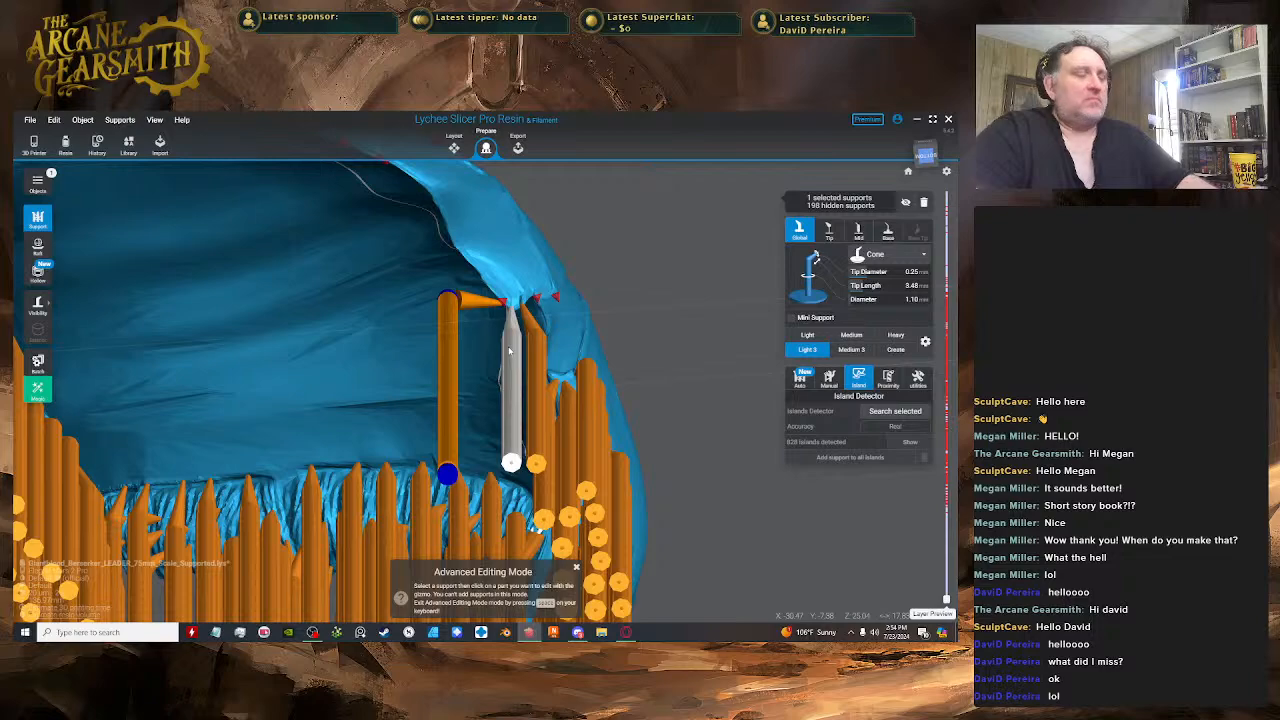
{"action": "key", "text": "Delete"}
{"action": "key", "text": "space"}
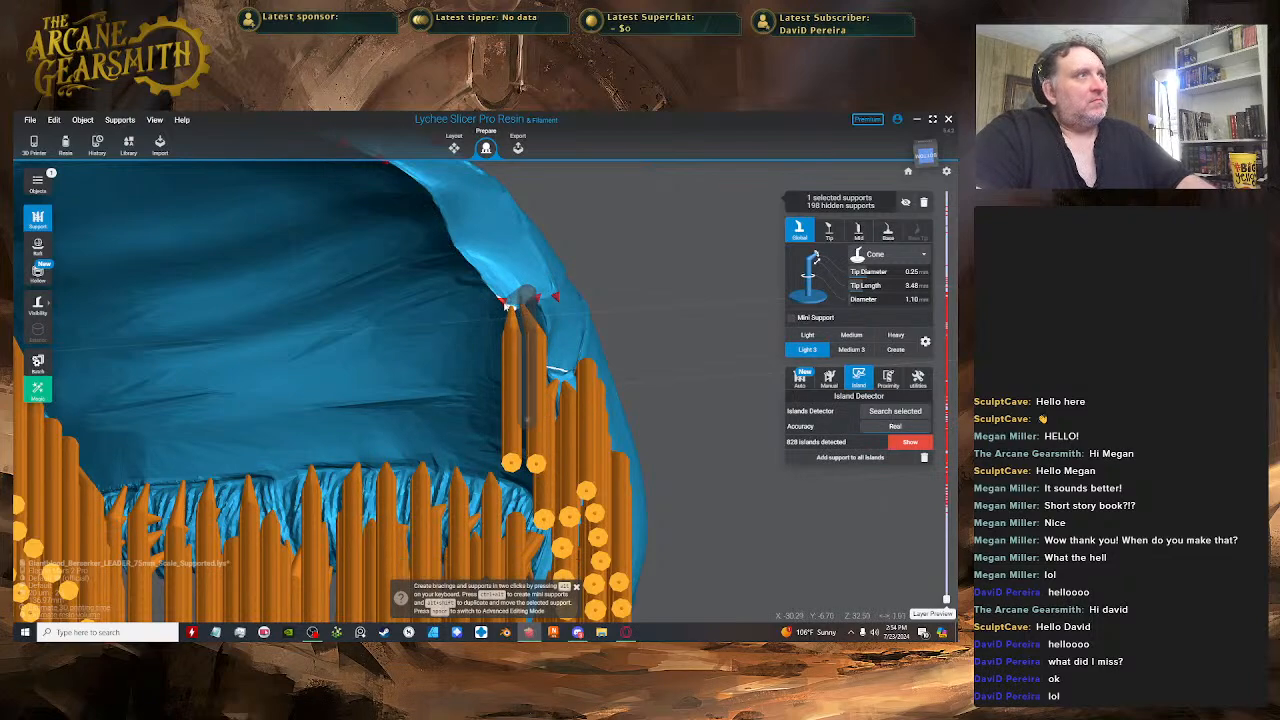
- Place a Light S support at the inner end of the fold corner's island cluster, with its shaft beneath the tip
{"action": "left_click", "coordinate": [507, 305]}
{"action": "key", "text": "space"}
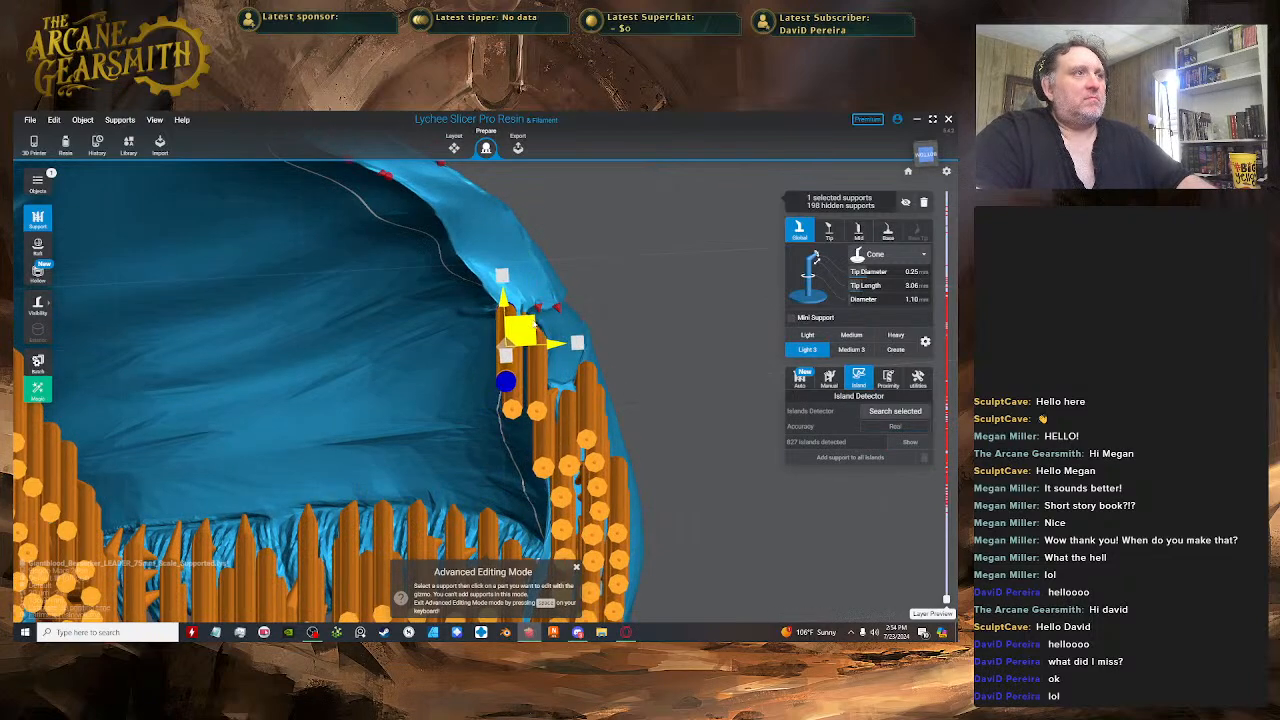
{"action": "right_click_drag", "start_coordinate": [534, 324], "coordinate": [470, 362]}
{"action": "scroll", "coordinate": [470, 345], "scroll_direction": "up", "scroll_amount": 2}
{"action": "key", "text": "space"}
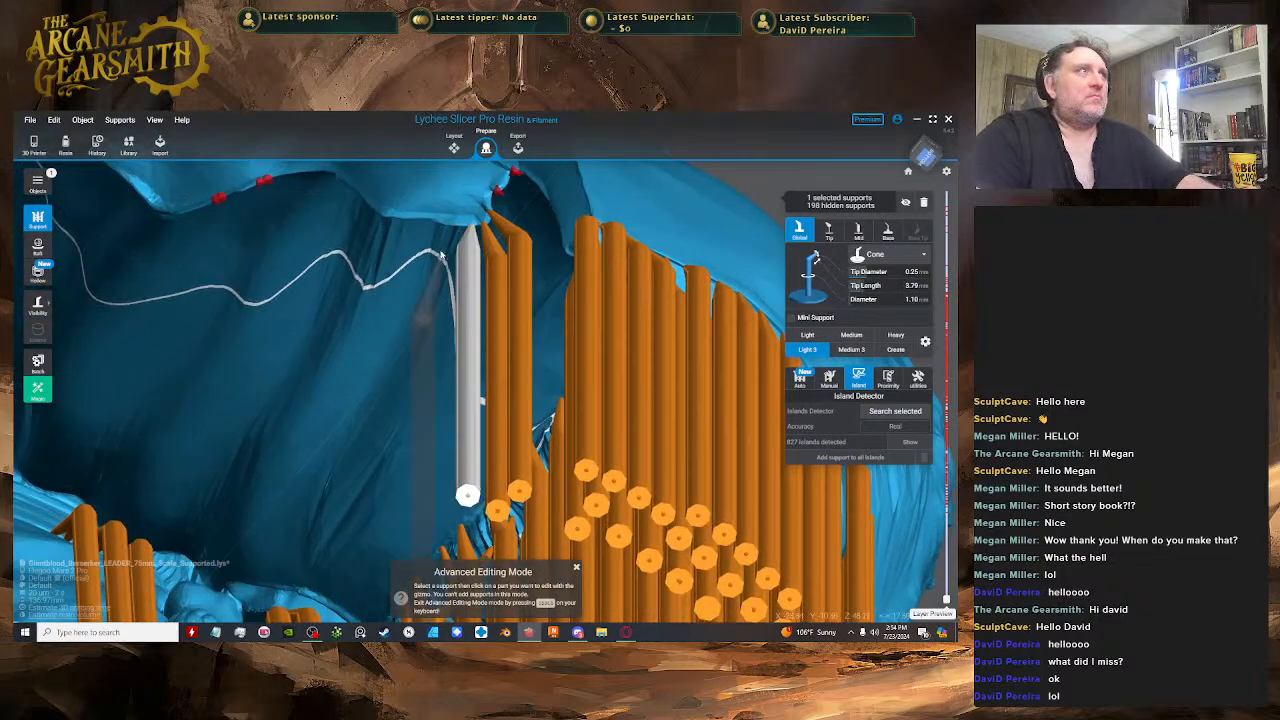
- Extend the row inward along the fold's lower edge with a Light S support and branch a mini support from its shaft
{"action": "mouse_move", "coordinate": [458, 230]}
{"action": "right_mouse_down"}
{"action": "mouse_move", "coordinate": [464, 256]}
{"action": "mouse_move", "coordinate": [441, 230]}
{"action": "right_mouse_up"}
{"action": "left_click", "coordinate": [464, 257]}
{"action": "key", "text": "space"}
{"action": "left_click", "coordinate": [446, 238]}
{"action": "key", "text": "space"}
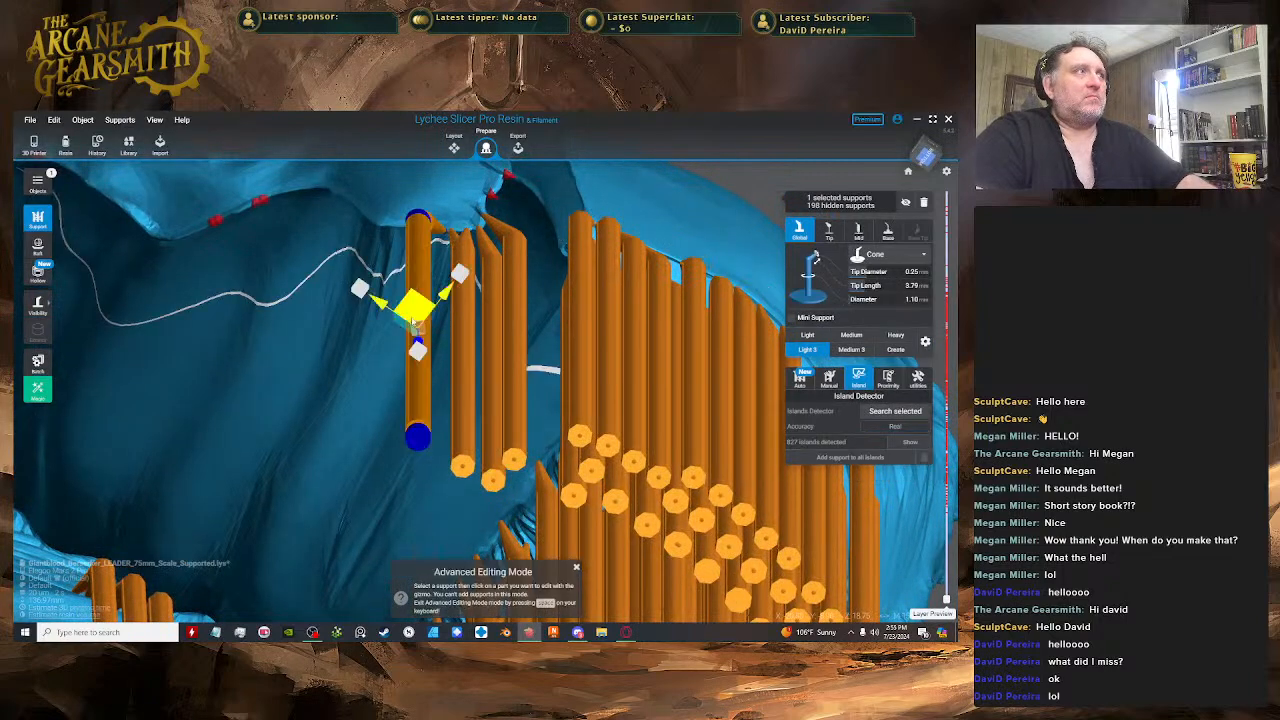
{"action": "left_click_drag", "start_coordinate": [415, 304], "coordinate": [430, 333]}
{"action": "right_click_drag", "start_coordinate": [432, 336], "coordinate": [383, 216]}
{"action": "left_click", "coordinate": [446, 263]}
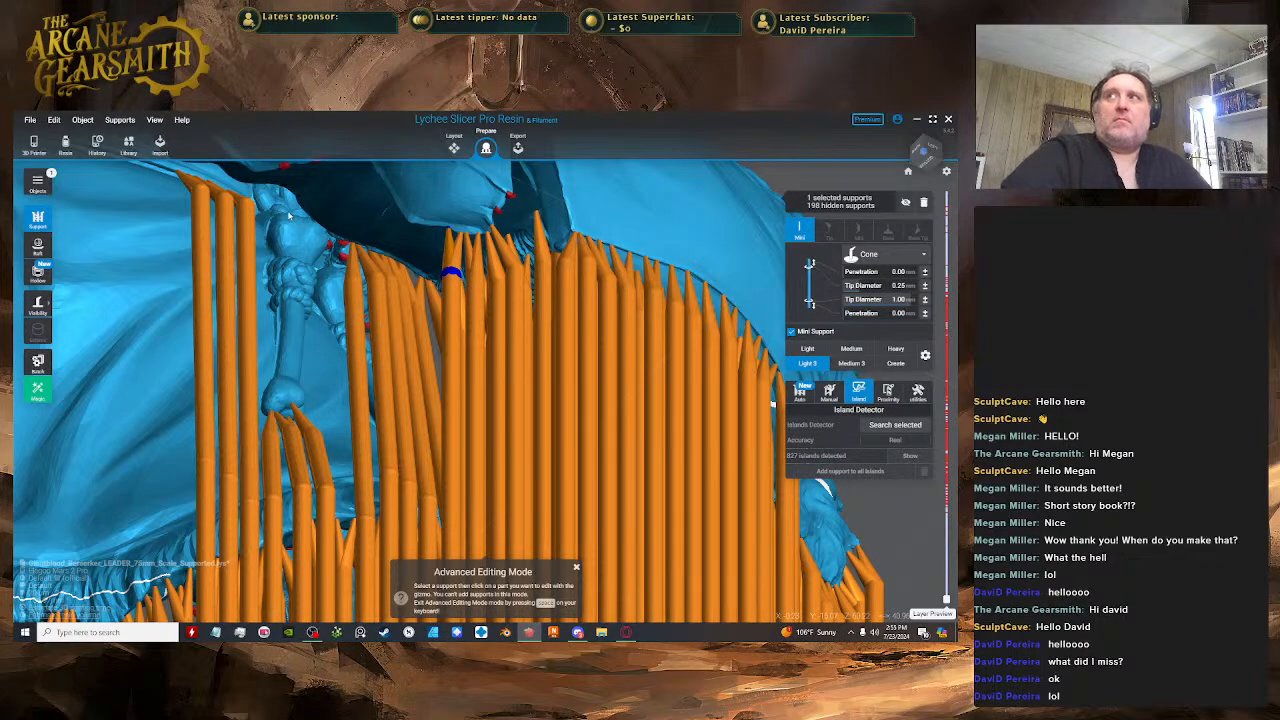
- Add another Light S support at the row's inner end under the fold edge, with a mini support branching from it
{"action": "right_click_drag", "start_coordinate": [366, 243], "coordinate": [455, 263]}
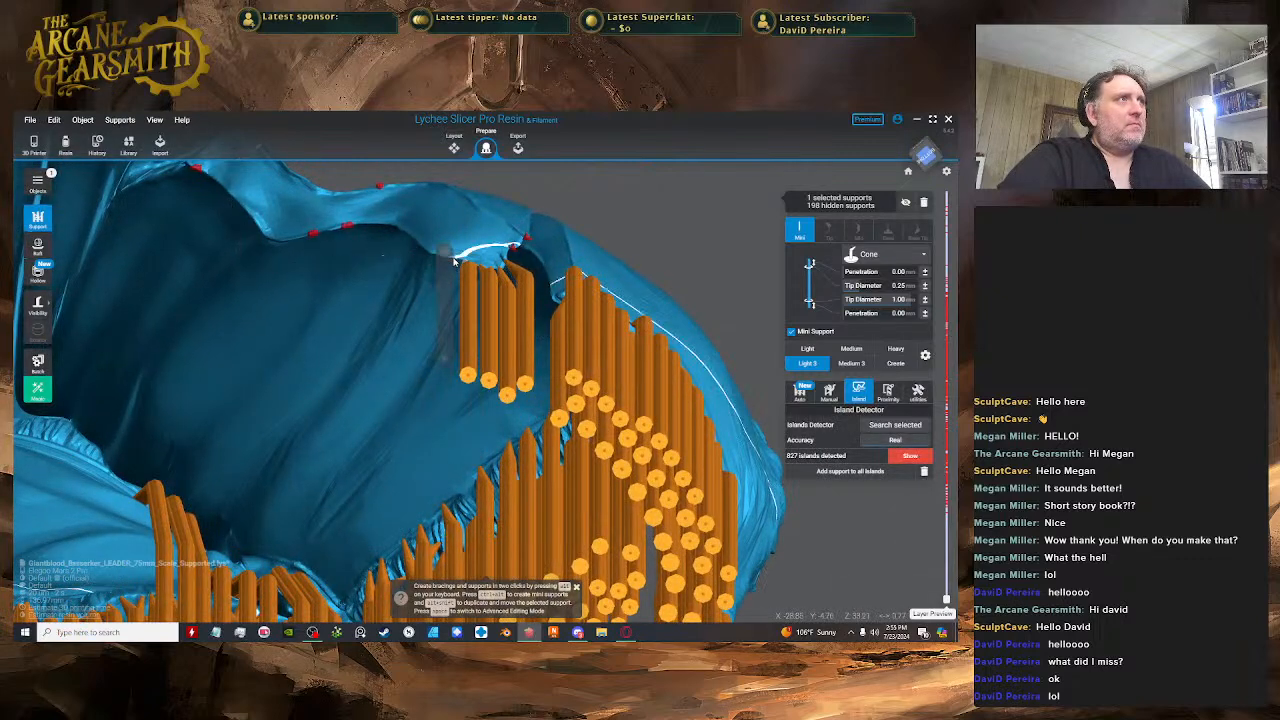
{"action": "left_click", "coordinate": [448, 258]}
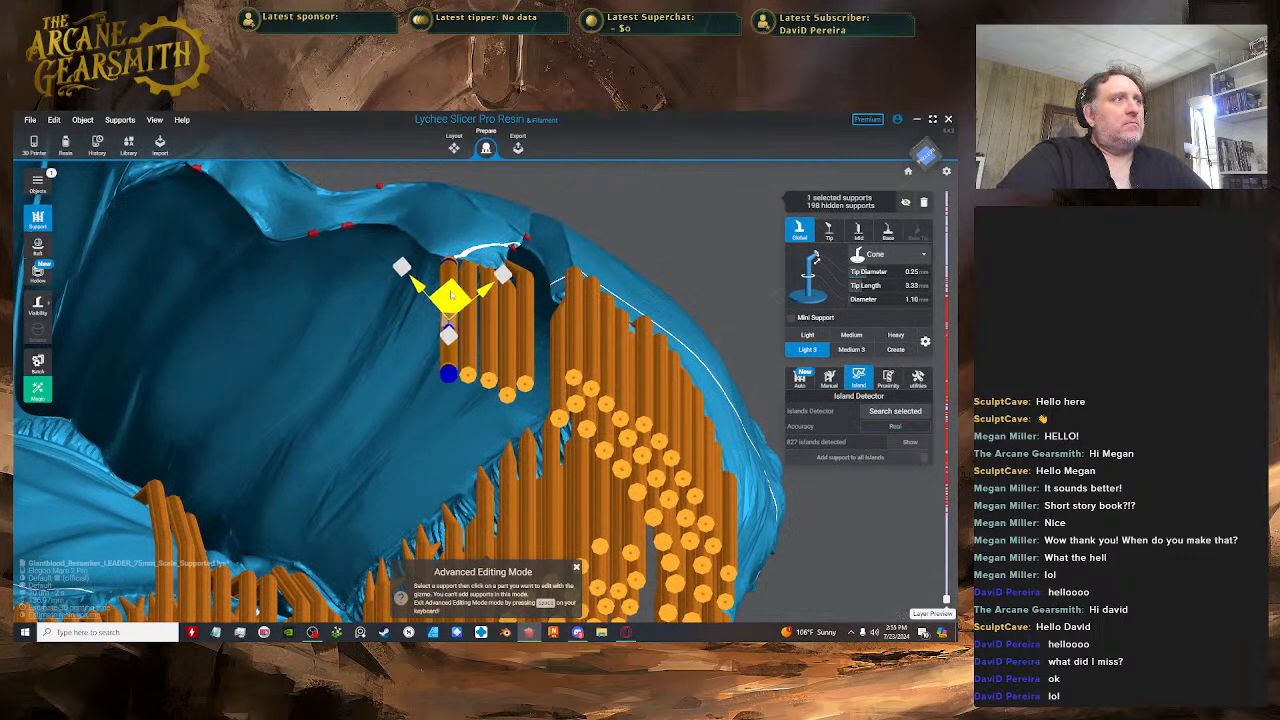
{"action": "right_click_drag", "start_coordinate": [452, 295], "coordinate": [429, 220]}
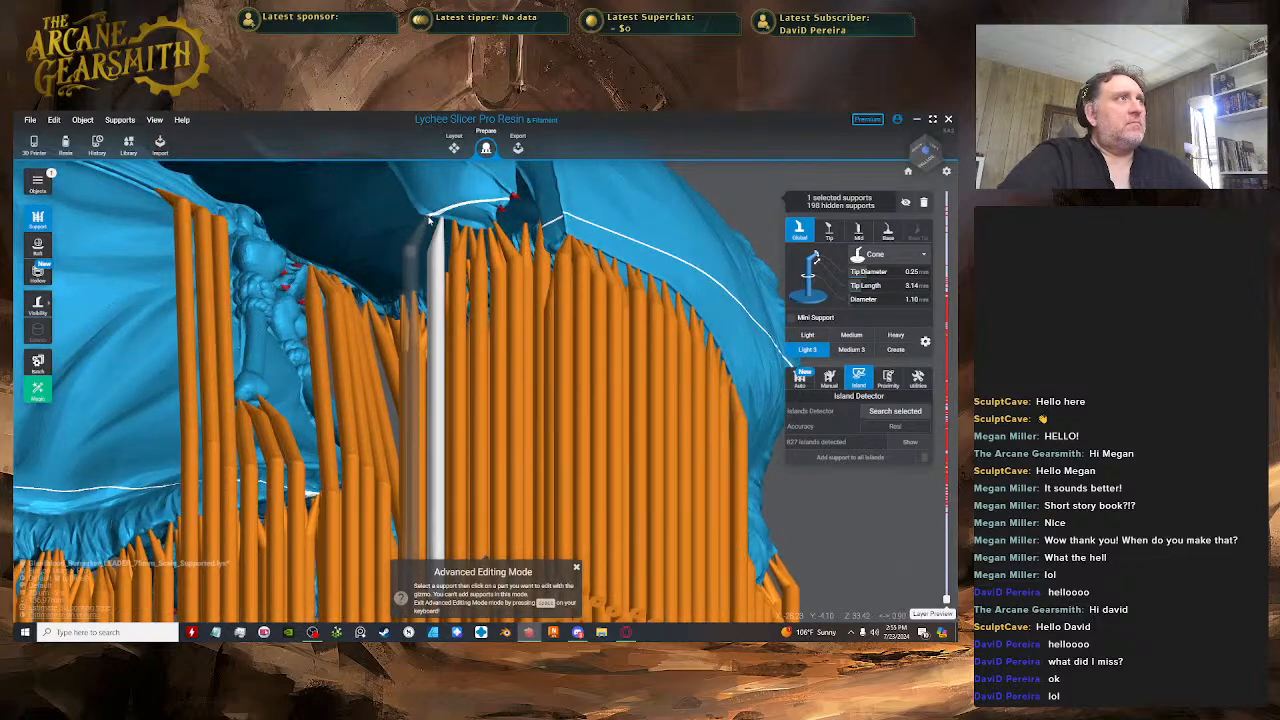
{"action": "left_click", "coordinate": [461, 262]}
{"action": "right_click_drag", "start_coordinate": [462, 263], "coordinate": [470, 325]}
{"action": "key", "text": "space"}
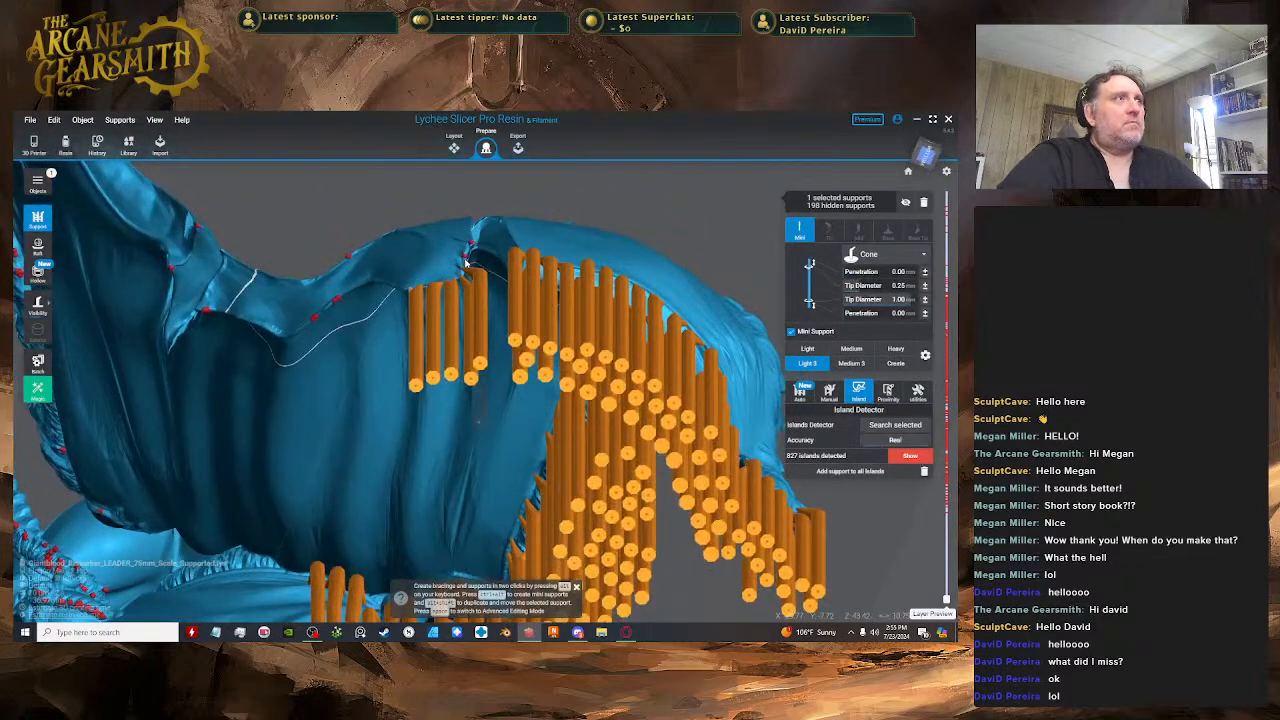
- Place two Light S supports behind the row, near the fold corner's outer islands, and adjust the second shaft's position
{"action": "left_click", "coordinate": [465, 292]}
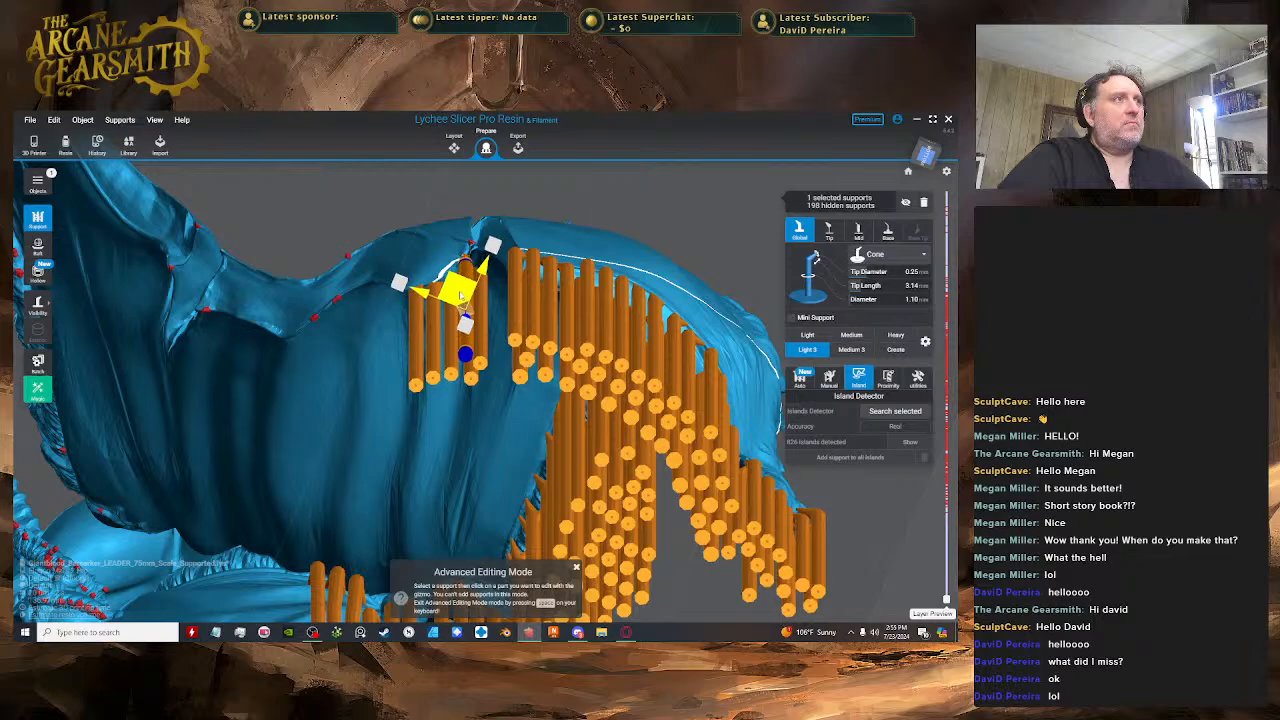
{"action": "key", "text": "space"}
{"action": "key", "text": "space"}
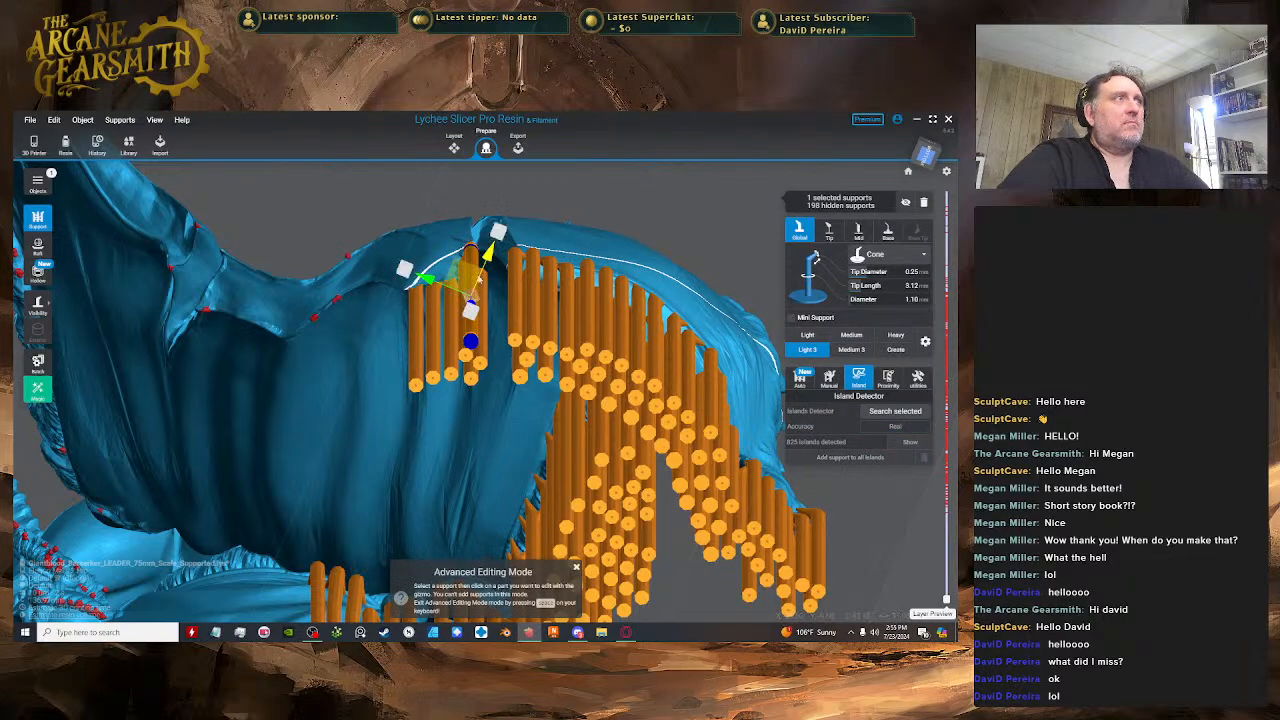
{"action": "left_click_drag", "start_coordinate": [468, 273], "coordinate": [474, 275]}
{"action": "key", "text": "space"}
- Place a Light S support higher on the fold corner and shift its shaft joint to clear the neighbouring supports
{"action": "right_click_drag", "start_coordinate": [491, 286], "coordinate": [517, 232]}
{"action": "key", "text": "space"}
{"action": "key", "text": "space"}
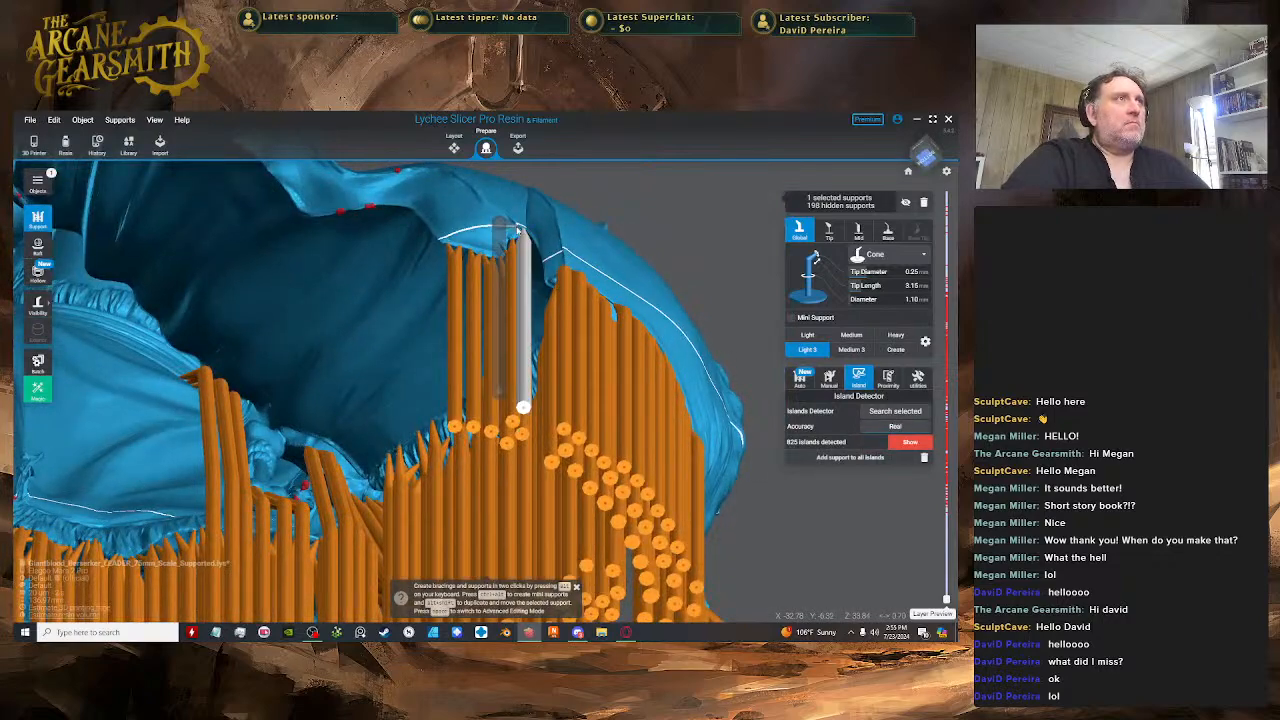
{"action": "key", "text": "space"}
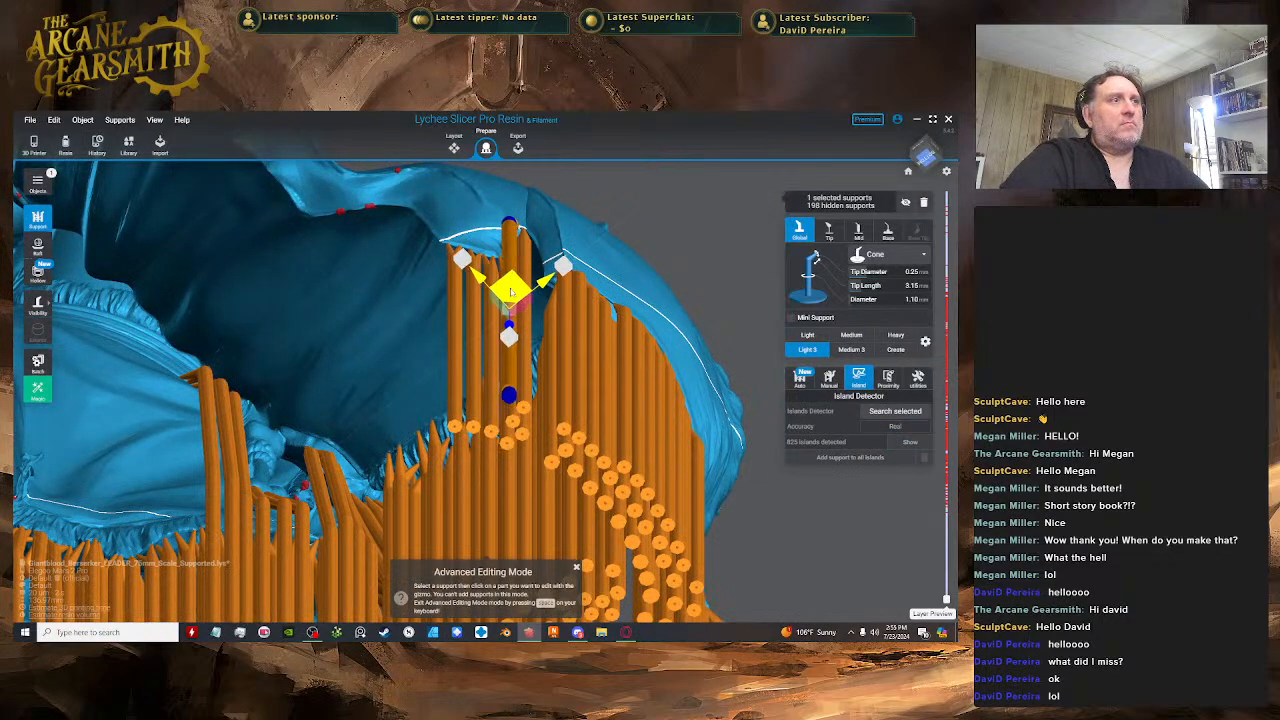
{"action": "right_click_drag", "start_coordinate": [510, 295], "coordinate": [489, 182]}
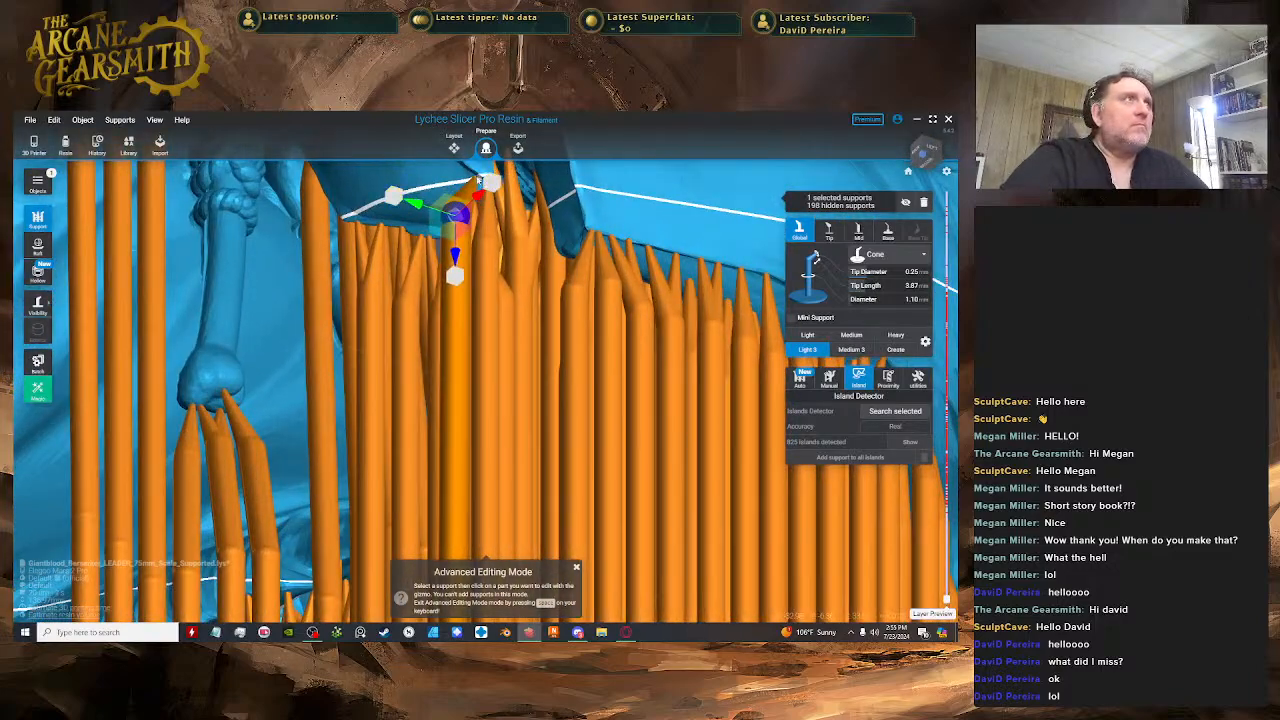
{"action": "left_click_drag", "start_coordinate": [456, 216], "coordinate": [452, 222]}
{"action": "right_click_drag", "start_coordinate": [453, 222], "coordinate": [532, 175]}
- Delete the slanted support that leans outward from the fold corner
{"action": "key", "text": "space"}
{"action": "left_click", "coordinate": [526, 250]}
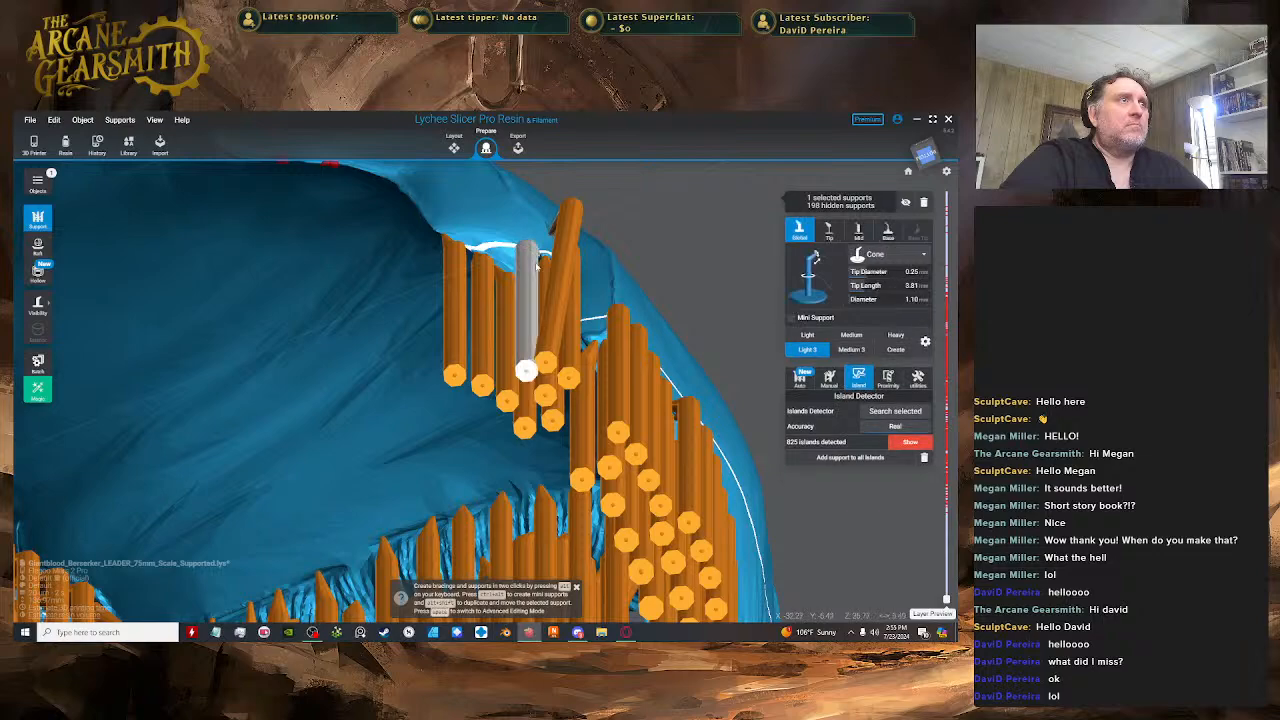
{"action": "key", "text": "space"}
{"action": "mouse_move", "coordinate": [589, 321]}
{"action": "right_mouse_down"}
{"action": "mouse_move", "coordinate": [615, 337]}
{"action": "mouse_move", "coordinate": [573, 338]}
{"action": "right_mouse_up"}
{"action": "key", "text": "space"}
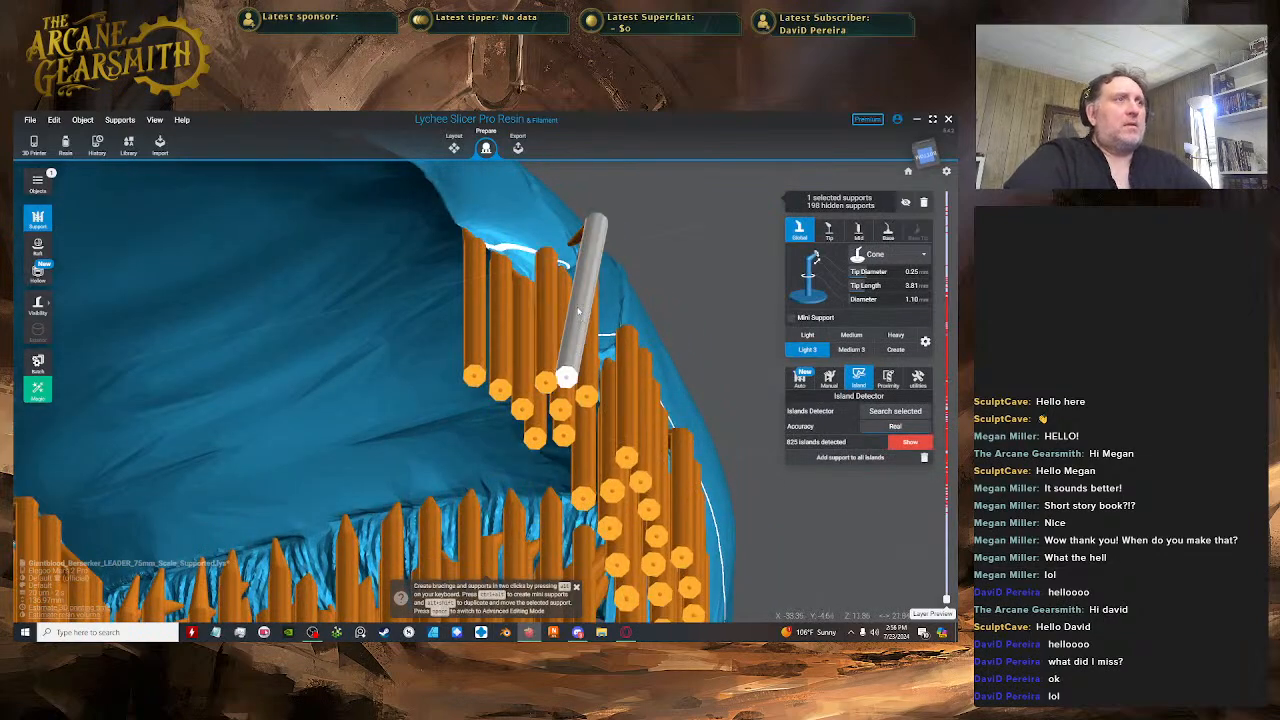
{"action": "key", "text": "Delete"}
- Place a Light S support at the fold's upper corner, move its shaft in among the neighbouring supports, and lower its top joint
{"action": "right_click_drag", "start_coordinate": [611, 300], "coordinate": [481, 300]}
{"action": "right_click_drag", "start_coordinate": [452, 215], "coordinate": [458, 285]}
{"action": "left_click", "coordinate": [478, 190]}
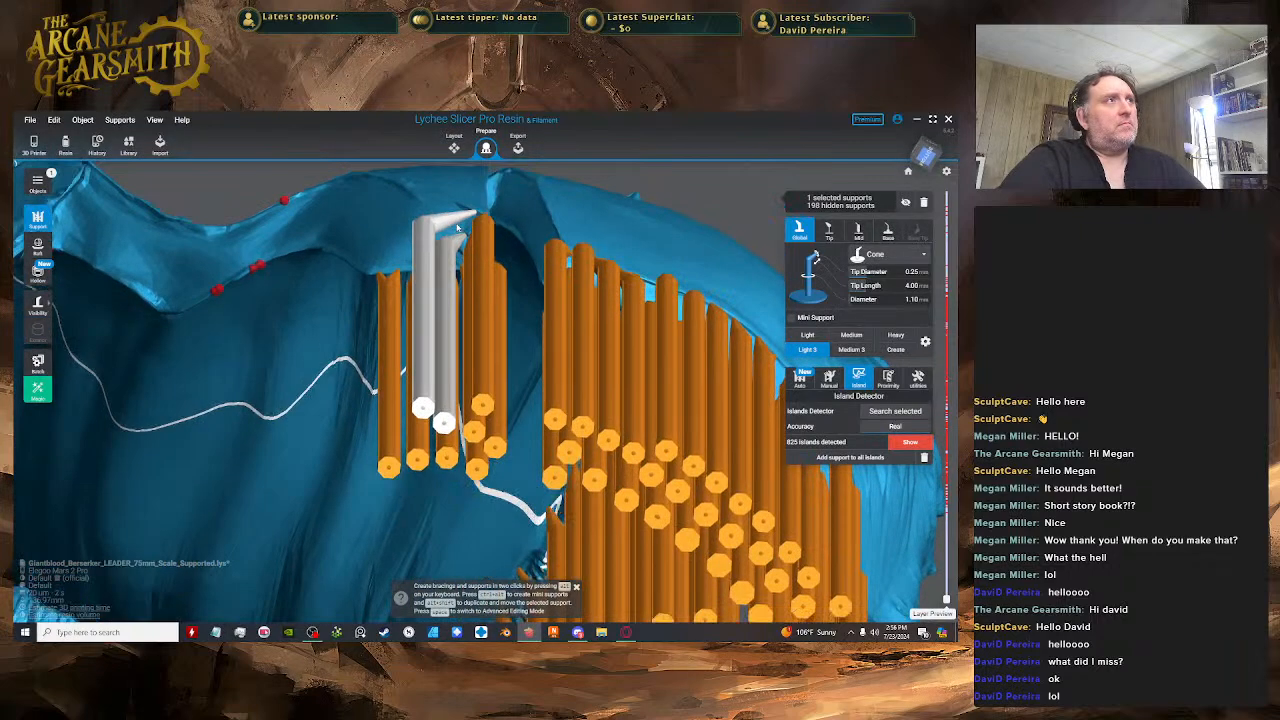
{"action": "key", "text": "space"}
{"action": "left_click", "coordinate": [424, 308]}
{"action": "left_click_drag", "start_coordinate": [415, 299], "coordinate": [449, 286]}
{"action": "right_click_drag", "start_coordinate": [449, 365], "coordinate": [453, 275]}
{"action": "left_click", "coordinate": [450, 235]}
{"action": "left_click_drag", "start_coordinate": [449, 244], "coordinate": [438, 262]}
{"action": "scroll", "coordinate": [452, 240], "scroll_direction": "up", "scroll_amount": 3}
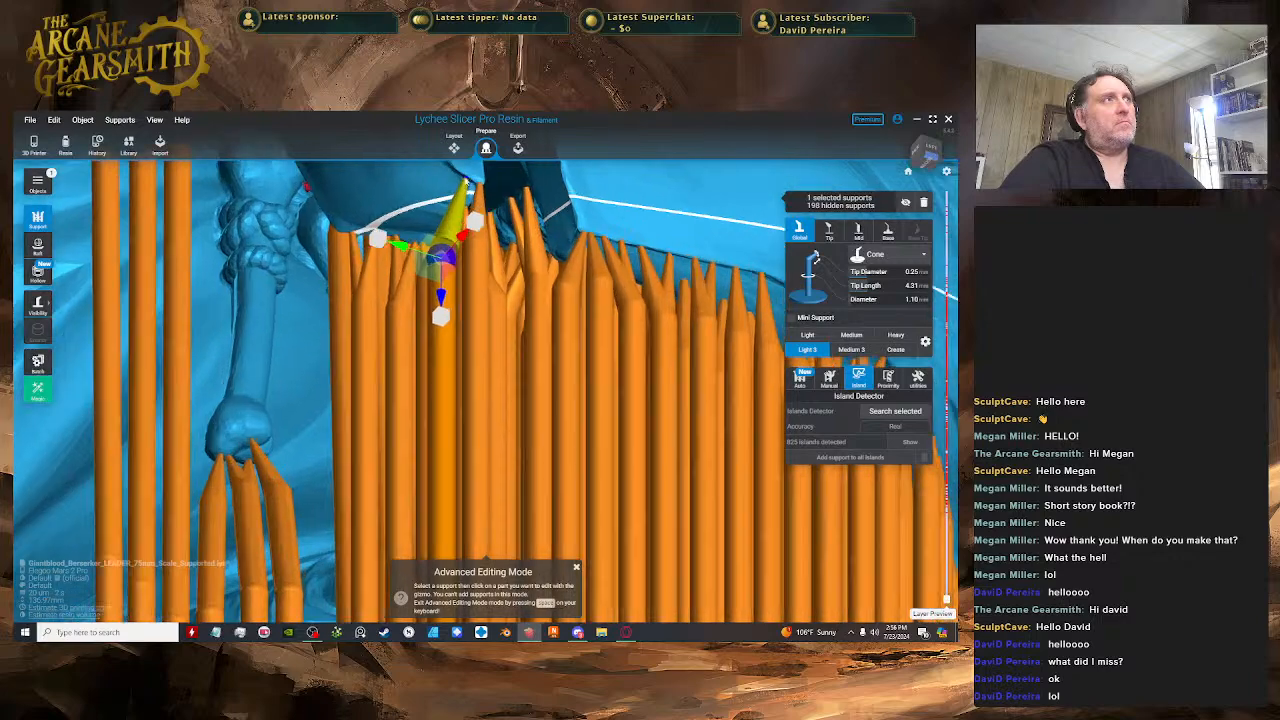
- Reposition the new support's tip on the fold's upper corner and branch a mini support from its shaft
{"action": "right_click_drag", "start_coordinate": [455, 238], "coordinate": [470, 208]}
{"action": "scroll", "coordinate": [468, 220], "scroll_direction": "up", "scroll_amount": 2}
{"action": "left_click", "coordinate": [459, 222]}
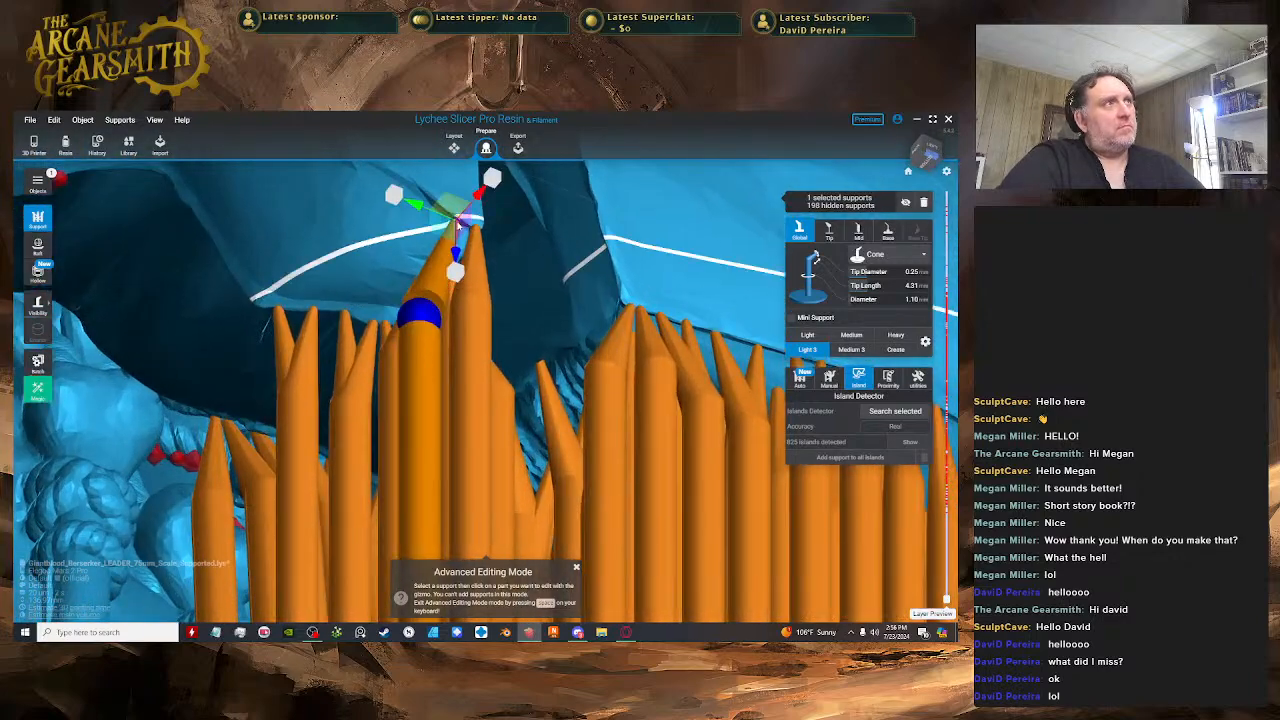
{"action": "left_click_drag", "start_coordinate": [465, 210], "coordinate": [467, 222]}
{"action": "key", "text": "space"}
{"action": "left_click", "coordinate": [440, 208]}
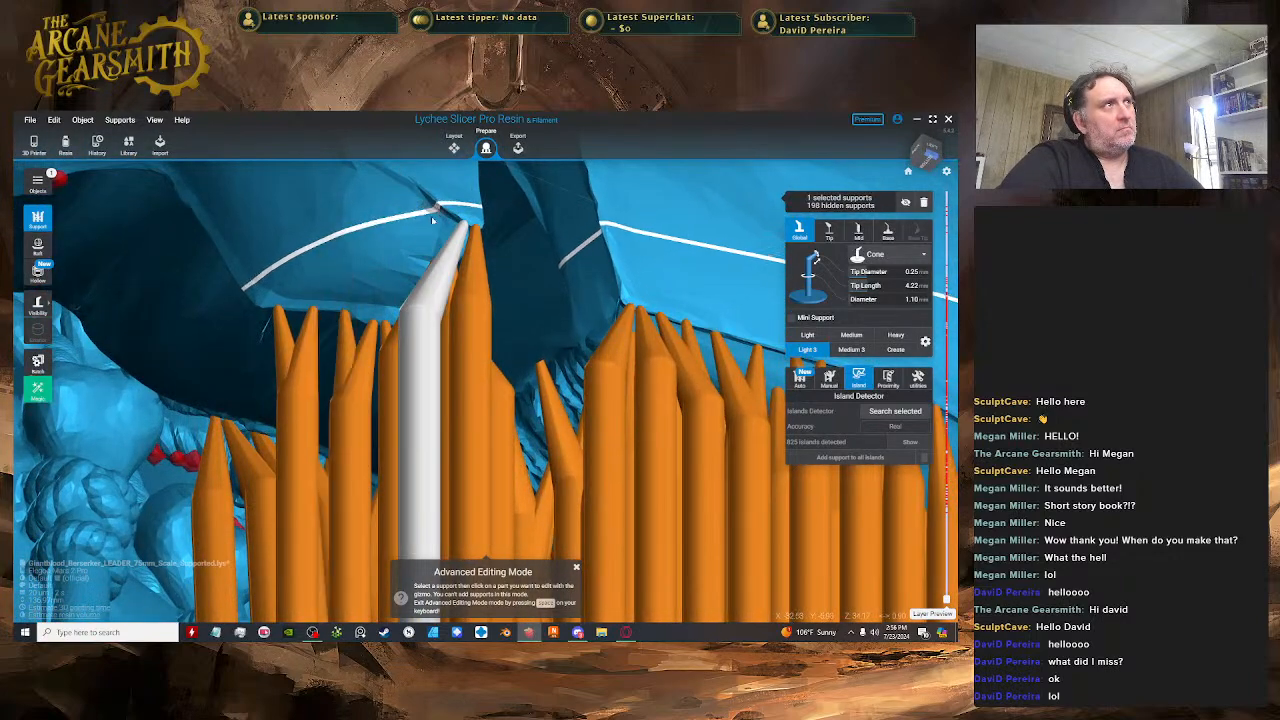
{"action": "left_click", "coordinate": [408, 307]}
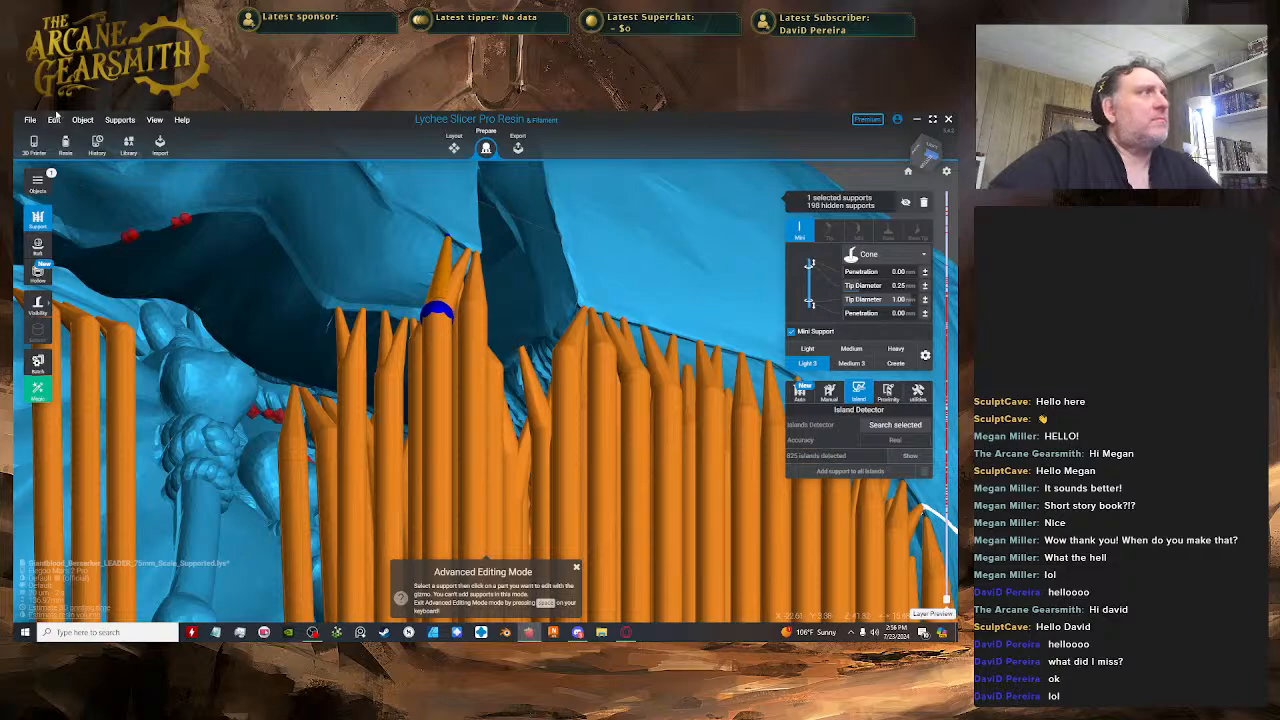
- Place a Light S support on the cape's inner face just above the tattered hem, near the outer fold
{"action": "scroll", "coordinate": [645, 315], "scroll_direction": "down", "scroll_amount": 10}
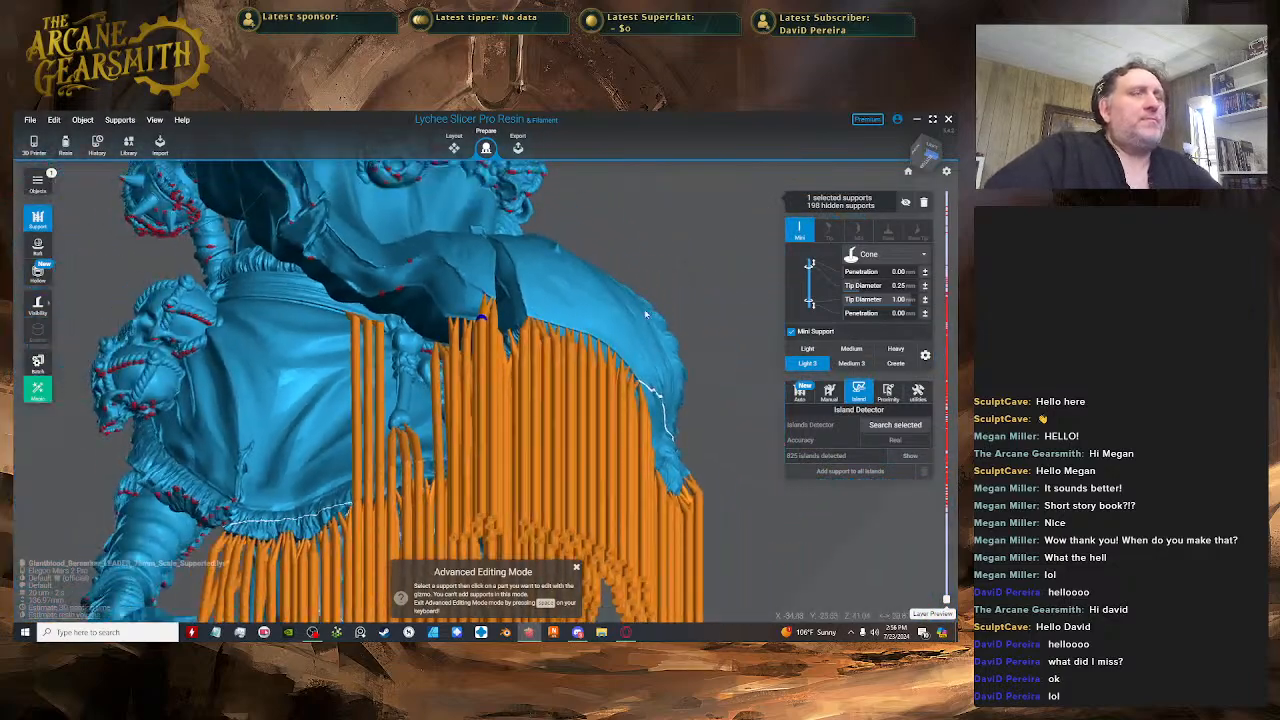
{"action": "left_click_drag", "start_coordinate": [645, 315], "coordinate": [708, 272]}
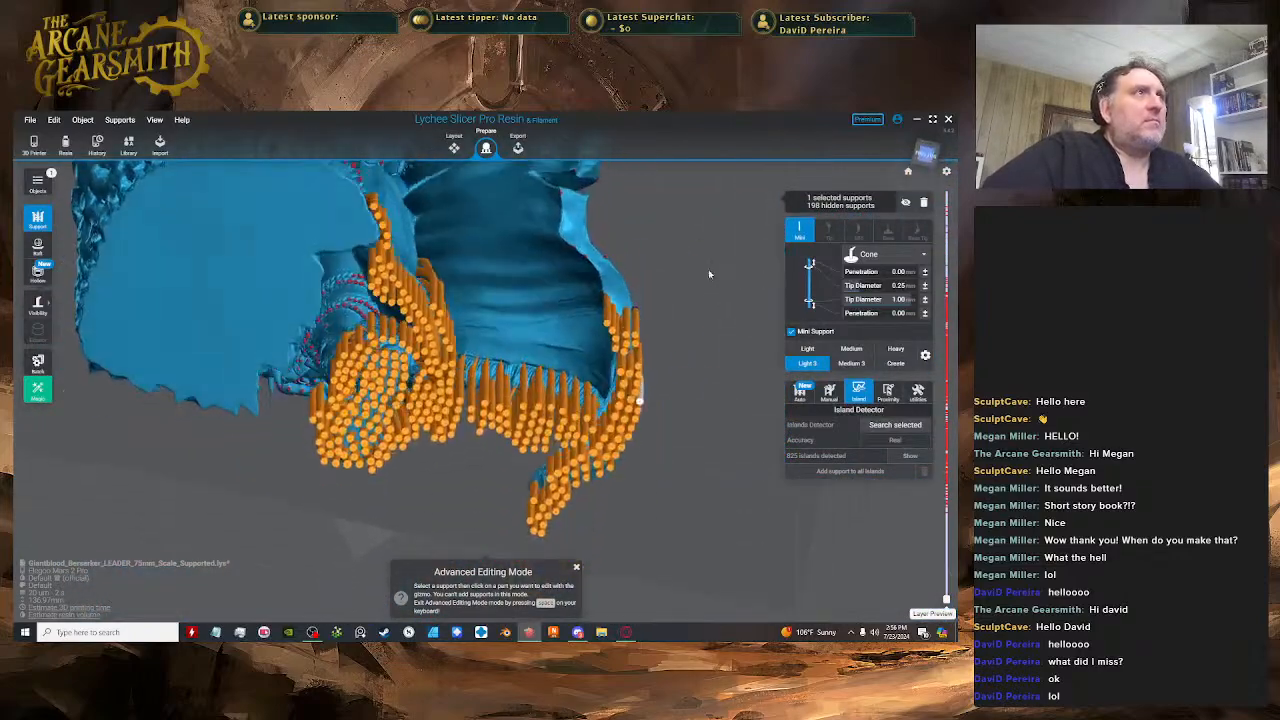
{"action": "scroll", "coordinate": [475, 340], "scroll_direction": "up", "scroll_amount": 5}
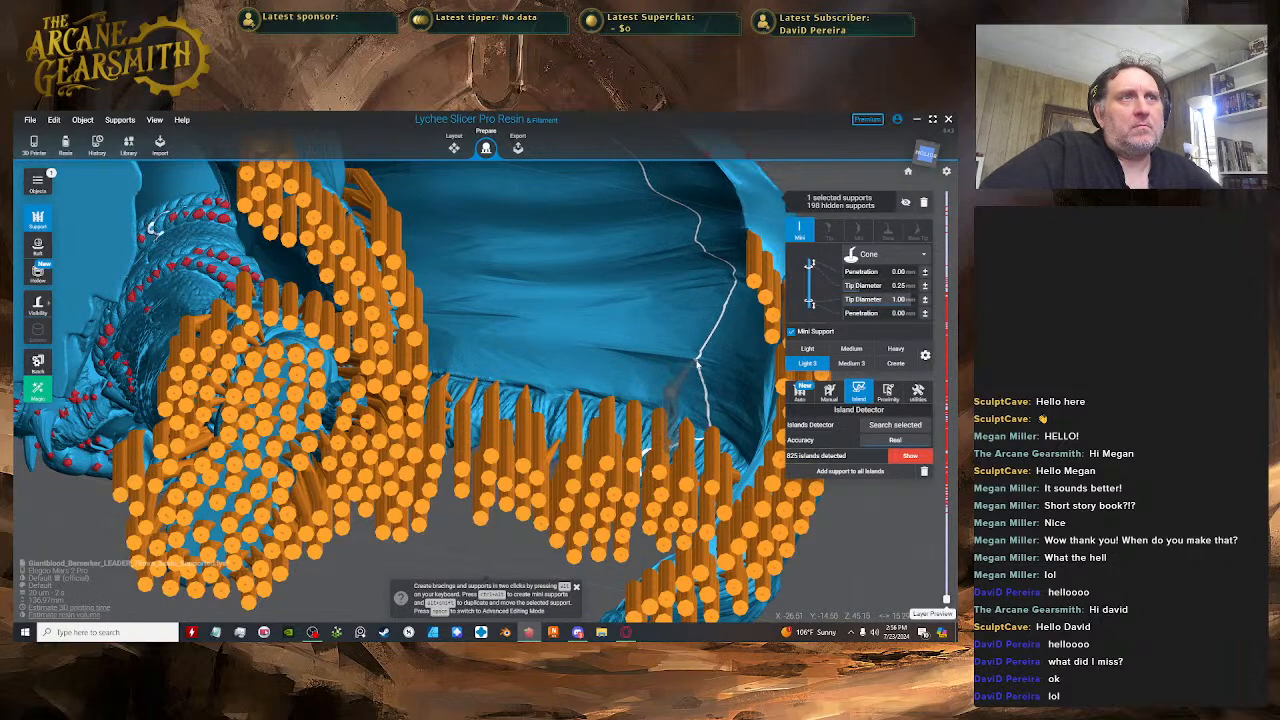
{"action": "left_click", "coordinate": [698, 364]}
{"action": "key", "text": "space"}
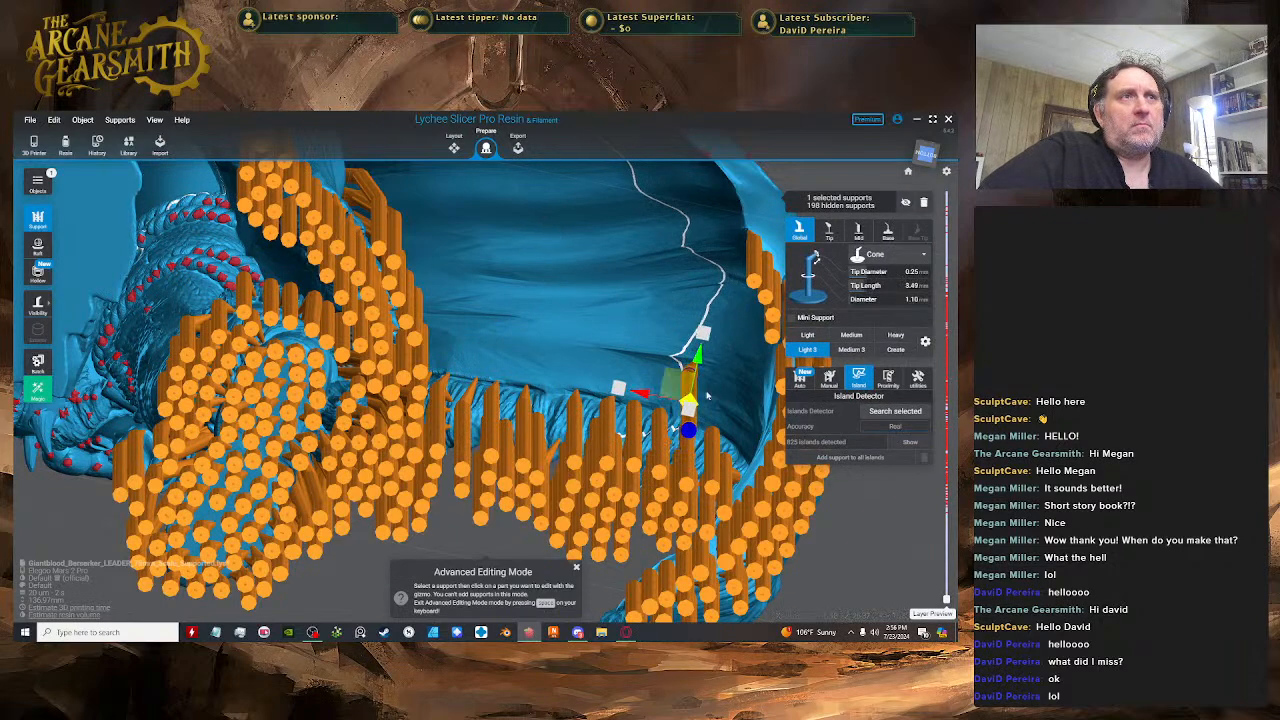
{"action": "right_click_drag", "start_coordinate": [707, 395], "coordinate": [550, 440]}
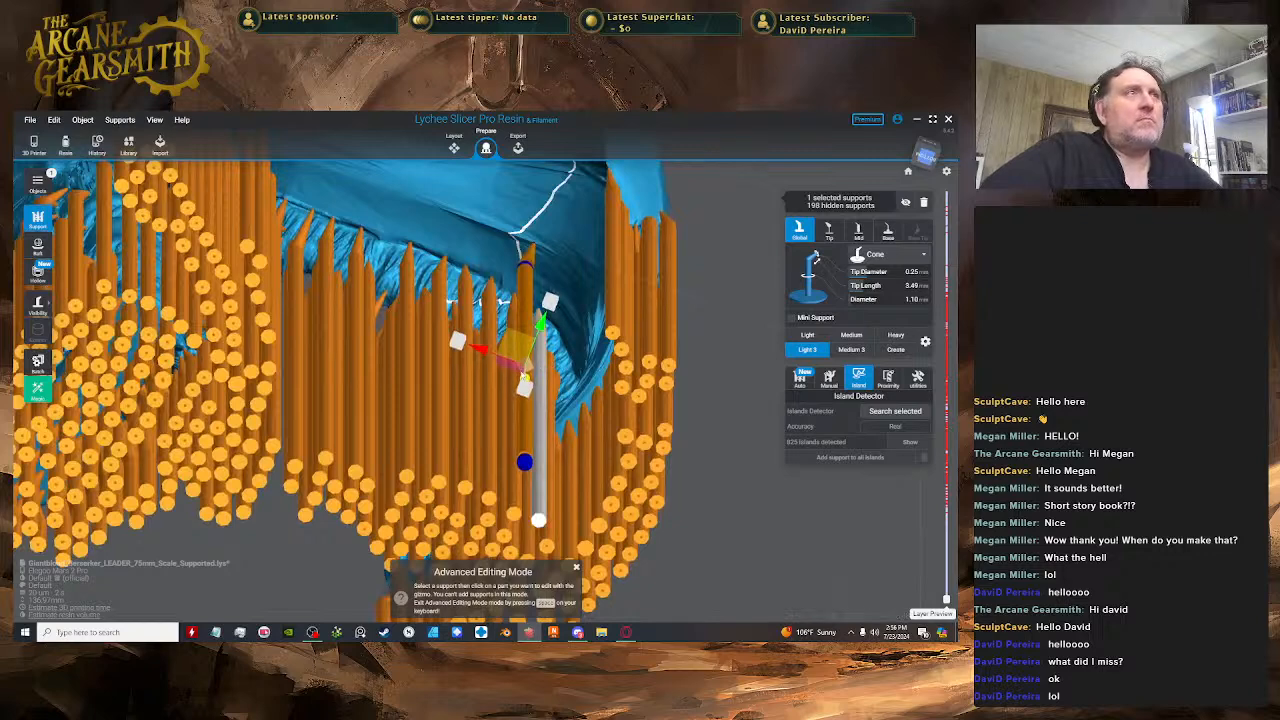
{"action": "right_click_drag", "start_coordinate": [524, 376], "coordinate": [487, 328]}
{"action": "key", "text": "space"}
- Place a second Light S support beside it on the cape's inner face and line its shaft up with the first
{"action": "left_click", "coordinate": [503, 295]}
{"action": "key", "text": "space"}
{"action": "left_click", "coordinate": [482, 343]}
{"action": "left_click_drag", "start_coordinate": [472, 340], "coordinate": [485, 278]}
{"action": "key", "text": "space"}
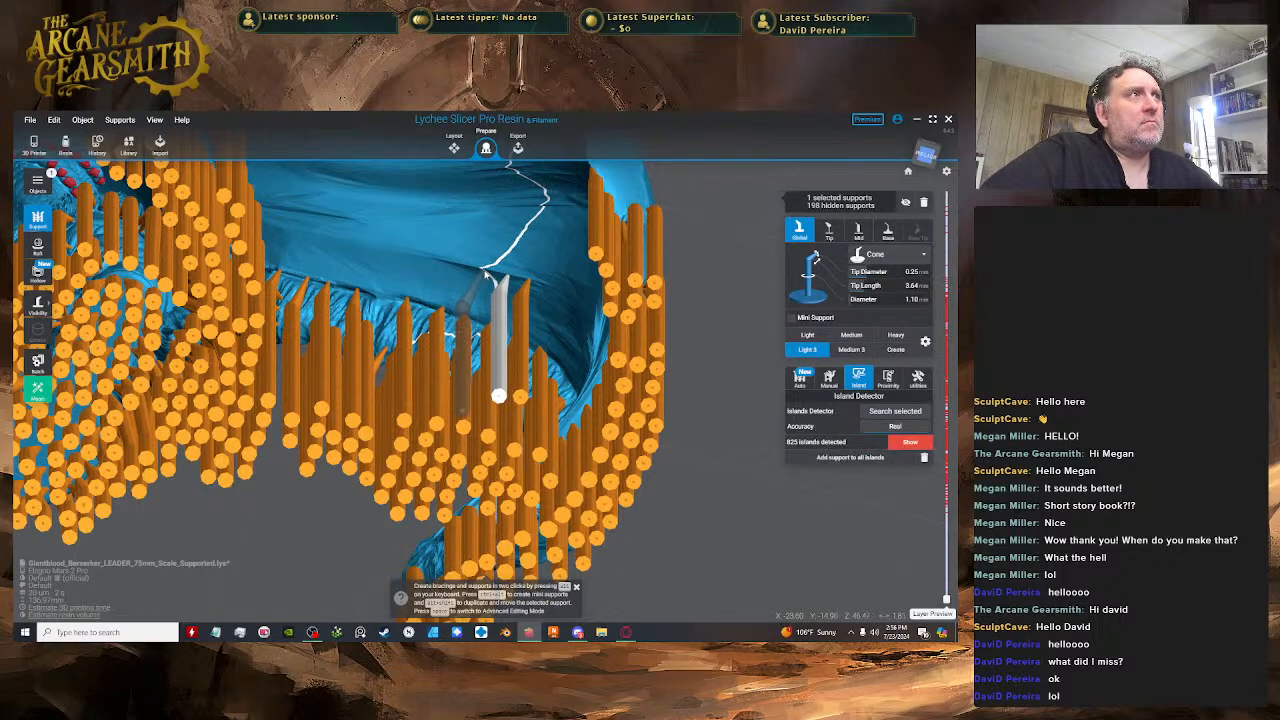
- Continue the inner-face row with two more Light S supports, shifting each shaft into line with the previous ones
{"action": "key", "text": "space"}
{"action": "left_click", "coordinate": [457, 330]}
{"action": "left_click_drag", "start_coordinate": [451, 334], "coordinate": [466, 274]}
{"action": "key", "text": "space"}
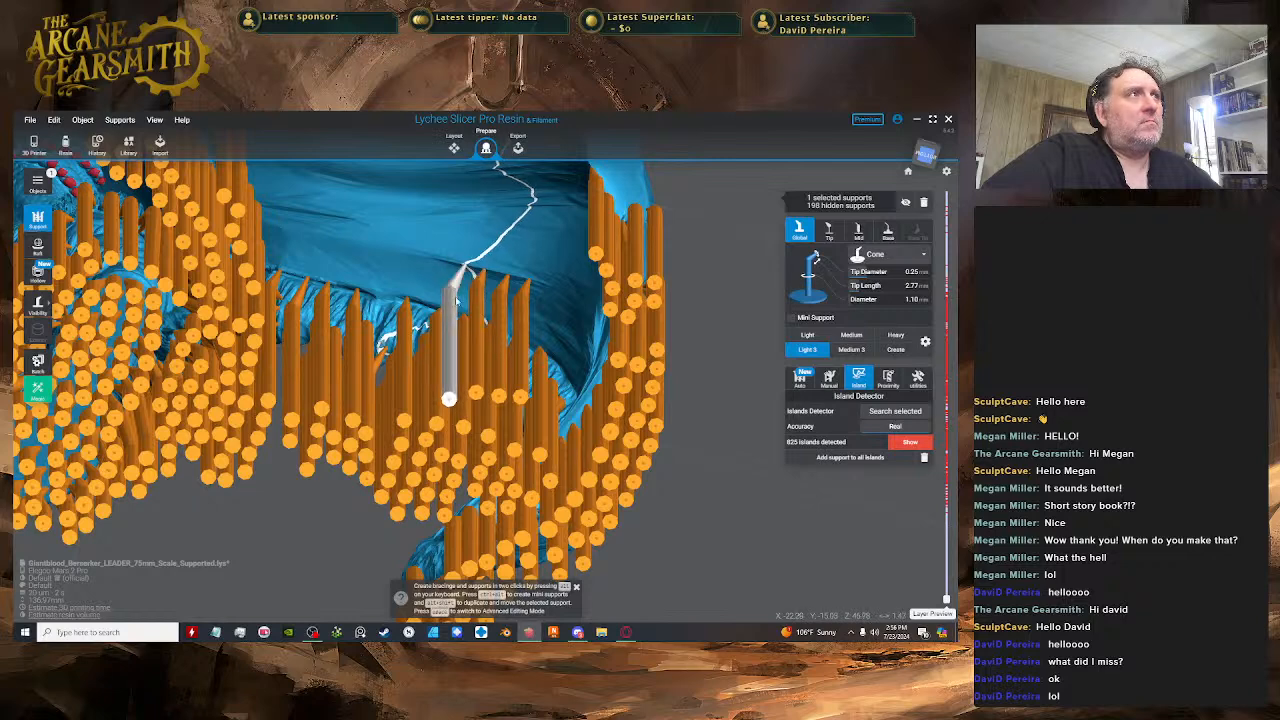
{"action": "key", "text": "space"}
{"action": "left_click_drag", "start_coordinate": [444, 316], "coordinate": [446, 316]}
{"action": "right_click_drag", "start_coordinate": [446, 316], "coordinate": [385, 318]}
{"action": "key", "text": "space"}
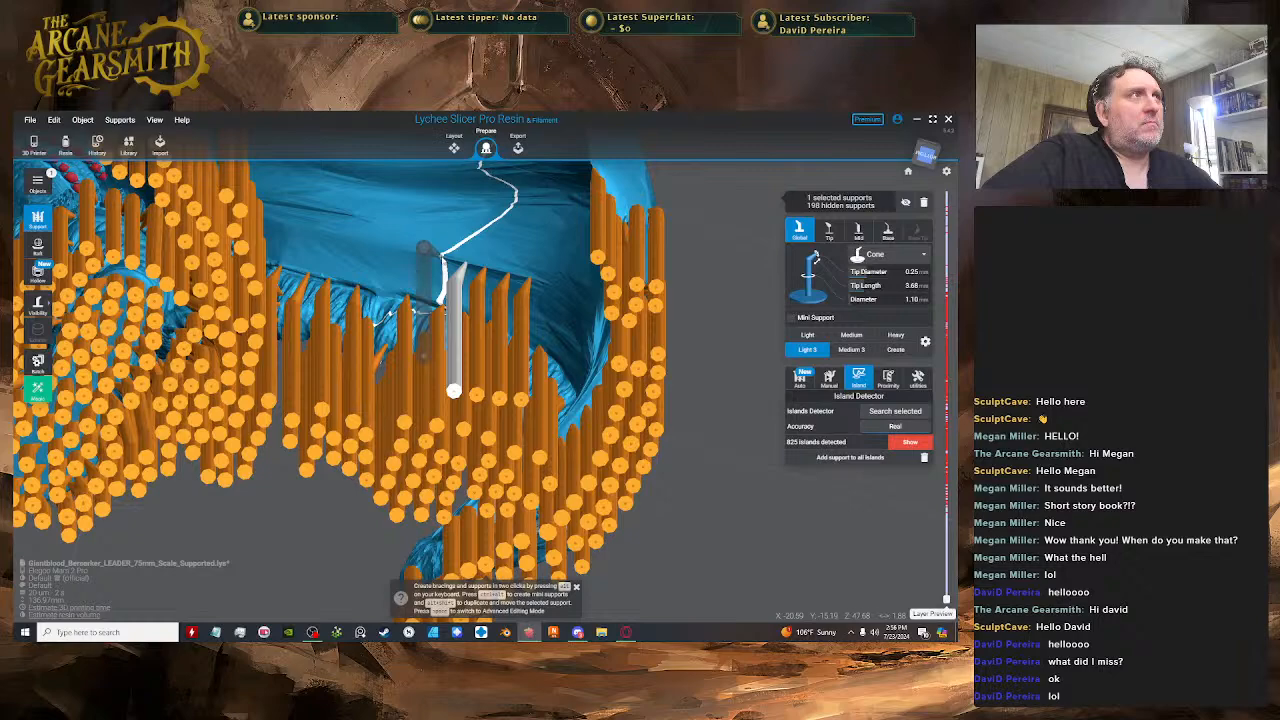
- Add a fifth Light S support at the end of the inner-face row and align its shaft with the others
{"action": "key", "text": "space"}
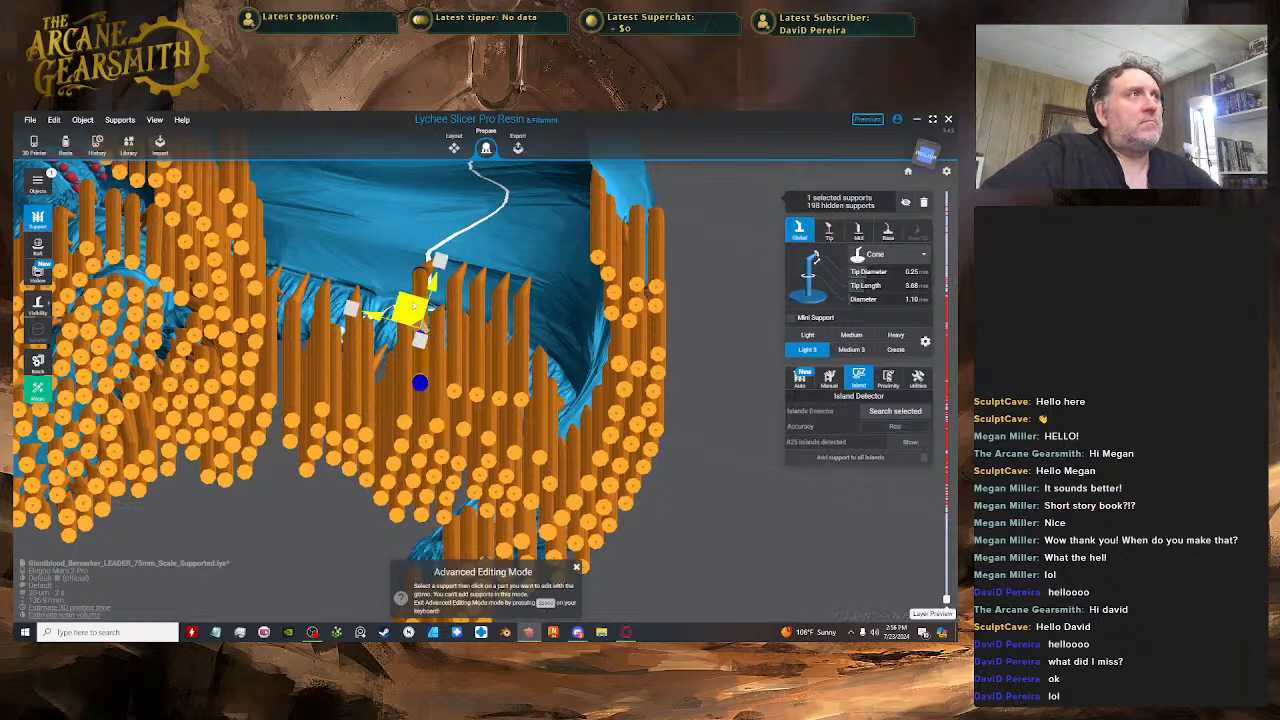
{"action": "left_click_drag", "start_coordinate": [409, 300], "coordinate": [423, 308], "text": "shift"}
{"action": "key", "text": "space"}
- Place two Light S supports on the cape's inner face in the gap beside the inner fold and line up their shafts
{"action": "right_click_drag", "start_coordinate": [423, 308], "coordinate": [360, 365]}
{"action": "key", "text": "space"}
{"action": "left_click", "coordinate": [385, 355]}
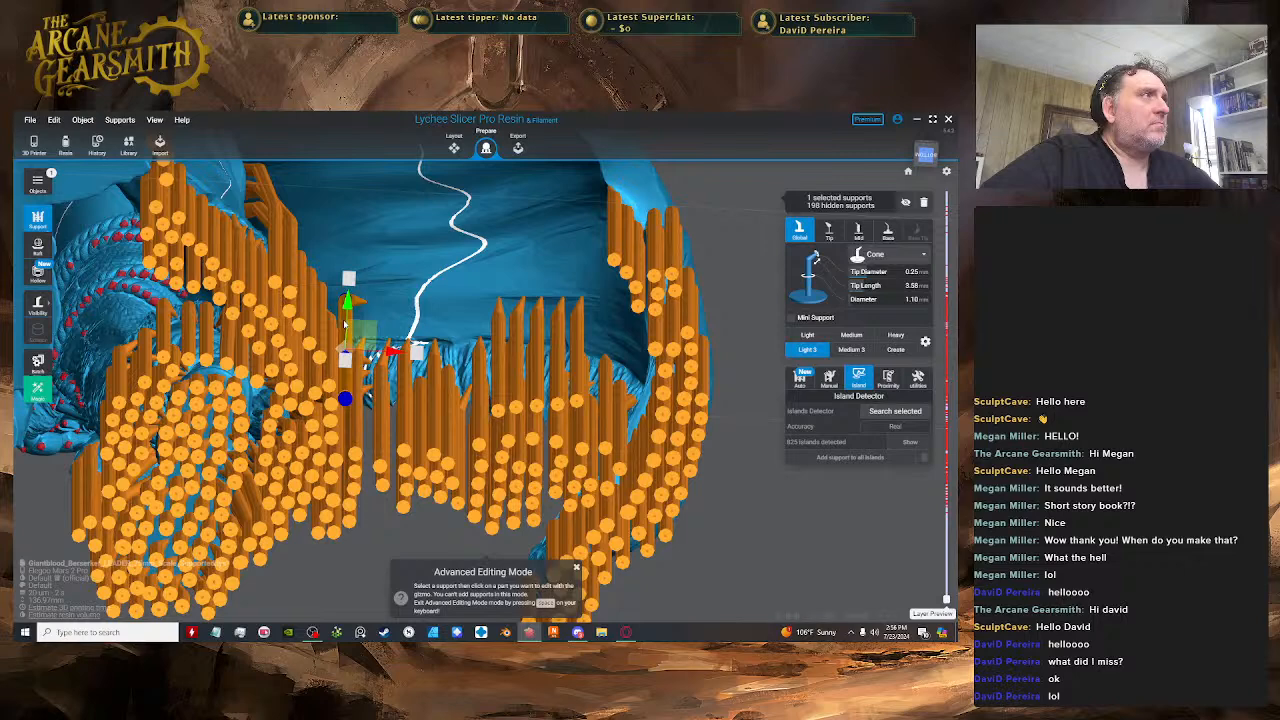
{"action": "left_click_drag", "start_coordinate": [389, 352], "coordinate": [390, 338]}
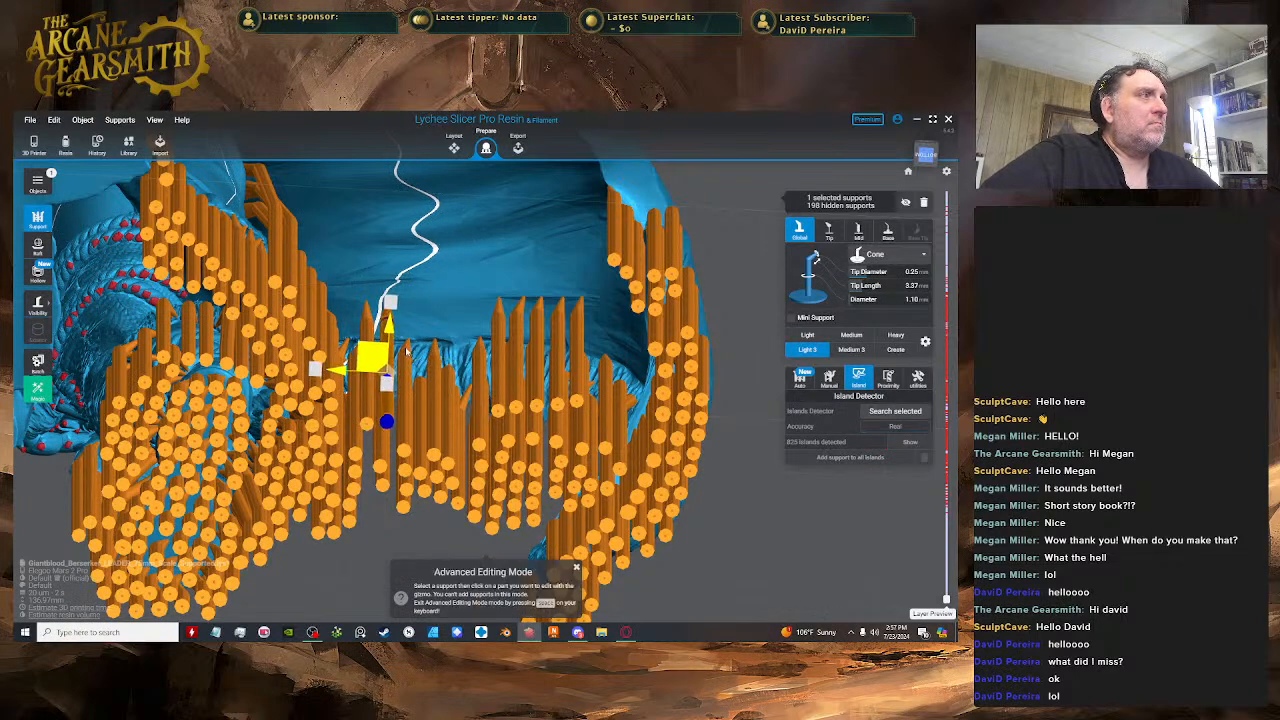
{"action": "key", "text": "space"}
{"action": "key", "text": "space"}
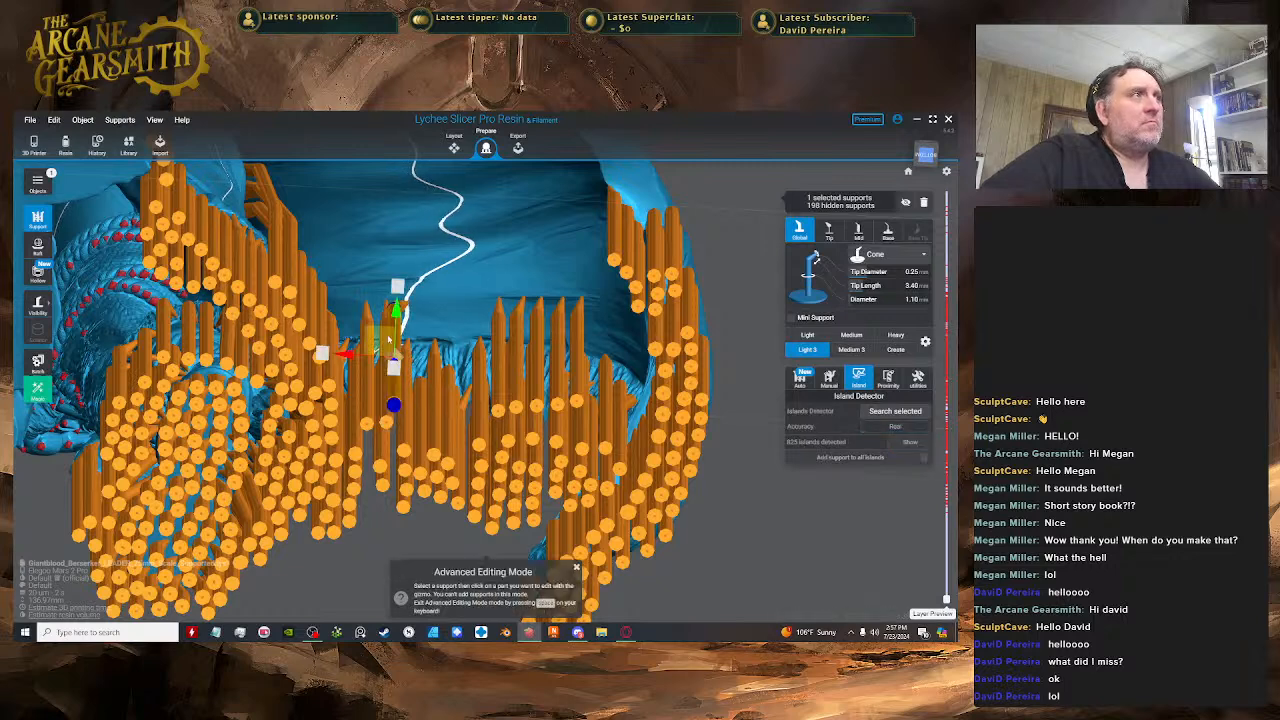
- Fill the gap toward the existing inner-face row with three more Light S supports, shifting their shafts into line
{"action": "left_click", "coordinate": [390, 353]}
{"action": "left_click_drag", "start_coordinate": [390, 353], "coordinate": [424, 333]}
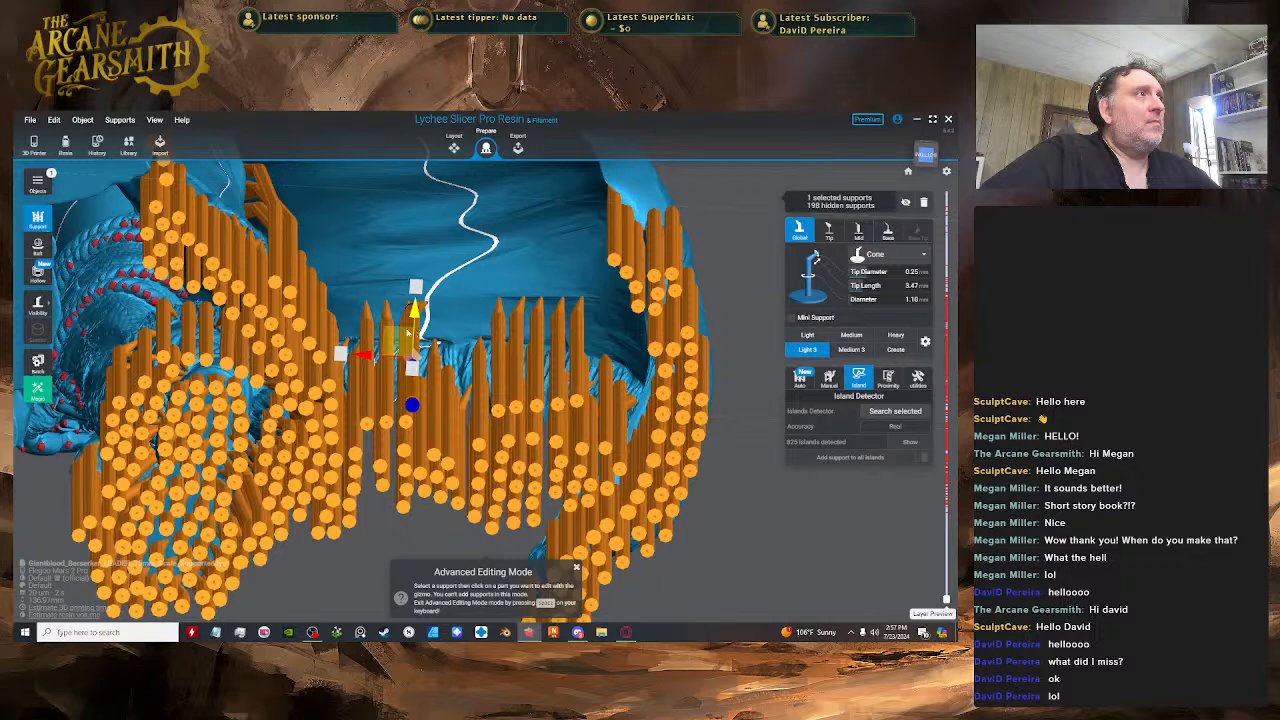
{"action": "left_click", "coordinate": [410, 355]}
{"action": "left_click_drag", "start_coordinate": [410, 355], "coordinate": [443, 340]}
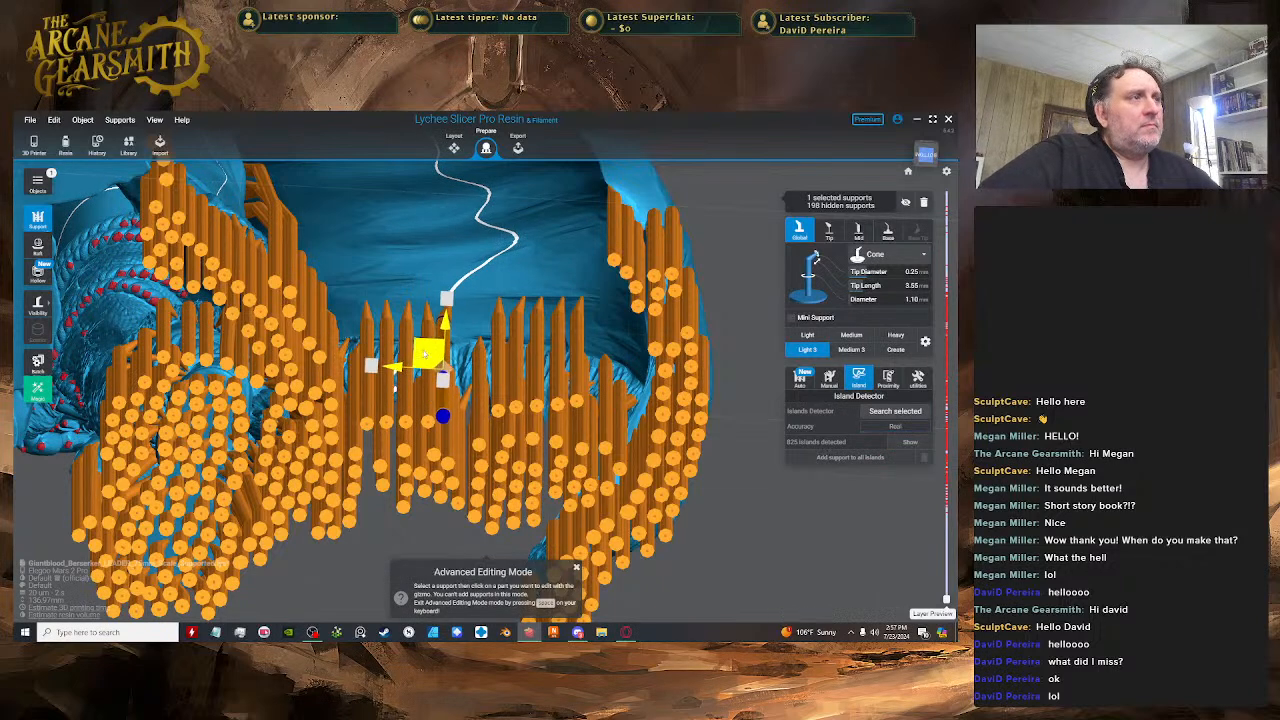
{"action": "key", "text": "space"}
{"action": "scroll", "coordinate": [385, 352], "scroll_direction": "down", "scroll_amount": 5}
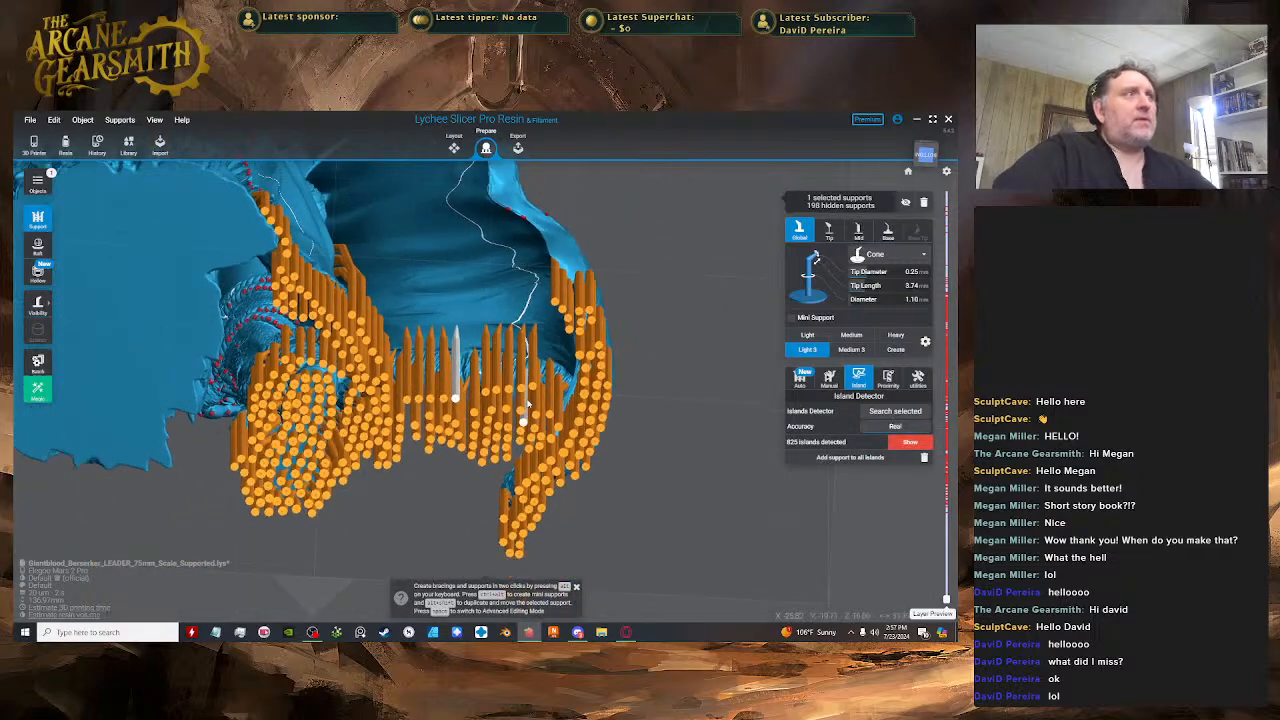
- Start a second row higher on the cape's inner face with four Light S supports, aligning their shafts
{"action": "left_click_drag", "start_coordinate": [385, 352], "coordinate": [306, 566]}
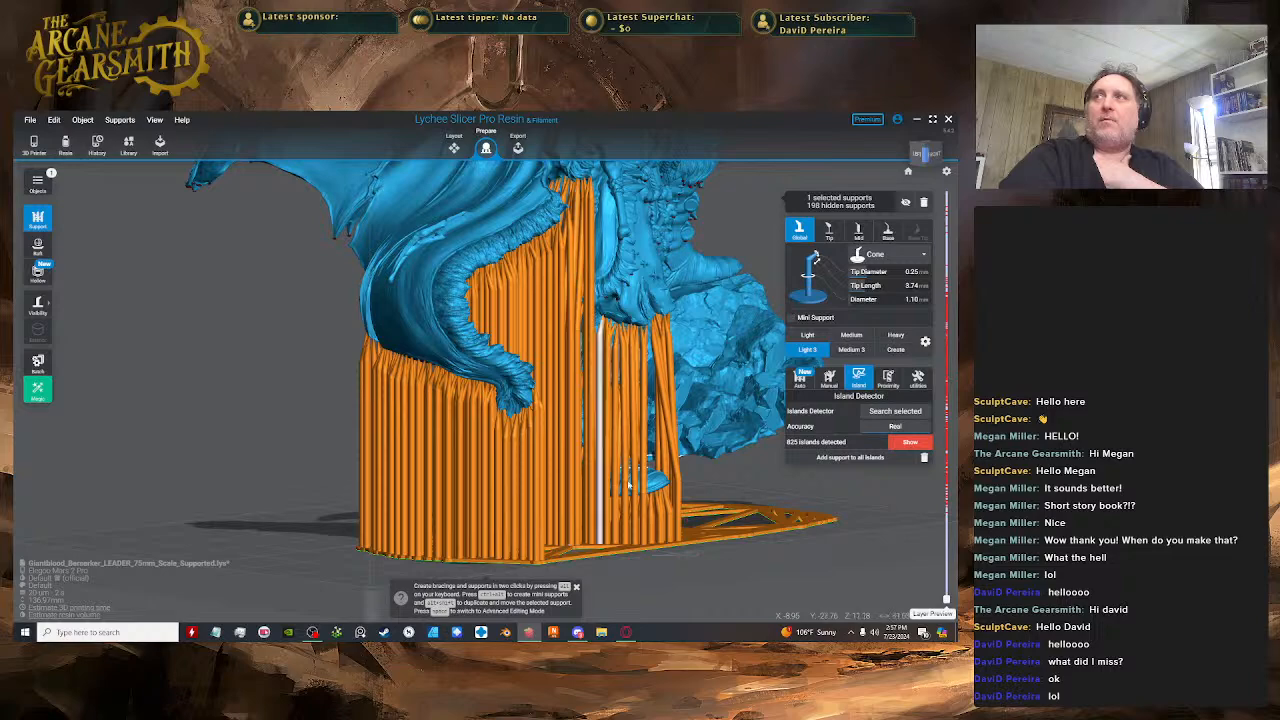
{"action": "left_click_drag", "start_coordinate": [557, 445], "coordinate": [420, 277]}
{"action": "scroll", "coordinate": [398, 248], "scroll_direction": "up", "scroll_amount": 3}
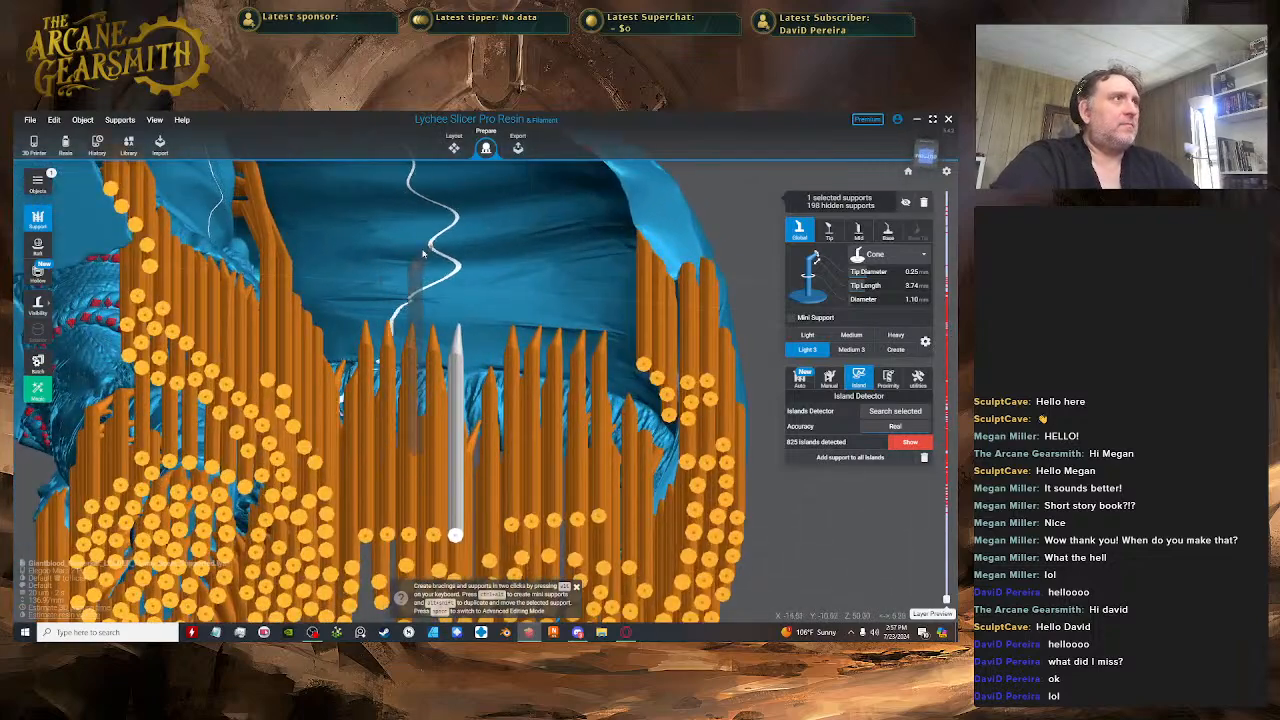
{"action": "left_click", "coordinate": [382, 262]}
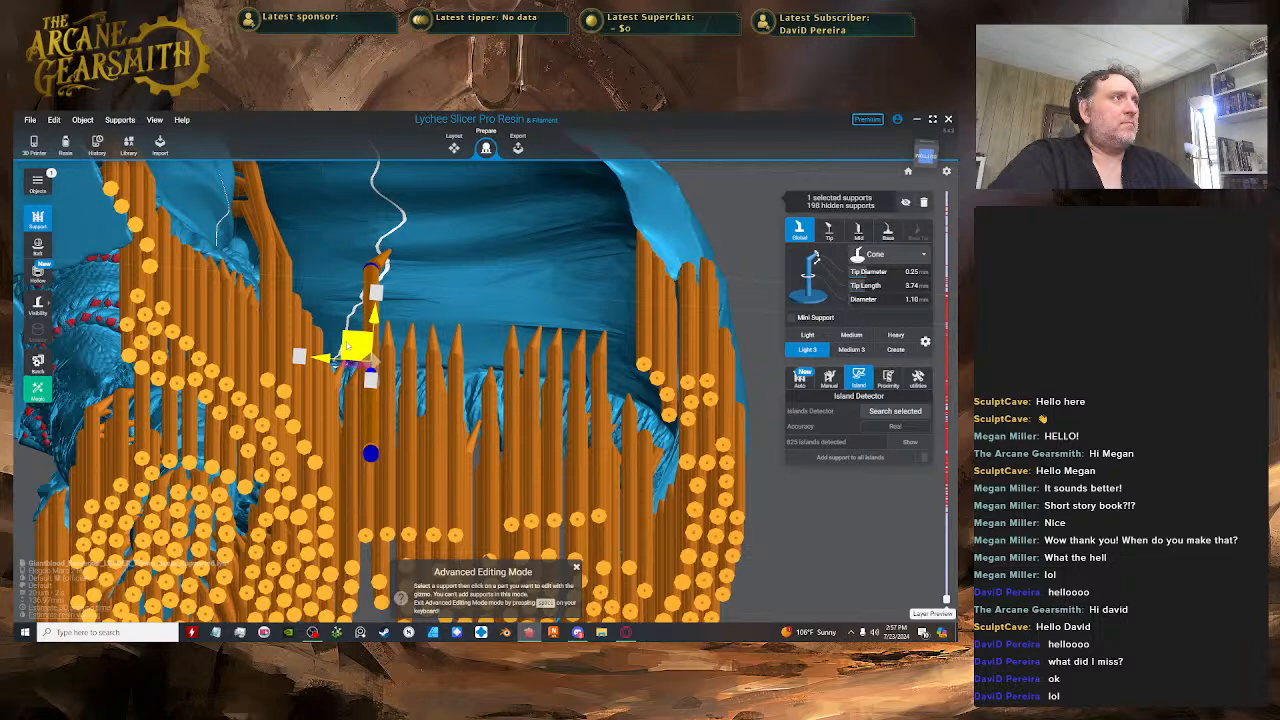
{"action": "left_click_drag", "start_coordinate": [347, 344], "coordinate": [454, 347]}
{"action": "left_click", "coordinate": [465, 252]}
{"action": "key", "text": "space"}
{"action": "key", "text": "space"}
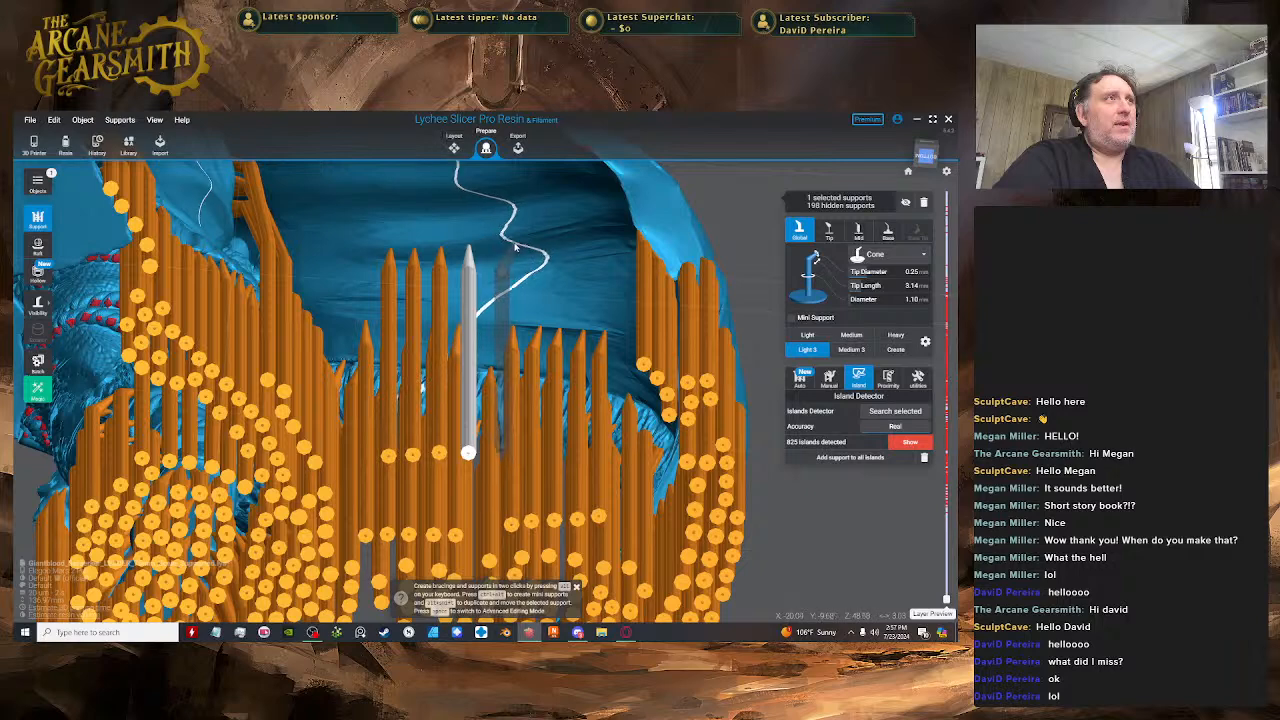
- Add a fifth and sixth Light S support to the second inner-face row and align each shaft with its neighbours
{"action": "left_click", "coordinate": [496, 242]}
{"action": "key", "text": "space"}
{"action": "left_click", "coordinate": [491, 327]}
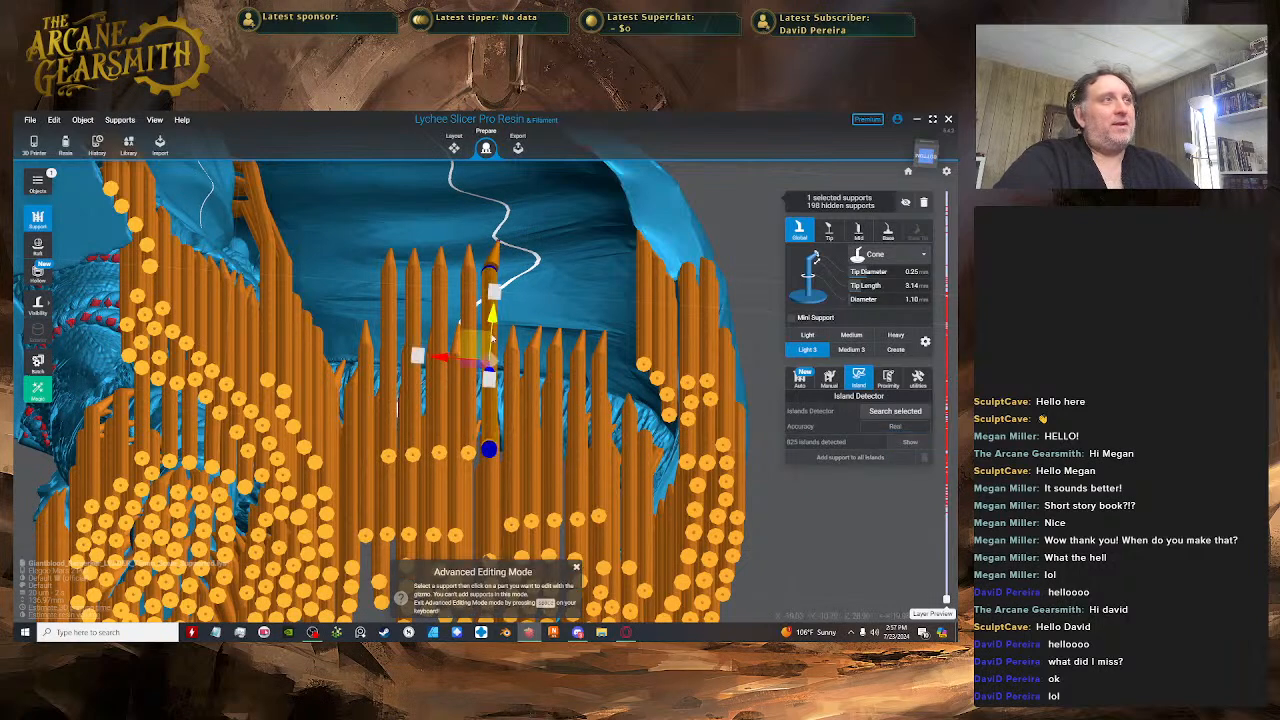
{"action": "left_click_drag", "start_coordinate": [478, 346], "coordinate": [488, 338]}
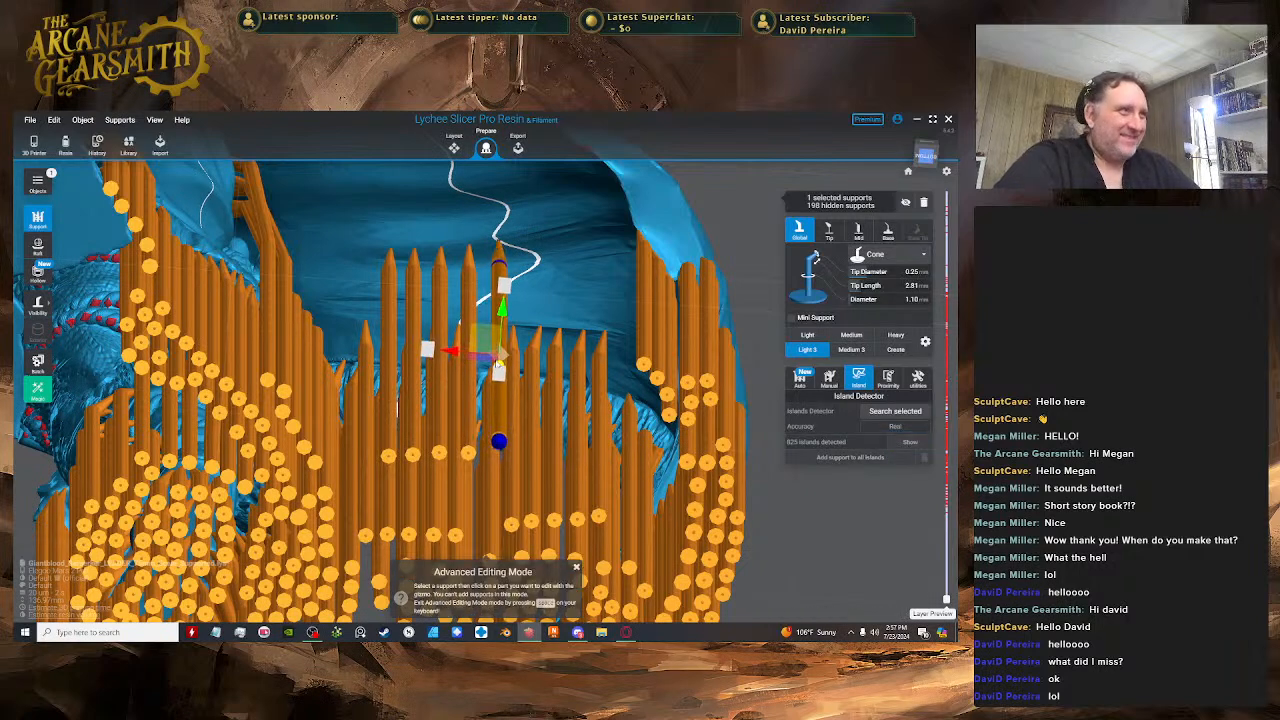
{"action": "key", "text": "space"}
{"action": "left_click", "coordinate": [526, 241]}
{"action": "key", "text": "space"}
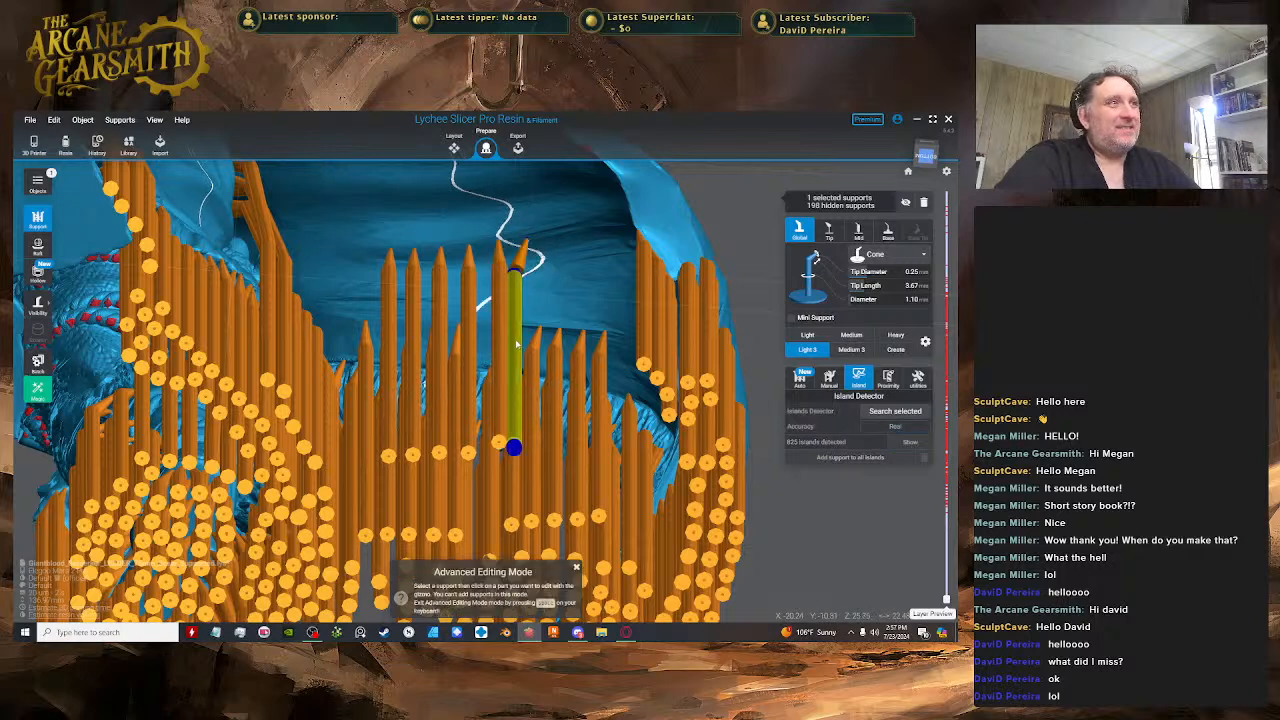
{"action": "left_click", "coordinate": [517, 344]}
{"action": "left_click_drag", "start_coordinate": [506, 348], "coordinate": [520, 340]}
{"action": "key", "text": "space"}
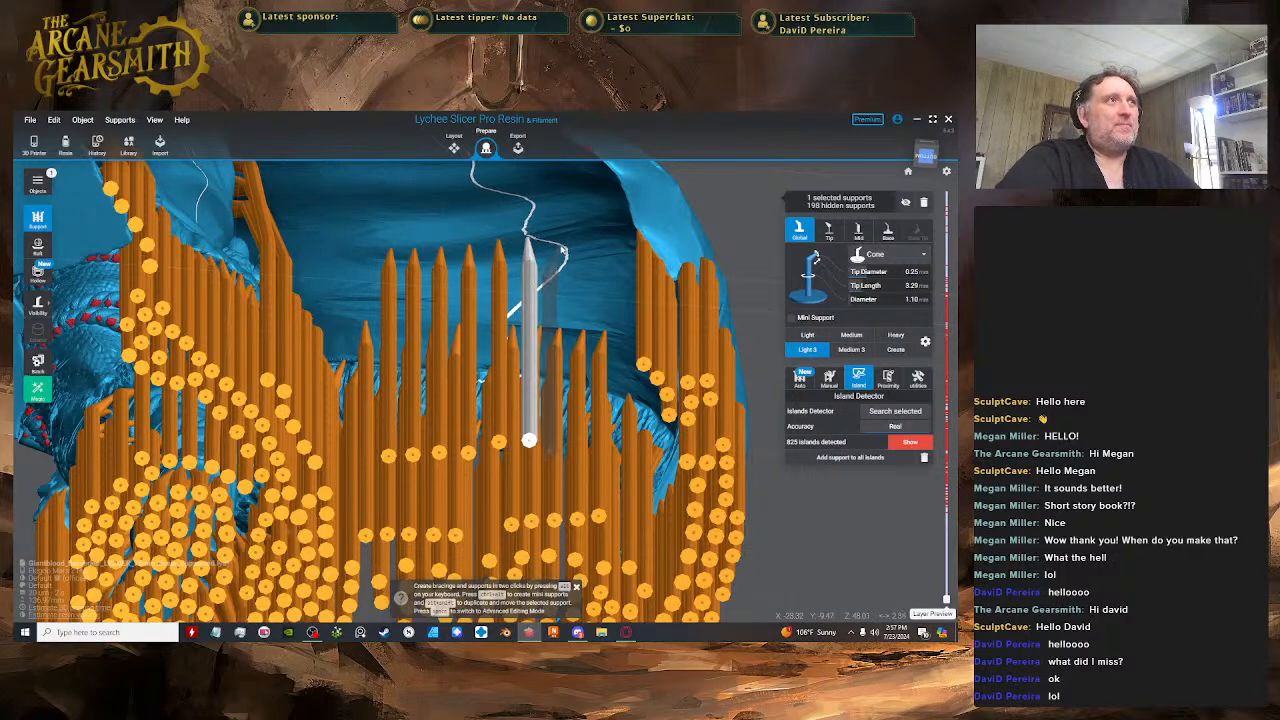
- Extend the second inner-face row toward the outer fold with two more Light S supports, shifting their shafts into line
{"action": "left_click", "coordinate": [550, 240]}
{"action": "key", "text": "space"}
{"action": "left_click", "coordinate": [538, 340]}
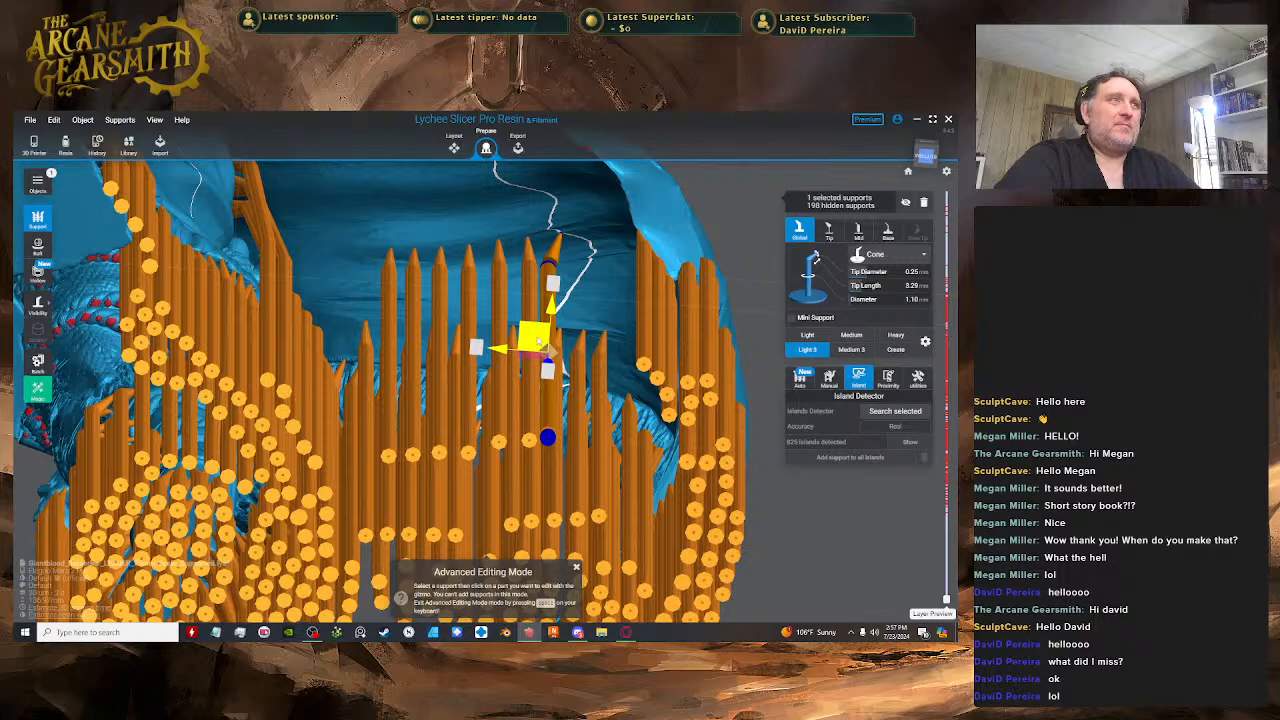
{"action": "left_click_drag", "start_coordinate": [538, 340], "coordinate": [571, 332]}
{"action": "key", "text": "space"}
{"action": "left_click", "coordinate": [588, 233]}
{"action": "key", "text": "space"}
{"action": "left_click", "coordinate": [566, 335]}
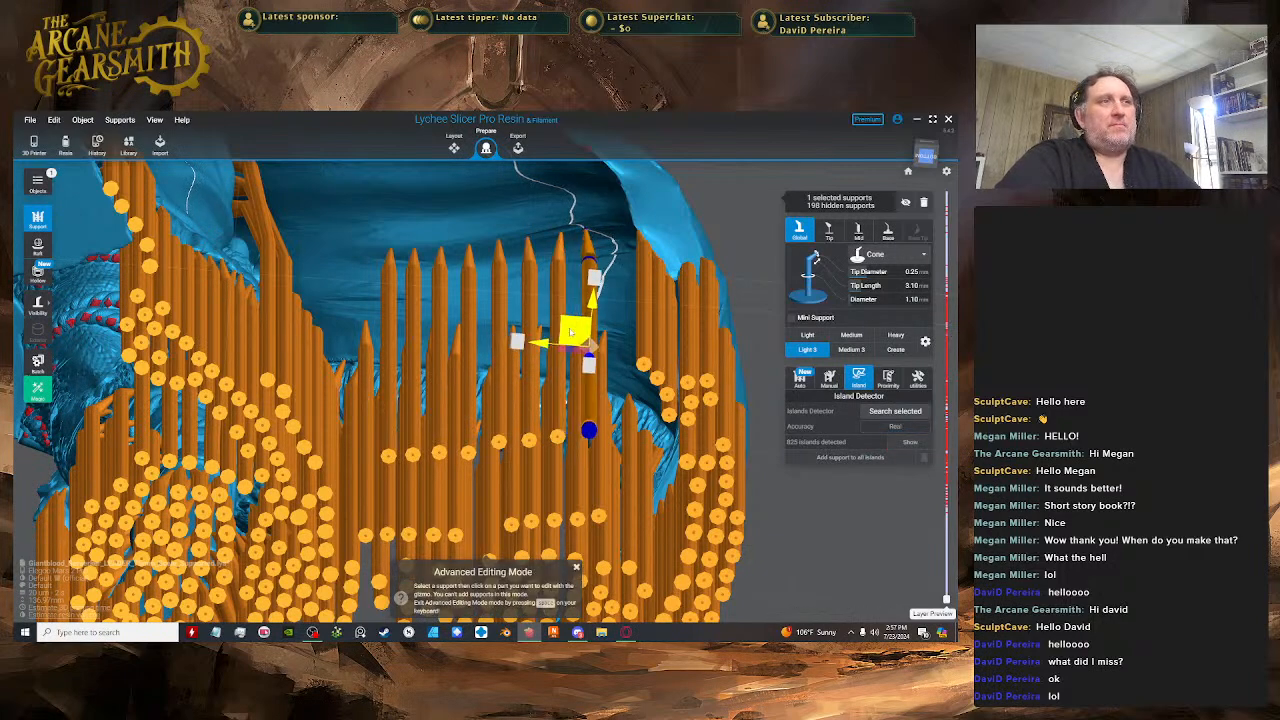
{"action": "key", "text": "space"}
- Place a Light S support at the outer-fold end of the second row and even out the shaft spacing of its neighbours
{"action": "right_click_drag", "start_coordinate": [573, 333], "coordinate": [599, 380]}
{"action": "left_click", "coordinate": [613, 299]}
{"action": "key", "text": "space"}
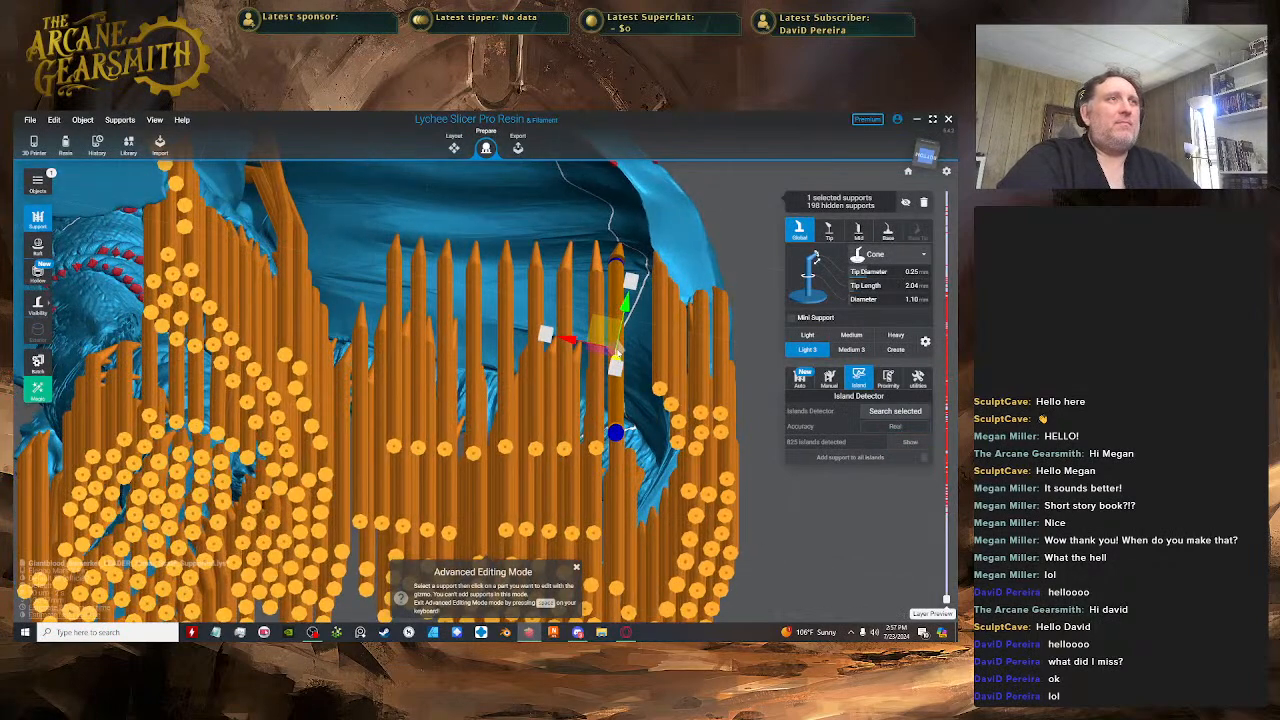
{"action": "left_click", "coordinate": [599, 385]}
{"action": "left_click_drag", "start_coordinate": [598, 356], "coordinate": [566, 357]}
{"action": "left_click", "coordinate": [565, 384]}
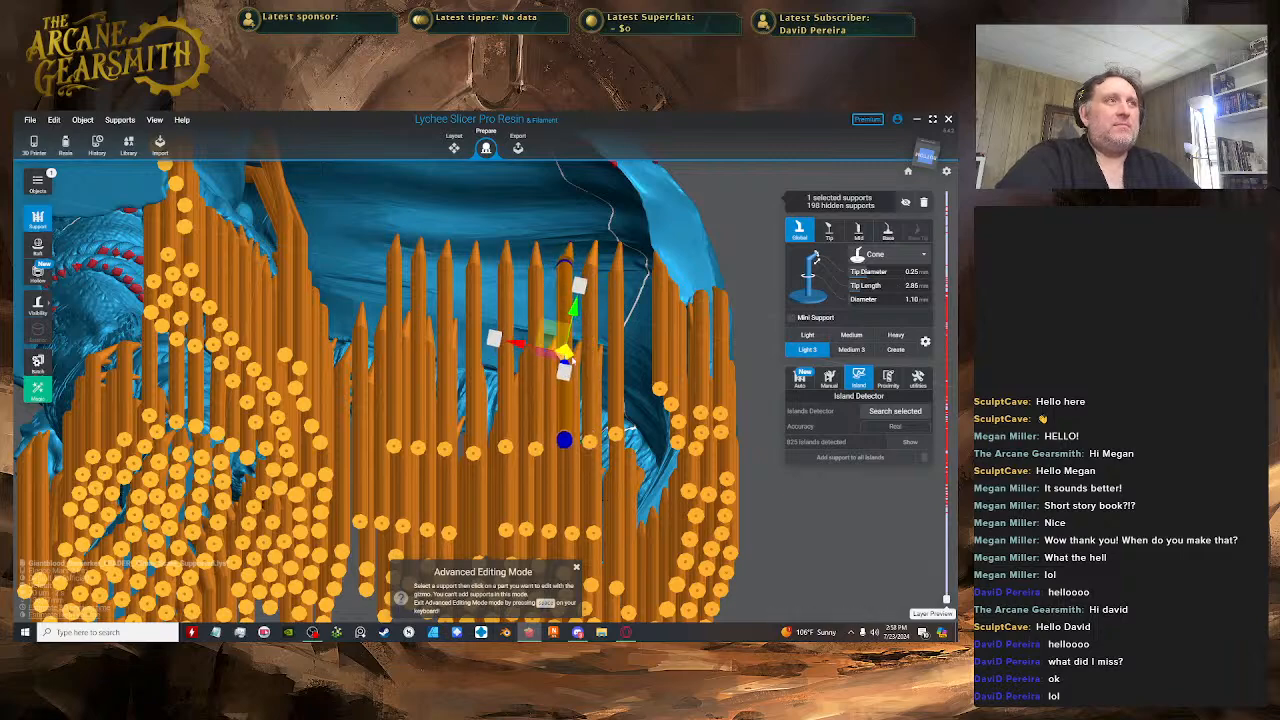
{"action": "key", "text": "space"}
- Start a third row above the second on the cape's inner face with two Light S supports and align their shafts
{"action": "right_click_drag", "start_coordinate": [580, 357], "coordinate": [318, 433]}
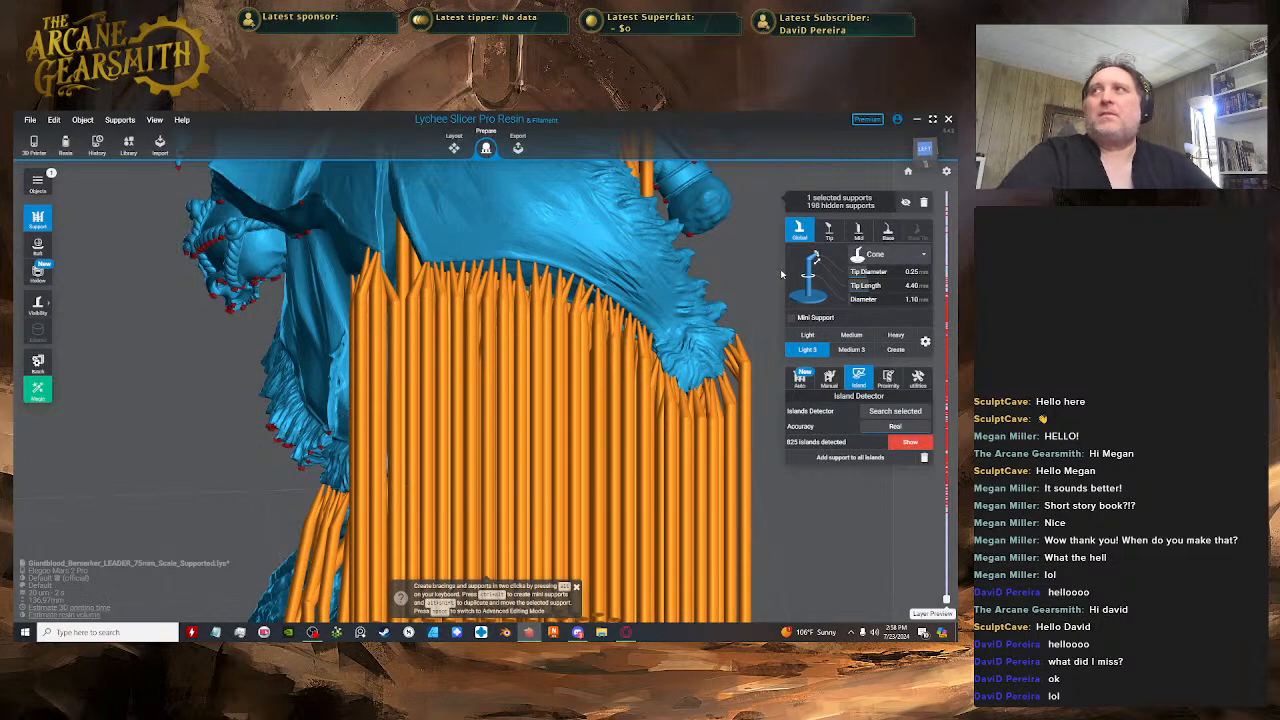
{"action": "scroll", "coordinate": [606, 325], "scroll_direction": "down", "scroll_amount": 4}
{"action": "right_click_drag", "start_coordinate": [503, 340], "coordinate": [436, 225]}
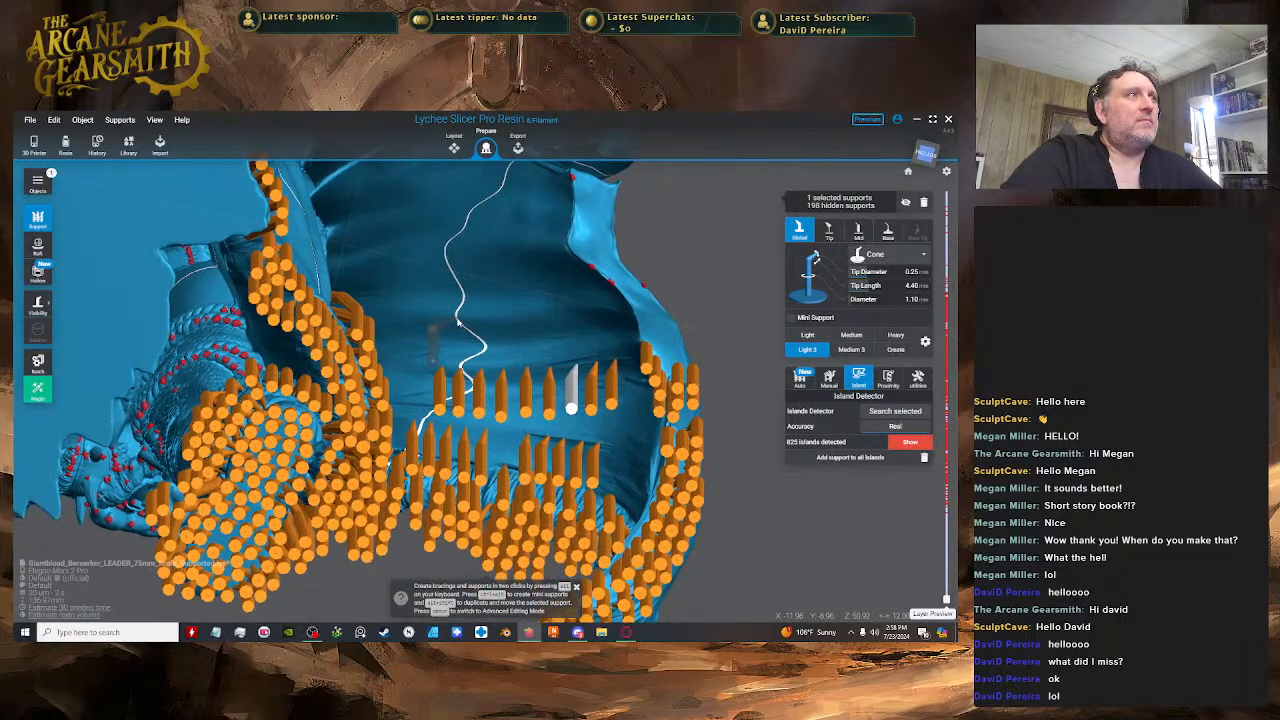
{"action": "key", "text": "space"}
{"action": "left_click", "coordinate": [432, 343]}
{"action": "left_click_drag", "start_coordinate": [421, 336], "coordinate": [441, 334]}
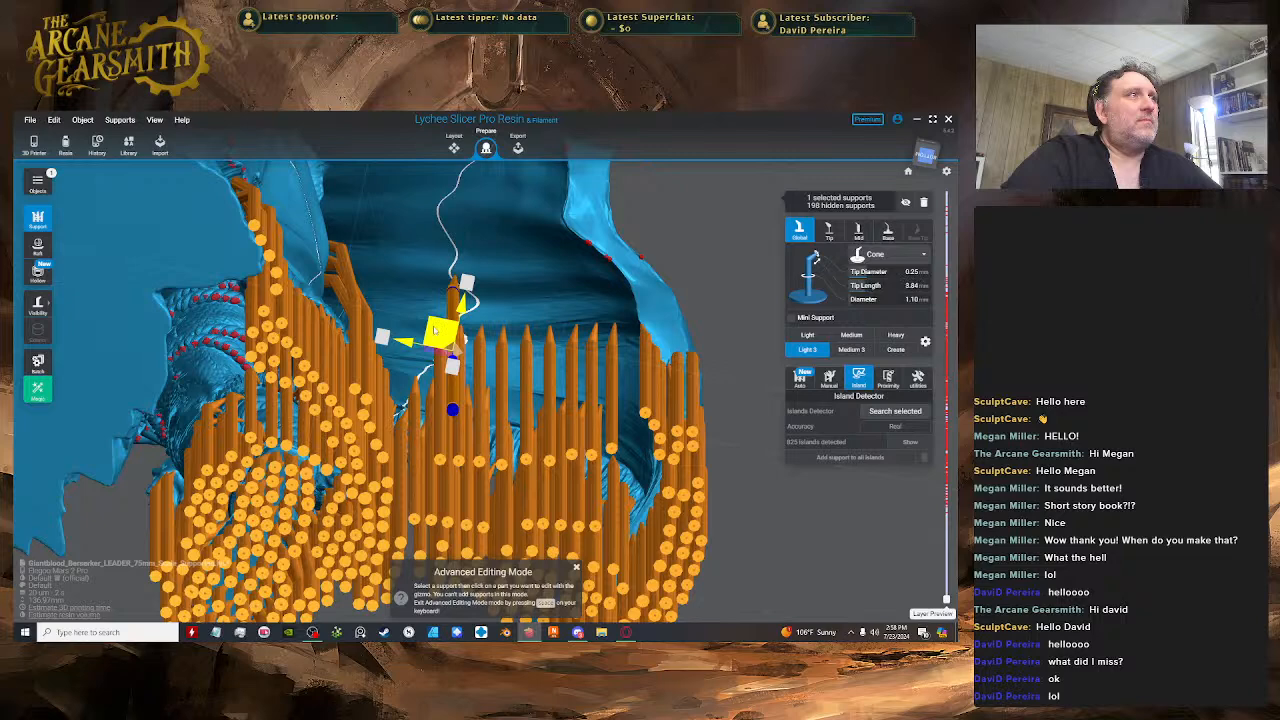
{"action": "key", "text": "space"}
{"action": "key", "text": "space"}
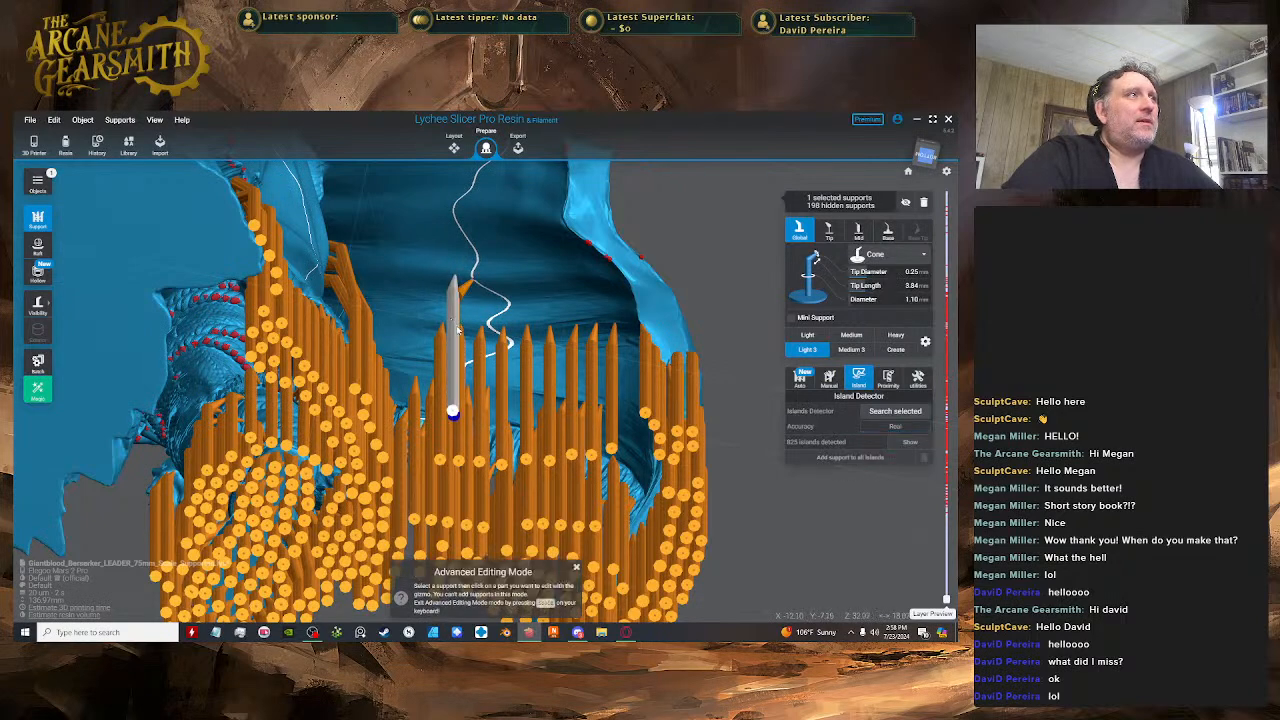
{"action": "left_click", "coordinate": [461, 331]}
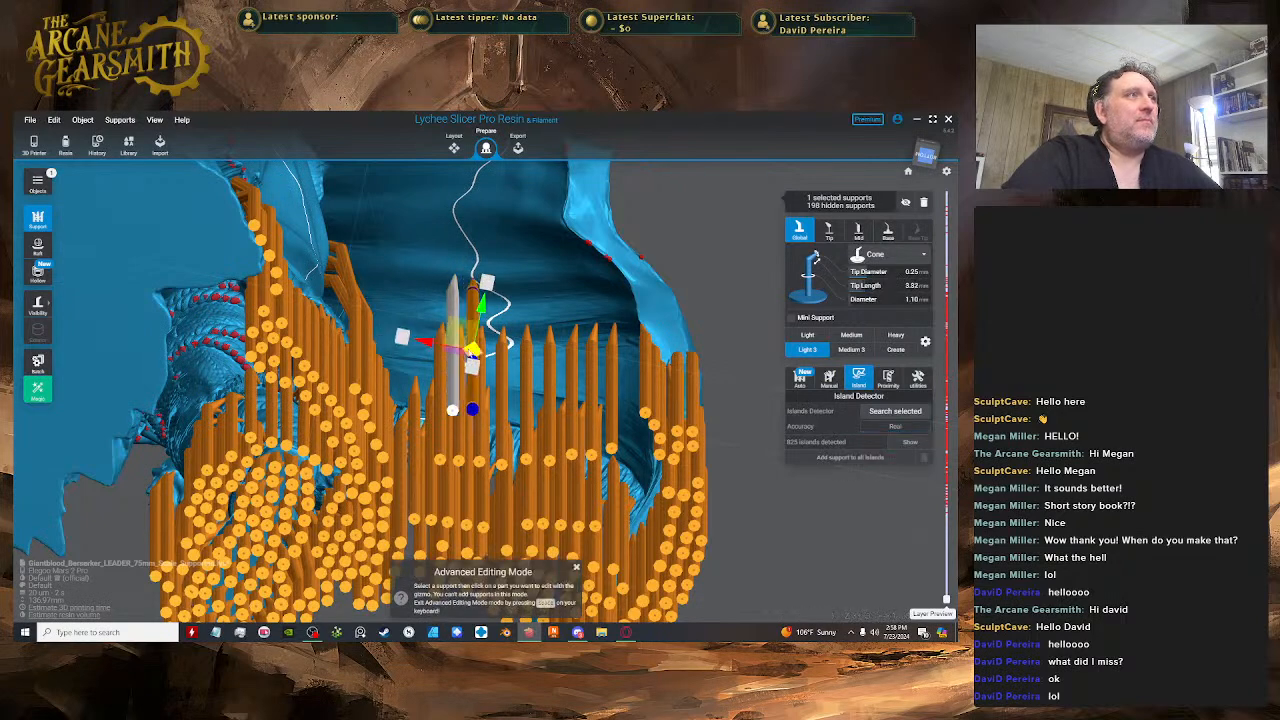
{"action": "key", "text": "space"}
- Continue the third inner-face row toward the outer fold with three more evenly spaced Light S supports
{"action": "left_click_drag", "start_coordinate": [473, 360], "coordinate": [535, 327]}
{"action": "left_click", "coordinate": [488, 283]}
{"action": "key", "text": "space"}
{"action": "key", "text": "space"}
{"action": "left_click", "coordinate": [512, 279]}
{"action": "key", "text": "space"}
{"action": "key", "text": "space"}
{"action": "left_click", "coordinate": [535, 276]}
{"action": "key", "text": "space"}
{"action": "key", "text": "space"}
- Add a sixth Light S support to the third row and adjust the shafts so the row is evenly spaced
{"action": "left_click", "coordinate": [554, 275]}
{"action": "key", "text": "space"}
{"action": "left_click", "coordinate": [534, 325]}
{"action": "right_click_drag", "start_coordinate": [538, 329], "coordinate": [605, 390]}
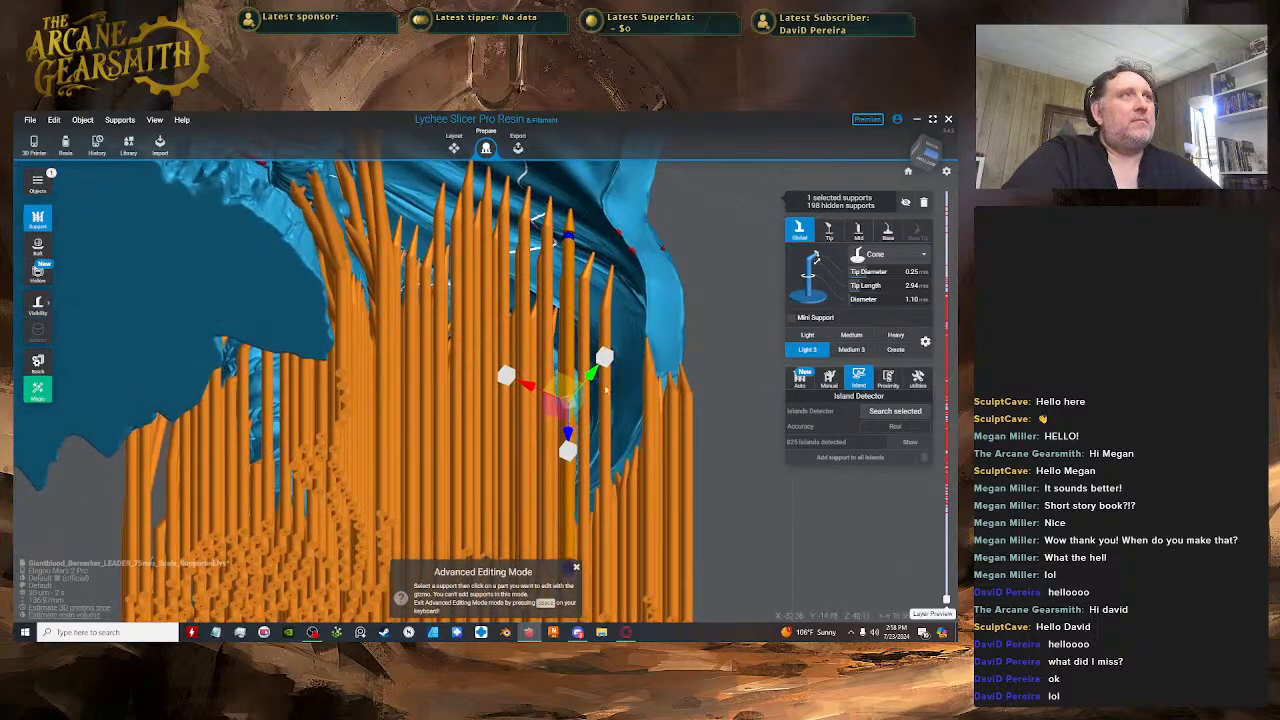
{"action": "left_click_drag", "start_coordinate": [568, 433], "coordinate": [568, 440]}
{"action": "right_click_drag", "start_coordinate": [604, 430], "coordinate": [573, 372]}
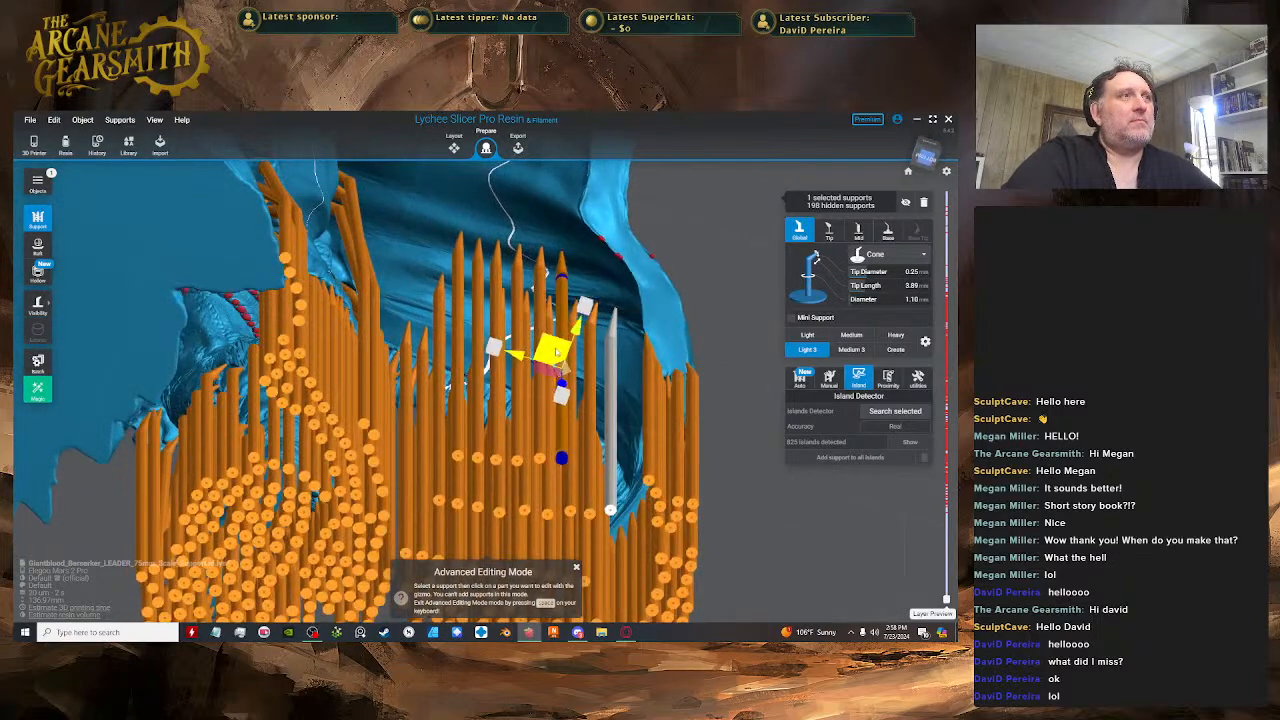
{"action": "left_click_drag", "start_coordinate": [551, 366], "coordinate": [515, 362]}
{"action": "key", "text": "space"}
{"action": "key", "text": "space"}
{"action": "key", "text": "space"}
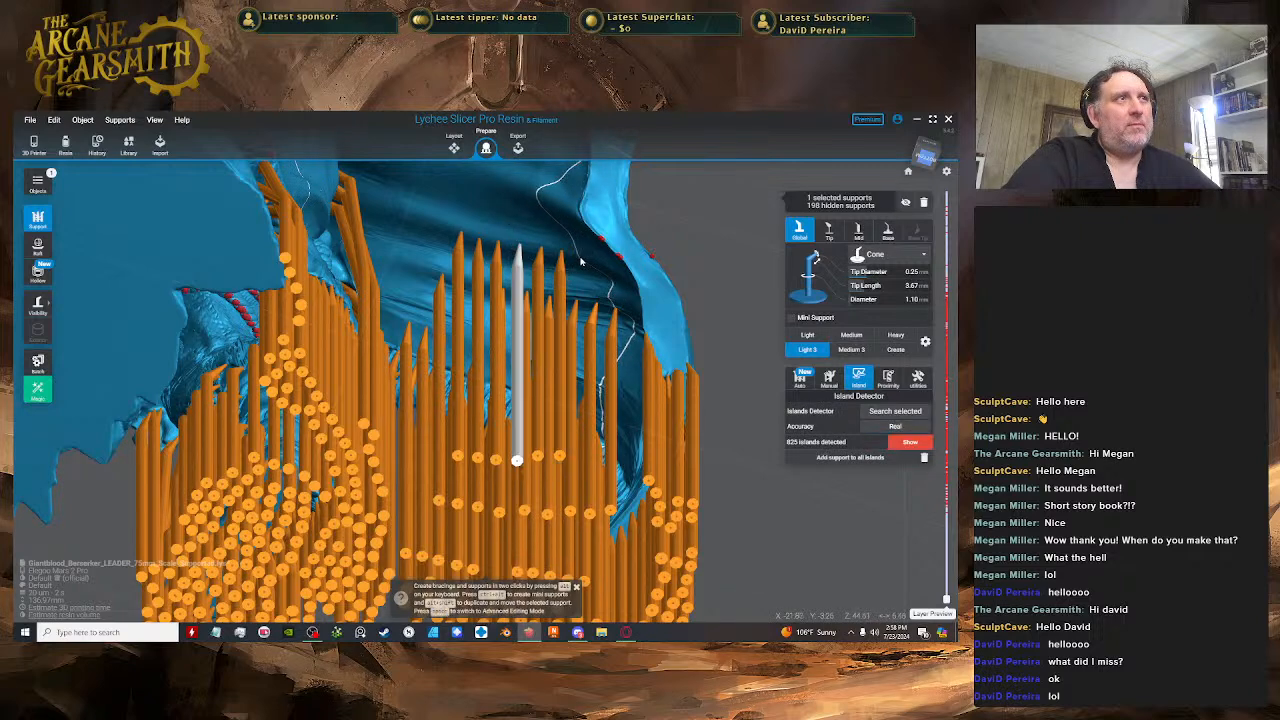
- Place a Light S support at the outer-fold end of the third row and move its shaft into line
{"action": "left_click", "coordinate": [580, 261]}
{"action": "key", "text": "space"}
{"action": "right_click_drag", "start_coordinate": [568, 328], "coordinate": [550, 303]}
{"action": "left_click", "coordinate": [551, 305]}
{"action": "left_click_drag", "start_coordinate": [545, 340], "coordinate": [569, 335]}
{"action": "right_click_drag", "start_coordinate": [570, 336], "coordinate": [587, 367]}
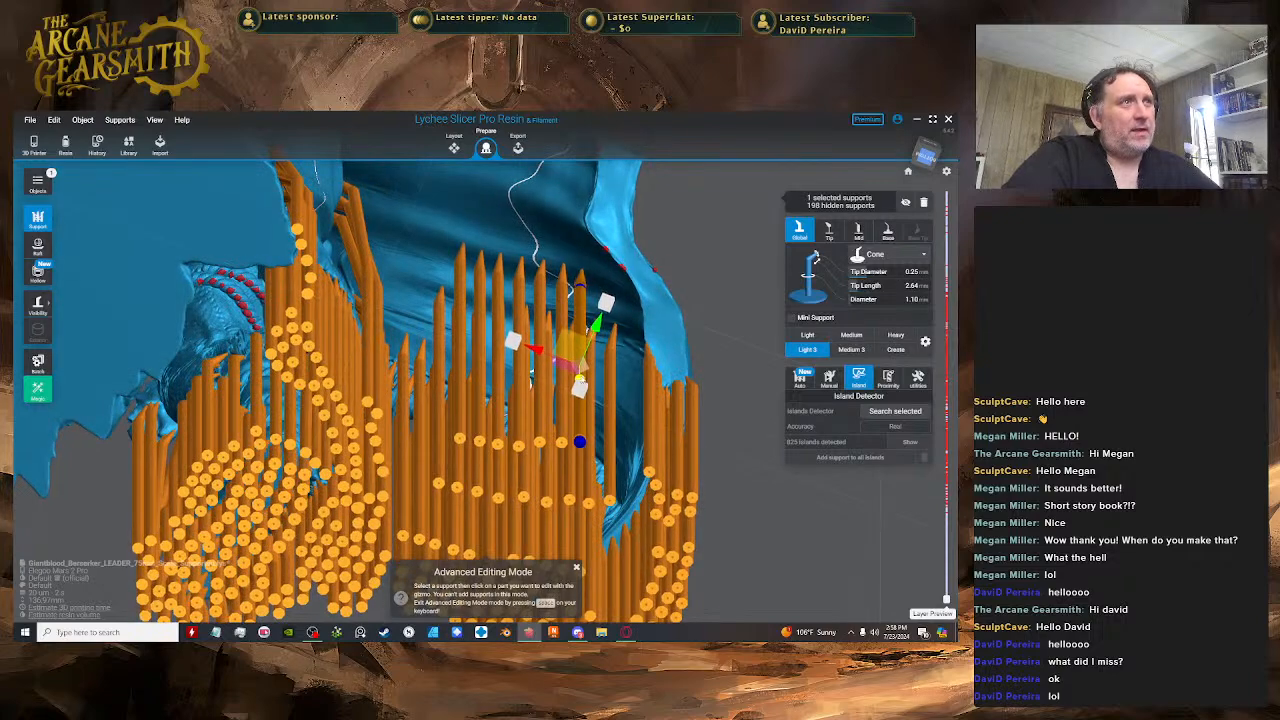
{"action": "key", "text": "space"}
- Place two Light S supports beneath the lower rim of the cape's overhanging inner fold and set their shafts side by side
{"action": "scroll", "coordinate": [606, 286], "scroll_direction": "down", "scroll_amount": 2}
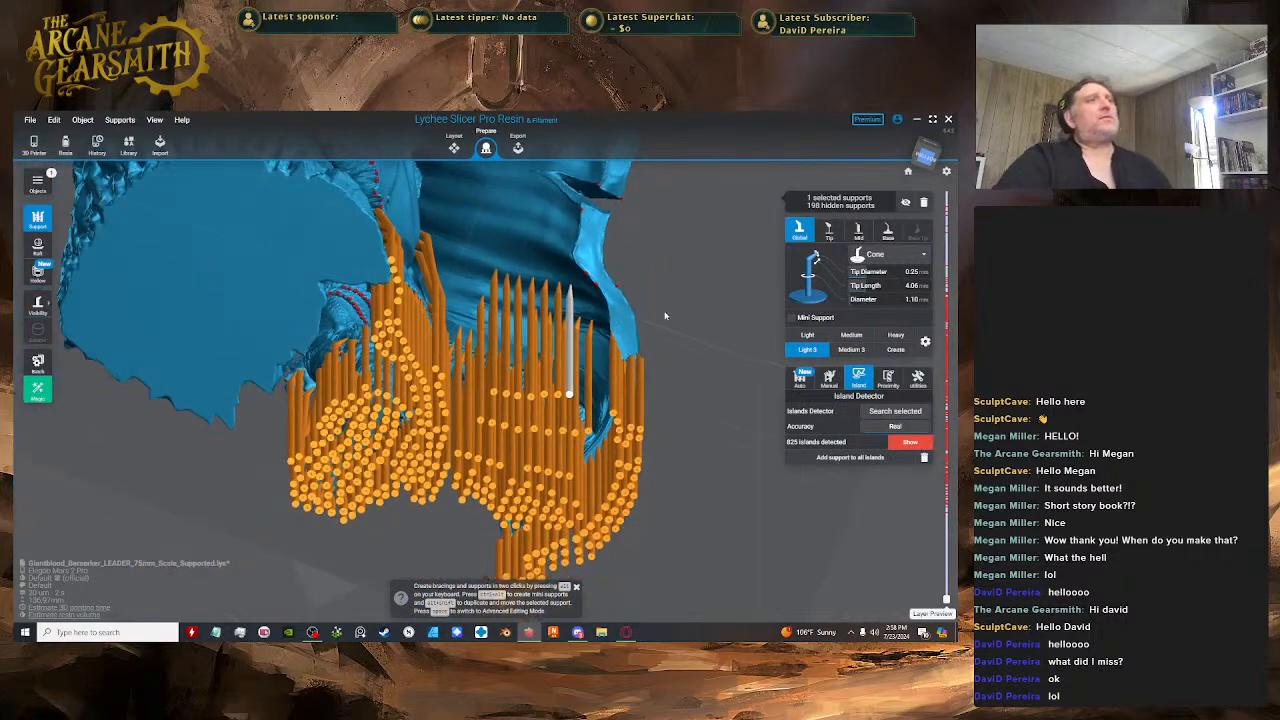
{"action": "right_click_drag", "start_coordinate": [665, 316], "coordinate": [452, 505]}
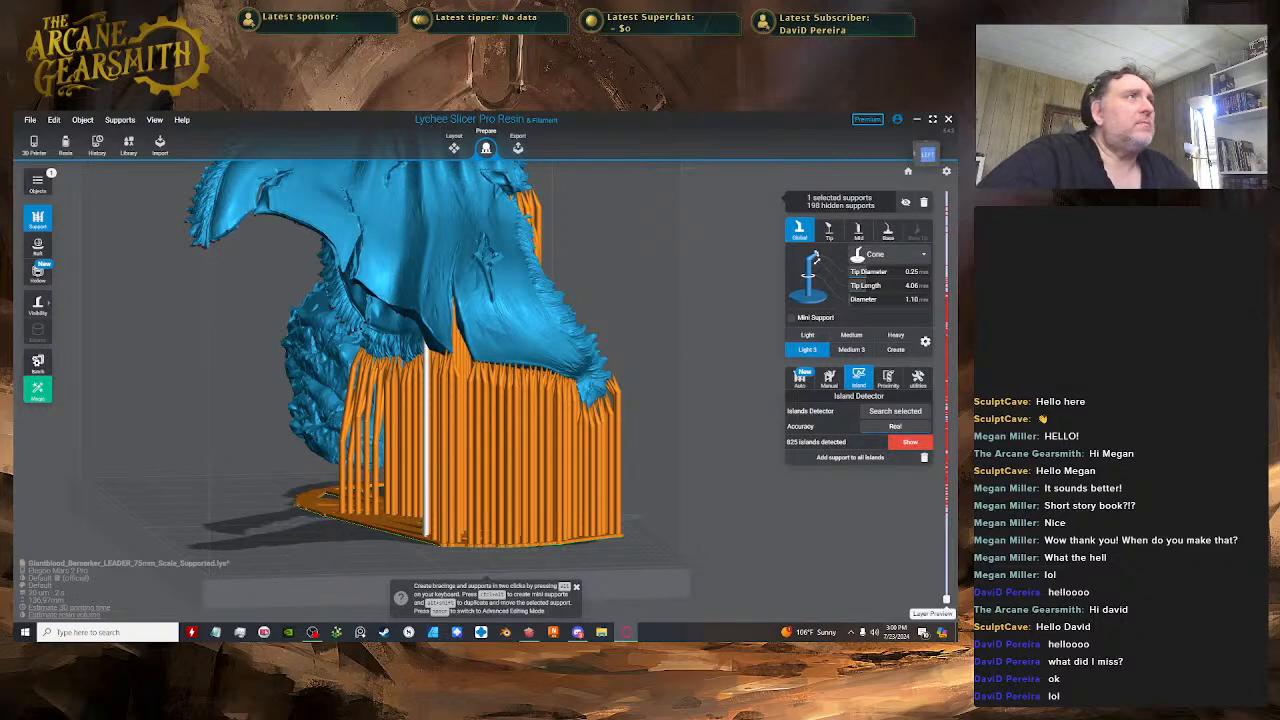
{"action": "scroll", "coordinate": [325, 356], "scroll_direction": "down", "scroll_amount": 4}
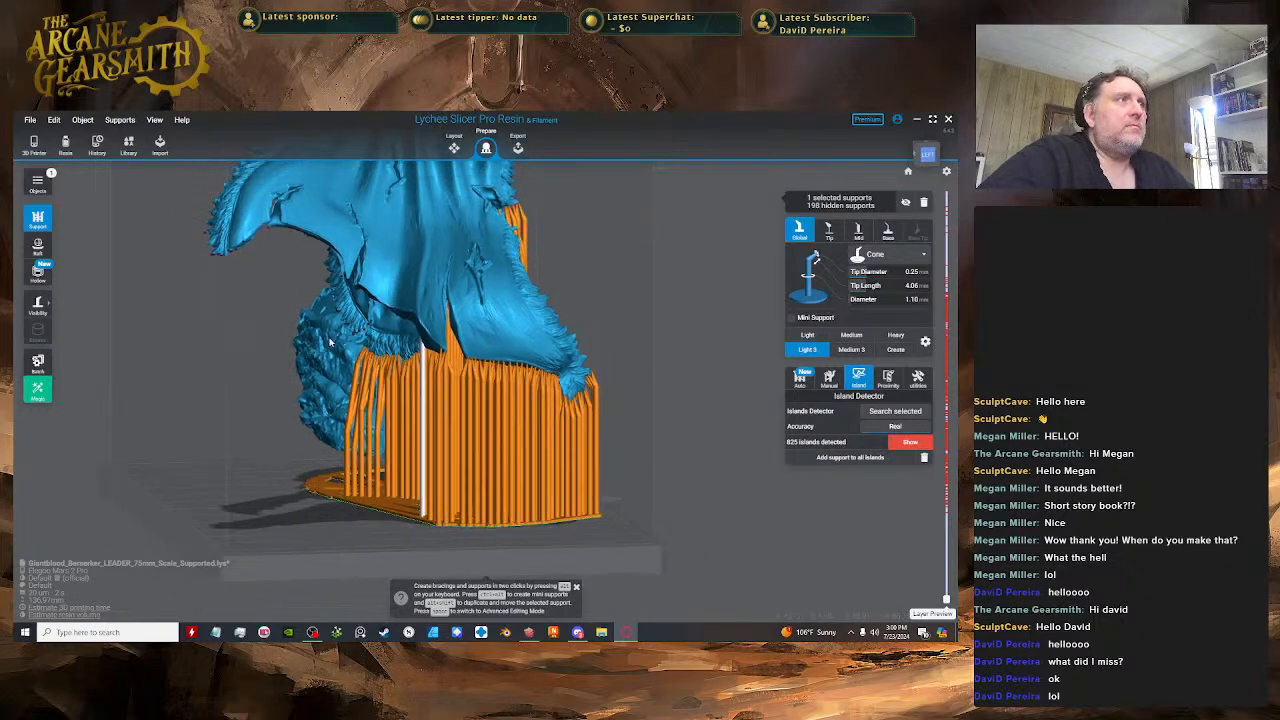
{"action": "right_click_drag", "start_coordinate": [325, 356], "coordinate": [424, 279]}
{"action": "scroll", "coordinate": [424, 279], "scroll_direction": "up", "scroll_amount": 8}
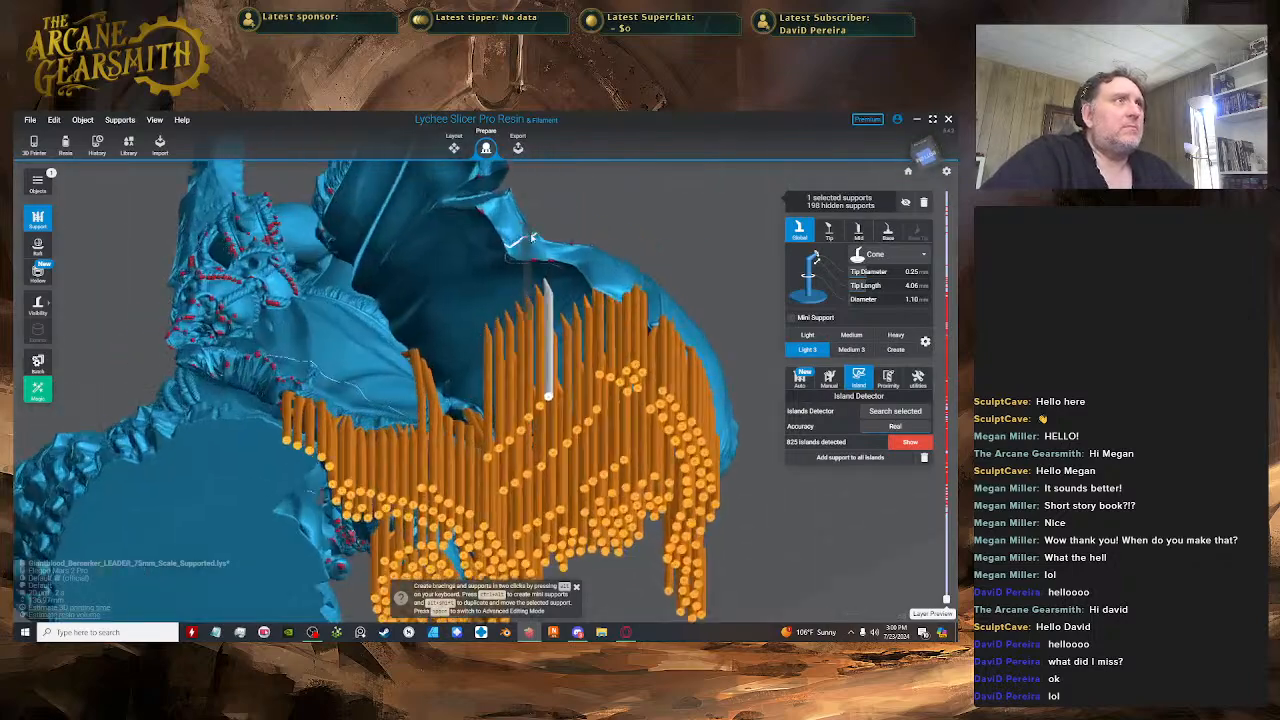
{"action": "key", "text": "Tab"}
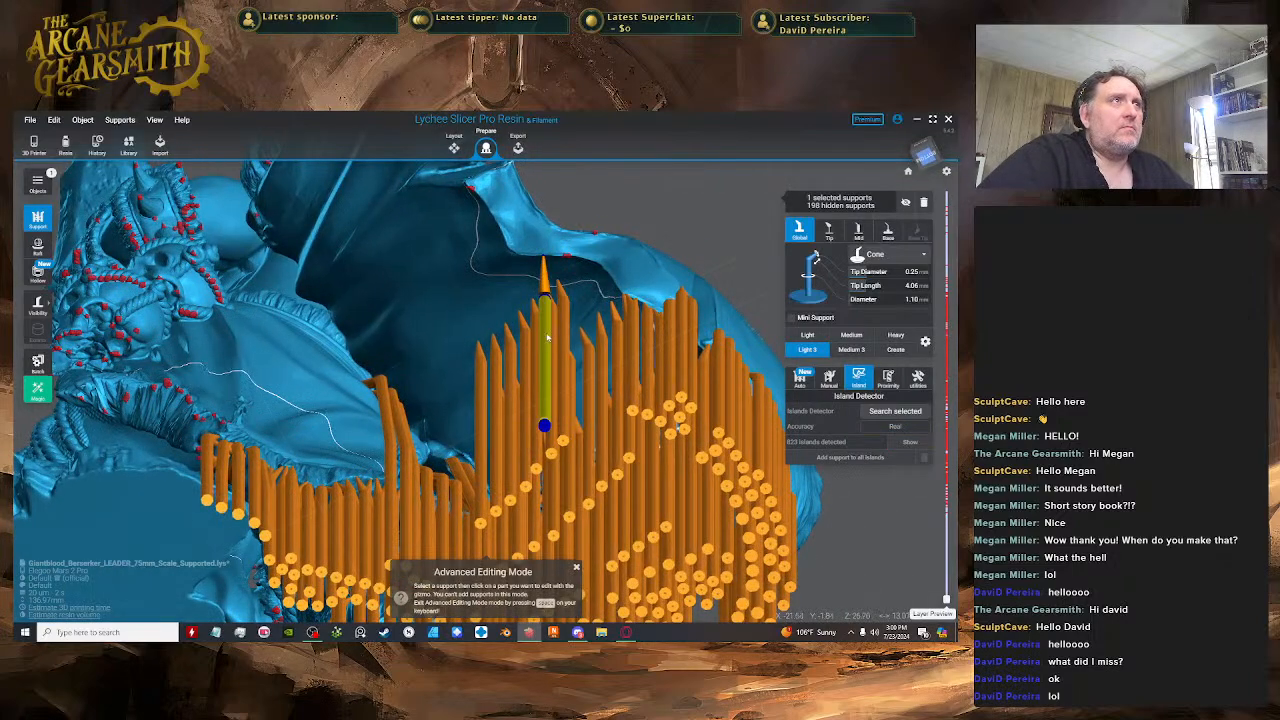
{"action": "key", "text": "Tab"}
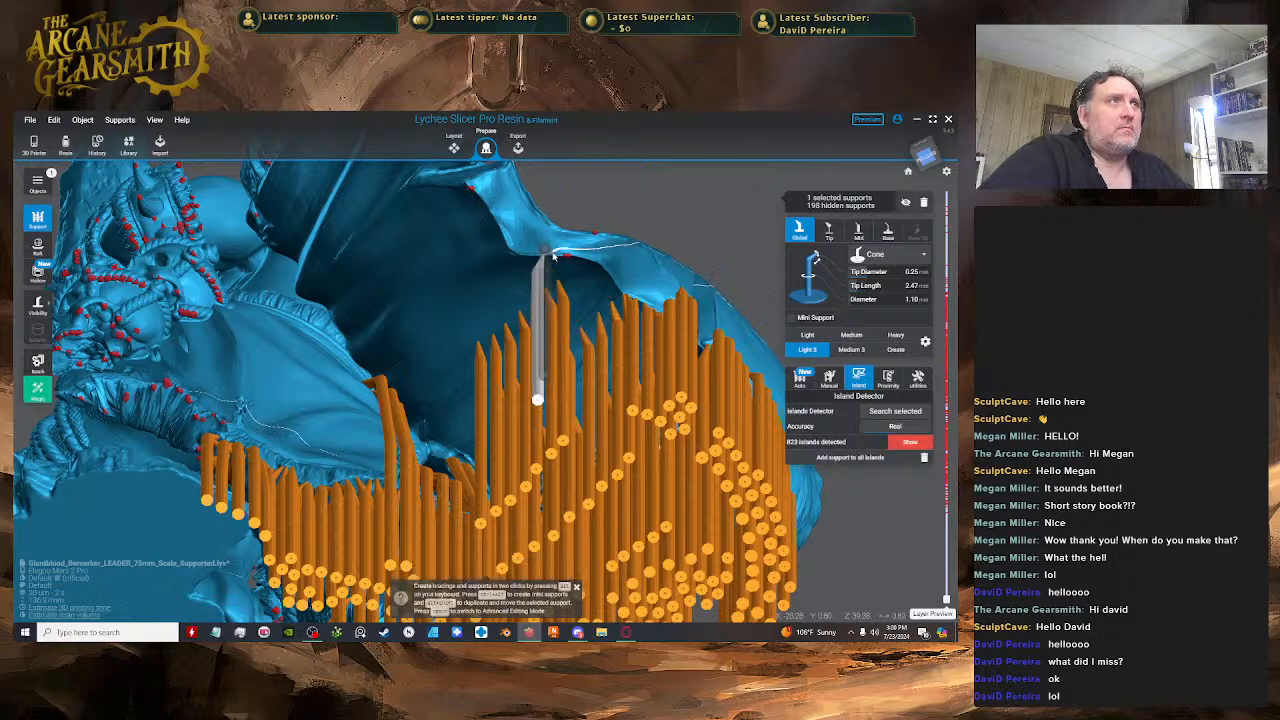
{"action": "key", "text": "Tab"}
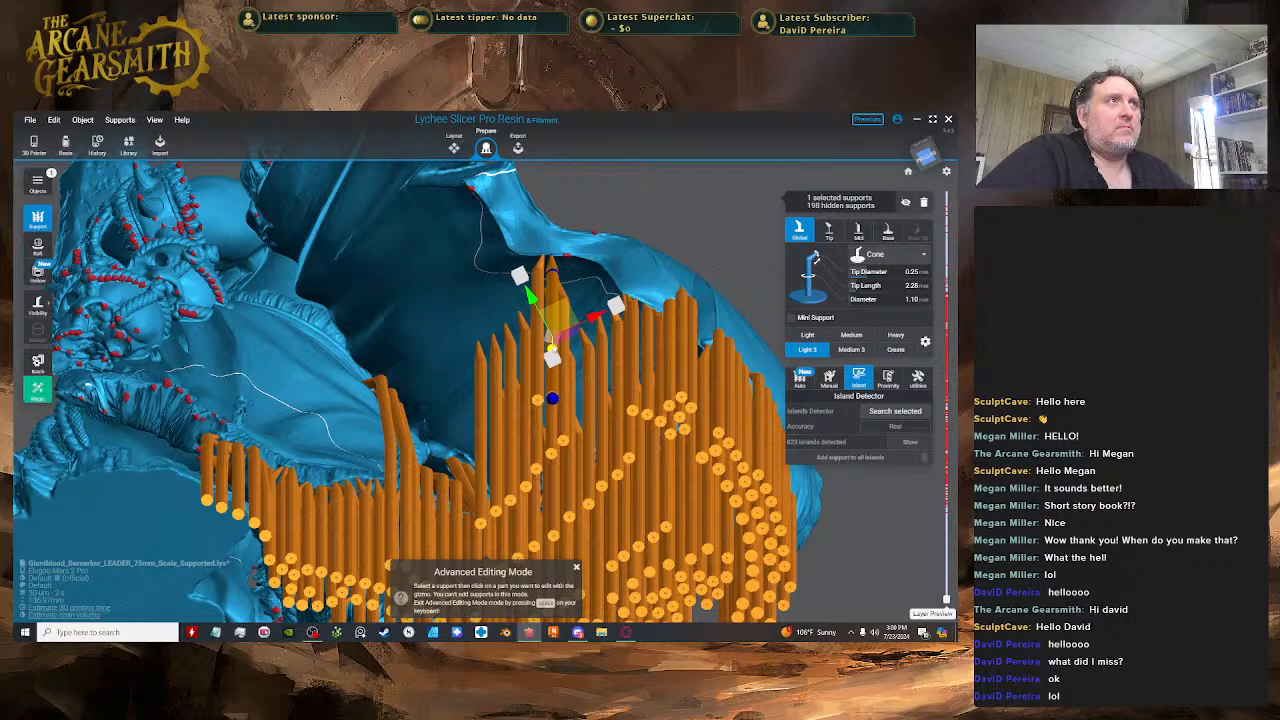
{"action": "left_click_drag", "start_coordinate": [552, 346], "coordinate": [552, 341]}
{"action": "right_click_drag", "start_coordinate": [552, 341], "coordinate": [553, 434]}
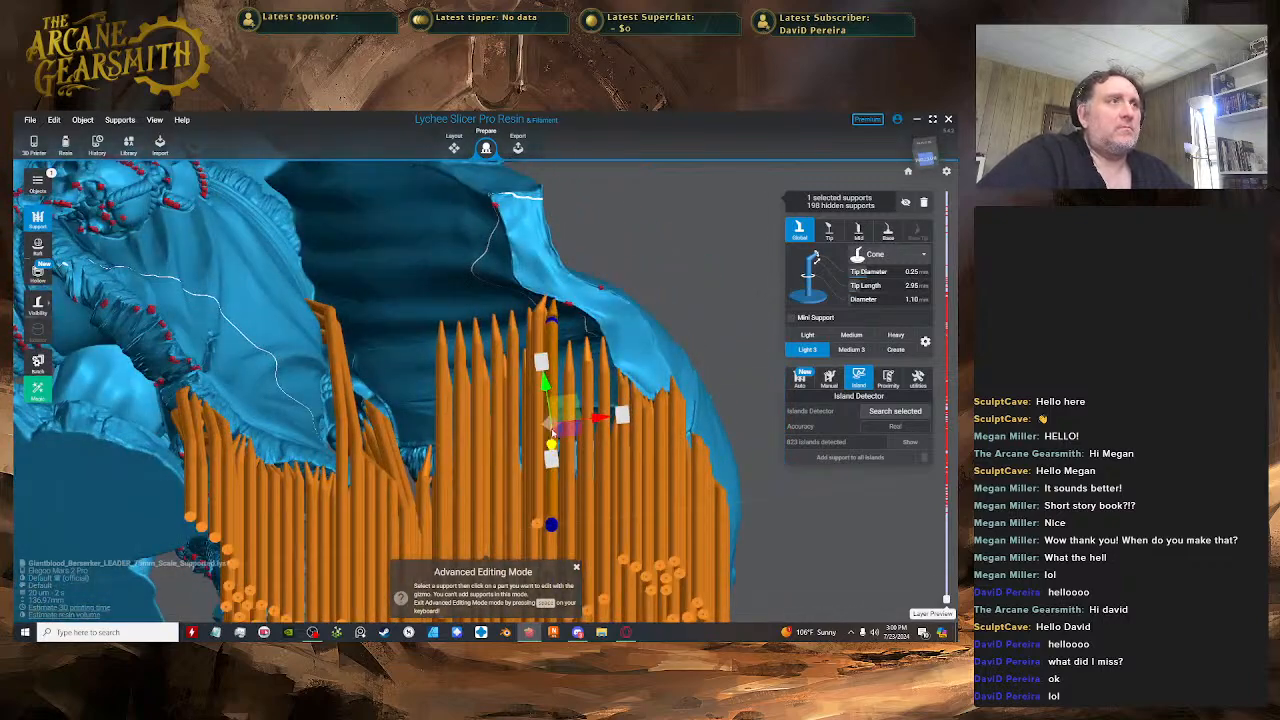
{"action": "left_click_drag", "start_coordinate": [570, 411], "coordinate": [536, 446]}
{"action": "right_click_drag", "start_coordinate": [536, 446], "coordinate": [546, 325]}
- Extend the rim row toward the outer fold with two more Light S supports and align their shafts
{"action": "key", "text": "space"}
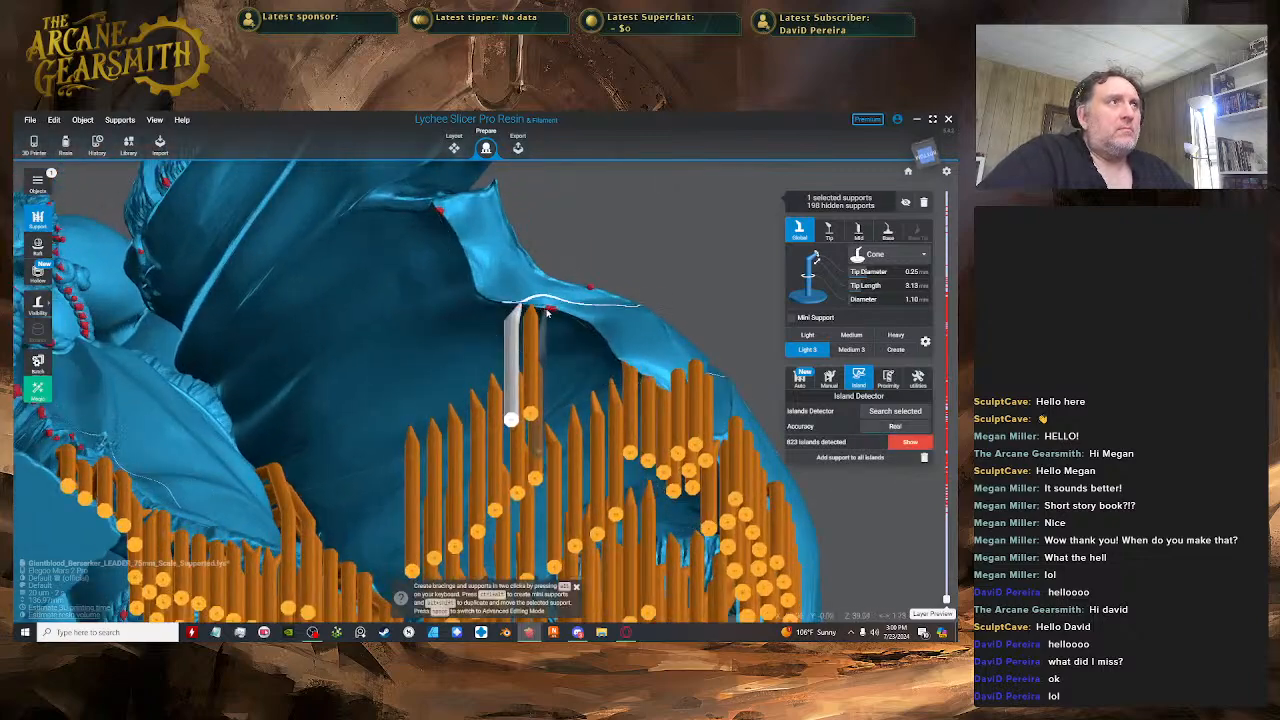
{"action": "key", "text": "space"}
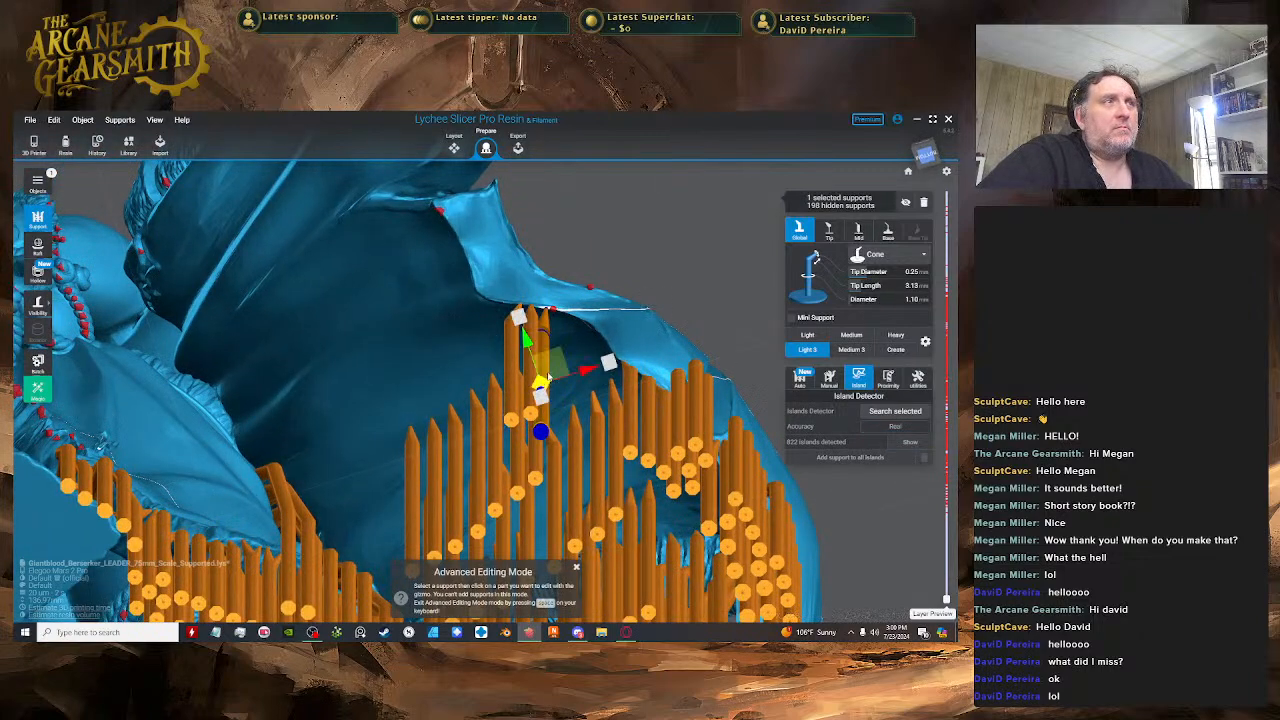
{"action": "left_click_drag", "start_coordinate": [550, 375], "coordinate": [559, 357]}
{"action": "right_click_drag", "start_coordinate": [559, 357], "coordinate": [543, 277]}
{"action": "key", "text": "space"}
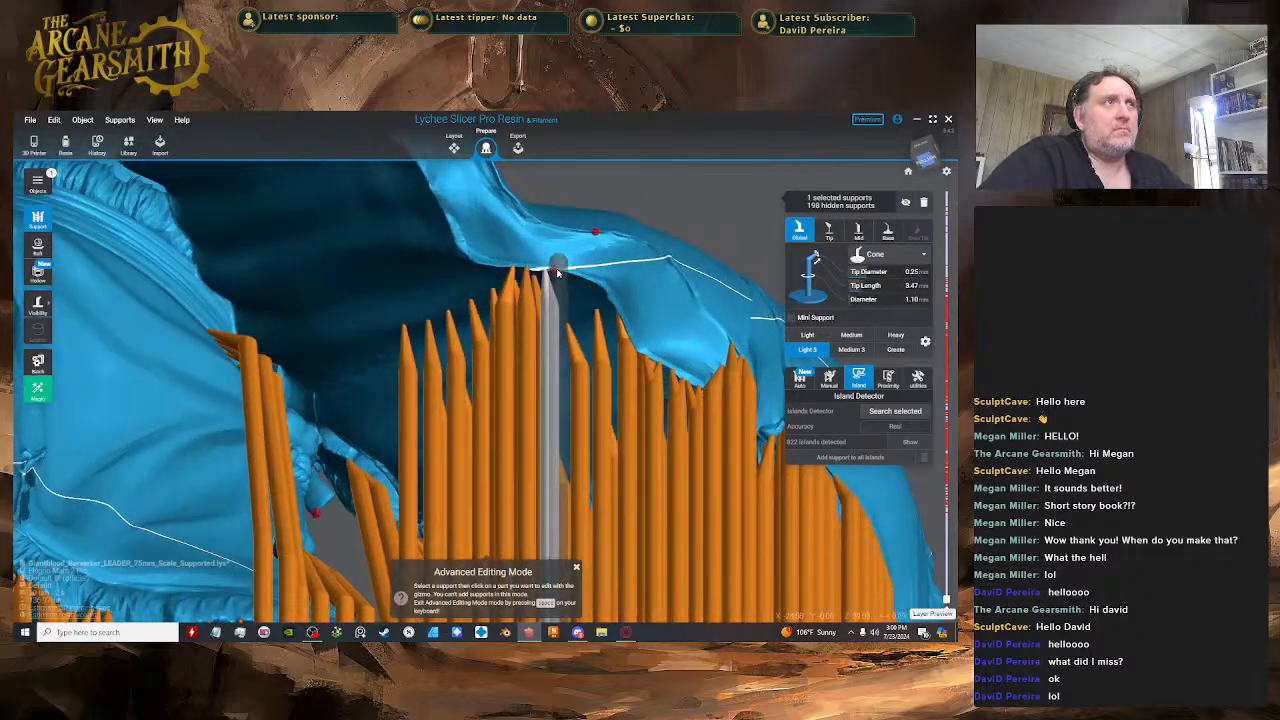
{"action": "left_click_drag", "start_coordinate": [560, 268], "coordinate": [555, 308]}
{"action": "key", "text": "space"}
{"action": "right_click_drag", "start_coordinate": [555, 308], "coordinate": [533, 274]}
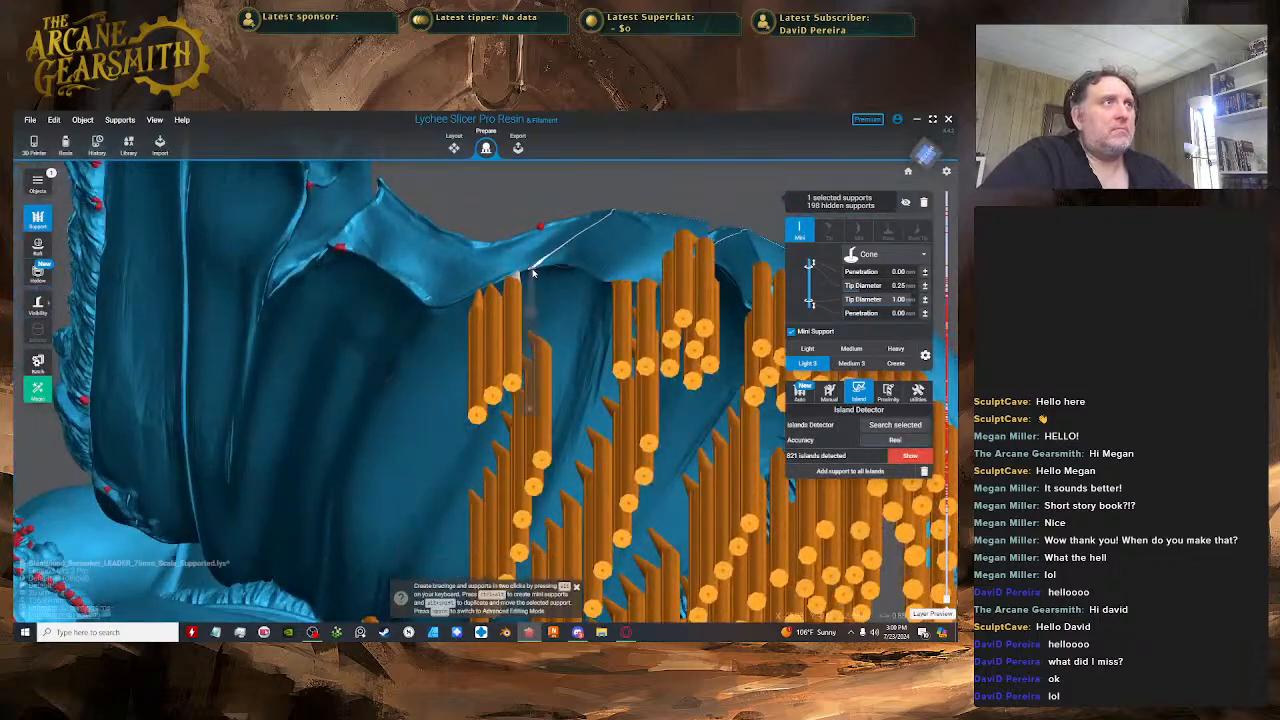
{"action": "left_click_drag", "start_coordinate": [533, 273], "coordinate": [532, 347]}
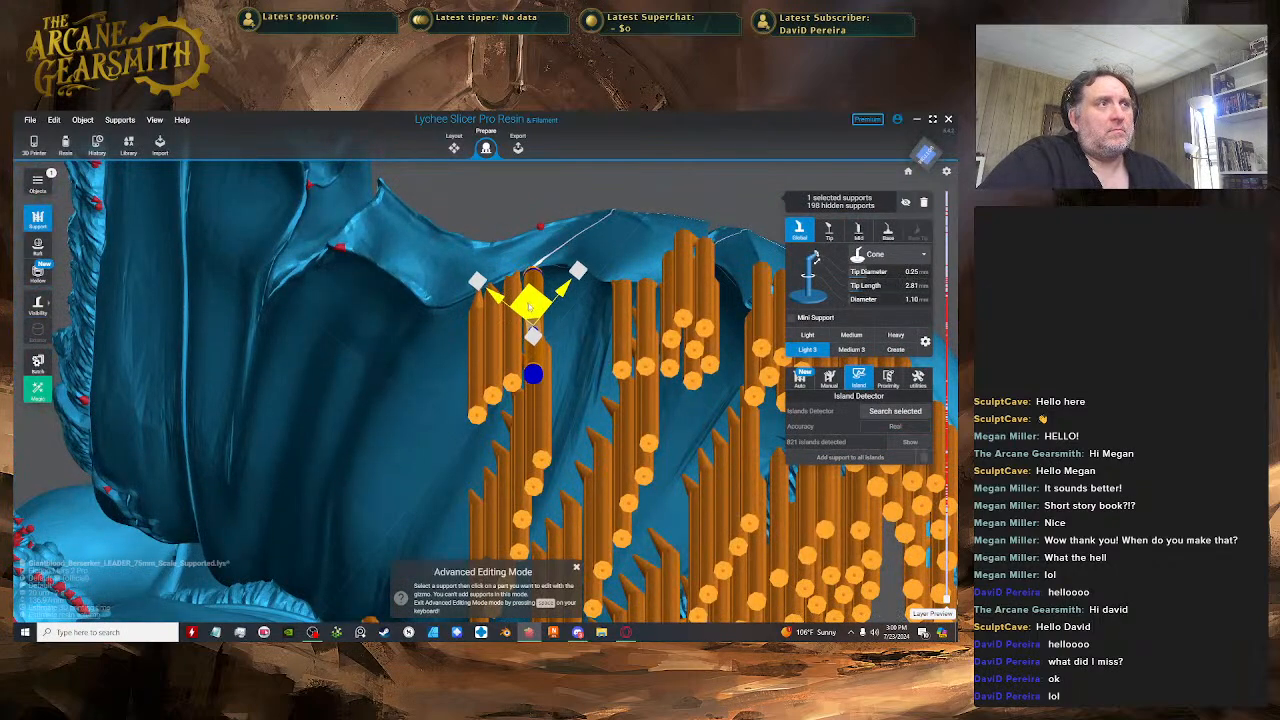
{"action": "right_click_drag", "start_coordinate": [524, 342], "coordinate": [740, 350]}
{"action": "left_click", "coordinate": [558, 293]}
- Add two Light S supports at the inner end of the rim row and bring their shafts into line
{"action": "right_click_drag", "start_coordinate": [868, 335], "coordinate": [455, 338]}
{"action": "key", "text": "space"}
{"action": "key", "text": "space"}
{"action": "left_click", "coordinate": [482, 340]}
{"action": "key", "text": "space"}
{"action": "key", "text": "space"}
{"action": "left_click", "coordinate": [452, 338]}
{"action": "left_click_drag", "start_coordinate": [455, 344], "coordinate": [471, 345]}
{"action": "right_click_drag", "start_coordinate": [471, 345], "coordinate": [472, 292]}
{"action": "left_click", "coordinate": [471, 293]}
{"action": "left_click_drag", "start_coordinate": [473, 332], "coordinate": [473, 345]}
{"action": "right_click_drag", "start_coordinate": [474, 342], "coordinate": [493, 279]}
{"action": "key", "text": "space"}
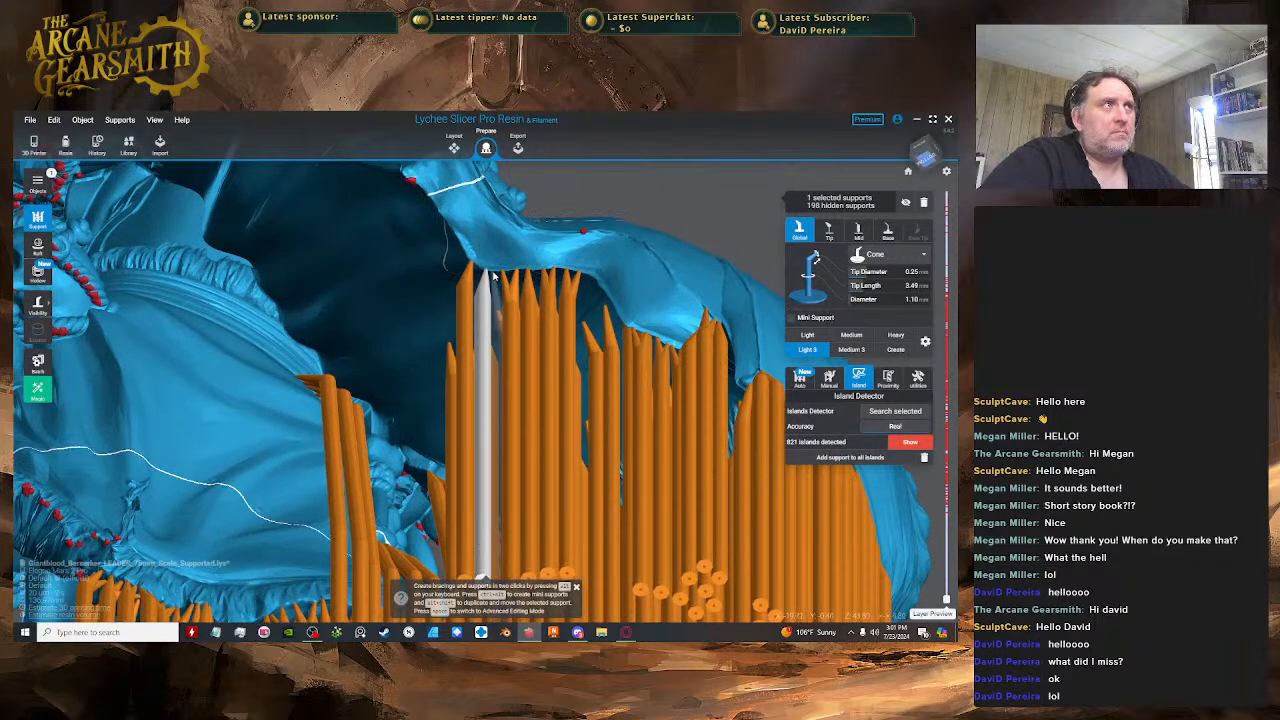
{"action": "left_click", "coordinate": [494, 277]}
{"action": "key", "text": "ctrl+z"}
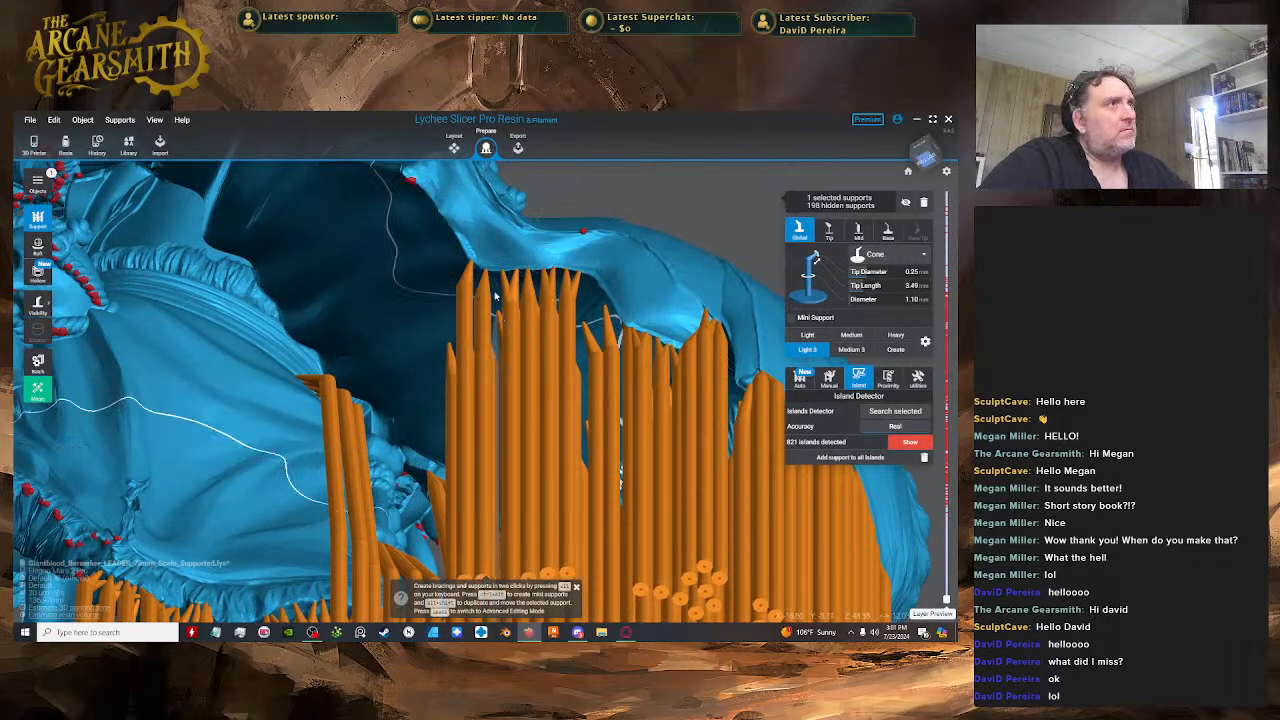
{"action": "left_click", "coordinate": [497, 276]}
{"action": "mouse_move", "coordinate": [497, 277]}
{"action": "right_mouse_down"}
{"action": "mouse_move", "coordinate": [526, 261]}
{"action": "mouse_move", "coordinate": [505, 297]}
{"action": "right_mouse_up"}
{"action": "key", "text": "space"}
{"action": "key", "text": "ctrl+z"}
- Fill the gap in the rim row with a Light S support and shift the neighbouring shafts to even the spacing
{"action": "key", "text": "space"}
{"action": "key", "text": "space"}
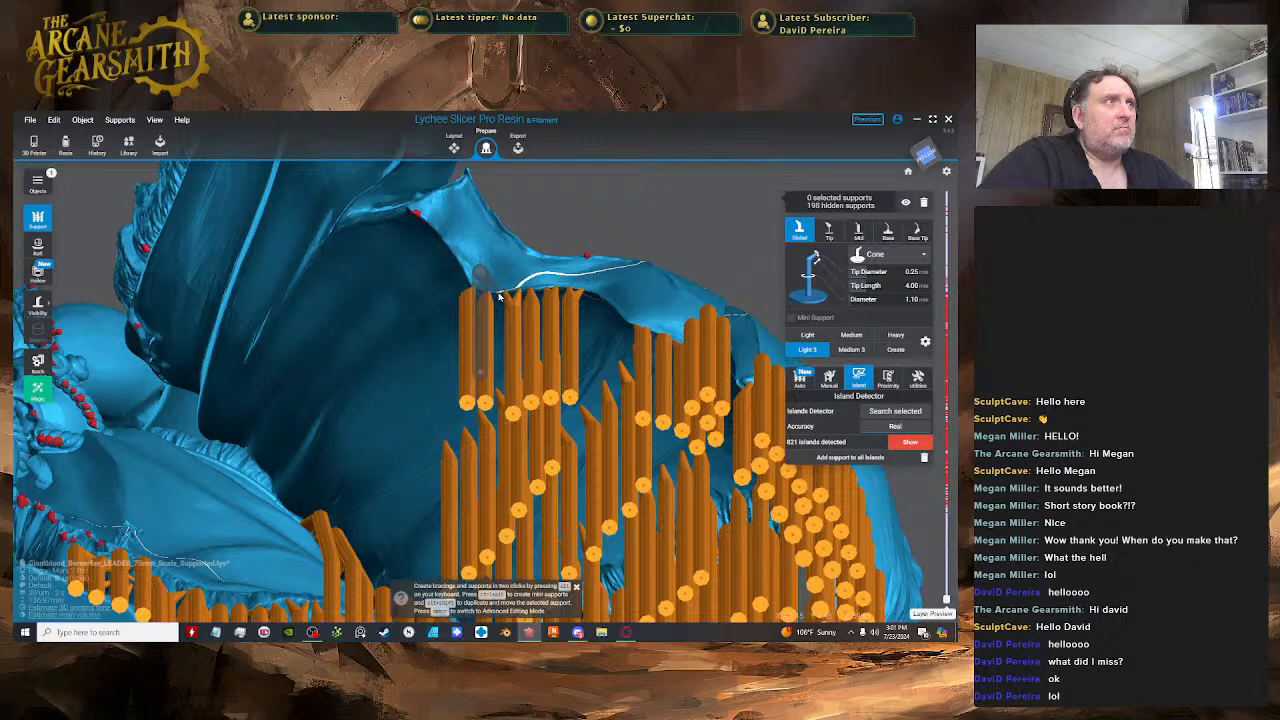
{"action": "left_click", "coordinate": [497, 305]}
{"action": "left_click_drag", "start_coordinate": [500, 321], "coordinate": [508, 340]}
{"action": "right_click_drag", "start_coordinate": [508, 340], "coordinate": [511, 370]}
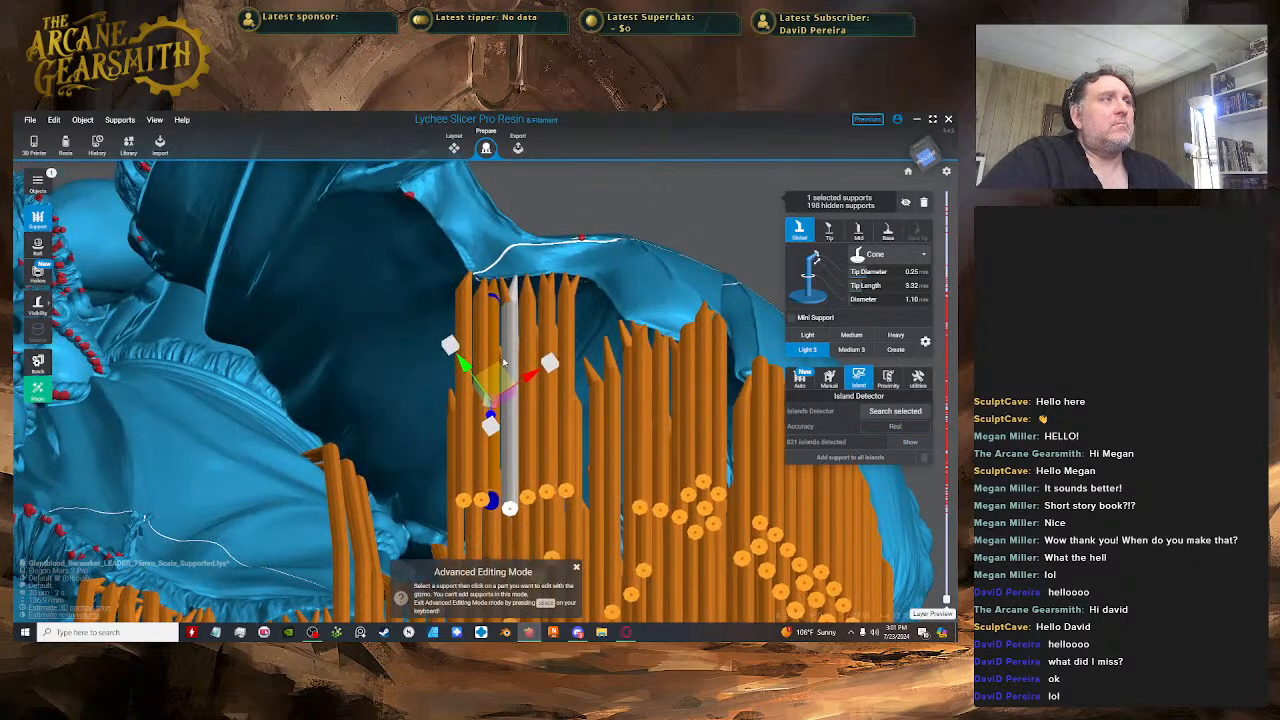
{"action": "mouse_move", "coordinate": [490, 366]}
{"action": "left_mouse_down"}
{"action": "mouse_move", "coordinate": [491, 379]}
{"action": "mouse_move", "coordinate": [470, 368]}
{"action": "left_mouse_up"}
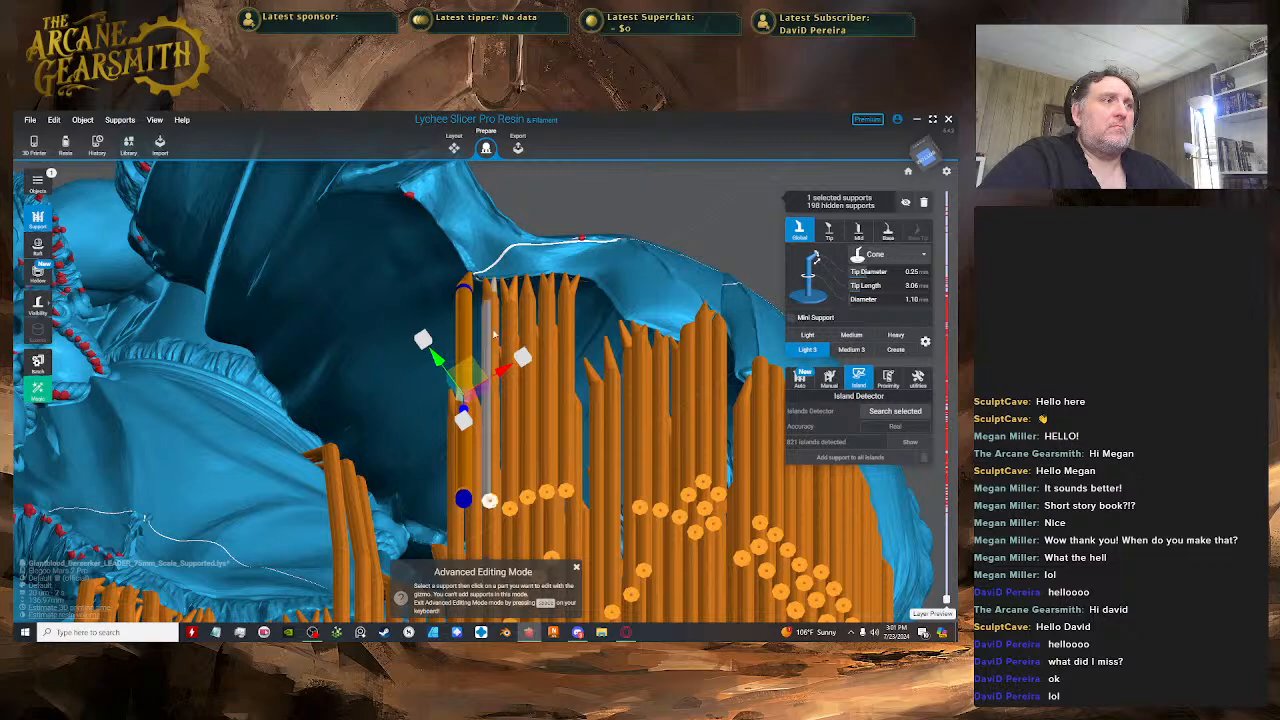
{"action": "right_click_drag", "start_coordinate": [491, 330], "coordinate": [471, 290]}
{"action": "left_click", "coordinate": [475, 289]}
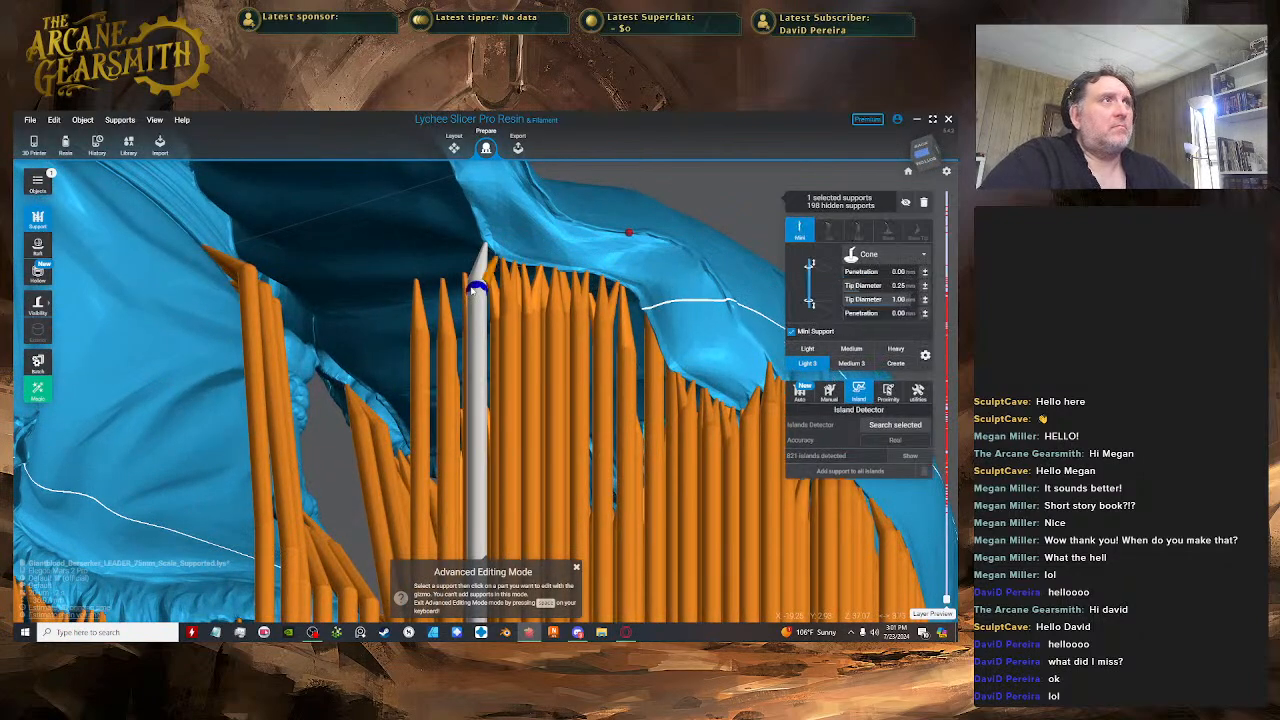
- Examine the cape and its supports from several sides for areas that still need support
{"action": "scroll", "coordinate": [478, 288], "scroll_direction": "down", "scroll_amount": 5}
{"action": "left_click", "coordinate": [636, 226]}
{"action": "right_click_drag", "start_coordinate": [643, 267], "coordinate": [325, 368]}
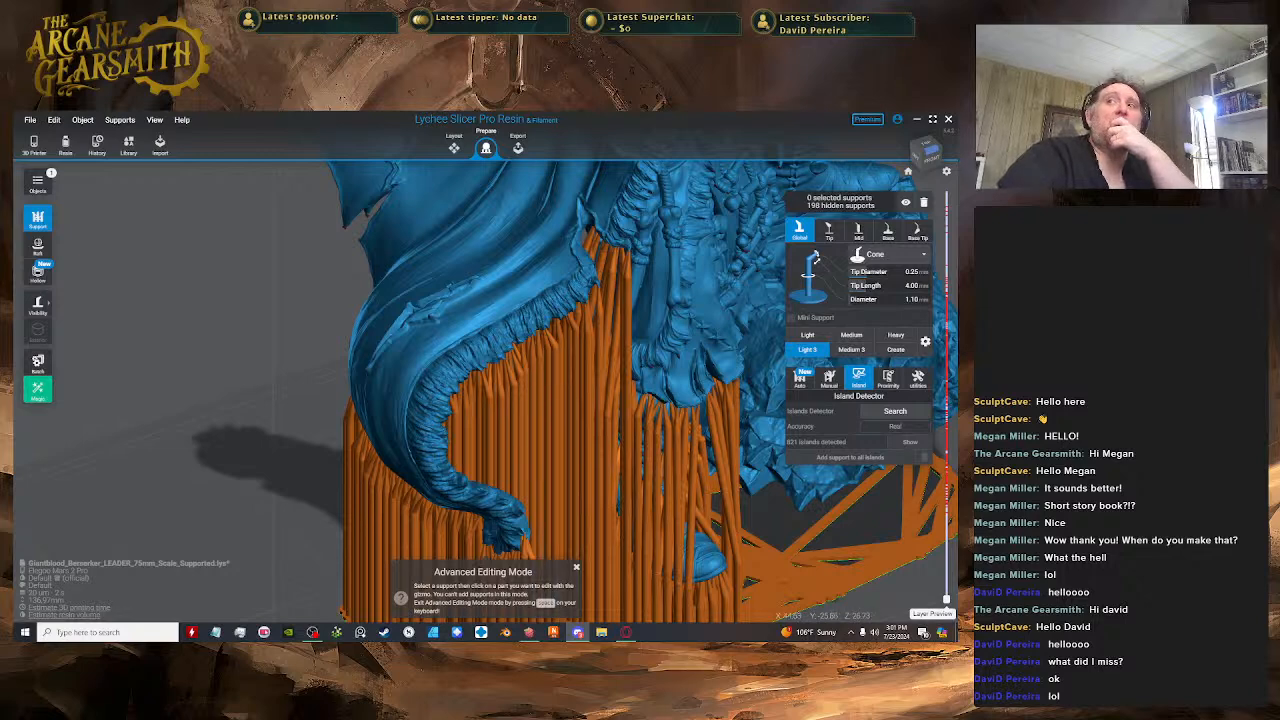
{"action": "scroll", "coordinate": [311, 429], "scroll_direction": "down", "scroll_amount": 3}
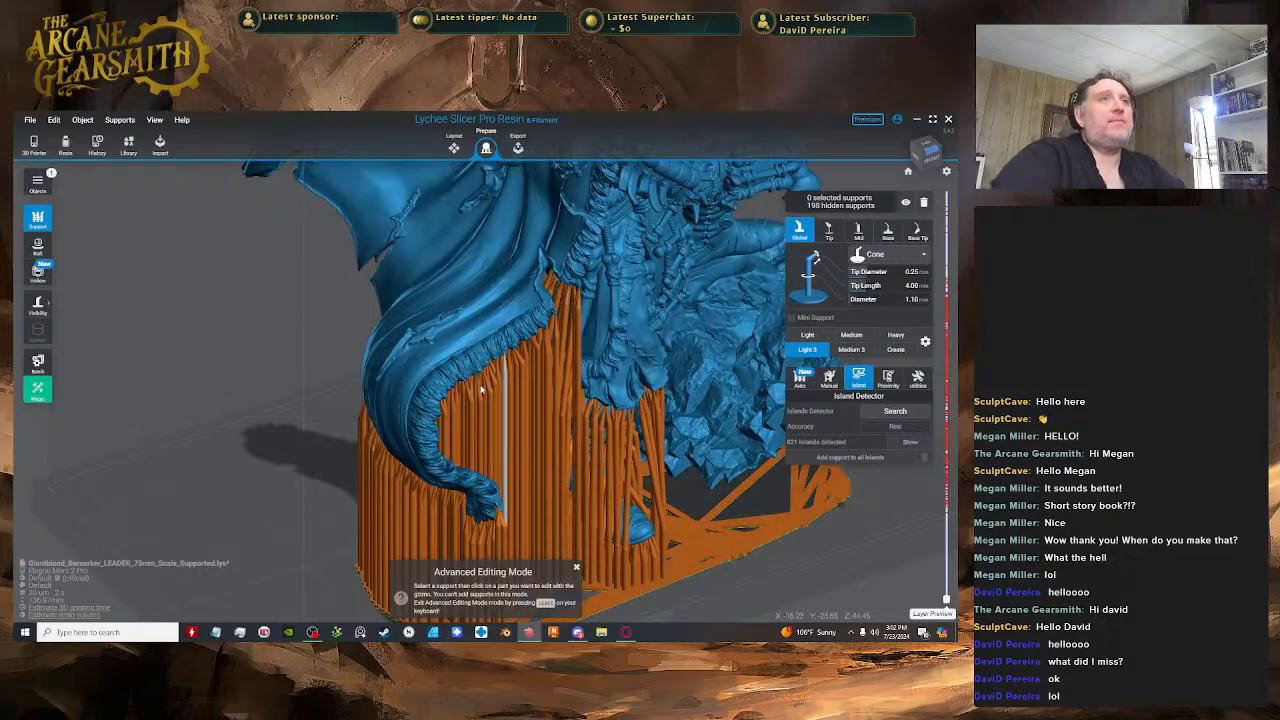
{"action": "scroll", "coordinate": [213, 452], "scroll_direction": "down", "scroll_amount": 3}
{"action": "right_click_drag", "start_coordinate": [213, 452], "coordinate": [485, 463]}
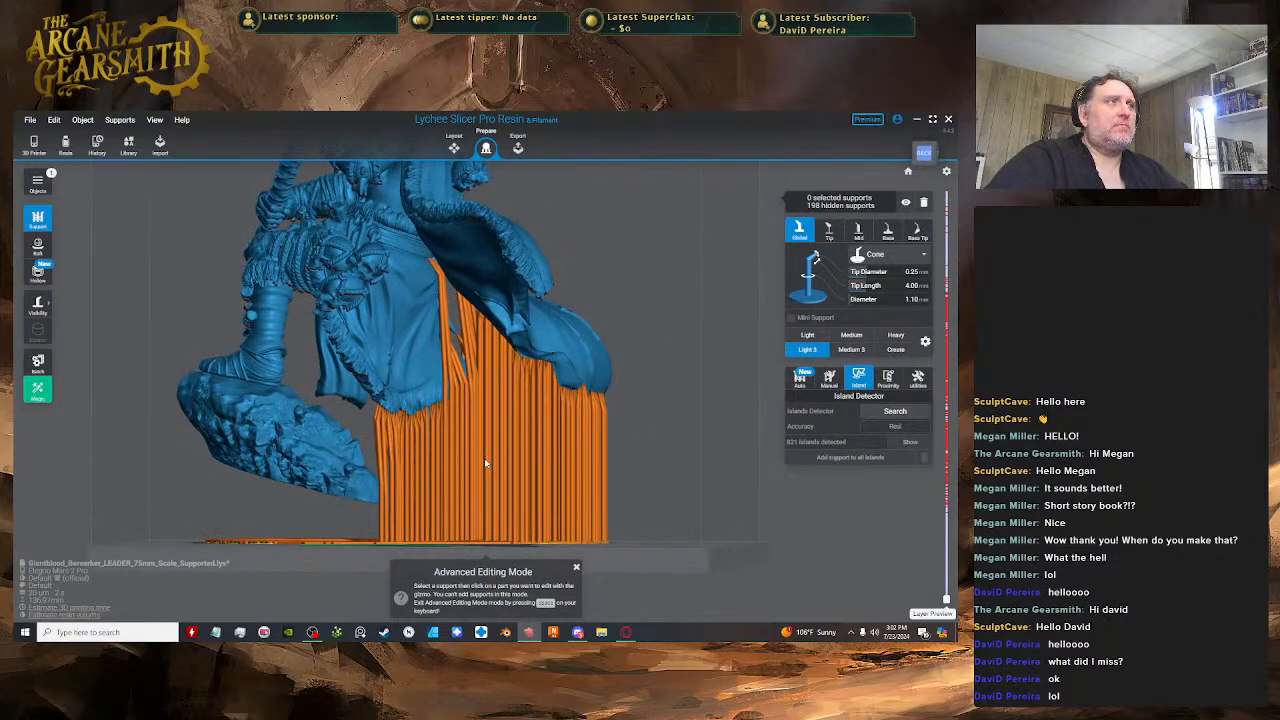
{"action": "right_click_drag", "start_coordinate": [485, 463], "coordinate": [328, 459]}
- Place two Light S supports under the rim between the finished row and the outer fold, with their shafts lined up
{"action": "scroll", "coordinate": [478, 442], "scroll_direction": "up", "scroll_amount": 3}
{"action": "right_click_drag", "start_coordinate": [478, 442], "coordinate": [528, 395]}
{"action": "scroll", "coordinate": [507, 392], "scroll_direction": "up", "scroll_amount": 2}
{"action": "left_click", "coordinate": [519, 299]}
{"action": "left_click", "coordinate": [527, 394]}
{"action": "left_click_drag", "start_coordinate": [523, 402], "coordinate": [516, 396]}
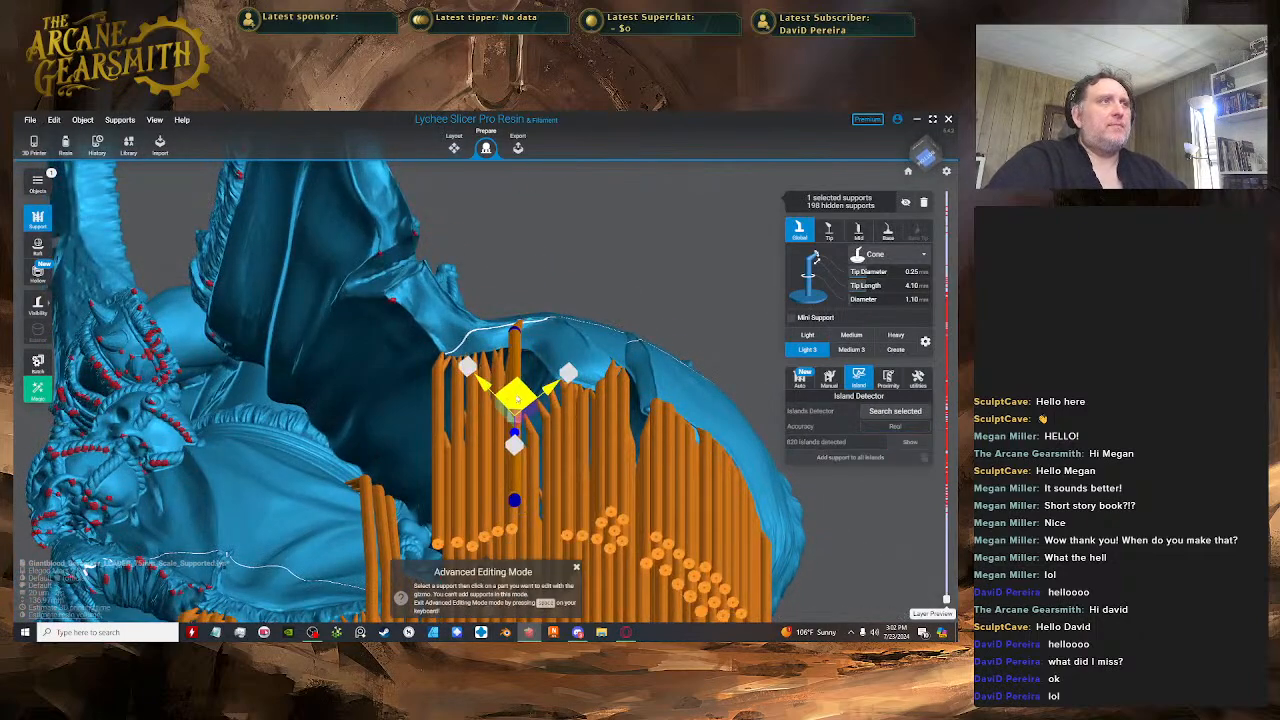
{"action": "key", "text": "space"}
{"action": "key", "text": "space"}
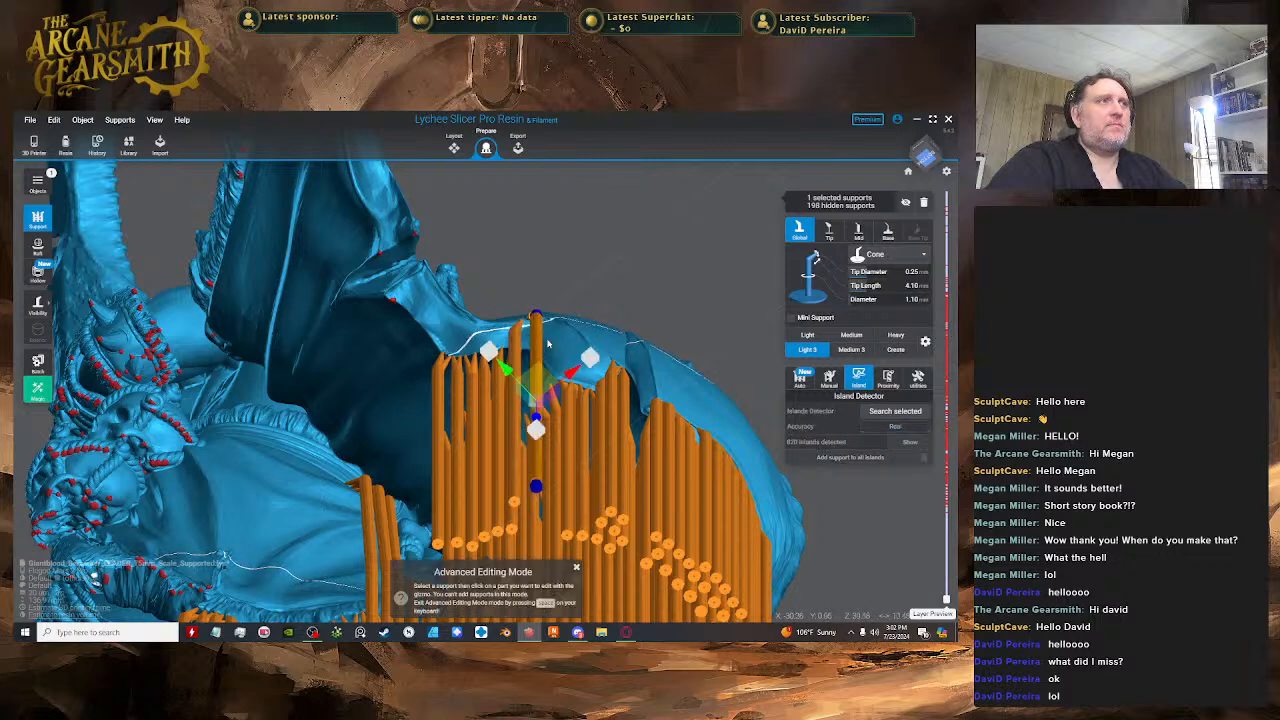
- Add a third Light S support outward along the rim and move its shaft into line with the previous two
{"action": "right_click_drag", "start_coordinate": [528, 322], "coordinate": [536, 352]}
{"action": "left_click_drag", "start_coordinate": [537, 355], "coordinate": [551, 357]}
{"action": "key", "text": "space"}
{"action": "key", "text": "space"}
{"action": "left_click", "coordinate": [536, 347]}
- Place three Light S supports along the bottom edge of the hanging fold and align their shafts above the existing row
{"action": "right_click_drag", "start_coordinate": [551, 357], "coordinate": [550, 314]}
{"action": "key", "text": "super"}
{"action": "left_click", "coordinate": [545, 316]}
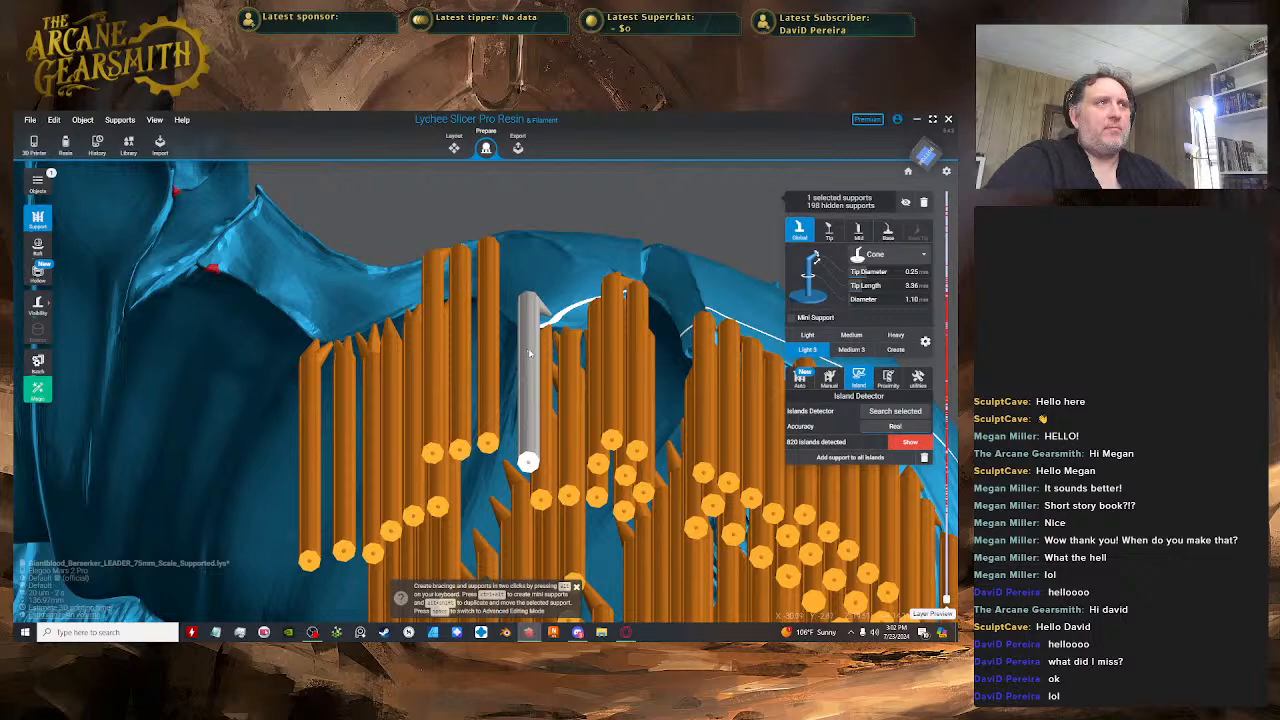
{"action": "key", "text": "space"}
{"action": "key", "text": "space"}
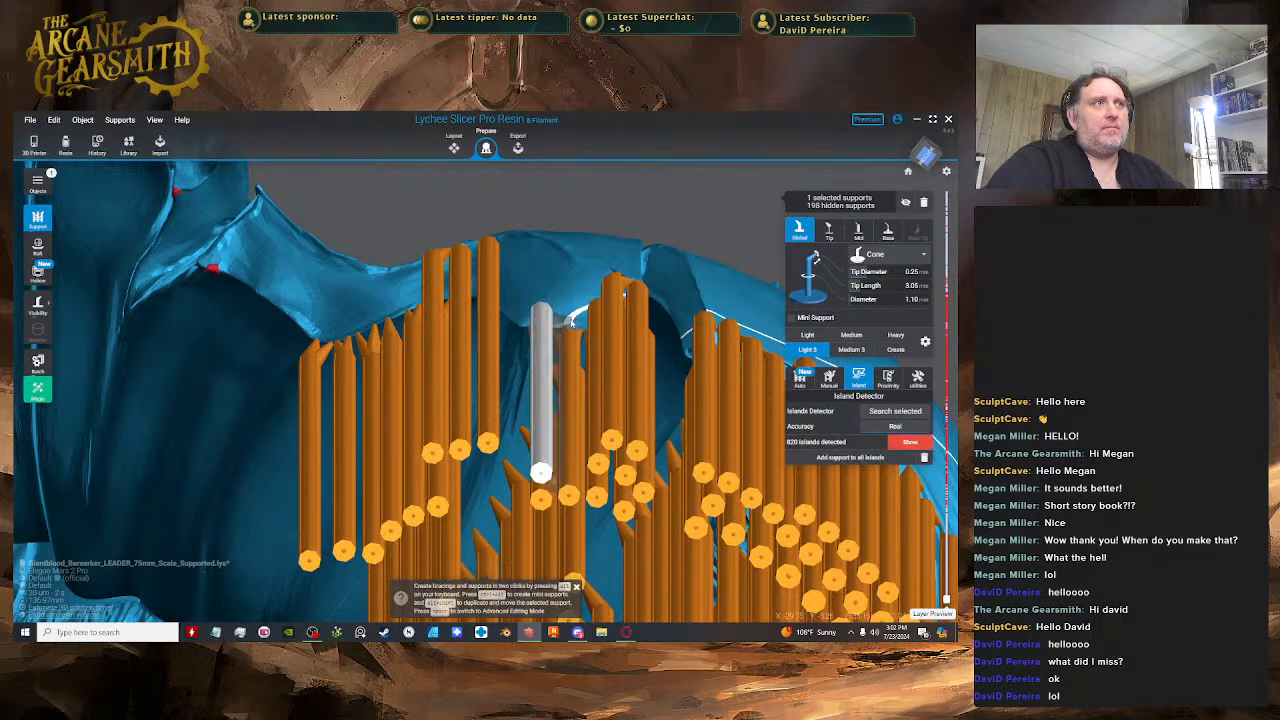
{"action": "key", "text": "space"}
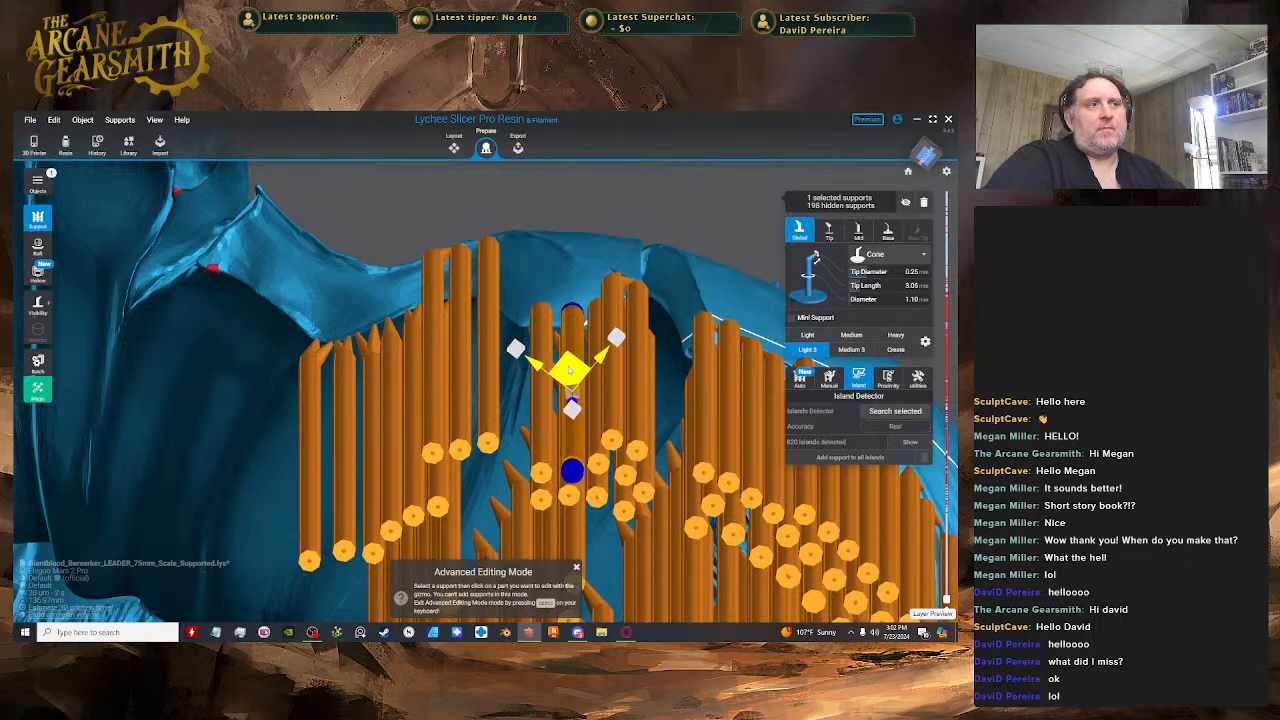
{"action": "right_click_drag", "start_coordinate": [569, 370], "coordinate": [603, 402]}
{"action": "left_click", "coordinate": [620, 368]}
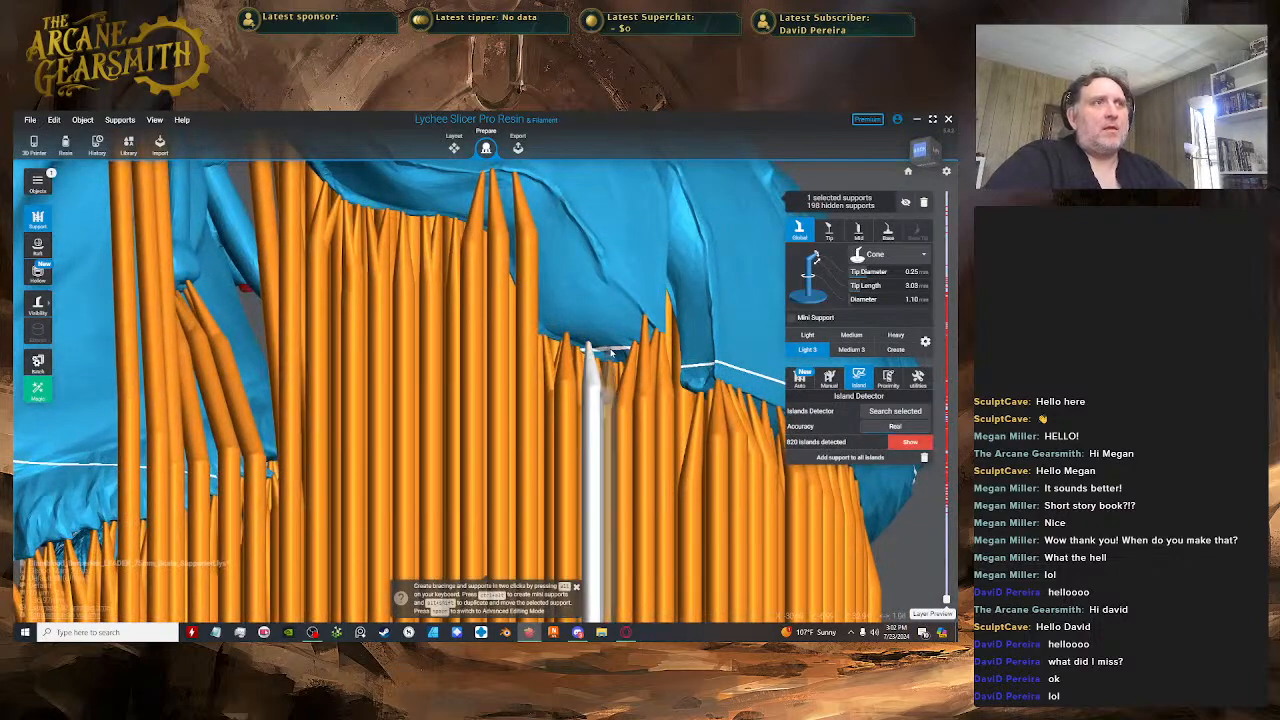
{"action": "left_click_drag", "start_coordinate": [625, 369], "coordinate": [560, 335]}
{"action": "key", "text": "space"}
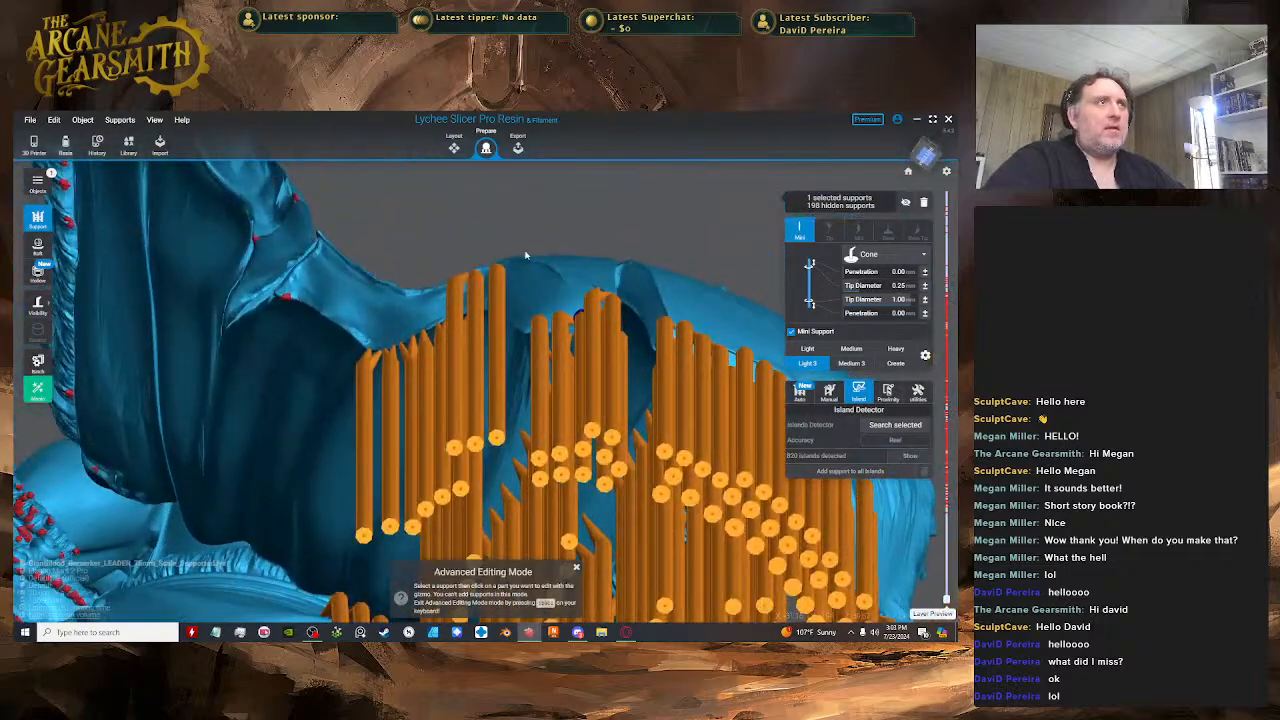
- Continue the outer rim row down the fold's edge with two more Light S supports and space their shafts evenly
{"action": "left_click", "coordinate": [482, 299]}
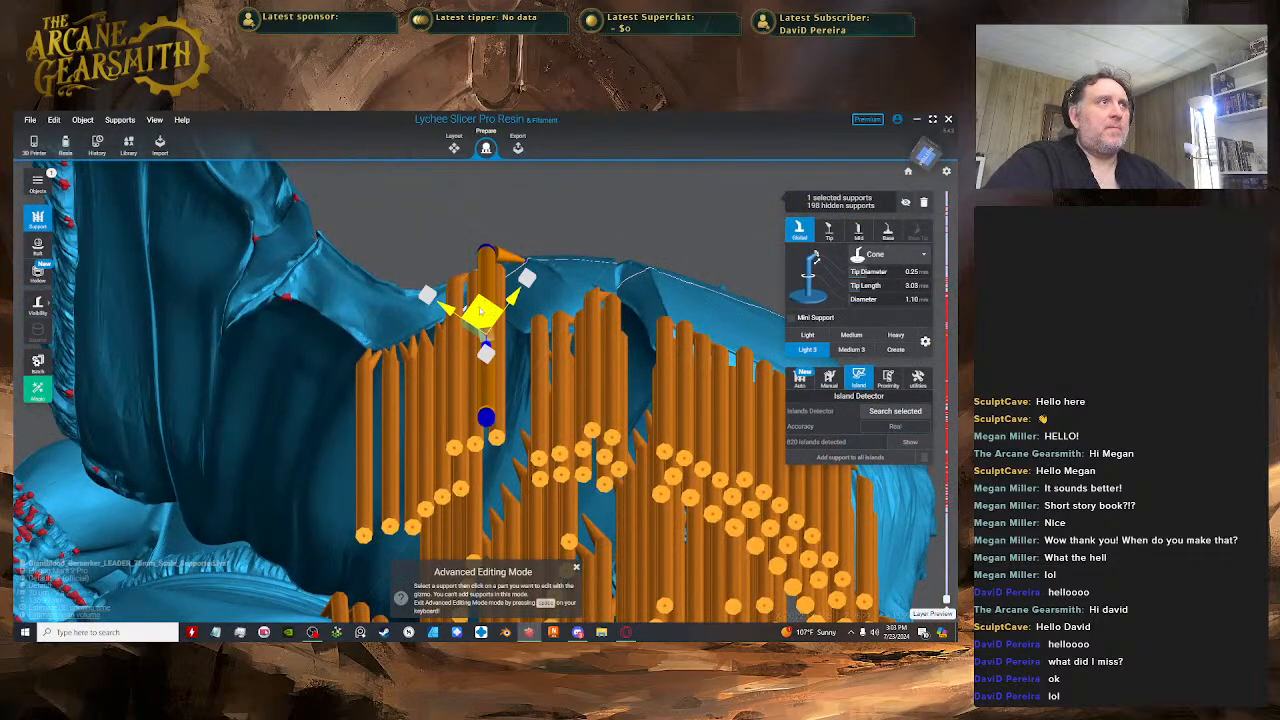
{"action": "left_click_drag", "start_coordinate": [486, 307], "coordinate": [520, 319]}
{"action": "left_click_drag", "start_coordinate": [520, 319], "coordinate": [540, 284]}
{"action": "key", "text": "space"}
{"action": "key", "text": "space"}
{"action": "left_click", "coordinate": [513, 276]}
{"action": "right_click_drag", "start_coordinate": [540, 284], "coordinate": [548, 322]}
{"action": "left_click_drag", "start_coordinate": [548, 322], "coordinate": [551, 319]}
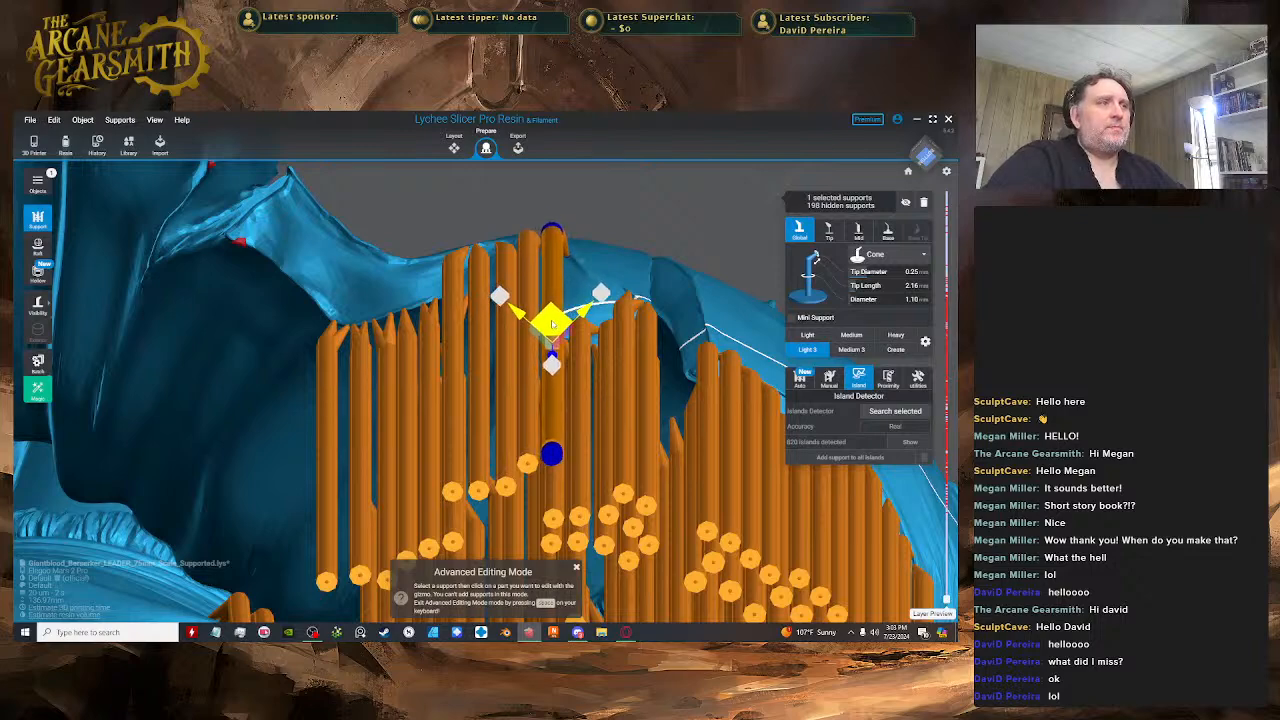
- Lower the last support's shaft and add another Light S support farther down the sloping fold edge
{"action": "right_click_drag", "start_coordinate": [551, 319], "coordinate": [557, 387]}
{"action": "left_click", "coordinate": [554, 286]}
{"action": "left_click_drag", "start_coordinate": [552, 287], "coordinate": [551, 300]}
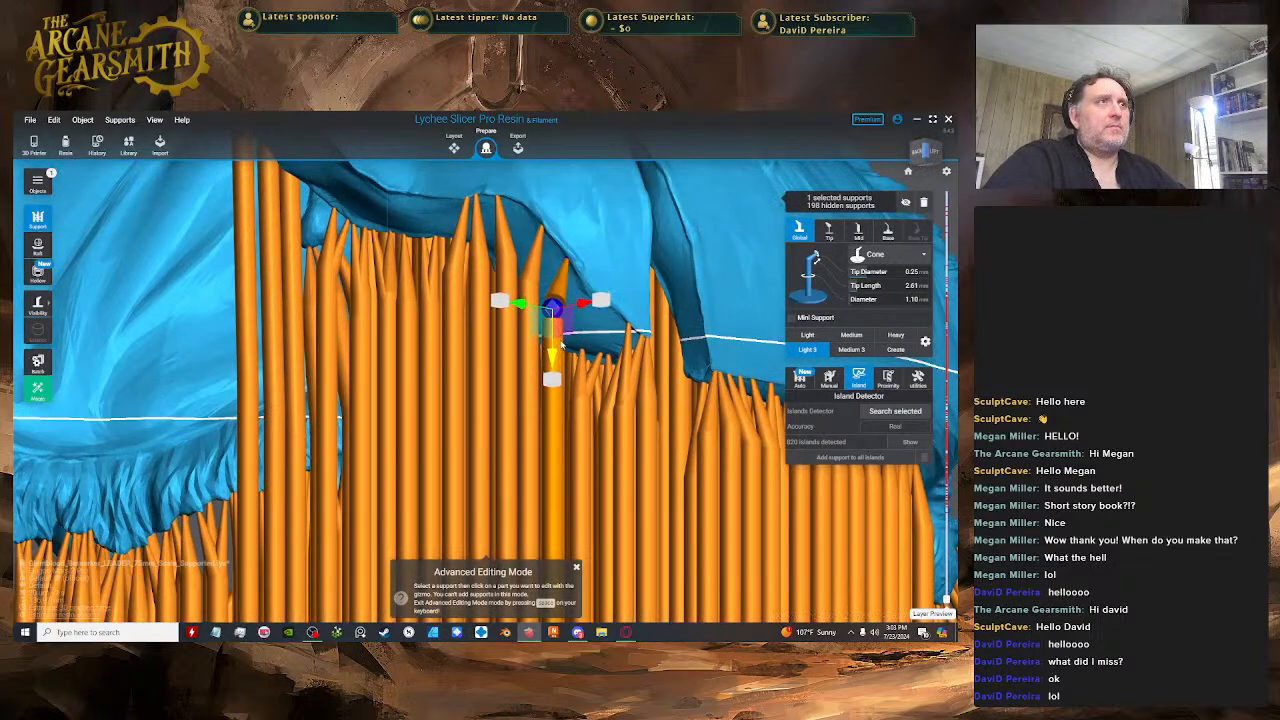
{"action": "right_click_drag", "start_coordinate": [551, 300], "coordinate": [590, 335]}
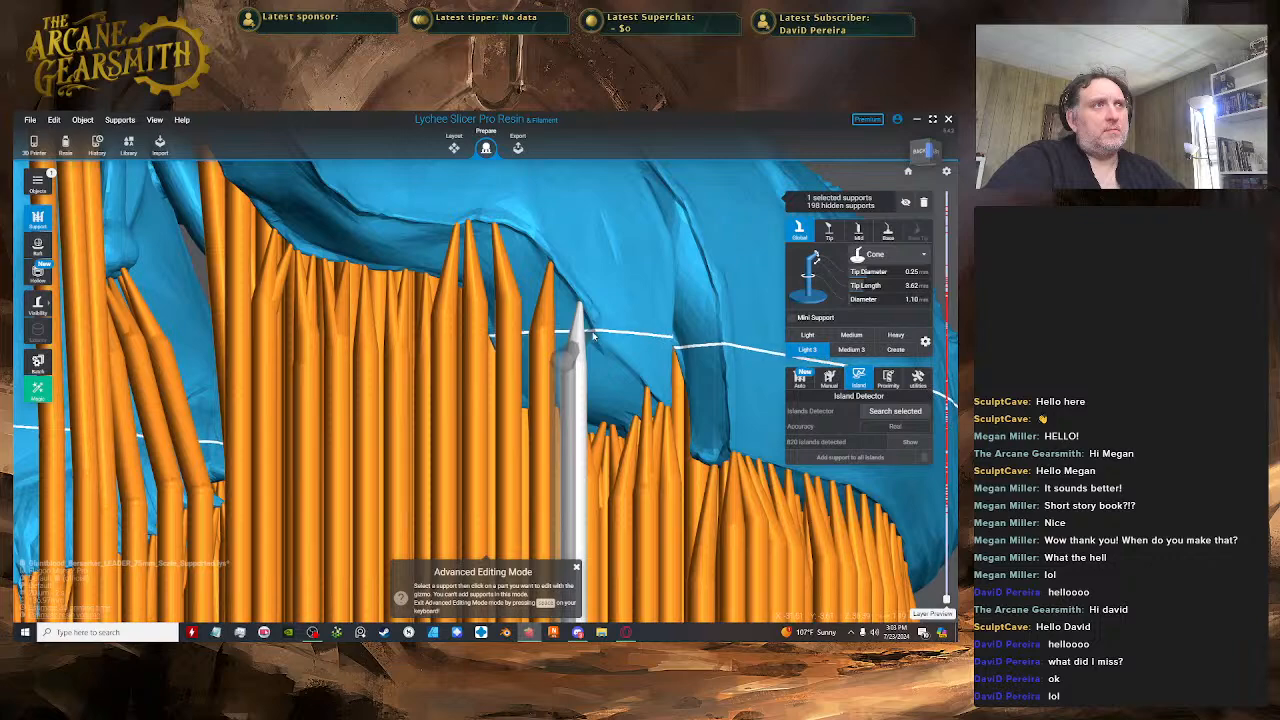
{"action": "left_click_drag", "start_coordinate": [590, 335], "coordinate": [578, 380]}
- Reposition the shaft of a support in the middle of the sloping edge row and save the project
{"action": "right_click_drag", "start_coordinate": [593, 390], "coordinate": [537, 253]}
{"action": "left_click_drag", "start_coordinate": [538, 252], "coordinate": [524, 362]}
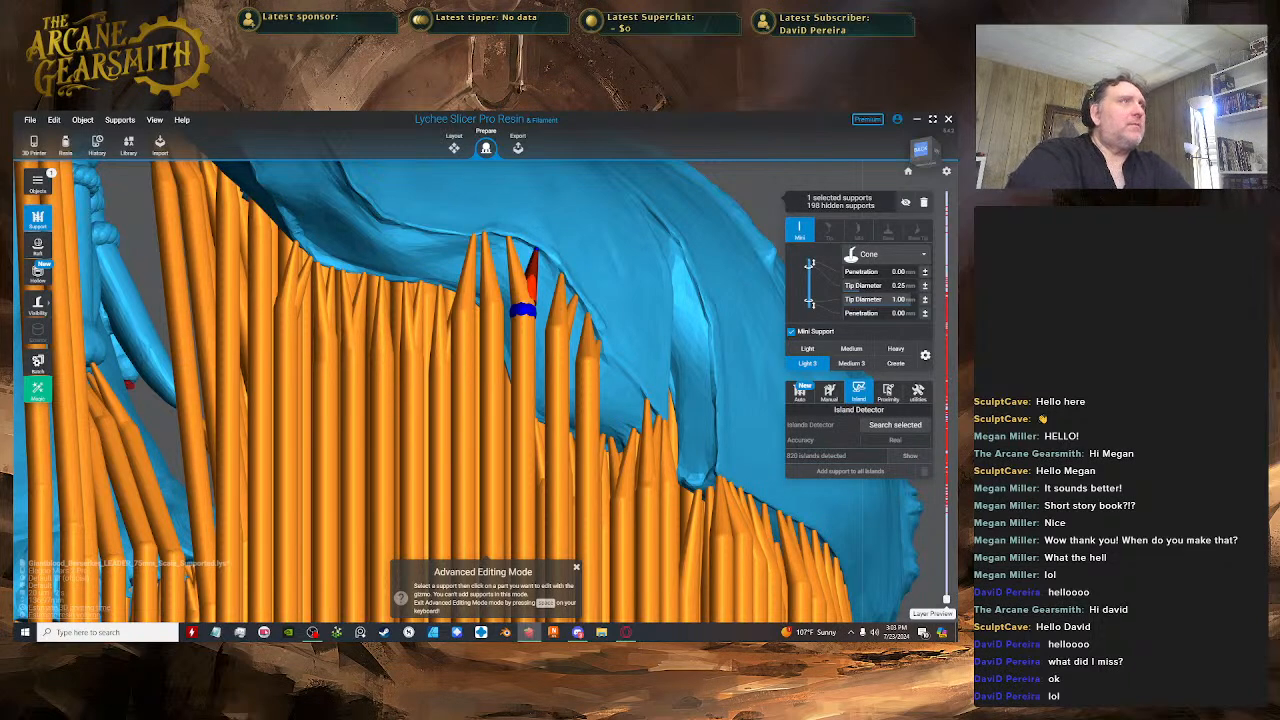
{"action": "key", "text": "ctrl+s"}
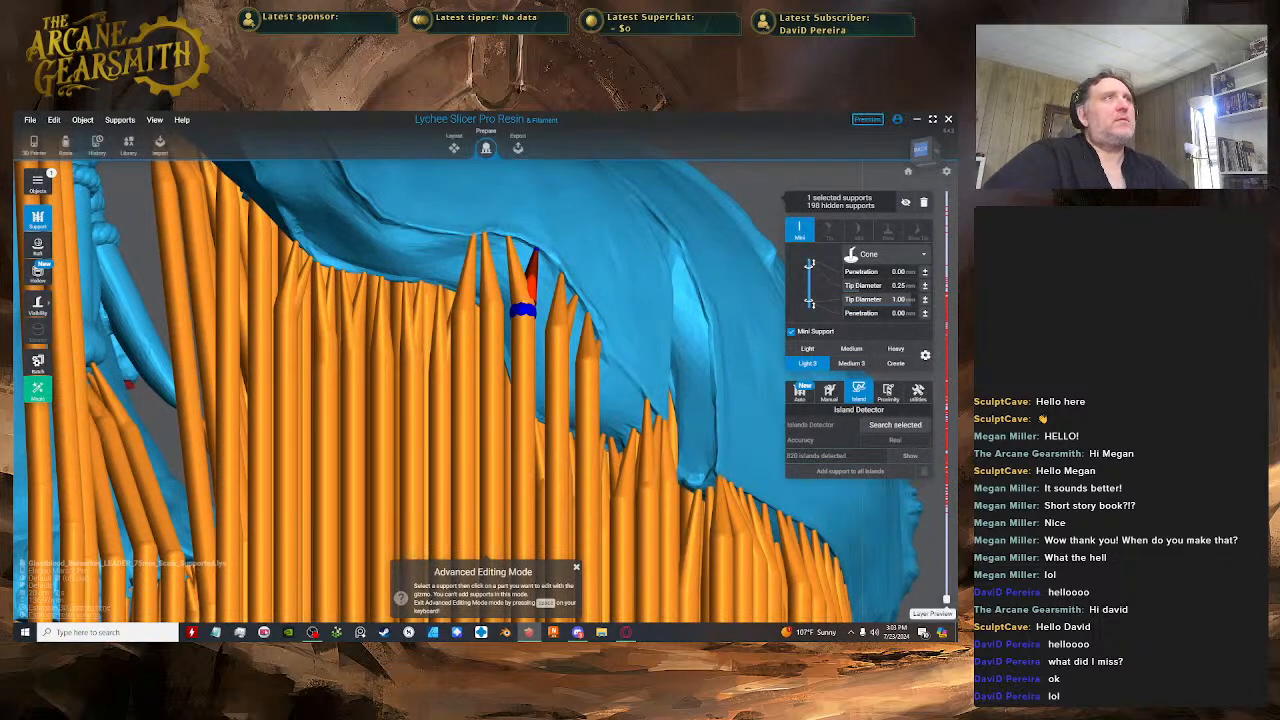